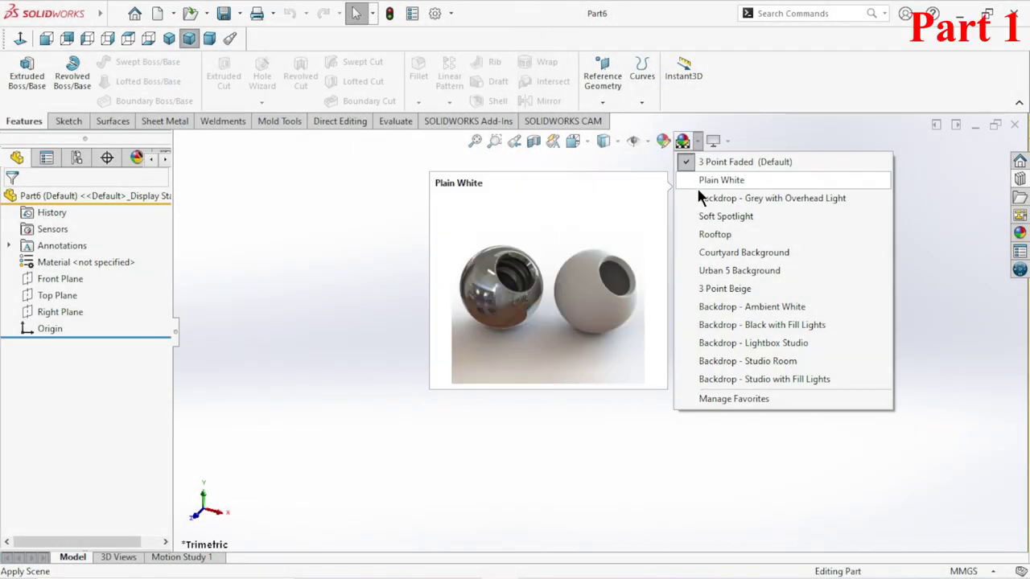
Step: Apply the Plain White background and start a sketch on the Front Plane
left_click(696, 180)
left_click(62, 280)
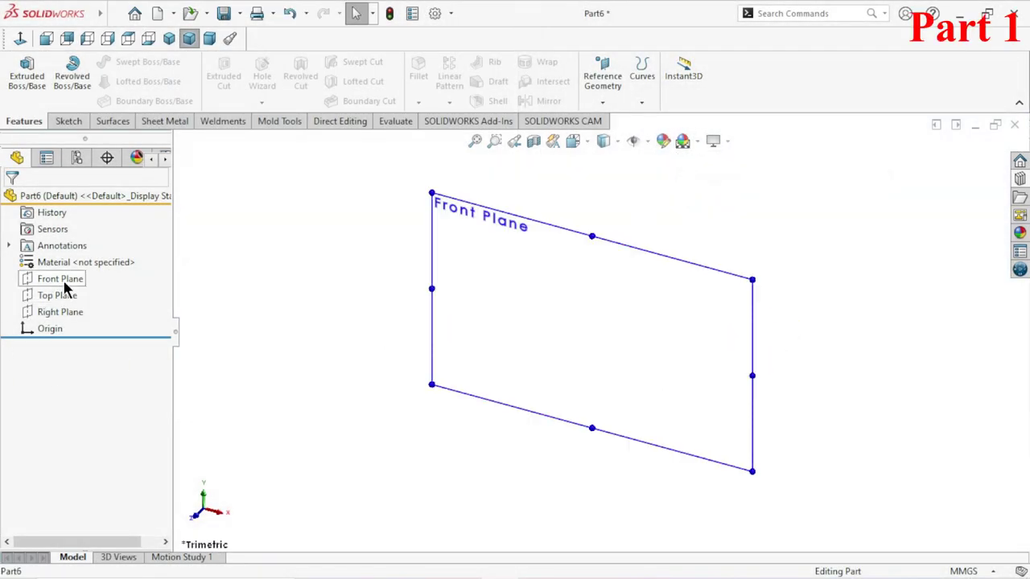
left_click(81, 262)
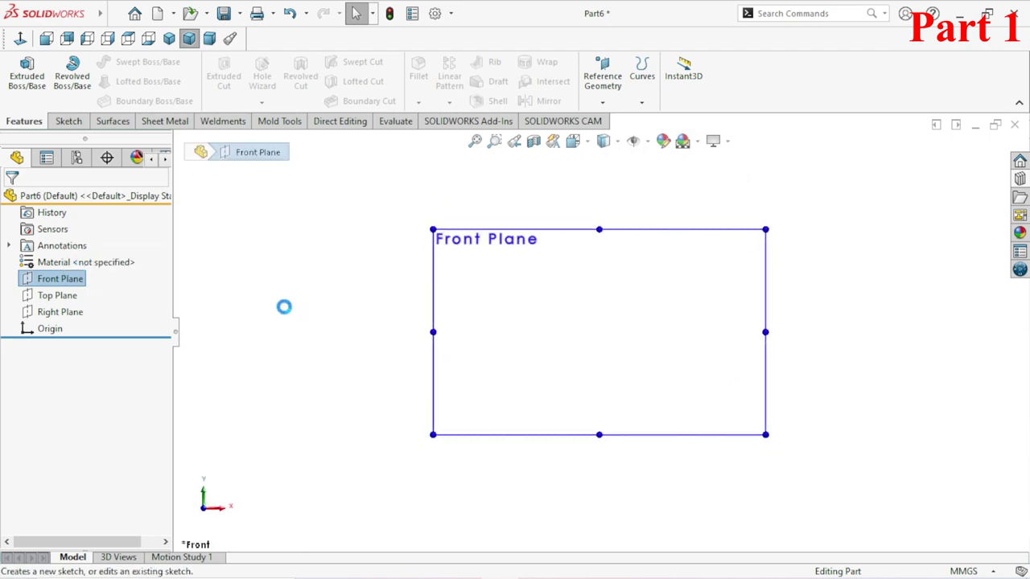
scroll(629, 302, "up", 2)
scroll(637, 333, "down", 4)
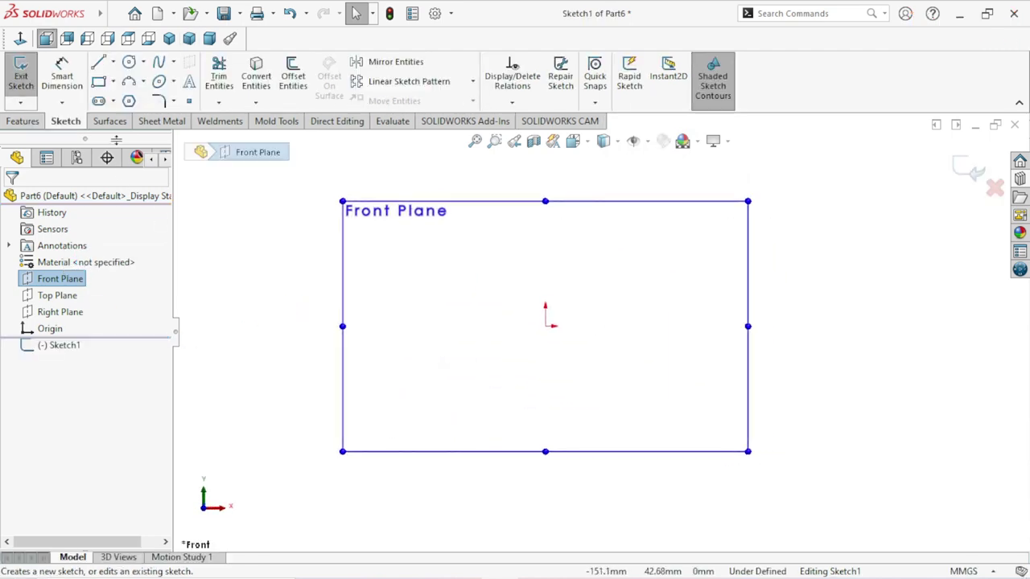
Step: Draw a horizontal centerline through the origin
left_click(112, 63)
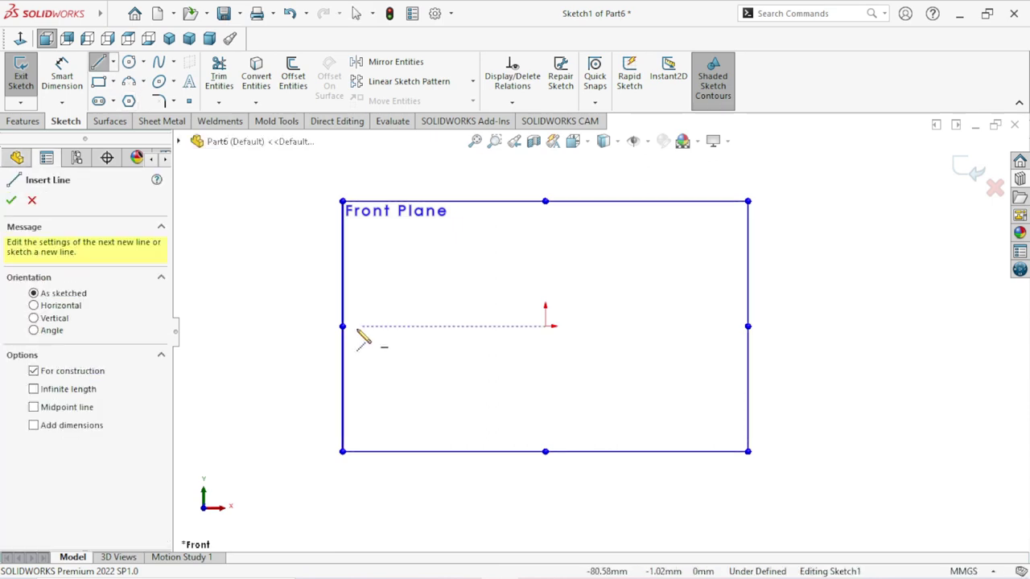
left_click(317, 326)
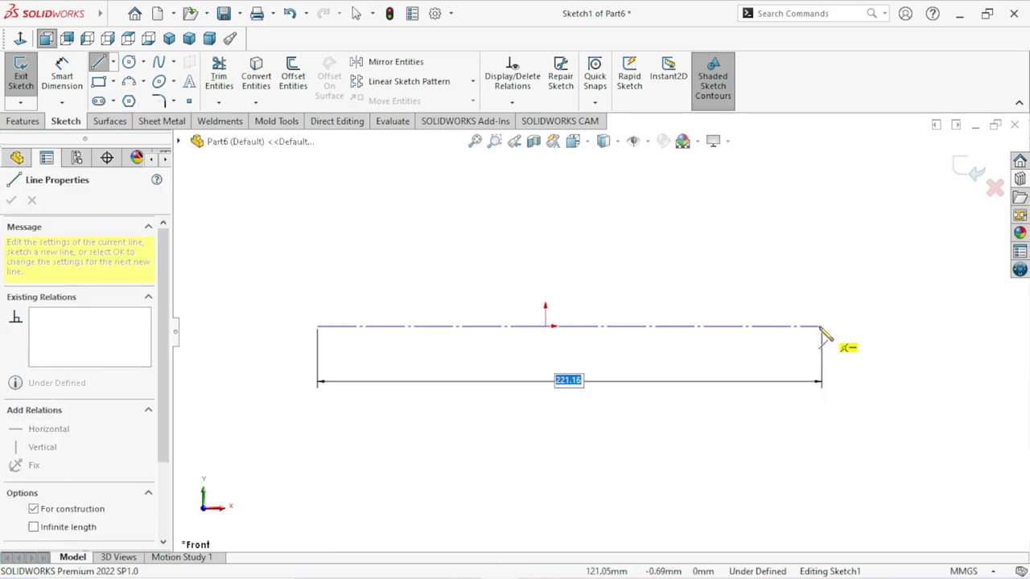
left_click(809, 326)
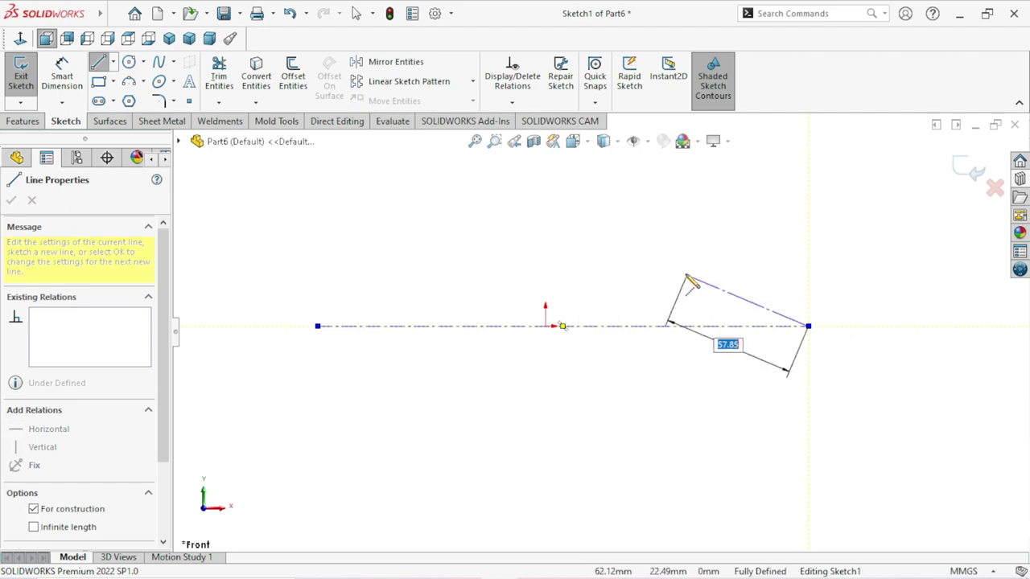
right_click(683, 273)
left_click(732, 303)
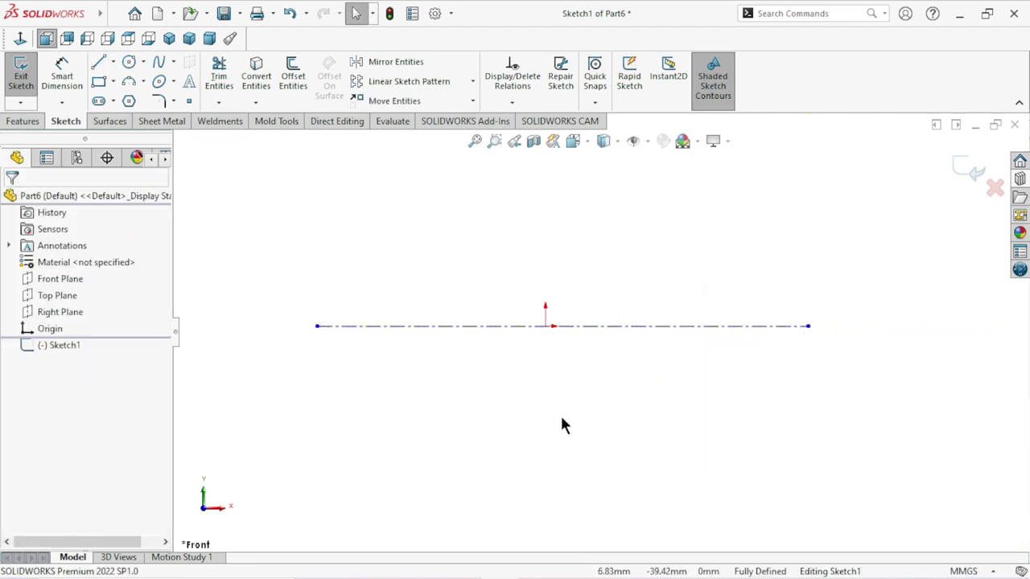
Step: Draw the flange and the first stepped shoulders of the shaft half-profile
left_click(101, 67)
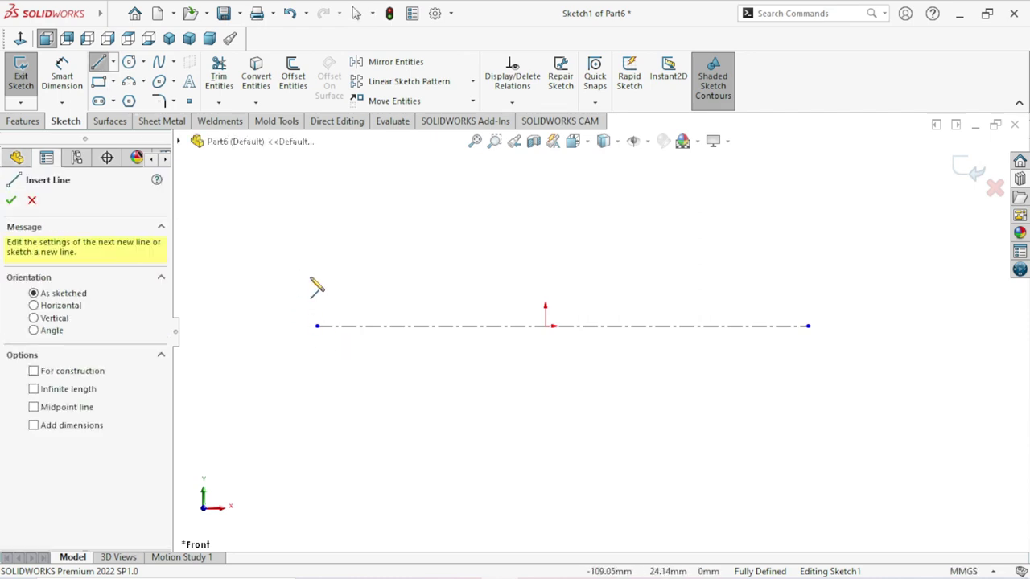
left_click(388, 329)
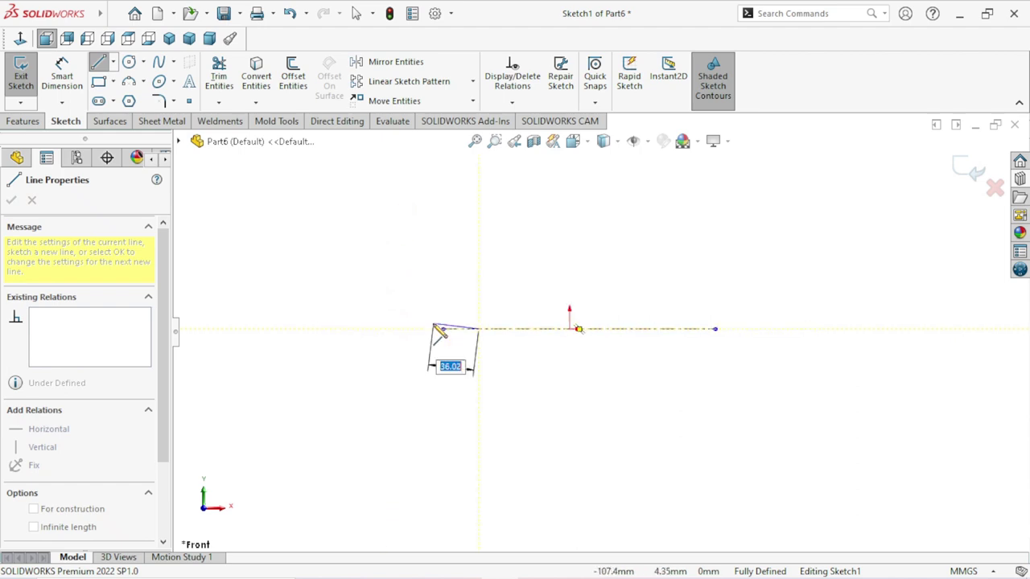
scroll(488, 283, "up", 3)
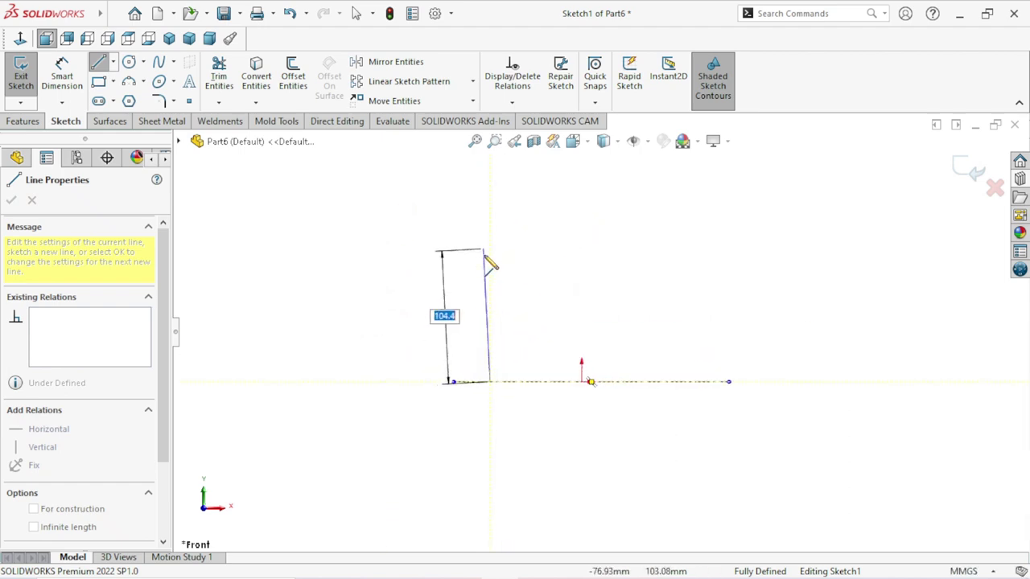
left_click(490, 265)
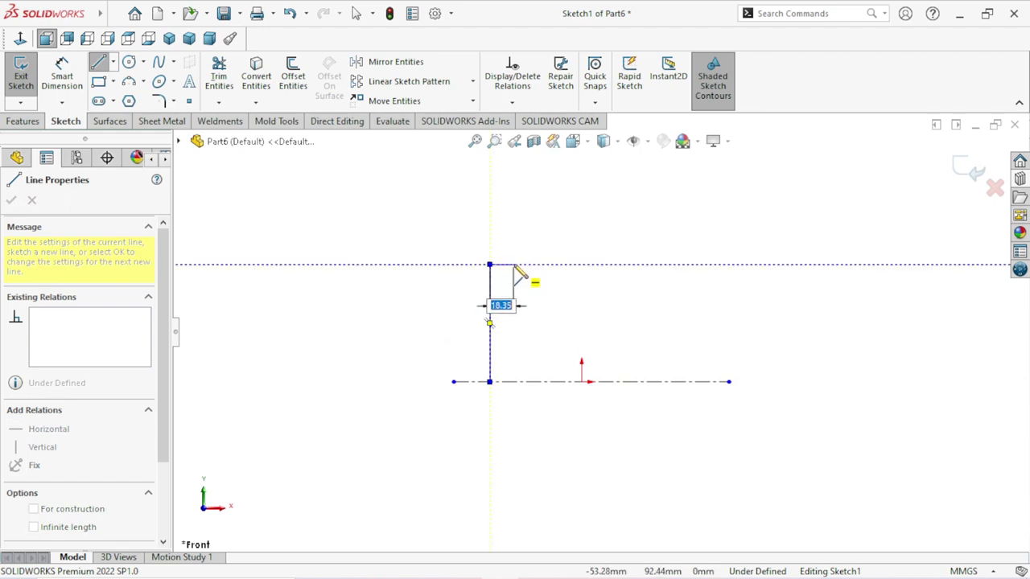
left_click(511, 266)
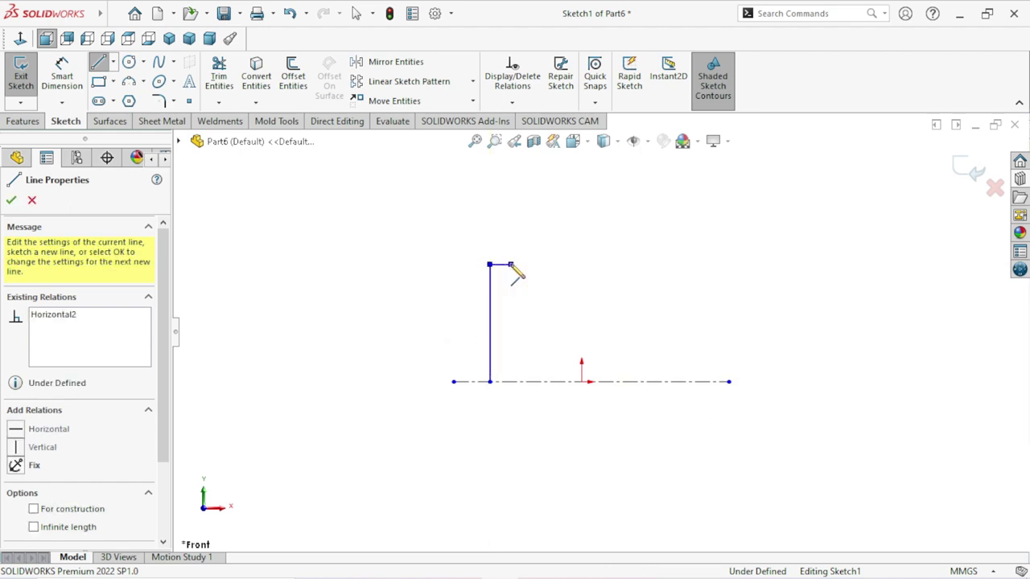
left_click(511, 312)
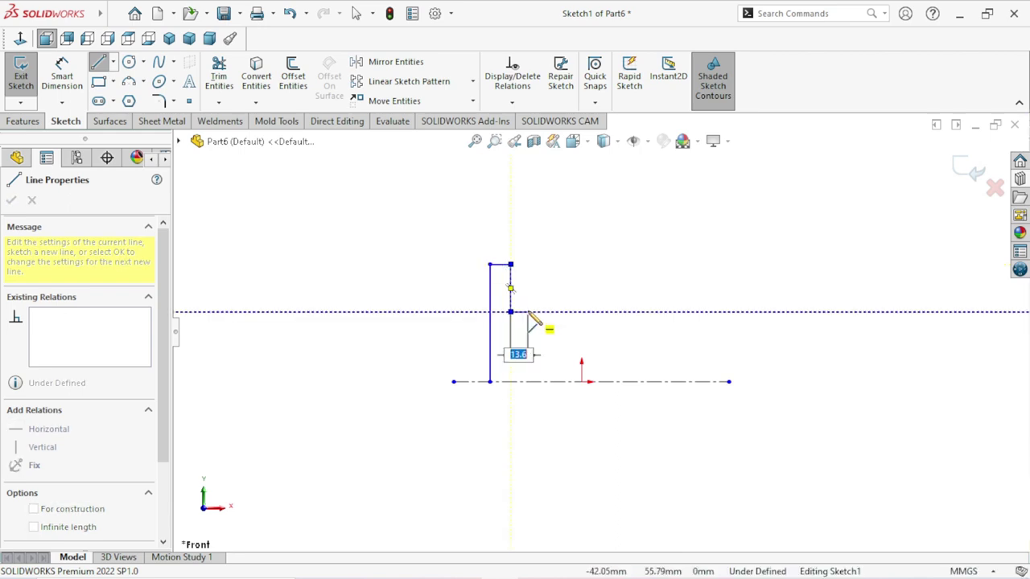
left_click(528, 312)
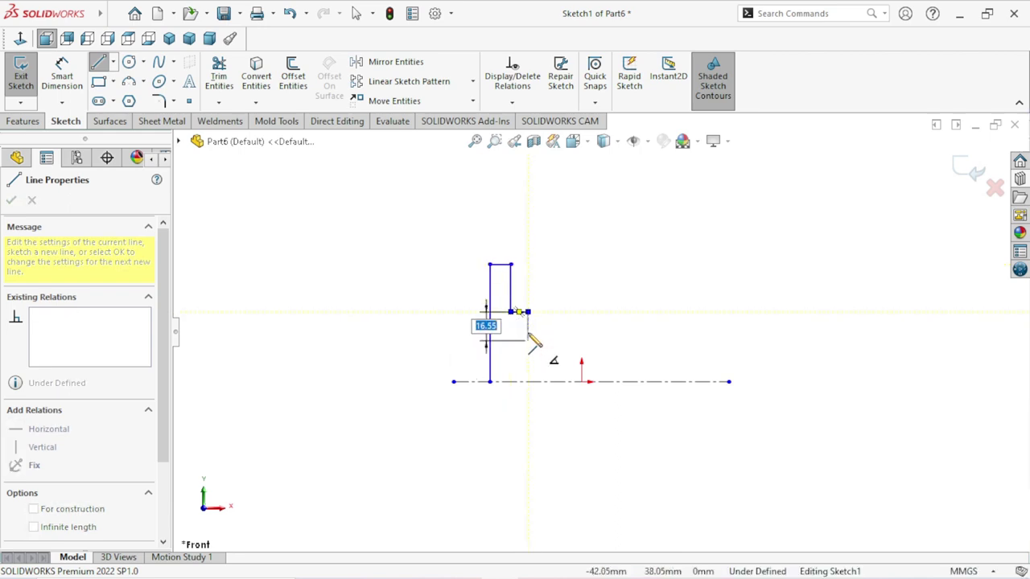
left_click(528, 335)
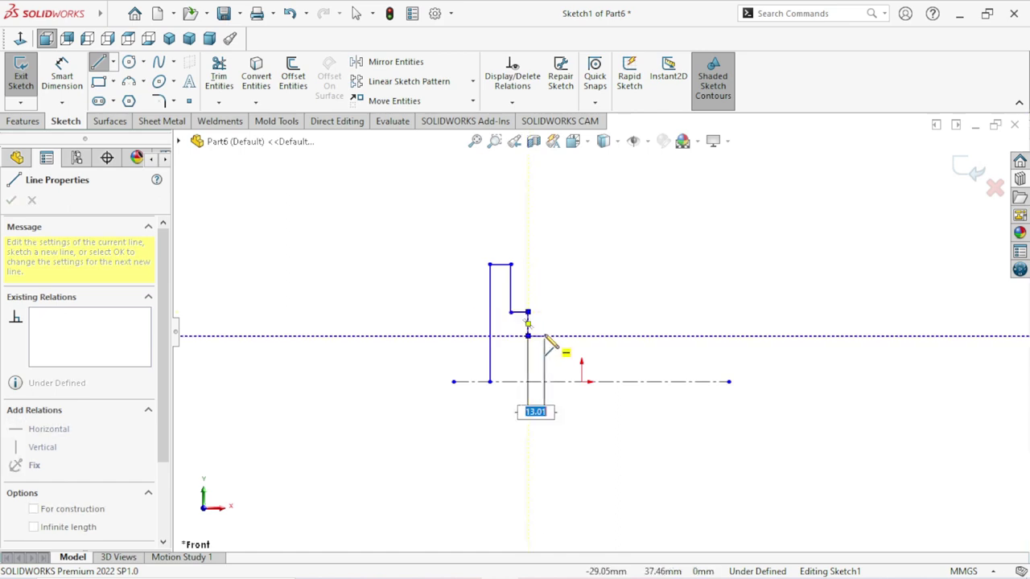
left_click(544, 337)
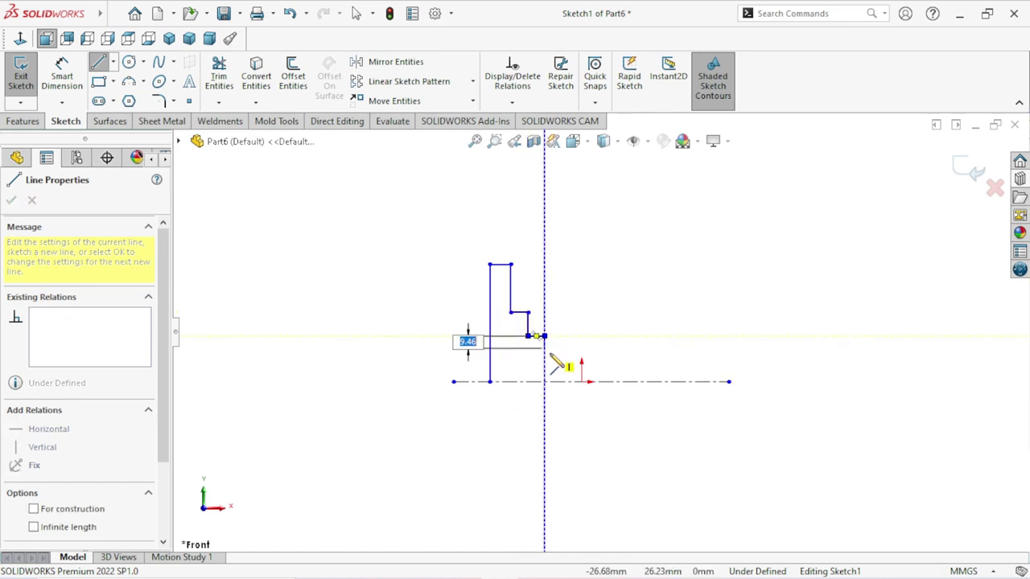
left_click(544, 352)
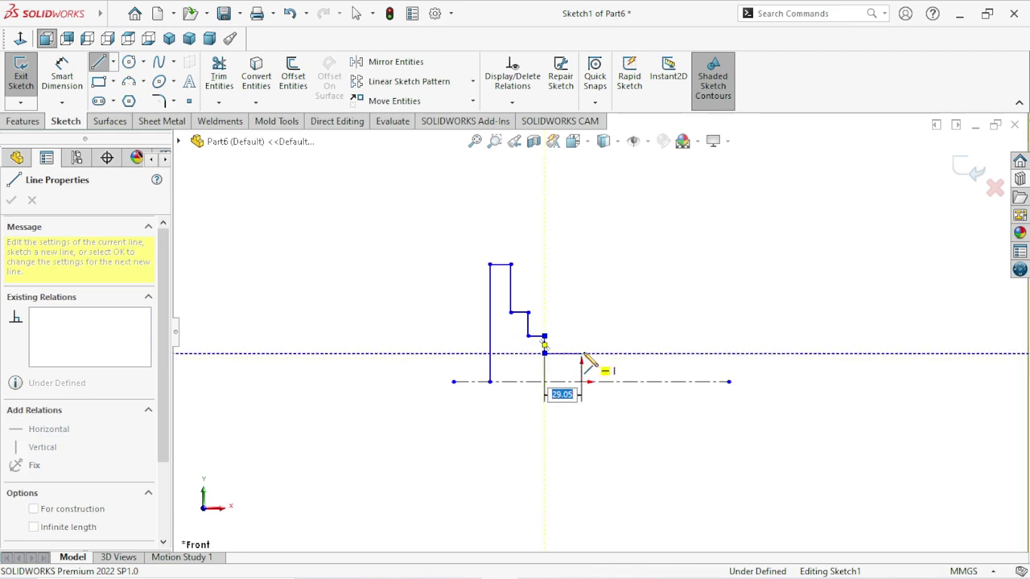
left_click(580, 353)
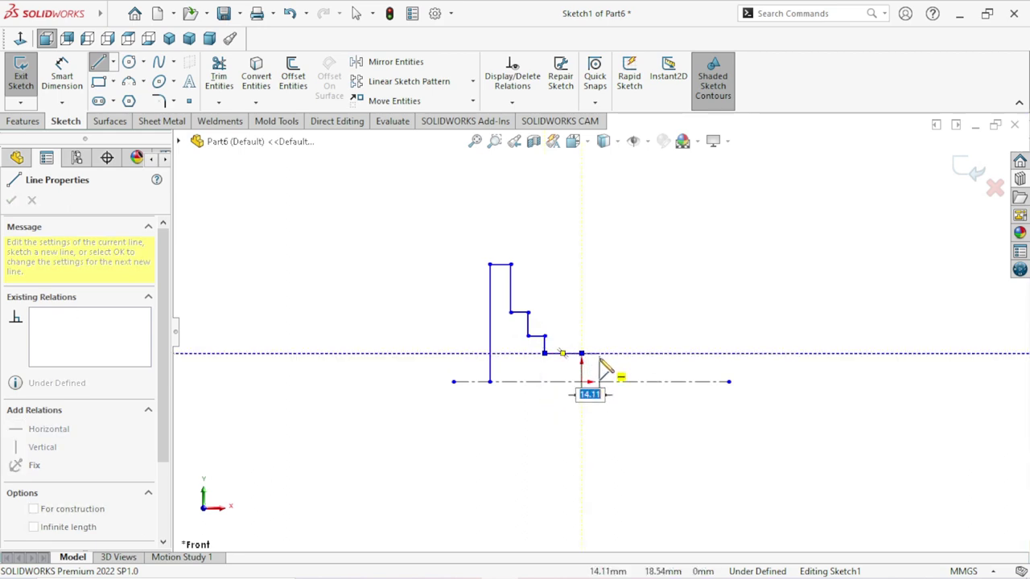
Step: Continue the outline through the tapers and end steps, closing it down to the centerline
scroll(612, 372, "down", 2)
scroll(616, 373, "down", 2)
scroll(579, 354, "down", 2)
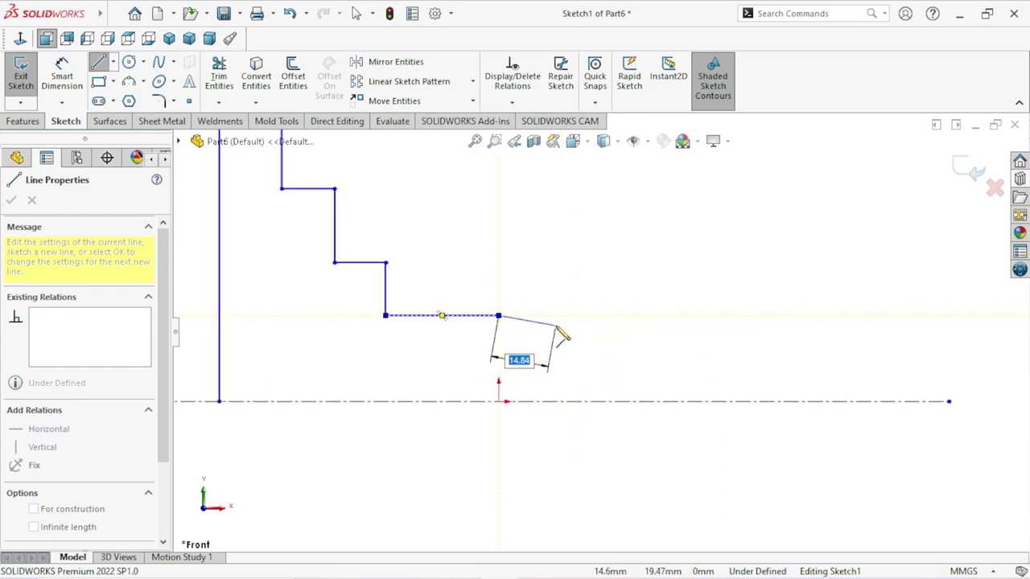
left_click(556, 325)
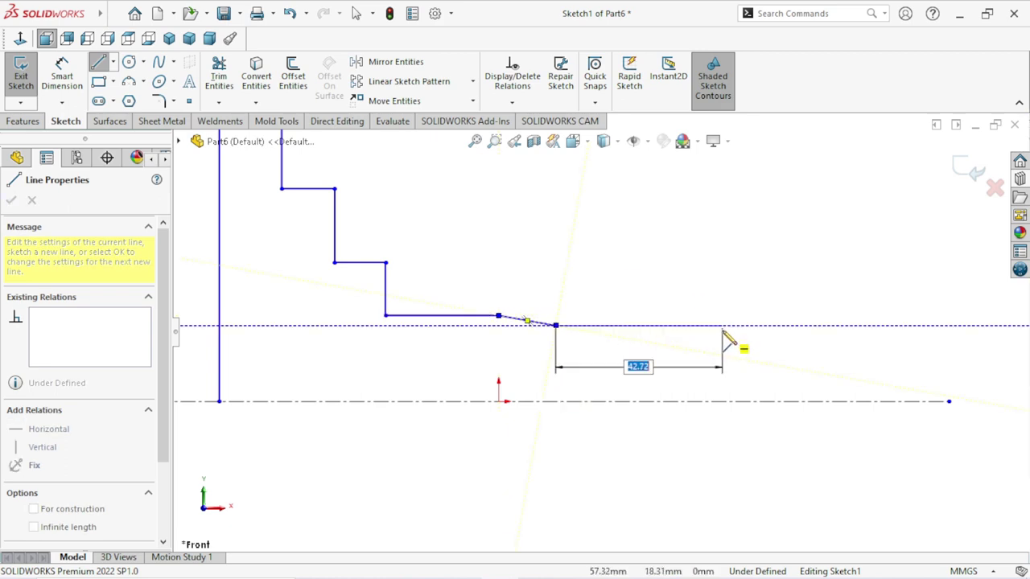
left_click(722, 327)
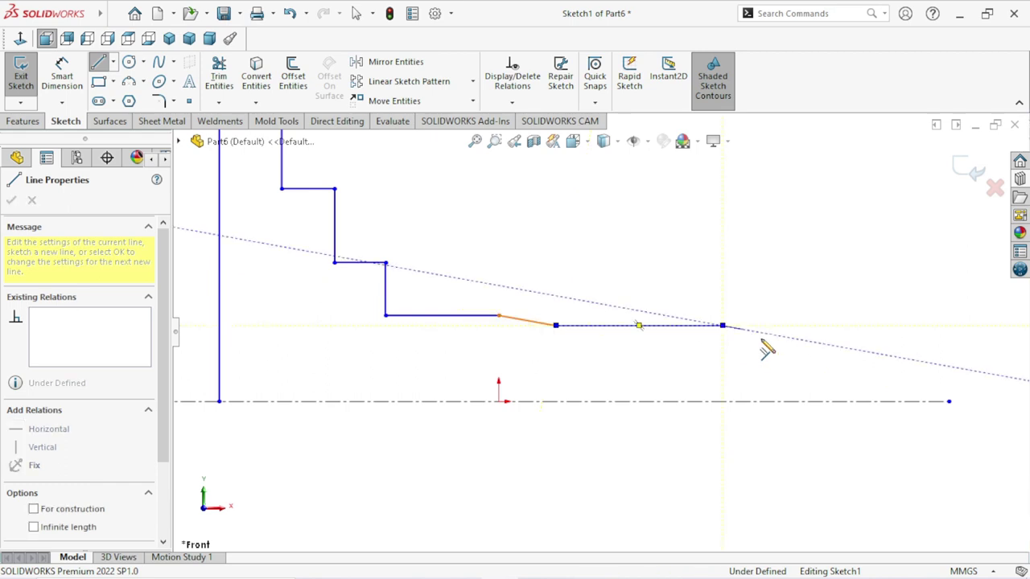
double_click(813, 335)
left_click(812, 334)
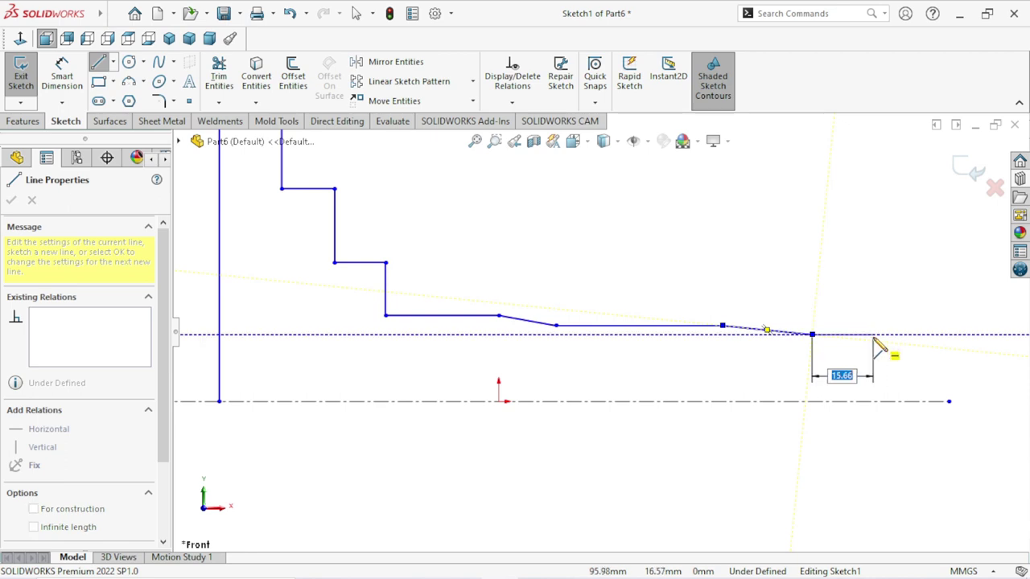
double_click(881, 335)
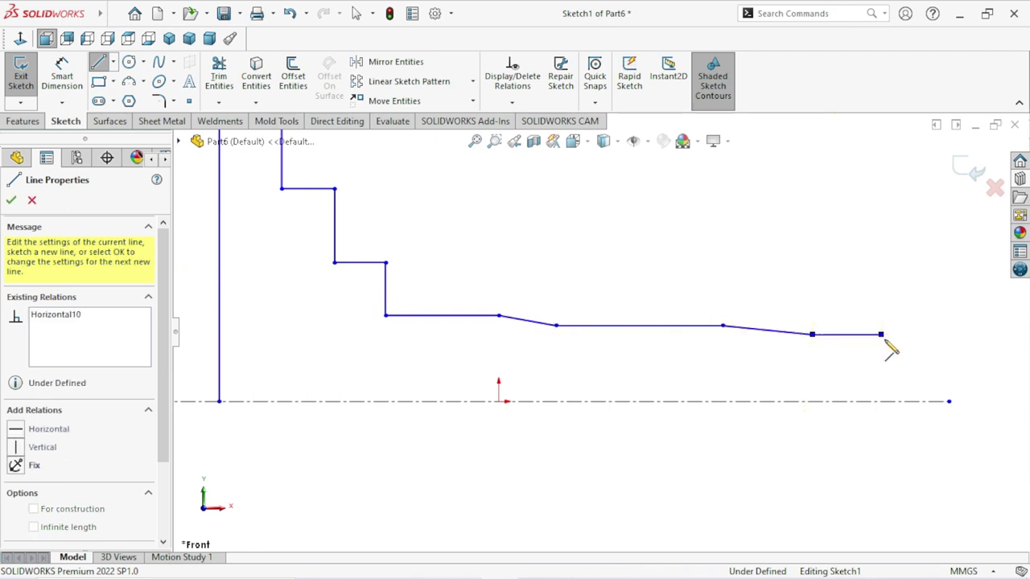
left_click(881, 334)
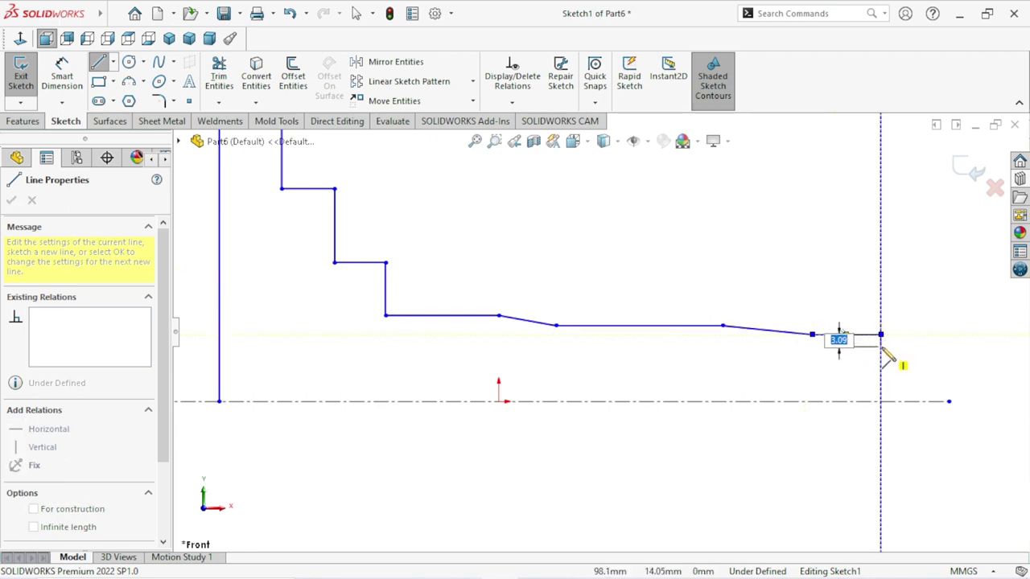
left_click(880, 346)
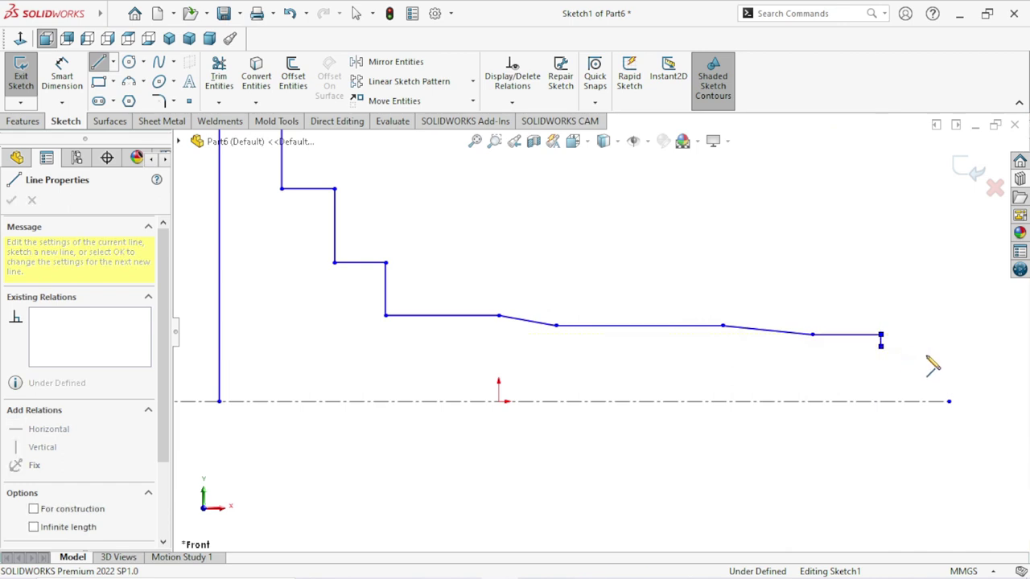
left_click(976, 346)
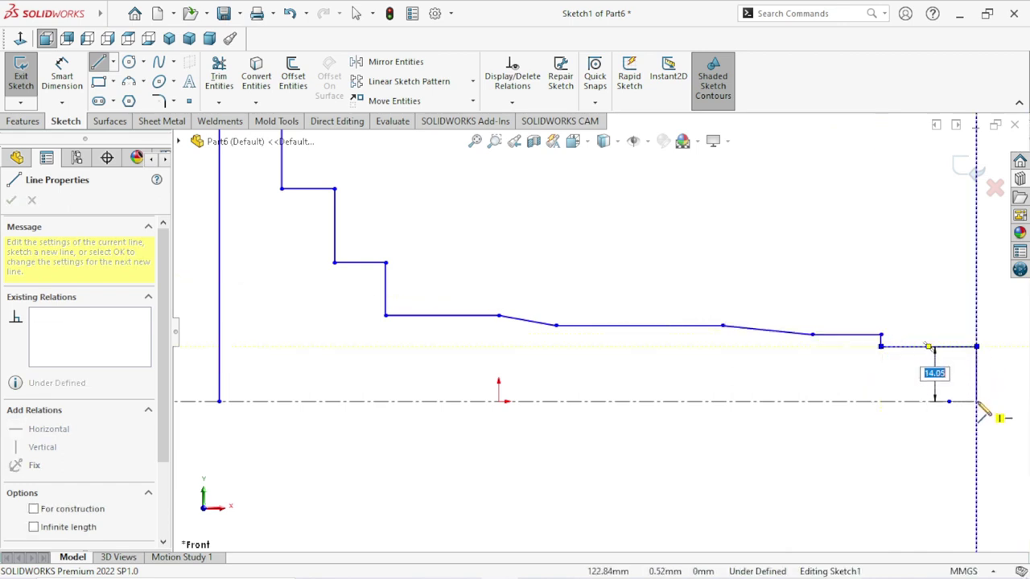
left_click(976, 401)
Step: Exit the Line tool and fit the sketch in view
right_click(1006, 390)
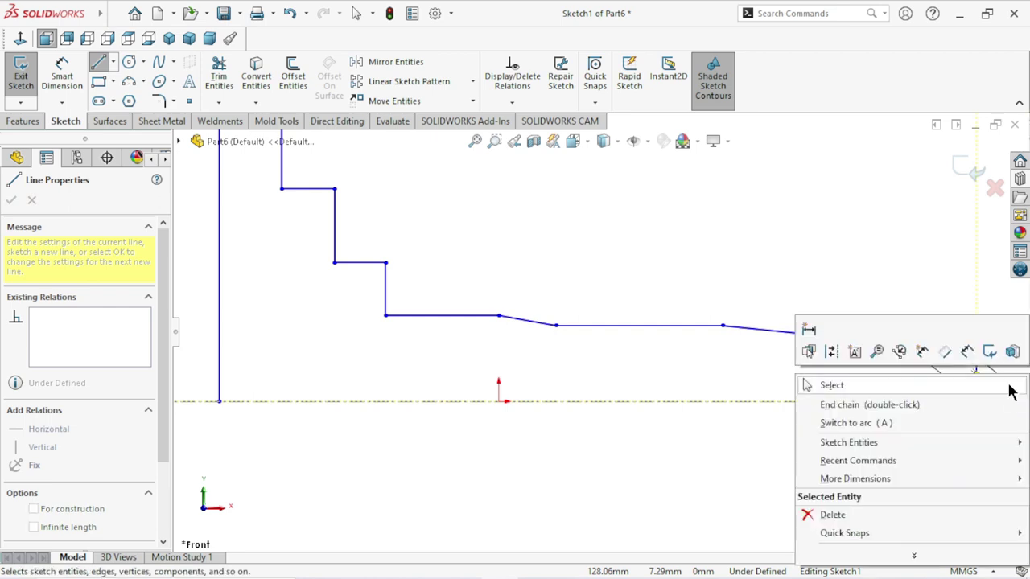
left_click(917, 385)
key("f")
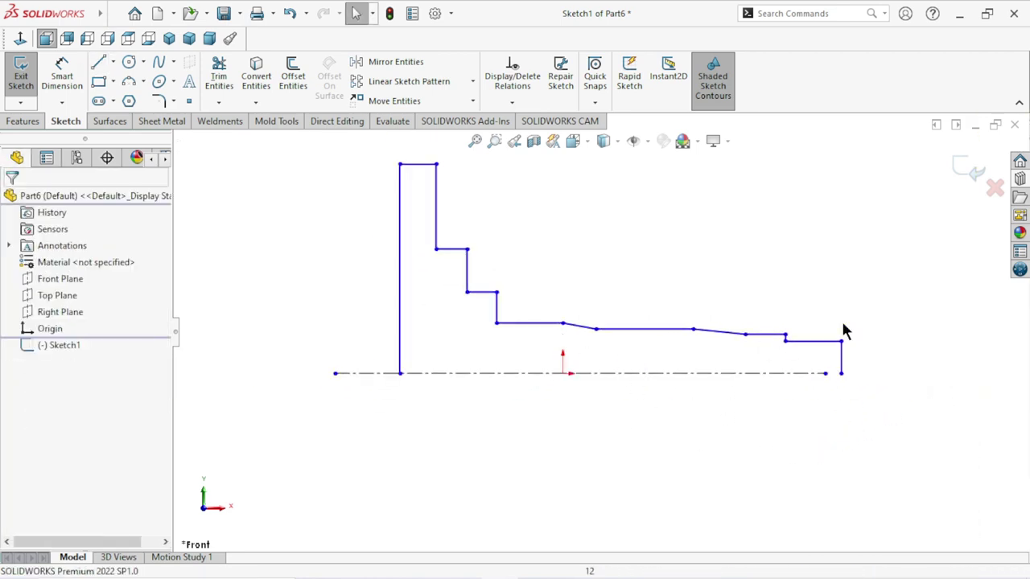
scroll(756, 342, "down", 1)
scroll(726, 367, "up", 1)
scroll(655, 302, "down", 1)
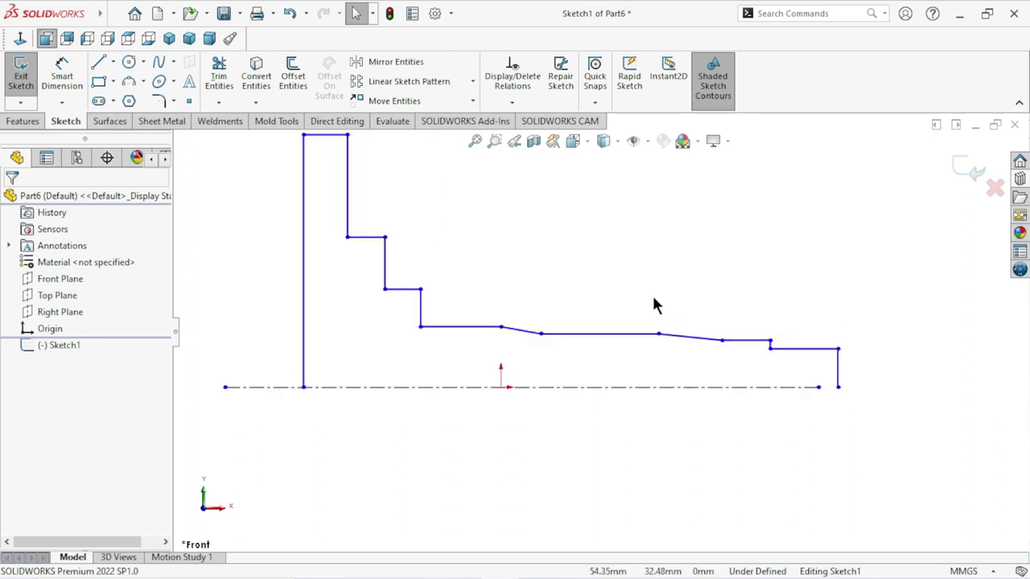
scroll(639, 313, "up", 1)
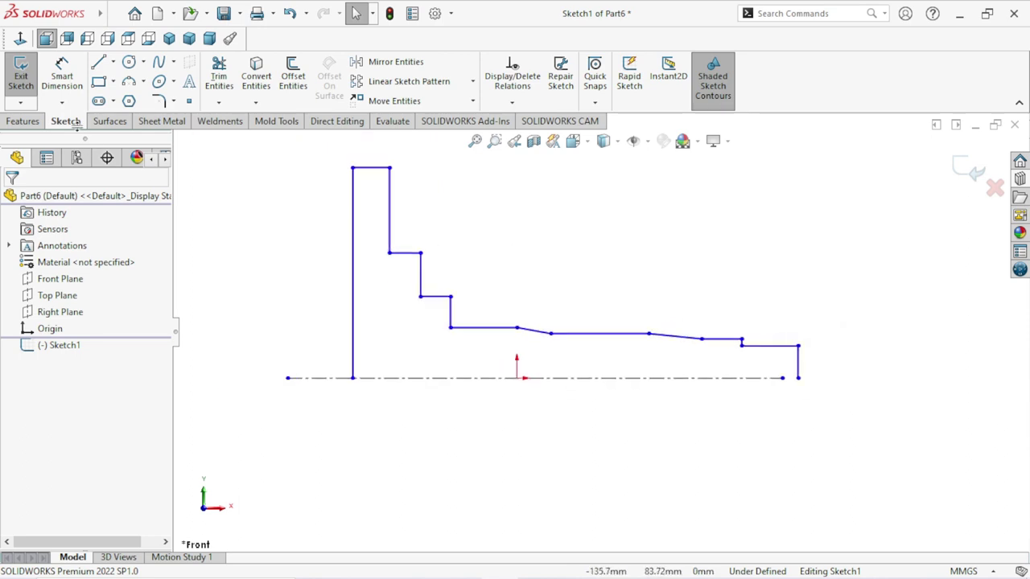
Step: Dimension the flange and second step diameters to 270 and 170 mm
left_click(62, 76)
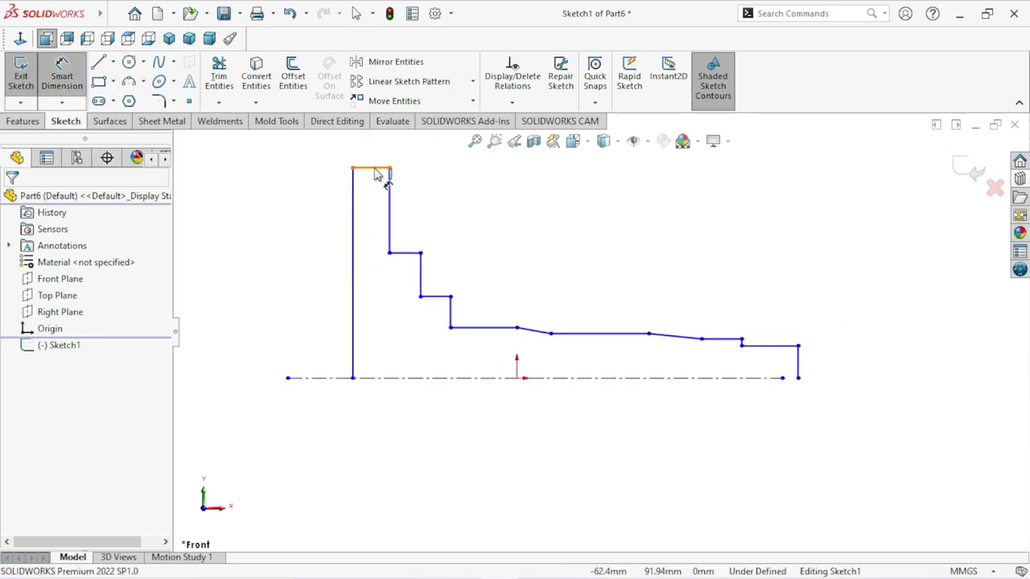
left_click(408, 377)
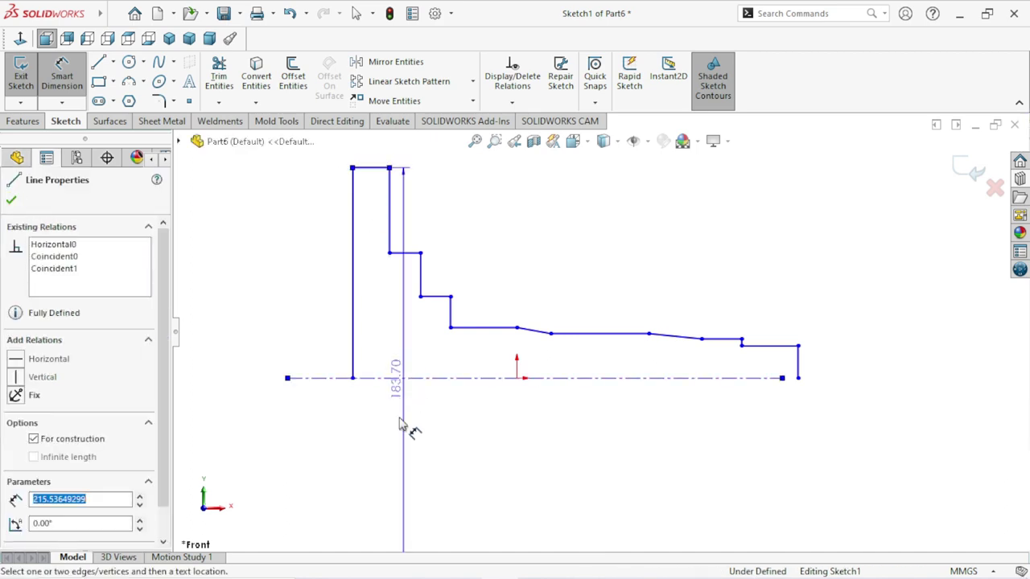
left_click(242, 401)
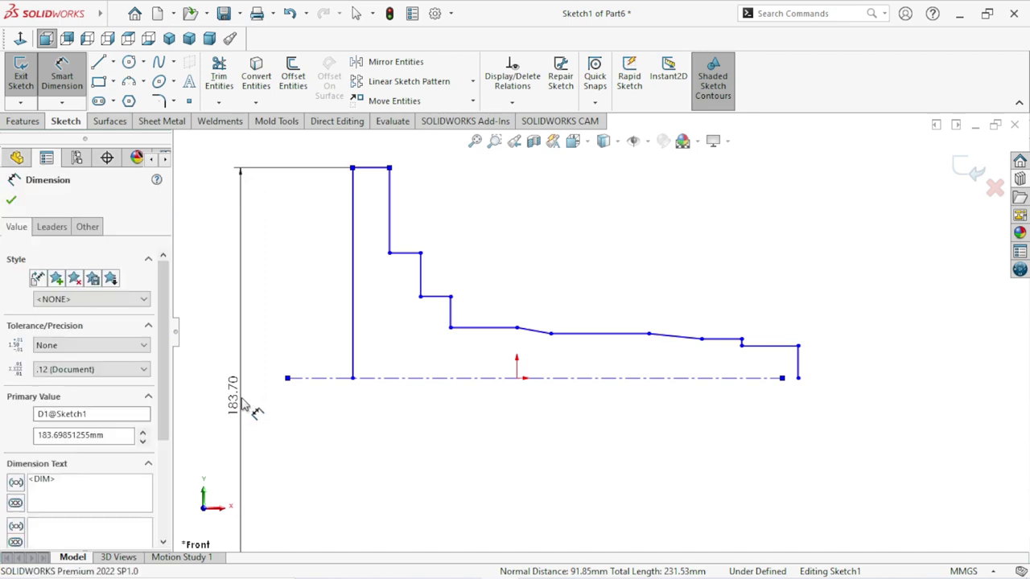
type("27")
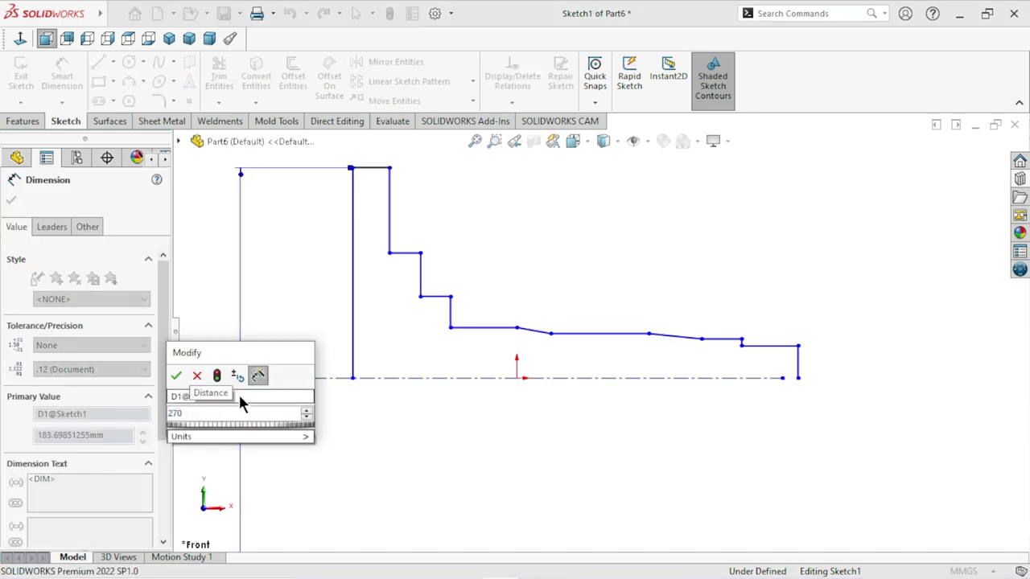
type("0")
left_click(178, 376)
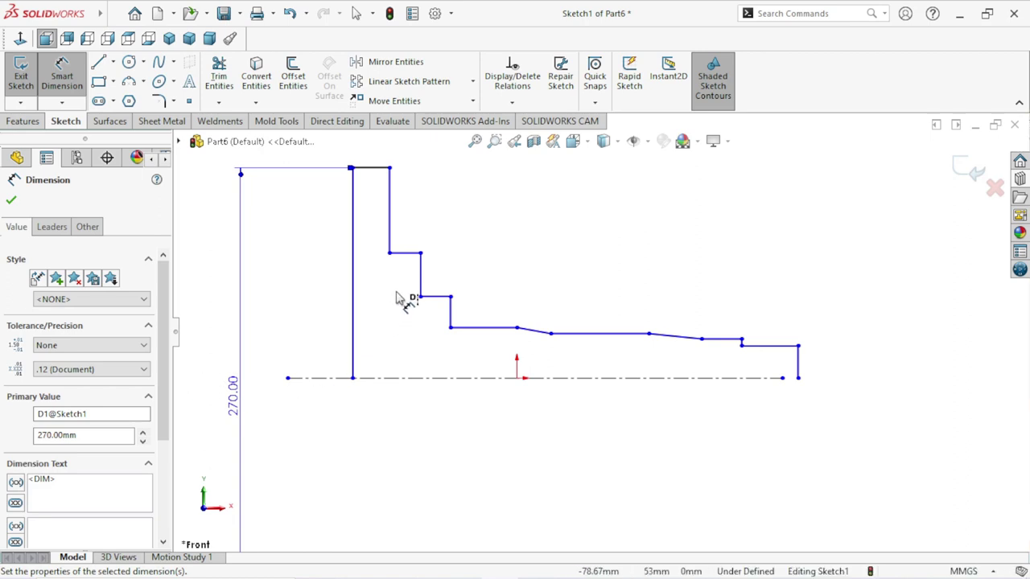
left_click(407, 256)
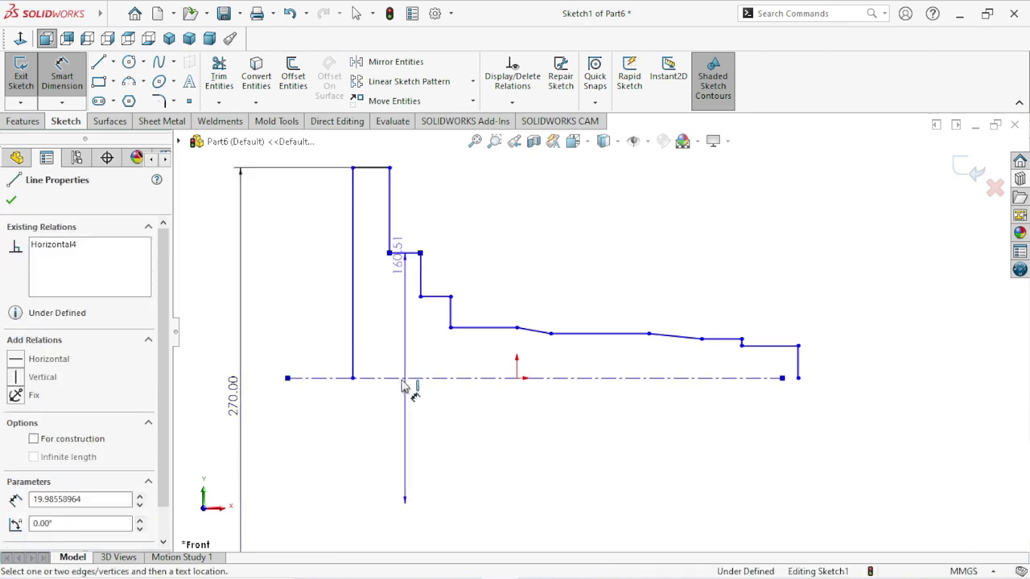
left_click(407, 421)
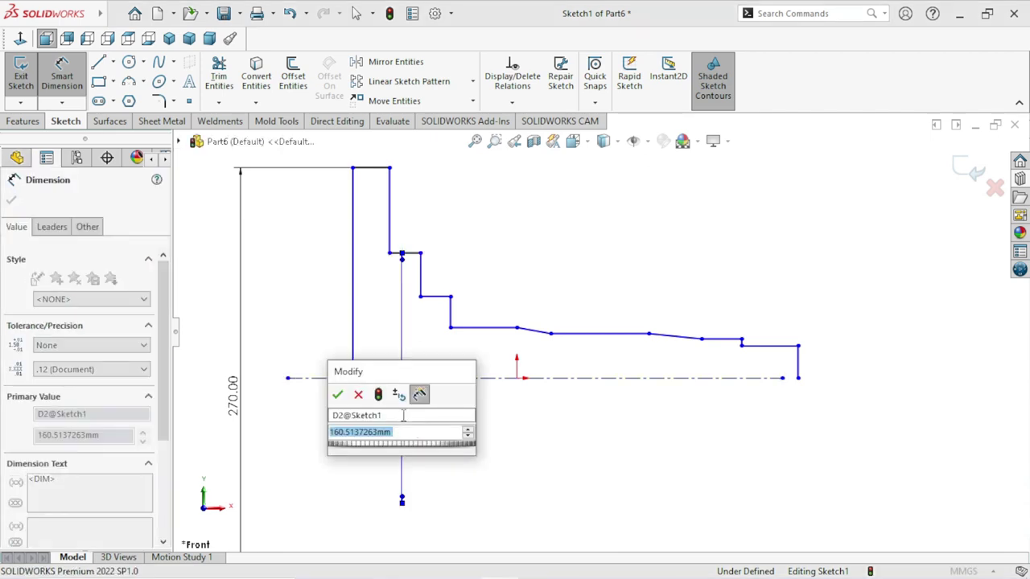
type("170")
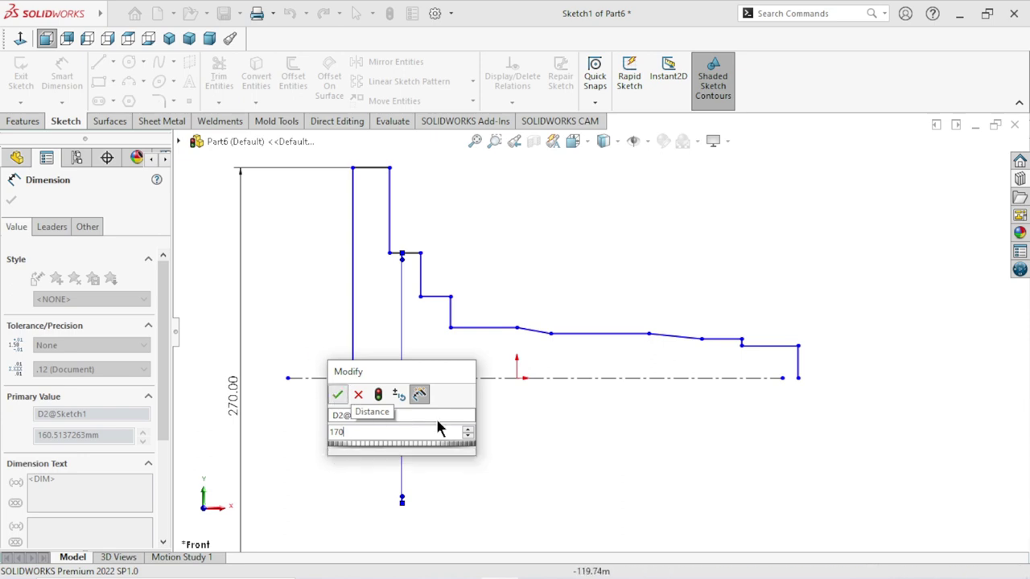
key("Escape")
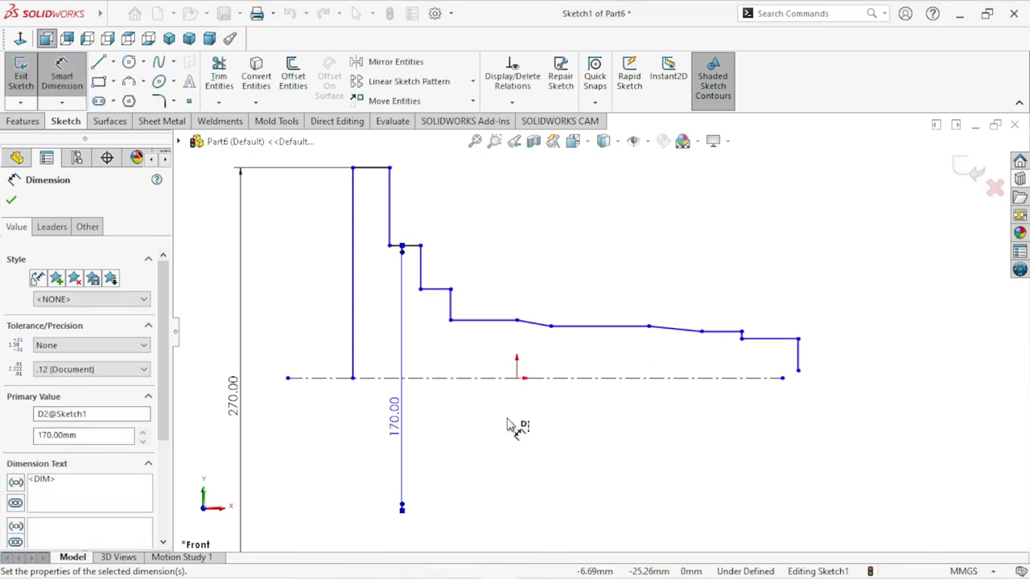
scroll(510, 425, "up", 2)
scroll(535, 379, "down", 2)
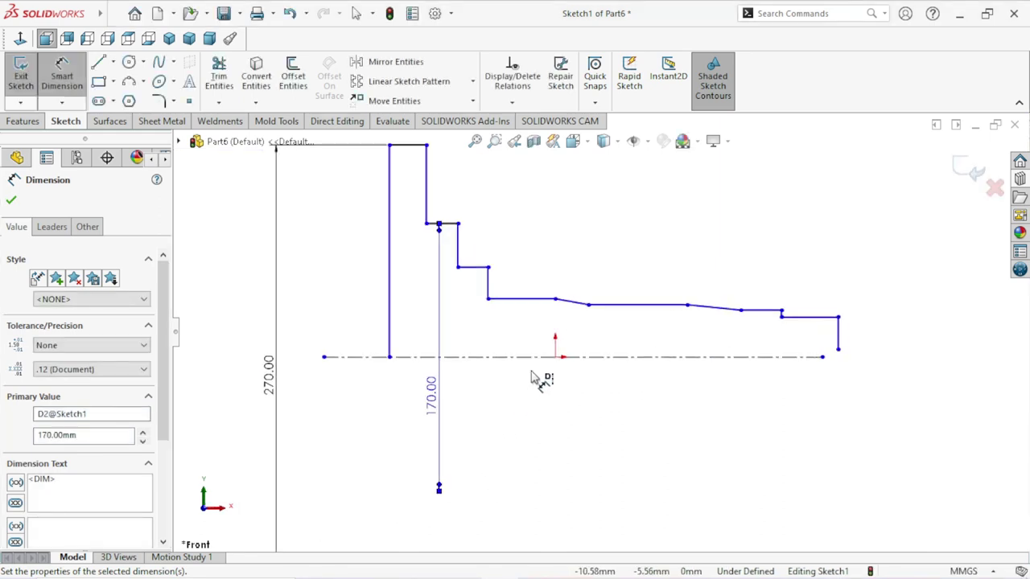
Step: Set the third and fourth step diameters to 100 and 70 mm
left_click(475, 272)
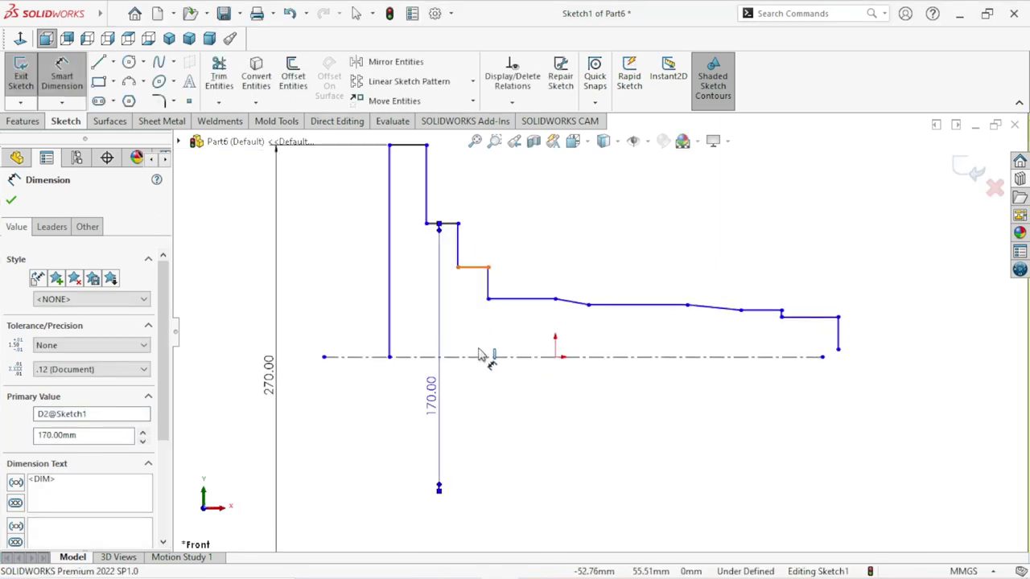
left_click(485, 356)
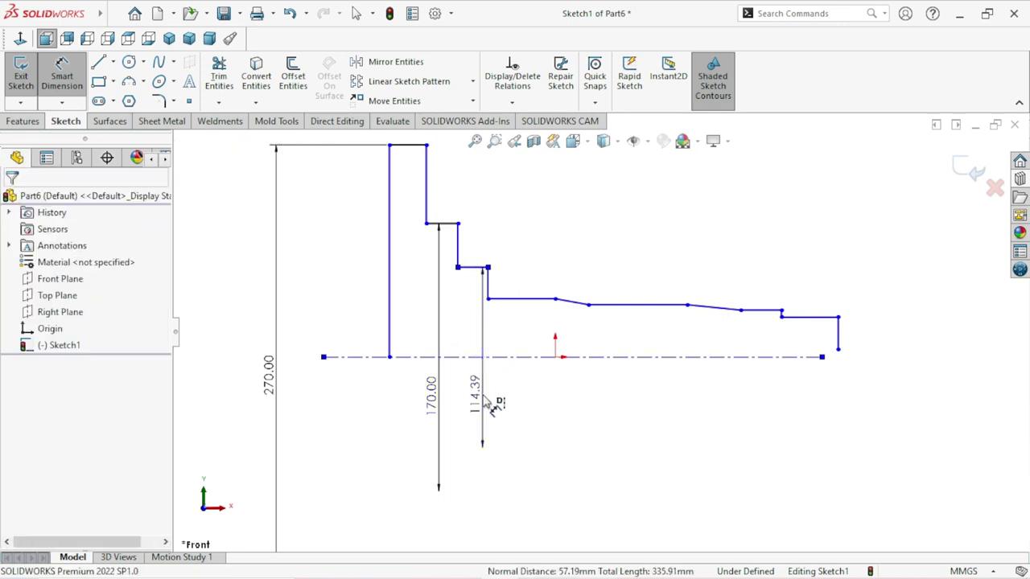
left_click(494, 404)
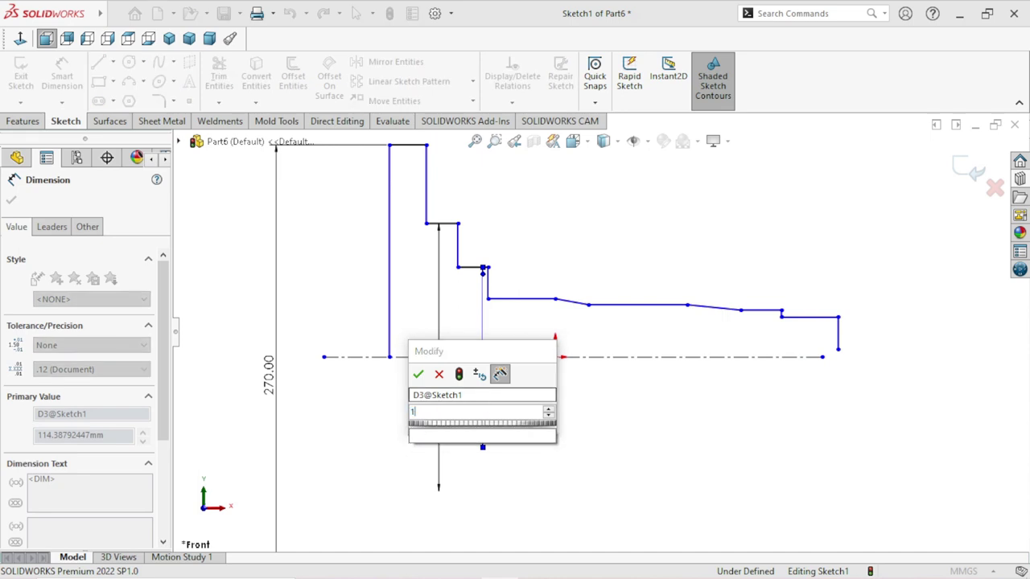
type("100")
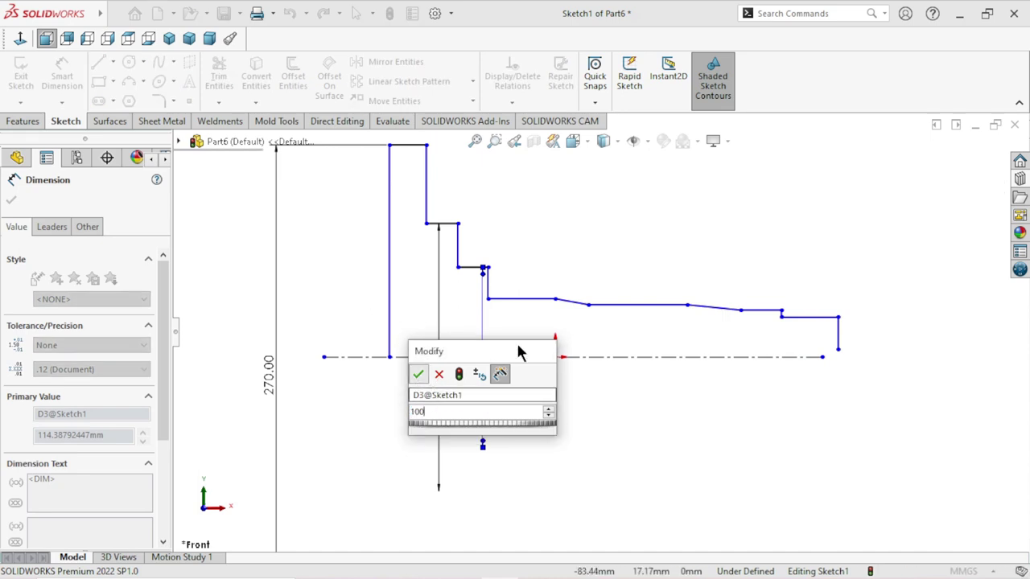
key("Return")
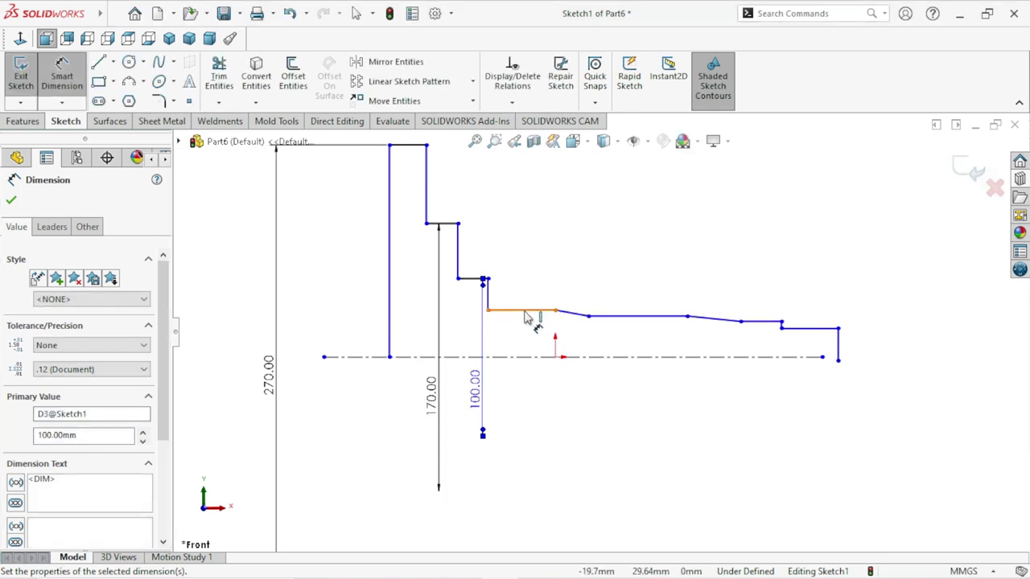
left_click(524, 317)
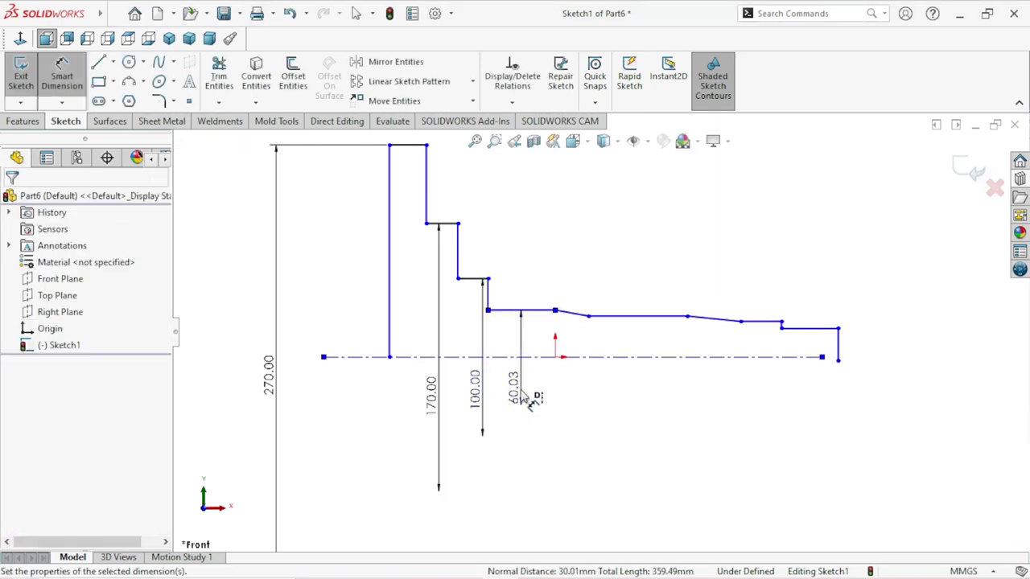
left_click(531, 401)
type("70")
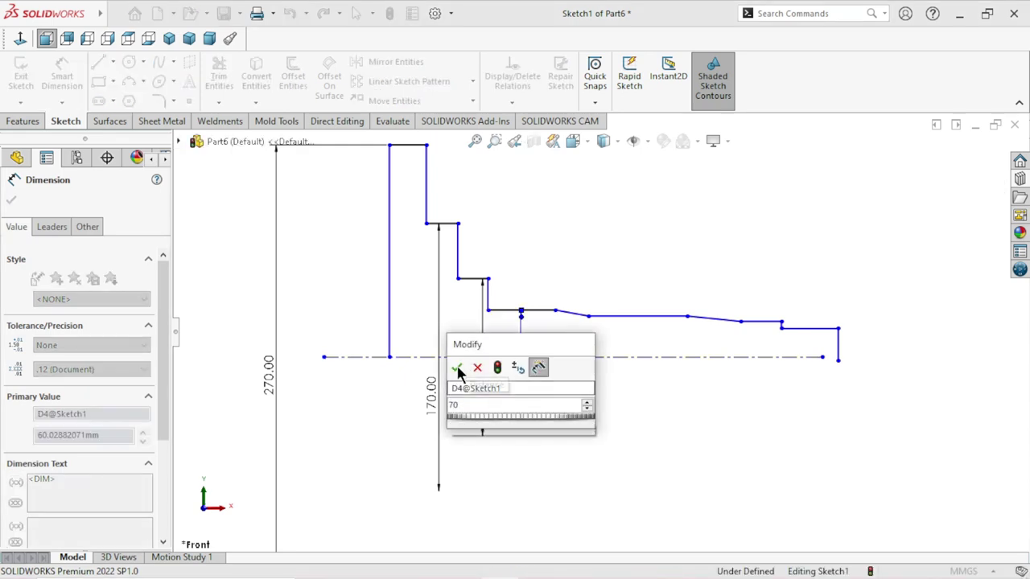
left_click(456, 366)
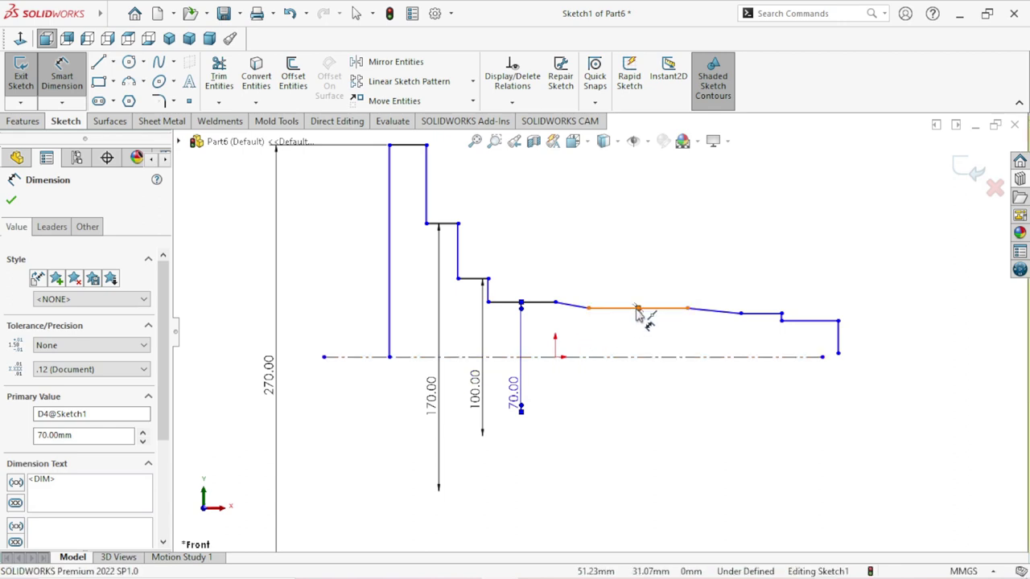
Step: Set the remaining step diameters to 60, 55 and 45 mm
left_click(637, 312)
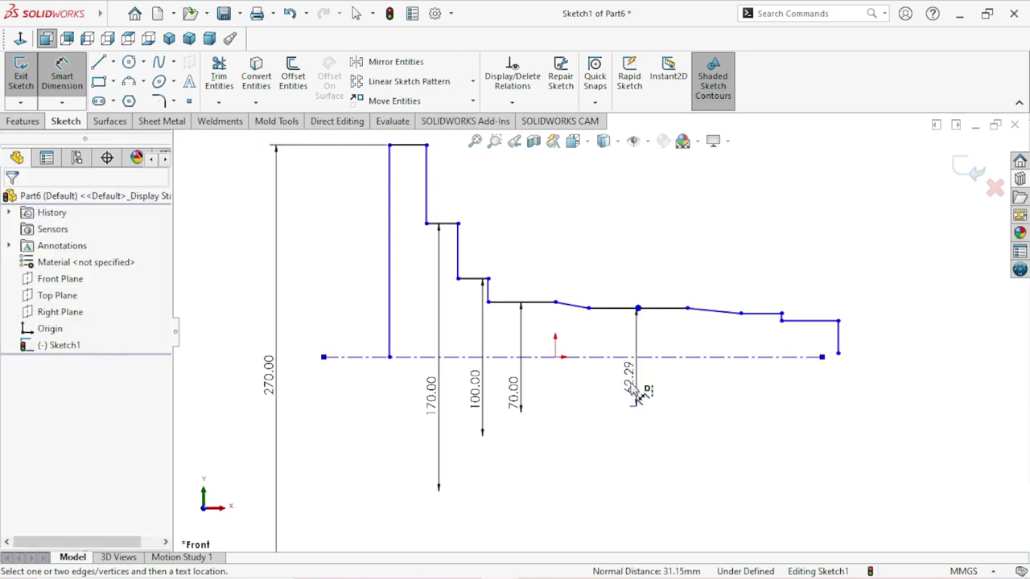
left_click(634, 391)
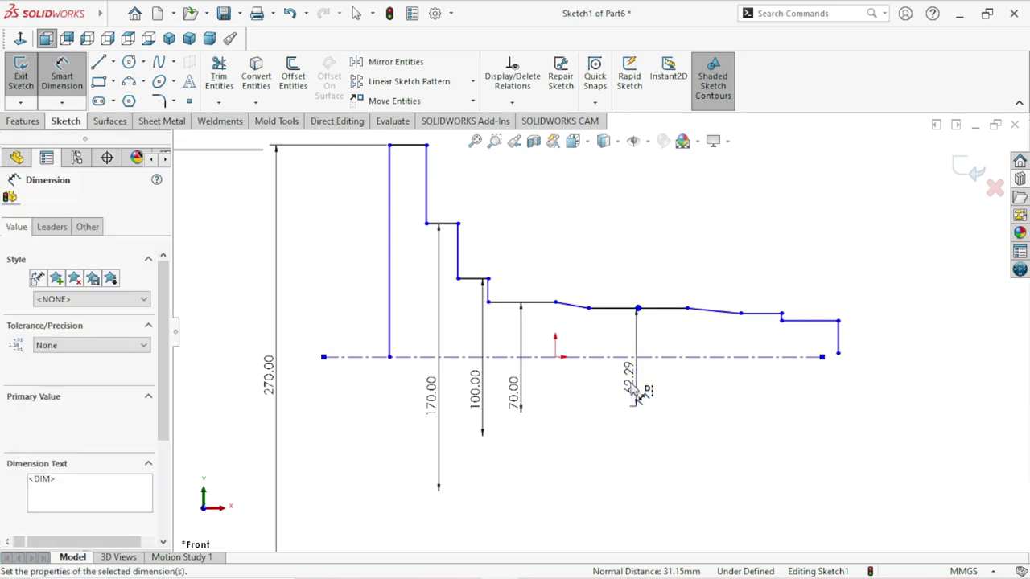
type("60")
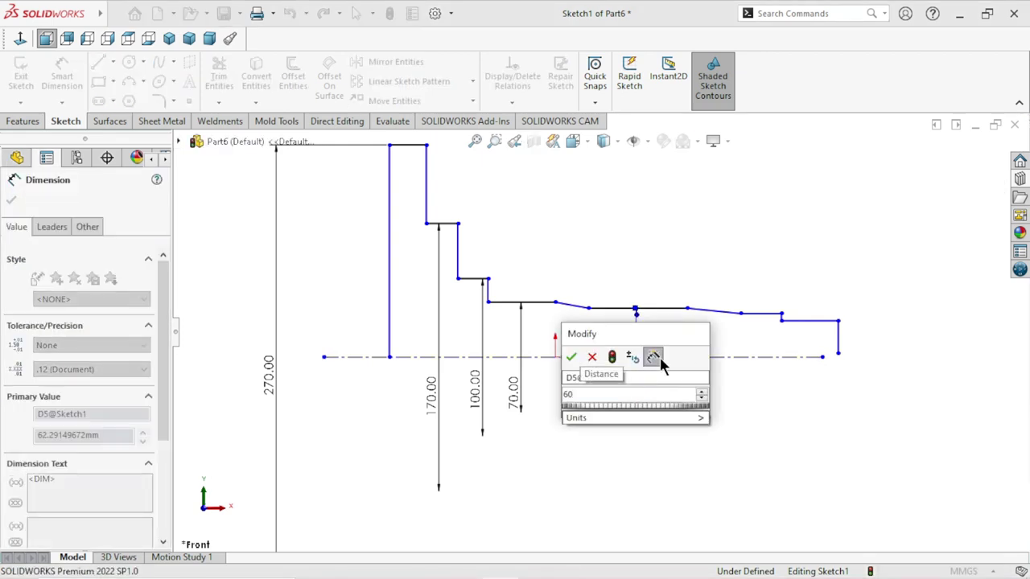
left_click(591, 357)
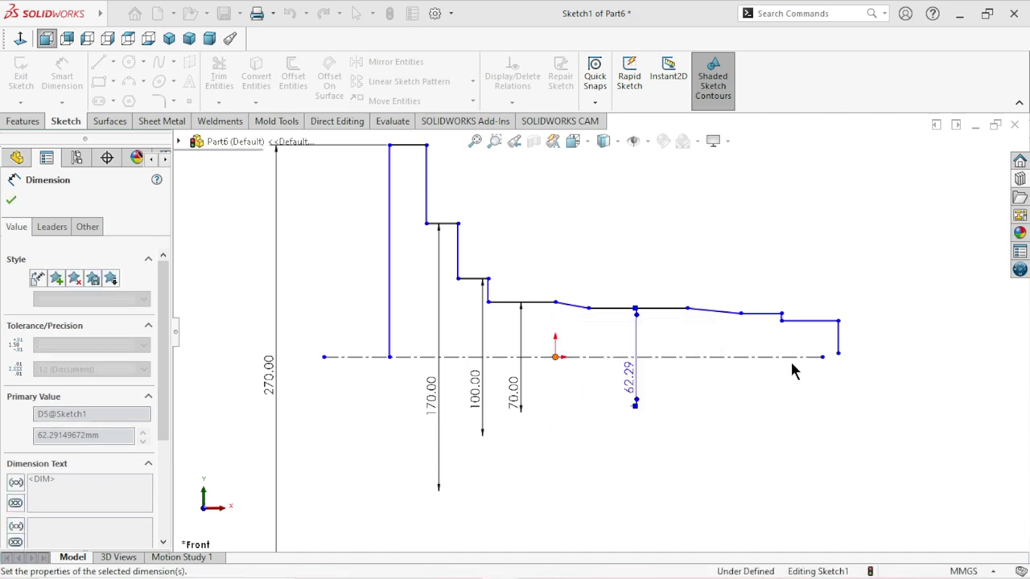
left_click(756, 316)
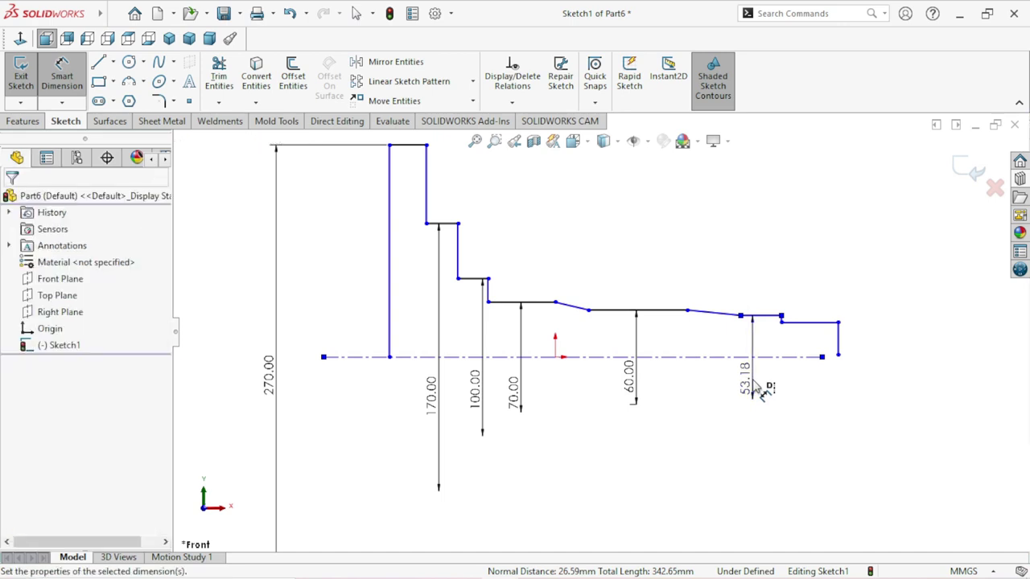
left_click(756, 388)
type("55")
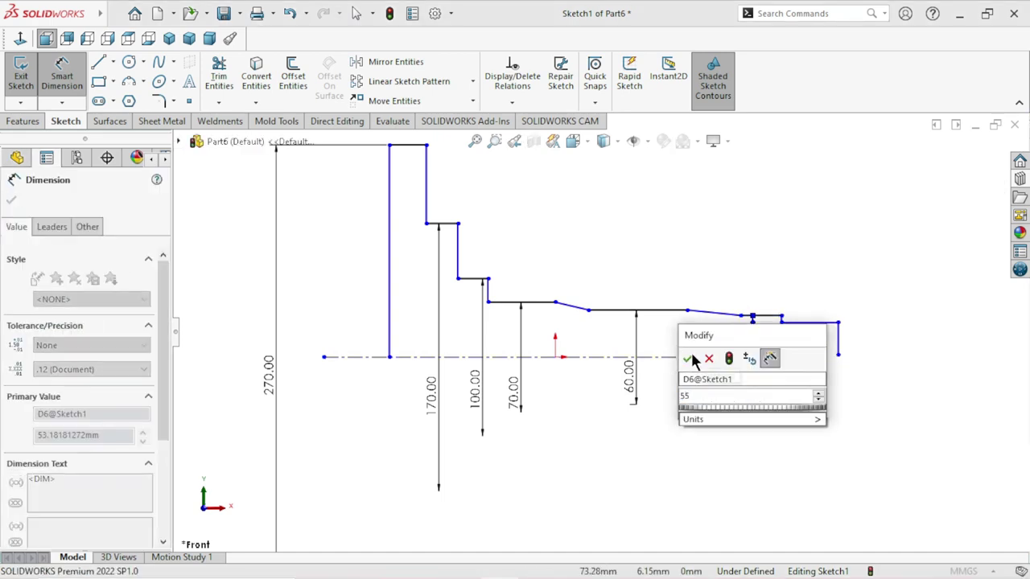
left_click(707, 358)
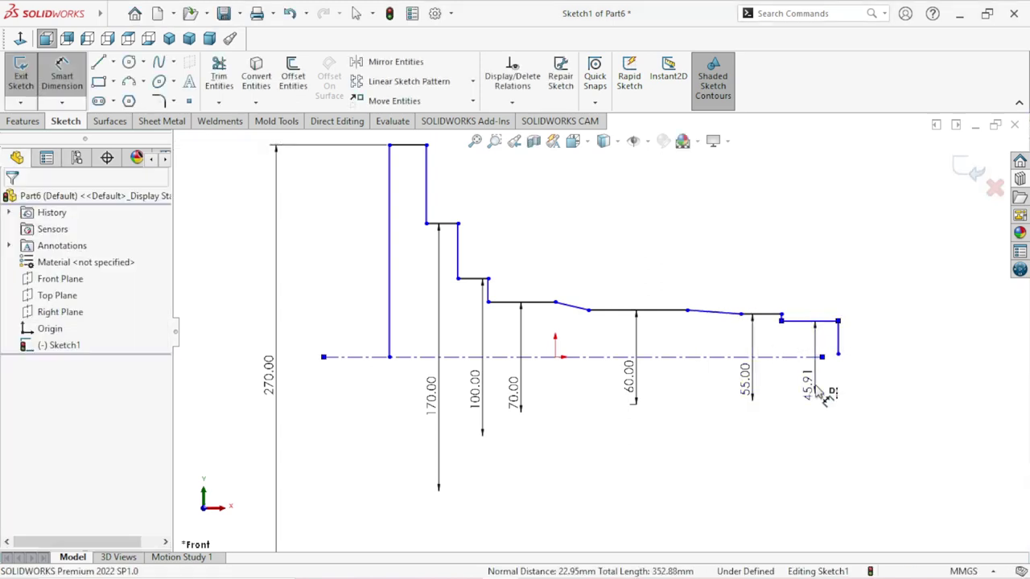
left_click(819, 392)
type("45")
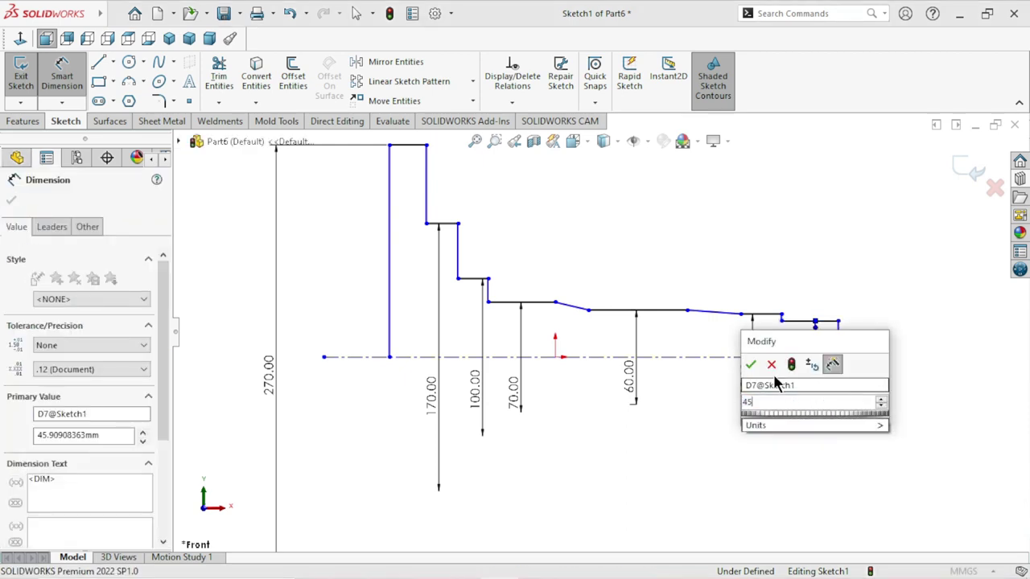
left_click(748, 363)
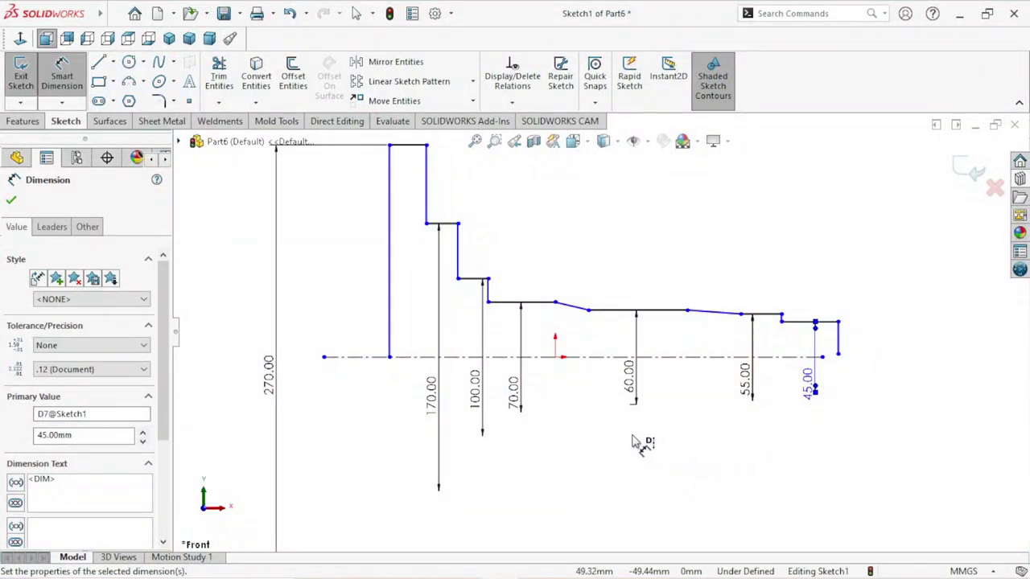
Step: Dimension the sloped step line at 20° from the centerline and move the label clear
left_click(575, 360)
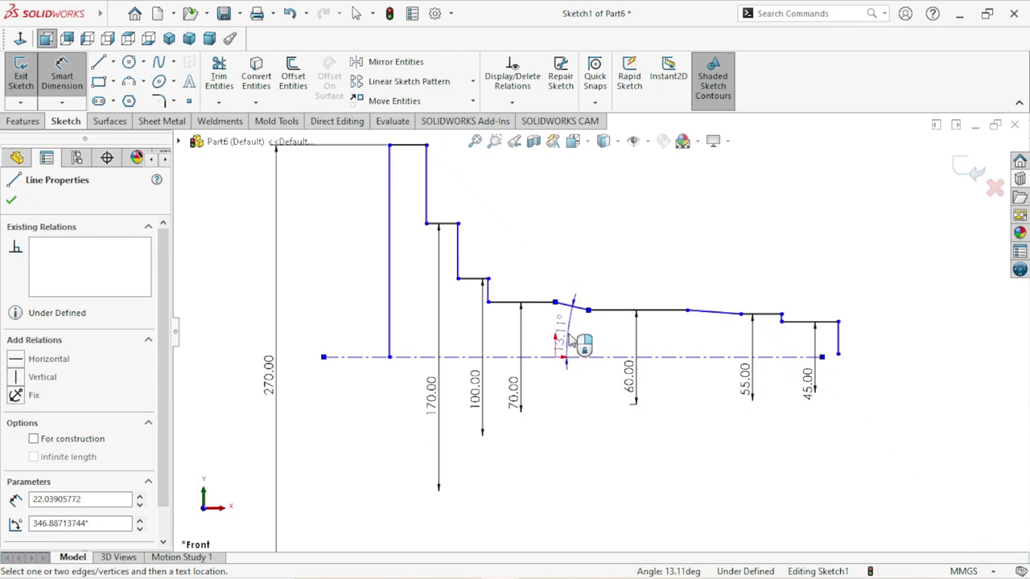
left_click(573, 342)
left_click(573, 342)
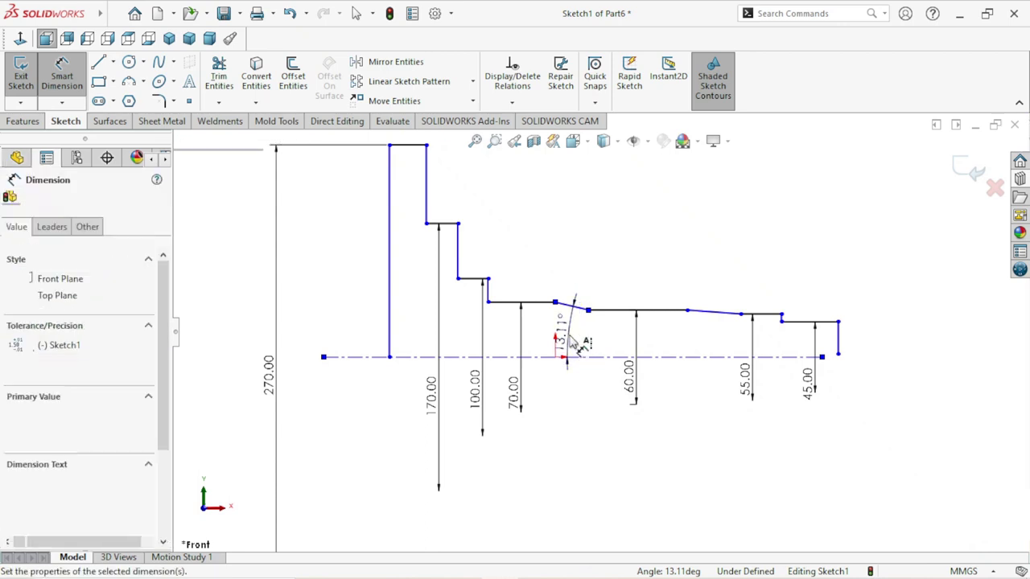
type("20")
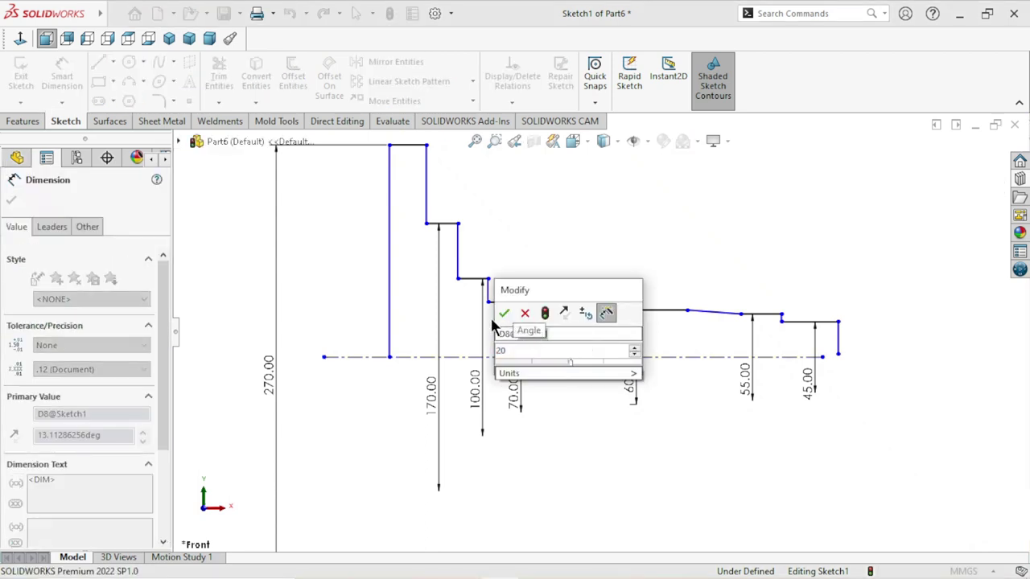
left_click(504, 313)
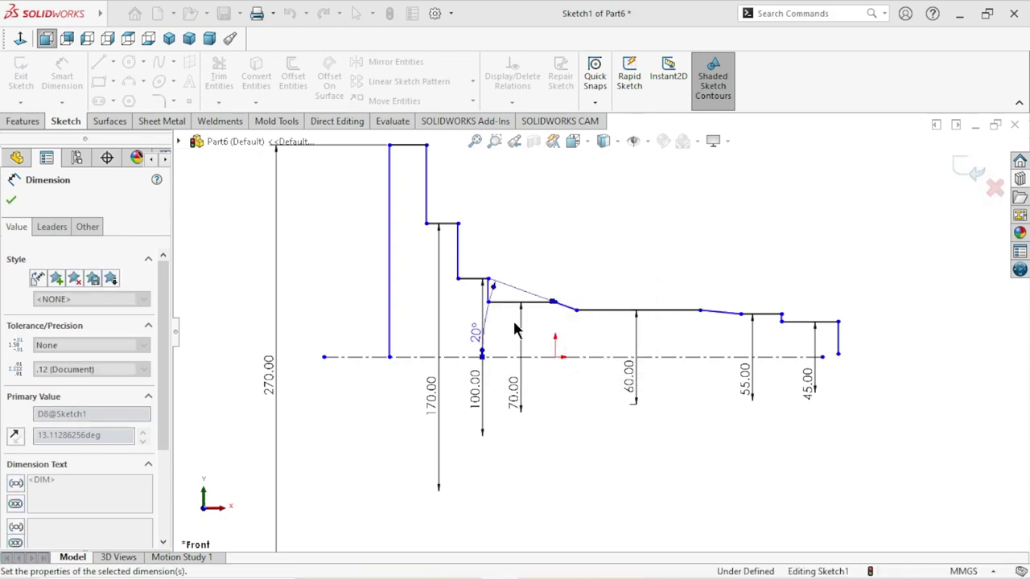
scroll(519, 322, "down", 5)
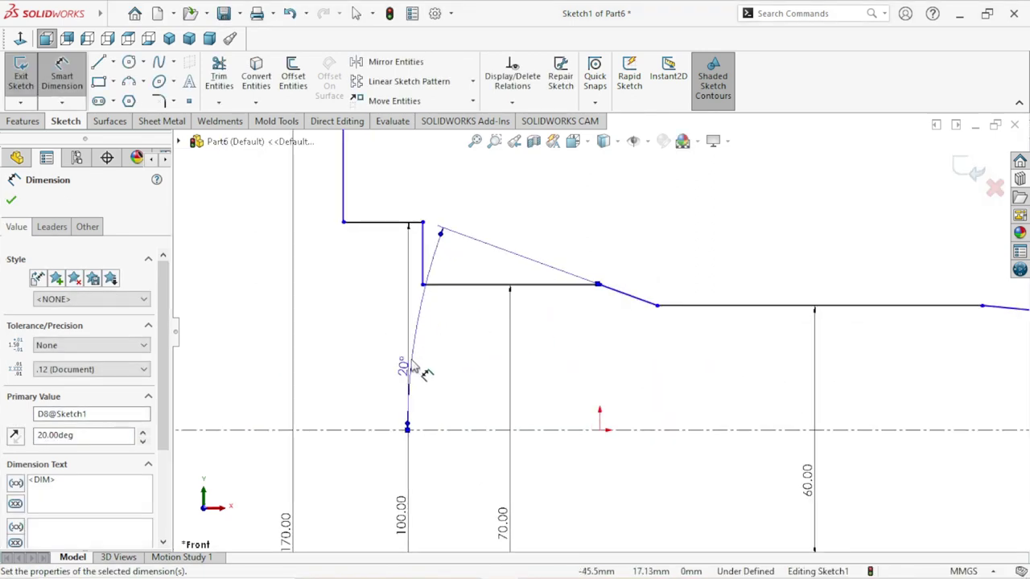
left_click_drag(416, 380, 624, 378)
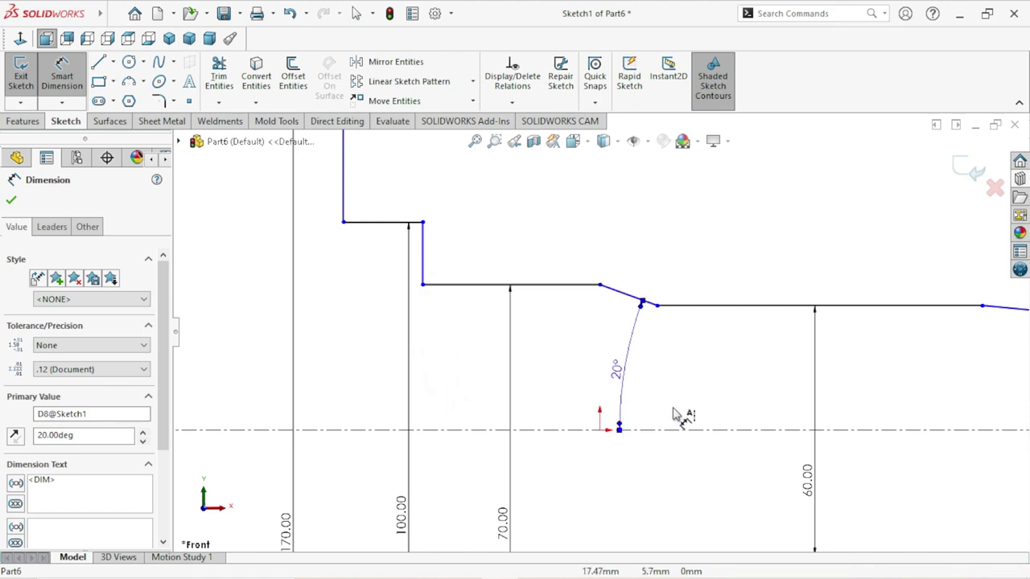
scroll(660, 430, "up", 2)
scroll(656, 430, "up", 2)
scroll(649, 430, "up", 2)
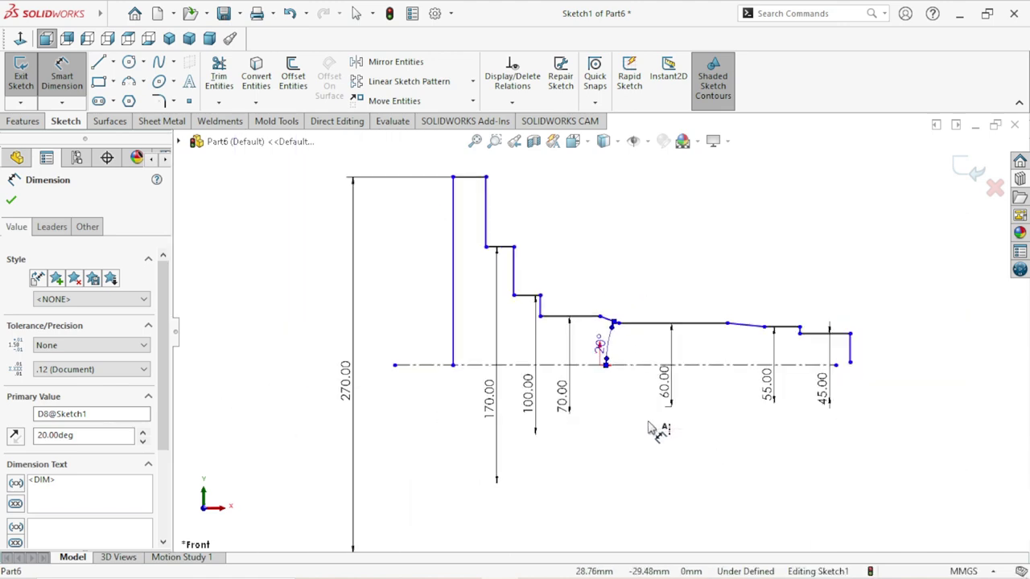
scroll(664, 424, "down", 1)
scroll(607, 346, "up", 1)
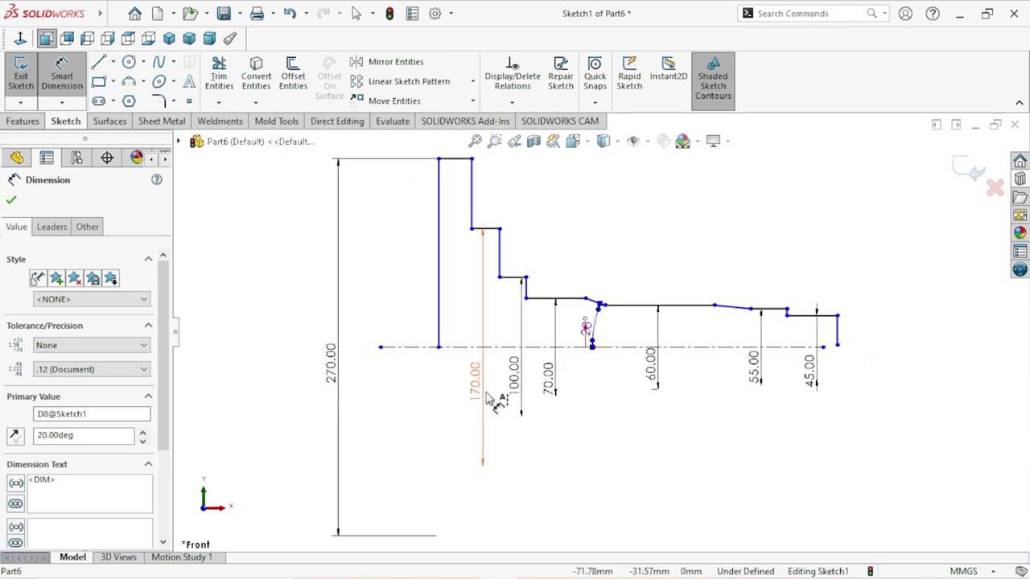
scroll(602, 346, "up", 1)
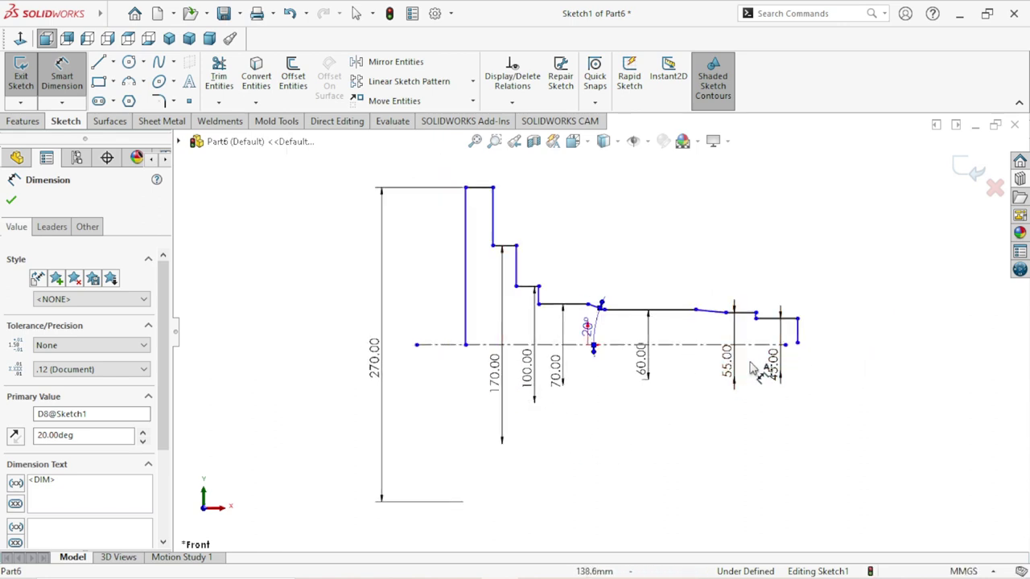
scroll(768, 368, "down", 1)
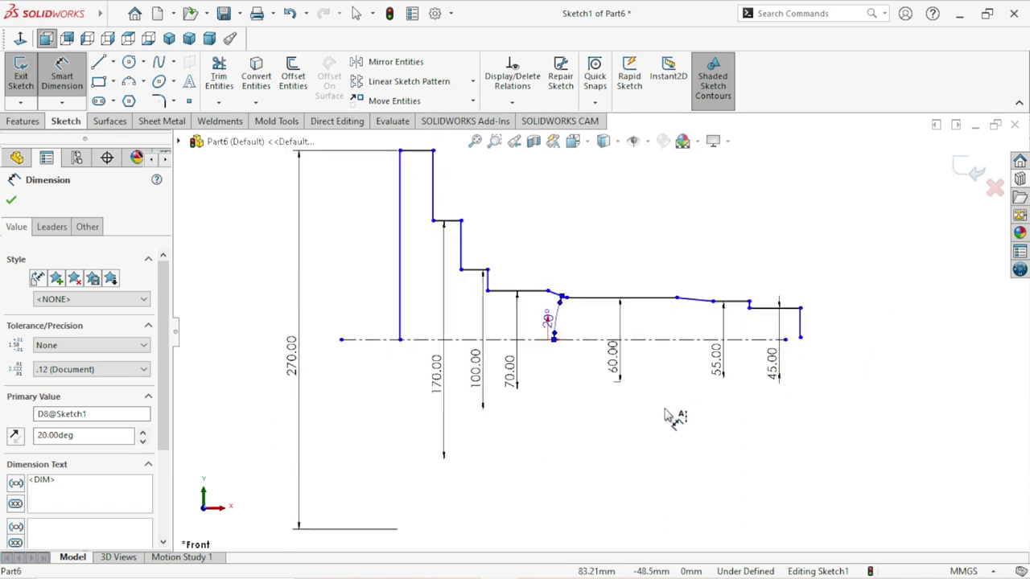
scroll(704, 352, "down", 1)
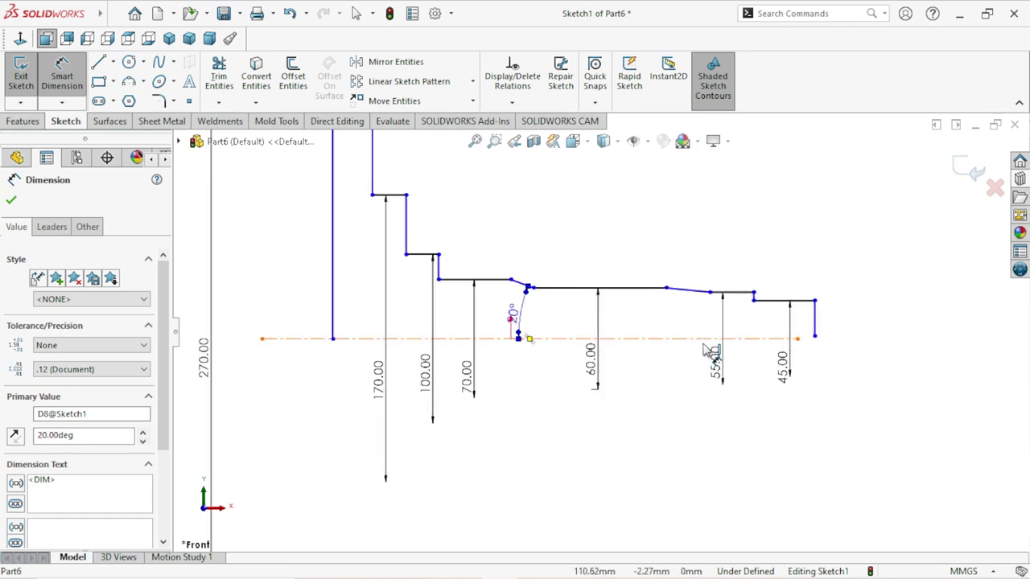
scroll(682, 368, "up", 1)
scroll(682, 368, "up", 1)
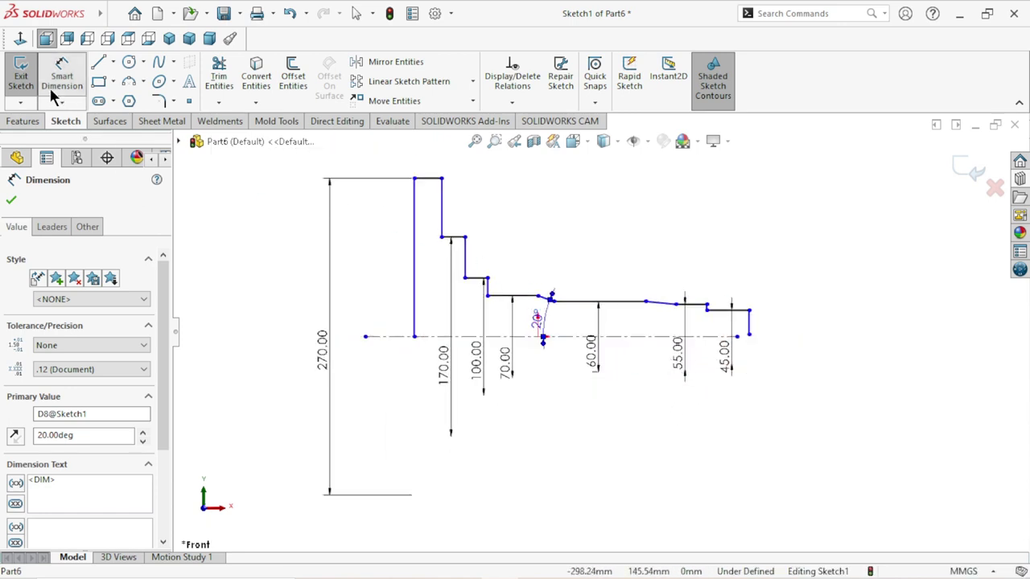
Step: Dimension the first axial step lengths as 18, 10 and 15 mm
left_click(385, 168)
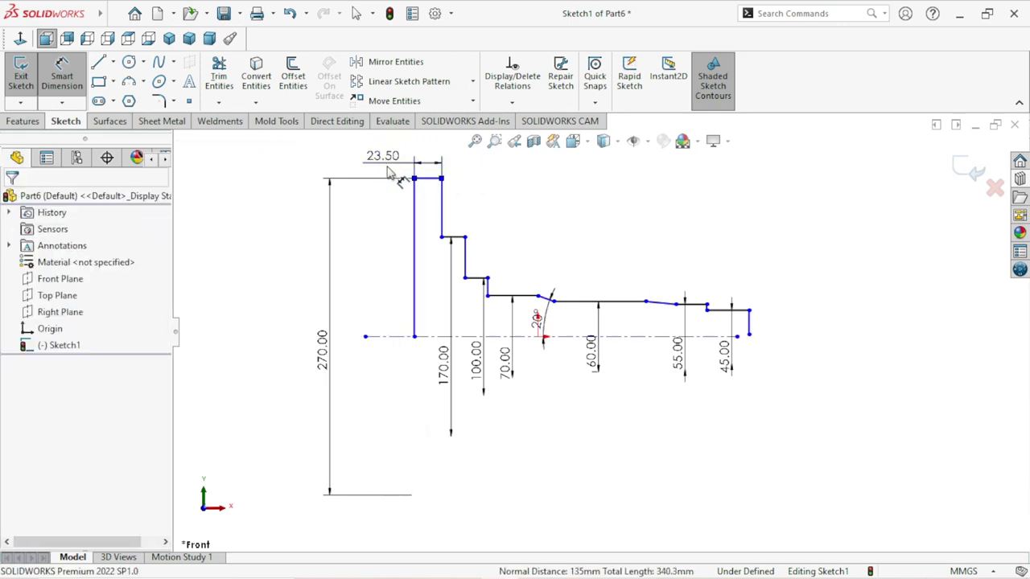
left_click(387, 171)
type("1")
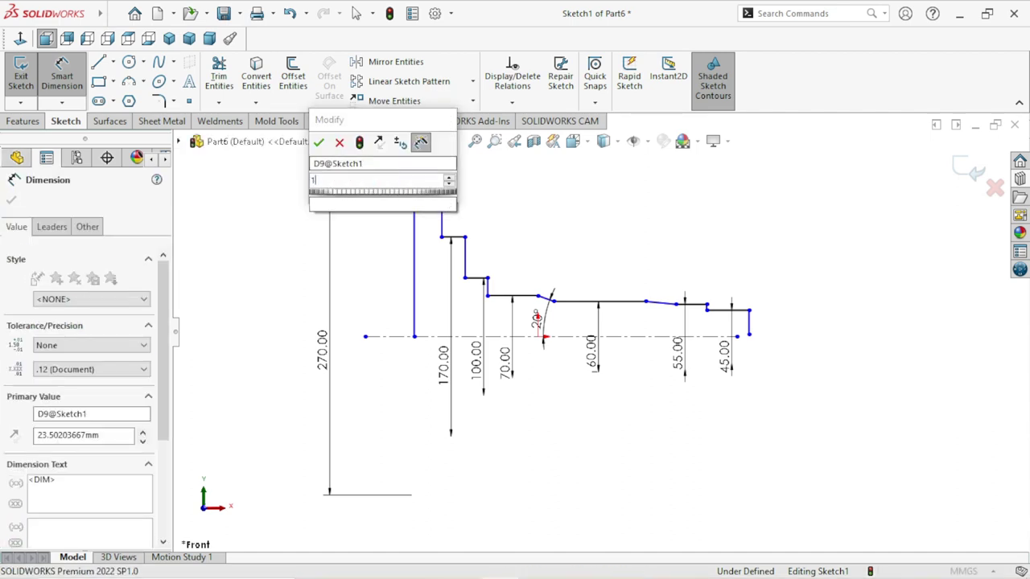
type("8")
left_click(319, 142)
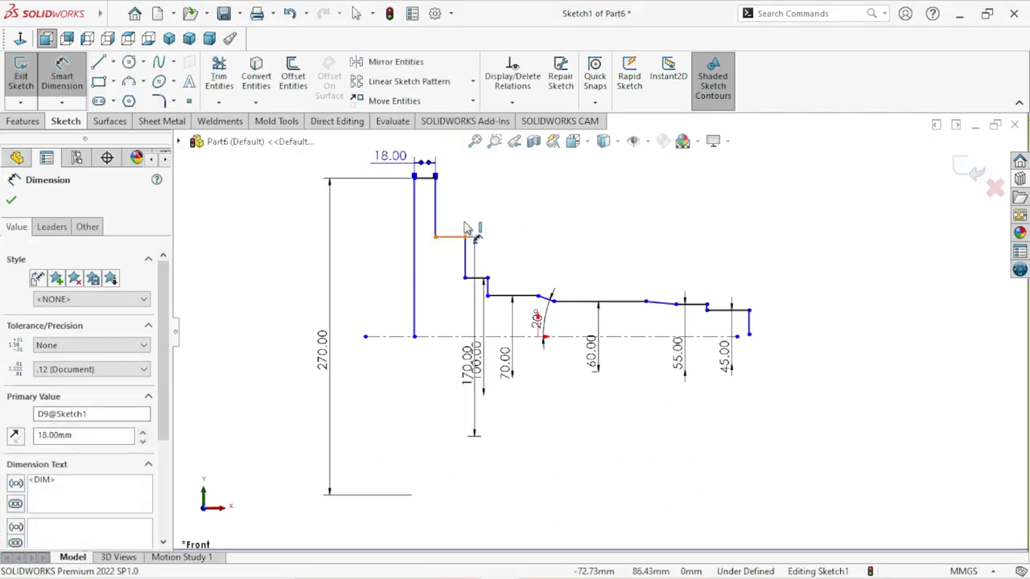
left_click(465, 221)
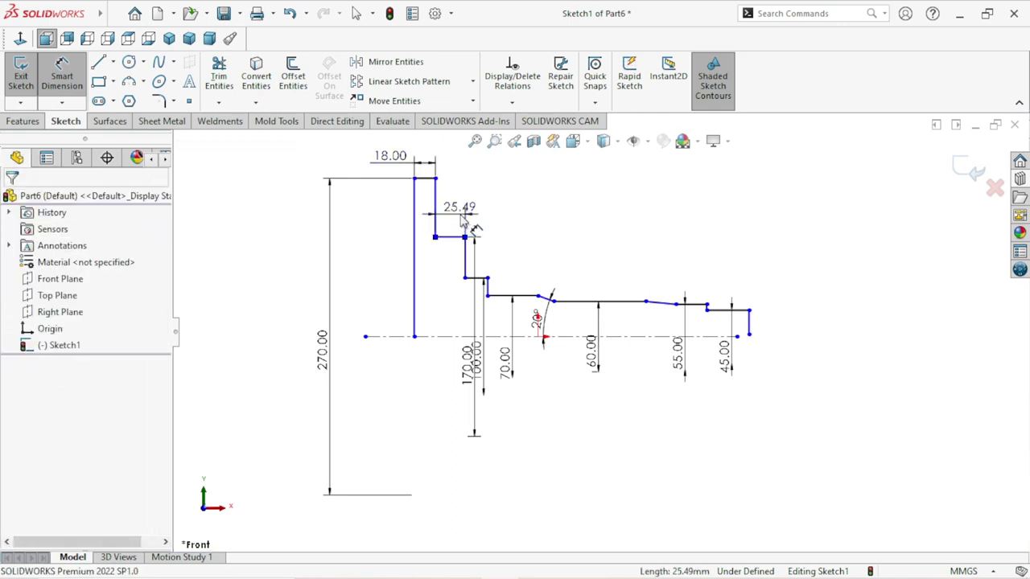
left_click(465, 221)
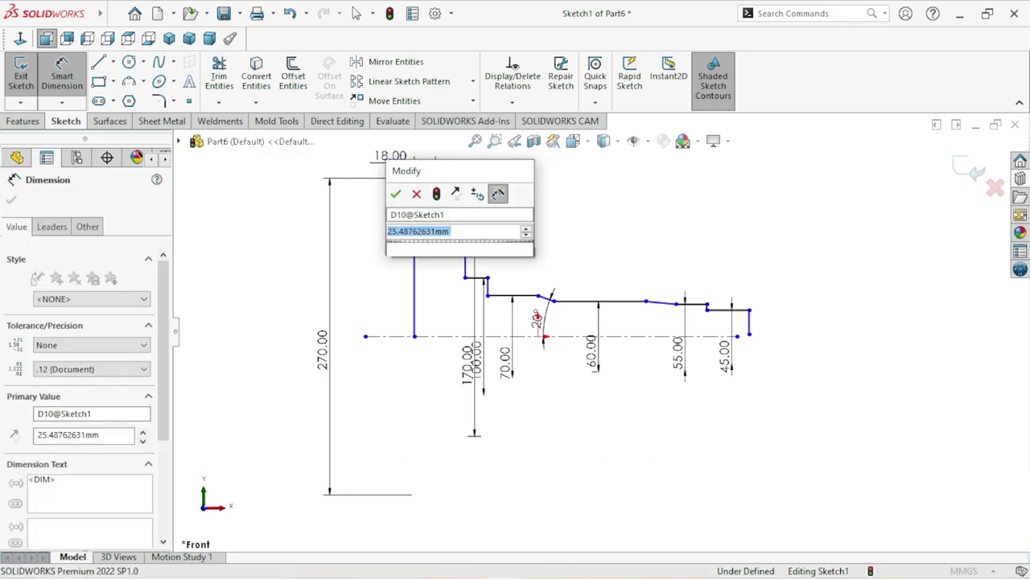
type("10")
left_click(394, 198)
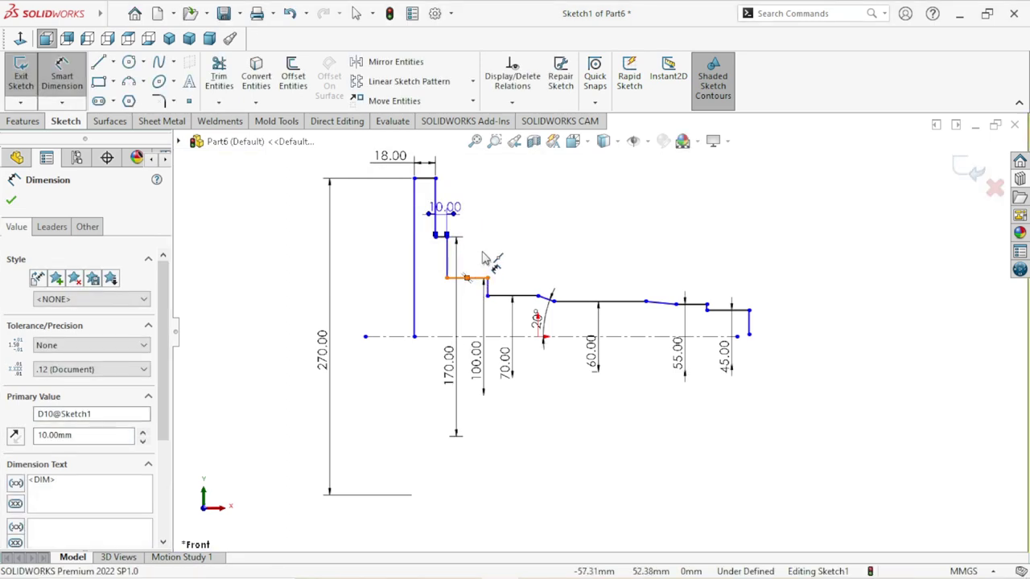
left_click(483, 258)
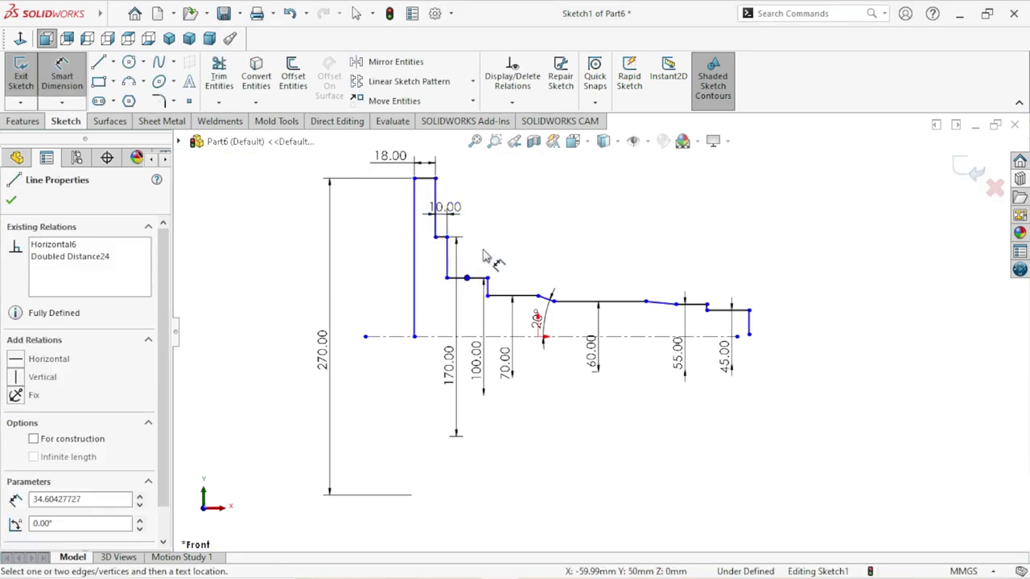
key("Escape")
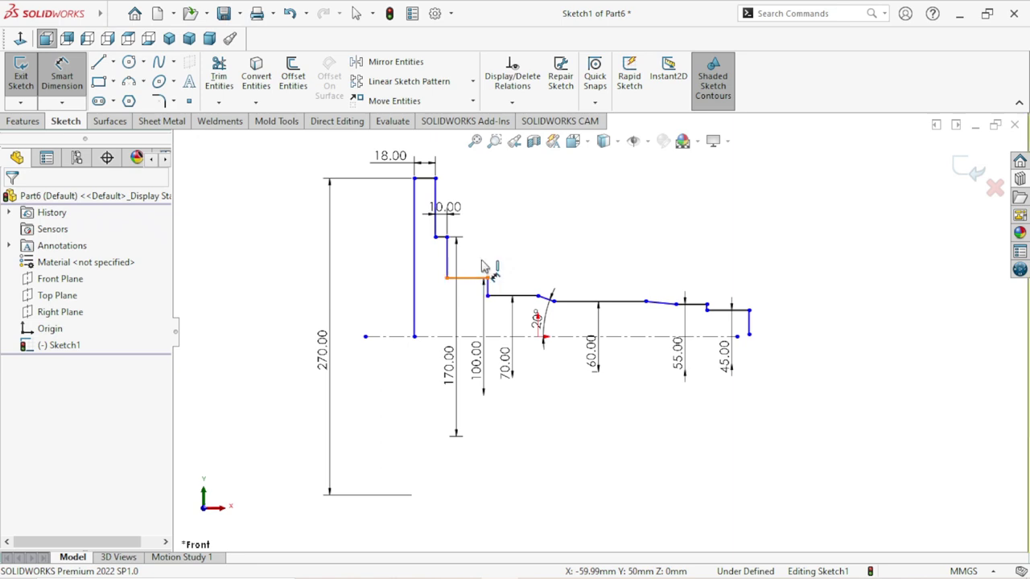
left_click(482, 270)
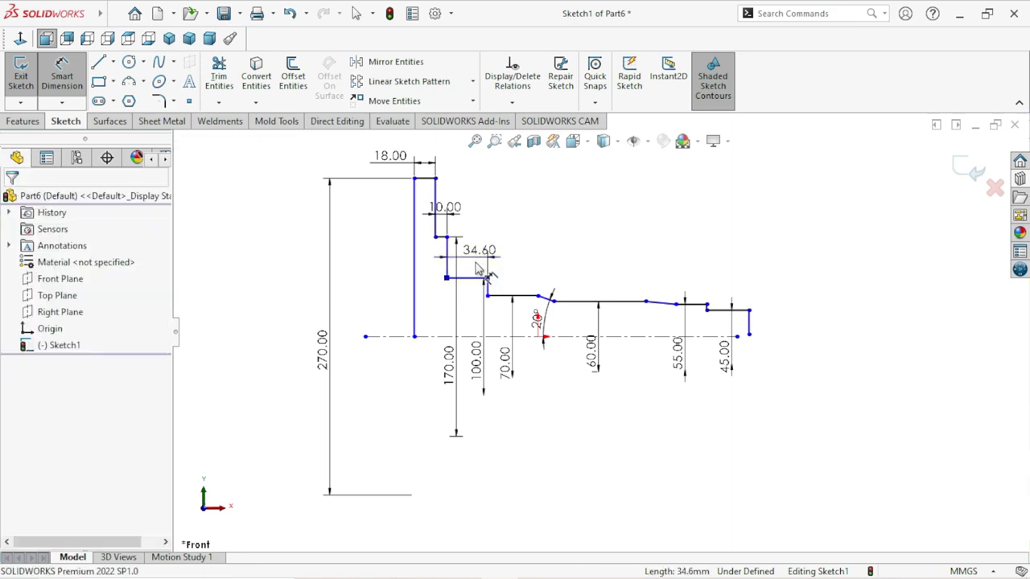
left_click(478, 262)
type("15")
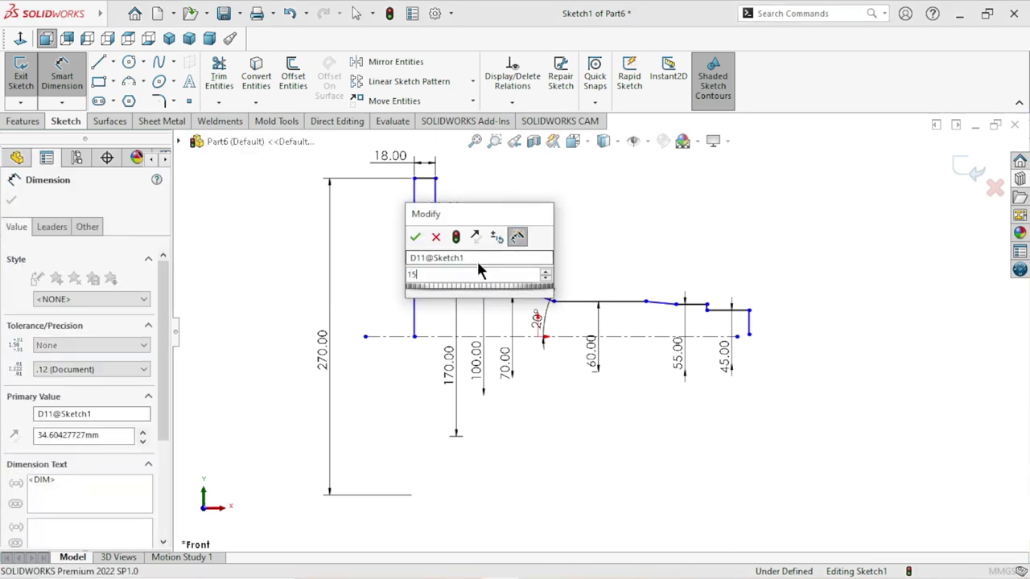
key("Return")
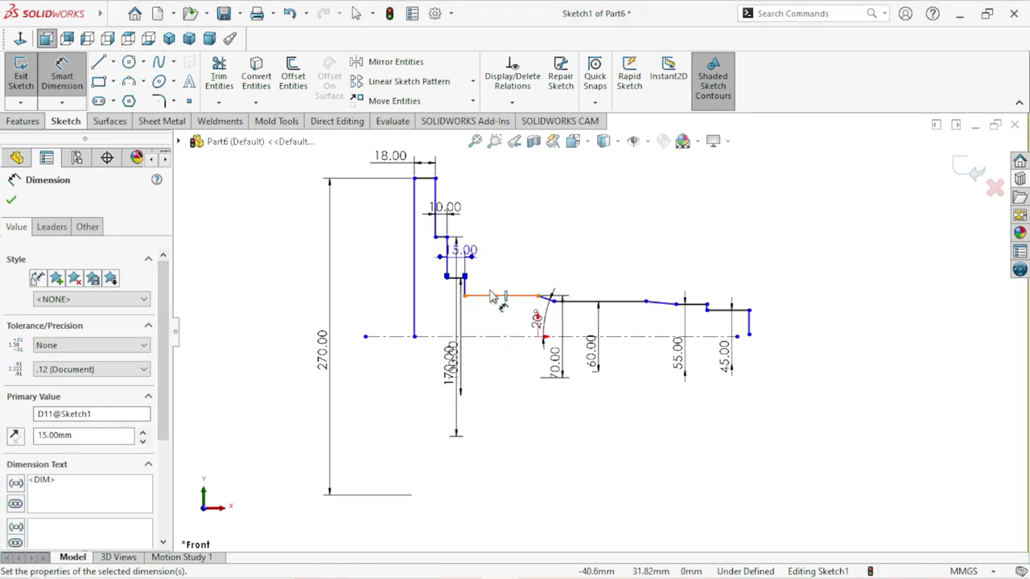
Step: Add the 38 mm step length and a length dimension on the long shaft segment
scroll(487, 336, "down", 2)
left_click(462, 328)
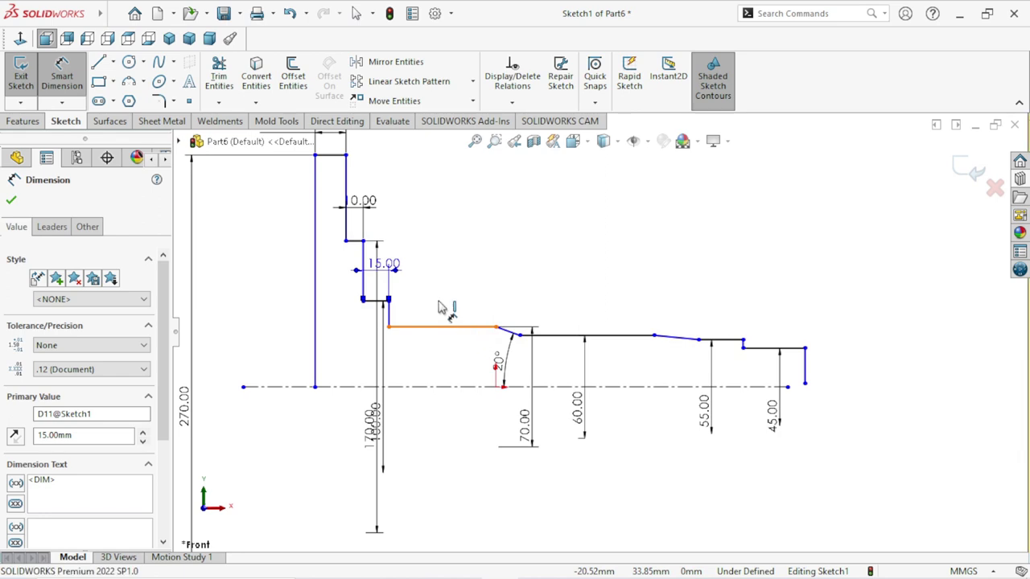
left_click(441, 299)
type("3")
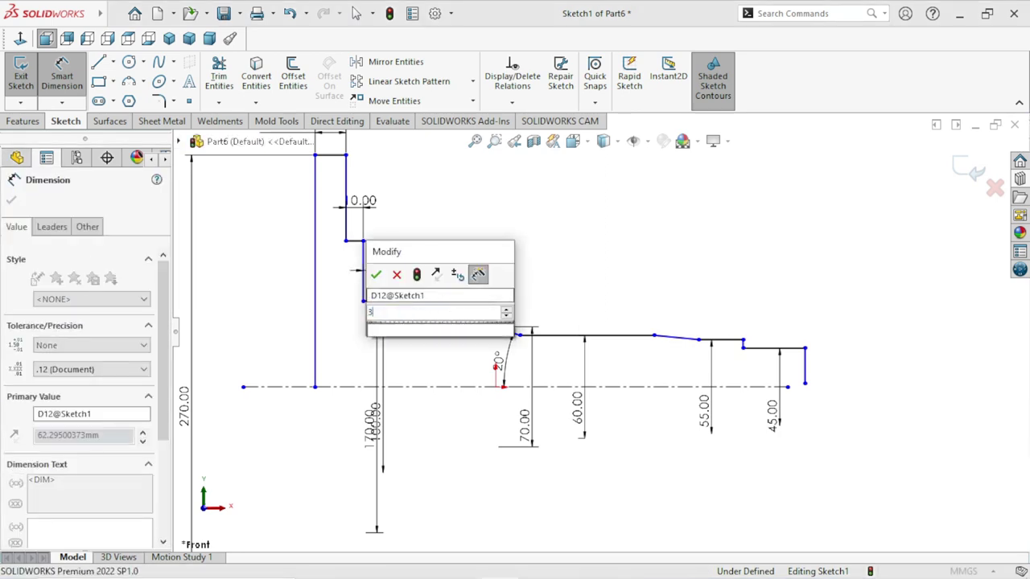
key("Return")
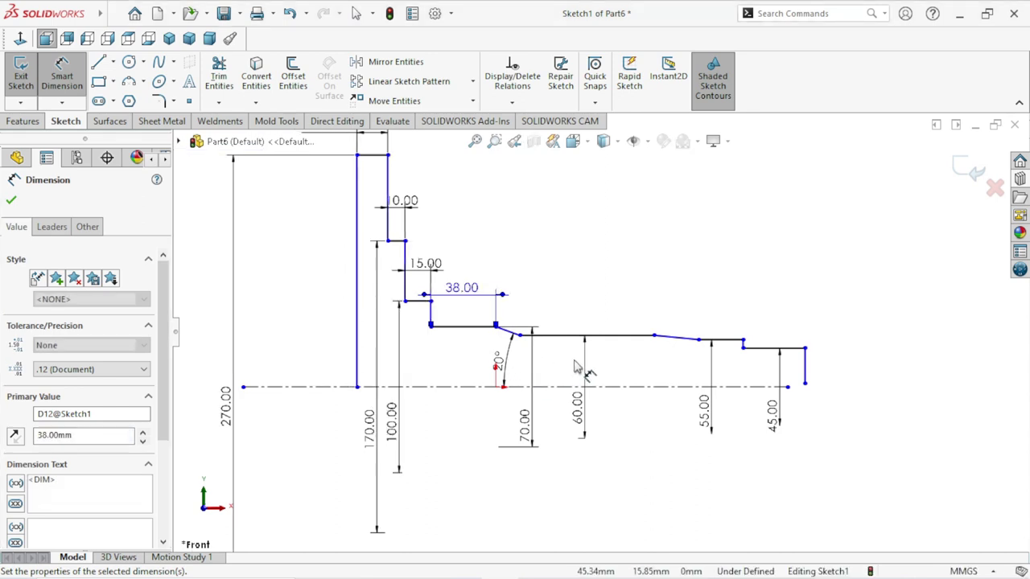
scroll(574, 366, "down", 5)
scroll(580, 352, "up", 5)
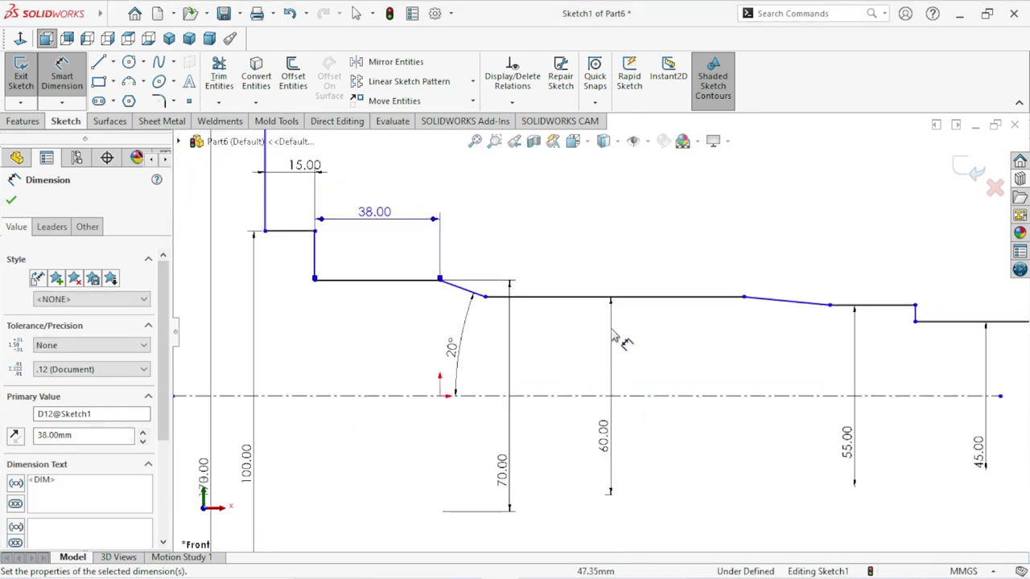
left_click(657, 298)
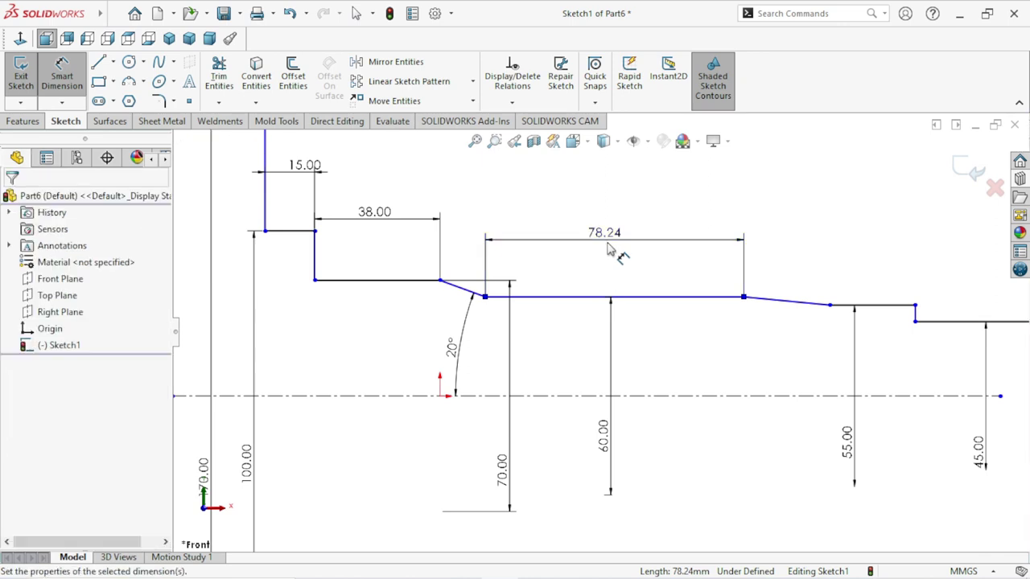
left_click(609, 251)
key("Return")
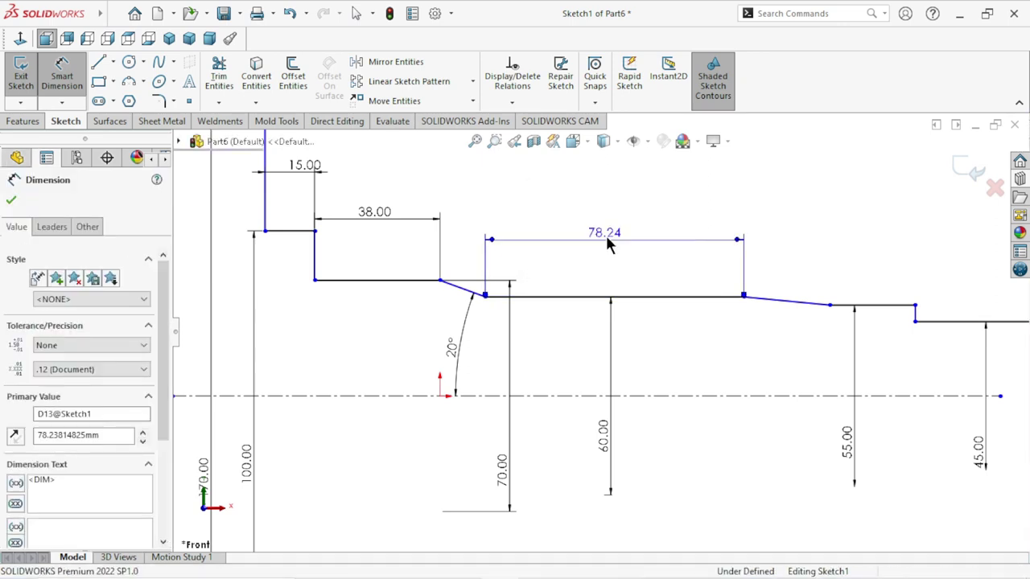
scroll(620, 329, "up", 3)
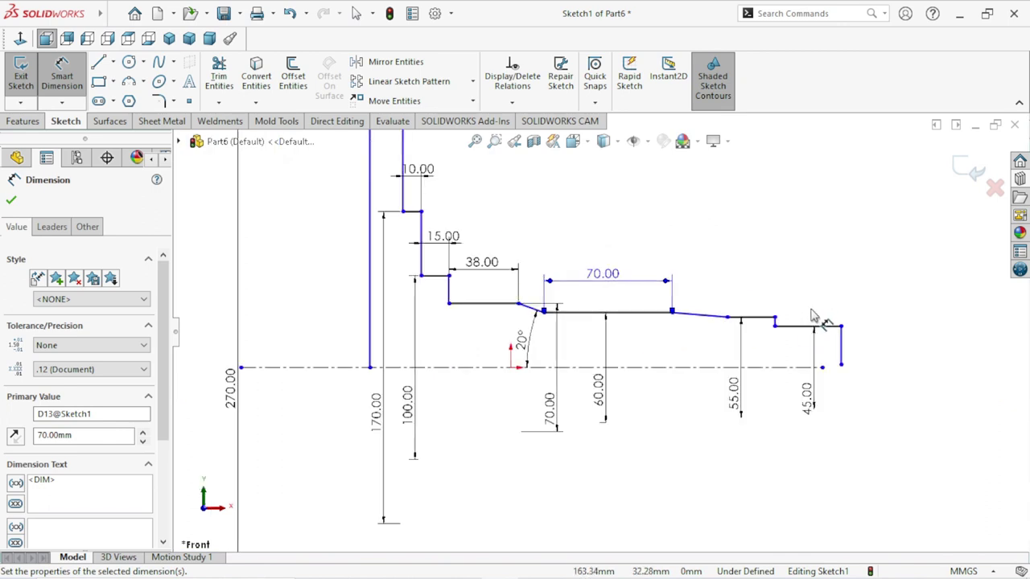
scroll(814, 315, "down", 2)
scroll(805, 338, "down", 2)
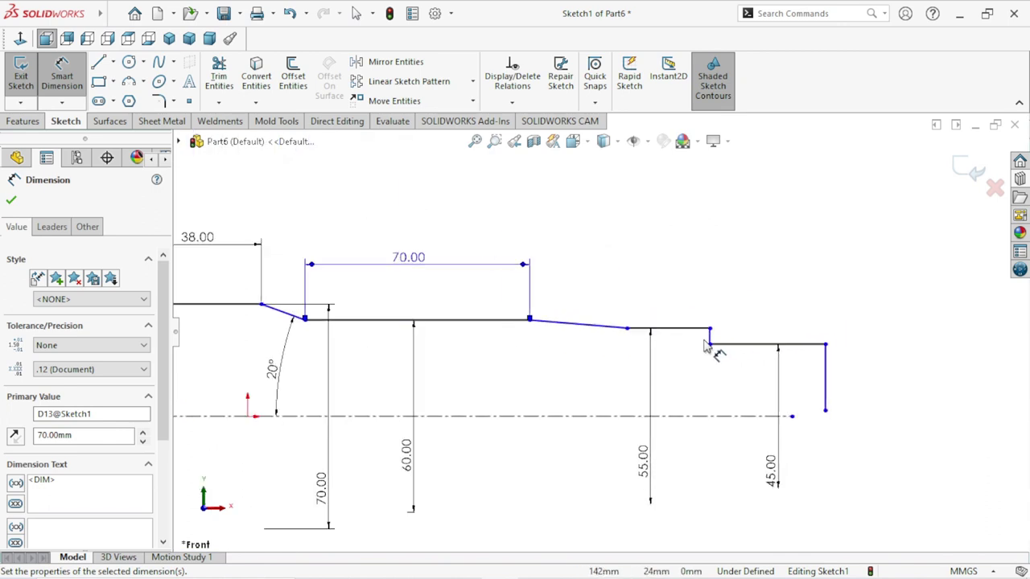
Step: Set the taper and end step lengths to 40, 35 and 45 mm
left_click(588, 328)
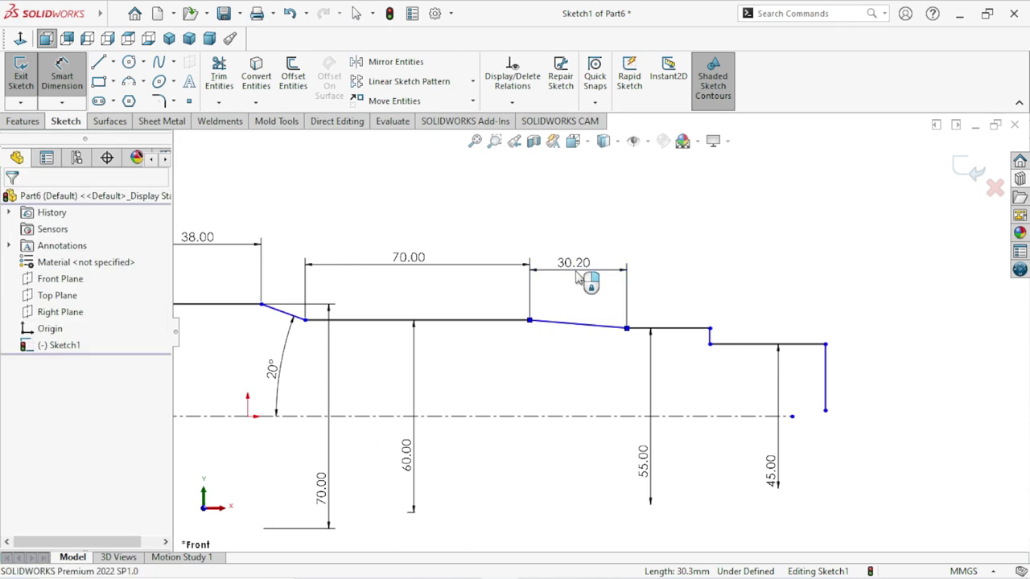
left_click(576, 275)
type("40")
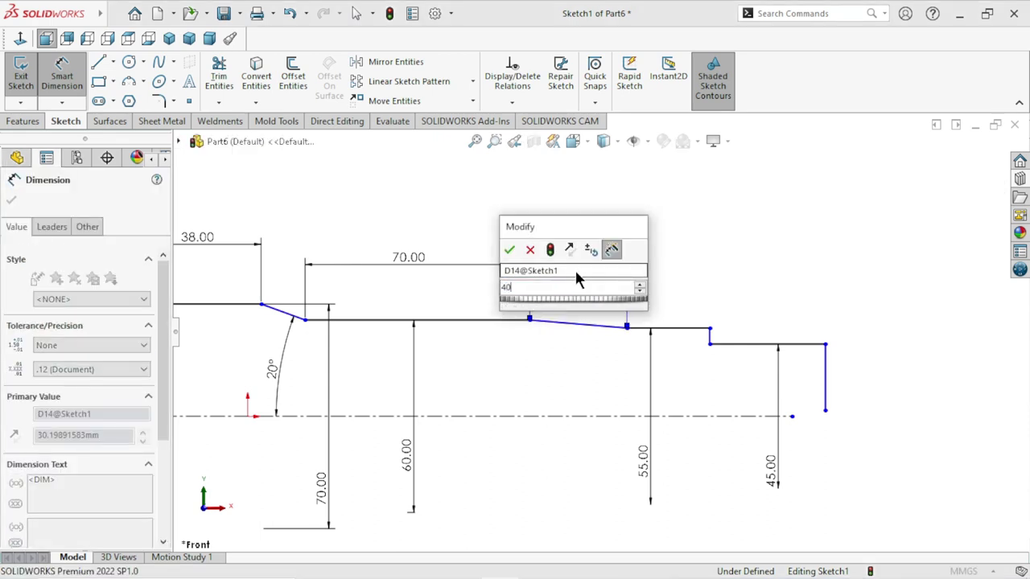
key("Return")
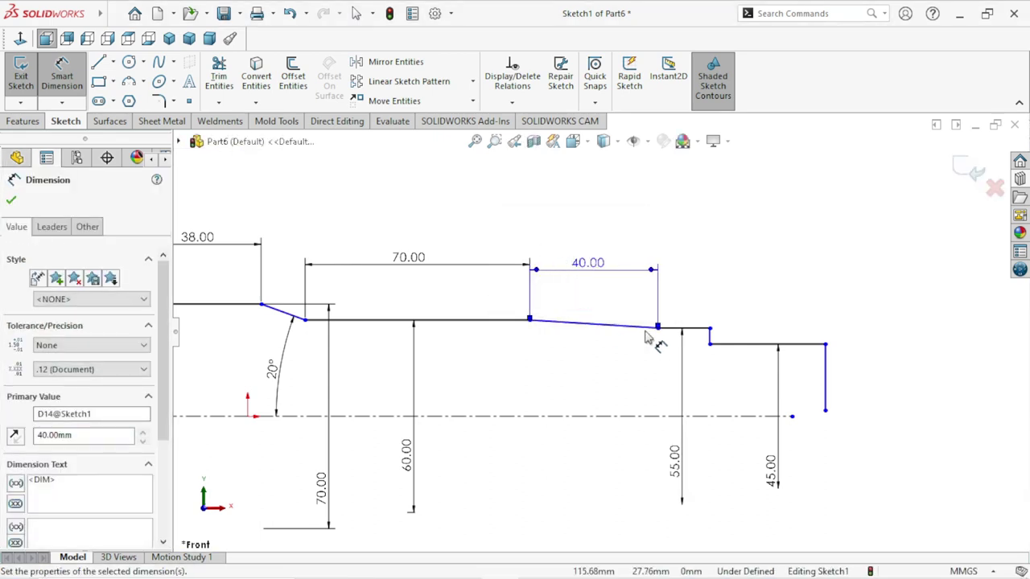
left_click(691, 329)
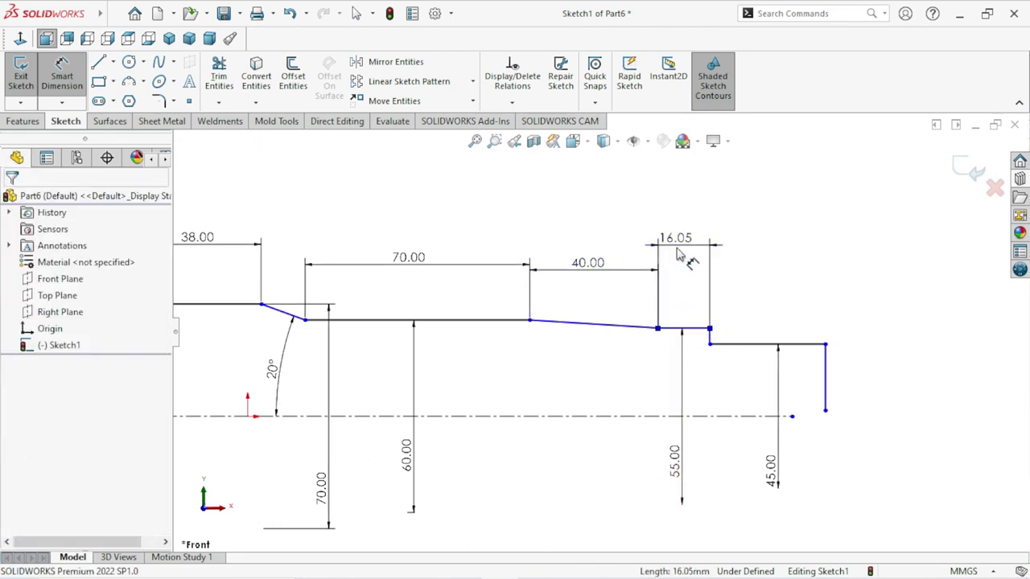
left_click(677, 251)
type("35")
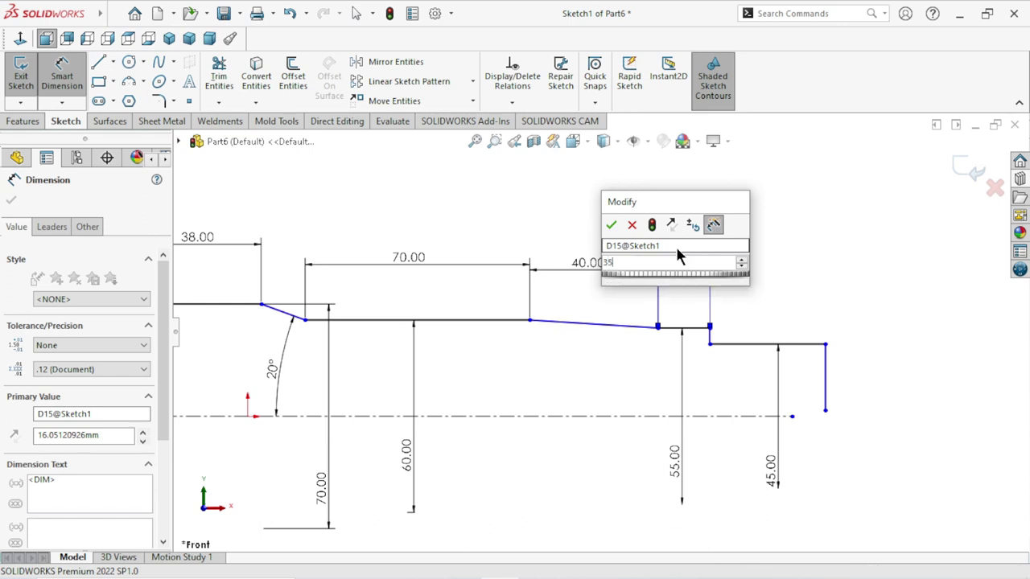
key("Return")
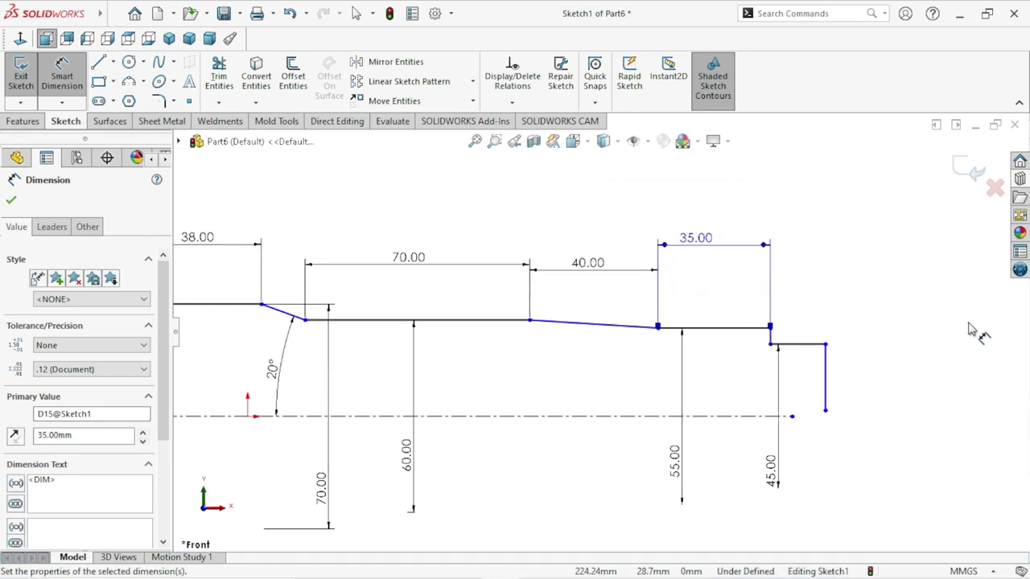
left_click(815, 311)
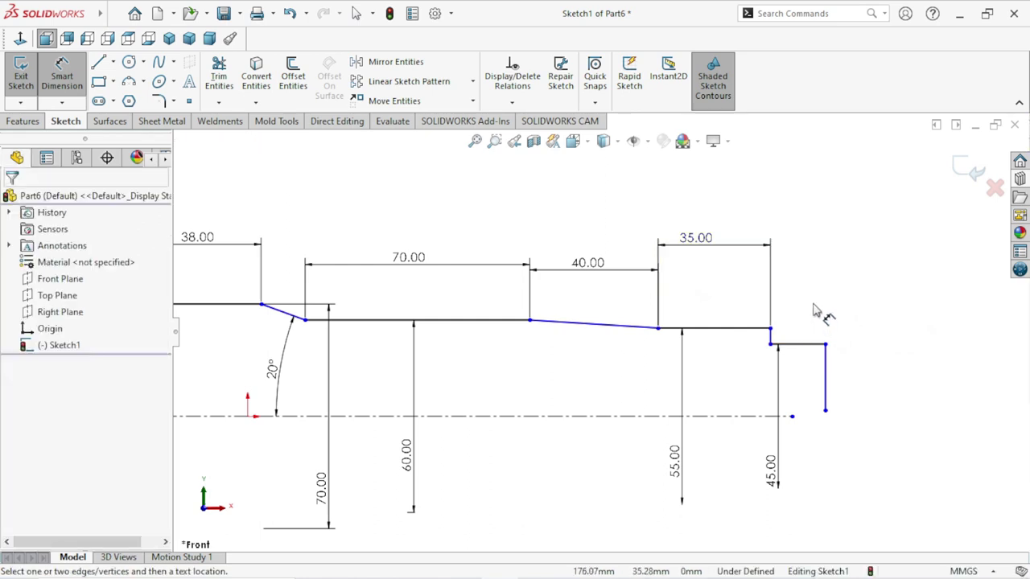
left_click(800, 345)
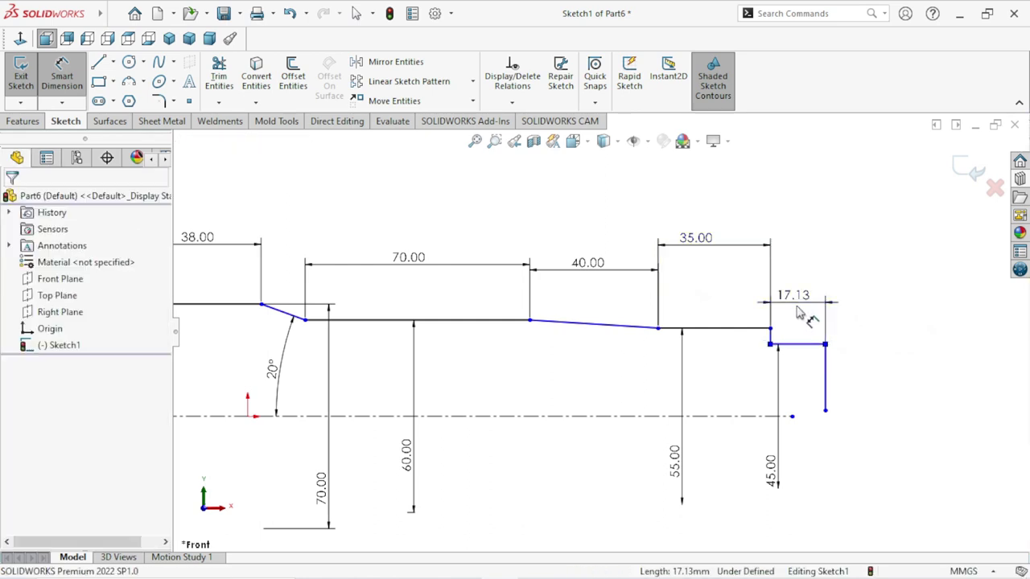
left_click(800, 314)
type("45")
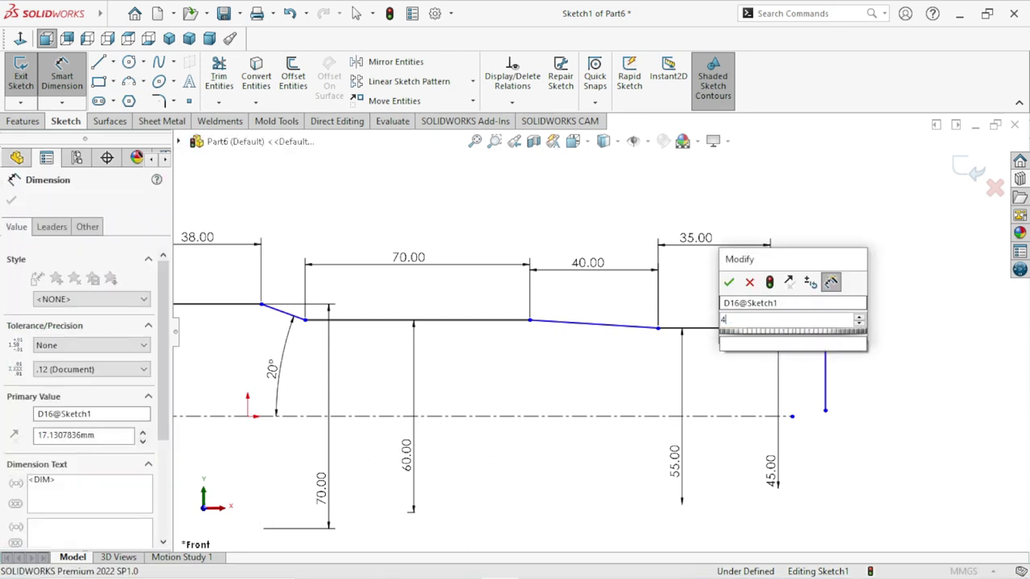
left_click(729, 283)
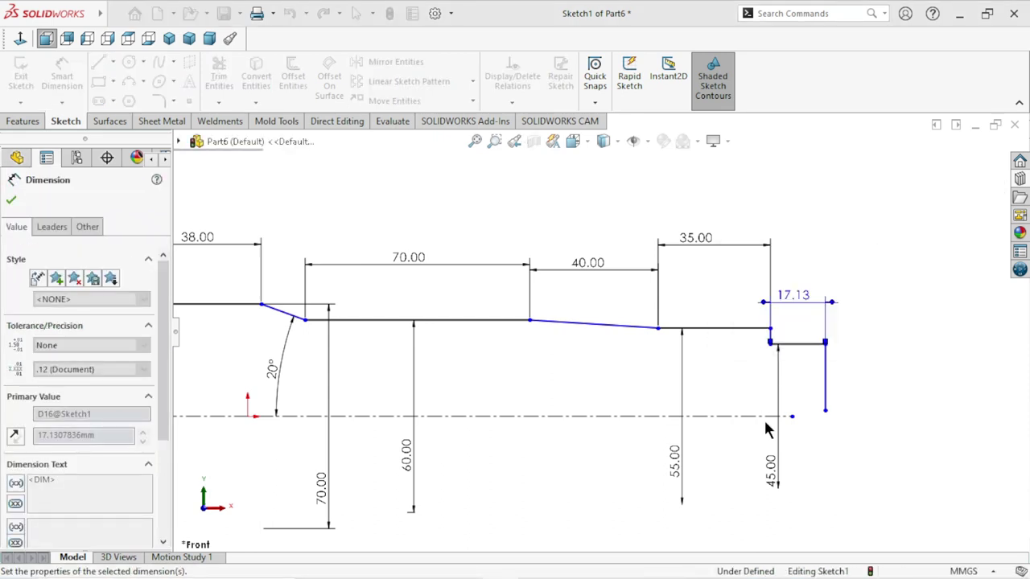
key("f")
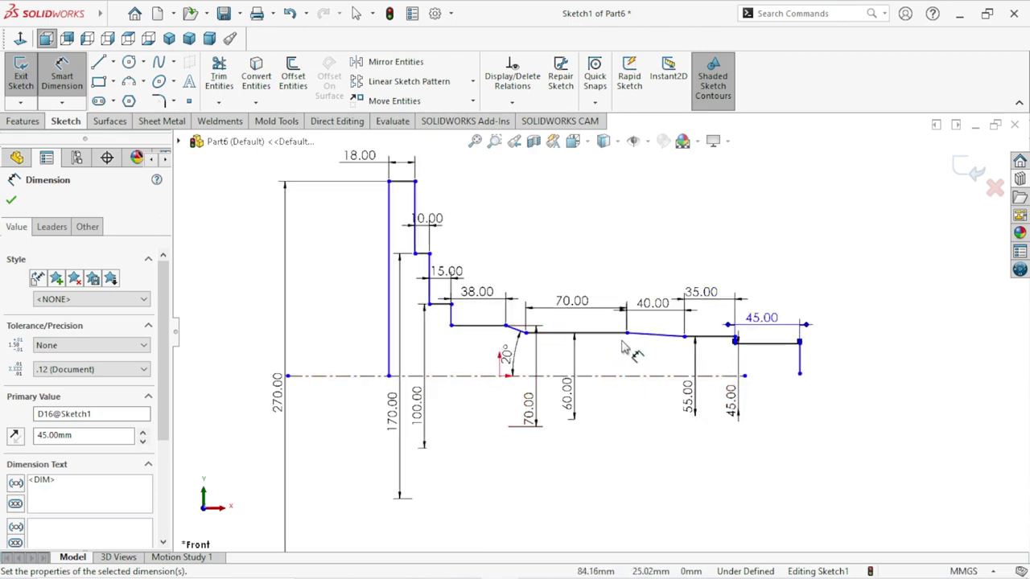
Step: Add a driven reference dimension showing the taper's 3.58° angle to the centerline
scroll(698, 372, "down", 2)
left_click(666, 338)
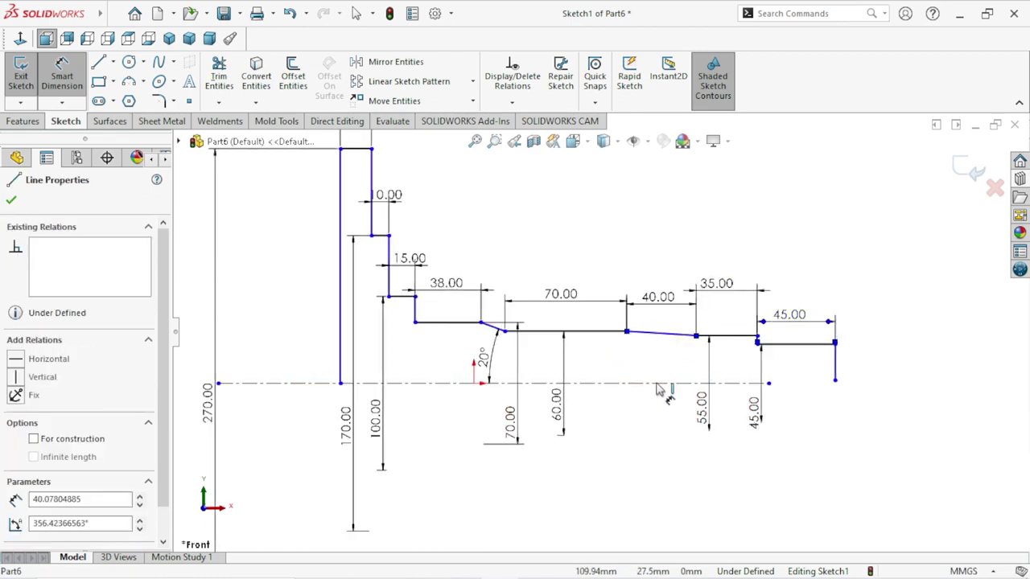
left_click(653, 382)
left_click(645, 365)
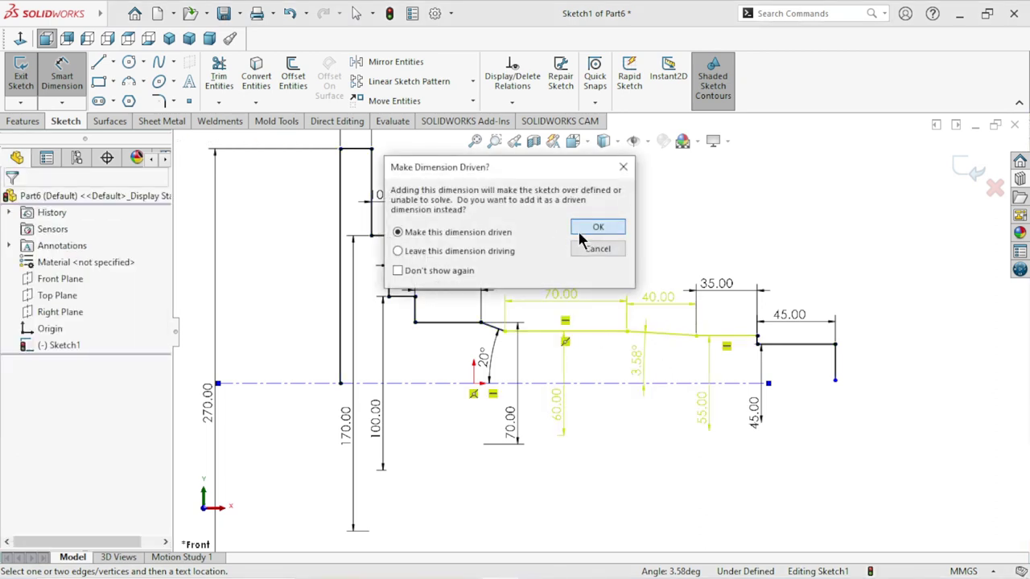
left_click(598, 227)
left_click(628, 384)
scroll(535, 336, "up", 1)
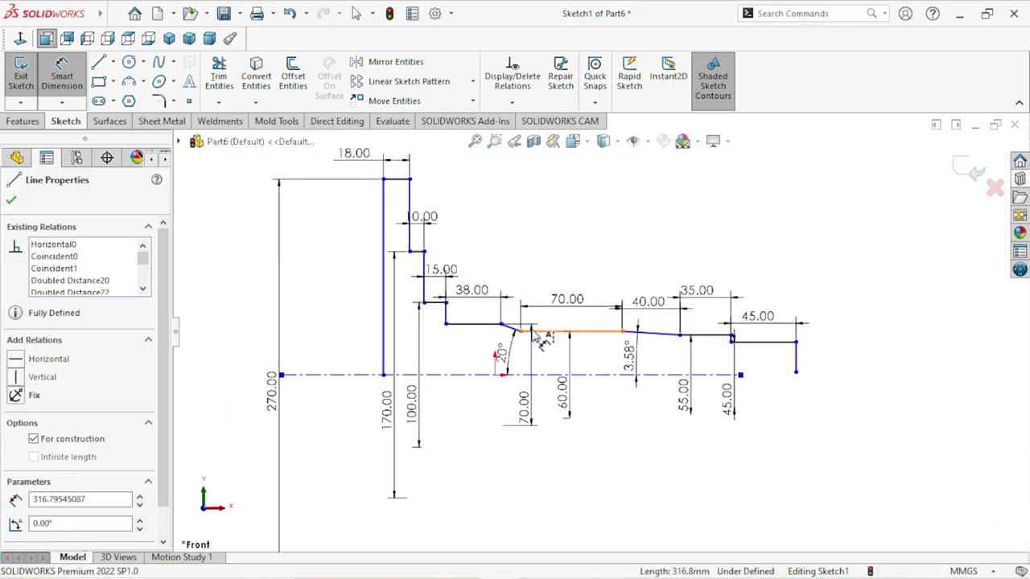
scroll(513, 331, "up", 3)
Step: Add a driven 13.74 mm horizontal length dimension for the chamfer
left_click(530, 334)
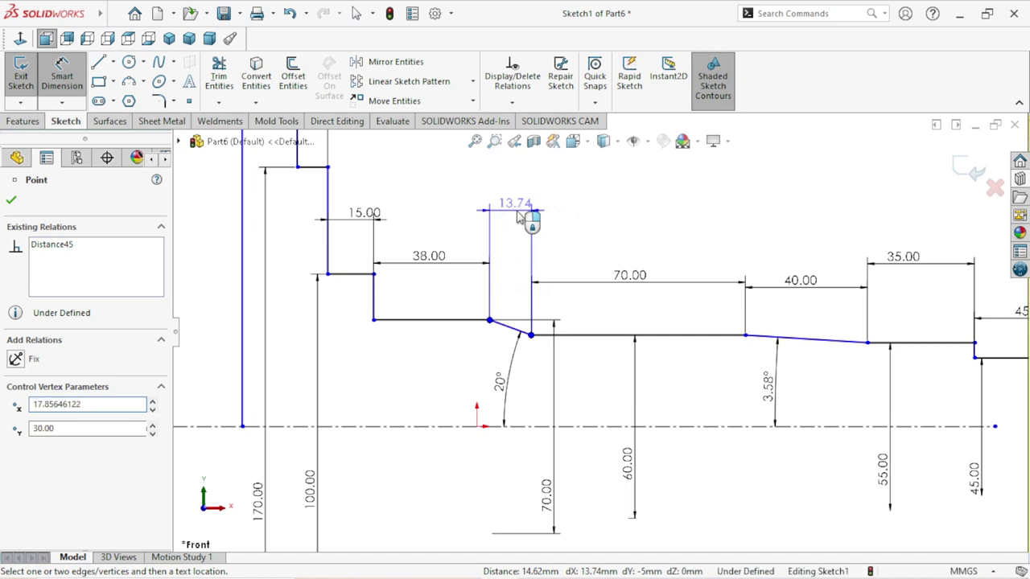
left_click(518, 216)
left_click(611, 227)
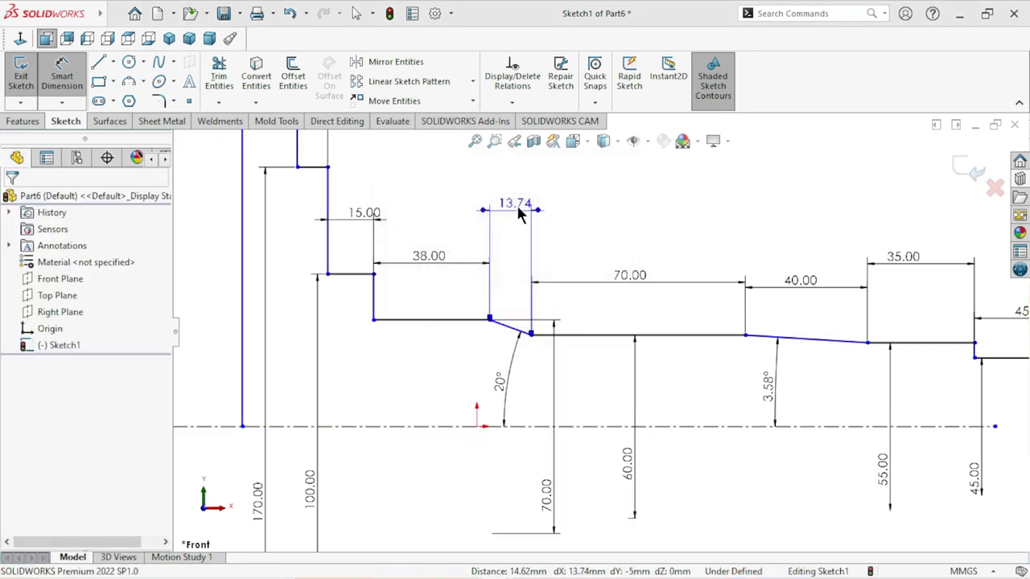
left_click_drag(515, 204, 575, 233)
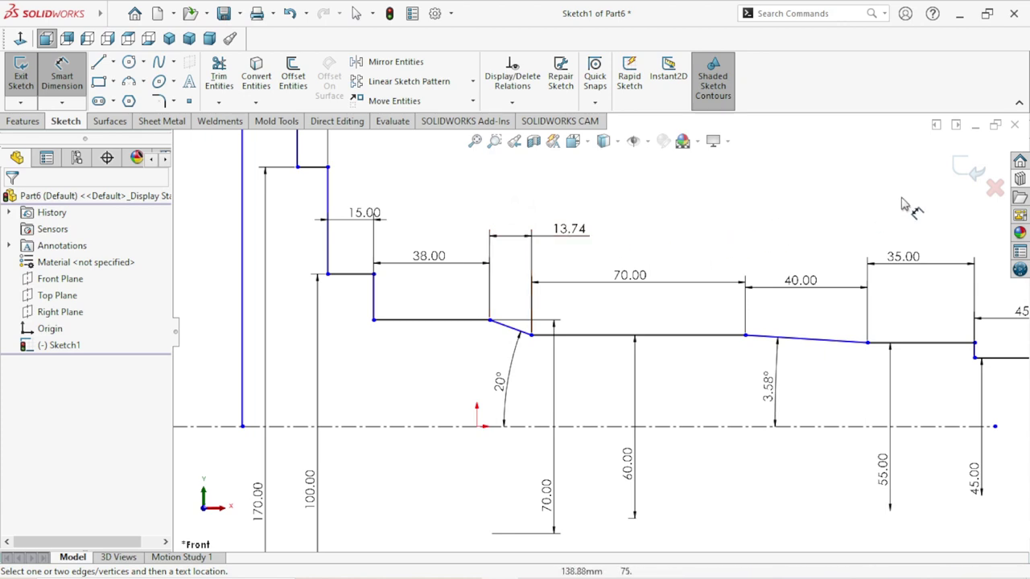
scroll(688, 268, "up", 5)
Step: Leave dimensioning and select the centreline point together with the sketch origin
scroll(563, 305, "down", 2)
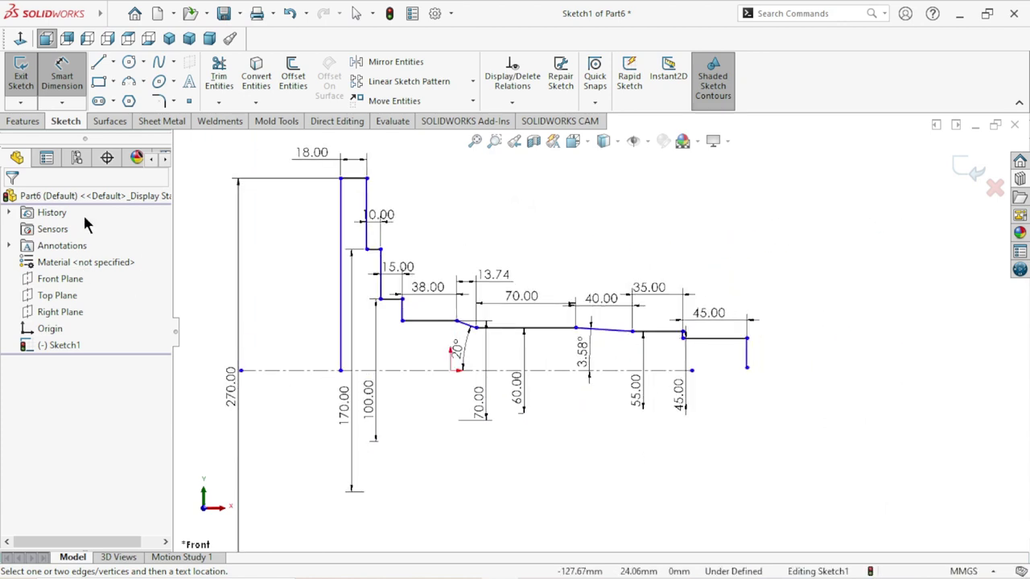
left_click(62, 77)
scroll(618, 409, "down", 3)
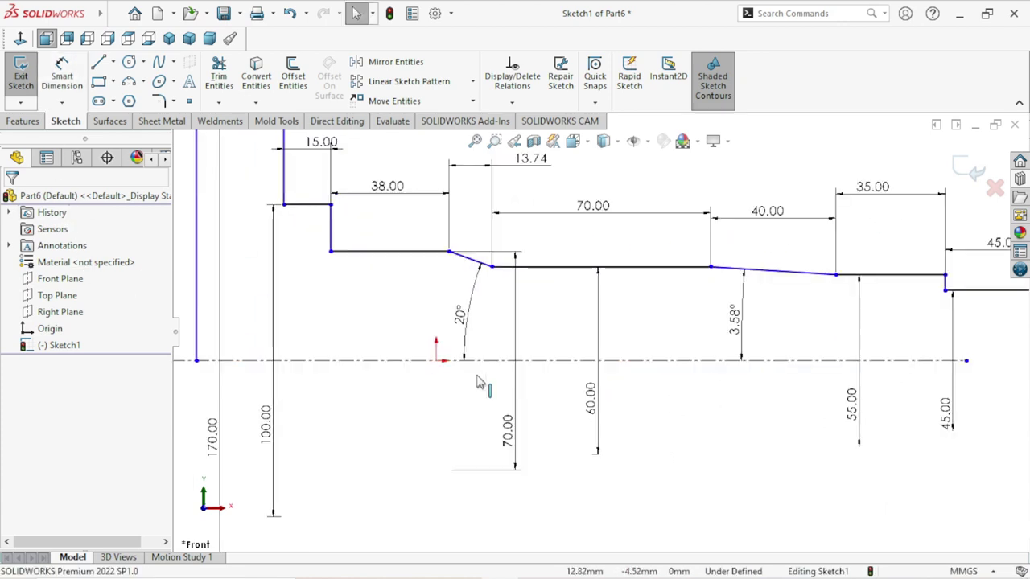
scroll(618, 403, "up", 4)
scroll(727, 383, "down", 2)
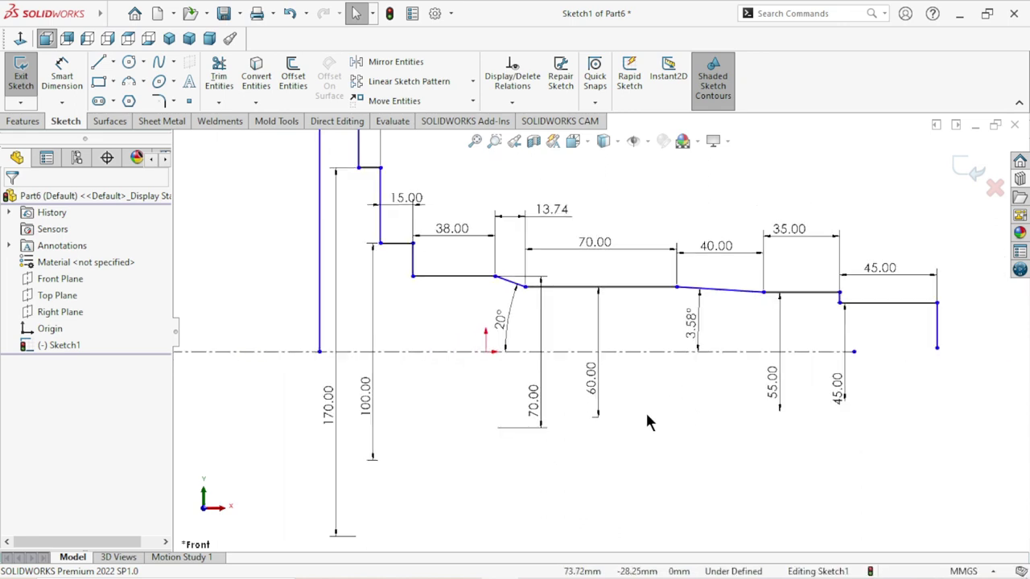
scroll(645, 418, "up", 2)
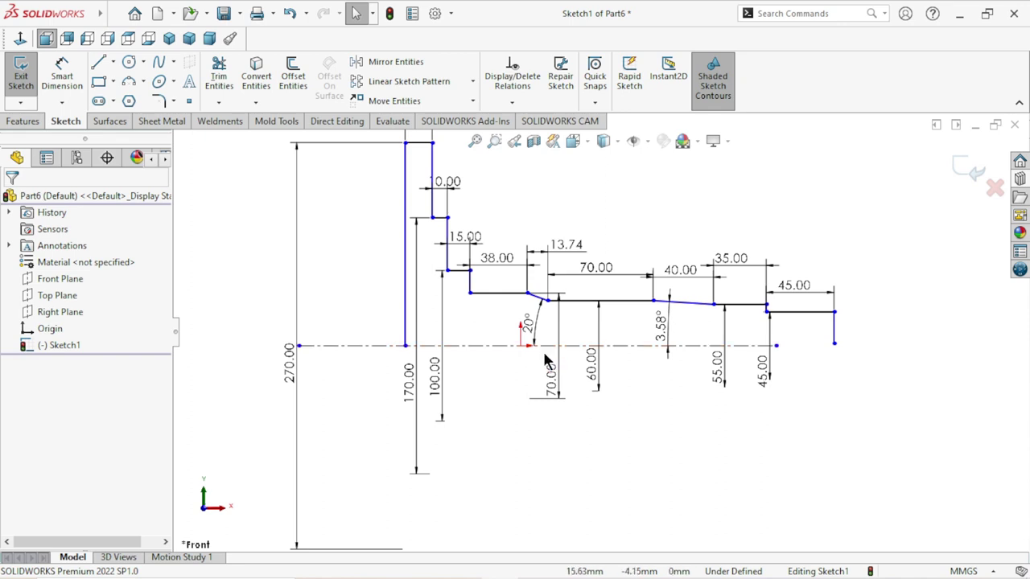
scroll(539, 359, "down", 3)
scroll(531, 360, "down", 1)
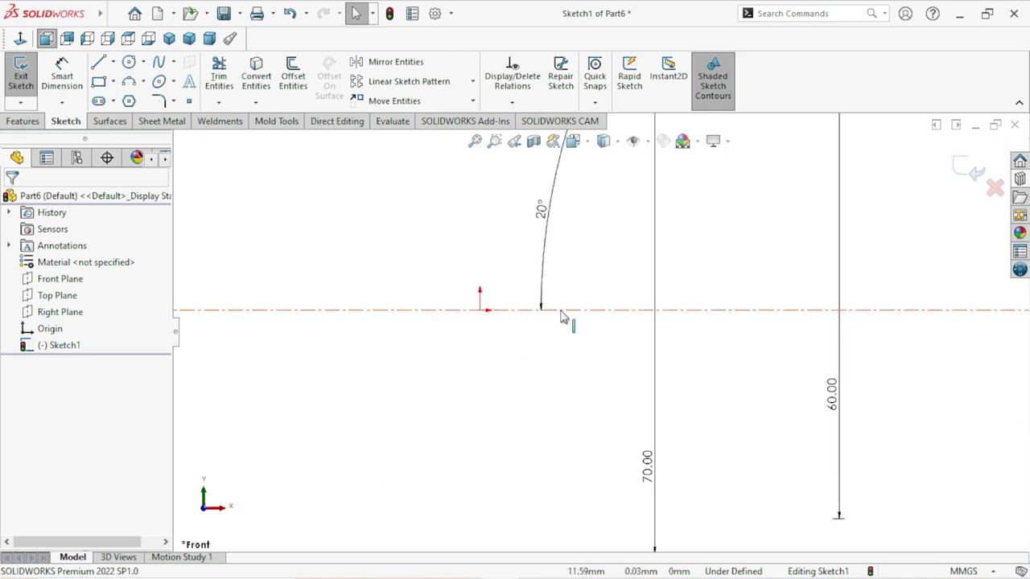
key("Escape")
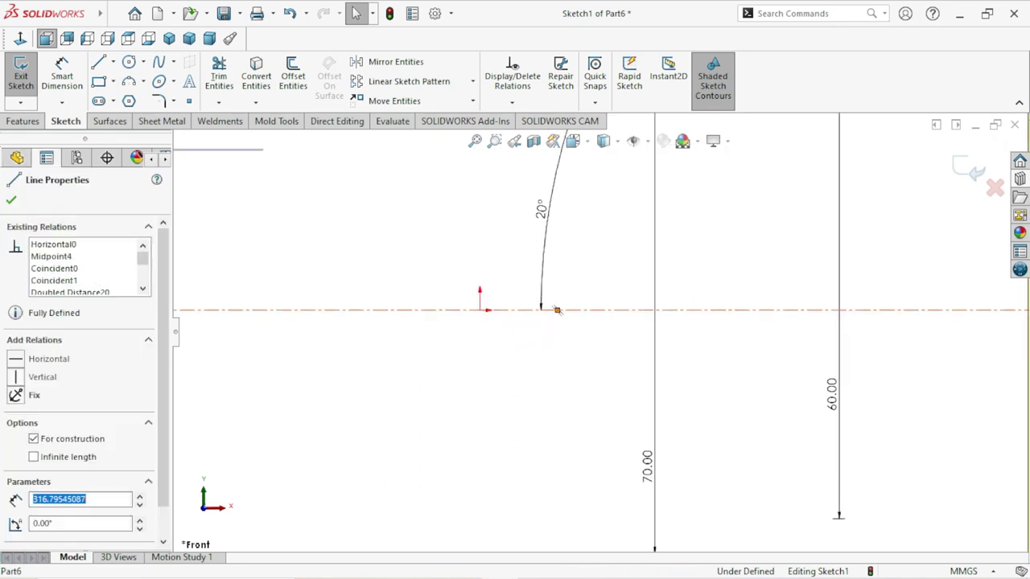
left_click(556, 310)
left_click(479, 311, "ctrl")
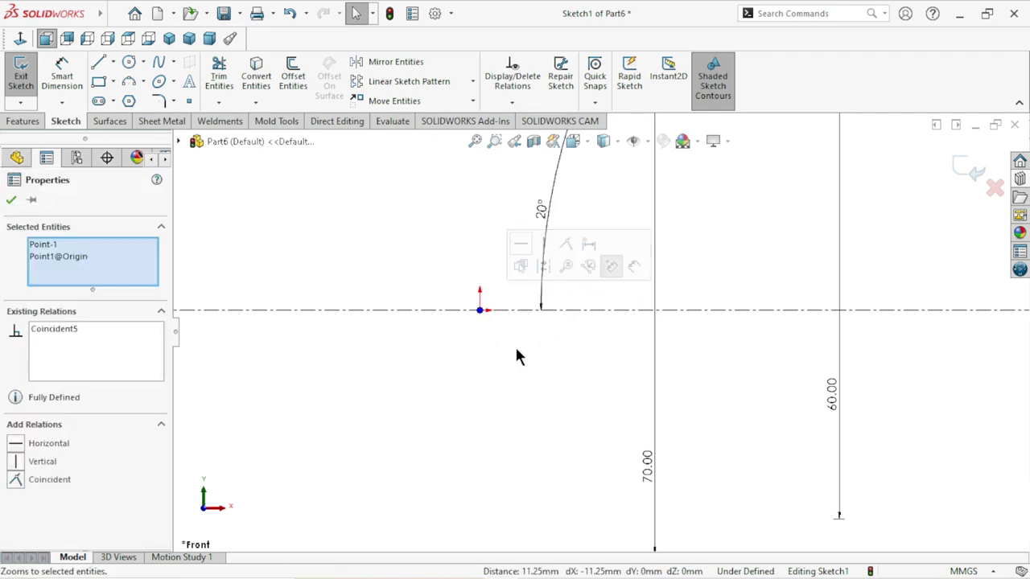
Step: Drag the flange's 135 mm vertical edge further left, carrying the attached shaft profile
key("f")
scroll(658, 314, "down", 1)
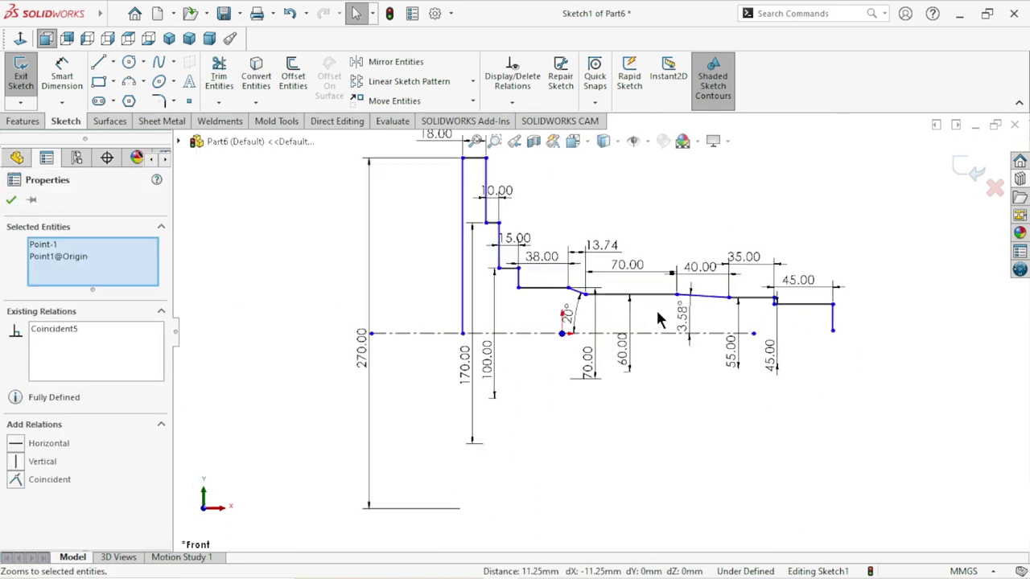
scroll(643, 310, "down", 2)
scroll(621, 322, "down", 2)
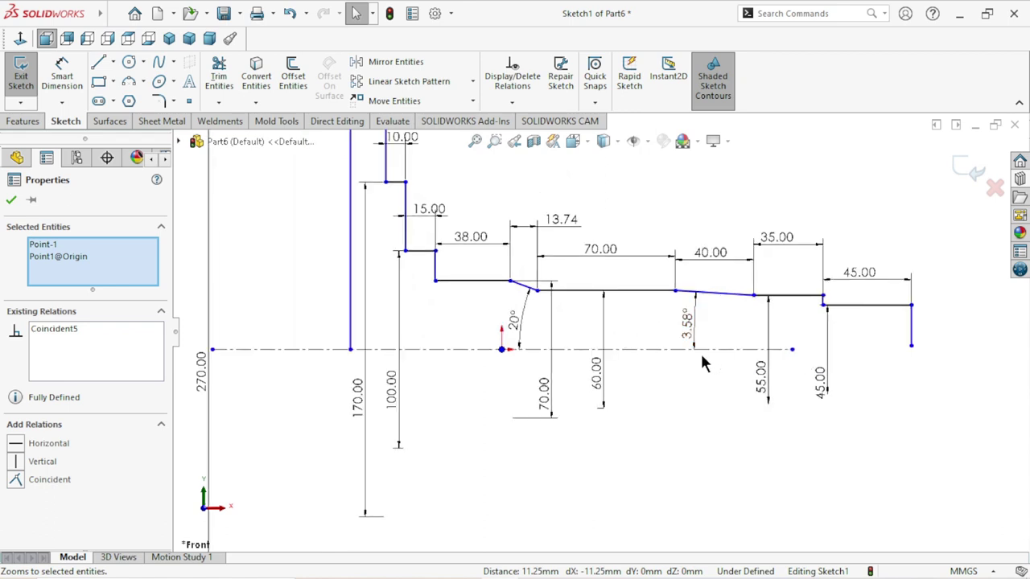
scroll(595, 350, "up", 2)
scroll(538, 356, "down", 1)
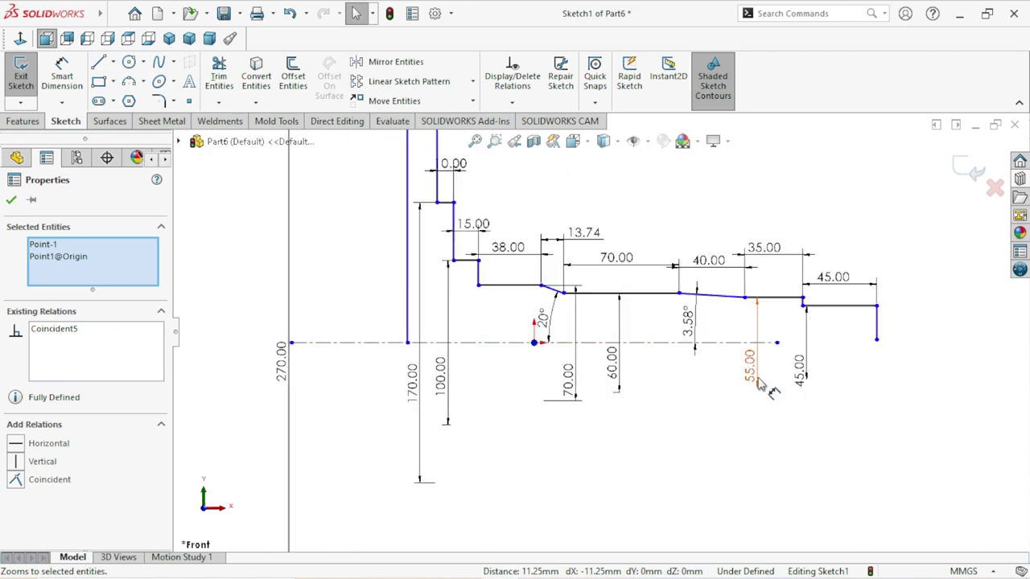
scroll(760, 384, "up", 2)
scroll(804, 322, "up", 2)
mouse_move(832, 238)
left_mouse_down()
mouse_move(824, 338)
mouse_move(472, 337)
mouse_move(753, 299)
mouse_move(858, 316)
left_mouse_up()
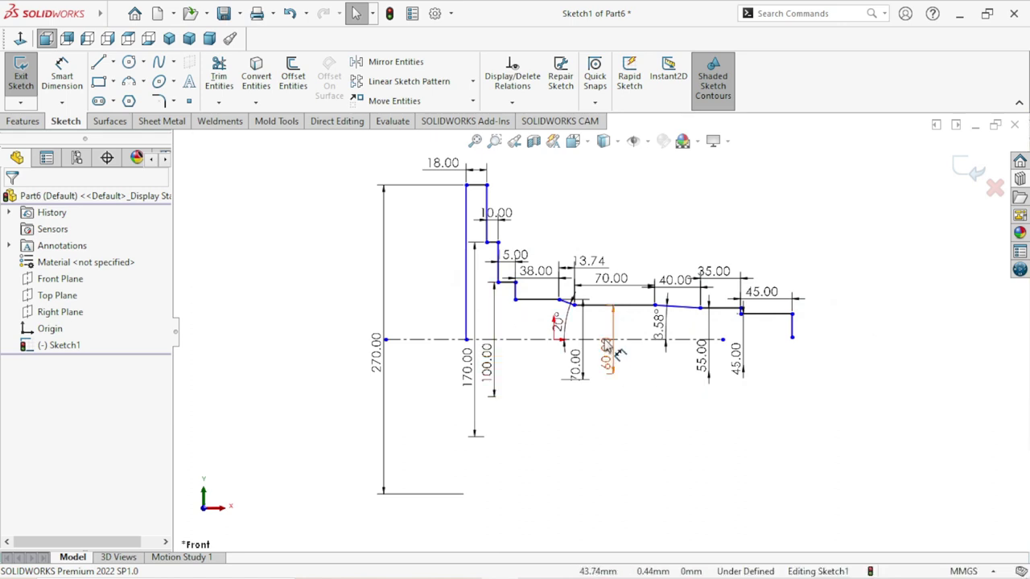
scroll(611, 339, "down", 2)
mouse_move(438, 320)
left_mouse_down()
mouse_move(394, 306)
mouse_move(348, 310)
mouse_move(376, 297)
left_mouse_up()
scroll(615, 362, "down", 1)
scroll(623, 362, "down", 1)
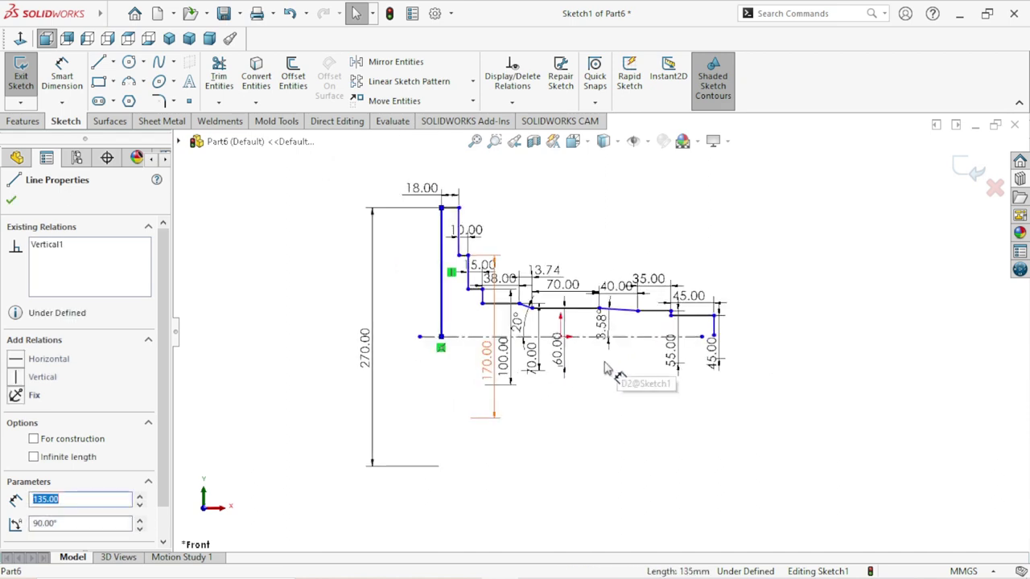
scroll(595, 370, "down", 2)
scroll(577, 370, "down", 2)
scroll(578, 322, "up", 2)
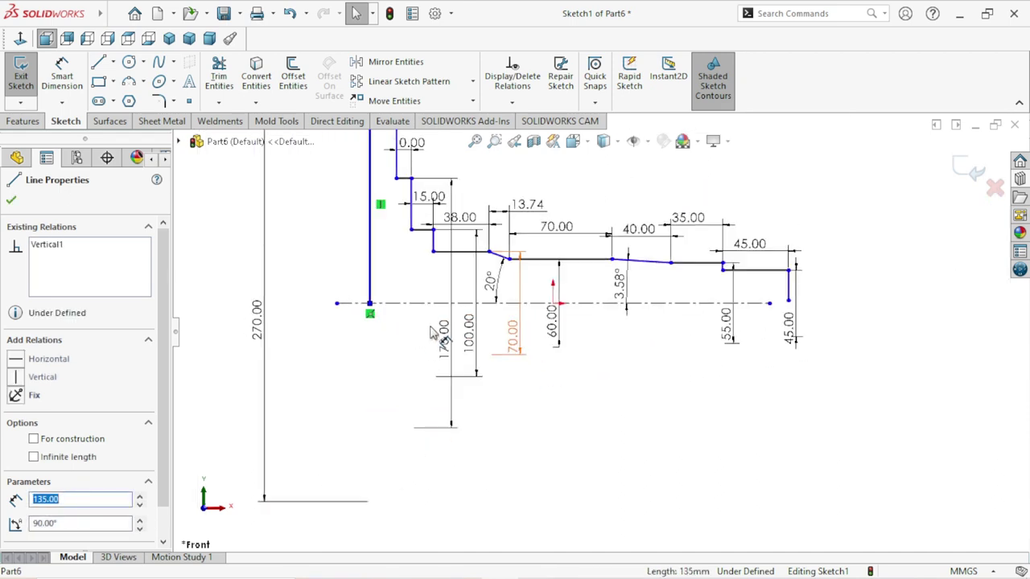
scroll(573, 294, "up", 2)
scroll(573, 294, "down", 2)
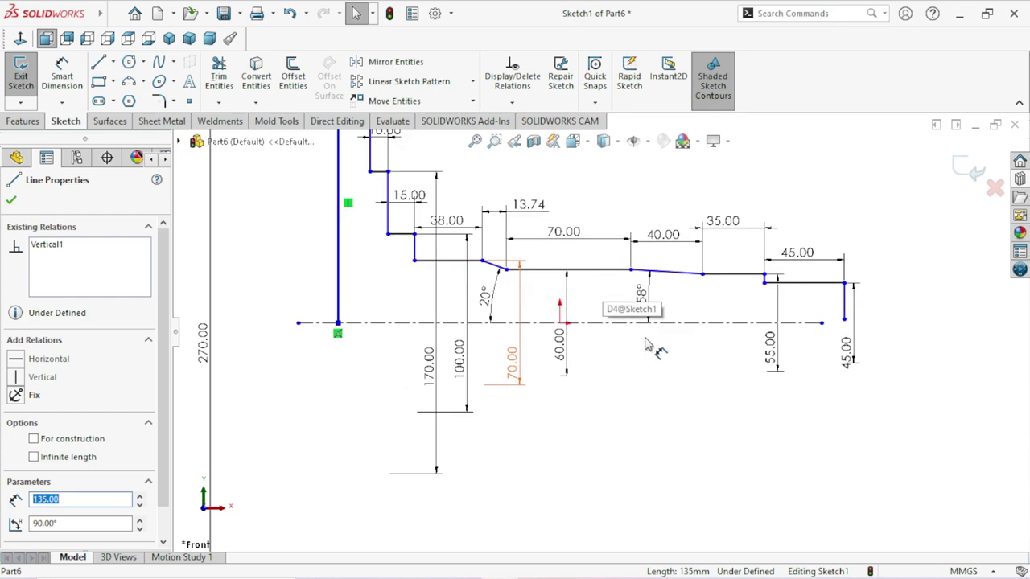
Step: Add a driven 284.74 overall length dimension from the flange corner to the shaft's right end
left_click(65, 83)
left_click(338, 323)
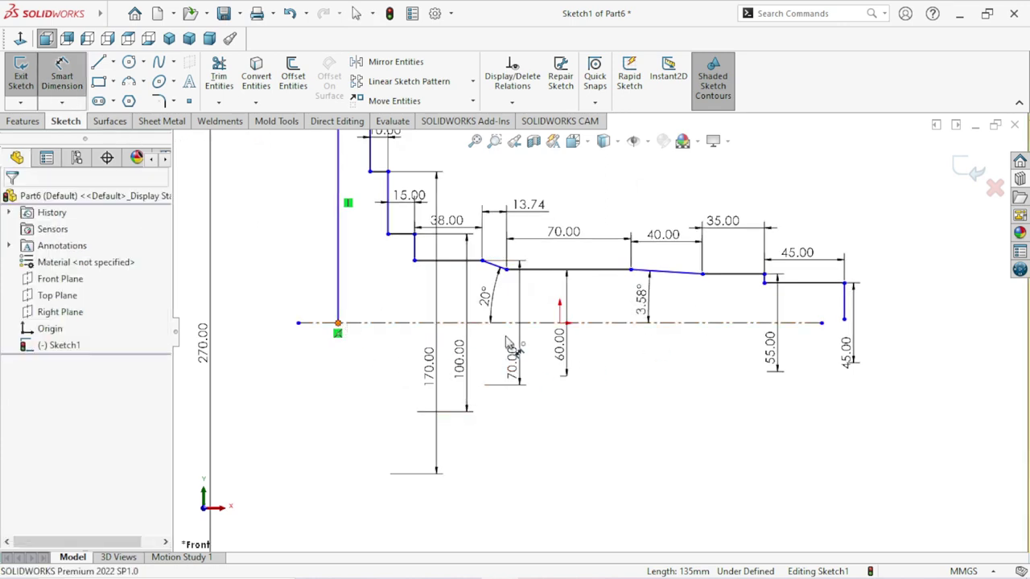
left_click(844, 321)
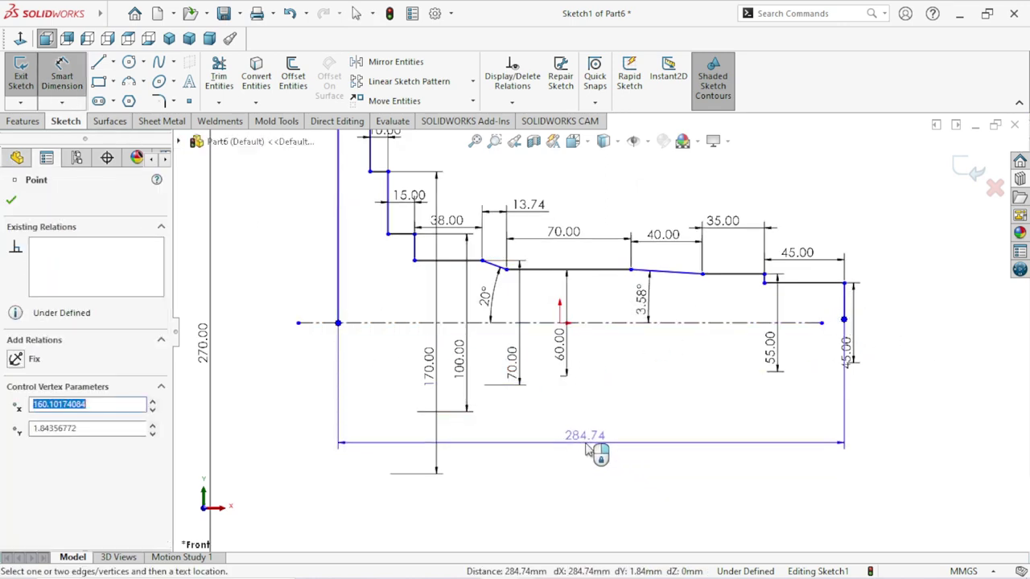
left_click(585, 448)
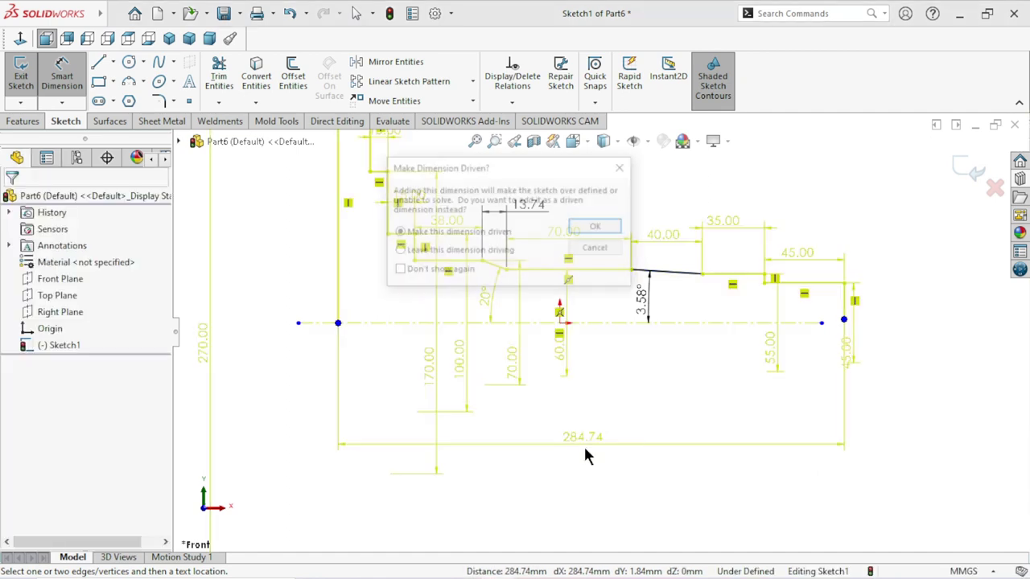
left_click(591, 233)
left_click(650, 444)
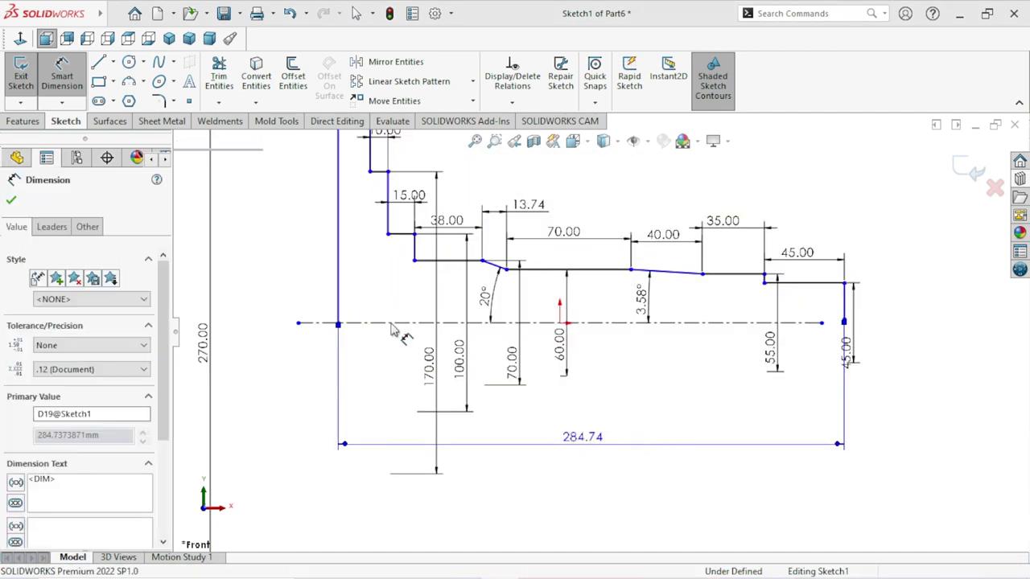
scroll(649, 444, "down", 3)
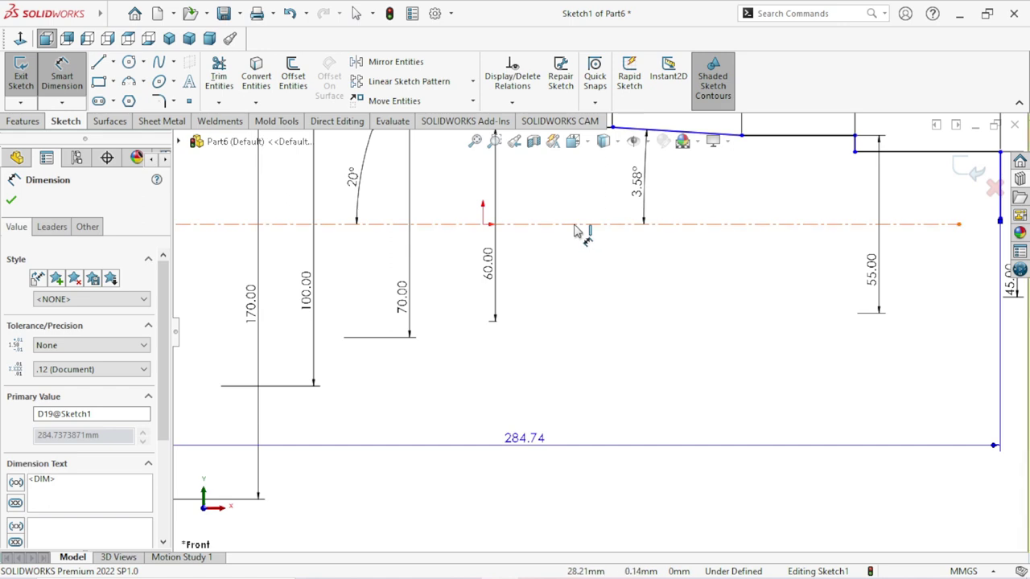
Step: Dimension the centreline to a length of 284.74
left_click(515, 368)
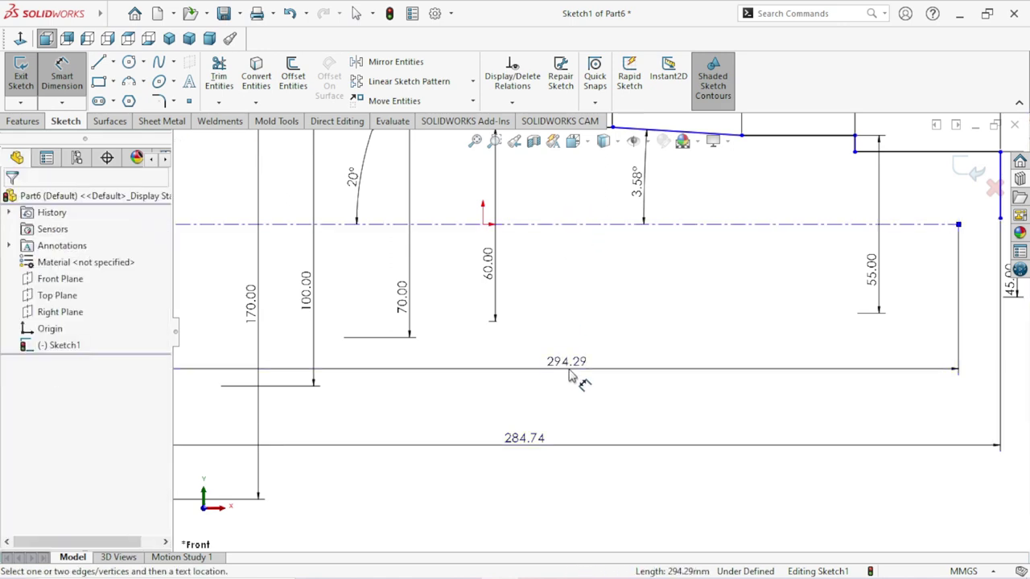
left_click(571, 377)
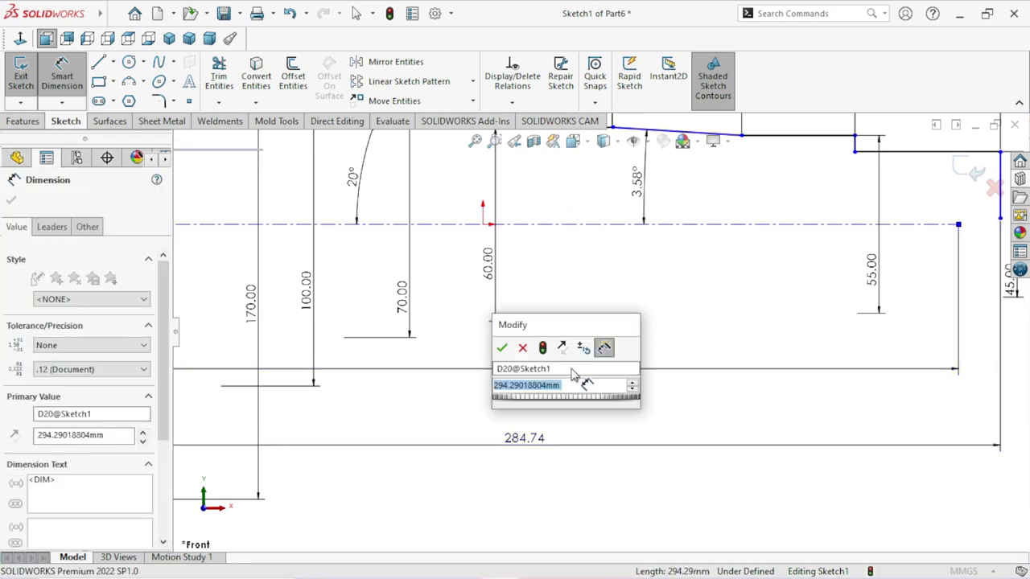
type("284")
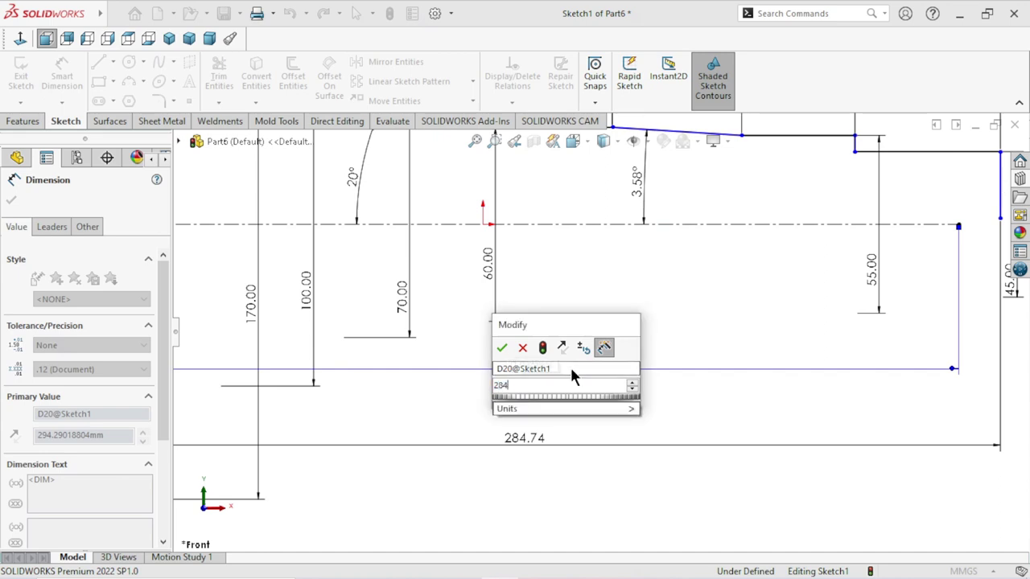
type(".74")
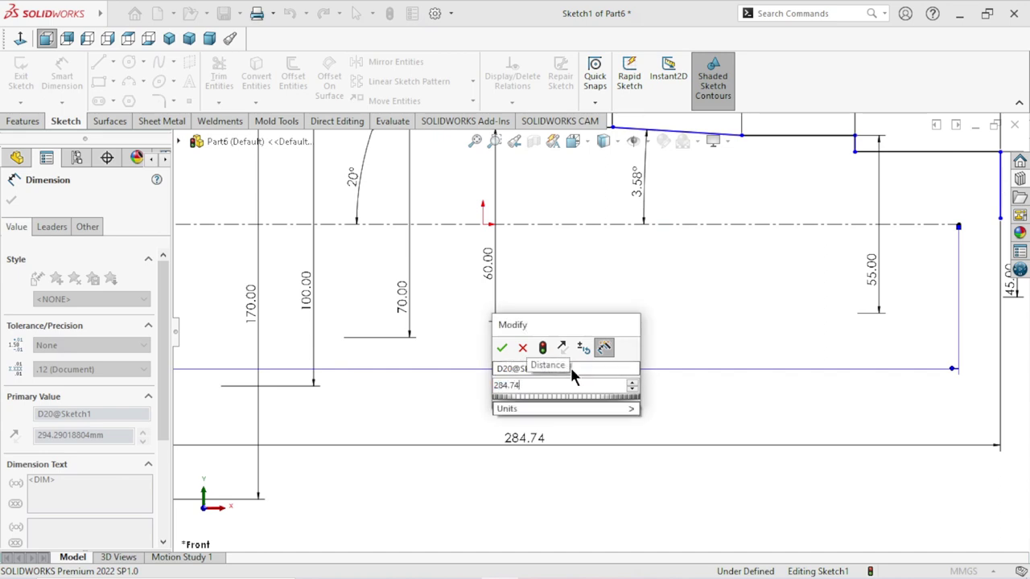
left_click(499, 348)
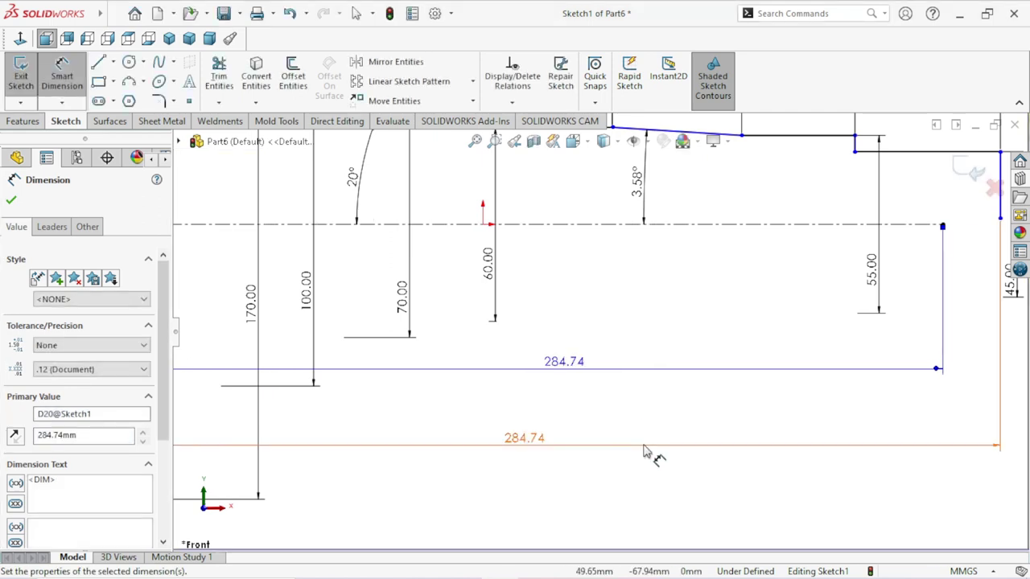
key("f")
scroll(472, 260, "down", 1)
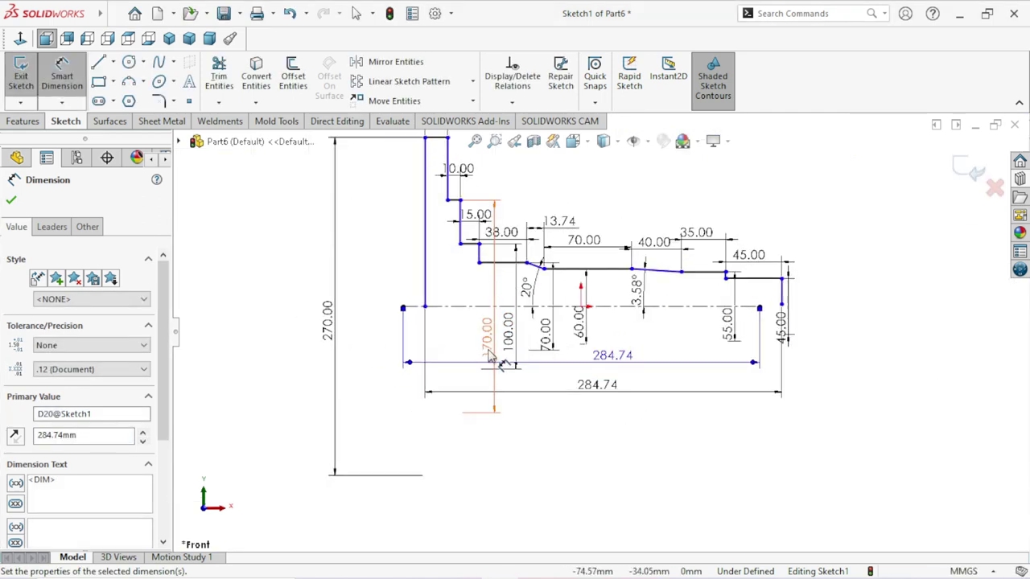
scroll(763, 346, "down", 4)
key("Escape")
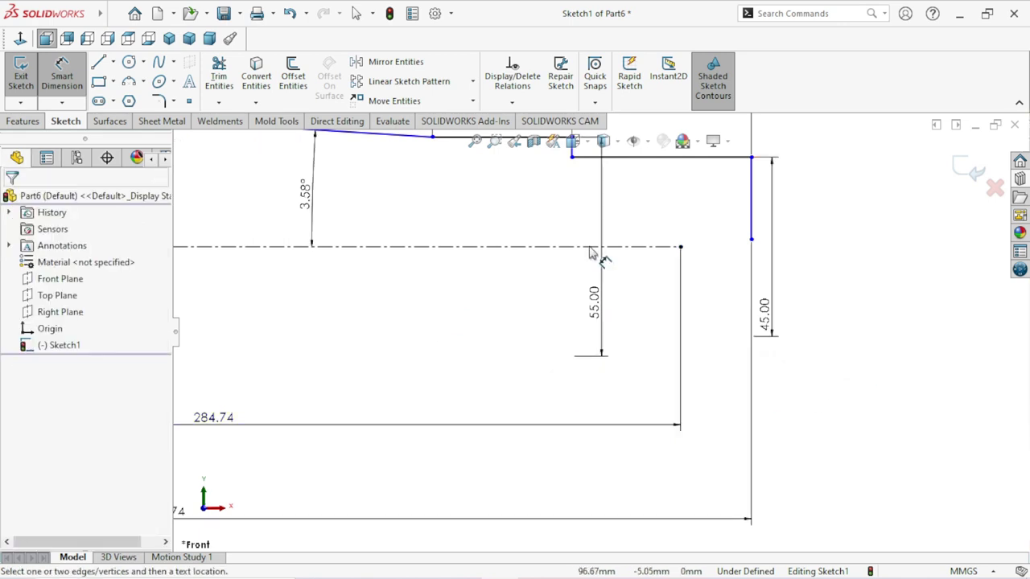
Step: Make the centreline's right end point coincident with the shaft's right end point
left_click(62, 77)
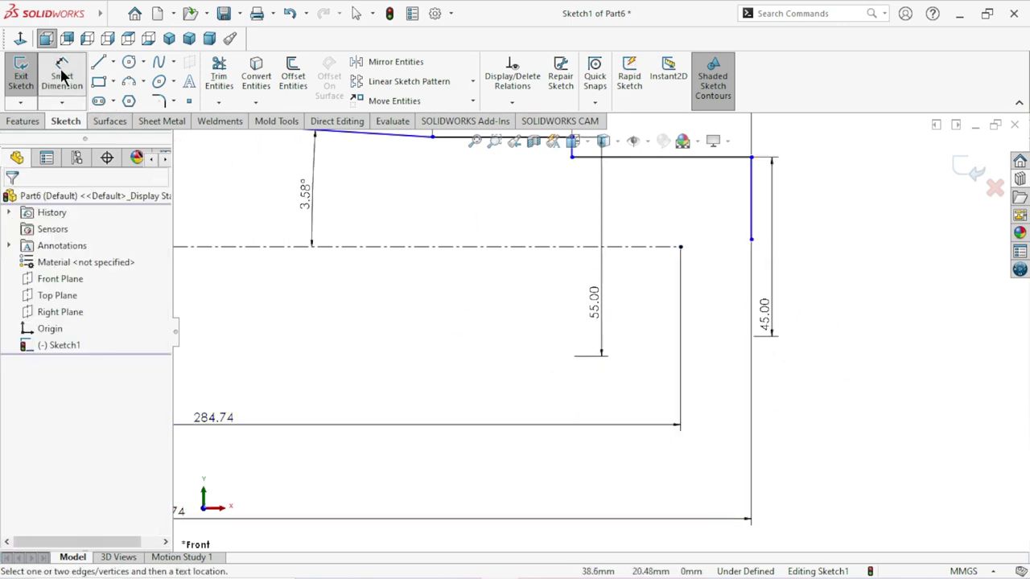
left_click(751, 241)
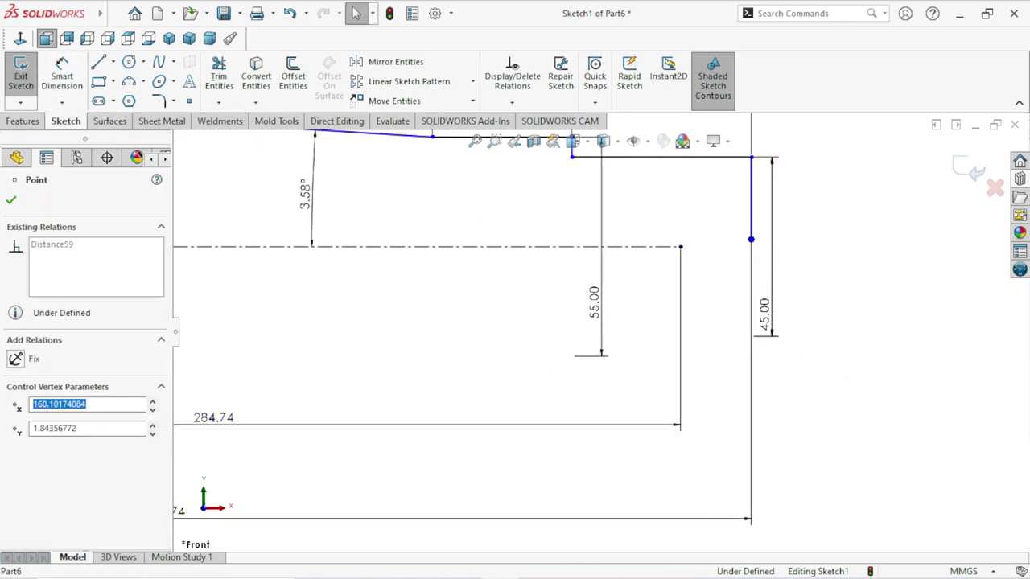
left_click(679, 247, "ctrl")
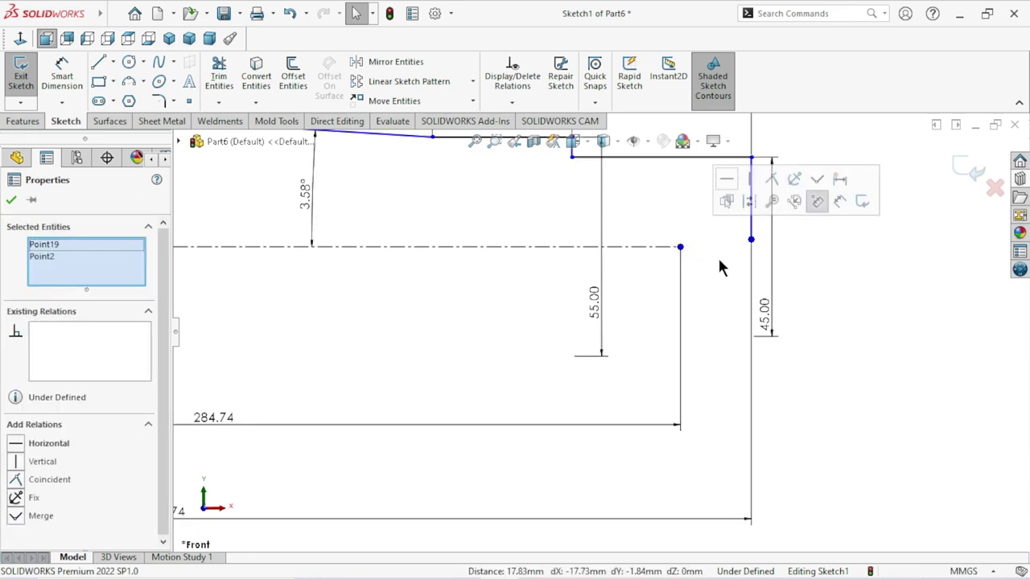
left_click(772, 180)
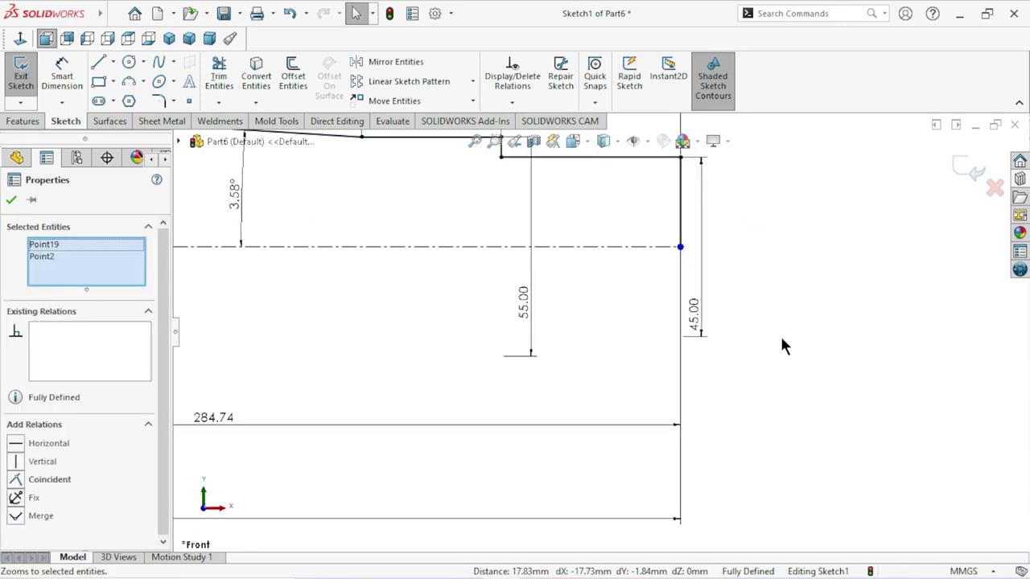
key("f")
key("f")
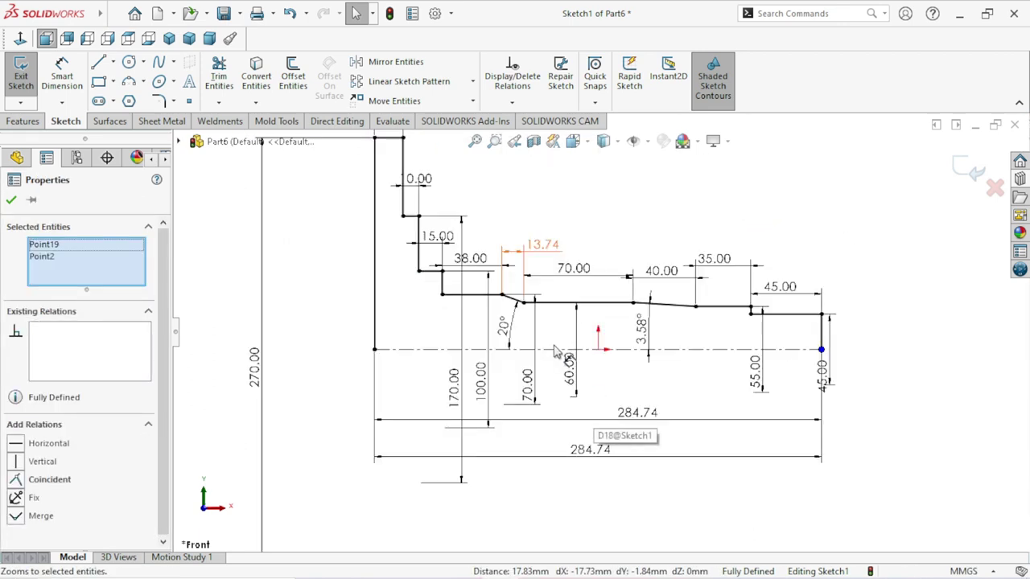
left_click(11, 200)
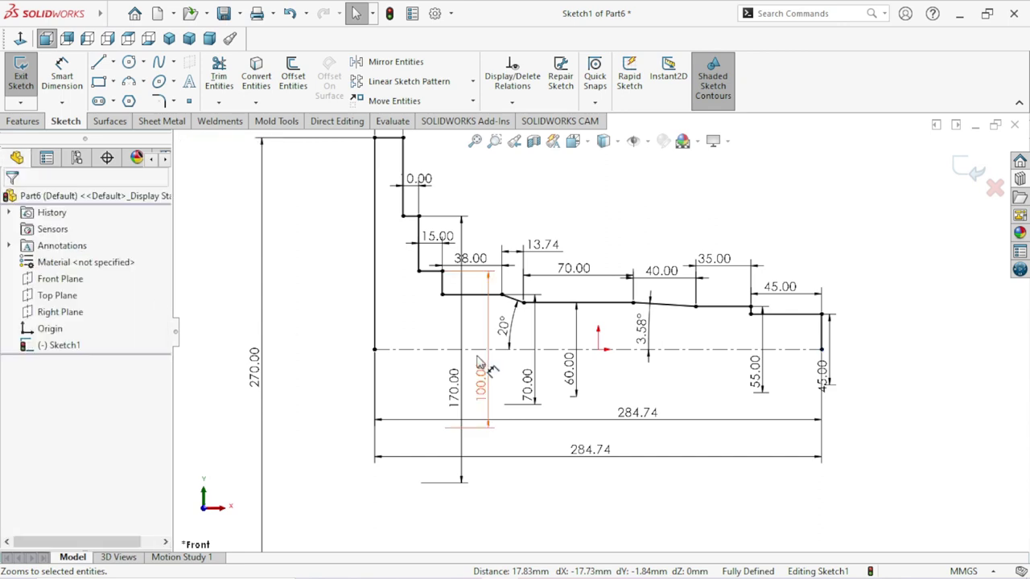
Step: Delete the redundant driven 284.74 dimension
scroll(665, 393, "up", 2)
scroll(664, 393, "down", 2)
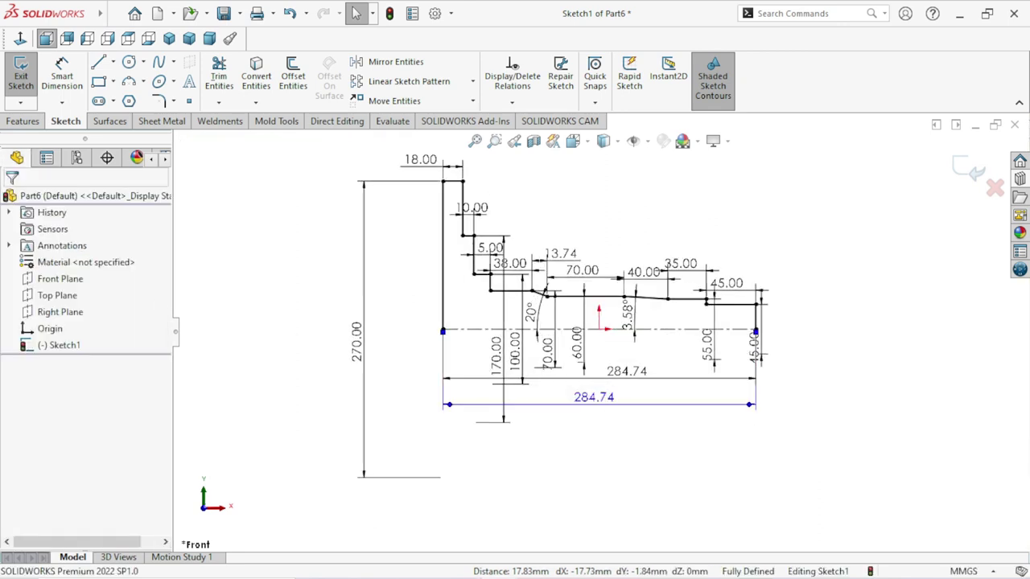
left_click(635, 404)
key("Delete")
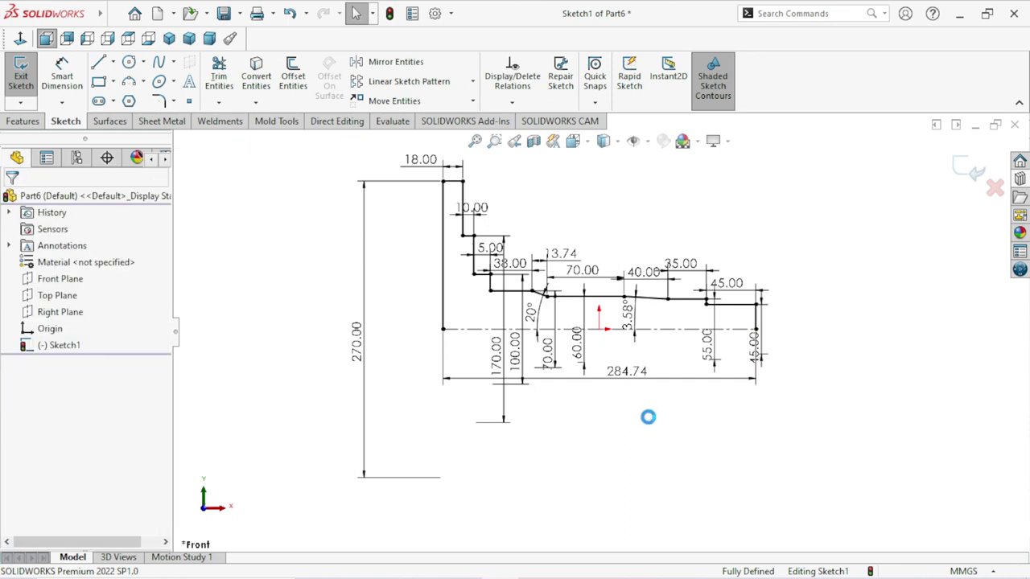
Step: Revolve the profile a full 360° about the centreline into a solid shaft
key("z")
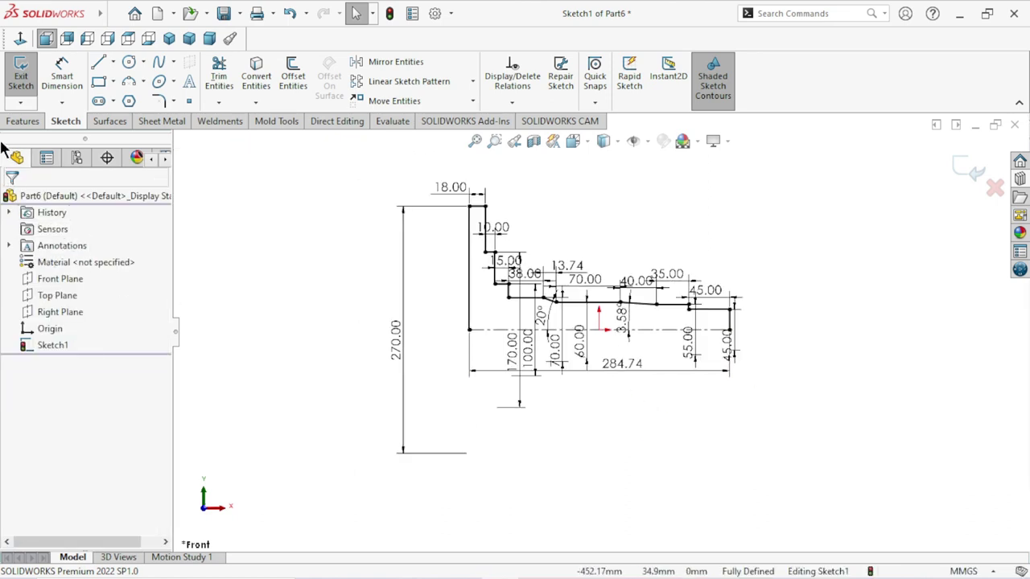
left_click(23, 120)
left_click(80, 89)
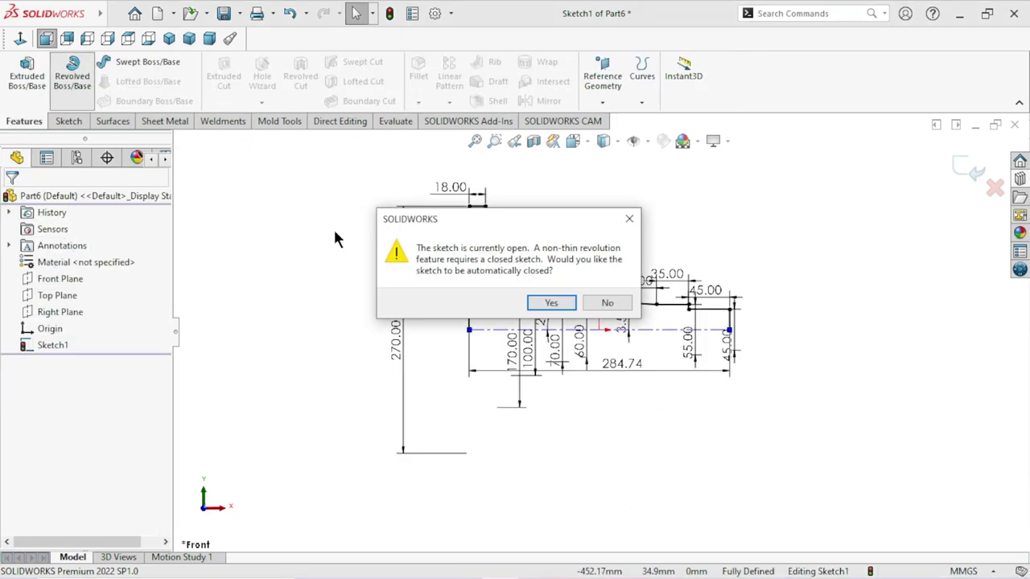
left_click(552, 303)
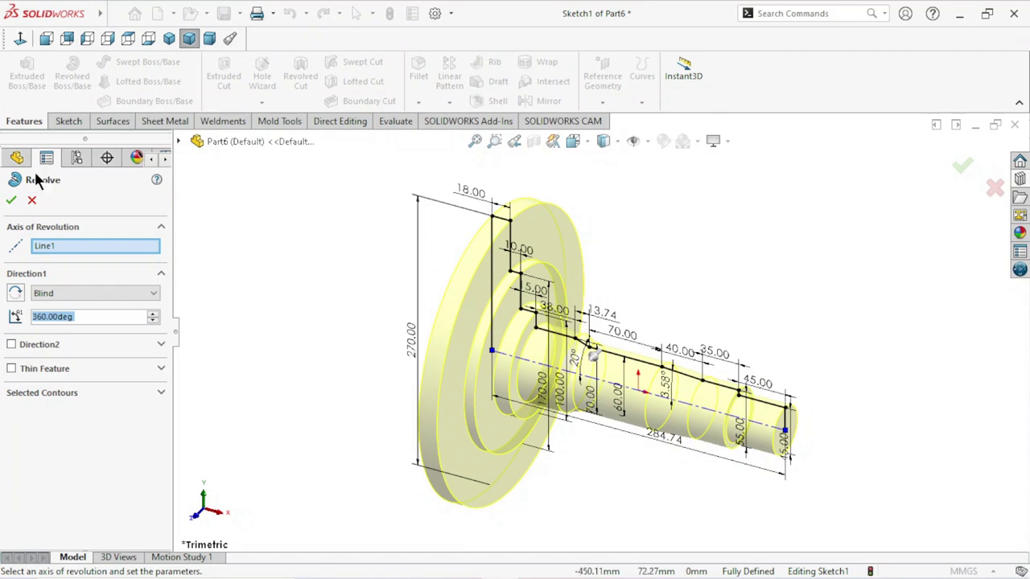
left_click(11, 200)
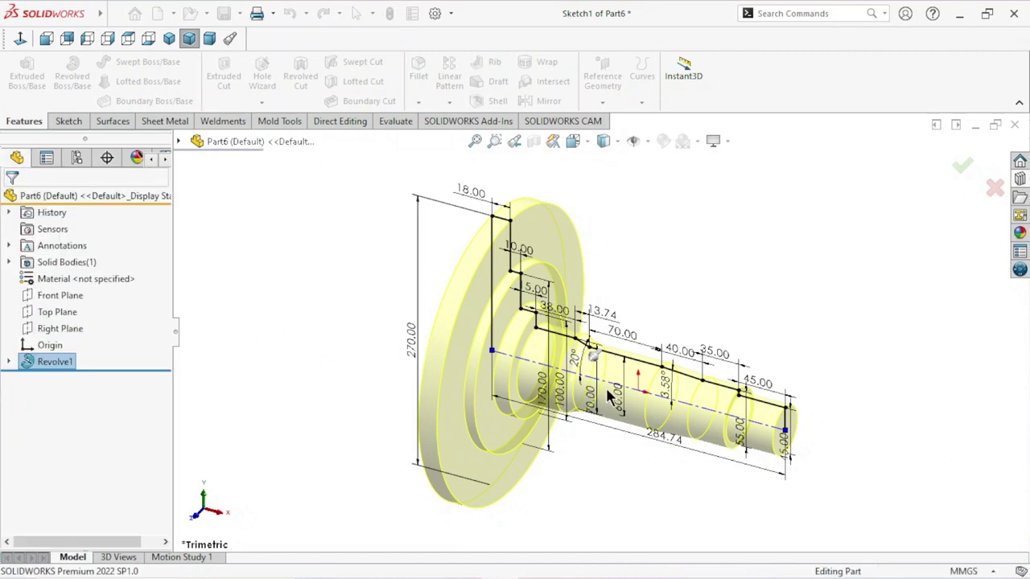
Step: Orbit the revolved shaft to look down onto the flange
scroll(631, 402, "down", 5)
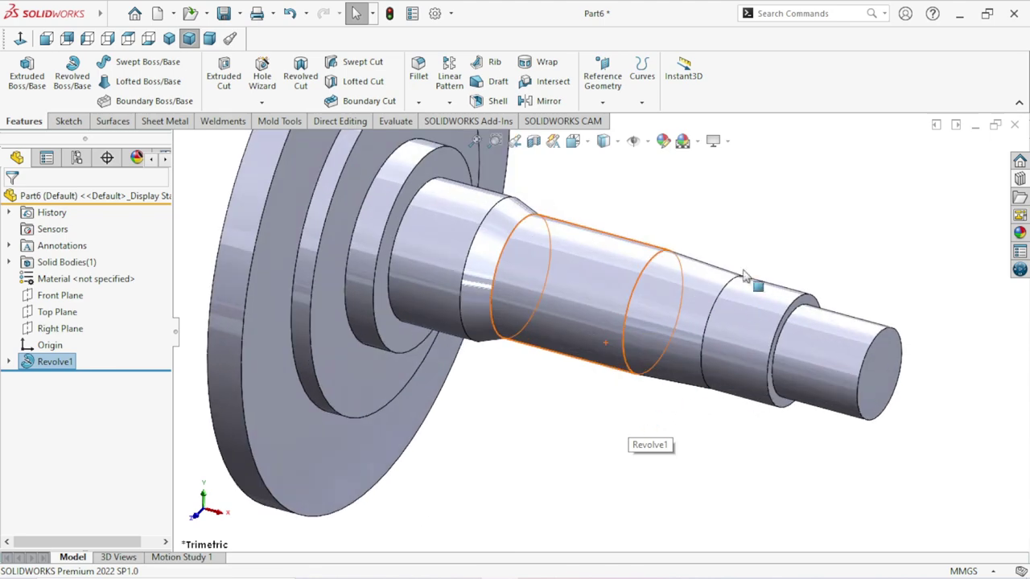
scroll(747, 276, "up", 2)
scroll(749, 246, "up", 2)
mouse_move(700, 361)
middle_mouse_down()
mouse_move(641, 406)
mouse_move(592, 409)
mouse_move(558, 448)
mouse_move(602, 504)
mouse_move(582, 462)
middle_mouse_up()
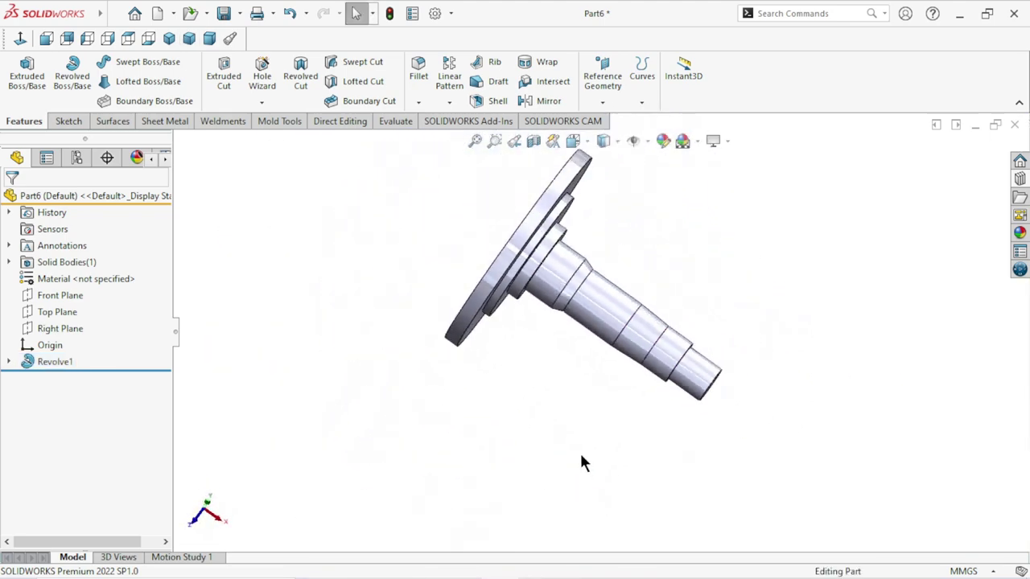
mouse_move(608, 304)
middle_mouse_down()
mouse_move(729, 282)
mouse_move(722, 374)
mouse_move(753, 317)
mouse_move(694, 269)
mouse_move(695, 347)
mouse_move(657, 415)
mouse_move(632, 395)
mouse_move(203, 384)
middle_mouse_up()
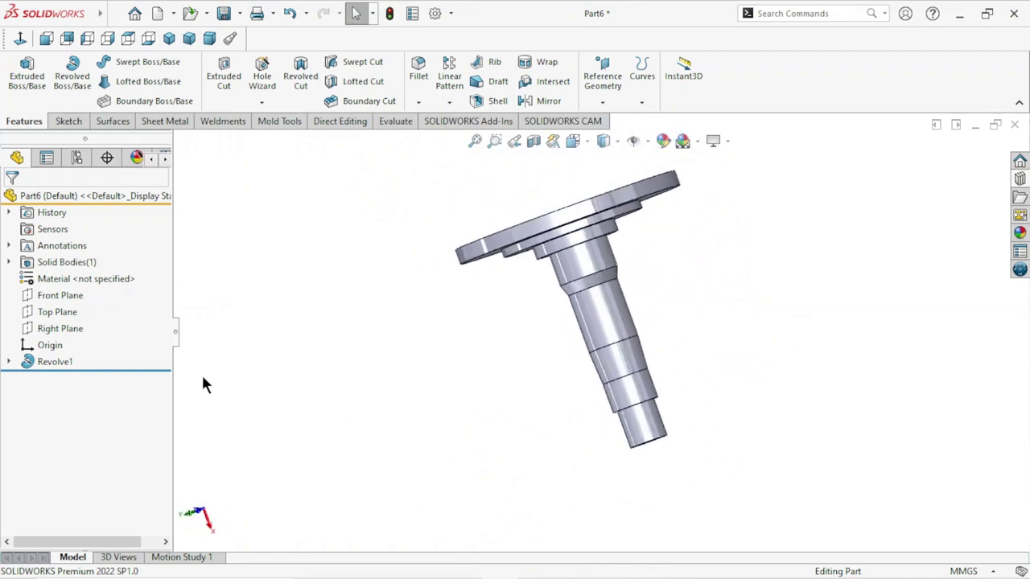
Step: Start a new sketch on the Front Plane and view it normal-to
left_click(49, 295)
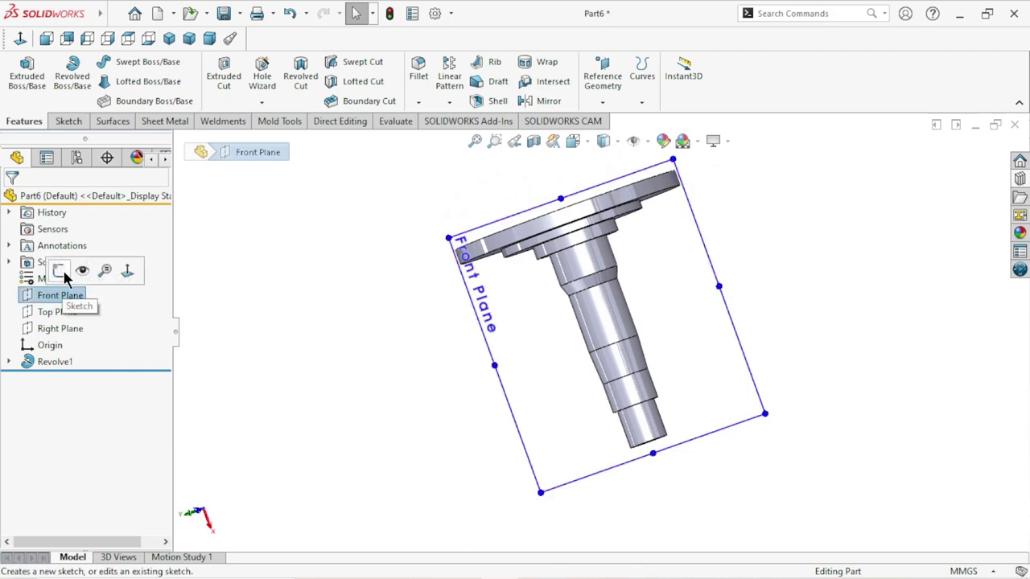
left_click(60, 270)
left_click(20, 39)
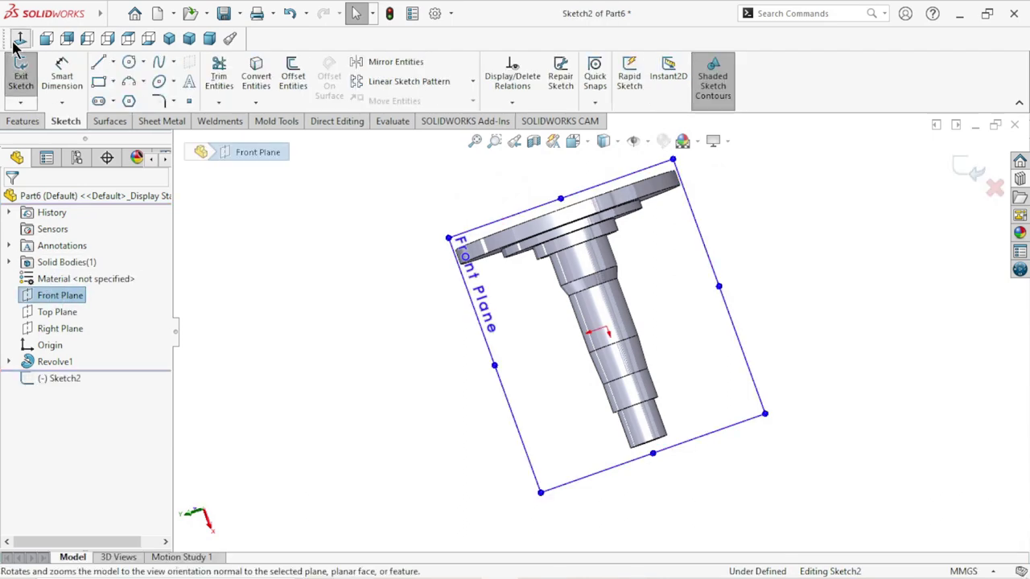
scroll(522, 318, "down", 1)
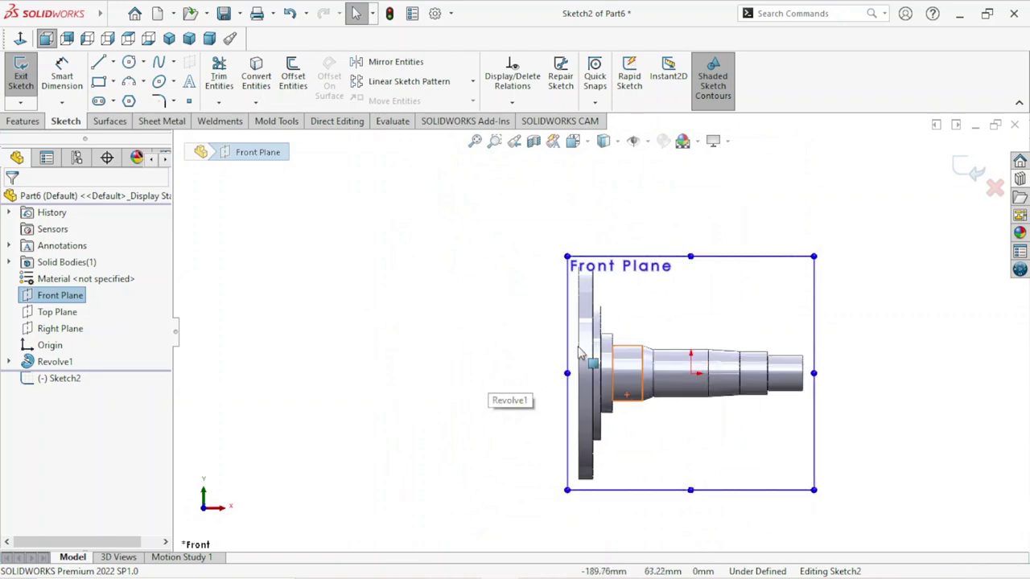
scroll(521, 317, "down", 1)
scroll(521, 318, "down", 1)
left_click(727, 273)
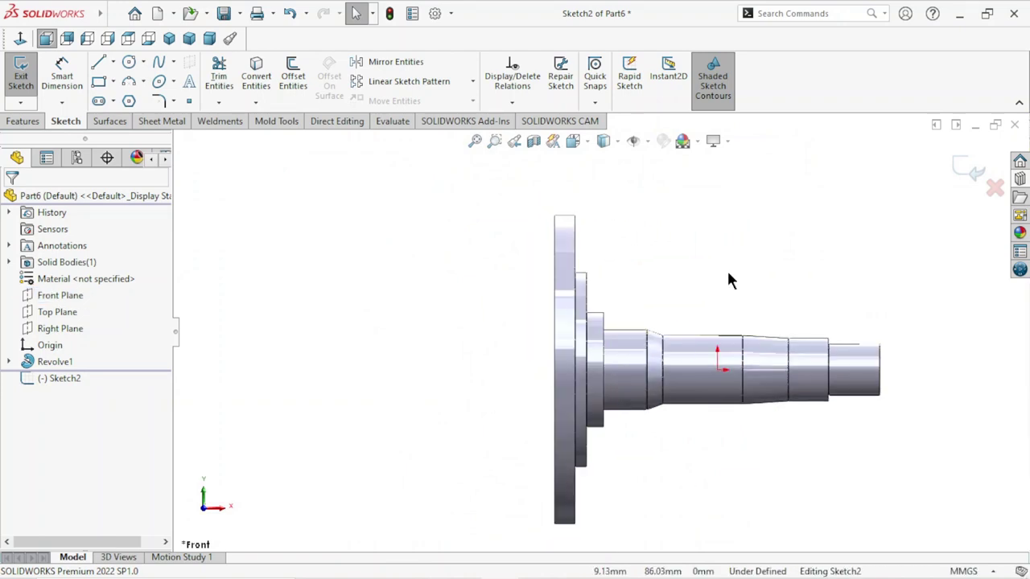
scroll(599, 365, "up", 1)
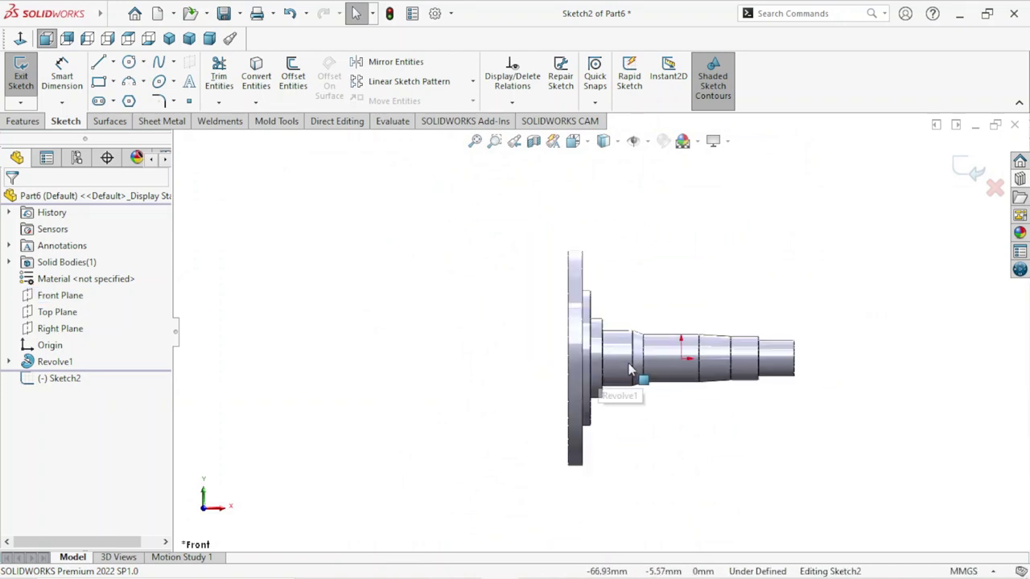
scroll(626, 360, "down", 1)
left_click(627, 361)
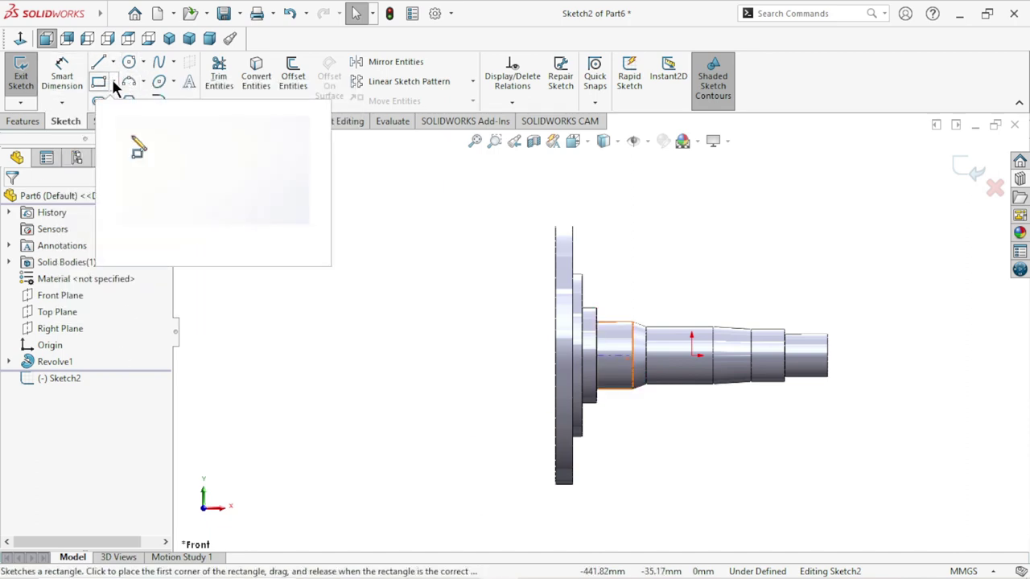
Step: Draw a corner rectangle left of the flange and begin dimensioning its top edge
key("r")
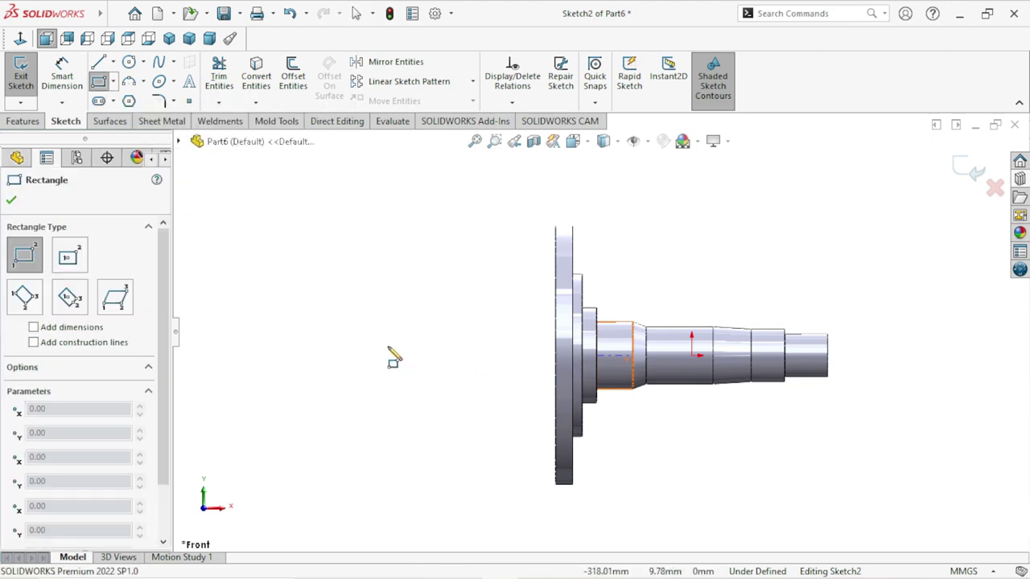
left_click(481, 356)
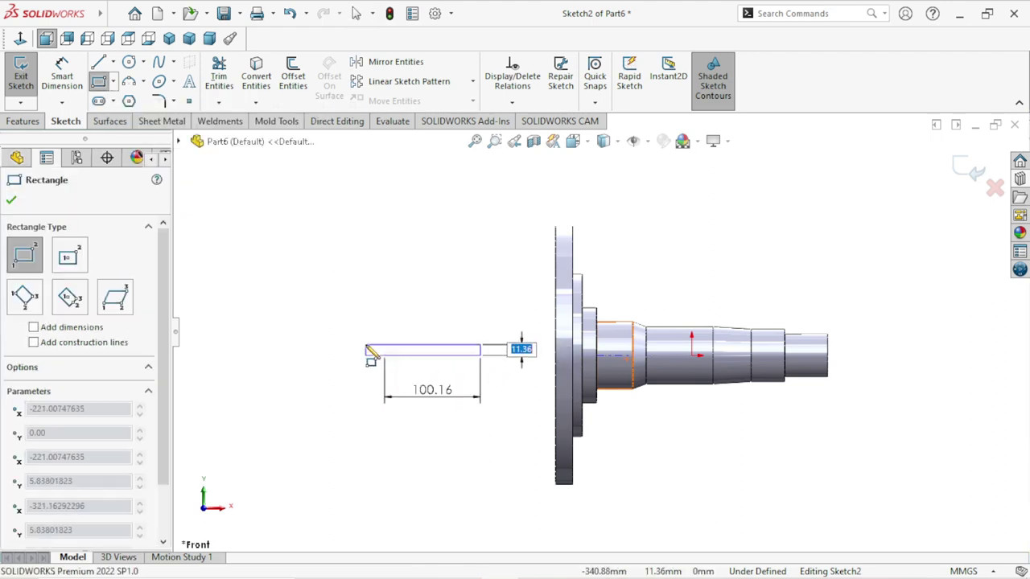
left_click(249, 263)
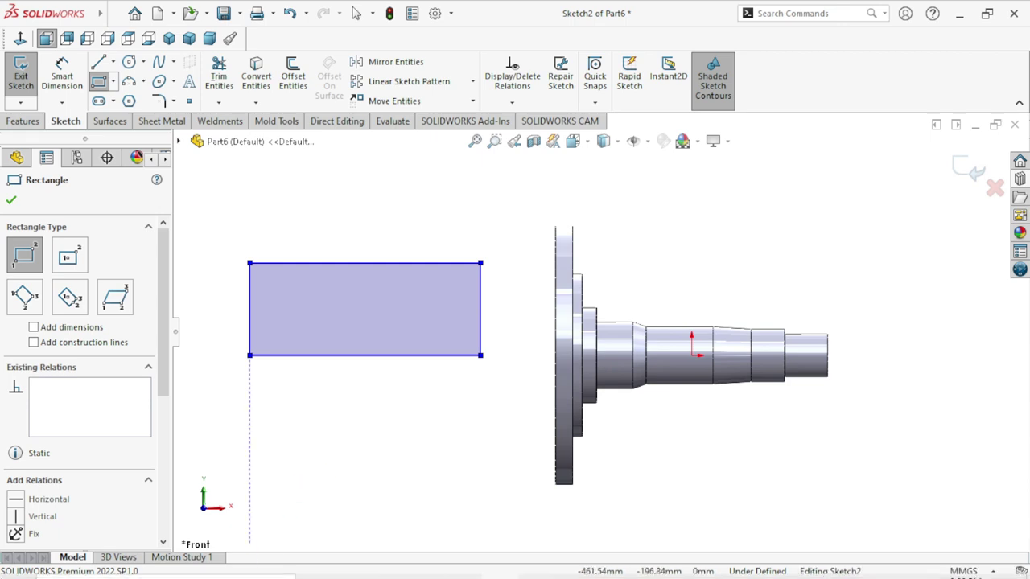
left_click(62, 79)
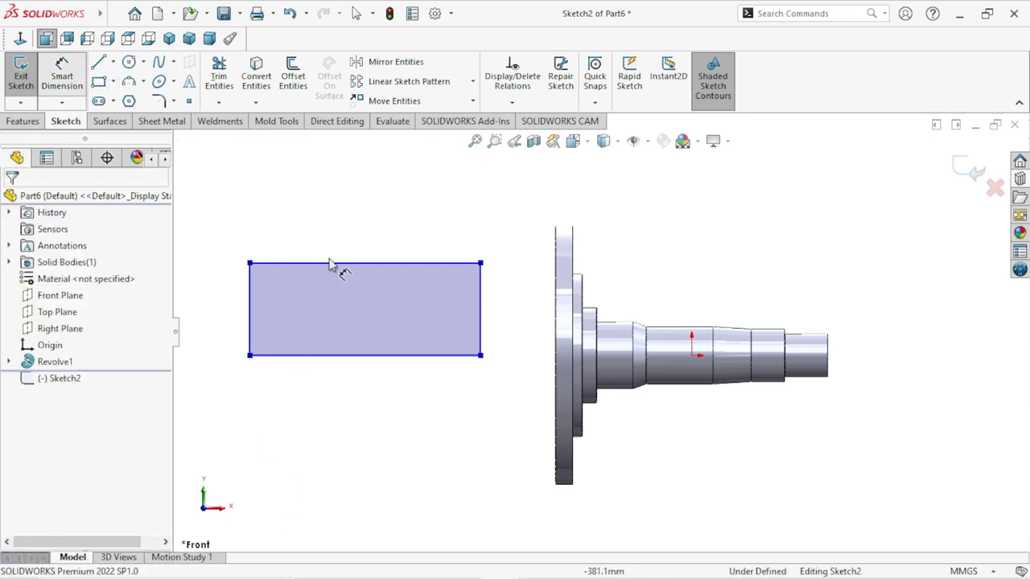
left_click(331, 263)
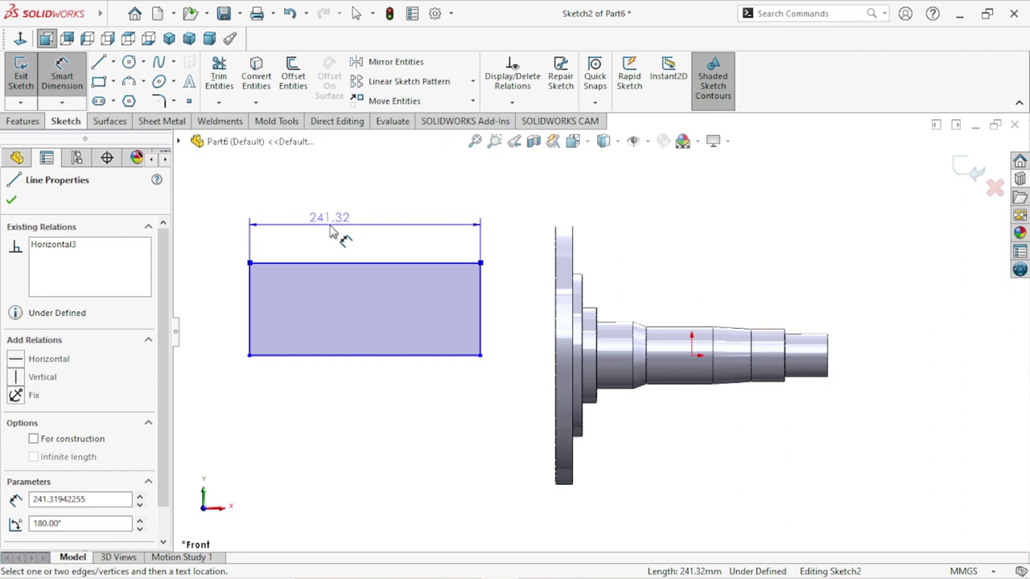
Step: Place the top-edge dimension and set the rectangle width to 95+45+50 = 190 mm
left_click(375, 222)
double_click(370, 214)
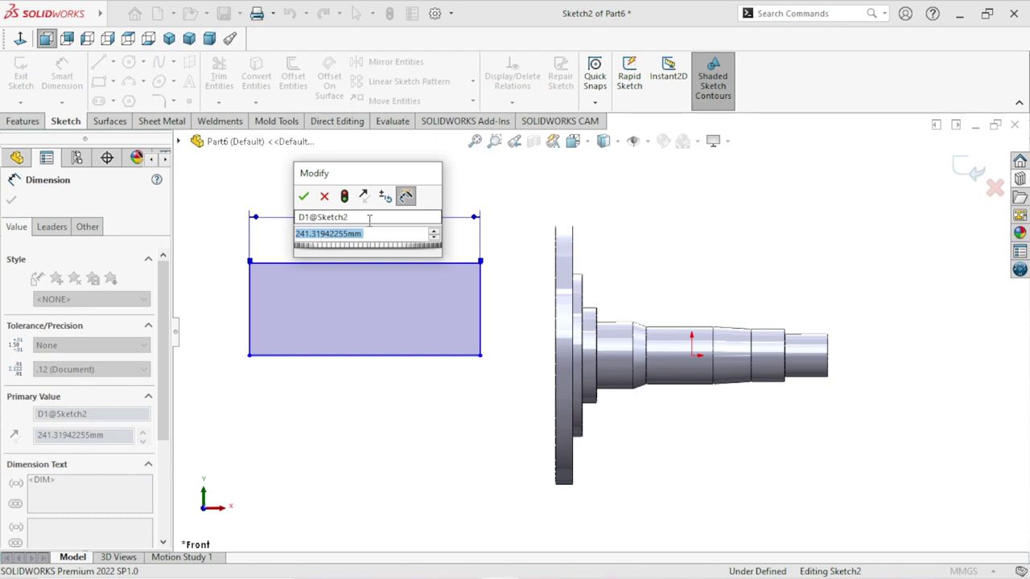
type("9")
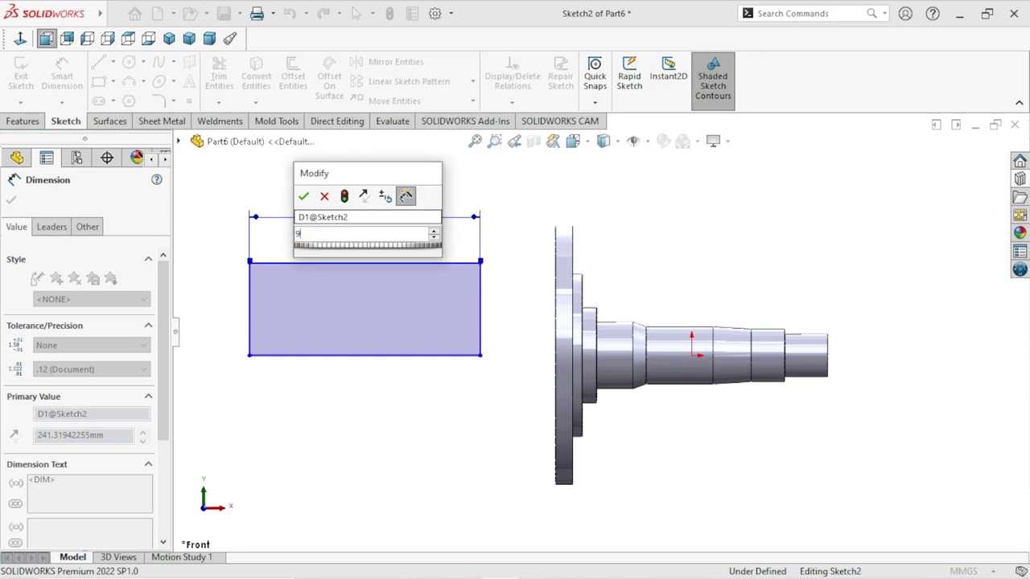
type("5-")
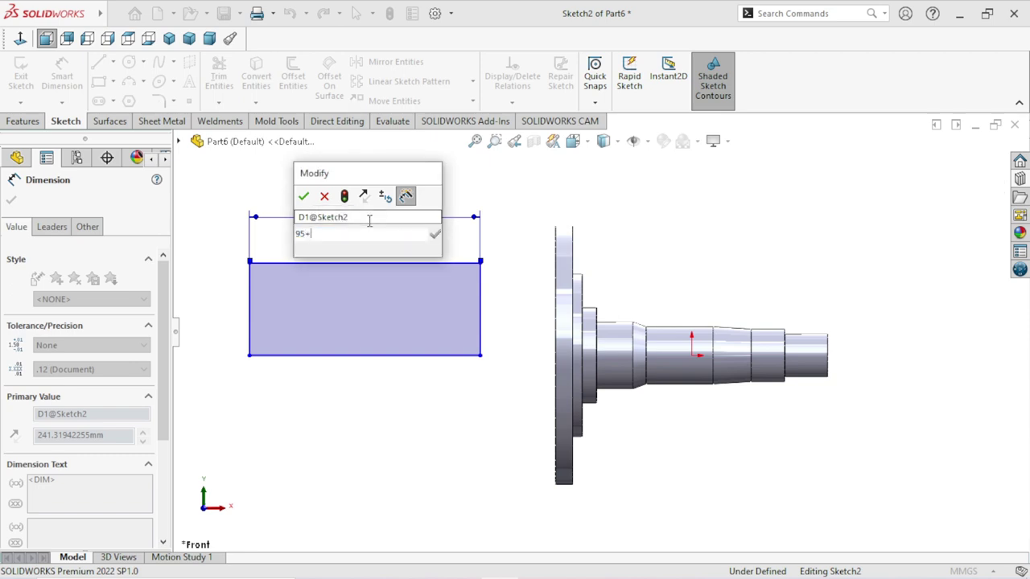
type("45+")
key("End")
type("+")
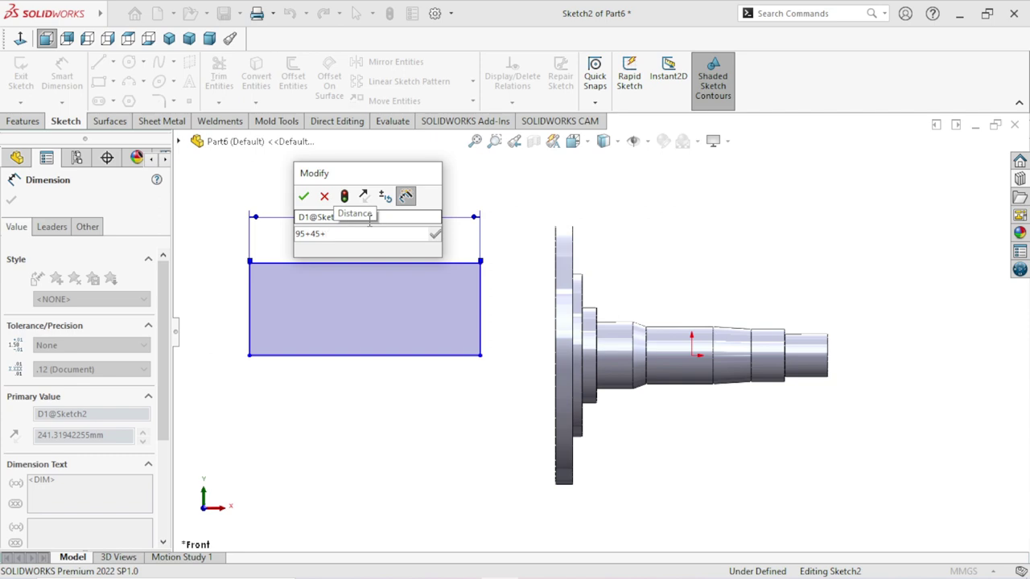
type("50")
key("Escape")
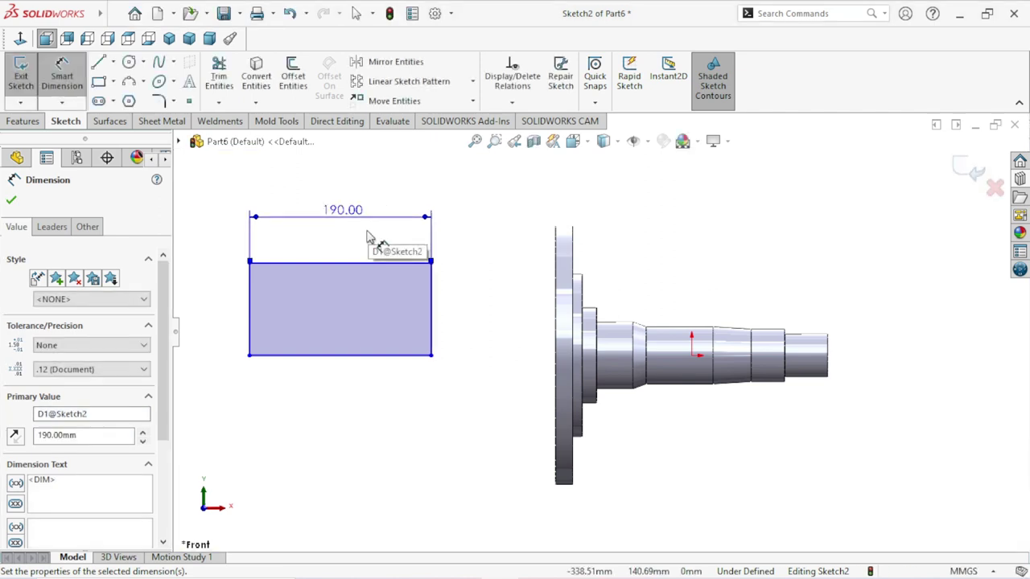
key("f")
scroll(475, 289, "down", 5)
scroll(555, 362, "up", 2)
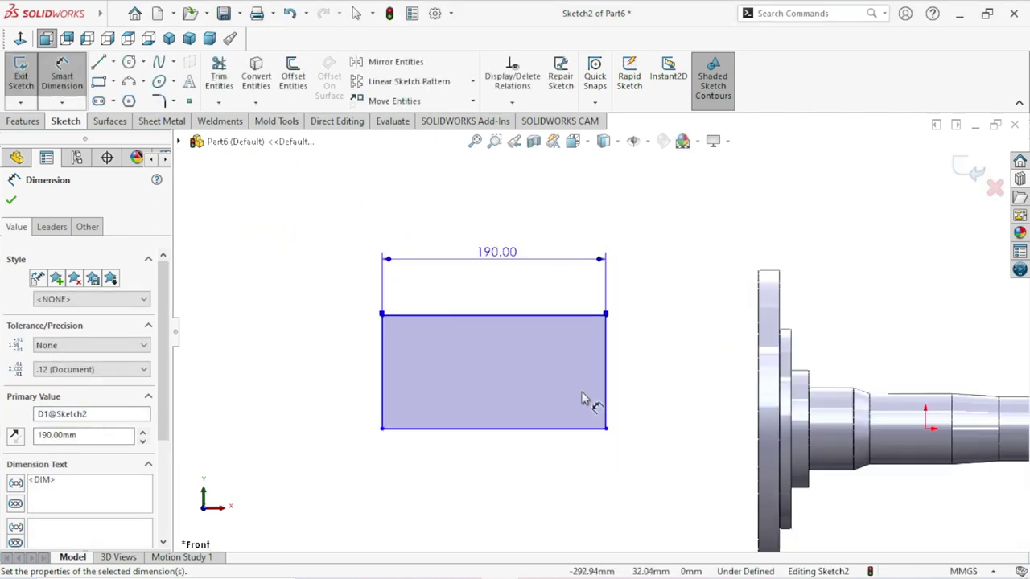
scroll(611, 406, "up", 1)
scroll(639, 419, "down", 1)
scroll(619, 414, "up", 2)
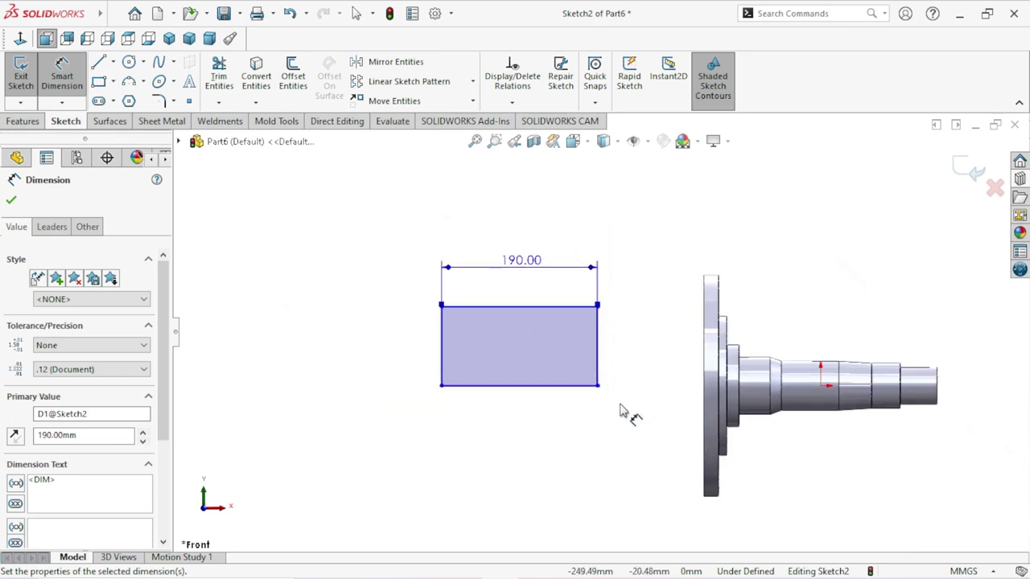
left_click(11, 200)
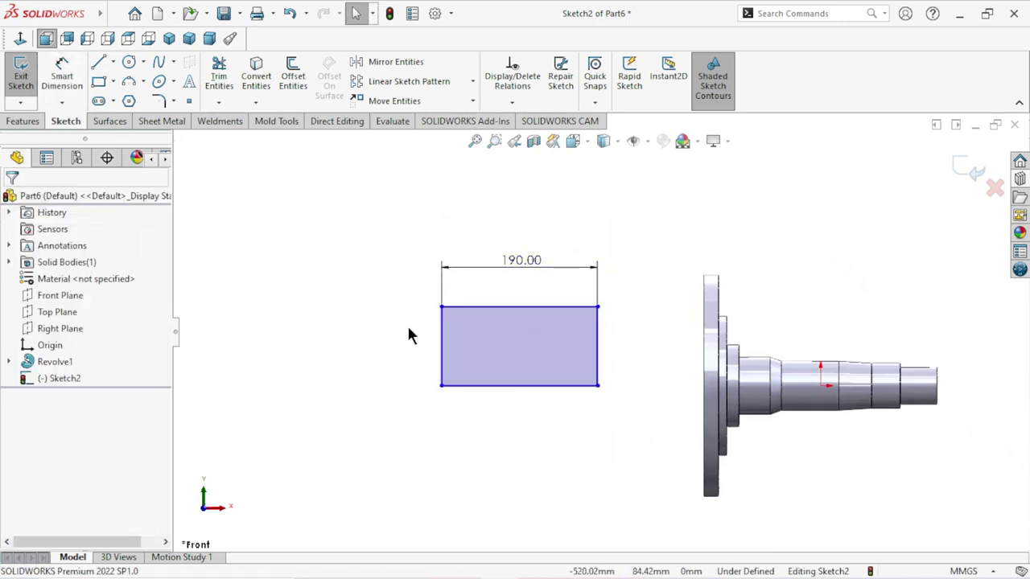
Step: Dimension the rectangle's left edge to a 95 mm height
left_click(383, 356)
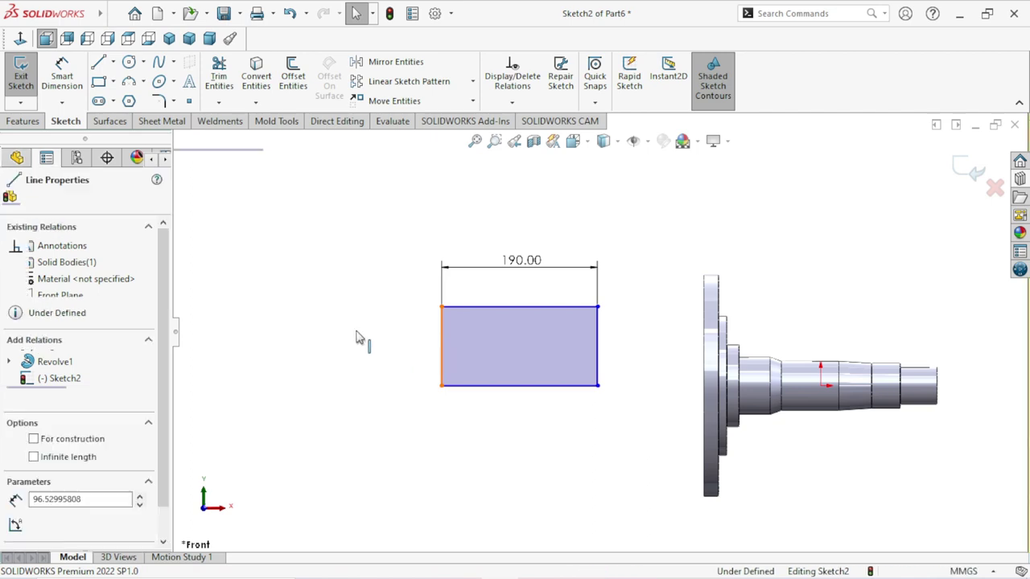
left_click(63, 75)
left_click(445, 346)
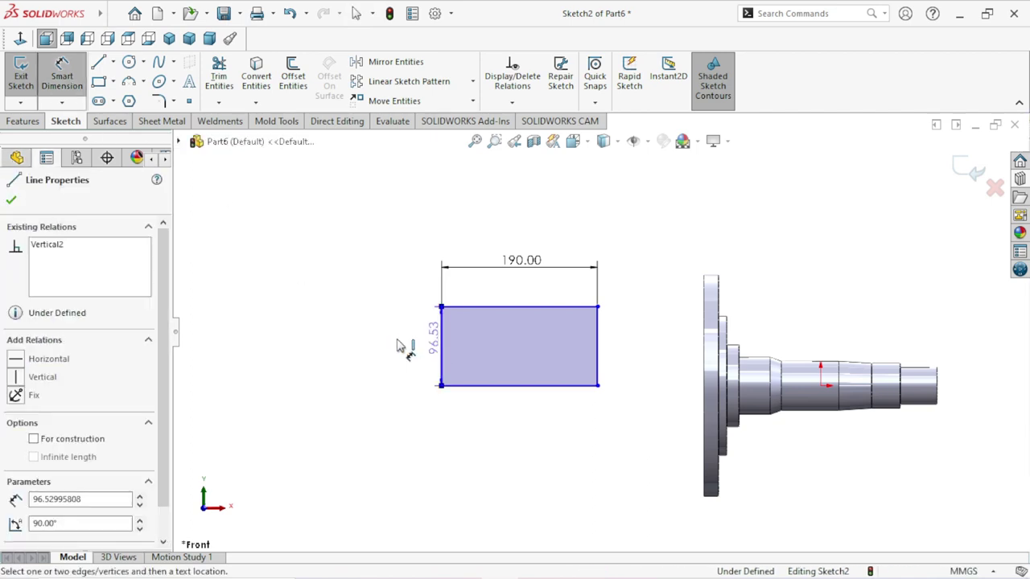
left_click(404, 350)
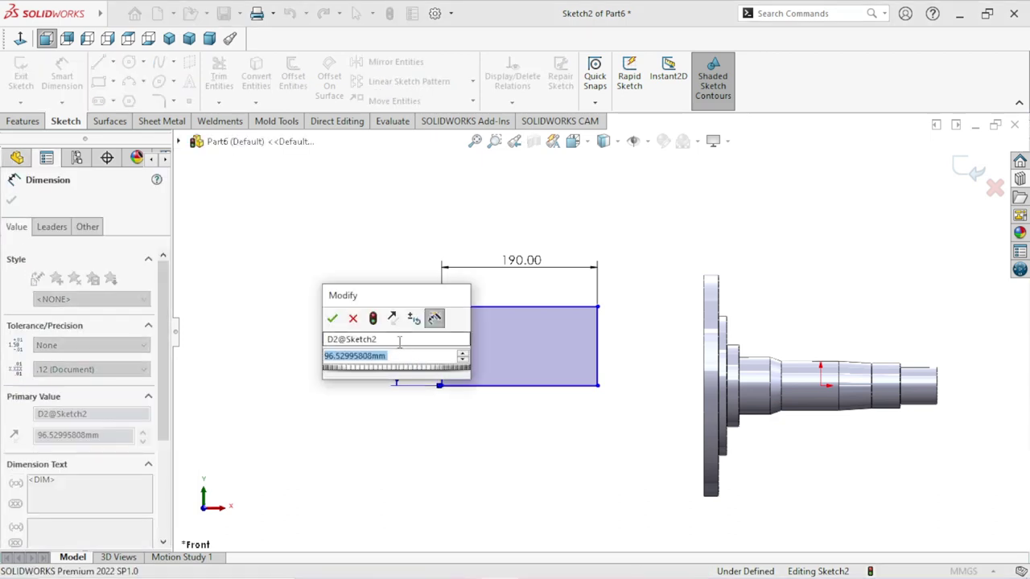
type("95")
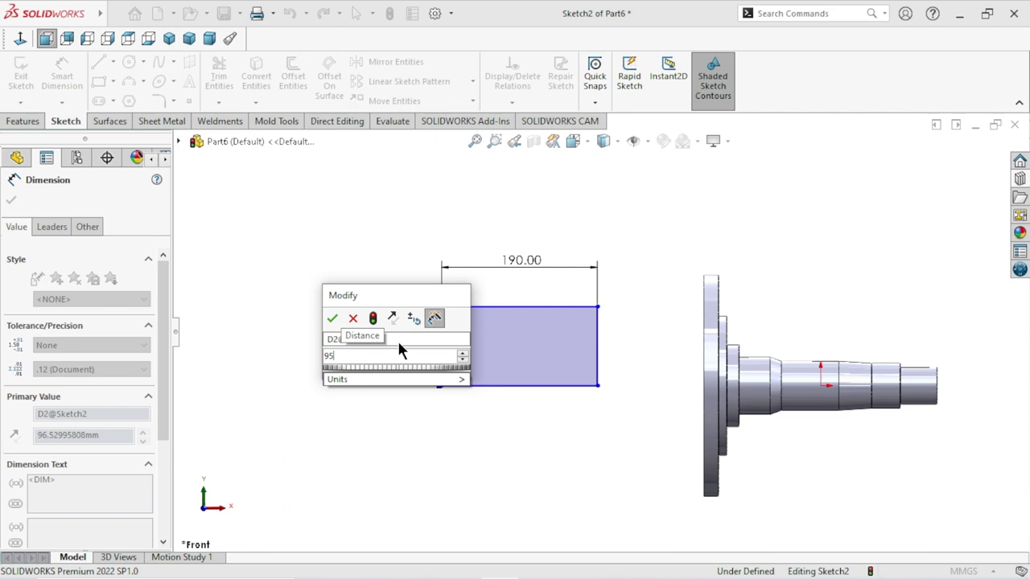
key("Return")
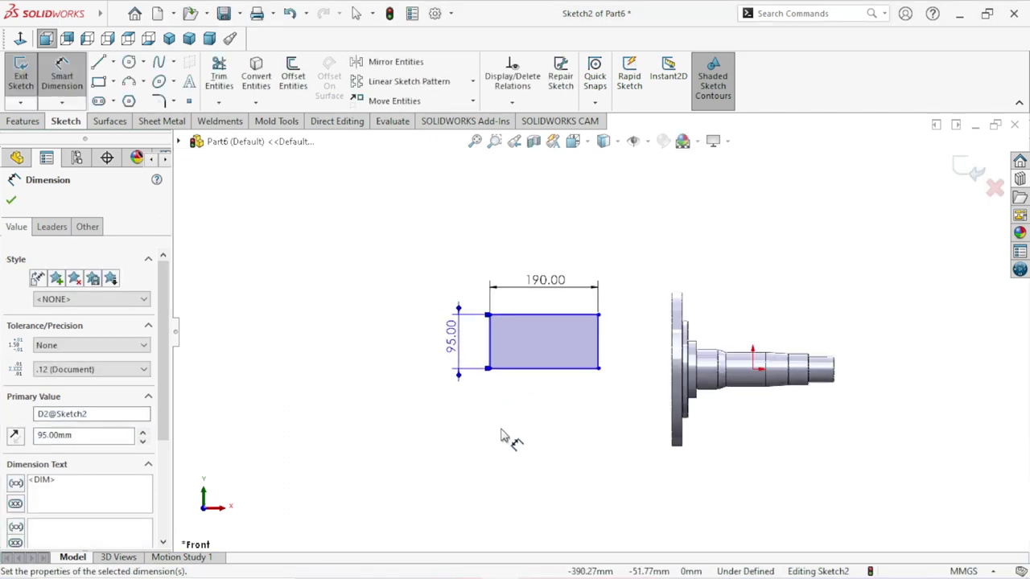
scroll(689, 429, "down", 1)
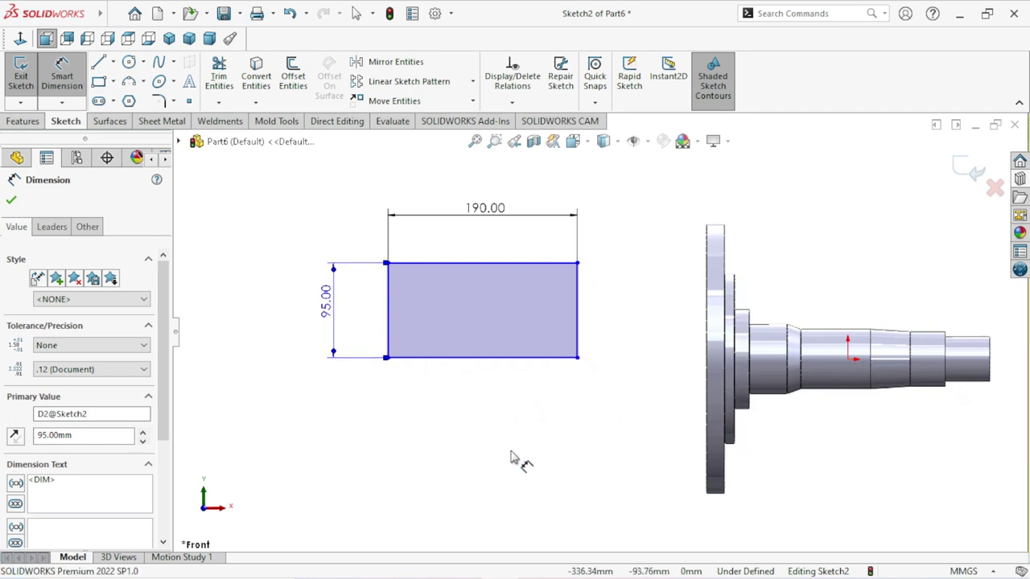
key("Escape")
Step: Align the rectangle's right-edge midpoint horizontally with the origin
left_click(74, 73)
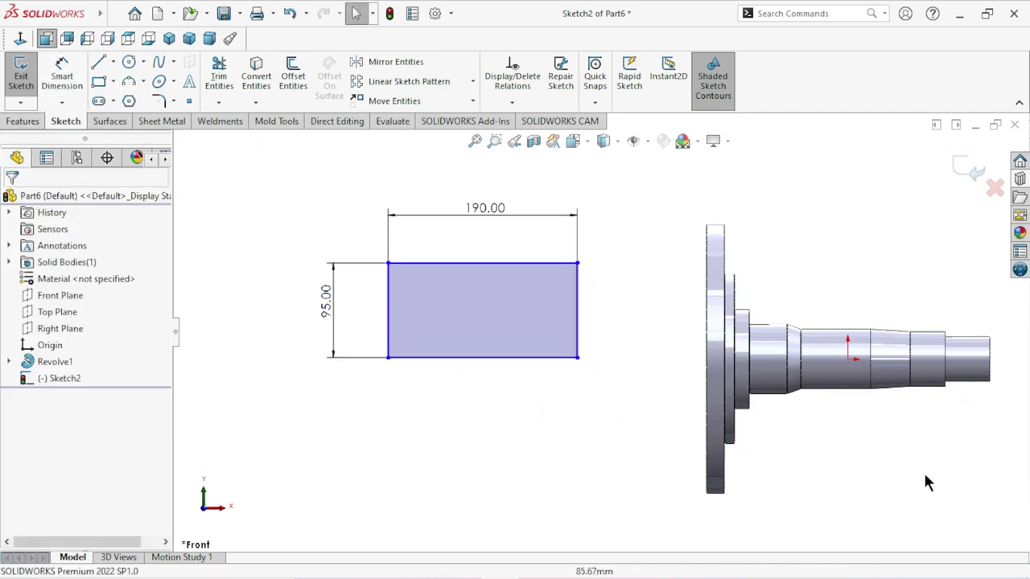
left_click(578, 314)
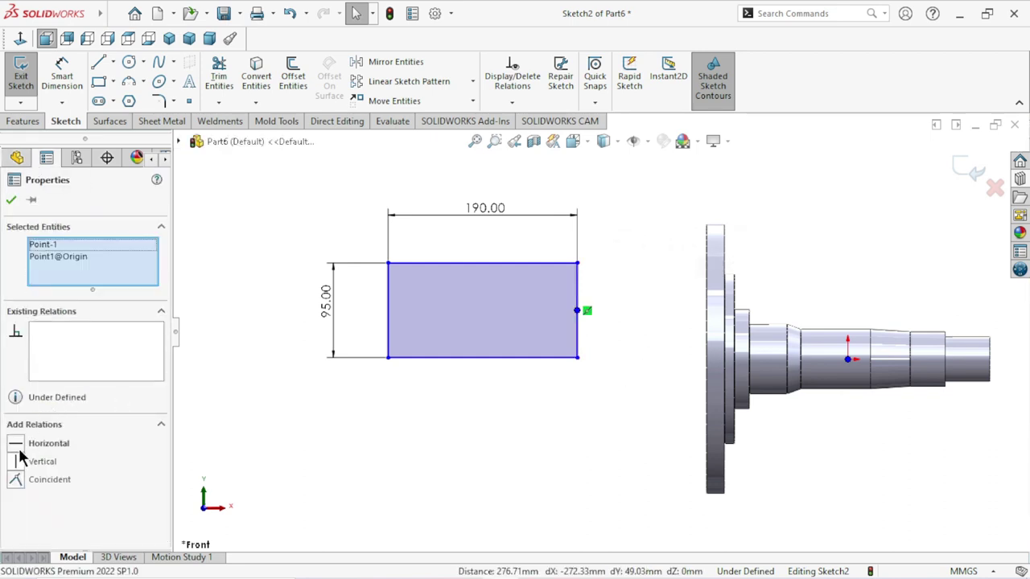
left_click(16, 447)
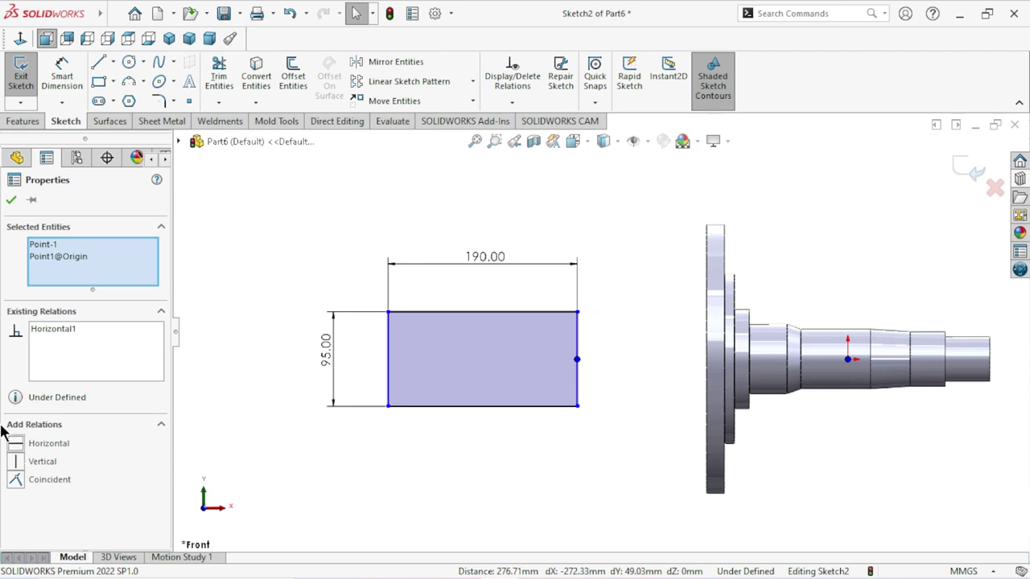
left_click(11, 200)
scroll(625, 385, "down", 3)
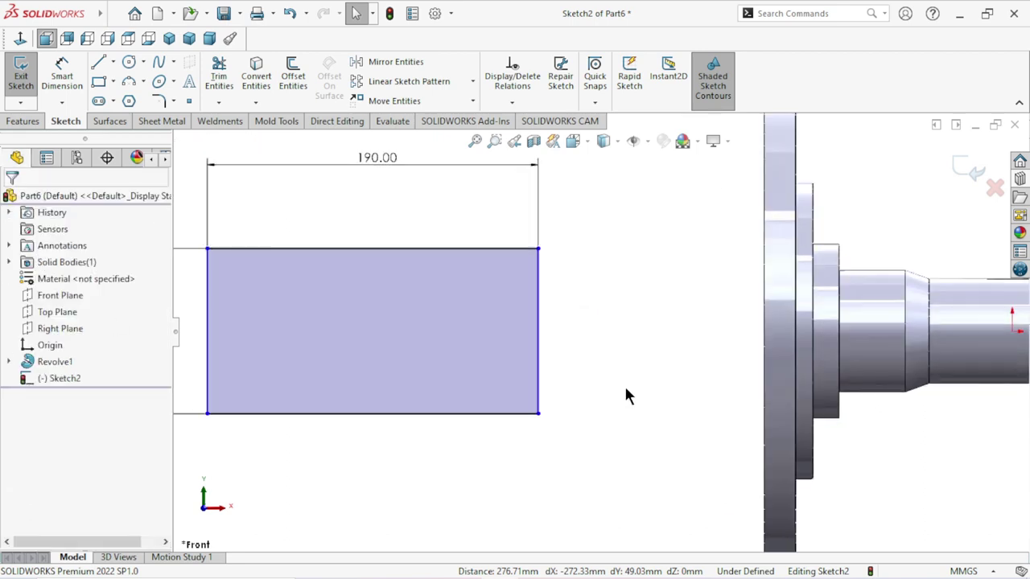
scroll(624, 384, "up", 2)
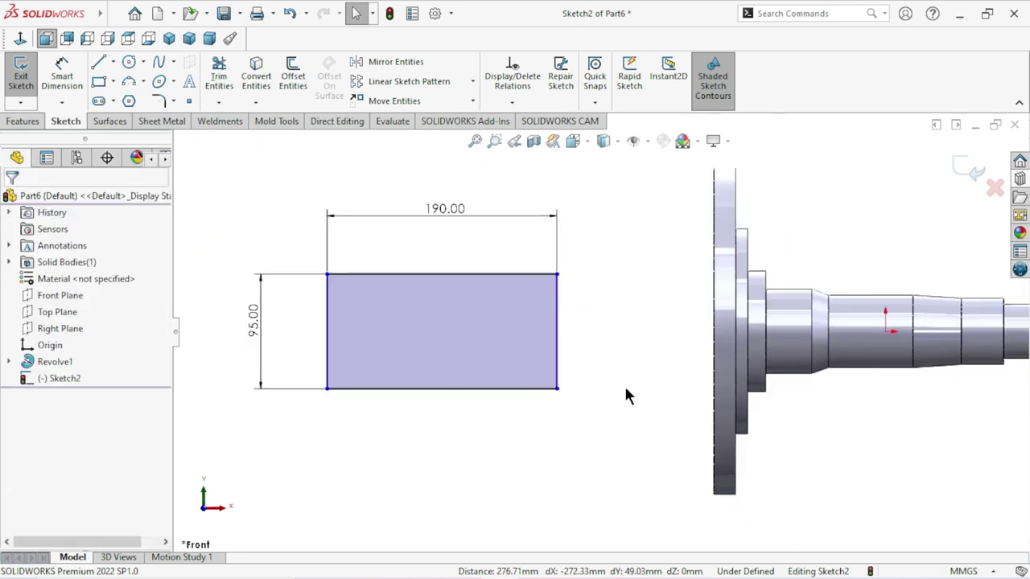
Step: Make the rectangle's right side collinear with the shaft's flange edge
left_click(558, 330)
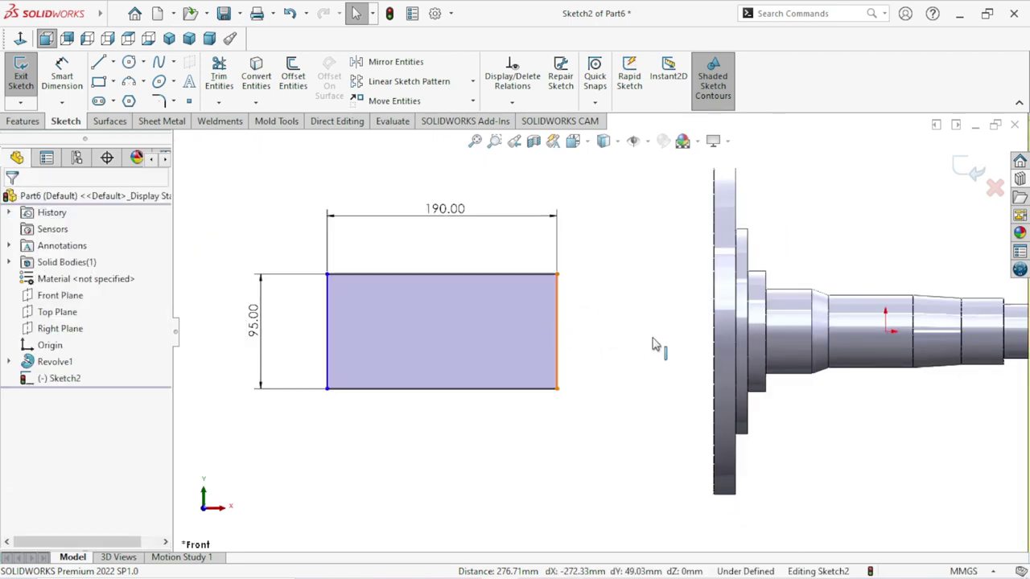
left_click(714, 335, "ctrl")
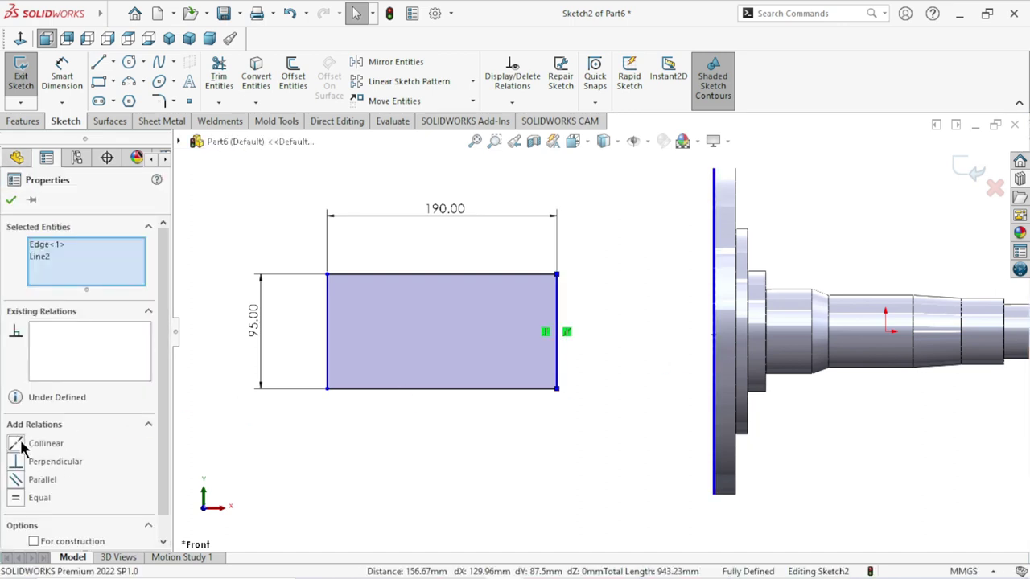
left_click(20, 443)
left_click(11, 200)
scroll(429, 338, "up", 2)
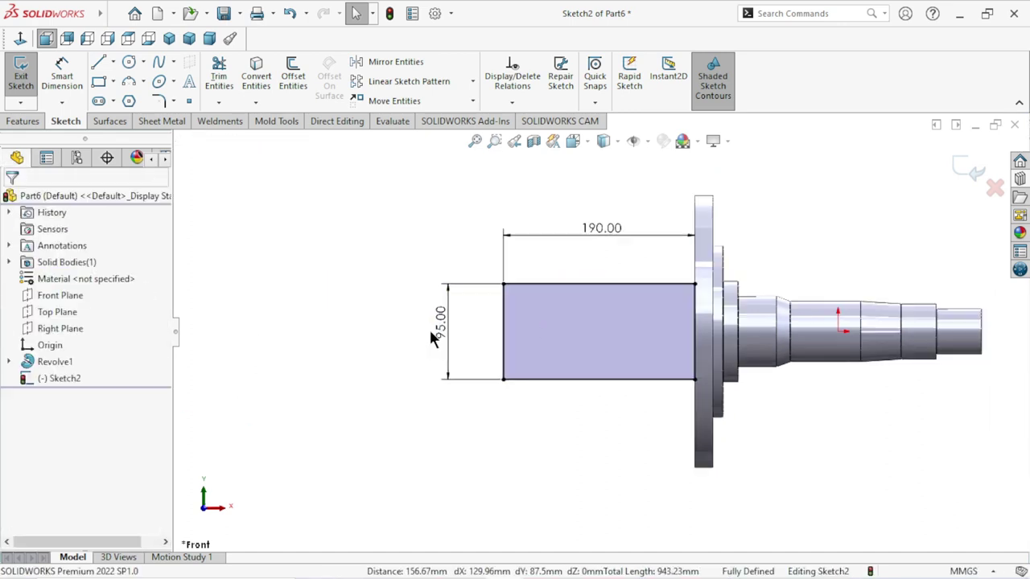
scroll(430, 336, "up", 1)
scroll(573, 395, "down", 1)
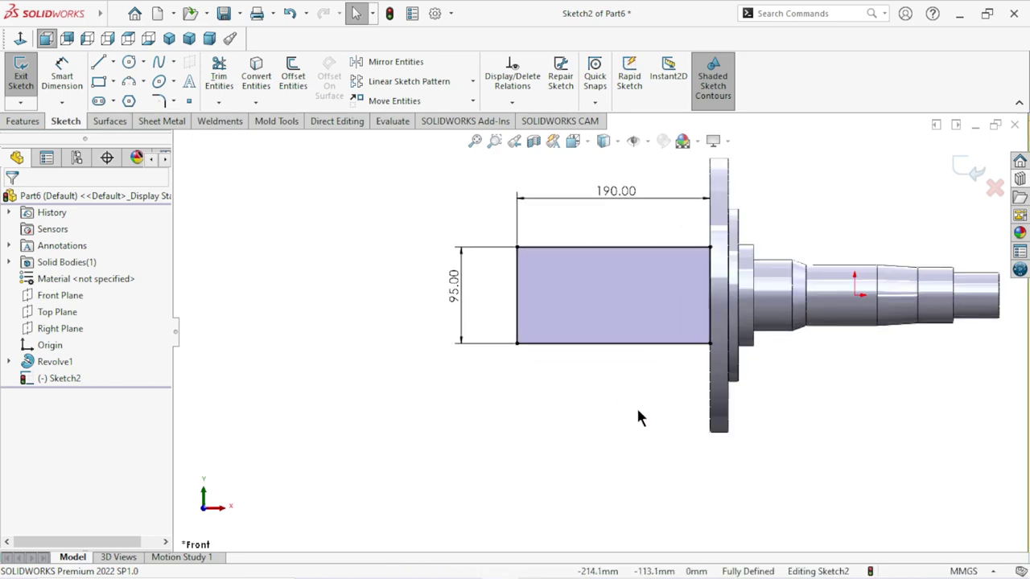
middle_click_drag(638, 416, 627, 492)
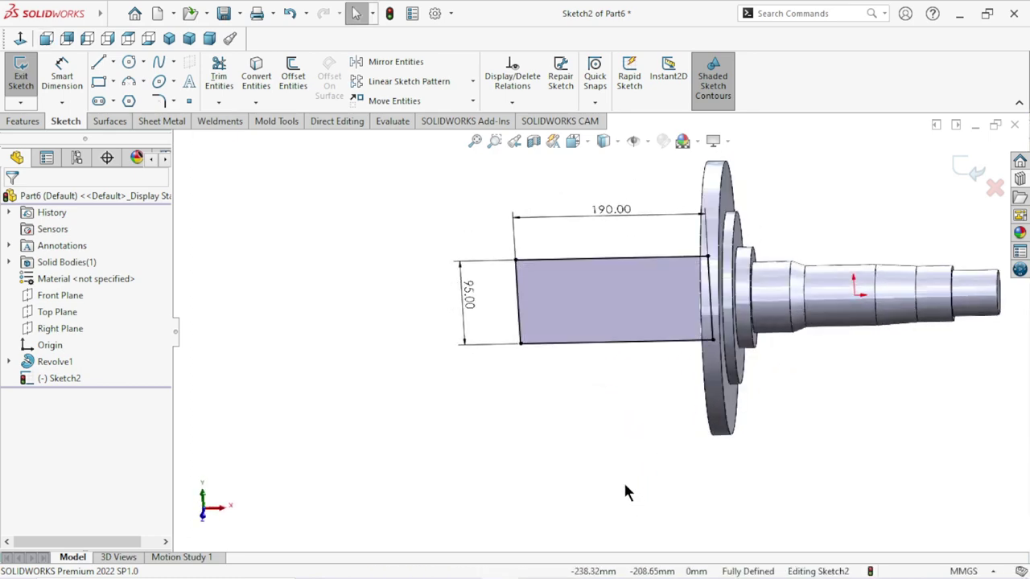
scroll(732, 339, "up", 2)
scroll(697, 368, "down", 1)
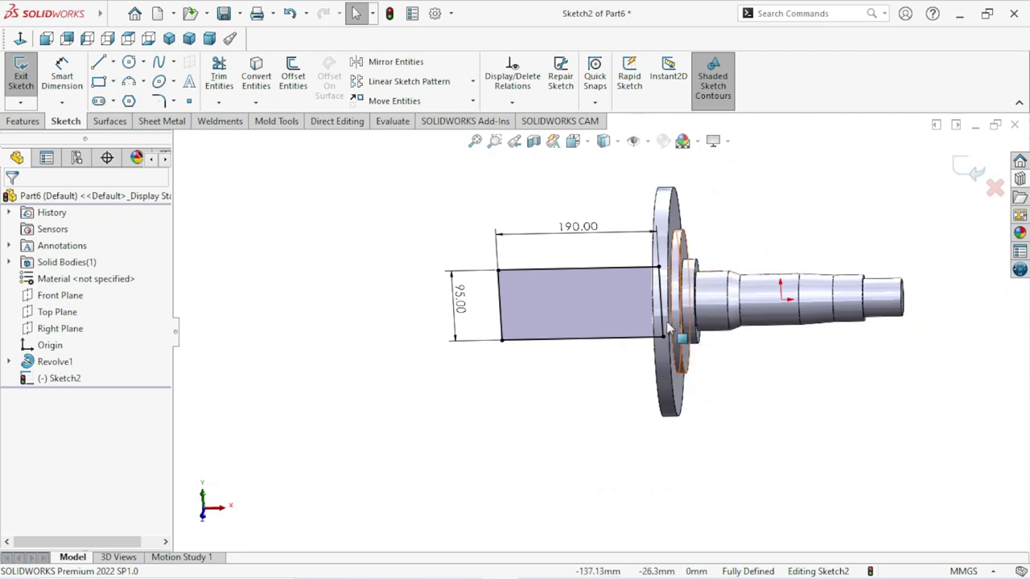
left_click(22, 121)
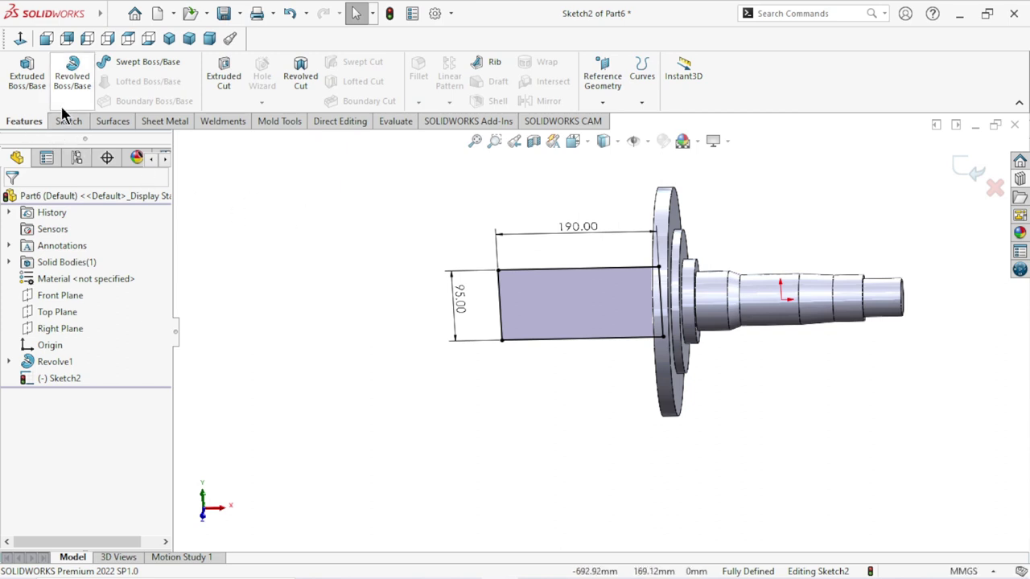
Step: Extrude the 190 × 95 rectangle 90 mm blind, starting at a 52.5 mm offset
left_click(37, 99)
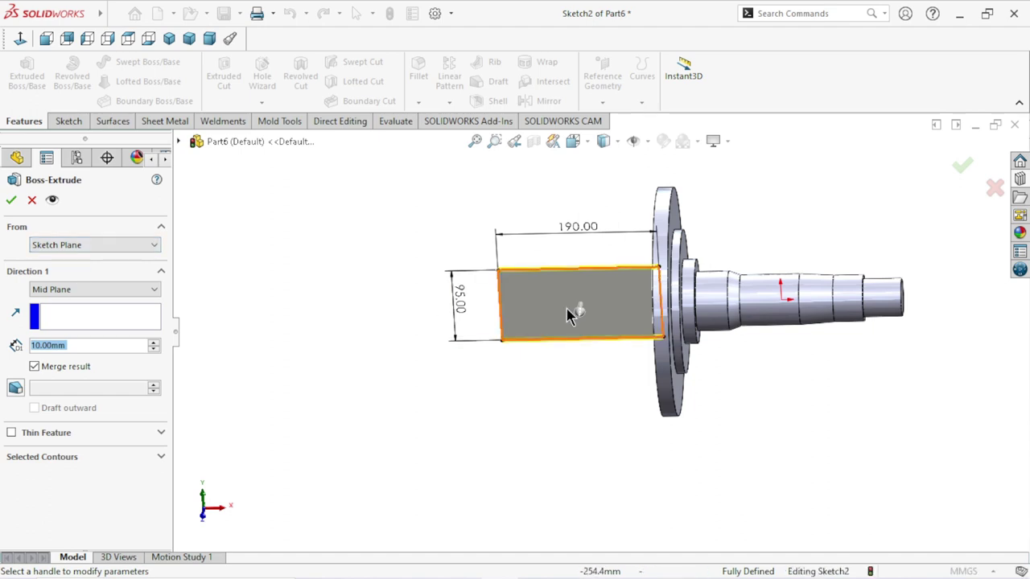
middle_click_drag(345, 321, 391, 390)
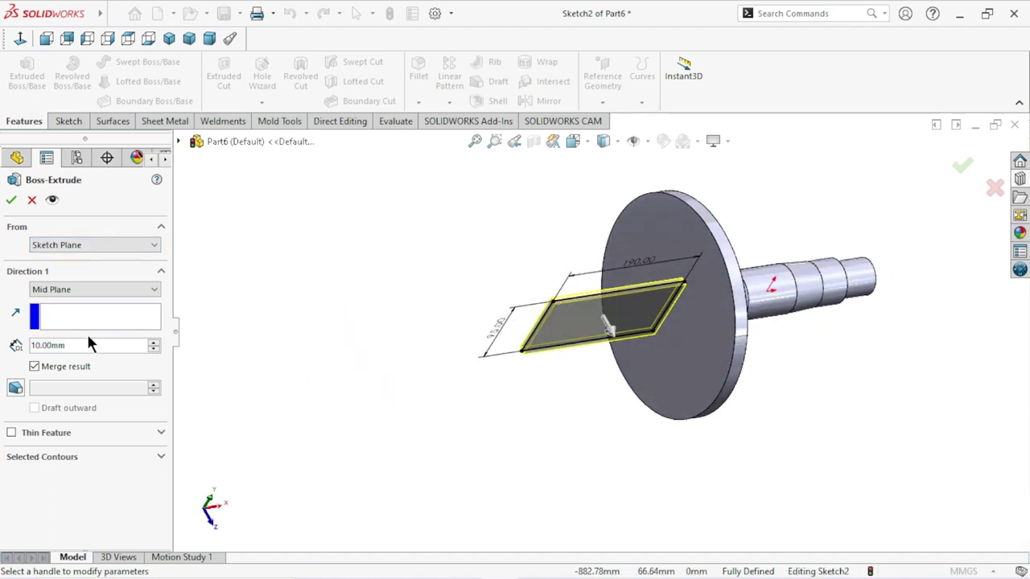
left_click(71, 289)
left_click(62, 304)
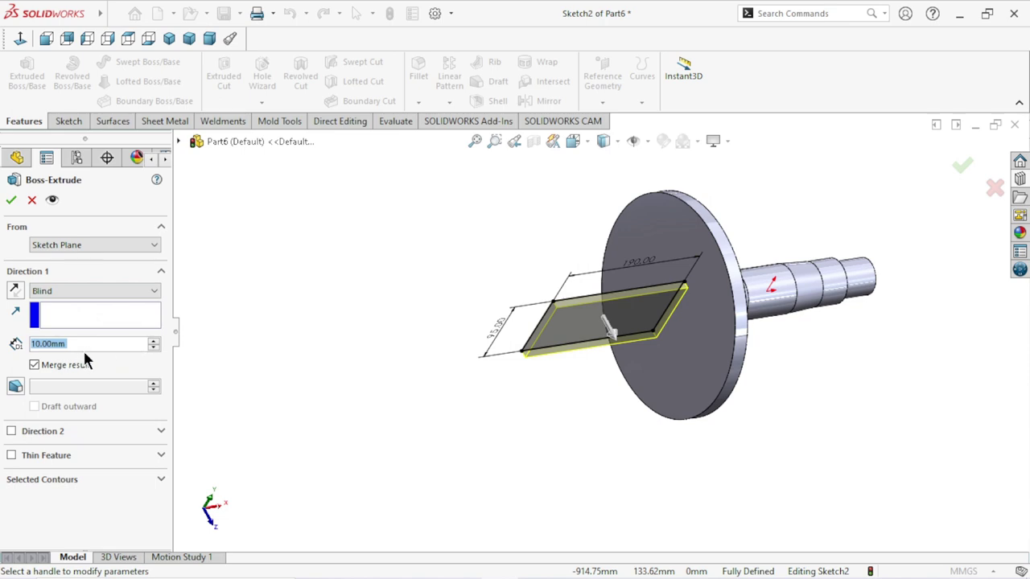
type("90")
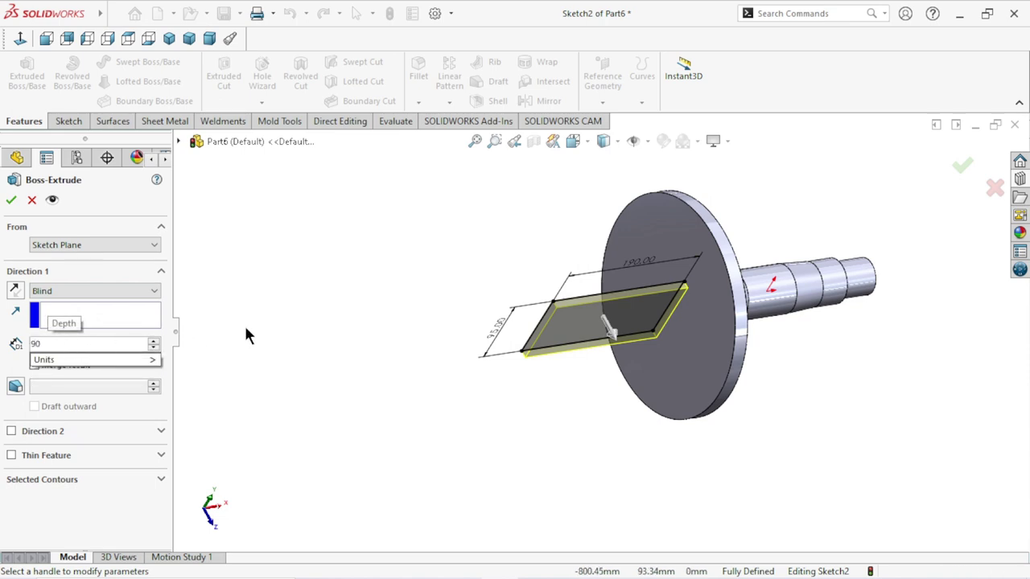
key("Return")
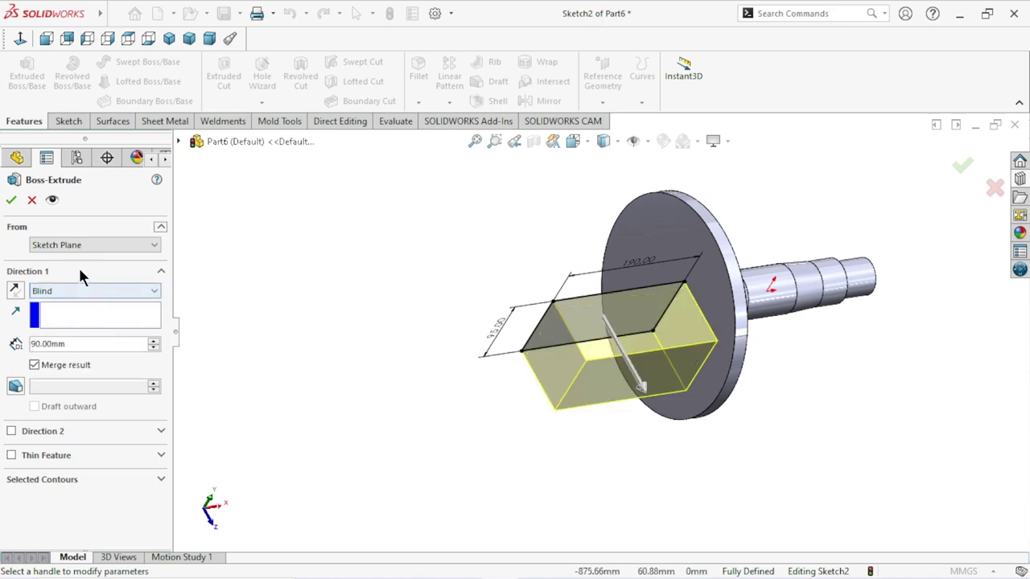
left_click(90, 246)
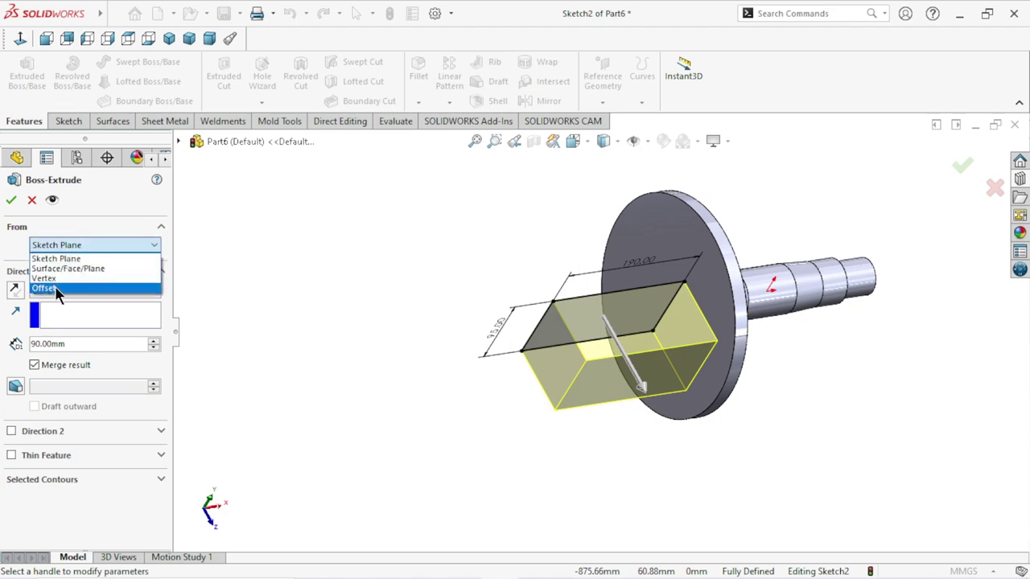
left_click(59, 289)
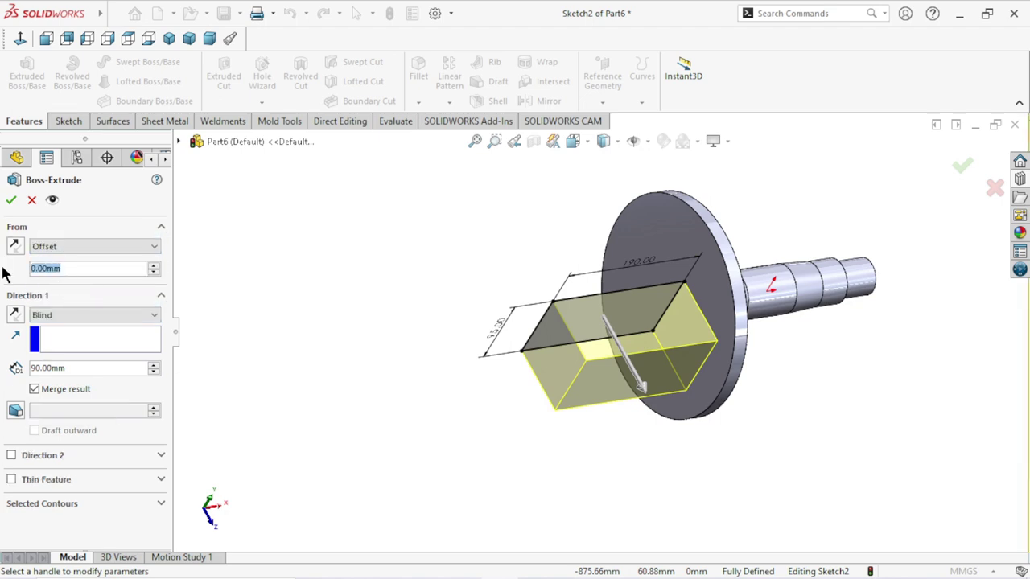
type("52.5")
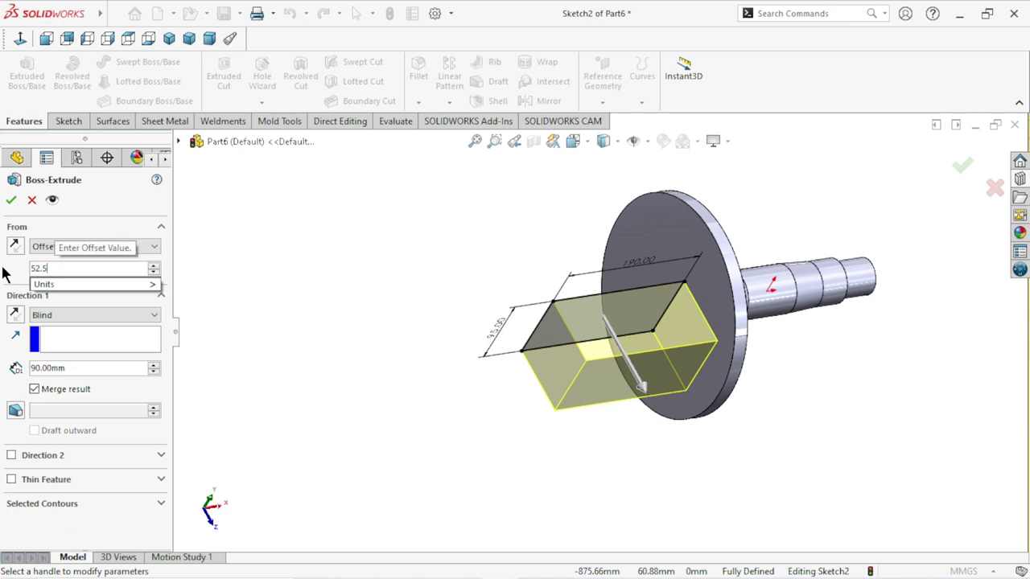
key("Return")
key("ctrl+1")
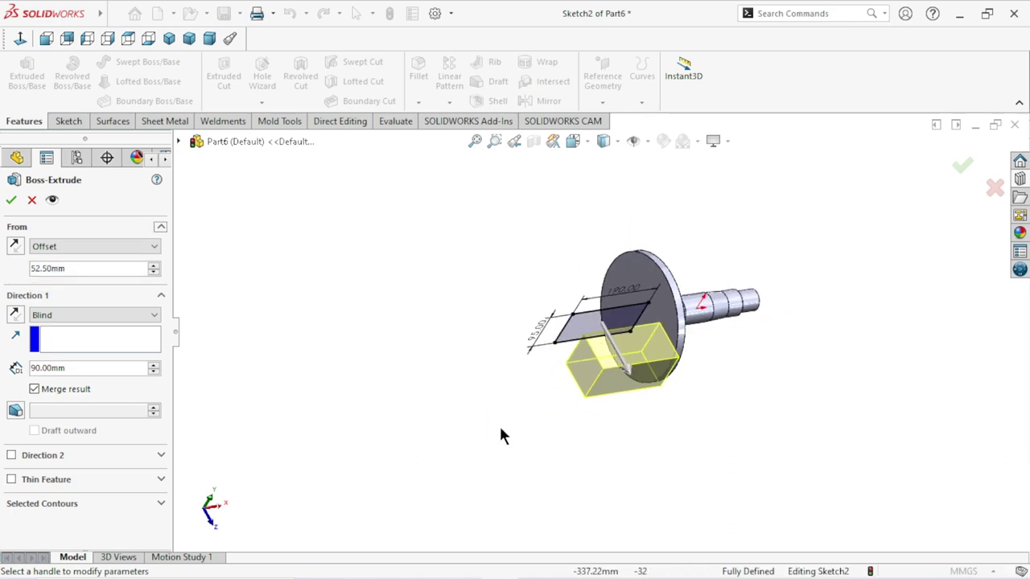
mouse_move(451, 366)
middle_mouse_down()
mouse_move(405, 361)
mouse_move(432, 443)
mouse_move(467, 427)
mouse_move(448, 340)
mouse_move(416, 420)
mouse_move(395, 435)
mouse_move(432, 485)
middle_mouse_up()
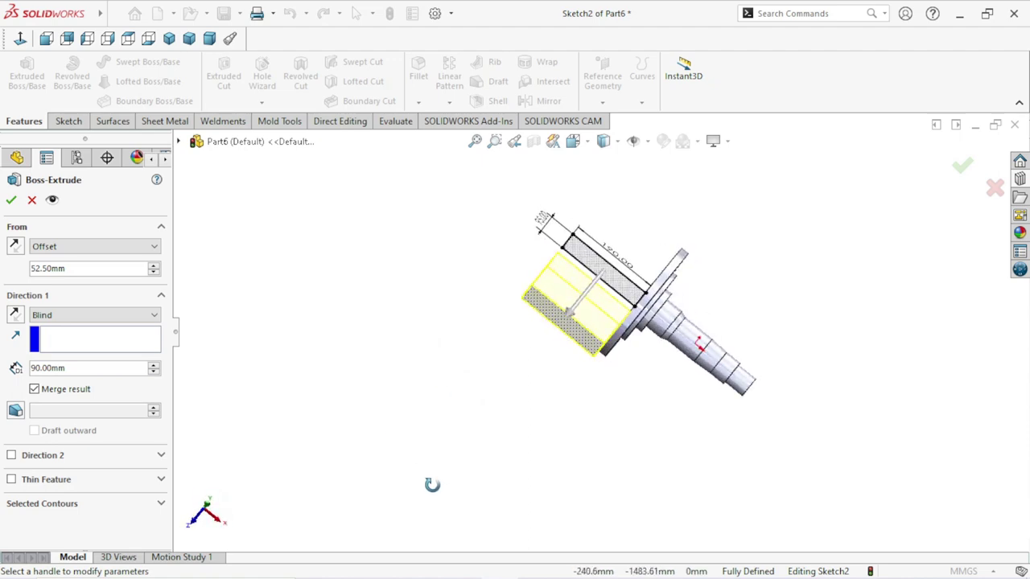
left_click(12, 201)
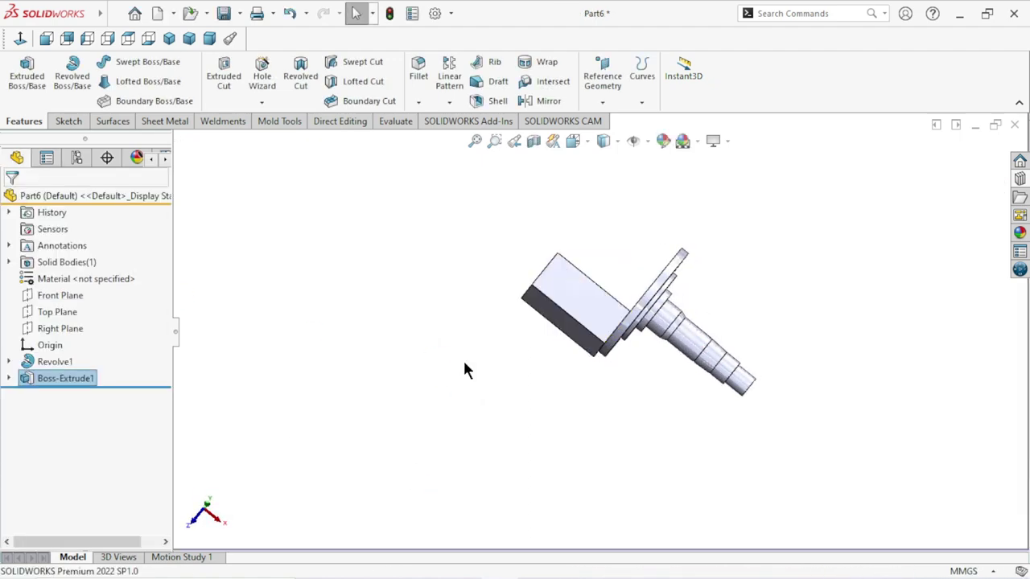
mouse_move(465, 370)
middle_mouse_down()
mouse_move(659, 346)
mouse_move(756, 287)
mouse_move(767, 234)
mouse_move(790, 372)
mouse_move(777, 413)
mouse_move(793, 370)
mouse_move(801, 377)
mouse_move(783, 395)
middle_mouse_up()
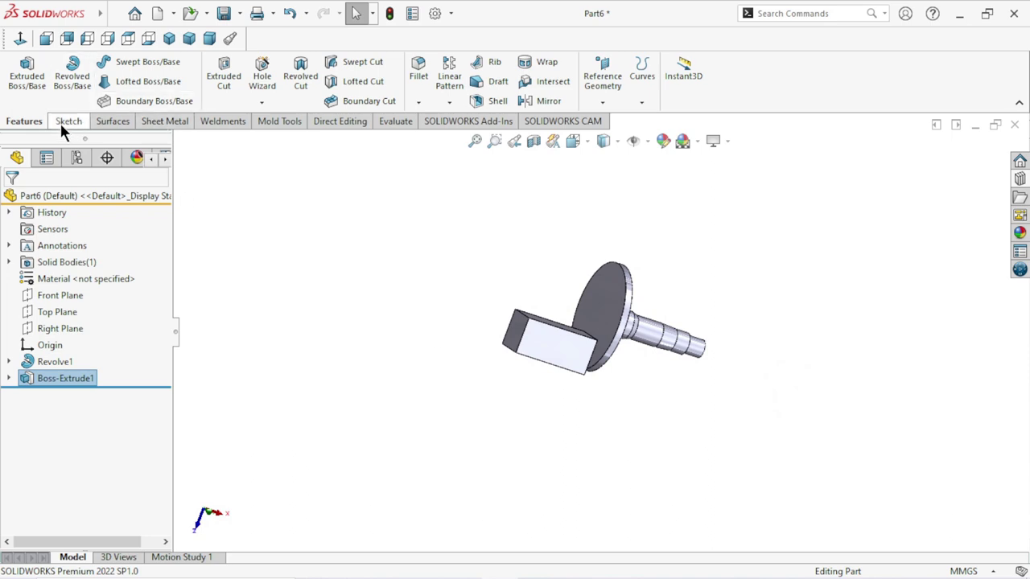
mouse_move(383, 314)
middle_mouse_down()
mouse_move(456, 283)
mouse_move(439, 235)
middle_mouse_up()
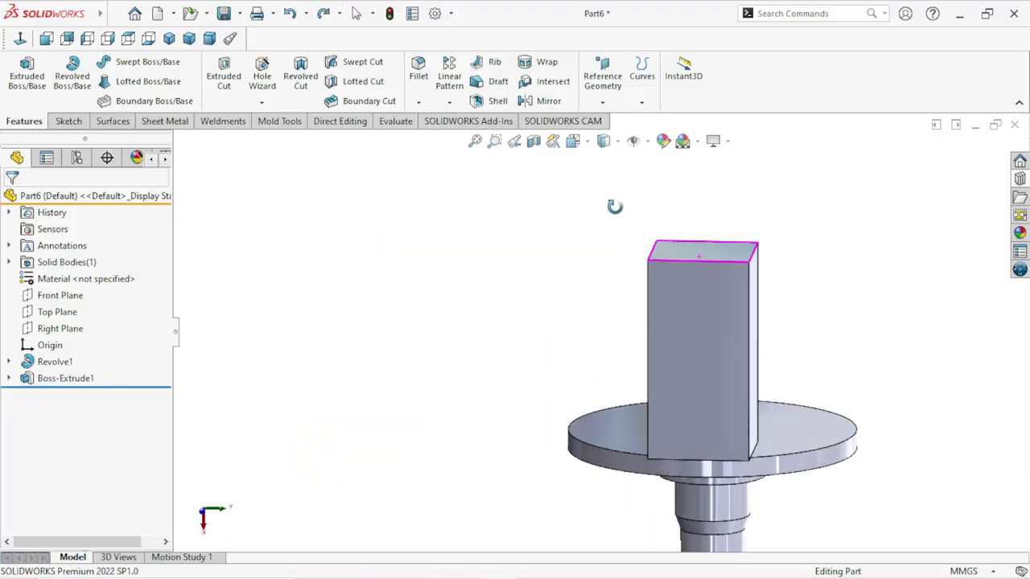
middle_click_drag(614, 207, 597, 226)
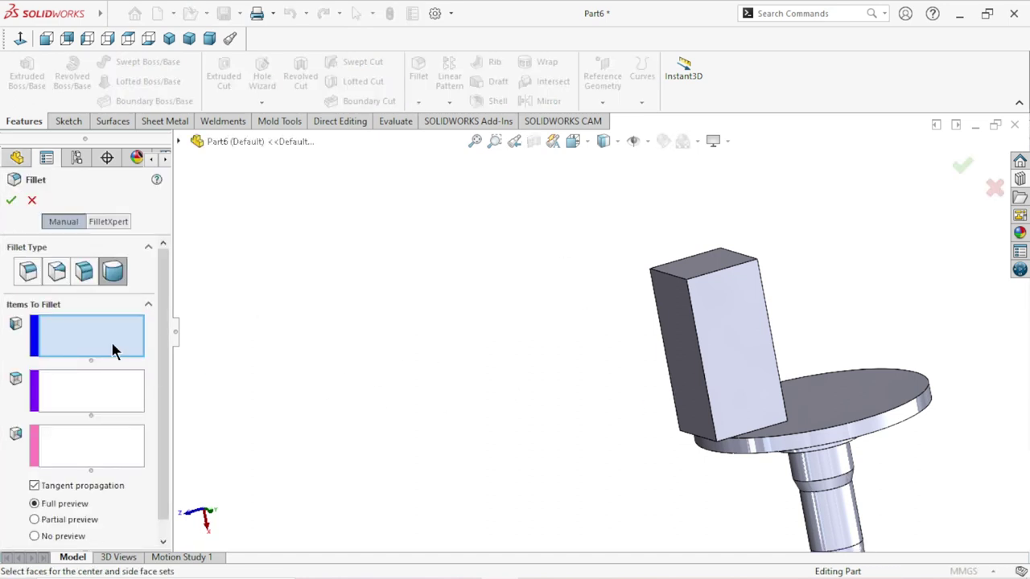
Step: Apply a full round fillet across the block's left, top and right faces
left_click(681, 324)
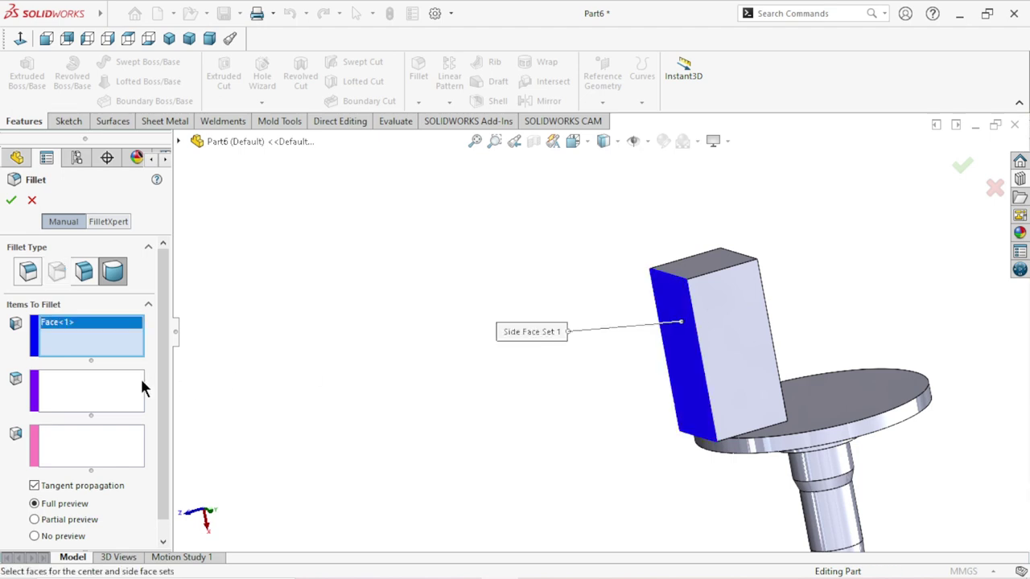
left_click(133, 382)
left_click(693, 266)
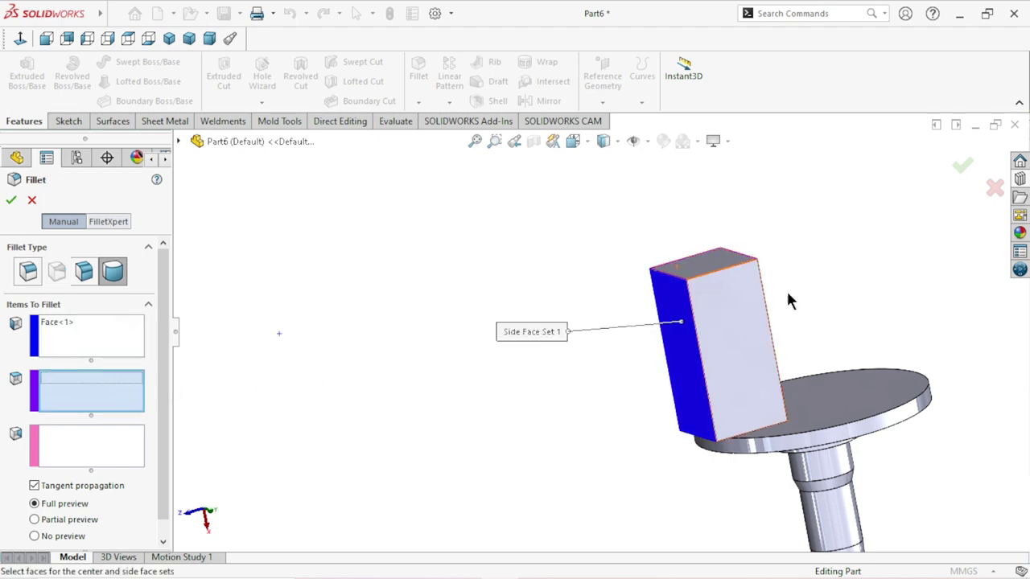
middle_click_drag(789, 299, 815, 302)
left_click(97, 434)
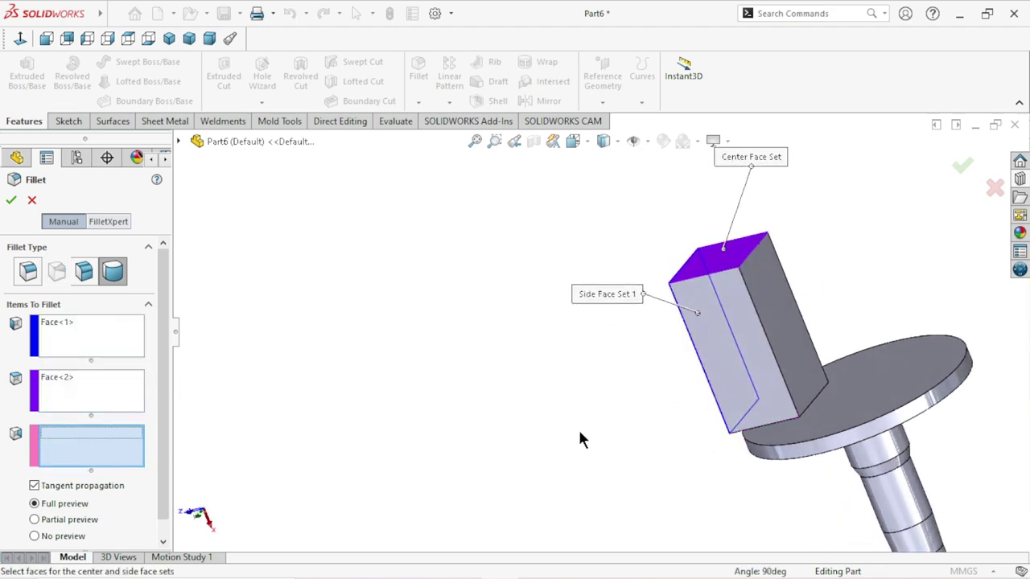
left_click(775, 306)
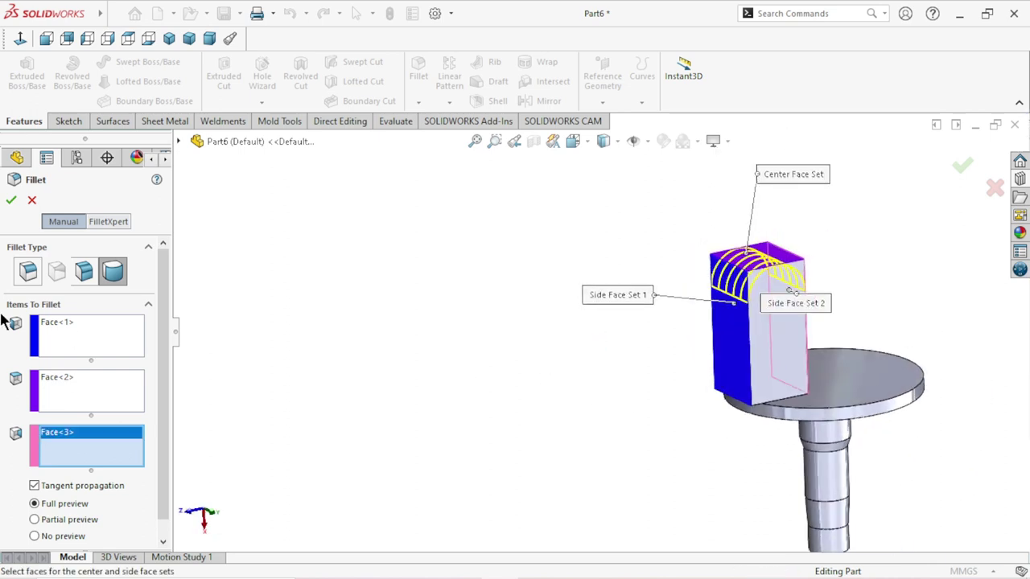
left_click(11, 200)
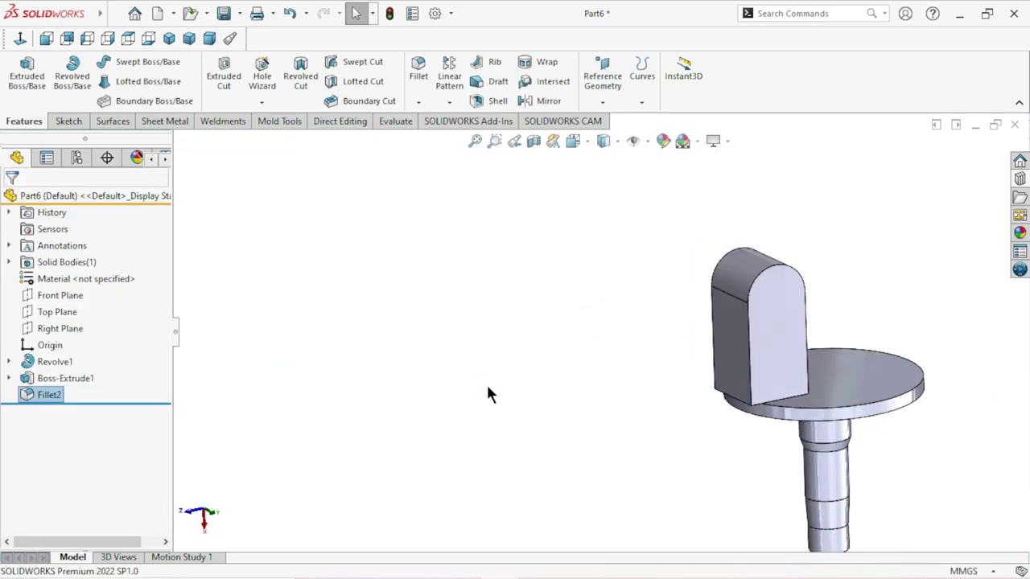
scroll(603, 394, "up", 2)
scroll(905, 344, "down", 2)
mouse_move(815, 344)
middle_mouse_down()
mouse_move(815, 292)
mouse_move(788, 237)
mouse_move(857, 345)
mouse_move(851, 338)
middle_mouse_up()
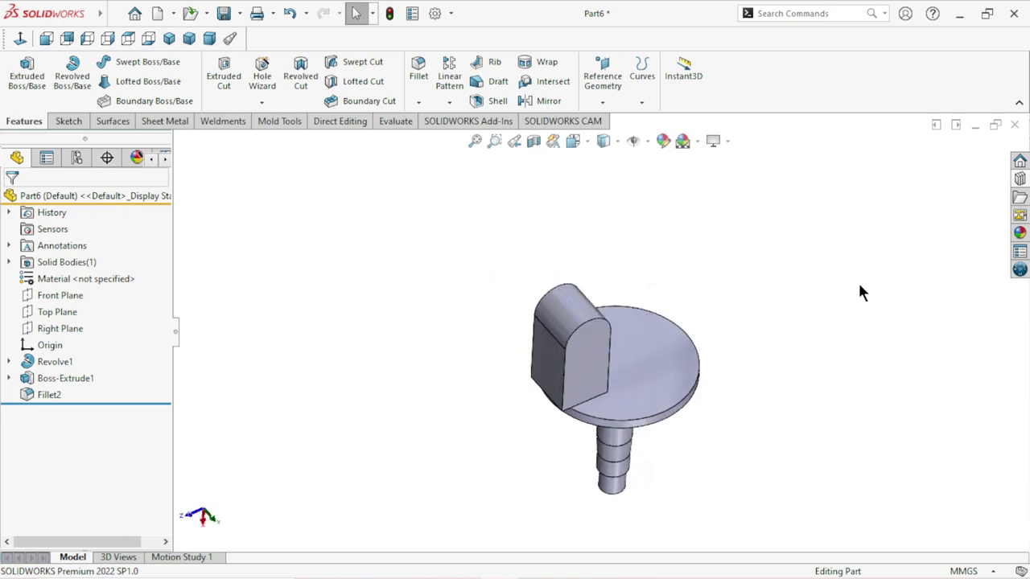
Step: Mirror Boss-Extrude1 and Fillet2 about the Front Plane to form the second lug
left_click(448, 101)
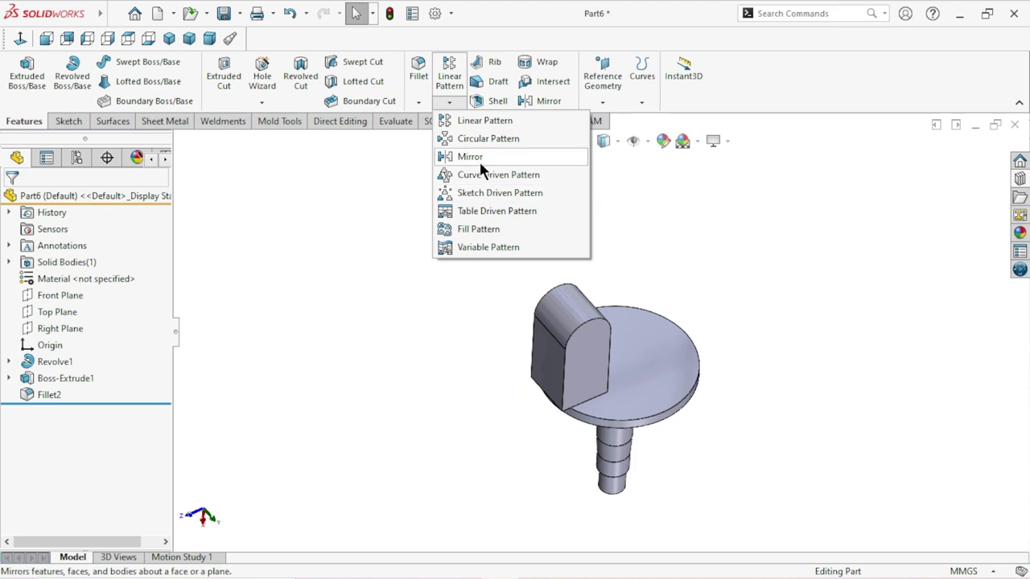
left_click(470, 156)
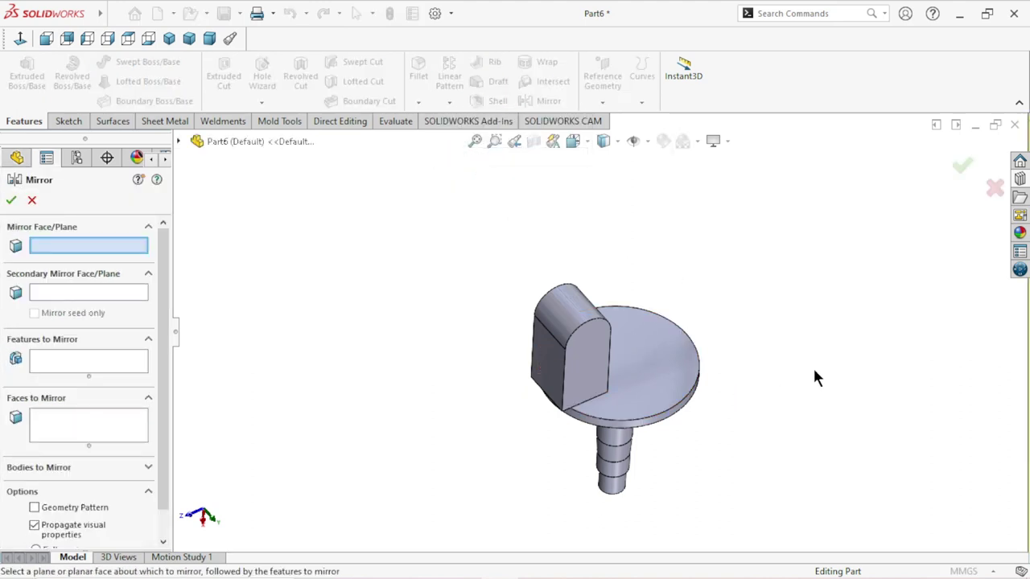
key("c")
left_click(218, 238)
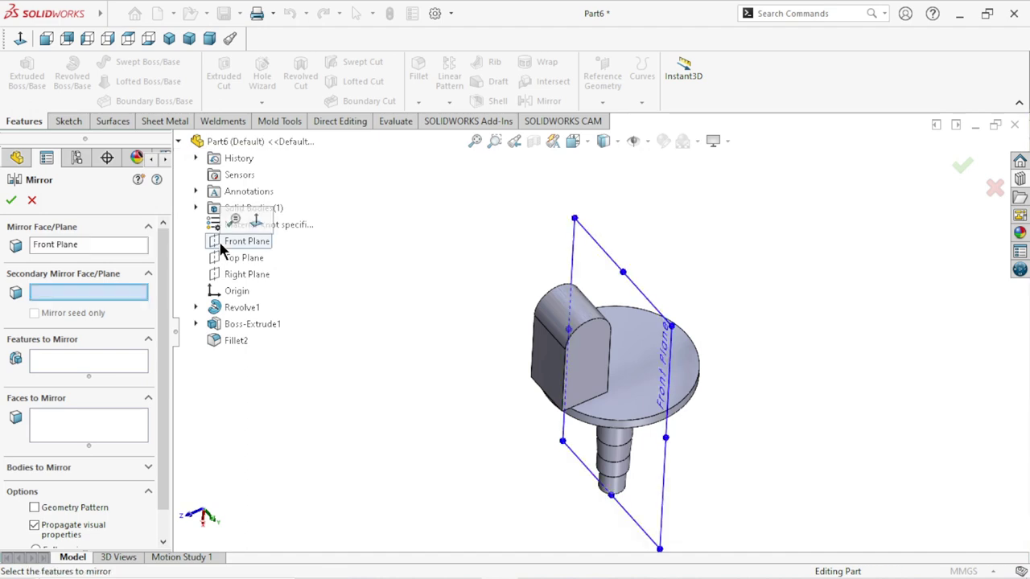
left_click(46, 368)
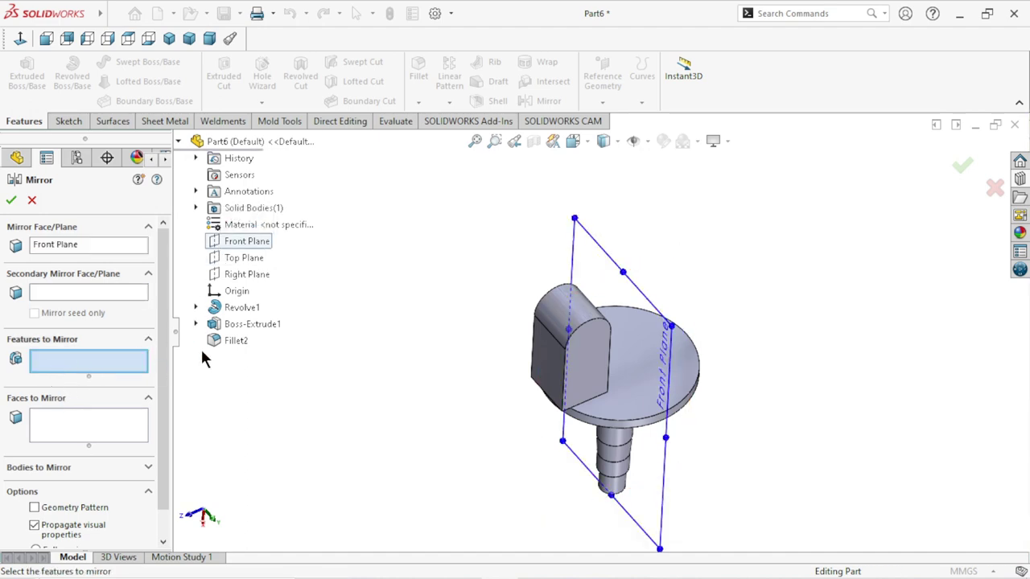
left_click(238, 330)
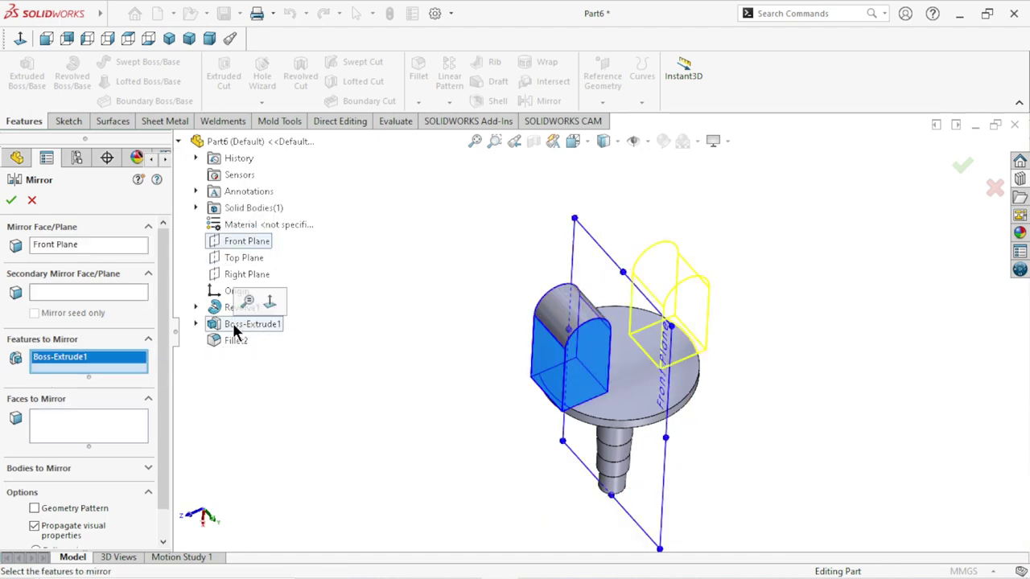
left_click(233, 339)
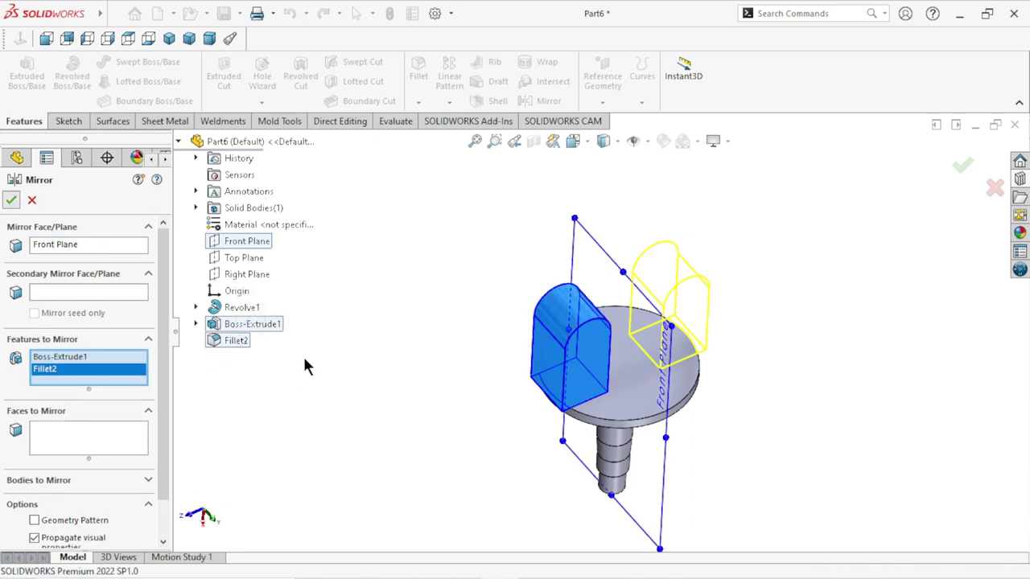
mouse_move(617, 461)
middle_mouse_down()
mouse_move(704, 407)
mouse_move(582, 306)
mouse_move(633, 438)
mouse_move(838, 380)
middle_mouse_up()
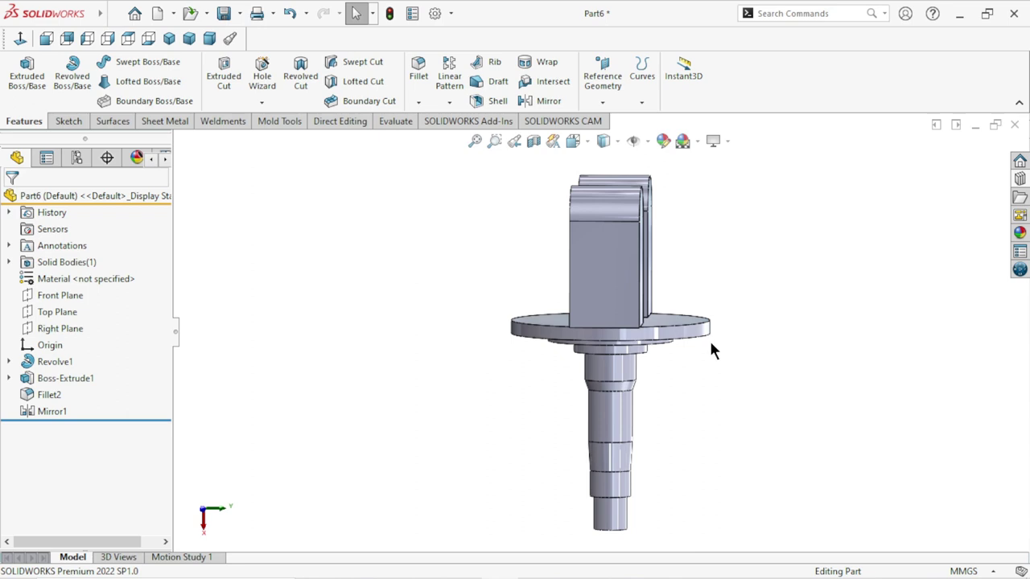
Step: Start a sketch on the lug's flat side face and draw a circle on it
left_click(601, 314)
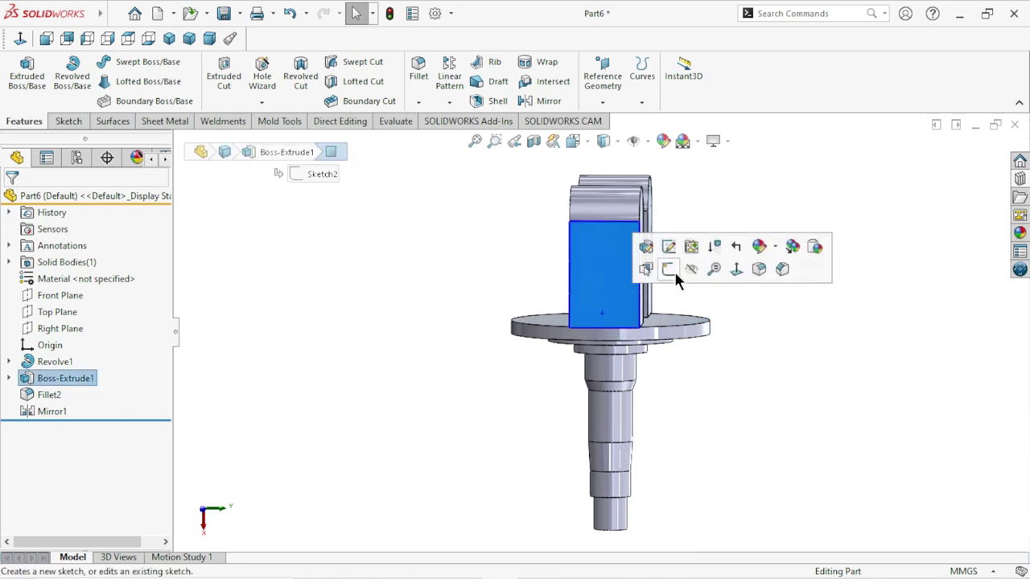
left_click(673, 268)
left_click(20, 37)
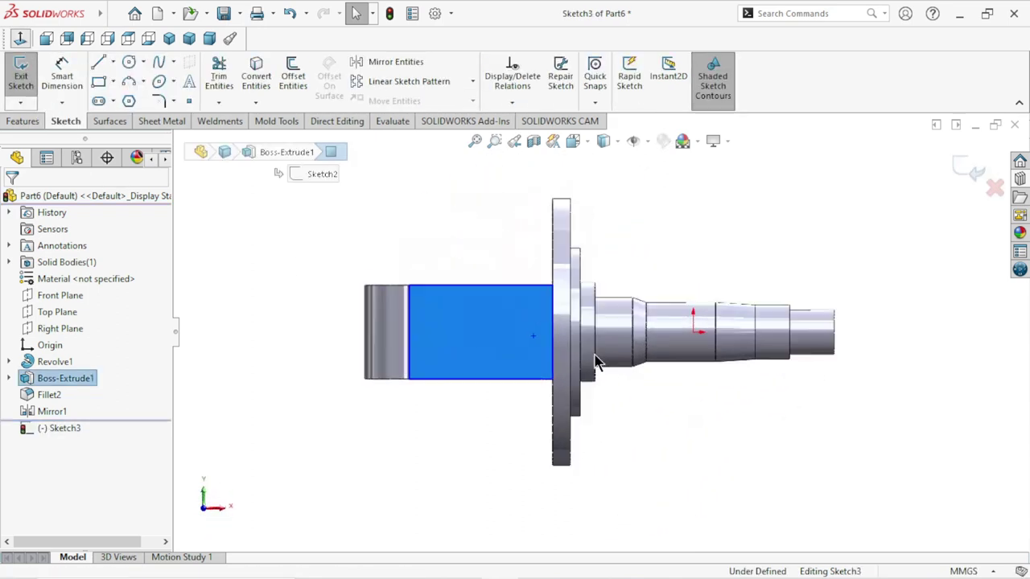
scroll(561, 355, "down", 3)
scroll(535, 344, "down", 2)
scroll(535, 345, "up", 2)
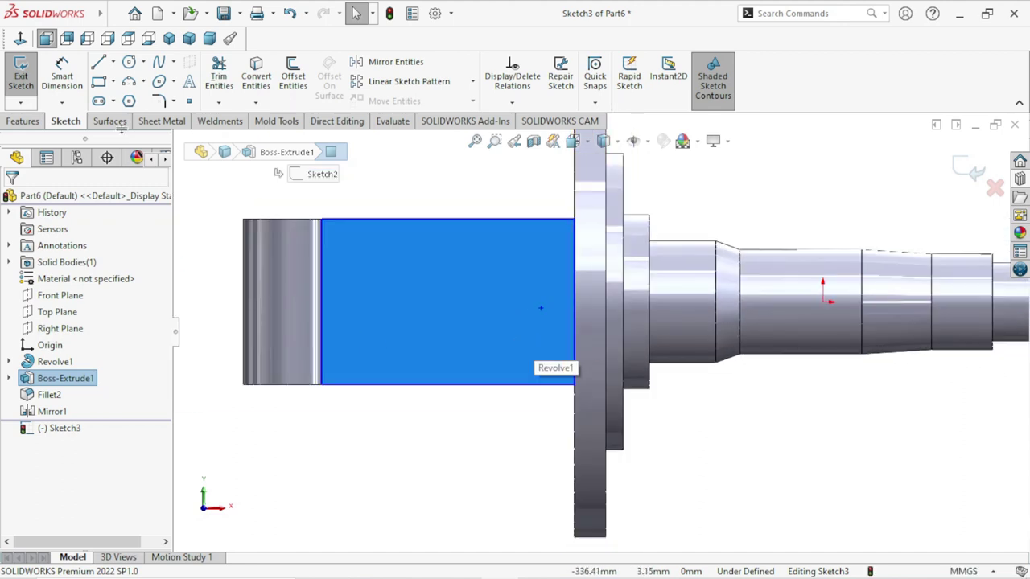
left_click(129, 62)
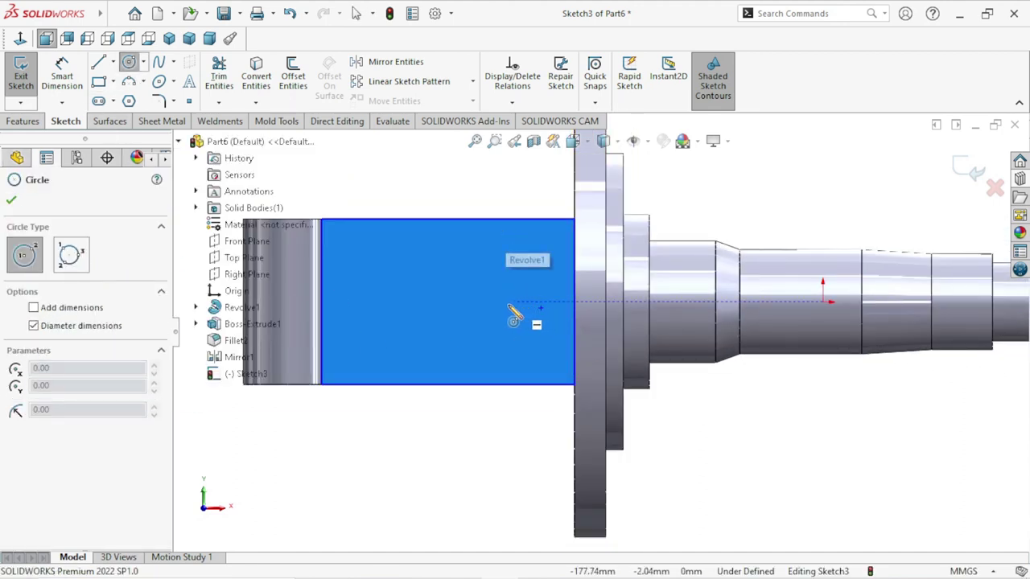
left_click(483, 304)
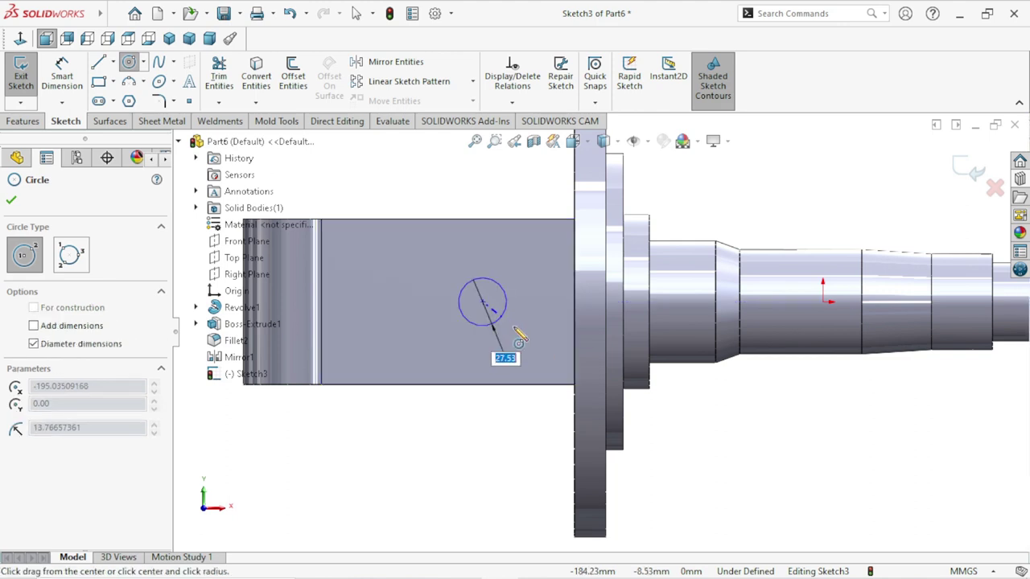
left_click(517, 328)
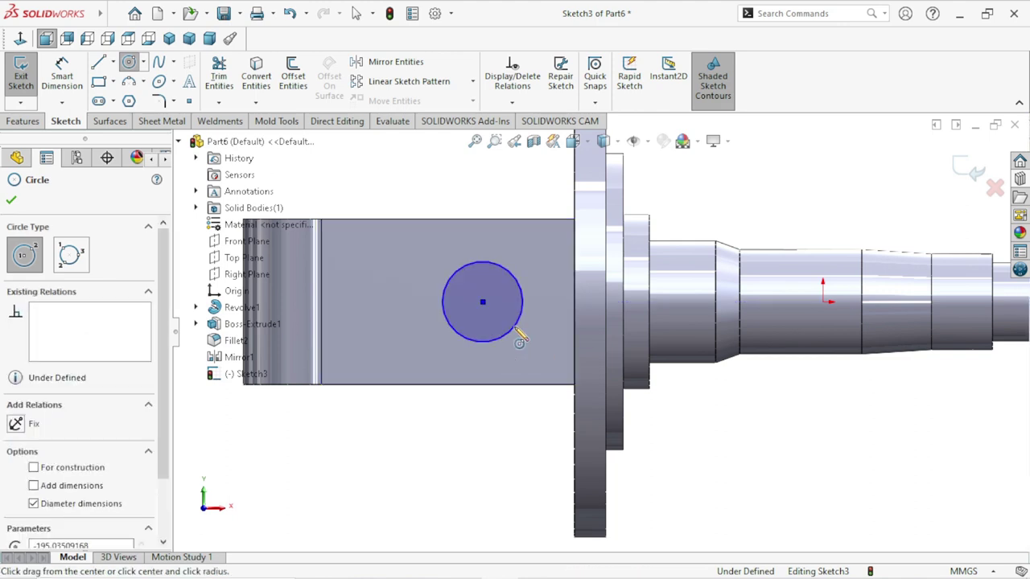
right_click(461, 204)
left_click(485, 203)
Step: Dimension the circle's diameter to 55 mm
scroll(489, 294, "up", 3)
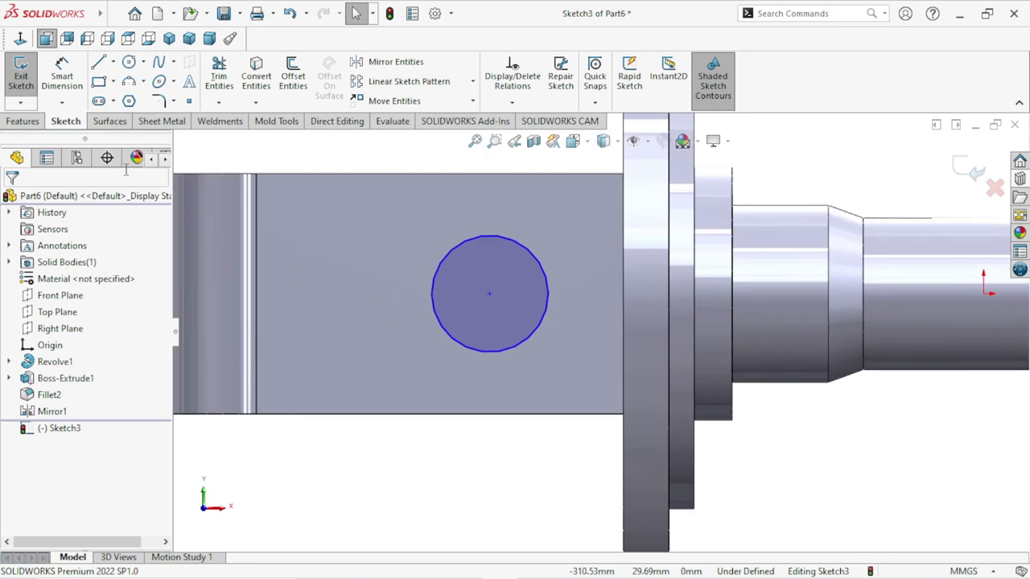
left_click(65, 83)
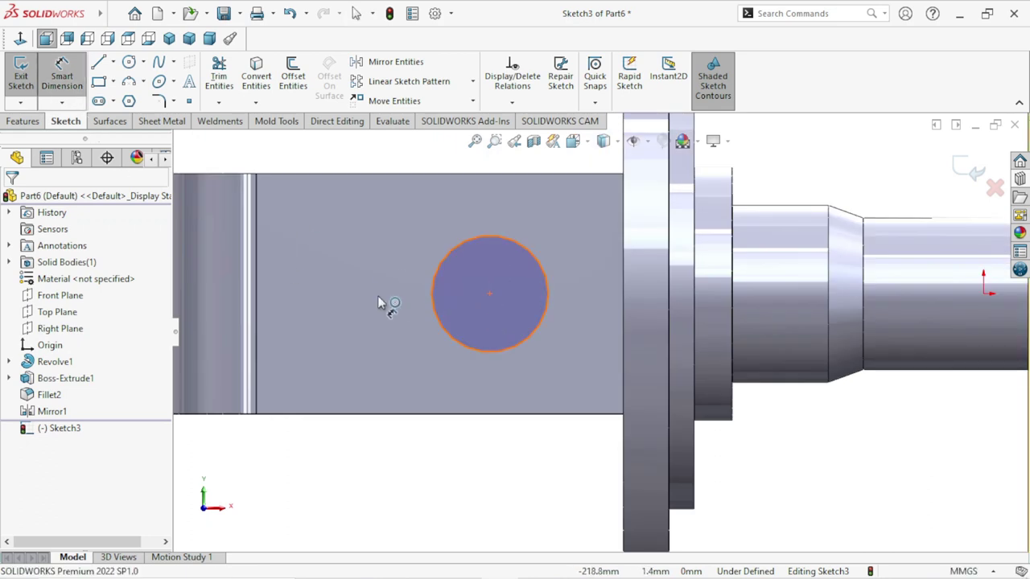
left_click(433, 298)
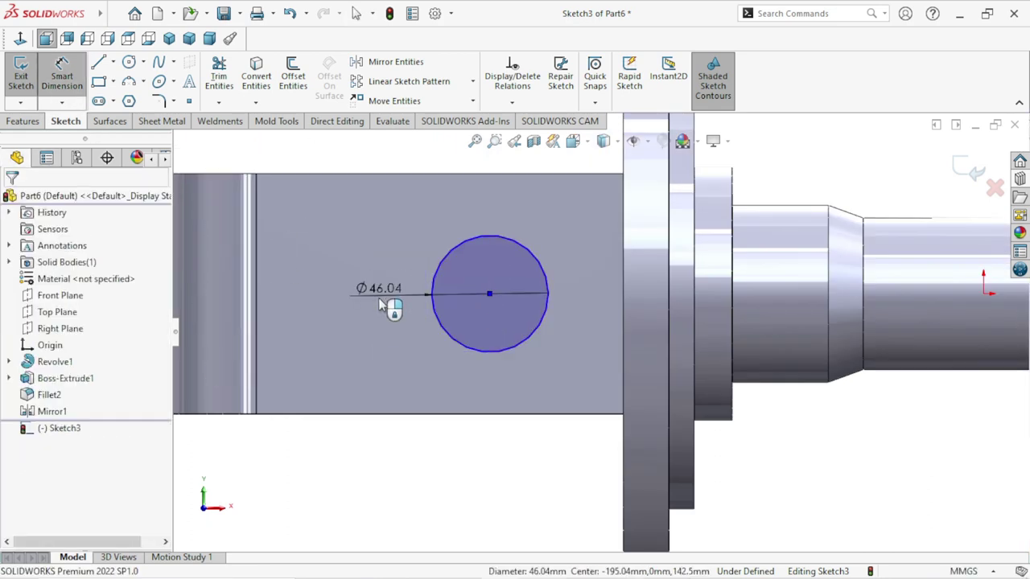
left_click(381, 304)
type("55")
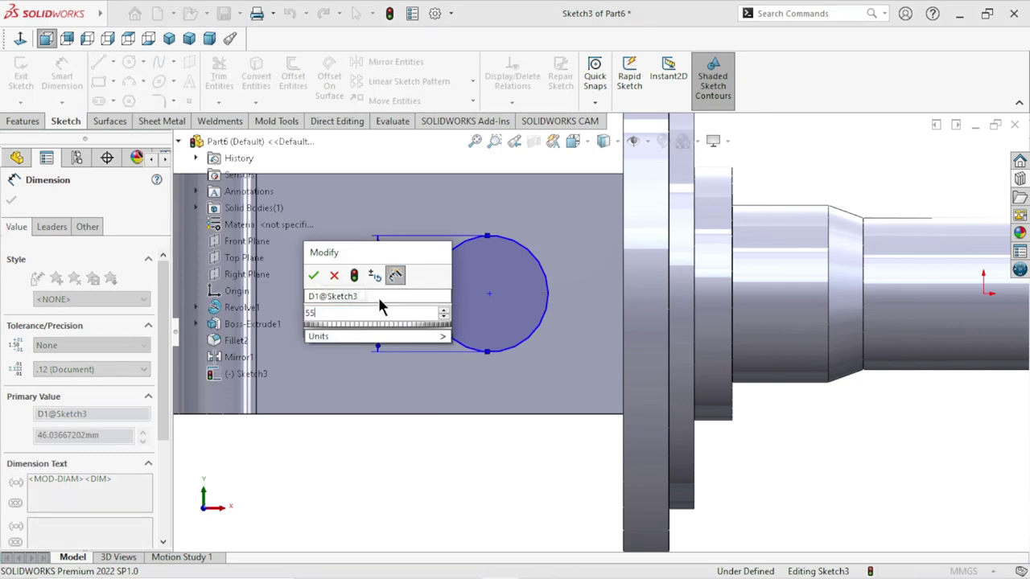
left_click(313, 275)
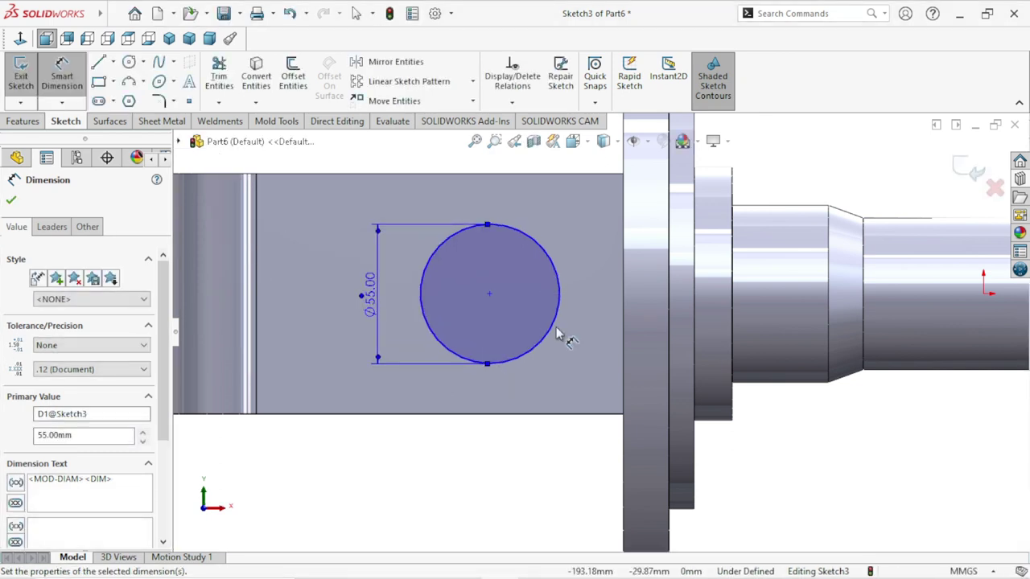
scroll(561, 336, "up", 2)
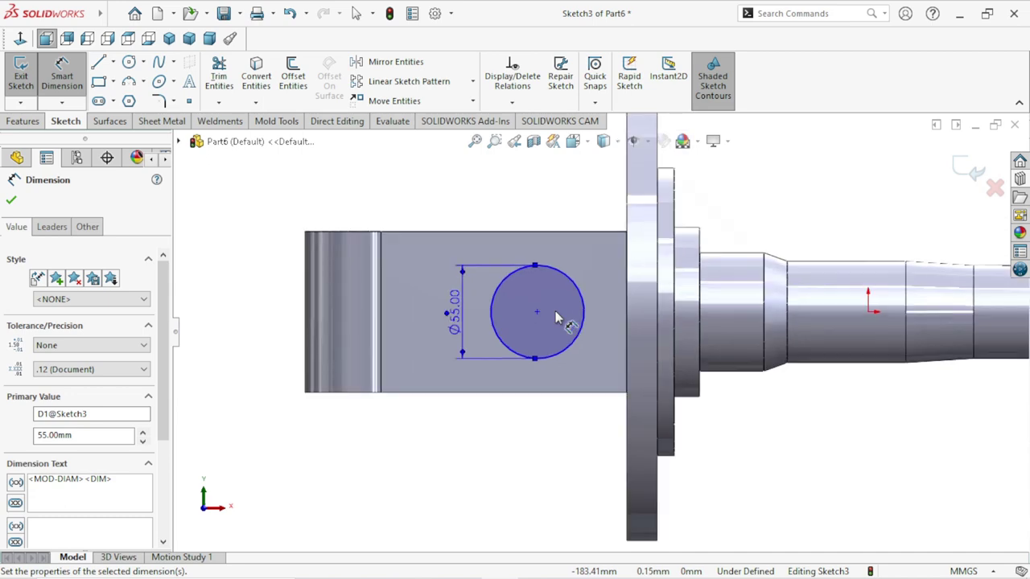
left_click(11, 201)
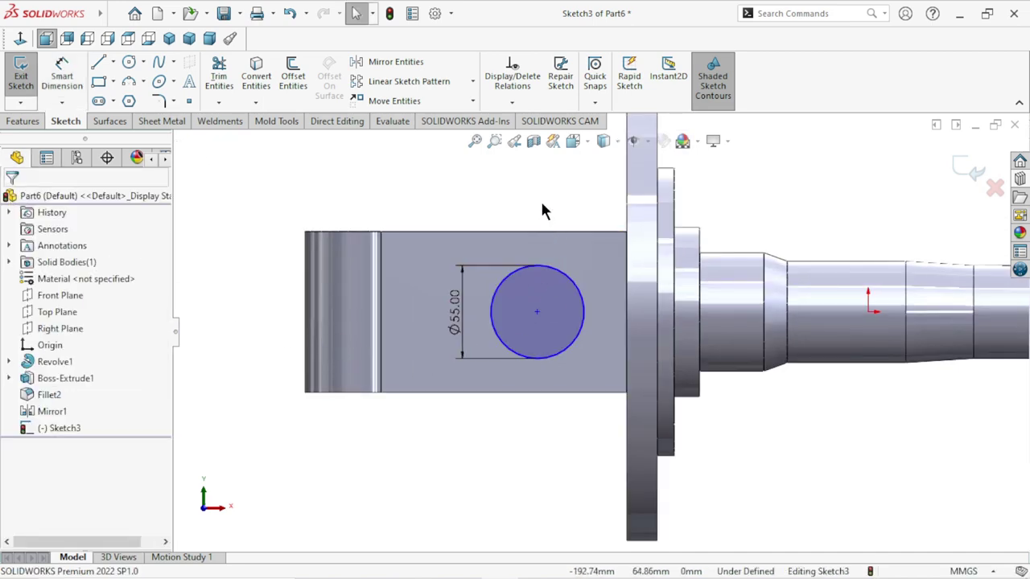
mouse_move(542, 211)
middle_mouse_down()
mouse_move(536, 202)
mouse_move(538, 259)
middle_mouse_up()
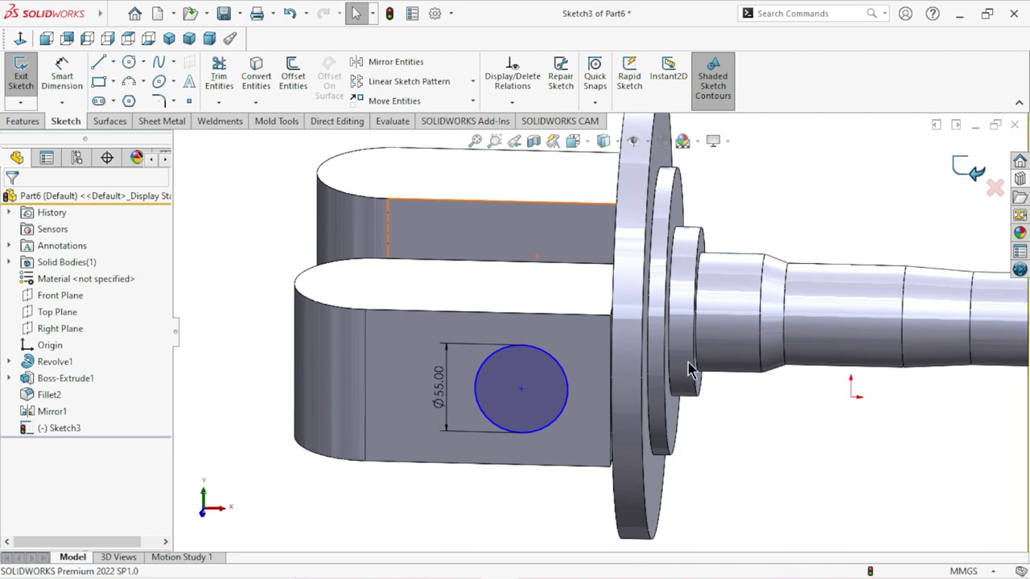
Step: Start a new sketch on the lug's top face and draw a circle near its rounded end
middle_click_drag(812, 338, 397, 269)
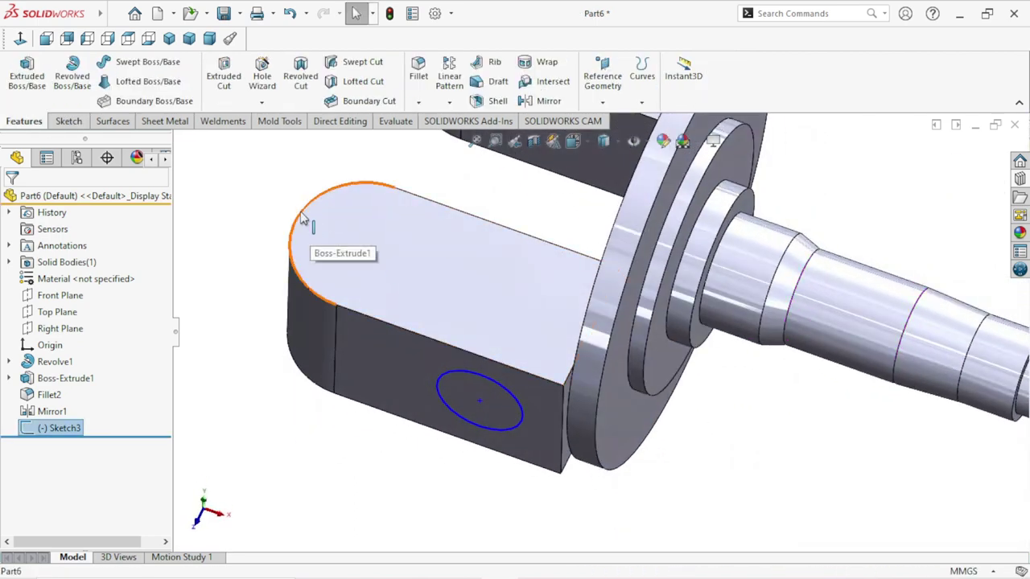
left_click(302, 219)
left_click(410, 237)
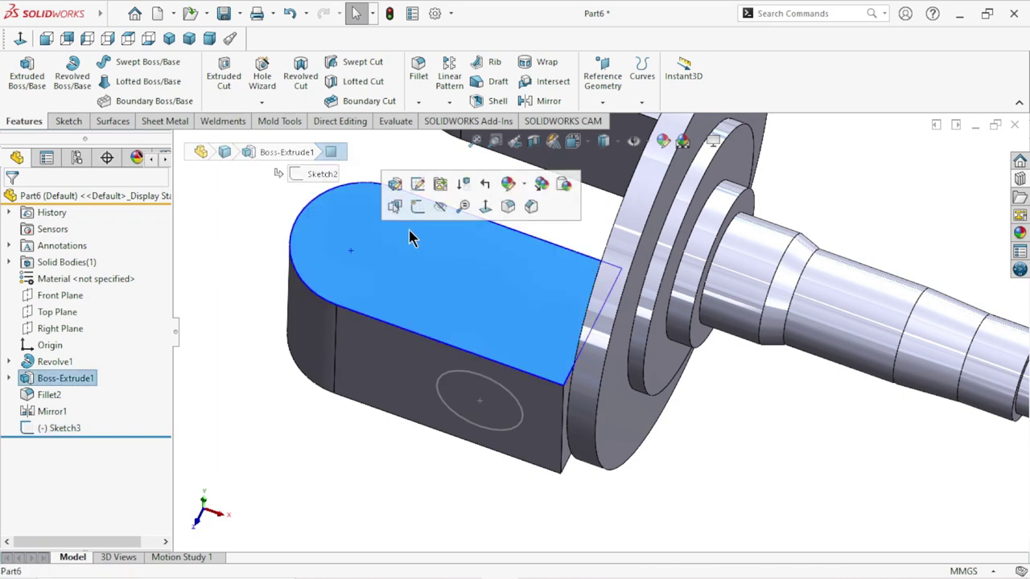
left_click(417, 206)
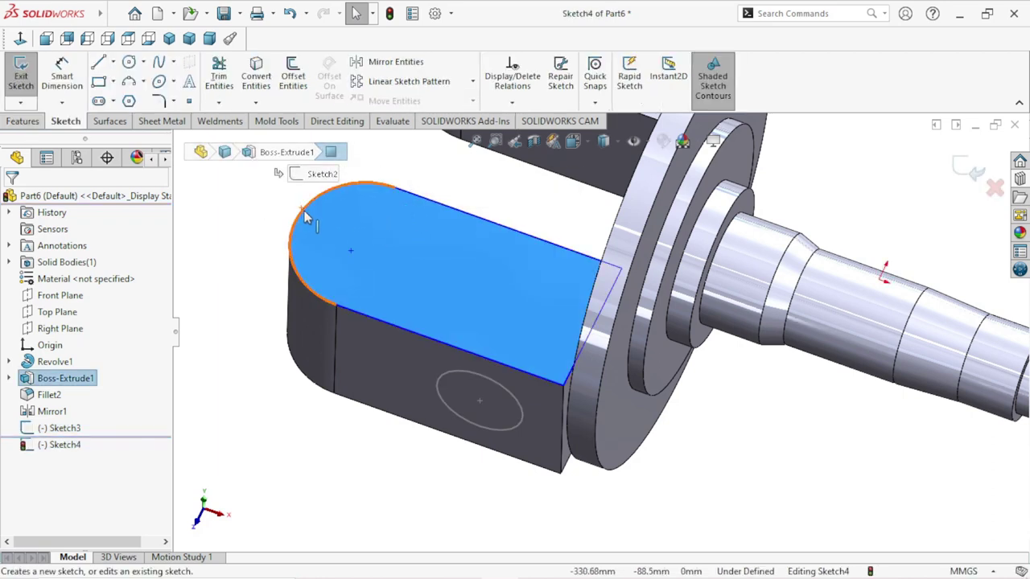
left_click(129, 62)
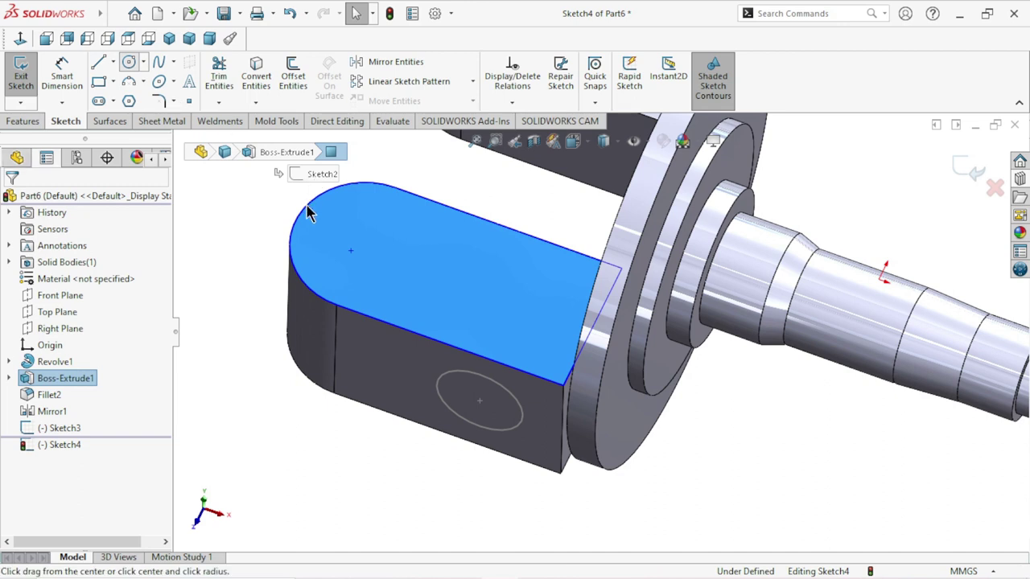
left_click(366, 245)
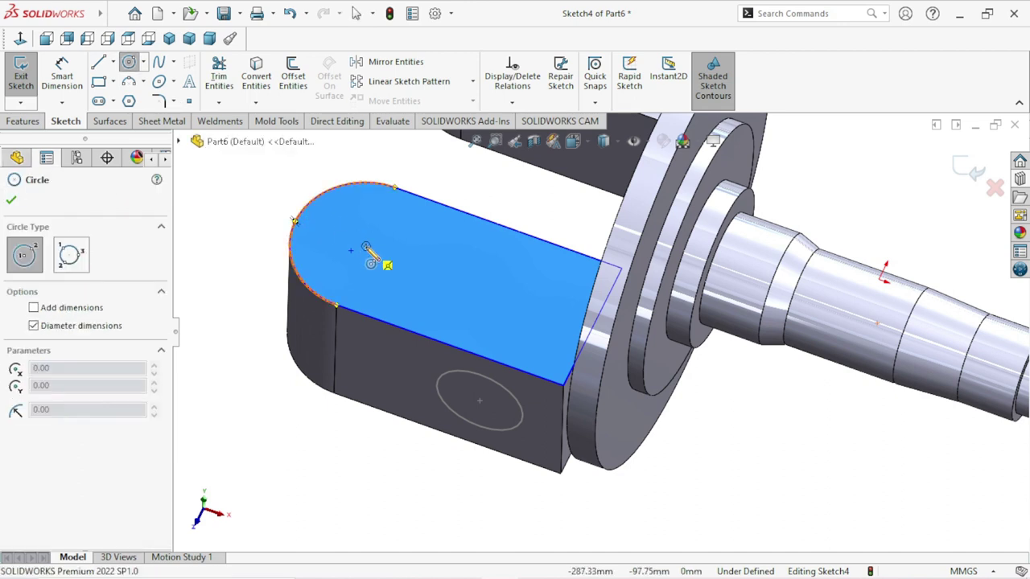
left_click(414, 245)
right_click(469, 198)
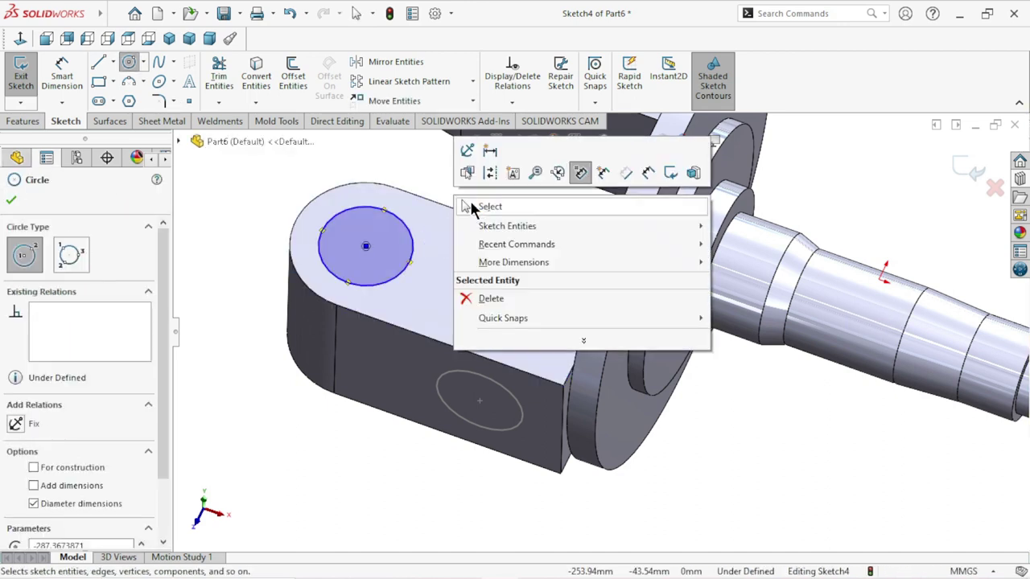
left_click(470, 206)
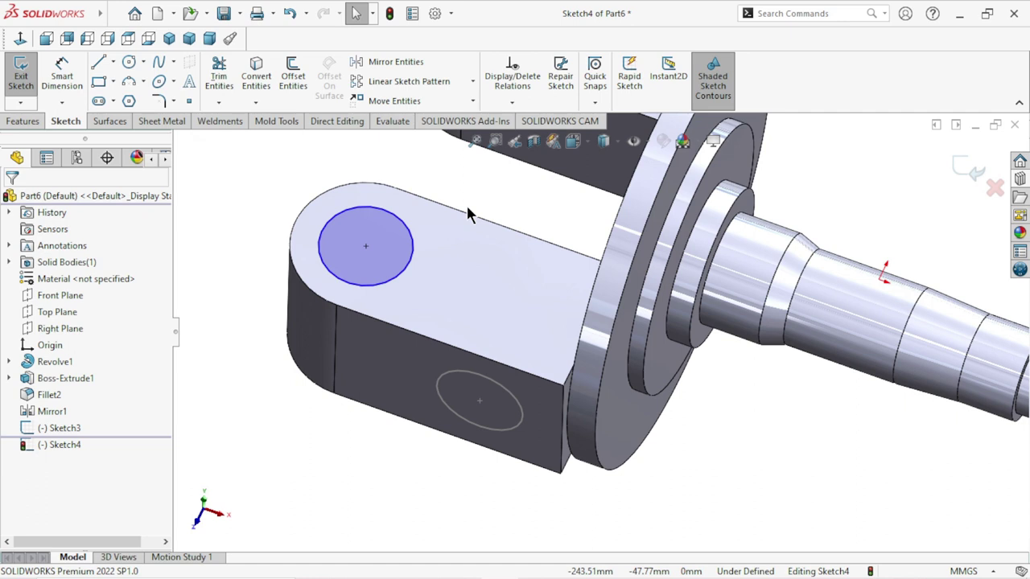
Step: Dimension the circle's diameter to 52 mm so the sketch is fully defined
left_click(130, 62)
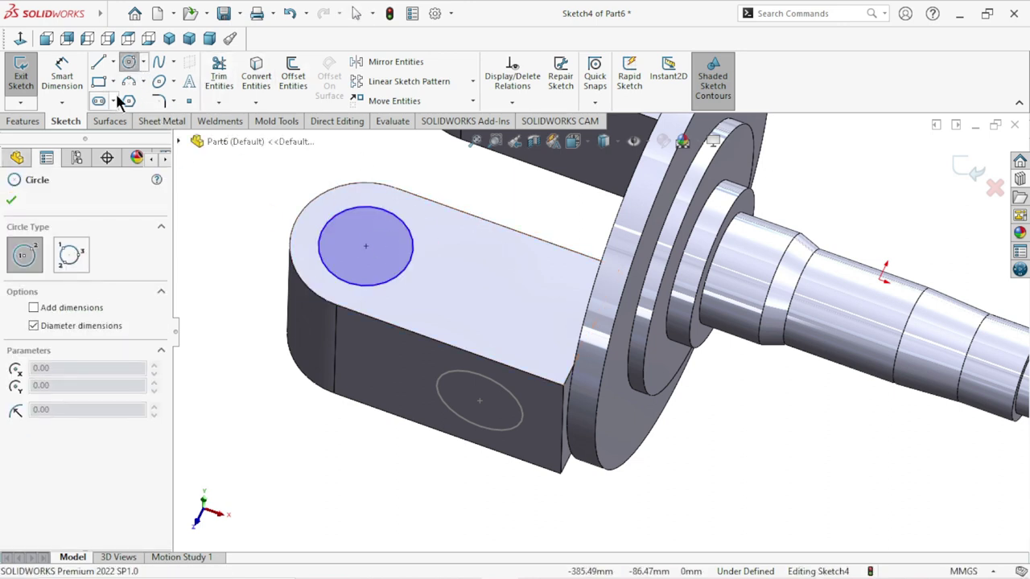
left_click(70, 72)
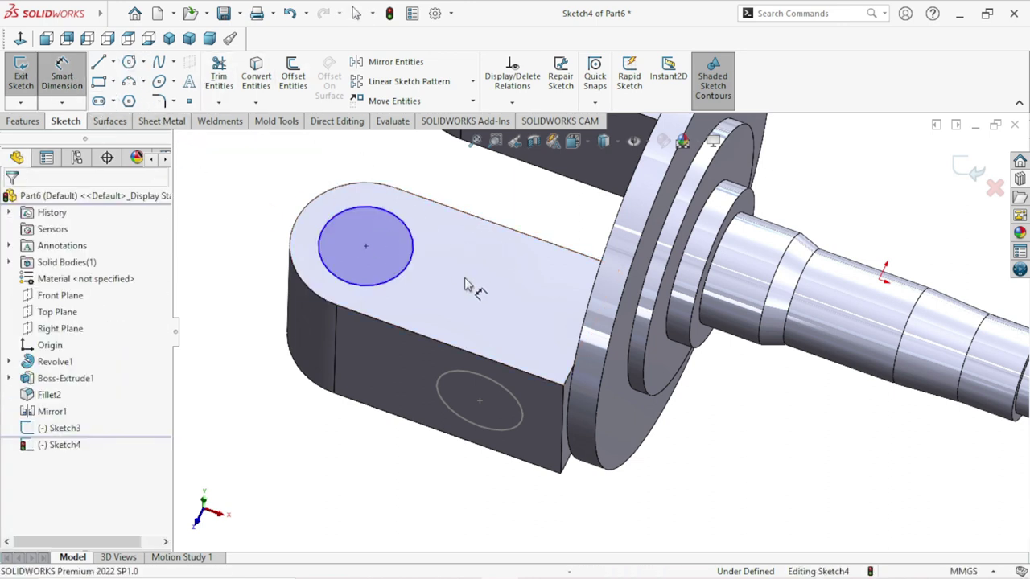
left_click(414, 256)
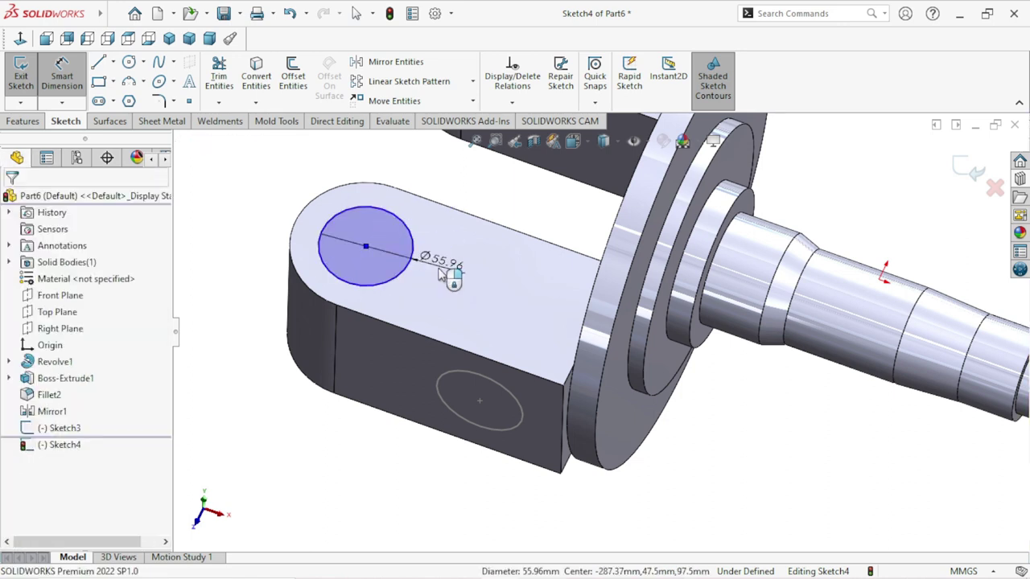
left_click(441, 273)
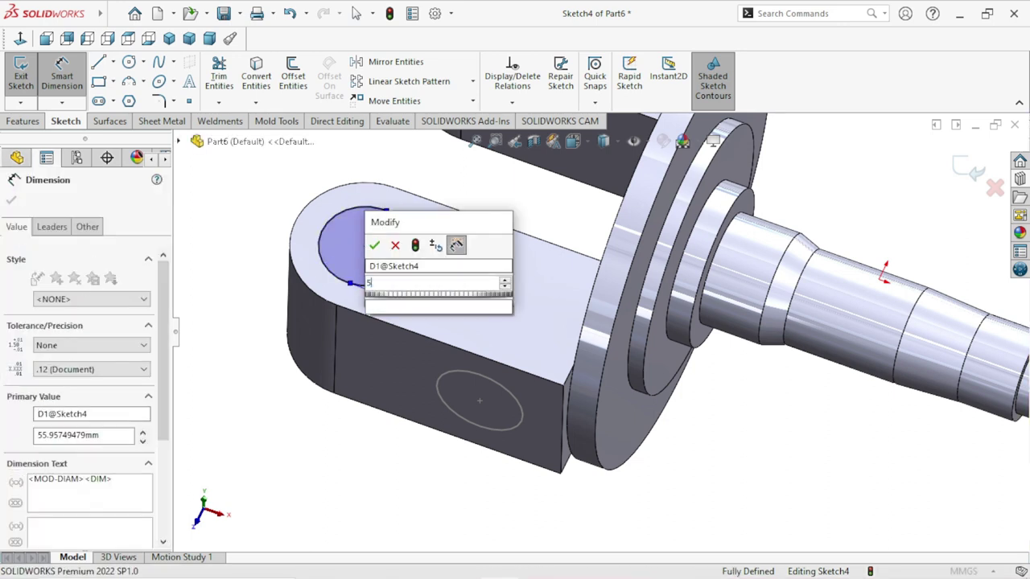
type("52")
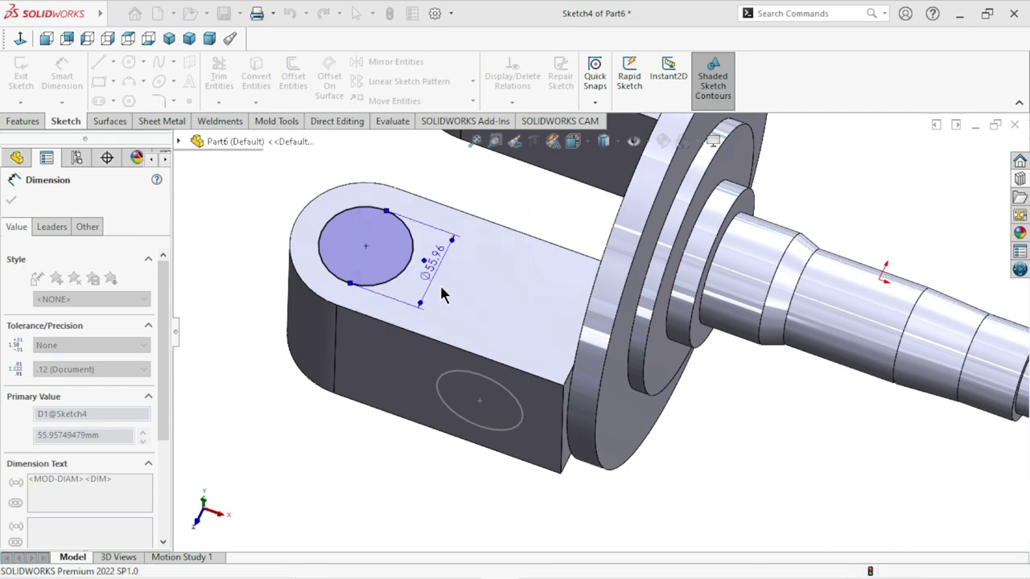
left_click(394, 245)
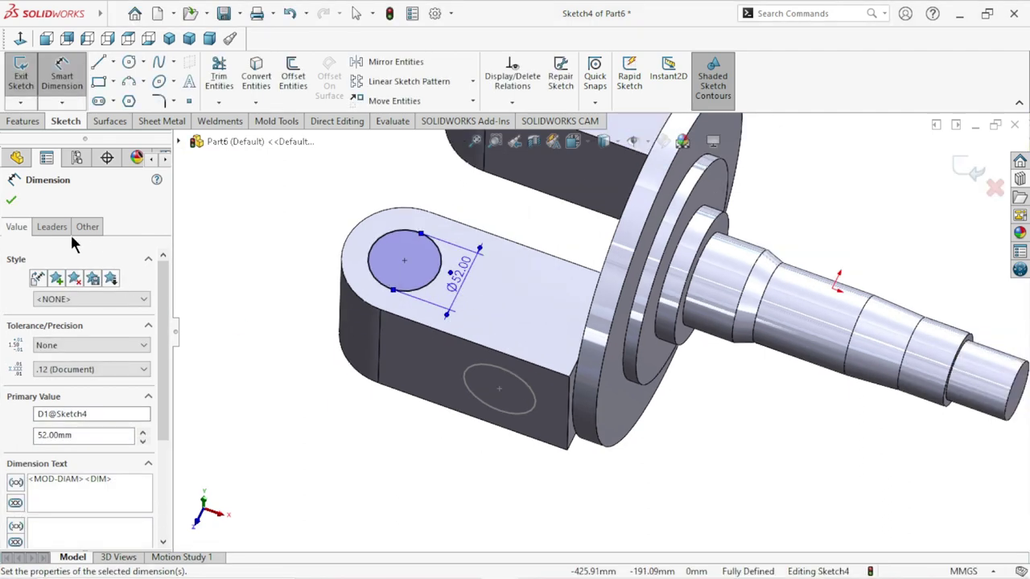
left_click(10, 202)
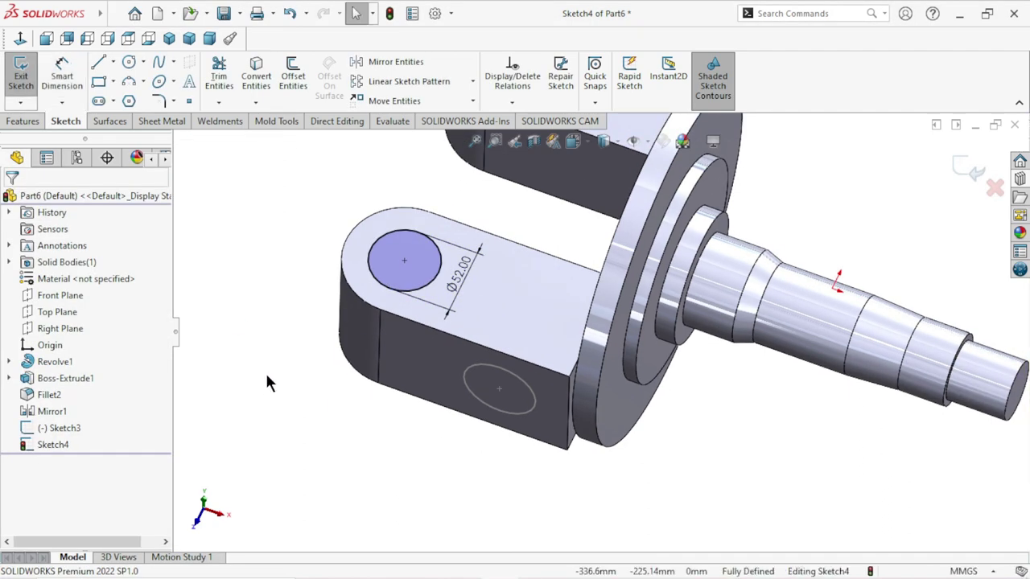
left_click(24, 123)
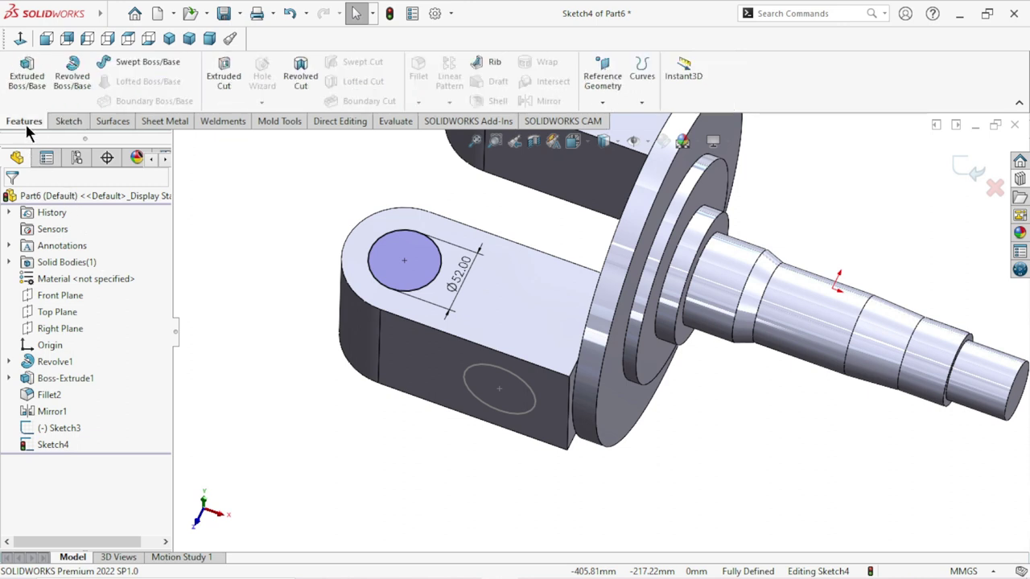
Step: Extrude-cut the 52 mm circle Through All with a 1.5° draft
left_click(216, 87)
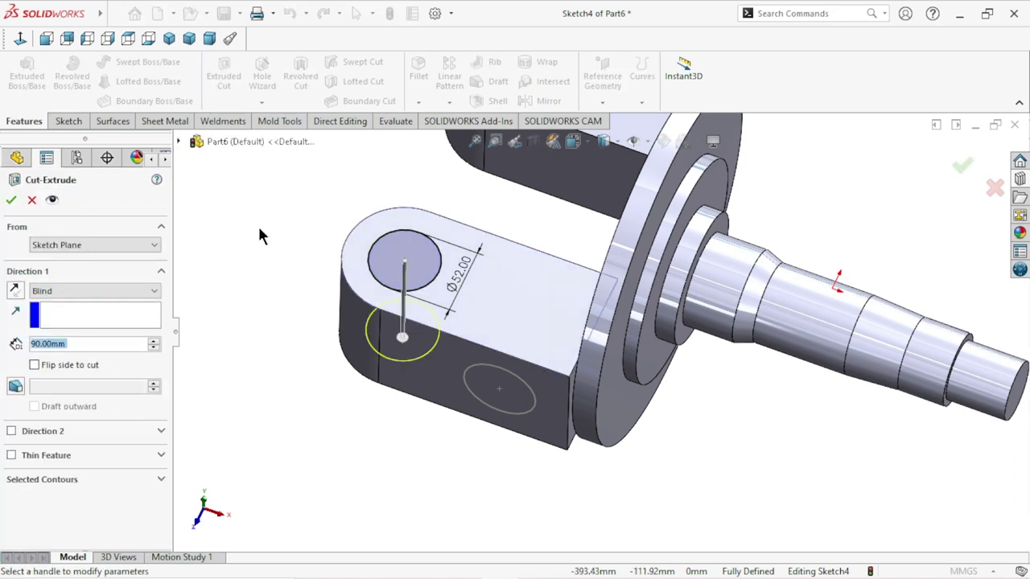
left_click(68, 286)
left_click(70, 312)
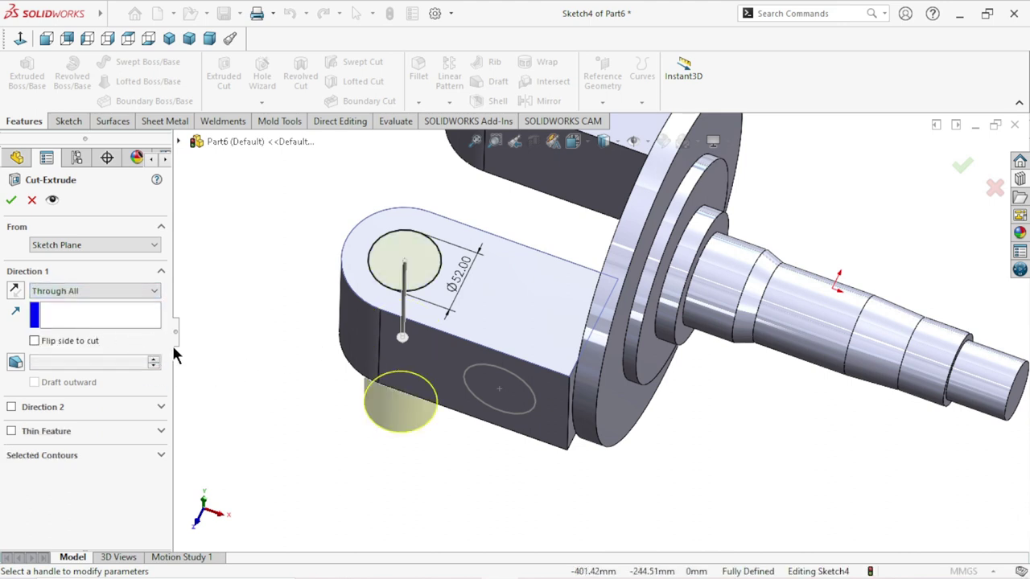
left_click(26, 365)
mouse_move(231, 306)
middle_mouse_down()
mouse_move(252, 331)
mouse_move(241, 336)
middle_mouse_up()
left_click(83, 362)
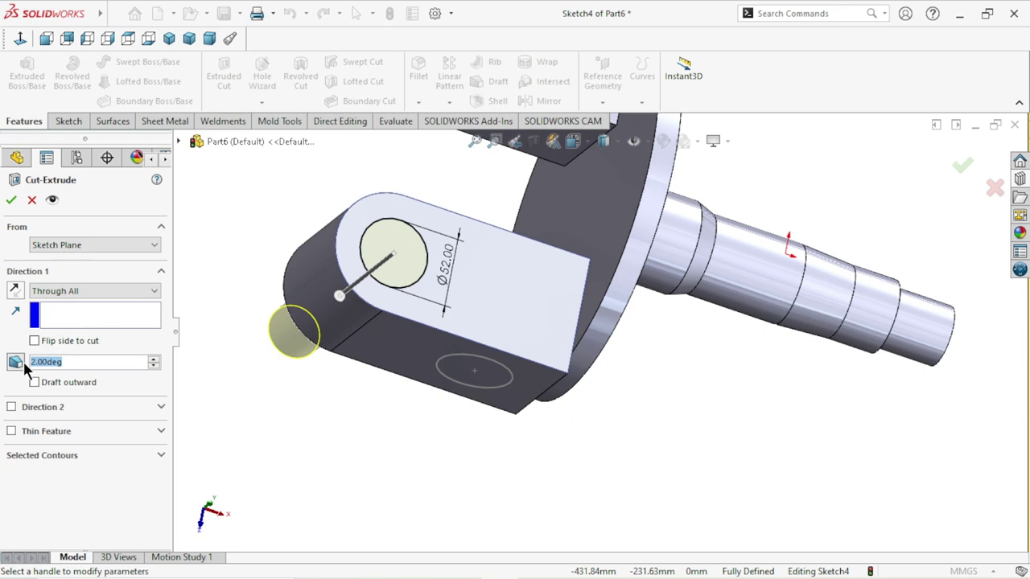
type("1.5")
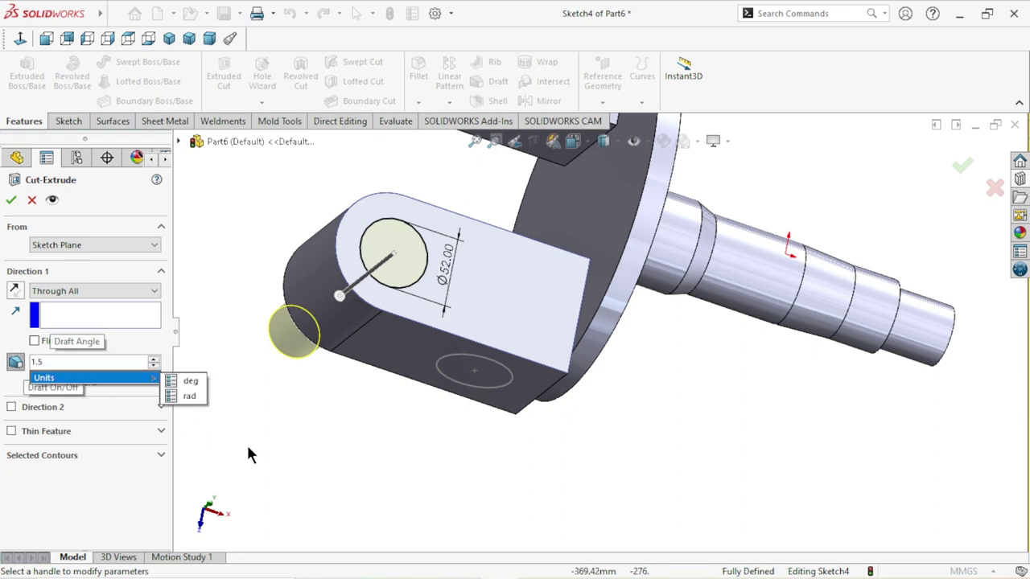
key("Return")
left_click(12, 201)
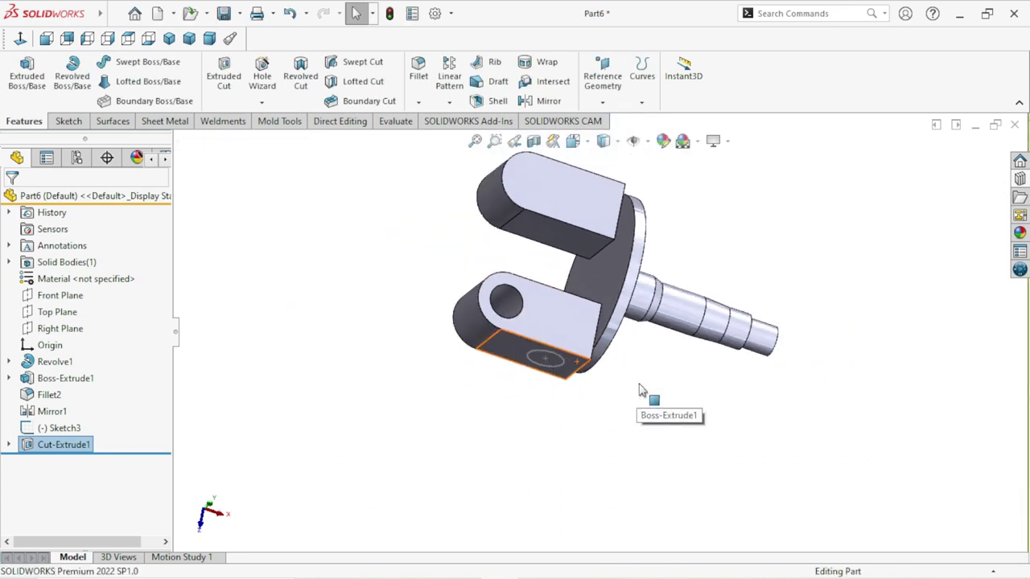
Step: Orbit and zoom around the fork to inspect the hole, then briefly edit and exit Sketch3
mouse_move(643, 391)
middle_mouse_down()
mouse_move(740, 356)
mouse_move(609, 193)
middle_mouse_up()
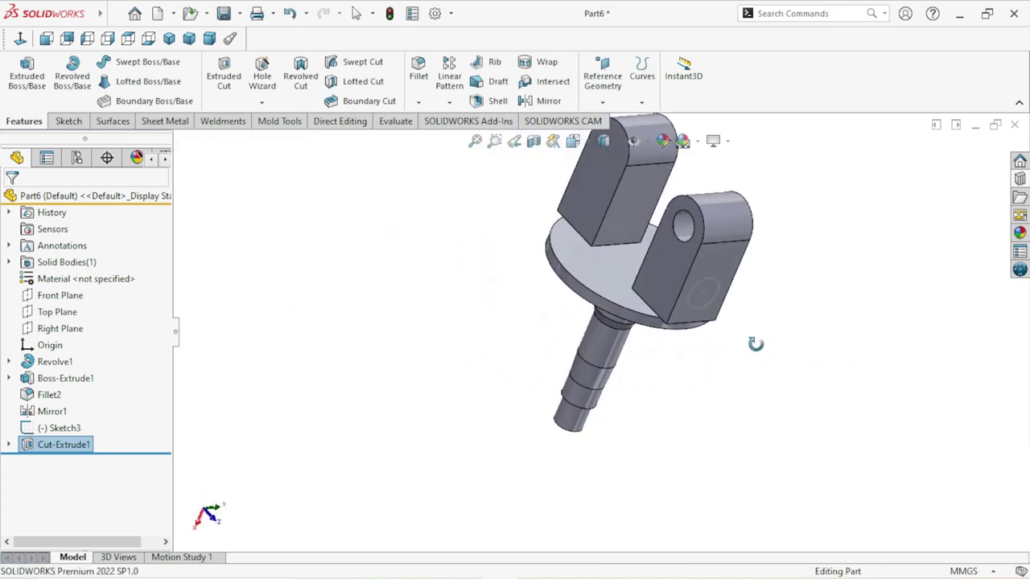
scroll(609, 193, "down", 5)
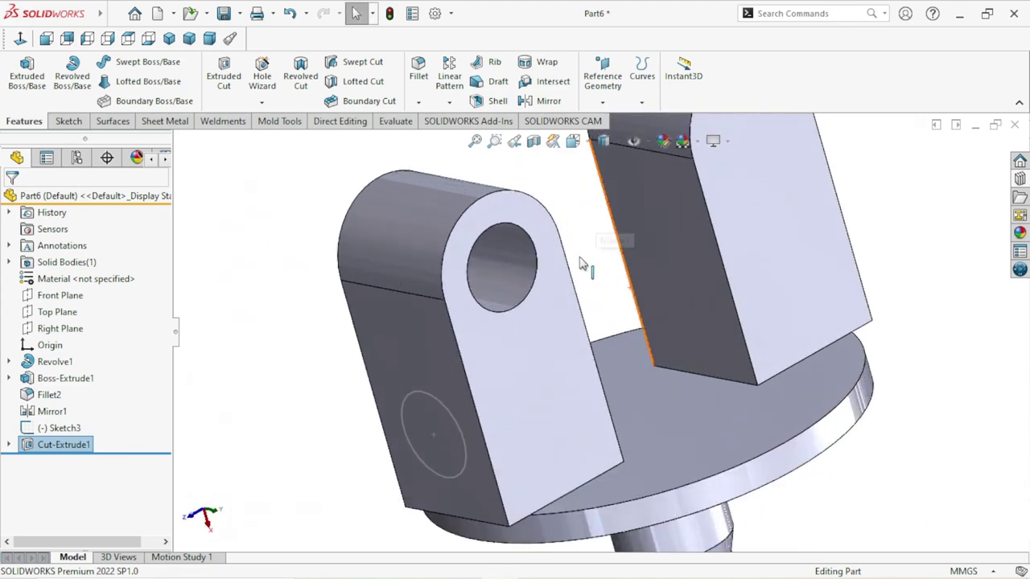
scroll(609, 193, "up", 5)
left_click(816, 301)
scroll(641, 410, "down", 2)
scroll(641, 410, "down", 1)
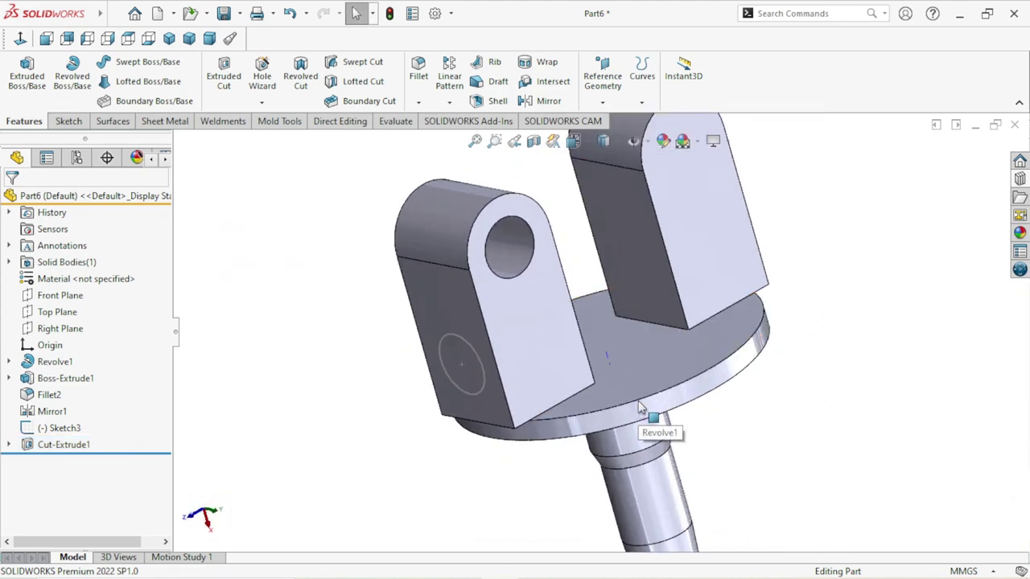
middle_click_drag(843, 363, 813, 283)
middle_click_drag(854, 303, 307, 412)
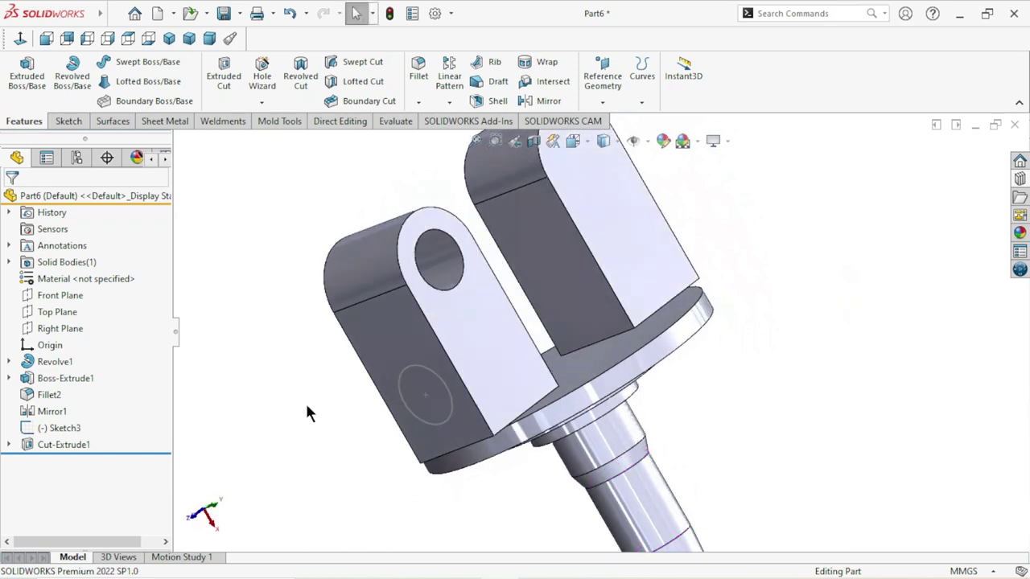
left_click(59, 427)
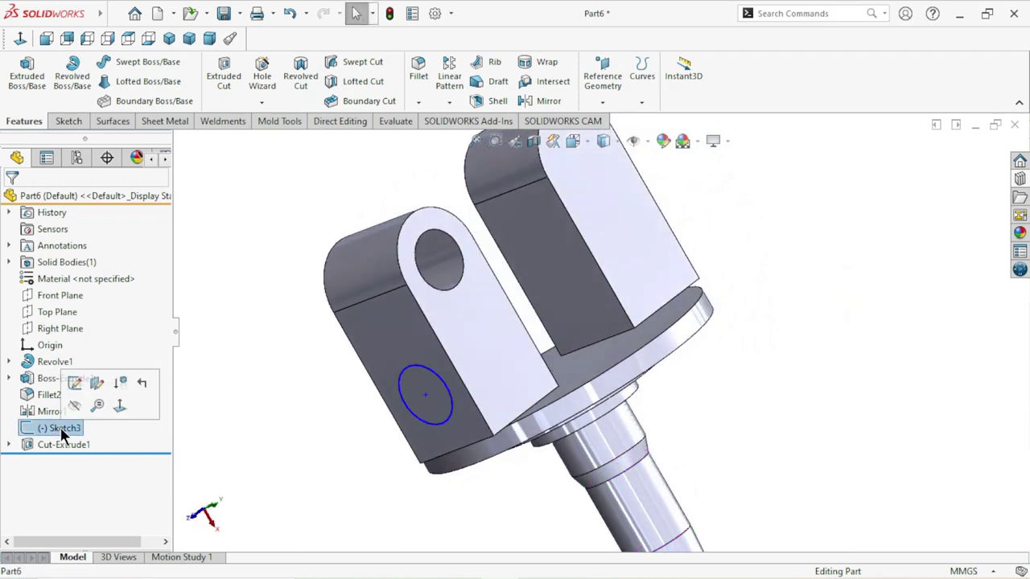
left_click(75, 385)
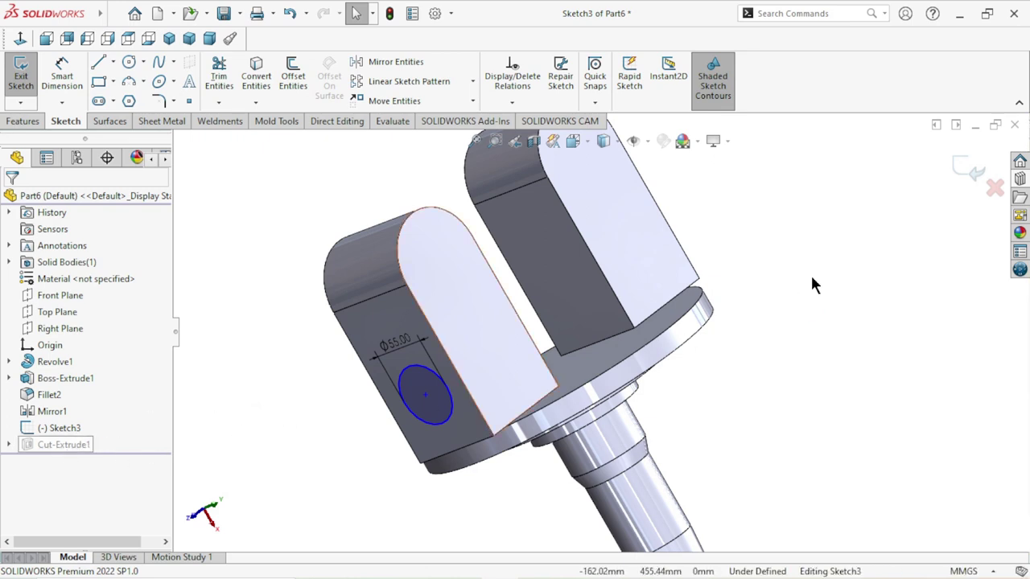
left_click(959, 167)
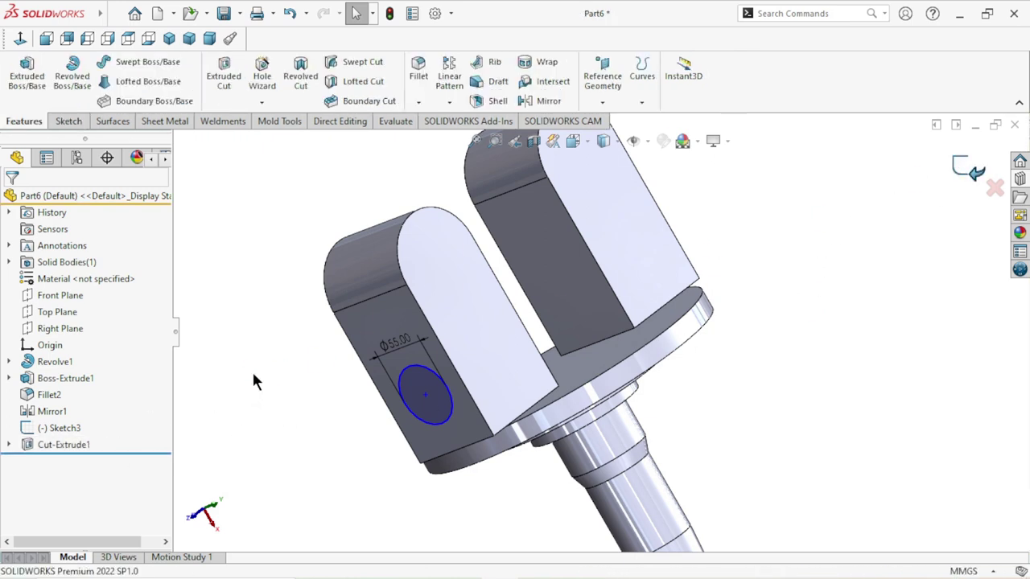
Step: Expand Cut-Extrude1, show Sketch4 on the model, and select Sketch3
left_click(9, 444)
left_click(54, 463)
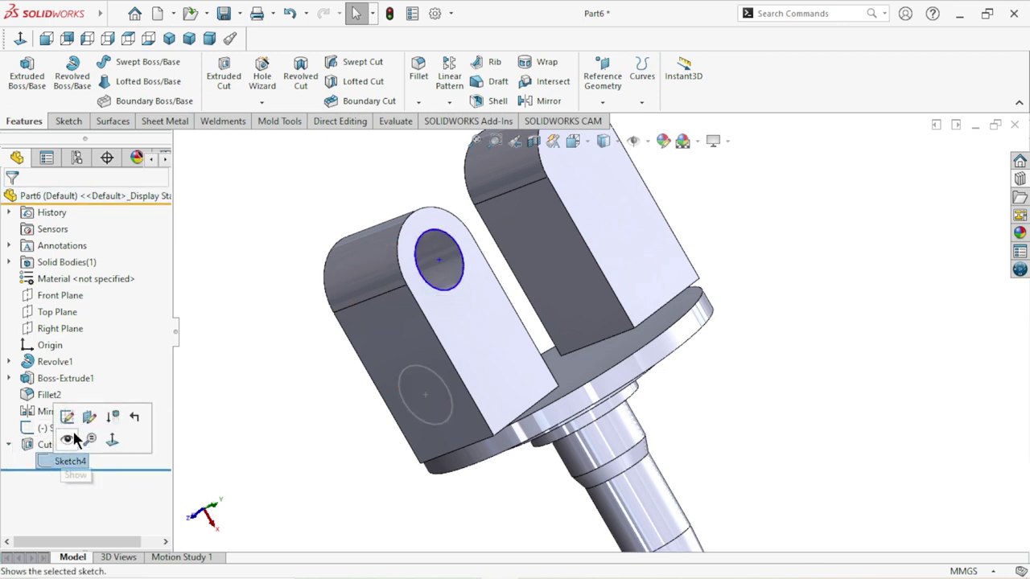
left_click(67, 439)
left_click(280, 400)
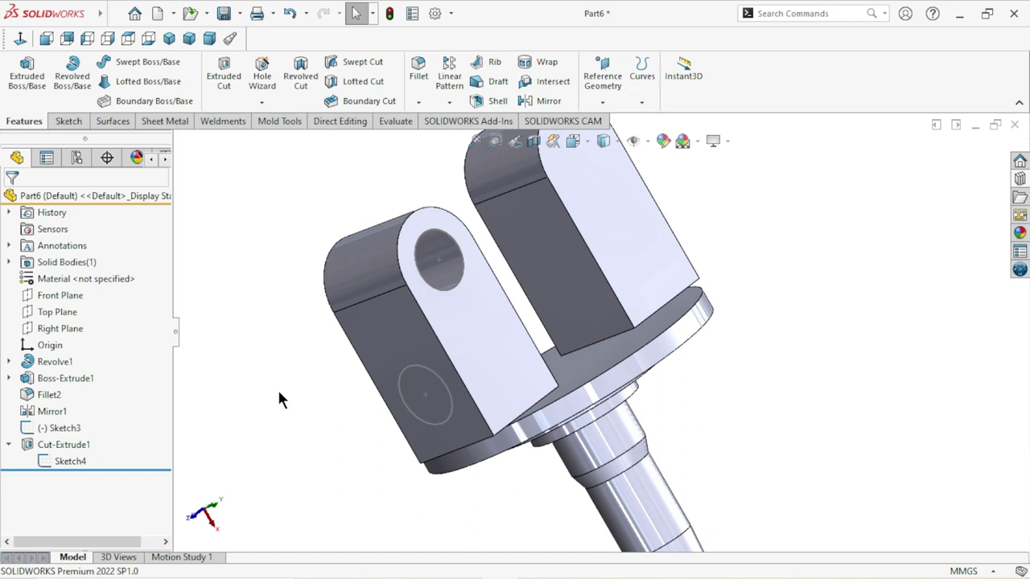
left_click(72, 432)
Step: Edit Sketch3 and dimension from the lug's rounded end to the circle centre (47.50 mm)
left_click(89, 380)
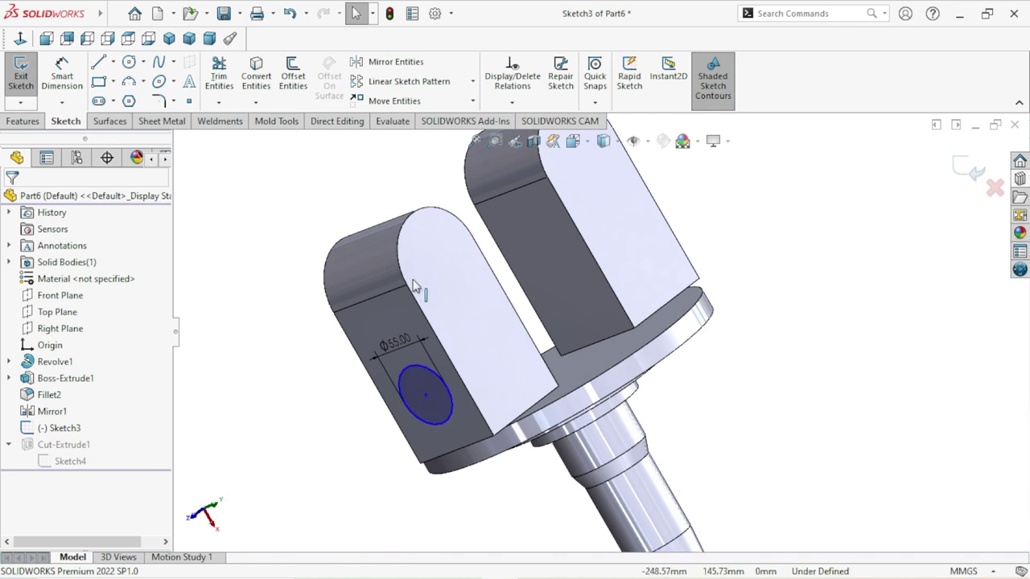
left_click(65, 80)
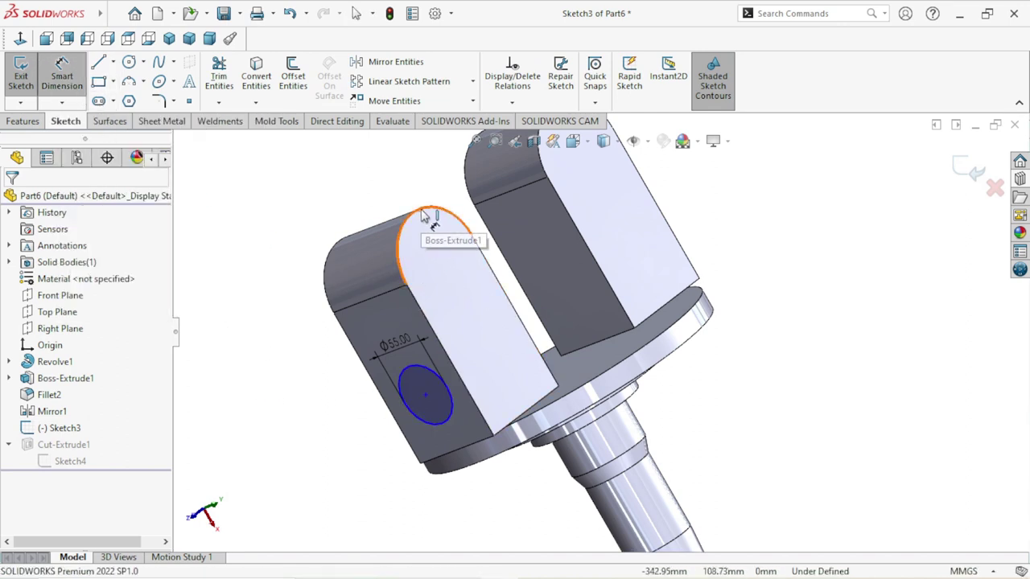
left_click(399, 255)
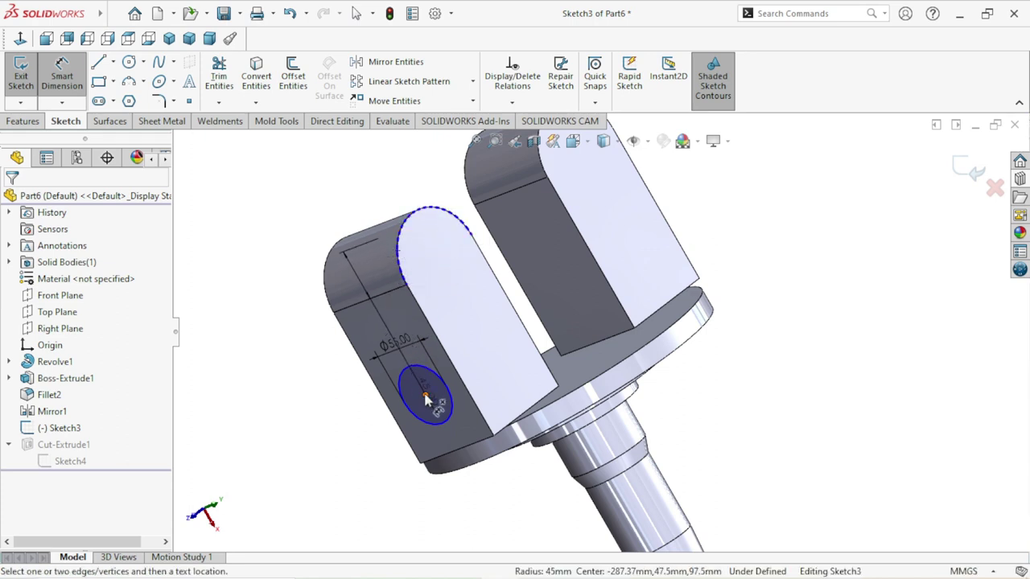
left_click(426, 396)
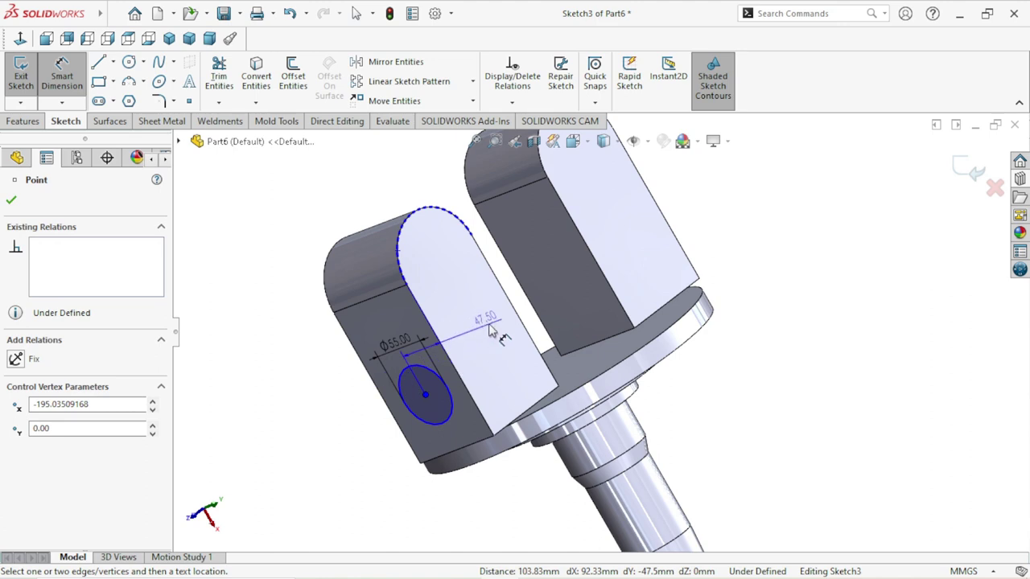
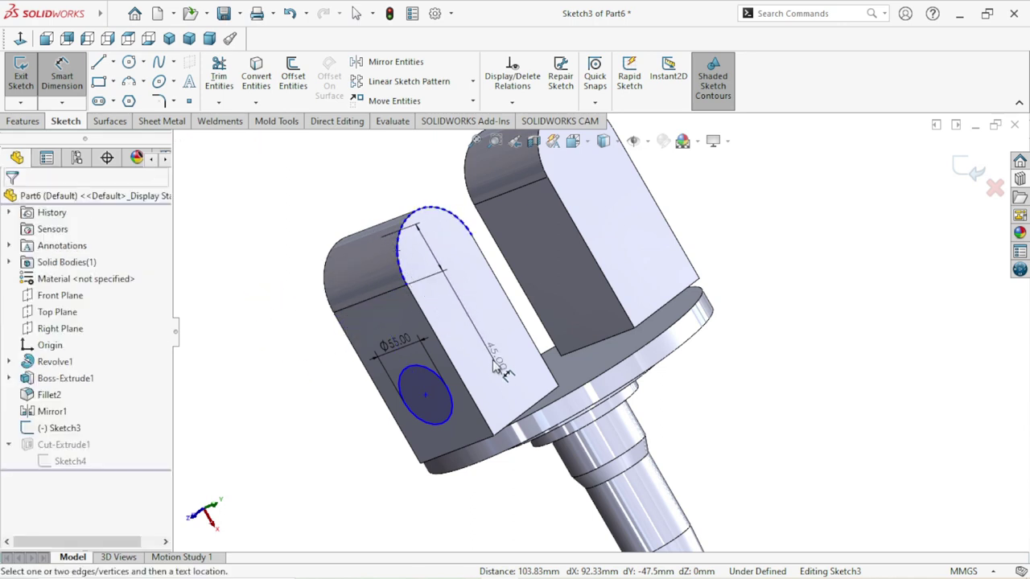
Step: Cancel the unfinished 45.00 and centre-to-arc dimensions on the hole circle
key("Escape")
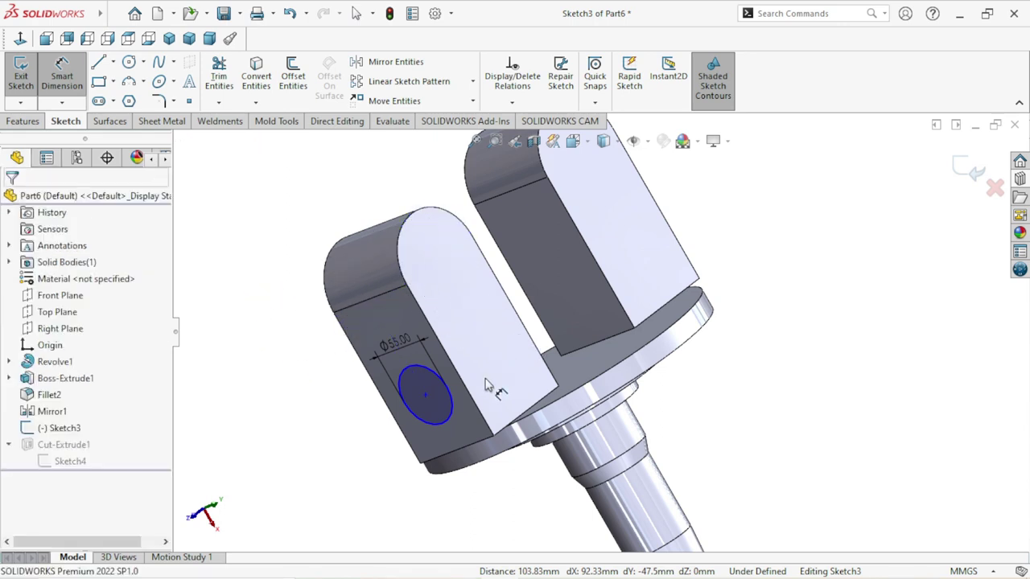
left_click(426, 396)
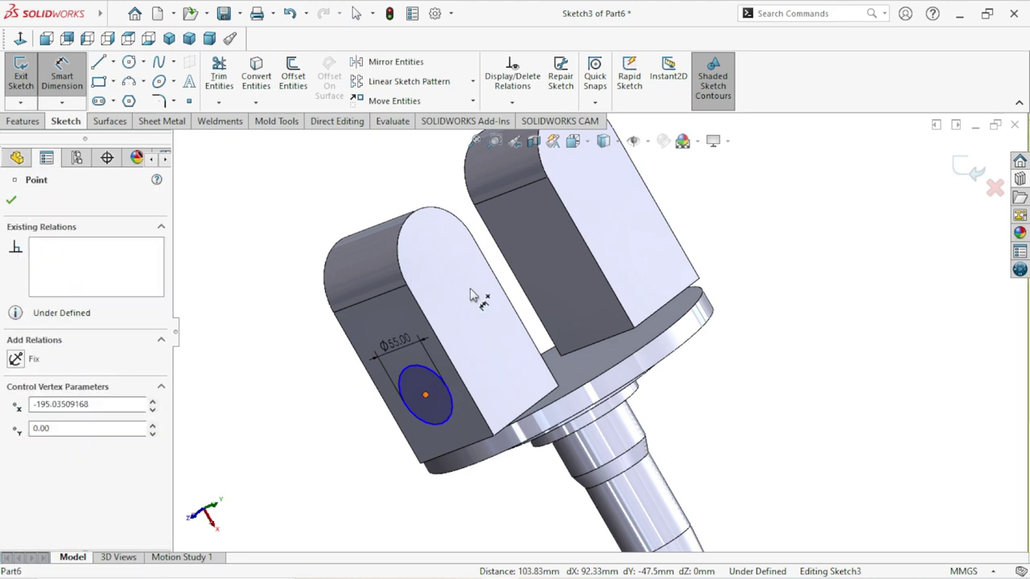
left_click(418, 219)
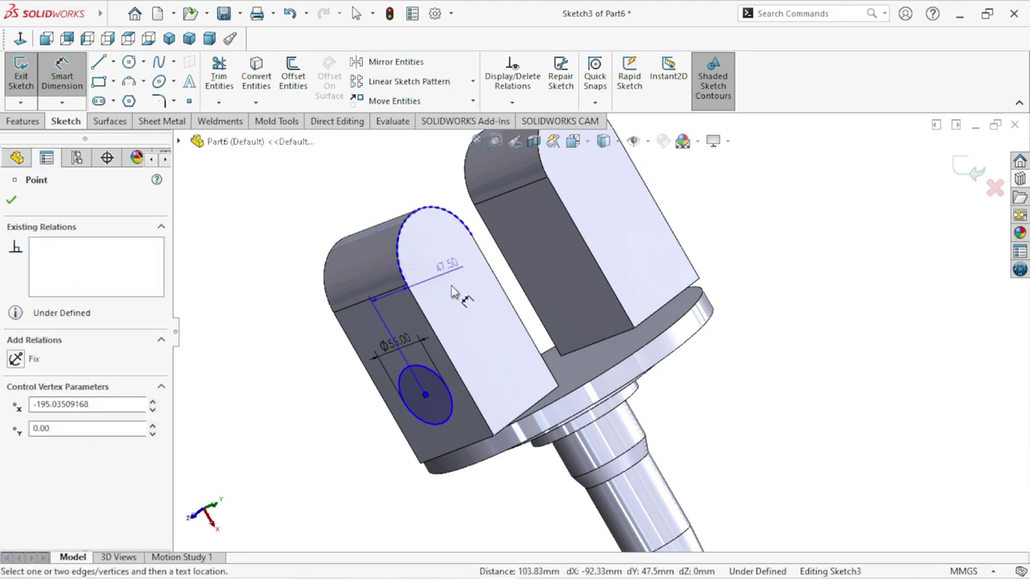
key("Escape")
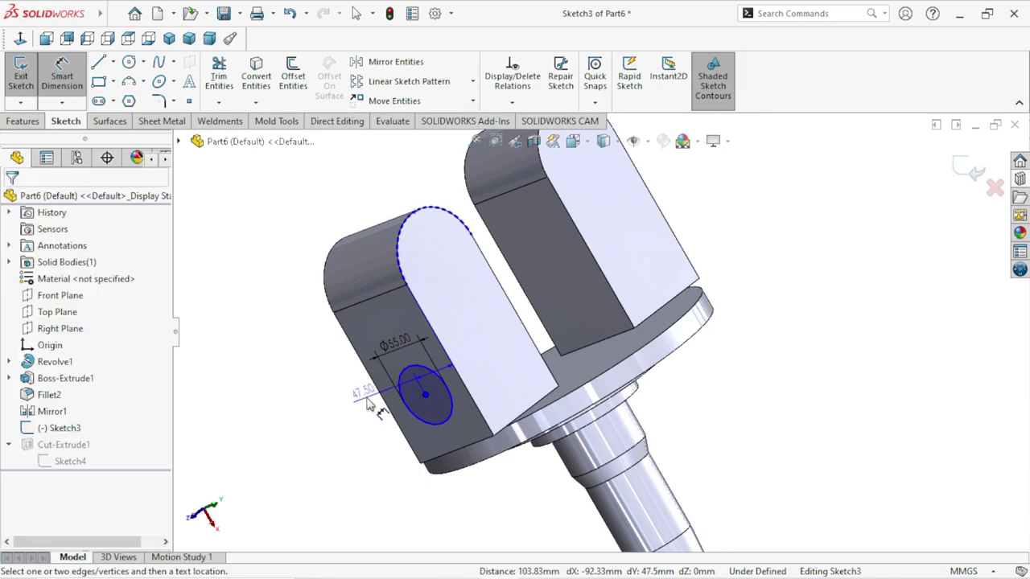
Step: Exit the hole-circle sketch without dimensioning and return to the part model
mouse_move(544, 396)
middle_mouse_down()
mouse_move(522, 298)
mouse_move(758, 357)
middle_mouse_up()
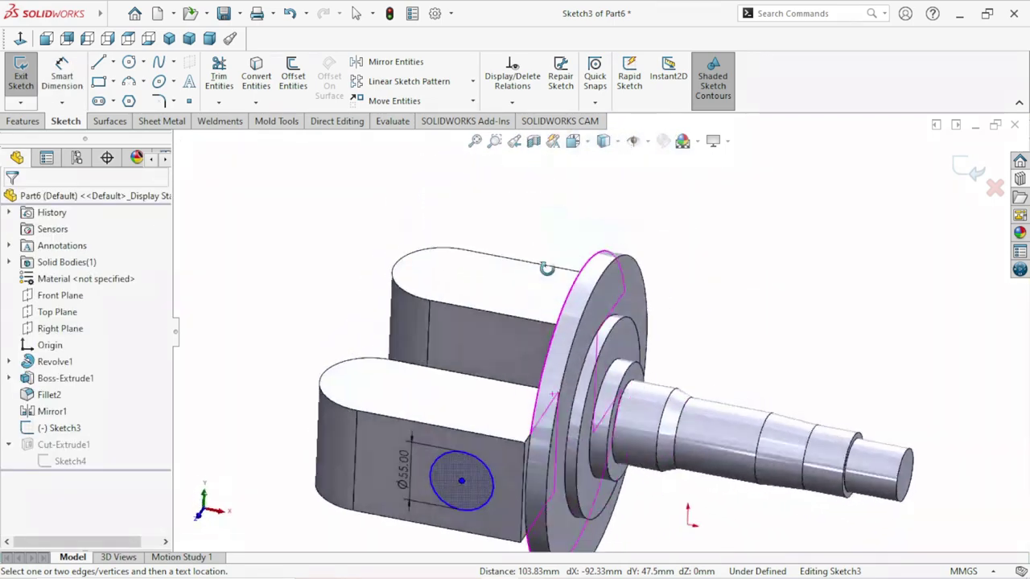
left_click(598, 429)
scroll(563, 444, "up", 3)
scroll(728, 371, "down", 3)
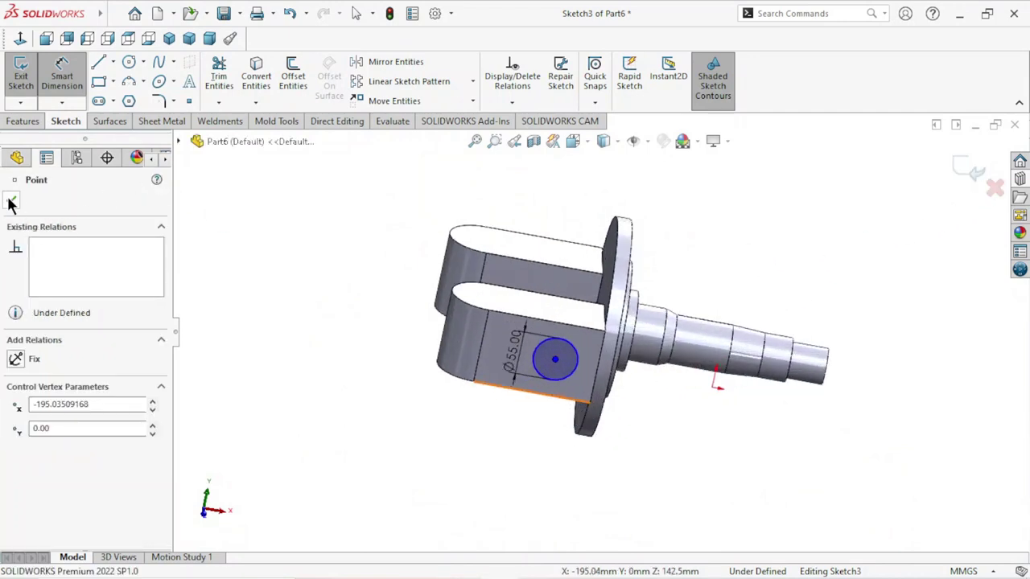
left_click(970, 169)
mouse_move(632, 361)
middle_mouse_down()
mouse_move(646, 325)
mouse_move(648, 345)
middle_mouse_up()
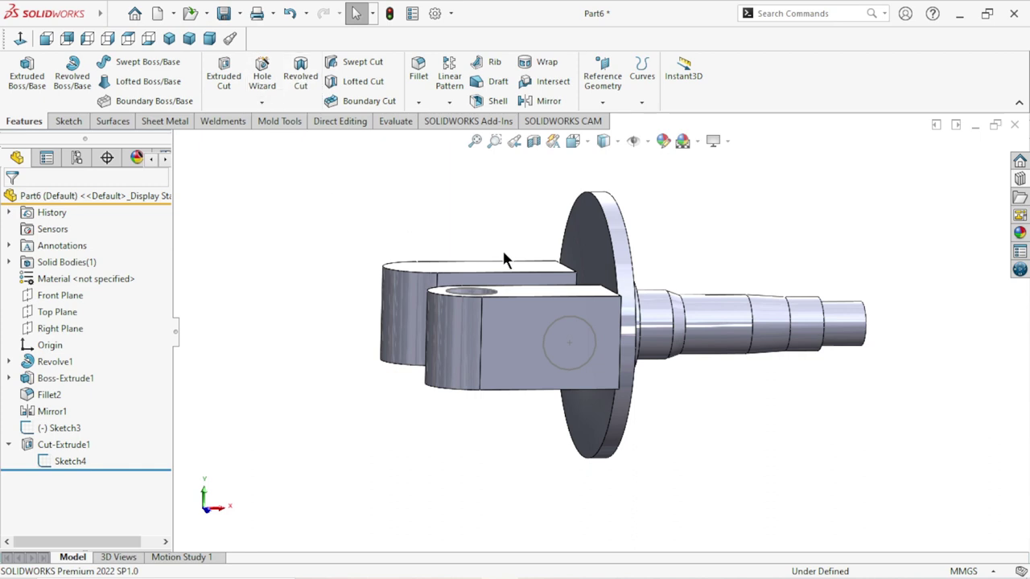
Step: Show the part in wireframe from the Front view and reopen Sketch3 for editing
left_click(619, 141)
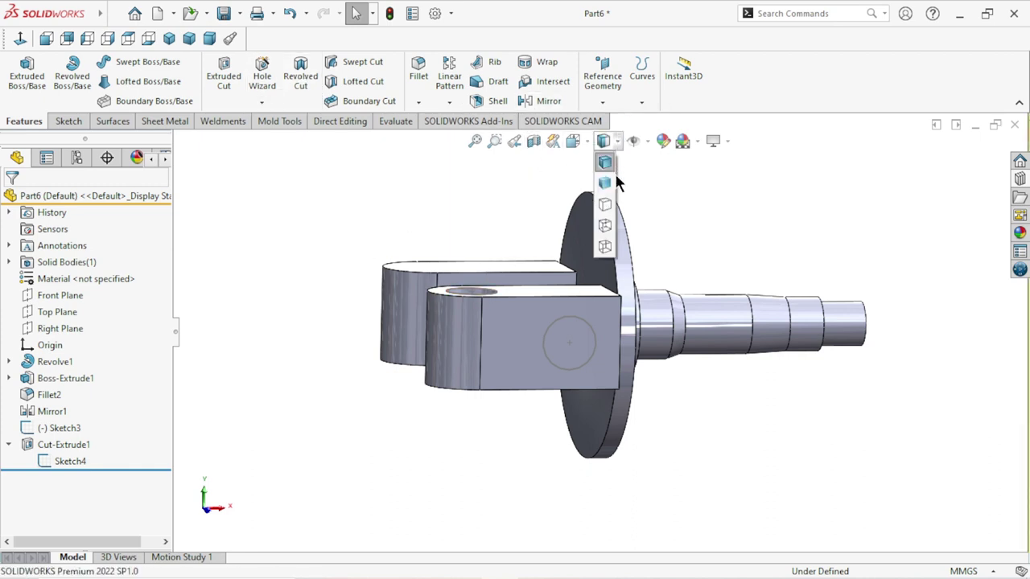
left_click(605, 247)
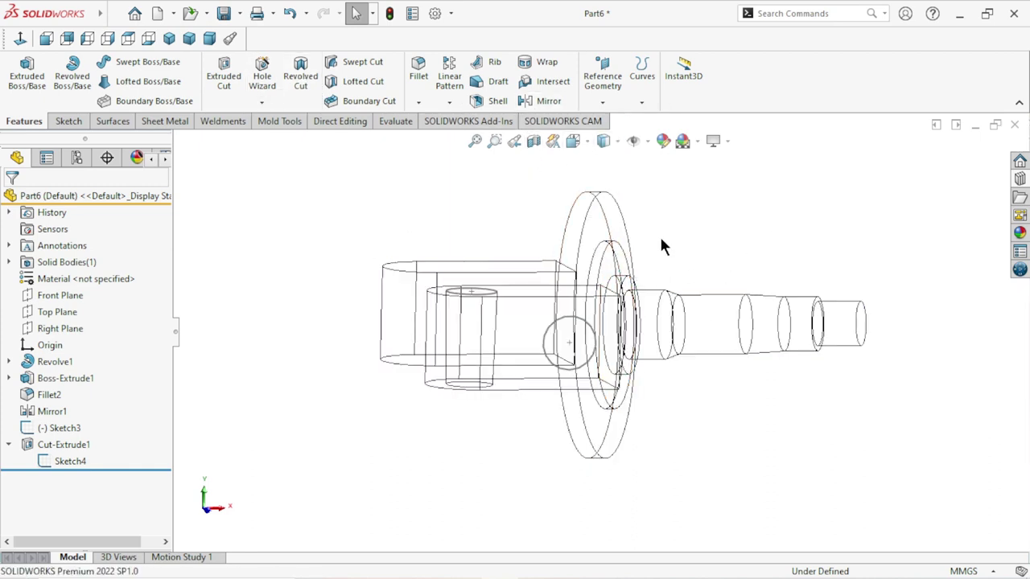
left_click(20, 40)
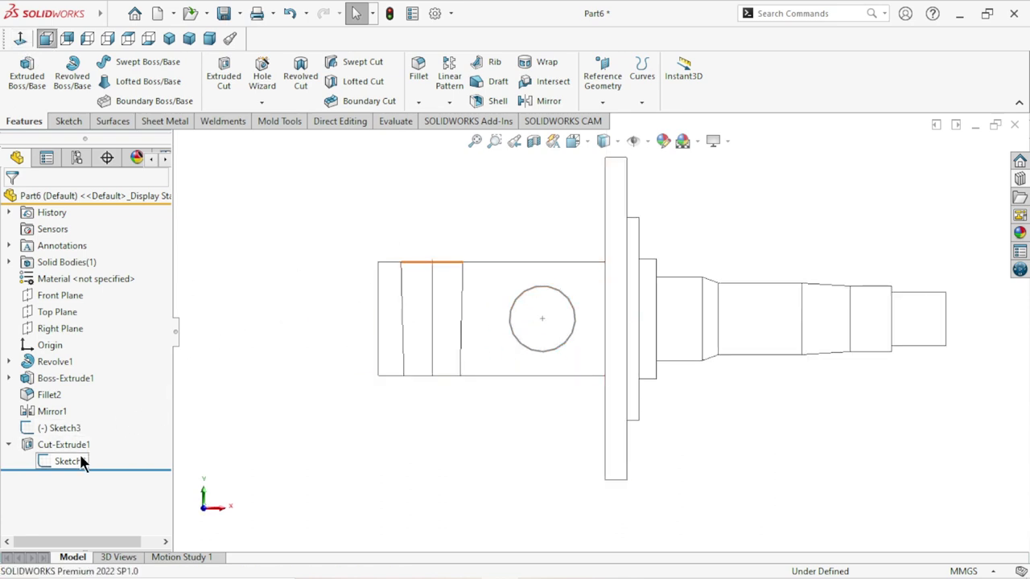
left_click(44, 428)
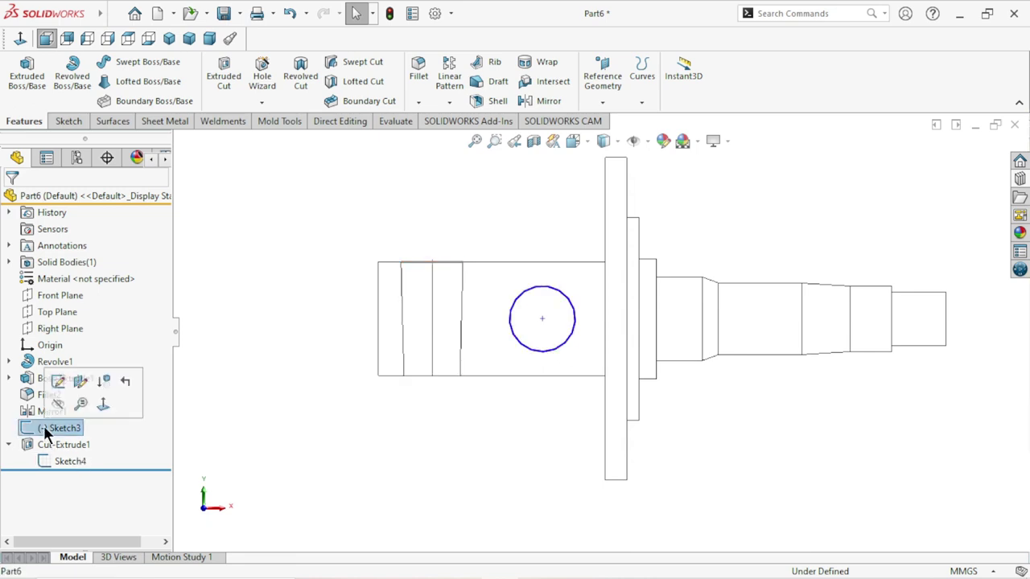
left_click(62, 384)
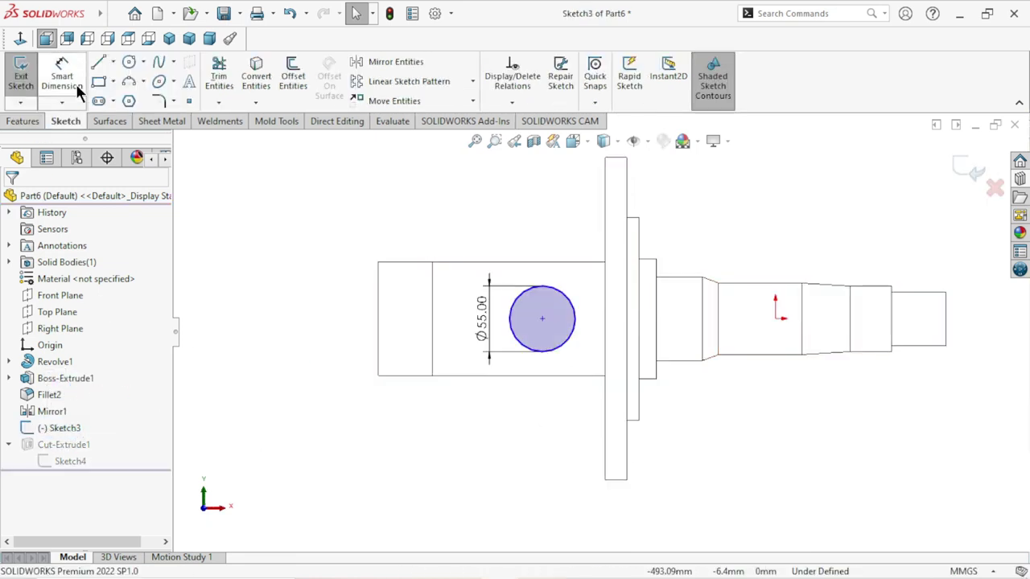
Step: Dimension the circle centre 100 mm from the lug's vertical edge
left_click(62, 77)
left_click(433, 325)
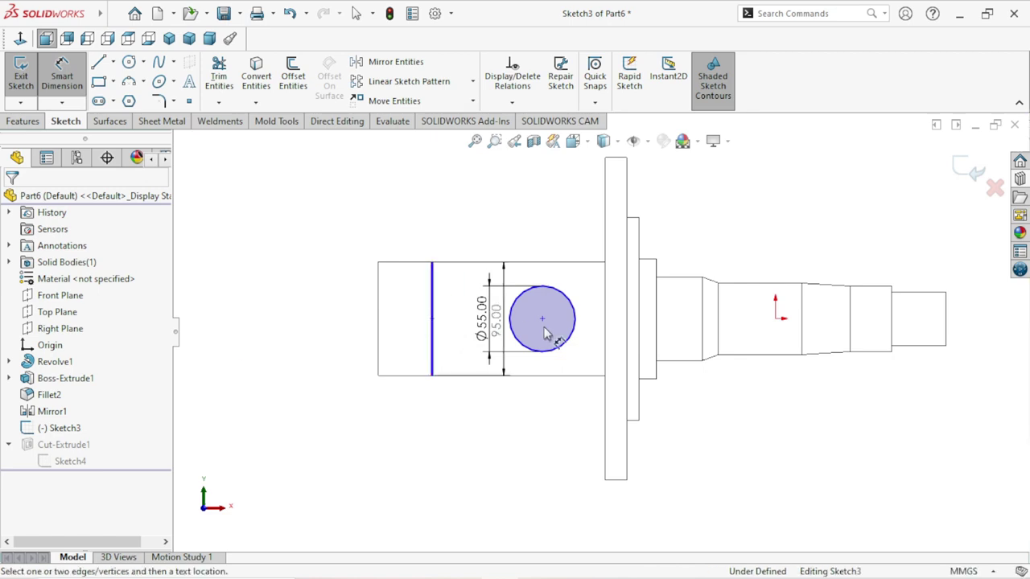
left_click(542, 319)
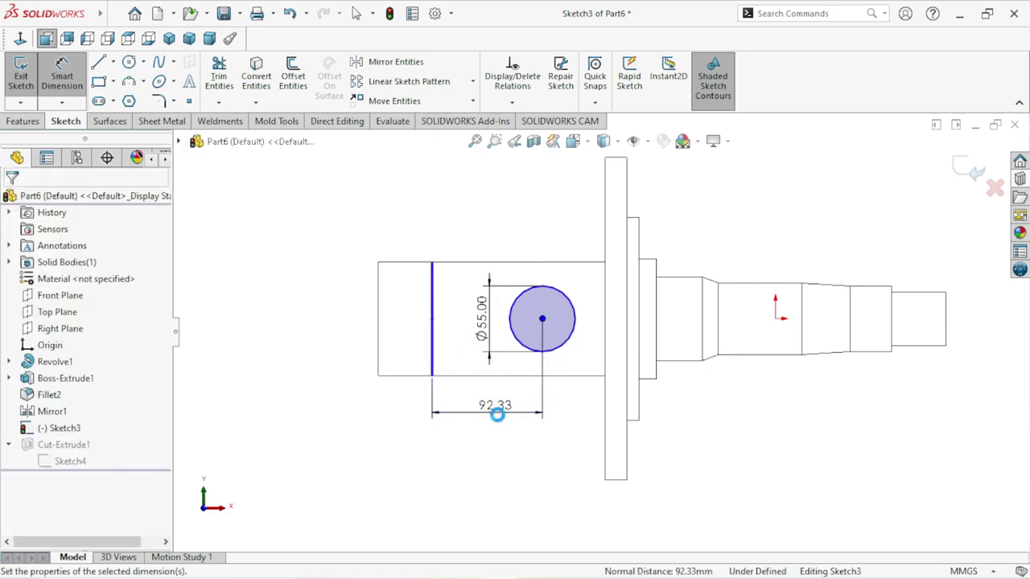
left_click(497, 413)
type("100")
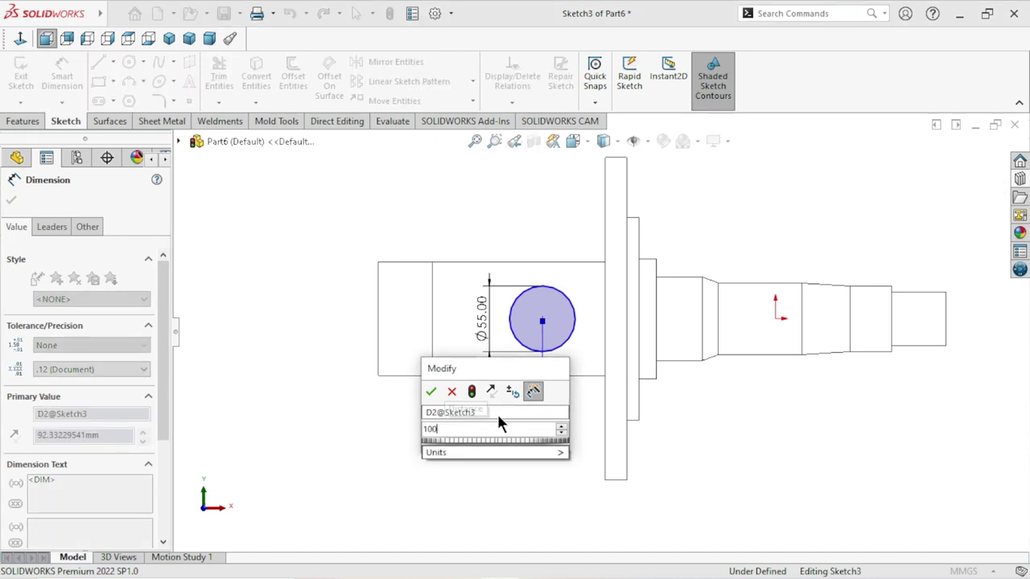
left_click(432, 391)
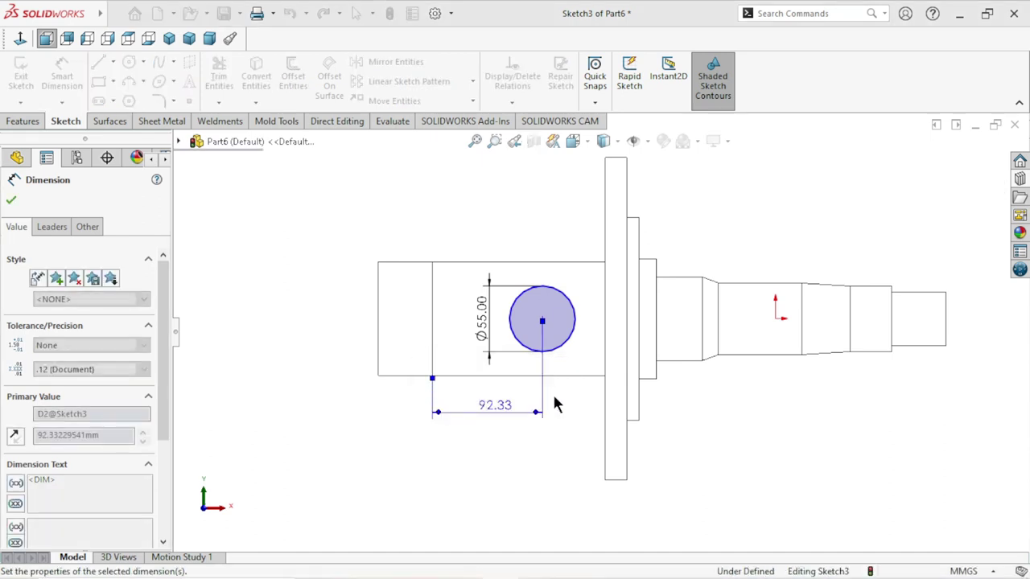
Step: Dimension the circle centre 95/2 (47.50 mm) below the lug's top edge
scroll(648, 362, "up", 2)
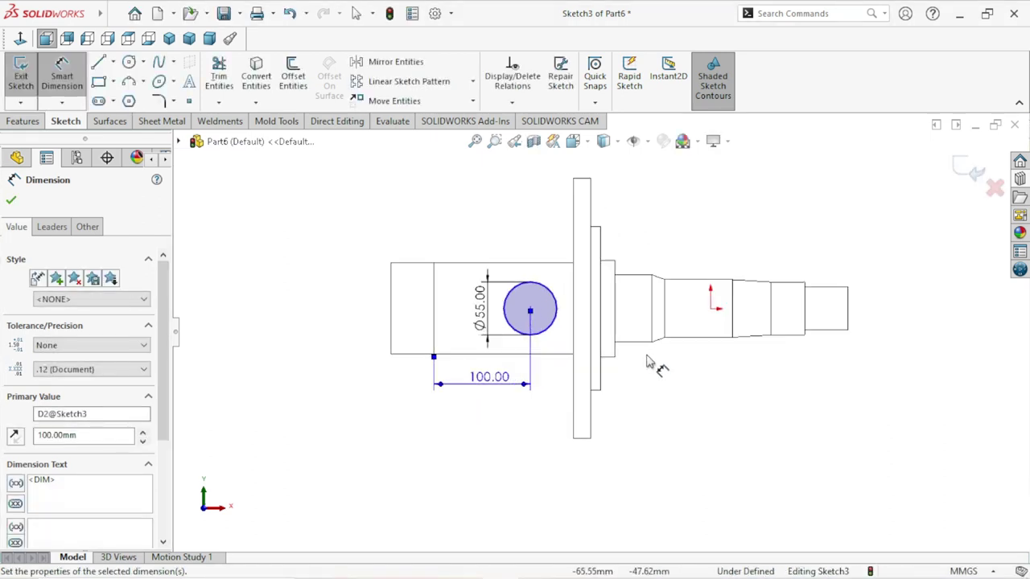
left_click(537, 263)
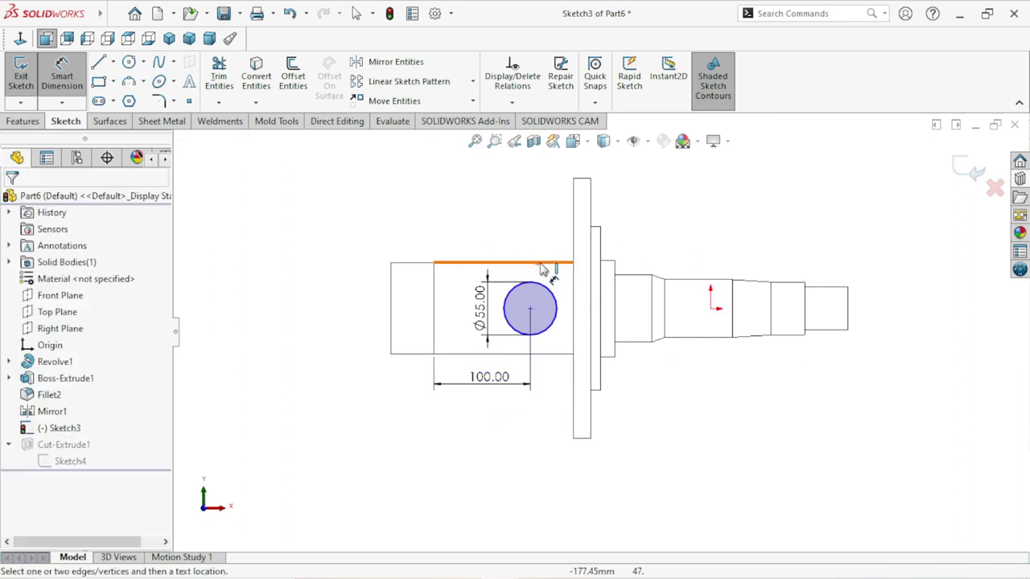
left_click(530, 308)
left_click(355, 284)
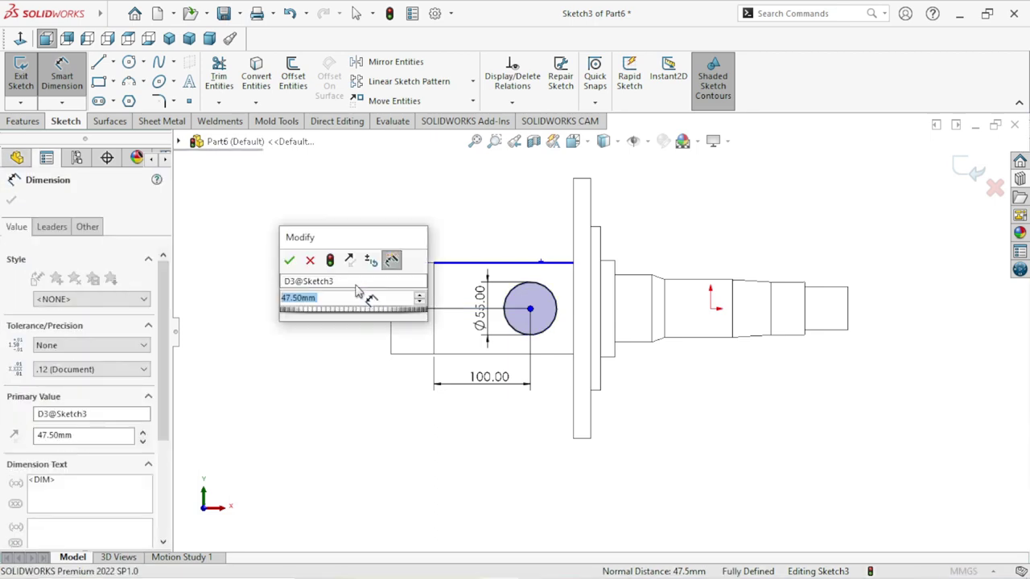
type("95/")
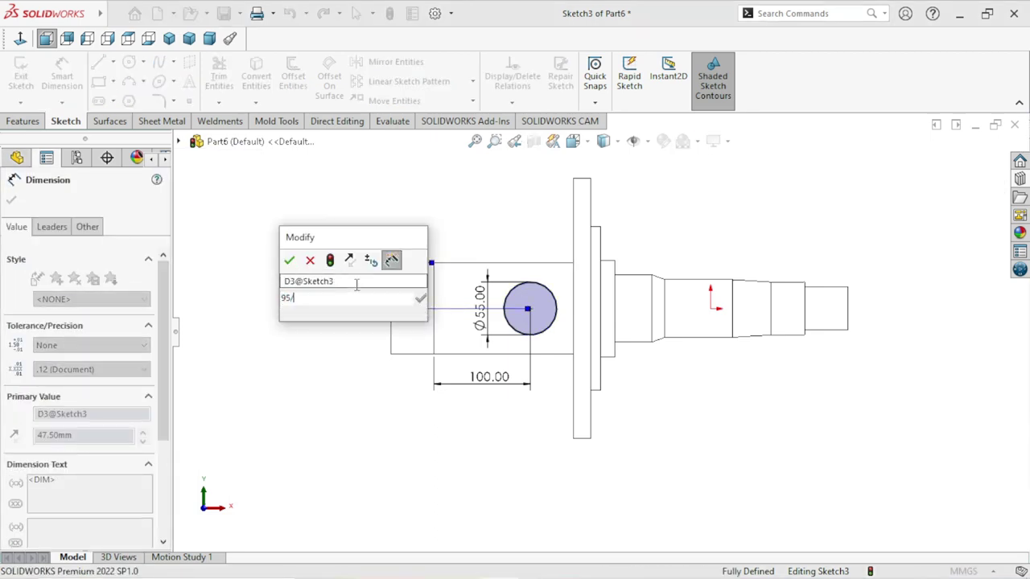
type("2")
key("Return")
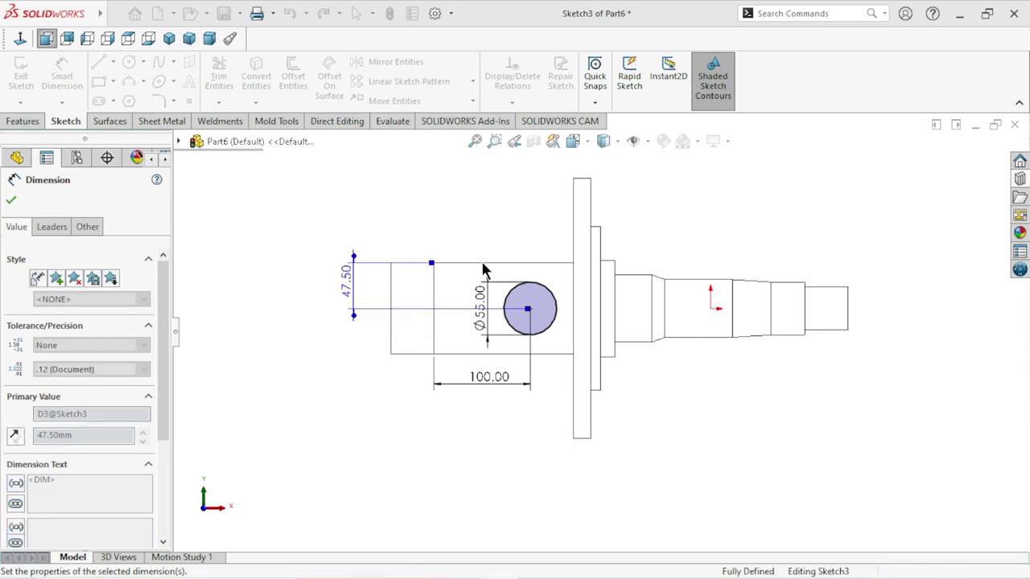
left_click(11, 203)
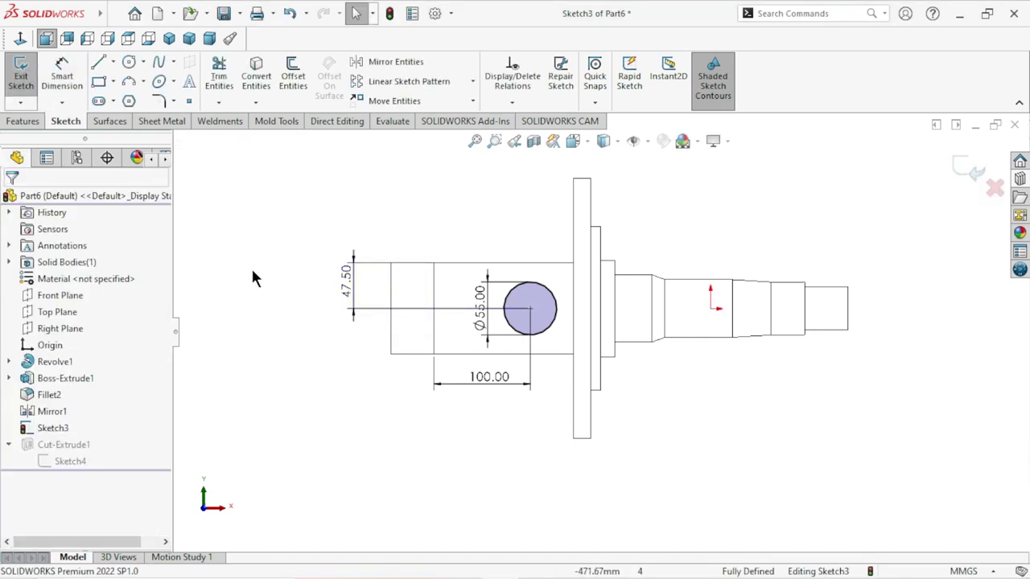
Step: Restore shaded display and make a Through All extruded cut from Sketch3 as Cut-Extrude2
left_click(619, 142)
left_click(610, 160)
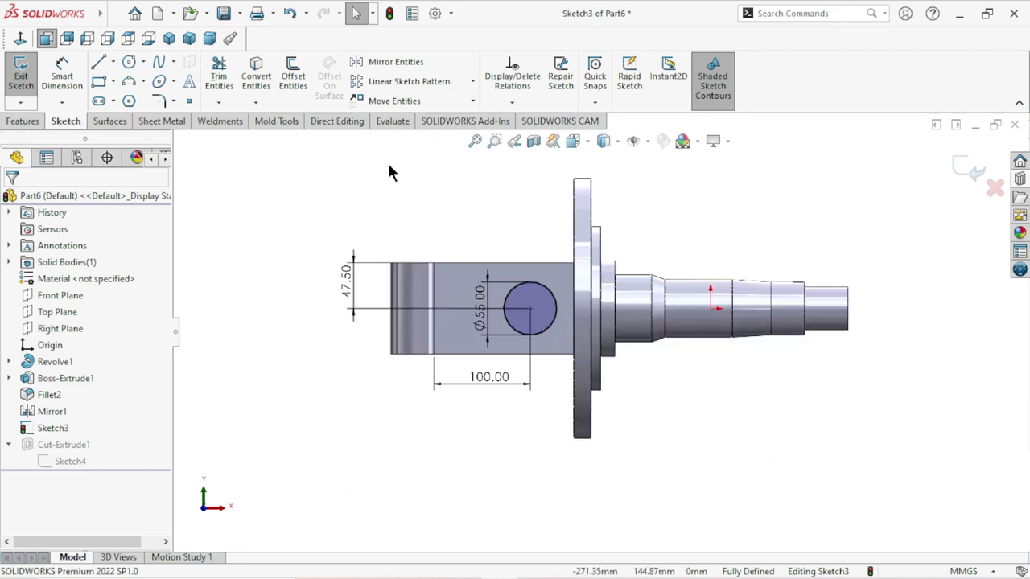
left_click(25, 122)
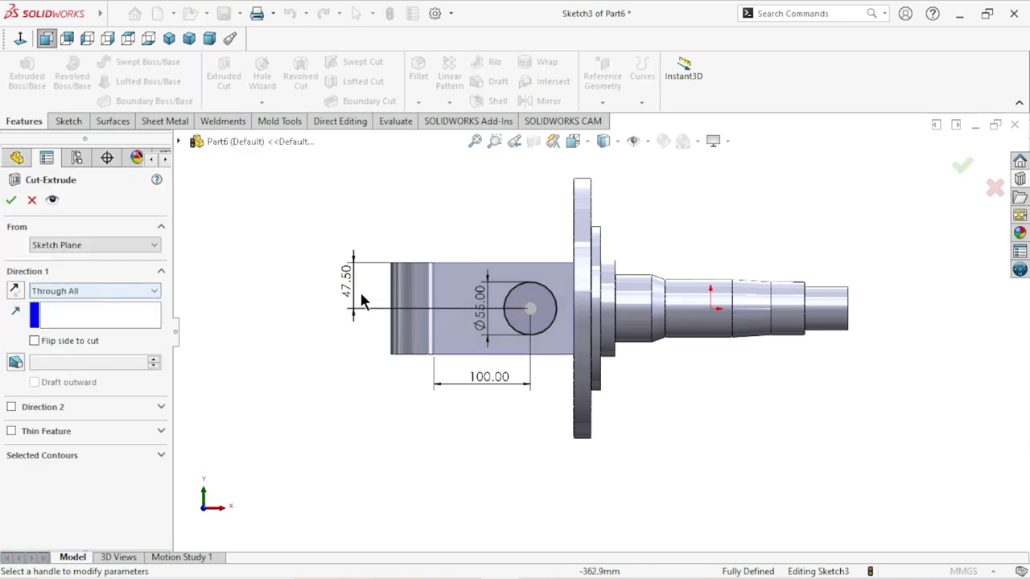
middle_click_drag(360, 301, 392, 399)
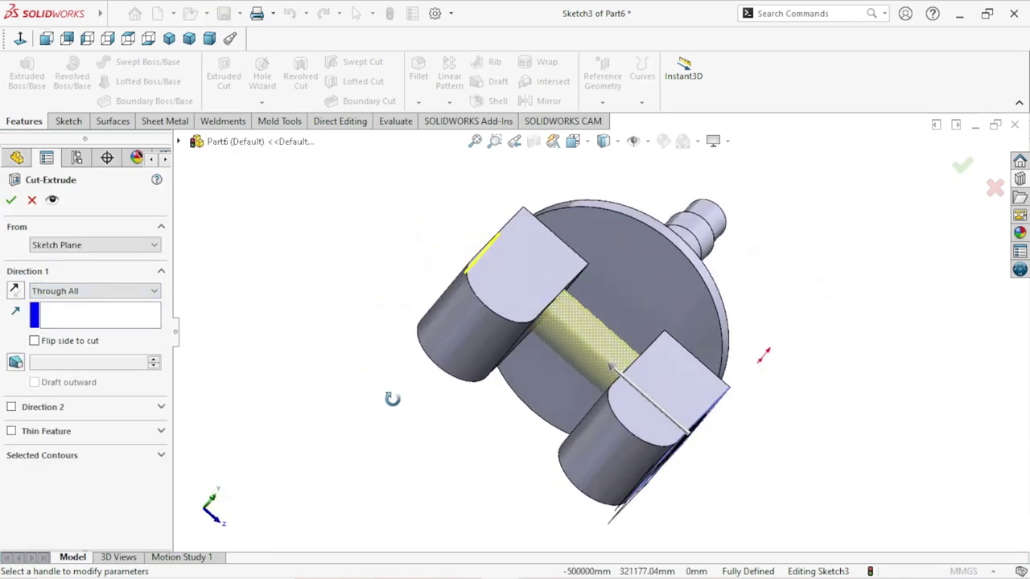
left_click(13, 201)
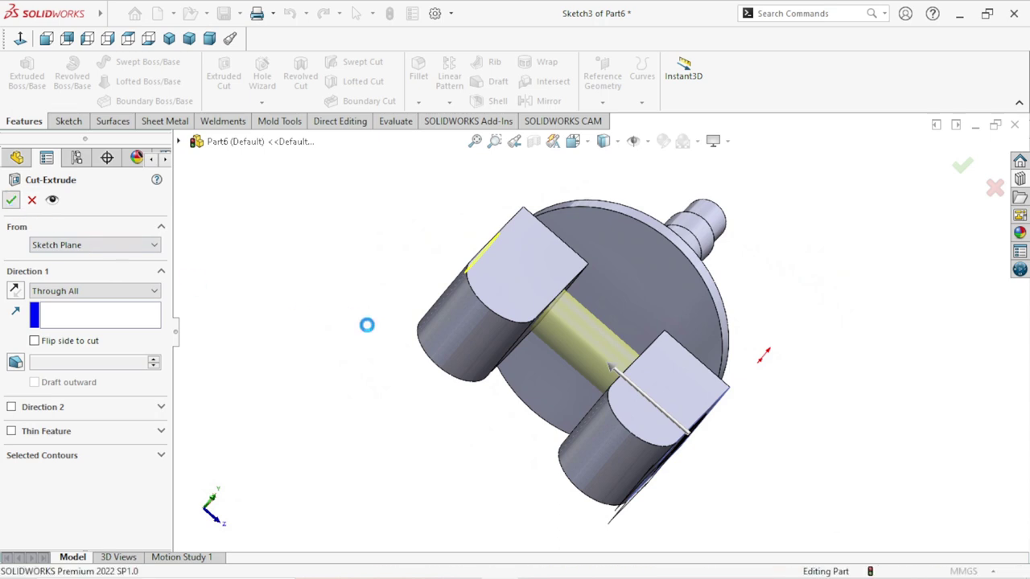
key("f")
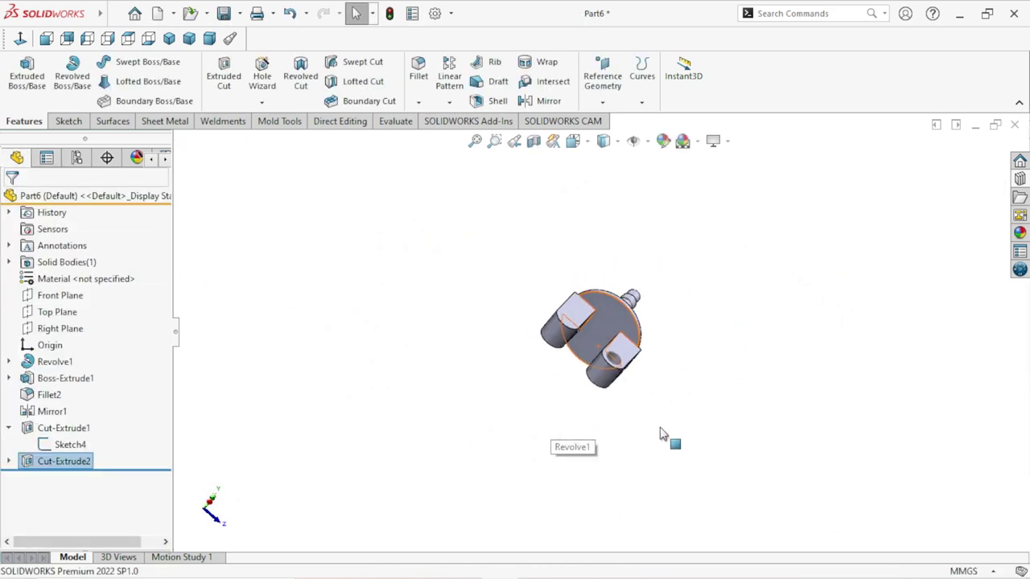
mouse_move(746, 431)
middle_mouse_down()
mouse_move(710, 333)
mouse_move(632, 265)
mouse_move(661, 458)
mouse_move(630, 372)
middle_mouse_up()
scroll(553, 259, "down", 3)
scroll(553, 259, "down", 2)
scroll(783, 329, "up", 2)
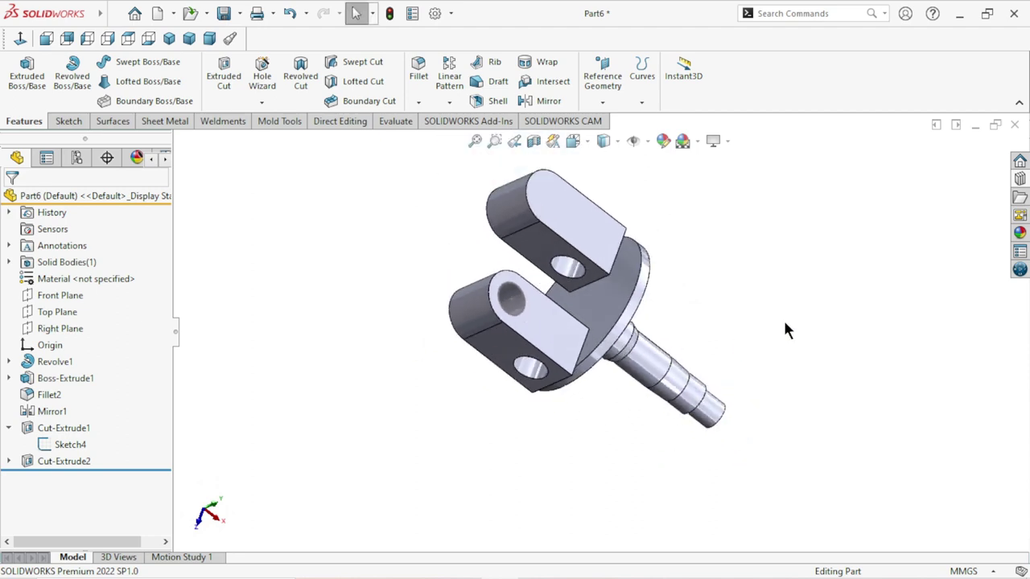
mouse_move(784, 328)
middle_mouse_down()
mouse_move(716, 247)
mouse_move(836, 322)
mouse_move(696, 343)
mouse_move(788, 414)
mouse_move(771, 444)
middle_mouse_up()
scroll(601, 343, "down", 3)
scroll(602, 344, "up", 2)
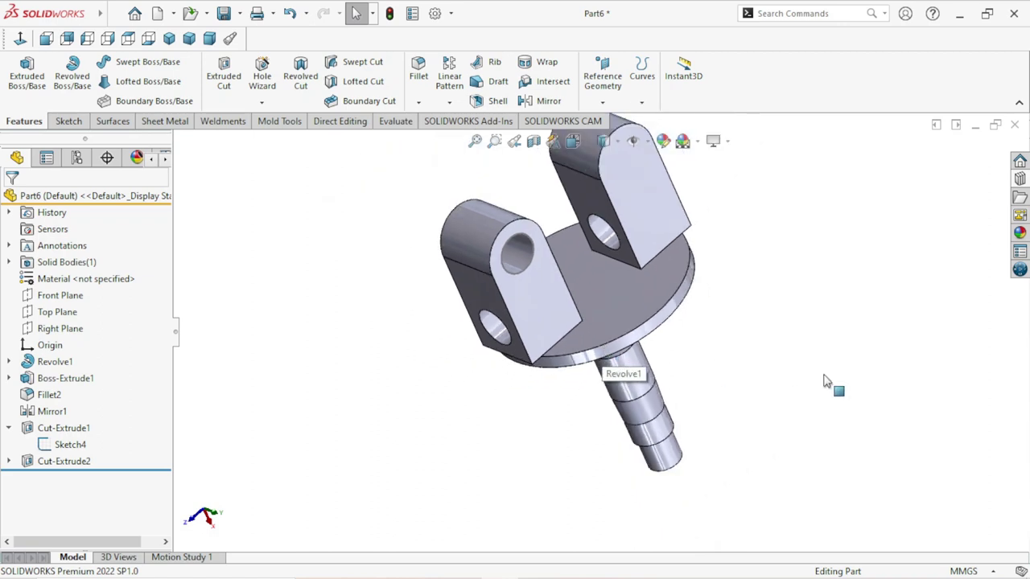
mouse_move(718, 367)
middle_mouse_down()
mouse_move(743, 348)
mouse_move(724, 322)
mouse_move(718, 348)
middle_mouse_up()
scroll(604, 325, "up", 1)
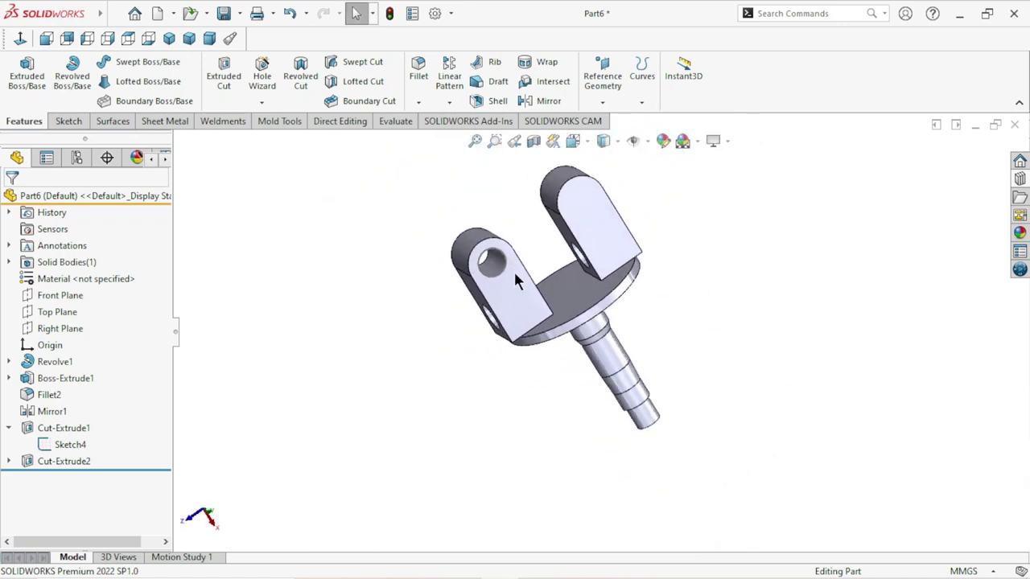
left_click(68, 444)
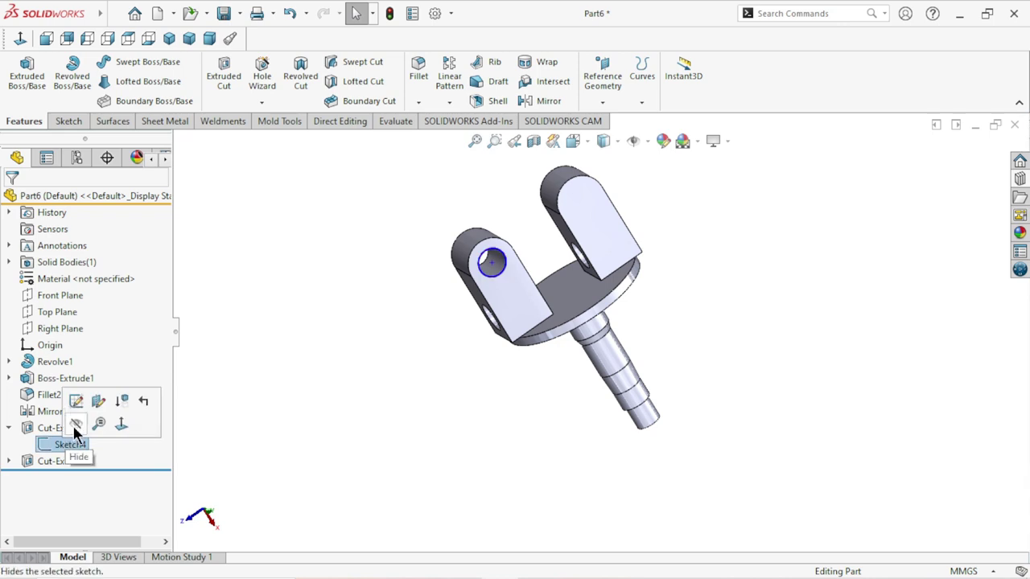
scroll(531, 305, "down", 3)
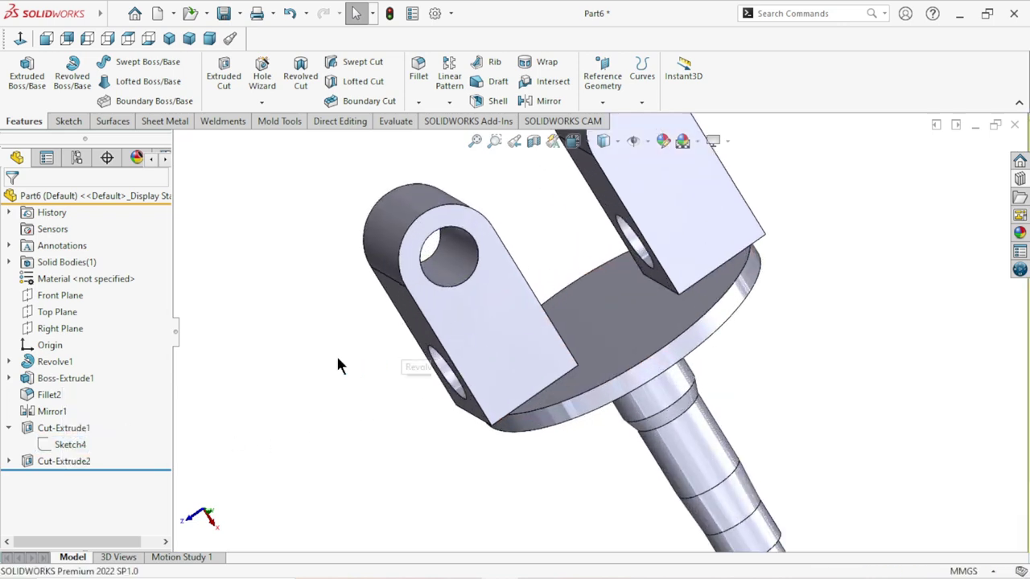
scroll(434, 339, "up", 2)
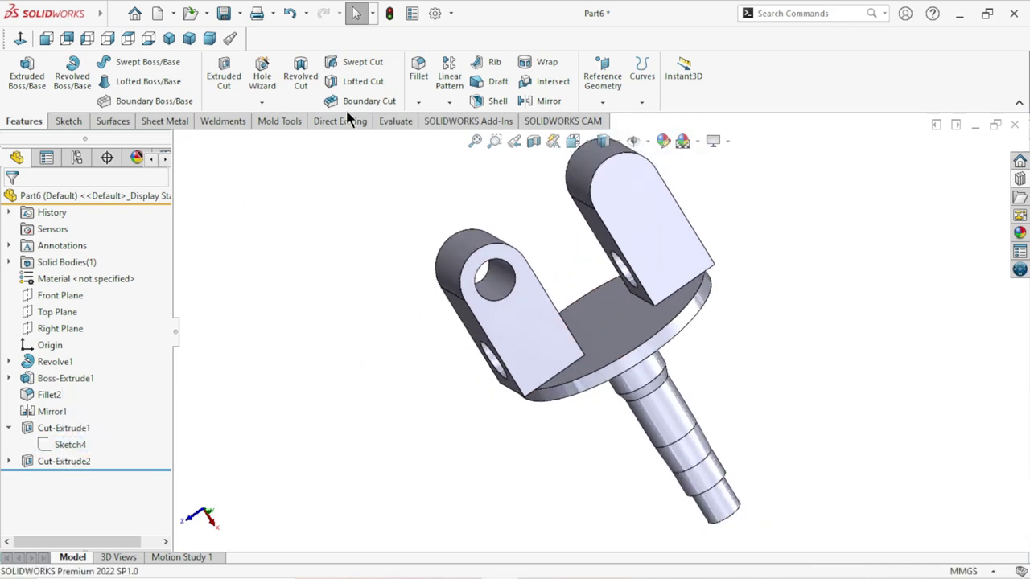
Step: Mirror Cut-Extrude1 about the Front Plane, creating Mirror2
left_click(450, 105)
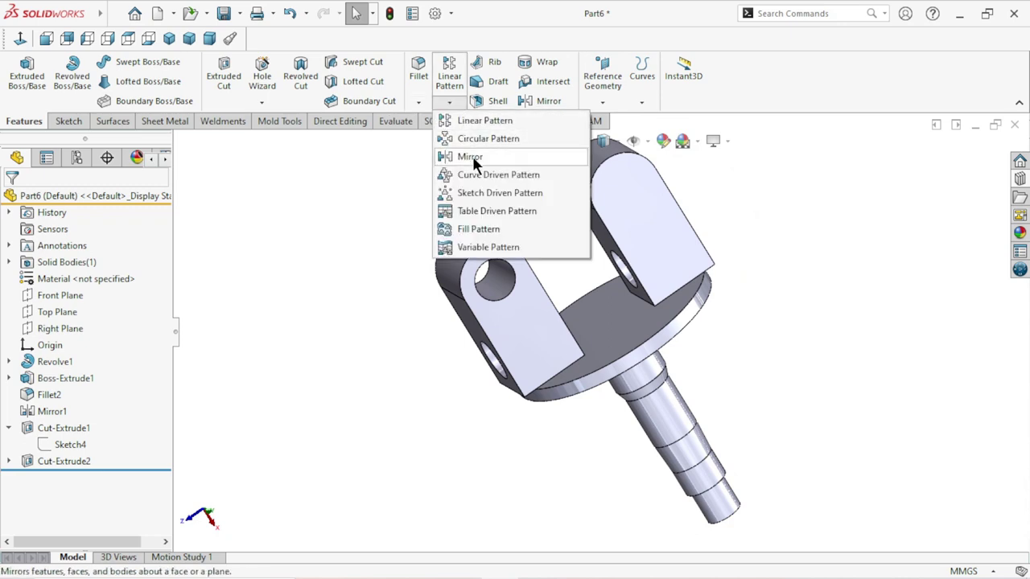
left_click(438, 156)
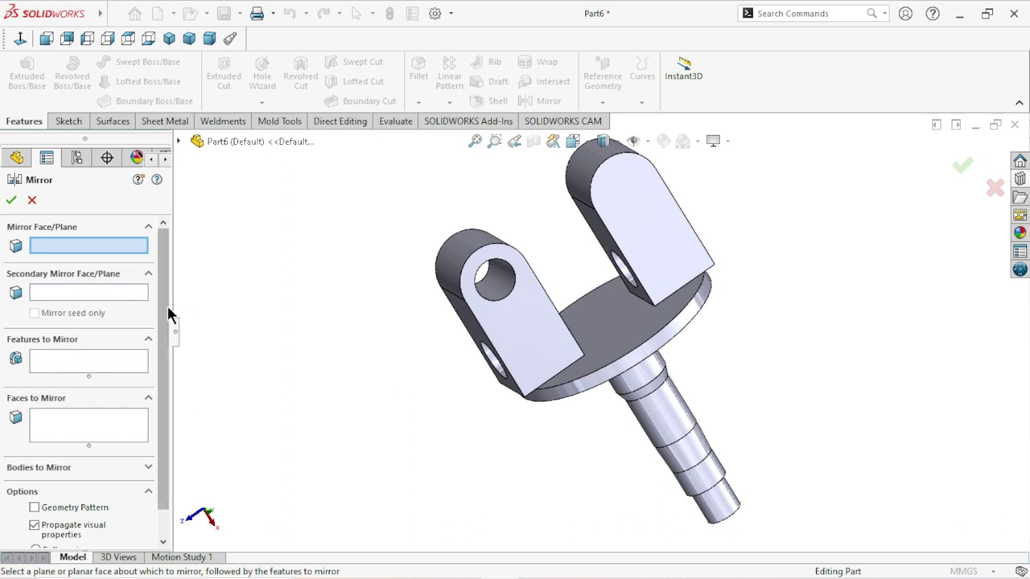
left_click(179, 141)
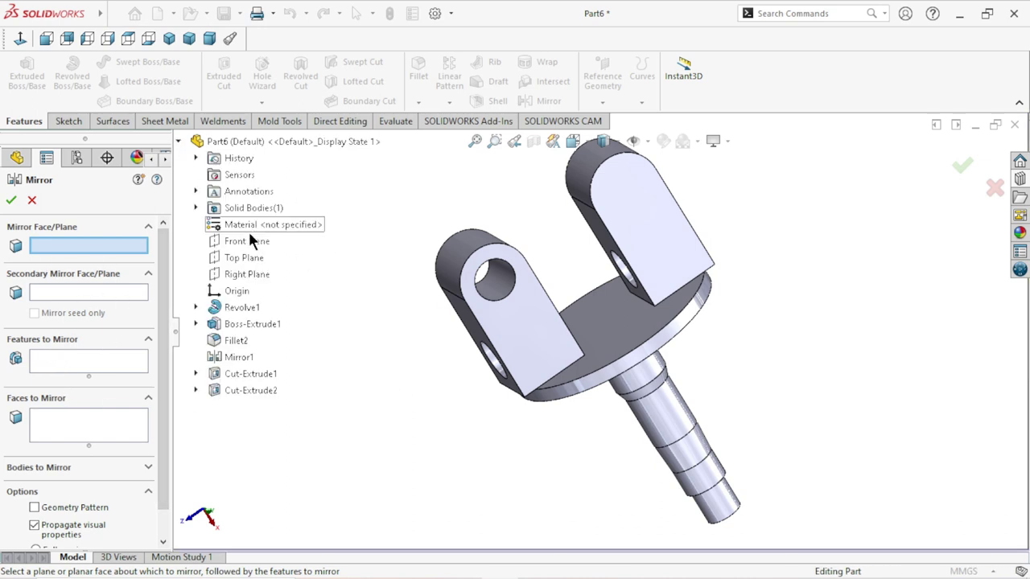
left_click(244, 240)
left_click(71, 360)
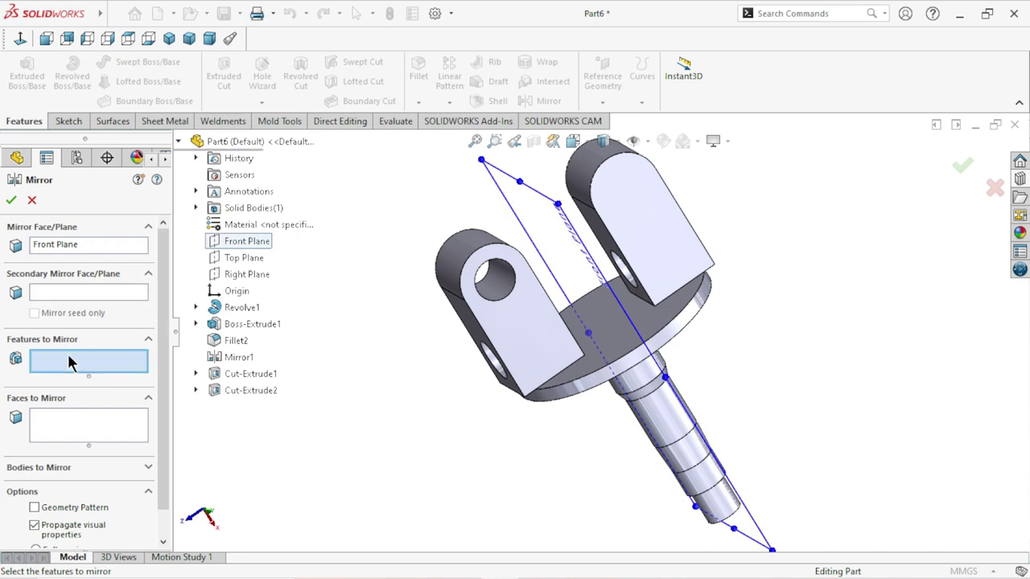
left_click(248, 375)
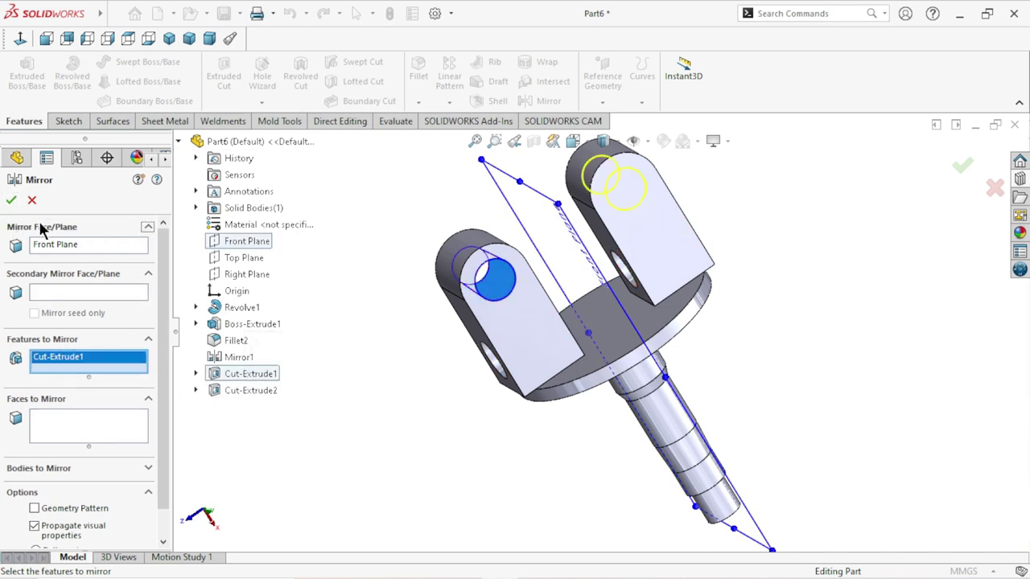
left_click(10, 201)
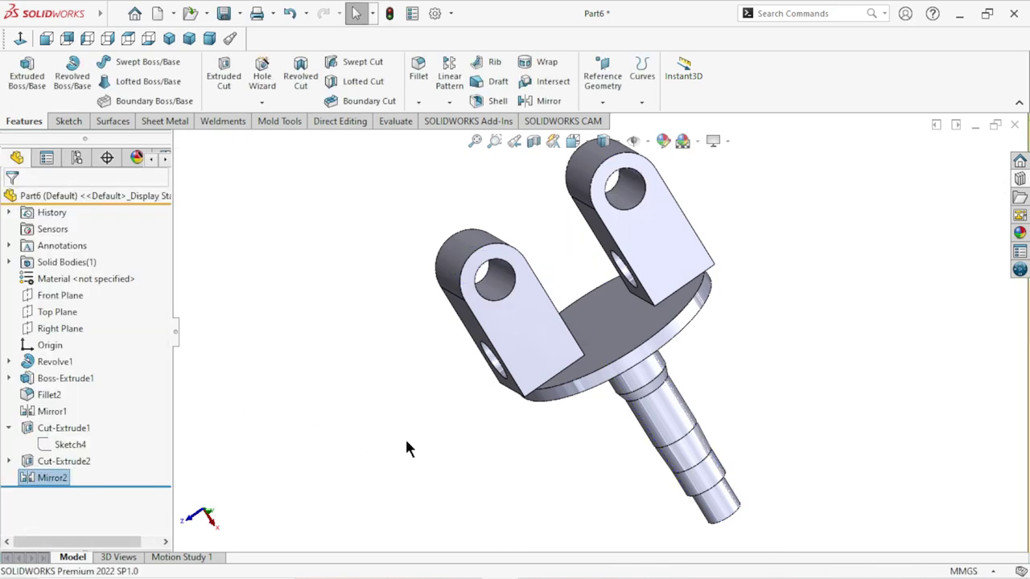
Step: Orbit and zoom around the clevis to inspect the mirrored hole from several angles
scroll(647, 265, "down", 3)
scroll(821, 356, "up", 3)
mouse_move(820, 356)
middle_mouse_down()
mouse_move(791, 294)
mouse_move(782, 330)
mouse_move(939, 449)
mouse_move(853, 327)
middle_mouse_up()
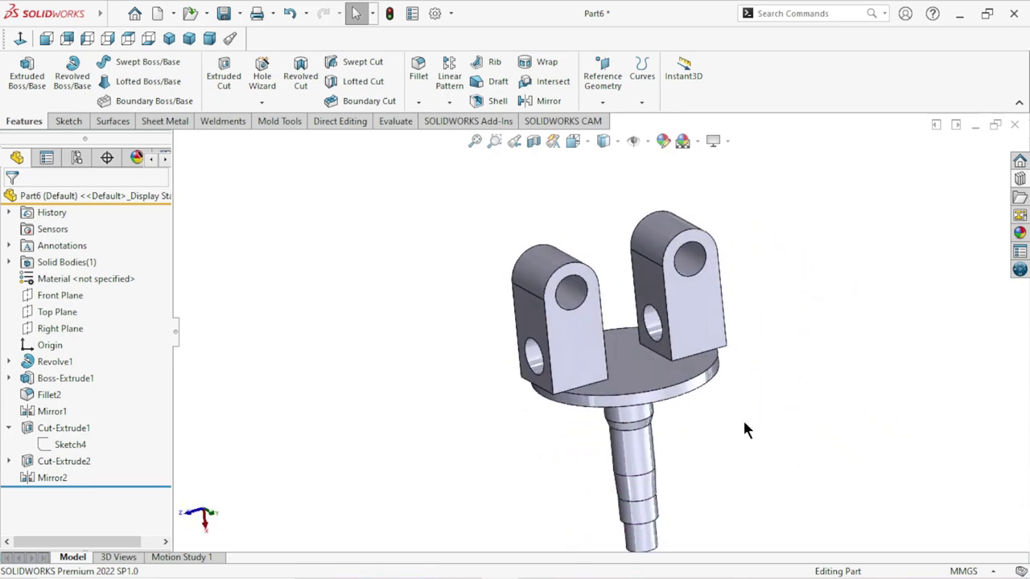
scroll(627, 416, "down", 2)
scroll(616, 423, "down", 2)
mouse_move(616, 423)
middle_mouse_down()
mouse_move(719, 464)
mouse_move(697, 372)
mouse_move(426, 414)
middle_mouse_up()
scroll(425, 414, "down", 2)
scroll(425, 419, "down", 2)
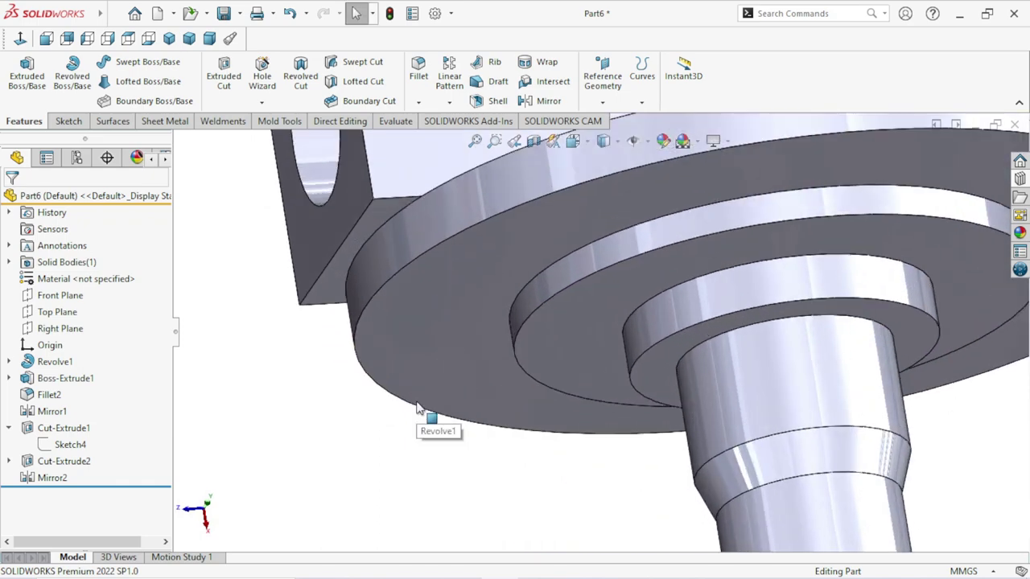
scroll(416, 408, "down", 2)
scroll(524, 328, "up", 3)
scroll(538, 338, "up", 2)
middle_click_drag(538, 338, 519, 281)
scroll(519, 281, "down", 3)
scroll(614, 306, "up", 3)
mouse_move(614, 305)
middle_mouse_down()
mouse_move(391, 322)
mouse_move(423, 368)
middle_mouse_up()
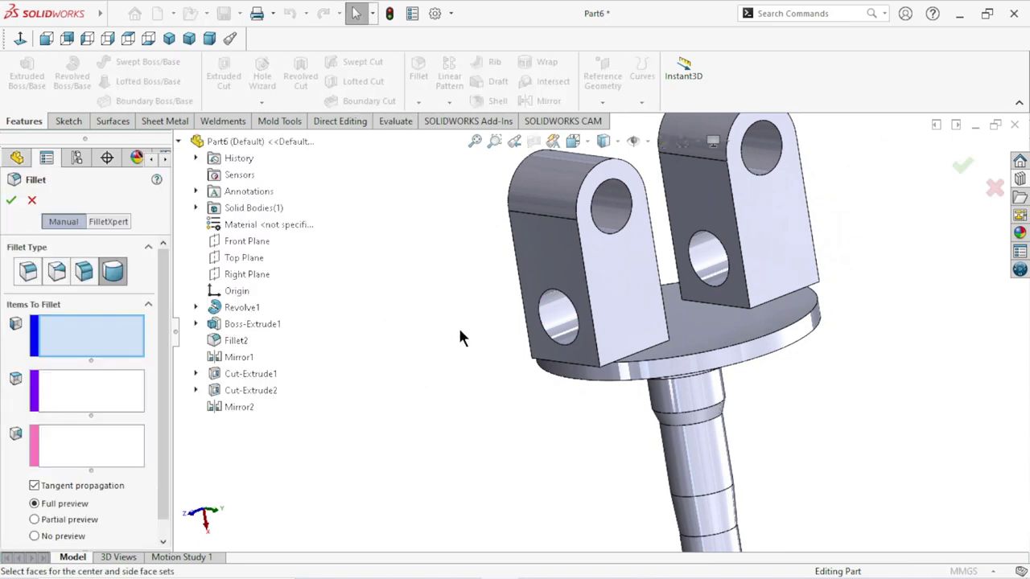
Step: Switch the fillet to constant size and select the first three lug-base edges
left_click(38, 268)
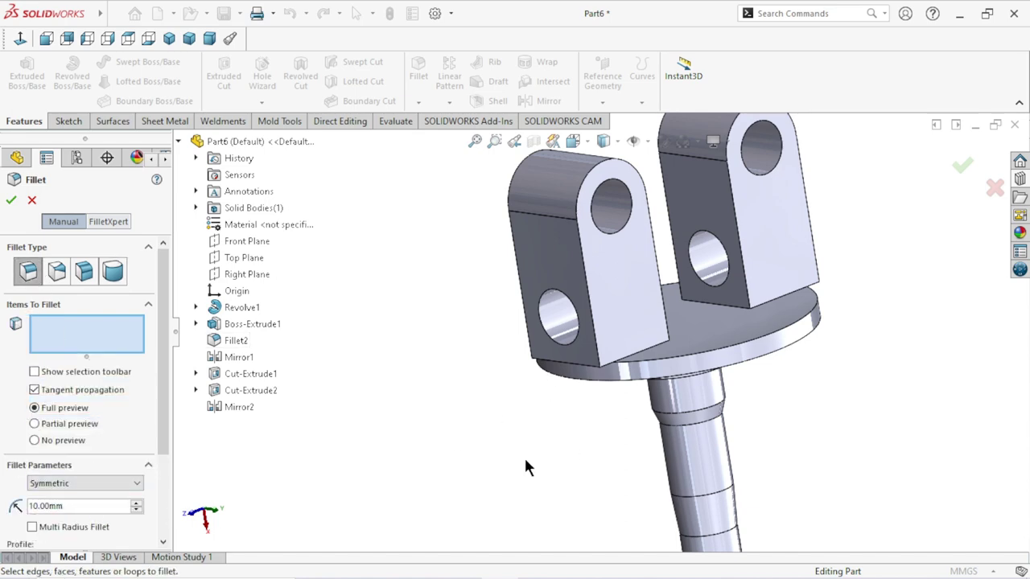
mouse_move(678, 350)
middle_mouse_down()
mouse_move(606, 420)
mouse_move(719, 386)
middle_mouse_up()
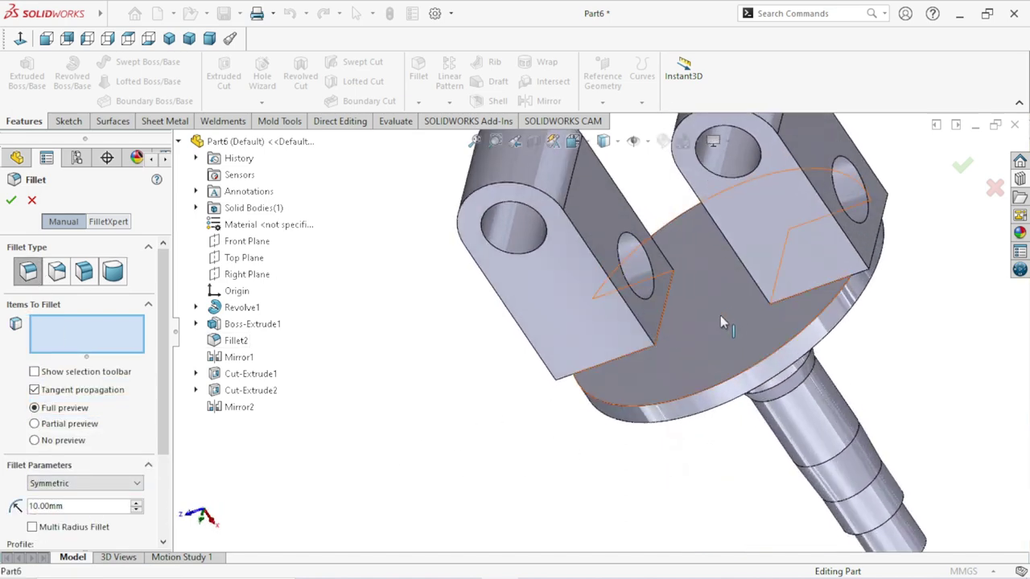
scroll(676, 322, "down", 5)
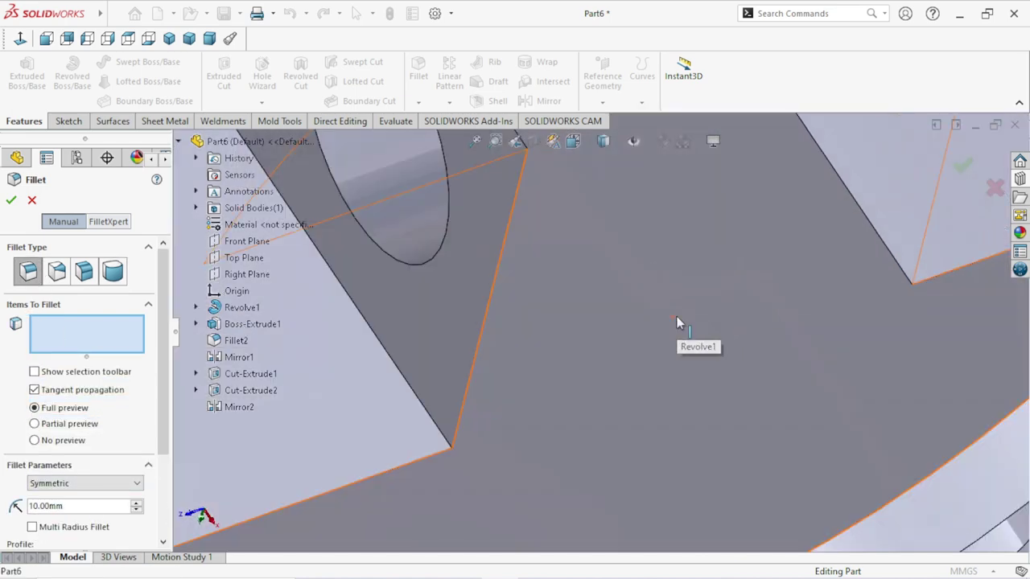
left_click(485, 320)
scroll(481, 436, "up", 5)
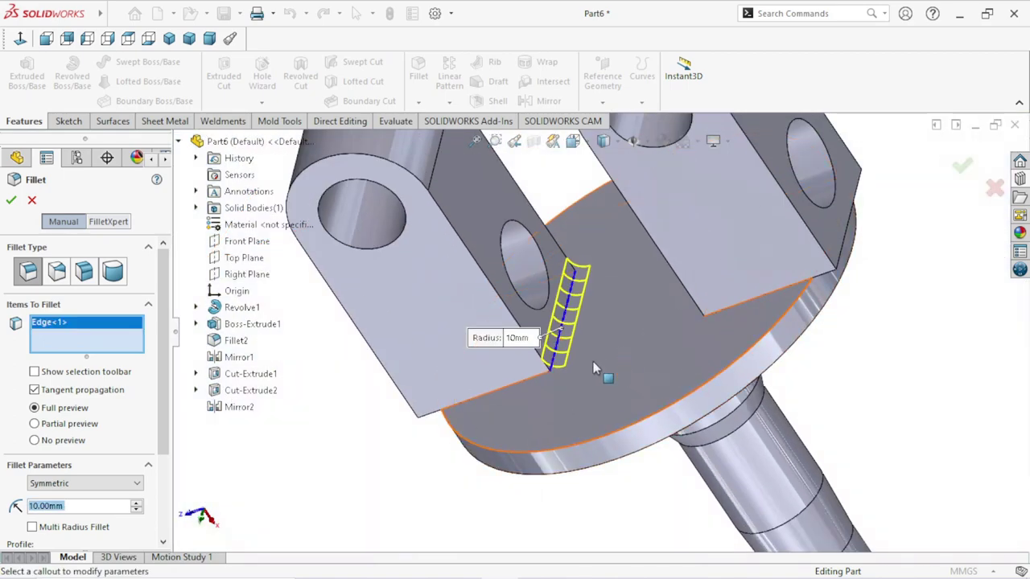
middle_click_drag(592, 361, 703, 284)
scroll(703, 284, "down", 5)
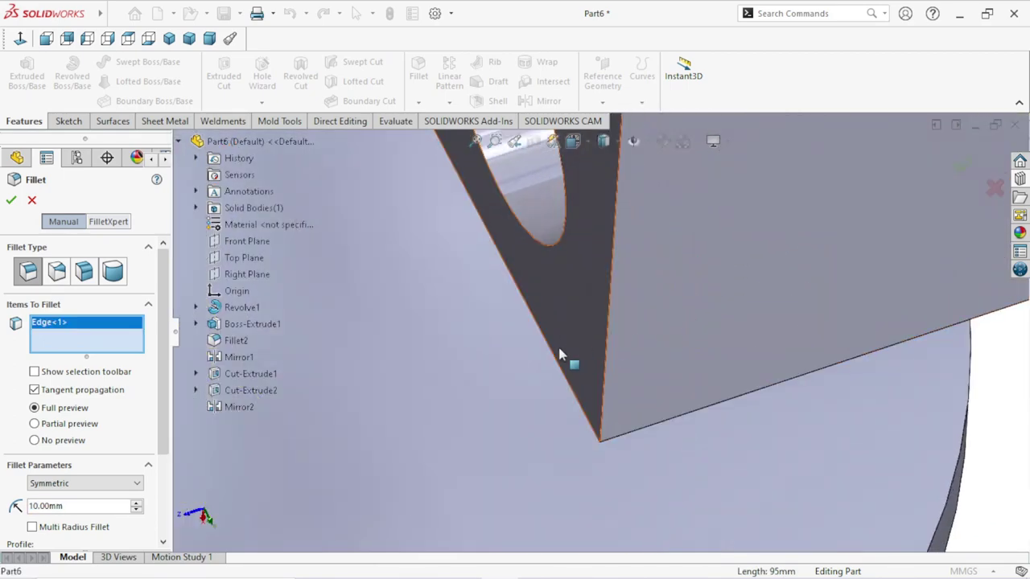
left_click(554, 353)
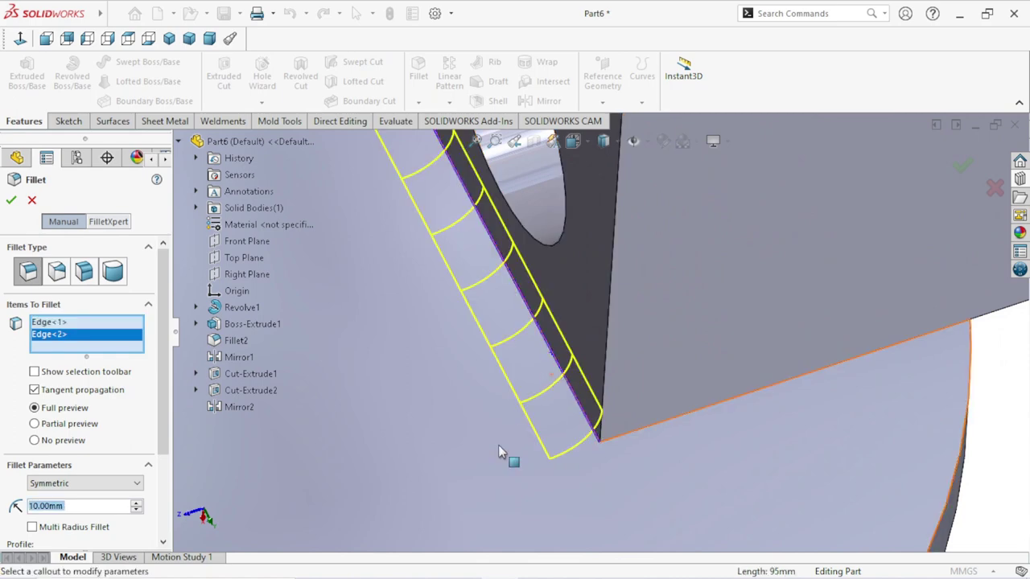
scroll(498, 448, "up", 5)
mouse_move(563, 366)
middle_mouse_down()
mouse_move(597, 336)
mouse_move(439, 223)
mouse_move(542, 271)
mouse_move(730, 477)
middle_mouse_up()
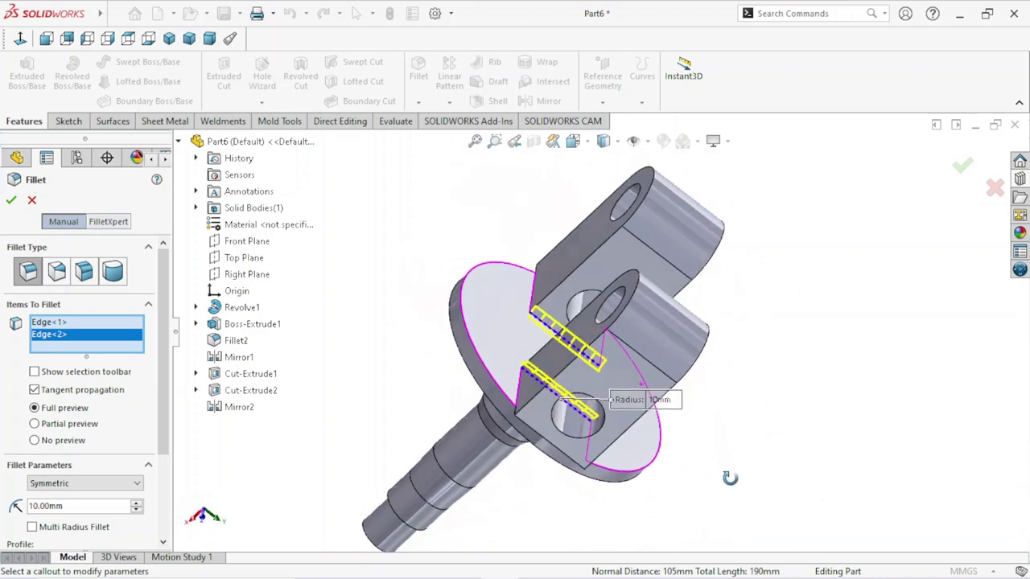
scroll(544, 408, "down", 5)
scroll(531, 408, "up", 2)
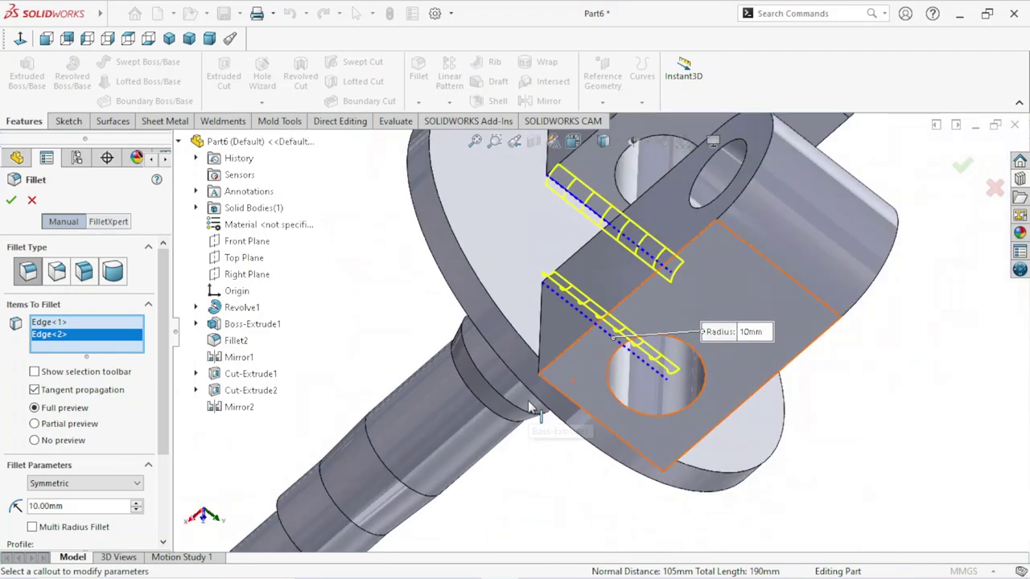
left_click(540, 330)
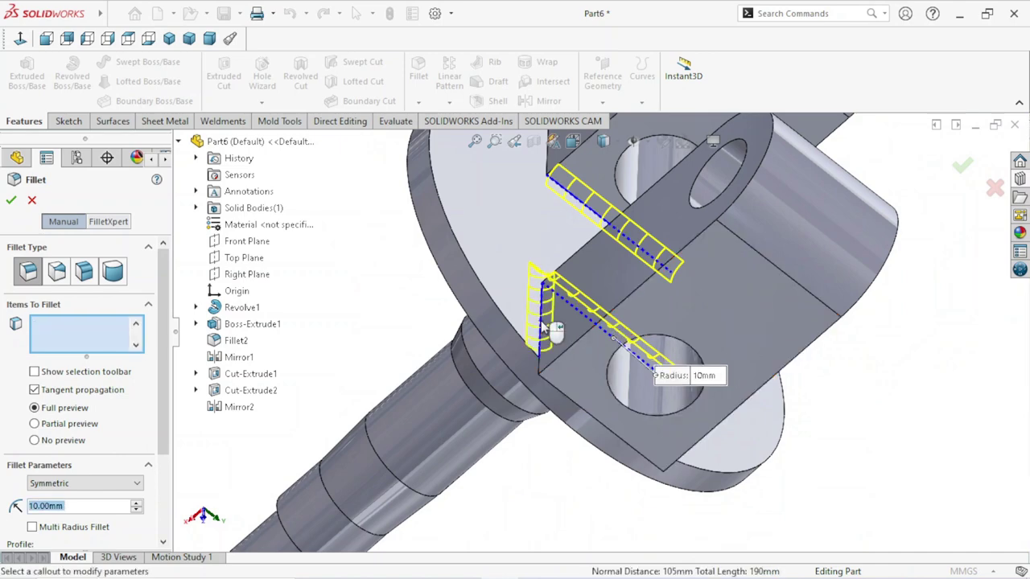
Step: Select the remaining three lug-base edges, giving six edges at 10 mm radius
middle_click_drag(554, 308, 779, 443)
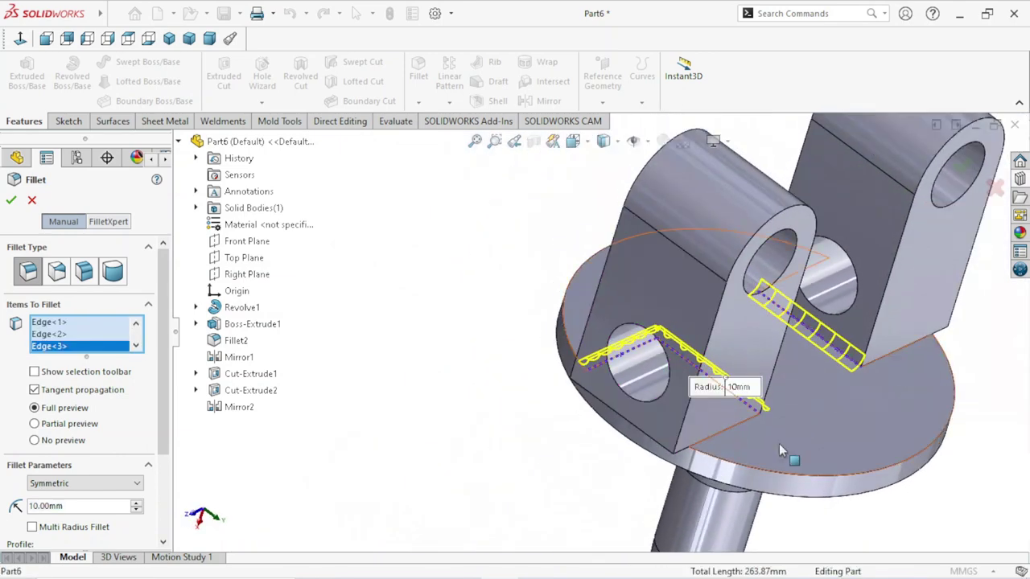
scroll(756, 438, "down", 3)
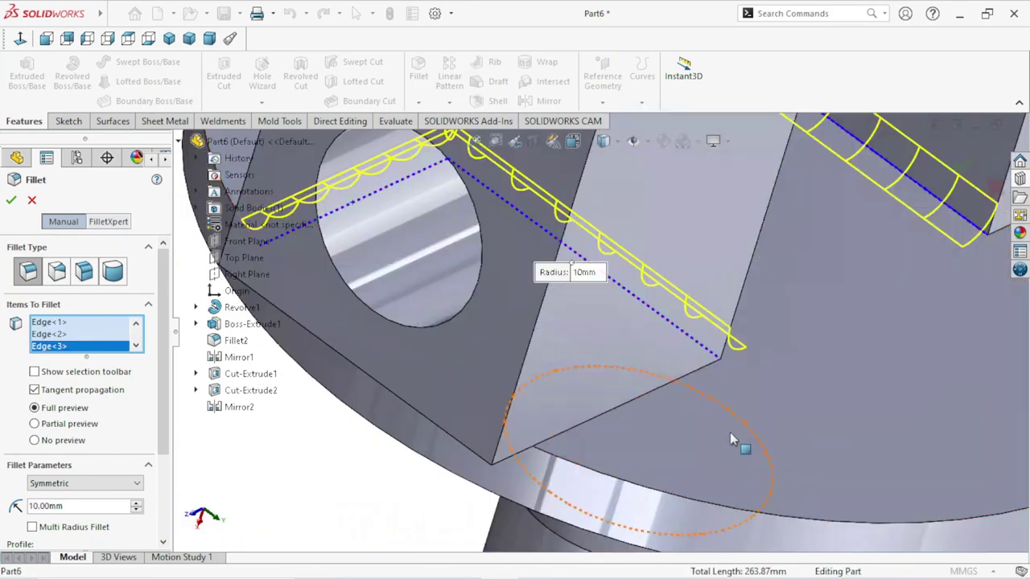
left_click(645, 391)
scroll(708, 418, "up", 3)
scroll(748, 386, "up", 3)
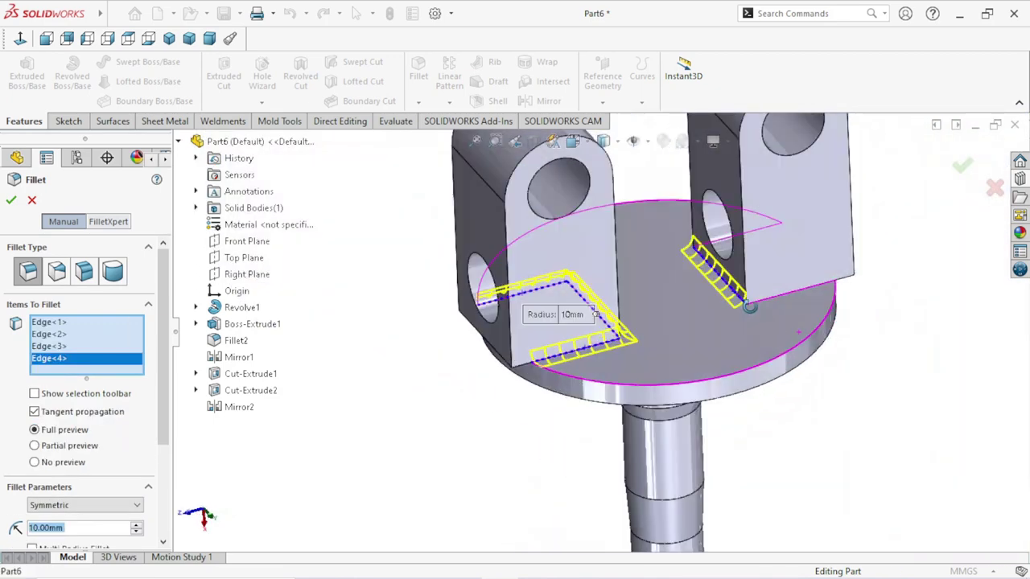
middle_click_drag(748, 306, 809, 312)
scroll(745, 324, "down", 3)
scroll(656, 326, "down", 2)
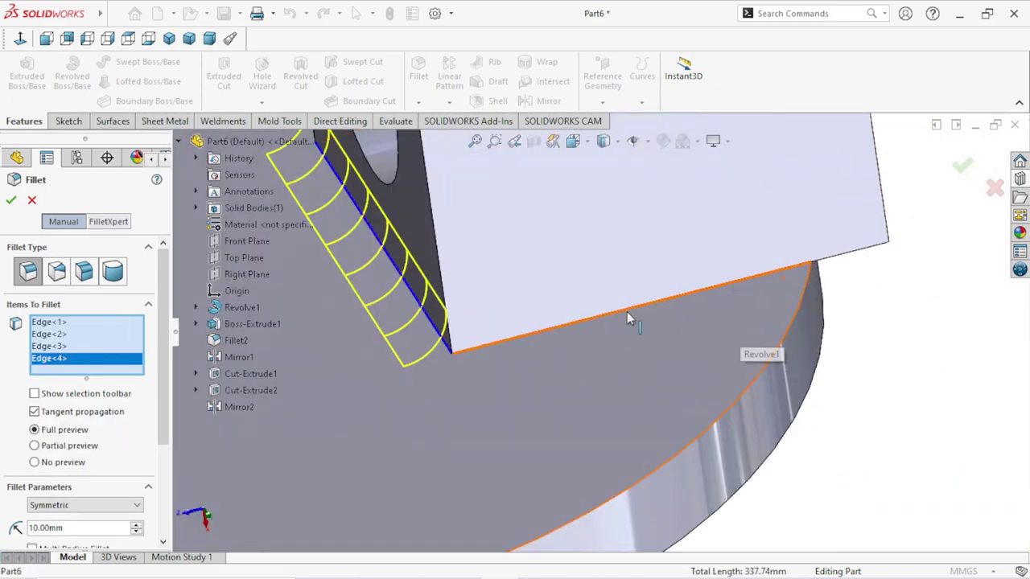
left_click(626, 316)
scroll(662, 378, "up", 3)
scroll(728, 336, "up", 2)
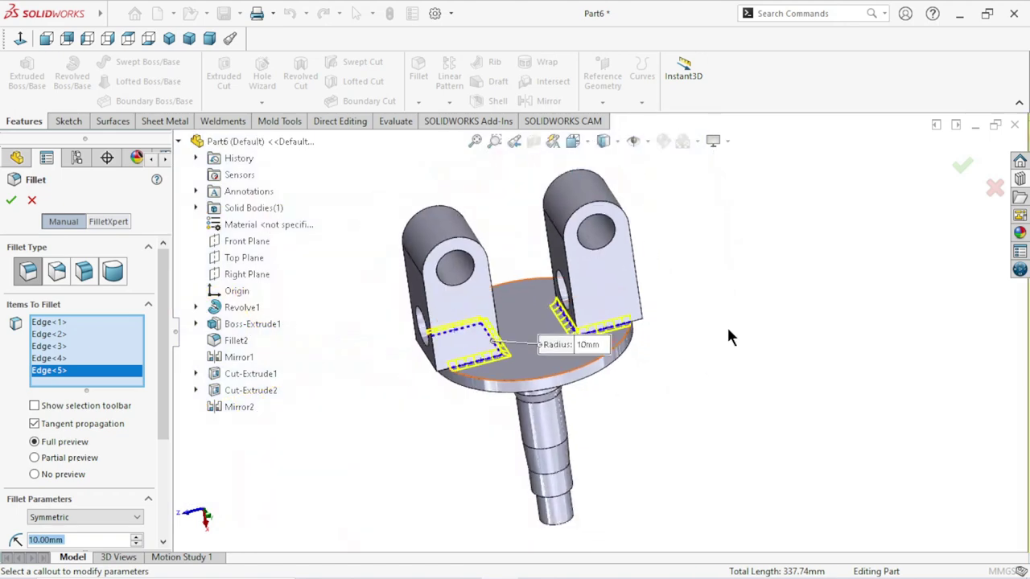
middle_click_drag(728, 336, 501, 394)
scroll(511, 378, "down", 5)
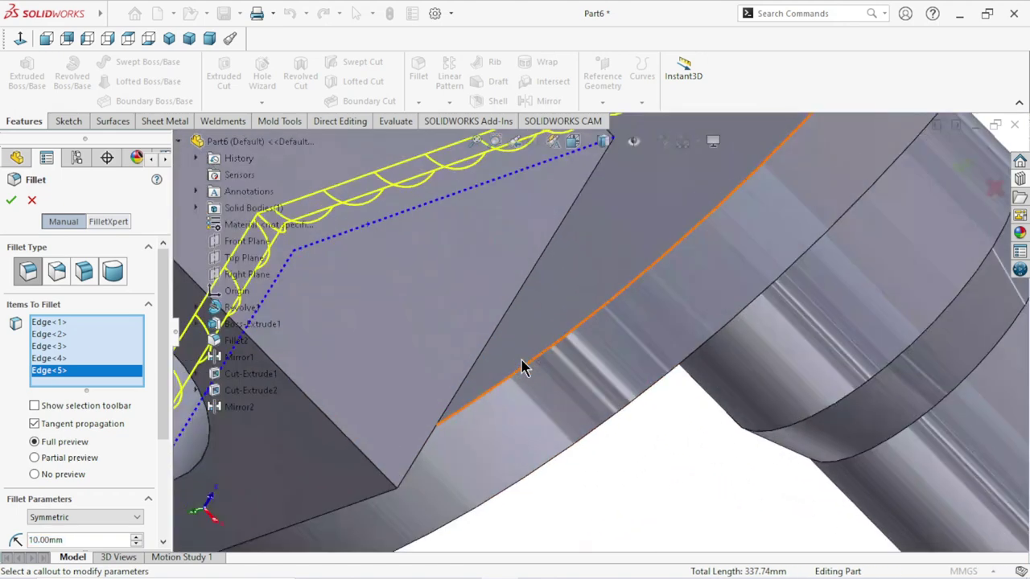
left_click(508, 311)
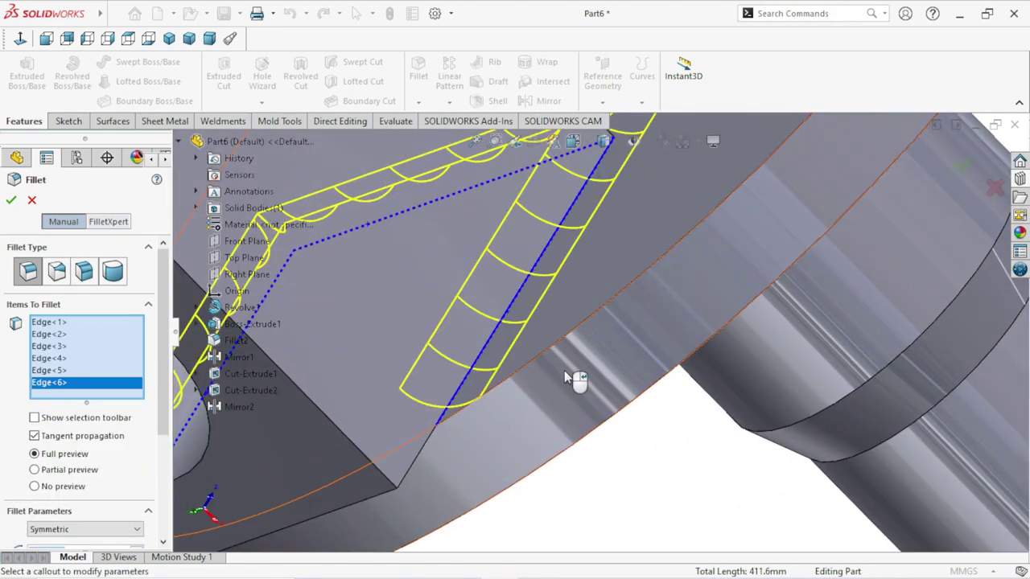
scroll(564, 377, "up", 3)
middle_click_drag(567, 379, 635, 371)
scroll(634, 371, "up", 2)
scroll(540, 310, "up", 2)
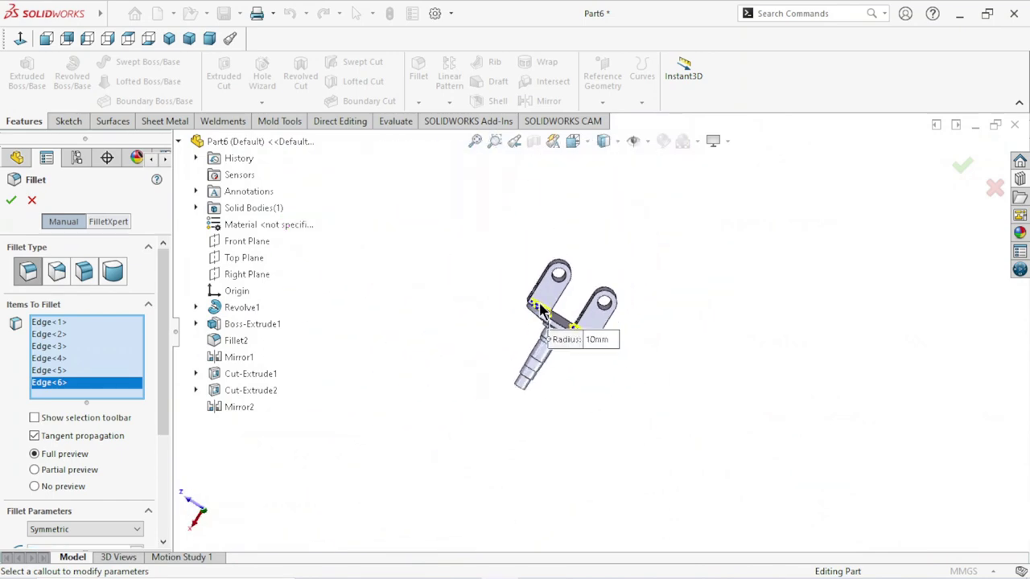
scroll(541, 310, "down", 2)
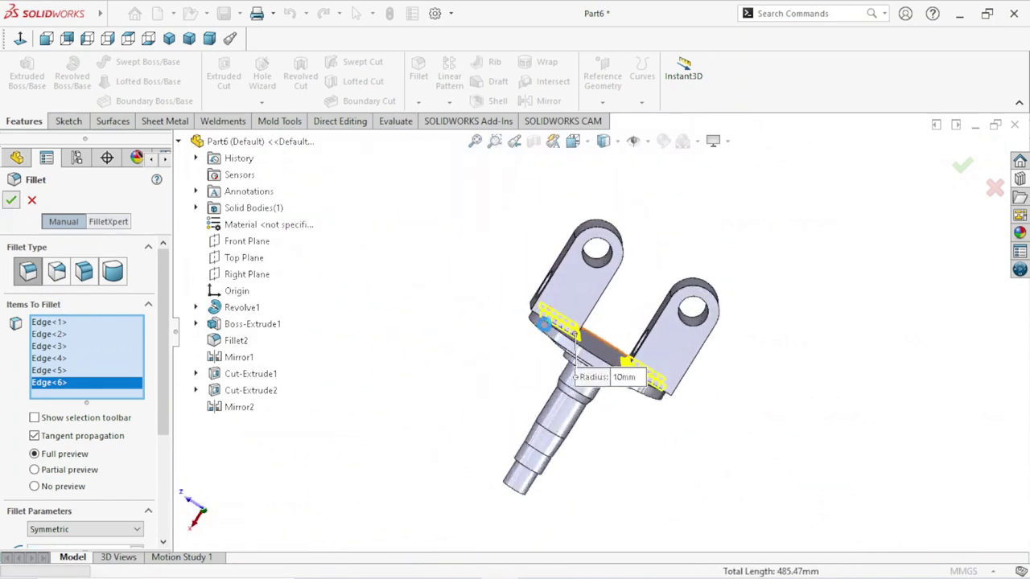
Step: Apply the 10 mm fillet to the six lug-to-disc edges, creating Fillet3
key("Return")
scroll(675, 382, "down", 2)
scroll(676, 382, "up", 2)
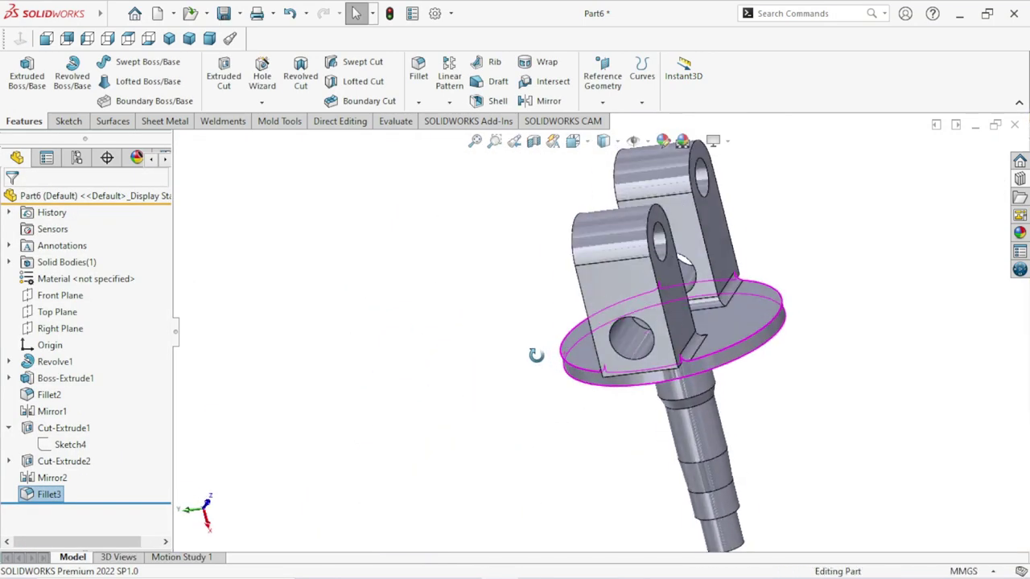
middle_click_drag(675, 382, 628, 387)
scroll(628, 387, "up", 1)
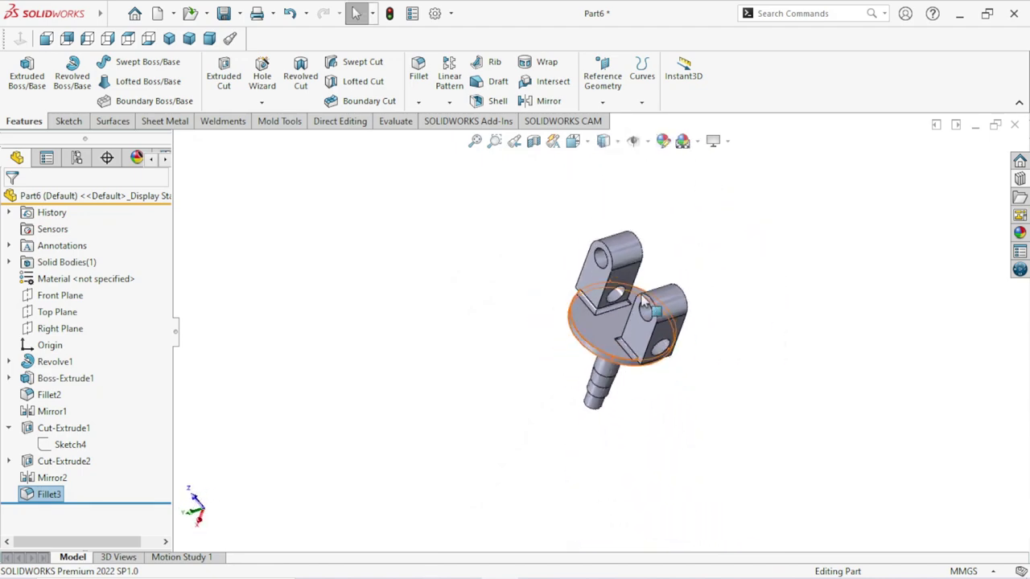
scroll(643, 322, "down", 2)
scroll(666, 322, "down", 2)
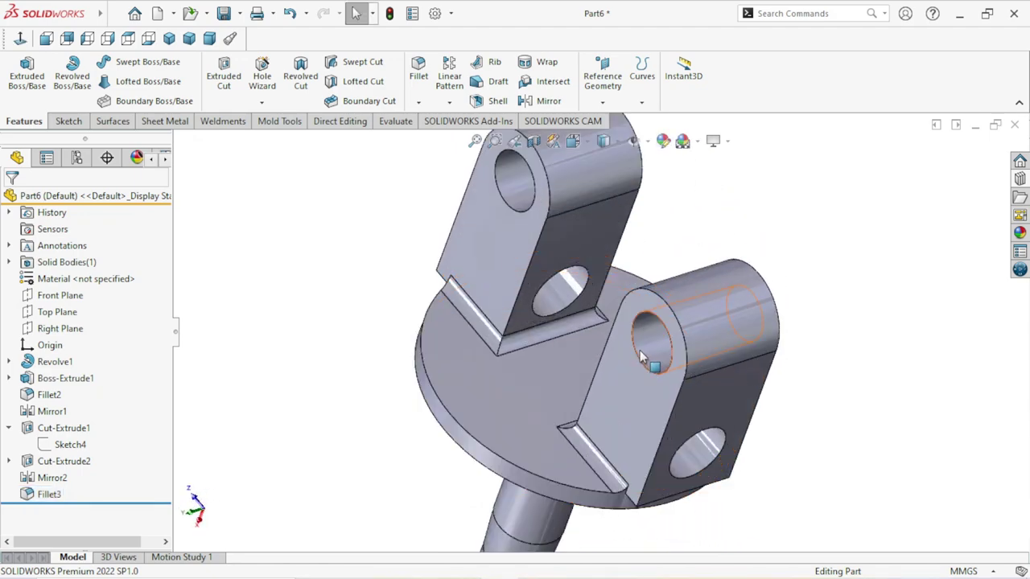
mouse_move(641, 358)
middle_mouse_down()
mouse_move(717, 395)
mouse_move(730, 333)
middle_mouse_up()
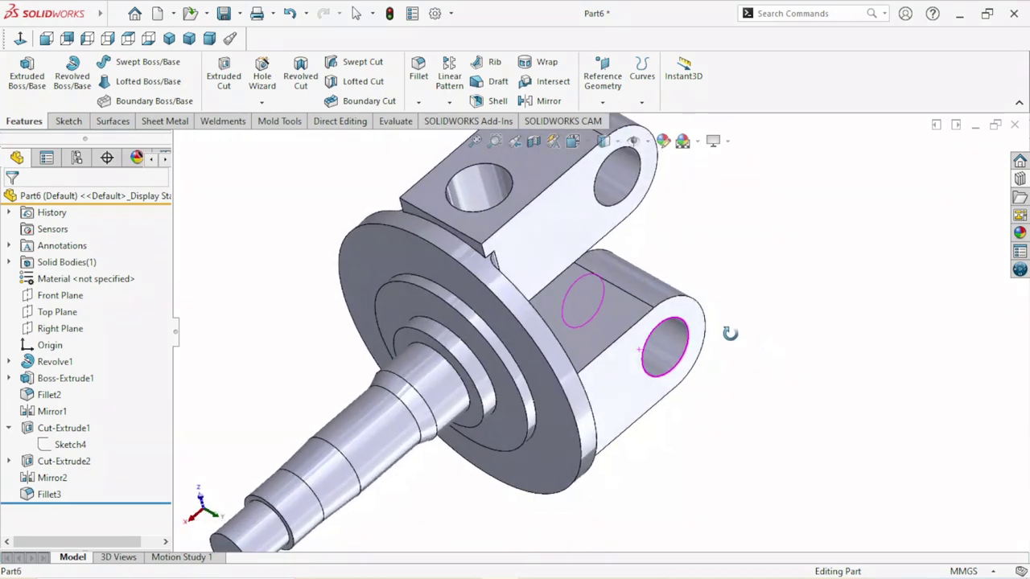
scroll(423, 248, "down", 4)
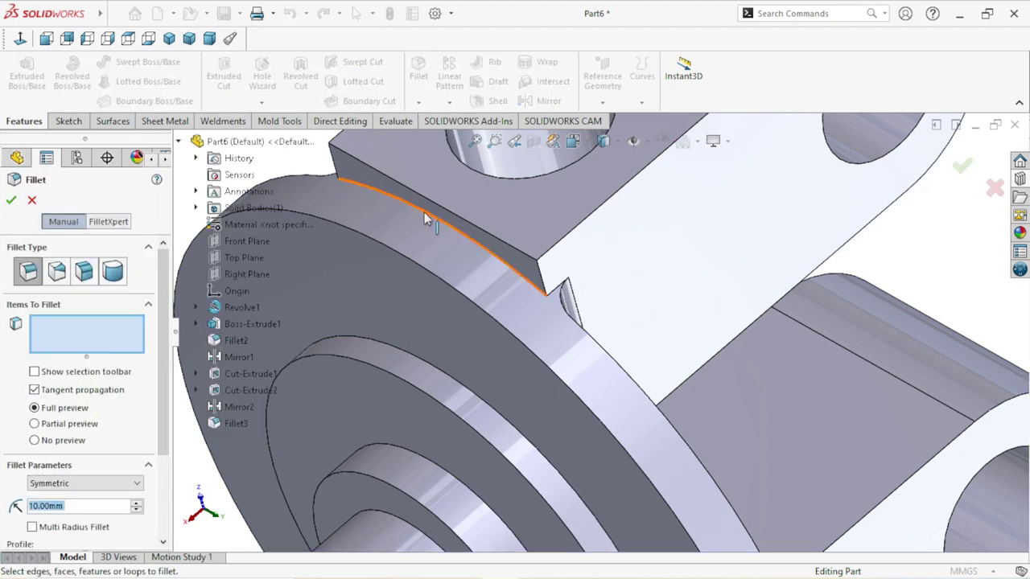
Step: Fillet only the curved lug-to-flange edge at 10 mm, deleting the extra edge, as Fillet4
left_click(423, 211)
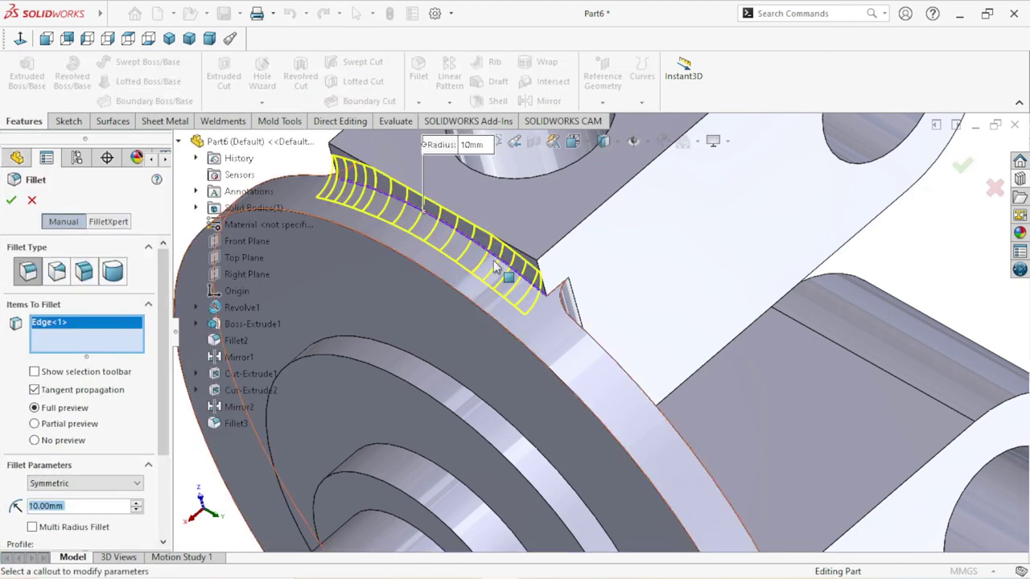
scroll(554, 274, "up", 3)
scroll(491, 272, "down", 3)
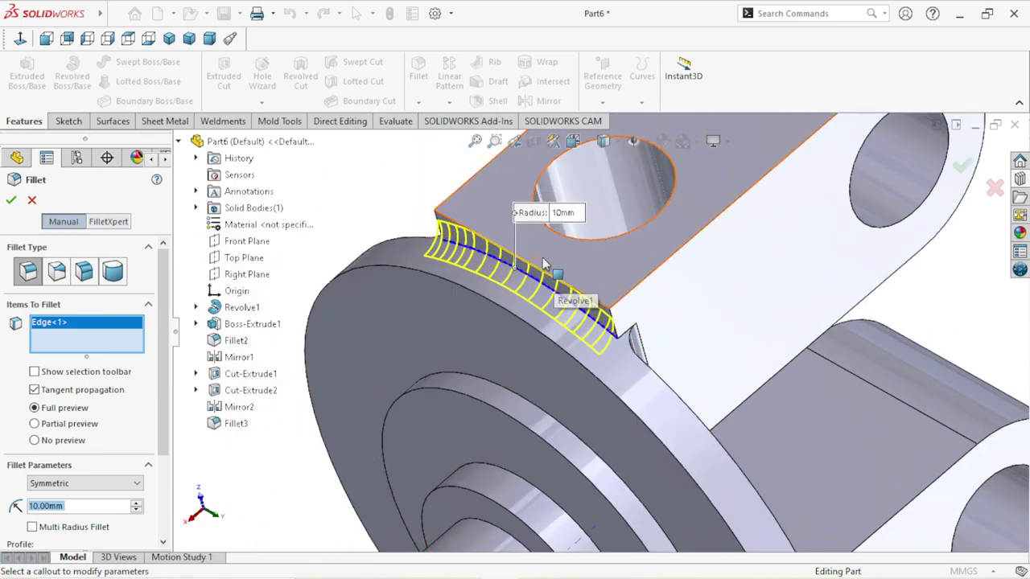
mouse_move(499, 273)
middle_mouse_down()
mouse_move(524, 285)
mouse_move(508, 180)
mouse_move(592, 120)
middle_mouse_up()
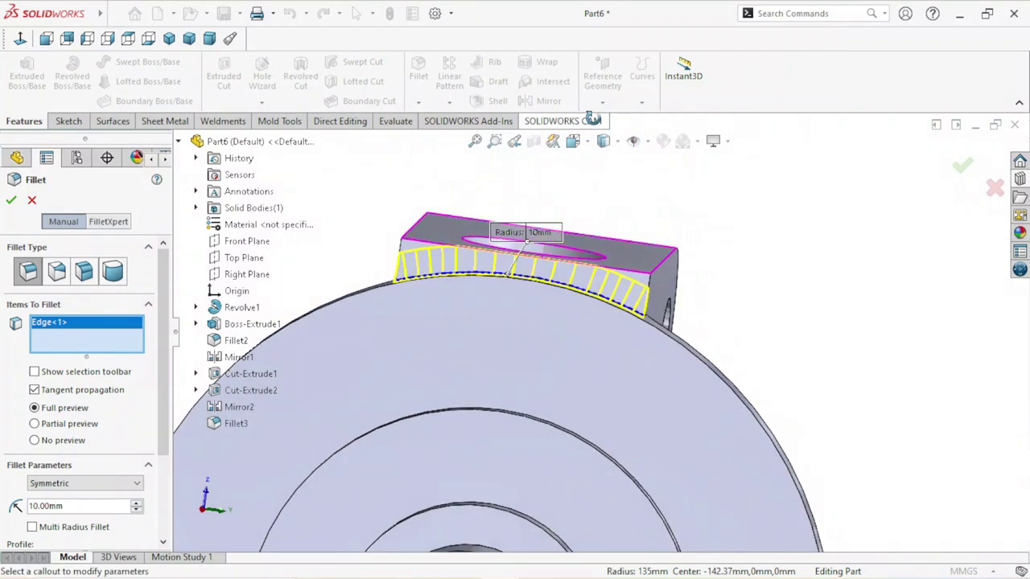
mouse_move(592, 120)
middle_mouse_down()
mouse_move(601, 142)
mouse_move(590, 153)
middle_mouse_up()
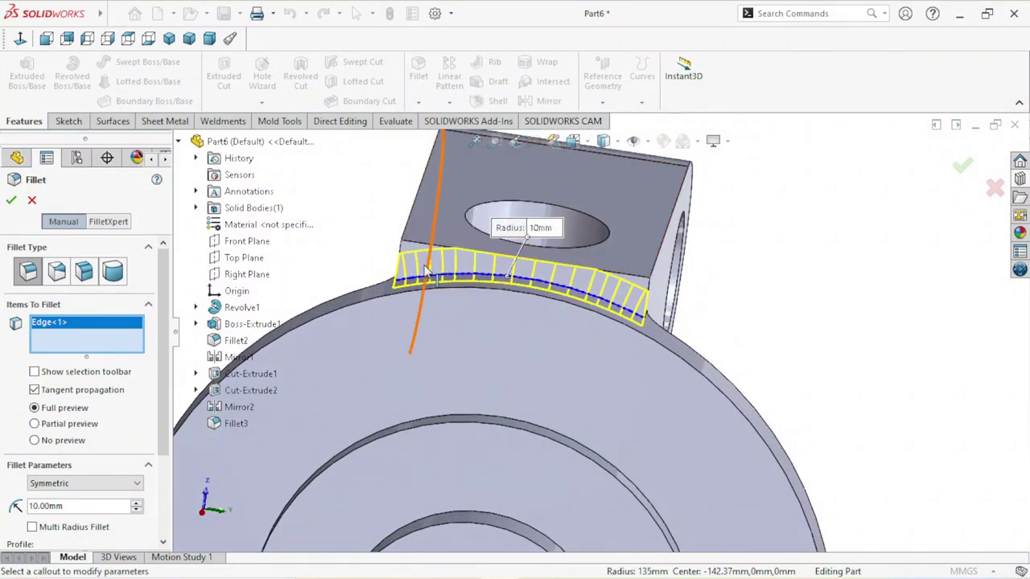
middle_click_drag(426, 272, 389, 225)
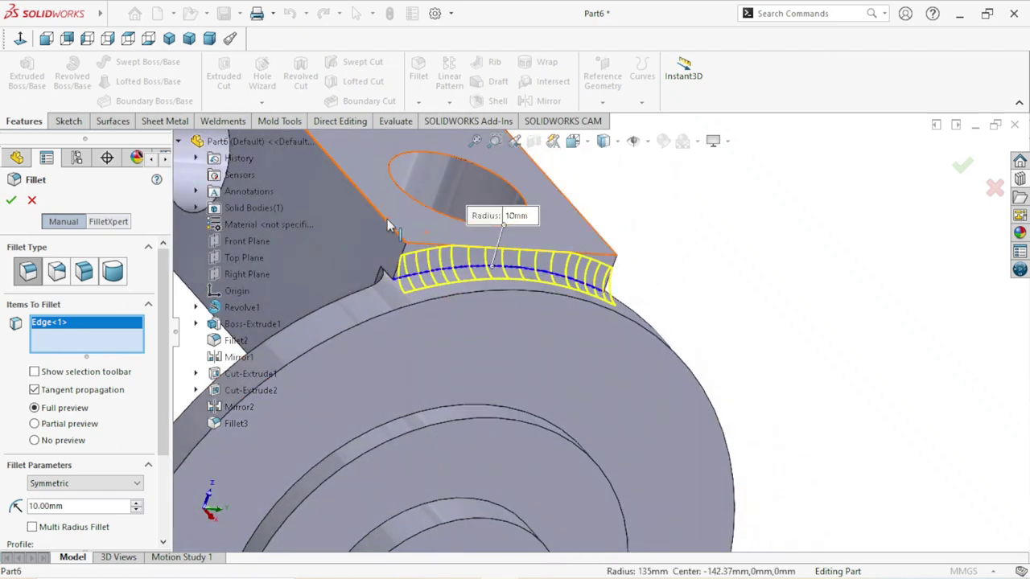
left_click(389, 224)
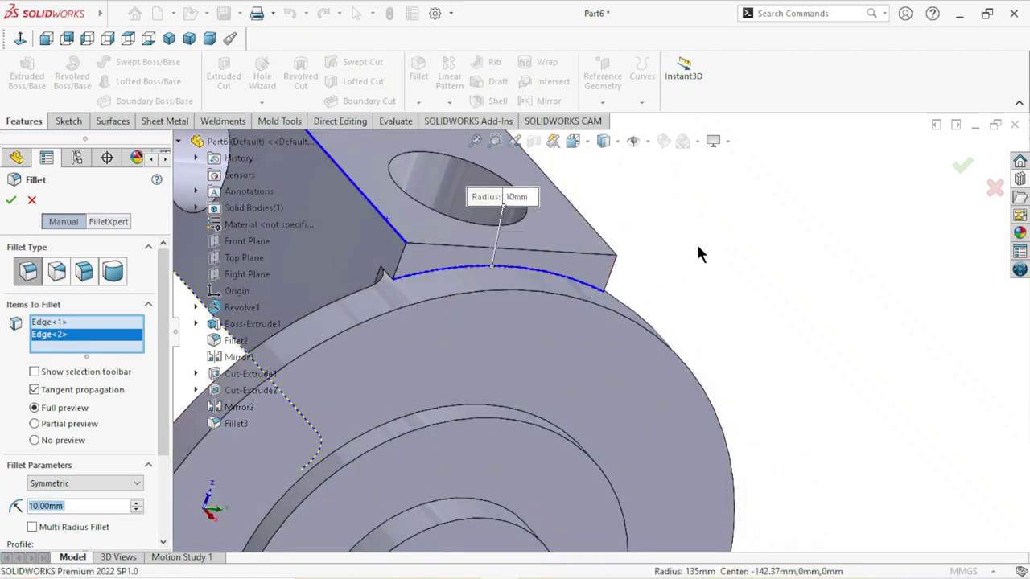
right_click(90, 331)
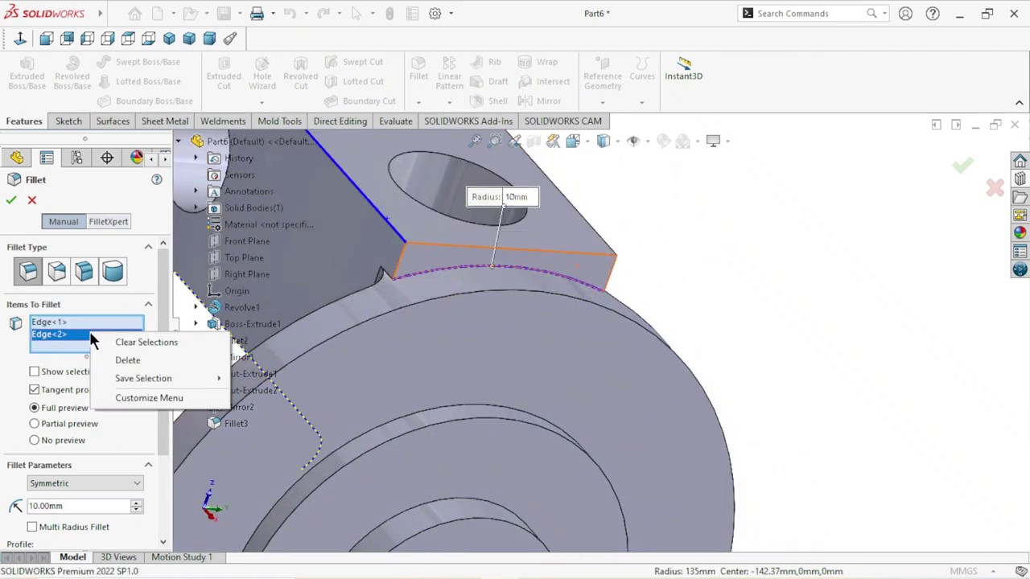
left_click(121, 360)
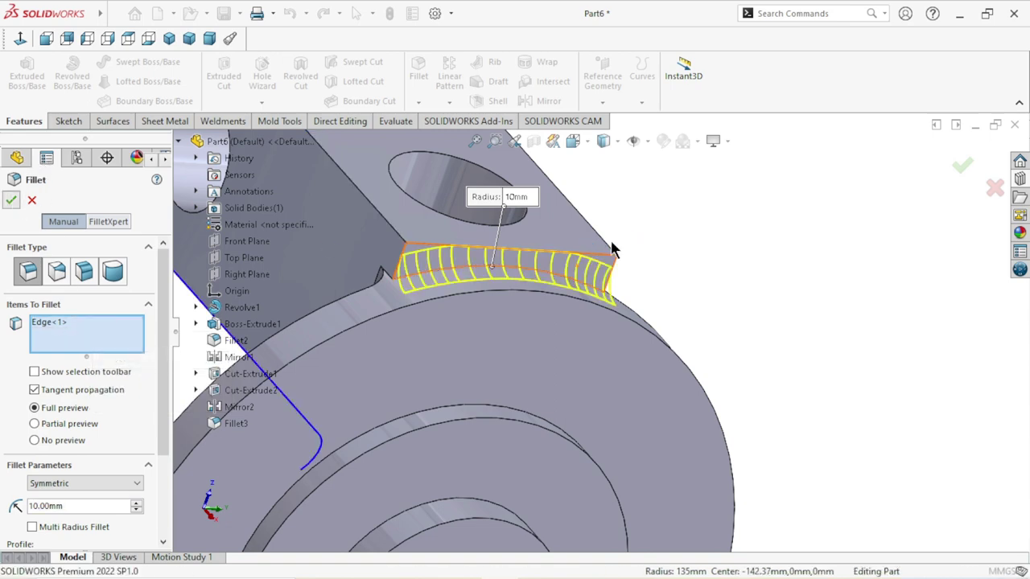
key("Return")
middle_click_drag(714, 217, 643, 218)
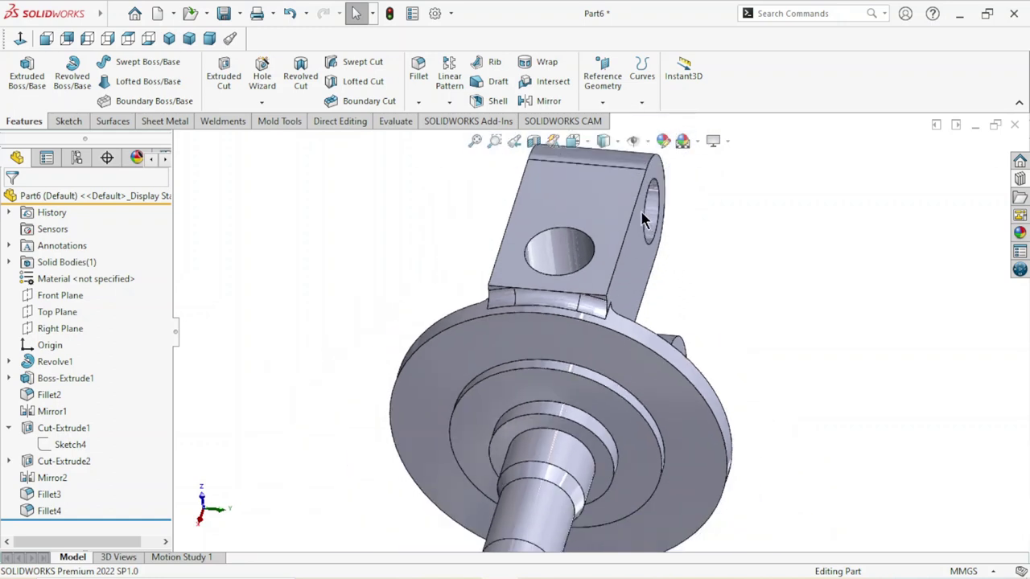
Step: Start a new fillet on the lug's long outer edge
scroll(643, 218, "down", 3)
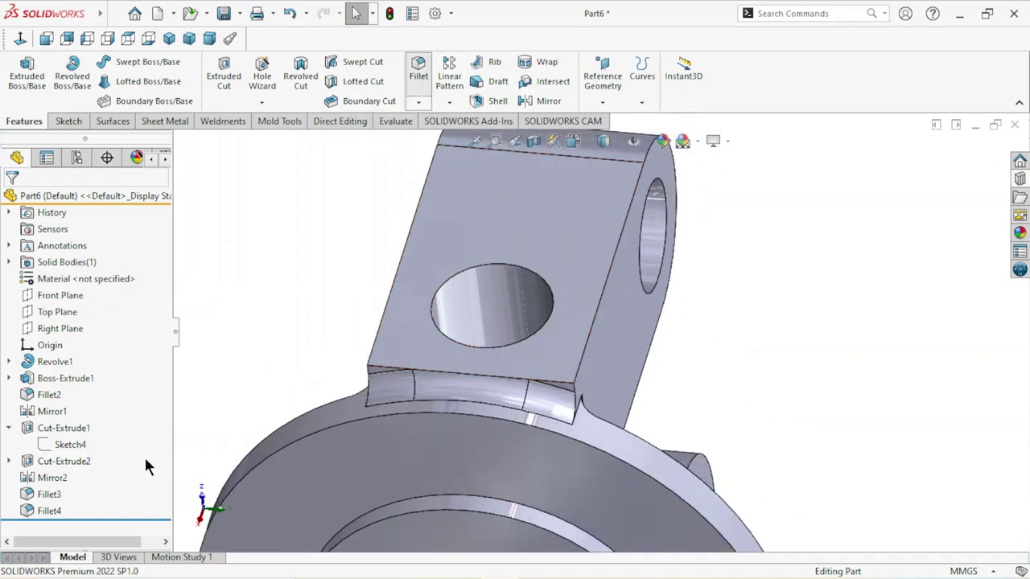
key("Return")
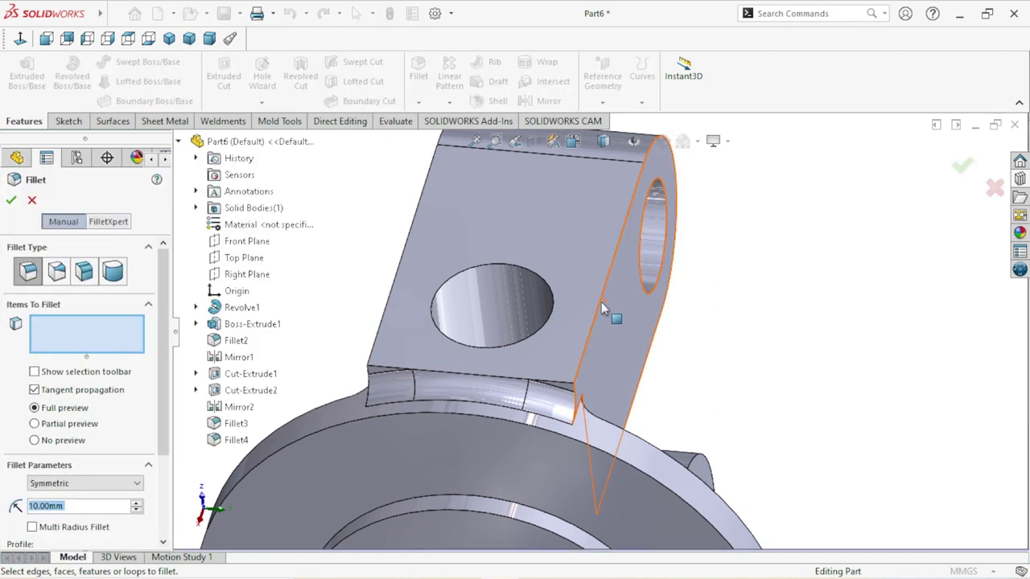
left_click(596, 304)
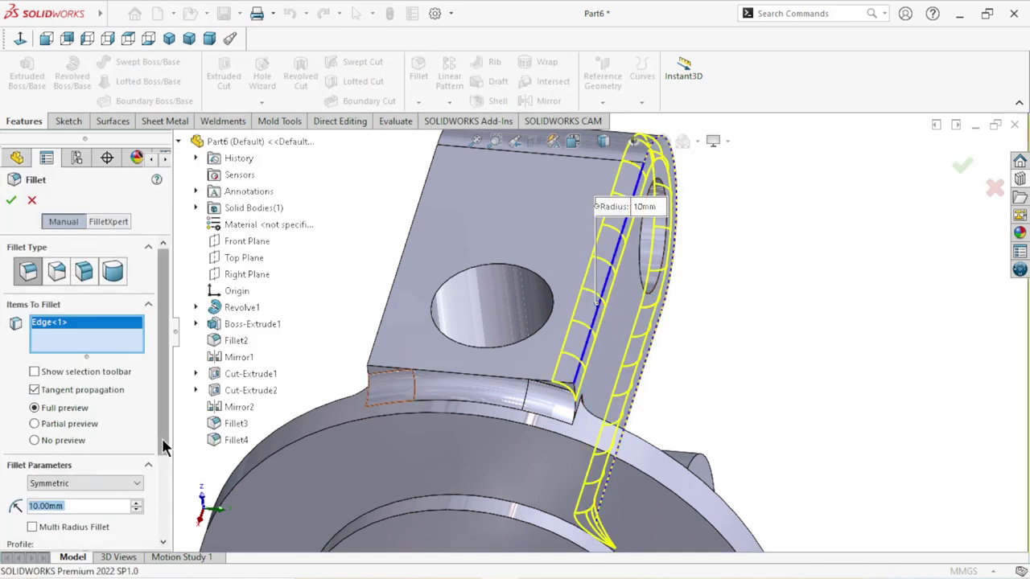
Step: Try asymmetric distances of 8 and 10 mm, then revert to a symmetric 8 mm fillet
scroll(153, 434, "down", 2)
left_click(136, 421)
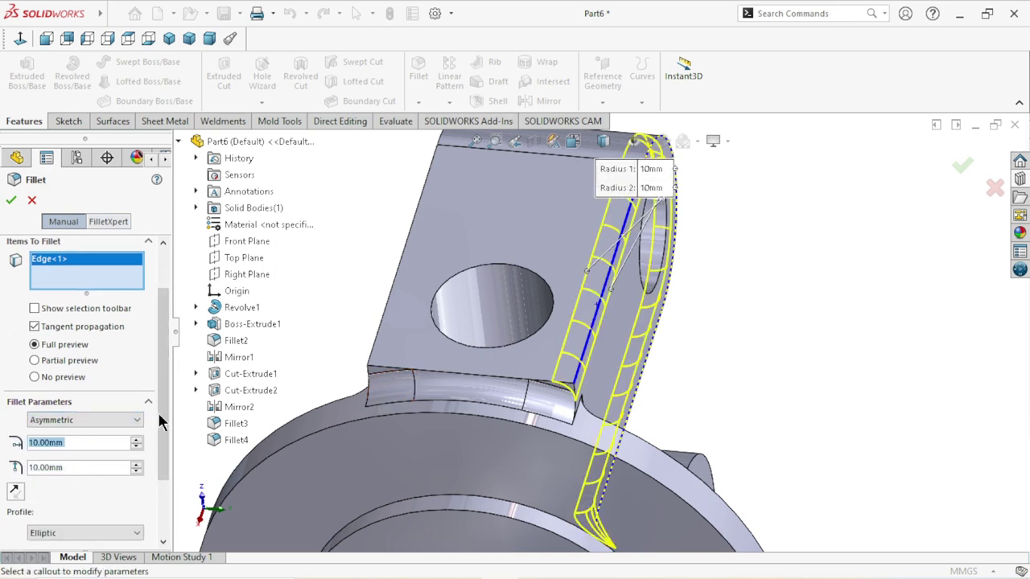
left_click_drag(158, 412, 160, 459)
type("8")
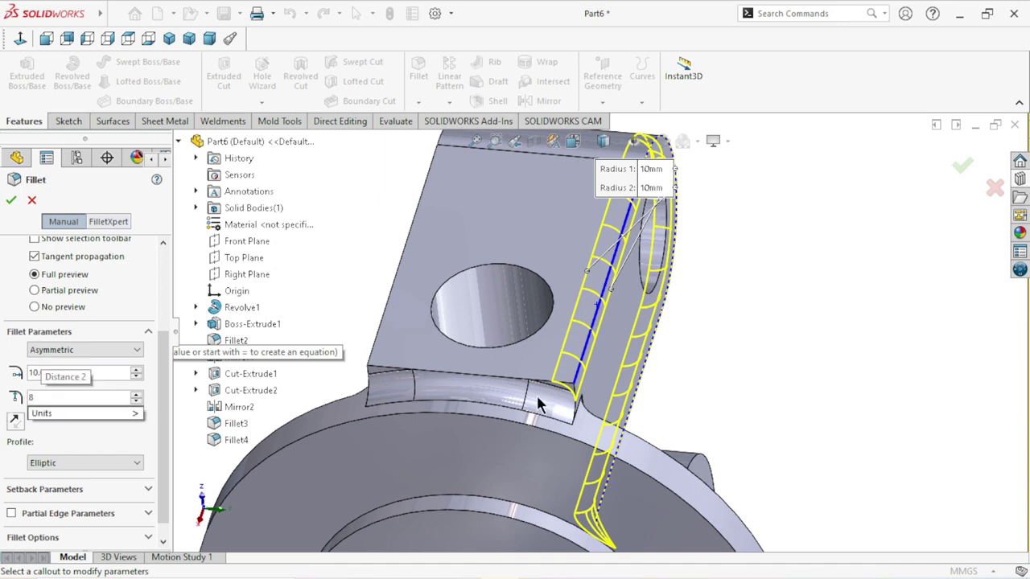
key("Return")
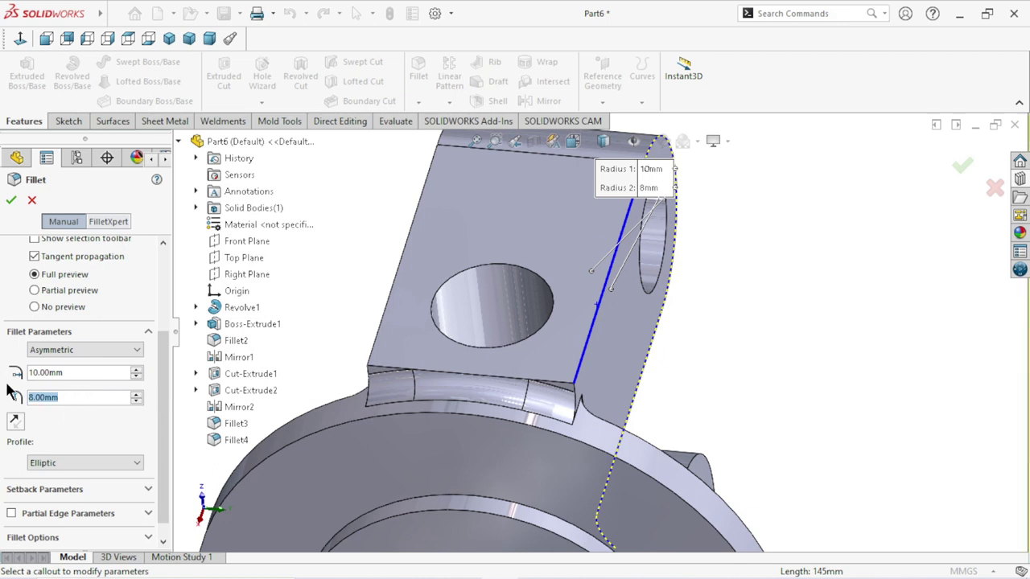
type("10")
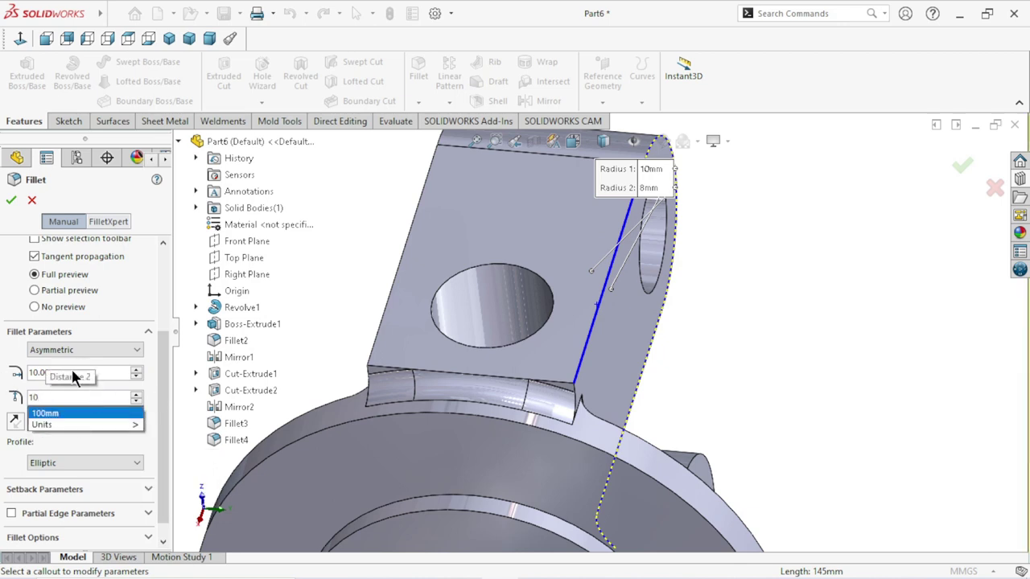
key("Return")
left_click_drag(113, 371, 3, 374)
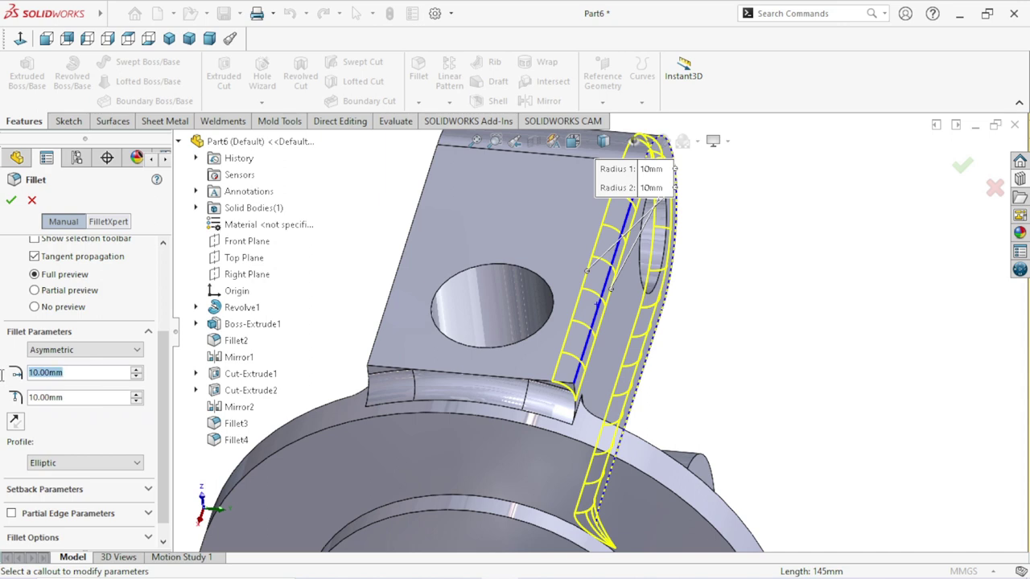
type("8")
key("Return")
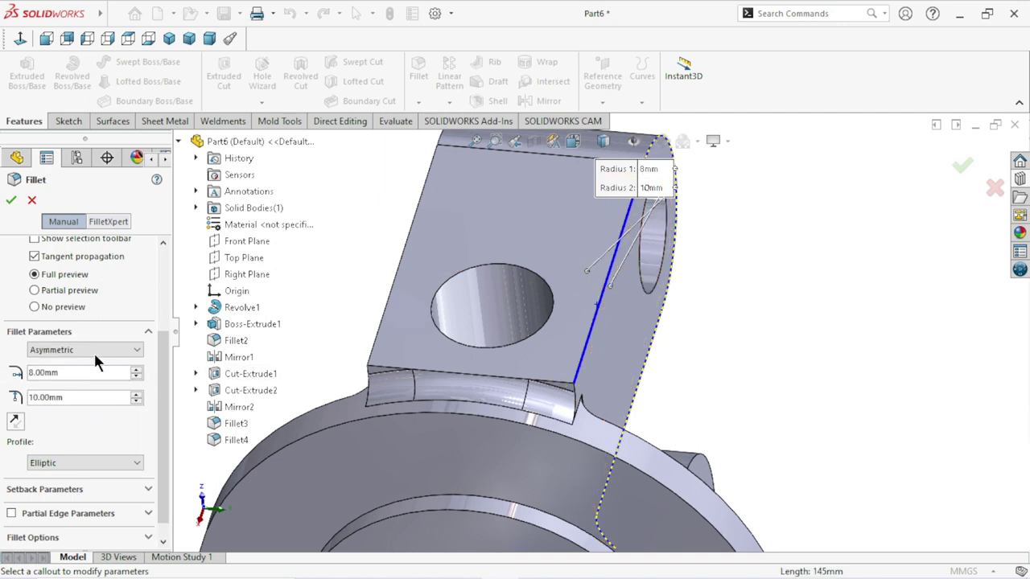
left_click(71, 363)
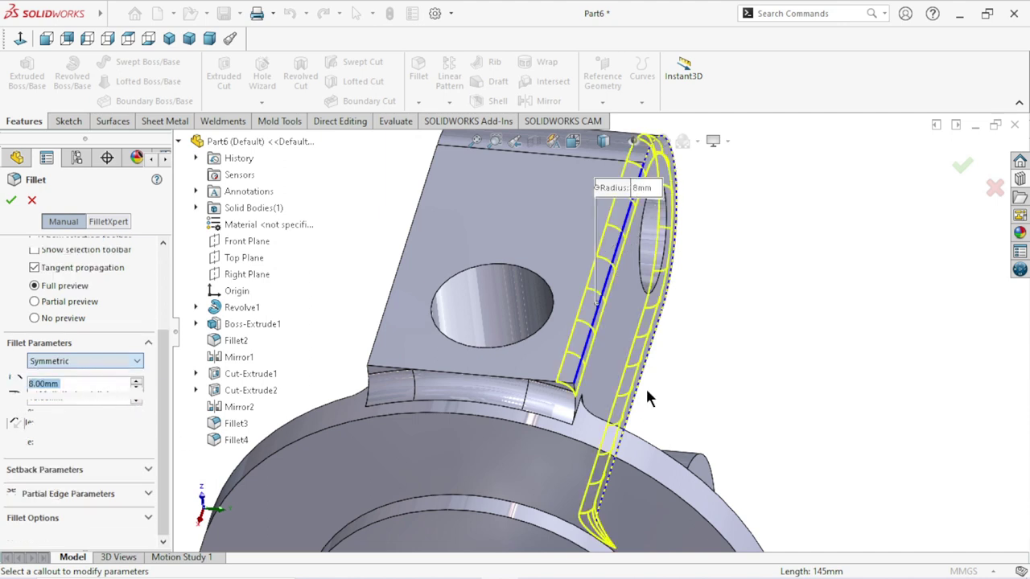
Step: Set the fillet radius to 12 mm and add the lug's vertical edge chain
scroll(576, 390, "down", 1)
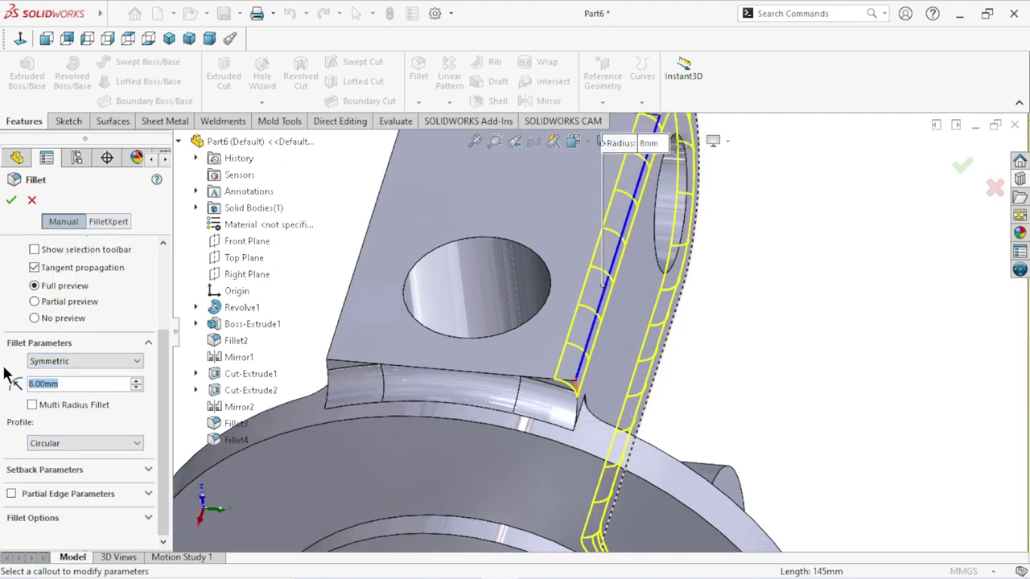
type("12")
key("Return")
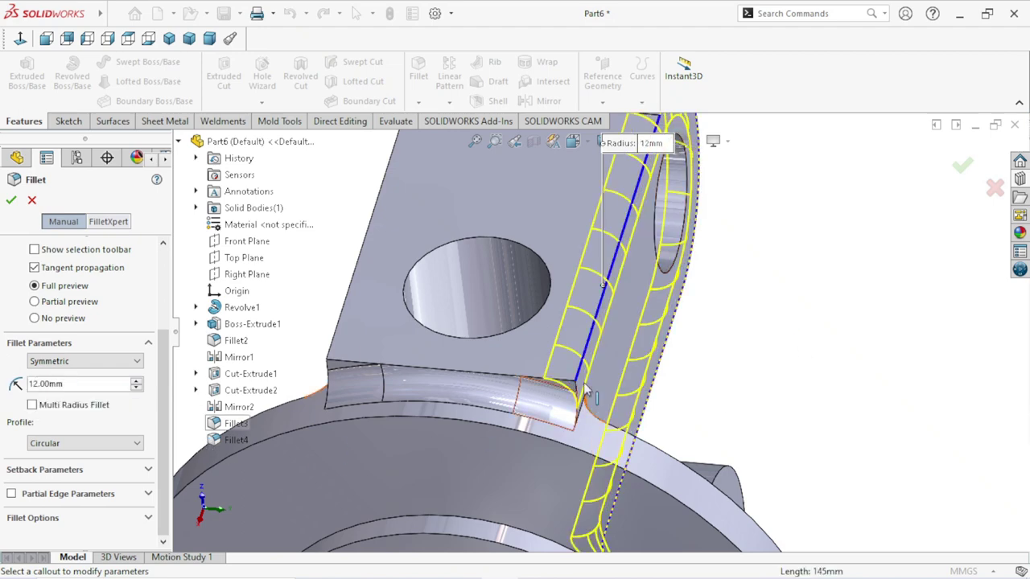
middle_click_drag(583, 382, 463, 290)
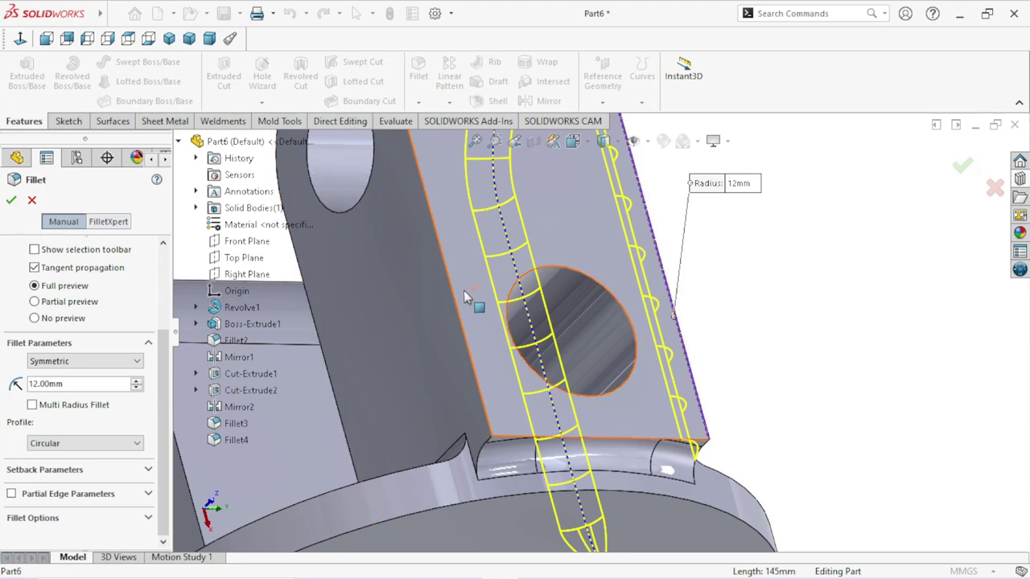
scroll(475, 372, "up", 5)
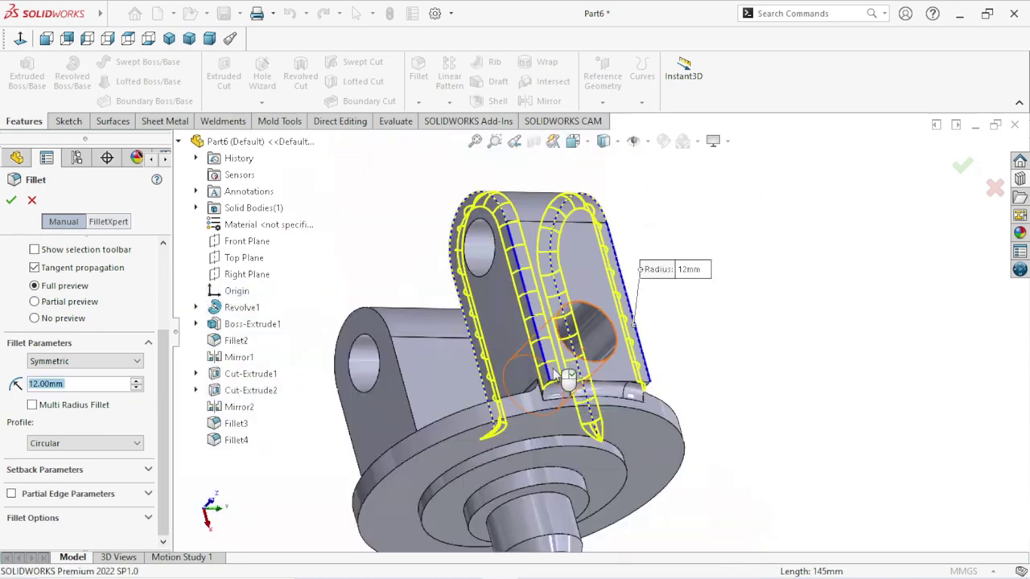
middle_click_drag(475, 371, 474, 413)
scroll(474, 413, "down", 5)
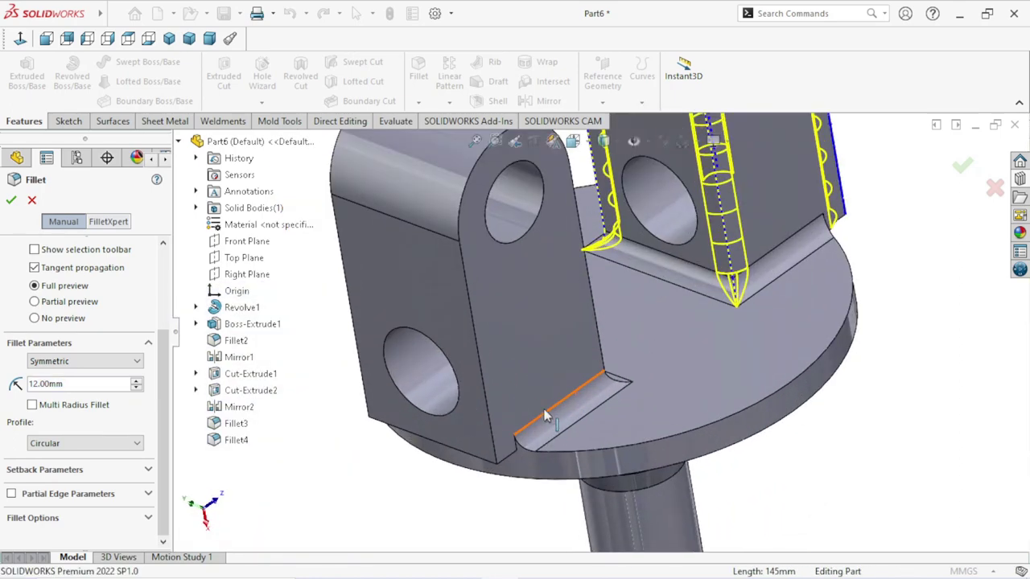
left_click(458, 374)
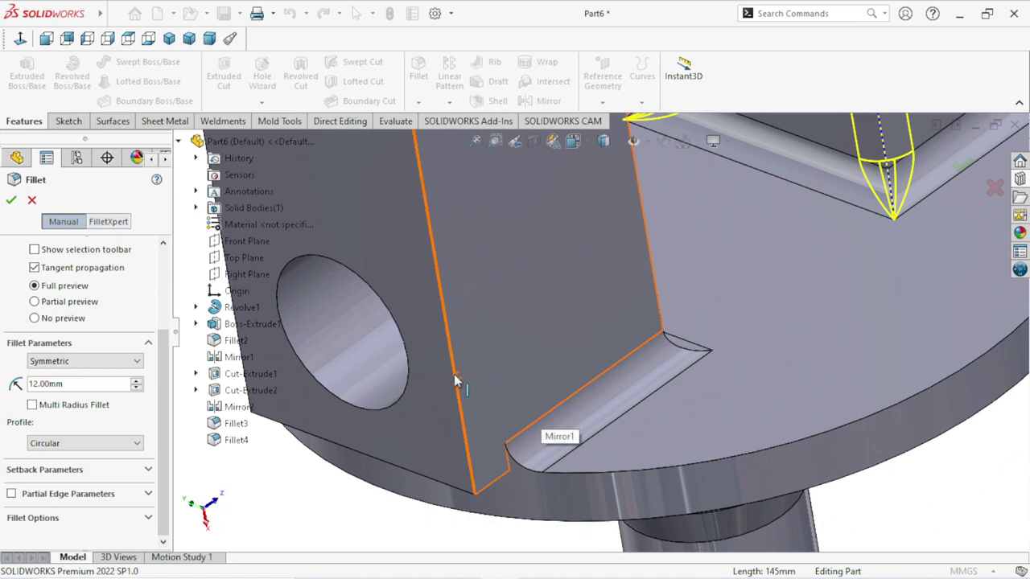
Step: Add the slot edge and accept the 12 mm fillet as Fillet5
scroll(658, 390, "up", 5)
mouse_move(658, 391)
middle_mouse_down()
mouse_move(618, 367)
mouse_move(555, 354)
middle_mouse_up()
scroll(521, 360, "down", 5)
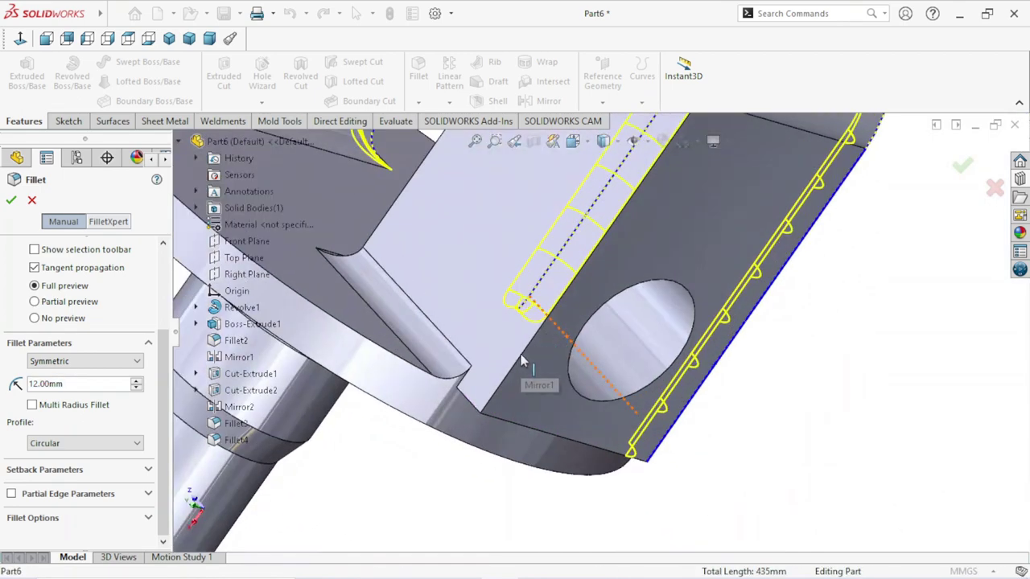
left_click(520, 354)
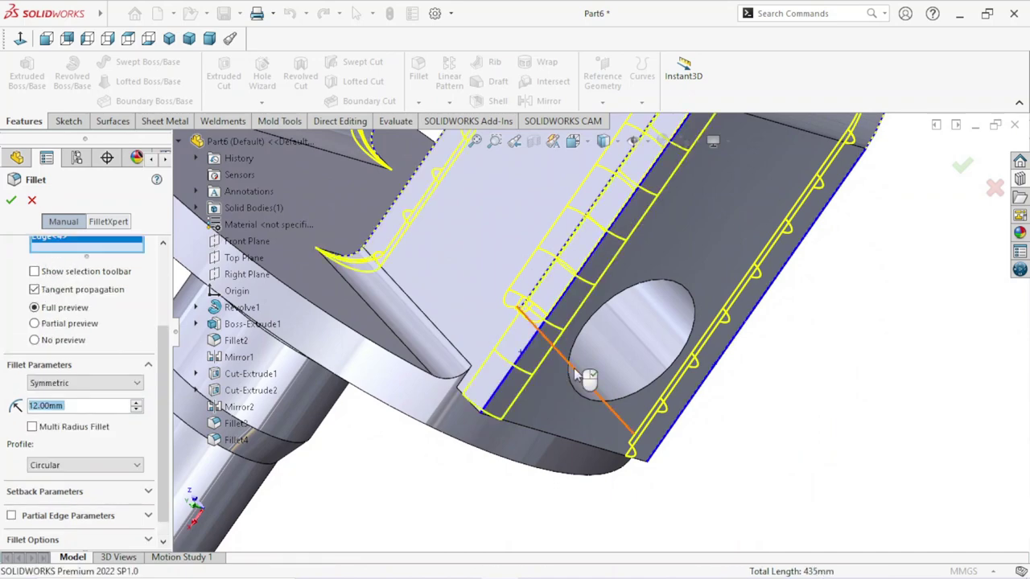
scroll(546, 373, "up", 5)
left_click(11, 200)
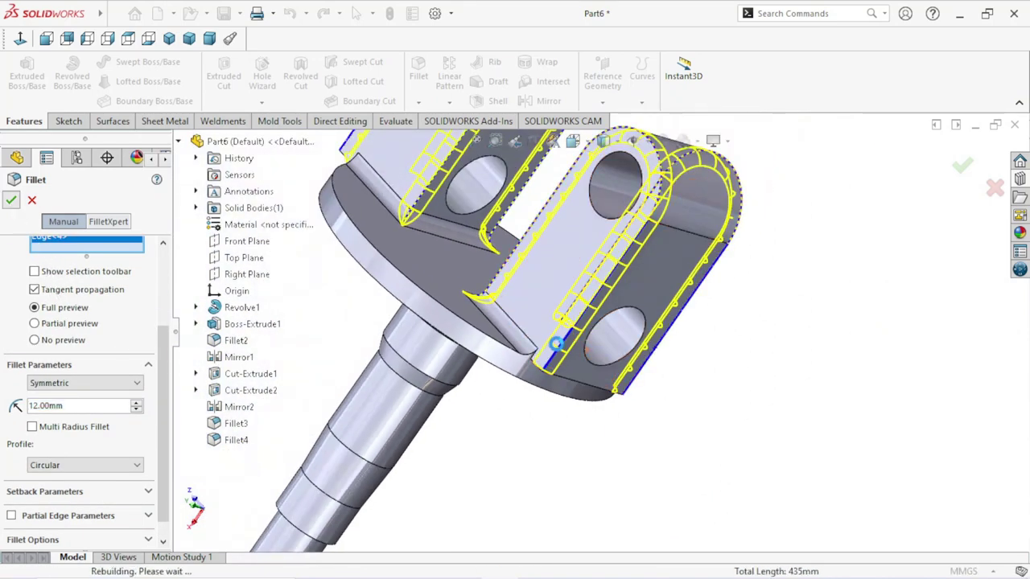
scroll(563, 349, "up", 2)
scroll(563, 350, "up", 3)
Step: Orbit the part to bring the flange and shaft into view
middle_click_drag(563, 350, 613, 297)
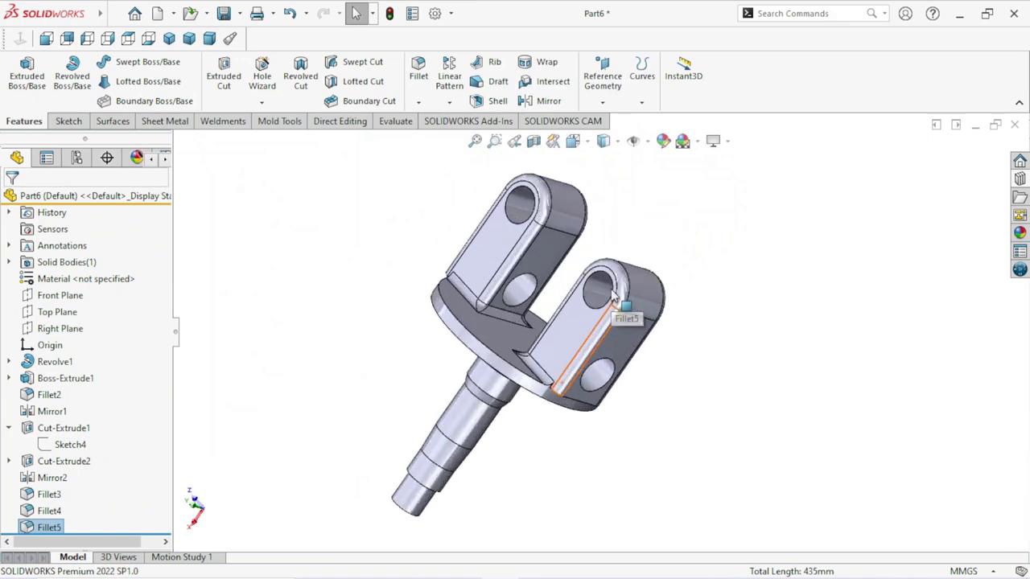
mouse_move(777, 358)
middle_mouse_down()
mouse_move(719, 349)
mouse_move(654, 188)
mouse_move(681, 165)
mouse_move(558, 220)
mouse_move(536, 155)
mouse_move(611, 229)
mouse_move(680, 239)
mouse_move(699, 212)
mouse_move(692, 201)
middle_mouse_up()
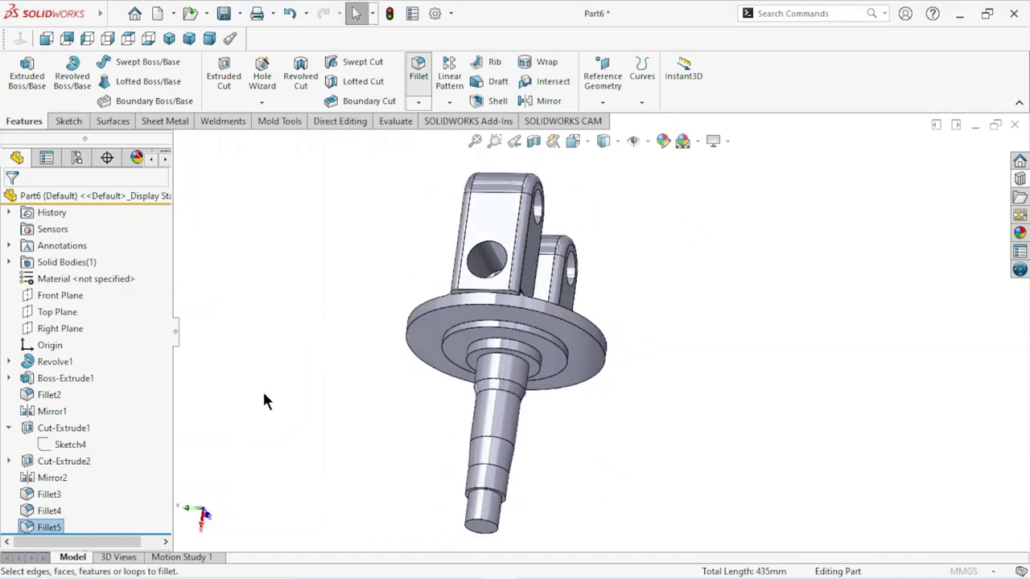
Step: Apply a 10 mm fillet to the flange edge at the base of the second lug
type("10")
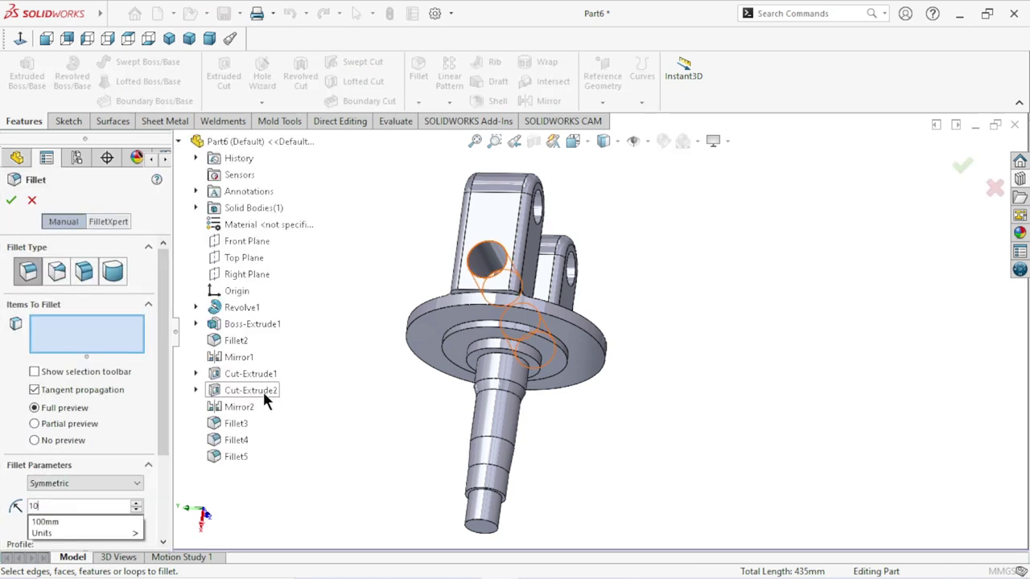
scroll(515, 299, "down", 4)
scroll(492, 291, "down", 4)
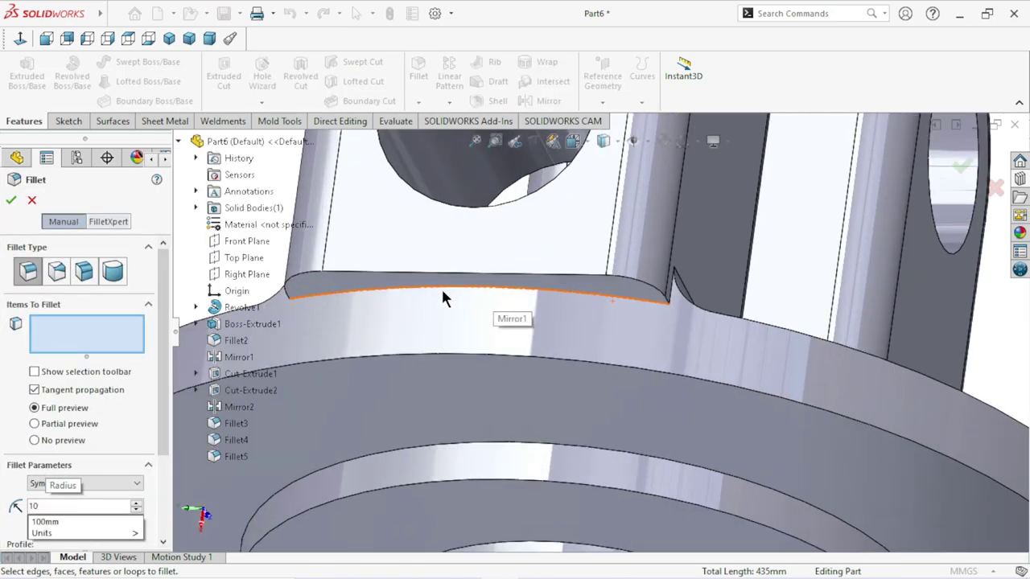
left_click(449, 292)
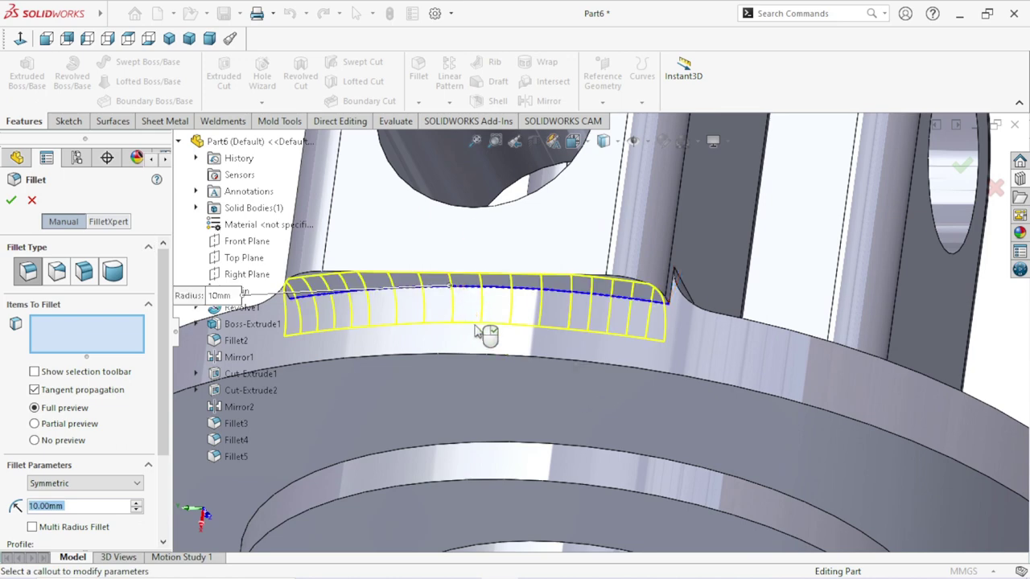
scroll(482, 338, "up", 8)
left_click(11, 201)
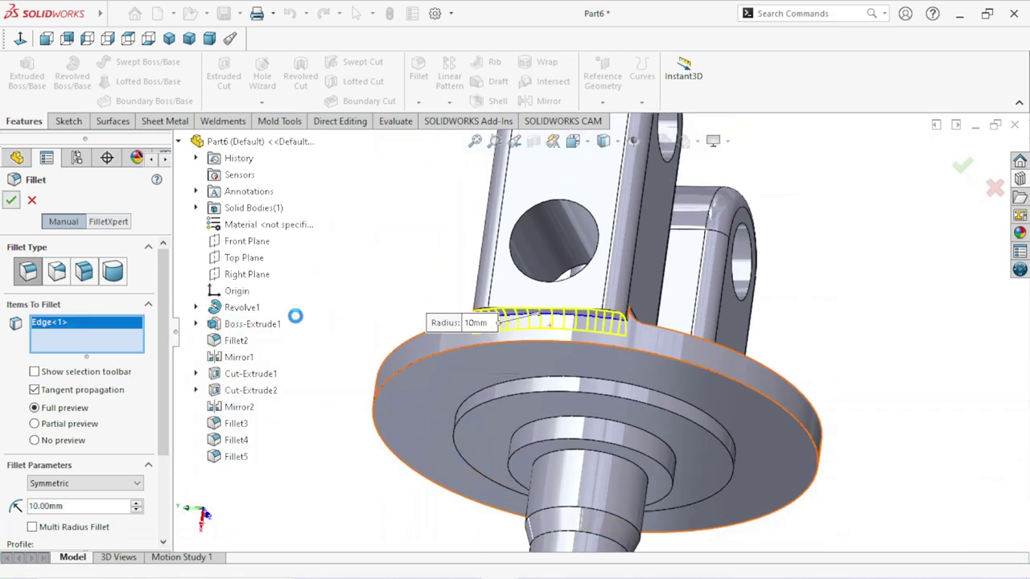
scroll(563, 378, "up", 5)
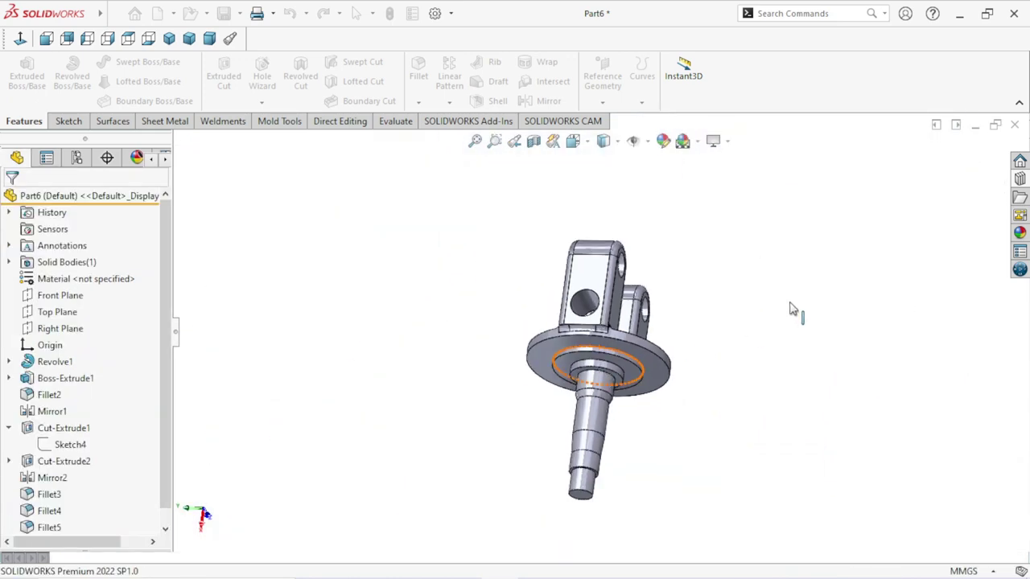
Step: Orbit around the clevis and select the outer face of the left lug
mouse_move(788, 305)
middle_mouse_down()
mouse_move(713, 364)
mouse_move(680, 244)
mouse_move(672, 355)
mouse_move(719, 335)
mouse_move(769, 279)
middle_mouse_up()
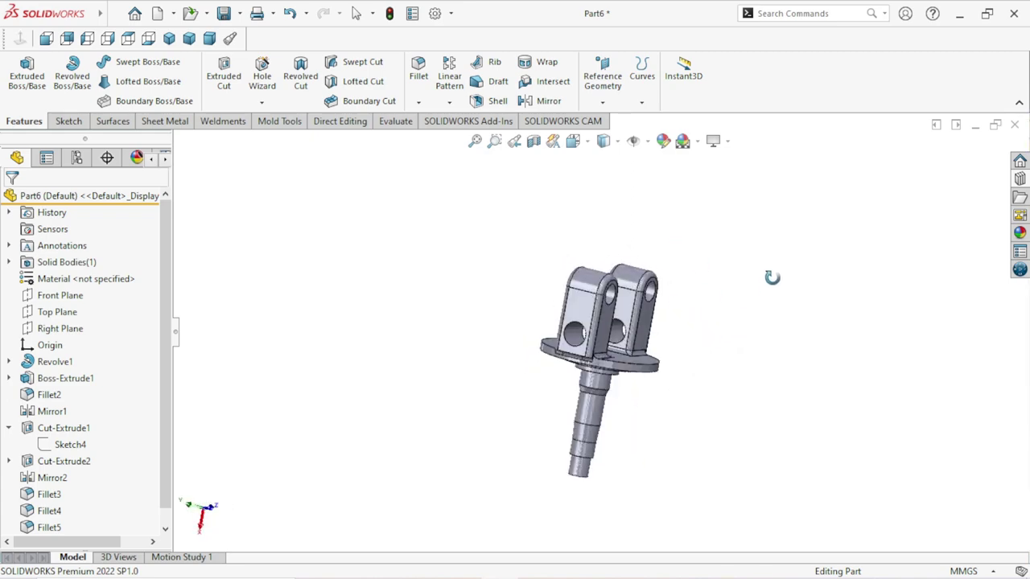
scroll(568, 354, "down", 5)
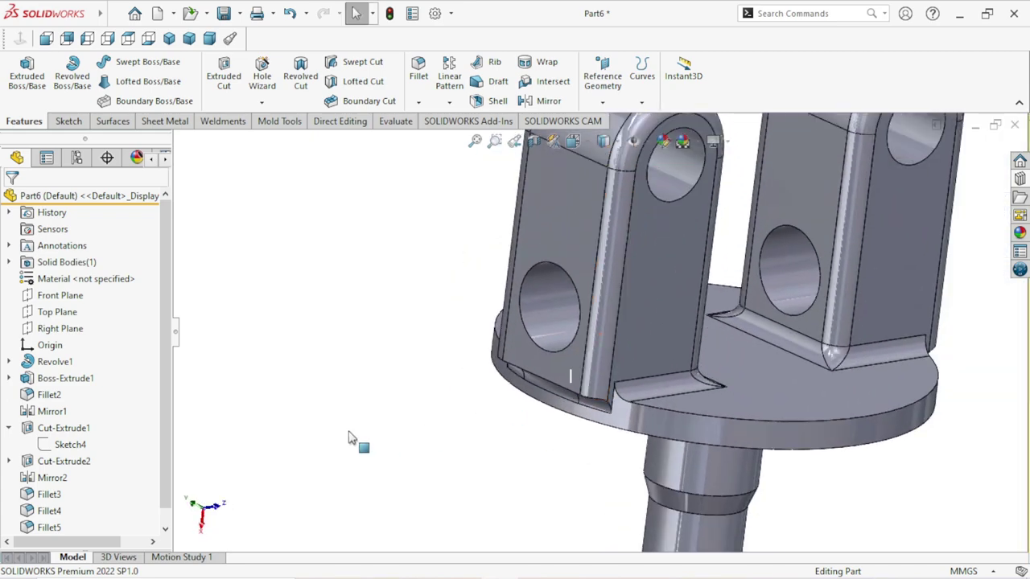
mouse_move(349, 437)
middle_mouse_down()
mouse_move(485, 414)
mouse_move(536, 363)
mouse_move(520, 431)
mouse_move(586, 351)
mouse_move(485, 412)
mouse_move(414, 381)
mouse_move(391, 398)
mouse_move(341, 361)
mouse_move(364, 389)
mouse_move(462, 437)
mouse_move(485, 362)
mouse_move(437, 379)
middle_mouse_up()
scroll(586, 351, "up", 3)
scroll(633, 255, "down", 4)
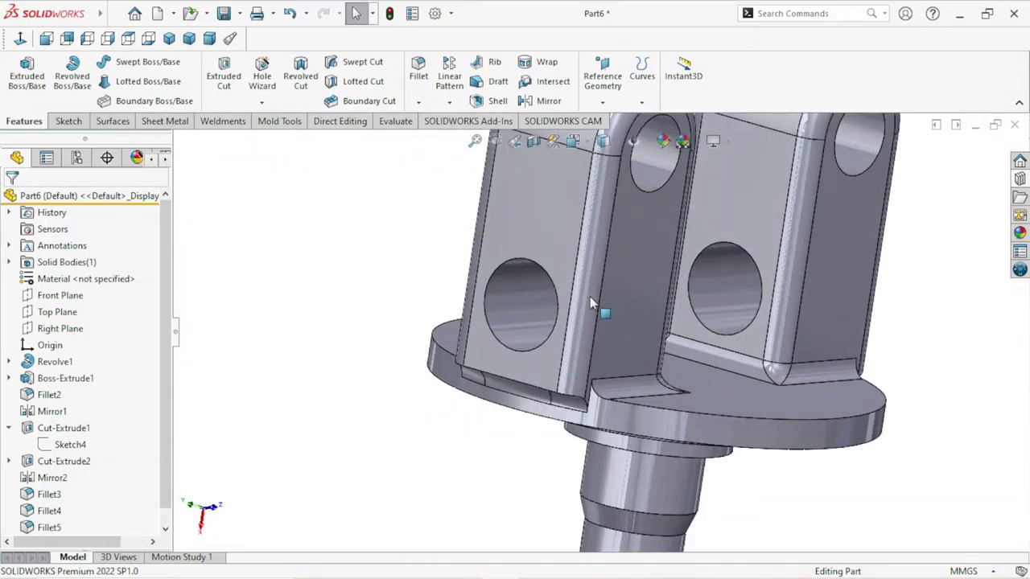
scroll(670, 313, "up", 3)
mouse_move(805, 294)
middle_mouse_down()
mouse_move(788, 303)
mouse_move(781, 292)
mouse_move(790, 306)
mouse_move(813, 260)
middle_mouse_up()
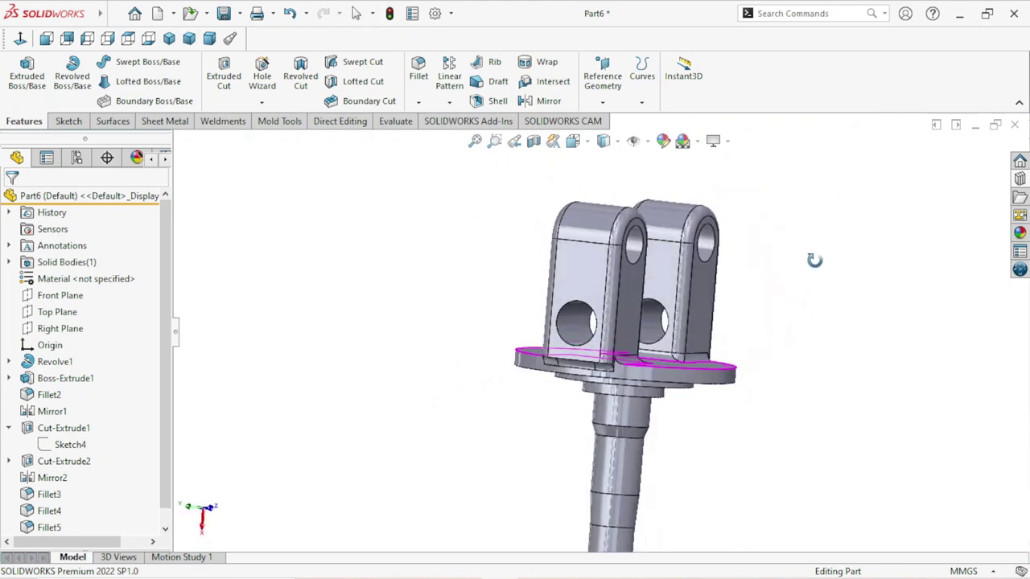
scroll(611, 322, "up", 3)
scroll(632, 344, "down", 4)
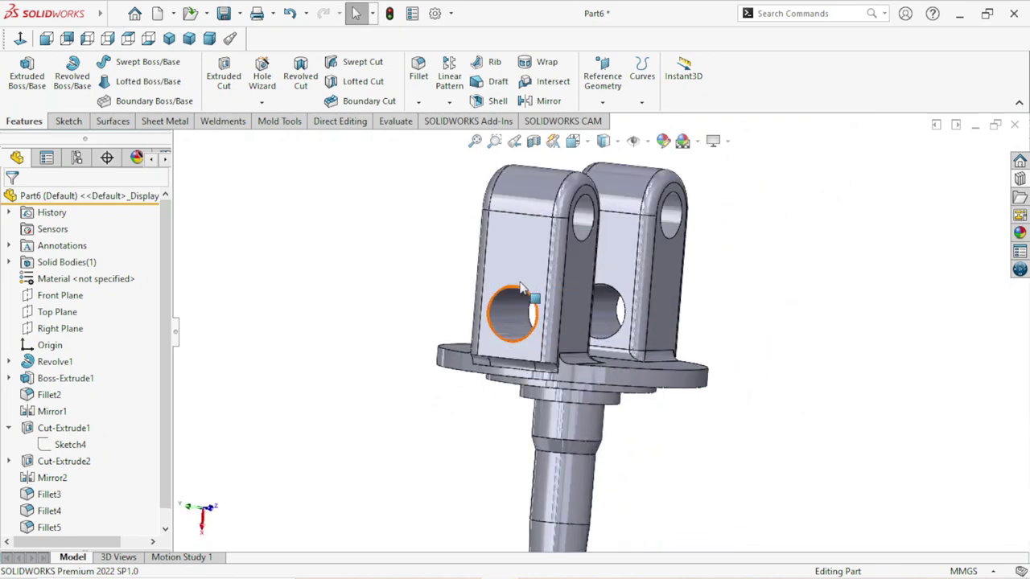
left_click(520, 284)
Step: Sketch on the lug face a circle centred on the hole
left_click(586, 231)
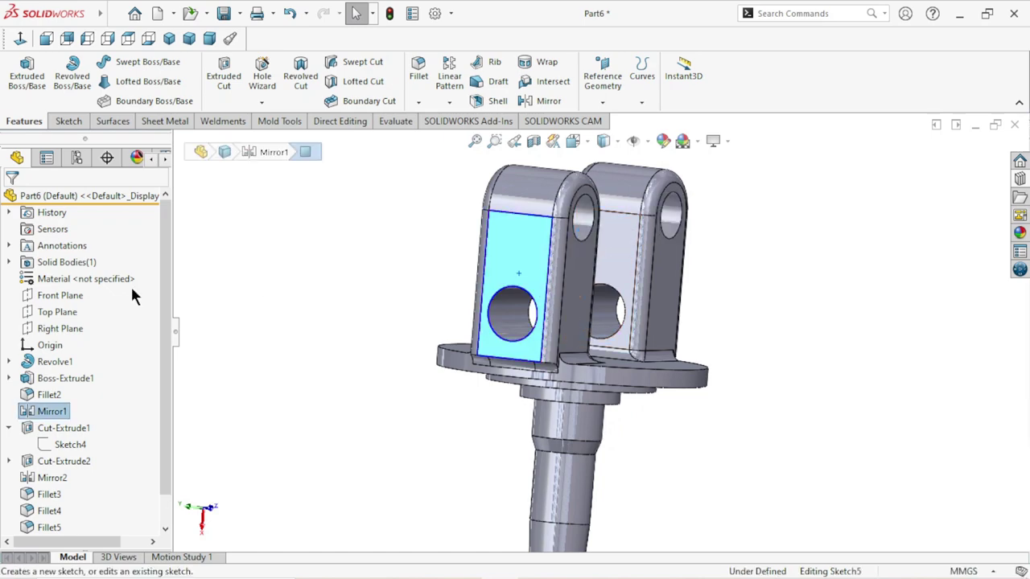
scroll(750, 318, "down", 3)
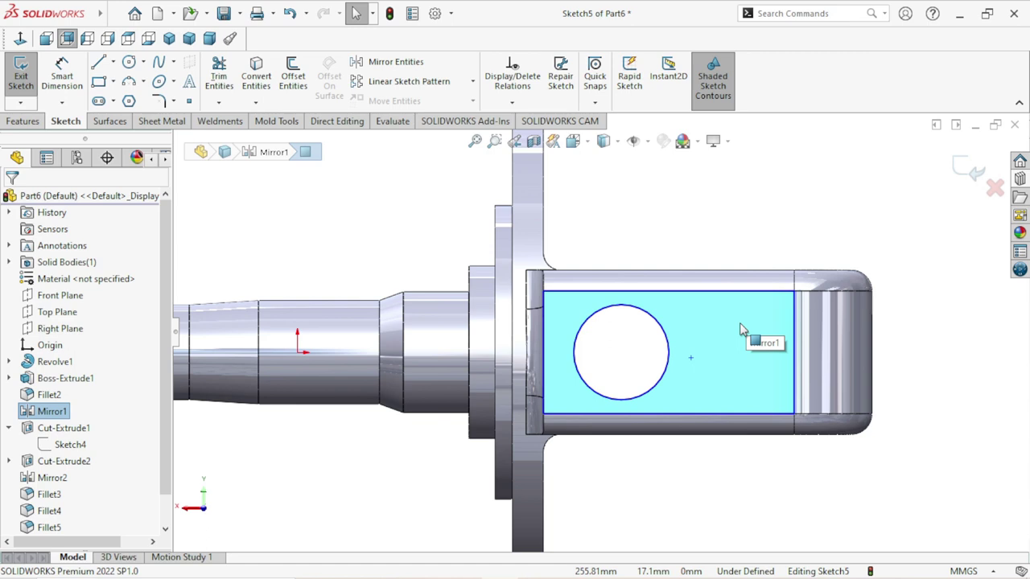
left_click(127, 63)
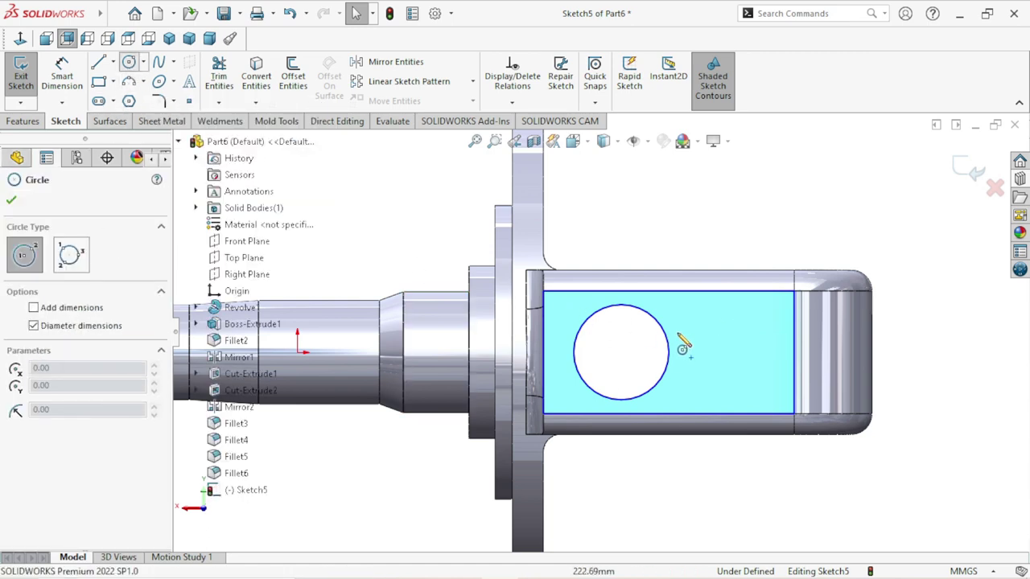
left_click(621, 352)
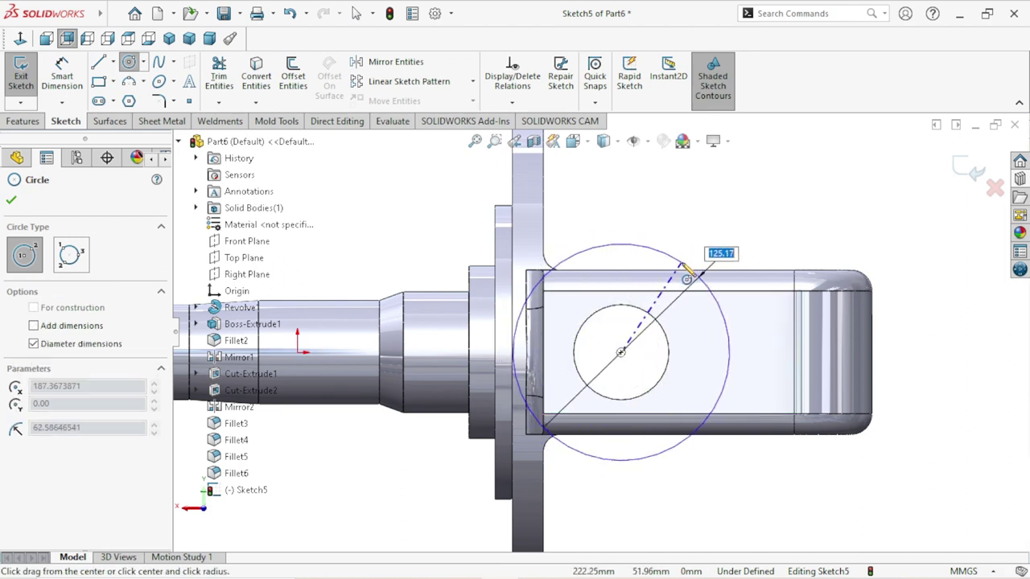
left_click(682, 278)
right_click(660, 204)
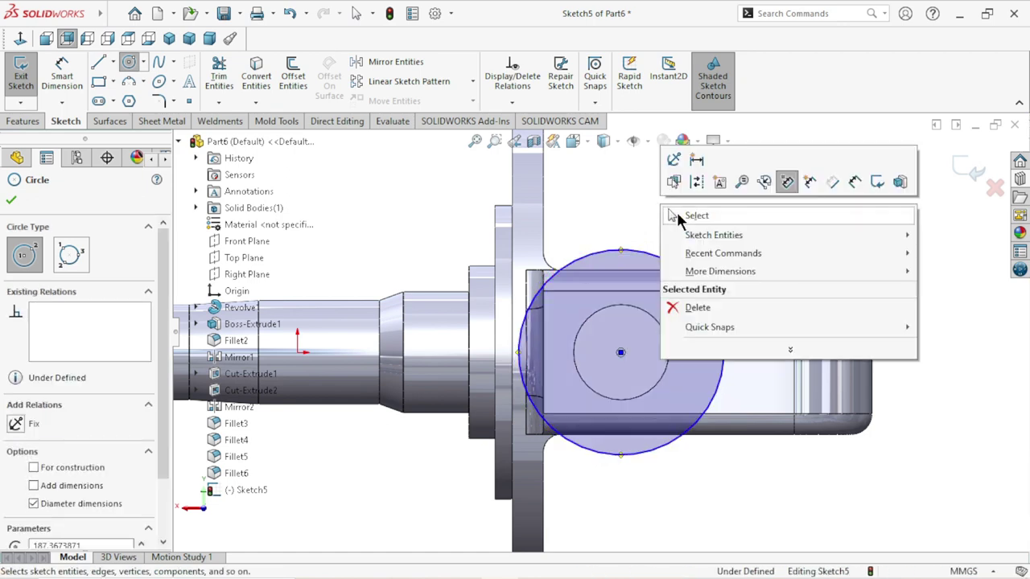
left_click(677, 212)
scroll(688, 358, "down", 2)
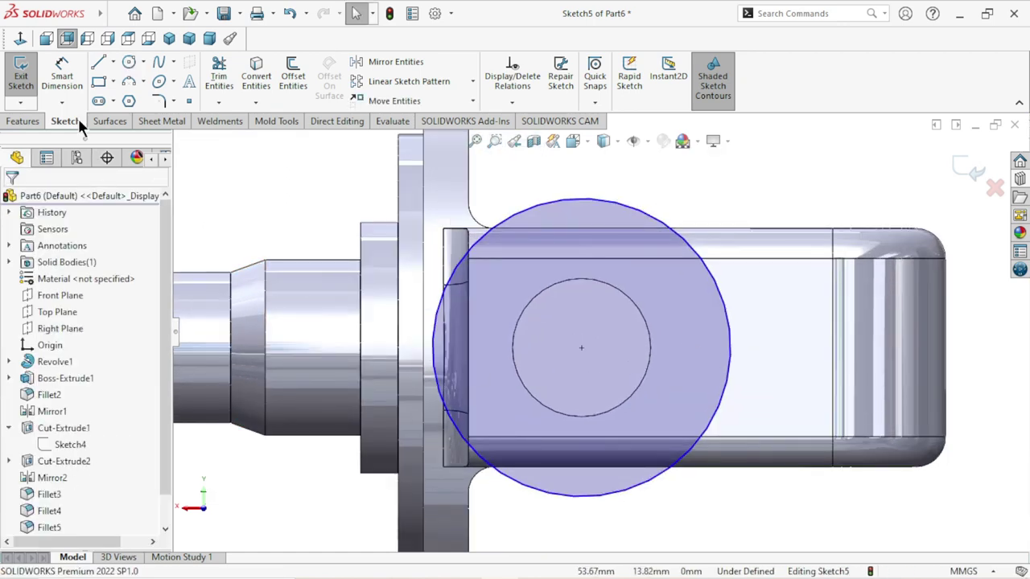
Step: Dimension the circle's diameter at 95 mm
left_click(62, 76)
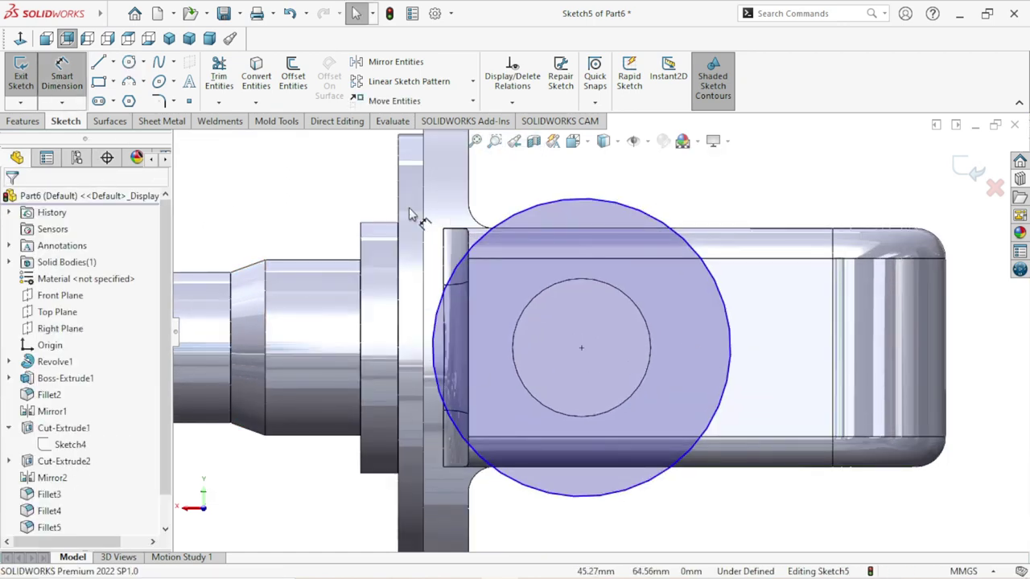
left_click(674, 232)
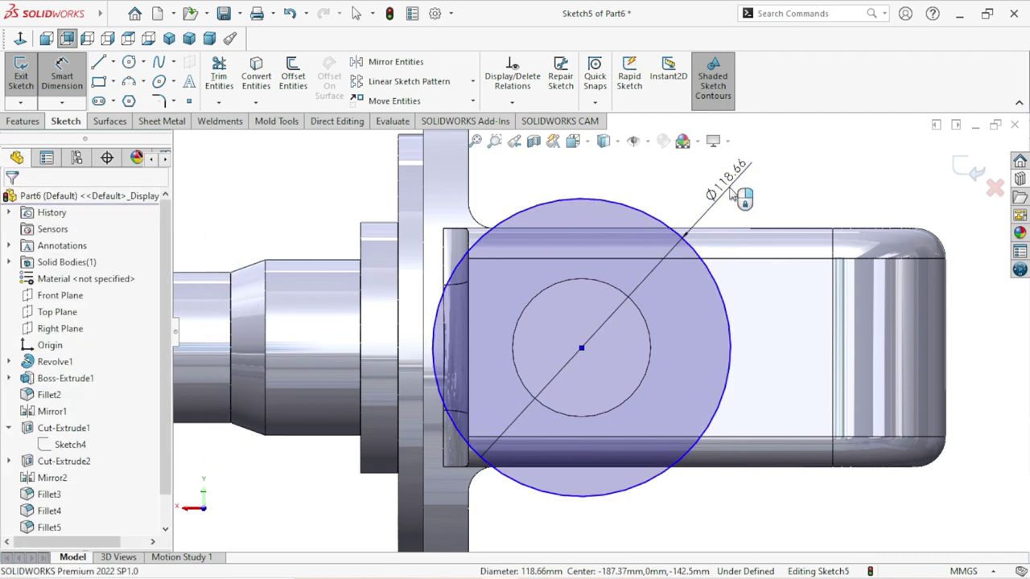
left_click(731, 195)
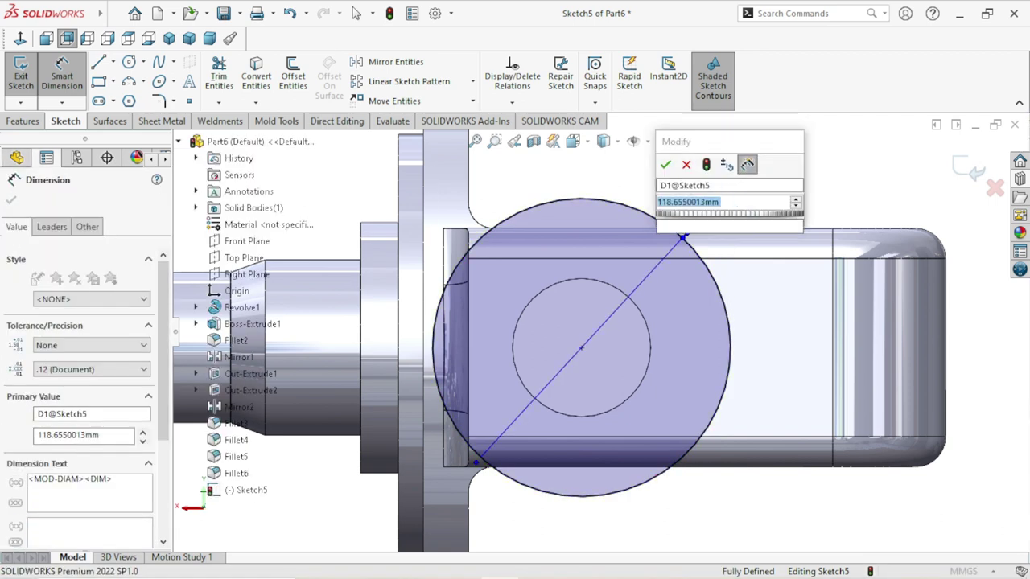
type("95")
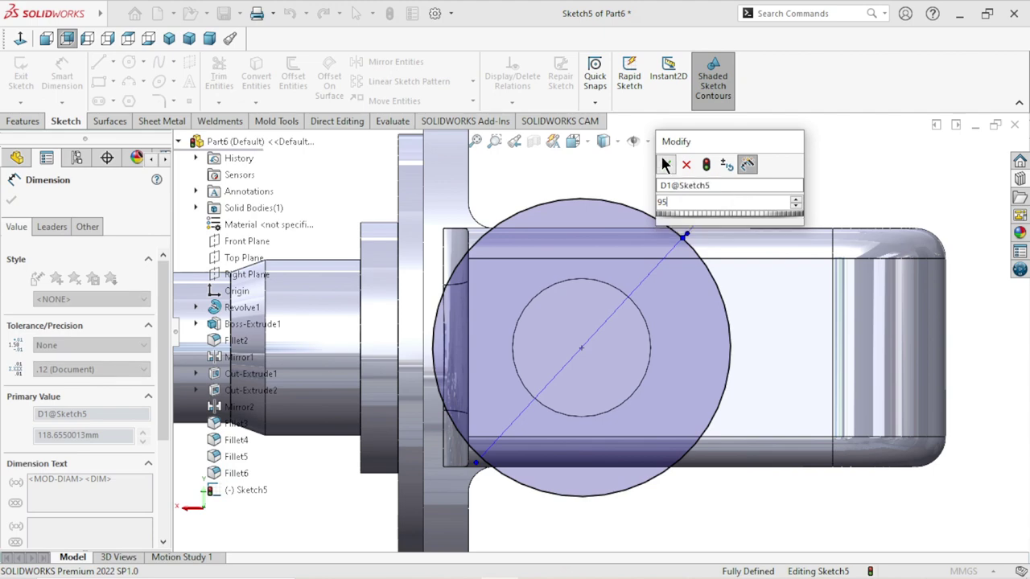
left_click(666, 164)
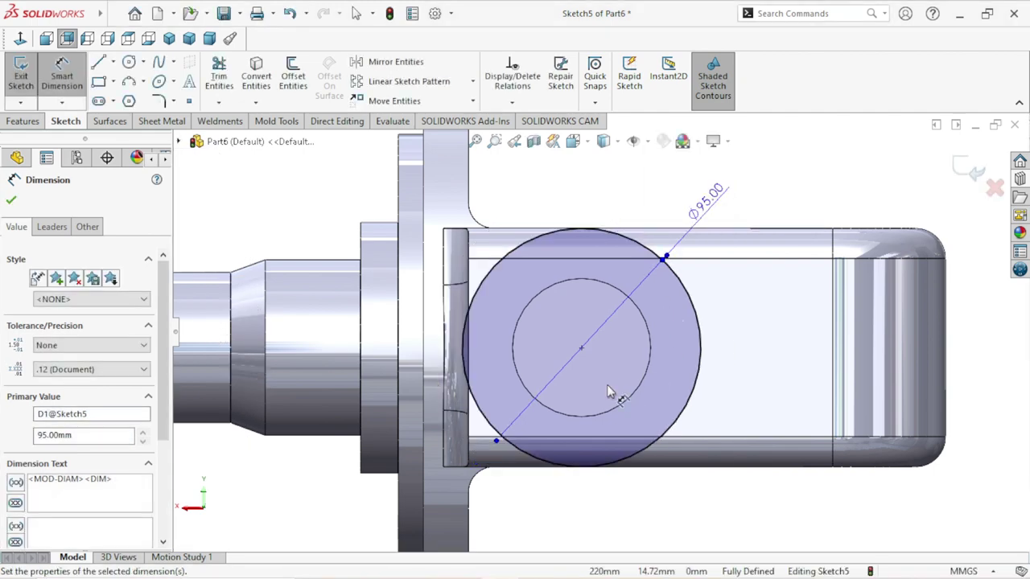
scroll(655, 334, "down", 2)
scroll(655, 333, "up", 3)
scroll(635, 306, "down", 1)
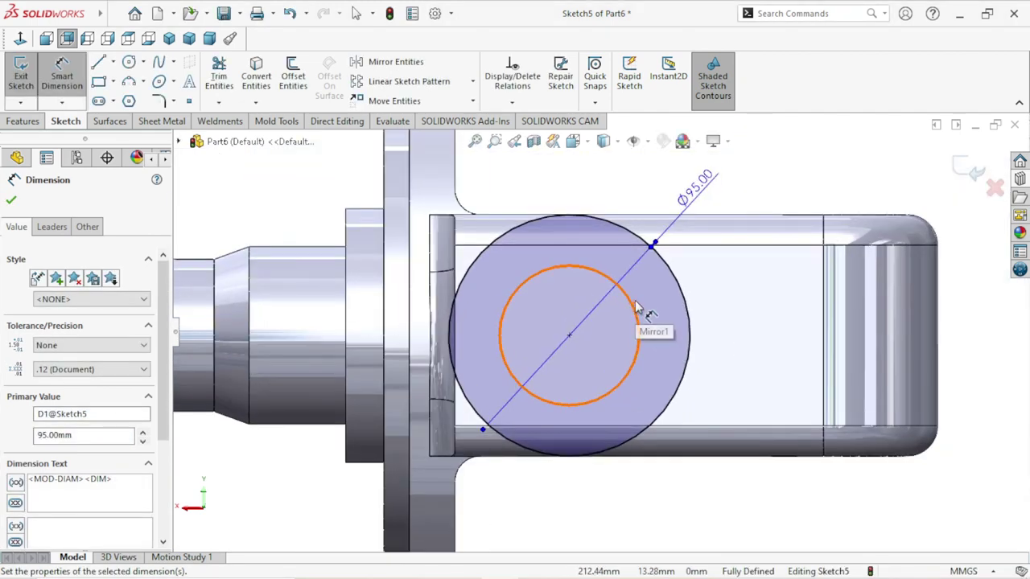
scroll(614, 334, "up", 3)
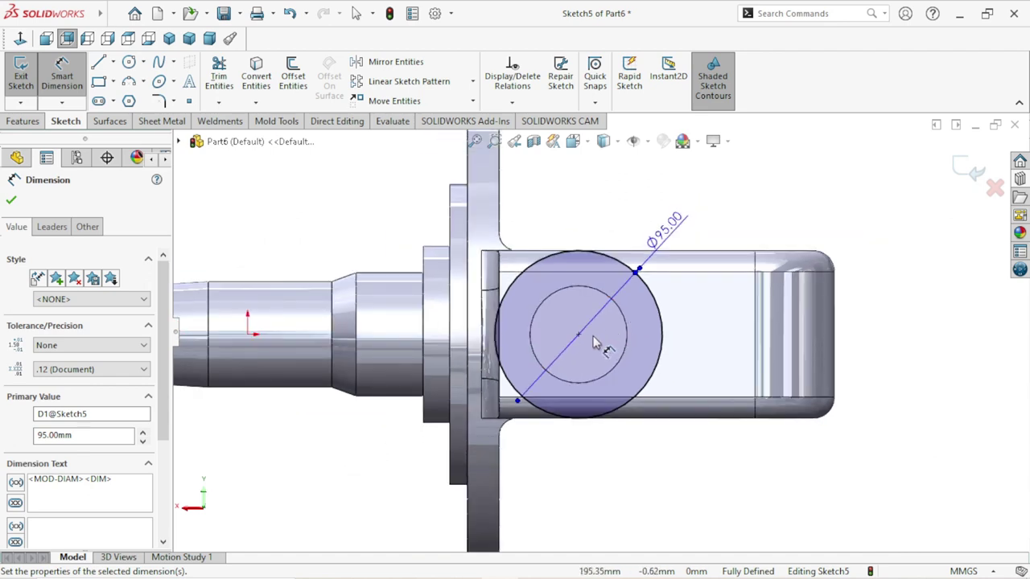
scroll(593, 336, "down", 2)
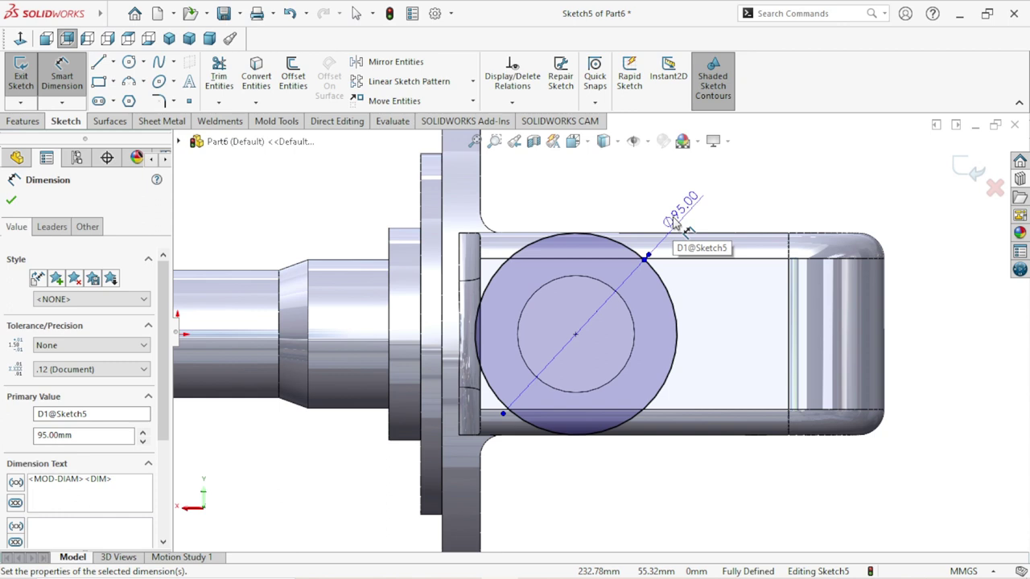
Step: Change the circle's diameter dimension from 95 to 105 mm
left_click(674, 214)
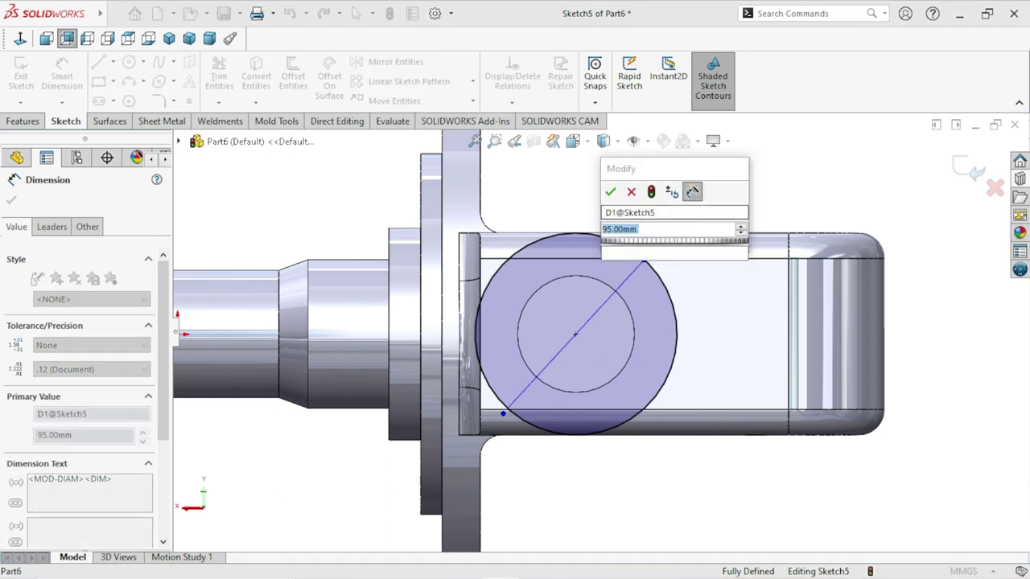
type("105")
key("Return")
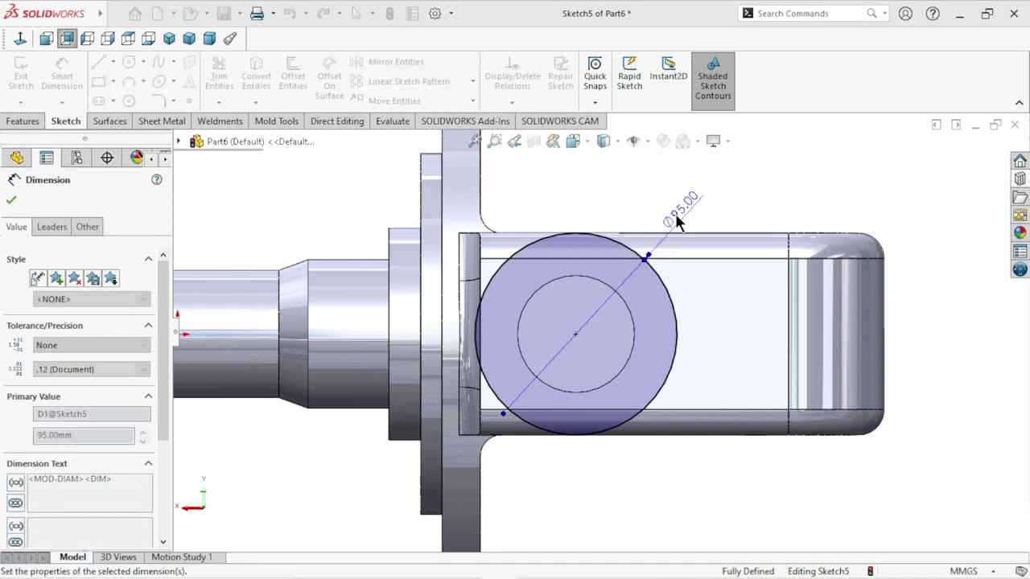
scroll(616, 318, "down", 2)
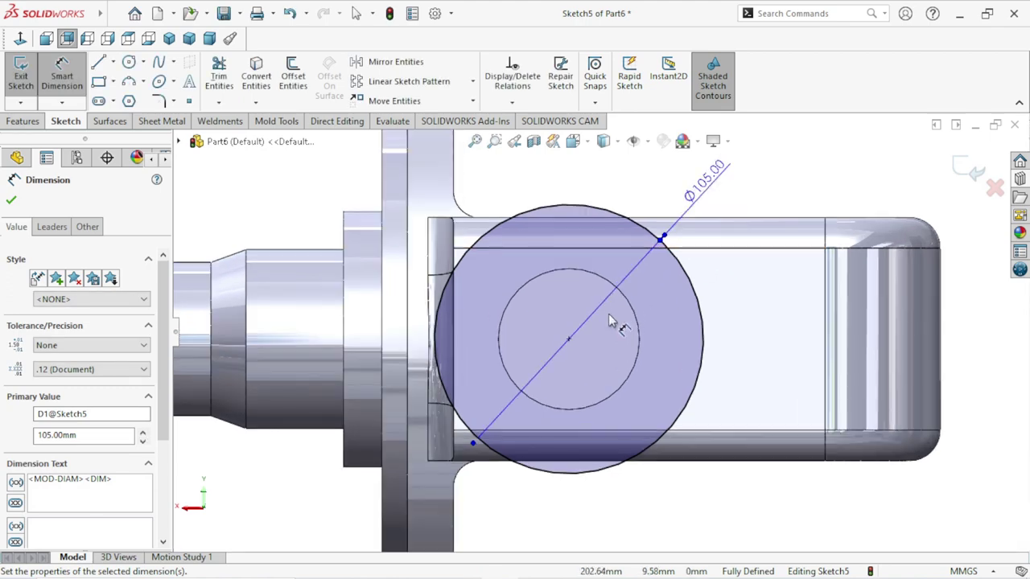
scroll(616, 317, "up", 2)
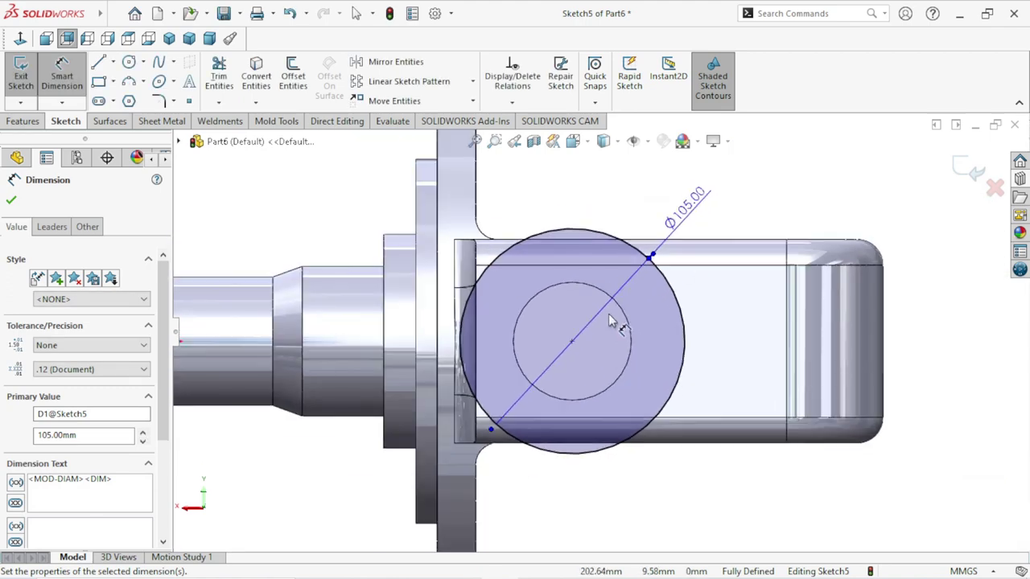
left_click(10, 203)
scroll(599, 406, "down", 2)
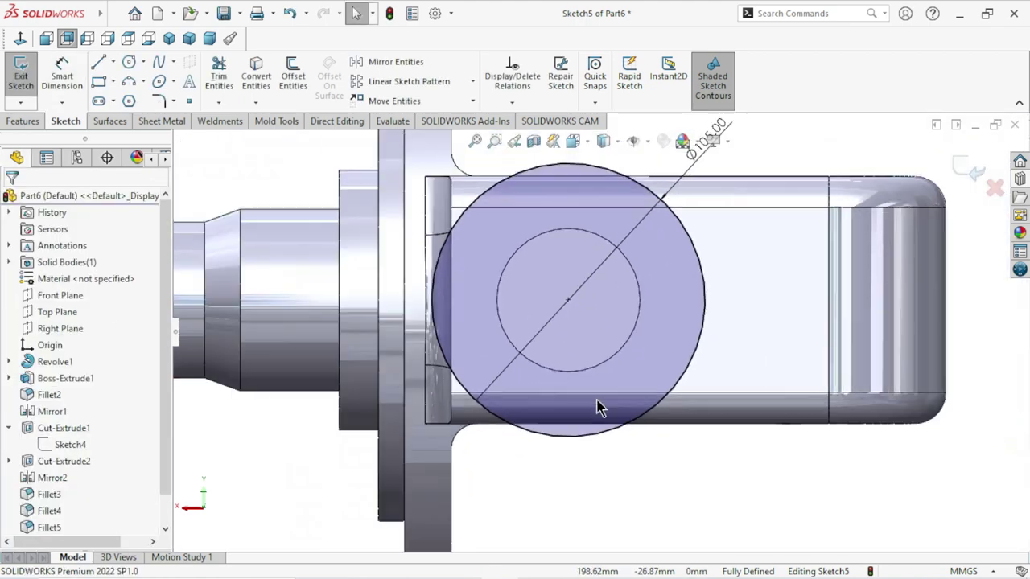
Step: Orbit around the part to inspect the Ø105 circle, returning to a side view
scroll(599, 409, "up", 2)
mouse_move(680, 471)
middle_mouse_down()
mouse_move(574, 411)
mouse_move(715, 343)
mouse_move(670, 325)
middle_mouse_up()
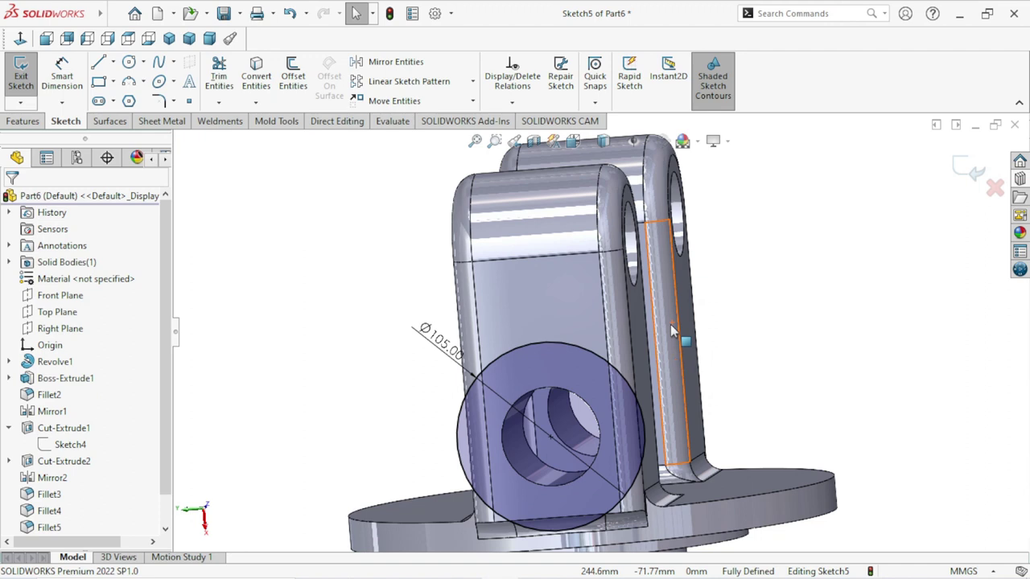
scroll(603, 334, "up", 3)
scroll(604, 334, "up", 2)
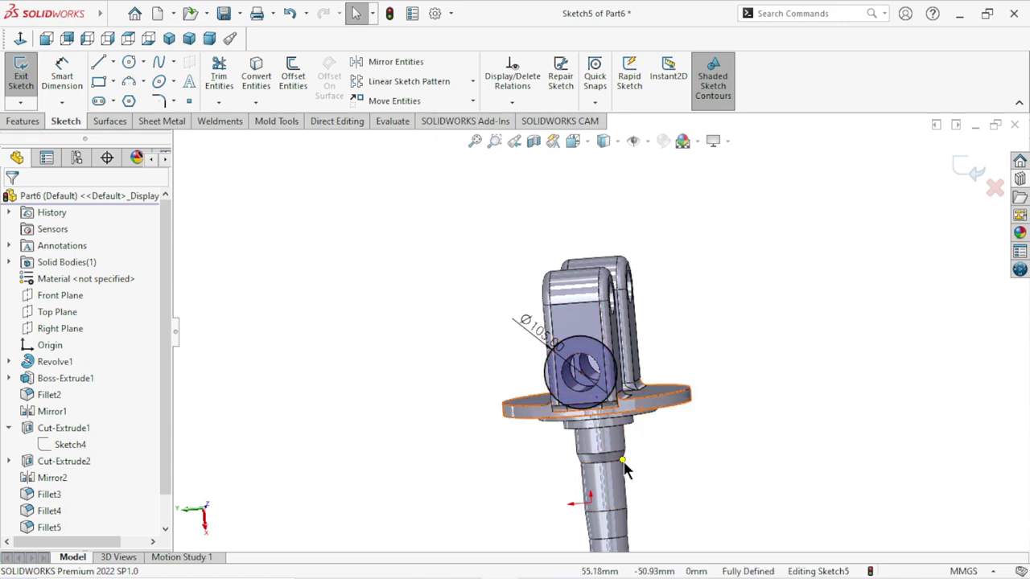
scroll(658, 360, "down", 4)
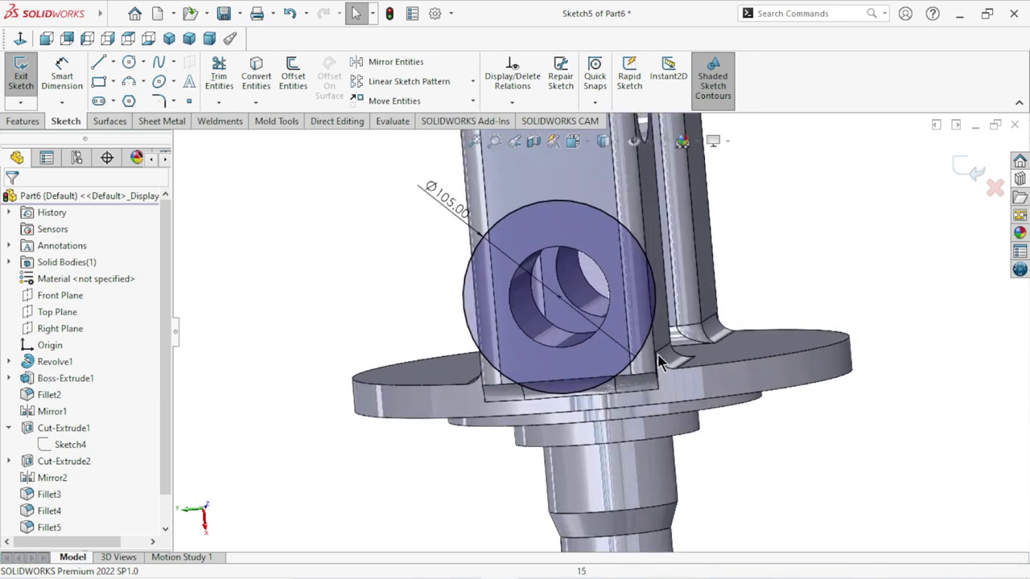
mouse_move(502, 313)
middle_mouse_down()
mouse_move(495, 276)
mouse_move(470, 257)
middle_mouse_up()
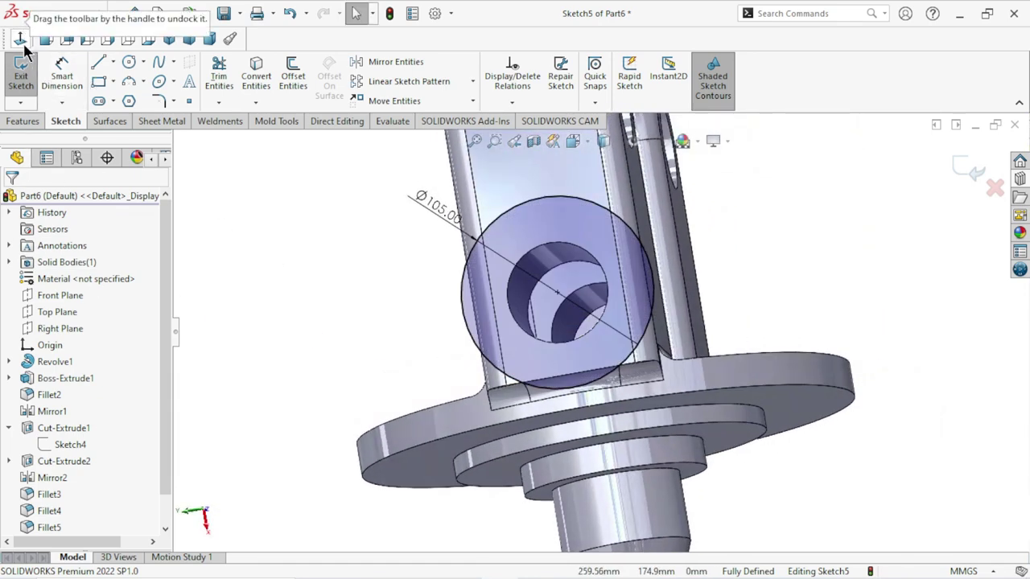
left_click(66, 39)
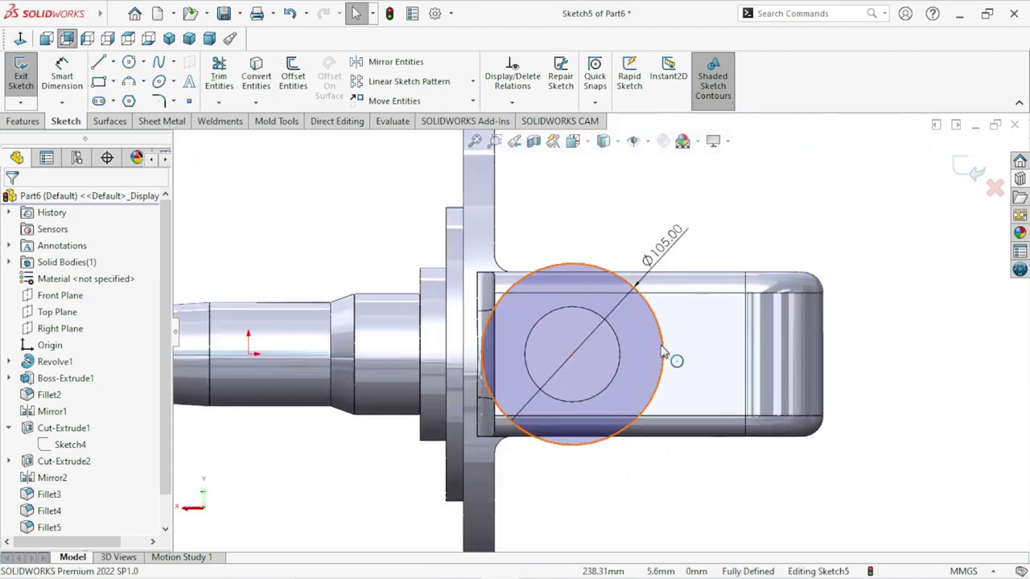
scroll(635, 390, "down", 2)
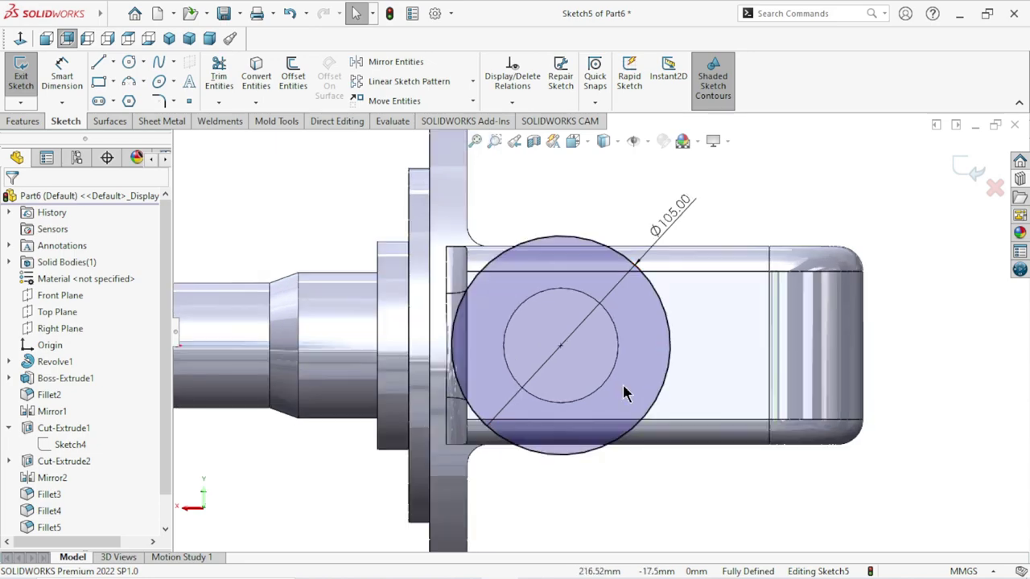
scroll(622, 382, "down", 1)
scroll(597, 387, "up", 1)
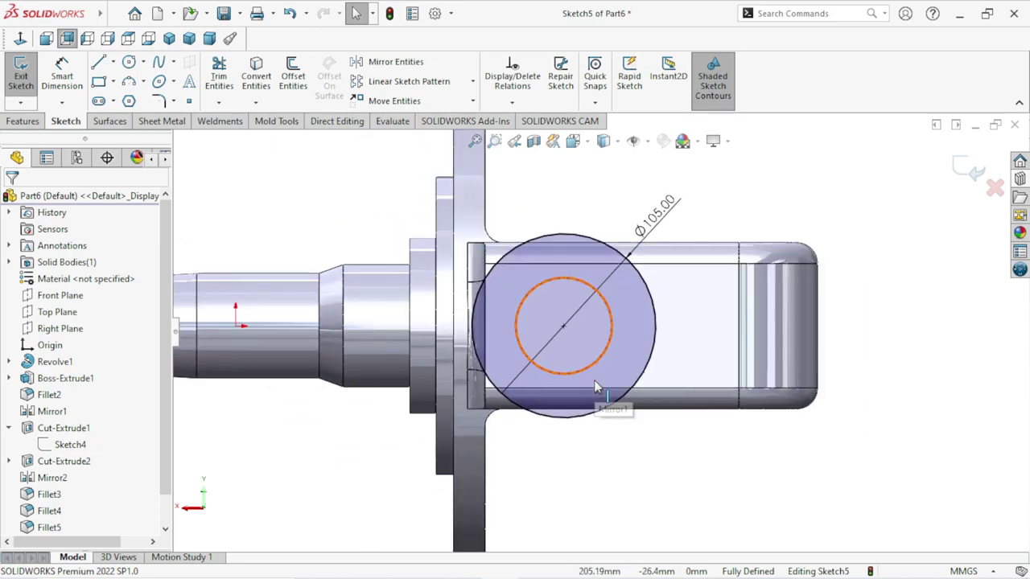
Step: Discard the Sketch5 changes and exit the sketch
mouse_move(819, 457)
middle_mouse_down()
mouse_move(680, 316)
mouse_move(793, 180)
middle_mouse_up()
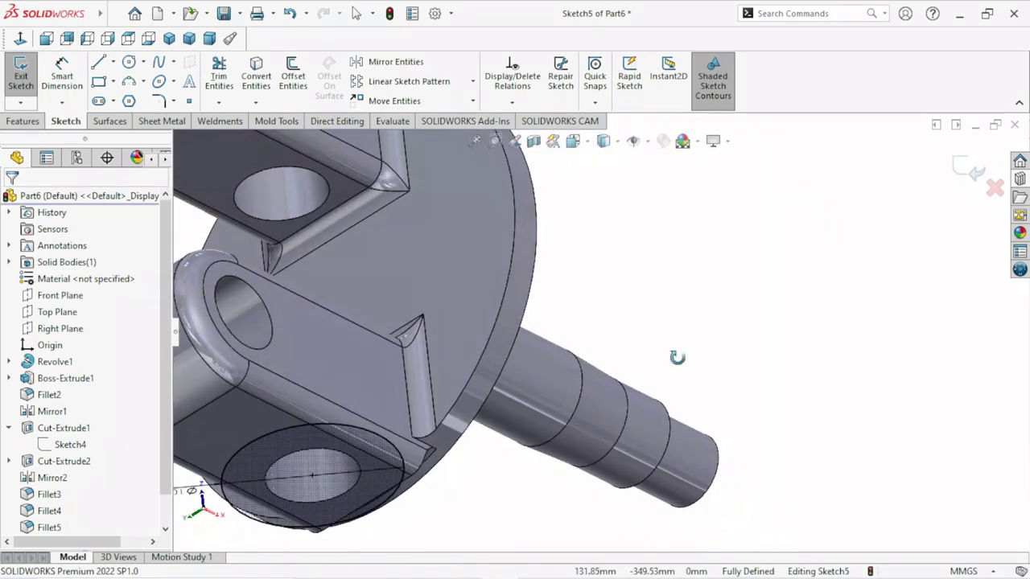
scroll(554, 425, "up", 5)
middle_click_drag(544, 370, 451, 322)
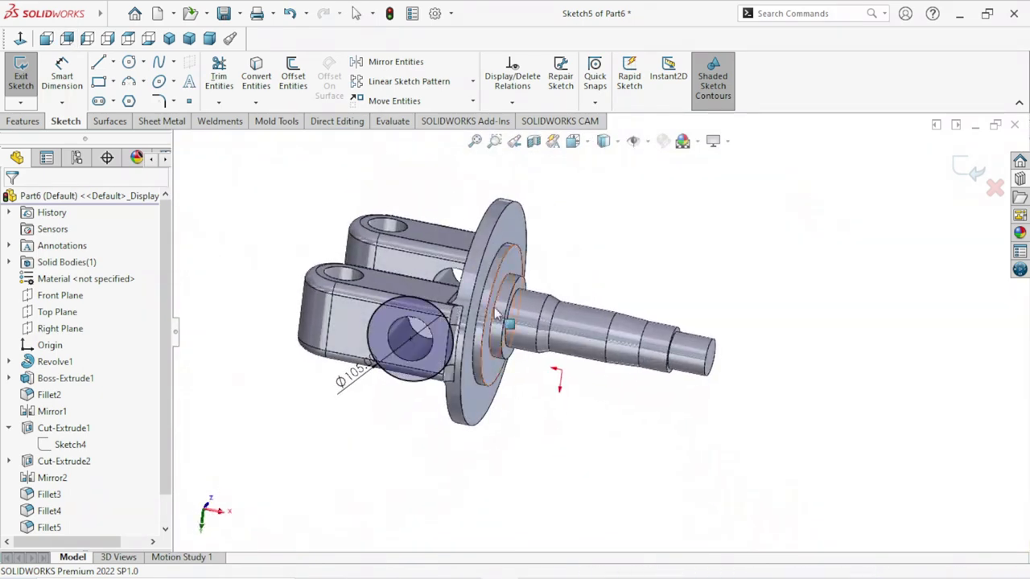
left_click(990, 187)
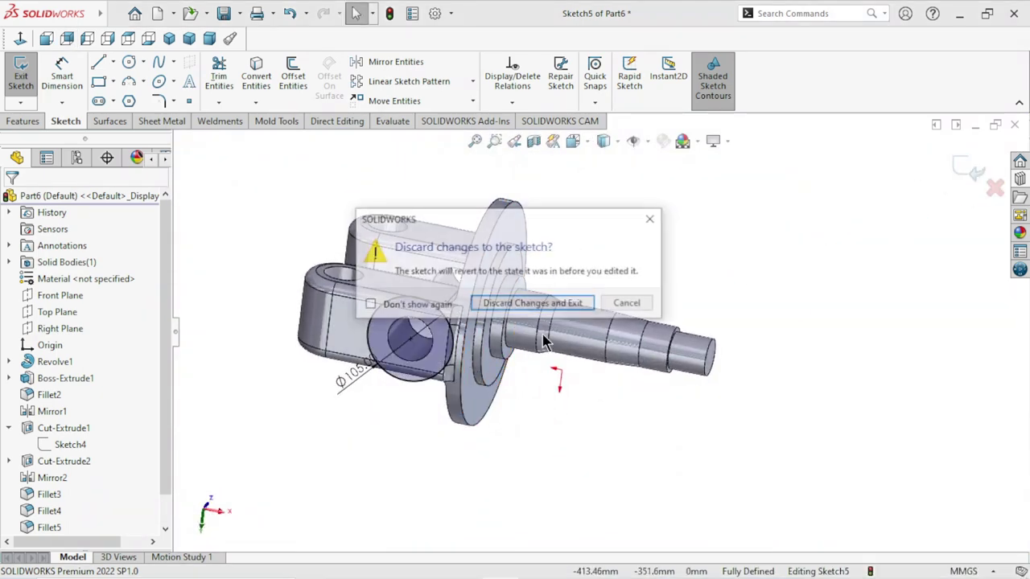
left_click(520, 301)
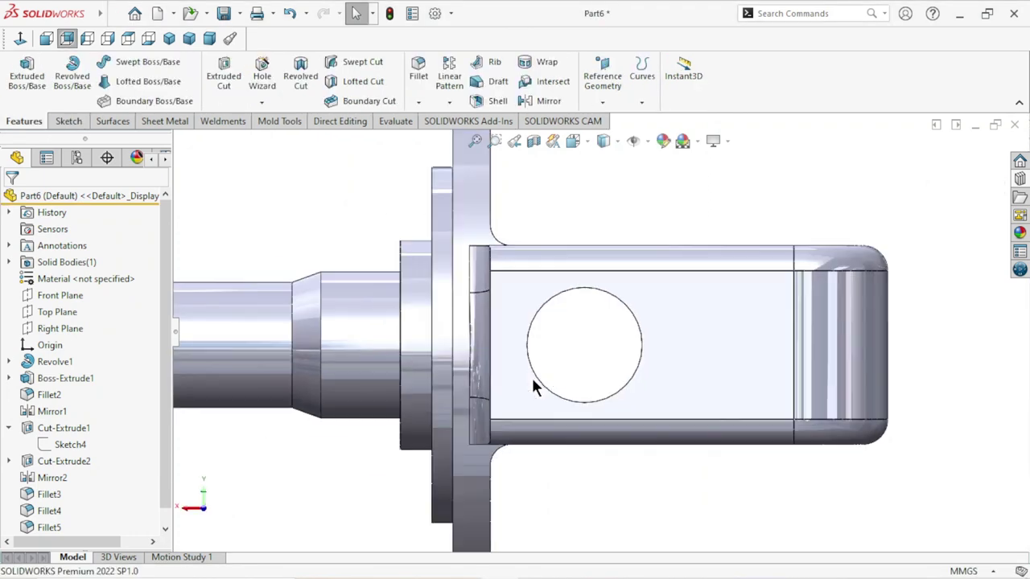
Step: Open Sketch3 under Cut-Extrude2 for editing
mouse_move(884, 335)
middle_mouse_down()
mouse_move(868, 352)
mouse_move(770, 258)
middle_mouse_up()
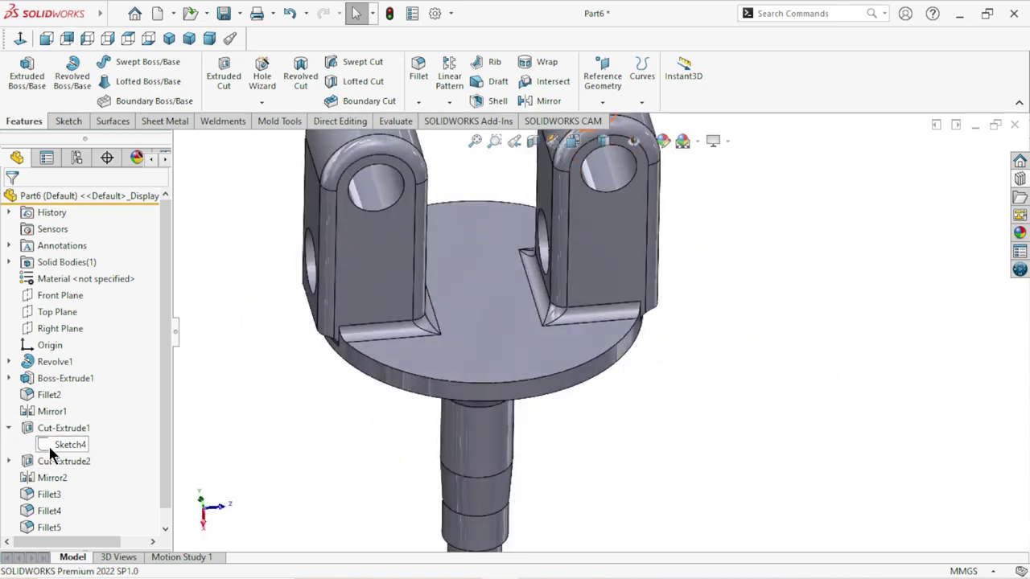
left_click(48, 445)
left_click(297, 414)
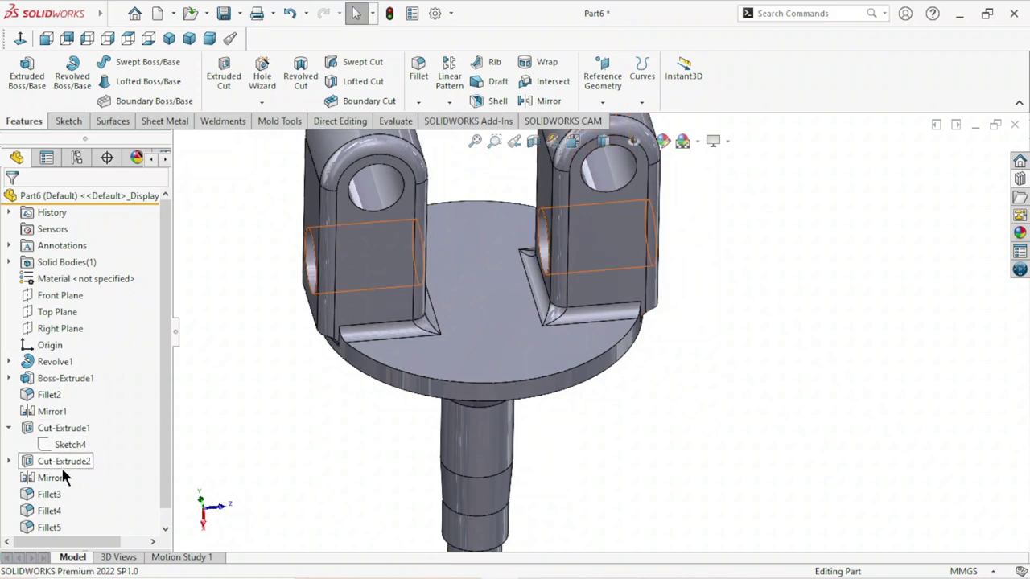
left_click(9, 462)
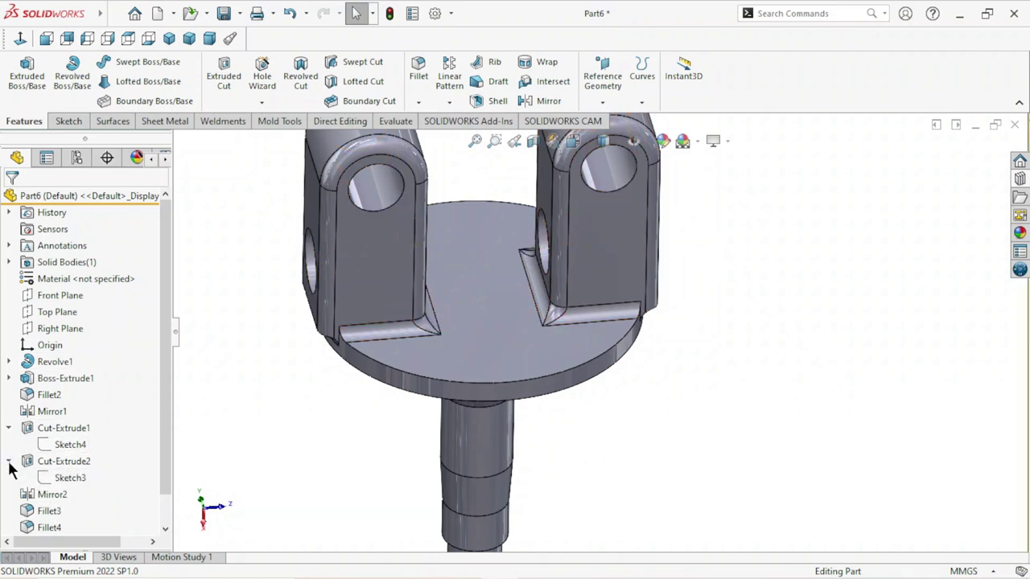
left_click(67, 478)
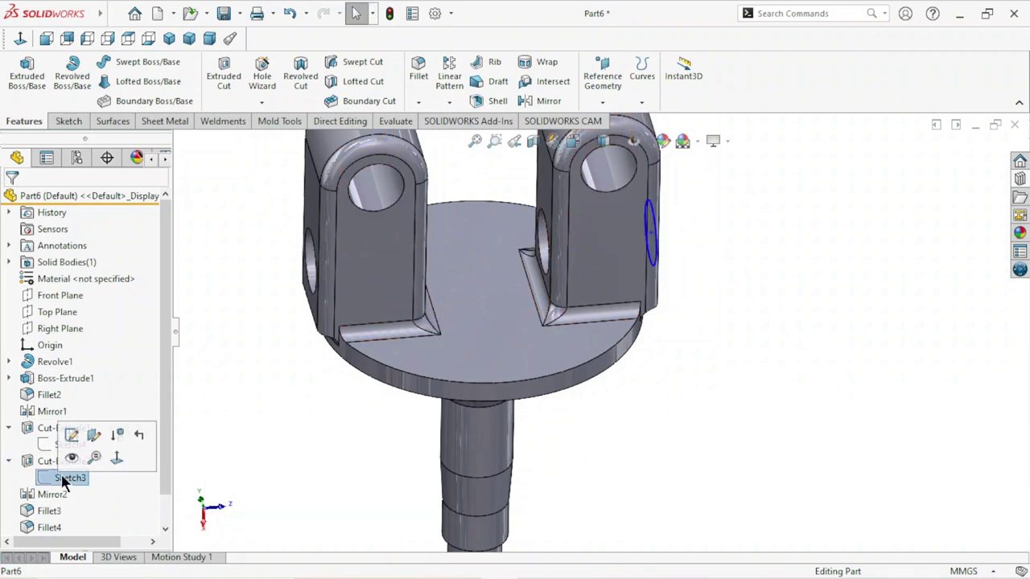
left_click(71, 435)
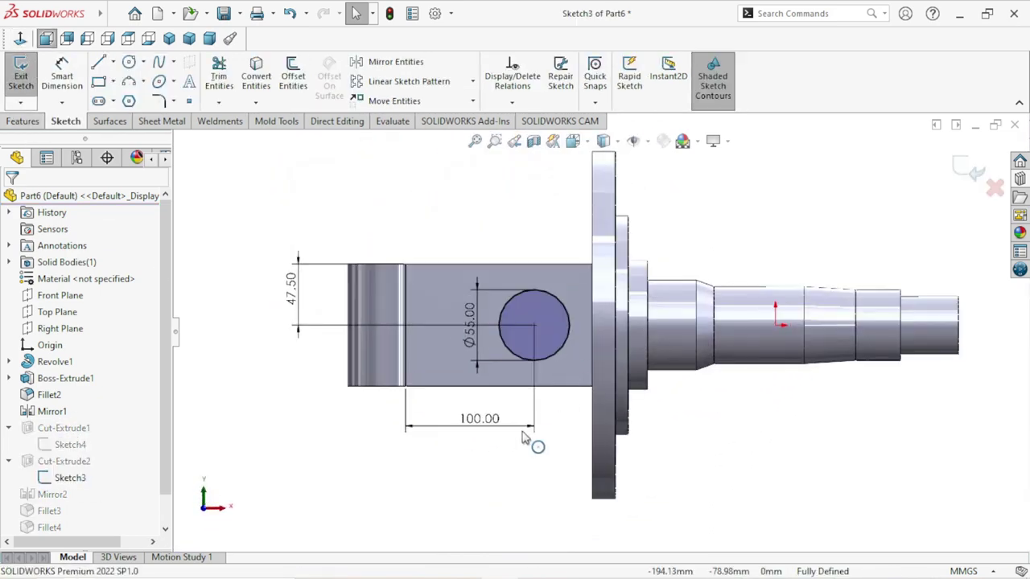
Step: Change the hole's 100 mm position dimension to 80 mm and rebuild the part
left_click(479, 429)
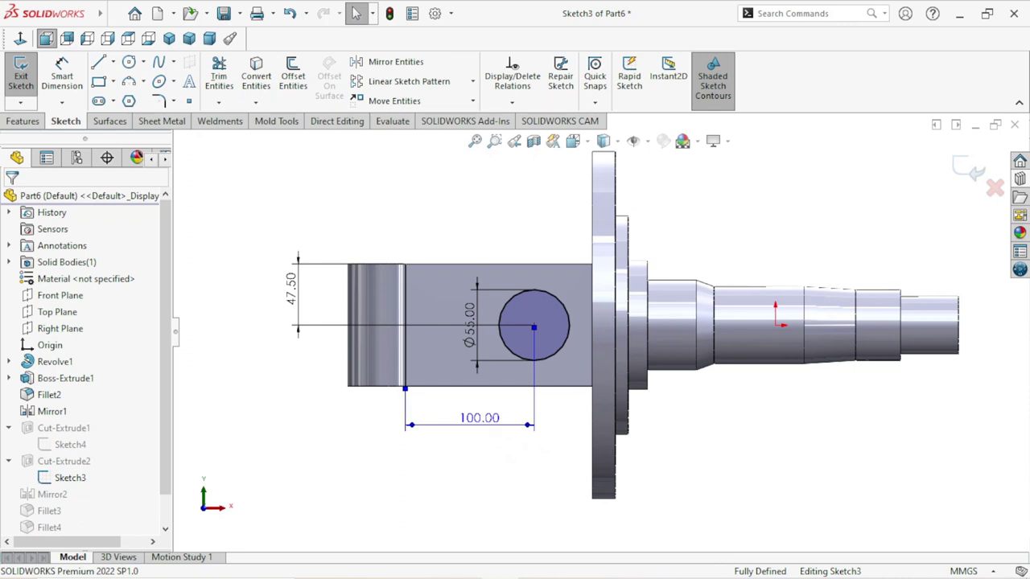
double_click(479, 418)
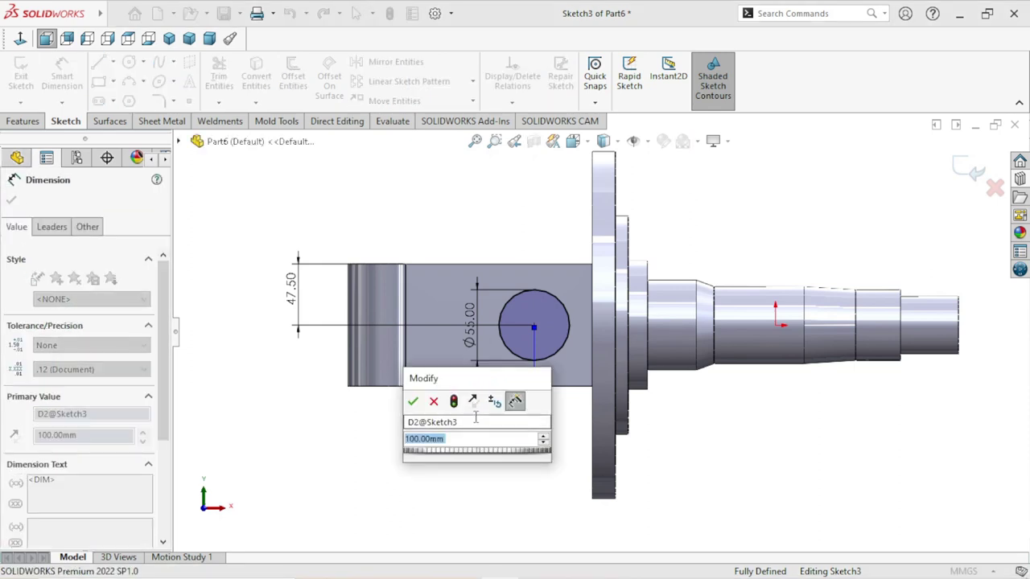
type("100")
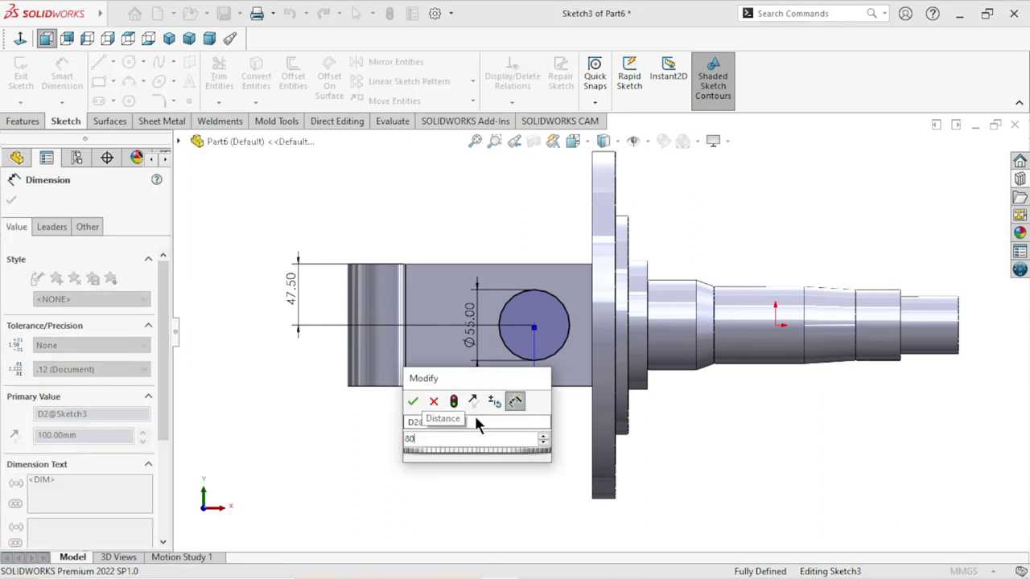
key("Return")
mouse_move(491, 419)
middle_mouse_down()
mouse_move(601, 421)
mouse_move(610, 454)
middle_mouse_up()
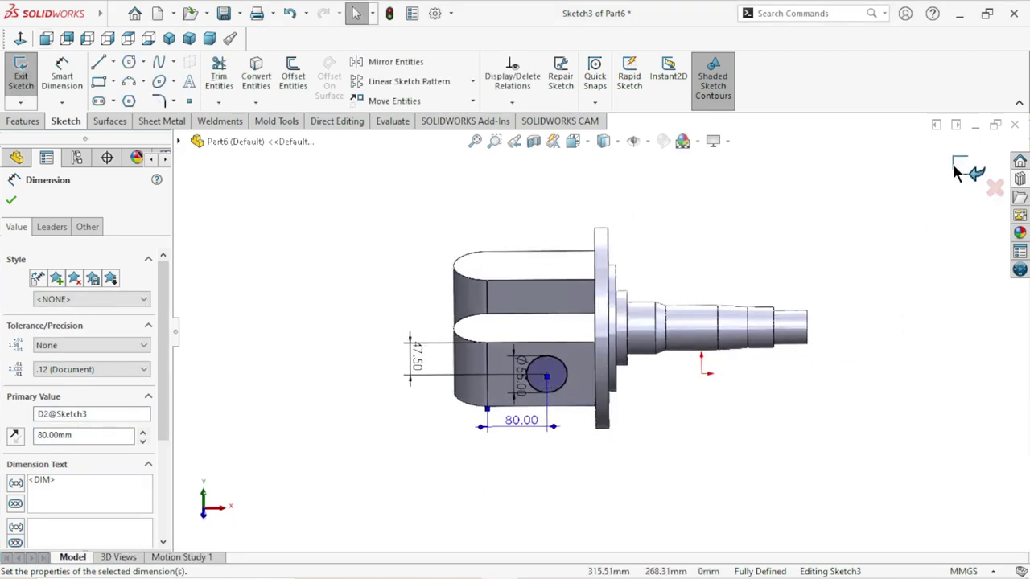
left_click(705, 401)
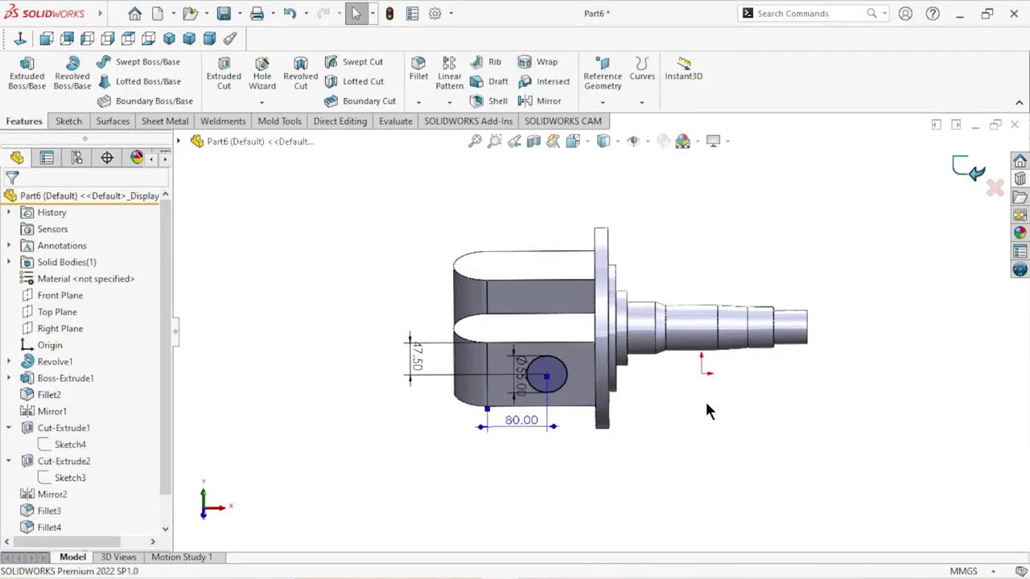
mouse_move(688, 412)
middle_mouse_down()
mouse_move(569, 327)
mouse_move(637, 429)
mouse_move(657, 357)
middle_mouse_up()
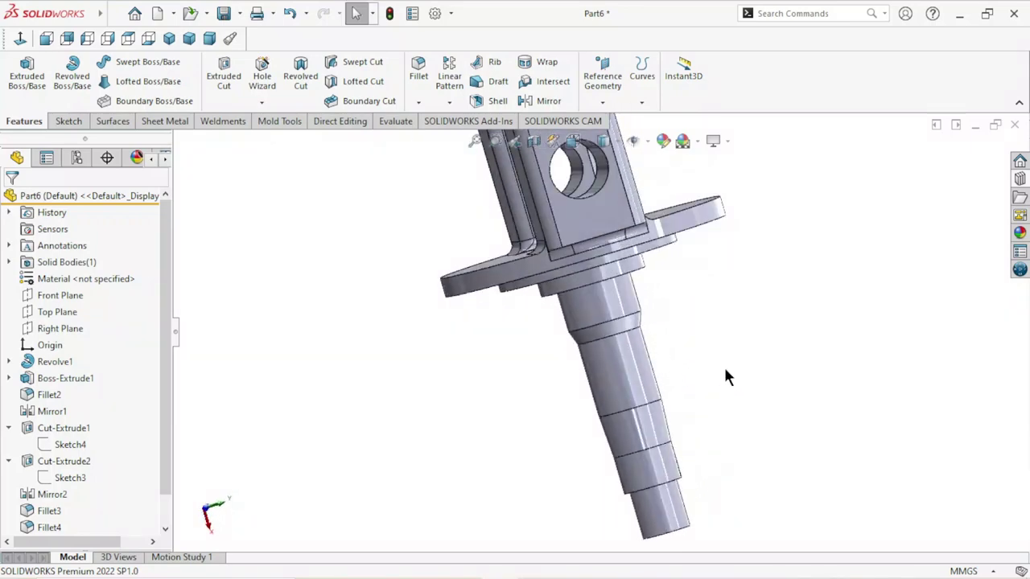
mouse_move(725, 371)
middle_mouse_down()
mouse_move(720, 198)
mouse_move(697, 344)
middle_mouse_up()
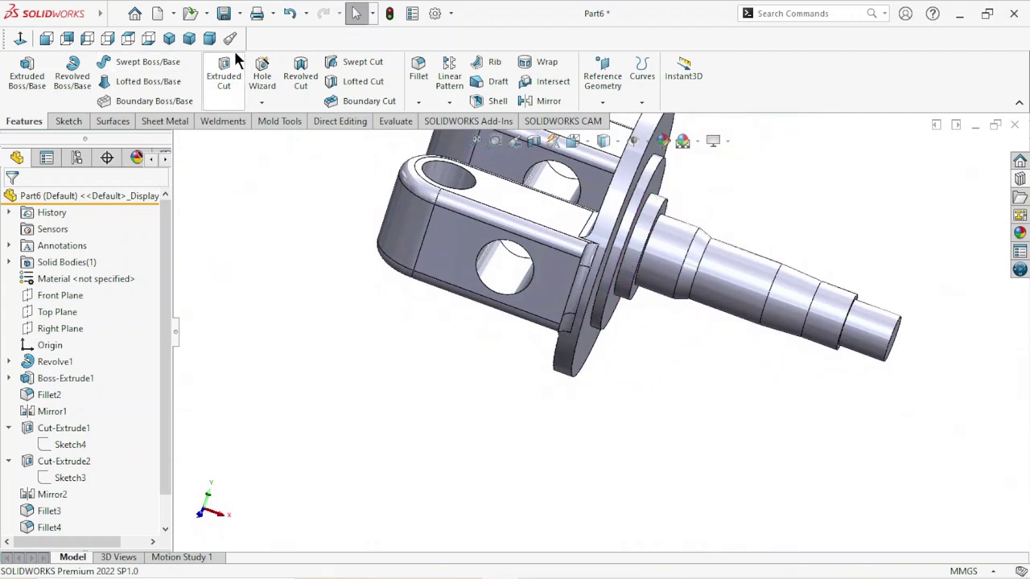
Step: Reopen Sketch3, set the hole position dimension from 80 to 70 mm, and exit
left_click(59, 478)
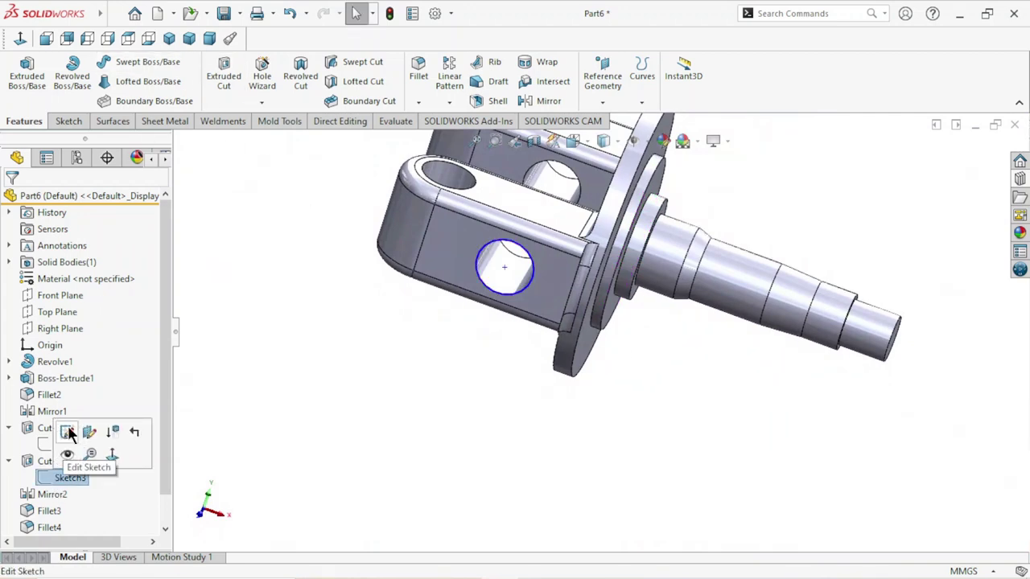
left_click(71, 431)
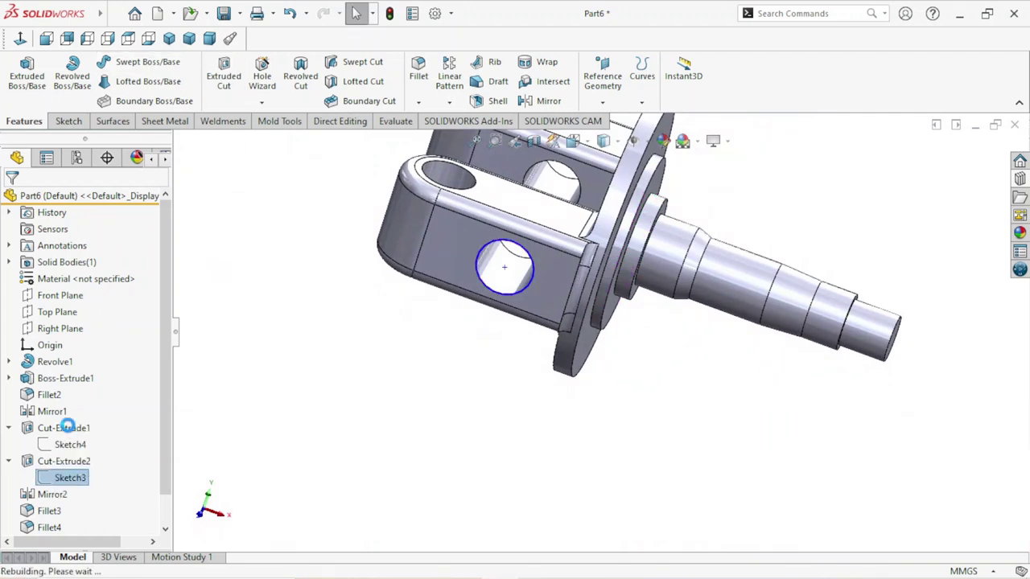
double_click(457, 330)
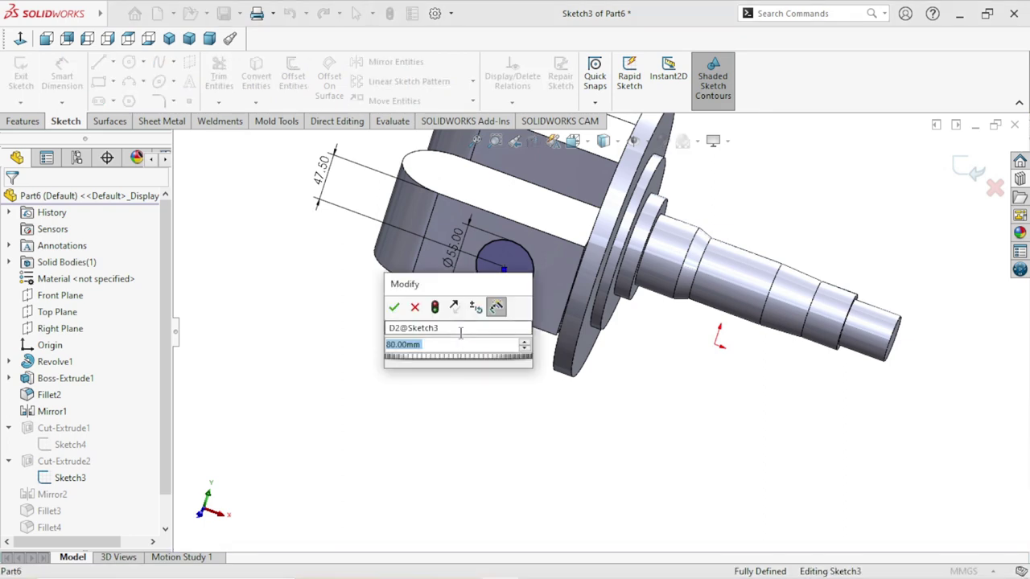
type("70")
key("Return")
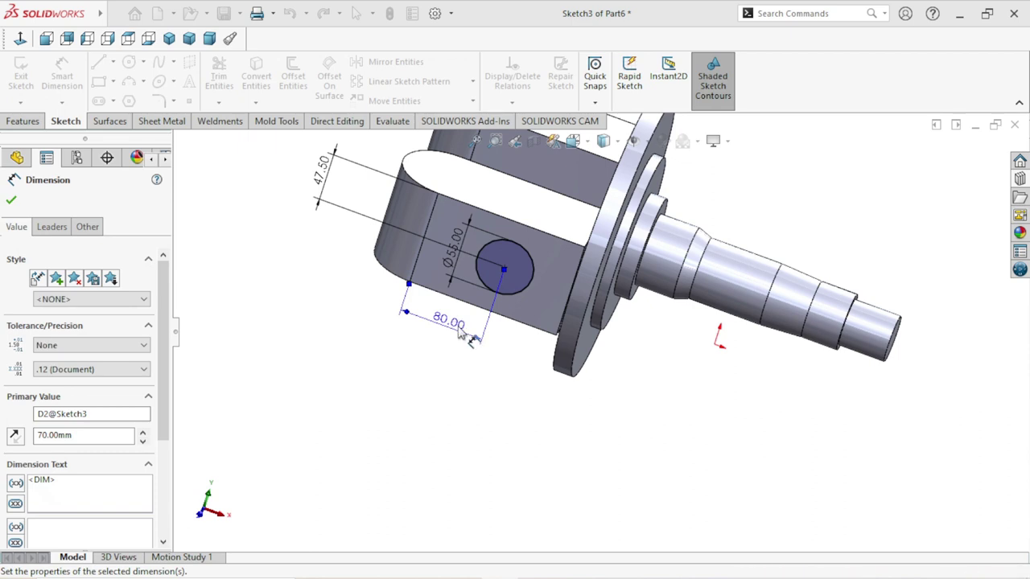
left_click(11, 200)
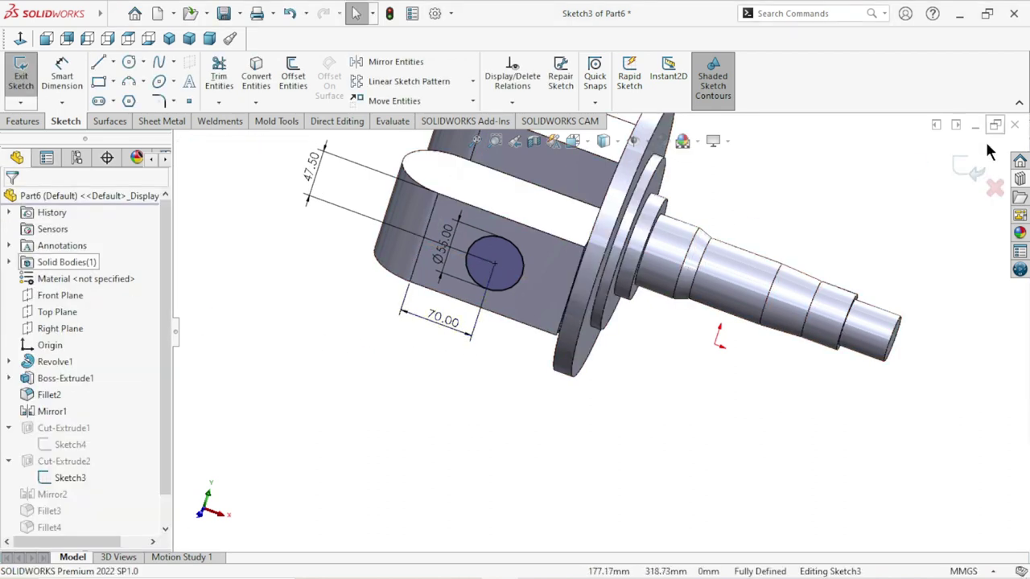
left_click(971, 169)
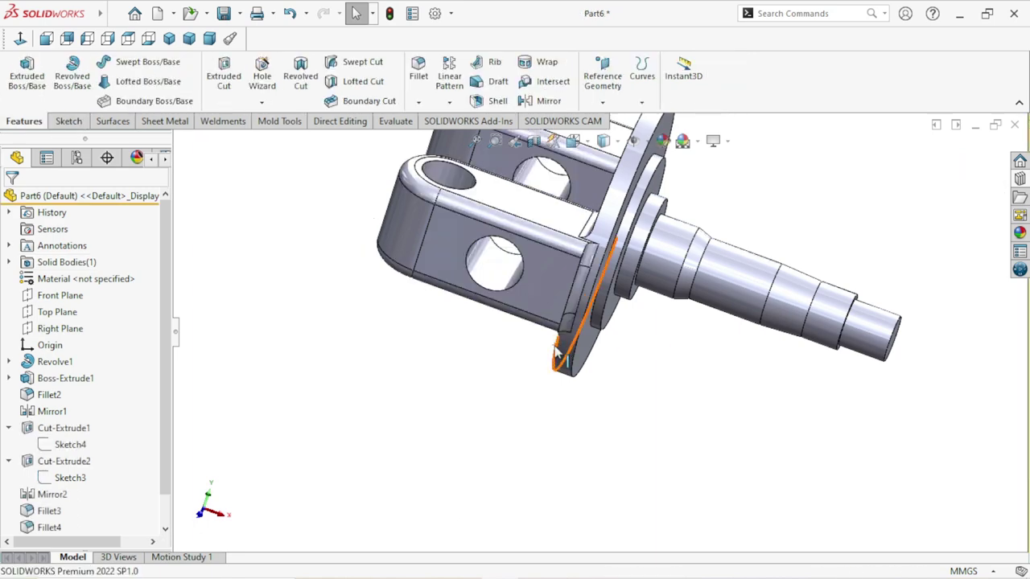
Step: Start a new sketch on the lug's flat side face
scroll(561, 362, "down", 2)
scroll(560, 362, "down", 2)
mouse_move(690, 336)
middle_mouse_down()
mouse_move(715, 415)
mouse_move(700, 361)
mouse_move(705, 371)
mouse_move(591, 445)
mouse_move(643, 242)
middle_mouse_up()
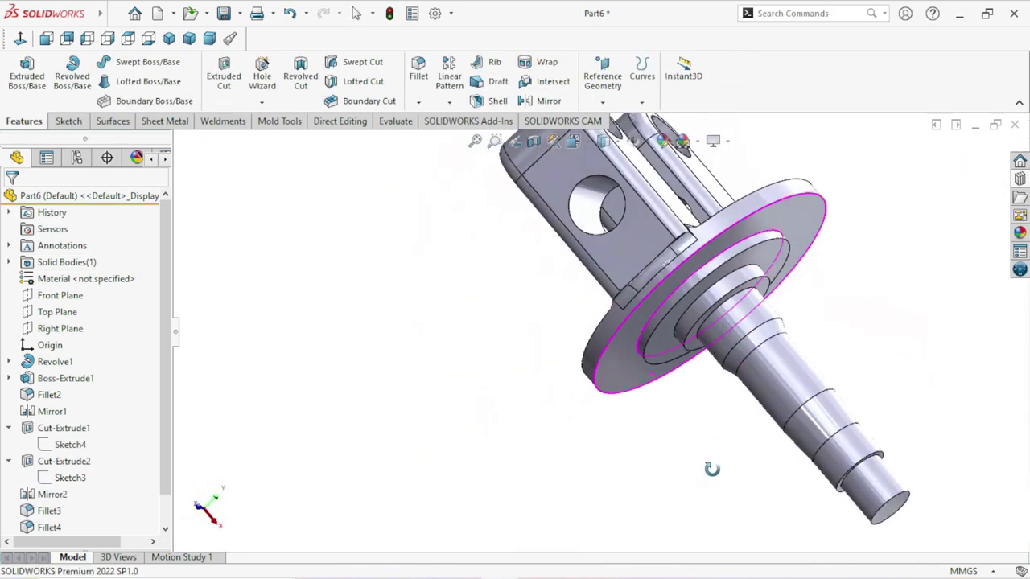
left_click(655, 233)
left_click(682, 208)
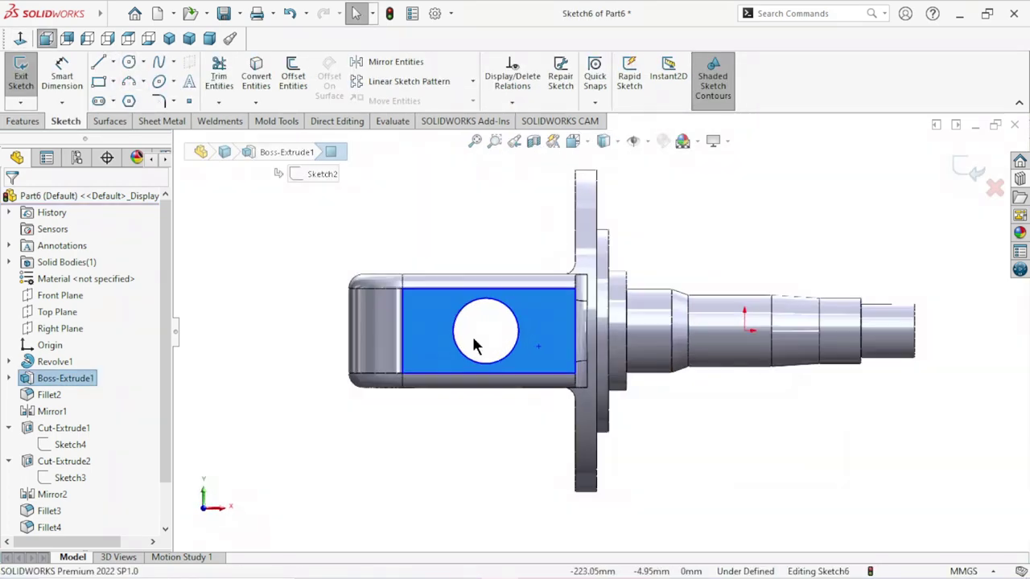
scroll(472, 345, "down", 2)
left_click(731, 213)
scroll(566, 336, "down", 2)
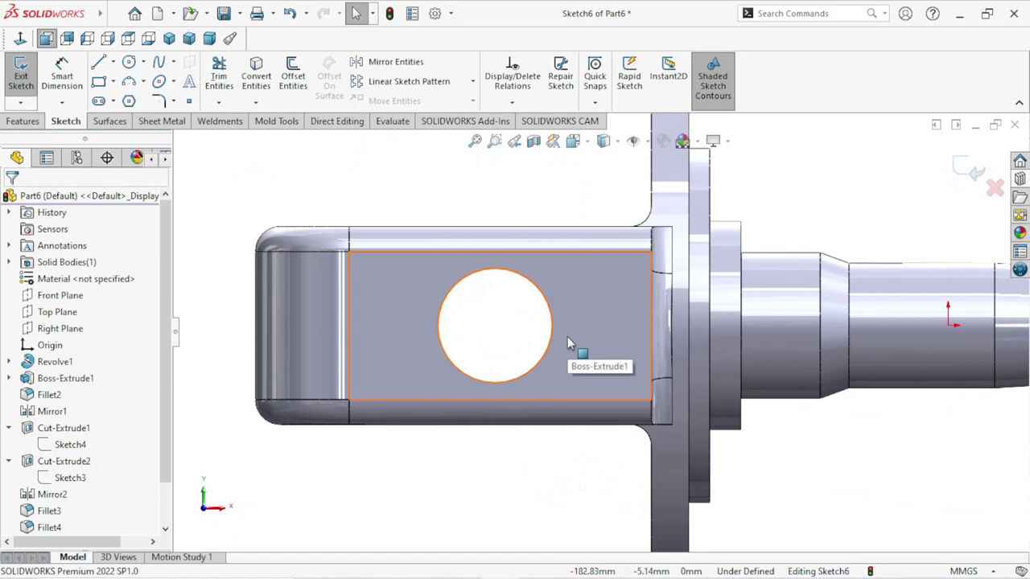
Step: Draw an ellipse centred on the lug hole, surrounding it
left_click(158, 82)
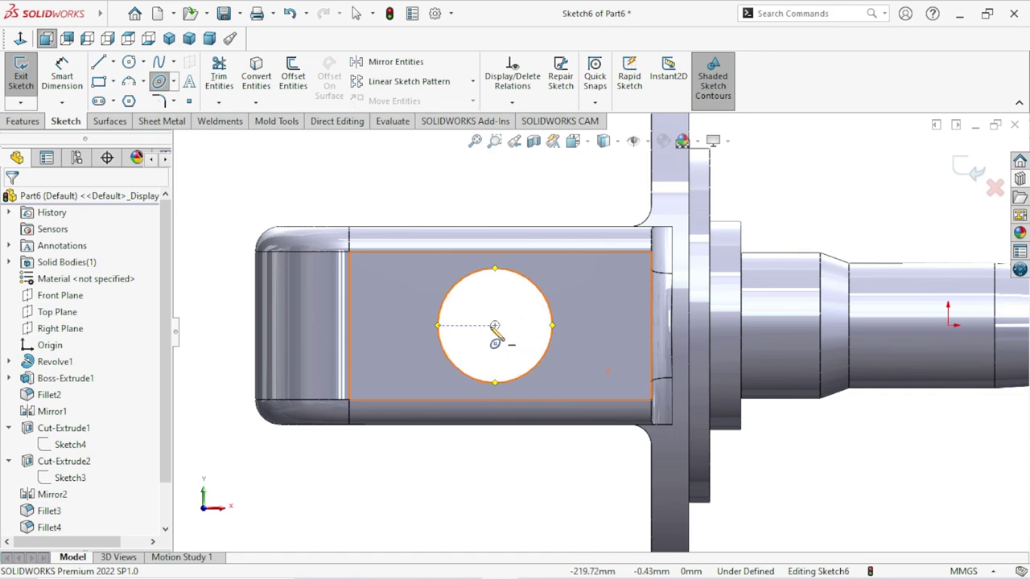
left_click(552, 325)
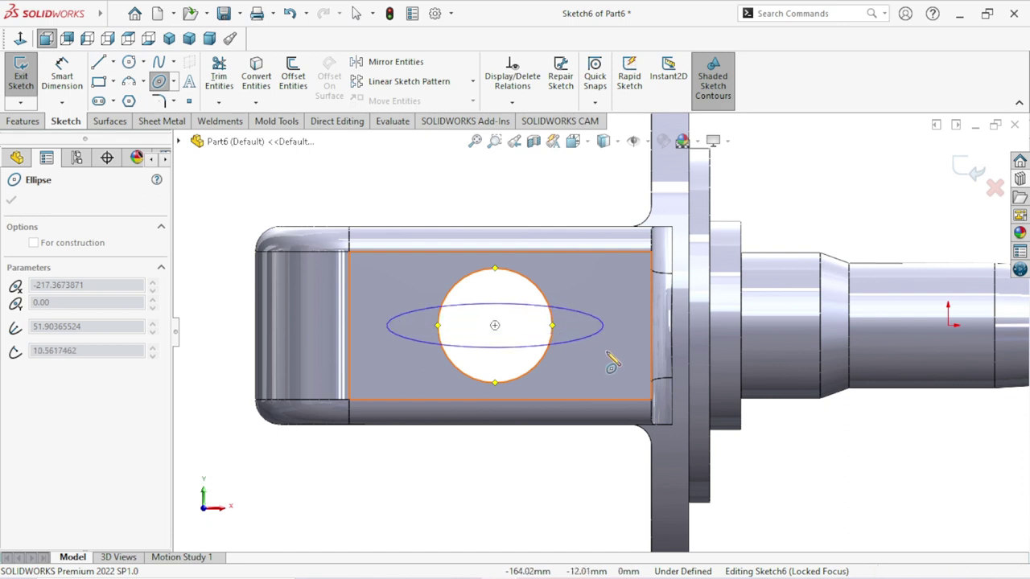
left_click(614, 408)
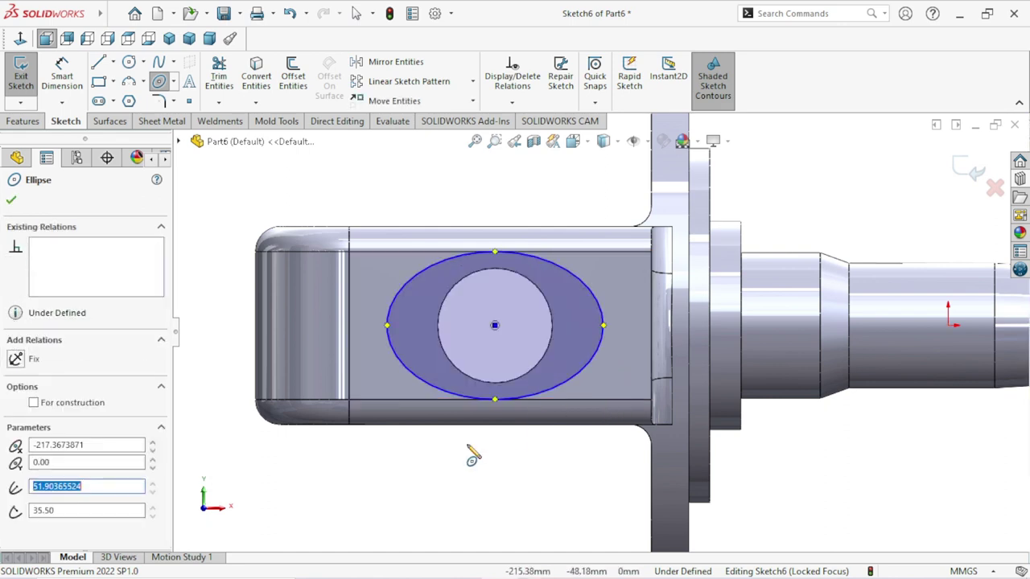
right_click(499, 474)
left_click(500, 439)
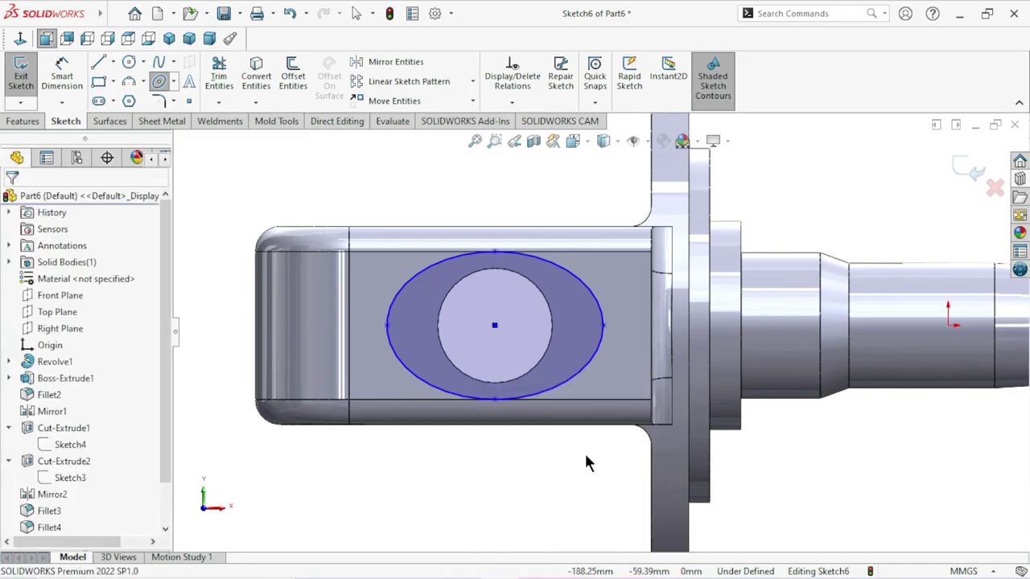
middle_click_drag(584, 451, 726, 499)
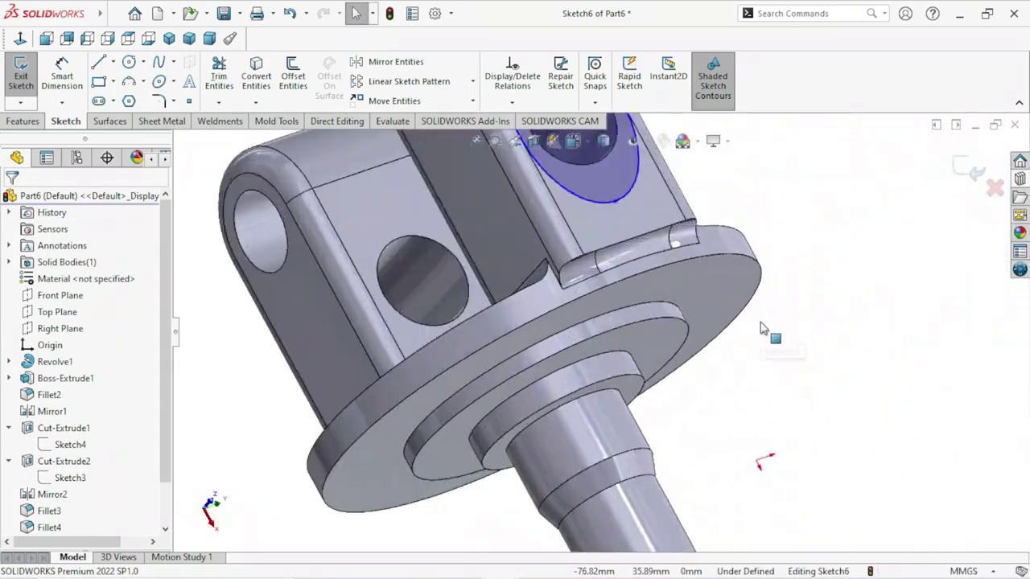
Step: Dimension the ellipse height to 105 mm
middle_click_drag(726, 499, 824, 370)
scroll(824, 370, "up", 5)
scroll(543, 312, "down", 4)
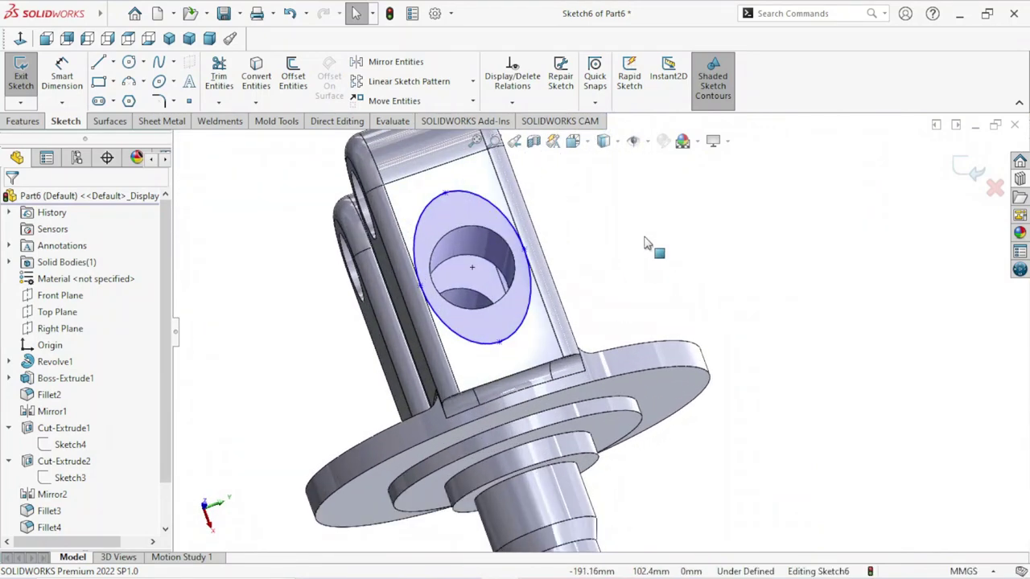
left_click(77, 73)
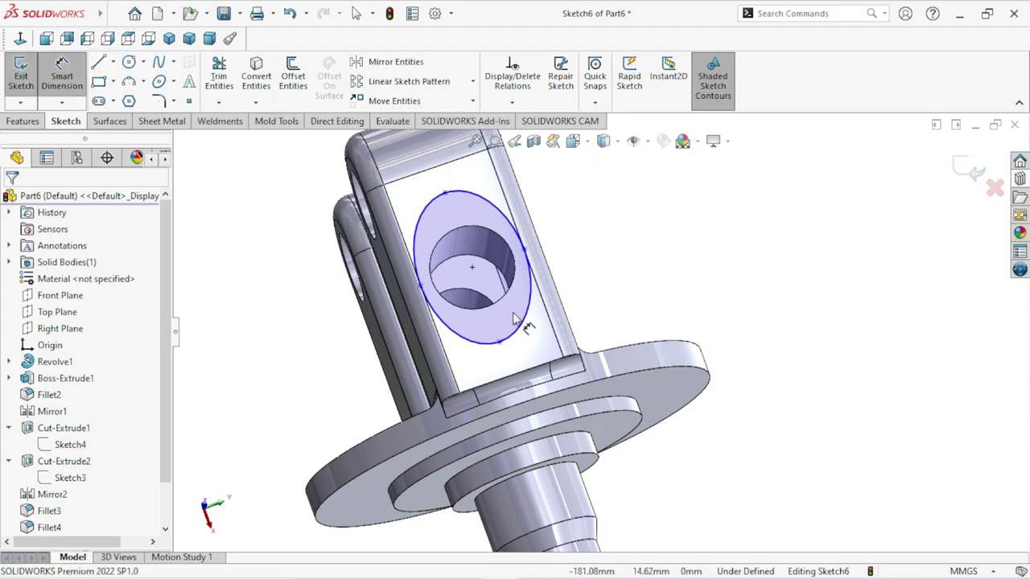
middle_click_drag(523, 321, 573, 304)
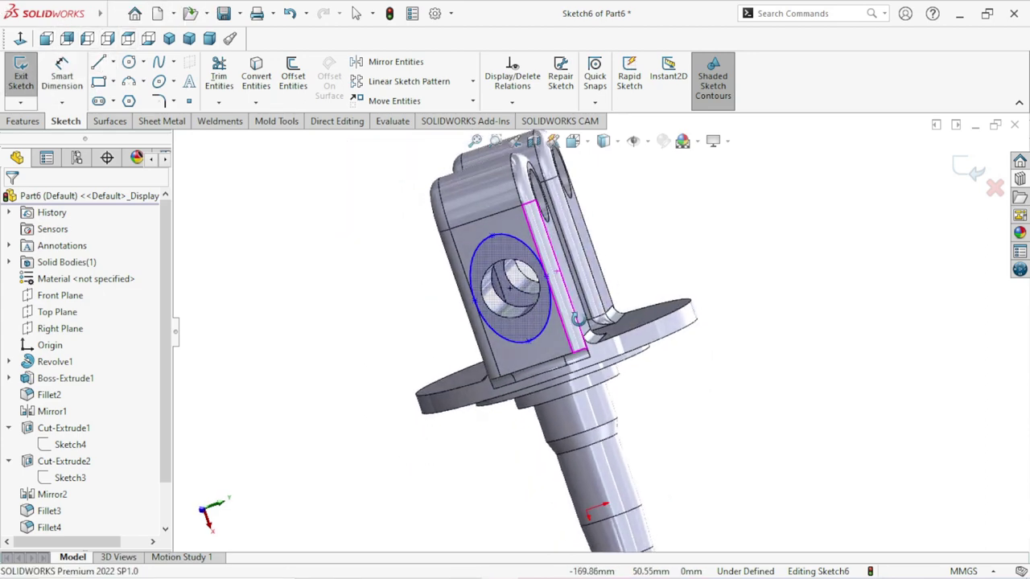
scroll(573, 304, "down", 2)
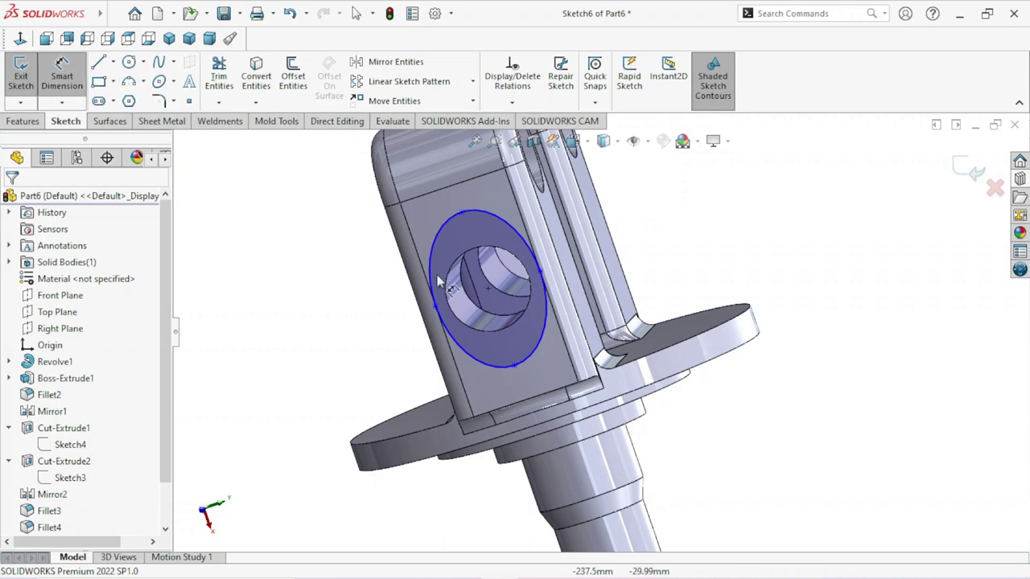
left_click(463, 215)
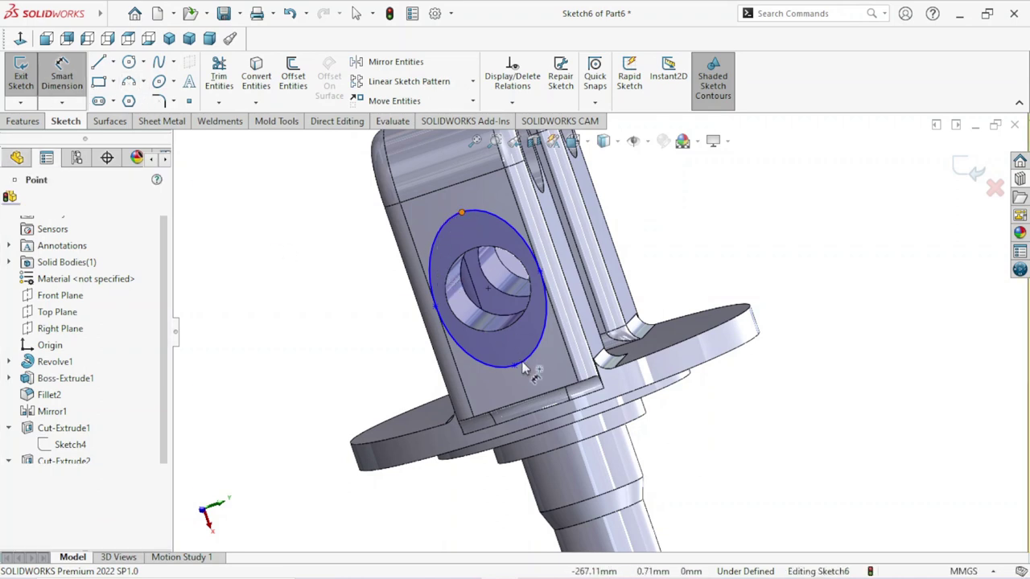
left_click(516, 367)
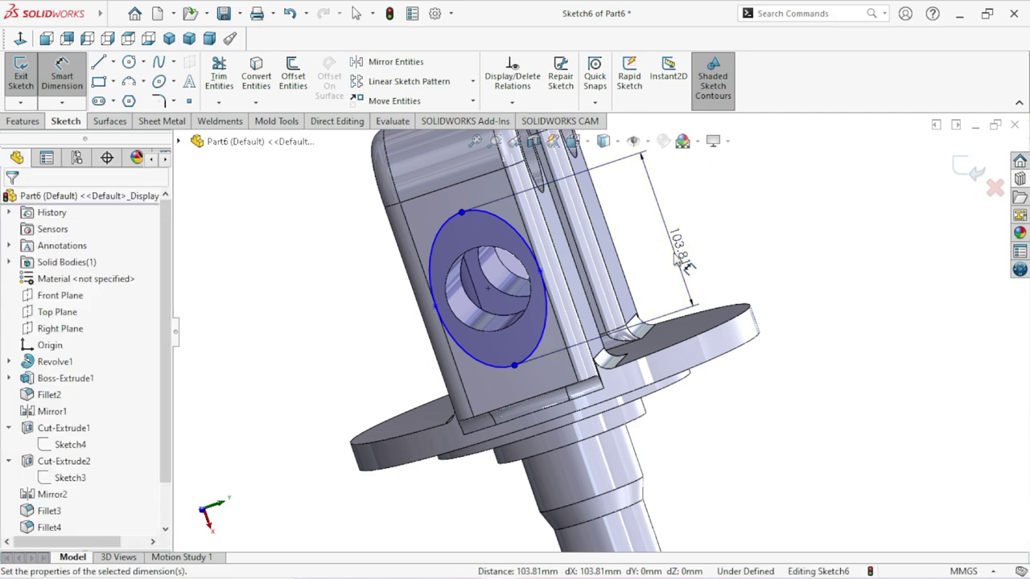
left_click(678, 259)
type("105")
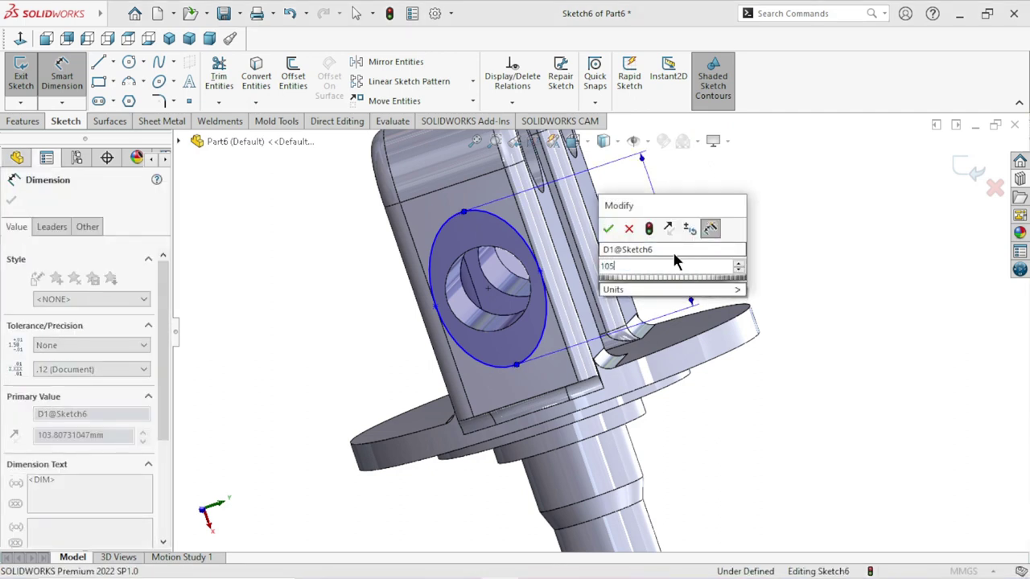
key("Return")
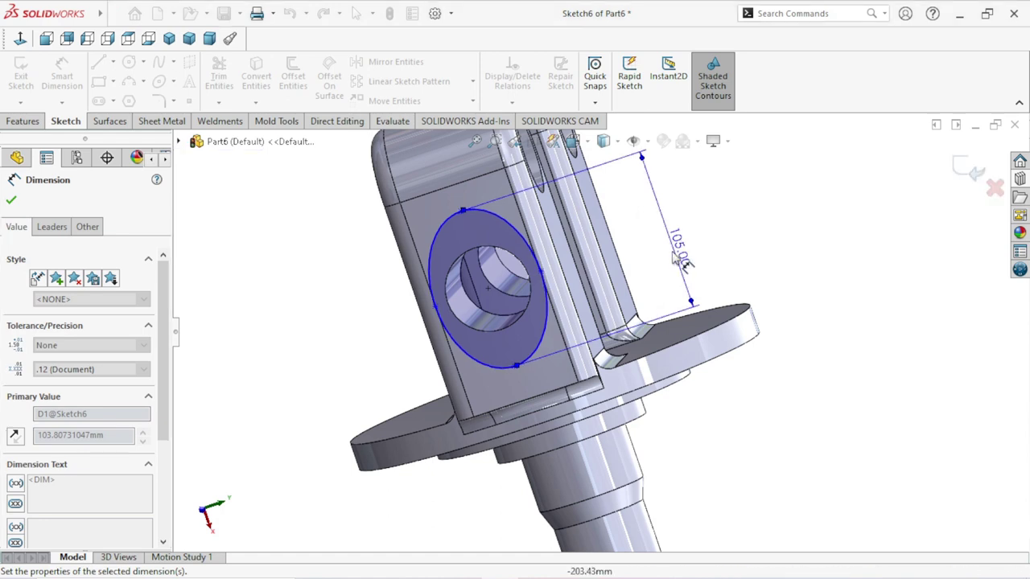
Step: Dimension the ellipse width to 71.50 mm
scroll(481, 314, "down", 3)
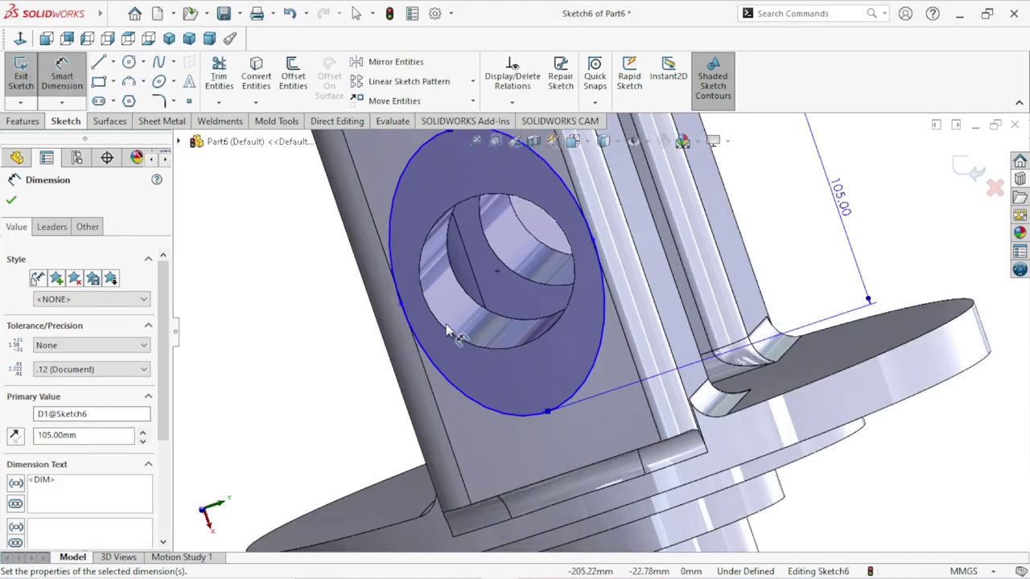
left_click(403, 310)
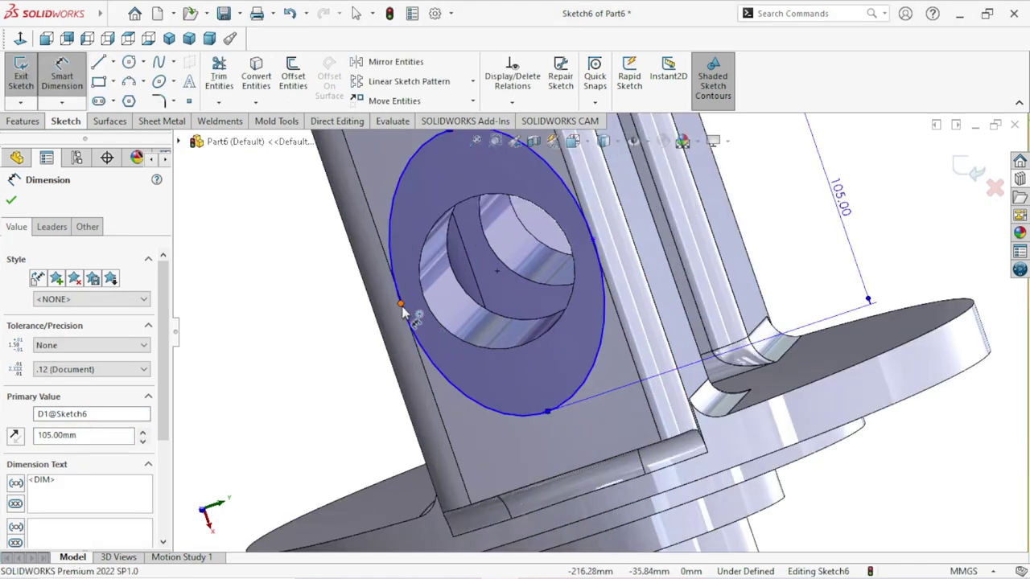
left_click(592, 241)
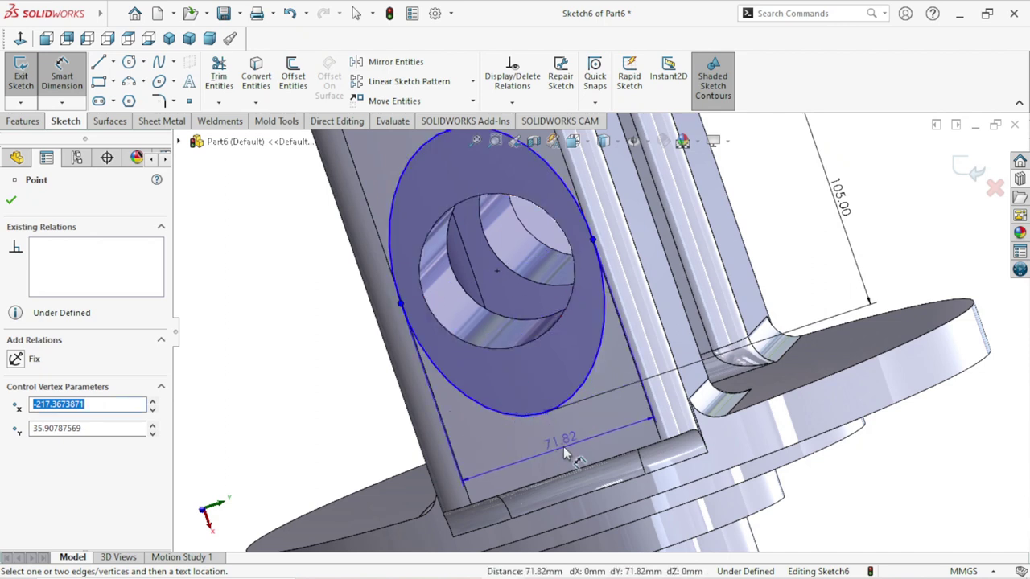
left_click(563, 447)
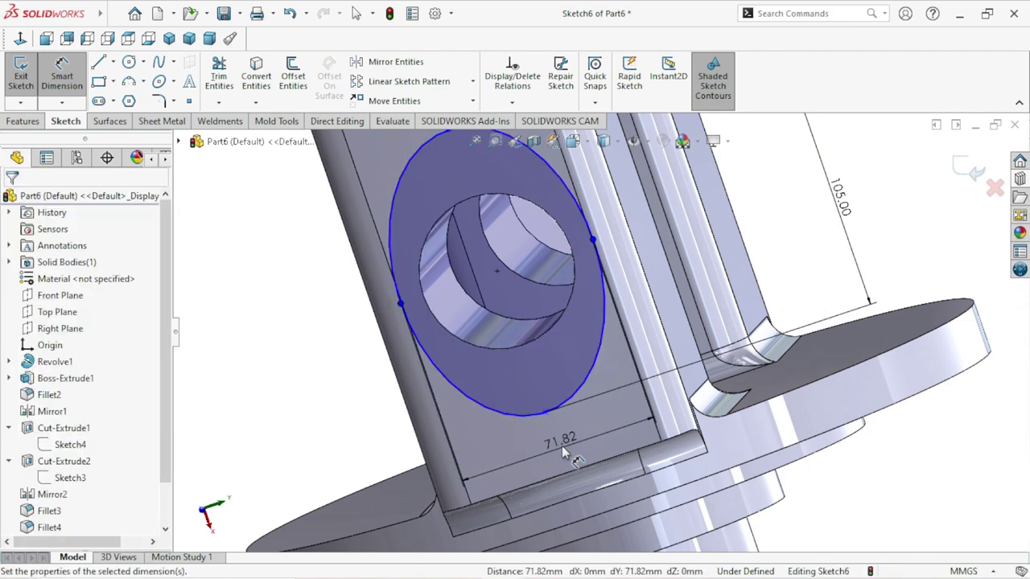
type("71.5")
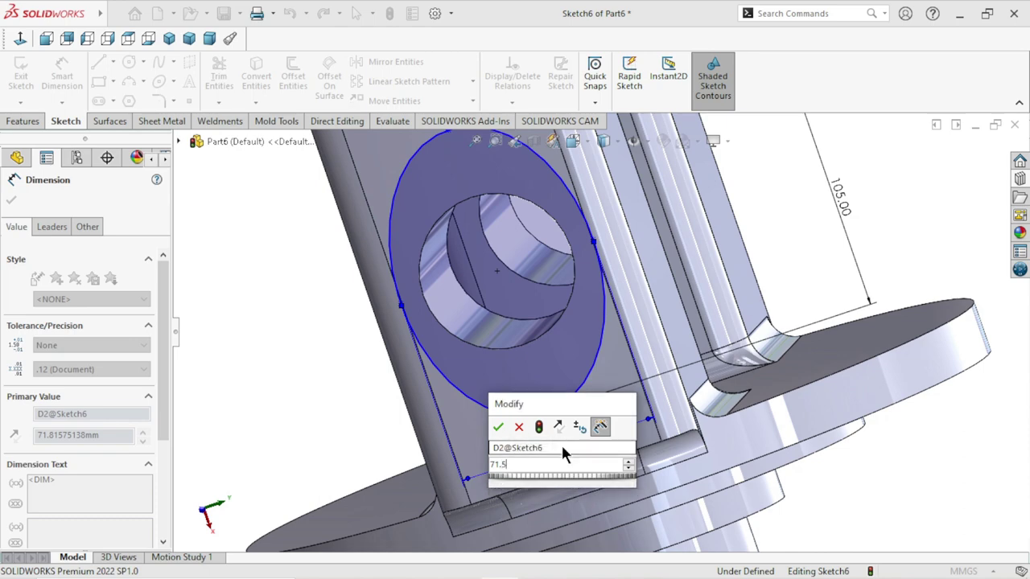
key("Escape")
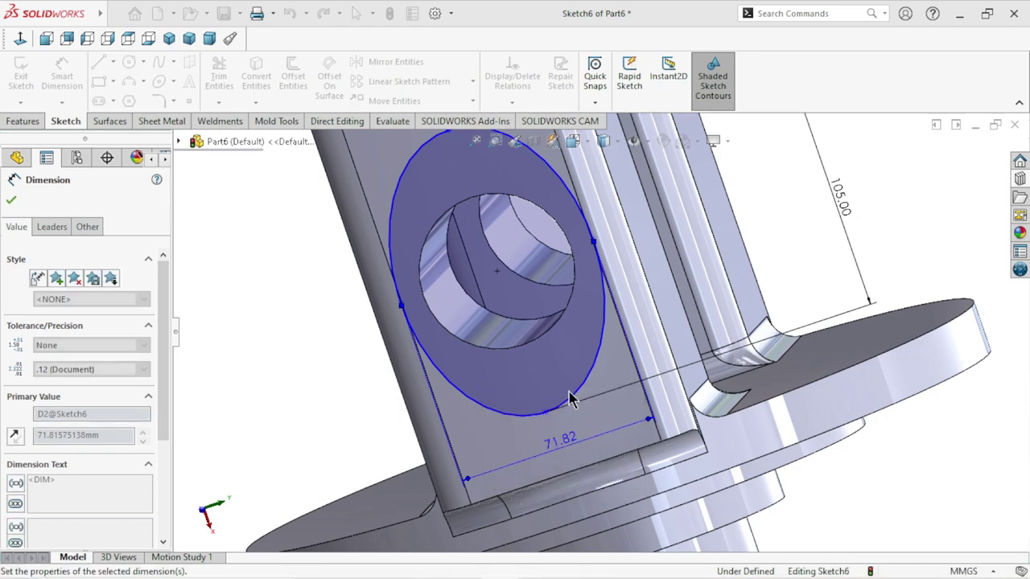
key("Return")
middle_click_drag(532, 393, 370, 355)
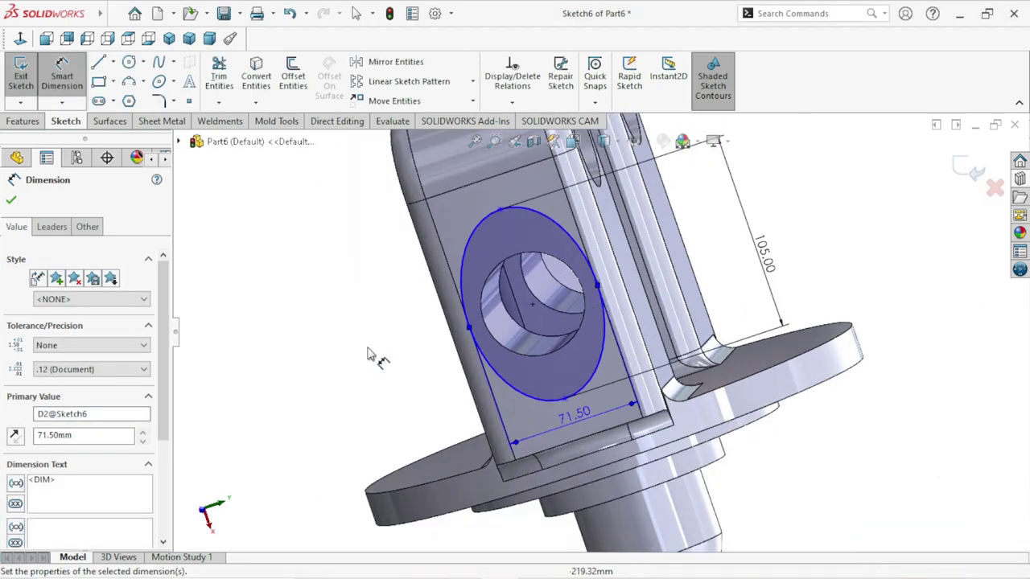
left_click(10, 203)
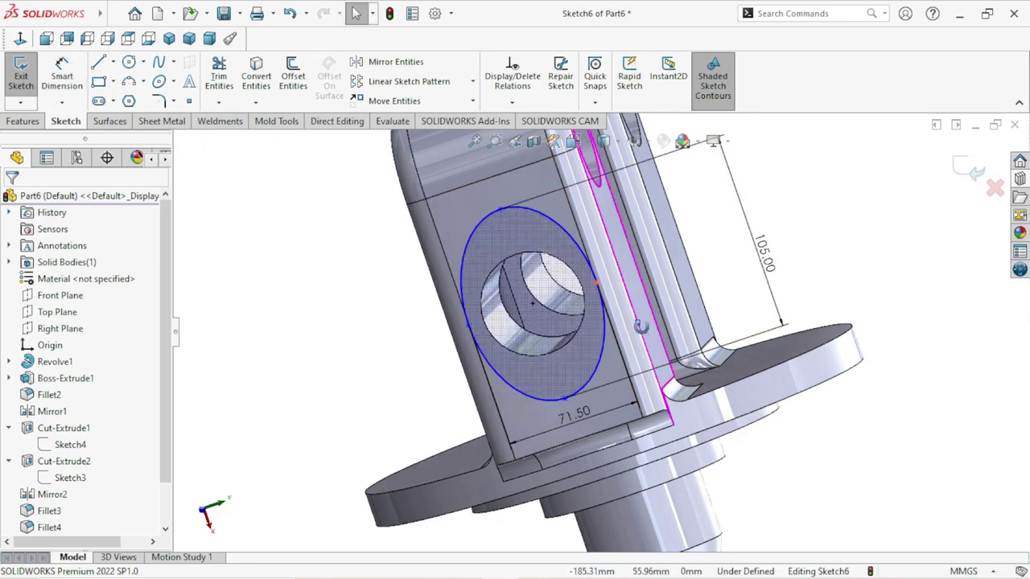
Step: Turn the view normal to the lug face to see the ellipse sketch face-on
mouse_move(660, 333)
middle_mouse_down()
mouse_move(644, 371)
mouse_move(582, 388)
middle_mouse_up()
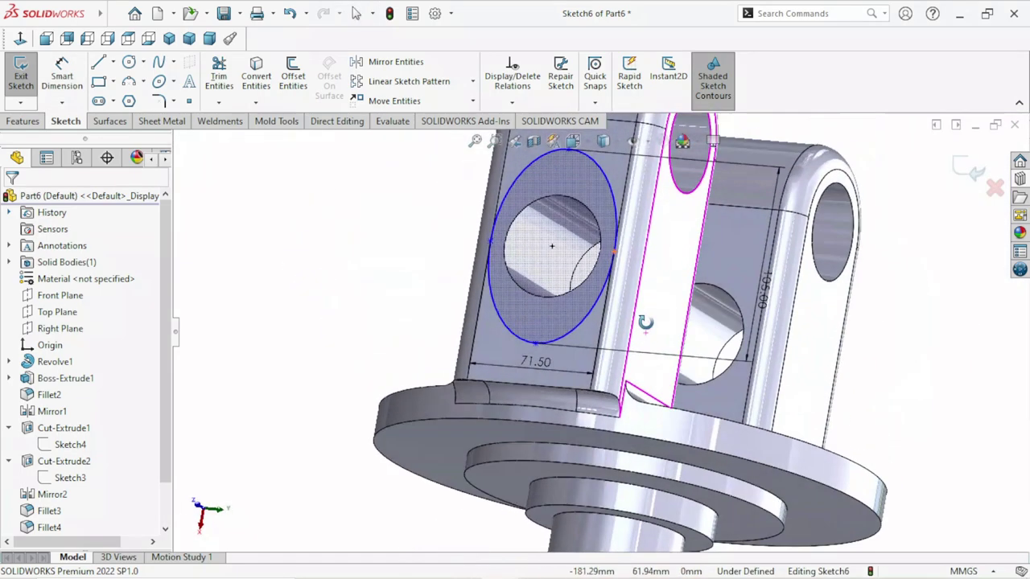
scroll(583, 387, "up", 3)
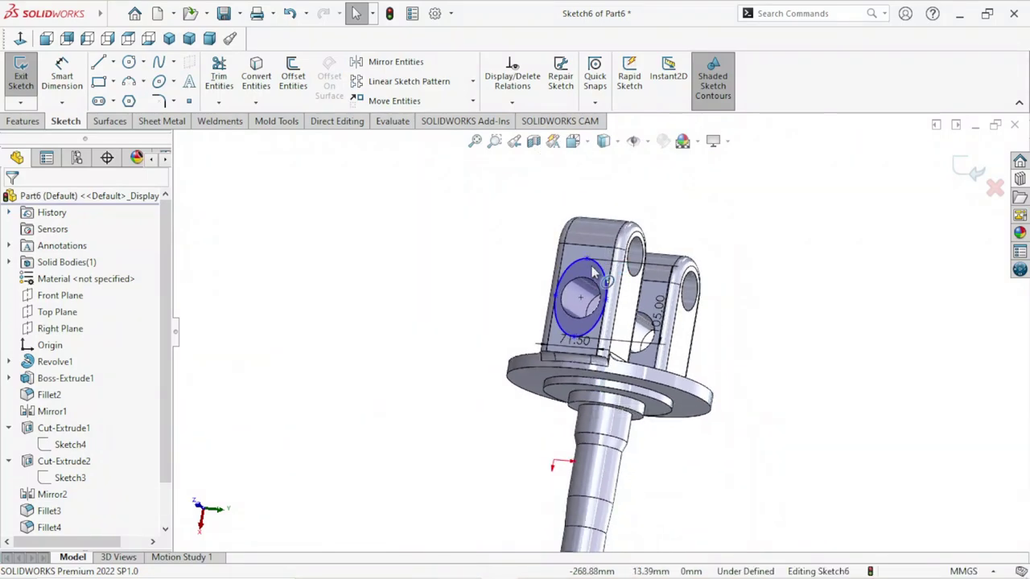
scroll(608, 295, "down", 3)
scroll(788, 354, "down", 2)
key("ctrl+8")
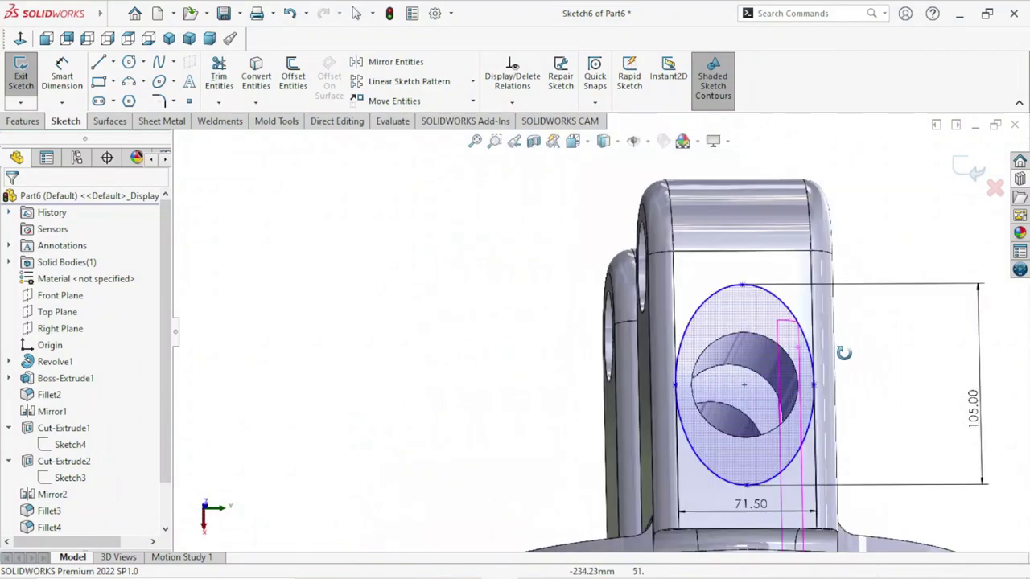
left_click(29, 42)
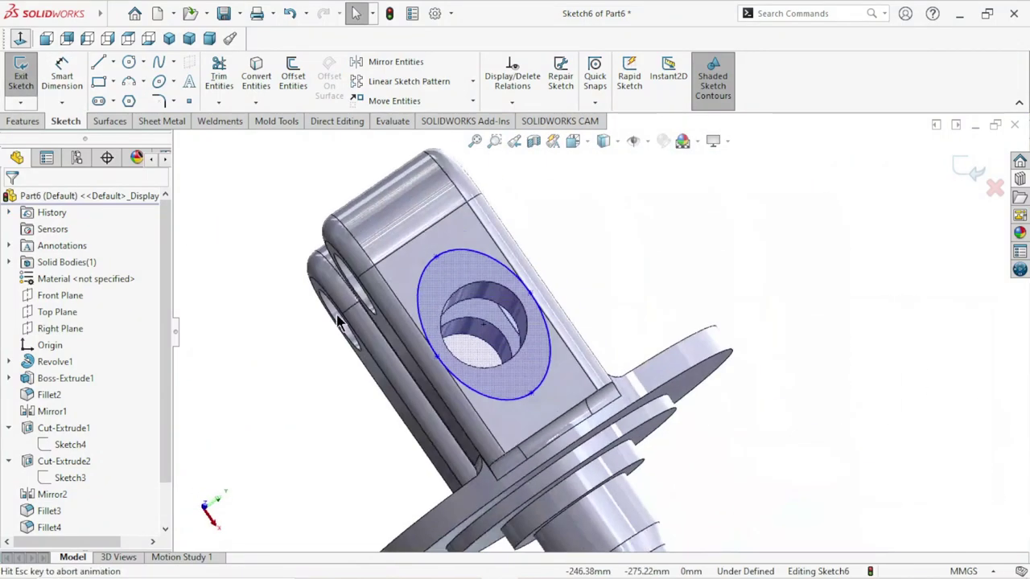
Step: Draw a small circle left of the ellipse, sized to touch its left side
scroll(627, 402, "up", 2)
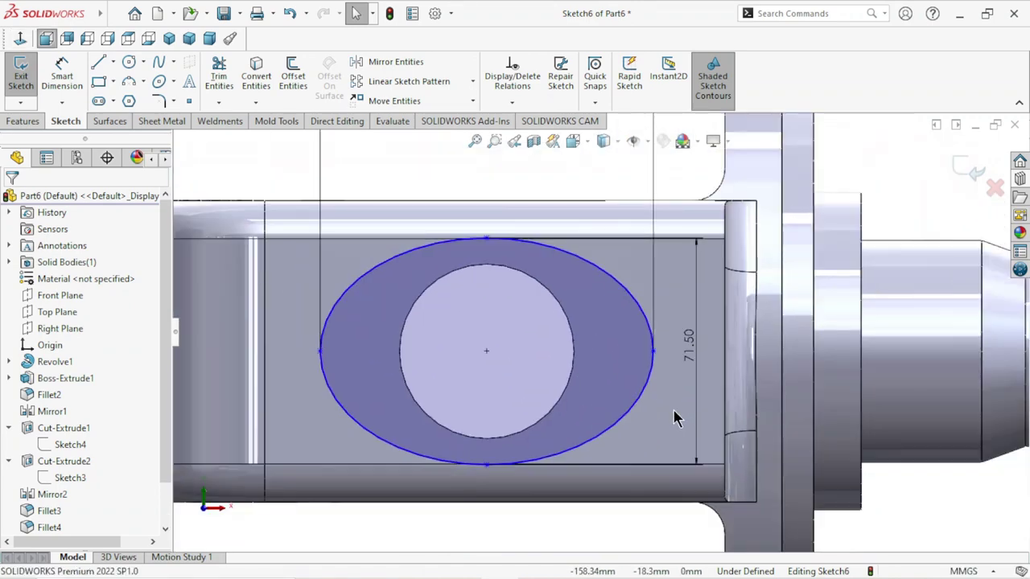
left_click(130, 61)
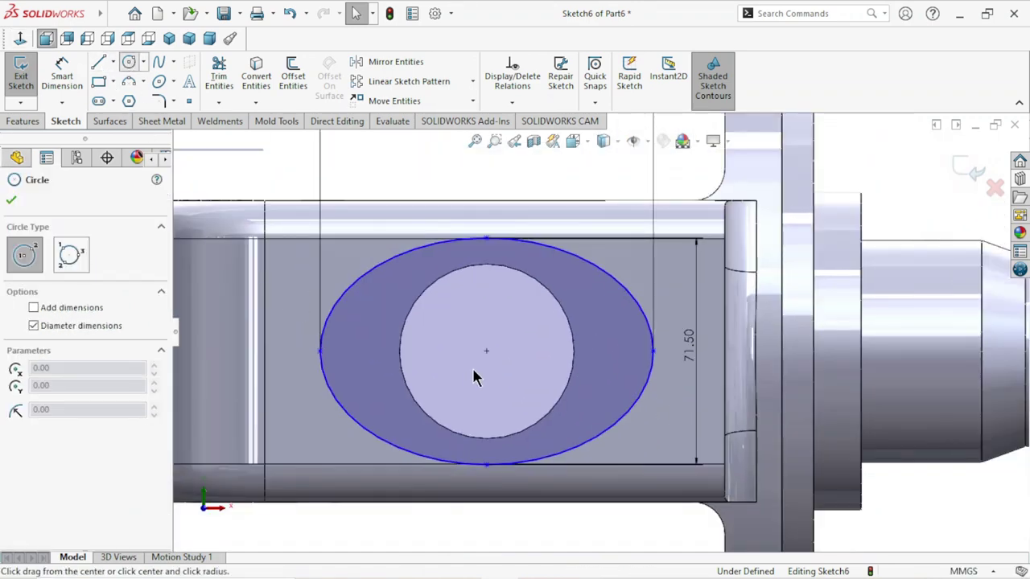
left_click(299, 351)
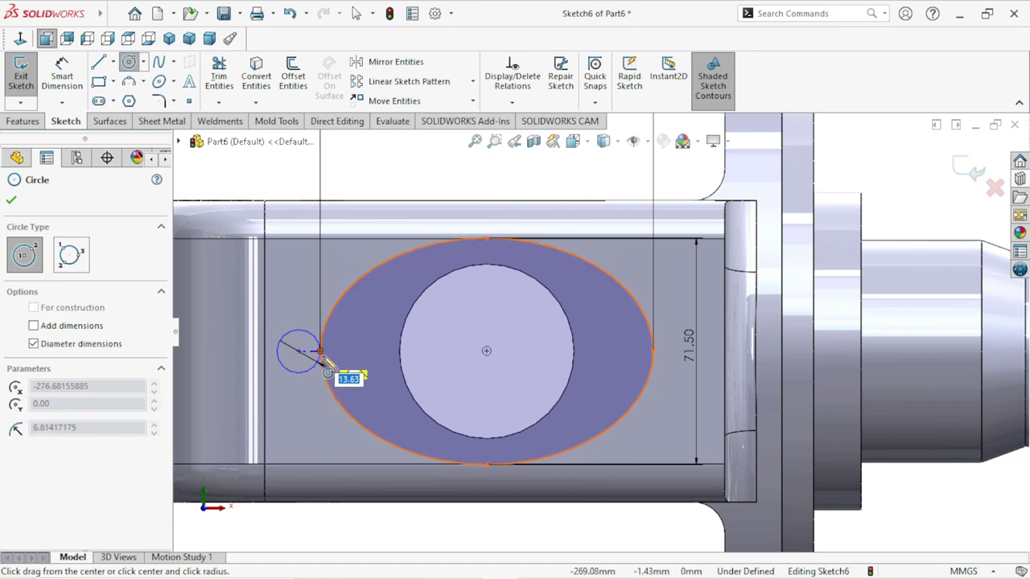
left_click(320, 351)
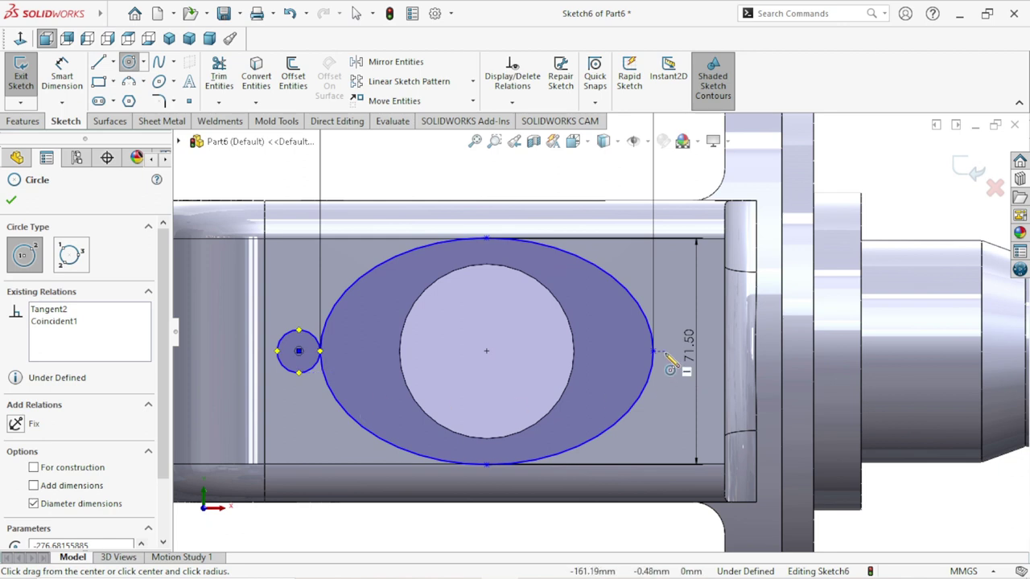
left_click(11, 200)
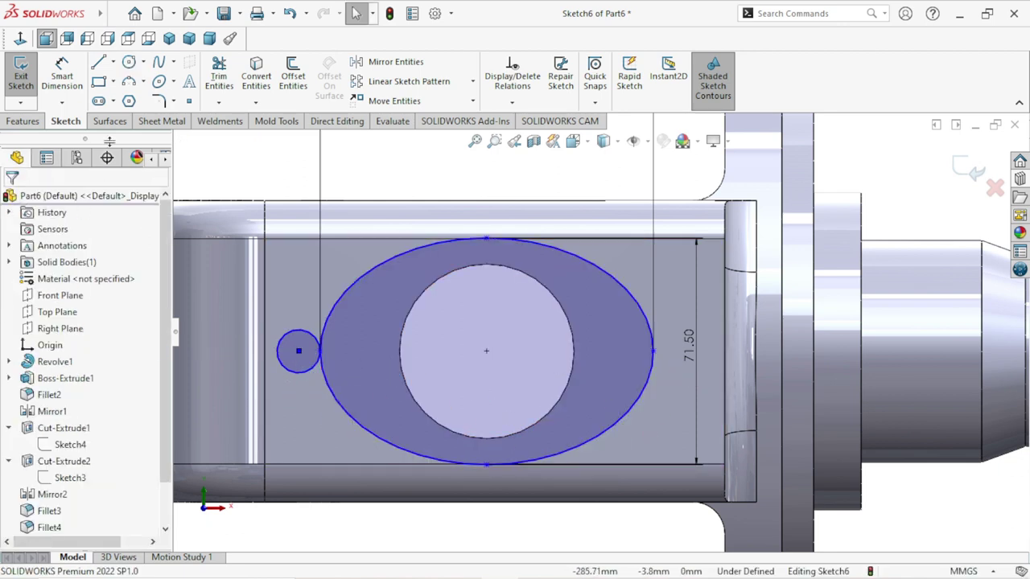
Step: Draw a 3-point arc from the small circle to the ellipse's upper edge
left_click(130, 82)
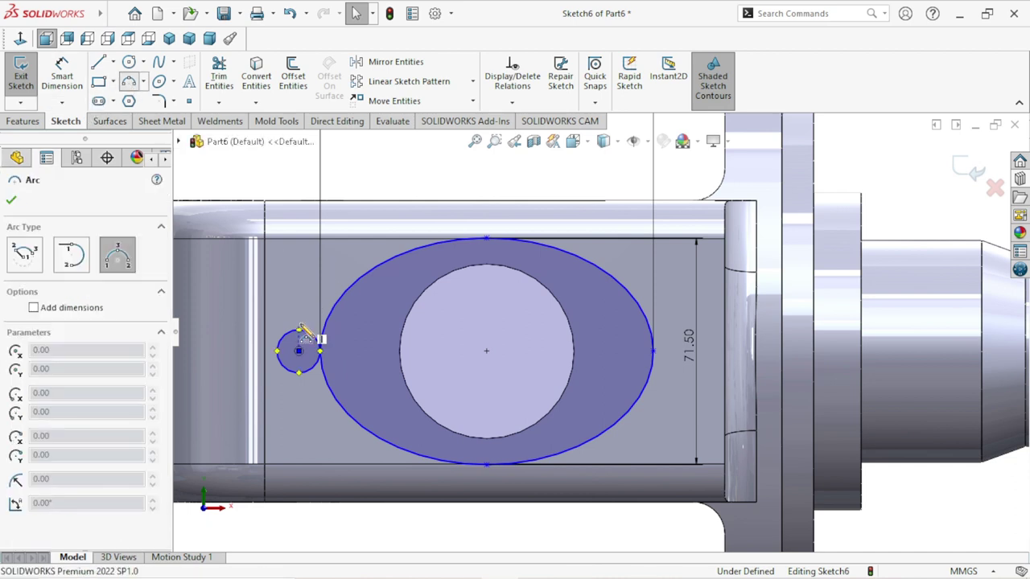
scroll(338, 342, "down", 2)
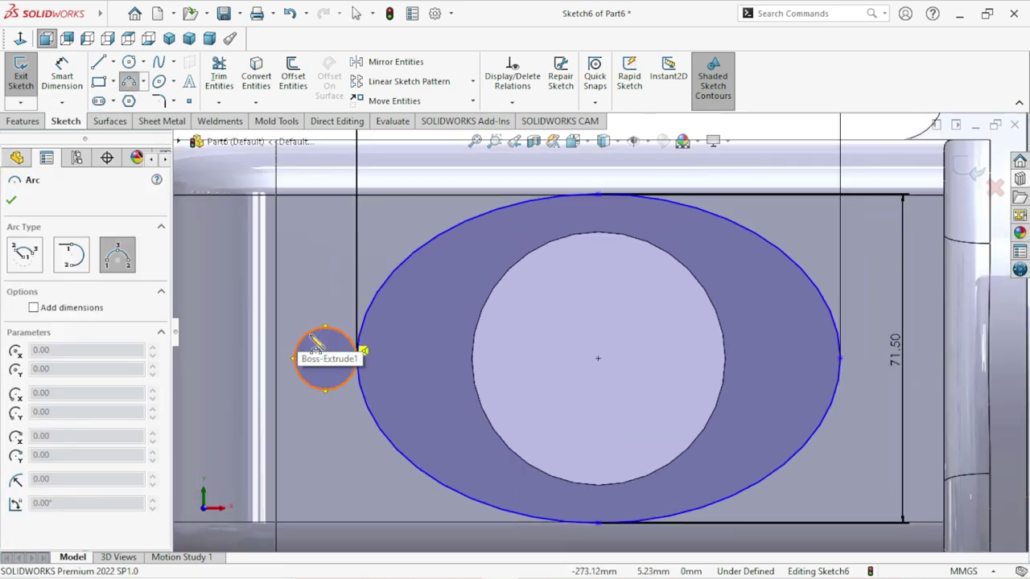
scroll(362, 342, "down", 1)
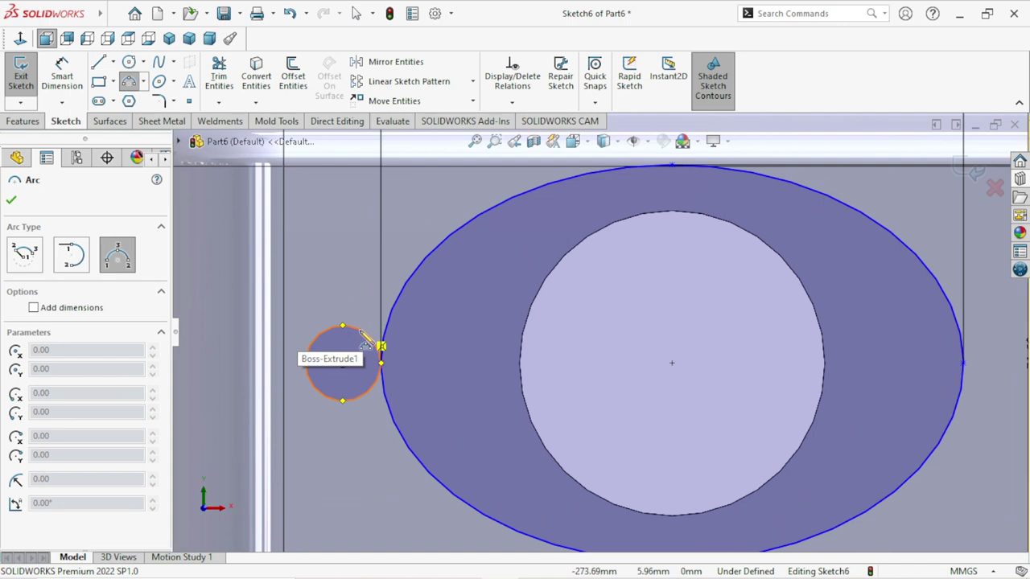
left_click(361, 331)
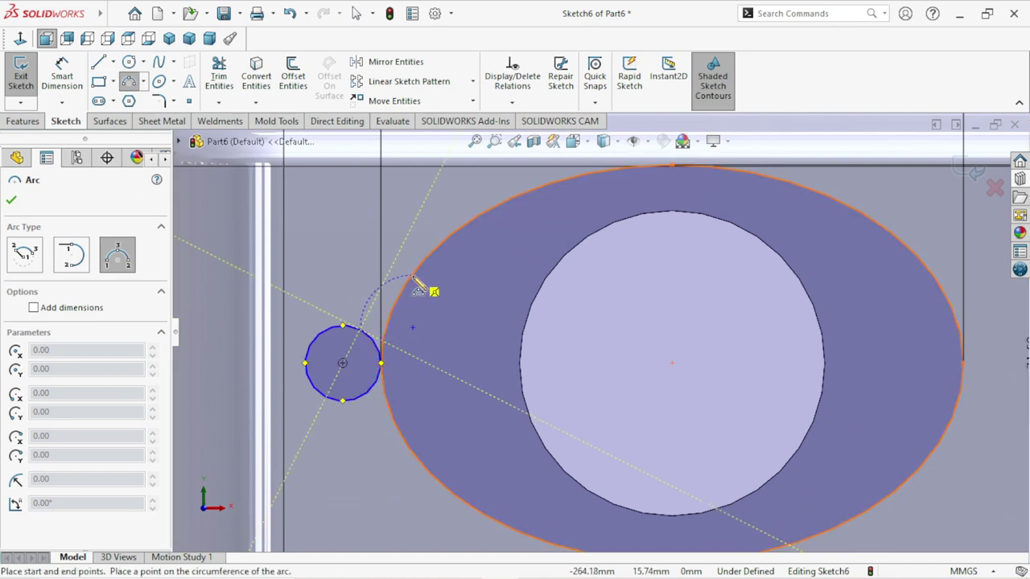
left_click(402, 291)
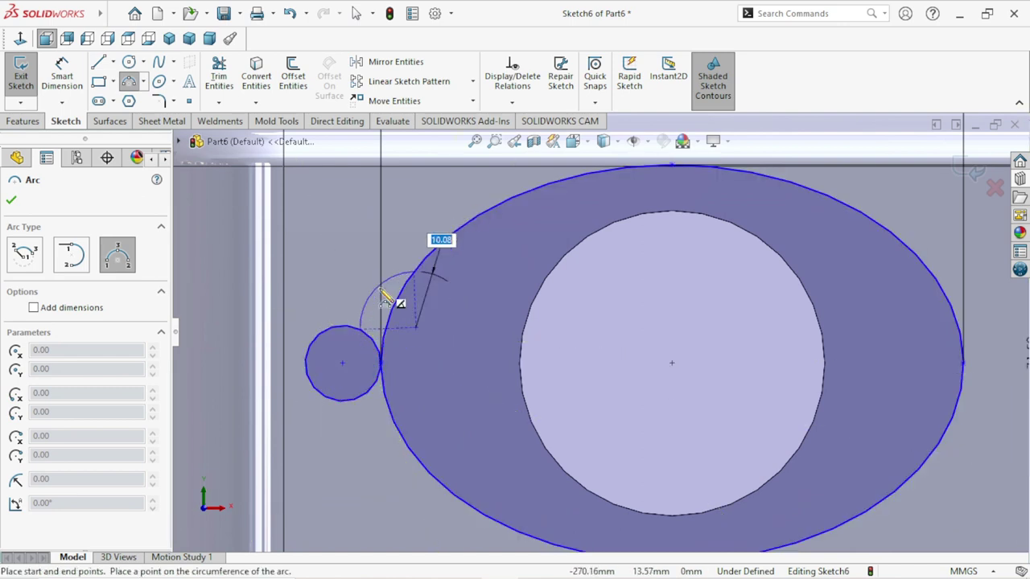
left_click(386, 311)
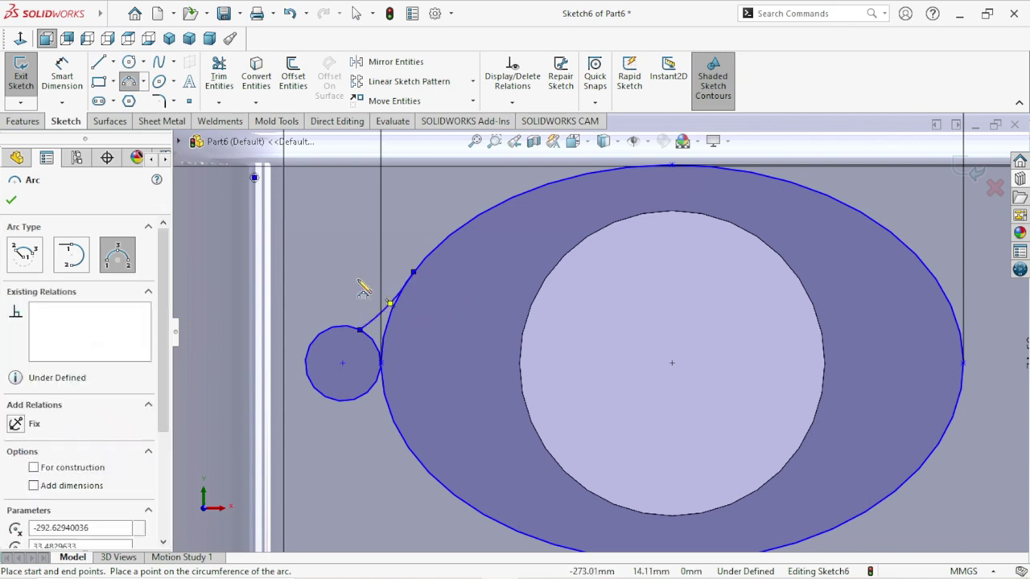
right_click(365, 288)
left_click(366, 282)
scroll(462, 383, "down", 2)
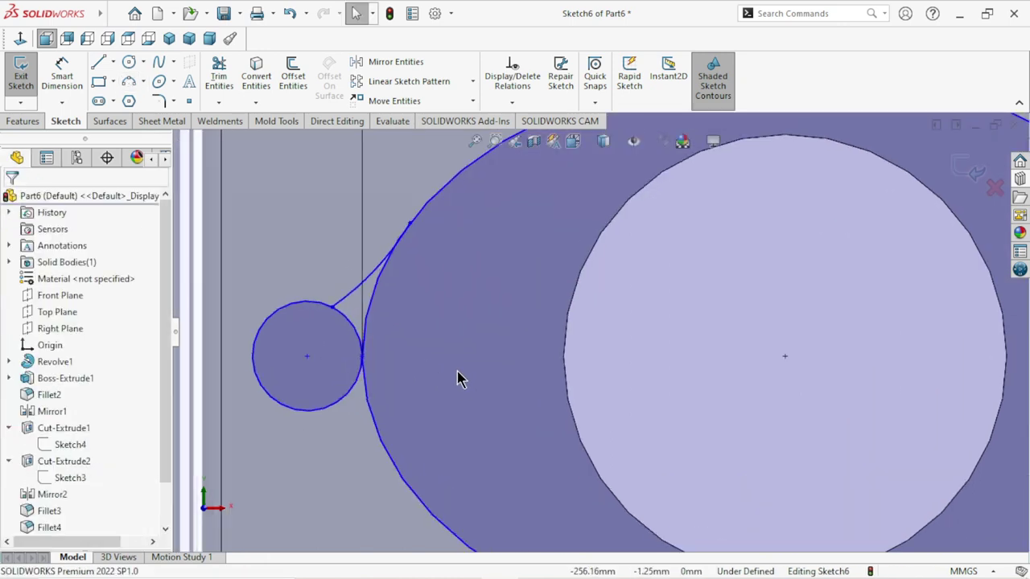
Step: Make the connecting arc tangent to both the small circle and the ellipse
left_click(338, 304)
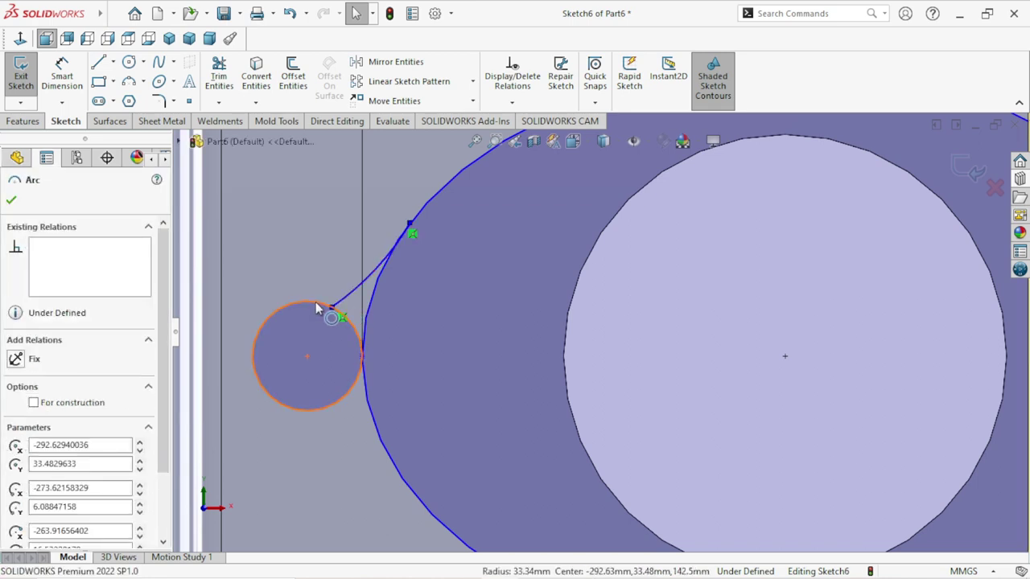
left_click(316, 308)
left_click(368, 287, "ctrl")
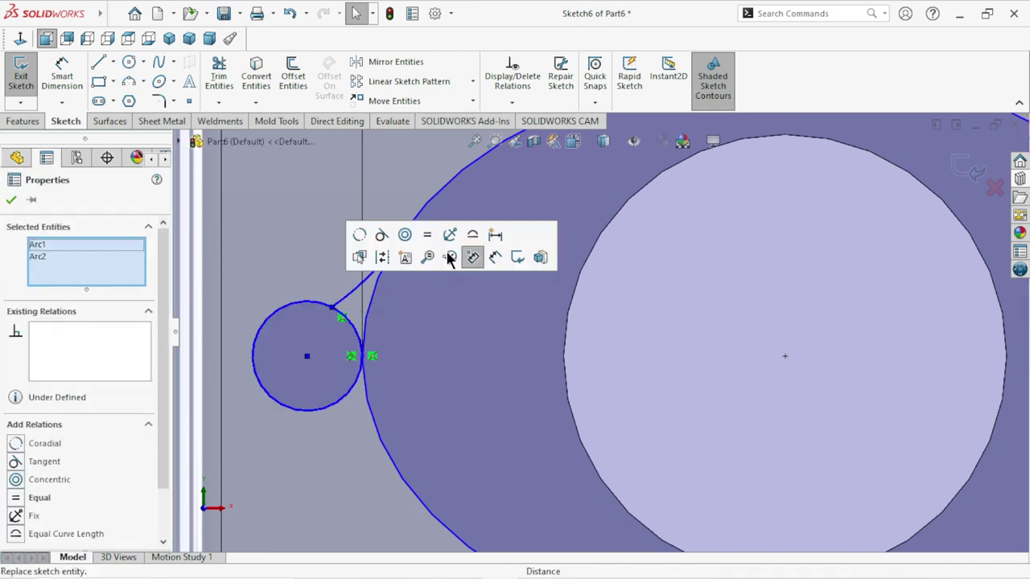
left_click(383, 235)
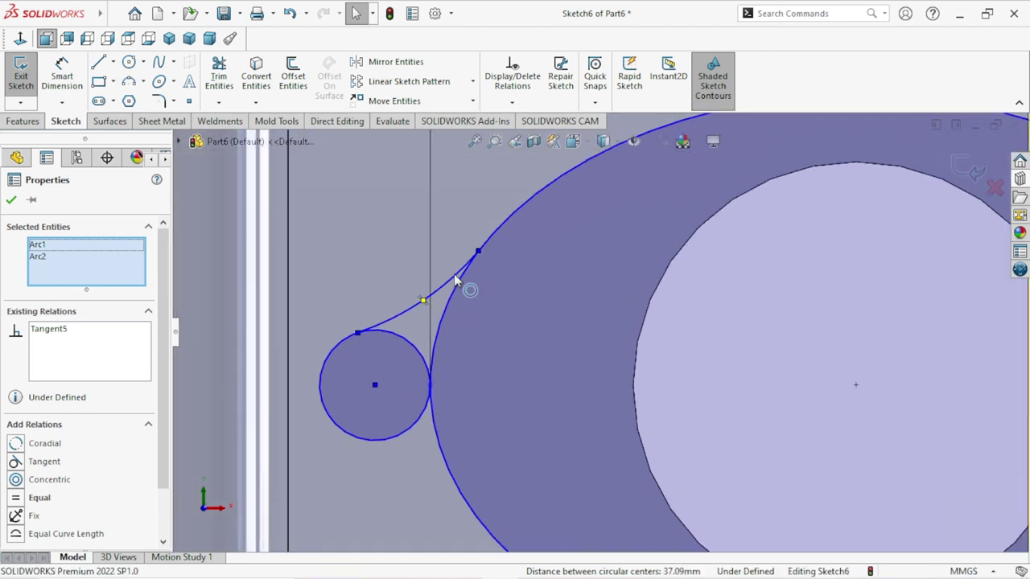
left_click(455, 278)
left_click(512, 205, "ctrl")
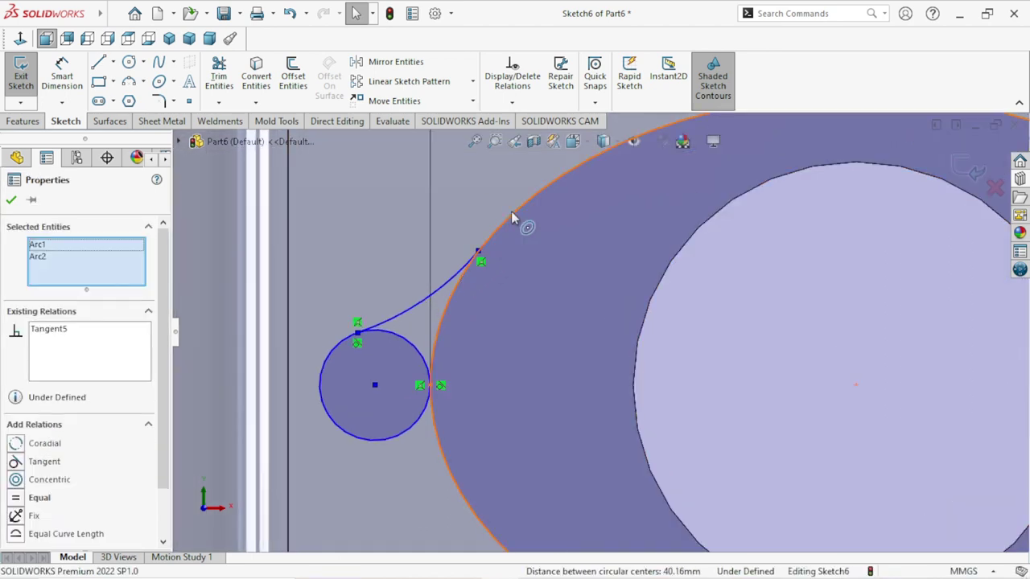
left_click(512, 211, "ctrl")
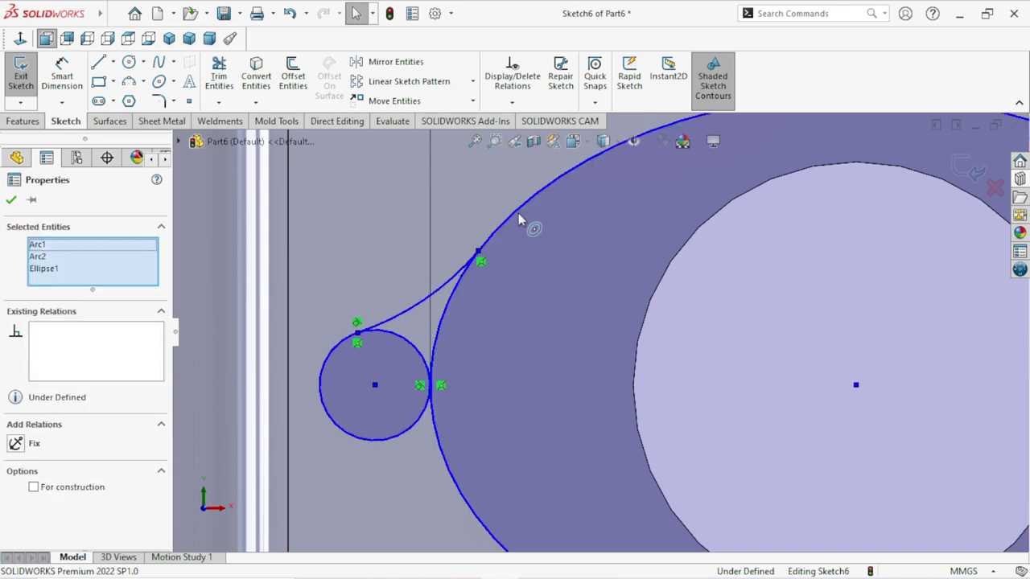
left_click(413, 306)
left_click(384, 332, "ctrl")
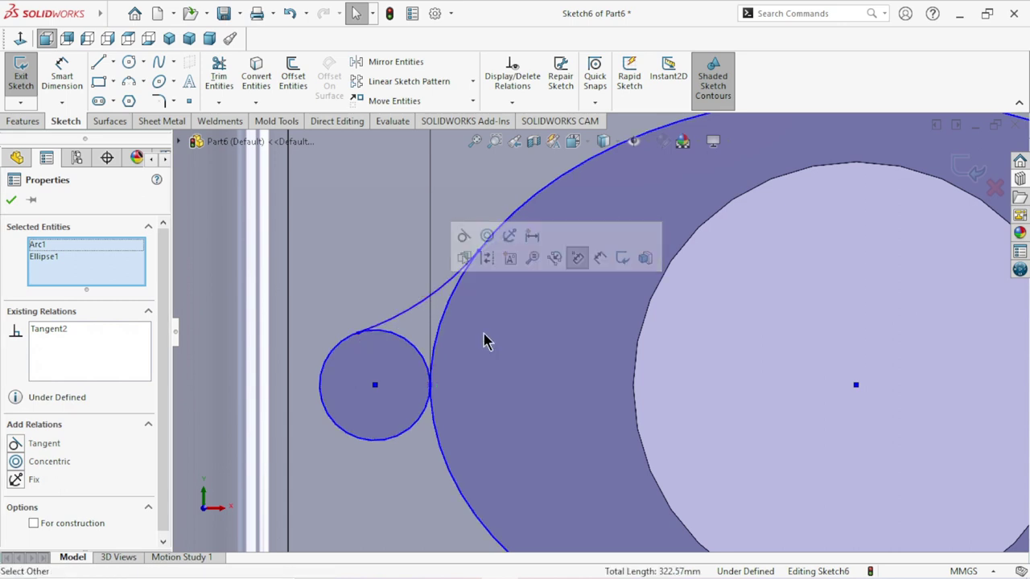
scroll(488, 410, "up", 5)
scroll(524, 404, "down", 1)
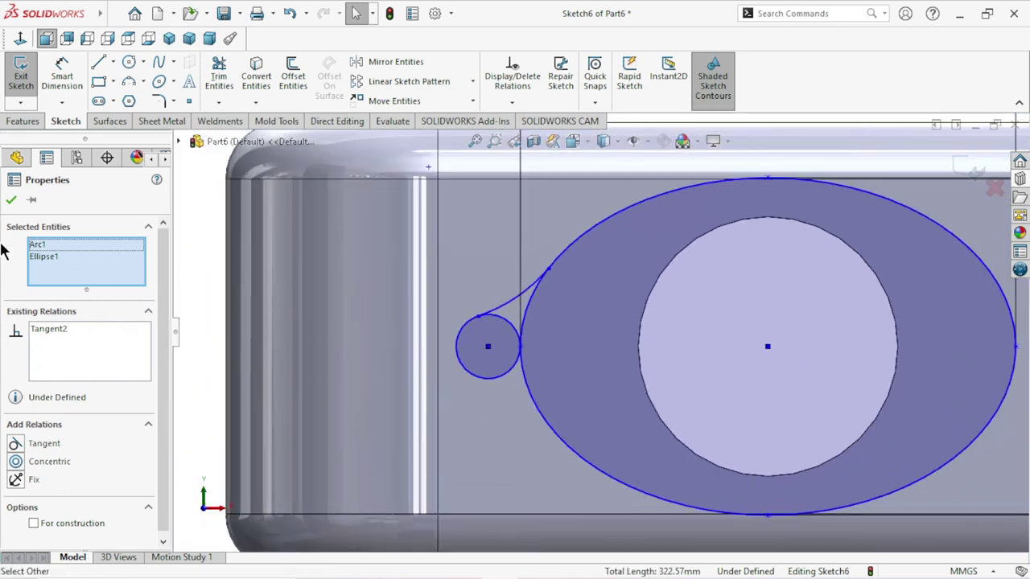
left_click(10, 200)
scroll(545, 429, "up", 3)
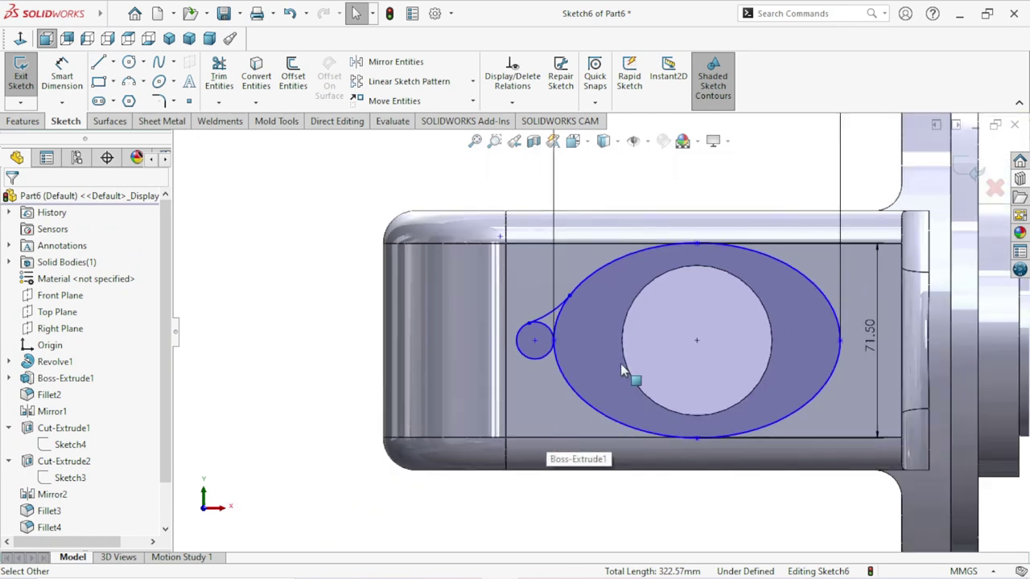
scroll(621, 363, "down", 2)
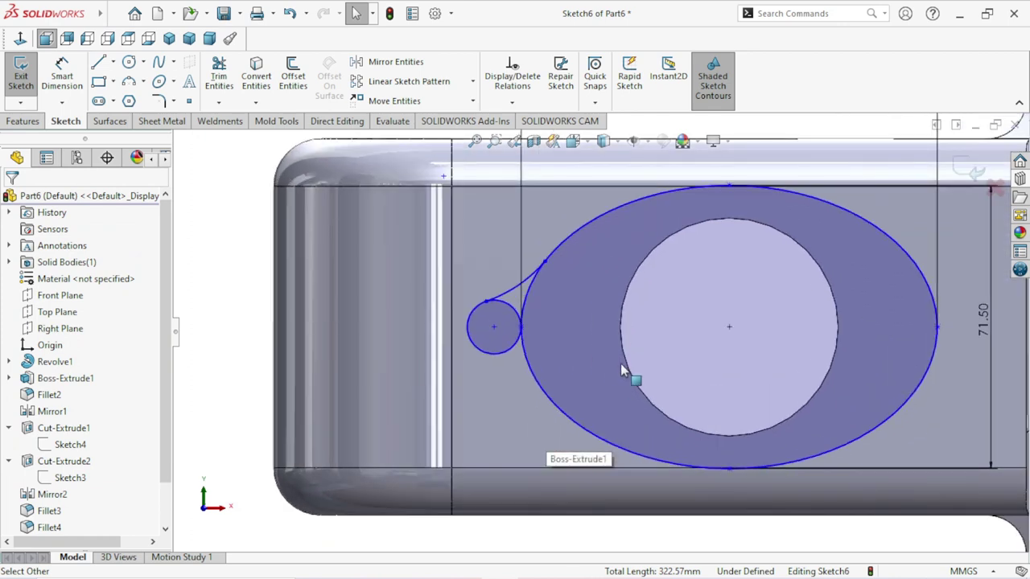
Step: Draw a vertical centerline through the hole and a horizontal centerline from its centre
left_click(113, 64)
left_click(133, 100)
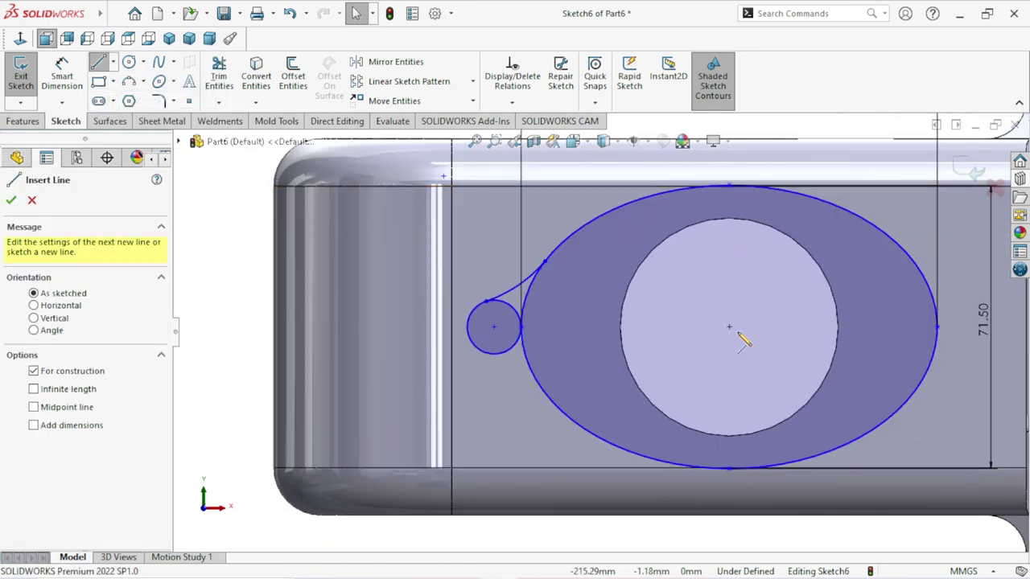
left_click(729, 219)
left_click(728, 436)
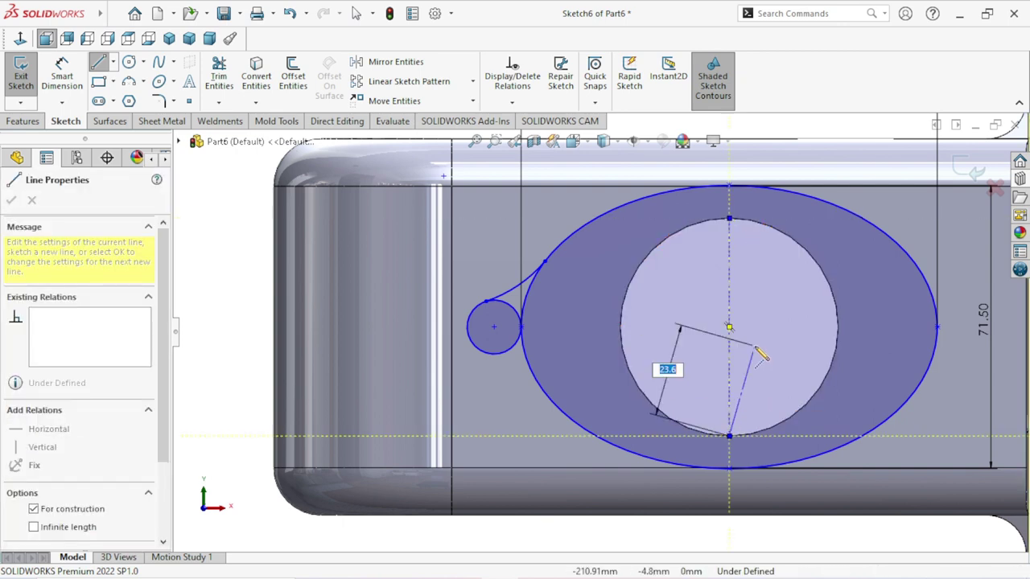
right_click(760, 354)
left_click(776, 359)
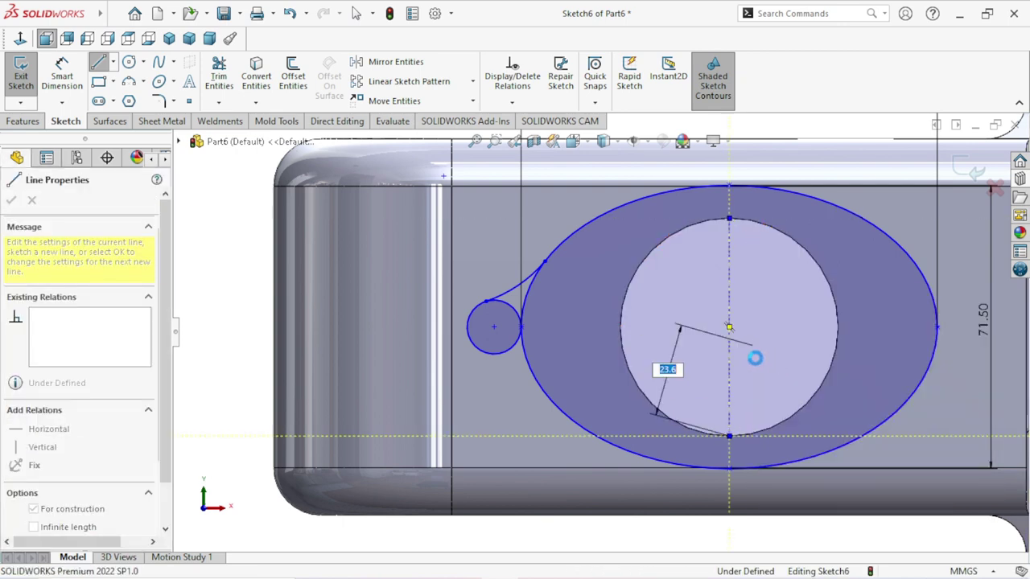
left_click(113, 62)
left_click(120, 98)
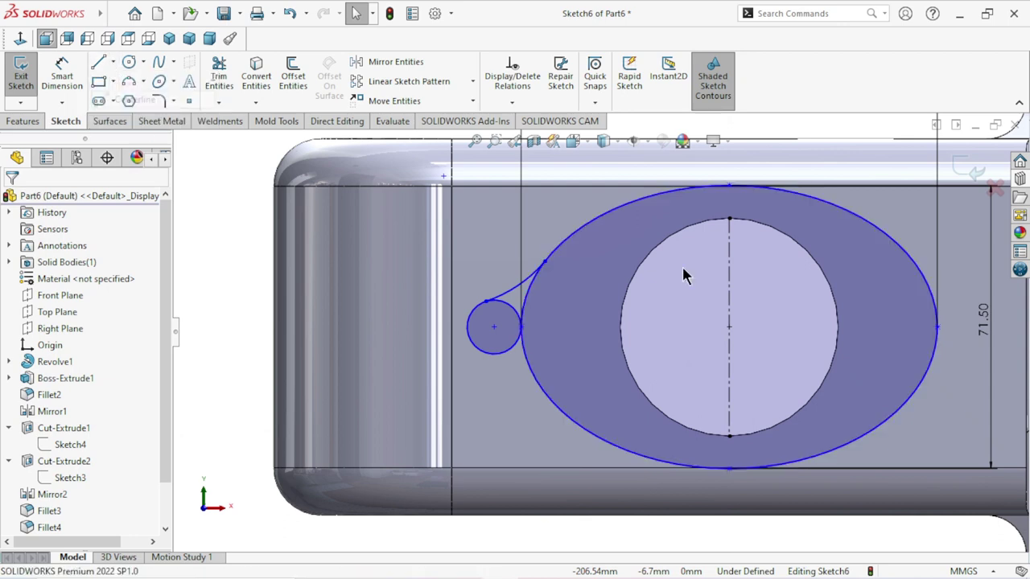
left_click(729, 327)
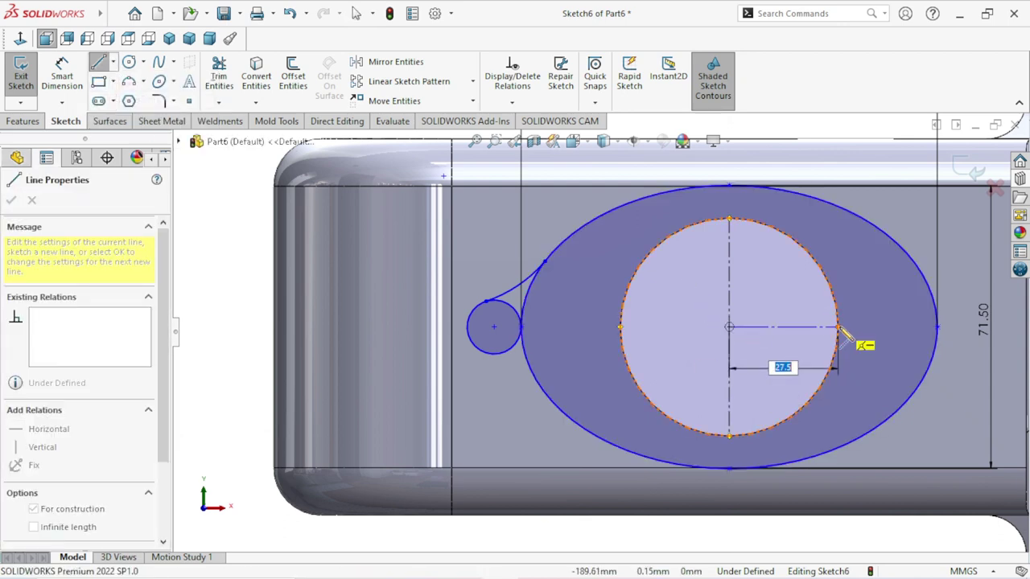
left_click(838, 328)
right_click(683, 329)
left_click(688, 335)
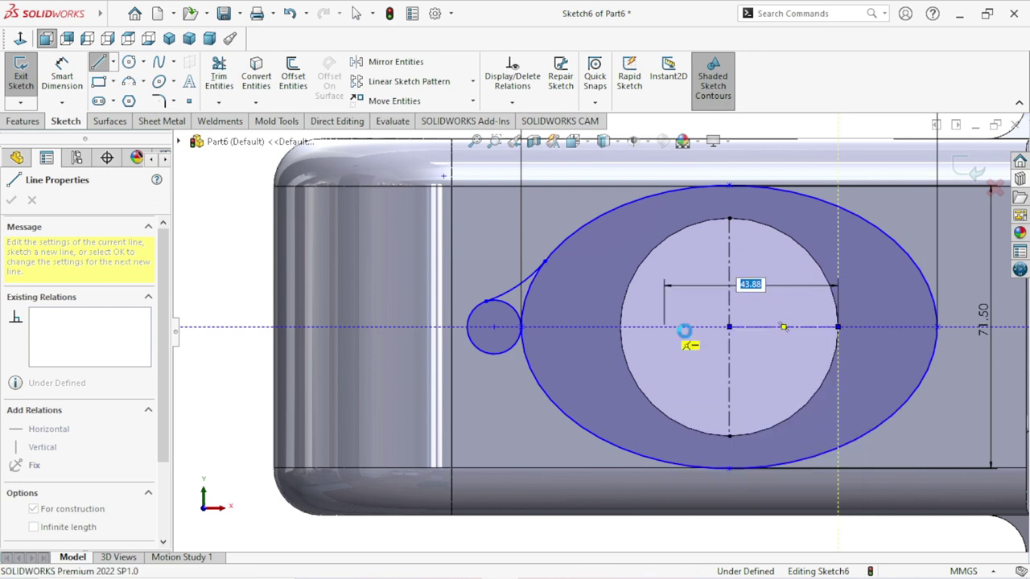
Step: Mirror the upper tangent arc about the horizontal centerline (Line2)
left_click(521, 279)
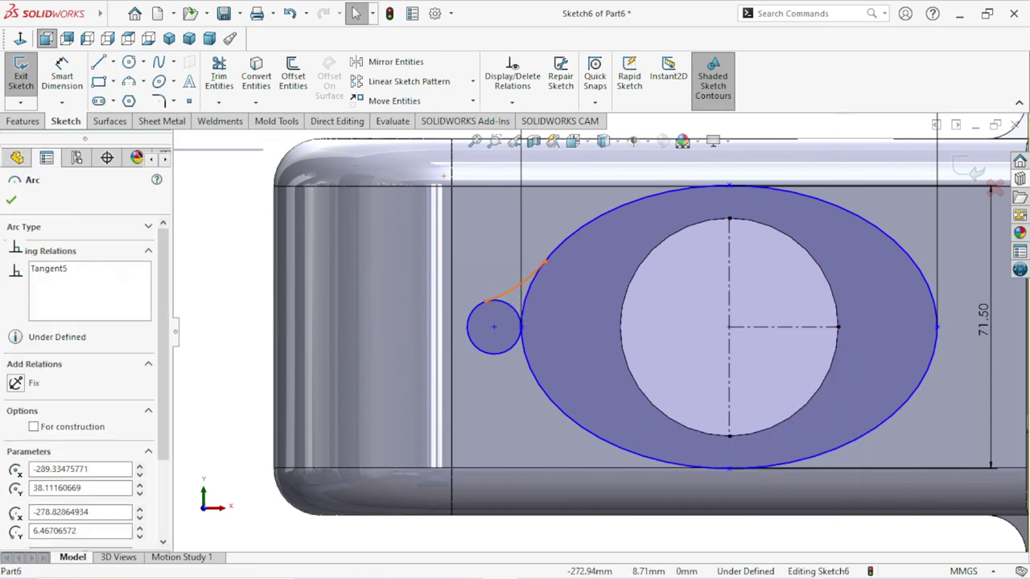
left_click(395, 62)
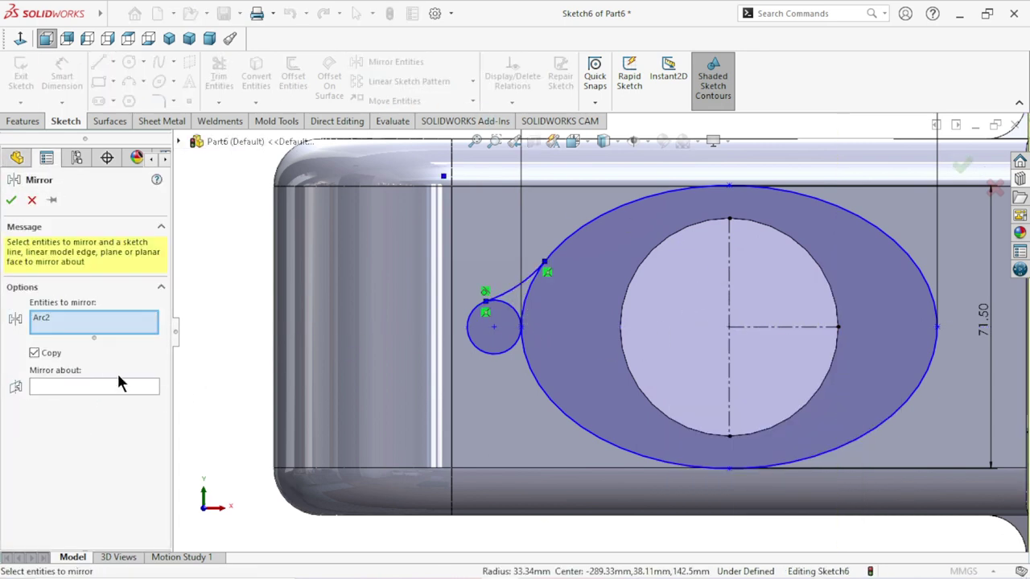
left_click(47, 389)
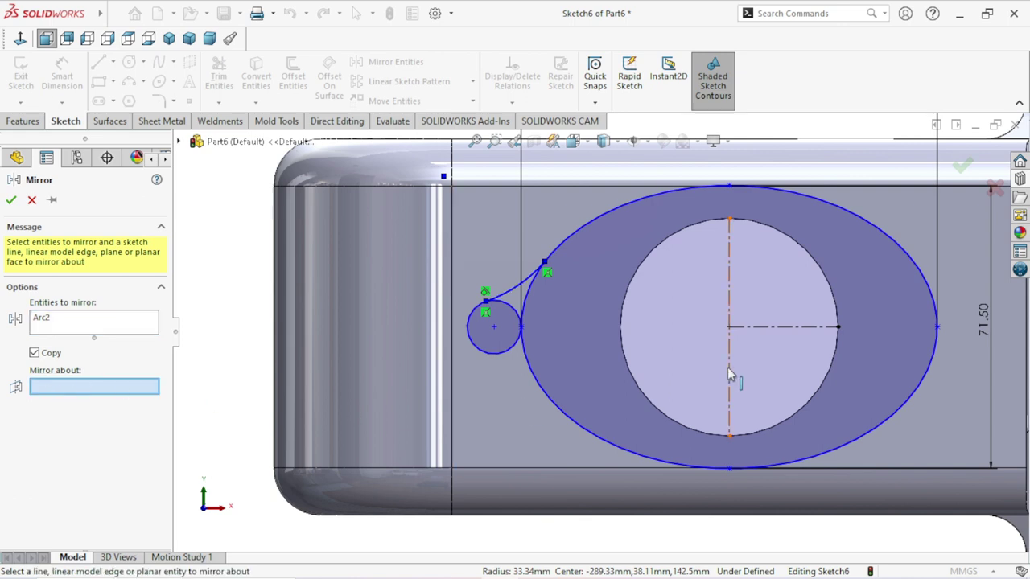
left_click(750, 329)
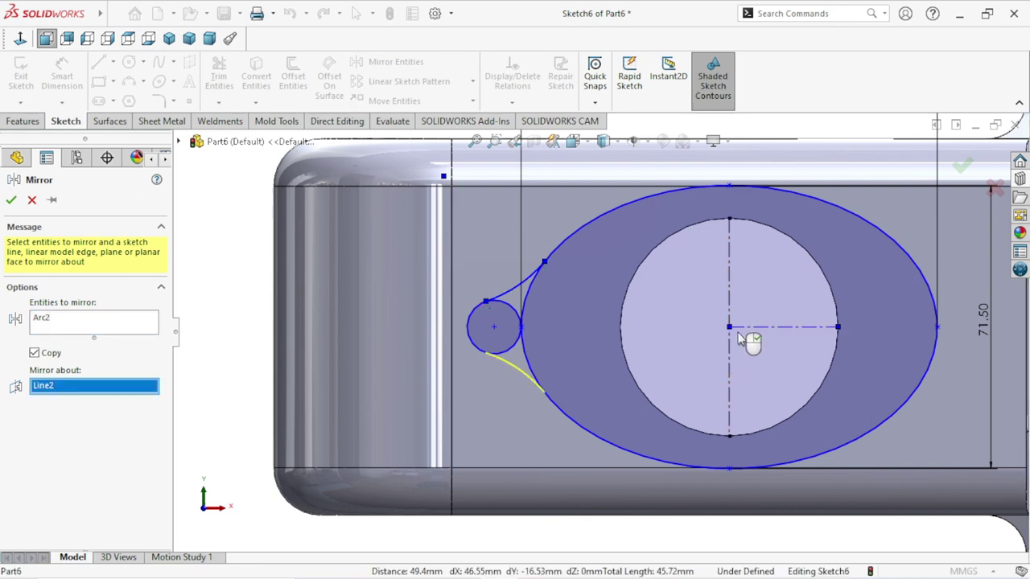
left_click(12, 201)
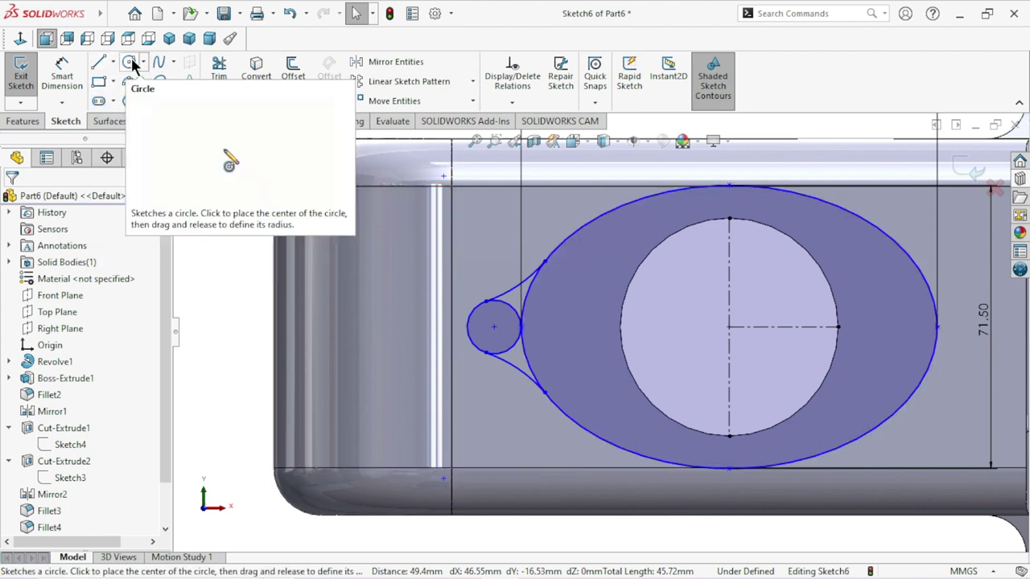
Step: Power-trim away the small circle's inner arc to leave a rounded lobe
left_click(393, 61)
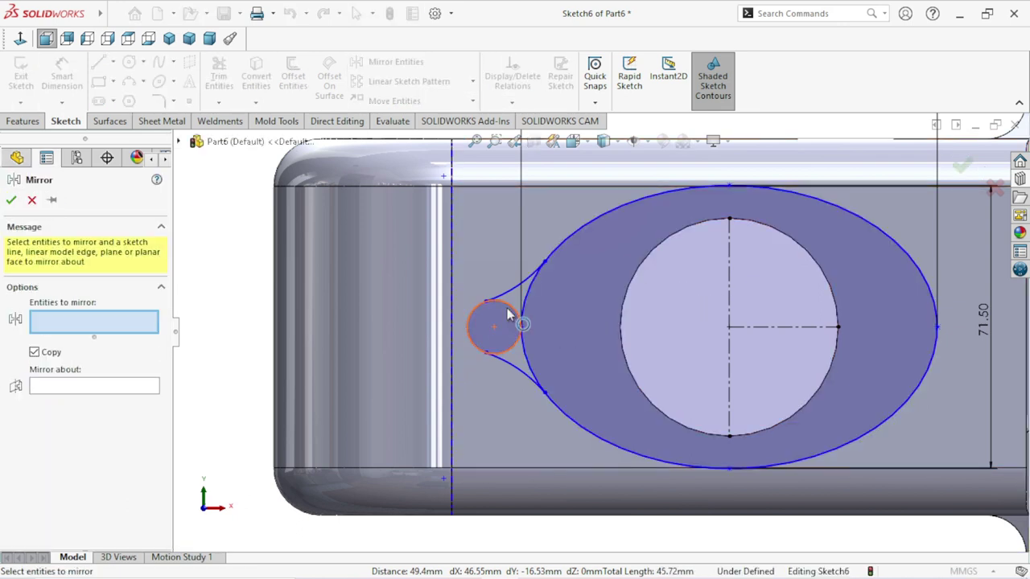
left_click(31, 200)
left_click(217, 81)
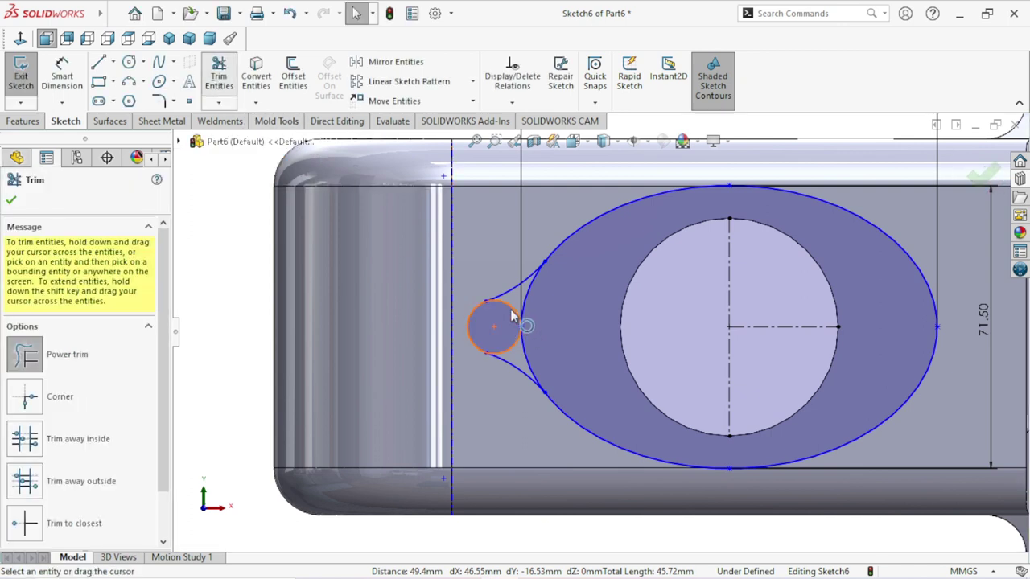
left_click_drag(512, 308, 505, 362)
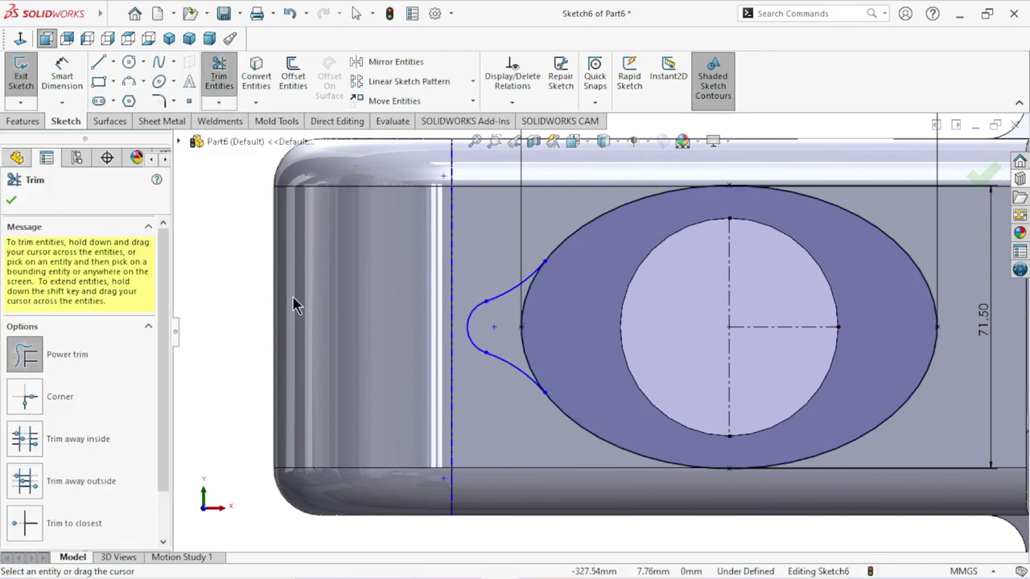
left_click(12, 199)
Step: Mirror the lobe arc and both tangent arcs about the vertical centerline (Line1)
left_click(358, 62)
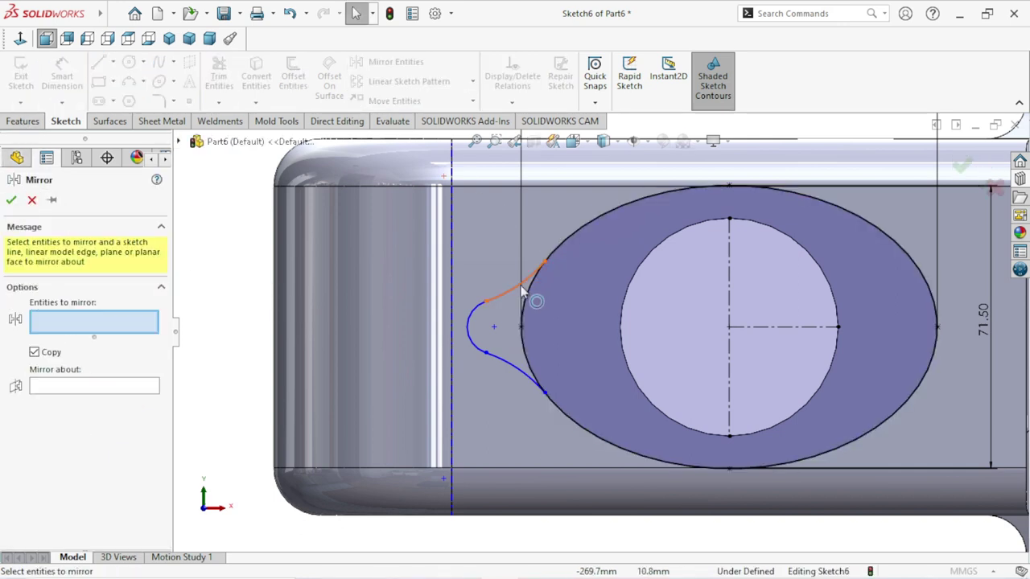
left_click(472, 326)
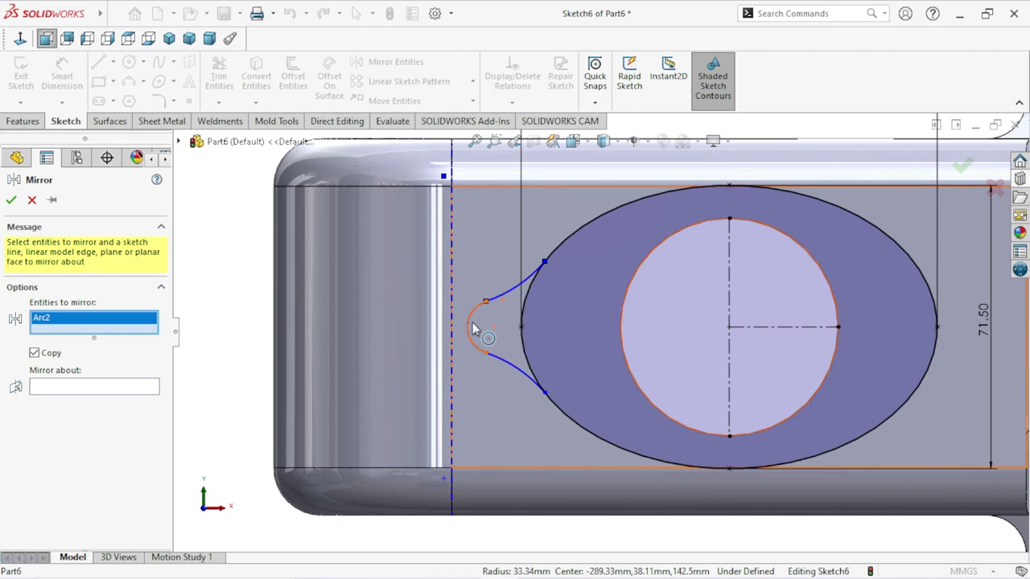
left_click(497, 347)
left_click(521, 367)
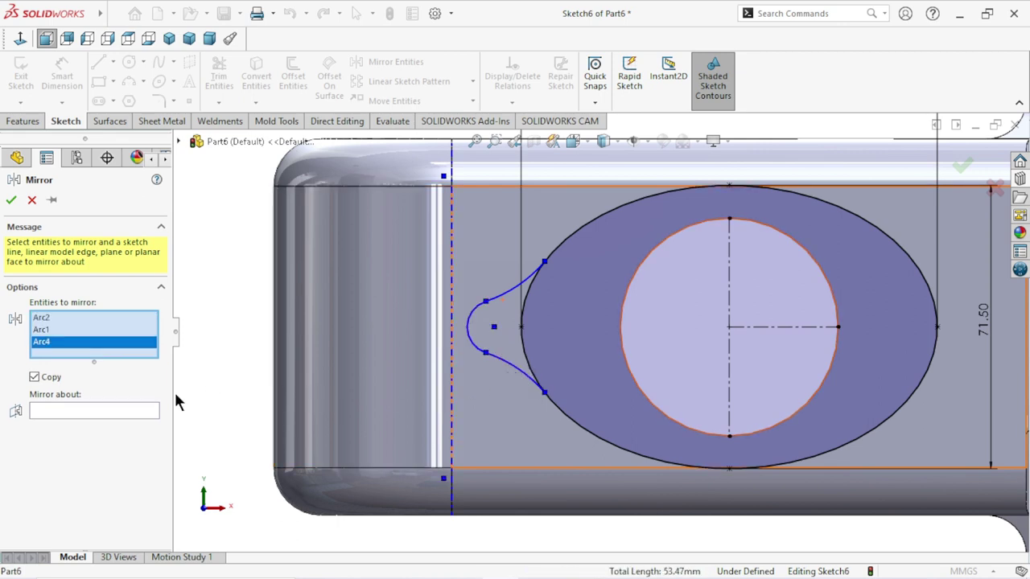
left_click(76, 412)
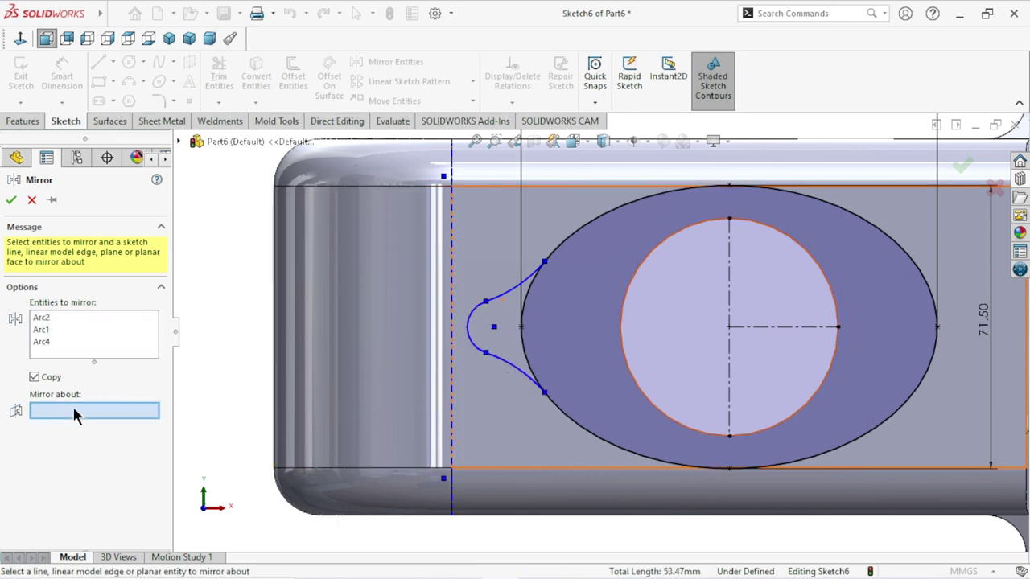
left_click(728, 301)
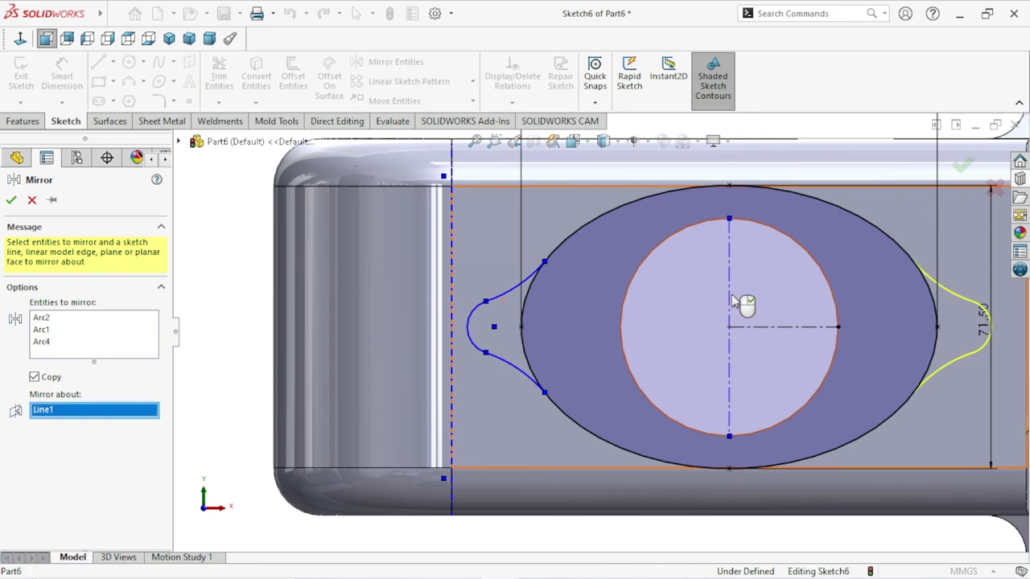
left_click(10, 199)
scroll(684, 362, "up", 3)
Step: Dimension the left lobe arc's radius to 10 mm
scroll(758, 356, "down", 2)
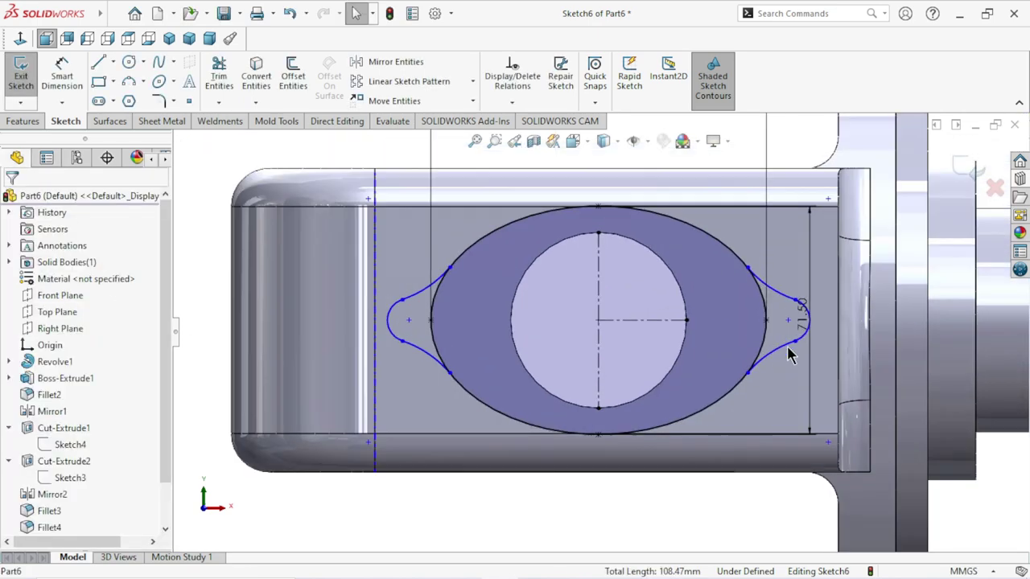
scroll(466, 353, "down", 2)
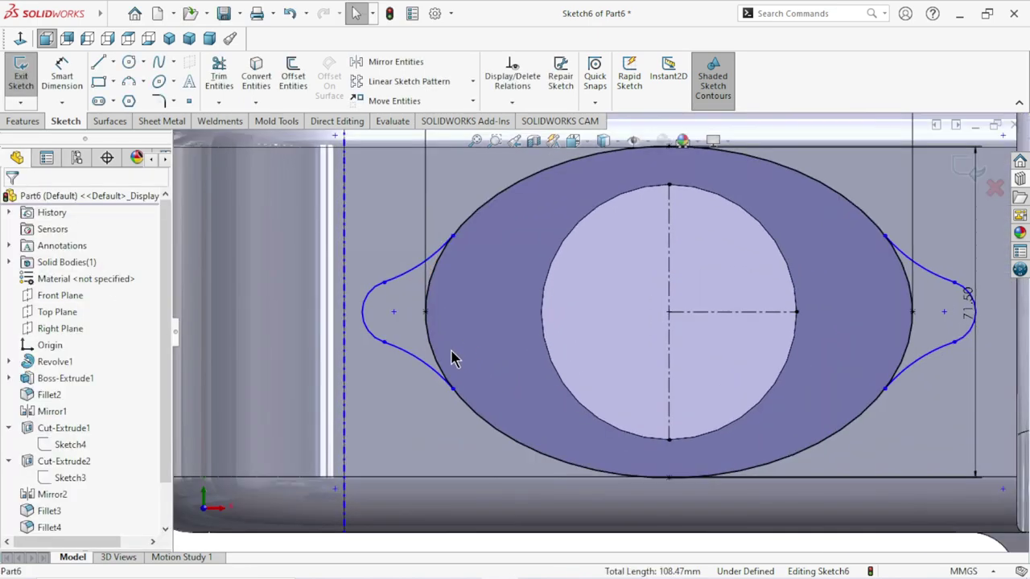
left_click(351, 291)
key("d")
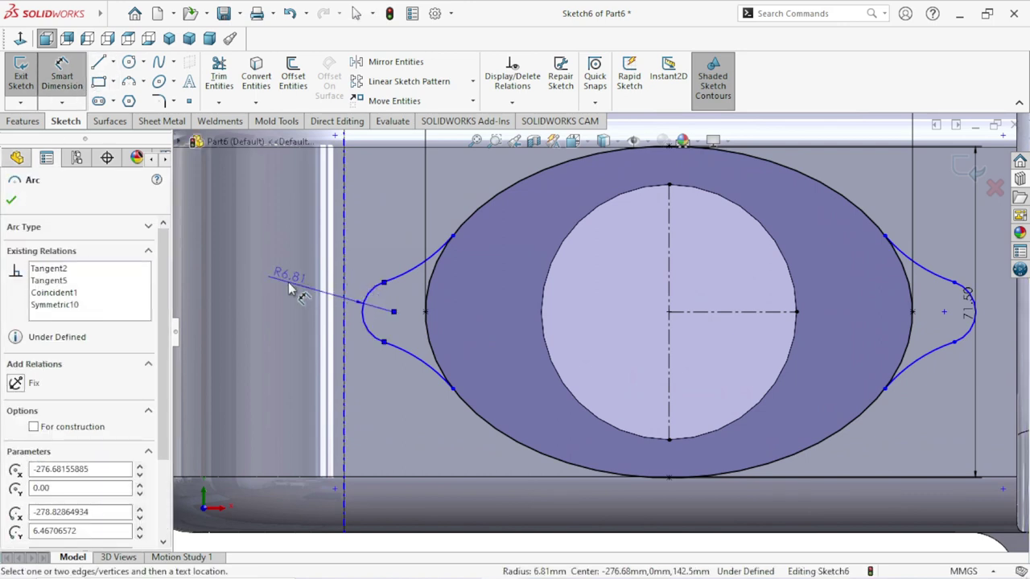
left_click(293, 290)
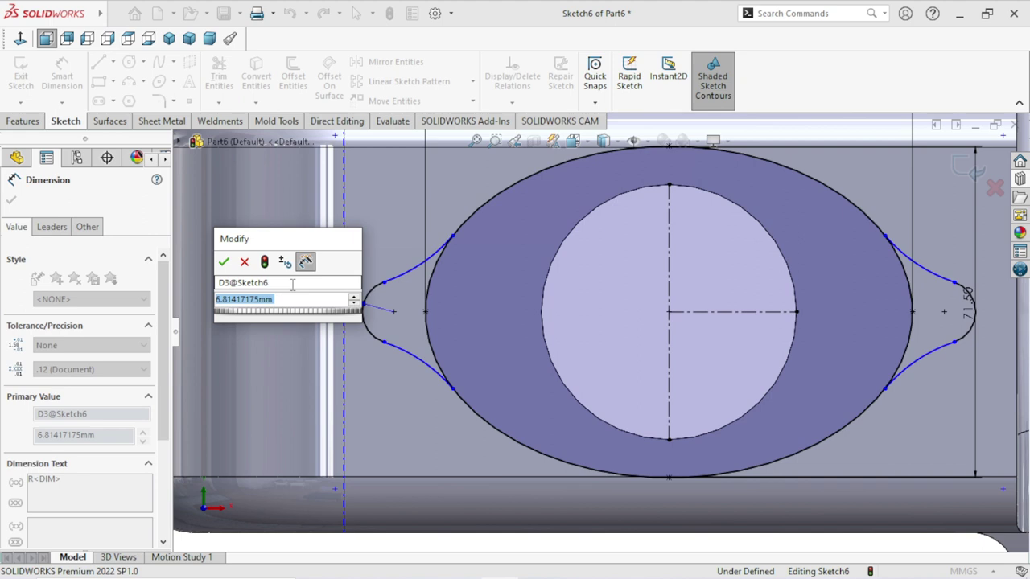
type("10")
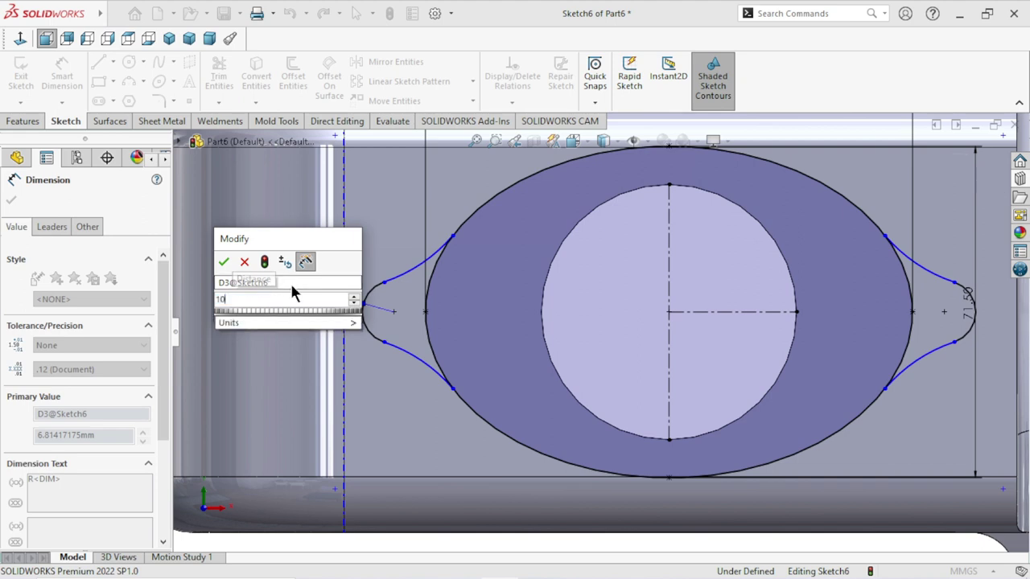
left_click(224, 262)
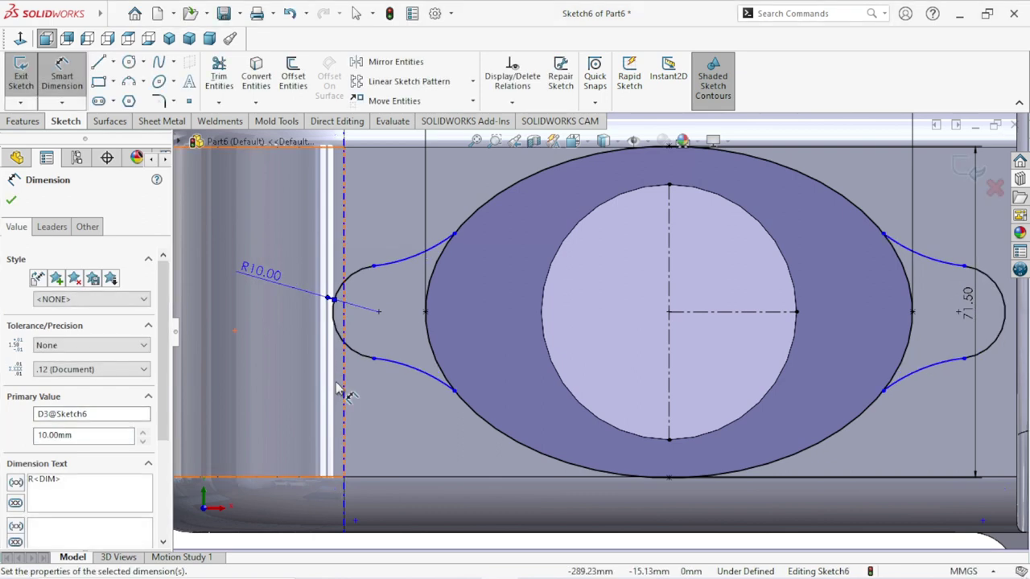
Step: Dimension the upper tangent arc's radius to 40 mm
scroll(595, 348, "down", 1)
scroll(595, 348, "down", 1)
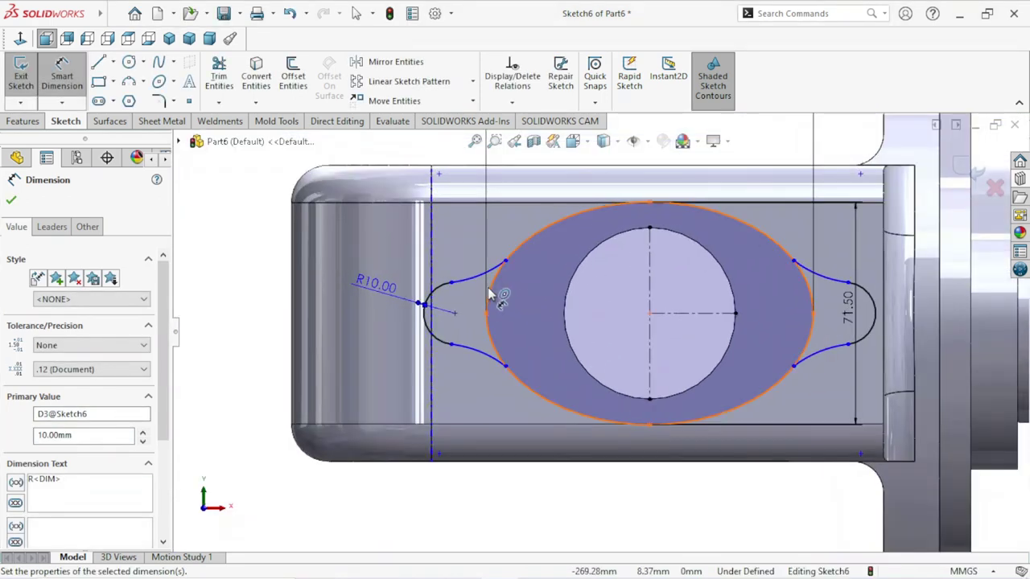
left_click(459, 255)
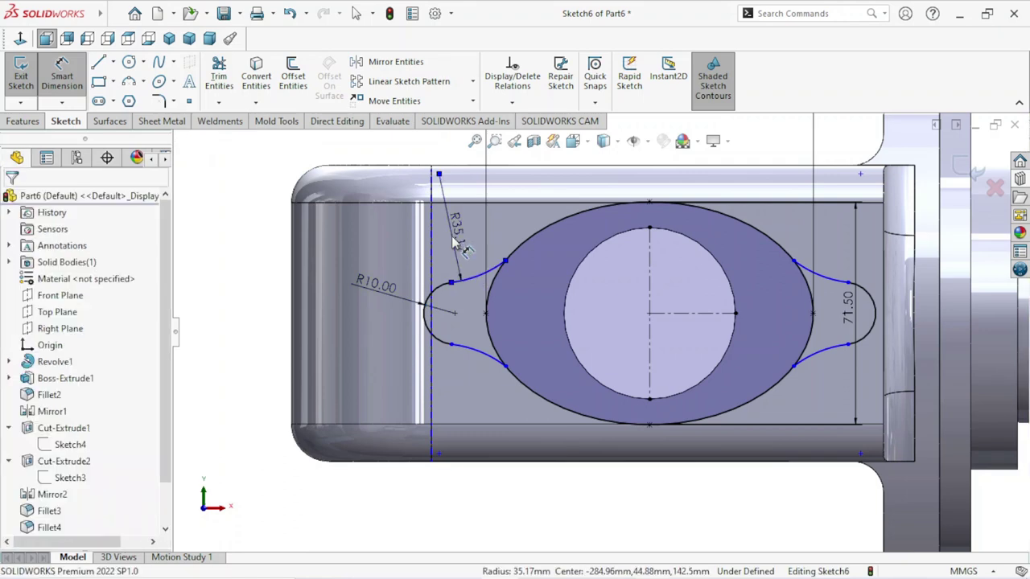
left_click(452, 237)
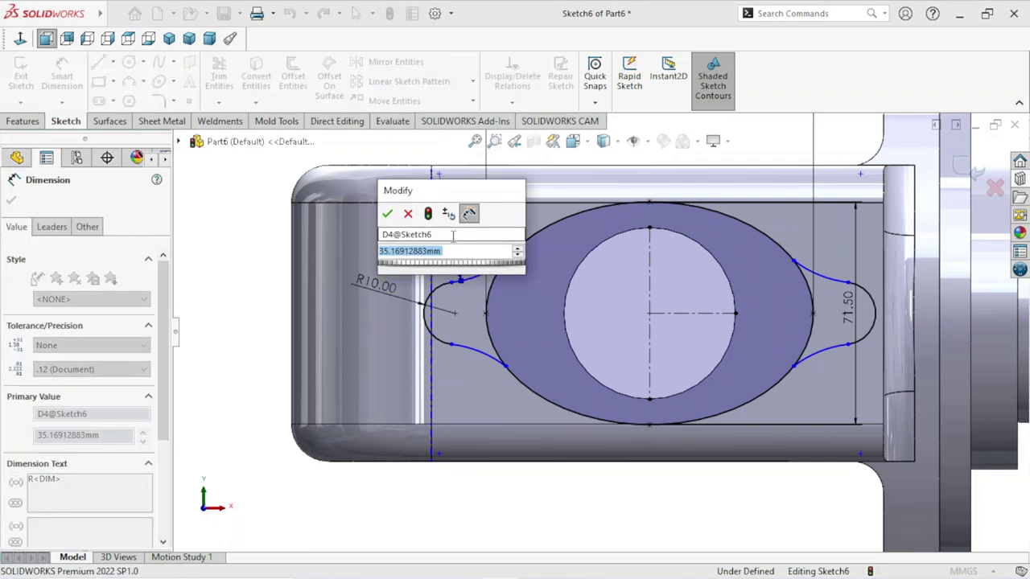
type("40")
key("Return")
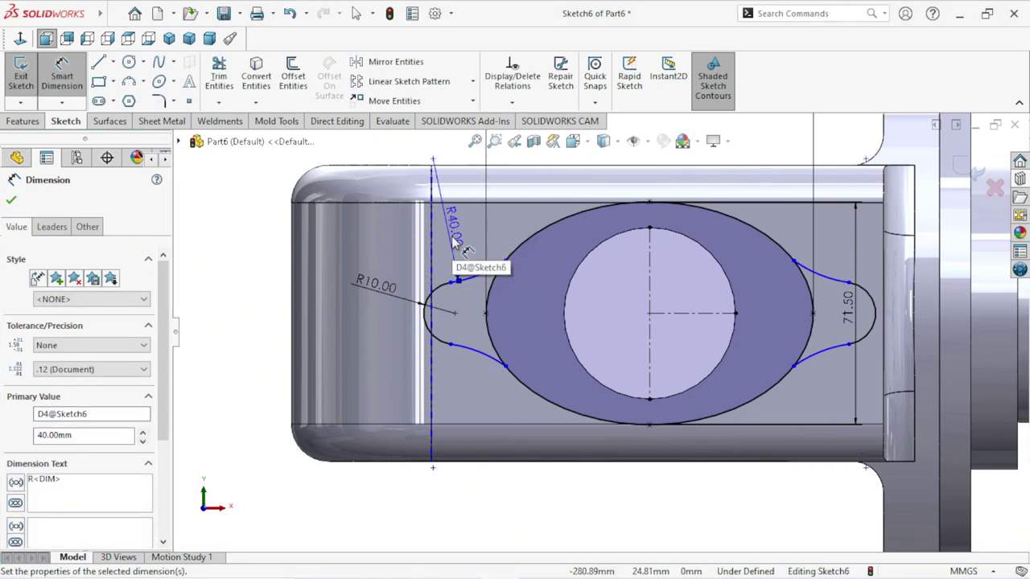
left_click(10, 203)
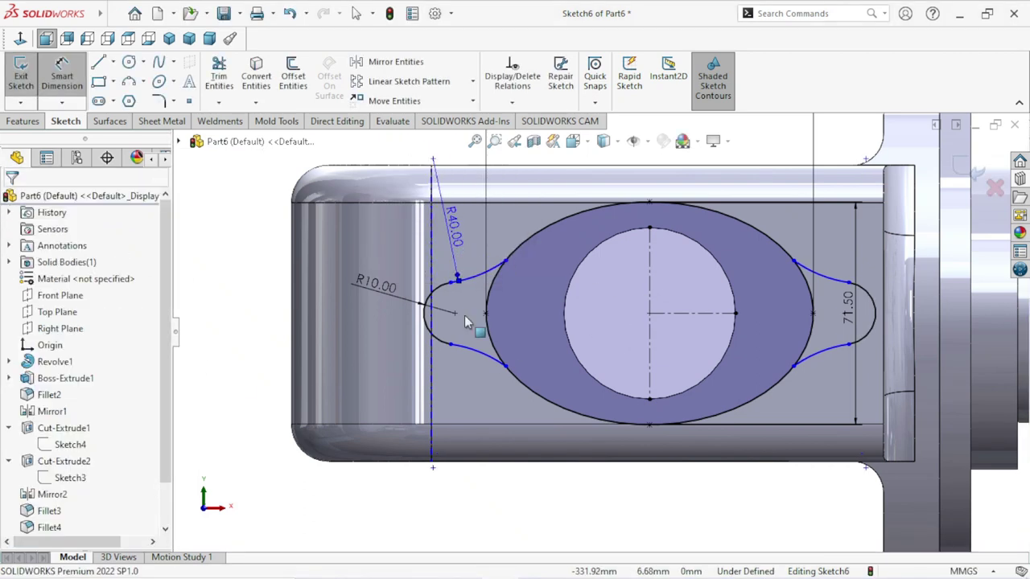
Step: Trim the ellipse segments inside the left and right lobes into one closed outline
left_click(219, 77)
left_click_drag(501, 322, 488, 300)
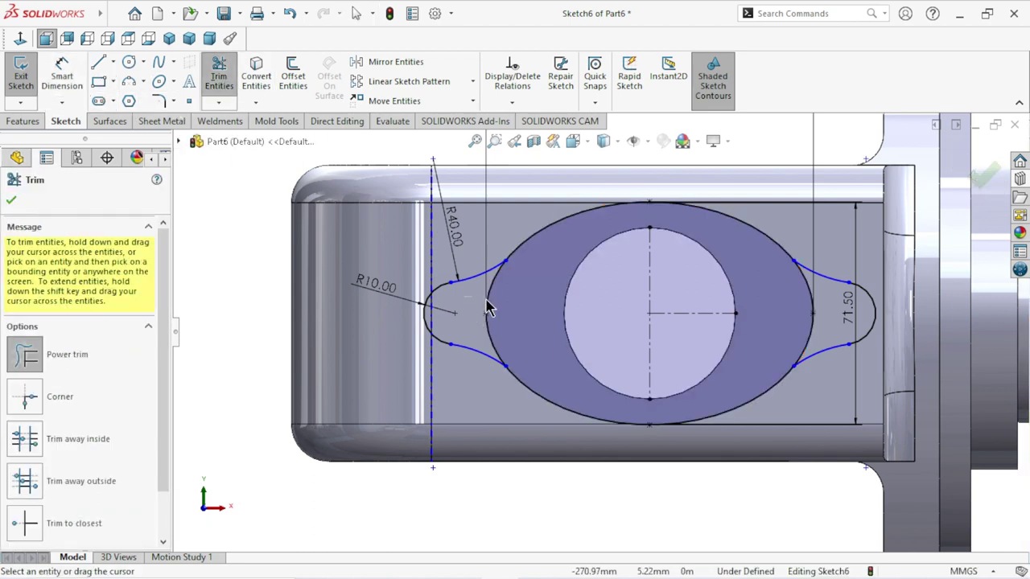
left_click_drag(810, 328, 818, 338)
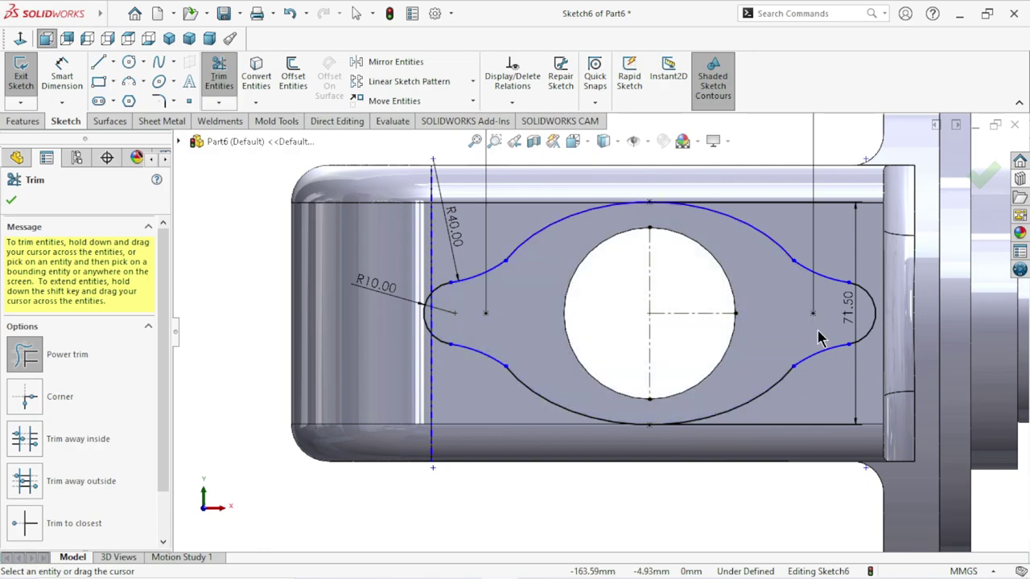
scroll(781, 374, "up", 2)
scroll(785, 362, "up", 2)
mouse_move(784, 360)
middle_mouse_down()
mouse_move(777, 449)
mouse_move(760, 400)
middle_mouse_up()
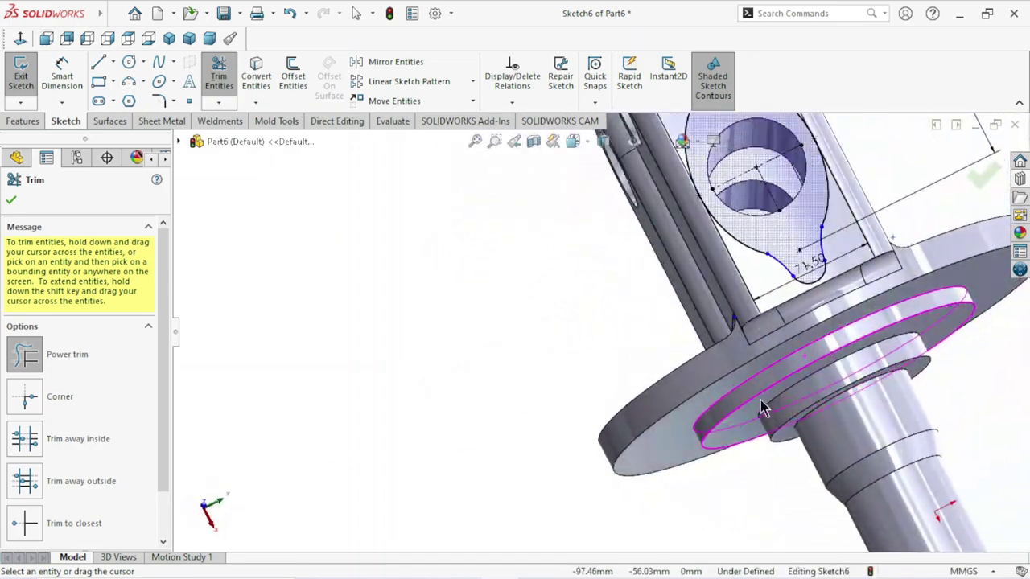
scroll(768, 338, "up", 3)
scroll(784, 270, "up", 2)
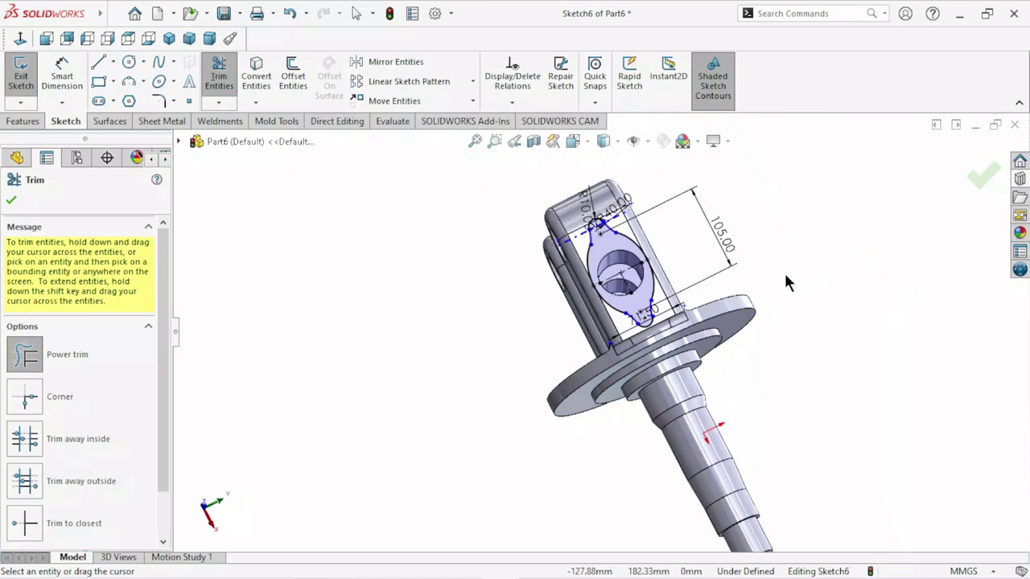
left_click(12, 201)
Step: Start an Extruded Boss/Base from the Features tab on the sketch
scroll(705, 304, "down", 1)
scroll(704, 304, "down", 2)
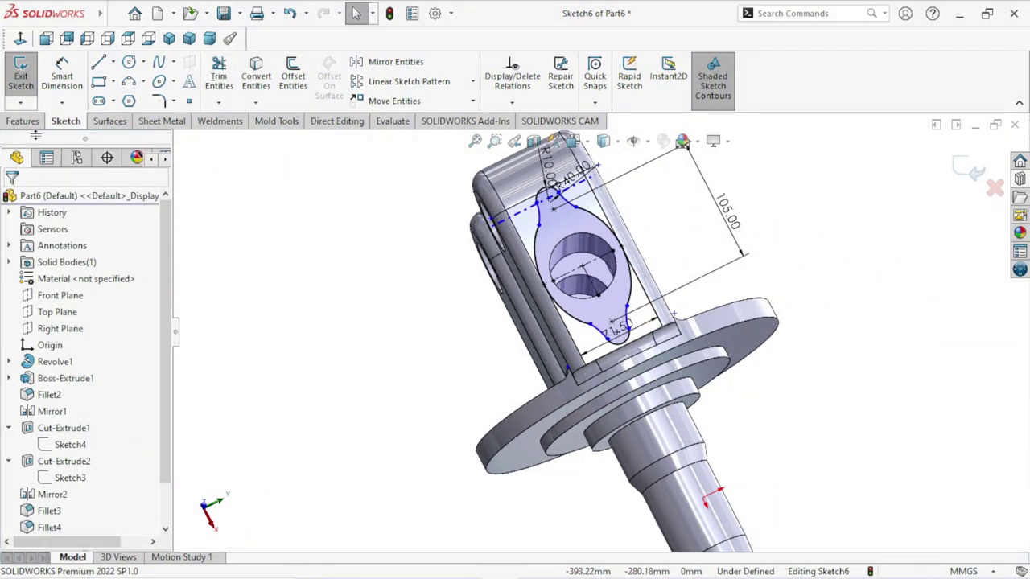
left_click(21, 122)
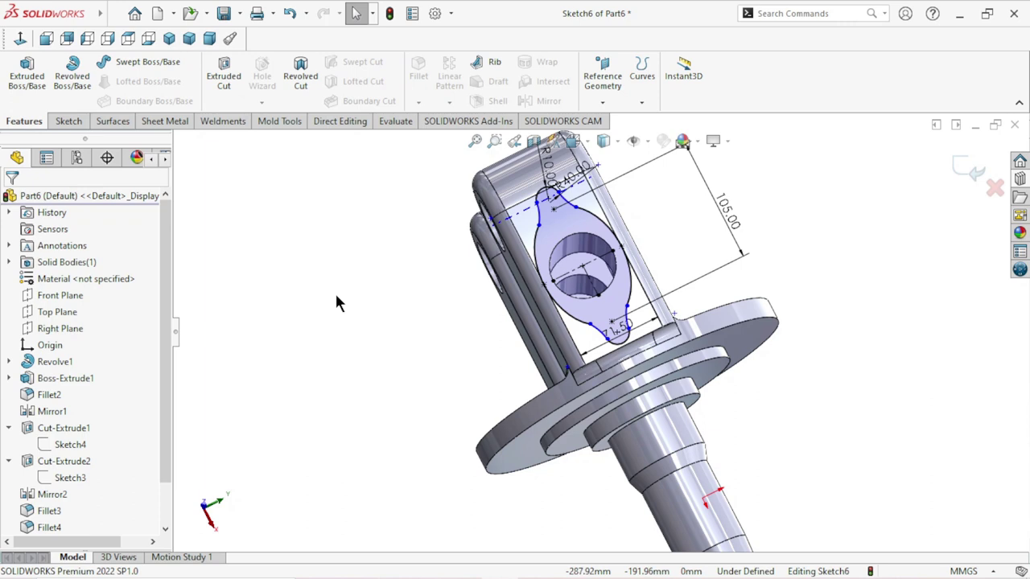
left_click(26, 74)
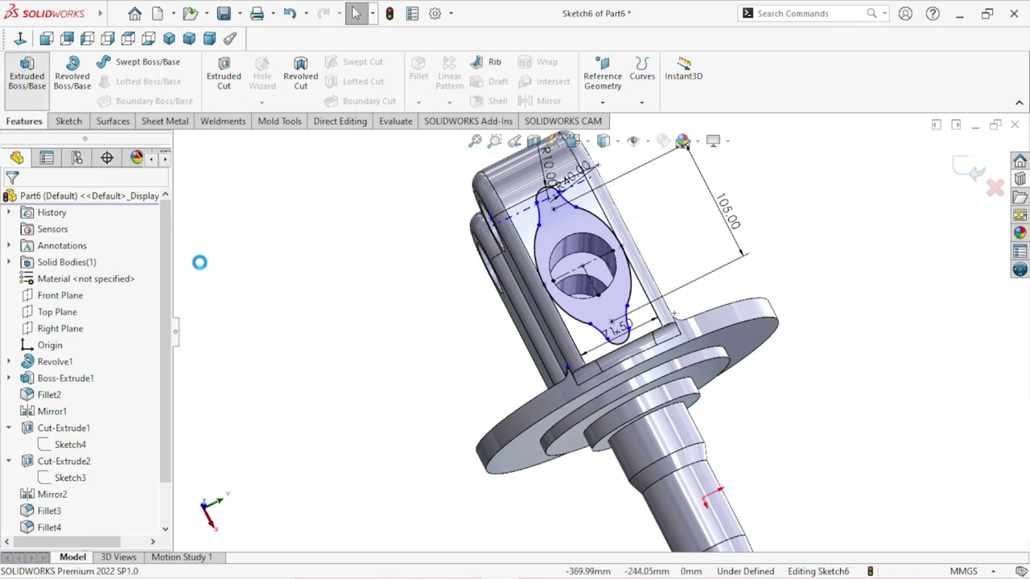
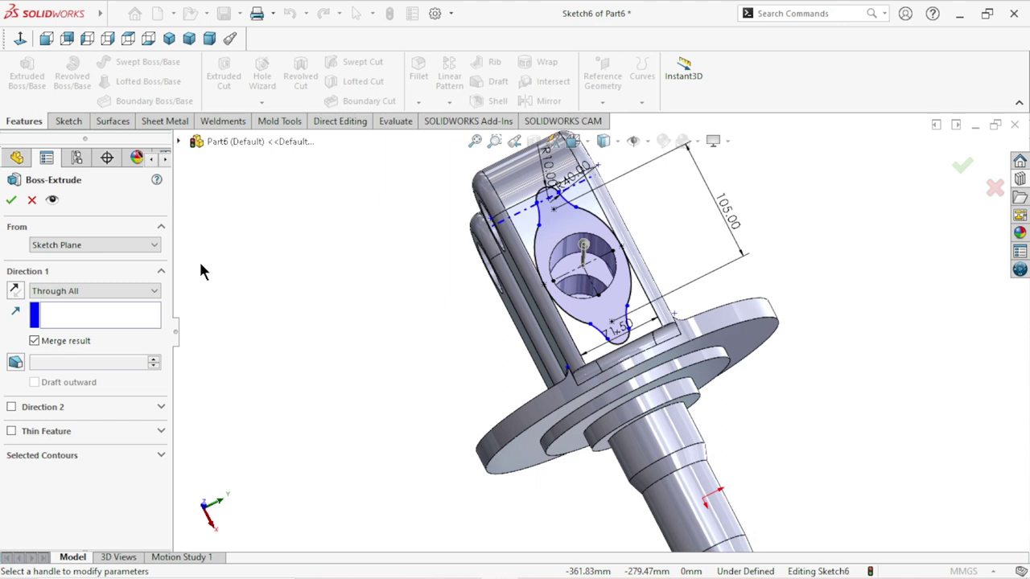
Step: Change the lobed sketch extrusion from Through All to Blind, 2 mm deep, and confirm
left_click(102, 294)
left_click(85, 302)
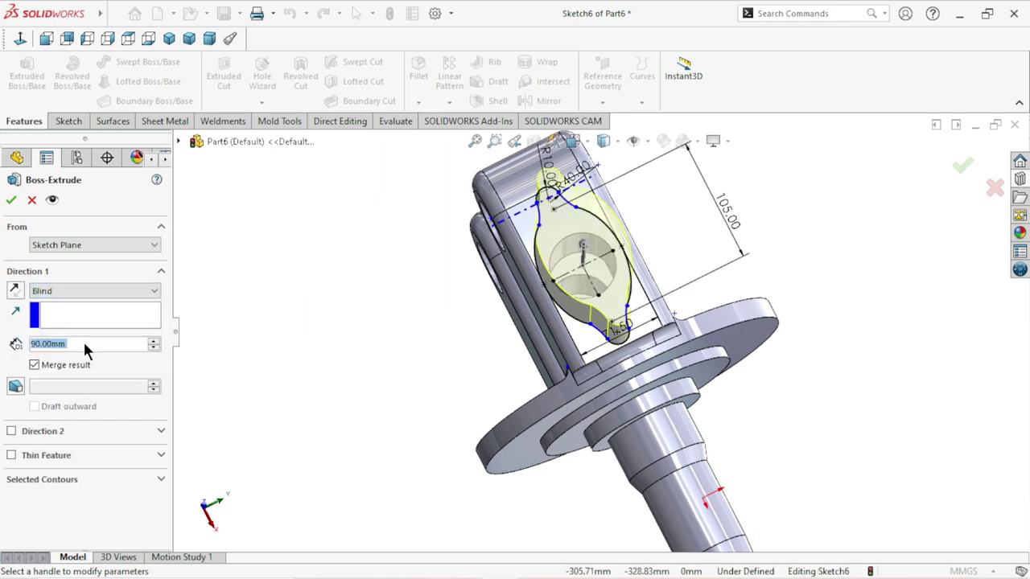
type("1")
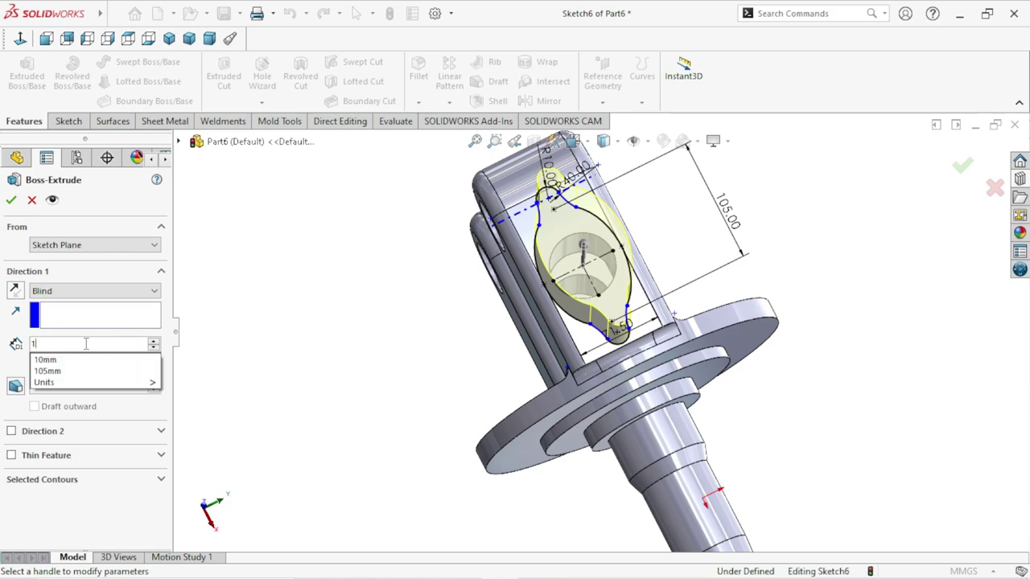
key("Return")
mouse_move(391, 322)
middle_mouse_down()
mouse_move(418, 356)
mouse_move(459, 363)
mouse_move(483, 285)
mouse_move(450, 310)
middle_mouse_up()
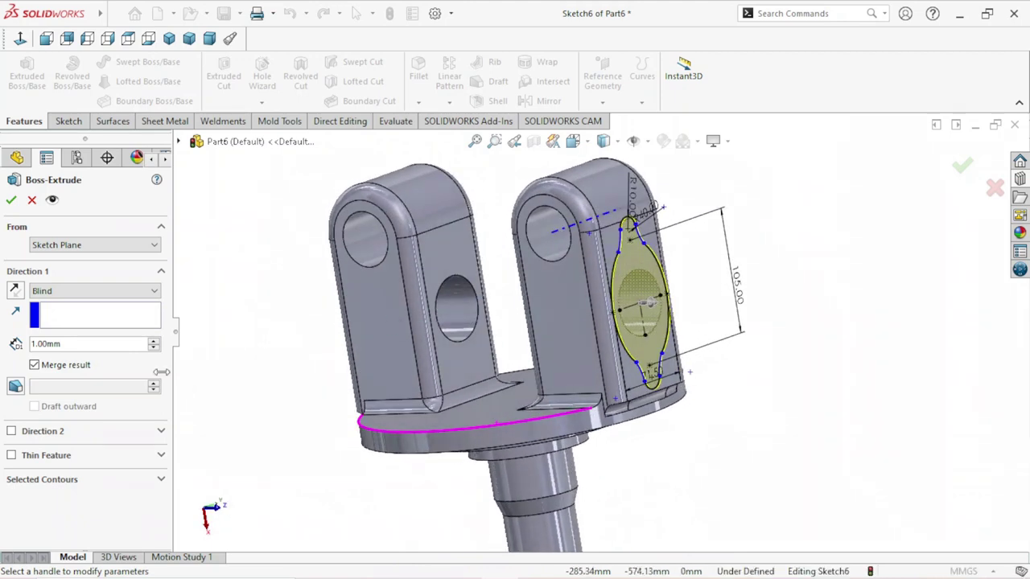
left_click(82, 346)
left_click(82, 345)
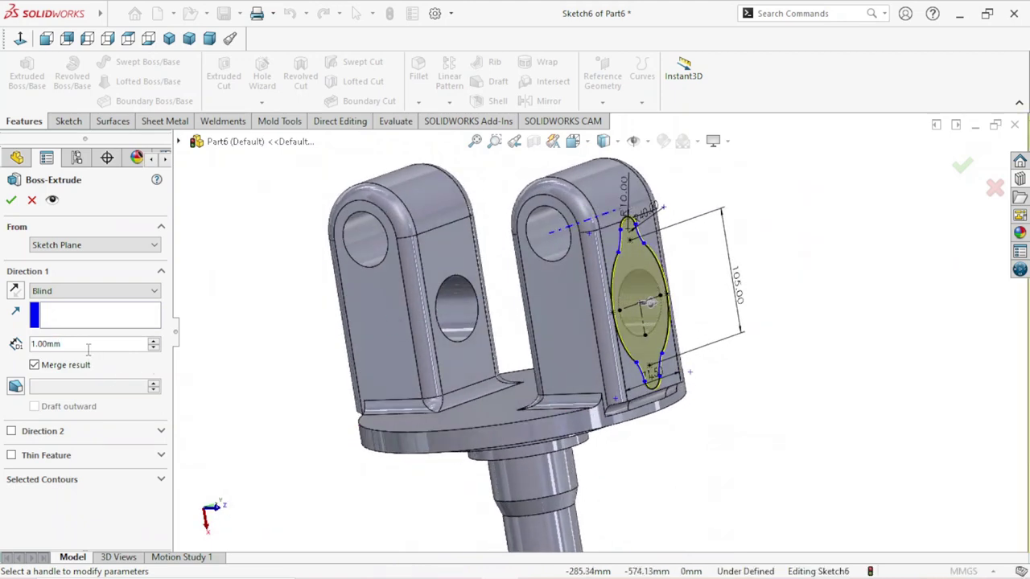
type("2")
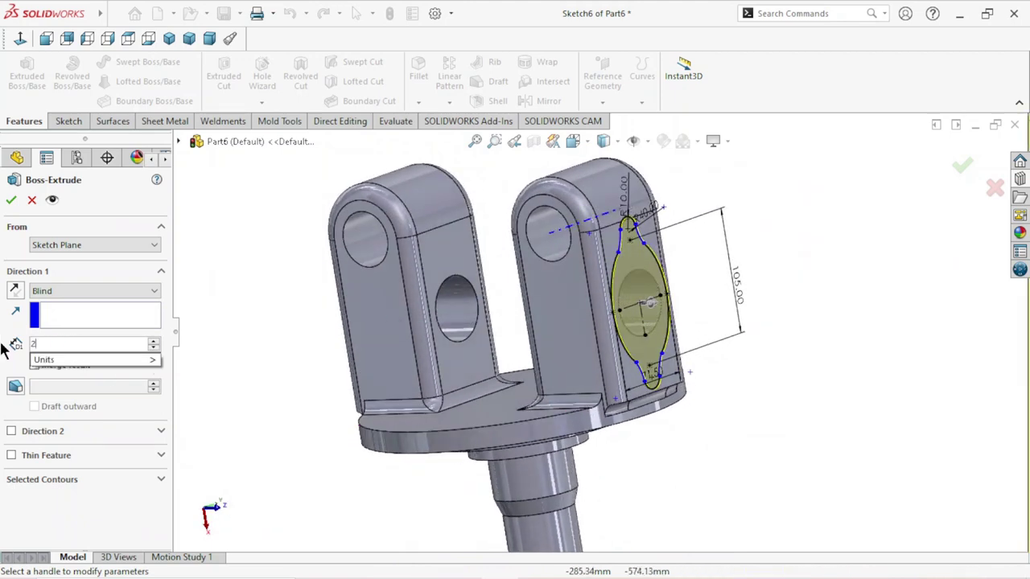
key("Return")
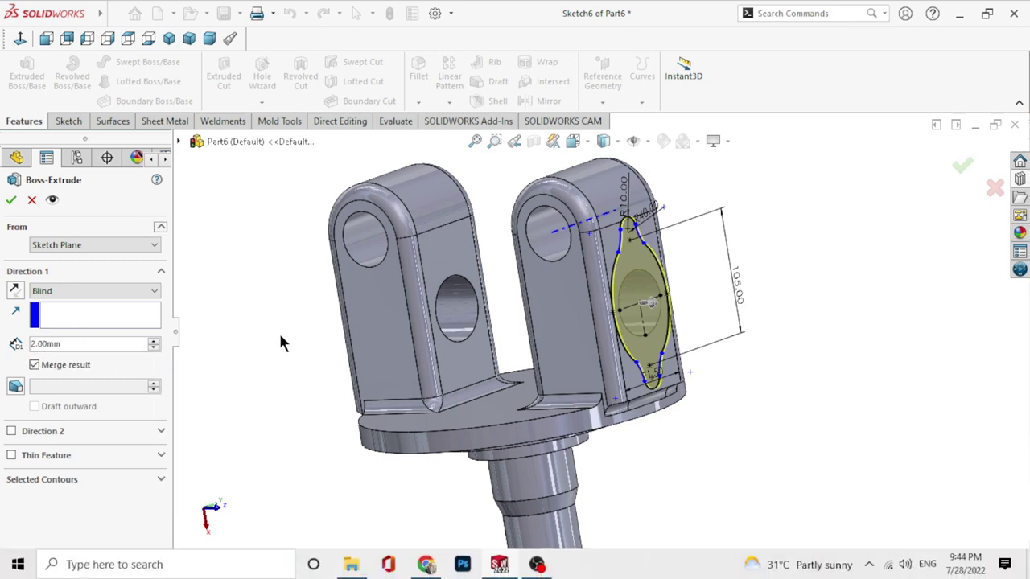
left_click(9, 205)
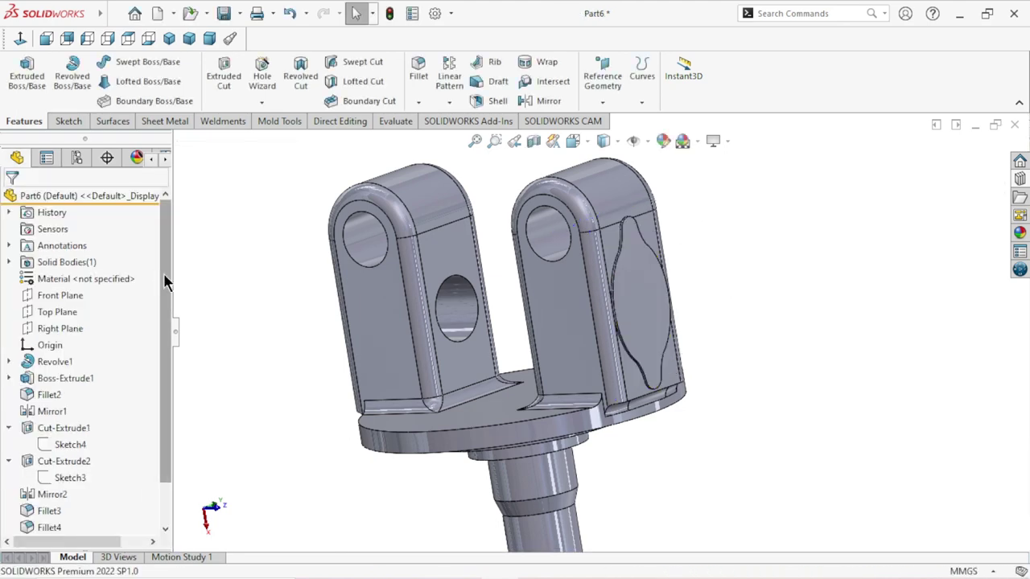
mouse_move(833, 378)
middle_mouse_down()
mouse_move(684, 345)
mouse_move(628, 313)
mouse_move(648, 351)
mouse_move(749, 399)
mouse_move(795, 436)
mouse_move(897, 448)
middle_mouse_up()
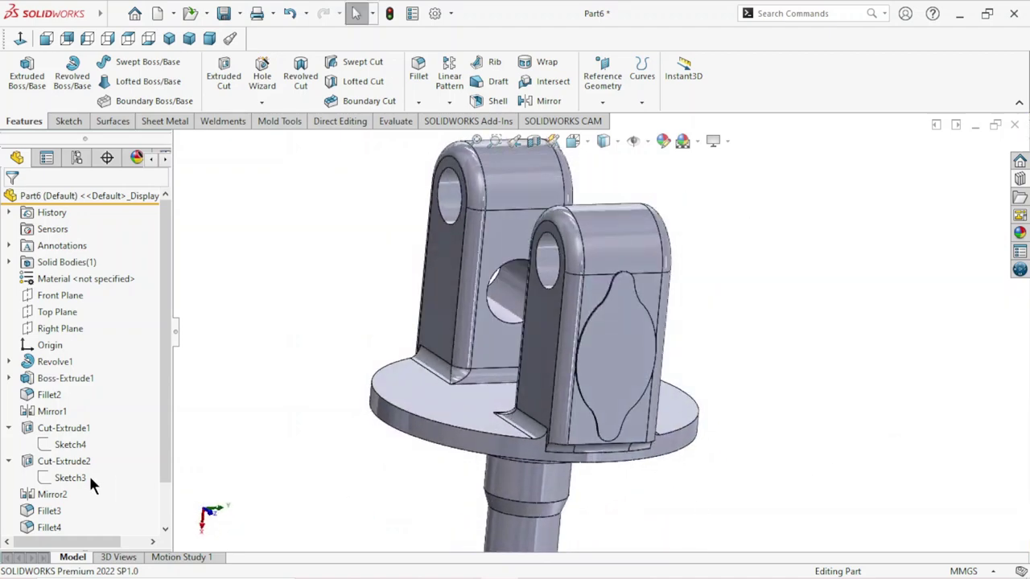
scroll(159, 480, "down", 1)
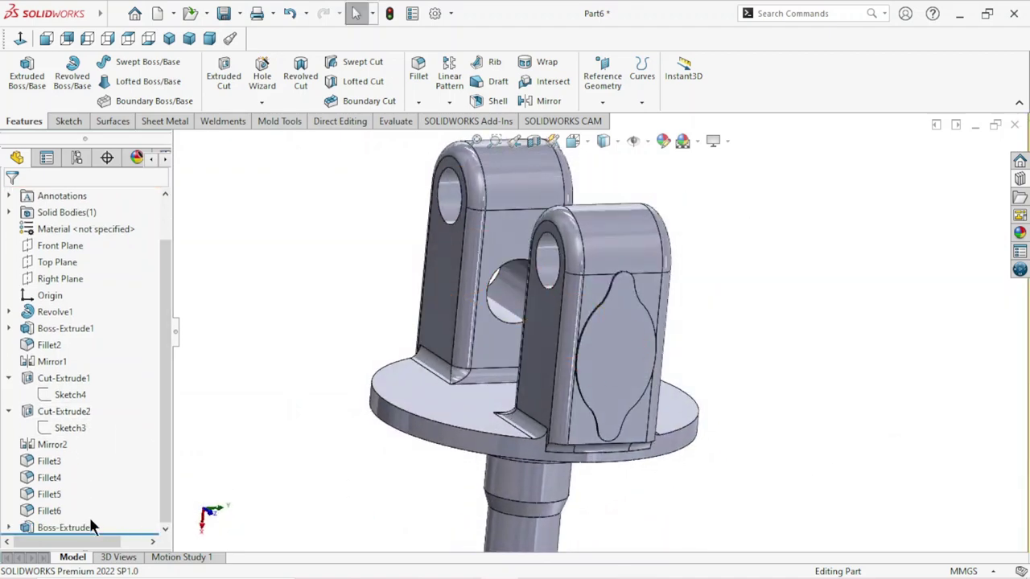
left_click(70, 528)
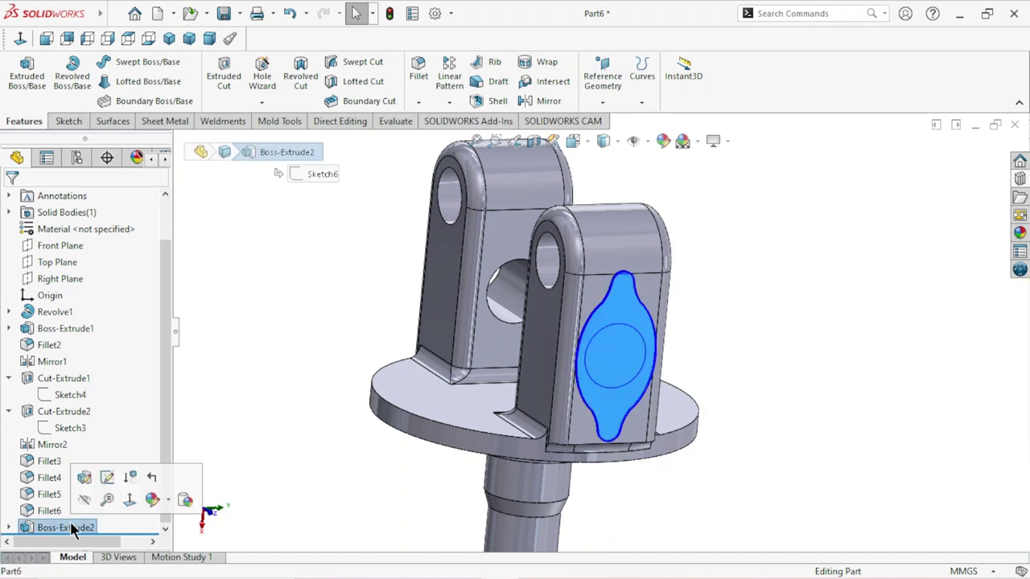
Step: Open Boss-Extrude2 for editing, then cancel without changes
left_click(336, 479)
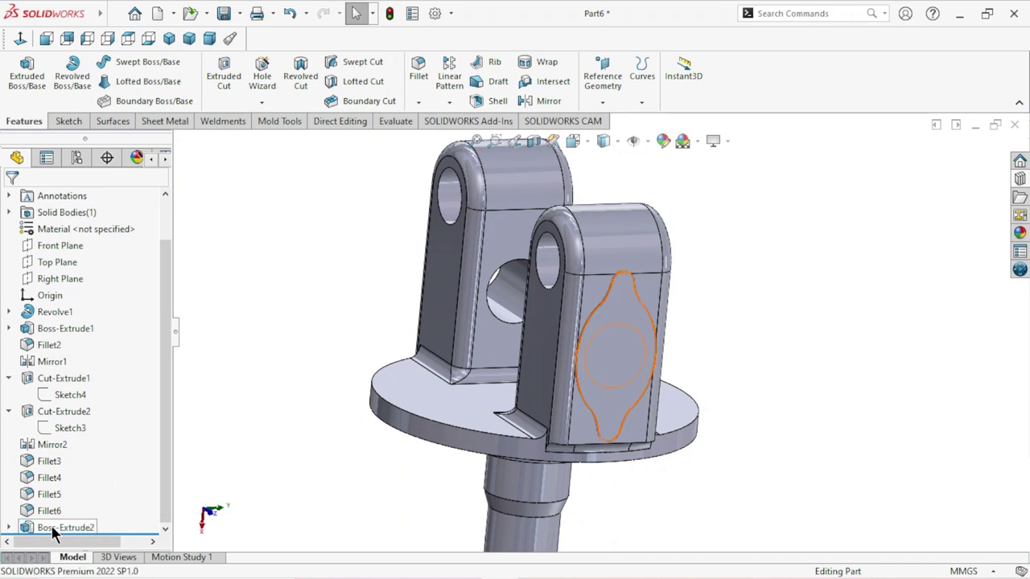
left_click(50, 524)
left_click(88, 479)
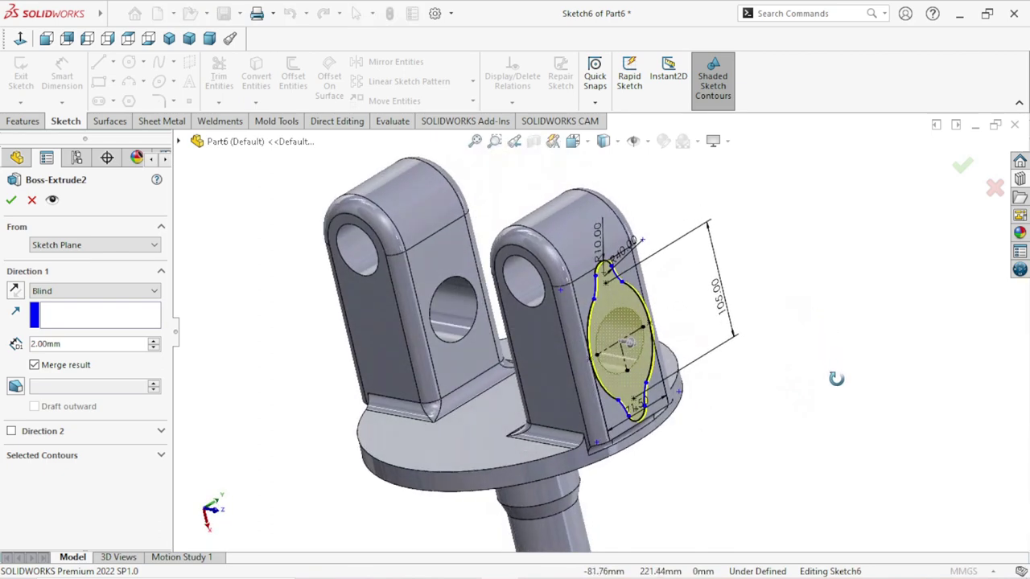
scroll(629, 383, "down", 5)
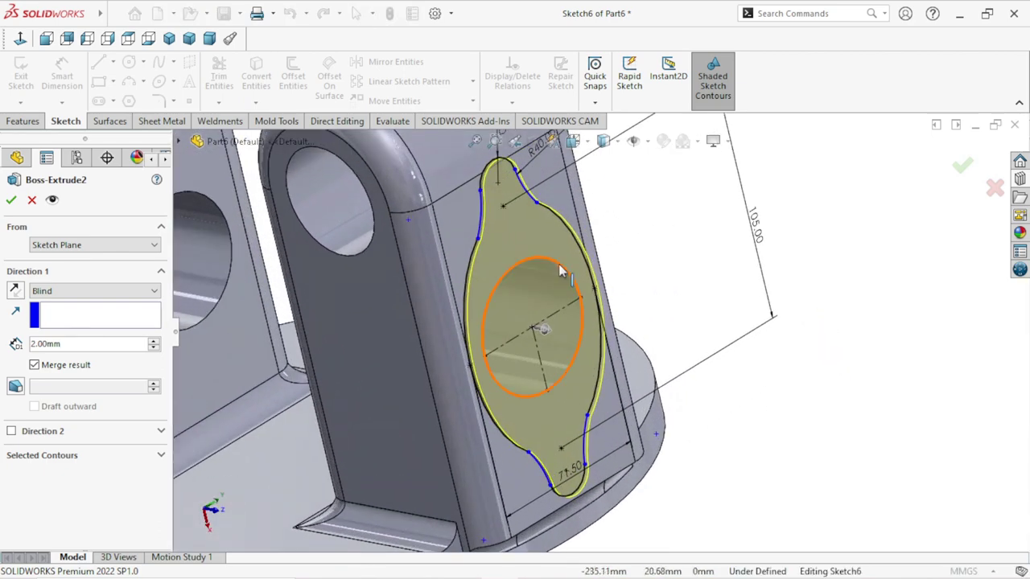
left_click(32, 201)
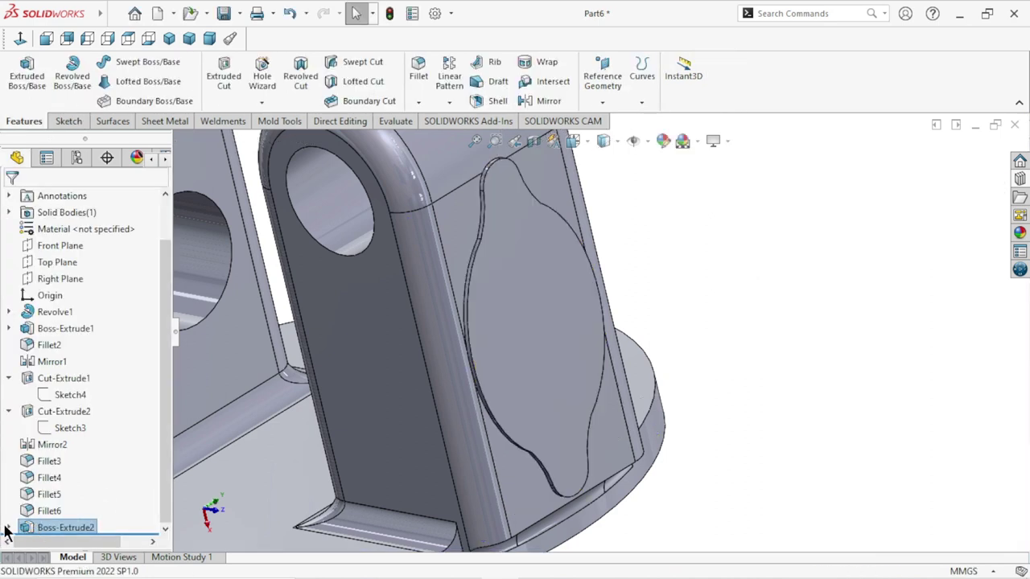
Step: Convert the arm's circular hole edge into Sketch6 and exit to rebuild the pad
left_click(72, 528)
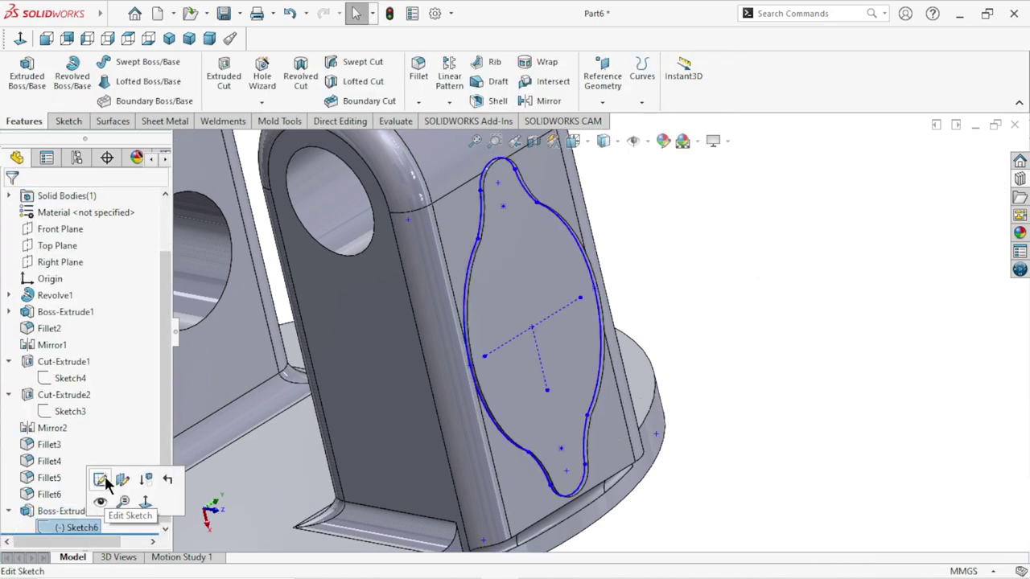
left_click(103, 483)
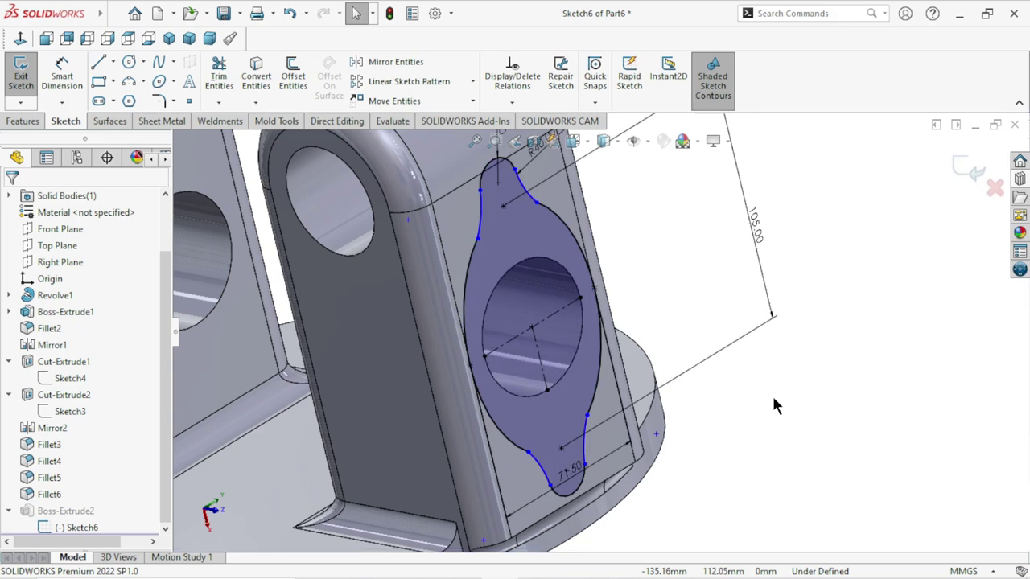
left_click(537, 265)
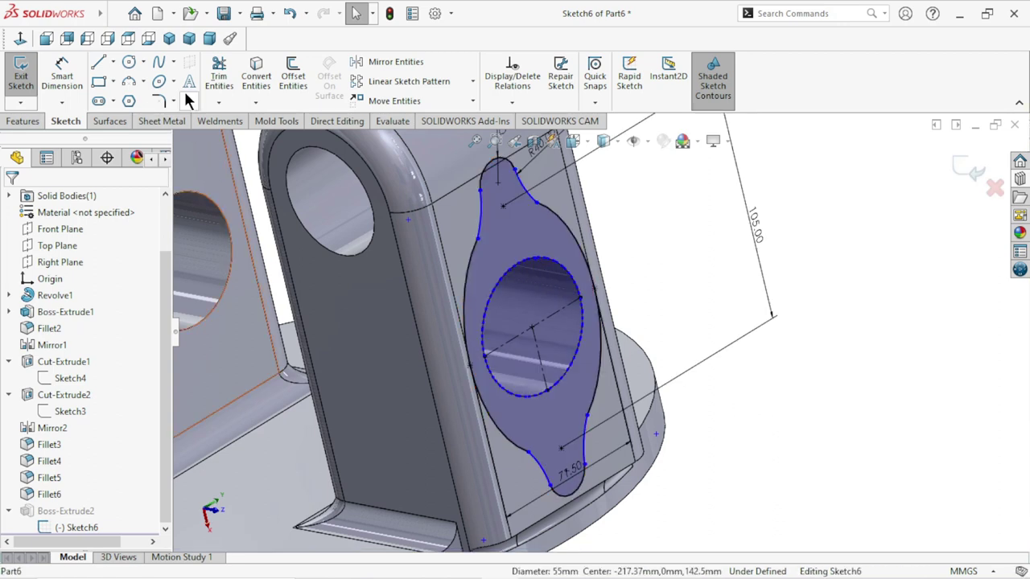
left_click(254, 73)
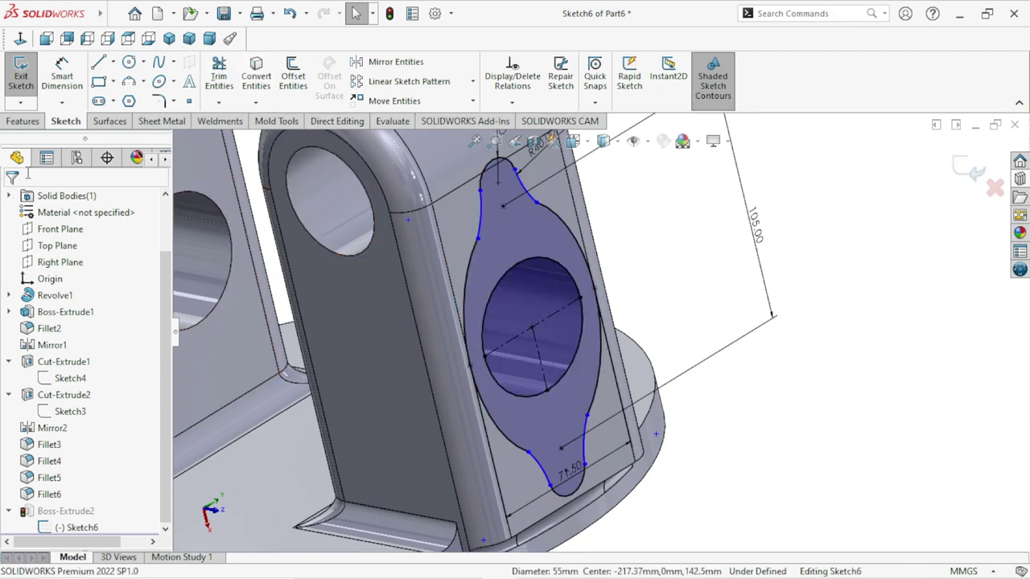
left_click(963, 167)
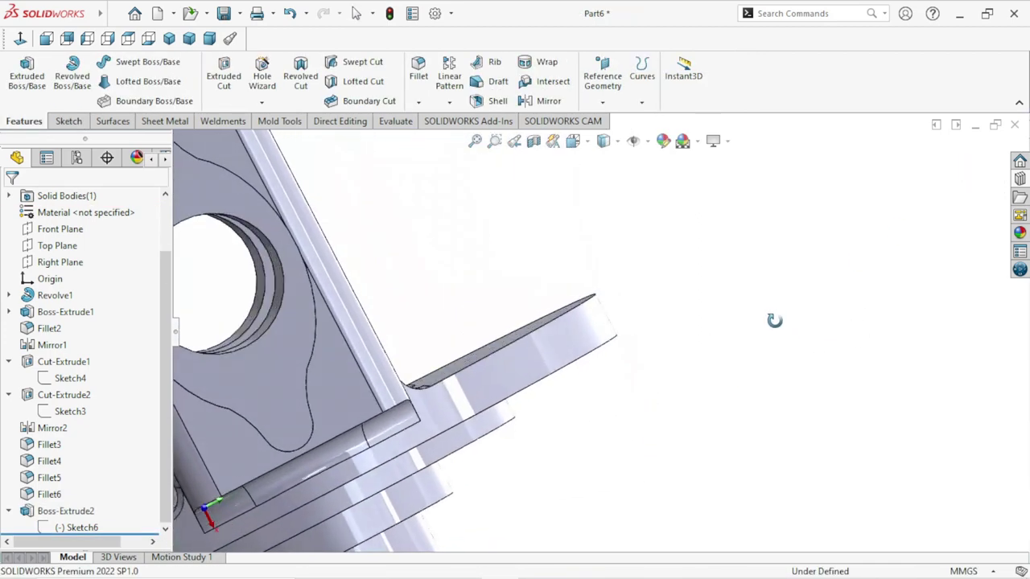
middle_click_drag(646, 364, 620, 395)
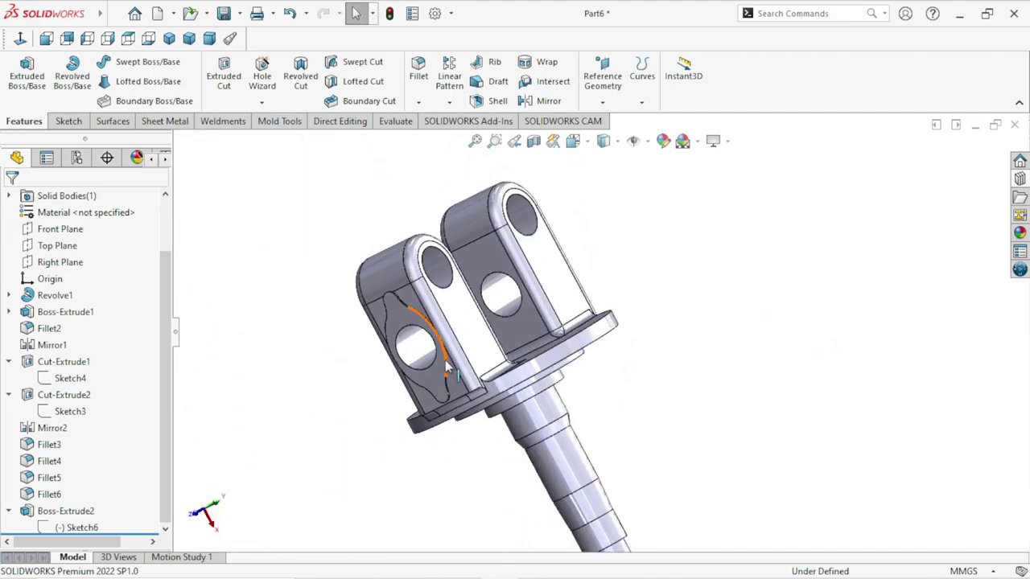
scroll(500, 388, "down", 3)
scroll(500, 388, "down", 3)
middle_click_drag(854, 394, 593, 402)
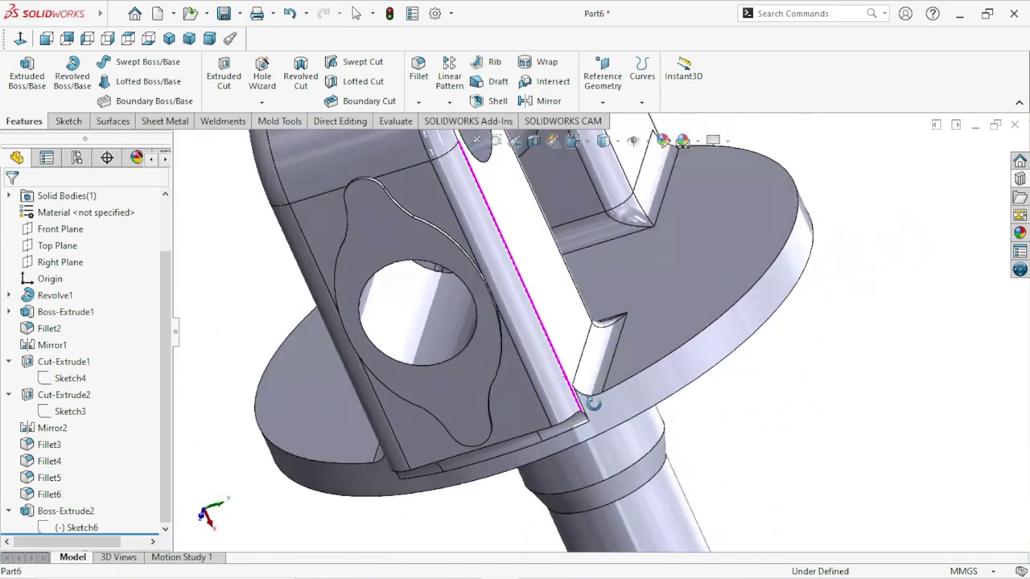
scroll(452, 207, "down", 3)
scroll(448, 205, "up", 3)
mouse_move(447, 205)
middle_mouse_down()
mouse_move(564, 274)
mouse_move(641, 265)
mouse_move(705, 405)
mouse_move(689, 393)
mouse_move(632, 257)
mouse_move(632, 143)
mouse_move(608, 394)
middle_mouse_up()
scroll(600, 290, "down", 3)
scroll(608, 394, "up", 3)
scroll(608, 394, "up", 2)
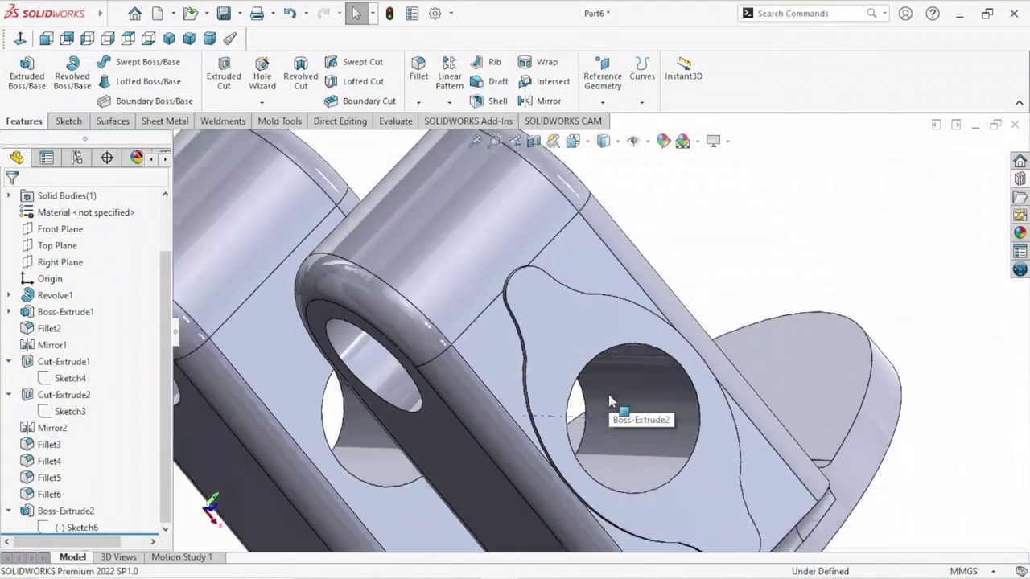
scroll(608, 394, "up", 2)
scroll(724, 362, "up", 2)
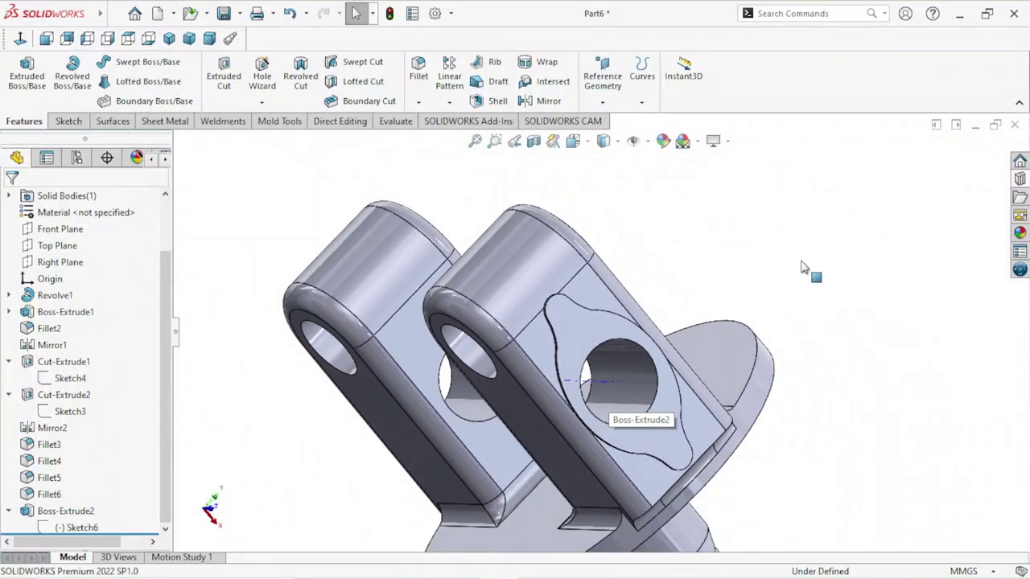
Step: Configure Hole Wizard for an ISO M10 tapped hole, Blind 15 mm deep
left_click(269, 87)
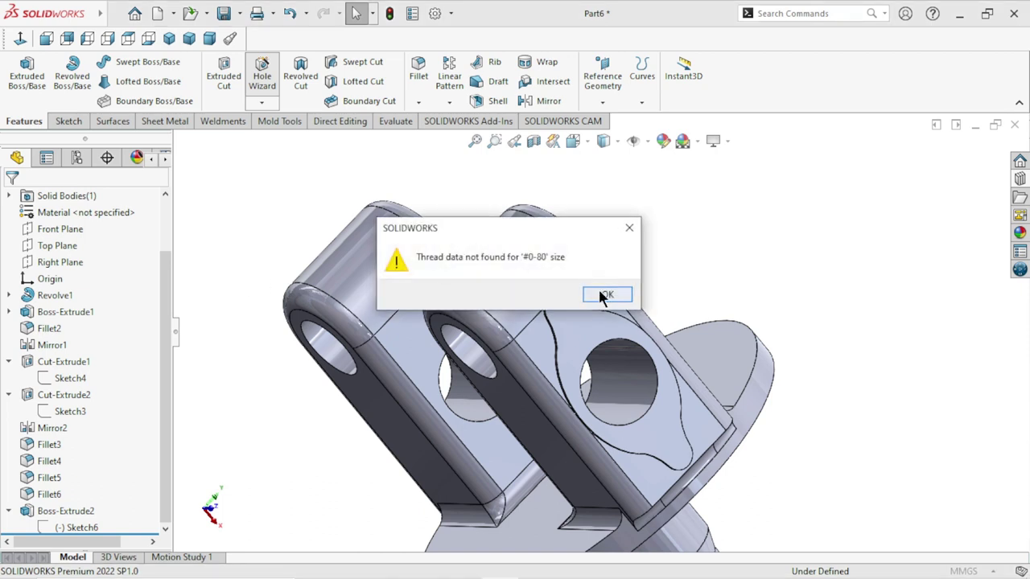
left_click(605, 295)
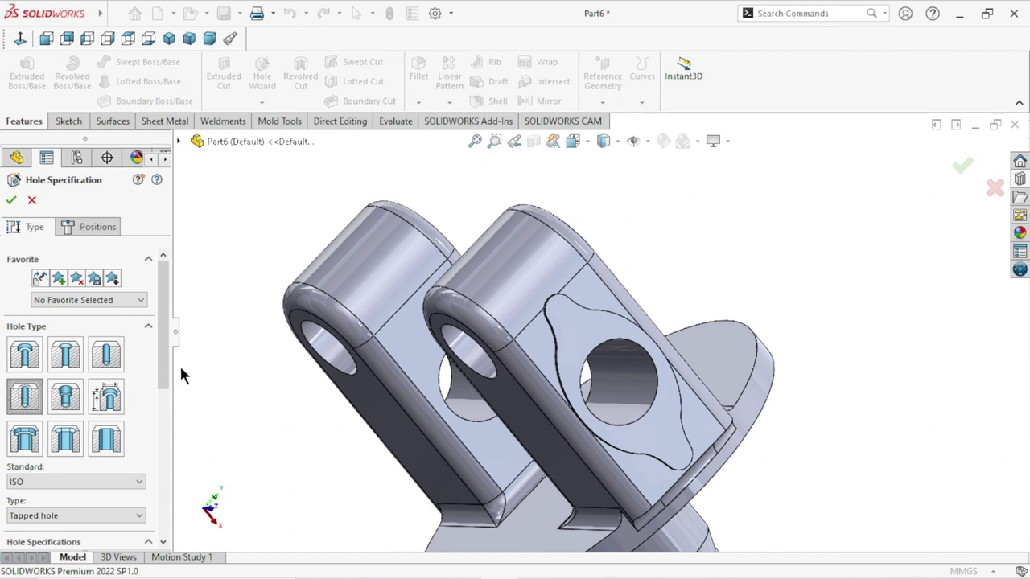
scroll(120, 402, "down", 3)
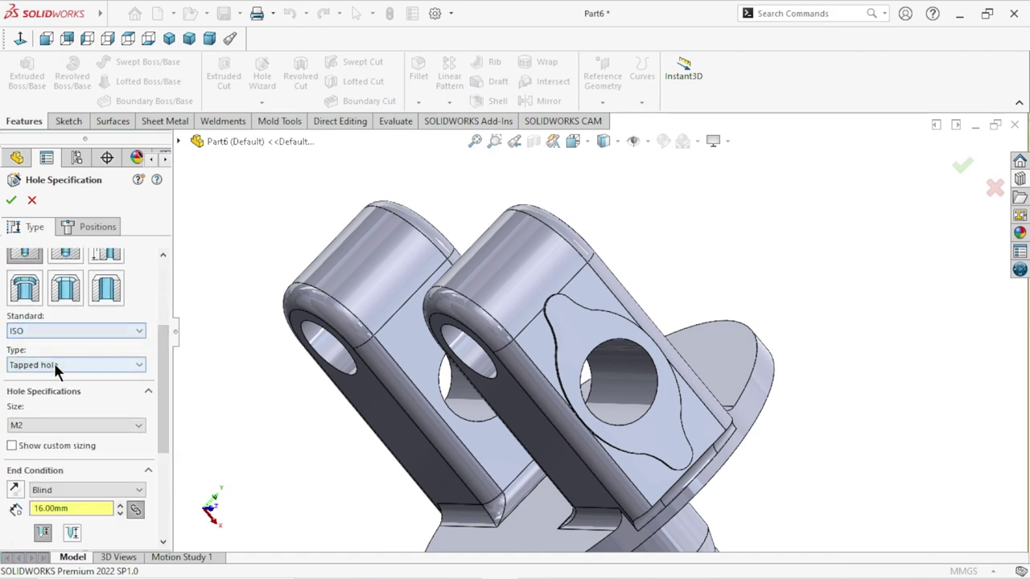
left_click(90, 424)
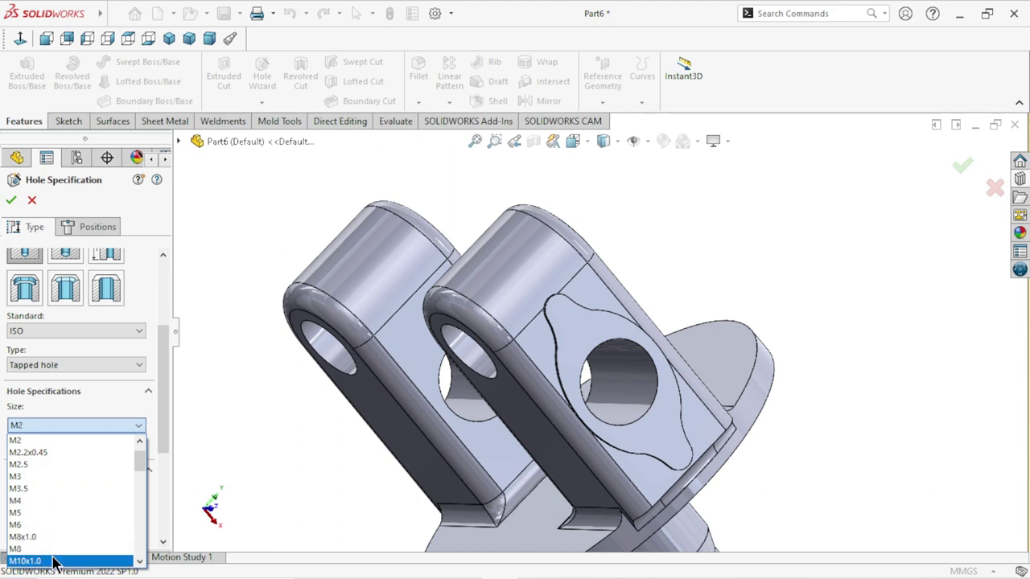
left_click_drag(142, 464, 144, 484)
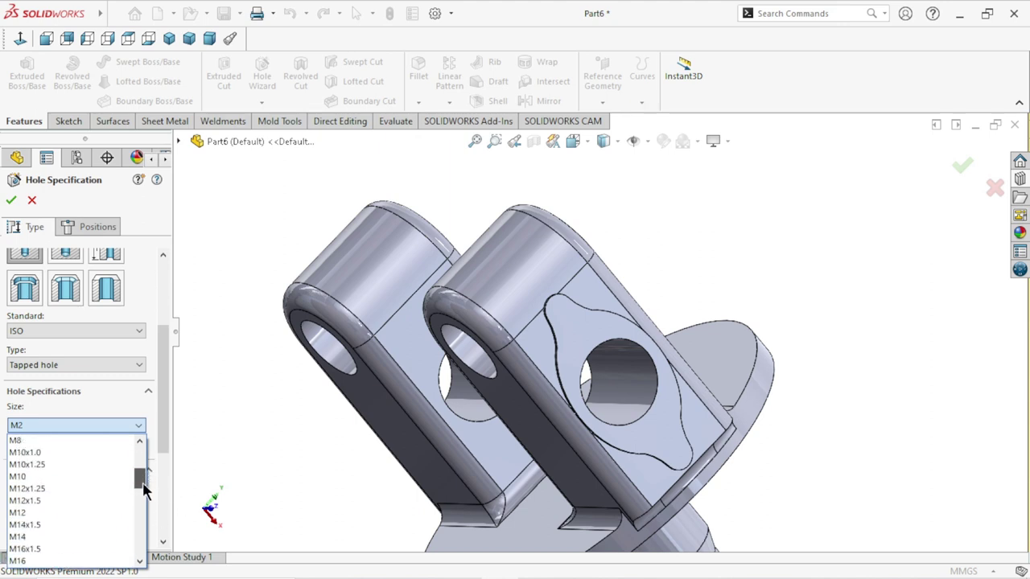
left_click(44, 477)
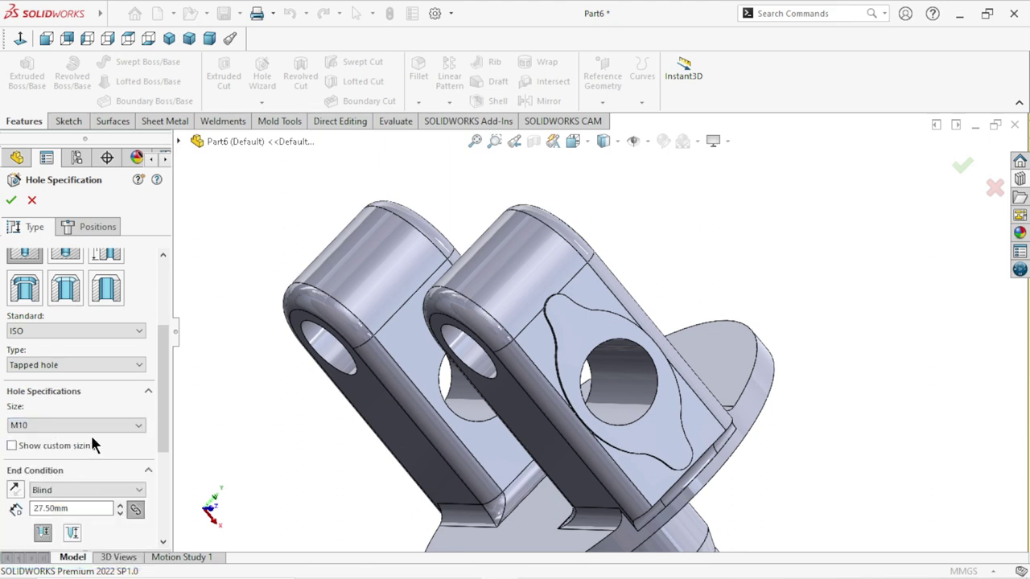
left_click_drag(164, 419, 170, 461)
type("15")
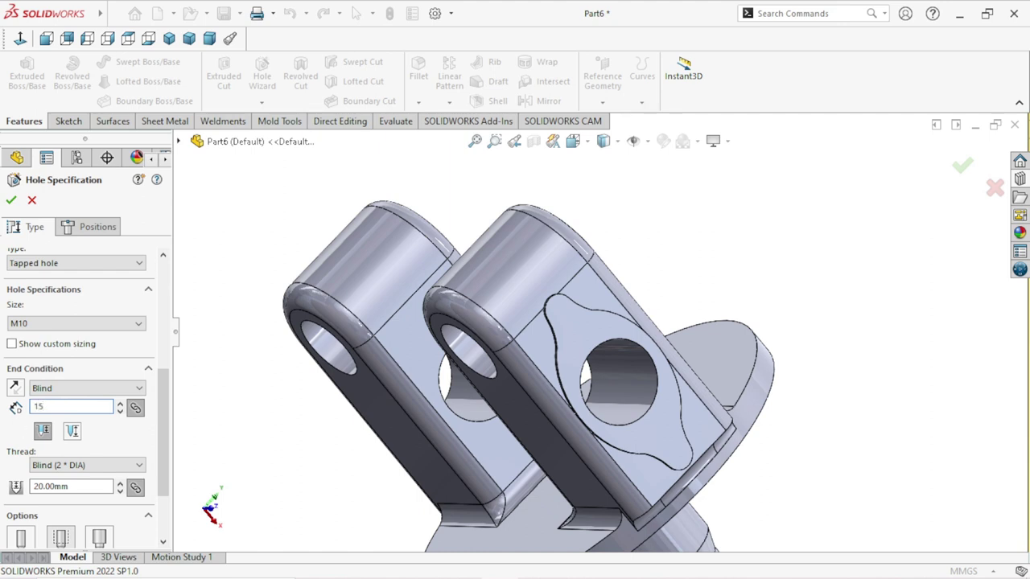
key("Return")
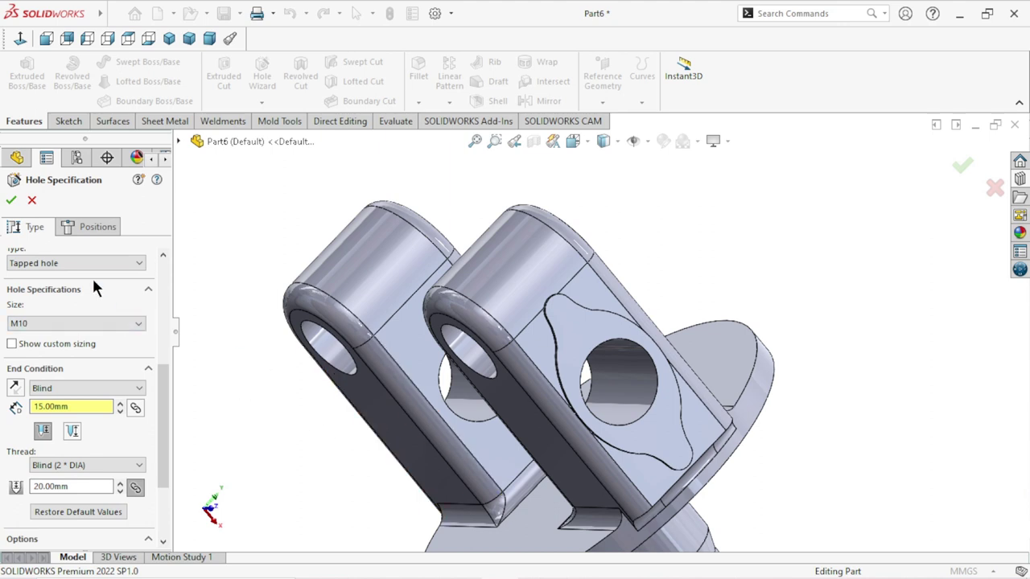
left_click(82, 226)
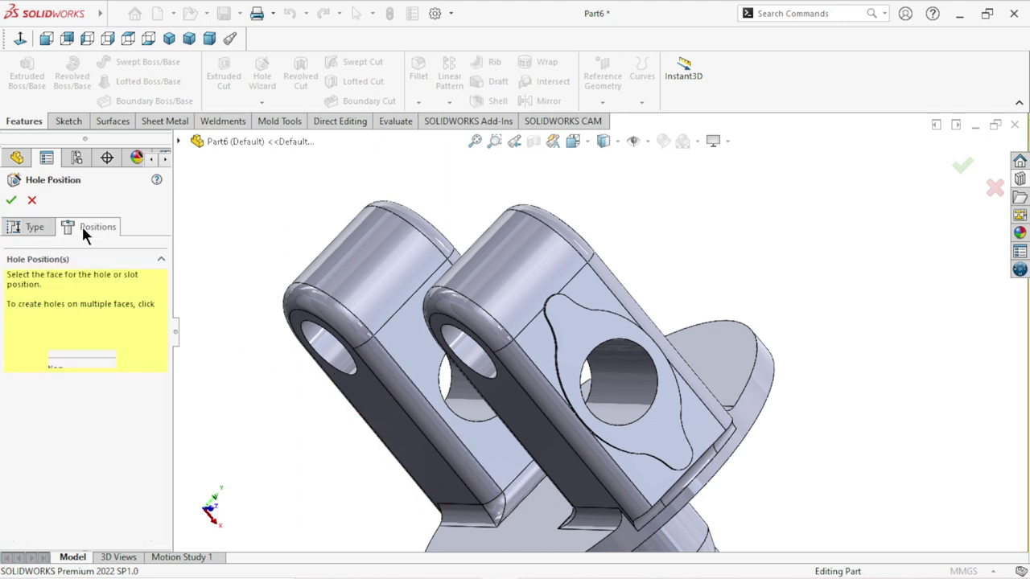
Step: Place M10 tapped holes at the left and right lobe centres of the pad face
left_click(552, 320)
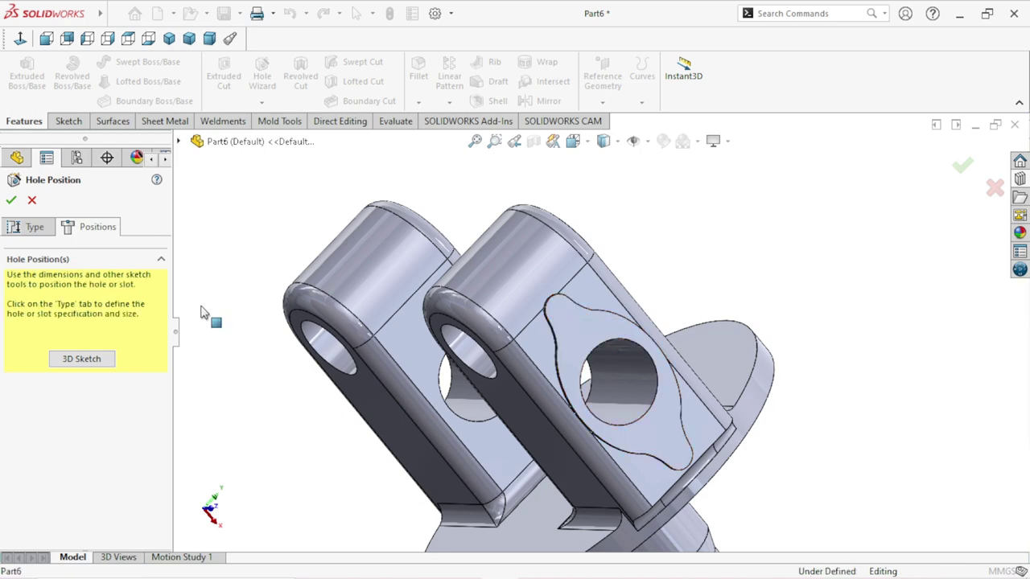
left_click(20, 37)
scroll(482, 338, "down", 3)
scroll(532, 330, "down", 3)
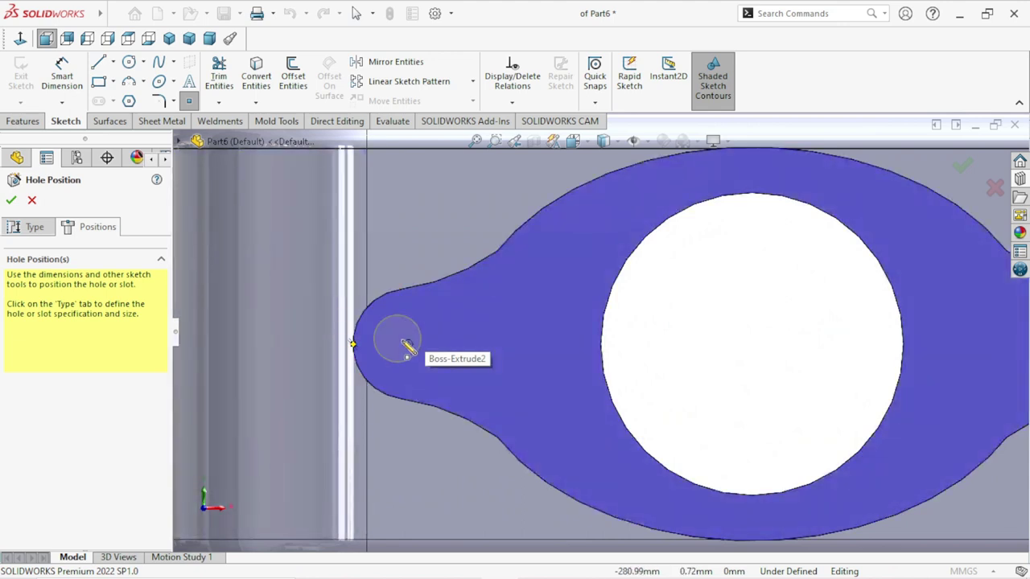
left_click(408, 344)
scroll(409, 345, "up", 1)
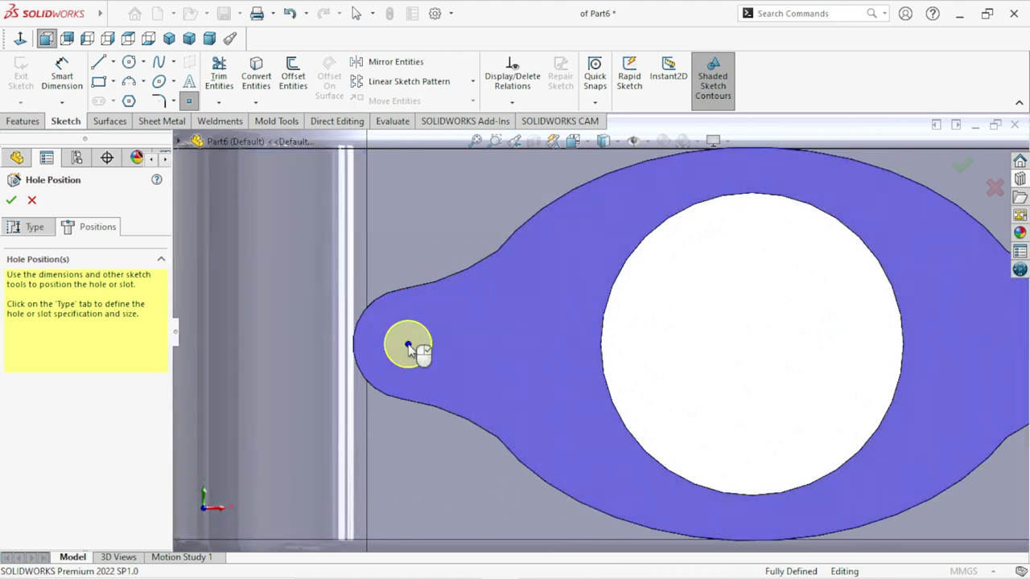
scroll(522, 362, "up", 1)
scroll(539, 354, "up", 1)
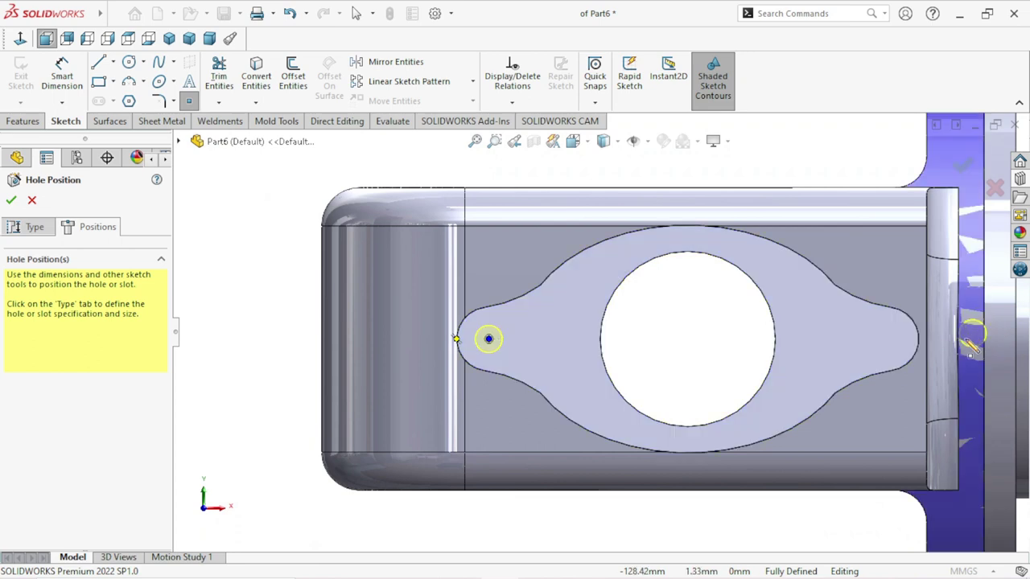
scroll(850, 345, "down", 7)
scroll(836, 318, "up", 1)
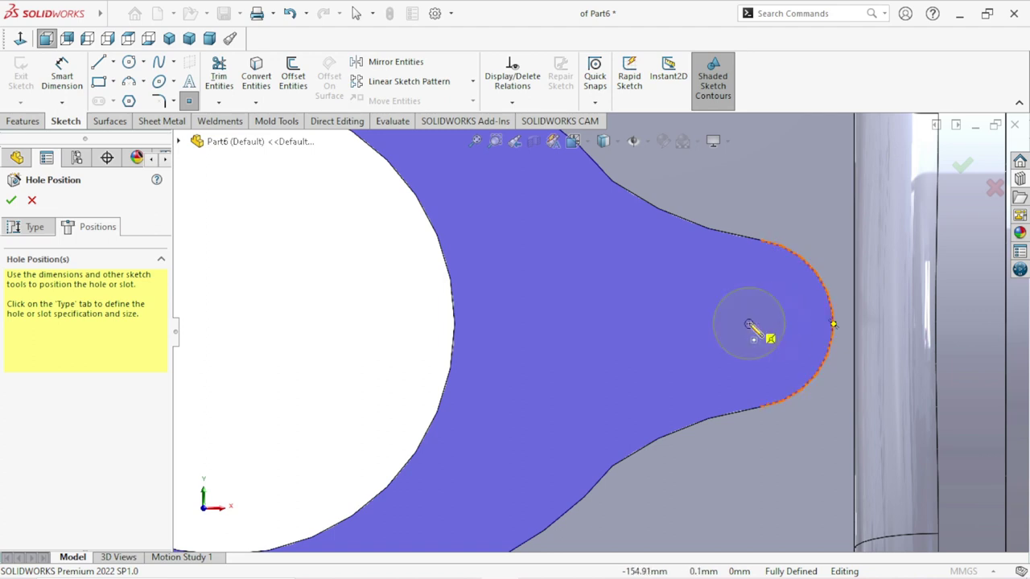
left_click(748, 324)
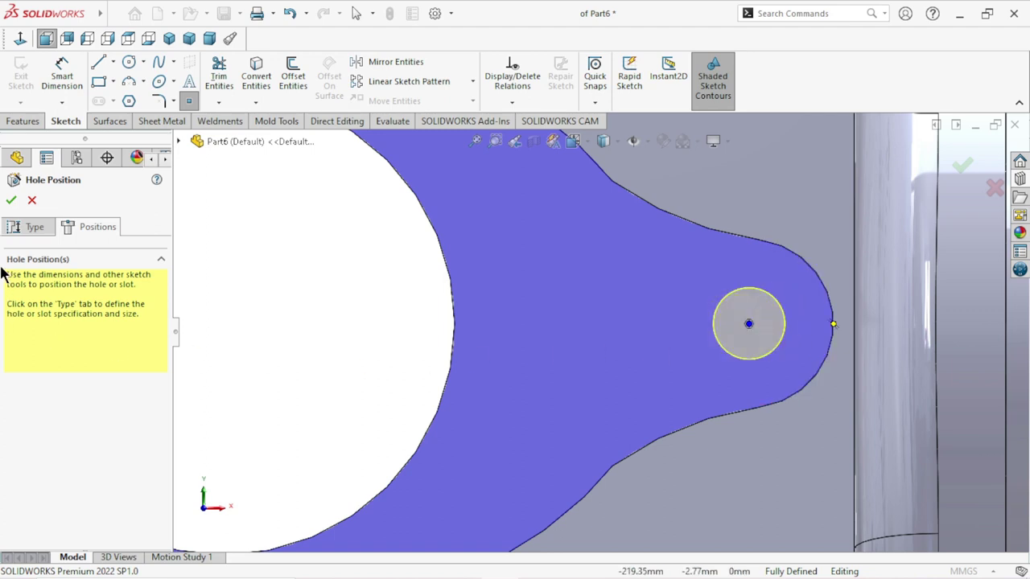
left_click(11, 200)
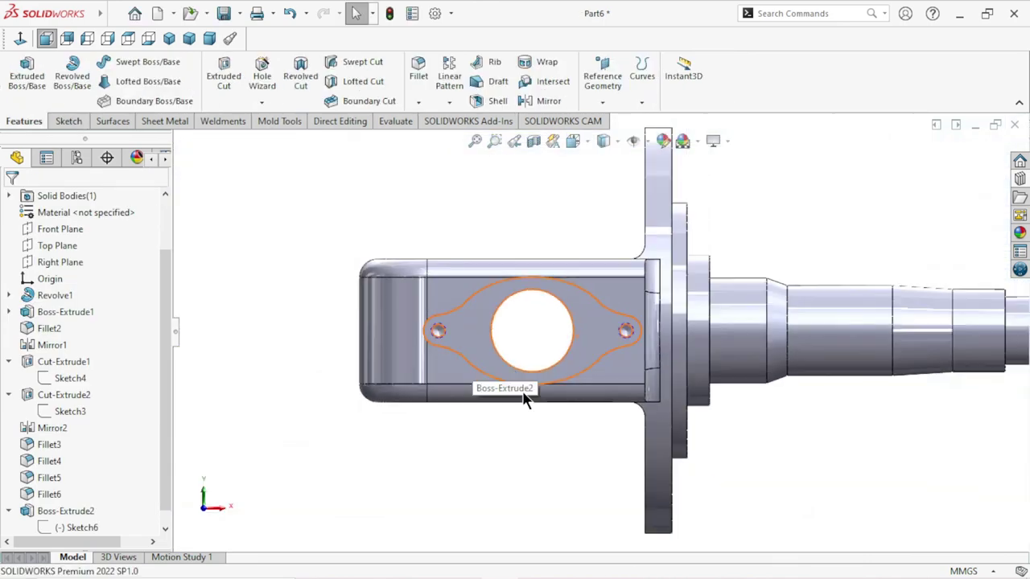
Step: Orbit to inspect the two new tapped holes and bring up the Options dialog
scroll(524, 400, "down", 2)
mouse_move(284, 392)
middle_mouse_down()
mouse_move(310, 407)
mouse_move(457, 349)
middle_mouse_up()
scroll(457, 349, "down", 3)
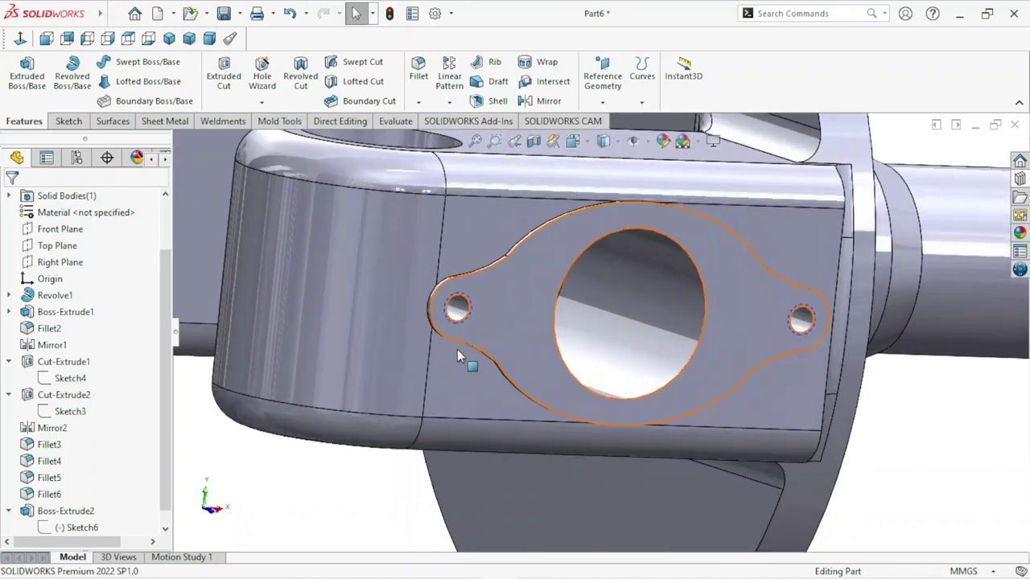
scroll(457, 349, "down", 1)
scroll(457, 349, "down", 1)
left_click(432, 13)
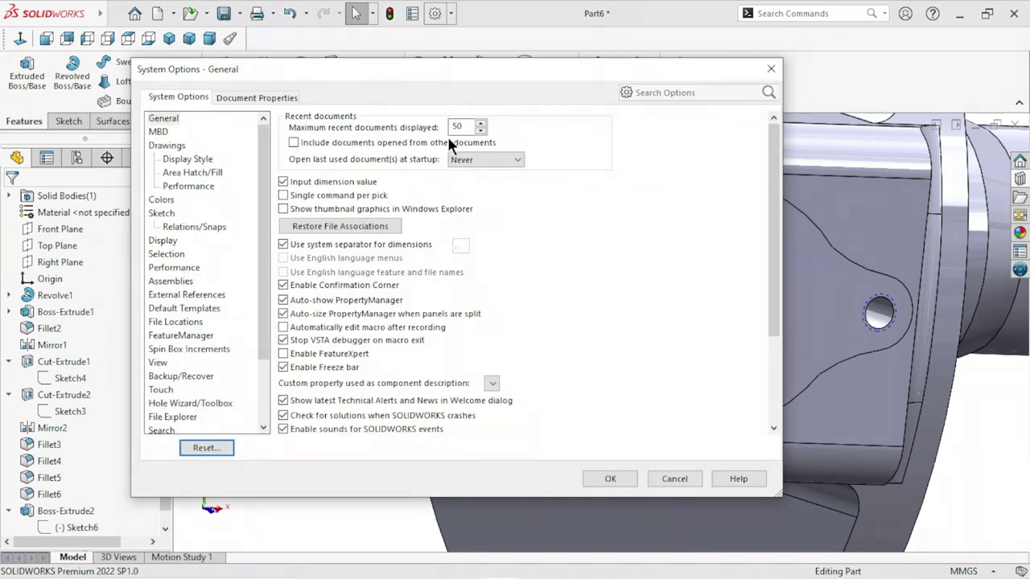
Step: Show the Detailing page under Document Properties
left_click(242, 97)
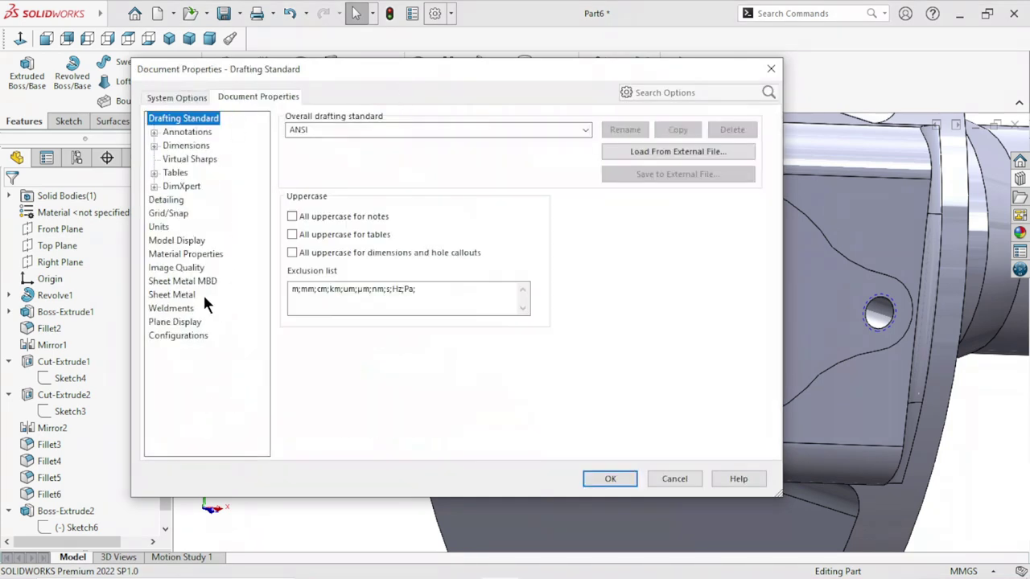
left_click(166, 201)
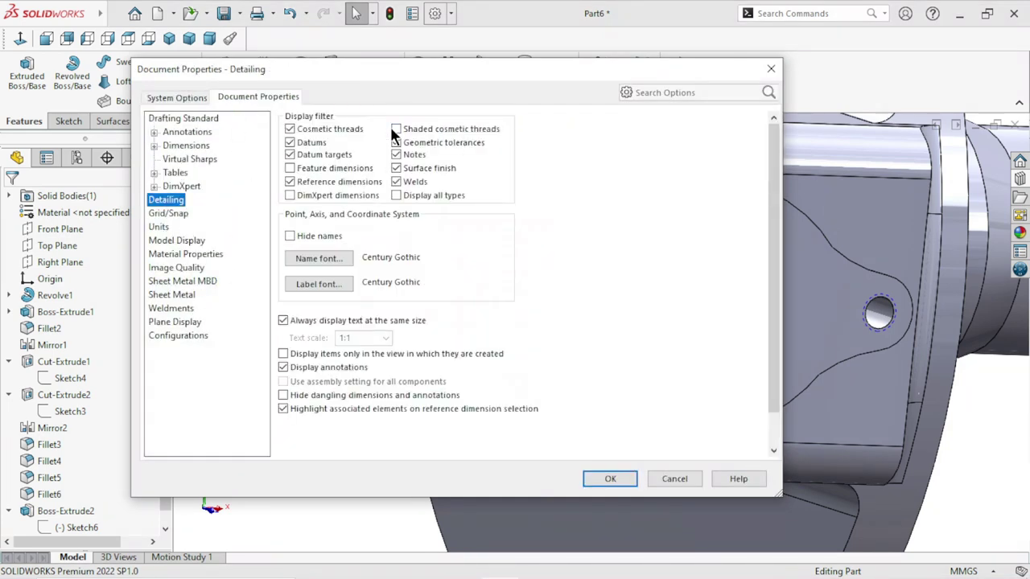
Step: Accept the Document Properties and orbit the part to inspect the shaded threaded holes
left_click(609, 479)
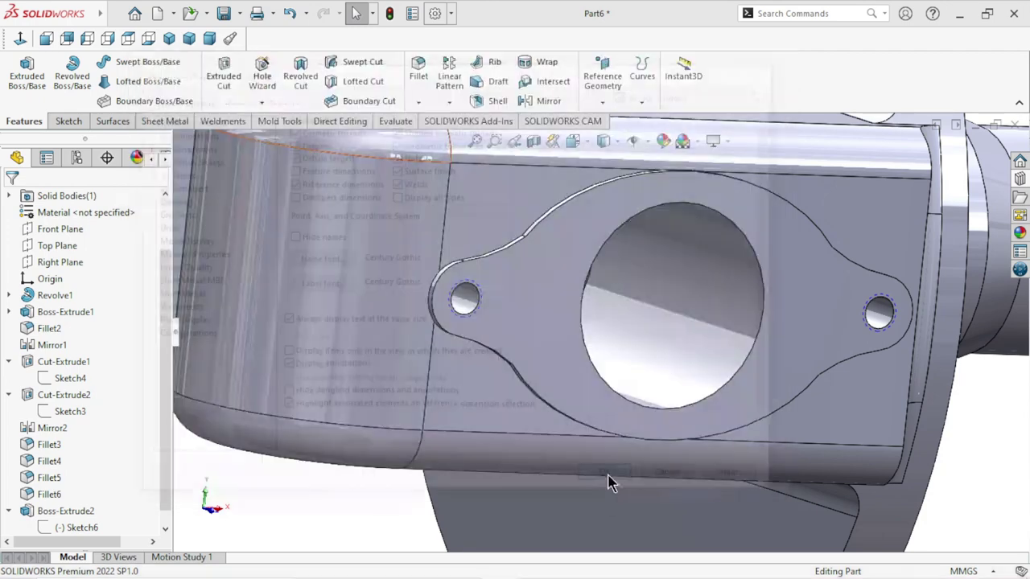
middle_click_drag(668, 450, 709, 379)
scroll(746, 322, "down", 5)
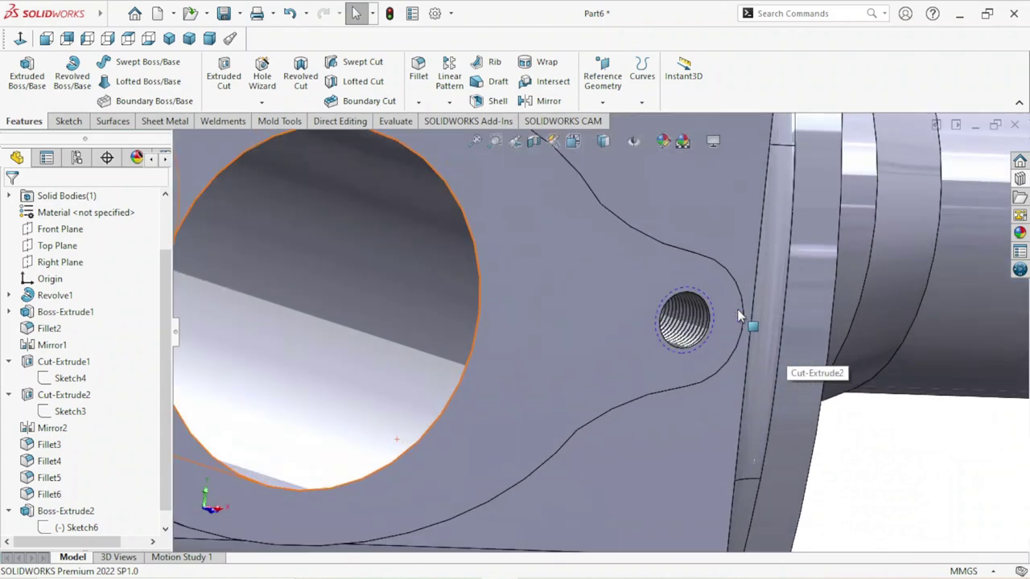
scroll(724, 345, "down", 3)
scroll(676, 342, "down", 2)
scroll(674, 342, "up", 5)
scroll(719, 395, "up", 3)
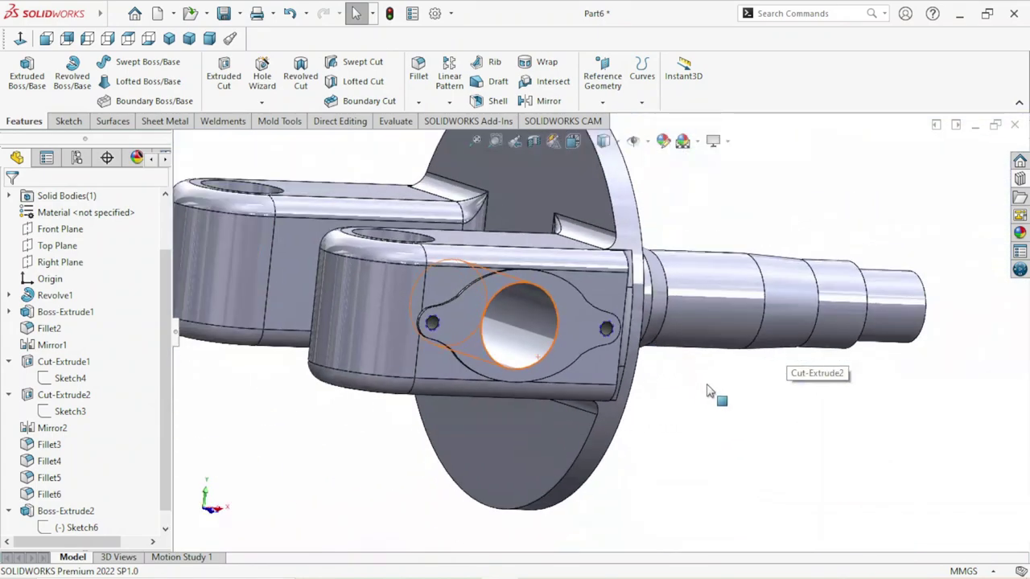
mouse_move(719, 394)
middle_mouse_down()
mouse_move(652, 490)
mouse_move(609, 425)
middle_mouse_up()
scroll(605, 418, "up", 3)
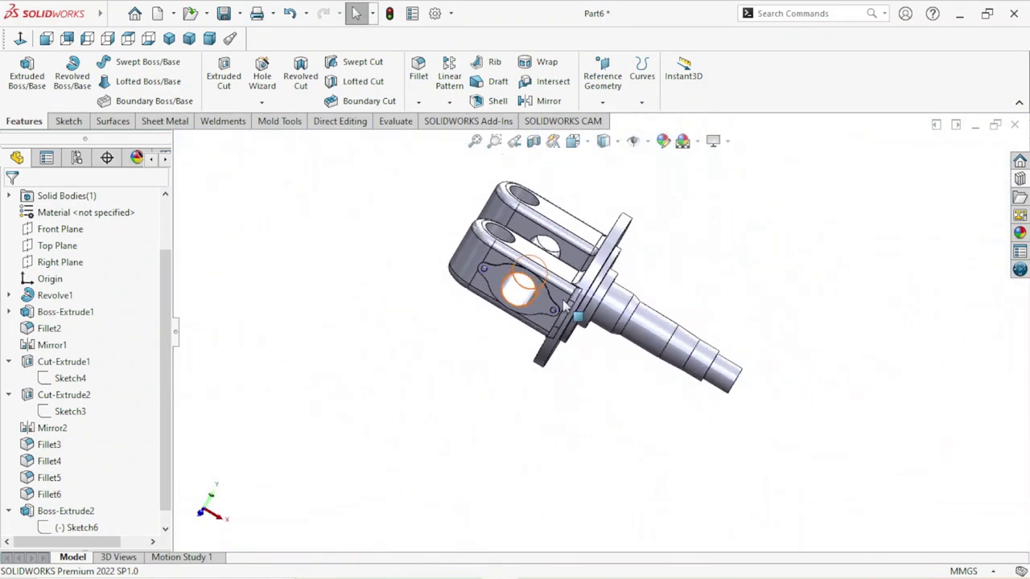
scroll(768, 259, "down", 4)
mouse_move(502, 319)
middle_mouse_down()
mouse_move(506, 395)
mouse_move(534, 395)
middle_mouse_up()
scroll(519, 324, "up", 2)
mouse_move(759, 288)
middle_mouse_down()
mouse_move(719, 265)
mouse_move(747, 314)
middle_mouse_up()
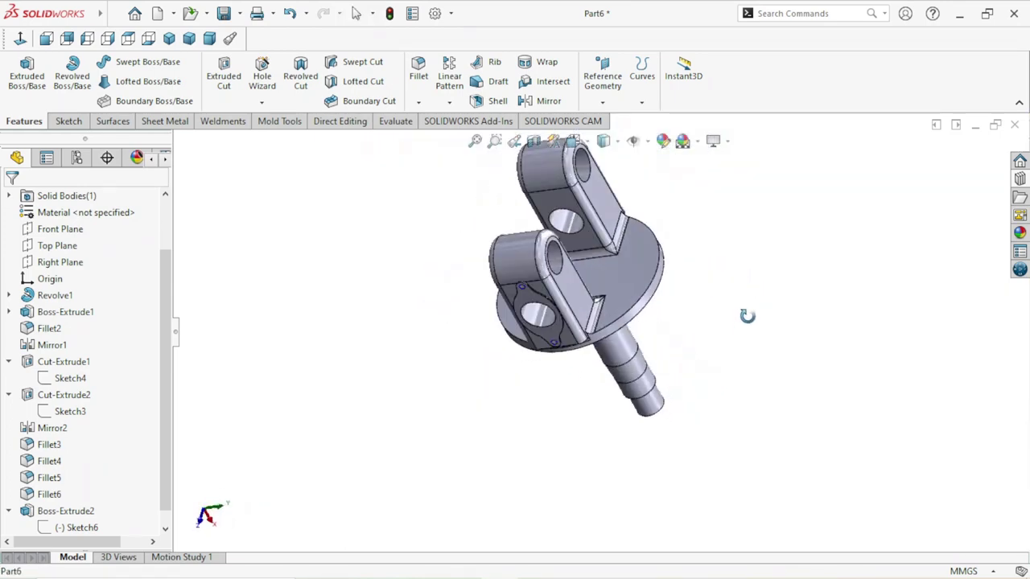
Step: Mirror Boss-Extrude2 and M10 Tapped Hole1 about the Front Plane
left_click(449, 102)
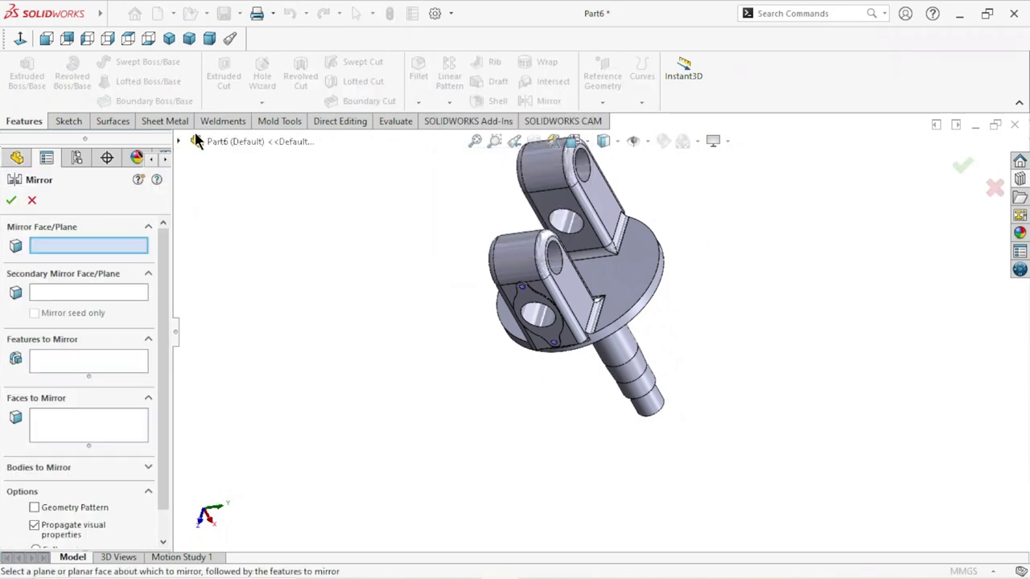
left_click(178, 141)
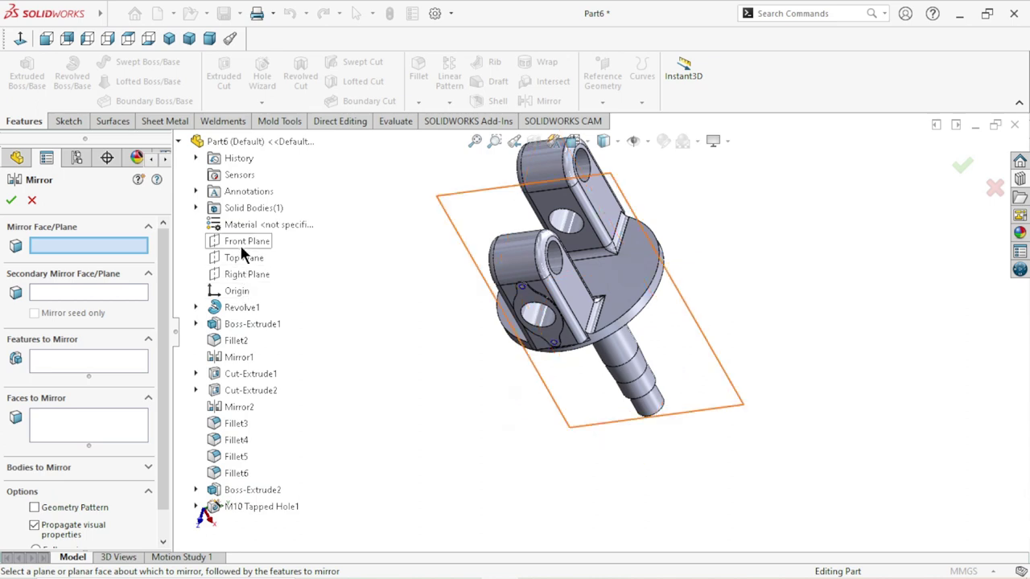
left_click(240, 241)
left_click(240, 242)
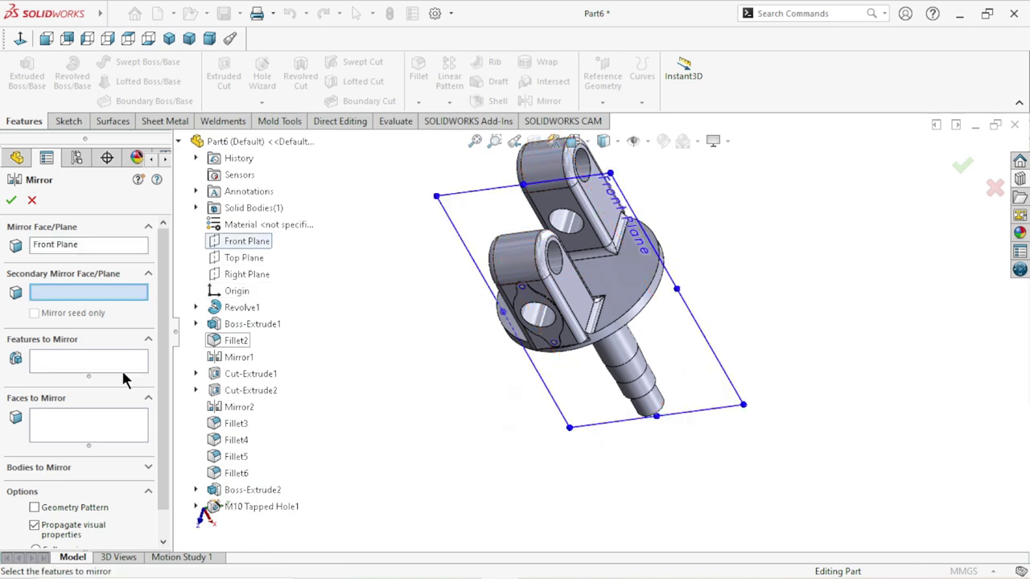
left_click(88, 369)
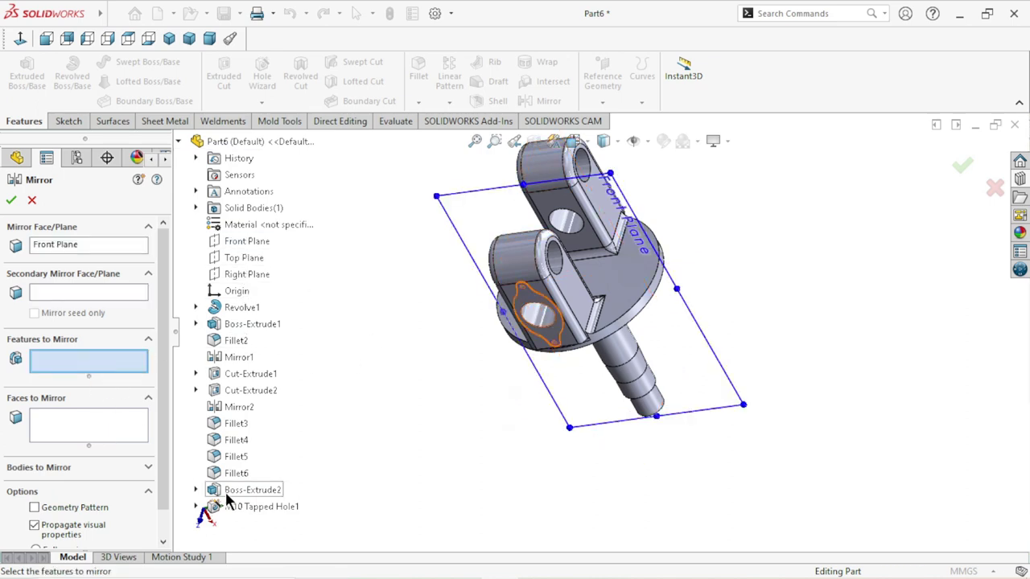
left_click(233, 492)
left_click(250, 509)
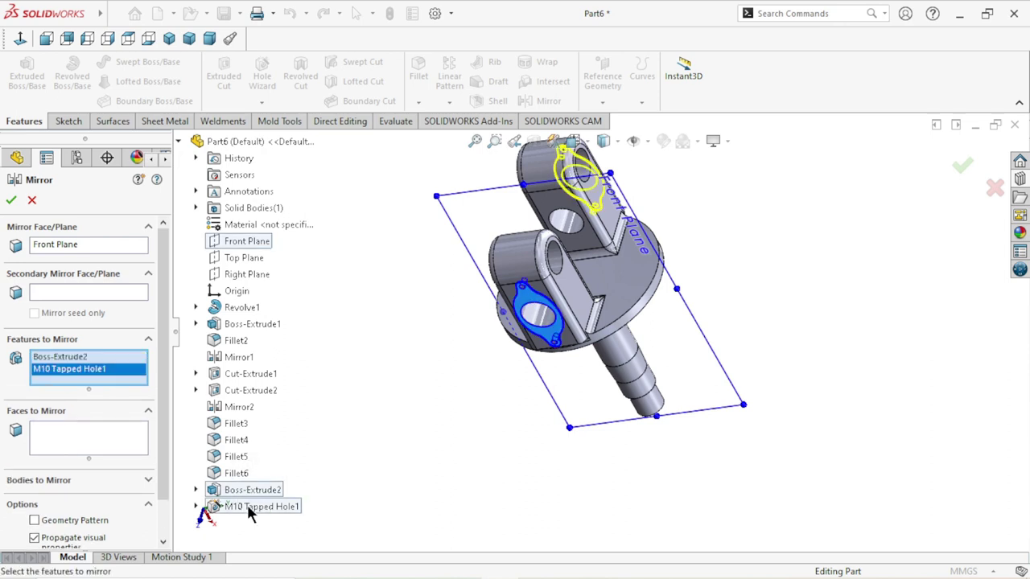
right_click(396, 377)
mouse_move(733, 357)
middle_mouse_down()
mouse_move(603, 391)
mouse_move(558, 437)
mouse_move(602, 474)
mouse_move(719, 427)
middle_mouse_up()
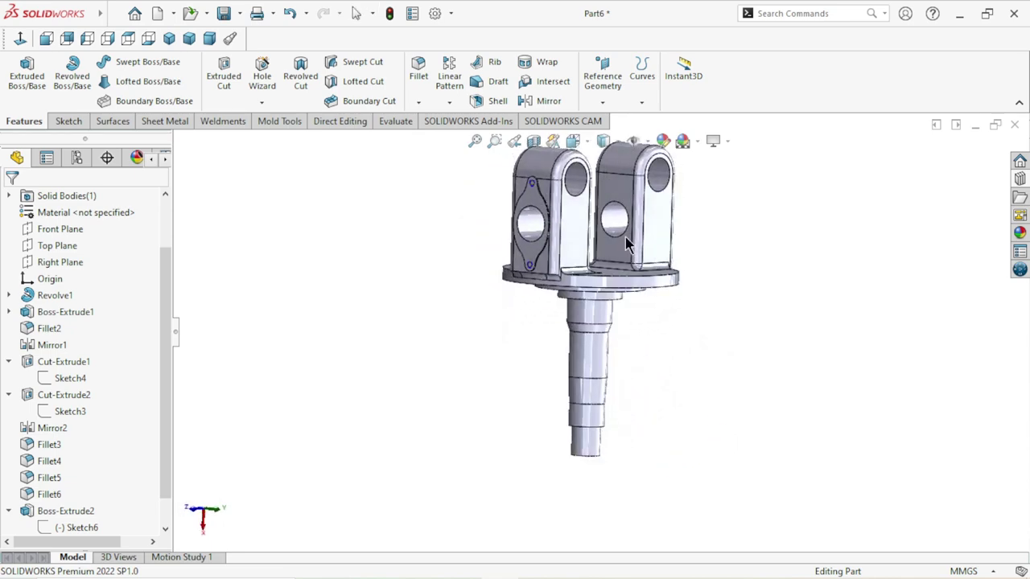
Step: Select the lug edge and set the fillet radius to 1 mm
scroll(583, 228, "up", 5)
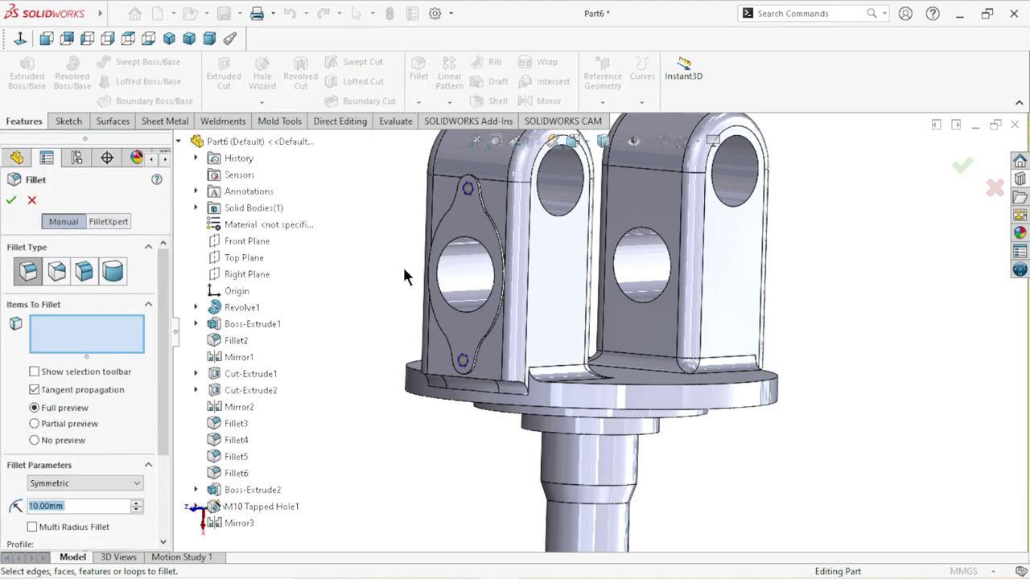
scroll(500, 346, "up", 2)
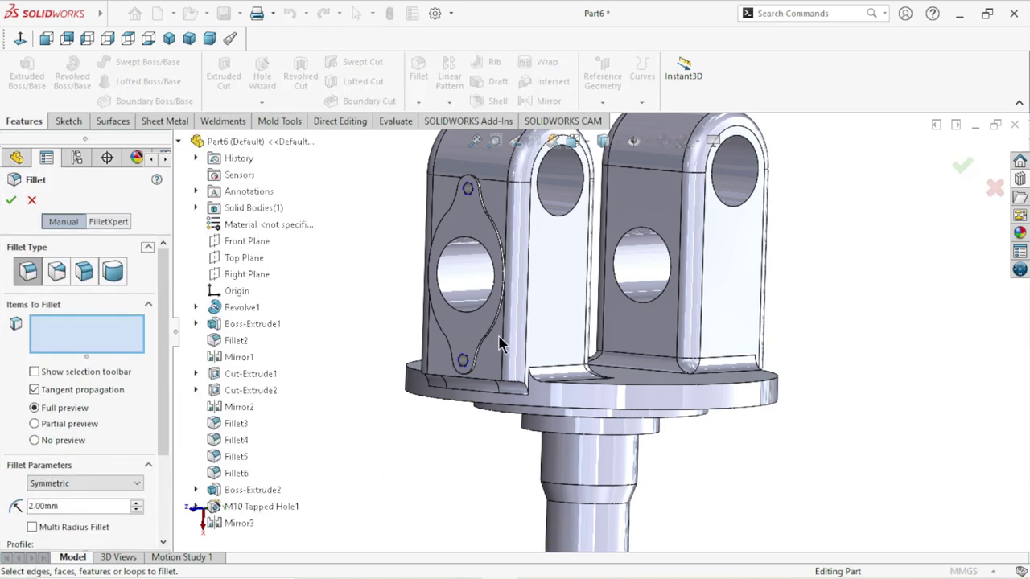
scroll(506, 249, "up", 4)
scroll(504, 240, "up", 3)
scroll(515, 238, "up", 2)
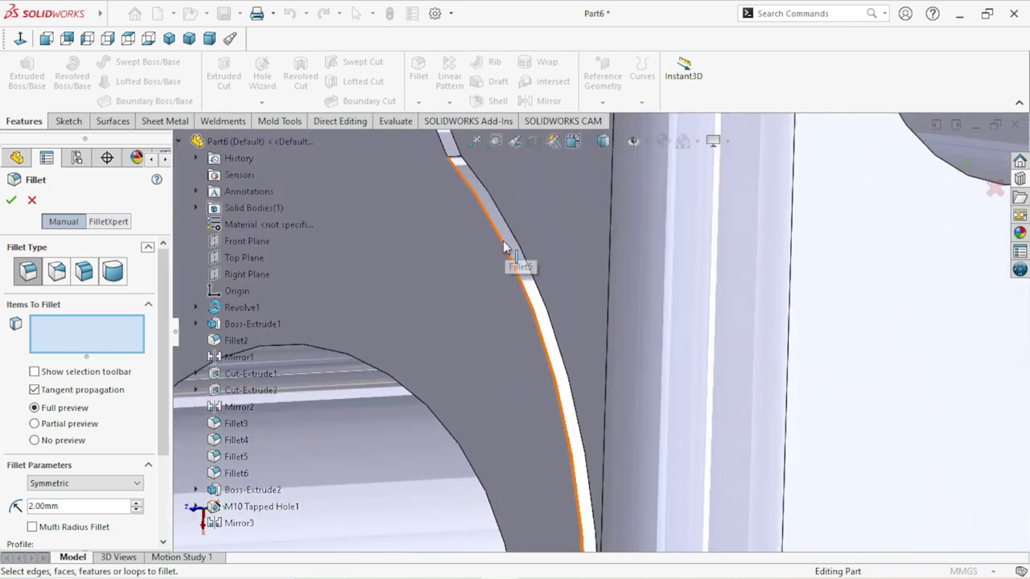
left_click(504, 241)
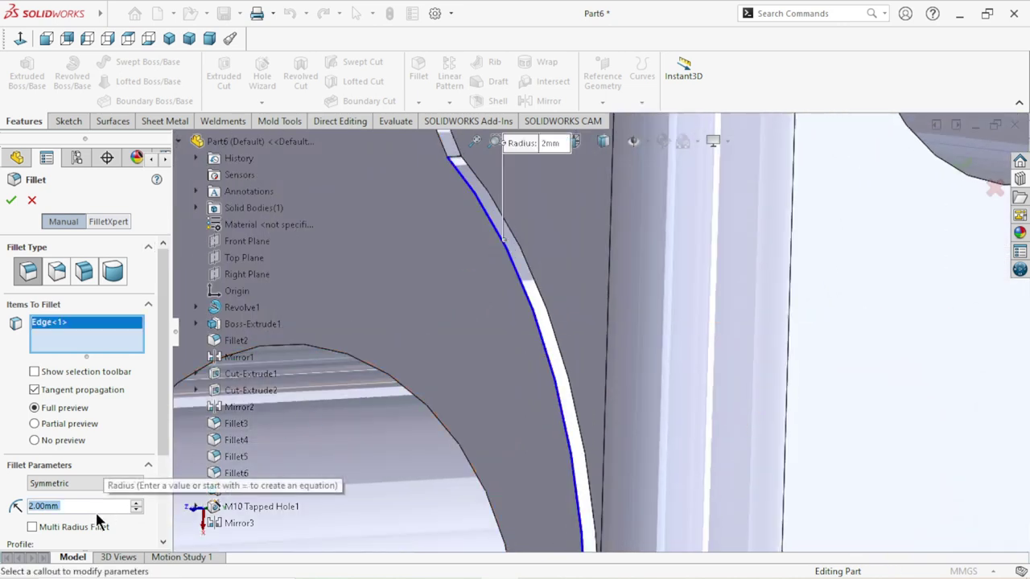
type("1")
key("Return")
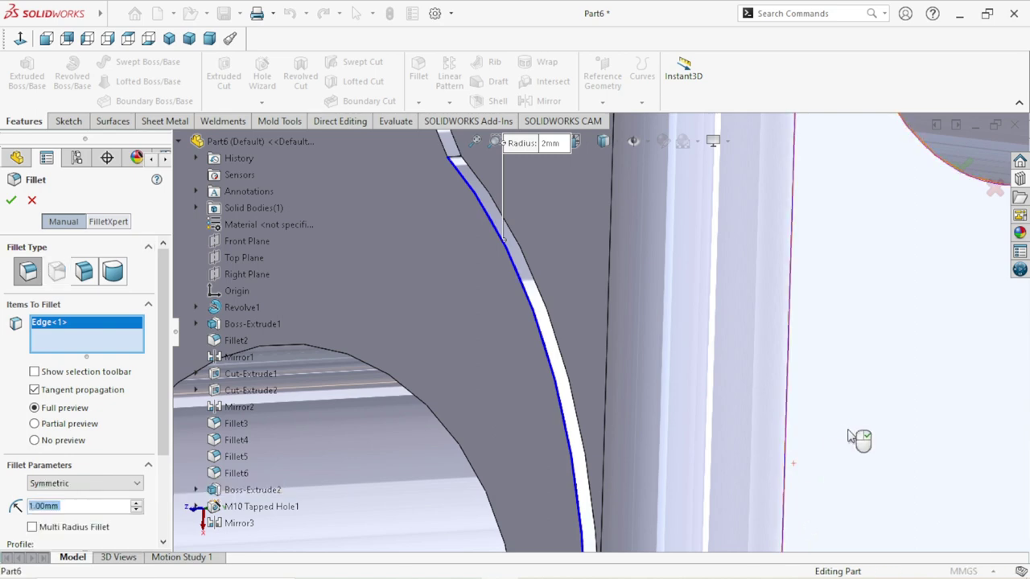
Step: Add the lug's side face, then clear all edges and faces from Items To Fillet
left_click(844, 434)
scroll(634, 458, "up", 3)
scroll(633, 464, "up", 3)
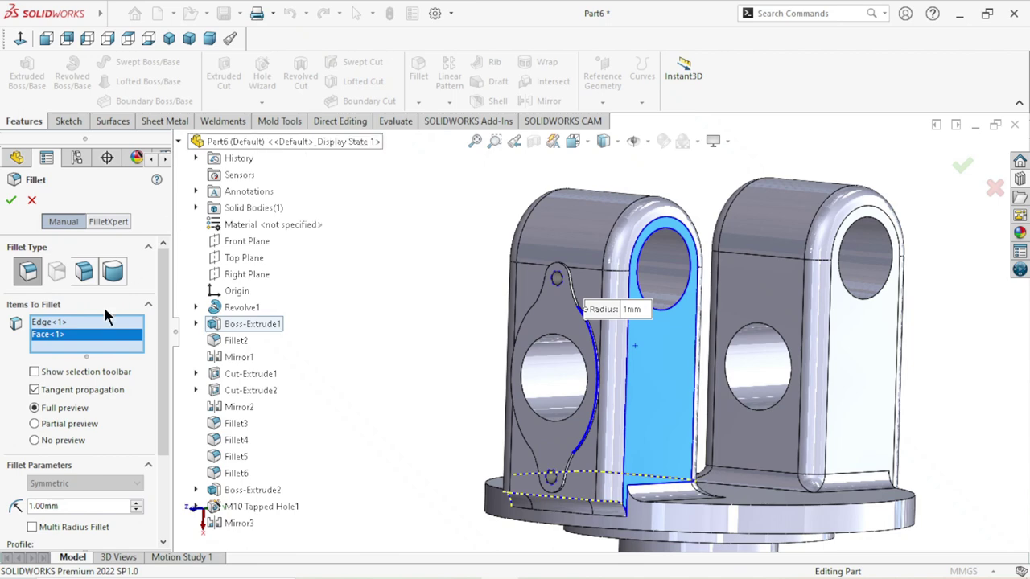
right_click(80, 337)
left_click(160, 273)
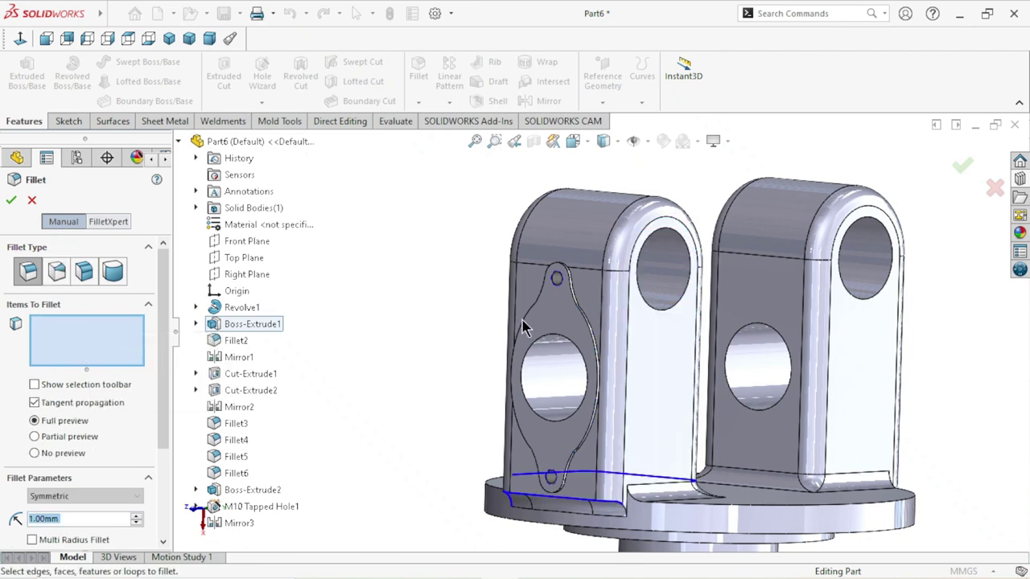
Step: Pick the first raised pad's curved edge and set the fillet radius to 2 mm
scroll(600, 342, "down", 2)
scroll(596, 342, "down", 4)
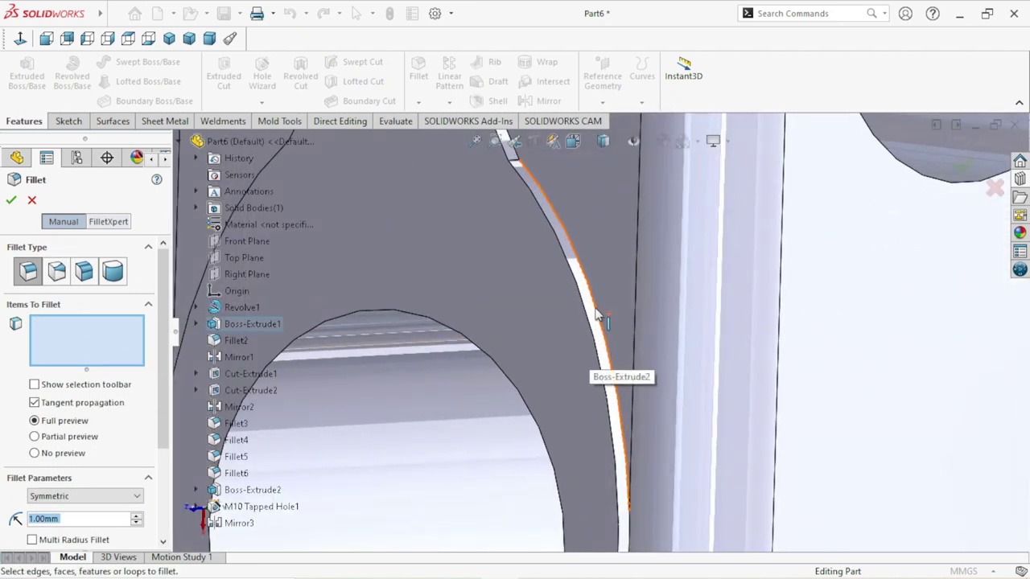
left_click(598, 318)
scroll(599, 369, "up", 2)
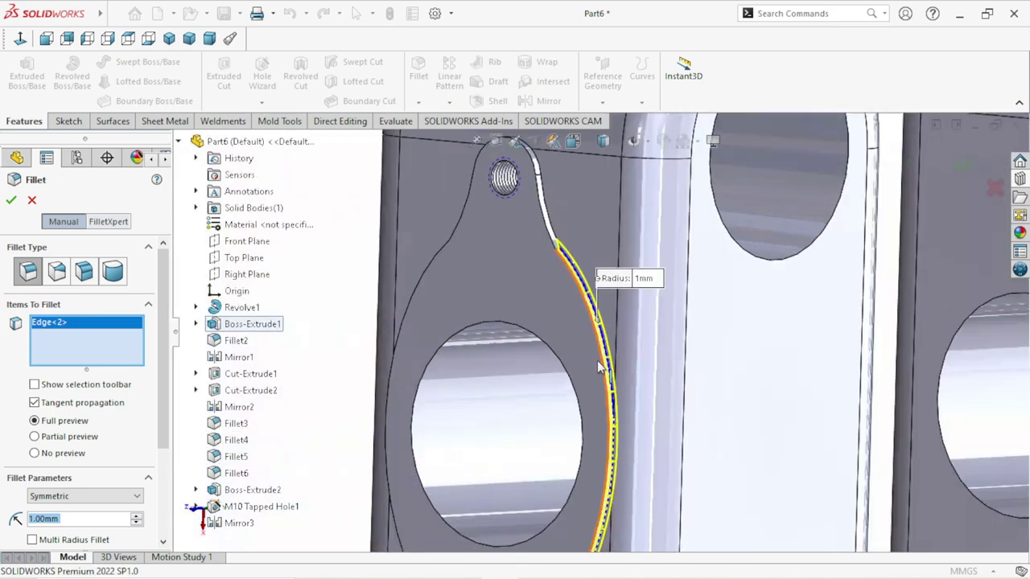
type("2")
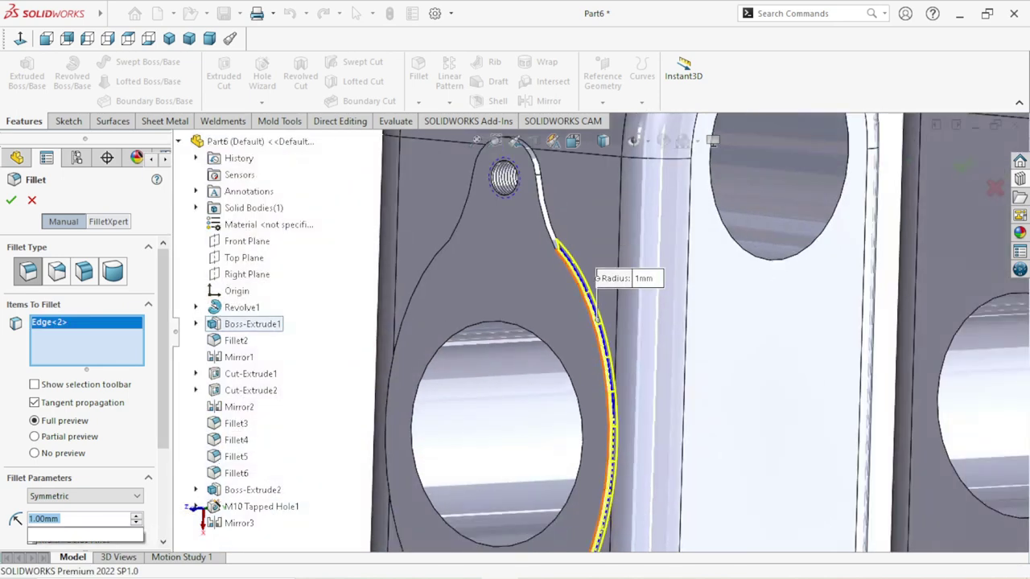
key("Return")
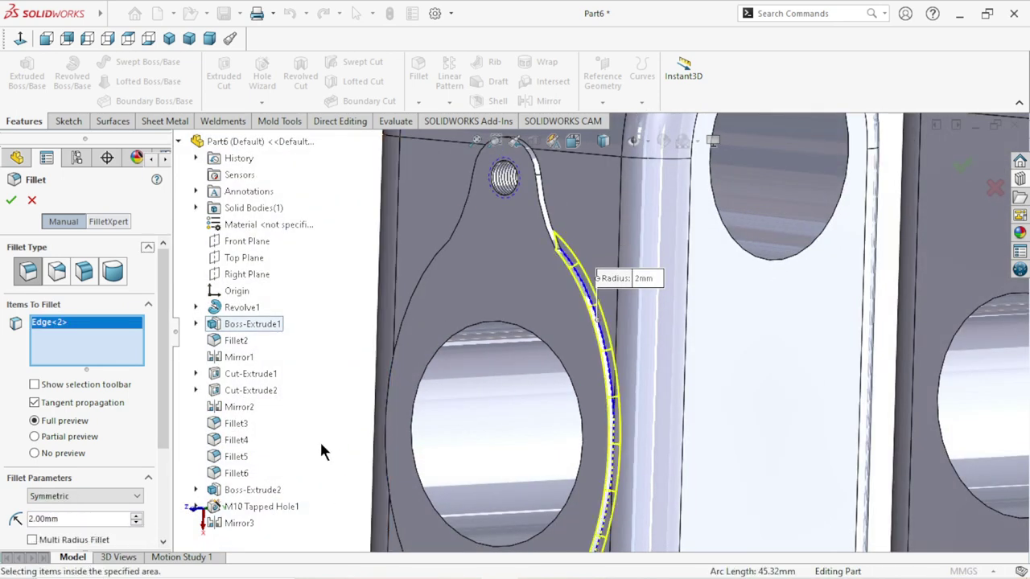
Step: Add the rest of the first pad's edges and side face, removing the wrongly picked Edge<4>
middle_click_drag(319, 455, 581, 208)
scroll(563, 242, "down", 3)
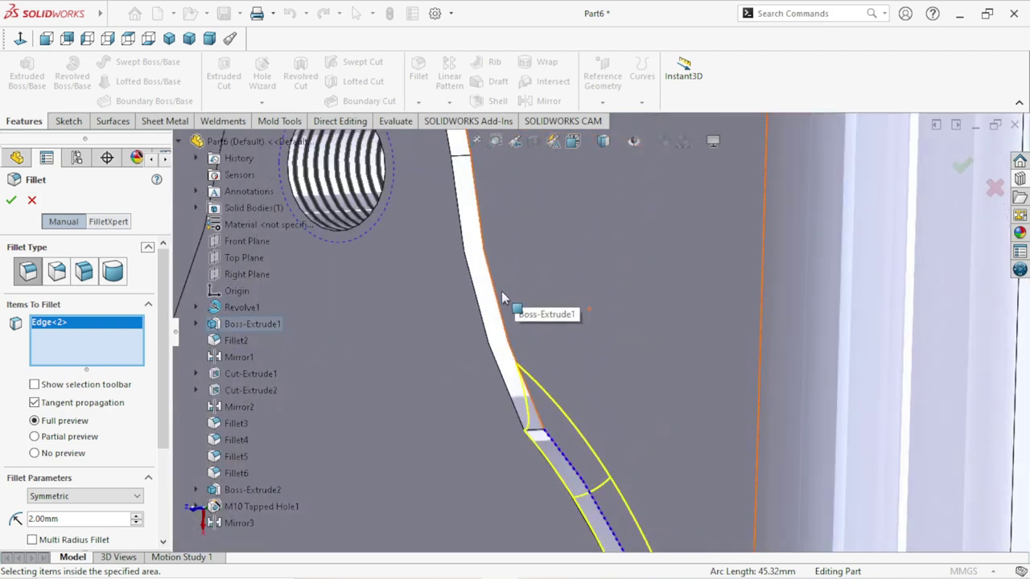
left_click(502, 307)
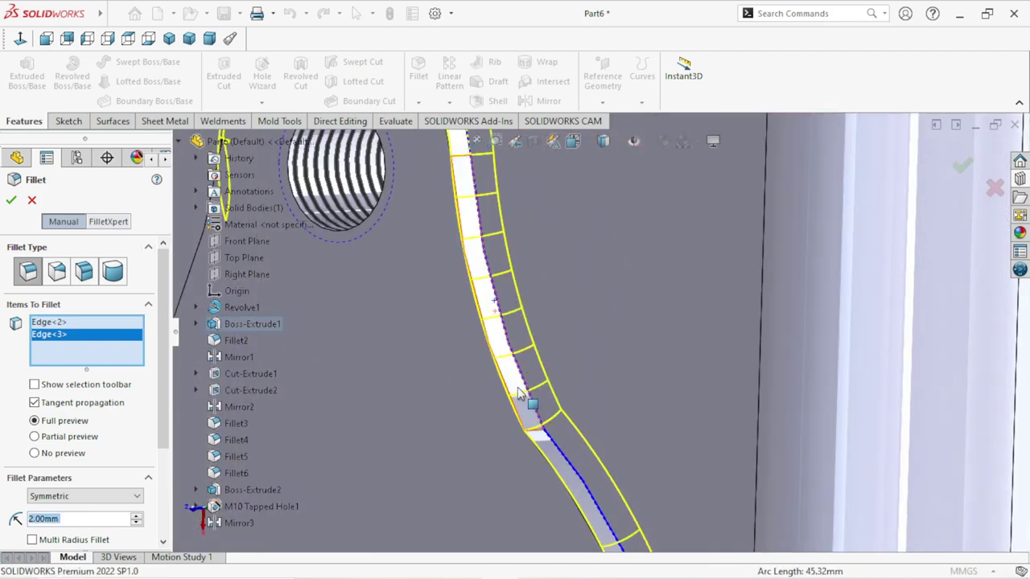
scroll(533, 449, "up", 5)
middle_click_drag(533, 448, 558, 348)
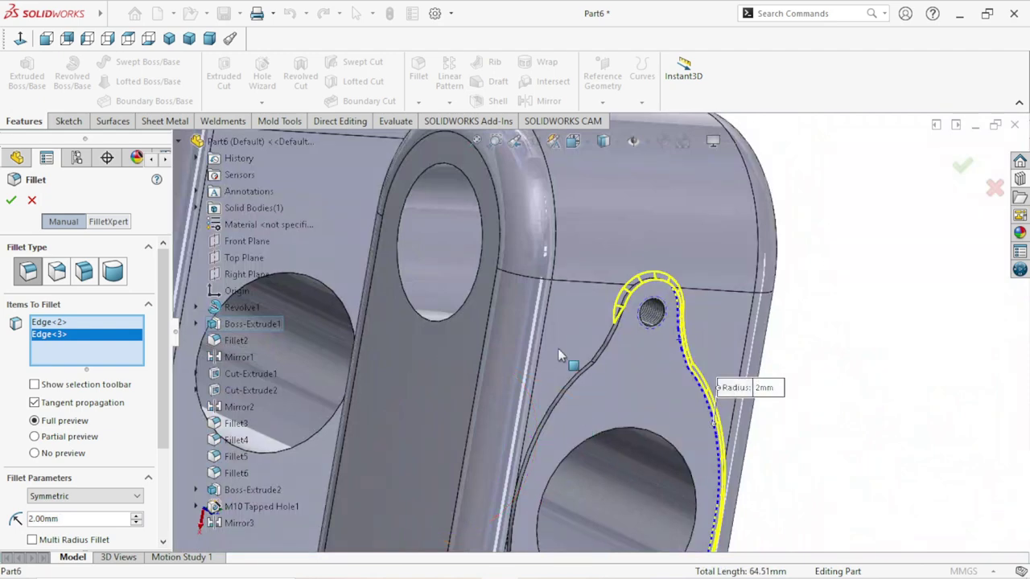
scroll(603, 378, "down", 3)
scroll(608, 375, "down", 3)
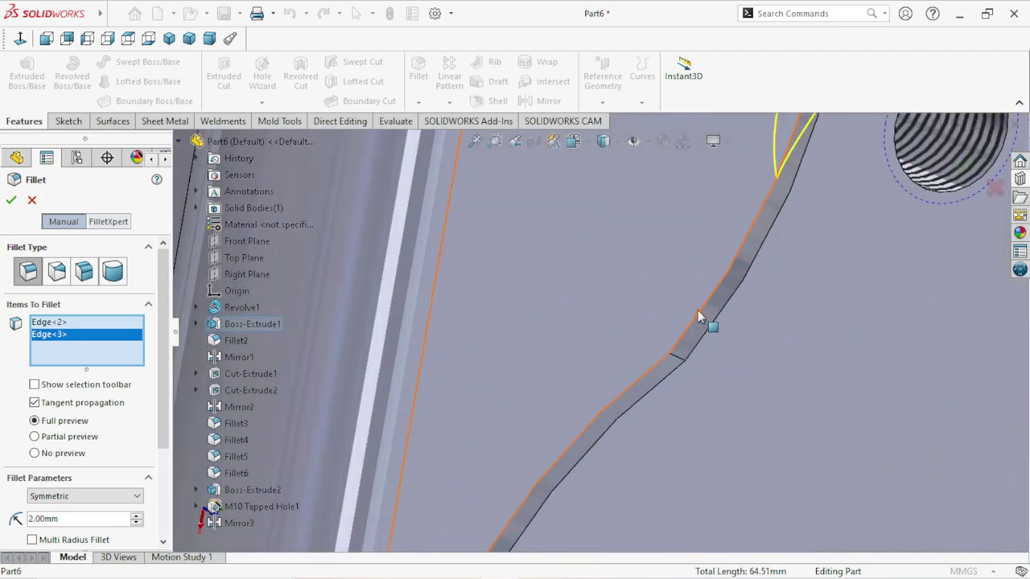
left_click(698, 319)
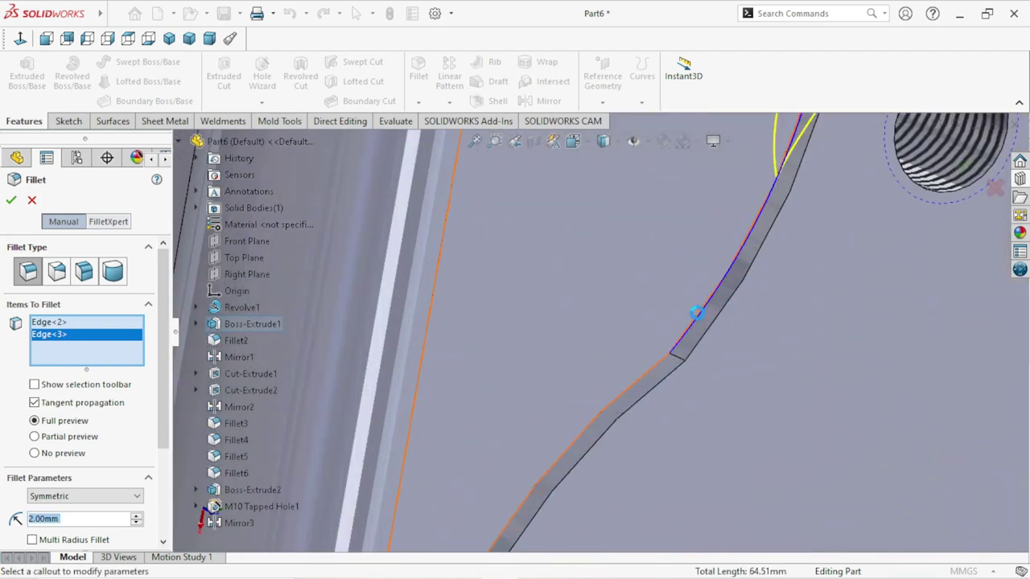
scroll(690, 492, "up", 5)
scroll(690, 489, "down", 1)
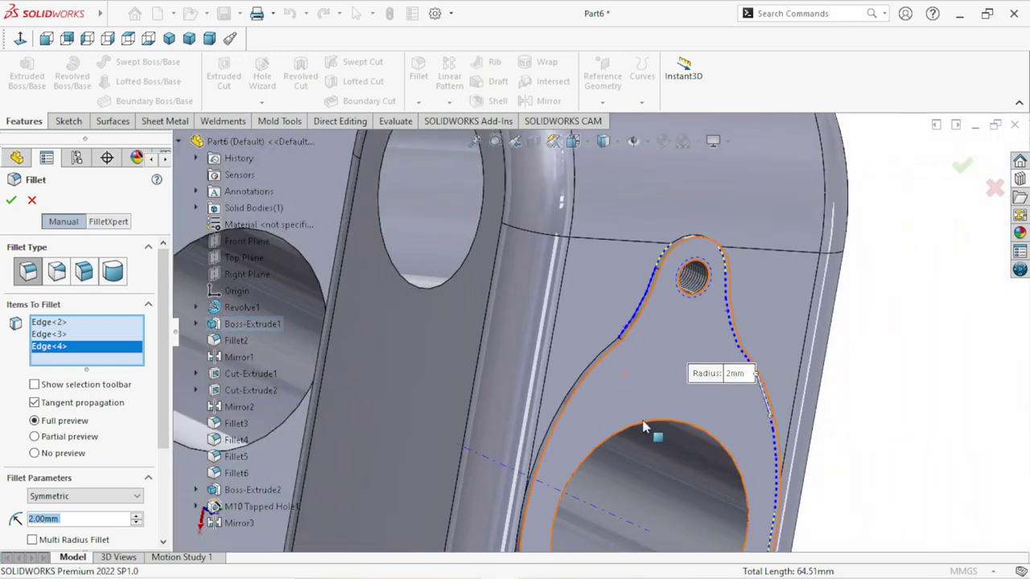
scroll(651, 422, "down", 2)
right_click(92, 356)
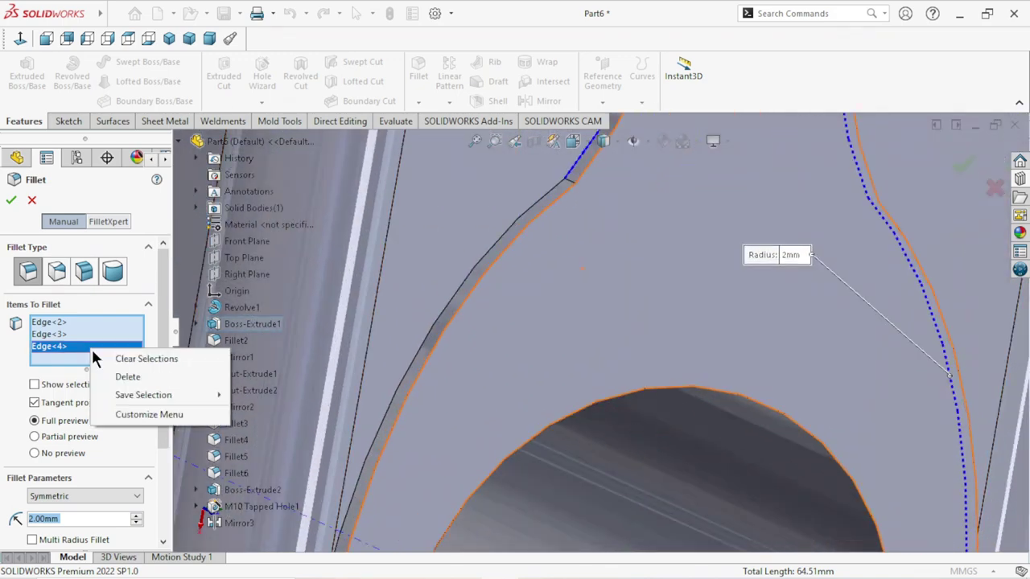
left_click(83, 378)
scroll(492, 339, "up", 2)
scroll(493, 341, "up", 3)
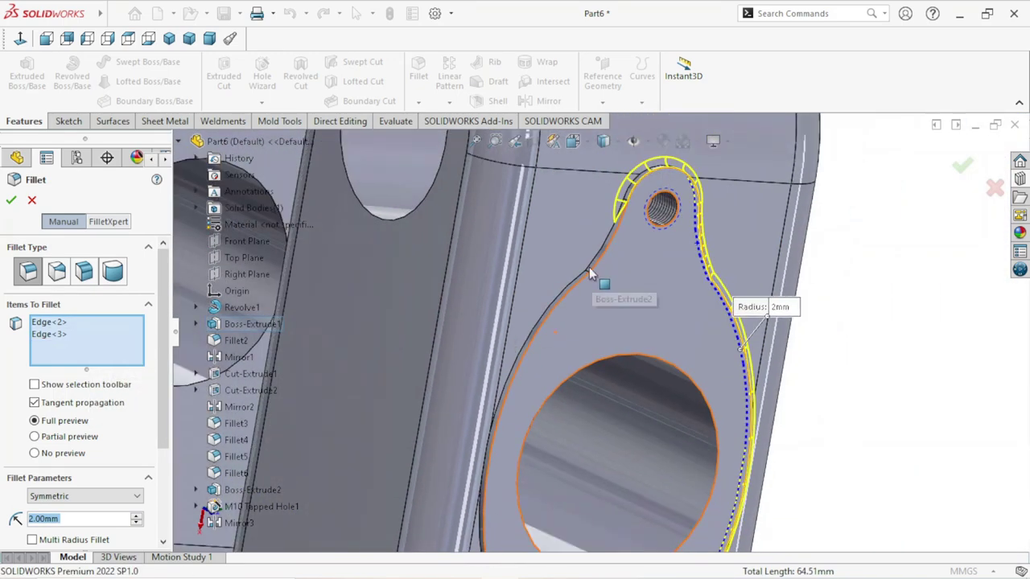
scroll(563, 265, "down", 2)
scroll(633, 231, "down", 2)
scroll(643, 232, "down", 1)
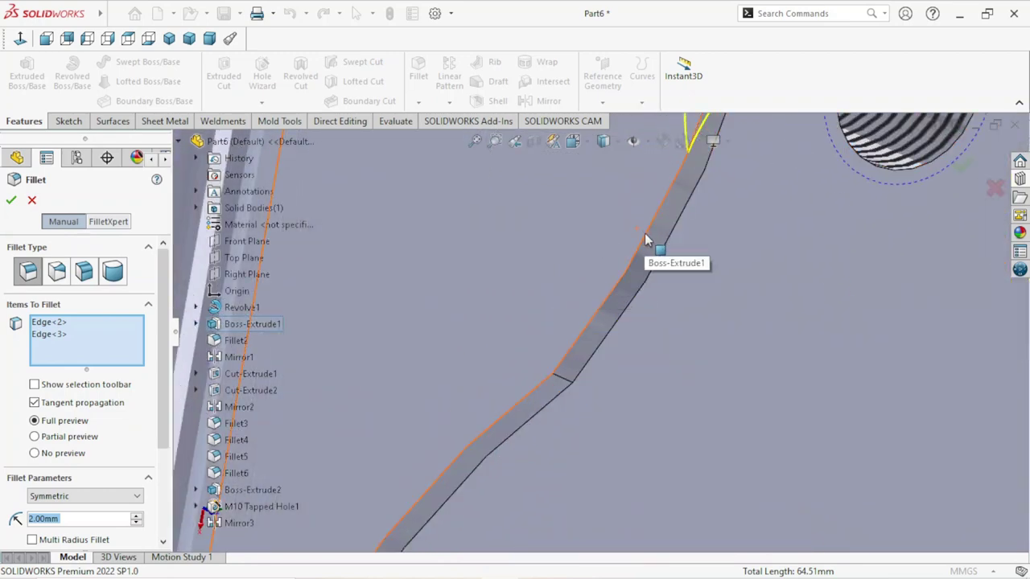
left_click(644, 235)
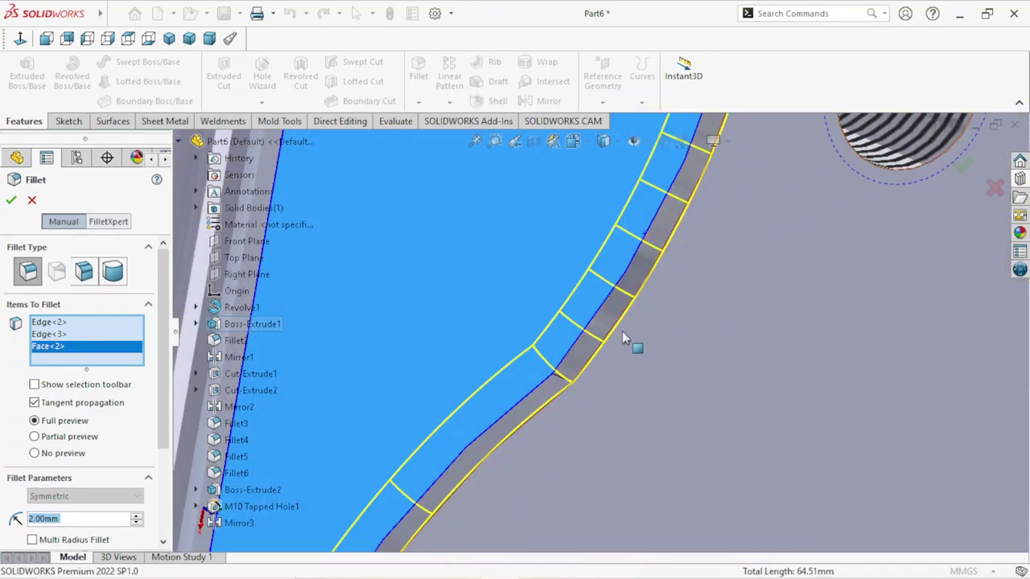
scroll(622, 337, "up", 3)
scroll(621, 338, "up", 2)
scroll(622, 338, "up", 1)
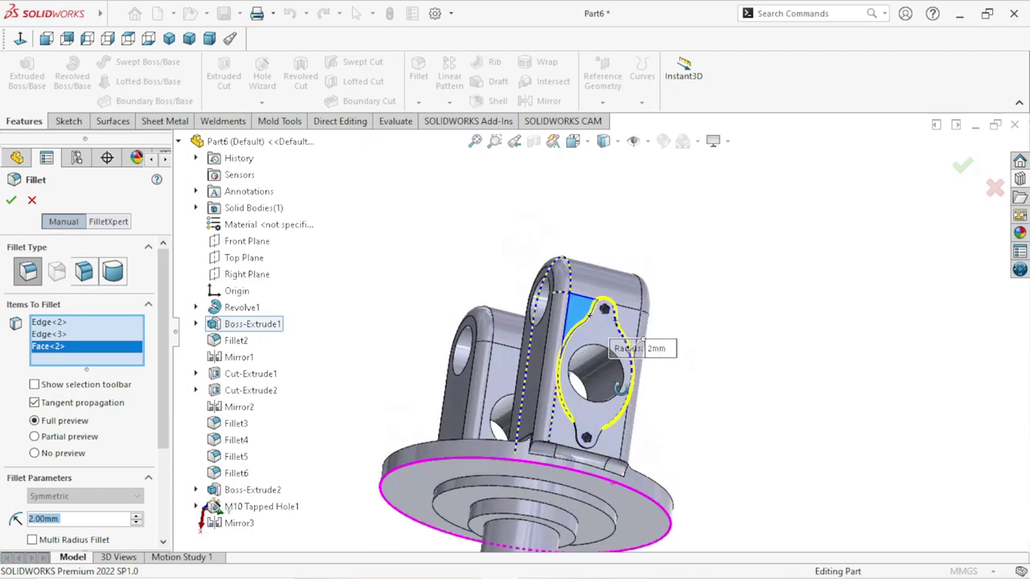
scroll(617, 387, "down", 1)
scroll(600, 447, "down", 2)
scroll(533, 378, "down", 2)
scroll(486, 283, "down", 2)
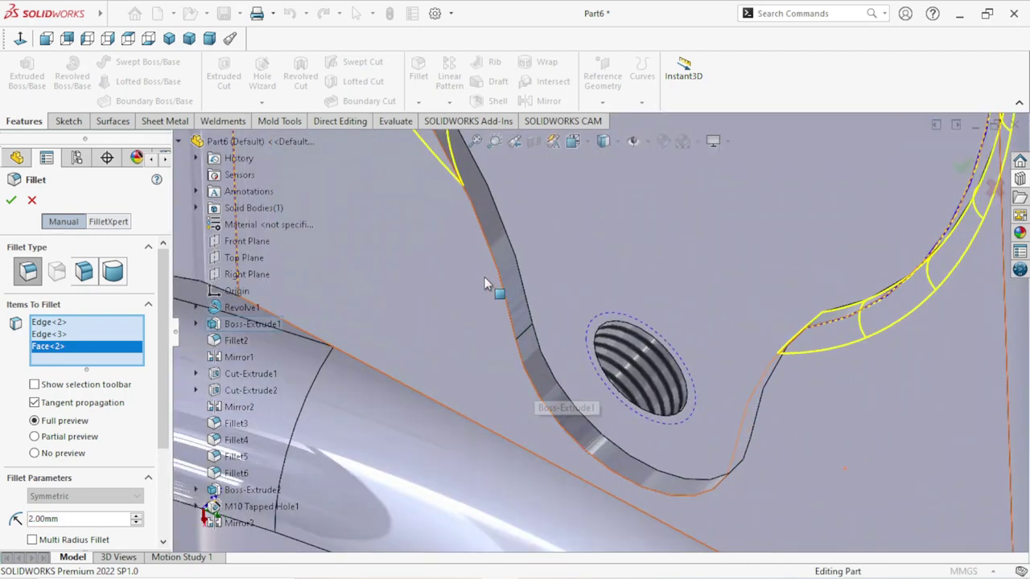
scroll(512, 256, "down", 2)
left_click(512, 257)
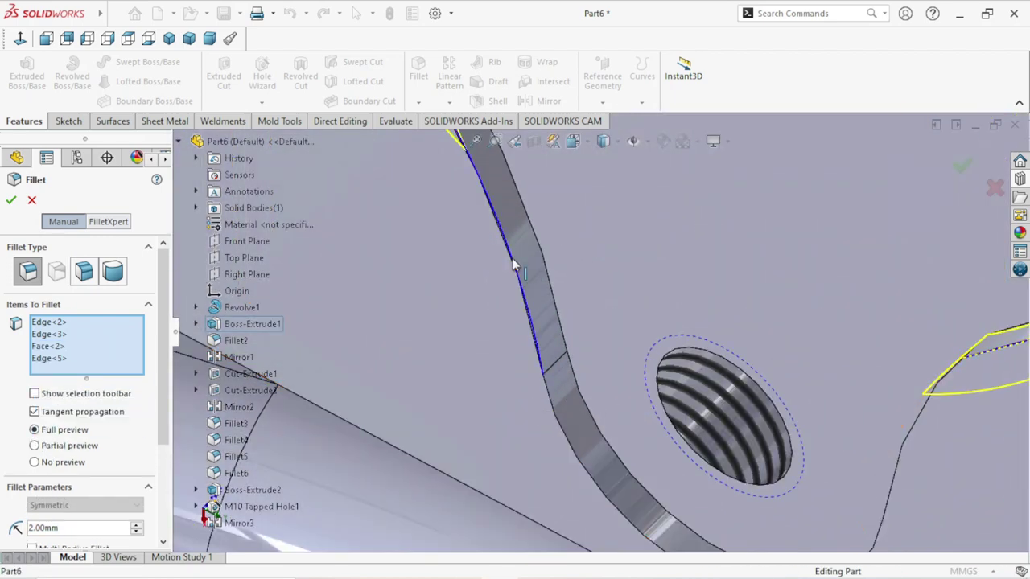
scroll(538, 430, "up", 2)
scroll(547, 427, "up", 2)
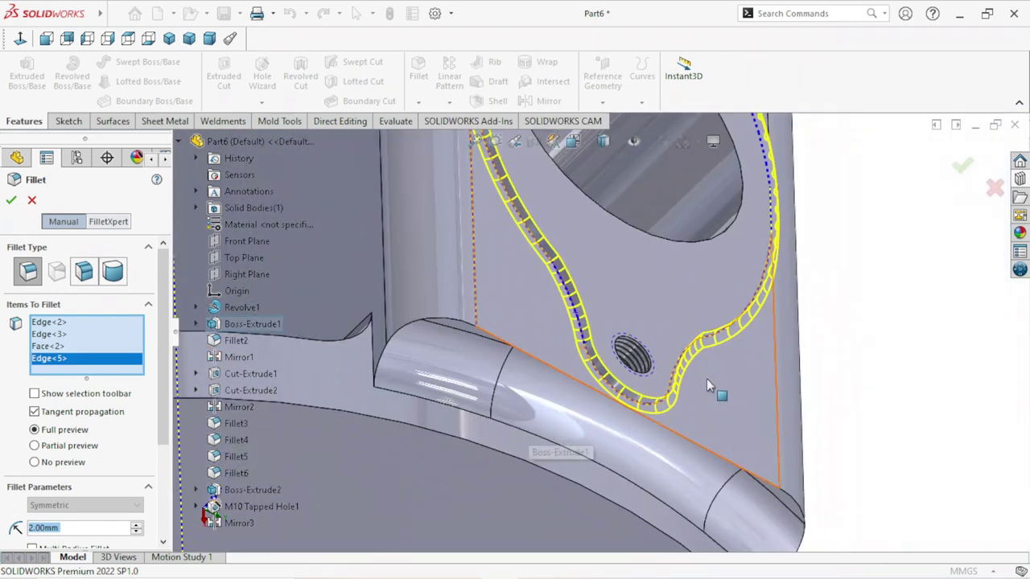
Step: Add the other lug's pad edges, including those near the threaded hole, to the fillet
key("f")
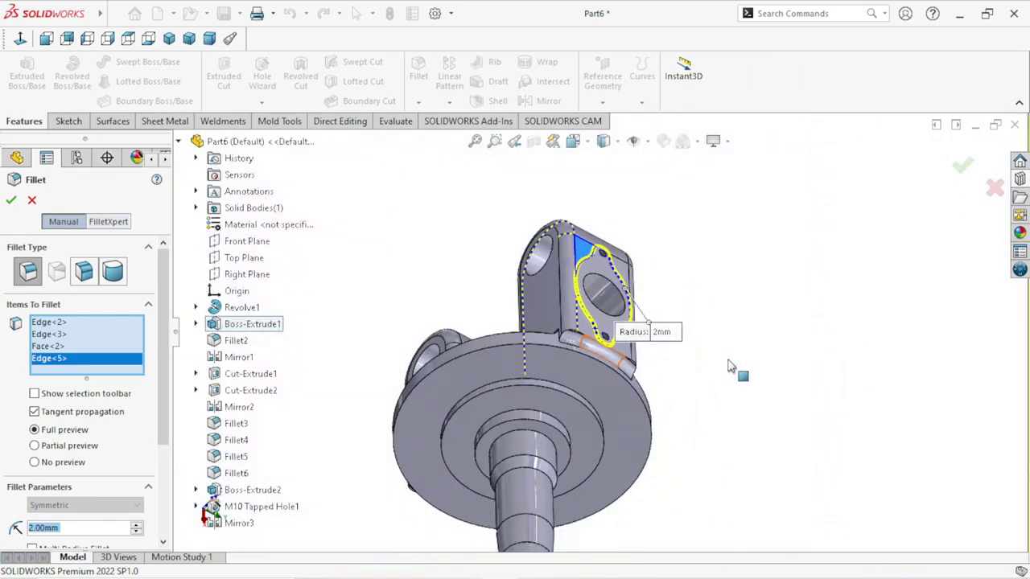
middle_click_drag(735, 366, 684, 321)
mouse_move(514, 305)
middle_mouse_down()
mouse_move(526, 292)
mouse_move(563, 306)
middle_mouse_up()
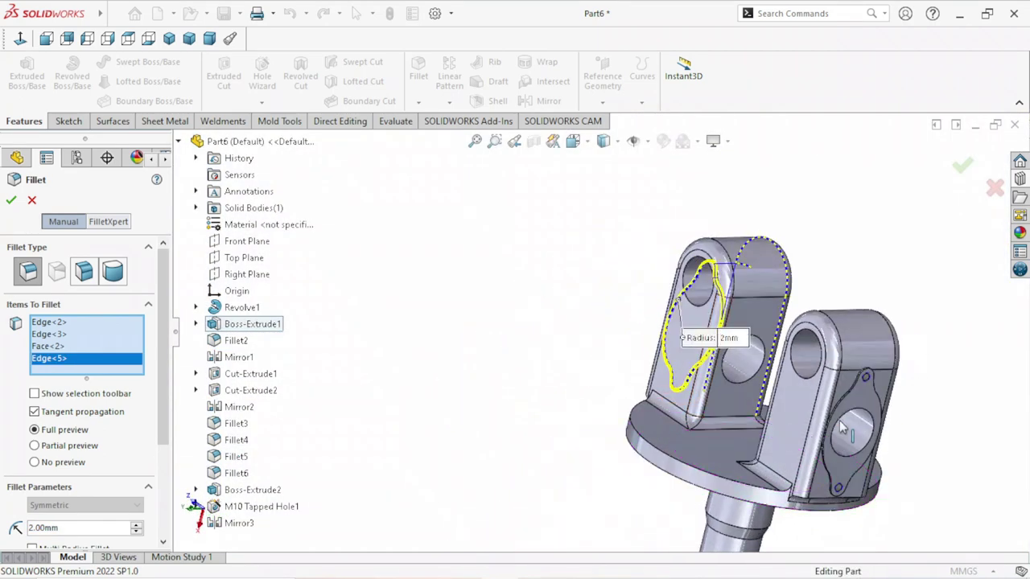
scroll(777, 326, "down", 3)
scroll(777, 326, "down", 3)
scroll(708, 297, "down", 3)
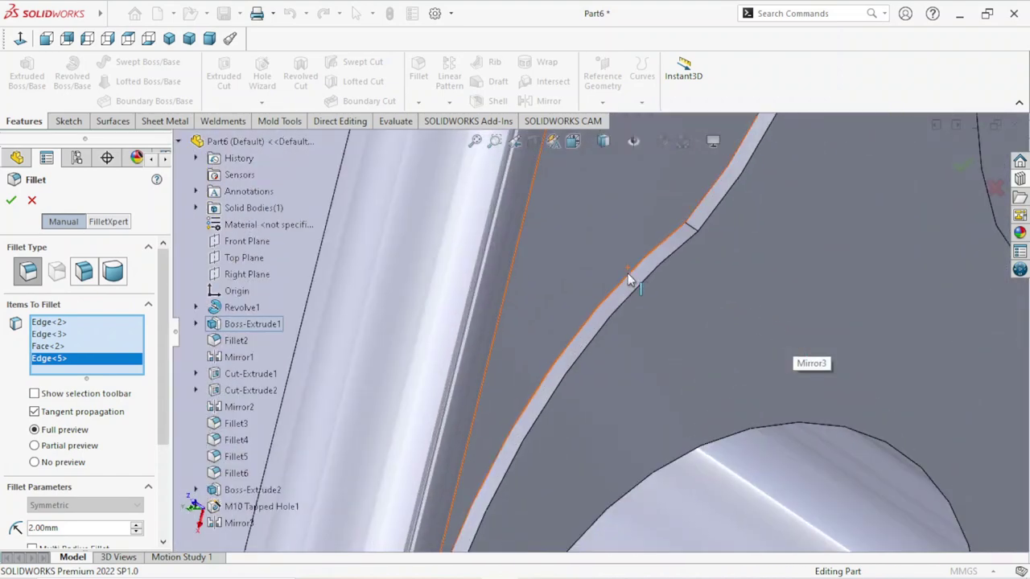
left_click(630, 280)
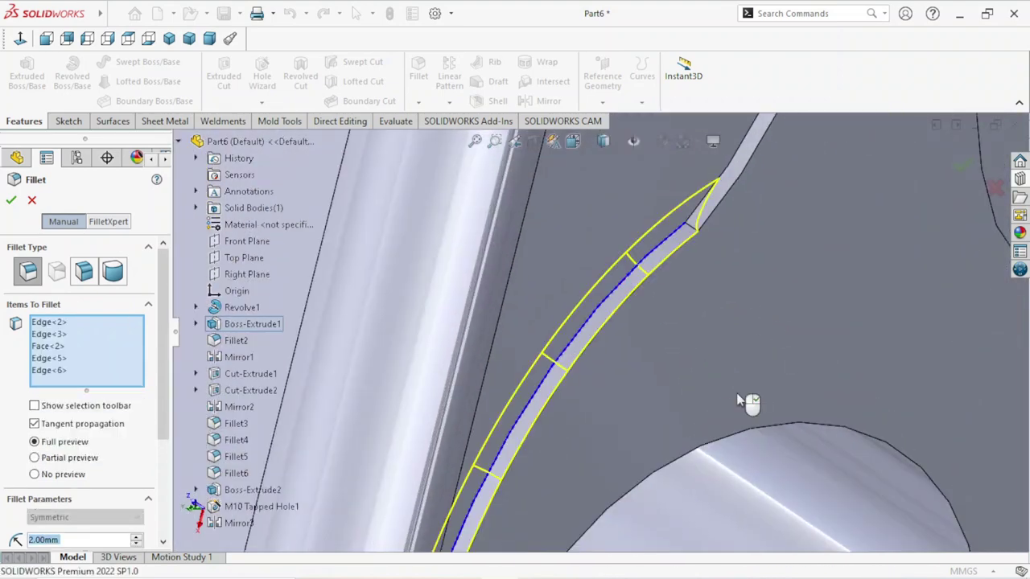
scroll(760, 302, "up", 2)
scroll(762, 289, "up", 2)
scroll(607, 306, "down", 3)
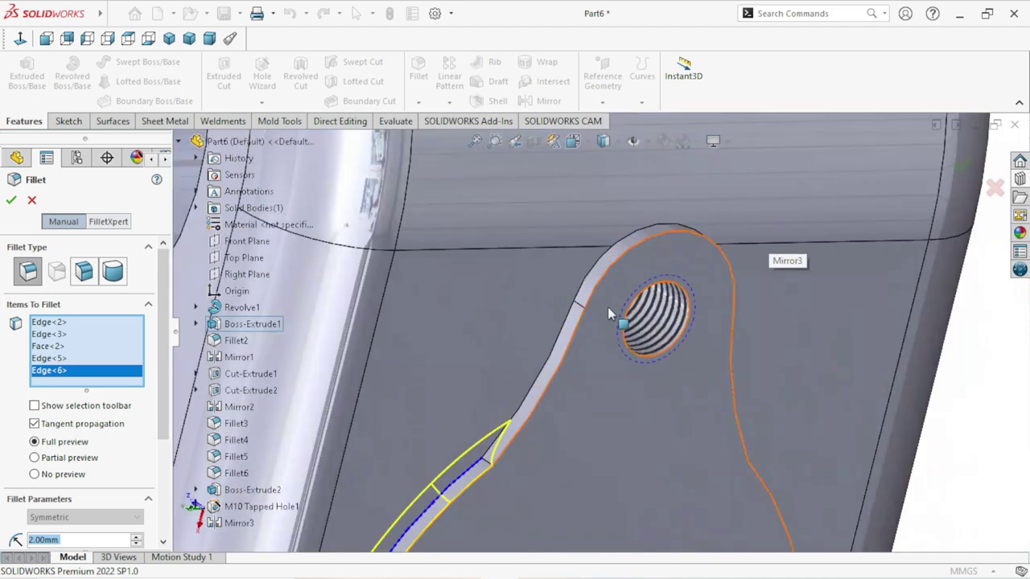
scroll(560, 342, "down", 2)
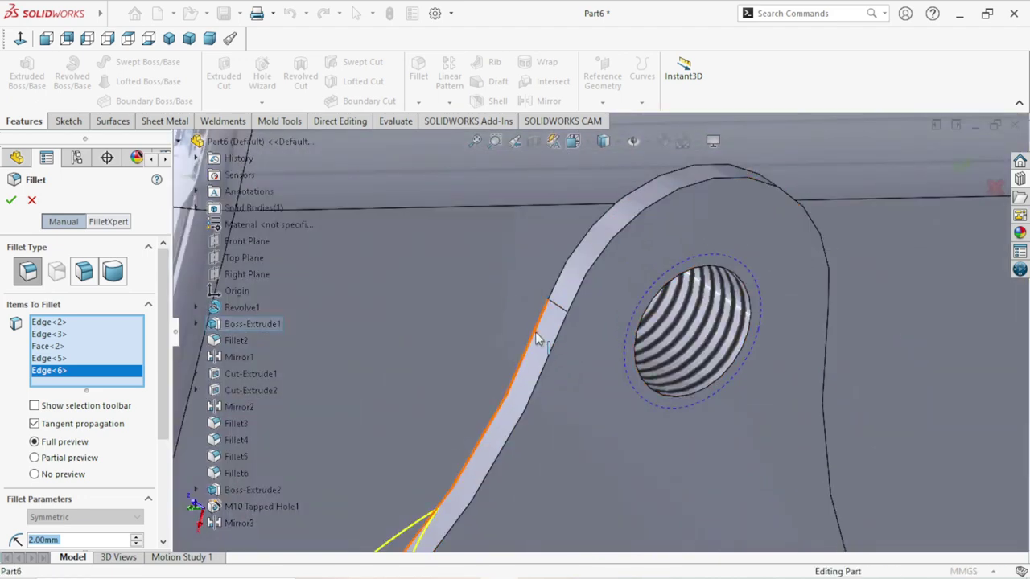
left_click(538, 336)
scroll(578, 322, "up", 5)
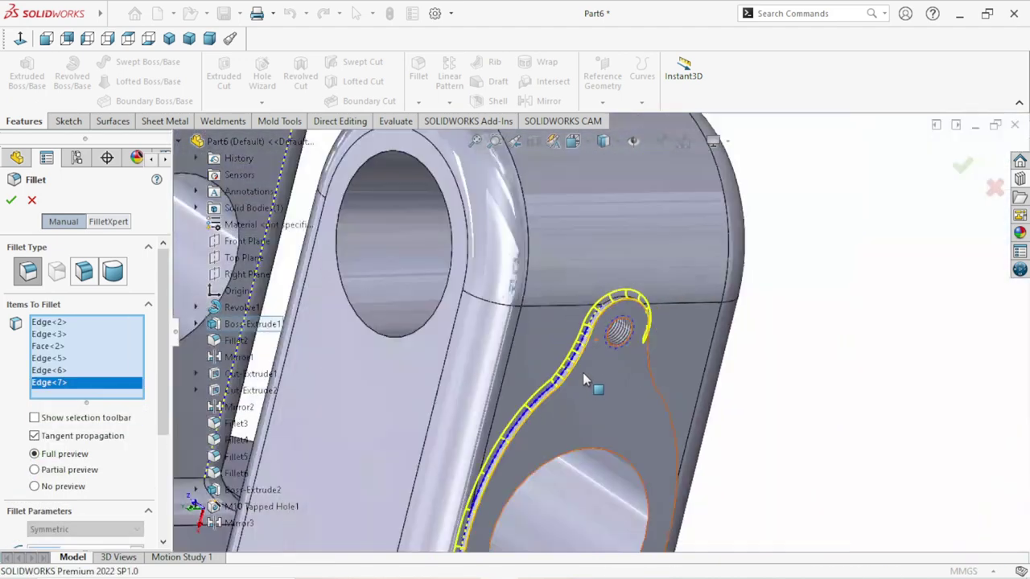
mouse_move(643, 452)
middle_mouse_down()
mouse_move(675, 431)
mouse_move(602, 377)
mouse_move(561, 416)
middle_mouse_up()
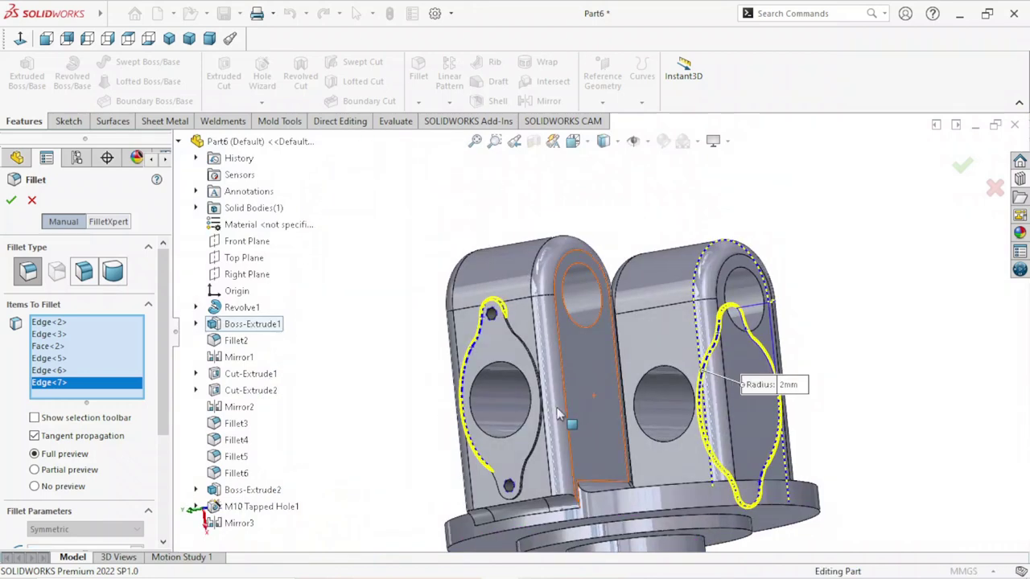
scroll(542, 310, "down", 3)
scroll(596, 229, "down", 3)
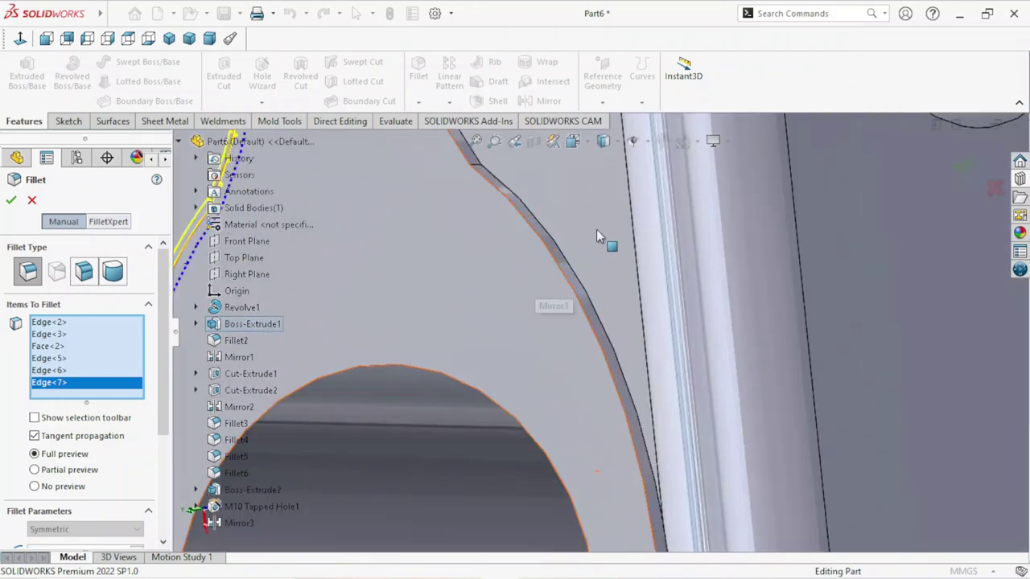
left_click(561, 254)
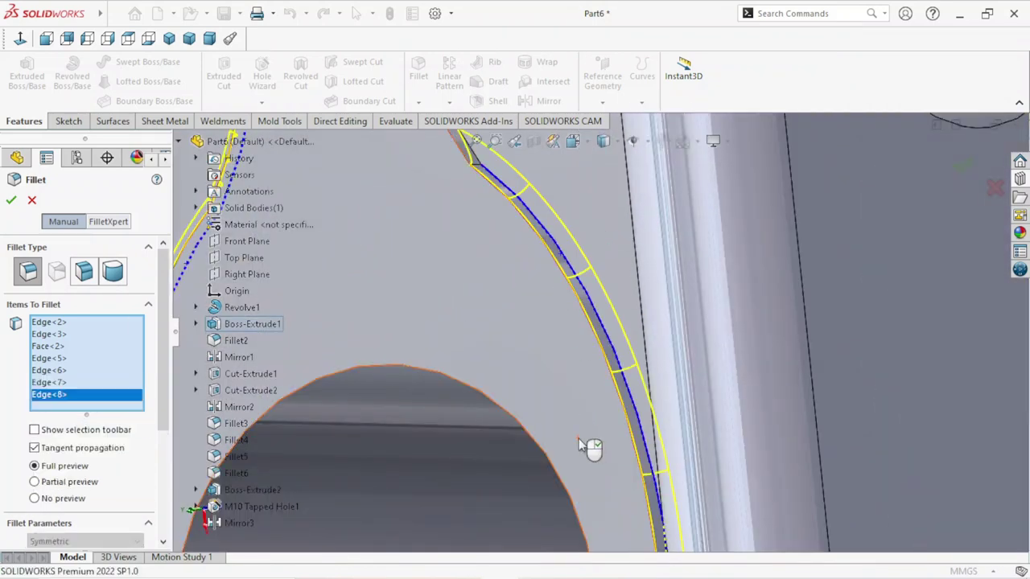
scroll(579, 438, "up", 5)
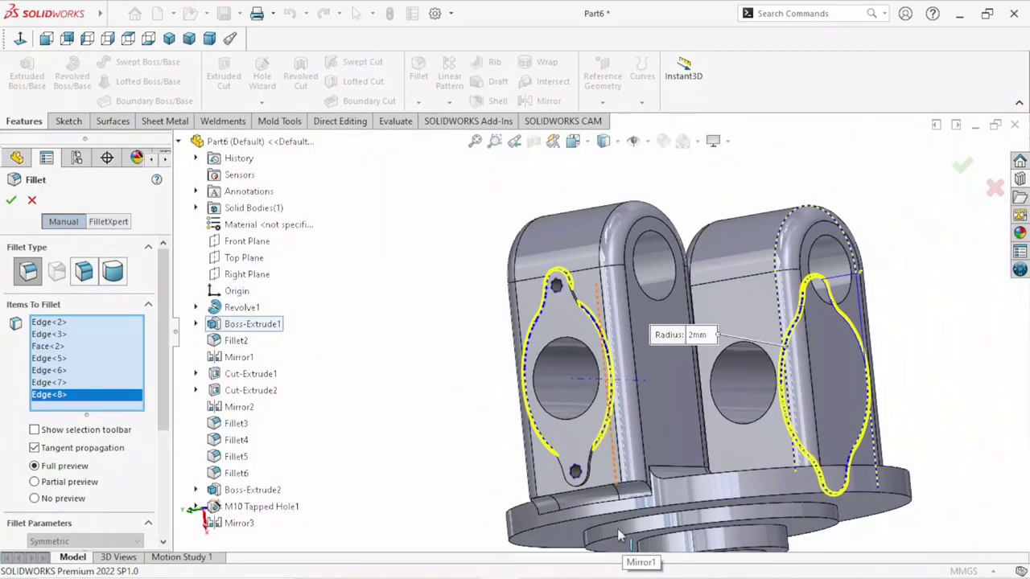
middle_click_drag(617, 528, 597, 491)
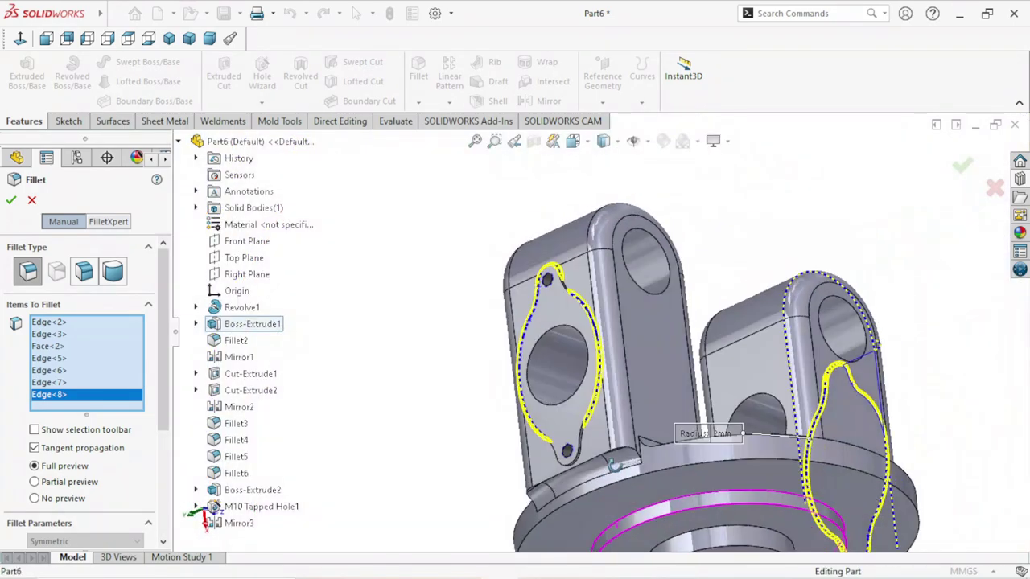
scroll(579, 403, "down", 3)
scroll(557, 337, "down", 2)
scroll(558, 338, "down", 2)
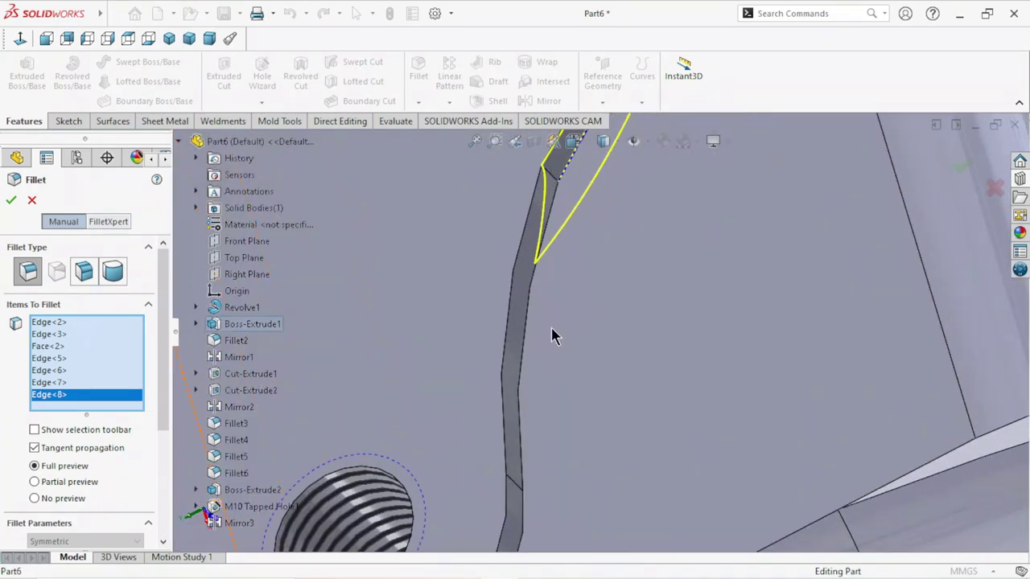
left_click(524, 330)
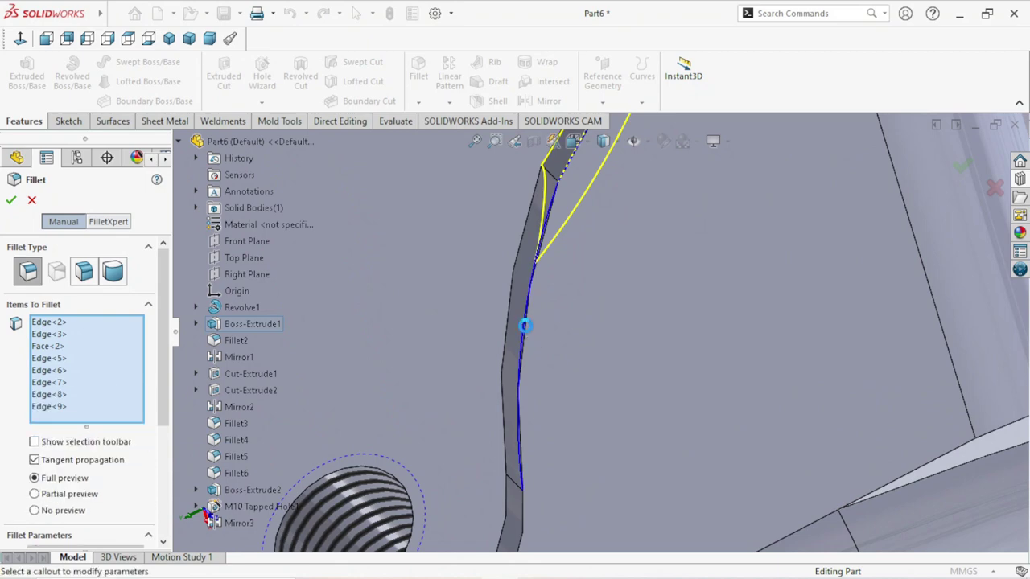
scroll(563, 414, "up", 3)
scroll(567, 417, "up", 2)
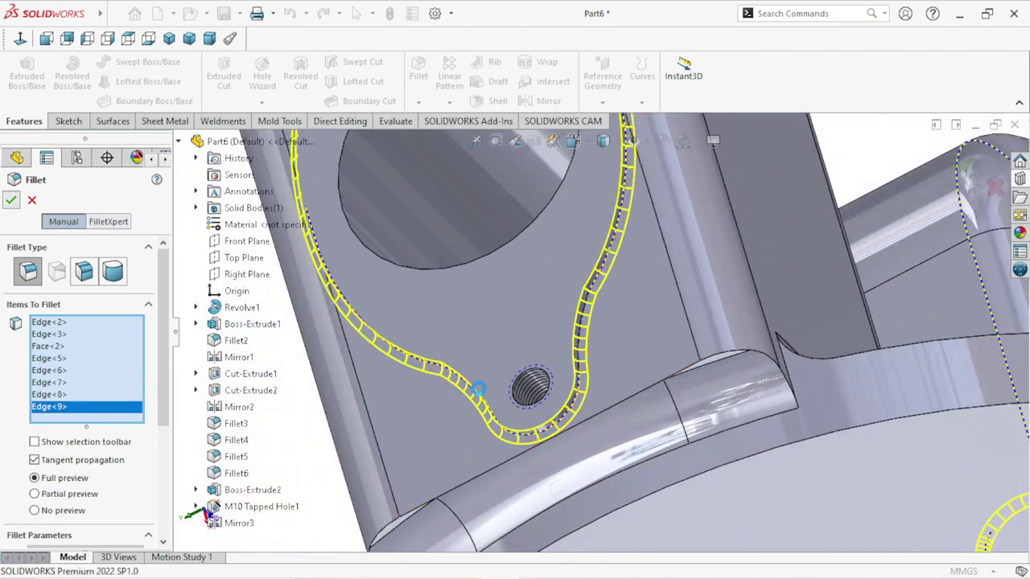
key("Return")
scroll(490, 393, "up", 3)
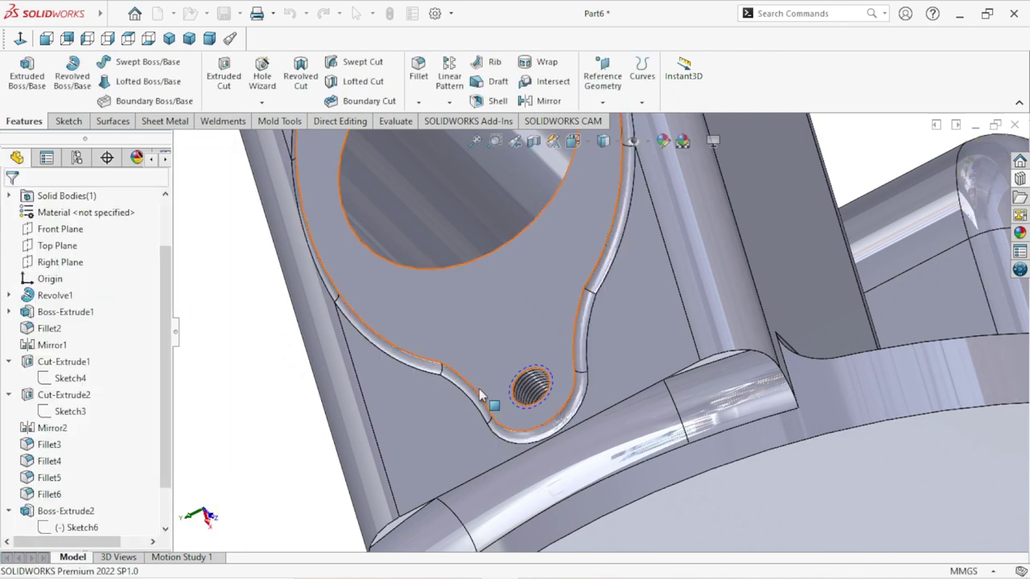
scroll(490, 394, "up", 3)
scroll(488, 421, "up", 2)
mouse_move(487, 421)
middle_mouse_down()
mouse_move(608, 371)
mouse_move(593, 409)
middle_mouse_up()
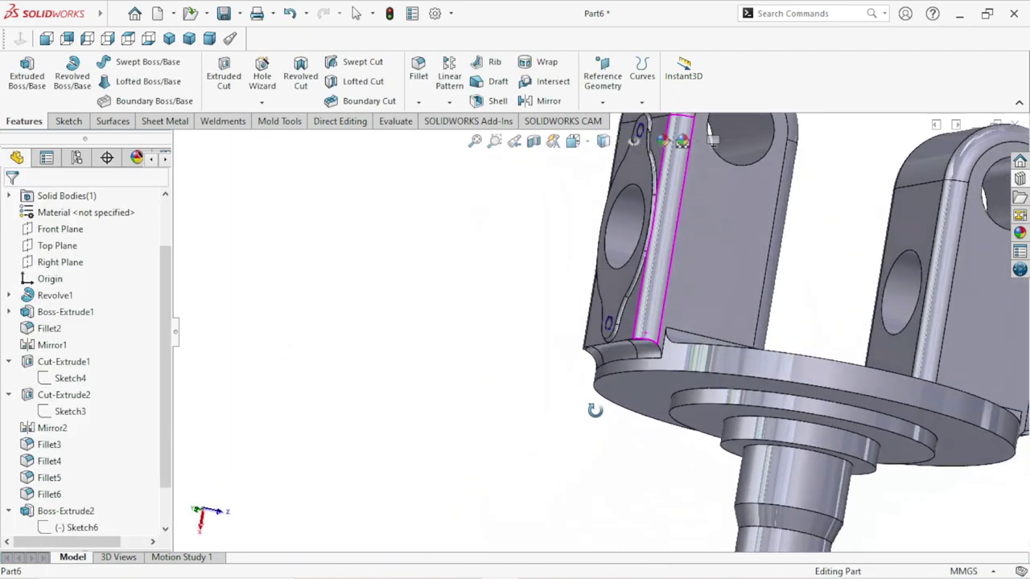
scroll(643, 199, "down", 3)
scroll(658, 203, "down", 2)
scroll(658, 204, "up", 3)
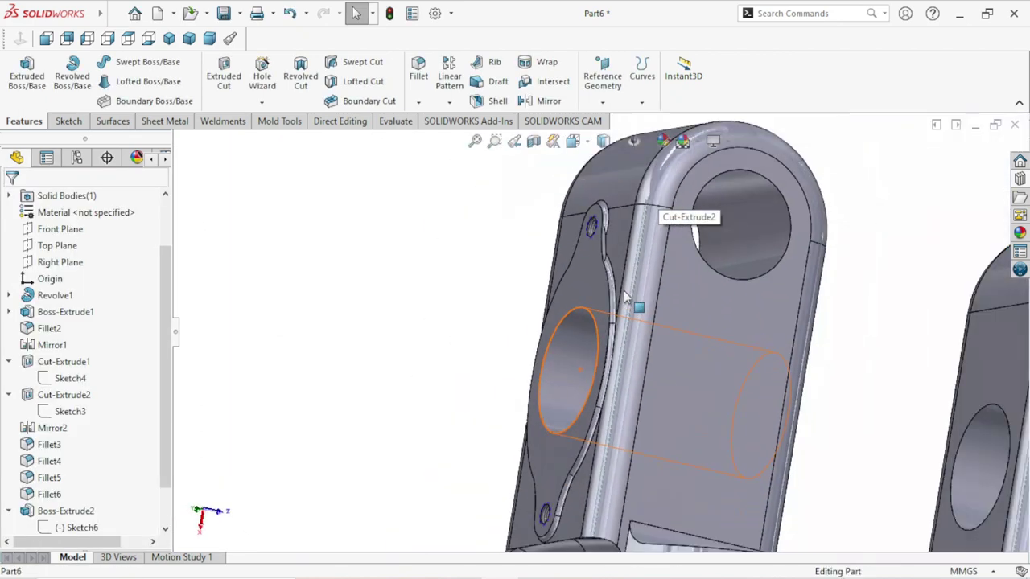
scroll(653, 388, "up", 3)
mouse_move(653, 399)
middle_mouse_down()
mouse_move(781, 418)
mouse_move(788, 448)
middle_mouse_up()
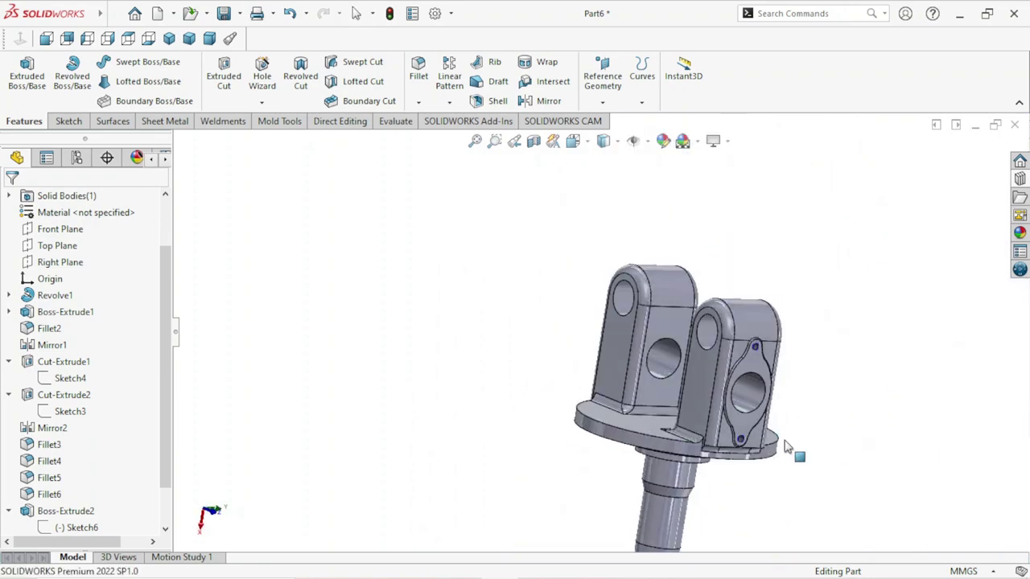
scroll(710, 366, "down", 3)
scroll(577, 304, "down", 3)
scroll(577, 303, "down", 1)
scroll(577, 303, "up", 4)
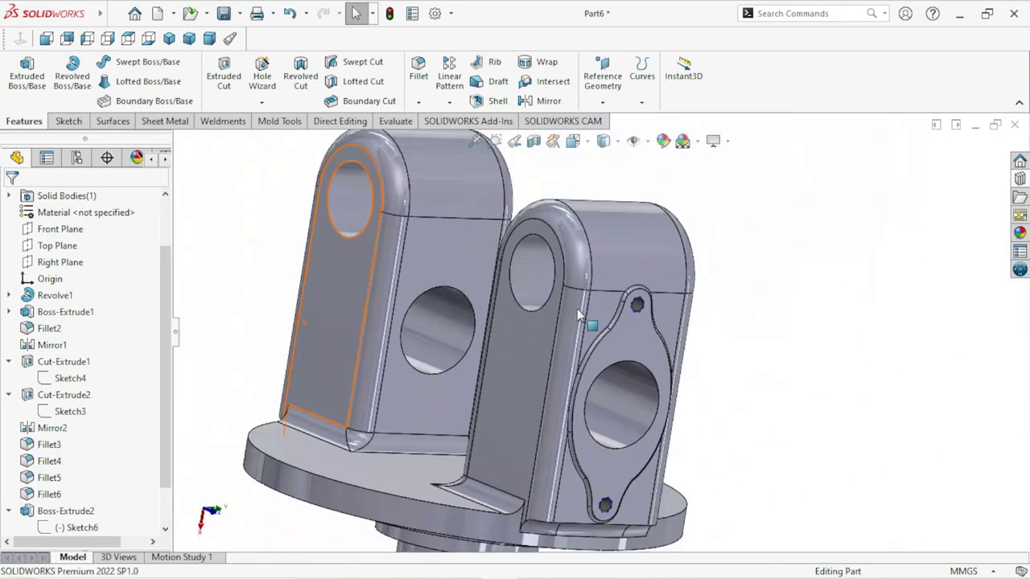
scroll(770, 404, "up", 1)
mouse_move(692, 426)
middle_mouse_down()
mouse_move(726, 375)
mouse_move(768, 446)
mouse_move(695, 494)
mouse_move(683, 489)
mouse_move(659, 421)
mouse_move(726, 425)
mouse_move(632, 548)
mouse_move(707, 491)
middle_mouse_up()
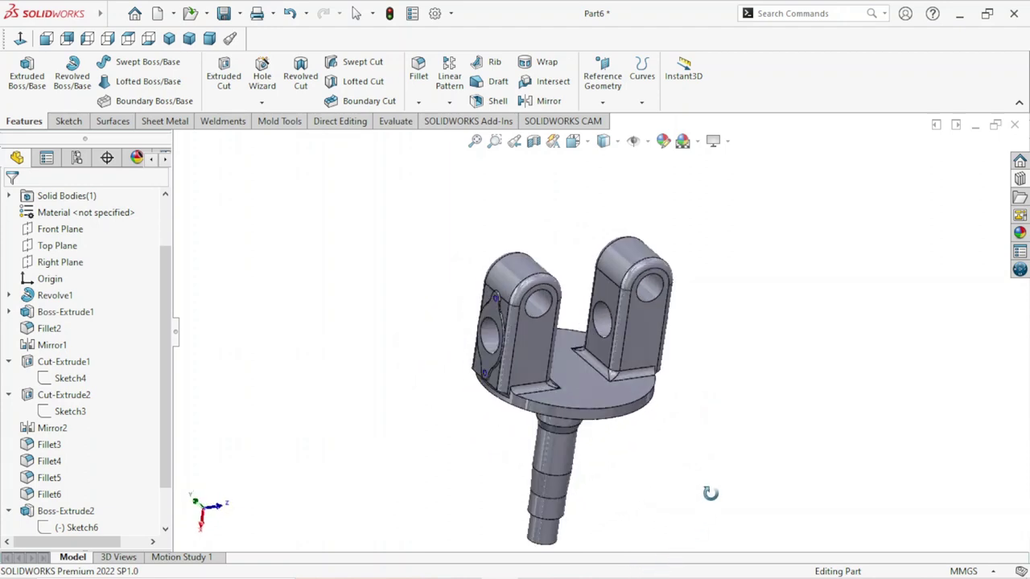
scroll(645, 334, "down", 3)
scroll(646, 334, "up", 2)
scroll(729, 359, "up", 1)
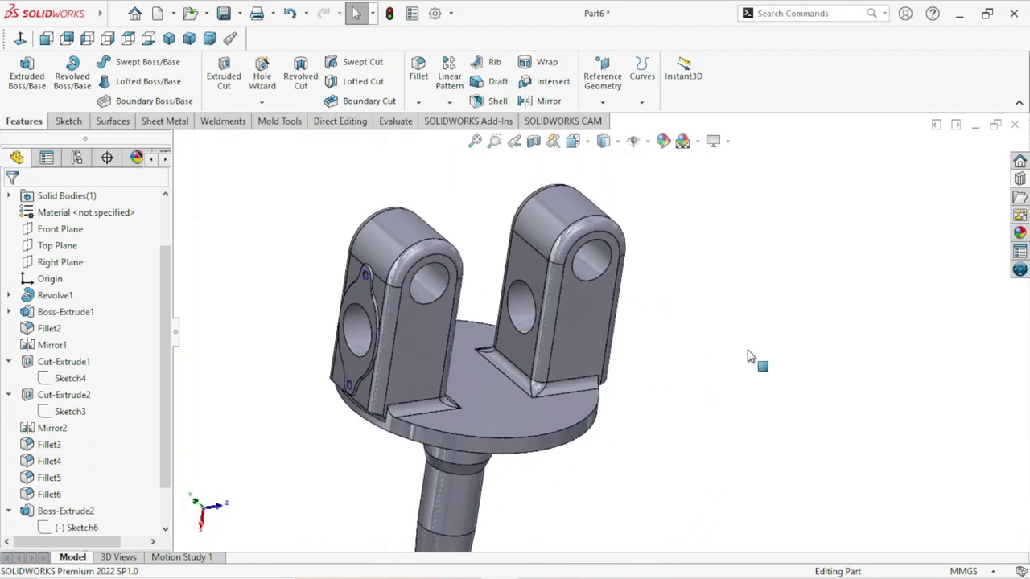
left_click(412, 316)
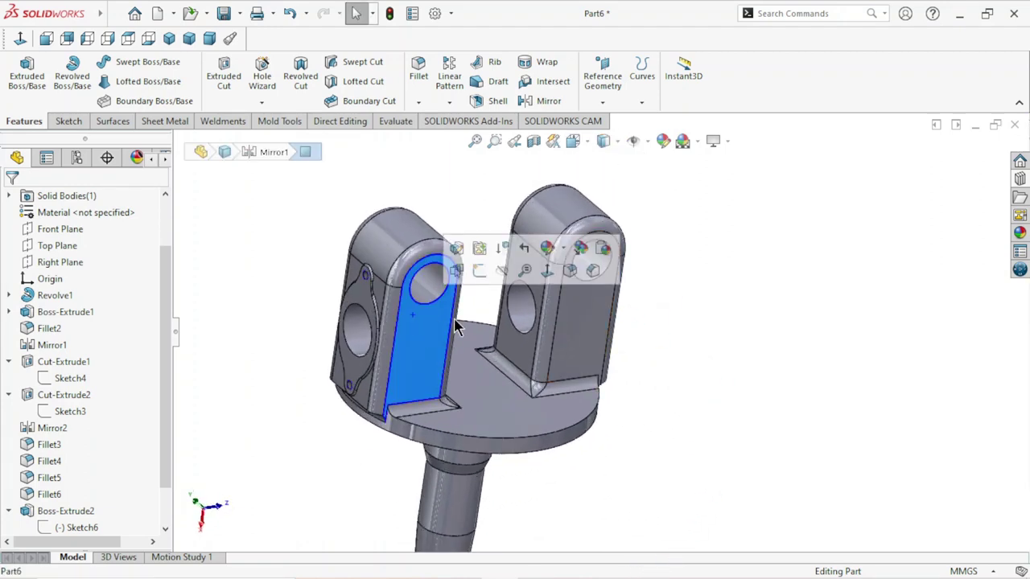
left_click(169, 38)
scroll(494, 369, "down", 2)
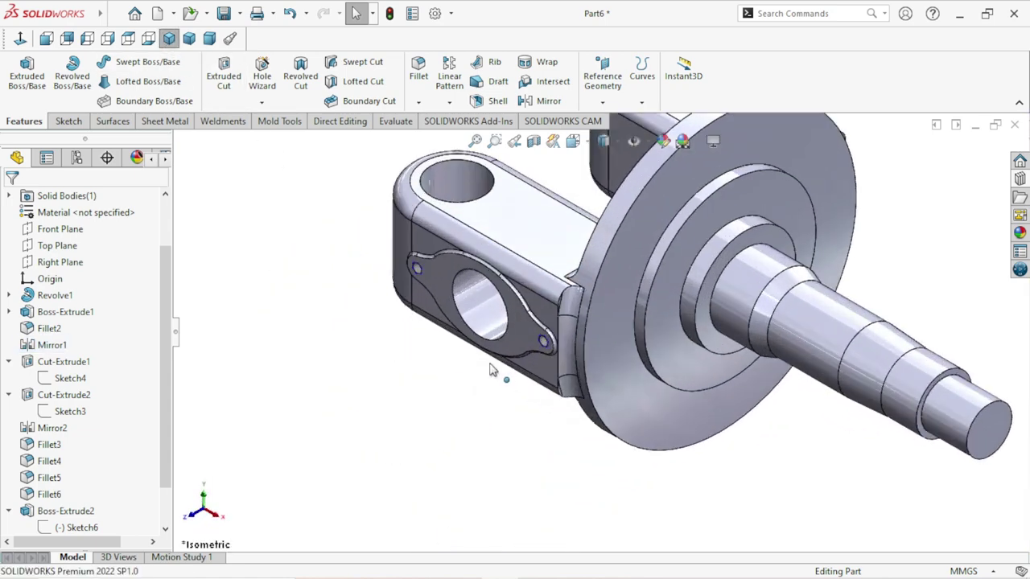
scroll(491, 400, "up", 1)
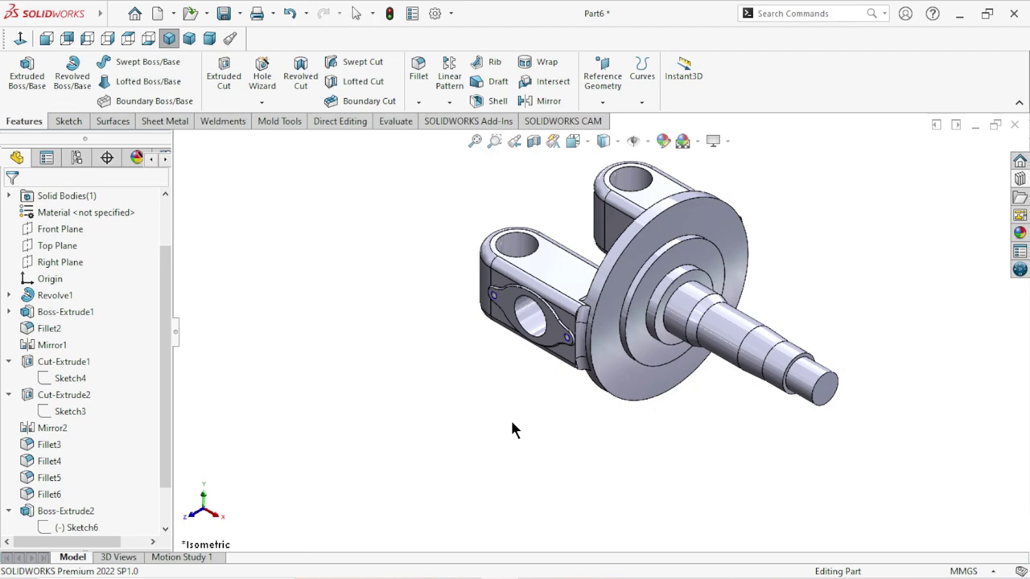
middle_click_drag(512, 425, 551, 448)
Step: Start a new sketch on the lug's flat inner face and view it Normal To
left_click(560, 314)
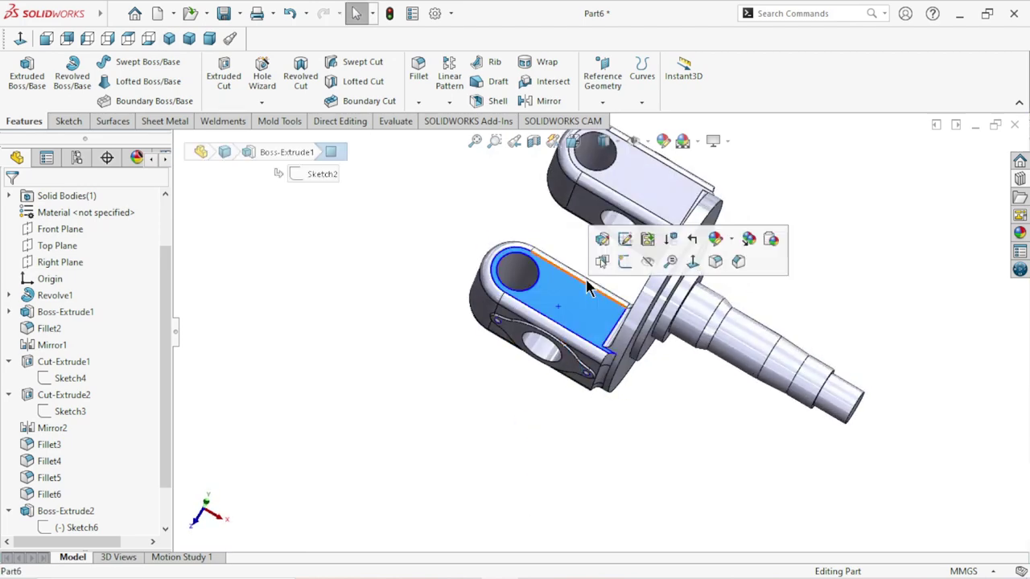
left_click(629, 262)
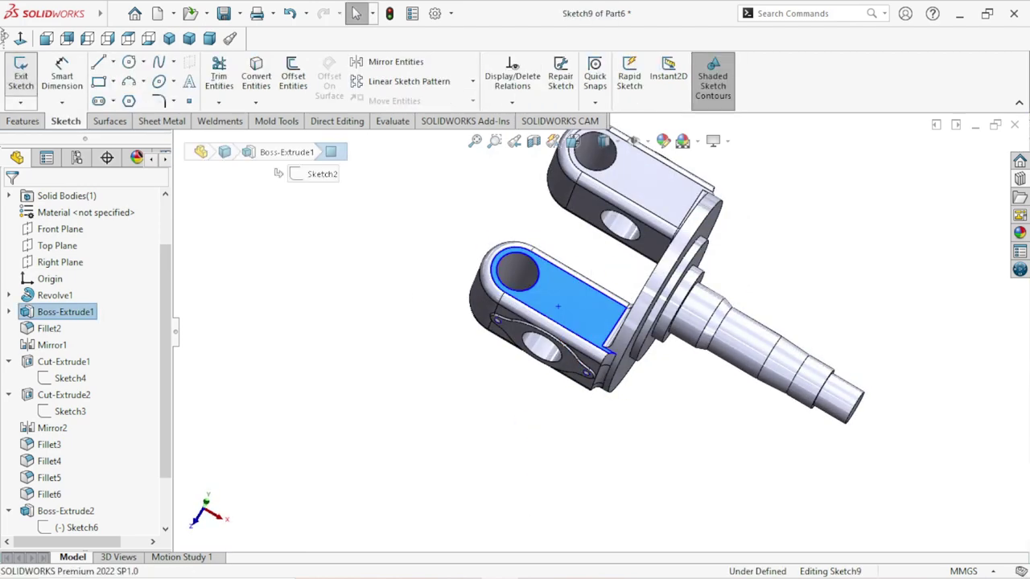
left_click(19, 38)
scroll(450, 439, "down", 2)
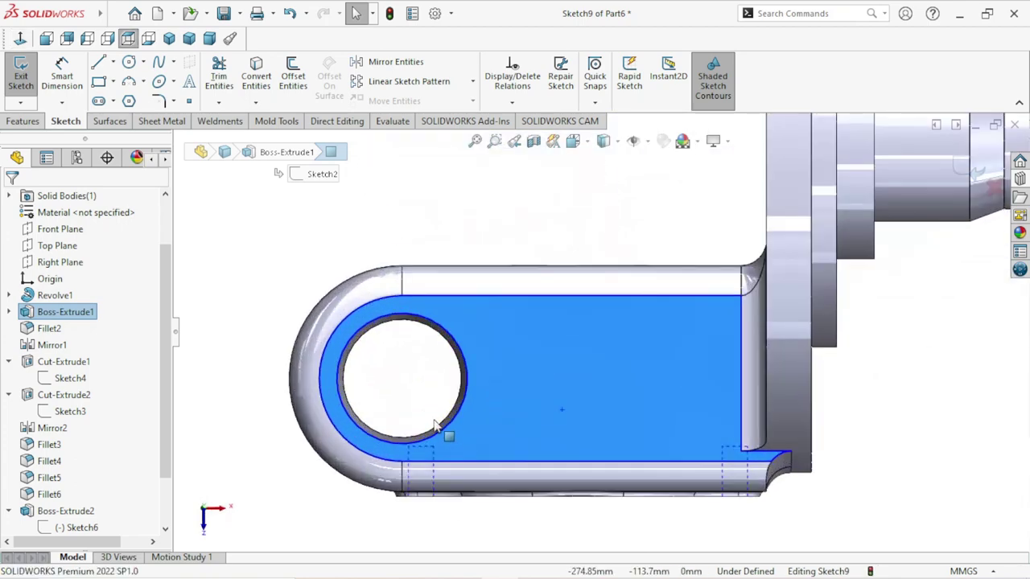
scroll(443, 432, "down", 1)
scroll(450, 432, "down", 1)
scroll(456, 432, "up", 2)
scroll(494, 431, "down", 1)
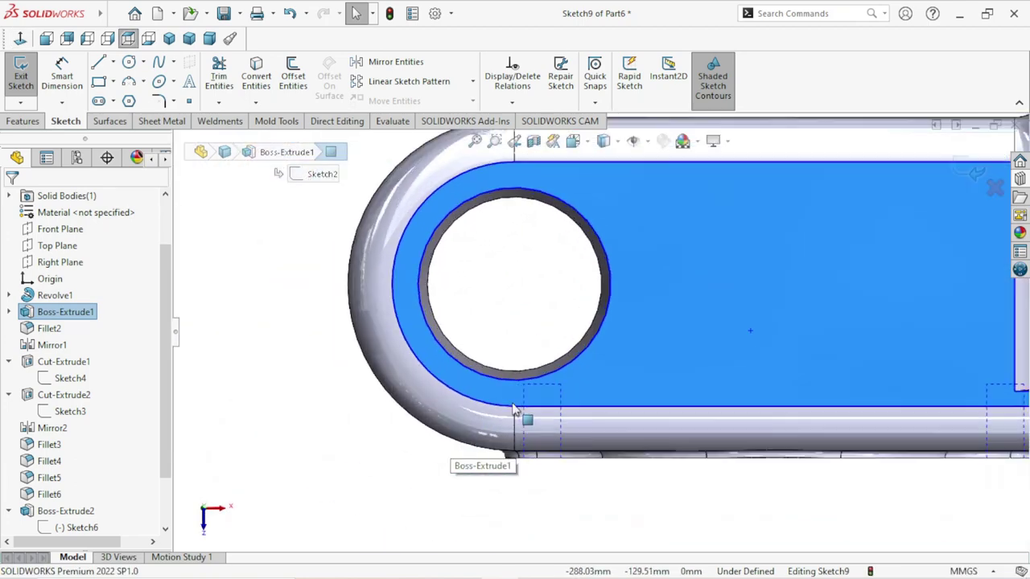
scroll(510, 386, "down", 2)
scroll(515, 361, "up", 2)
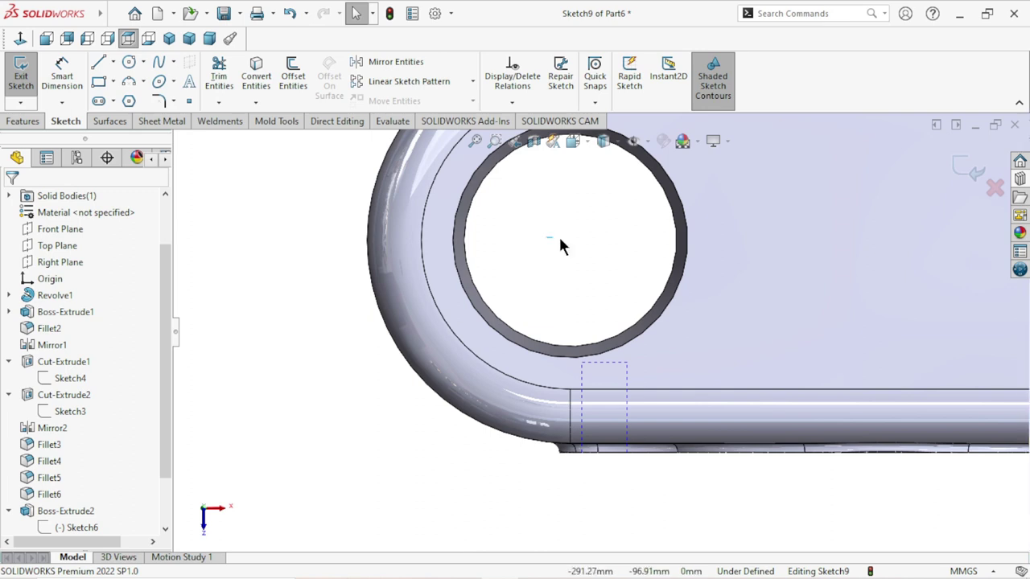
left_click_drag(560, 245, 589, 287)
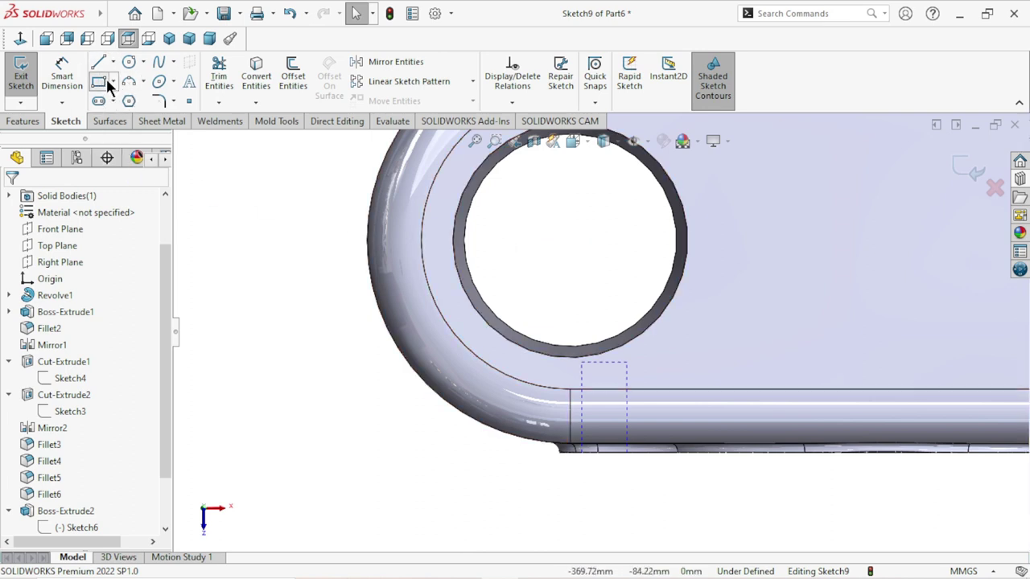
Step: Draw a small corner rectangle inside the hole, then switch to the Centerline tool
key("r")
left_click(555, 245)
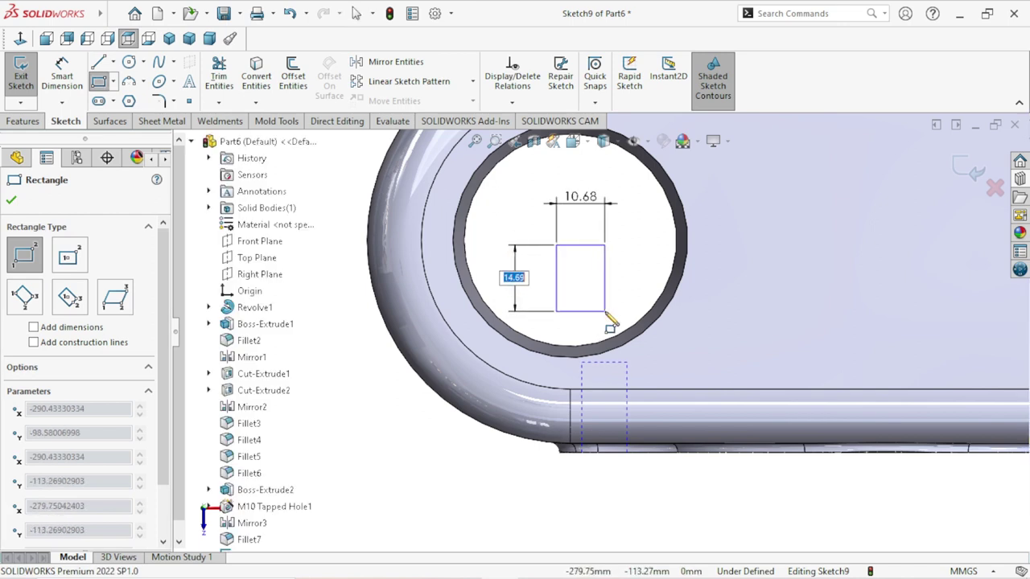
left_click(601, 310)
right_click(525, 243)
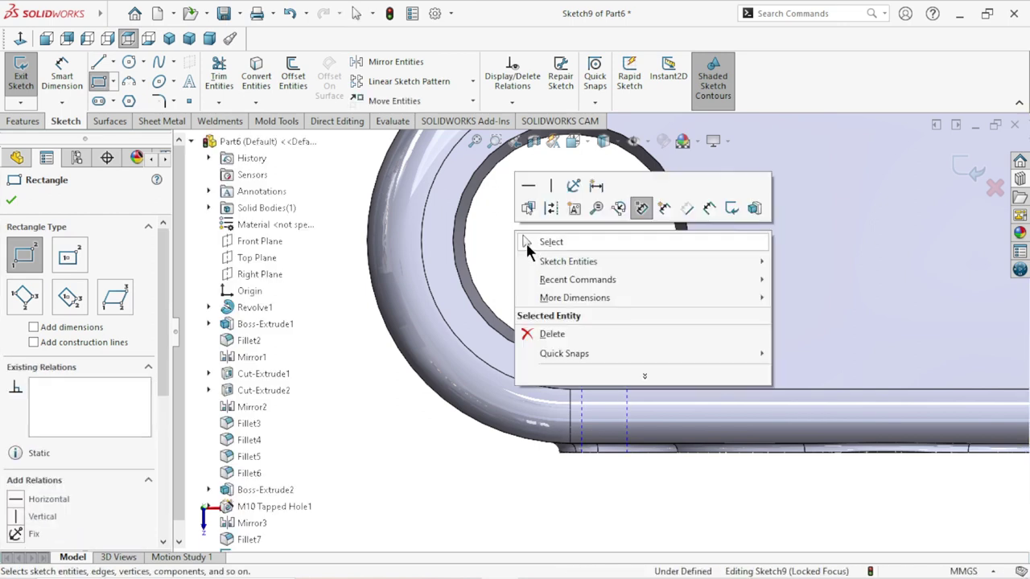
left_click(527, 249)
scroll(574, 326, "up", 2)
scroll(587, 314, "down", 1)
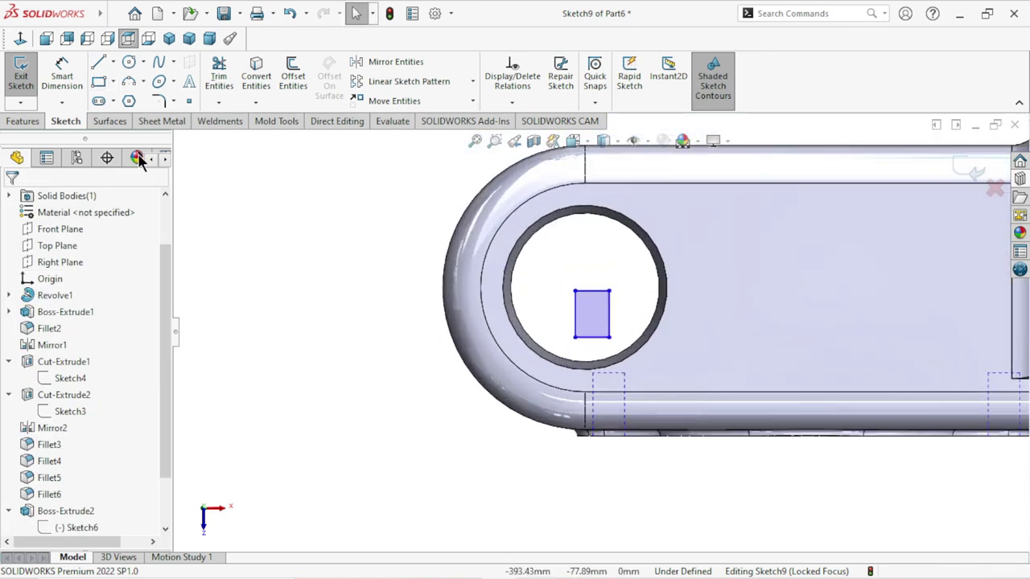
left_click(112, 62)
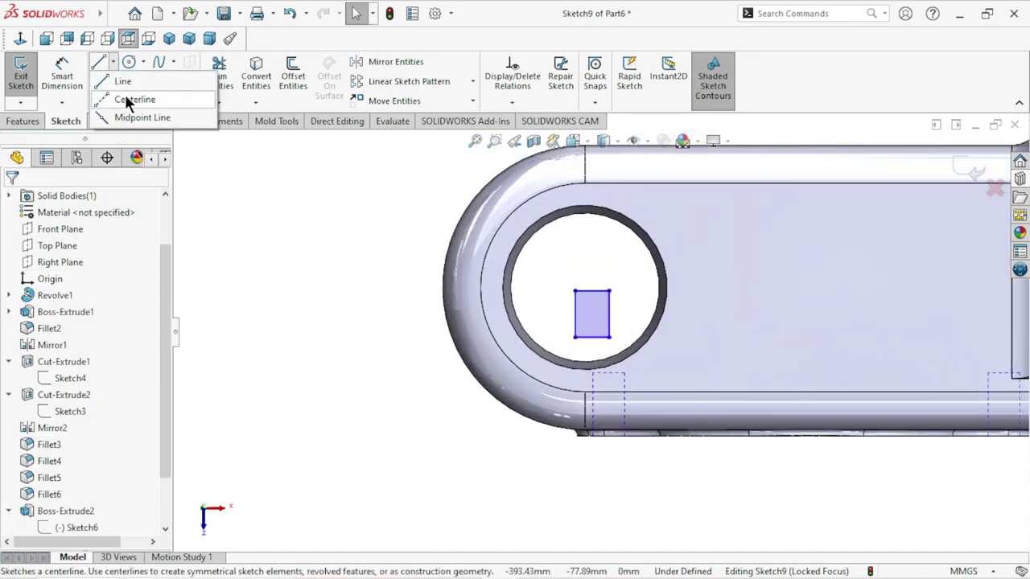
left_click(124, 94)
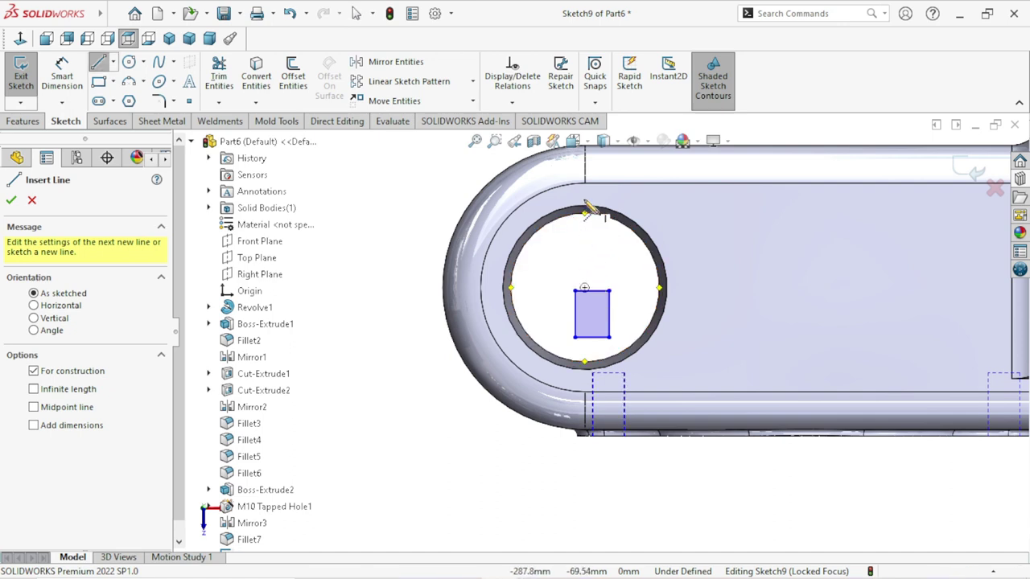
Step: Draw a vertical centreline through the hole's centre
left_click_drag(585, 208, 584, 370)
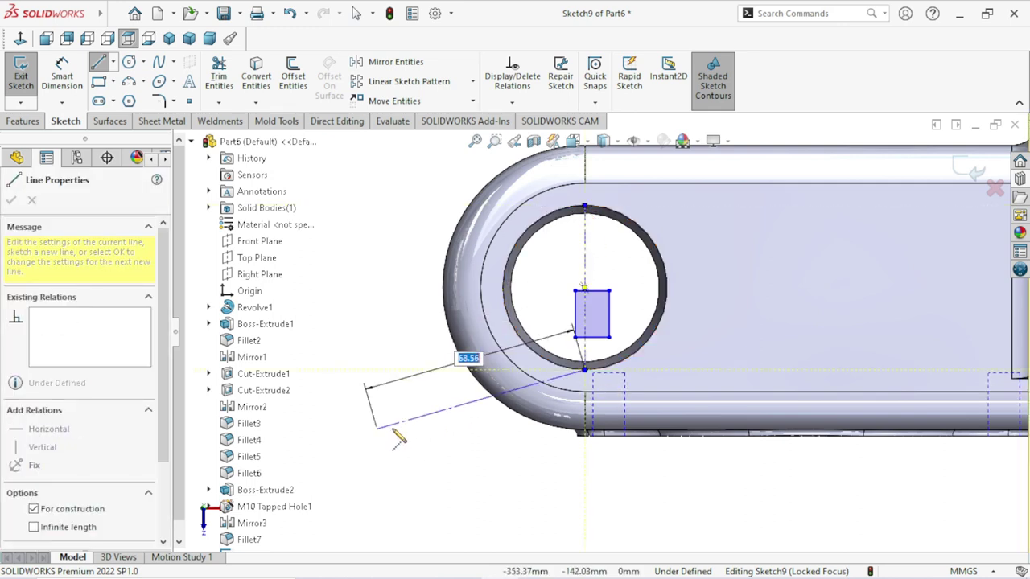
right_click(377, 387)
left_click(403, 398)
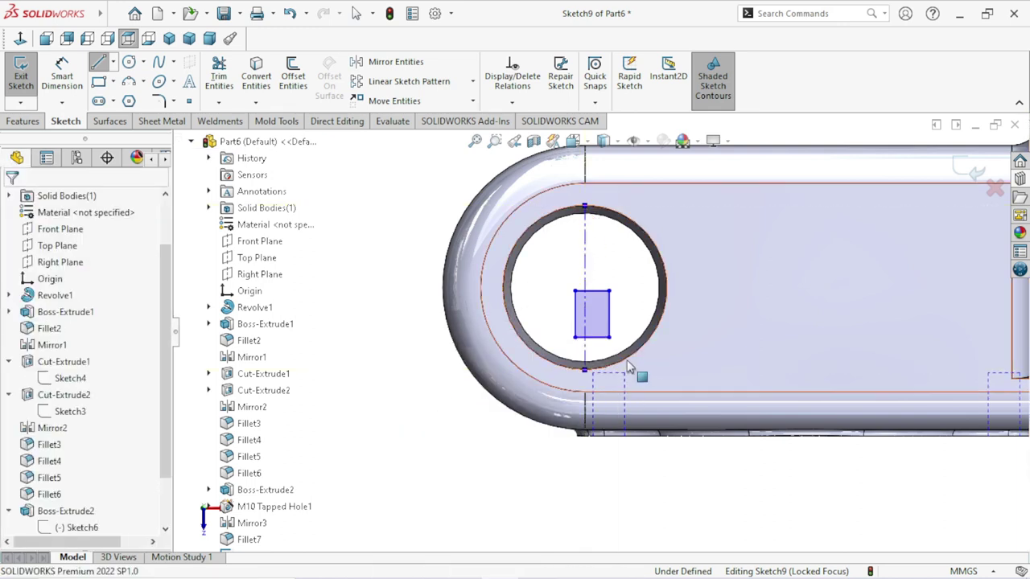
scroll(627, 362, "down", 3)
Step: Dimension the rectangle's width to 10 mm
left_click(62, 77)
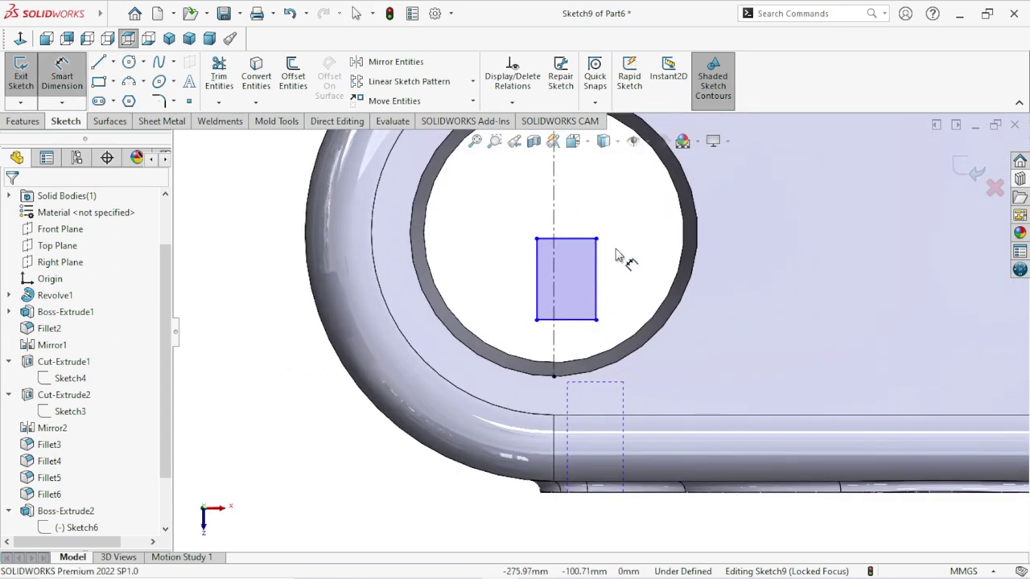
left_click(635, 219)
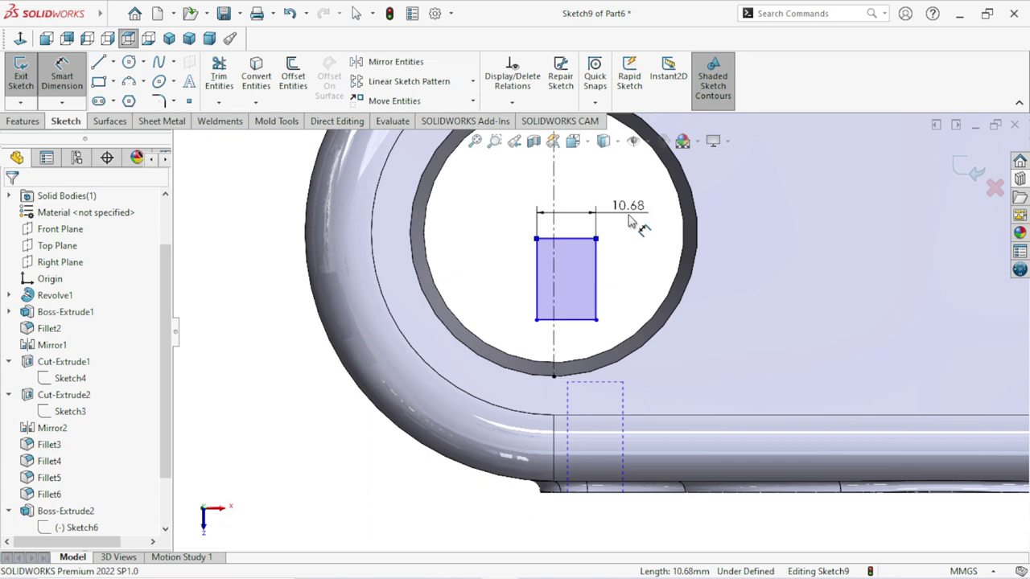
left_click(630, 221)
type("10")
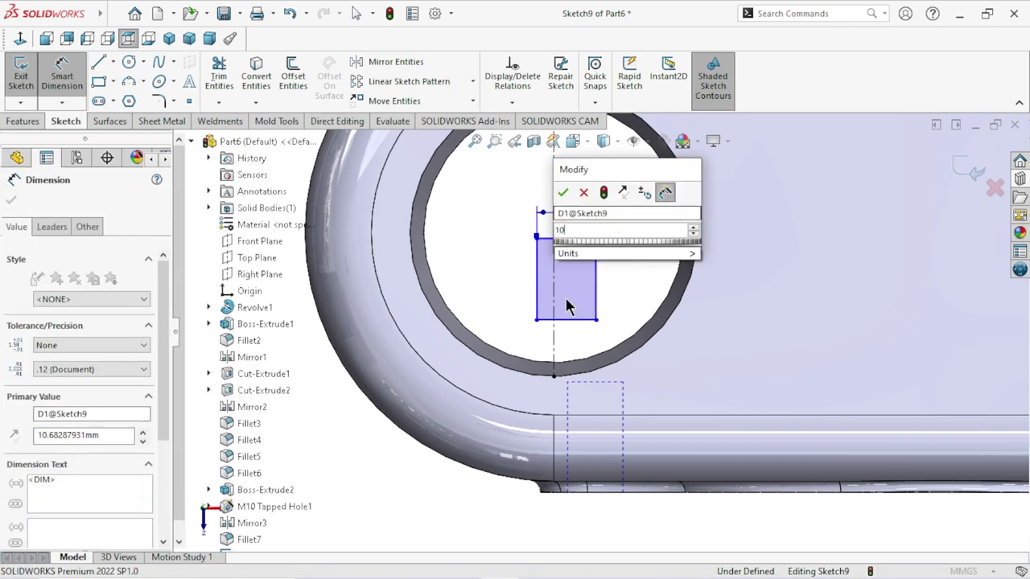
key("Escape")
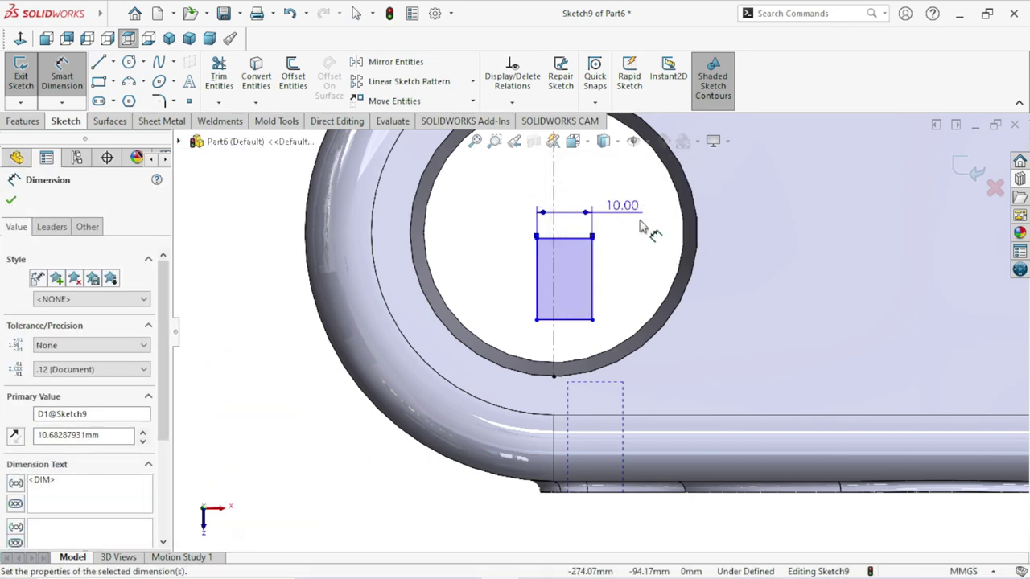
left_click(11, 200)
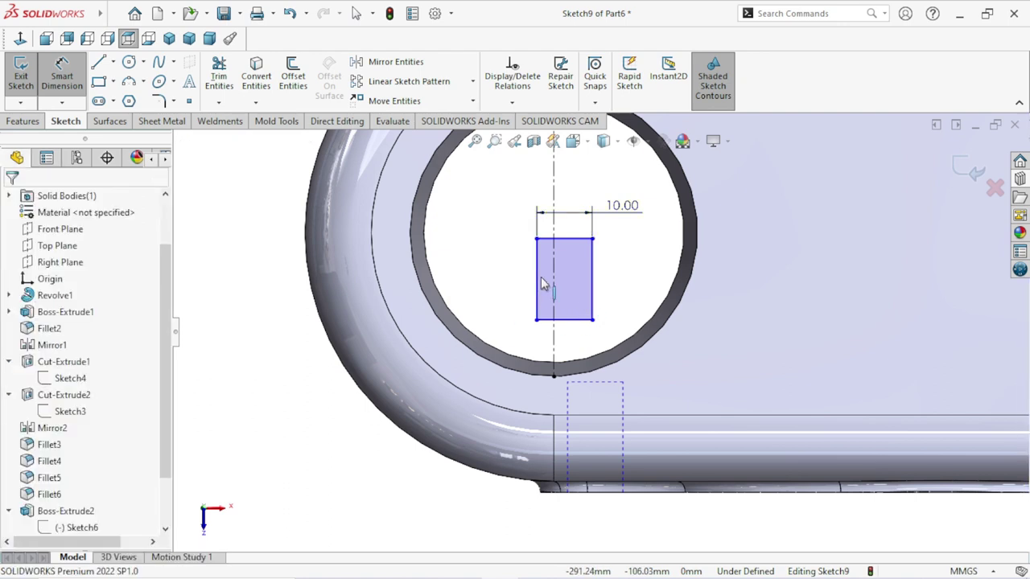
Step: Try centring the top edge on the centreline, undo it, and drag the top edge lower
left_click(564, 240)
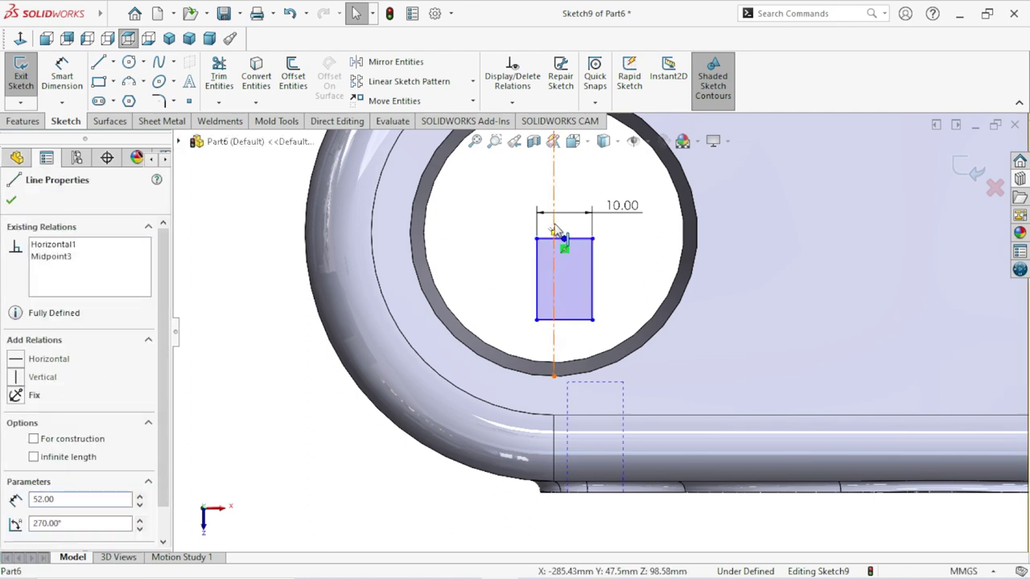
left_click(561, 236, "ctrl")
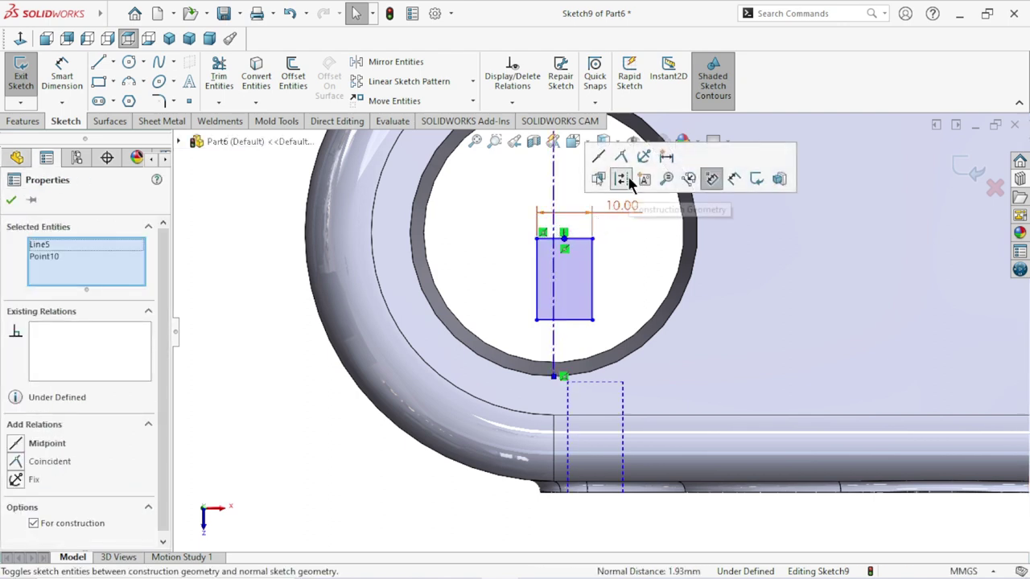
left_click(600, 156)
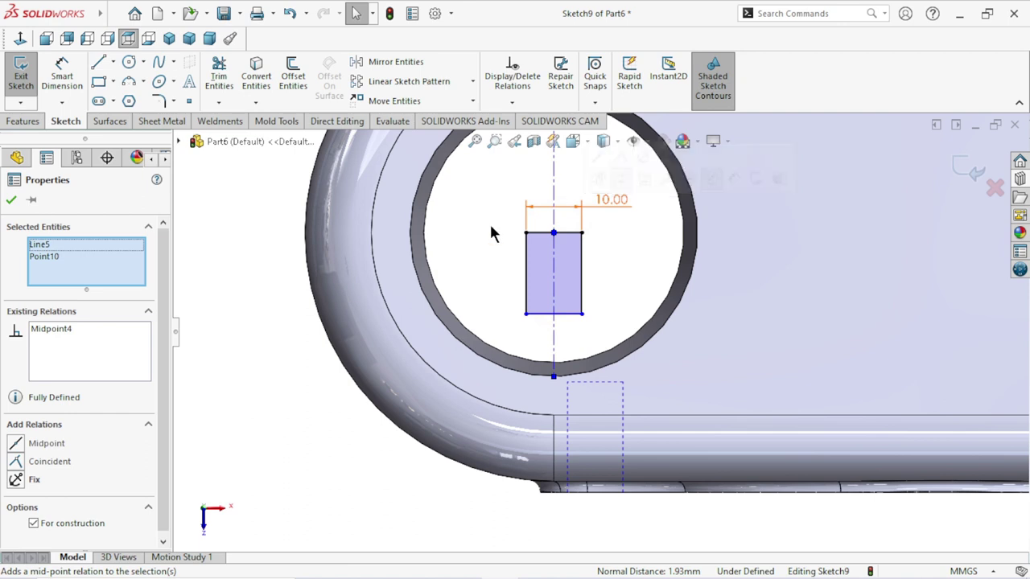
left_click(8, 203)
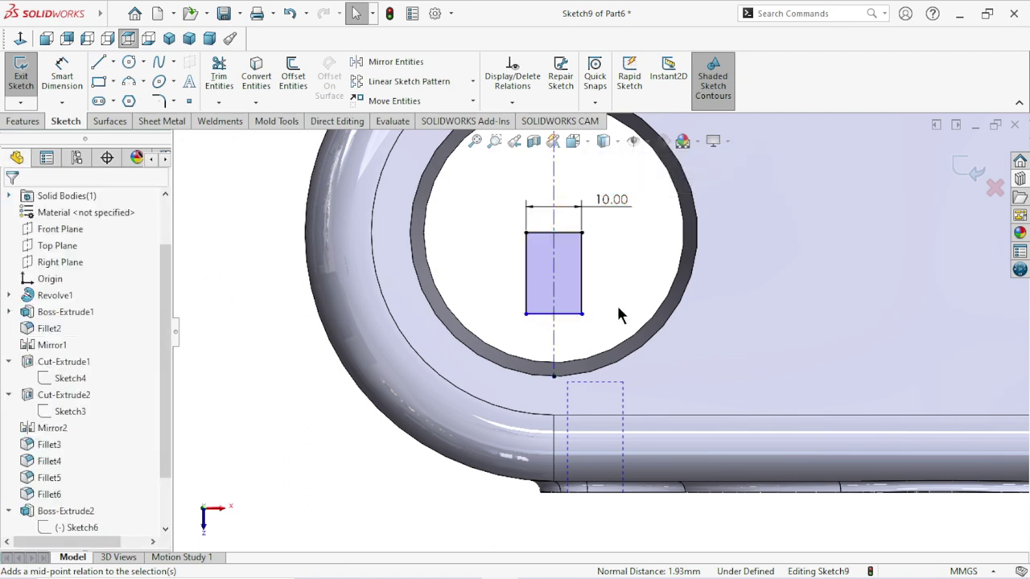
scroll(611, 312, "up", 3)
scroll(595, 298, "down", 3)
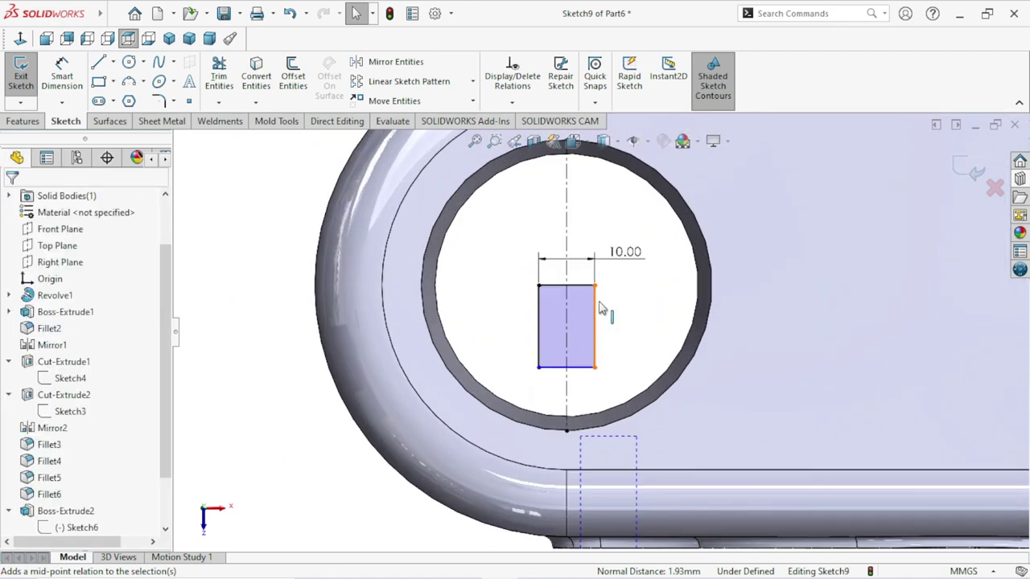
key("ctrl+z")
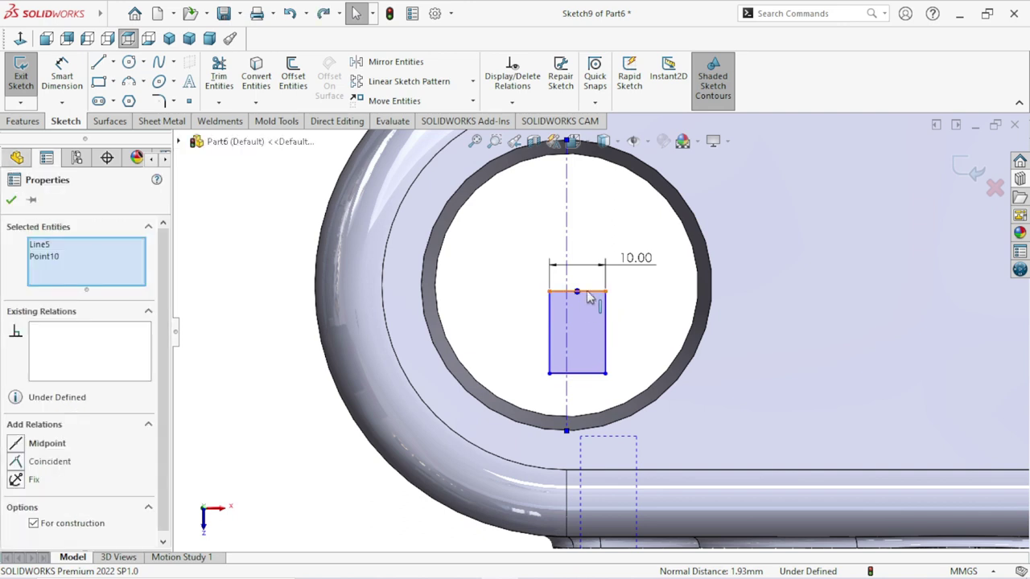
mouse_move(588, 293)
left_mouse_down()
mouse_move(583, 347)
mouse_move(576, 336)
left_mouse_up()
left_click(644, 321)
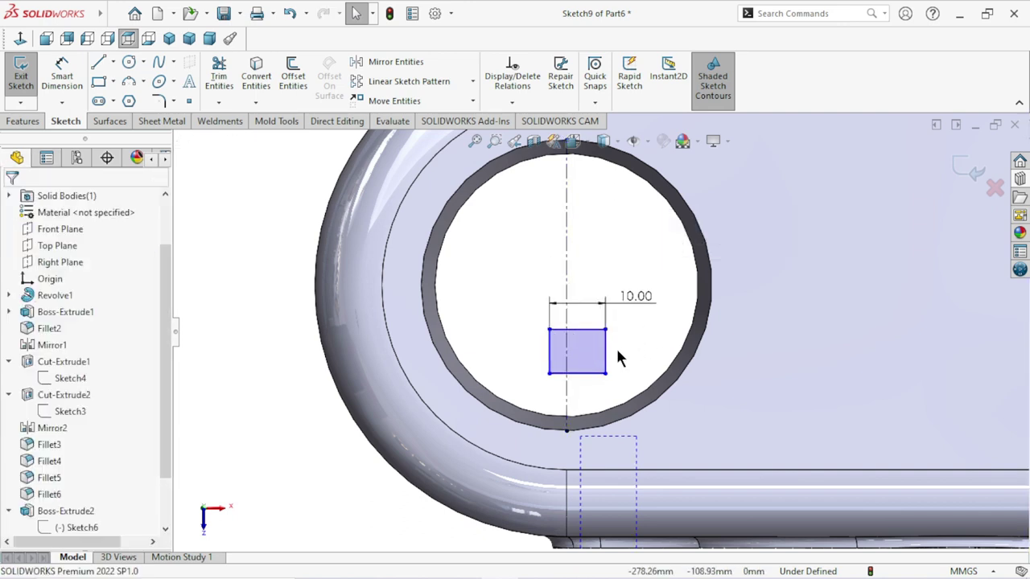
Step: Dimension the rectangle's height to 10 mm
scroll(618, 358, "down", 3)
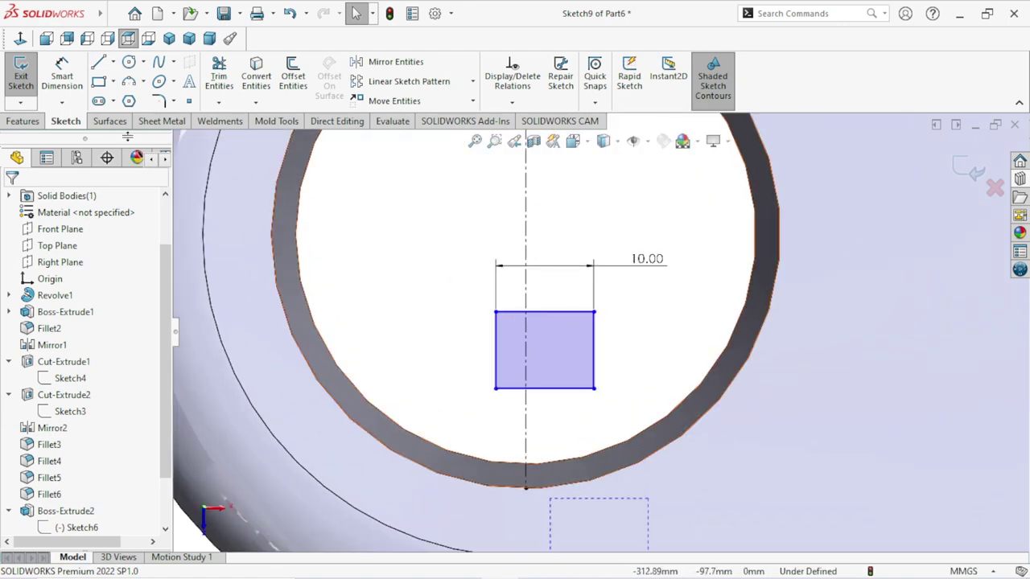
left_click(73, 88)
left_click(597, 346)
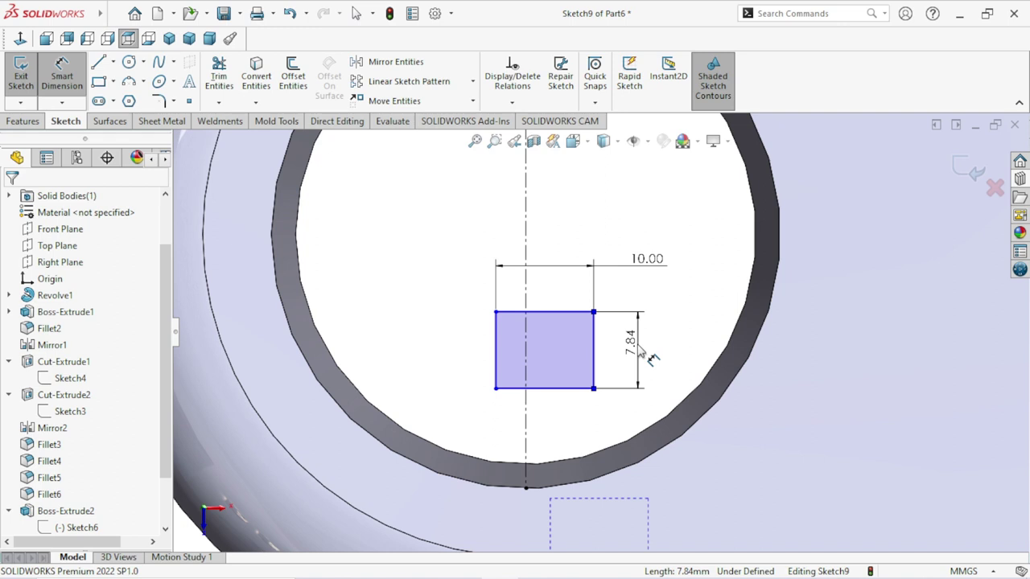
left_click(651, 358)
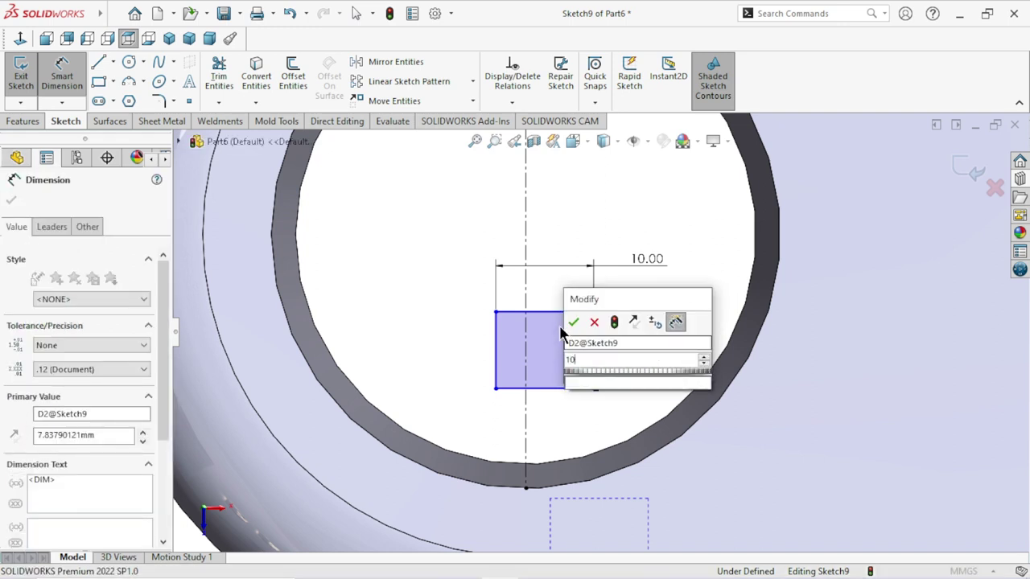
key("Escape")
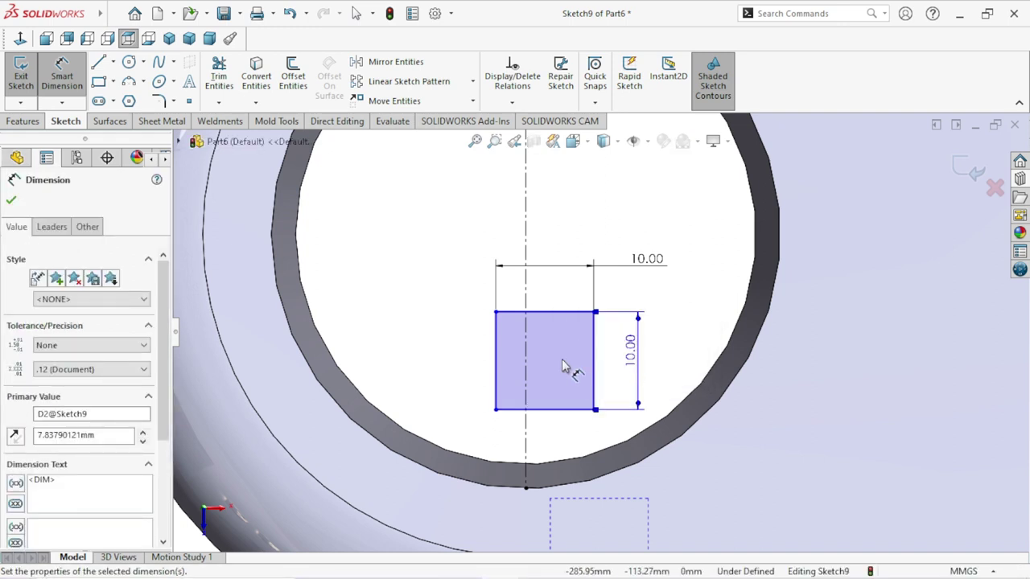
scroll(563, 366, "up", 3)
scroll(611, 368, "down", 3)
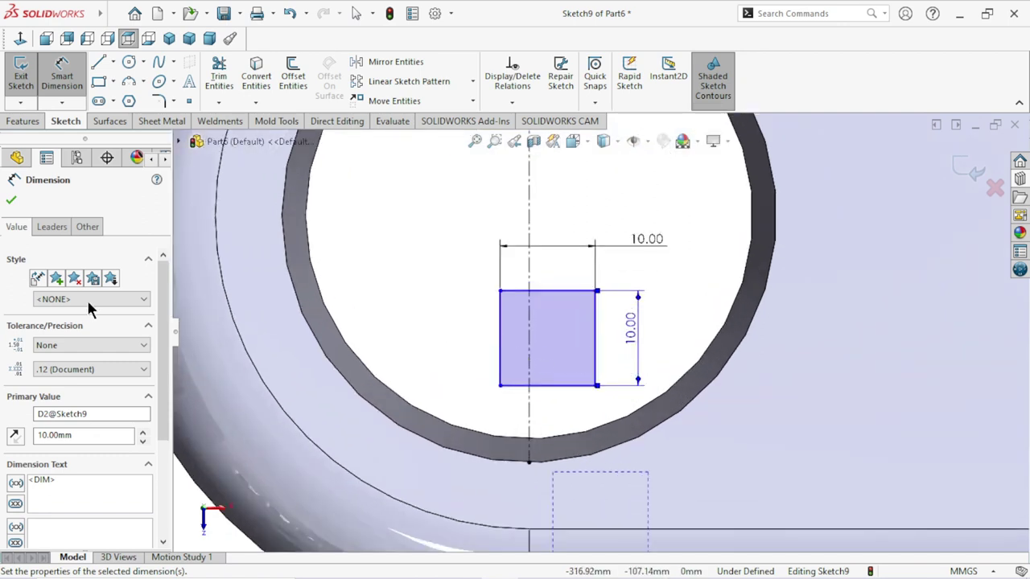
left_click(11, 199)
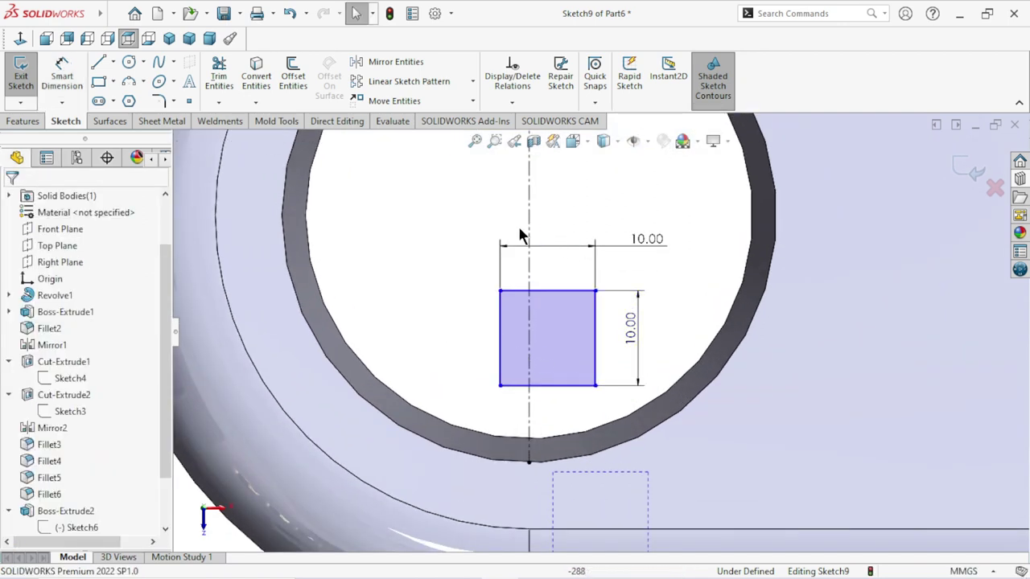
Step: Make the bottom edge's midpoint coincident with the vertical centreline
left_click(551, 406)
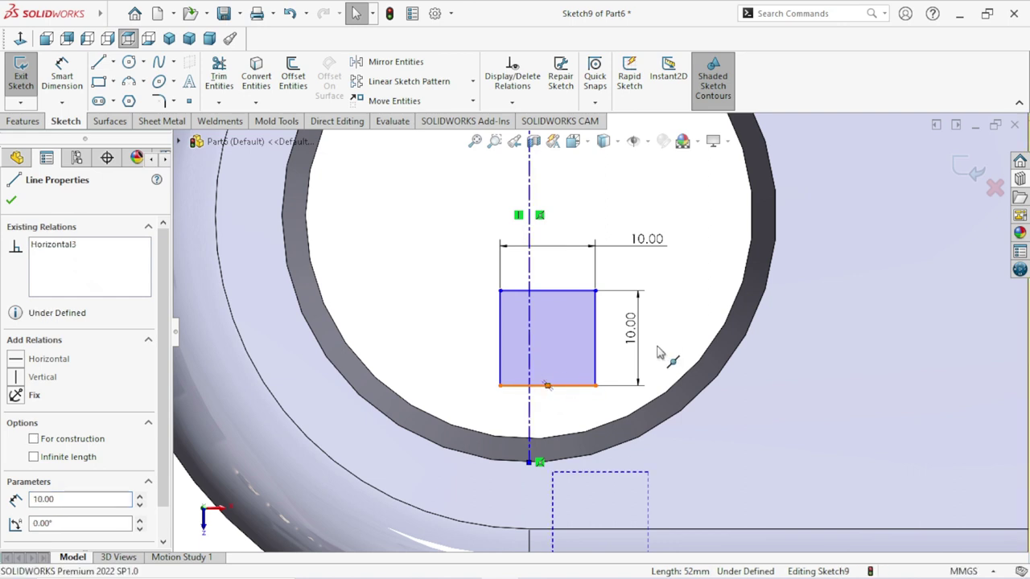
left_click(666, 228)
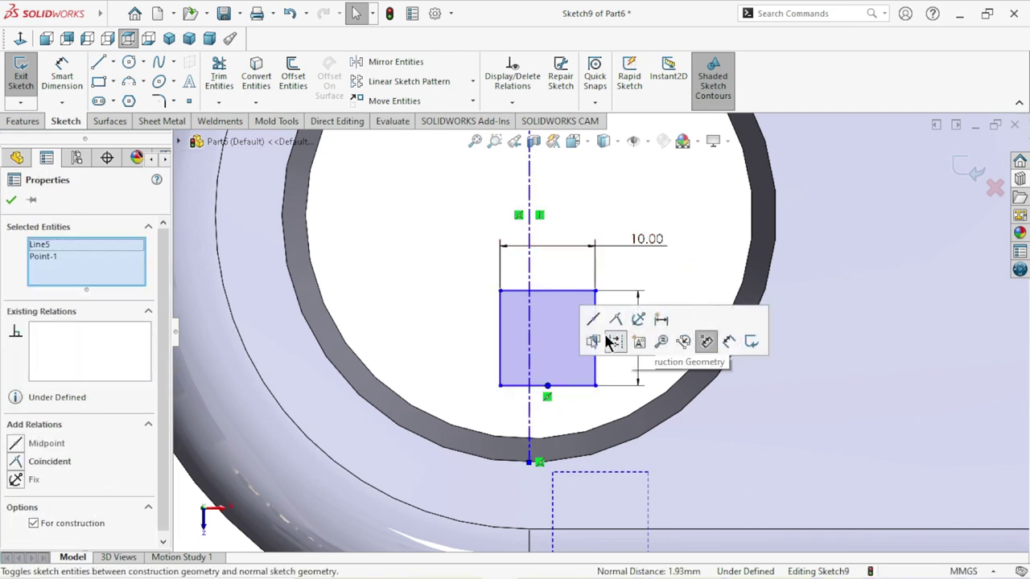
left_click(615, 320)
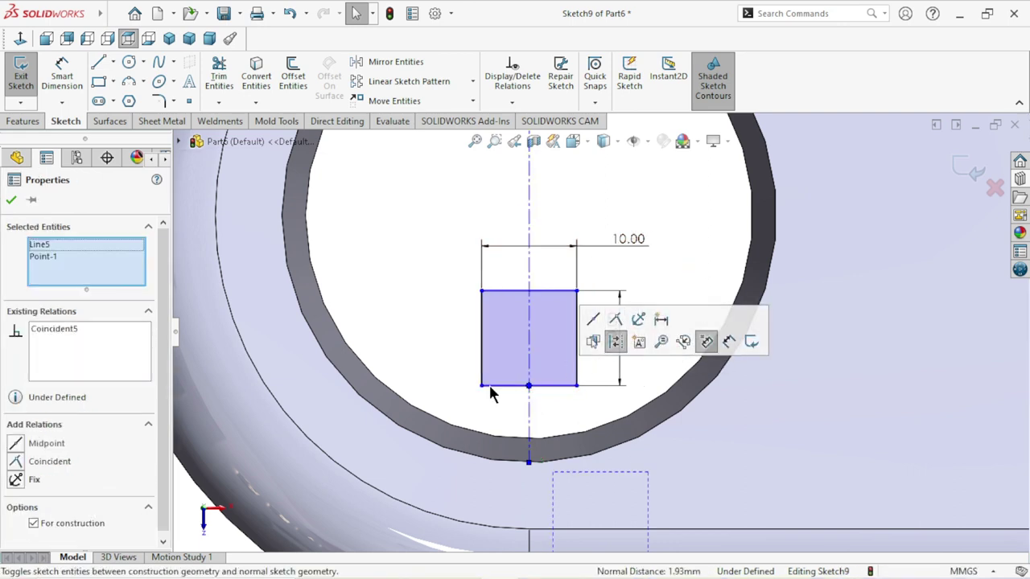
left_click(10, 201)
Step: Start a dimension from the centreline's top endpoint to the square's bottom edge
left_click(66, 84)
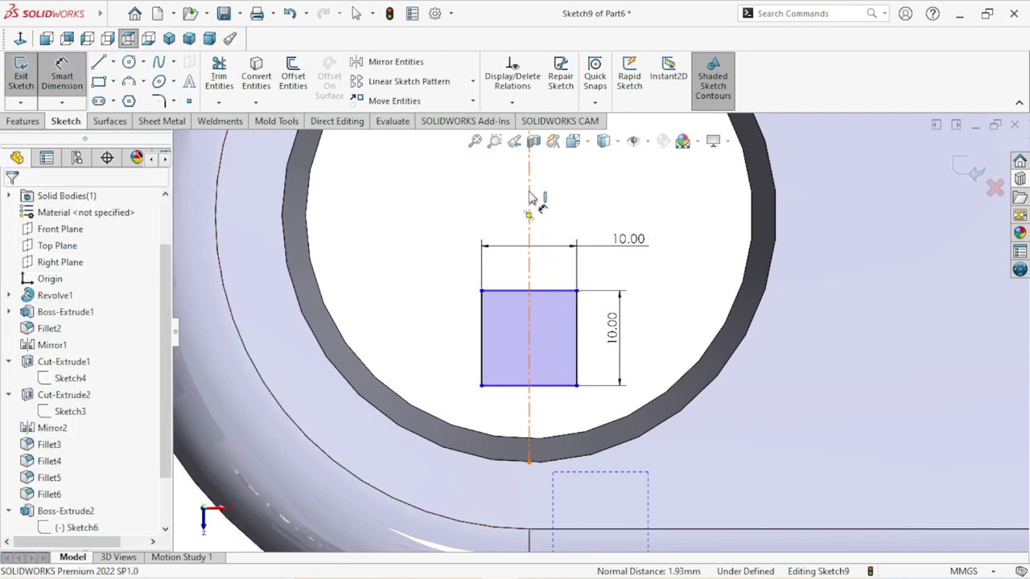
left_click(528, 216)
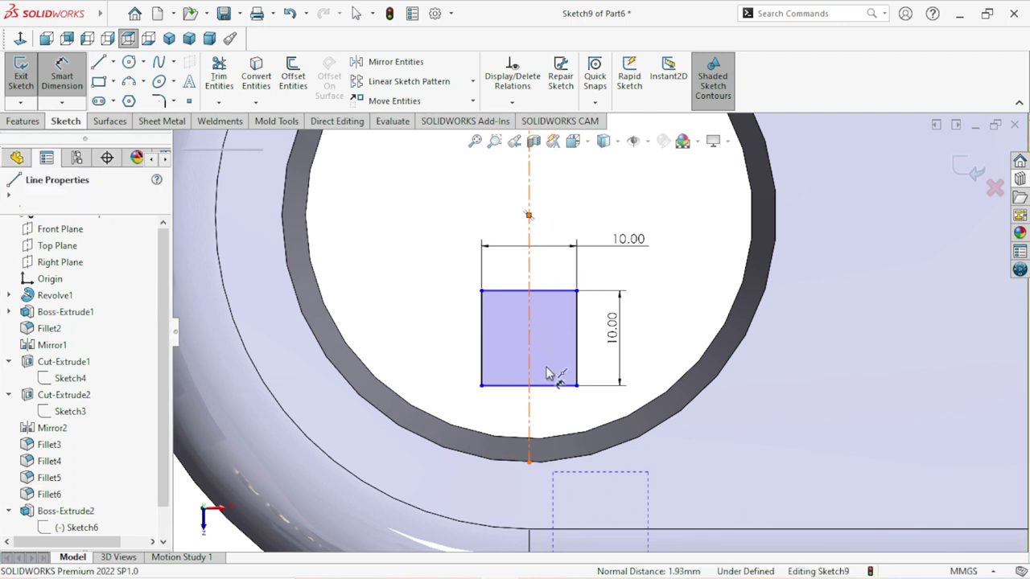
left_click(544, 385)
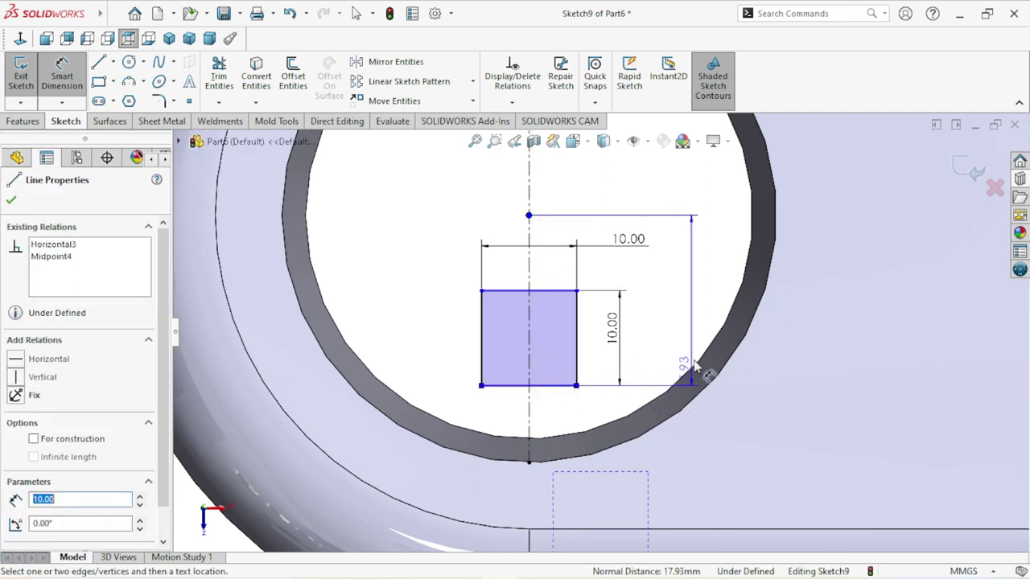
Step: Set the square's locating distance from the centreline endpoint to 29 mm
left_click(747, 454)
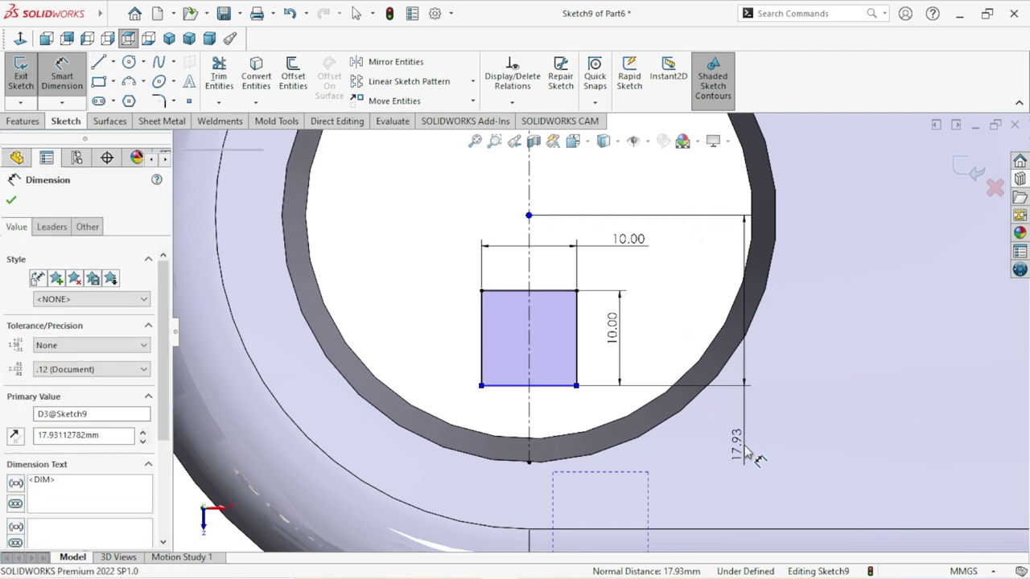
type("29")
key("Return")
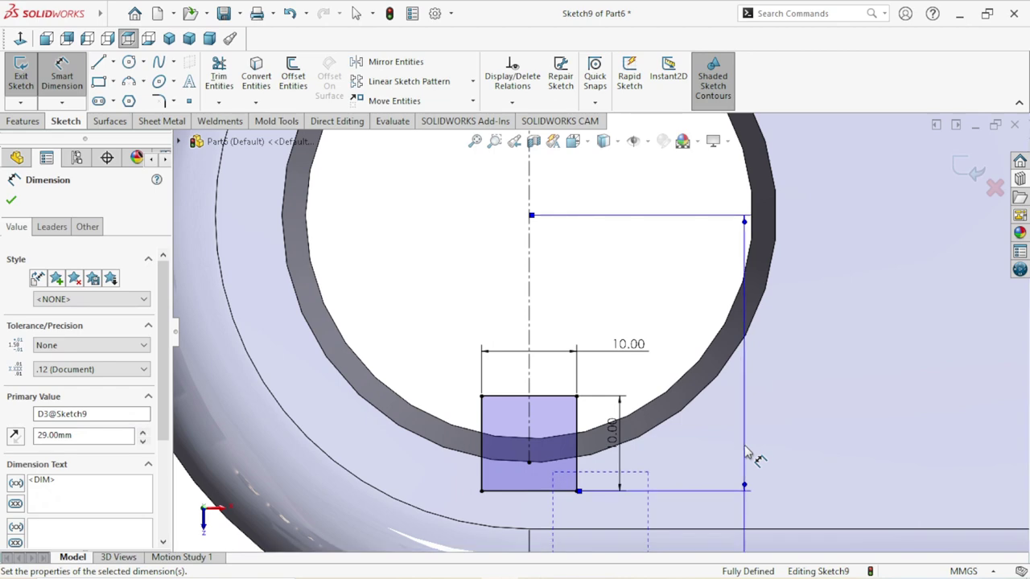
left_click(11, 200)
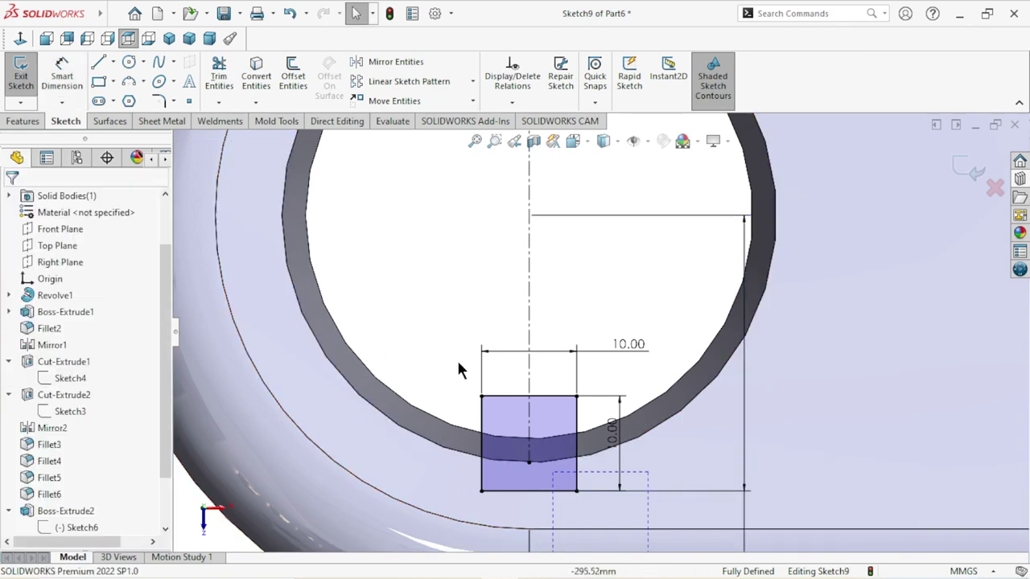
Step: Orbit the part, then view the sketch plane Normal To and zoom onto the square
scroll(668, 430, "up", 5)
scroll(666, 384, "down", 3)
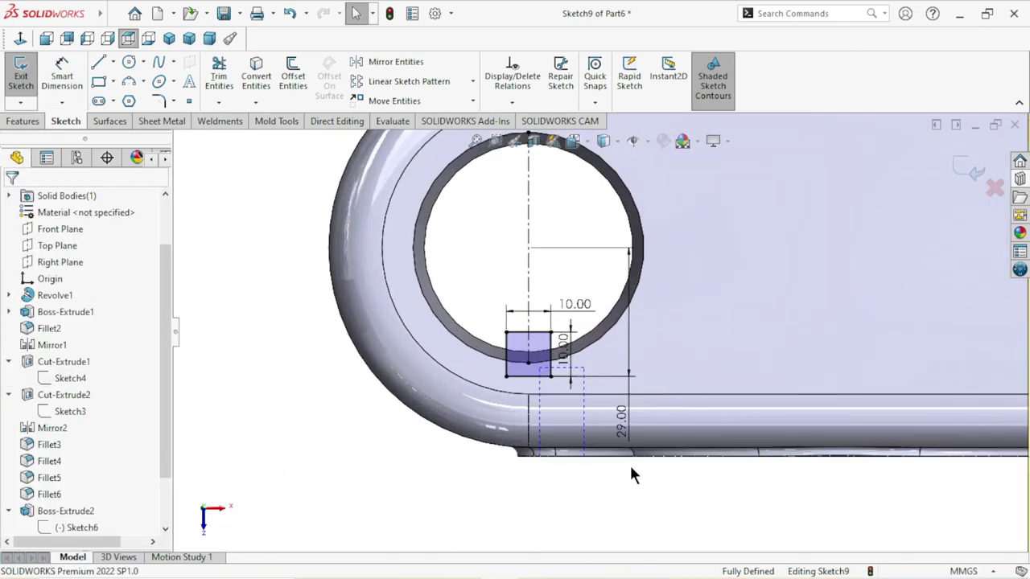
mouse_move(629, 462)
middle_mouse_down()
mouse_move(631, 378)
mouse_move(553, 421)
mouse_move(541, 522)
mouse_move(614, 488)
mouse_move(565, 482)
mouse_move(608, 480)
mouse_move(598, 516)
mouse_move(587, 486)
middle_mouse_up()
scroll(626, 421, "up", 3)
scroll(658, 280, "down", 3)
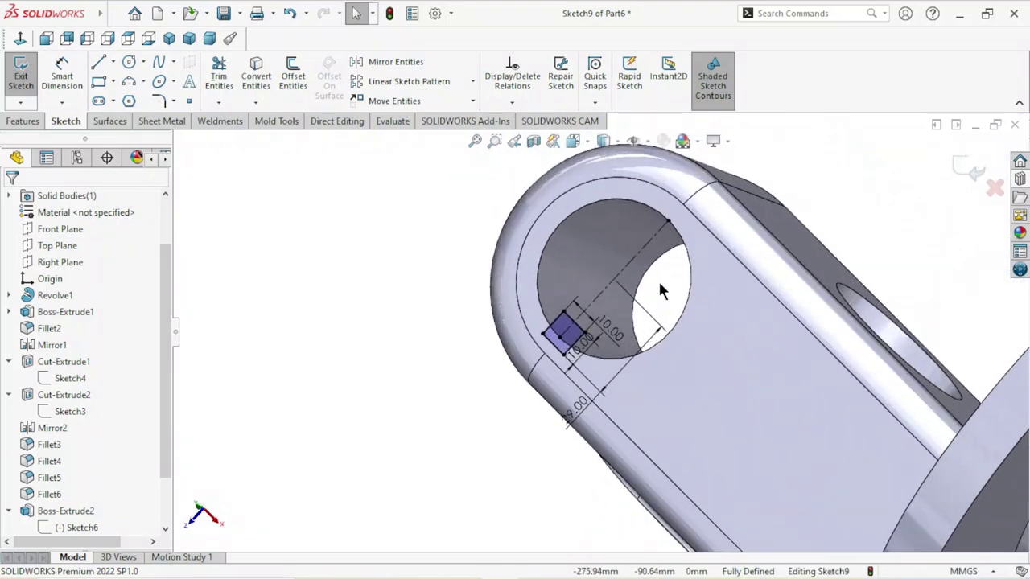
scroll(630, 358, "up", 1)
mouse_move(668, 354)
middle_mouse_down()
mouse_move(689, 346)
mouse_move(689, 397)
mouse_move(672, 360)
middle_mouse_up()
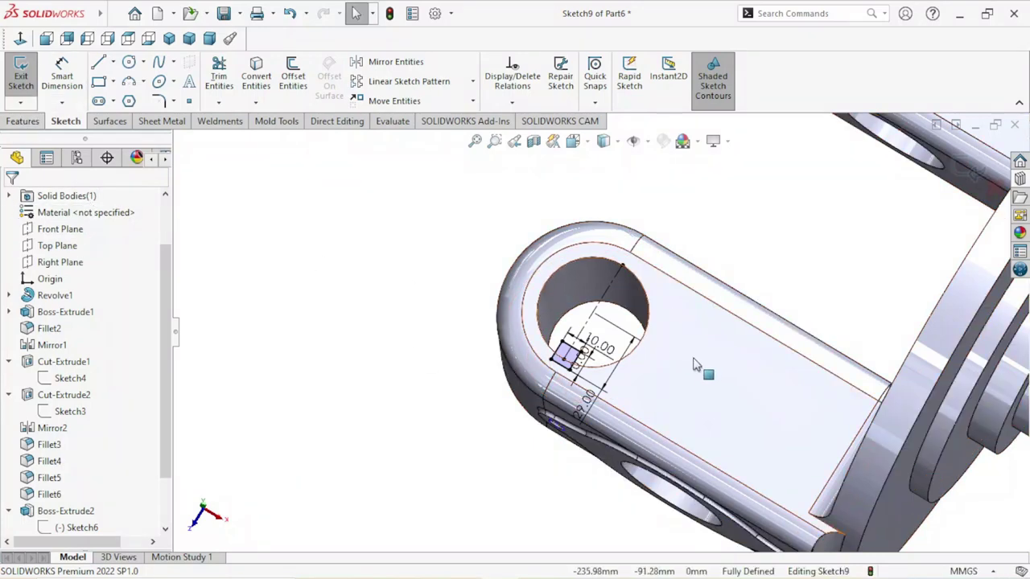
scroll(688, 366, "down", 2)
scroll(629, 347, "up", 2)
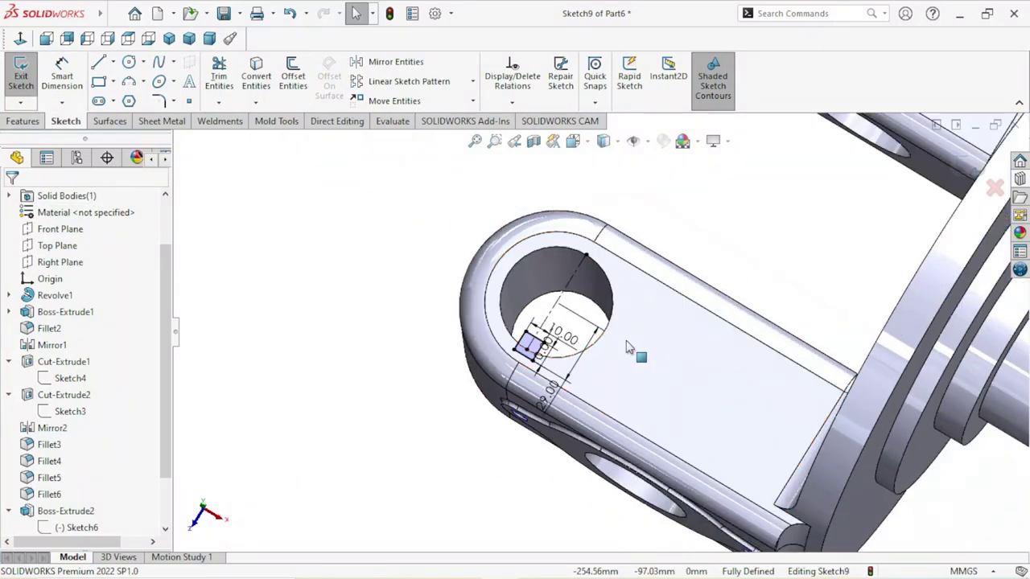
left_click(20, 38)
scroll(412, 455, "down", 3)
Step: Undo the last sketch change to bring the square back inside the hole
scroll(412, 362, "down", 3)
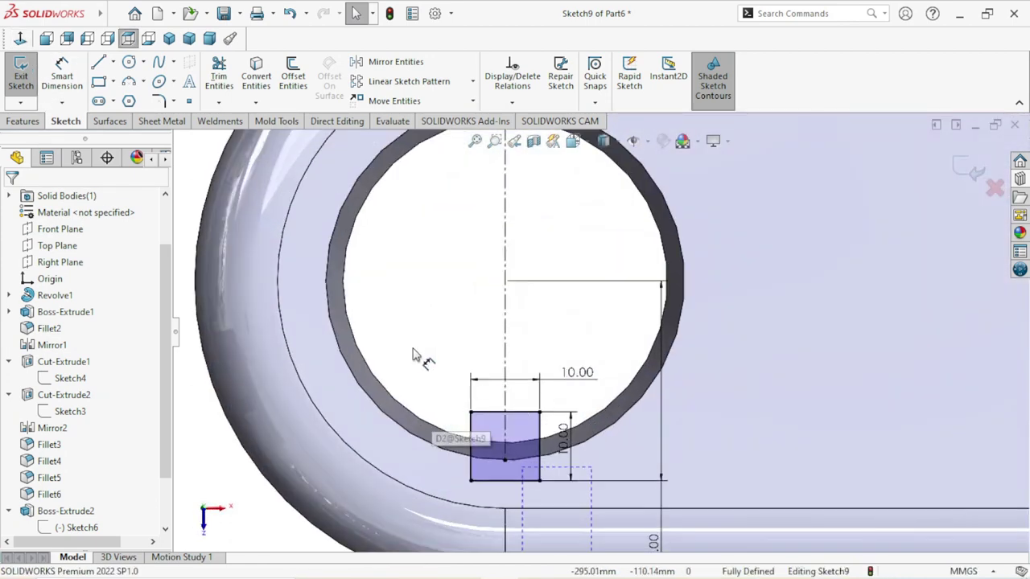
left_click(289, 13)
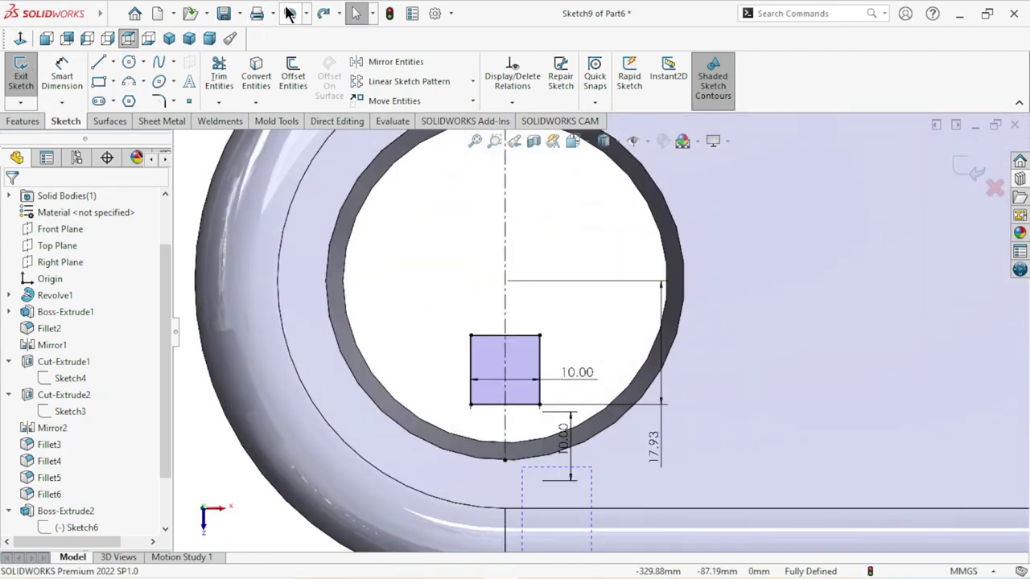
scroll(464, 199, "up", 2)
scroll(553, 334, "down", 1)
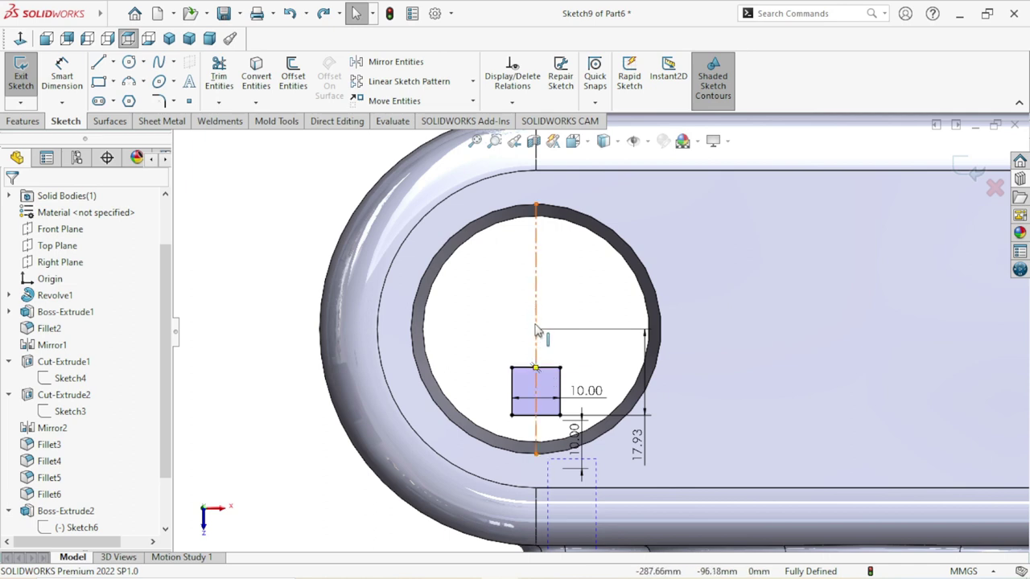
Step: Try a 7.93 dimension from the centerline to the square's top edge, declining the over-defining prompt
left_click(64, 76)
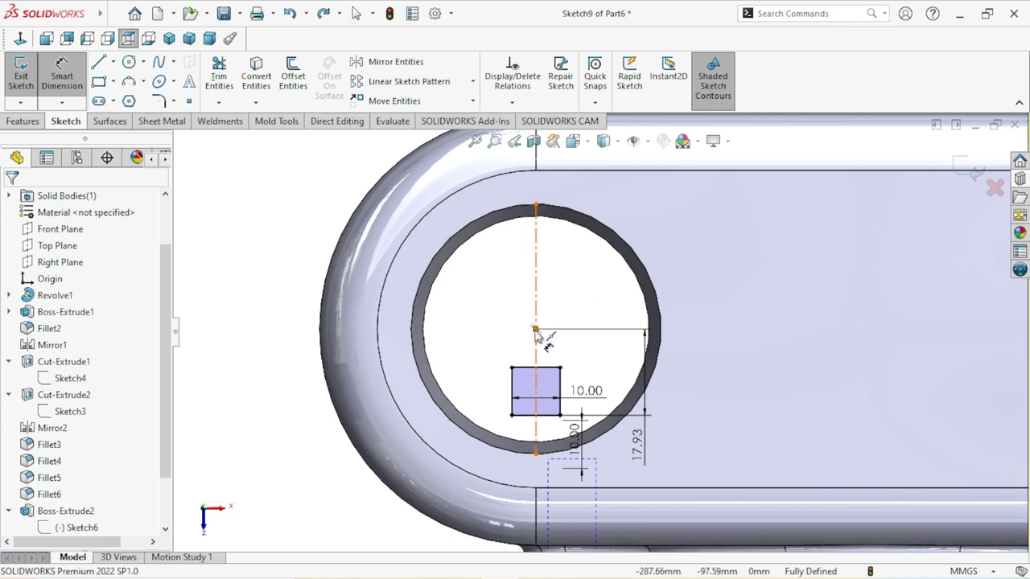
left_click(536, 335)
left_click(527, 370)
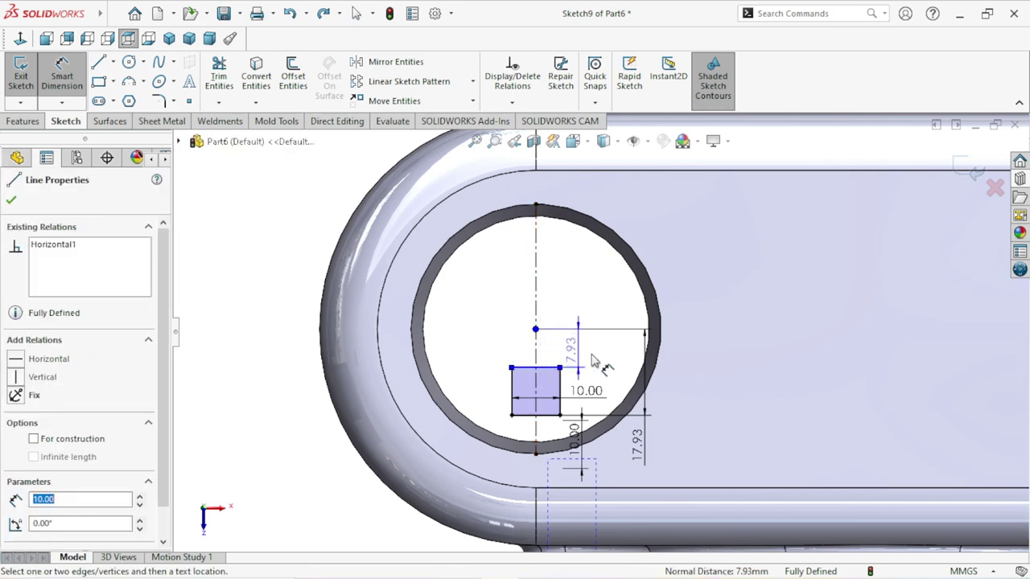
left_click(602, 362)
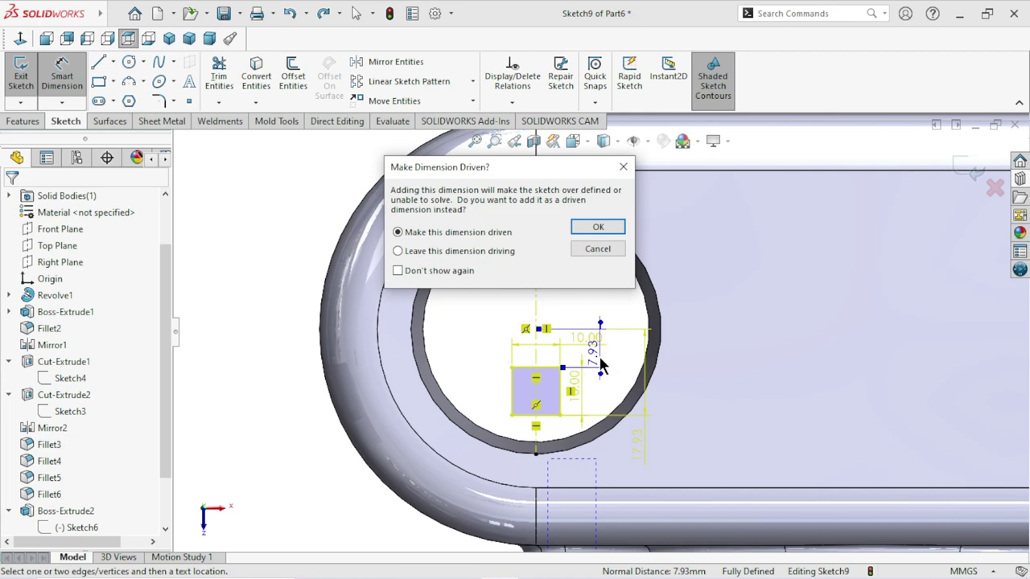
left_click(573, 249)
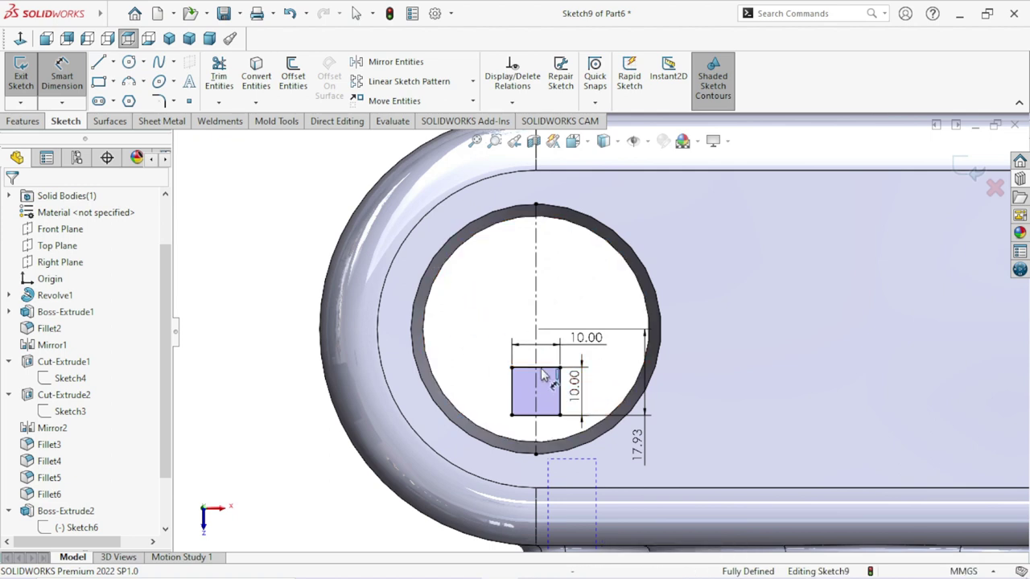
key("Escape")
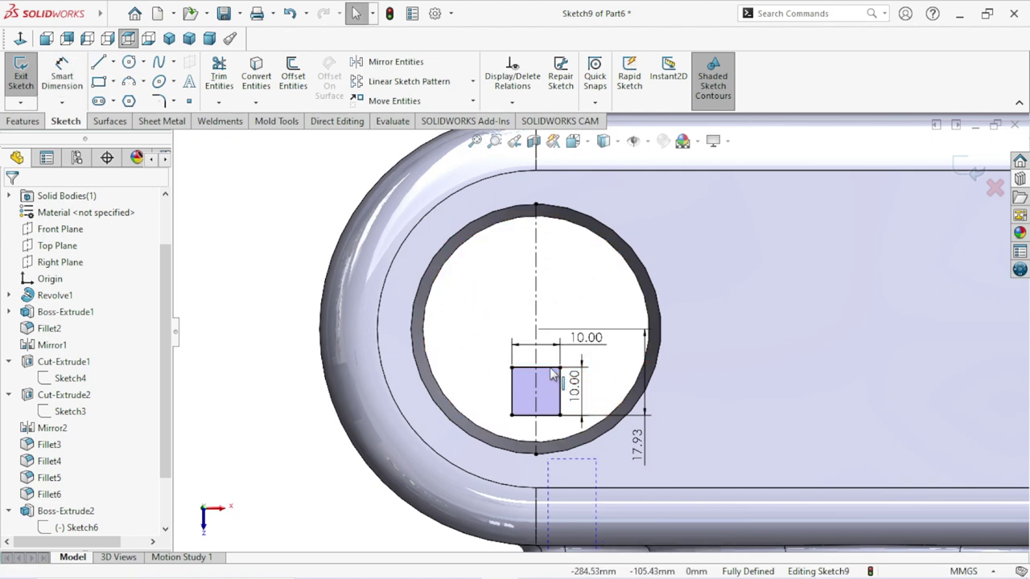
Step: Delete the square's 17.93 vertical dimension, leaving the sketch under defined
left_click(552, 368)
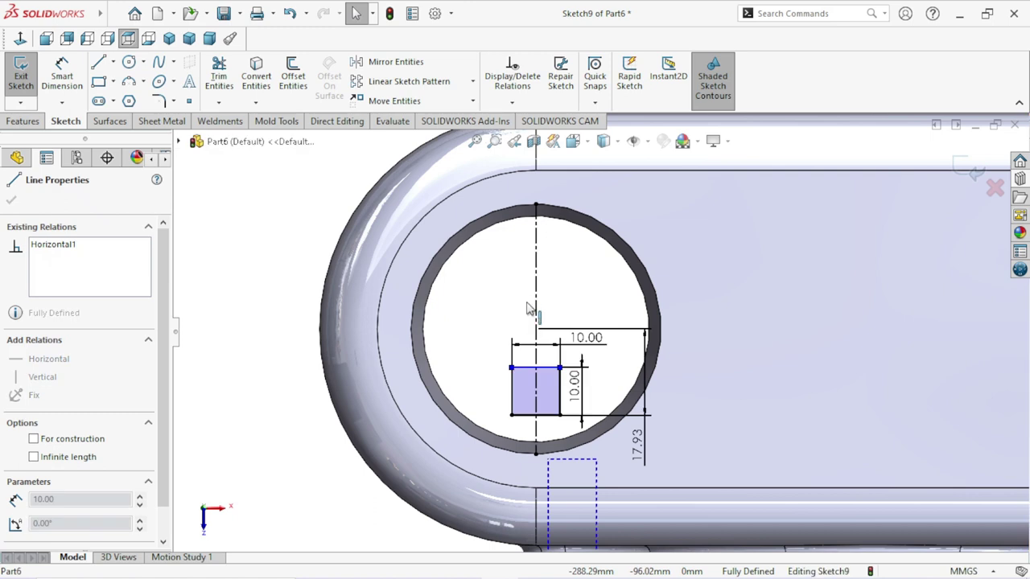
left_click(575, 289)
left_click(550, 369)
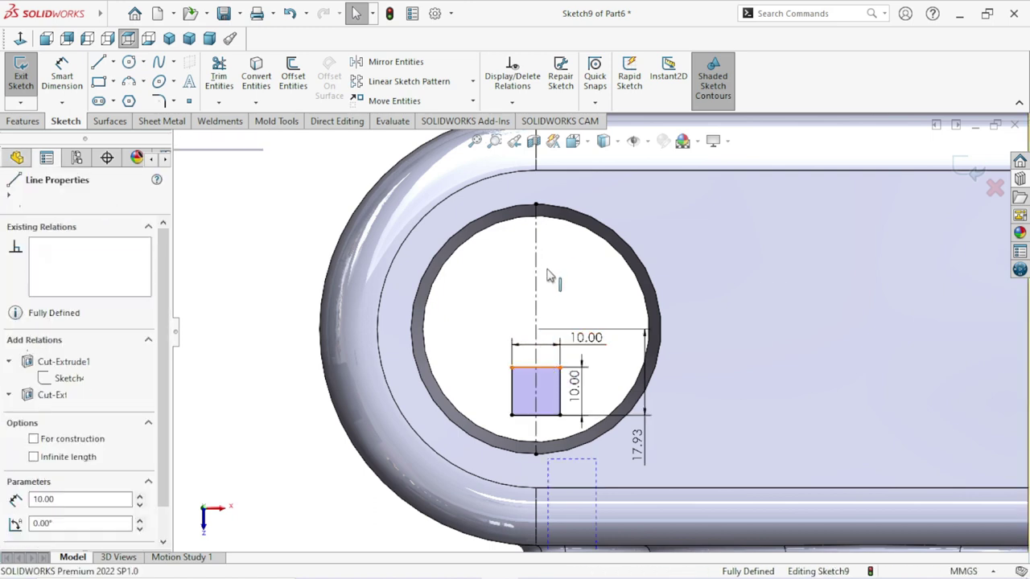
key("Escape")
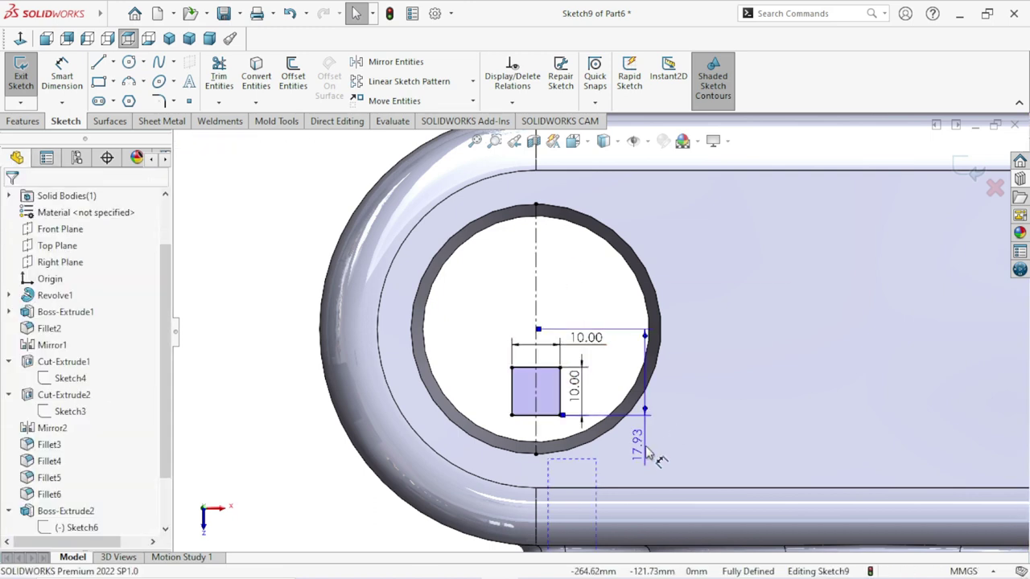
key("Delete")
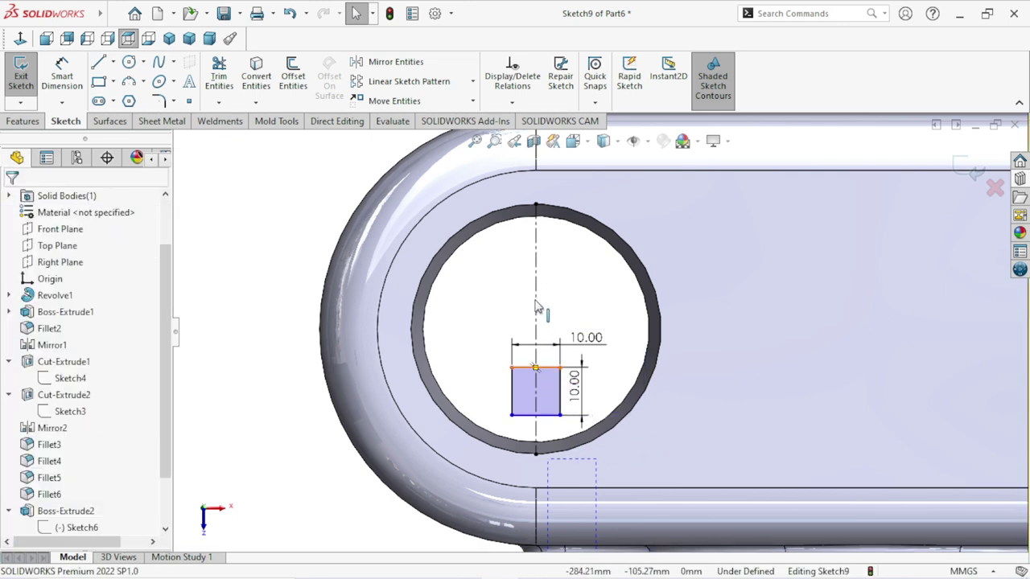
Step: Drag the square up and dimension its top edge 29 mm from the hole centre
left_click_drag(535, 367, 535, 231)
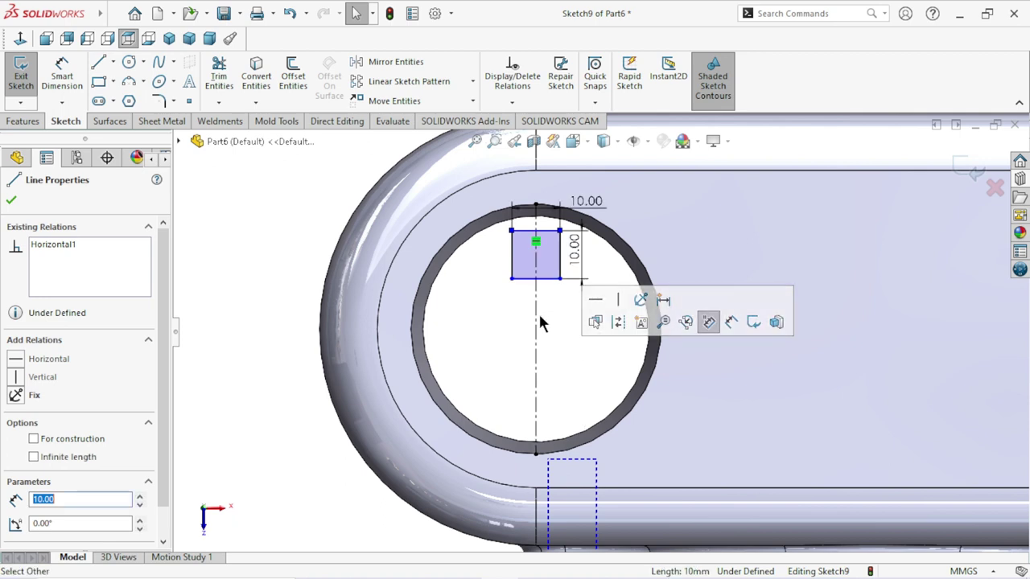
left_click(64, 88)
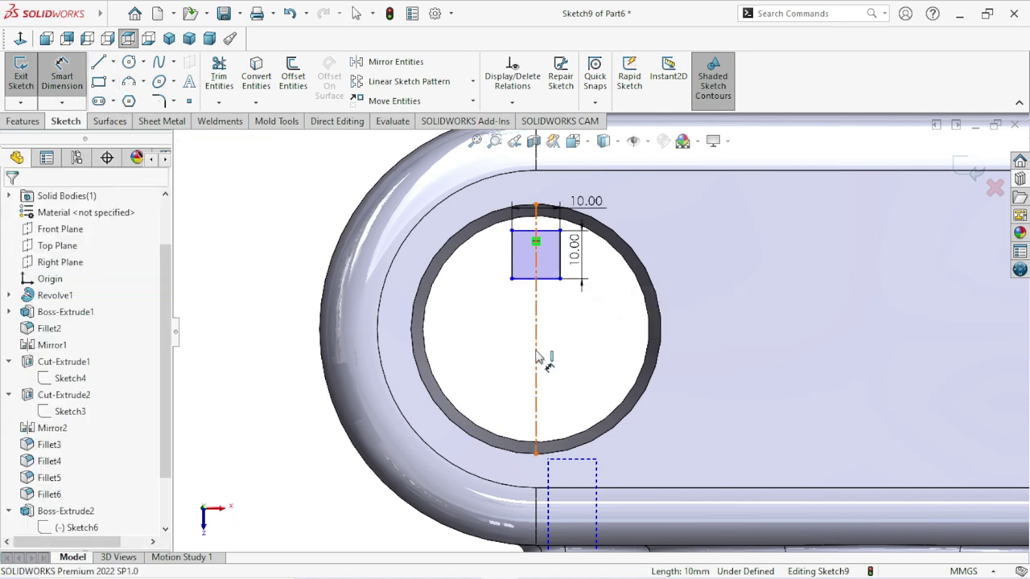
left_click(535, 326)
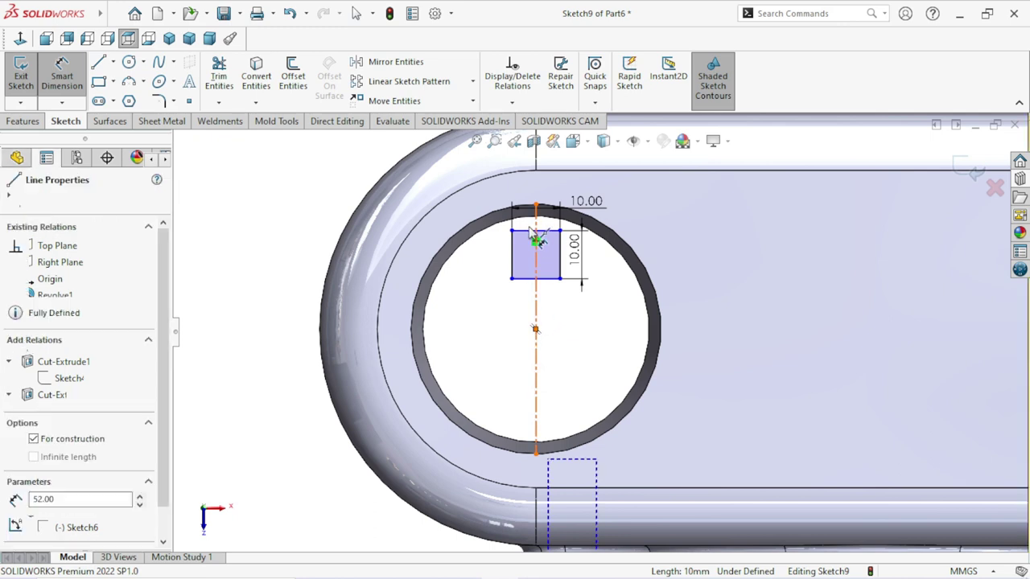
left_click(535, 231)
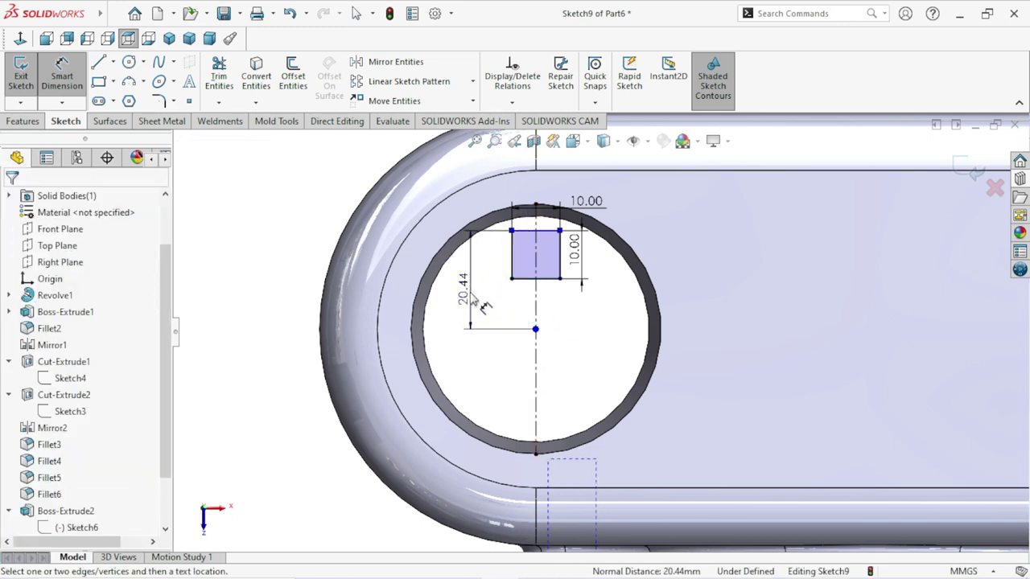
left_click(480, 302)
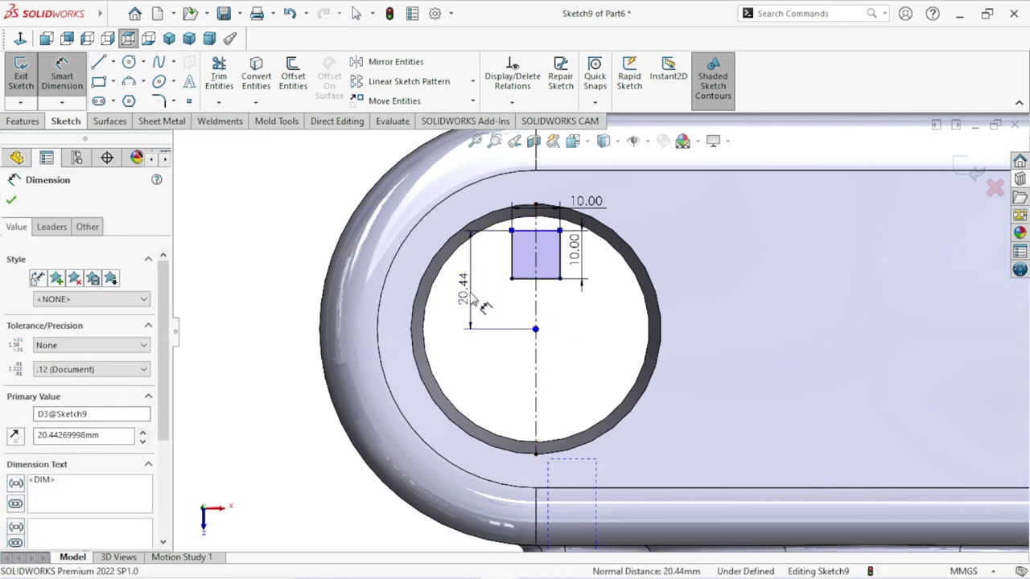
type("29")
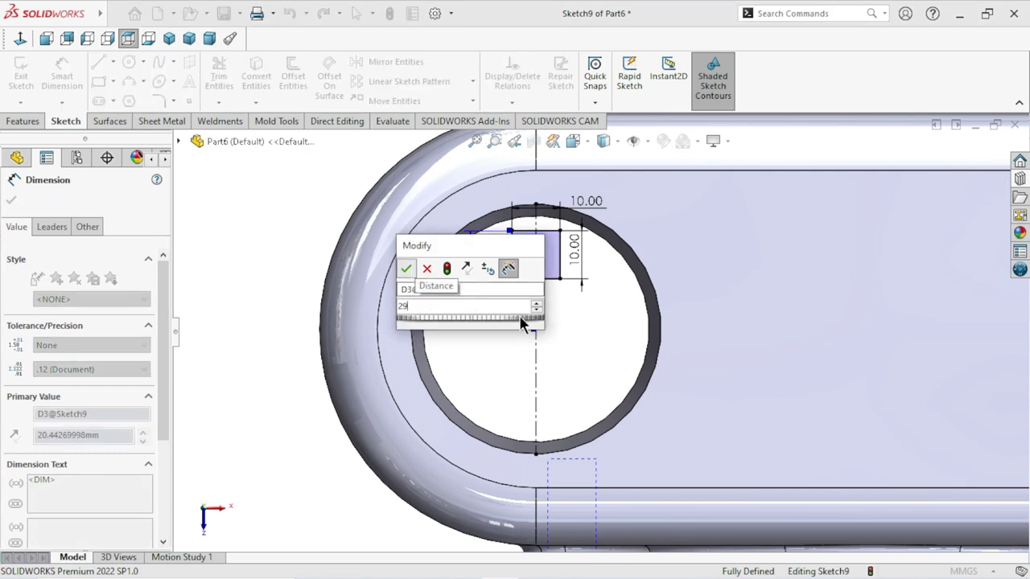
key("Escape")
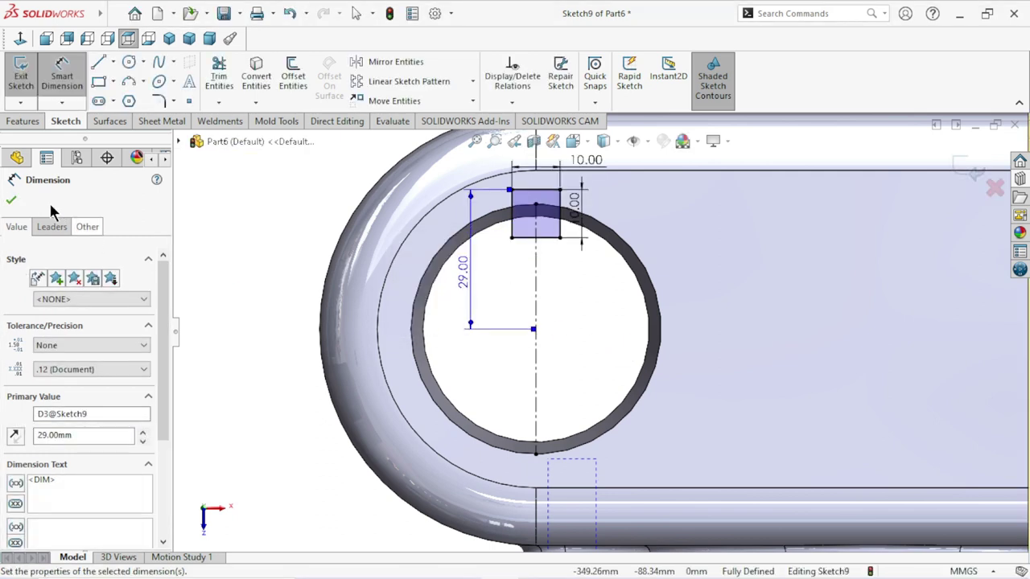
left_click(11, 199)
left_click(22, 122)
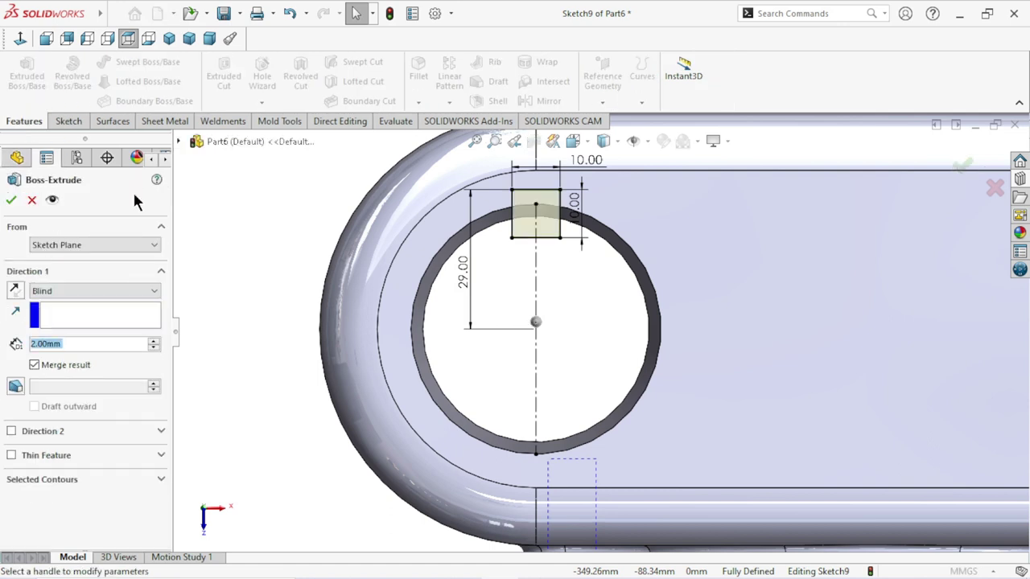
Step: Boss-extrude the 10 mm square Through All, forming a key bar along the top of the bore
left_click(86, 288)
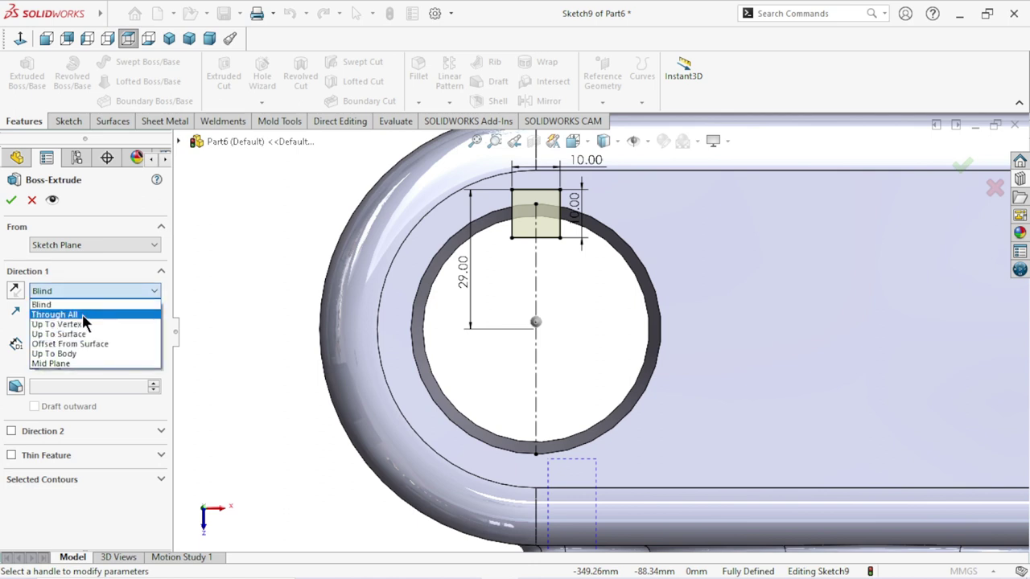
left_click(82, 314)
left_click(11, 201)
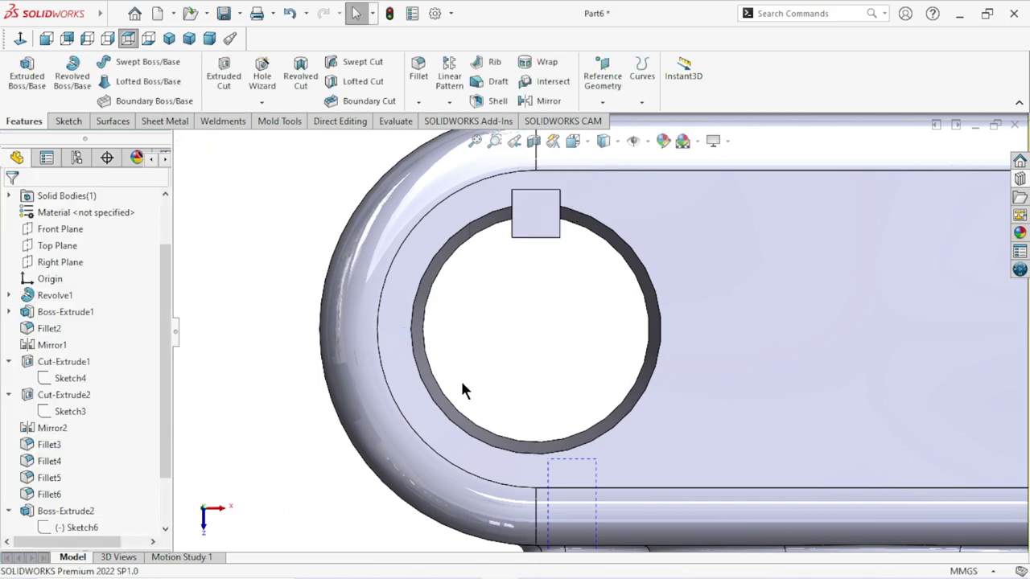
scroll(462, 390, "up", 2)
mouse_move(462, 390)
middle_mouse_down()
mouse_move(533, 370)
mouse_move(358, 378)
middle_mouse_up()
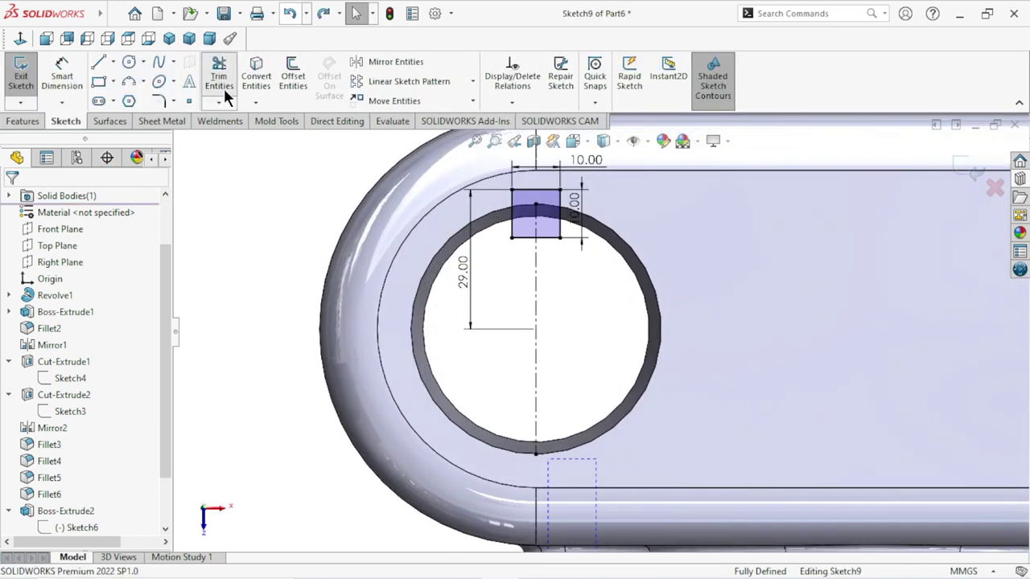
left_click(223, 86)
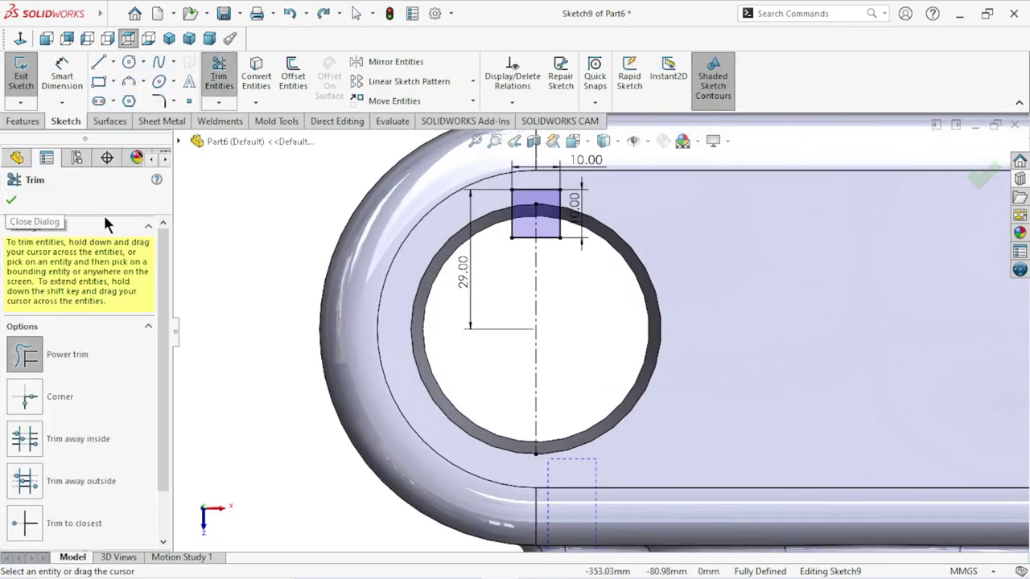
left_click(23, 121)
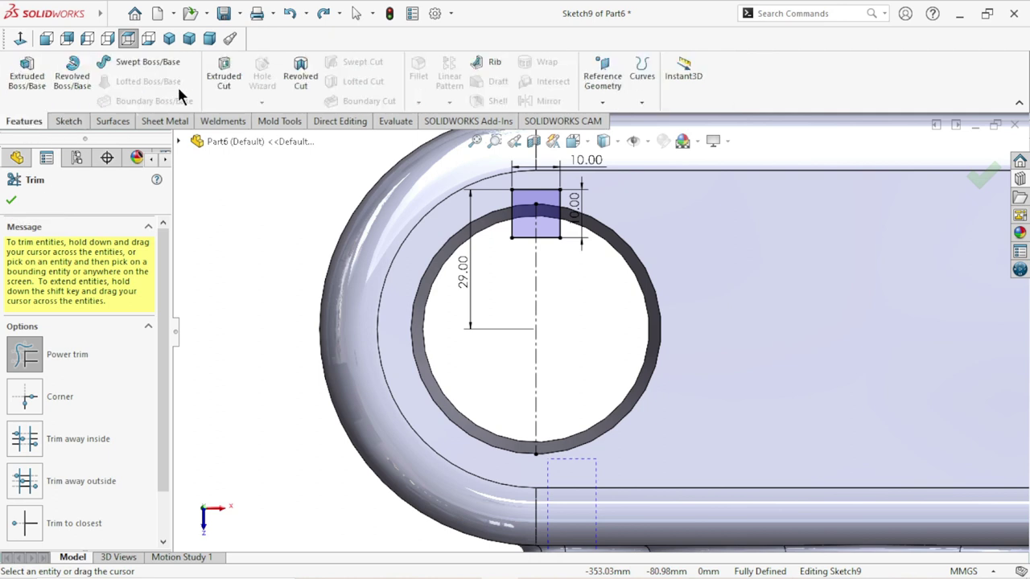
left_click(219, 80)
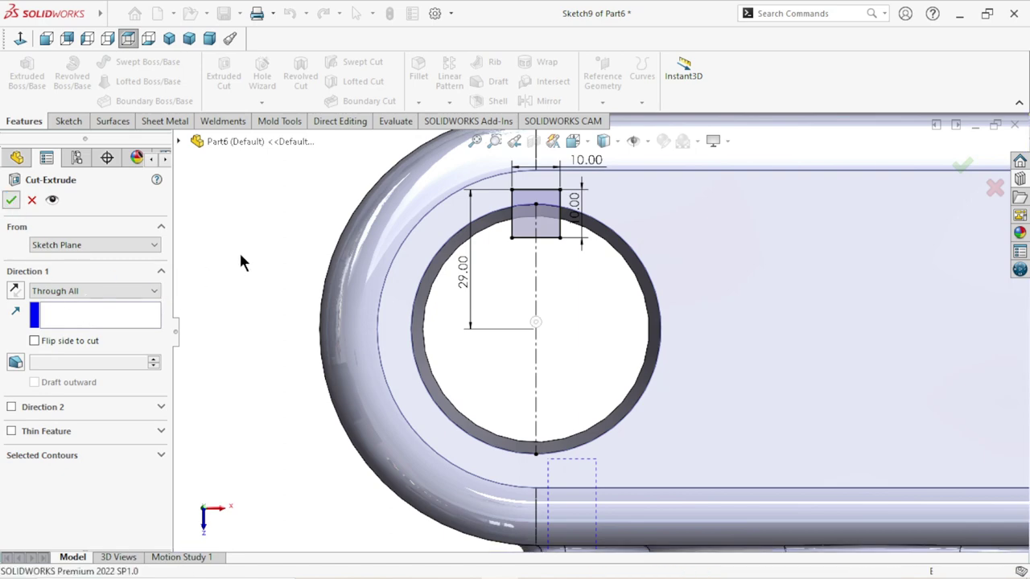
key("Return")
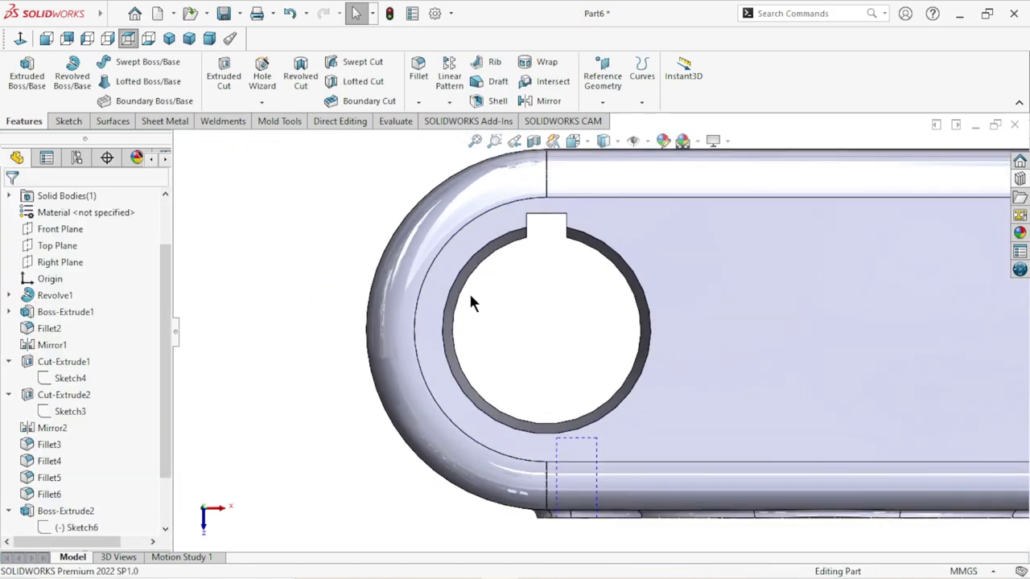
scroll(472, 303, "up", 3)
mouse_move(472, 304)
middle_mouse_down()
mouse_move(683, 308)
mouse_move(593, 303)
mouse_move(520, 314)
mouse_move(497, 350)
mouse_move(677, 304)
mouse_move(711, 354)
mouse_move(714, 423)
mouse_move(717, 392)
mouse_move(815, 229)
middle_mouse_up()
Step: Adjust the view of both lugs and bring up the Fillet/Chamfer choices on the Features tab
scroll(497, 350, "up", 3)
scroll(591, 255, "down", 3)
scroll(550, 277, "up", 1)
scroll(550, 278, "up", 2)
scroll(676, 261, "down", 2)
scroll(670, 258, "down", 3)
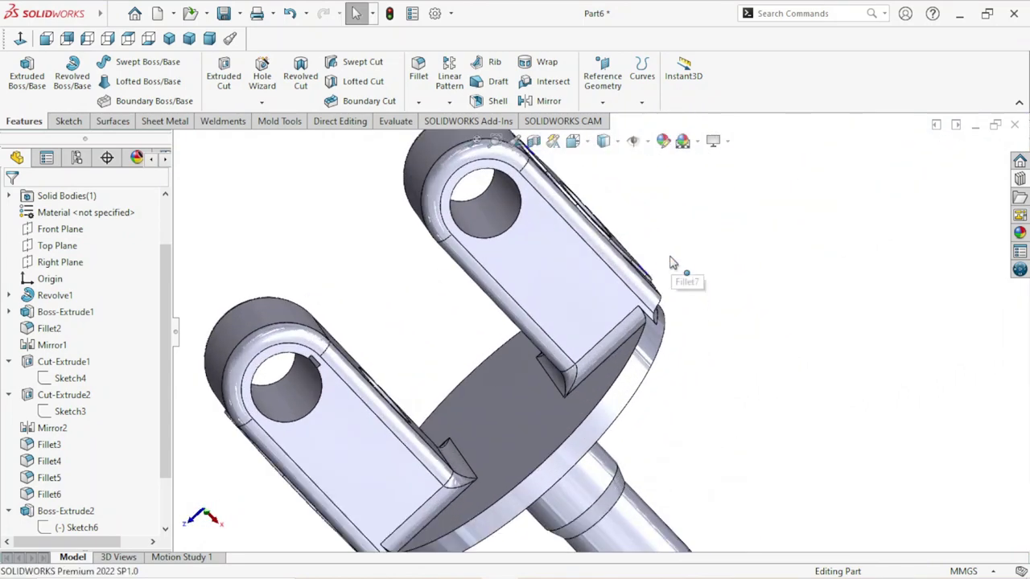
left_click(418, 104)
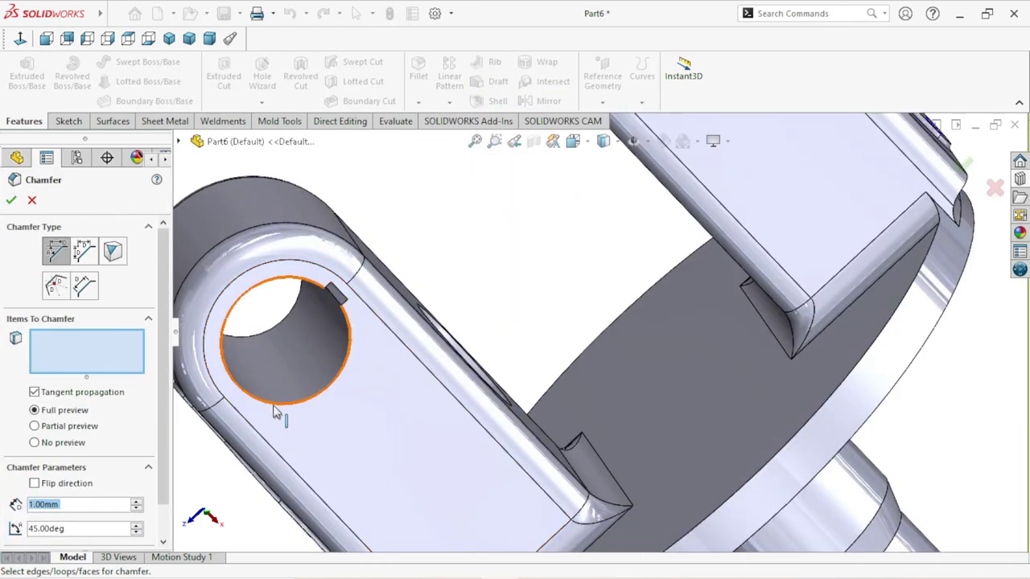
Step: Select the first four lug hole edges for a 1 mm × 45° chamfer
left_click(322, 400)
scroll(574, 275, "up", 3)
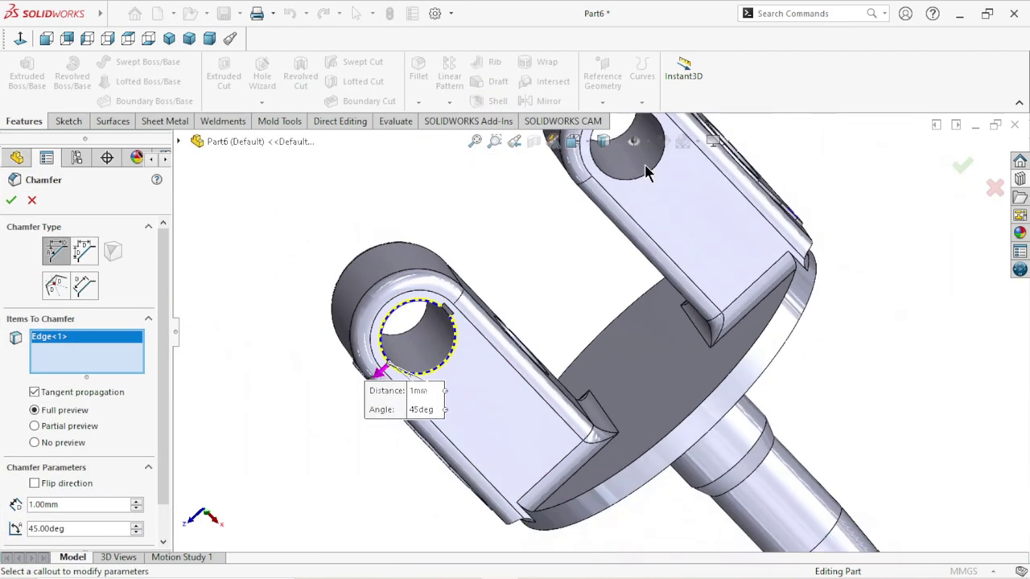
scroll(589, 248, "down", 3)
left_click(601, 227)
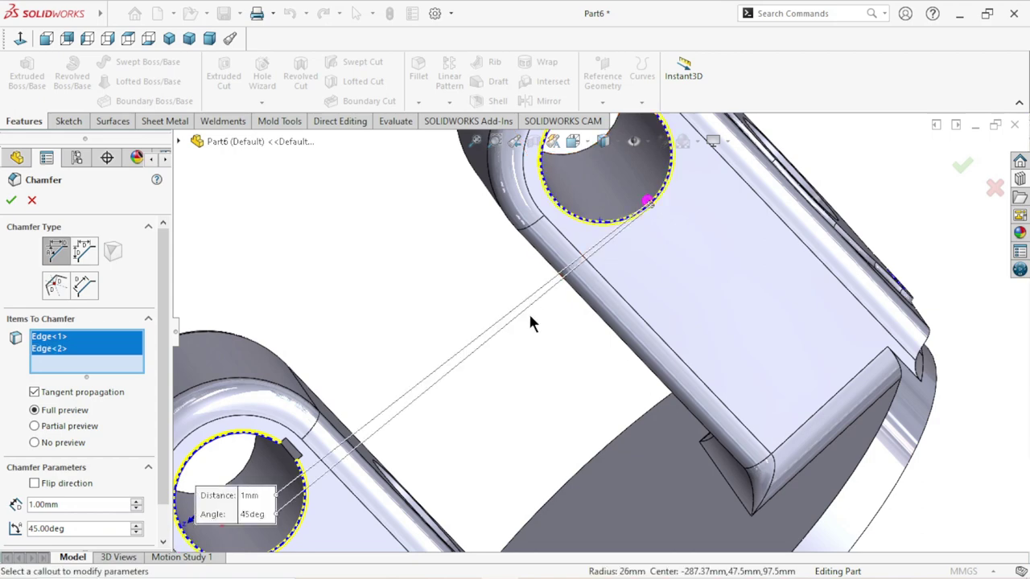
scroll(532, 320, "up", 5)
mouse_move(515, 227)
middle_mouse_down()
mouse_move(650, 364)
mouse_move(517, 274)
middle_mouse_up()
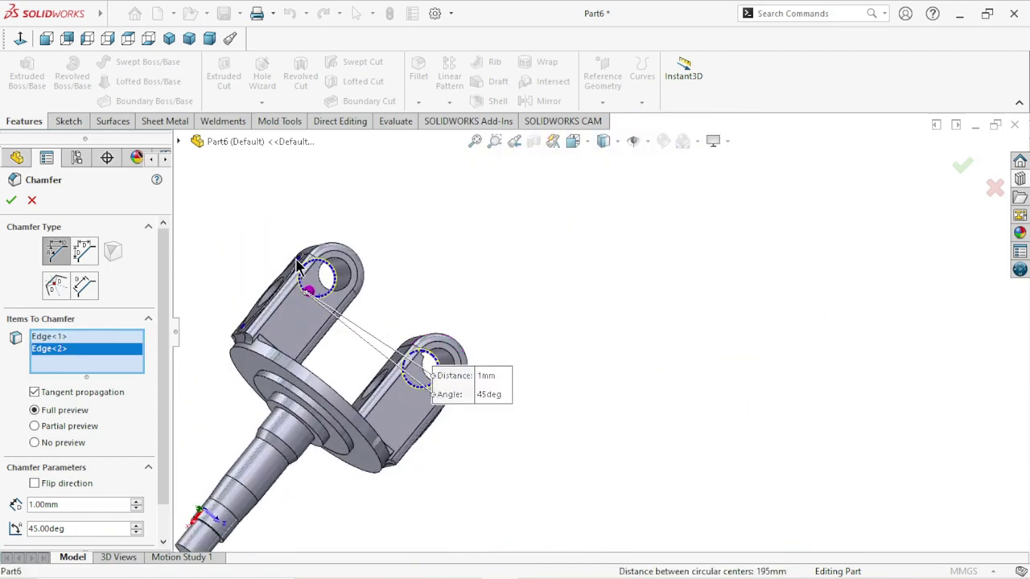
scroll(517, 274, "down", 3)
scroll(517, 275, "down", 3)
left_click(532, 245)
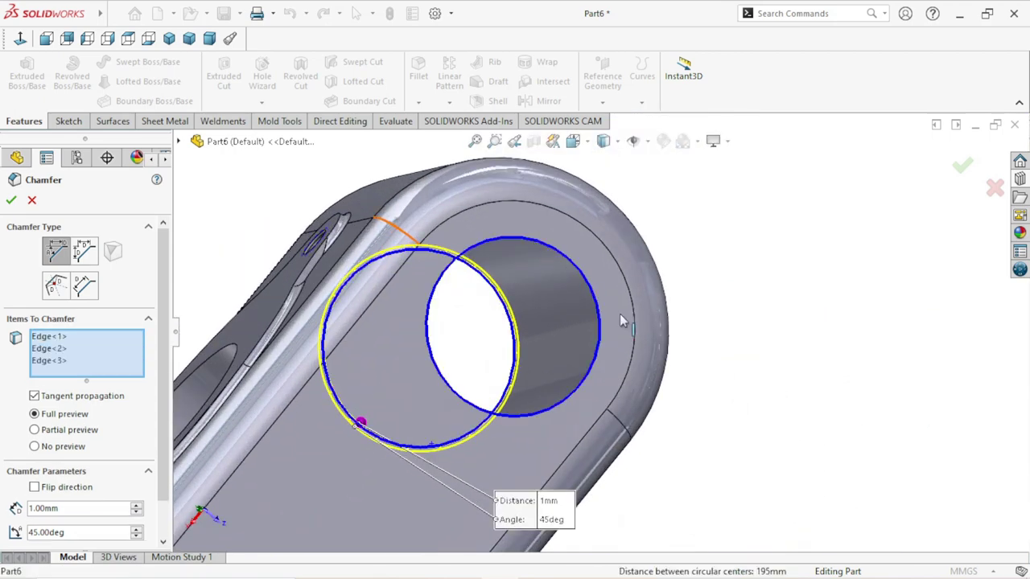
scroll(619, 315, "up", 3)
scroll(620, 315, "up", 2)
scroll(813, 516, "down", 5)
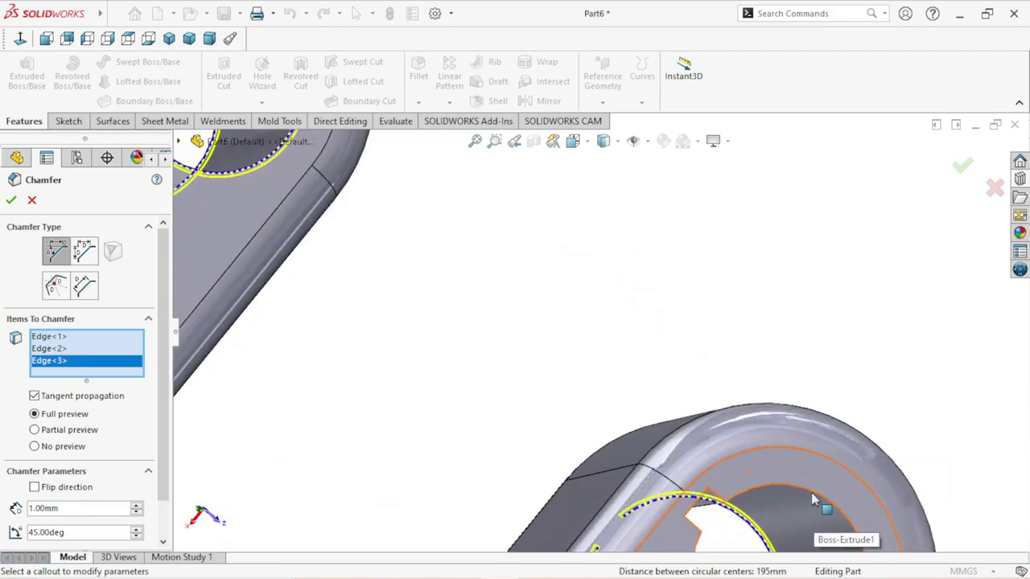
left_click(811, 492)
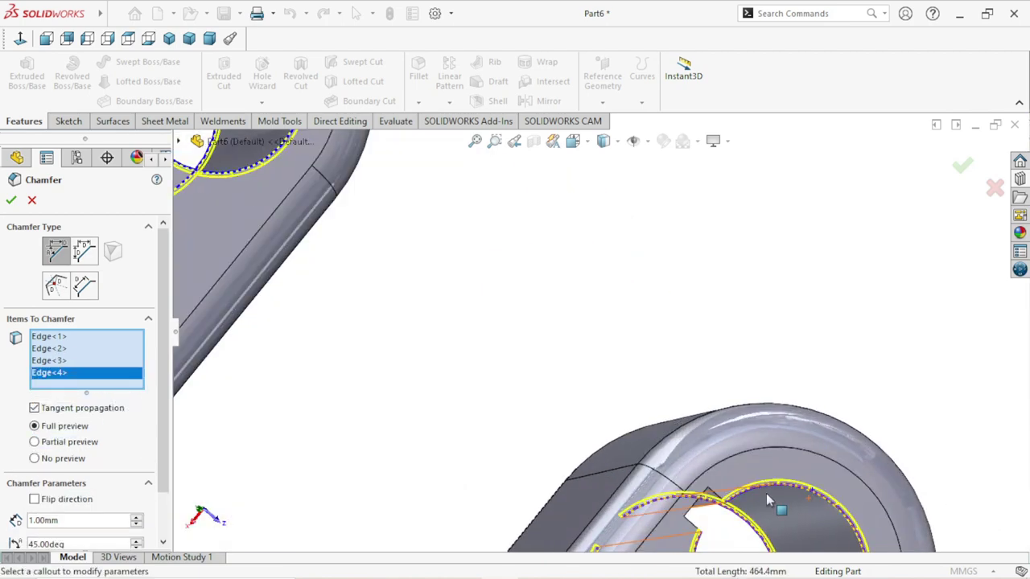
Step: Add four more hole edges, including the flange boss hole, and apply the eight-edge chamfer
scroll(766, 493, "up", 4)
scroll(641, 427, "up", 2)
mouse_move(643, 426)
middle_mouse_down()
mouse_move(669, 466)
mouse_move(586, 406)
middle_mouse_up()
scroll(584, 393, "down", 5)
scroll(584, 393, "down", 3)
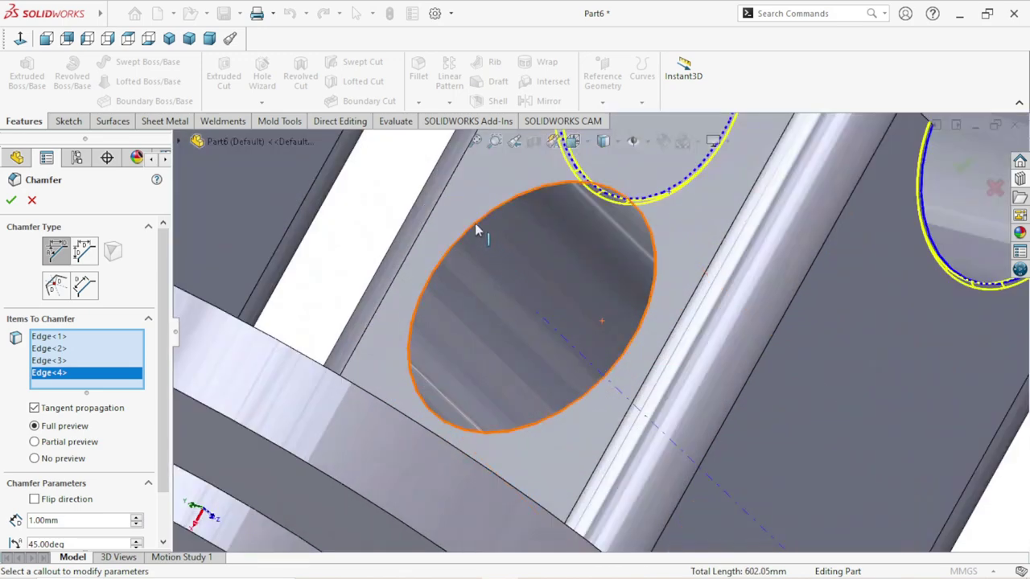
left_click(474, 226)
middle_click_drag(475, 225, 540, 366)
scroll(540, 366, "up", 5)
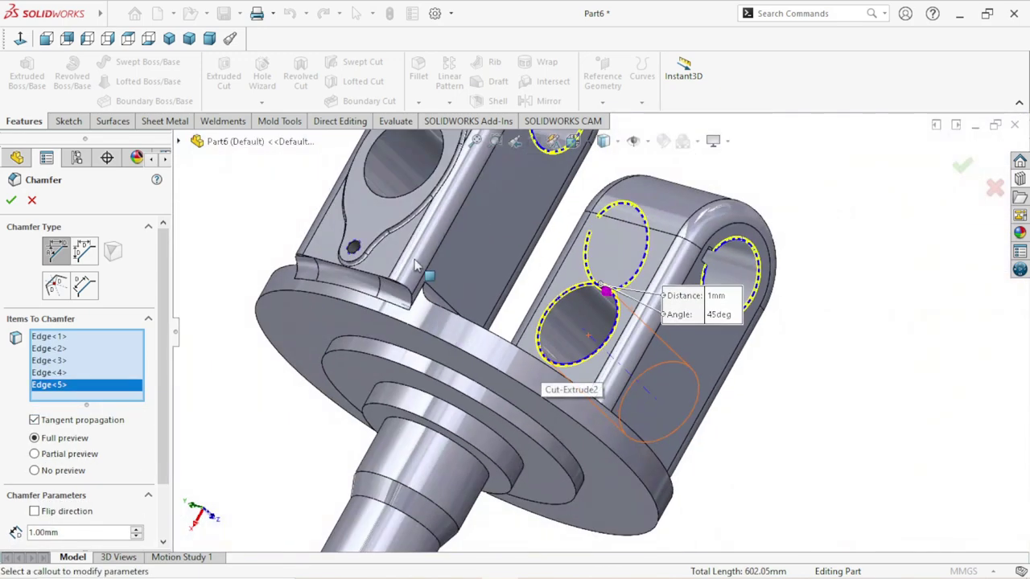
left_click(378, 199)
scroll(603, 265, "up", 5)
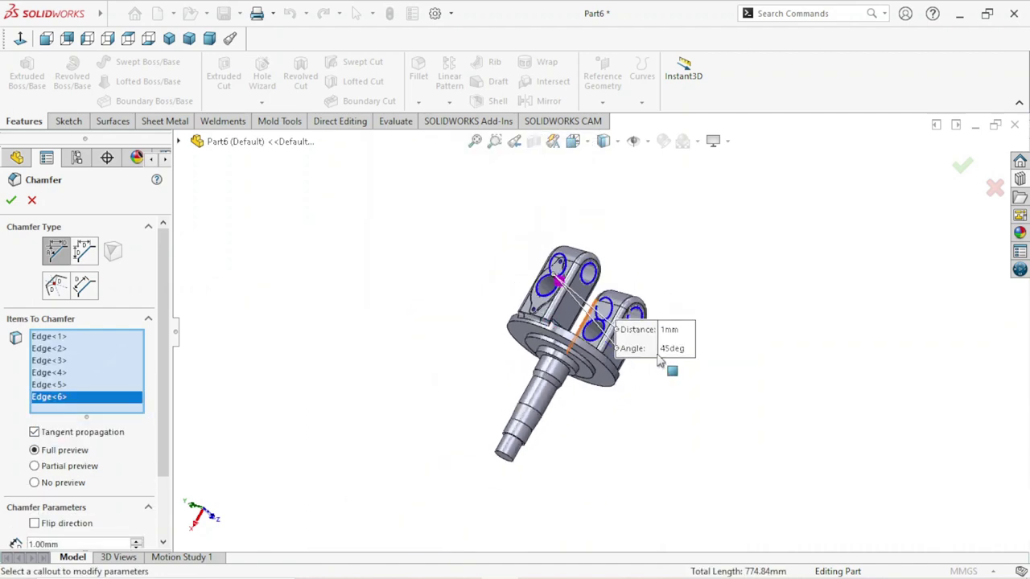
middle_click_drag(603, 265, 603, 259)
scroll(576, 348, "down", 5)
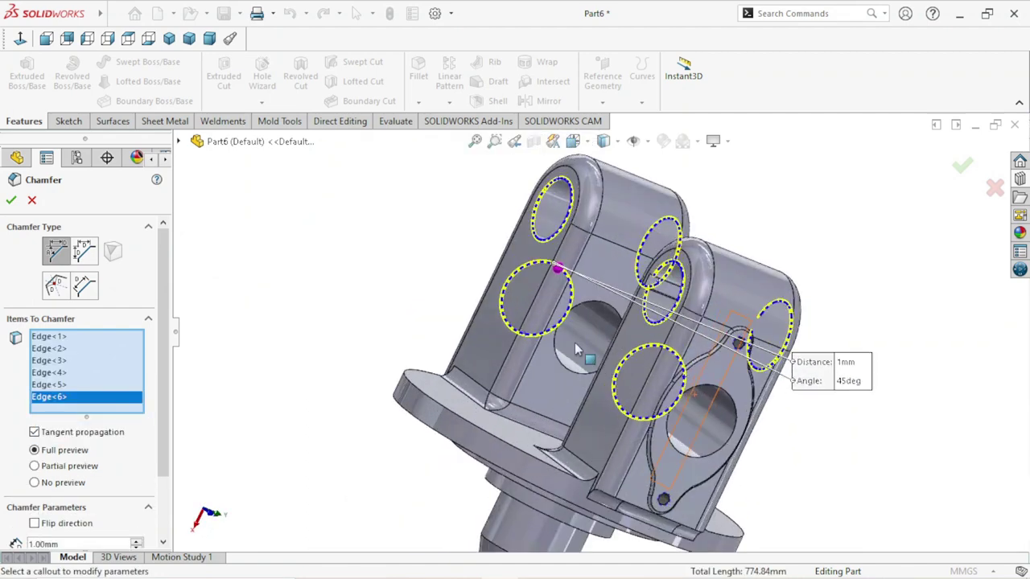
left_click(571, 374)
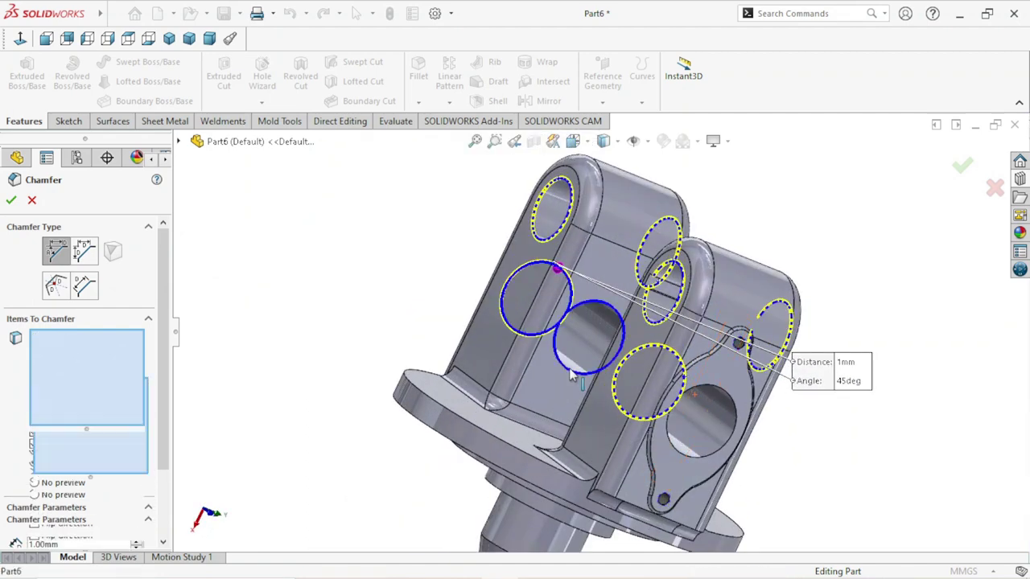
left_click(694, 457)
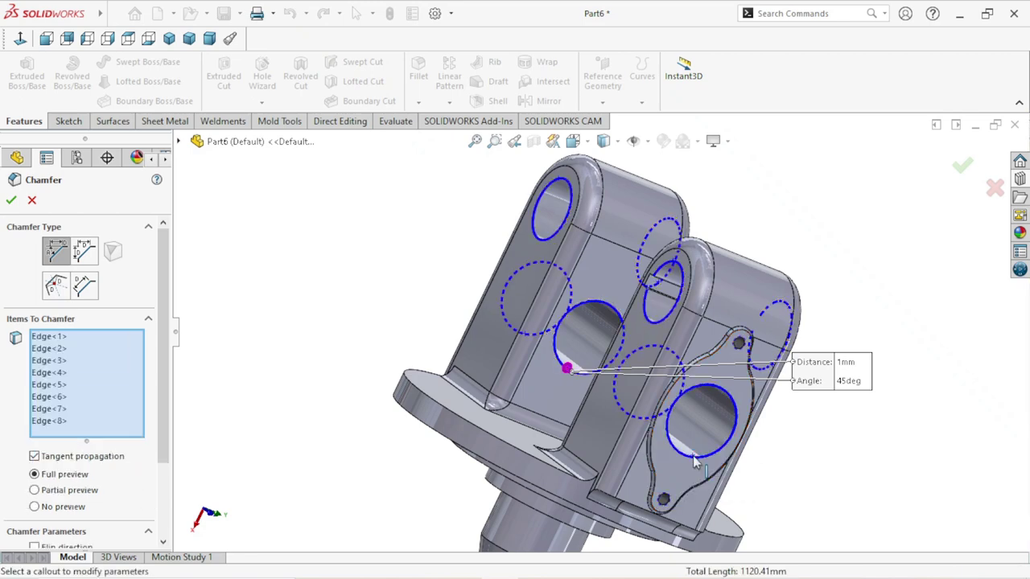
left_click(12, 201)
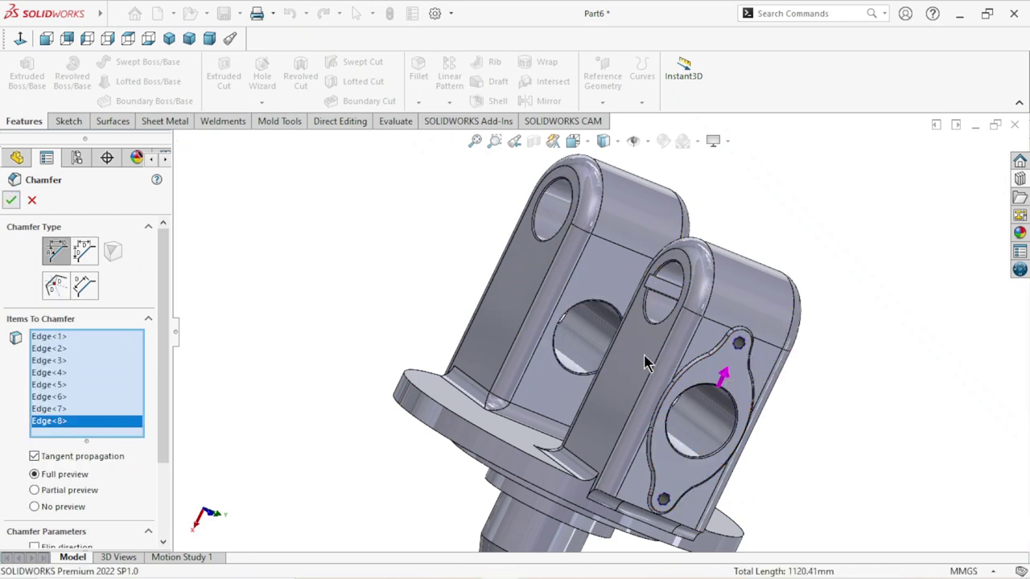
mouse_move(906, 387)
middle_mouse_down()
mouse_move(823, 411)
mouse_move(686, 375)
mouse_move(694, 395)
middle_mouse_up()
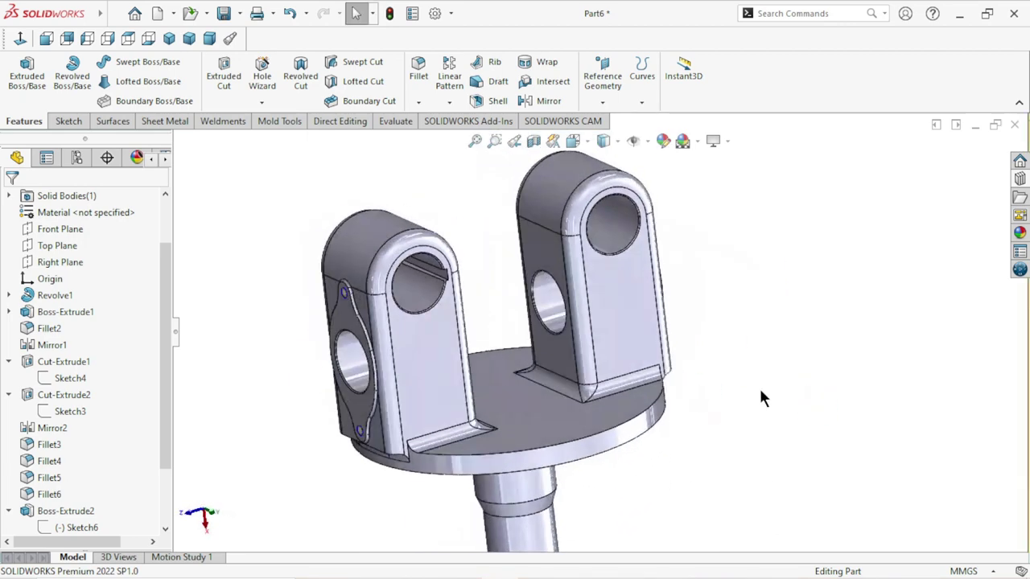
Step: Mirror Cut-Extrude3 across the Front Plane
left_click(449, 101)
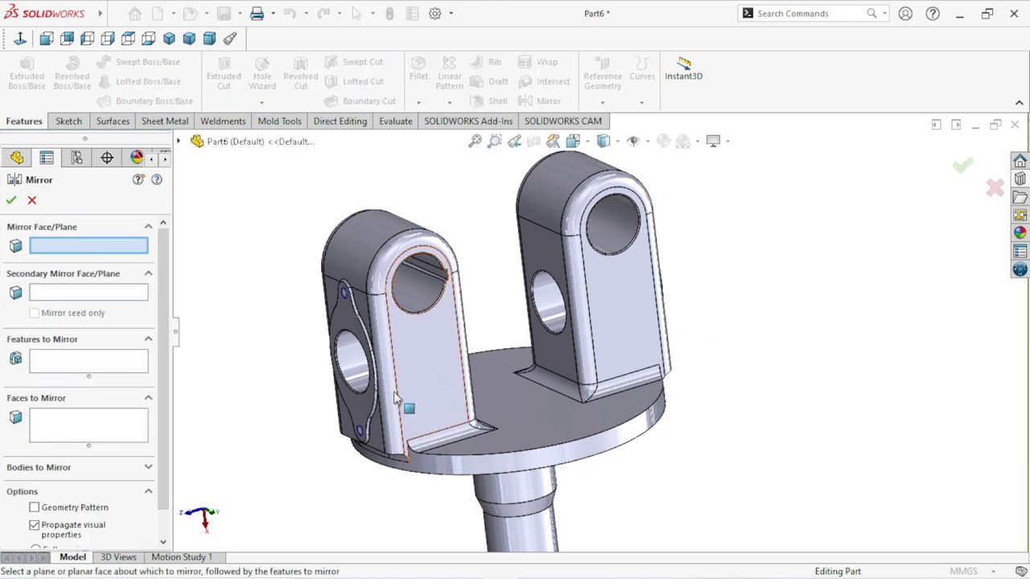
left_click(179, 143)
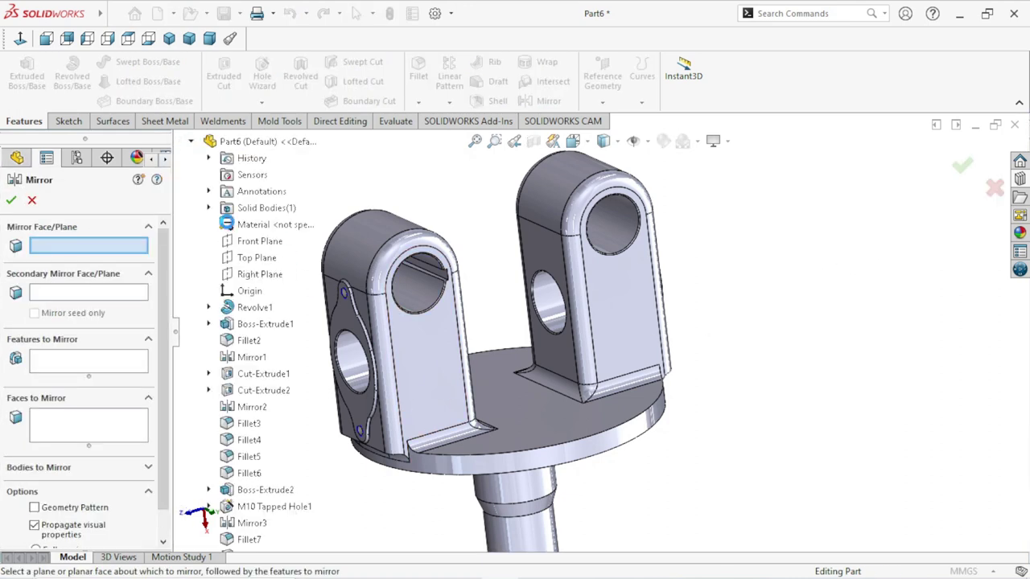
left_click(251, 242)
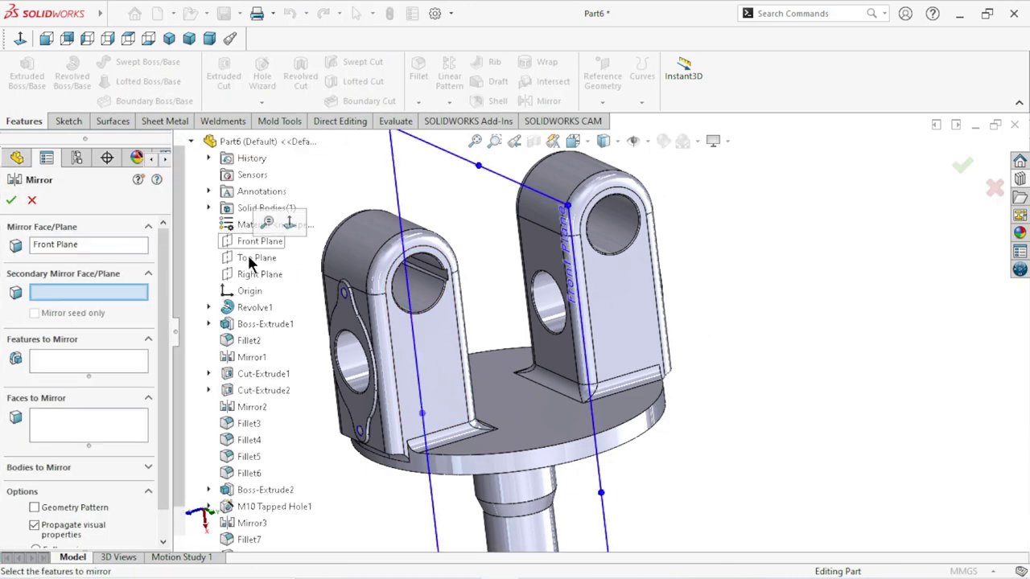
left_click(50, 366)
scroll(241, 475, "down", 2)
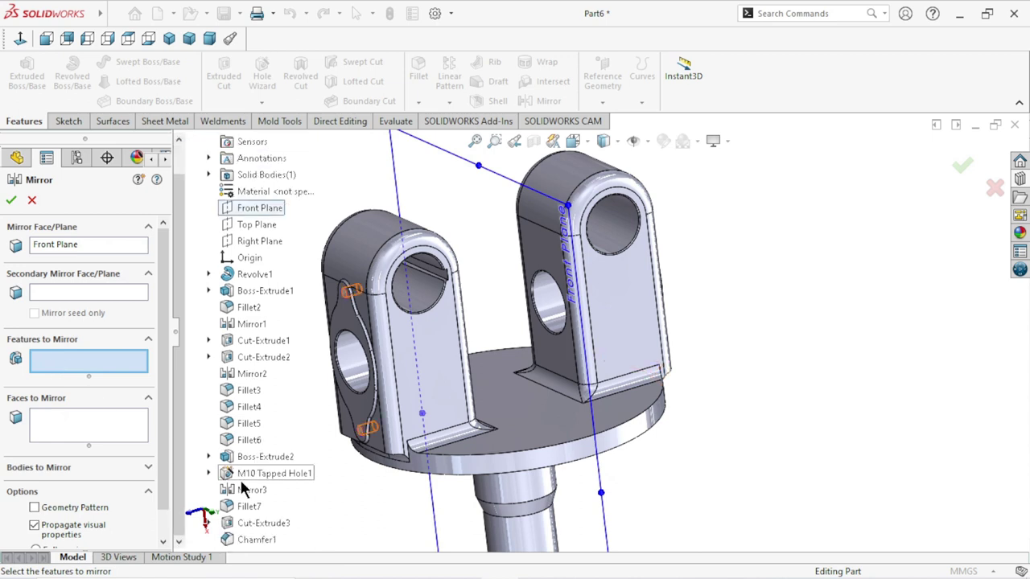
left_click(262, 527)
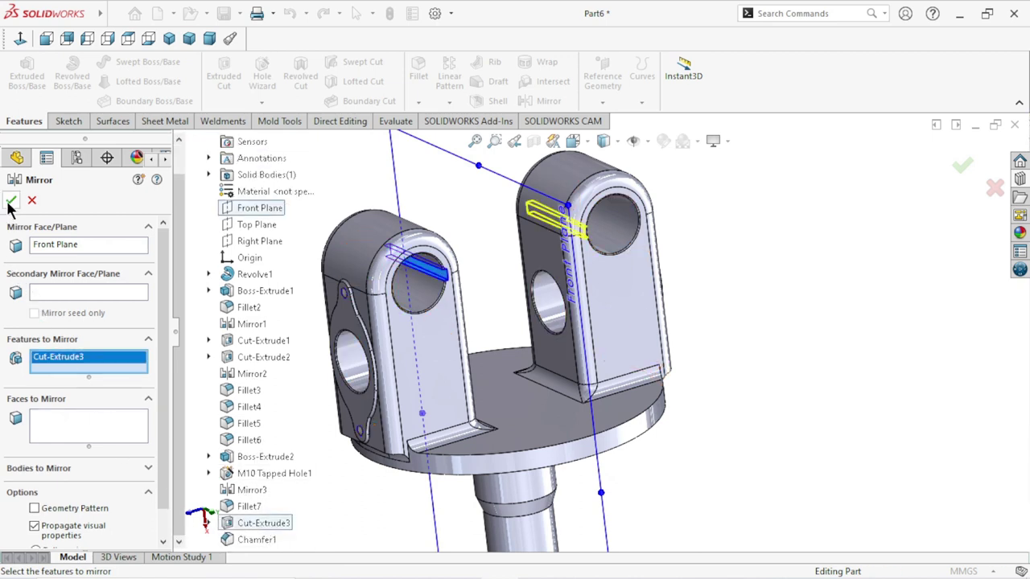
key("Return")
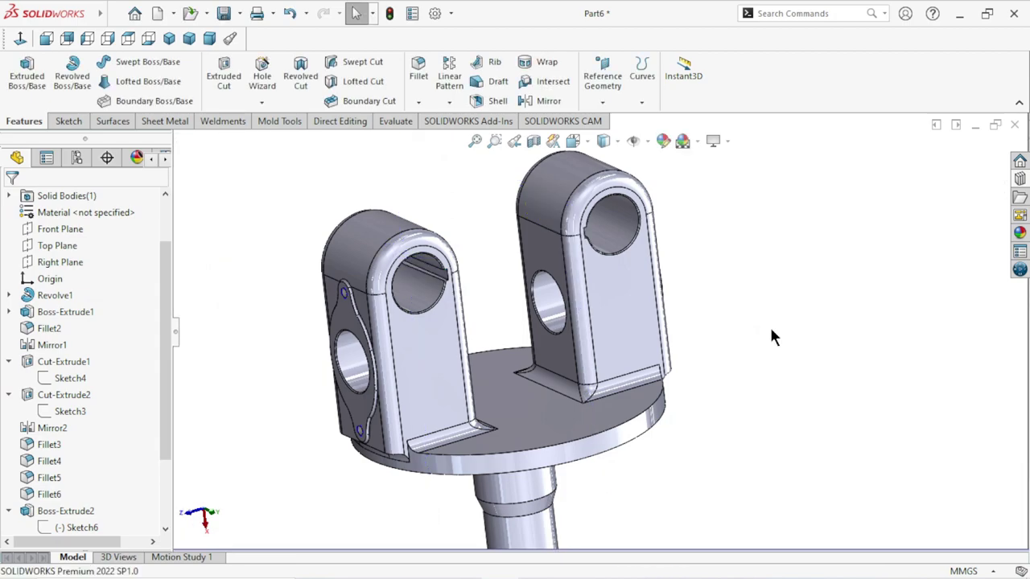
Step: Orbit the clevis to an angled top view of the base disc
scroll(632, 235, "down", 3)
scroll(631, 235, "up", 3)
mouse_move(744, 304)
middle_mouse_down()
mouse_move(713, 356)
mouse_move(774, 292)
middle_mouse_up()
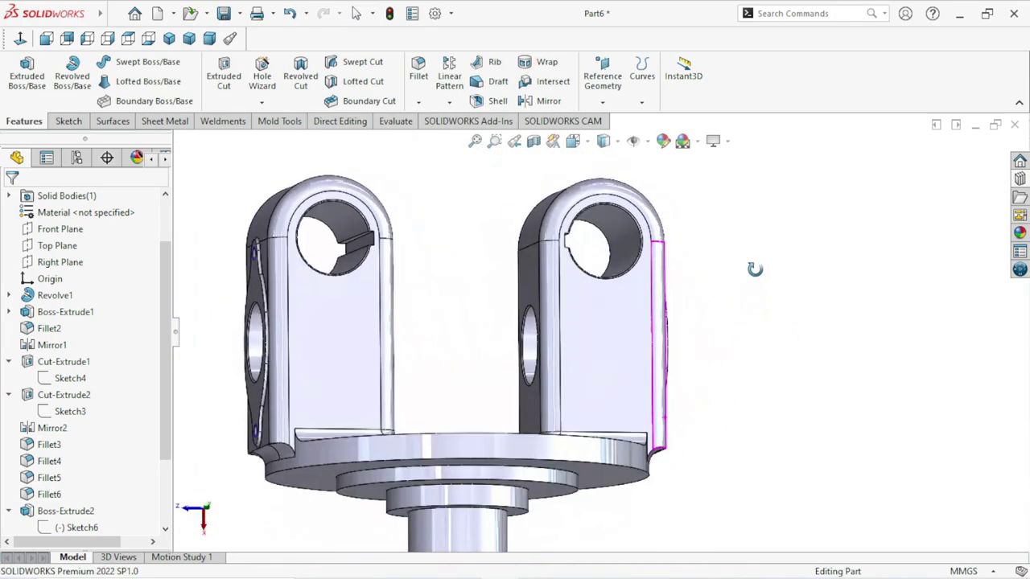
scroll(692, 397, "up", 3)
scroll(609, 366, "down", 2)
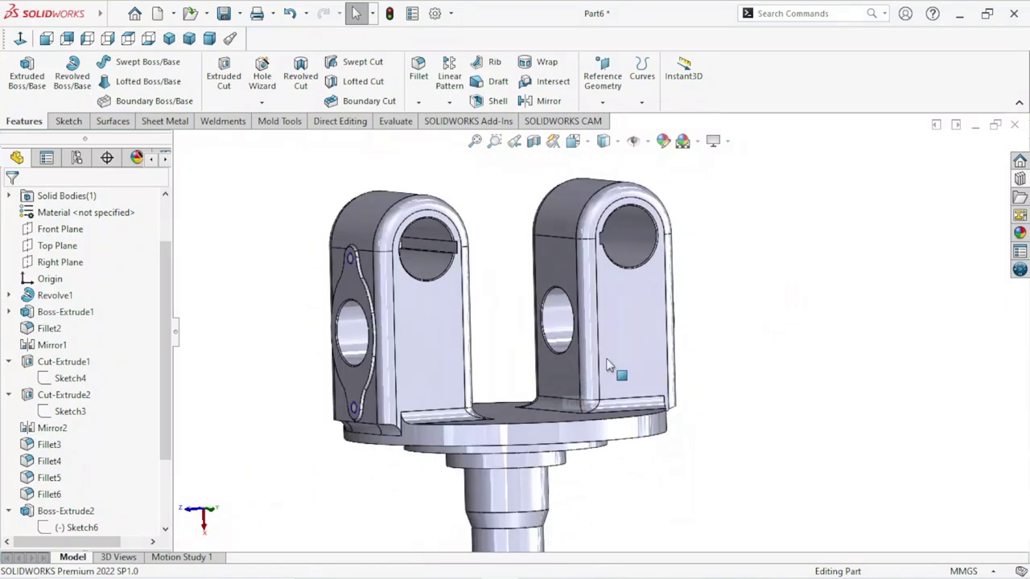
scroll(604, 420, "up", 2)
mouse_move(738, 376)
middle_mouse_down()
mouse_move(660, 489)
mouse_move(631, 304)
middle_mouse_up()
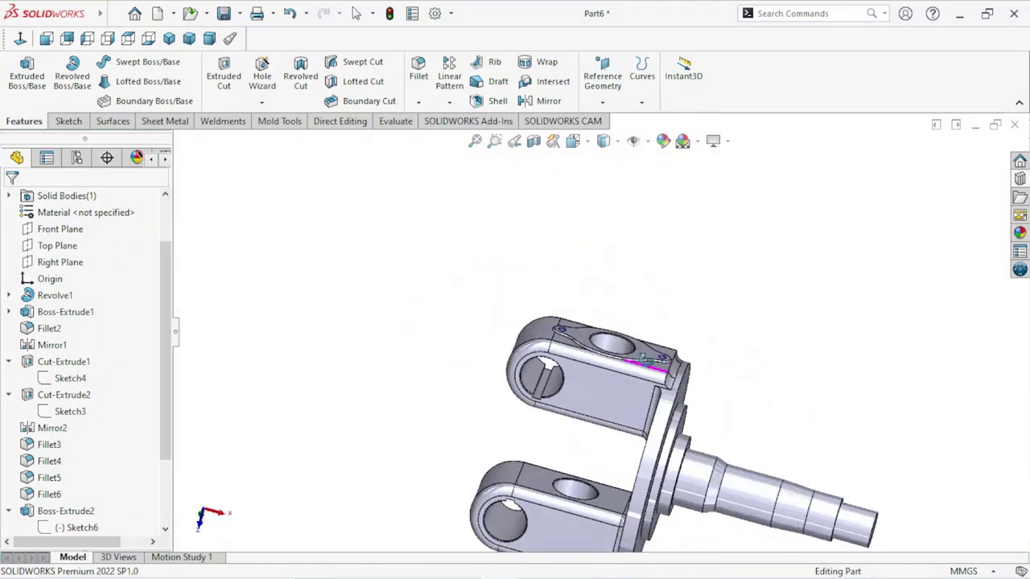
scroll(723, 475, "down", 5)
scroll(722, 475, "up", 2)
scroll(708, 459, "up", 3)
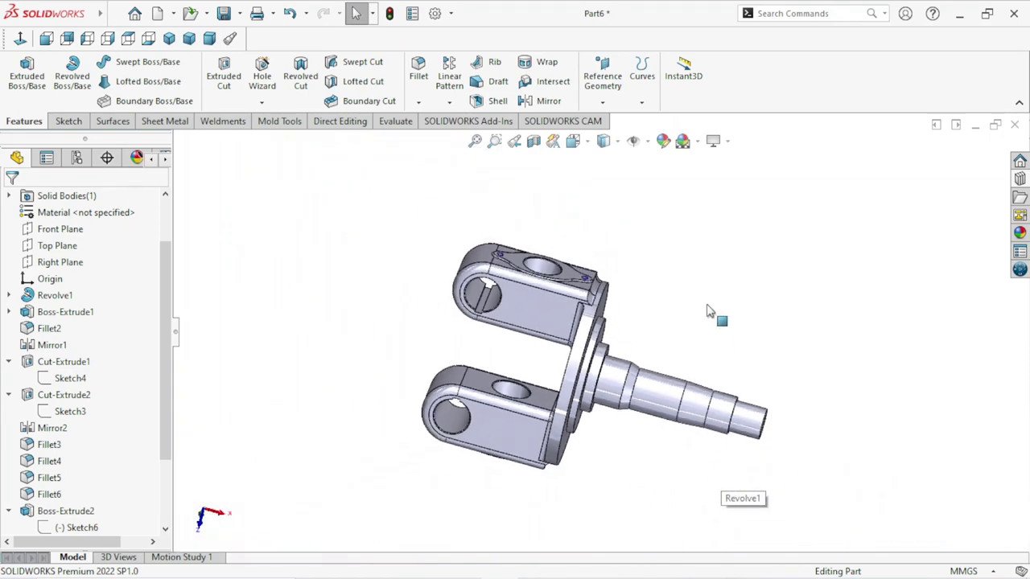
mouse_move(708, 311)
middle_mouse_down()
mouse_move(685, 375)
mouse_move(572, 333)
middle_mouse_up()
Step: Apply a 5 mm fillet to the shaft's shoulder edge at the flange hub
scroll(573, 334, "down", 5)
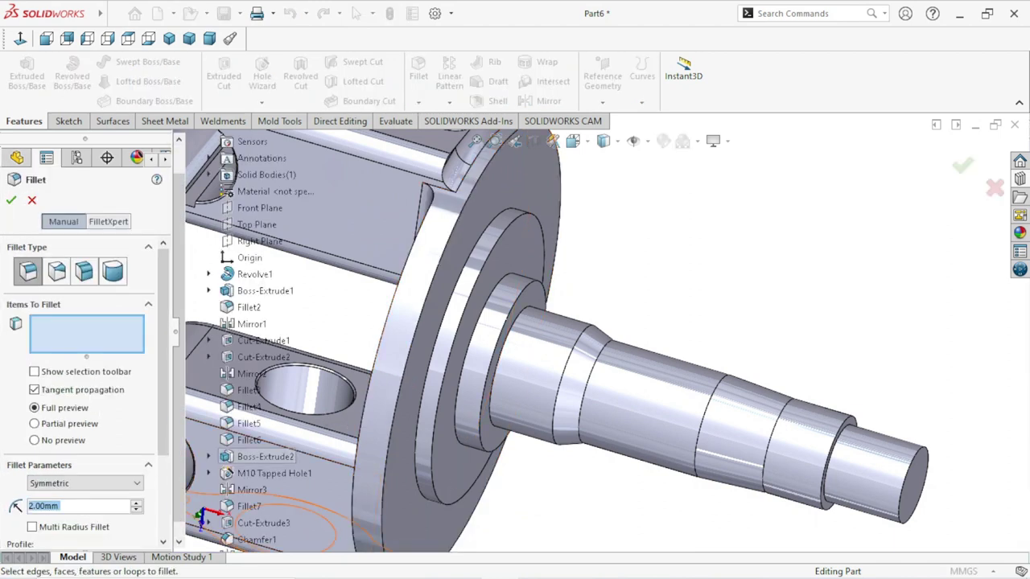
type("5")
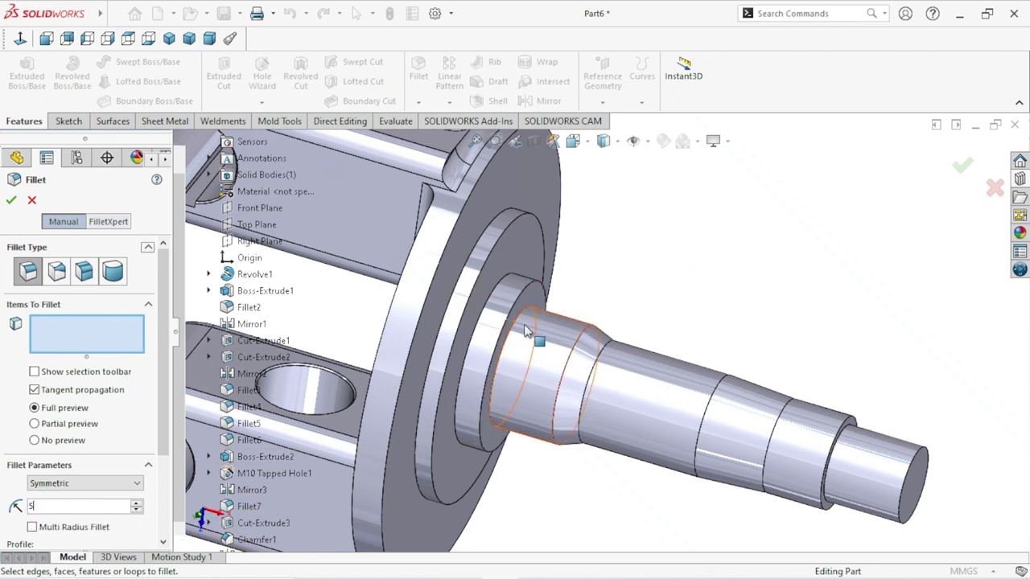
key("Return")
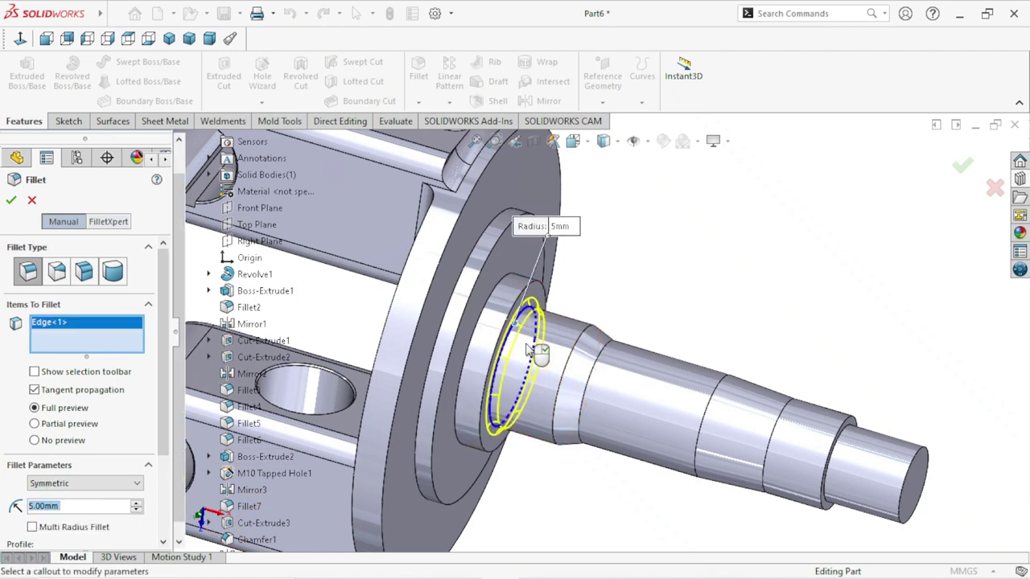
left_click(9, 201)
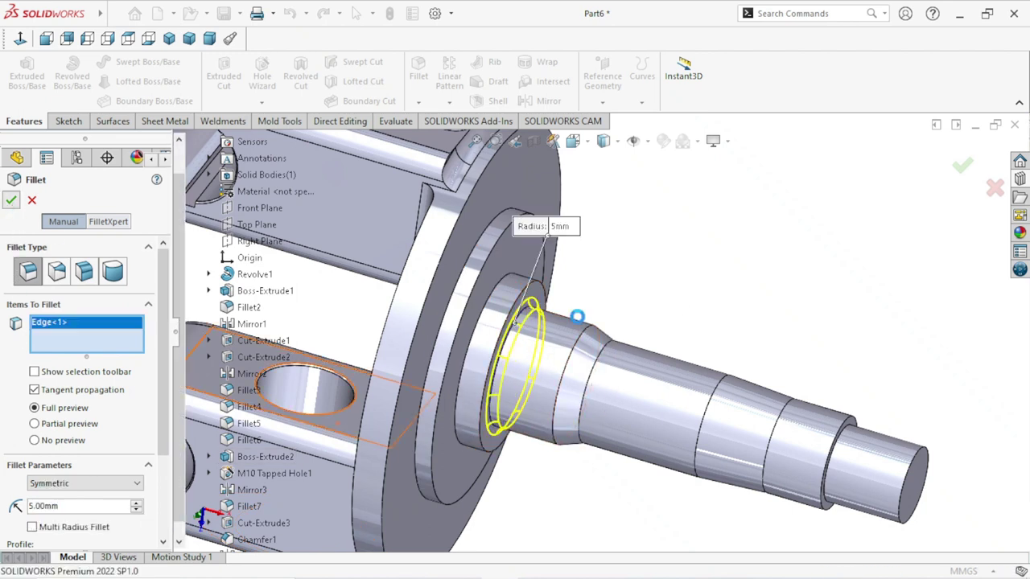
scroll(685, 299, "up", 3)
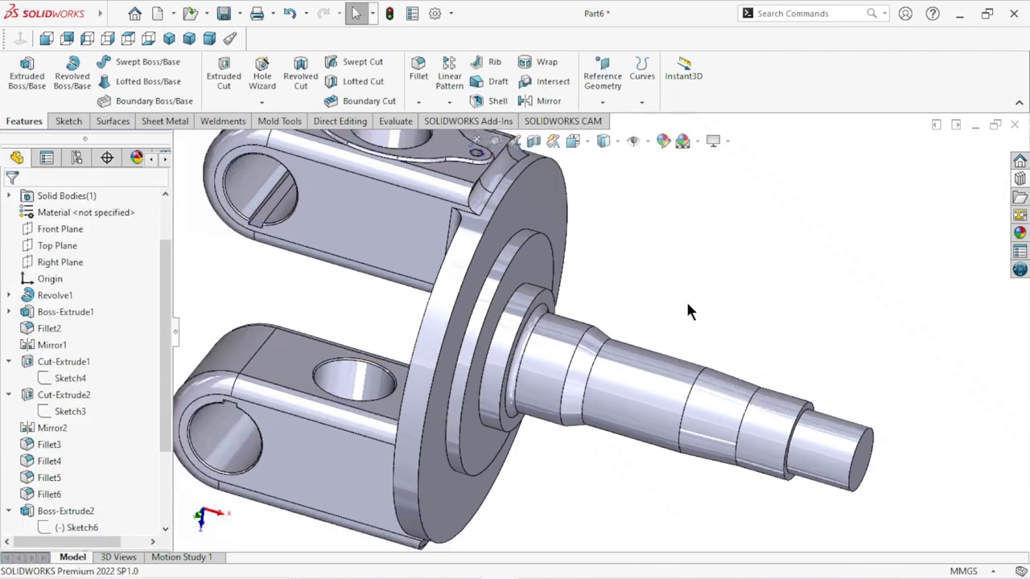
scroll(685, 300, "up", 2)
left_click(418, 101)
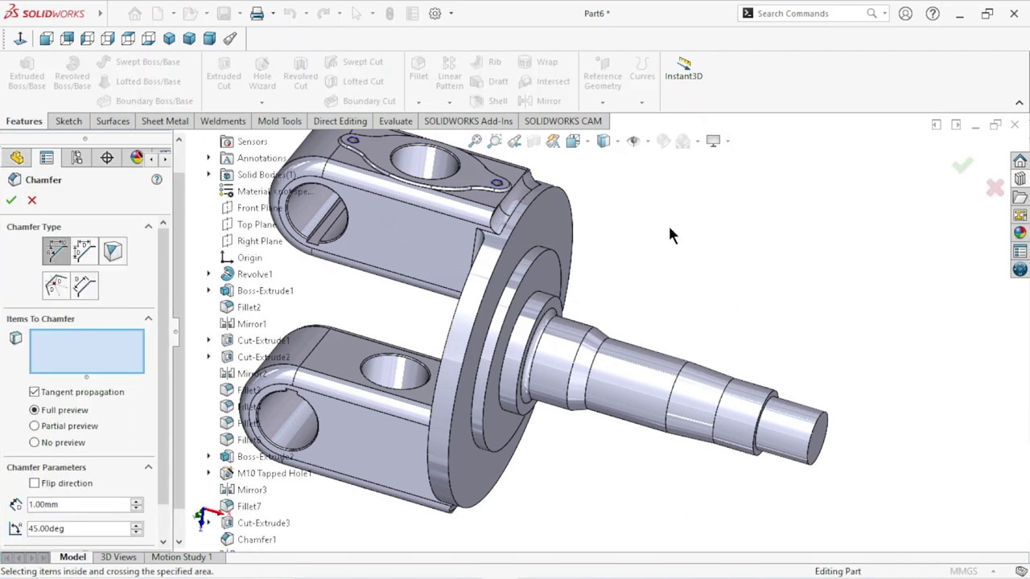
Step: Select the flange rim and three more flange circular edges for a 1 mm × 45° chamfer
mouse_move(671, 231)
middle_mouse_down()
mouse_move(701, 248)
mouse_move(467, 408)
middle_mouse_up()
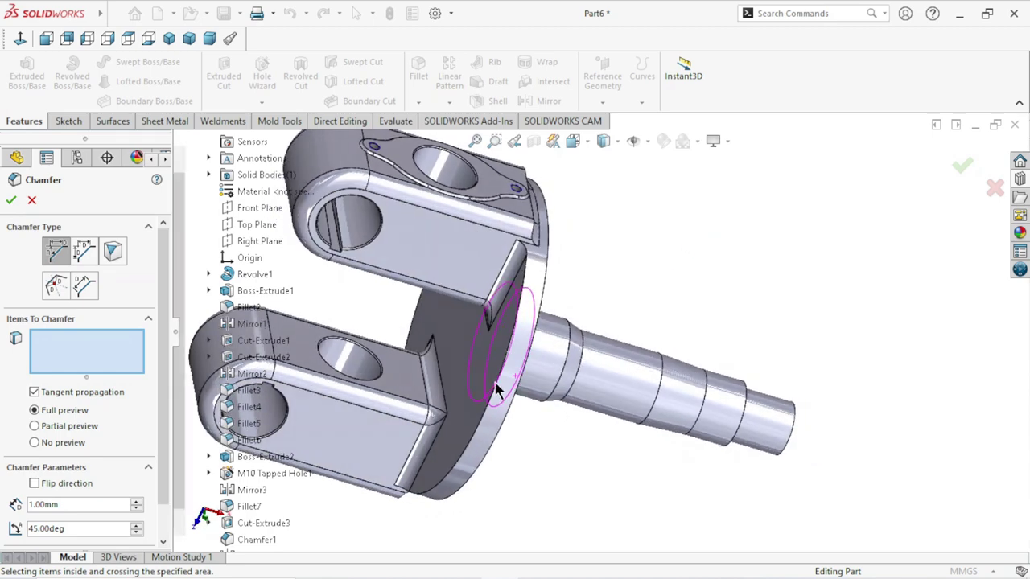
scroll(467, 408, "down", 5)
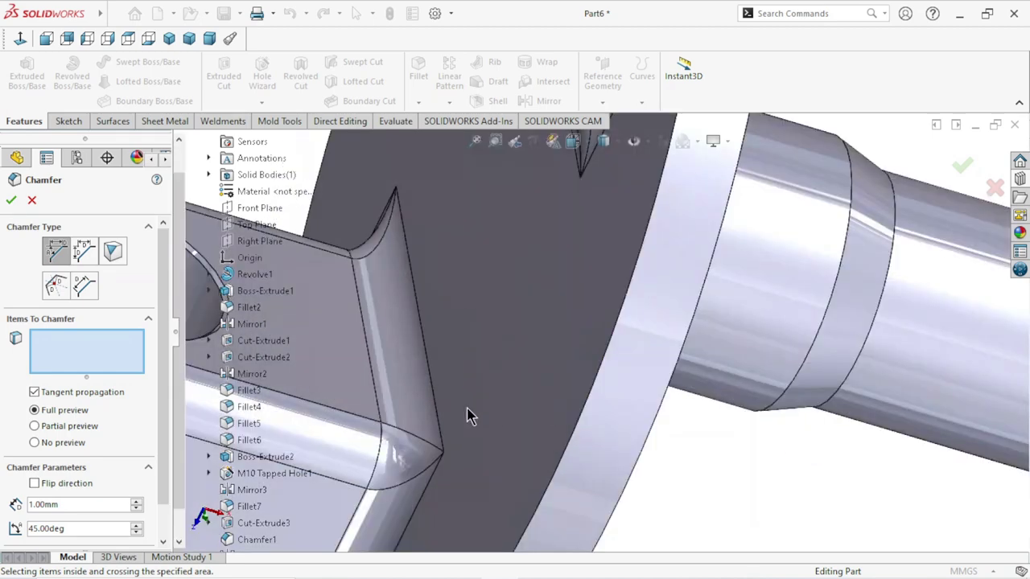
left_click(571, 436)
scroll(696, 416, "up", 2)
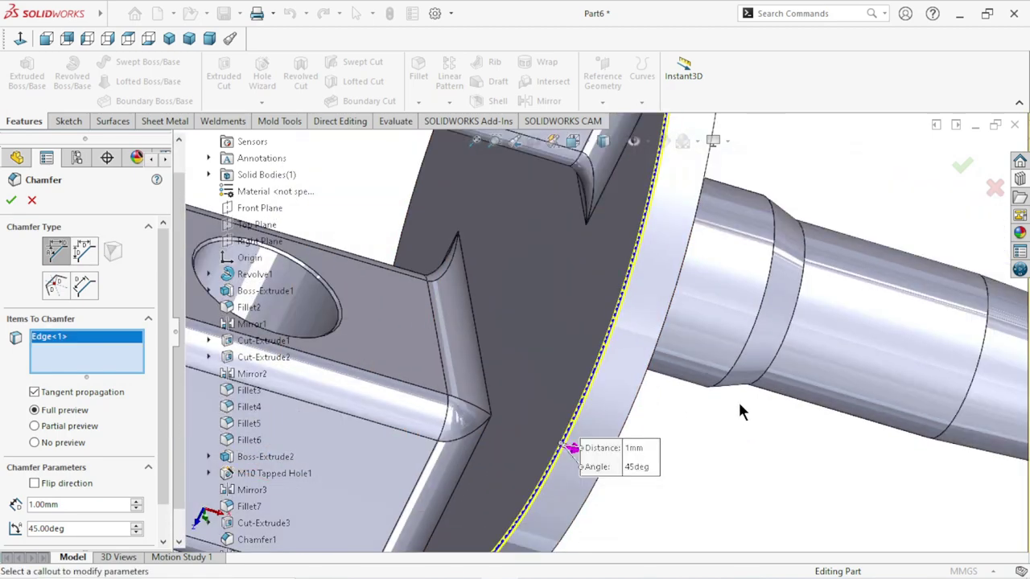
scroll(738, 399, "up", 3)
scroll(416, 326, "up", 1)
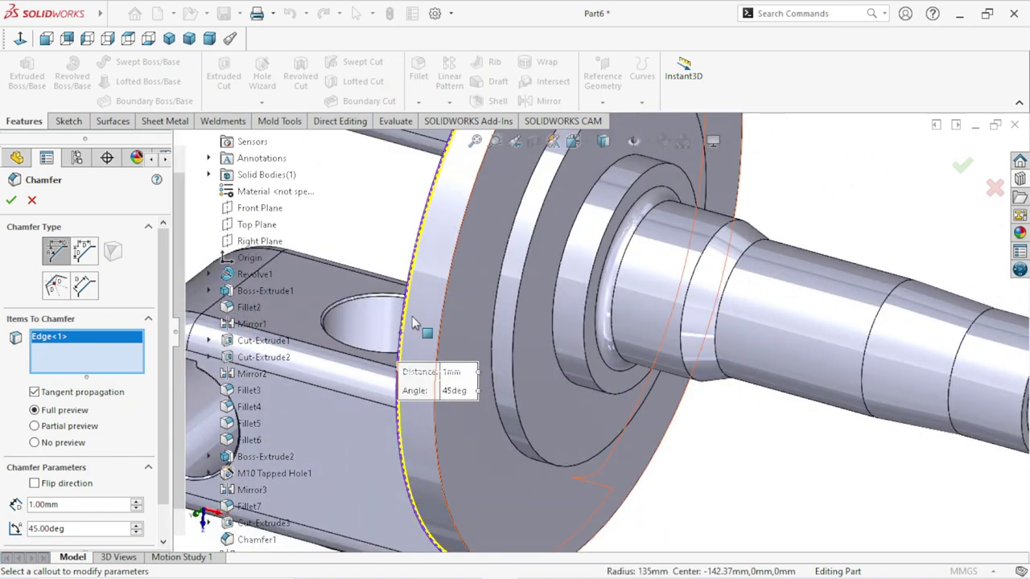
left_click(440, 337)
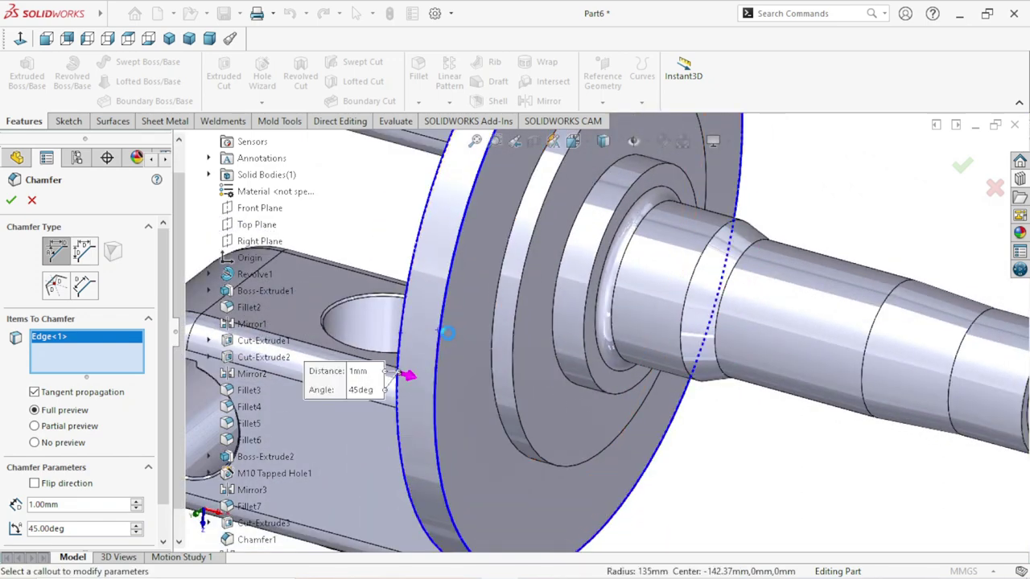
left_click(515, 345)
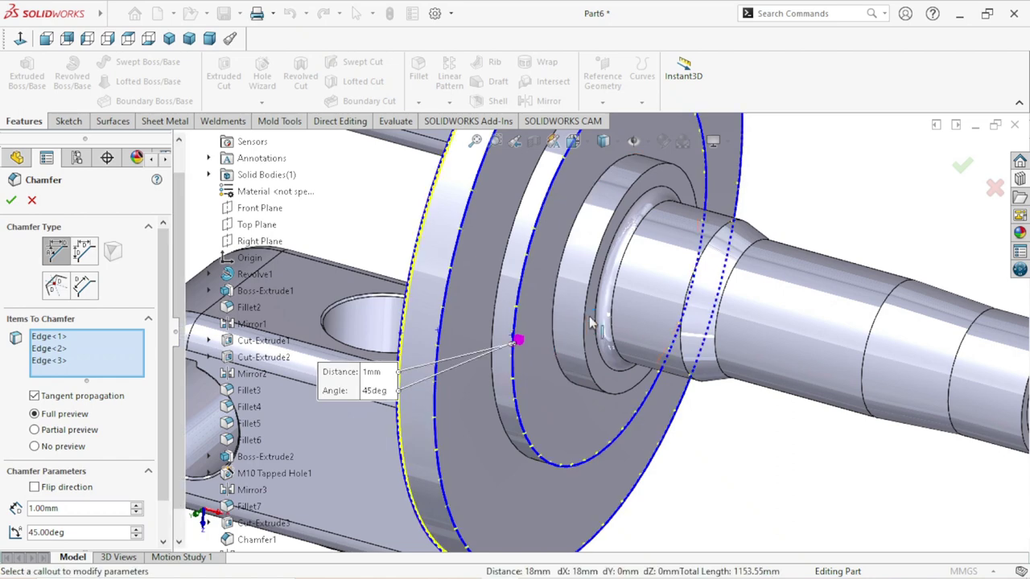
left_click(663, 340)
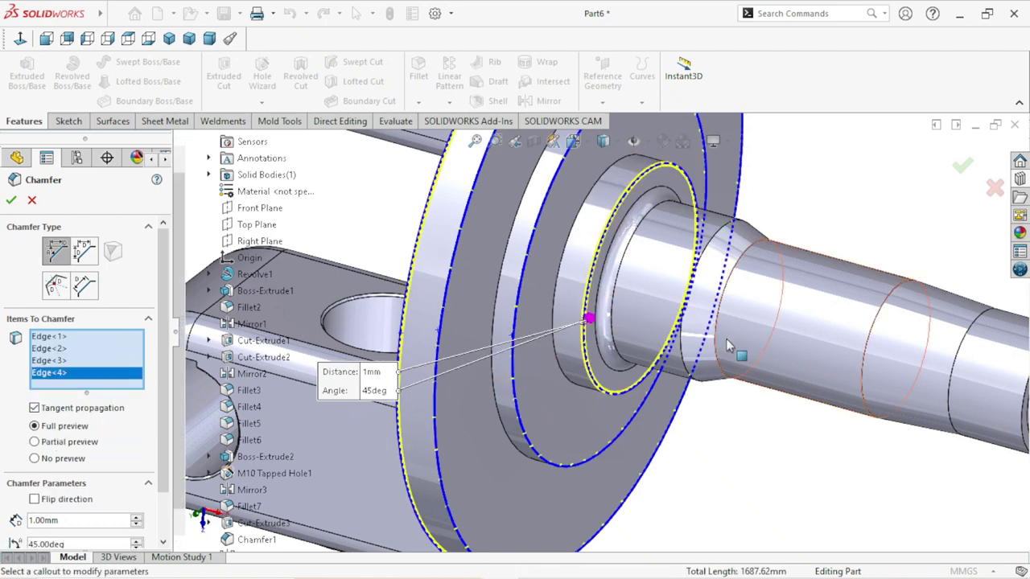
Step: Add the shaft end-face, shaft shoulder and flange back edges, then apply the seven-edge chamfer
mouse_move(885, 338)
middle_mouse_down()
mouse_move(873, 374)
mouse_move(882, 370)
middle_mouse_up()
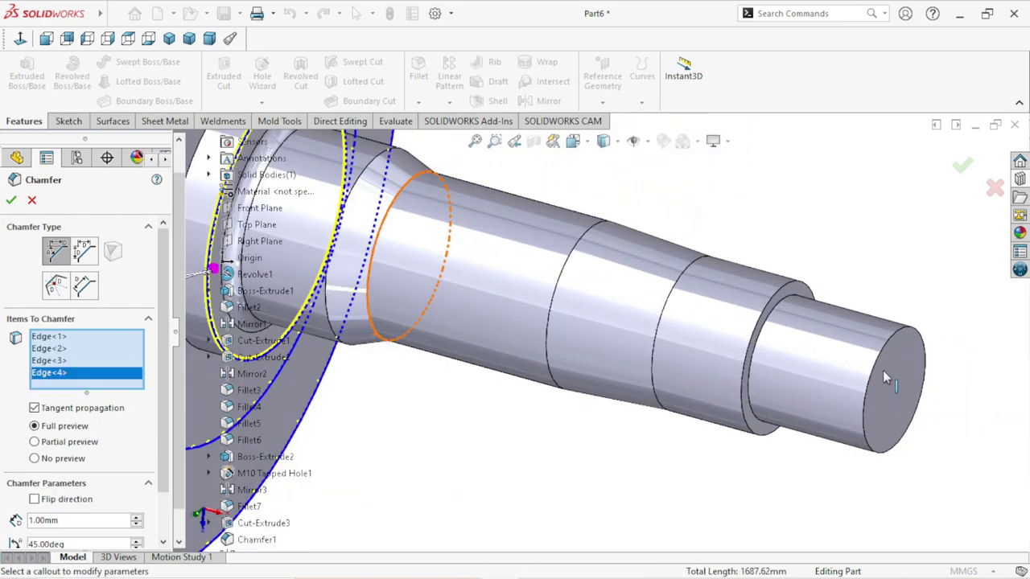
left_click(882, 370)
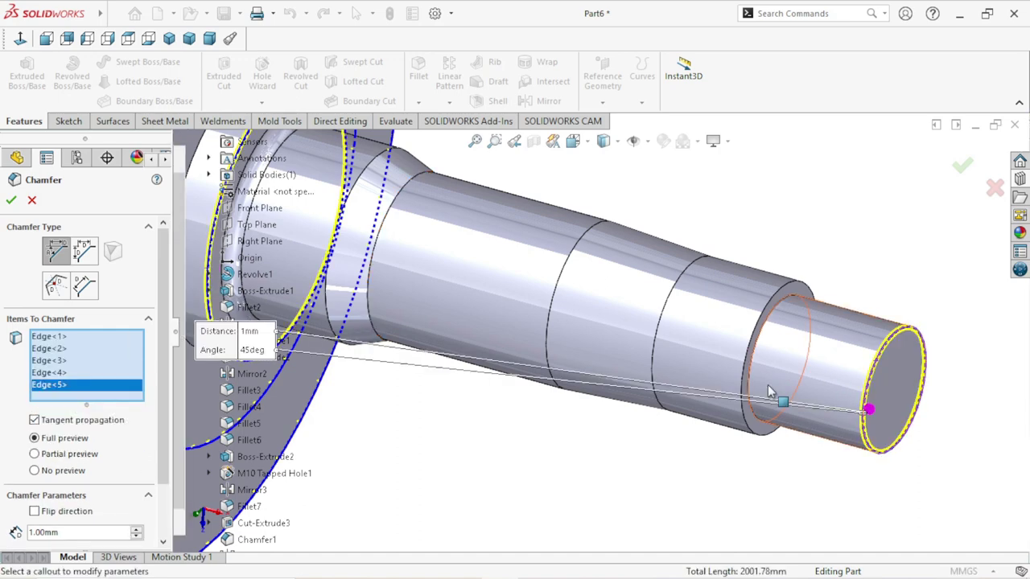
left_click(764, 380)
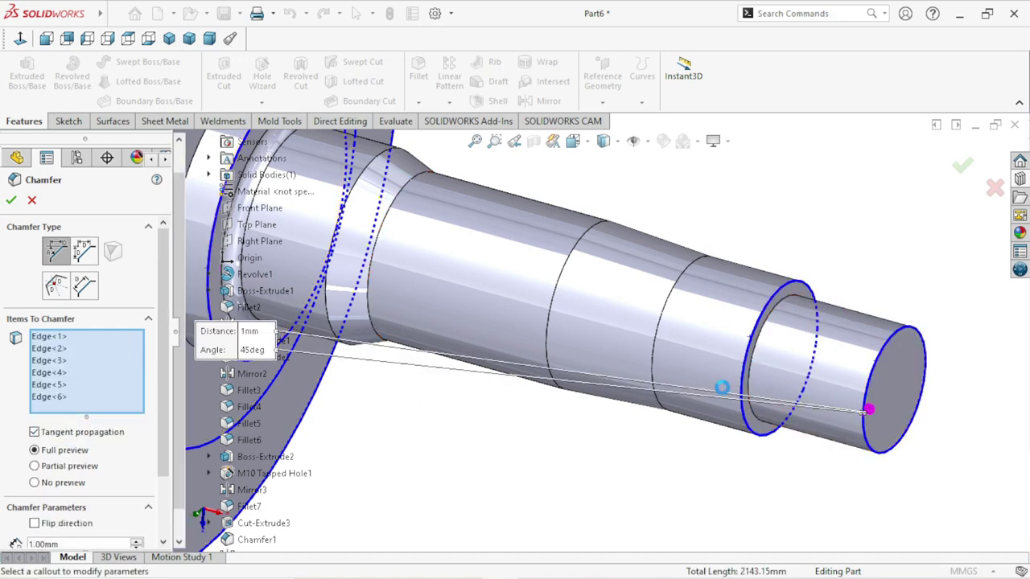
scroll(711, 402, "up", 3)
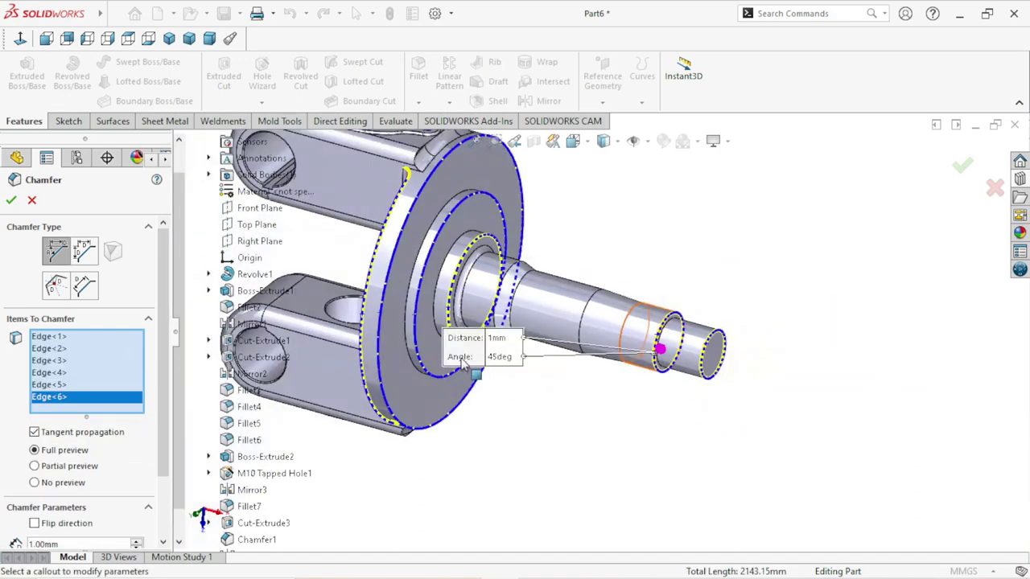
scroll(463, 364, "down", 2)
scroll(533, 344, "up", 3)
mouse_move(716, 208)
middle_mouse_down()
mouse_move(543, 340)
mouse_move(475, 306)
middle_mouse_up()
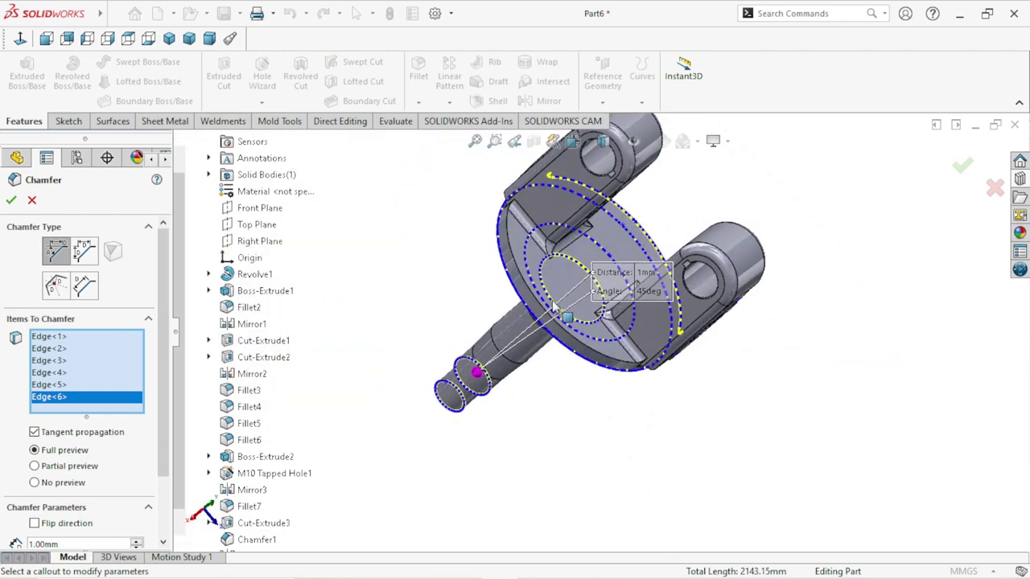
scroll(485, 207, "down", 2)
scroll(483, 208, "down", 2)
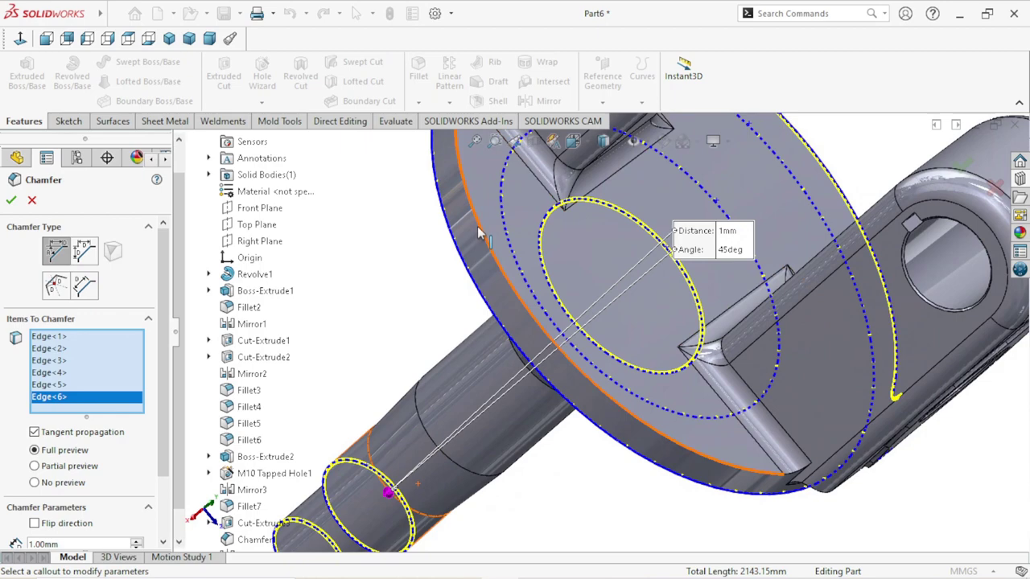
left_click(508, 278)
key("f")
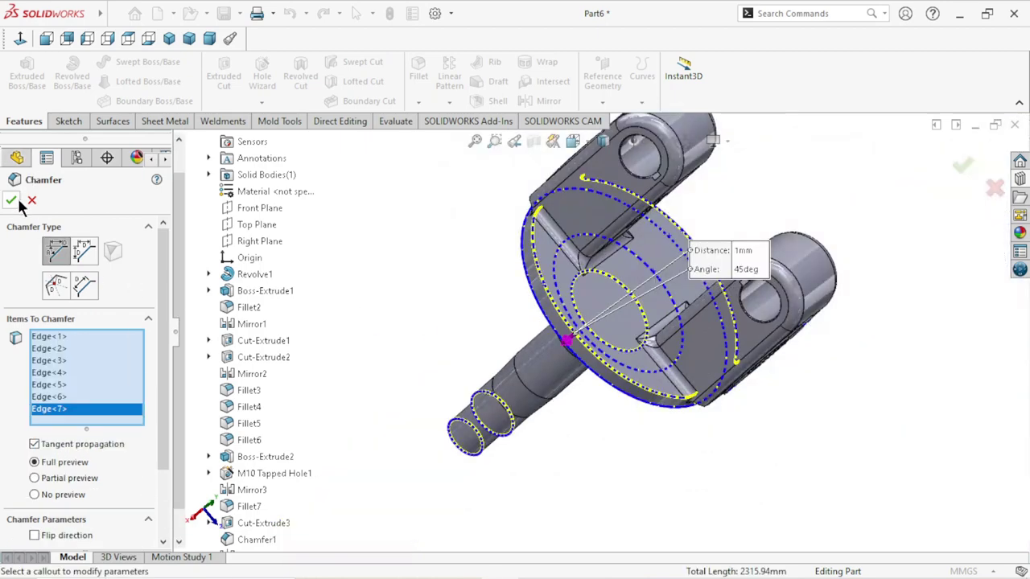
left_click(19, 202)
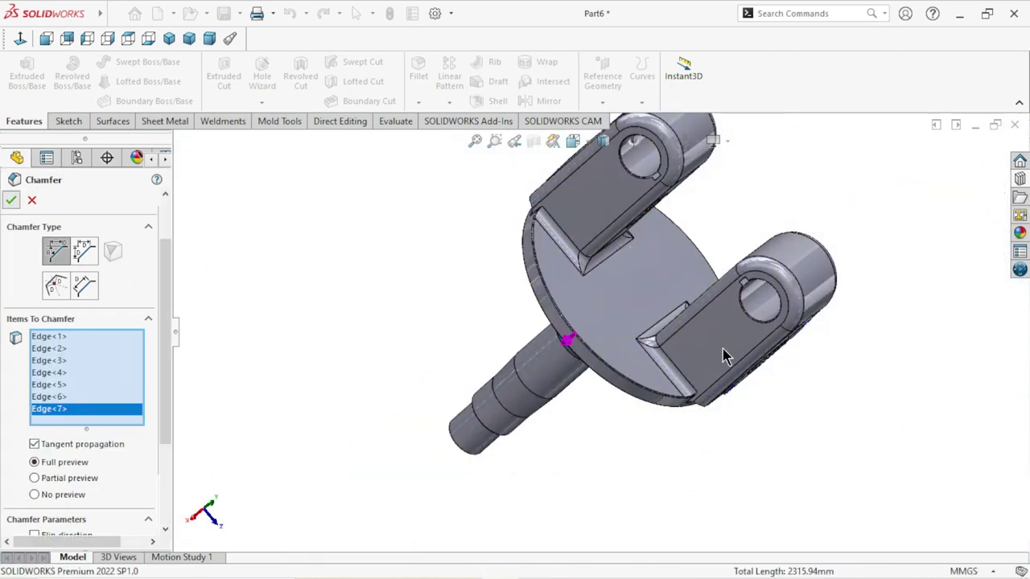
Step: Orbit the part back to an isometric view
scroll(668, 371, "up", 3)
scroll(659, 366, "down", 4)
scroll(748, 388, "up", 2)
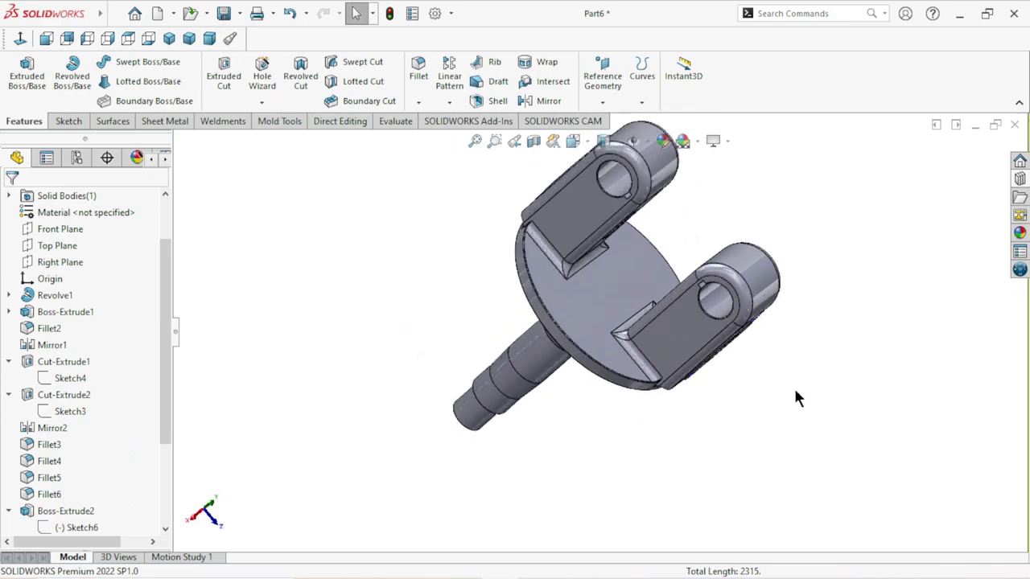
middle_click_drag(796, 398, 837, 389)
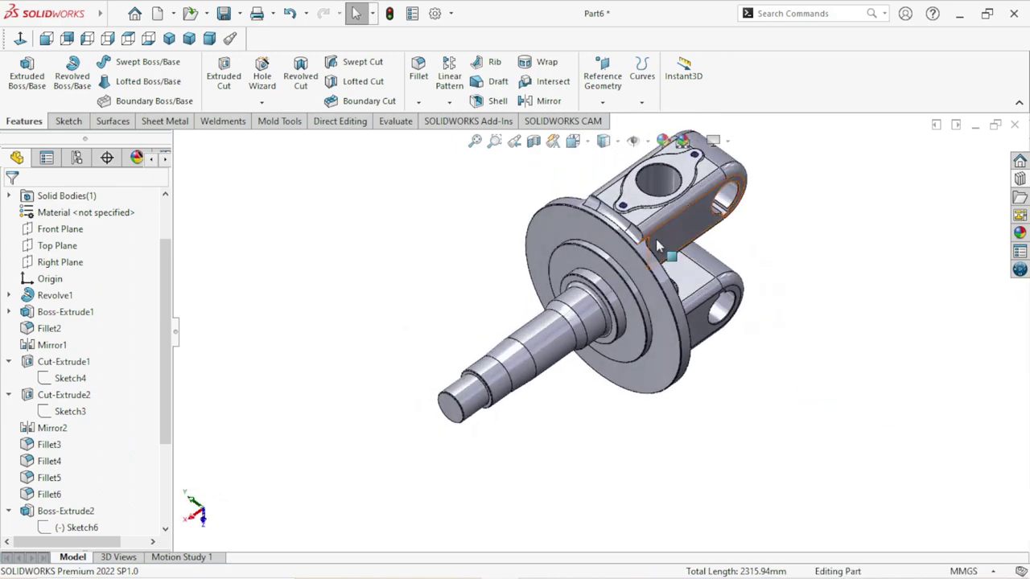
scroll(655, 239, "down", 3)
scroll(595, 273, "up", 2)
scroll(596, 276, "down", 3)
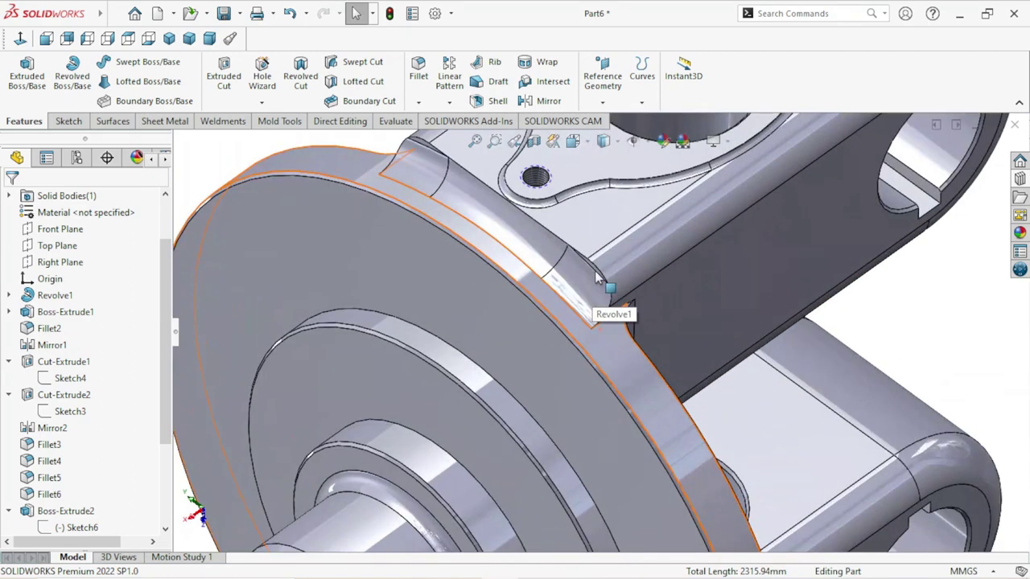
scroll(596, 276, "down", 2)
scroll(595, 278, "down", 2)
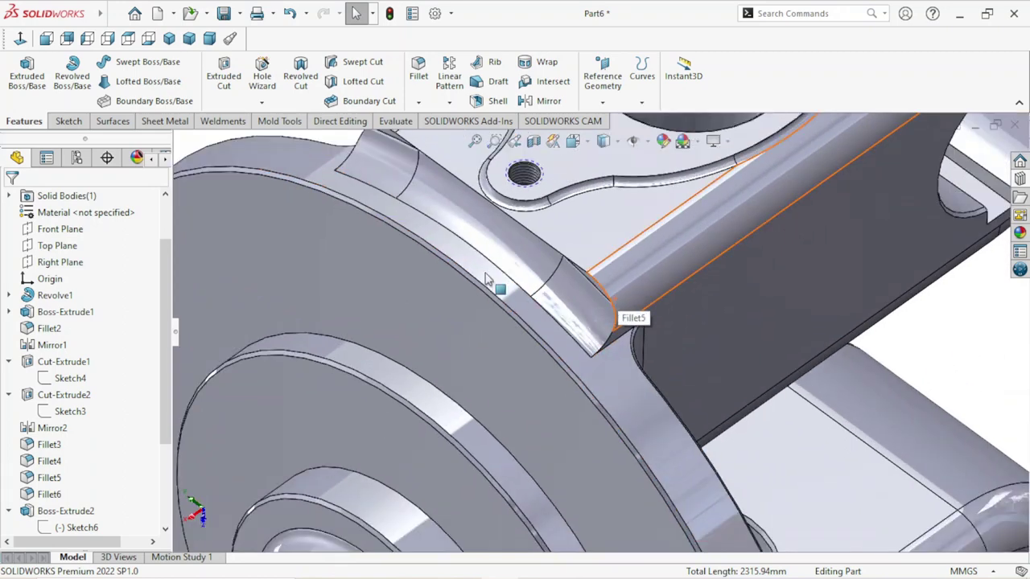
Step: Fillet the clevis arm face's base edges at 5 mm, then view the back of the lugs
left_click(429, 74)
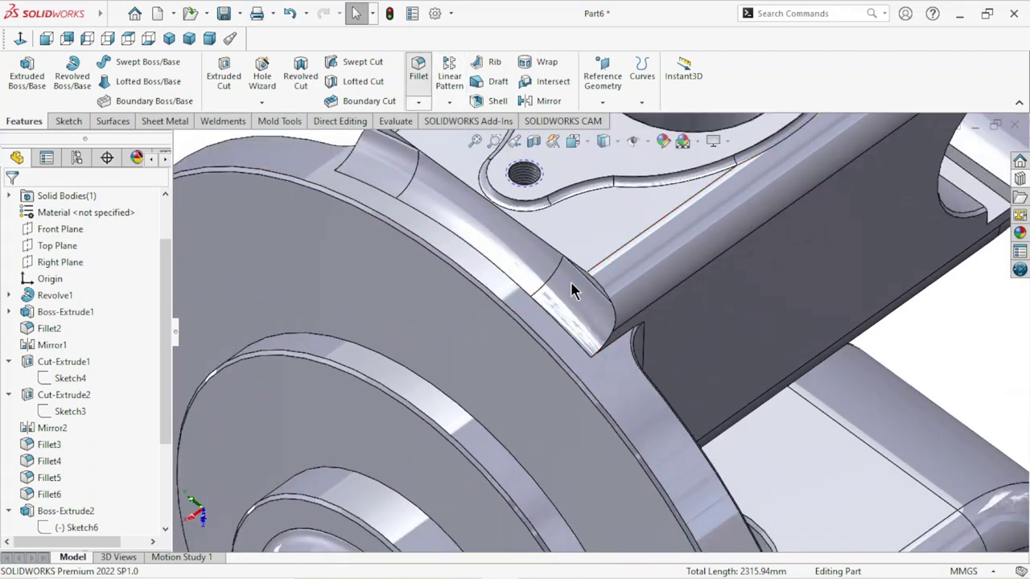
scroll(570, 282, "down", 2)
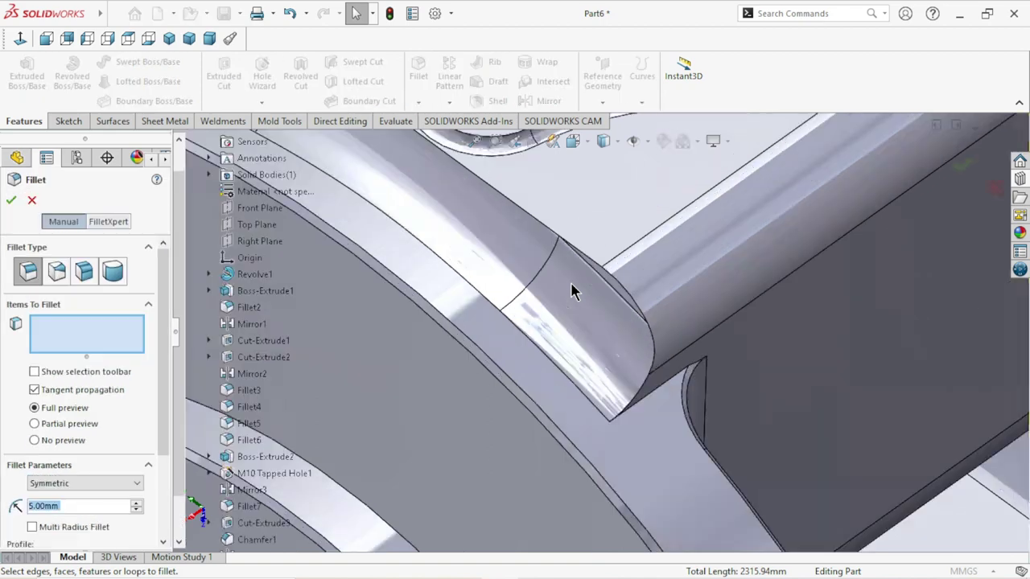
scroll(655, 278, "down", 2)
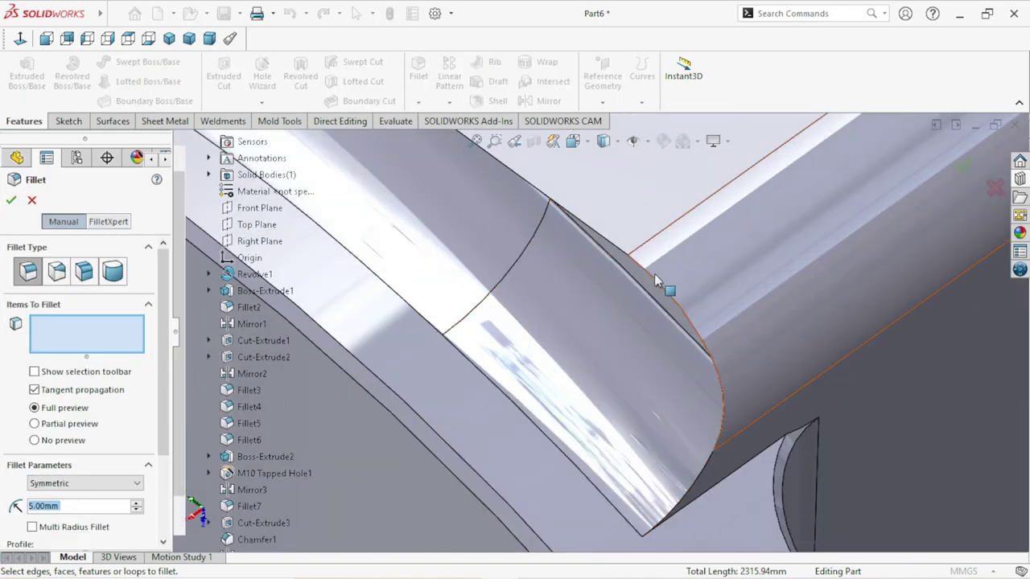
left_click(654, 276)
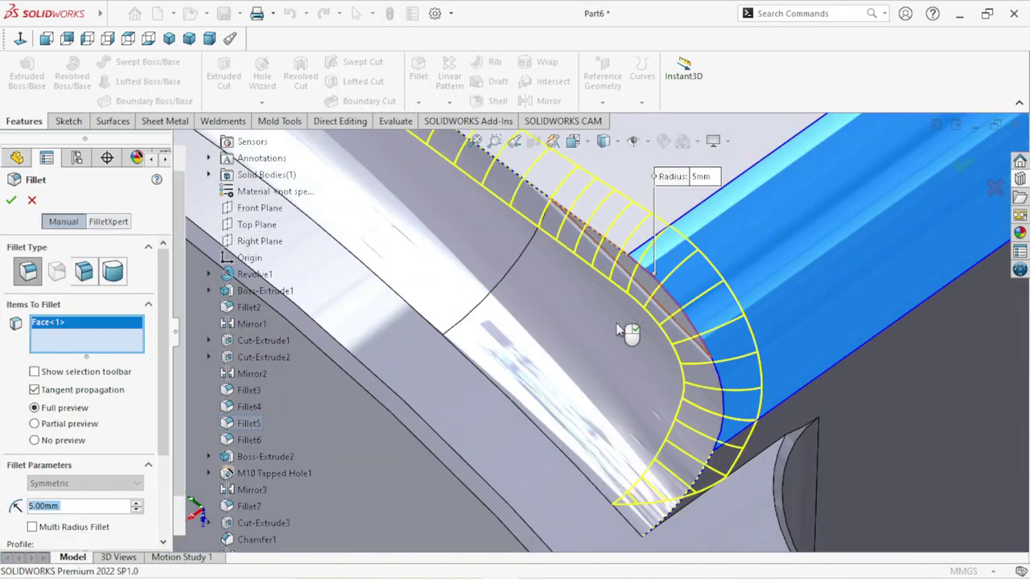
scroll(621, 326, "up", 3)
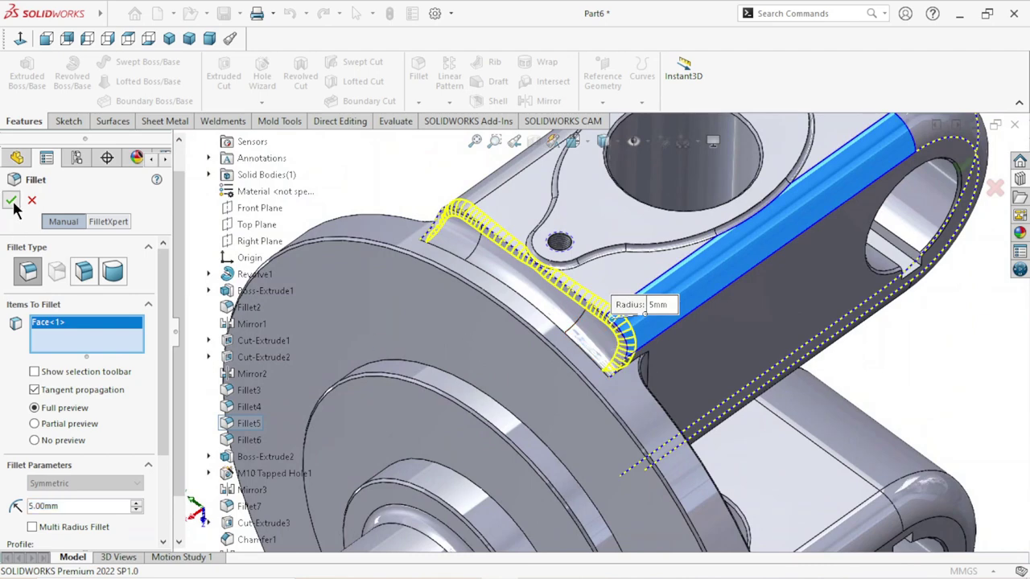
key("Return")
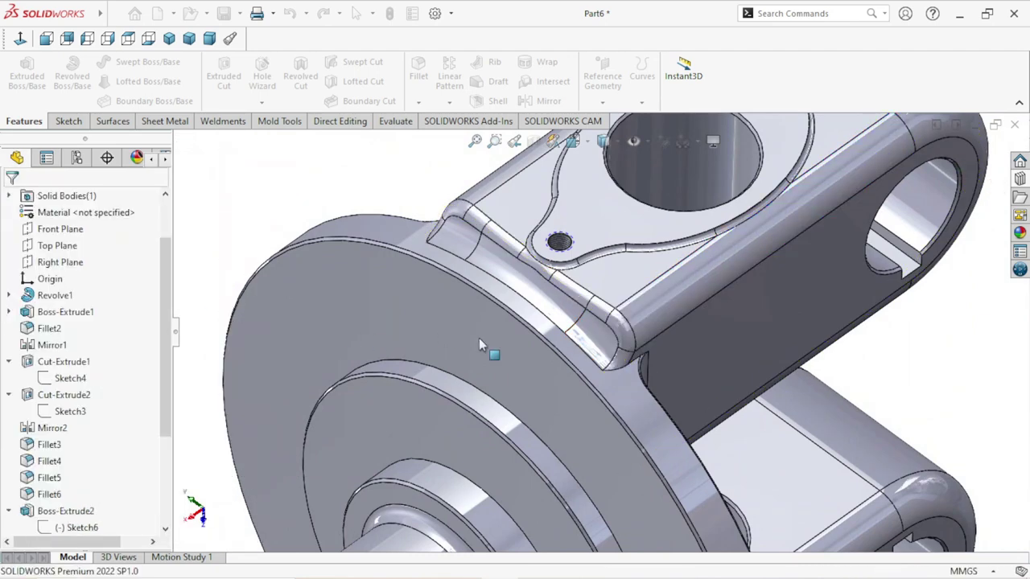
scroll(691, 406, "up", 5)
middle_click_drag(692, 406, 698, 434)
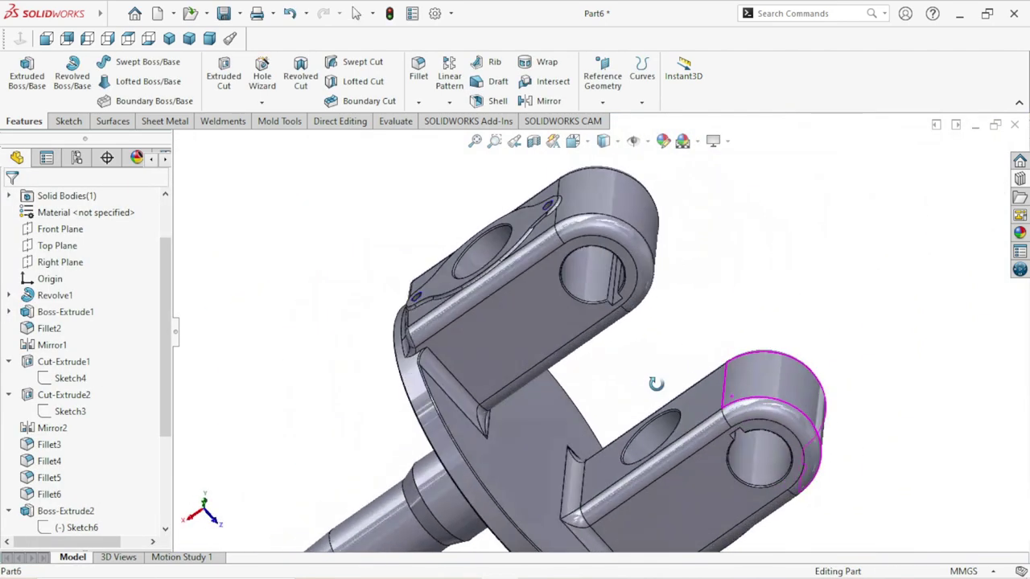
scroll(698, 434, "up", 3)
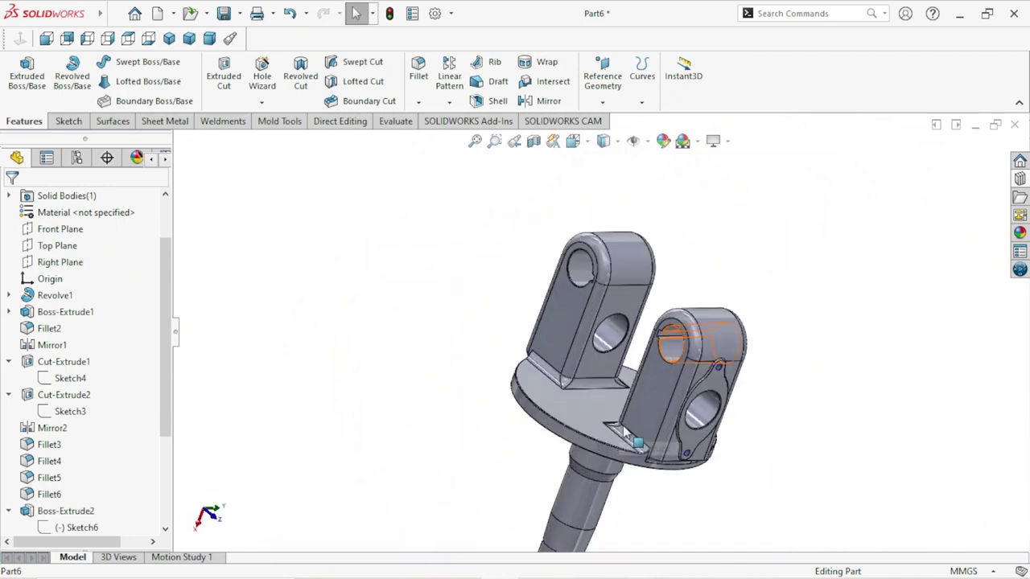
Step: Fillet the second lug's face edges at its base with a 5 mm radius
middle_click_drag(743, 471, 759, 483)
scroll(759, 482, "down", 5)
middle_click_drag(672, 322, 675, 354)
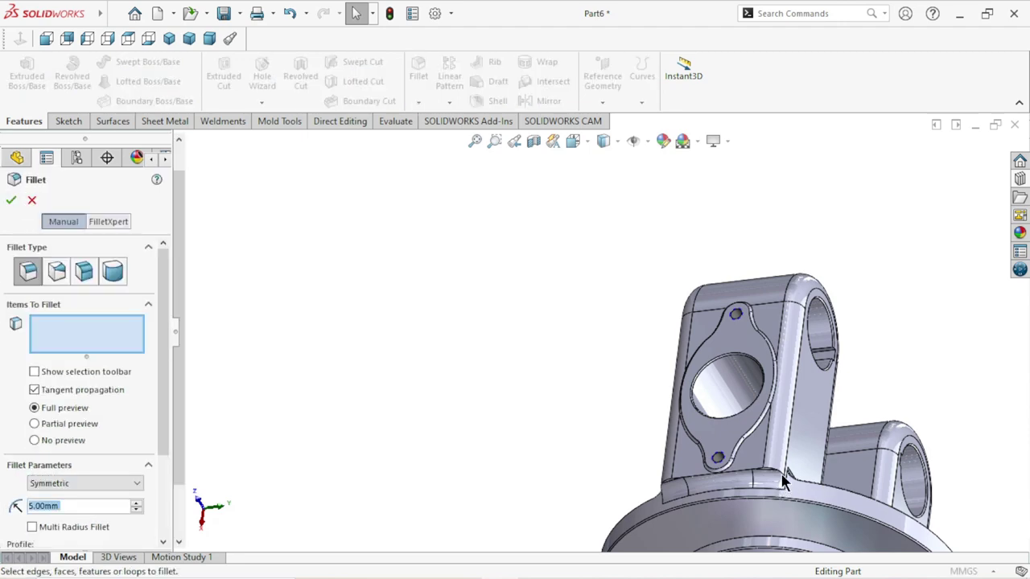
scroll(741, 460, "down", 5)
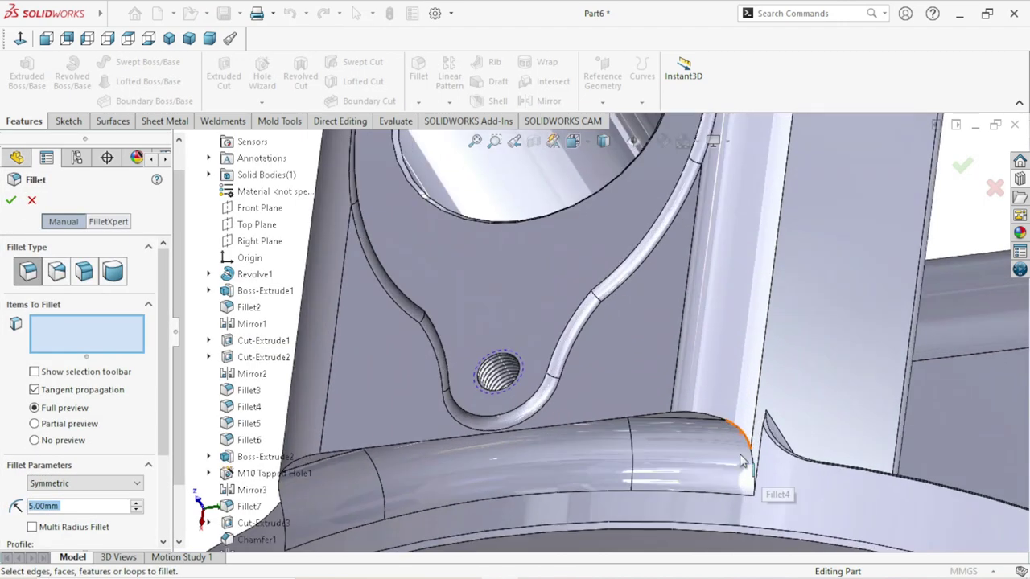
left_click(688, 419)
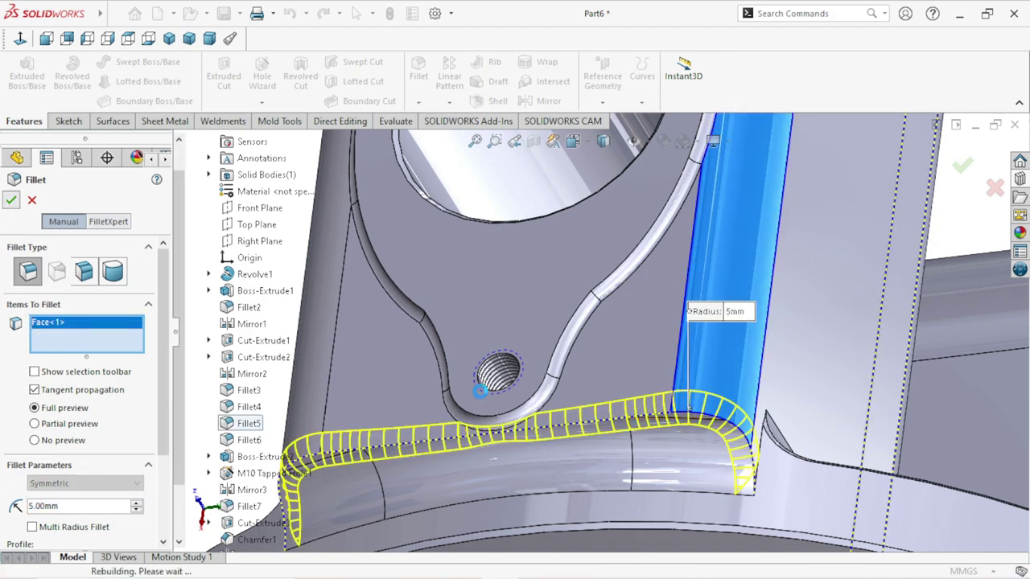
key("Return")
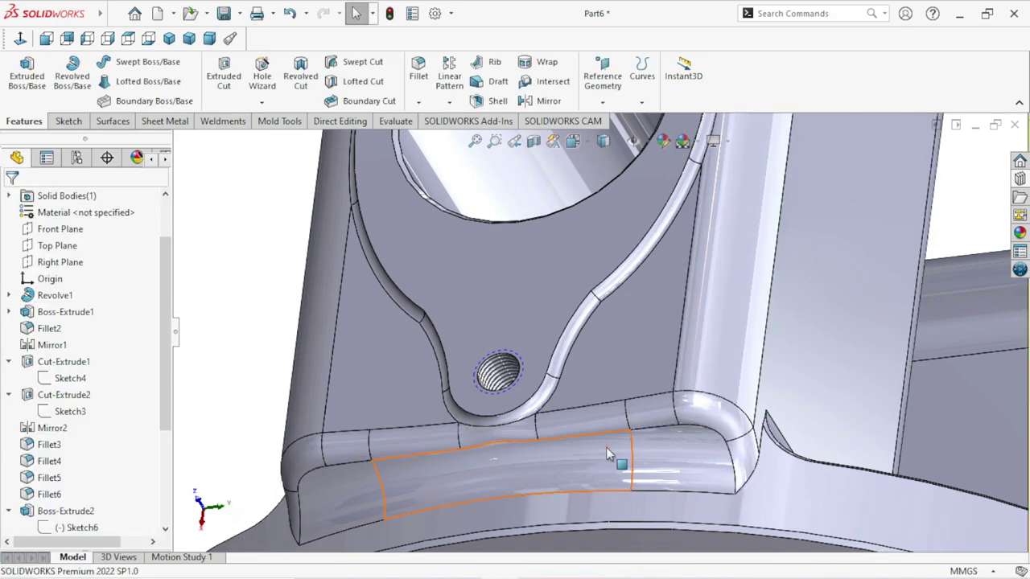
Step: Orbit the part to view it whole and look down onto the flange disc
scroll(607, 449, "up", 5)
scroll(608, 455, "up", 3)
mouse_move(607, 454)
middle_mouse_down()
mouse_move(489, 407)
mouse_move(594, 470)
middle_mouse_up()
scroll(583, 443, "up", 2)
scroll(579, 394, "down", 4)
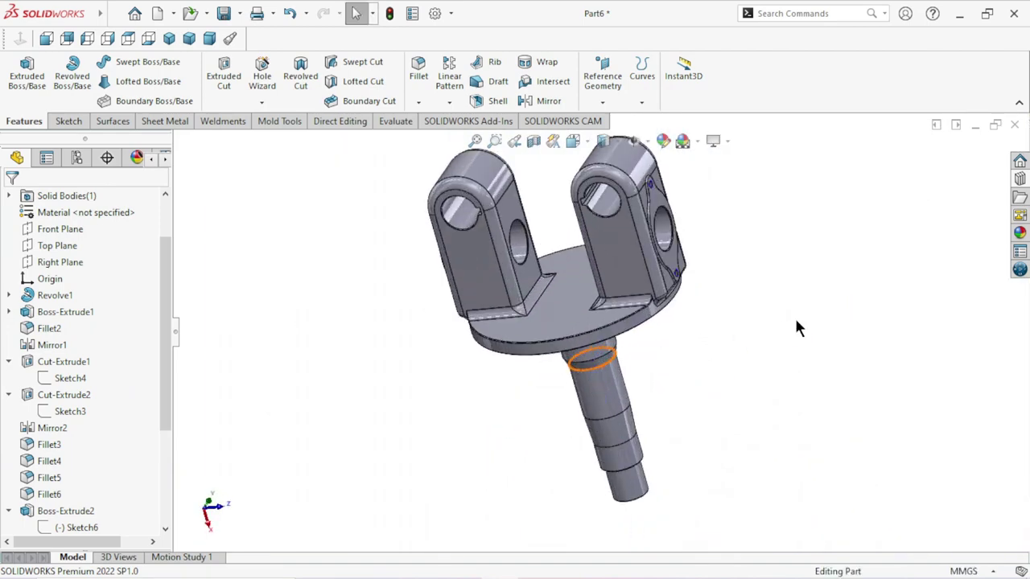
mouse_move(794, 320)
middle_mouse_down()
mouse_move(781, 281)
mouse_move(836, 349)
mouse_move(851, 448)
mouse_move(666, 412)
middle_mouse_up()
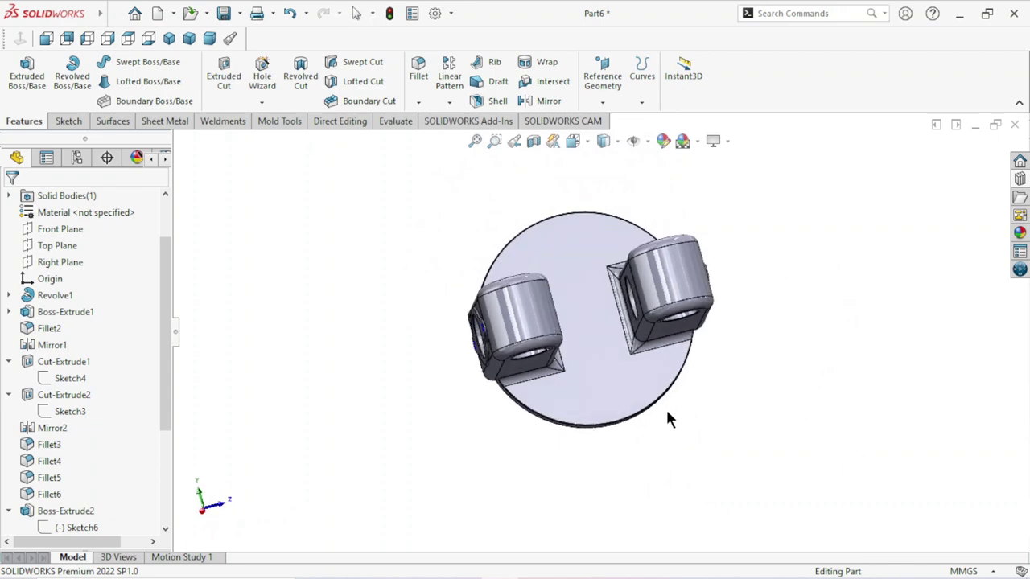
Step: Start a sketch facing the flange disc and draw diagonal and vertical centrelines through the origin
left_click(622, 375)
left_click(691, 329)
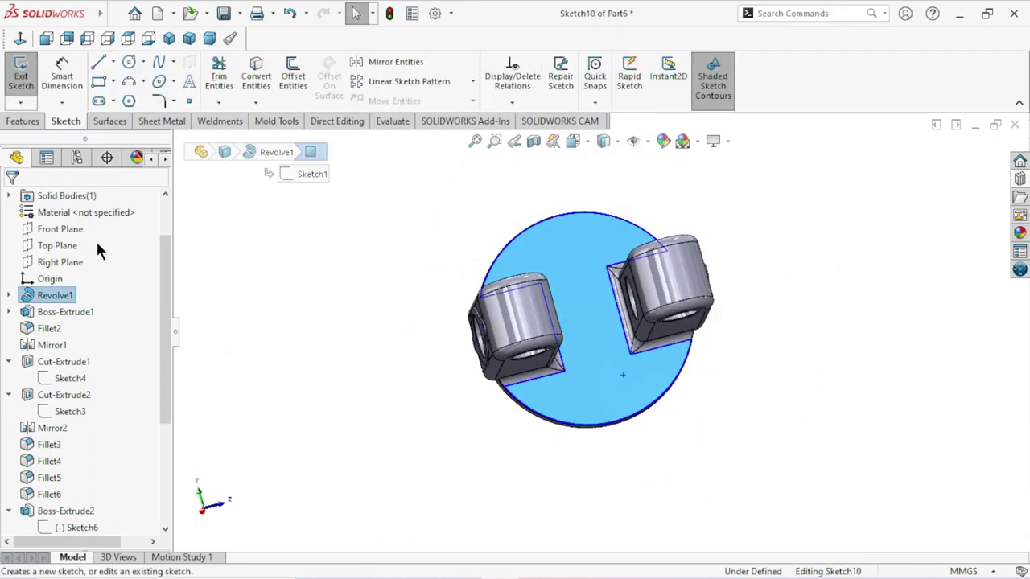
left_click(20, 38)
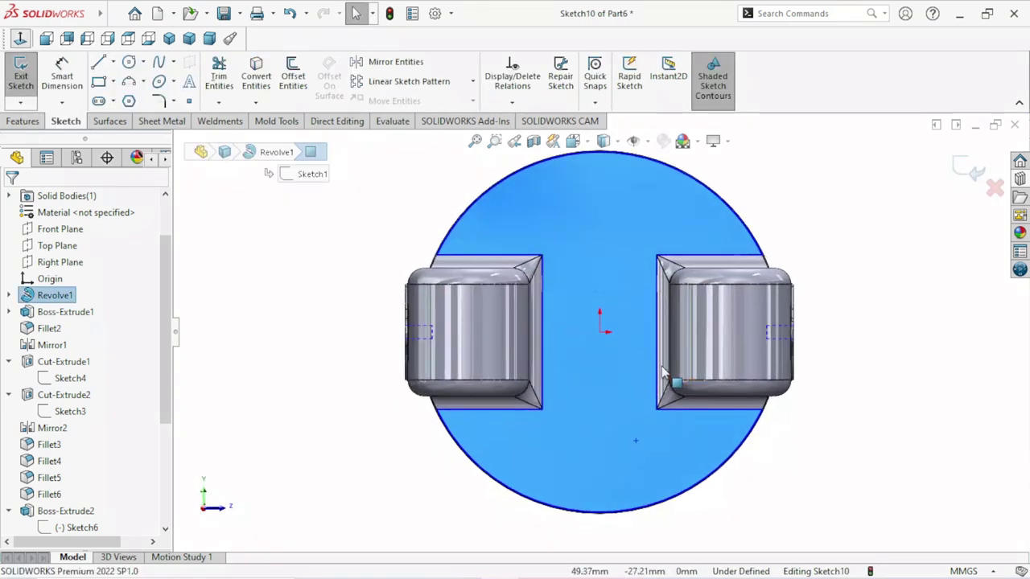
left_click(113, 62)
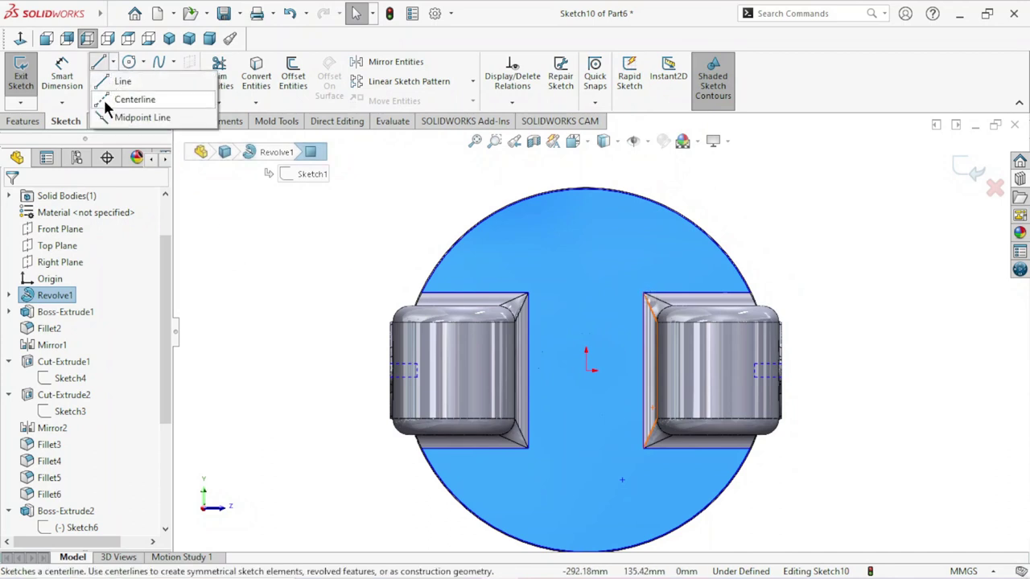
left_click(110, 104)
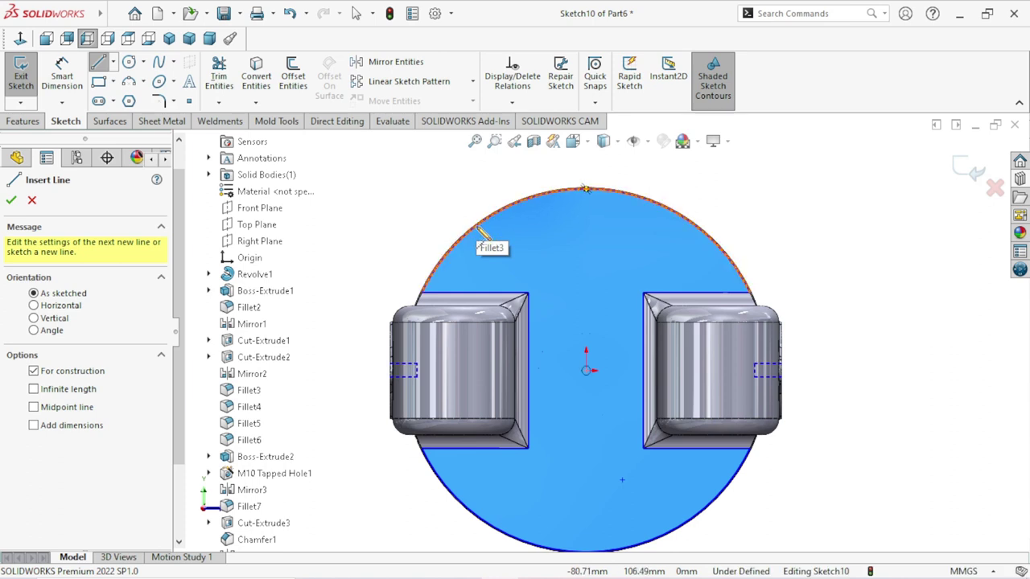
left_click(474, 227)
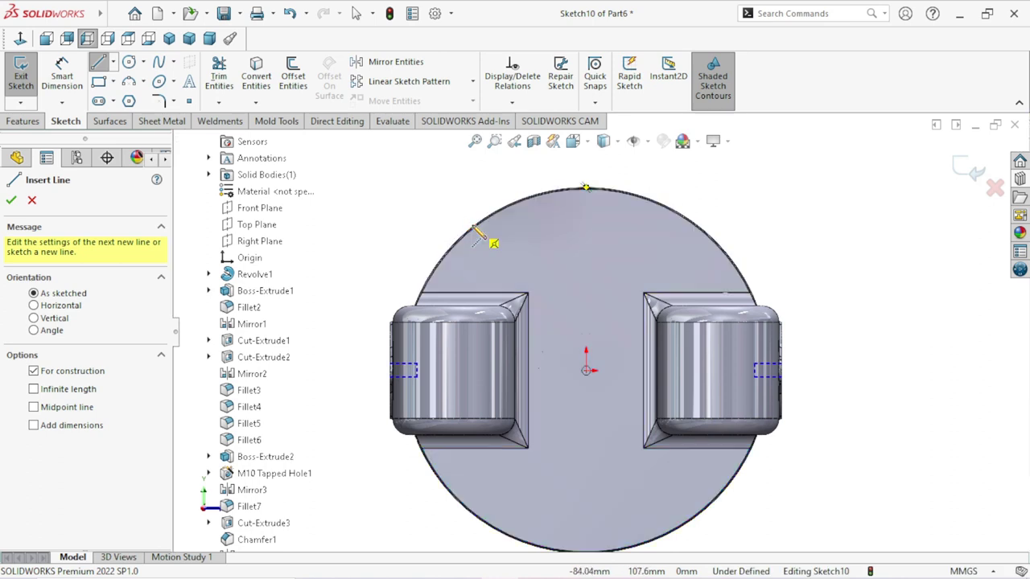
left_click(585, 370)
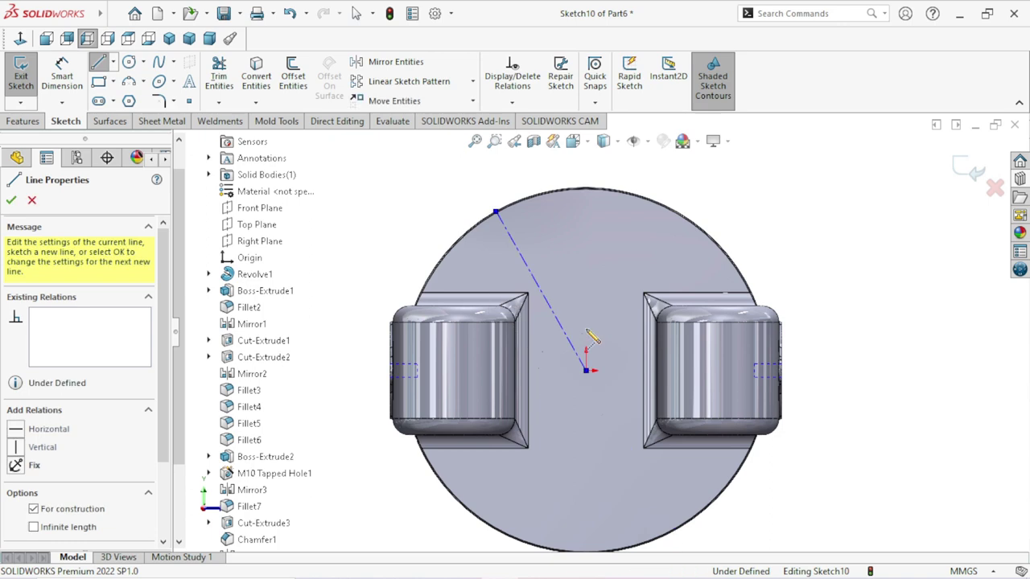
left_click(586, 187)
right_click(722, 194)
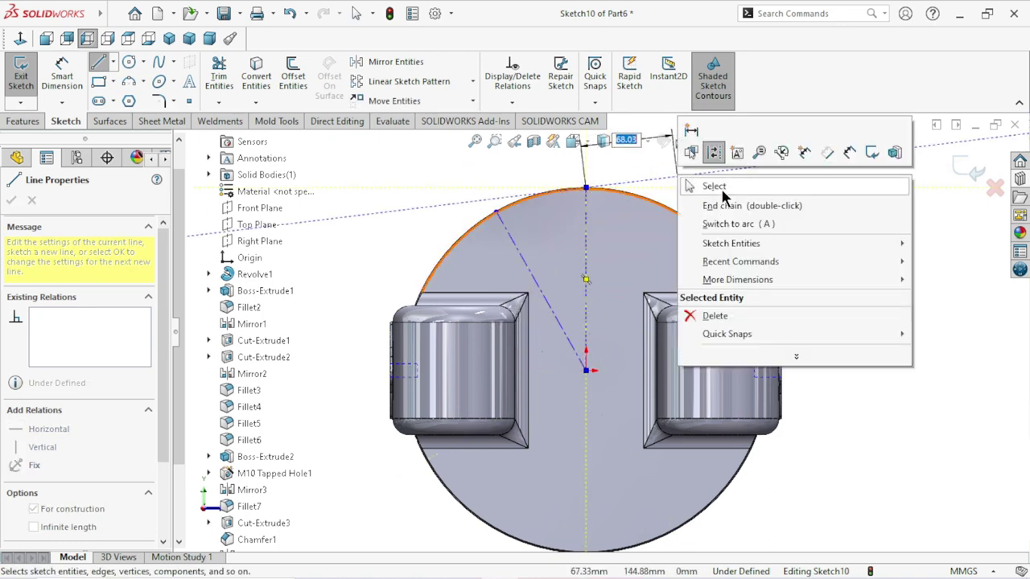
left_click(719, 191)
Step: Dimension the angle between the diagonal and vertical centrelines as 45°
left_click(62, 76)
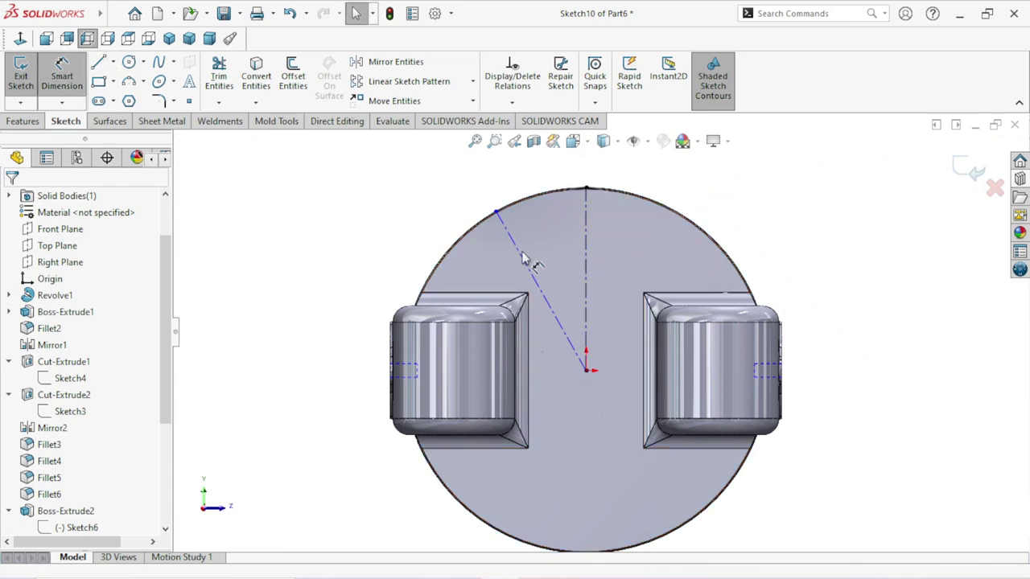
left_click(549, 307)
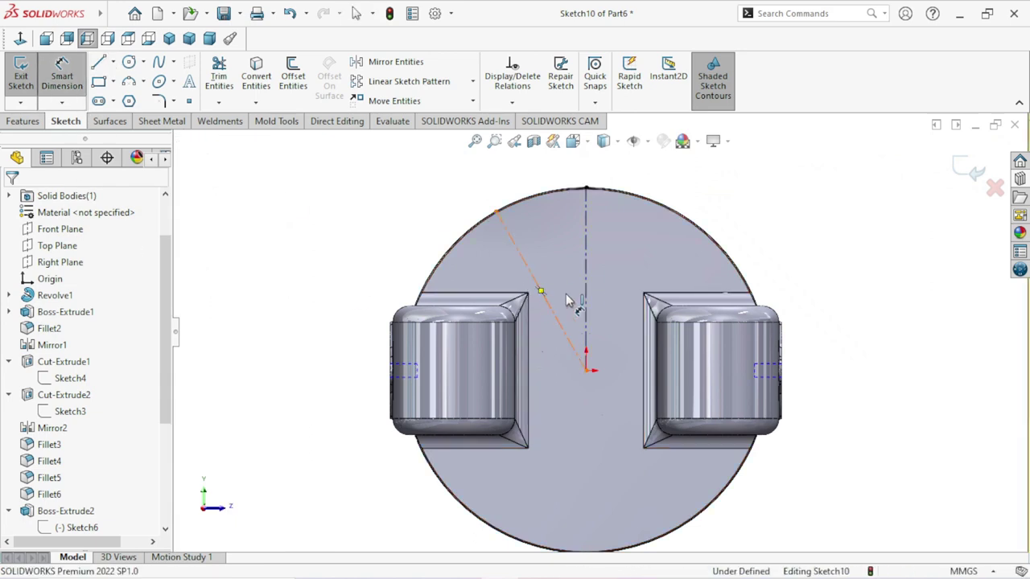
left_click(586, 300)
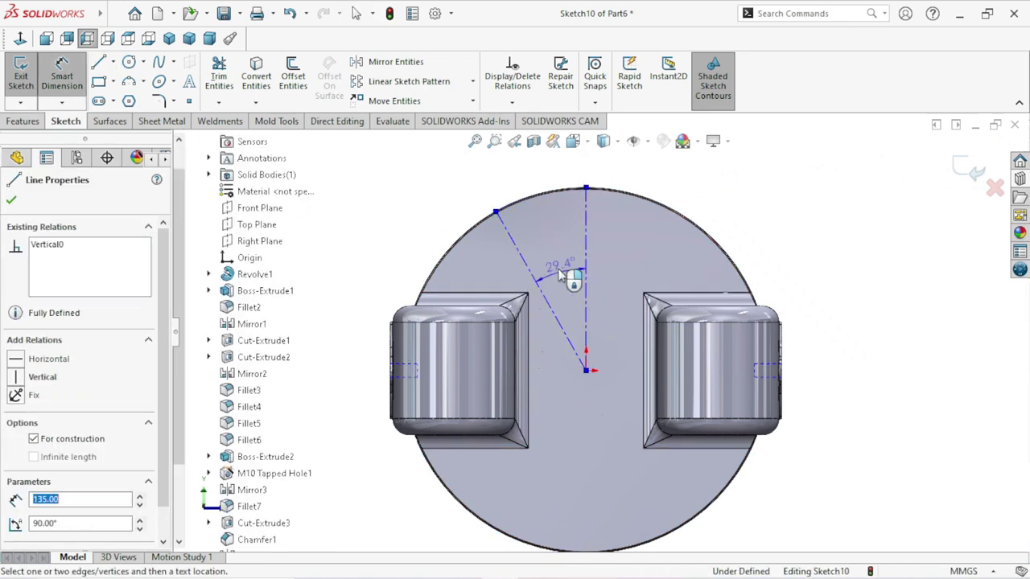
left_click(561, 274)
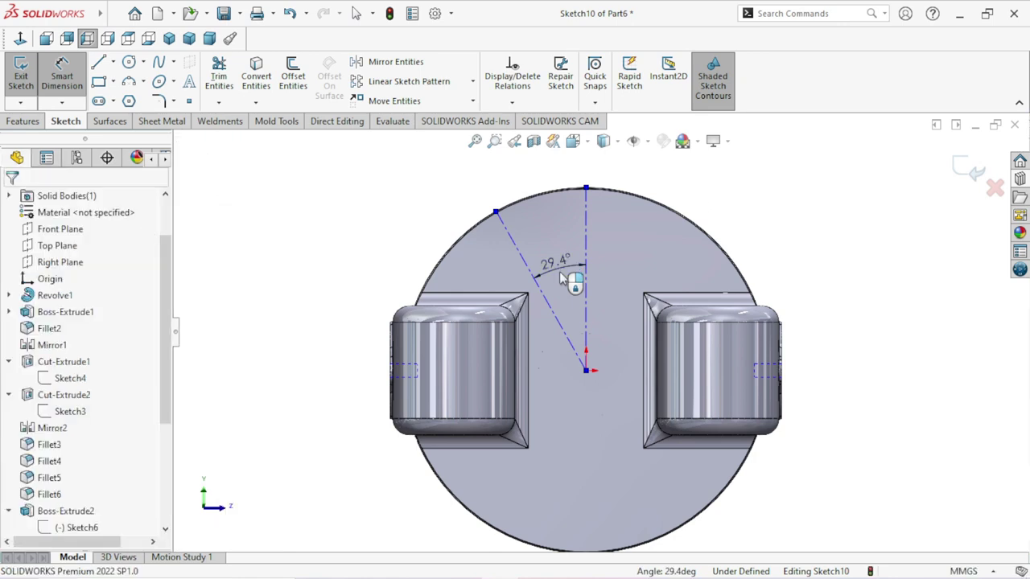
type("45")
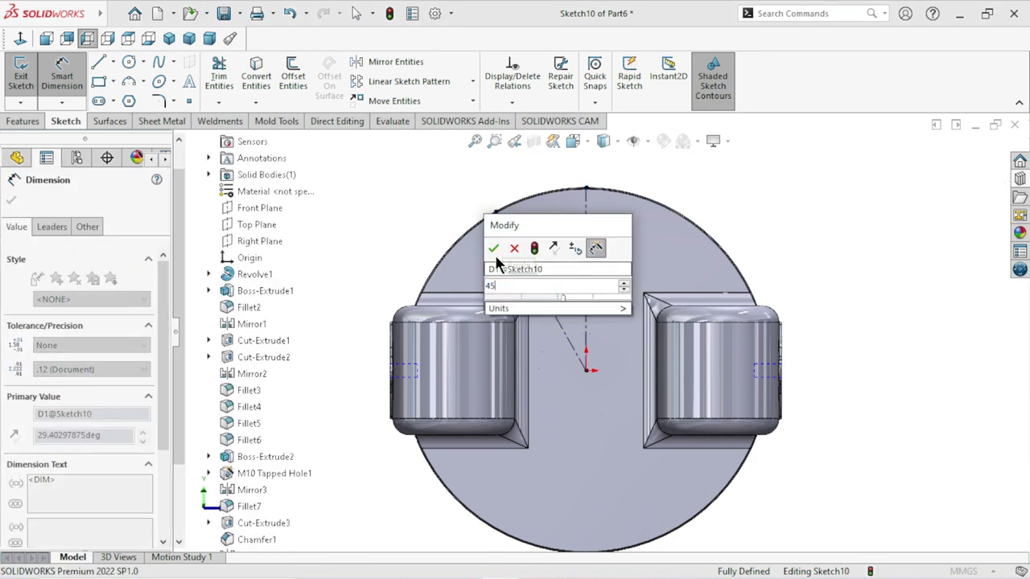
left_click(493, 249)
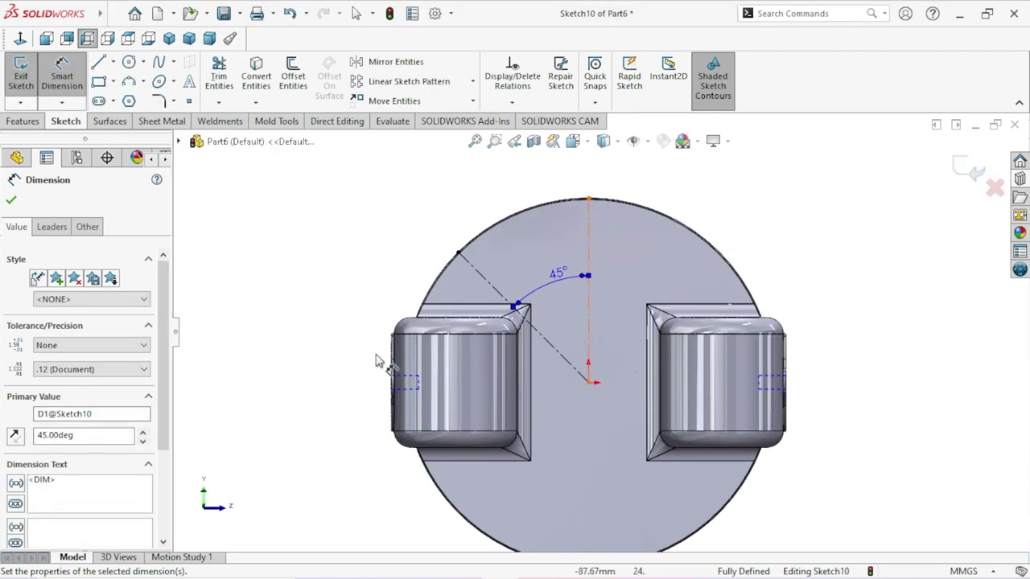
left_click(12, 201)
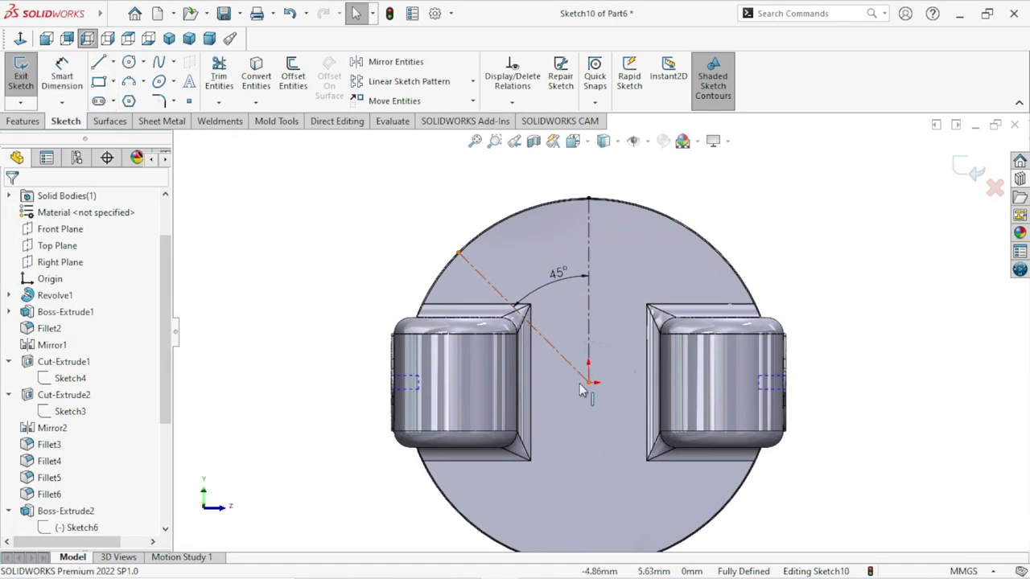
scroll(582, 390, "up", 2)
scroll(583, 362, "down", 1)
scroll(583, 357, "down", 1)
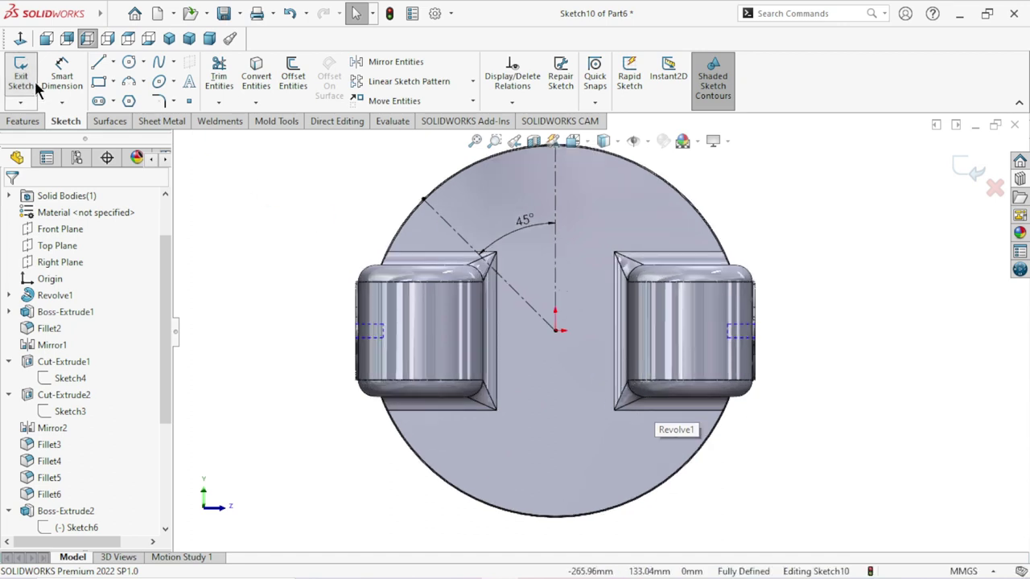
Step: Draw a circle centred on the origin with its radius passing through the lugs
left_click(127, 62)
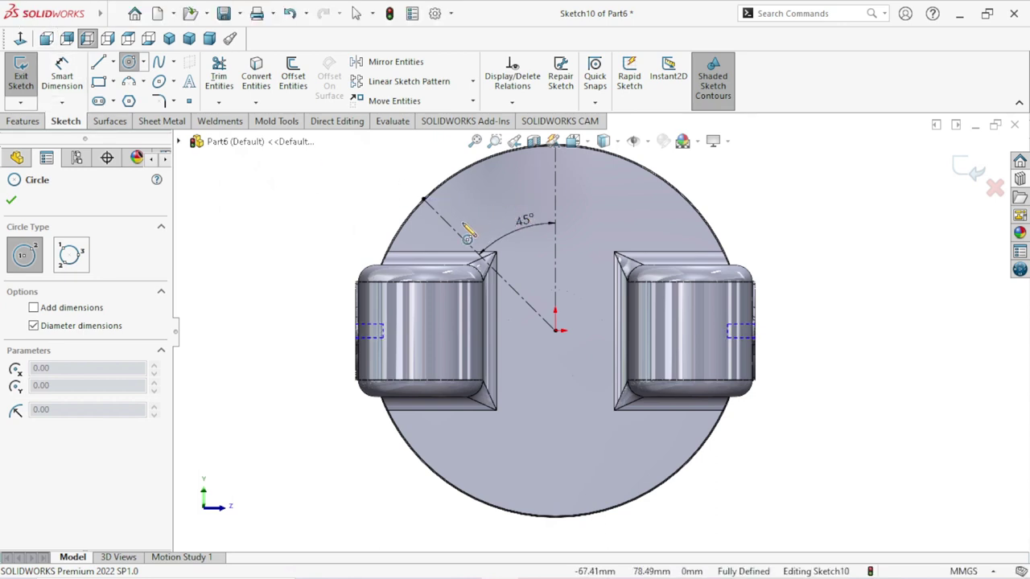
left_click(555, 331)
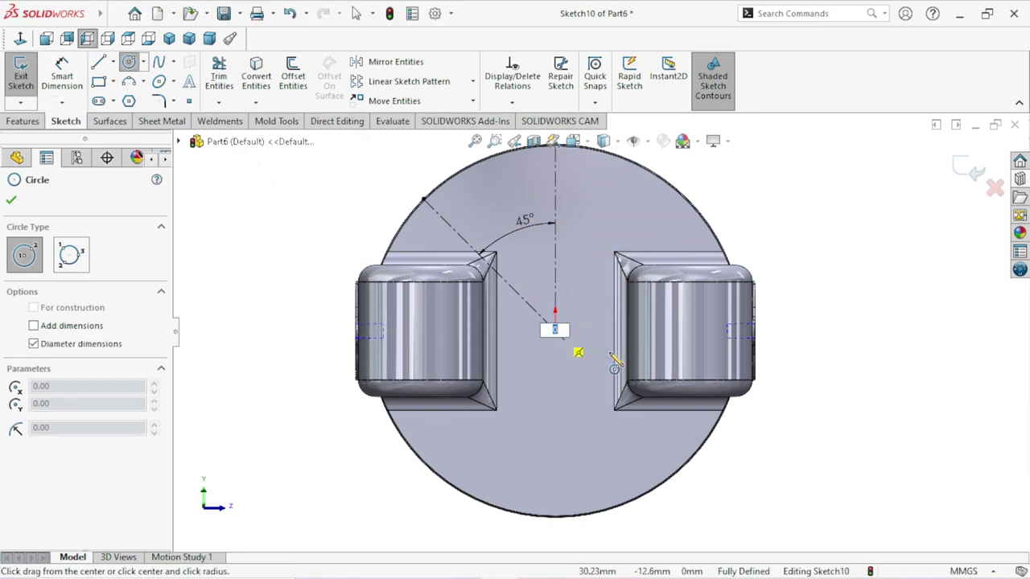
left_click(693, 412)
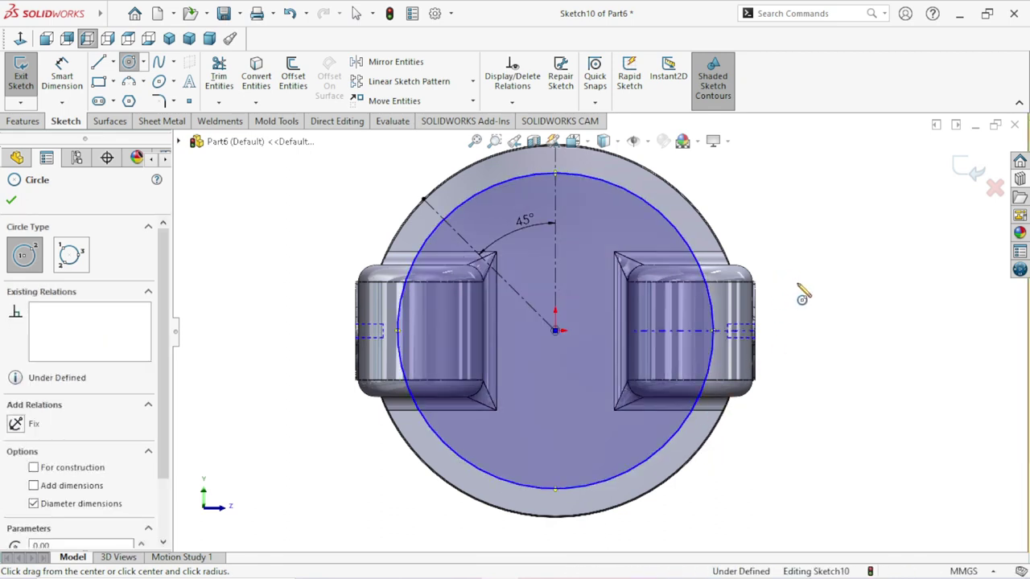
right_click(800, 287)
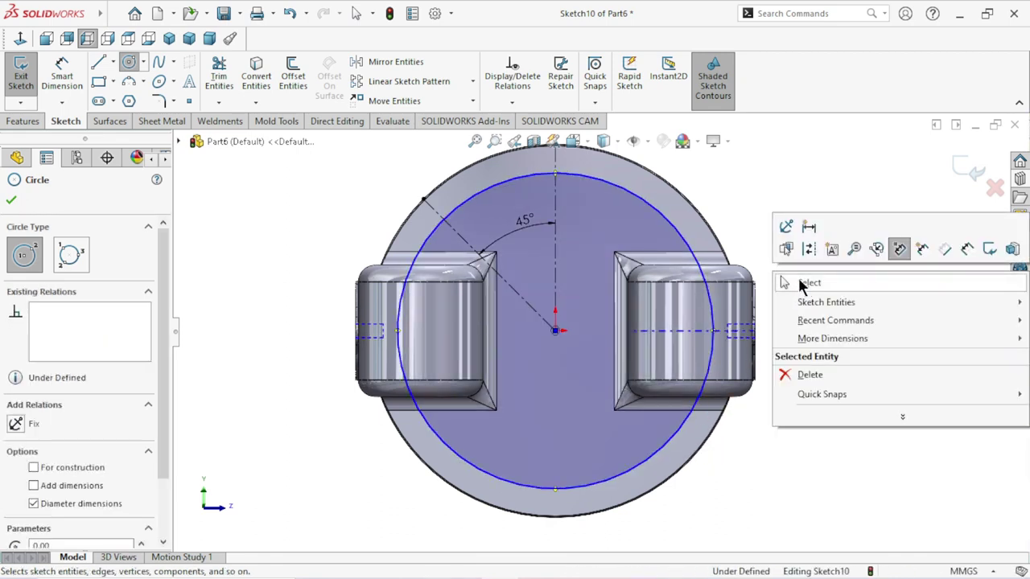
left_click(829, 281)
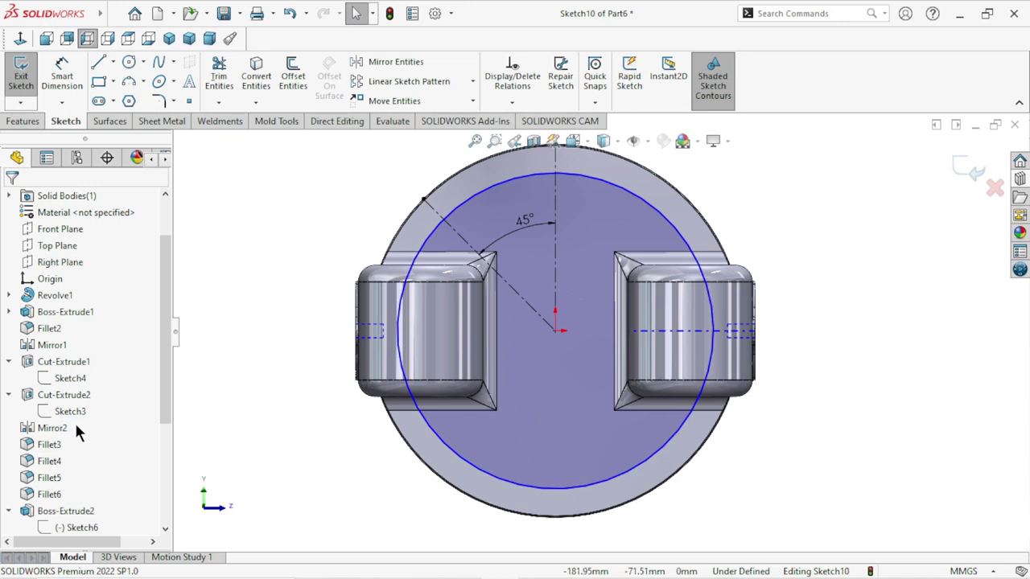
Step: Dimension the sketch circle's diameter to 235 mm
left_click(62, 71)
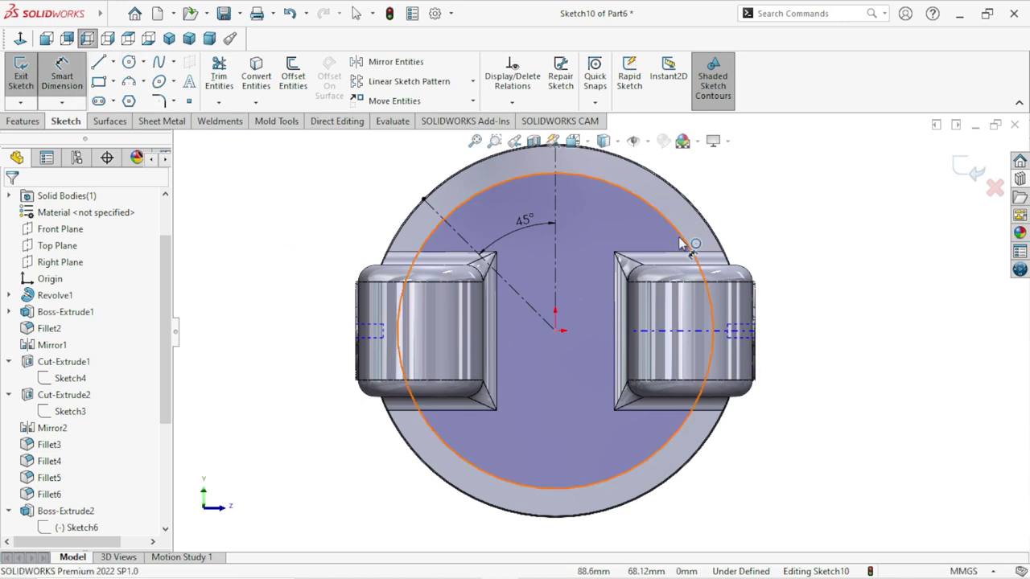
left_click(817, 246)
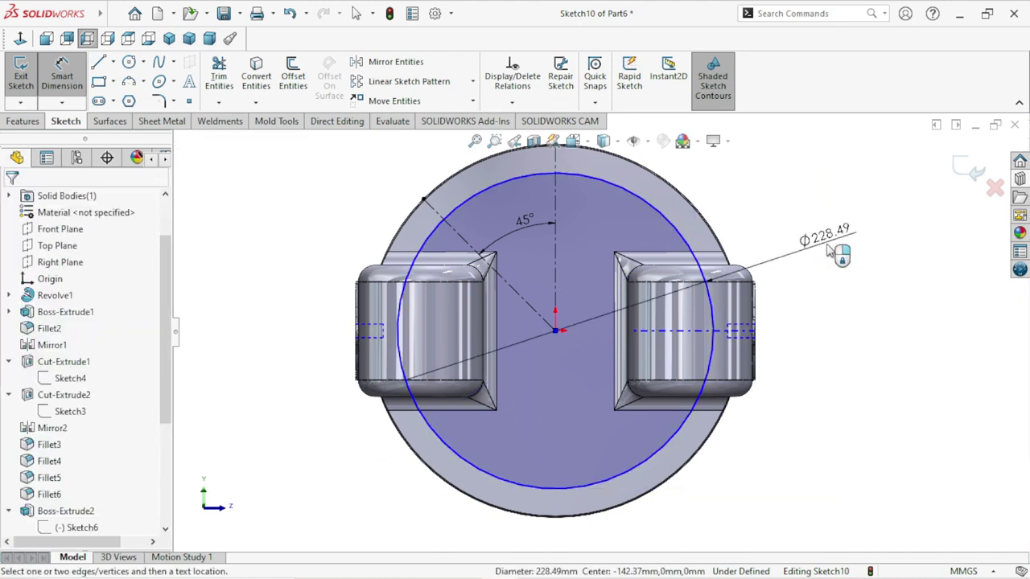
left_click(828, 249)
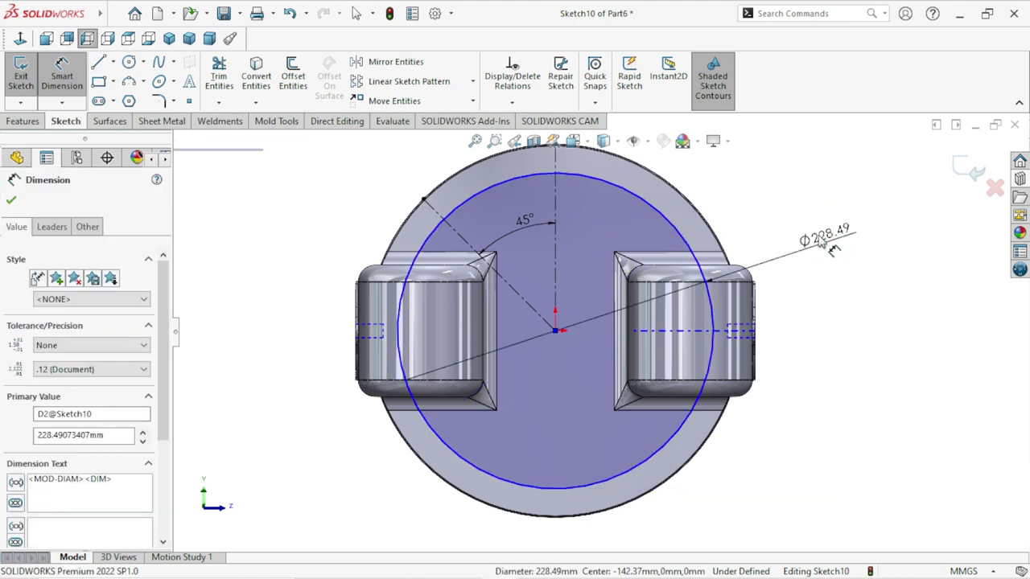
type("235")
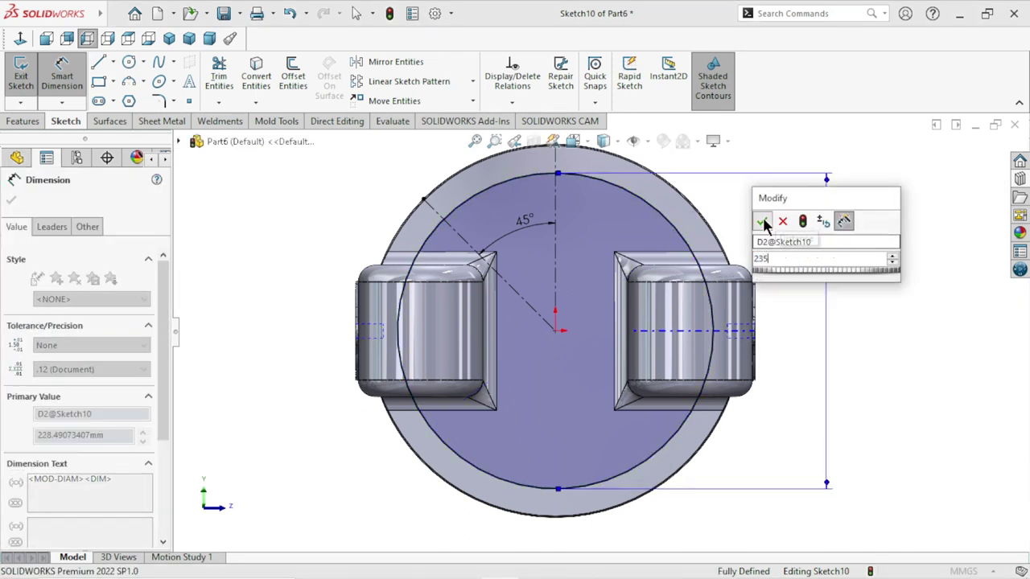
left_click(763, 222)
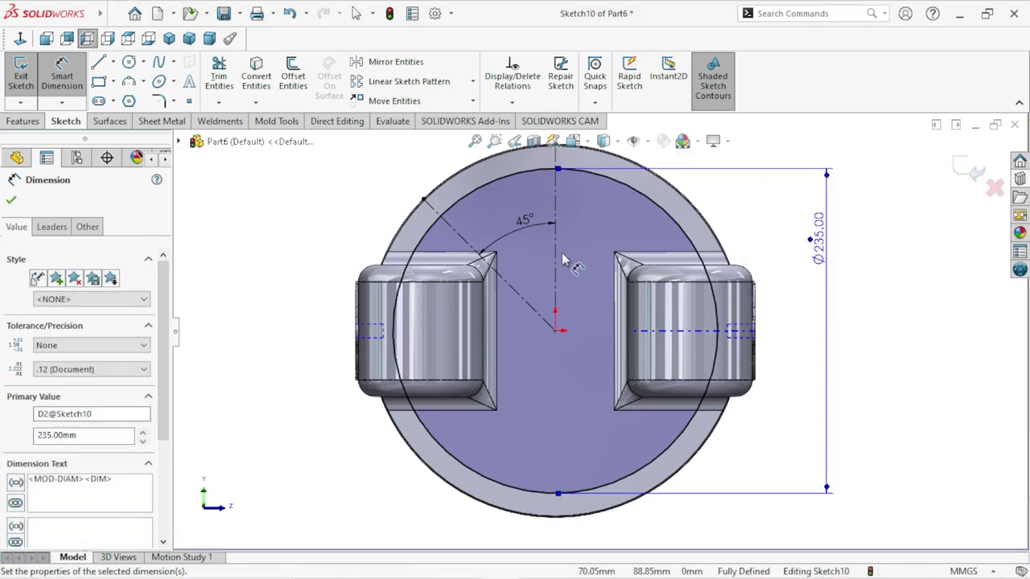
mouse_move(164, 395)
left_mouse_down()
mouse_move(163, 485)
mouse_move(159, 296)
left_mouse_up()
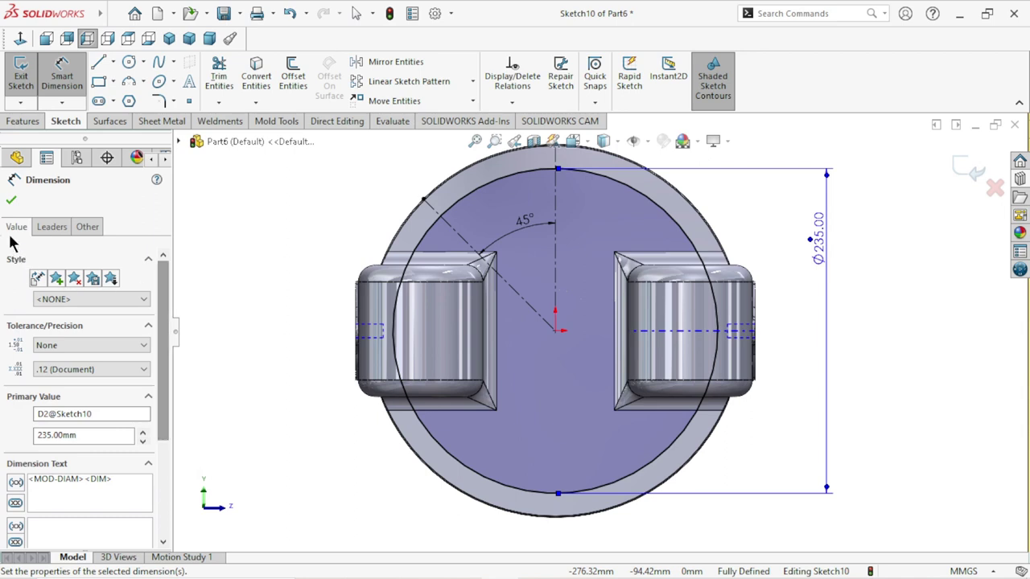
left_click(11, 199)
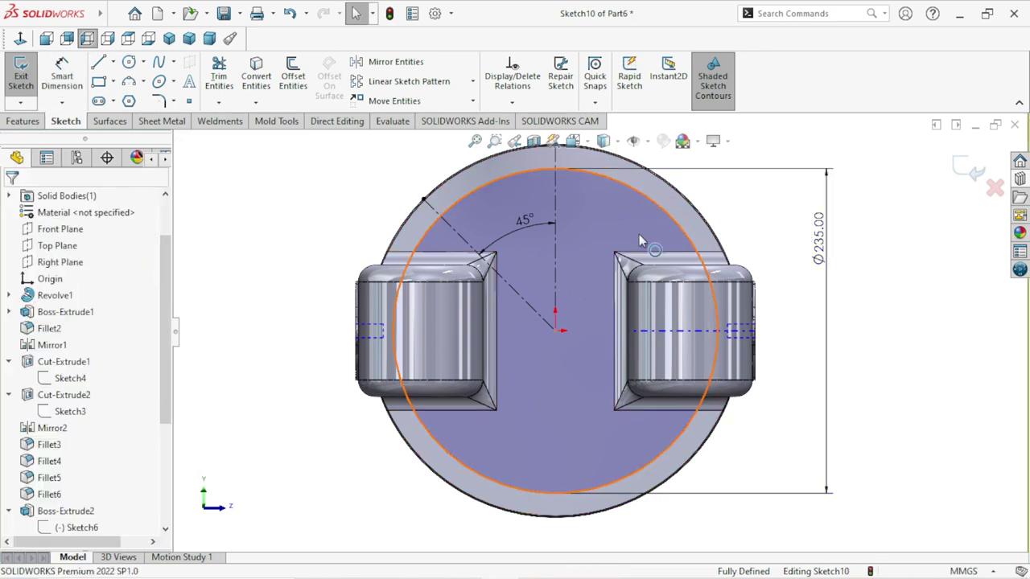
Step: Convert the Ø235 mm circle into construction geometry
left_click(665, 213)
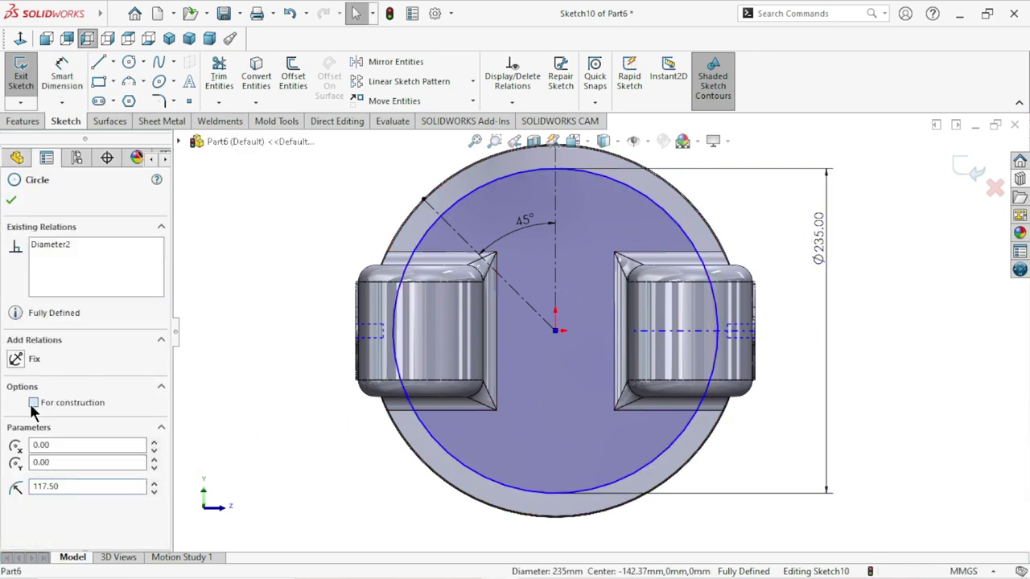
left_click(33, 404)
left_click(11, 201)
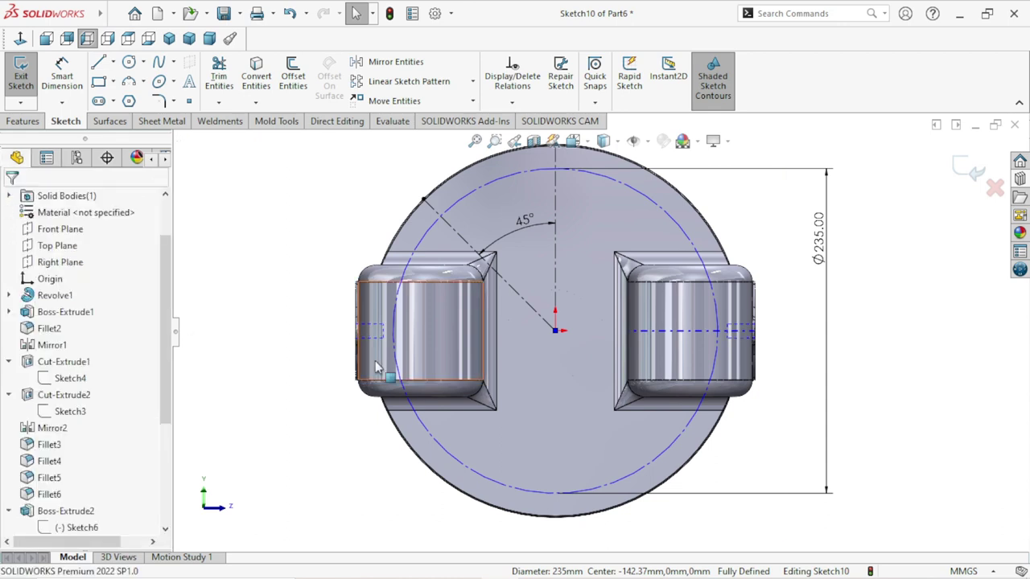
Step: Draw a small and a larger concentric circle centred at the 45° centerline's end
scroll(539, 344, "up", 2)
scroll(586, 272, "down", 2)
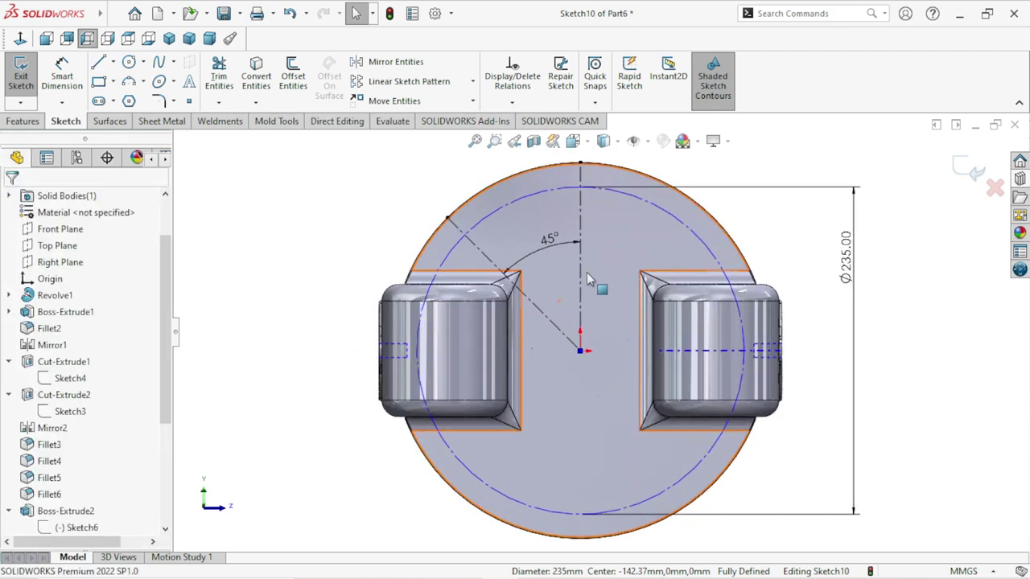
scroll(656, 259, "down", 2)
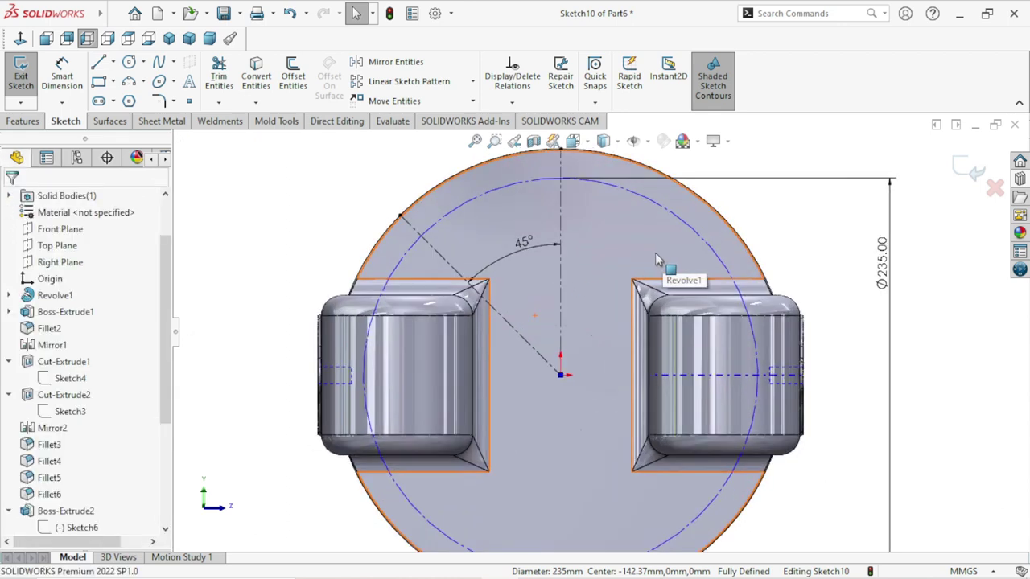
left_click(129, 62)
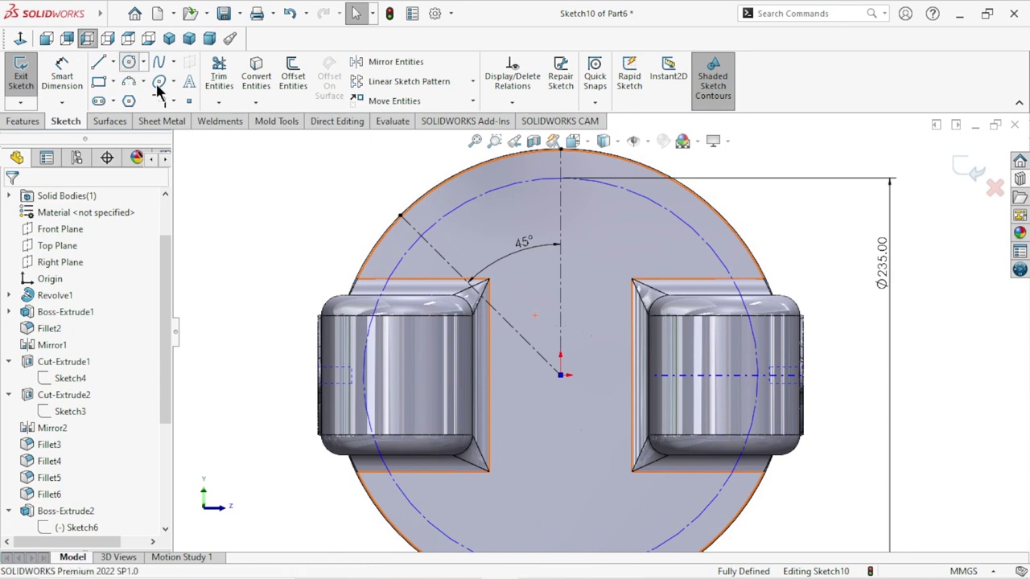
left_click(422, 236)
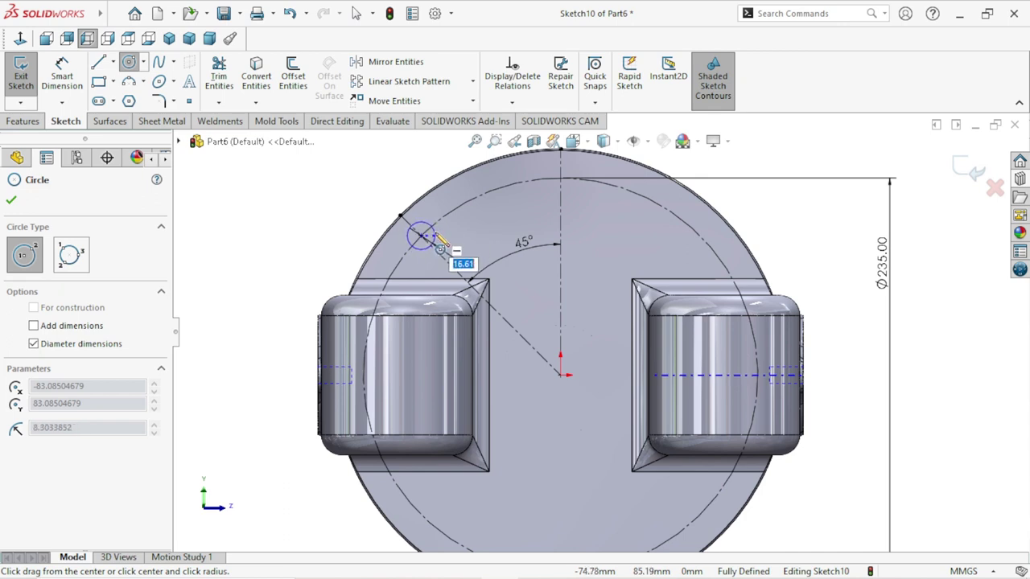
left_click(441, 248)
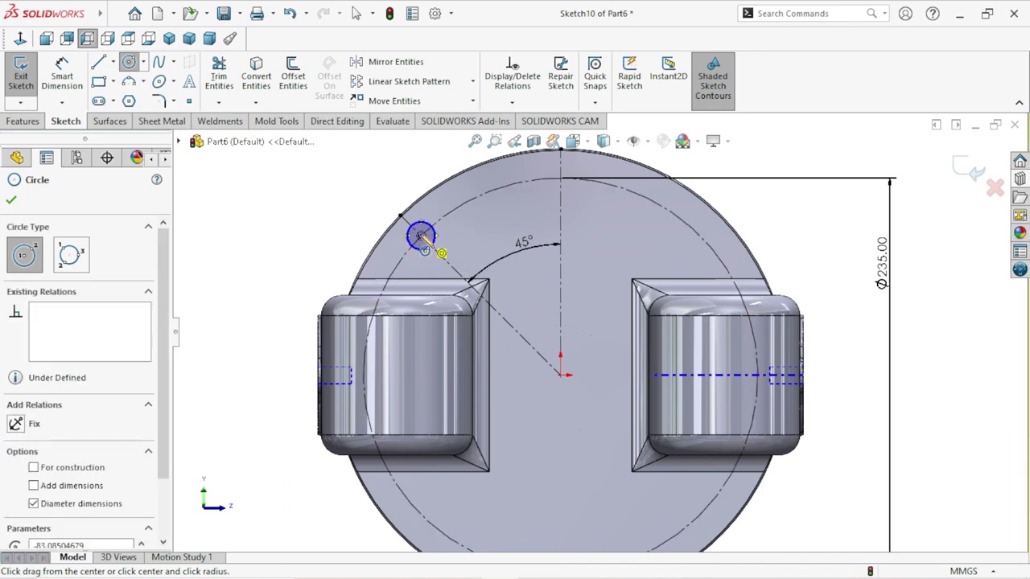
left_click(421, 235)
left_click(451, 243)
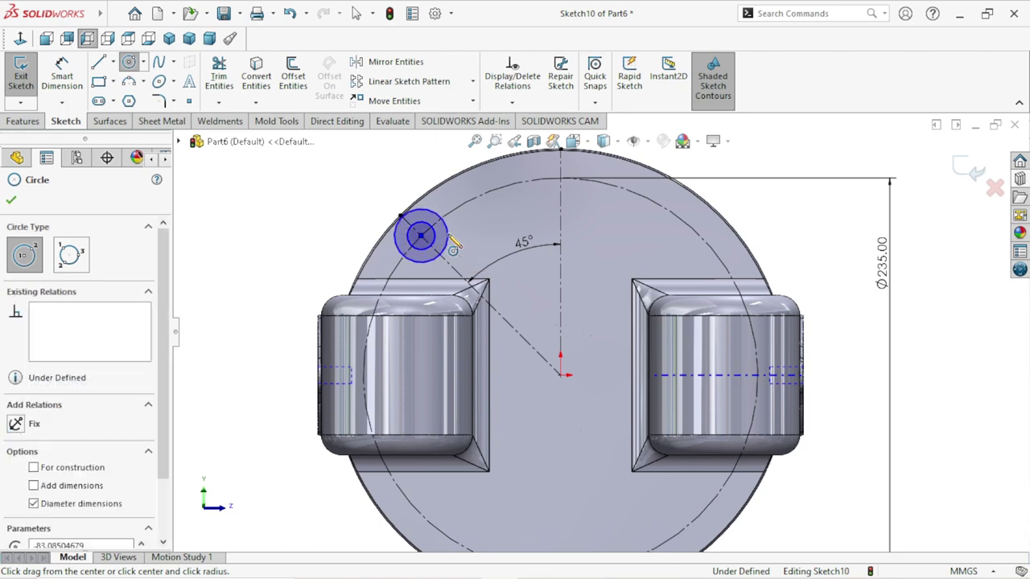
left_click(450, 241)
right_click(291, 243)
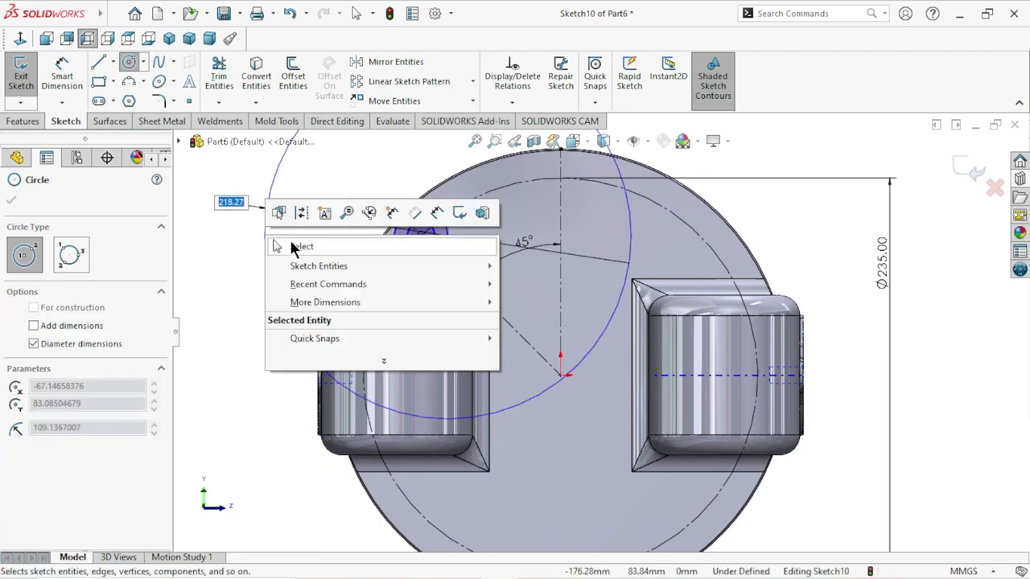
left_click(291, 246)
scroll(456, 231, "down", 3)
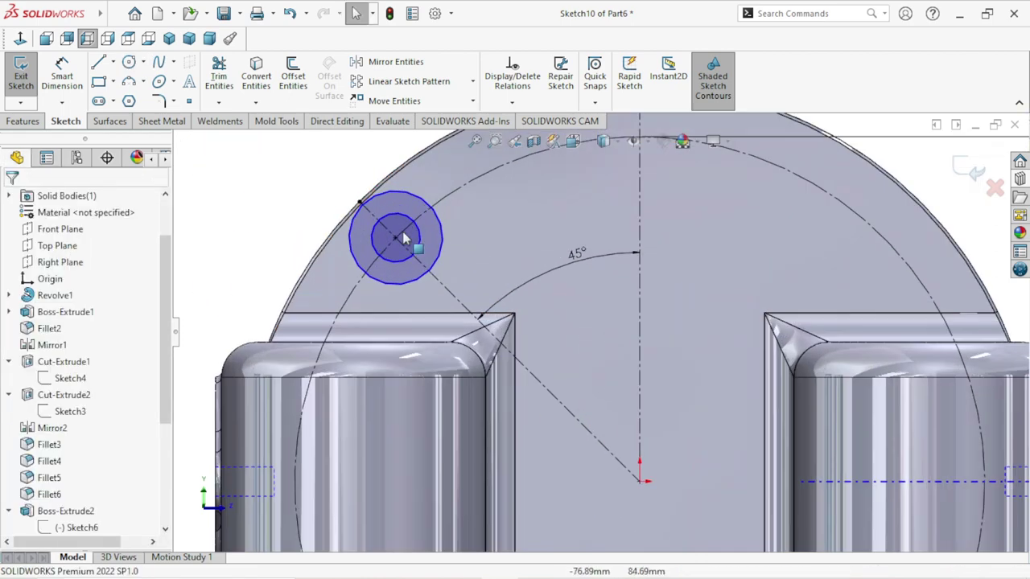
Step: Dimension the inner circle's diameter to 16.5 mm
left_click(73, 89)
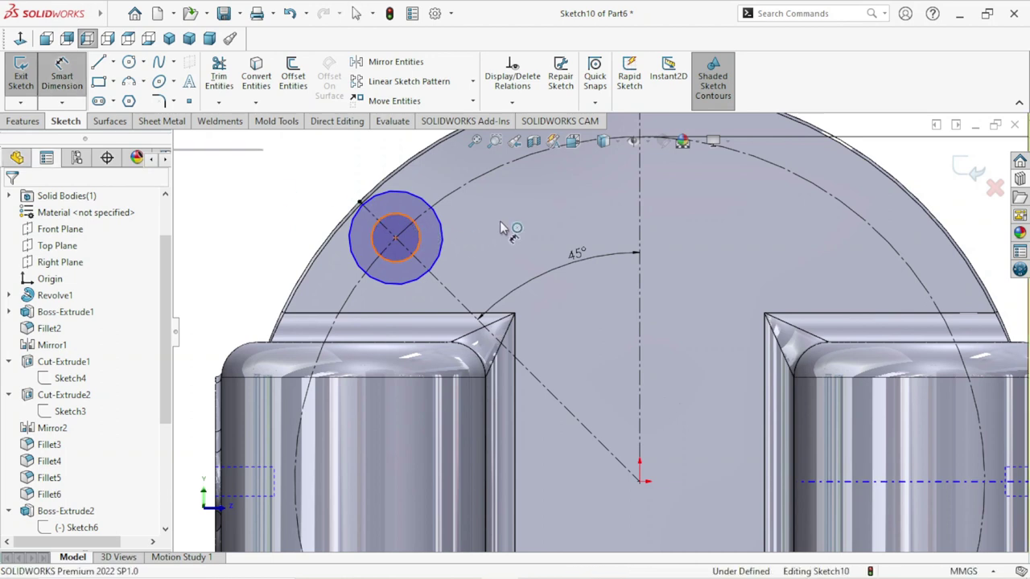
left_click(419, 233)
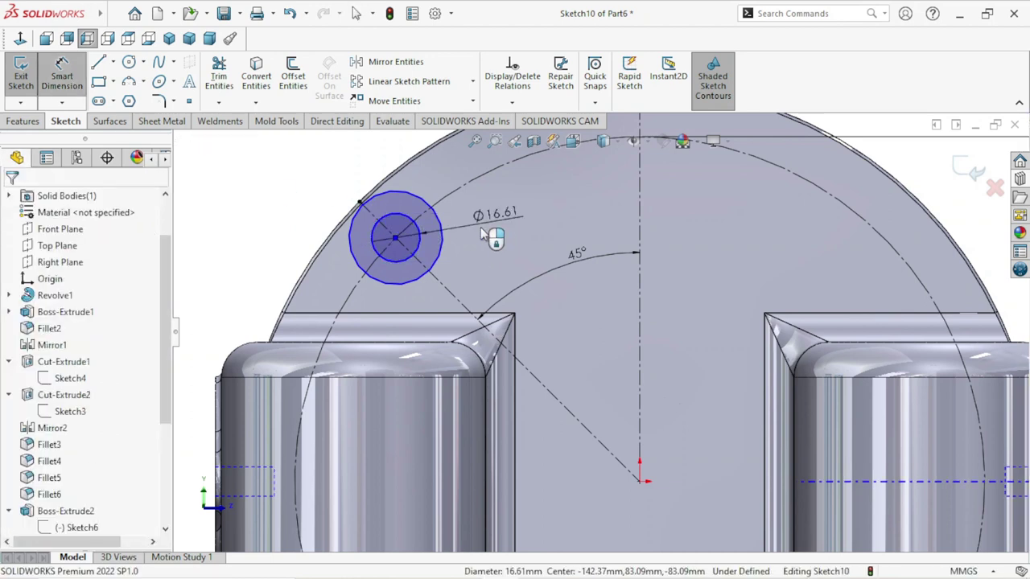
left_click(483, 234)
type("16.5")
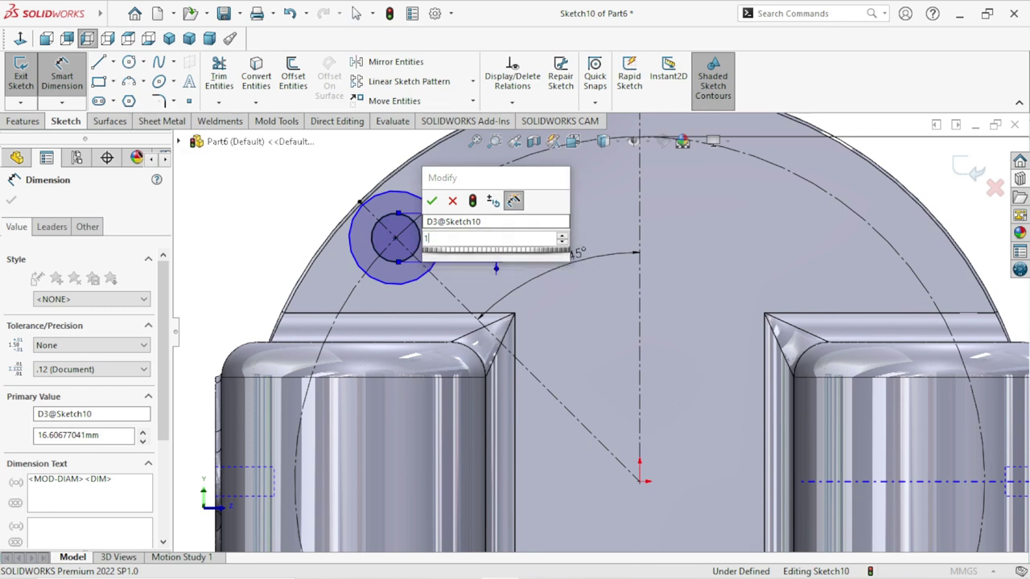
left_click(432, 201)
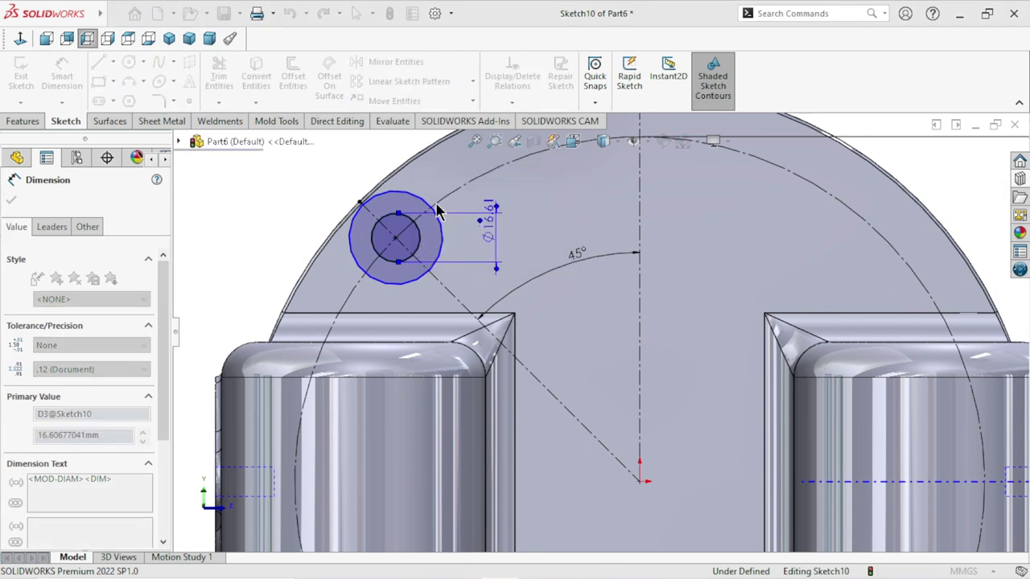
Step: Dimension the outer circle to Ø30 mm and reposition the Ø30.00 and Ø16.50 labels
left_click(428, 201)
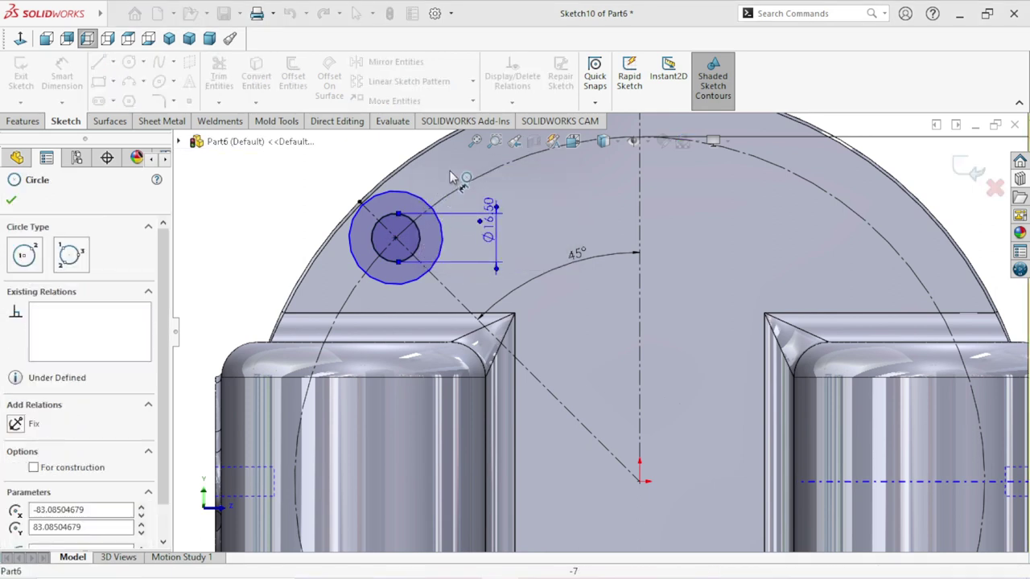
left_click(447, 178)
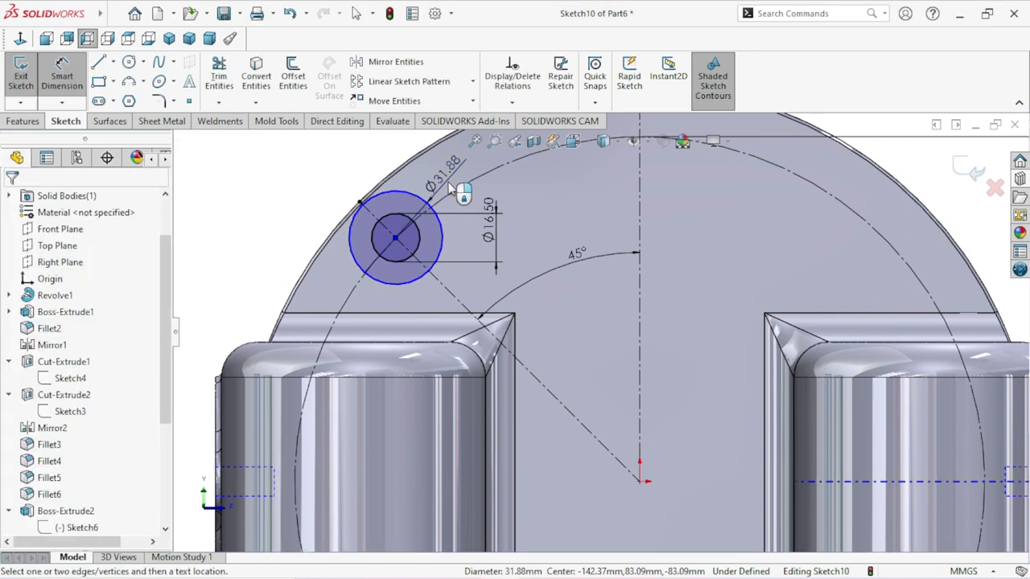
double_click(448, 187)
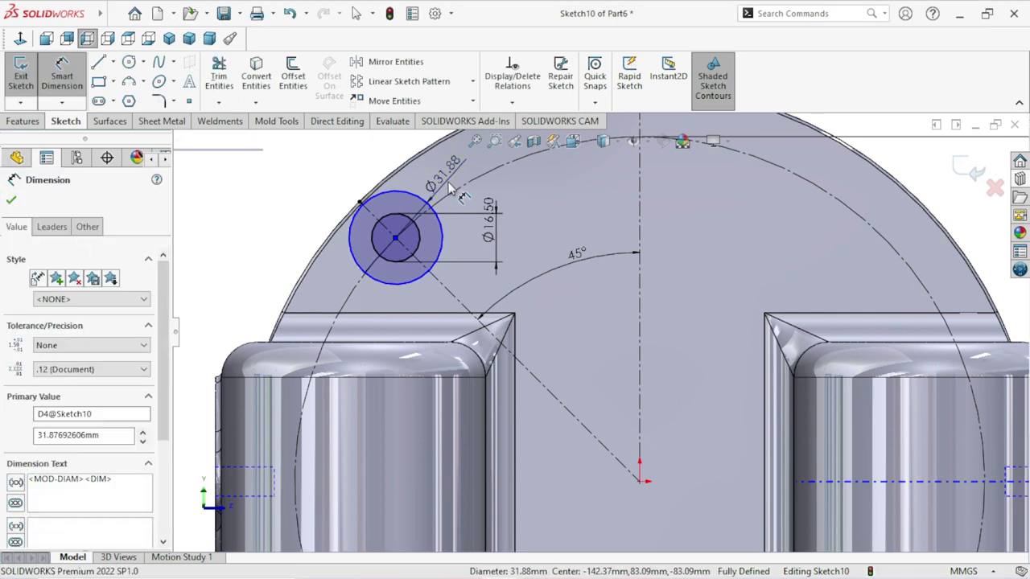
type("30")
left_click(385, 159)
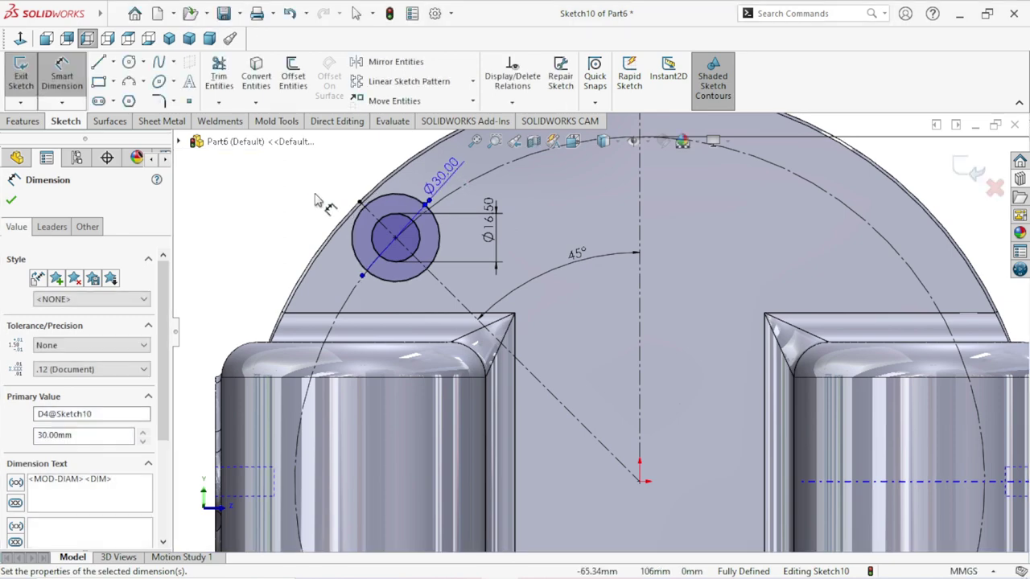
left_click_drag(451, 179, 283, 219)
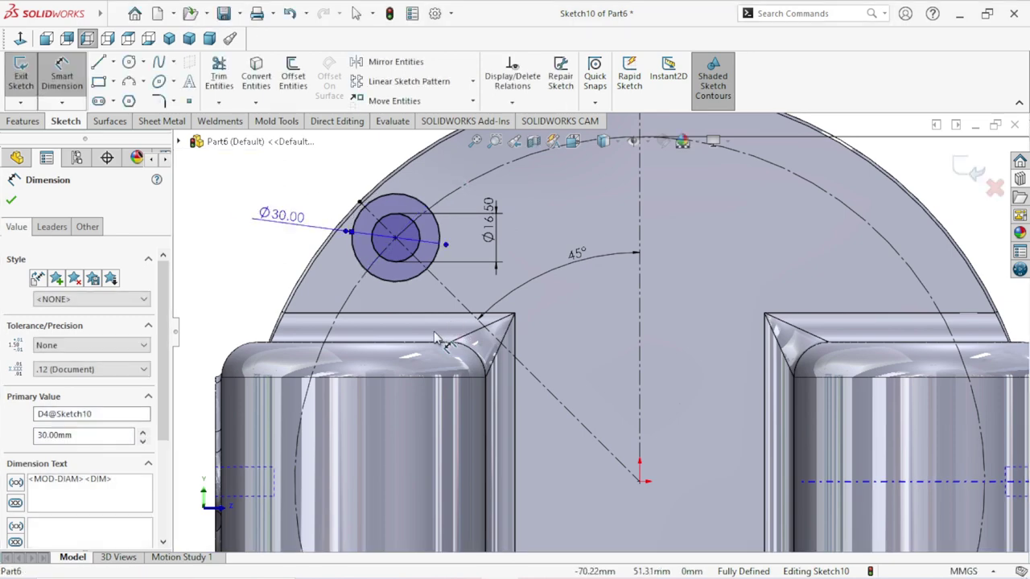
scroll(570, 319, "up", 4)
scroll(438, 297, "down", 3)
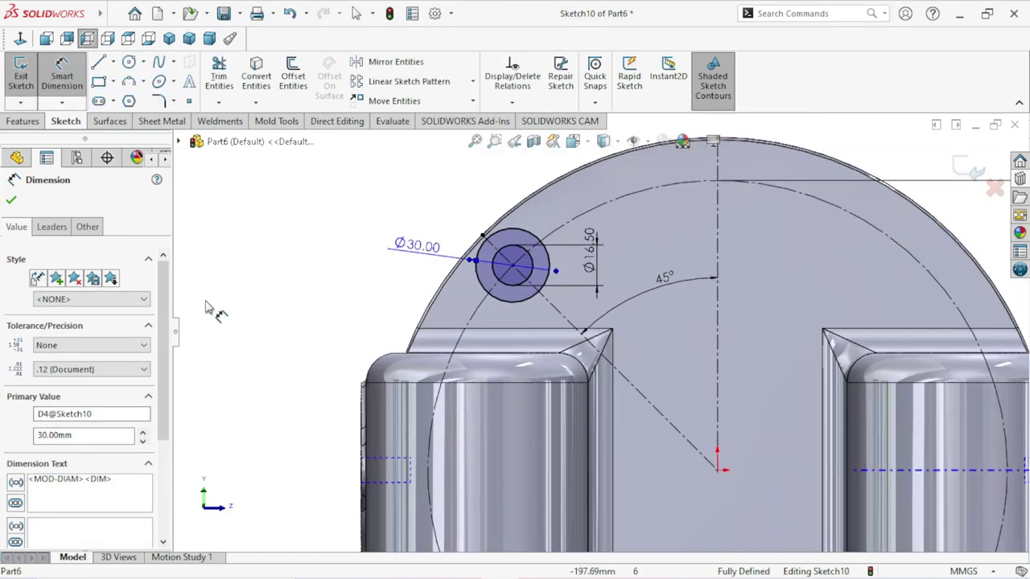
left_click(12, 200)
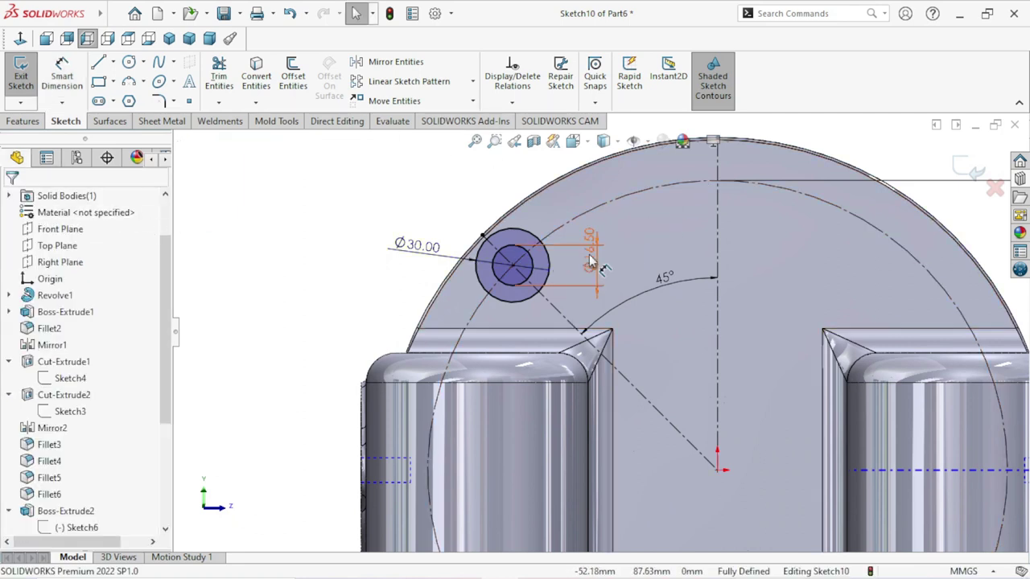
left_click_drag(592, 264, 591, 276)
left_click_drag(578, 223, 575, 222)
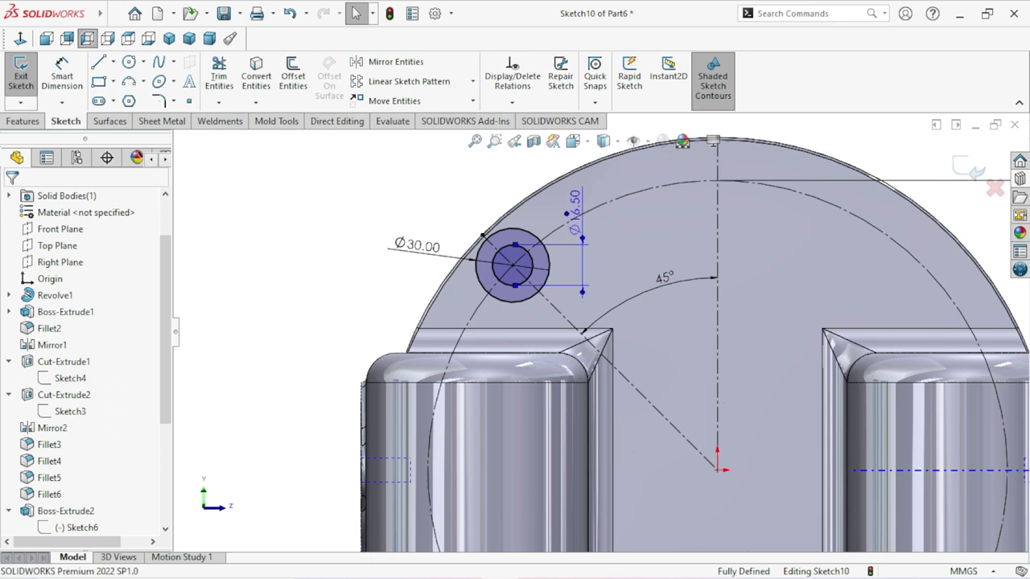
left_click(288, 178)
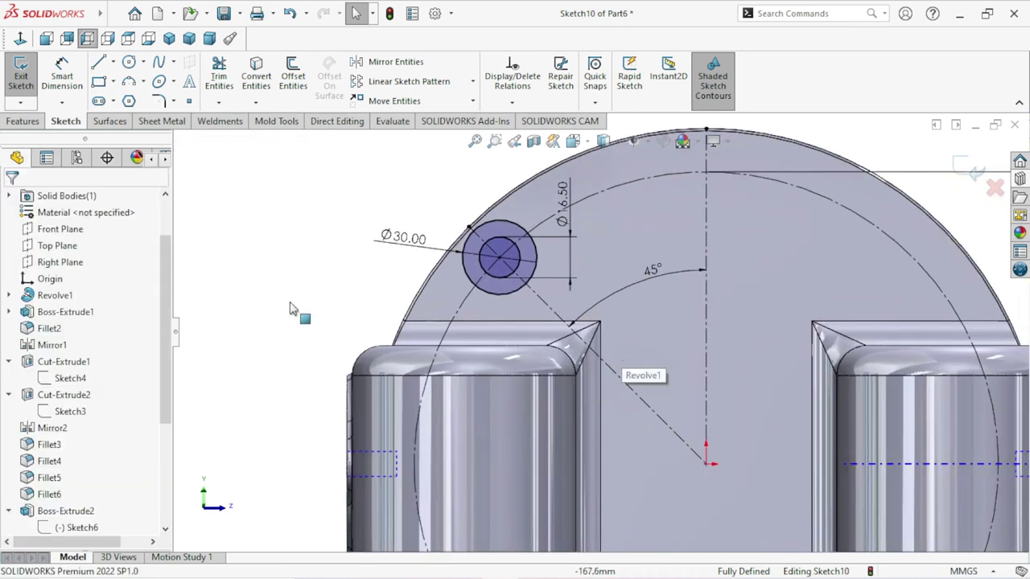
Step: Extrude-cut the Ø16.50 inner circle Through All as Cut-Extrude4
left_click(22, 121)
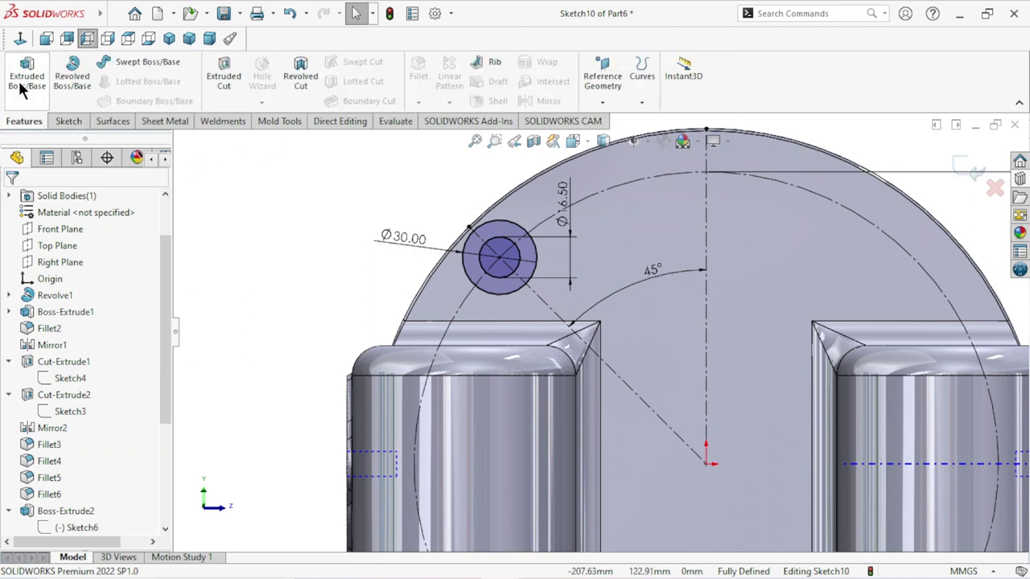
left_click(214, 75)
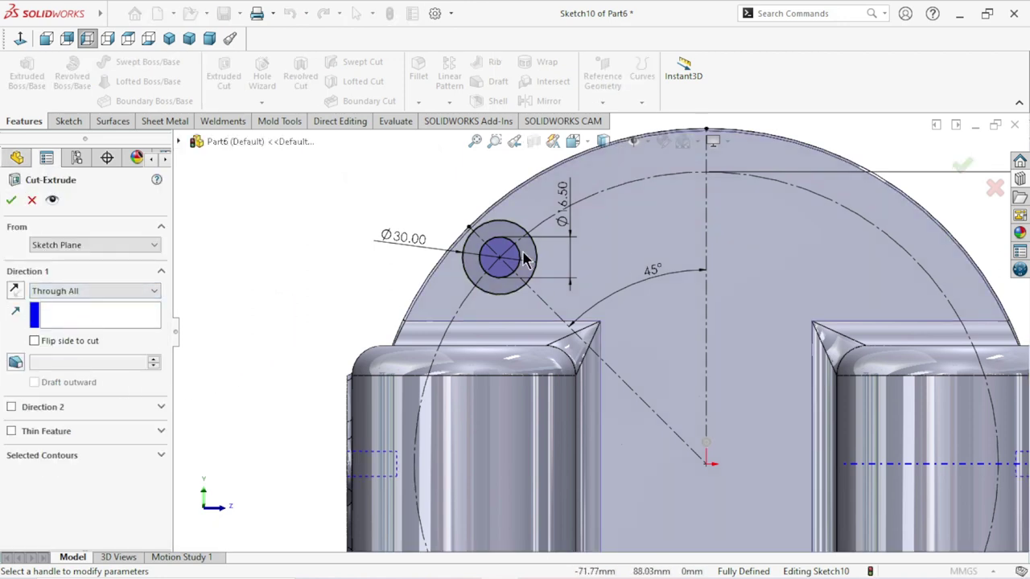
scroll(516, 260, "down", 3)
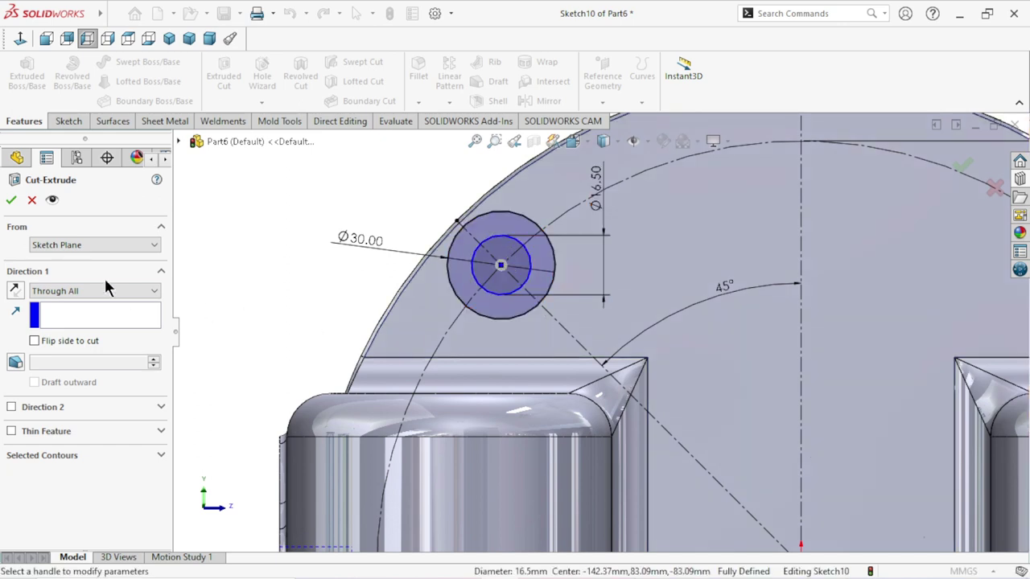
left_click(12, 201)
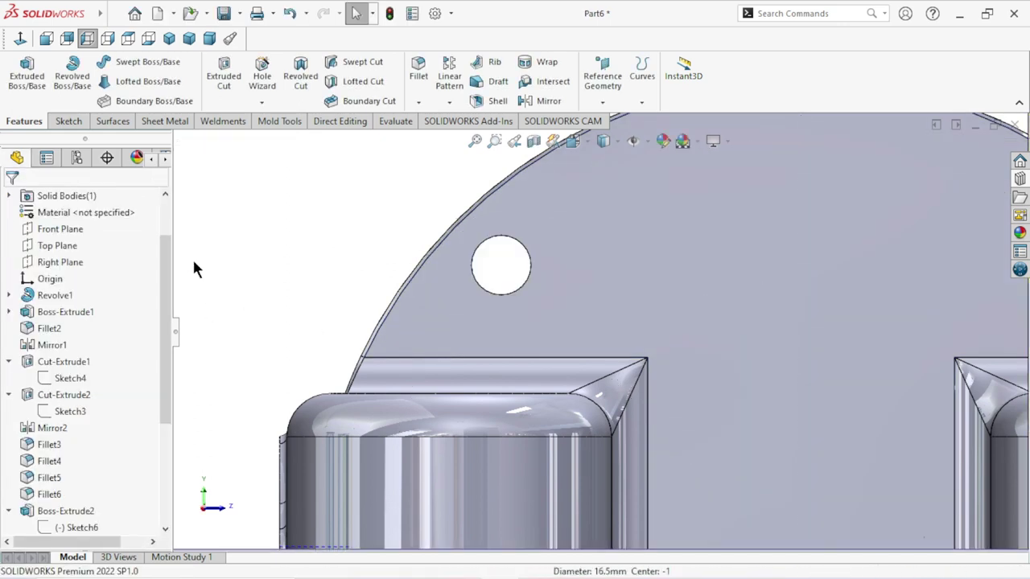
left_click_drag(165, 414, 166, 503)
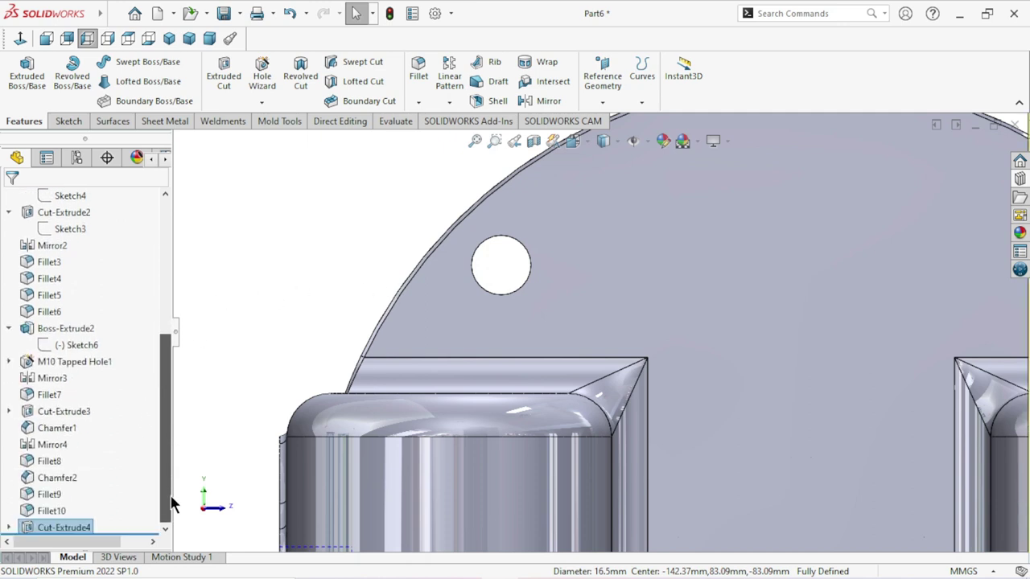
Step: Show Sketch10 under Cut-Extrude4 again
left_click(11, 527)
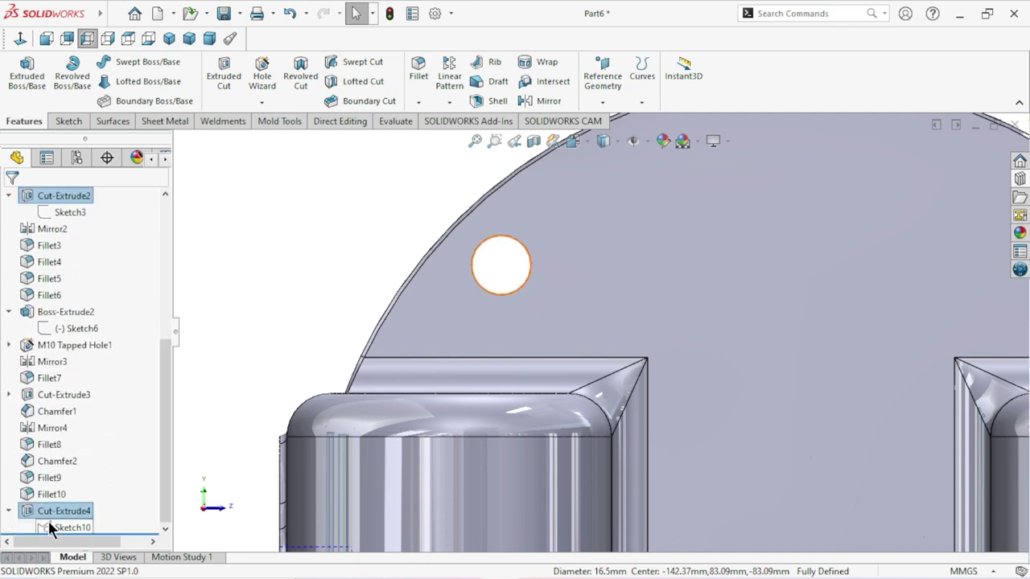
left_click(53, 525)
left_click(71, 498)
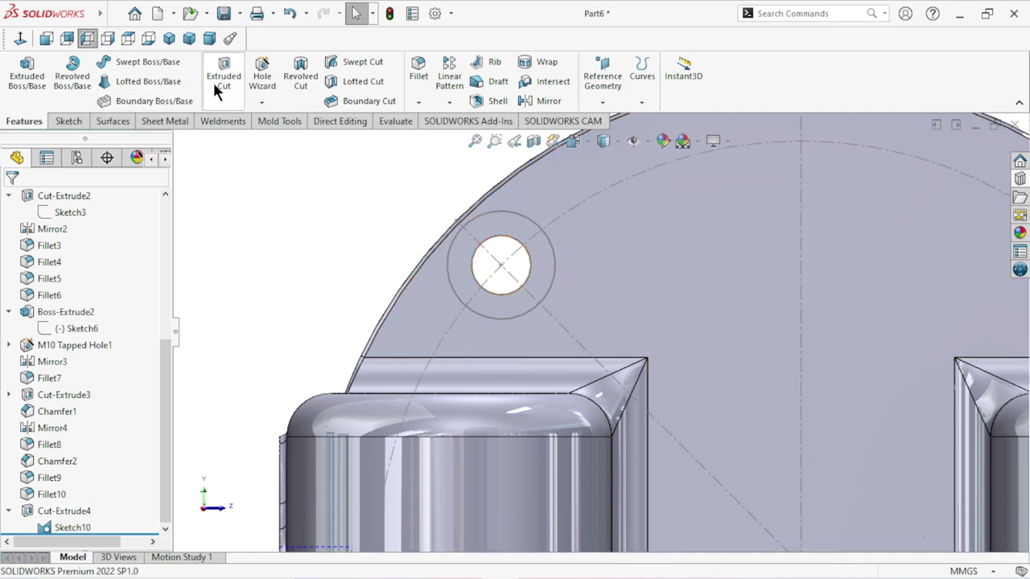
Step: Cut the Ø30 contour Blind 6 mm deep as a counterbore
left_click(491, 213)
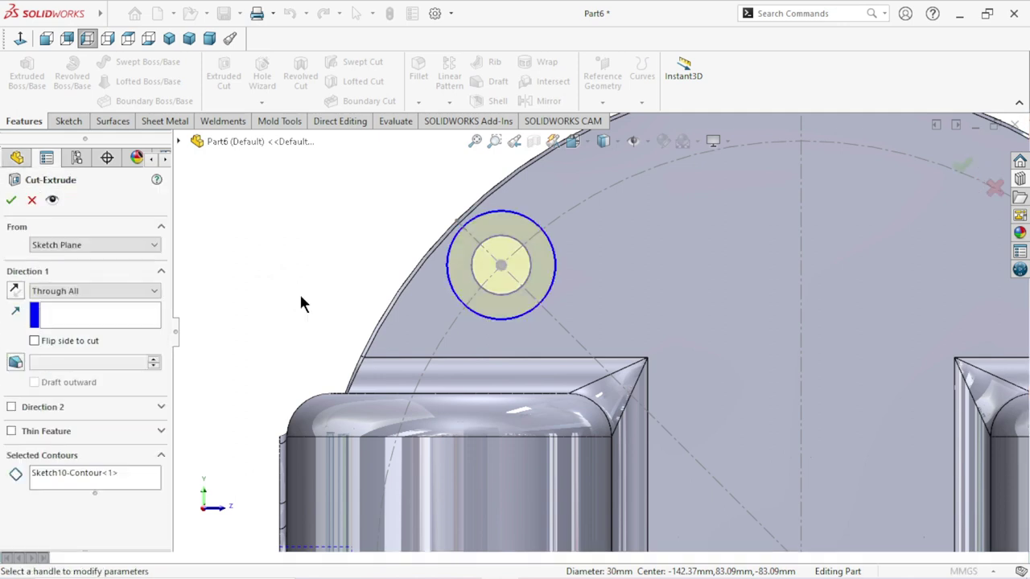
left_click(135, 291)
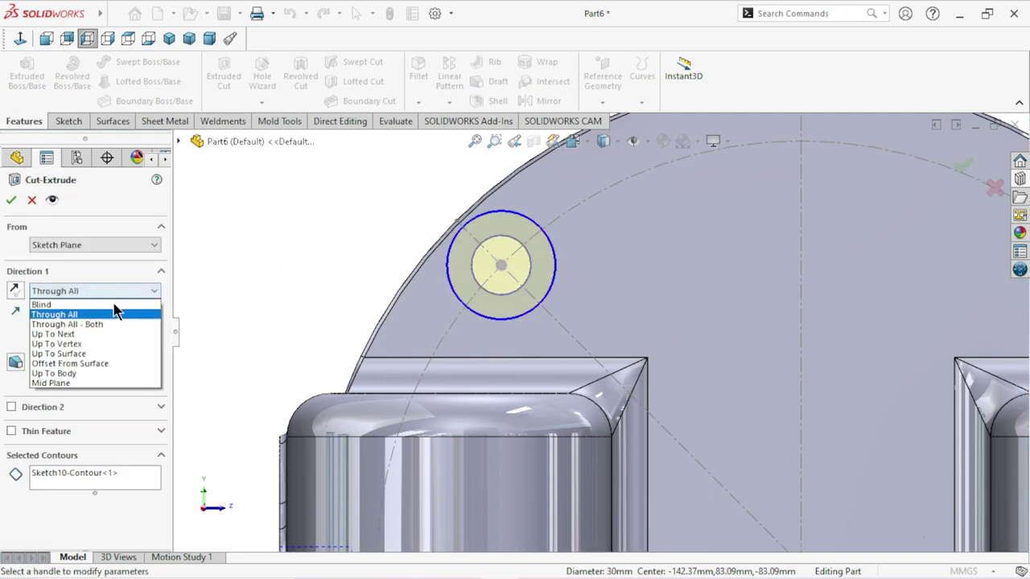
left_click(89, 306)
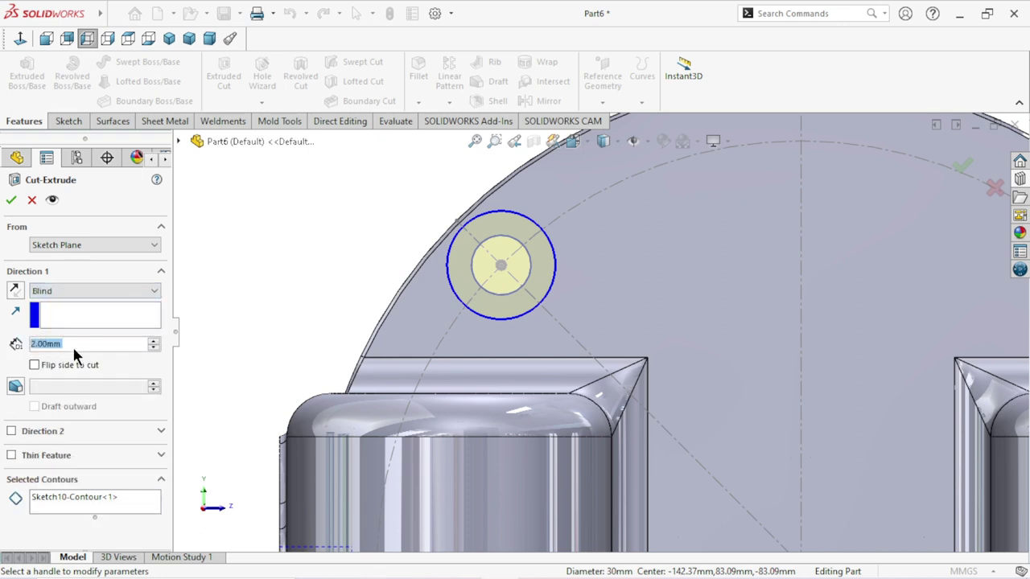
type("6")
key("Return")
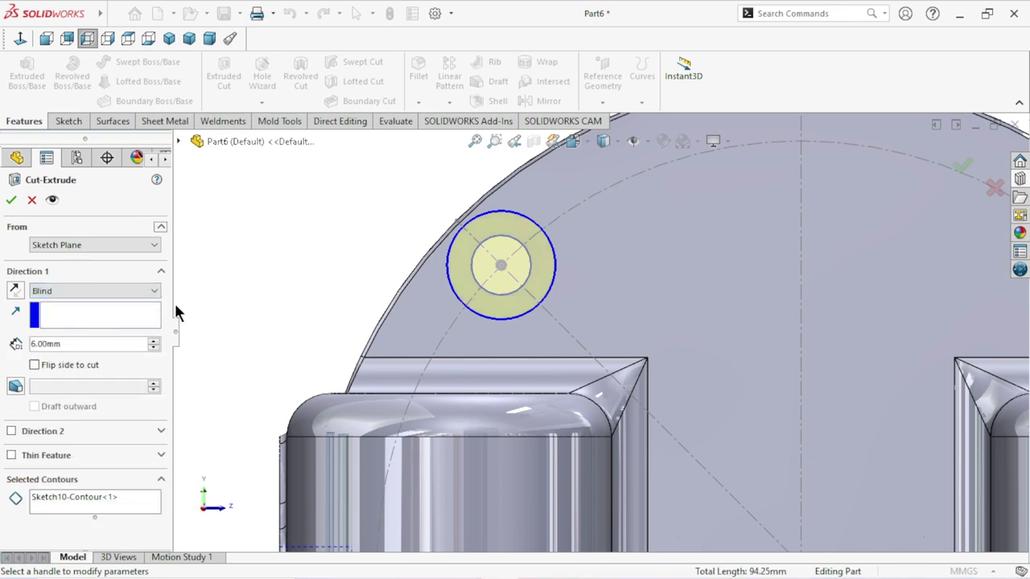
left_click(11, 200)
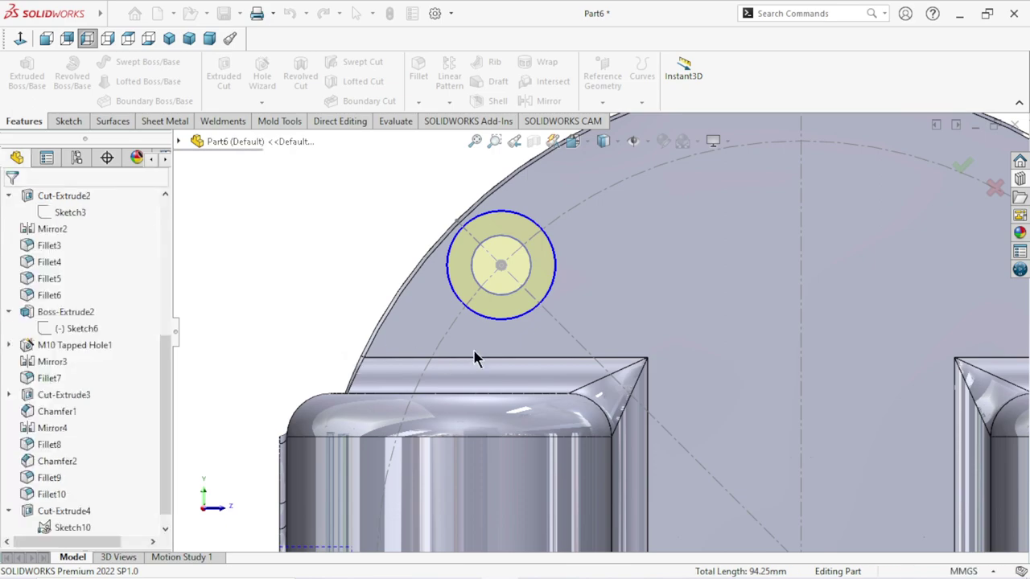
mouse_move(472, 336)
middle_mouse_down()
mouse_move(472, 270)
mouse_move(440, 215)
middle_mouse_up()
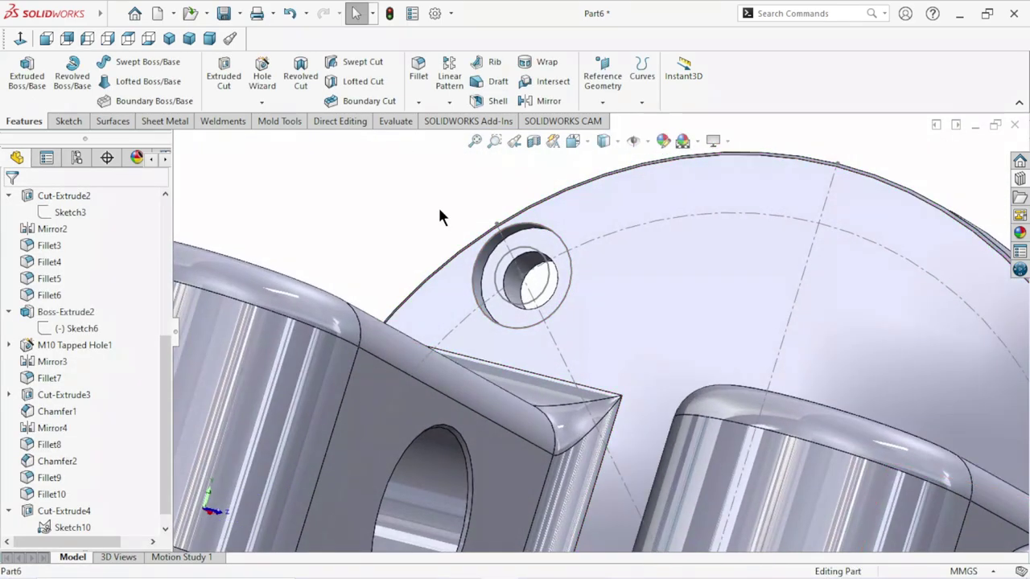
Step: Hide Sketch10 and reframe the view around the flange
left_click(83, 529)
left_click(96, 504)
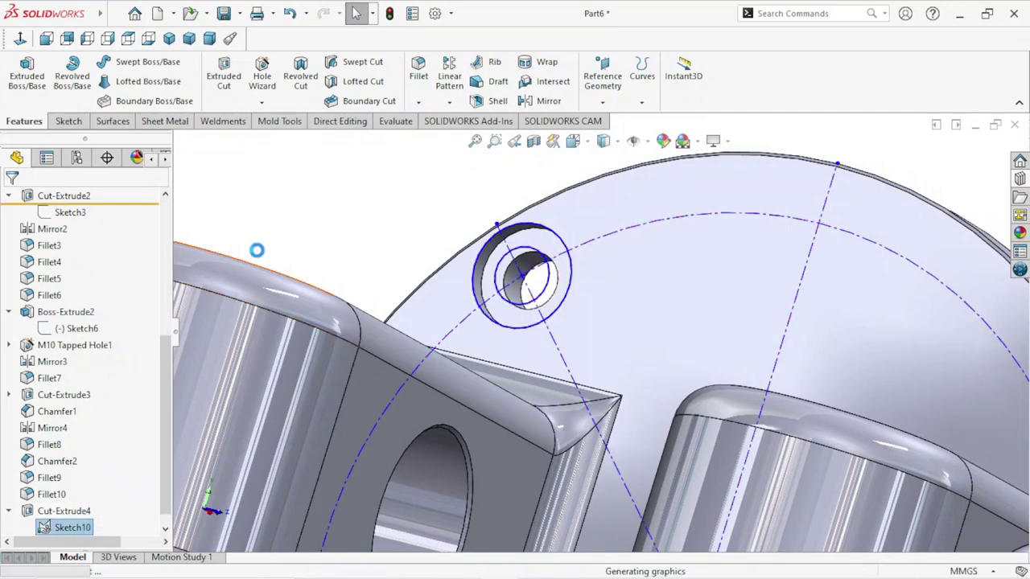
middle_click_drag(541, 288, 608, 363)
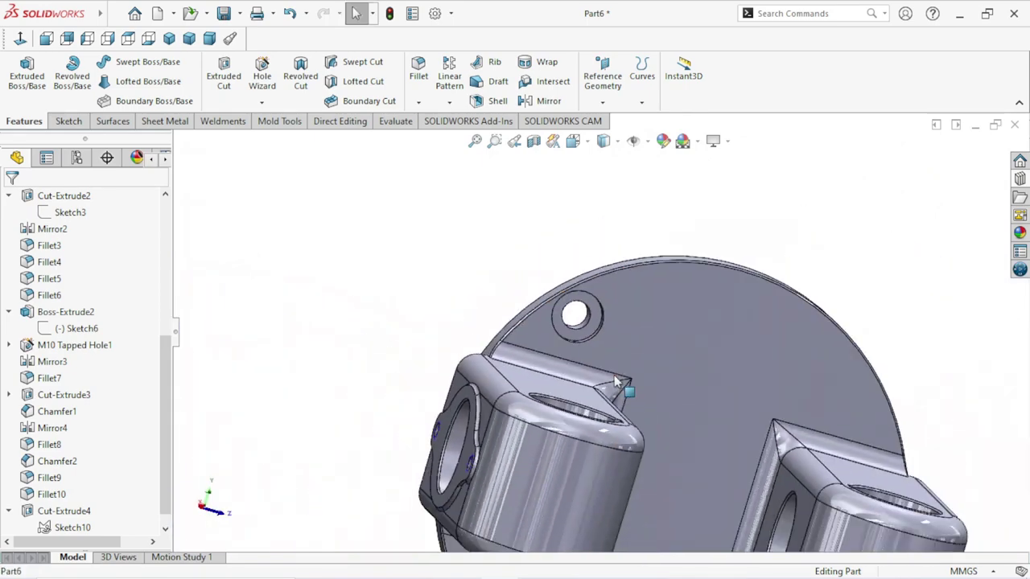
middle_click_drag(607, 364, 698, 377)
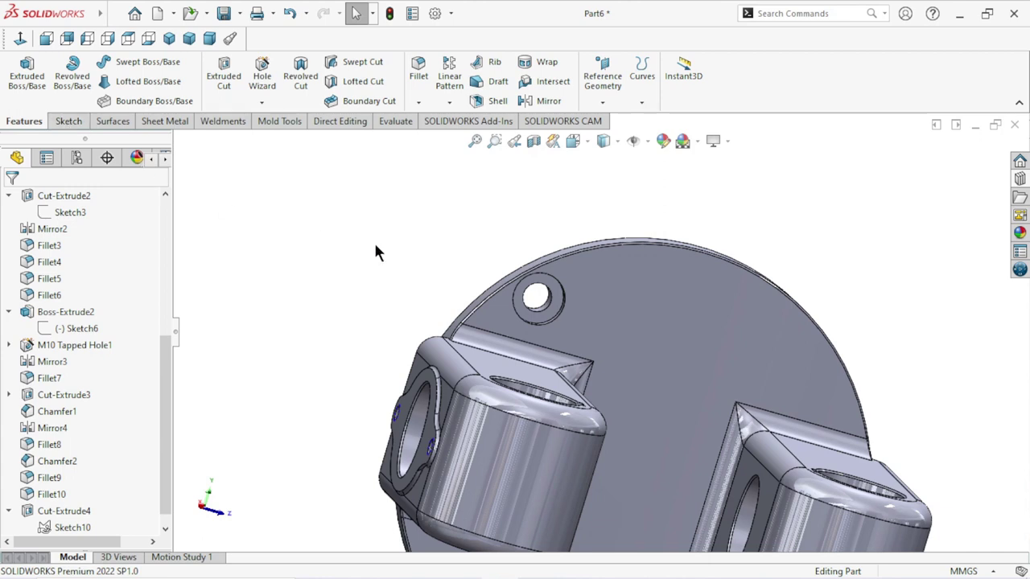
Step: Start a circular pattern of Cut-Extrude4 and Cut-Extrude5
left_click(449, 102)
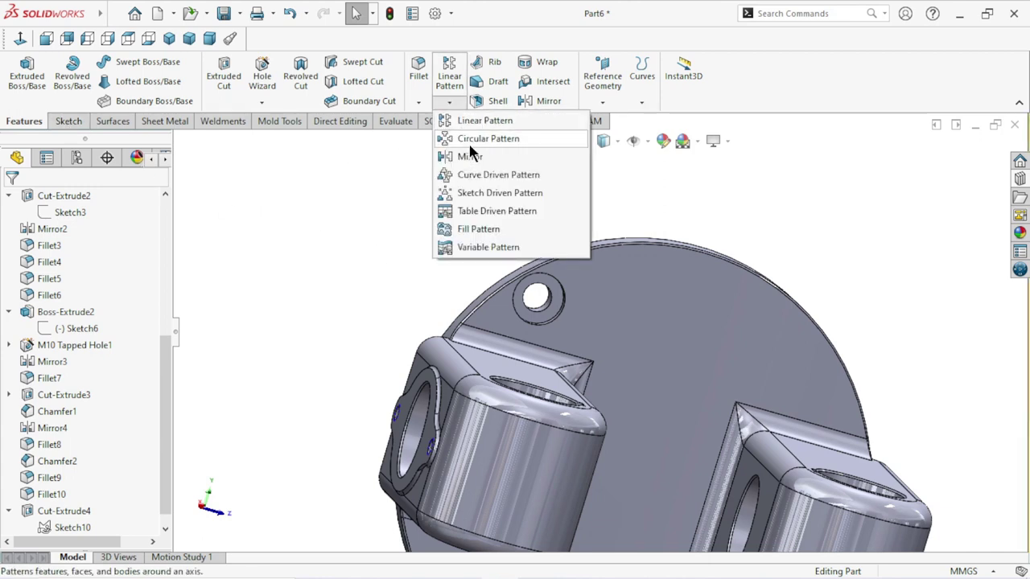
left_click(470, 138)
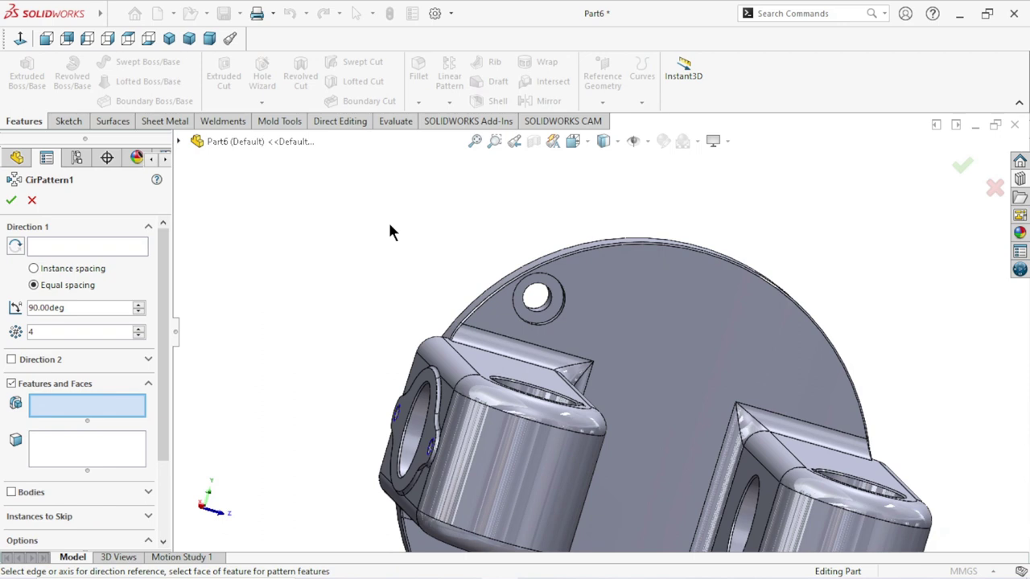
left_click(178, 142)
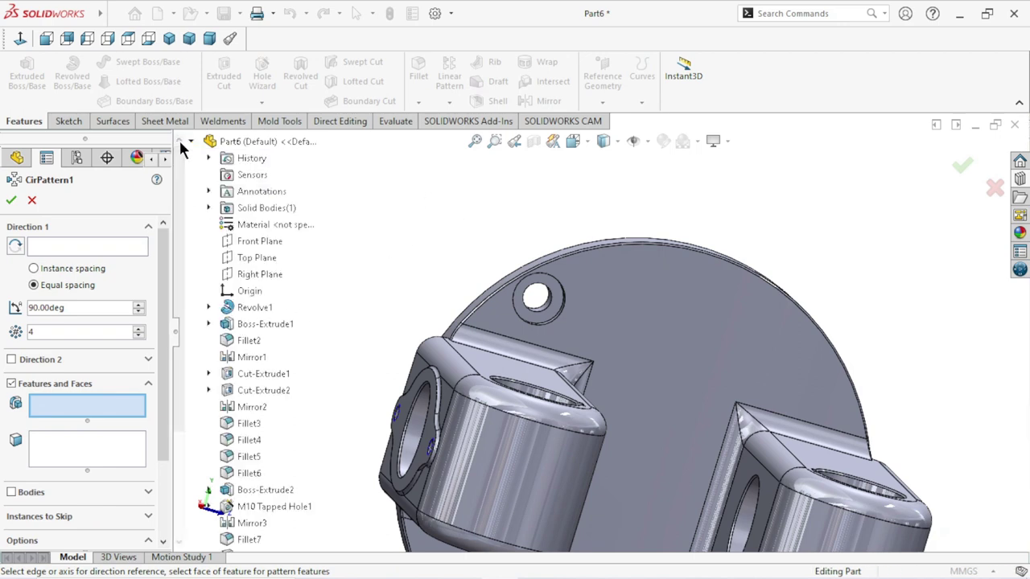
scroll(285, 426, "down", 3)
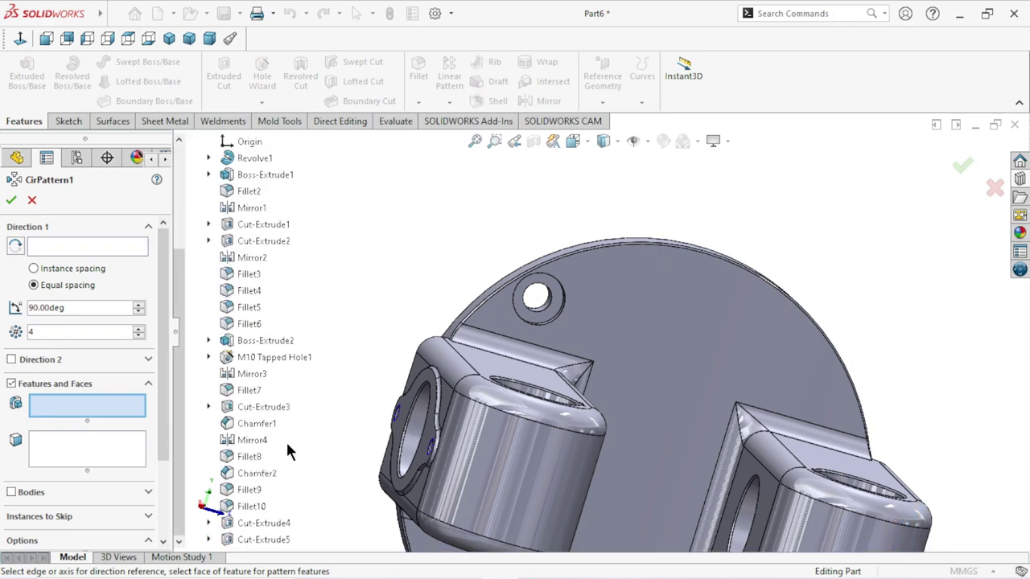
left_click(286, 523)
left_click(285, 540)
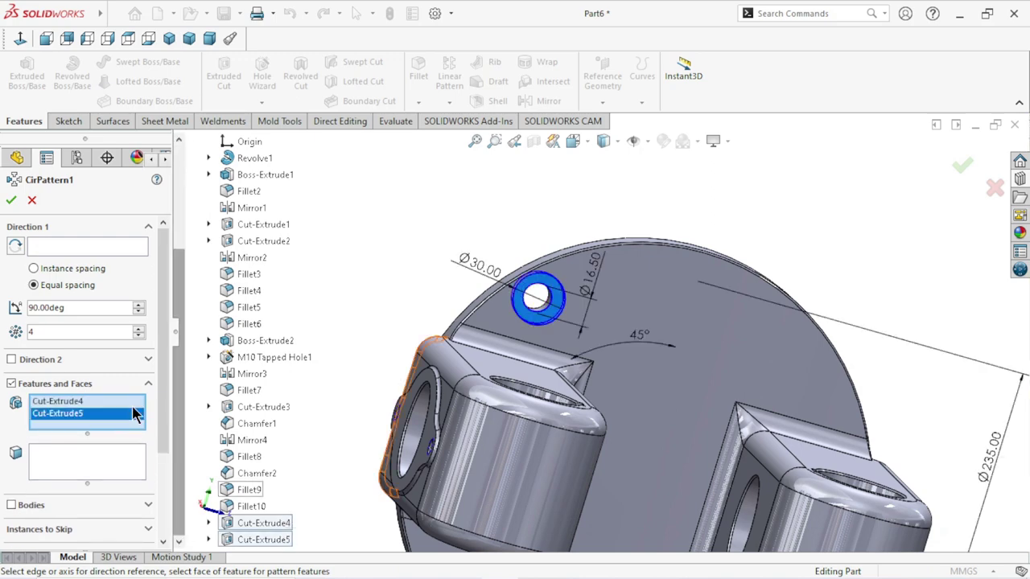
Step: Pattern around the disc face at 90° spacing, giving four counterbored holes
left_click(69, 243)
middle_click_drag(354, 282, 410, 281)
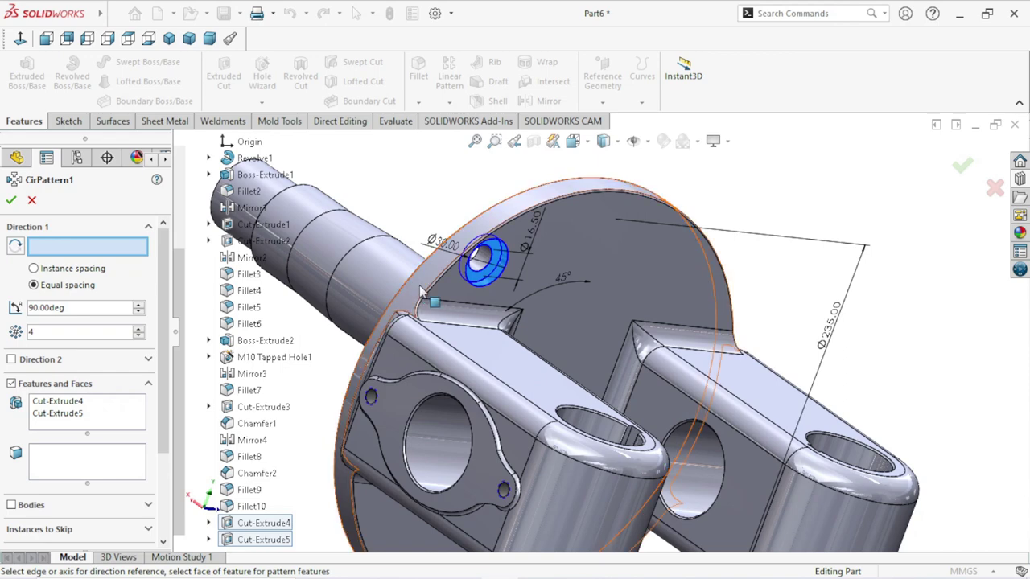
left_click(426, 292)
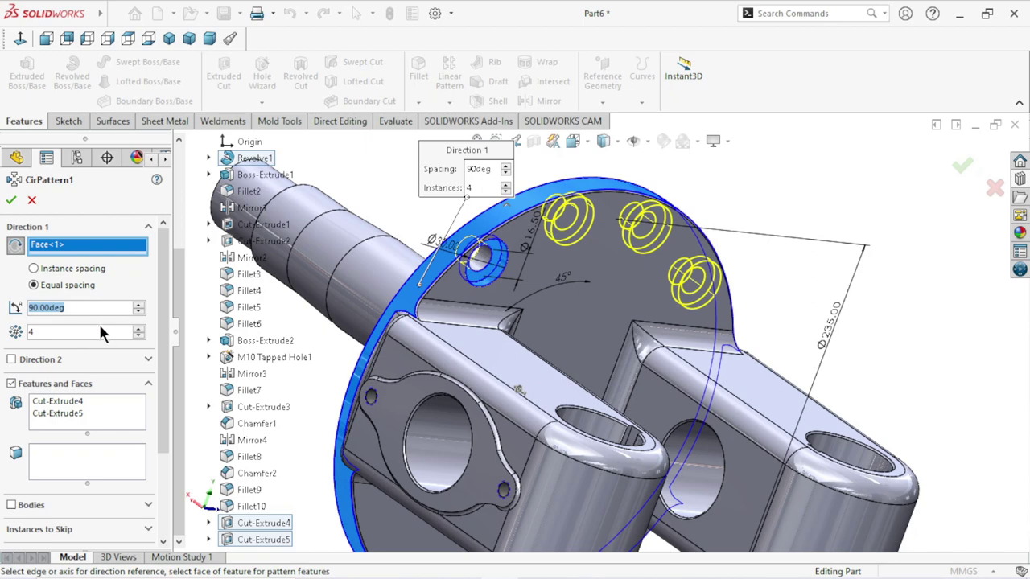
type("90")
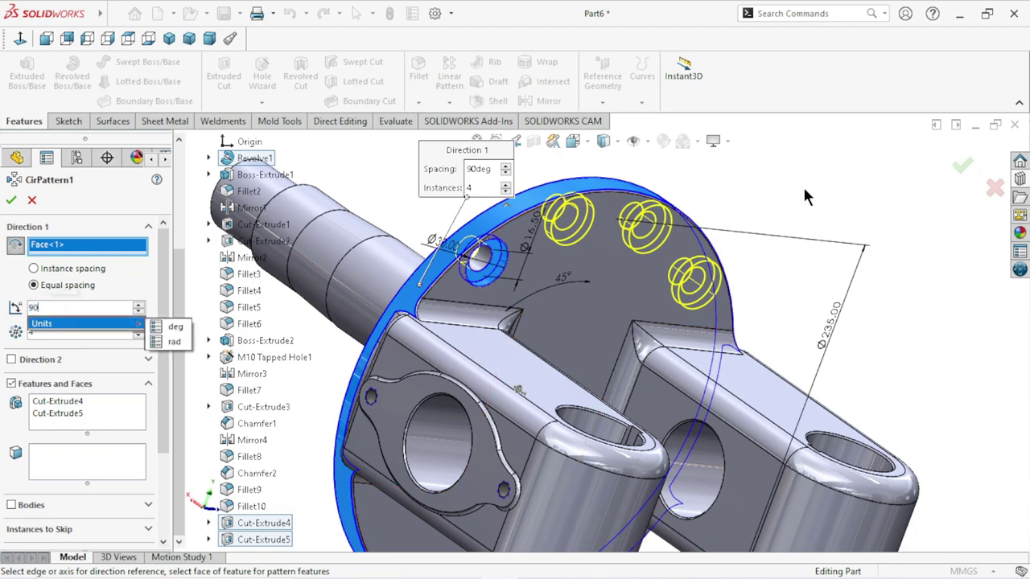
key("Return")
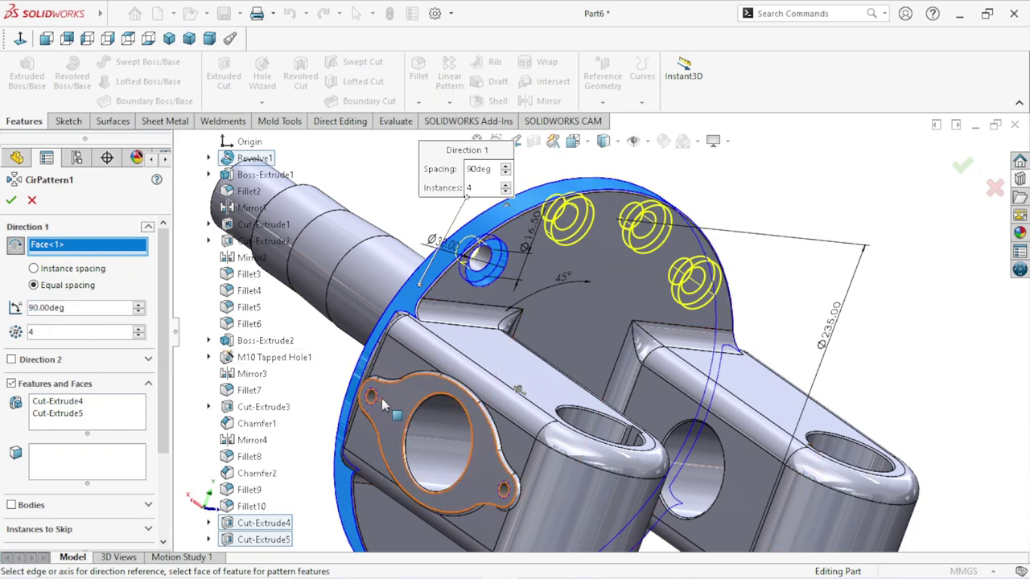
key("ctrl+3")
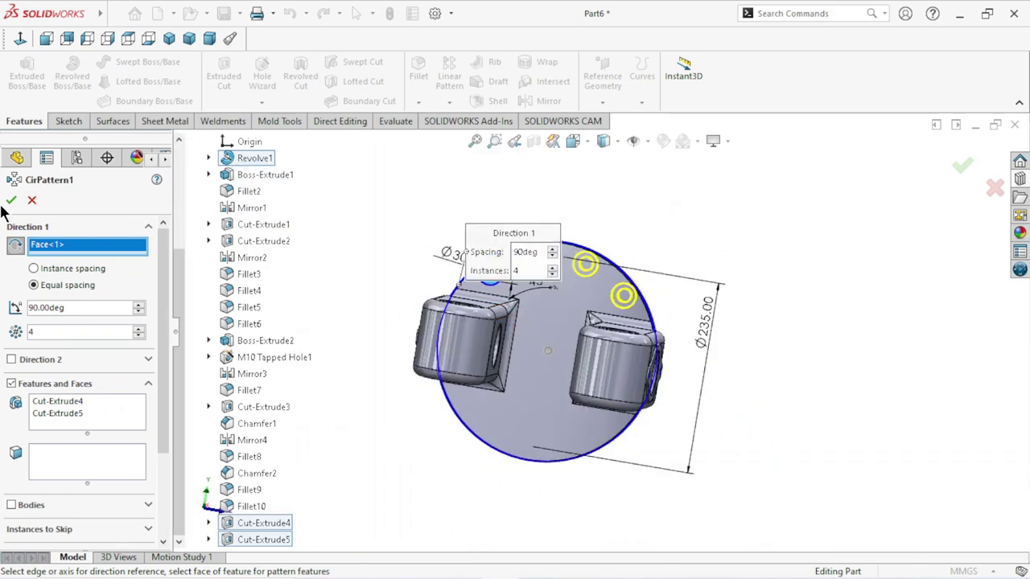
left_click(11, 201)
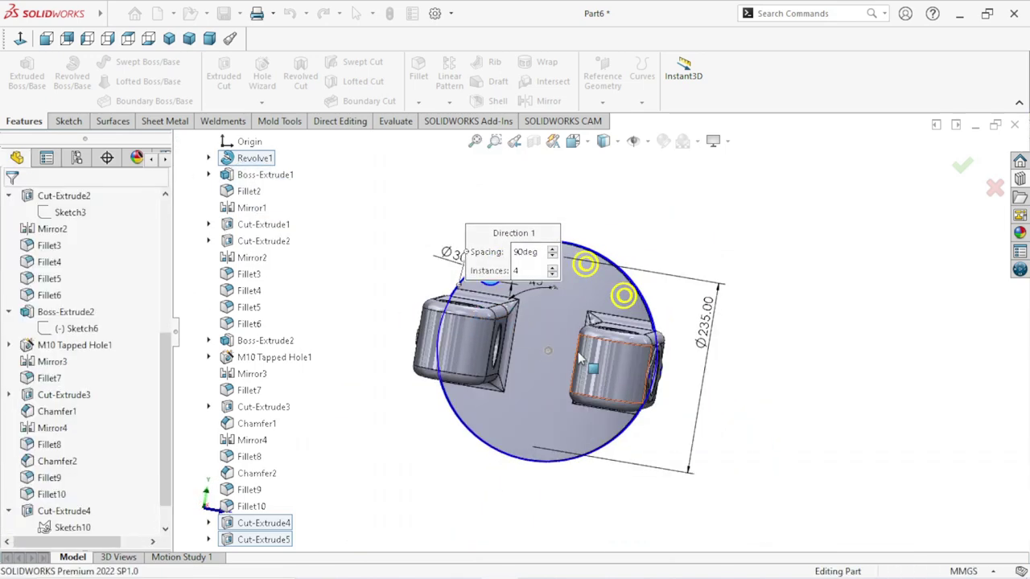
scroll(621, 344, "down", 2)
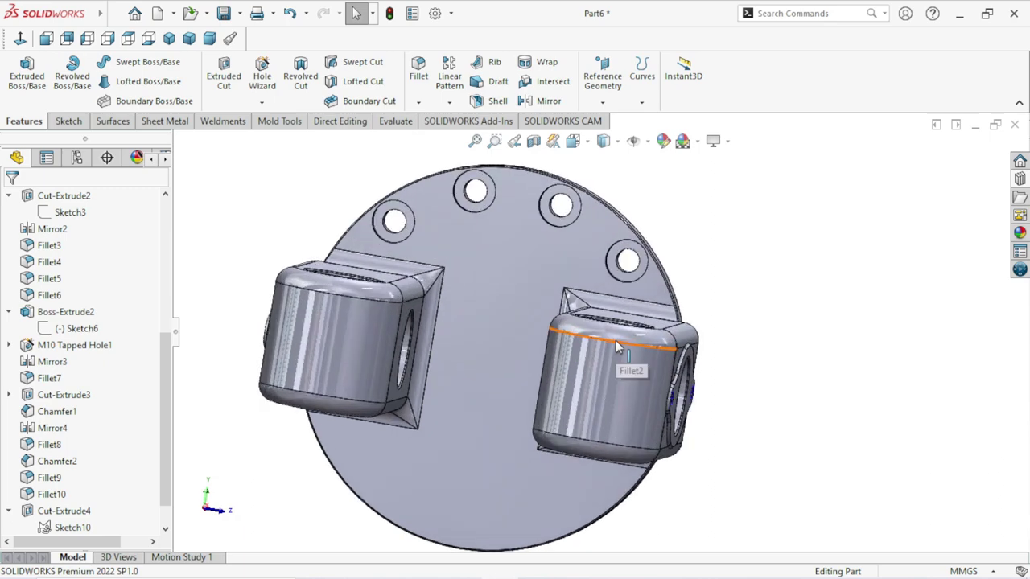
scroll(621, 345, "up", 2)
mouse_move(621, 344)
middle_mouse_down()
mouse_move(689, 322)
mouse_move(740, 321)
mouse_move(729, 379)
mouse_move(654, 420)
middle_mouse_up()
scroll(661, 392, "down", 2)
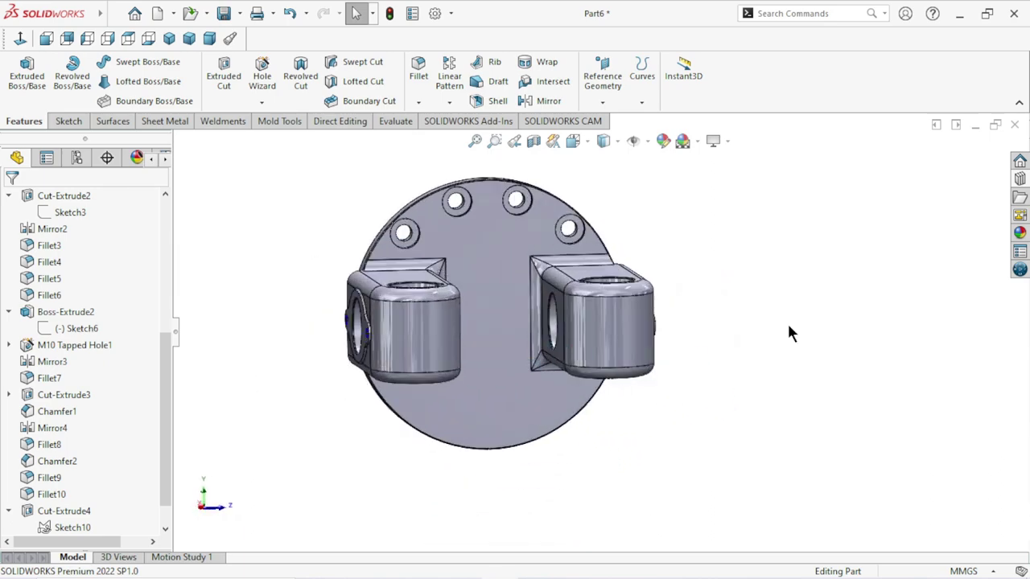
Step: Start a Mirror feature with the Top Plane as the mirror plane
left_click(452, 106)
left_click(465, 155)
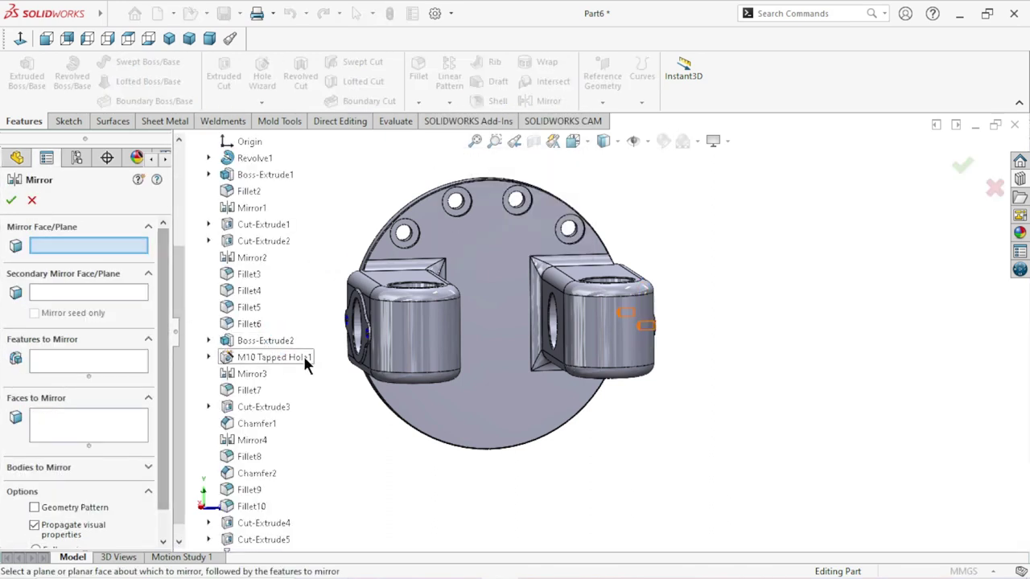
scroll(268, 250, "up", 3)
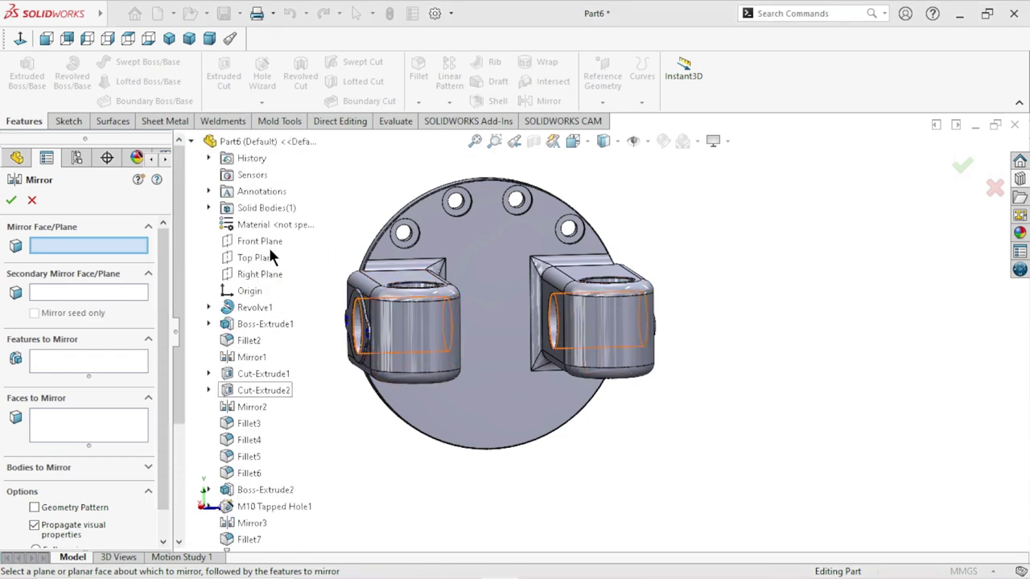
left_click(257, 259)
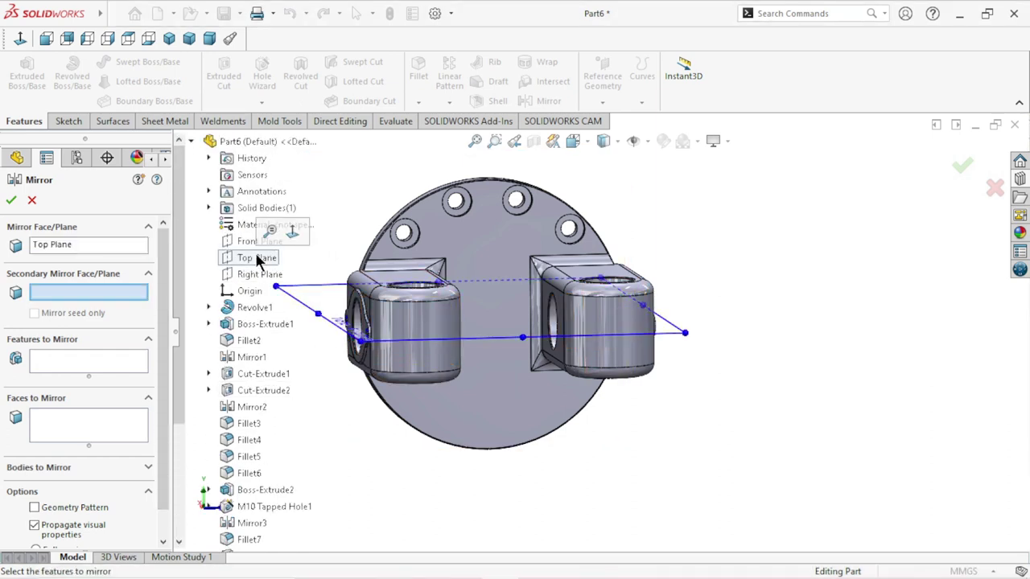
Step: Mirror CirPattern1 and Cut-Extrude5, yielding eight bolt holes on the flange
left_click(58, 369)
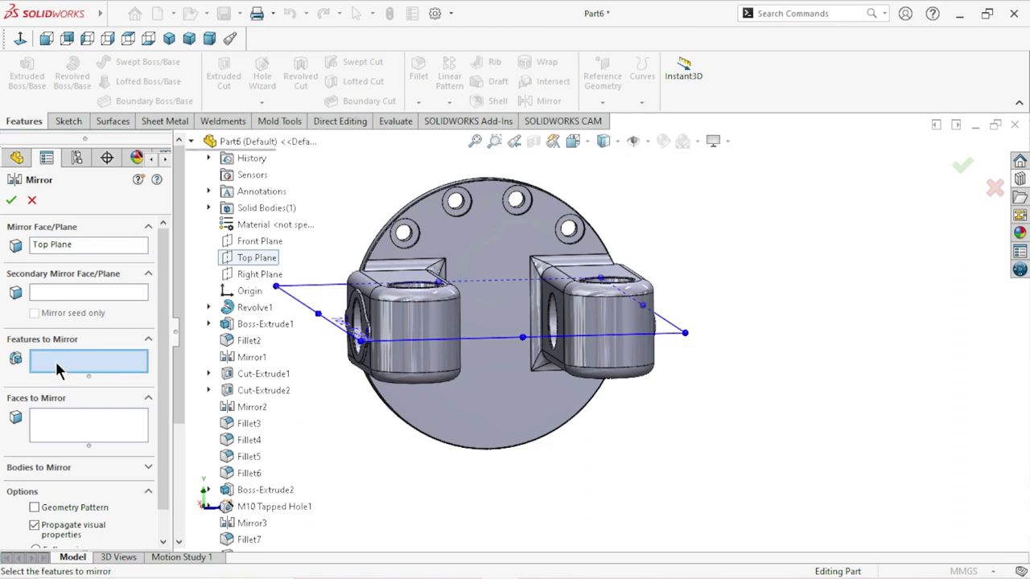
scroll(288, 421, "down", 1)
scroll(288, 427, "down", 2)
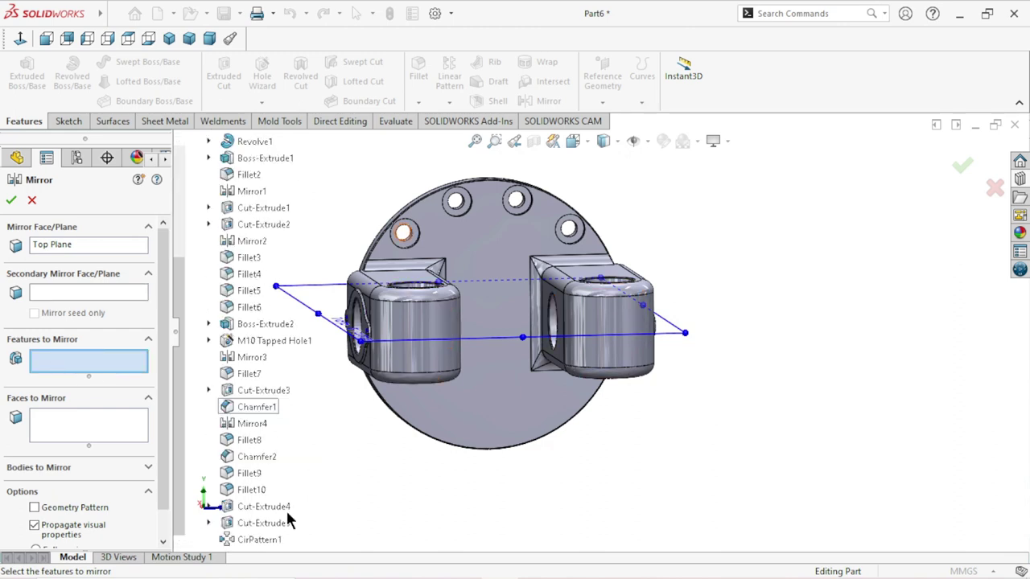
left_click(266, 540)
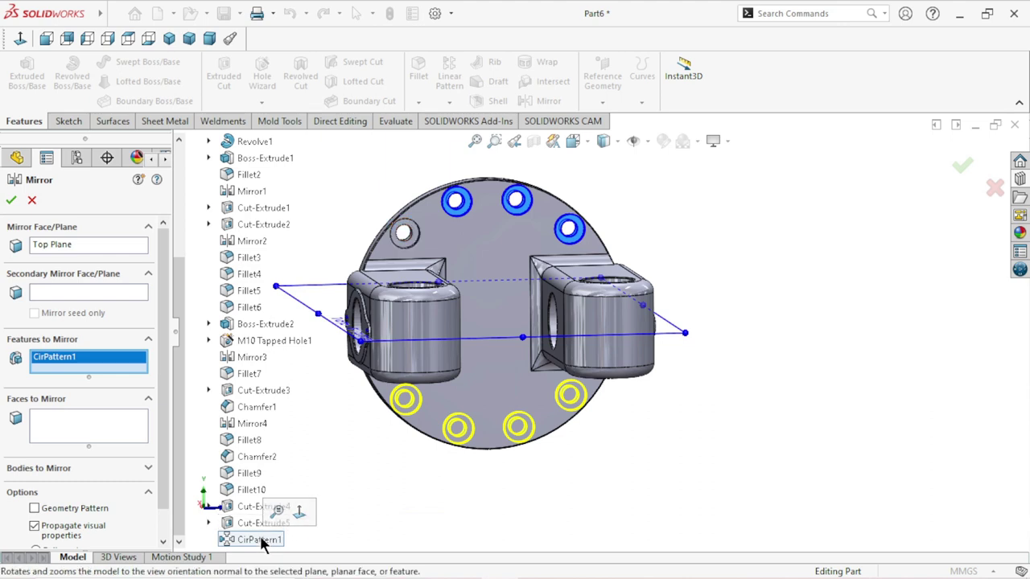
left_click(256, 524)
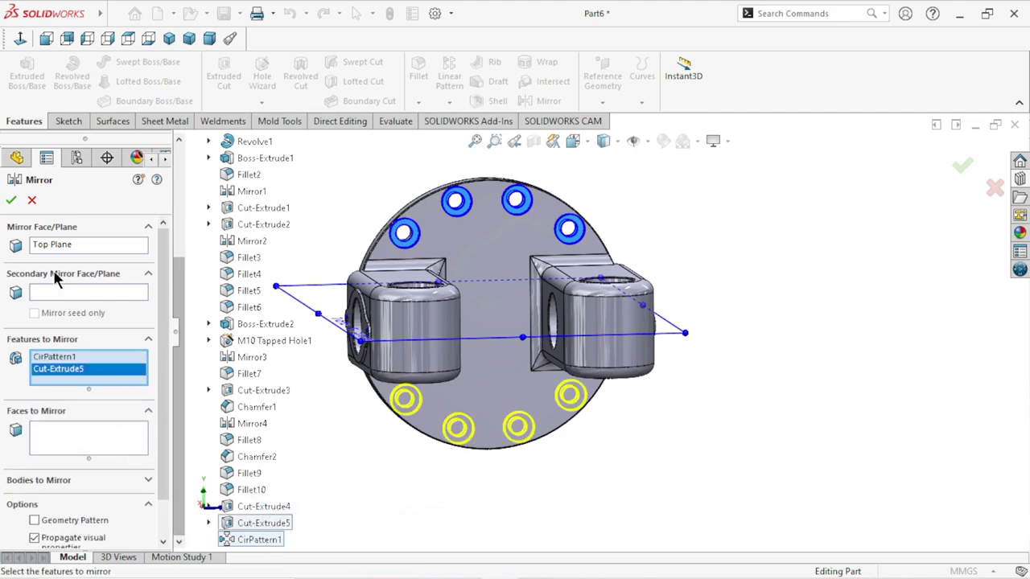
left_click(11, 202)
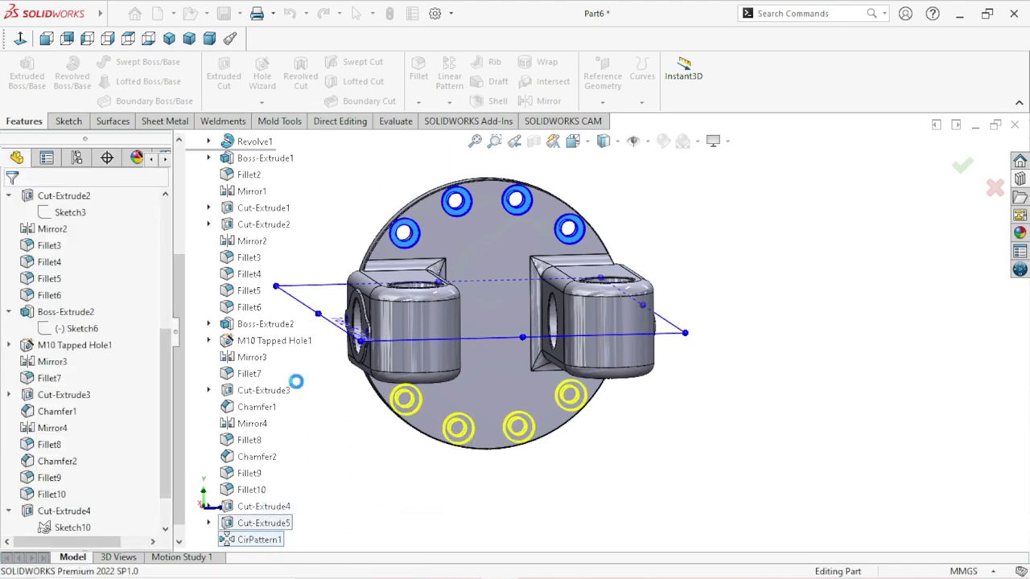
mouse_move(753, 400)
middle_mouse_down()
mouse_move(703, 362)
mouse_move(694, 327)
mouse_move(683, 362)
middle_mouse_up()
scroll(559, 354, "down", 3)
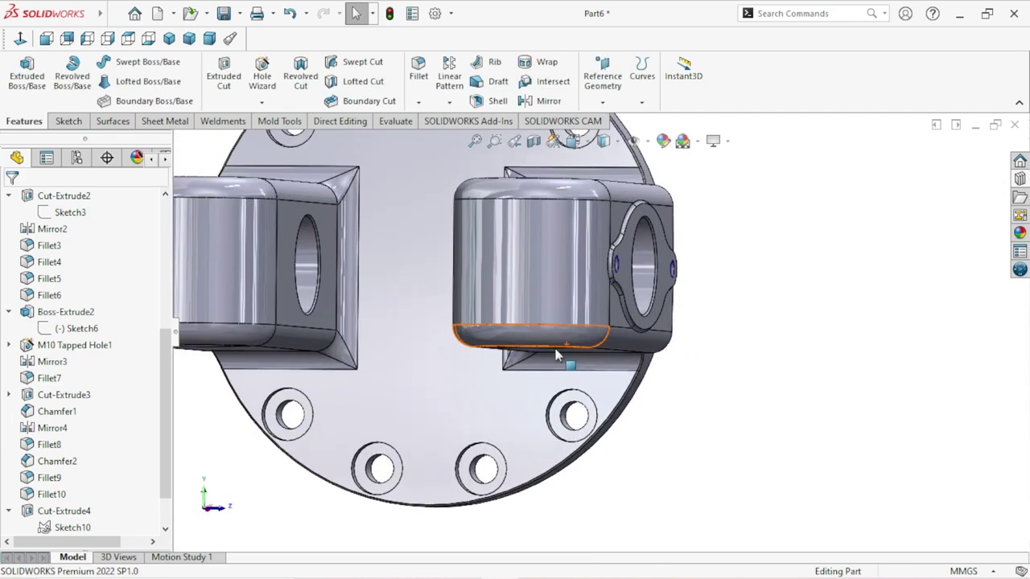
scroll(557, 355, "up", 2)
middle_click_drag(557, 355, 539, 306)
Step: Start a sketch on the flange face and draw a circle at the origin
left_click(532, 290)
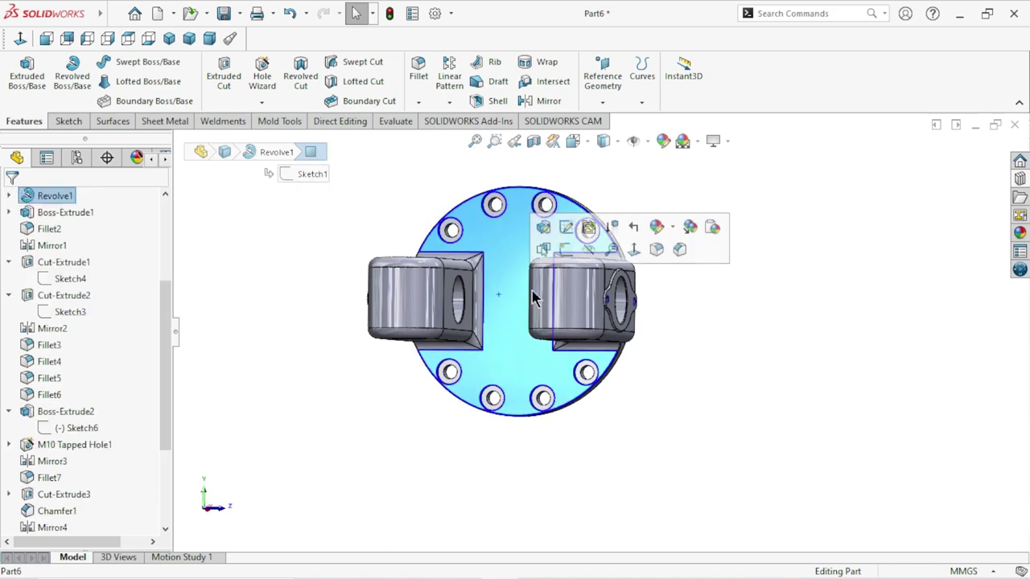
left_click(567, 256)
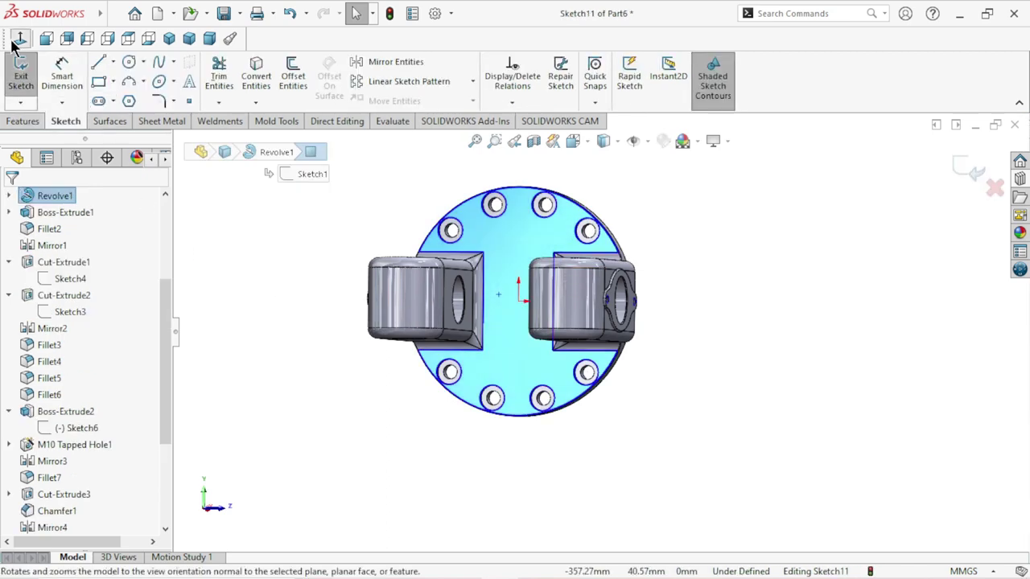
left_click(131, 65)
left_click(599, 330)
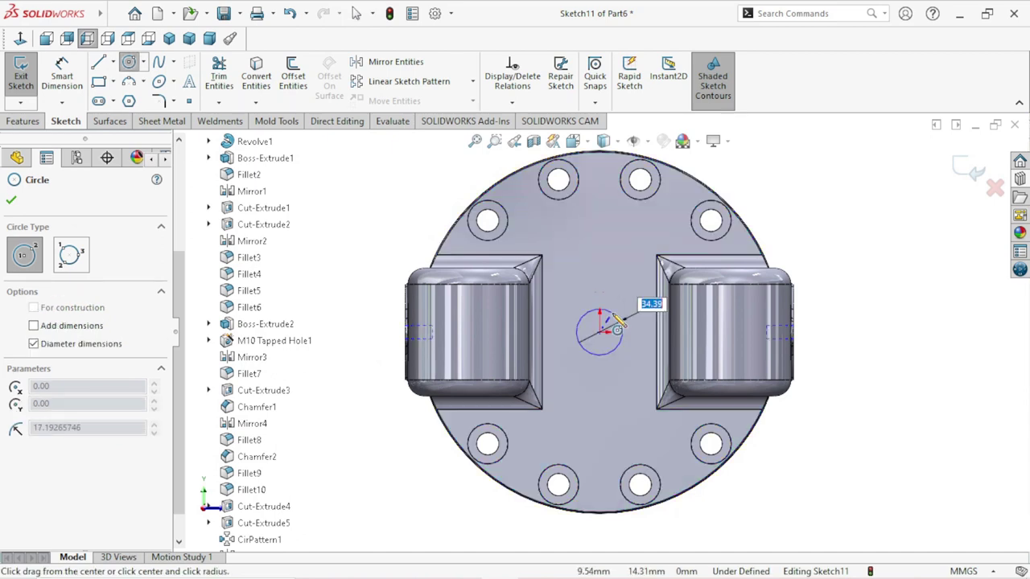
left_click(616, 322)
right_click(607, 300)
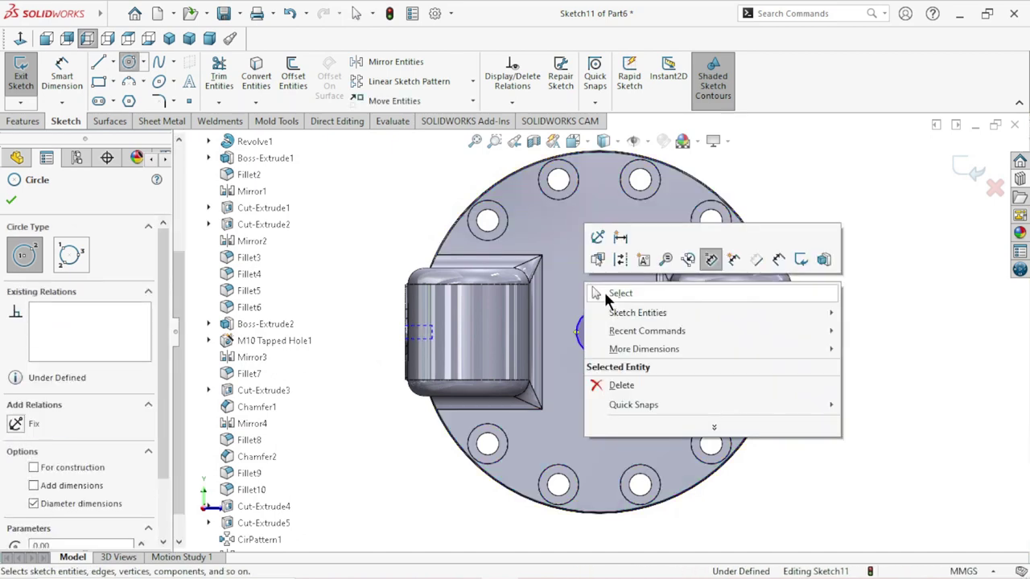
left_click(607, 295)
Step: Dimension the circle's diameter to 10 mm
left_click(72, 83)
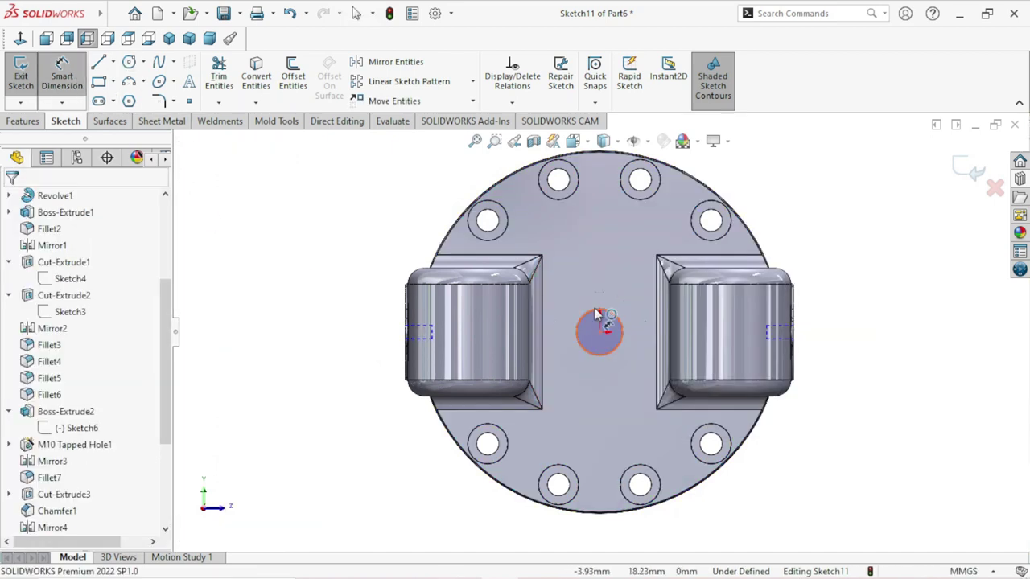
left_click(582, 290)
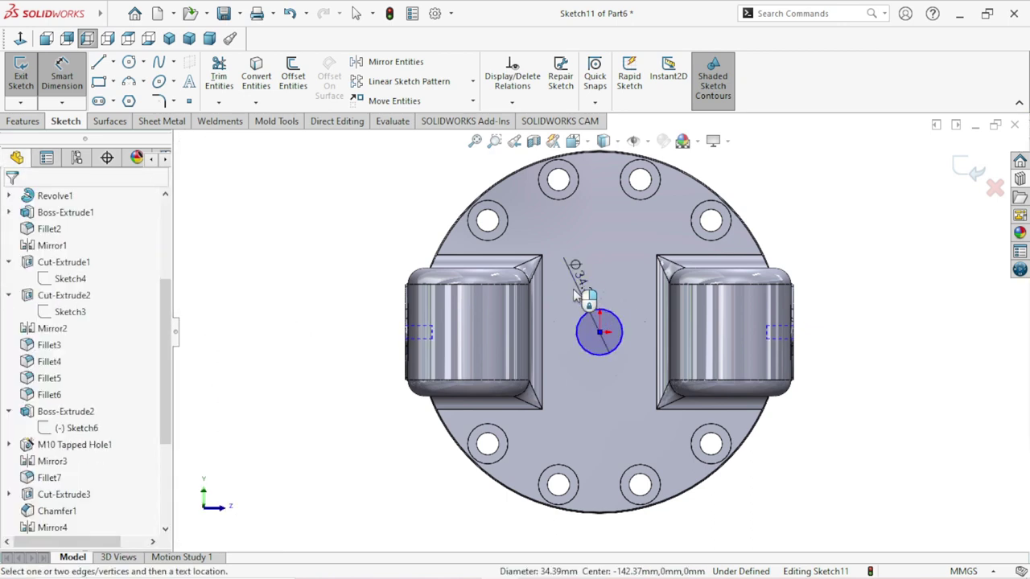
left_click(574, 291)
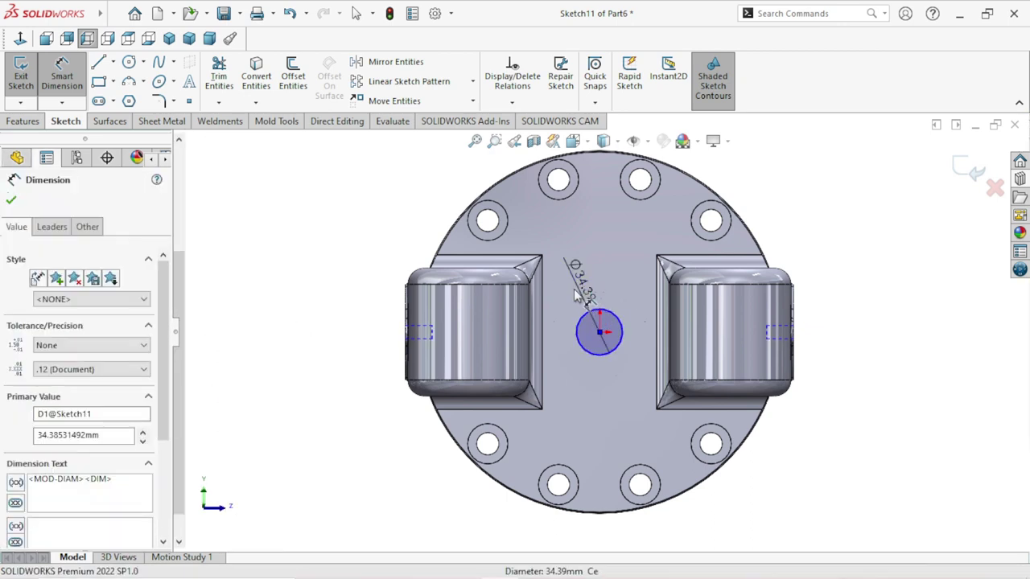
type("10")
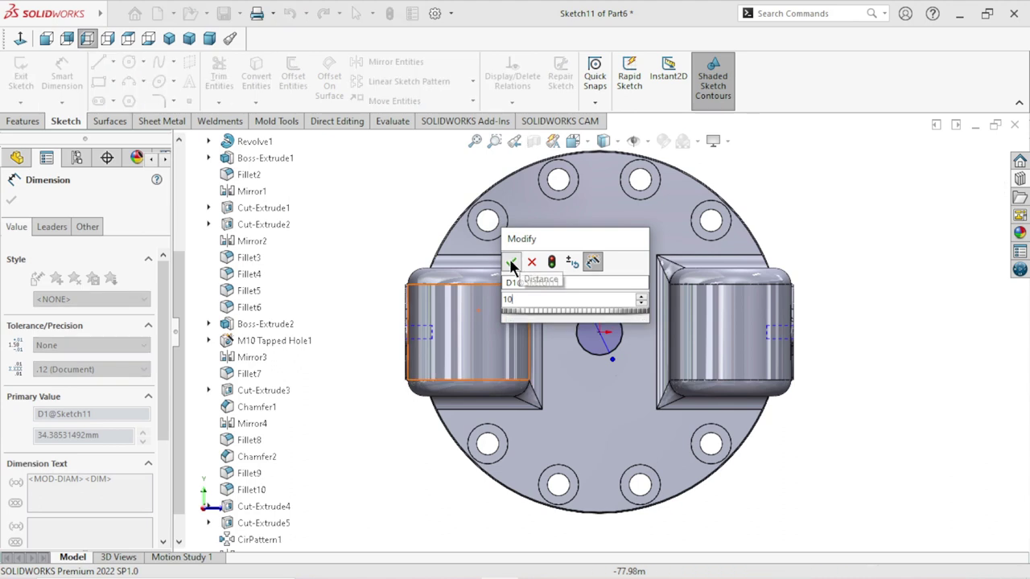
left_click(510, 260)
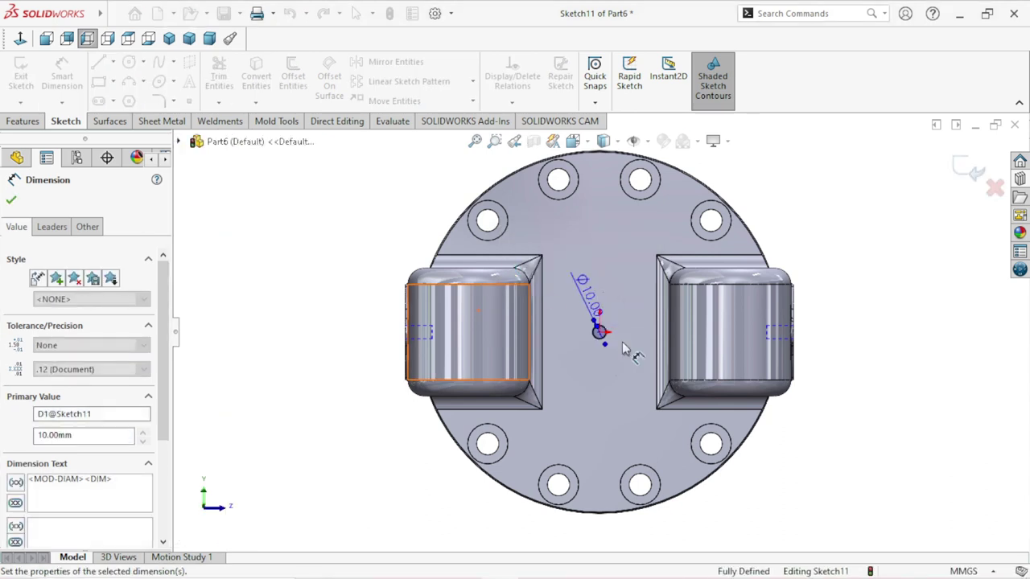
scroll(621, 349, "down", 5)
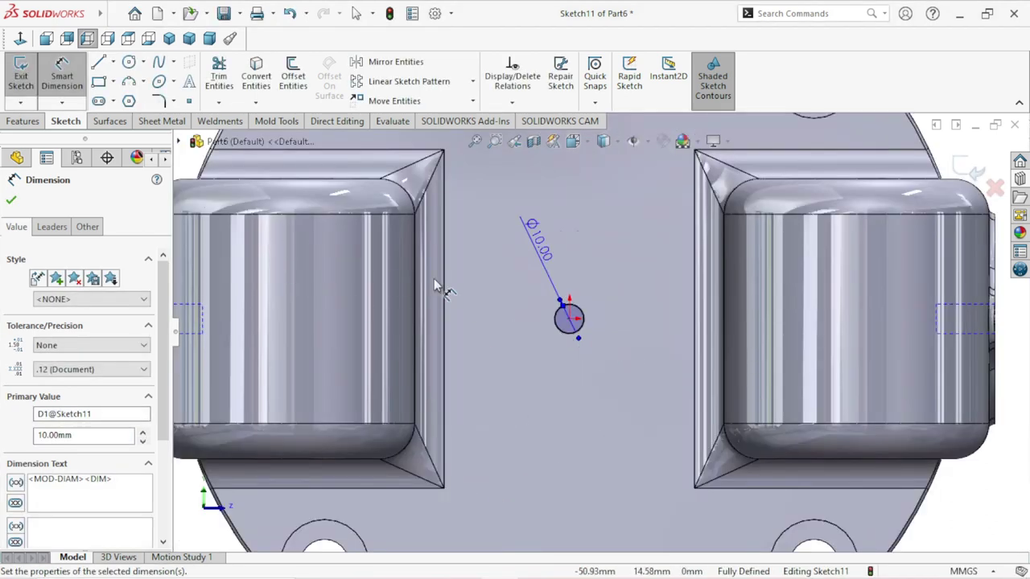
left_click(11, 202)
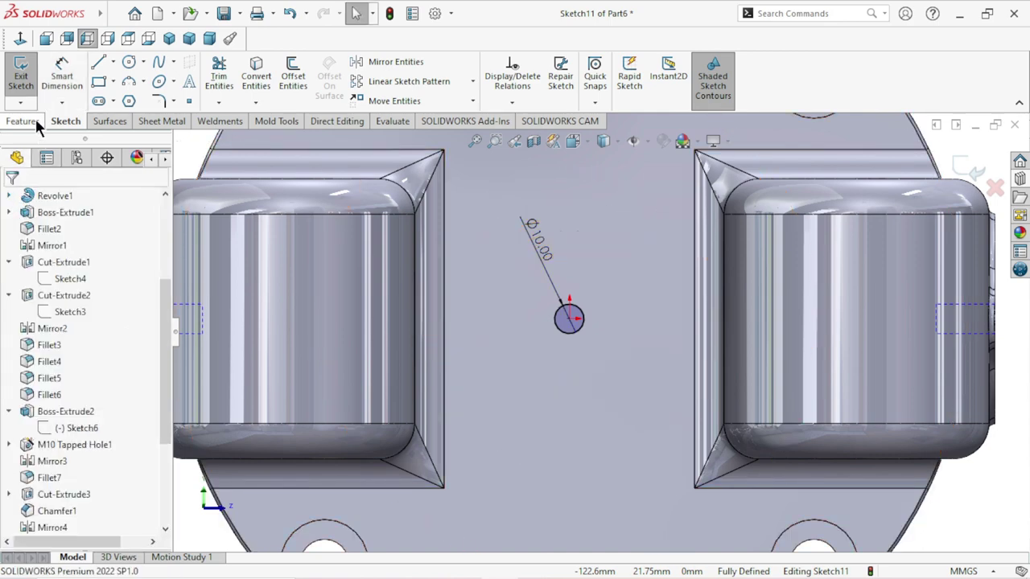
Step: Set up a Blind 10 mm extruded cut from Sketch11 with draft enabled
left_click(35, 121)
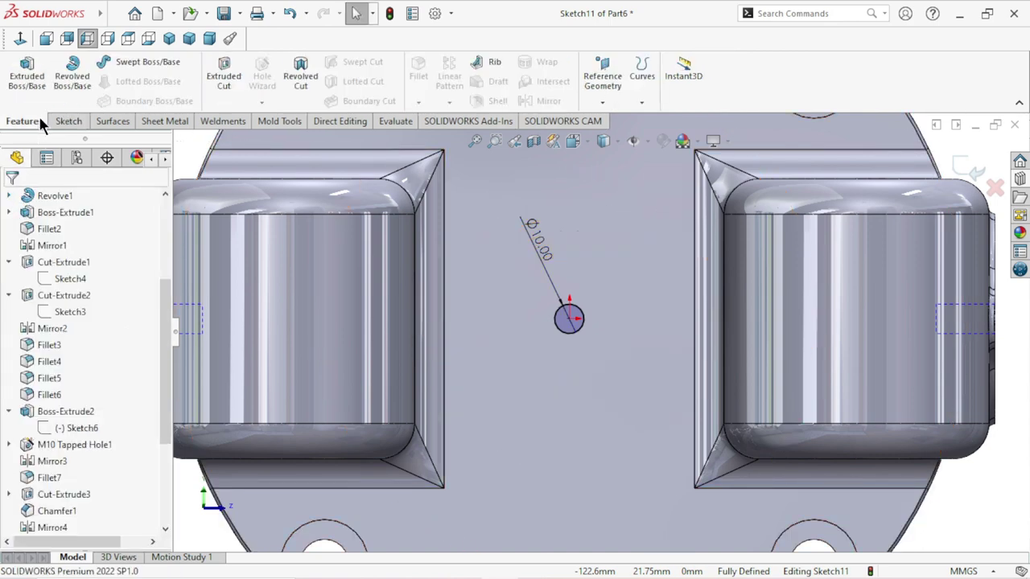
left_click(221, 81)
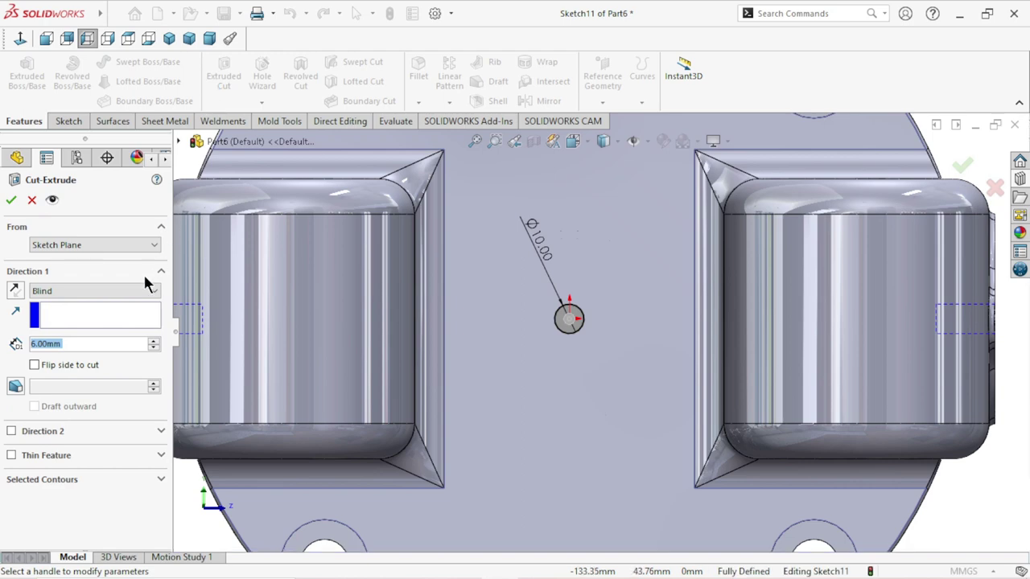
type("10")
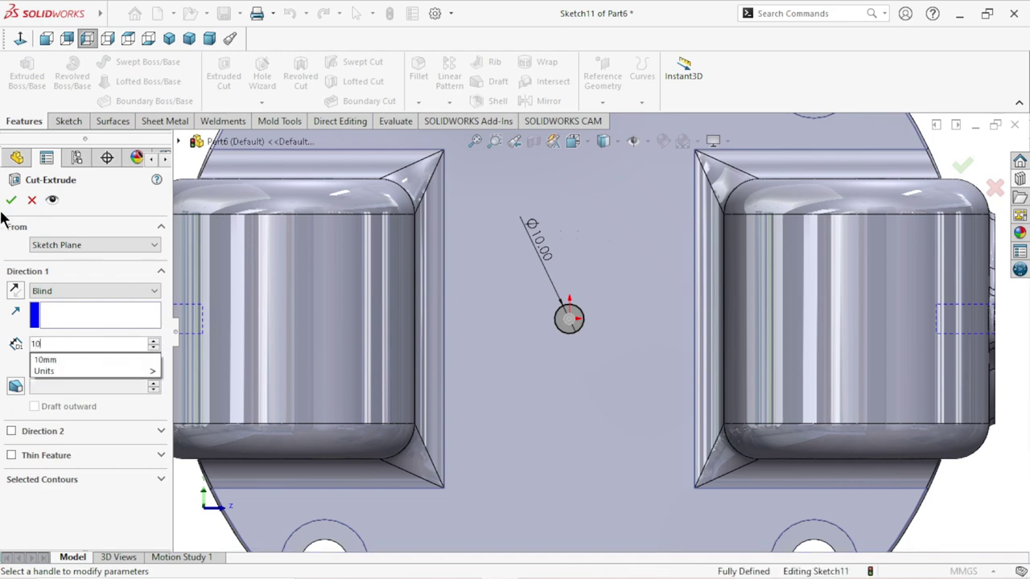
key("Return")
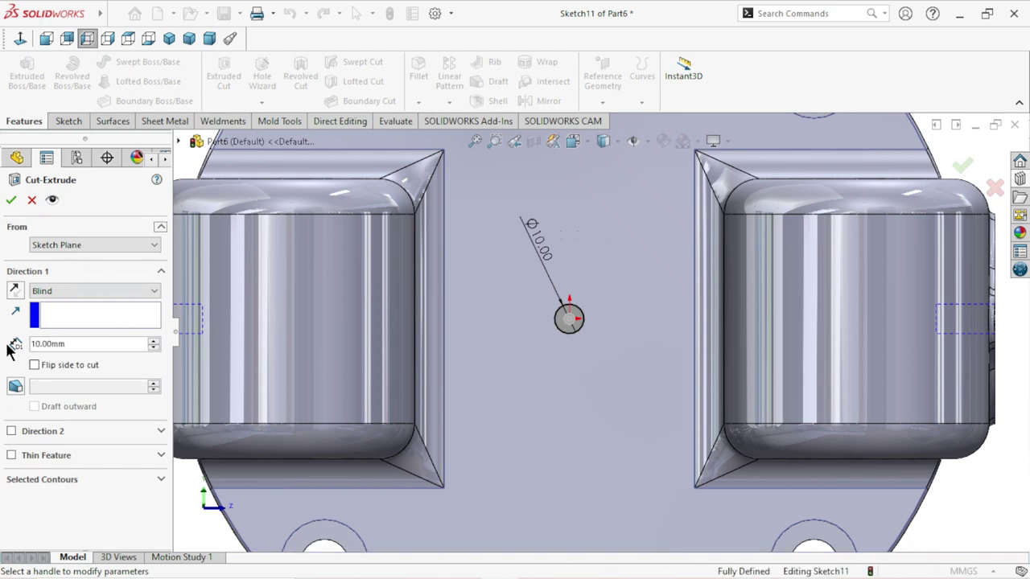
left_click(16, 386)
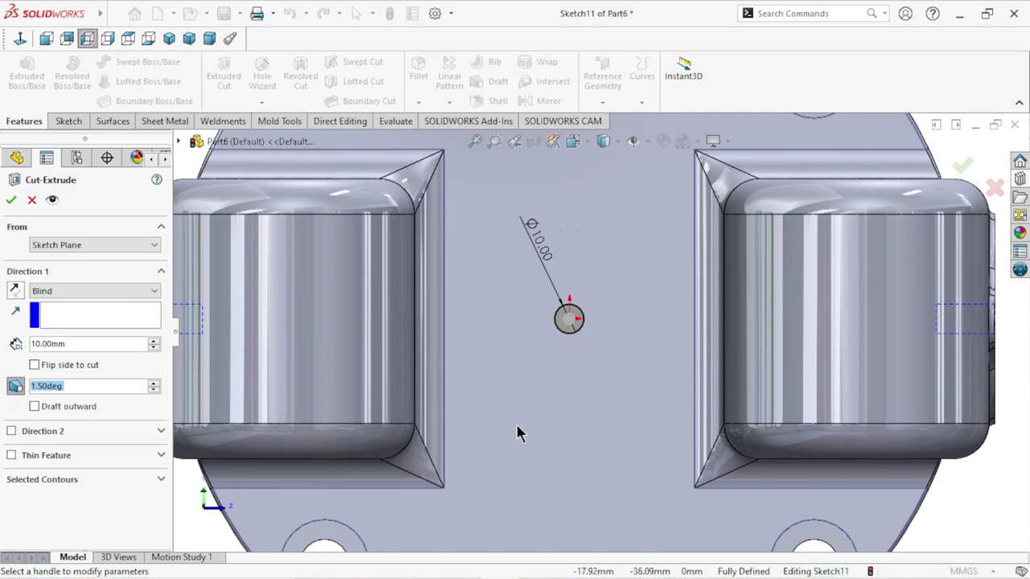
key("f")
middle_click_drag(540, 416, 545, 330)
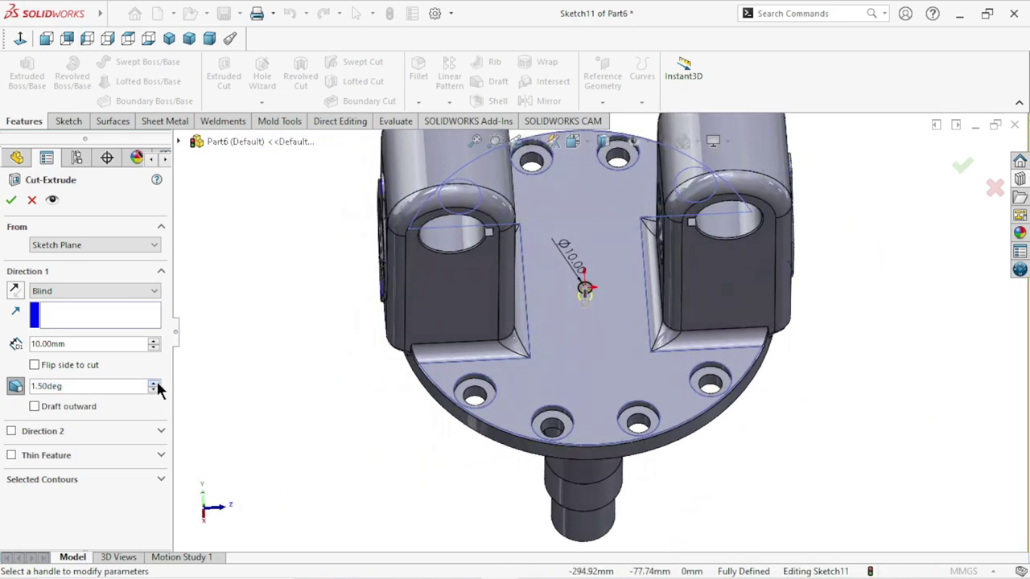
scroll(631, 291, "down", 2)
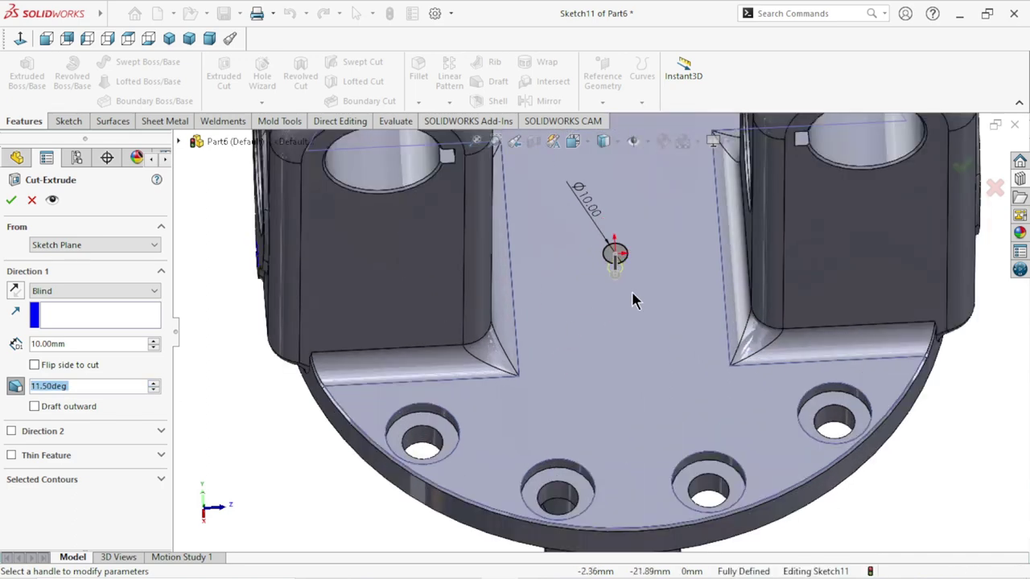
scroll(628, 301, "down", 2)
scroll(628, 301, "up", 1)
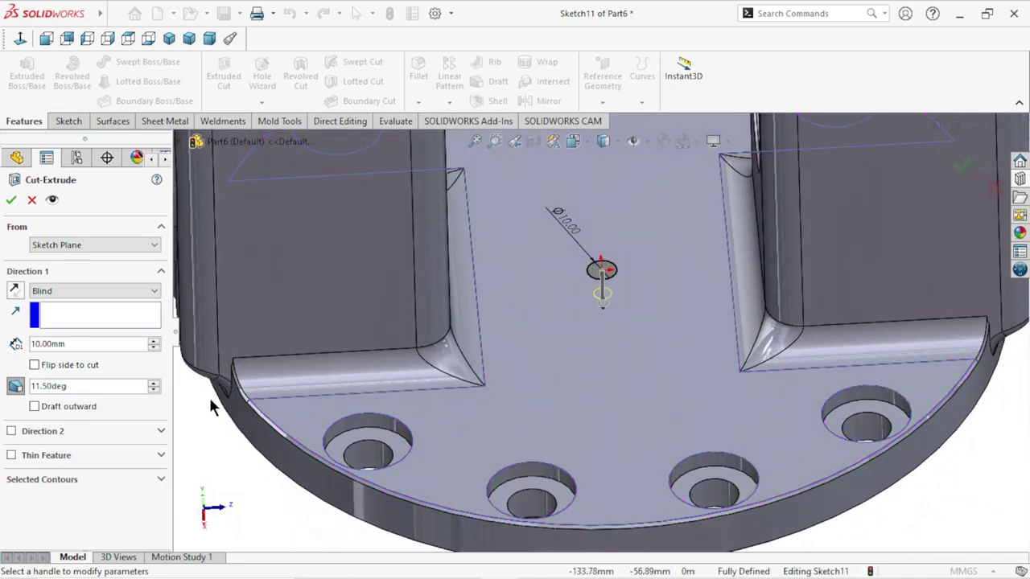
Step: Raise the cut's draft angle to 21.50° and accept the tapered hole
left_click(153, 384)
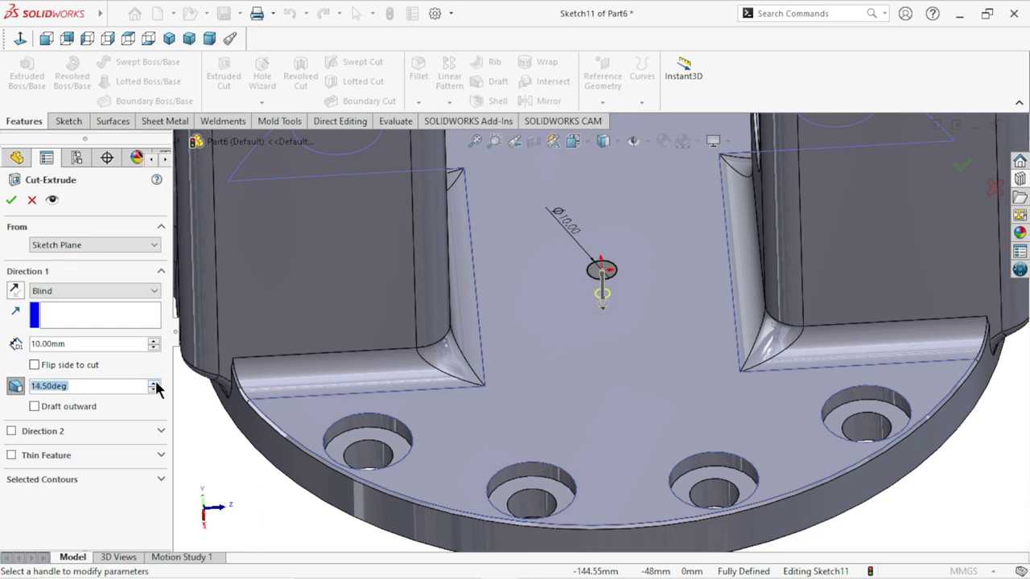
left_click(154, 384)
left_click(153, 384)
left_click(154, 384)
left_click(153, 384)
left_click(153, 384)
left_click(12, 201)
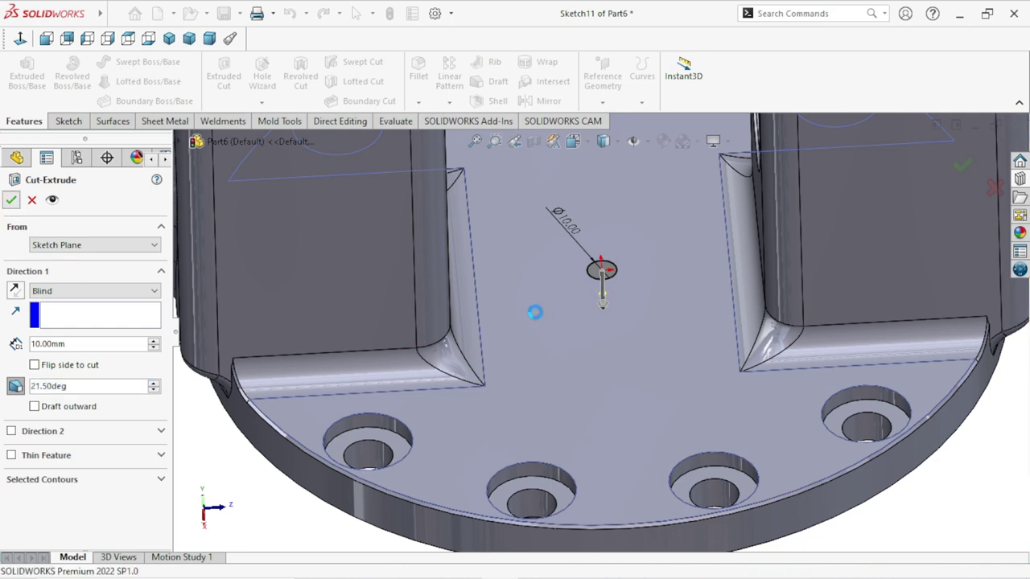
scroll(579, 319, "up", 5)
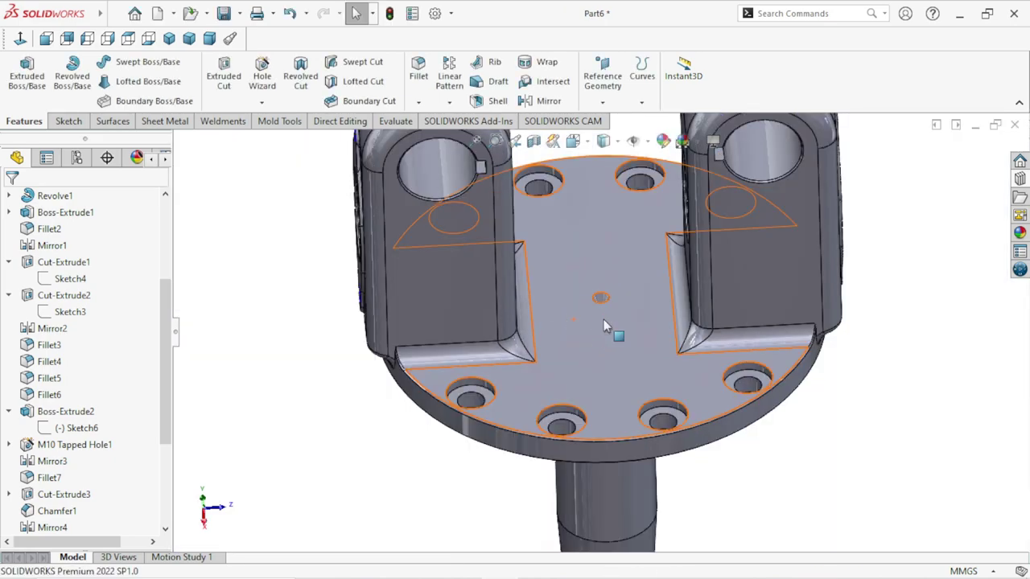
middle_click_drag(603, 320, 605, 436)
scroll(634, 347, "down", 3)
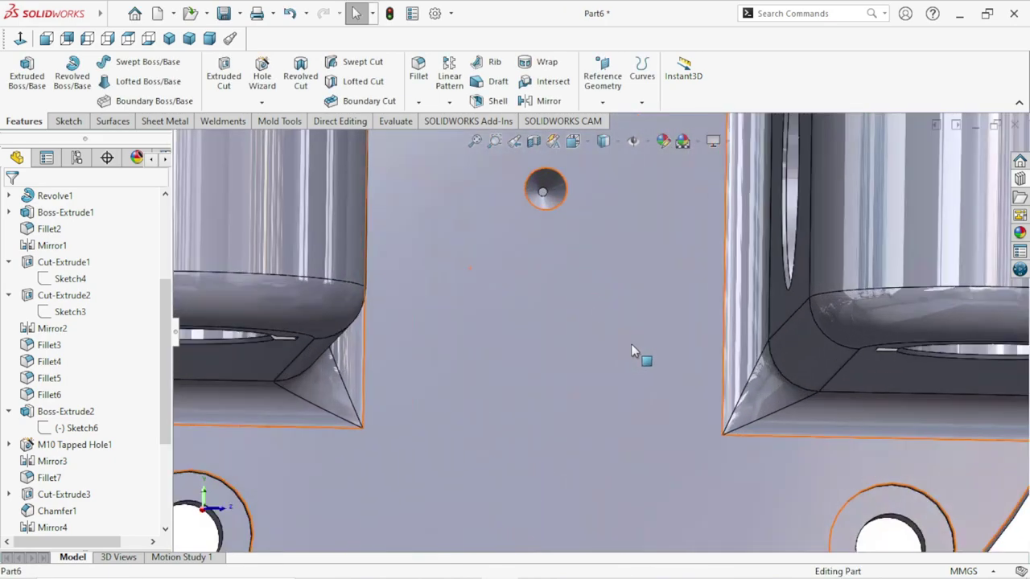
scroll(632, 344, "up", 5)
mouse_move(632, 344)
middle_mouse_down()
mouse_move(649, 368)
mouse_move(610, 324)
middle_mouse_up()
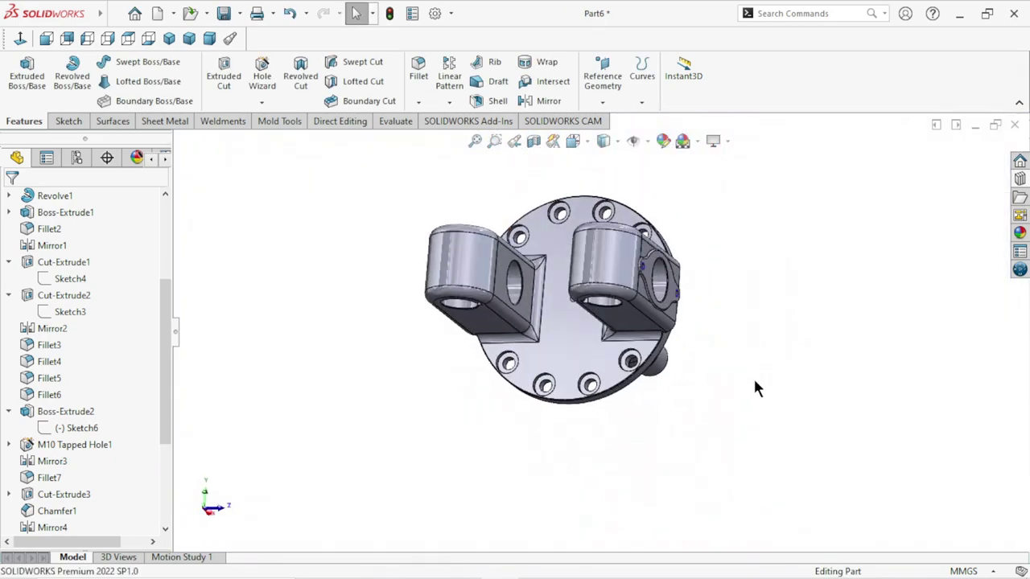
Step: Sketch on the shaft end face, converting its outer edge into a Ø45 mm circle
mouse_move(696, 372)
middle_mouse_down()
mouse_move(748, 355)
mouse_move(717, 271)
mouse_move(696, 253)
middle_mouse_up()
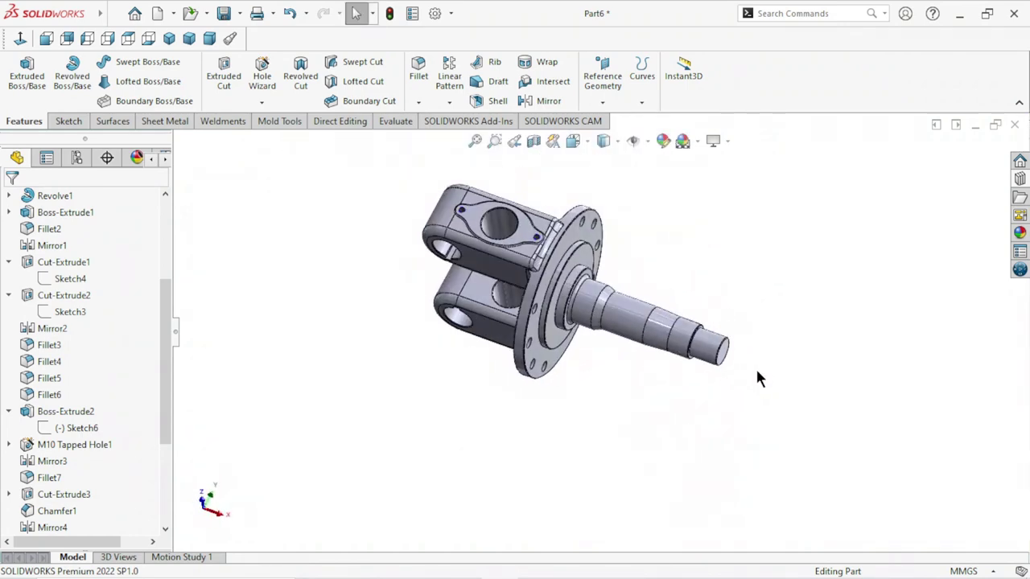
scroll(651, 338, "down", 2)
scroll(650, 336, "down", 2)
scroll(650, 334, "up", 3)
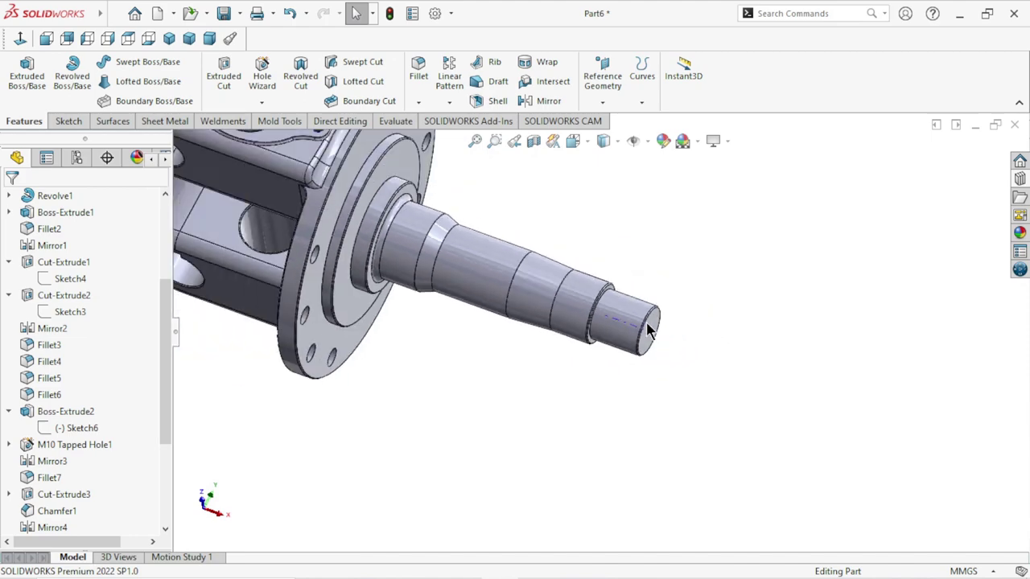
scroll(756, 301, "down", 1)
scroll(653, 330, "down", 2)
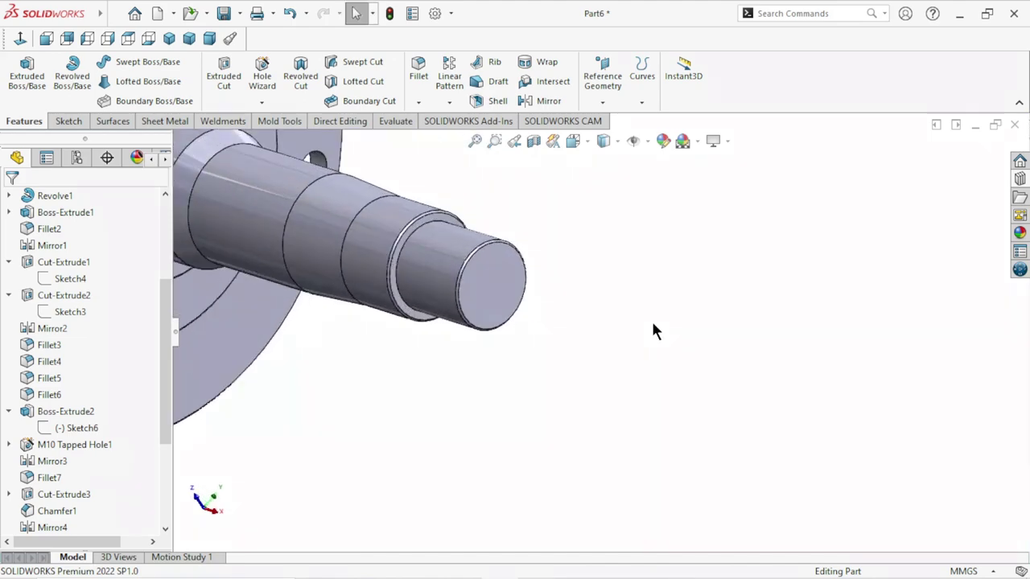
left_click(511, 285)
left_click(583, 247)
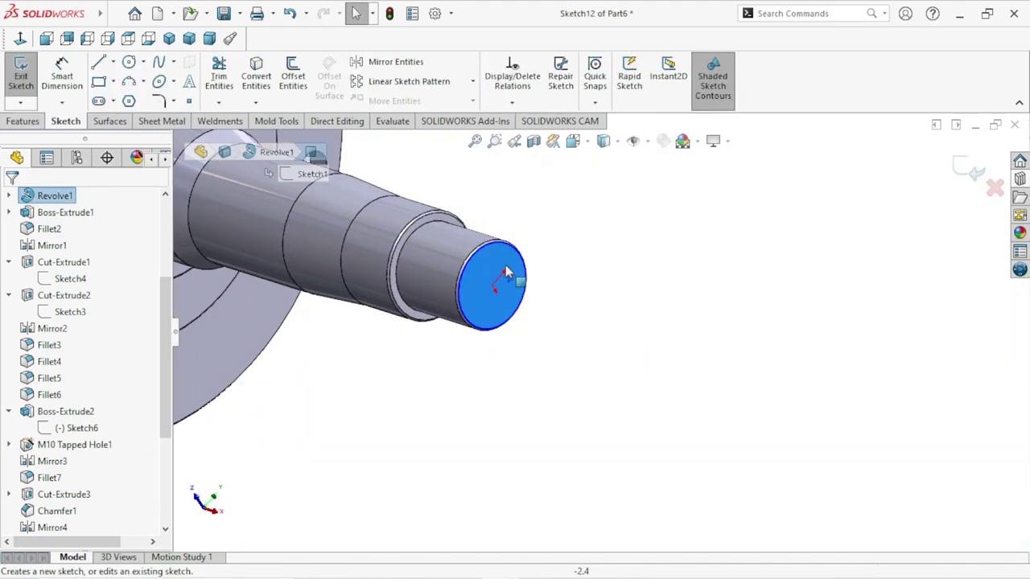
left_click(498, 242)
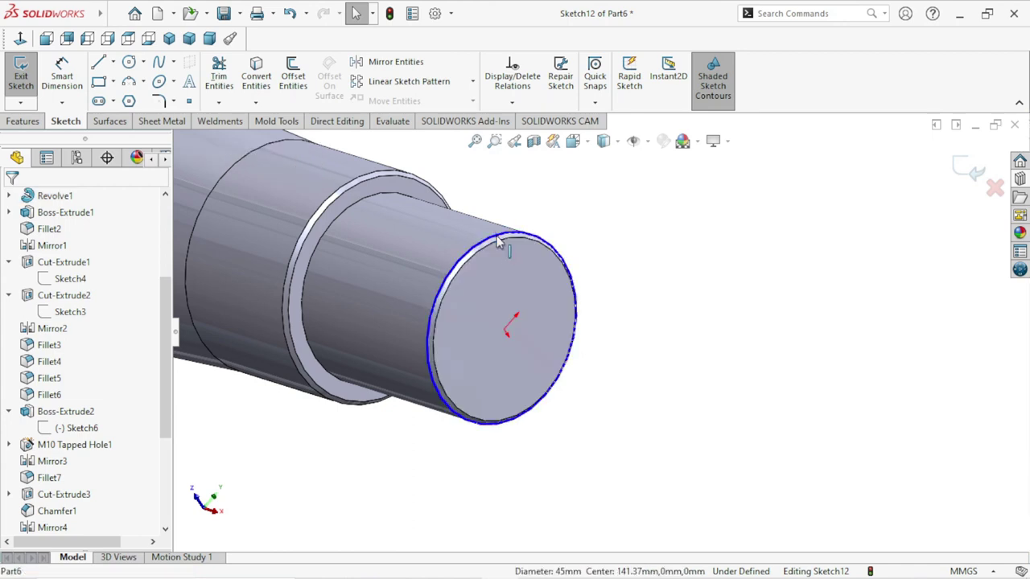
left_click(256, 77)
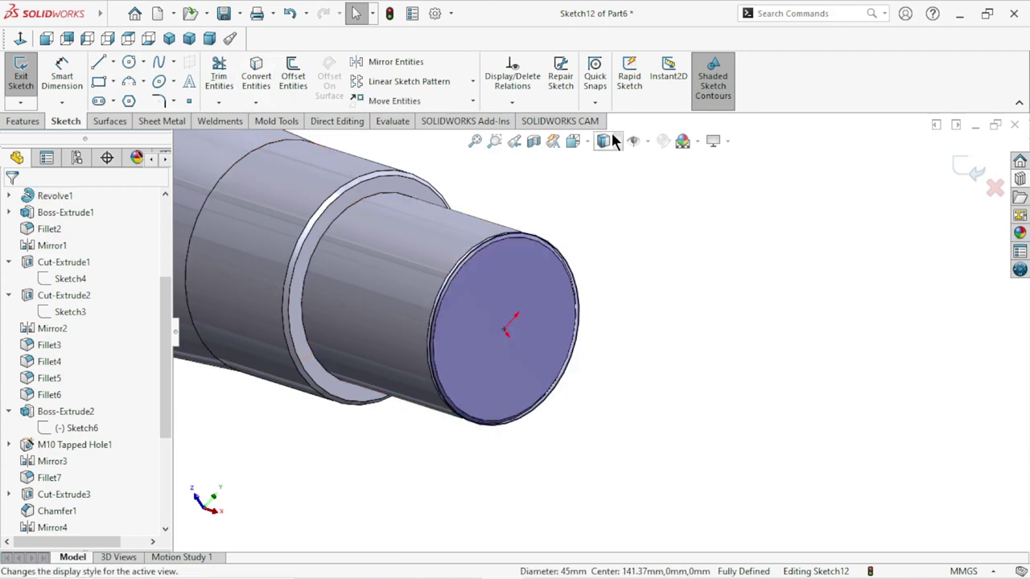
left_click(28, 123)
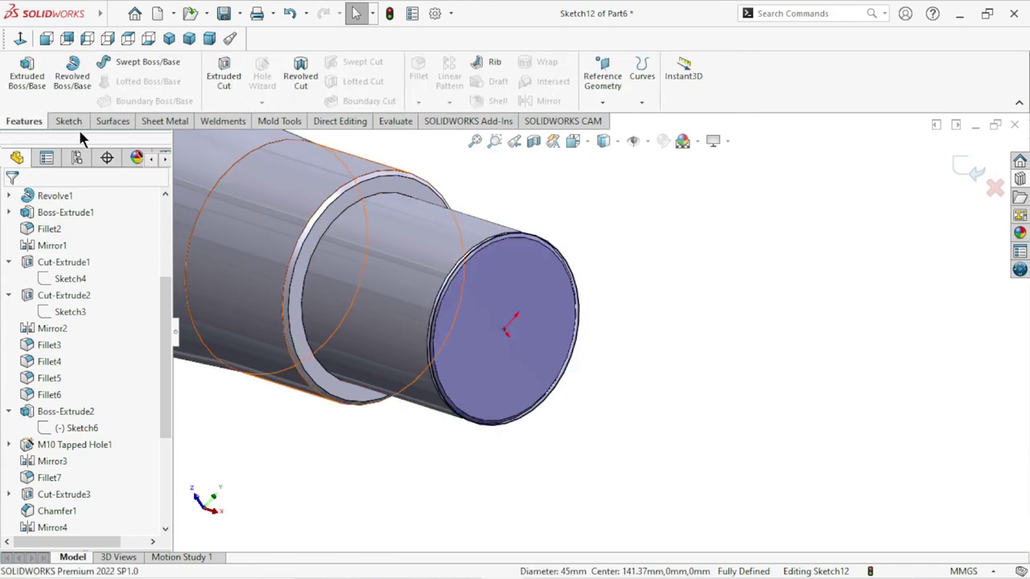
left_click(641, 103)
Step: Add a reversed helix on the shaft end: 2 mm pitch, 90° start angle, 21.5 revolutions
left_click(648, 155)
type("2")
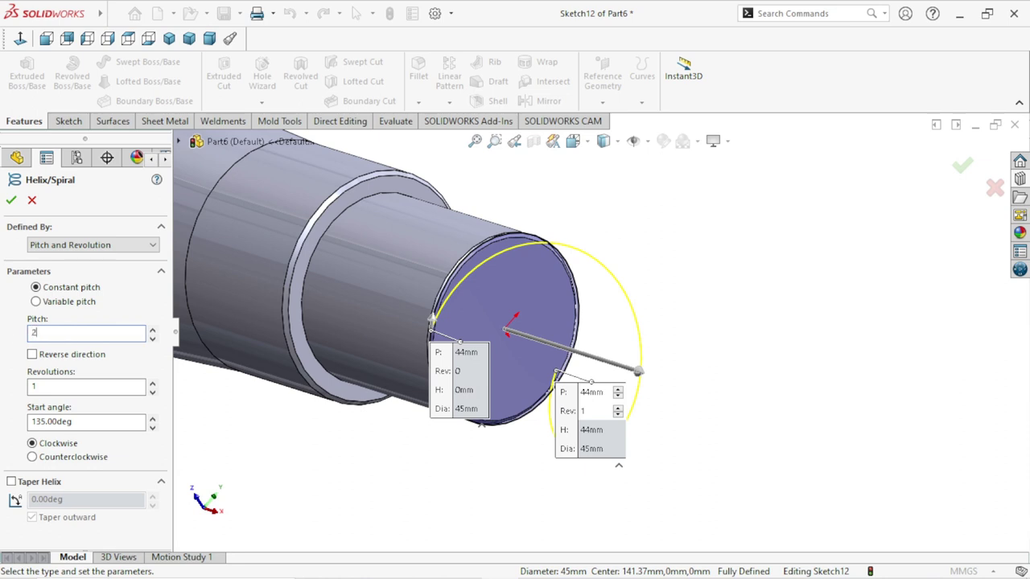
key("Return")
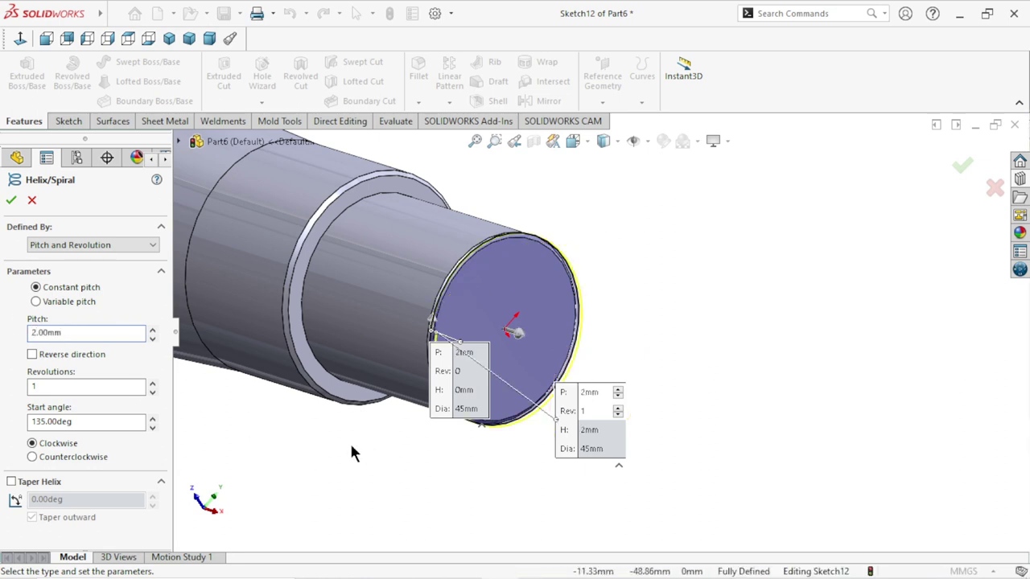
middle_click_drag(351, 450, 337, 475)
type("20")
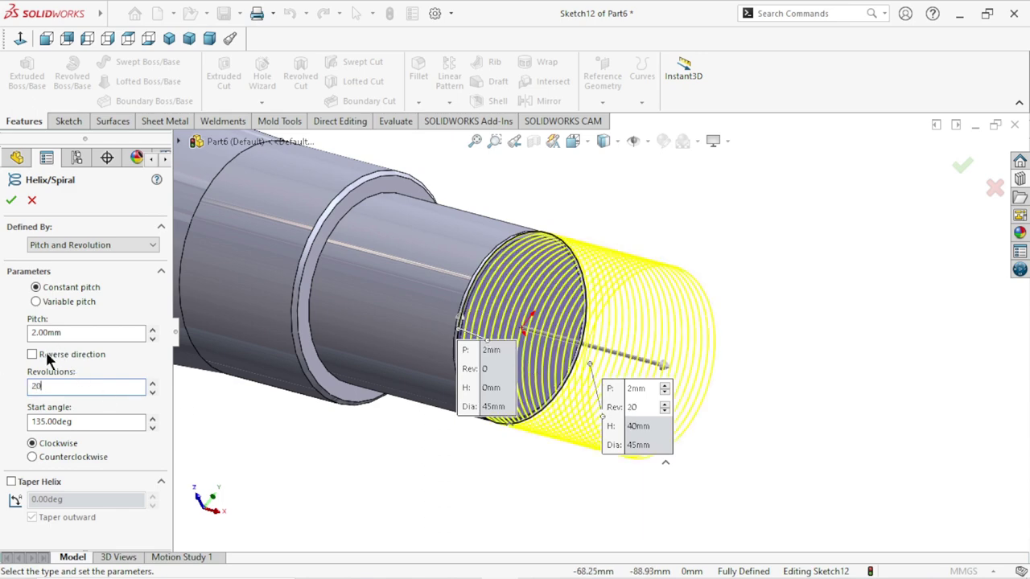
left_click(32, 355)
middle_click_drag(336, 423, 359, 427)
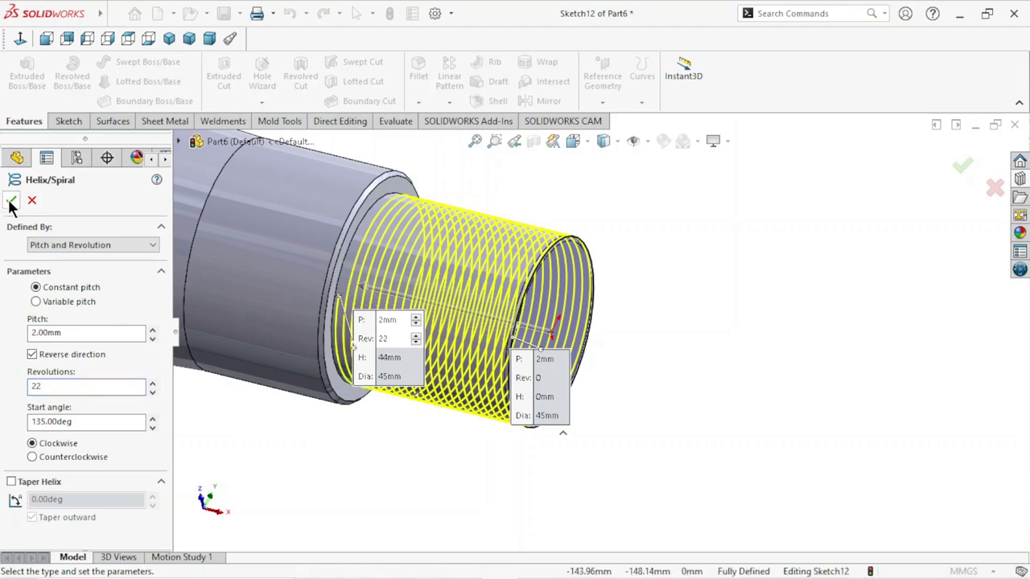
scroll(330, 314, "down", 3)
left_click(84, 426)
type("90")
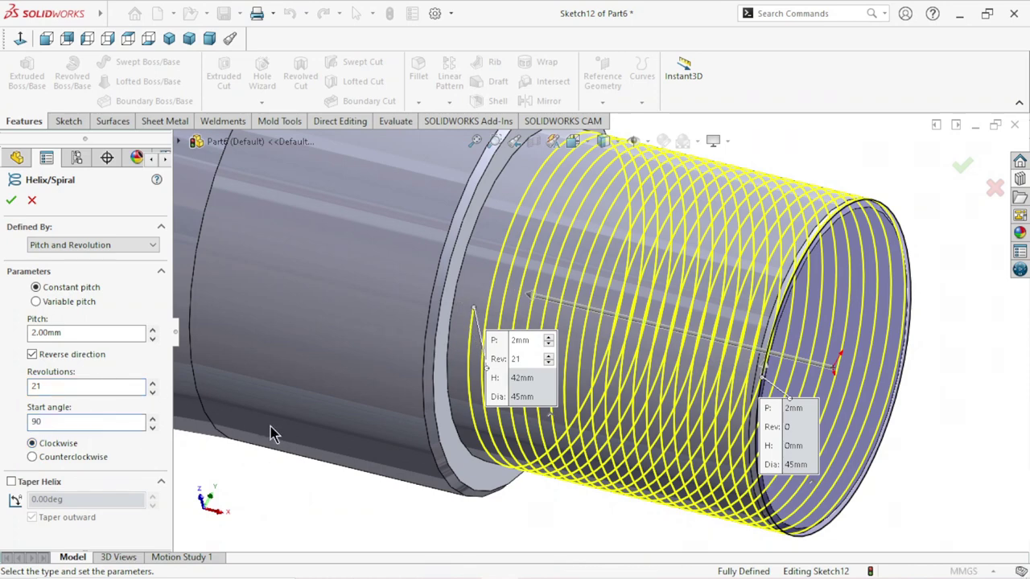
left_click(250, 491)
type("23")
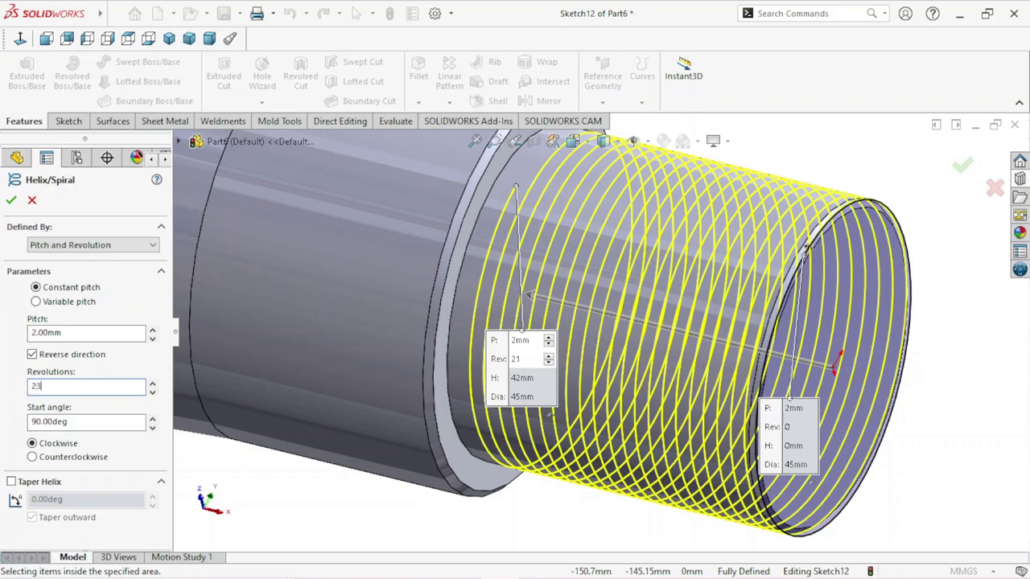
left_click(274, 470)
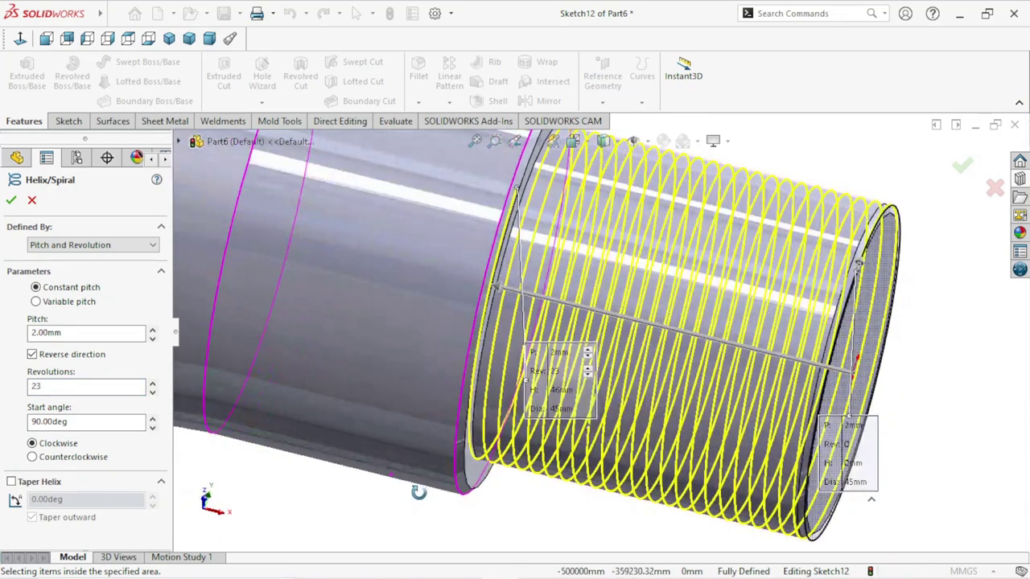
middle_click_drag(404, 480, 412, 490)
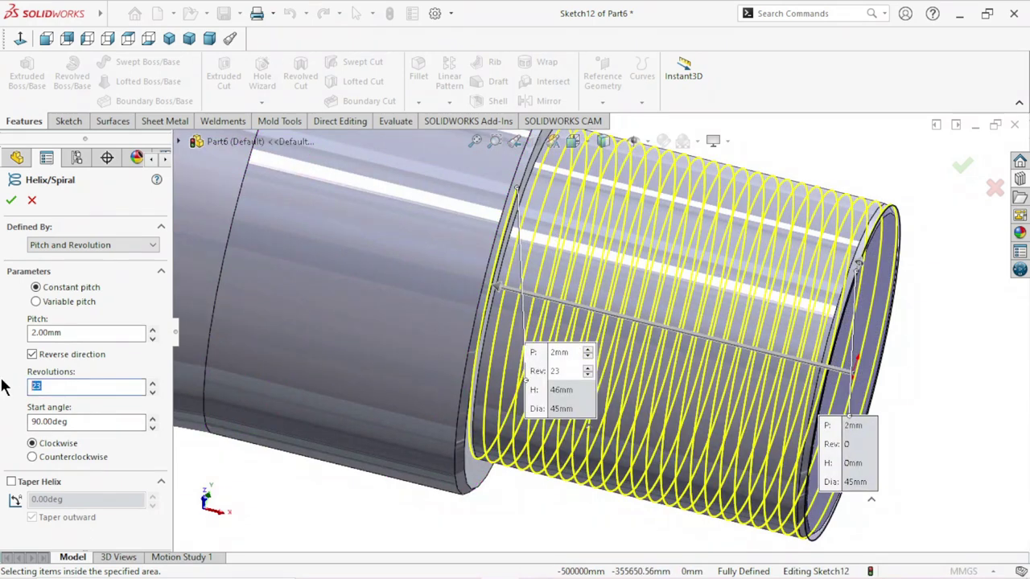
left_click(256, 480)
type("21.5")
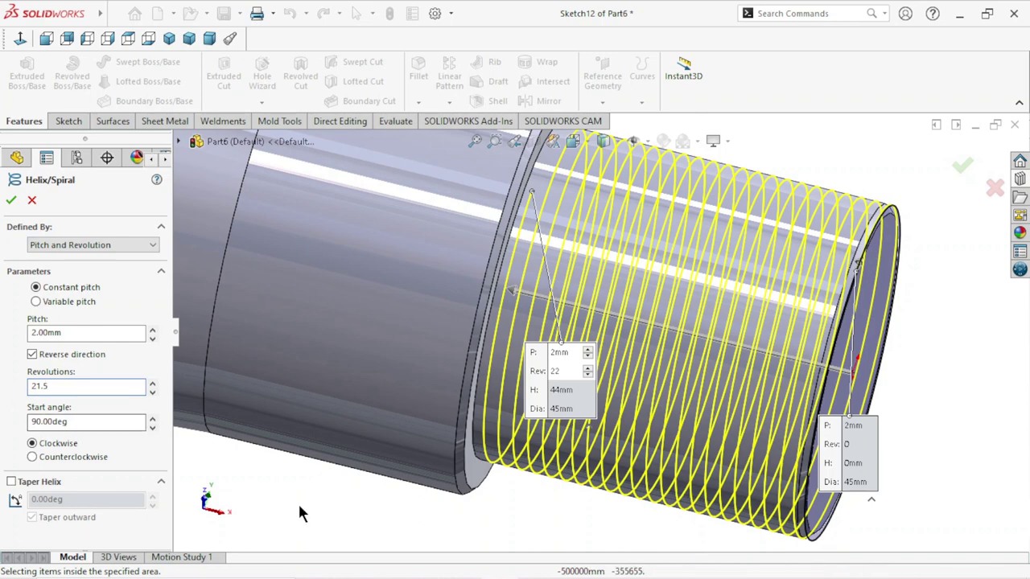
left_click(297, 502)
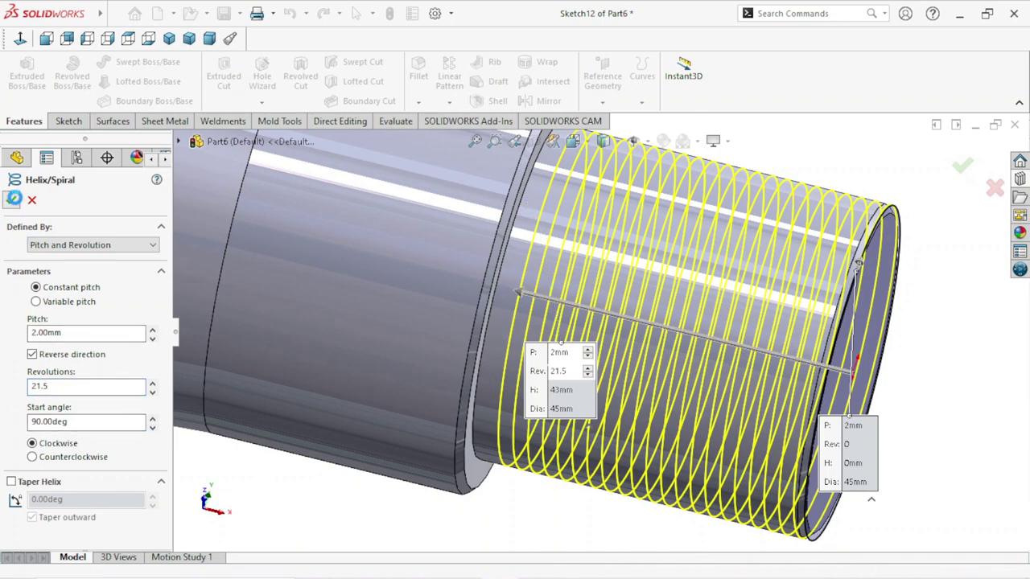
left_click(12, 201)
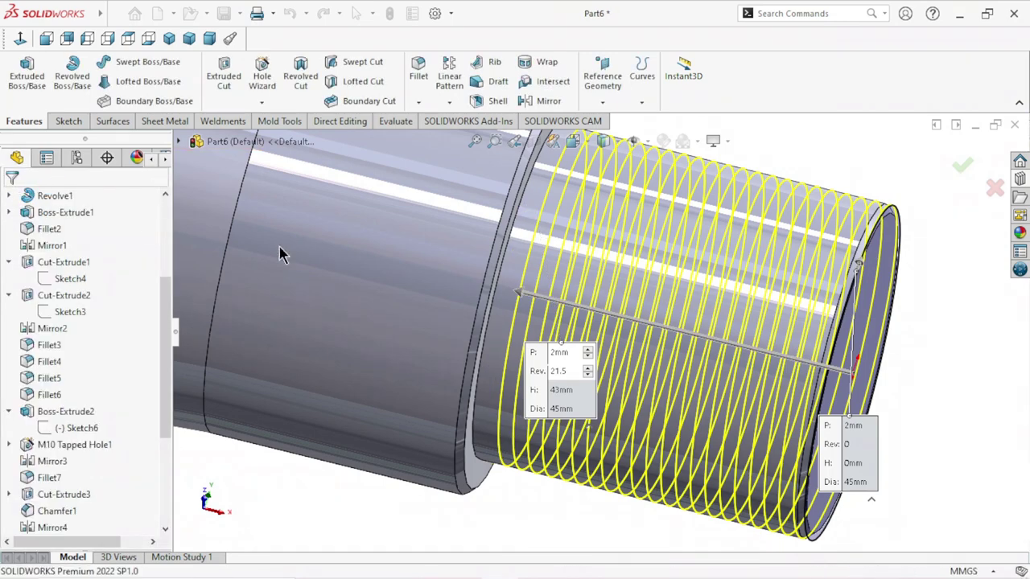
Step: Start a new sketch on the Front Plane and view it face-on
scroll(517, 337, "up", 5)
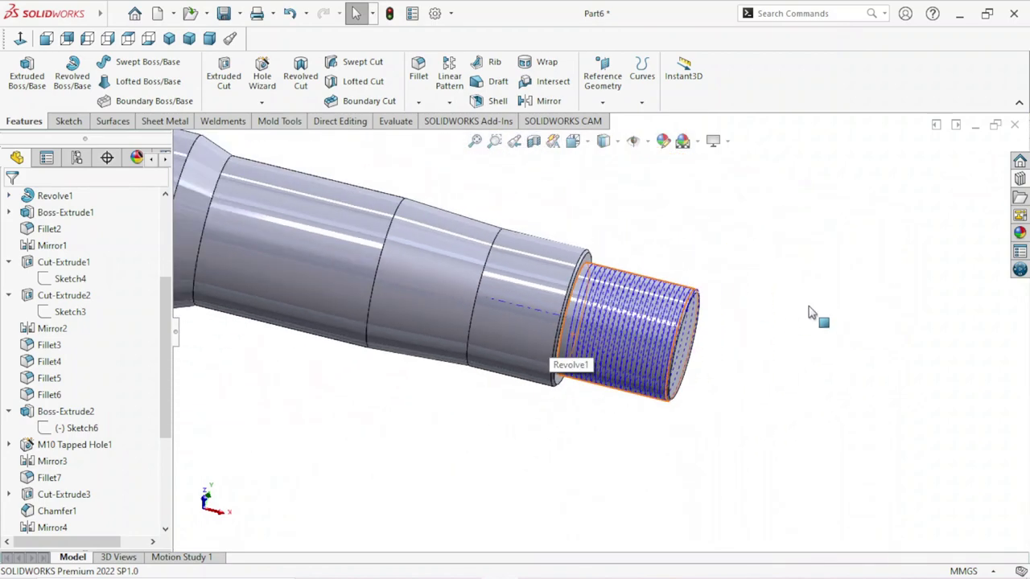
mouse_move(809, 314)
middle_mouse_down()
mouse_move(689, 345)
mouse_move(815, 351)
middle_mouse_up()
middle_click_drag(797, 312, 795, 290)
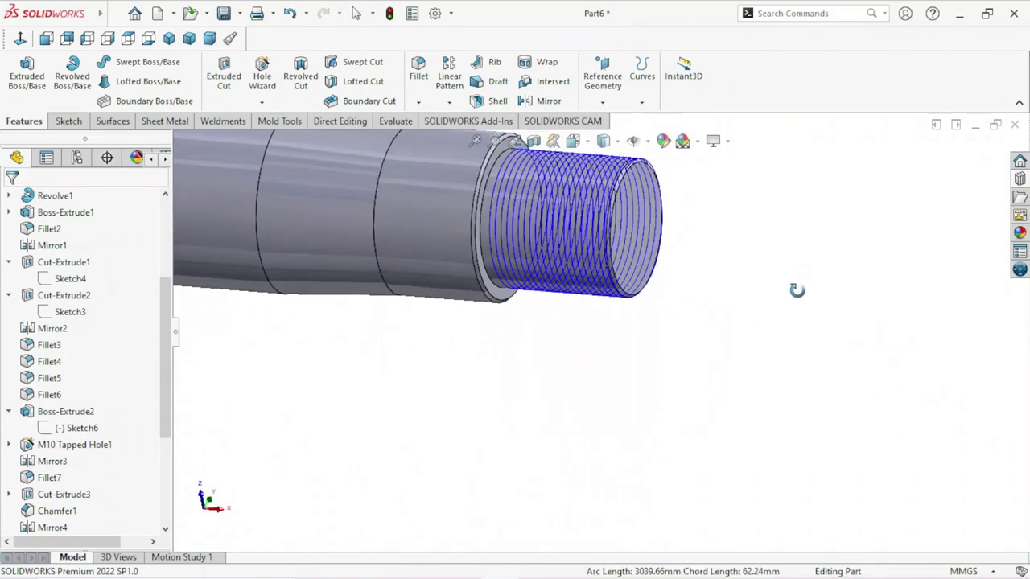
scroll(113, 298, "up", 3)
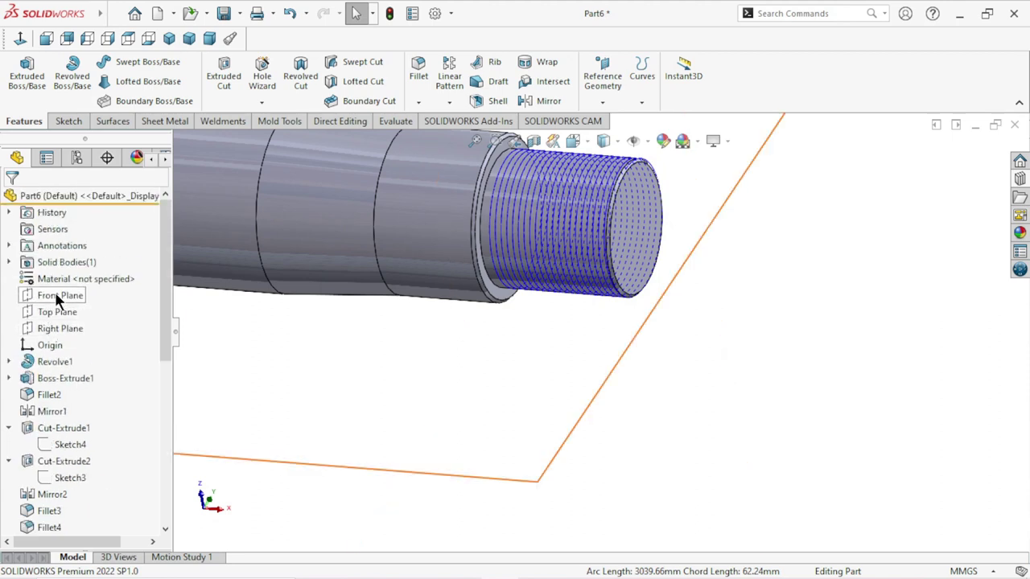
left_click(57, 295)
left_click(71, 271)
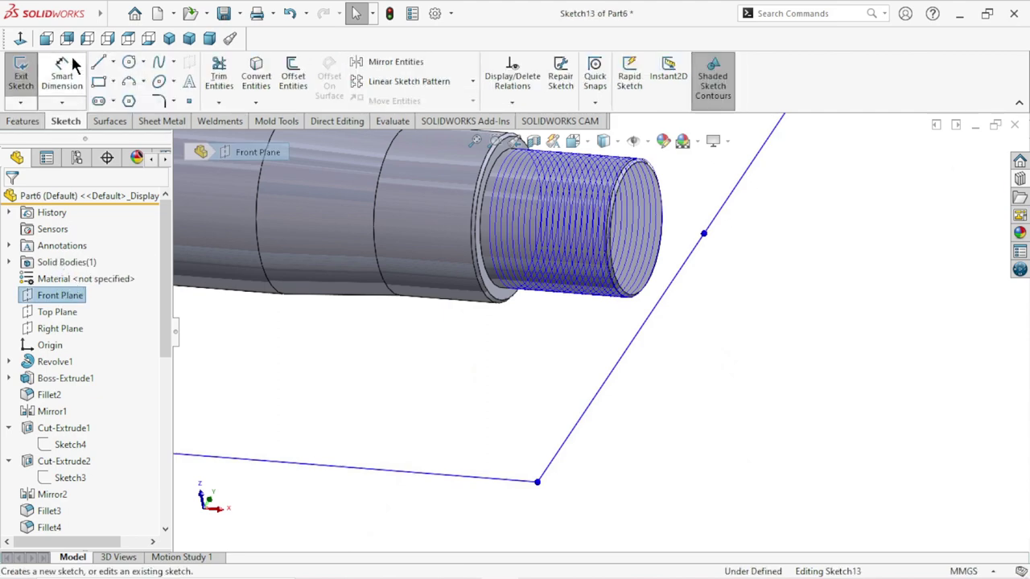
left_click(21, 38)
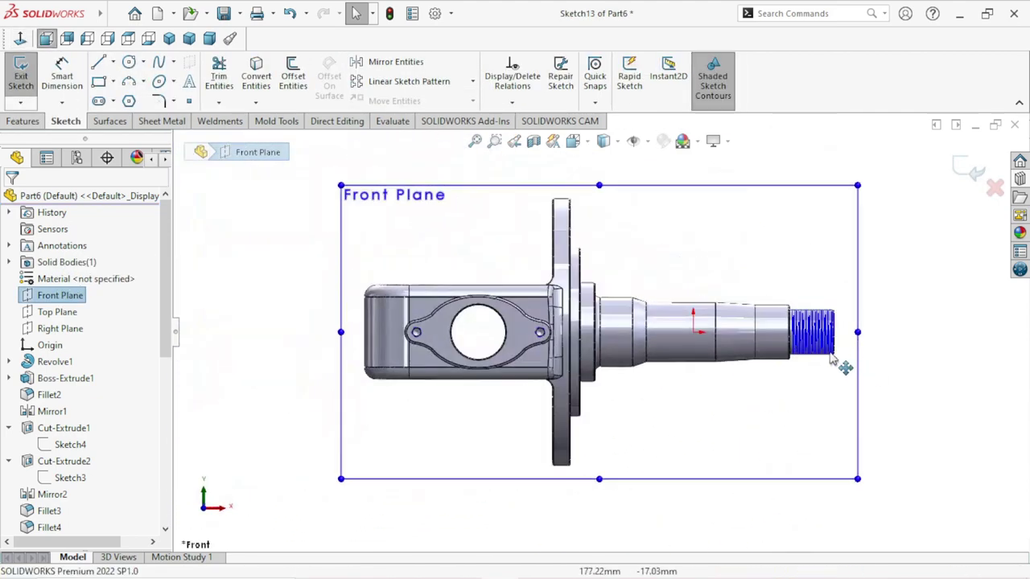
Step: Exit the Front Plane sketch, discarding its changes
scroll(832, 360, "down", 5)
scroll(561, 311, "up", 1)
scroll(609, 195, "up", 1)
scroll(567, 197, "down", 1)
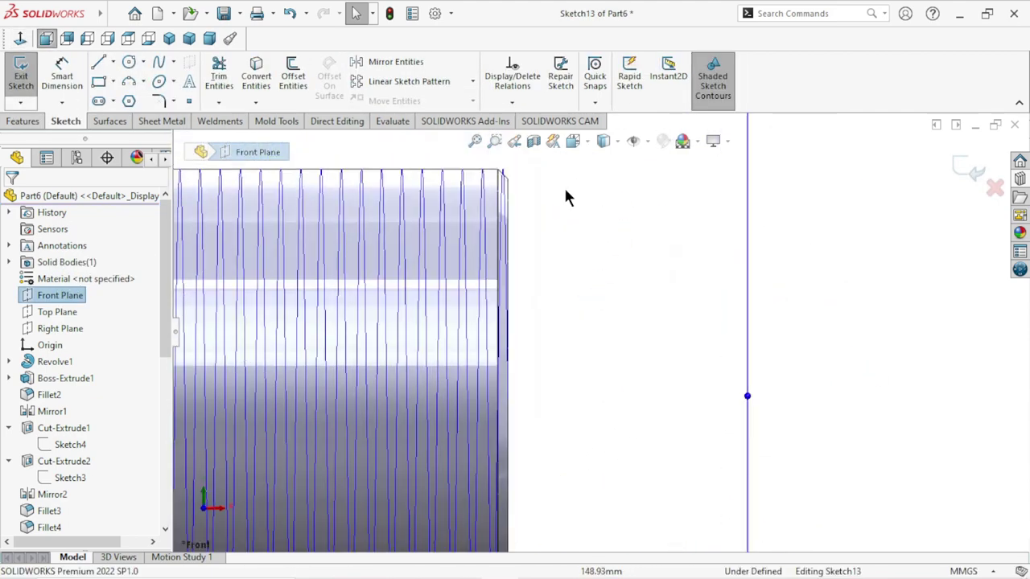
scroll(566, 193, "down", 2)
scroll(561, 288, "up", 1)
scroll(605, 444, "up", 1)
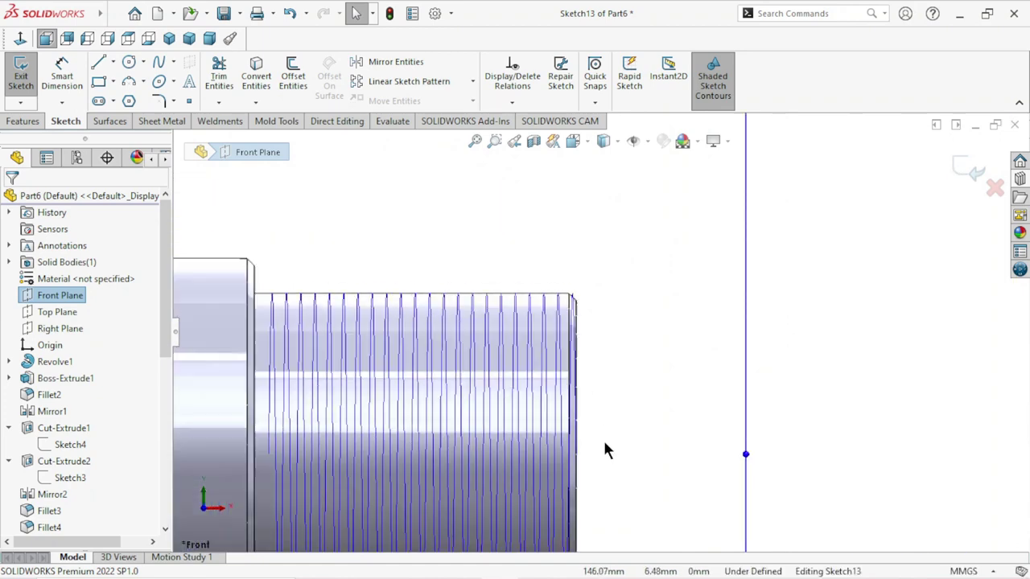
scroll(605, 449, "down", 1)
scroll(603, 457, "down", 2)
scroll(602, 457, "up", 3)
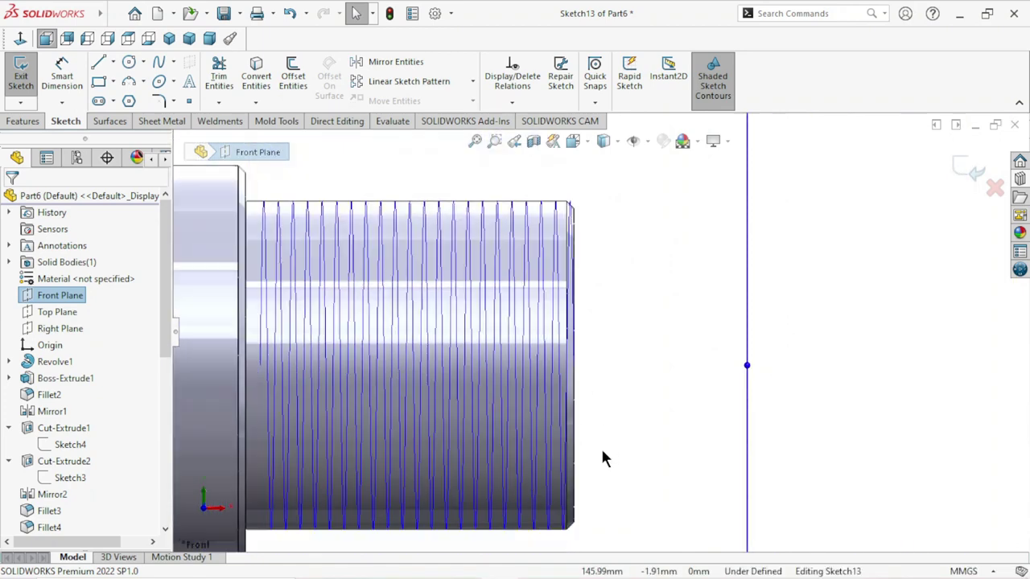
scroll(602, 455, "up", 1)
scroll(598, 456, "down", 2)
scroll(635, 415, "up", 3)
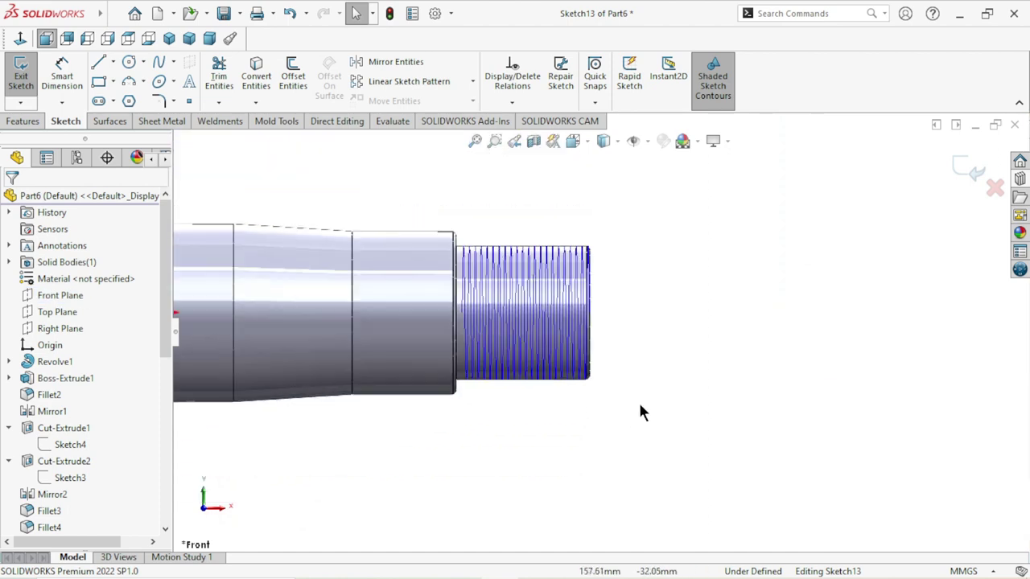
left_click(994, 187)
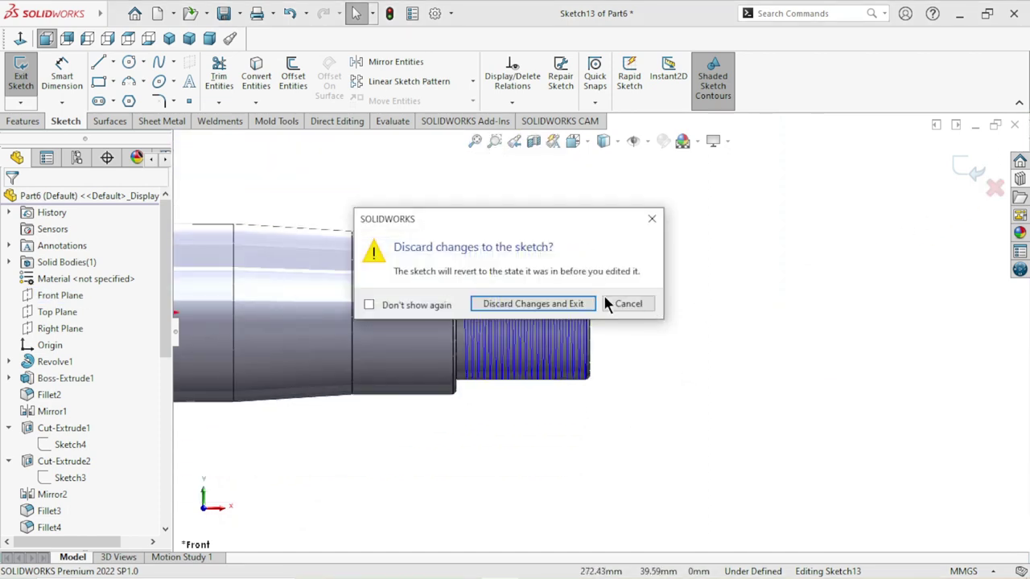
left_click(583, 312)
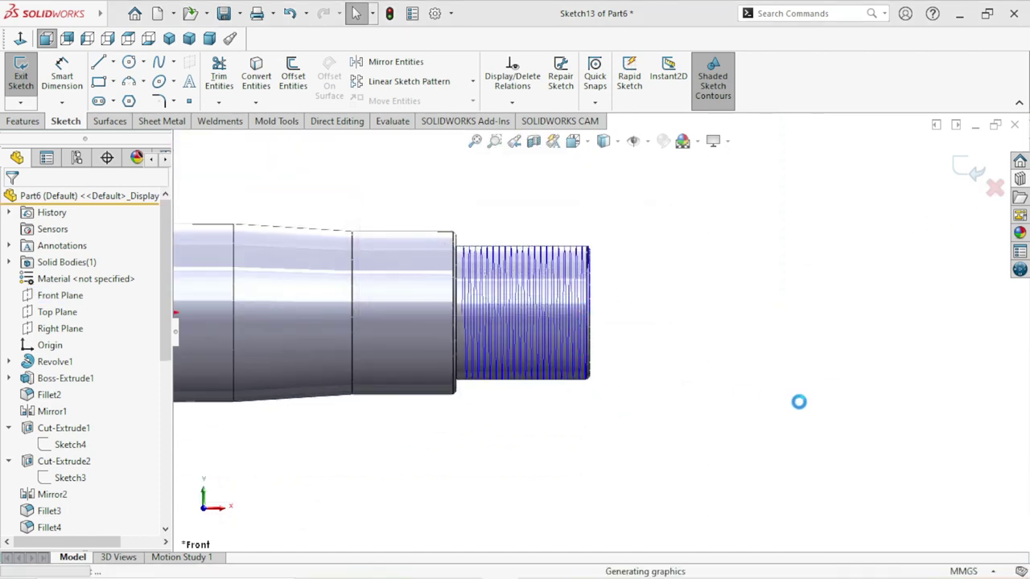
Step: Start a new sketch on the Top Plane, viewed face-on
left_click(50, 313)
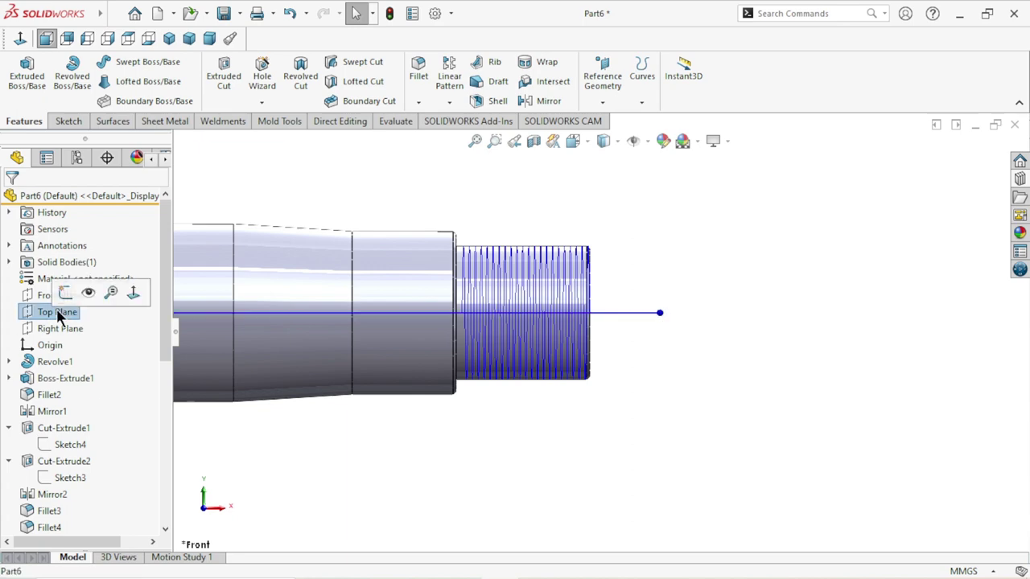
left_click(65, 294)
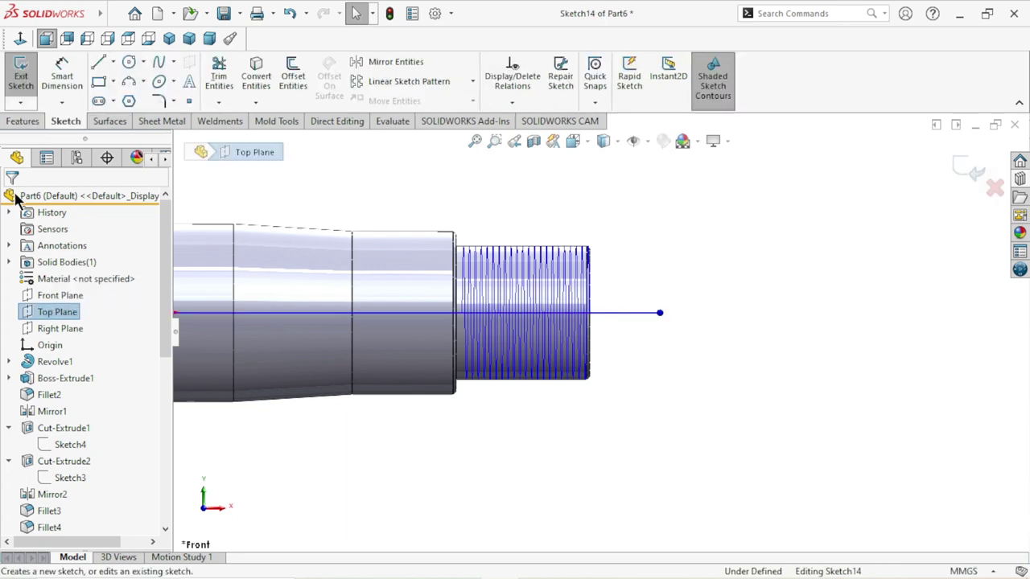
left_click(20, 38)
scroll(855, 346, "up", 2)
scroll(697, 312, "down", 3)
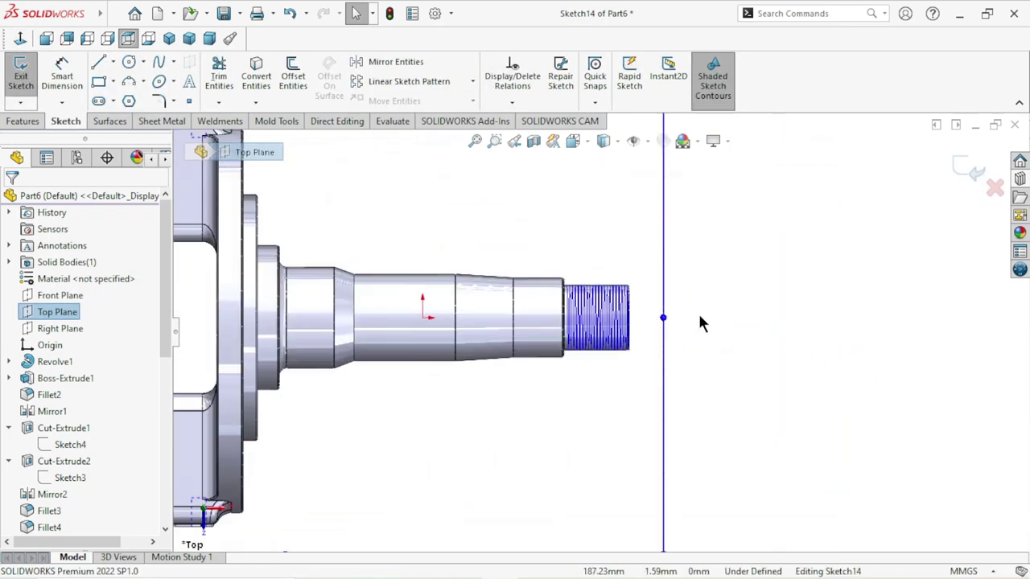
scroll(559, 308, "down", 4)
scroll(563, 304, "down", 2)
scroll(728, 298, "down", 2)
scroll(729, 297, "down", 1)
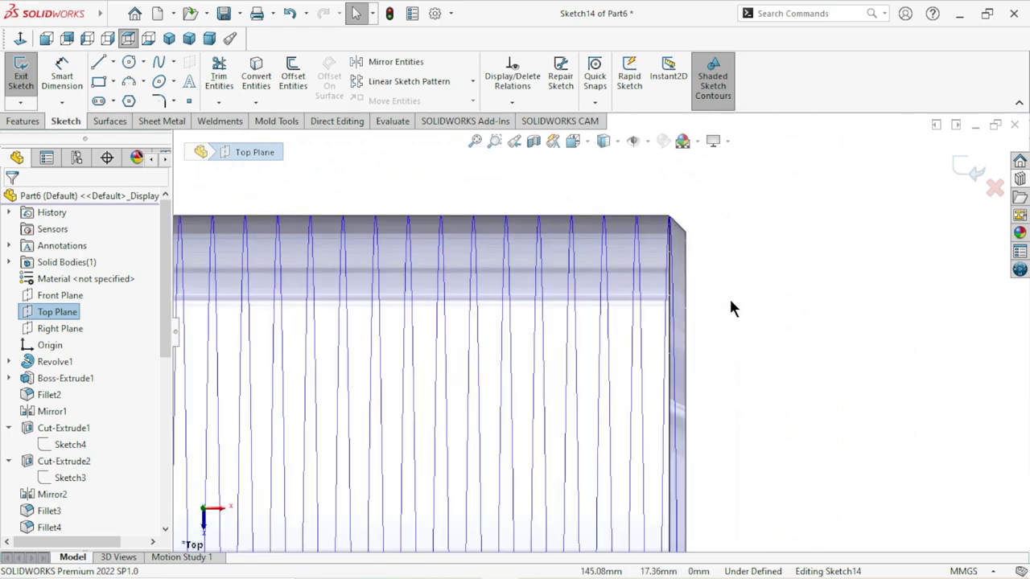
scroll(729, 298, "down", 1)
scroll(730, 308, "up", 2)
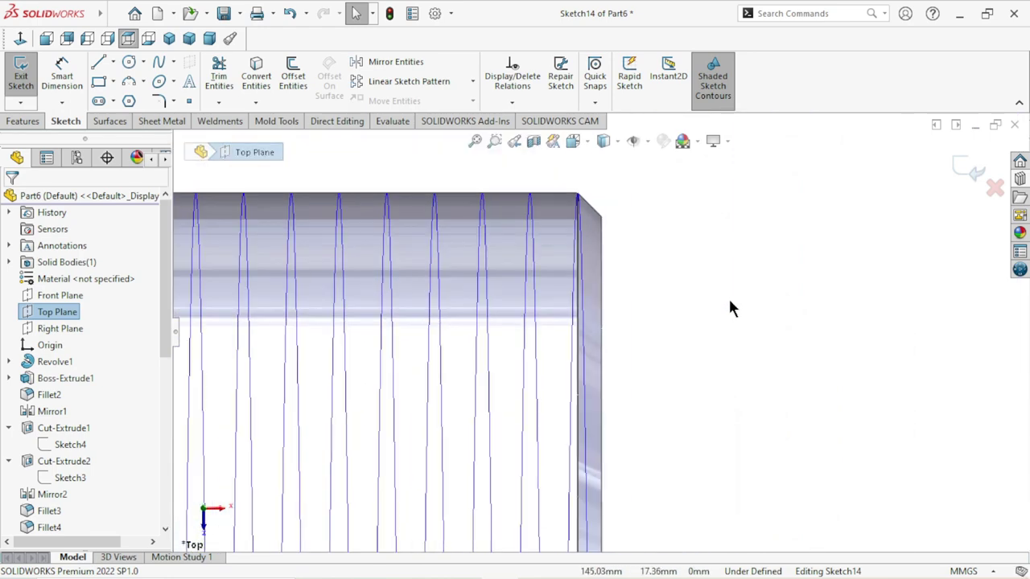
scroll(731, 308, "up", 2)
scroll(728, 310, "up", 2)
scroll(714, 326, "up", 2)
scroll(614, 482, "down", 1)
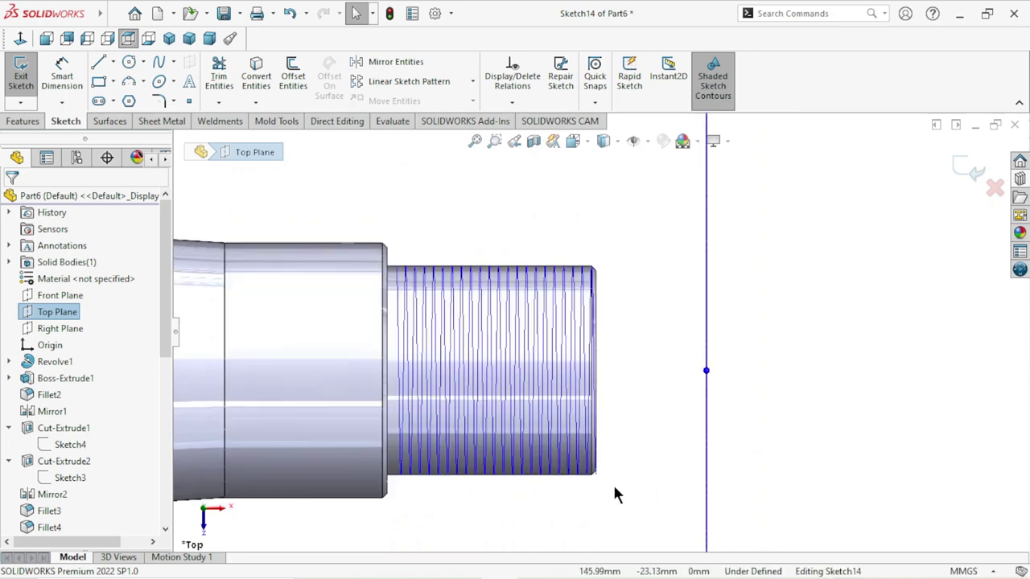
scroll(593, 426, "down", 3)
scroll(587, 420, "down", 2)
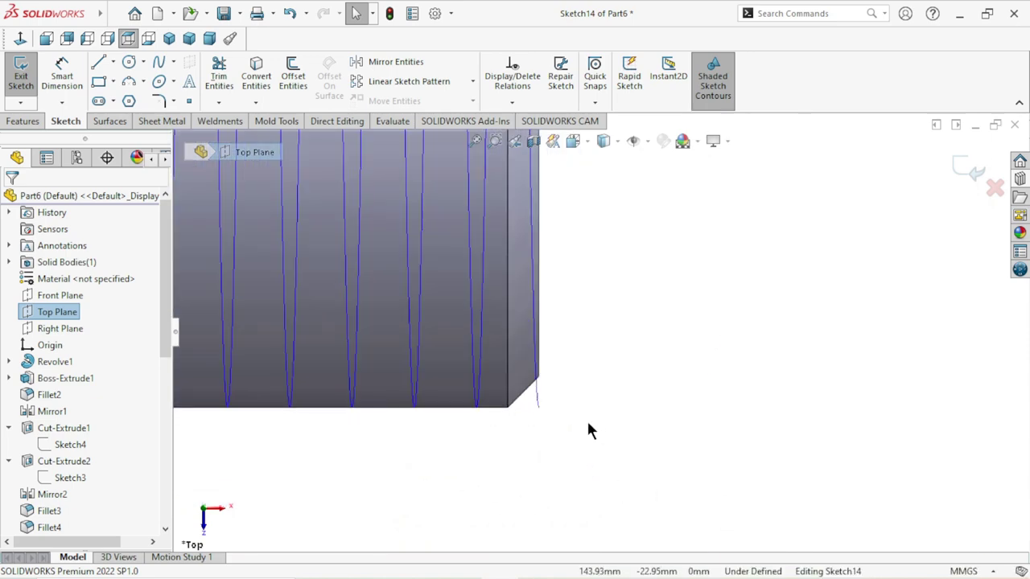
Step: Draw a three-sided polygon (triangle) beside the threaded shaft end
left_click(128, 101)
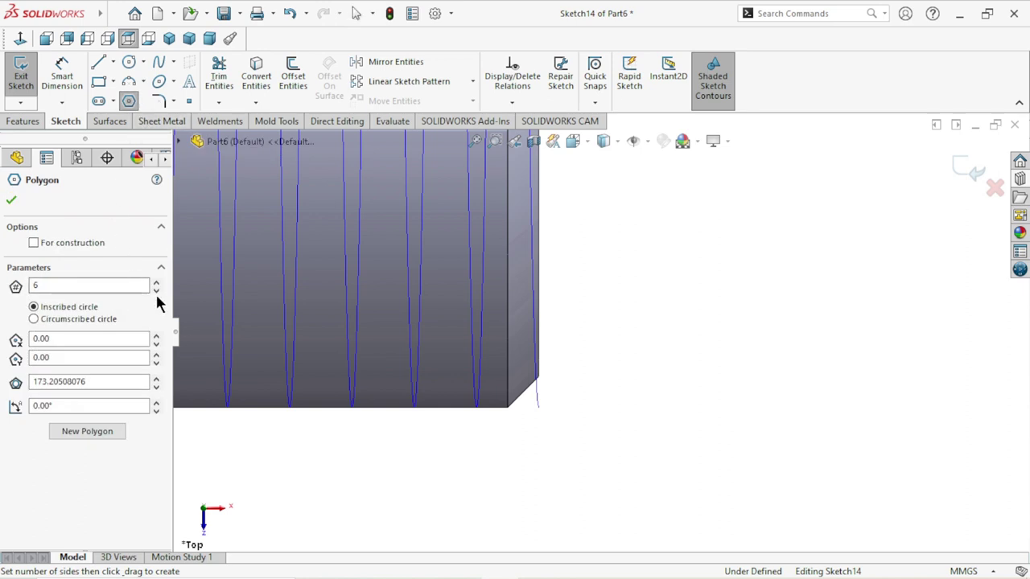
left_click(156, 291)
left_click(155, 291)
left_click(155, 291)
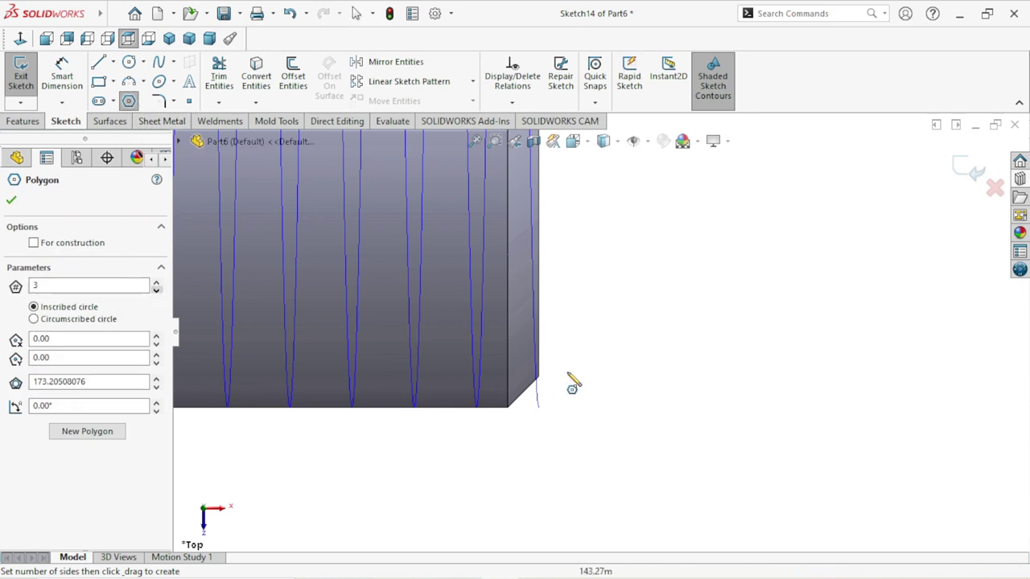
mouse_move(611, 347)
left_mouse_down()
mouse_move(611, 420)
mouse_move(691, 389)
mouse_move(609, 218)
mouse_move(614, 207)
left_mouse_up()
right_click(717, 273)
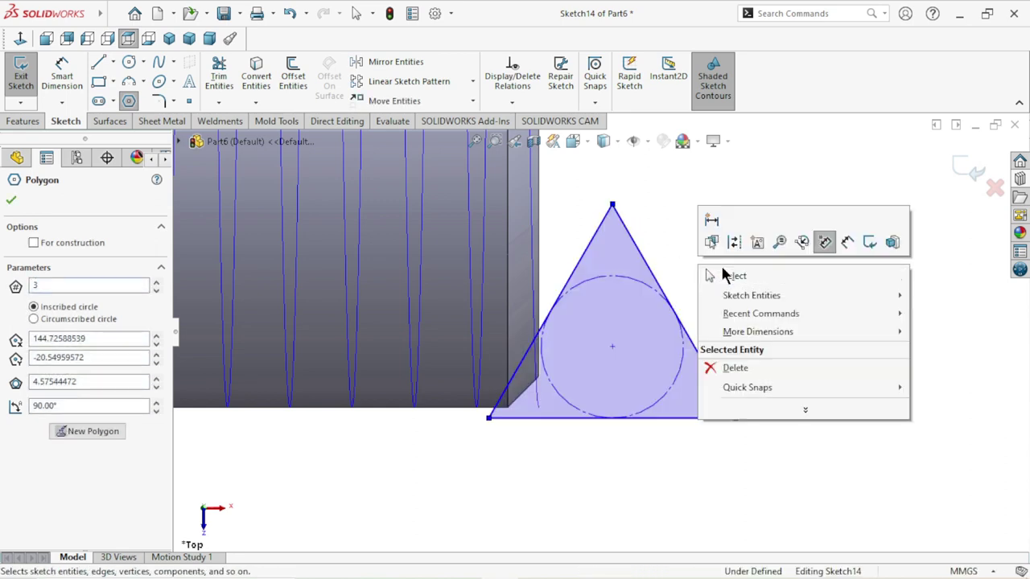
left_click(712, 274)
scroll(624, 374, "up", 5)
scroll(607, 342, "down", 4)
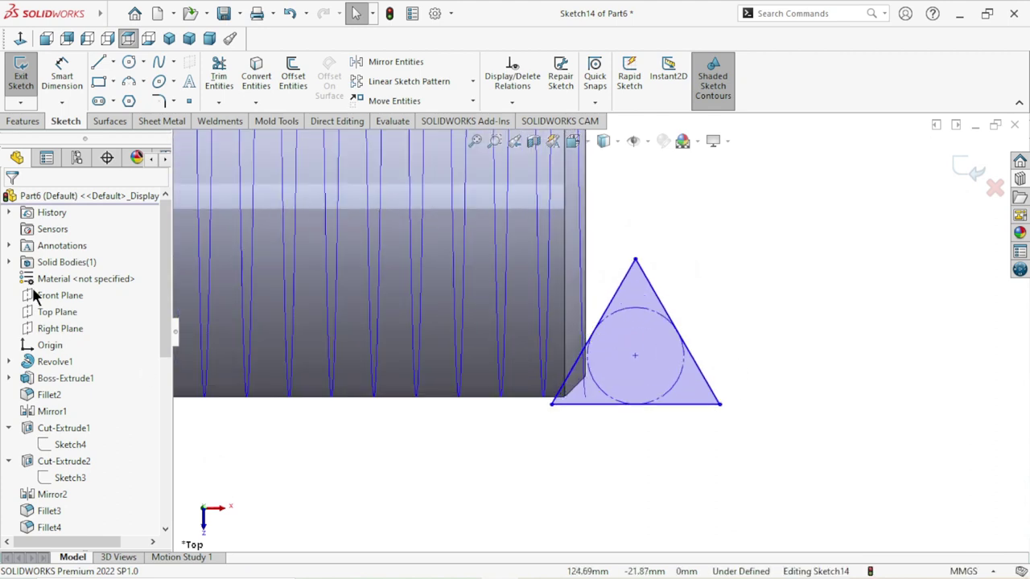
Step: Draw a horizontal centerline across the triangle between its edges
left_click(113, 62)
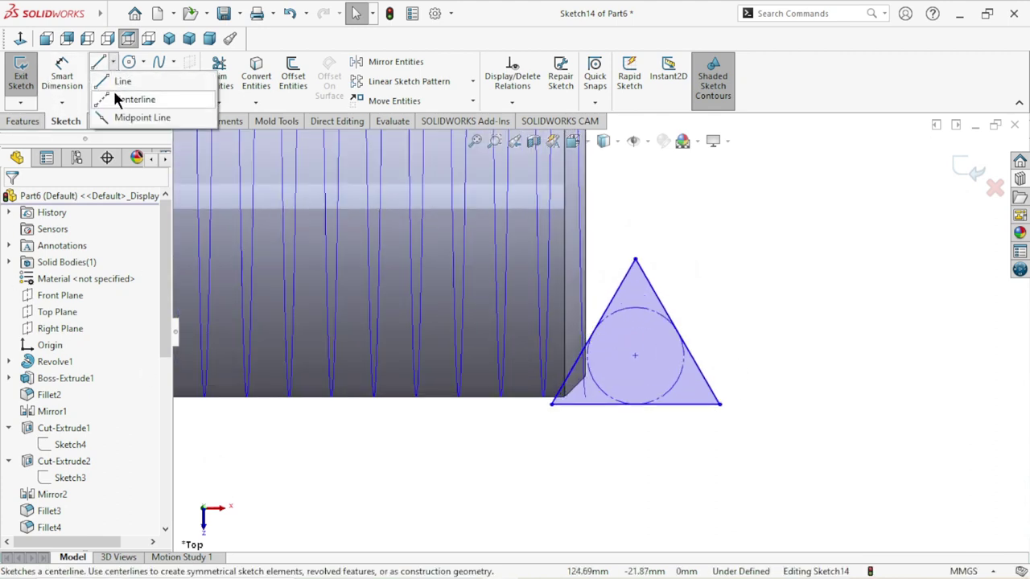
left_click(135, 99)
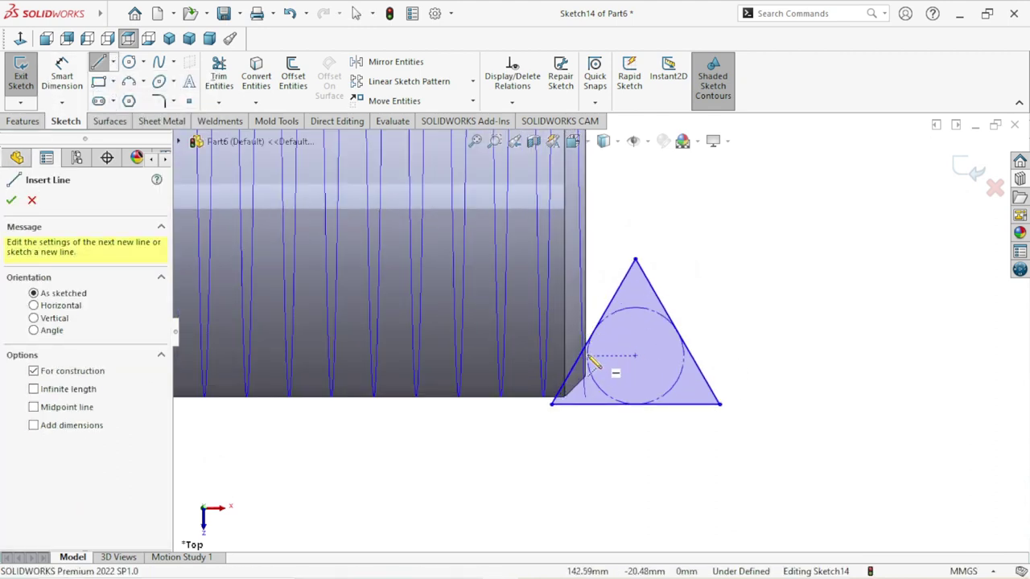
left_click(593, 331)
left_click(687, 352)
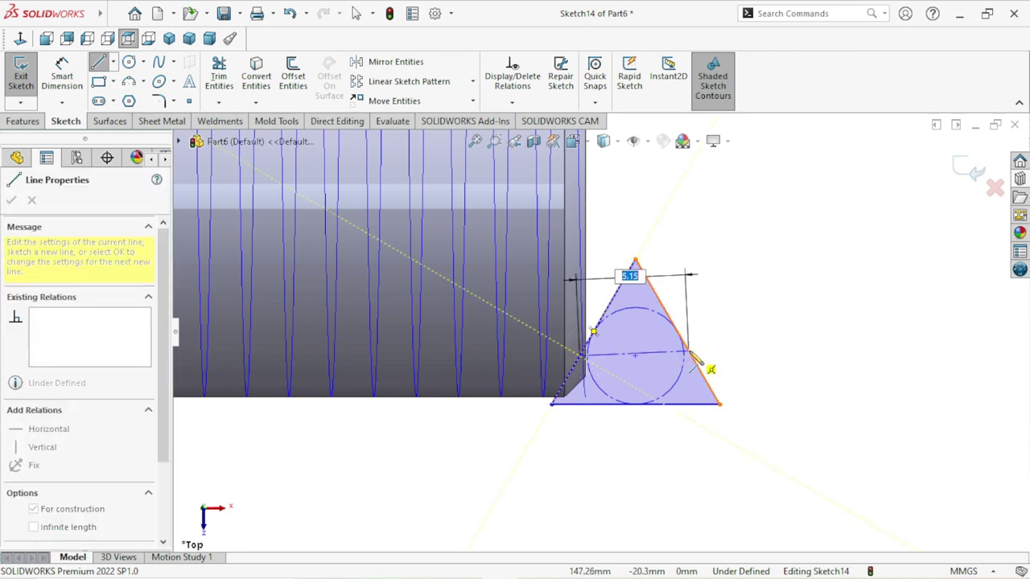
right_click(740, 326)
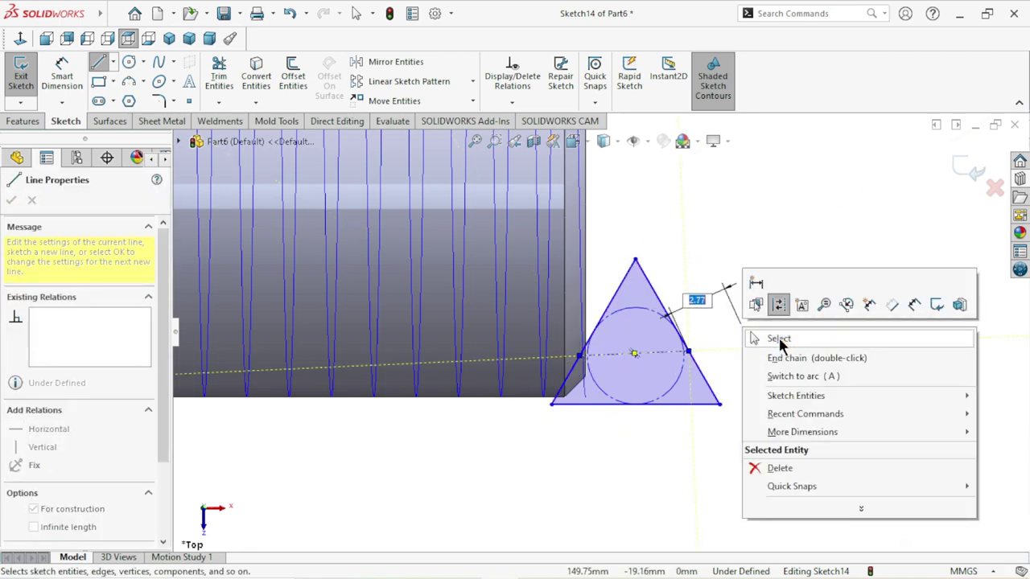
left_click(754, 354)
key("Escape")
scroll(656, 309, "down", 5)
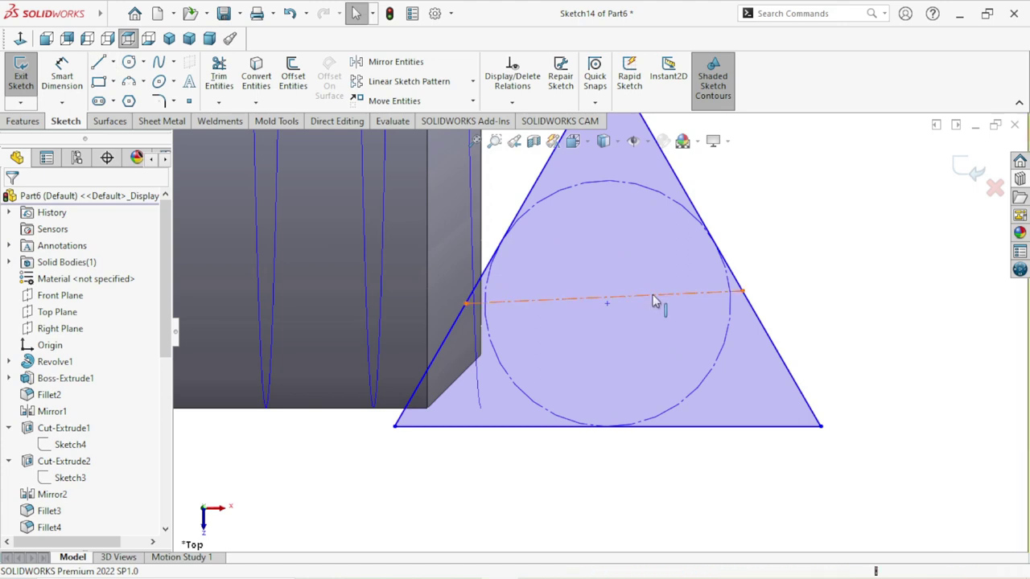
left_click(680, 307)
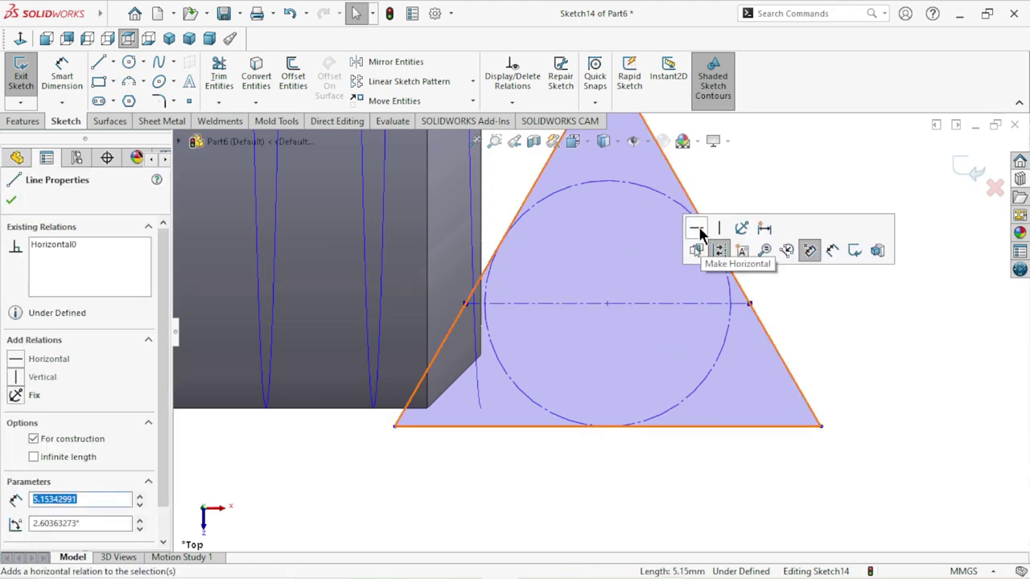
left_click(696, 230)
scroll(620, 324, "up", 2)
scroll(620, 324, "down", 1)
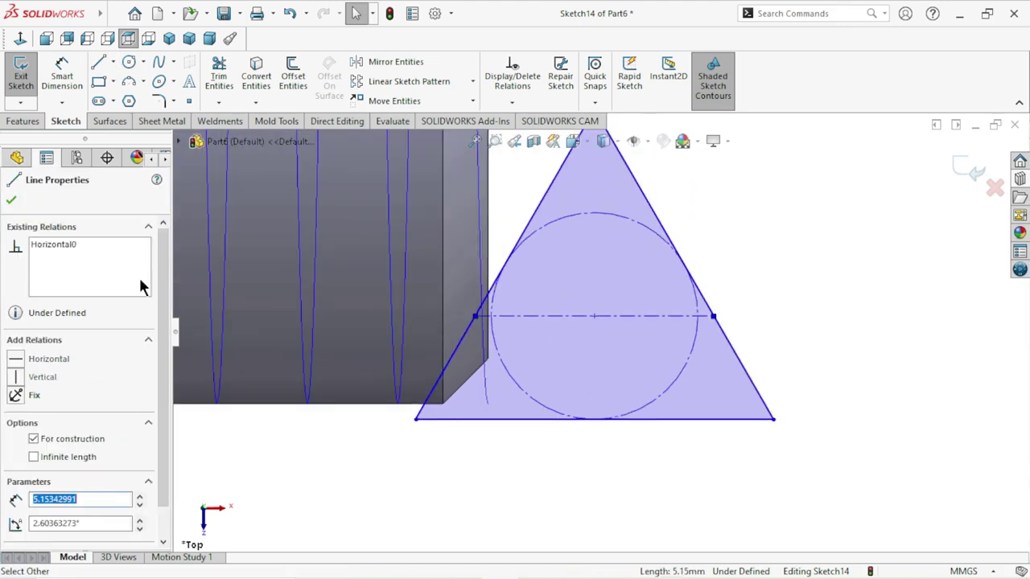
left_click(11, 200)
Step: Dimension the centerline across the triangle to a 1.80 mm width
left_click(52, 76)
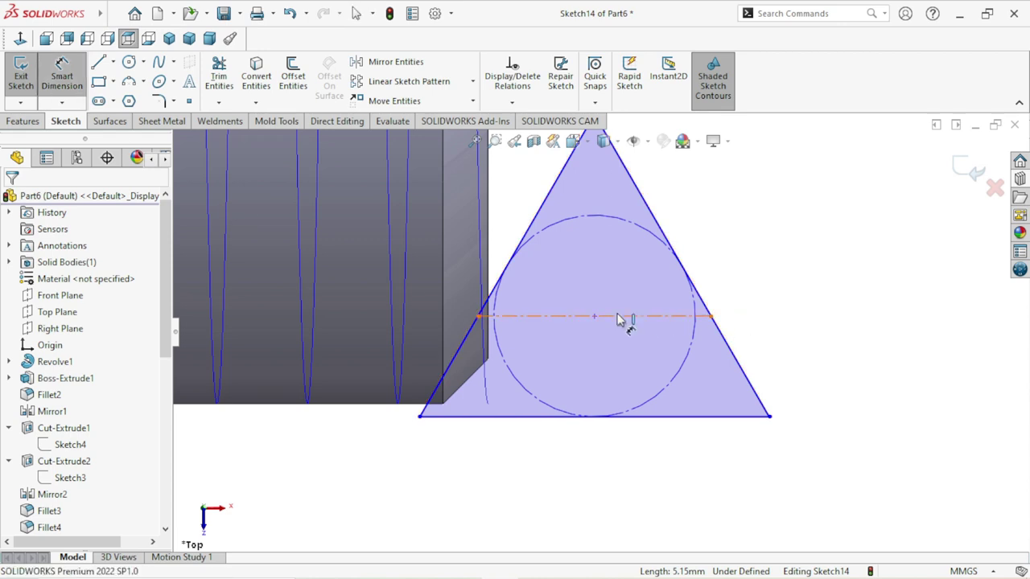
left_click(620, 319)
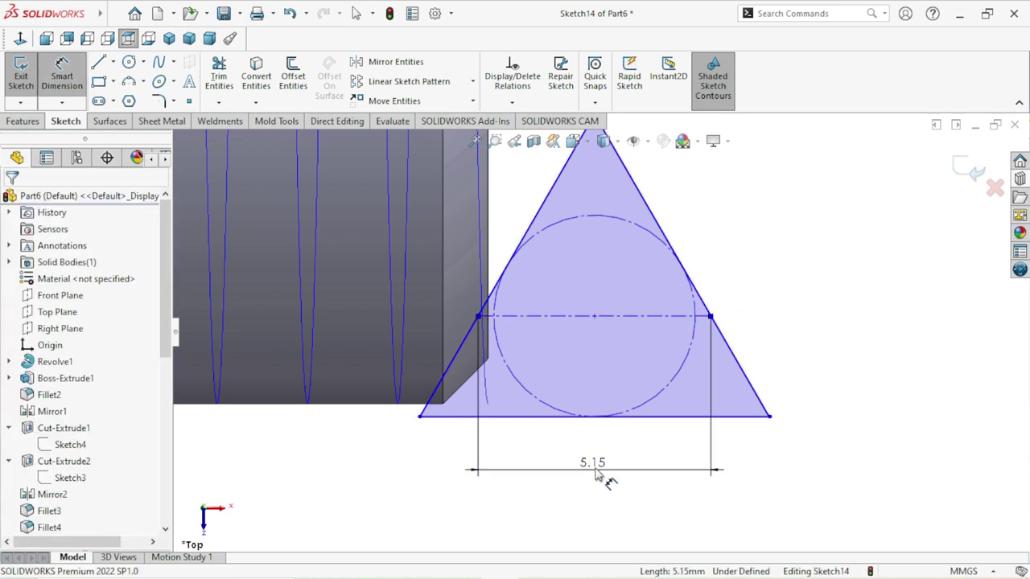
left_click(596, 474)
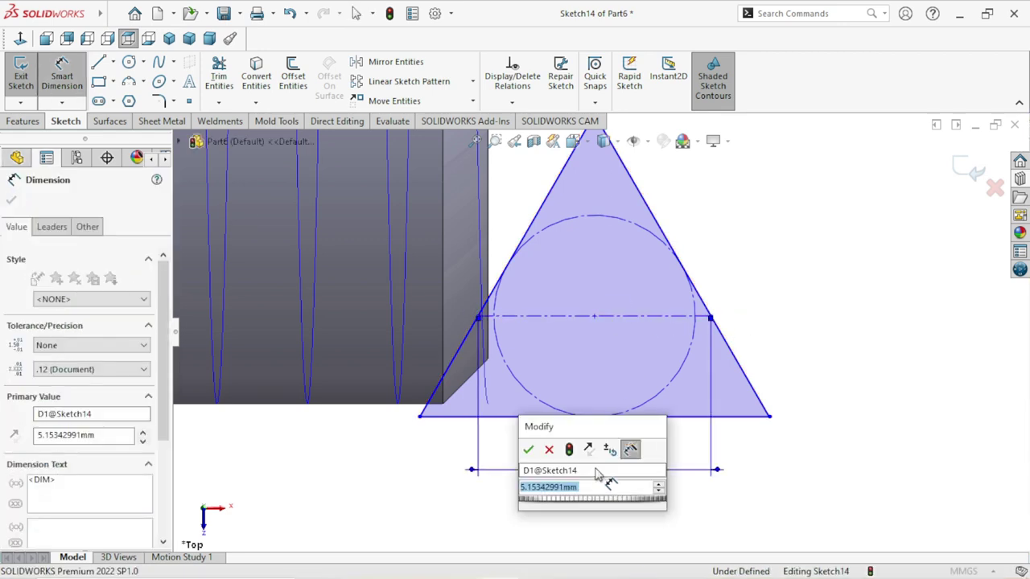
type("19")
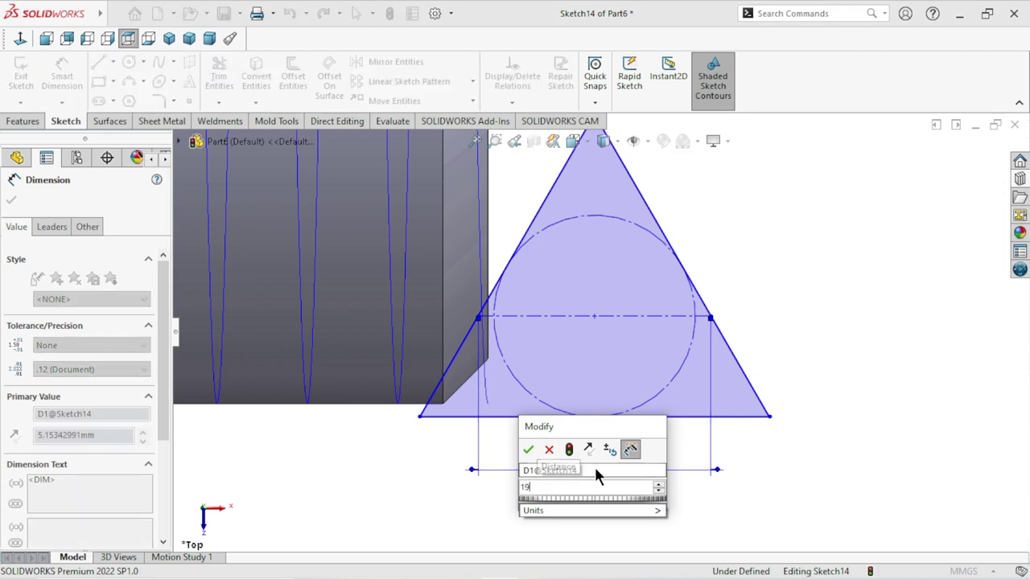
key("BackSpace")
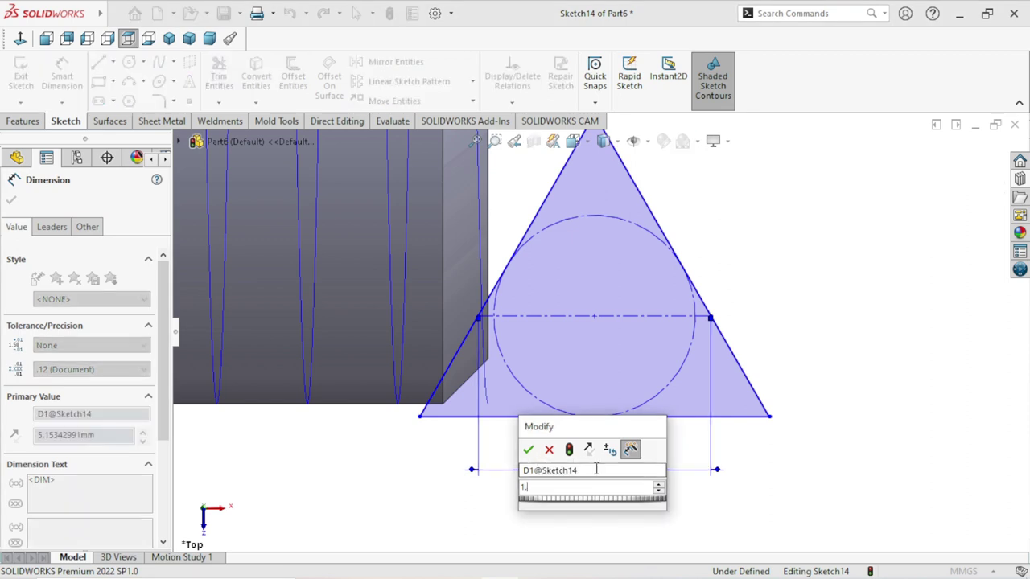
type(".9")
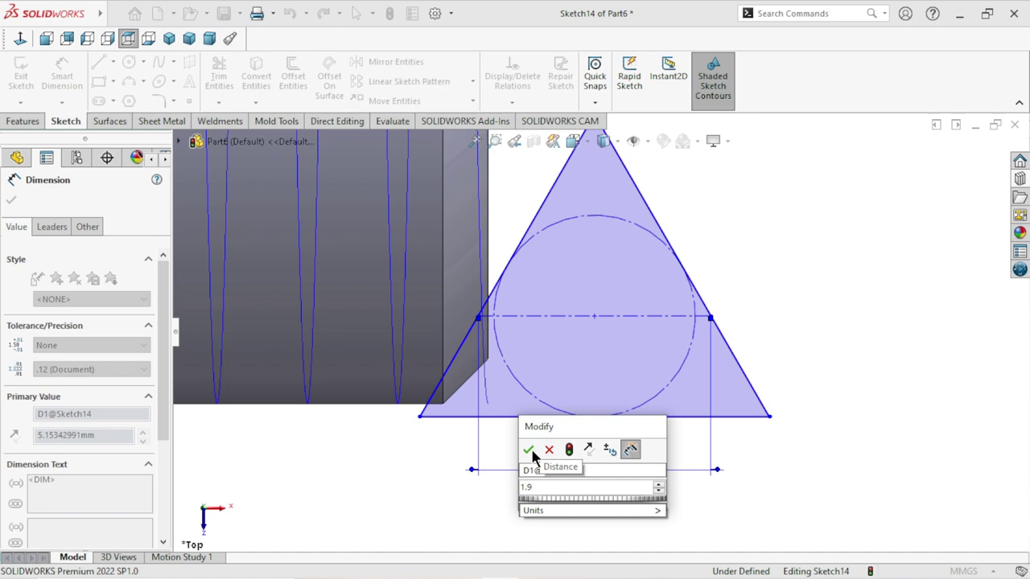
key("BackSpace")
type("8")
left_click(528, 449)
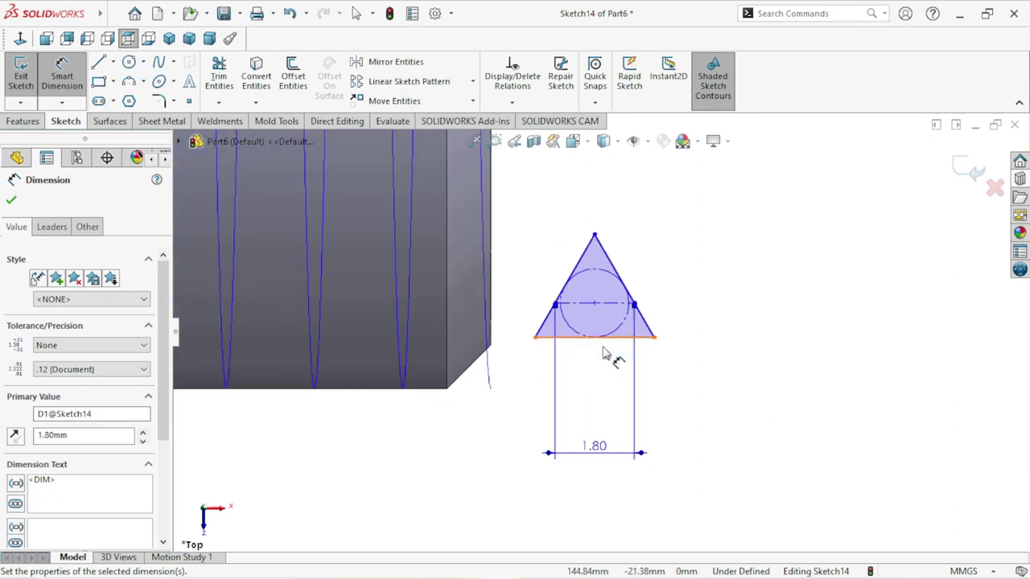
left_click(619, 275)
Step: Dimension the angle between the triangle's slanted sides to 60°, keeping it driving
left_click(574, 271)
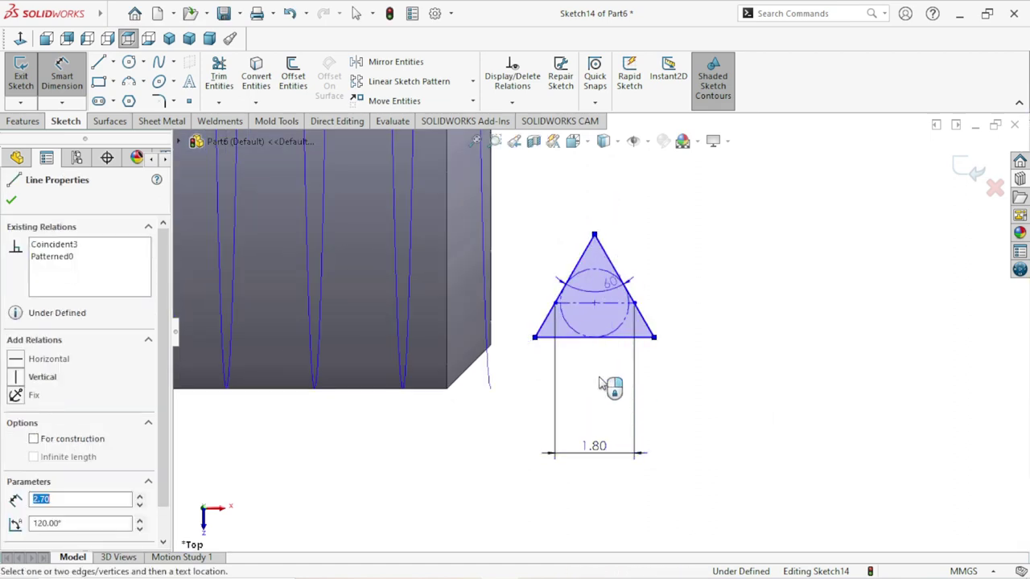
left_click(673, 344)
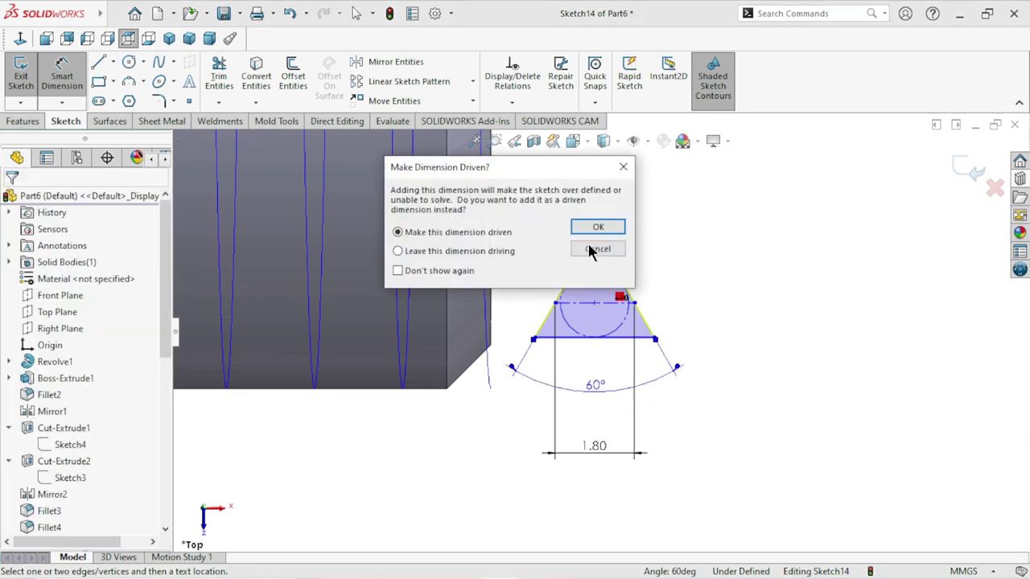
left_click(595, 228)
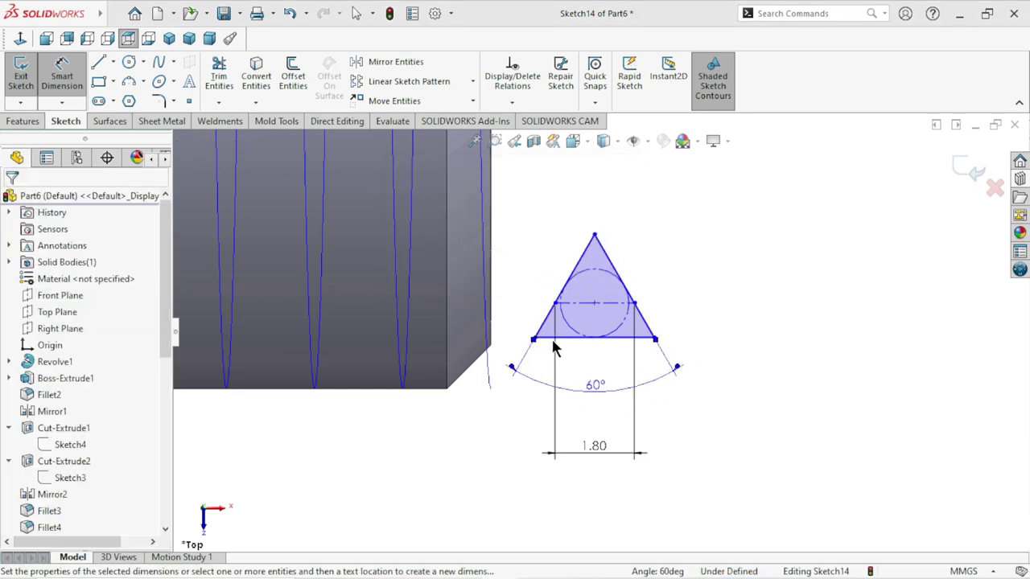
scroll(536, 338, "down", 1)
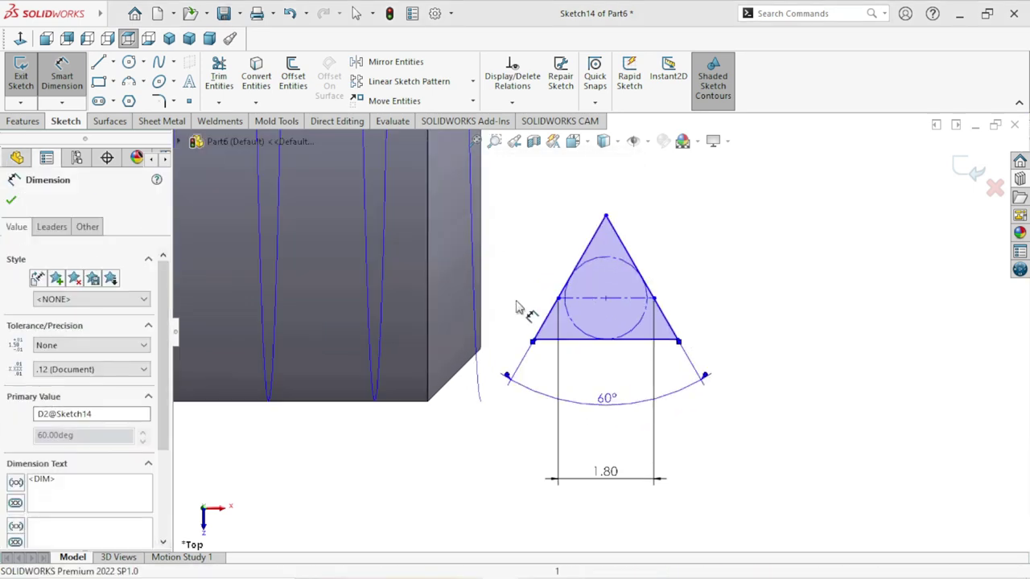
Step: Add a Pierce relation between the circle's centre point and the shaft edge
left_click(605, 299)
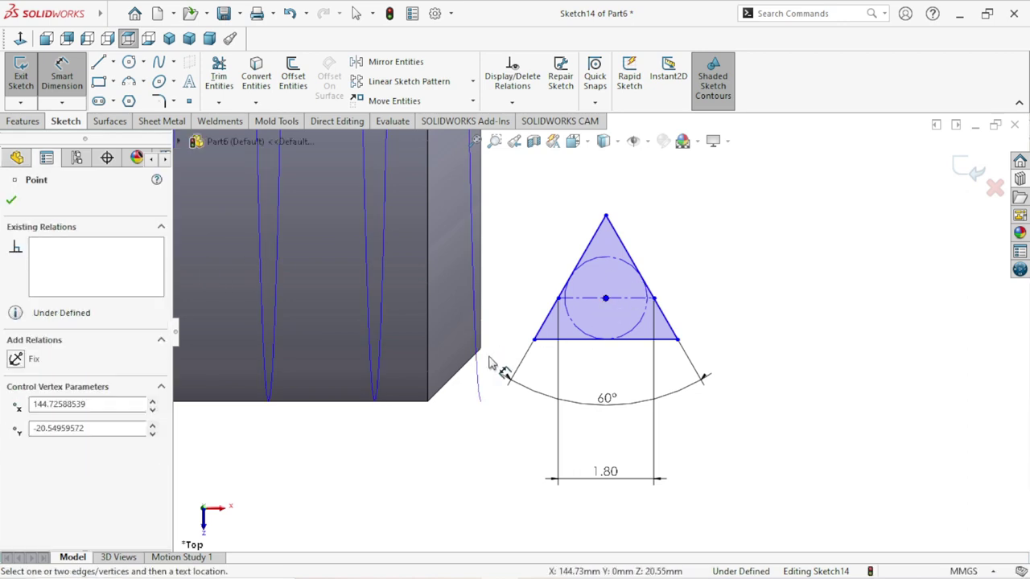
left_click(488, 409)
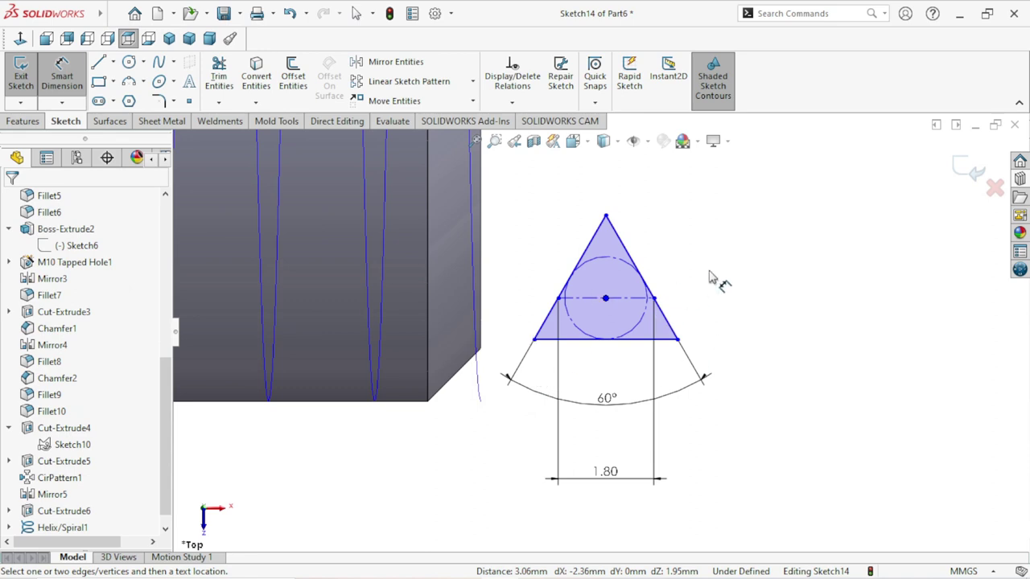
key("Escape")
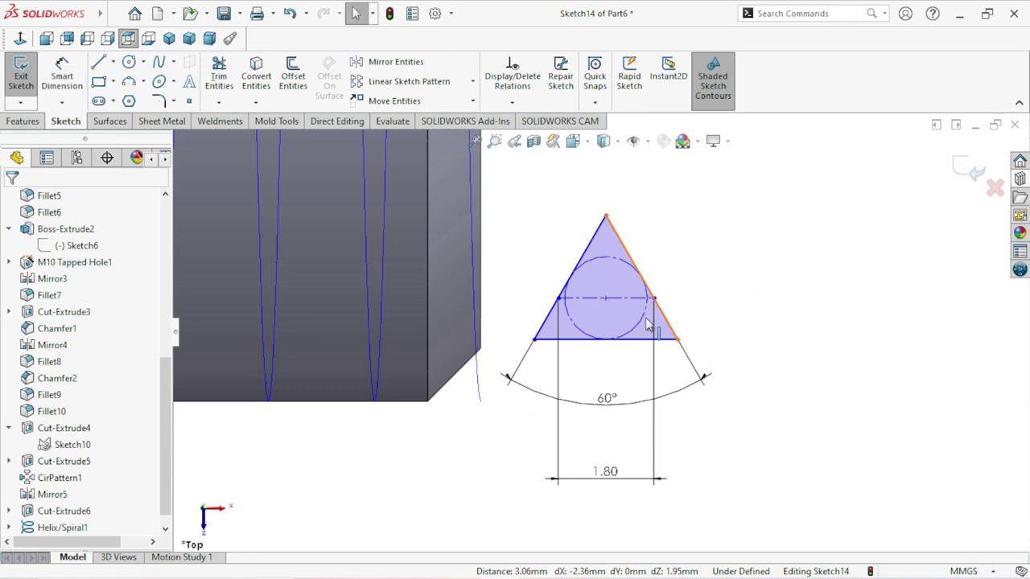
left_click(606, 299)
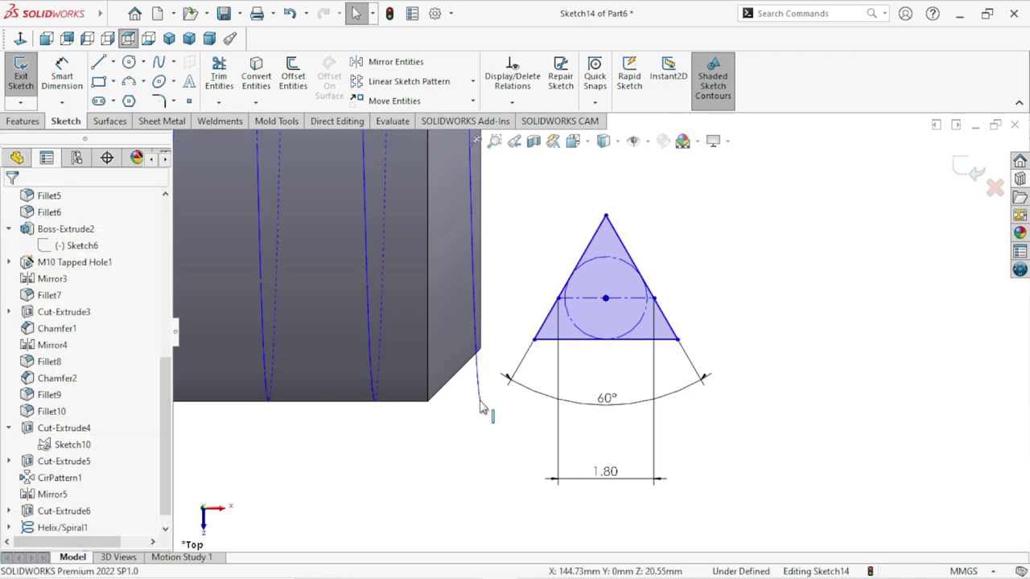
left_click(421, 393, "ctrl")
left_click(16, 463)
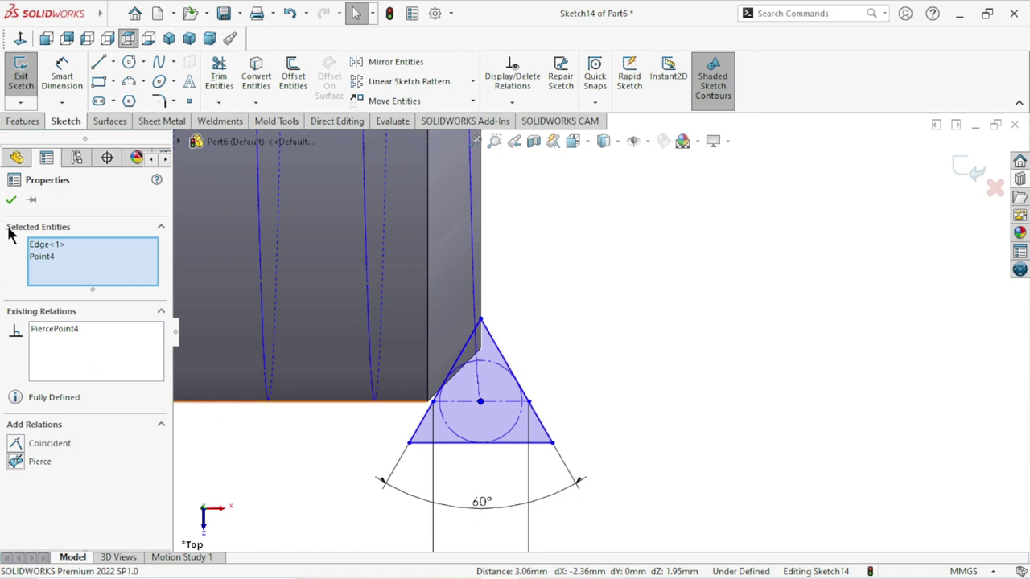
left_click(11, 199)
scroll(484, 429, "up", 3)
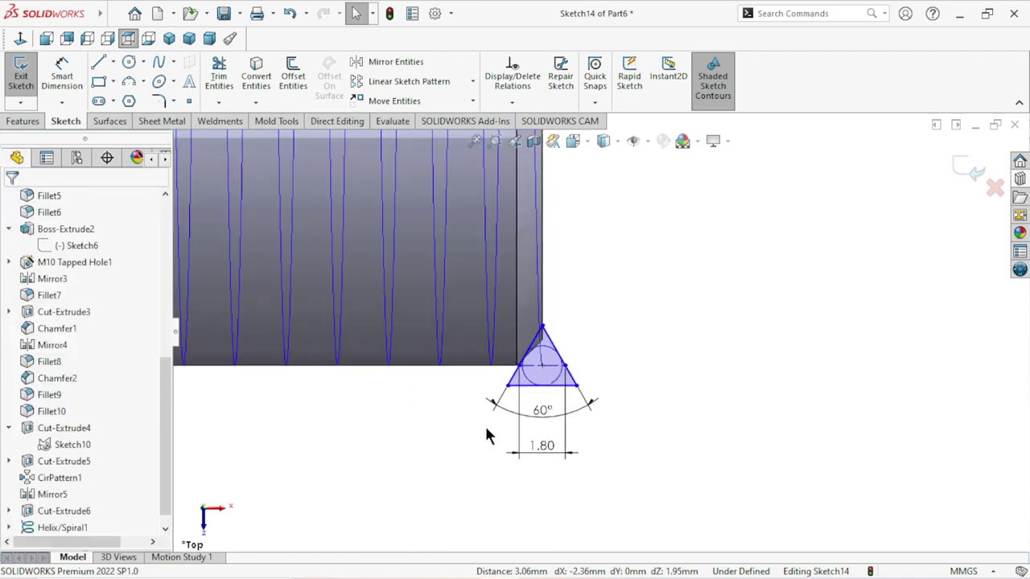
scroll(541, 333, "down", 2)
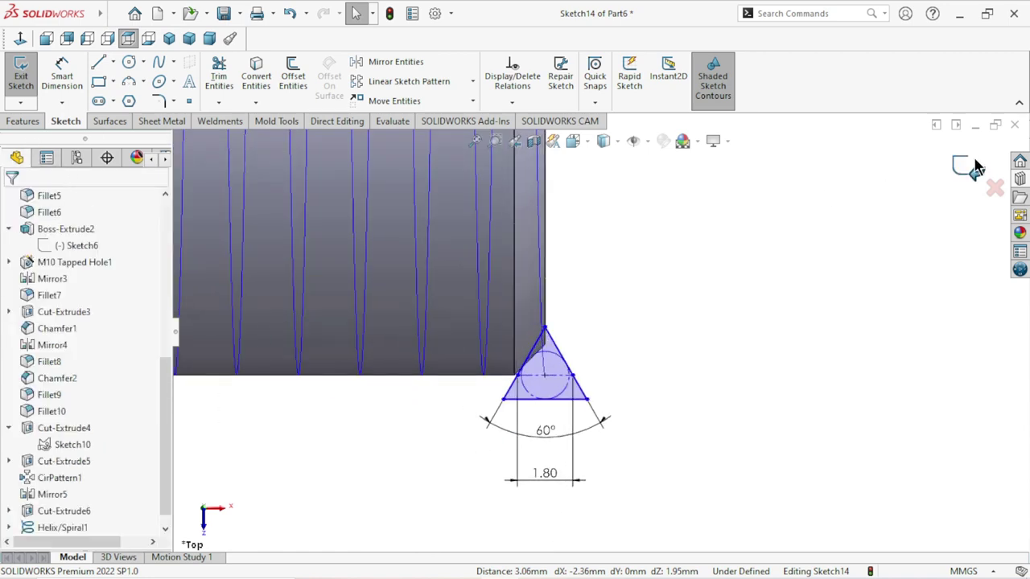
Step: Exit the sketch and swept-cut the Sketch14 triangle along Helix/Spiral1 to form the thread
left_click(24, 122)
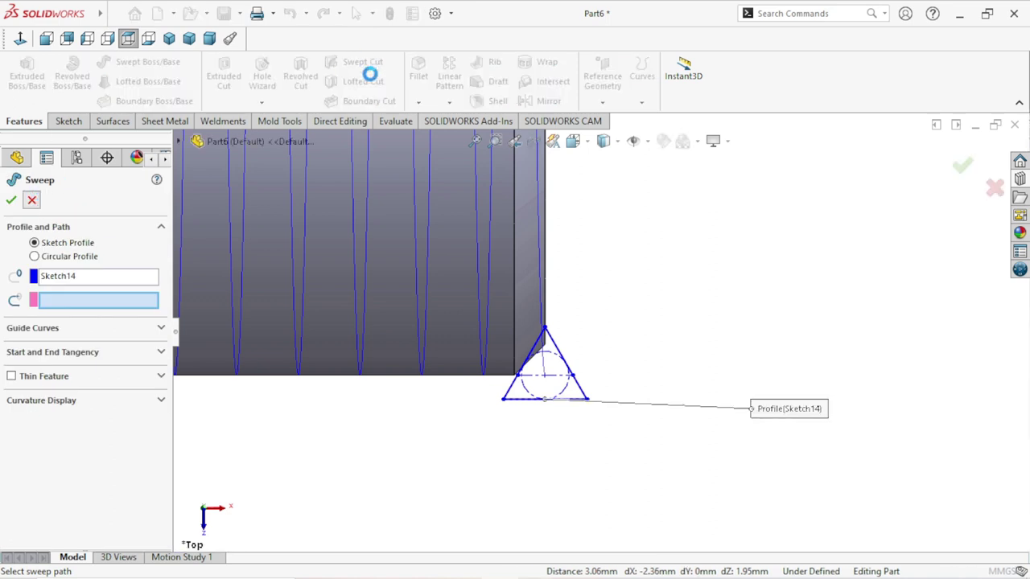
left_click(33, 202)
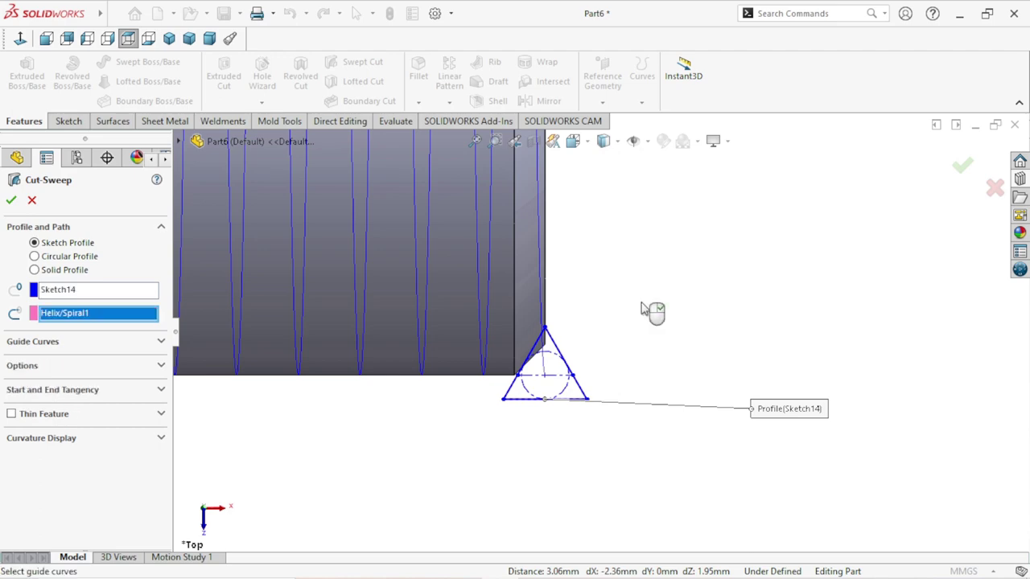
scroll(617, 393, "down", 5)
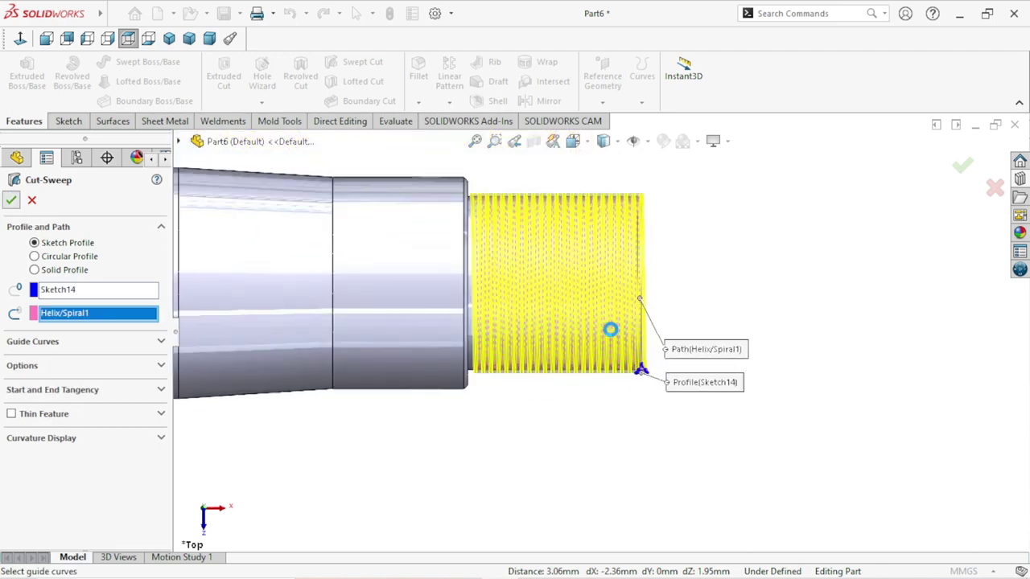
key("Return")
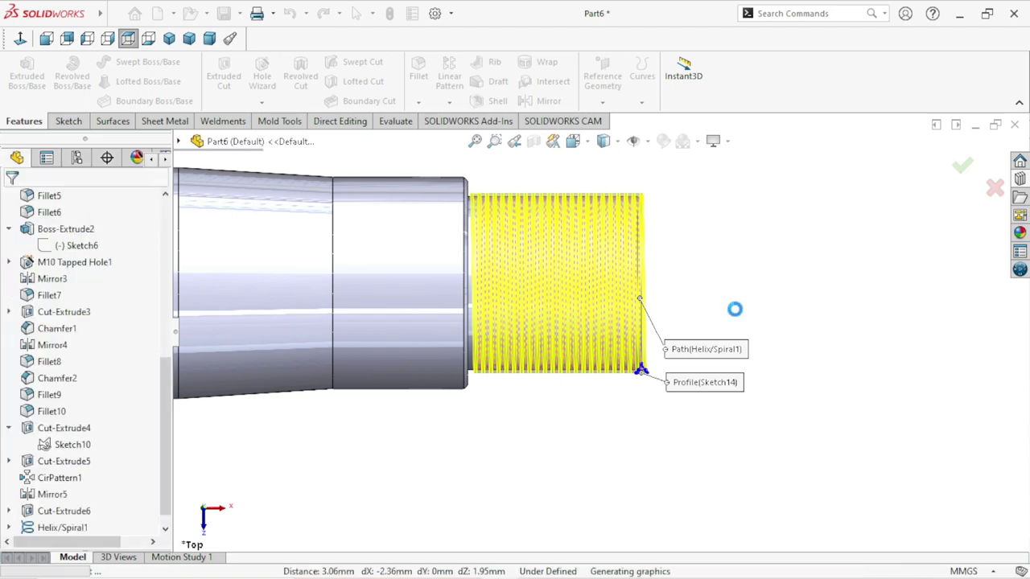
Step: Hide the Helix/Spiral1 curve
scroll(585, 263, "up", 5)
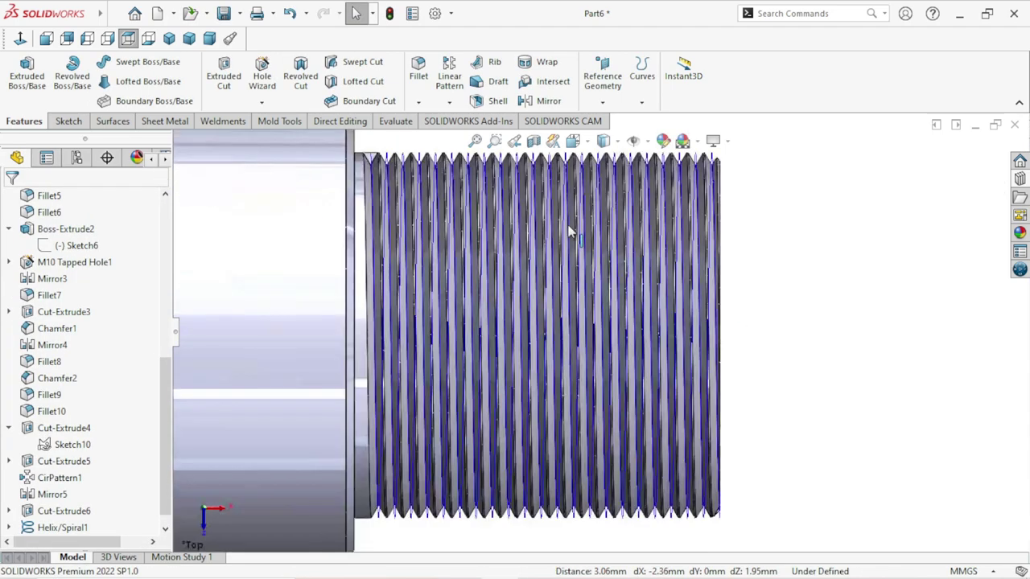
scroll(567, 230, "up", 3)
scroll(567, 230, "down", 5)
scroll(611, 394, "down", 2)
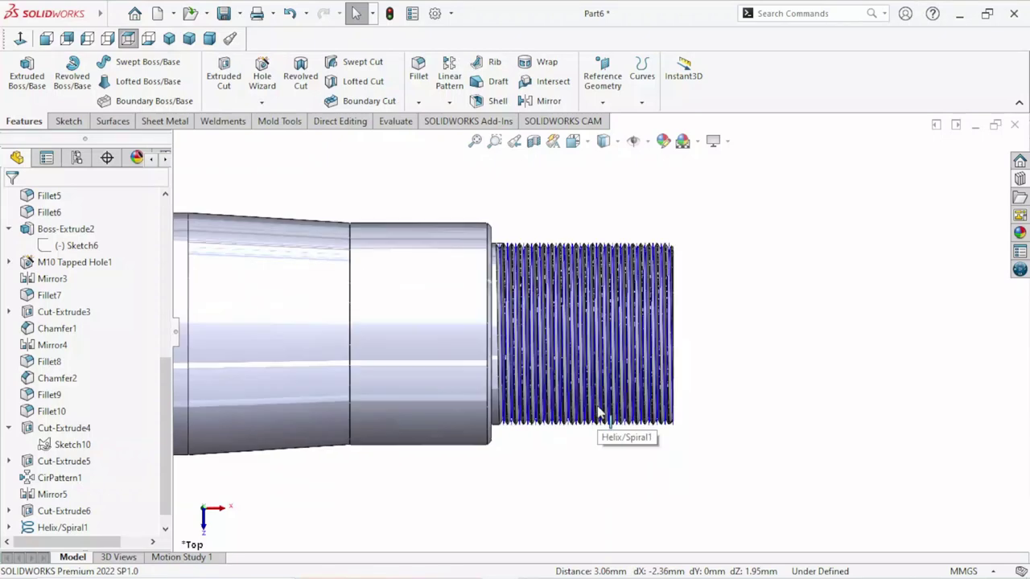
scroll(167, 483, "down", 1)
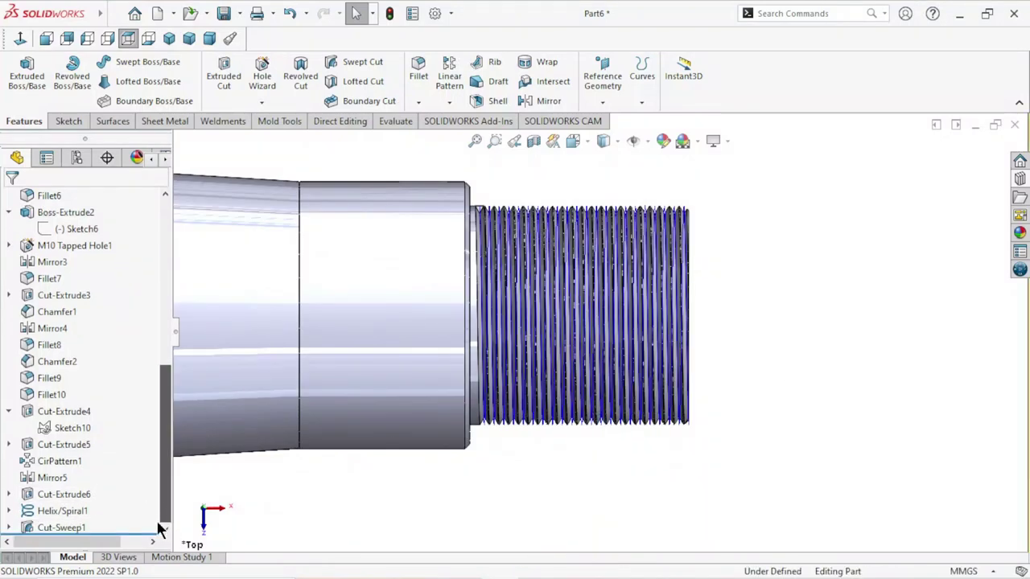
left_click(73, 513)
left_click(92, 484)
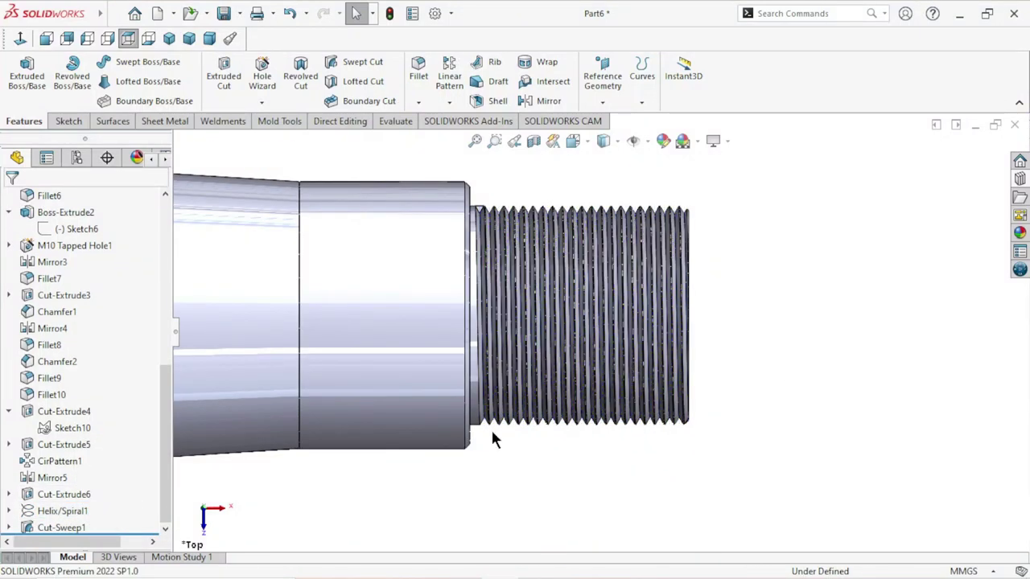
Step: Sketch on the triangular face at the thread start, converting its outline into lines
scroll(577, 314, "down", 1)
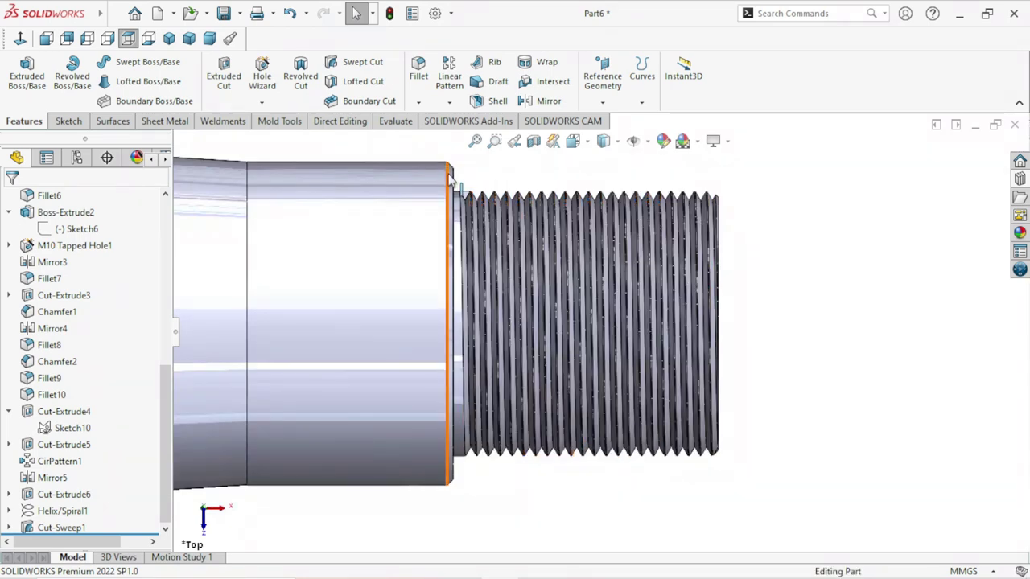
scroll(450, 179, "down", 2)
scroll(434, 225, "down", 2)
scroll(429, 226, "down", 1)
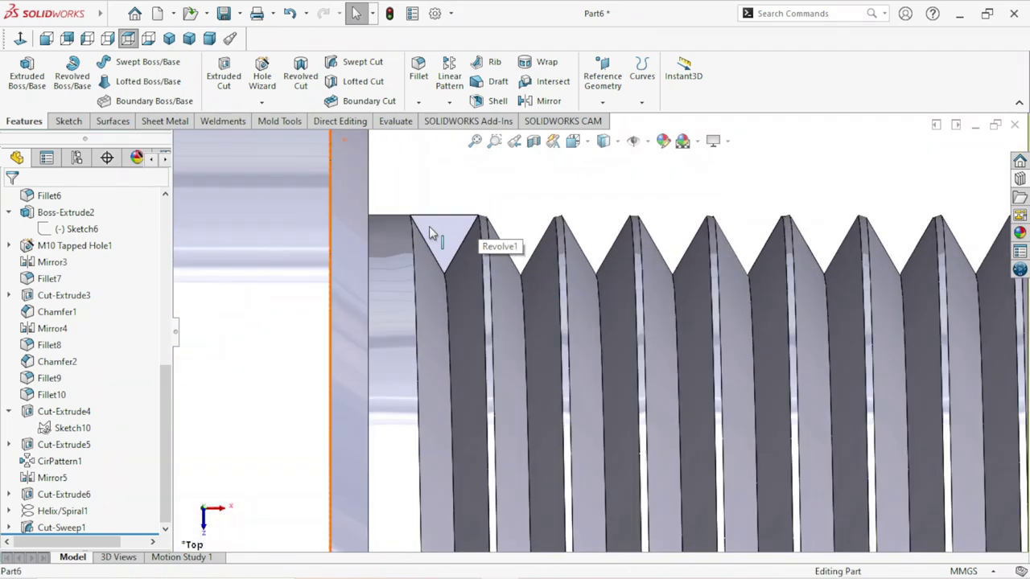
left_click(429, 226)
left_click(496, 181)
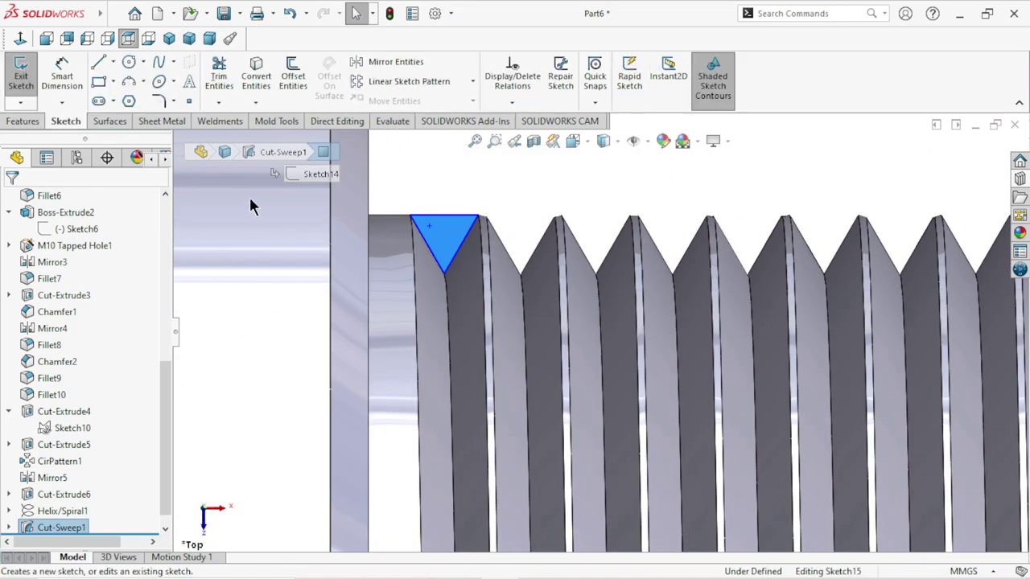
left_click(259, 91)
Step: Cut-extrude the triangle sketch Up To Next at the thread start
left_click(25, 119)
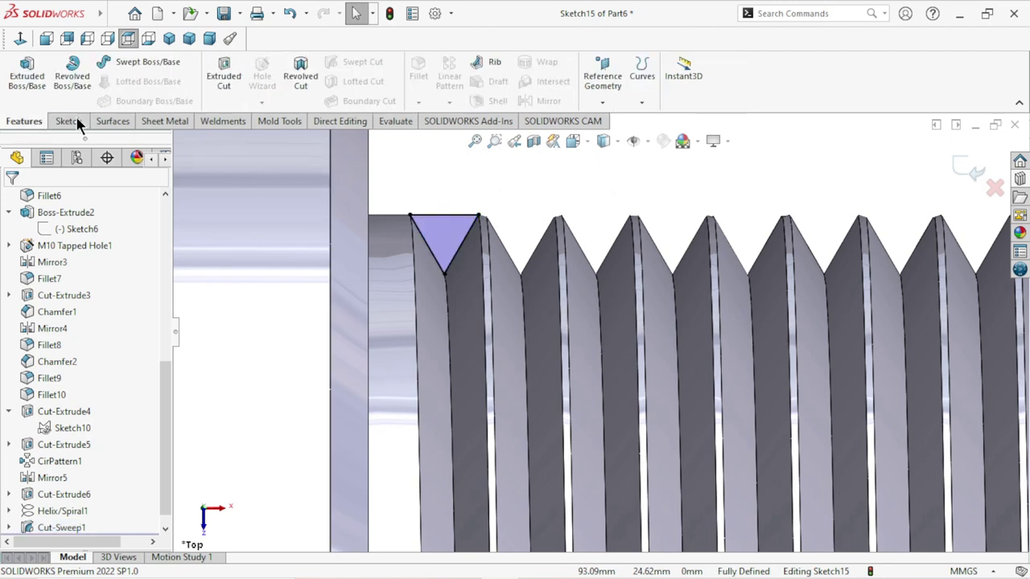
left_click(210, 90)
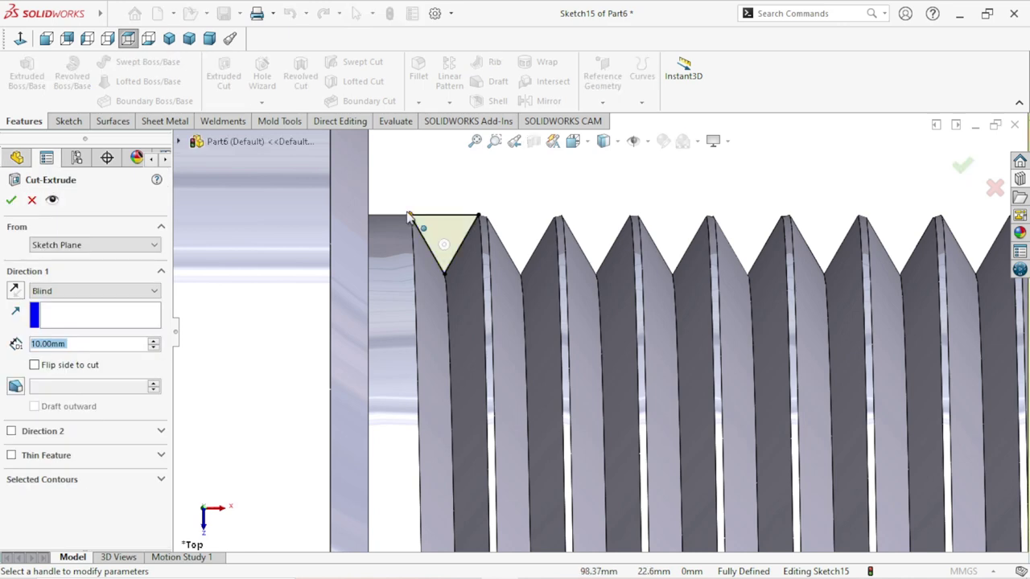
left_click(86, 291)
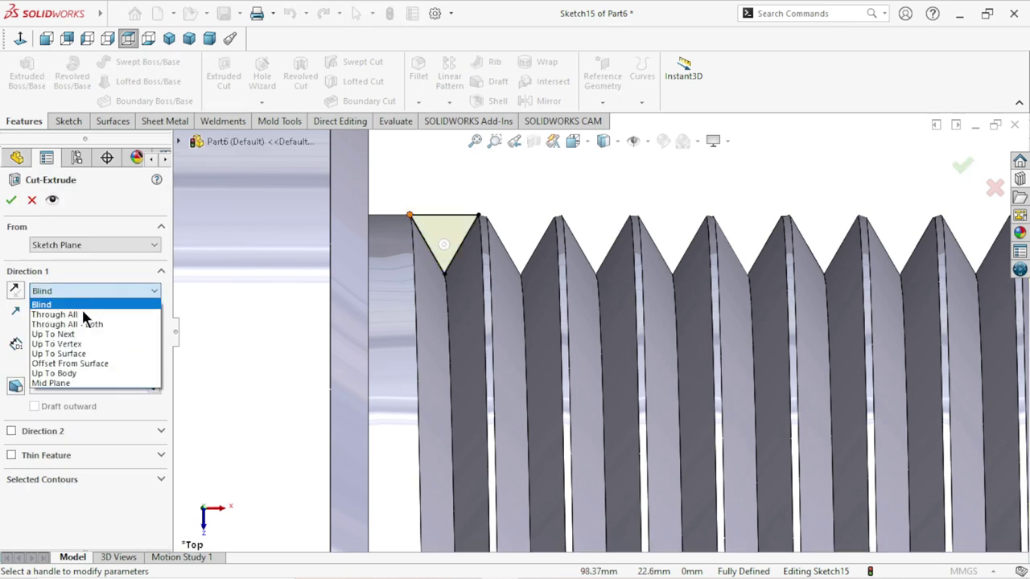
left_click(89, 334)
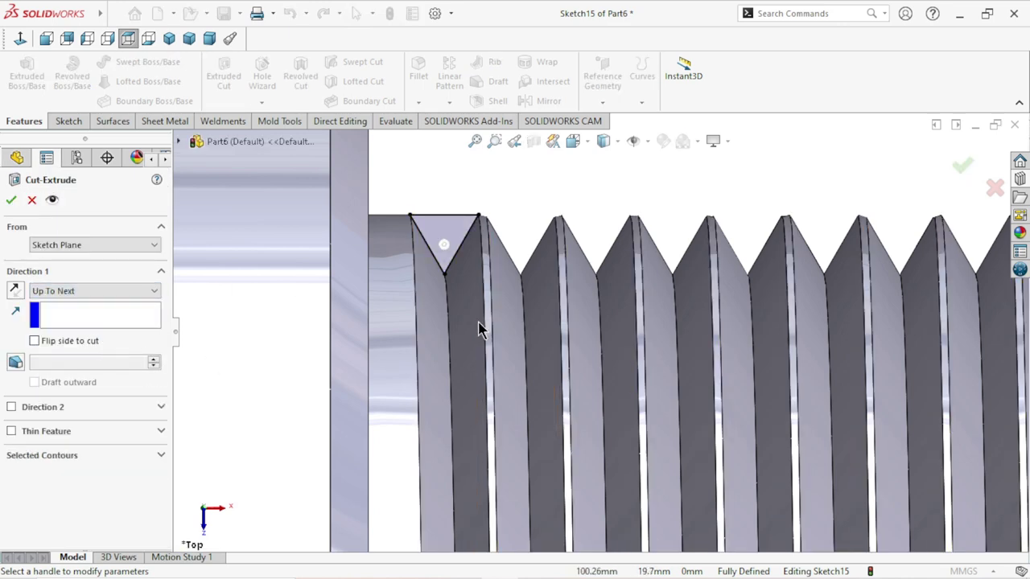
middle_click_drag(480, 326, 542, 296)
scroll(543, 296, "up", 5)
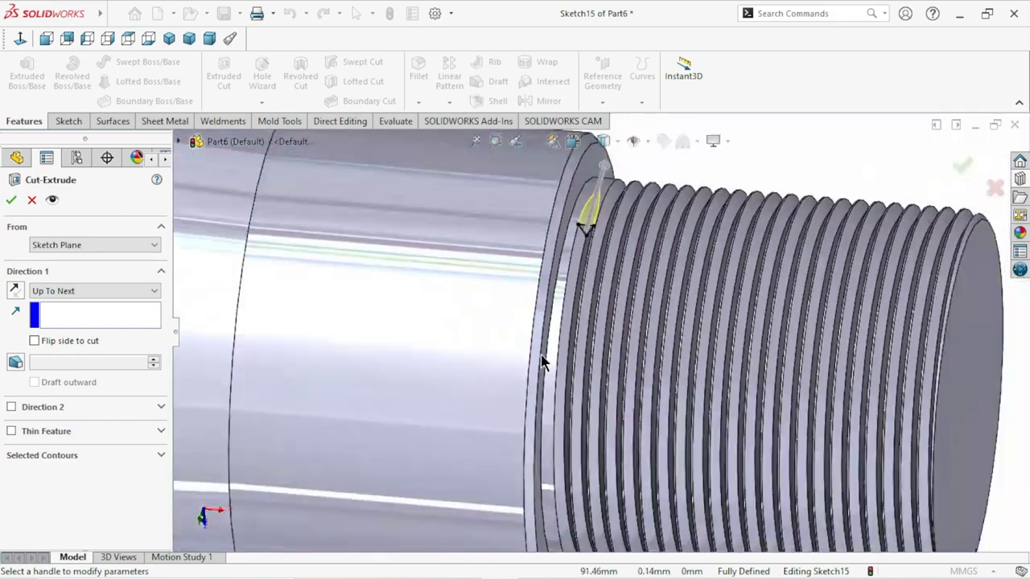
scroll(599, 193, "down", 5)
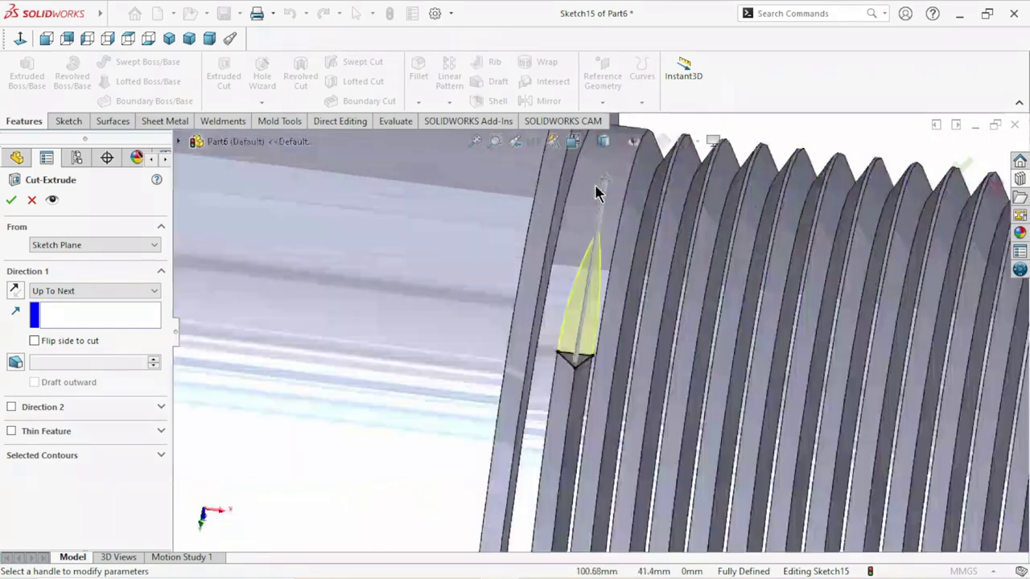
key("Return")
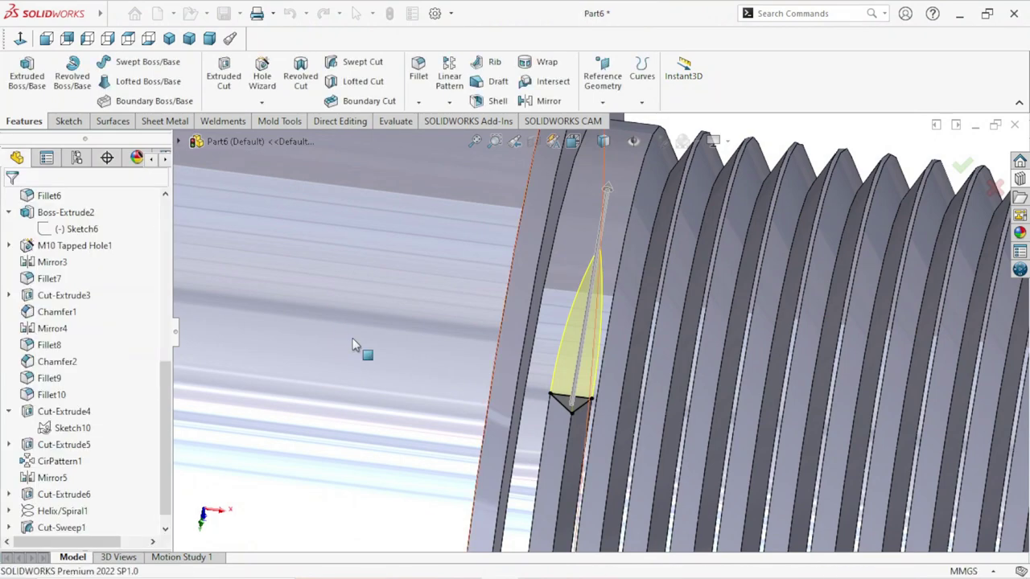
scroll(595, 390, "up", 5)
Step: Apply the carbon steel appearance to the whole Part6
scroll(656, 438, "up", 5)
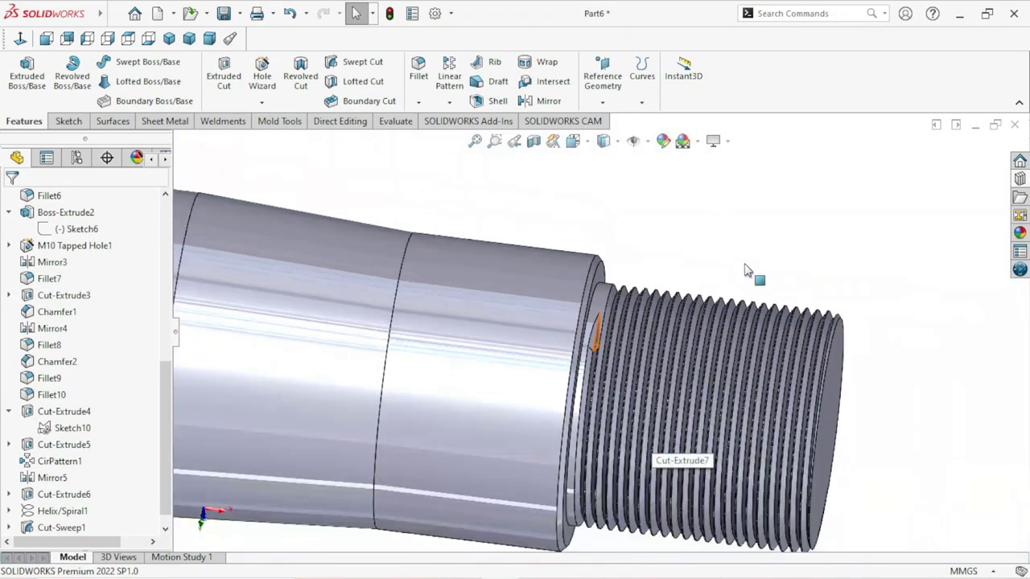
scroll(680, 392, "down", 3)
scroll(679, 392, "up", 3)
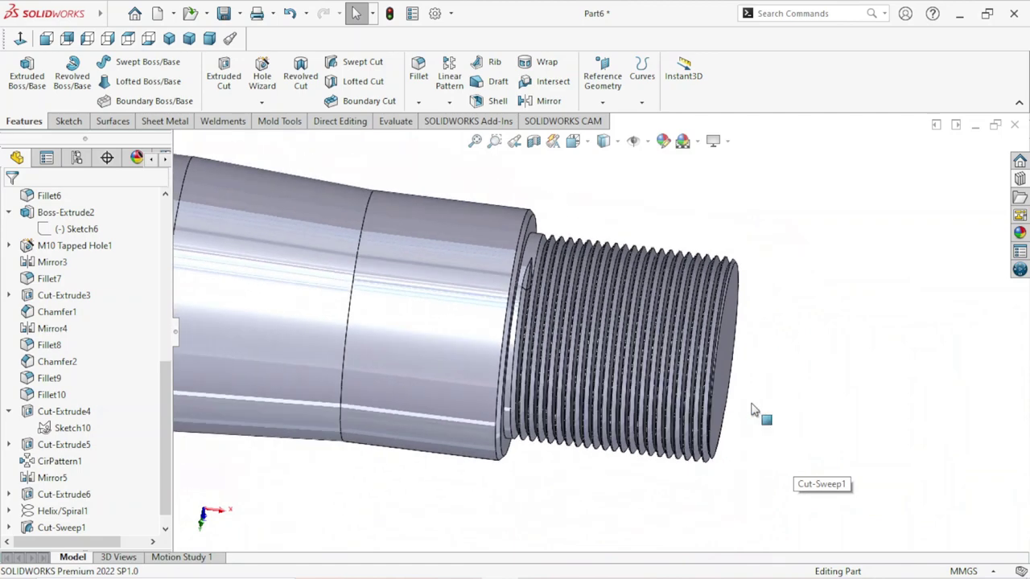
mouse_move(858, 397)
middle_mouse_down()
mouse_move(814, 340)
mouse_move(797, 395)
middle_mouse_up()
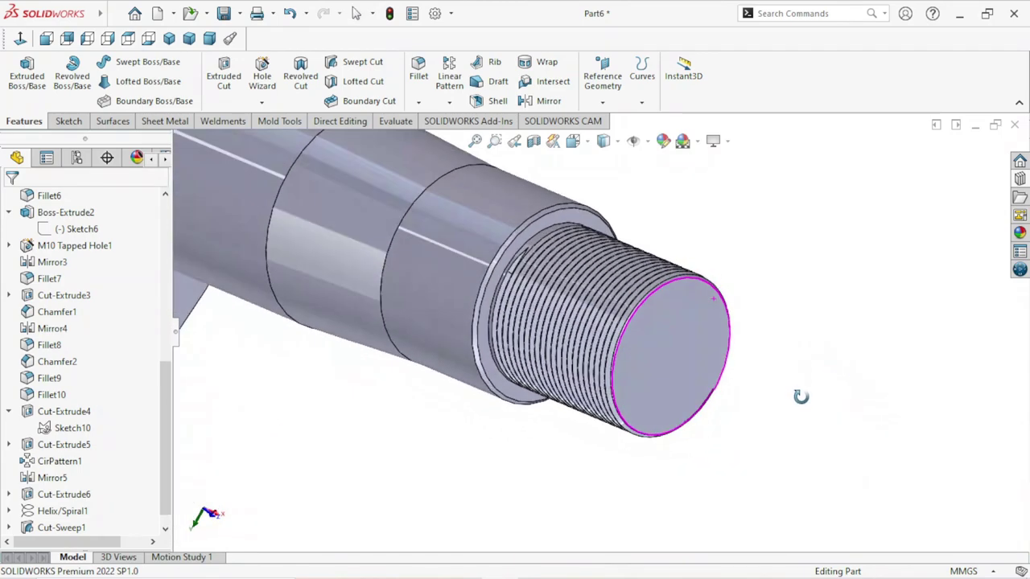
scroll(729, 384, "up", 3)
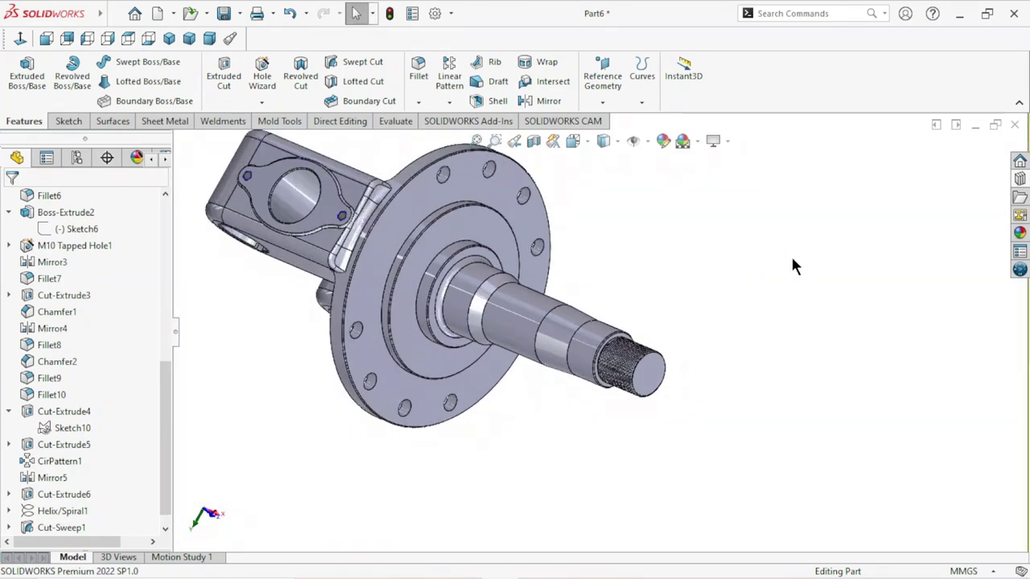
left_click(1019, 232)
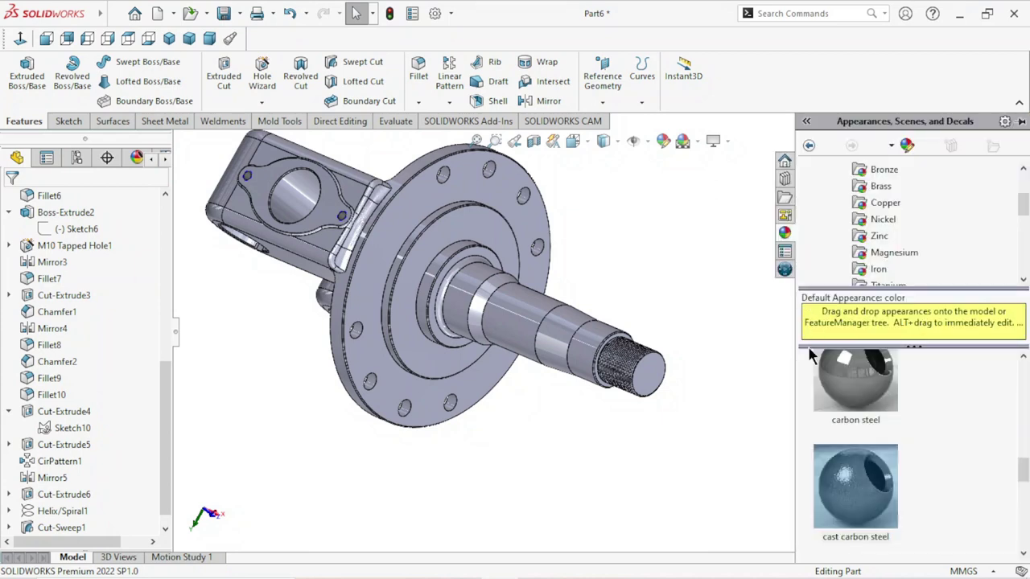
left_click_drag(166, 378, 166, 217)
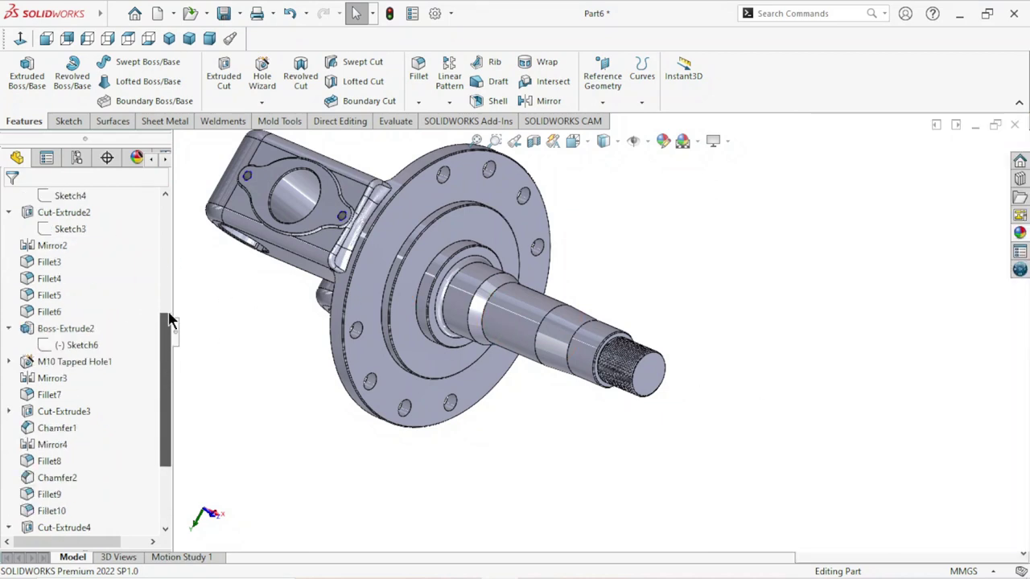
left_click(143, 199)
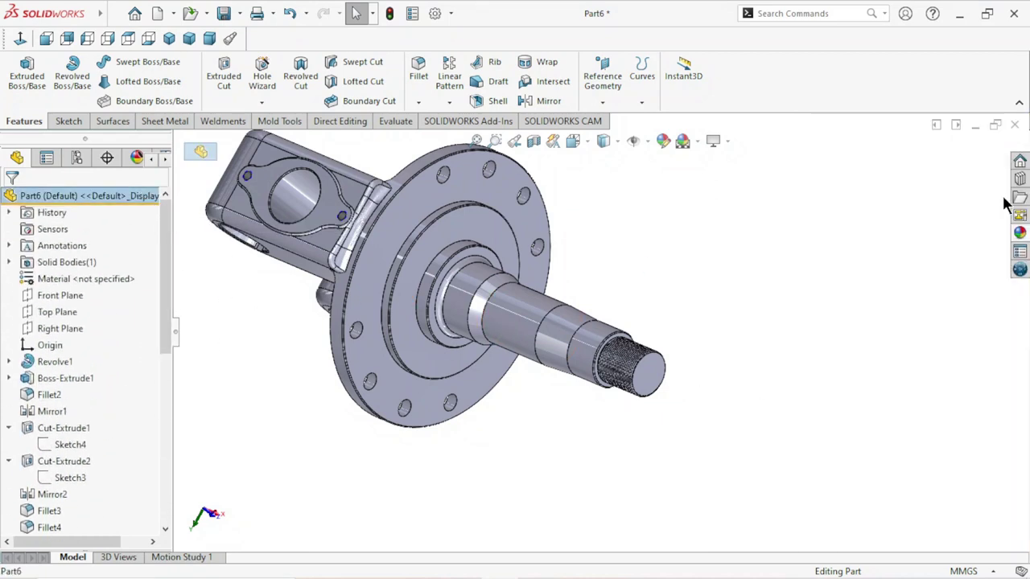
left_click(1019, 233)
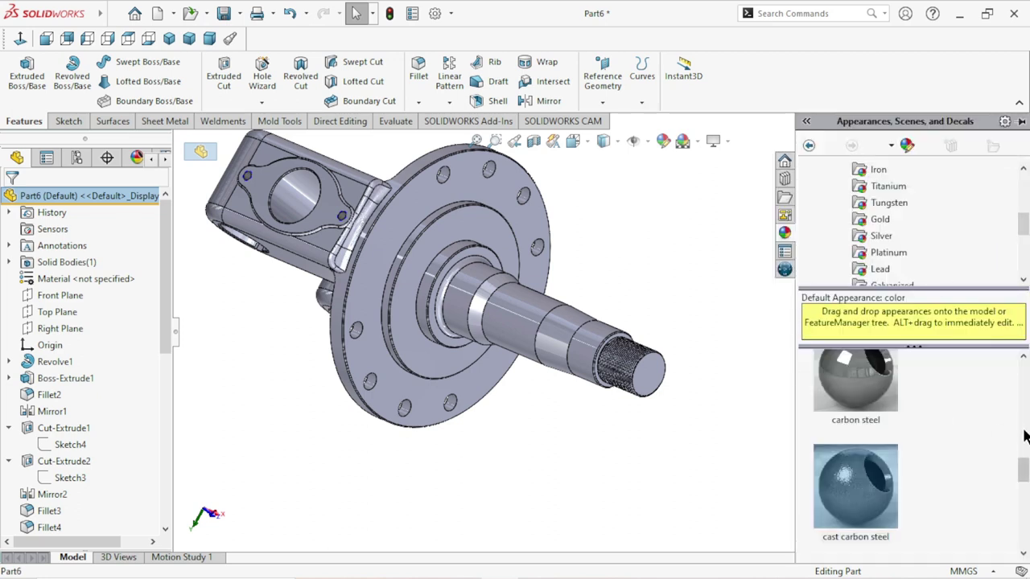
double_click(877, 410)
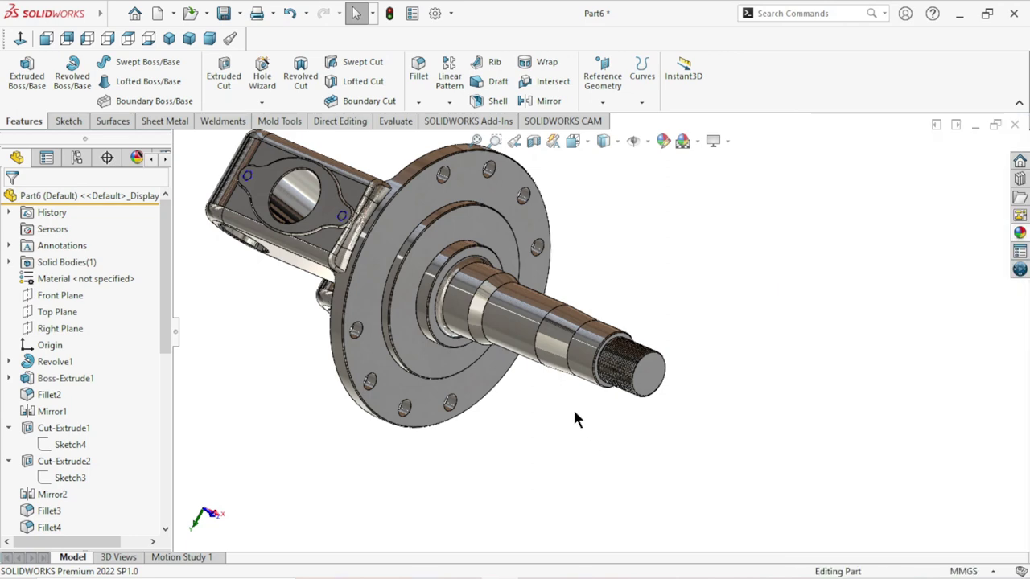
Step: Orbit the knuckle to inspect the threaded spindle and the yoke ends from above
scroll(563, 394, "down", 2)
mouse_move(553, 375)
middle_mouse_down()
mouse_move(599, 474)
mouse_move(681, 410)
mouse_move(636, 372)
mouse_move(636, 474)
mouse_move(699, 448)
mouse_move(604, 496)
middle_mouse_up()
scroll(525, 314, "down", 5)
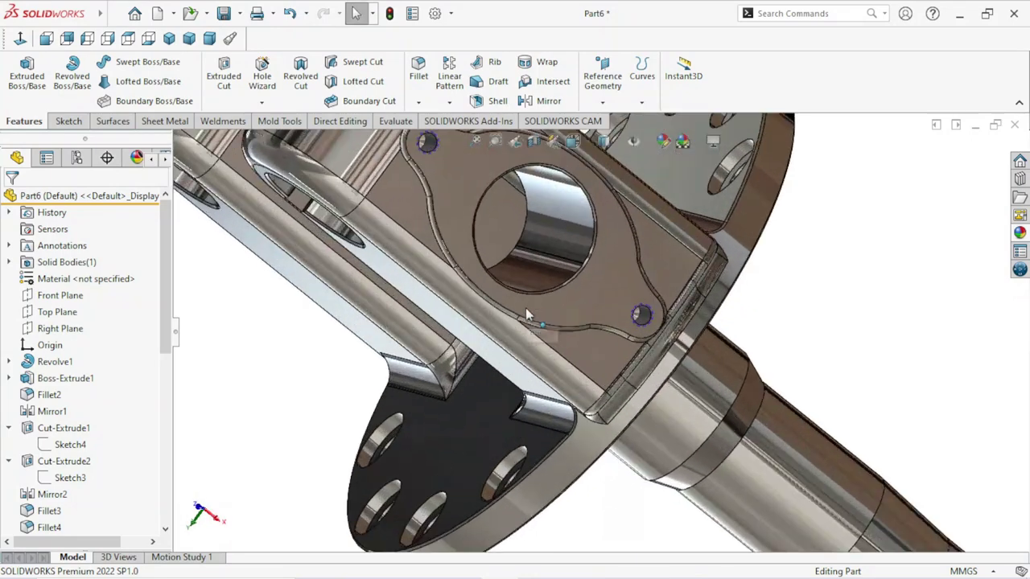
scroll(526, 313, "up", 5)
mouse_move(527, 318)
middle_mouse_down()
mouse_move(673, 328)
mouse_move(668, 480)
mouse_move(622, 344)
mouse_move(727, 318)
mouse_move(793, 333)
mouse_move(818, 356)
mouse_move(873, 319)
mouse_move(828, 377)
mouse_move(790, 305)
mouse_move(800, 290)
mouse_move(788, 299)
mouse_move(772, 287)
middle_mouse_up()
scroll(623, 344, "down", 5)
scroll(627, 322, "up", 5)
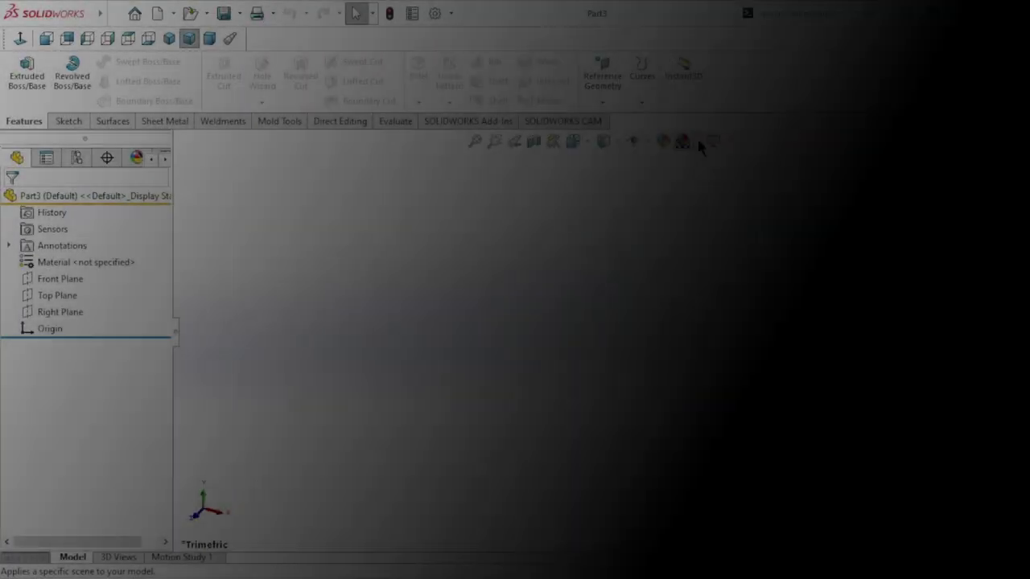
Step: Switch the background to the Plain White scene and start a sketch on the Front Plane
left_click(696, 138)
left_click(707, 179)
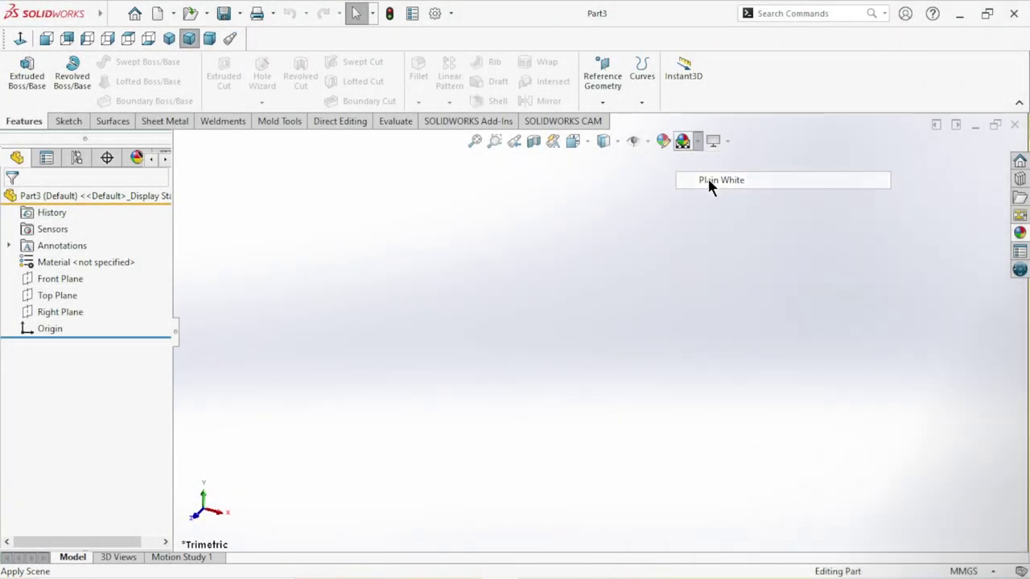
left_click(69, 282)
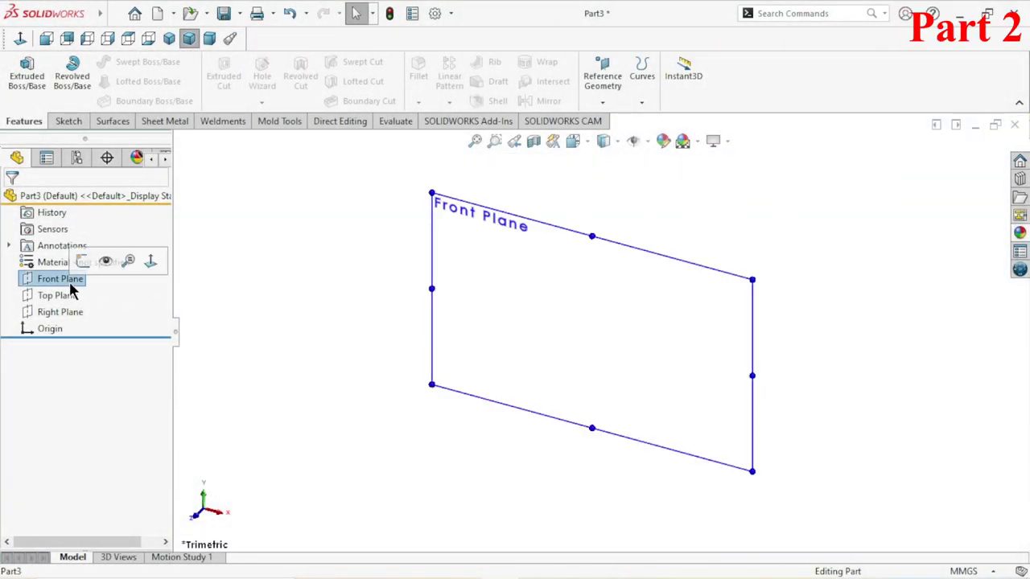
left_click(84, 260)
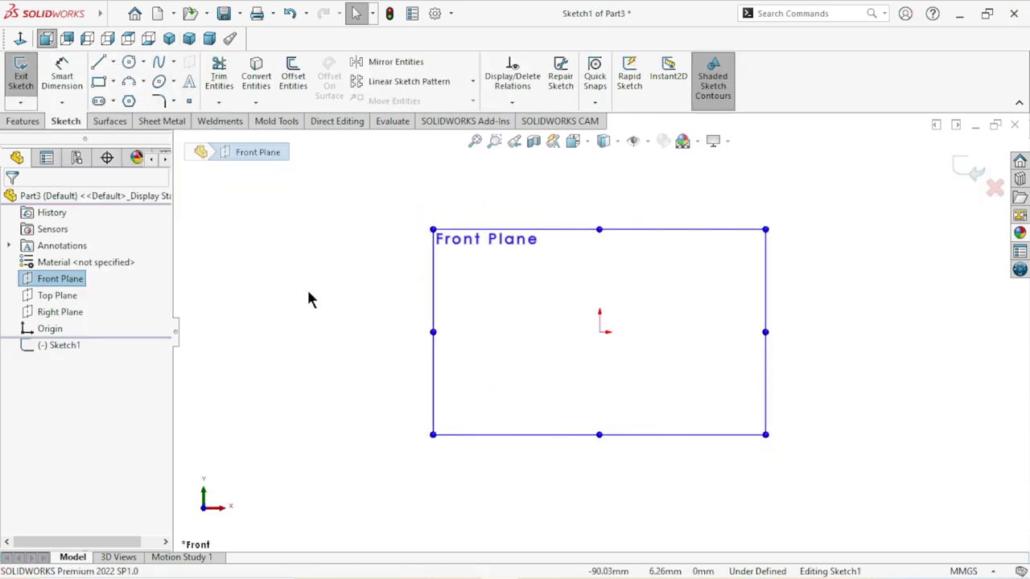
Step: Draw a horizontal construction centerline through the origin
left_click(112, 62)
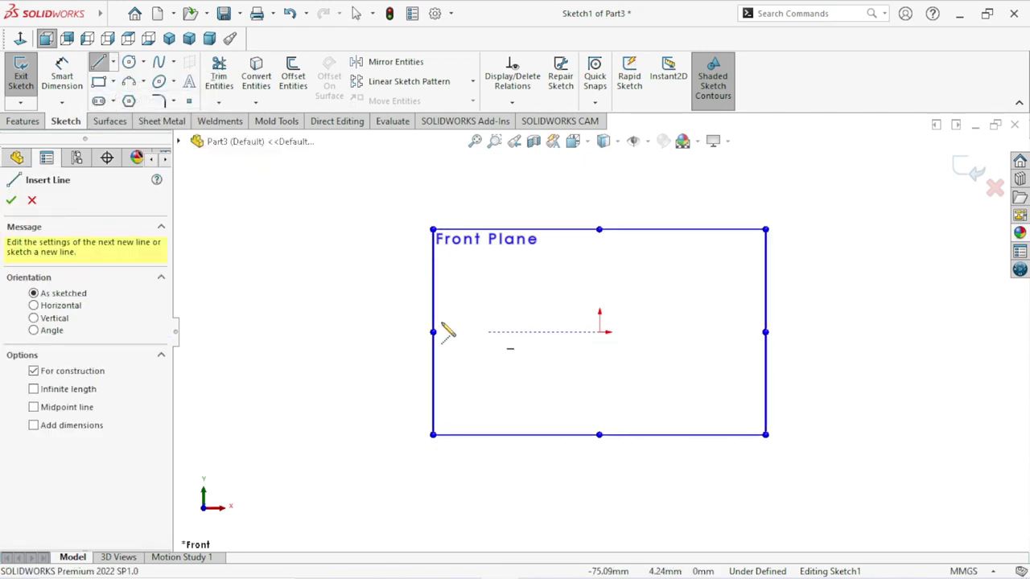
left_click(407, 331)
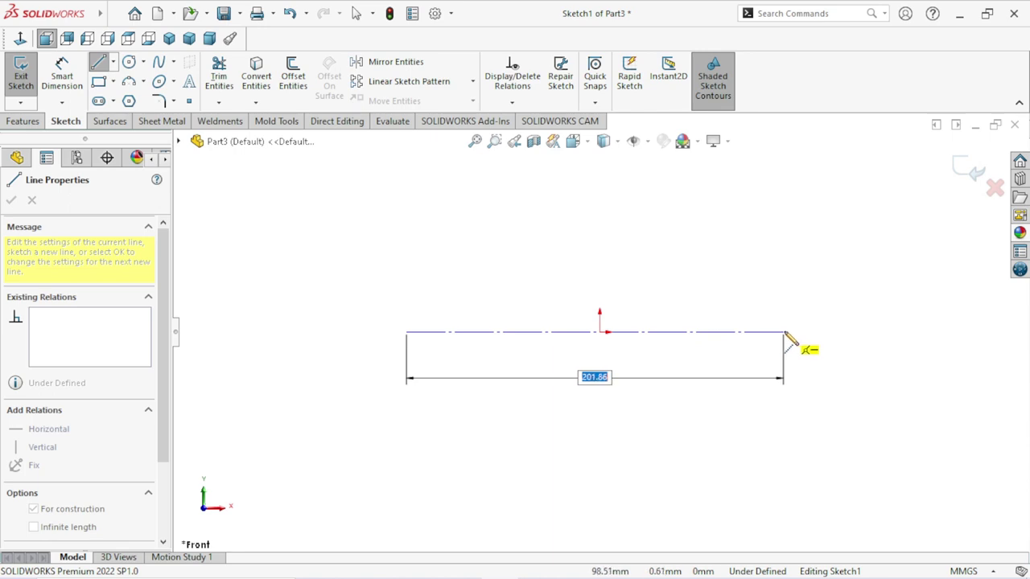
left_click(784, 332)
right_click(629, 274)
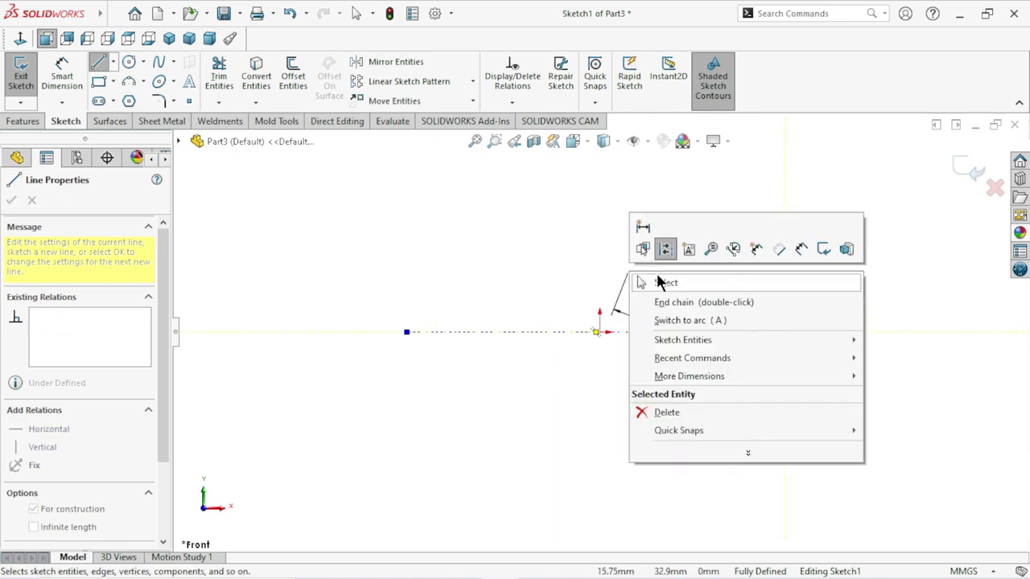
left_click(658, 282)
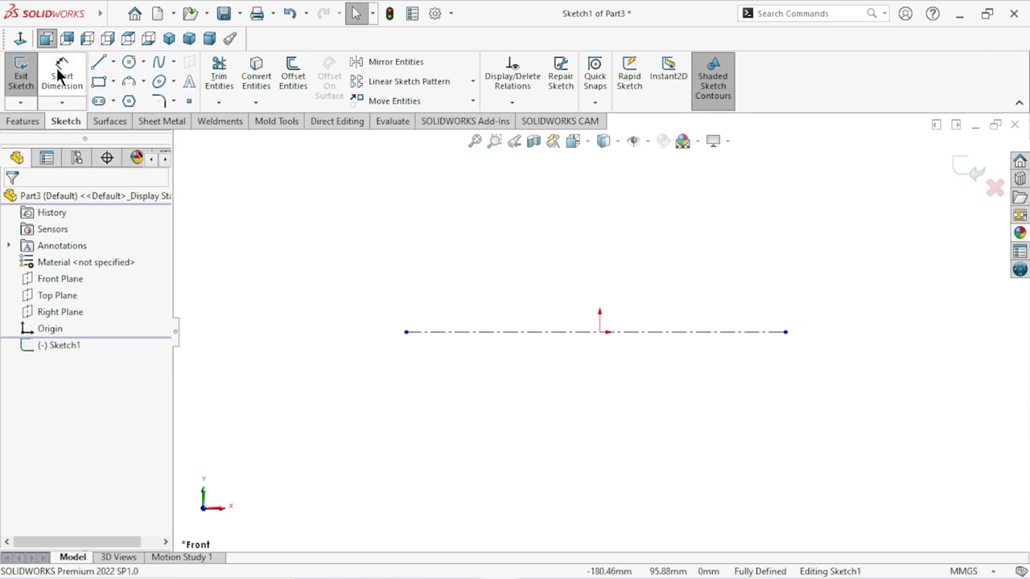
Step: Sketch the half-profile above the centerline: vertical, horizontal top, sloped taper, vertical end
left_click(98, 64)
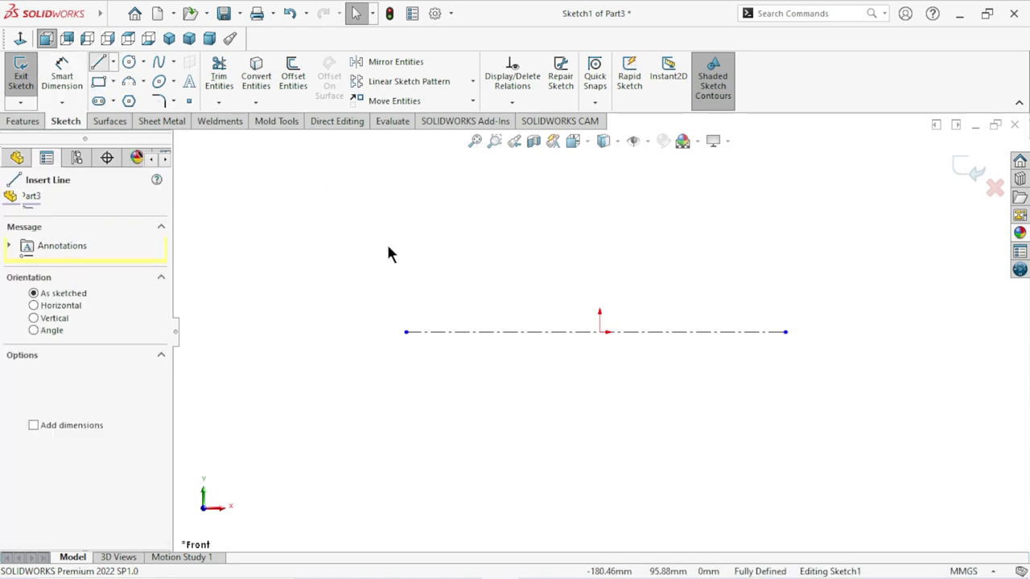
mouse_move(438, 332)
left_mouse_down()
mouse_move(438, 248)
mouse_move(529, 248)
left_mouse_up()
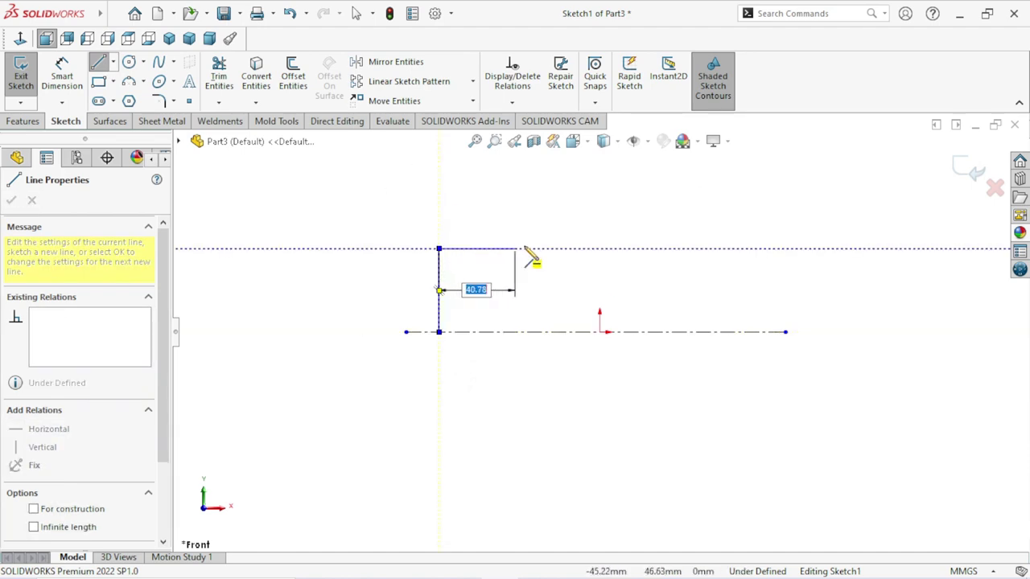
left_click(534, 250)
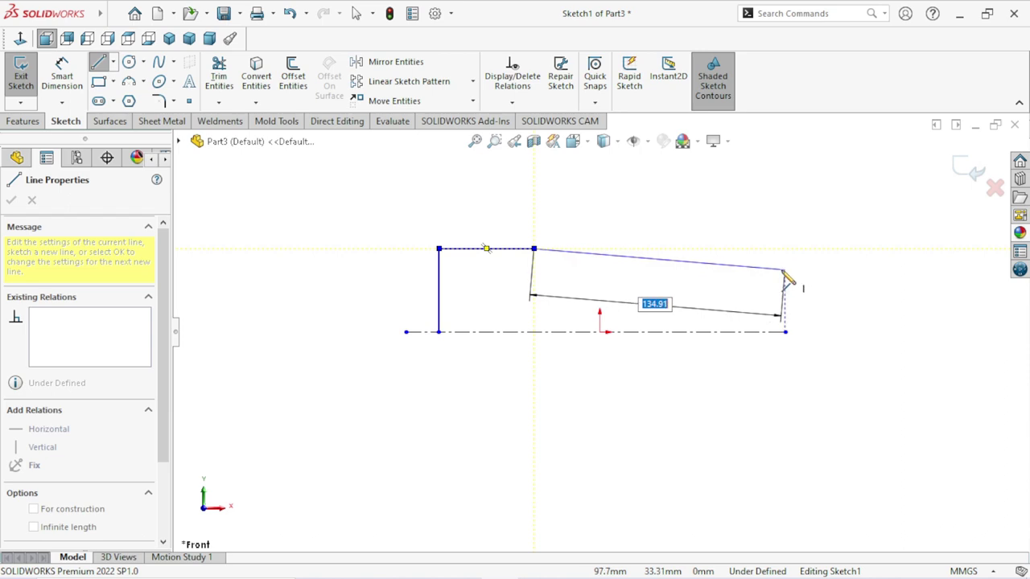
left_click(770, 268)
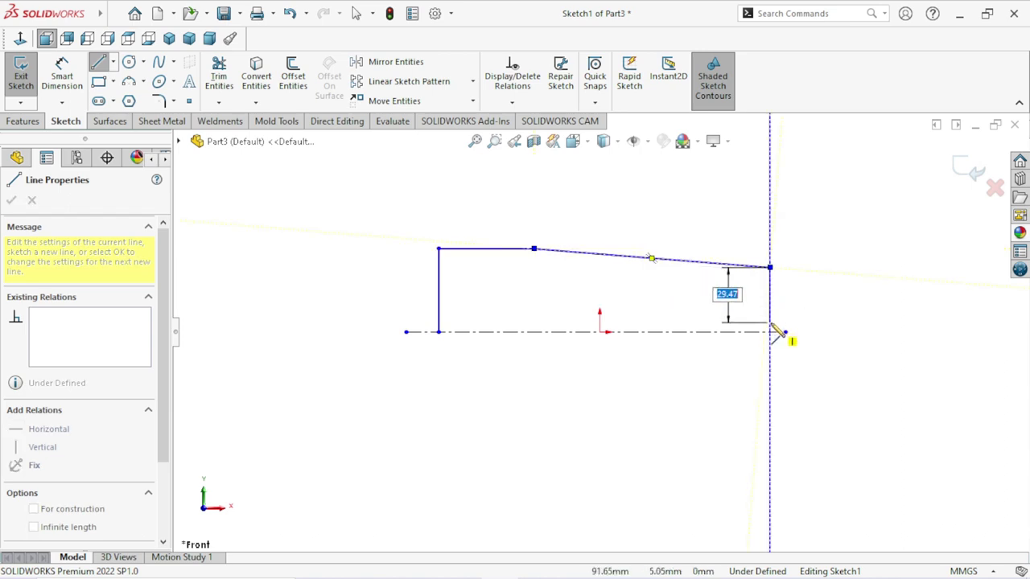
left_click(770, 332)
right_click(792, 261)
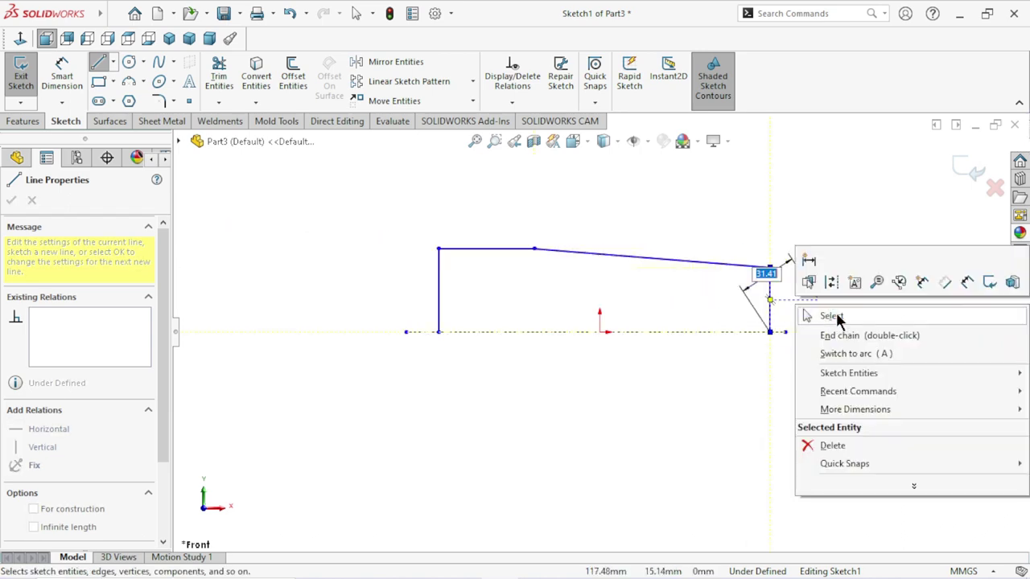
left_click(845, 335)
scroll(606, 329, "down", 2)
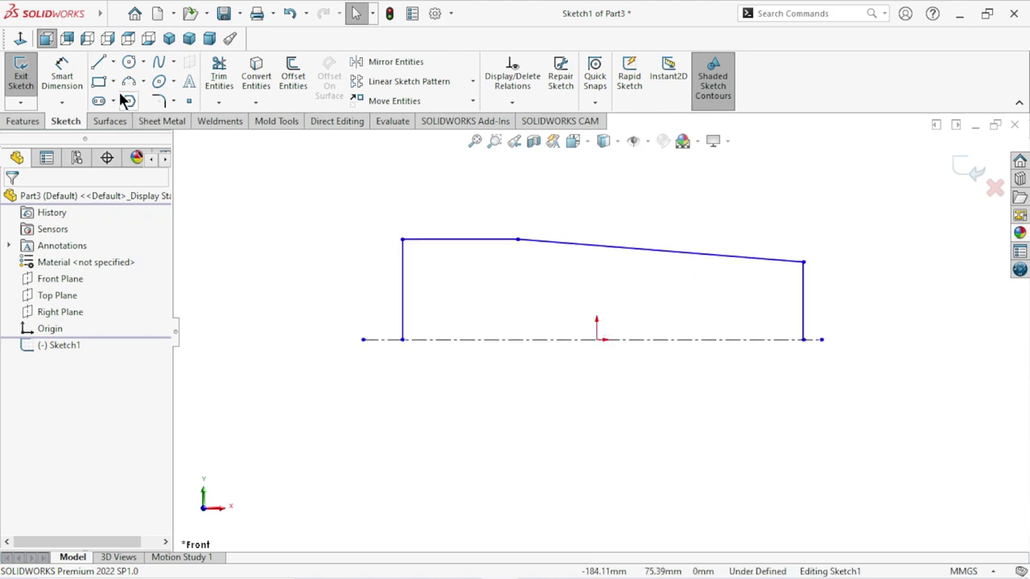
Step: Dimension the profile's left height from the centerline to 60 mm
key("d")
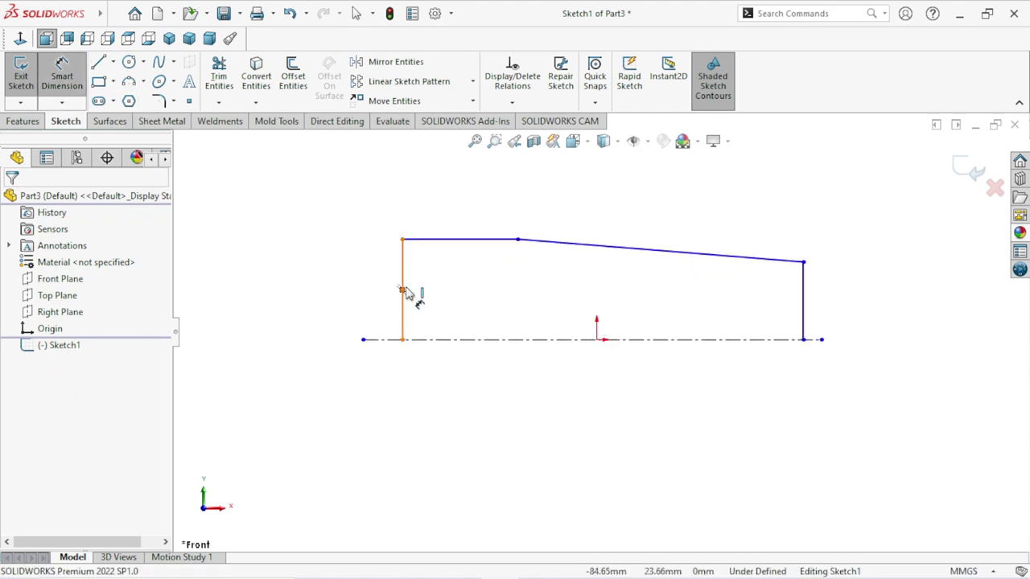
left_click(403, 239)
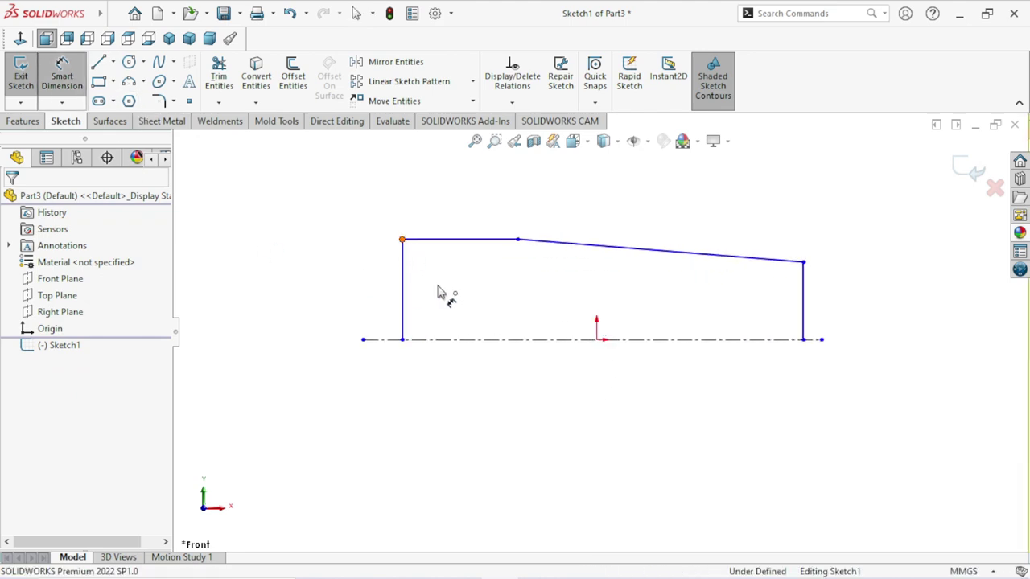
left_click(424, 339)
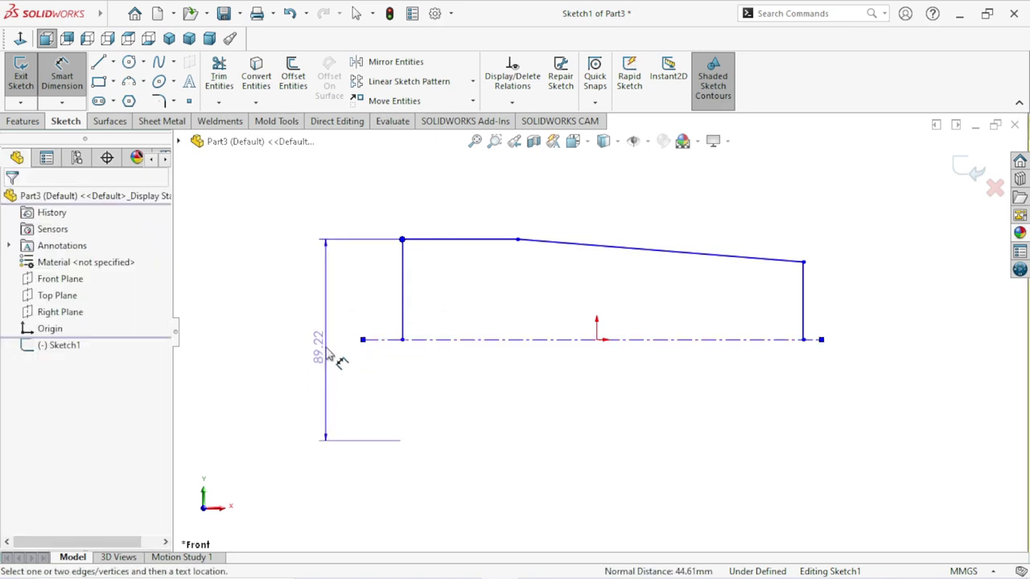
left_click(336, 358)
type("60")
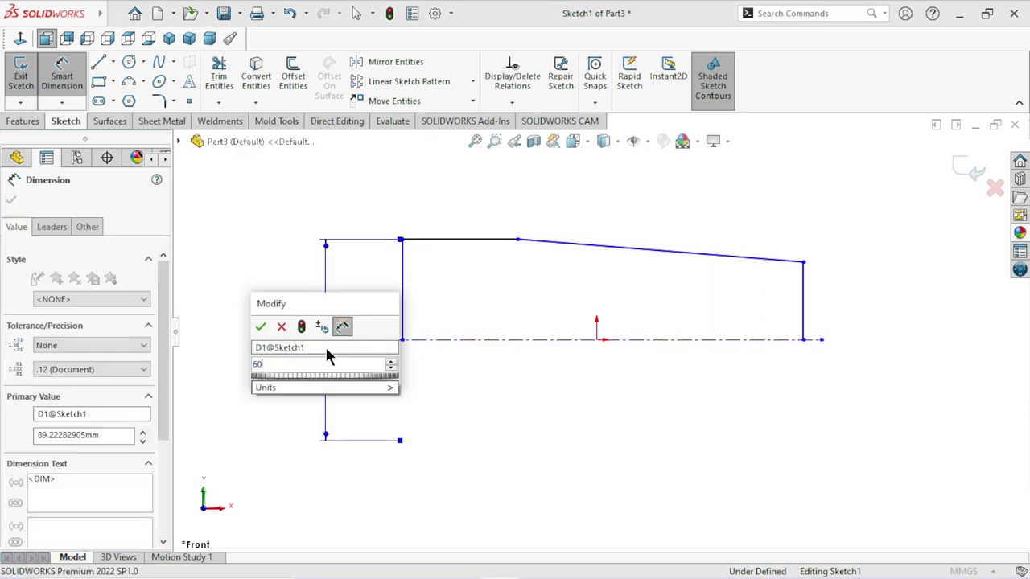
key("Return")
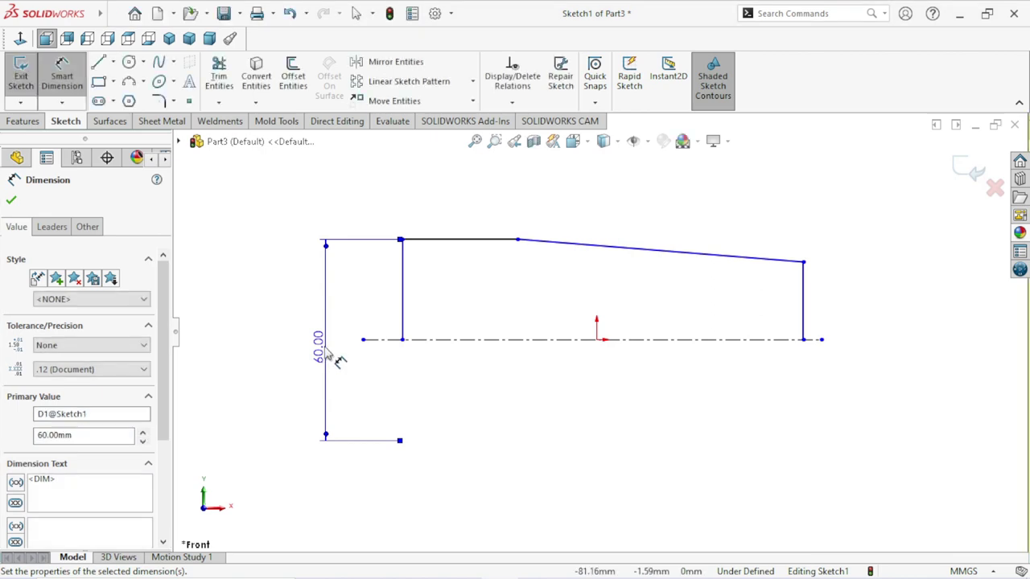
Step: Set the flat top line's horizontal length to 60 mm
left_click(471, 241)
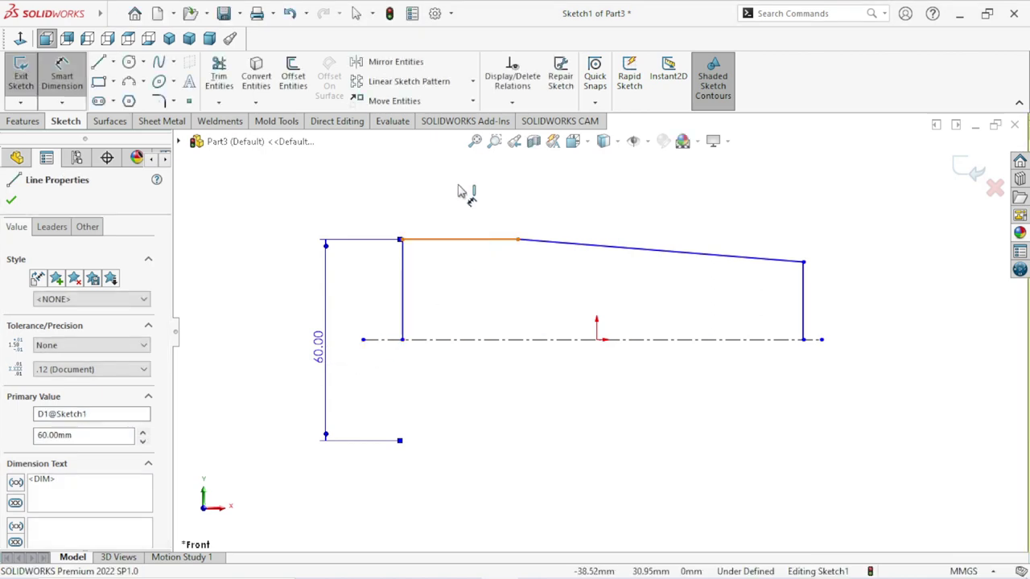
left_click(455, 201)
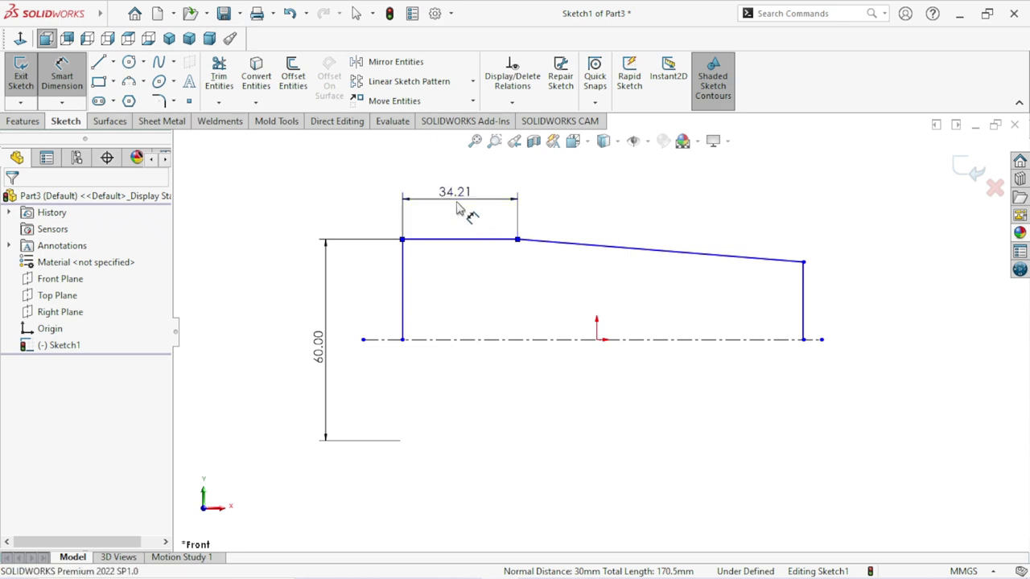
left_click(457, 207)
type("+0")
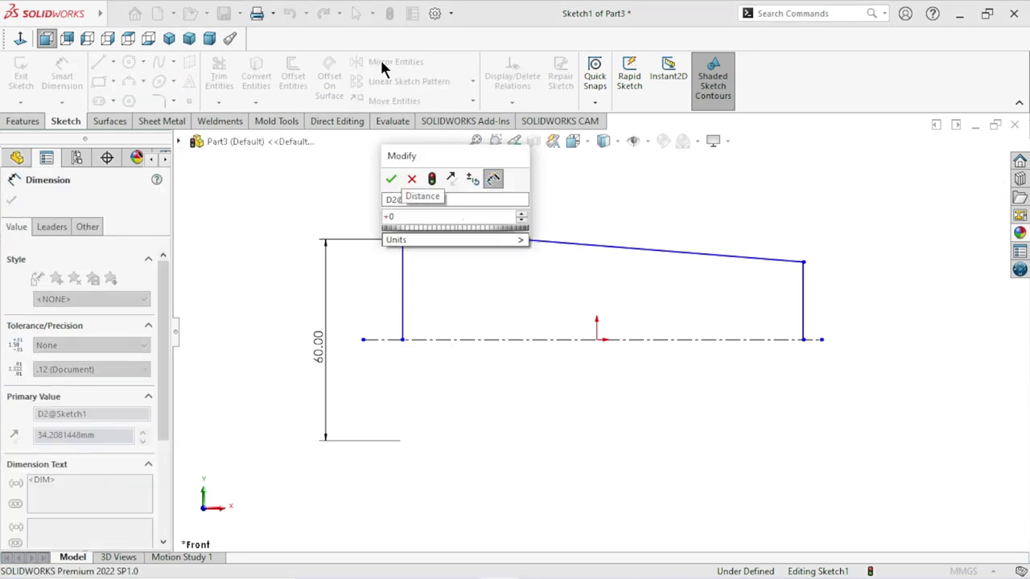
key("BackSpace")
key("BackSpace")
type("60")
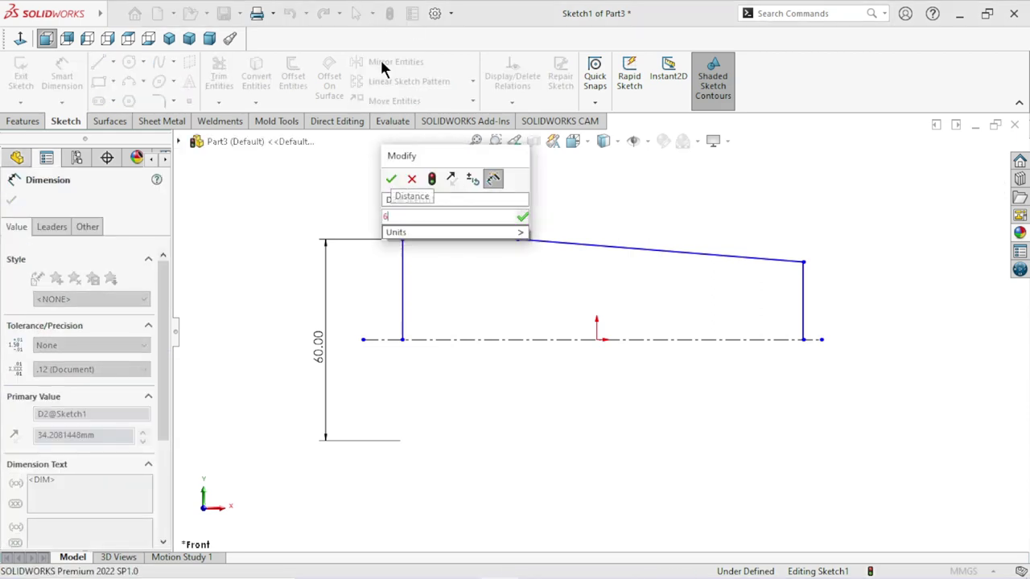
left_click(390, 179)
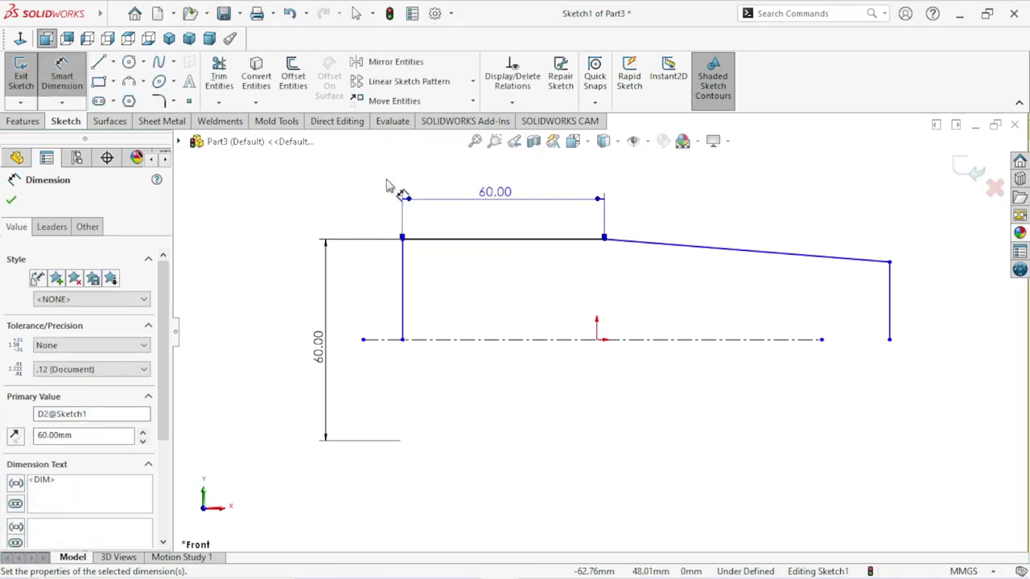
Step: Give the taper a horizontal length of 130 mm
left_click(890, 263)
left_click(605, 241)
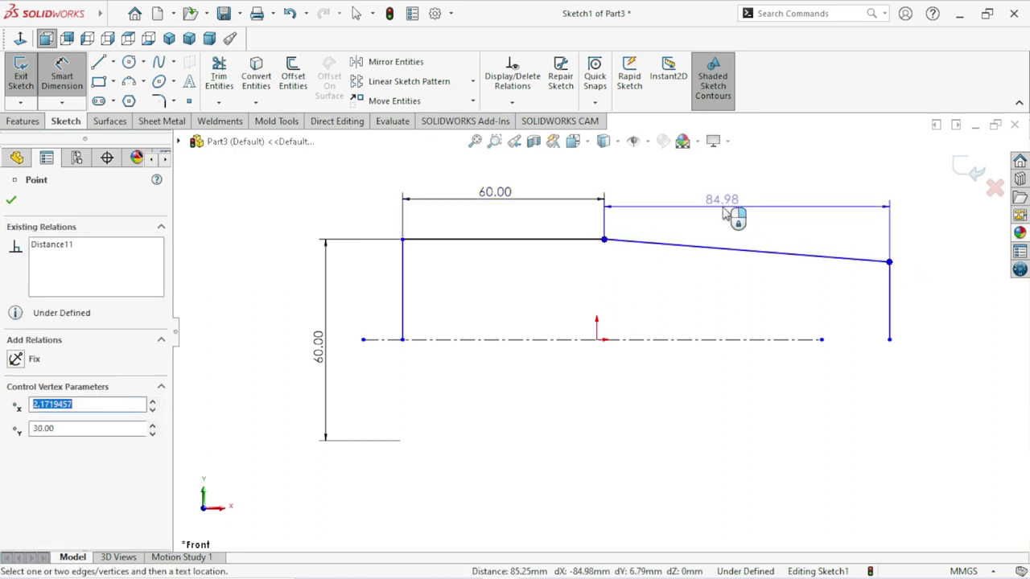
left_click(724, 211)
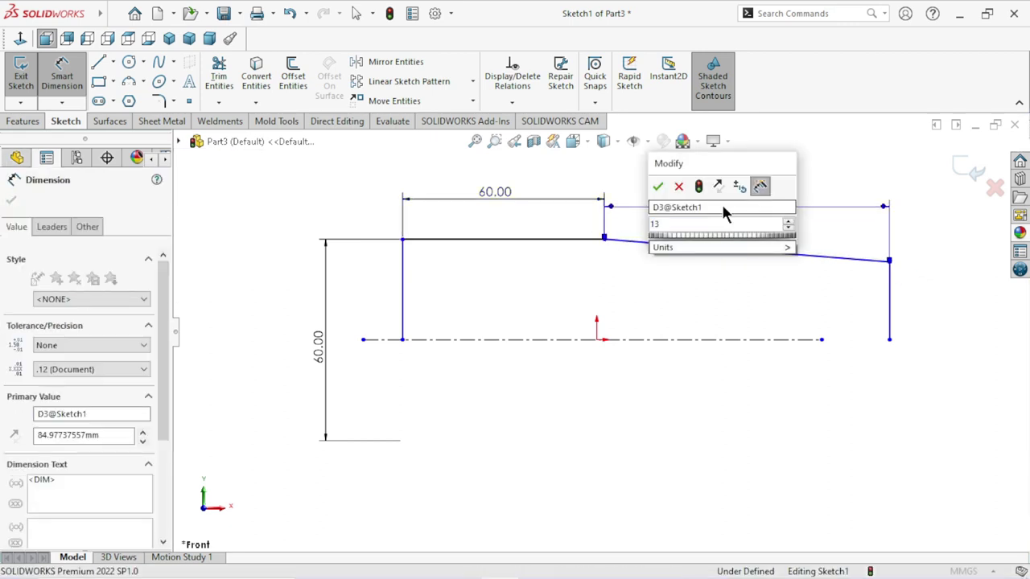
type("130")
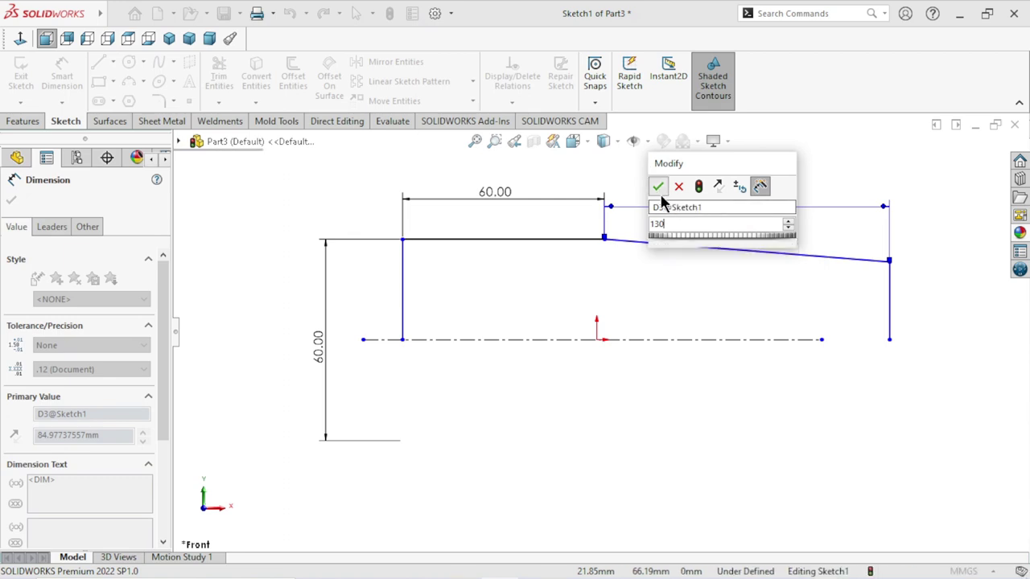
left_click(657, 188)
scroll(748, 318, "down", 2)
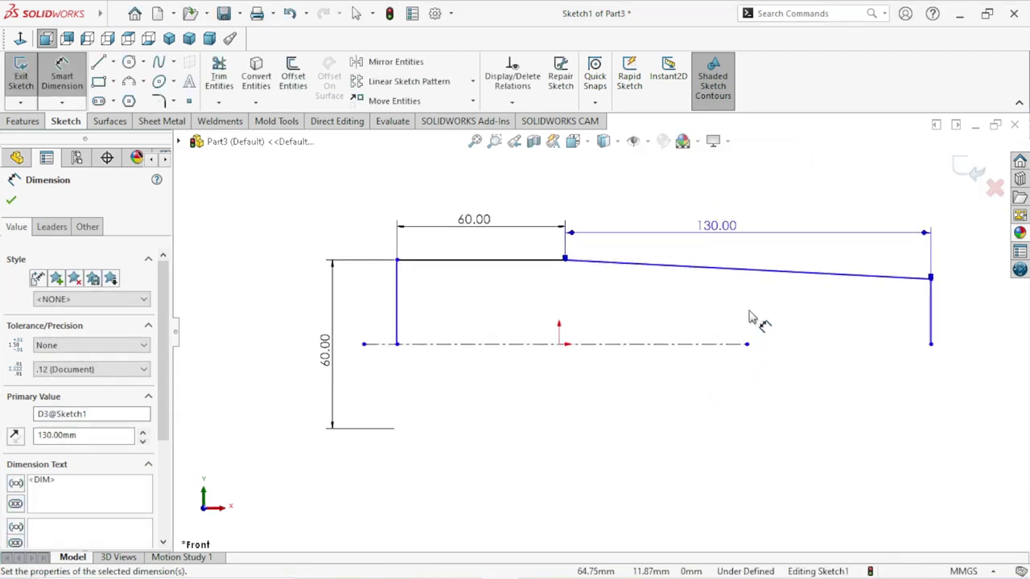
scroll(748, 318, "down", 2)
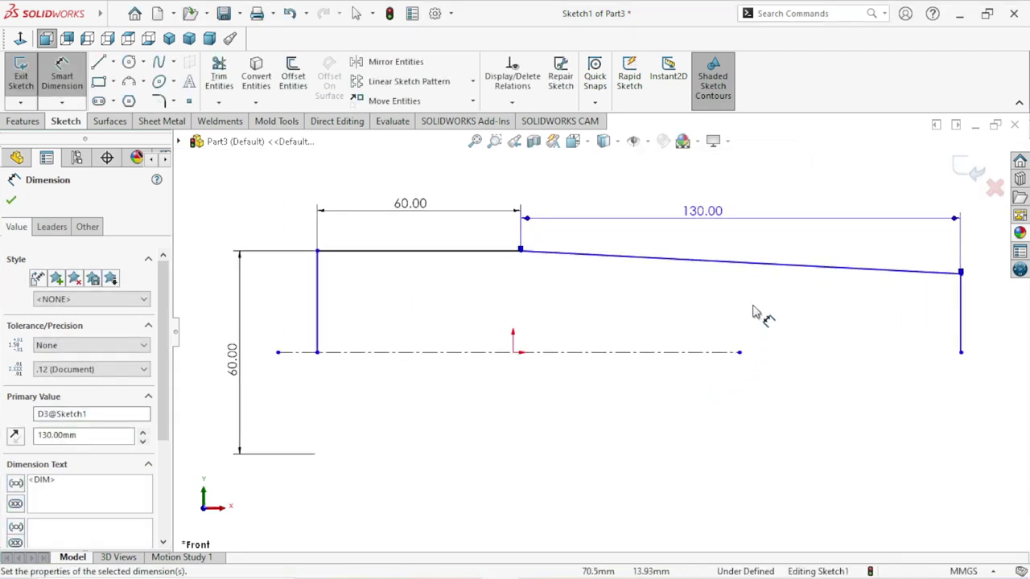
Step: Set the taper line's angle to the centerline to 2° and position the label beneath it
left_click(740, 263)
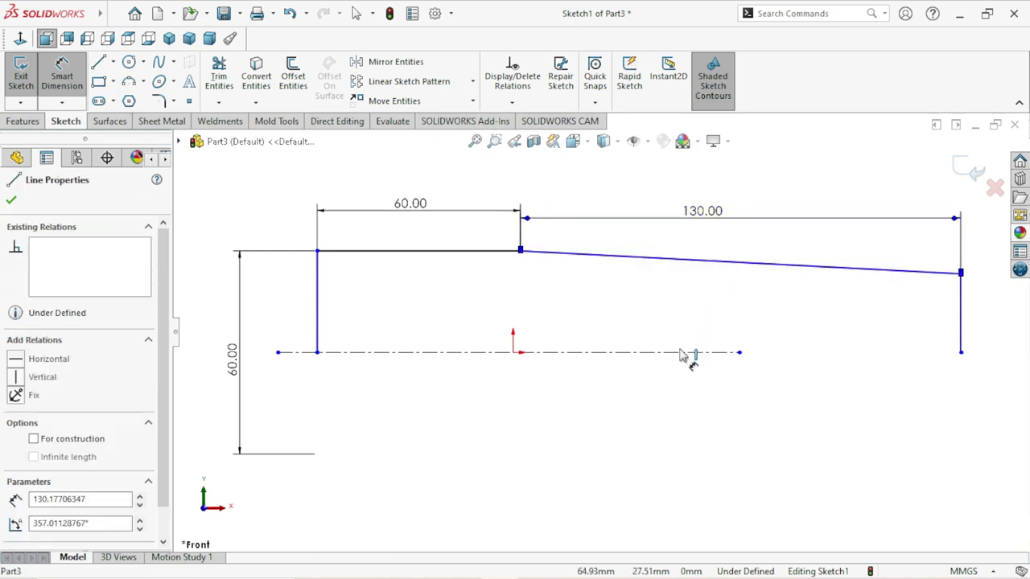
left_click(680, 353)
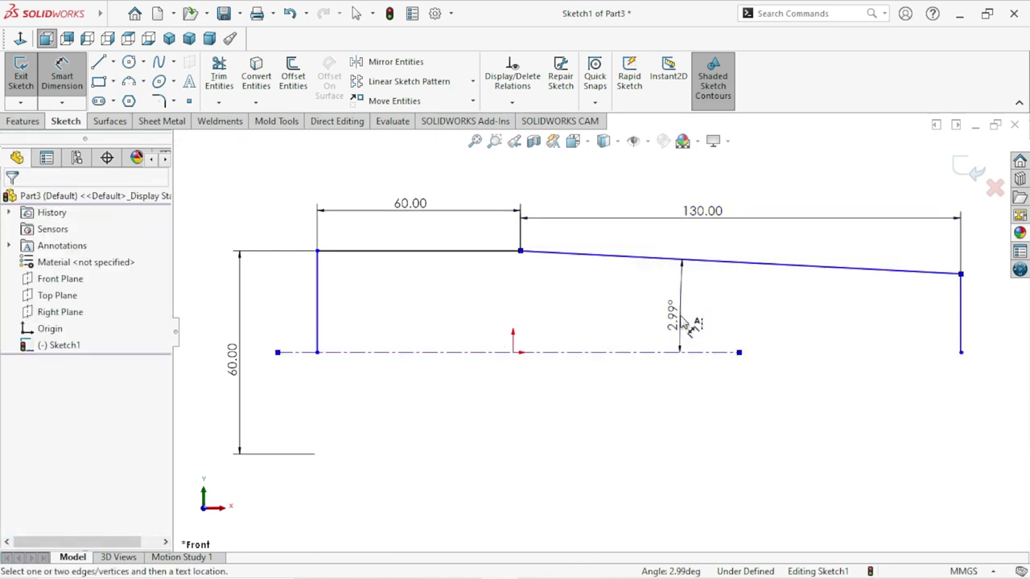
left_click(690, 326)
type("2")
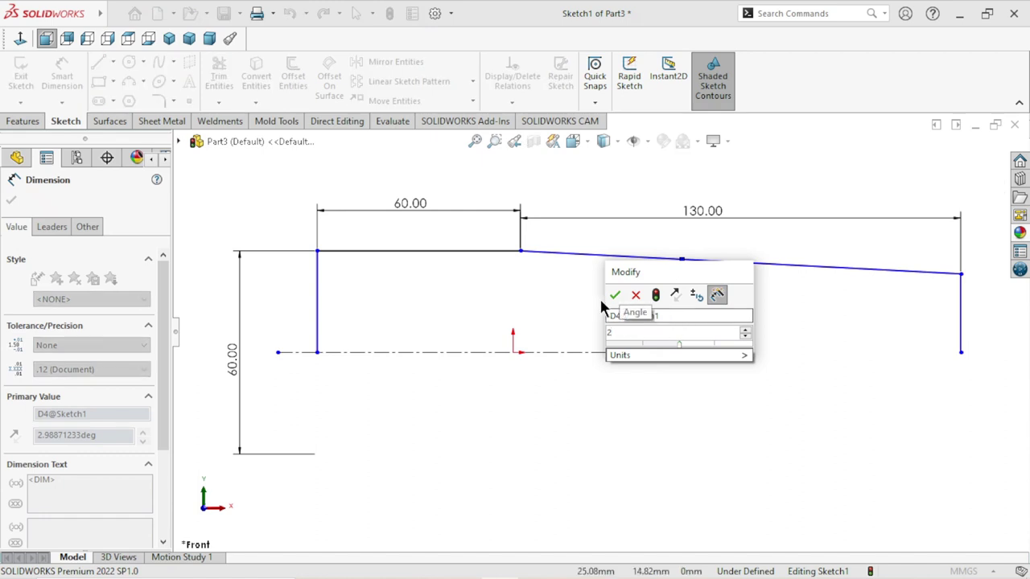
left_click(618, 295)
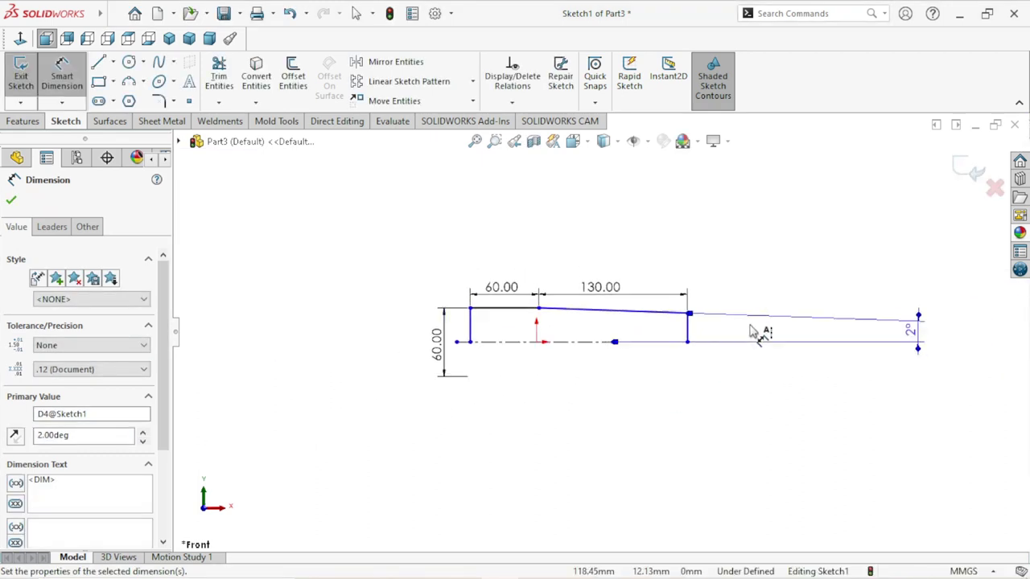
left_click_drag(913, 338, 630, 324)
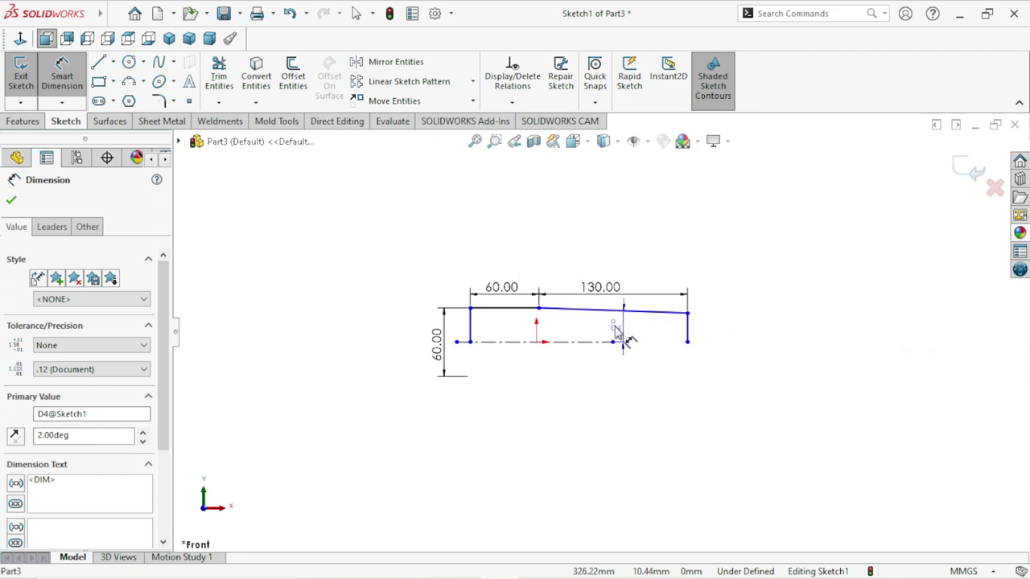
left_click(660, 425)
scroll(603, 335, "up", 2)
scroll(599, 334, "up", 3)
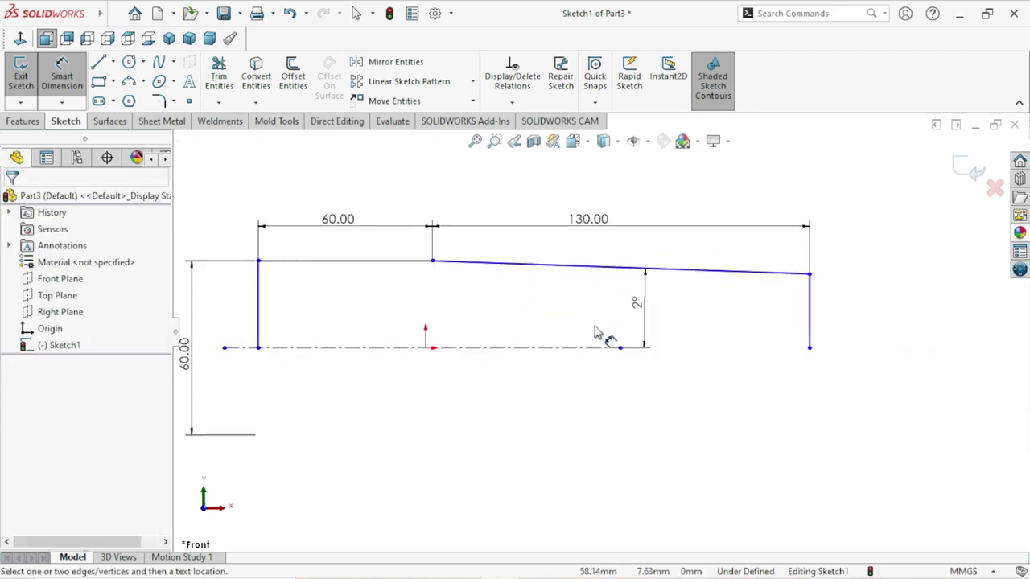
scroll(563, 325, "down", 2)
scroll(595, 345, "up", 2)
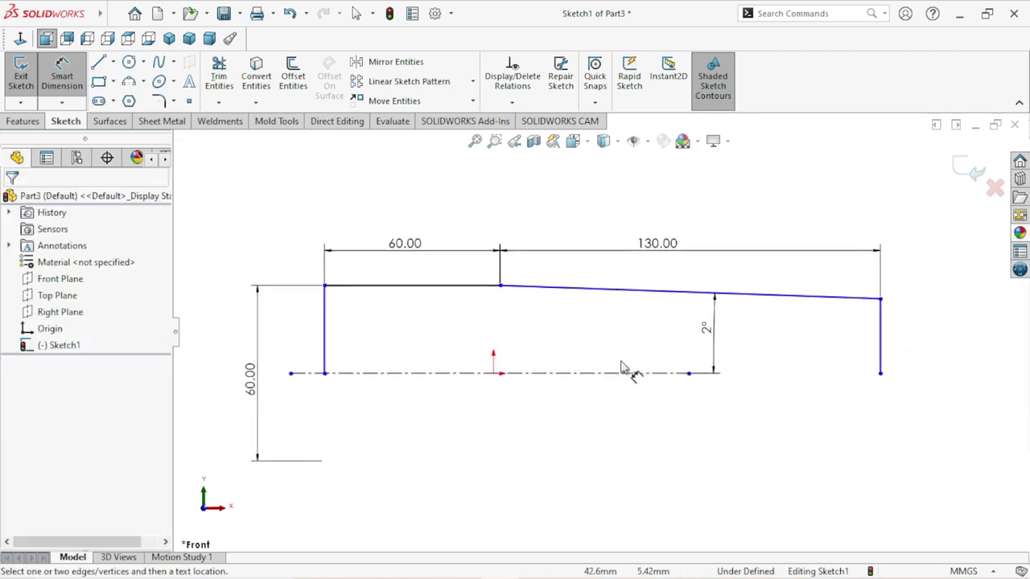
scroll(711, 402, "down", 1)
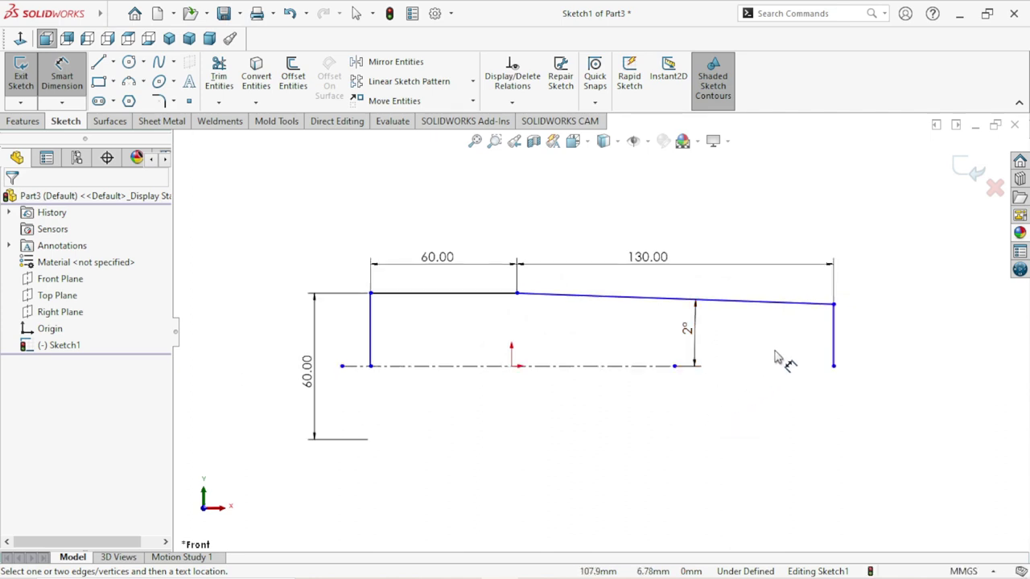
Step: Add a driven 50.92 mm dimension from the taper's right endpoint to the centerline
left_click(837, 347)
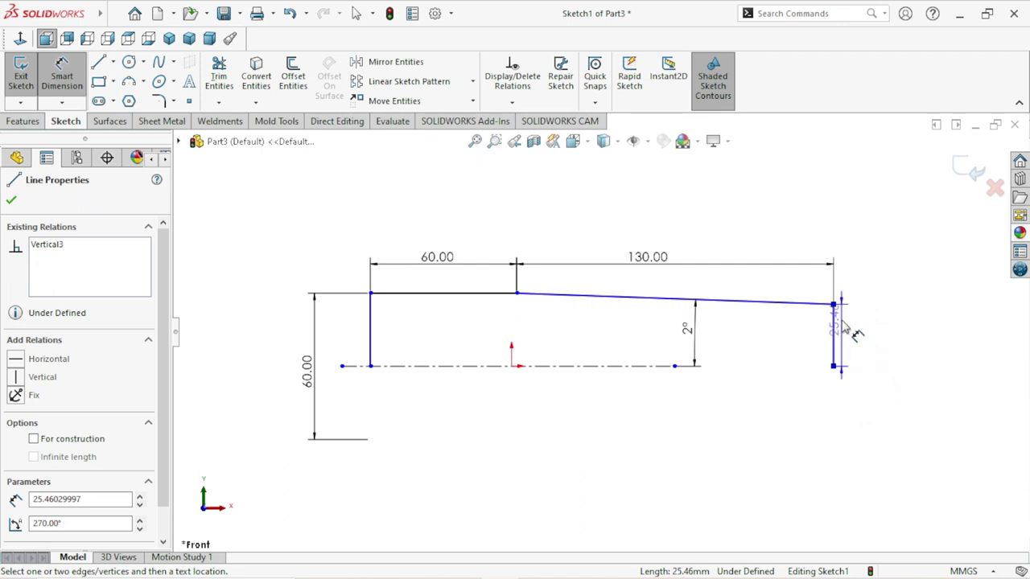
key("Escape")
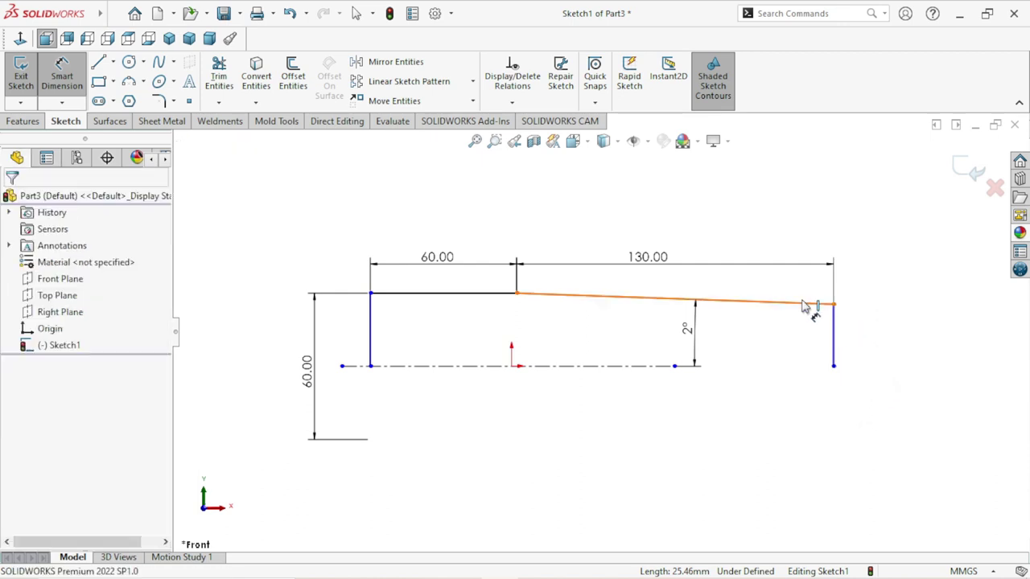
left_click(834, 305)
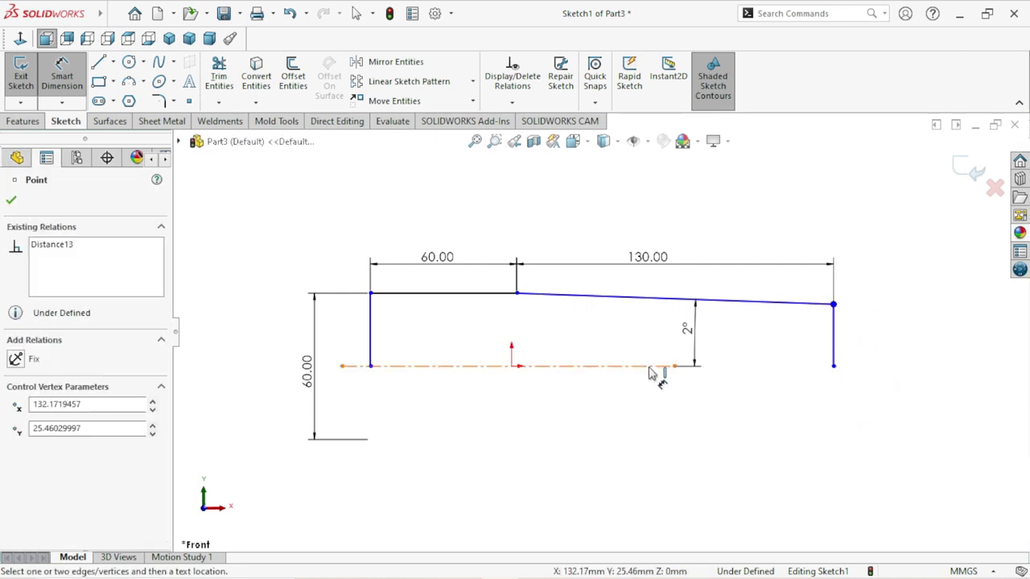
left_click(650, 367)
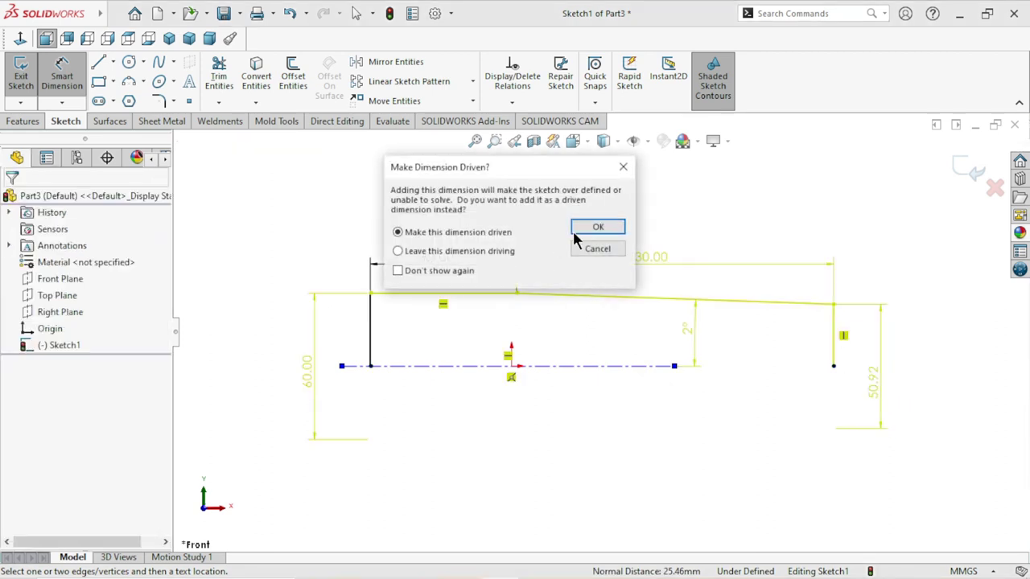
left_click(591, 222)
left_click(549, 367)
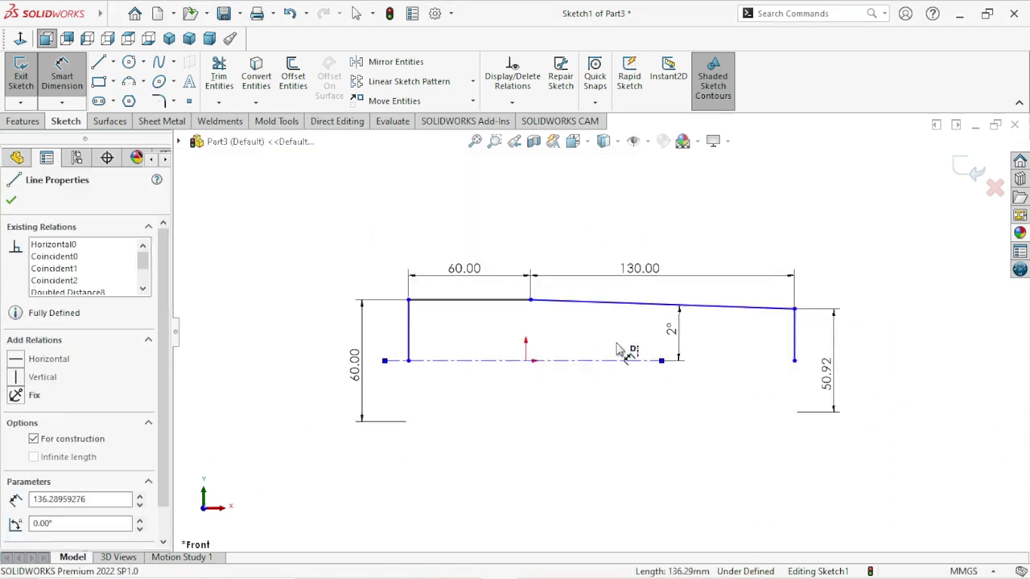
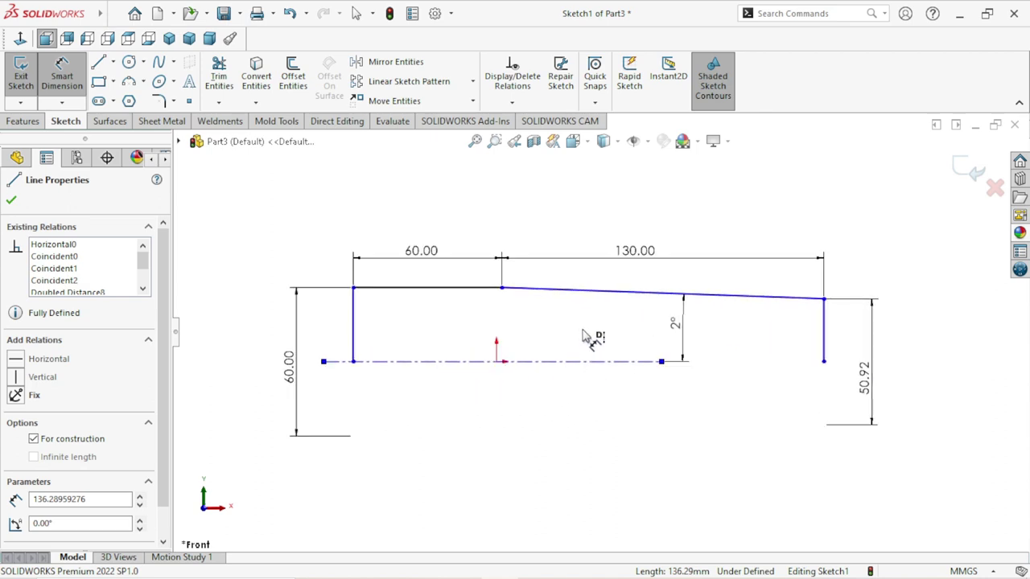
Step: Stretch the centerline so it spans from the profile's left corner to its right end
left_click(11, 201)
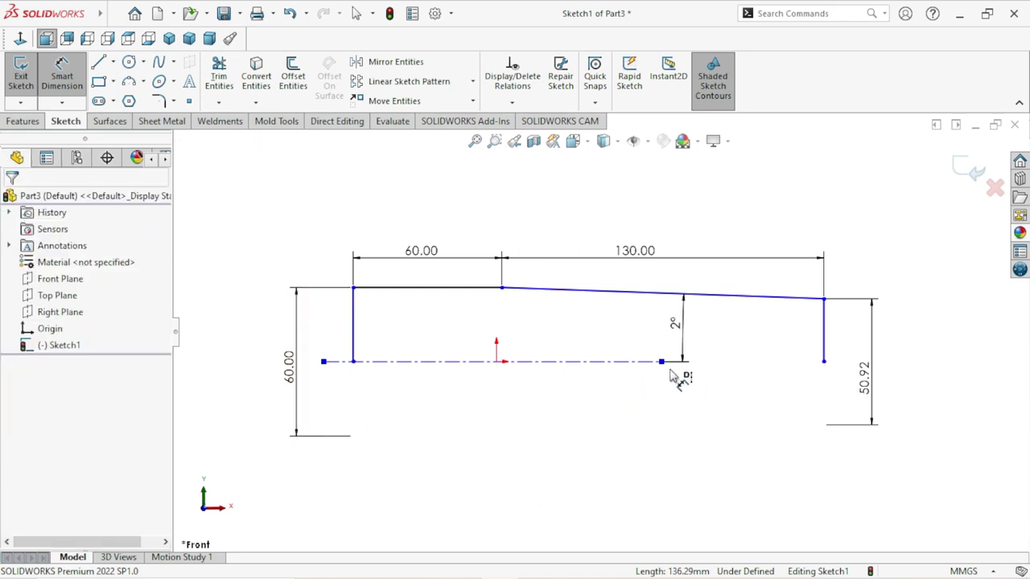
left_click(71, 84)
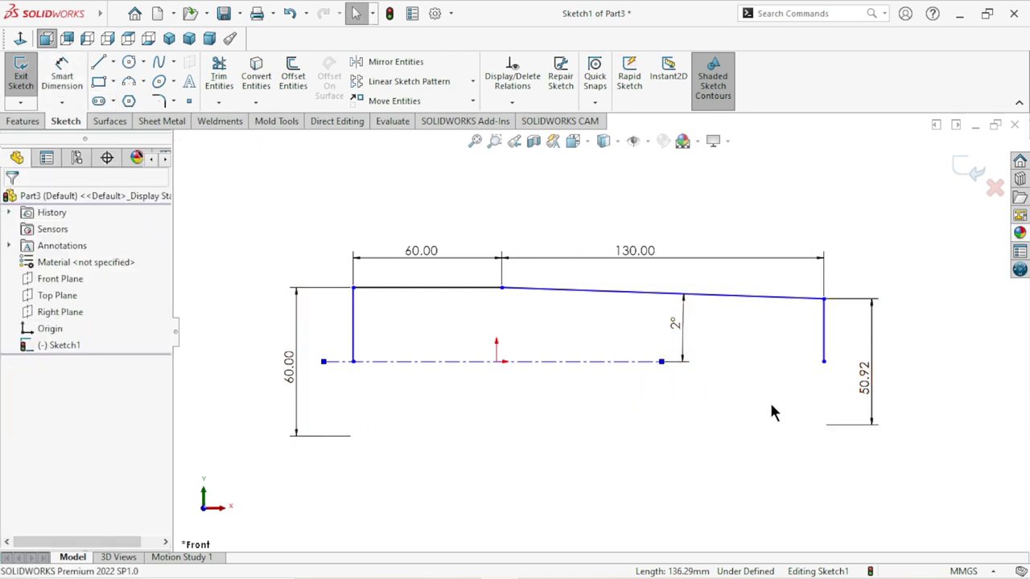
left_click_drag(661, 362, 816, 361)
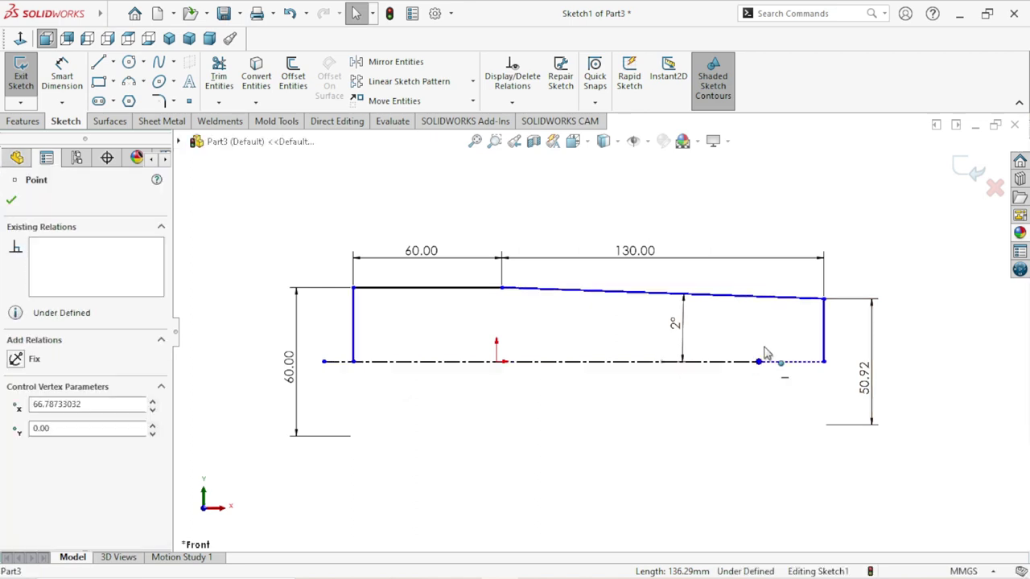
left_click(831, 370)
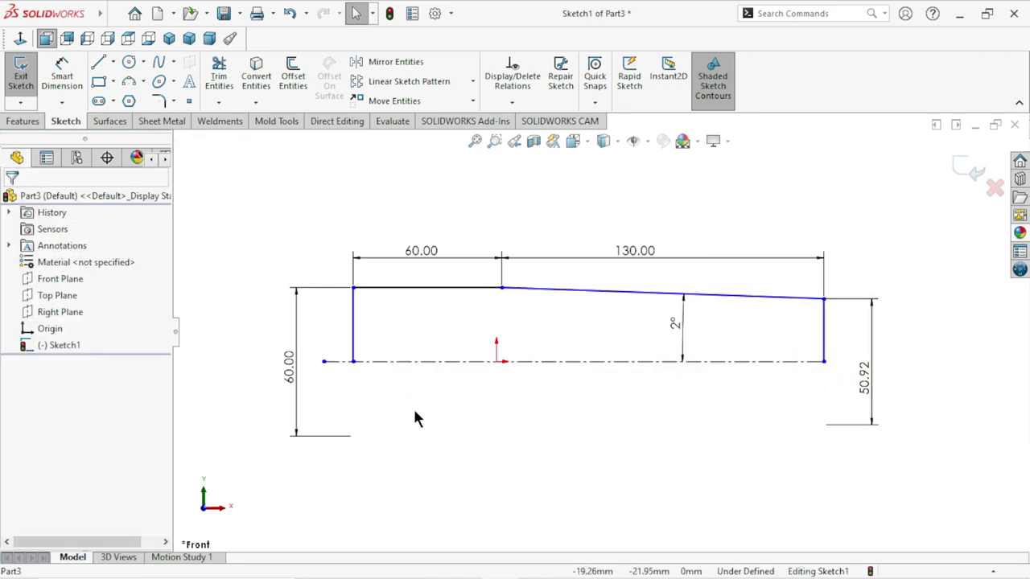
left_click_drag(325, 362, 352, 362)
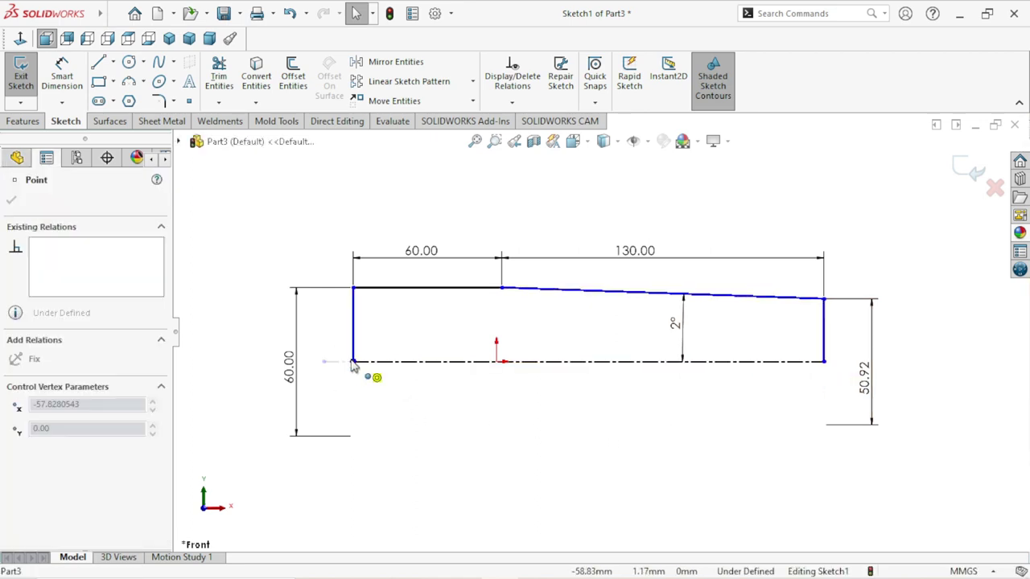
left_click(518, 430)
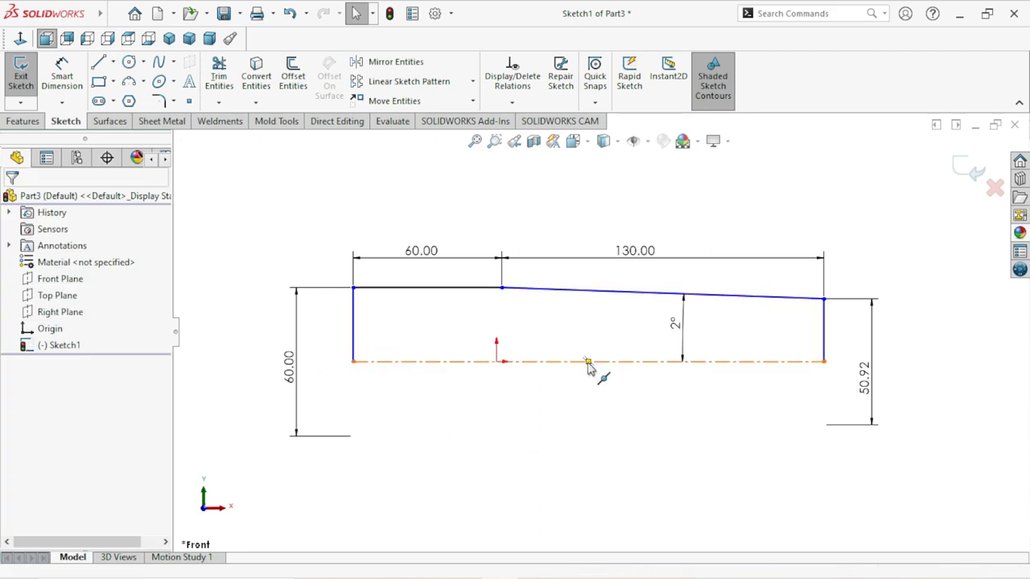
Step: Make the centerline midpoint coincident with the origin so Sketch1 is fully defined
left_click(539, 366)
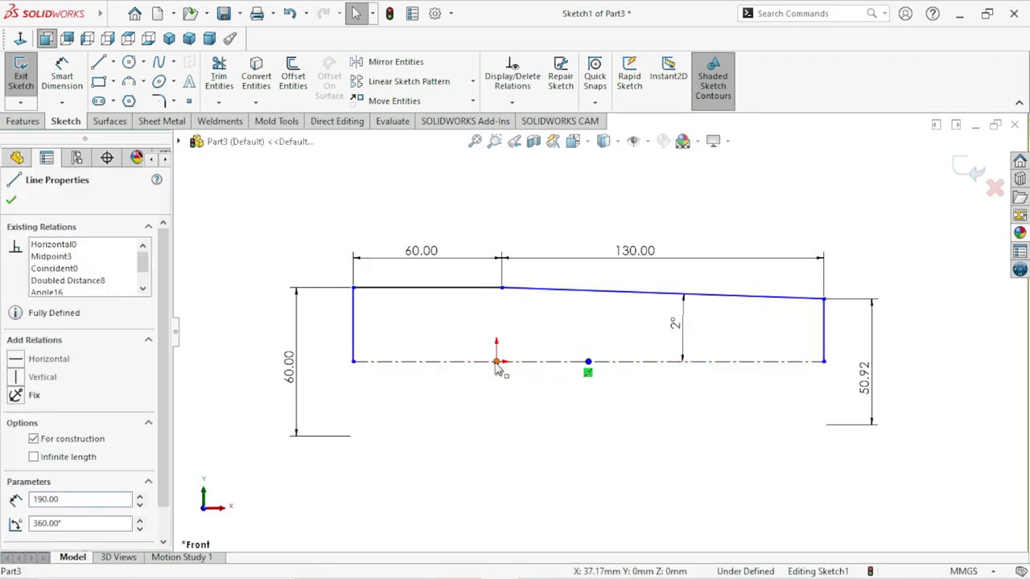
left_click(496, 362)
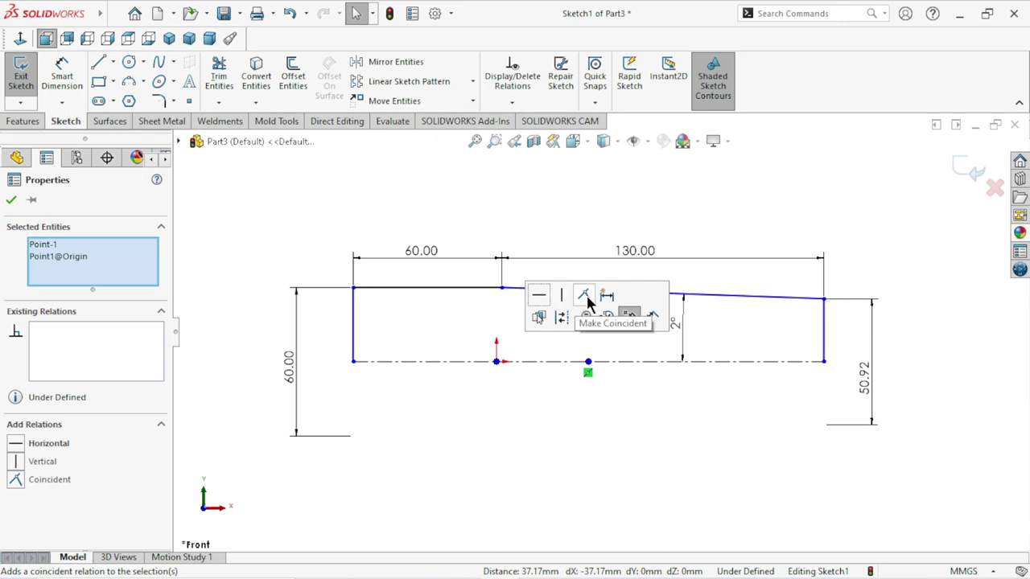
left_click(585, 295)
scroll(410, 330, "up", 2)
scroll(411, 337, "down", 2)
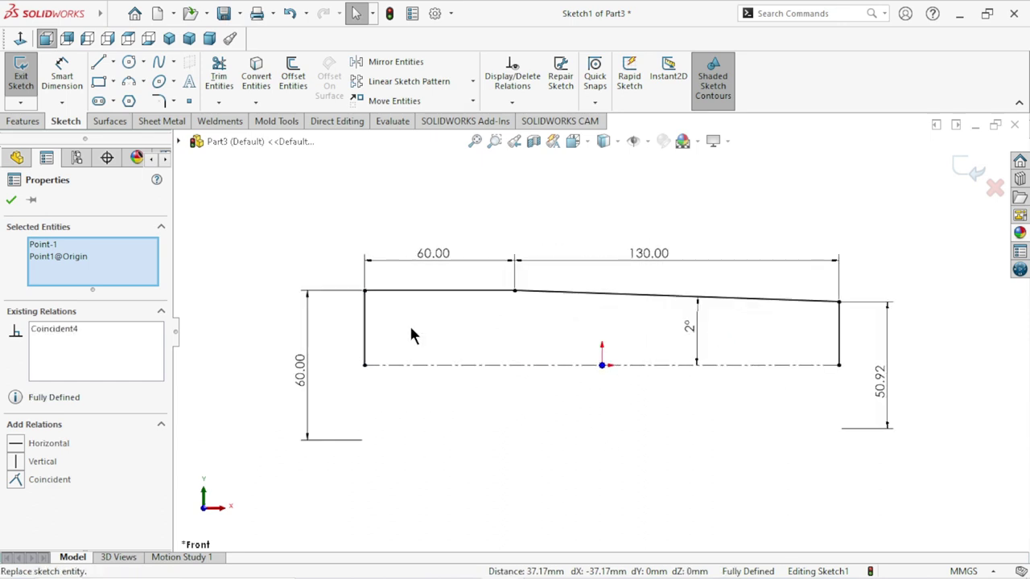
left_click(9, 199)
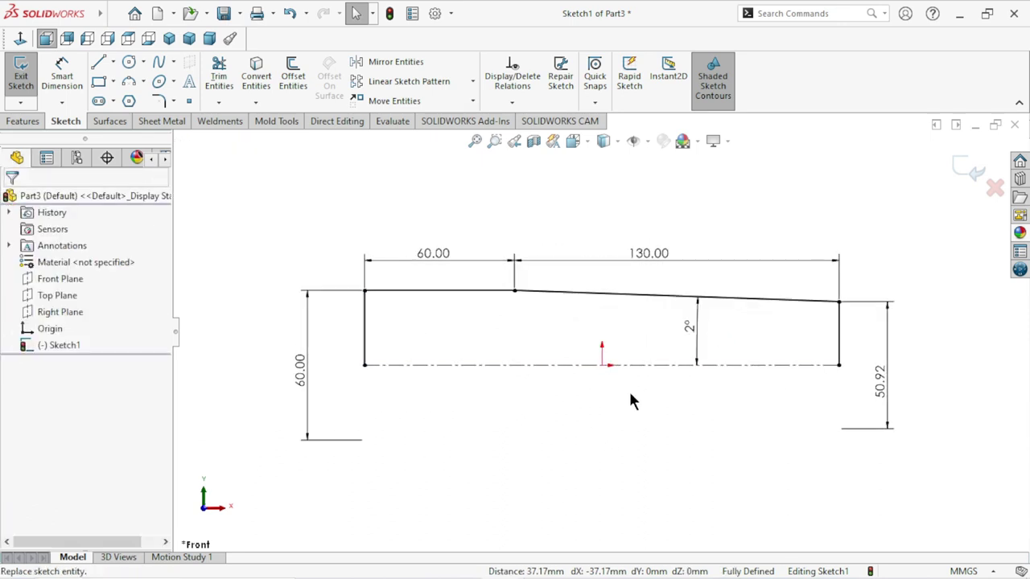
scroll(630, 400, "up", 2)
scroll(488, 291, "down", 2)
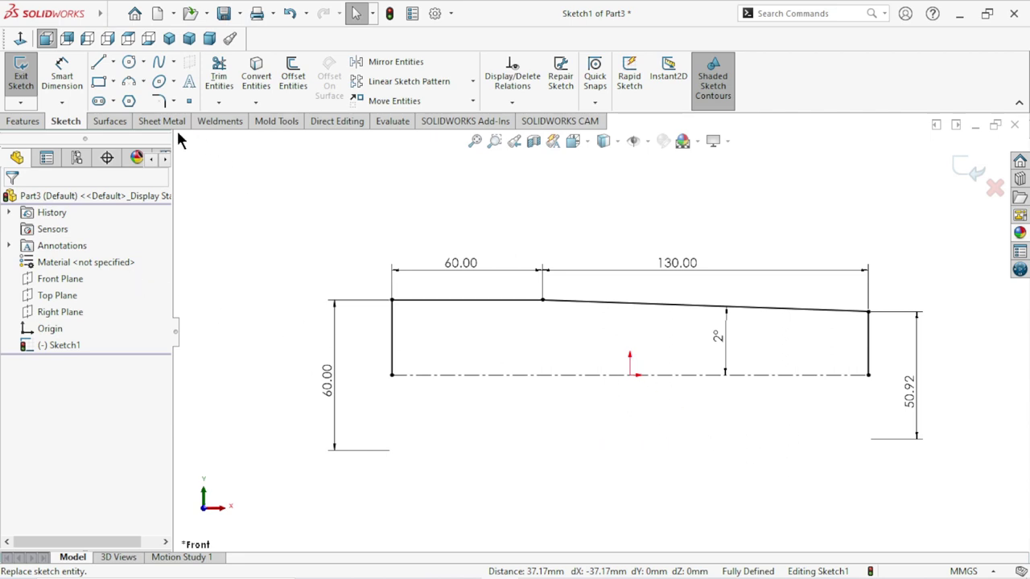
Step: Apply a 100 mm sketch fillet to the corner between the 60 and 130 segments
key("f")
type("100")
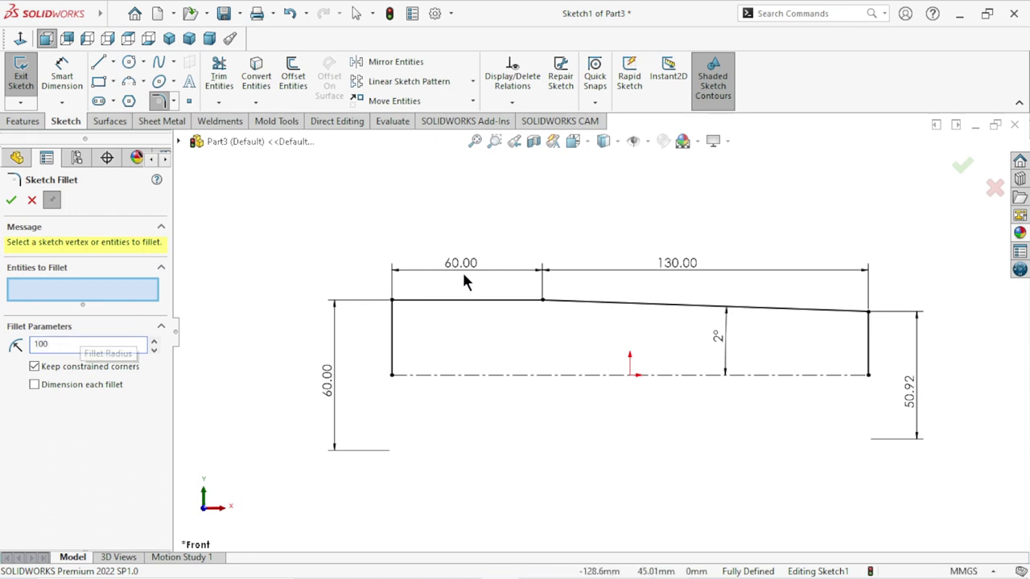
left_click(542, 301)
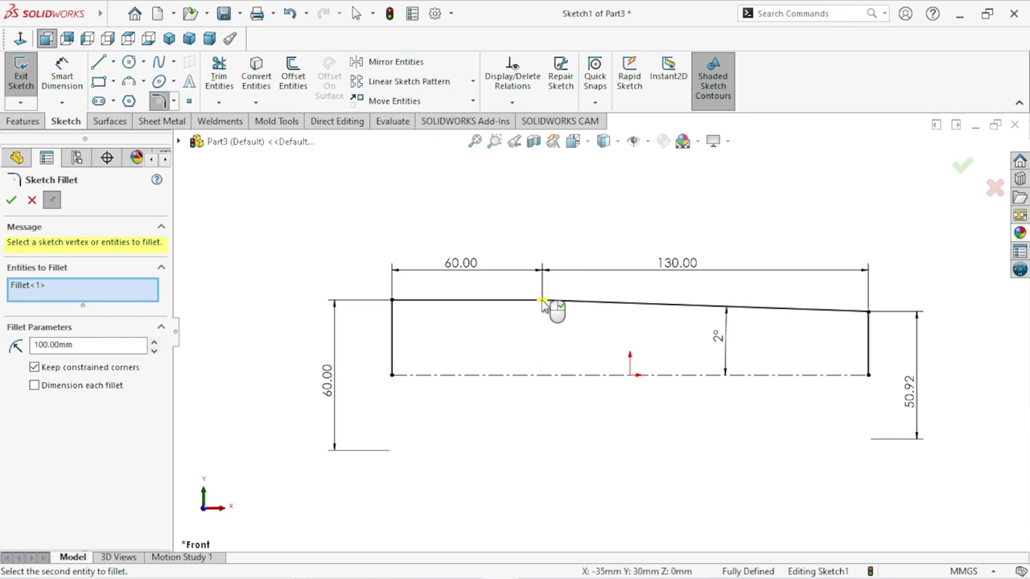
scroll(563, 324, "down", 2)
scroll(555, 310, "down", 2)
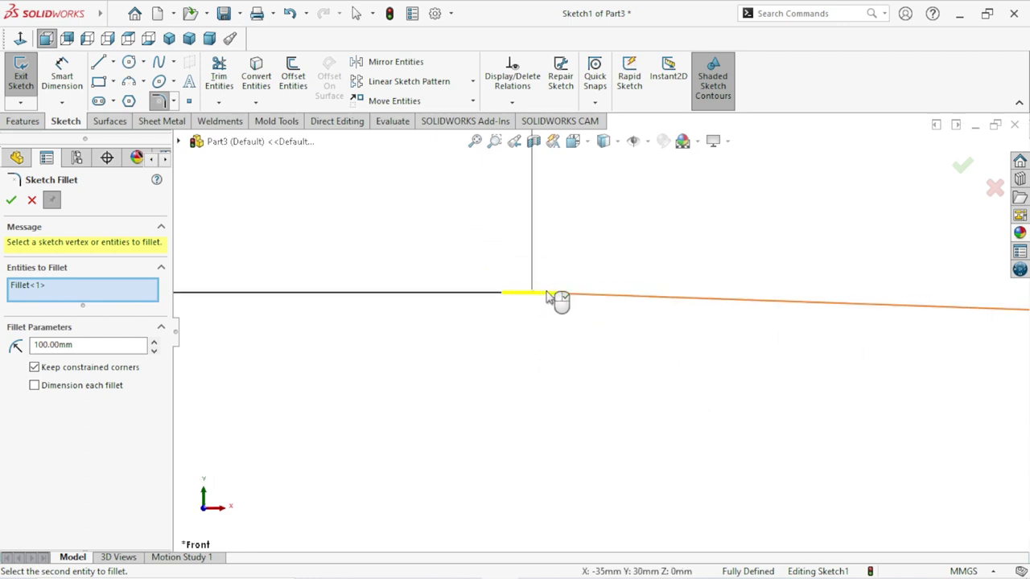
scroll(511, 338, "down", 2)
scroll(510, 342, "up", 2)
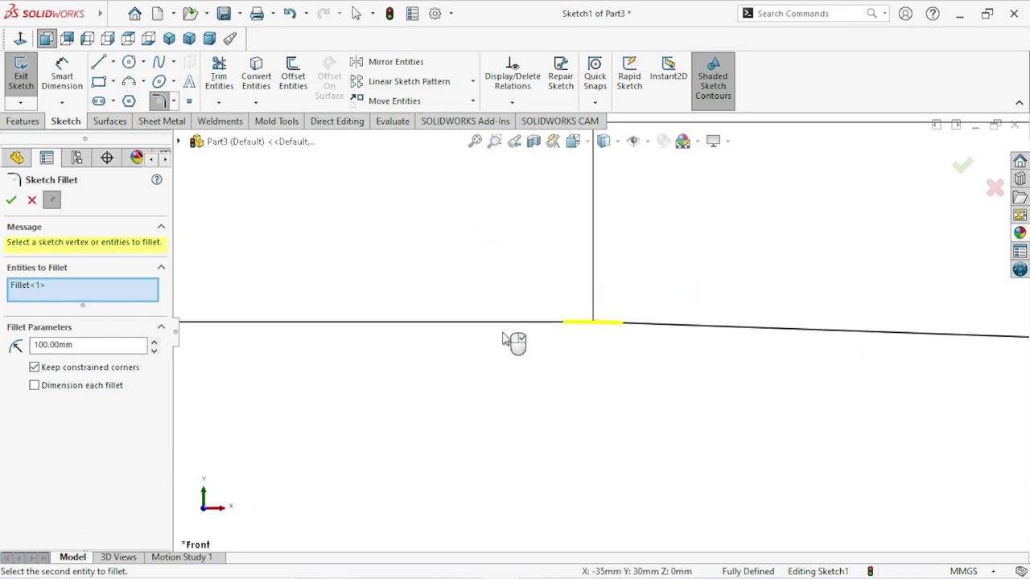
scroll(518, 354, "up", 2)
scroll(555, 374, "up", 2)
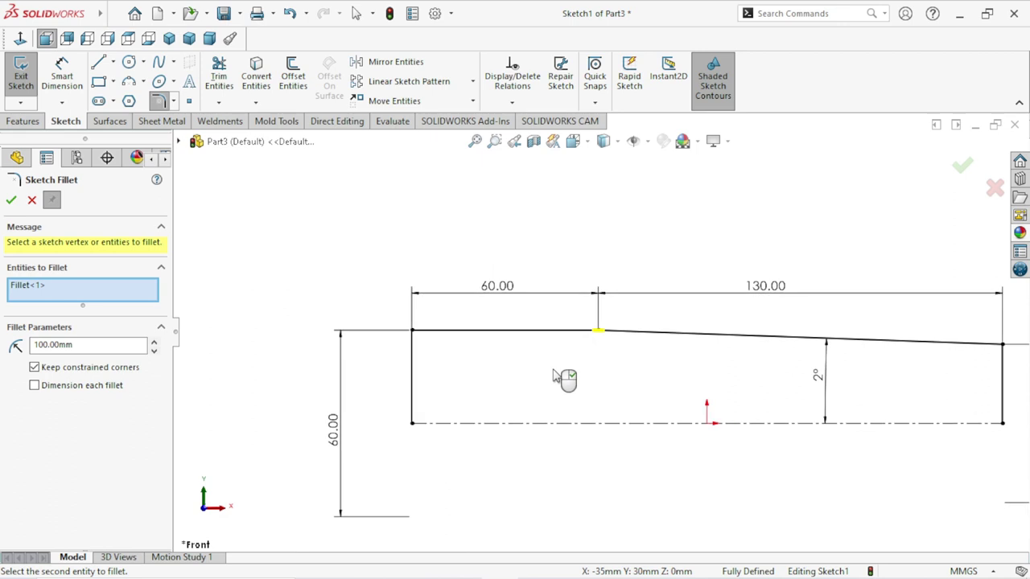
left_click(13, 199)
Step: Close the fillet command and move the R100.00 radius dimension to a clear spot
scroll(613, 348, "down", 3)
scroll(604, 346, "up", 4)
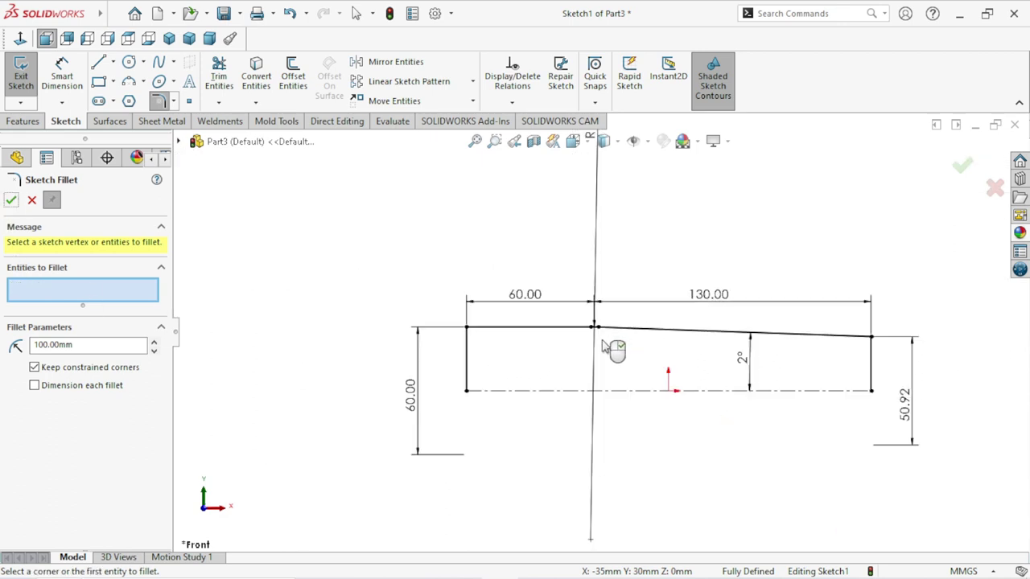
scroll(604, 346, "up", 3)
left_click_drag(592, 256, 632, 327)
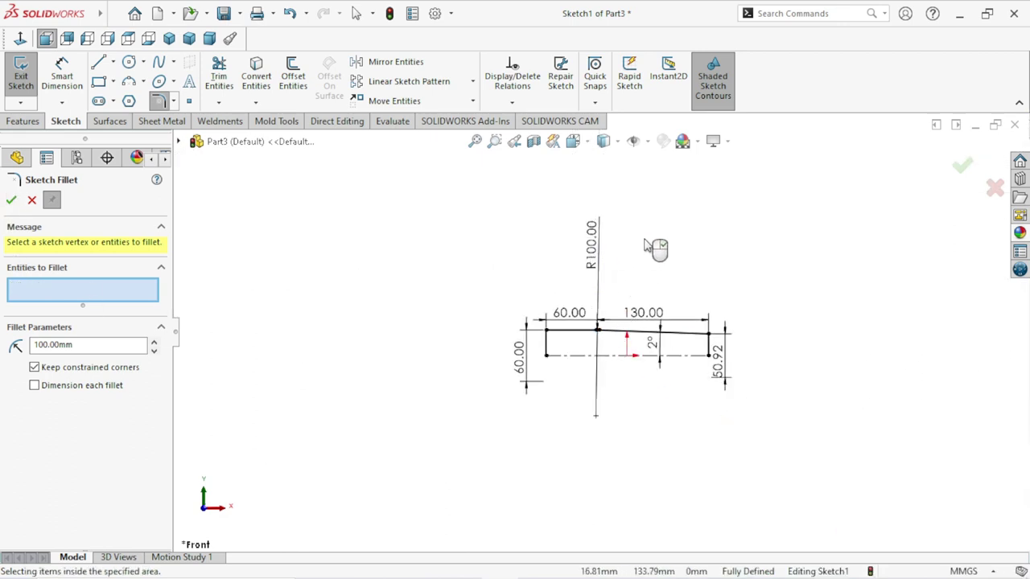
left_click(11, 200)
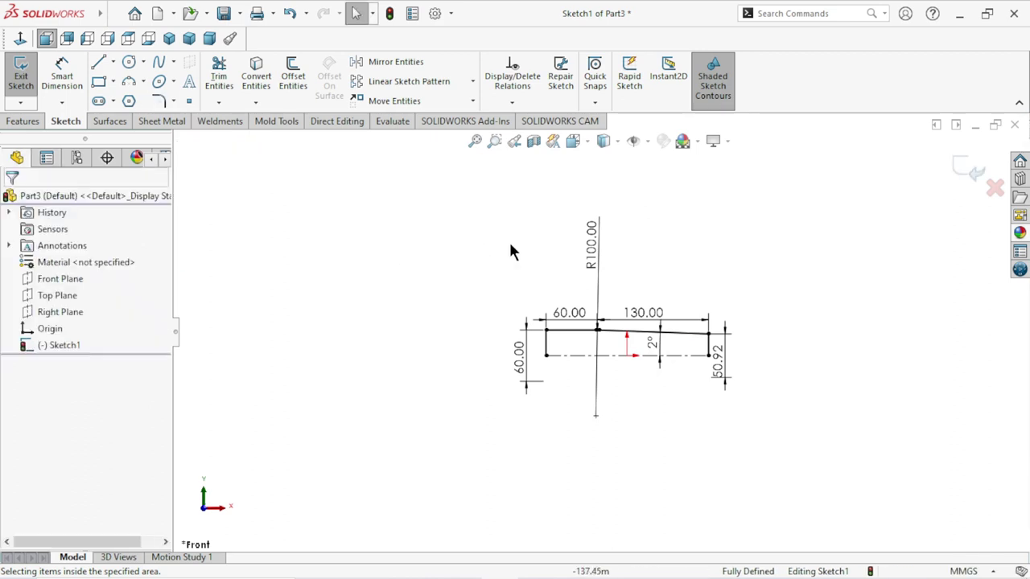
mouse_move(599, 257)
left_mouse_down()
mouse_move(620, 305)
mouse_move(606, 244)
left_mouse_up()
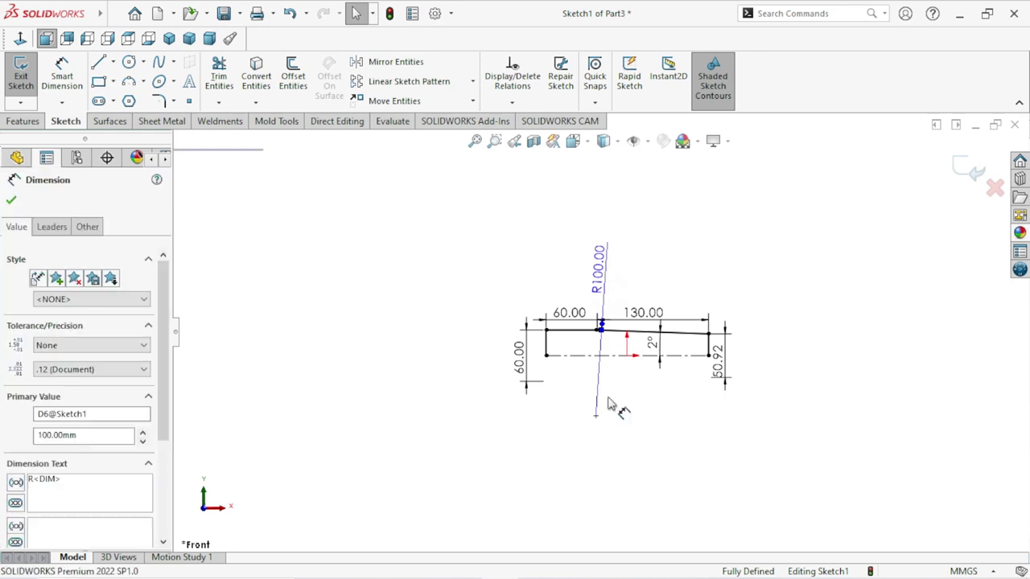
scroll(611, 346, "down", 2)
scroll(616, 345, "down", 3)
scroll(609, 340, "up", 3)
scroll(608, 340, "up", 2)
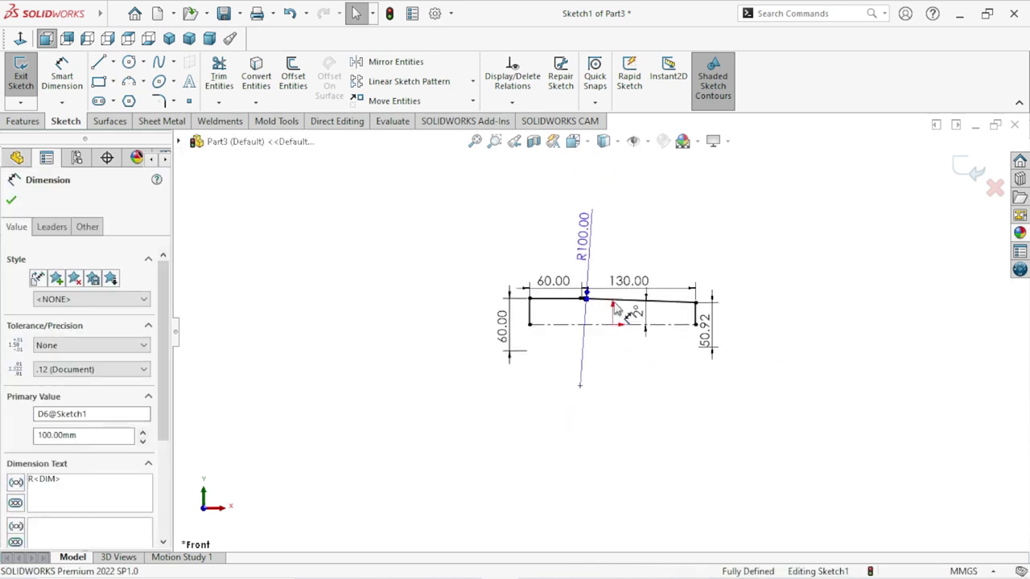
key("Escape")
scroll(619, 324, "down", 2)
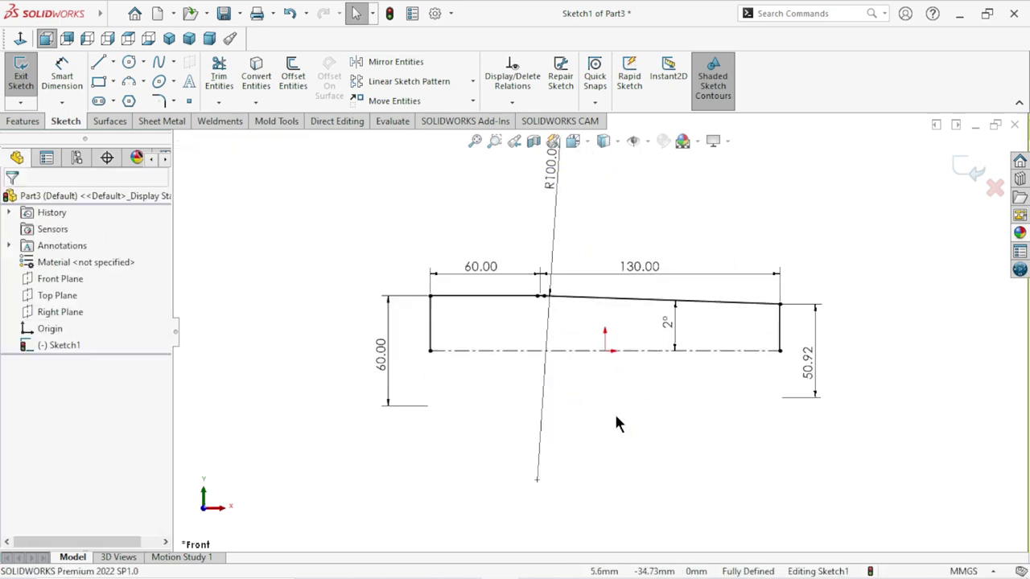
scroll(612, 344, "up", 1)
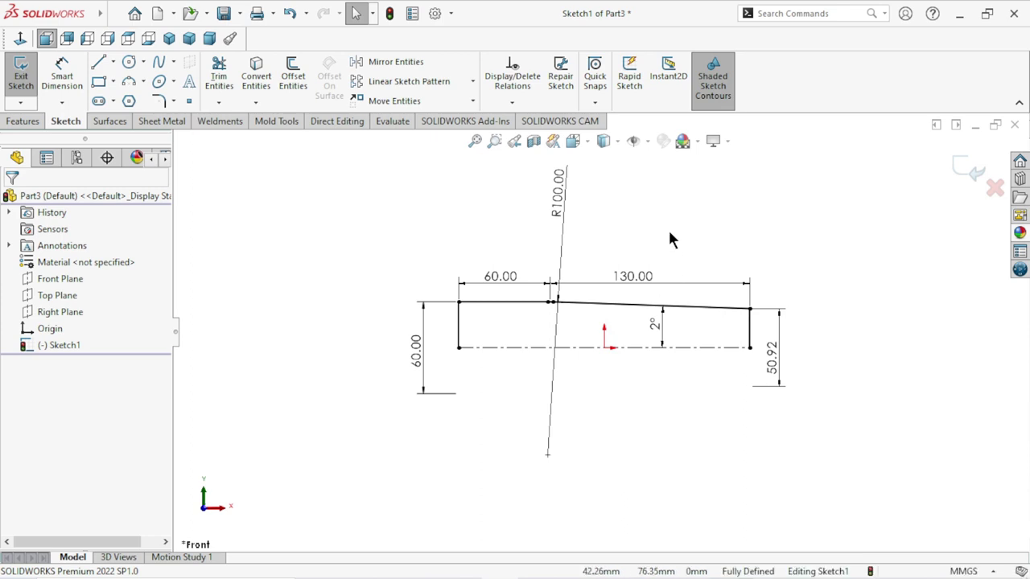
Step: Revolve Sketch1 a full 360° about Line1 into the solid Revolve1
left_click(6, 120)
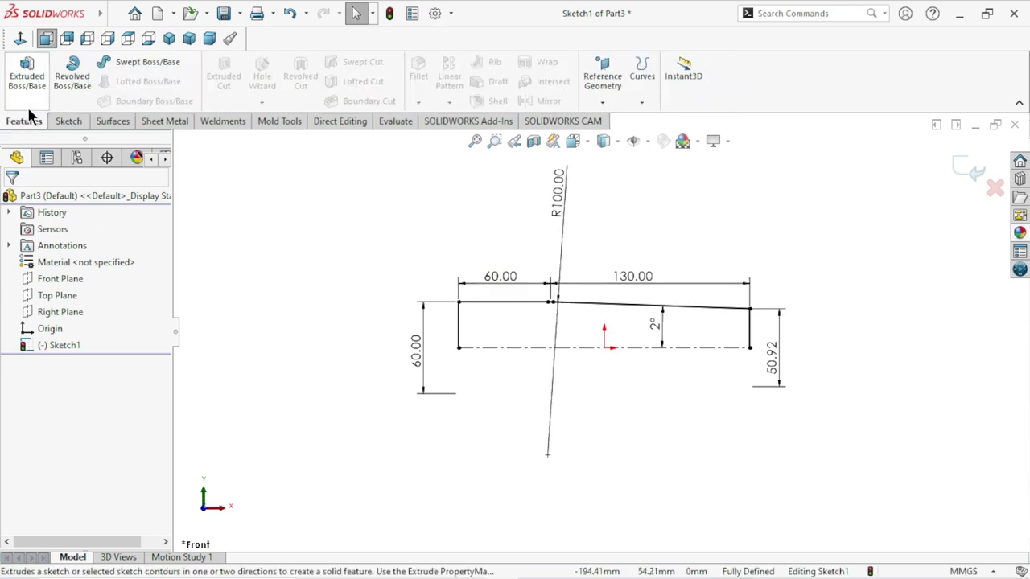
left_click(80, 76)
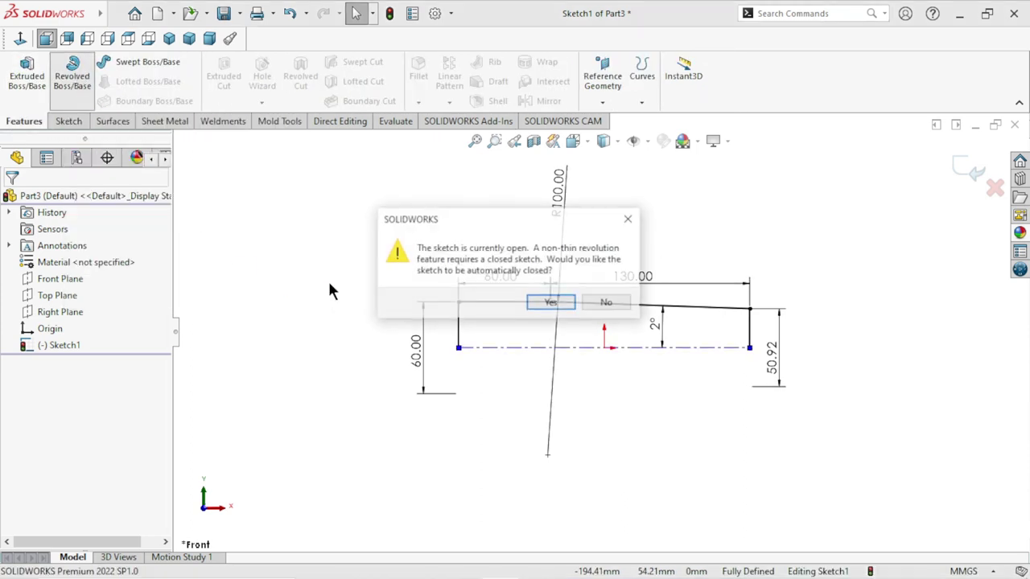
left_click(550, 304)
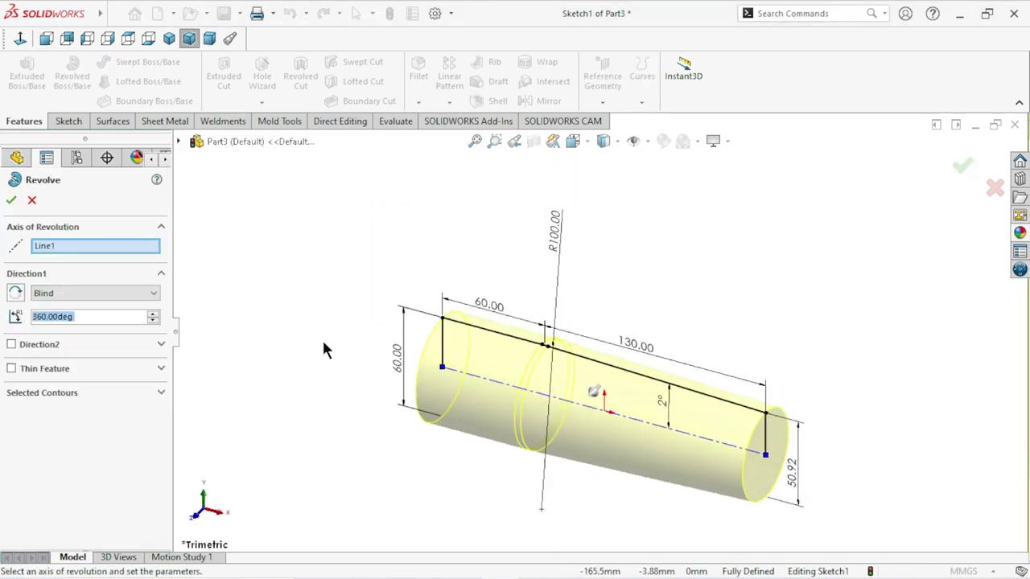
left_click(8, 201)
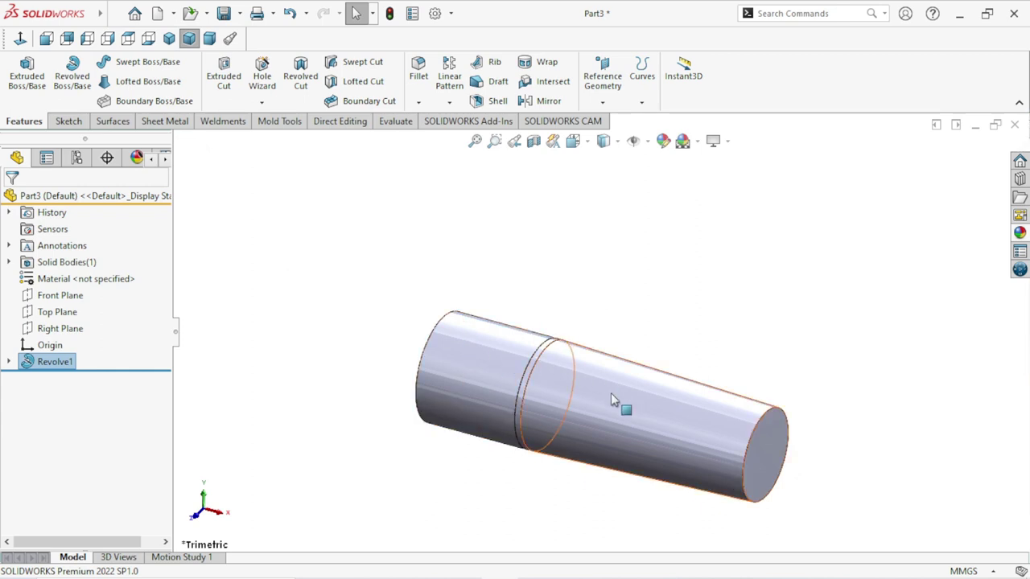
Step: Orbit the shaft so its end face points left, and select that face
mouse_move(611, 392)
middle_mouse_down()
mouse_move(660, 297)
mouse_move(689, 349)
mouse_move(676, 390)
middle_mouse_up()
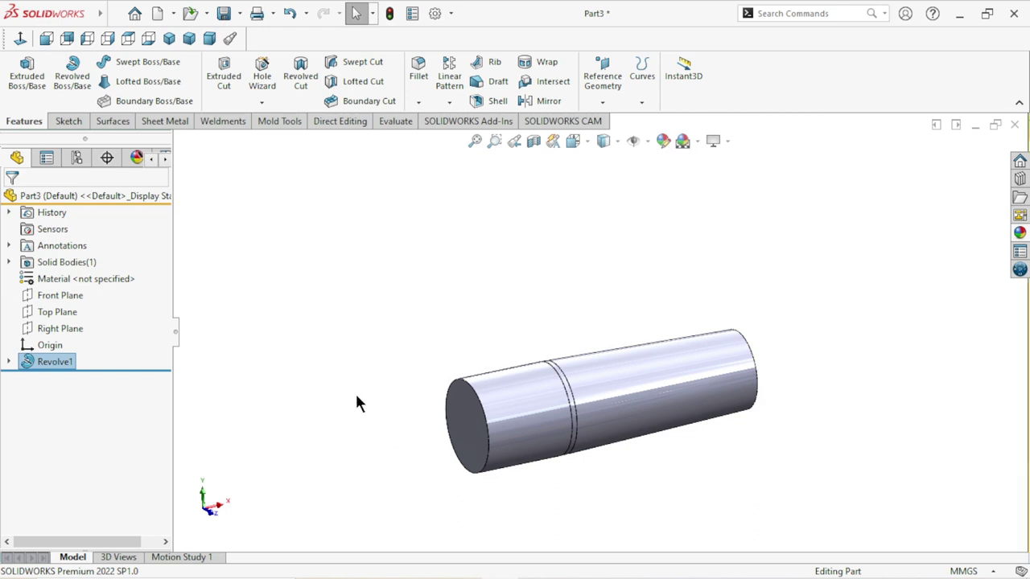
middle_click_drag(354, 391, 396, 365)
left_click(537, 381)
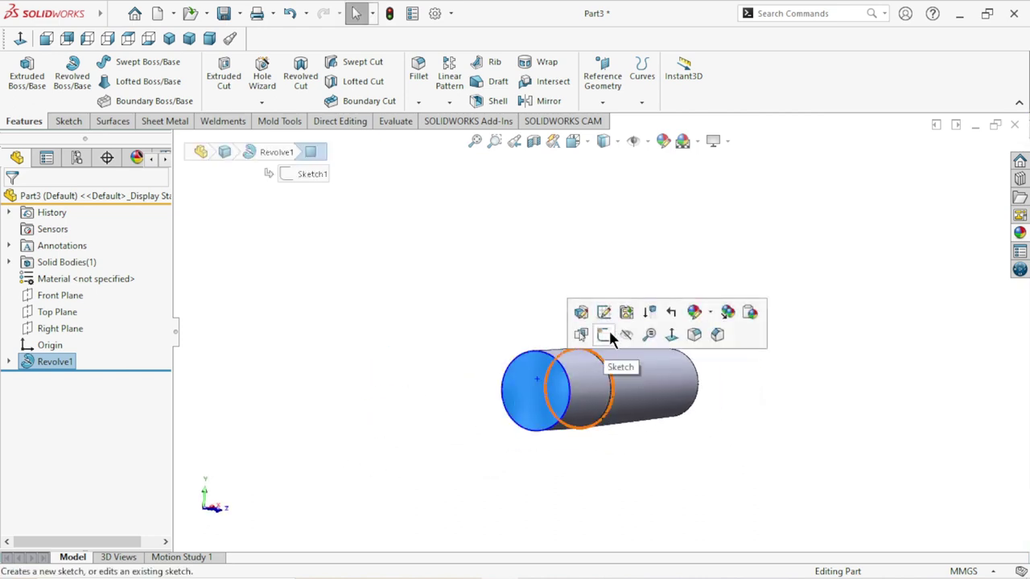
Step: Sketch a circle centred on the origin on the shaft's end face
left_click(605, 335)
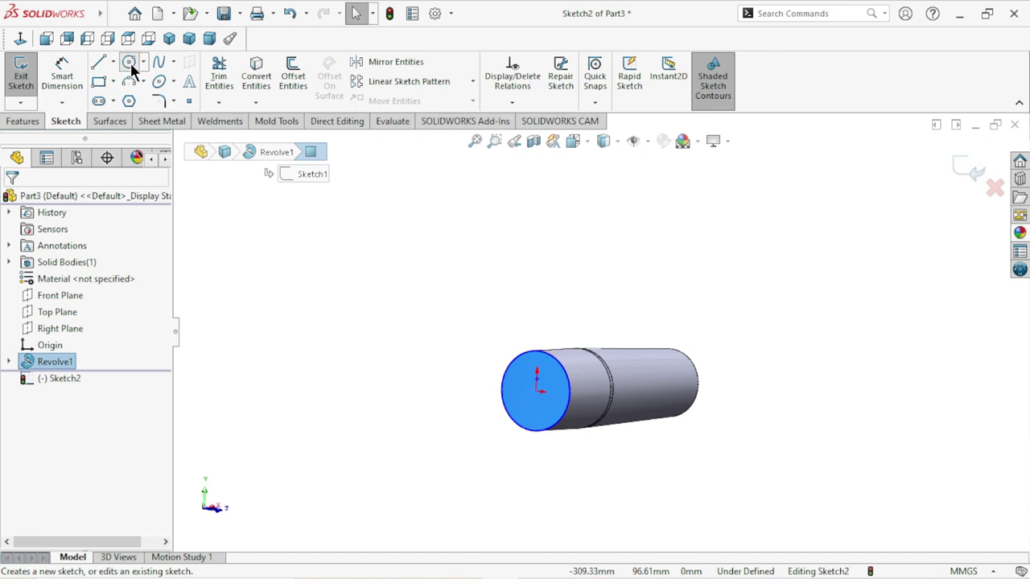
left_click(129, 62)
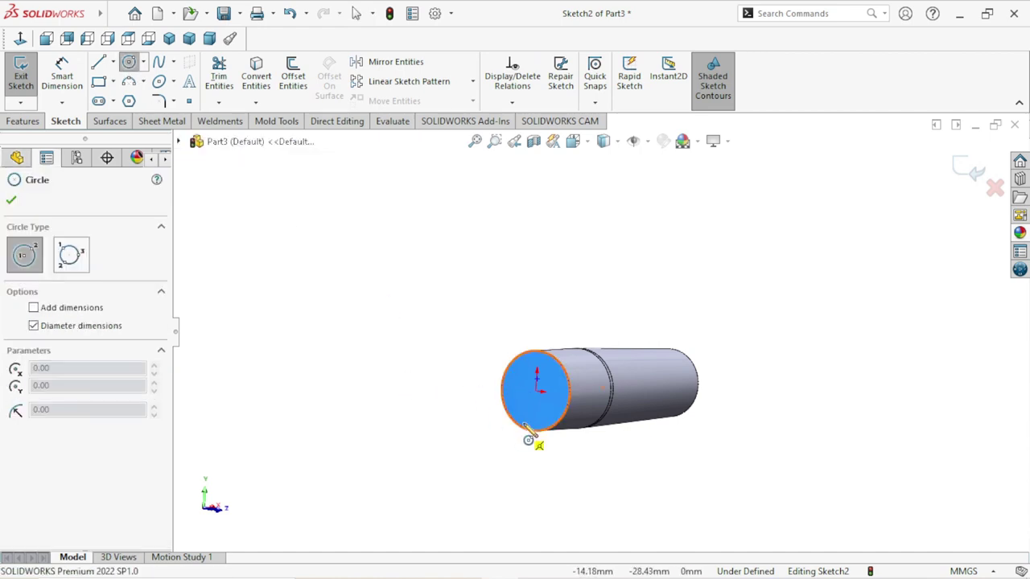
scroll(558, 410, "down", 2)
scroll(547, 400, "down", 3)
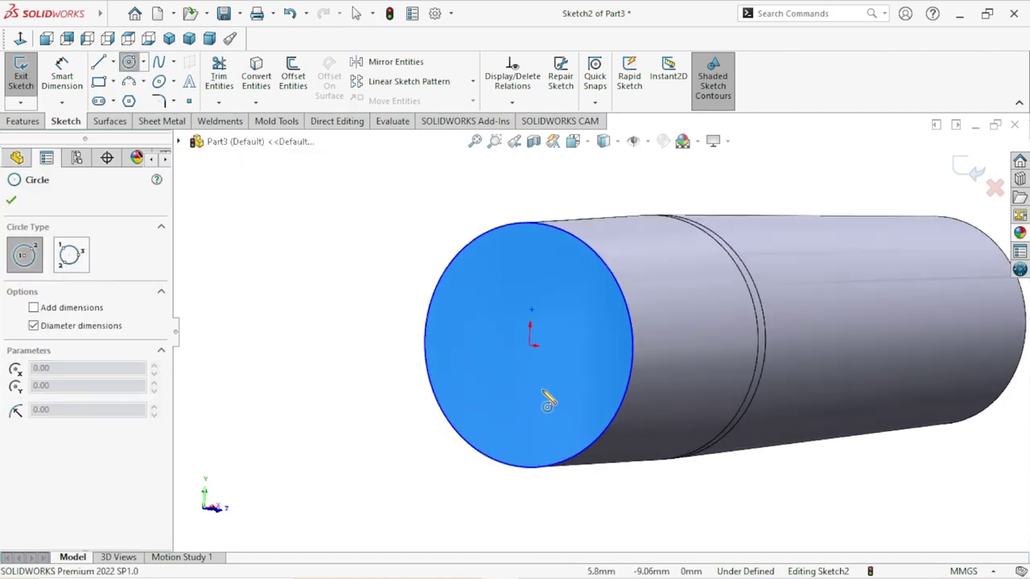
left_click(530, 343)
left_click(611, 321)
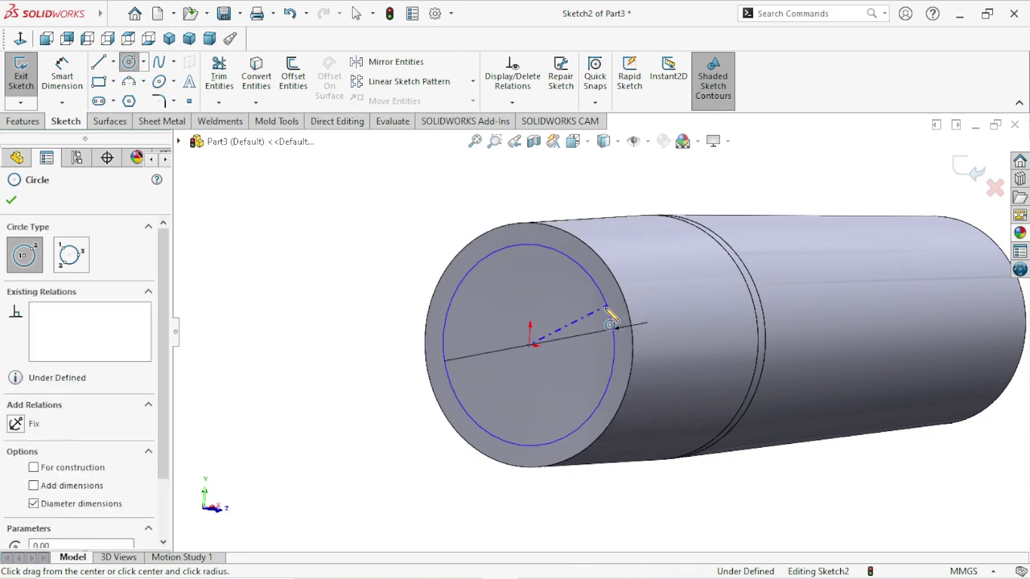
left_click(12, 200)
Step: Dimension the circle's diameter to 52 mm and fit the shaft in view
left_click(61, 85)
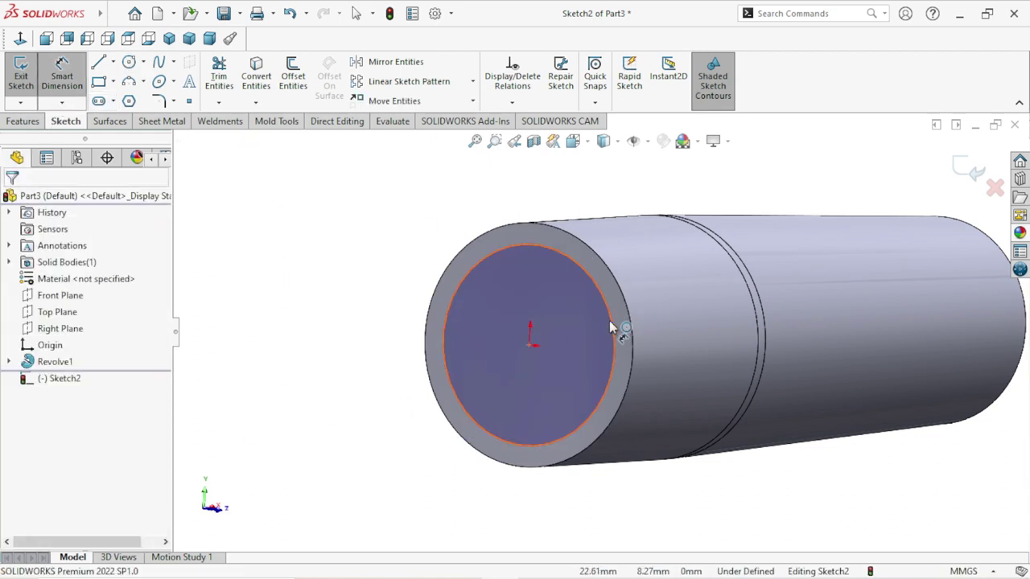
left_click(613, 324)
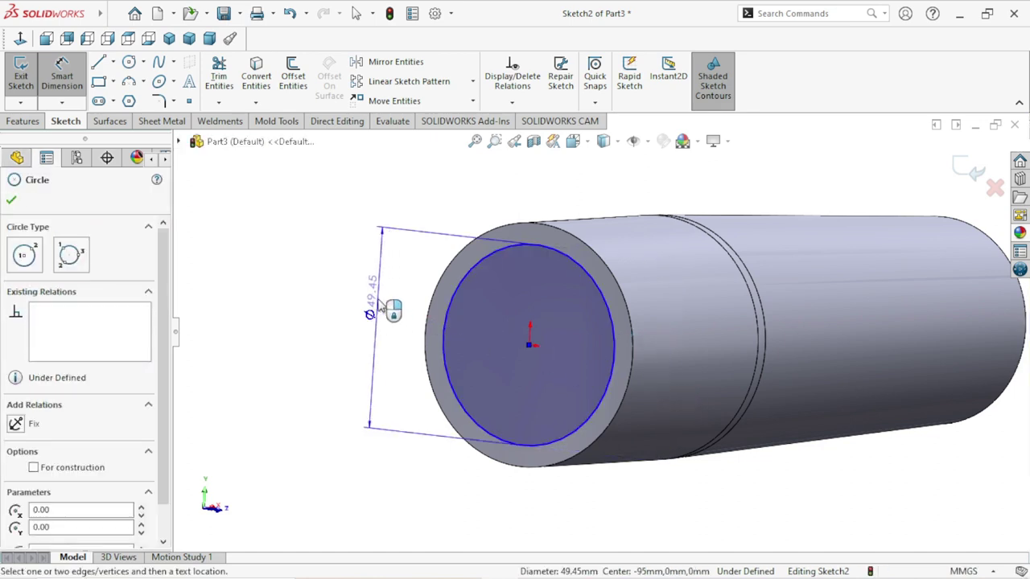
left_click(380, 307)
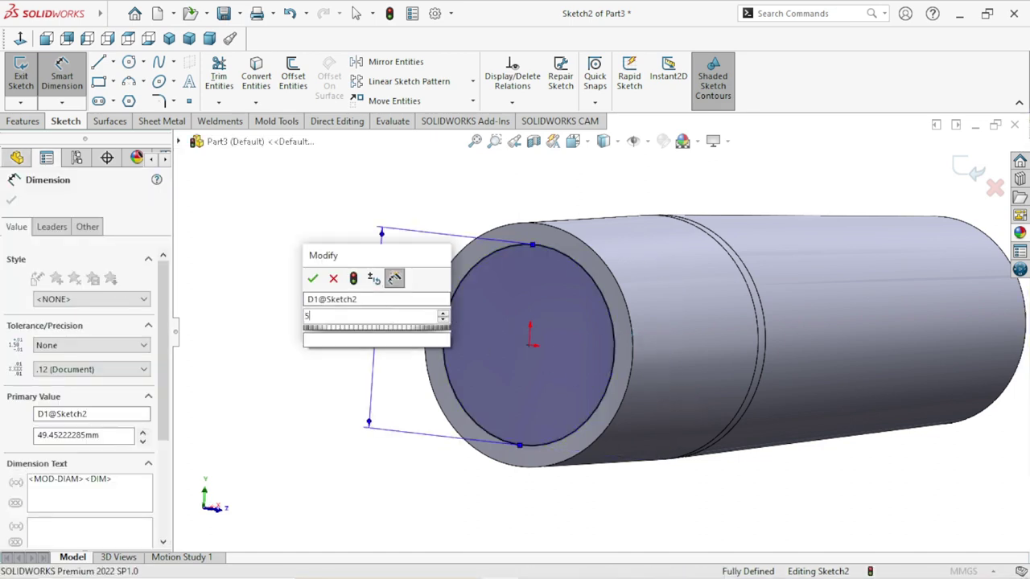
type("52")
left_click(309, 279)
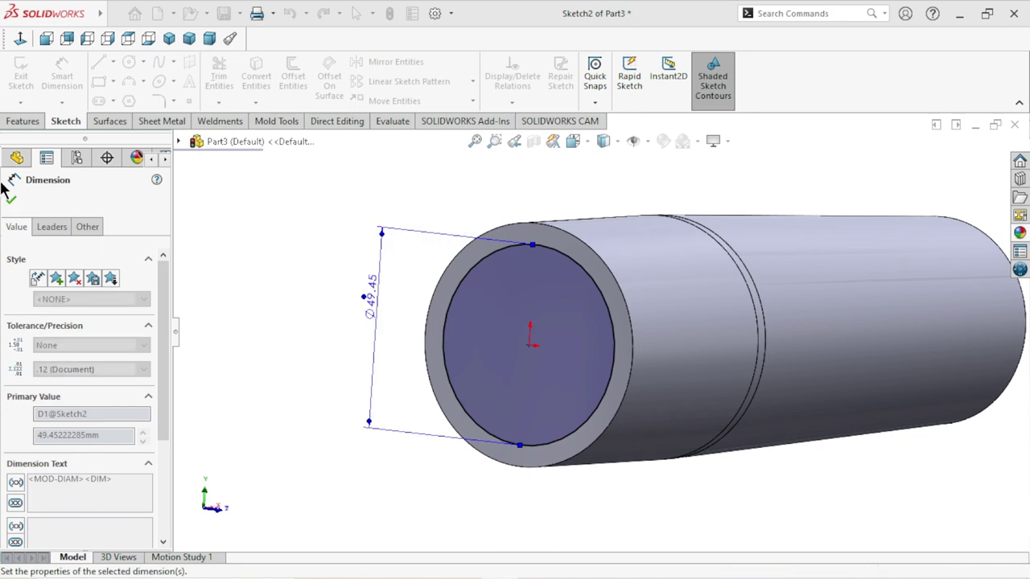
key("Escape")
key("f")
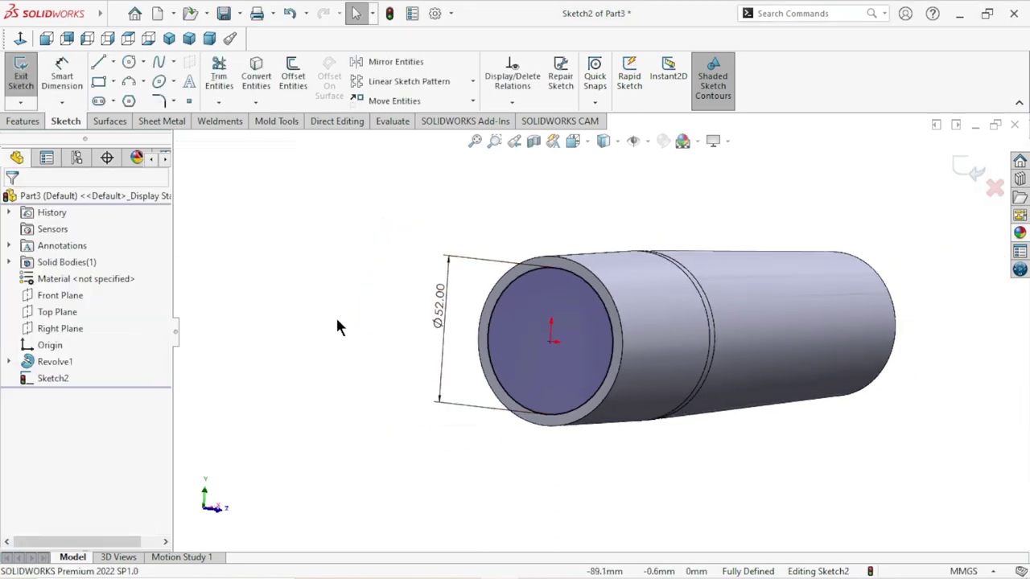
Step: Extrude the Ø52 circle Blind 78 mm with a 1.5° draft as Boss-Extrude1
left_click(24, 123)
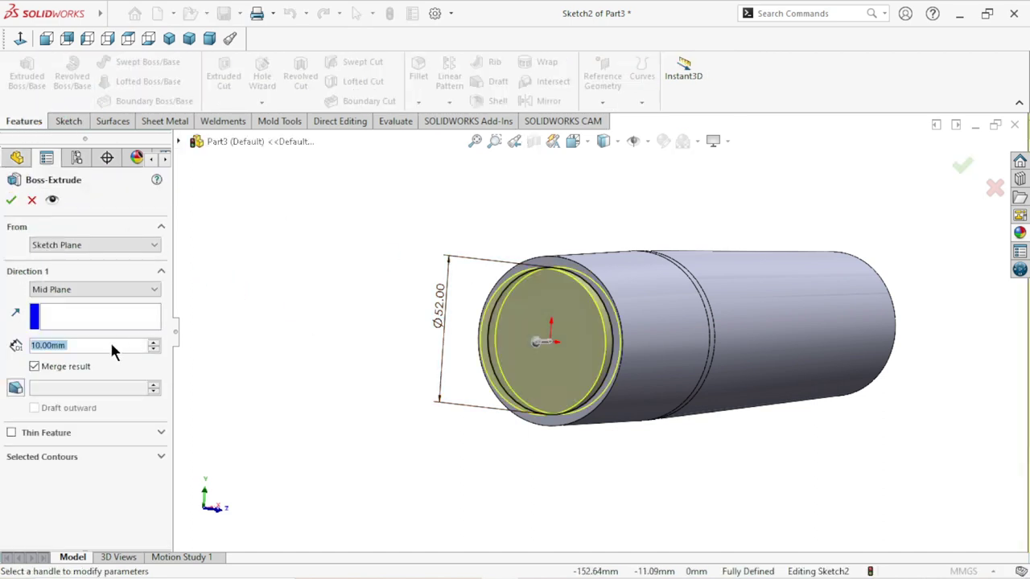
left_click(105, 291)
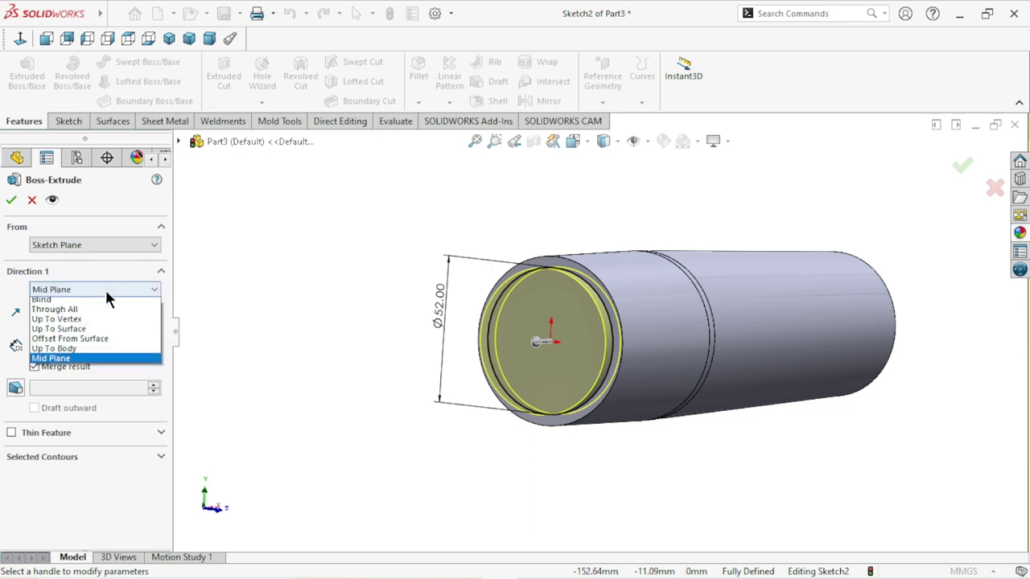
left_click(100, 304)
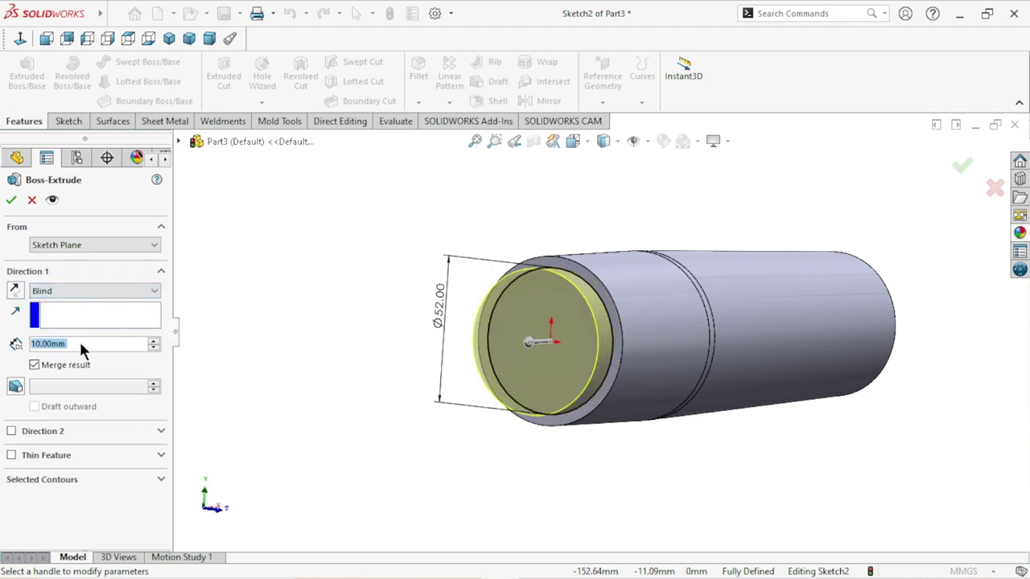
left_click(80, 345)
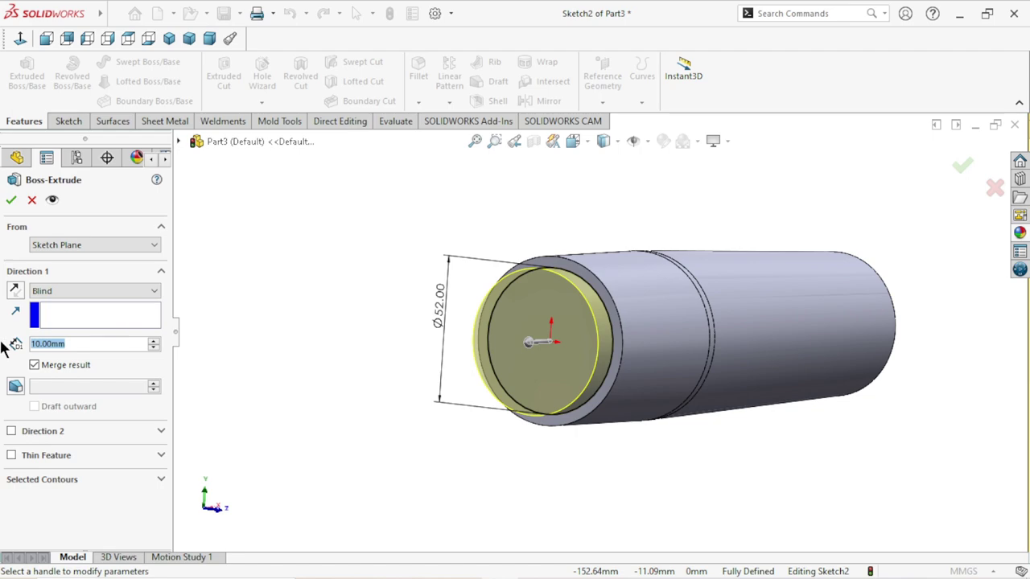
type("78")
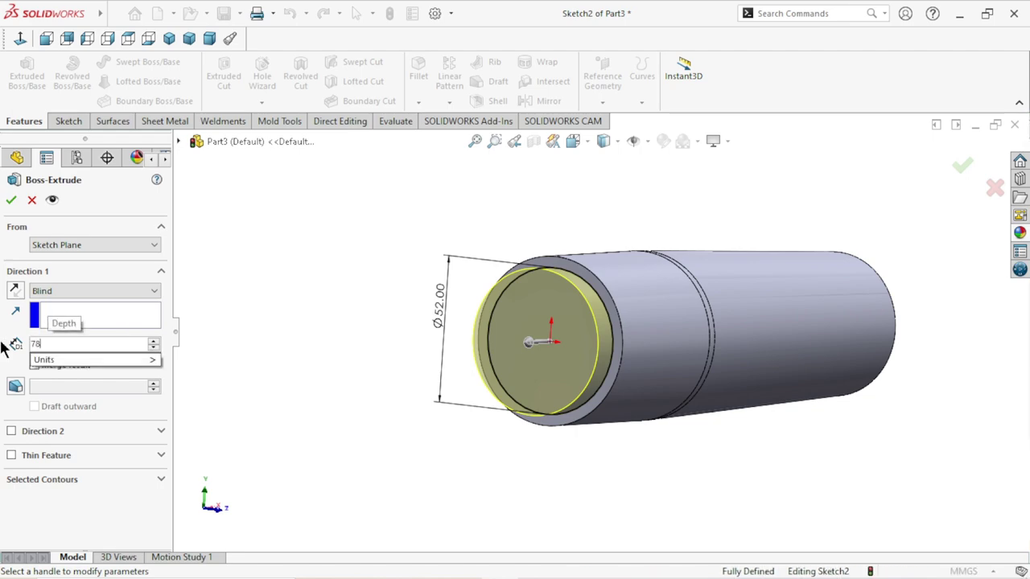
key("Return")
mouse_move(236, 416)
middle_mouse_down()
mouse_move(460, 379)
mouse_move(408, 368)
mouse_move(35, 411)
middle_mouse_up()
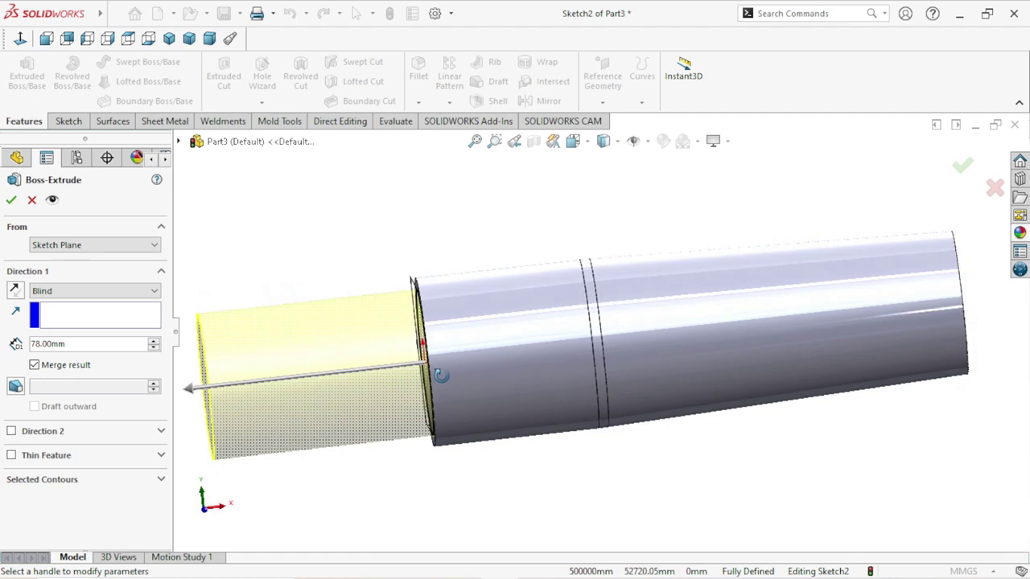
left_click(23, 385)
left_click(77, 387)
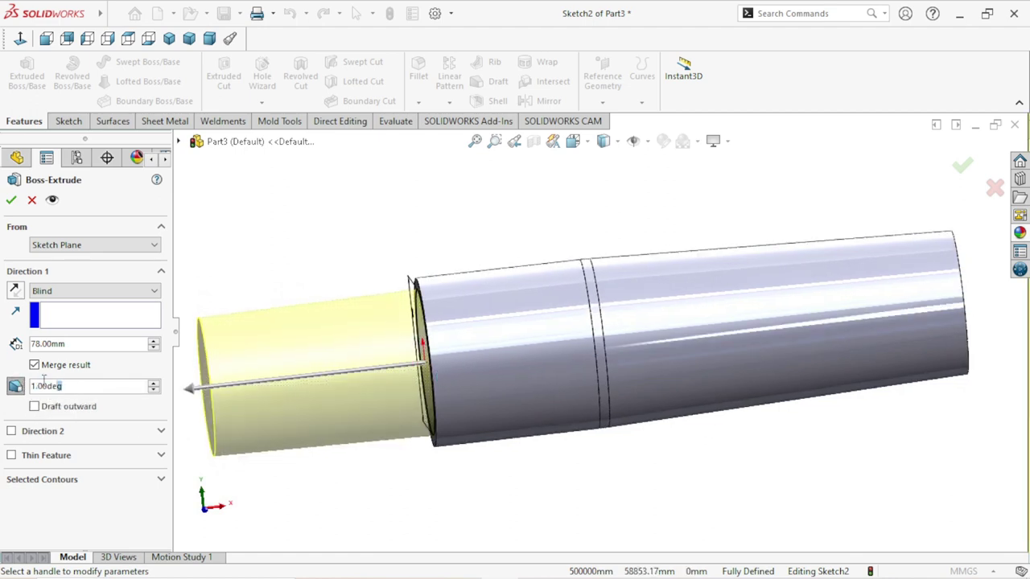
type("1.")
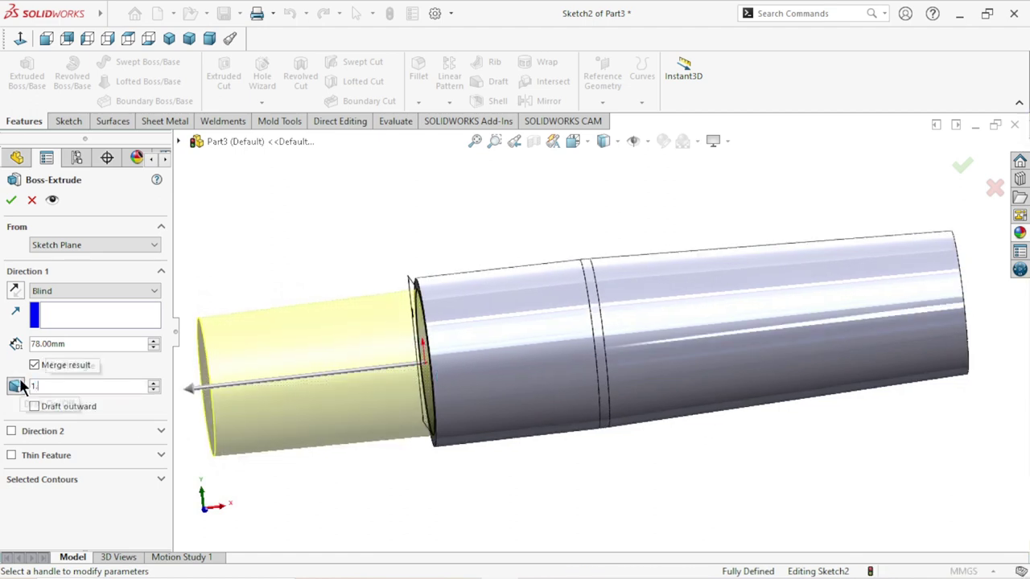
type("50deg")
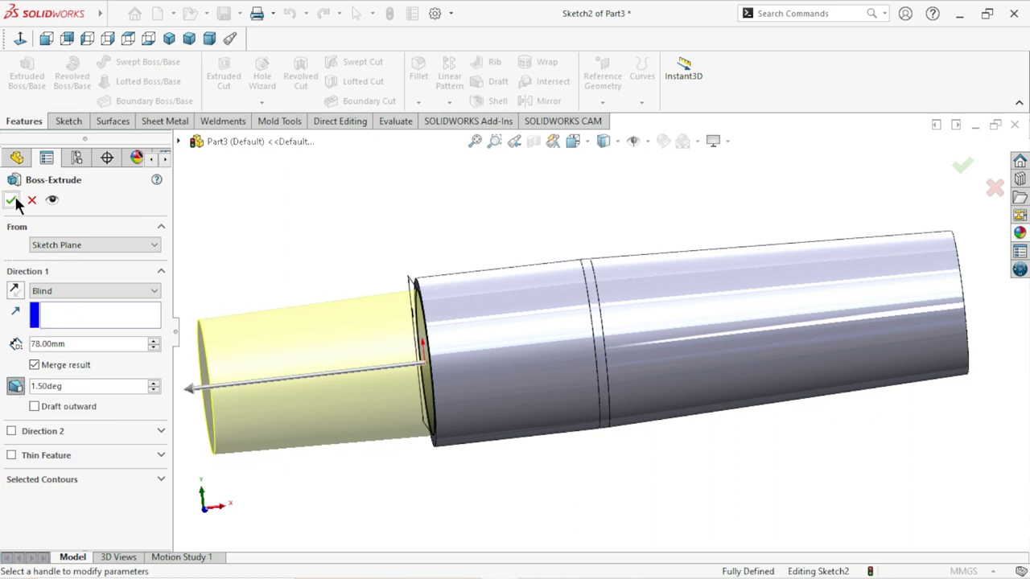
left_click(11, 201)
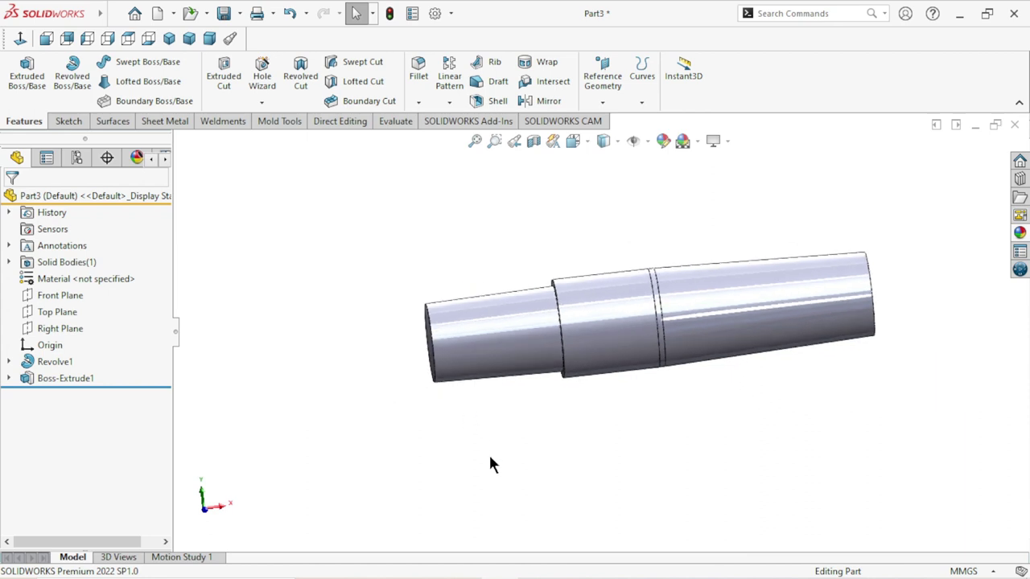
middle_click_drag(490, 458, 533, 469)
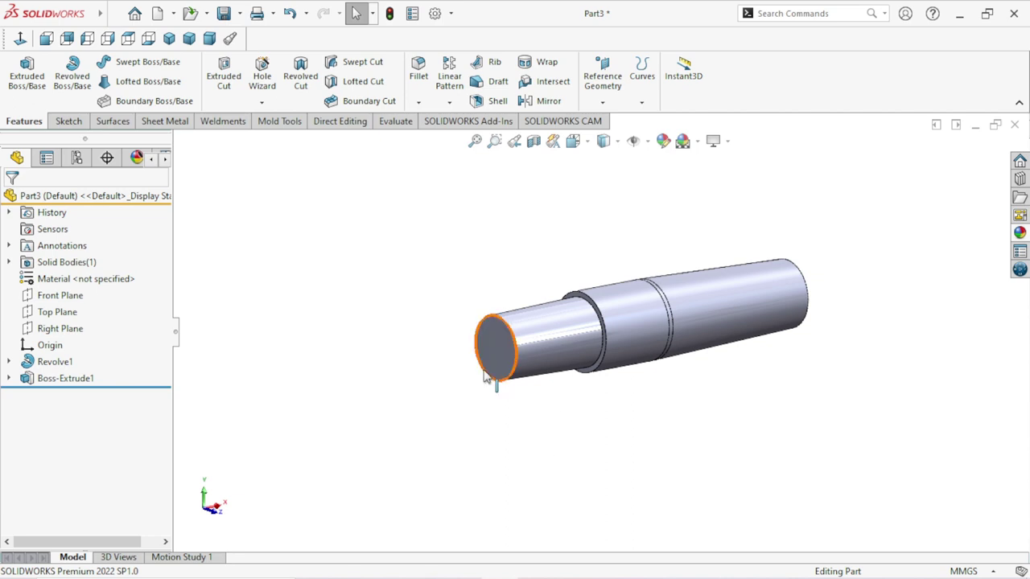
Step: Sketch a circle centred on the origin on the new stub's end face
left_click(491, 339)
left_click(561, 294)
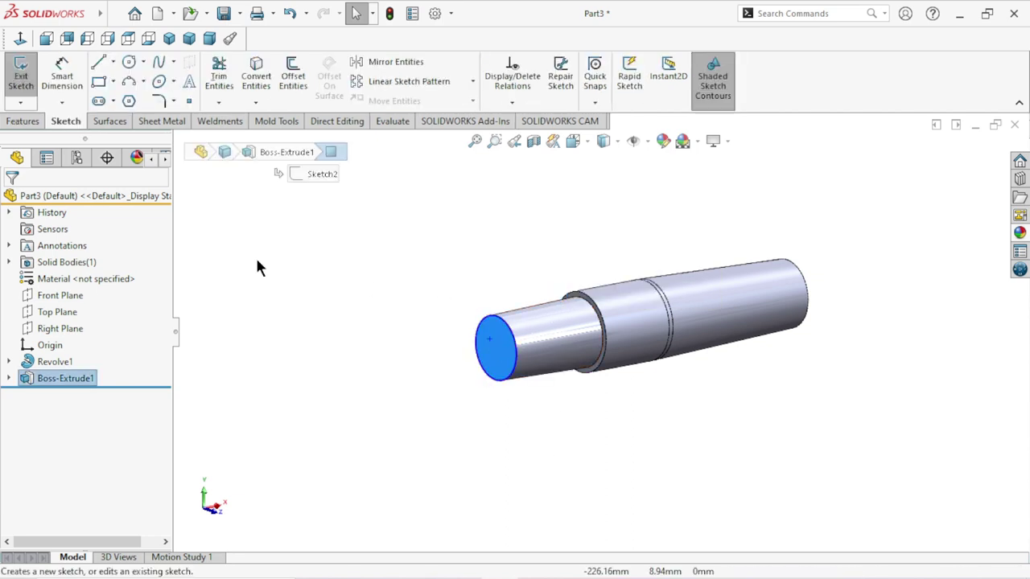
left_click(129, 61)
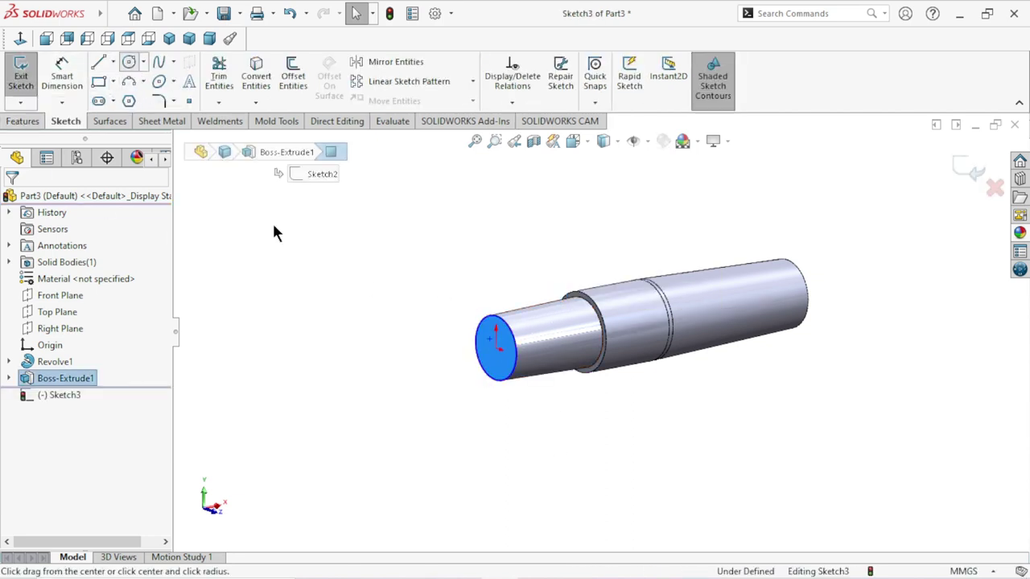
scroll(572, 369, "down", 5)
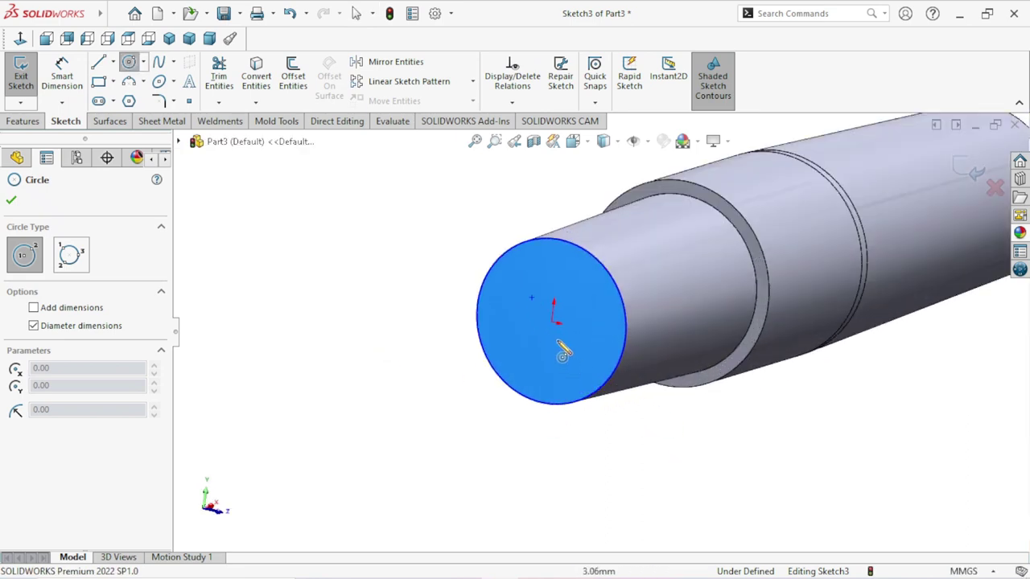
left_click(553, 322)
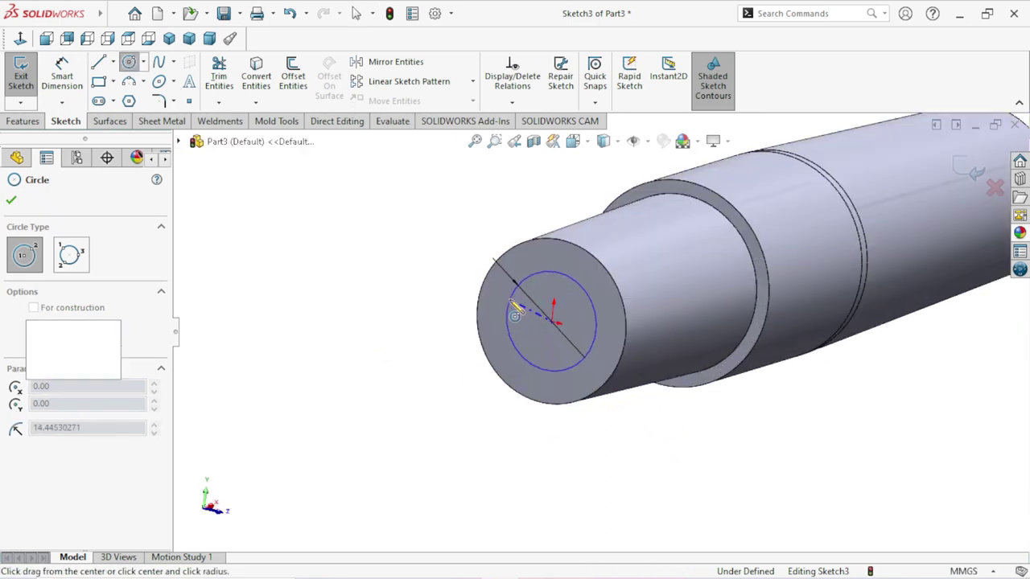
left_click(507, 312)
right_click(398, 300)
left_click(404, 304)
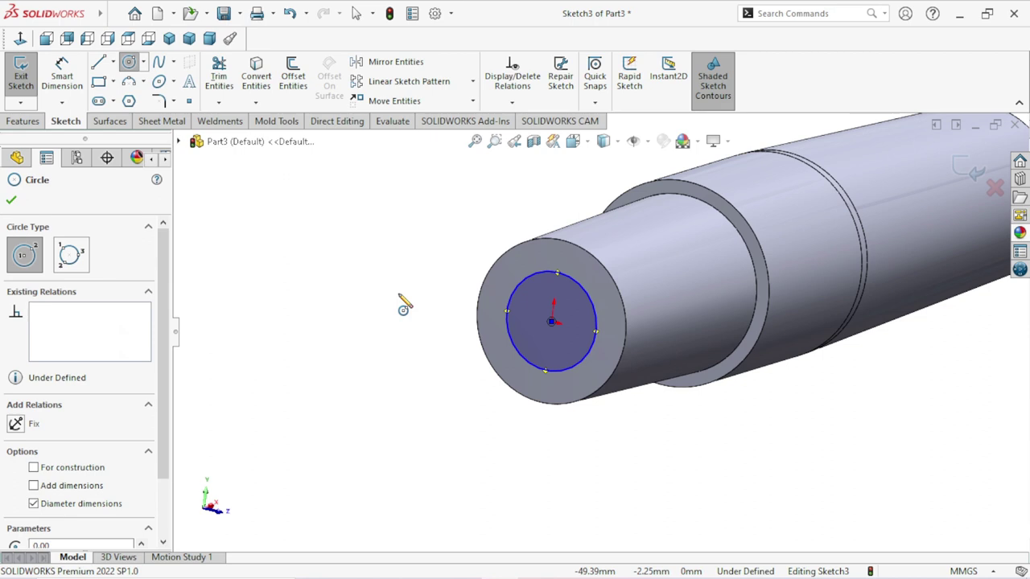
right_click(360, 303)
left_click(362, 305)
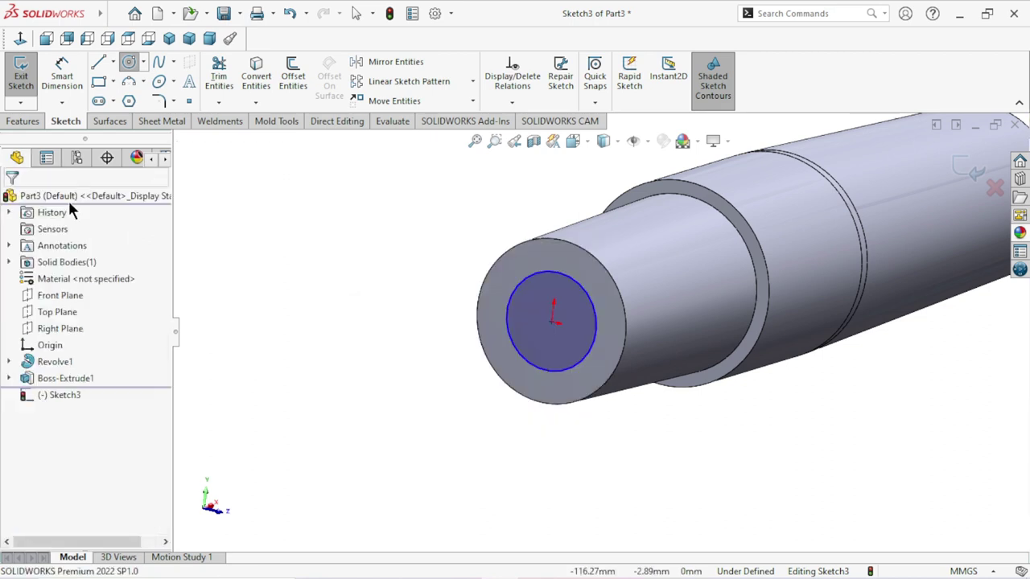
Step: Dimension the circle to Ø40 mm and position the dimension neatly
left_click(67, 83)
left_click(512, 299)
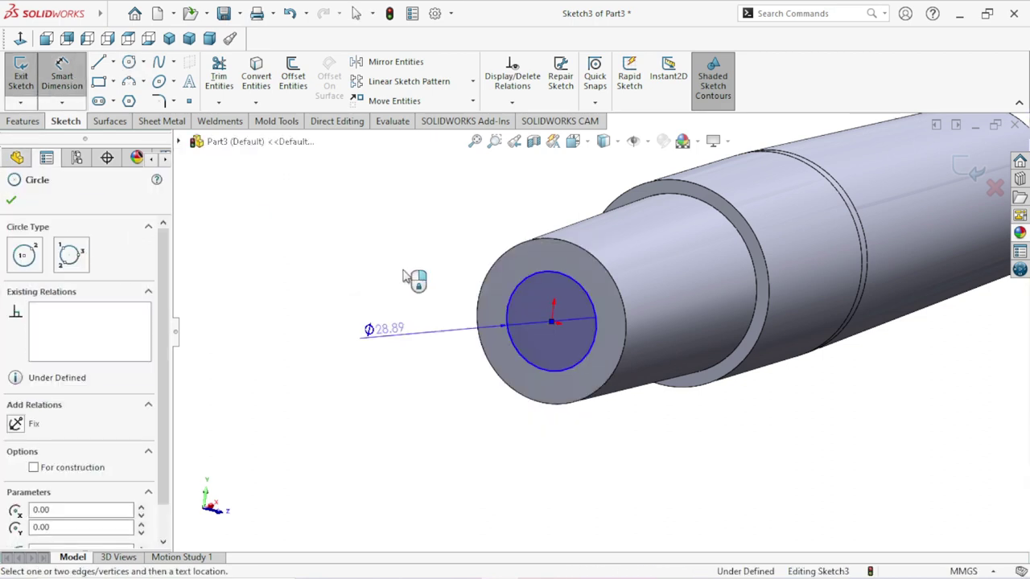
left_click(412, 278)
left_click(410, 277)
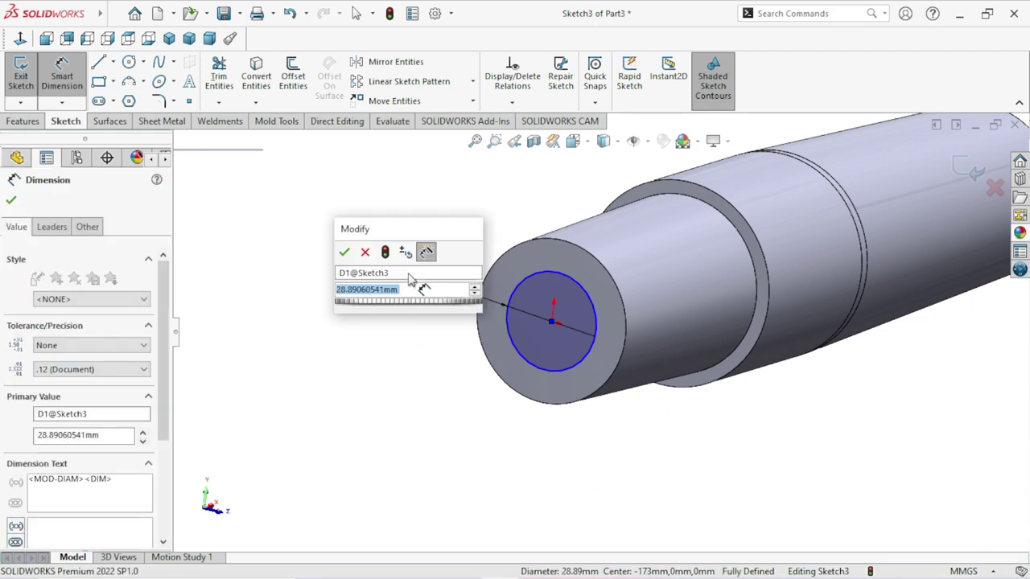
type("40")
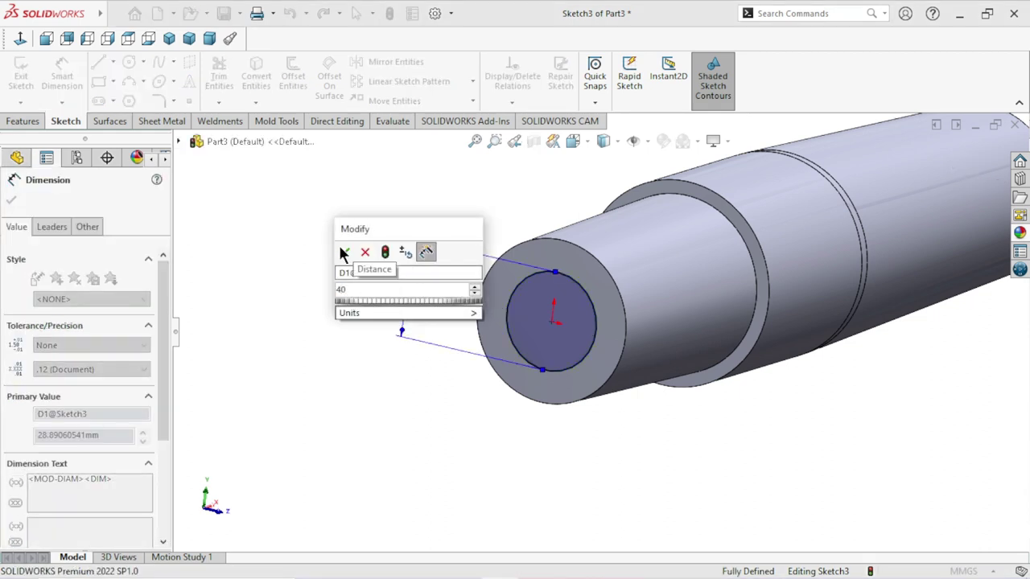
left_click(344, 252)
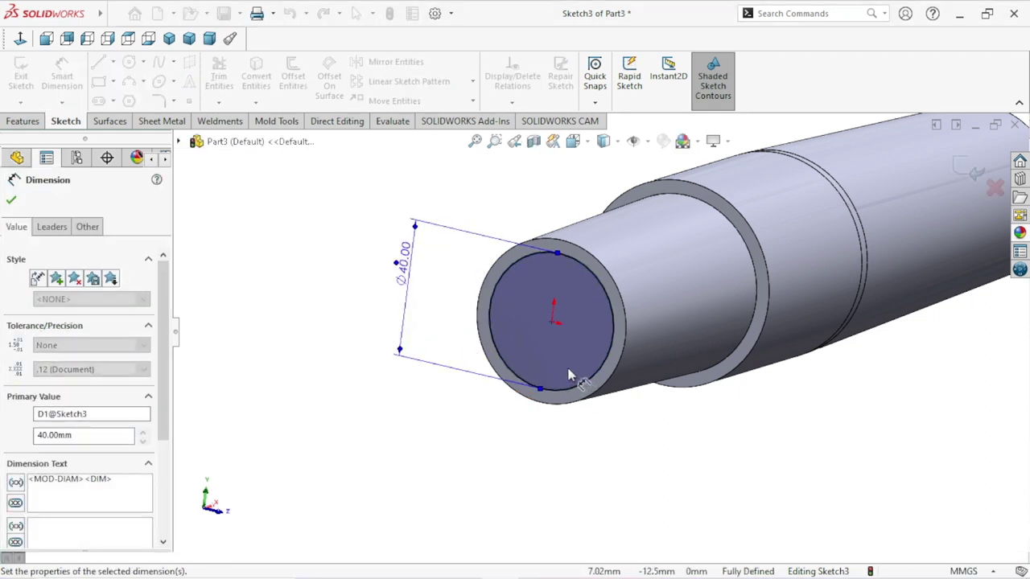
scroll(579, 354, "up", 2)
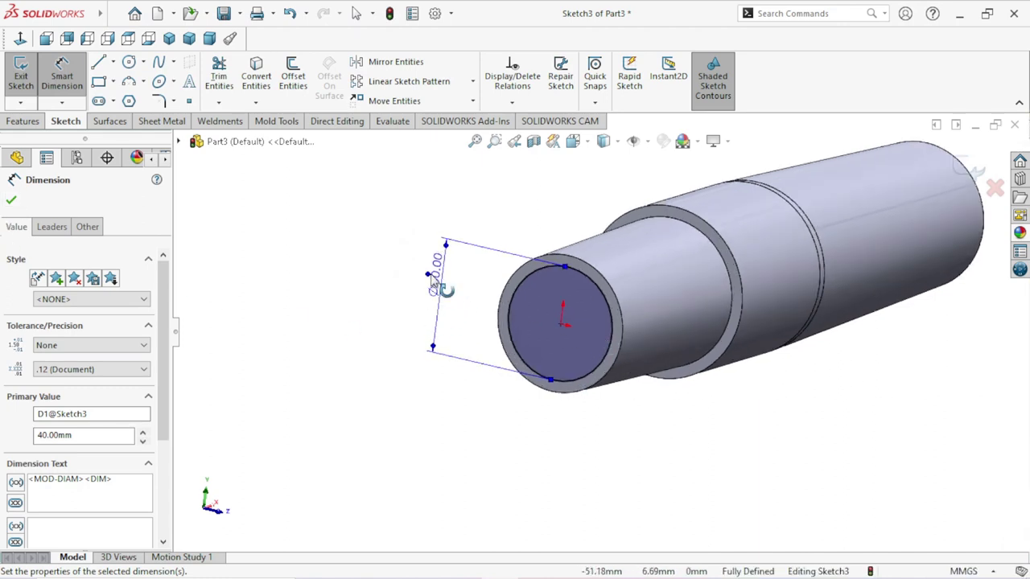
mouse_move(452, 308)
left_mouse_down()
mouse_move(452, 342)
mouse_move(443, 320)
mouse_move(476, 301)
left_mouse_up()
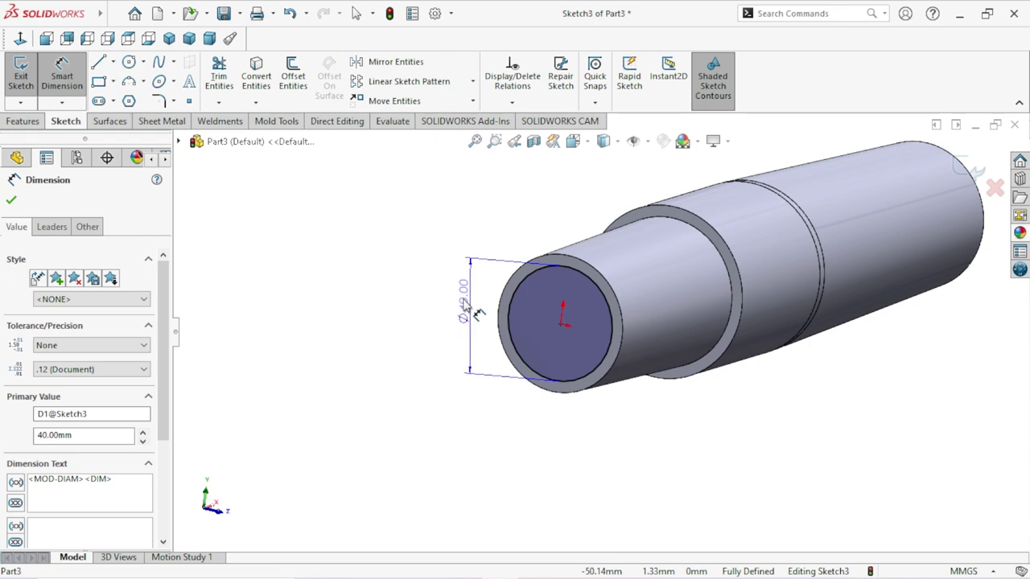
left_click(11, 201)
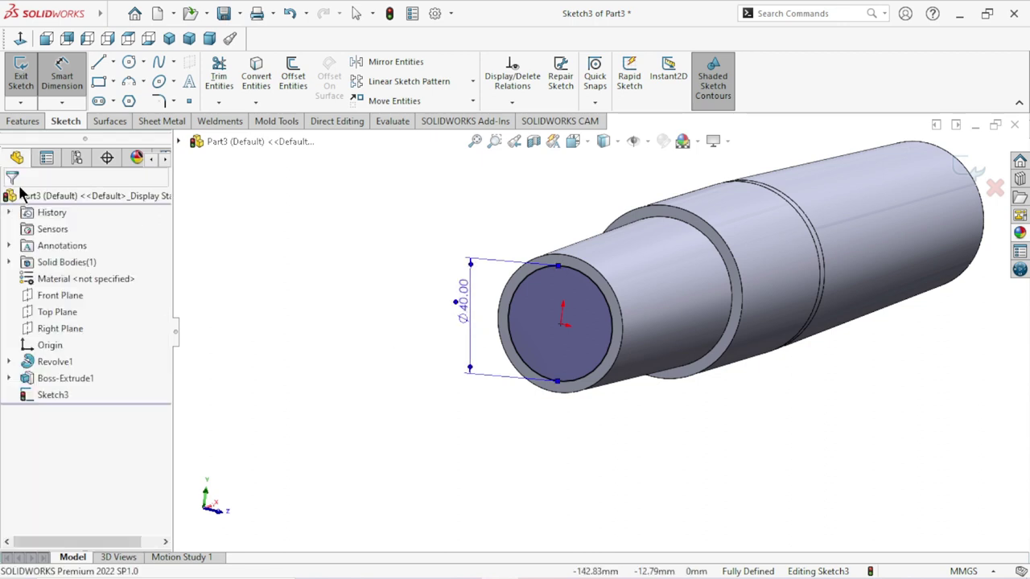
left_click(36, 119)
Step: Extrude the Ø40 circle Blind 35 mm into Boss-Extrude2
left_click(36, 77)
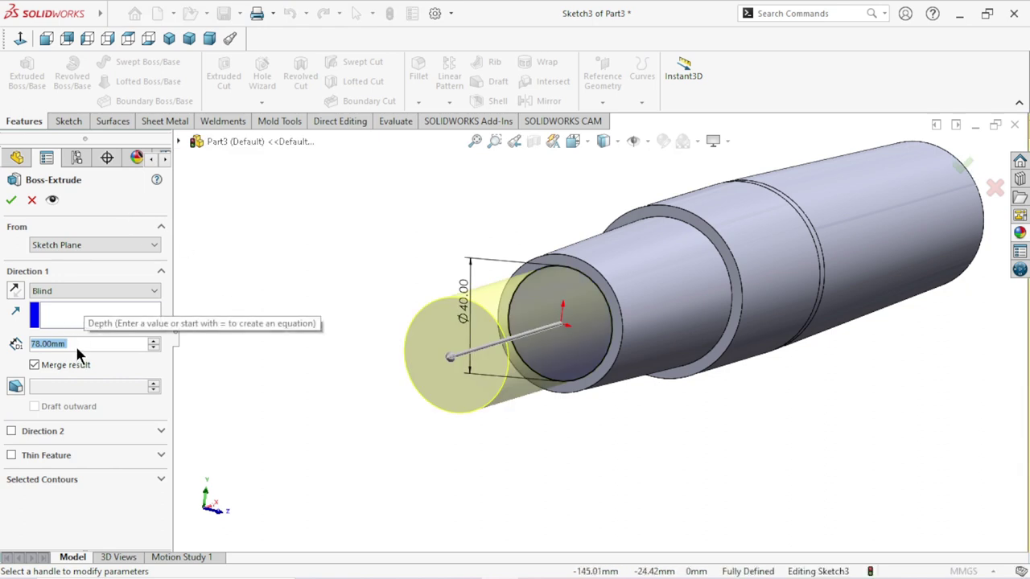
type("35")
key("Return")
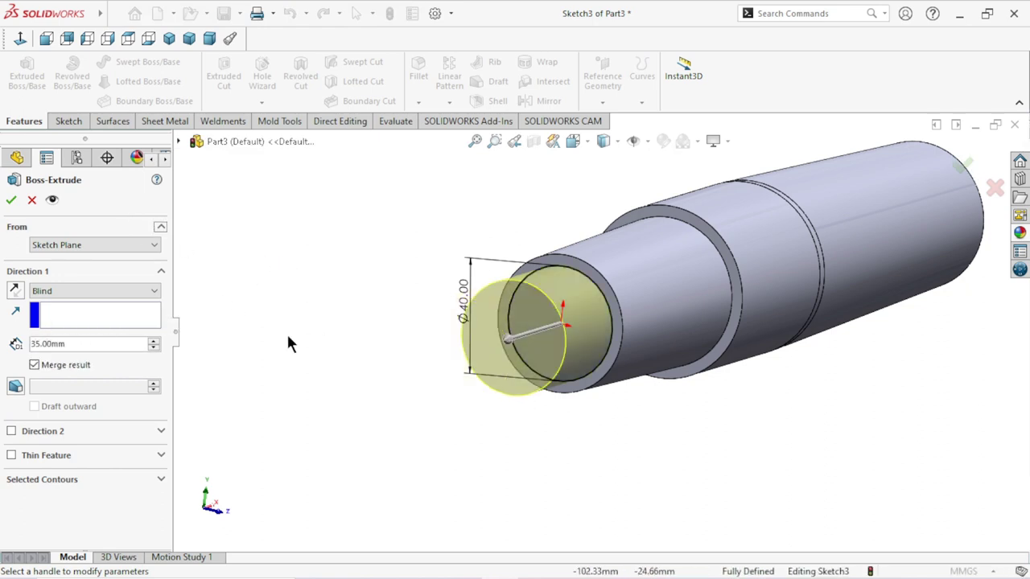
mouse_move(287, 332)
middle_mouse_down()
mouse_move(275, 358)
mouse_move(426, 386)
mouse_move(378, 352)
mouse_move(361, 367)
middle_mouse_up()
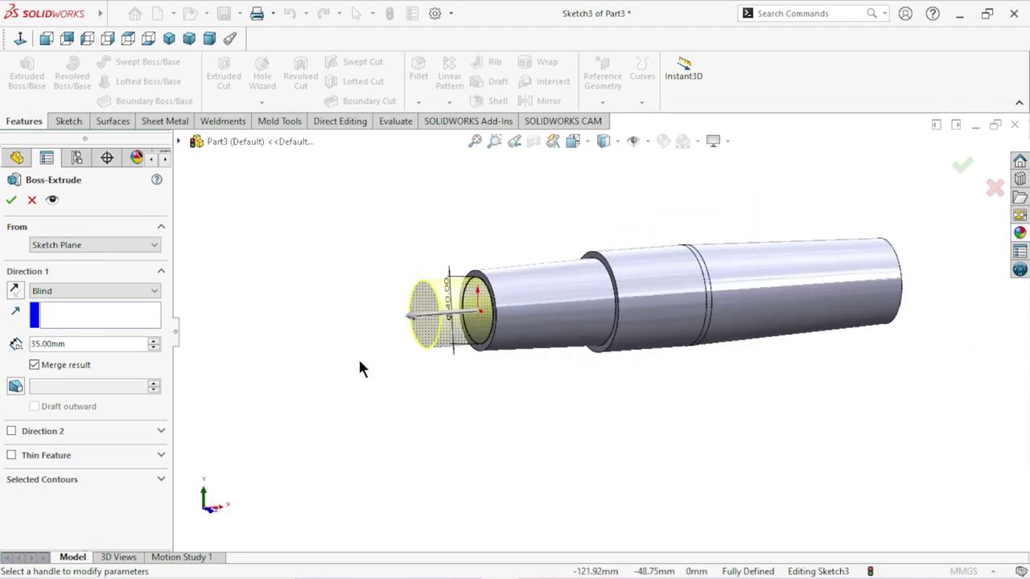
left_click(11, 200)
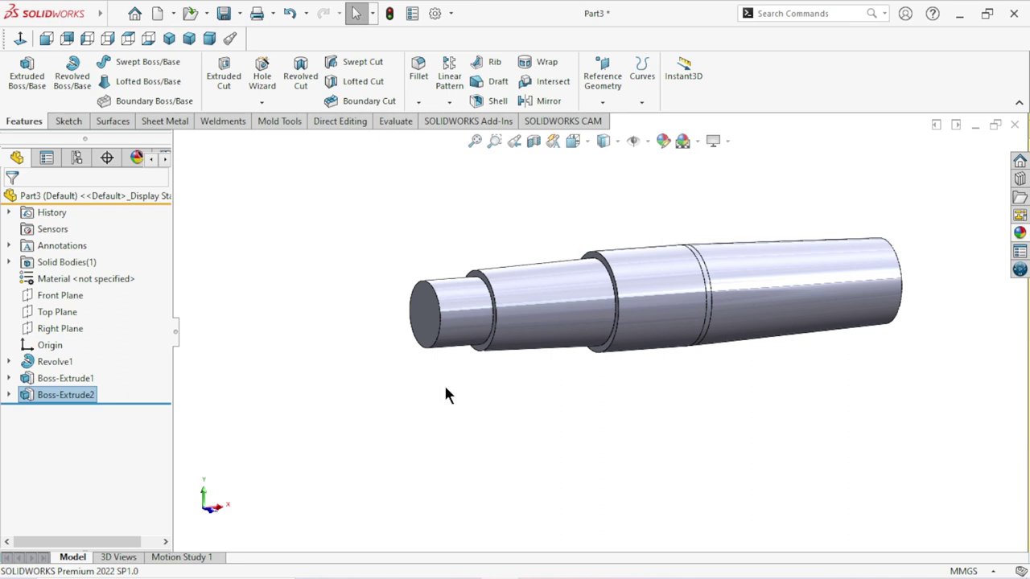
mouse_move(576, 427)
middle_mouse_down()
mouse_move(710, 384)
mouse_move(633, 395)
mouse_move(694, 305)
mouse_move(690, 316)
middle_mouse_up()
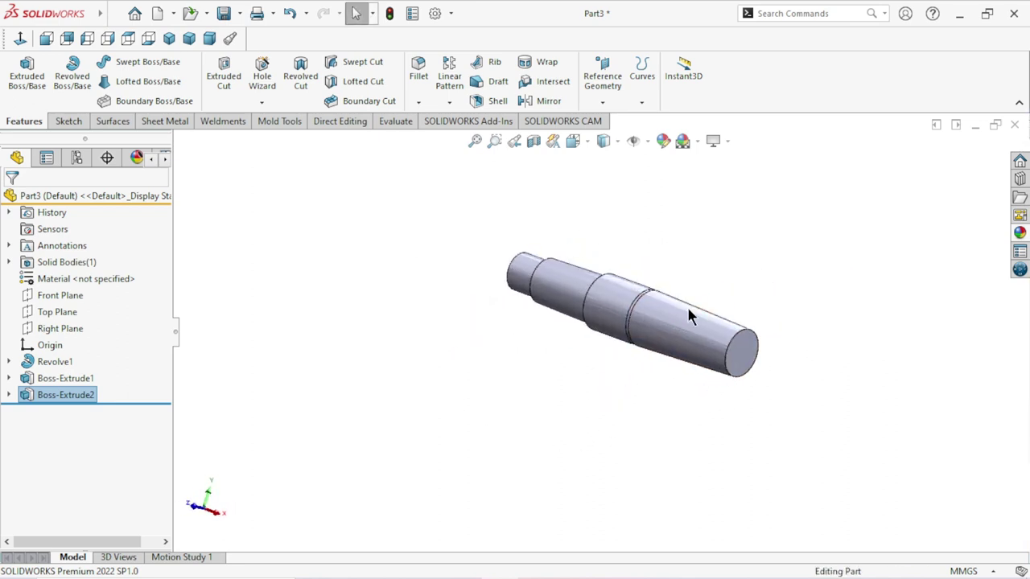
Step: Start a new sketch on the Front Plane, viewed normal to it
left_click(48, 296)
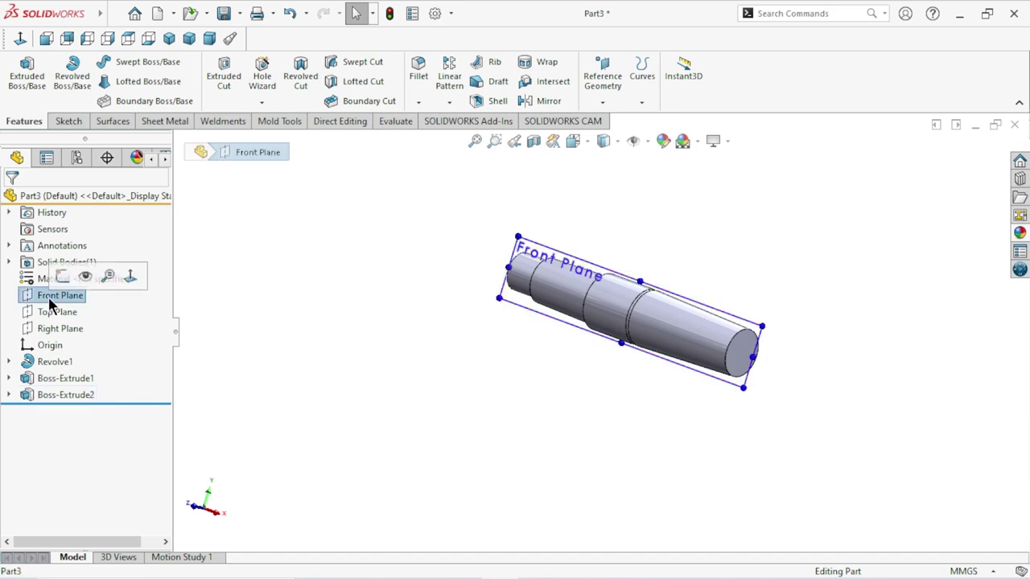
left_click(57, 273)
left_click(20, 38)
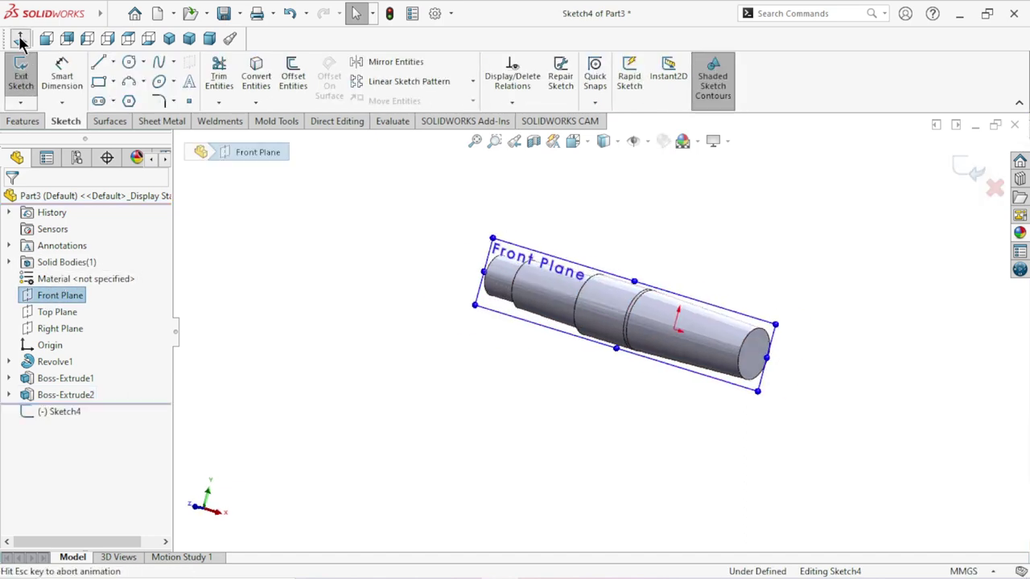
scroll(730, 338, "down", 4)
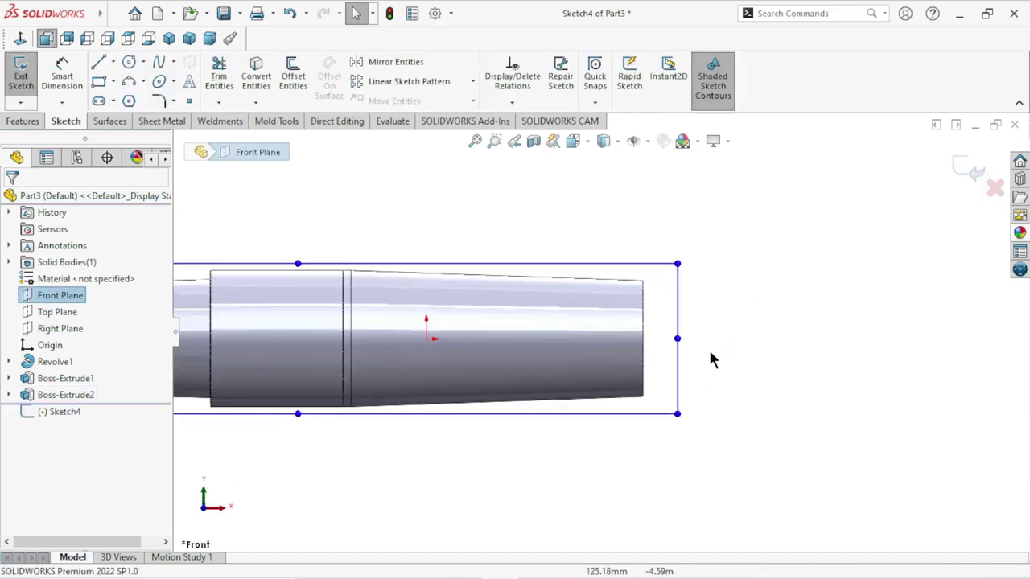
Step: Draw an outer and a smaller concentric inner circle just past the shaft end
left_click(128, 65)
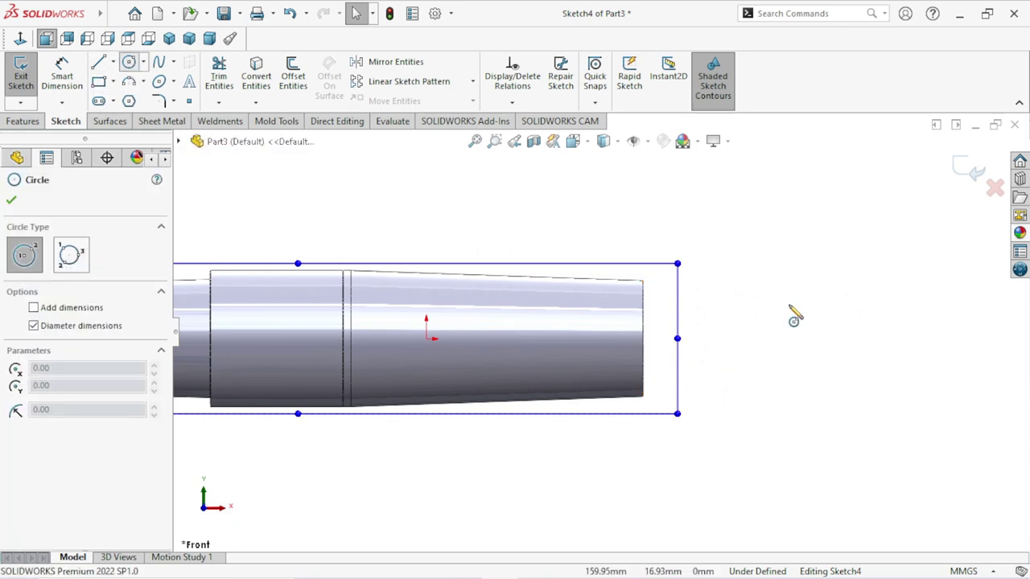
left_click(706, 338)
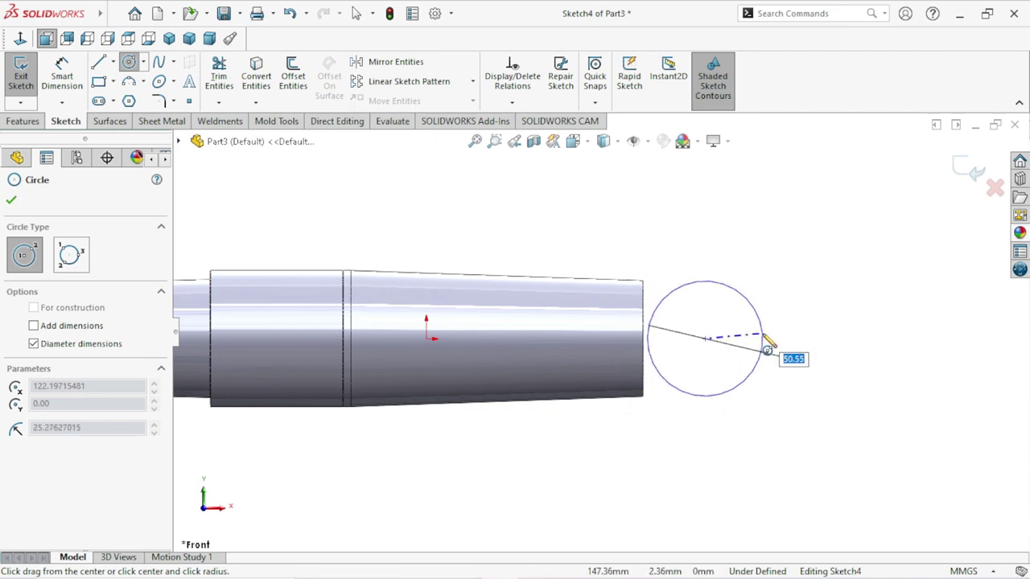
left_click(766, 344)
right_click(606, 268)
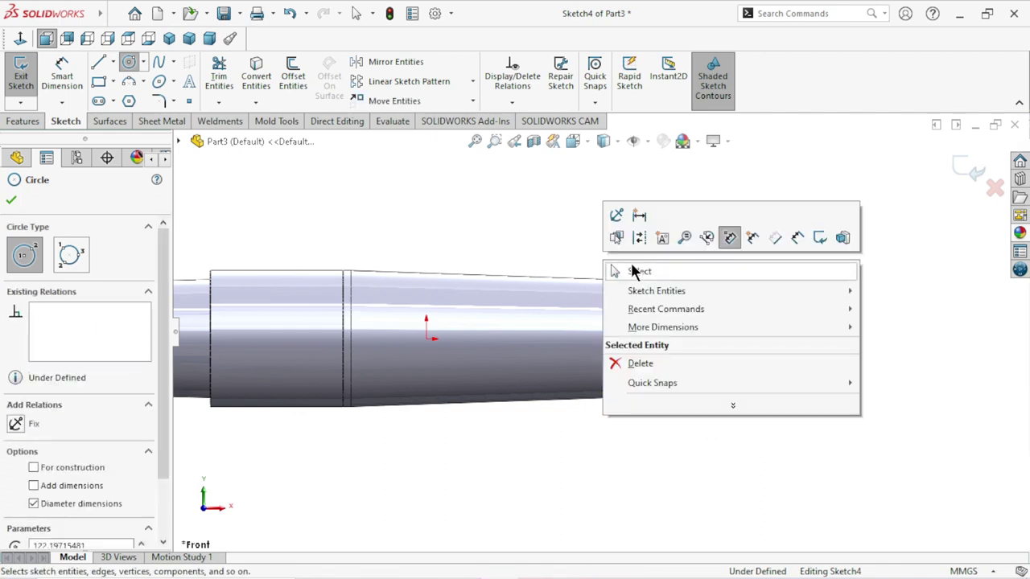
left_click(640, 271)
scroll(680, 370, "down", 2)
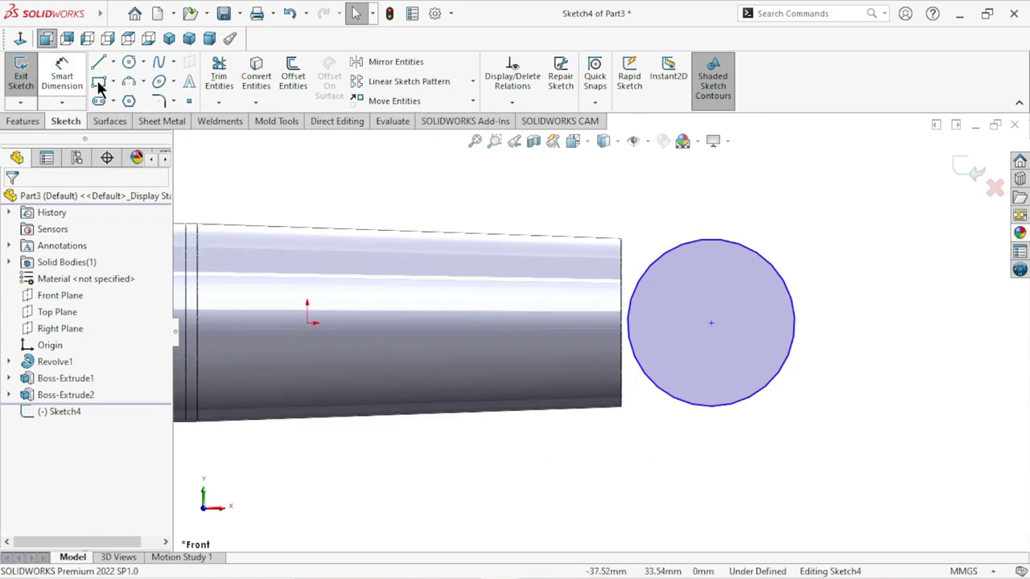
left_click(130, 64)
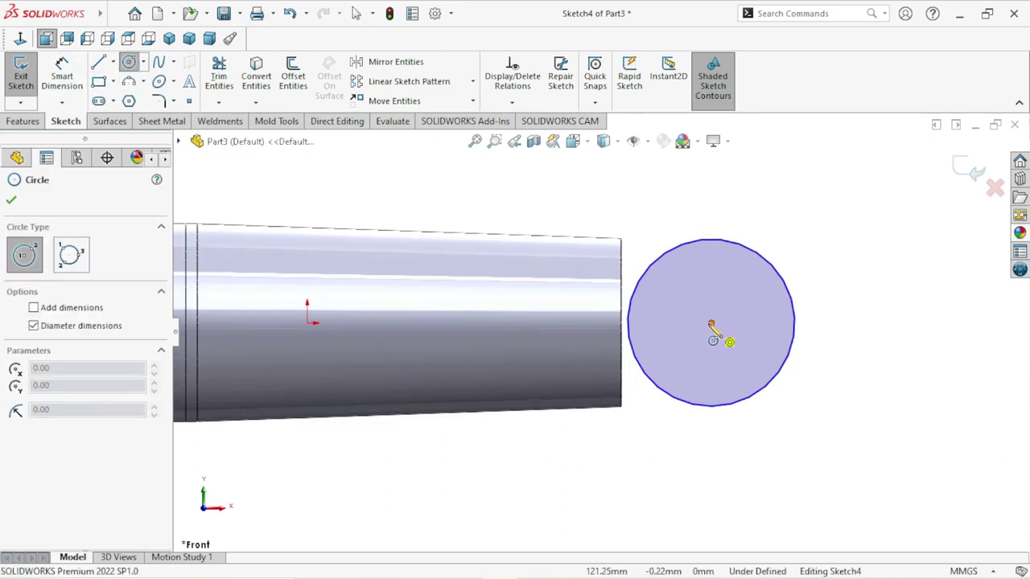
left_click(759, 336)
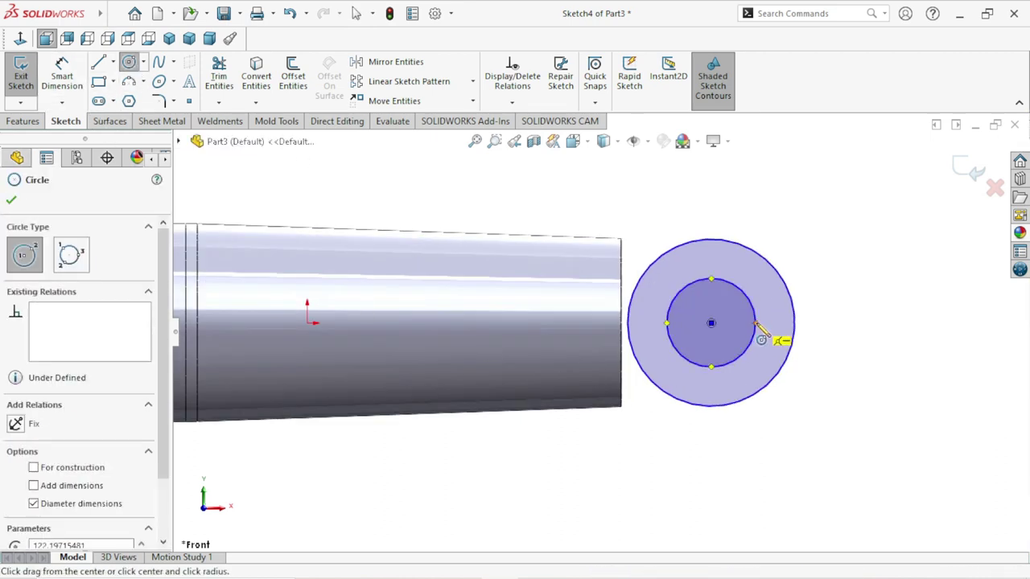
right_click(835, 332)
left_click(831, 341)
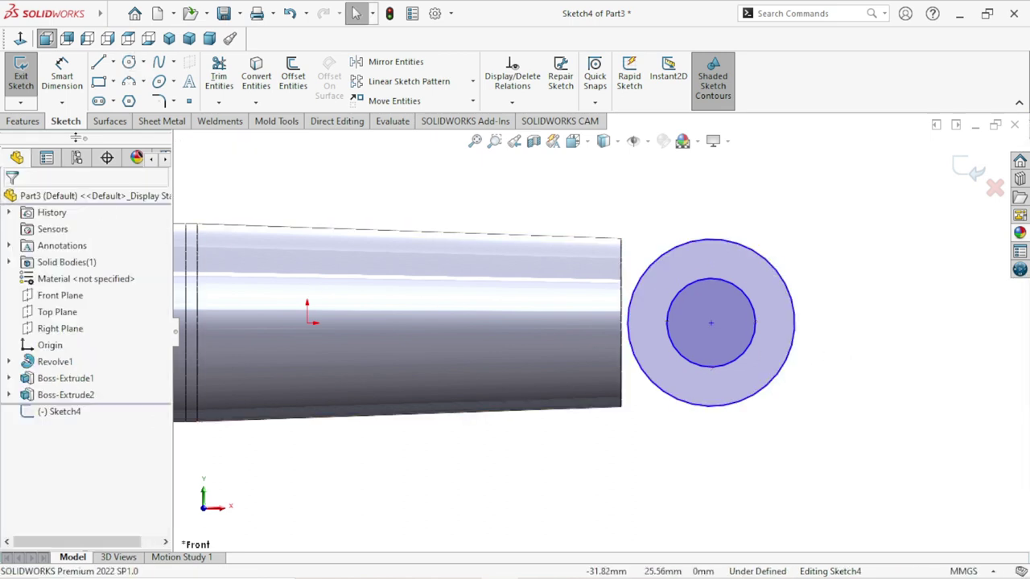
Step: Dimension the circles' centre 122 mm horizontally from the origin
left_click(64, 72)
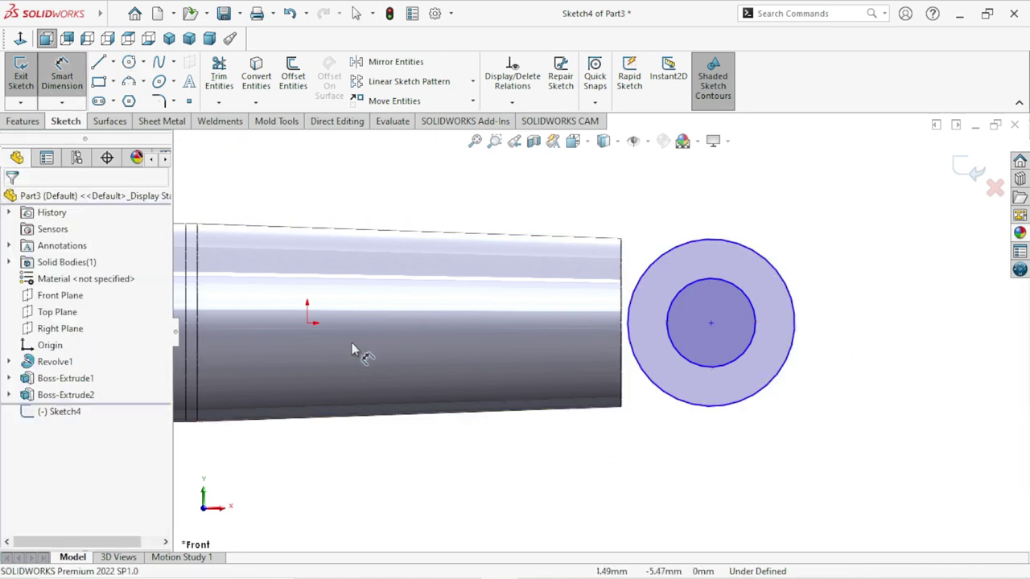
left_click(308, 323)
left_click(711, 324)
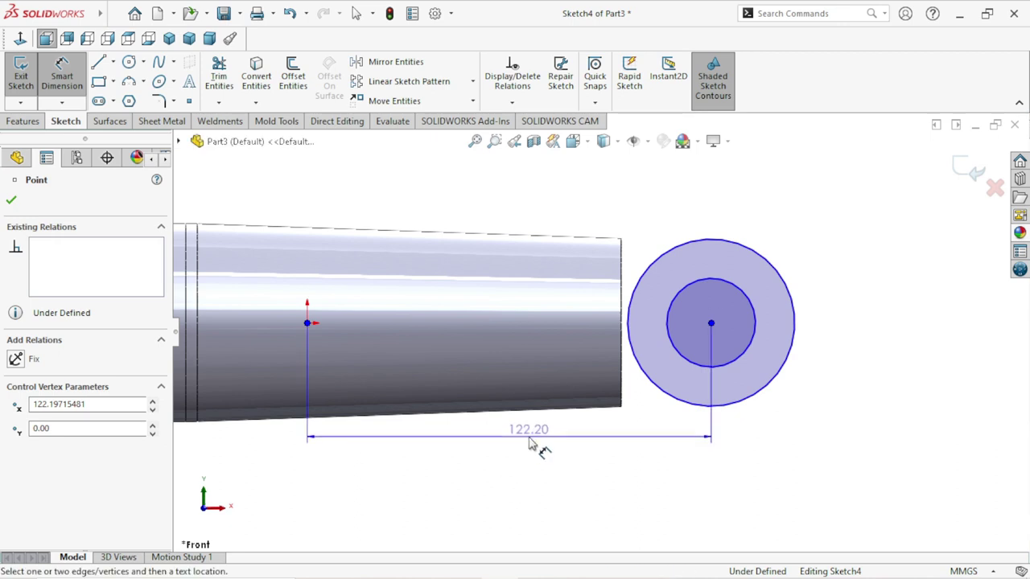
left_click(527, 437)
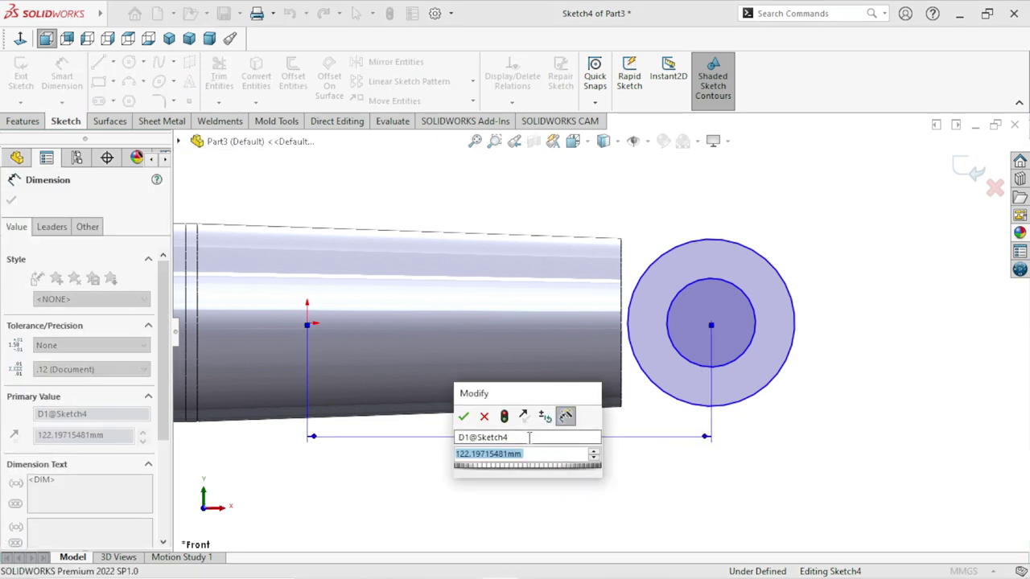
type("122")
key("Return")
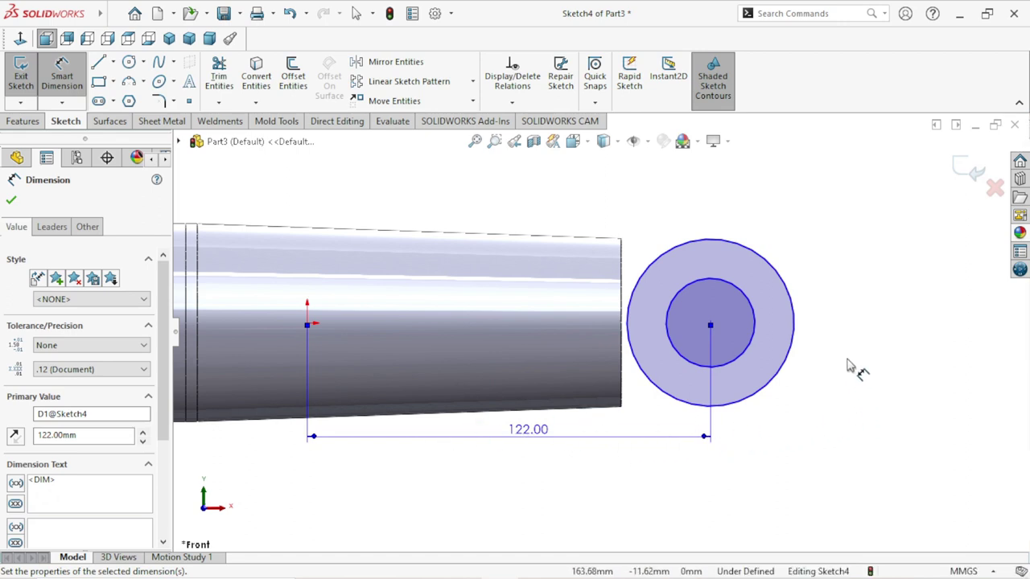
Step: Set the outer circle to Ø75 mm and the inner circle to Ø45 mm
left_click(798, 332)
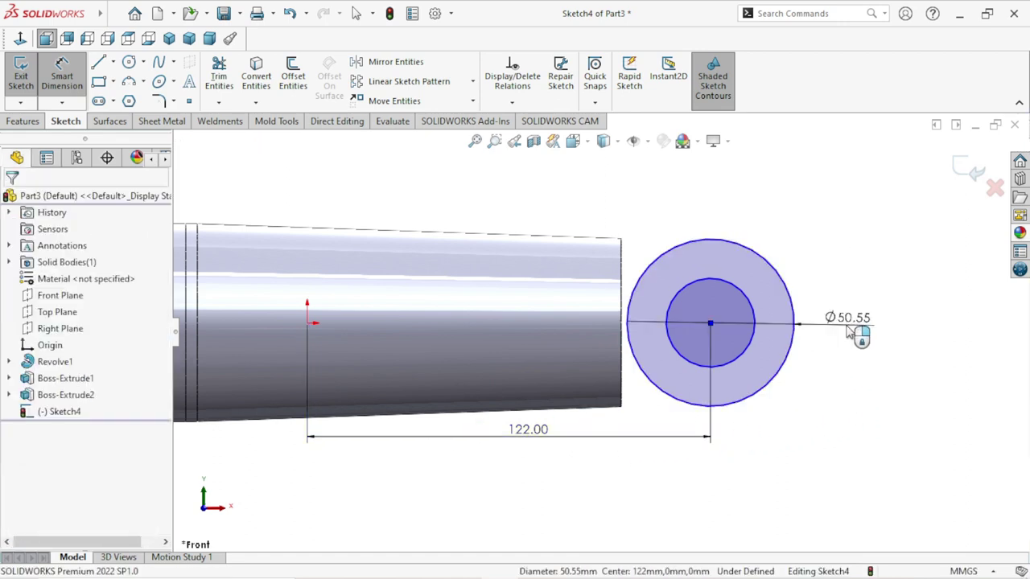
left_click(848, 334)
type("75")
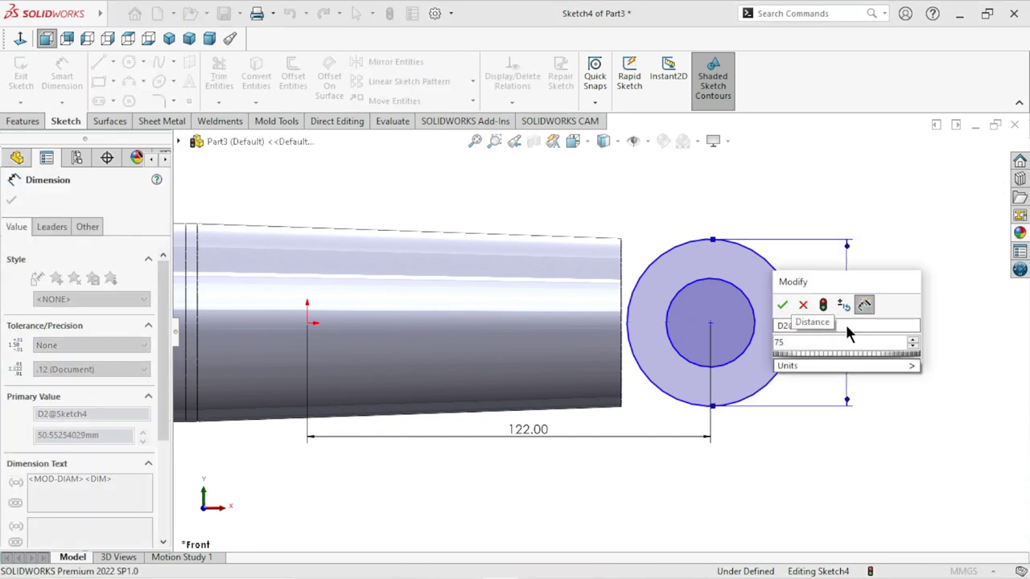
left_click(783, 304)
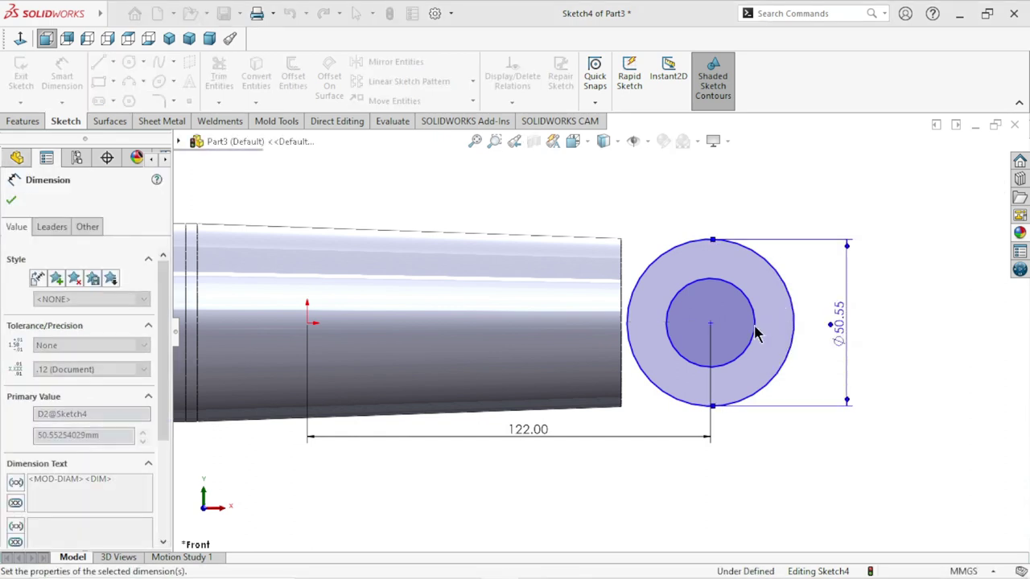
left_click(756, 332)
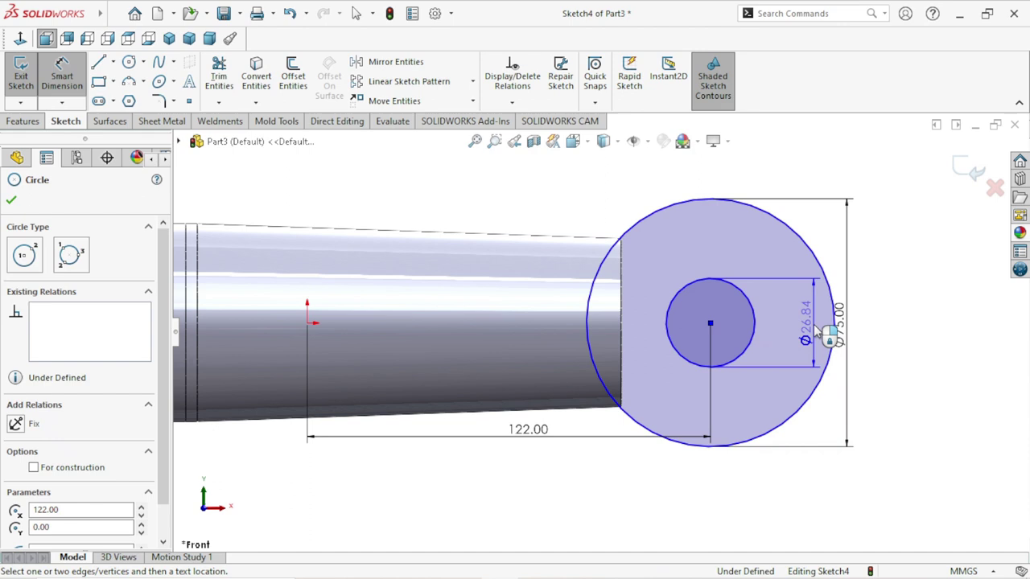
left_click(882, 325)
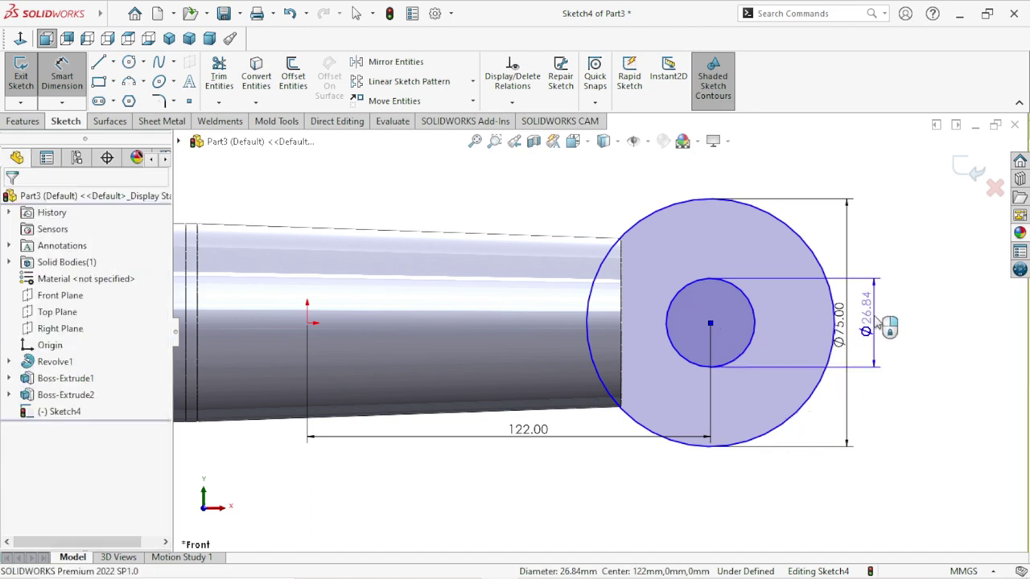
left_click(878, 323)
type("45")
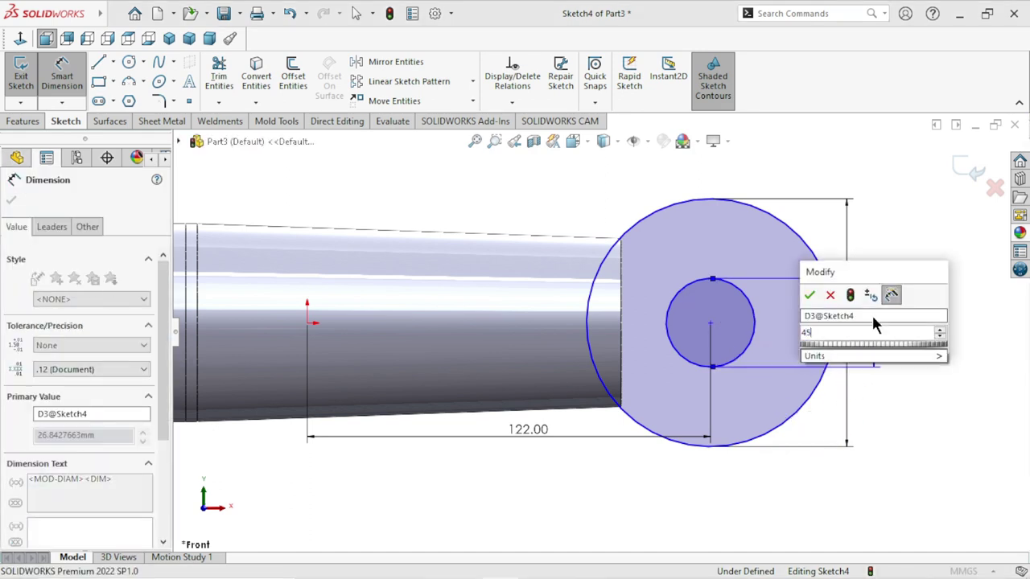
left_click(816, 294)
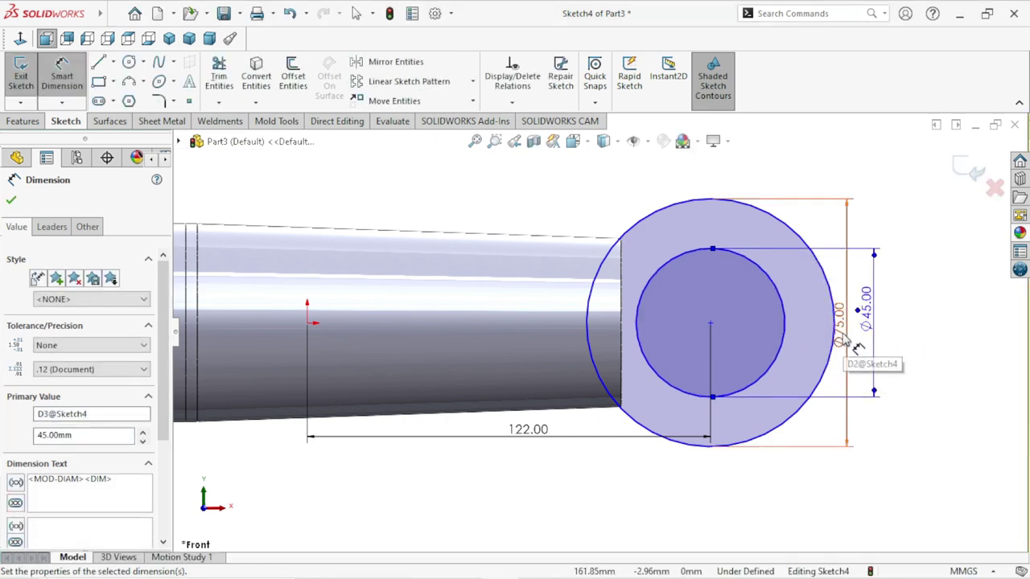
Step: Move the Ø75 and 122.00 dimensions clear of the circles
left_click_drag(851, 341, 882, 365)
scroll(719, 413, "up", 2)
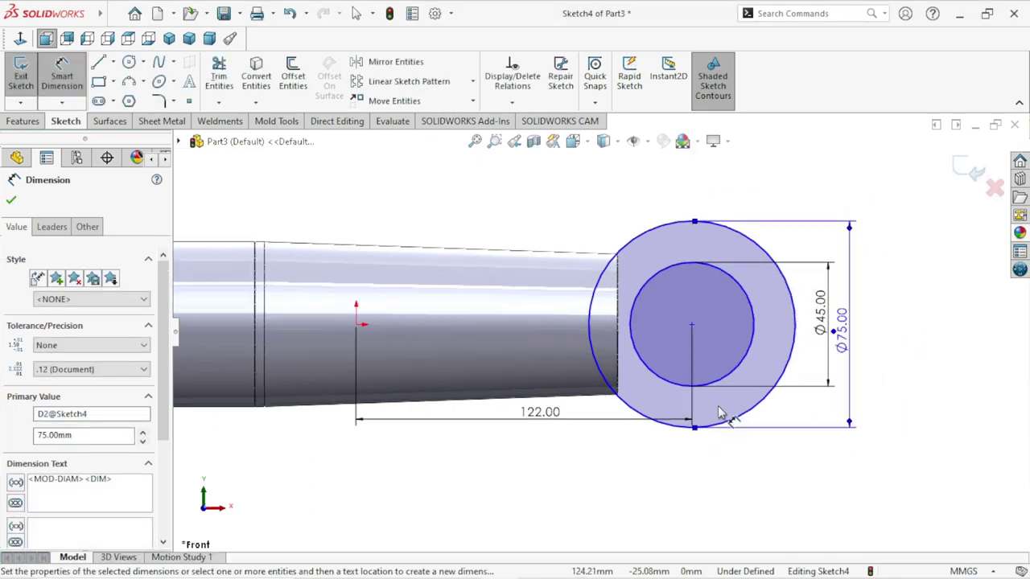
scroll(650, 368, "up", 3)
scroll(640, 367, "down", 5)
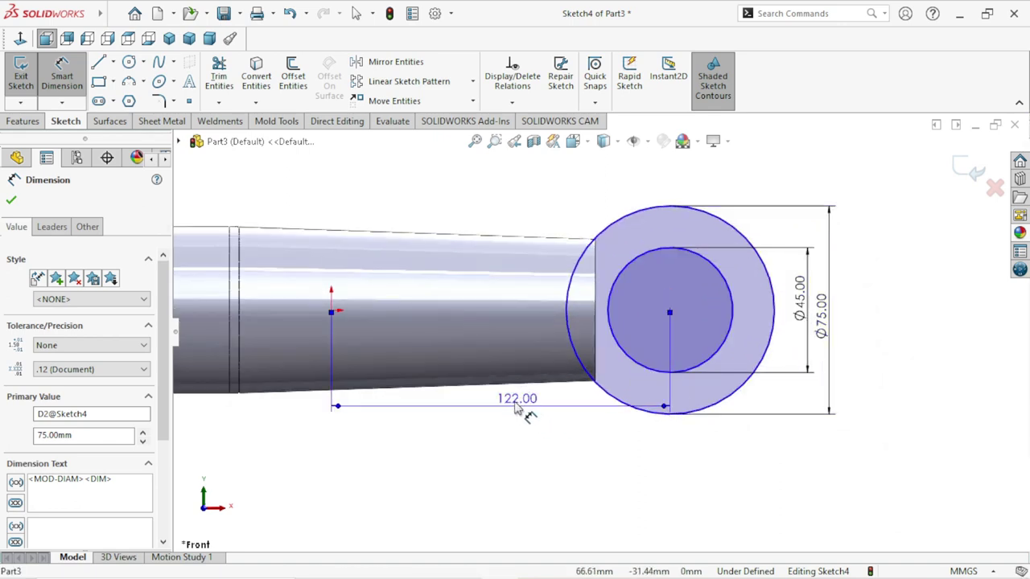
left_click_drag(521, 406, 499, 455)
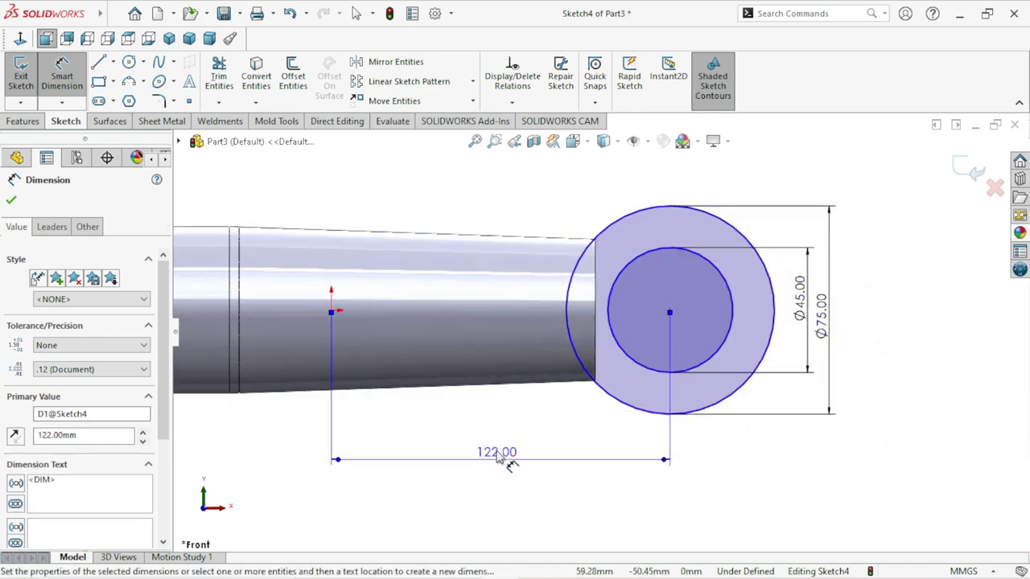
scroll(505, 456, "up", 2)
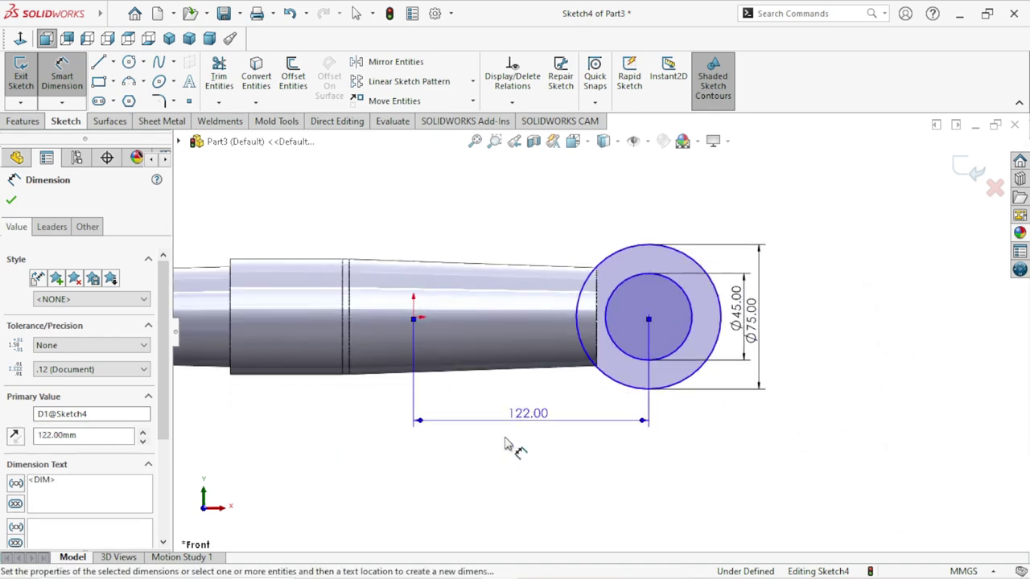
Step: Extrude Sketch4 Mid Plane 65 mm into the eye-ring boss Boss-Extrude3
left_click(12, 201)
left_click(23, 121)
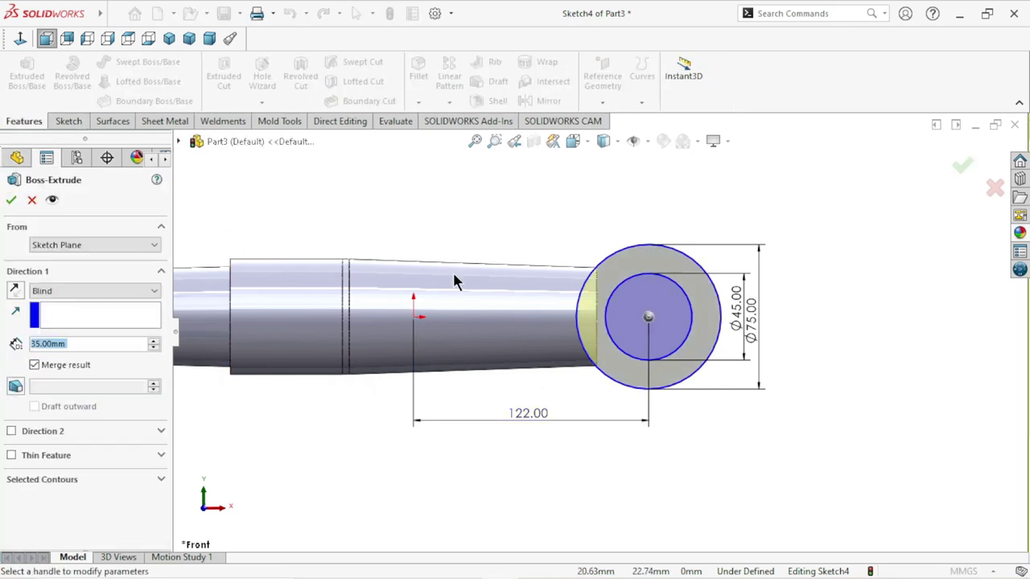
left_click(85, 289)
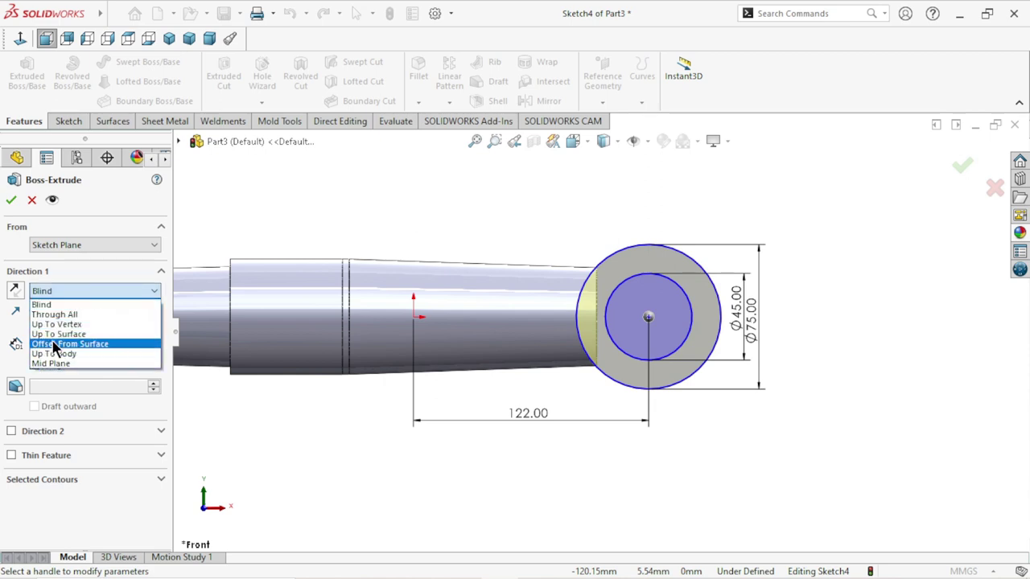
left_click(50, 364)
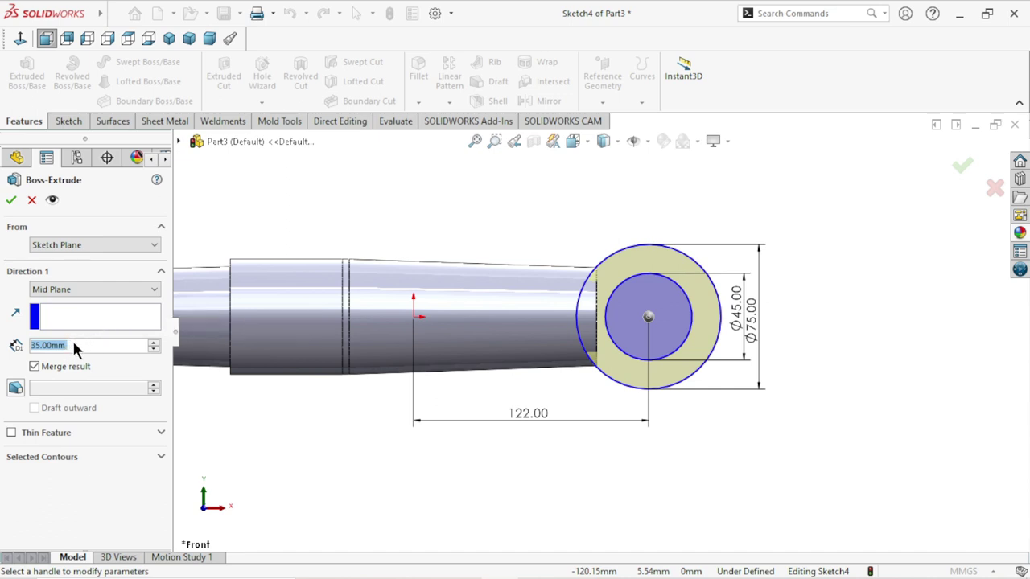
type("65")
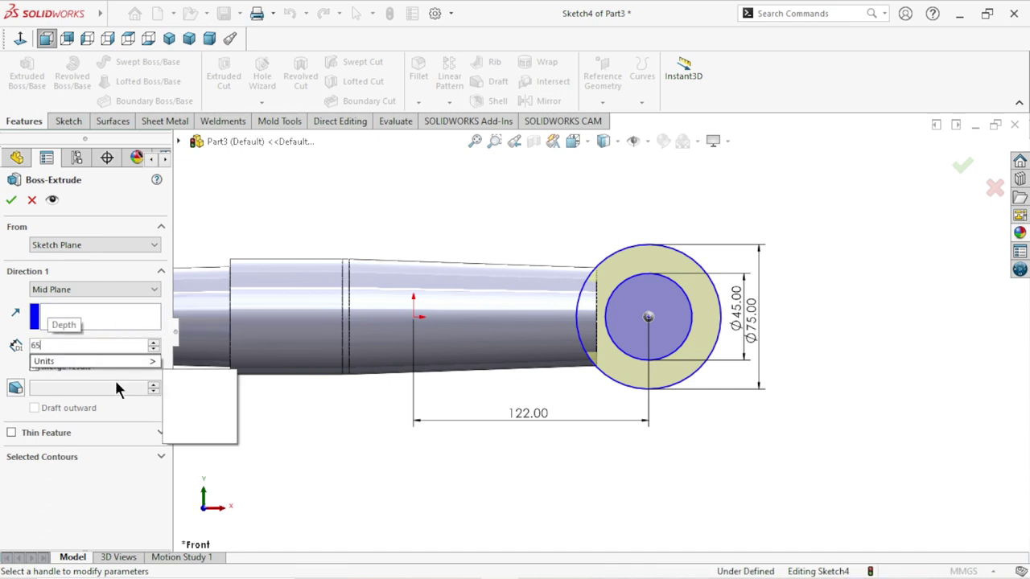
key("Return")
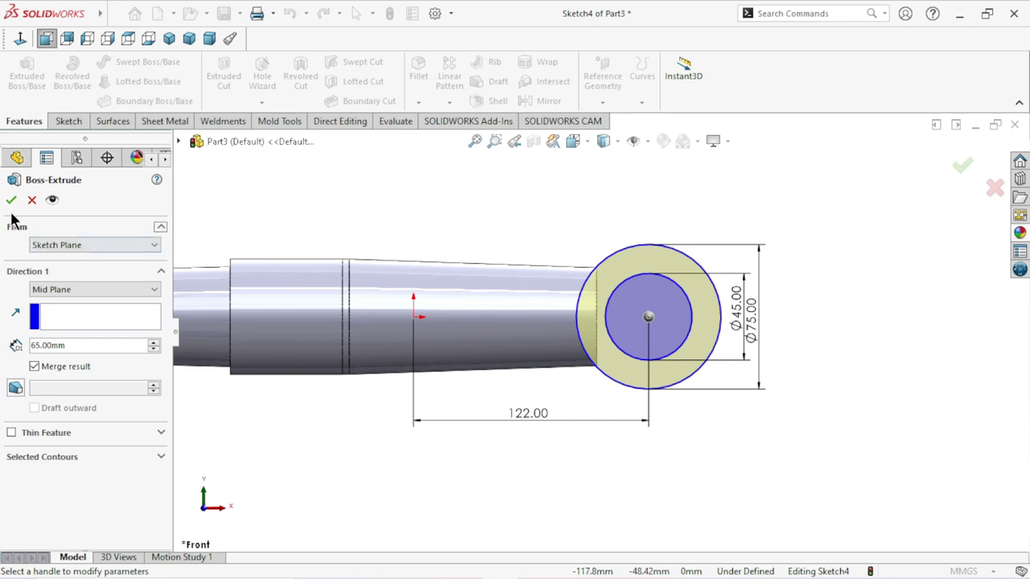
left_click(12, 201)
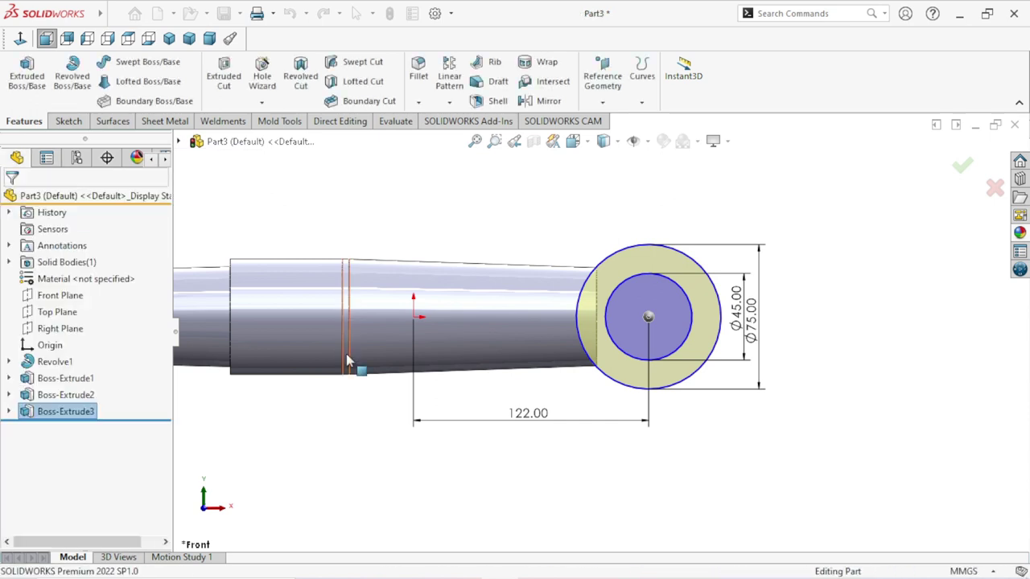
Step: Orbit around the shaft and eye ring to inspect them, then select the Top Plane
scroll(635, 329, "up", 3)
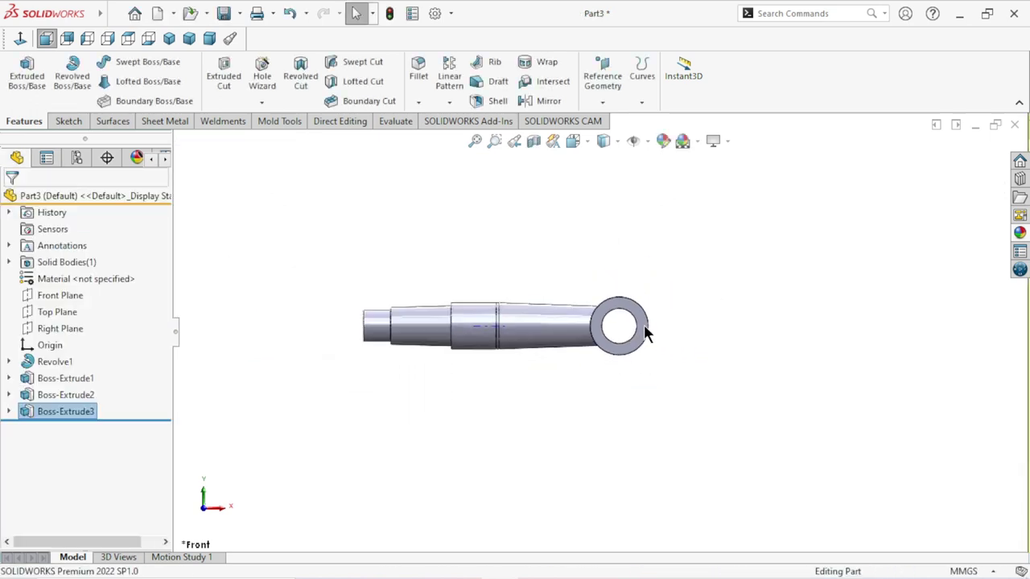
mouse_move(643, 324)
middle_mouse_down()
mouse_move(593, 404)
mouse_move(607, 358)
mouse_move(692, 328)
mouse_move(715, 393)
mouse_move(681, 427)
mouse_move(637, 378)
mouse_move(554, 400)
mouse_move(579, 454)
middle_mouse_up()
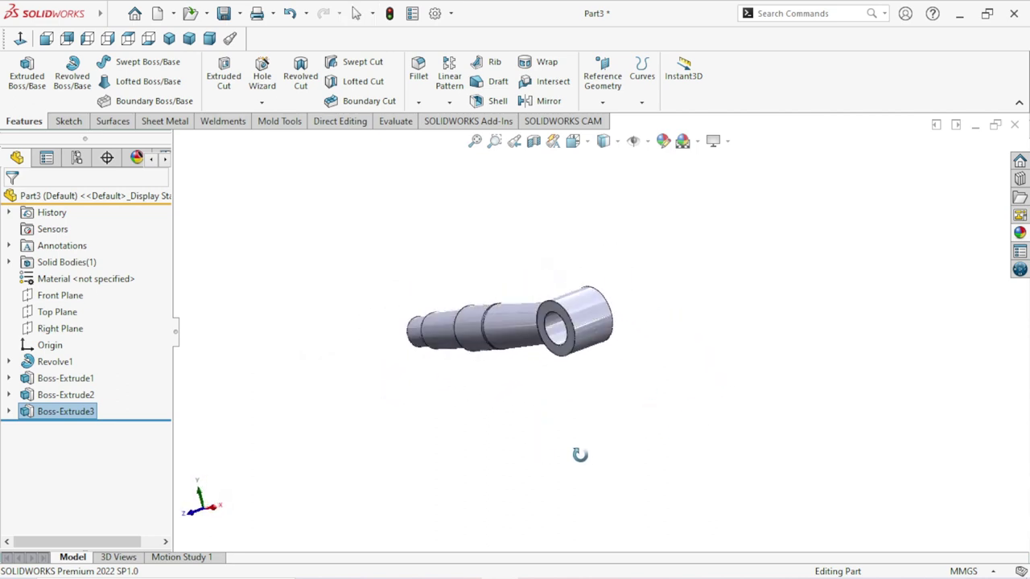
mouse_move(618, 370)
middle_mouse_down()
mouse_move(710, 292)
mouse_move(785, 392)
mouse_move(770, 386)
middle_mouse_up()
mouse_move(647, 367)
middle_mouse_down()
mouse_move(535, 232)
mouse_move(592, 306)
mouse_move(527, 334)
middle_mouse_up()
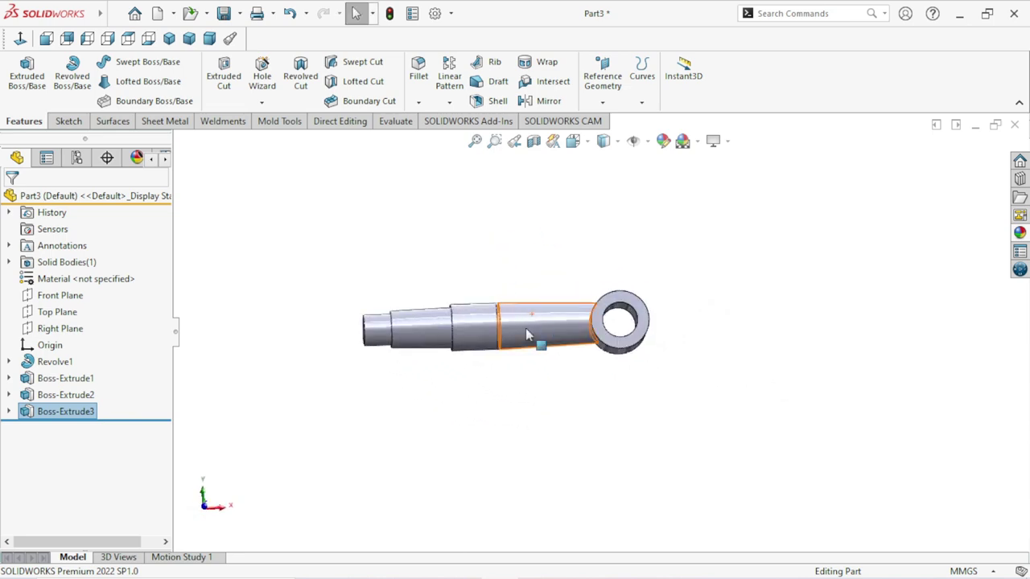
left_click(58, 313)
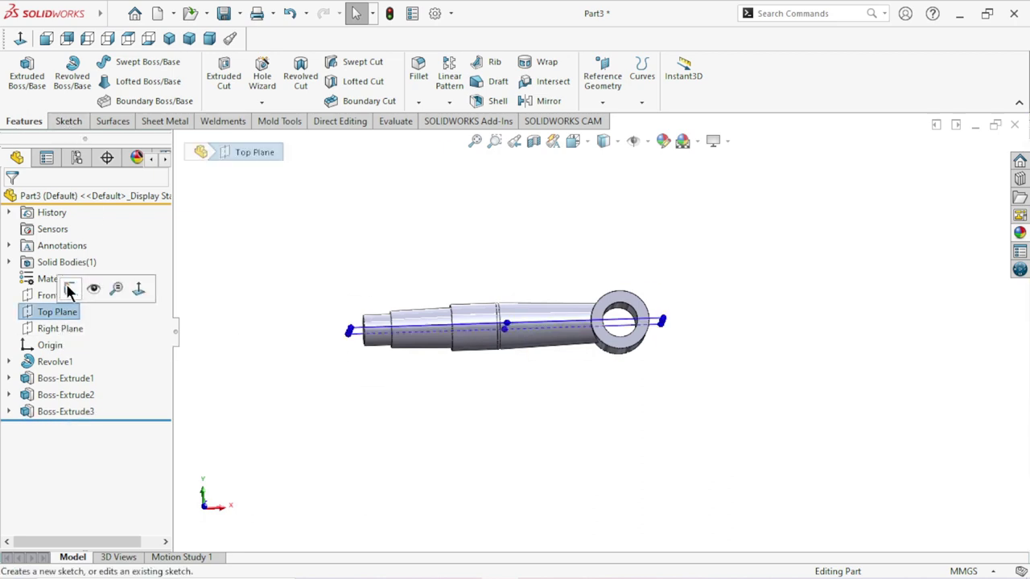
Step: Start Sketch5 on the Top Plane, view it Normal To, and zoom to frame the whole shaft
left_click(71, 288)
left_click(20, 39)
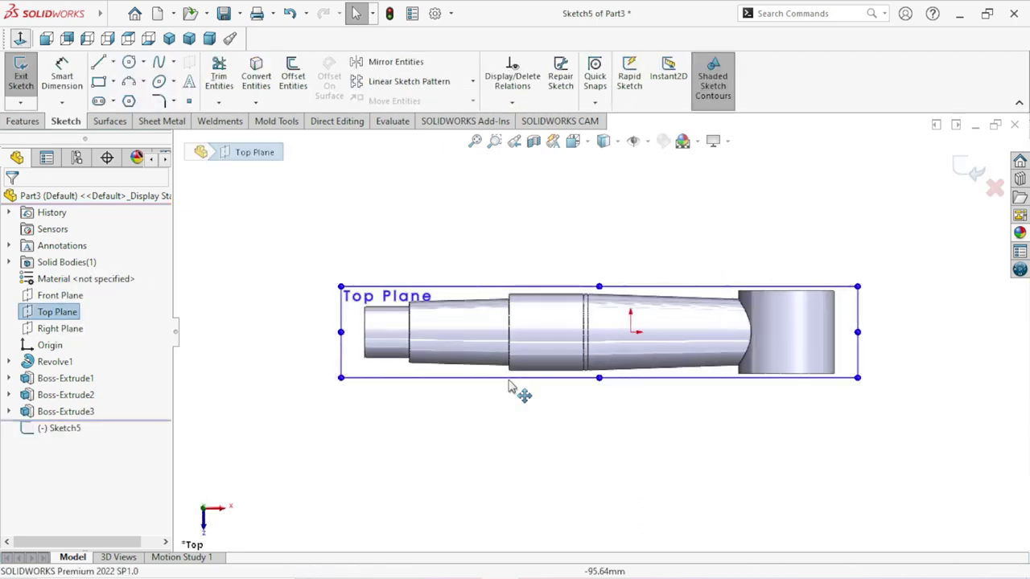
scroll(498, 354, "down", 3)
scroll(533, 358, "down", 3)
scroll(533, 358, "up", 3)
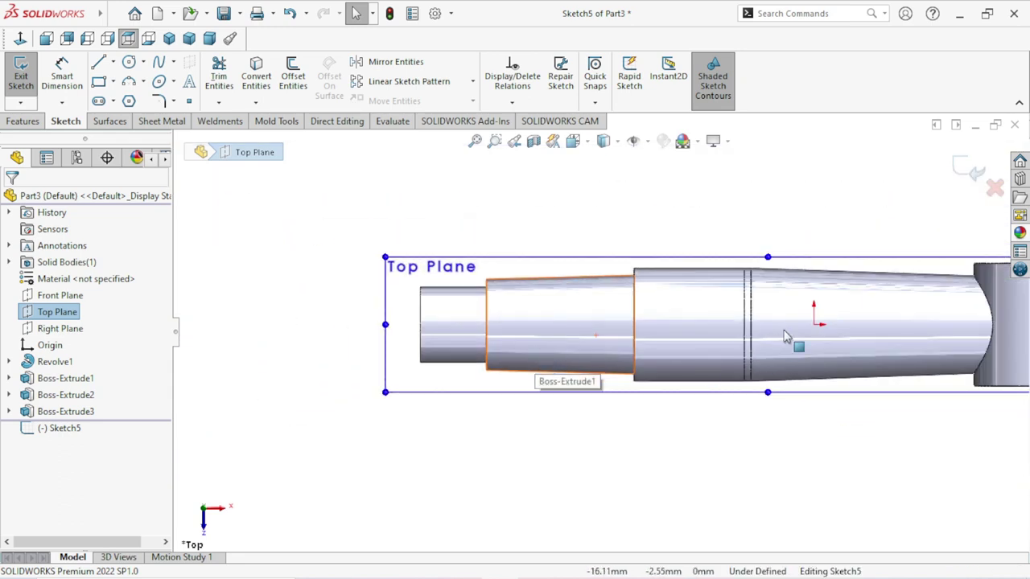
scroll(788, 338, "up", 2)
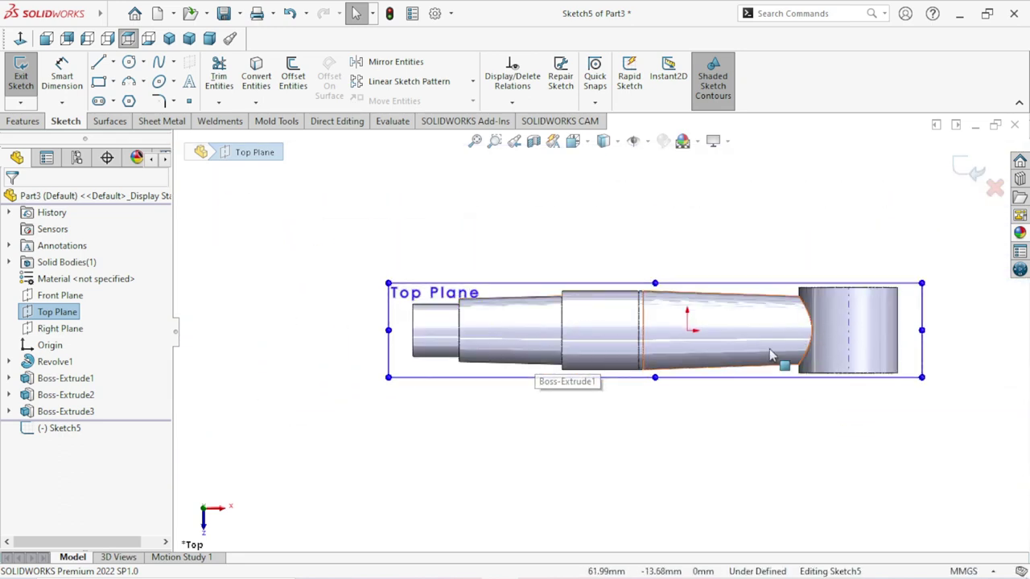
scroll(723, 378, "up", 1)
scroll(667, 336, "down", 2)
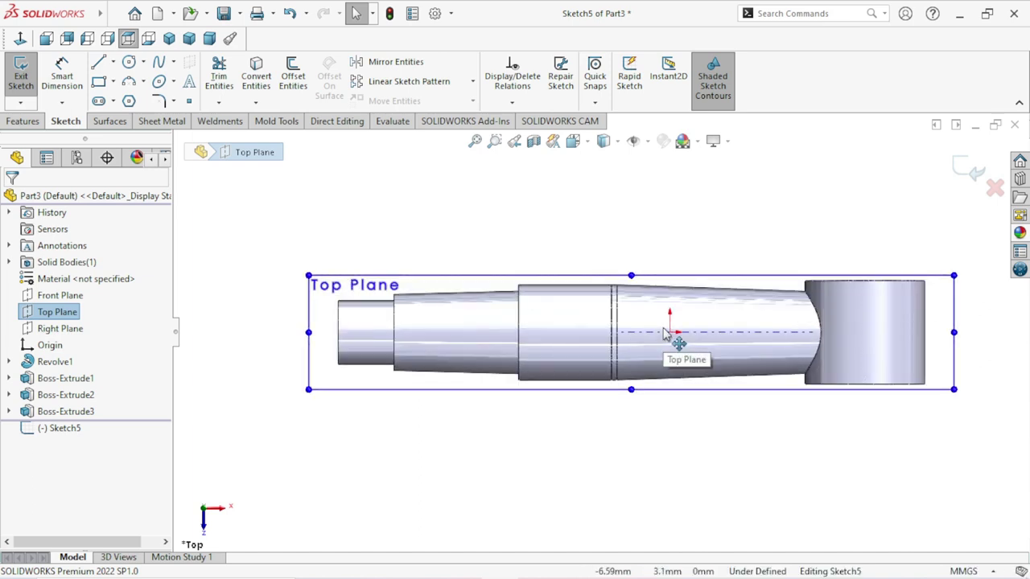
scroll(650, 335, "up", 1)
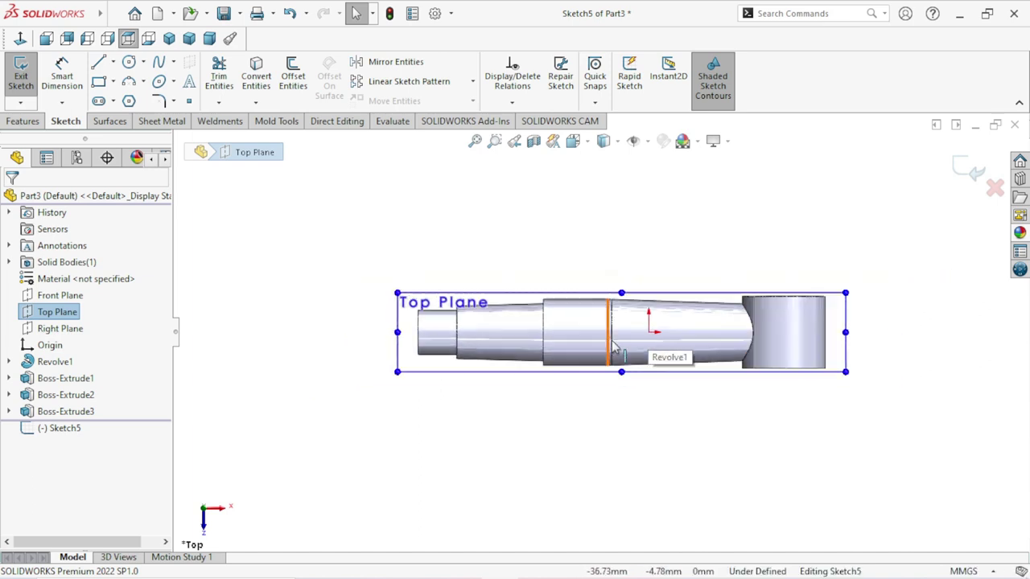
scroll(582, 292, "down", 3)
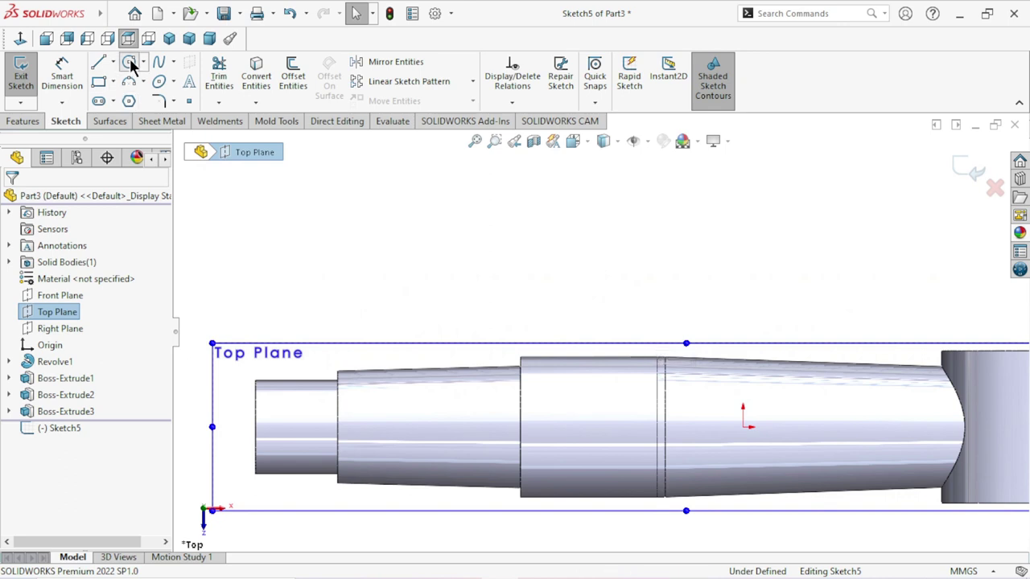
Step: Draw one circle centred just above the shaft's stepped section, then exit the Circle tool
left_click(130, 64)
left_click(424, 254)
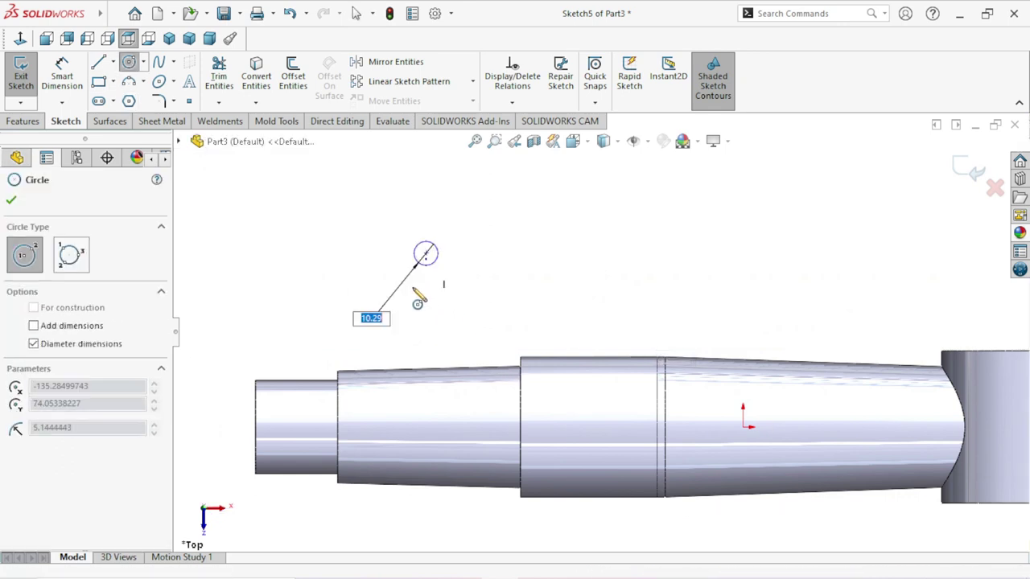
left_click(419, 329)
right_click(617, 263)
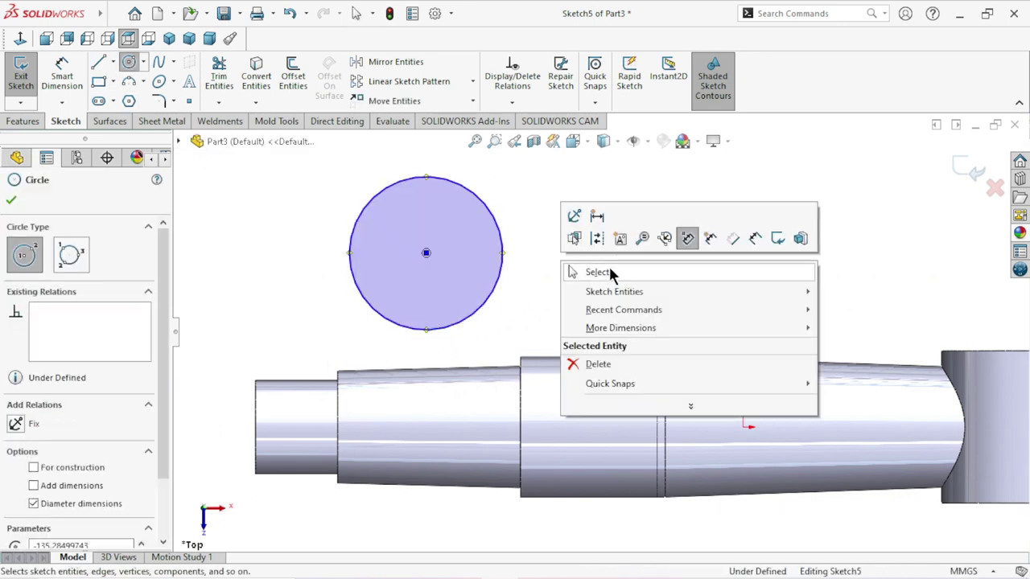
left_click(611, 272)
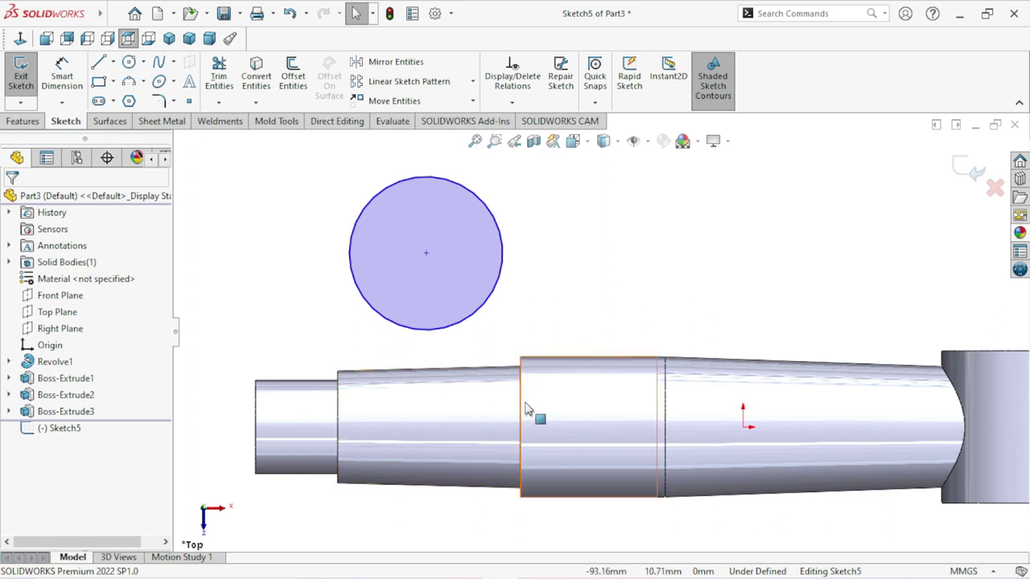
scroll(535, 417, "down", 2)
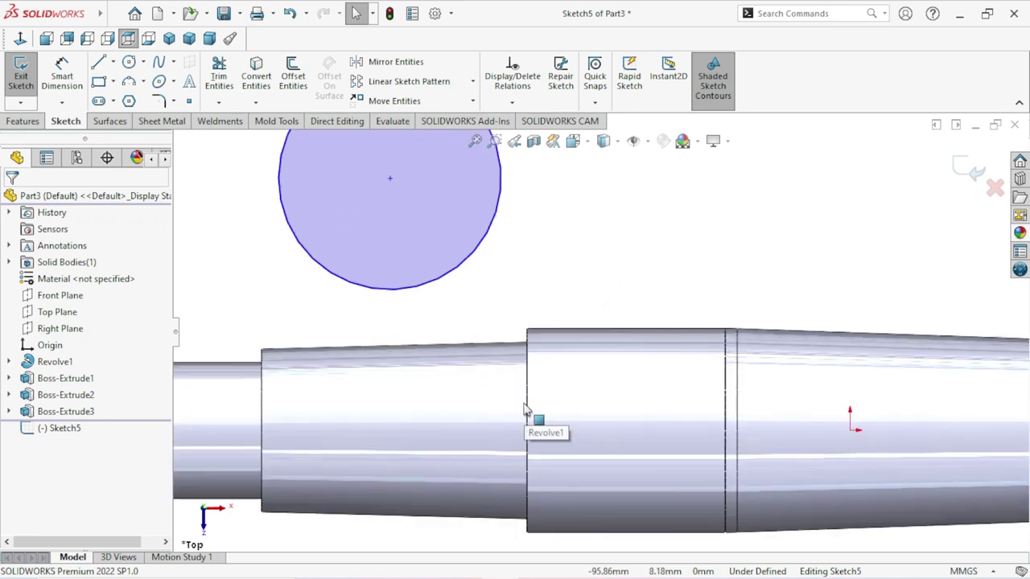
Step: Dimension the circle centre 39 mm horizontally from the shaft's step edge
left_click(64, 80)
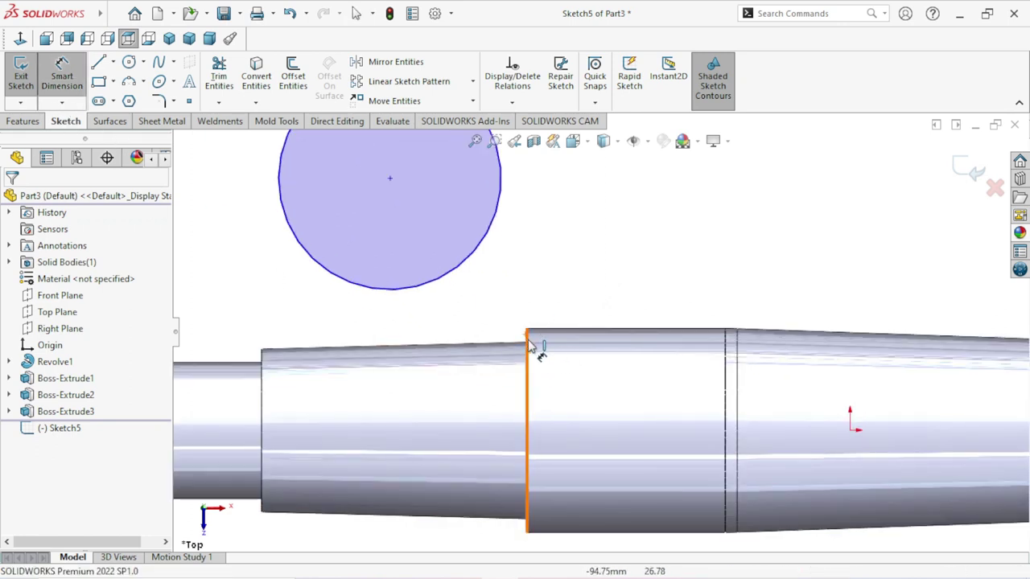
left_click(528, 344)
left_click(389, 180)
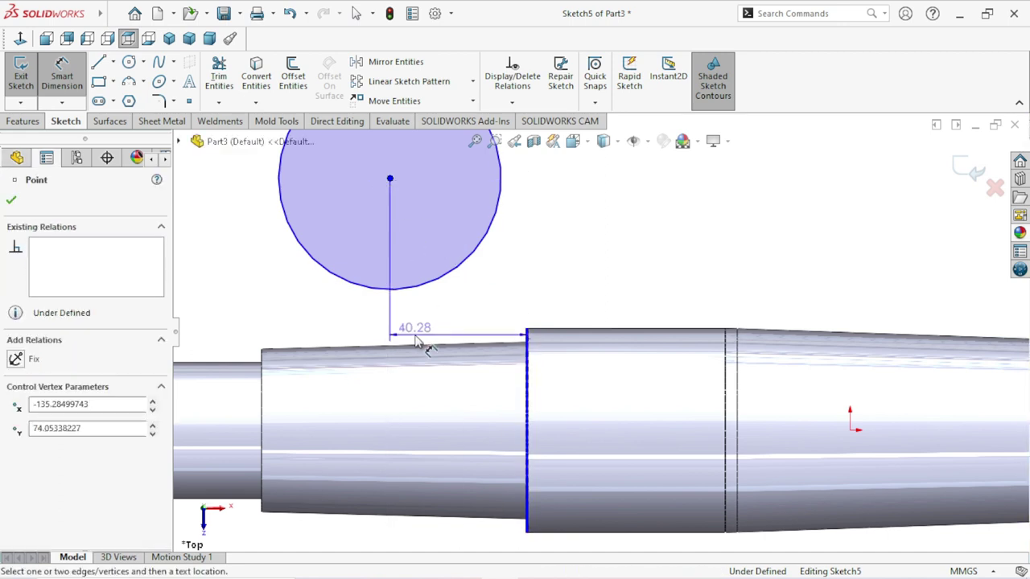
left_click(432, 318)
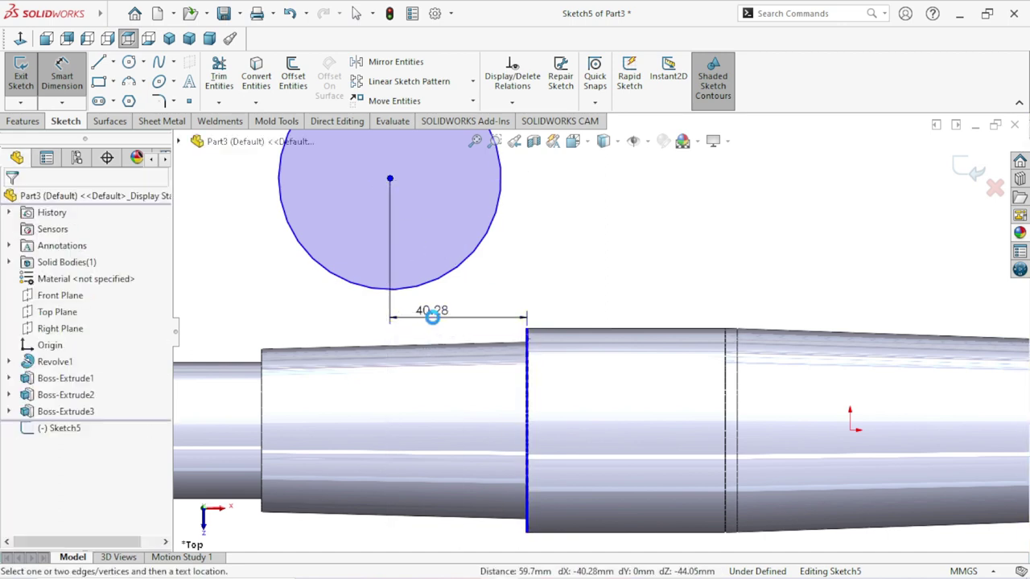
type("39")
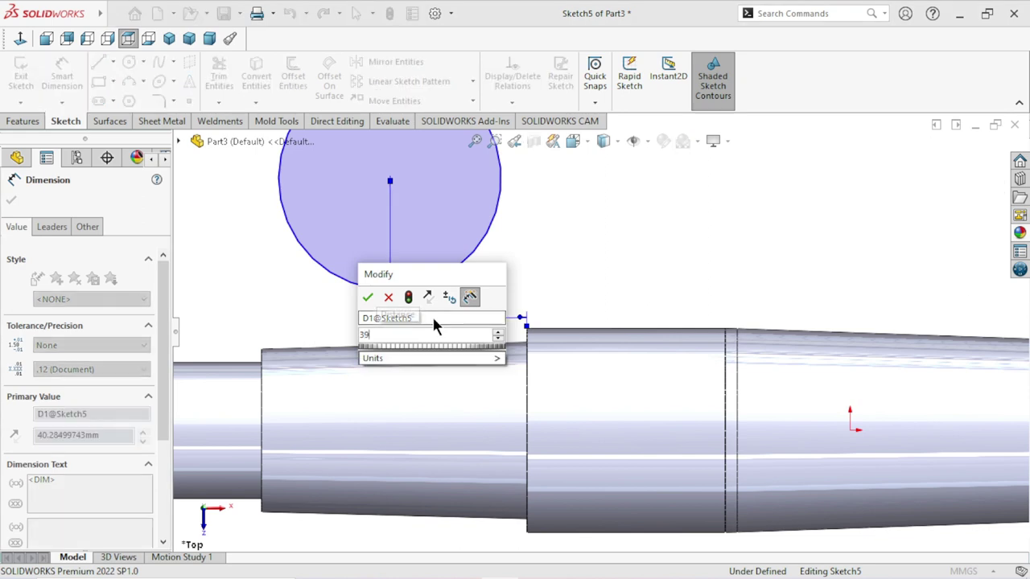
left_click(367, 298)
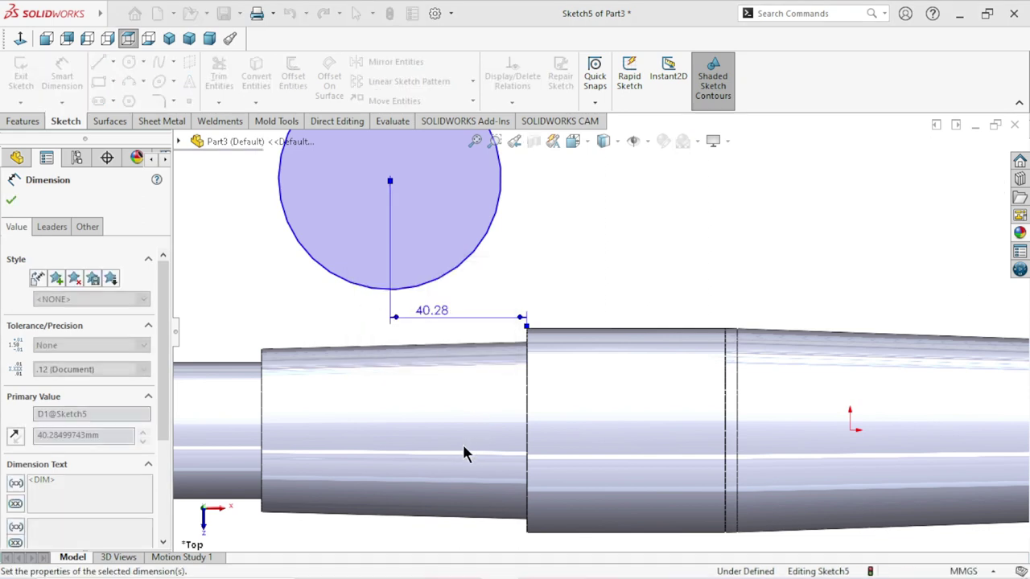
scroll(455, 460, "up", 3)
scroll(570, 333, "down", 1)
scroll(569, 332, "down", 1)
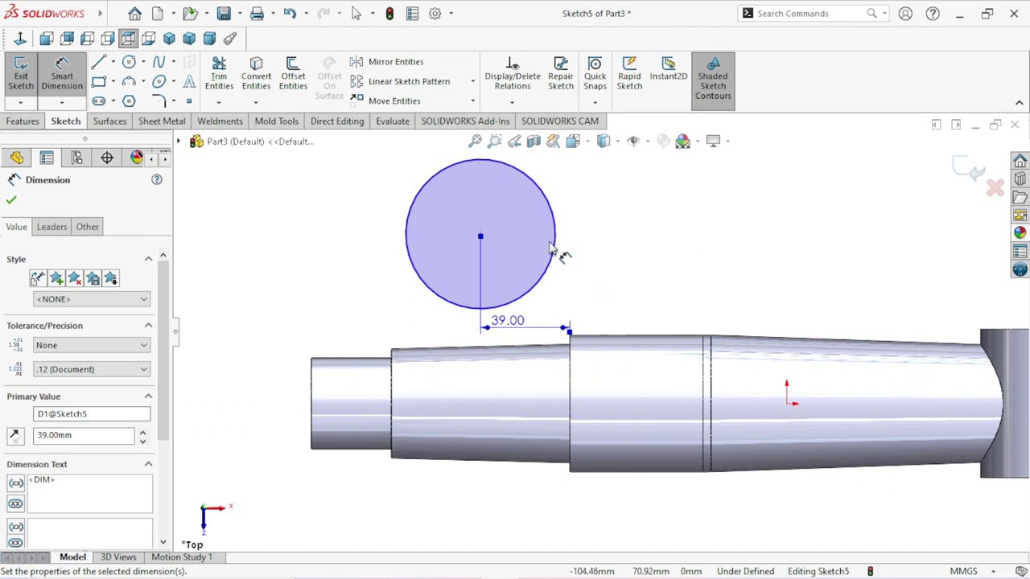
Step: Set the circle diameter to 60 and its centre 41.50 vertically from the origin
left_click(555, 249)
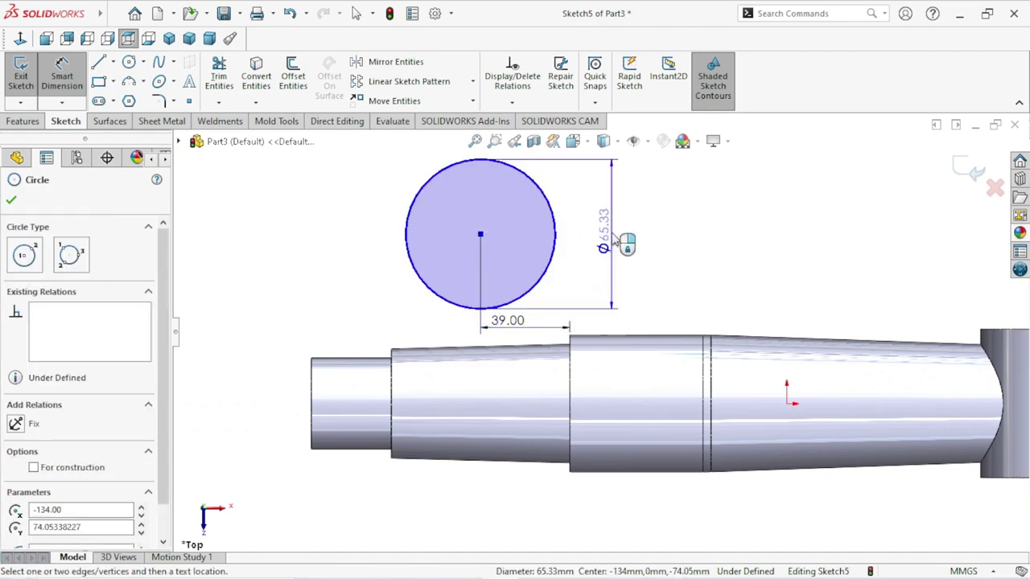
left_click(609, 241)
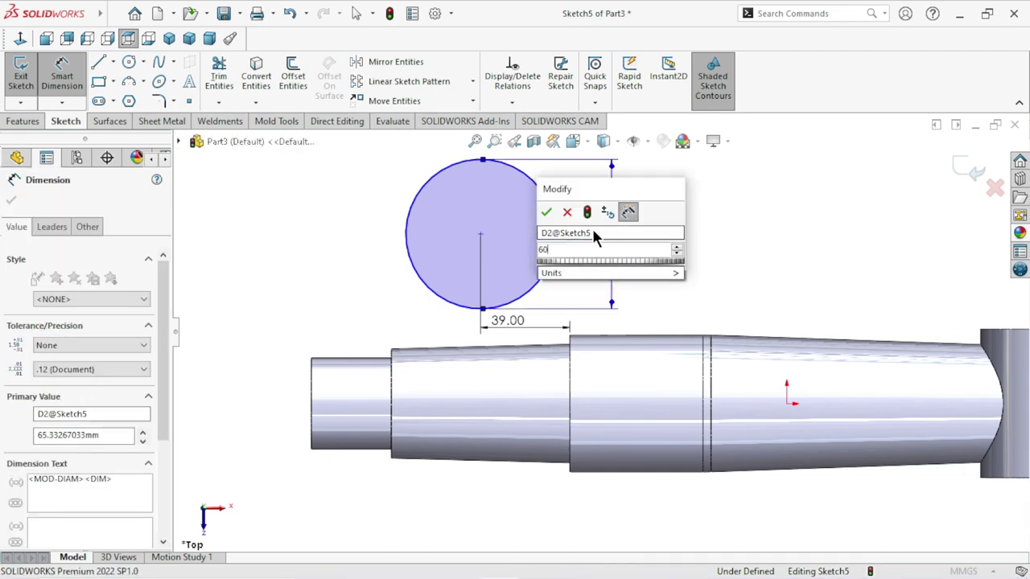
type("60")
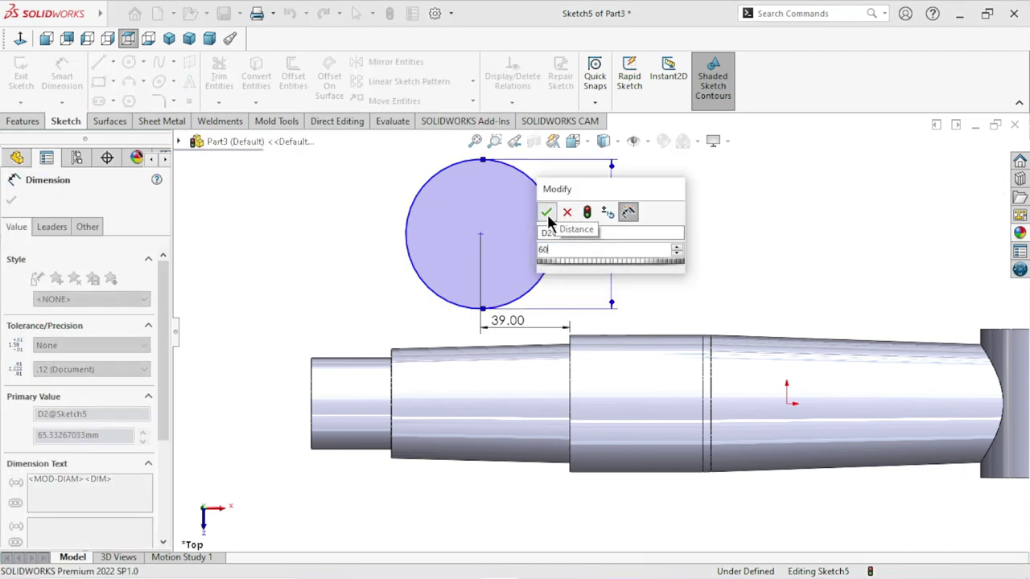
left_click(547, 214)
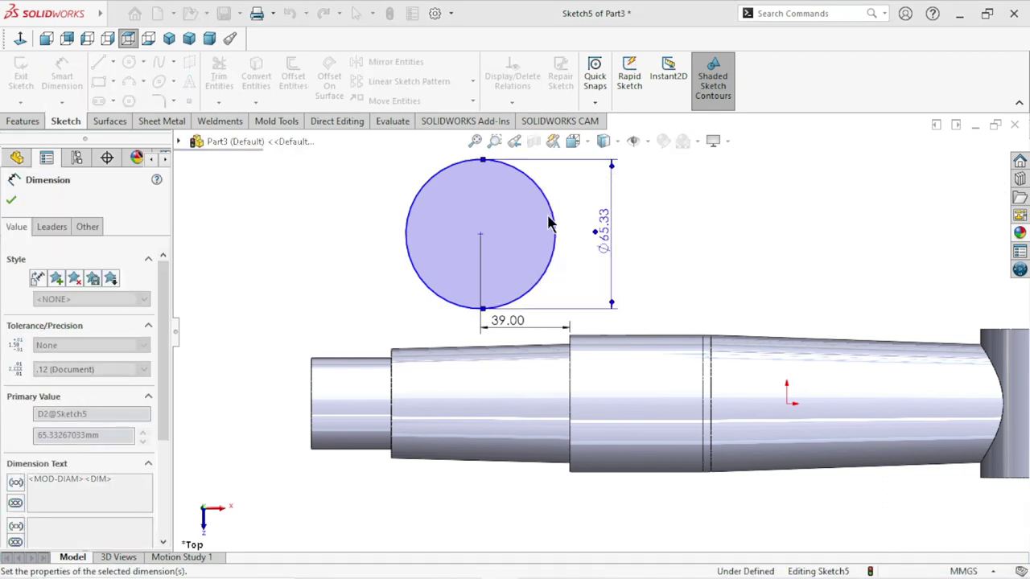
left_click(480, 234)
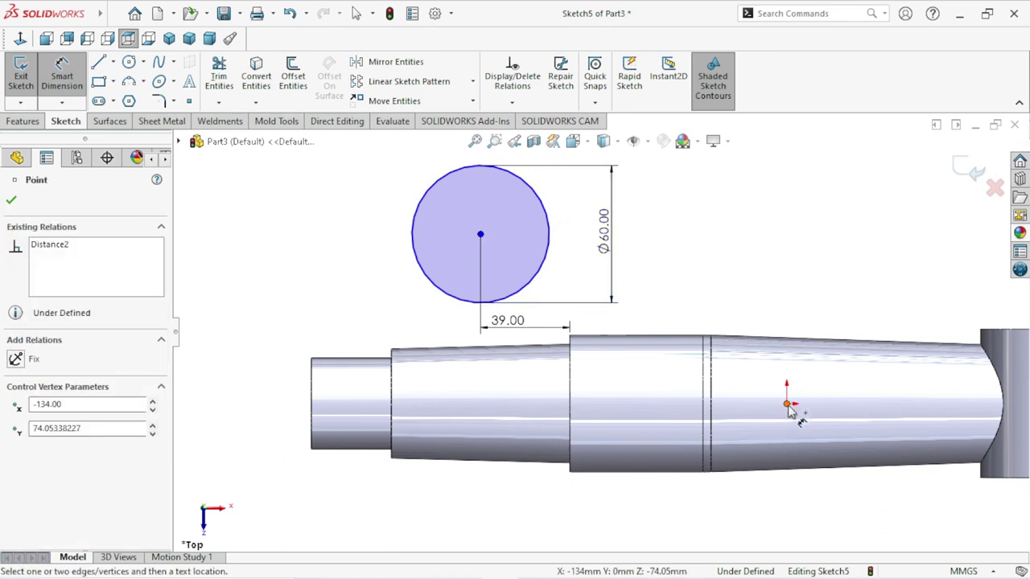
left_click(787, 404)
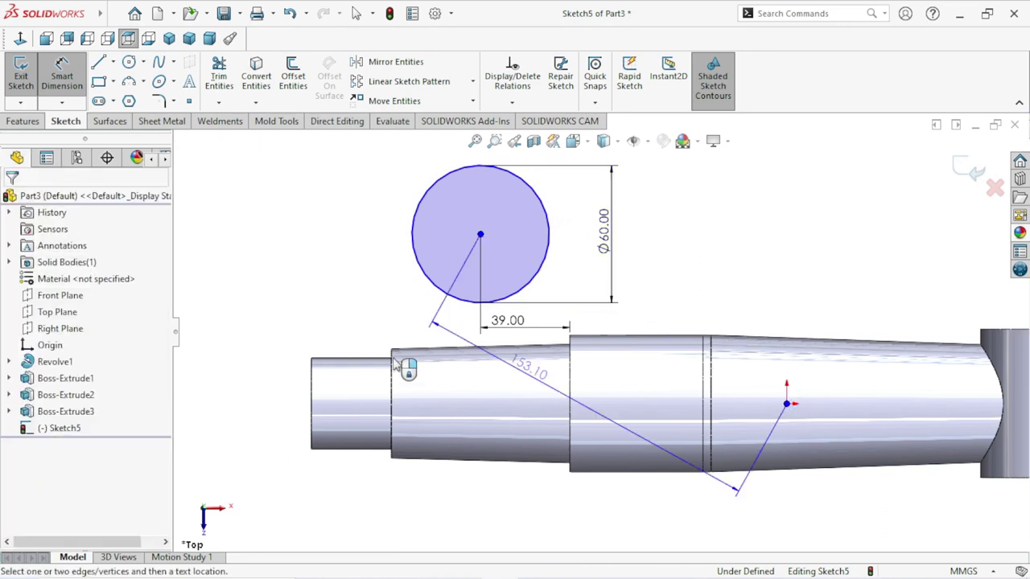
left_click(294, 306)
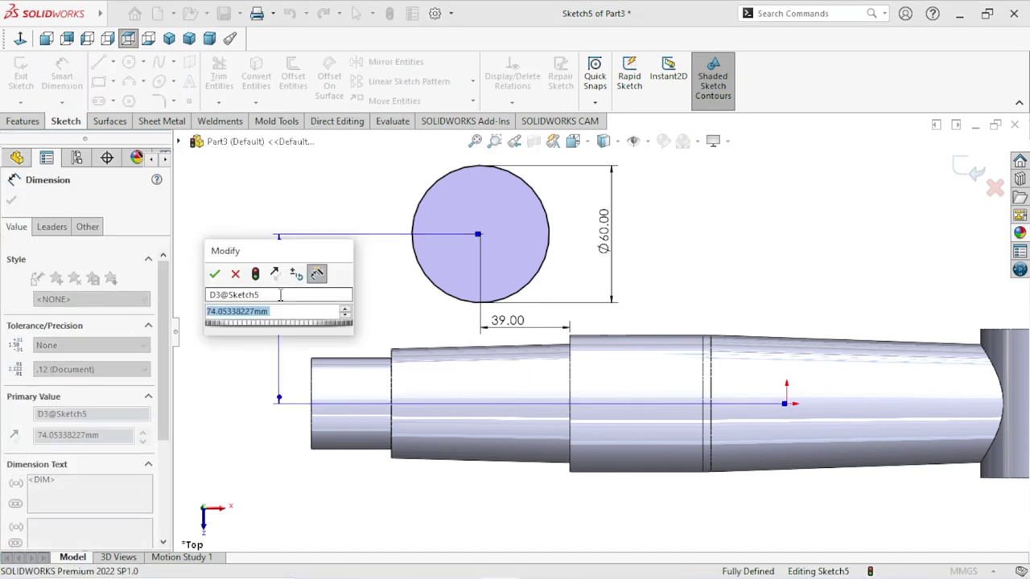
type("4")
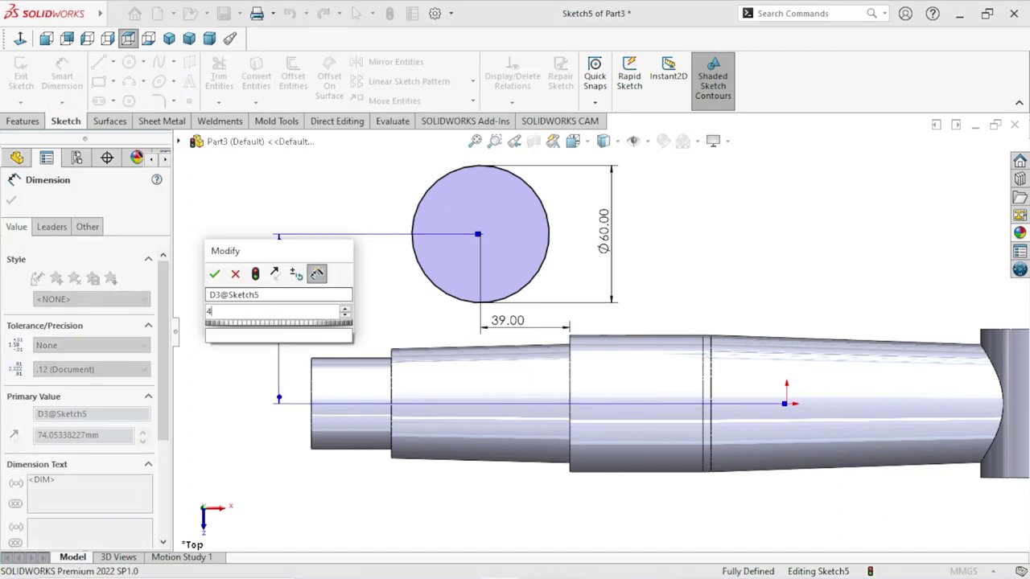
type("1.50")
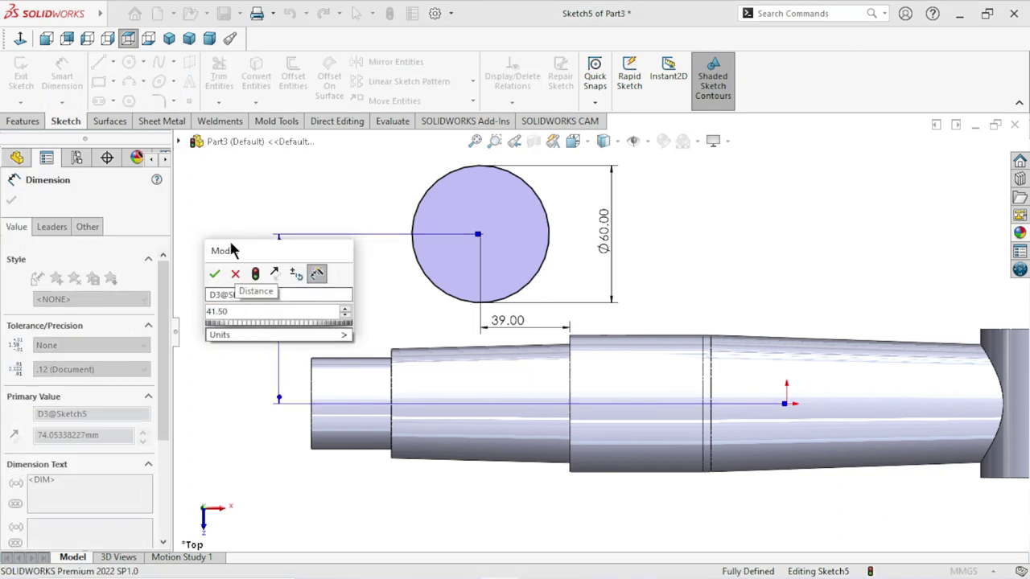
left_click(214, 274)
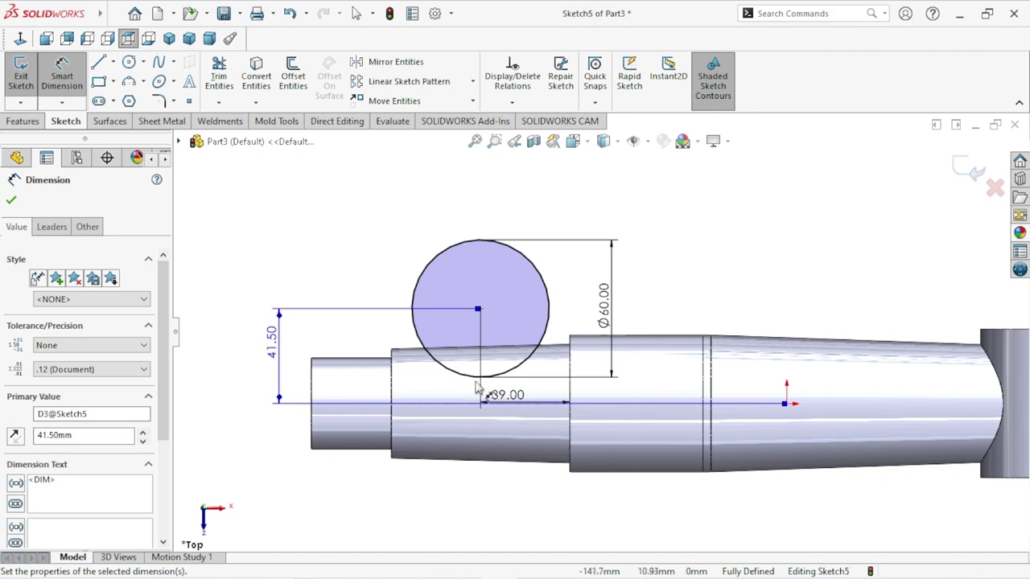
scroll(477, 389, "up", 2)
scroll(210, 366, "down", 2)
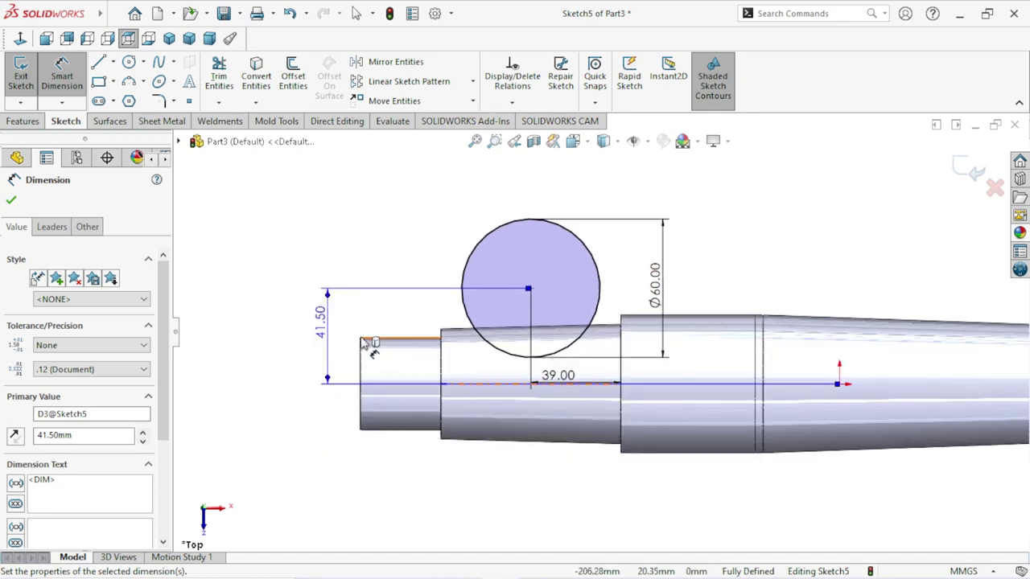
Step: Tidy the 41.50, Ø60.00 and 39.00 dimension labels, moving 39.00 below the shaft
left_click_drag(324, 334, 336, 333)
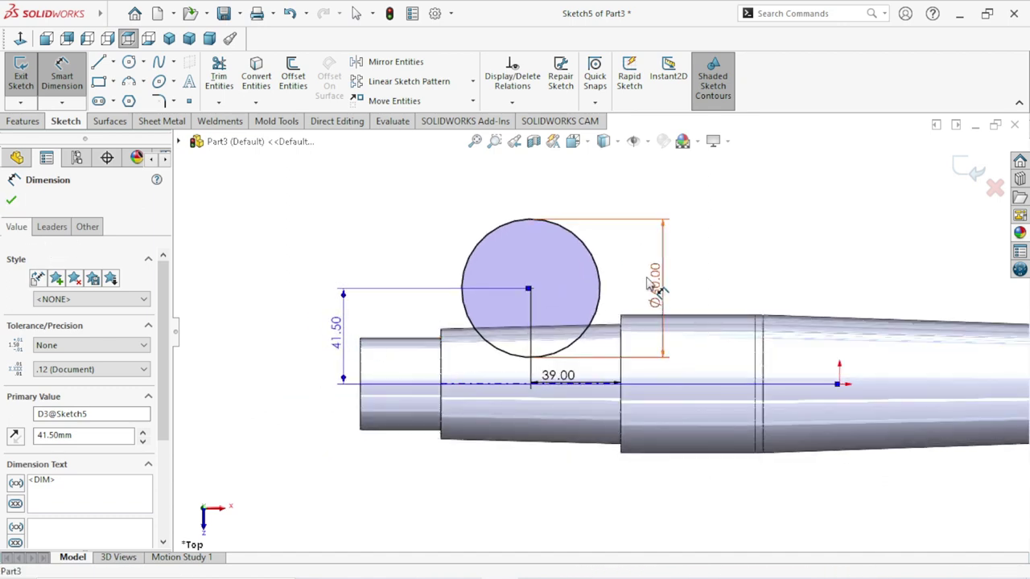
left_click_drag(666, 283, 653, 276)
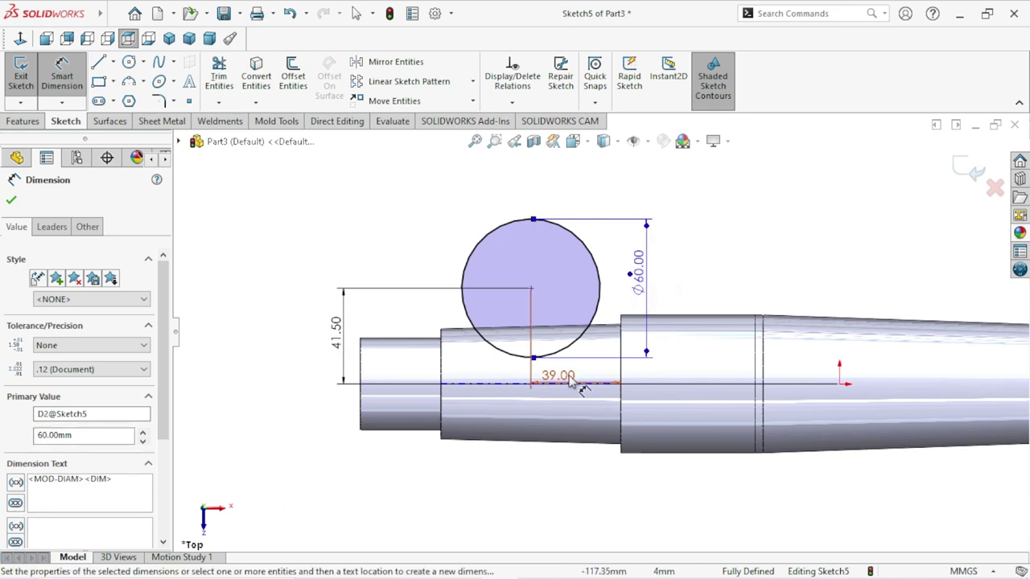
left_click_drag(558, 376, 552, 481)
left_click(577, 485)
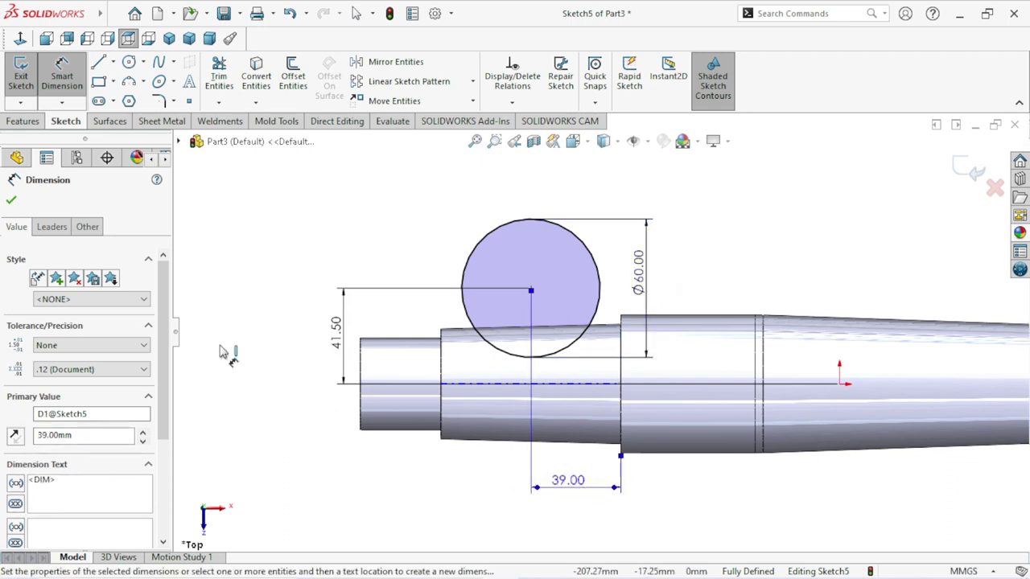
left_click(11, 200)
left_click(37, 120)
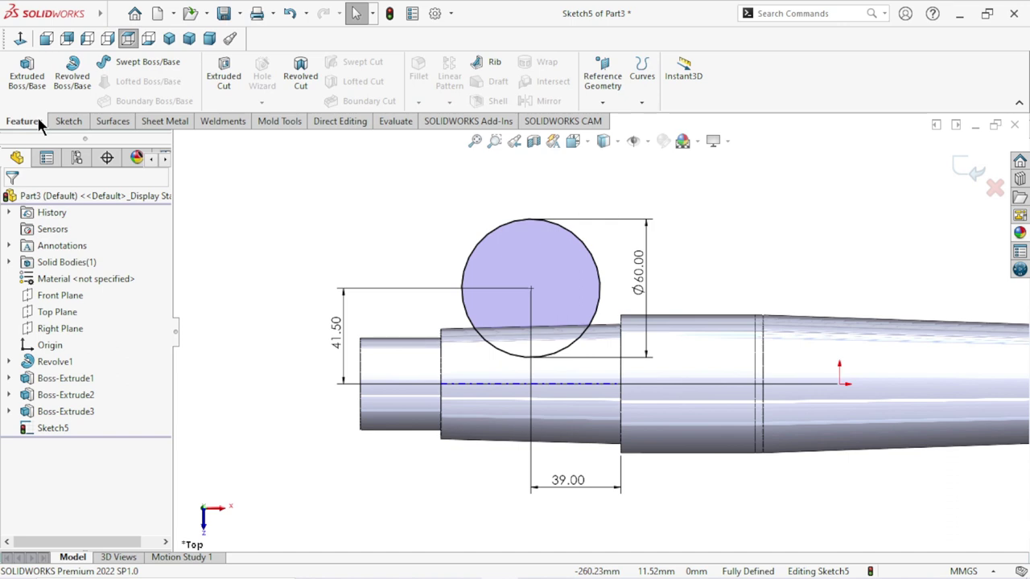
Step: Extruded-cut the circle Mid Plane to 10 mm depth, creating Cut-Extrude1
left_click(232, 77)
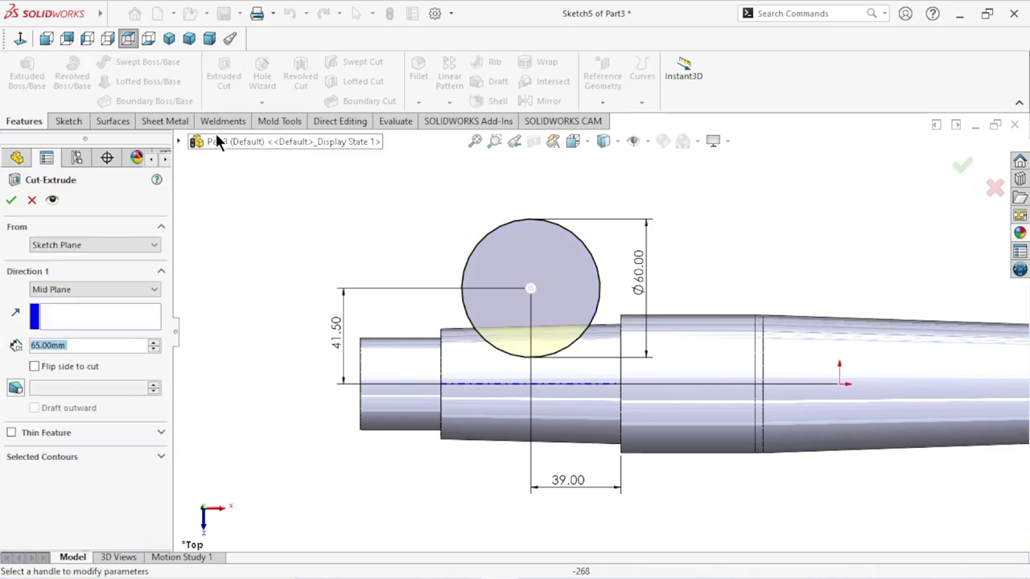
left_click(96, 289)
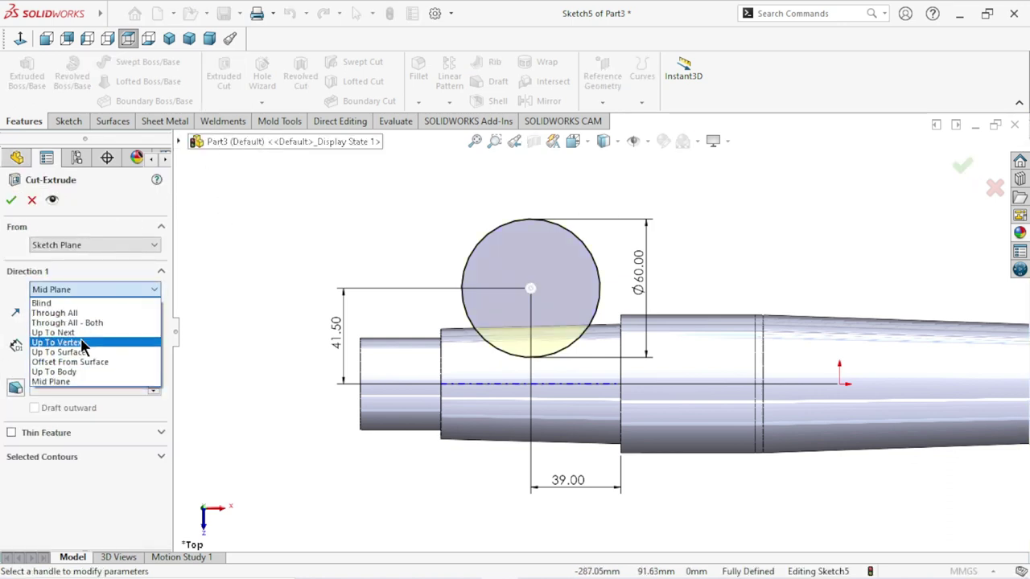
left_click(70, 381)
left_click(81, 346)
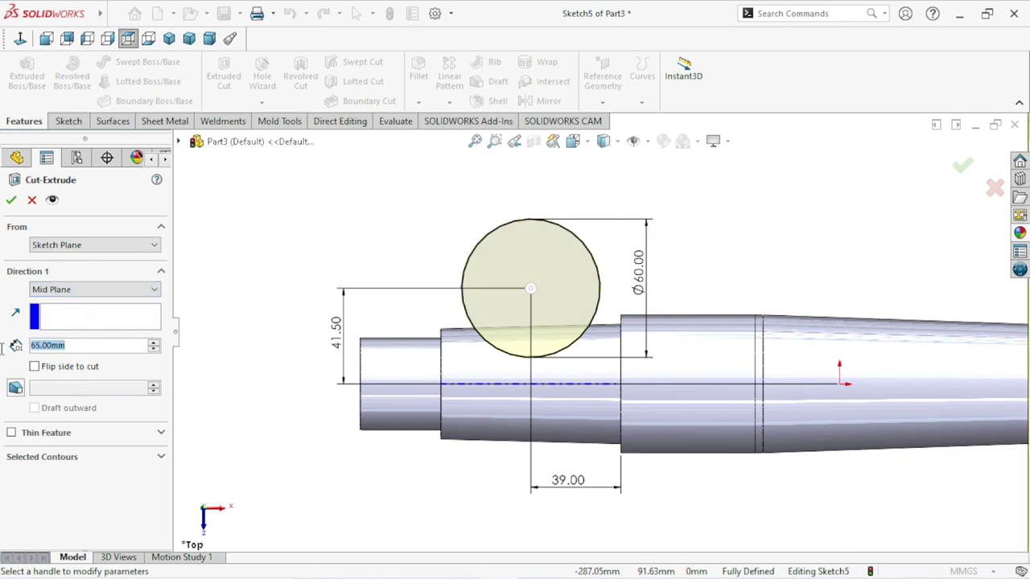
type("10")
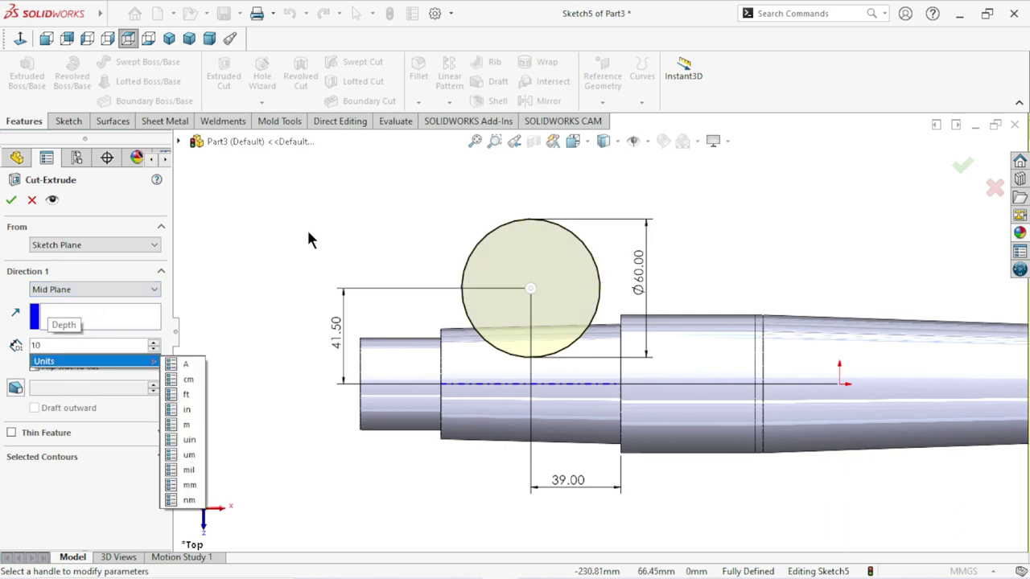
key("Return")
left_click(11, 201)
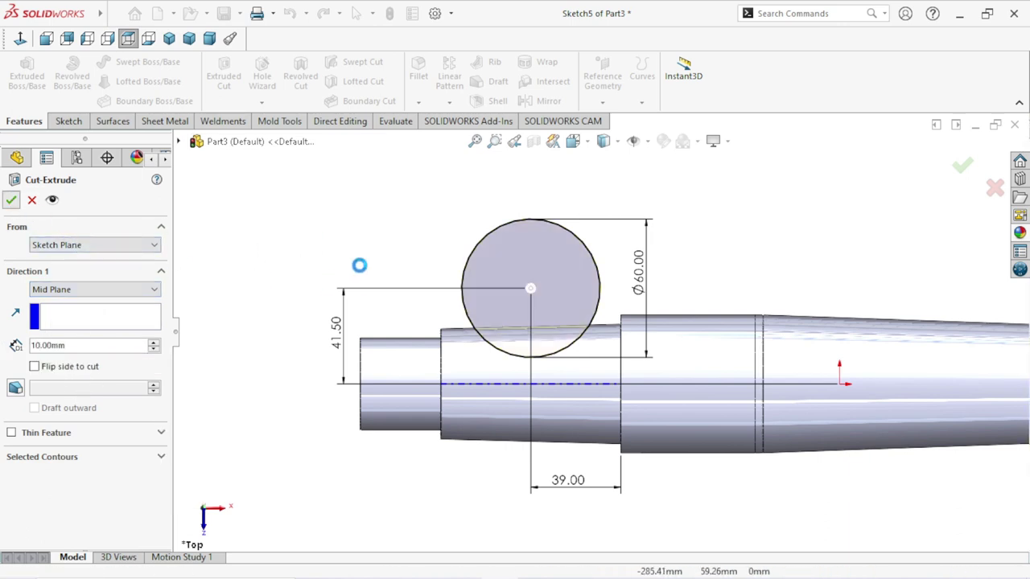
Step: Orbit and zoom around the shaft to inspect the new keyway
scroll(562, 390, "up", 3)
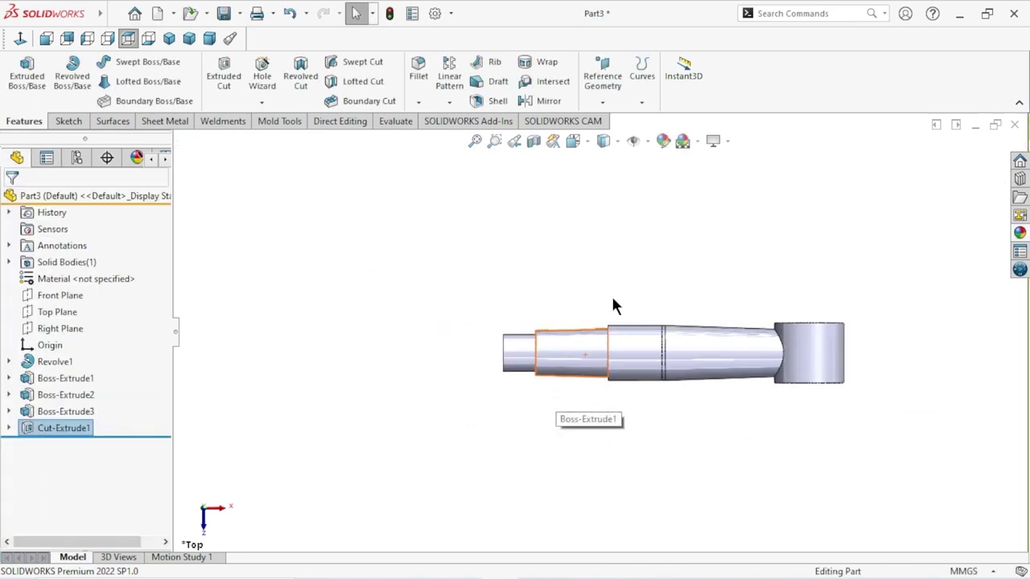
middle_click_drag(611, 301, 595, 427)
scroll(584, 345, "down", 5)
scroll(599, 348, "down", 3)
mouse_move(599, 348)
middle_mouse_down()
mouse_move(593, 391)
mouse_move(616, 341)
mouse_move(621, 264)
mouse_move(643, 338)
mouse_move(683, 384)
middle_mouse_up()
scroll(684, 384, "up", 4)
left_click(764, 427)
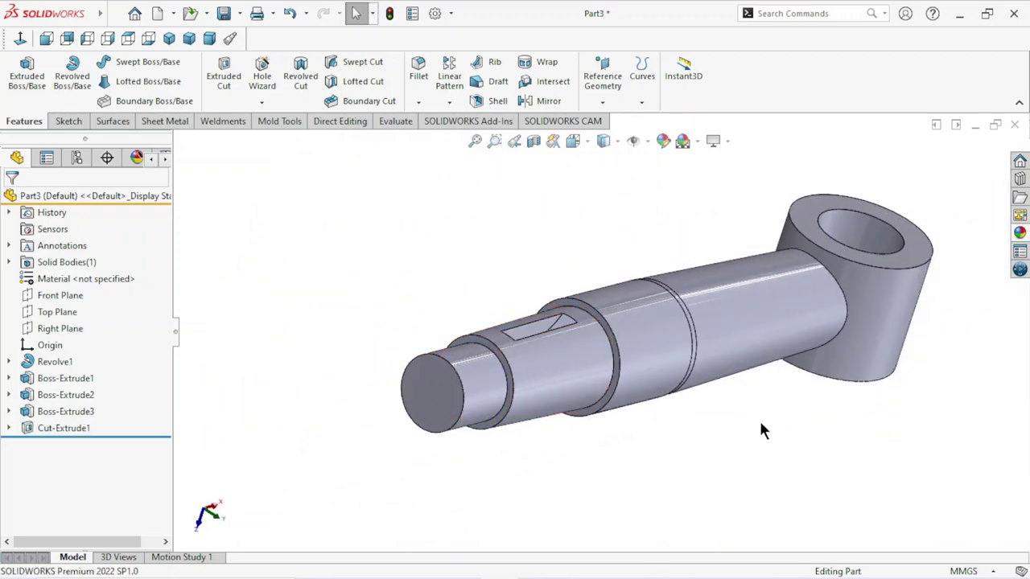
middle_click_drag(764, 427, 736, 403)
mouse_move(683, 351)
middle_mouse_down()
mouse_move(696, 356)
mouse_move(690, 395)
mouse_move(816, 362)
mouse_move(818, 413)
mouse_move(845, 386)
middle_mouse_up()
scroll(856, 362, "down", 3)
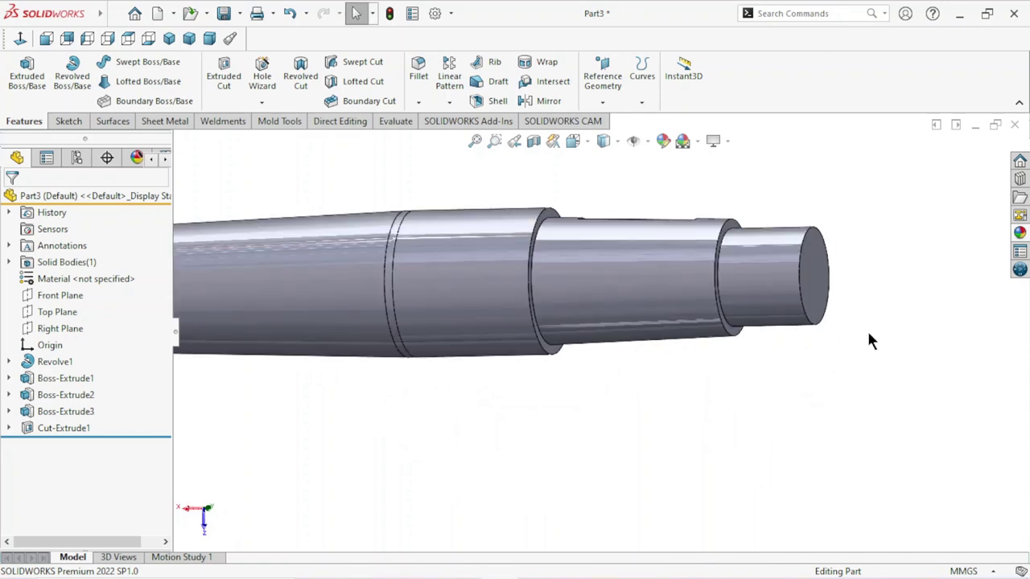
scroll(791, 369, "up", 2)
scroll(791, 370, "down", 2)
scroll(791, 370, "down", 1)
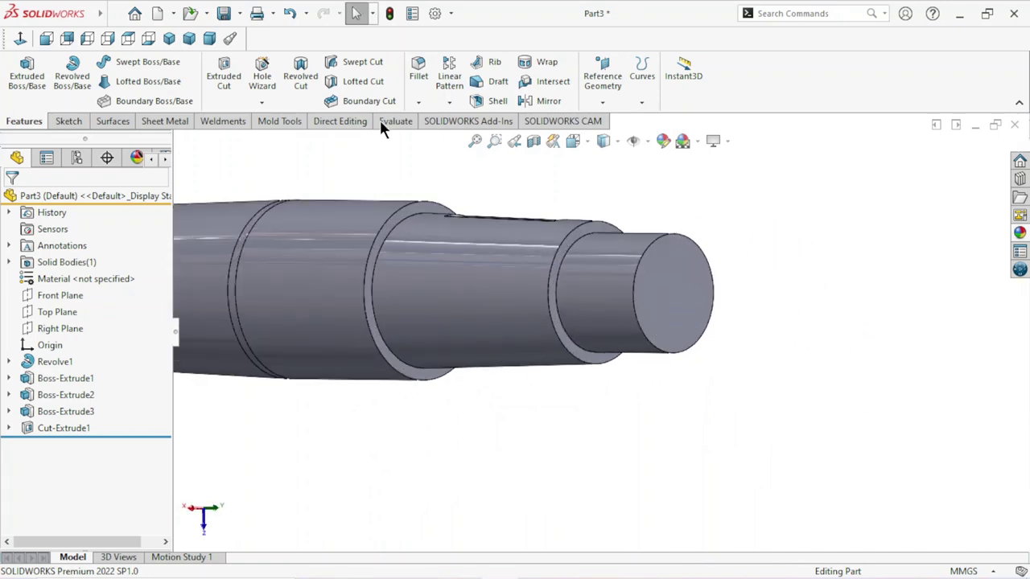
left_click(419, 102)
left_click(437, 140)
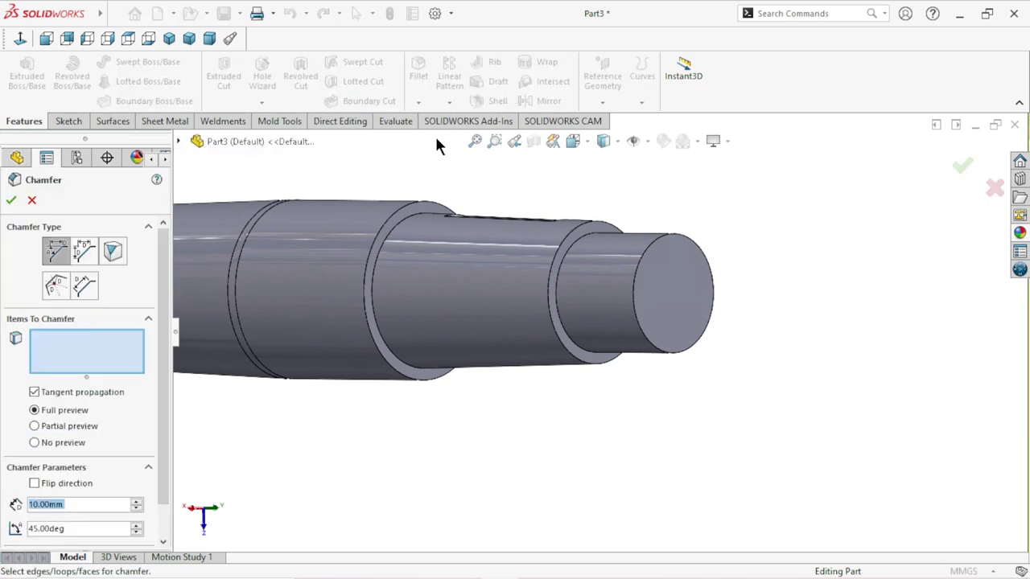
Step: Set a 1.5 mm chamfer and select the three stepped shaft end edges
type("1.5")
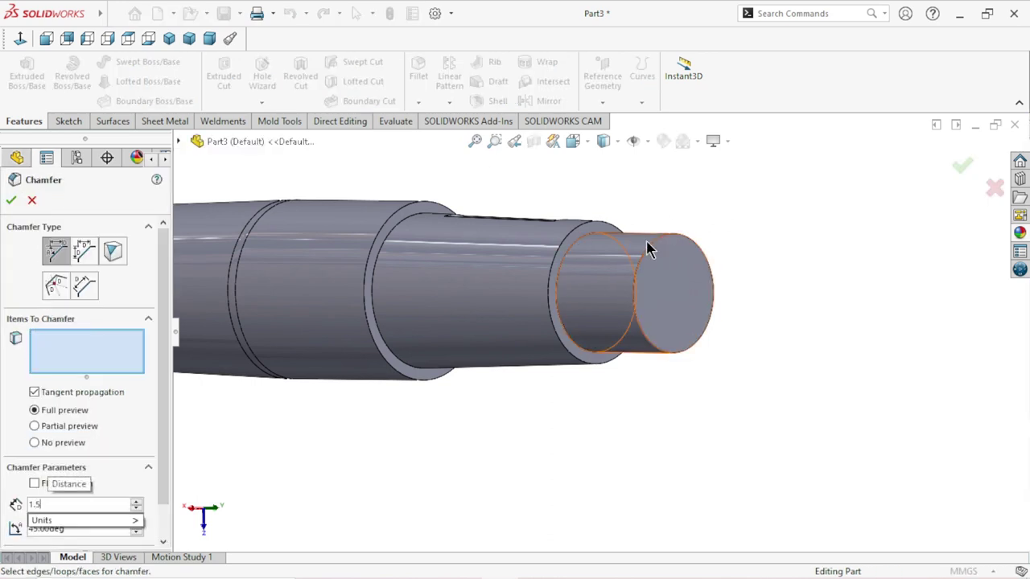
left_click(648, 256)
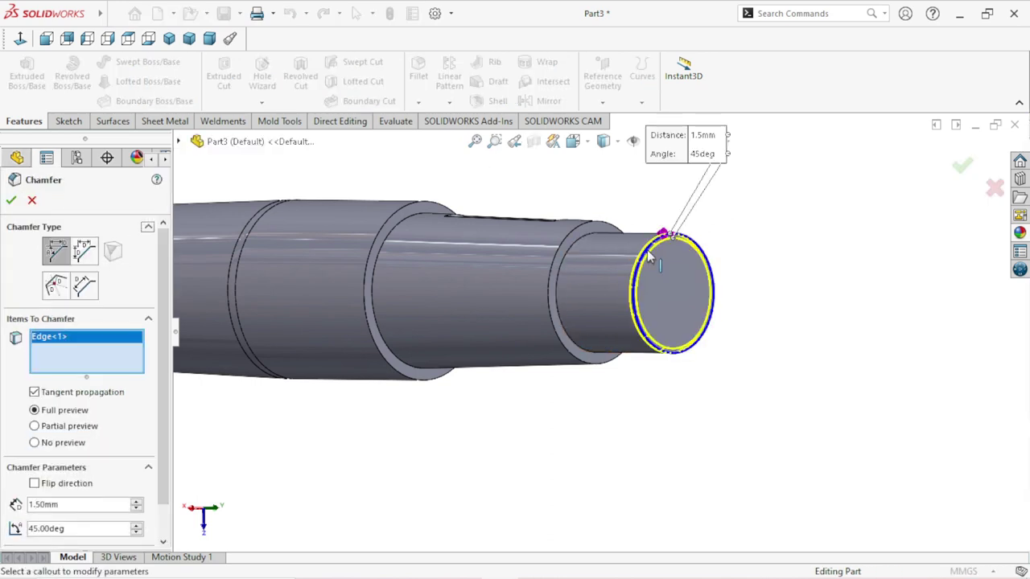
left_click(550, 287)
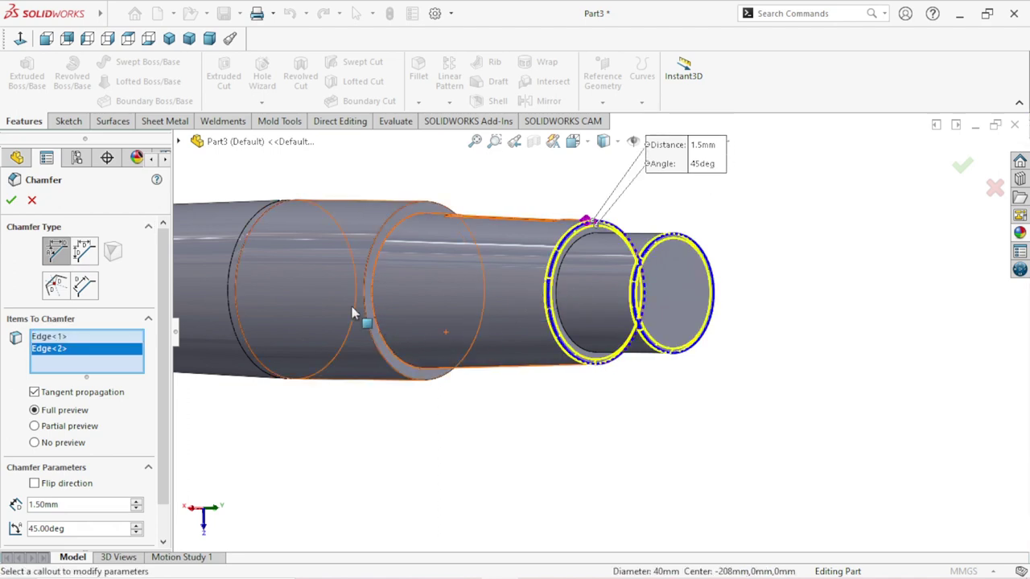
left_click(362, 283)
scroll(444, 397, "up", 2)
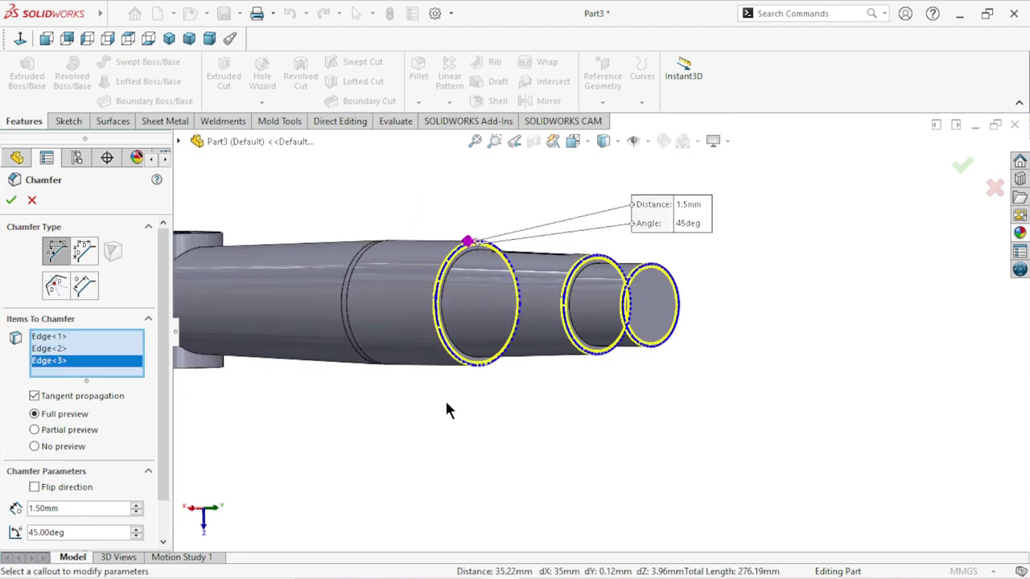
scroll(444, 397, "up", 2)
scroll(395, 319, "down", 3)
Step: Add the eye ring's top and bottom faces and apply the 1.5 mm × 45° Chamfer1
middle_click_drag(395, 319, 503, 252)
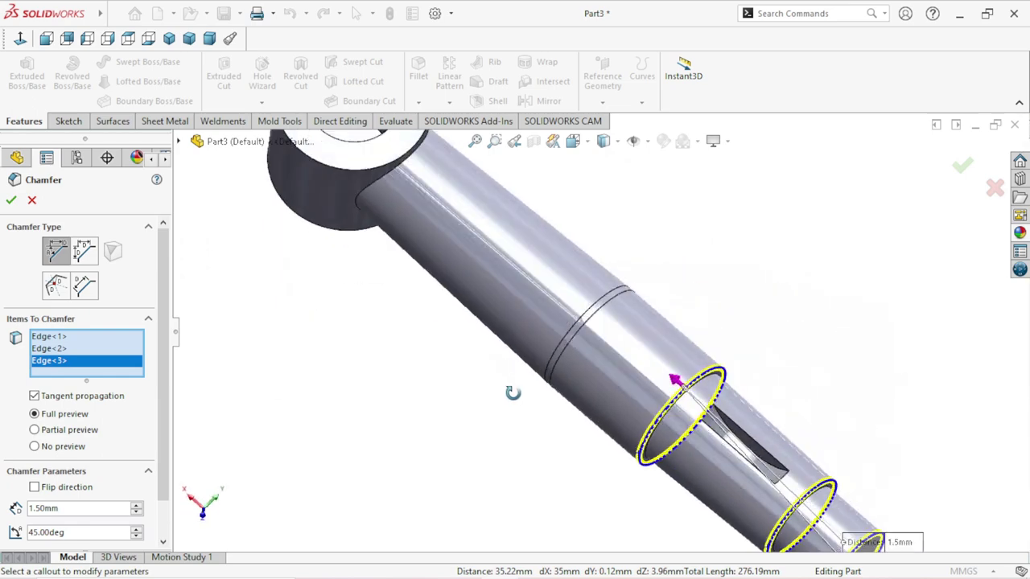
scroll(528, 251, "down", 5)
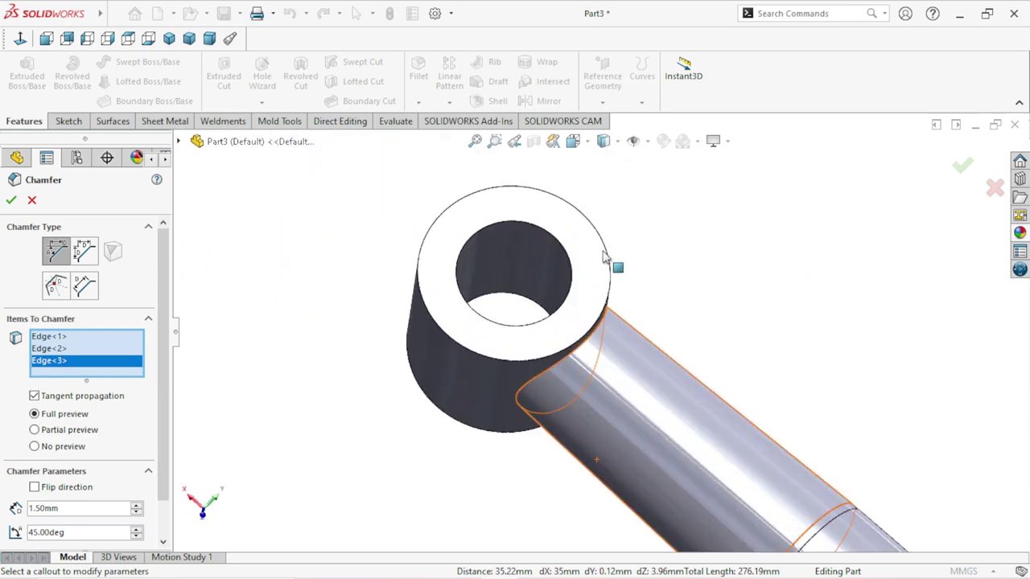
left_click(586, 249)
scroll(535, 438, "up", 3)
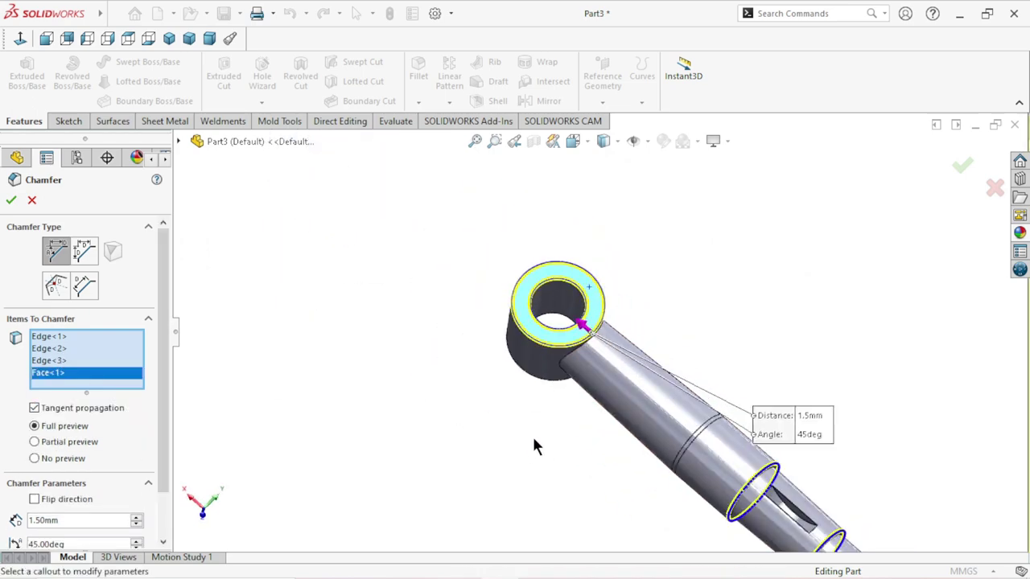
middle_click_drag(532, 434, 713, 320)
scroll(654, 382, "down", 5)
left_click(656, 386)
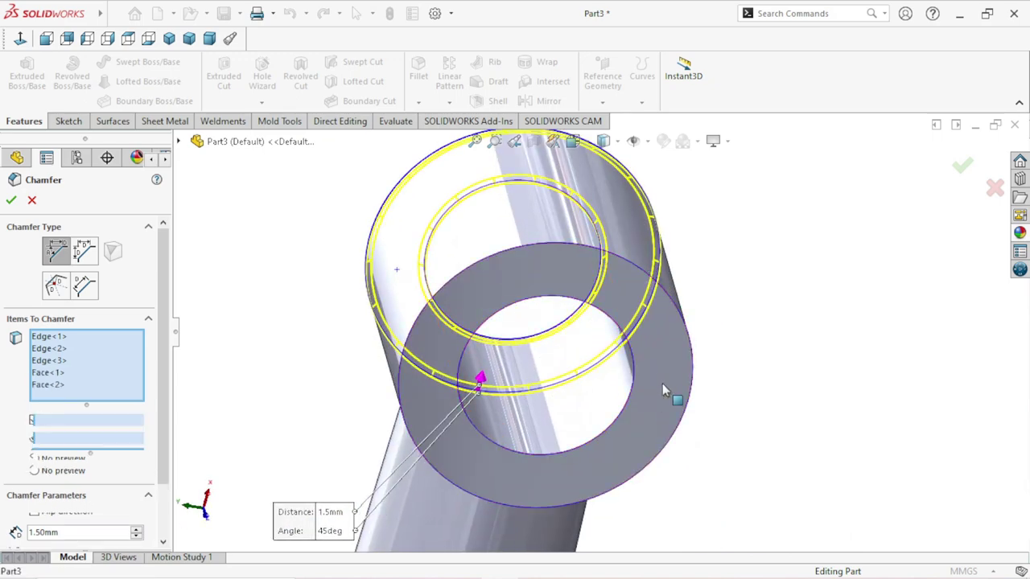
scroll(729, 411, "up", 5)
scroll(362, 382, "down", 3)
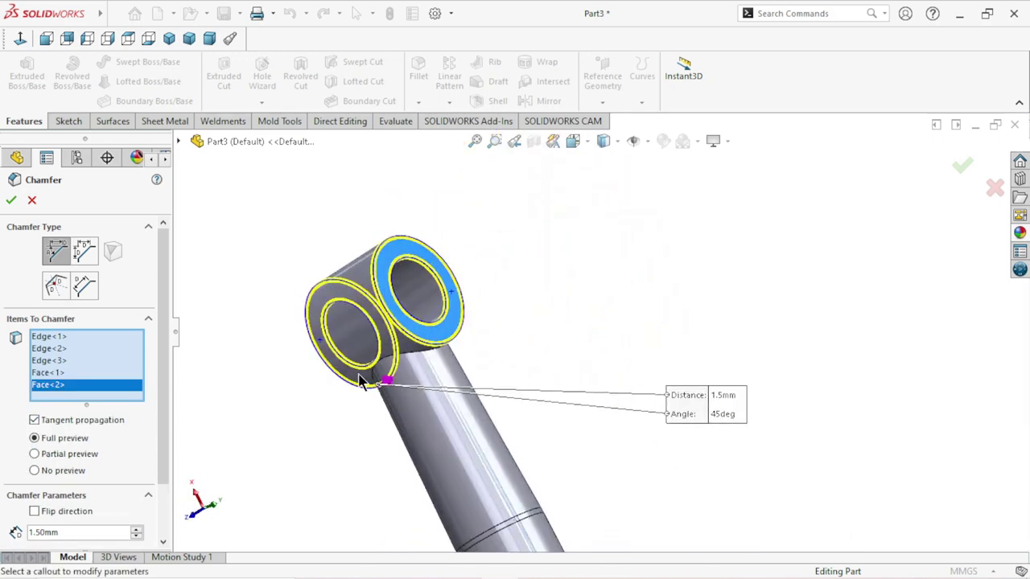
left_click(10, 199)
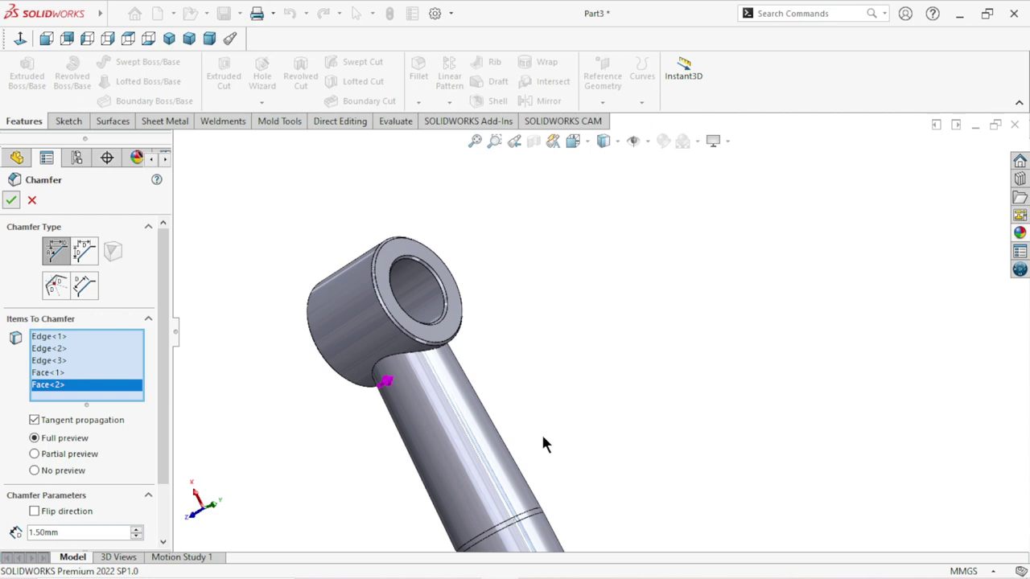
Step: Rotate the chamfered part to inspect it, ending with the shaft standing upright
scroll(531, 444, "up", 3)
scroll(662, 428, "down", 3)
scroll(682, 471, "down", 2)
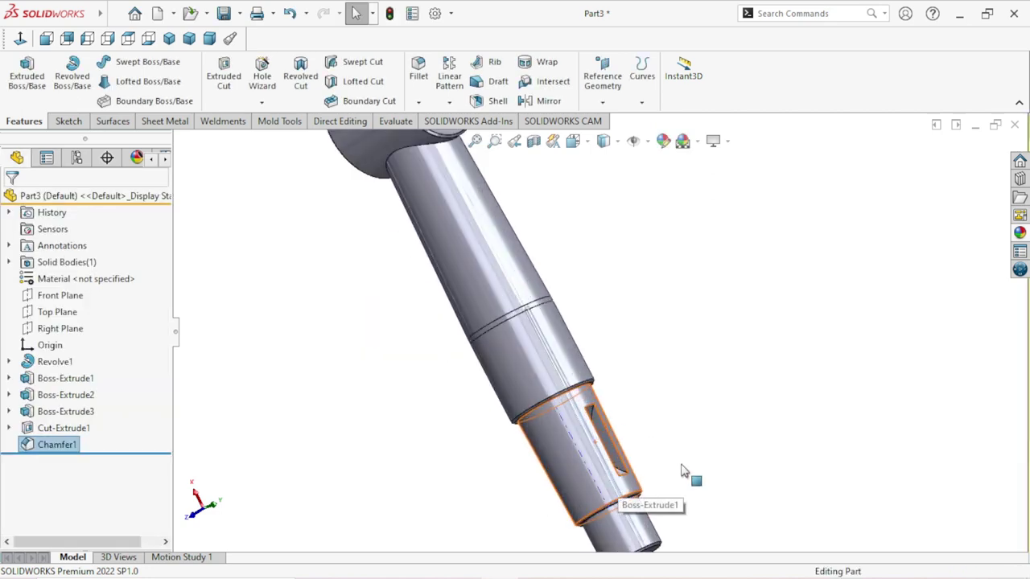
scroll(681, 471, "up", 3)
mouse_move(682, 471)
middle_mouse_down()
mouse_move(514, 317)
mouse_move(553, 312)
middle_mouse_up()
scroll(515, 317, "down", 3)
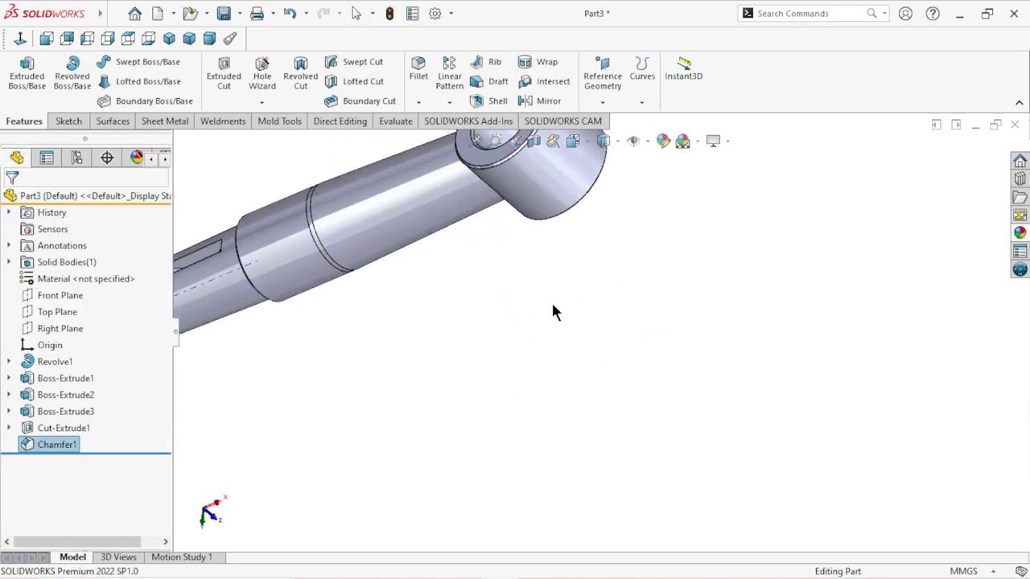
scroll(540, 268, "down", 2)
scroll(540, 269, "up", 4)
mouse_move(543, 269)
middle_mouse_down()
mouse_move(673, 179)
mouse_move(540, 268)
middle_mouse_up()
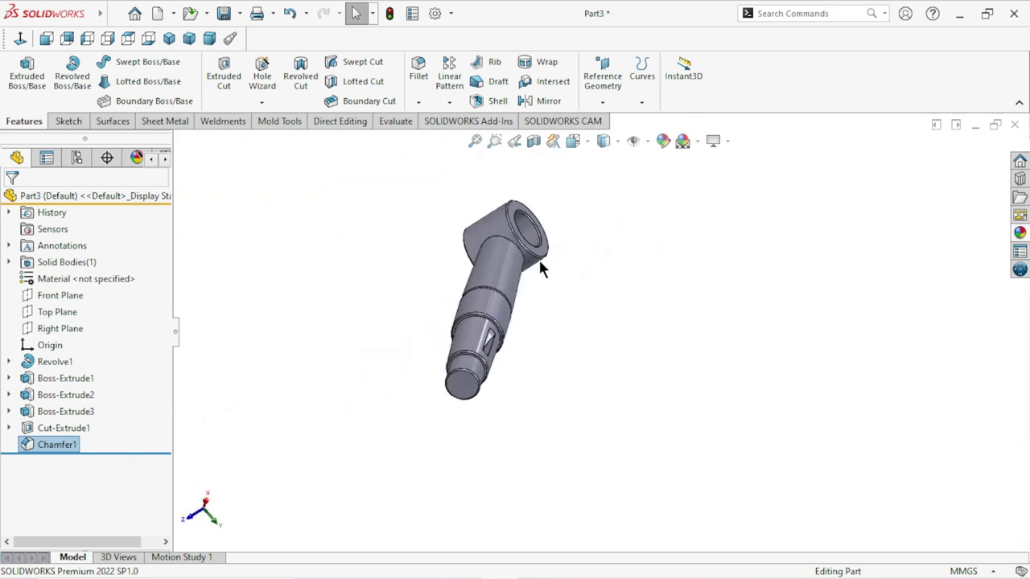
scroll(502, 236, "down", 3)
left_click(410, 73)
type("5")
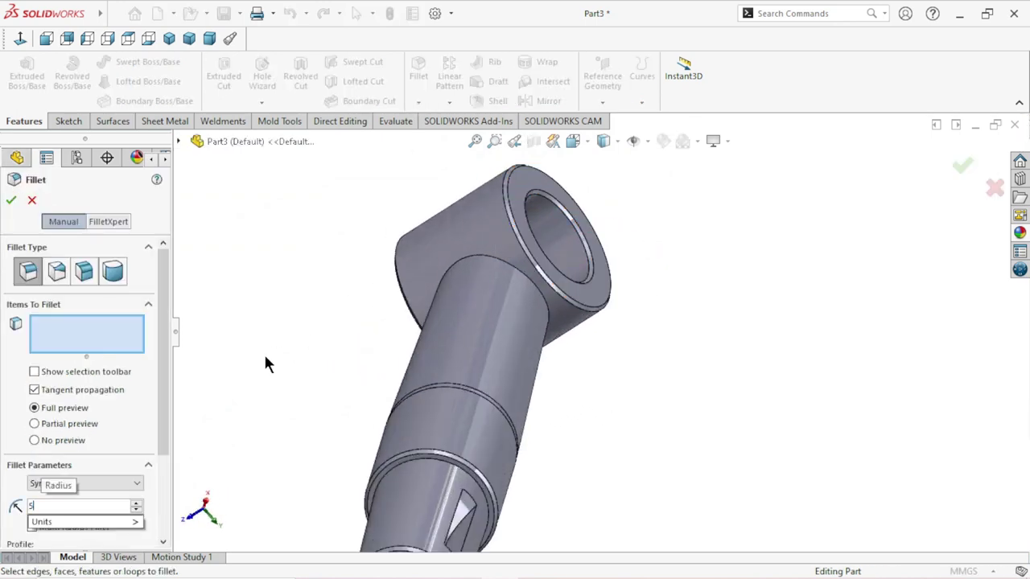
Step: Apply a 5 mm Fillet1 to the shaft-to-eye-ring boss edge, then lay the part horizontal
left_click(500, 259)
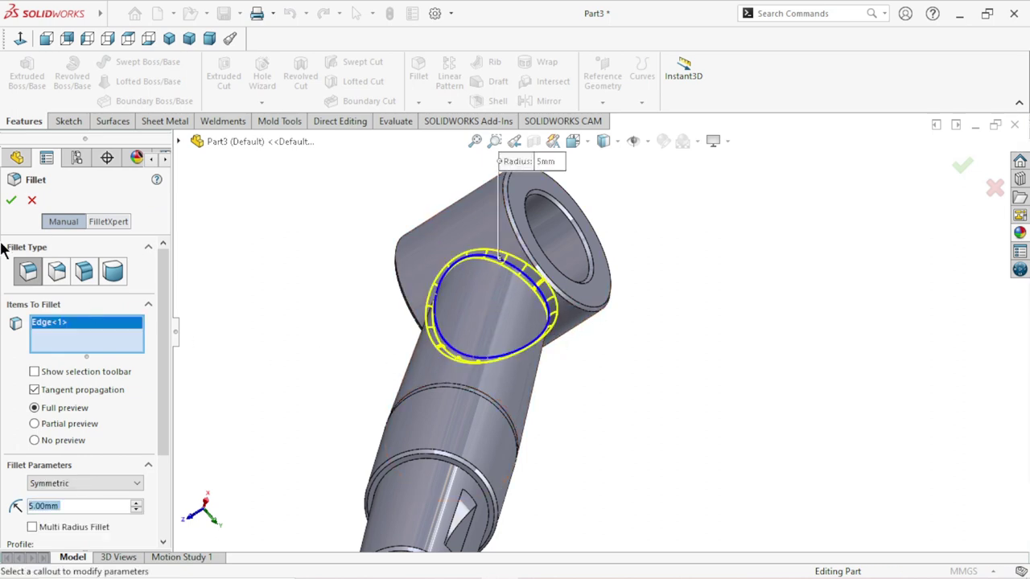
left_click(11, 201)
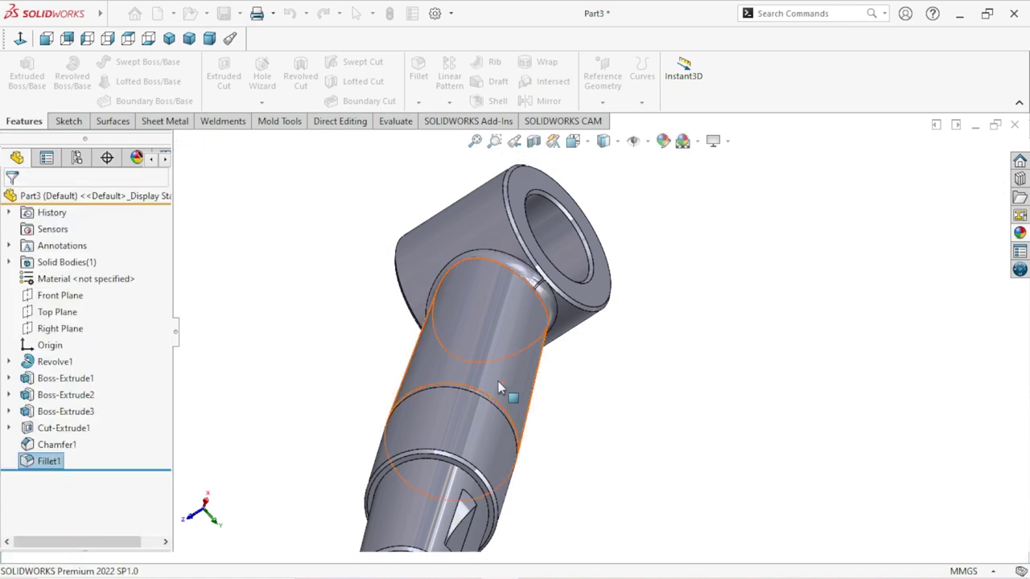
mouse_move(643, 405)
middle_mouse_down()
mouse_move(762, 338)
mouse_move(706, 412)
mouse_move(705, 448)
middle_mouse_up()
scroll(676, 411, "up", 3)
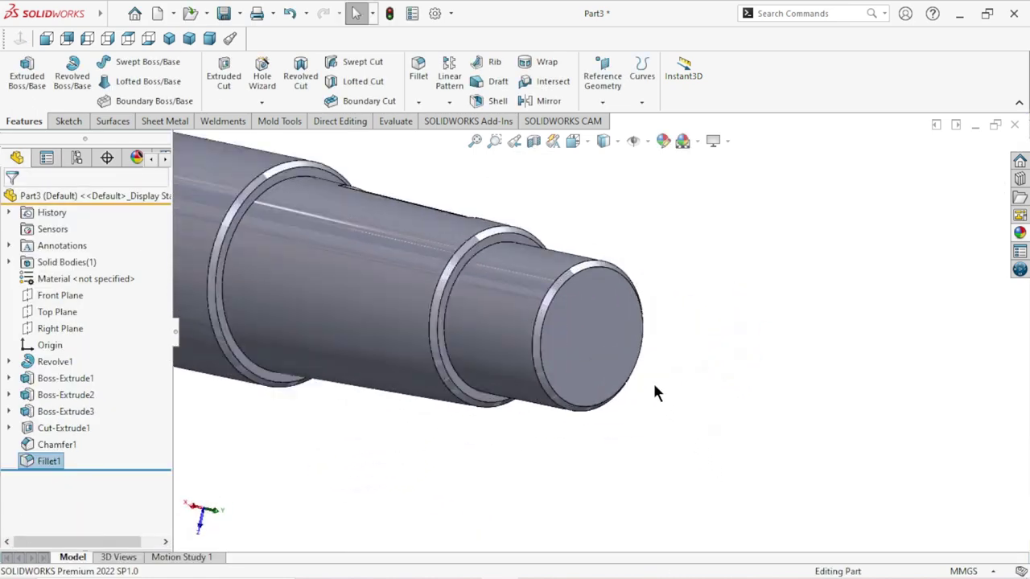
scroll(631, 358, "up", 3)
Step: Sketch on the shaft's Ø40 end face and convert its edge into a circle
left_click(581, 297)
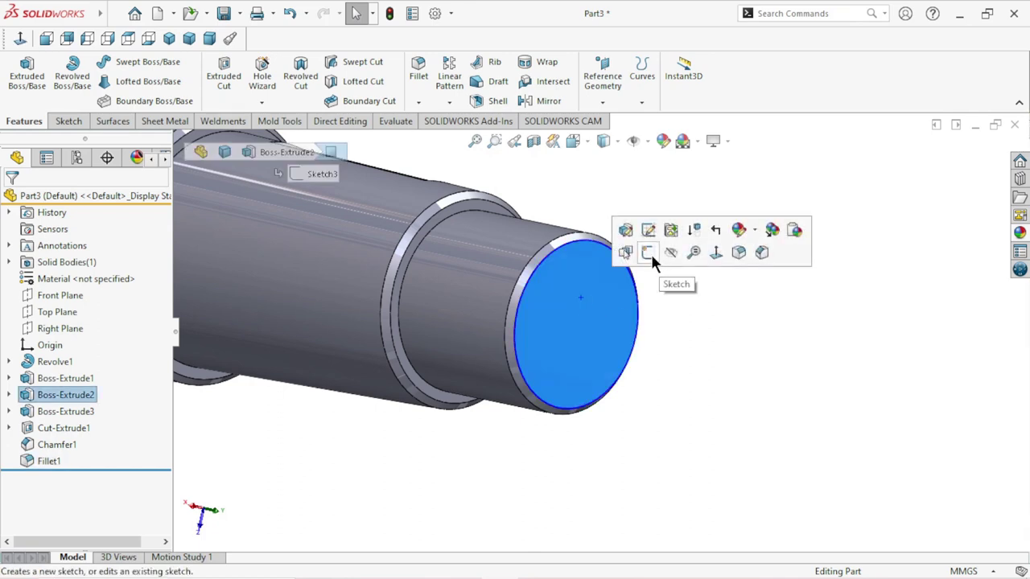
left_click(650, 252)
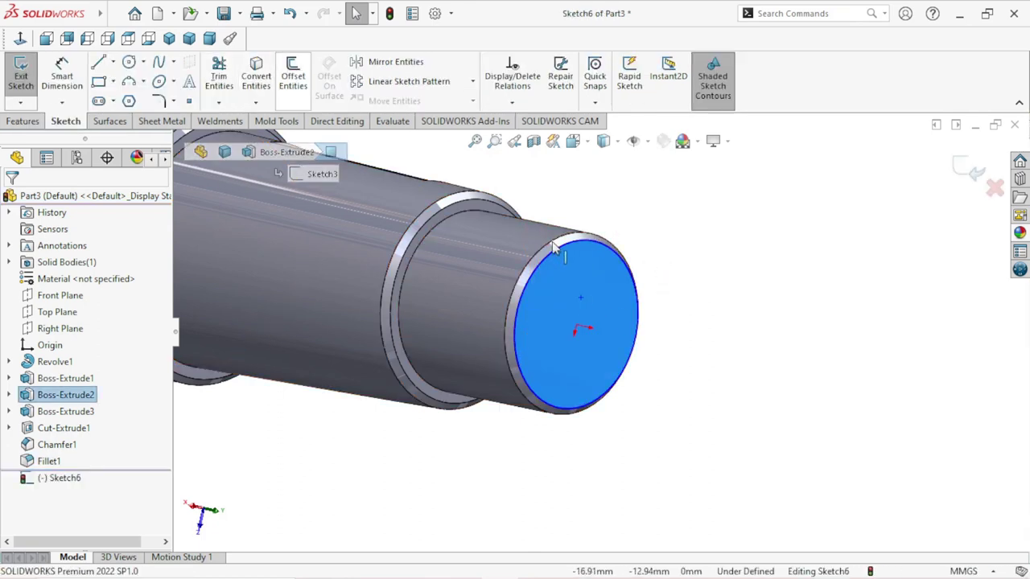
left_click(246, 82)
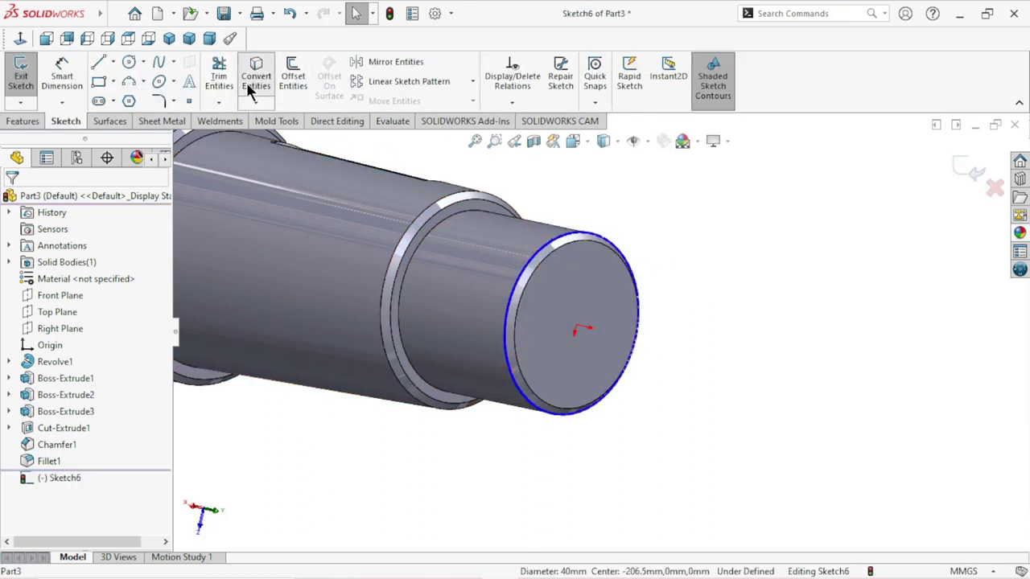
scroll(724, 402, "up", 2)
scroll(668, 419, "up", 2)
scroll(641, 402, "up", 2)
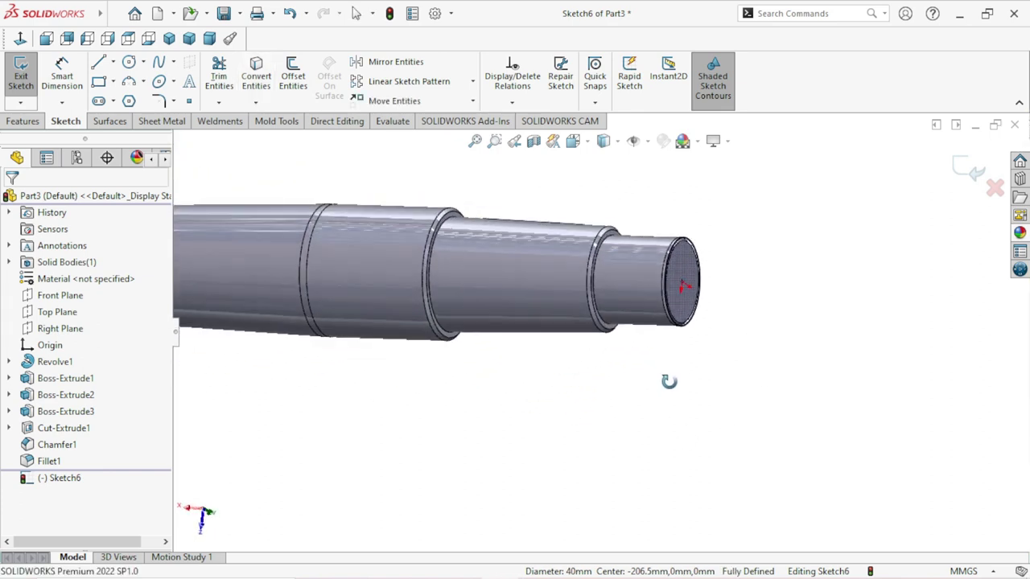
left_click(21, 121)
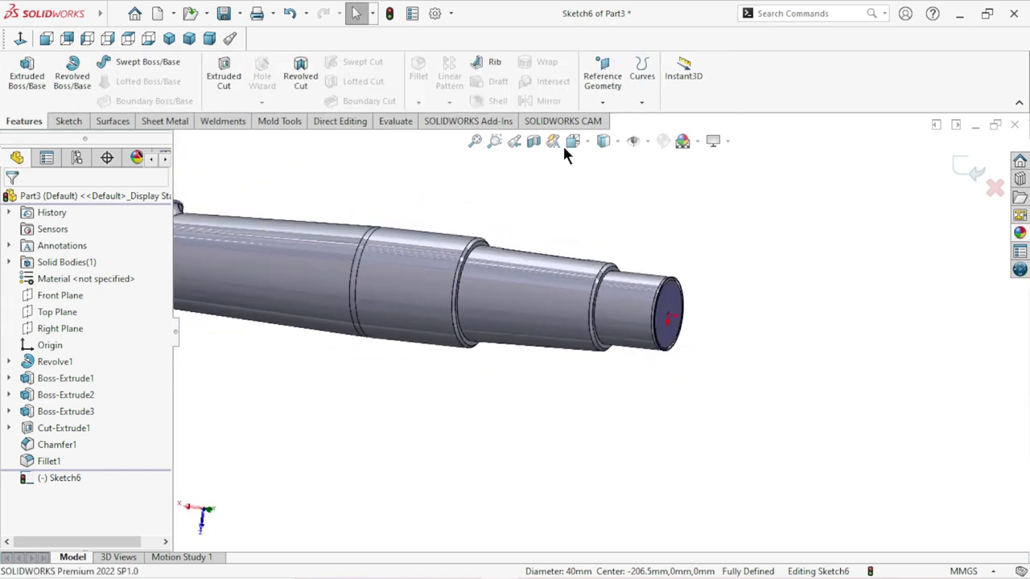
Step: Create a helix with 1.5 mm pitch and 23.333 revolutions, reversed, starting at 180°
left_click(642, 103)
left_click(658, 140)
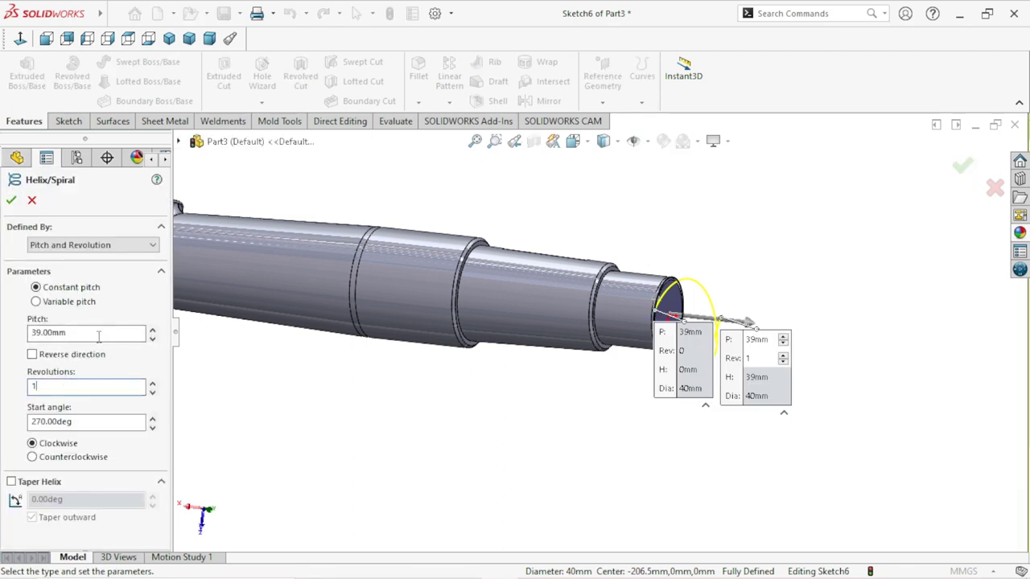
left_click_drag(98, 334, 54, 333)
type("1.5")
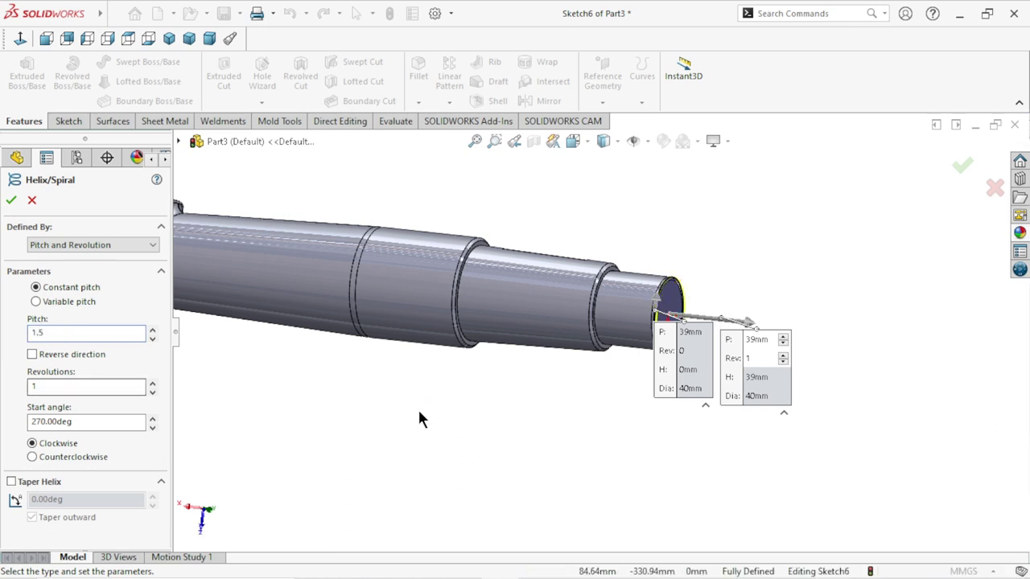
key("Return")
middle_click_drag(407, 445, 748, 390)
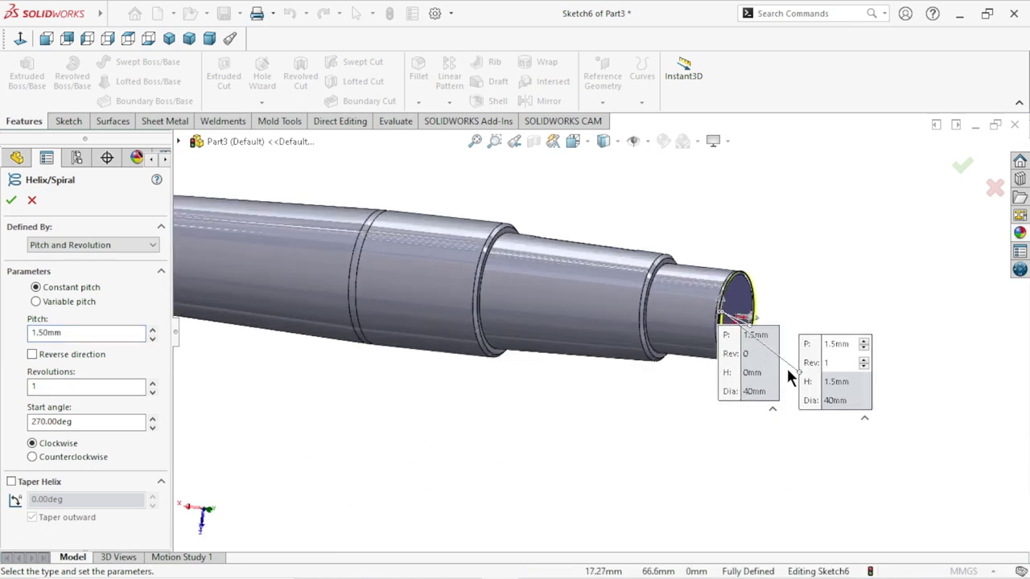
left_click_drag(777, 386, 696, 513)
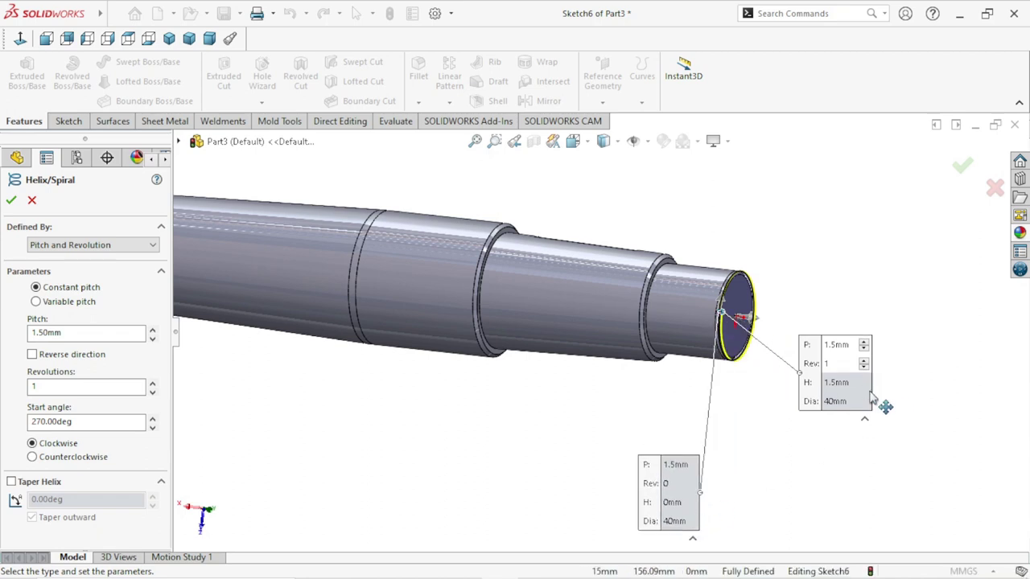
left_click_drag(870, 396, 965, 485)
type("35/1.5")
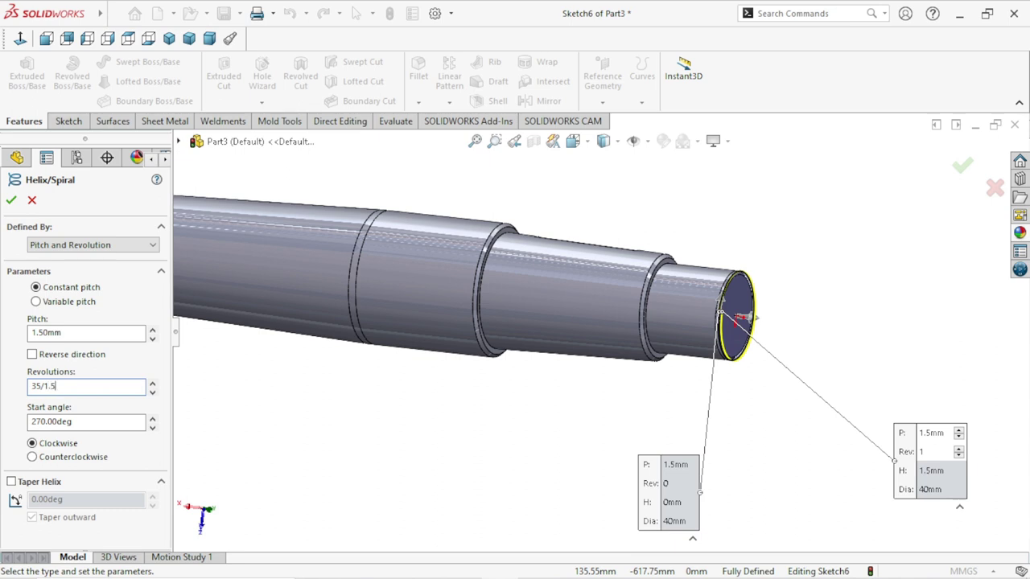
key("Return")
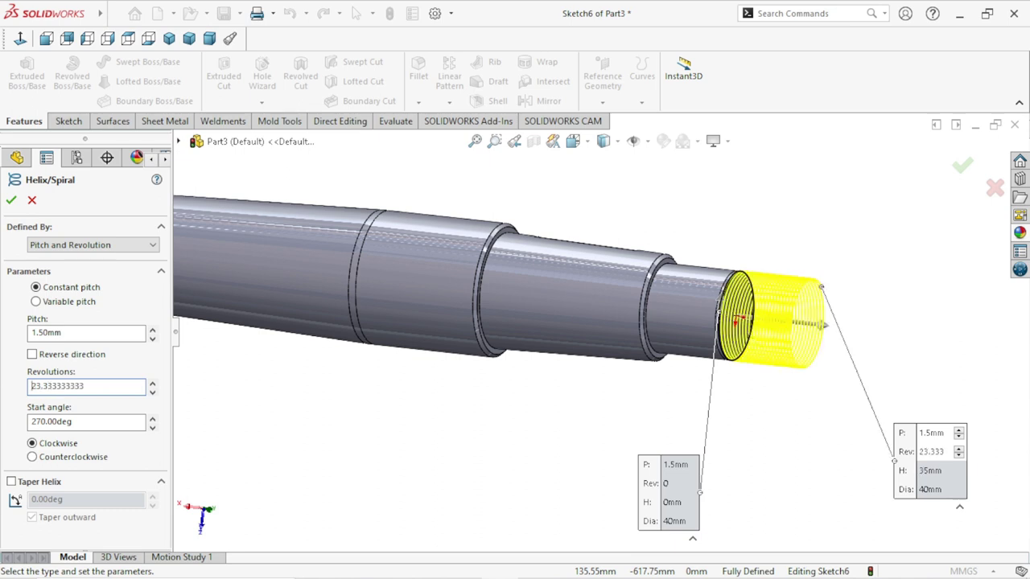
left_click(32, 355)
left_click(101, 426)
type("180")
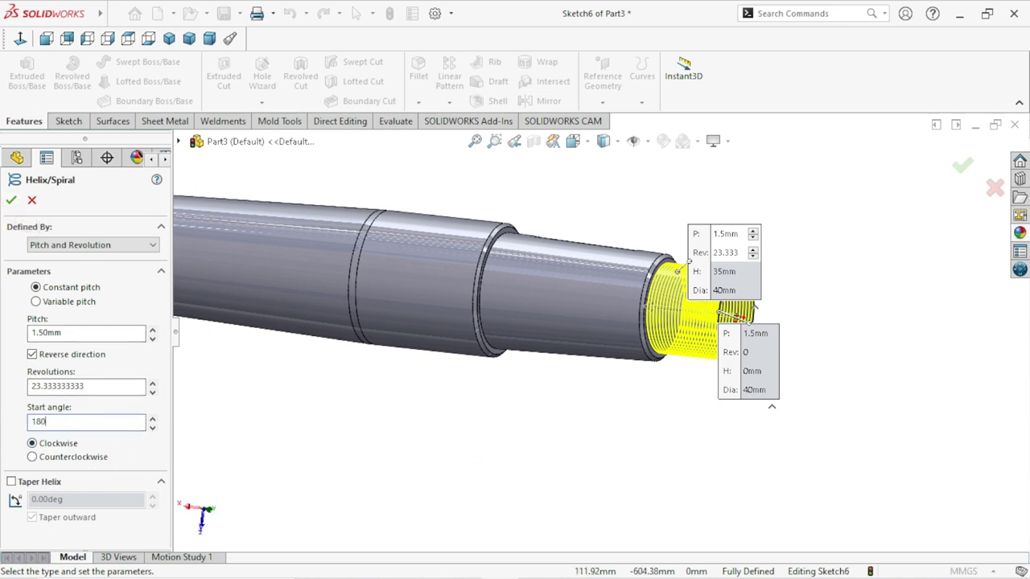
left_click(12, 201)
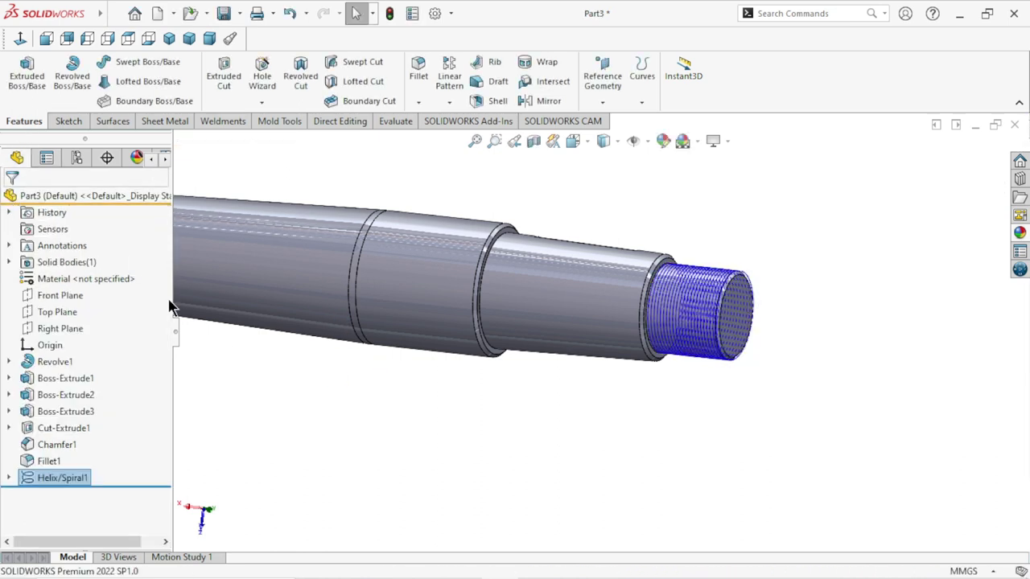
Step: Start a new sketch on the Top Plane
scroll(705, 384, "down", 1)
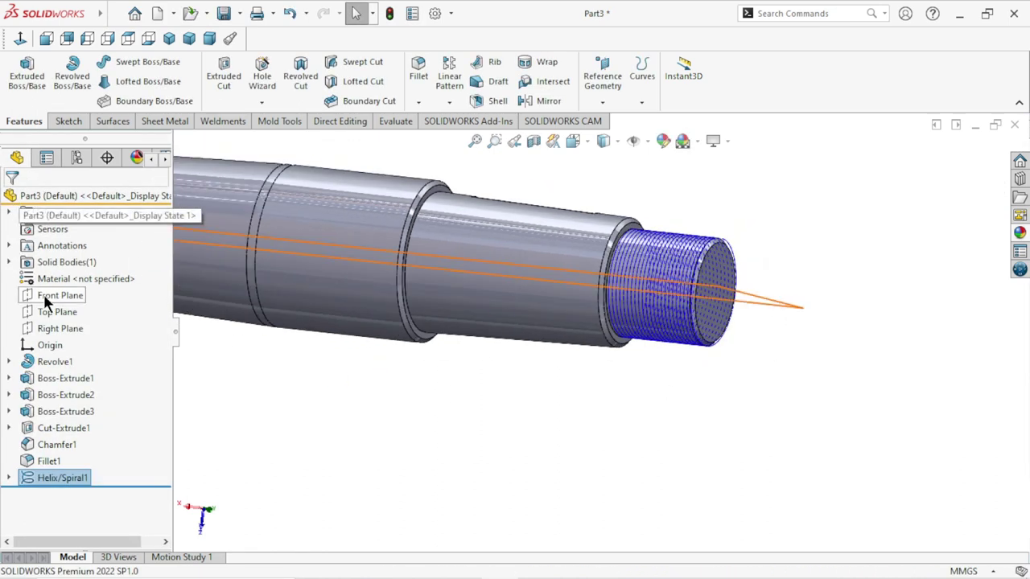
left_click(48, 311)
left_click(67, 288)
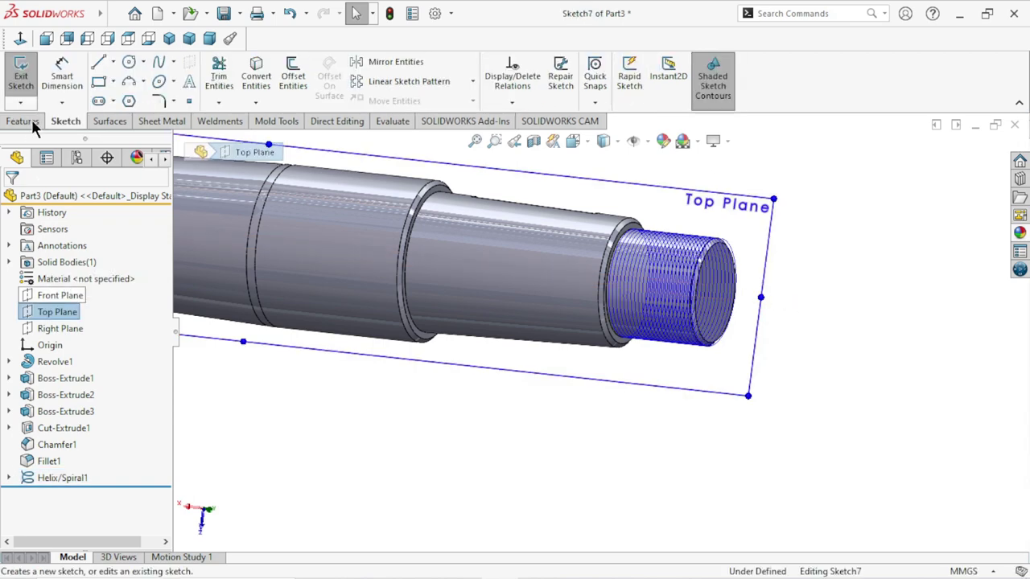
scroll(366, 332, "down", 3)
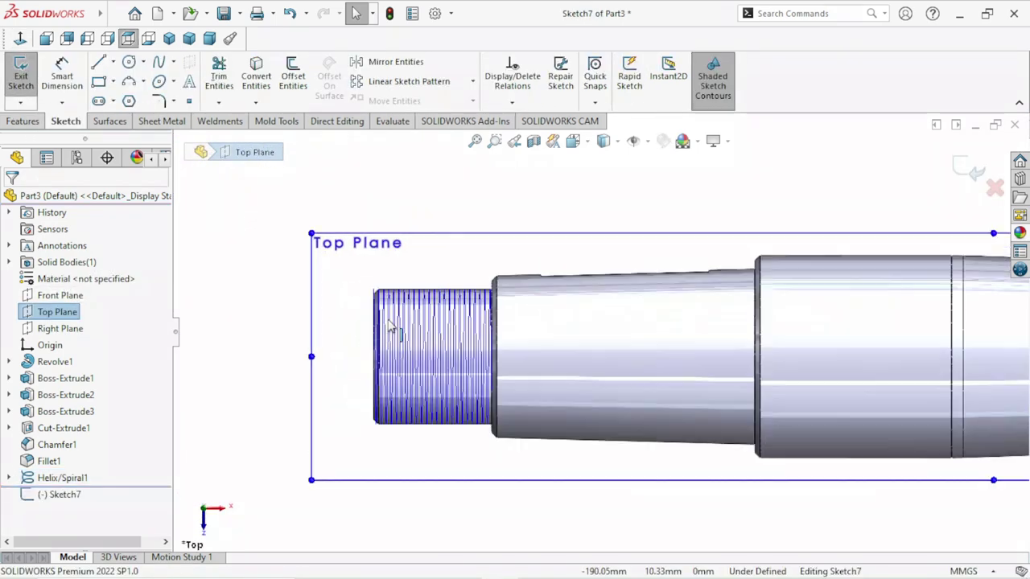
scroll(362, 332, "down", 2)
scroll(354, 332, "down", 5)
left_click(315, 335)
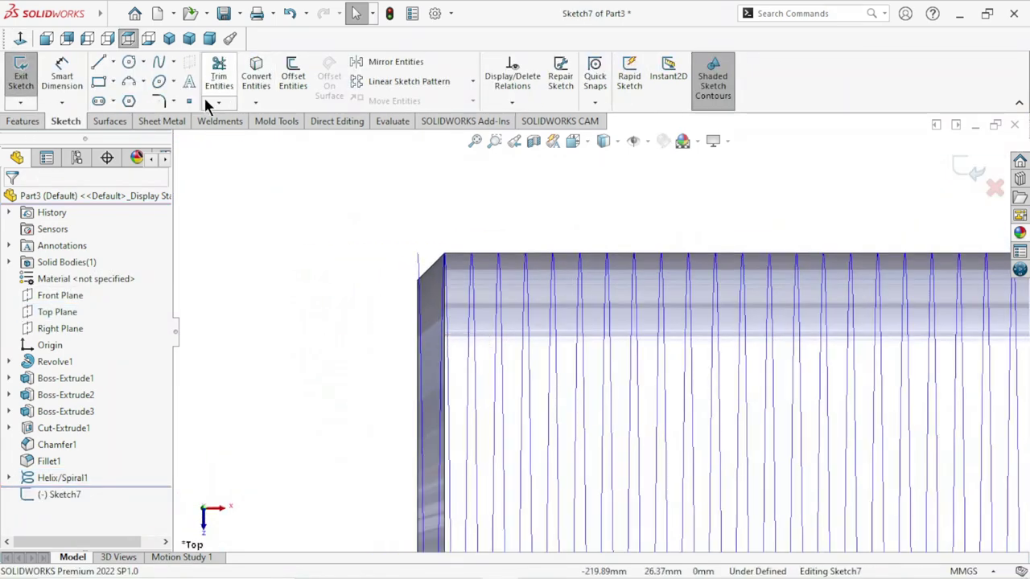
Step: Draw a three-sided polygon with a flat top edge above the shaft's threaded end
left_click(128, 101)
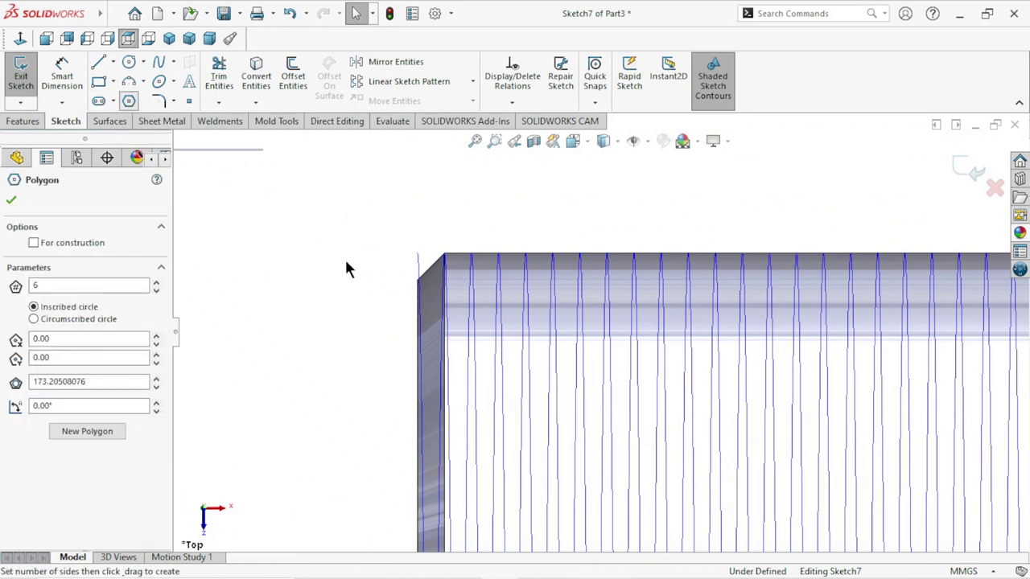
left_click(328, 213)
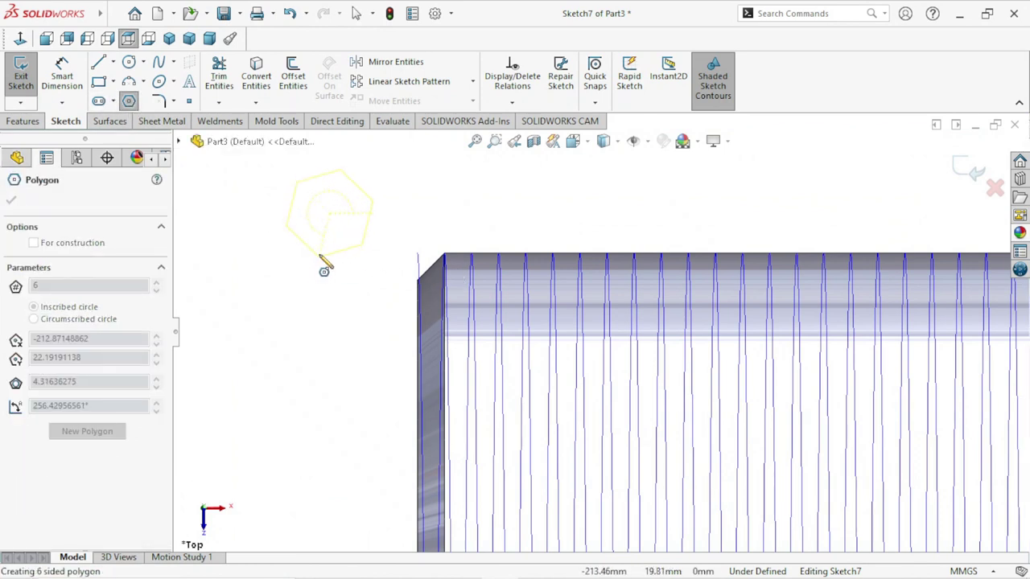
key("Escape")
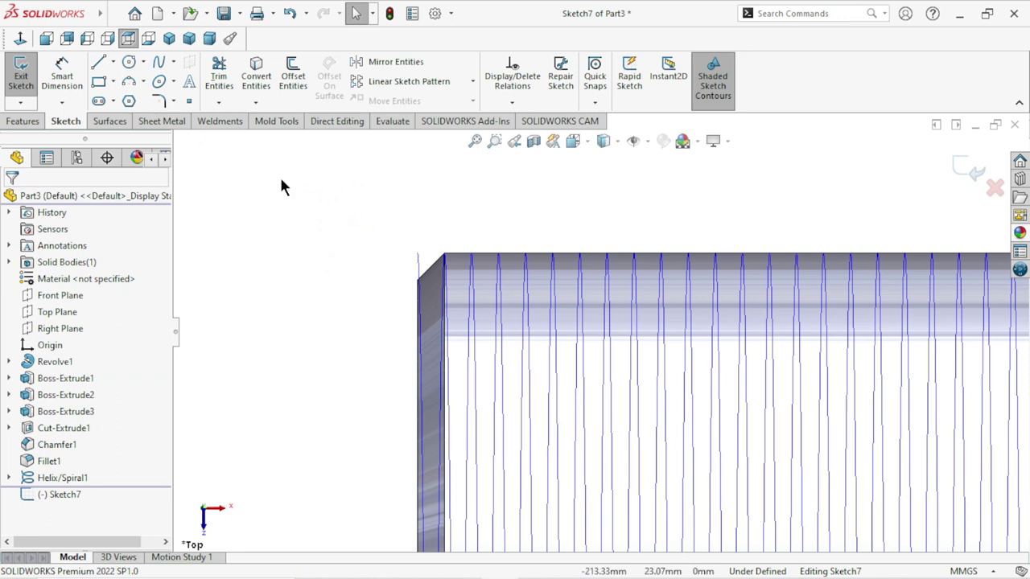
left_click(129, 102)
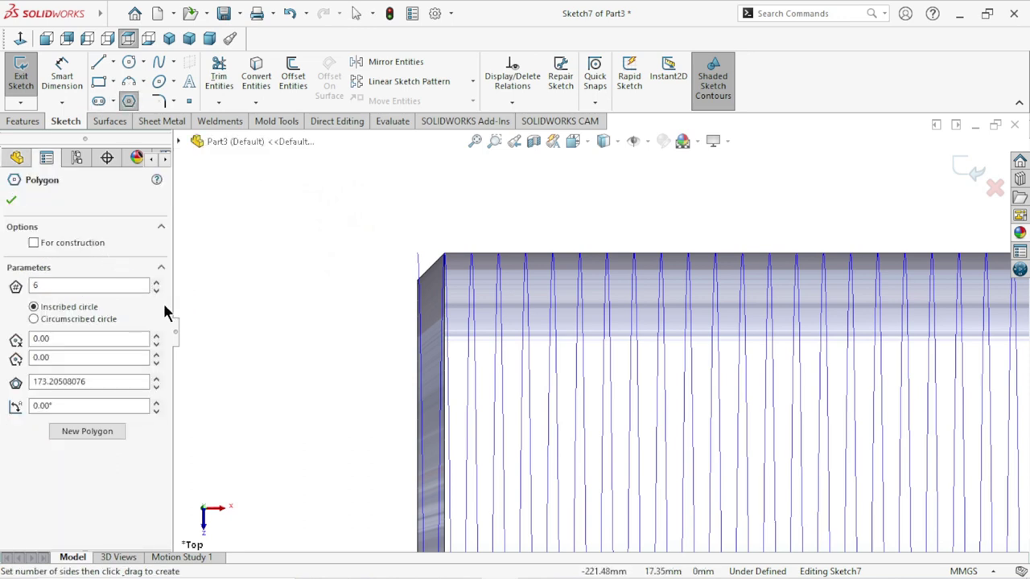
left_click(268, 224)
left_click(271, 270)
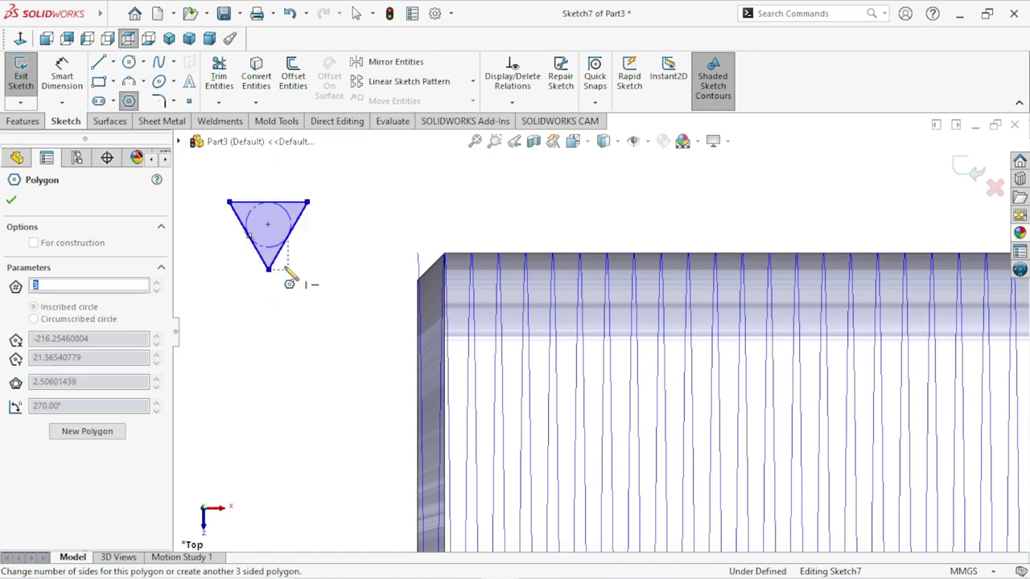
key("Escape")
Step: Dimension the triangle's top edge to 1.48 mm
scroll(296, 280, "down", 1)
scroll(295, 271, "down", 1)
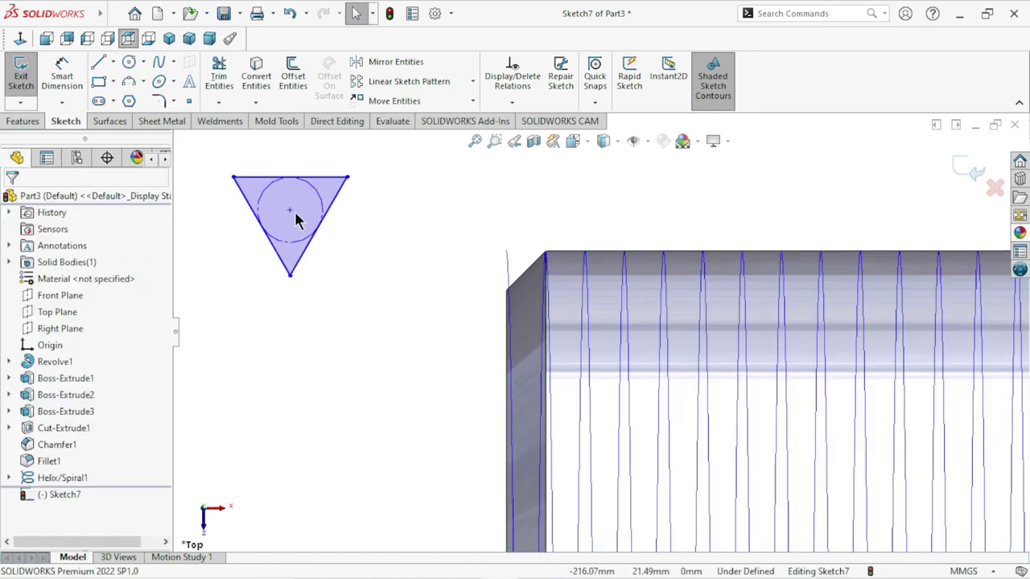
scroll(298, 218, "down", 1)
left_click(60, 84)
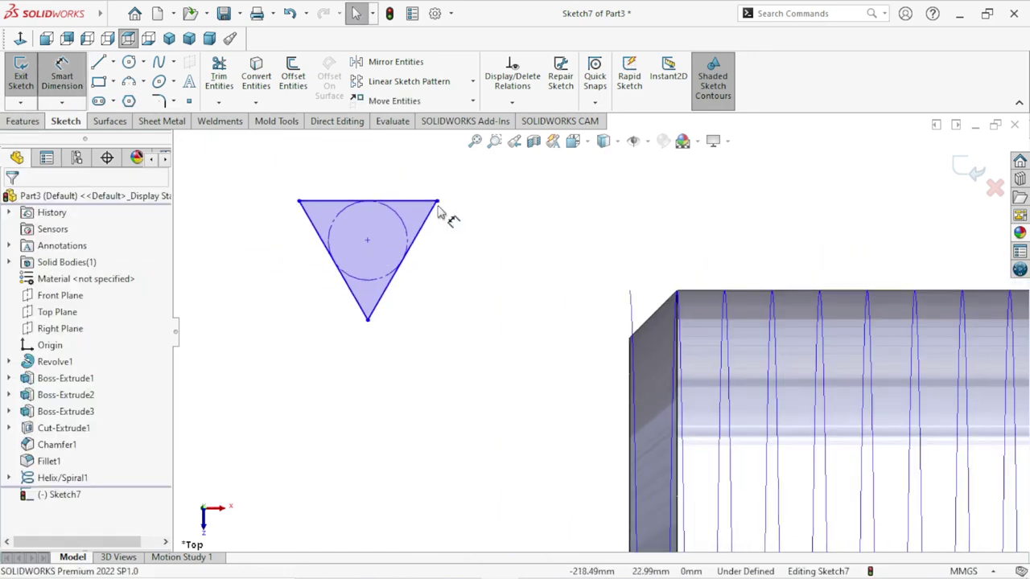
left_click(426, 201)
left_click(351, 173)
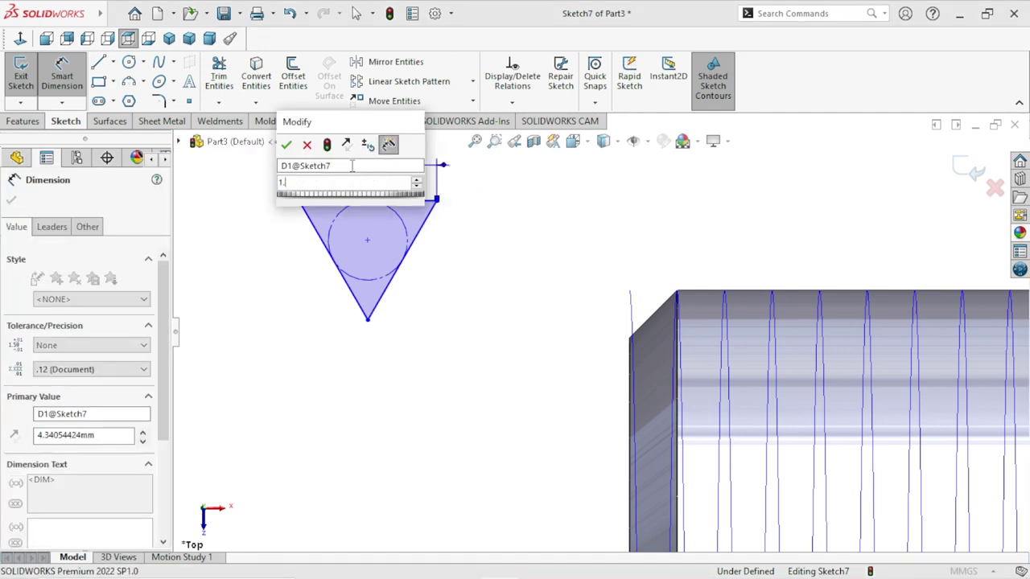
type("1.48")
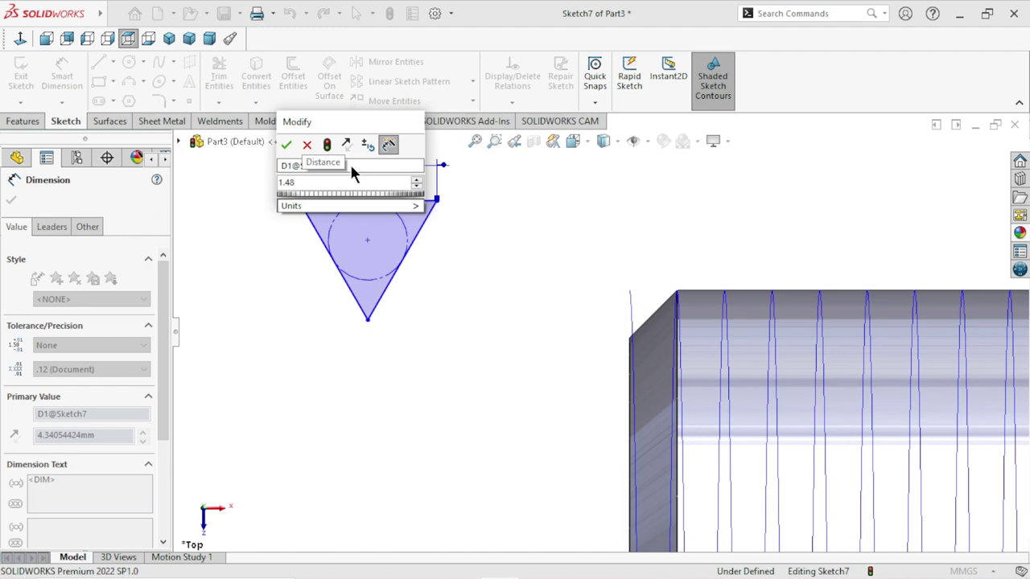
key("Return")
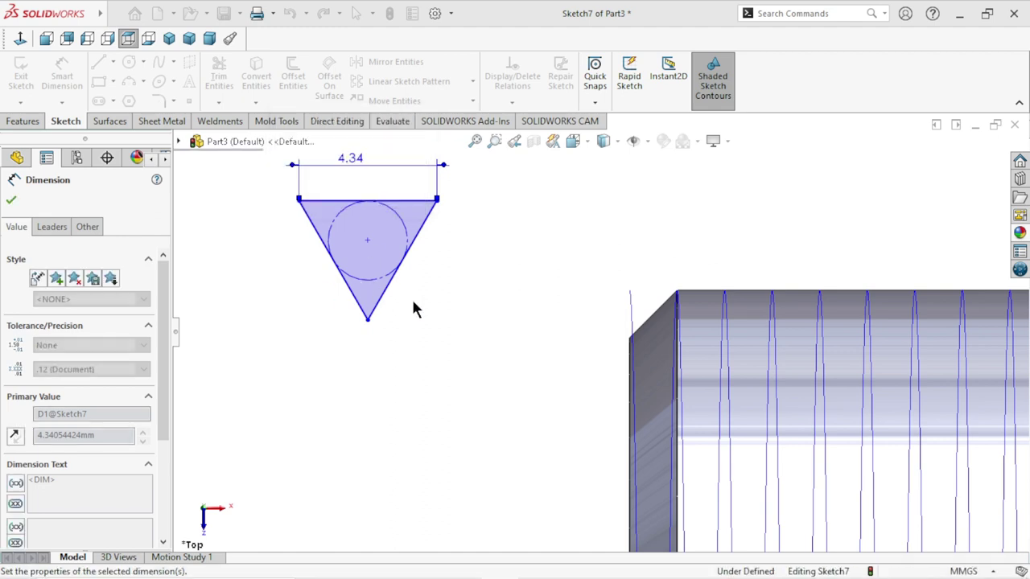
scroll(487, 249, "down", 2)
scroll(471, 298, "down", 2)
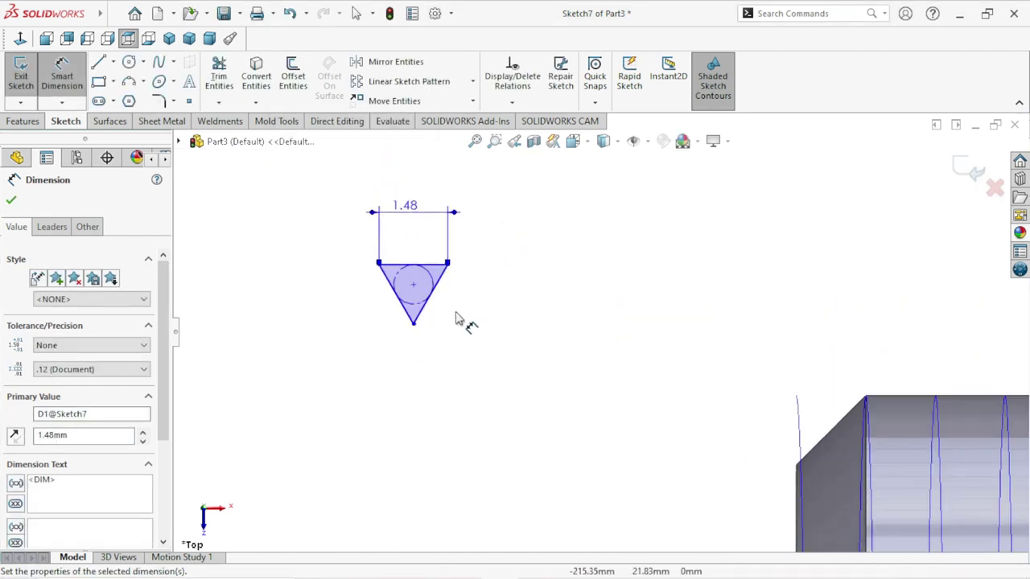
scroll(462, 322, "up", 2)
scroll(585, 366, "up", 2)
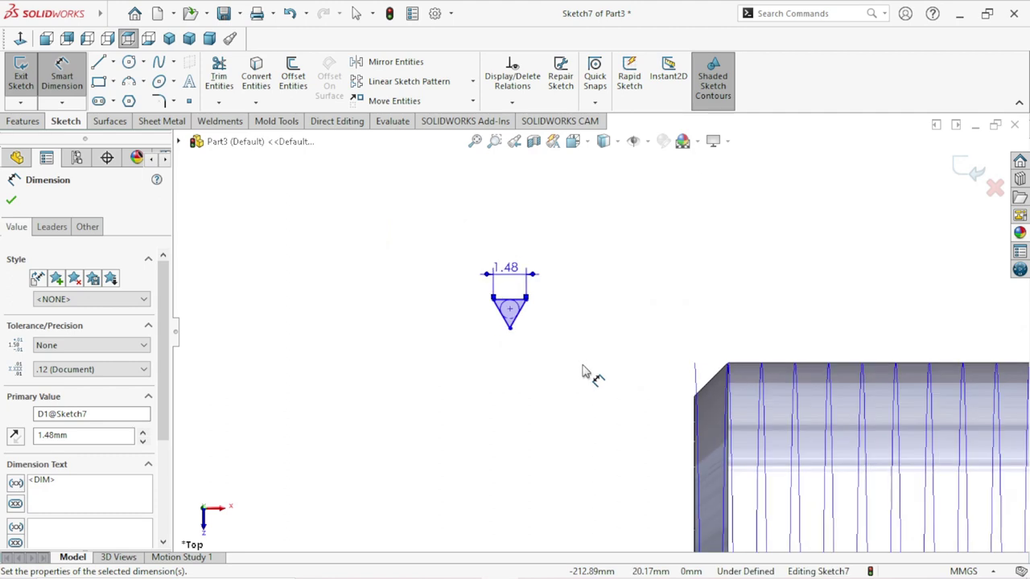
left_click(13, 203)
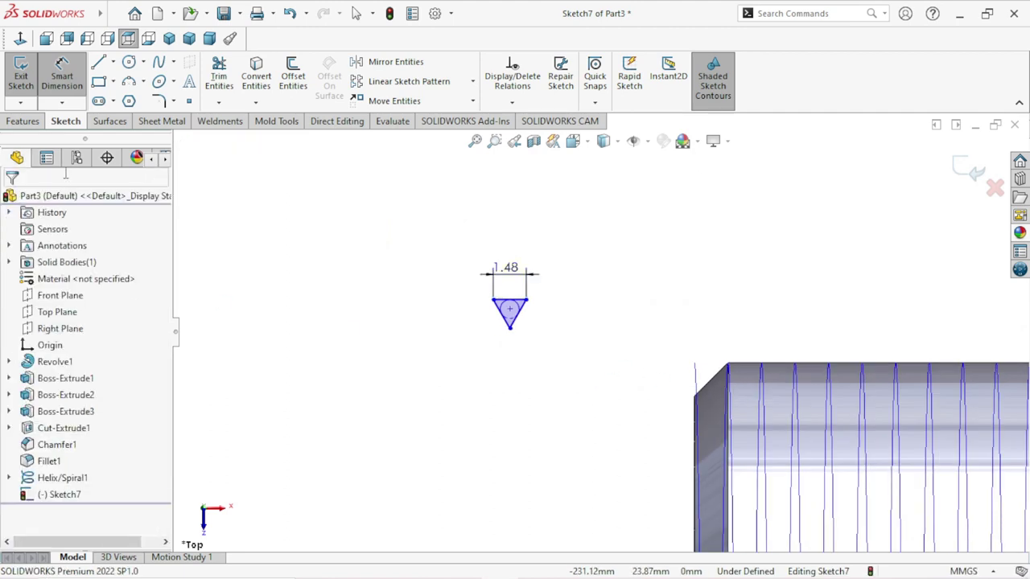
Step: Add a Pierce relation pinning the triangle's top edge to the helix
left_click(18, 128)
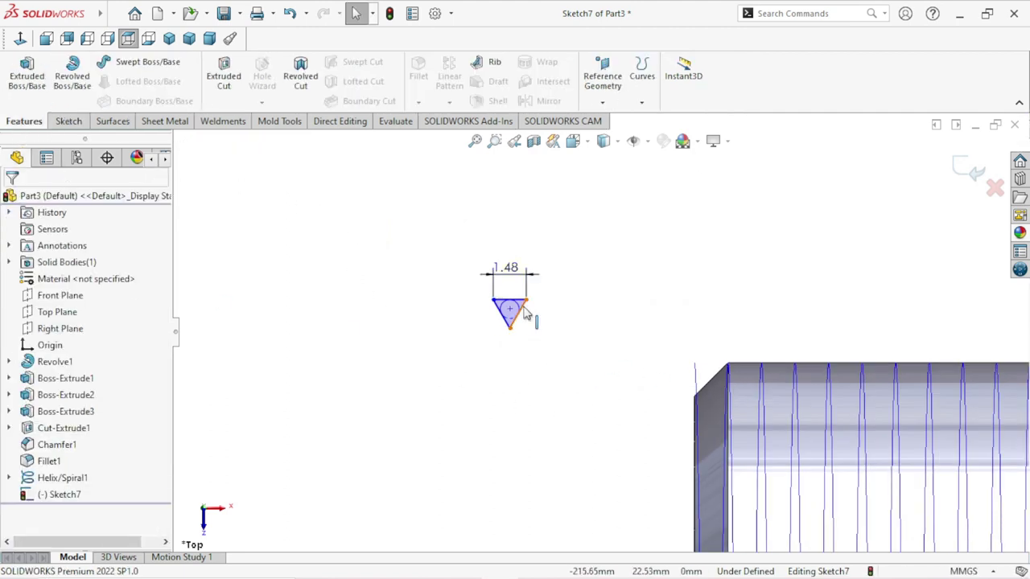
scroll(552, 322, "down", 2)
scroll(487, 325, "down", 3)
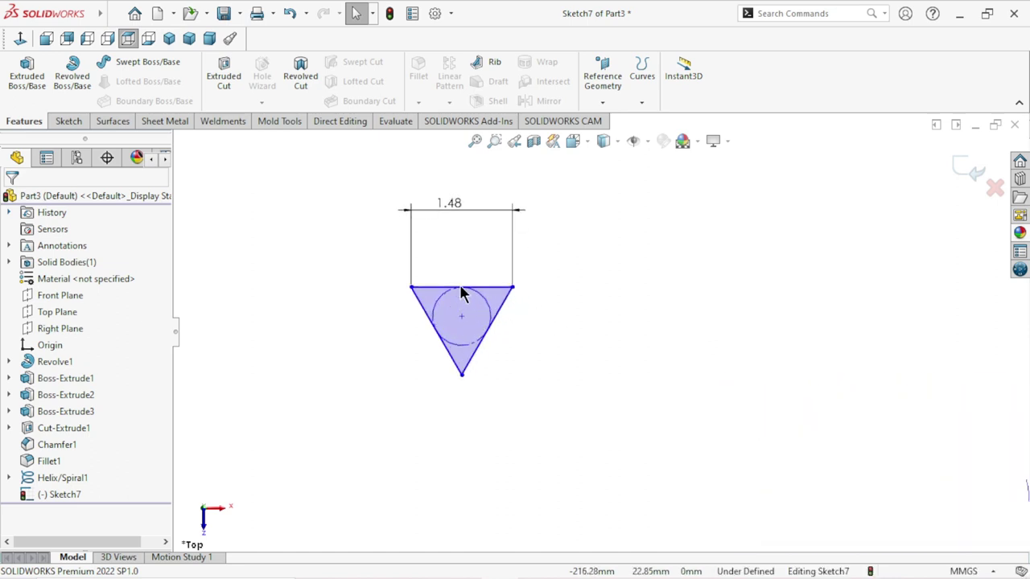
left_click(462, 292)
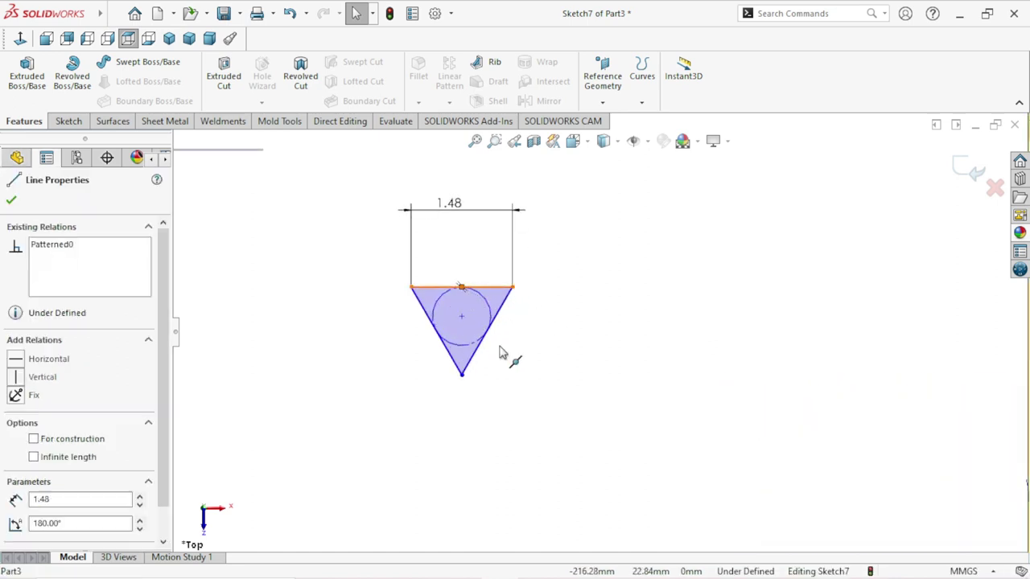
scroll(513, 370, "up", 3)
scroll(845, 383, "down", 3)
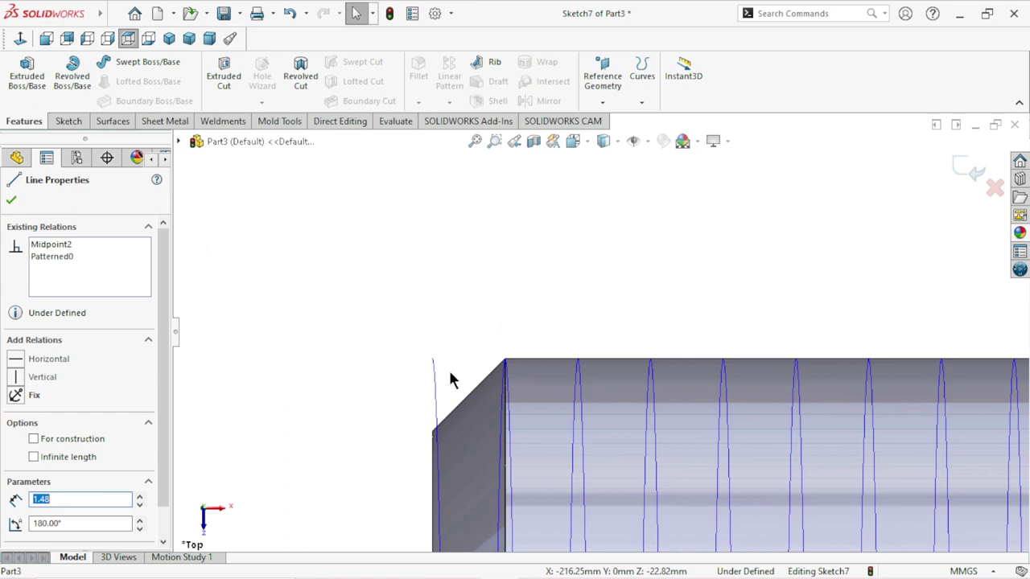
key("Escape")
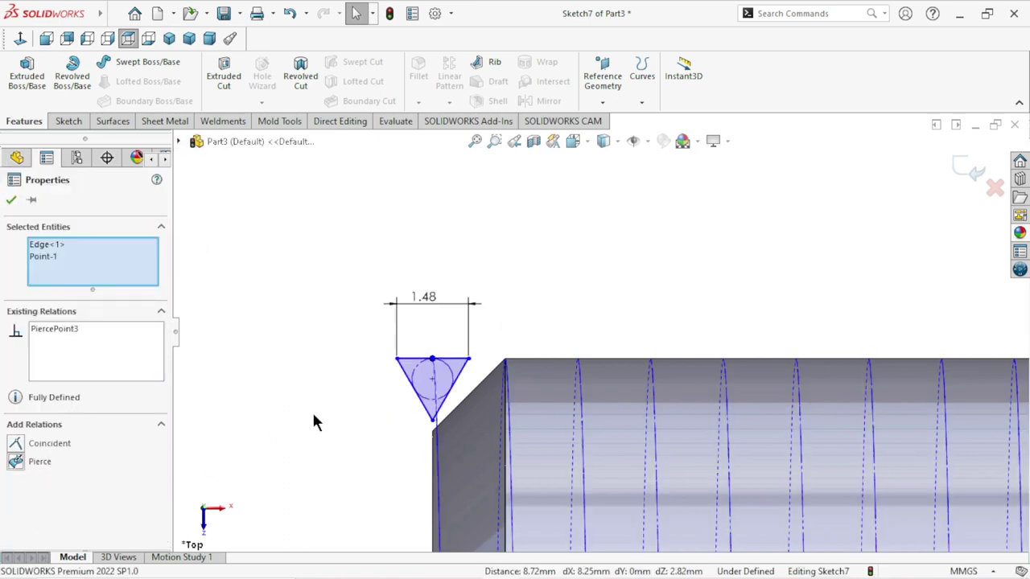
left_click(11, 200)
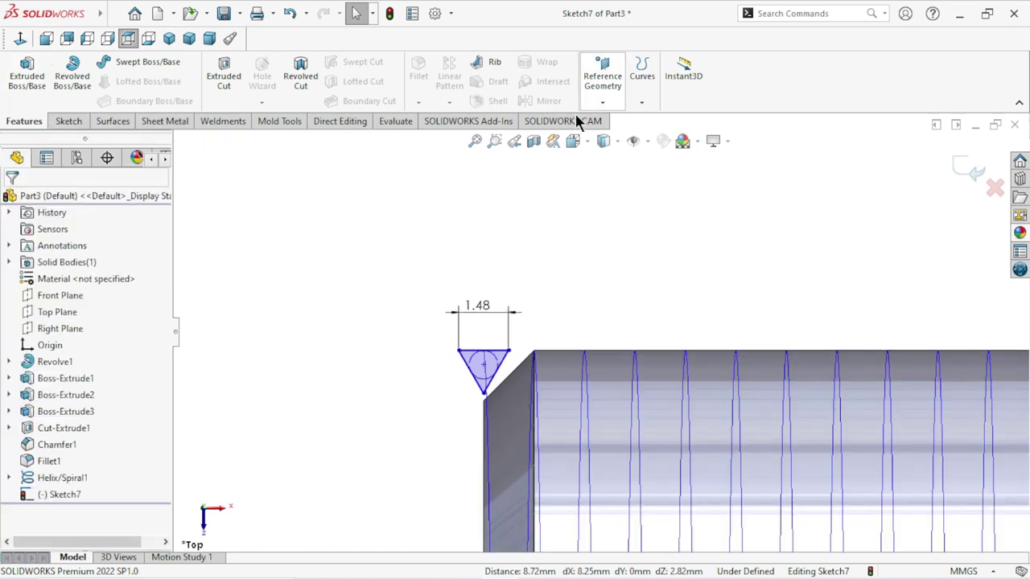
Step: Exit the profile sketch and confirm Cut-Sweep1 along the helix
left_click(966, 167)
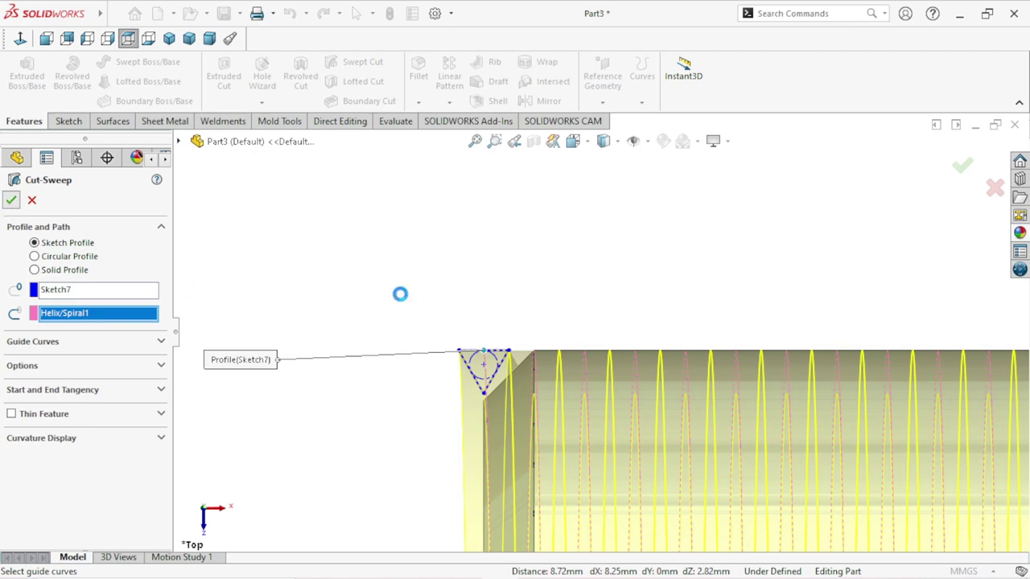
key("Return")
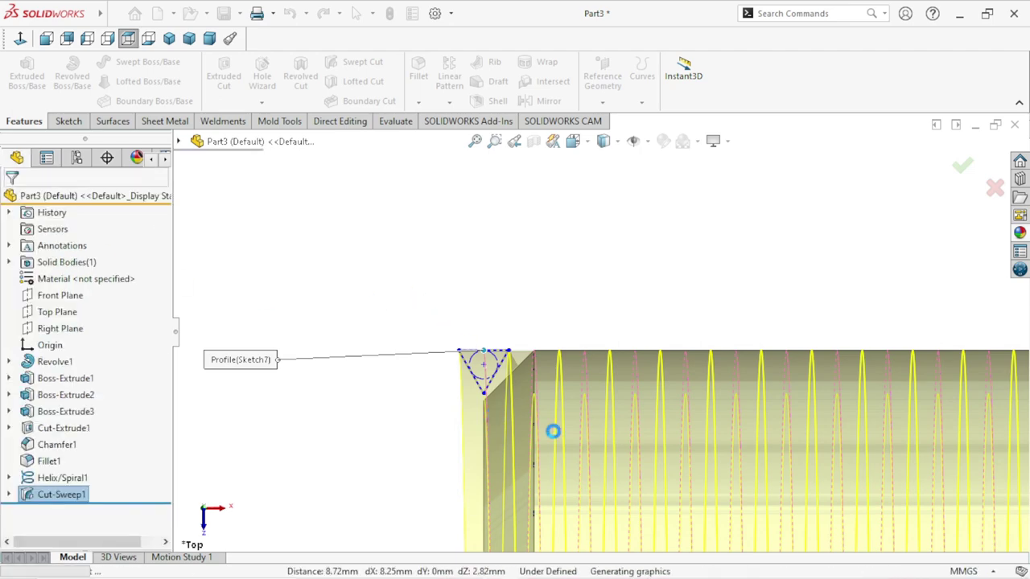
scroll(588, 429, "down", 3)
scroll(589, 429, "down", 2)
scroll(572, 379, "down", 2)
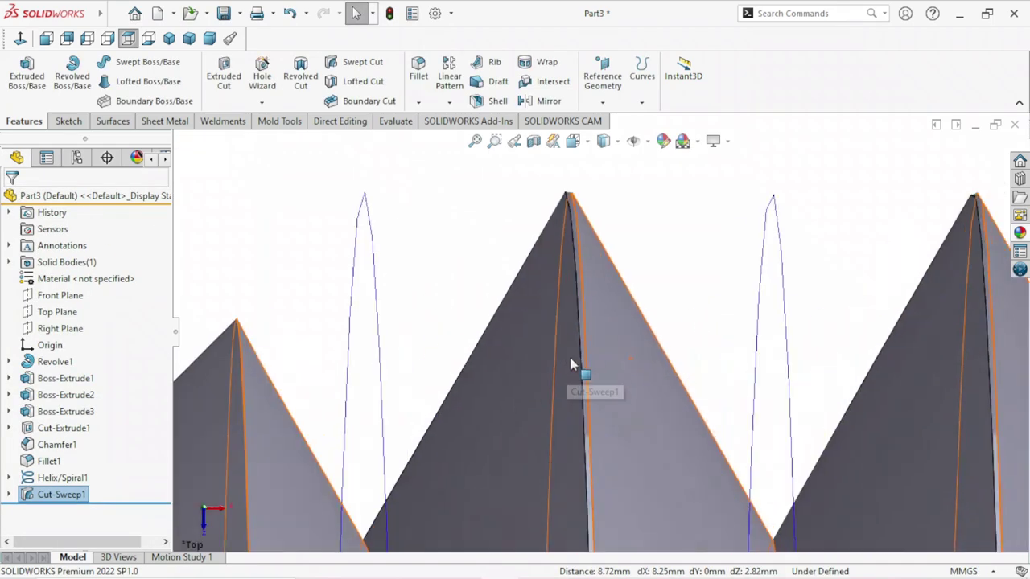
scroll(579, 358, "down", 3)
scroll(619, 352, "up", 1)
scroll(684, 326, "up", 2)
left_click(644, 210)
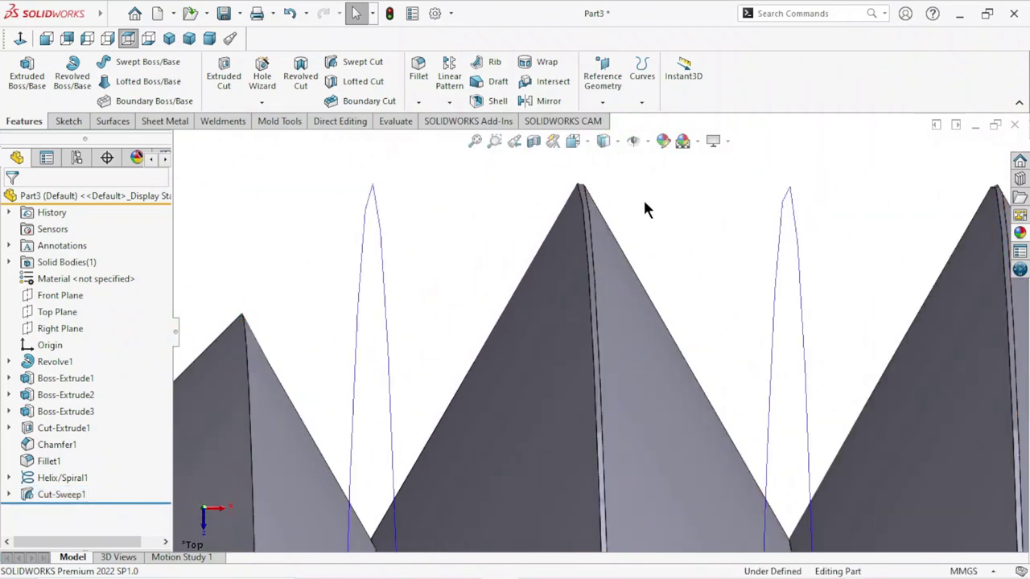
scroll(644, 211, "down", 2)
scroll(471, 317, "down", 1)
scroll(464, 322, "up", 3)
scroll(585, 429, "up", 3)
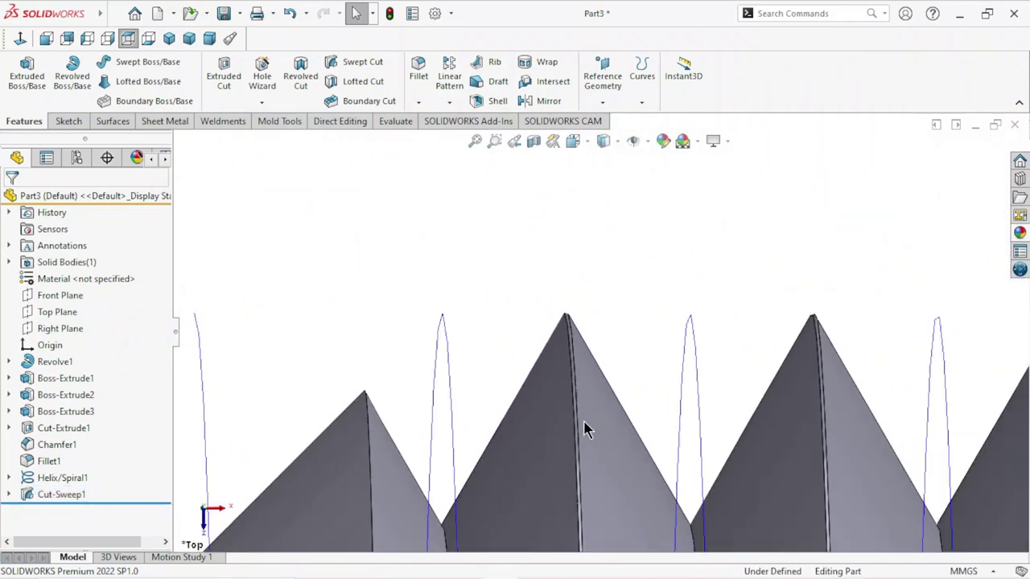
scroll(584, 429, "up", 2)
scroll(616, 429, "up", 2)
scroll(618, 432, "up", 1)
scroll(649, 442, "up", 1)
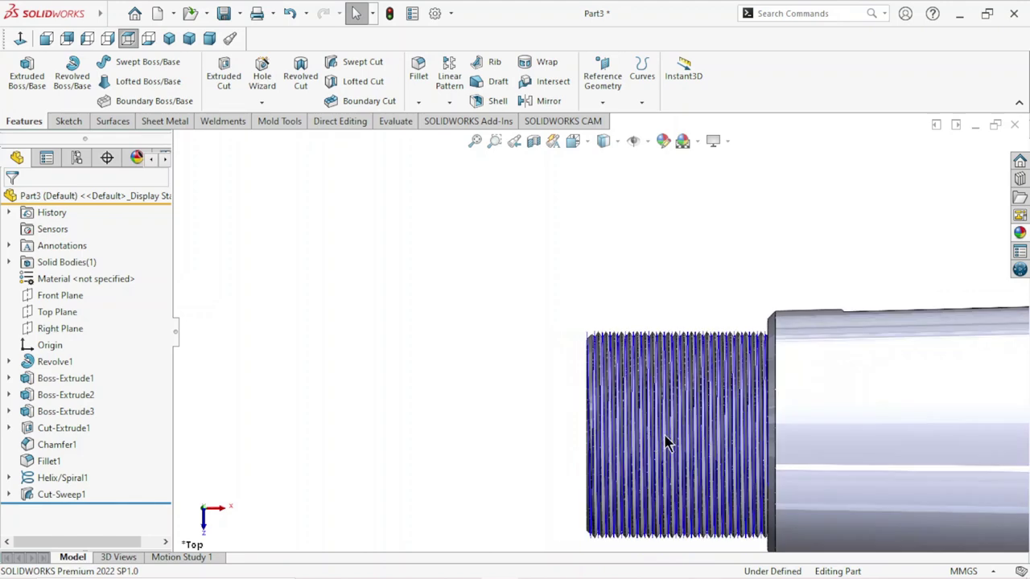
Step: Hide Helix/Spiral1 and orbit the model to inspect the threaded end
left_click(47, 461)
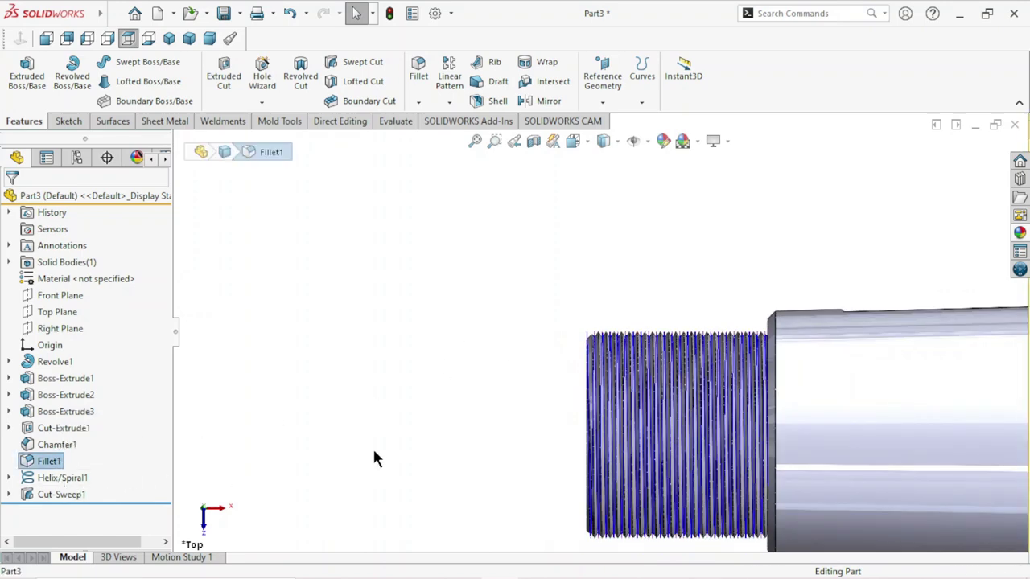
left_click(88, 476)
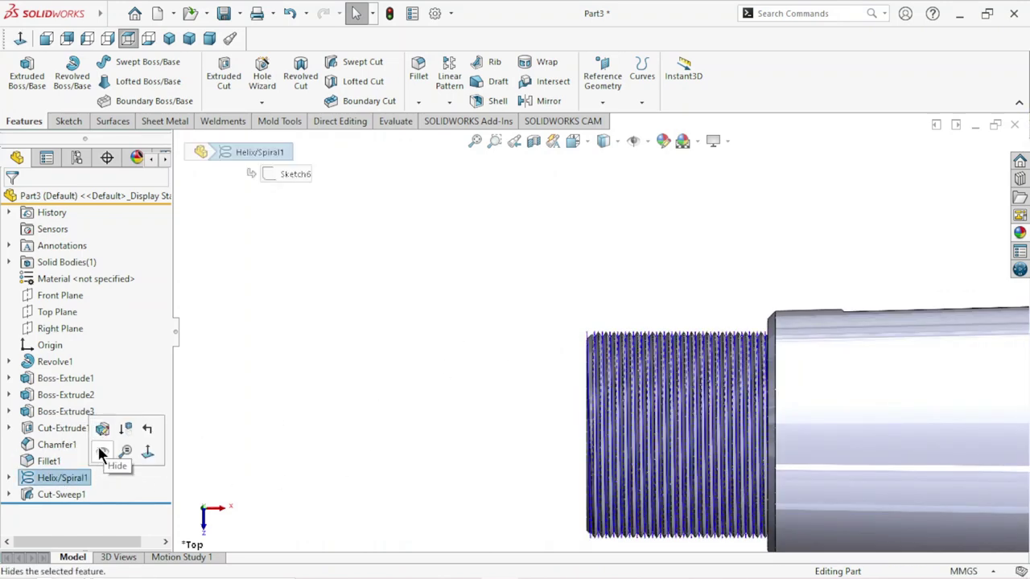
left_click(100, 451)
scroll(751, 449, "up", 3)
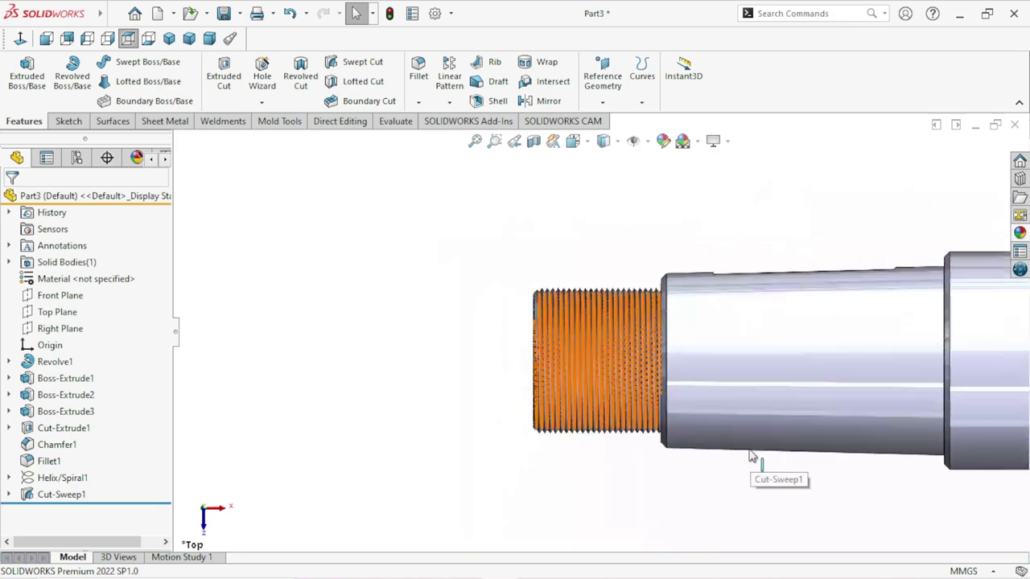
middle_click_drag(509, 400, 656, 512)
scroll(590, 426, "up", 1)
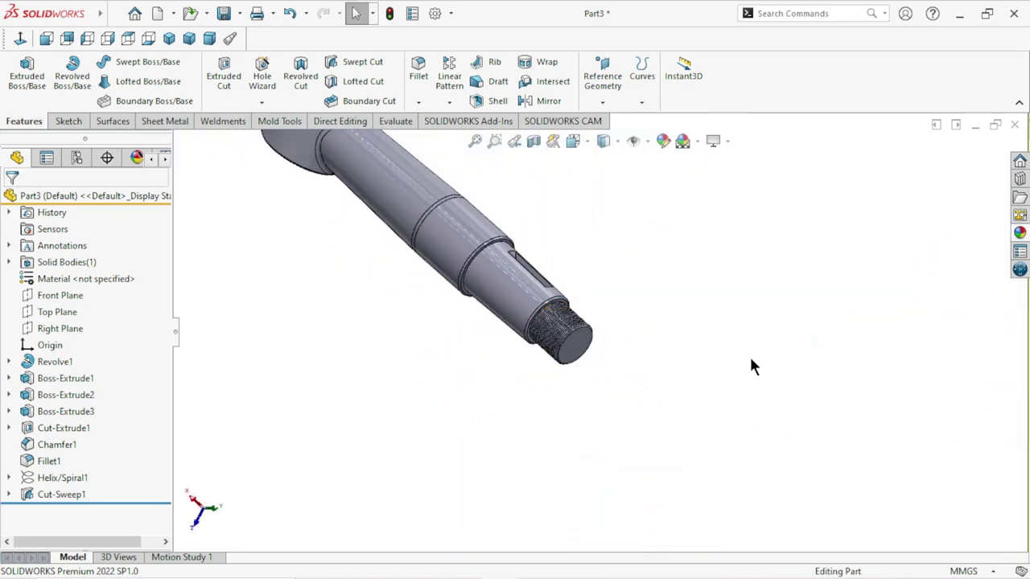
scroll(571, 241, "down", 1)
scroll(577, 501, "down", 3)
scroll(579, 508, "up", 2)
mouse_move(666, 485)
middle_mouse_down()
mouse_move(690, 397)
mouse_move(593, 395)
middle_mouse_up()
scroll(708, 336, "down", 2)
scroll(671, 435, "up", 2)
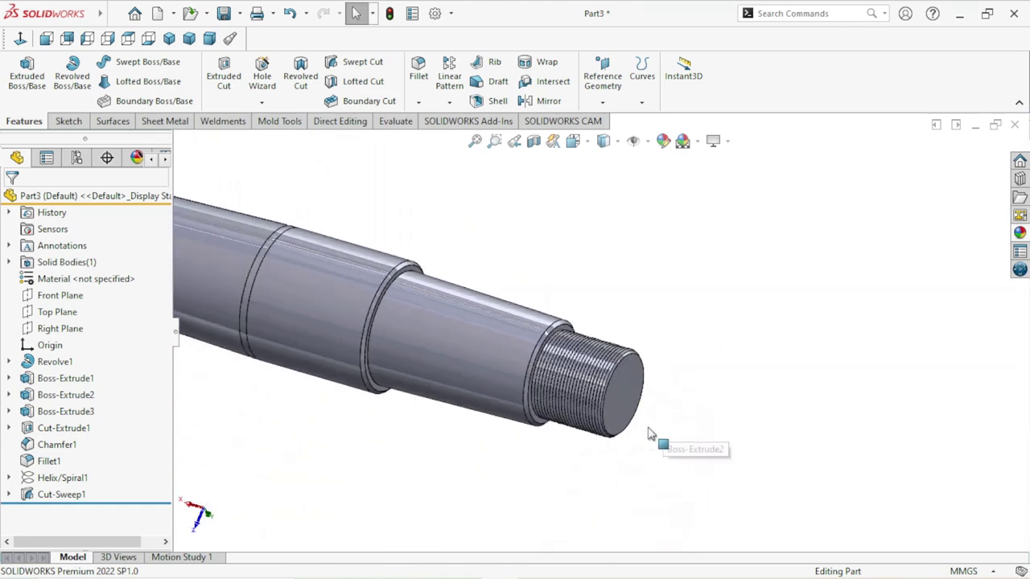
scroll(524, 429, "up", 1)
scroll(410, 249, "down", 1)
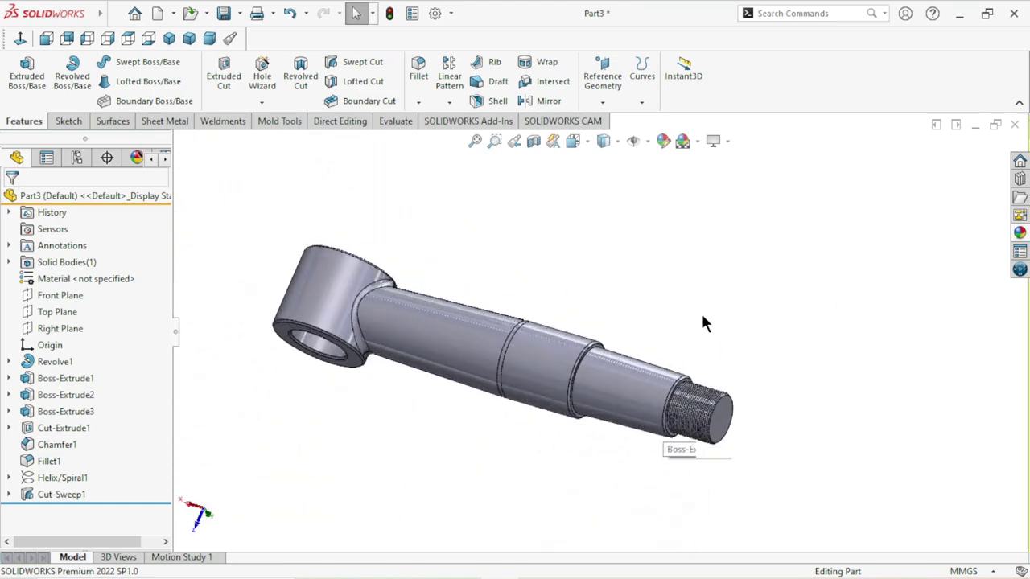
Step: Apply the carbon steel appearance from Metal > Steel to the whole Part3
left_click(133, 198)
left_click(1018, 233)
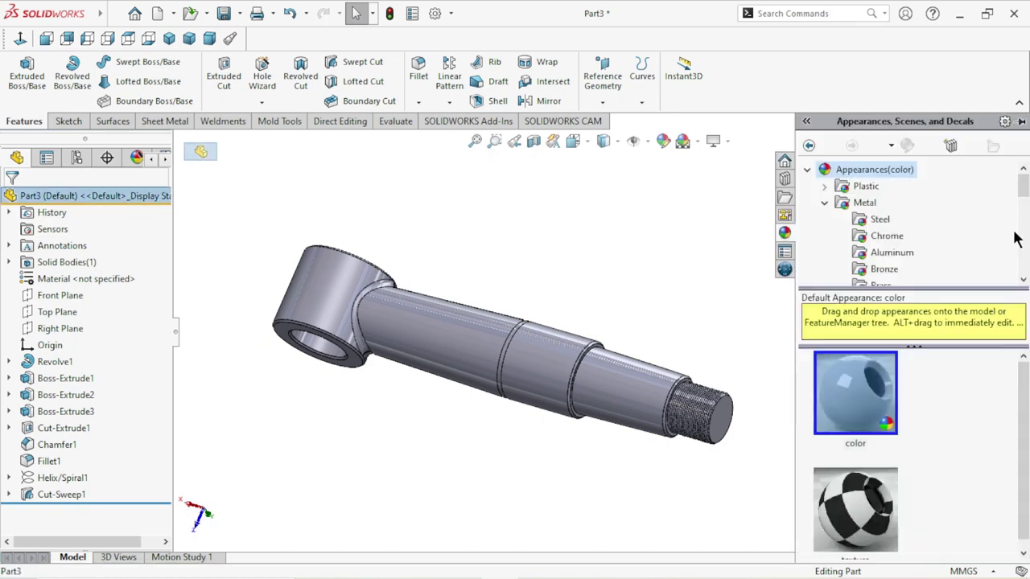
left_click_drag(1020, 410, 1020, 455)
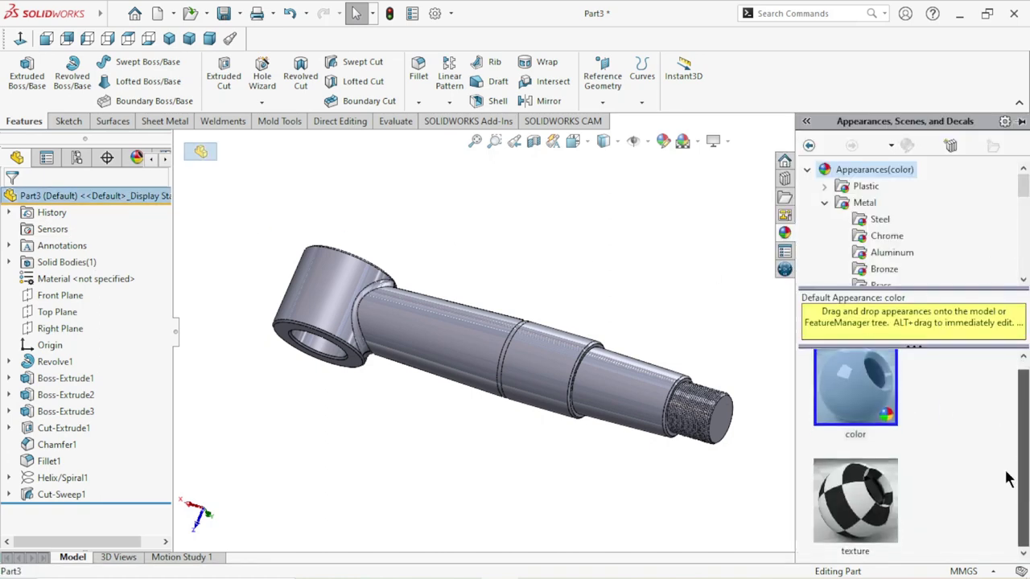
left_click(878, 222)
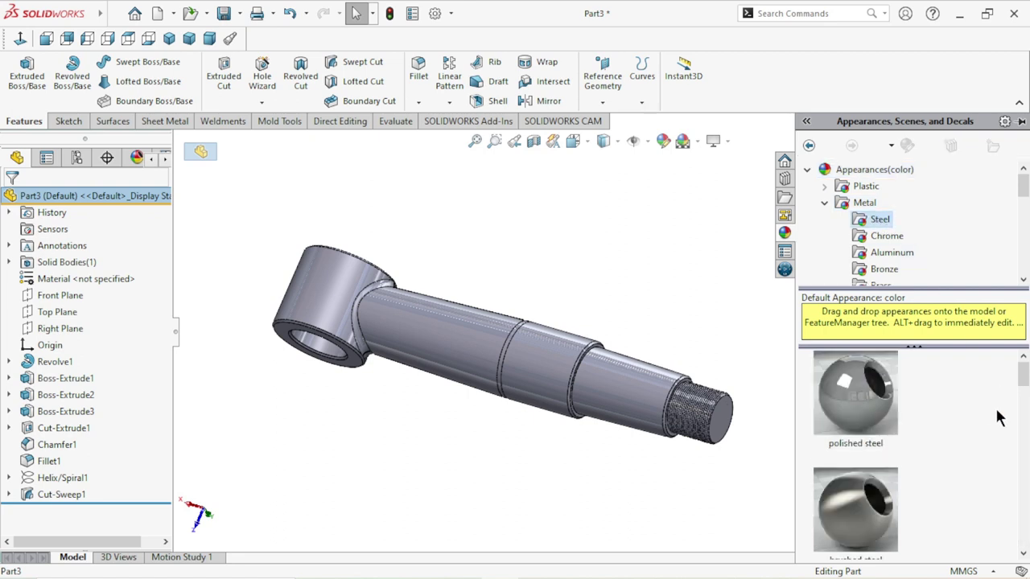
left_click_drag(1020, 380, 1019, 468)
double_click(836, 454)
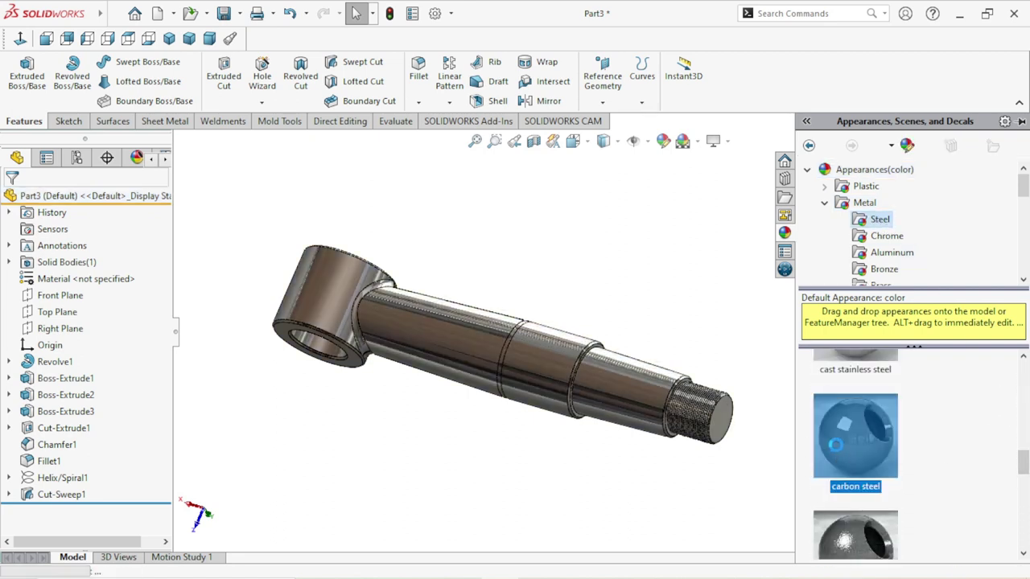
scroll(523, 424, "up", 2)
scroll(542, 346, "down", 2)
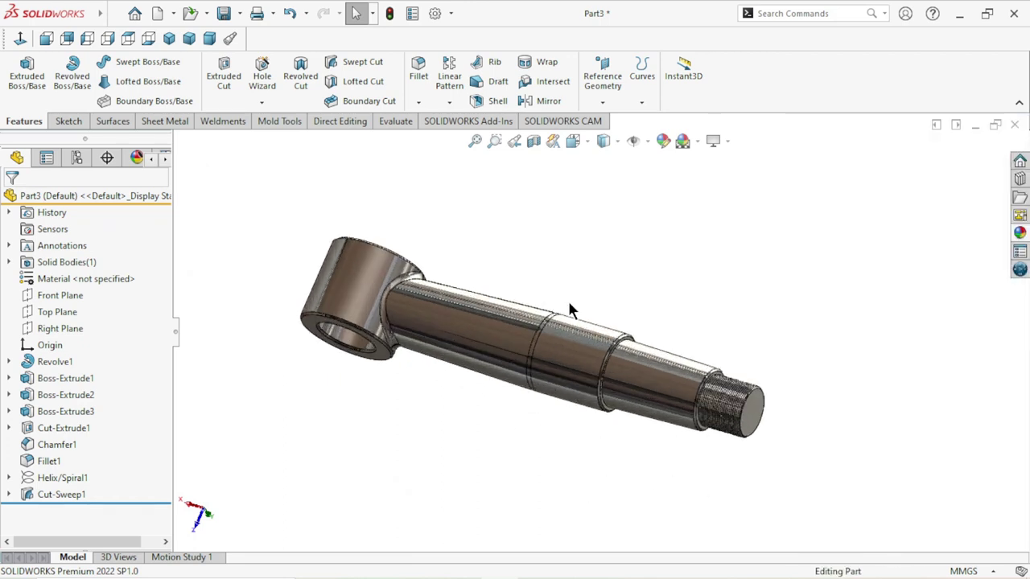
Step: Give Fillet1 a red appearance
left_click(57, 461)
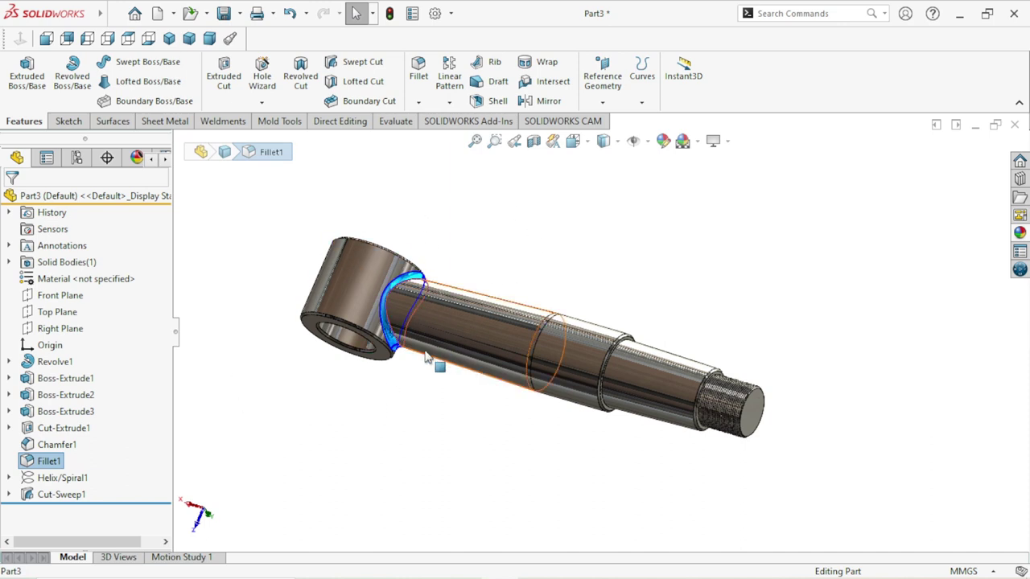
left_click(662, 141)
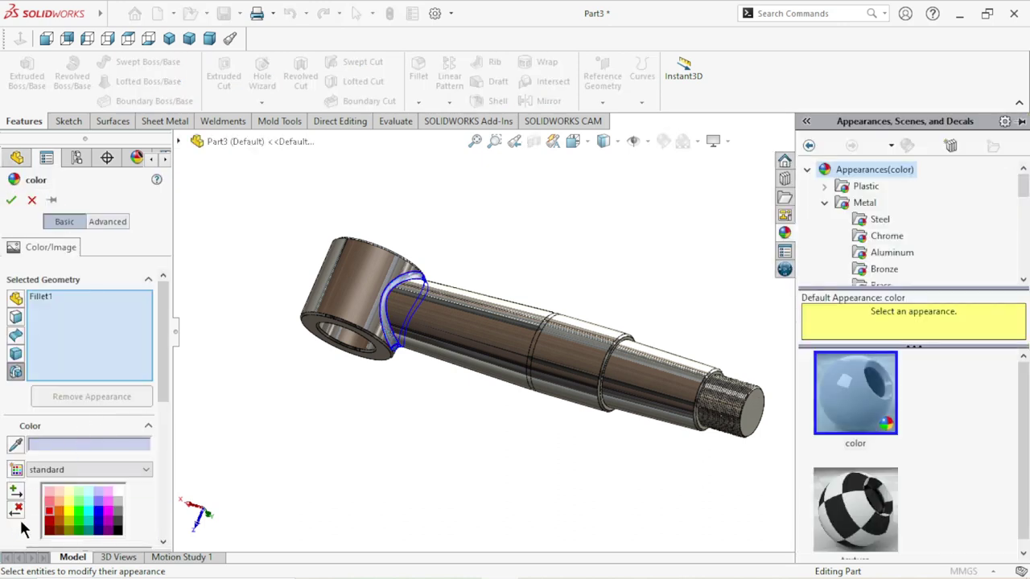
left_click(48, 512)
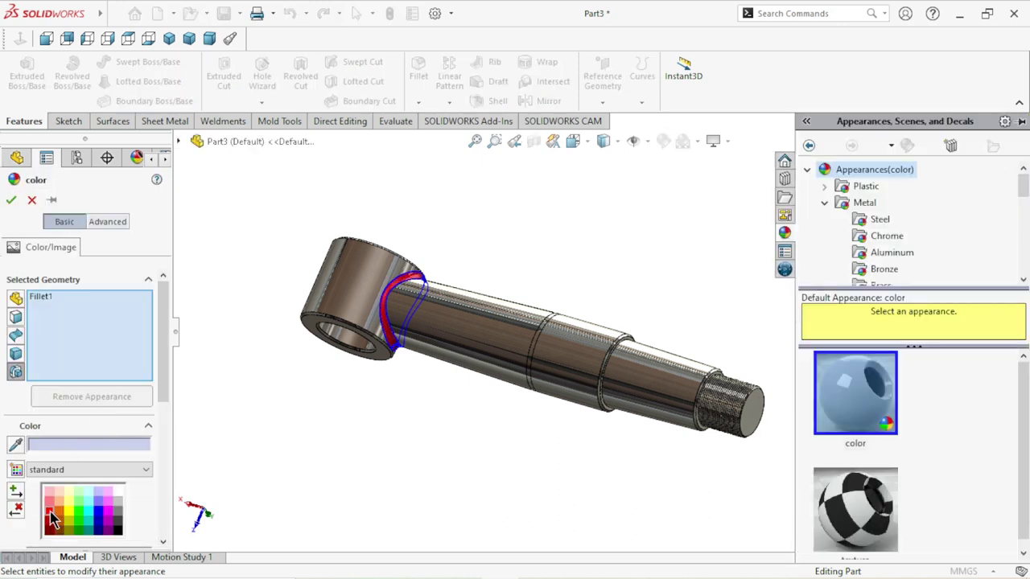
left_click(11, 201)
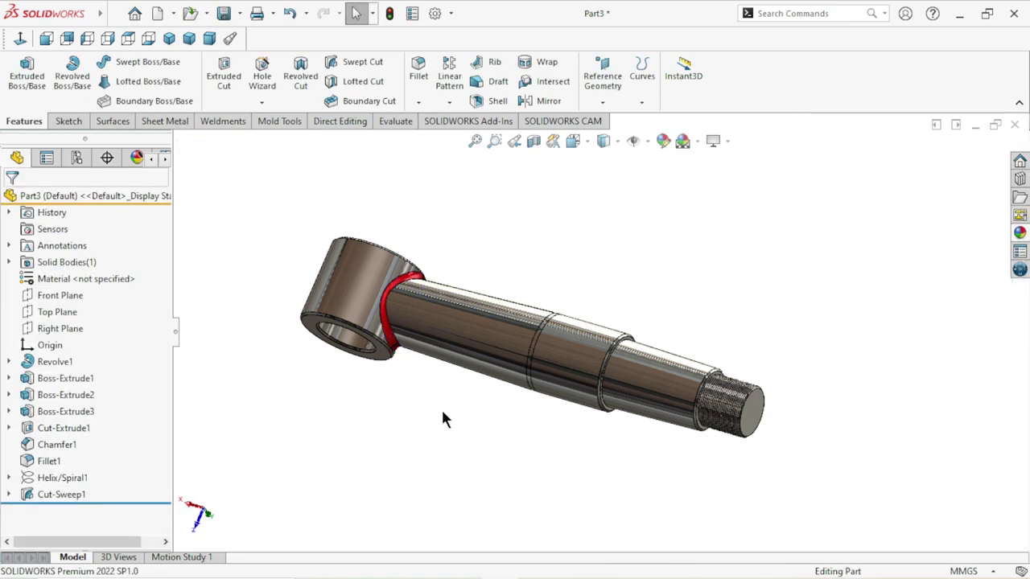
Step: Show the shaft isometrically, orbited so the eye ring sits left and thread right
mouse_move(441, 407)
middle_mouse_down()
mouse_move(495, 290)
mouse_move(626, 411)
mouse_move(576, 352)
middle_mouse_up()
scroll(501, 367, "up", 5)
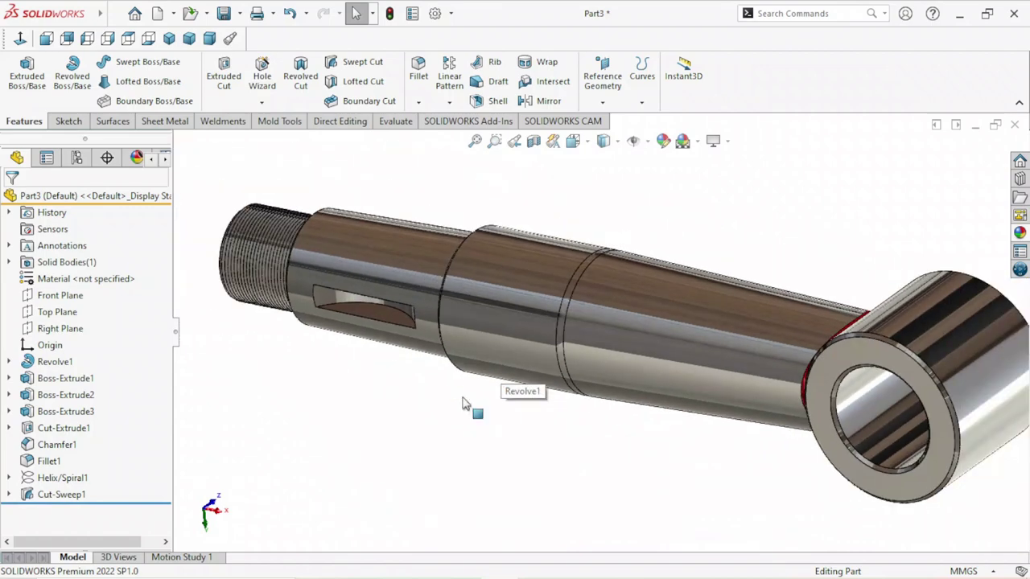
mouse_move(467, 395)
middle_mouse_down()
mouse_move(442, 448)
mouse_move(470, 375)
middle_mouse_up()
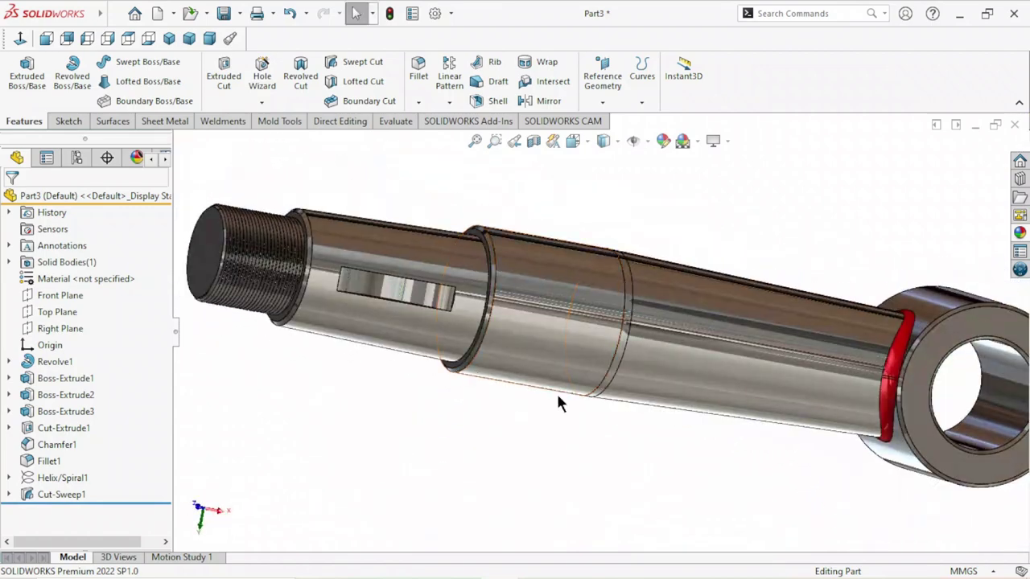
scroll(558, 400, "up", 3)
scroll(549, 405, "up", 2)
scroll(679, 351, "up", 3)
scroll(679, 352, "down", 3)
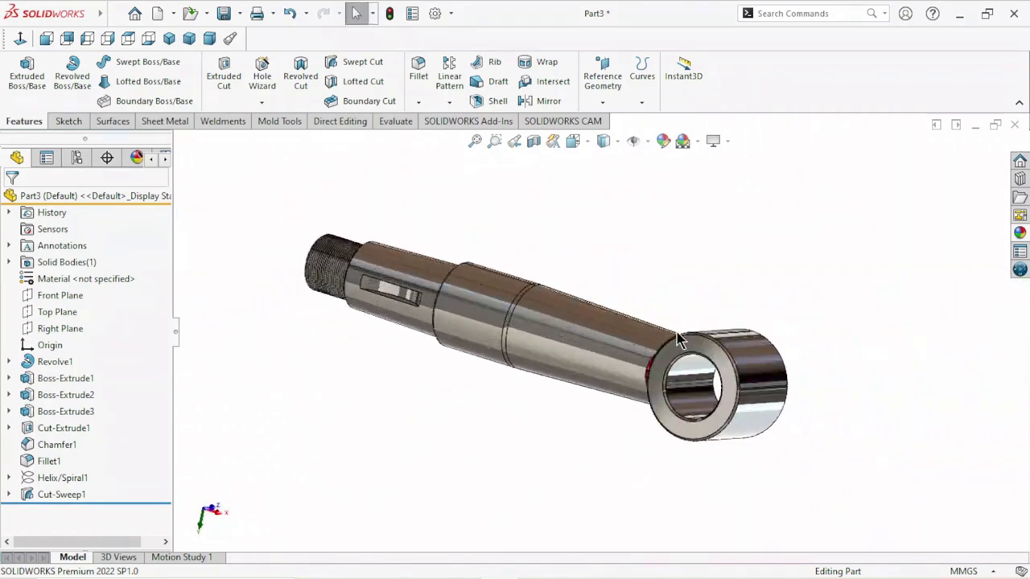
left_click(169, 39)
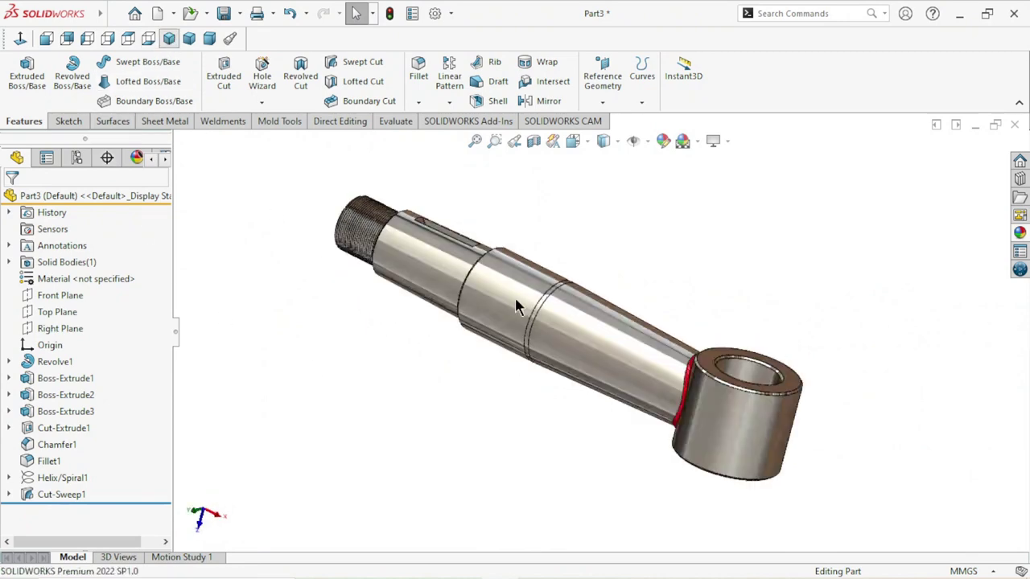
mouse_move(863, 387)
middle_mouse_down()
mouse_move(633, 193)
mouse_move(625, 236)
middle_mouse_up()
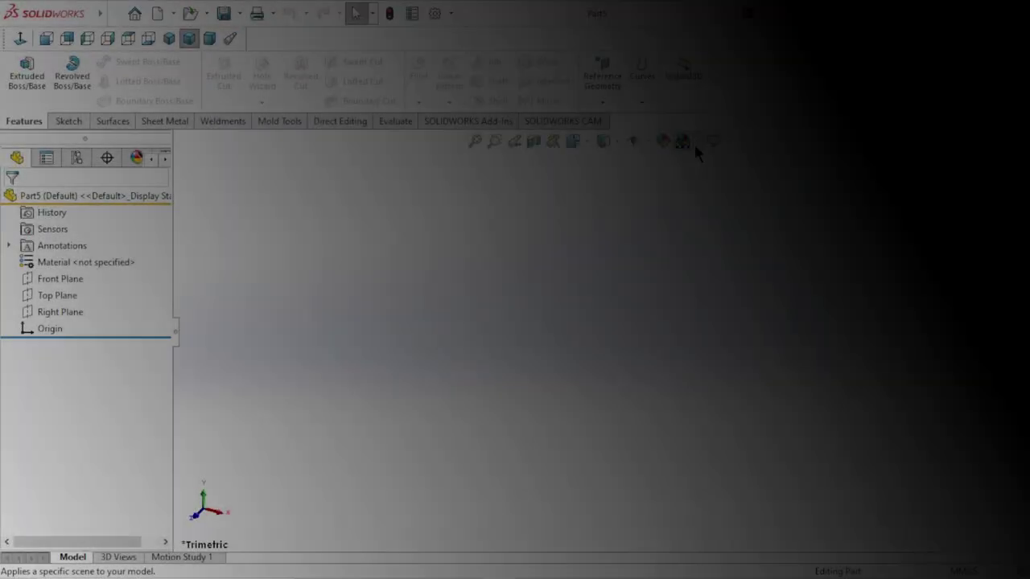
Step: Apply the Plain White scene, then sketch on Front Plane a 3-point arc ending at the origin
left_click(693, 141)
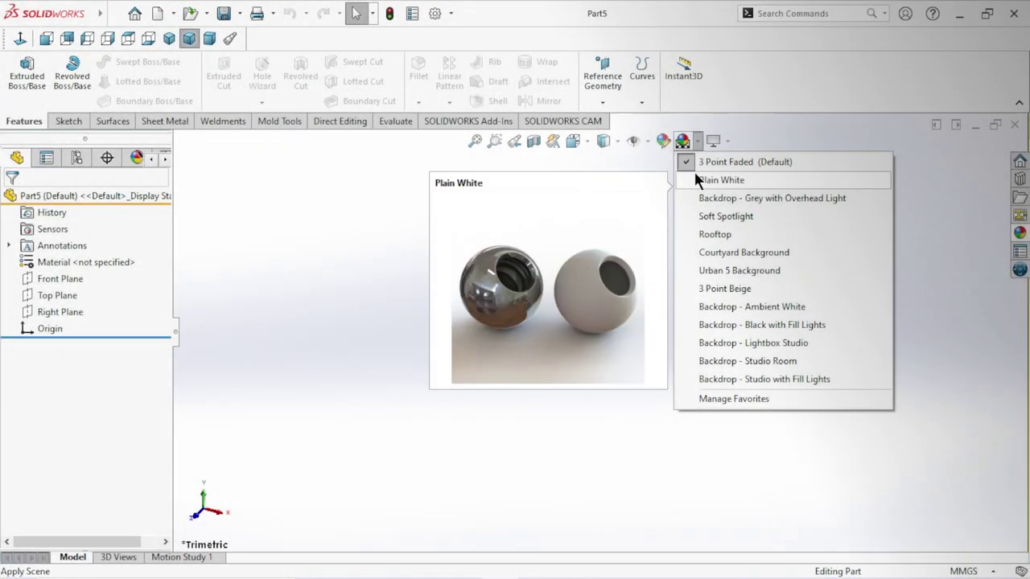
left_click(697, 180)
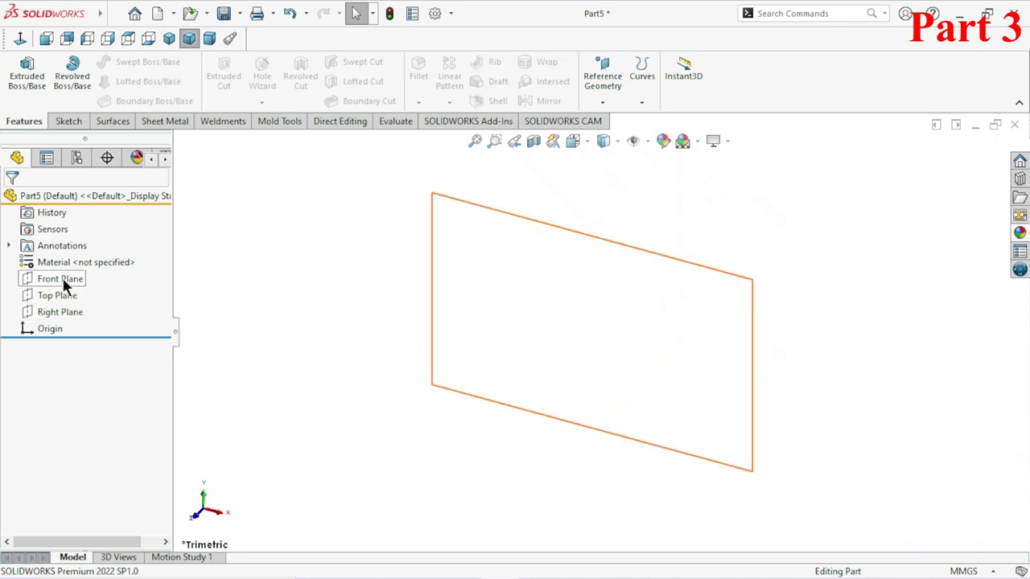
left_click(60, 279)
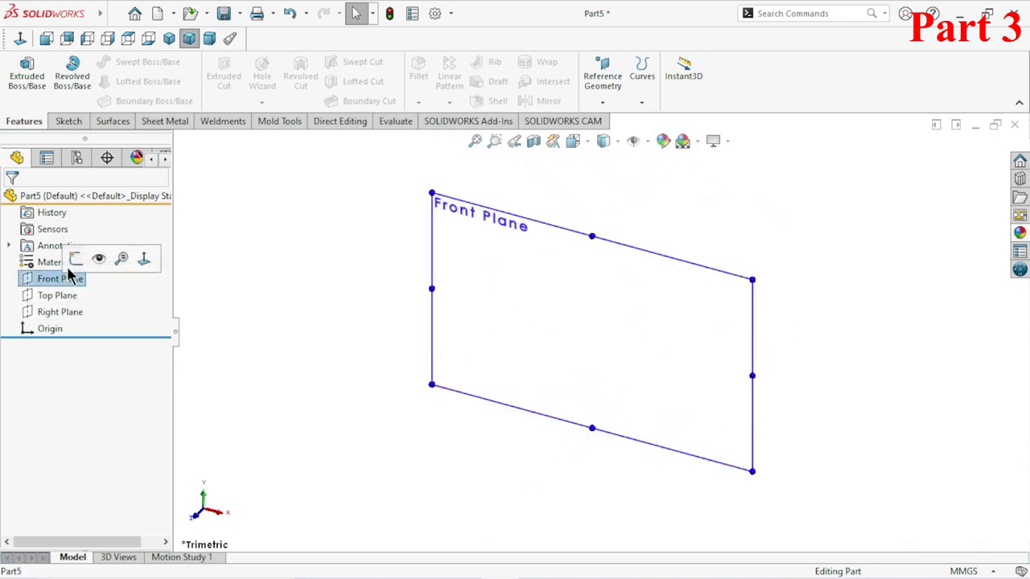
left_click(71, 263)
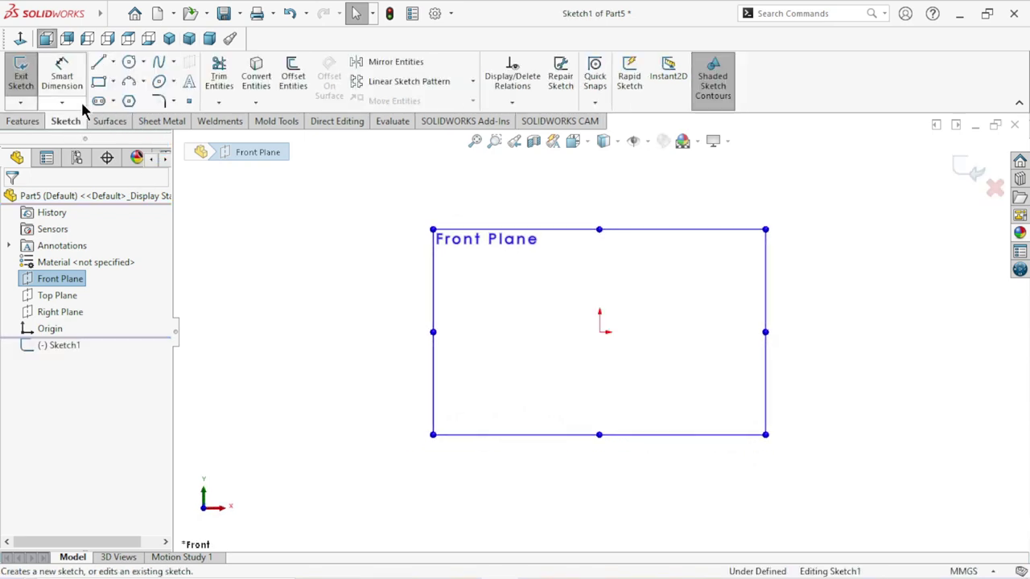
left_click(127, 84)
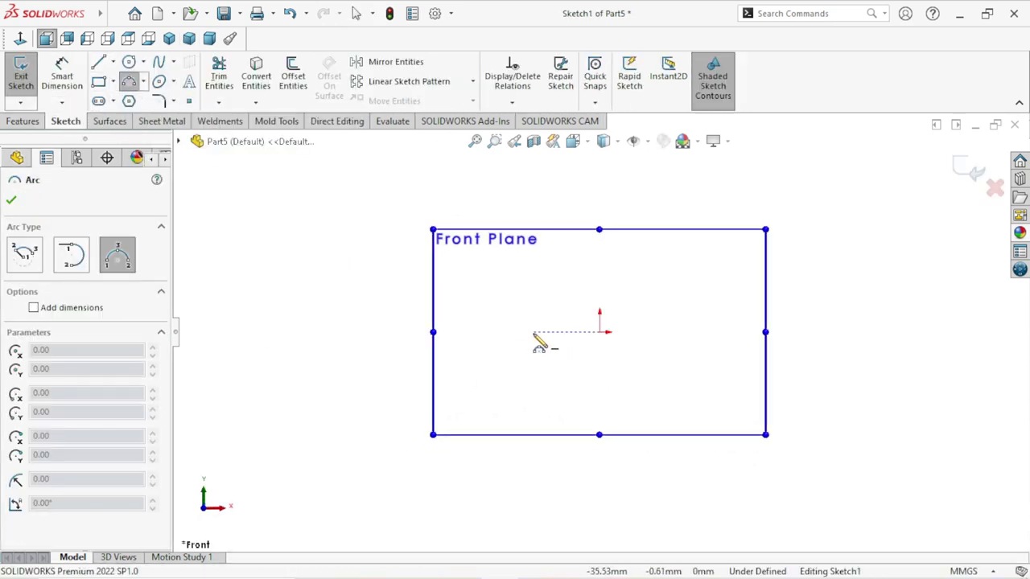
left_click_drag(536, 331, 607, 332)
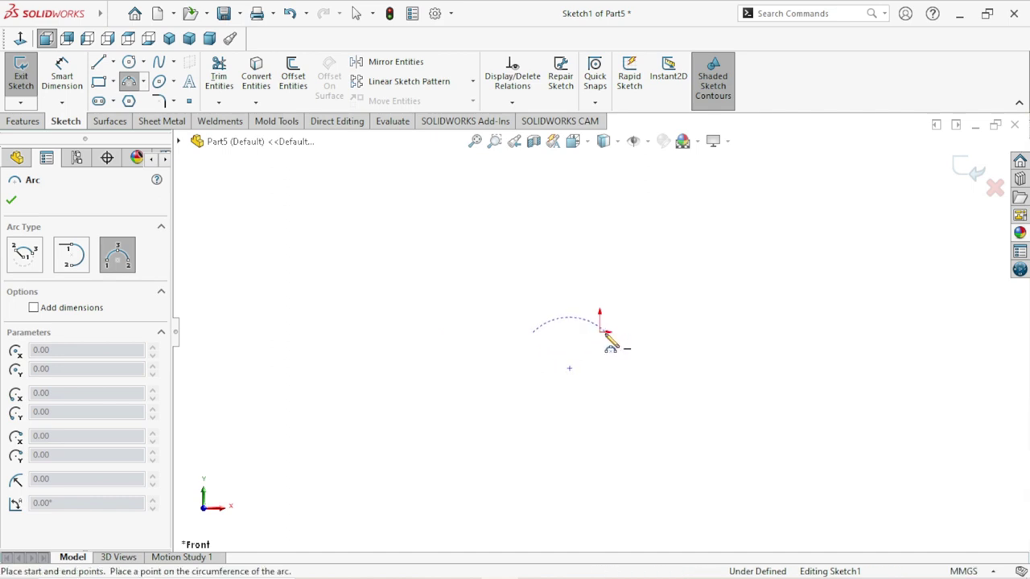
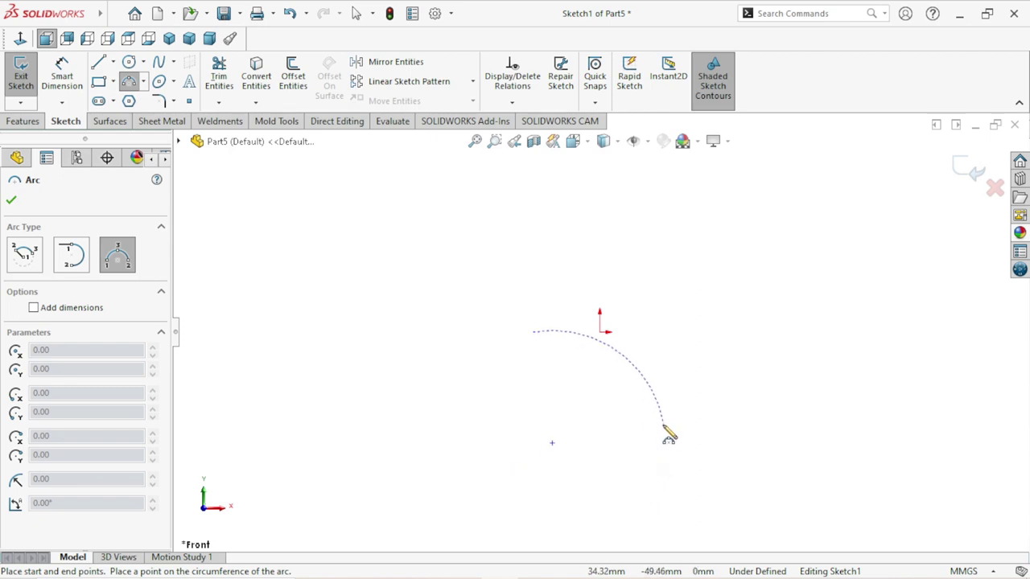
Step: Draw a horizontal line ending at the origin, then a tangent arc curving downward
key("Escape")
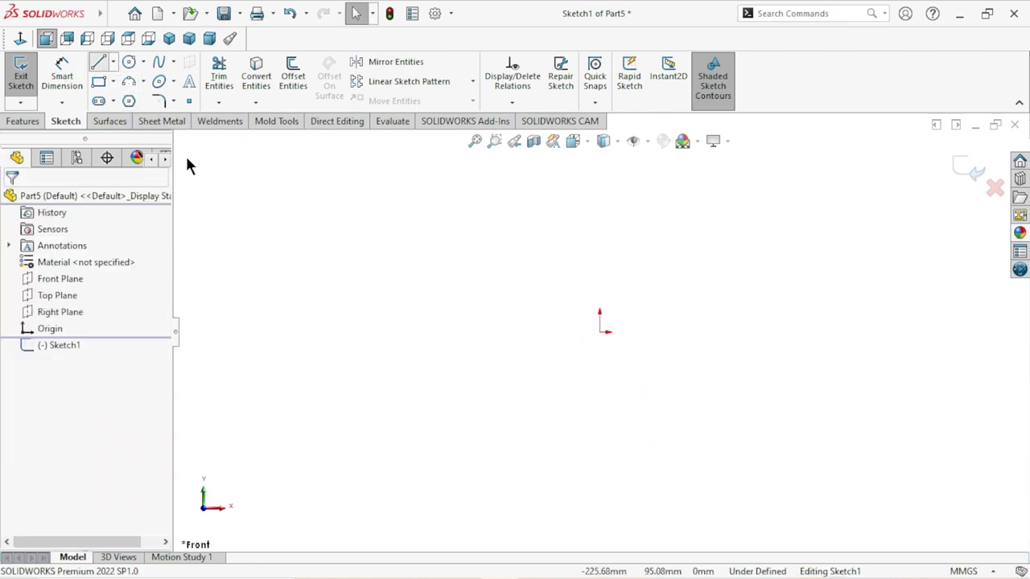
key("l")
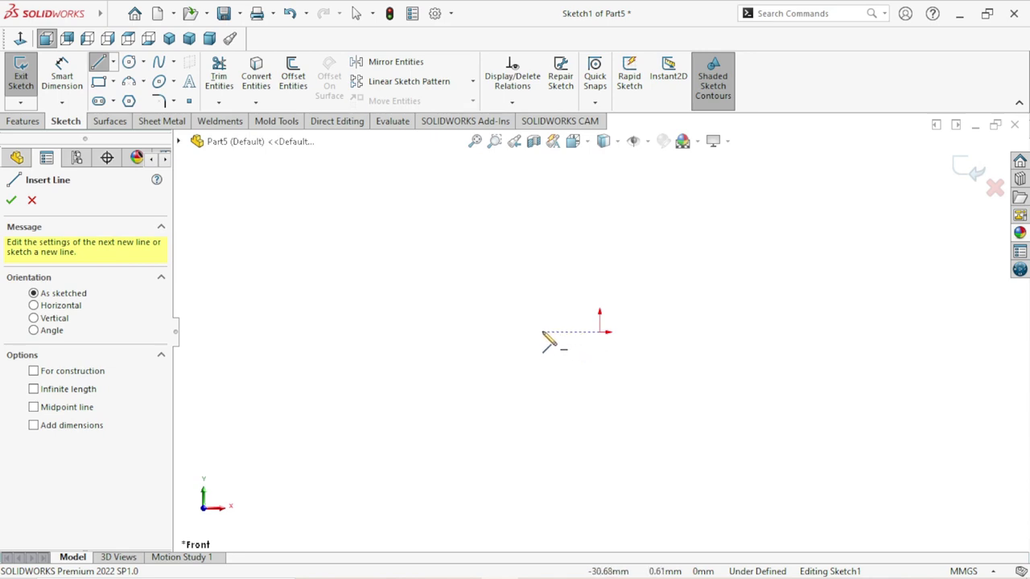
left_click(542, 332)
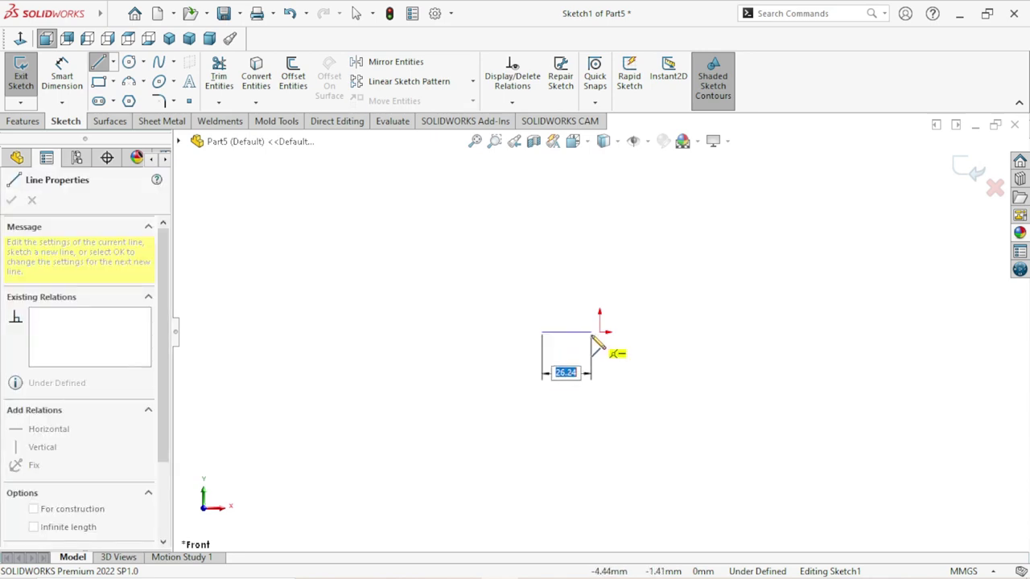
left_click(591, 332)
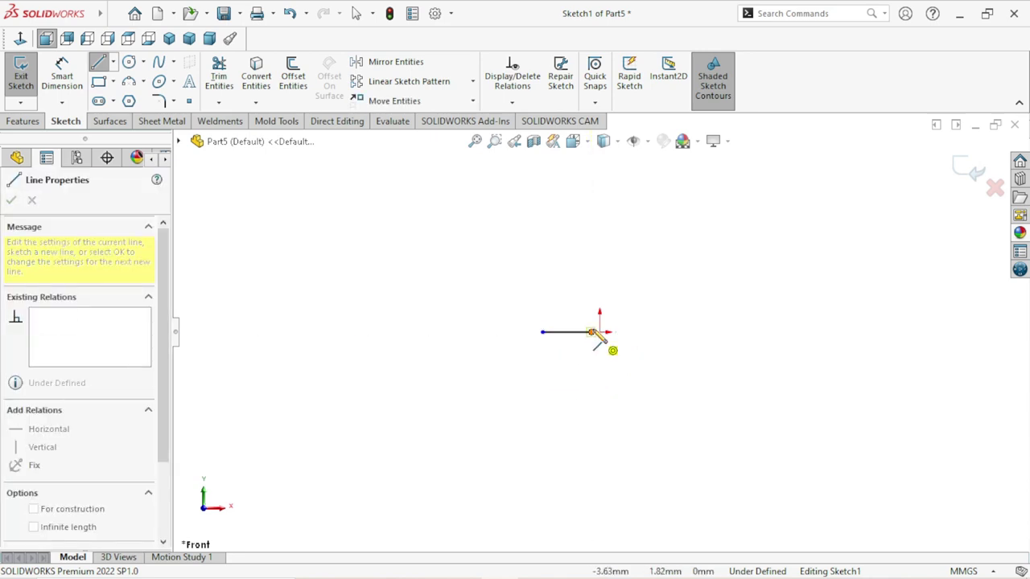
key("a")
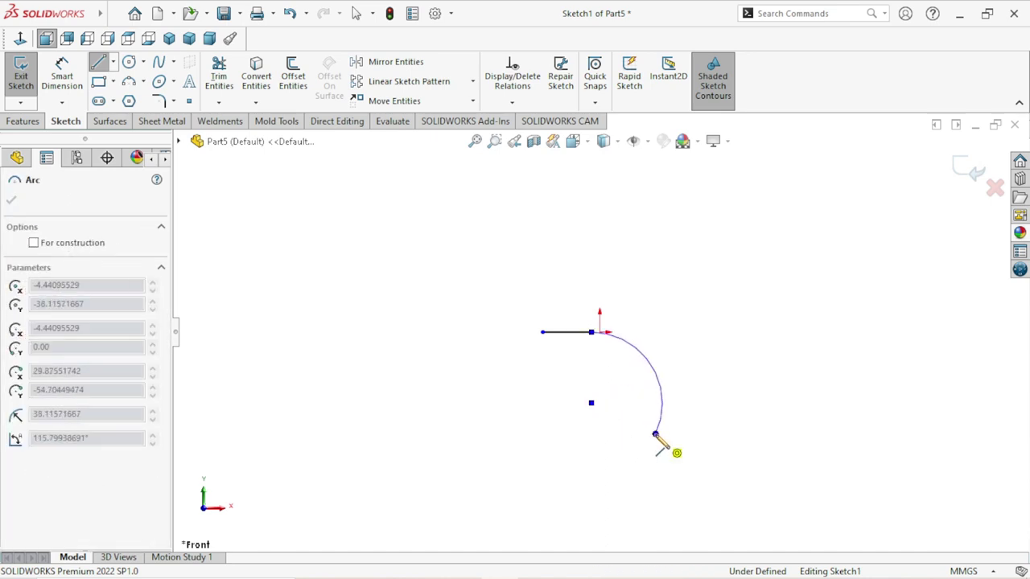
left_click(656, 435)
right_click(703, 366)
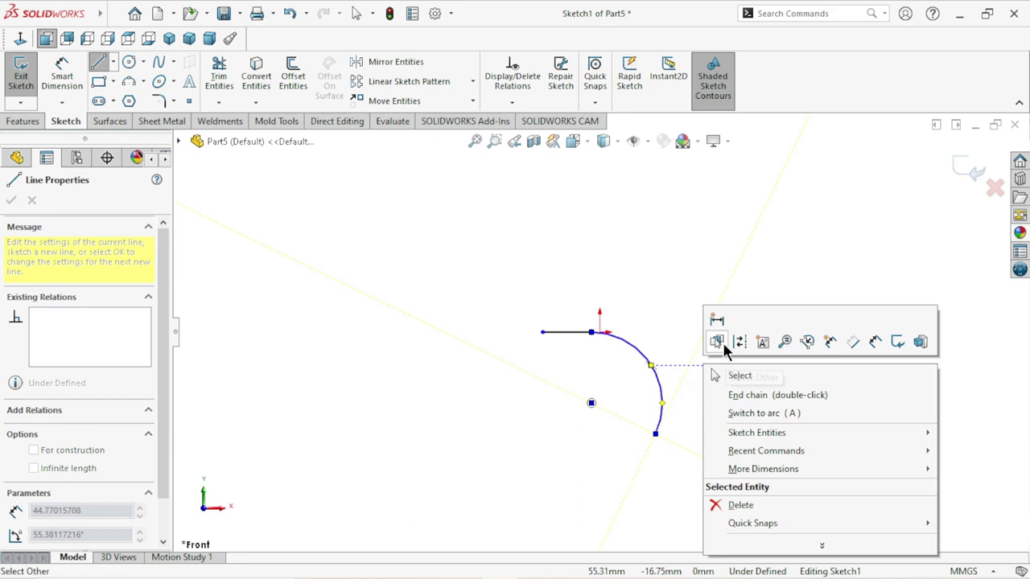
left_click(734, 375)
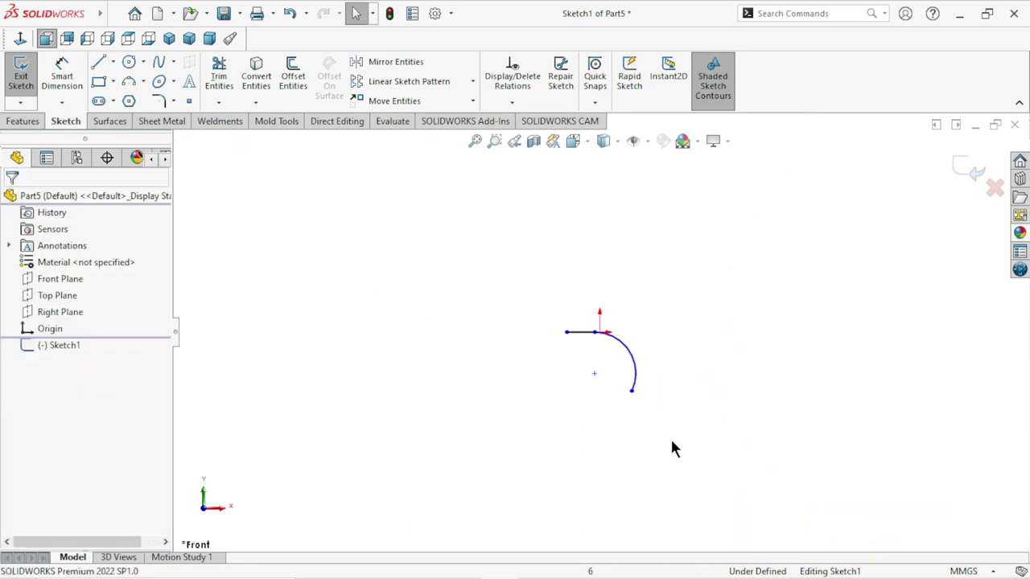
Step: Make the line–arc junction coincident with the origin, fully defining the horizontal line
scroll(616, 362, "down", 3)
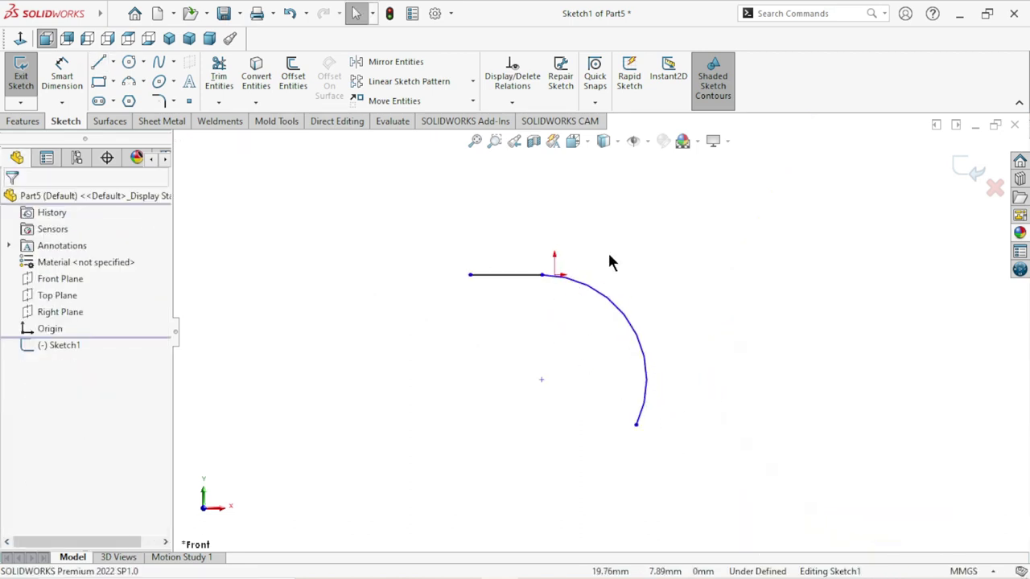
left_click_drag(609, 261, 524, 292)
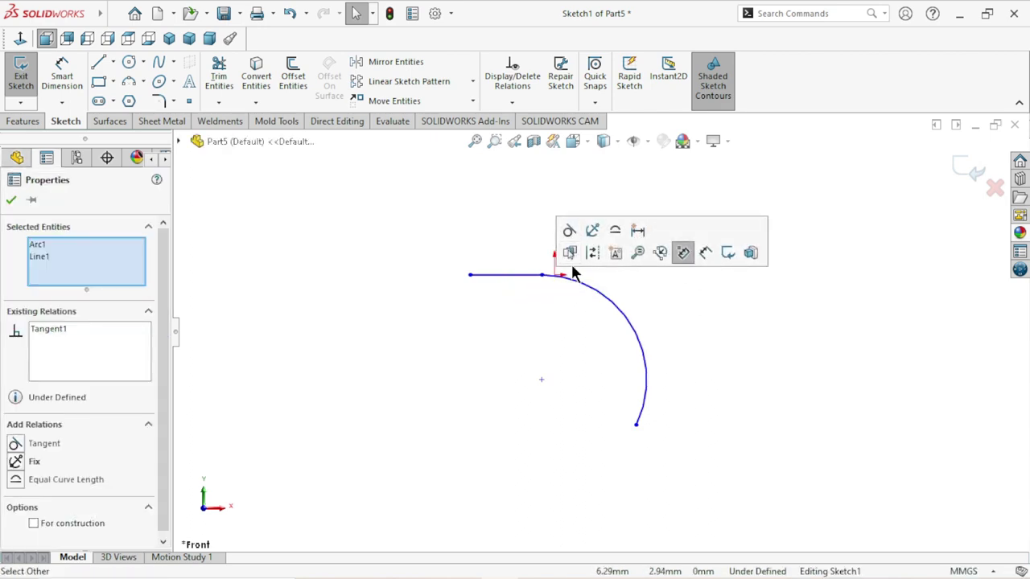
scroll(550, 295, "down", 2)
scroll(555, 296, "down", 1)
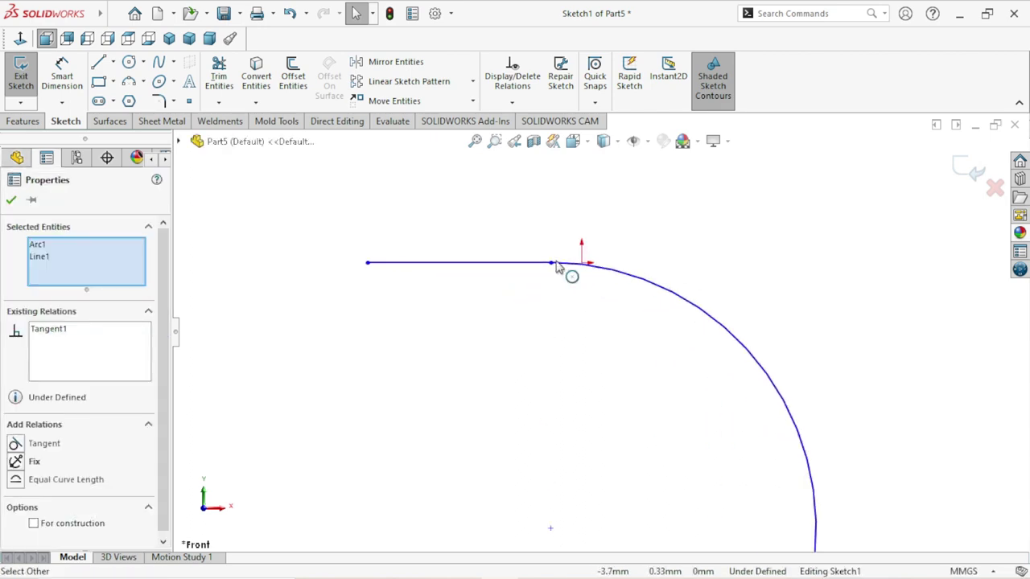
left_click(550, 269)
left_click(586, 271, "ctrl")
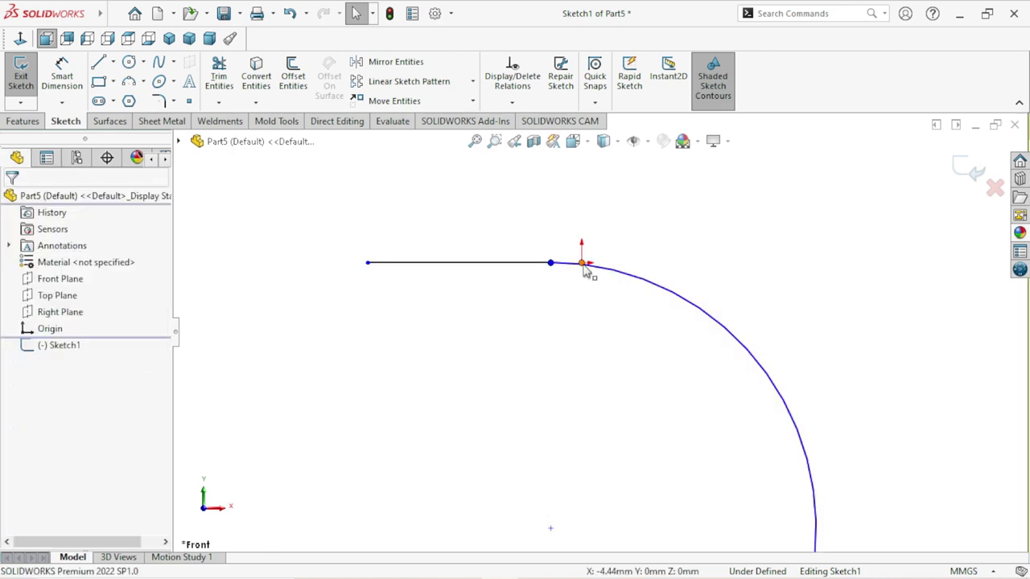
left_click(672, 197)
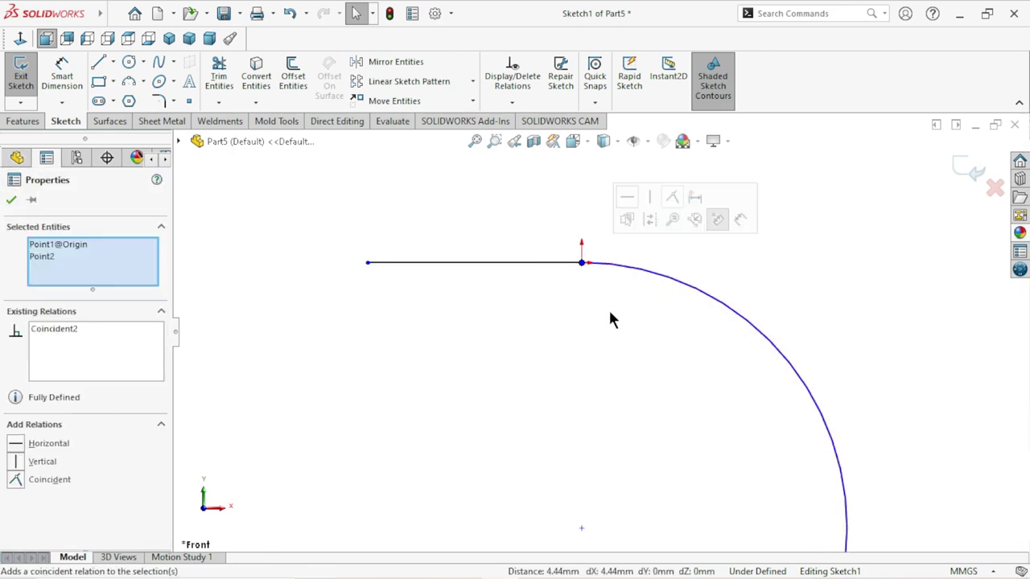
scroll(593, 371, "up", 2)
scroll(612, 374, "down", 1)
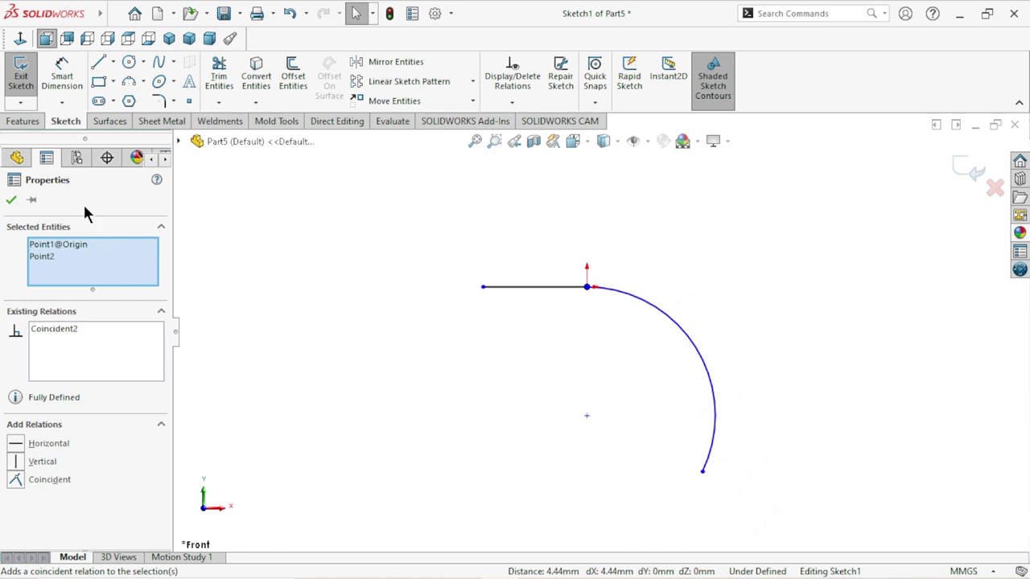
left_click(519, 287)
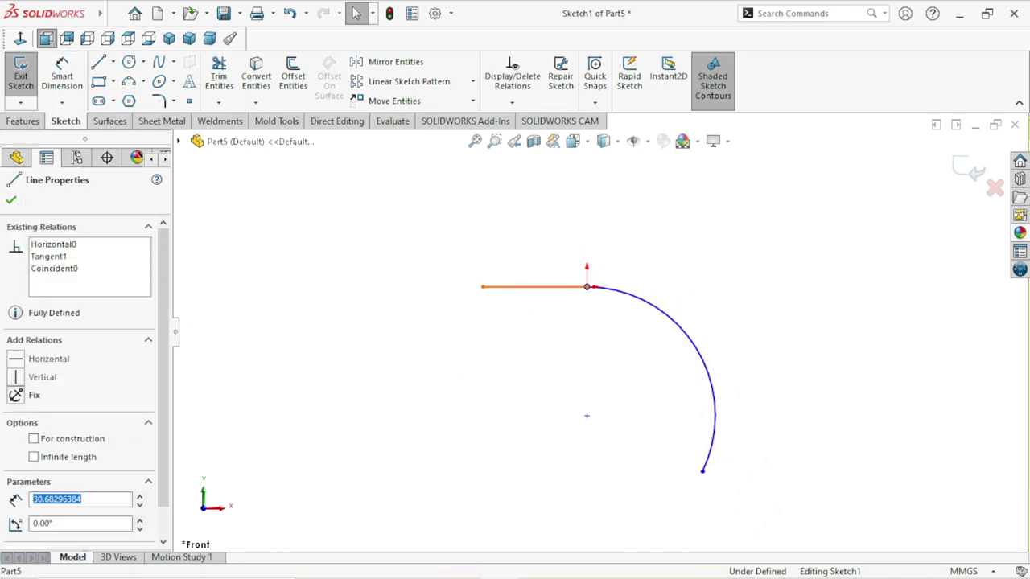
Step: Dimension the horizontal line to a length of 15 mm
left_click(62, 76)
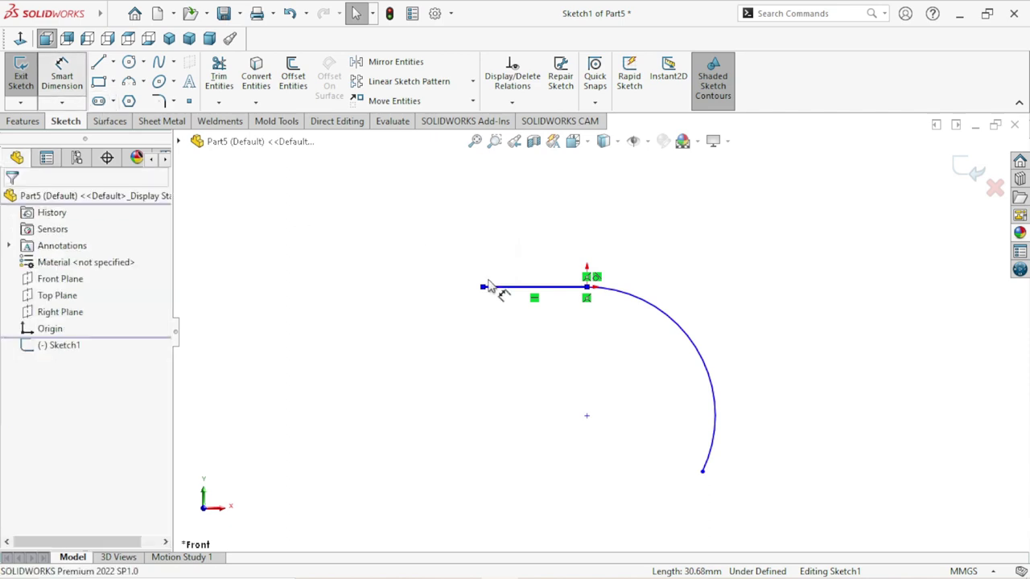
left_click(538, 254)
left_click(534, 256)
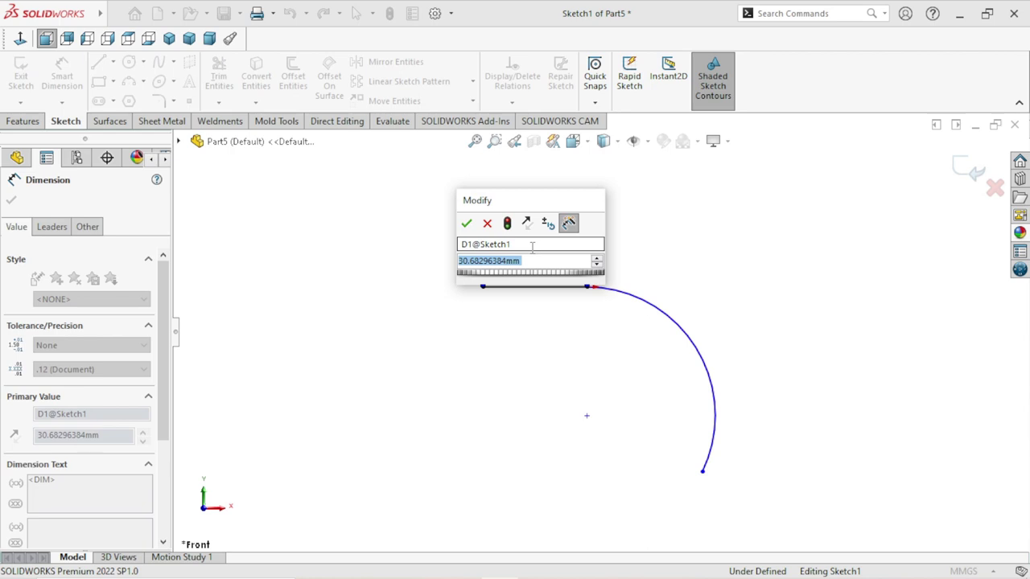
type("1")
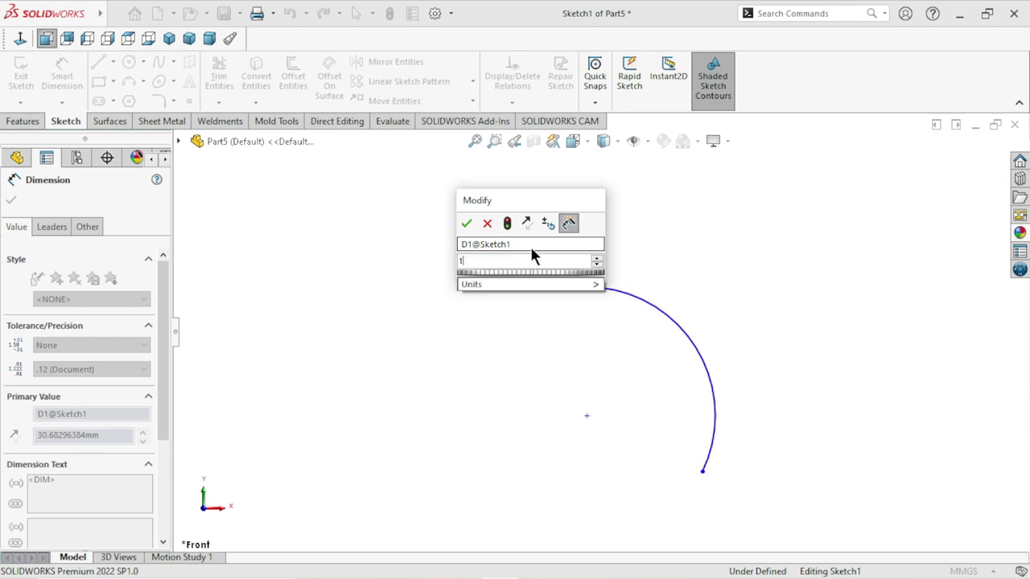
type("5")
key("Return")
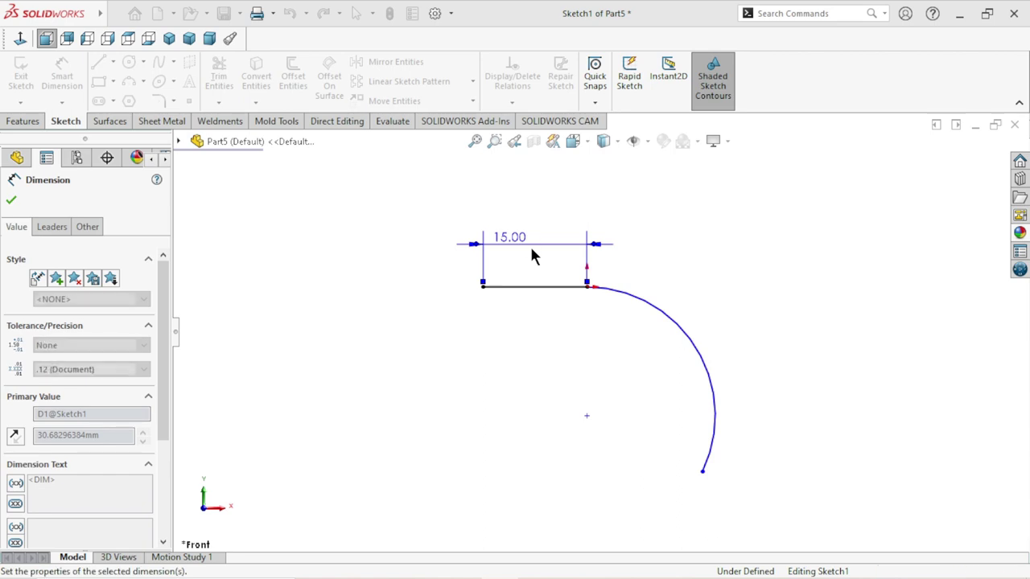
Step: Set the arc radius to 50 mm and zoom out to see the whole sketch
scroll(667, 364, "down", 3)
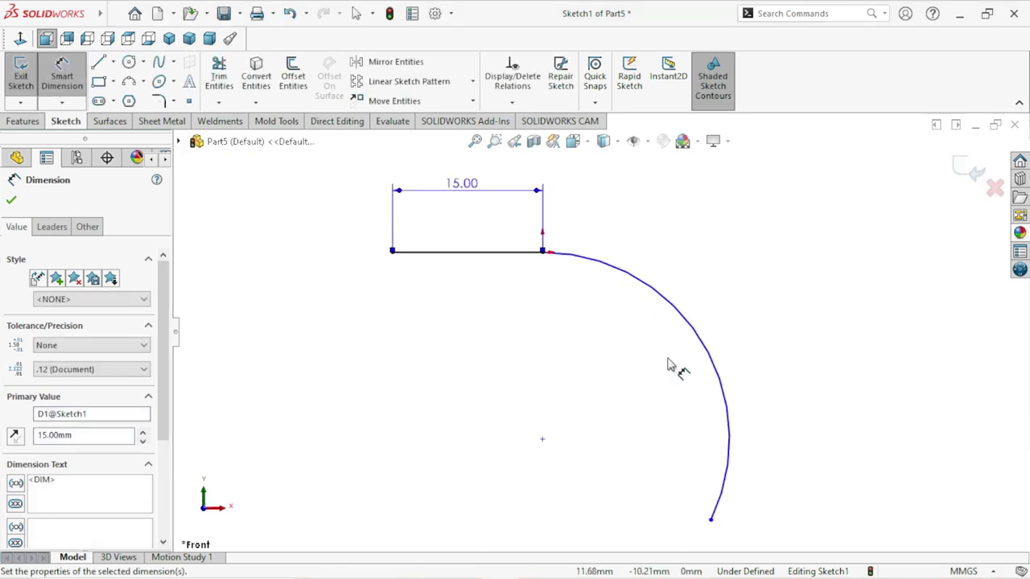
left_click(711, 344)
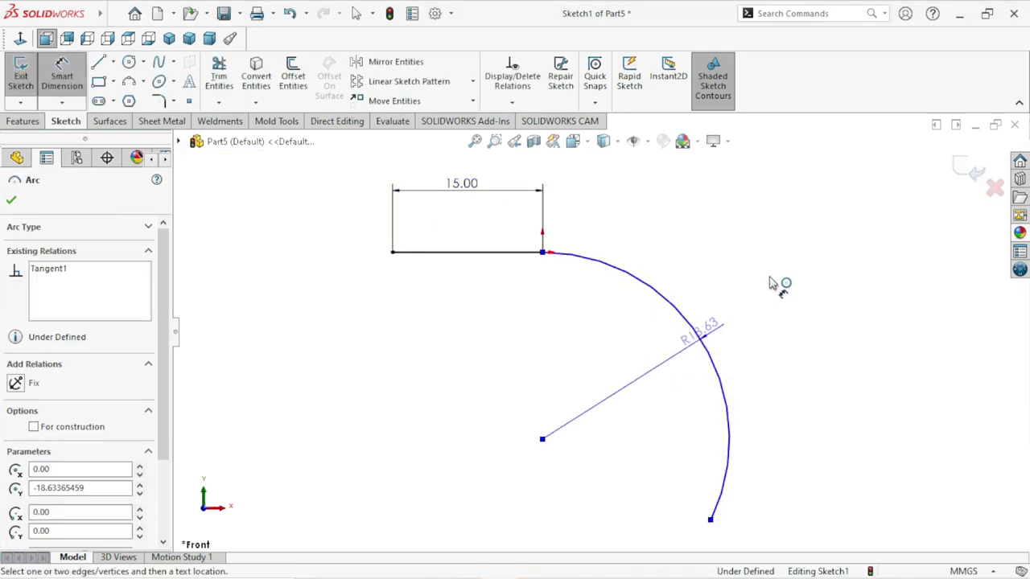
left_click(770, 282)
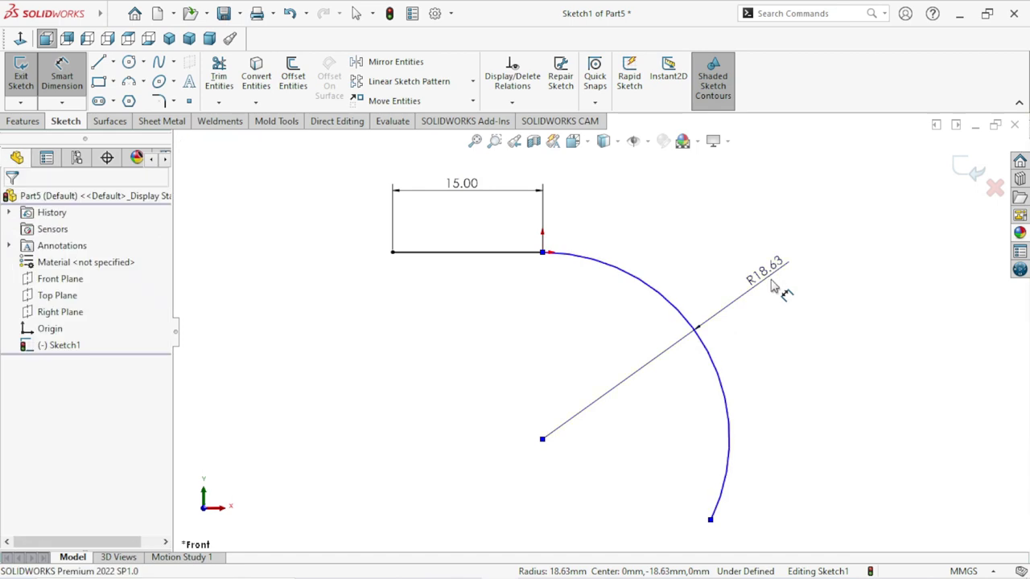
type("50")
key("Return")
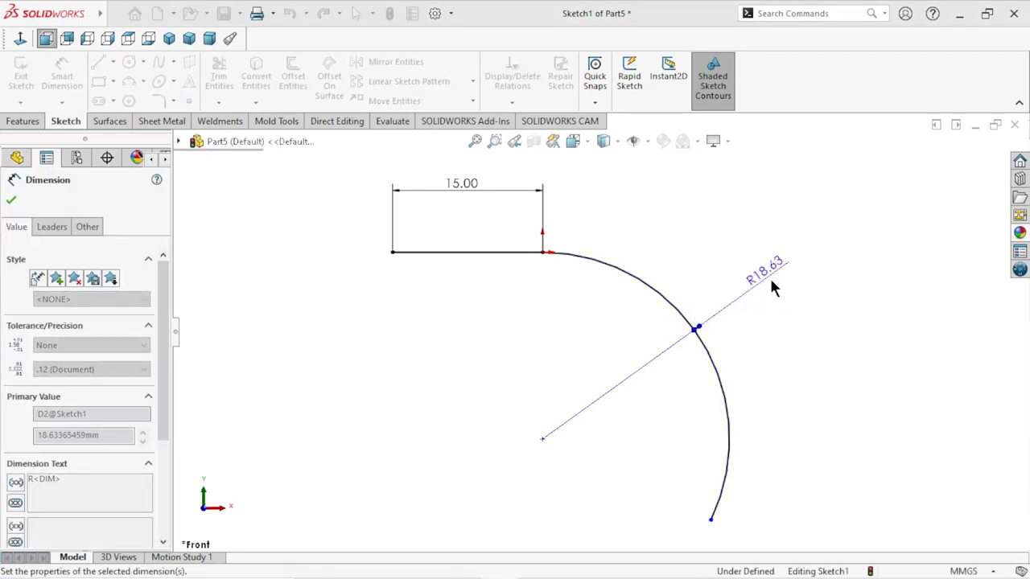
scroll(650, 356, "up", 3)
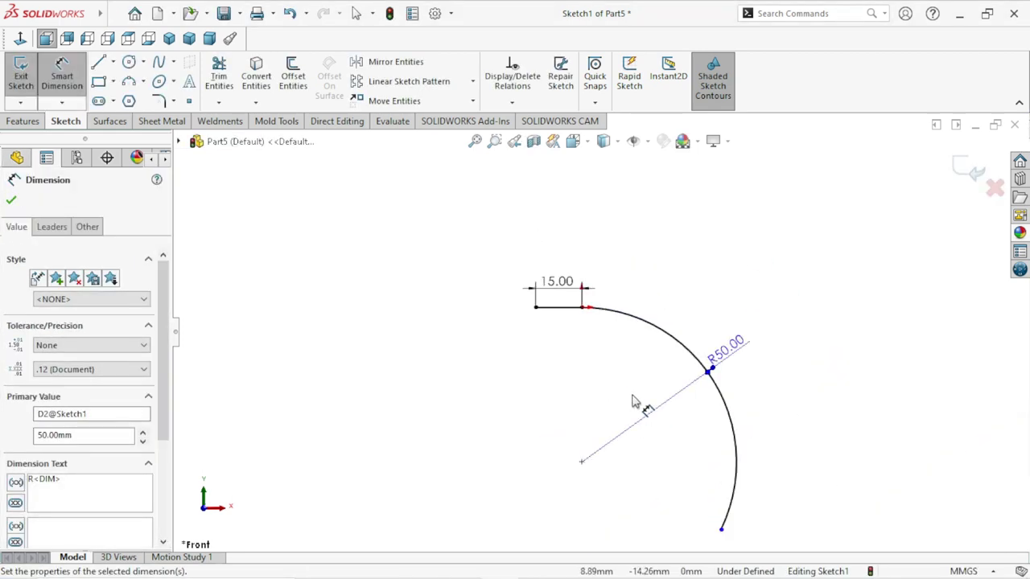
scroll(662, 395, "up", 2)
scroll(671, 402, "up", 1)
scroll(613, 374, "up", 2)
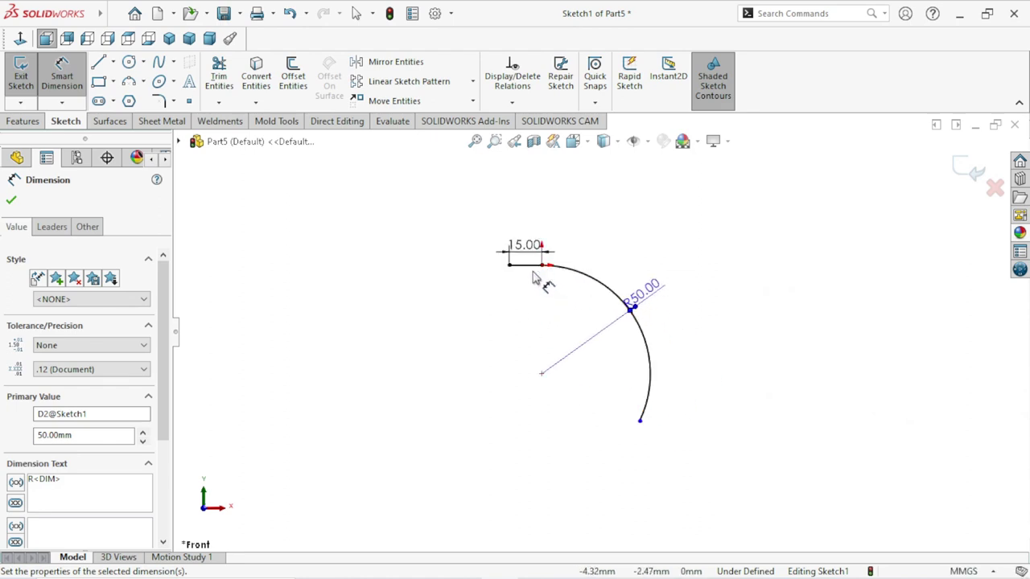
key("z")
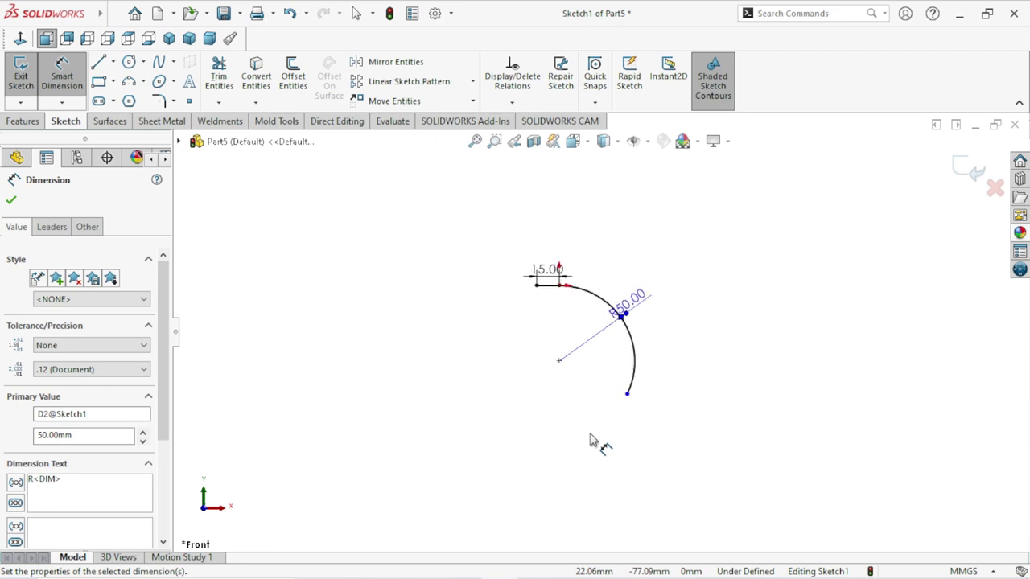
key("z")
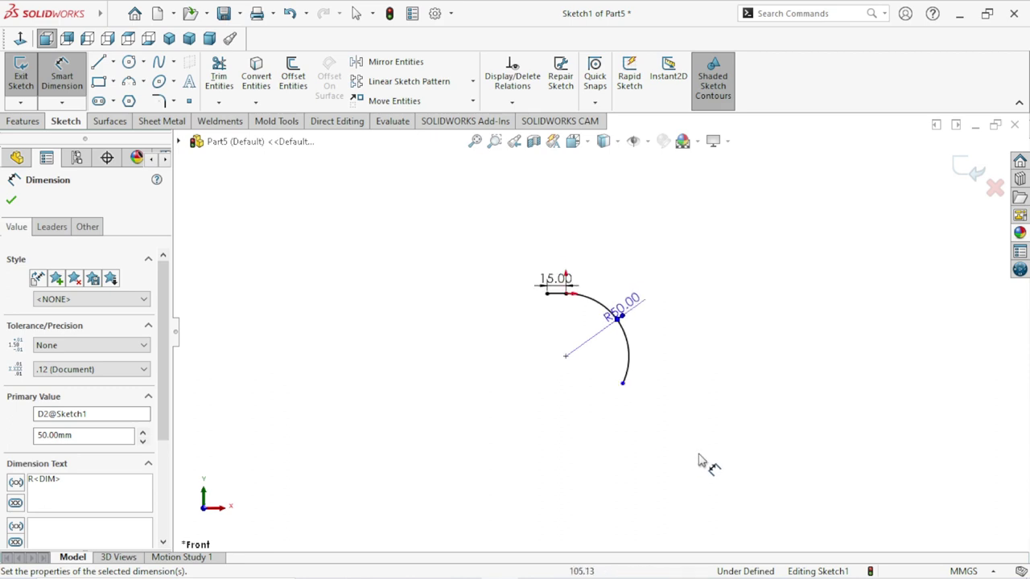
scroll(675, 446, "down", 1)
scroll(620, 394, "down", 1)
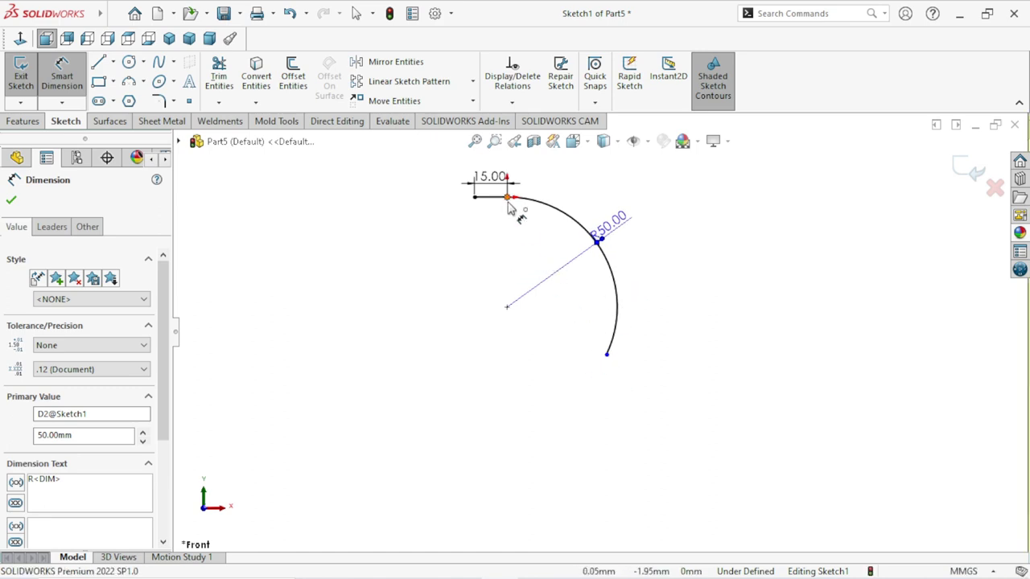
Step: Add a 30 mm horizontal distance between the arc's endpoints
left_click(507, 198)
left_click(607, 357)
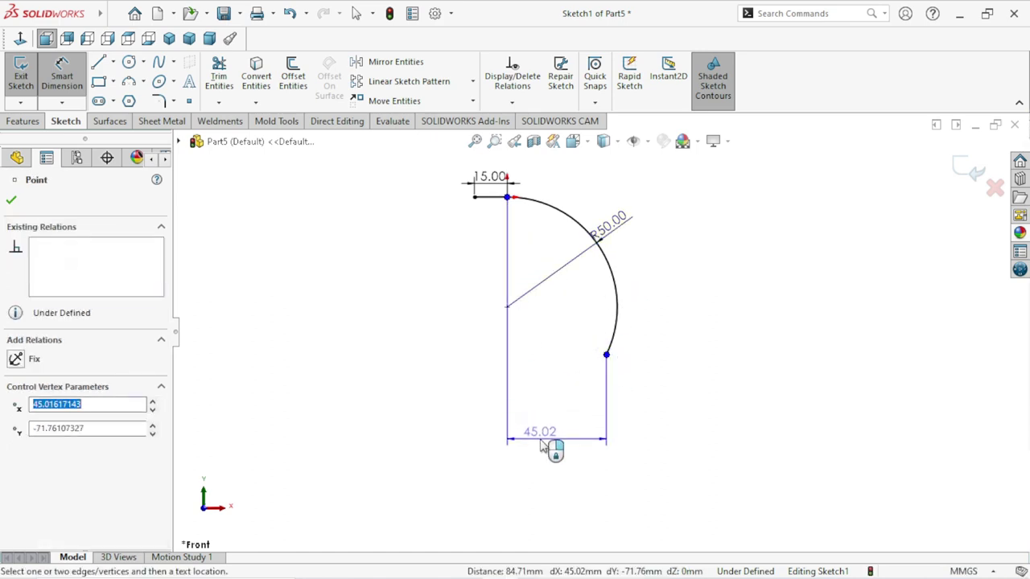
left_click(544, 448)
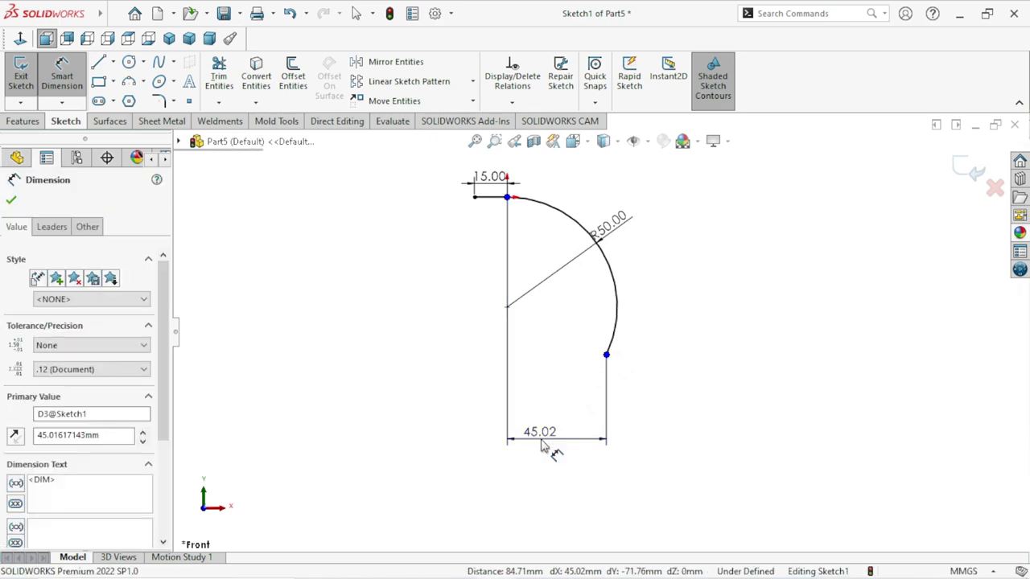
type("30")
key("Return")
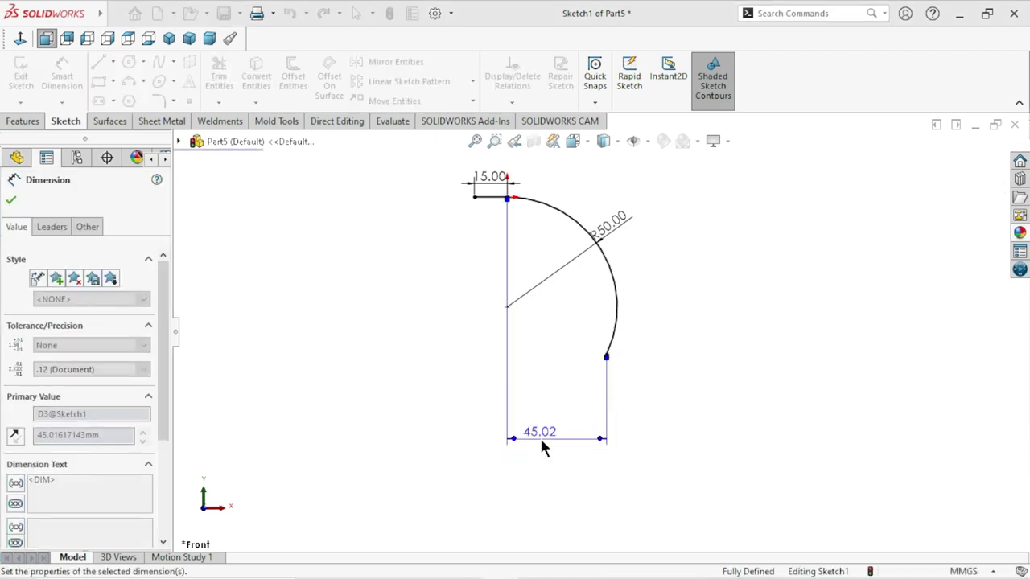
key("Return")
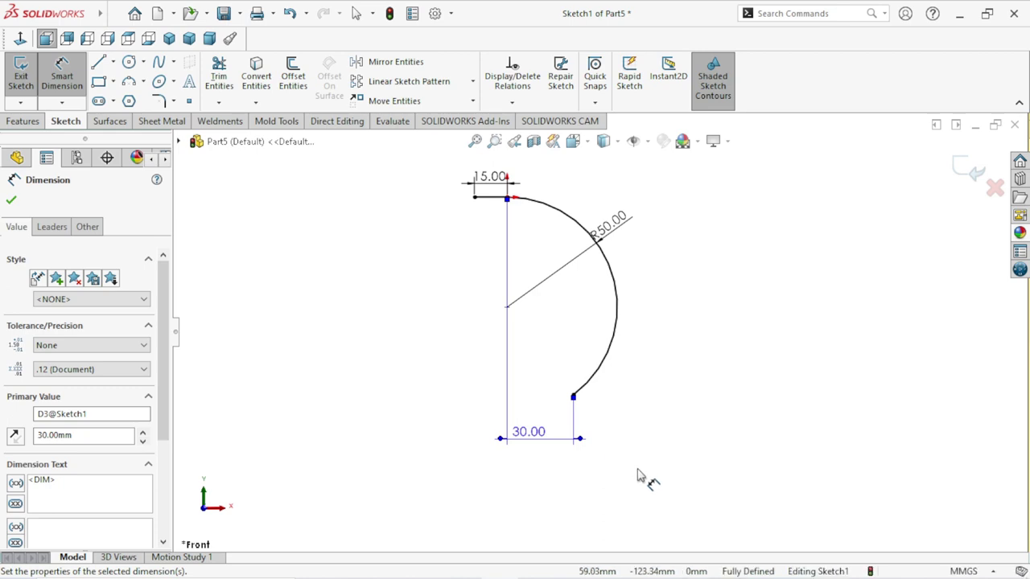
scroll(576, 441, "up", 1)
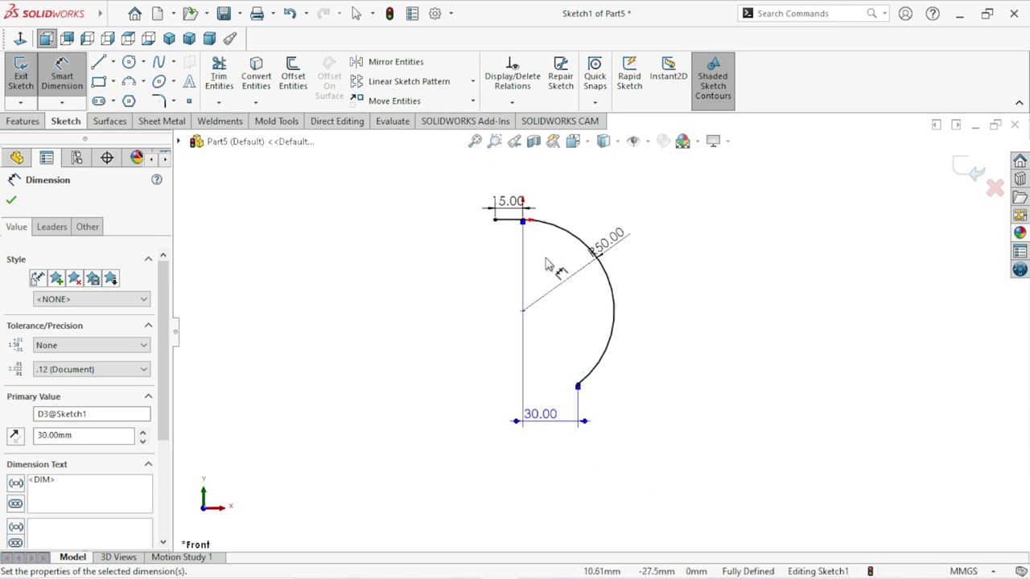
Step: Discard the over-defining 90.00 height dimension and delete the 30.00 horizontal dimension
left_click(524, 220)
left_click(577, 386)
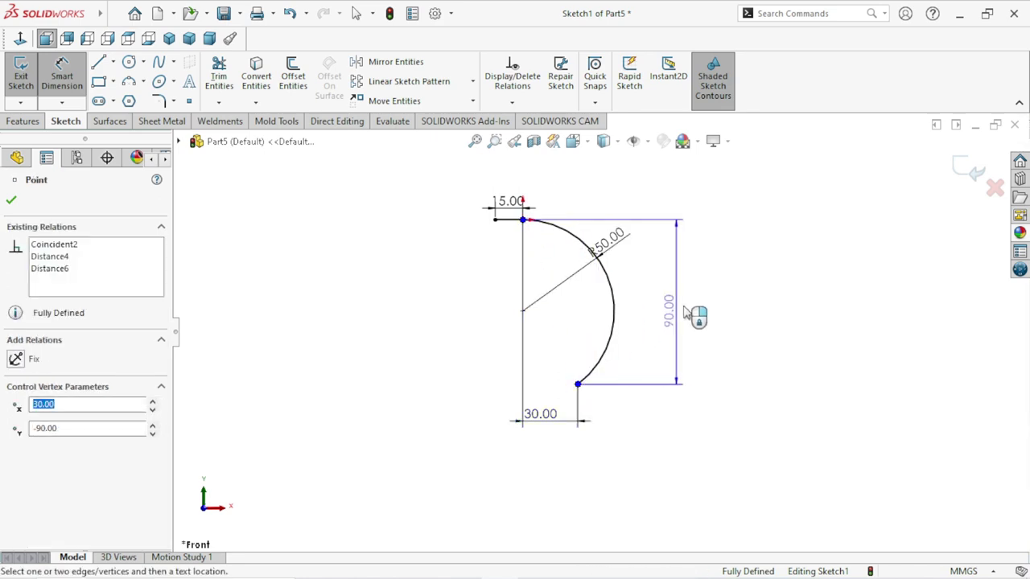
left_click(680, 313)
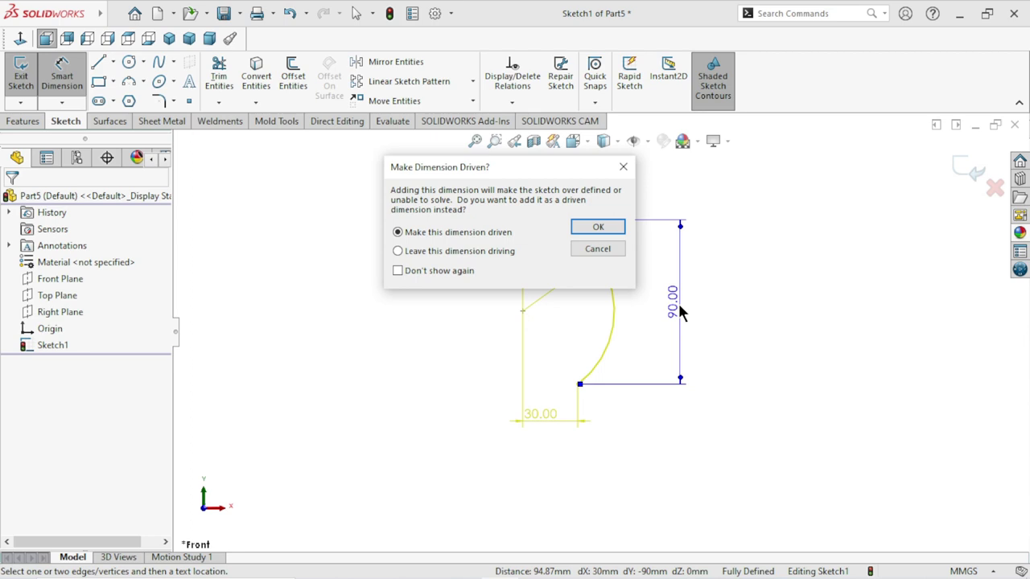
left_click(600, 246)
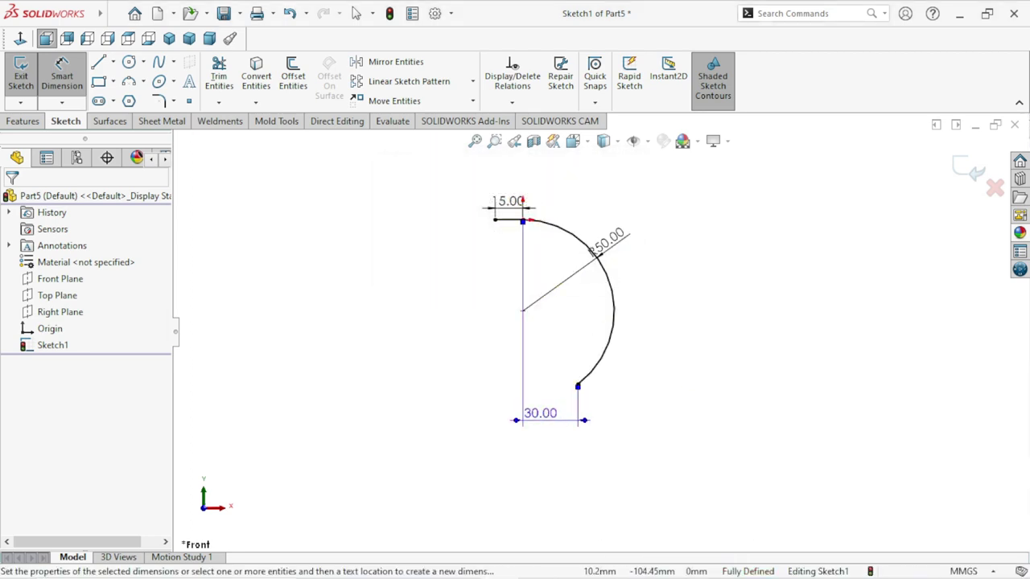
key("Delete")
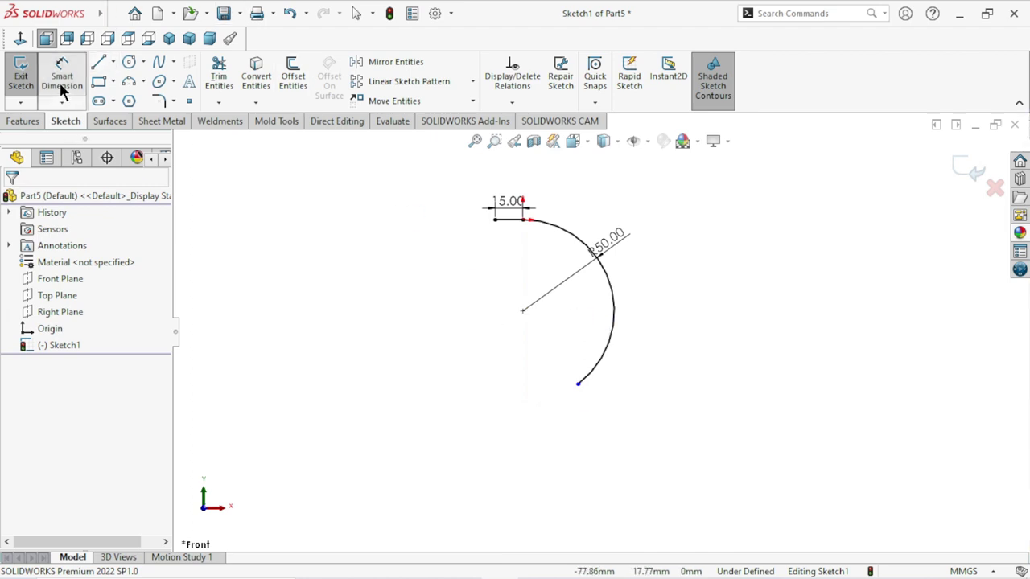
Step: Add a 75 mm vertical dimension between the arc's top and bottom endpoints
left_click(62, 80)
left_click(524, 222)
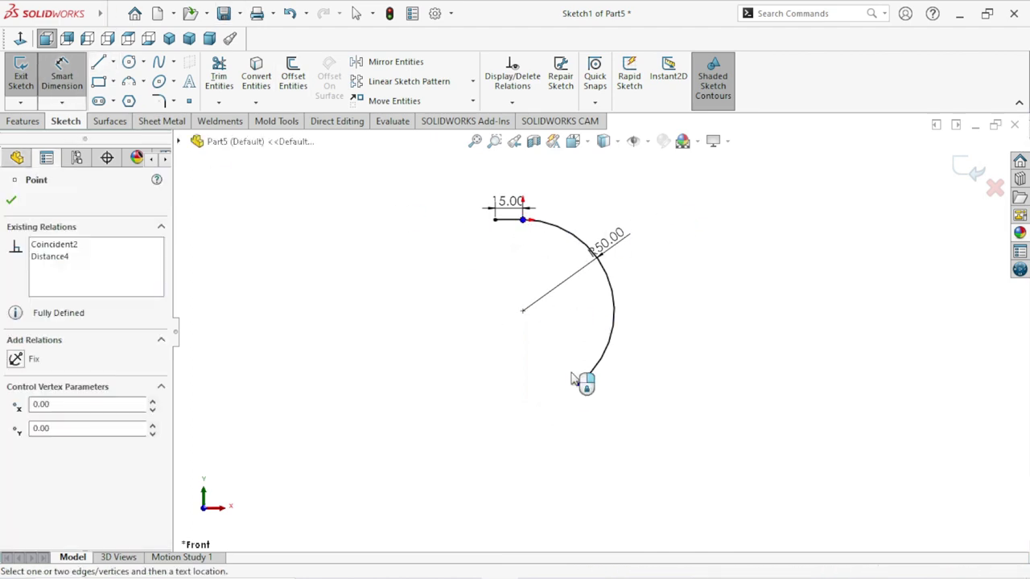
left_click(577, 384)
left_click(645, 336)
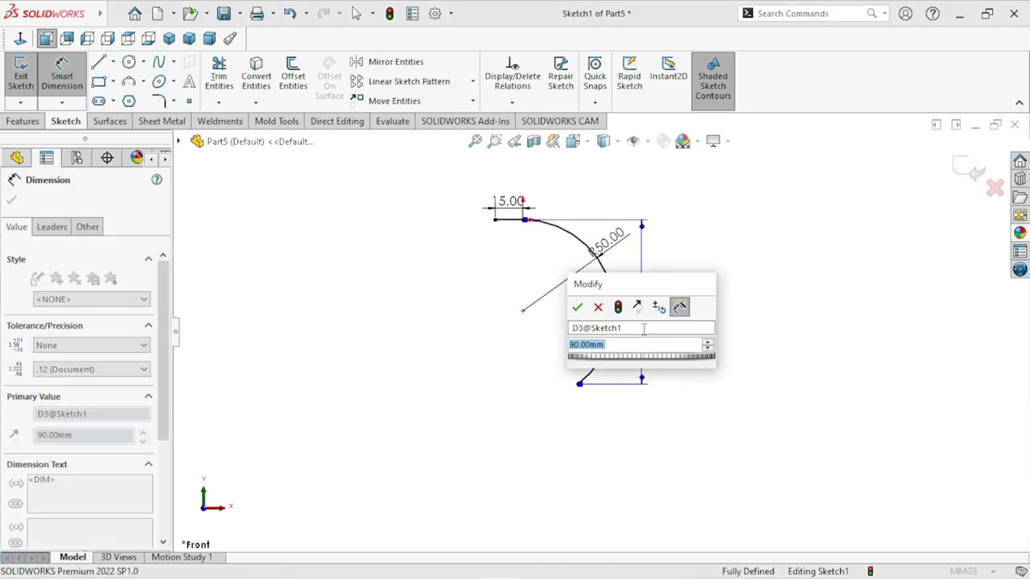
type("75")
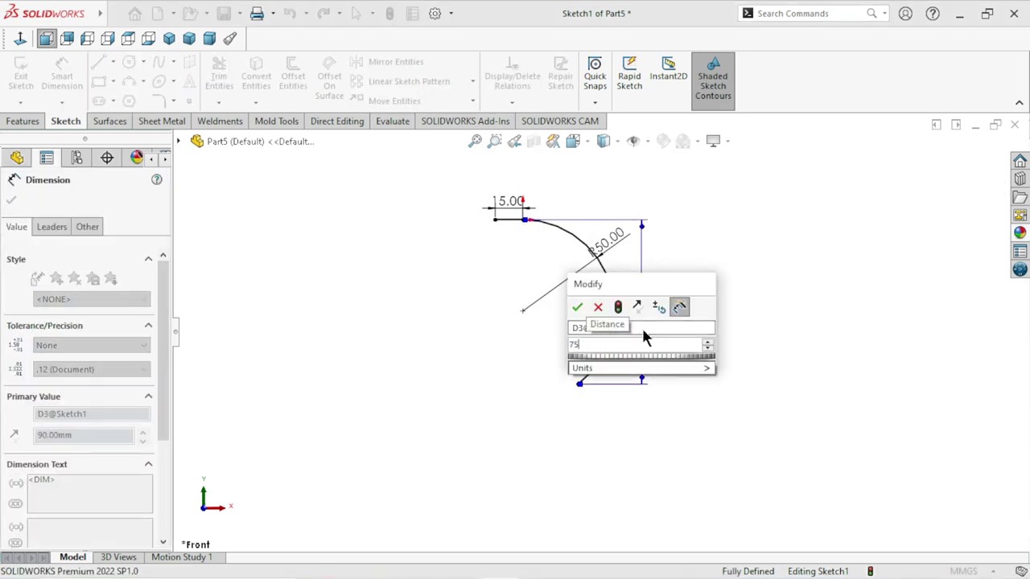
left_click(576, 305)
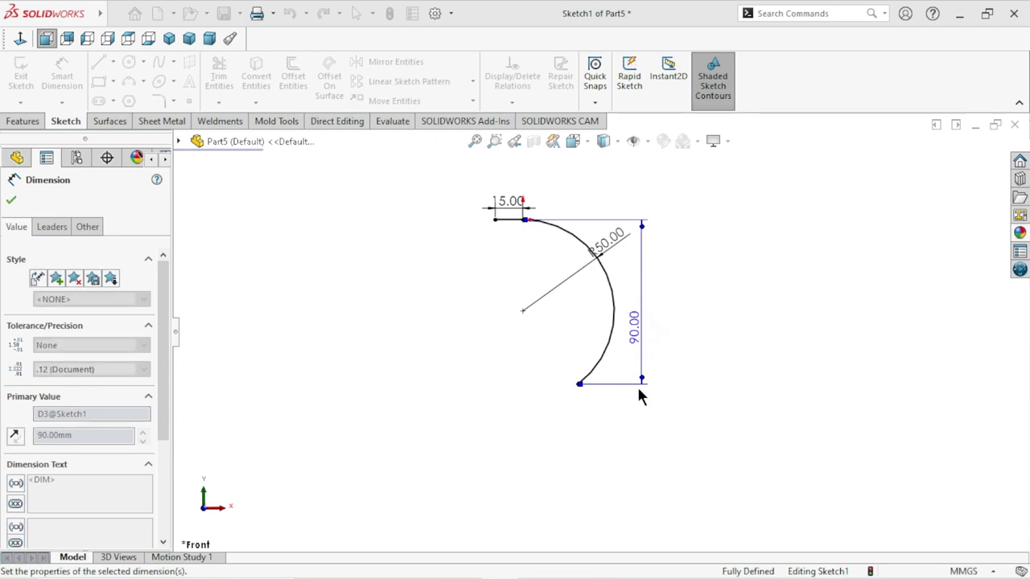
scroll(674, 372, "down", 3)
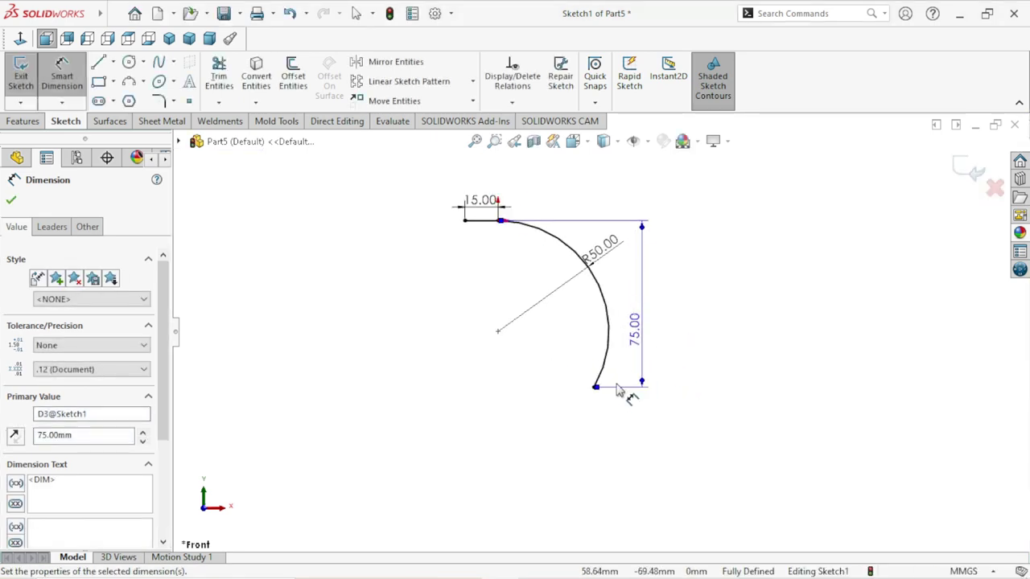
scroll(608, 397, "up", 2)
scroll(595, 370, "up", 1)
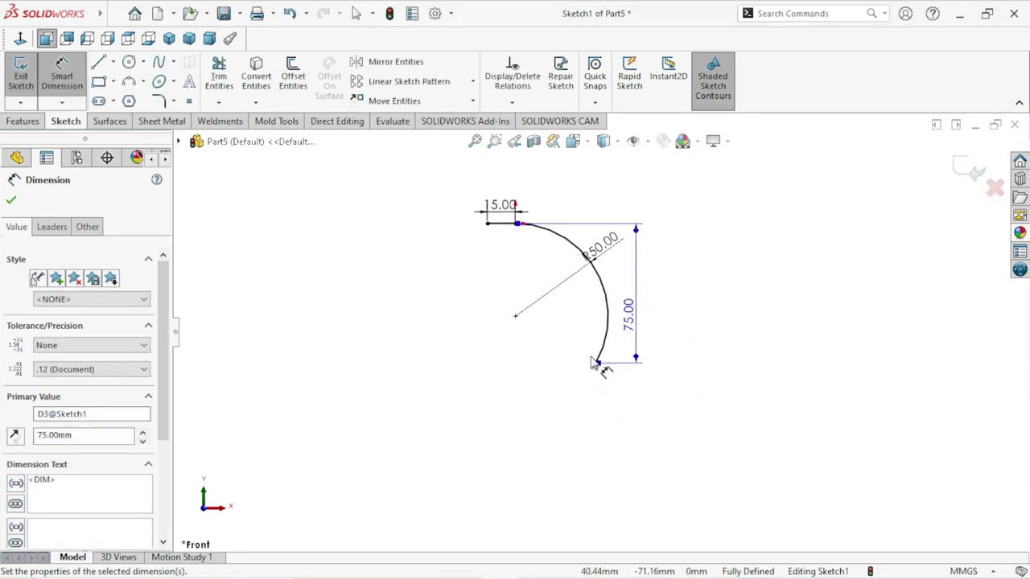
Step: Finish the height dimension and exit the arc sketch
left_click(11, 201)
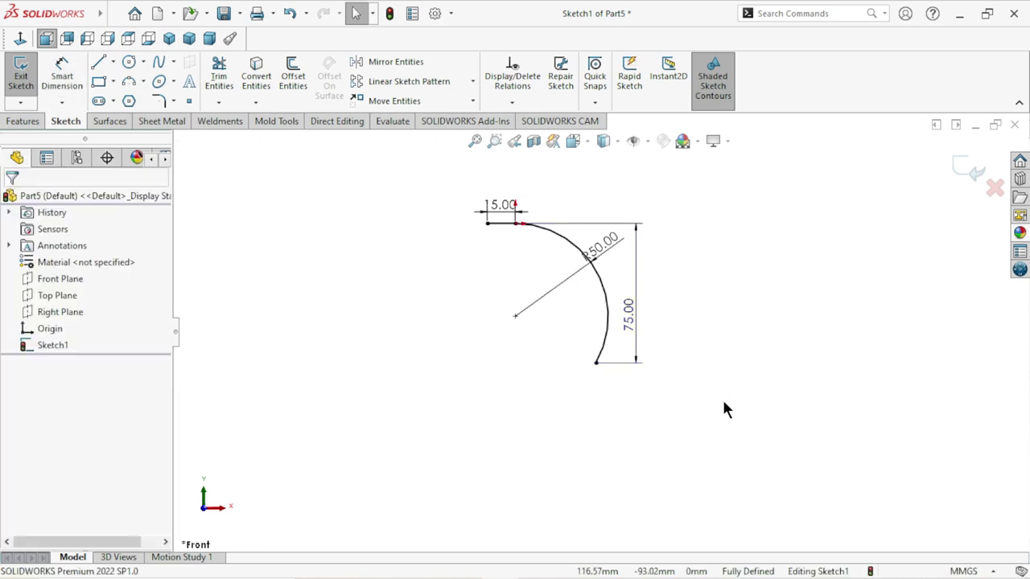
scroll(550, 262, "down", 2)
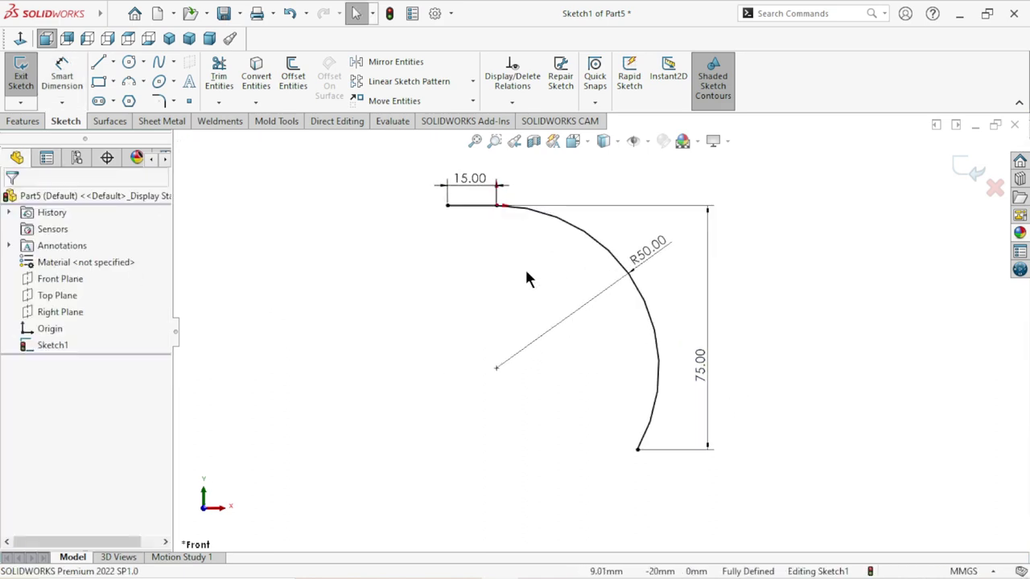
scroll(525, 265, "up", 2)
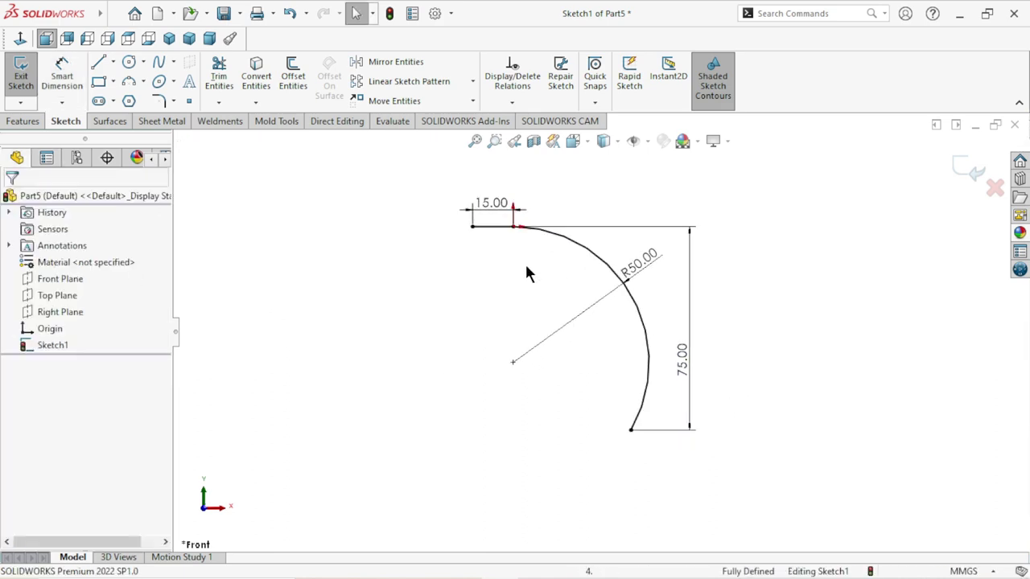
left_click(31, 123)
left_click(641, 103)
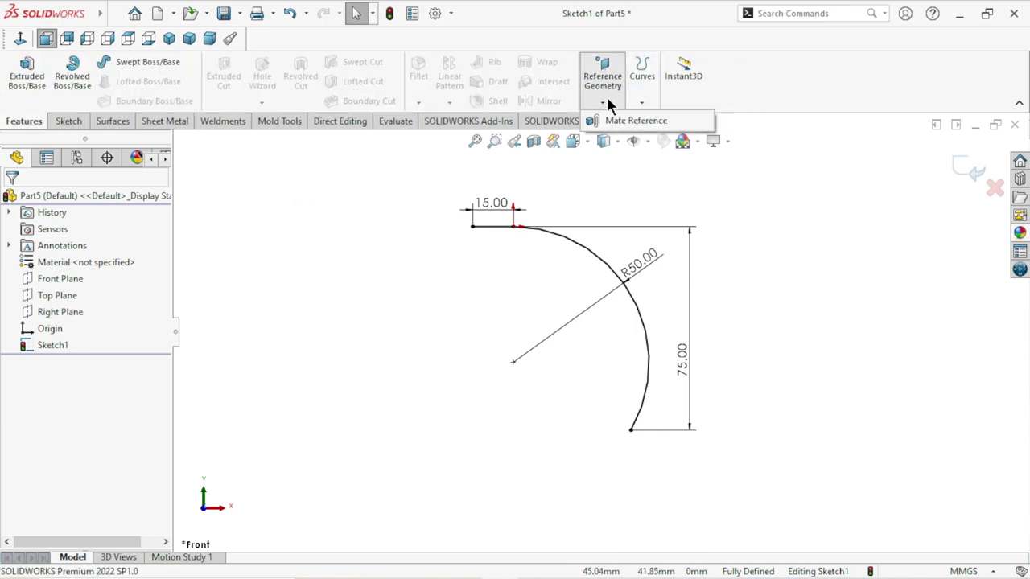
left_click(965, 167)
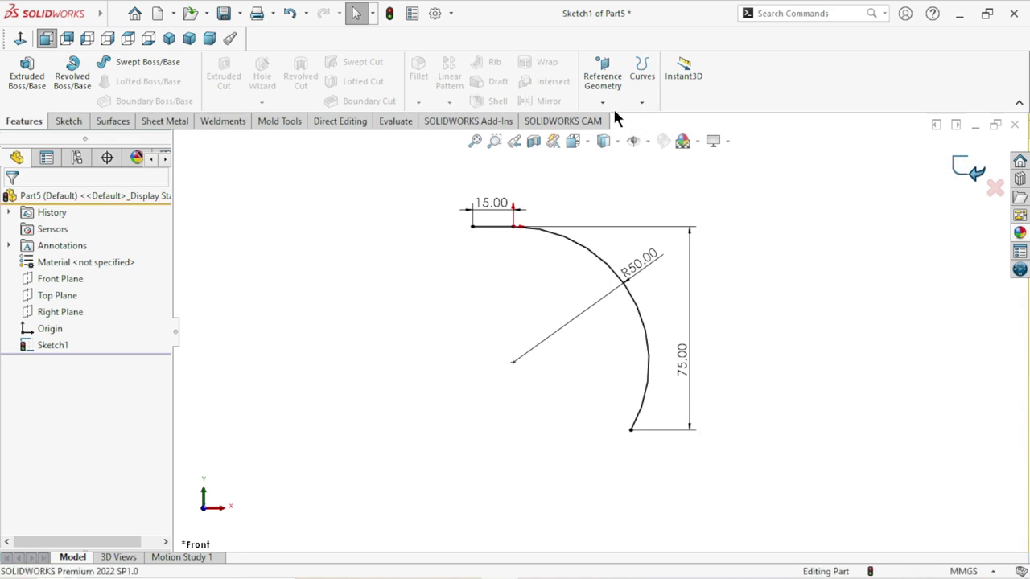
Step: Create Plane1 from the straight line and its outer endpoint, viewed normal to it
left_click(603, 103)
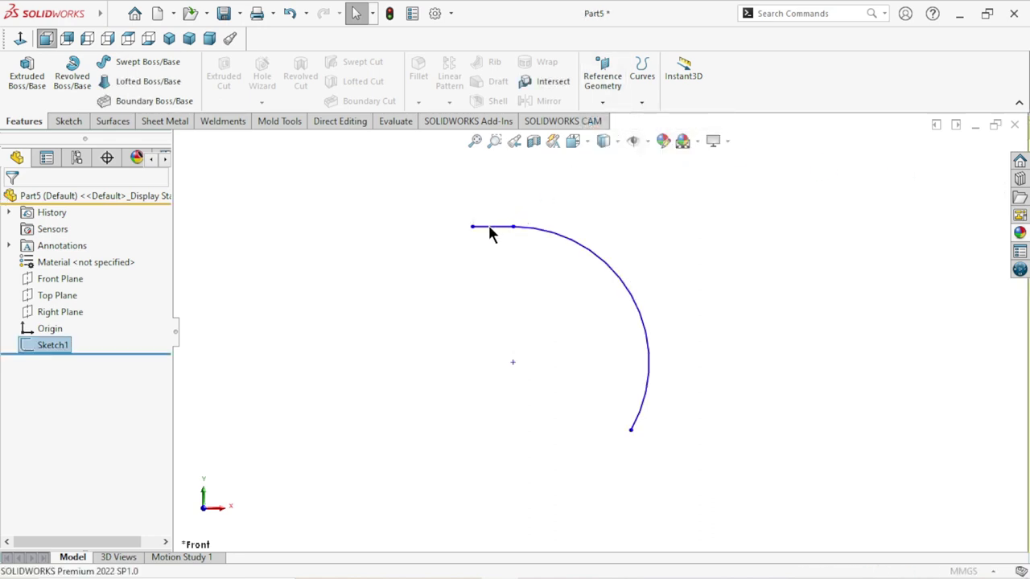
left_click(484, 229)
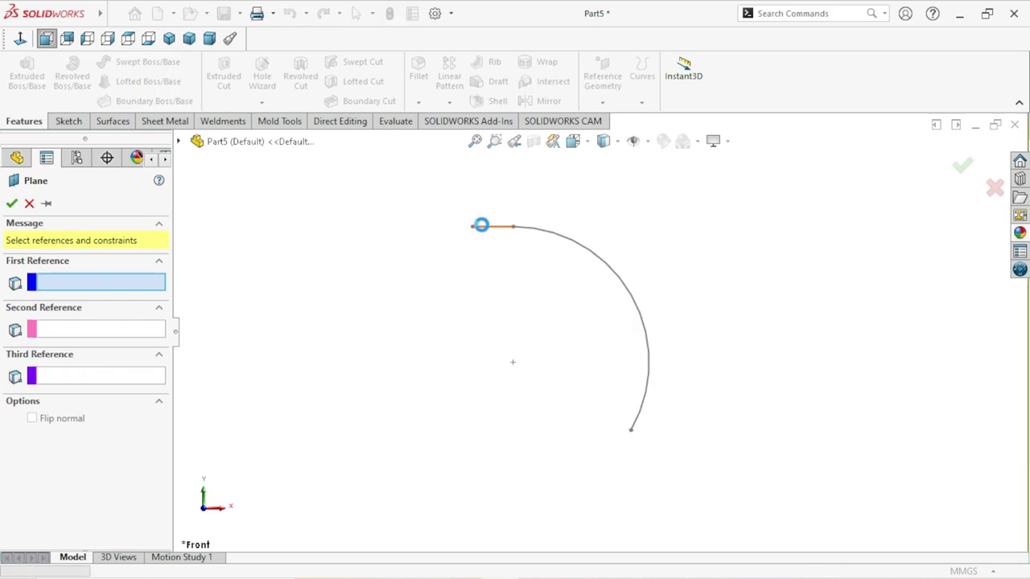
left_click(473, 228)
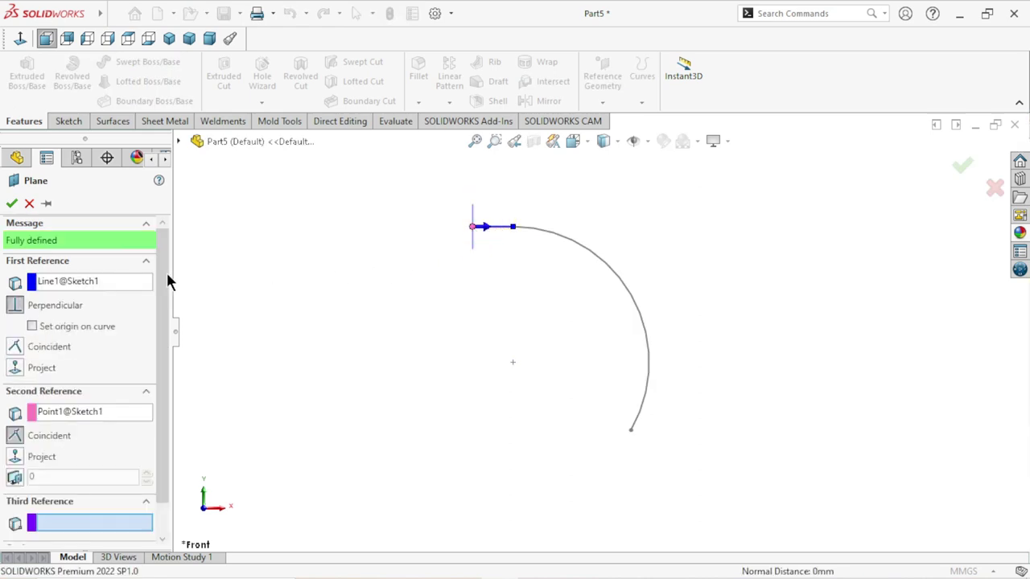
left_click(13, 203)
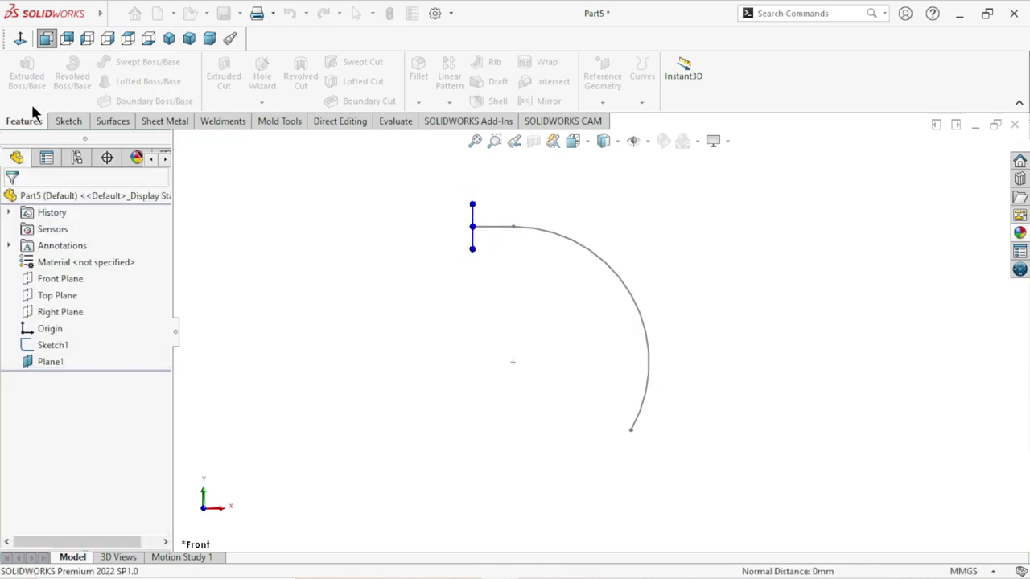
left_click(21, 40)
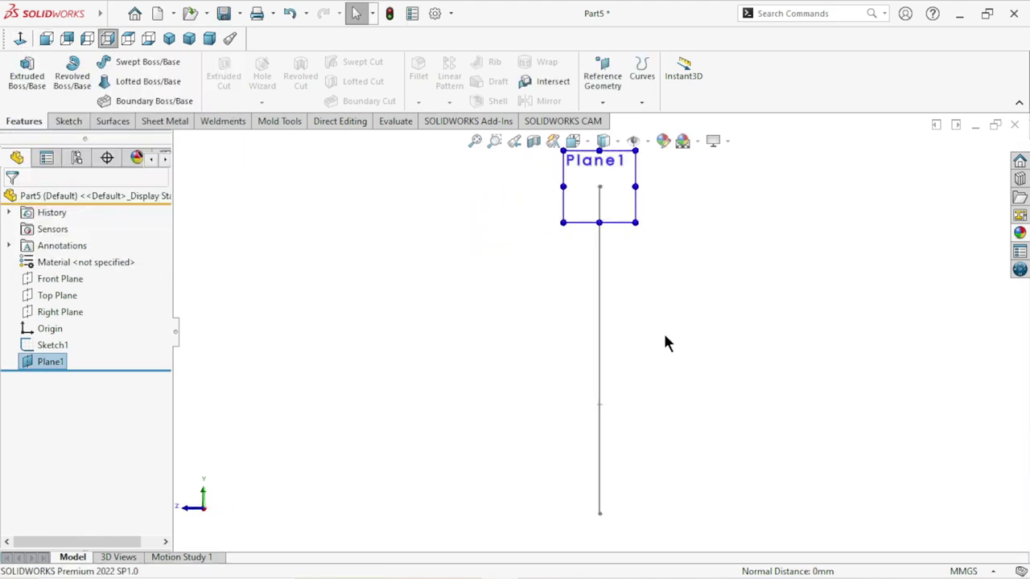
scroll(643, 263, "up", 2)
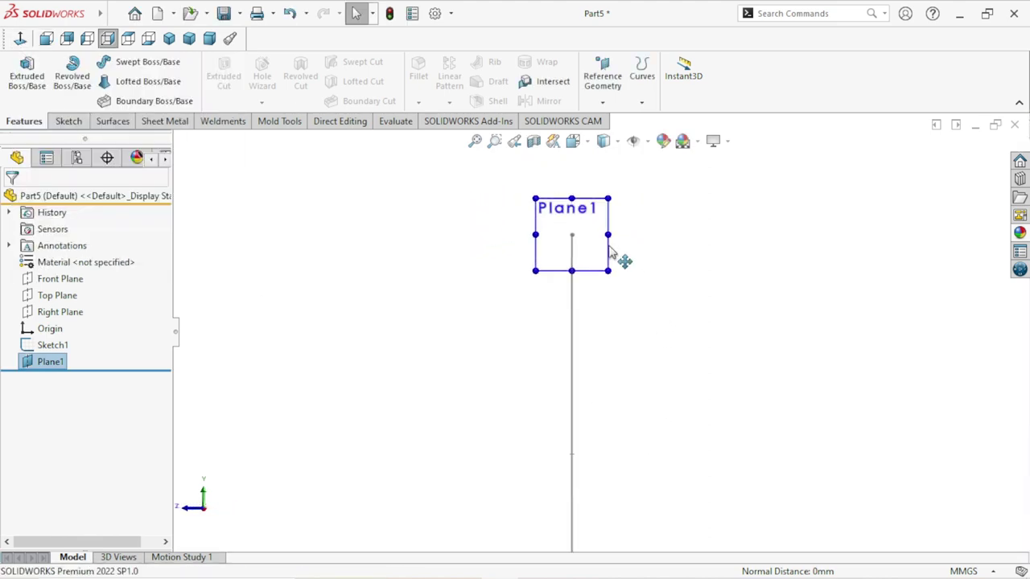
left_click(610, 246)
Step: Start a sketch on Plane1 and draw a circle centred on its origin
left_click(673, 202)
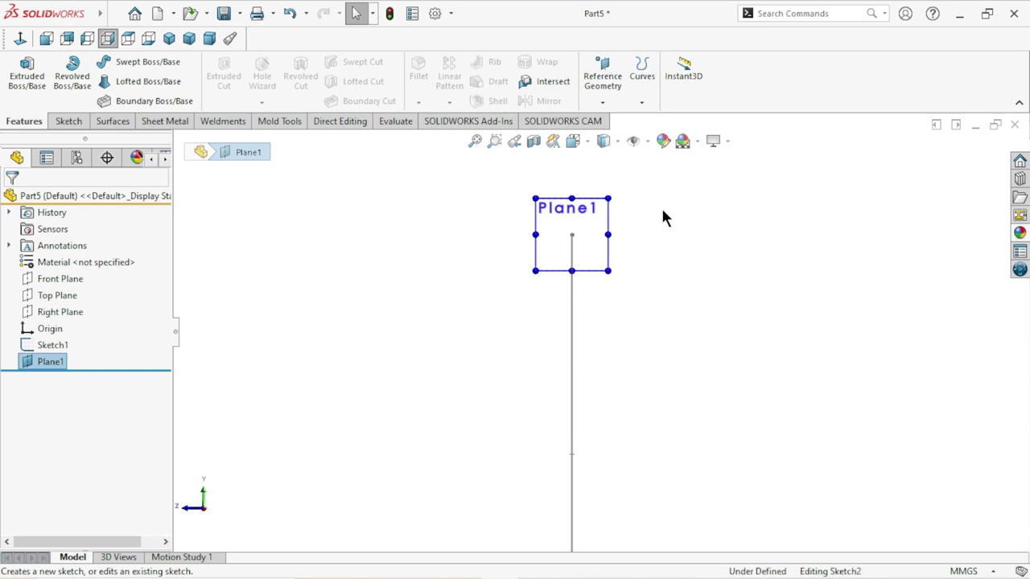
left_click(129, 63)
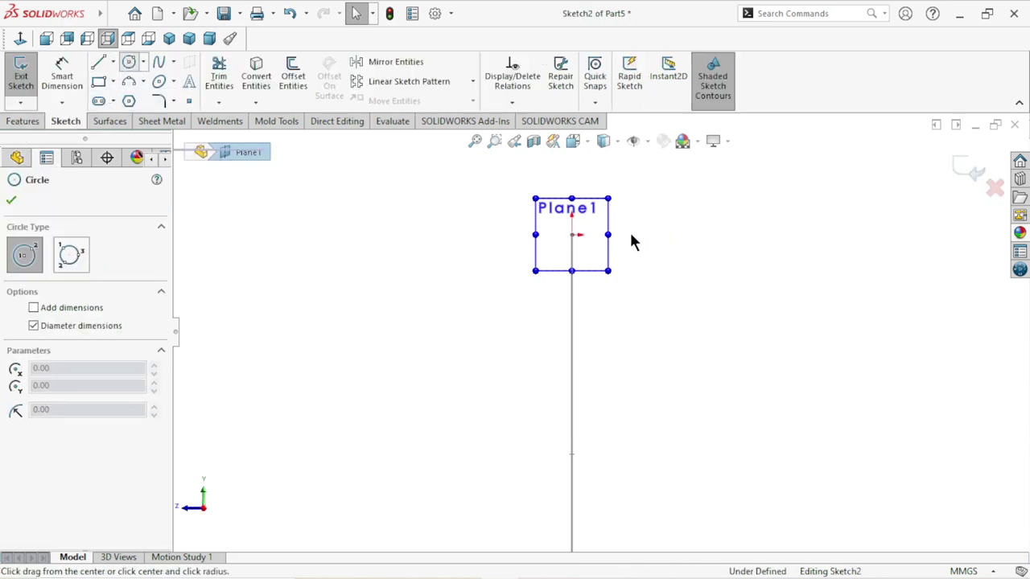
left_click(571, 234)
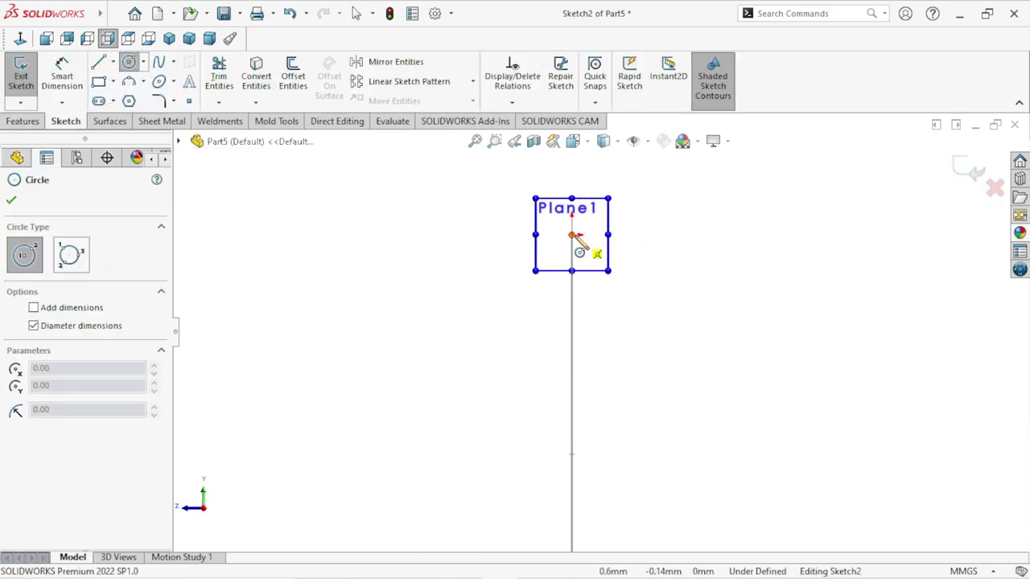
left_click(640, 234)
right_click(726, 249)
left_click(725, 249)
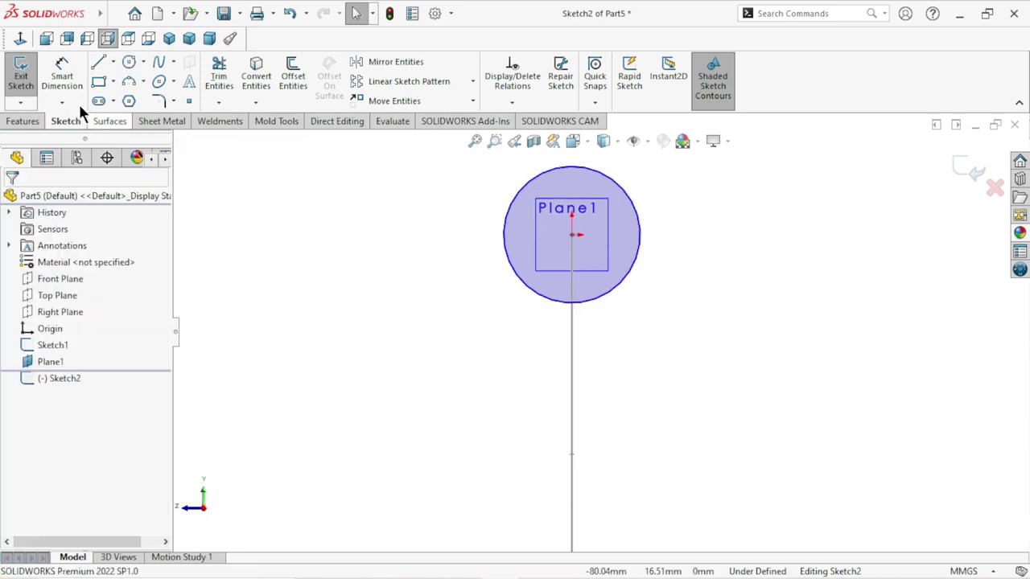
Step: Dimension the circle to a 52 mm diameter
left_click(68, 82)
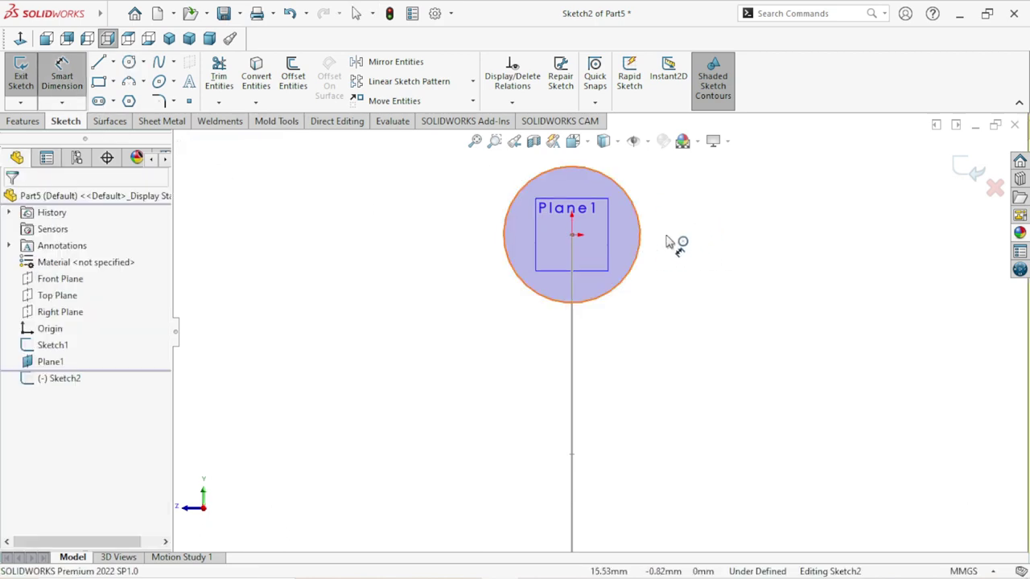
left_click(641, 241)
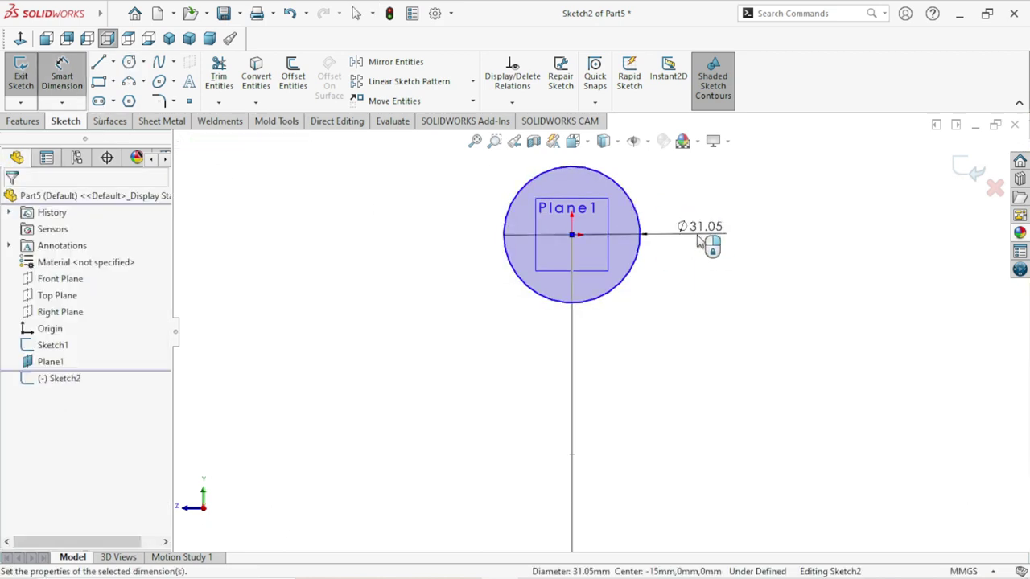
left_click(700, 241)
type("52")
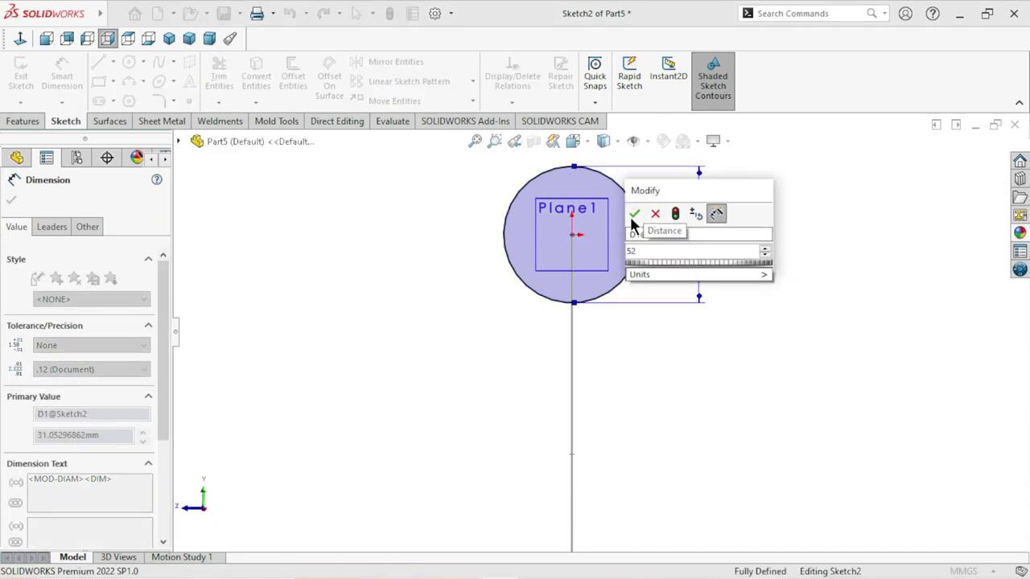
left_click(635, 214)
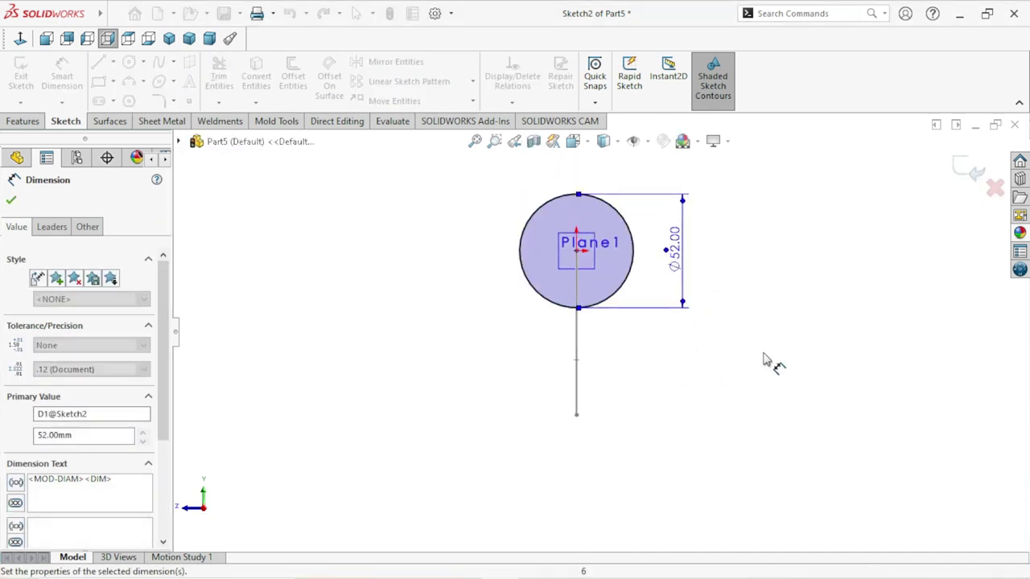
left_click(12, 202)
mouse_move(502, 346)
middle_mouse_down()
mouse_move(759, 331)
mouse_move(834, 368)
mouse_move(844, 405)
middle_mouse_up()
scroll(576, 331, "down", 2)
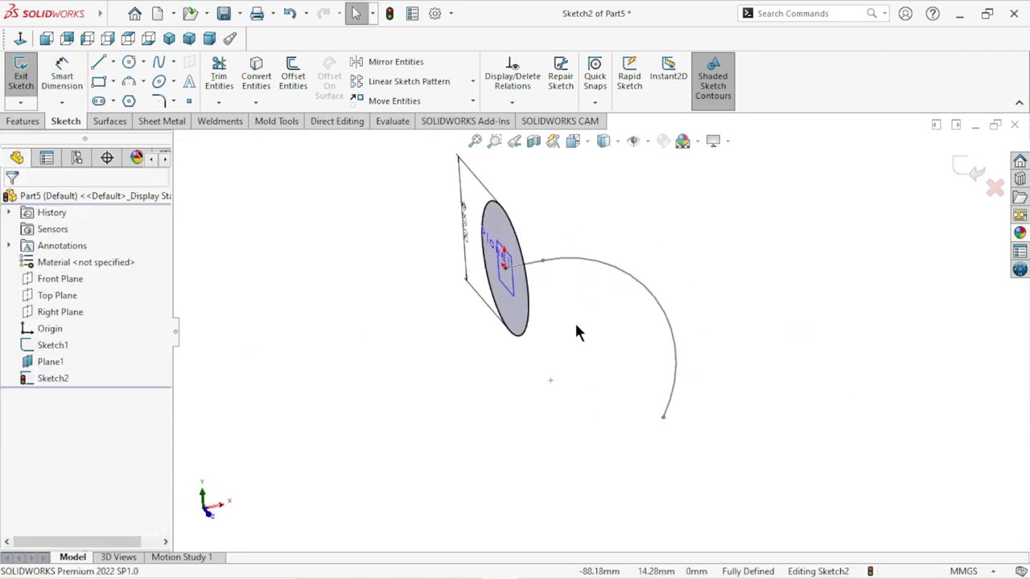
left_click(42, 361)
Step: Extrude the circle 78 mm blind in the reversed direction with a 1.5° draft
key("Escape")
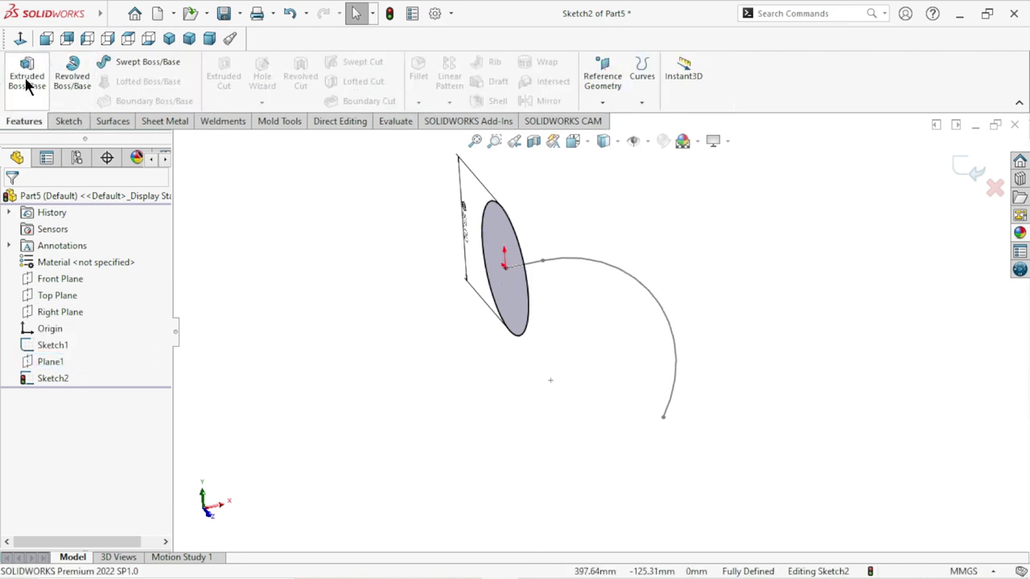
left_click(27, 77)
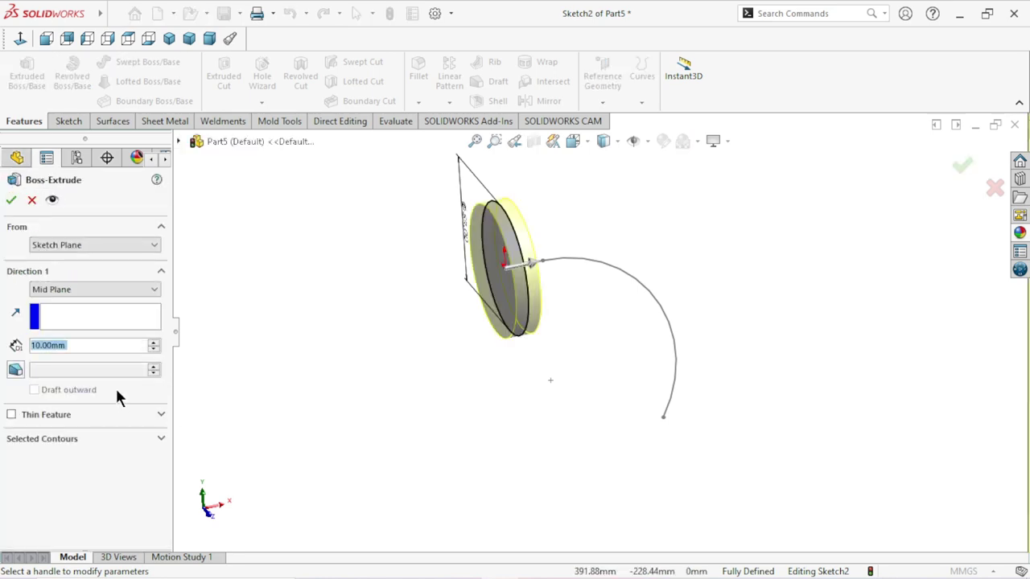
type("72")
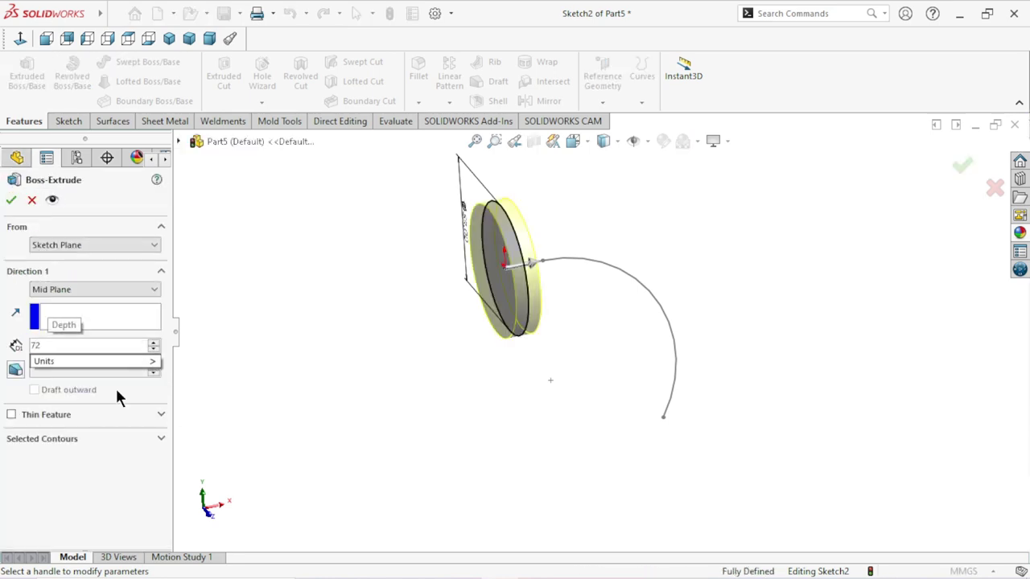
key("BackSpace")
type("8")
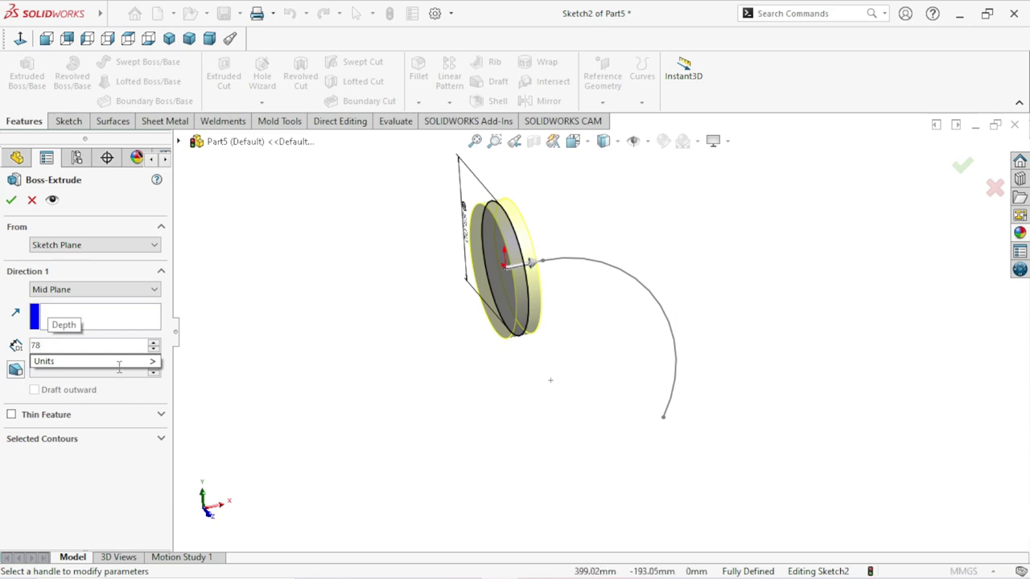
mouse_move(89, 362)
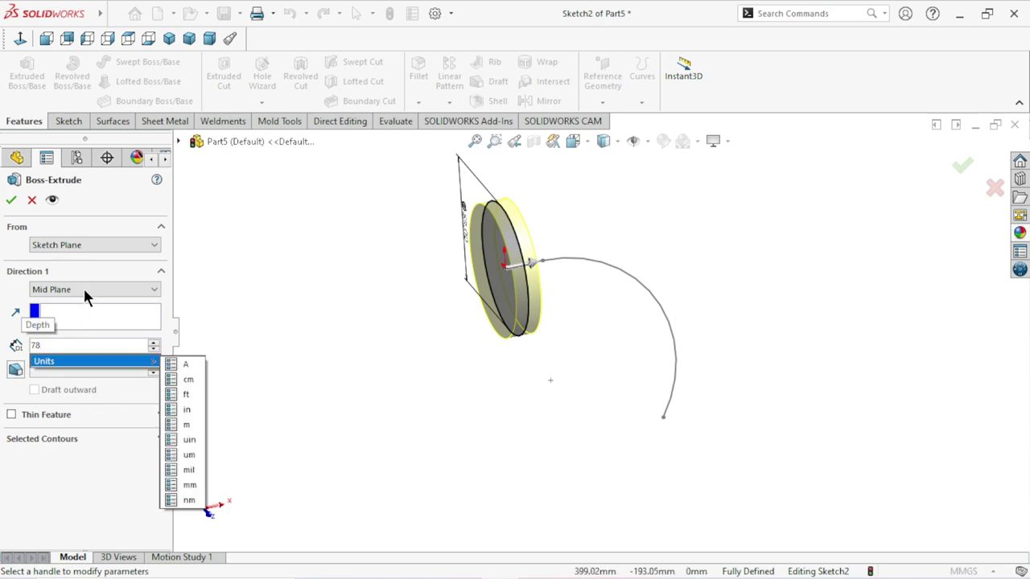
left_click(85, 297)
left_click(64, 302)
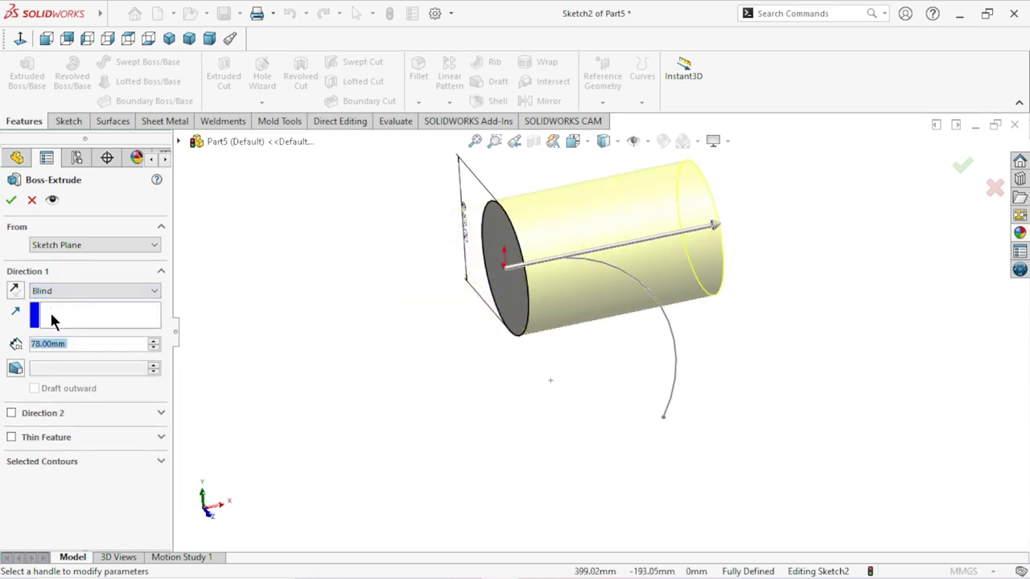
left_click(15, 291)
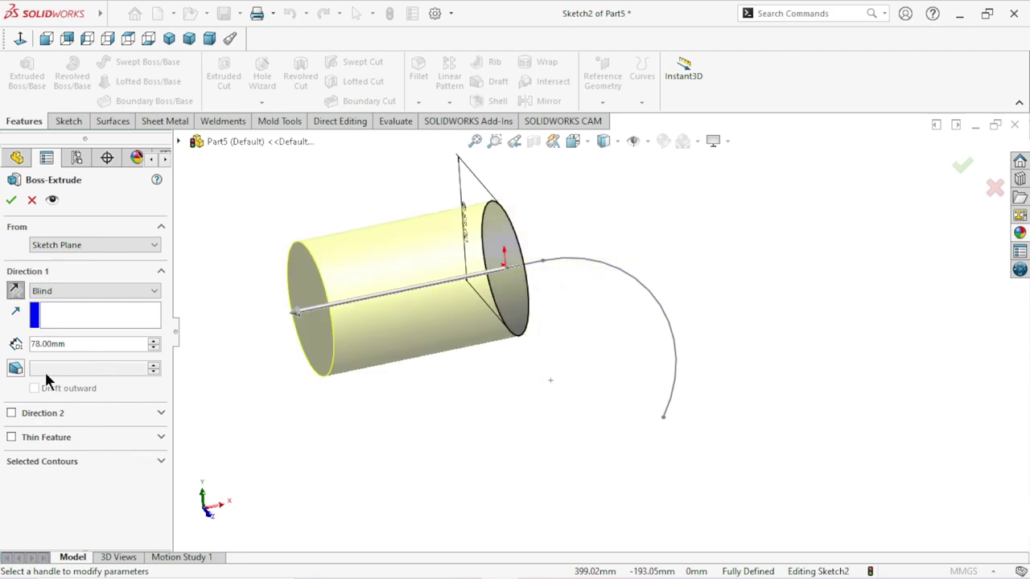
left_click(16, 369)
left_click(93, 369)
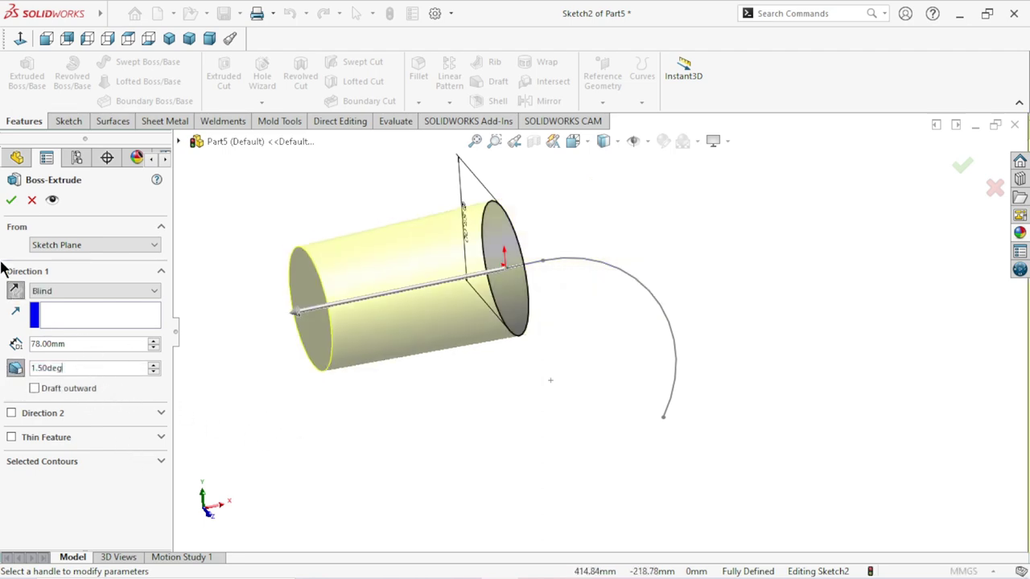
left_click(10, 201)
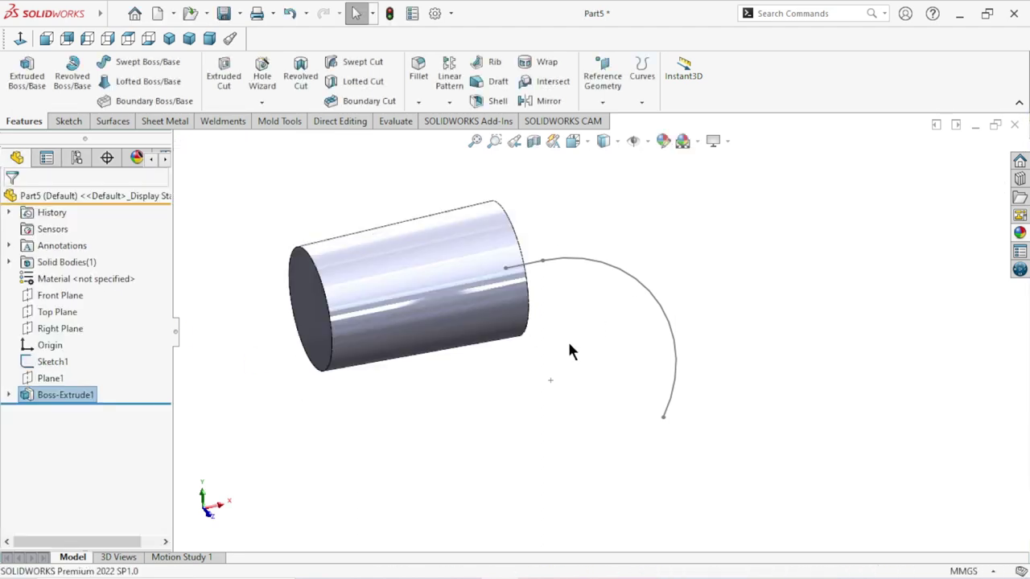
Step: Start a sketch on the cylinder's end face and draw a circle centred on it
middle_click_drag(568, 352, 510, 408)
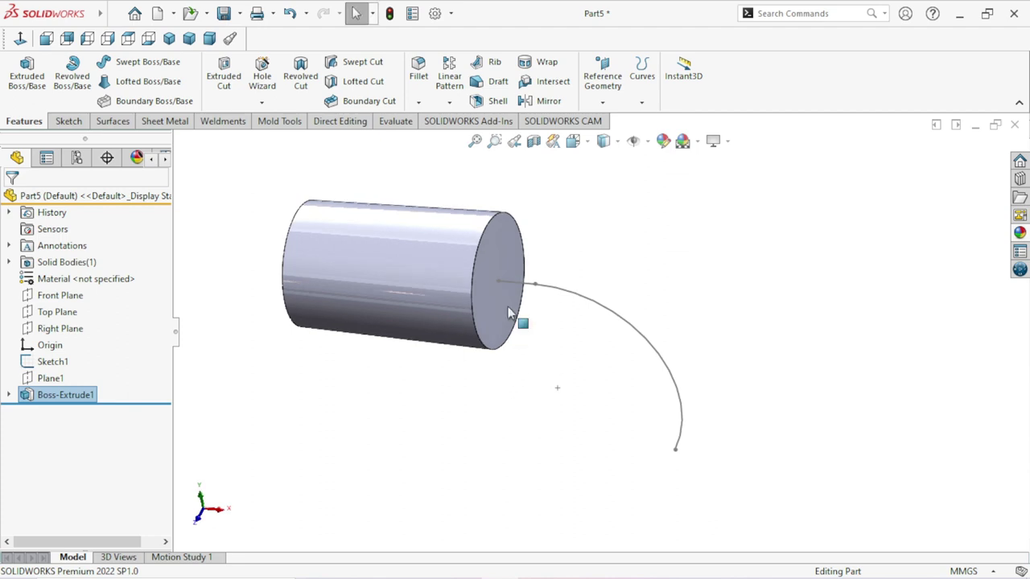
scroll(508, 312, "down", 3)
scroll(575, 298, "up", 3)
scroll(546, 306, "down", 4)
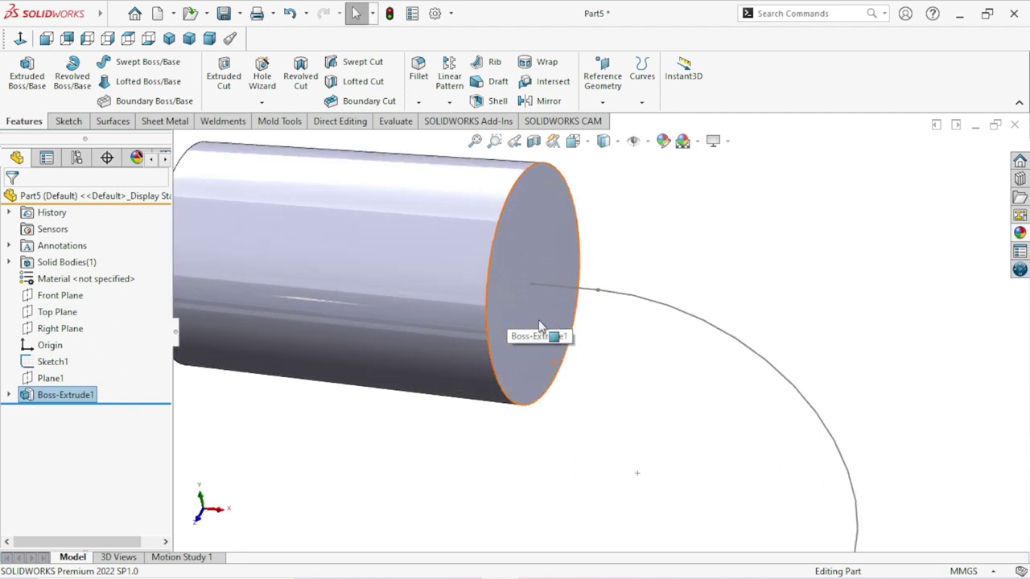
left_click(541, 326)
left_click(582, 276)
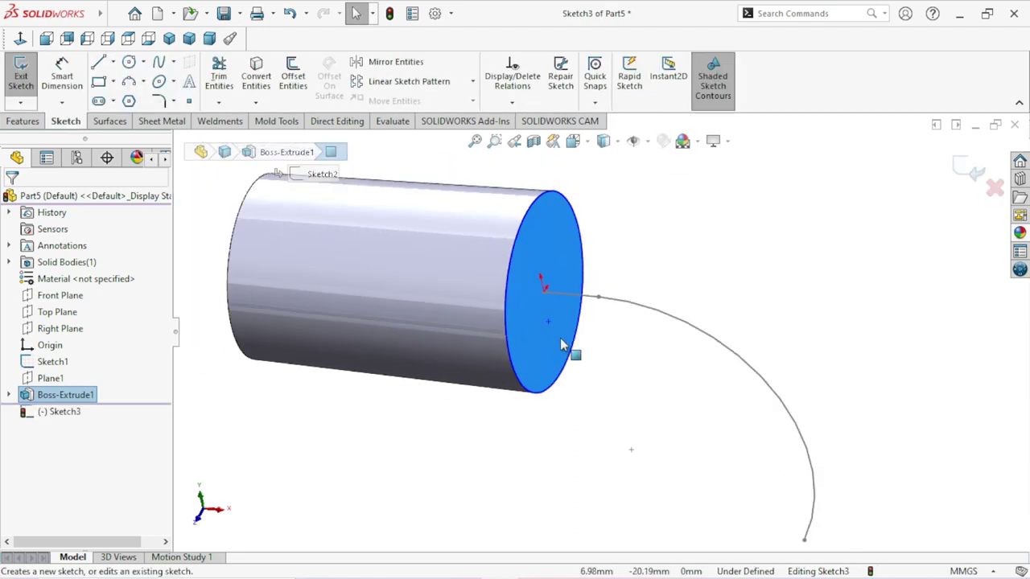
scroll(563, 346, "up", 3)
middle_click_drag(568, 358, 616, 340)
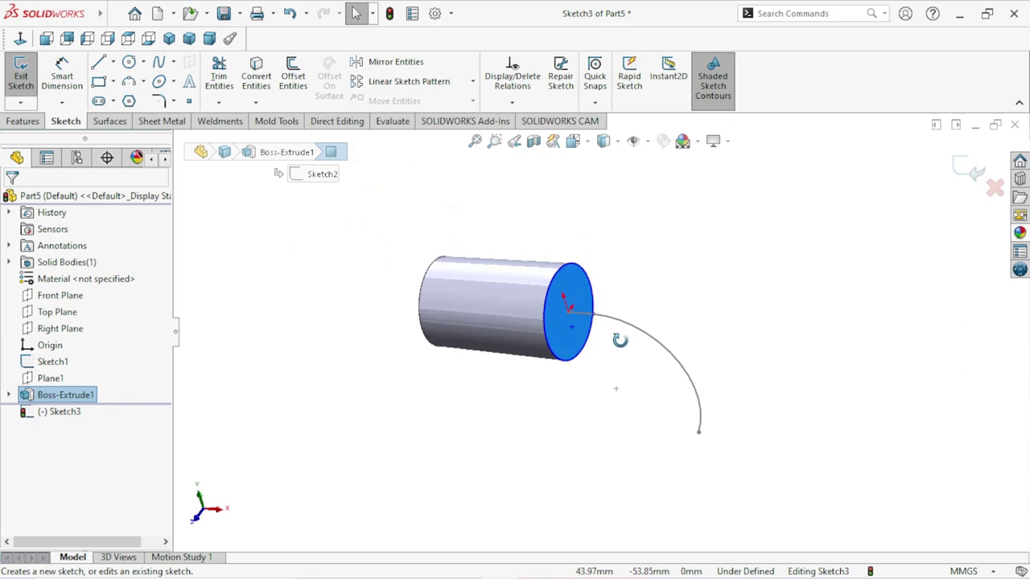
left_click(127, 66)
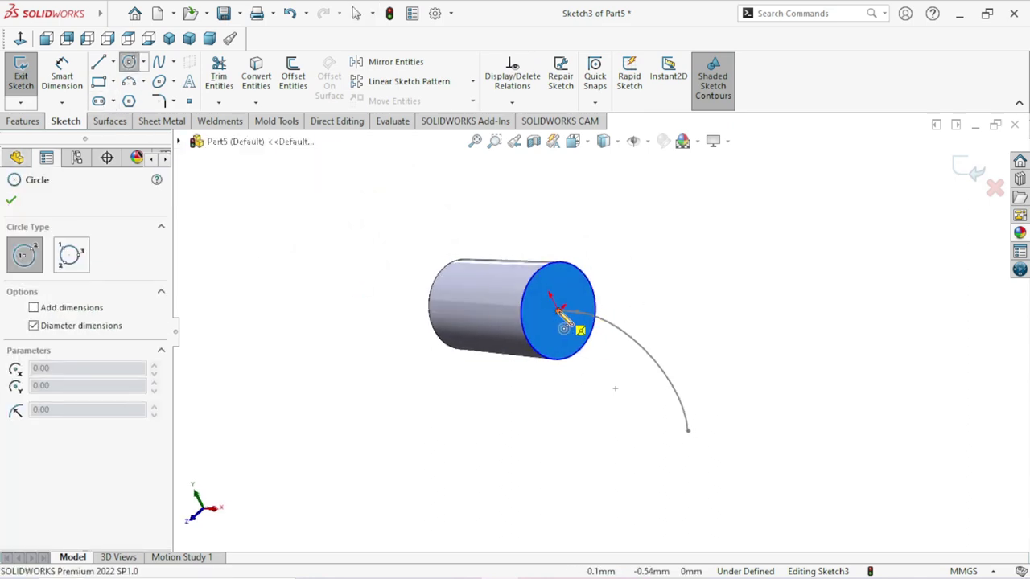
left_click(558, 310)
left_click(611, 274)
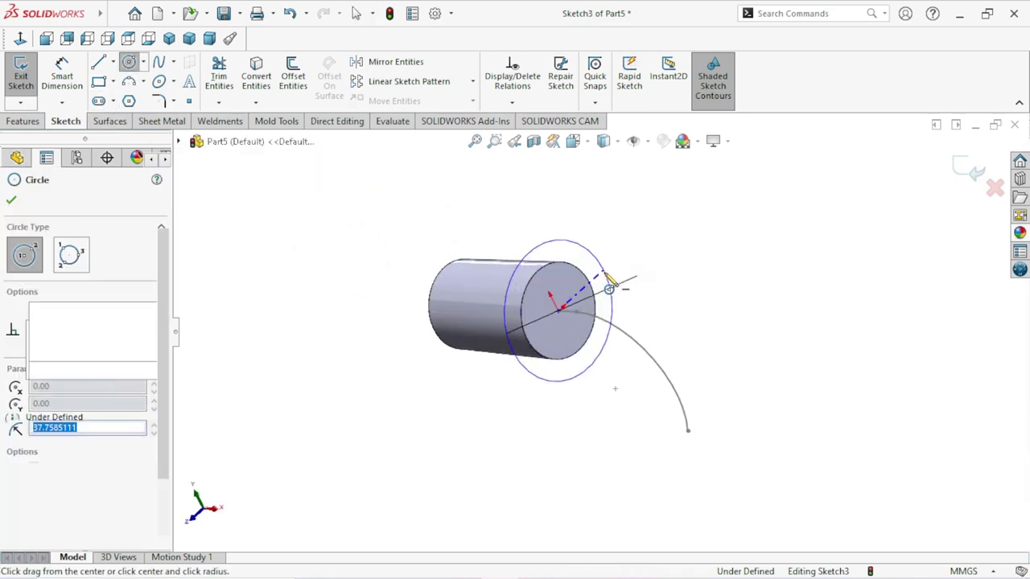
right_click(648, 243)
left_click(678, 253)
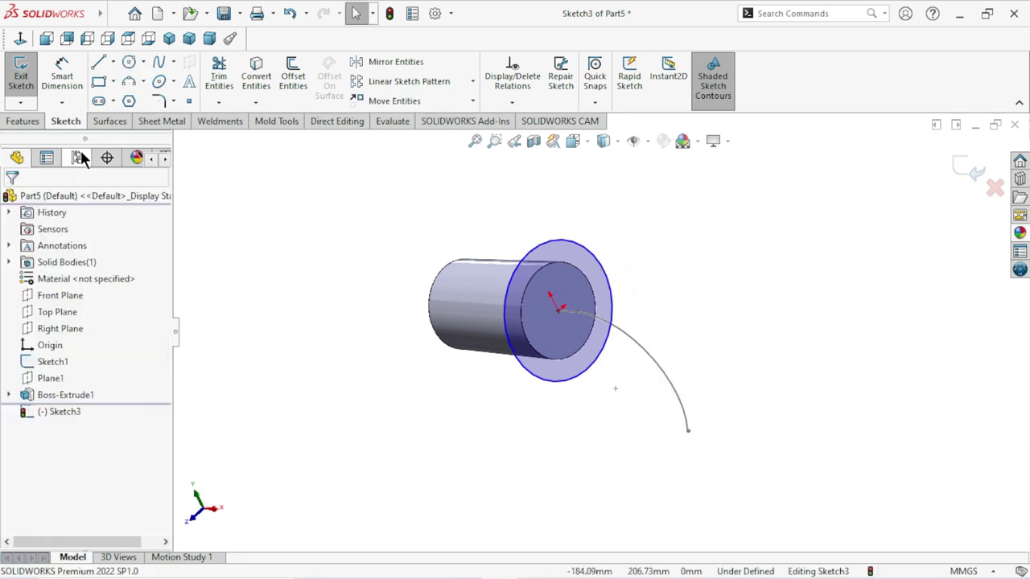
Step: Dimension the circle to a 60 mm diameter and exit the sketch
left_click(623, 280)
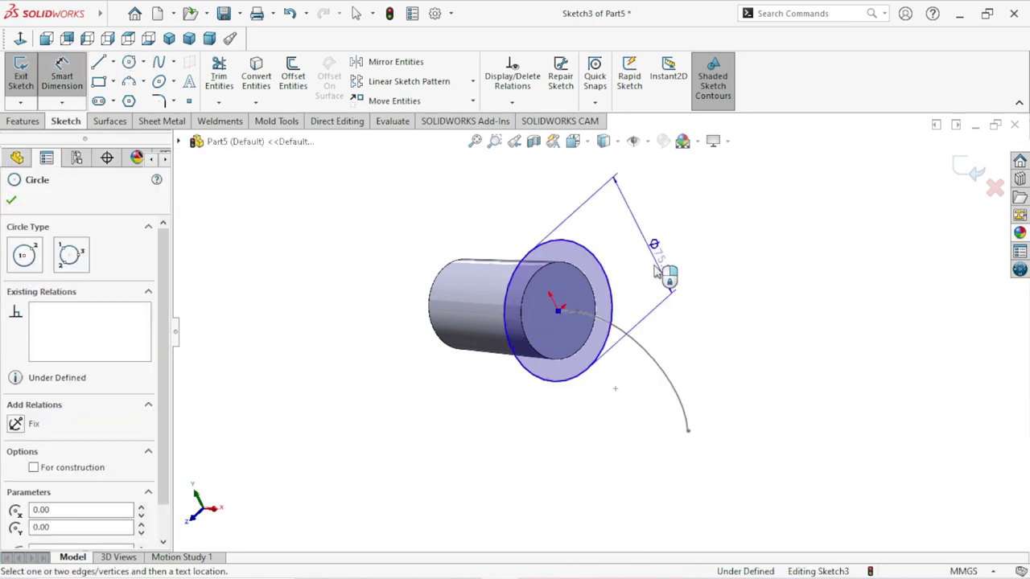
left_click(653, 269)
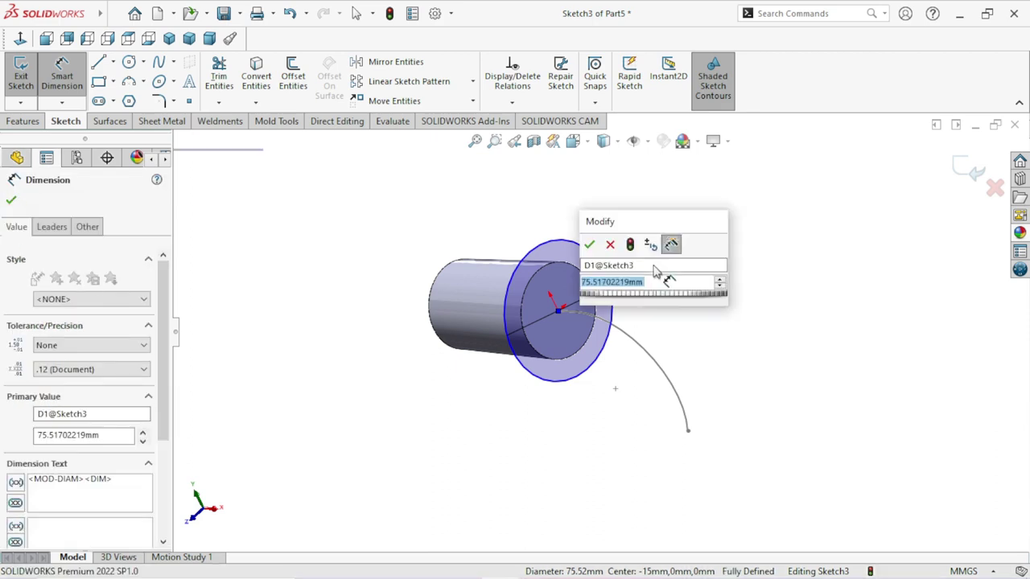
type("60")
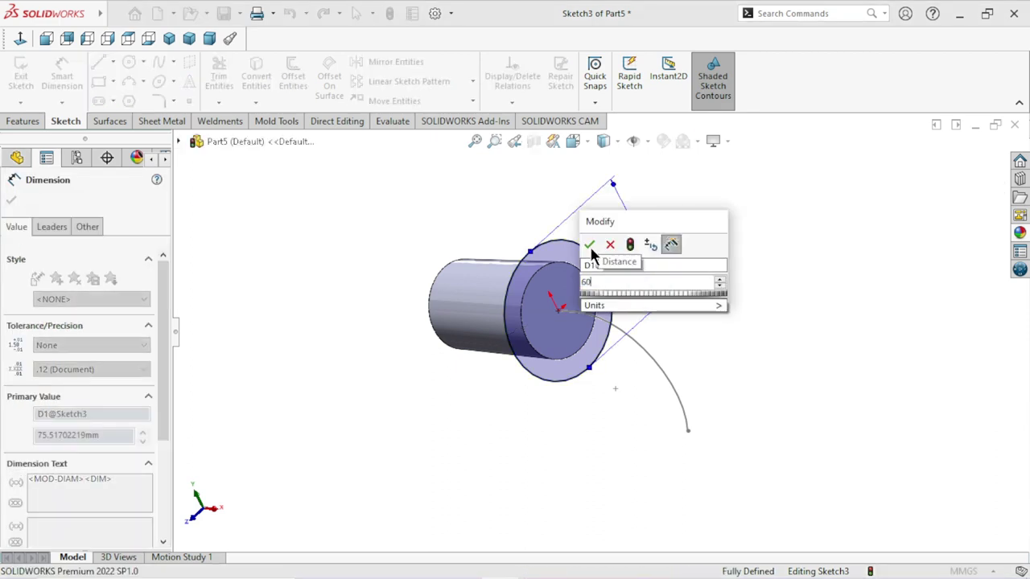
left_click(590, 244)
scroll(602, 383, "up", 2)
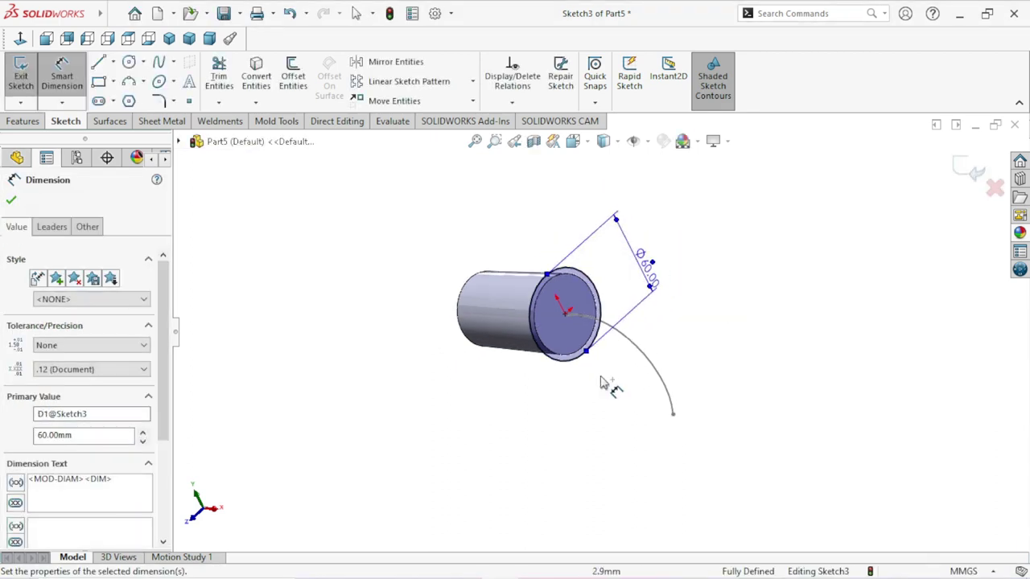
scroll(690, 351, "up", 2)
left_click(965, 179)
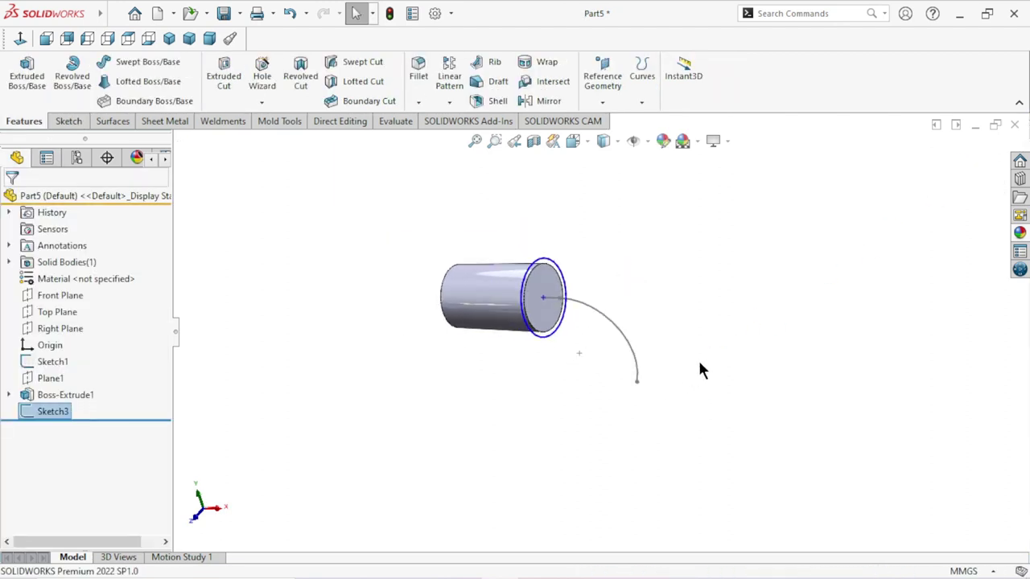
mouse_move(699, 368)
middle_mouse_down()
mouse_move(712, 386)
mouse_move(735, 290)
mouse_move(716, 263)
middle_mouse_up()
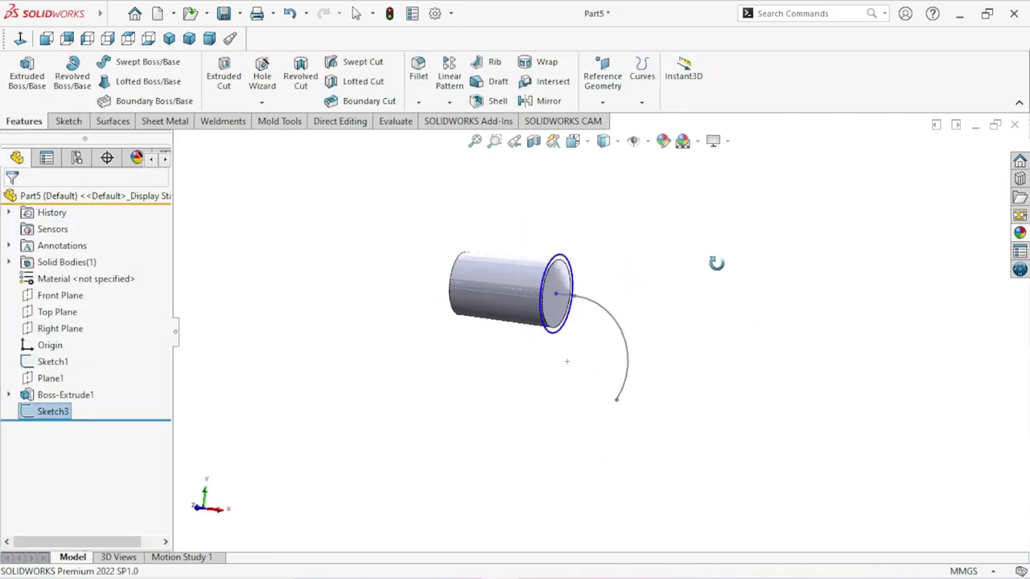
Step: Sweep the Ø60 circle of Sketch3 along the Sketch1 path to form the bend
left_click(715, 318)
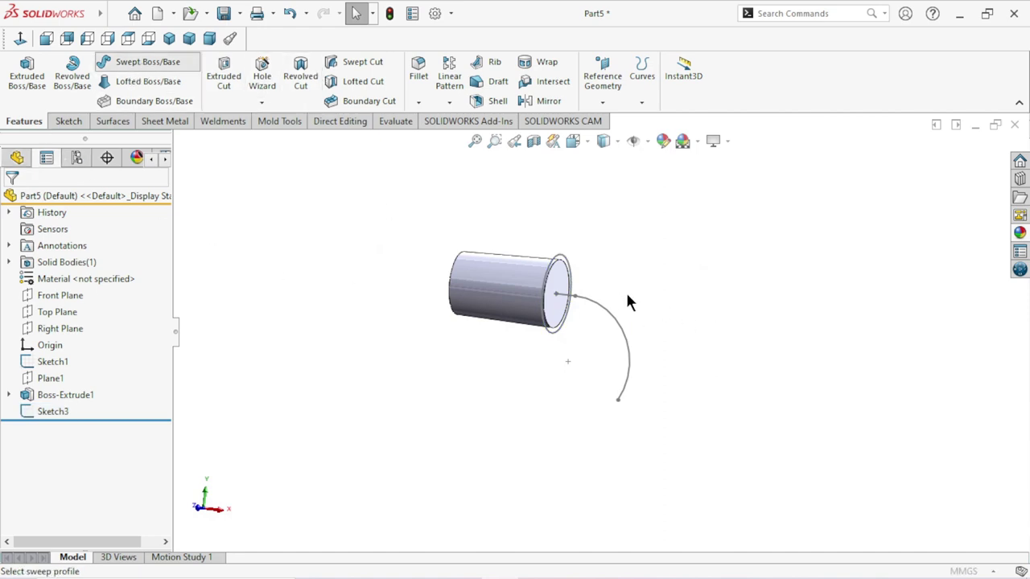
scroll(625, 289, "down", 2)
left_click(528, 243)
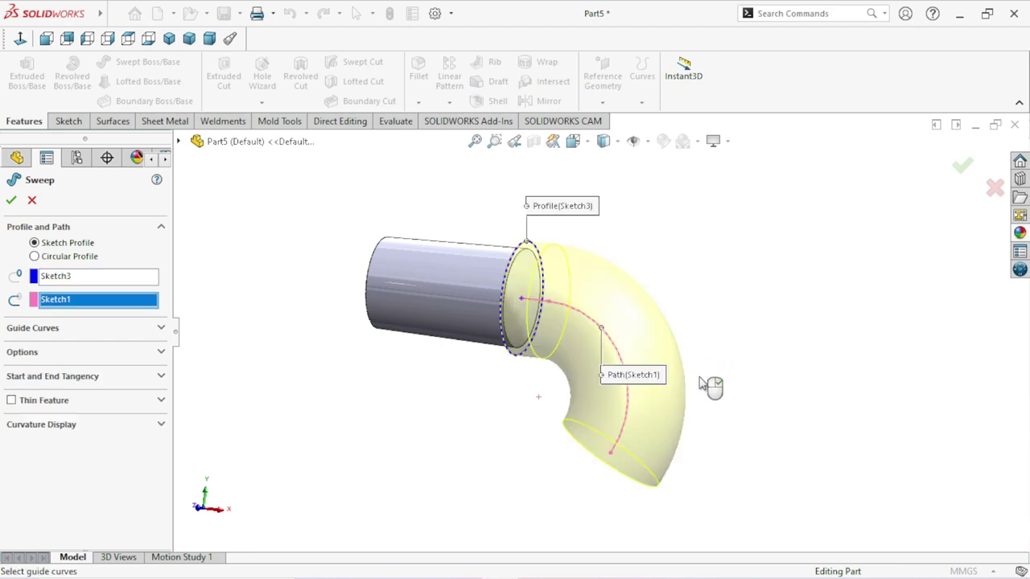
scroll(707, 384, "up", 3)
middle_click_drag(749, 371, 733, 403)
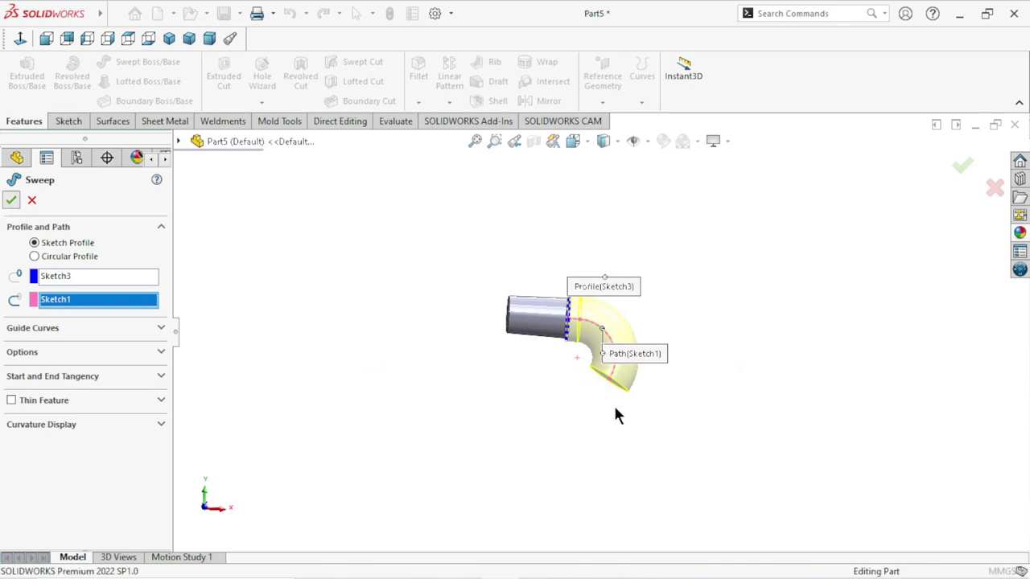
scroll(619, 391, "up", 1)
mouse_move(619, 390)
middle_mouse_down()
mouse_move(590, 382)
mouse_move(655, 337)
middle_mouse_up()
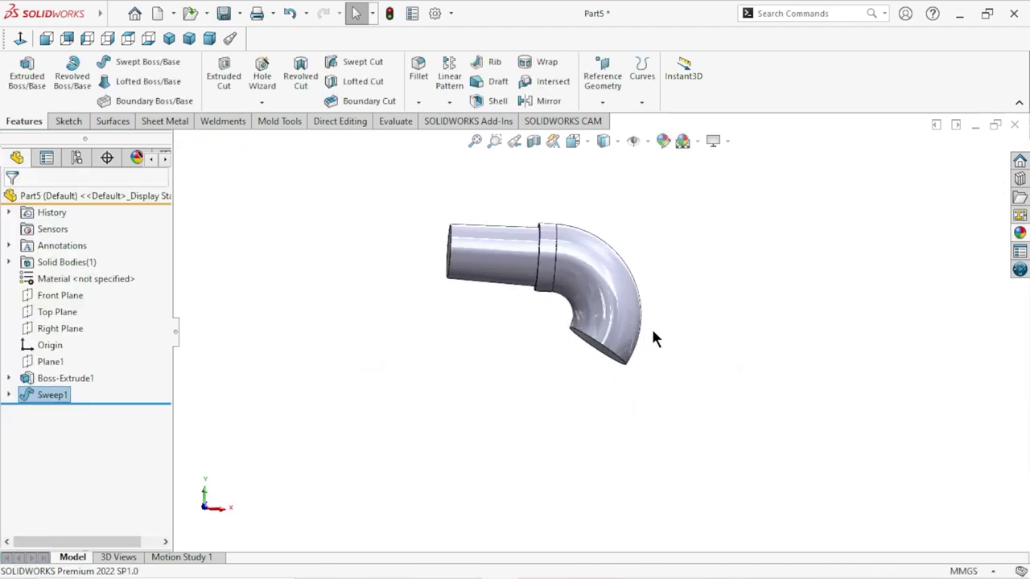
scroll(593, 349, "down", 2)
scroll(593, 349, "down", 1)
scroll(593, 349, "up", 2)
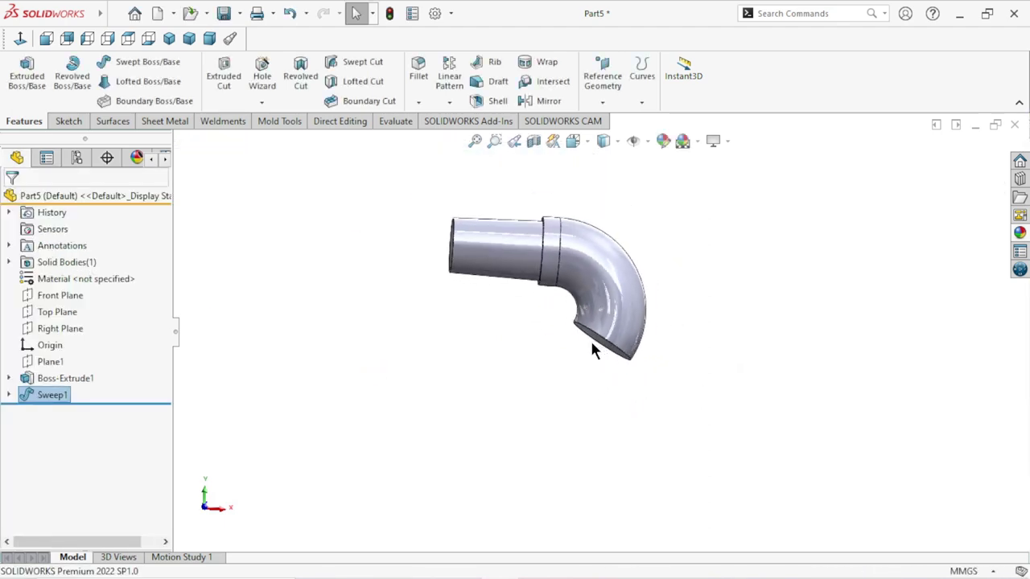
scroll(601, 341, "down", 1)
scroll(590, 304, "down", 1)
scroll(590, 304, "down", 1)
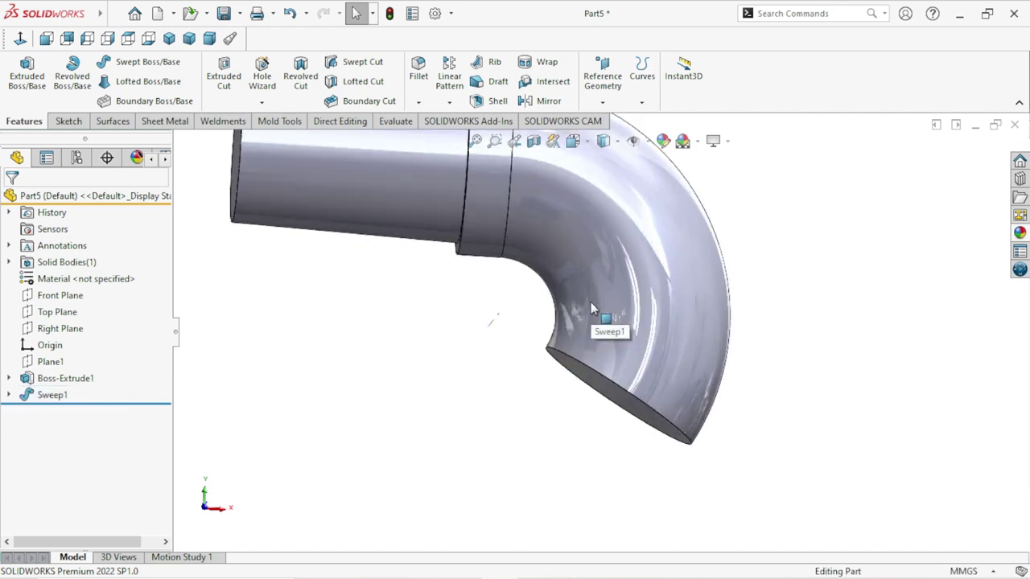
scroll(590, 304, "up", 1)
scroll(595, 393, "up", 1)
scroll(593, 382, "up", 1)
scroll(597, 383, "down", 1)
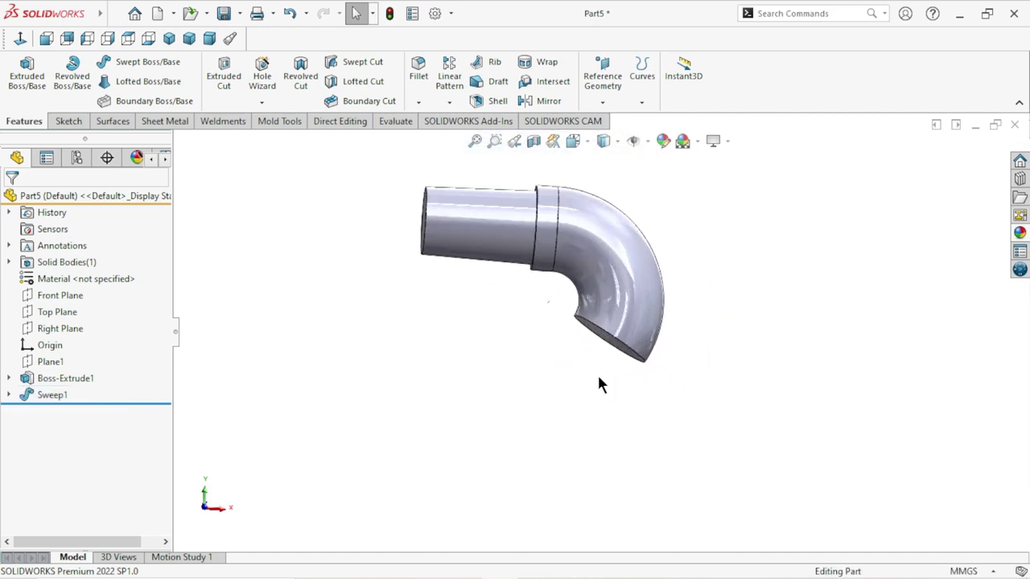
scroll(537, 384, "up", 1)
scroll(607, 346, "down", 1)
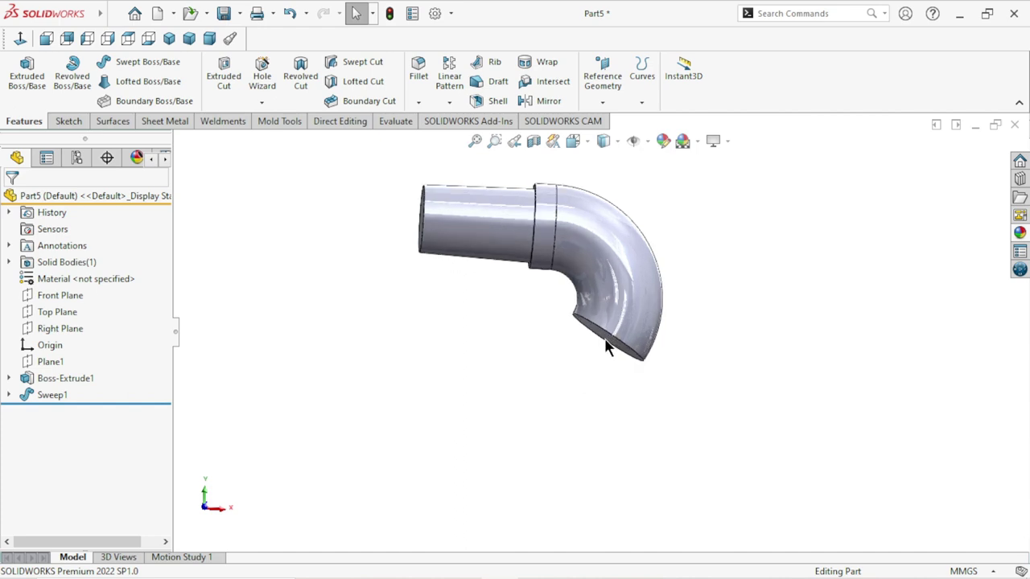
middle_click_drag(594, 362, 605, 338)
Step: Start a sketch on the elbow's lower end face and convert its edge into the sketch
left_click(606, 338)
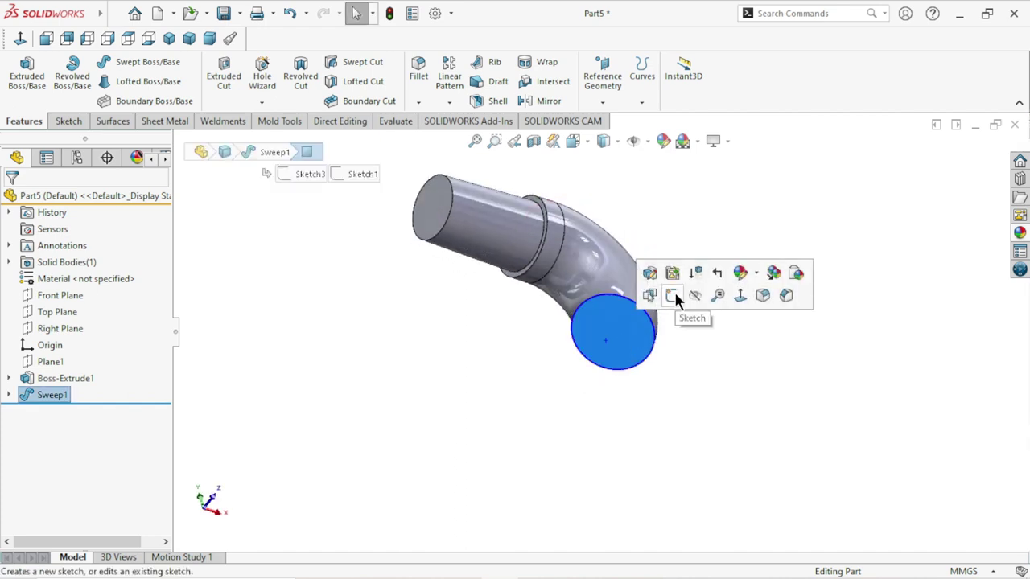
left_click(700, 436)
left_click(623, 347)
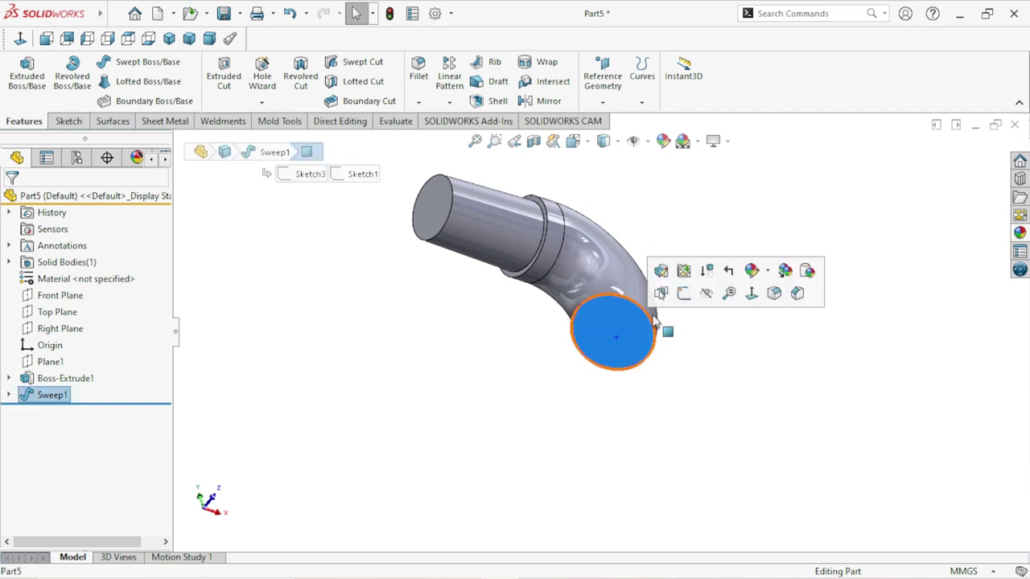
left_click(684, 293)
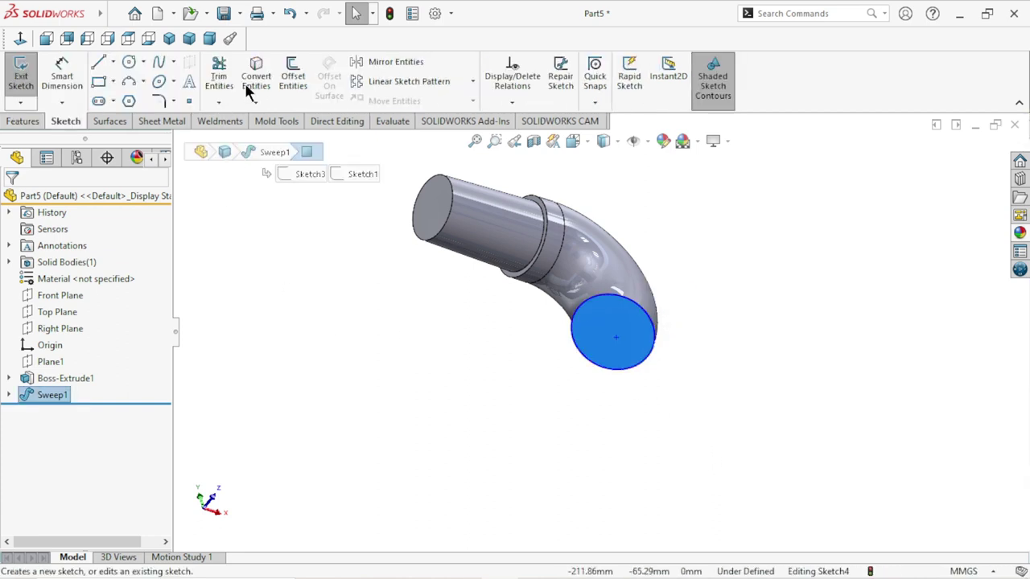
left_click(244, 82)
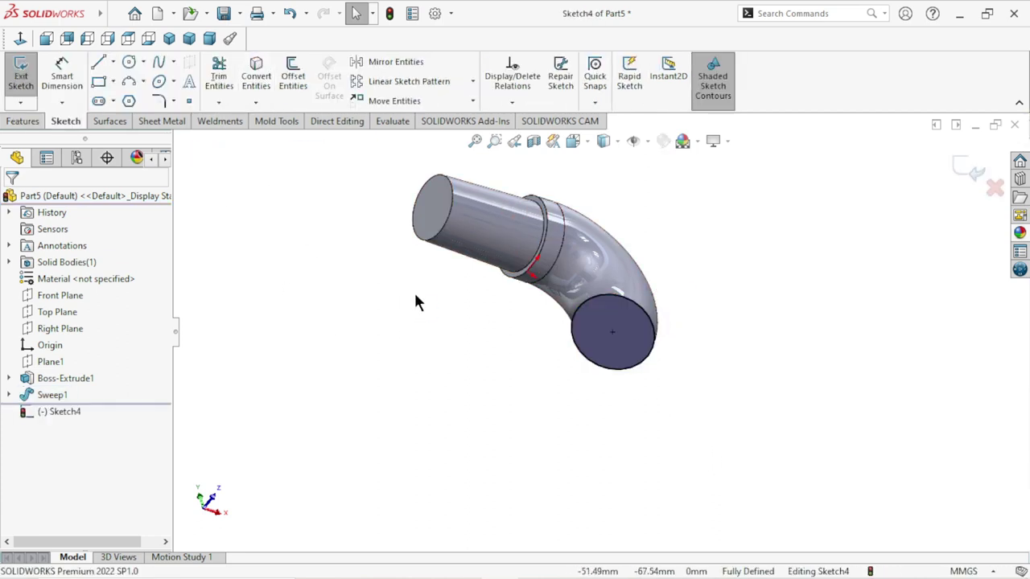
Step: Extrude the converted end circle 130 mm with a 2° draft angle
left_click(30, 120)
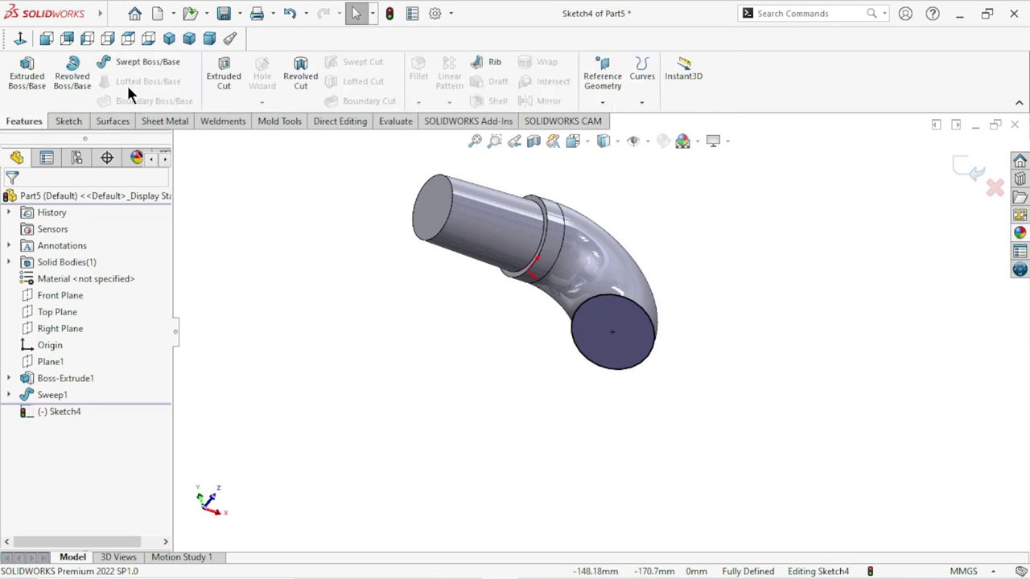
left_click(26, 74)
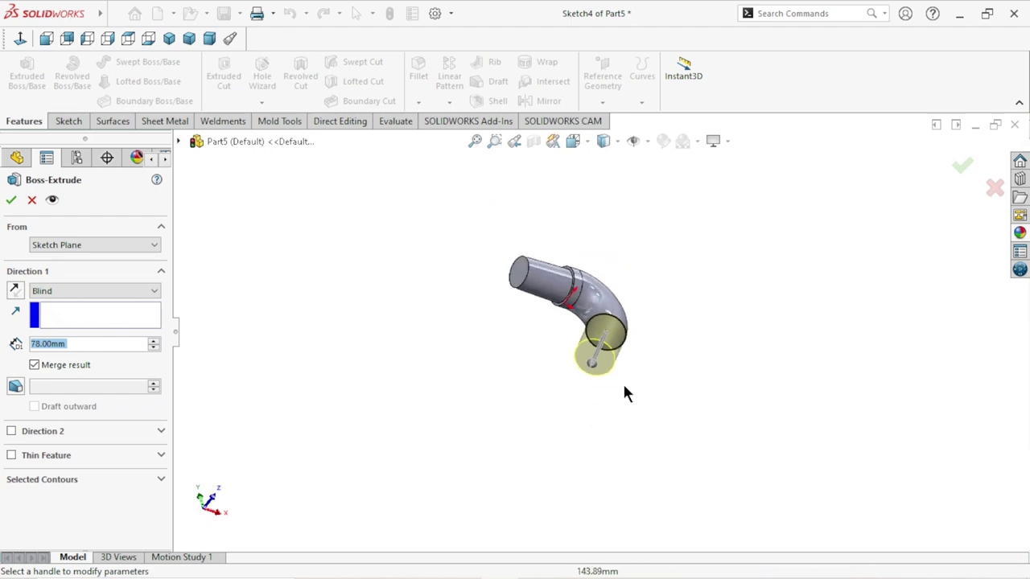
left_click(81, 344)
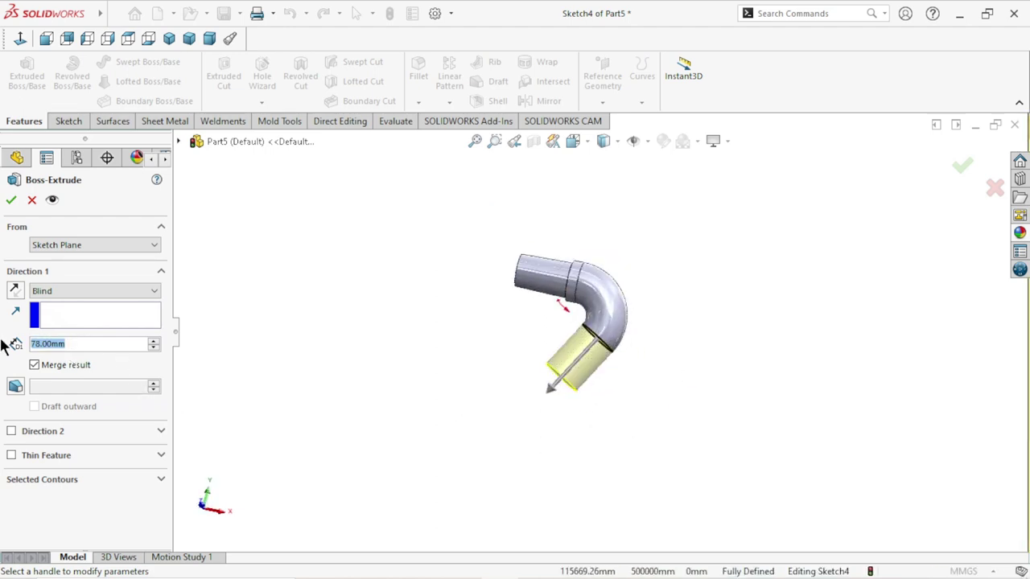
type("1")
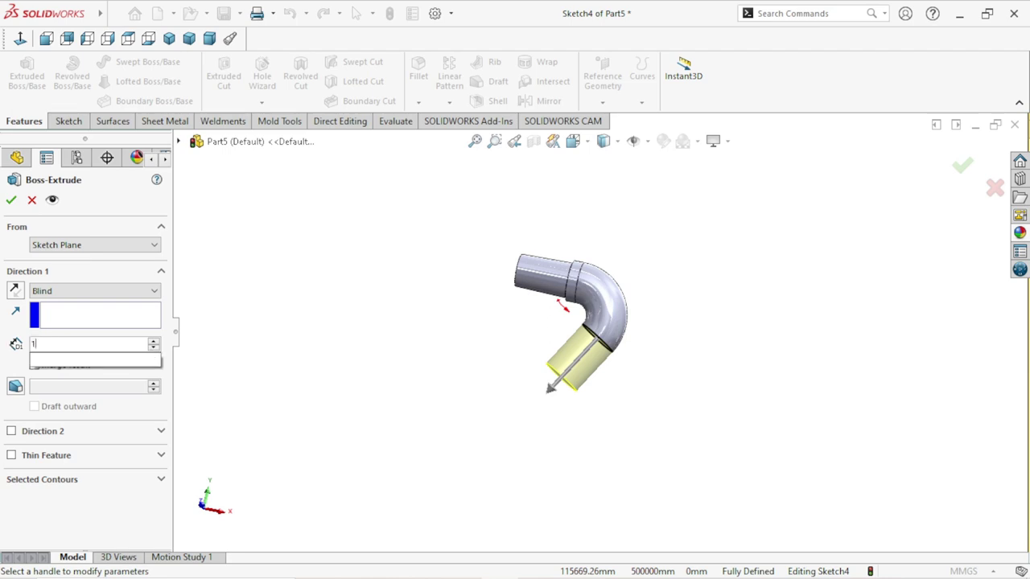
type("30")
key("Return")
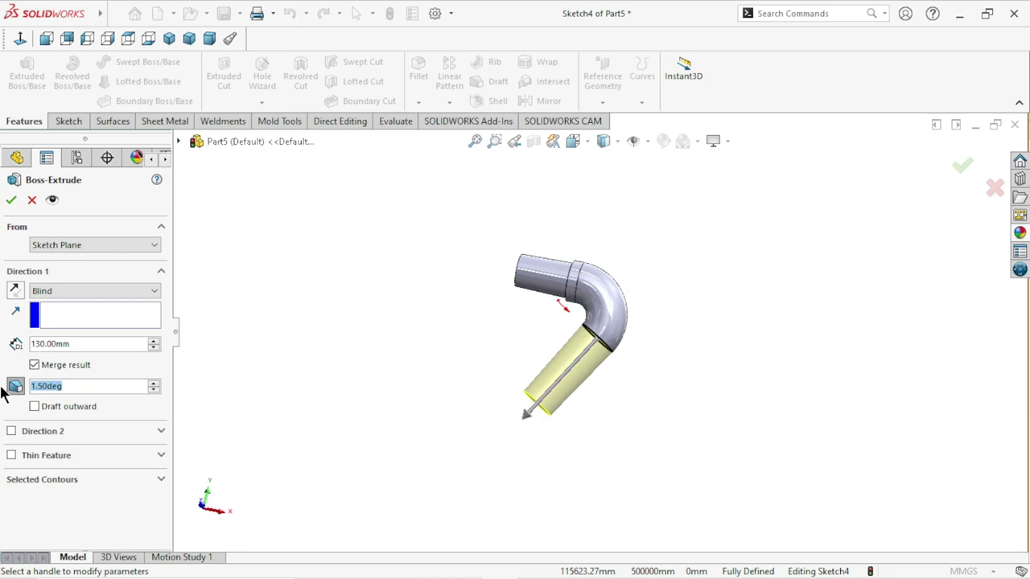
type("2")
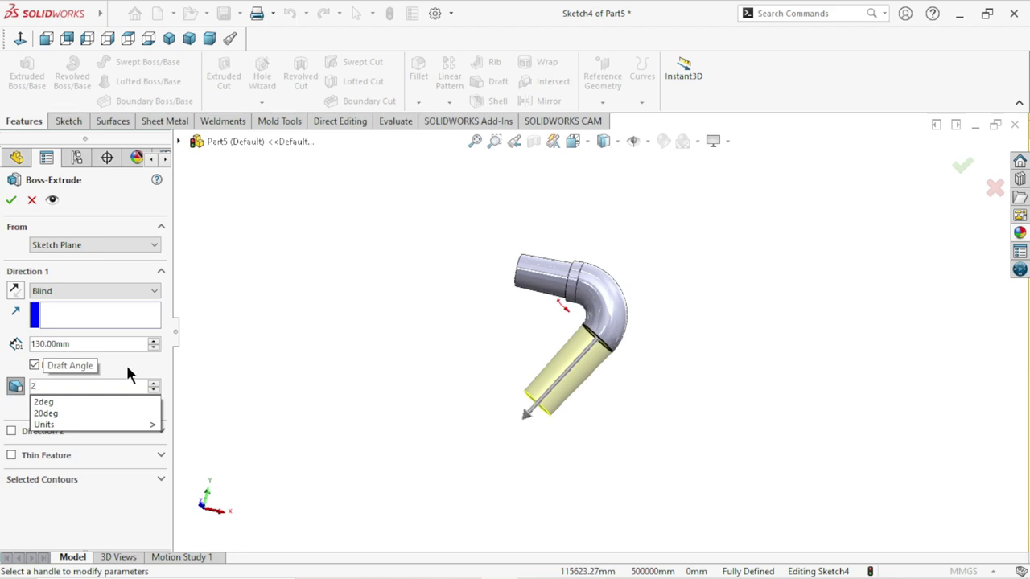
key("Return")
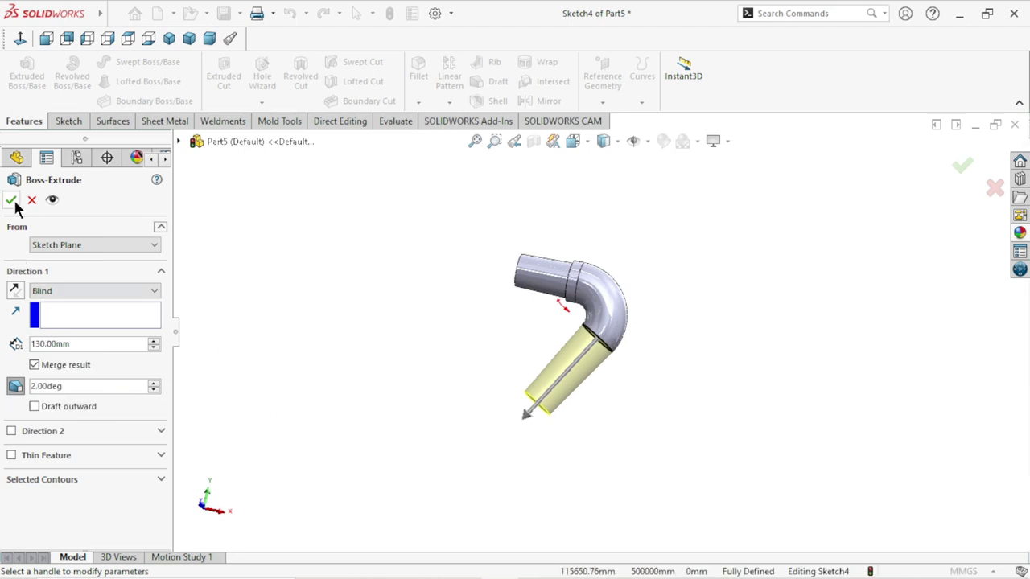
left_click(11, 200)
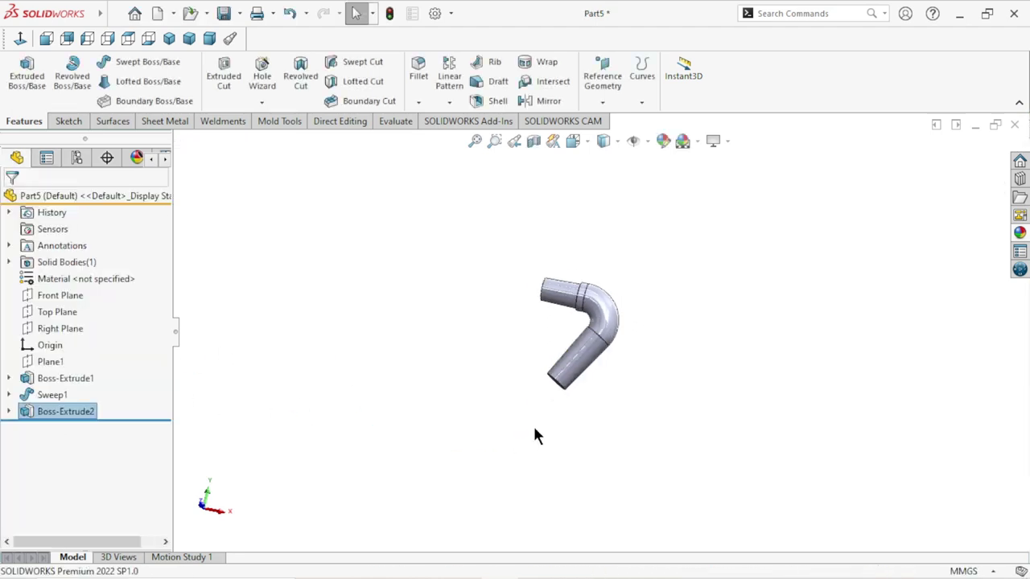
Step: Sketch a circle centred on the upper cylinder's end face
scroll(621, 322, "down", 2)
scroll(574, 357, "down", 1)
left_click(641, 407)
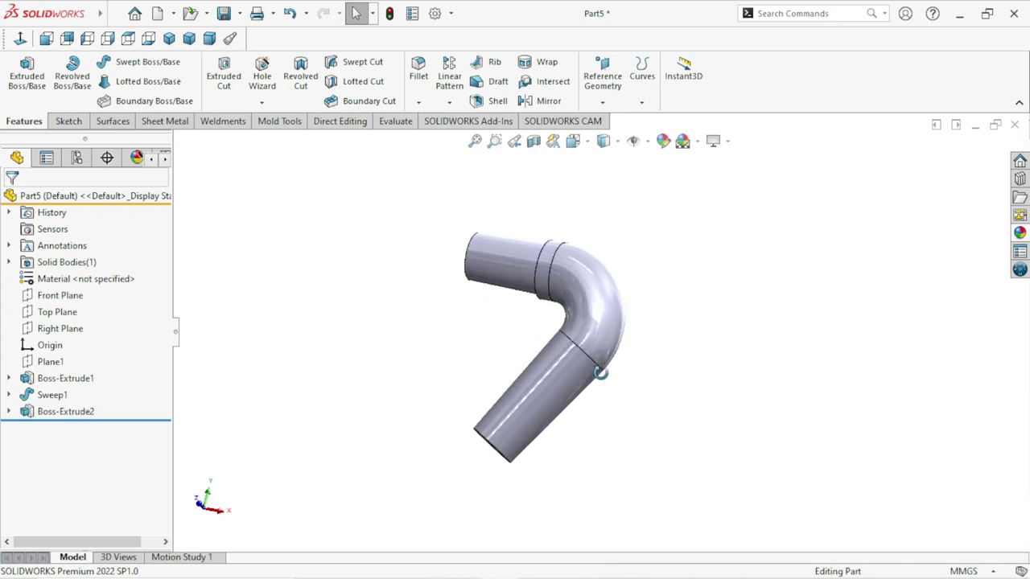
mouse_move(600, 372)
middle_mouse_down()
mouse_move(671, 347)
mouse_move(636, 442)
mouse_move(608, 432)
mouse_move(627, 431)
mouse_move(557, 461)
mouse_move(593, 448)
middle_mouse_up()
scroll(531, 373, "down", 1)
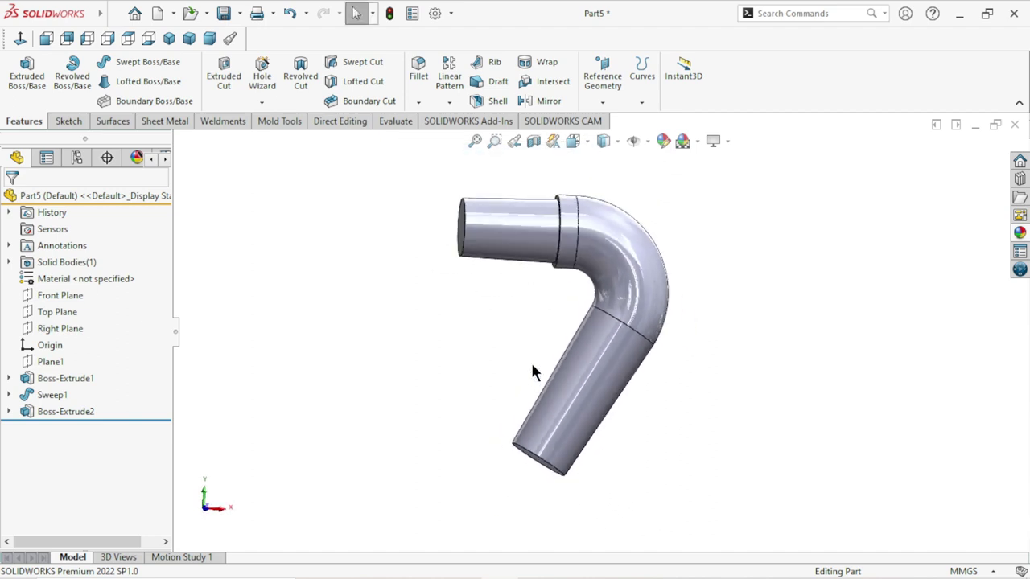
scroll(696, 437, "up", 1)
scroll(673, 372, "down", 1)
scroll(674, 374, "up", 1)
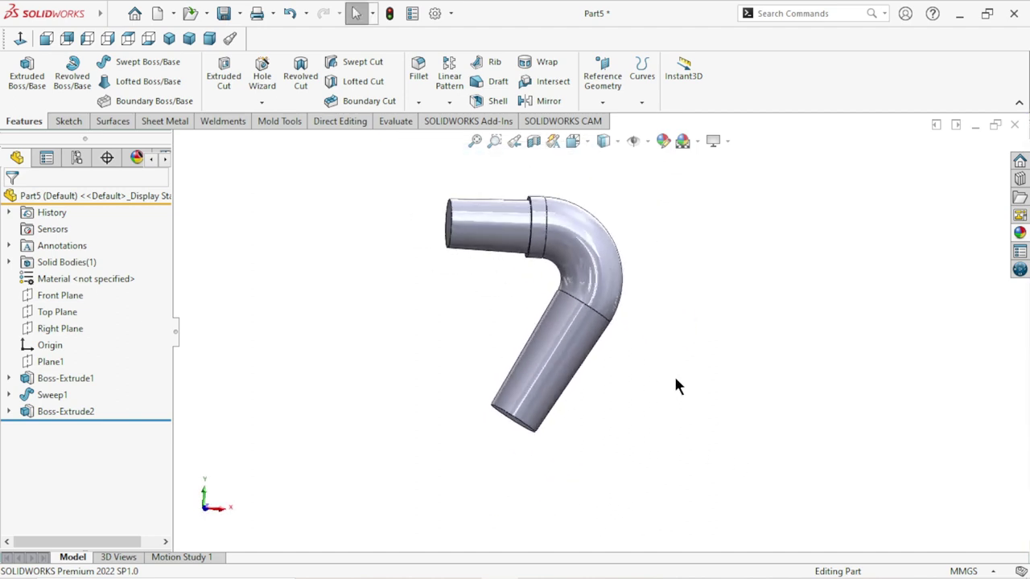
scroll(680, 362, "up", 1)
scroll(655, 277, "down", 1)
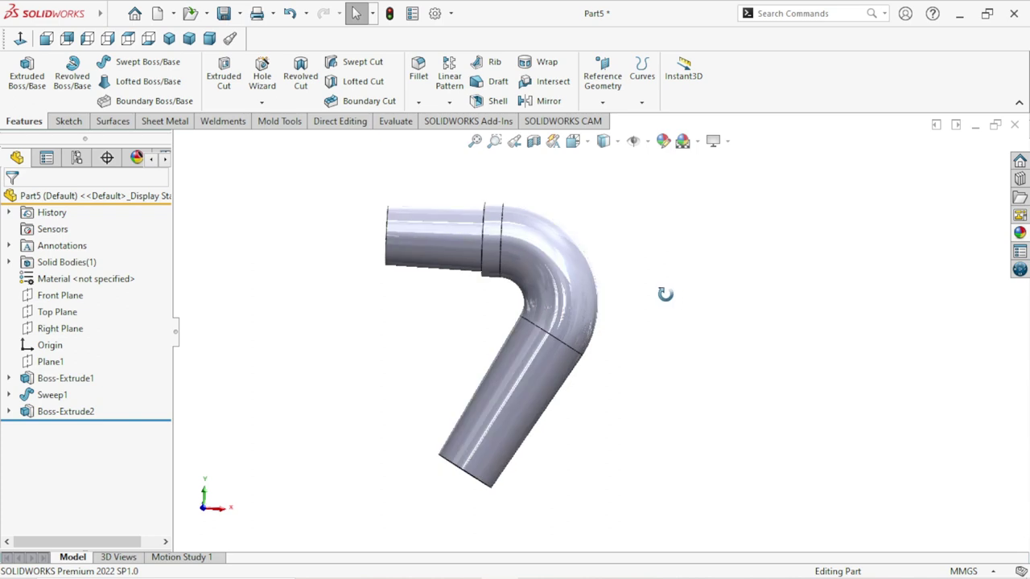
middle_click_drag(655, 300, 724, 310)
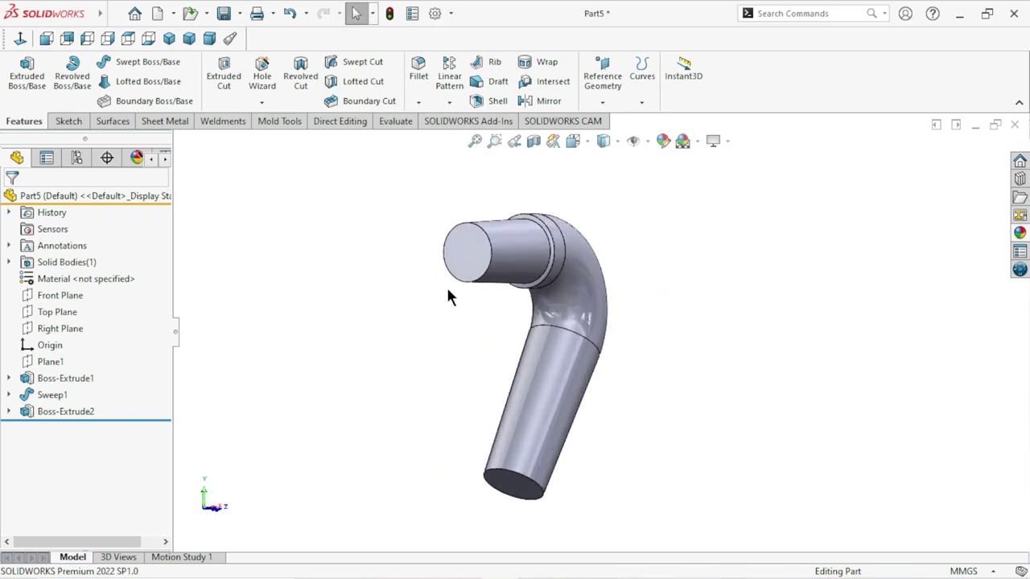
scroll(445, 285, "down", 3)
left_click(563, 258)
left_click(601, 206)
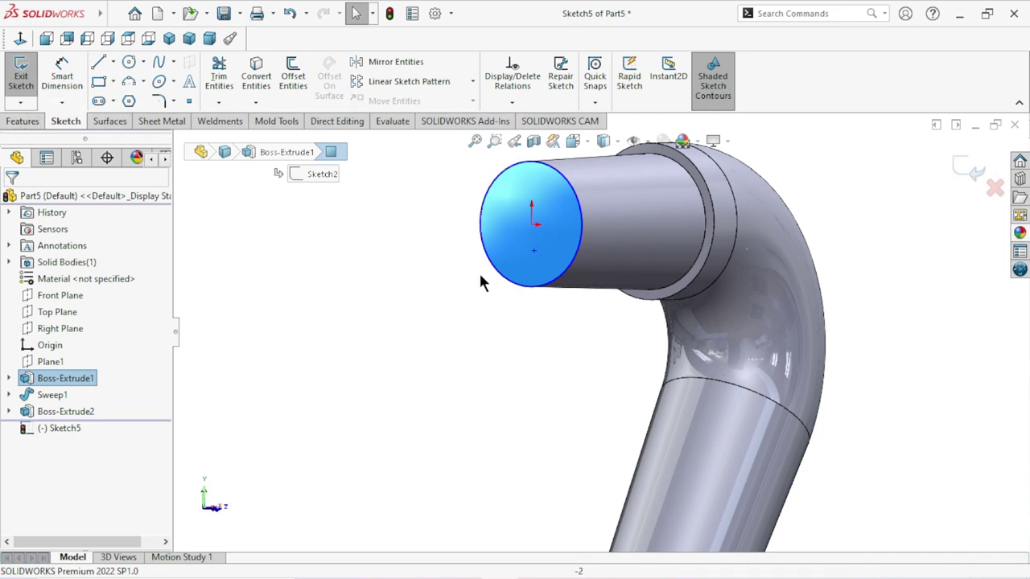
left_click(531, 223)
left_click(560, 212)
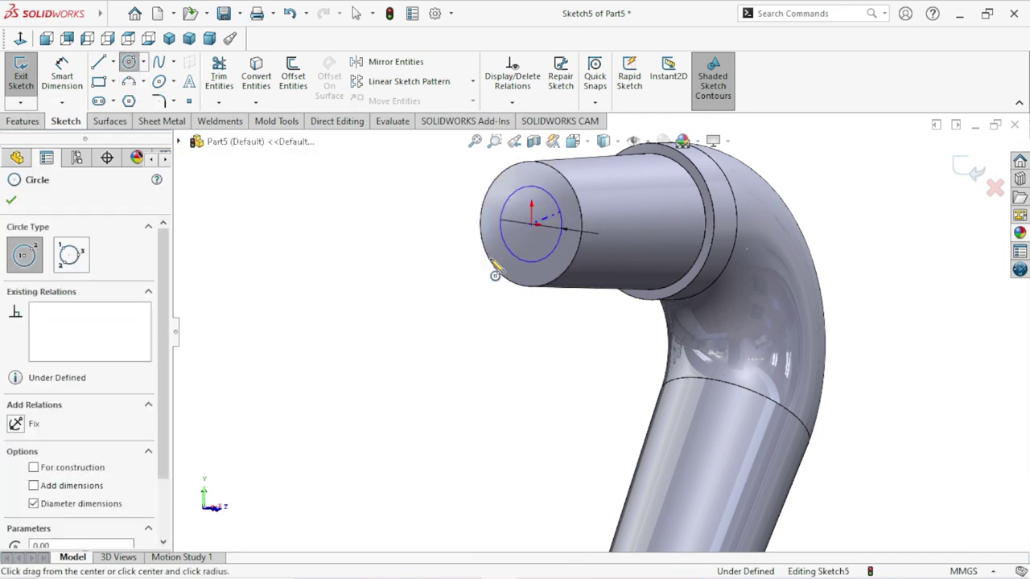
right_click(437, 287)
left_click(448, 281)
Step: Dimension the sketched circle to a 40 mm diameter
key("d")
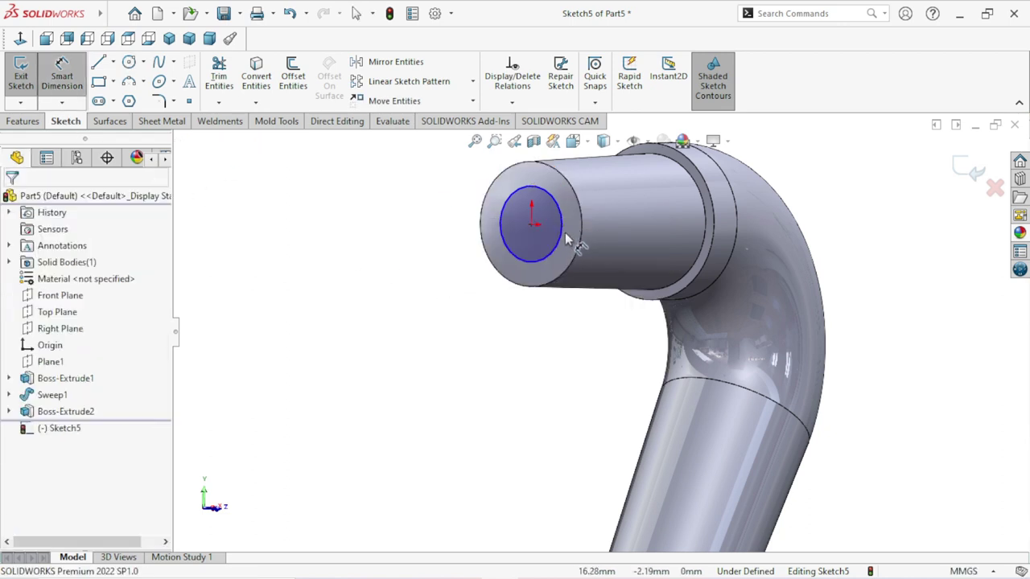
left_click(555, 251)
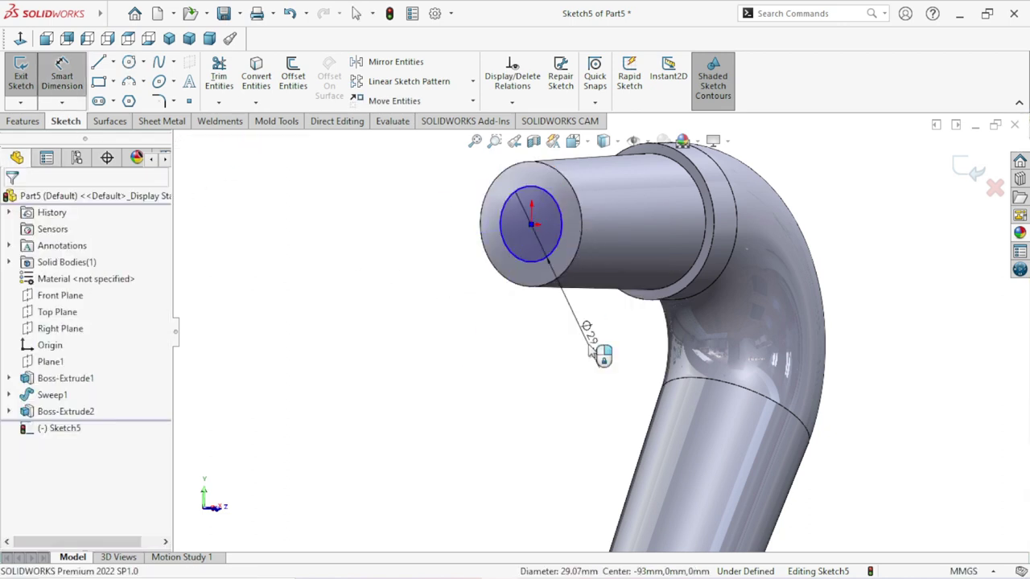
left_click(592, 338)
type("40")
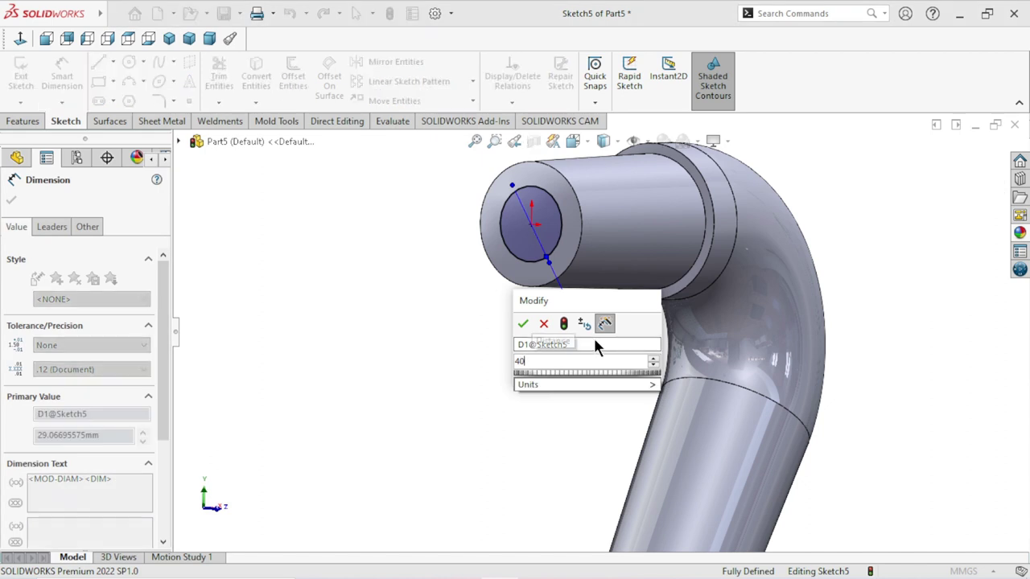
left_click(526, 322)
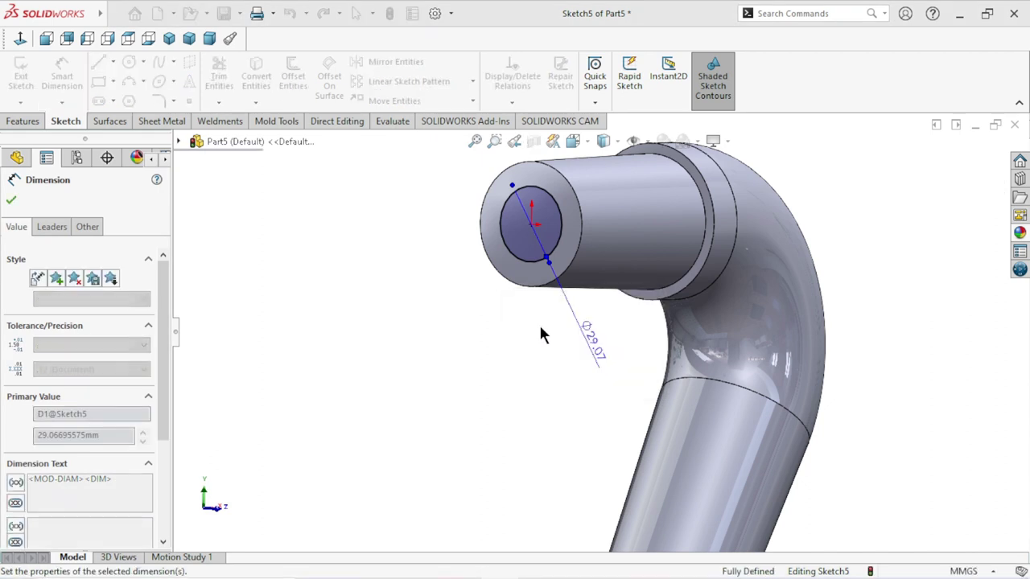
left_click(11, 200)
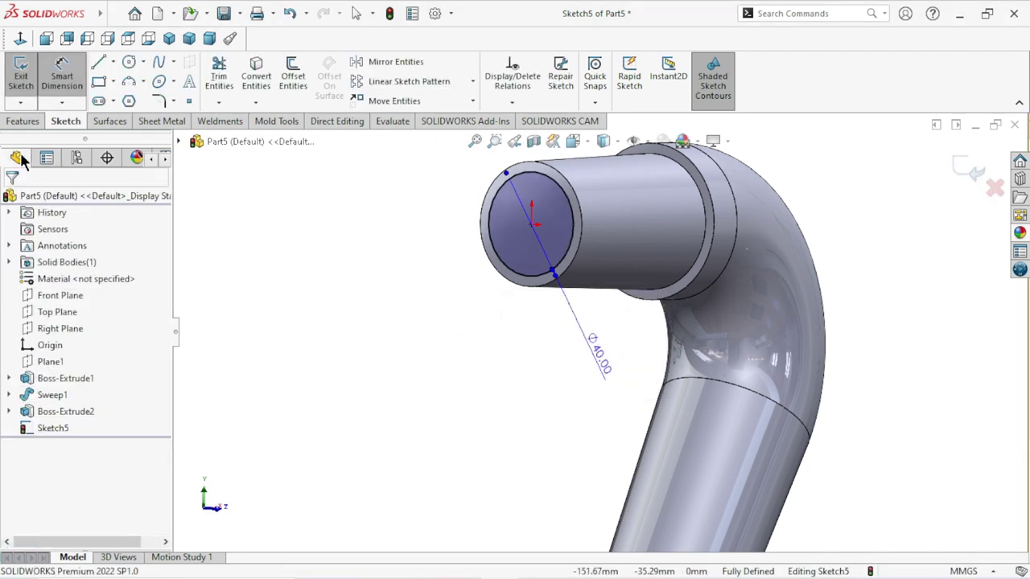
Step: Extrude the Ø40 circle 35 mm to form the shaft
left_click(23, 122)
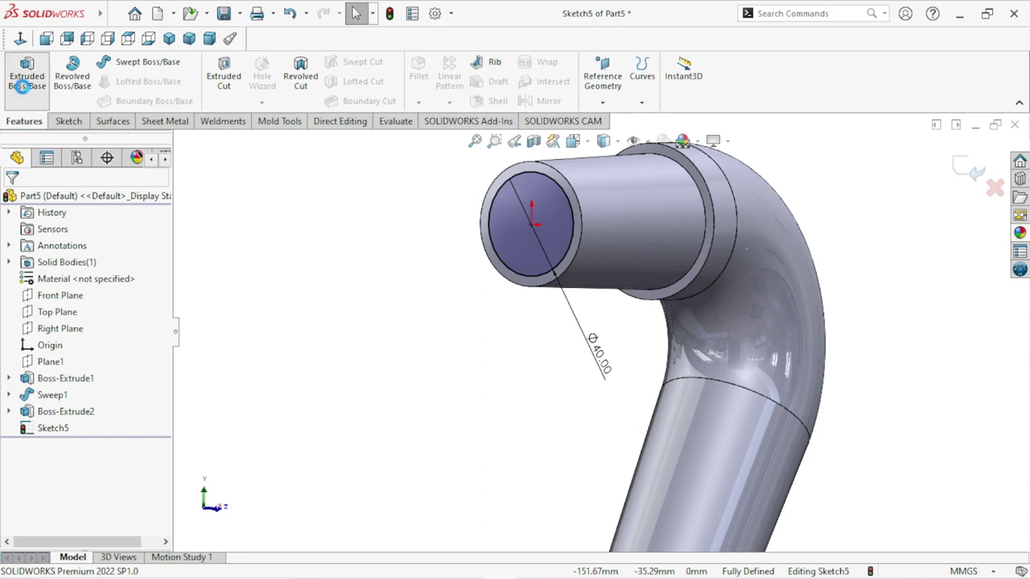
left_click(25, 90)
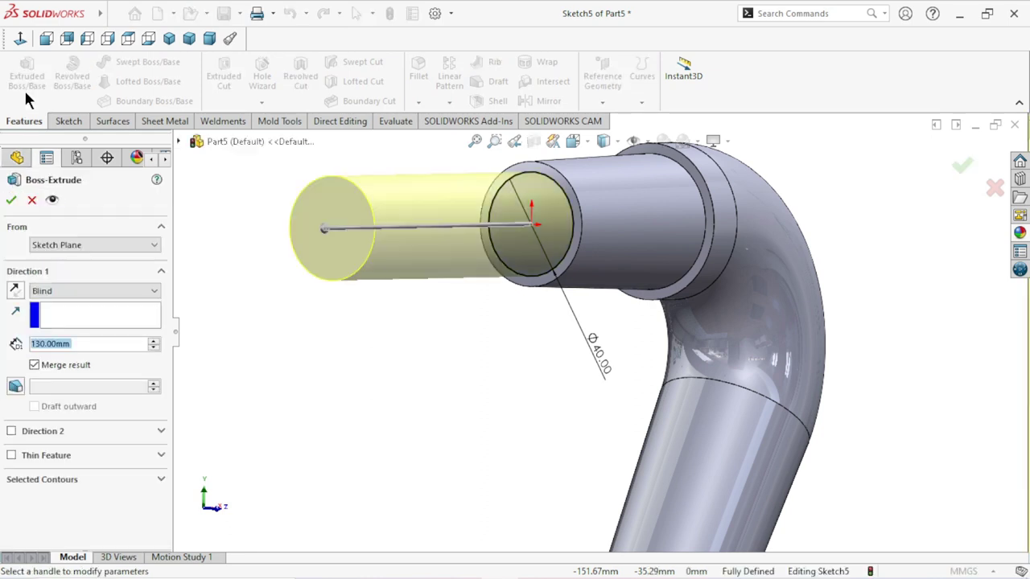
type("35")
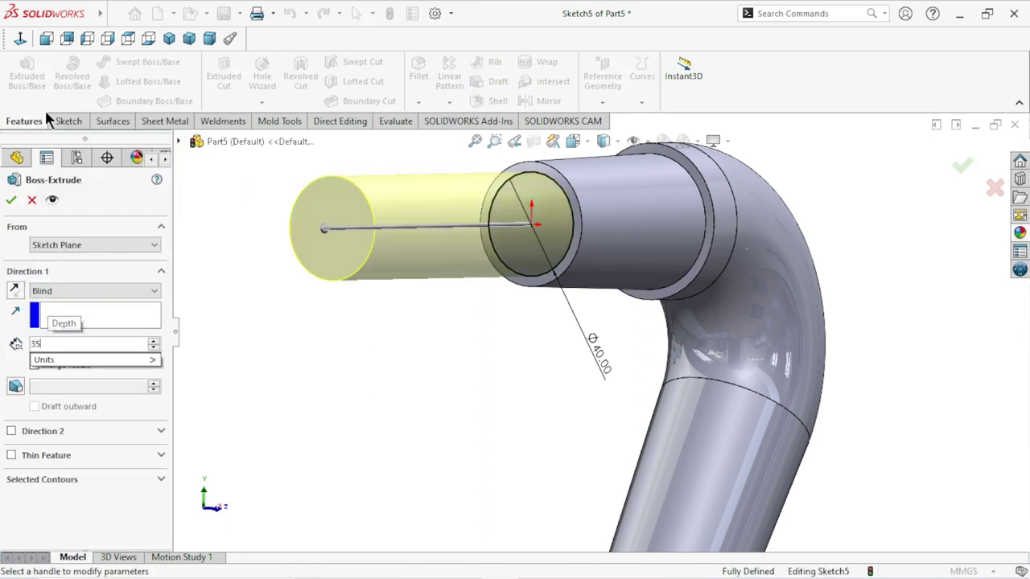
key("Return")
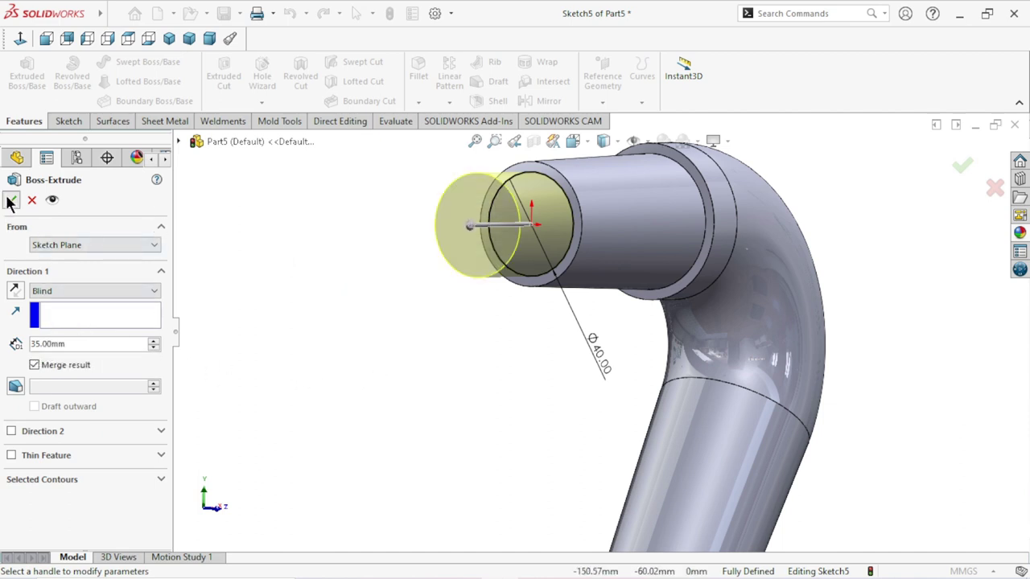
left_click(10, 203)
Step: Open a new sketch on the Front Plane, viewed normal to it
scroll(573, 334, "up", 5)
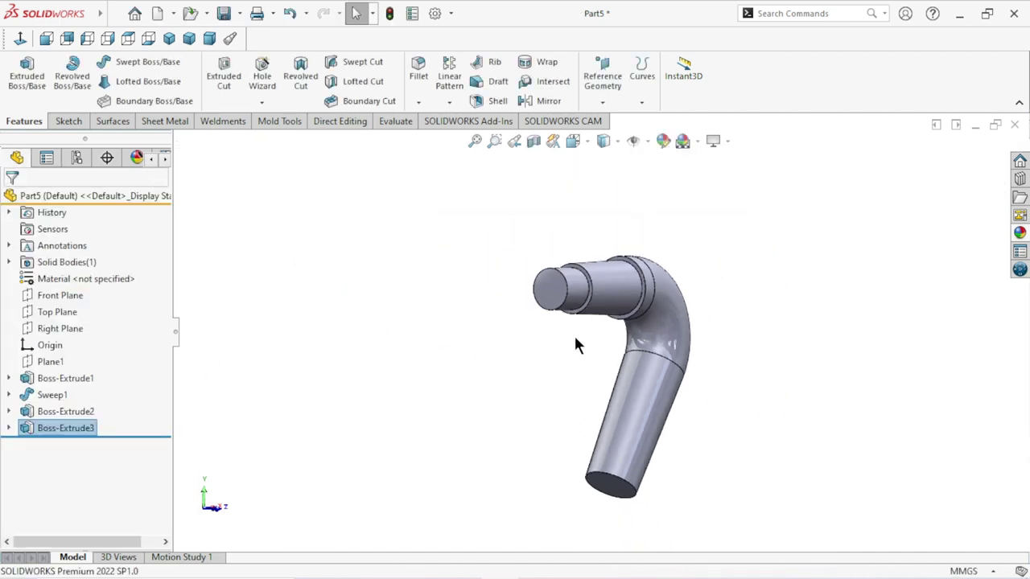
mouse_move(575, 344)
middle_mouse_down()
mouse_move(570, 418)
mouse_move(553, 281)
mouse_move(616, 234)
mouse_move(664, 416)
mouse_move(653, 449)
mouse_move(647, 443)
middle_mouse_up()
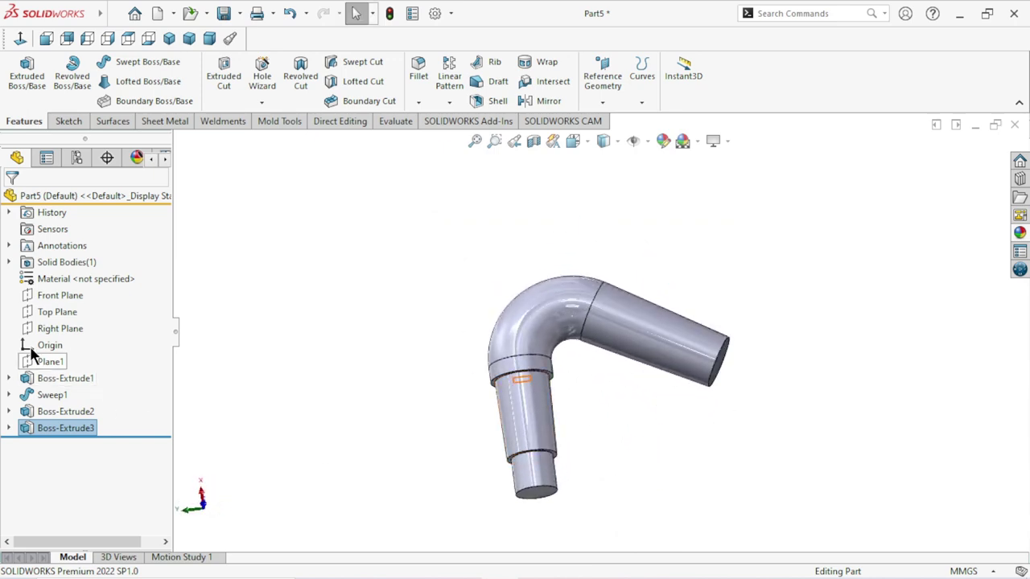
left_click(60, 296)
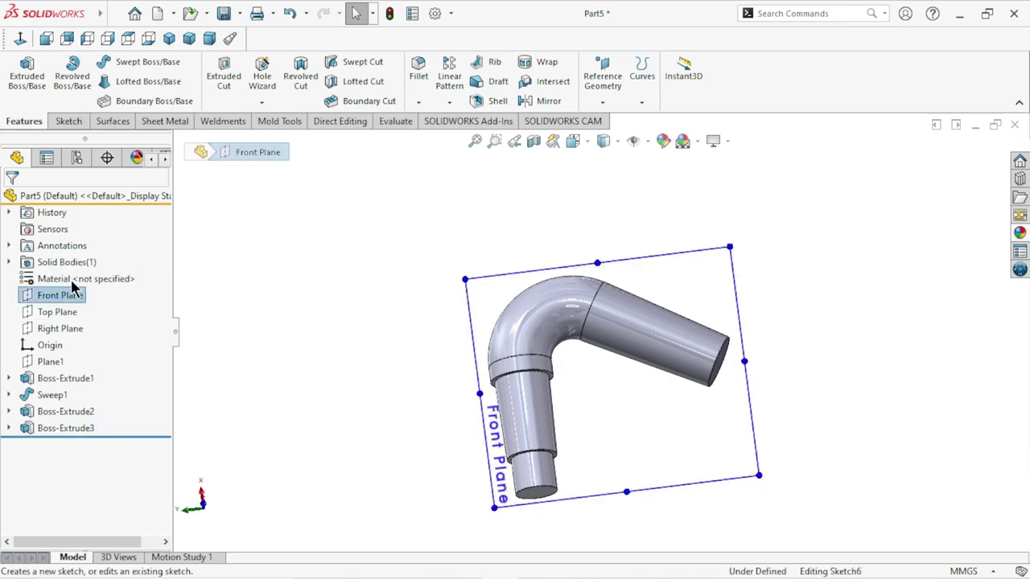
left_click(75, 274)
left_click(19, 38)
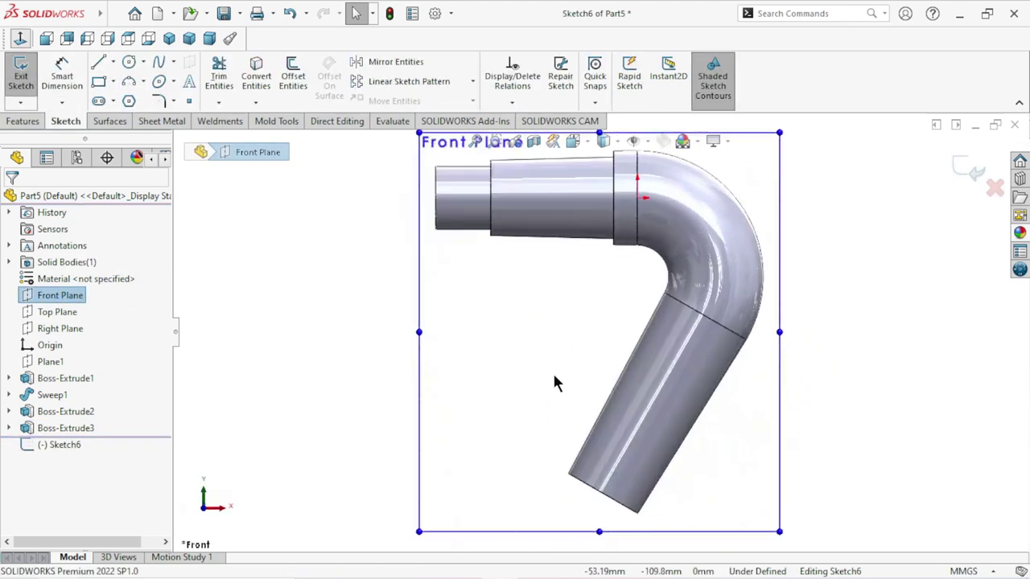
scroll(611, 402, "down", 1)
scroll(683, 411, "down", 2)
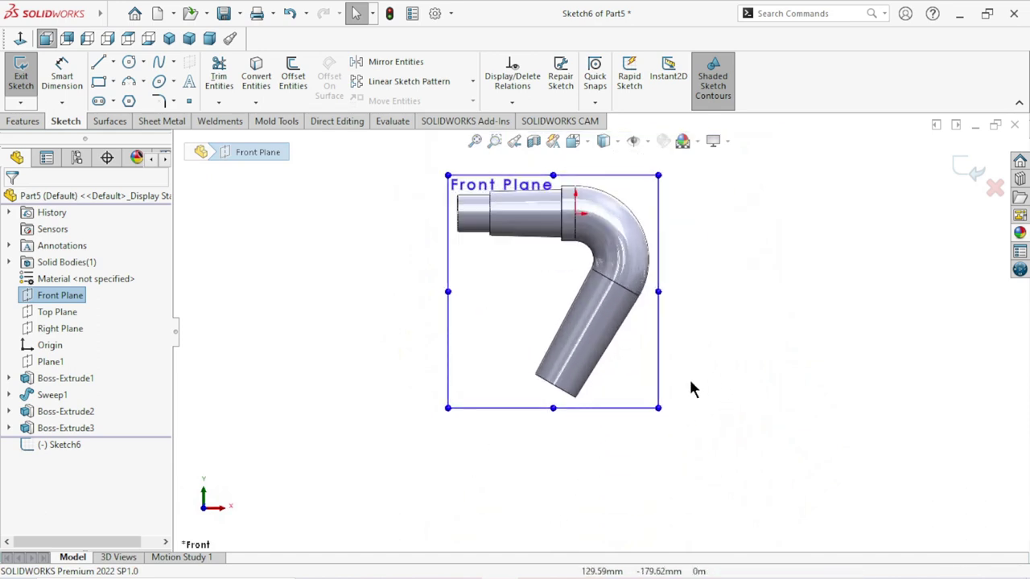
scroll(667, 392, "down", 3)
scroll(558, 395, "down", 2)
scroll(558, 395, "up", 1)
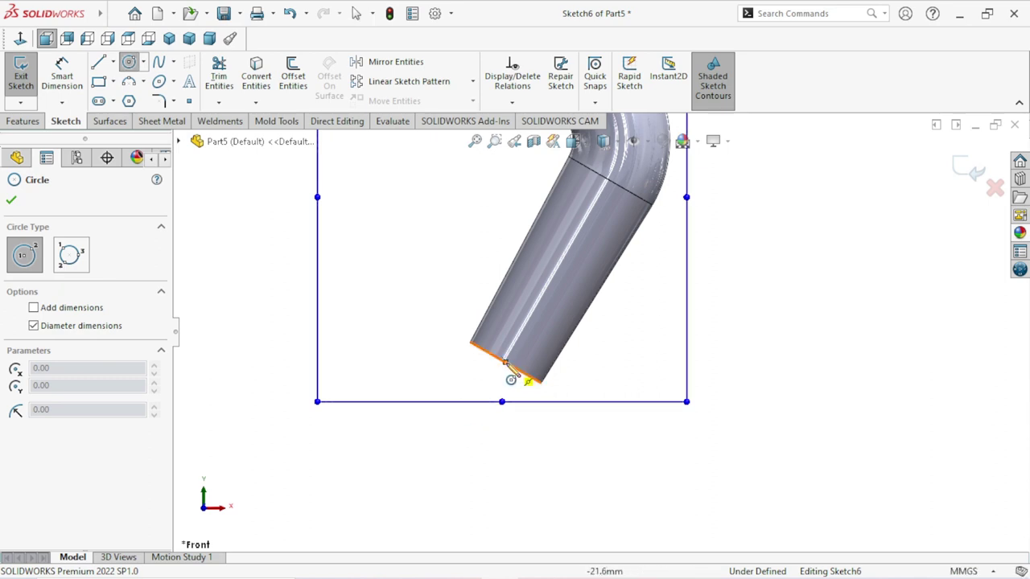
Step: Draw a construction centerline from the leg's end edge downward past the tube end
left_click(113, 63)
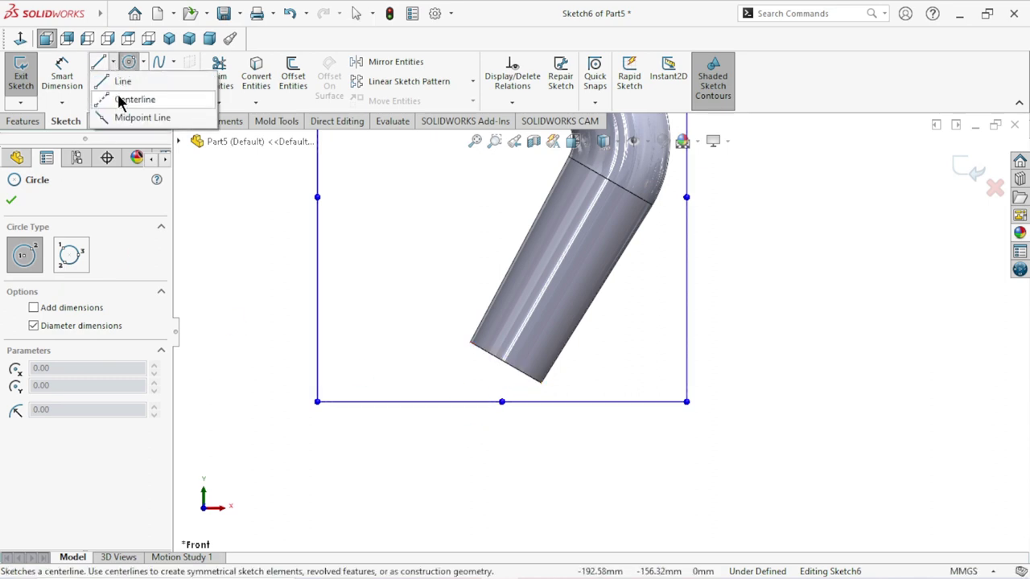
left_click(127, 99)
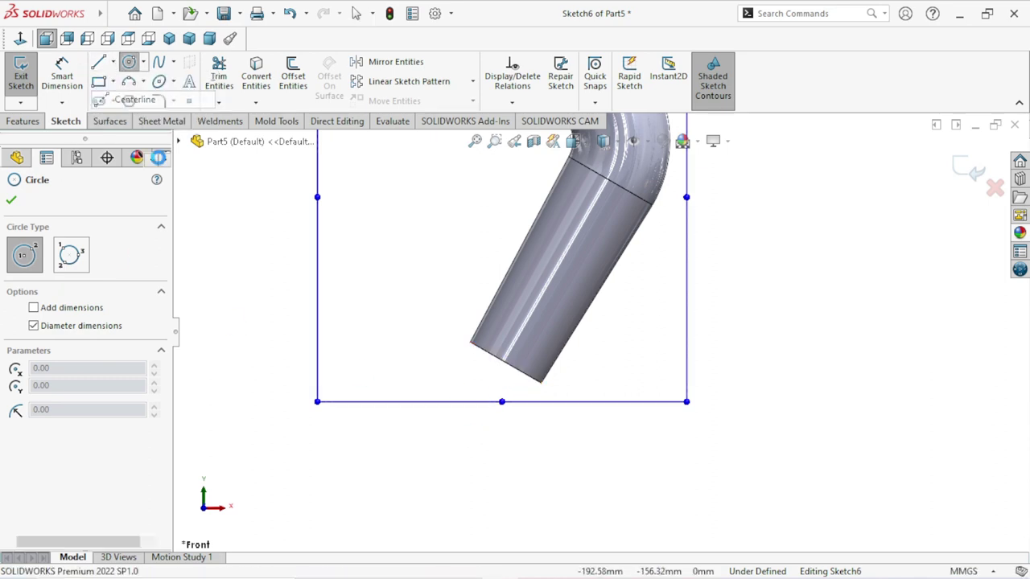
left_click(505, 363)
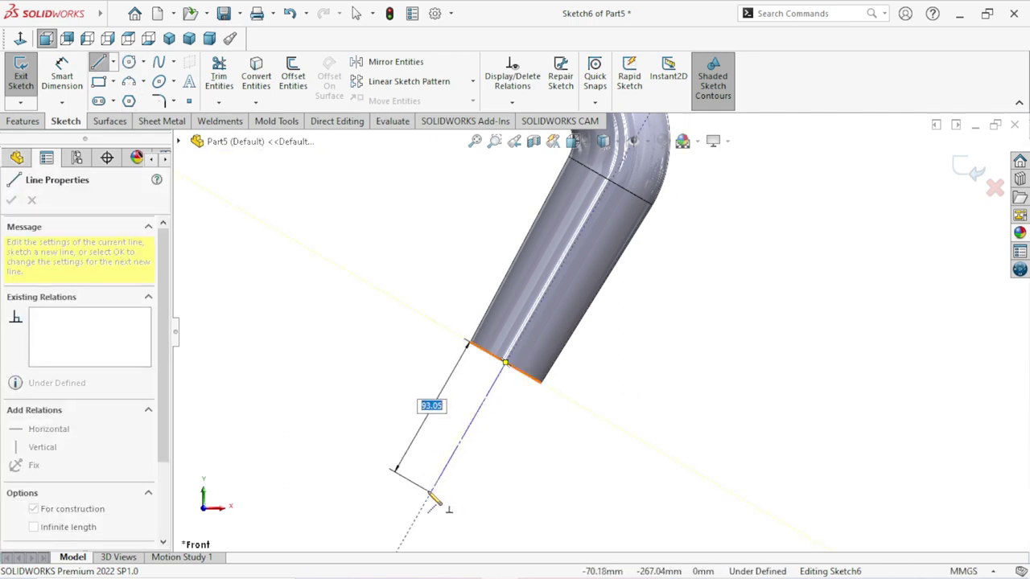
left_click(431, 493)
right_click(546, 386)
left_click(574, 399)
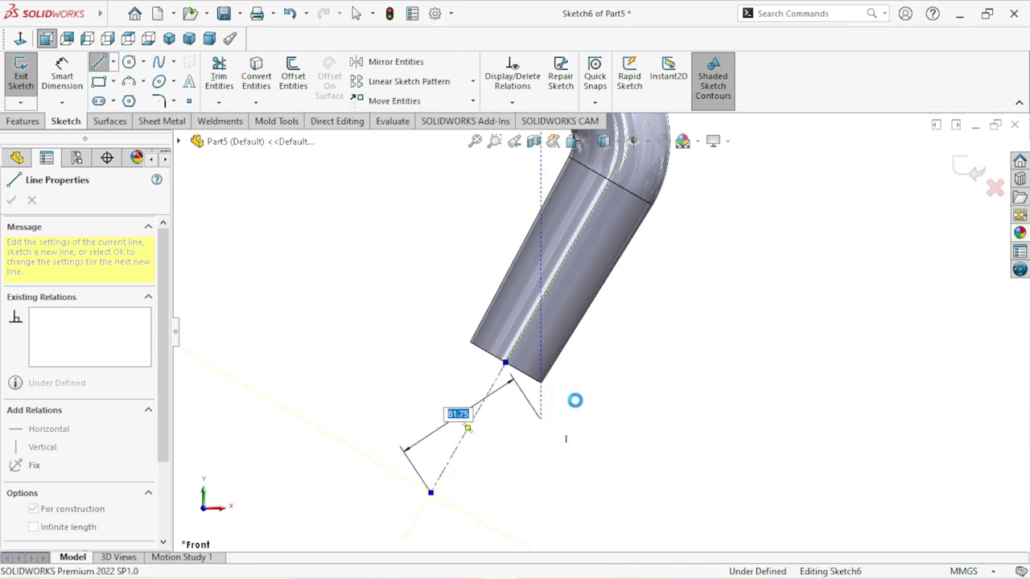
Step: Draw an outer and an inner circle sharing one centre on the centerline
left_click(129, 61)
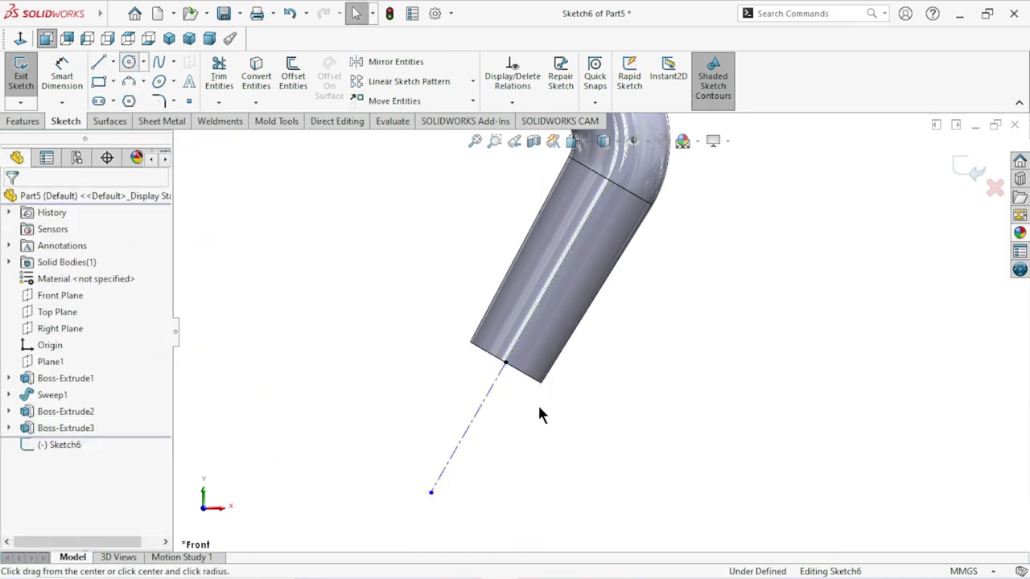
left_click(460, 439)
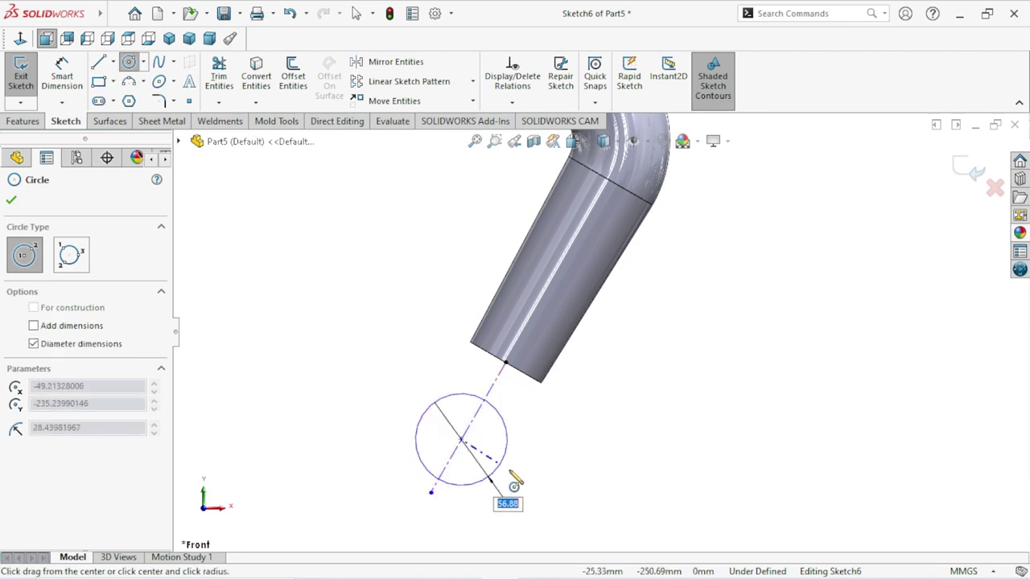
left_click(514, 483)
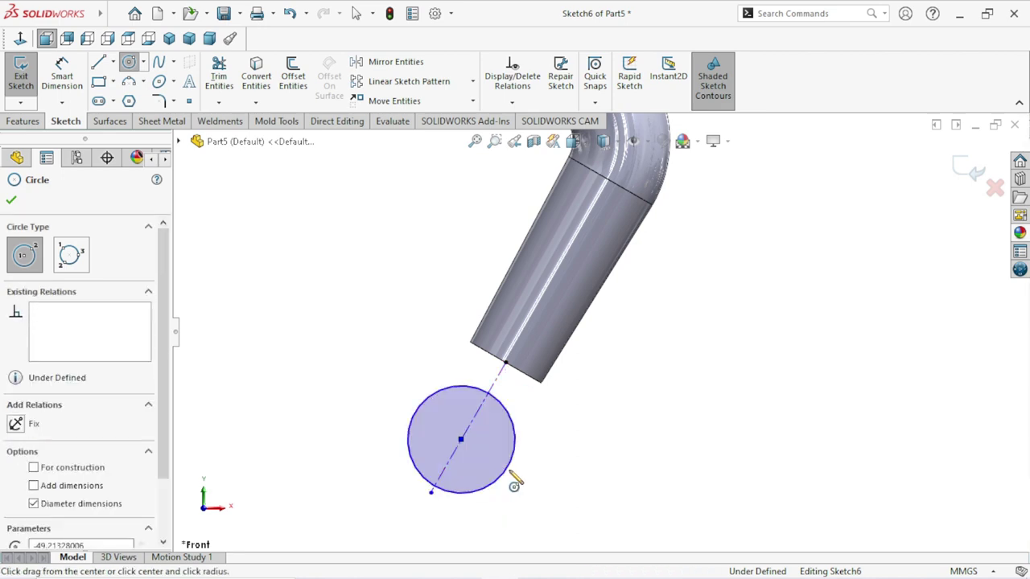
left_click(460, 439)
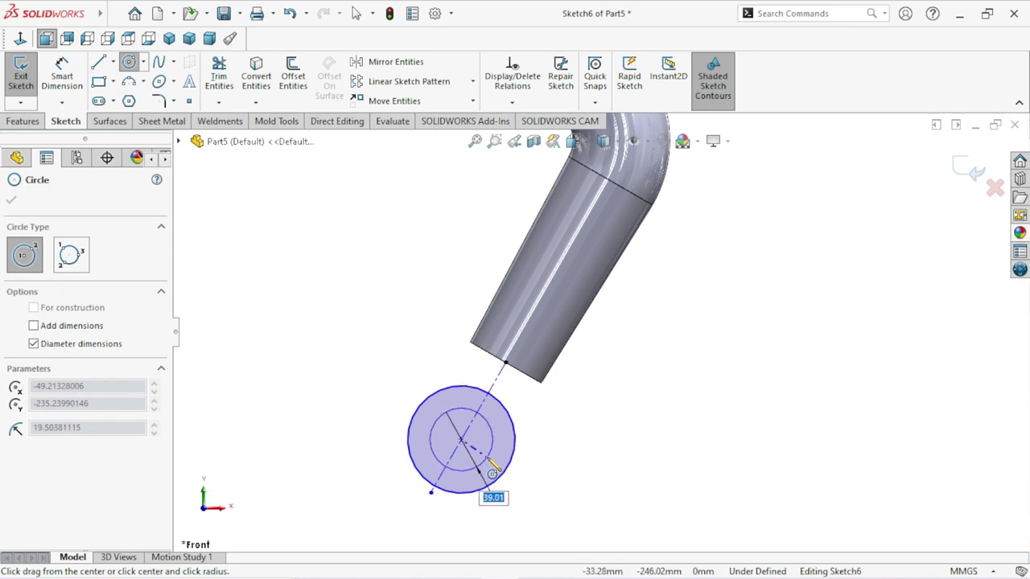
left_click(487, 454)
right_click(584, 431)
left_click(585, 438)
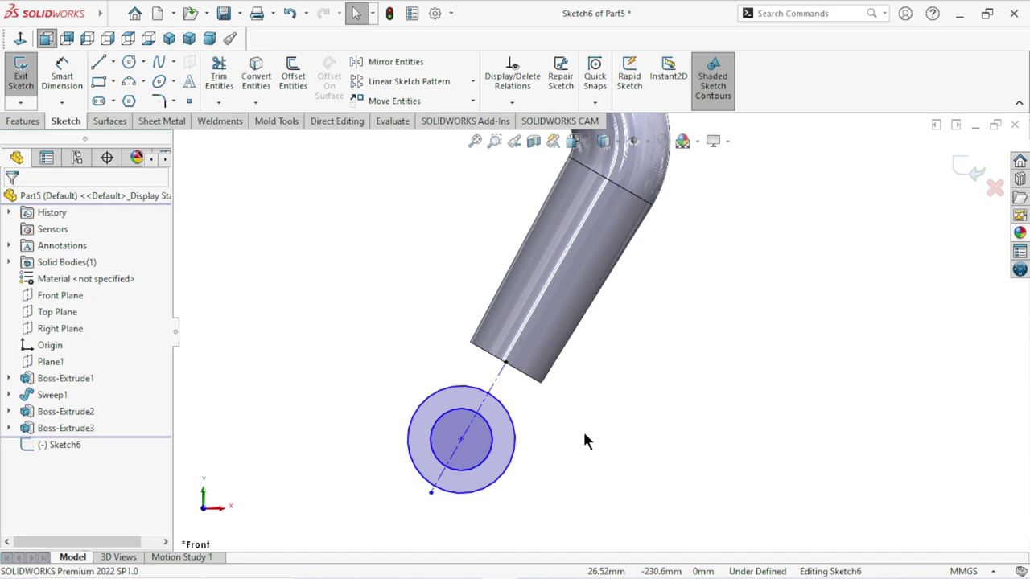
Step: Dimension the outer circle to Ø75 and the inner circle to Ø45
left_click(80, 83)
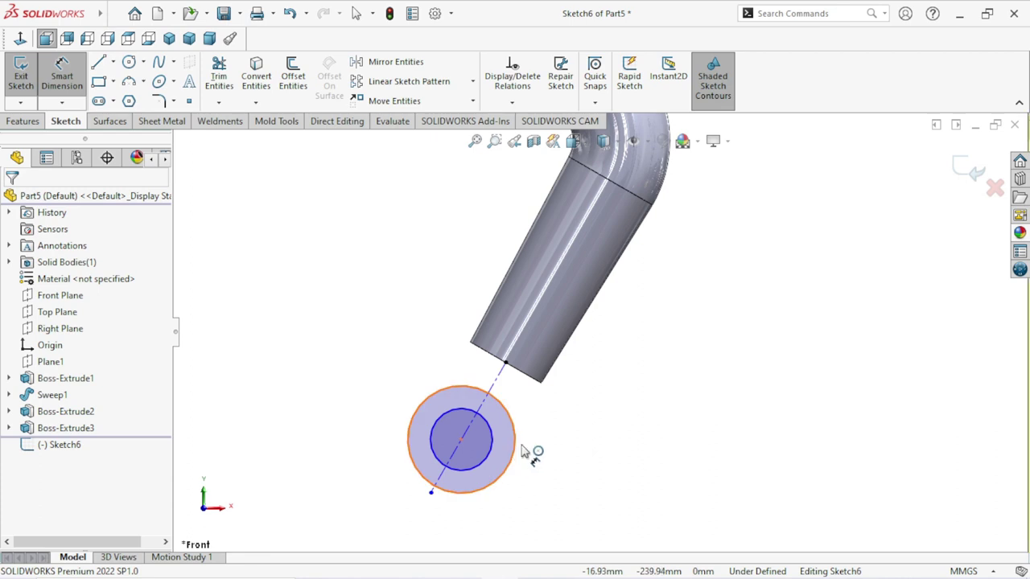
left_click(521, 449)
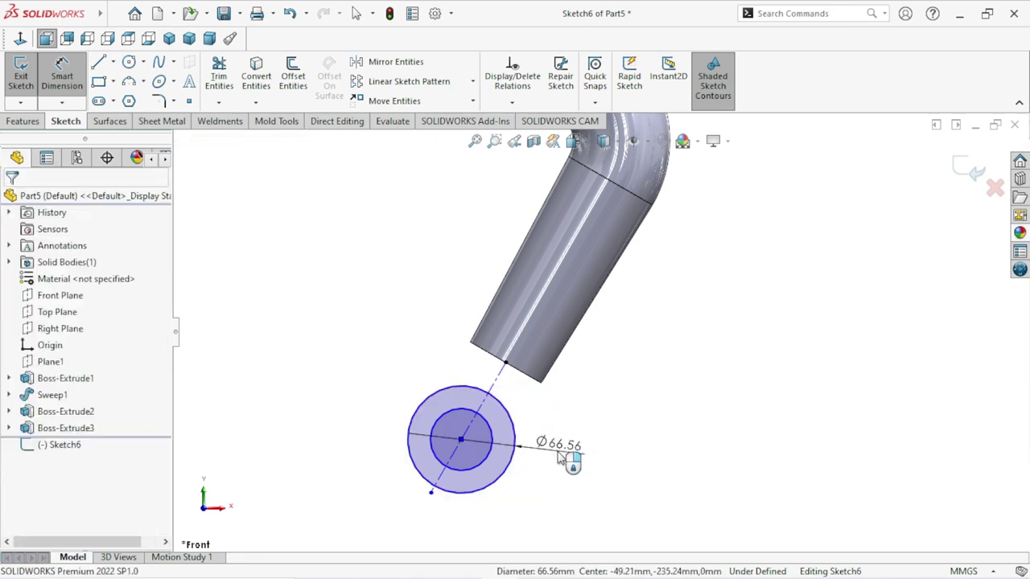
left_click(487, 386)
type("75")
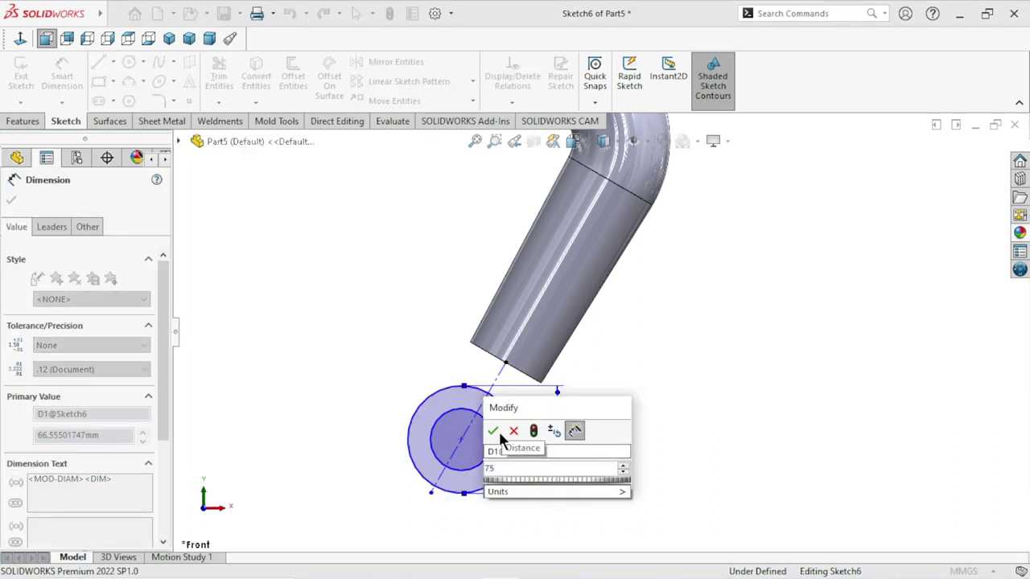
left_click(493, 430)
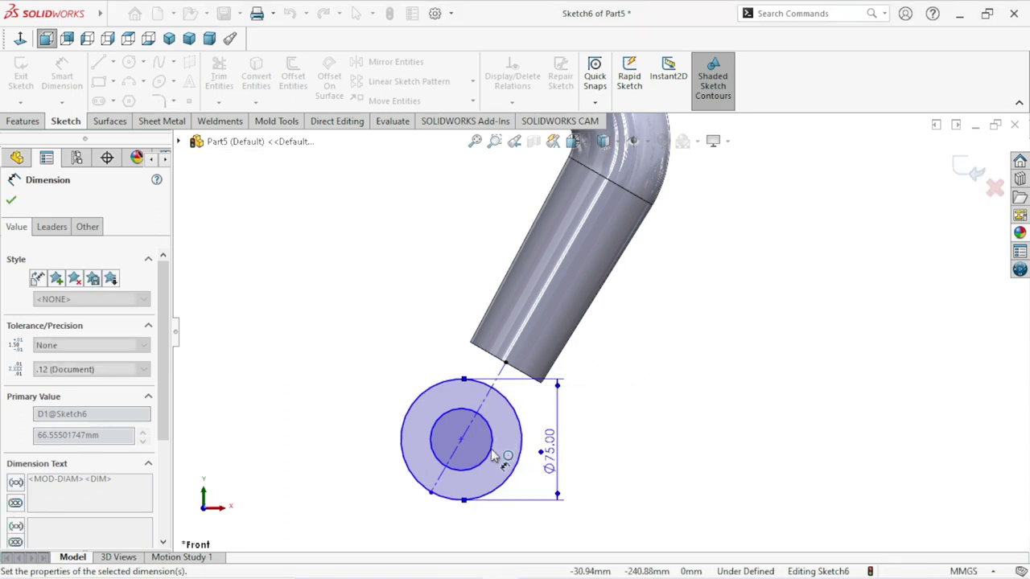
left_click(491, 452)
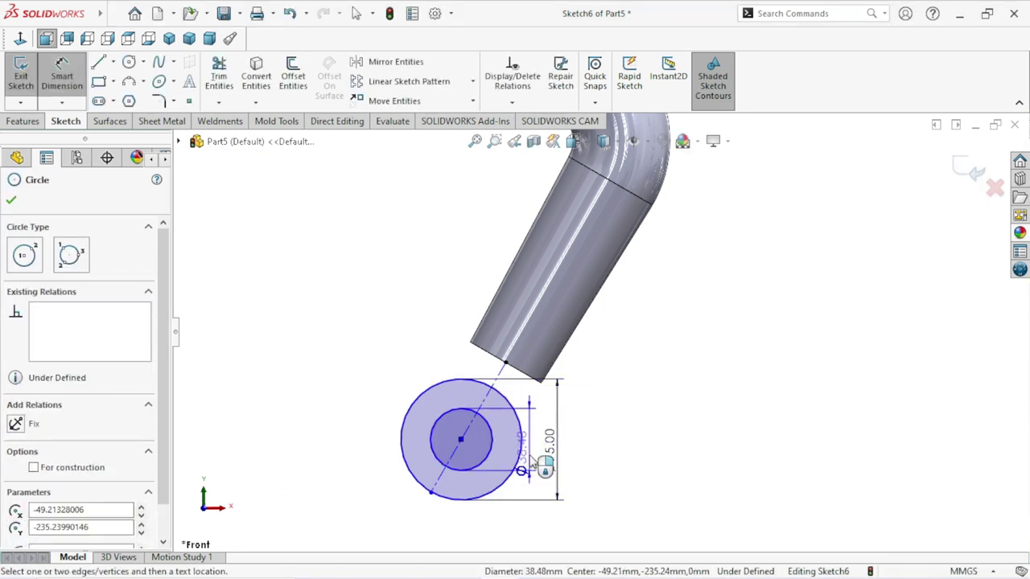
left_click(356, 452)
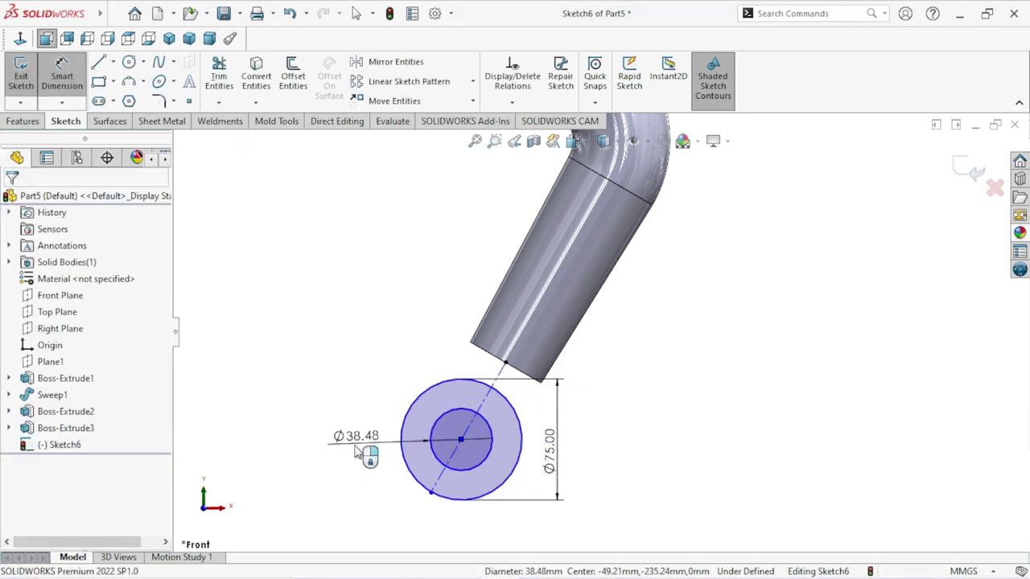
type("45")
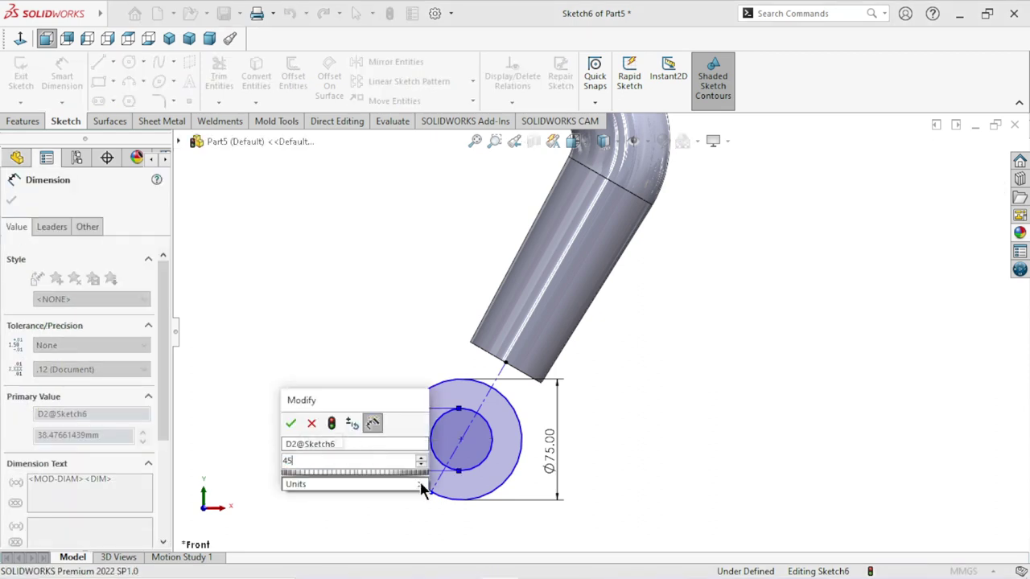
left_click(291, 424)
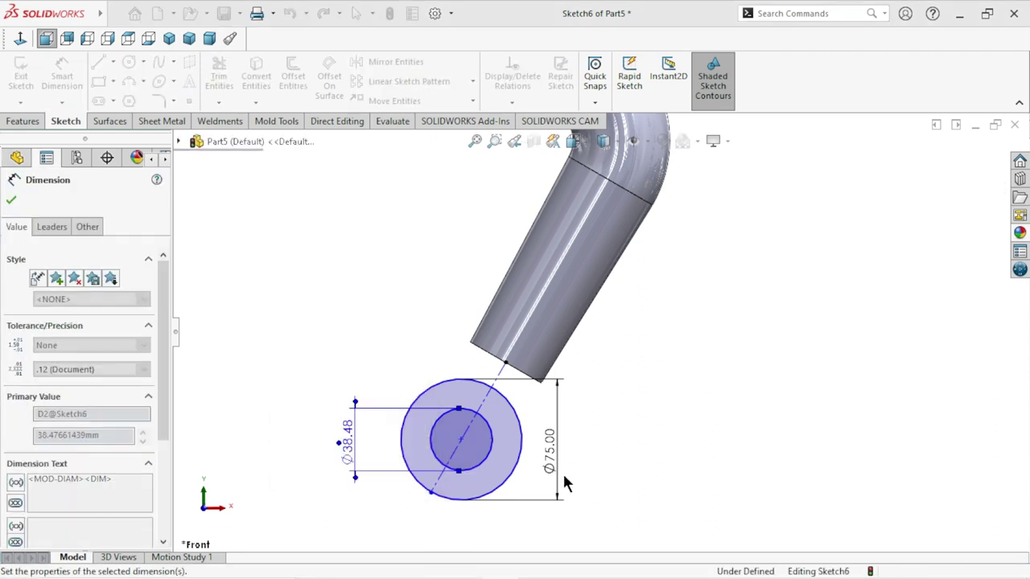
Step: Place the ring centre 27 mm from the tube's end edge and exit the sketch
scroll(579, 442, "up", 3)
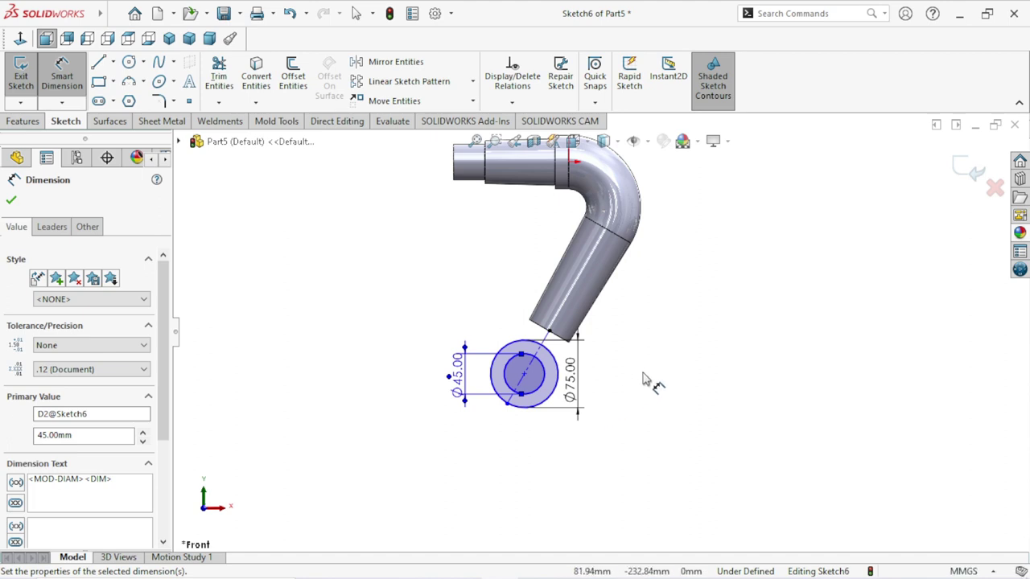
scroll(599, 402, "down", 1)
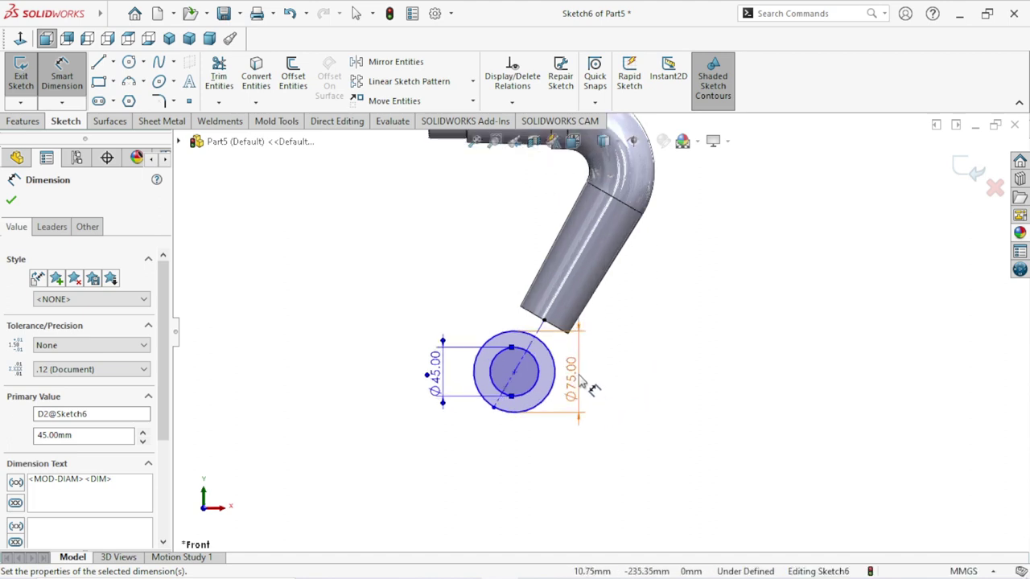
scroll(592, 388, "down", 2)
scroll(563, 346, "down", 1)
left_click(540, 308)
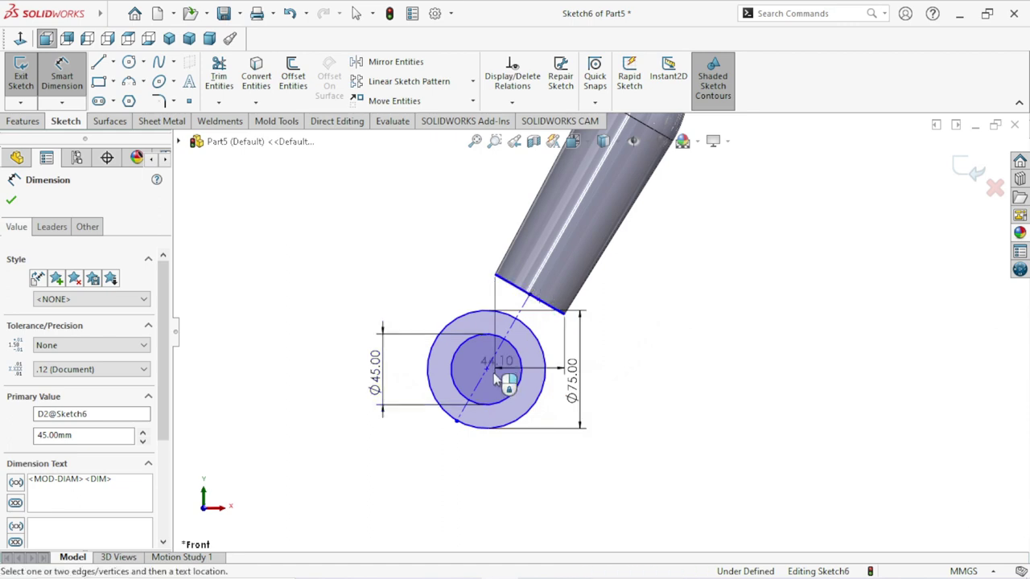
left_click(486, 370)
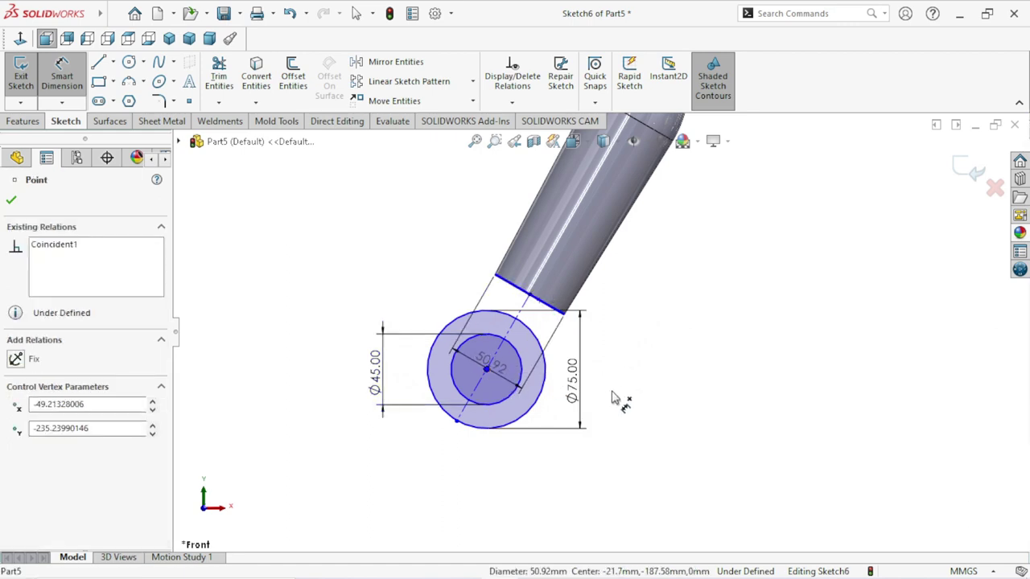
left_click(616, 400)
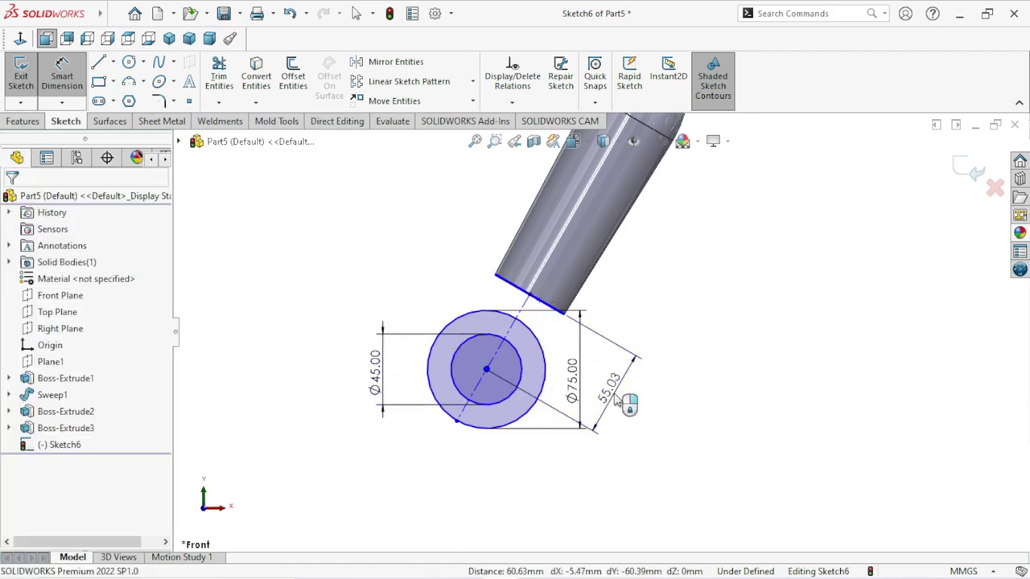
type("2")
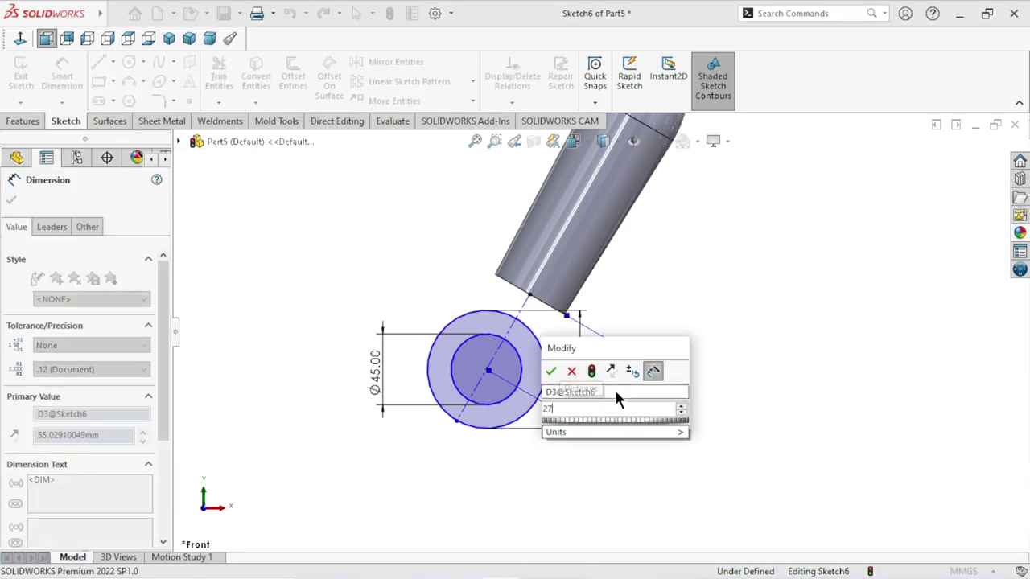
type("7")
left_click(553, 372)
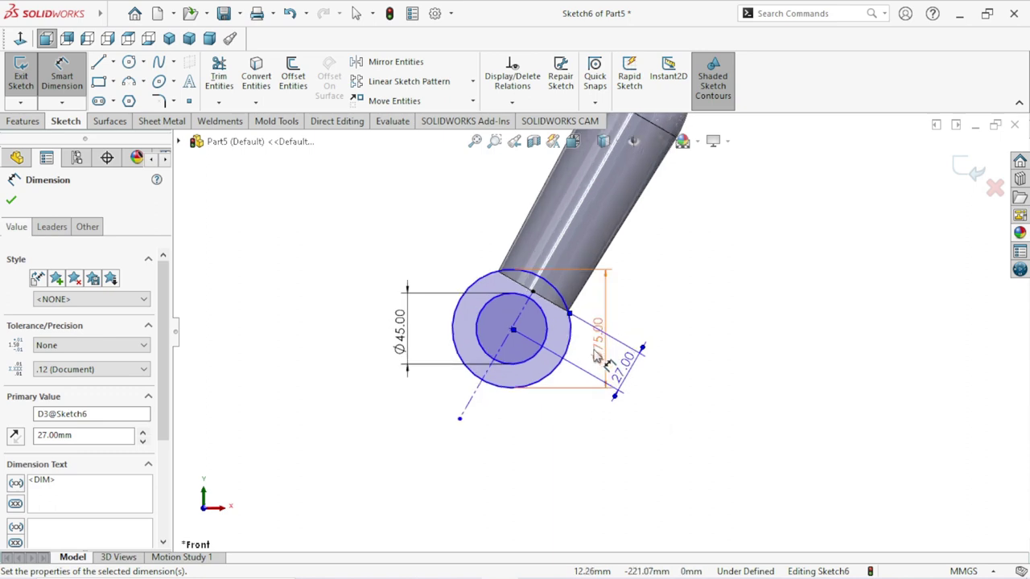
left_click(969, 170)
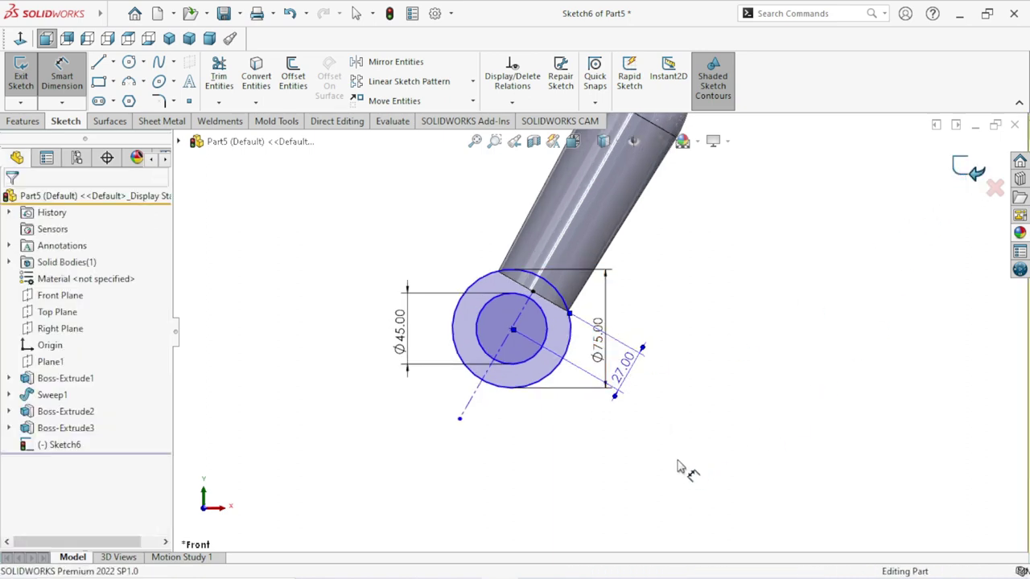
scroll(630, 430, "up", 1)
scroll(587, 297, "down", 1)
Step: Extrude the Ø75/Ø45 ring 65 mm with a Mid Plane end condition into a hollow lug
scroll(591, 318, "down", 3)
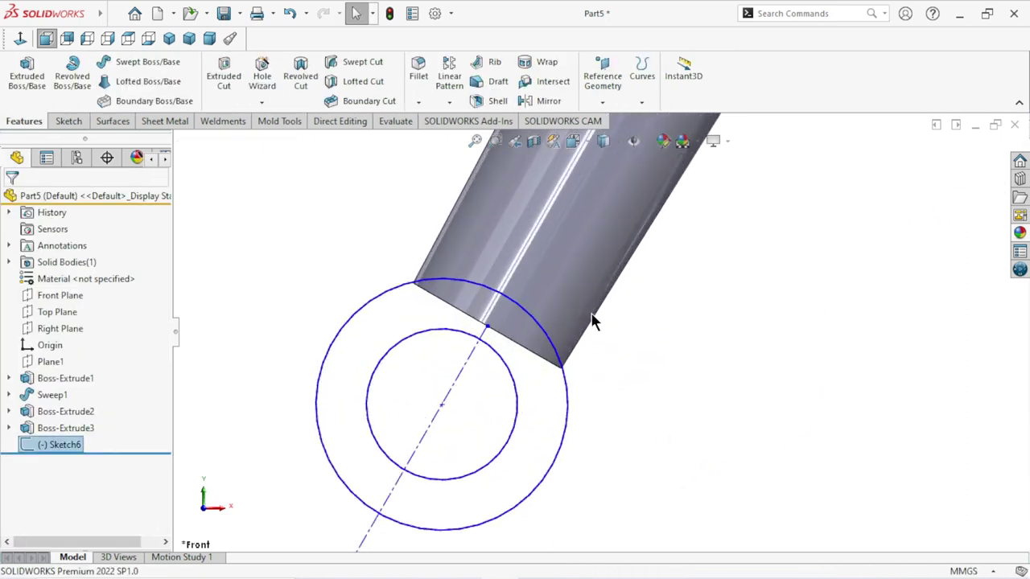
scroll(591, 322, "down", 3)
scroll(593, 320, "up", 1)
scroll(593, 320, "up", 3)
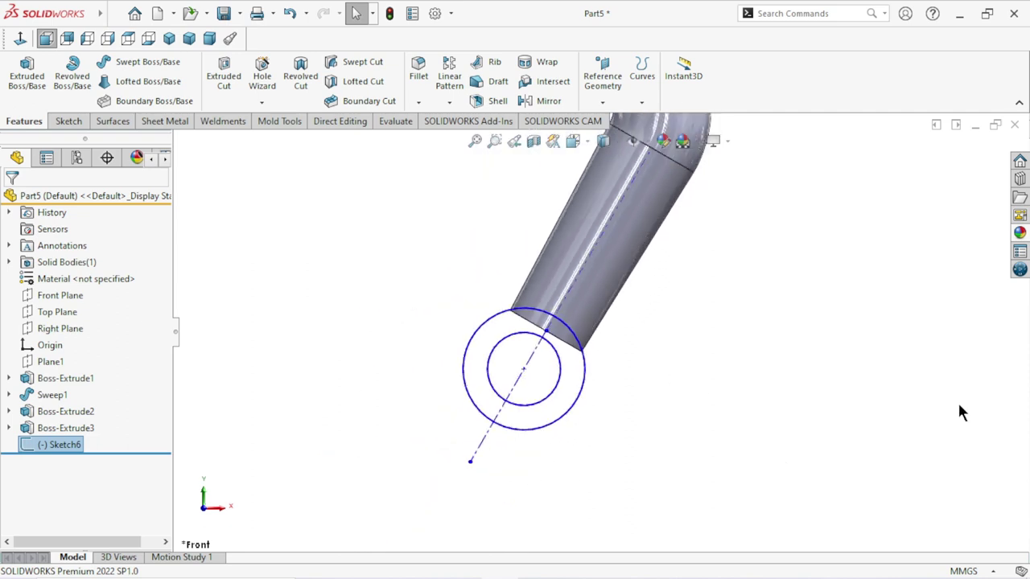
left_click(42, 94)
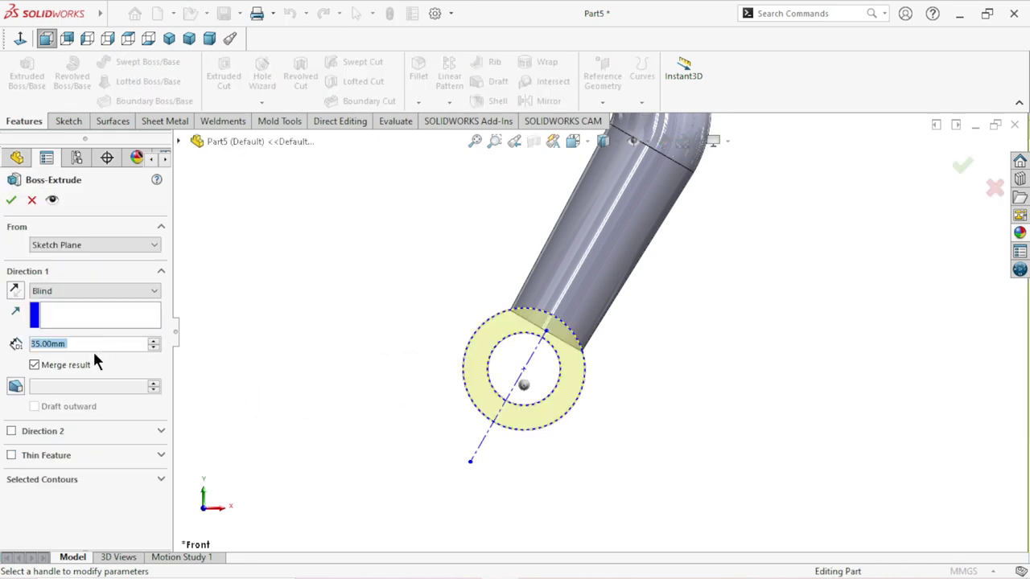
type("65")
key("Return")
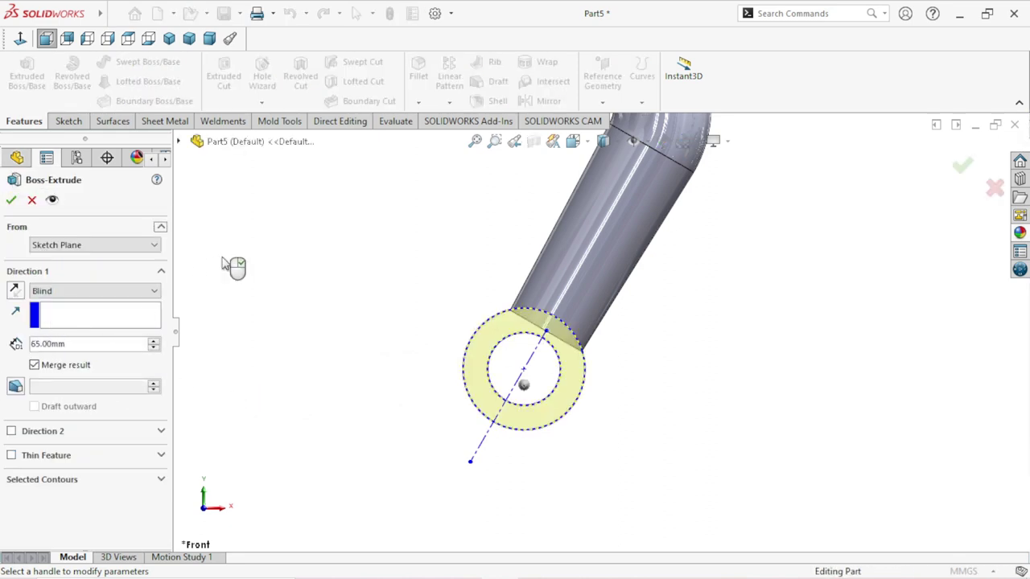
left_click(131, 290)
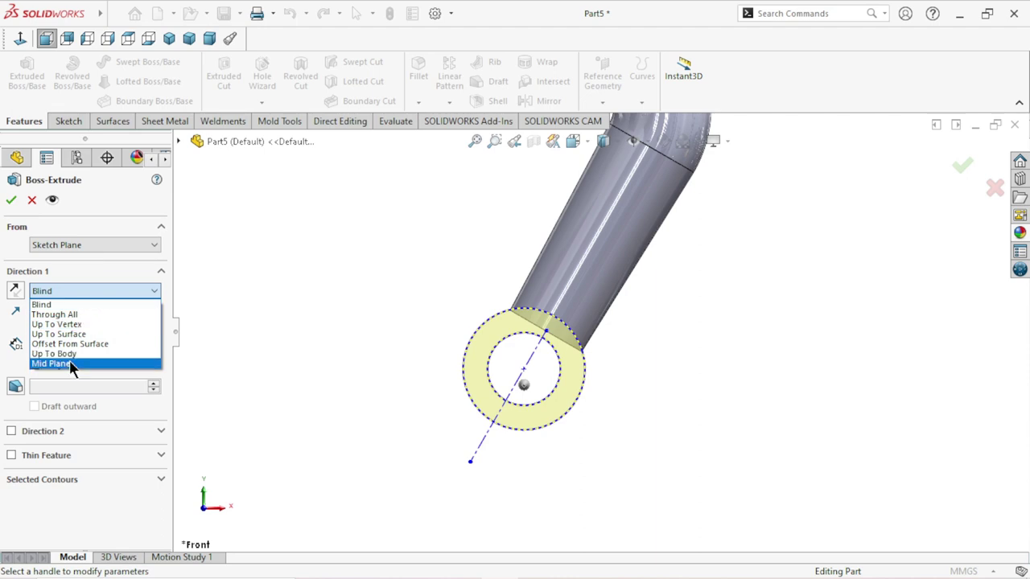
left_click(72, 363)
mouse_move(416, 395)
middle_mouse_down()
mouse_move(502, 374)
mouse_move(534, 407)
middle_mouse_up()
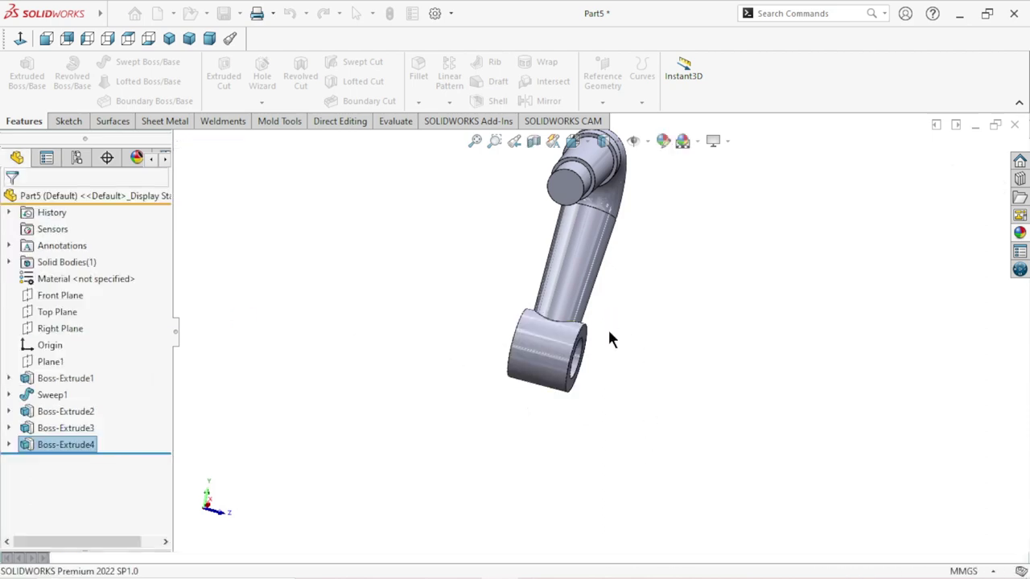
scroll(606, 327, "down", 3)
middle_click_drag(673, 331, 660, 346)
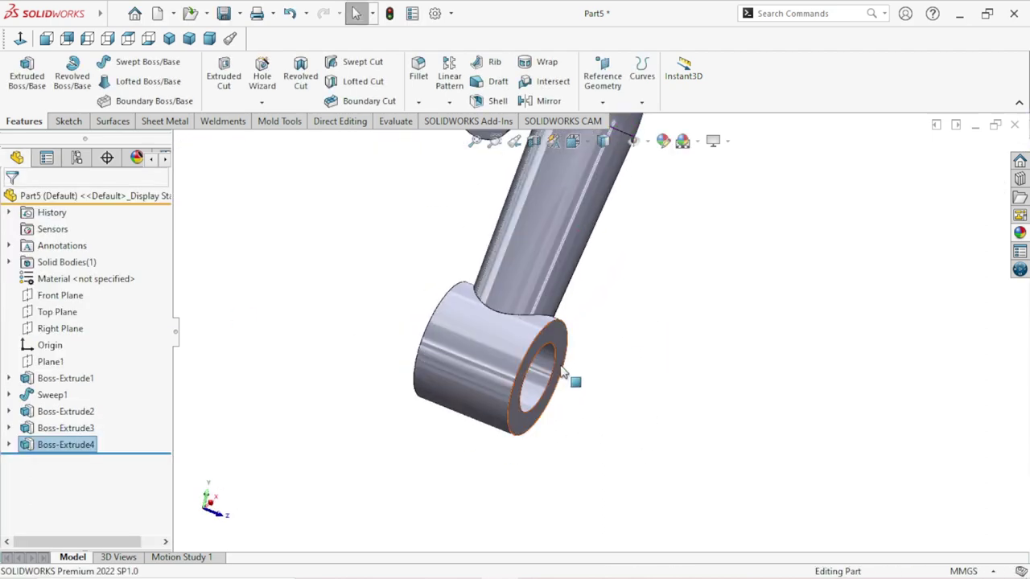
scroll(664, 355, "up", 3)
mouse_move(712, 315)
middle_mouse_down()
mouse_move(632, 177)
mouse_move(571, 317)
mouse_move(687, 253)
mouse_move(692, 282)
mouse_move(876, 305)
mouse_move(789, 336)
middle_mouse_up()
left_click(876, 305)
scroll(738, 243, "down", 3)
mouse_move(739, 242)
middle_mouse_down()
mouse_move(759, 248)
mouse_move(752, 322)
mouse_move(770, 393)
mouse_move(730, 340)
mouse_move(718, 355)
middle_mouse_up()
scroll(718, 356, "up", 3)
mouse_move(667, 384)
middle_mouse_down()
mouse_move(662, 370)
mouse_move(691, 305)
mouse_move(678, 276)
mouse_move(646, 287)
middle_mouse_up()
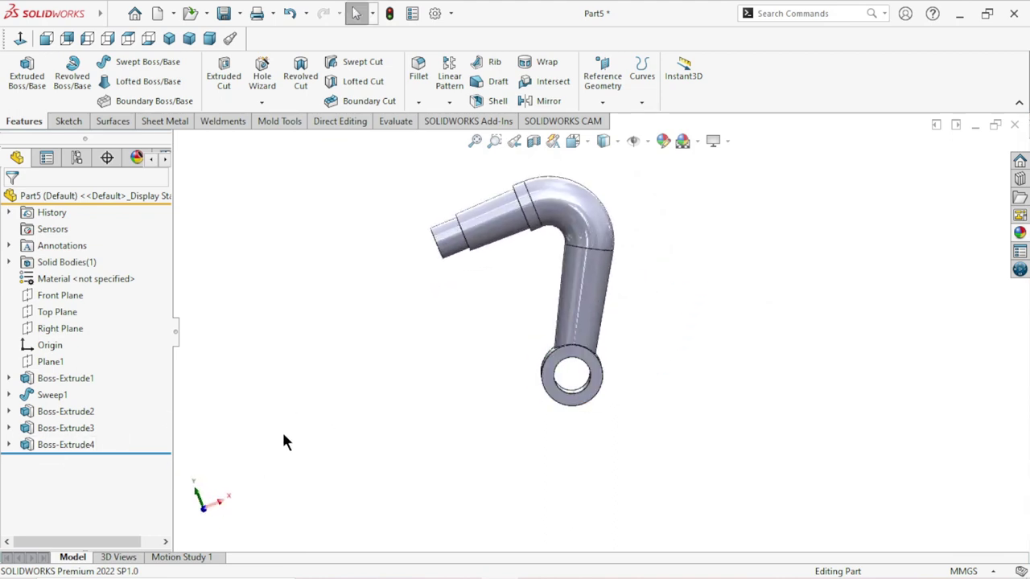
Step: Open Sketch7 on the Top Plane and view the pipe from directly above
left_click(64, 315)
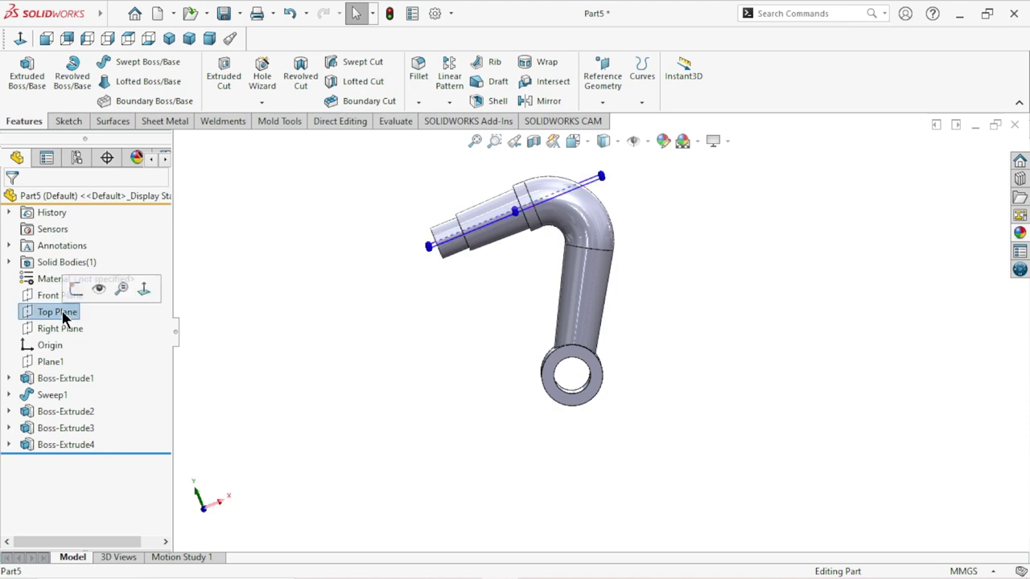
left_click(74, 286)
left_click(21, 40)
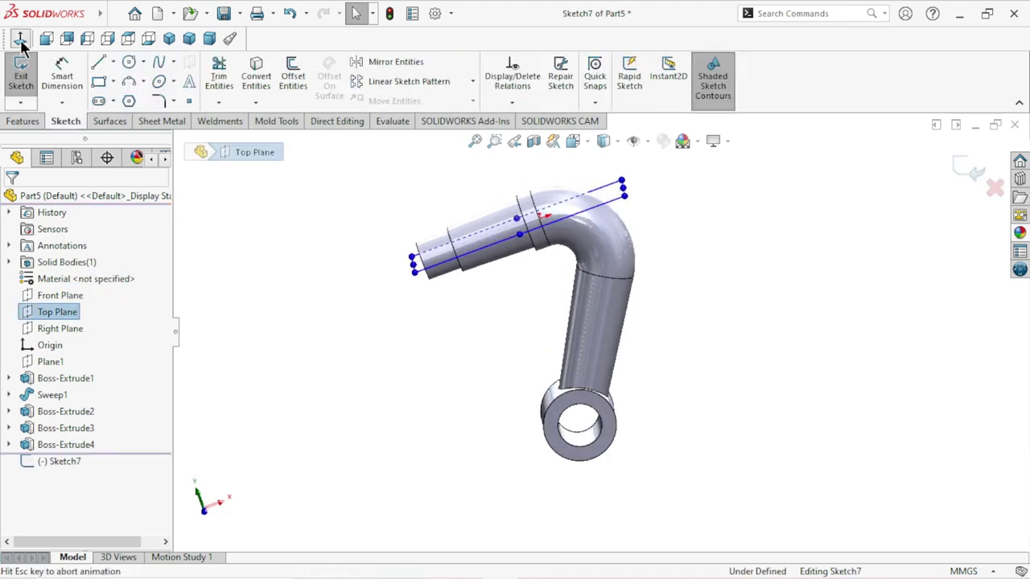
scroll(596, 364, "down", 1)
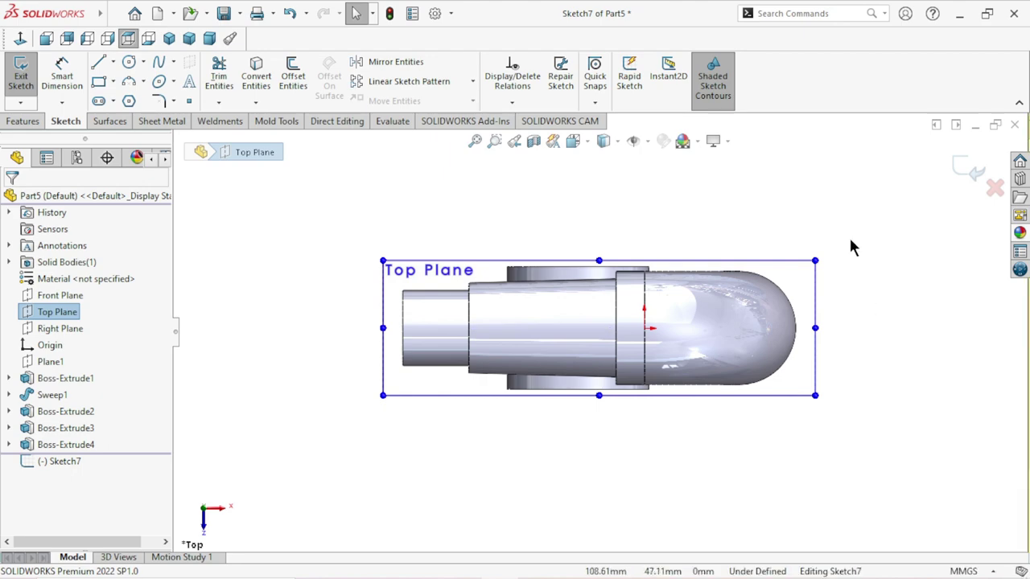
mouse_move(852, 254)
middle_mouse_down()
mouse_move(781, 351)
mouse_move(751, 414)
mouse_move(714, 434)
mouse_move(750, 371)
mouse_move(791, 363)
mouse_move(815, 435)
mouse_move(798, 372)
mouse_move(807, 335)
mouse_move(783, 413)
mouse_move(791, 356)
middle_mouse_up()
left_click(20, 38)
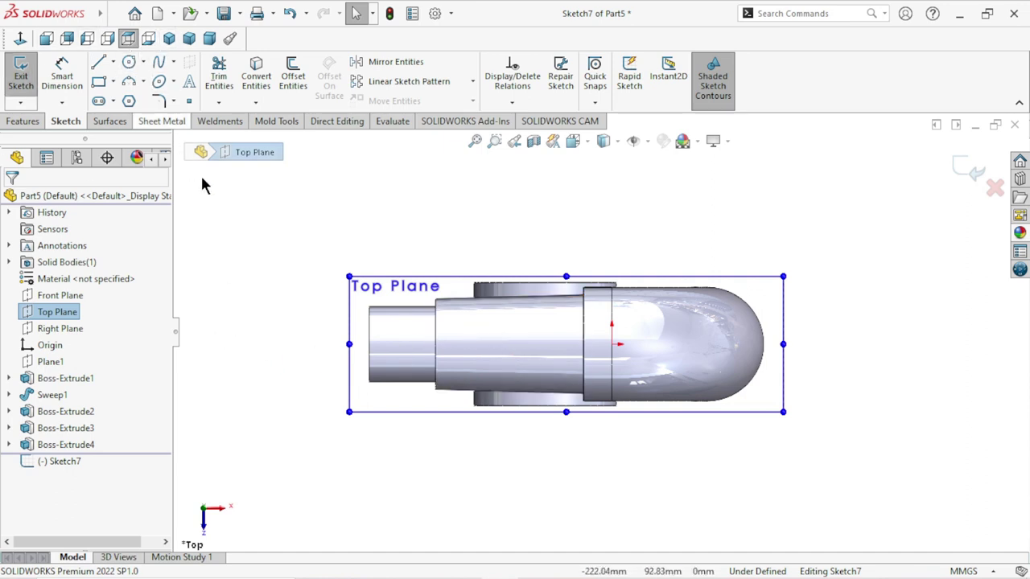
Step: Draw a circle just above the collar and dimension it to Ø60
key("f")
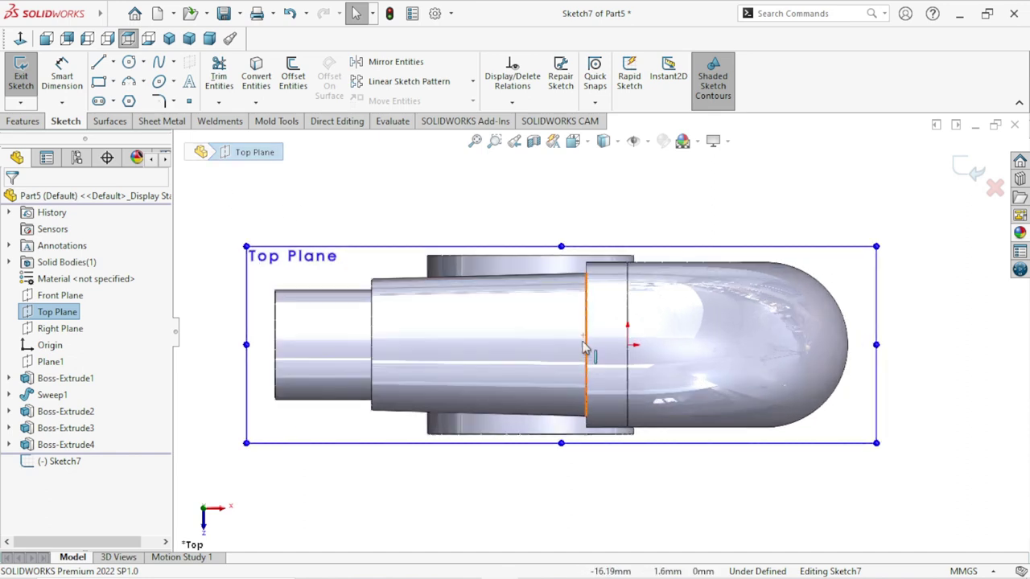
left_click(131, 64)
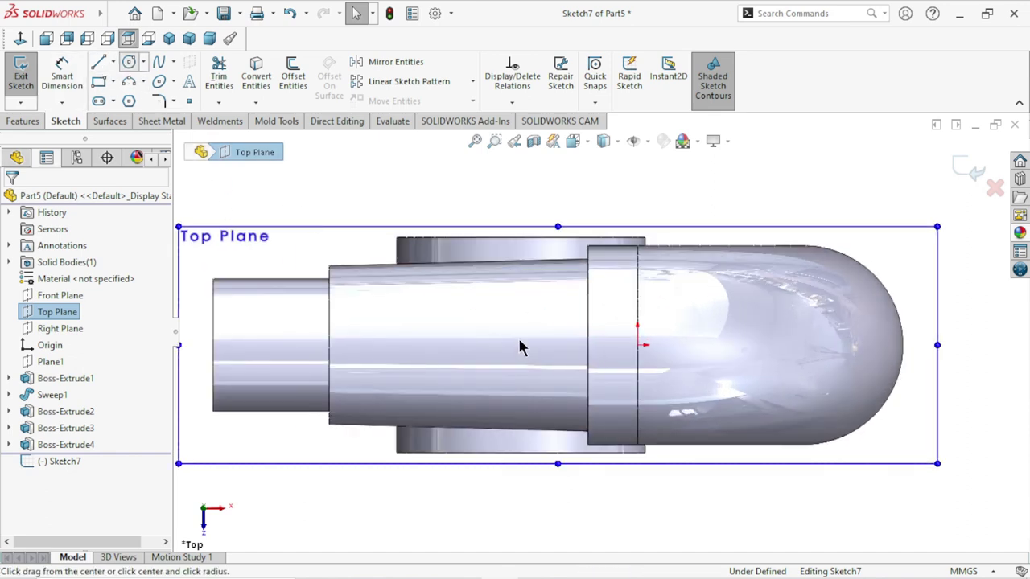
key("z")
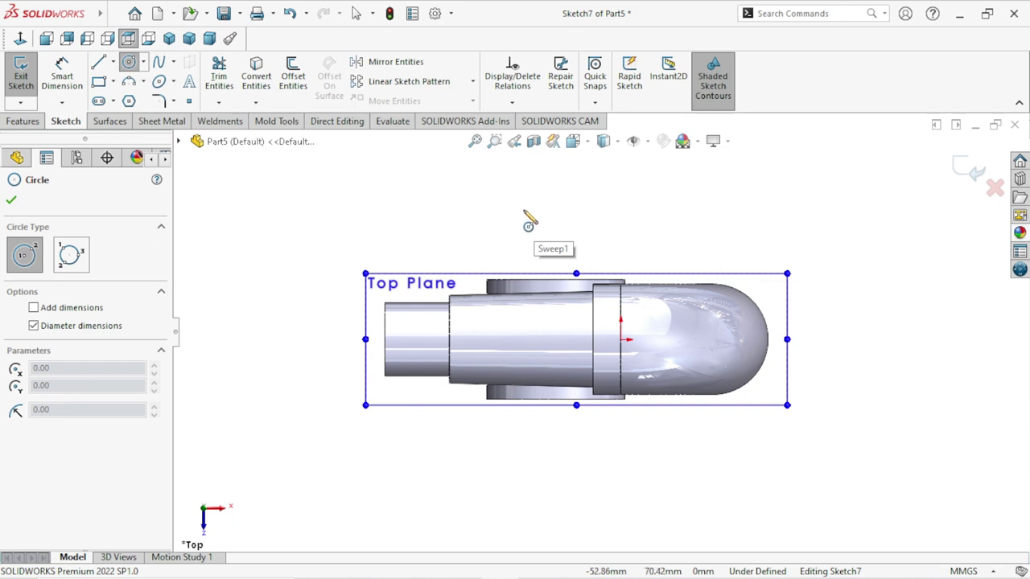
left_click_drag(524, 205, 534, 258)
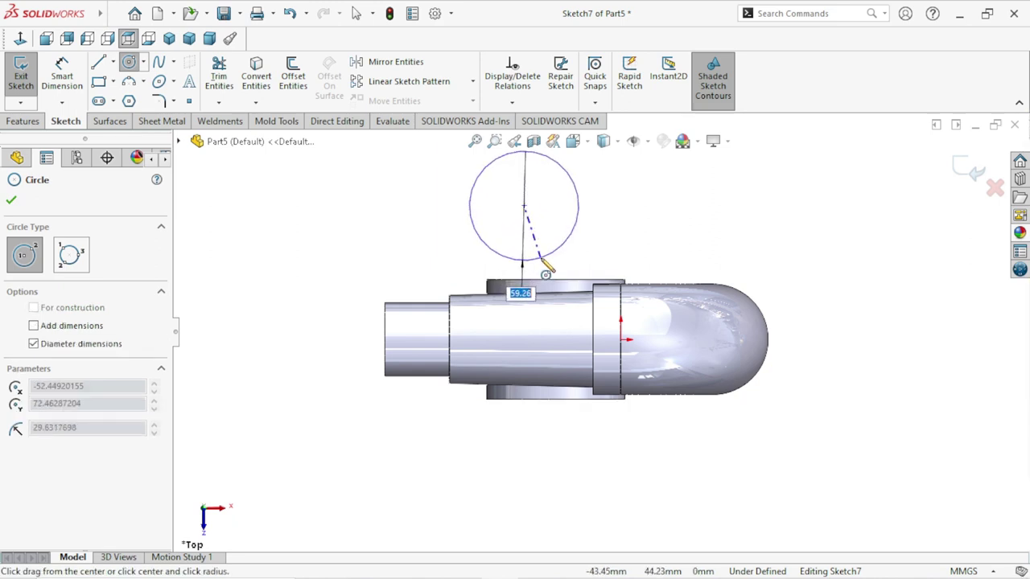
right_click(621, 207)
left_click(655, 217)
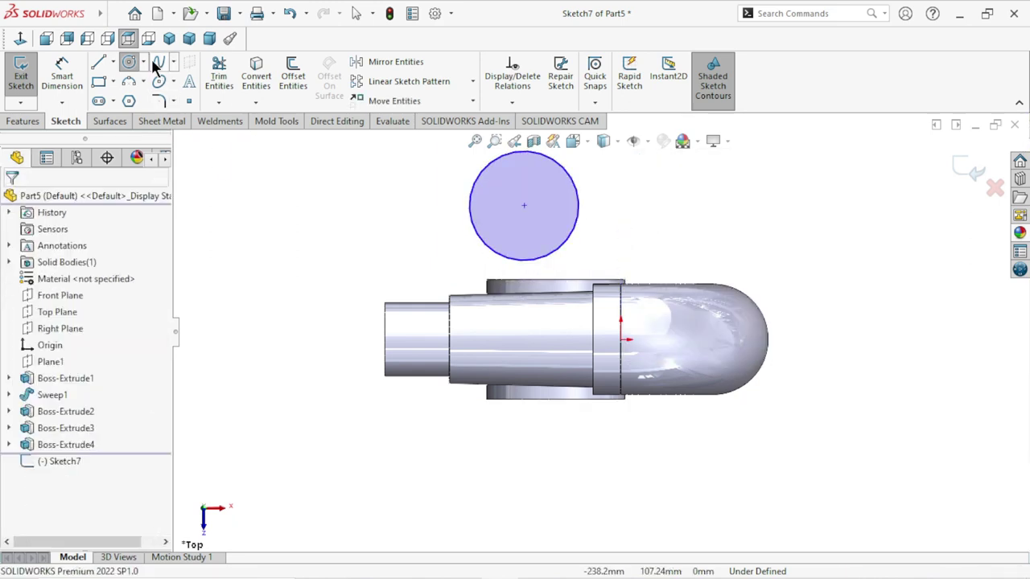
left_click(62, 84)
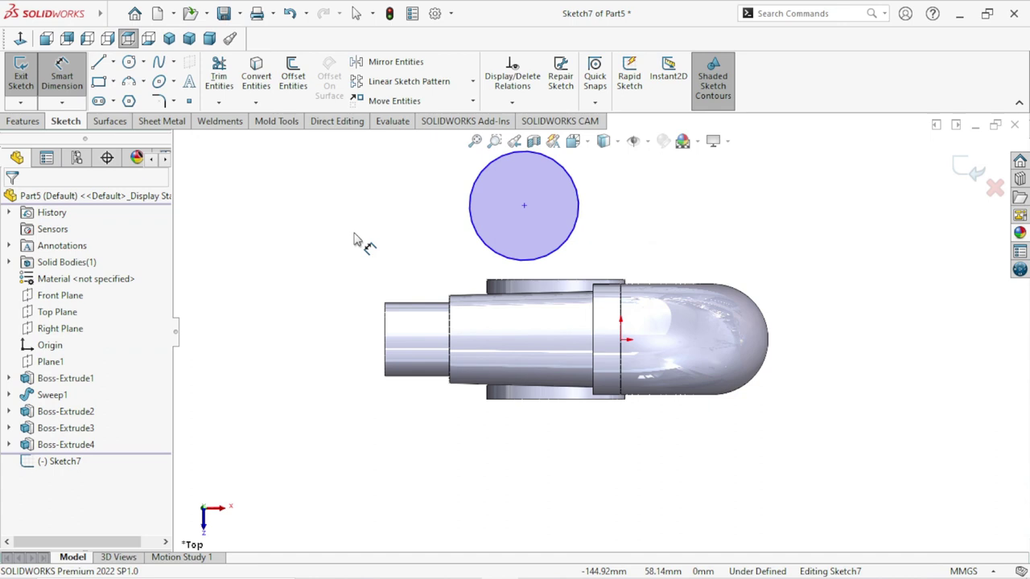
left_click(577, 206)
left_click(637, 213)
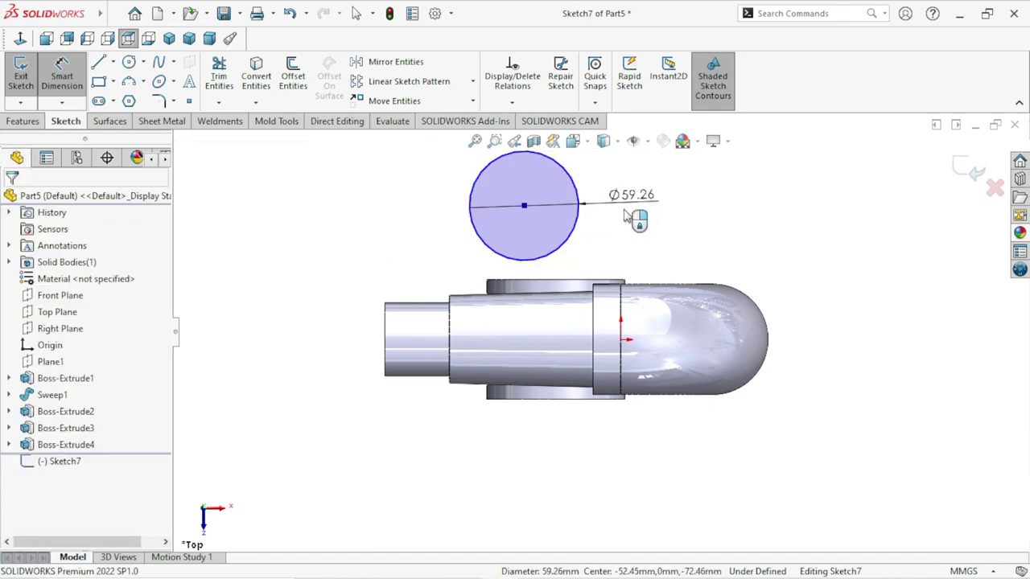
type("60")
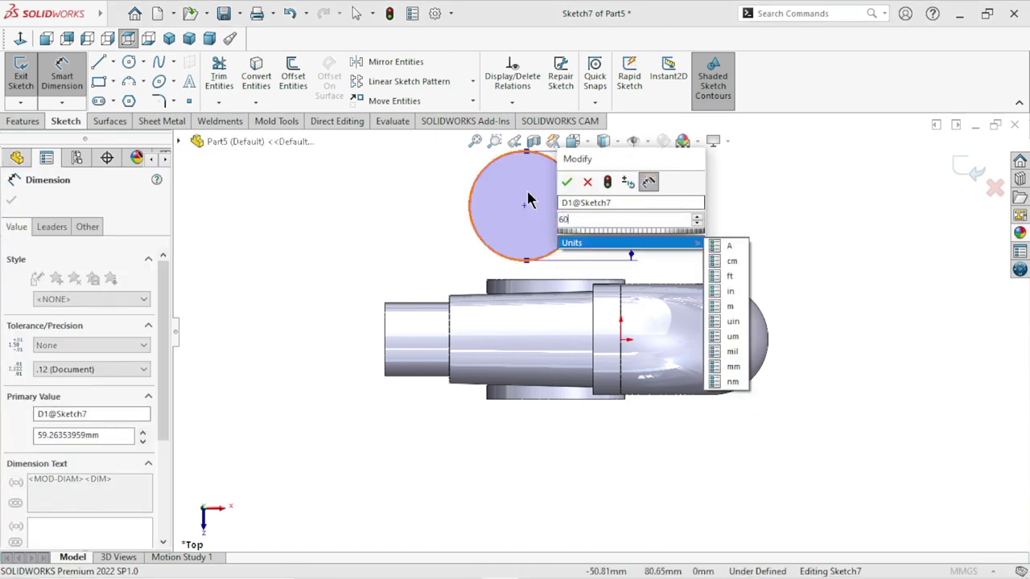
left_click(569, 183)
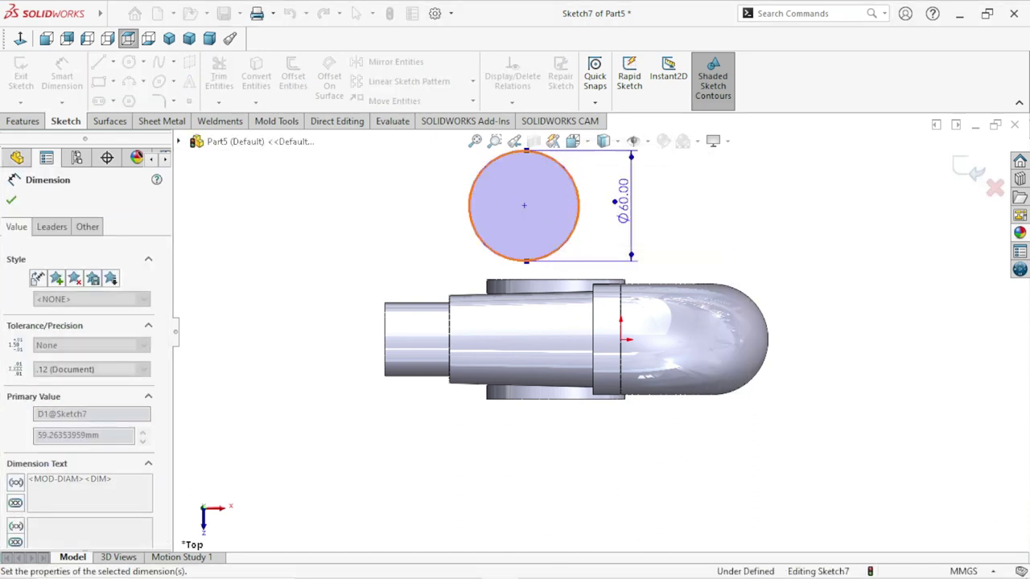
Step: Locate the circle 39 mm from the collar edge and 41.5 mm from the origin, then exit the sketch
left_click(524, 205)
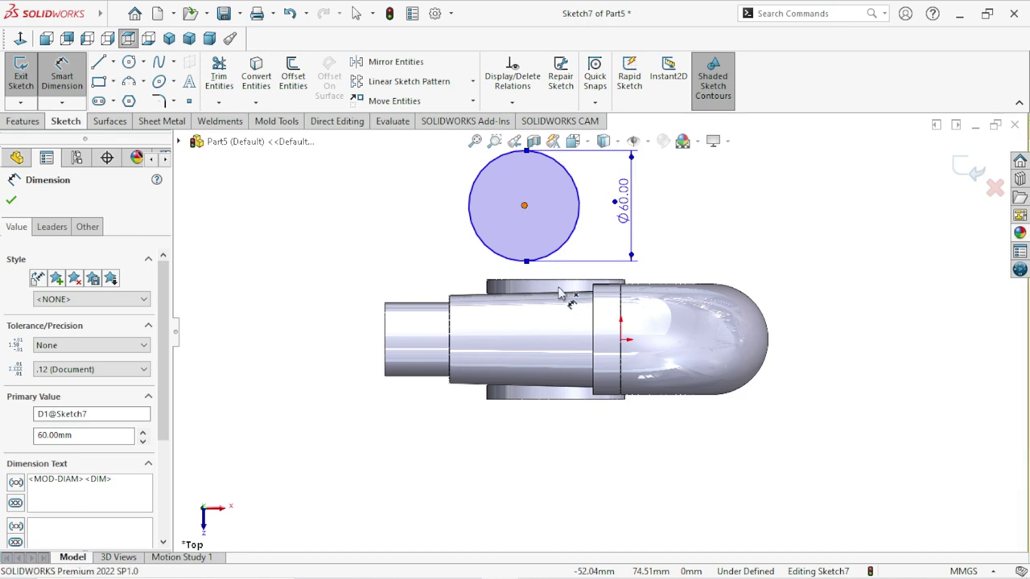
left_click(595, 309)
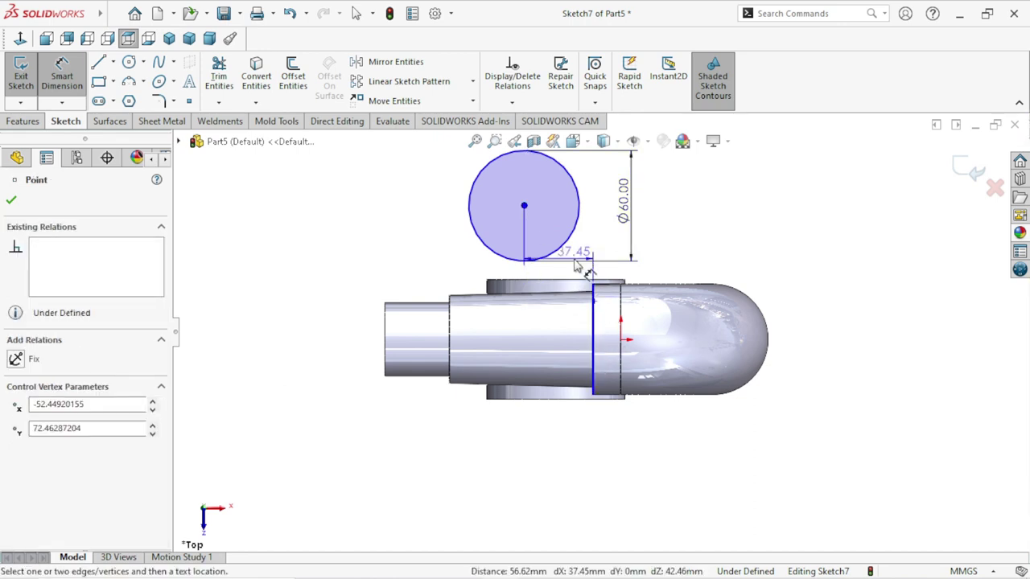
left_click(570, 456)
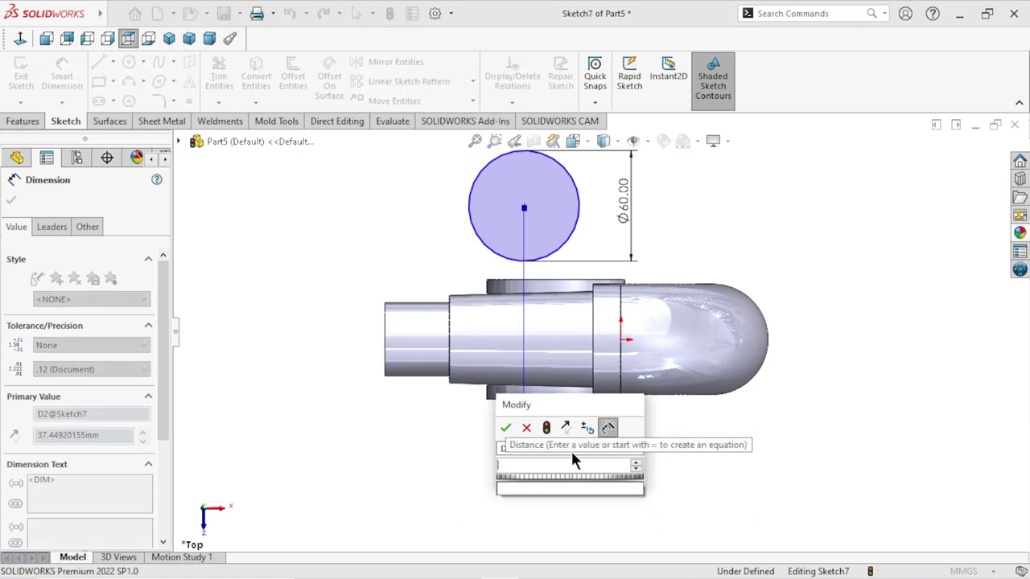
type("39")
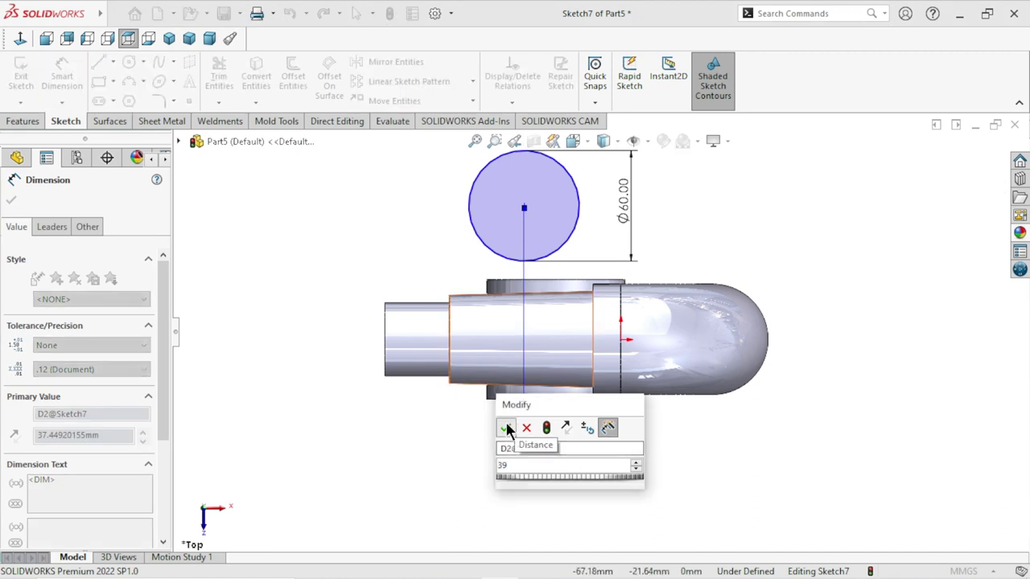
left_click(506, 428)
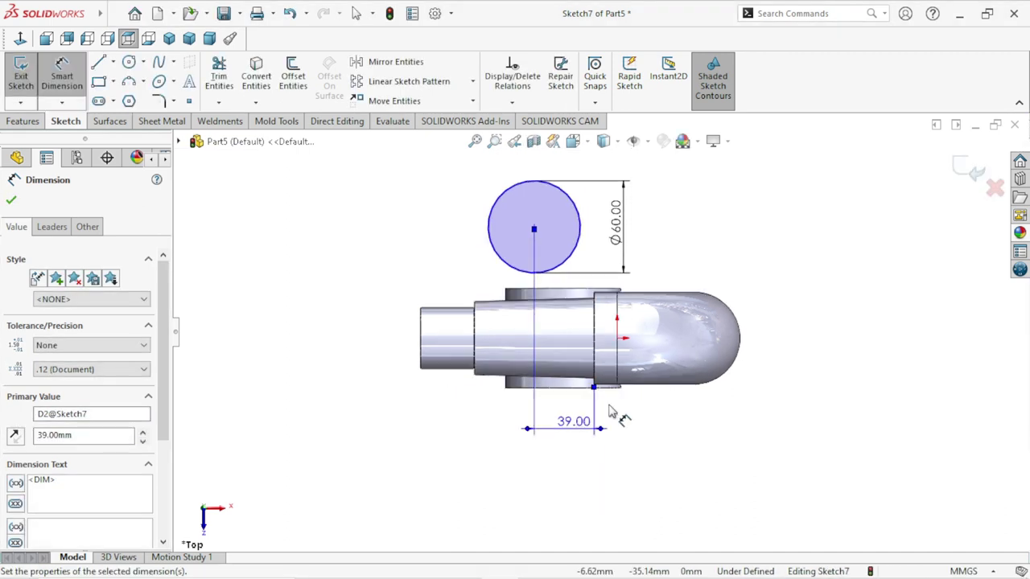
scroll(610, 302, "down", 2)
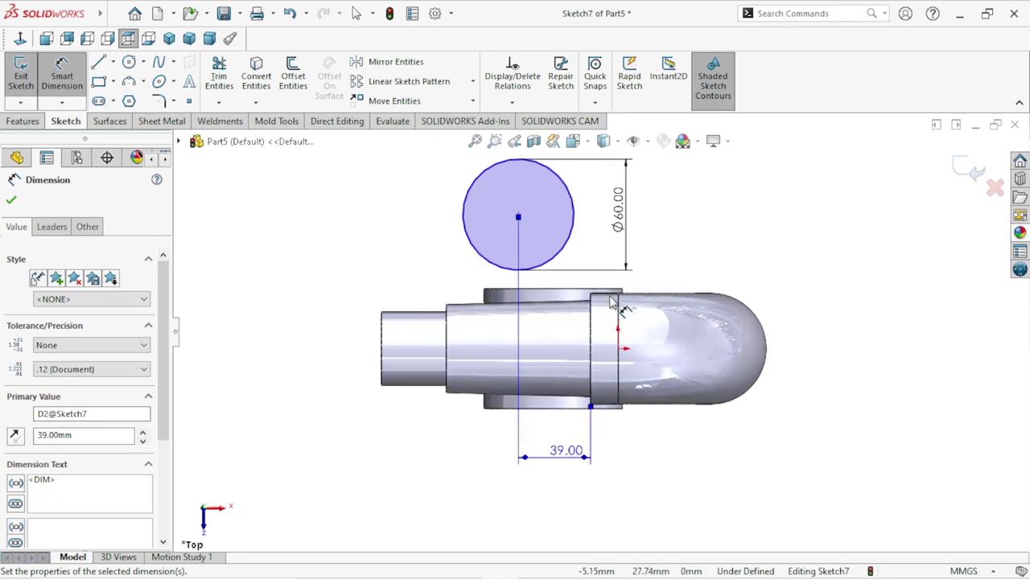
left_click(618, 350)
left_click(518, 217)
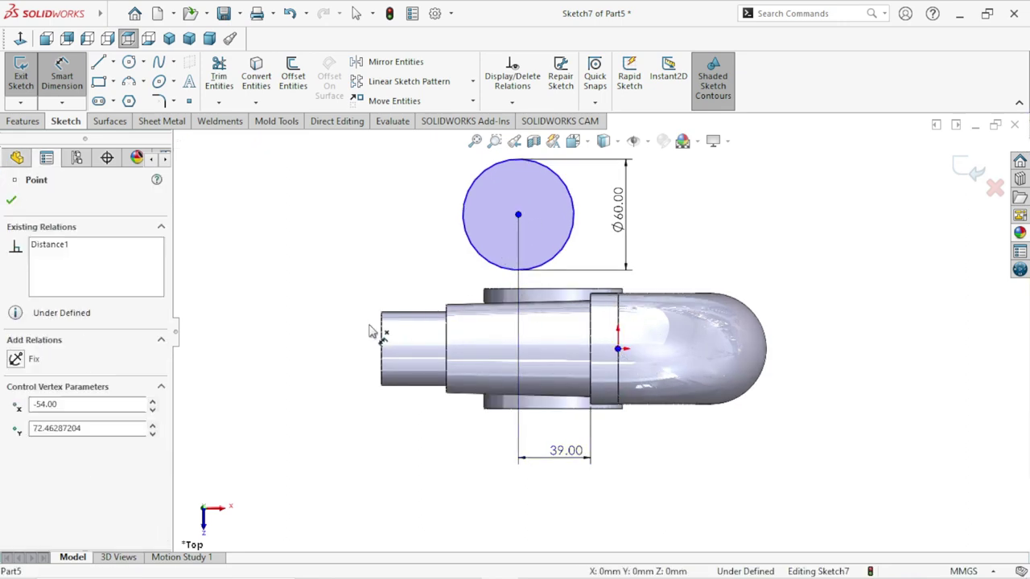
left_click(321, 286)
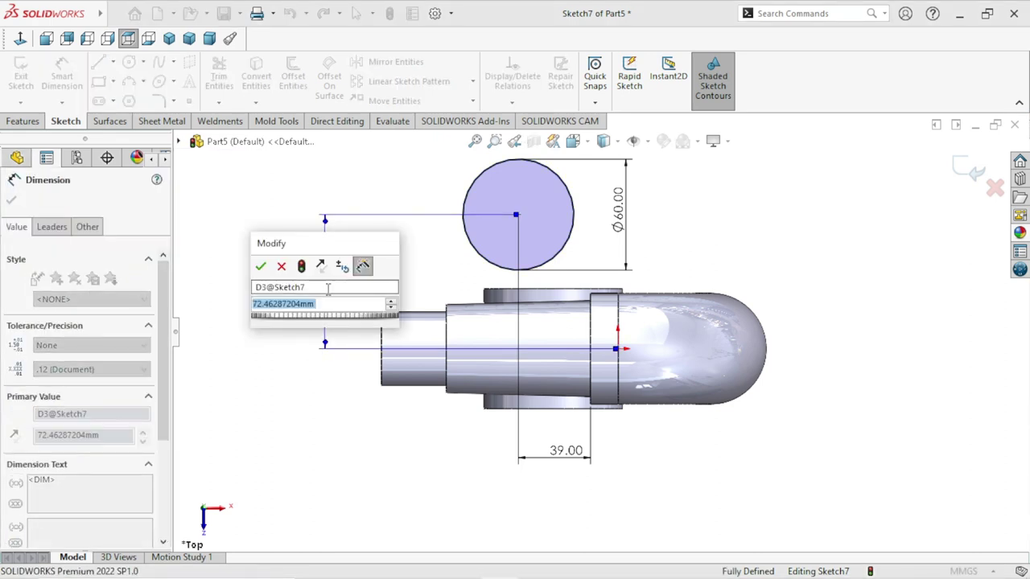
type("41.5")
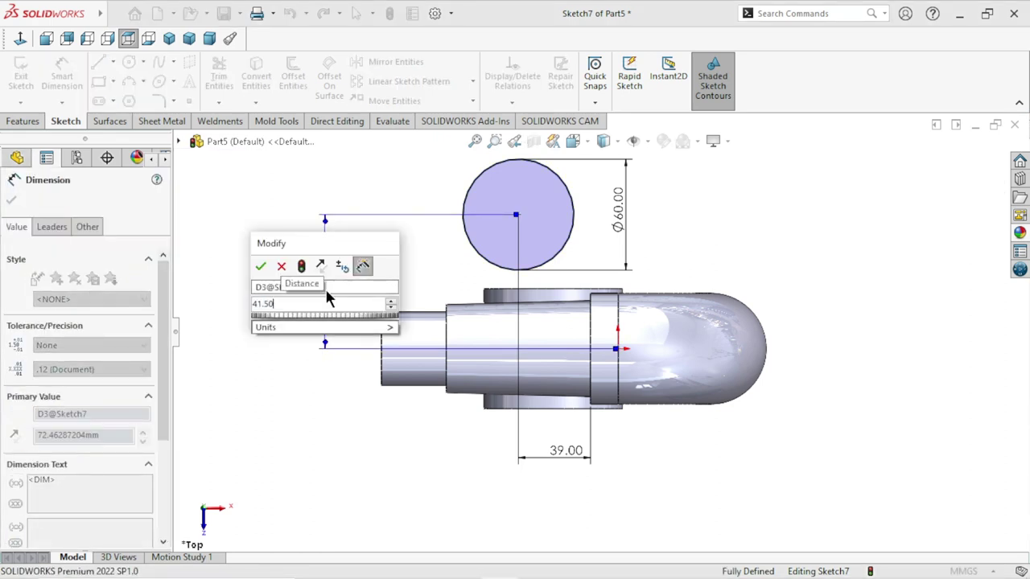
left_click(261, 266)
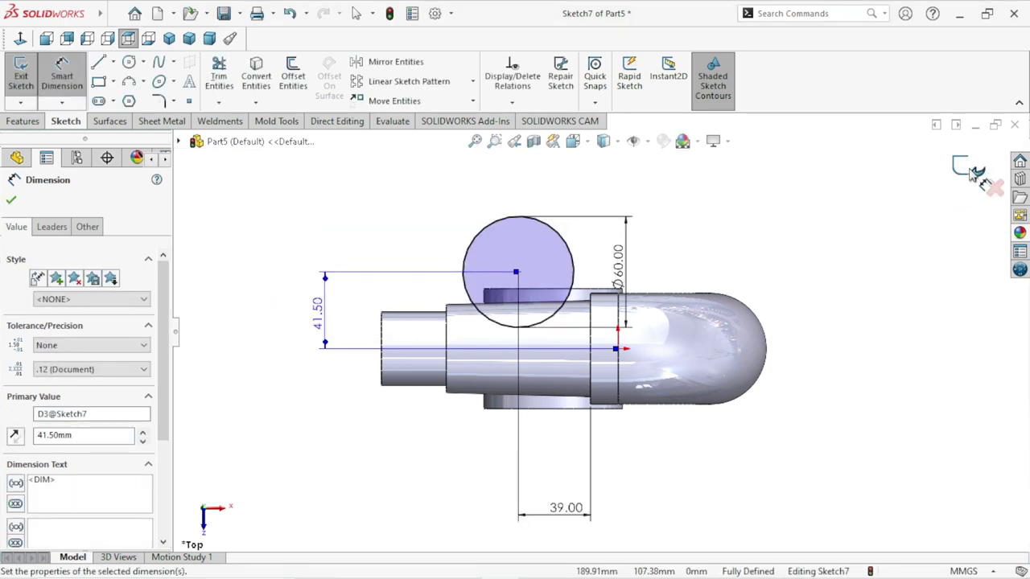
left_click(975, 175)
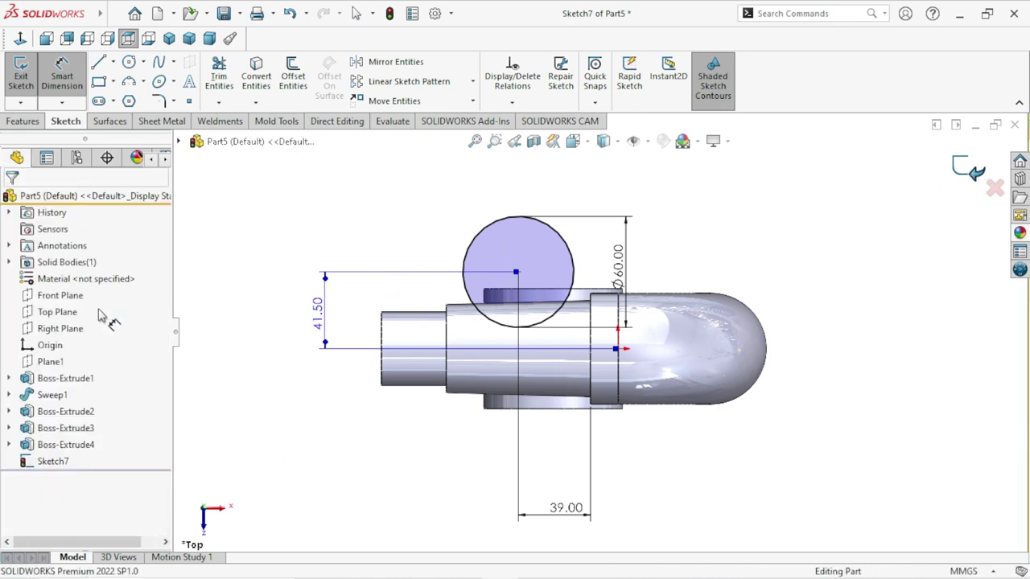
key("ctrl+b")
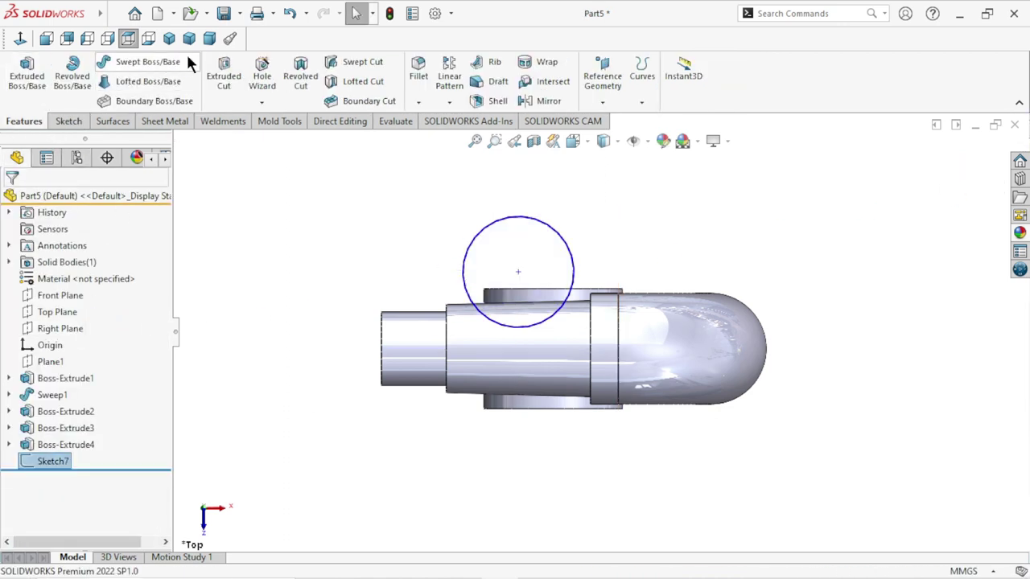
Step: Cut the Ø60 circle into the leg as a 10 mm Mid Plane extruded cut
left_click(217, 73)
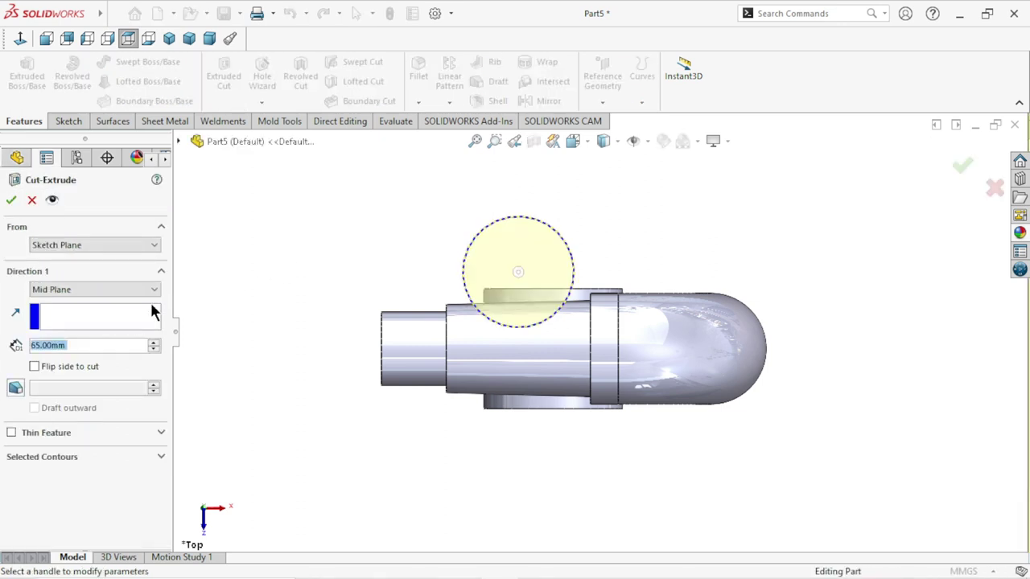
left_click(85, 291)
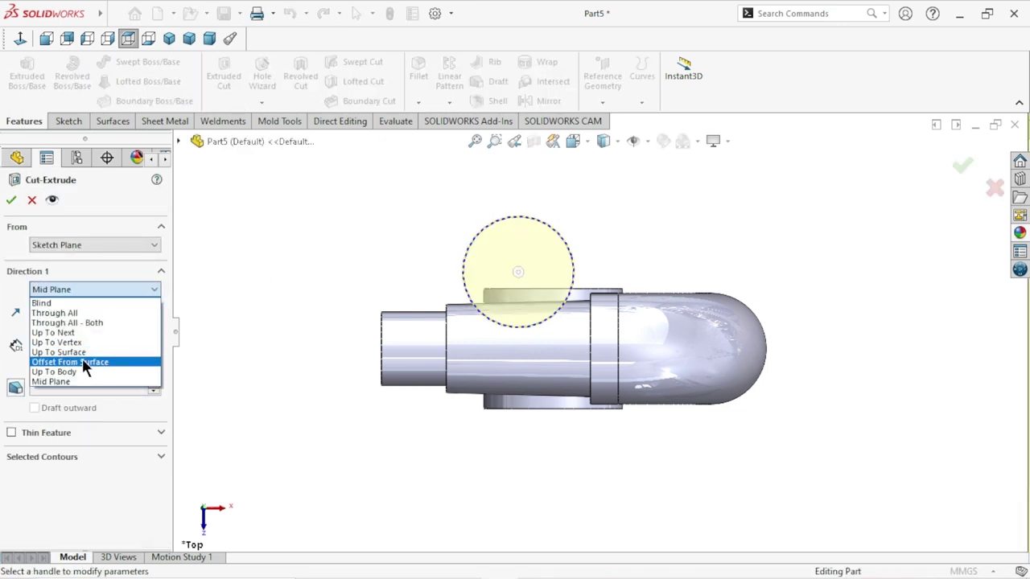
left_click(80, 379)
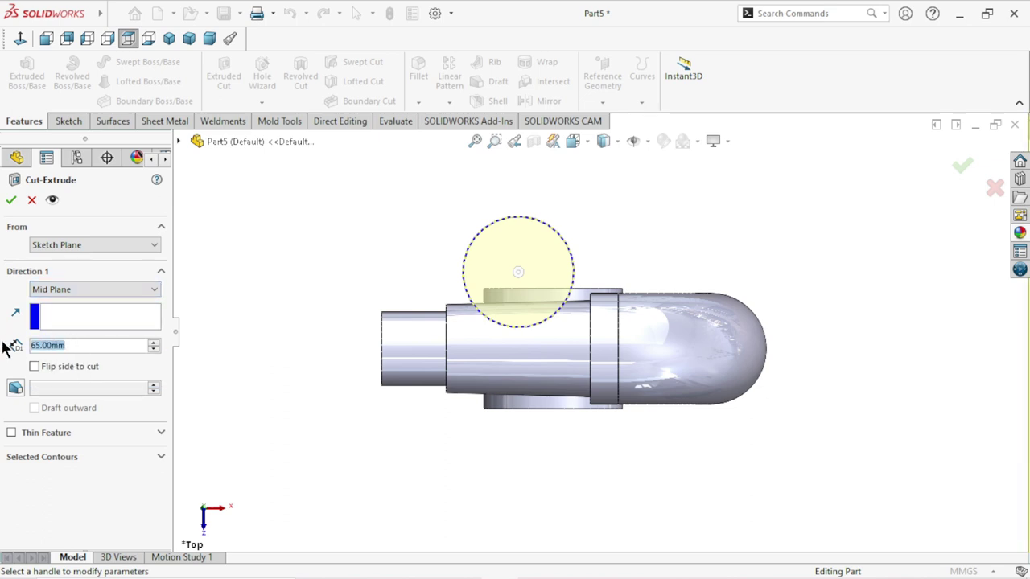
type("10")
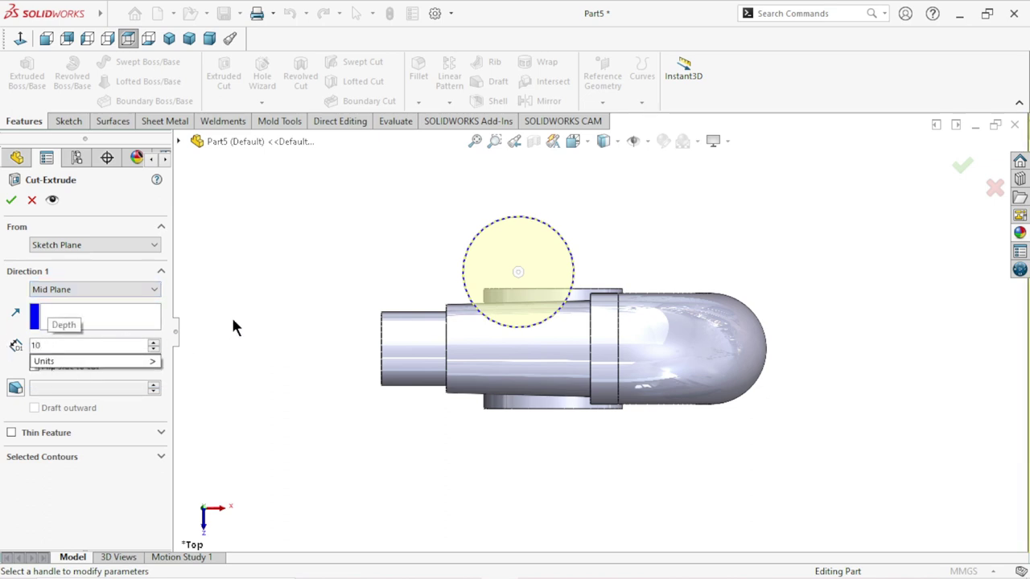
key("Return")
left_click(11, 200)
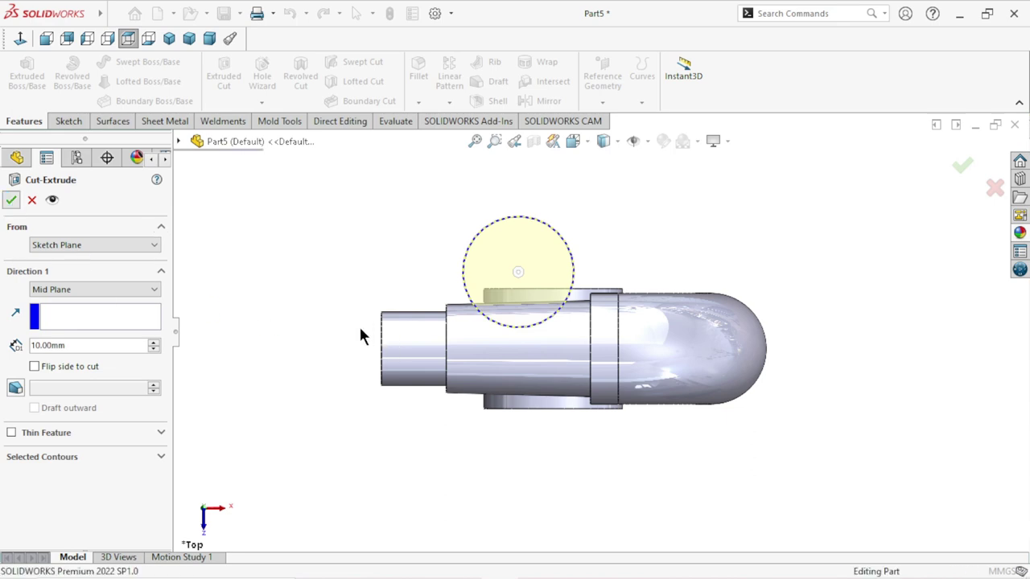
Step: Orbit the model to inspect the new slot in the lower leg
mouse_move(427, 362)
middle_mouse_down()
mouse_move(459, 340)
mouse_move(472, 427)
middle_mouse_up()
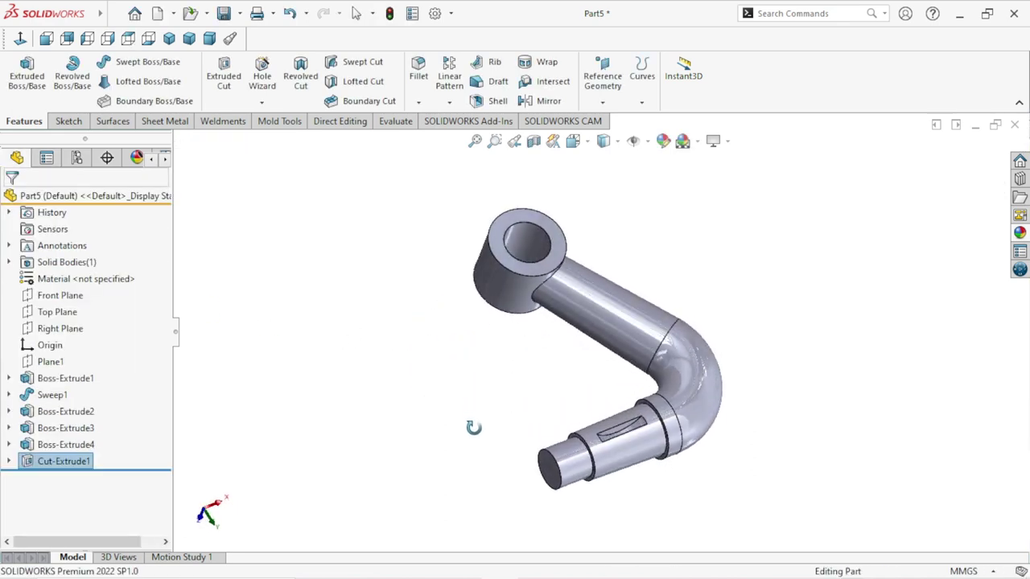
scroll(656, 445, "down", 3)
scroll(656, 444, "down", 2)
scroll(730, 295, "up", 2)
mouse_move(730, 294)
middle_mouse_down()
mouse_move(712, 397)
mouse_move(667, 340)
mouse_move(736, 333)
mouse_move(763, 381)
mouse_move(681, 264)
mouse_move(616, 313)
mouse_move(689, 395)
mouse_move(708, 278)
mouse_move(652, 324)
middle_mouse_up()
scroll(707, 278, "down", 3)
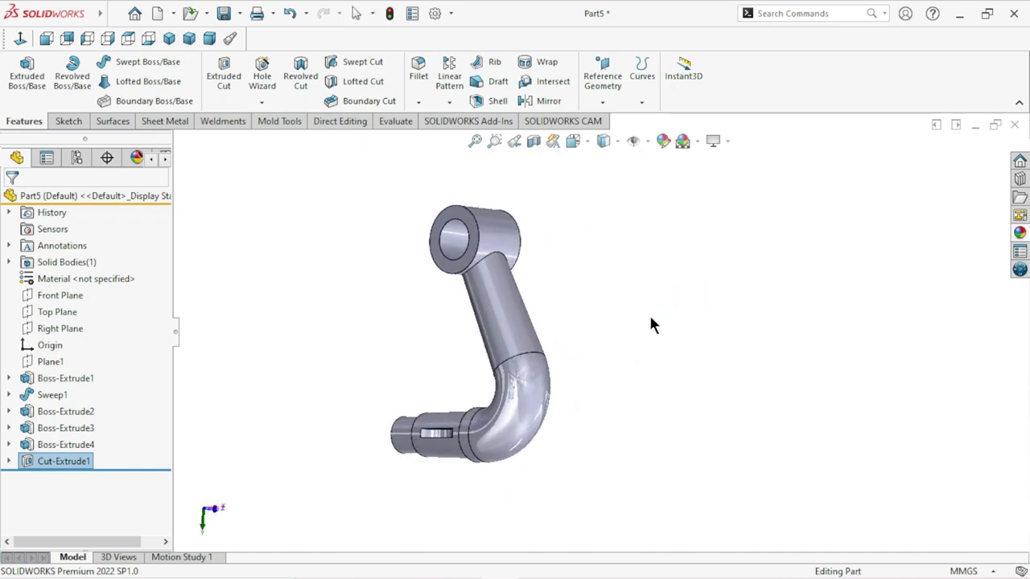
left_click(418, 102)
Step: Set the chamfer distance to 1.5 mm and select both ring boss end faces
key("Escape")
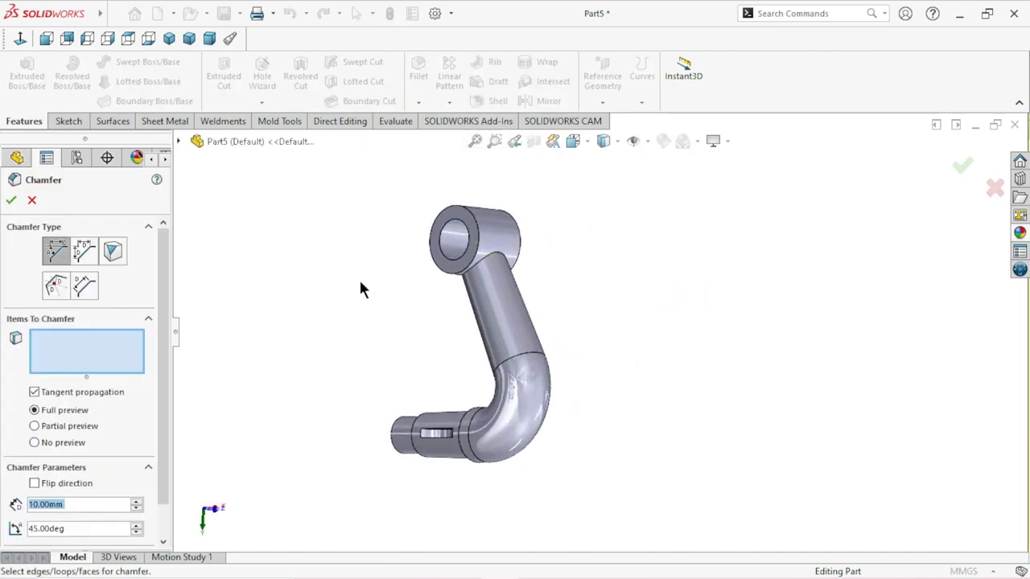
type("1.5")
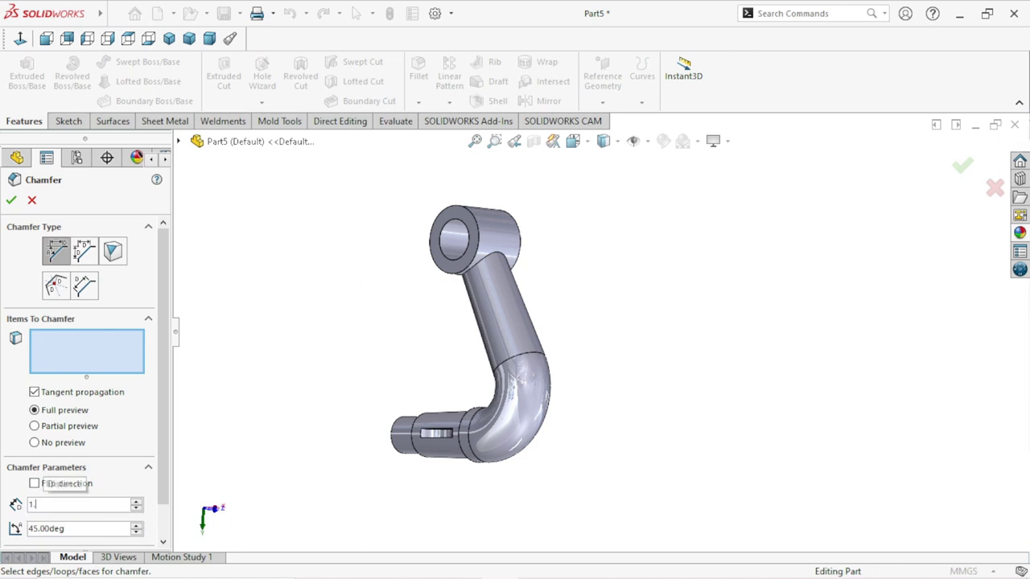
key("Return")
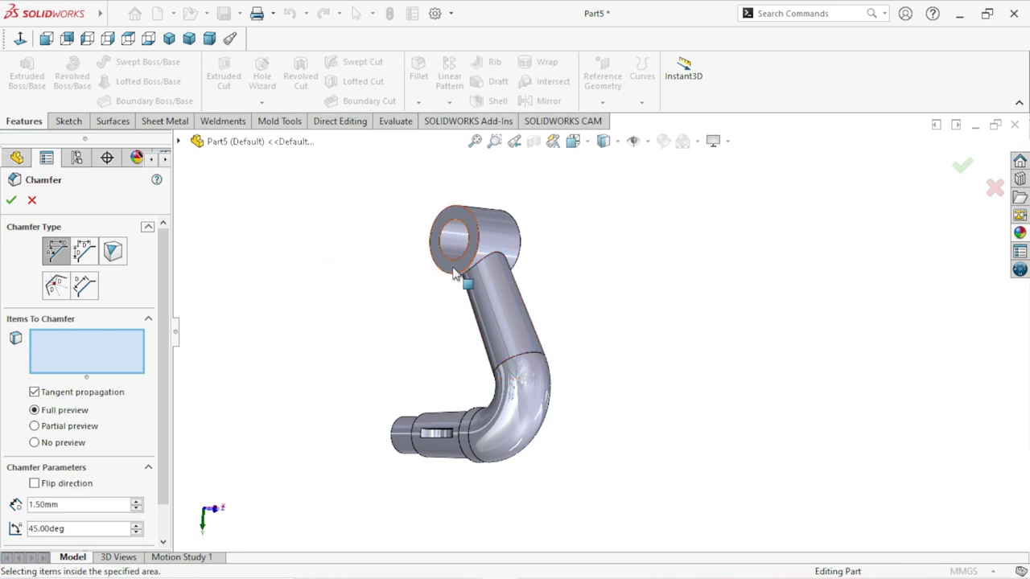
left_click(448, 268)
middle_click_drag(547, 264, 533, 264)
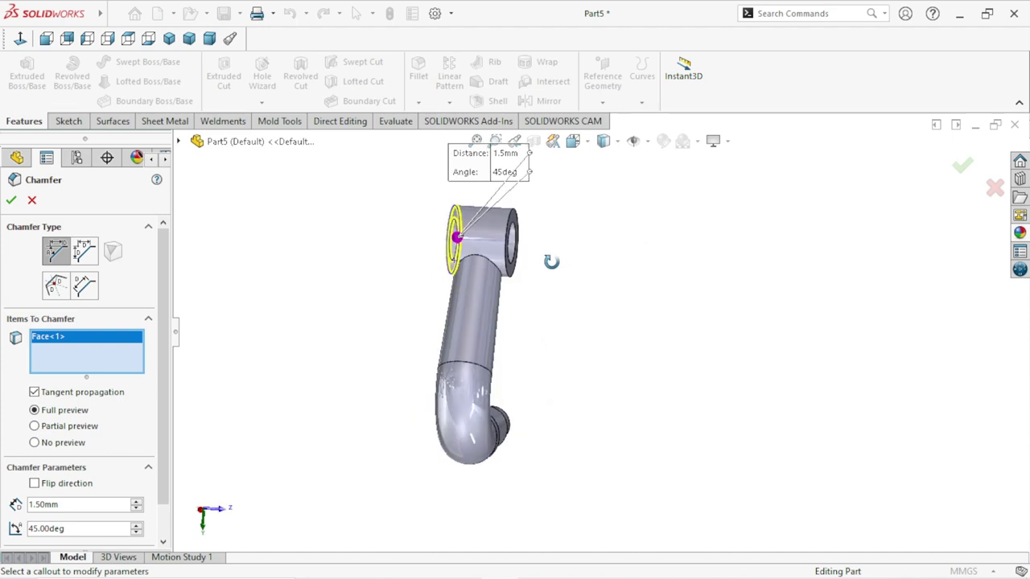
left_click(528, 240)
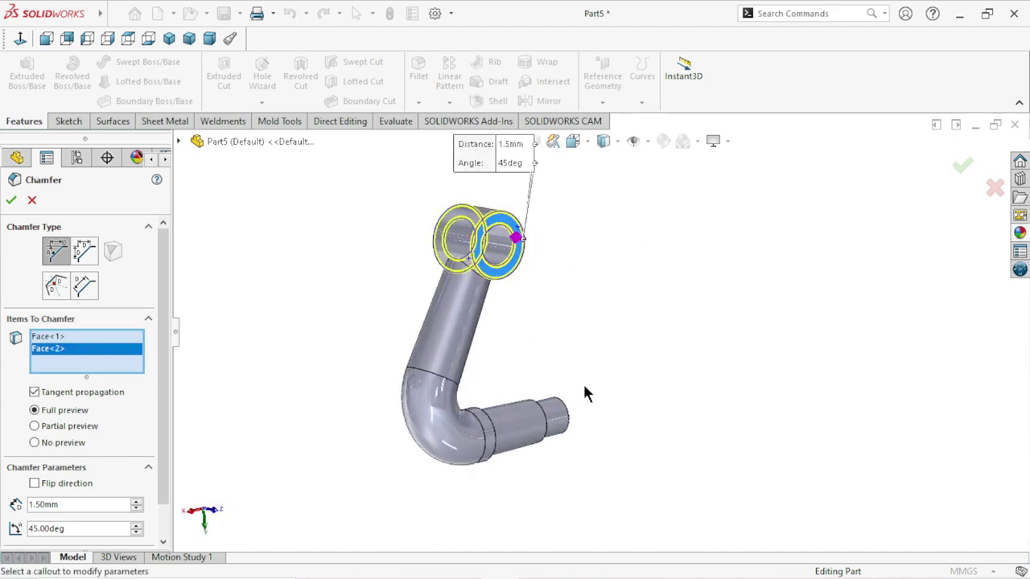
Step: Add the shaft tip, step and shoulder edges to the 1.5 mm chamfer and accept it
mouse_move(583, 383)
middle_mouse_down()
mouse_move(635, 402)
mouse_move(588, 420)
mouse_move(619, 355)
middle_mouse_up()
scroll(611, 362, "down", 5)
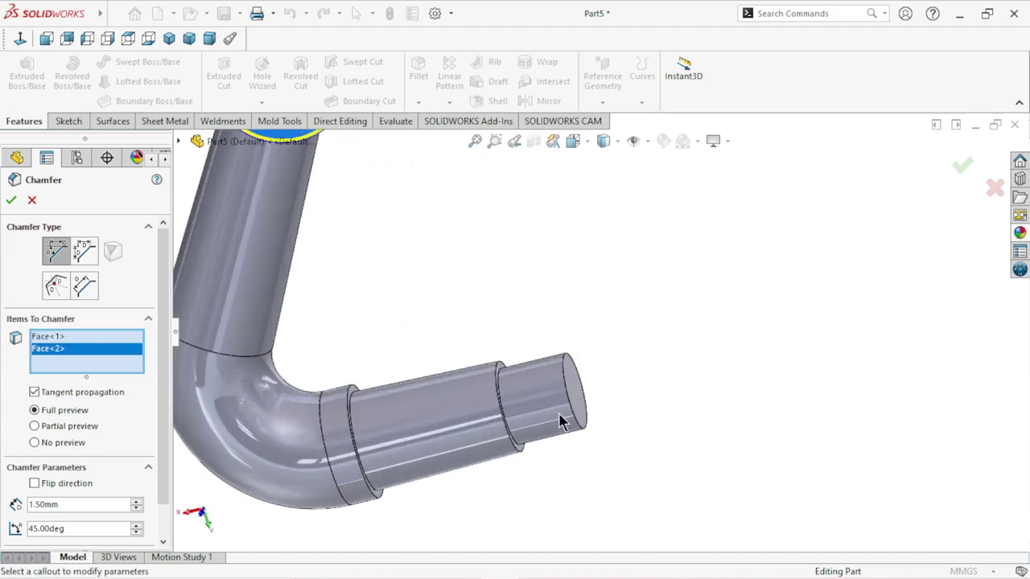
left_click(570, 379)
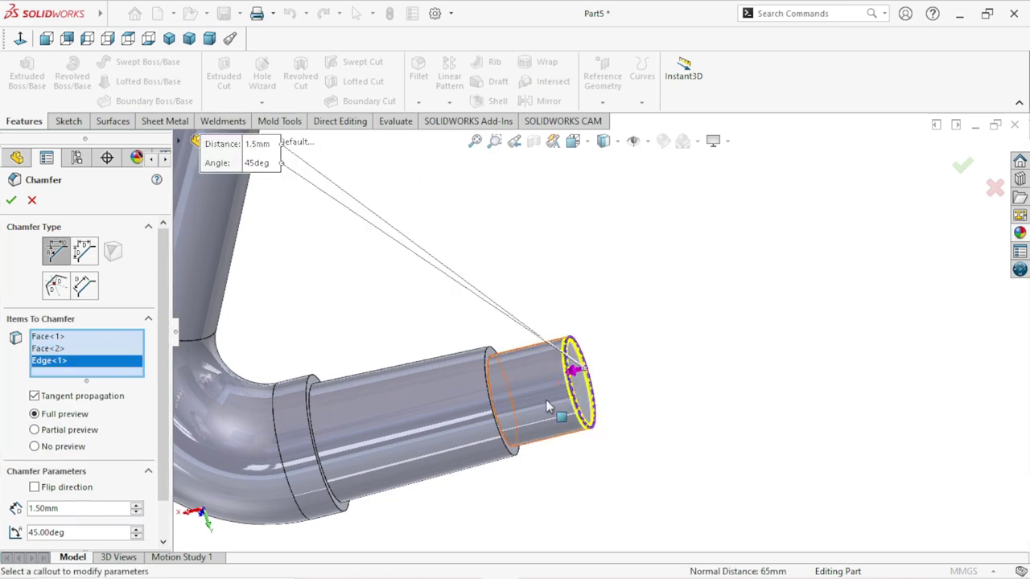
scroll(523, 413, "down", 2)
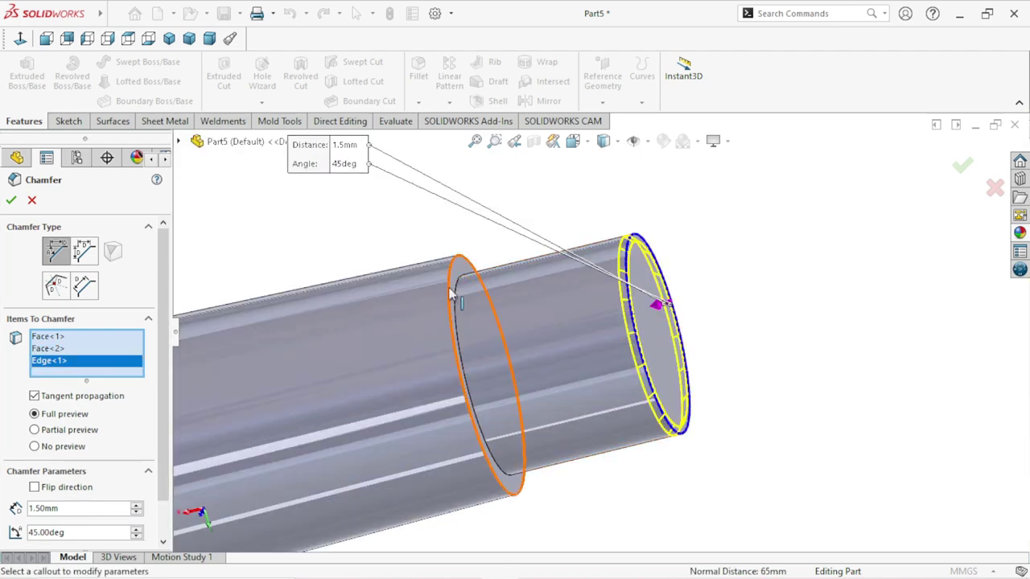
left_click(451, 298)
scroll(499, 366, "up", 4)
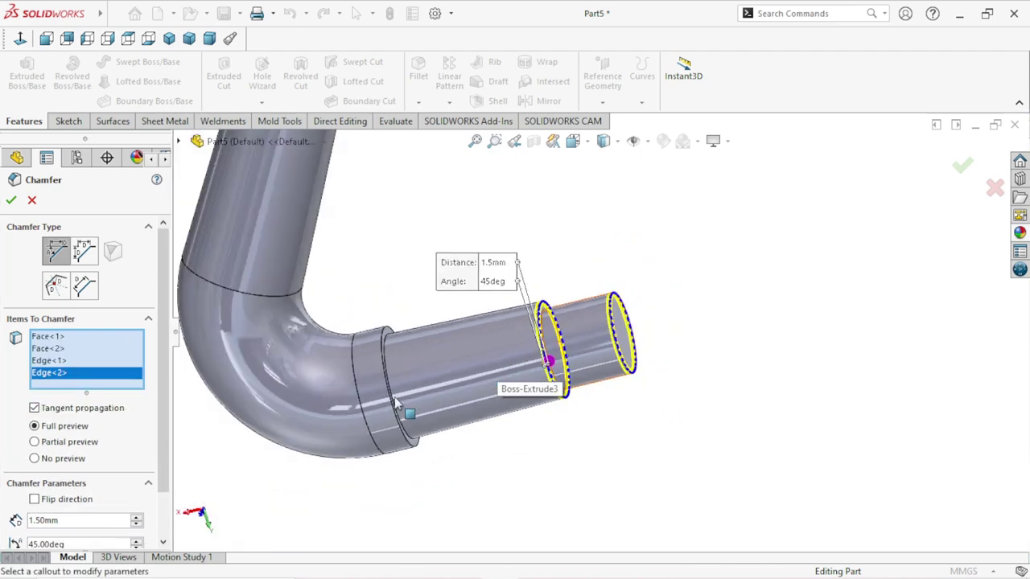
scroll(402, 393, "down", 3)
left_click(393, 268)
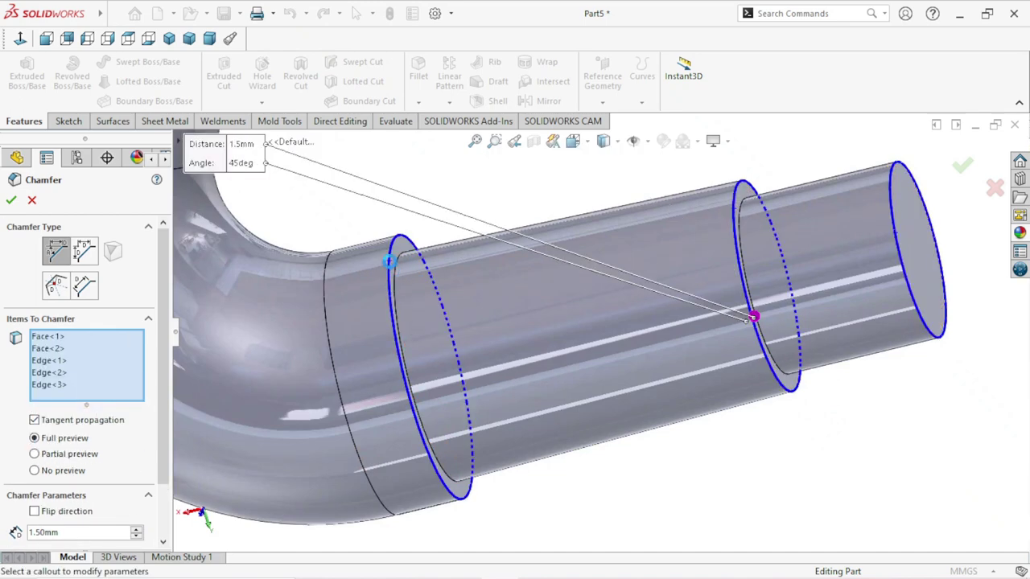
scroll(457, 345, "up", 2)
scroll(457, 345, "up", 2)
scroll(454, 340, "up", 2)
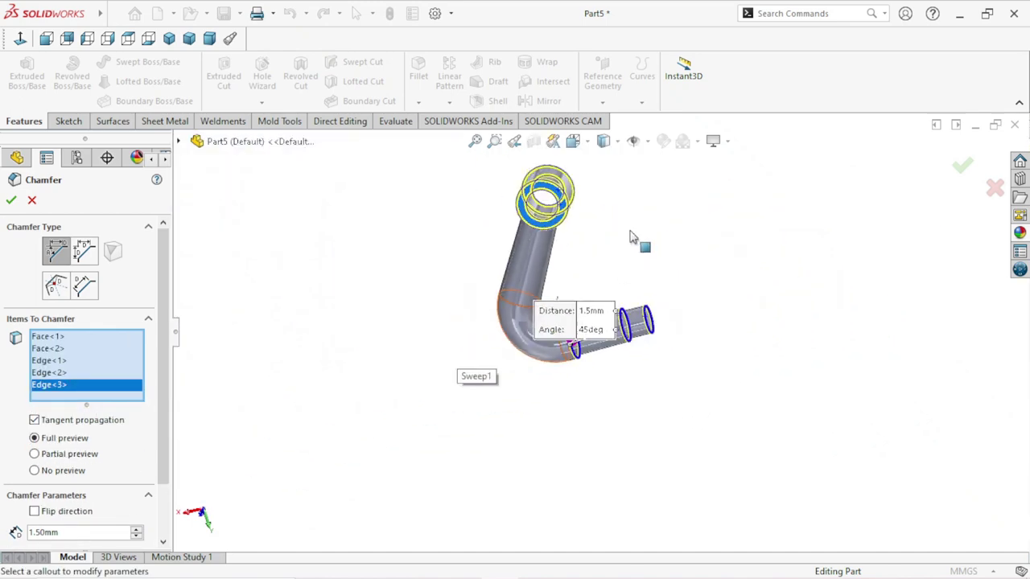
scroll(636, 235, "down", 2)
left_click(11, 199)
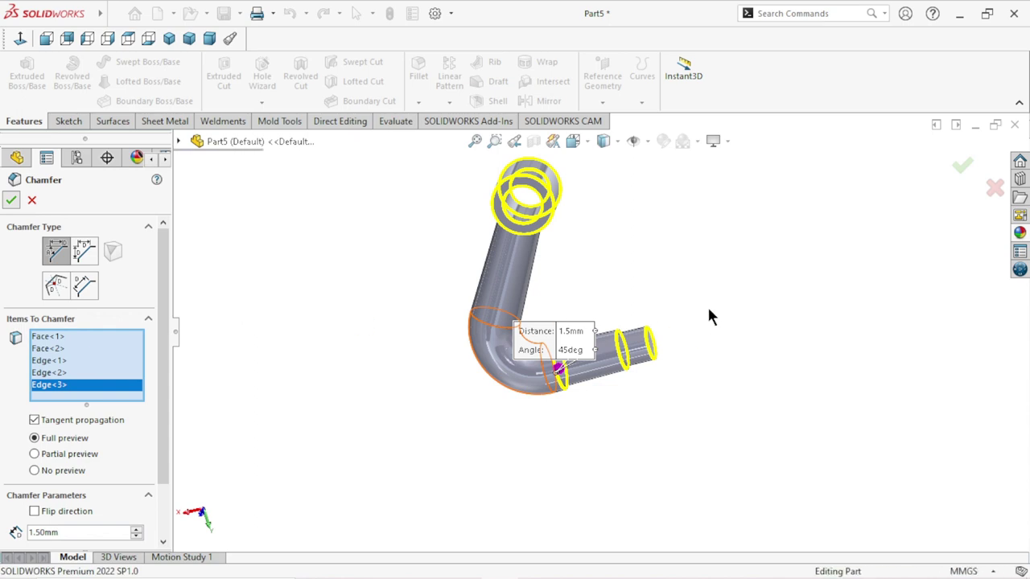
scroll(664, 271, "up", 2)
mouse_move(664, 271)
middle_mouse_down()
mouse_move(624, 177)
mouse_move(461, 376)
mouse_move(473, 204)
mouse_move(446, 324)
mouse_move(596, 281)
middle_mouse_up()
scroll(626, 256, "down", 2)
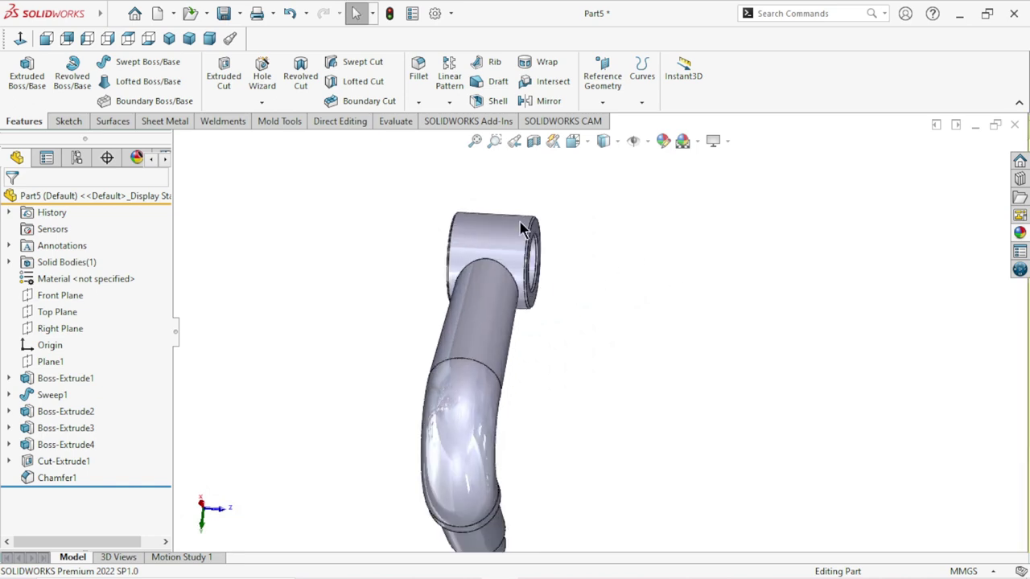
Step: Fillet the pipe-to-ring junction edge with a 5 mm radius
left_click(416, 71)
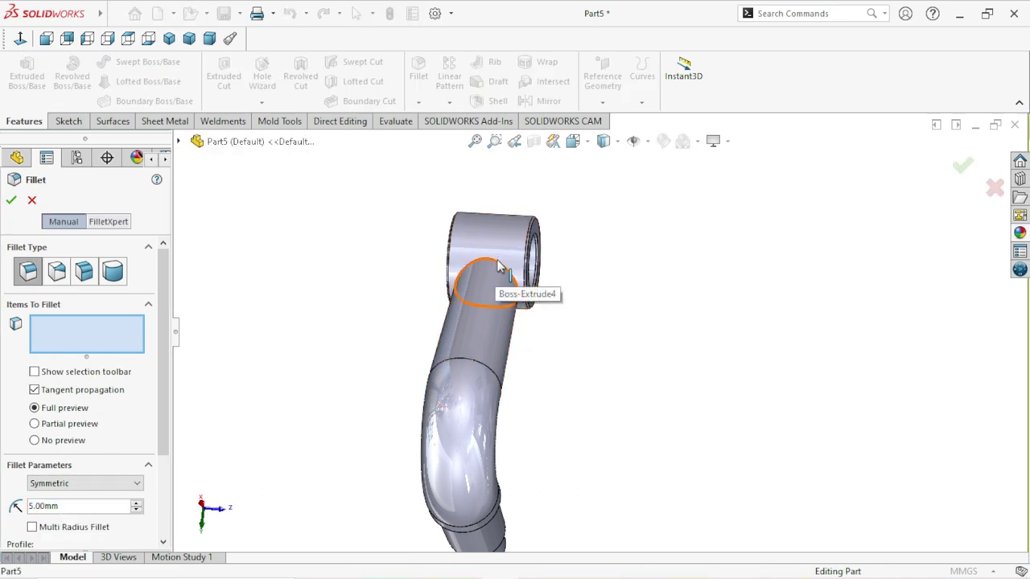
left_click(514, 280)
left_click(11, 200)
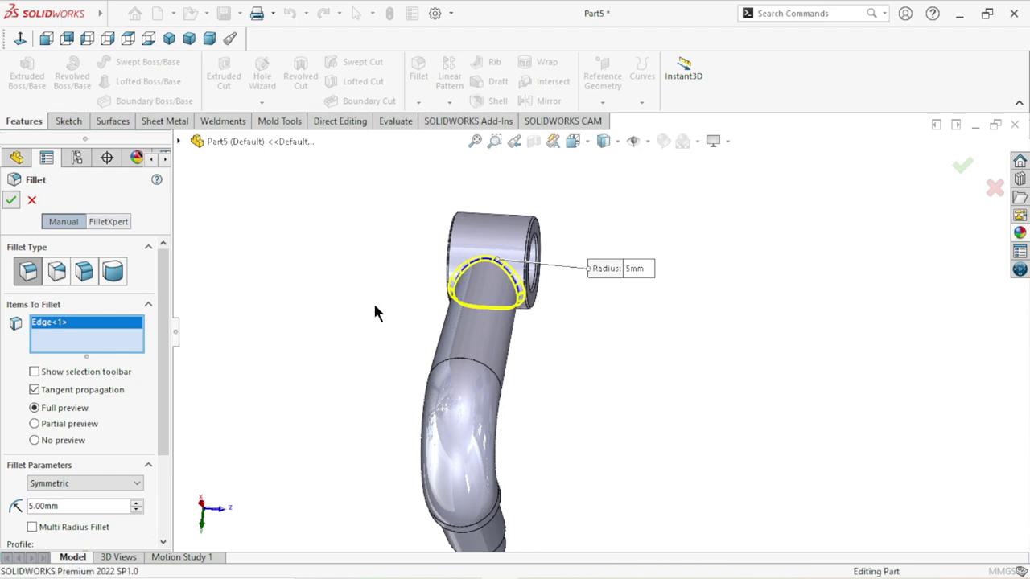
mouse_move(453, 314)
middle_mouse_down()
mouse_move(537, 314)
mouse_move(503, 397)
mouse_move(651, 395)
mouse_move(582, 361)
mouse_move(574, 281)
mouse_move(658, 412)
middle_mouse_up()
scroll(653, 408, "down", 3)
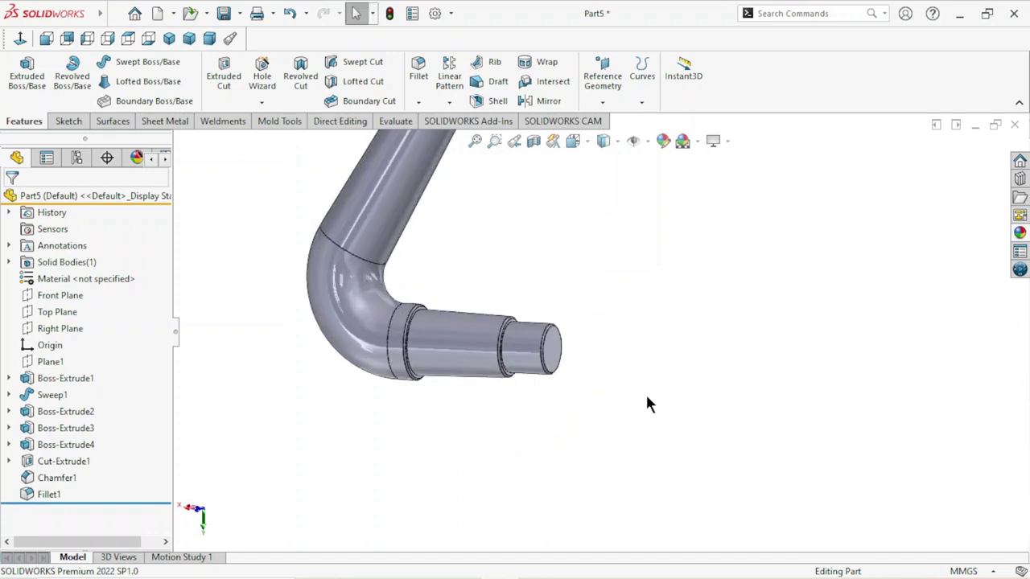
Step: Sketch on the shaft end face and convert its circular edge into a circle
left_click(566, 364)
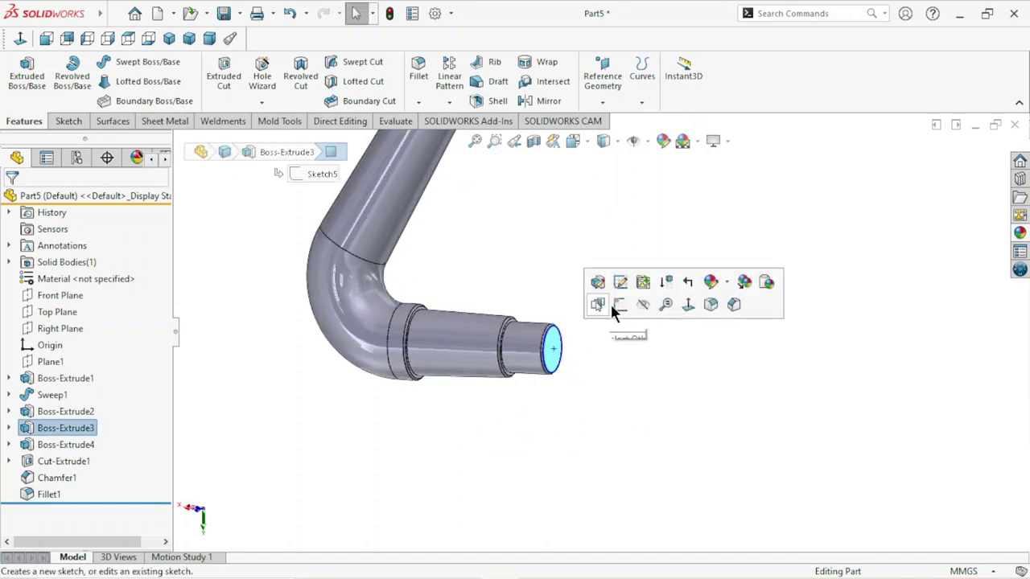
left_click(613, 303)
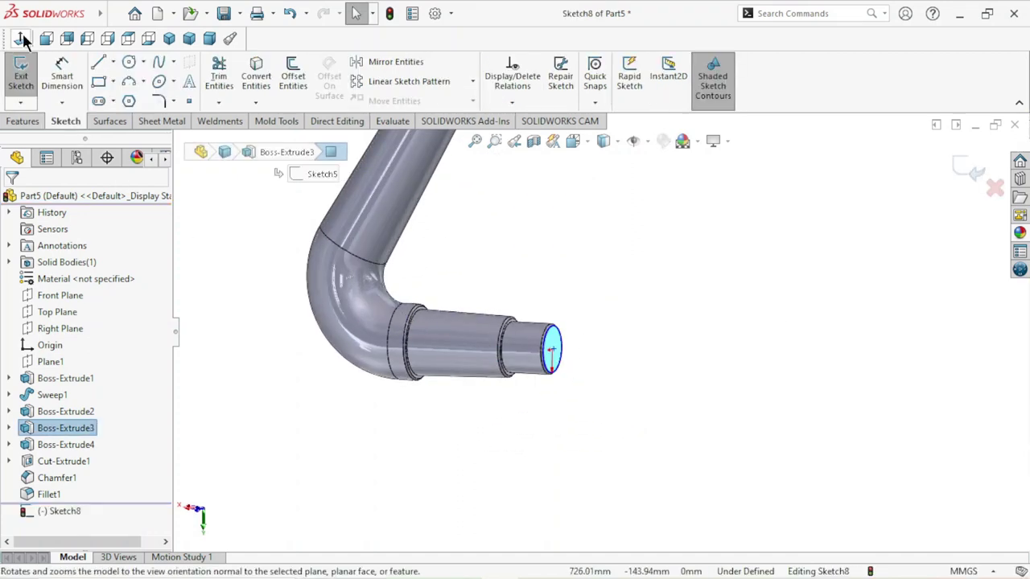
middle_click_drag(616, 345, 584, 341)
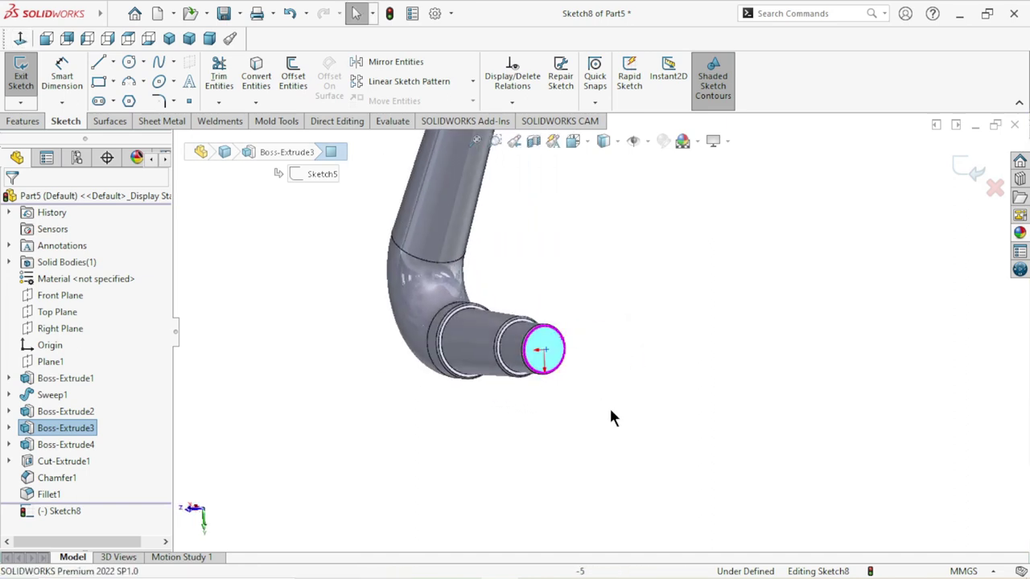
scroll(567, 321, "down", 5)
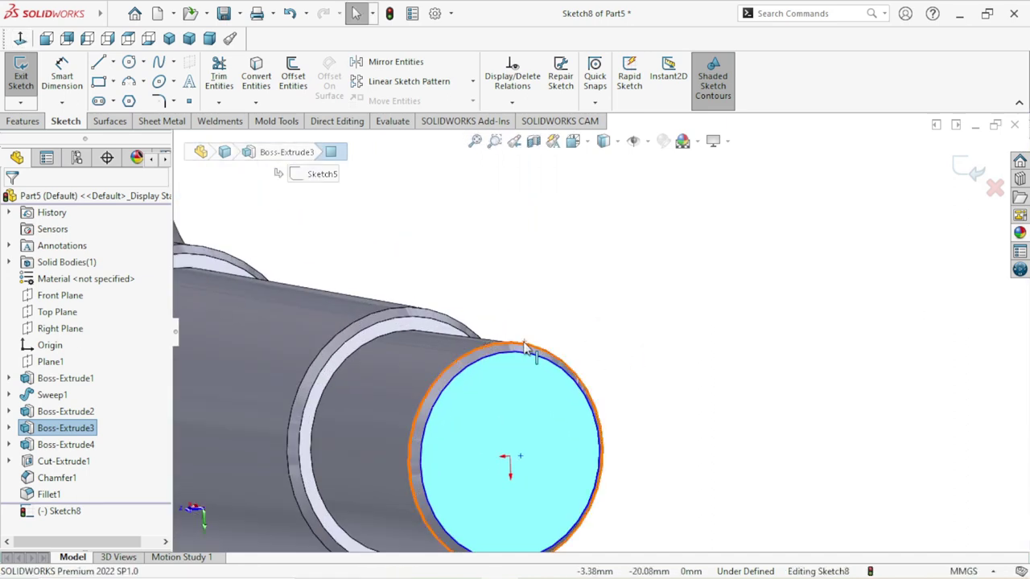
left_click(512, 338)
left_click(256, 77)
Step: Create a 1.5 mm-pitch helix from that circle running 35 mm along the shaft
scroll(598, 327, "up", 3)
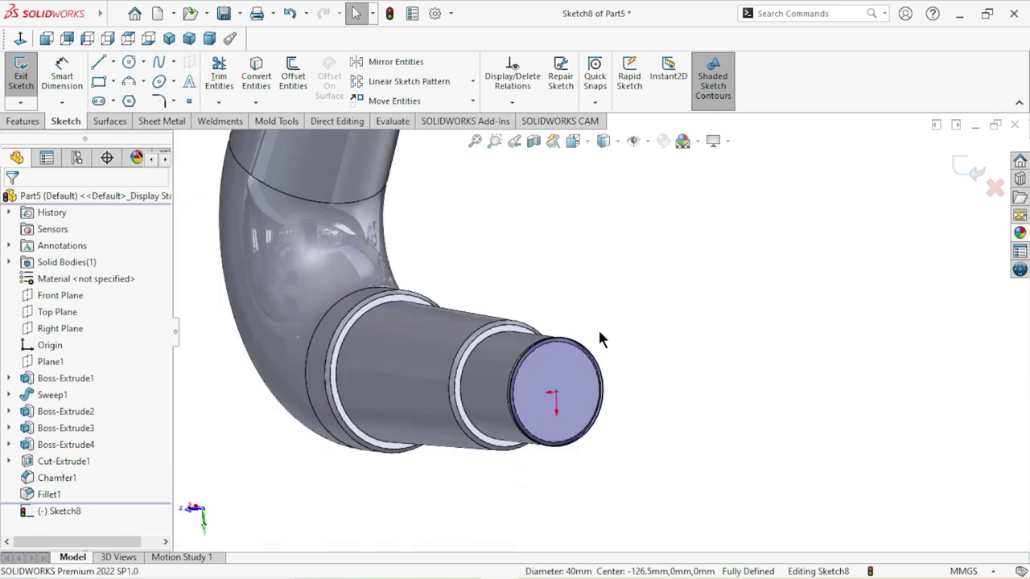
scroll(682, 370, "up", 2)
middle_click_drag(683, 373, 716, 395)
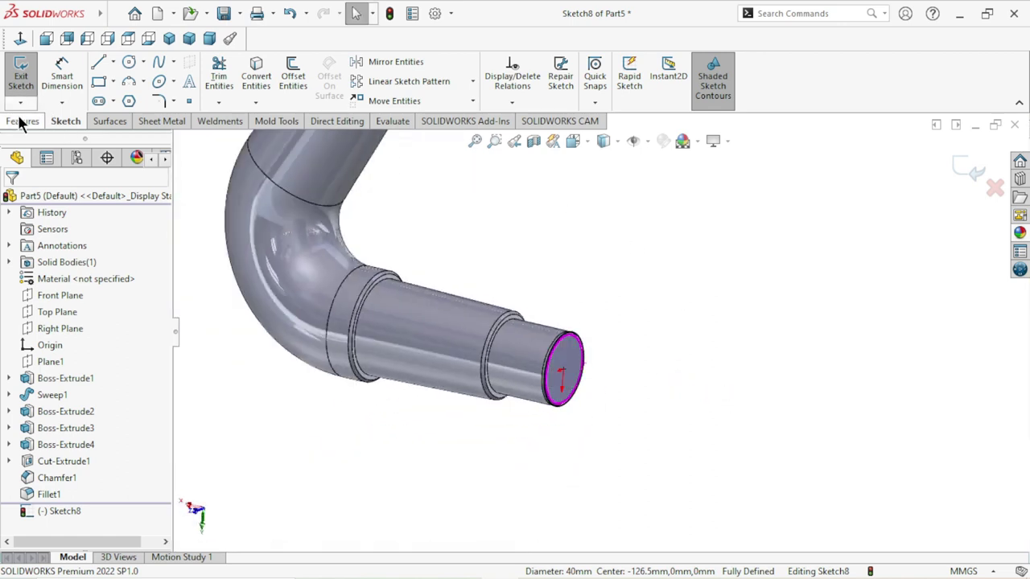
left_click(23, 121)
left_click(653, 94)
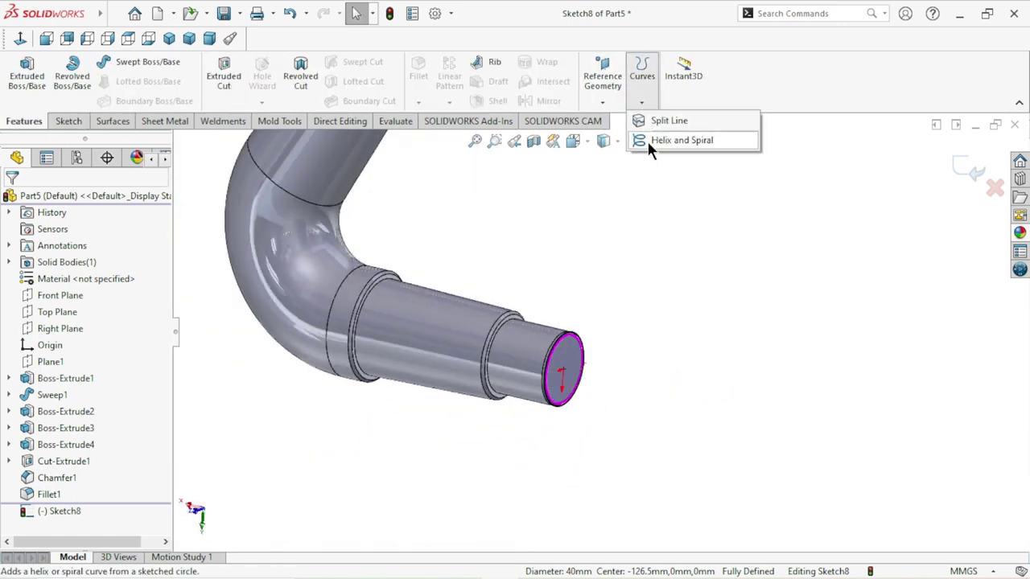
left_click(645, 139)
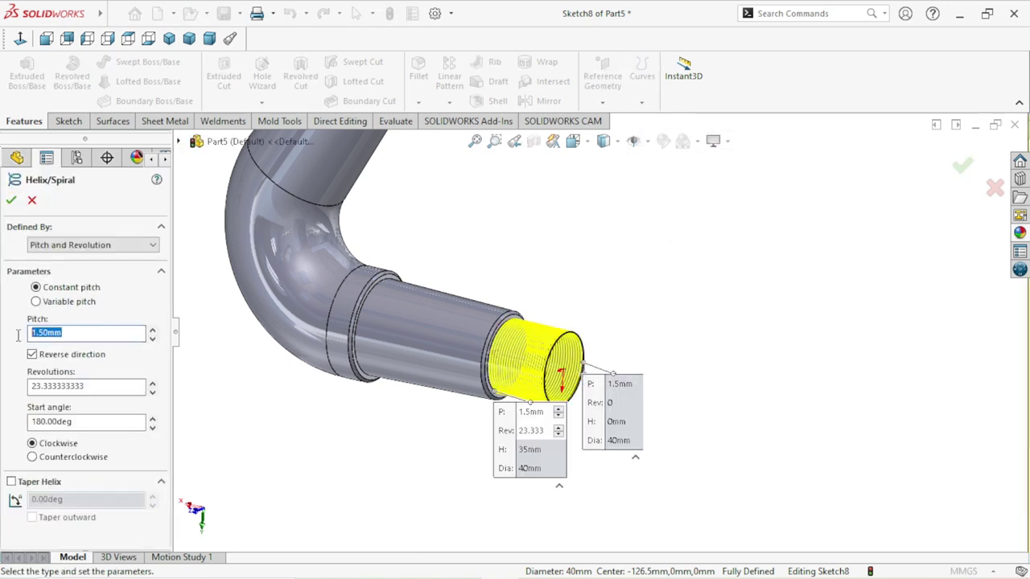
middle_click_drag(464, 401, 478, 406)
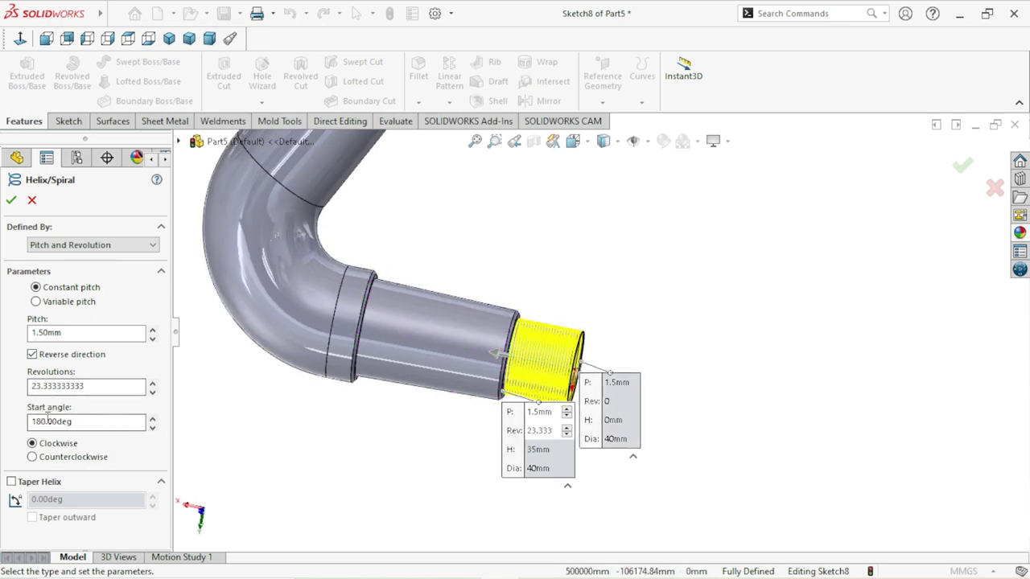
left_click(11, 201)
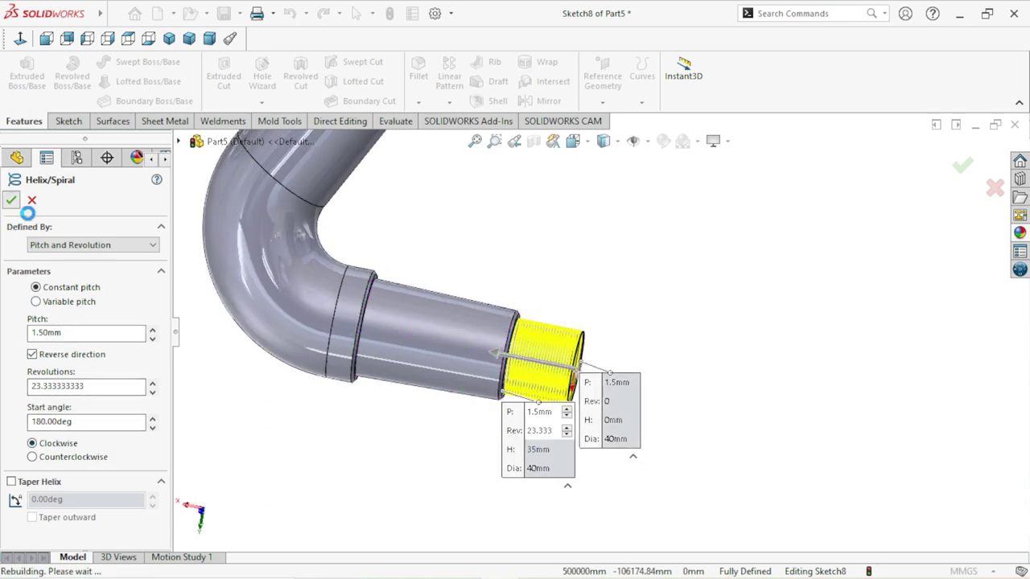
left_click(765, 347)
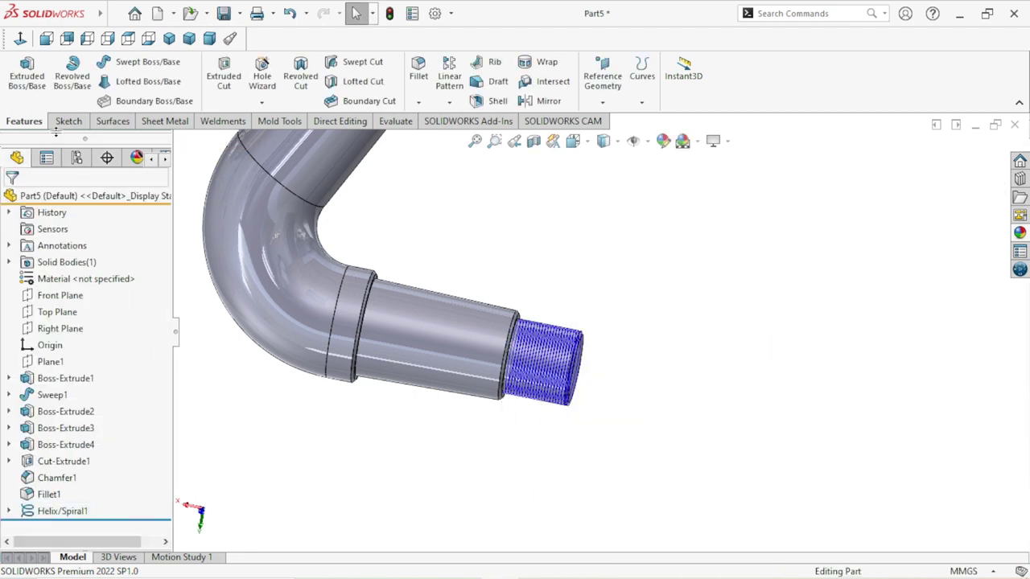
Step: Draw a triangular thread profile in a new sketch on the Top Plane
left_click(43, 312)
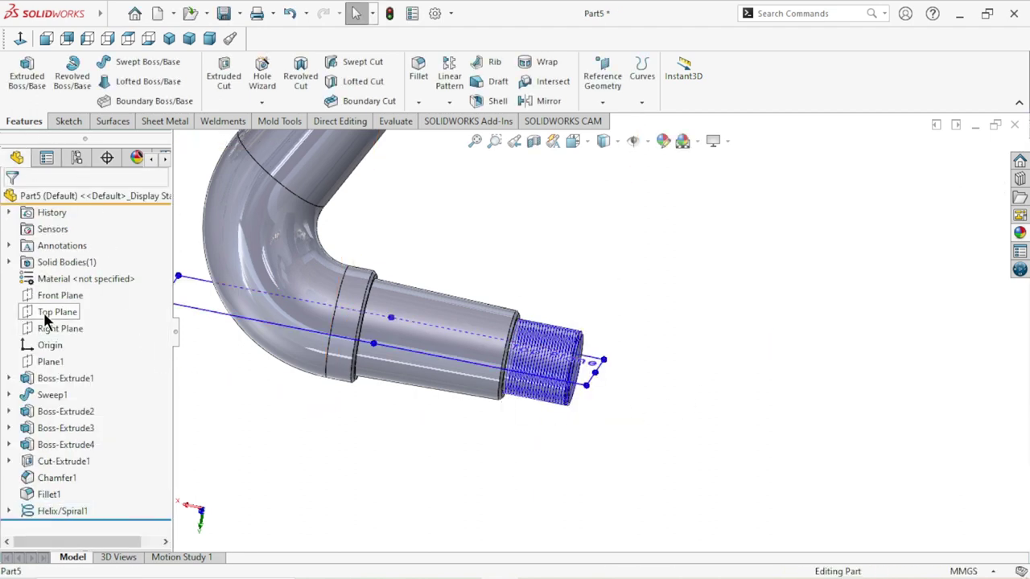
left_click(57, 291)
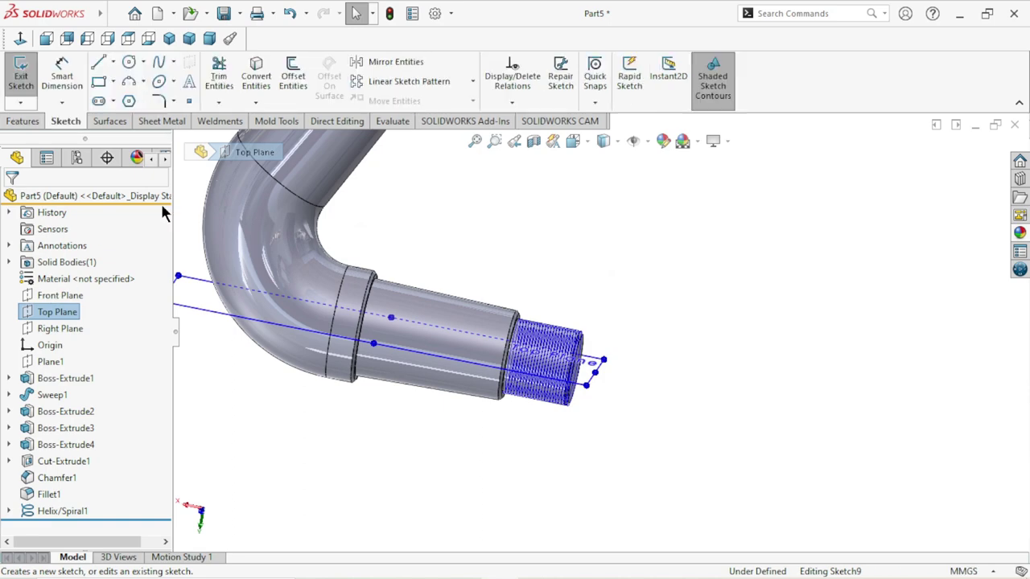
left_click(21, 39)
scroll(375, 315, "down", 3)
scroll(496, 317, "down", 3)
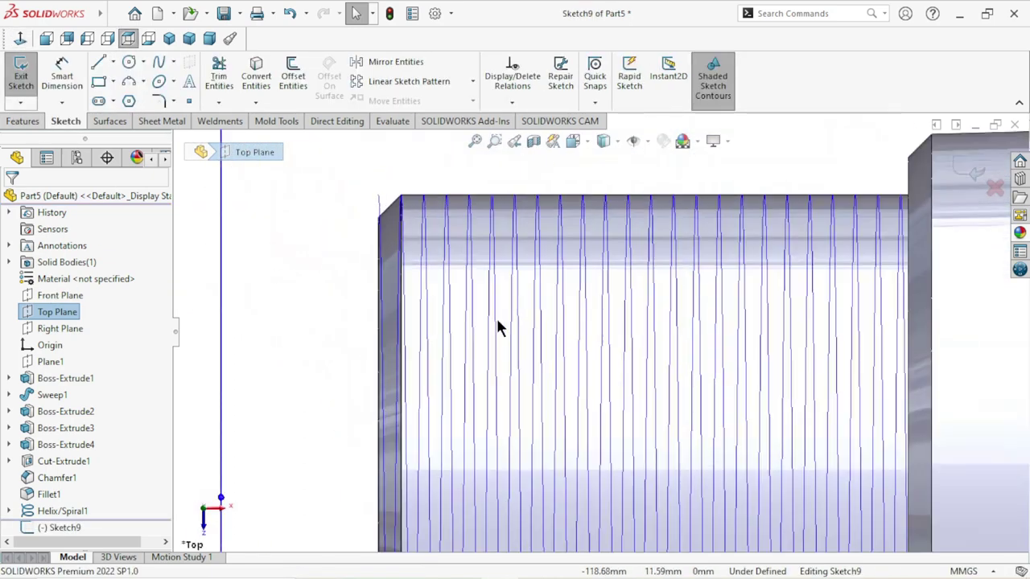
left_click(337, 162)
left_click(341, 201)
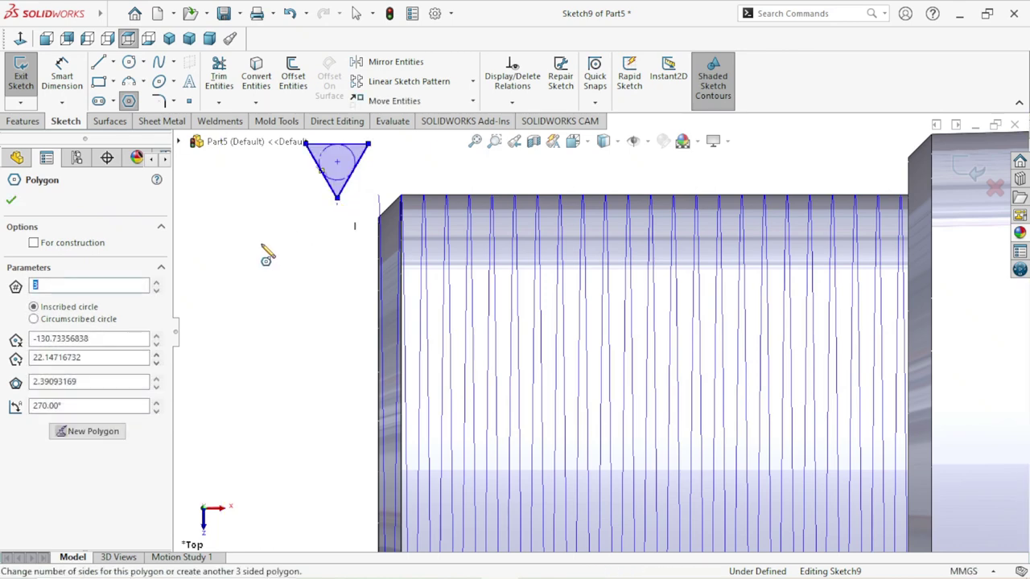
right_click(262, 251)
left_click(271, 260)
scroll(384, 232, "up", 2)
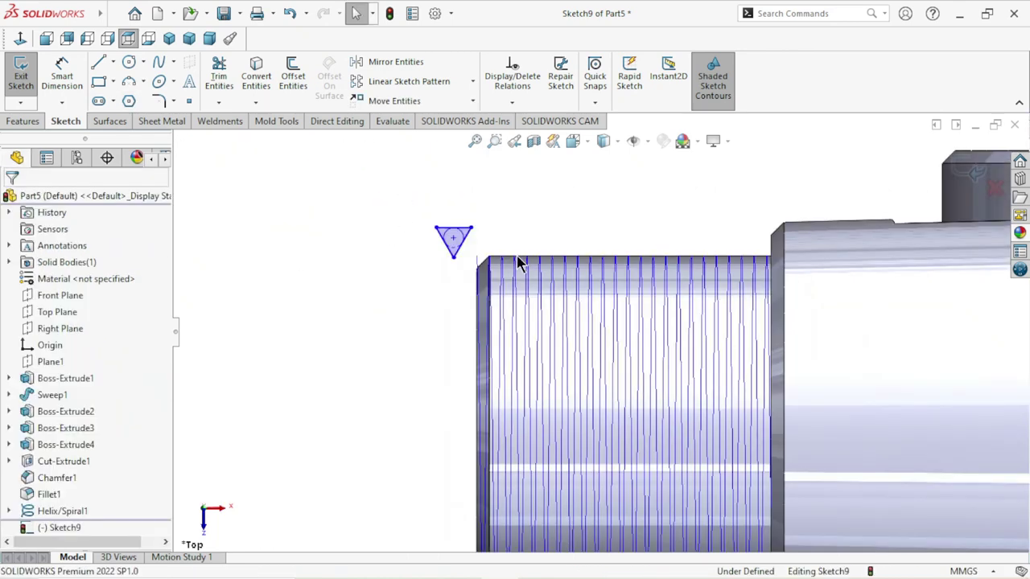
scroll(490, 241, "down", 3)
scroll(443, 241, "down", 3)
Step: Dimension the triangle's top edge to 1.40 mm
left_click(72, 87)
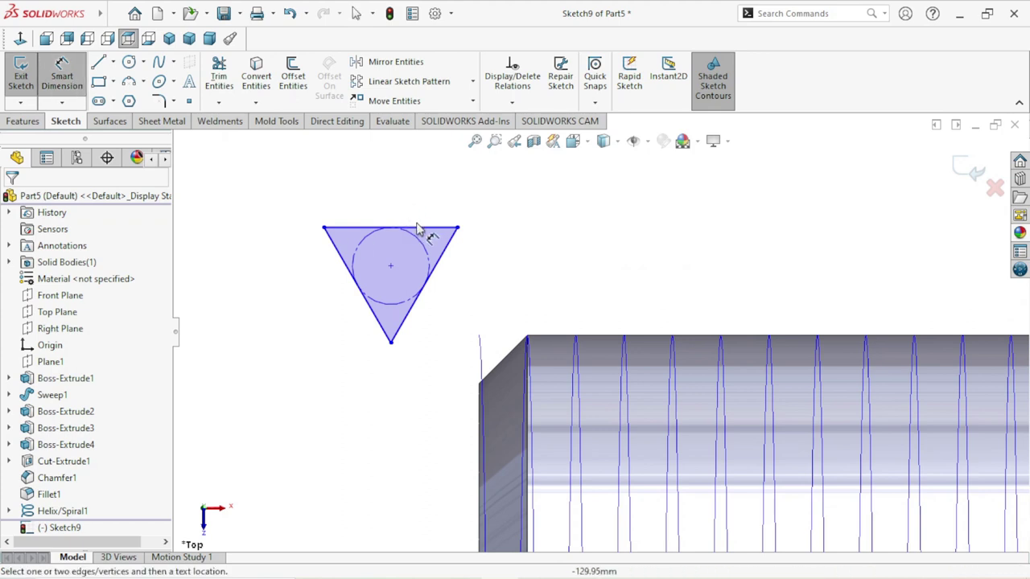
left_click(422, 229)
left_click(378, 201)
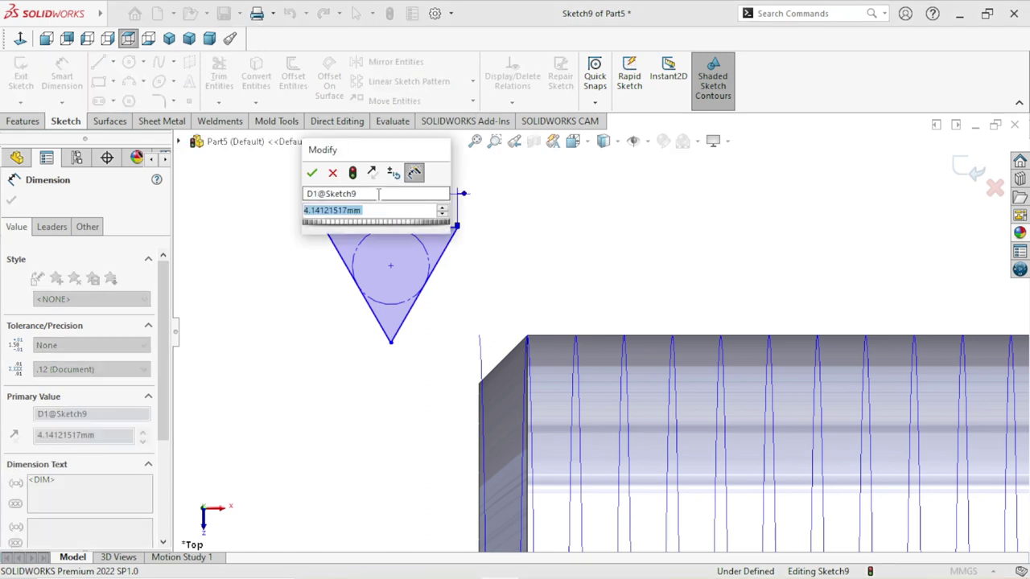
type("14")
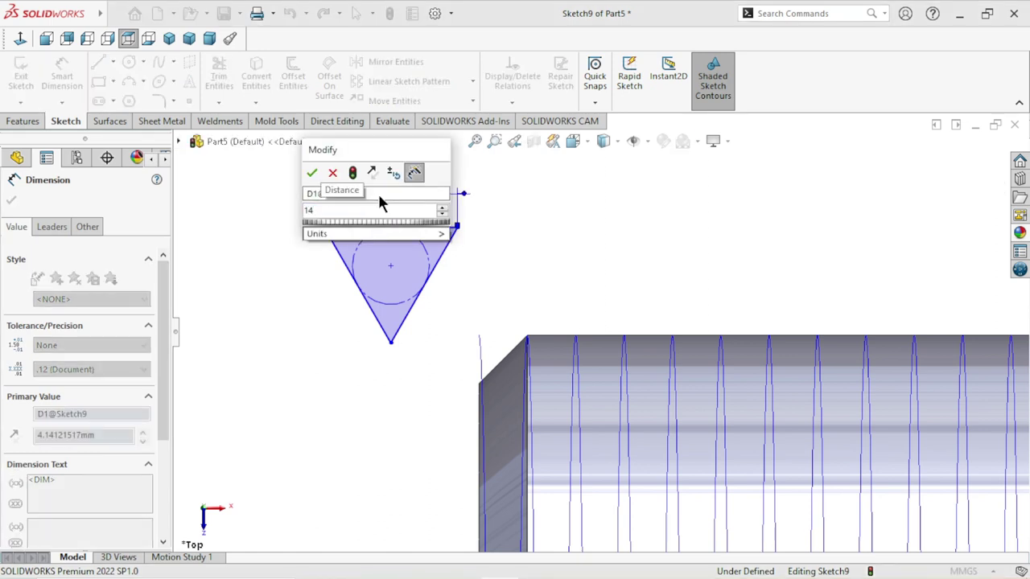
key("BackSpace")
type(".4")
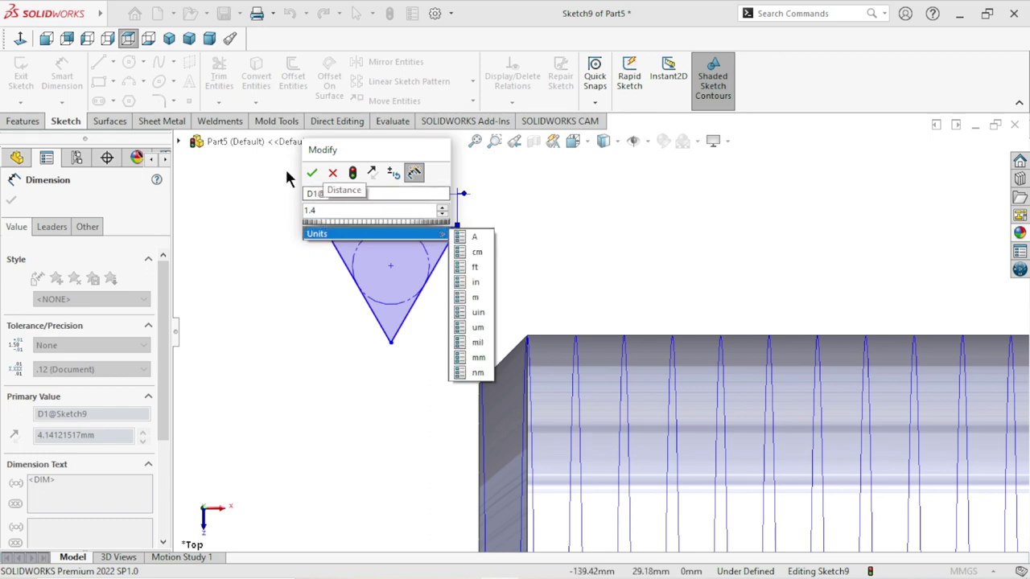
key("Return")
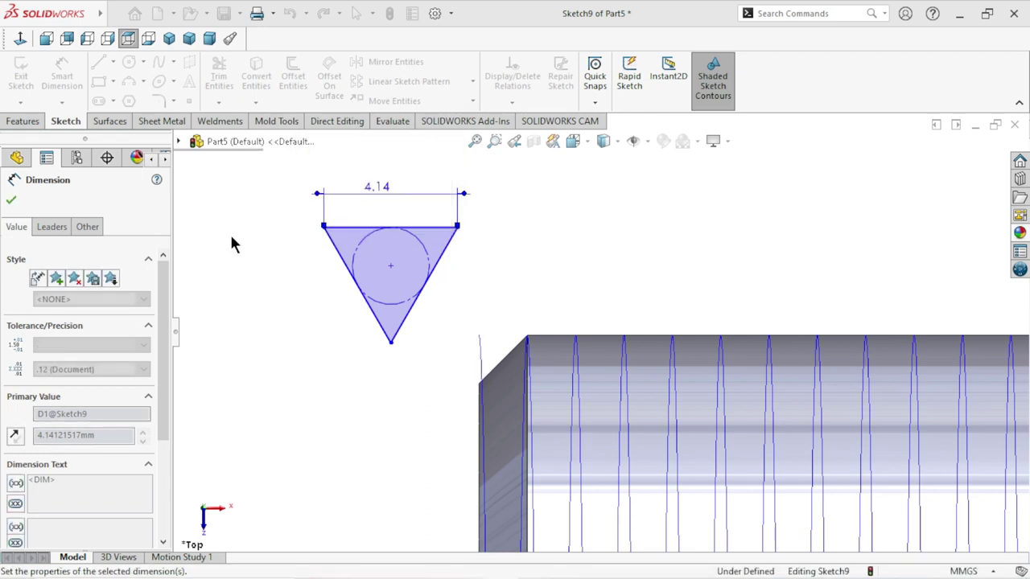
left_click(11, 201)
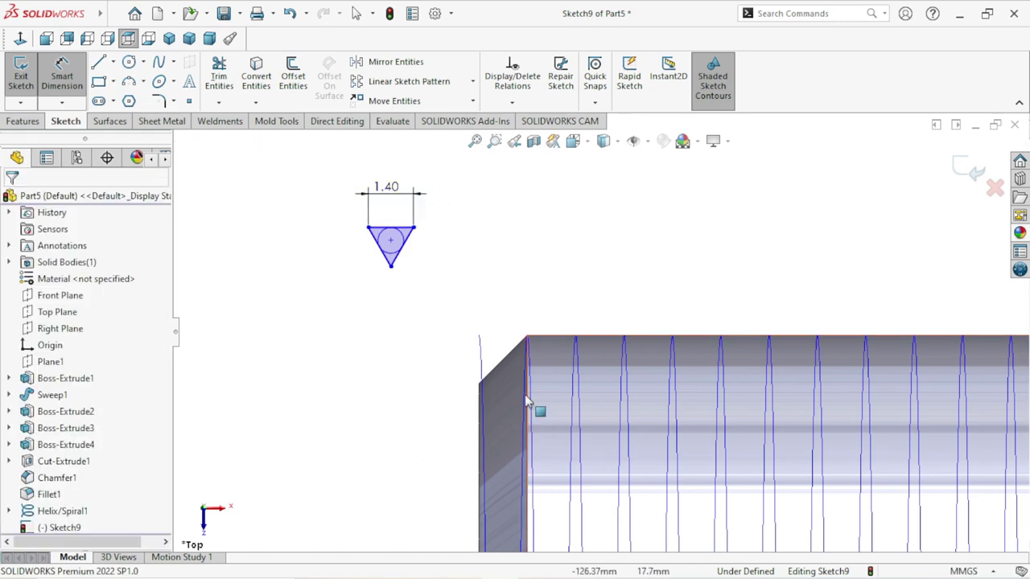
Step: Add a Pierce relation between the top edge's midpoint and the helix
scroll(370, 233, "down", 5)
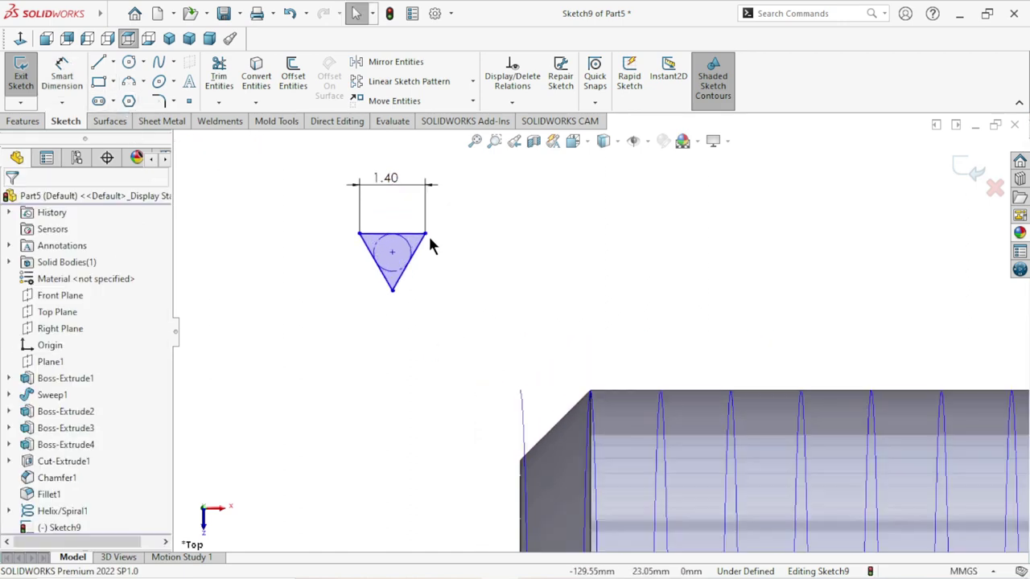
left_click(368, 240)
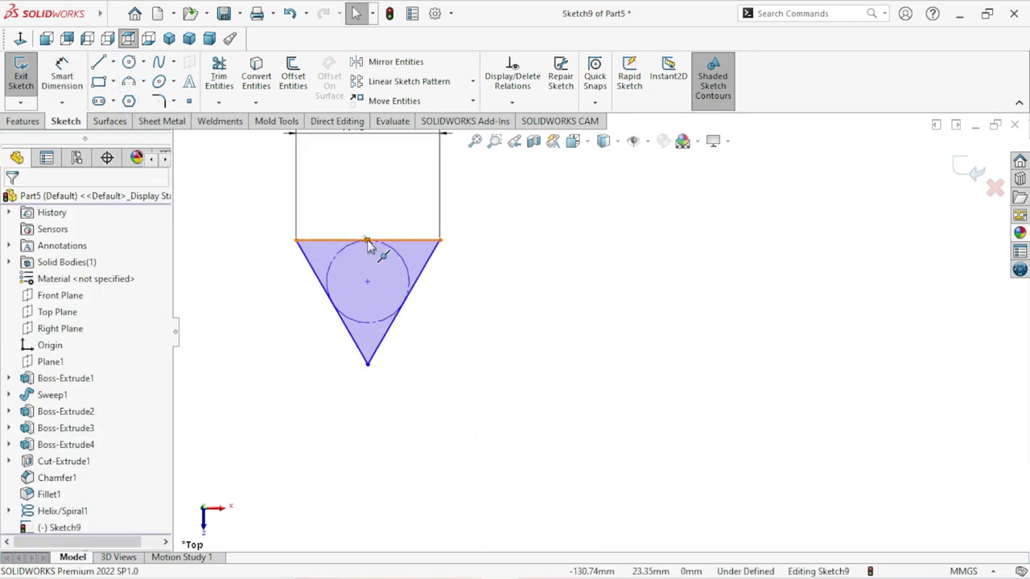
scroll(515, 398, "up", 5)
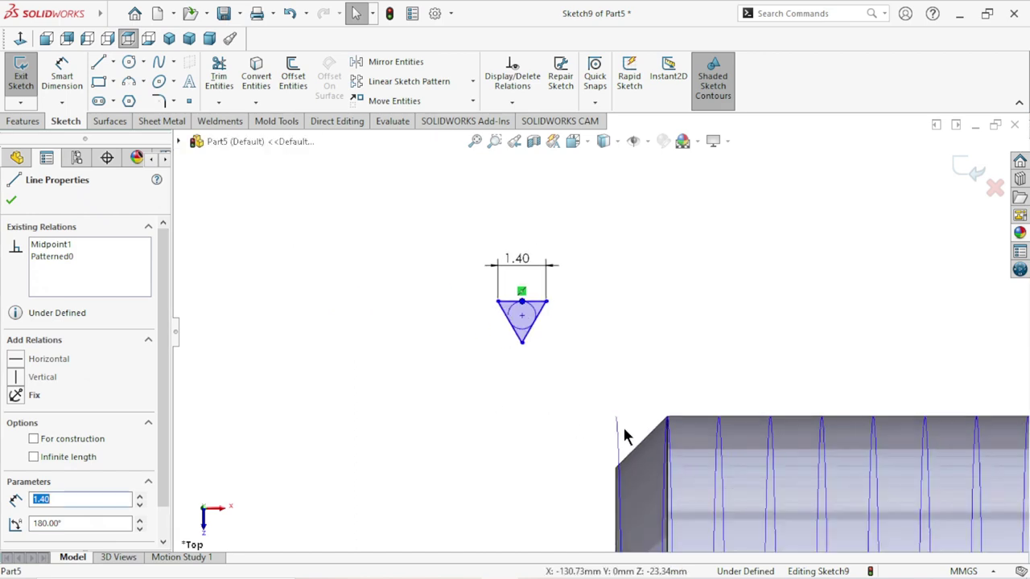
left_click(626, 435, "ctrl")
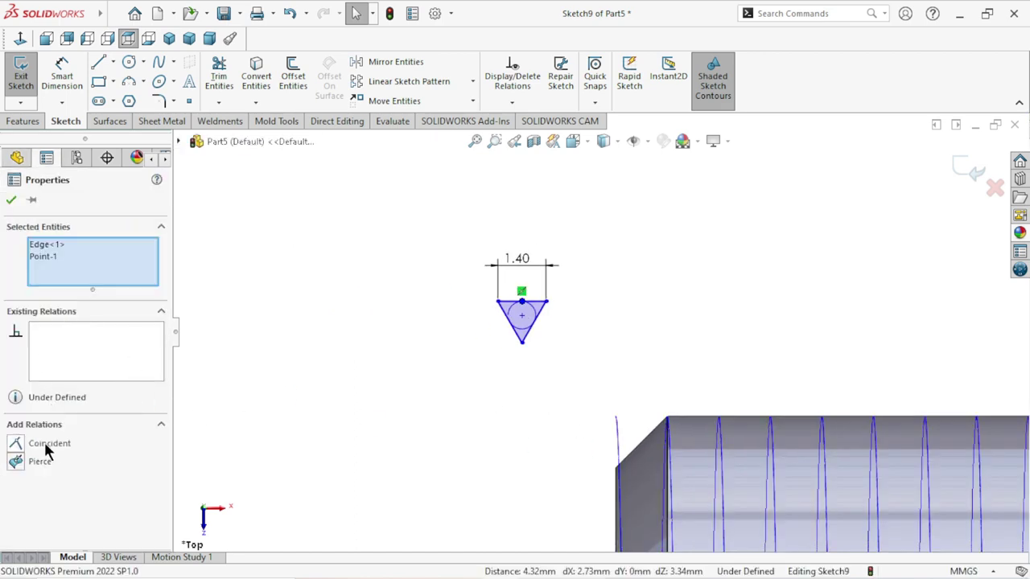
left_click(16, 461)
scroll(656, 430, "down", 2)
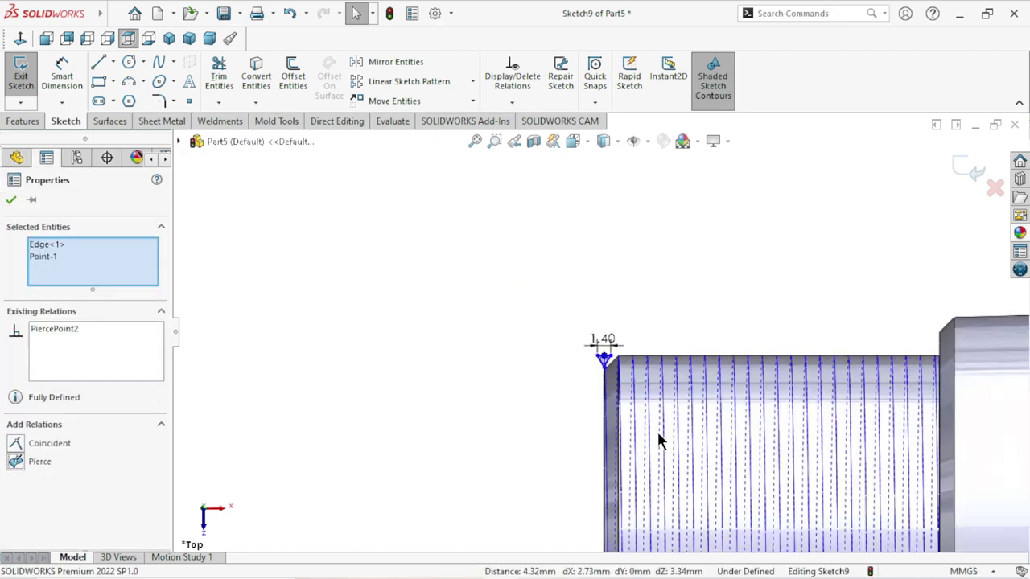
scroll(758, 414, "down", 2)
scroll(757, 414, "down", 1)
left_click(12, 201)
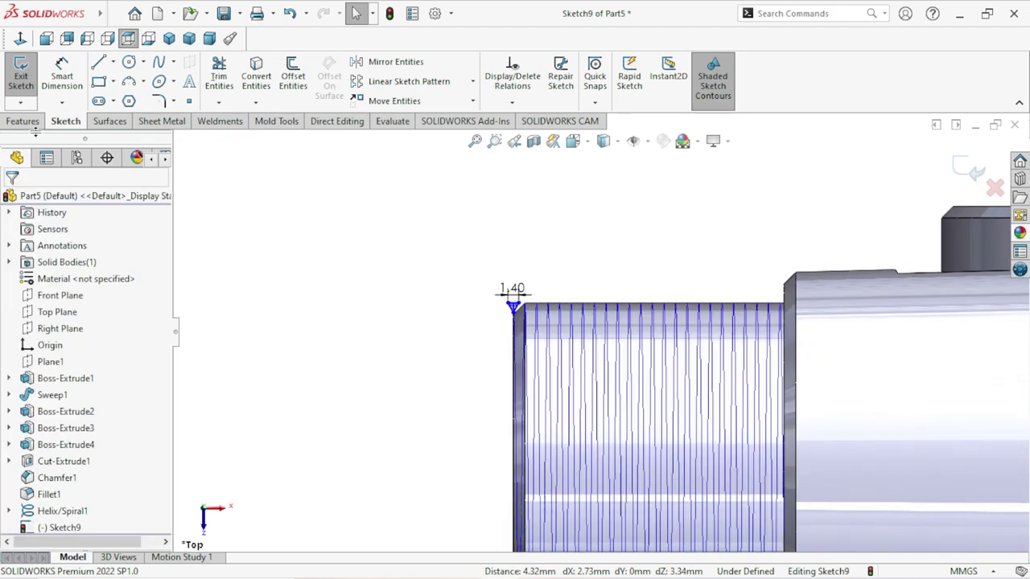
Step: Swept-cut Sketch9 along Helix/Spiral1 to form threads on the Ø40 shaft end
left_click(959, 167)
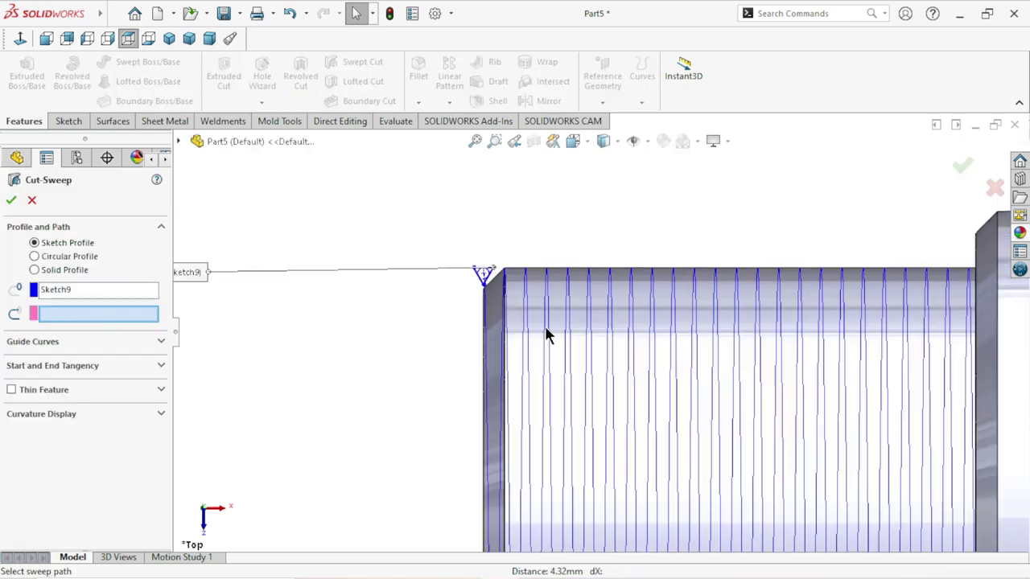
scroll(544, 333, "down", 5)
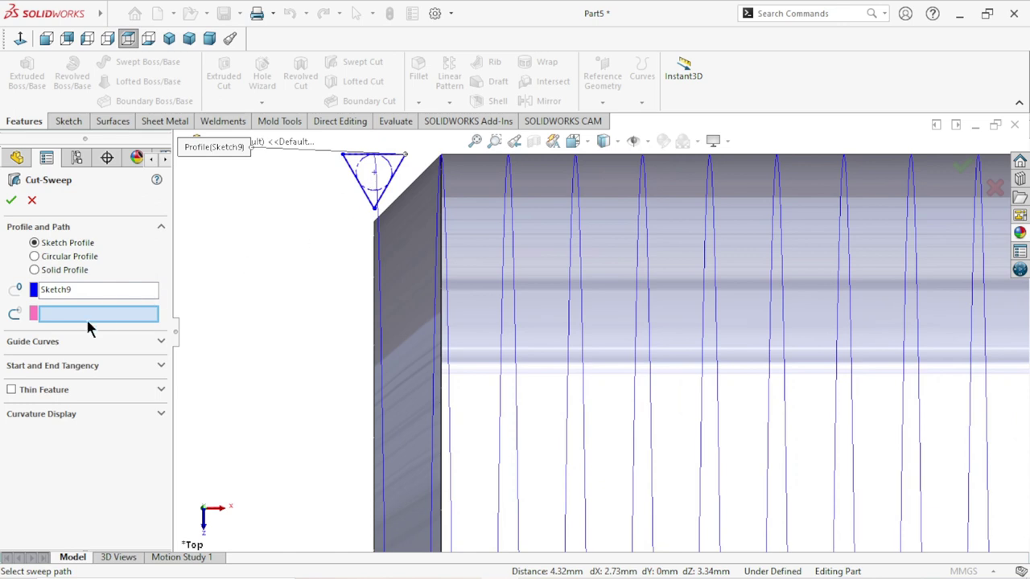
left_click(380, 254)
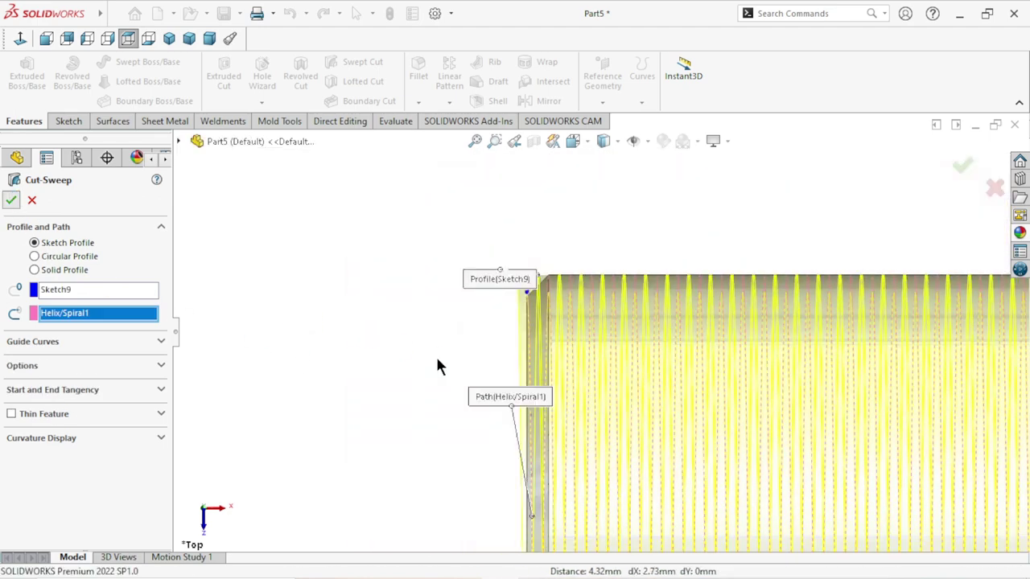
key("Return")
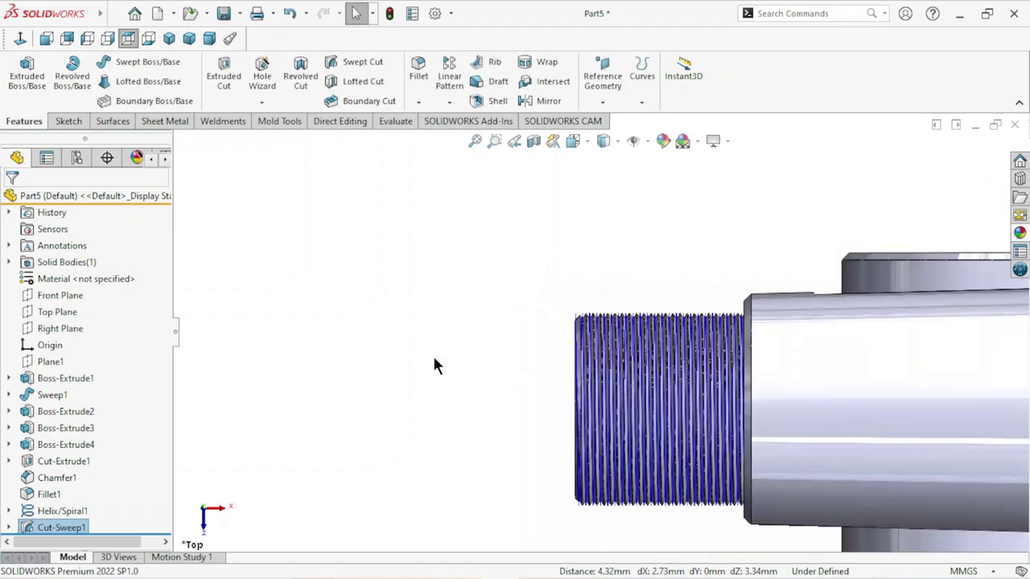
scroll(741, 400, "down", 2)
scroll(740, 399, "down", 2)
Step: Hide Helix/Spiral1 and view the threaded shaft end from an angle
left_click(80, 510)
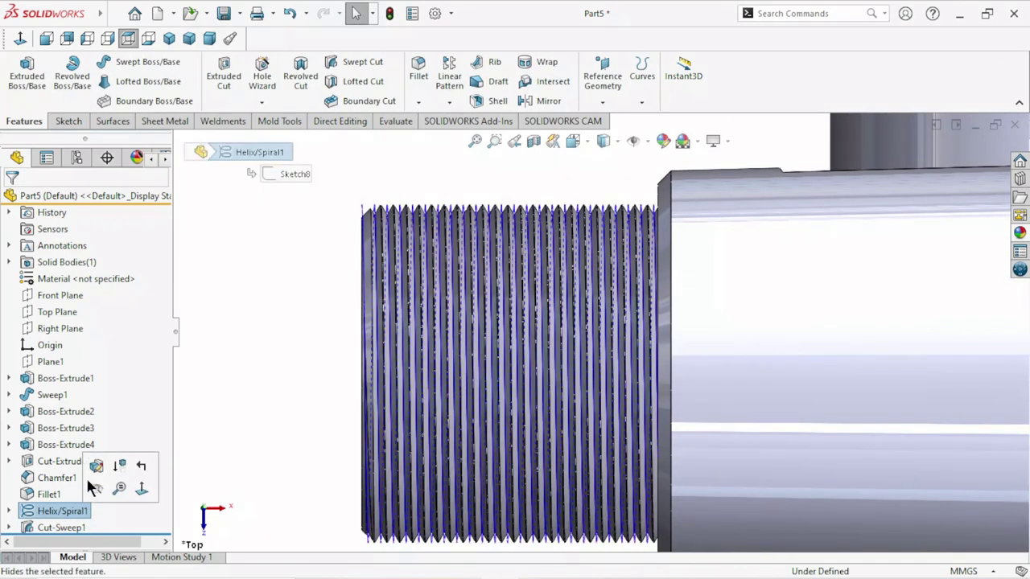
left_click(103, 480)
scroll(551, 306, "down", 3)
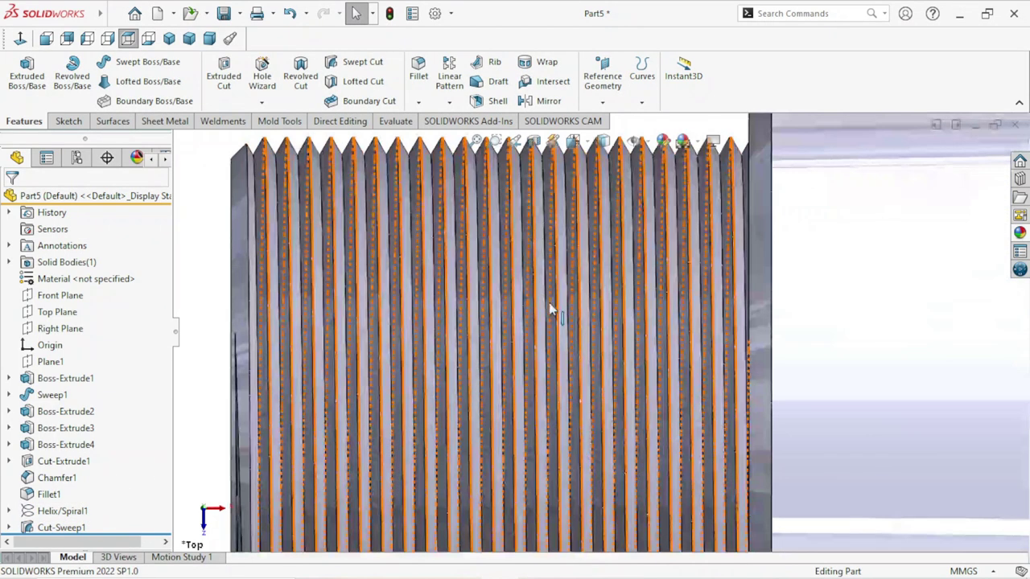
scroll(519, 280, "down", 1)
scroll(358, 164, "up", 2)
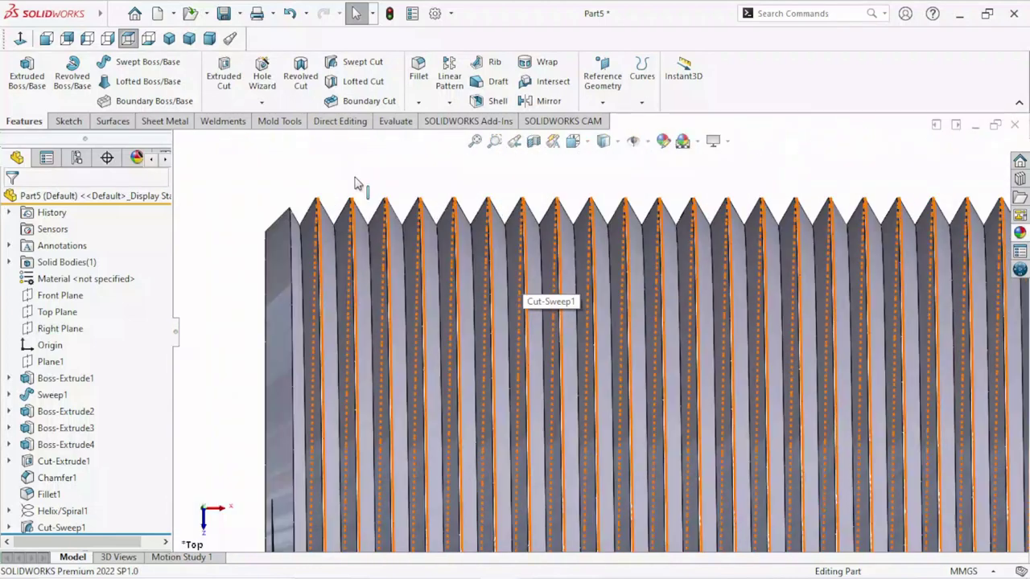
scroll(386, 241, "down", 2)
scroll(375, 231, "up", 2)
scroll(412, 292, "up", 2)
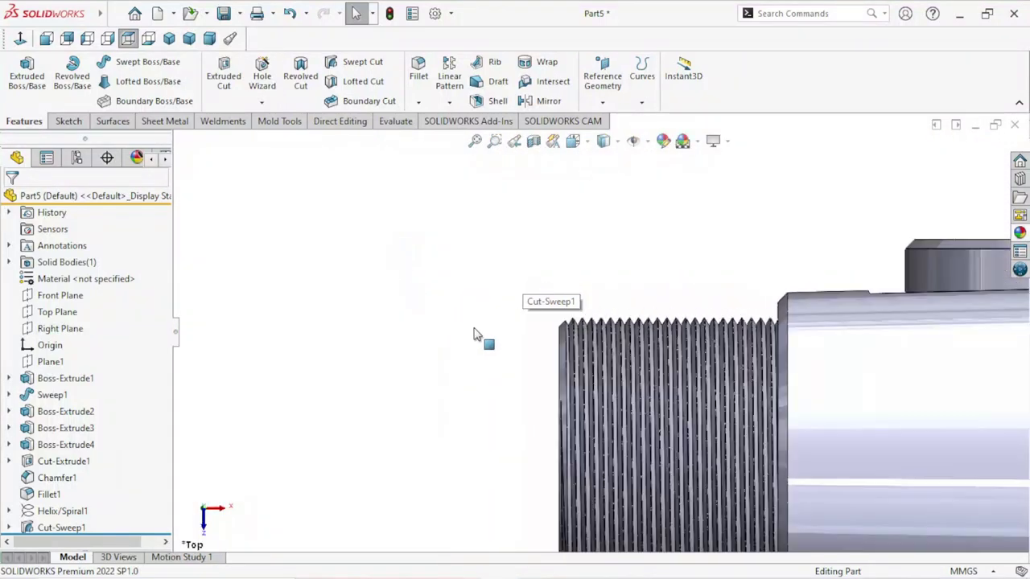
scroll(483, 339, "up", 2)
scroll(759, 404, "down", 1)
scroll(372, 299, "up", 1)
mouse_move(362, 296)
middle_mouse_down()
mouse_move(404, 372)
mouse_move(732, 362)
mouse_move(692, 419)
mouse_move(639, 462)
mouse_move(685, 494)
mouse_move(761, 400)
mouse_move(627, 378)
mouse_move(536, 347)
mouse_move(384, 349)
mouse_move(446, 432)
mouse_move(770, 411)
middle_mouse_up()
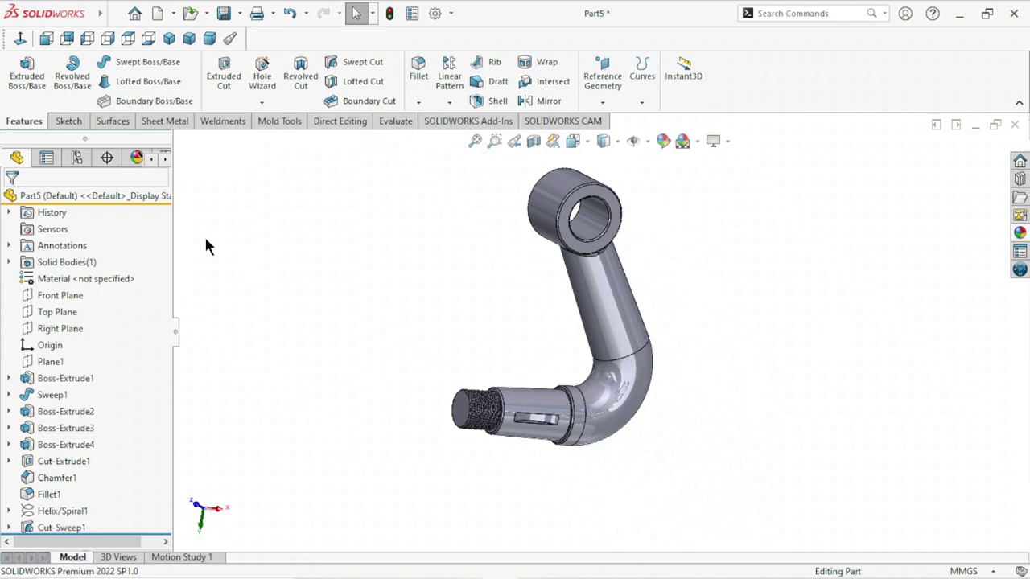
Step: Apply the Metal > Steel carbon steel appearance to the whole part
left_click(140, 195)
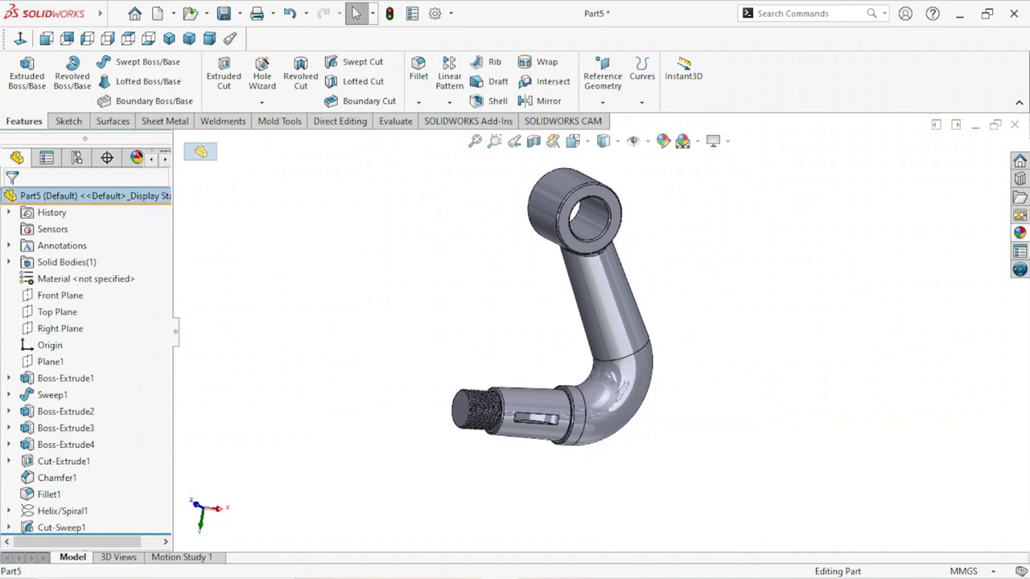
left_click(1020, 233)
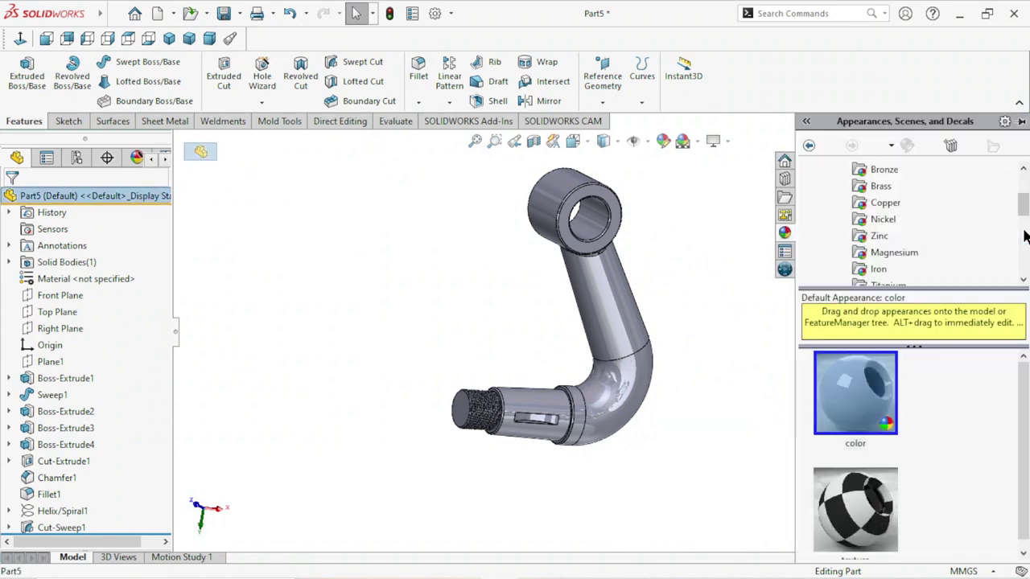
scroll(867, 208, "up", 2)
left_click(878, 221)
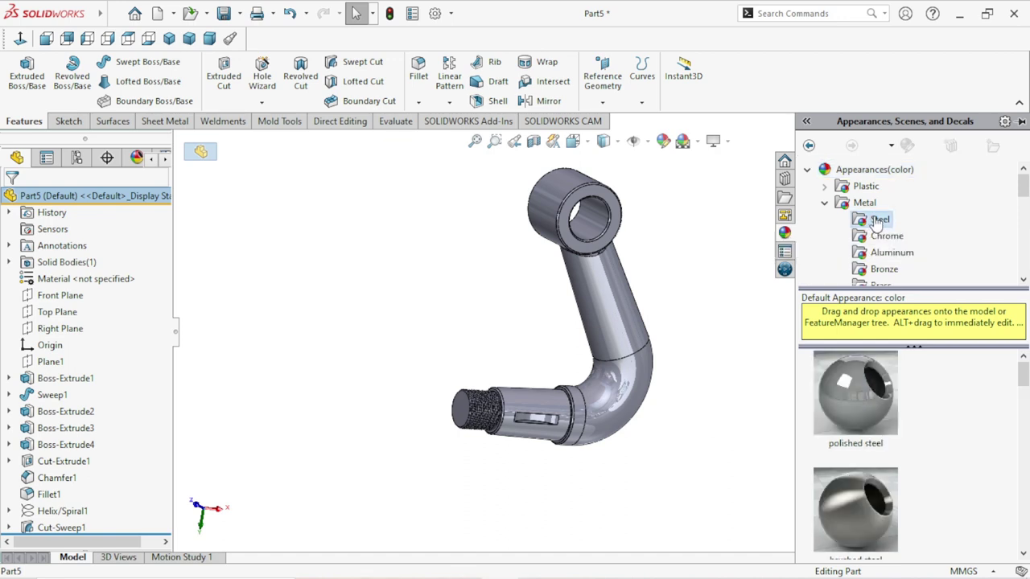
left_click_drag(1023, 374, 1021, 450)
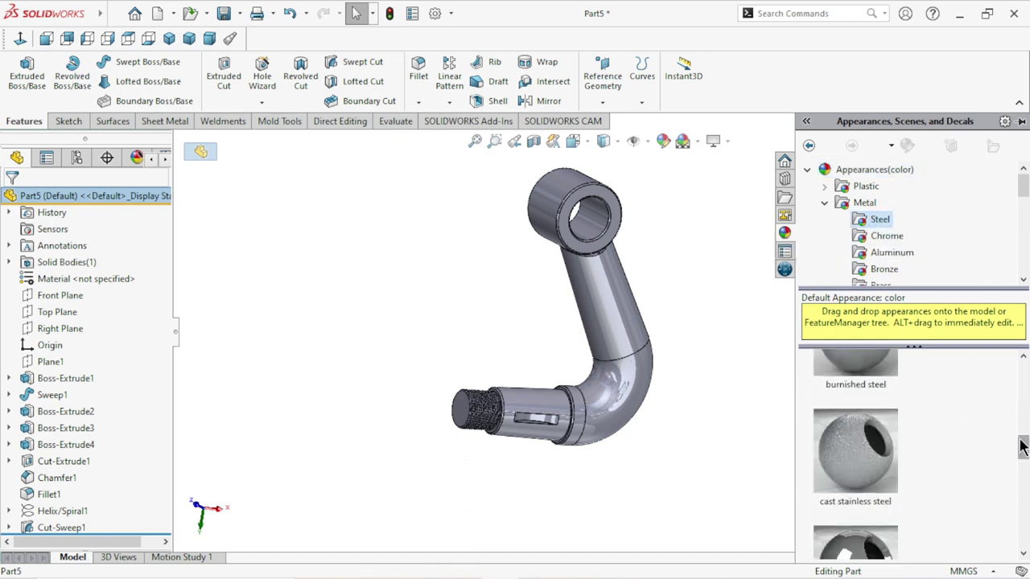
left_click_drag(1021, 447, 1023, 465)
double_click(855, 378)
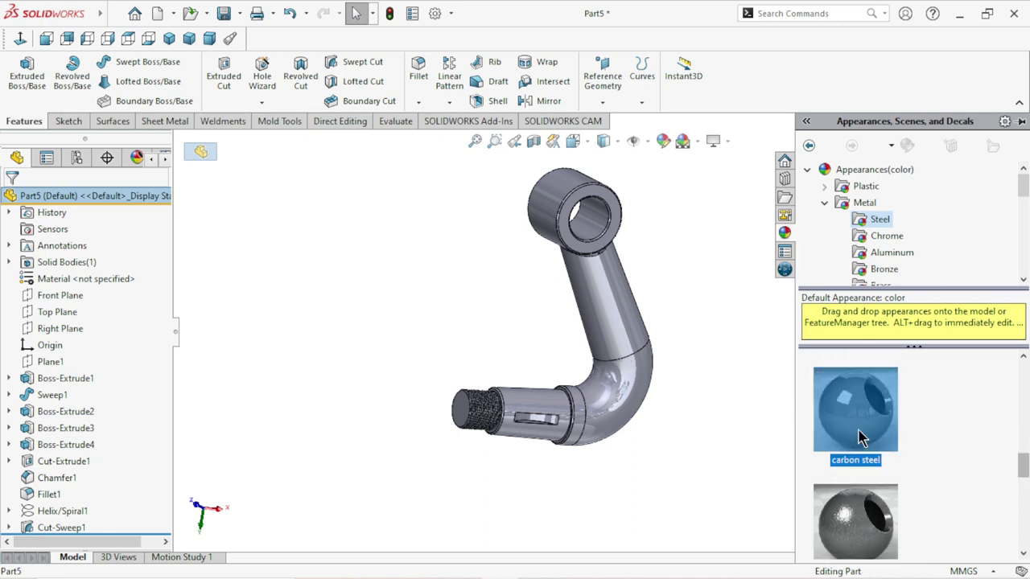
middle_click_drag(697, 446, 694, 282)
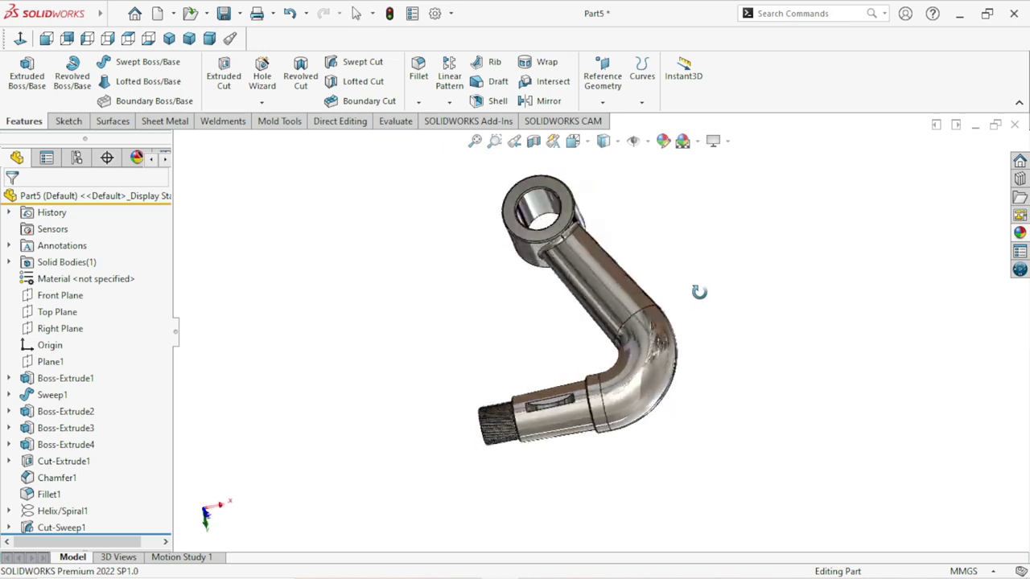
Step: Open the carbon steel appearance editor and expand the part's feature list
left_click(662, 140)
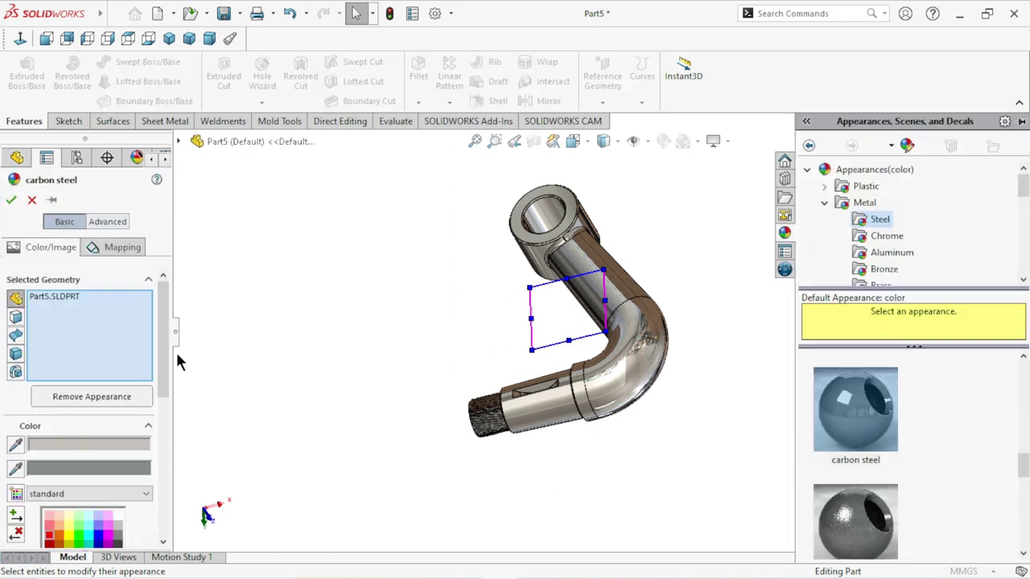
scroll(607, 250, "down", 3)
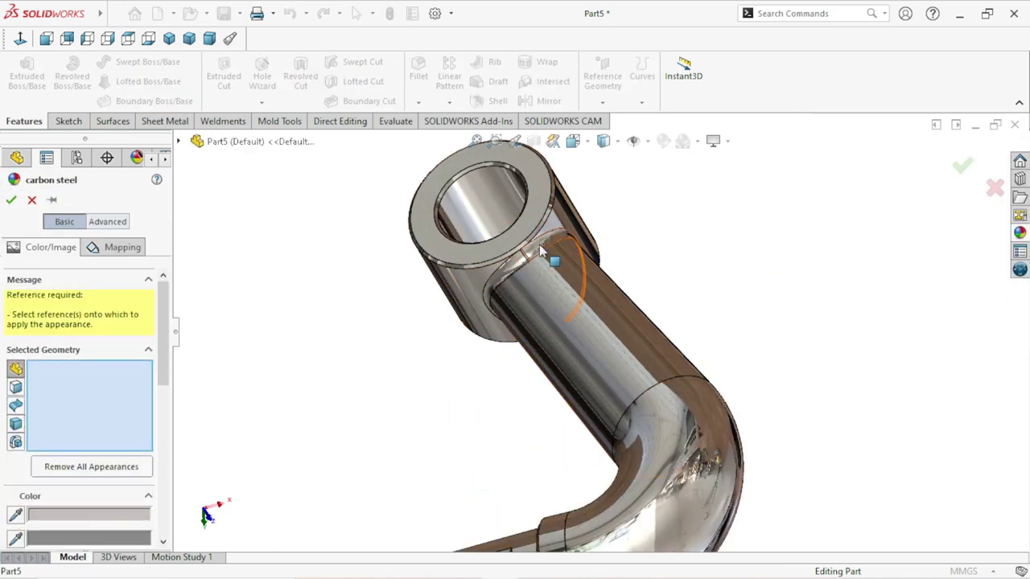
left_click(178, 142)
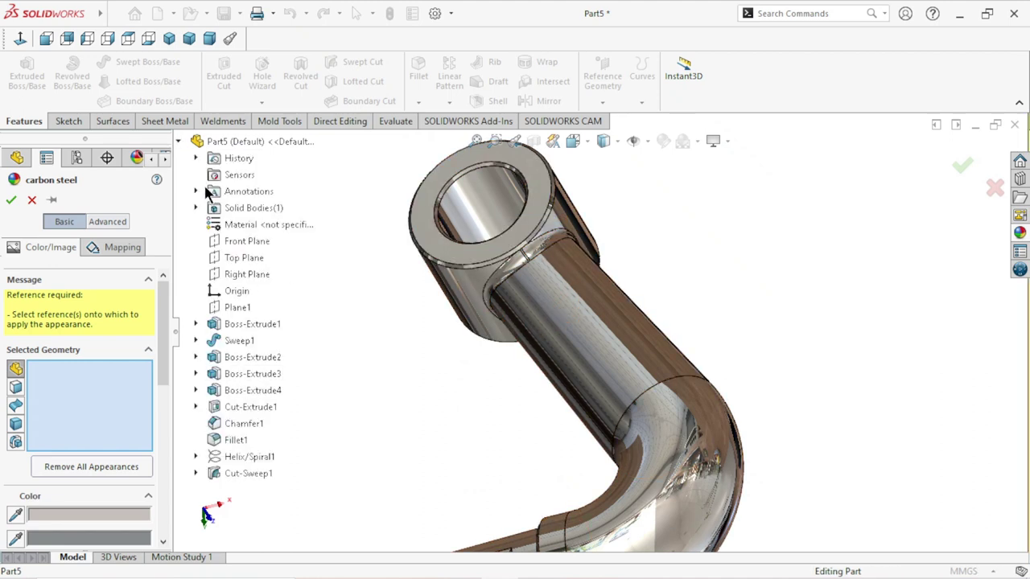
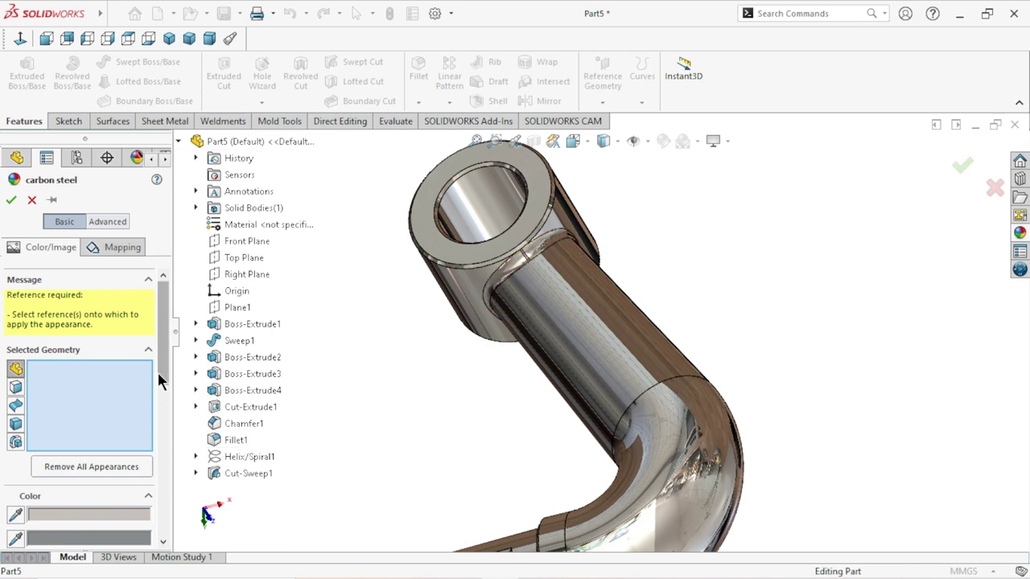
Step: Apply a red appearance to the whole part body and zoom out to view it
scroll(159, 378, "down", 2)
scroll(164, 410, "down", 2)
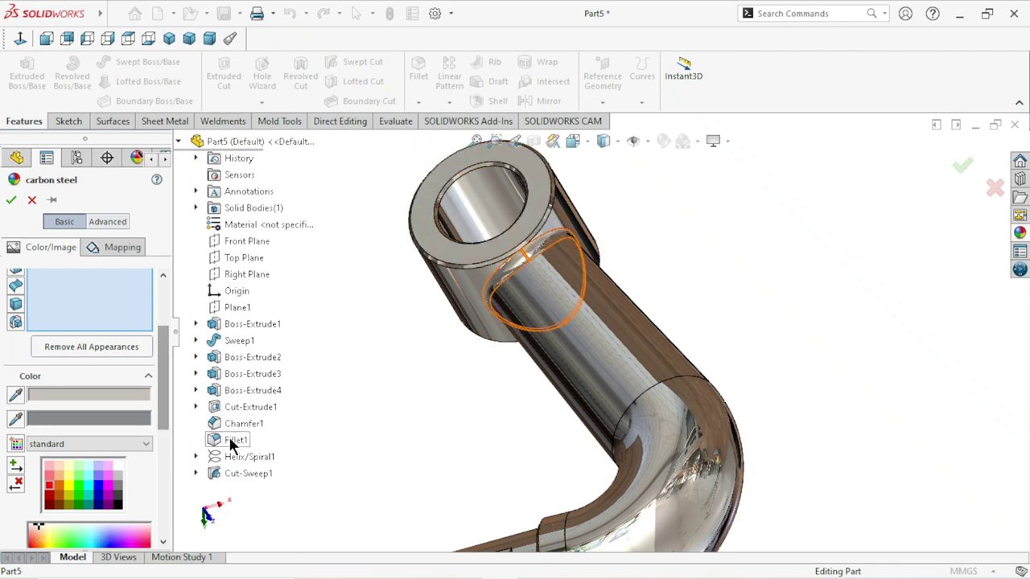
left_click(54, 485)
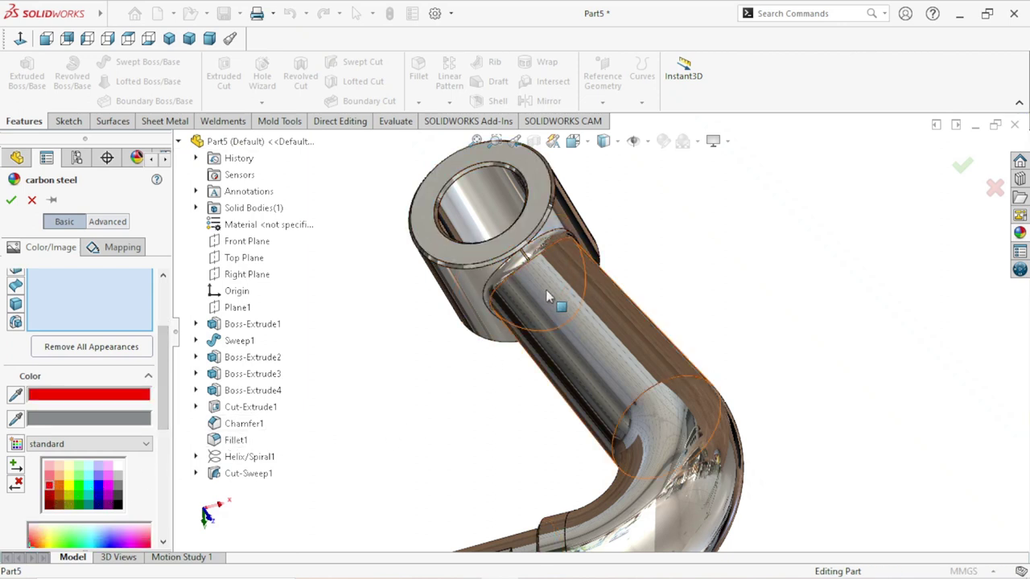
left_click(521, 264)
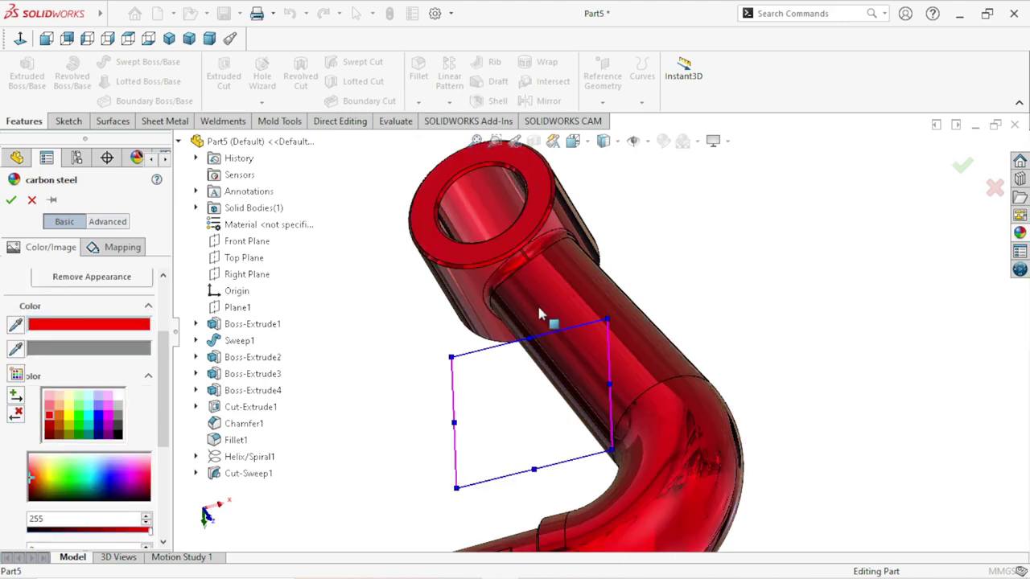
scroll(563, 346, "up", 5)
mouse_move(592, 391)
middle_mouse_down()
mouse_move(634, 441)
mouse_move(615, 430)
middle_mouse_up()
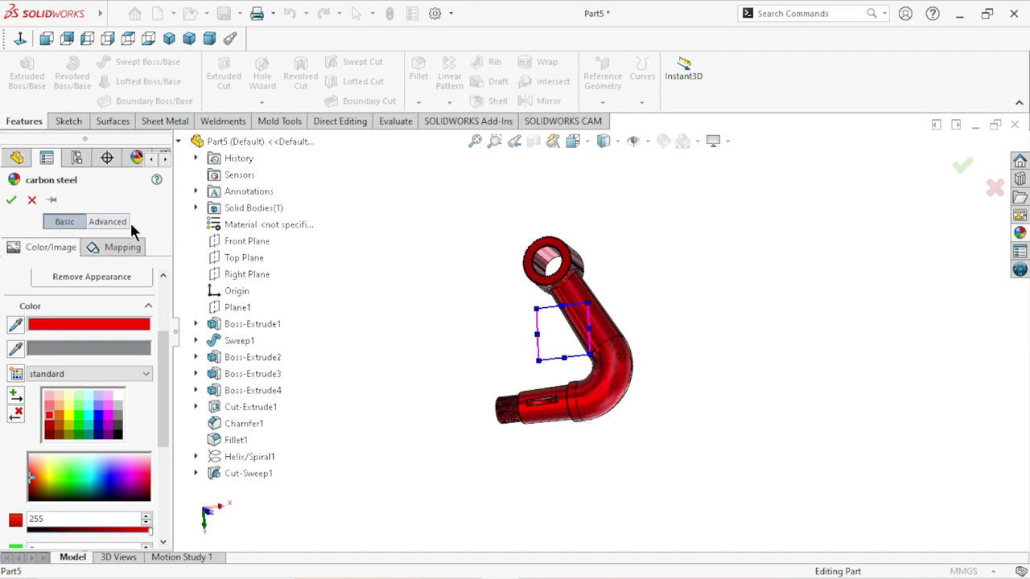
Step: Cancel the whole-body red and colour only the Fillet1 face red
left_click(35, 199)
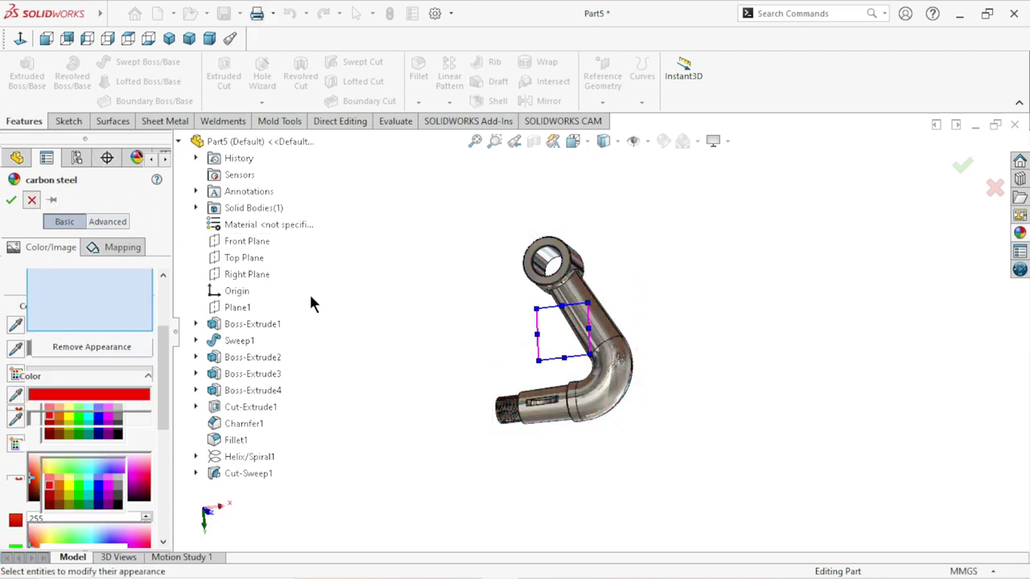
left_click(41, 496)
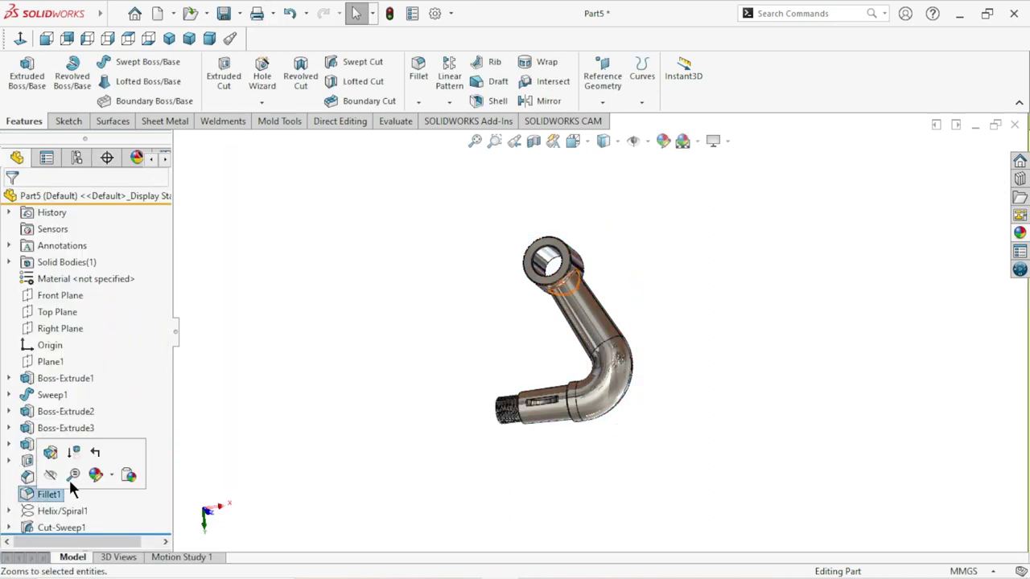
left_click(662, 141)
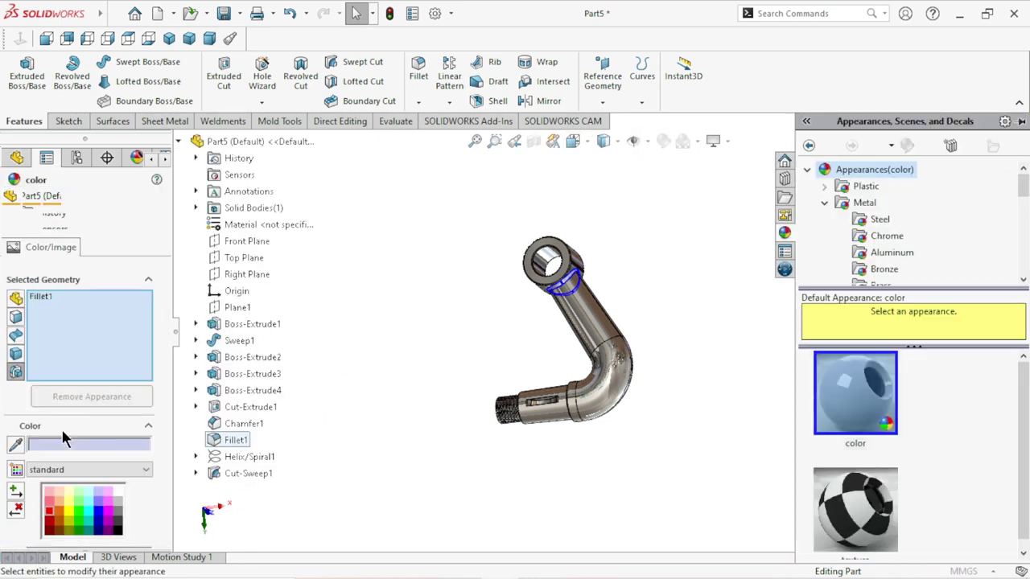
left_click(49, 513)
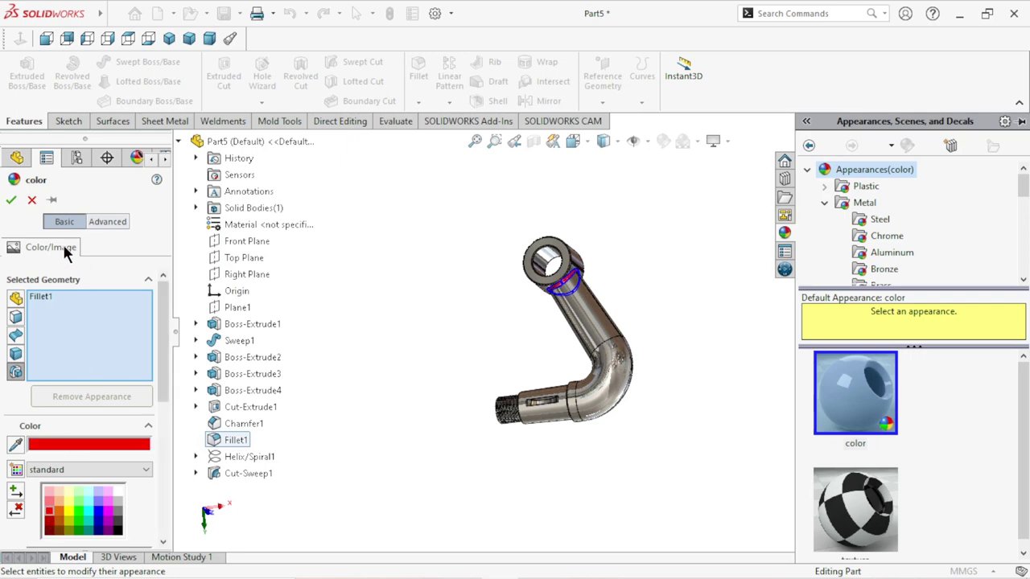
left_click(11, 200)
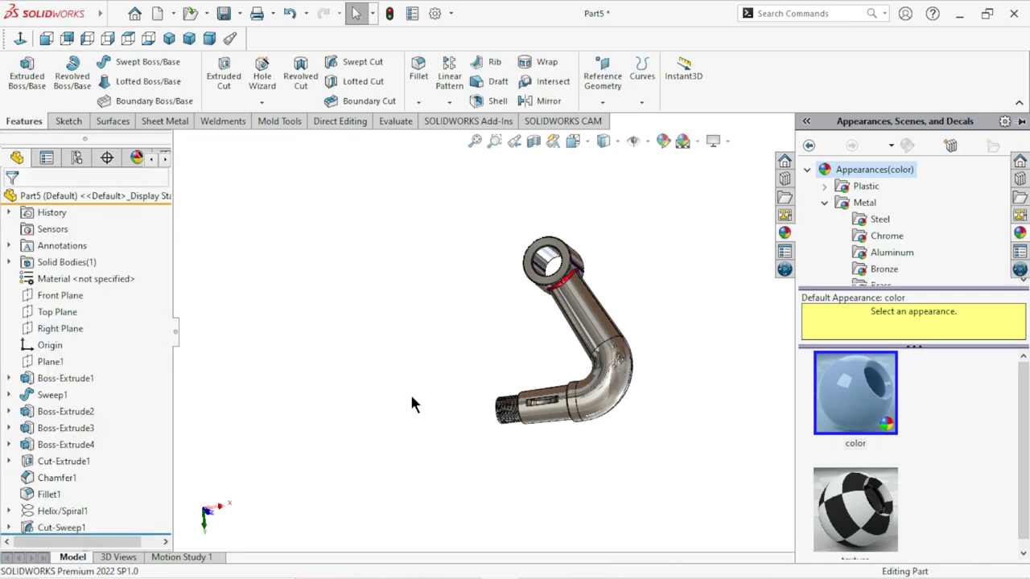
scroll(709, 343, "down", 5)
middle_click_drag(673, 269, 558, 377)
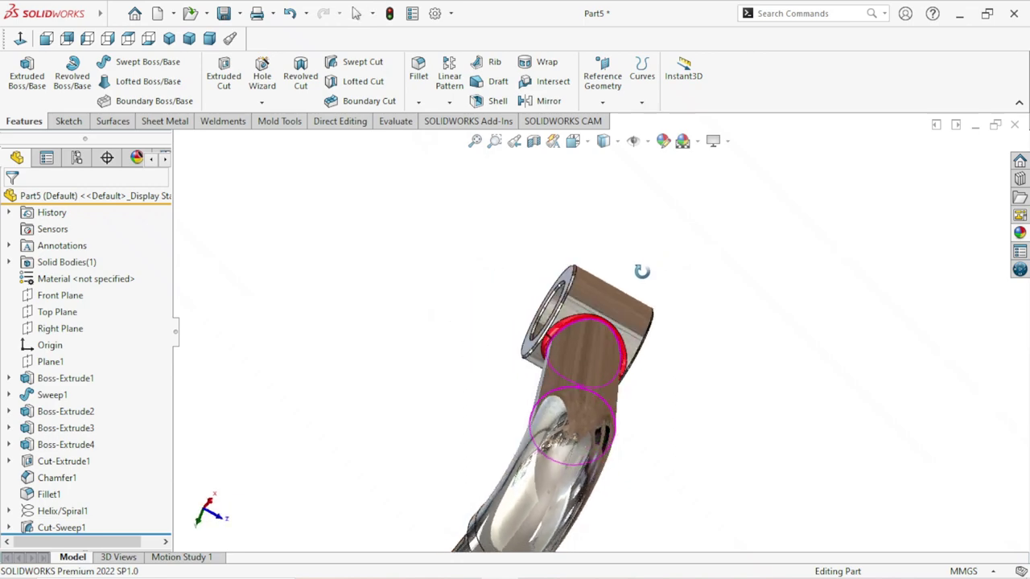
scroll(721, 370, "down", 3)
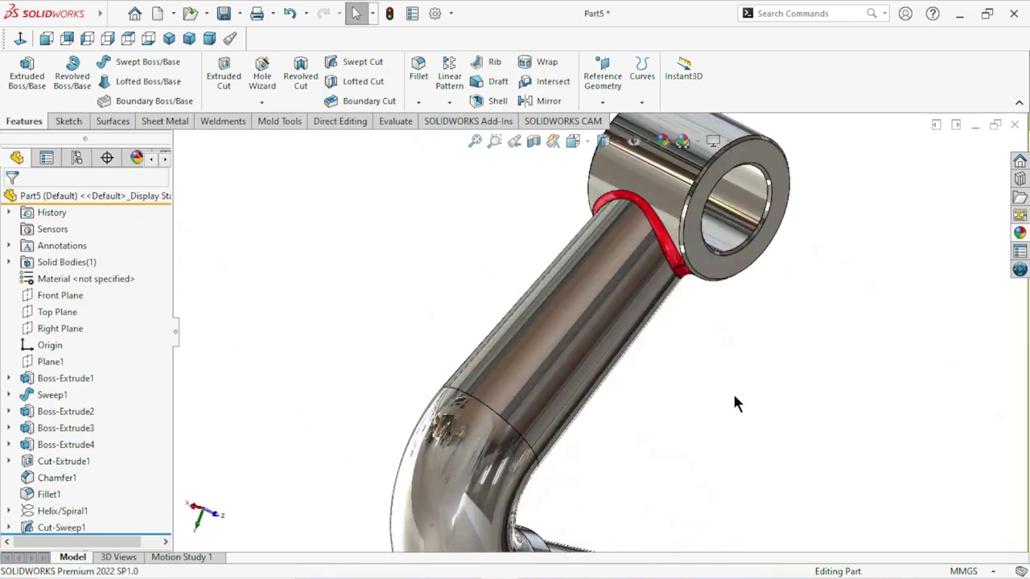
scroll(734, 398, "up", 3)
mouse_move(735, 398)
middle_mouse_down()
mouse_move(752, 421)
mouse_move(665, 453)
mouse_move(777, 390)
mouse_move(700, 523)
mouse_move(680, 451)
mouse_move(793, 276)
mouse_move(788, 375)
mouse_move(733, 378)
mouse_move(736, 501)
mouse_move(809, 372)
mouse_move(723, 285)
mouse_move(721, 382)
mouse_move(760, 413)
middle_mouse_up()
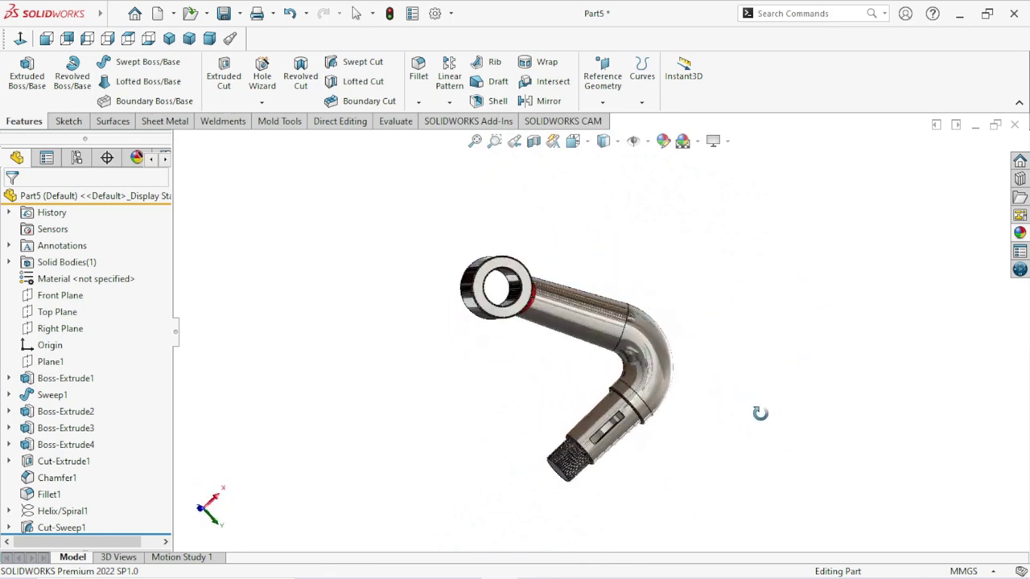
left_click(169, 38)
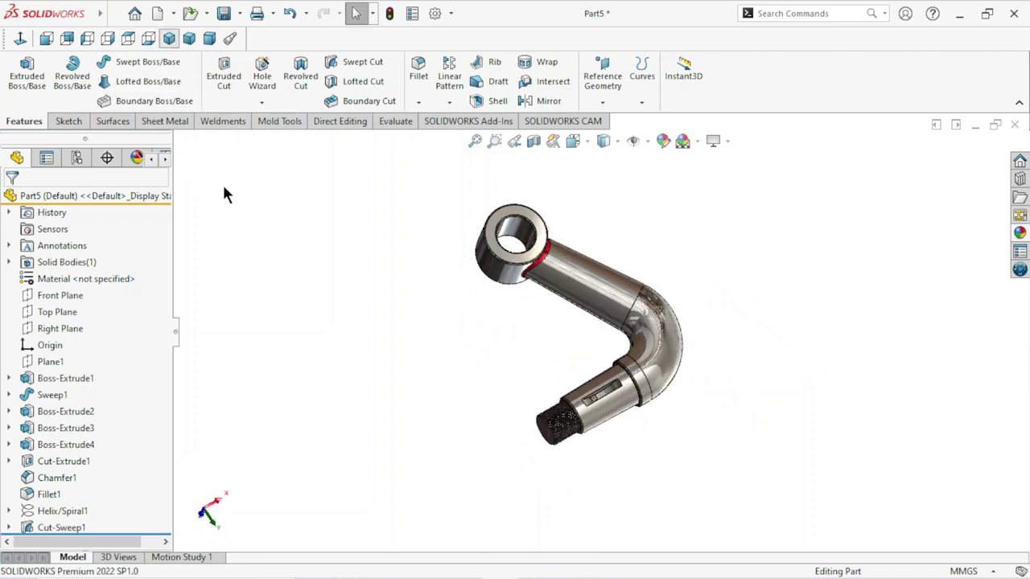
mouse_move(742, 326)
middle_mouse_down()
mouse_move(597, 432)
mouse_move(547, 409)
mouse_move(621, 483)
mouse_move(777, 372)
middle_mouse_up()
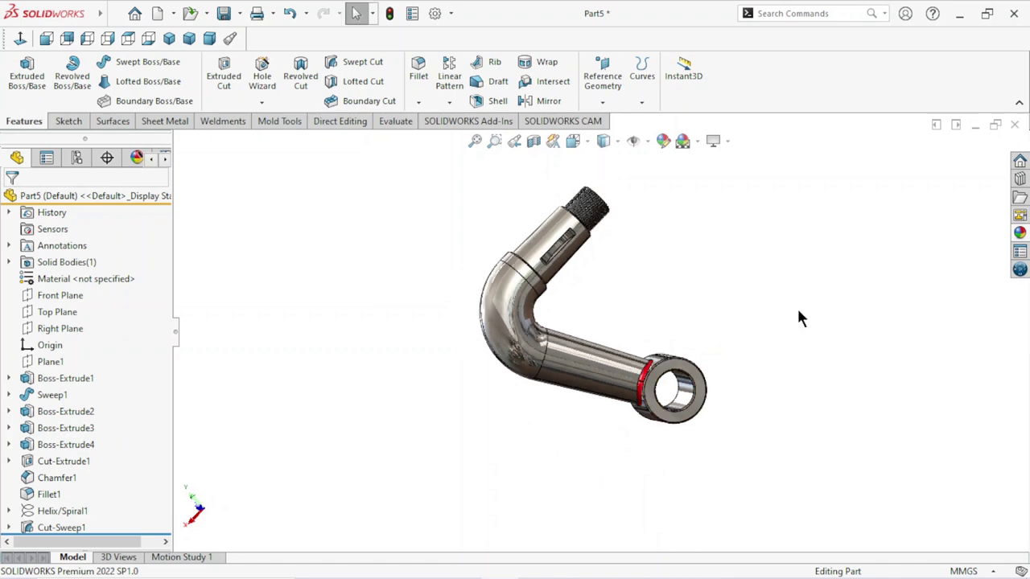
mouse_move(800, 317)
middle_mouse_down()
mouse_move(653, 216)
mouse_move(682, 410)
mouse_move(726, 499)
middle_mouse_up()
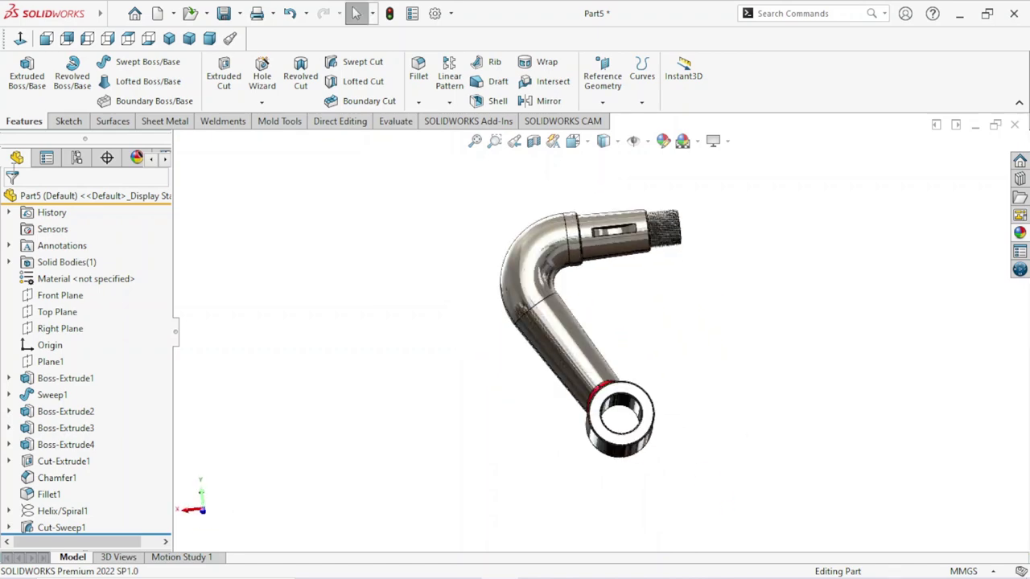
left_click(46, 40)
middle_click_drag(863, 294, 724, 361)
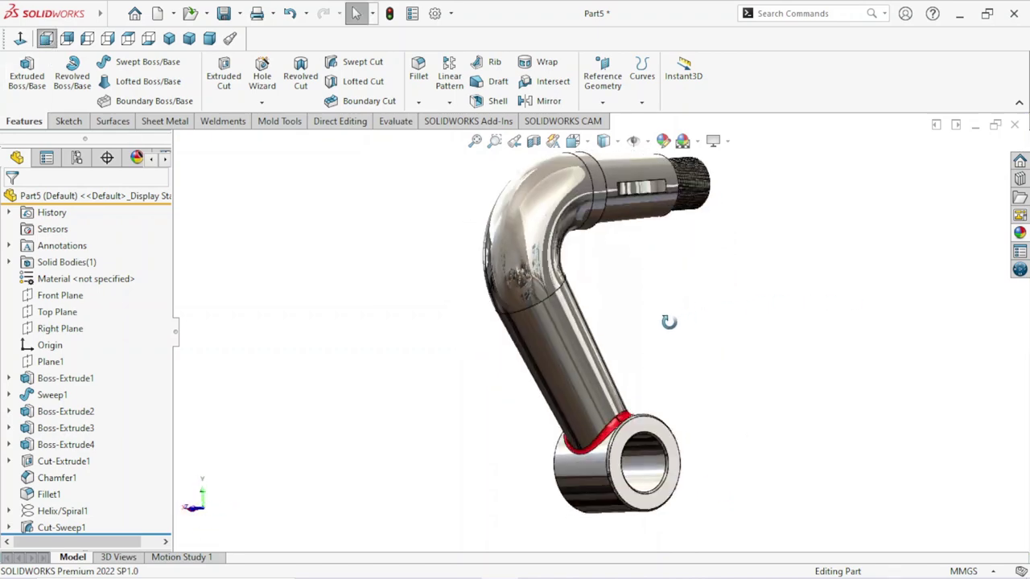
left_click(67, 38)
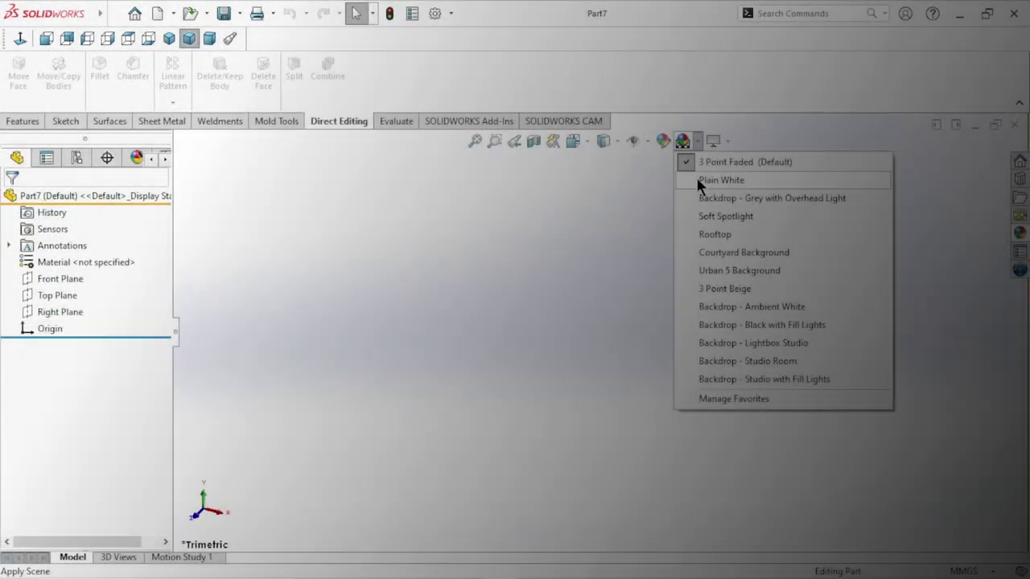
Step: Set a plain white background and sketch a hexagon centred on the origin on the Front Plane
left_click(721, 180)
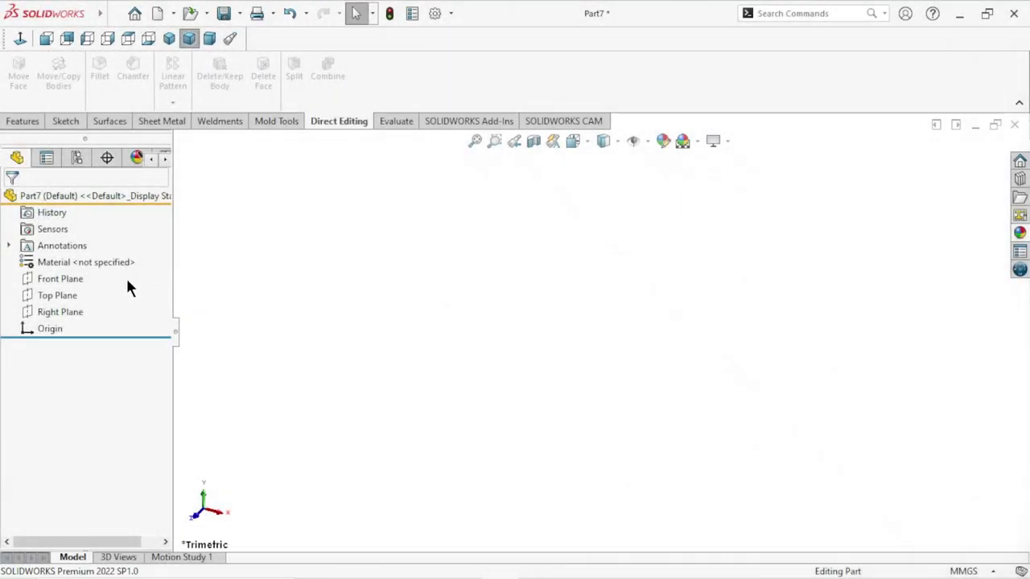
left_click(72, 278)
left_click(86, 257)
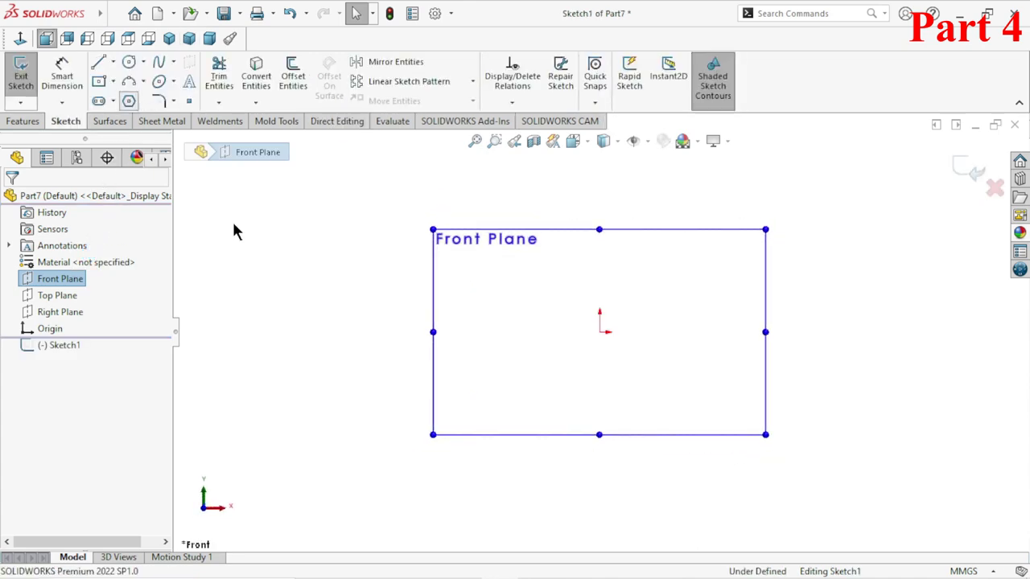
key("p")
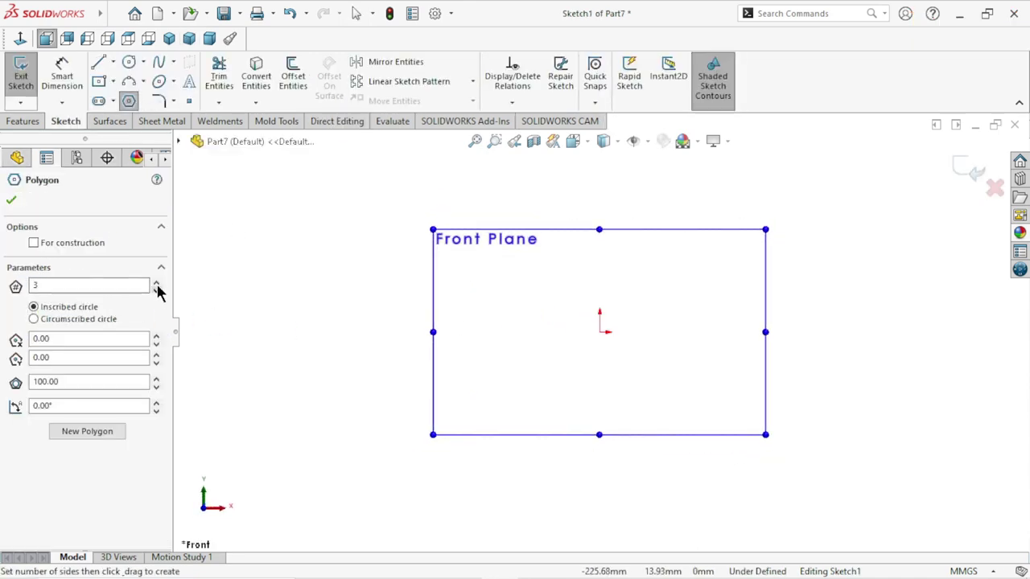
left_click(599, 331)
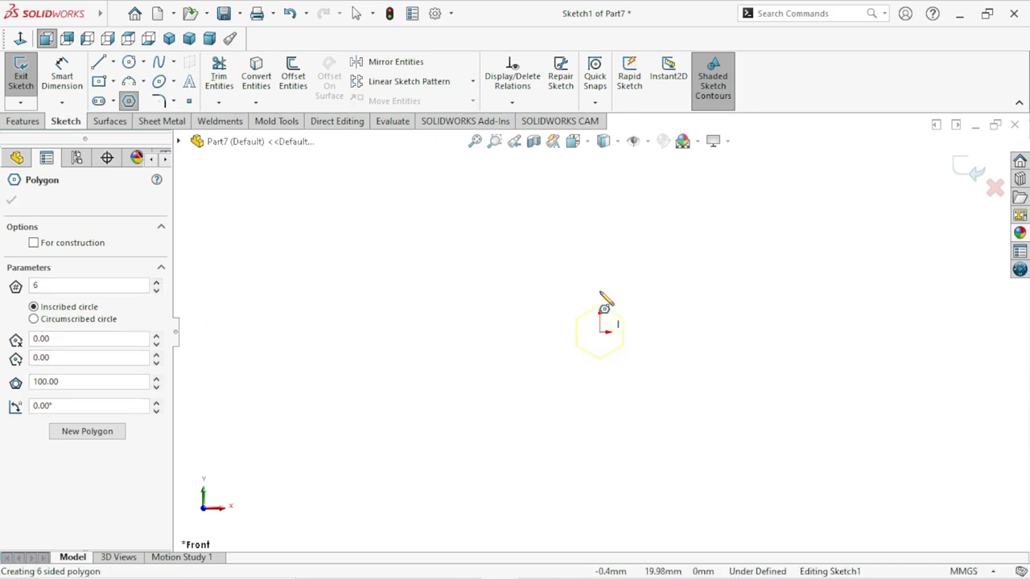
left_click(601, 194)
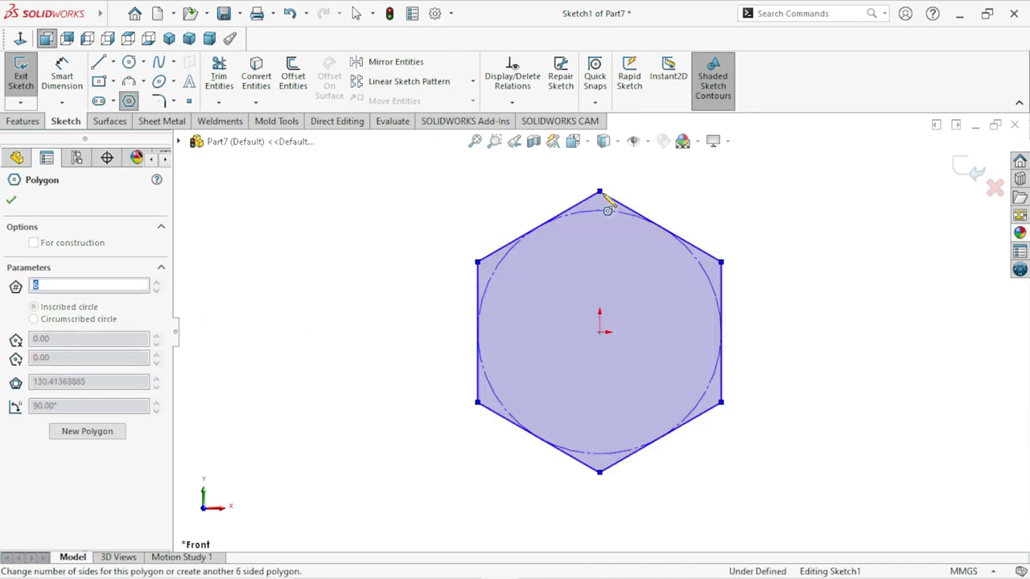
right_click(699, 220)
left_click(708, 224)
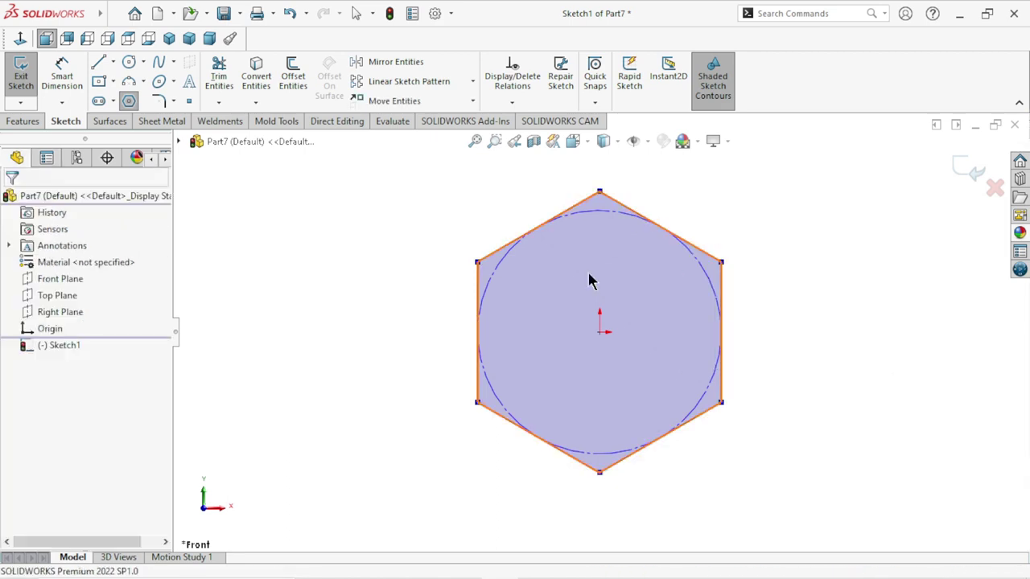
Step: Make the hexagon's left edge vertical and dimension it 60 across the flats
left_click(479, 304)
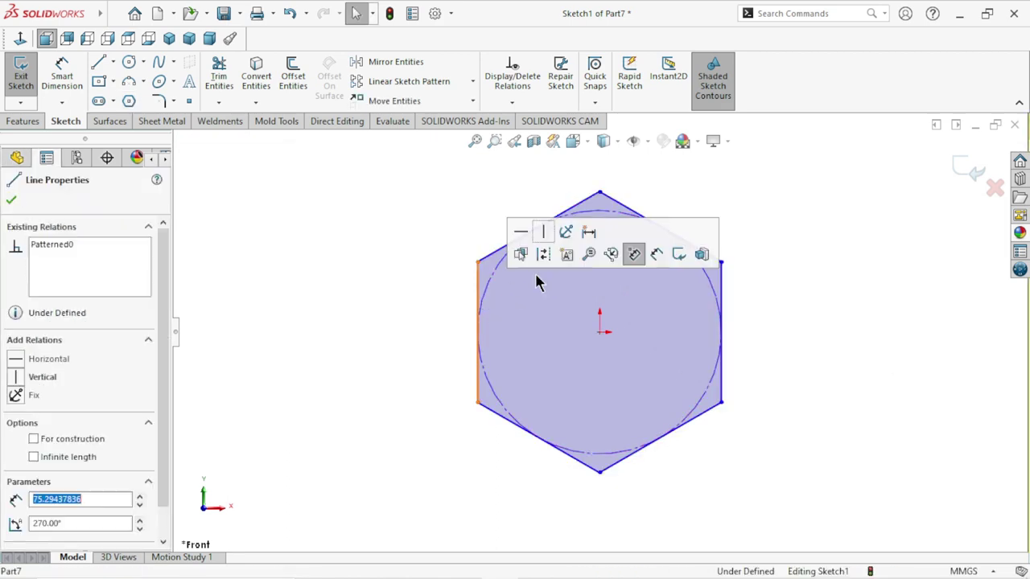
left_click(547, 233)
left_click(12, 200)
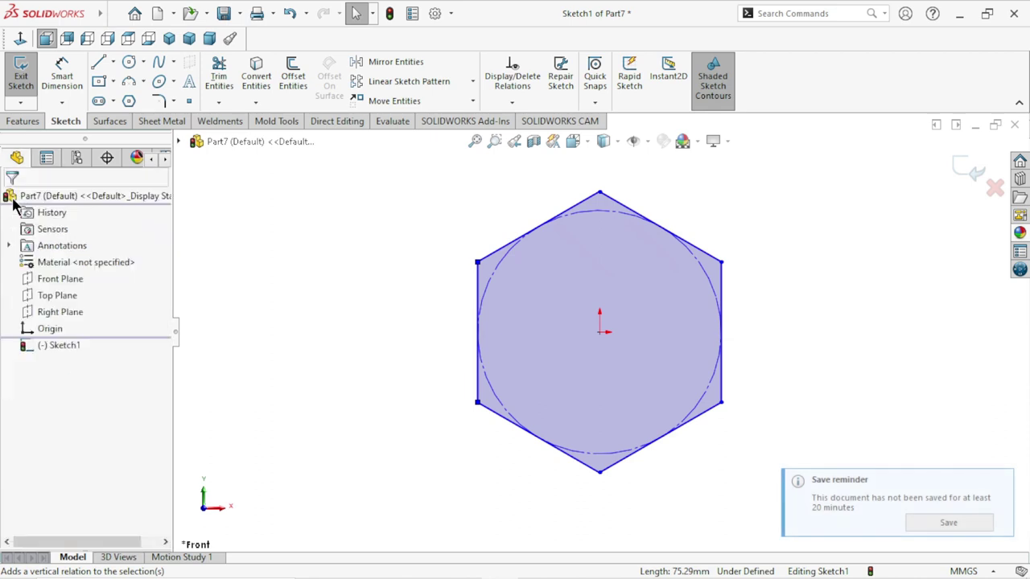
left_click(65, 78)
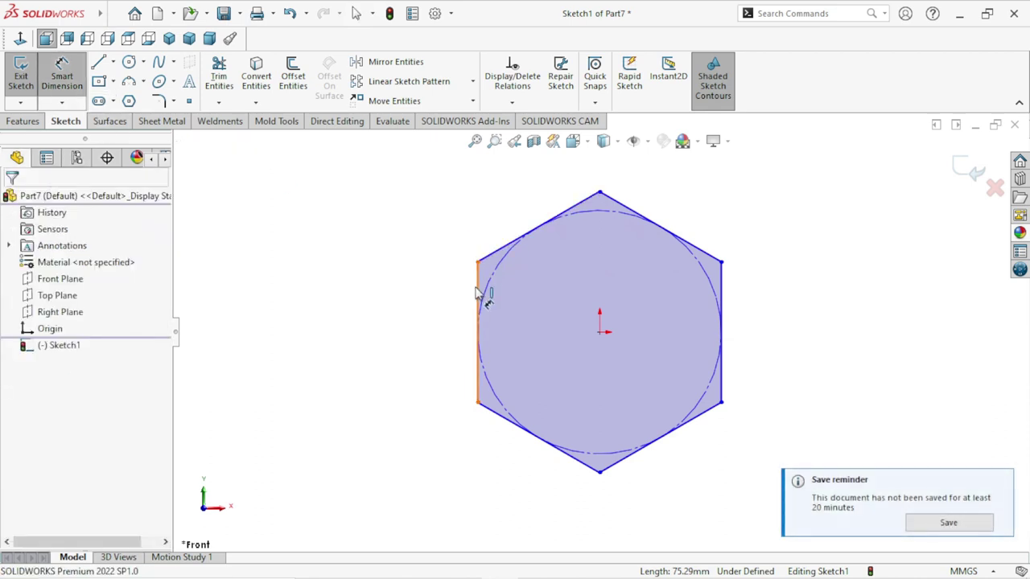
left_click(722, 291)
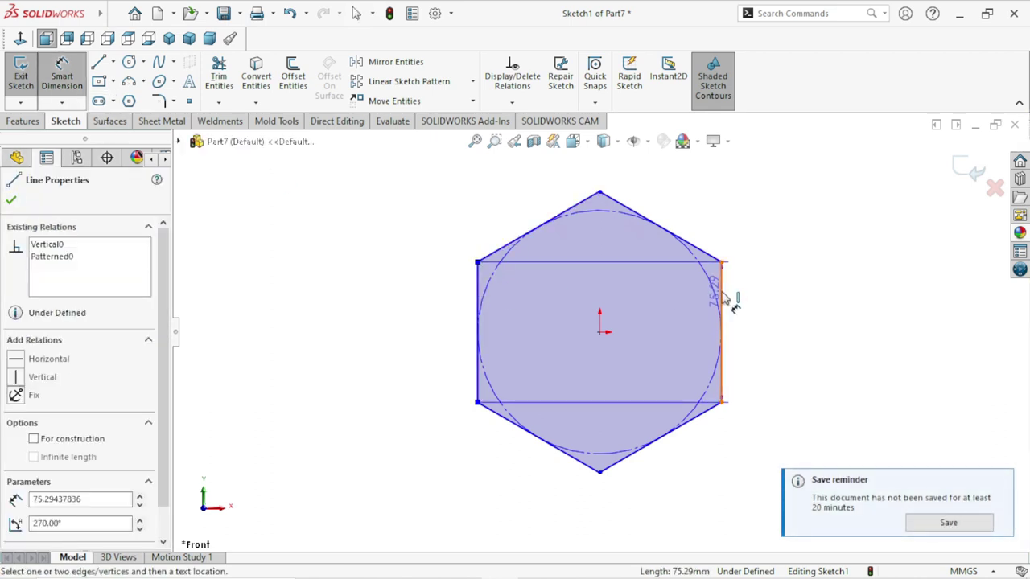
left_click(645, 194)
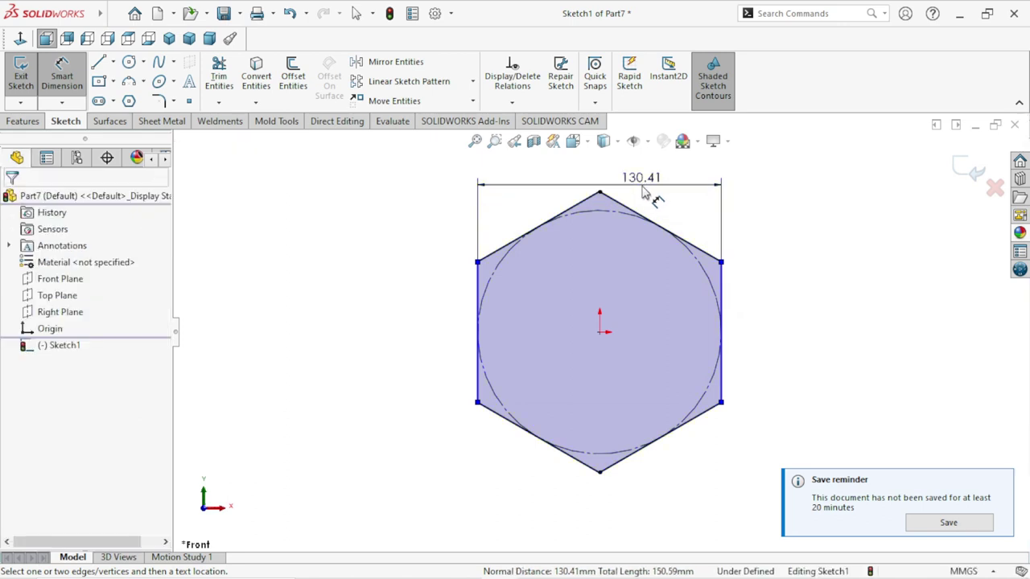
type("60")
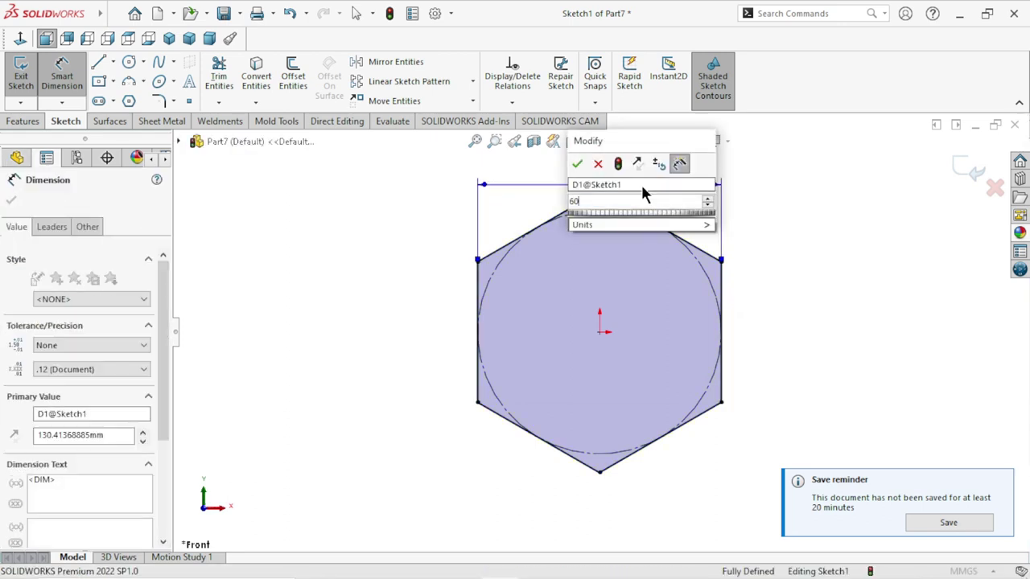
left_click(577, 163)
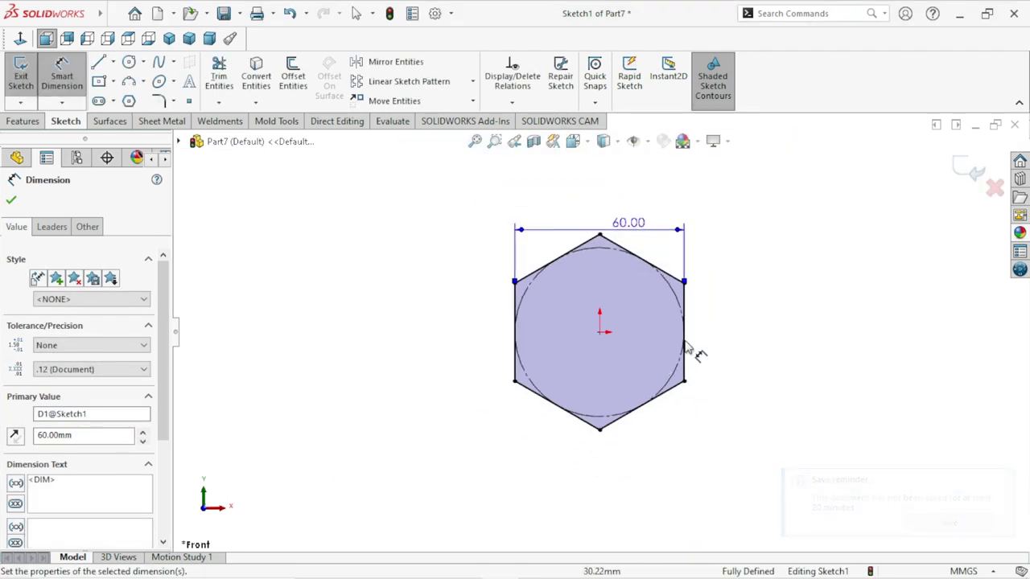
left_click(18, 200)
Step: Draw a centre circle at the origin and dimension its diameter to 38.5 mm
left_click(130, 64)
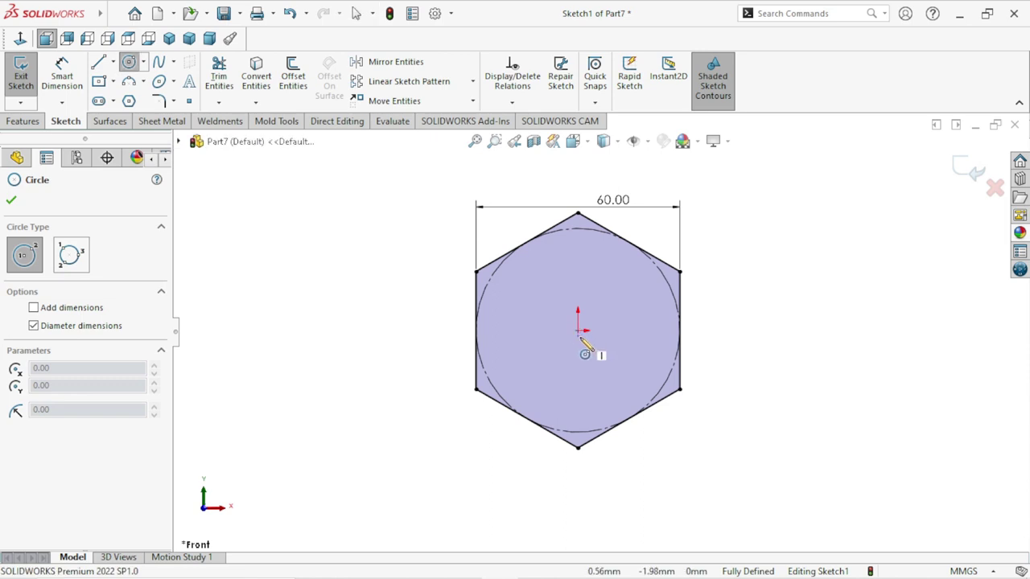
left_click(577, 330)
left_click(626, 299)
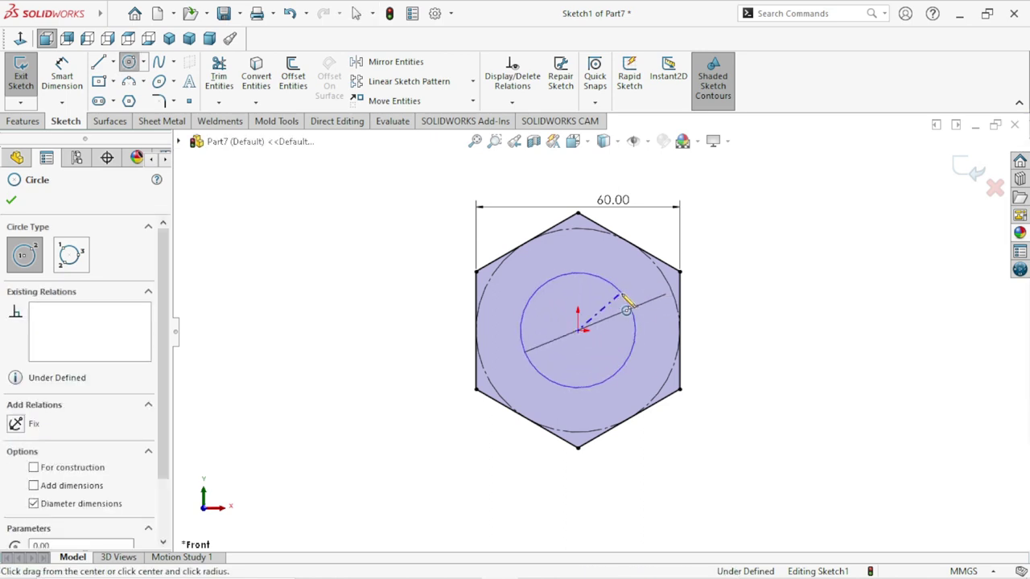
right_click(730, 308)
left_click(748, 305)
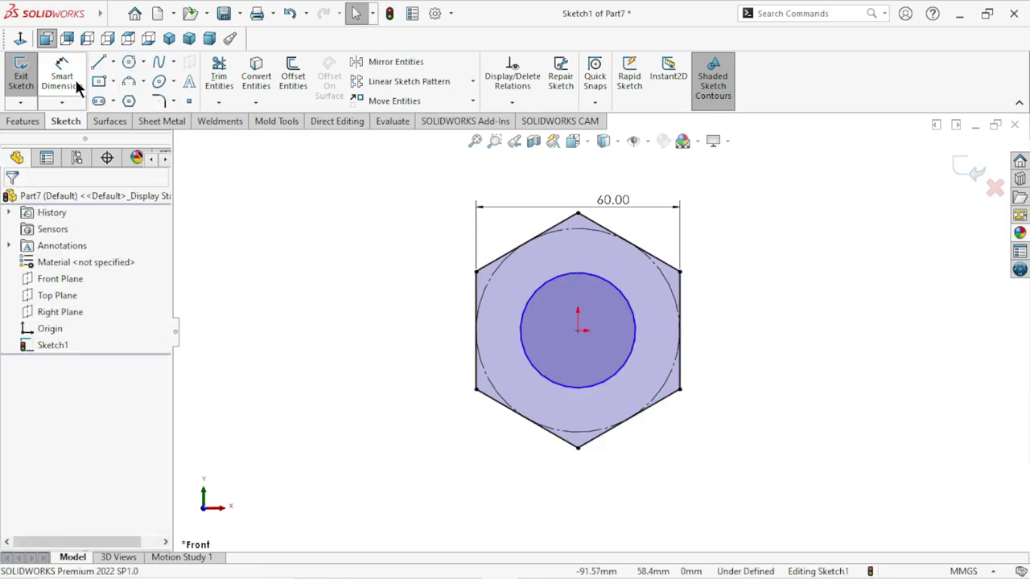
key("d")
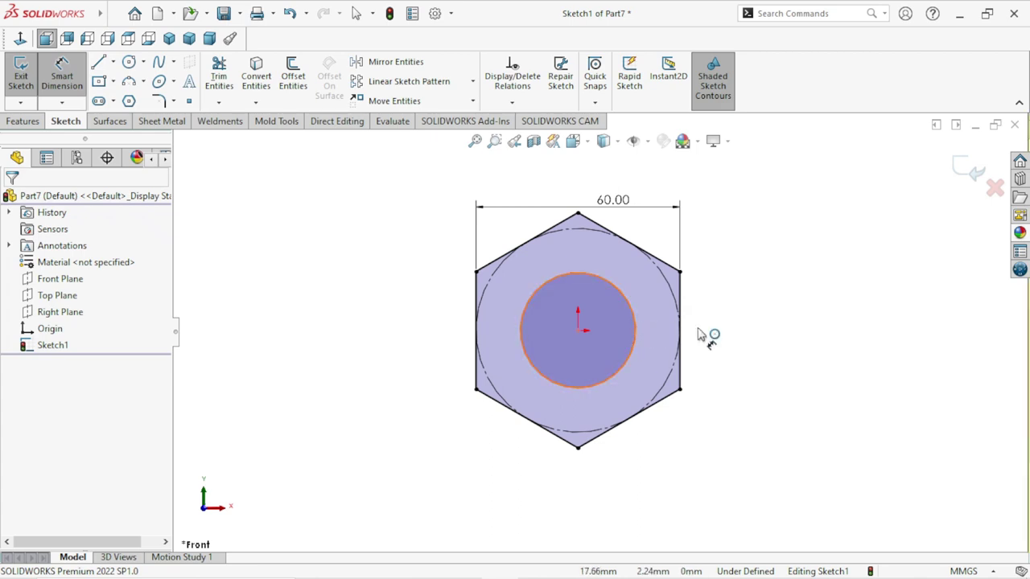
left_click(698, 334)
left_click(738, 338)
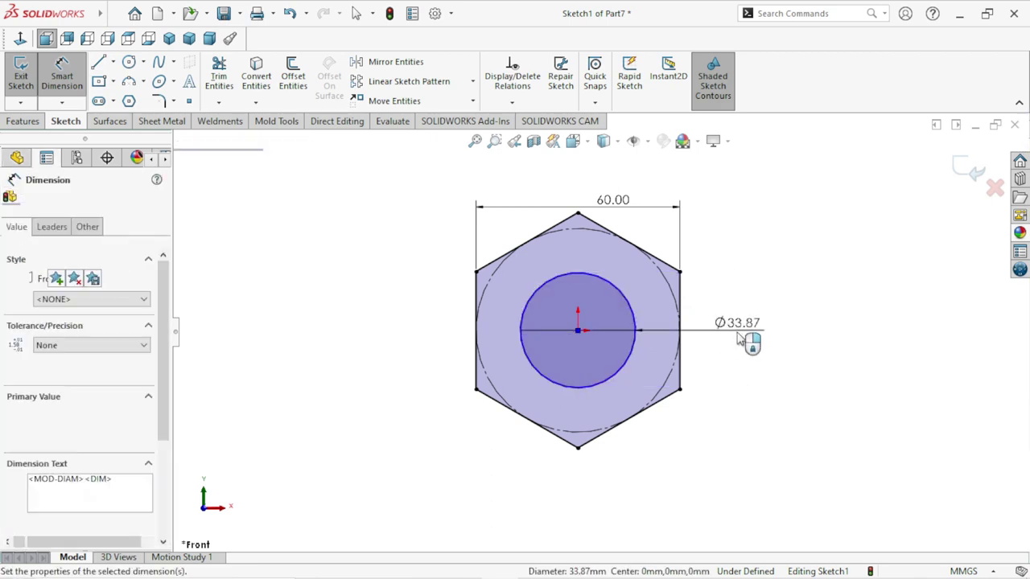
type("38.5")
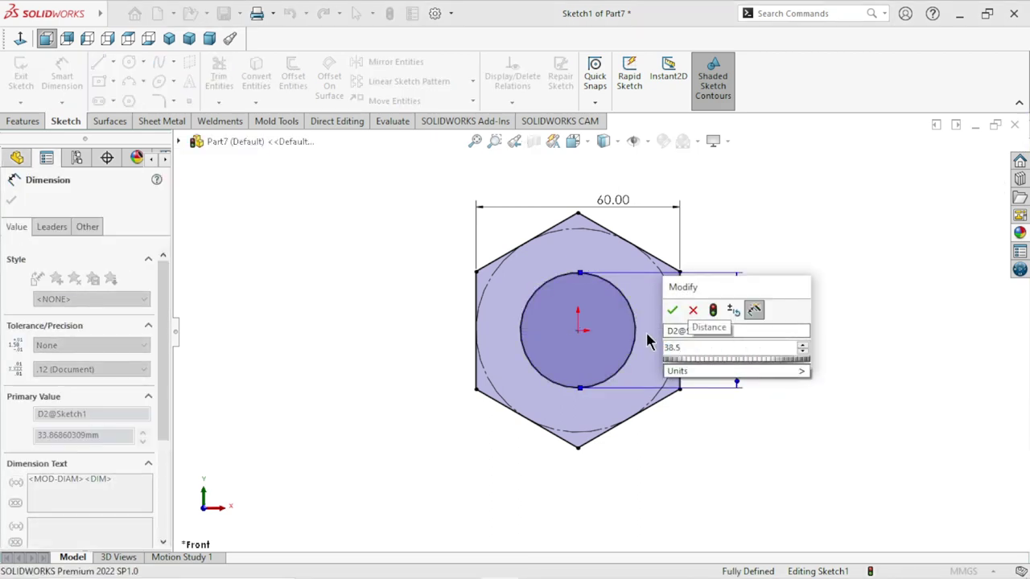
left_click(673, 312)
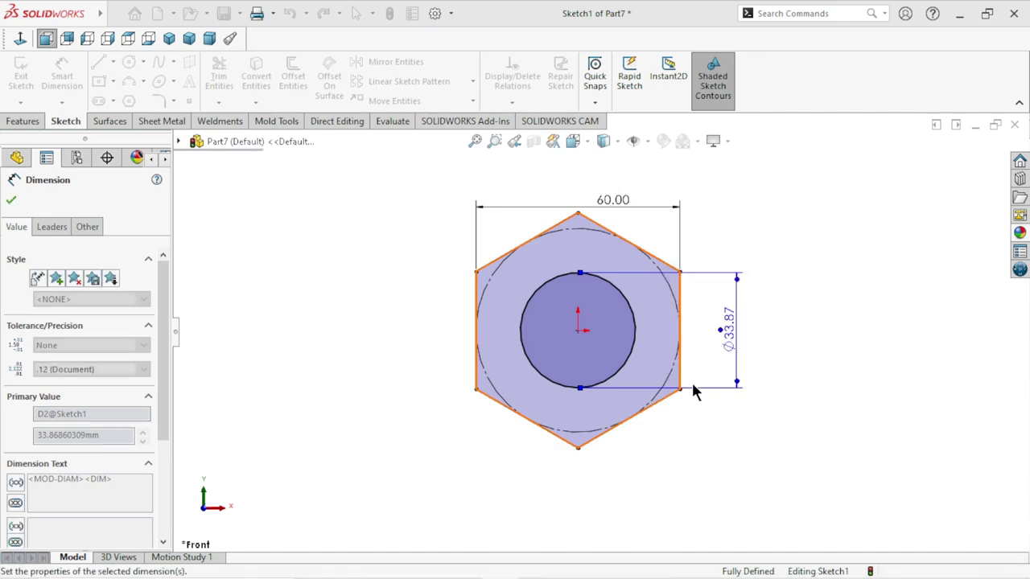
scroll(644, 325, "down", 2)
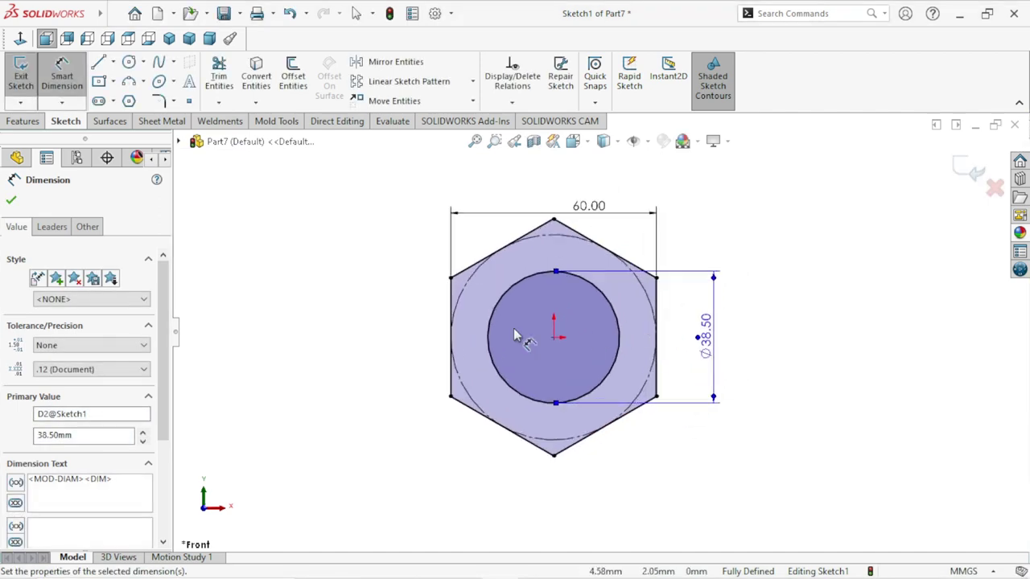
left_click(12, 200)
left_click(23, 122)
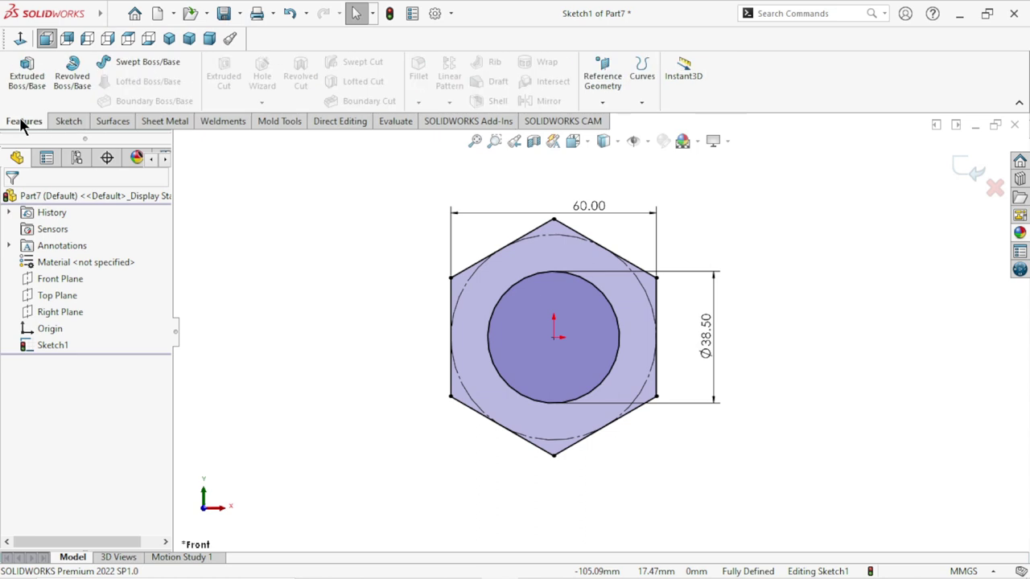
Step: Extrude the hexagon sketch Mid Plane 30 mm into a nut and select its front face
left_click(38, 102)
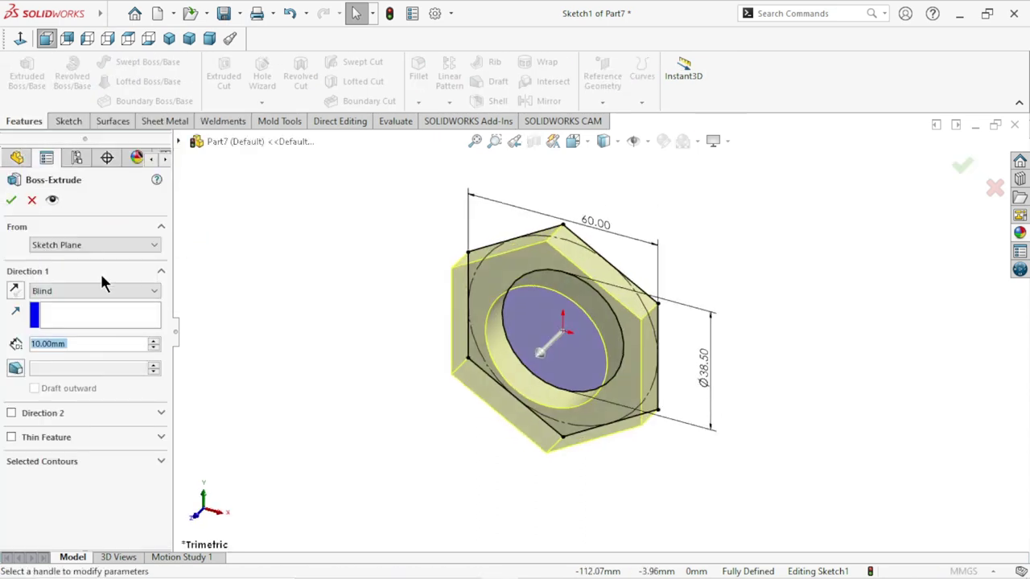
left_click(97, 288)
left_click(81, 354)
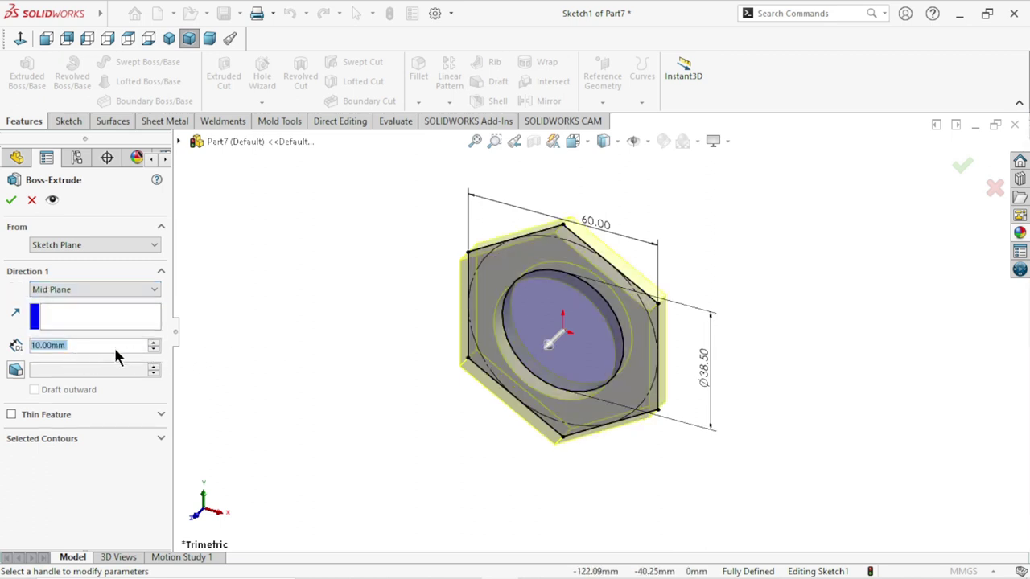
type("30")
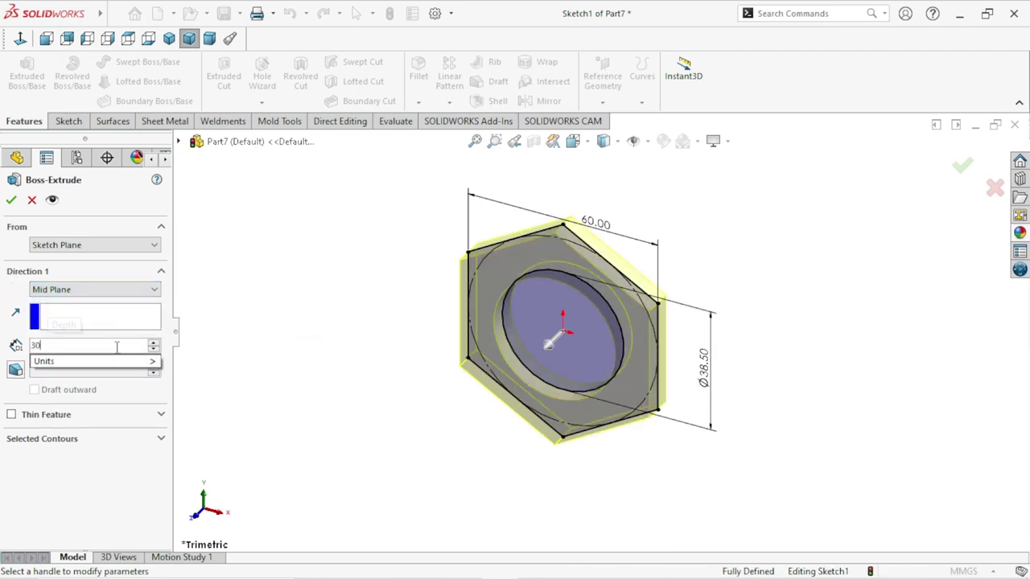
key("Return")
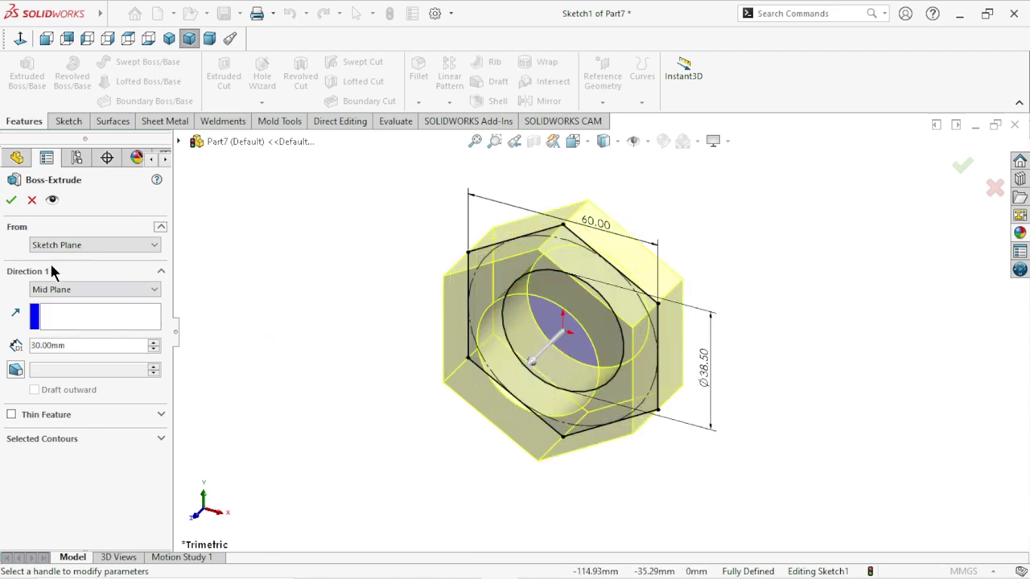
left_click(12, 202)
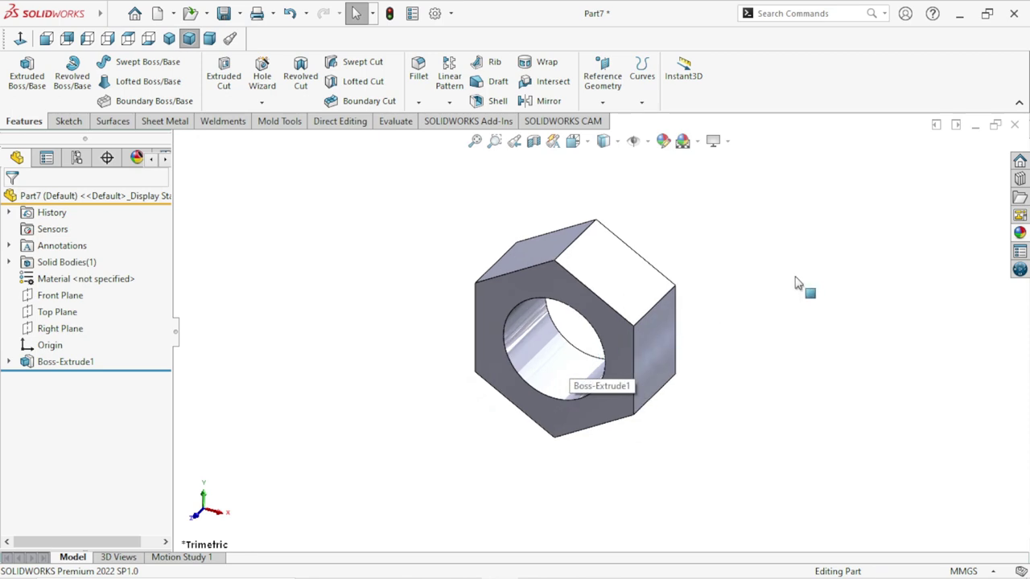
mouse_move(685, 368)
middle_mouse_down()
mouse_move(726, 287)
mouse_move(749, 303)
middle_mouse_up()
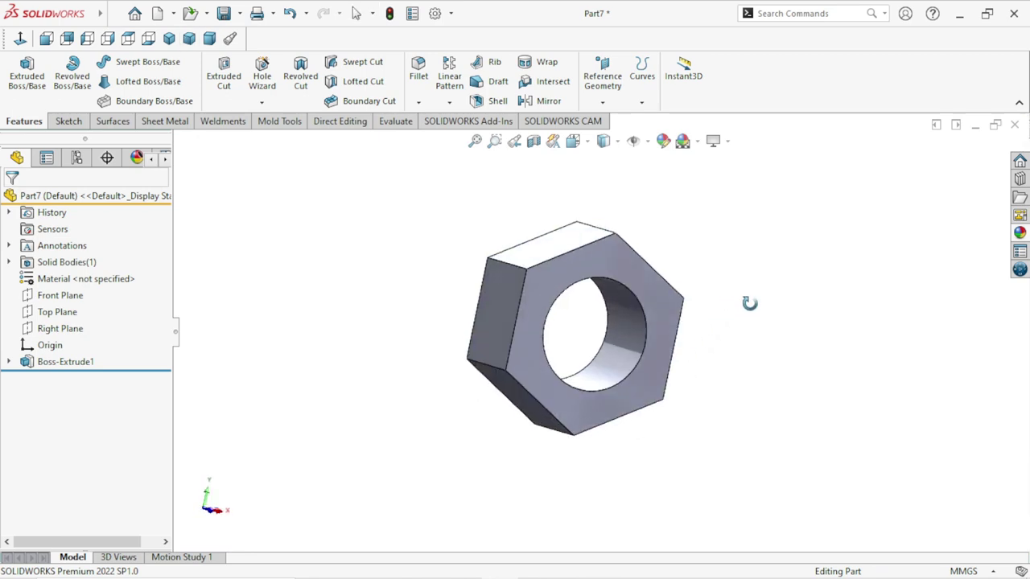
left_click(647, 274)
Step: Open a sketch on the nut's front face, view it normal, and draw a centre circle at the origin
left_click(713, 232)
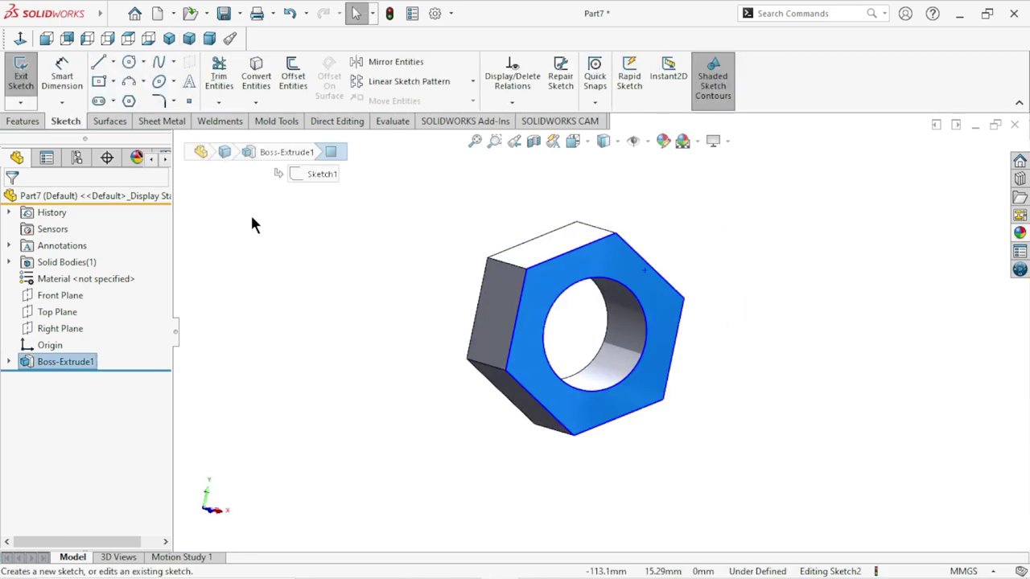
left_click(20, 38)
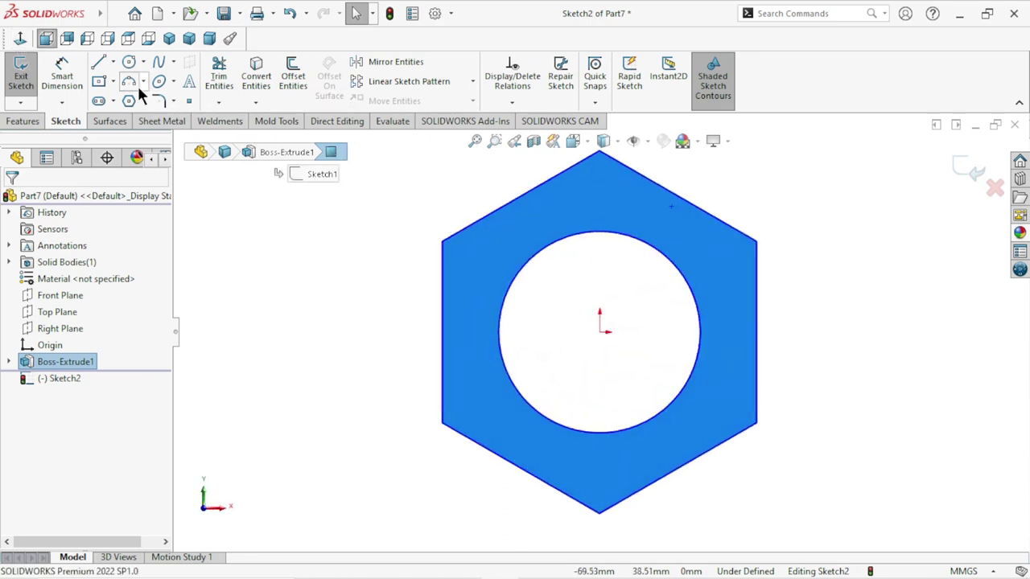
left_click(128, 63)
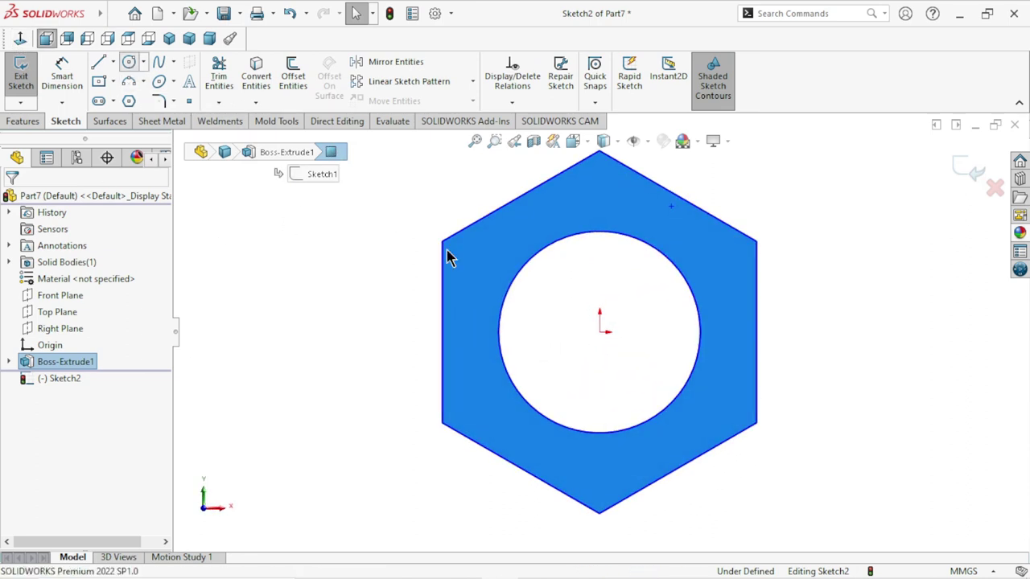
left_click(599, 330)
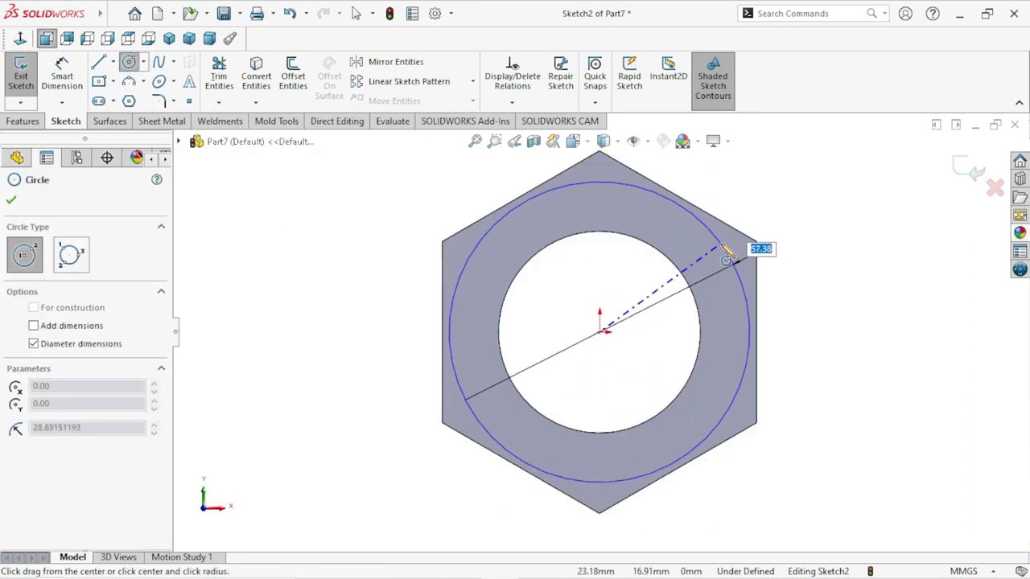
left_click(724, 254)
right_click(786, 285)
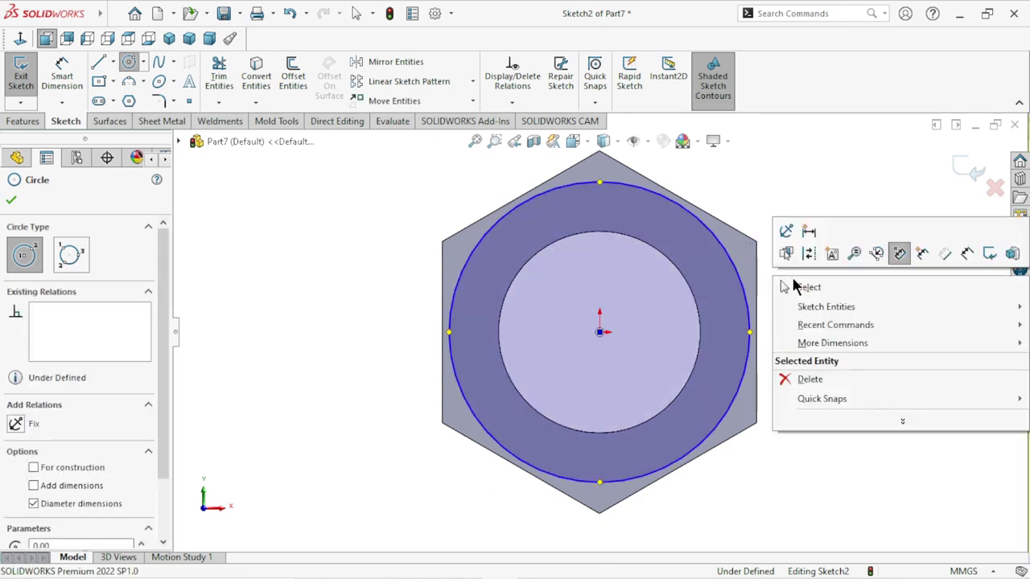
left_click(768, 285)
Step: Dimension the circle's diameter to 59.5 mm, fully defining the sketch
key("d")
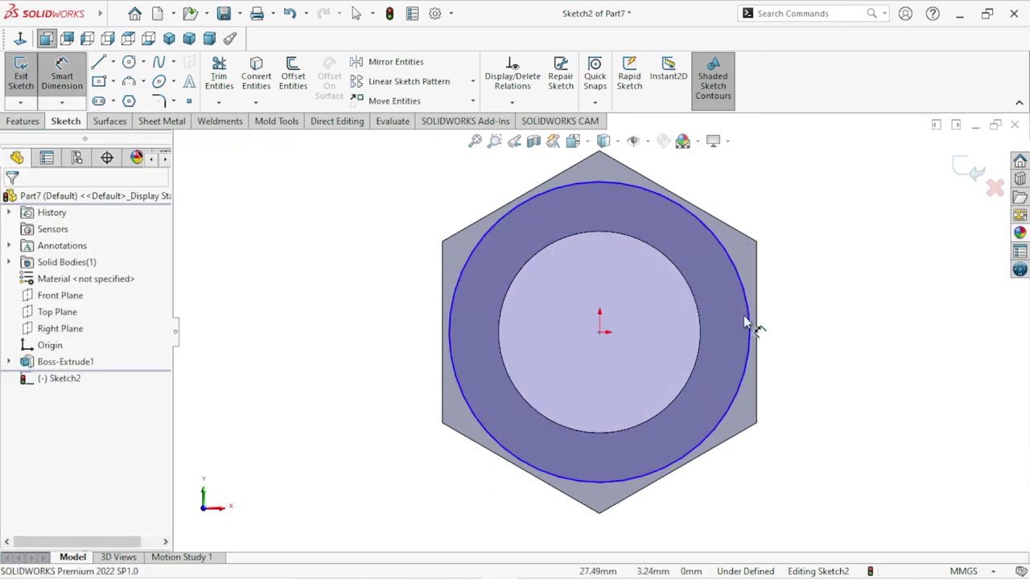
left_click(859, 328)
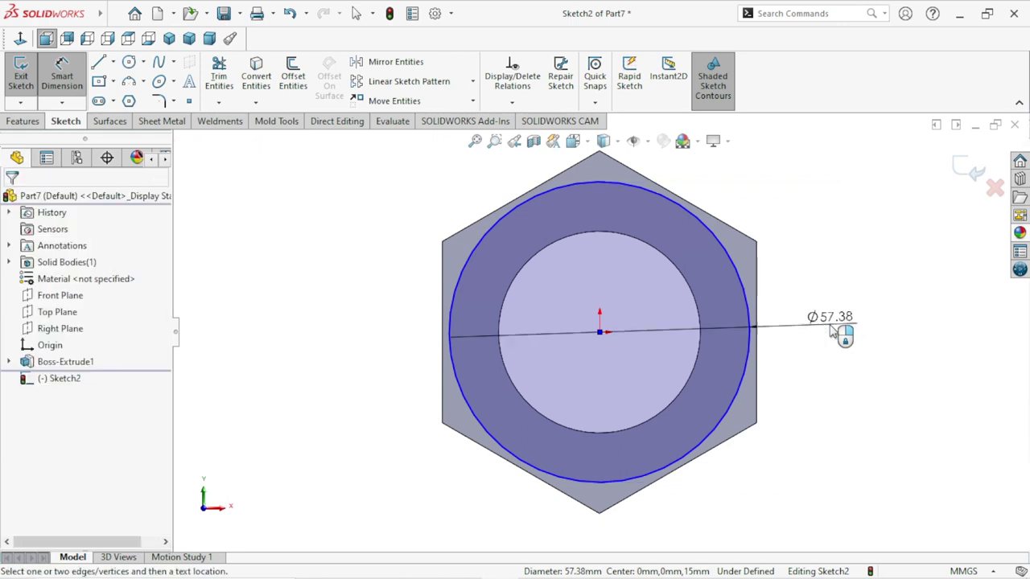
left_click(832, 331)
type("59")
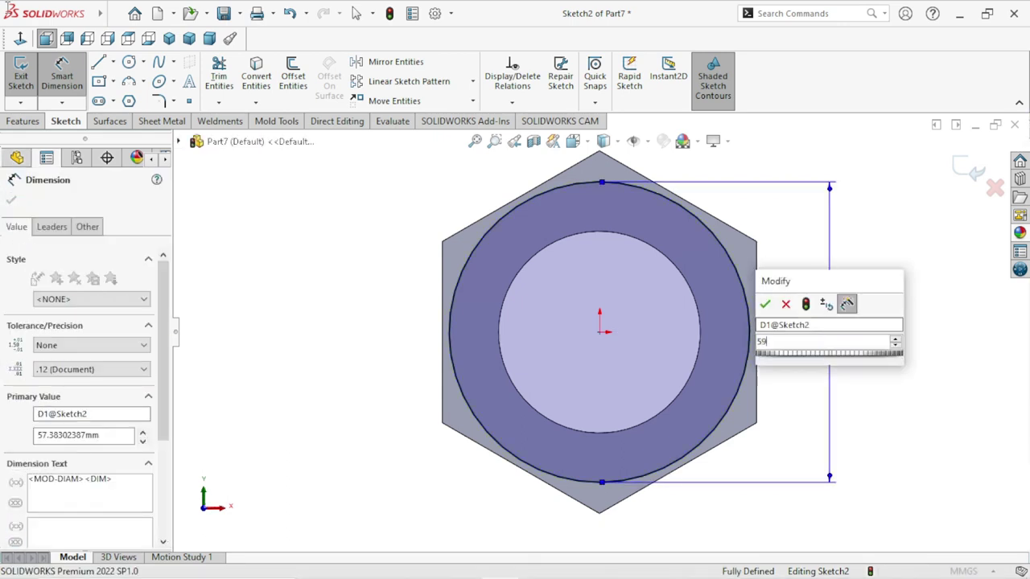
type(".5")
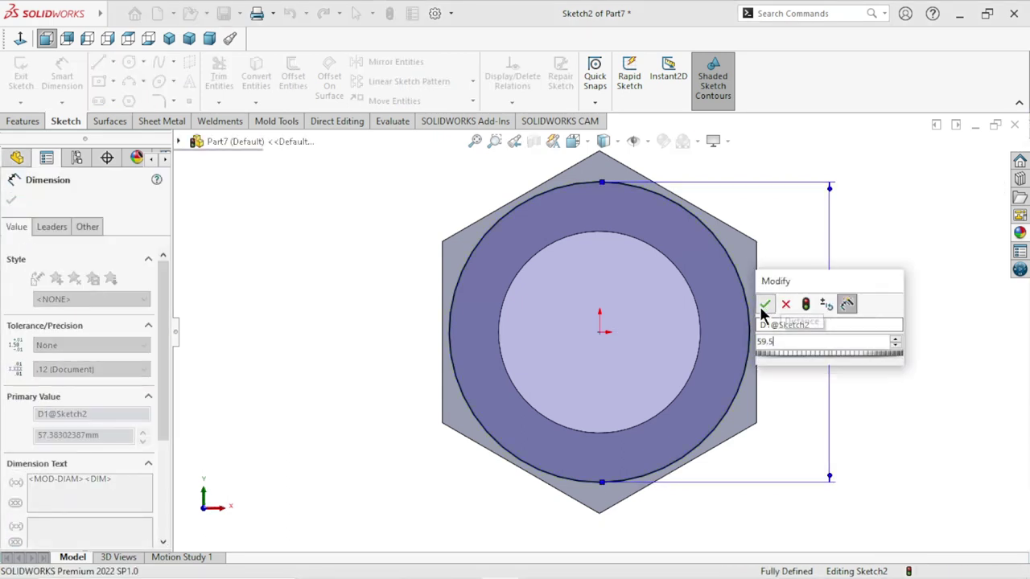
left_click(763, 307)
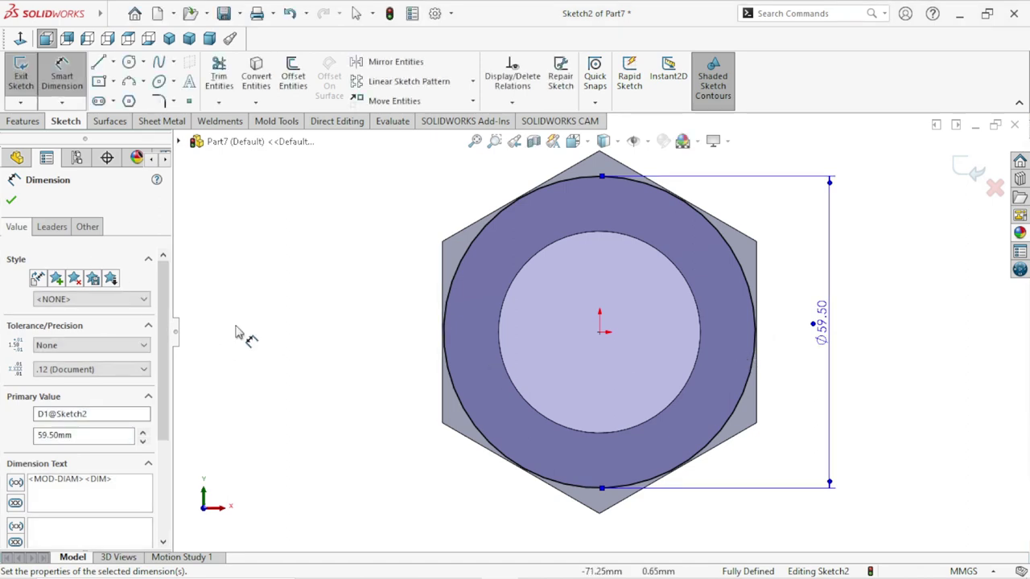
left_click(12, 203)
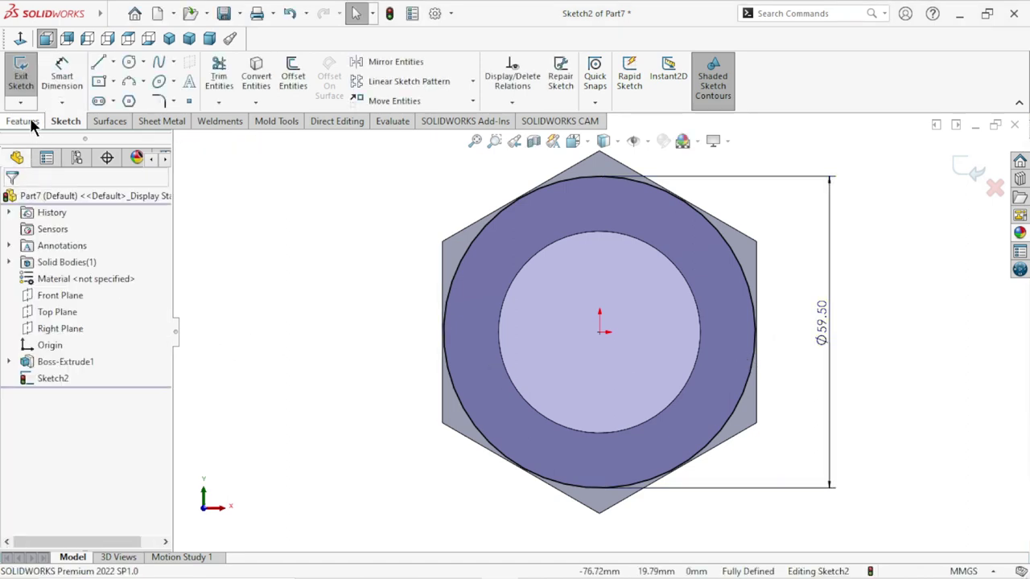
Step: Cut outside the circle with a flipped-side 100 mm blind cut drafted at 45°
left_click(24, 122)
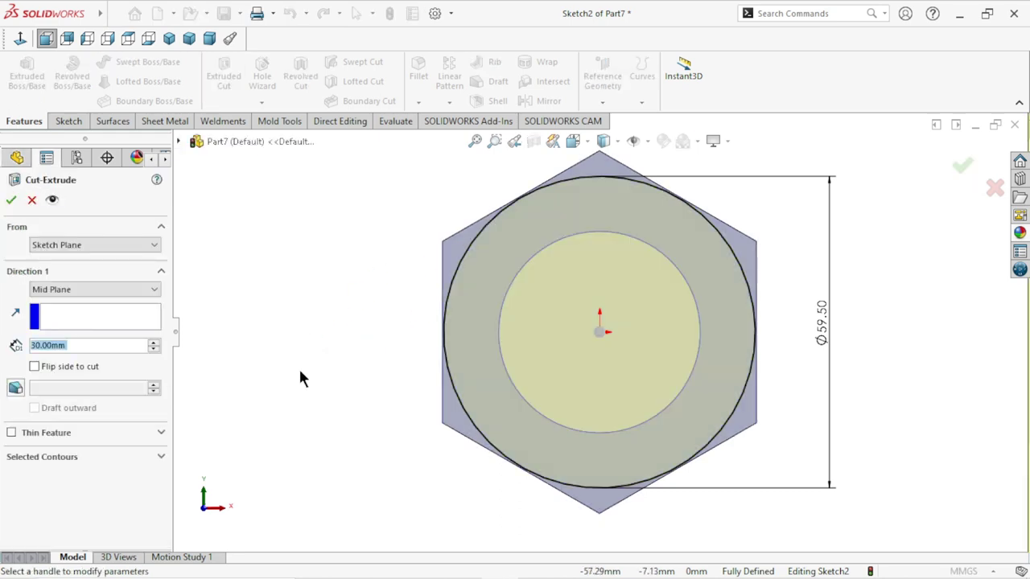
left_click(102, 290)
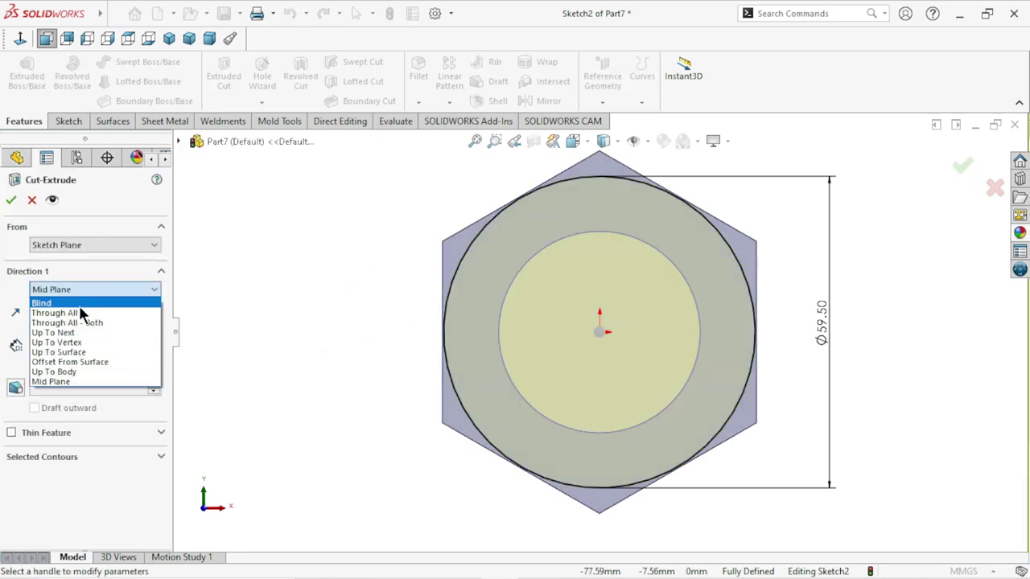
left_click(76, 304)
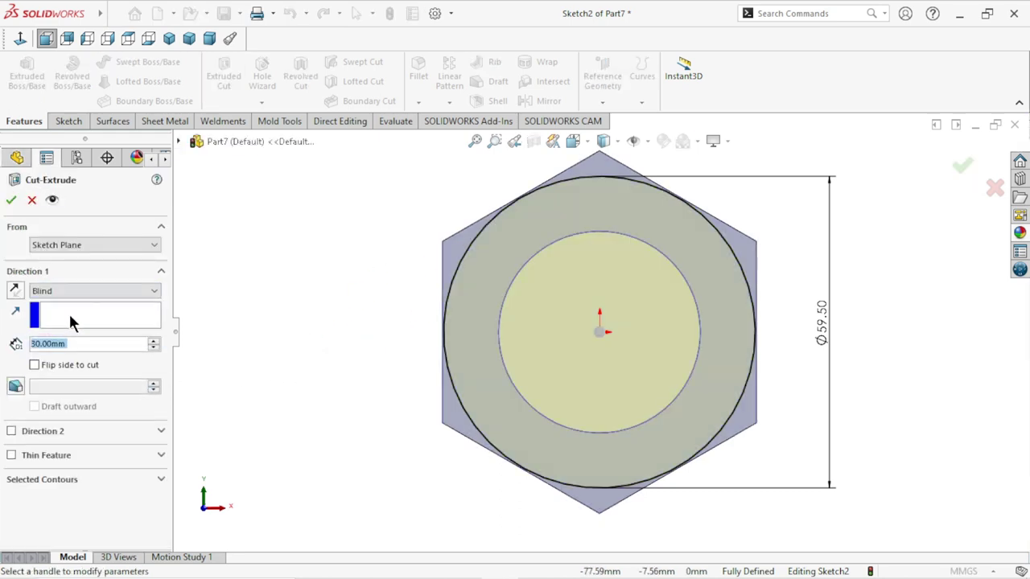
left_click(35, 366)
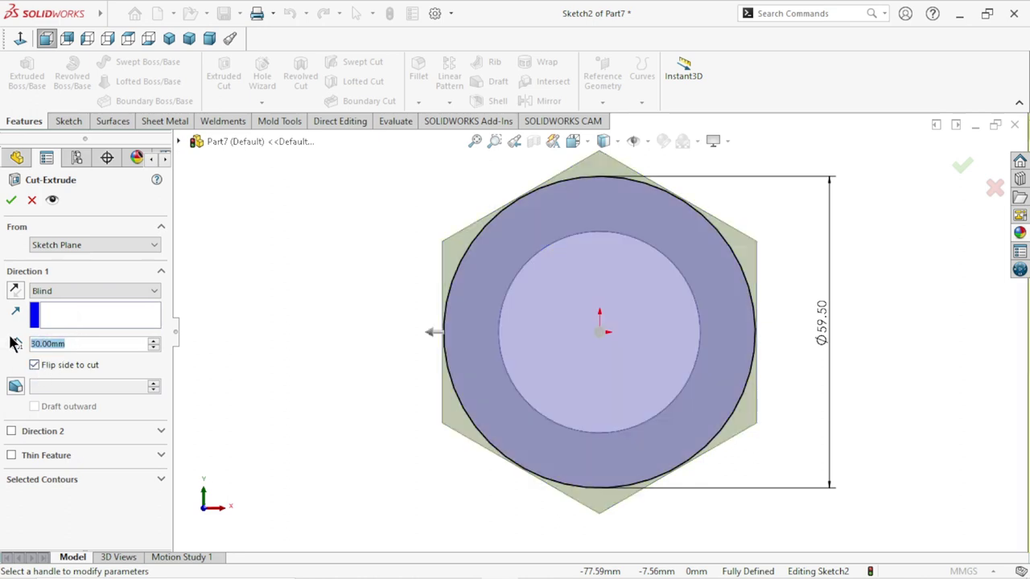
type("100")
key("Return")
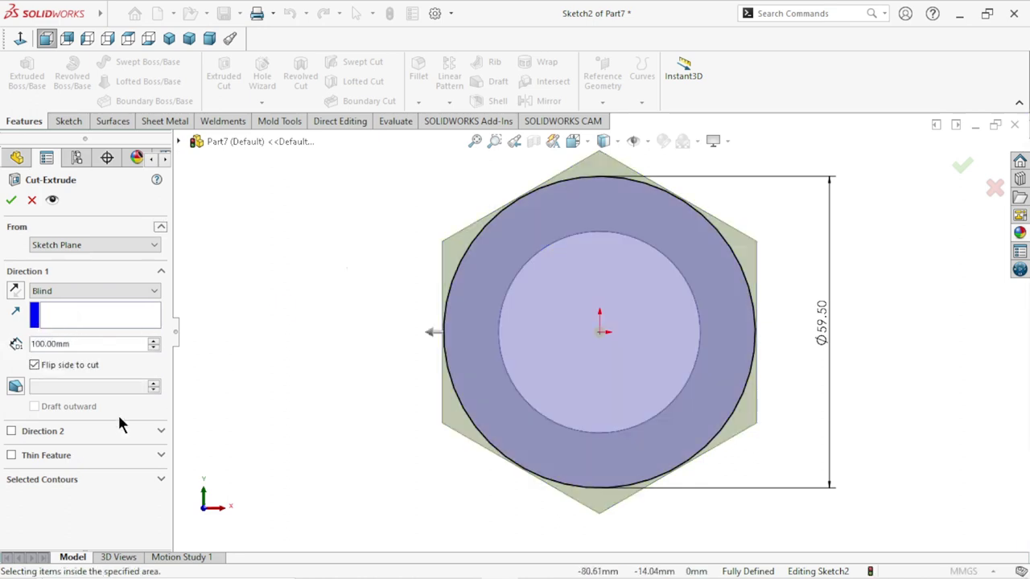
left_click(15, 388)
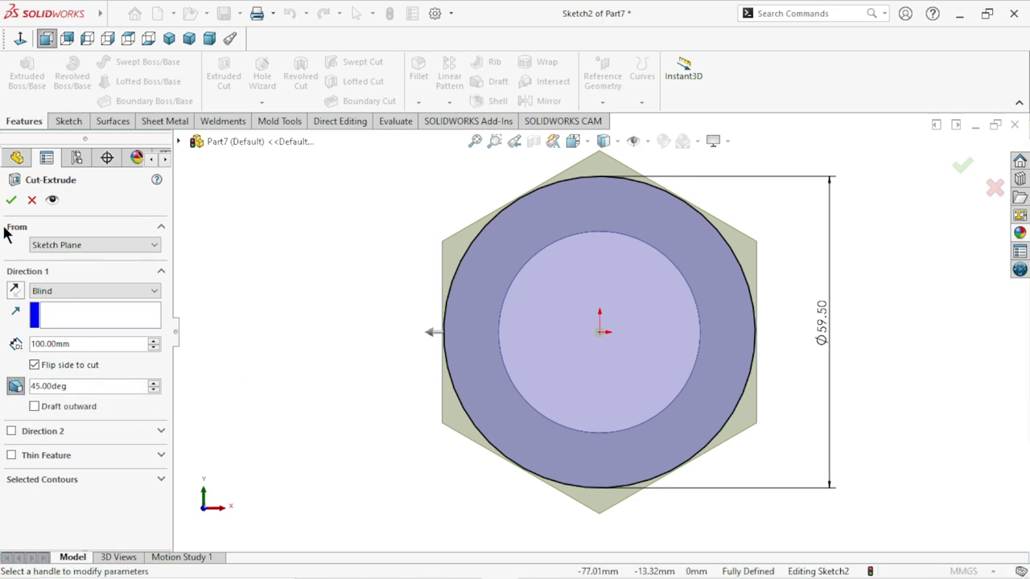
left_click(10, 201)
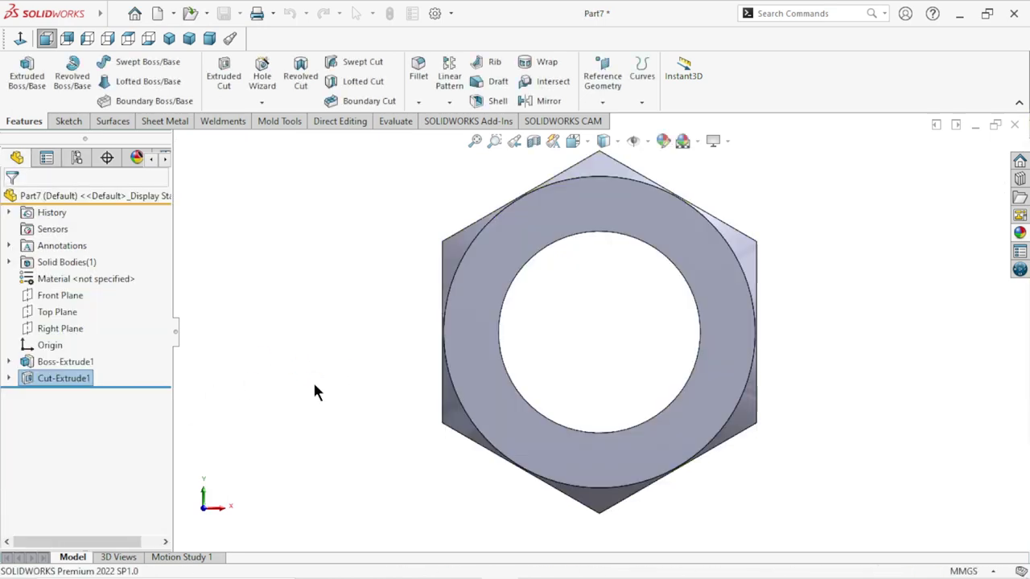
Step: Mirror Cut-Extrude1 about the Front Plane so both nut faces are beveled
mouse_move(418, 372)
middle_mouse_down()
mouse_move(444, 385)
mouse_move(357, 386)
mouse_move(287, 322)
mouse_move(280, 349)
mouse_move(326, 413)
middle_mouse_up()
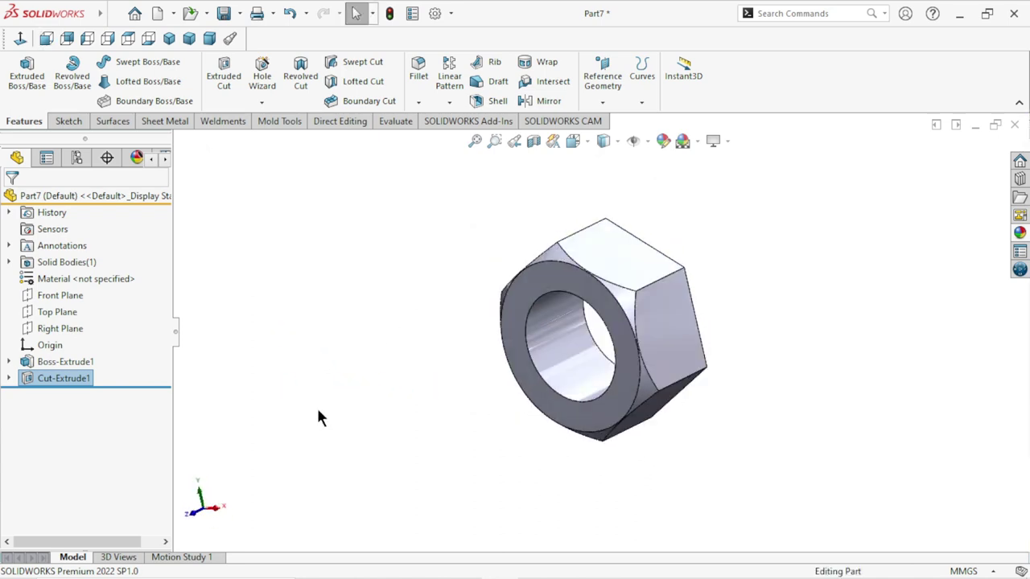
left_click(449, 102)
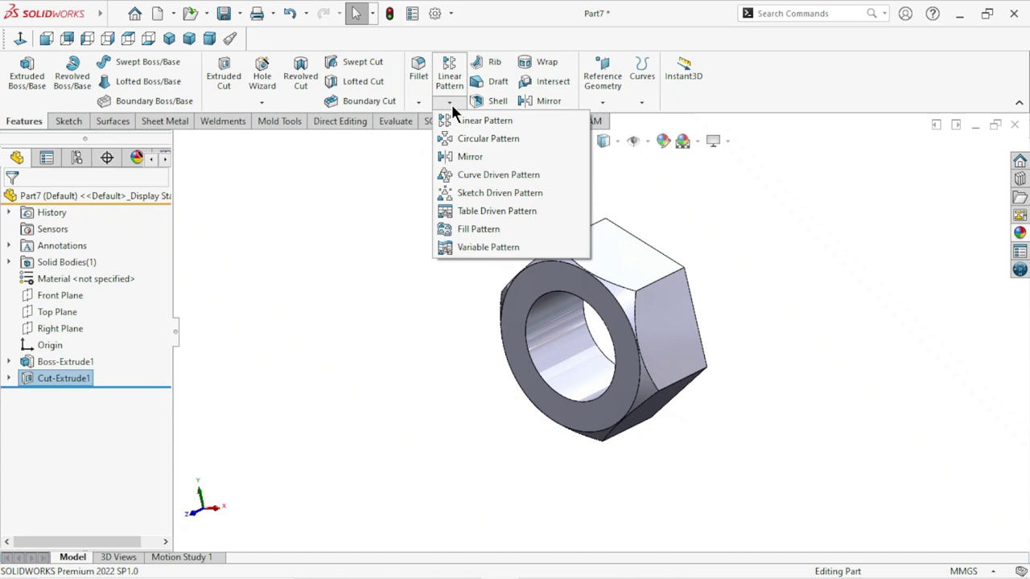
left_click(474, 156)
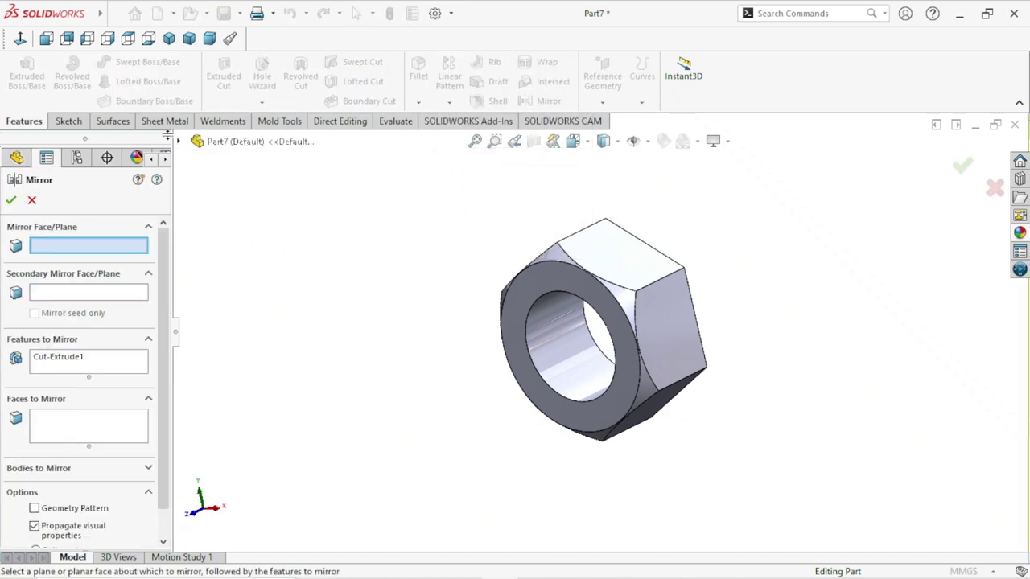
left_click(179, 141)
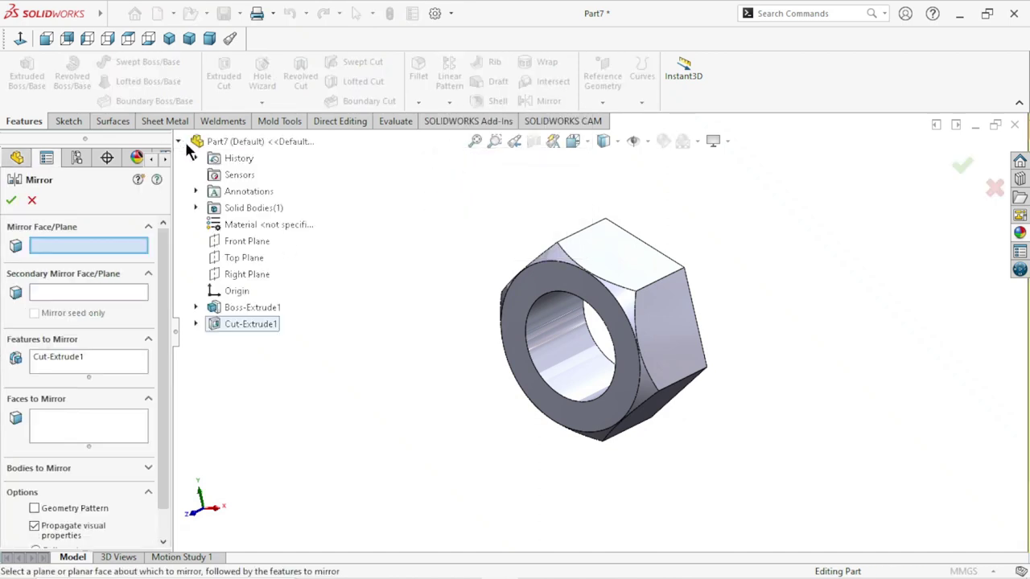
left_click(245, 240)
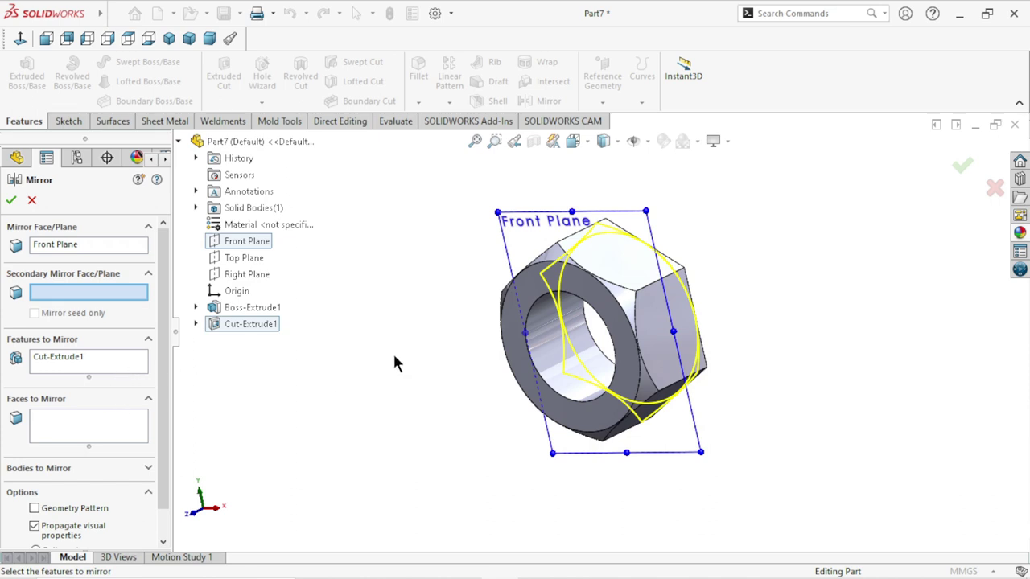
mouse_move(394, 363)
middle_mouse_down()
mouse_move(425, 344)
mouse_move(408, 373)
mouse_move(552, 377)
mouse_move(614, 332)
mouse_move(602, 370)
middle_mouse_up()
left_click(12, 202)
left_click(418, 103)
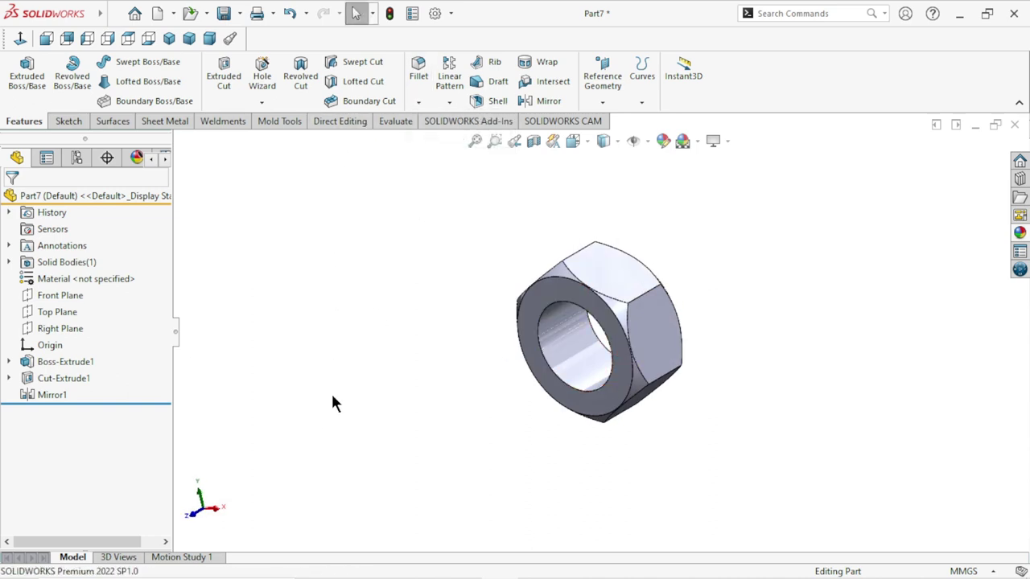
Step: Chamfer the nut's bore edges 1.5 mm at 45°, then pick a hex side face in isometric view
type("1")
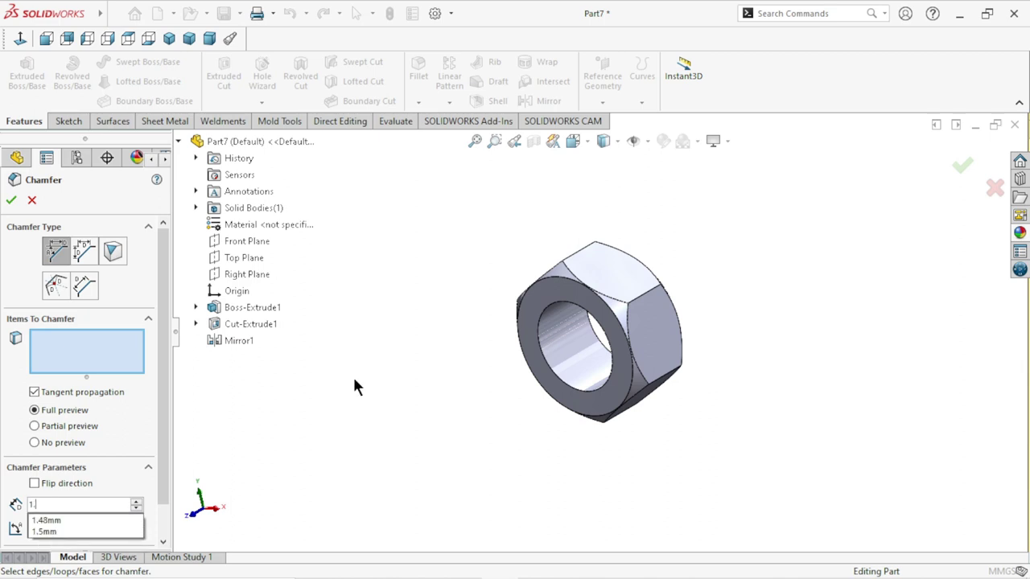
type(".5")
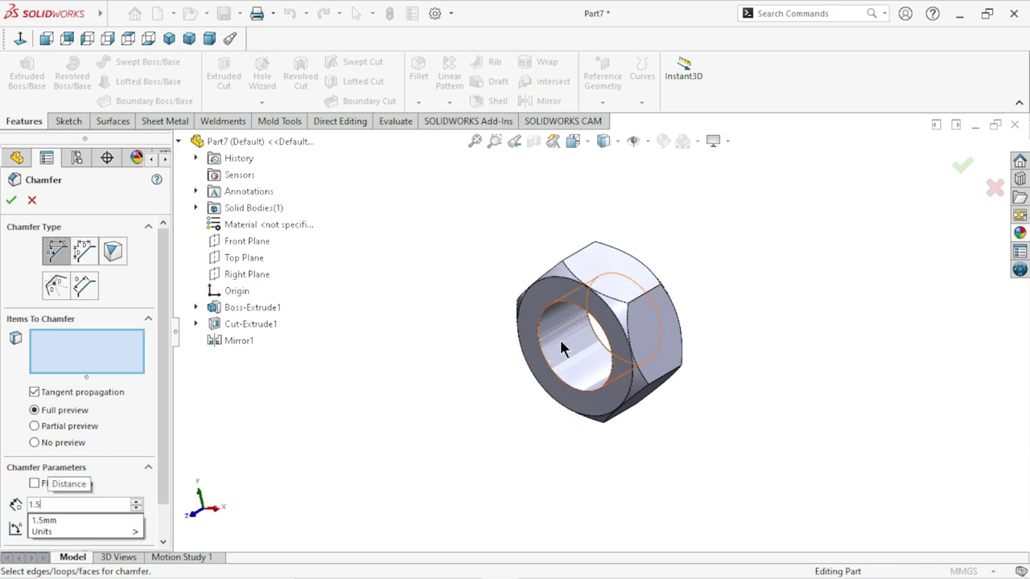
left_click(560, 348)
left_click(12, 201)
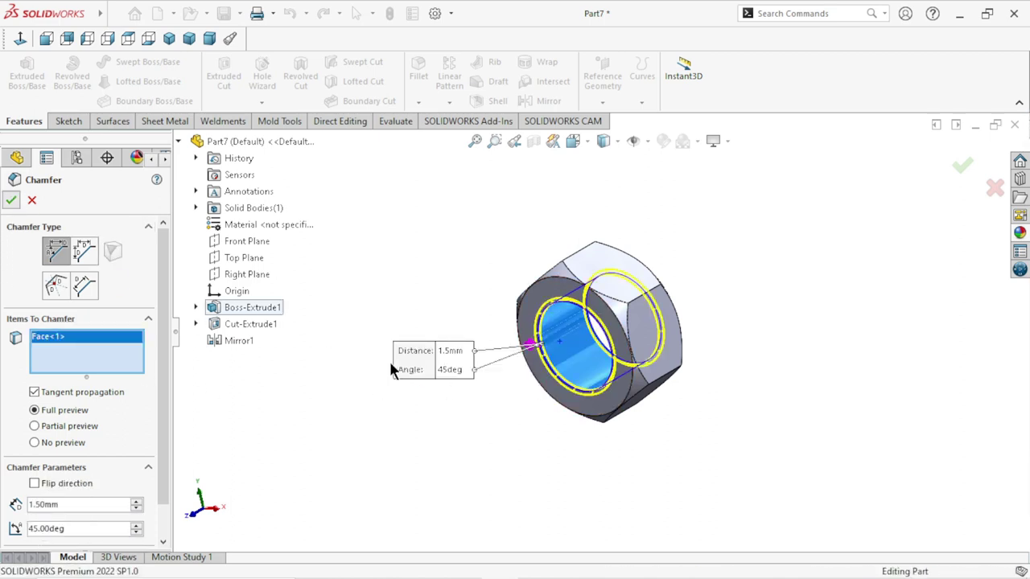
left_click(164, 40)
middle_click_drag(427, 419, 459, 282)
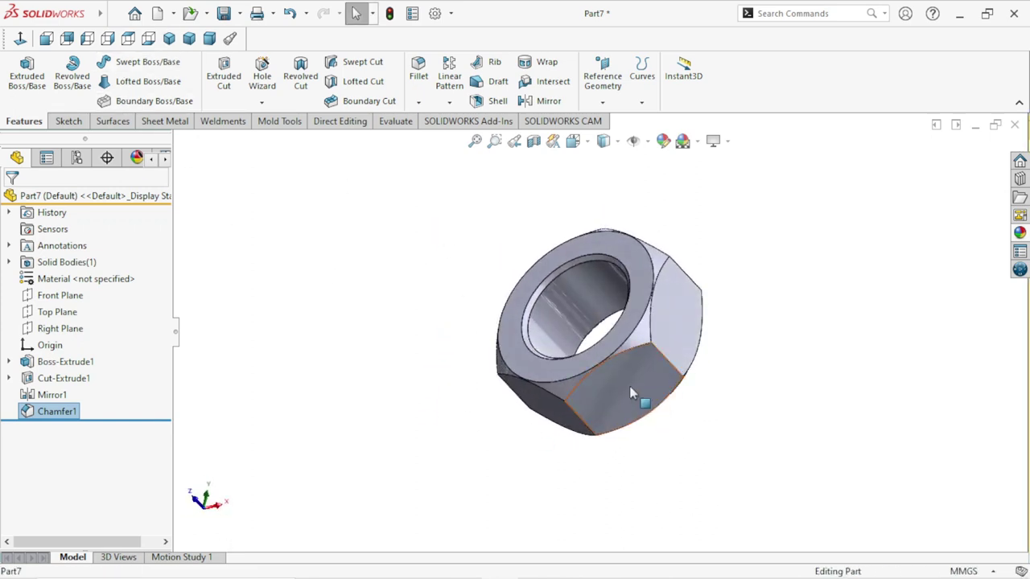
left_click(629, 386)
Step: Sketch a centre rectangle on the hex side face, centred on its top edge
left_click(687, 345)
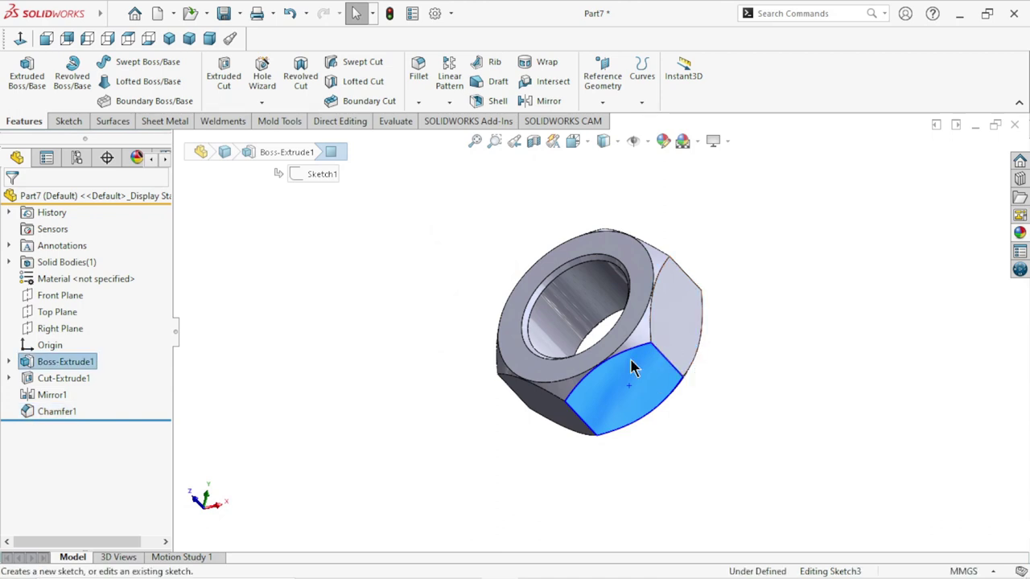
left_click(21, 40)
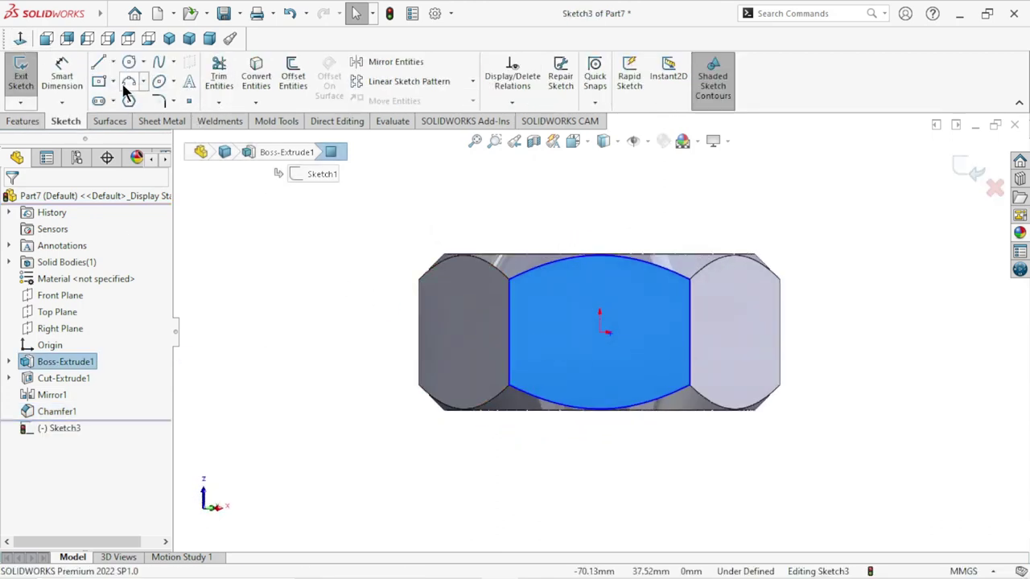
left_click(99, 80)
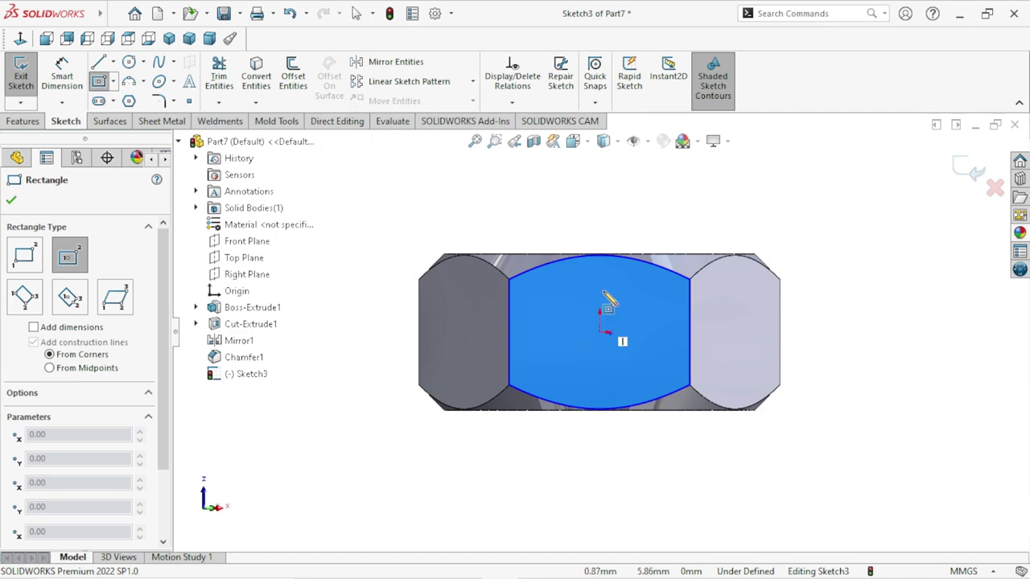
left_click(599, 254)
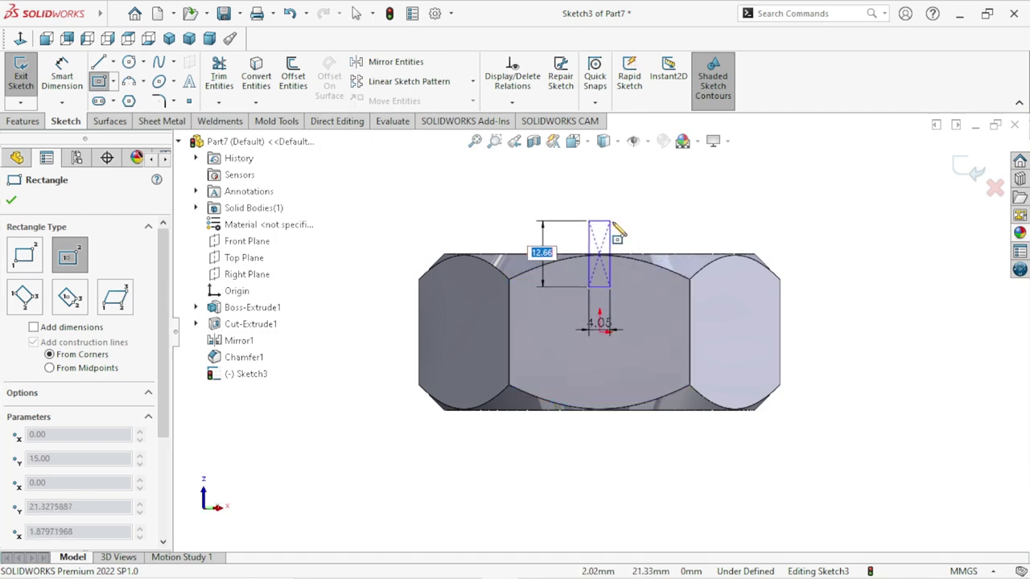
left_click(616, 222)
right_click(644, 210)
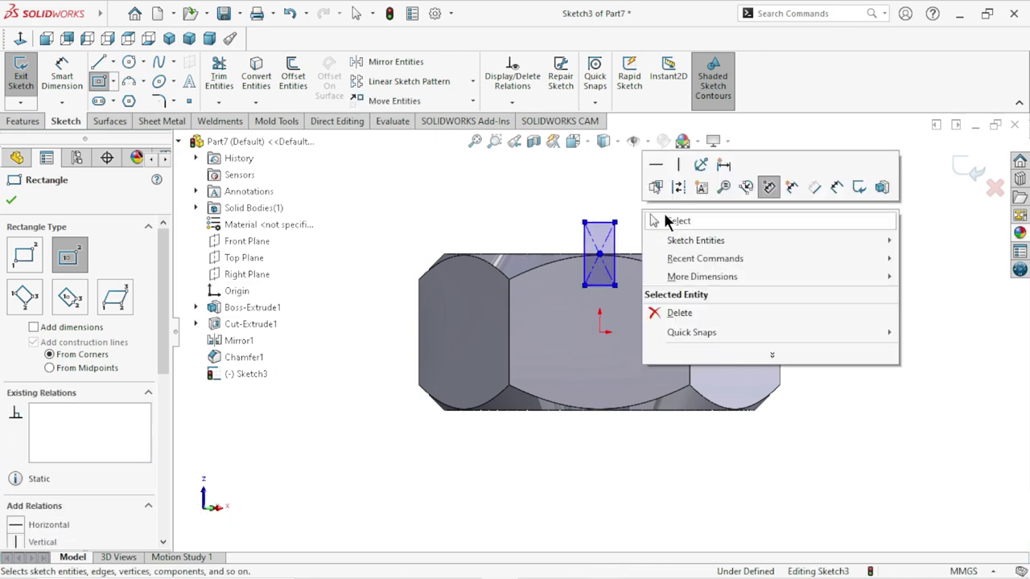
left_click(675, 220)
Step: Dimension the rectangle's width to 10 mm
left_click(66, 75)
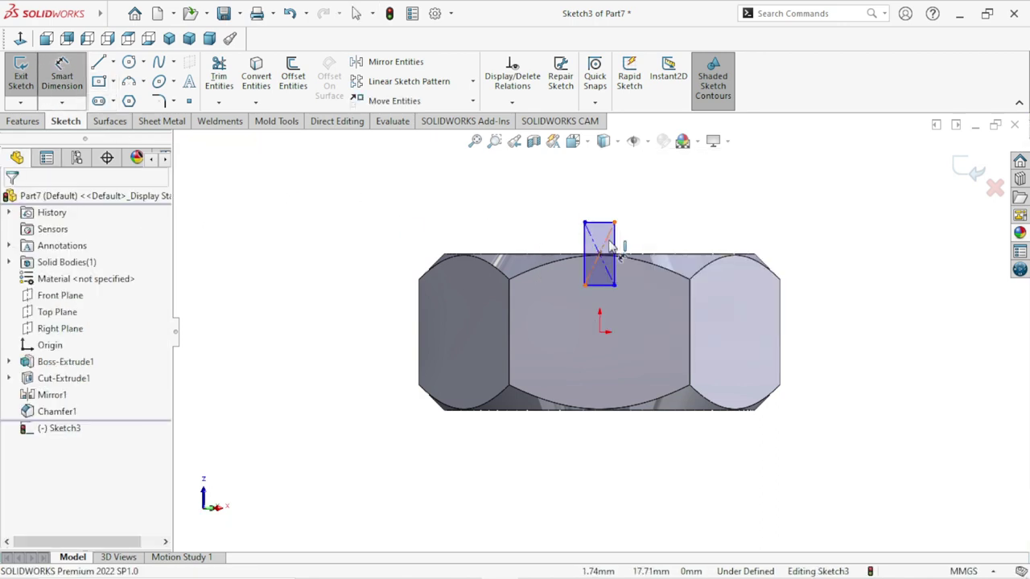
left_click(600, 224)
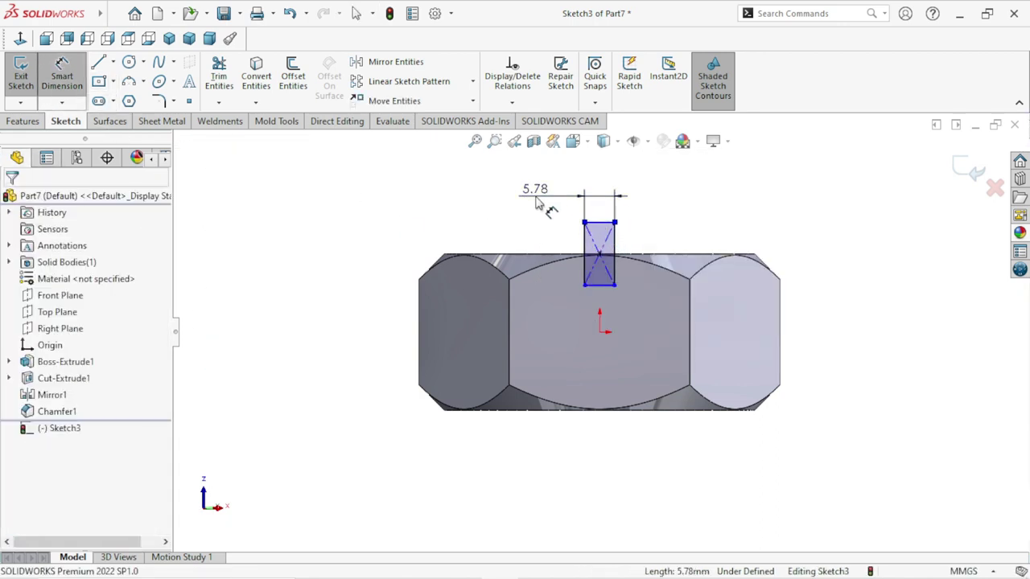
left_click(537, 203)
type("10")
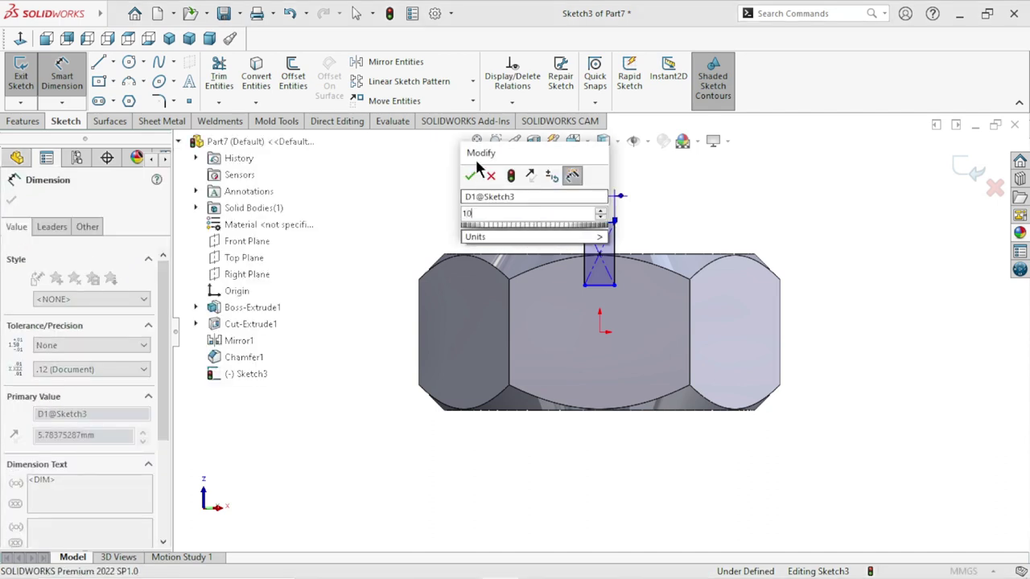
left_click(469, 177)
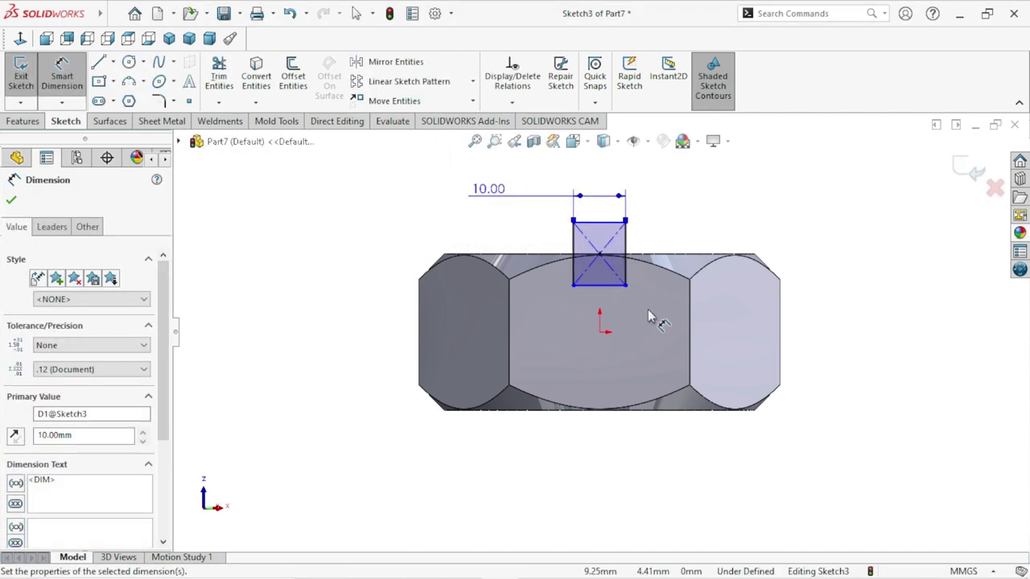
Step: Dimension the rectangle's bottom edge 7 mm from the origin to fully define it
left_click(578, 351)
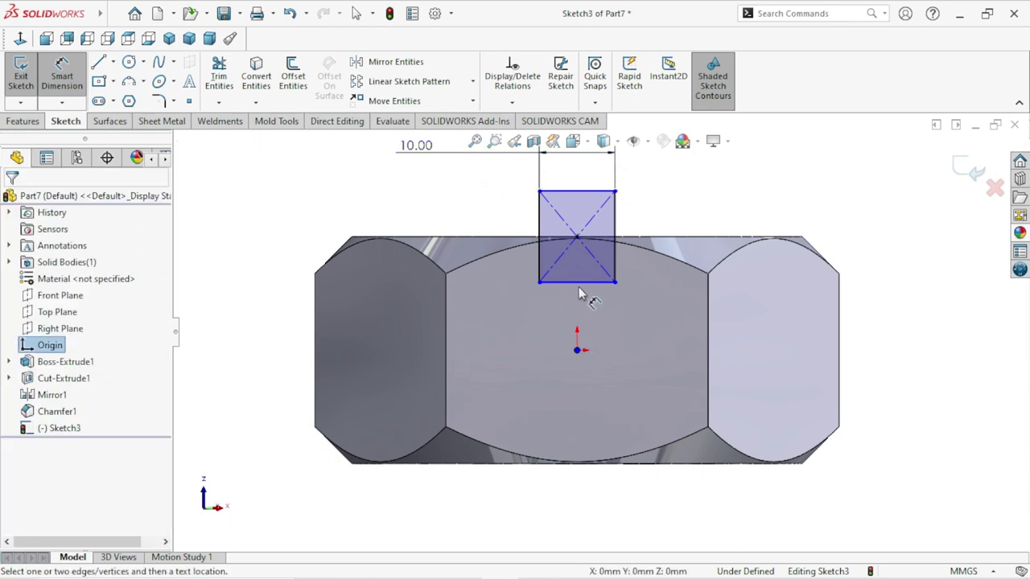
left_click(577, 282)
left_click(507, 310)
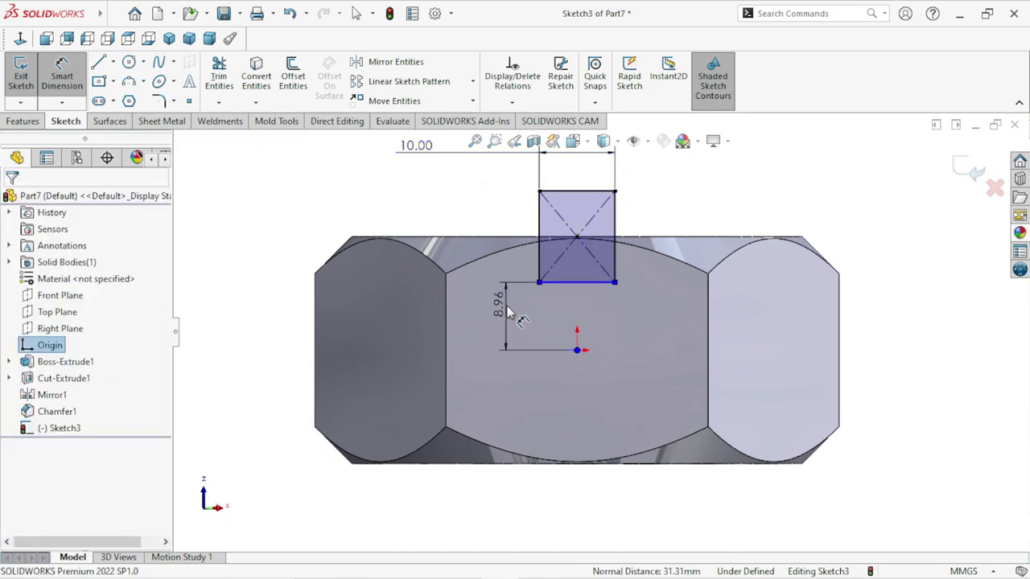
type("7")
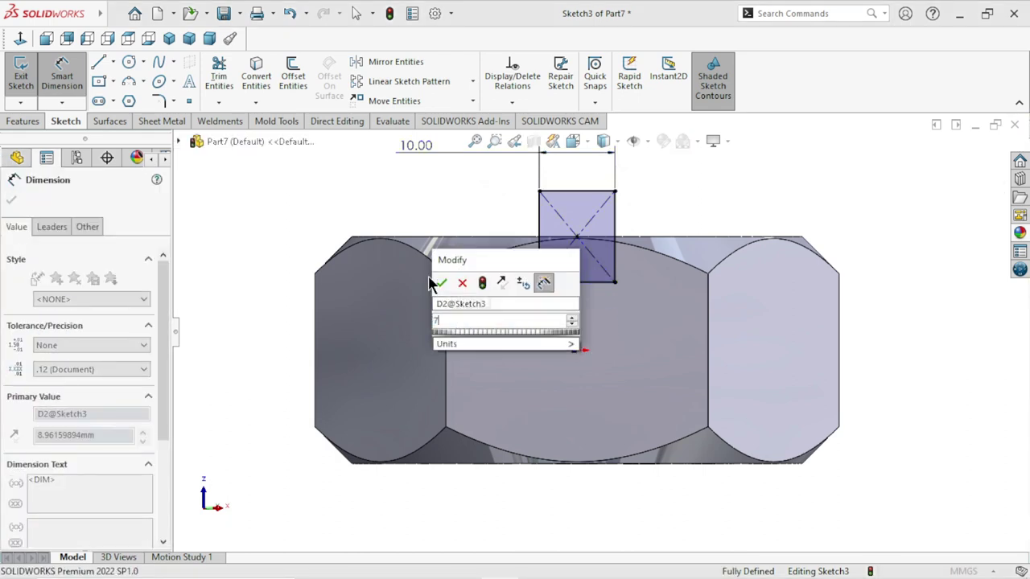
left_click(441, 283)
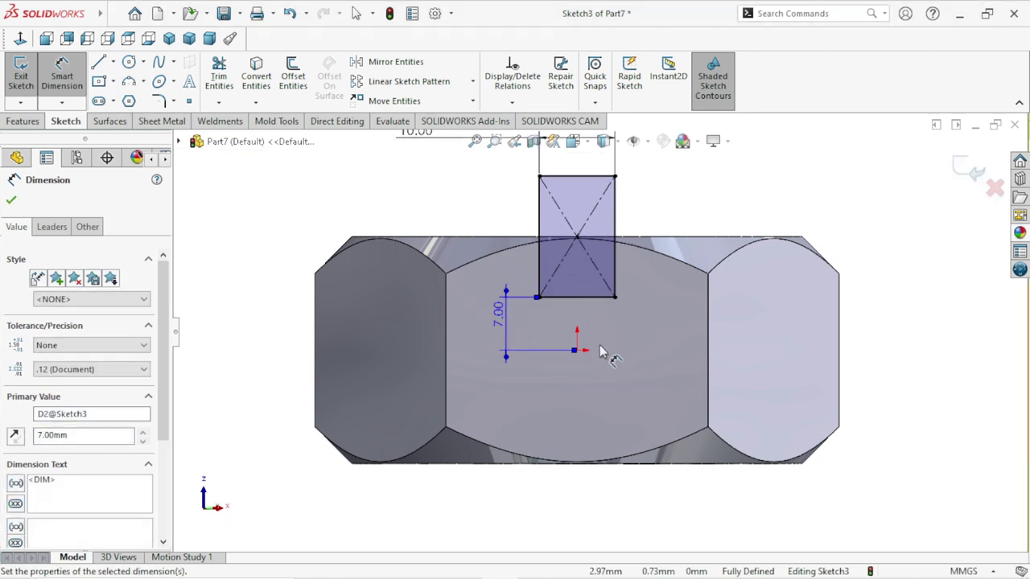
scroll(607, 338, "up", 2)
scroll(611, 334, "down", 1)
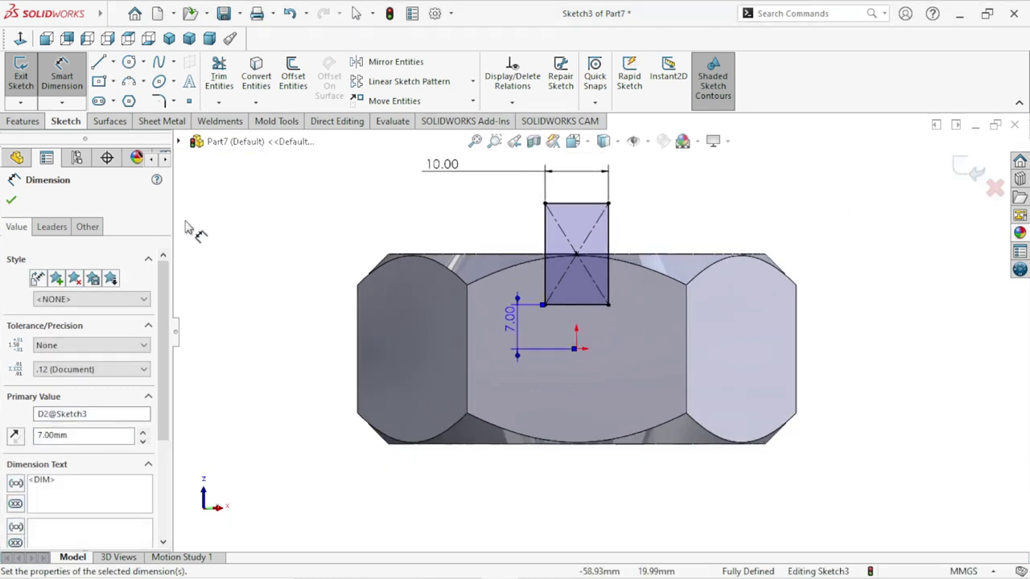
left_click(11, 200)
left_click(24, 121)
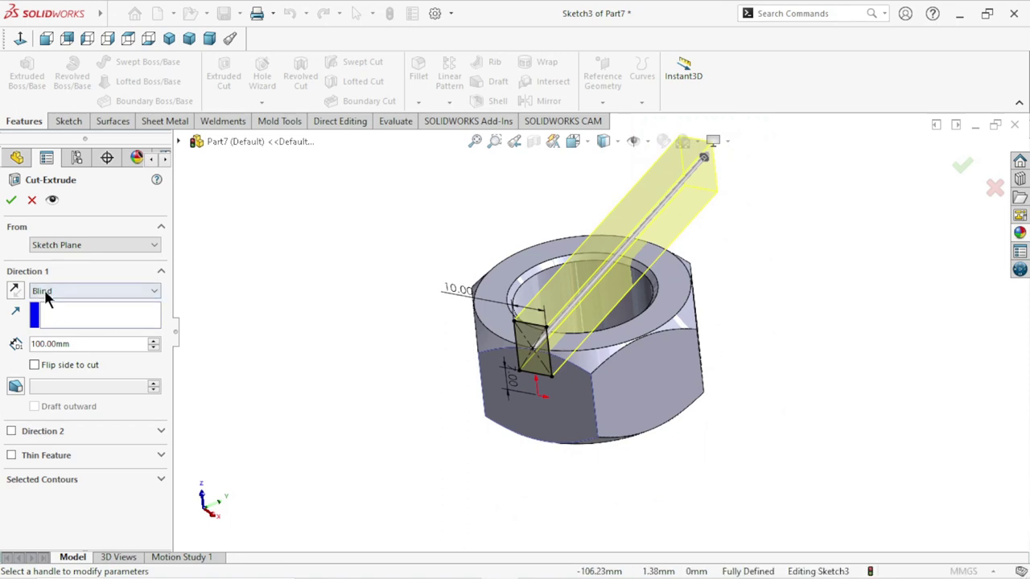
Step: Cut the rectangle slot with an Up To Next end condition and inspect the notch
left_click(80, 290)
left_click(87, 336)
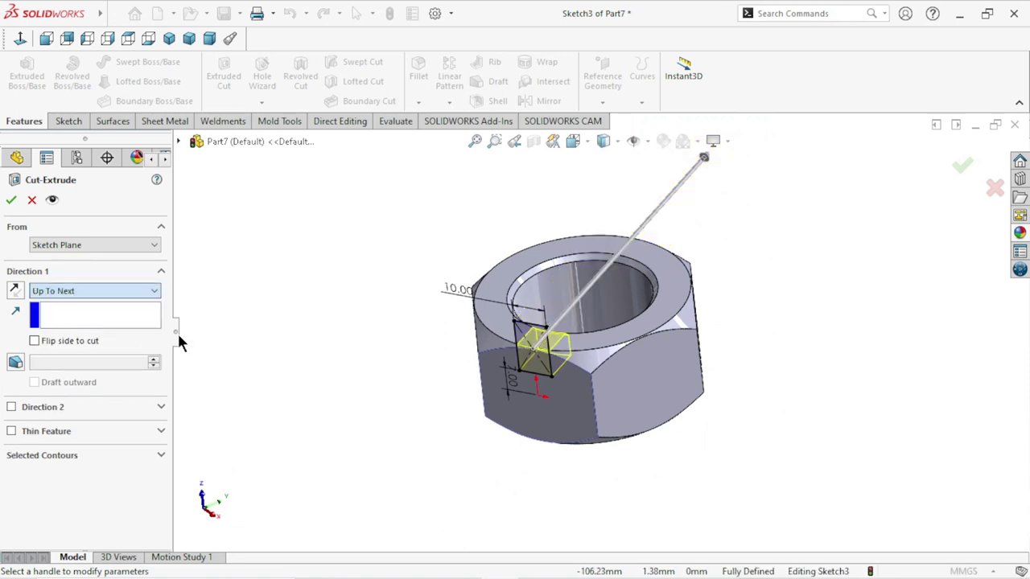
middle_click_drag(806, 345, 780, 345)
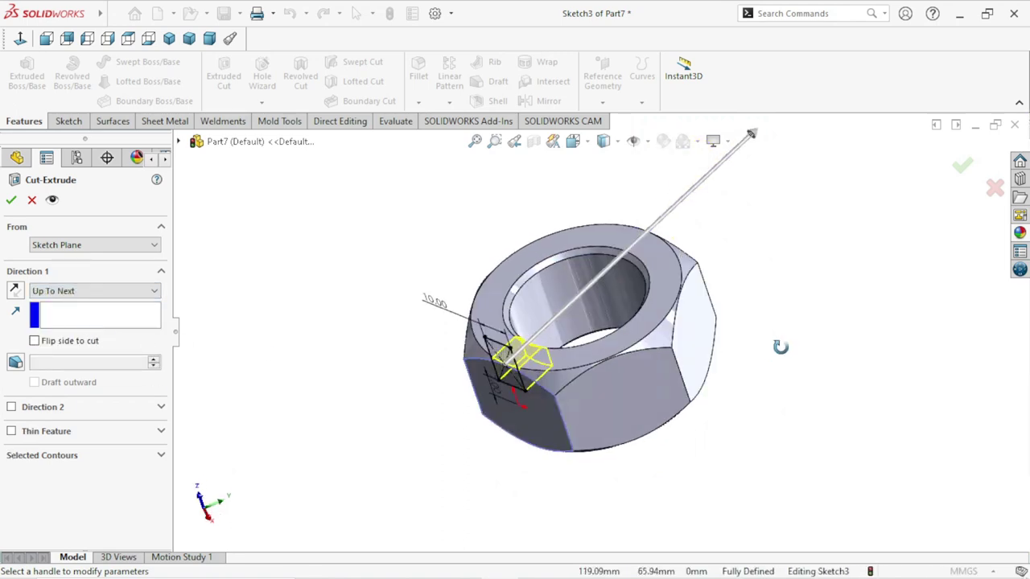
left_click(13, 200)
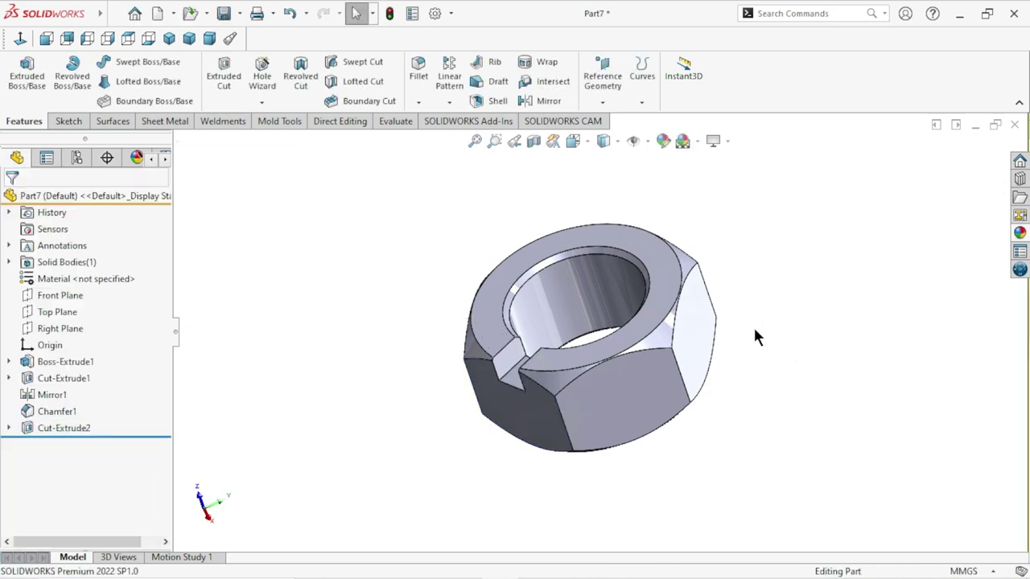
mouse_move(755, 330)
middle_mouse_down()
mouse_move(770, 271)
mouse_move(749, 352)
mouse_move(758, 397)
mouse_move(782, 355)
mouse_move(729, 356)
mouse_move(791, 300)
middle_mouse_up()
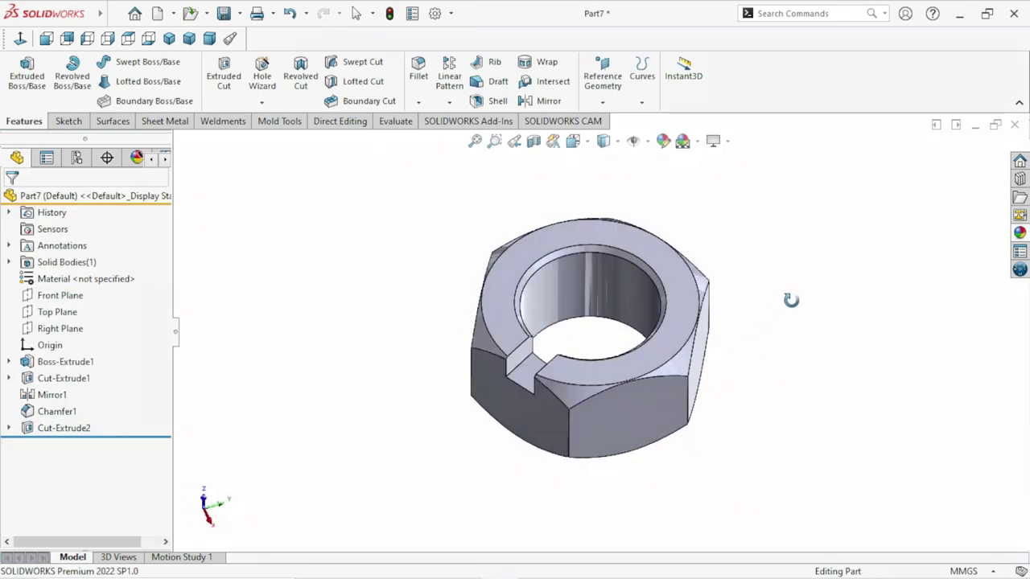
Step: Circular-pattern Cut-Extrude2 six times over 360° using the bore face as the axis
left_click(451, 101)
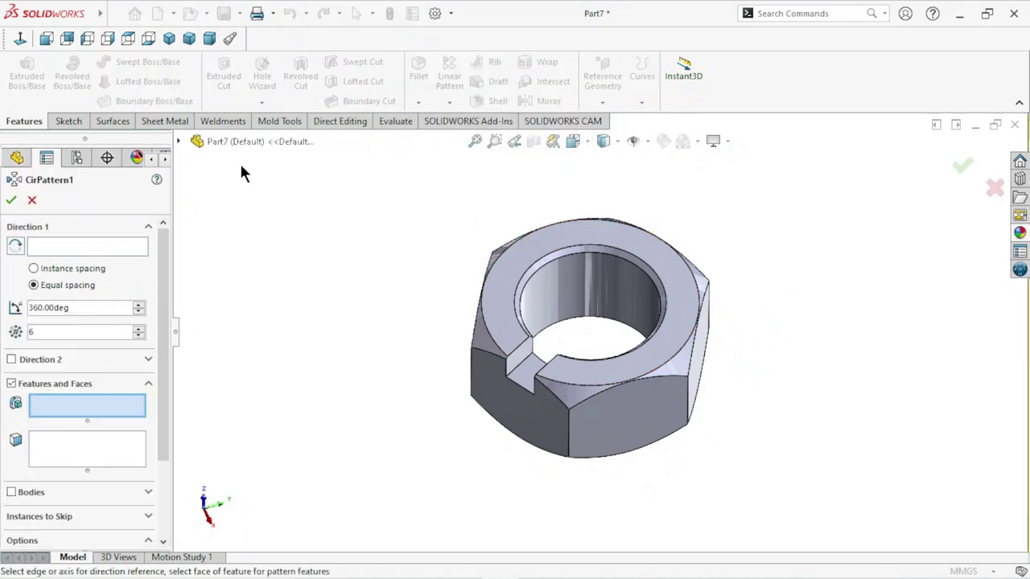
left_click(179, 141)
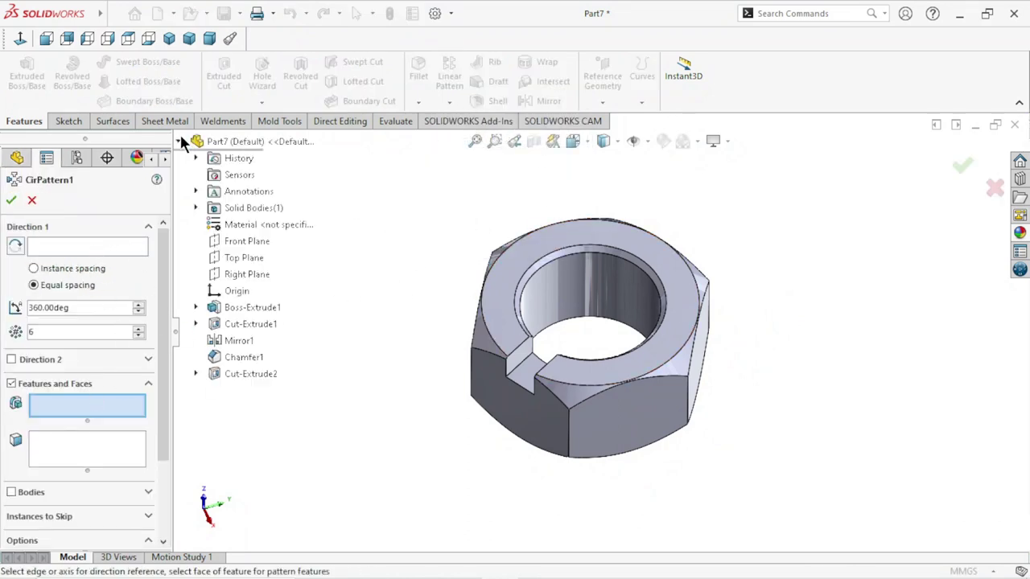
left_click(238, 373)
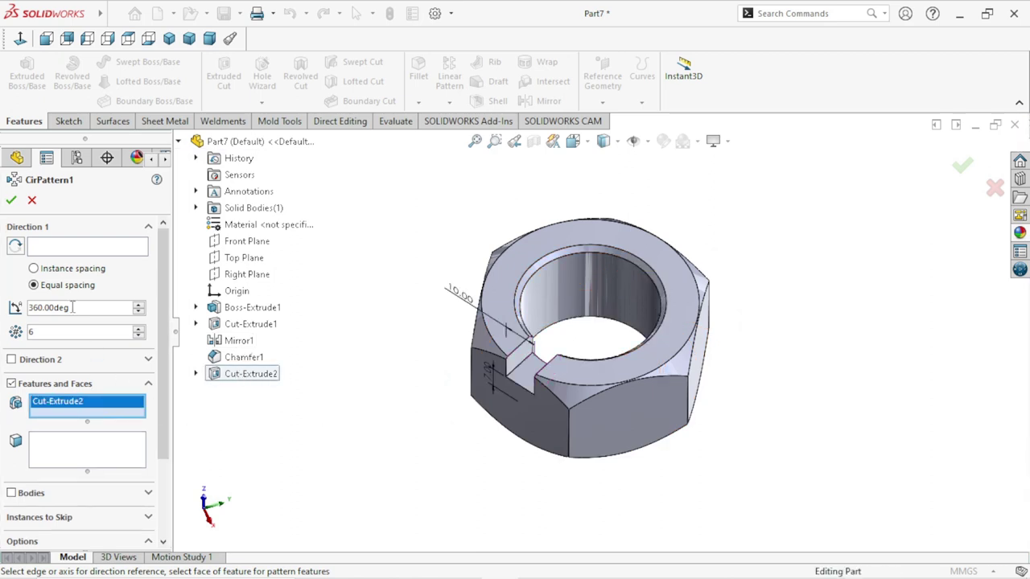
left_click(56, 248)
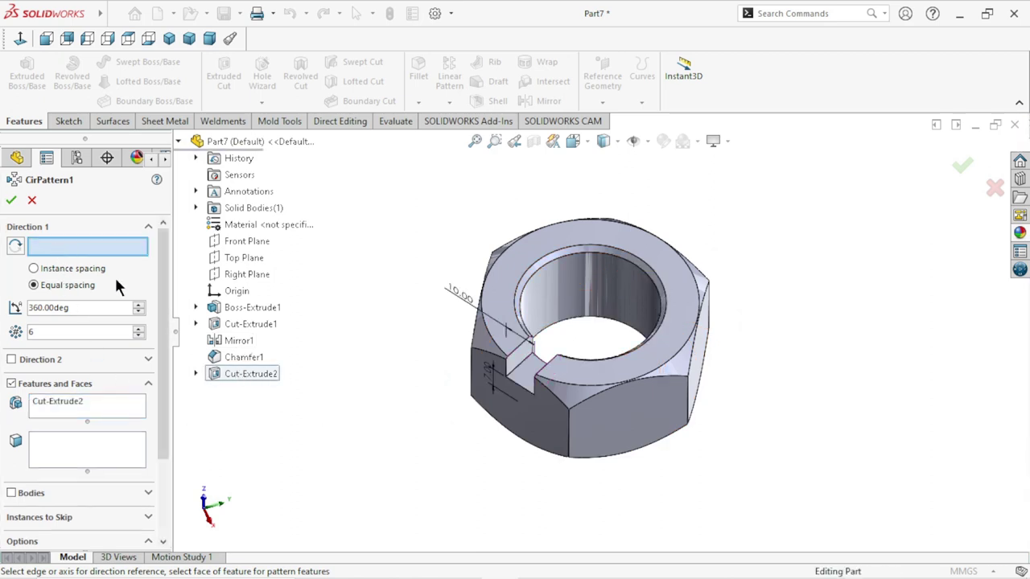
left_click(565, 275)
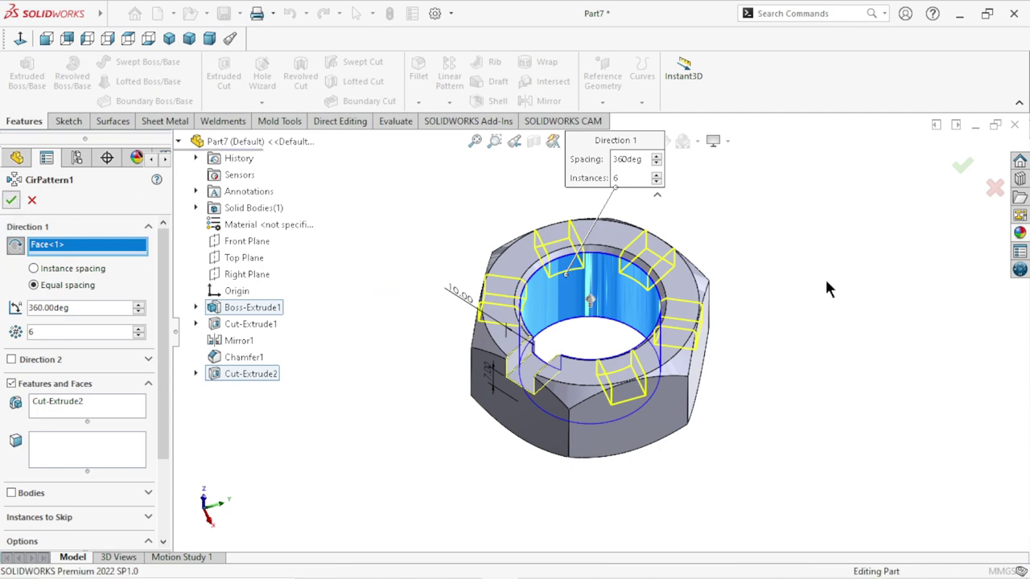
key("Return")
mouse_move(830, 358)
middle_mouse_down()
mouse_move(804, 388)
mouse_move(775, 333)
mouse_move(716, 318)
middle_mouse_up()
Step: Sketch on the nut's front face and convert the 38.5 mm bore edge into a circle
left_click(706, 312)
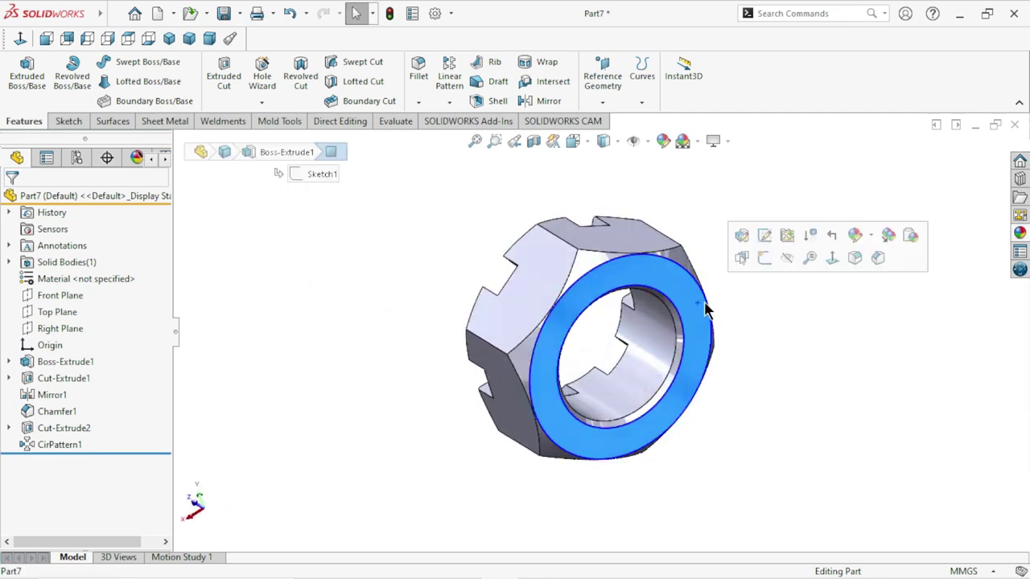
left_click(762, 260)
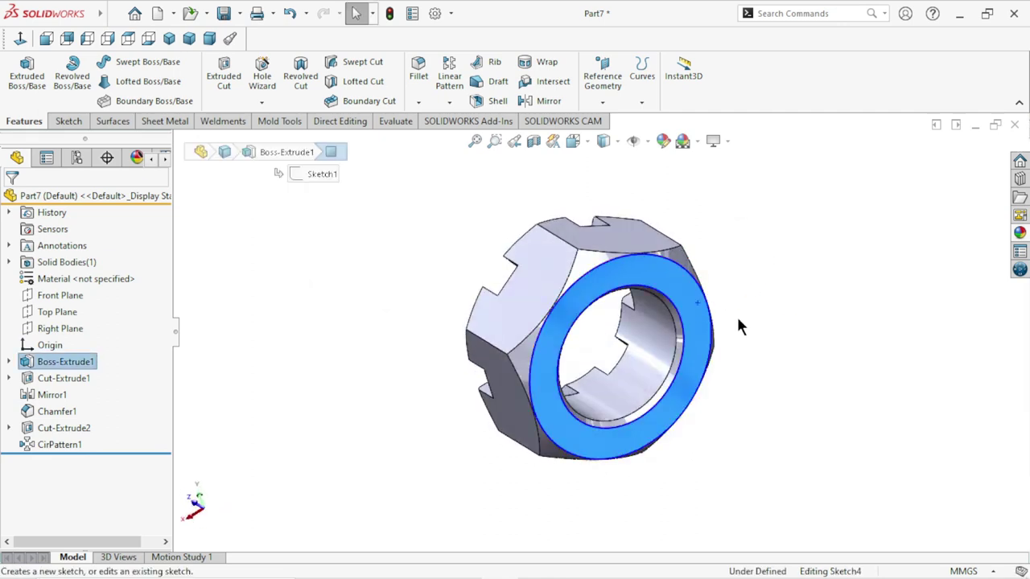
left_click(678, 339)
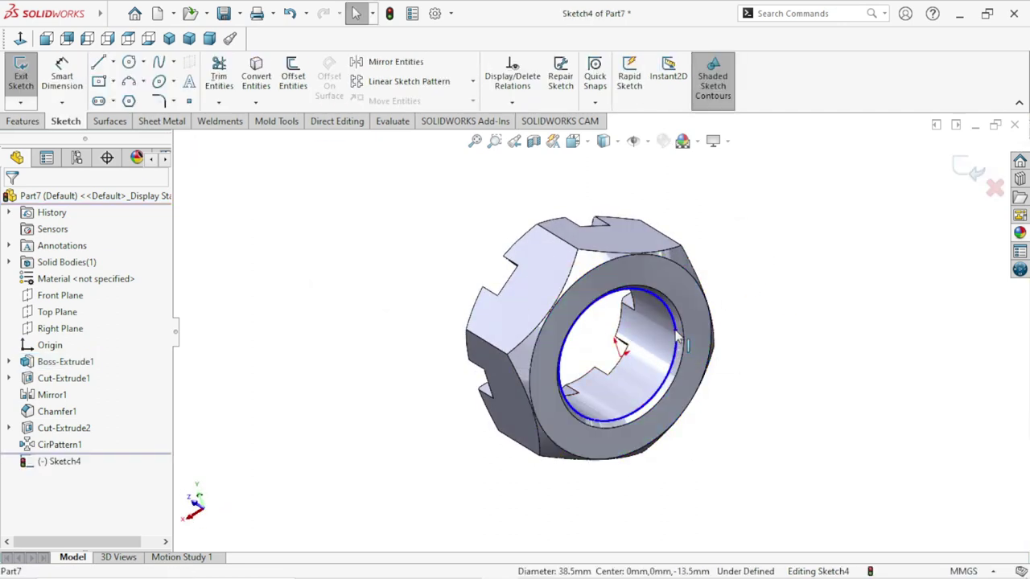
left_click(255, 92)
scroll(721, 349, "up", 2)
middle_click_drag(722, 350, 788, 301)
Step: Create a helix on the bore circle with 1.5 mm pitch and 22 revolutions
left_click(24, 121)
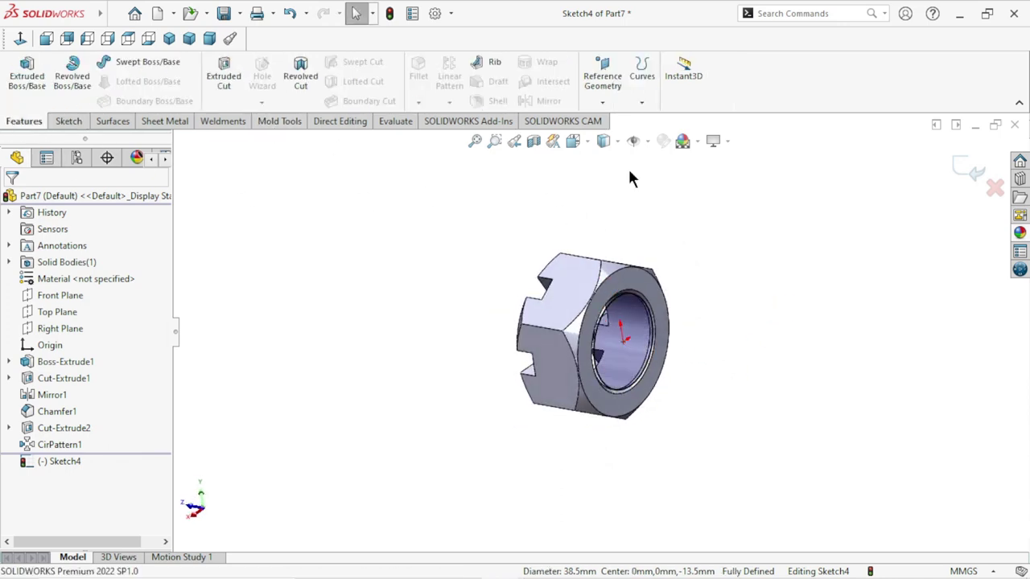
left_click(643, 103)
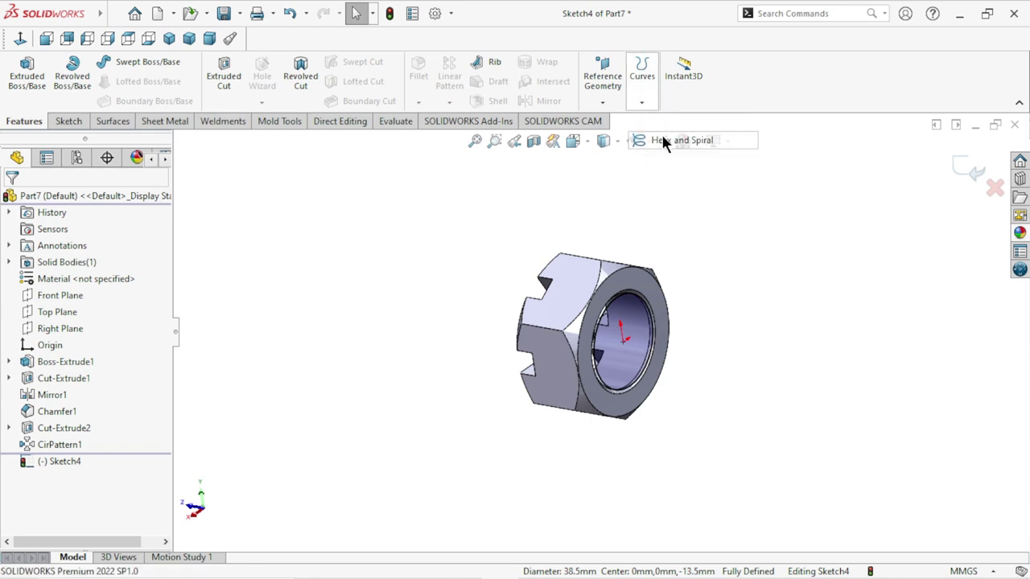
left_click(661, 135)
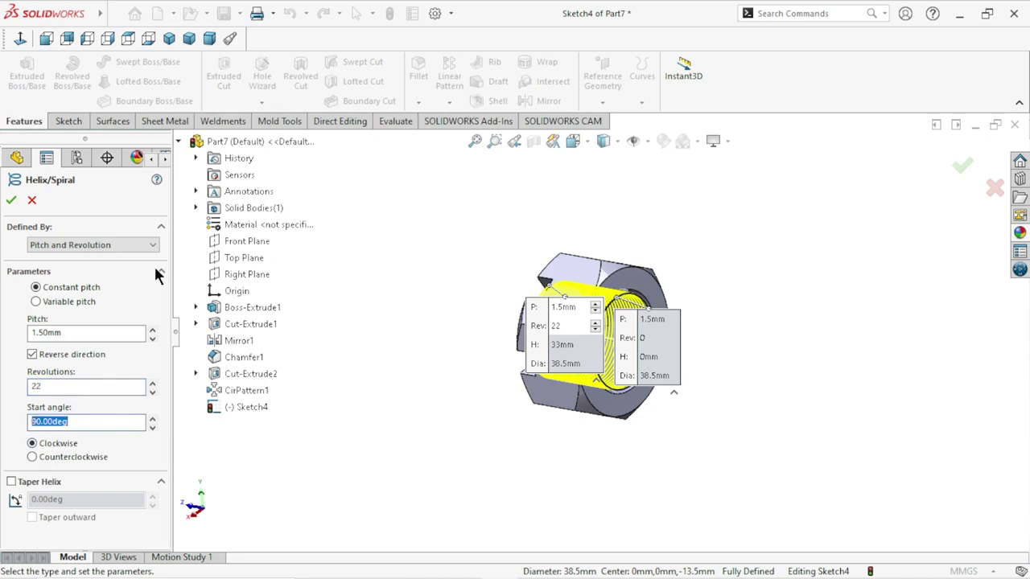
left_click(12, 200)
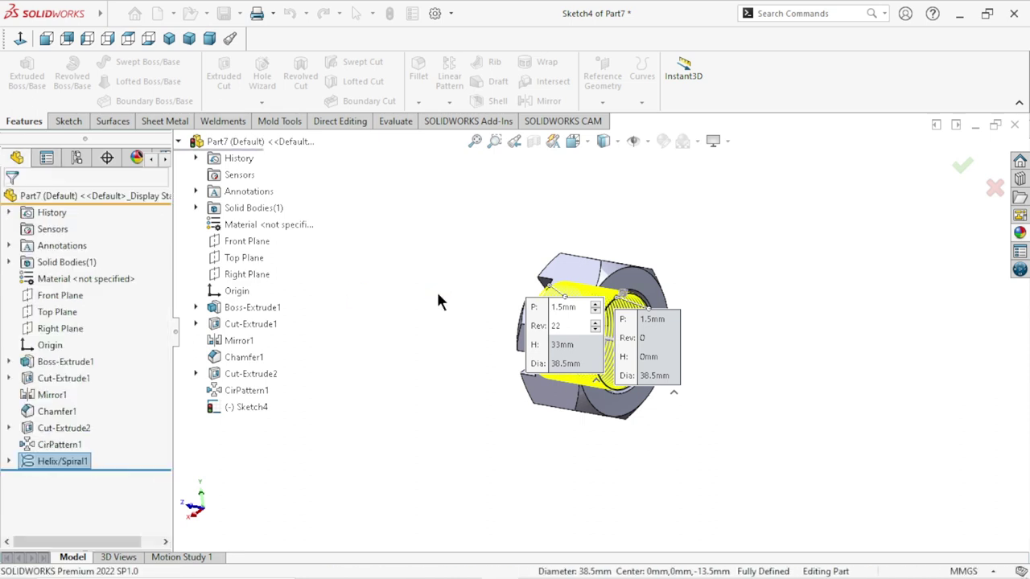
scroll(563, 346, "down", 3)
left_click(269, 280)
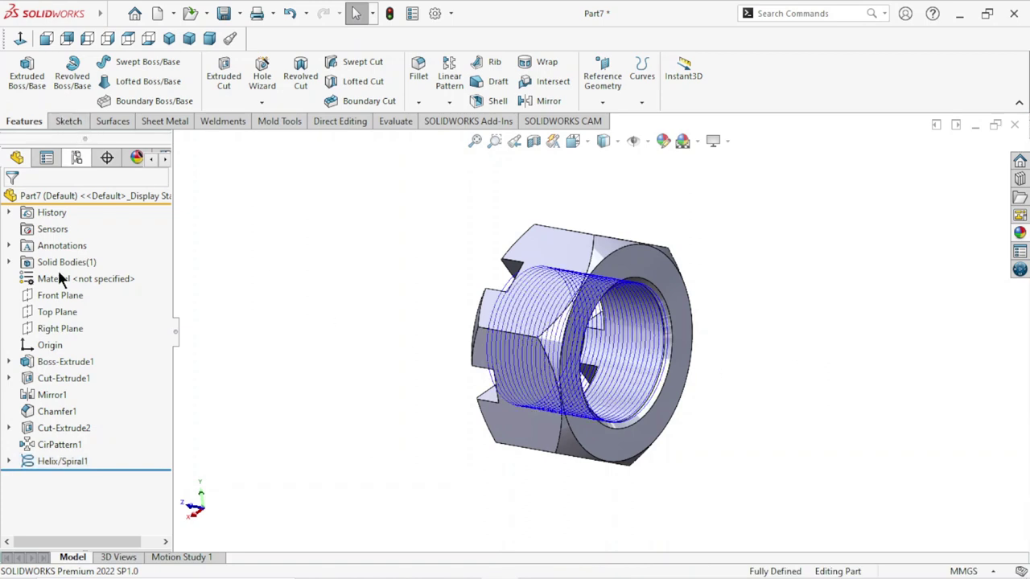
Step: Sketch a three-sided polygon triangle on the Right Plane, left of the nut
left_click(66, 330)
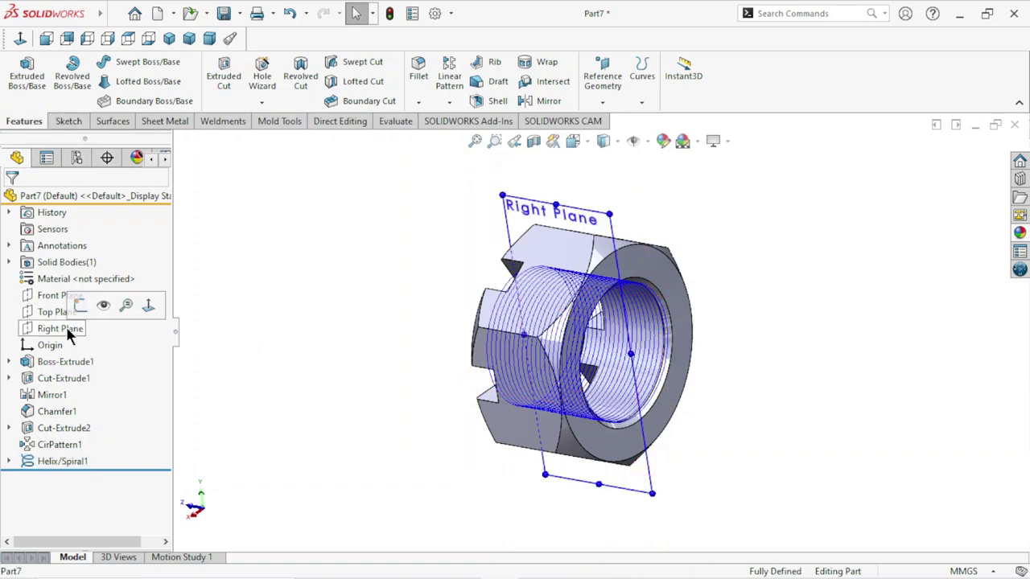
left_click(81, 307)
left_click(21, 41)
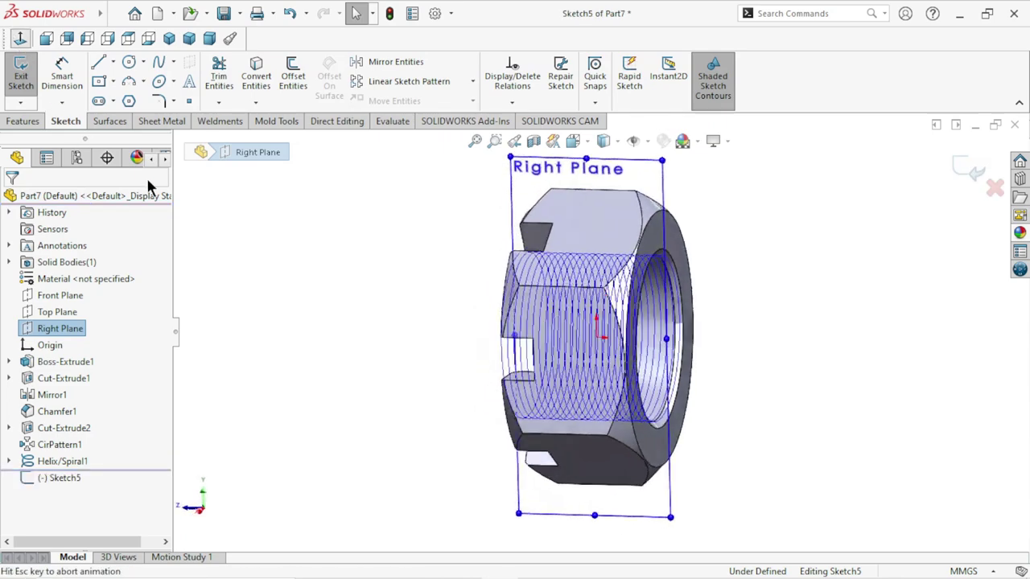
left_click(129, 101)
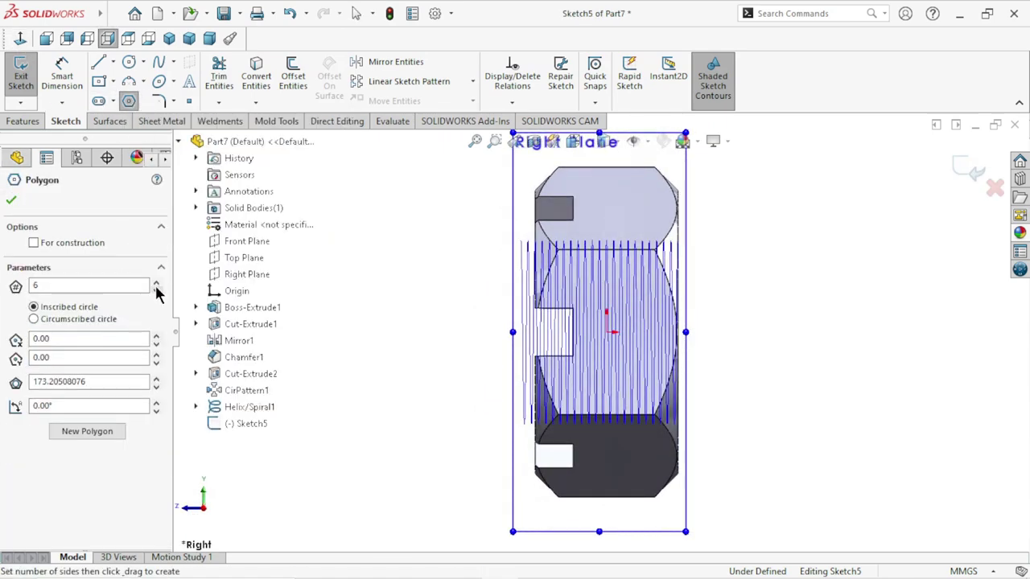
left_click(156, 291)
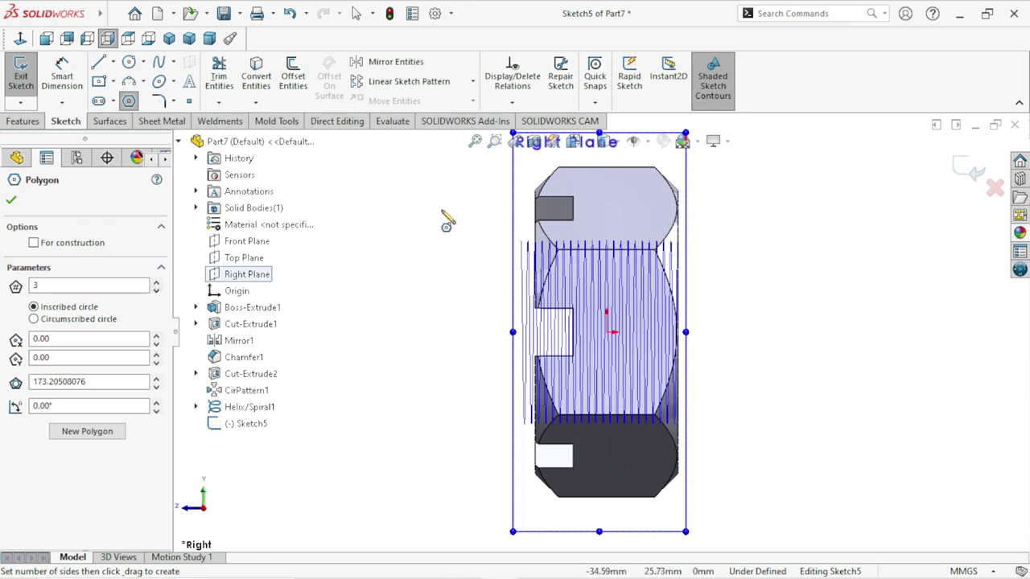
left_click_drag(425, 276, 427, 245)
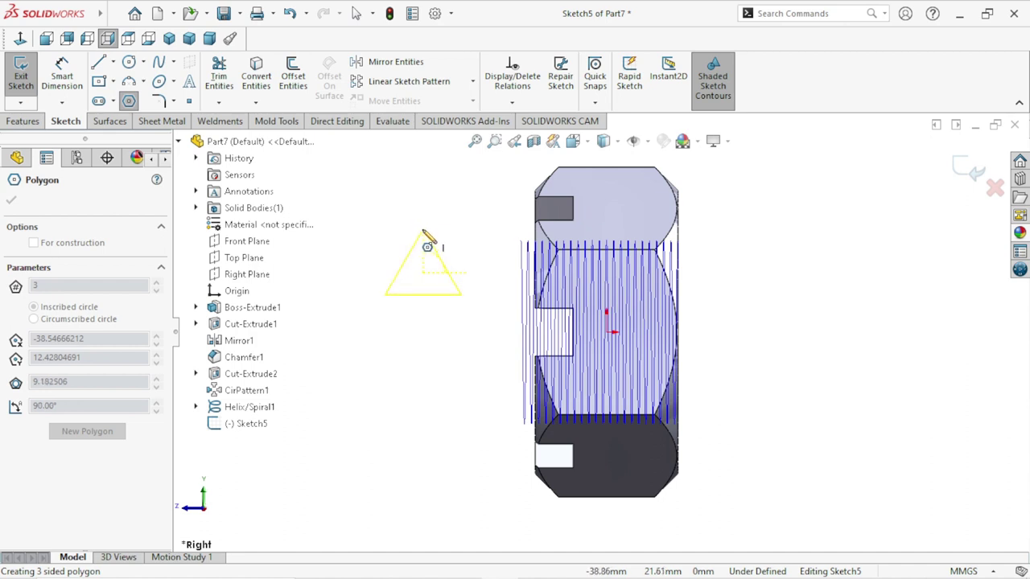
left_click(427, 246)
right_click(390, 197)
left_click(418, 208)
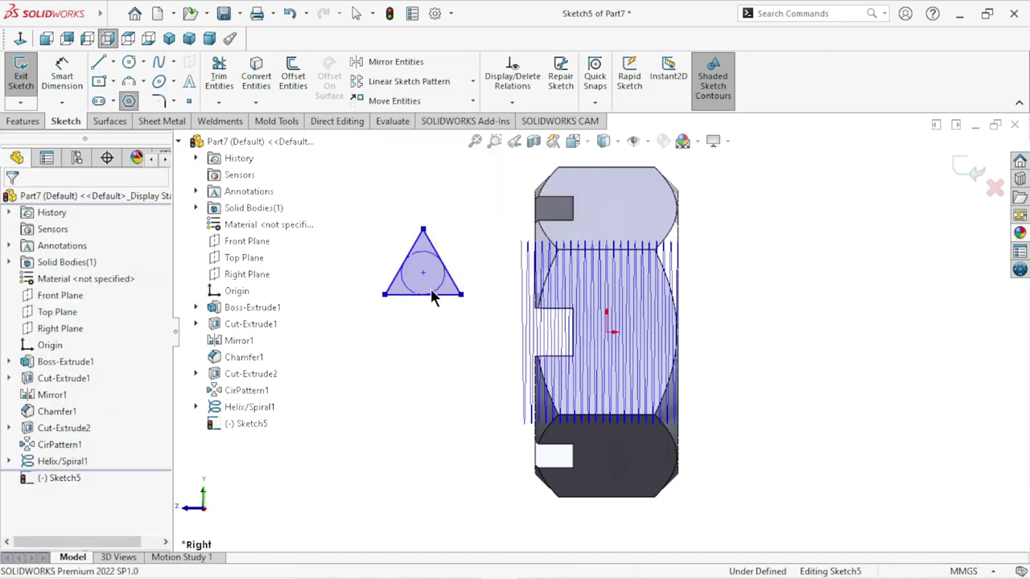
scroll(432, 298, "down", 3)
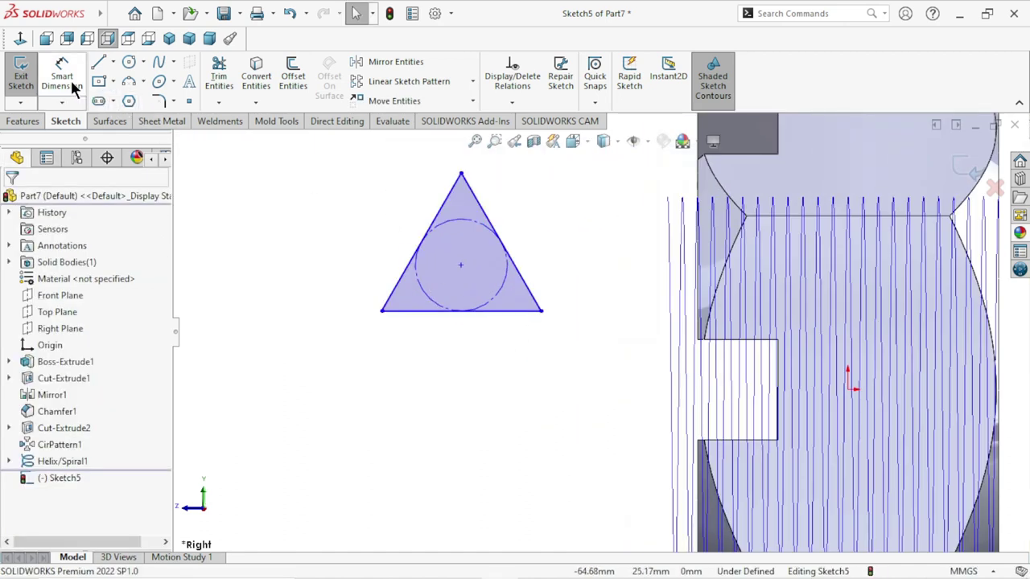
Step: Dimension the triangle's base edge to 1.48
left_click(64, 81)
left_click(425, 314)
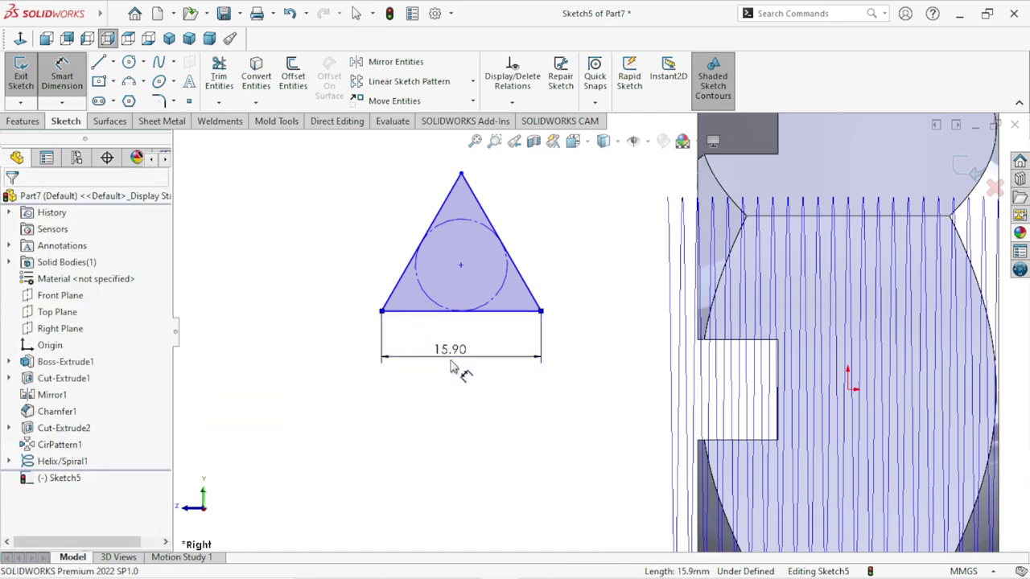
left_click(452, 367)
type("1.4")
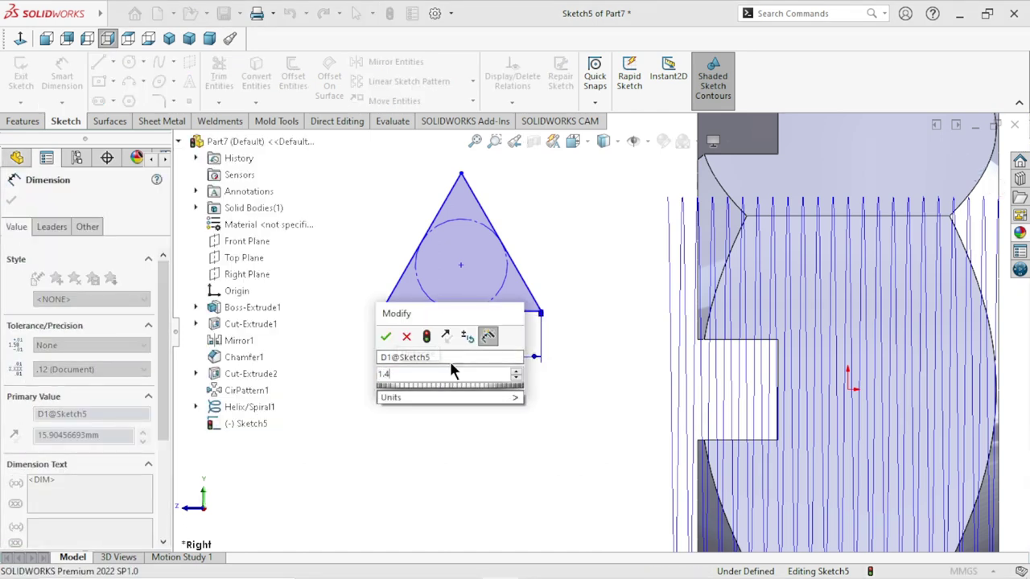
type("8")
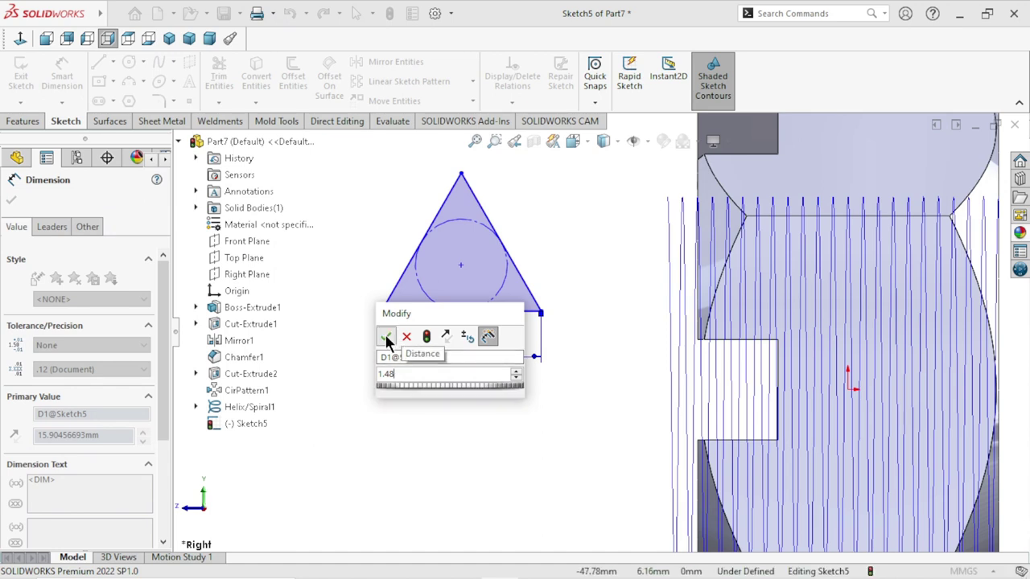
left_click(385, 338)
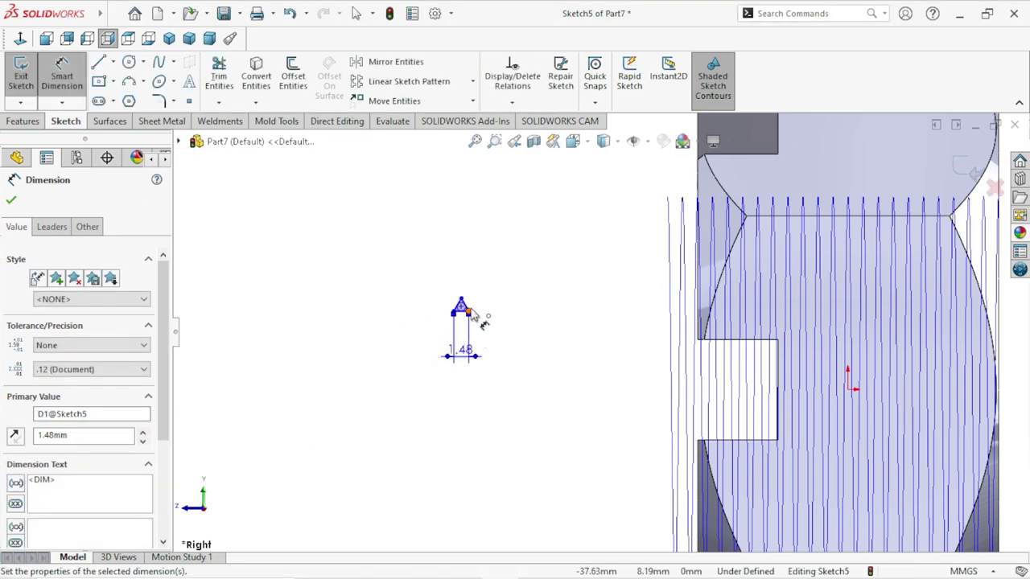
left_click(10, 200)
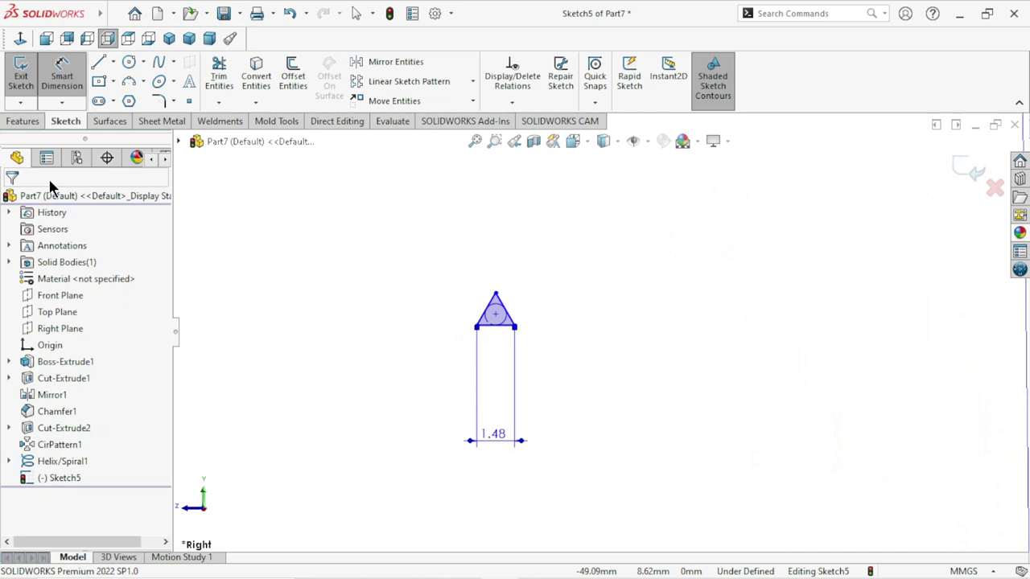
Step: Chamfer the triangle's top corner with a 0.1 mm sketch chamfer
left_click(172, 102)
left_click(189, 137)
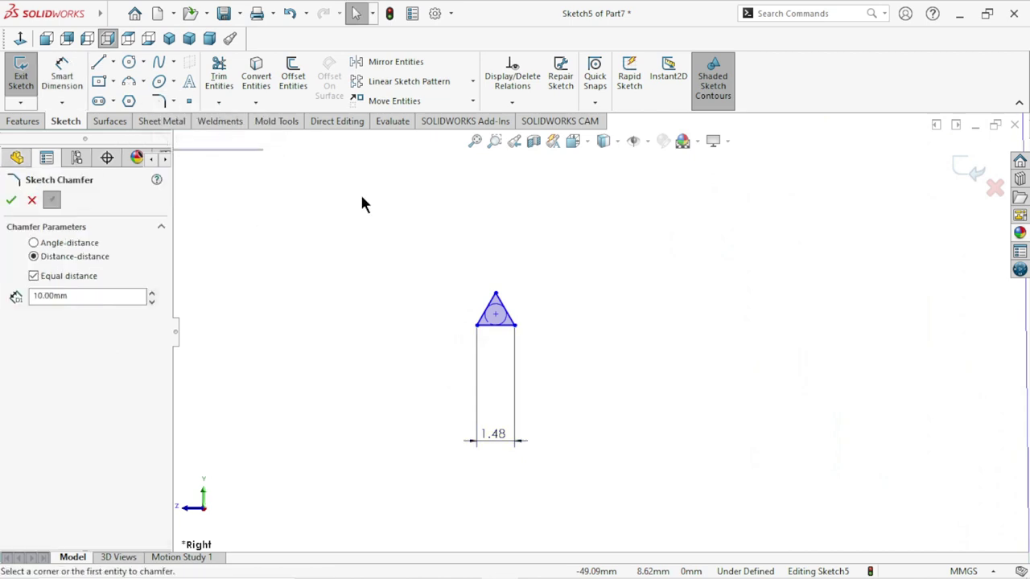
type("0")
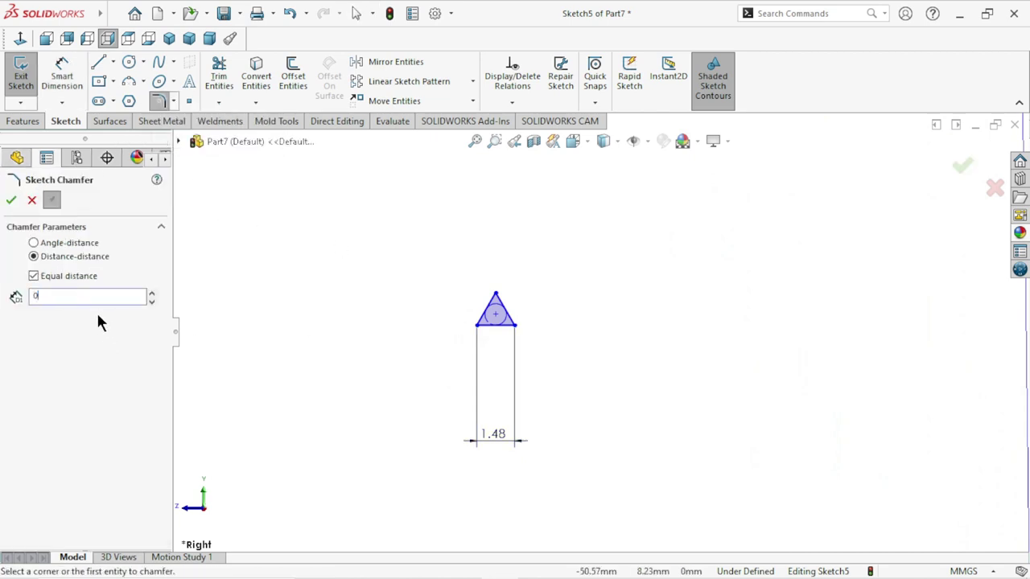
type(".10mm")
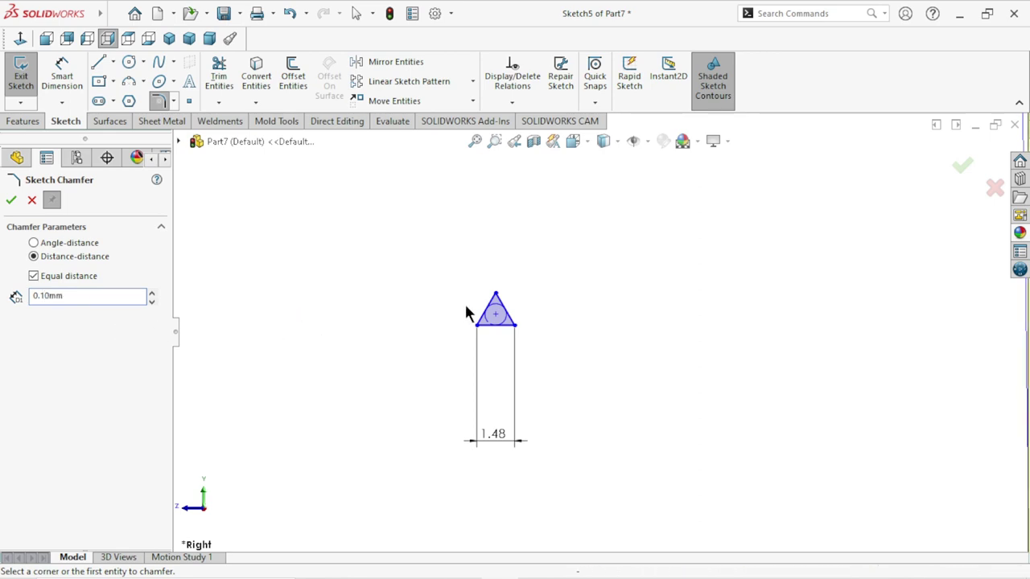
scroll(465, 304, "down", 3)
left_click(543, 298)
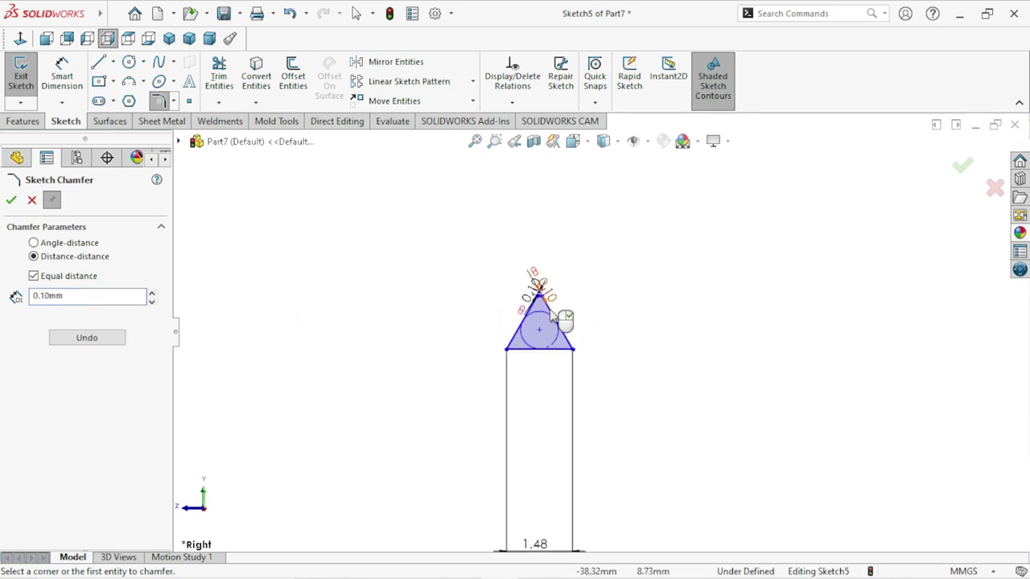
scroll(559, 314, "down", 2)
scroll(558, 310, "down", 3)
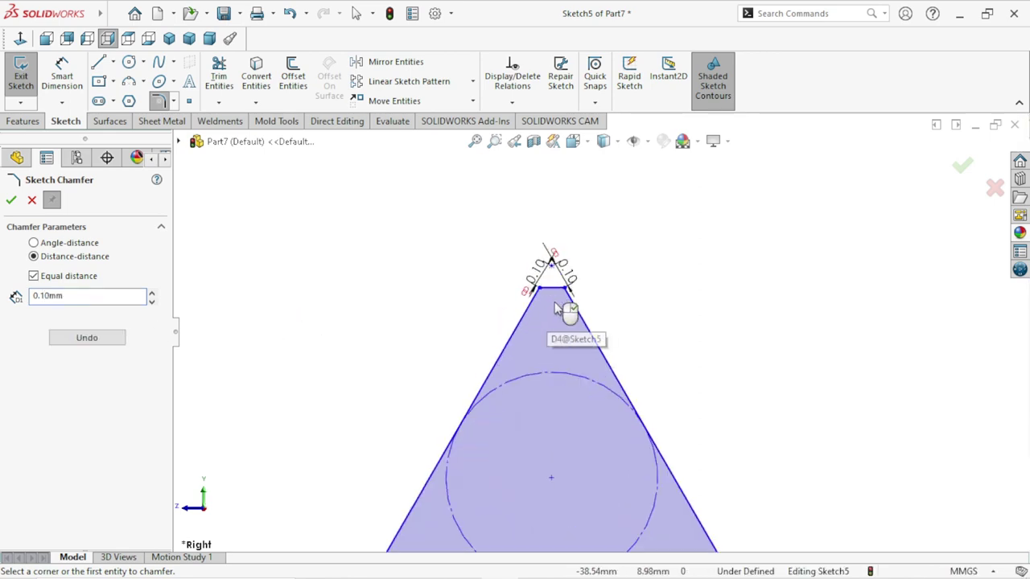
left_click(11, 200)
scroll(593, 392, "up", 4)
scroll(593, 393, "up", 3)
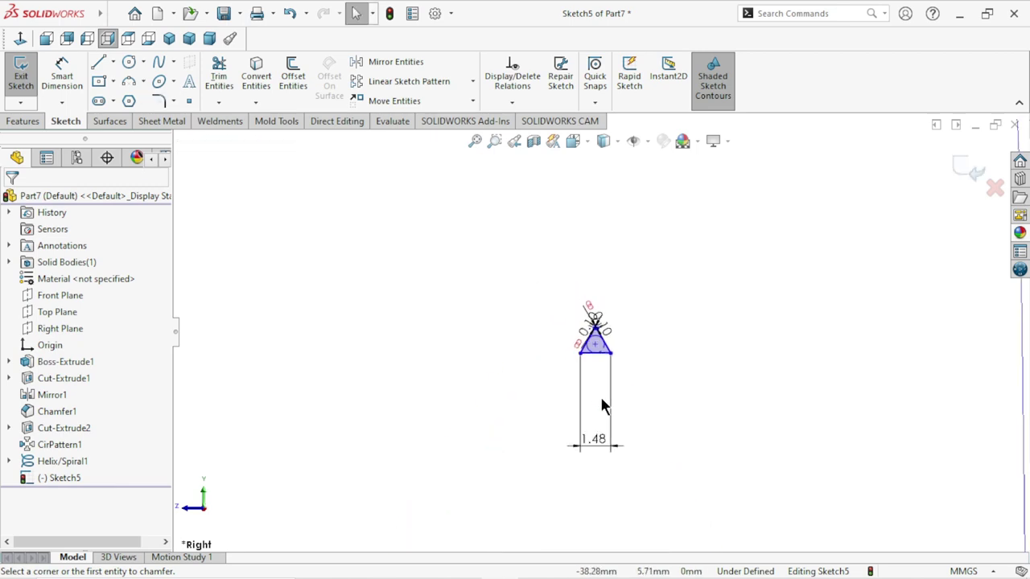
scroll(600, 395, "up", 1)
Step: Pierce the triangle's base point onto the helix and exit Sketch5
scroll(732, 358, "down", 2)
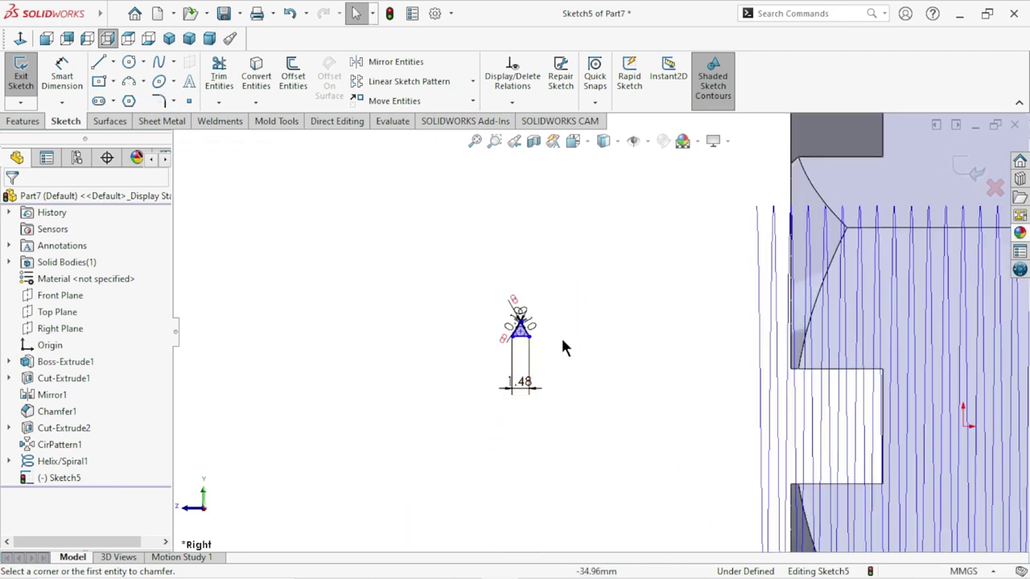
scroll(547, 342, "down", 2)
scroll(507, 322, "down", 3)
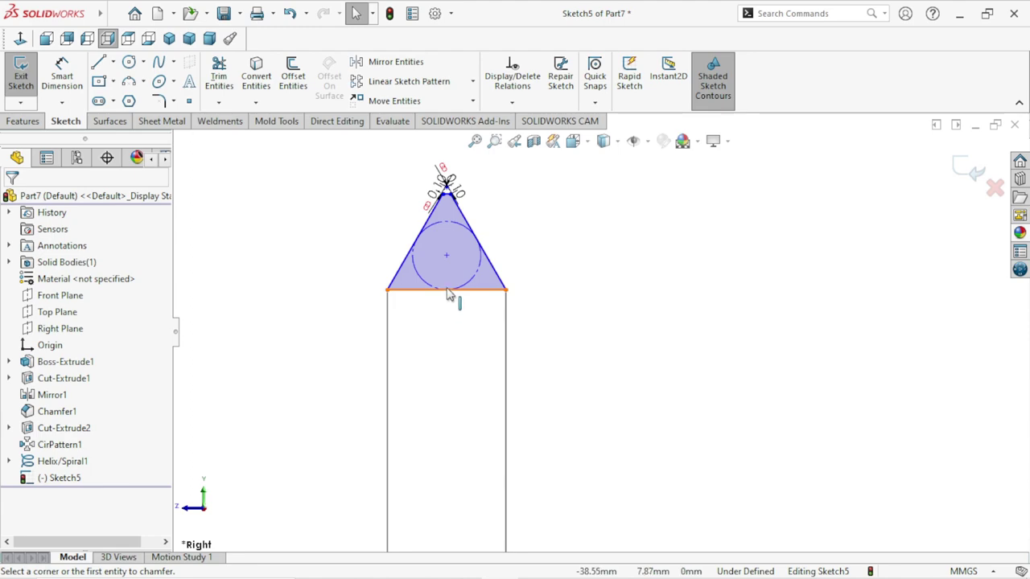
left_click(446, 291)
scroll(459, 376, "up", 3)
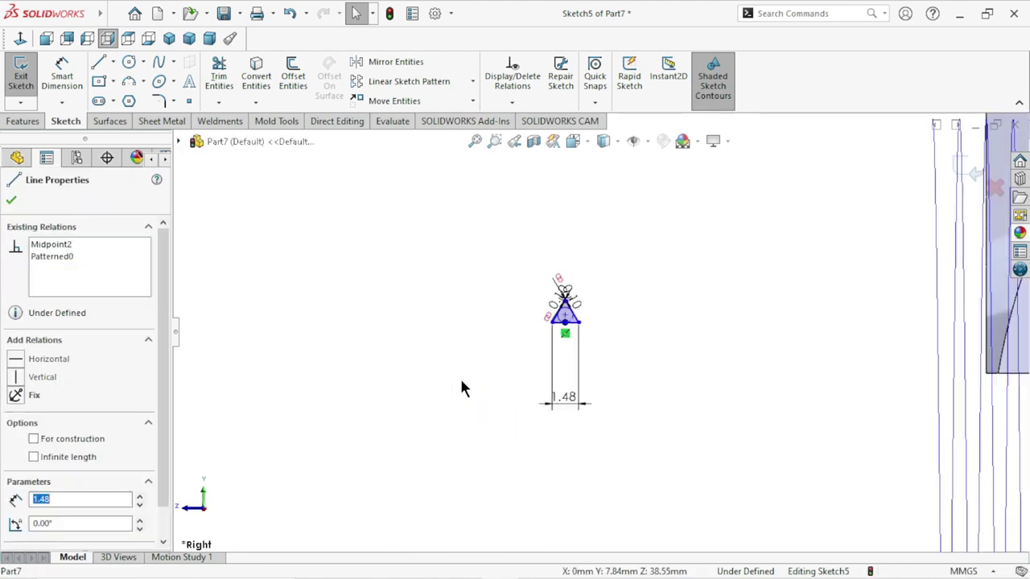
scroll(460, 376, "up", 2)
scroll(734, 296, "down", 3)
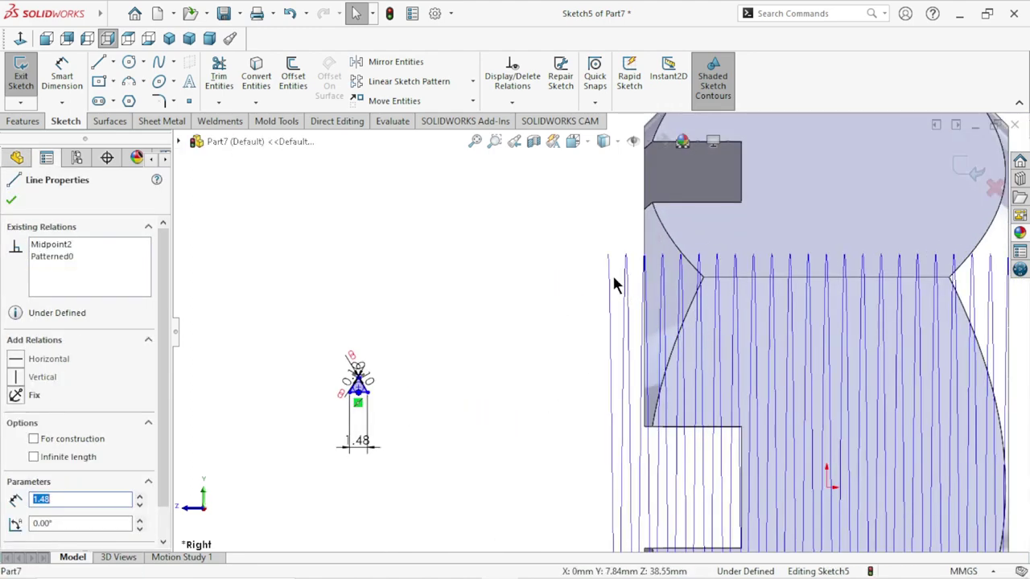
left_click(609, 274)
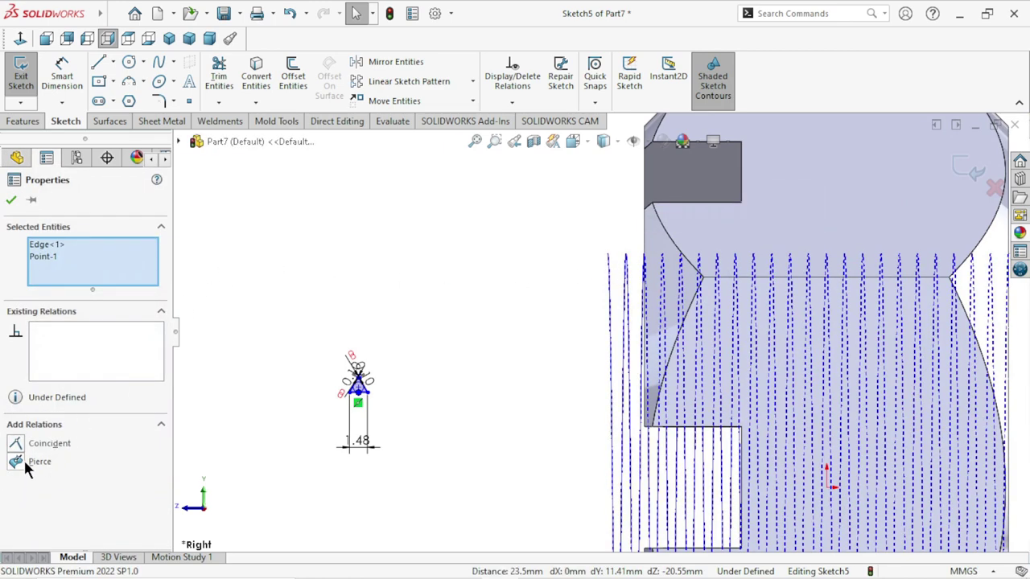
left_click(17, 460)
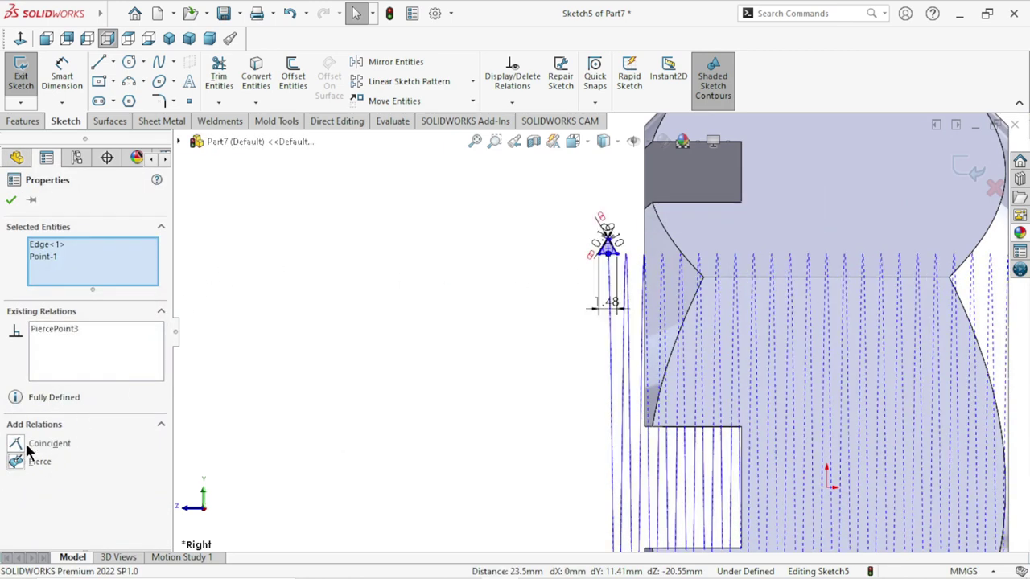
left_click(13, 201)
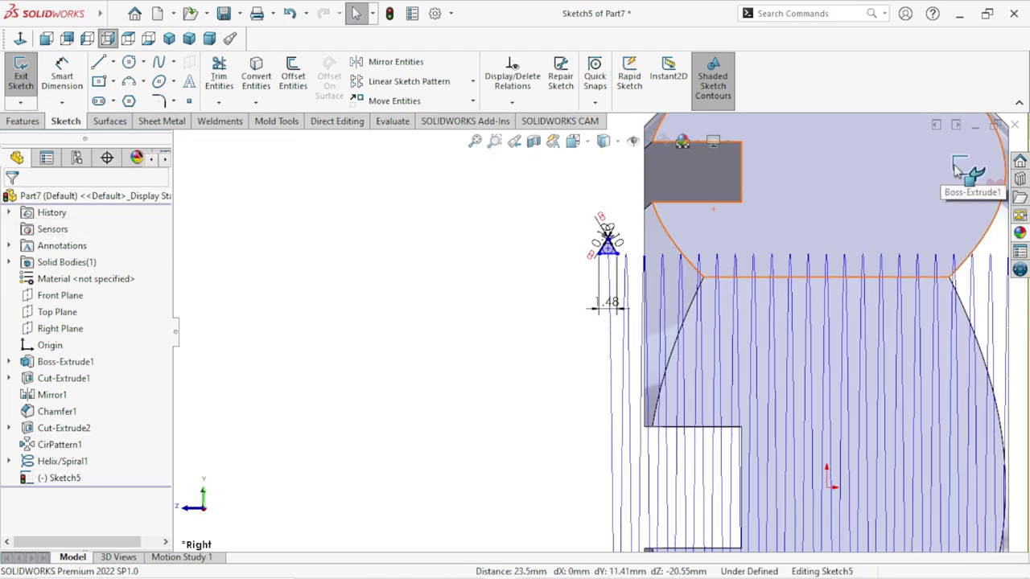
left_click(21, 76)
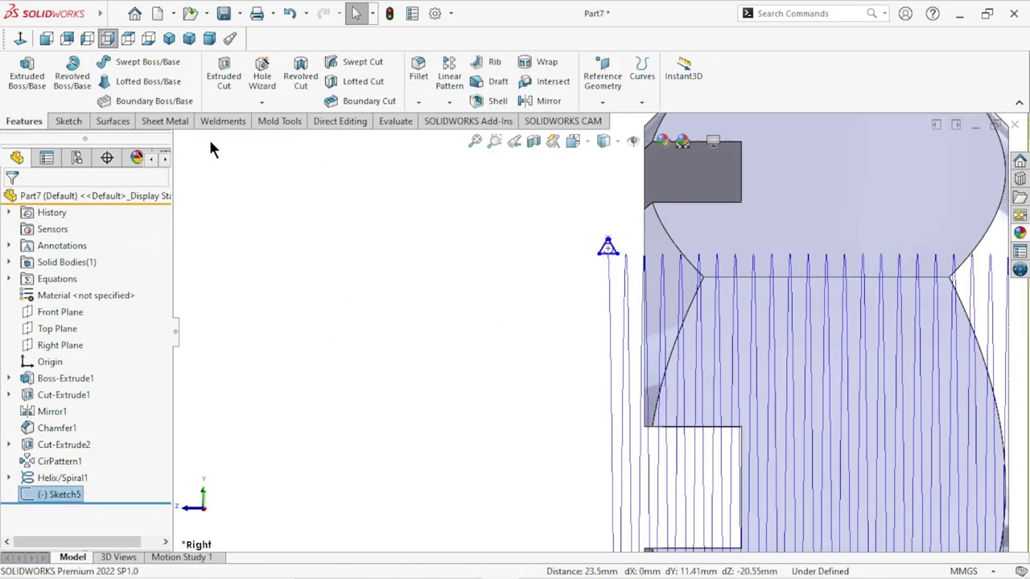
Step: Swept-cut the Sketch5 triangle profile along Helix/Spiral1 to form the internal threads
left_click(359, 66)
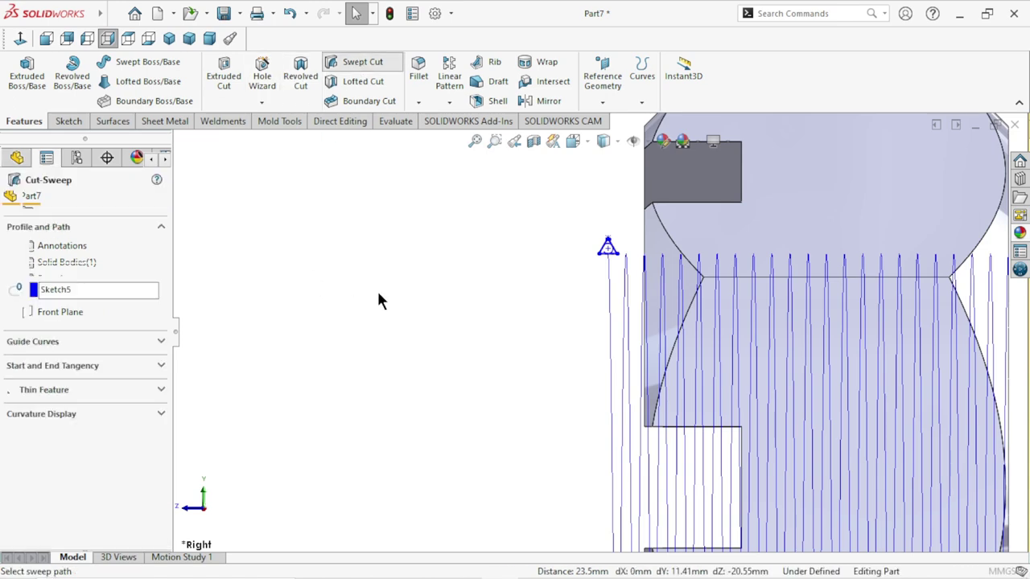
left_click(611, 301)
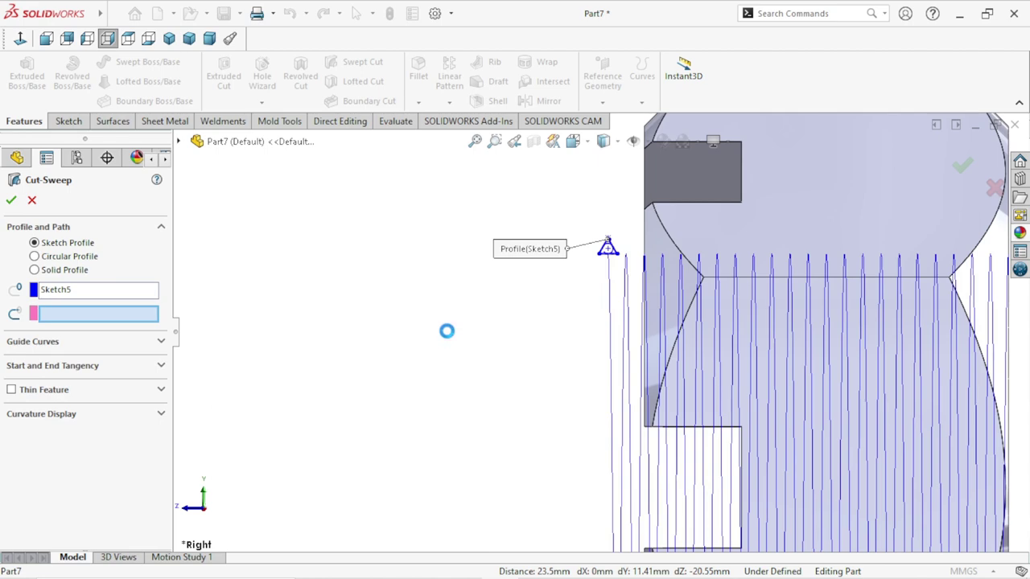
scroll(467, 344, "up", 3)
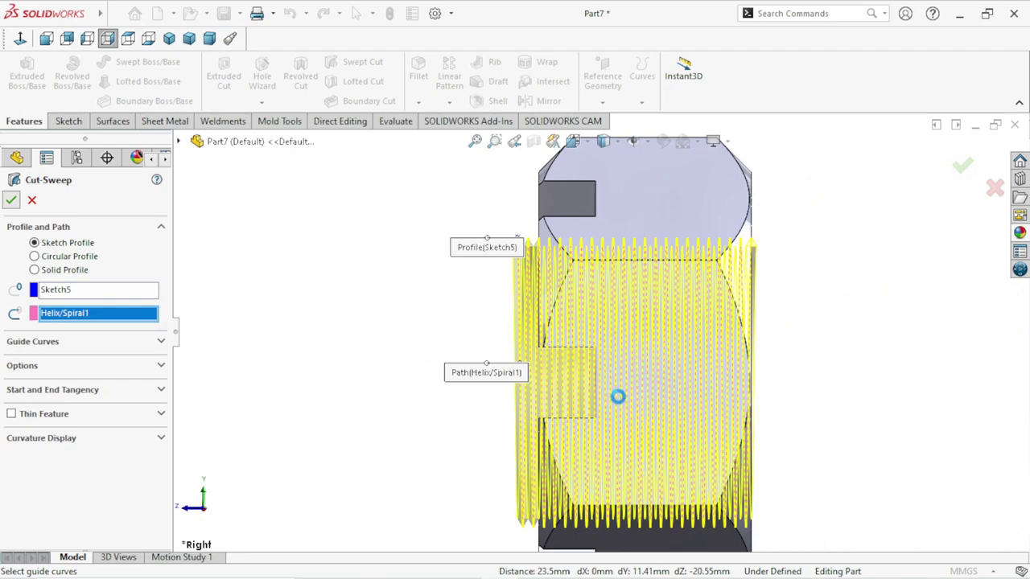
key("Return")
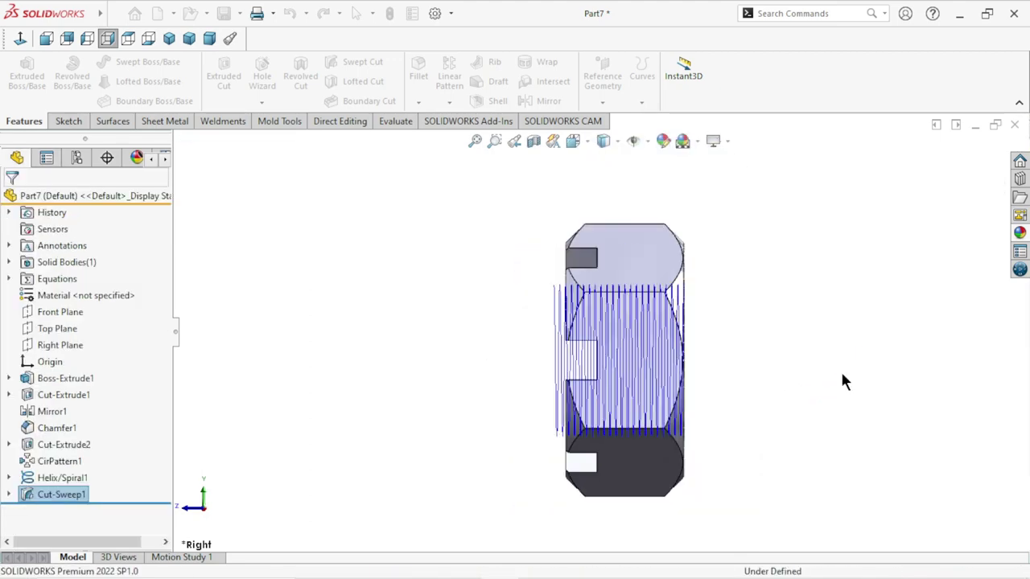
Step: Hide Helix/Spiral1, orbit around the threaded nut, and select Part7
left_click(48, 478)
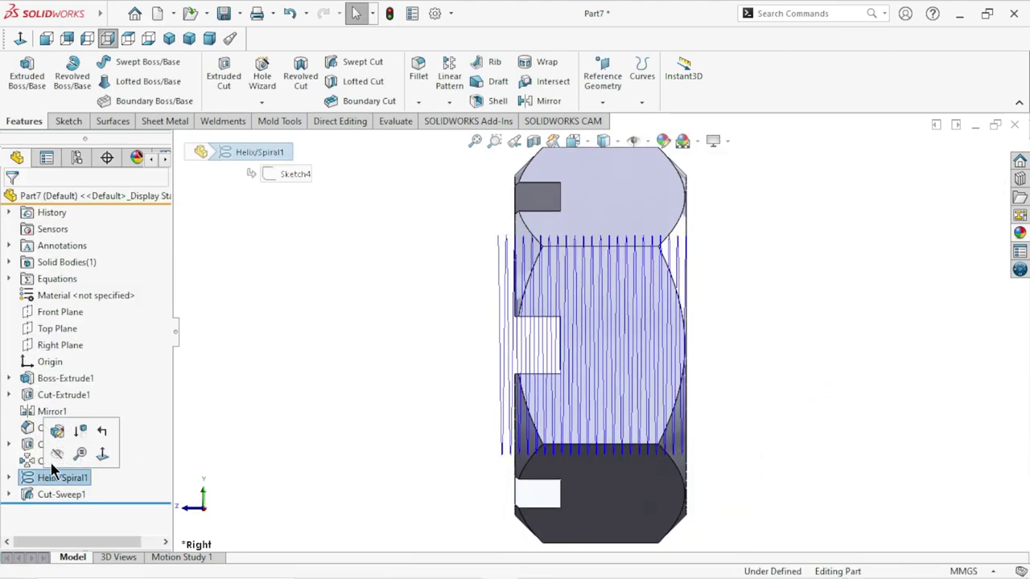
left_click(56, 455)
middle_click_drag(524, 331, 542, 323)
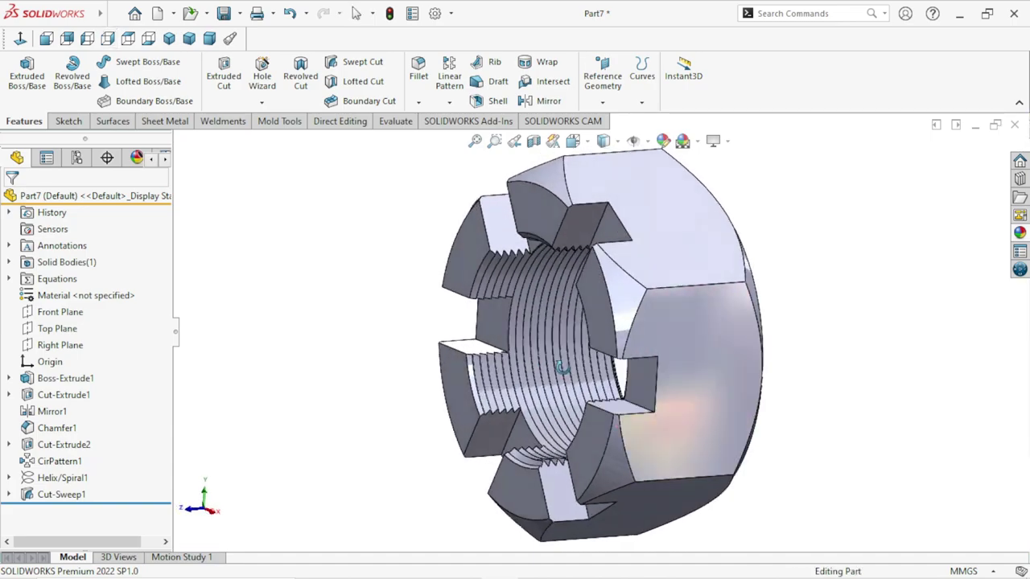
scroll(542, 324, "down", 3)
scroll(542, 323, "down", 3)
scroll(542, 323, "up", 3)
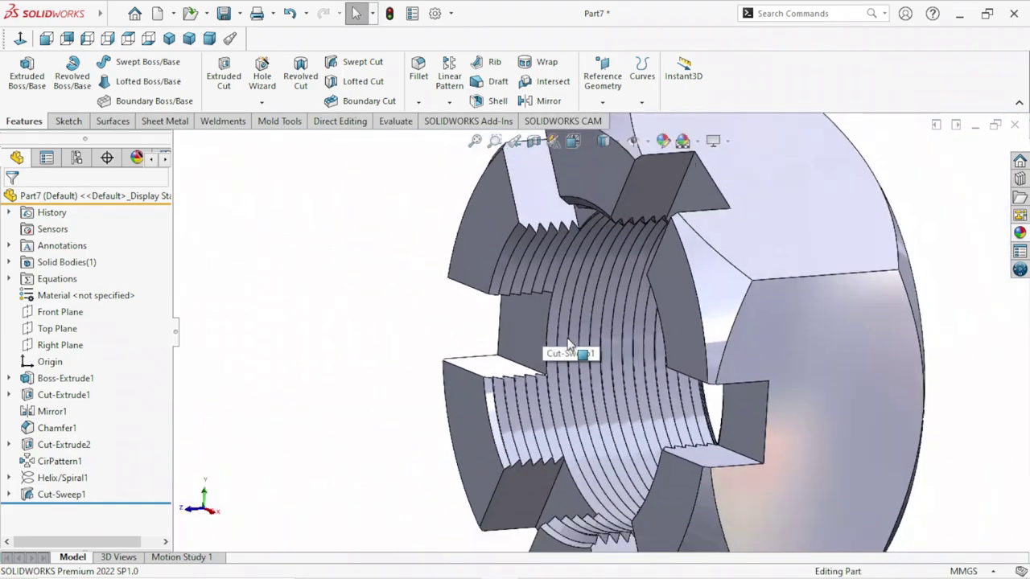
scroll(563, 387, "down", 5)
mouse_move(563, 388)
middle_mouse_down()
mouse_move(632, 380)
mouse_move(516, 434)
mouse_move(537, 349)
mouse_move(552, 395)
mouse_move(542, 410)
mouse_move(535, 356)
middle_mouse_up()
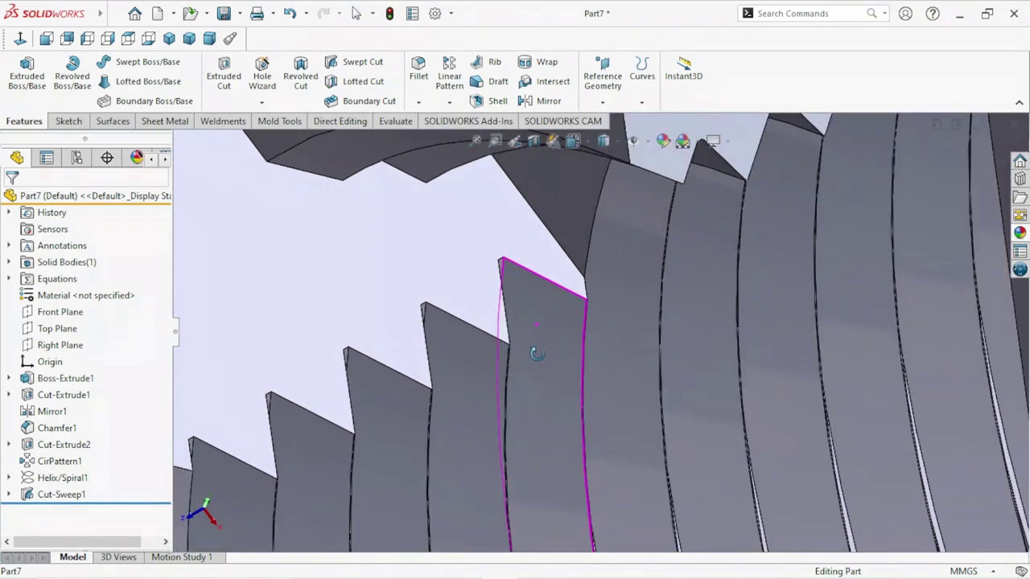
scroll(517, 386, "up", 2)
scroll(517, 386, "up", 1)
scroll(508, 383, "up", 3)
scroll(508, 383, "up", 3)
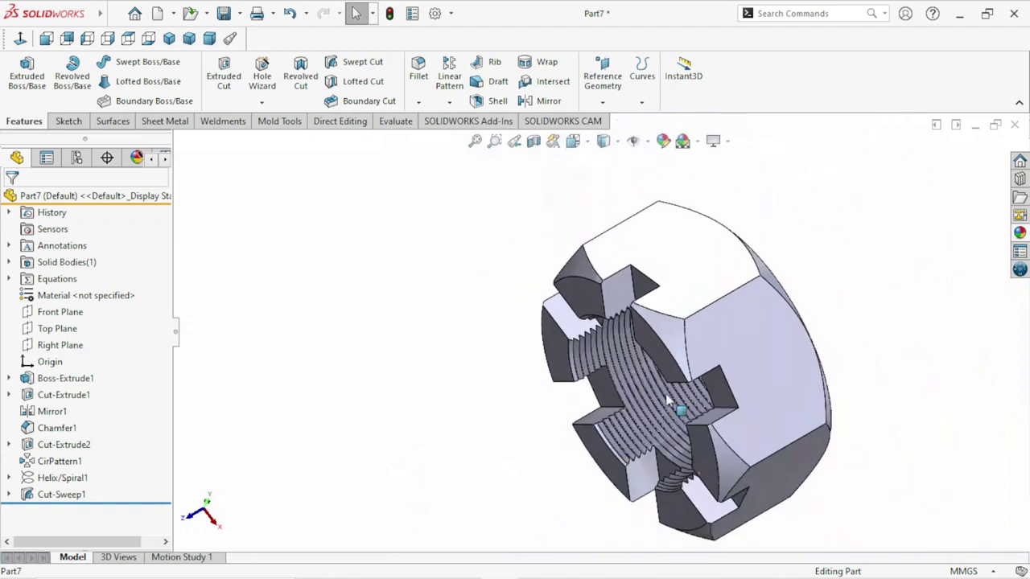
scroll(515, 385, "up", 3)
mouse_move(809, 368)
middle_mouse_down()
mouse_move(713, 478)
mouse_move(810, 441)
mouse_move(847, 314)
middle_mouse_up()
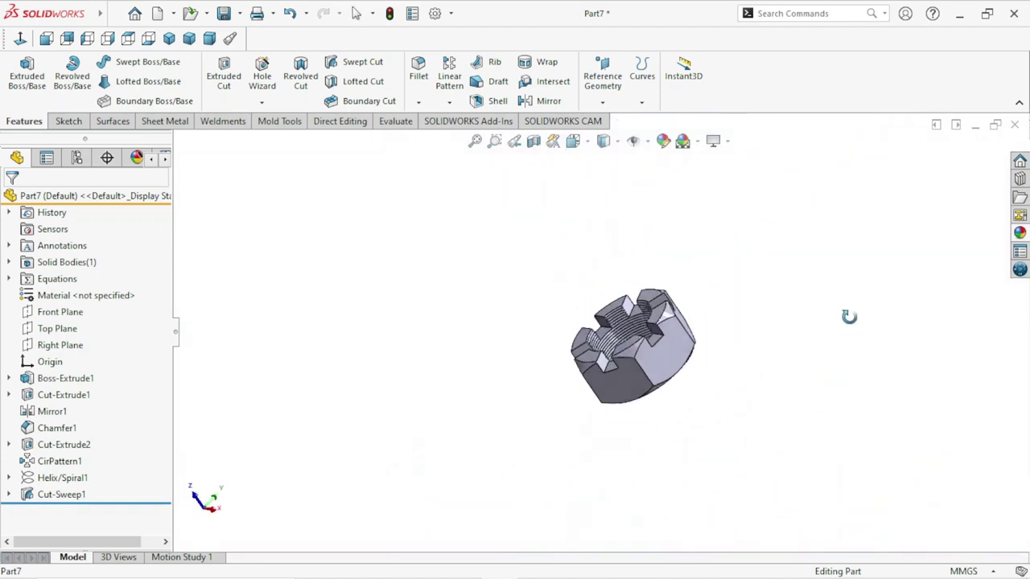
left_click(145, 198)
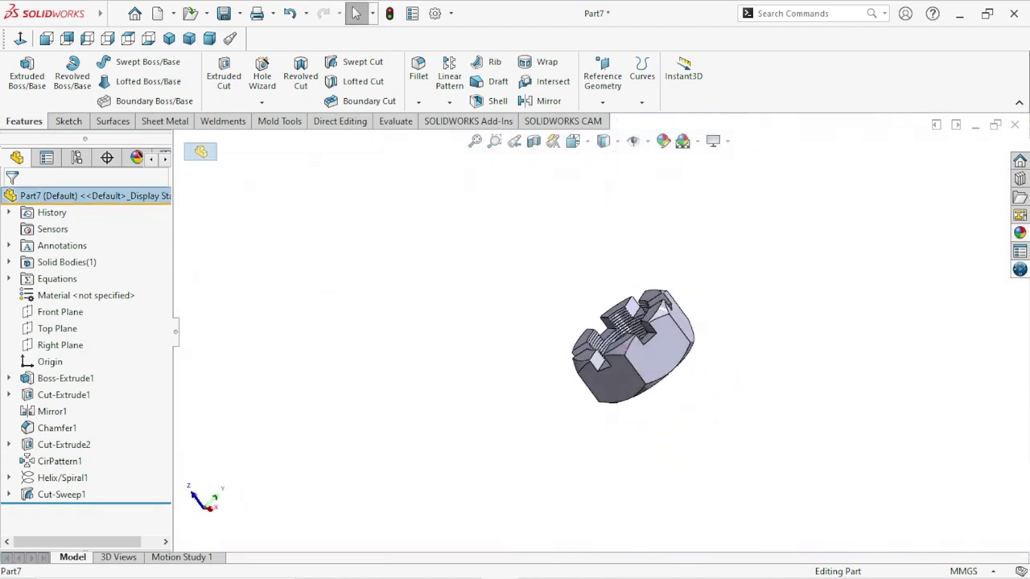
Step: Apply the brushed steel appearance to the castle nut and show it in isometric view
left_click(1019, 232)
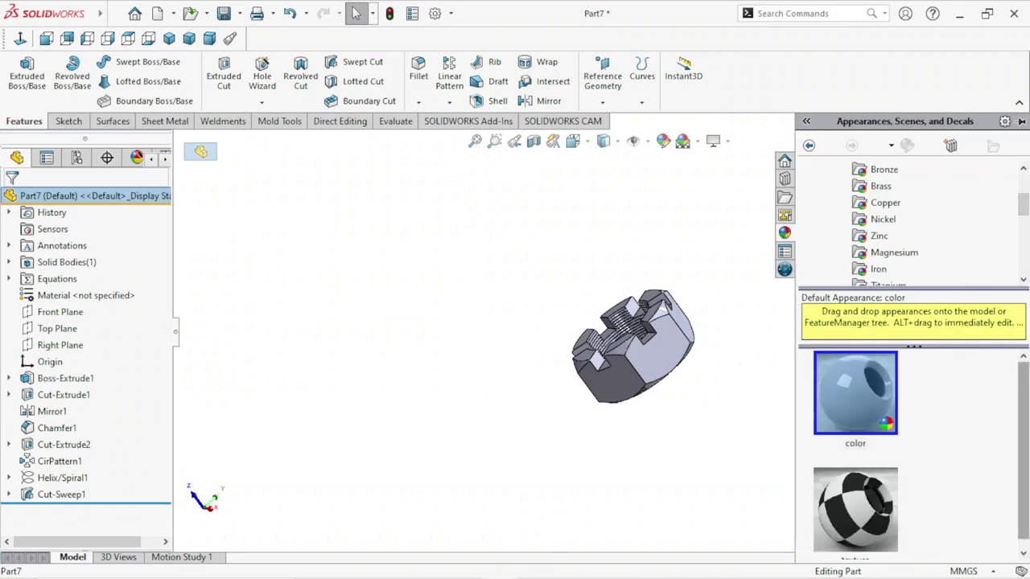
scroll(865, 201, "up", 2)
left_click(862, 222)
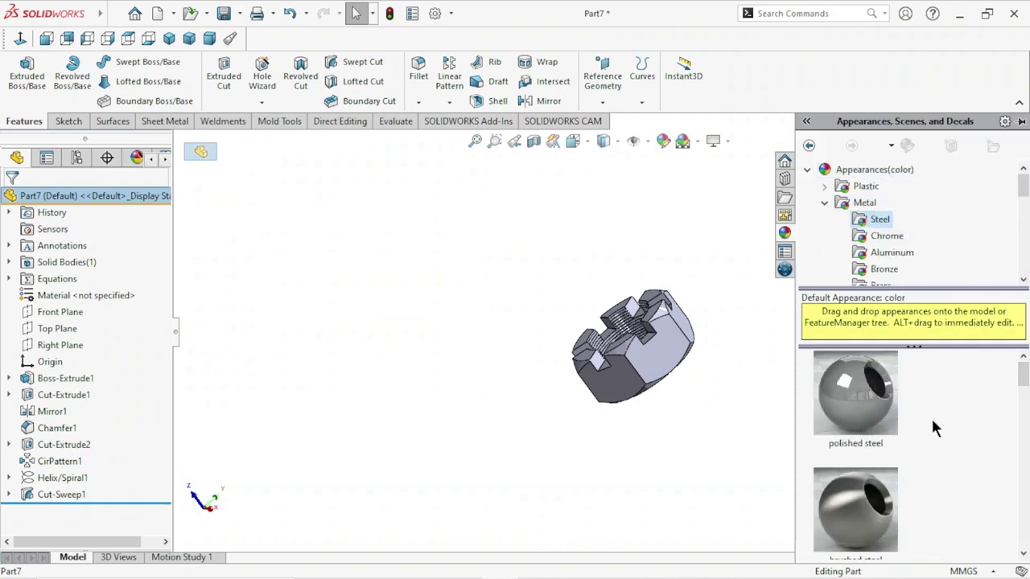
left_click_drag(1023, 376, 1023, 383)
double_click(855, 462)
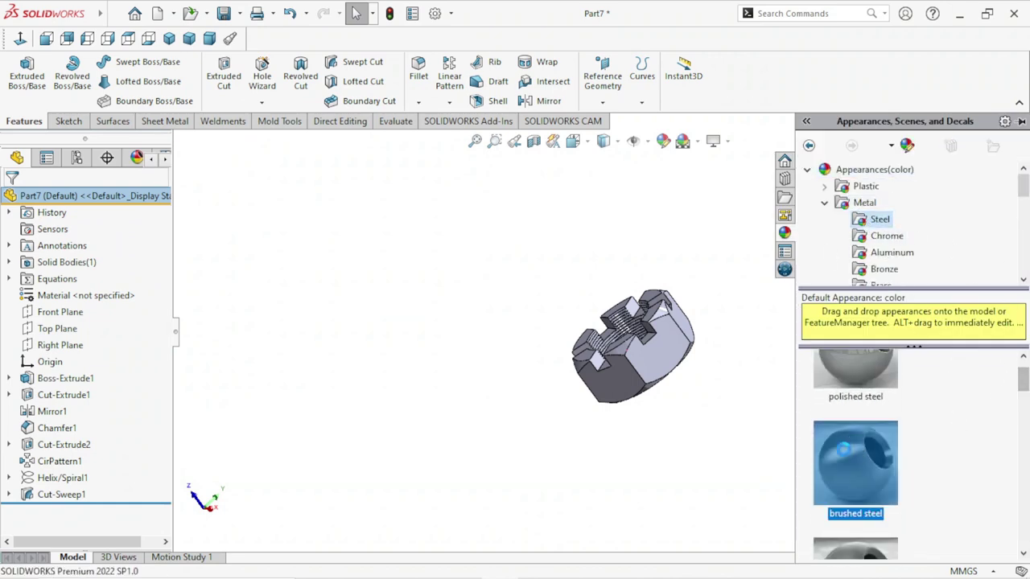
mouse_move(637, 458)
middle_mouse_down()
mouse_move(721, 379)
mouse_move(582, 234)
mouse_move(407, 345)
mouse_move(465, 254)
mouse_move(598, 466)
mouse_move(724, 345)
mouse_move(625, 443)
mouse_move(556, 291)
middle_mouse_up()
left_click(171, 37)
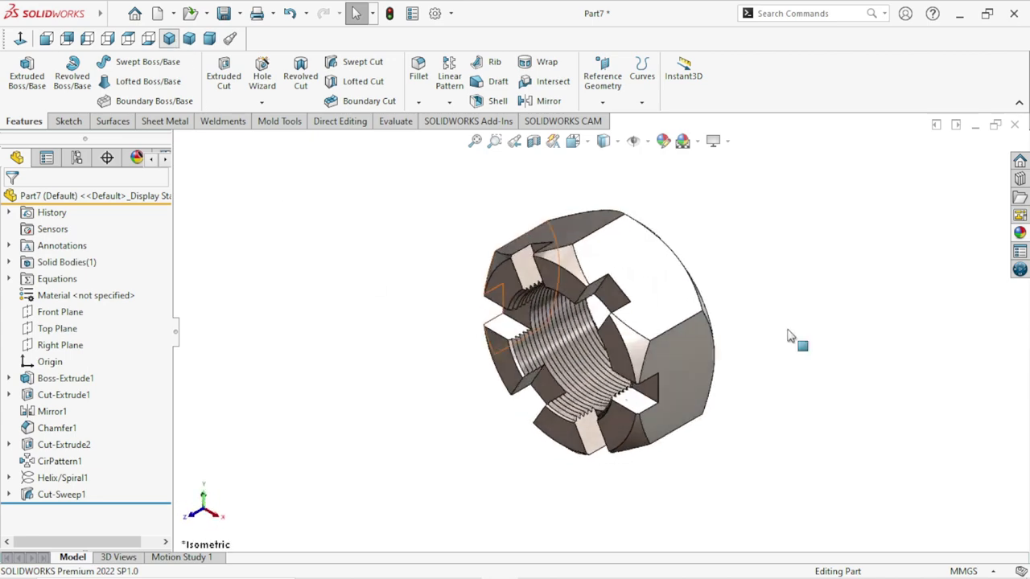
scroll(737, 319, "down", 3)
scroll(738, 319, "up", 2)
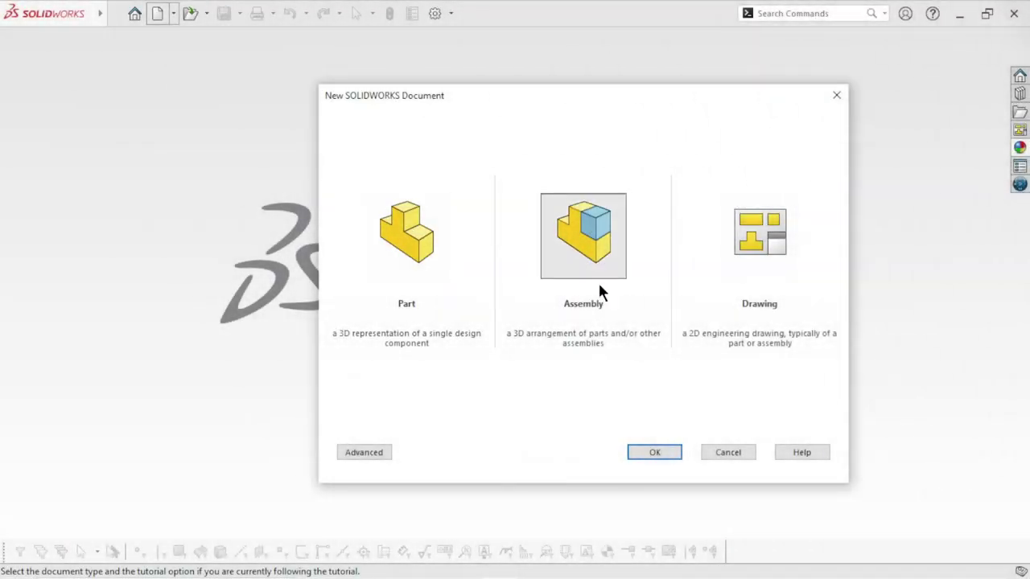
Step: Create a new assembly and place Part 1 at the origin as the fixed first component
left_click(597, 280)
left_click(644, 452)
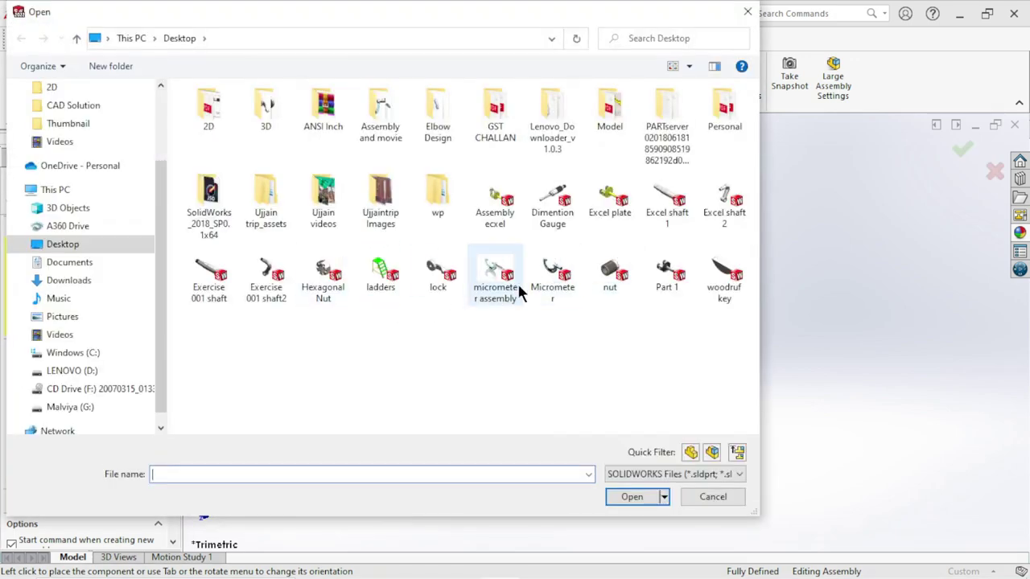
left_click(667, 273)
left_click(617, 499)
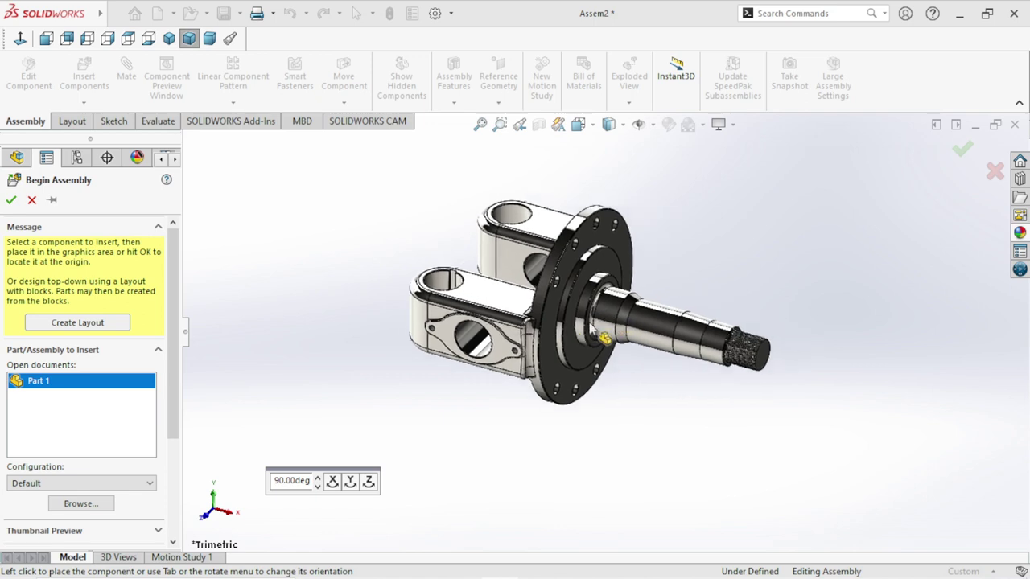
left_click(577, 304)
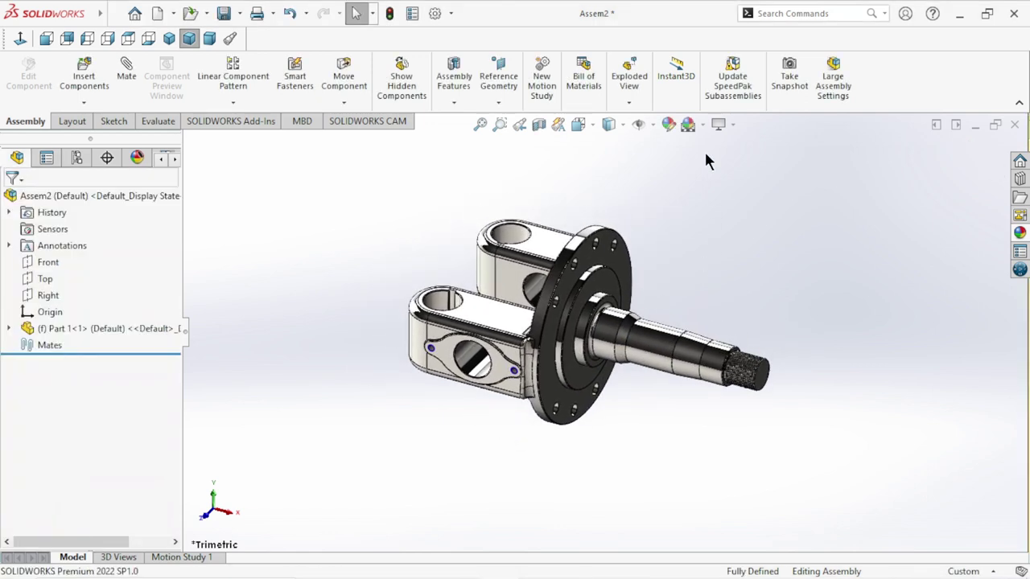
Step: Switch the assembly scene to a Plain White background
left_click(702, 125)
left_click(707, 162)
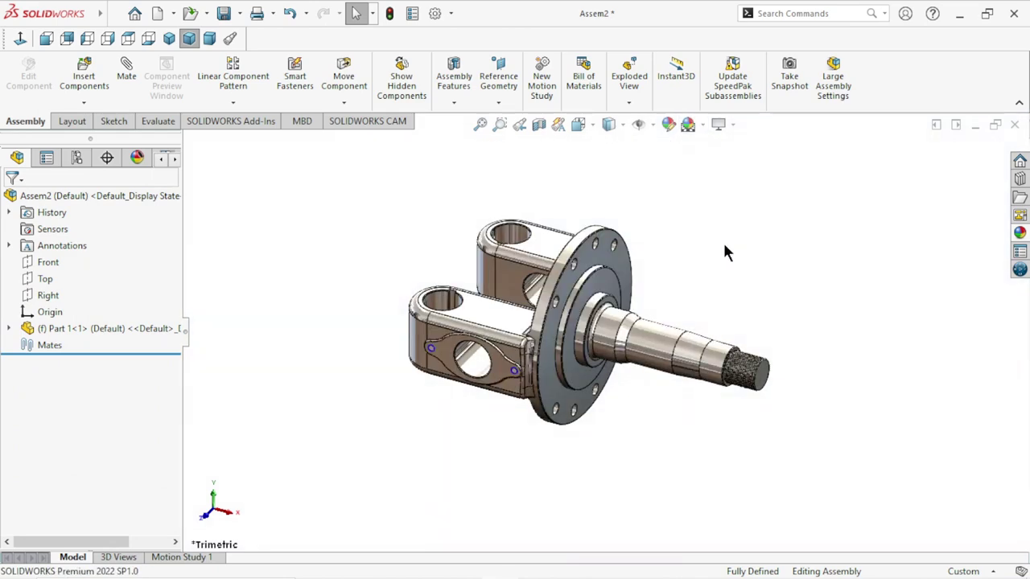
mouse_move(723, 245)
middle_mouse_down()
mouse_move(682, 361)
mouse_move(735, 375)
mouse_move(740, 441)
mouse_move(755, 452)
mouse_move(789, 395)
middle_mouse_up()
mouse_move(750, 296)
middle_mouse_down()
mouse_move(694, 245)
mouse_move(563, 253)
middle_mouse_up()
Step: Insert the Exercise 001 shaft and woodruf key, placing the key below the shaft
left_click(84, 80)
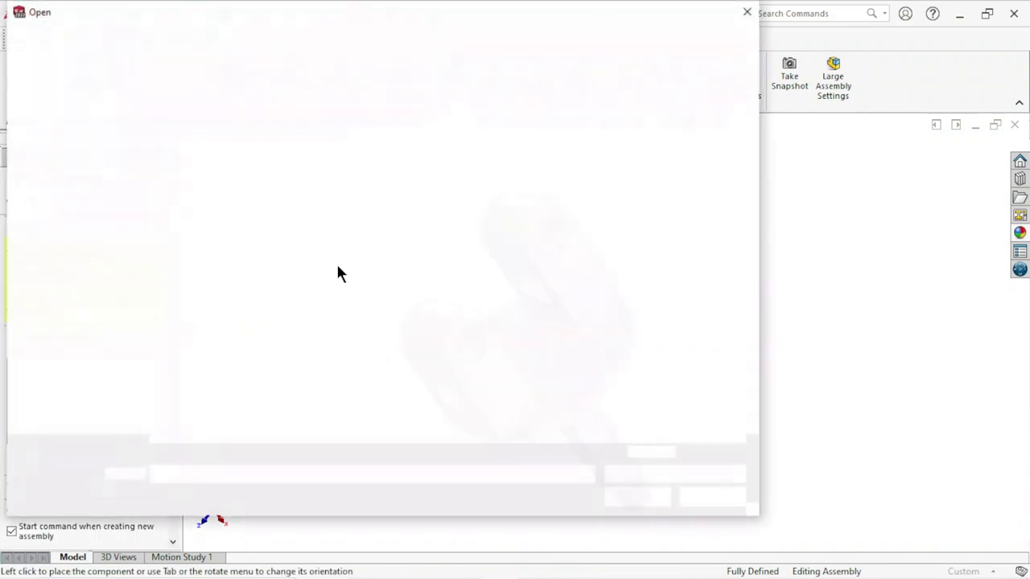
left_click(229, 278)
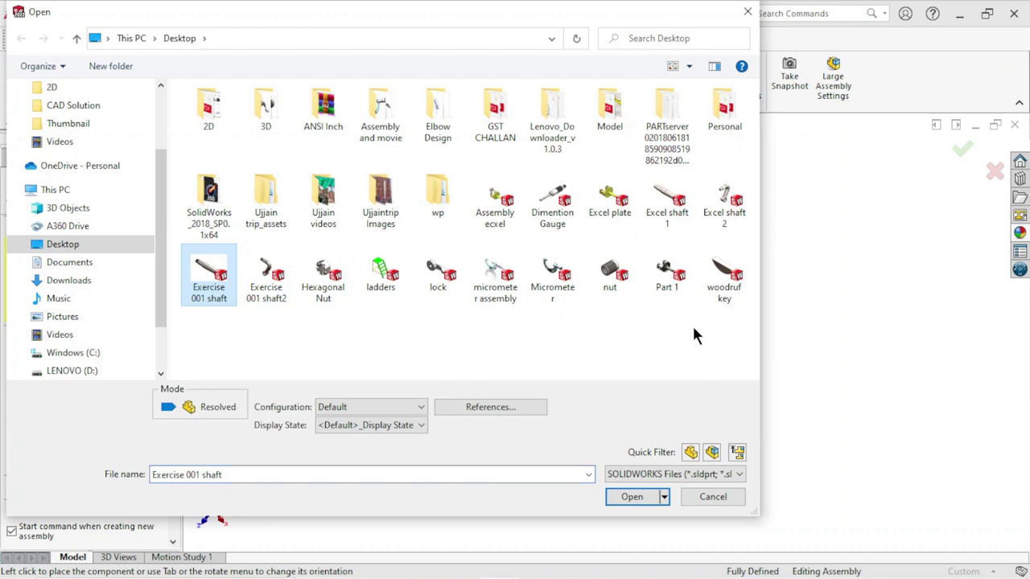
left_click(724, 278, "ctrl")
left_click(631, 497)
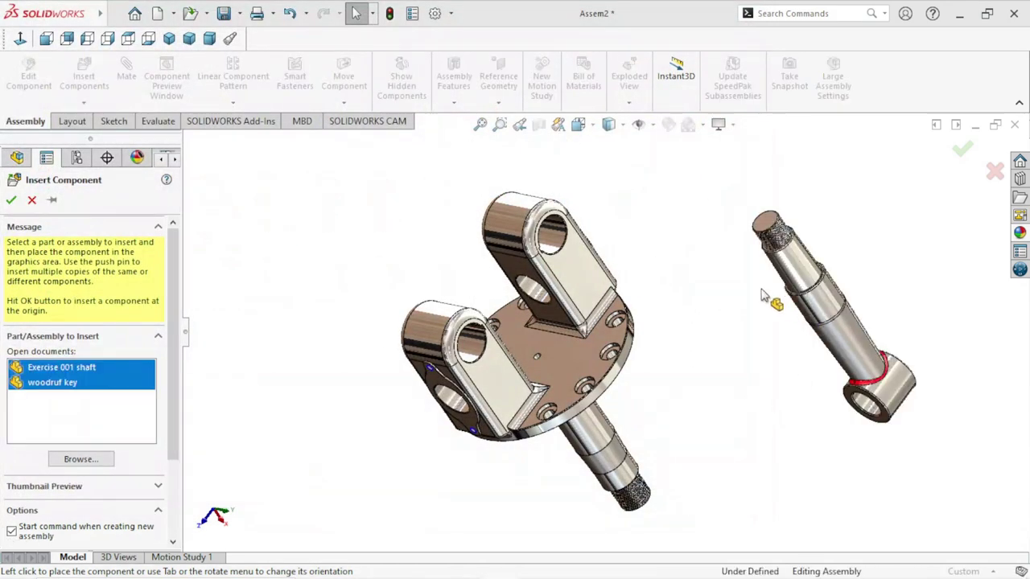
left_click(758, 281)
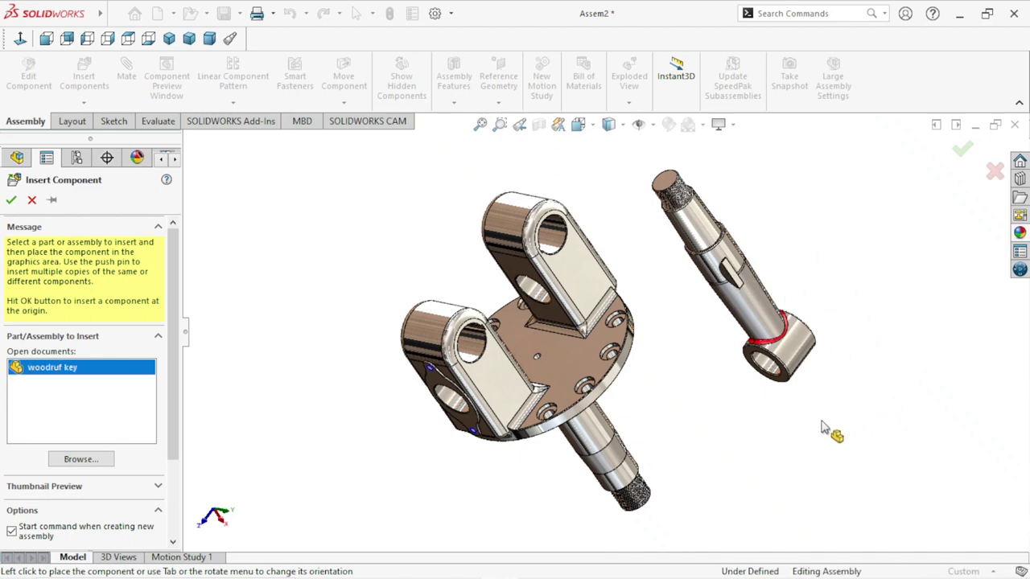
left_click(737, 424)
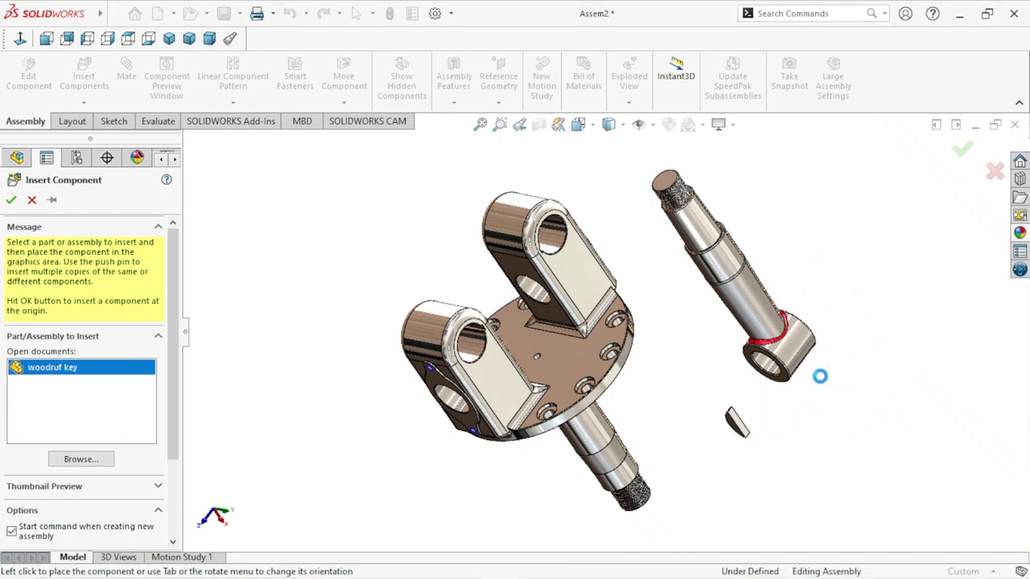
middle_click_drag(833, 276, 762, 494)
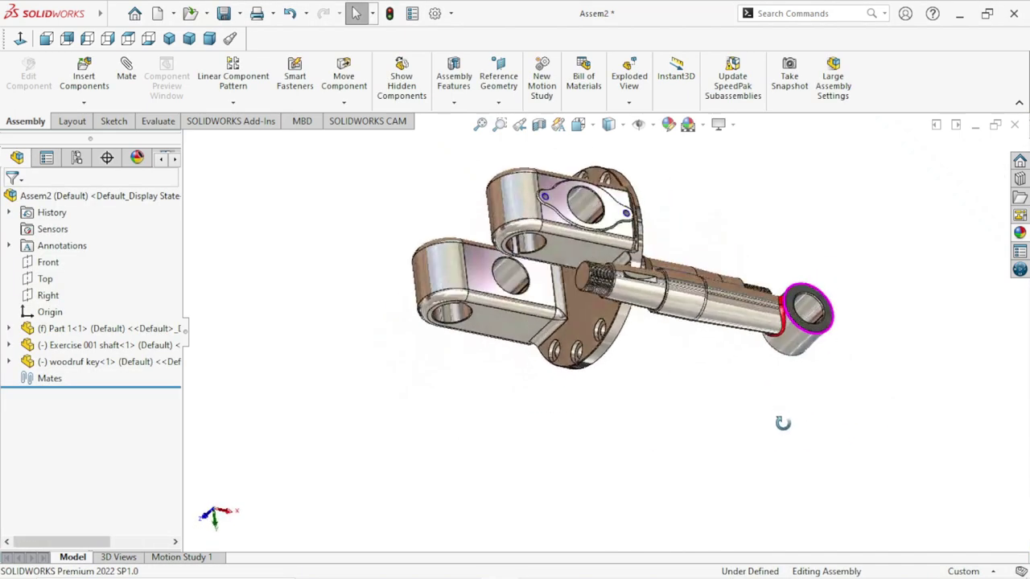
scroll(618, 341, "down", 3)
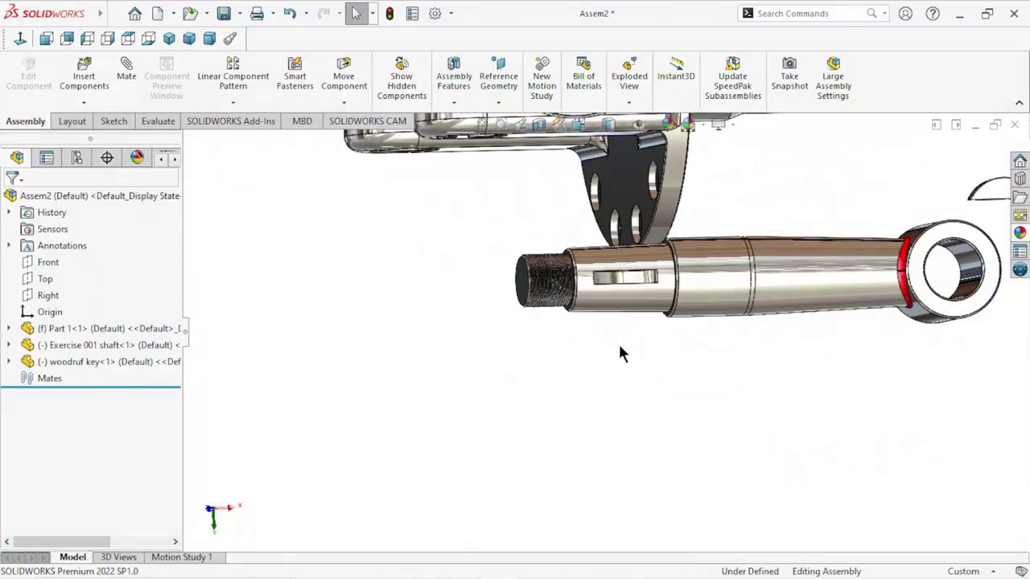
scroll(650, 330, "up", 2)
scroll(707, 330, "up", 1)
middle_click_drag(710, 341, 877, 224)
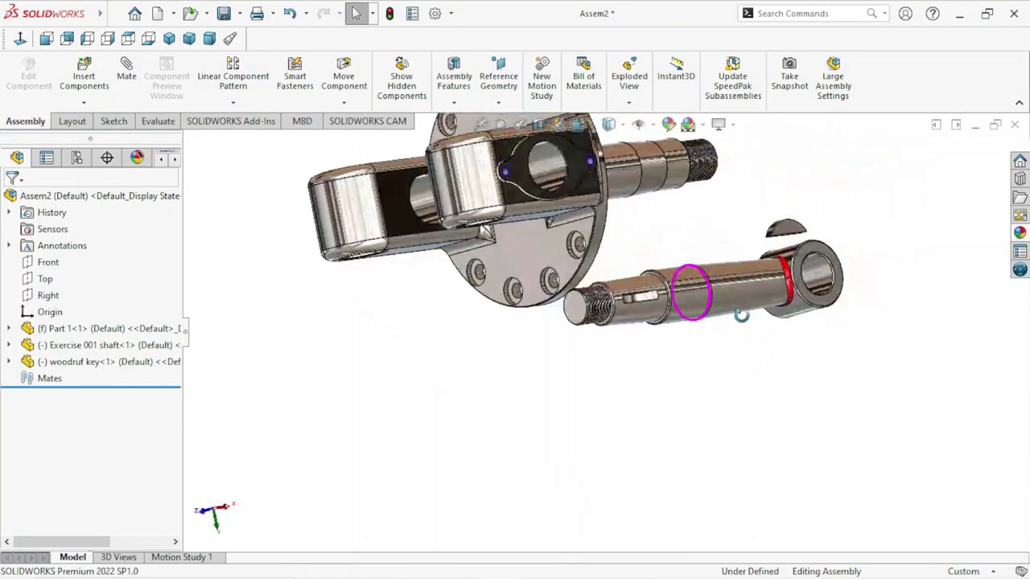
scroll(876, 223, "down", 2)
scroll(799, 248, "down", 2)
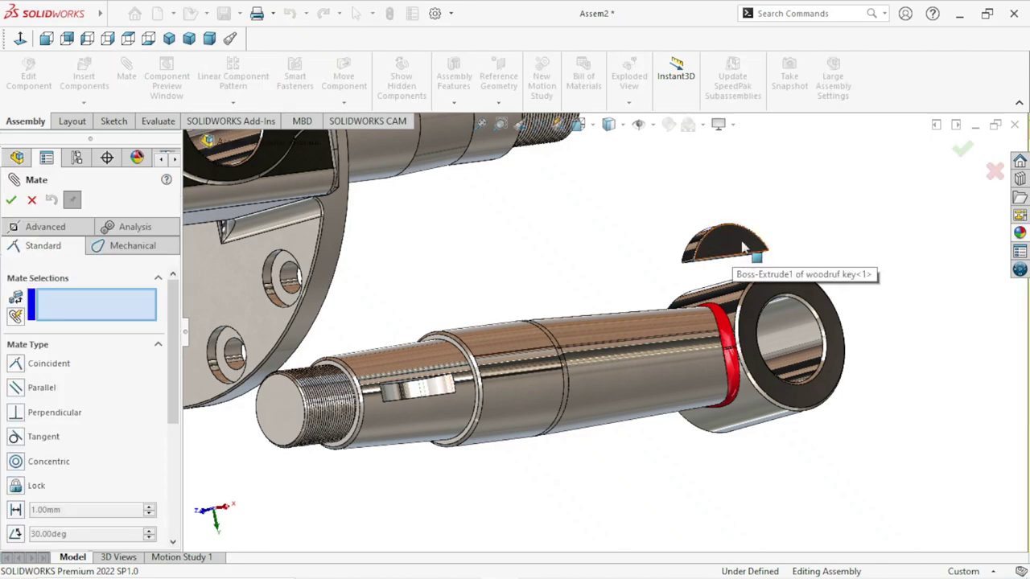
Step: Choose an advanced Width mate and select both side faces of the woodruf key
left_click(741, 245)
mouse_move(752, 249)
middle_mouse_down()
mouse_move(841, 260)
mouse_move(885, 252)
mouse_move(925, 225)
mouse_move(812, 249)
middle_mouse_up()
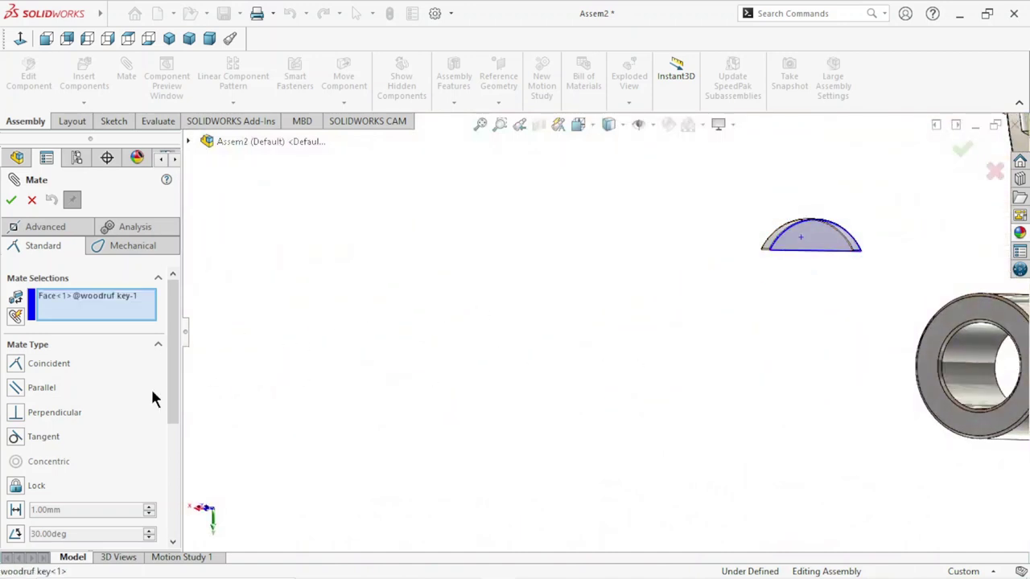
left_click(46, 226)
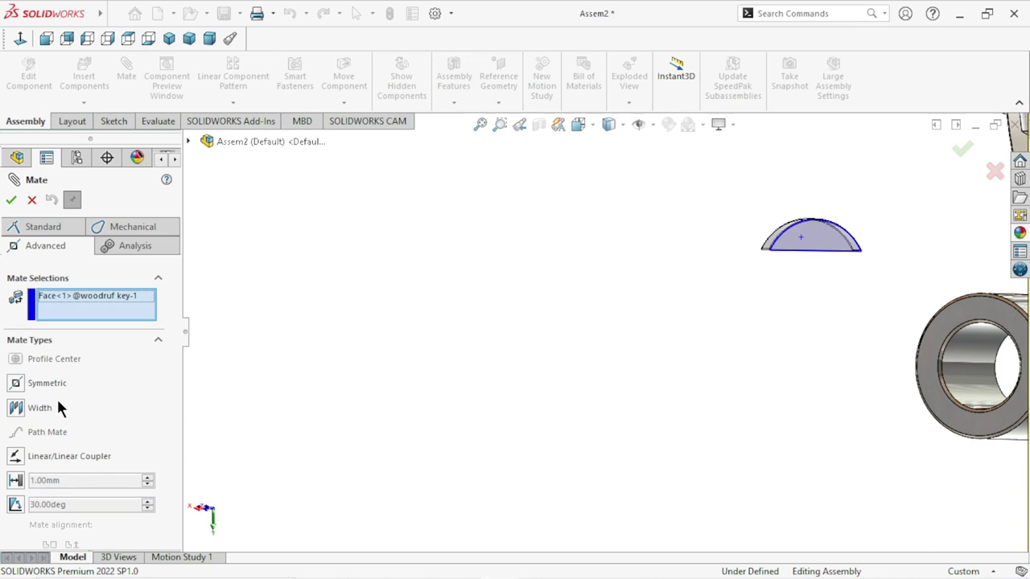
left_click(17, 408)
scroll(531, 345, "up", 3)
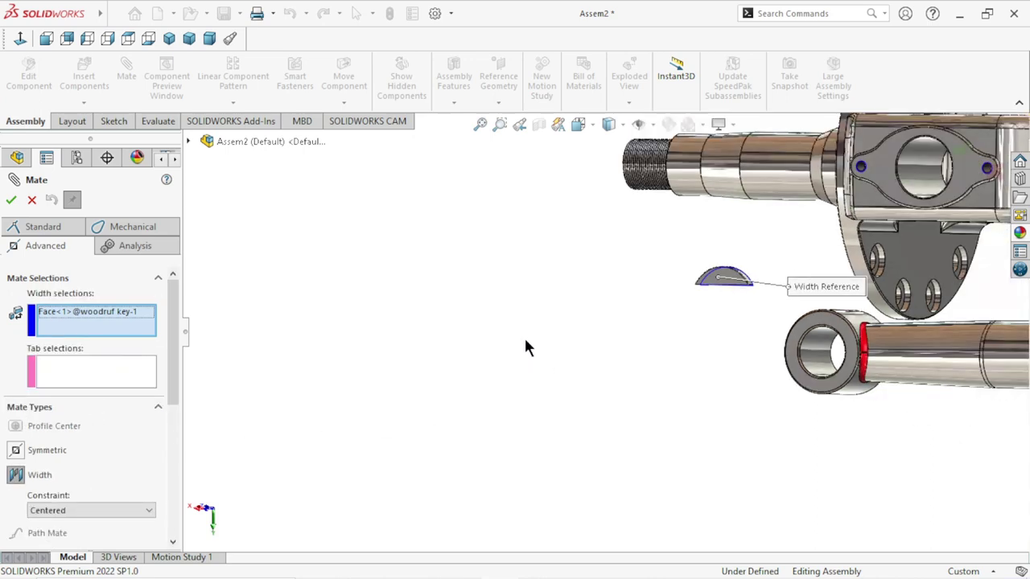
scroll(735, 291, "down", 5)
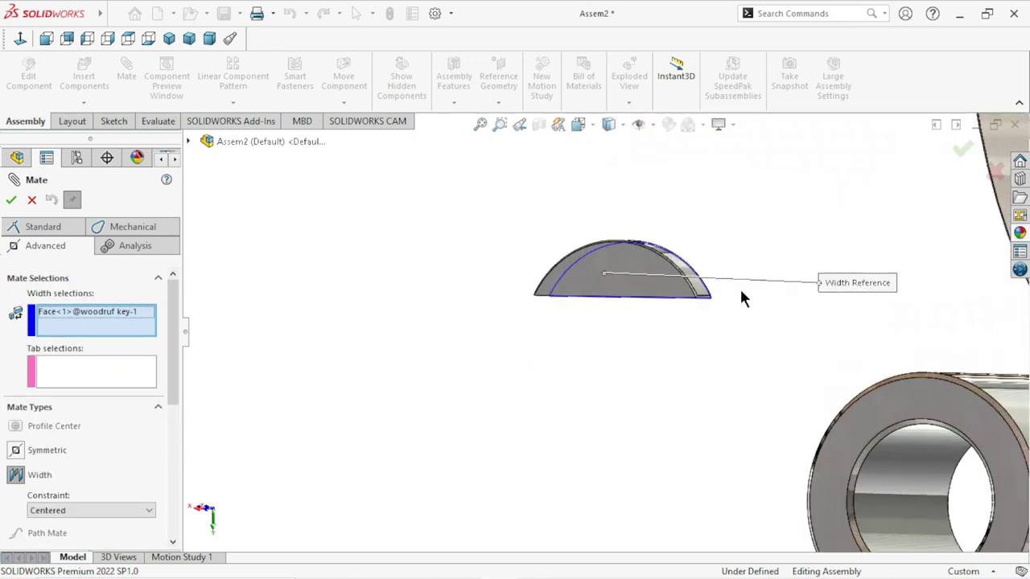
left_click(647, 291)
scroll(526, 352, "up", 3)
scroll(685, 372, "up", 2)
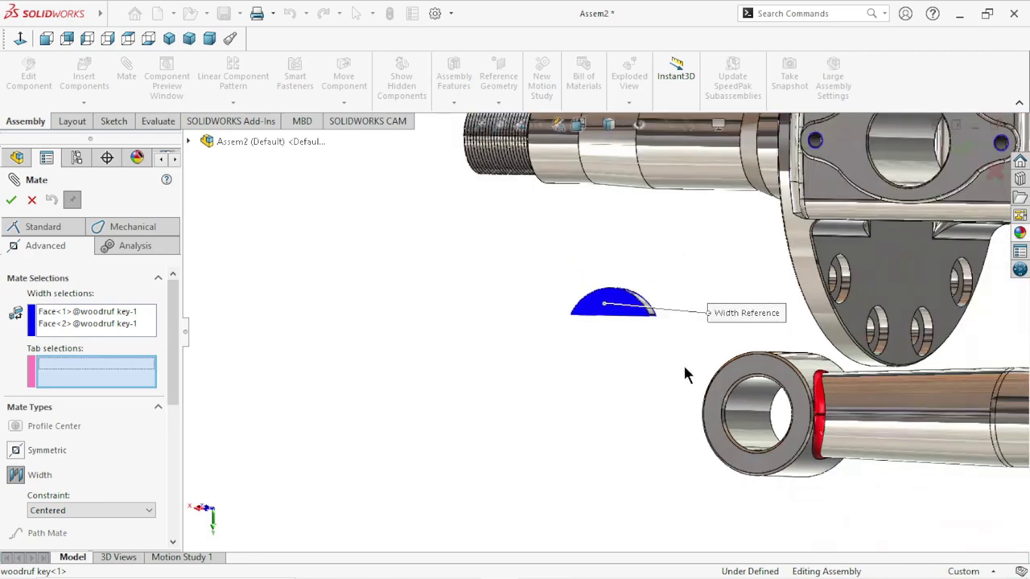
Step: Select the two side faces of the shaft's keyway as the Tab selections
middle_click_drag(684, 372, 544, 344)
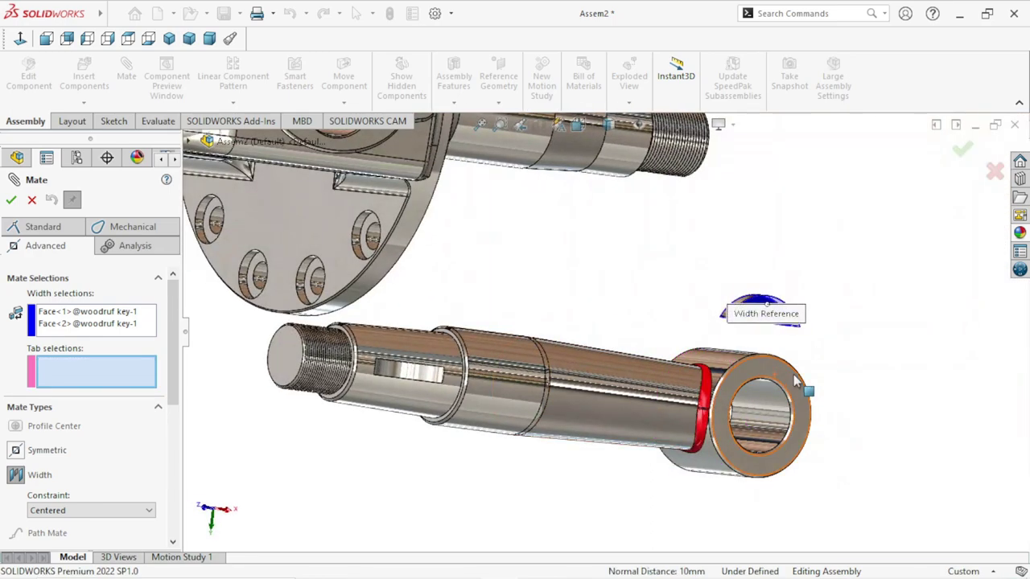
scroll(793, 374, "down", 3)
scroll(793, 386, "down", 2)
scroll(554, 351, "up", 2)
scroll(466, 367, "up", 3)
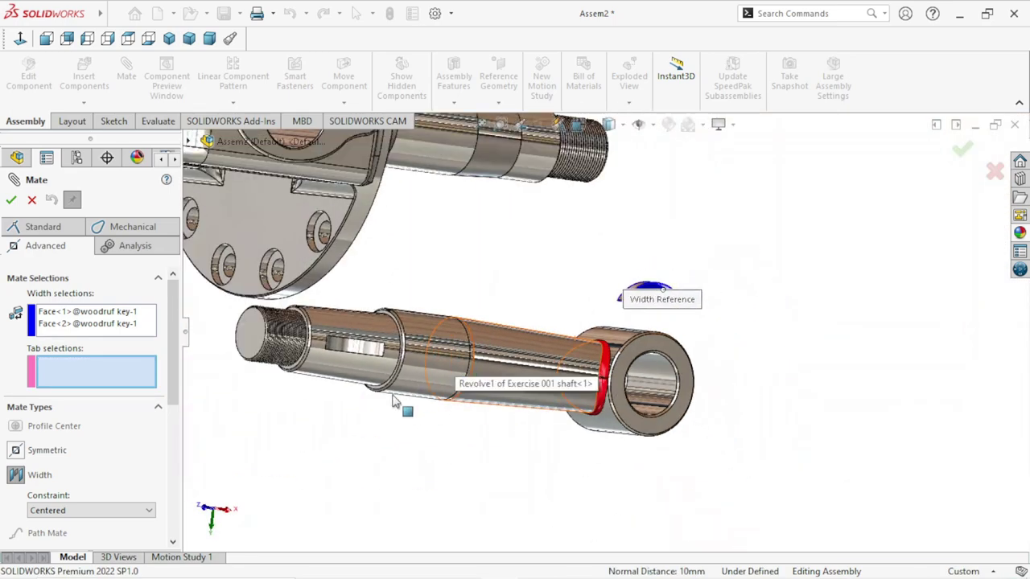
middle_click_drag(395, 402, 368, 321)
scroll(369, 321, "down", 3)
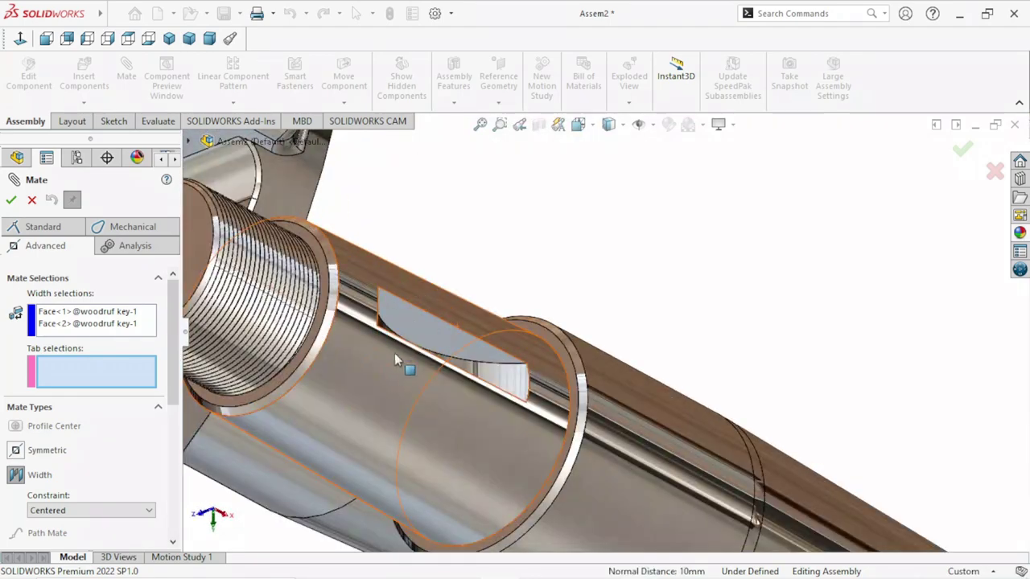
left_click(418, 320)
middle_click_drag(557, 275, 541, 341)
scroll(538, 348, "up", 3)
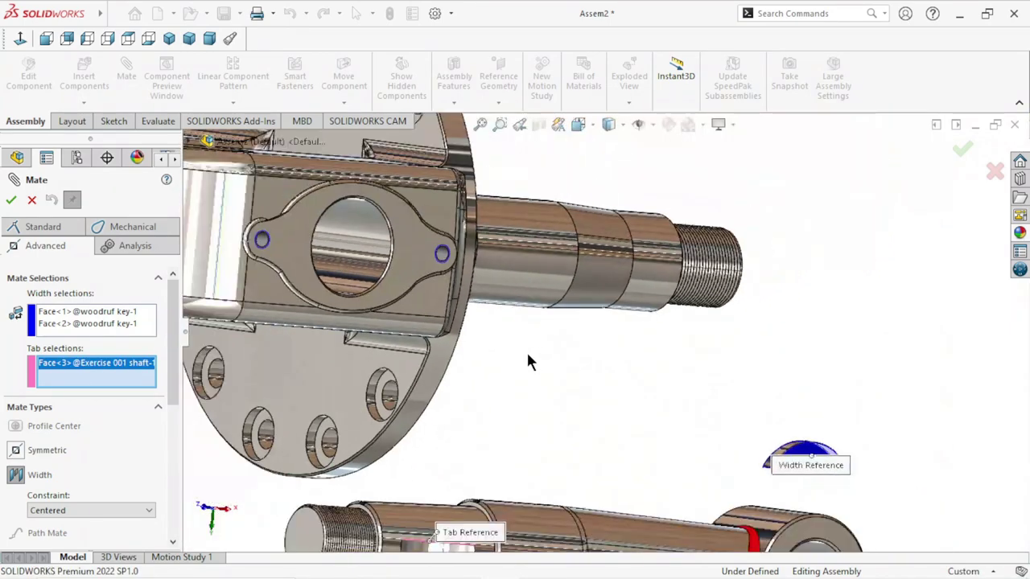
scroll(526, 350, "up", 1)
scroll(504, 525, "up", 2)
scroll(501, 478, "down", 2)
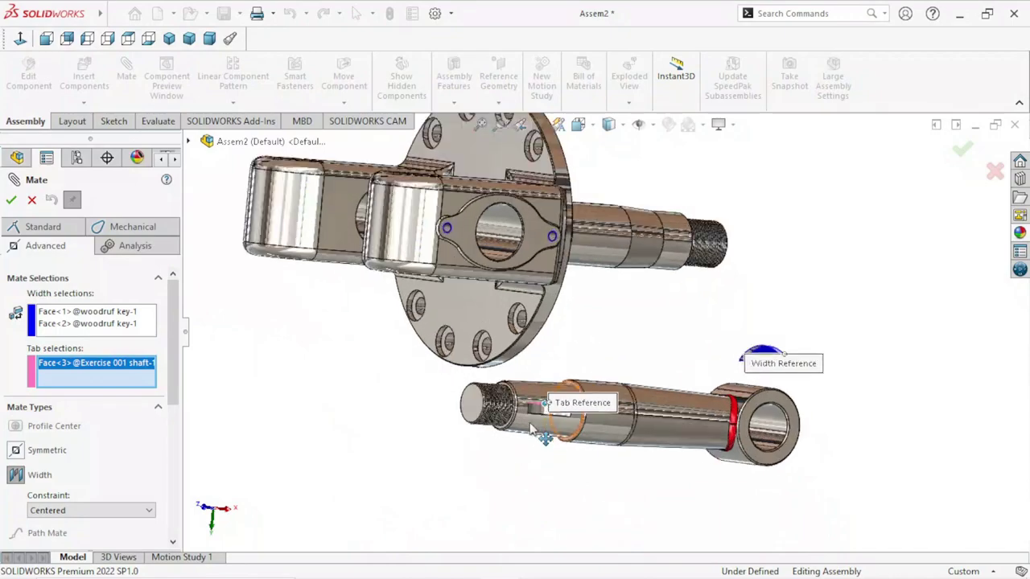
scroll(545, 432, "down", 2)
mouse_move(545, 431)
middle_mouse_down()
mouse_move(557, 447)
mouse_move(573, 395)
middle_mouse_up()
scroll(573, 395, "down", 4)
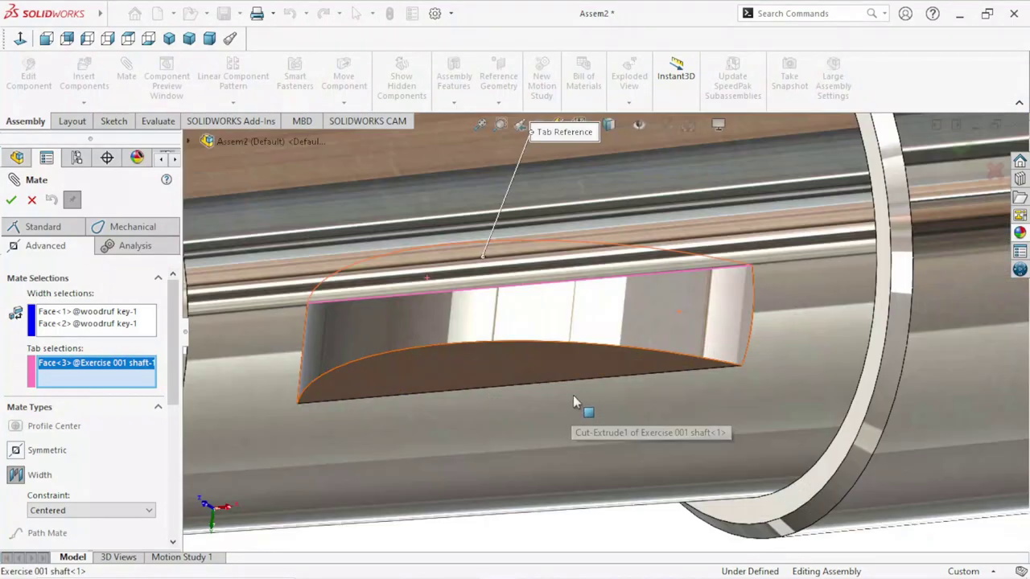
scroll(513, 369, "down", 3)
left_click(562, 392)
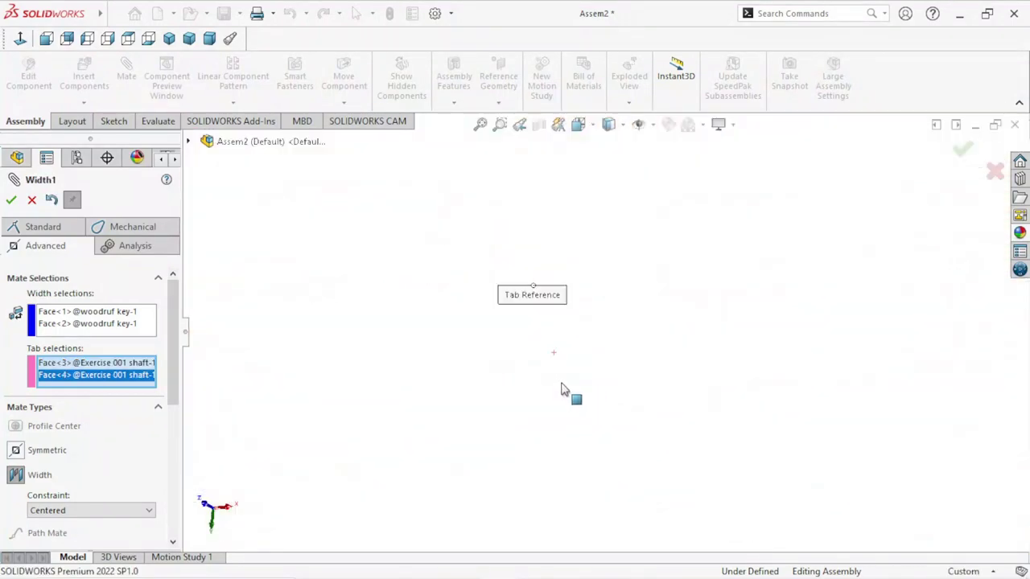
scroll(563, 385, "up", 5)
scroll(693, 275, "down", 1)
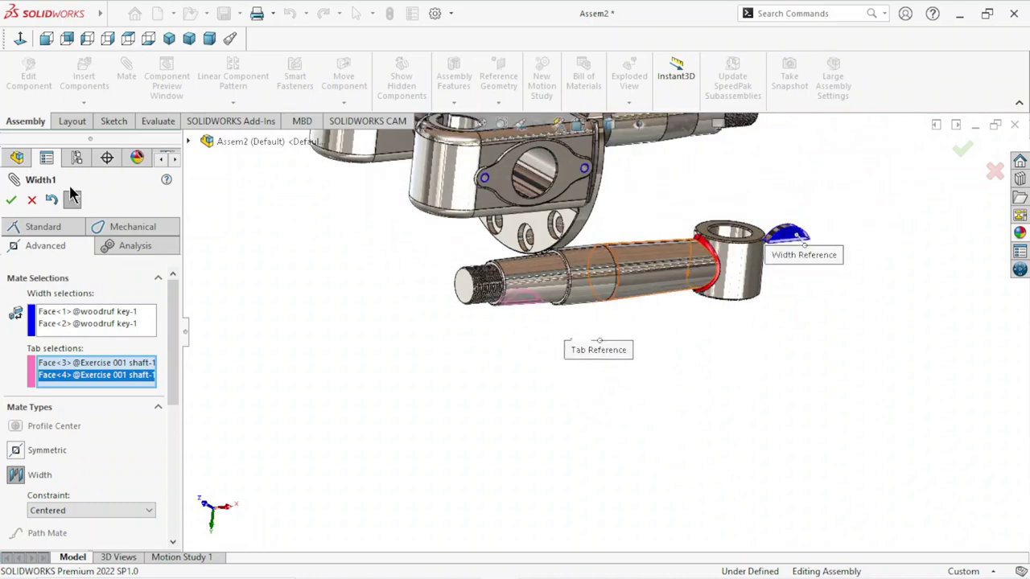
Step: Apply the Width mate and drag the Woodruff key away from the shaft collar
left_click(10, 199)
scroll(728, 254, "down", 2)
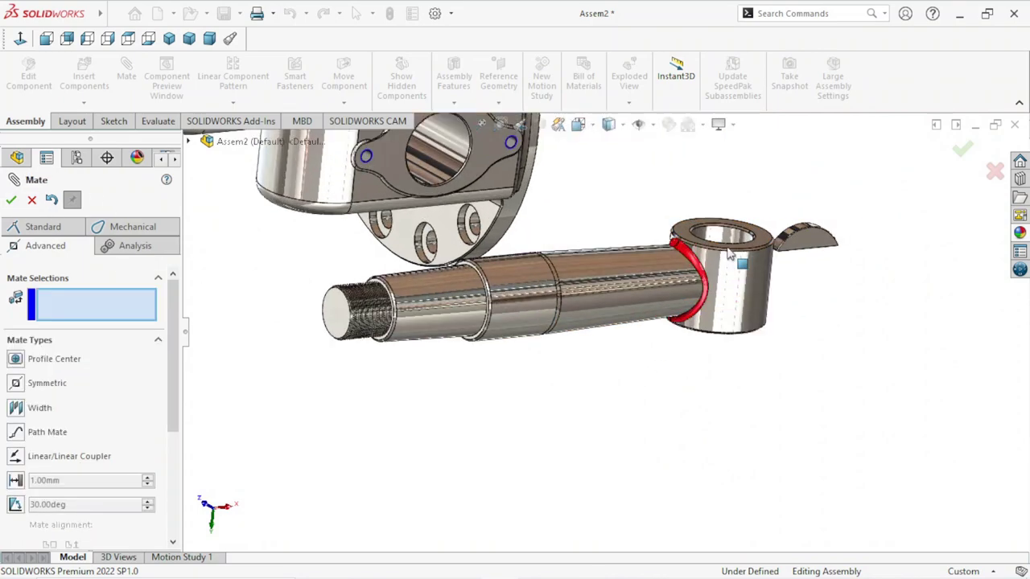
mouse_move(791, 255)
left_mouse_down()
mouse_move(314, 408)
mouse_move(332, 423)
left_mouse_up()
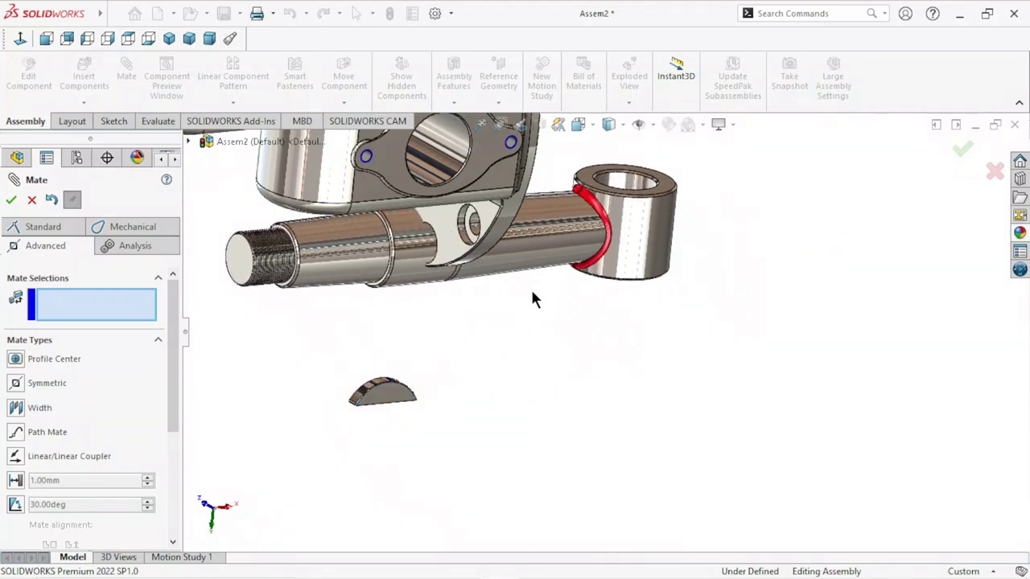
left_click_drag(531, 269, 746, 407)
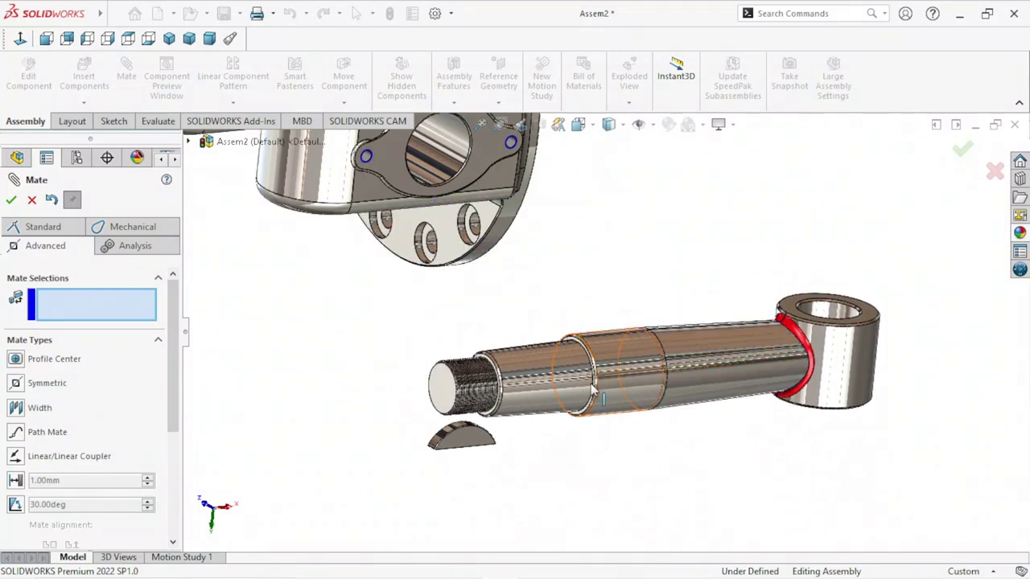
mouse_move(585, 338)
middle_mouse_down()
mouse_move(639, 418)
mouse_move(664, 362)
mouse_move(716, 306)
mouse_move(757, 233)
mouse_move(759, 184)
mouse_move(761, 199)
middle_mouse_up()
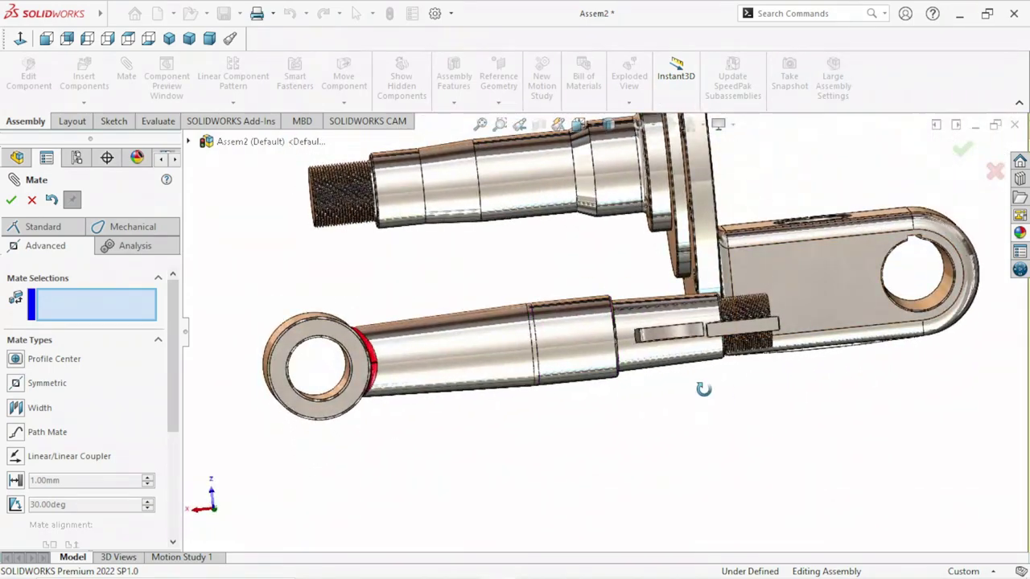
mouse_move(705, 386)
middle_mouse_down()
mouse_move(712, 287)
mouse_move(694, 348)
middle_mouse_up()
scroll(693, 347, "down", 3)
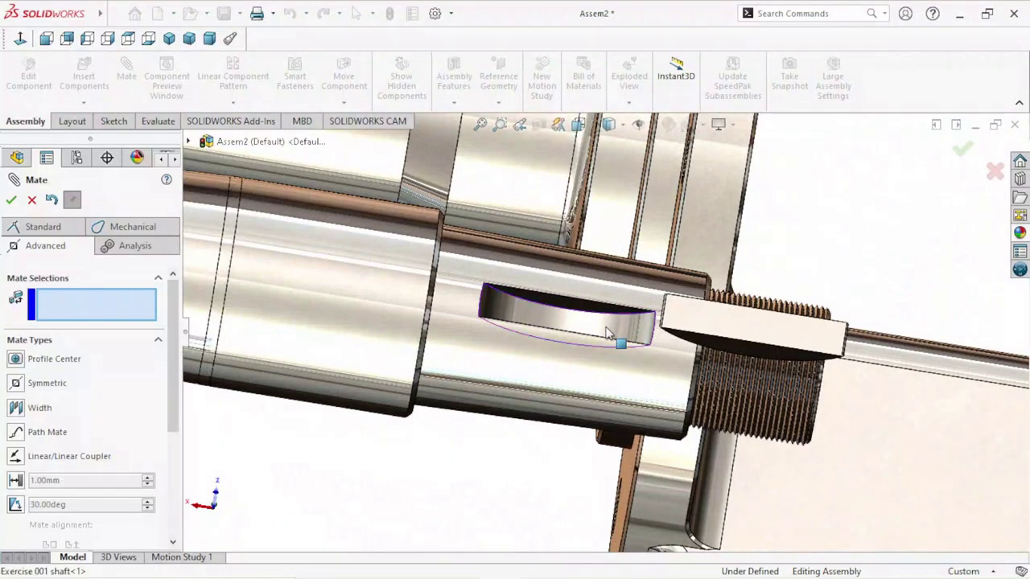
Step: Select the shaft's slot face and the key's curved face and try mating them
left_click(609, 335)
scroll(681, 413, "up", 3)
mouse_move(680, 414)
middle_mouse_down()
mouse_move(666, 540)
mouse_move(665, 530)
middle_mouse_up()
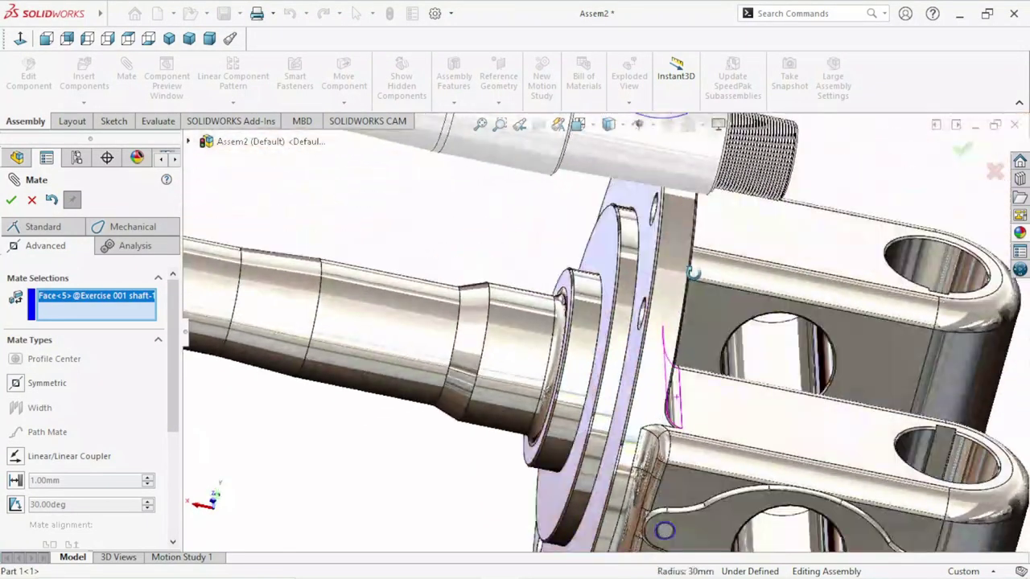
scroll(691, 273, "up", 5)
mouse_move(692, 273)
middle_mouse_down()
mouse_move(680, 269)
mouse_move(730, 162)
middle_mouse_up()
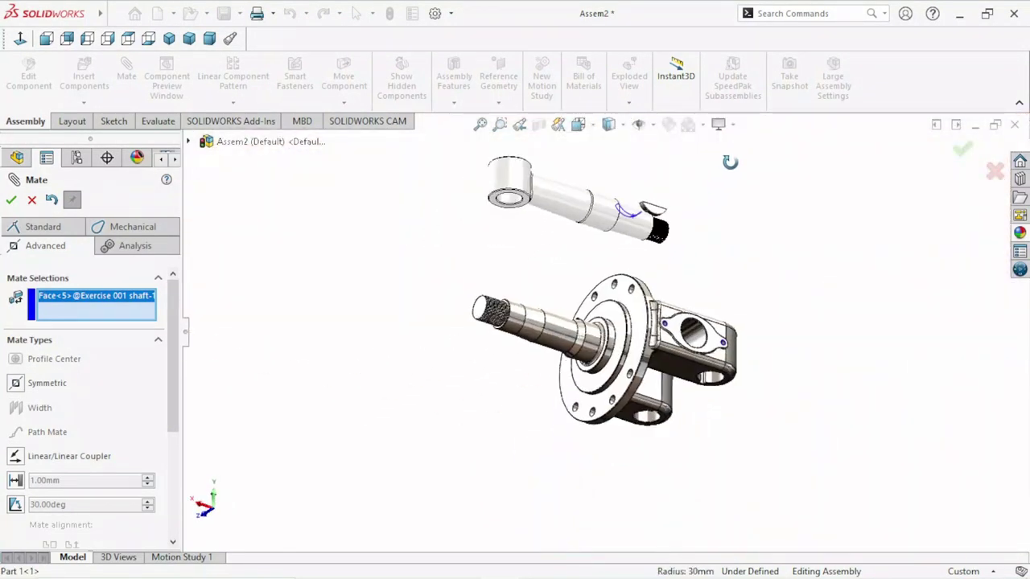
scroll(657, 212, "down", 5)
scroll(605, 261, "down", 3)
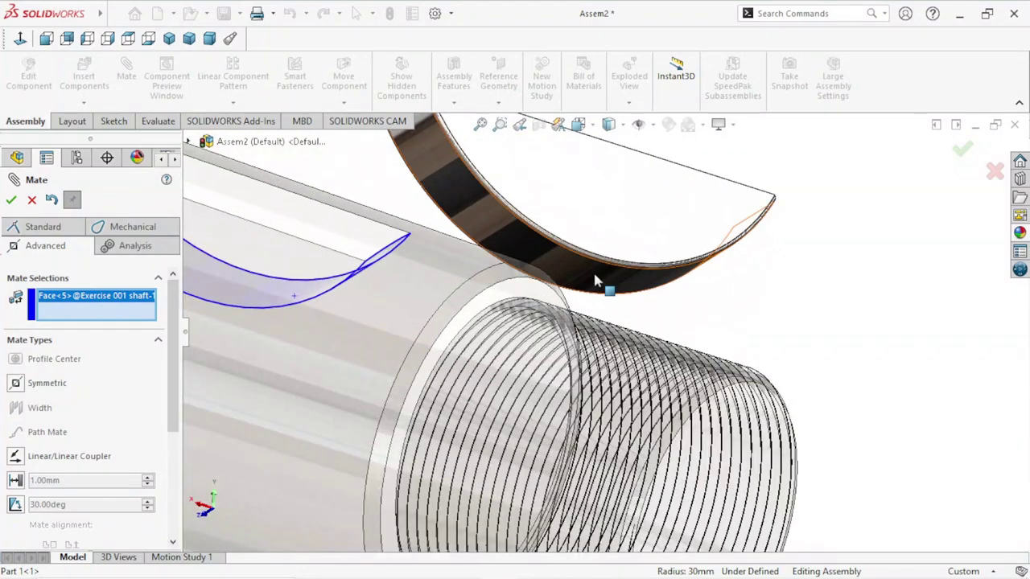
left_click(600, 283)
scroll(701, 285, "up", 2)
scroll(701, 285, "up", 2)
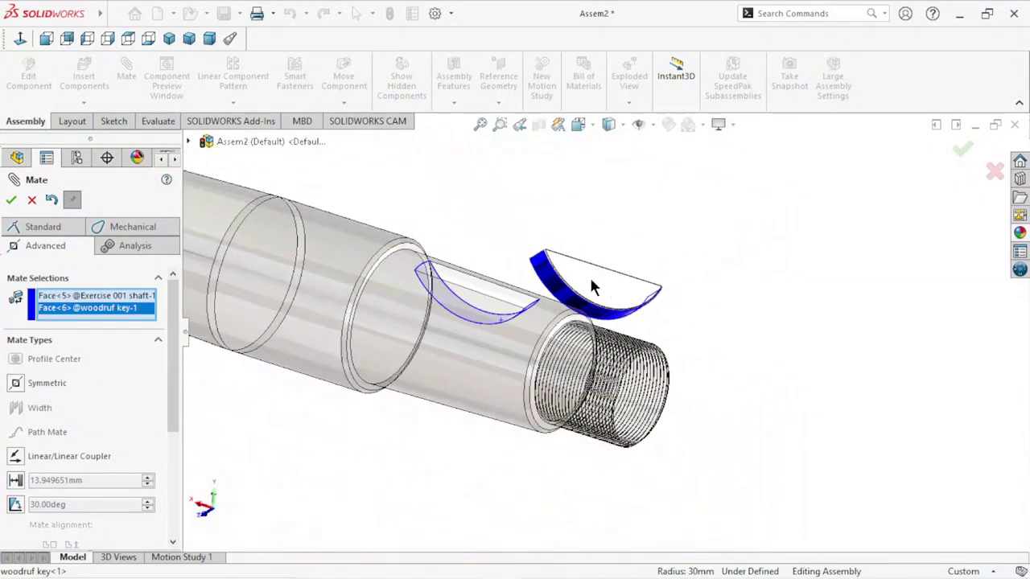
scroll(593, 286, "down", 2)
left_click(11, 201)
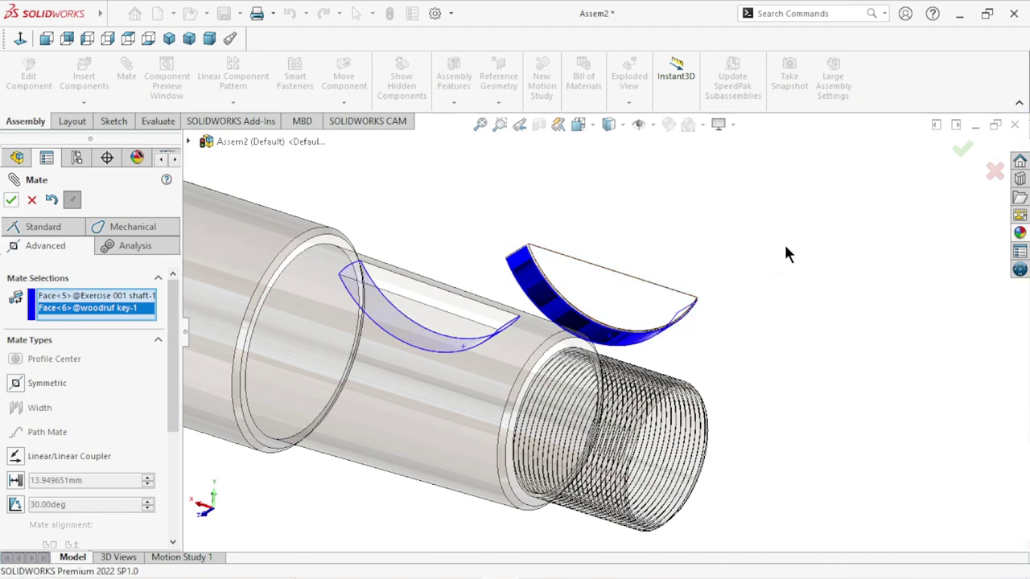
Step: Clear the two mate selections and exit the Mate tool with the key unmated
mouse_move(595, 338)
middle_mouse_down()
mouse_move(678, 298)
mouse_move(729, 237)
mouse_move(781, 301)
mouse_move(695, 344)
mouse_move(664, 333)
mouse_move(674, 400)
mouse_move(563, 378)
mouse_move(289, 376)
middle_mouse_up()
scroll(461, 411, "down", 3)
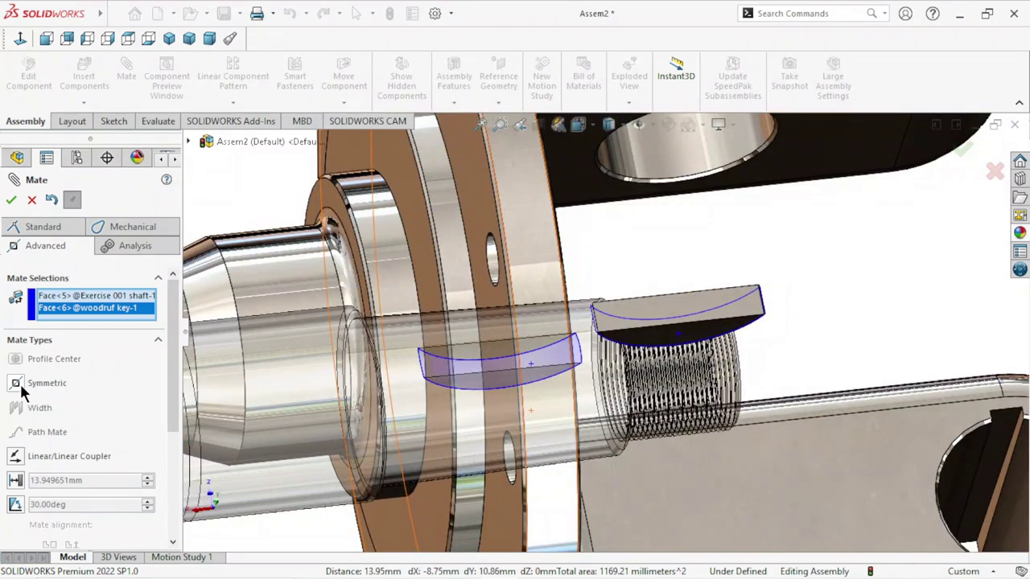
left_click(51, 201)
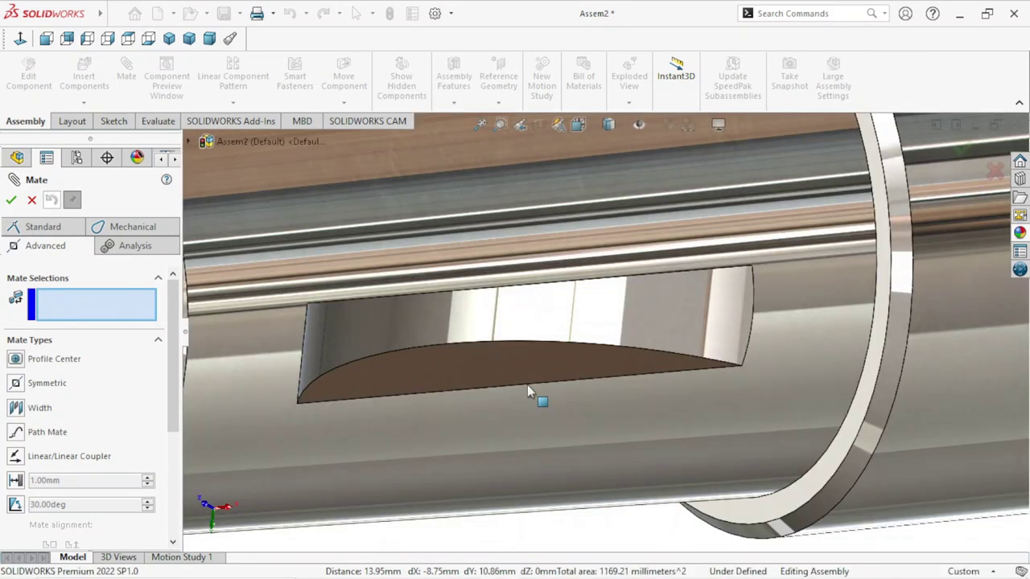
scroll(531, 386, "up", 5)
mouse_move(617, 372)
middle_mouse_down()
mouse_move(649, 250)
mouse_move(457, 474)
middle_mouse_up()
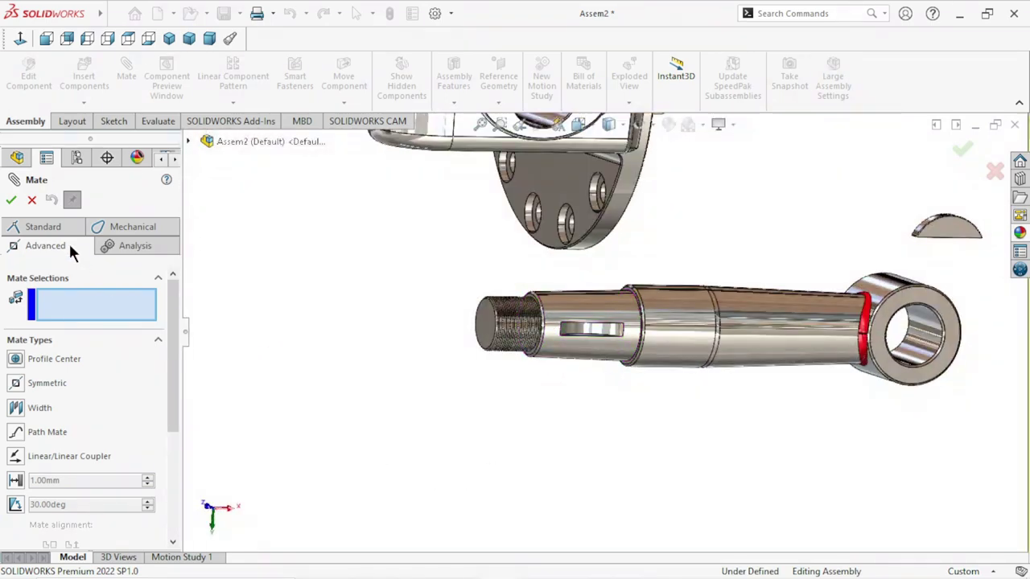
key("Escape")
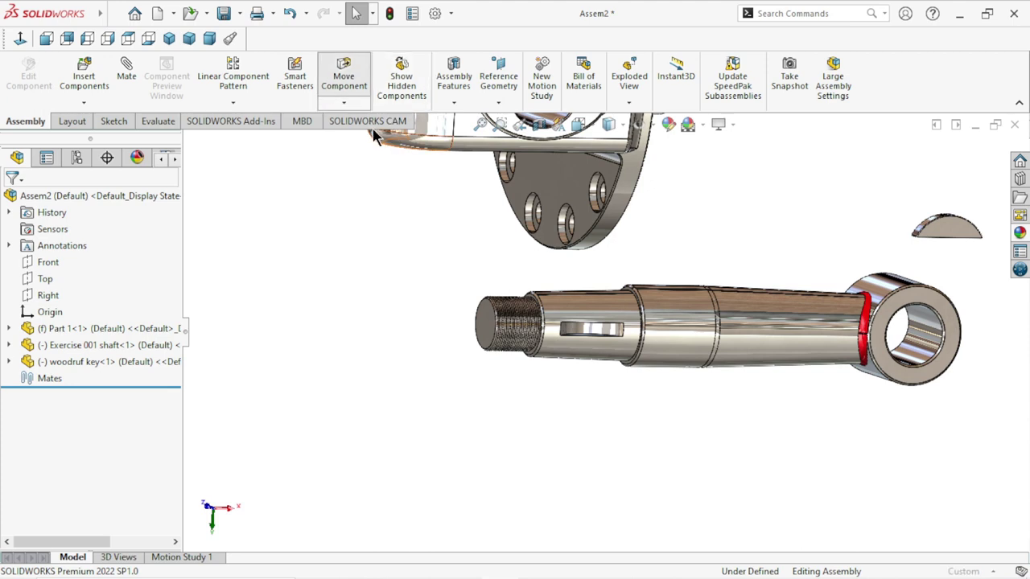
Step: Move the Woodruff key below the shaft, then rotate it to show its thickness
left_click(346, 81)
left_click_drag(958, 231, 551, 414)
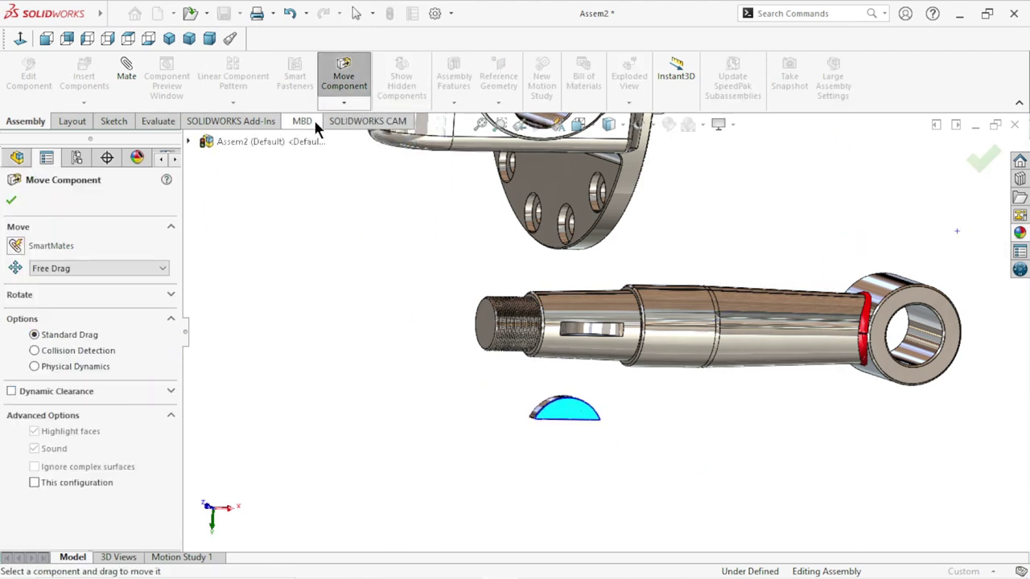
left_click(344, 102)
left_click(360, 139)
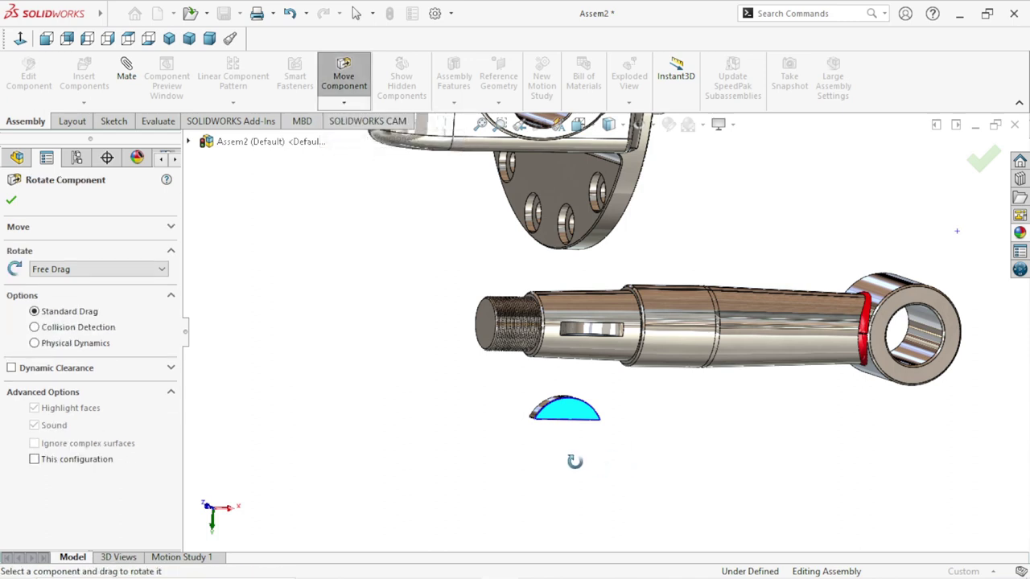
mouse_move(565, 414)
left_mouse_down()
mouse_move(563, 299)
mouse_move(554, 490)
mouse_move(544, 375)
mouse_move(580, 343)
left_mouse_up()
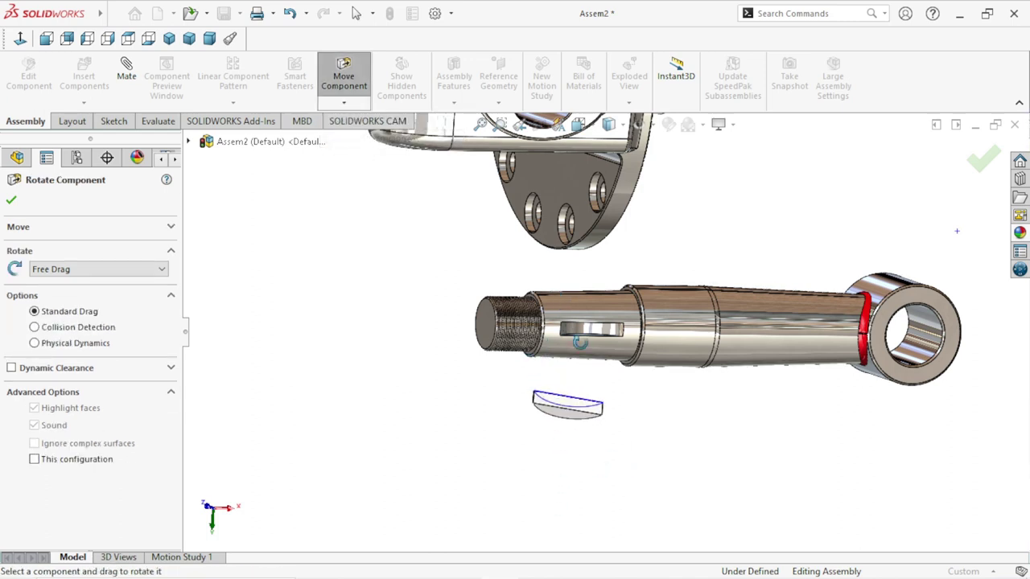
left_click(11, 199)
scroll(593, 402, "down", 2)
scroll(627, 365, "down", 3)
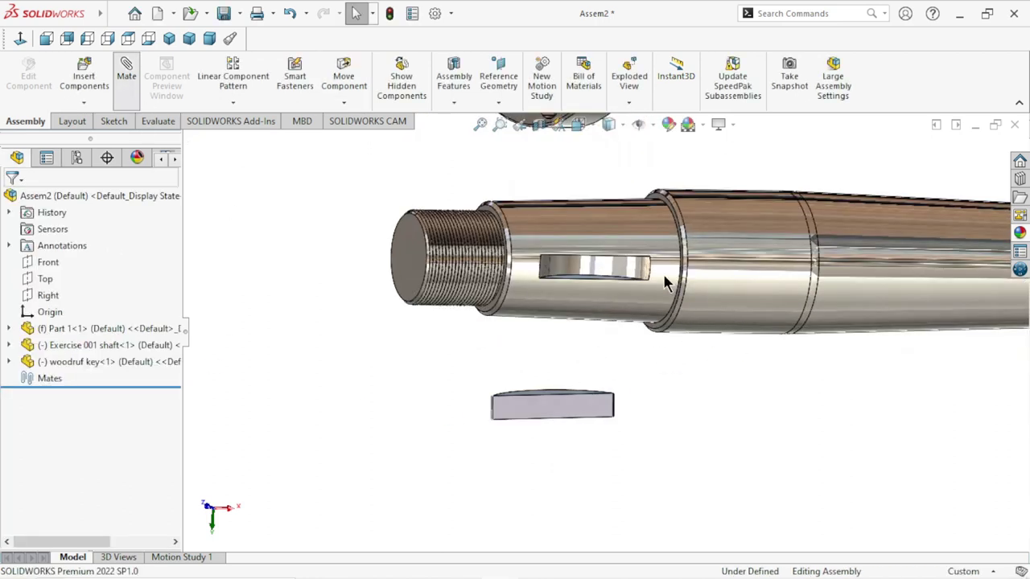
Step: Start a mate with the shaft keyway face and key face, accepting the concentric snap
key("m")
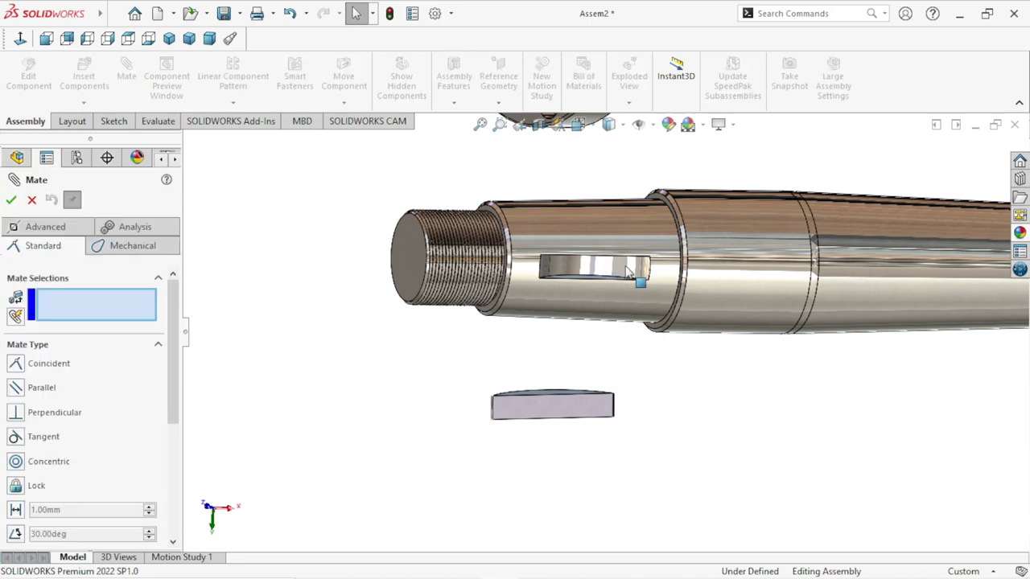
left_click(627, 272)
middle_click_drag(563, 399, 603, 421)
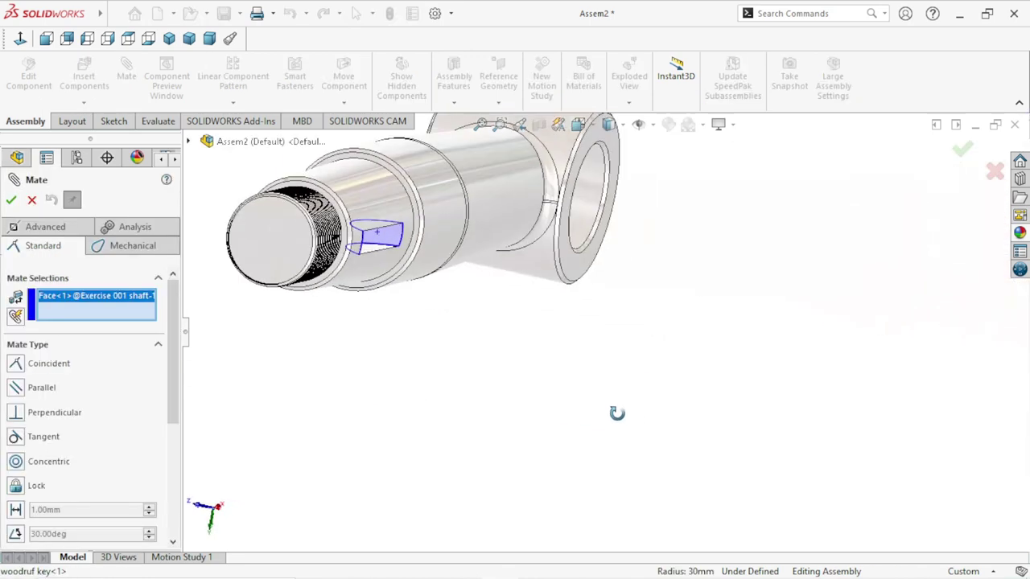
scroll(459, 391, "up", 5)
mouse_move(459, 391)
middle_mouse_down()
mouse_move(546, 412)
mouse_move(497, 324)
middle_mouse_up()
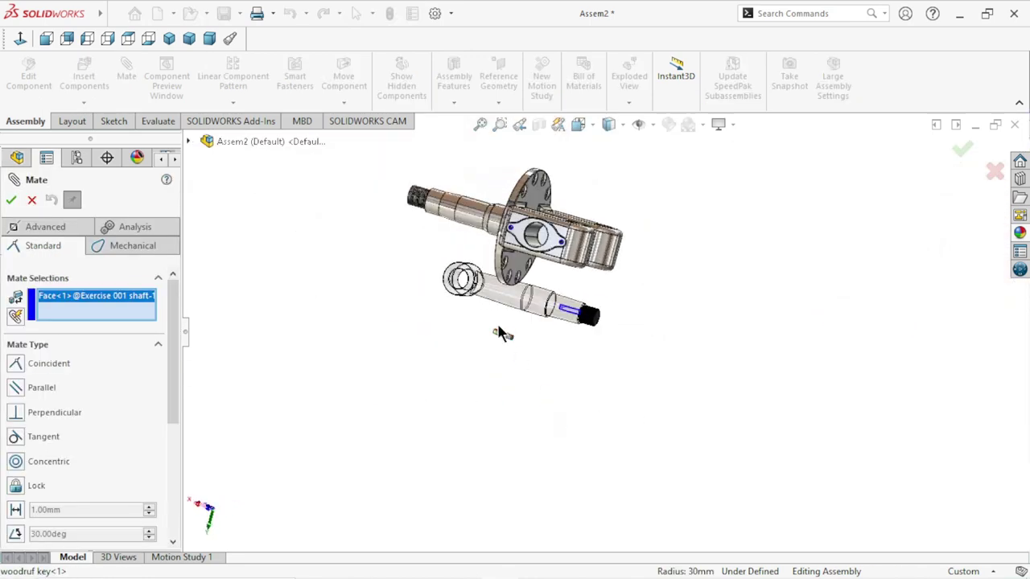
scroll(560, 374, "down", 3)
scroll(567, 330, "down", 3)
left_click(563, 305)
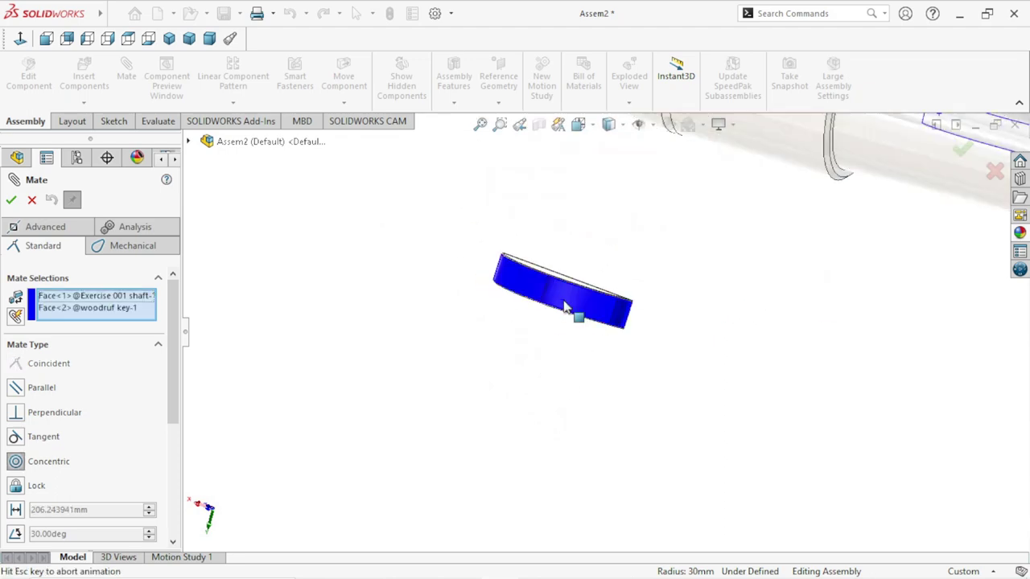
scroll(792, 348, "up", 2)
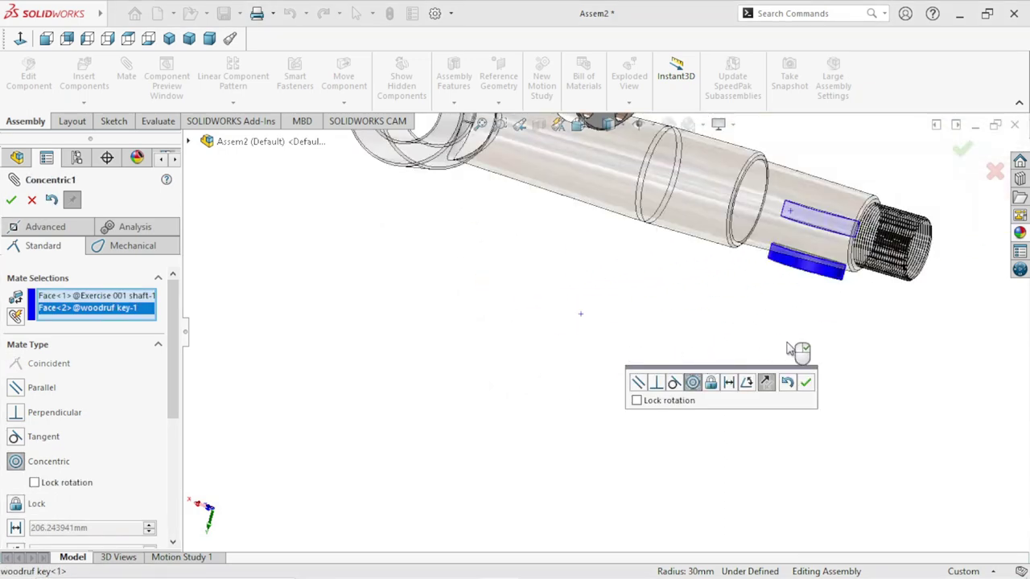
left_click(807, 387)
Step: Reorient the view to see the key below the shaft and select its face
scroll(866, 366, "up", 2)
mouse_move(876, 357)
middle_mouse_down()
mouse_move(841, 340)
mouse_move(782, 341)
middle_mouse_up()
scroll(760, 346, "up", 2)
scroll(822, 304, "up", 2)
scroll(822, 305, "down", 4)
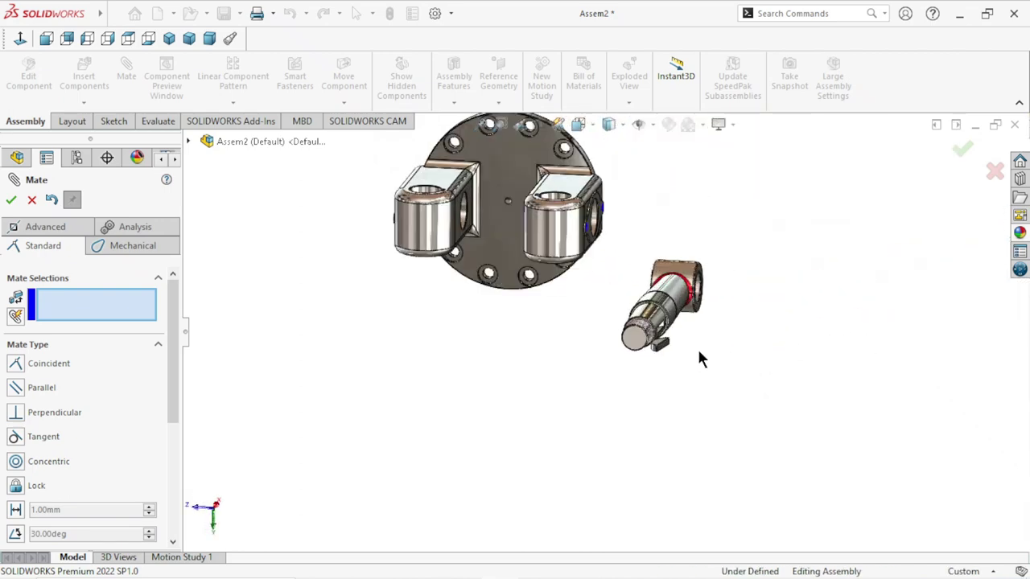
middle_click_drag(697, 346, 740, 342)
scroll(607, 294, "down", 1)
scroll(608, 294, "down", 2)
scroll(607, 294, "down", 3)
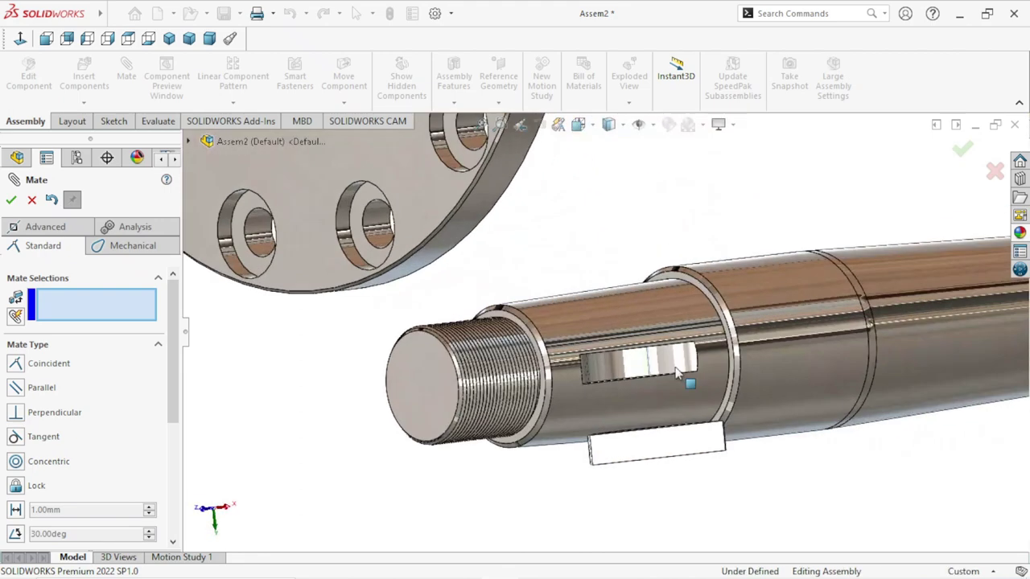
middle_click_drag(755, 417, 764, 456)
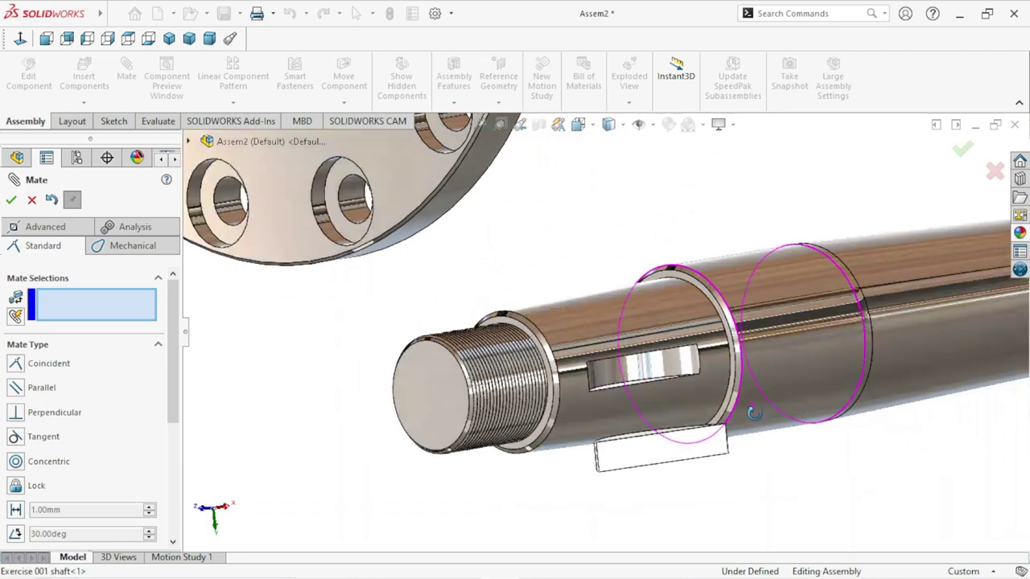
left_click(680, 459)
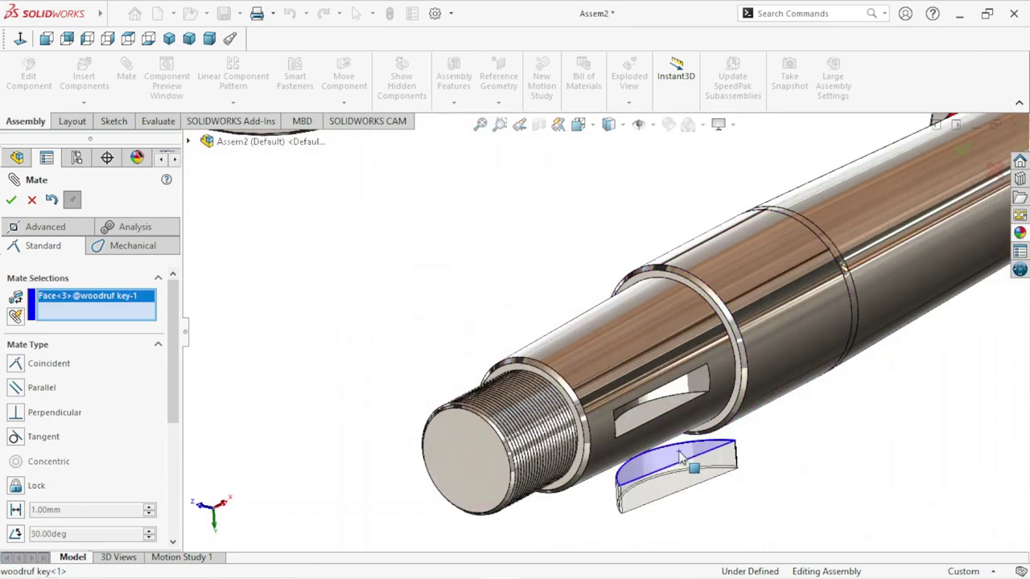
Step: Add the shaft's keyway face and apply a Coincident mate to seat the key
mouse_move(720, 334)
middle_mouse_down()
mouse_move(708, 318)
mouse_move(657, 375)
middle_mouse_up()
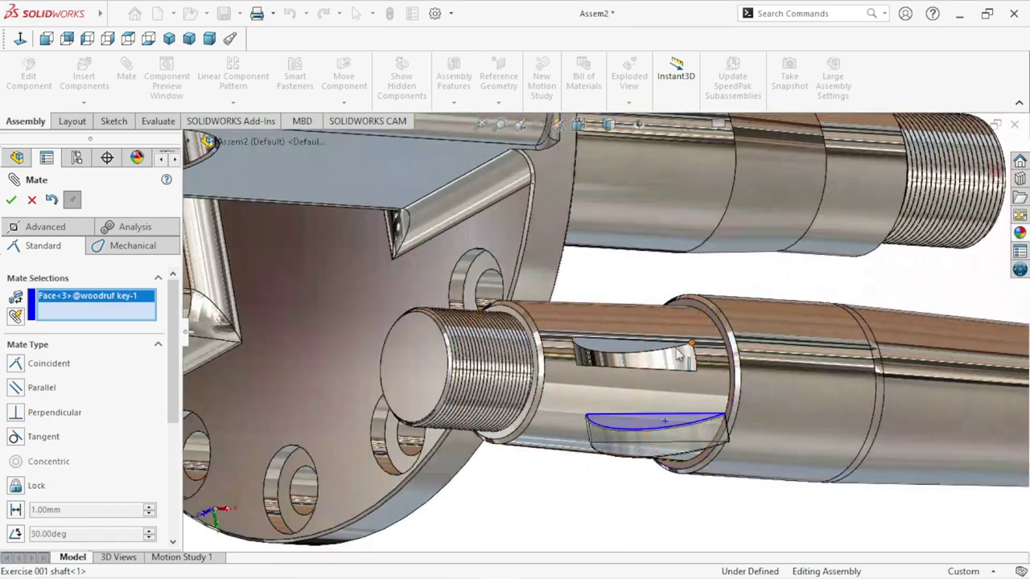
scroll(657, 375, "down", 3)
left_click(605, 337)
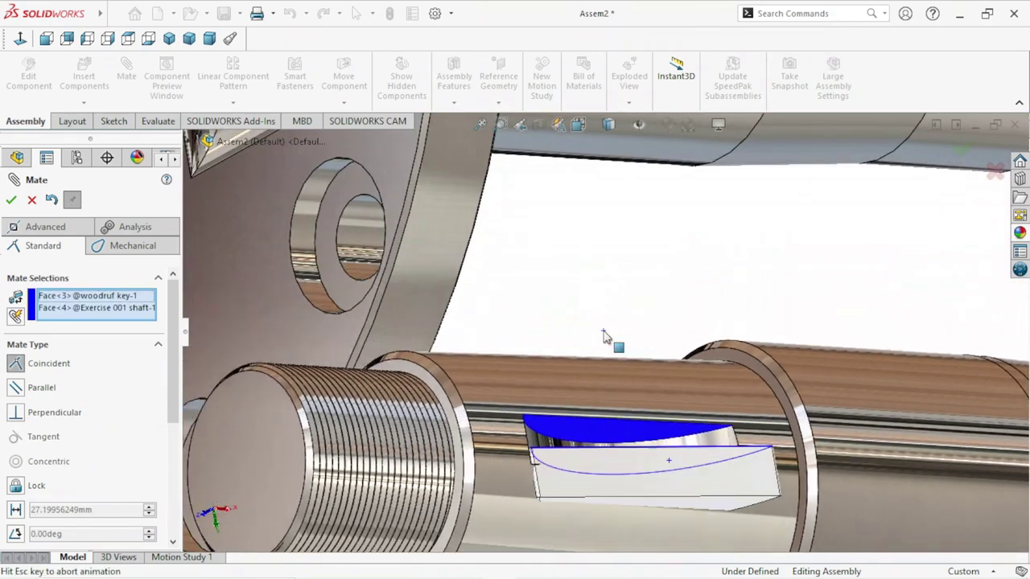
middle_click_drag(623, 426, 633, 413)
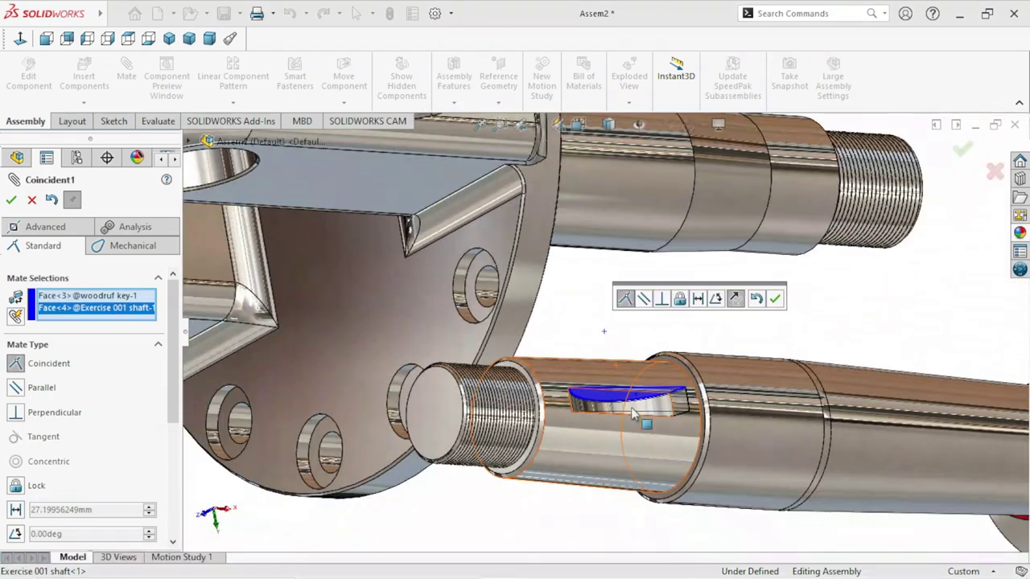
left_click(773, 300)
scroll(712, 434, "up", 2)
middle_click_drag(714, 433, 695, 335)
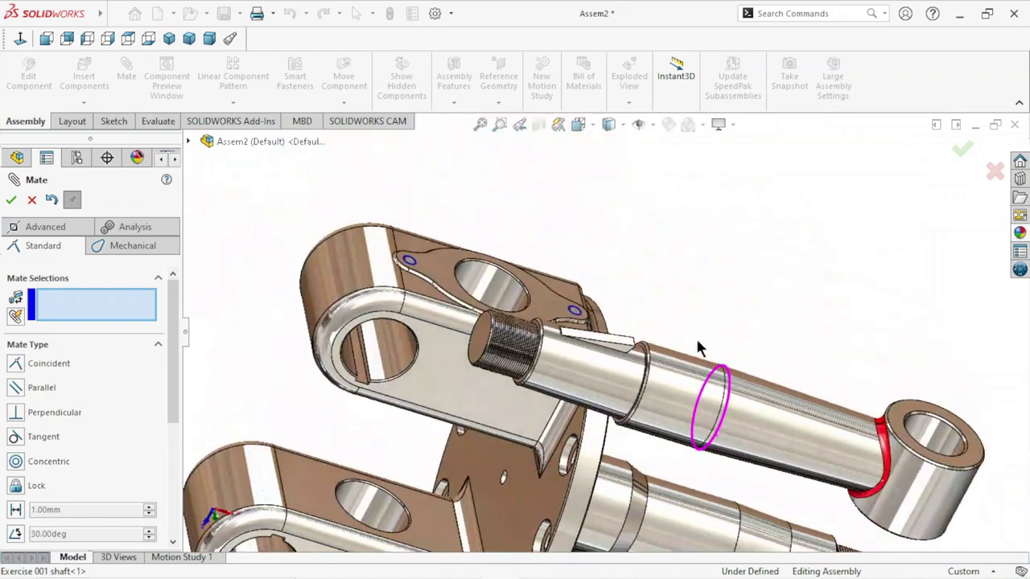
Step: From the flyout tree, angle-mate woodruf key Right Plane to Exercise 001 Top Plane at 90.00°
left_click(187, 141)
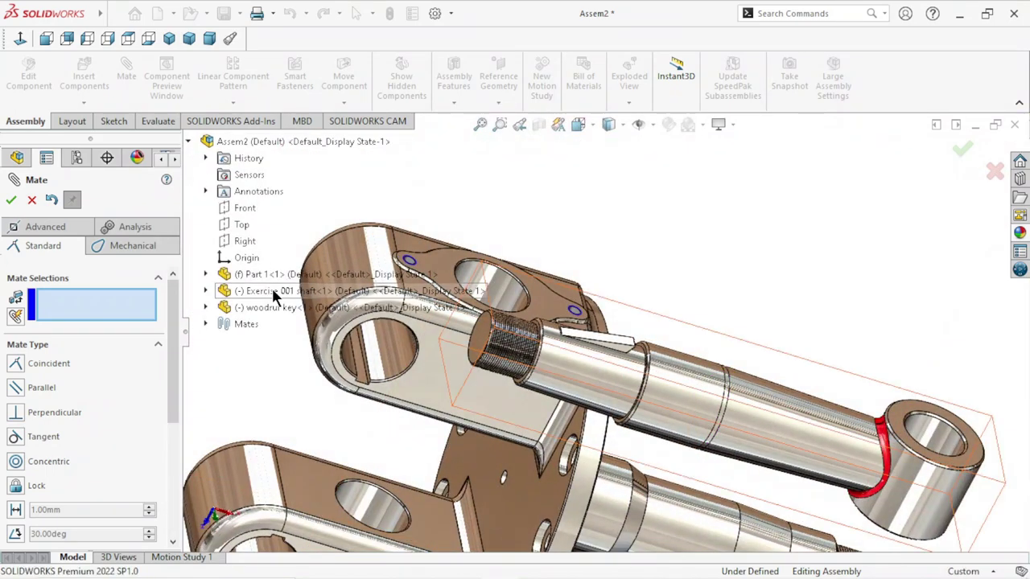
left_click(206, 308)
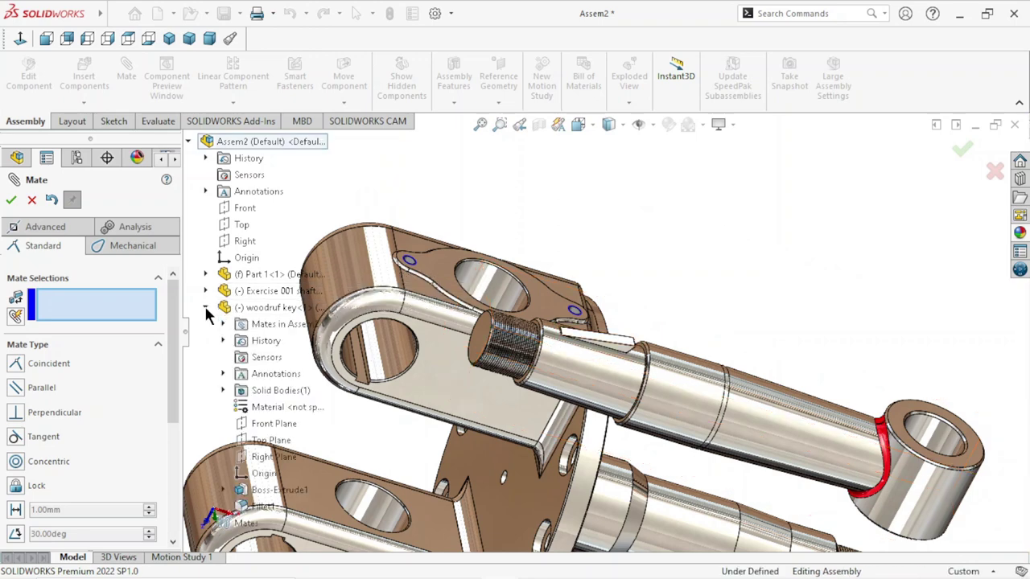
left_click(270, 457)
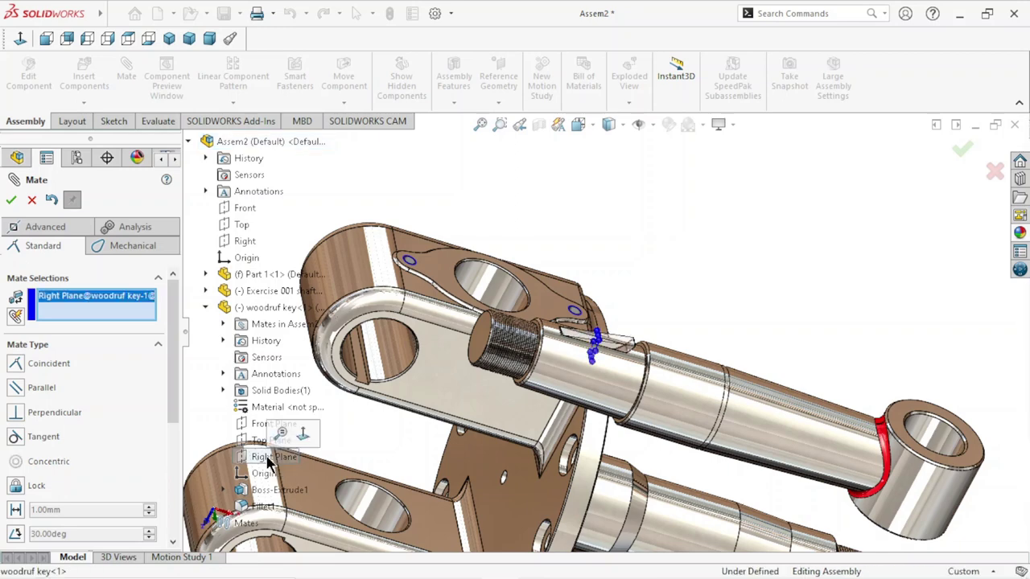
left_click(207, 291)
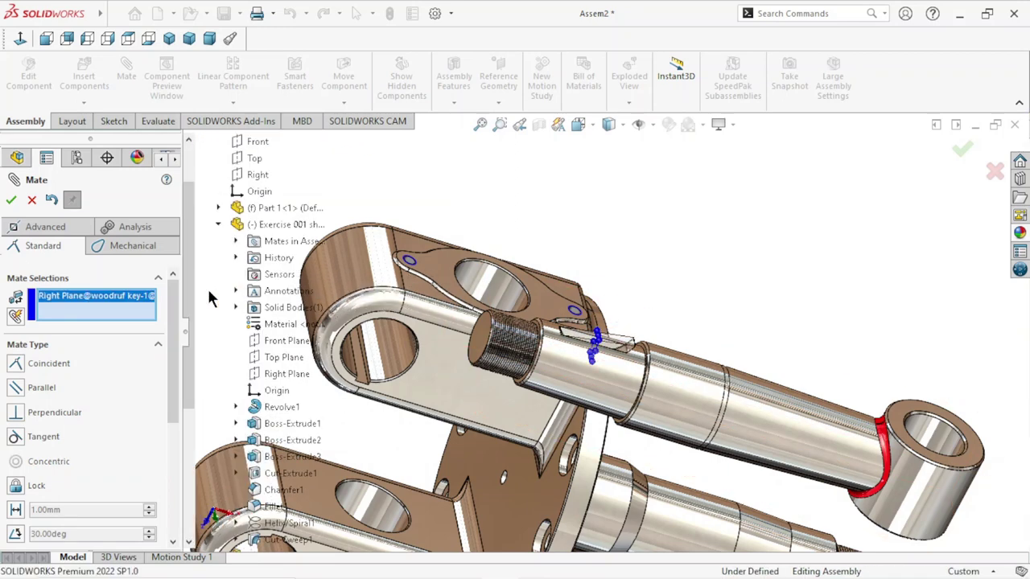
left_click(276, 358)
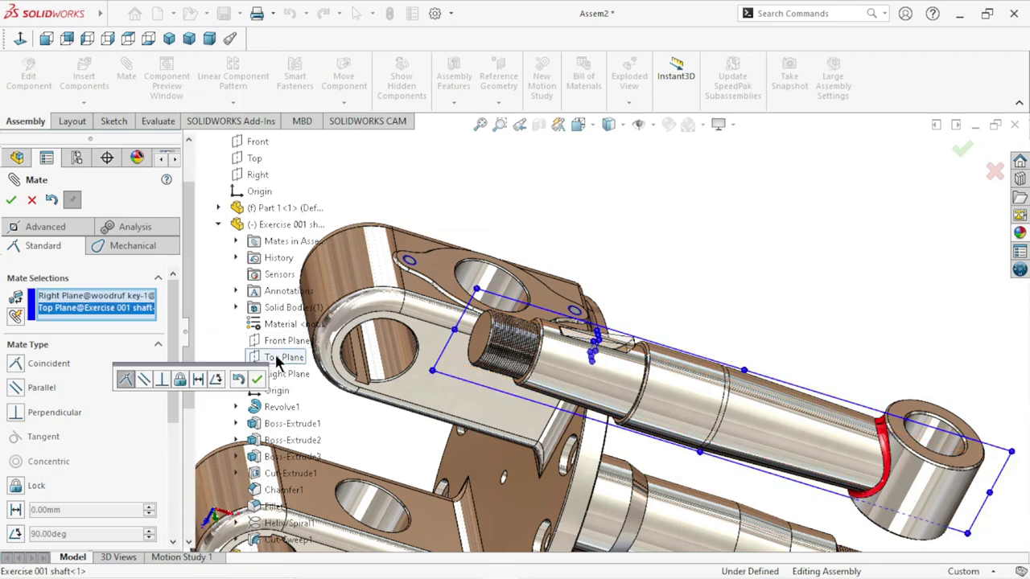
left_click(219, 382)
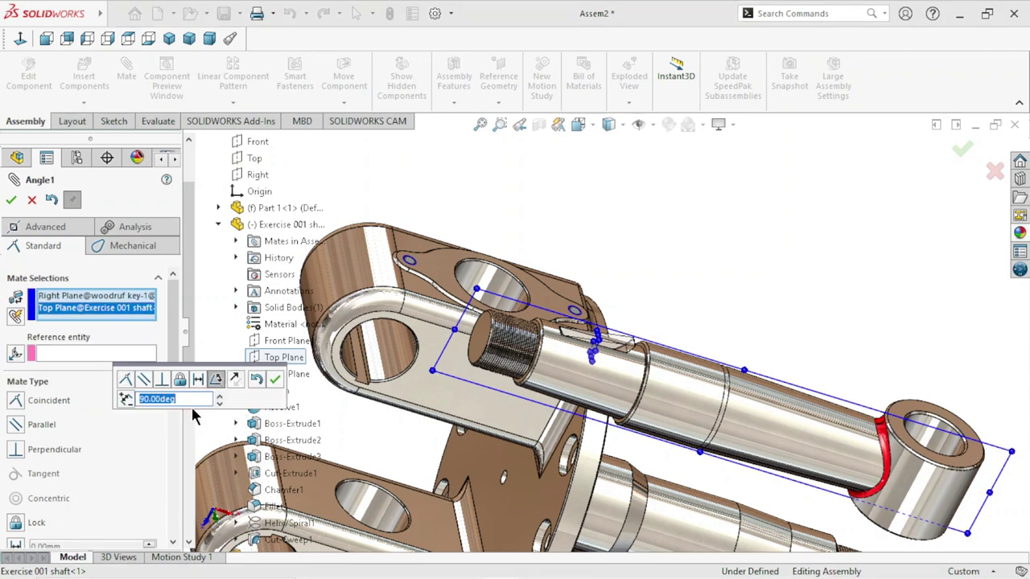
left_click(275, 379)
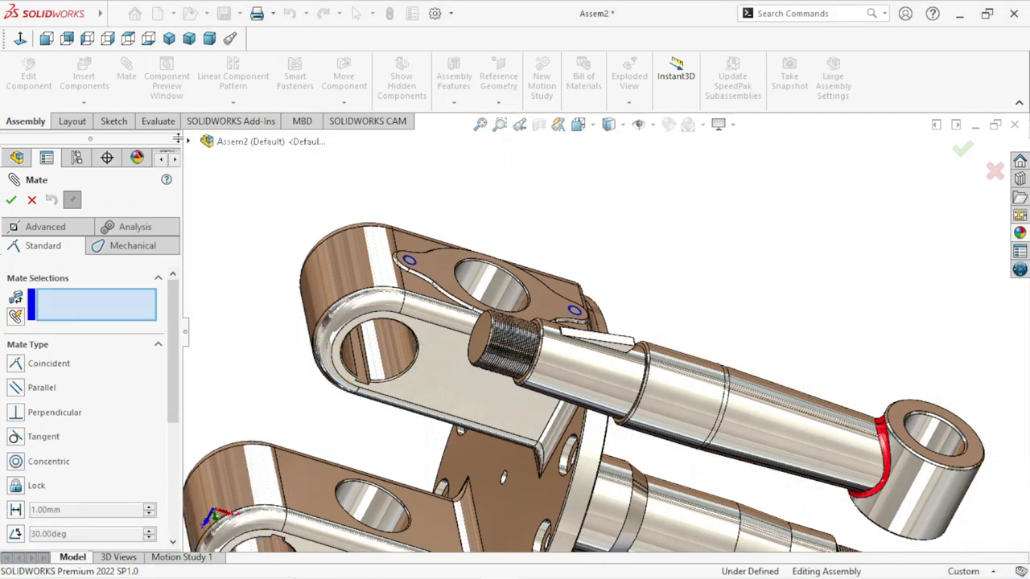
Step: Mate the Exercise 001 shaft's Right Plane parallel to the woodruf key's Right Plane
left_click(188, 142)
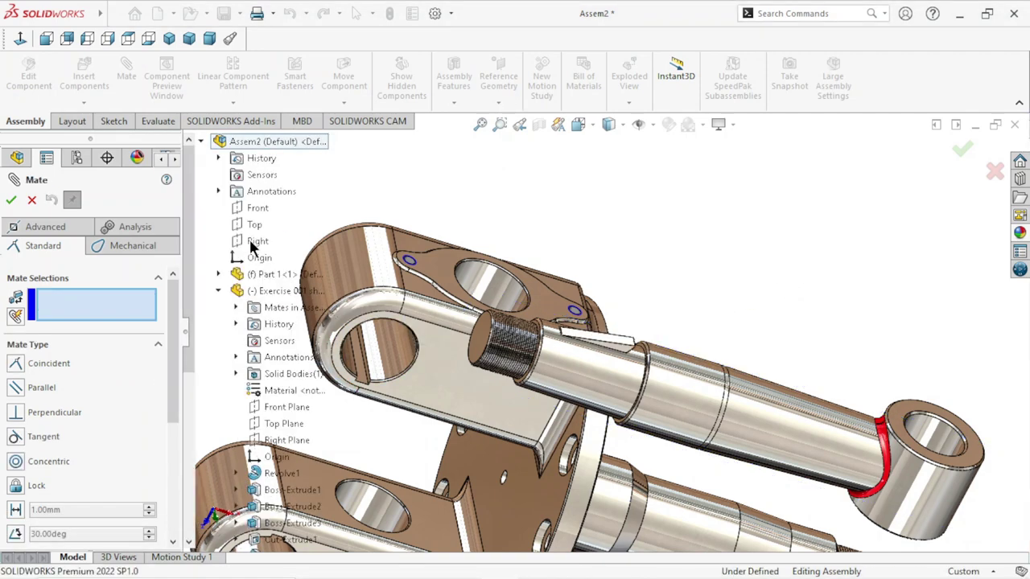
left_click(287, 440)
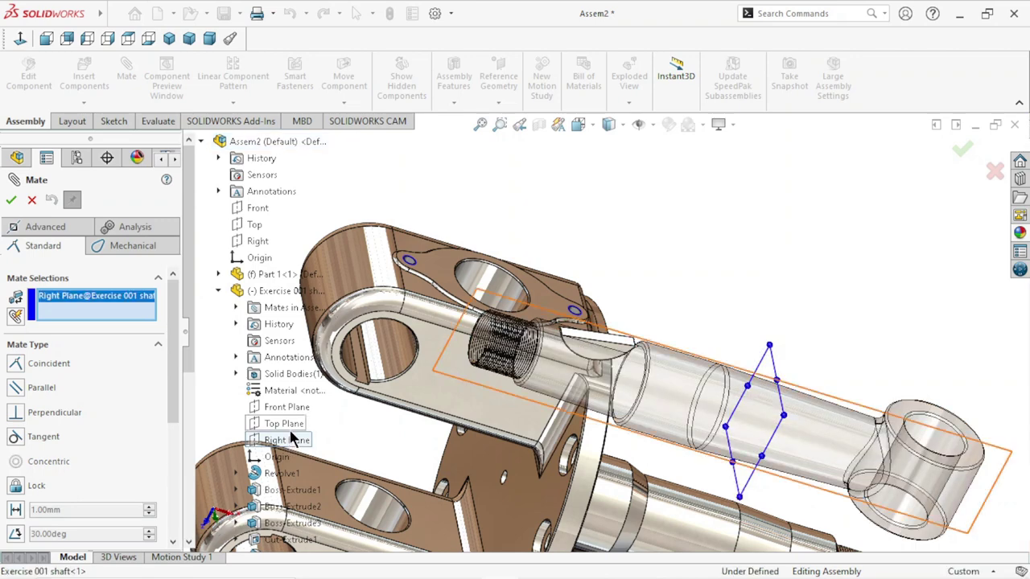
scroll(282, 354, "down", 2)
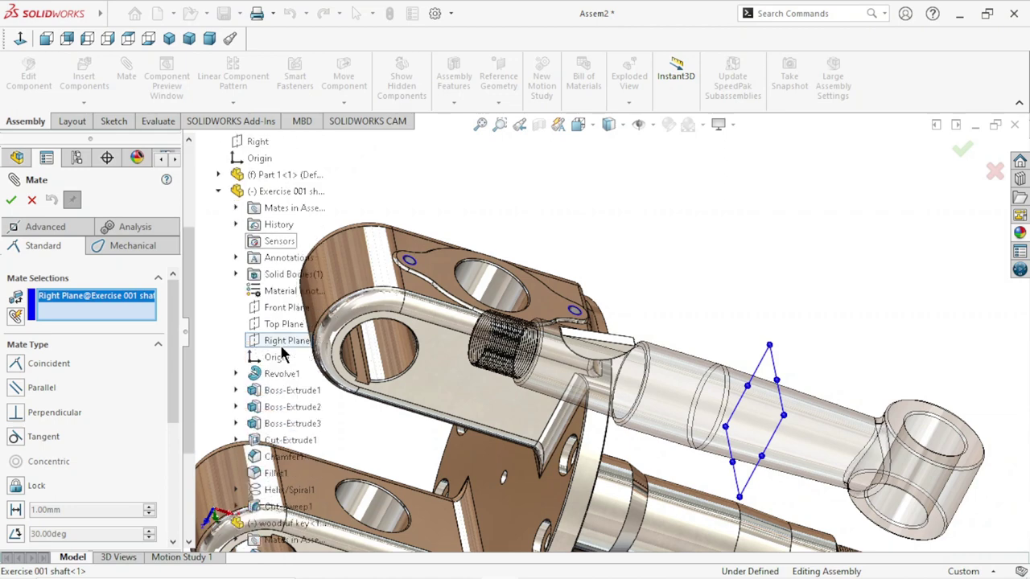
scroll(282, 358, "down", 2)
scroll(280, 402, "down", 1)
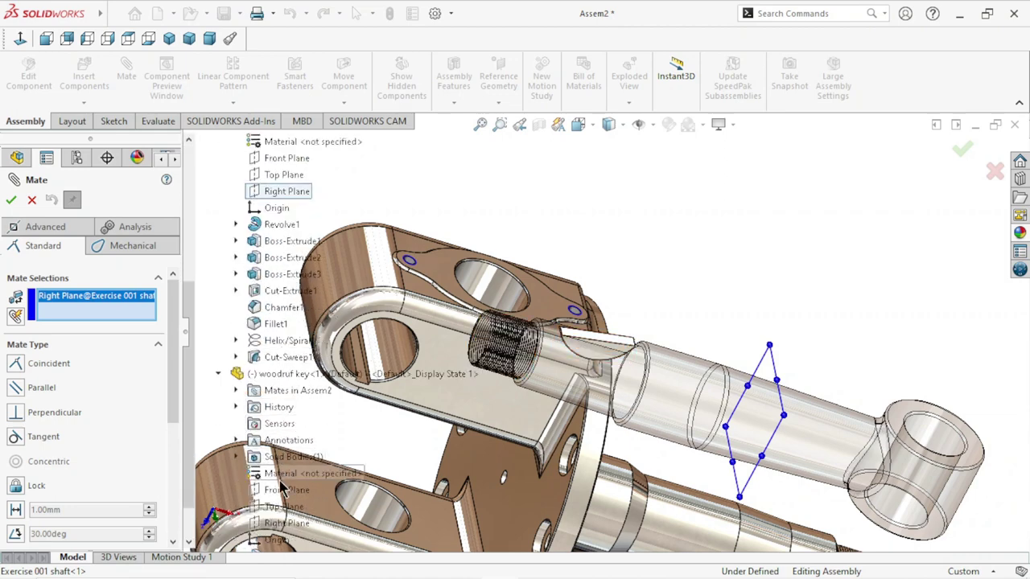
left_click(279, 523)
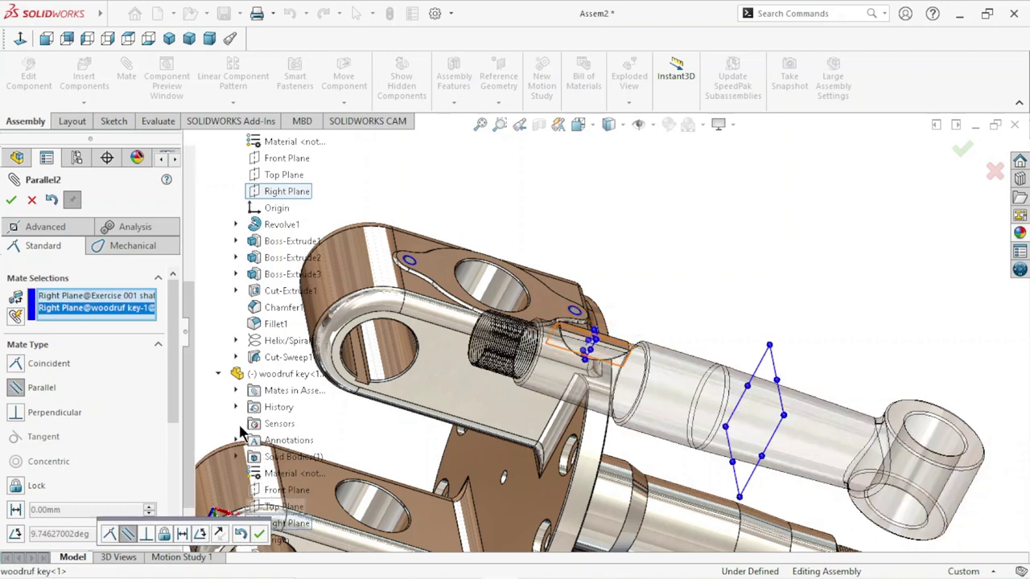
left_click(11, 201)
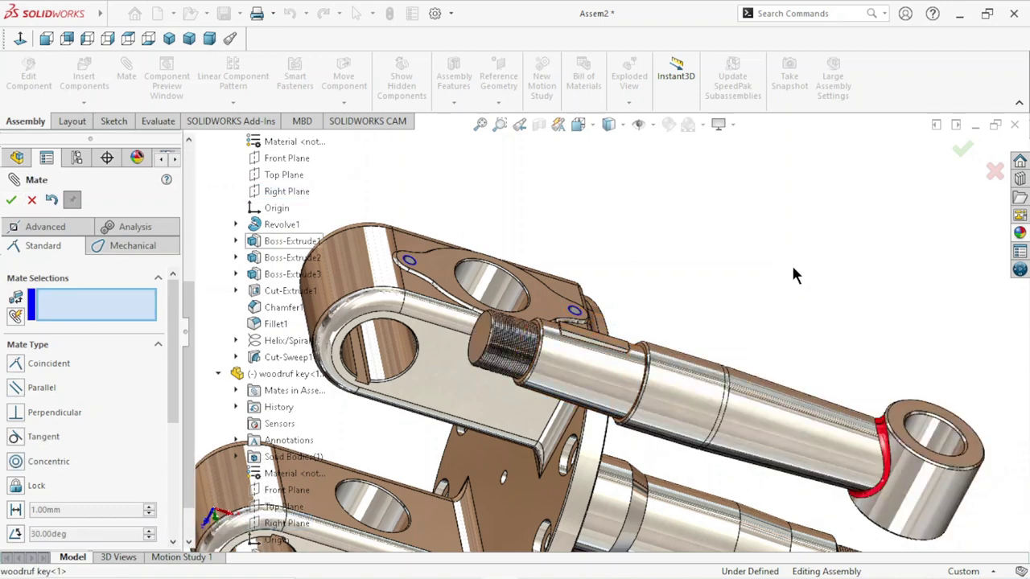
Step: Close the Mate PropertyManager
left_click(11, 201)
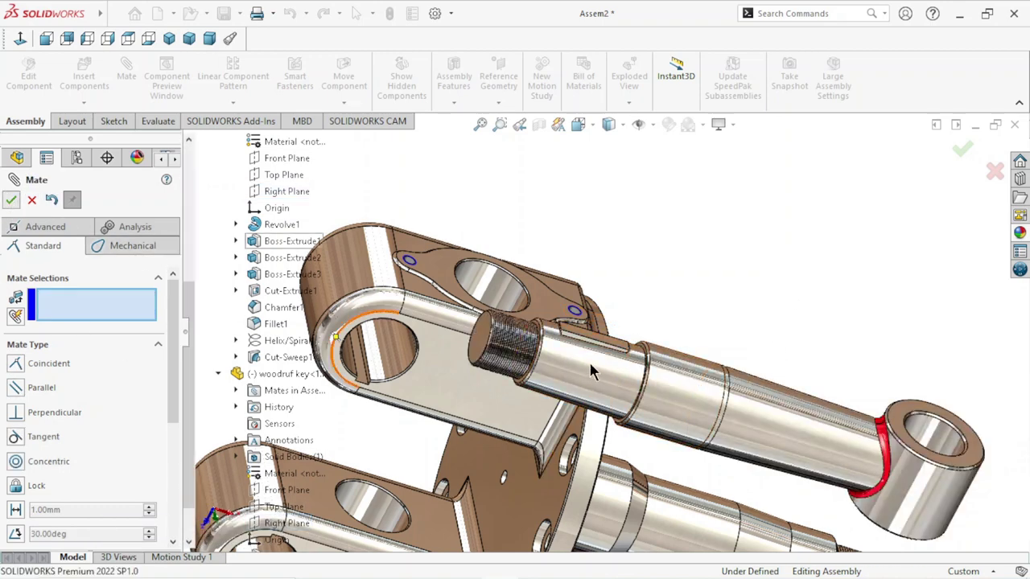
scroll(609, 373, "up", 10)
scroll(599, 390, "down", 5)
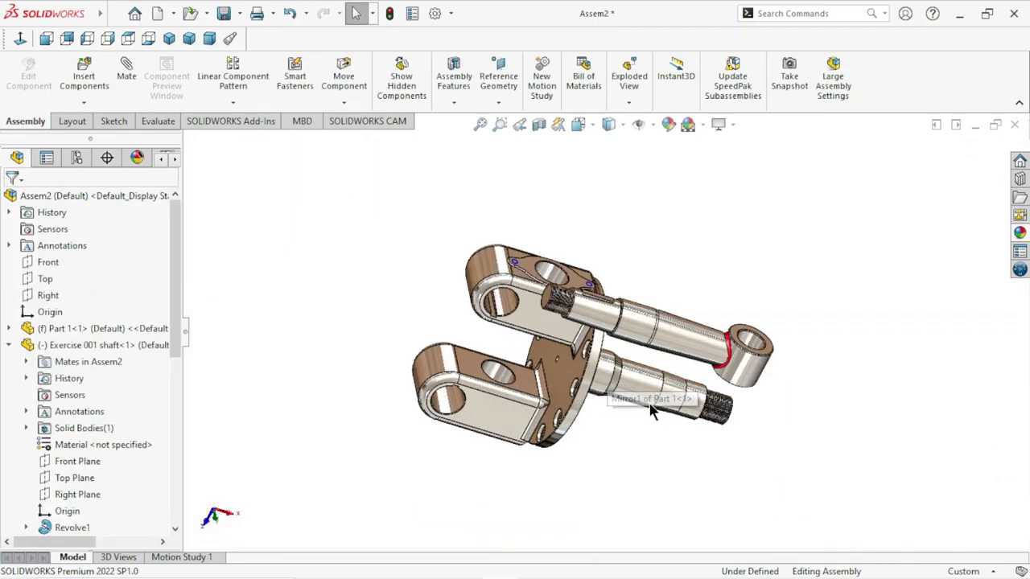
Step: Rotate the Exercise 001 shaft within its mates until it lies horizontal from the flange
mouse_move(656, 402)
middle_mouse_down()
mouse_move(683, 327)
mouse_move(672, 326)
middle_mouse_up()
left_click(344, 103)
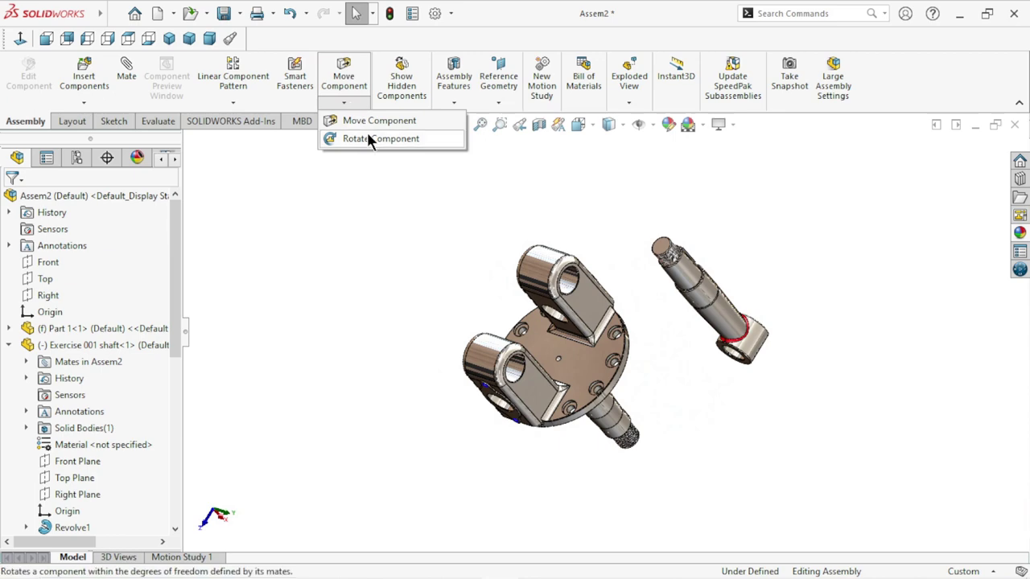
left_click(367, 135)
mouse_move(672, 249)
left_mouse_down()
mouse_move(629, 306)
mouse_move(671, 246)
left_mouse_up()
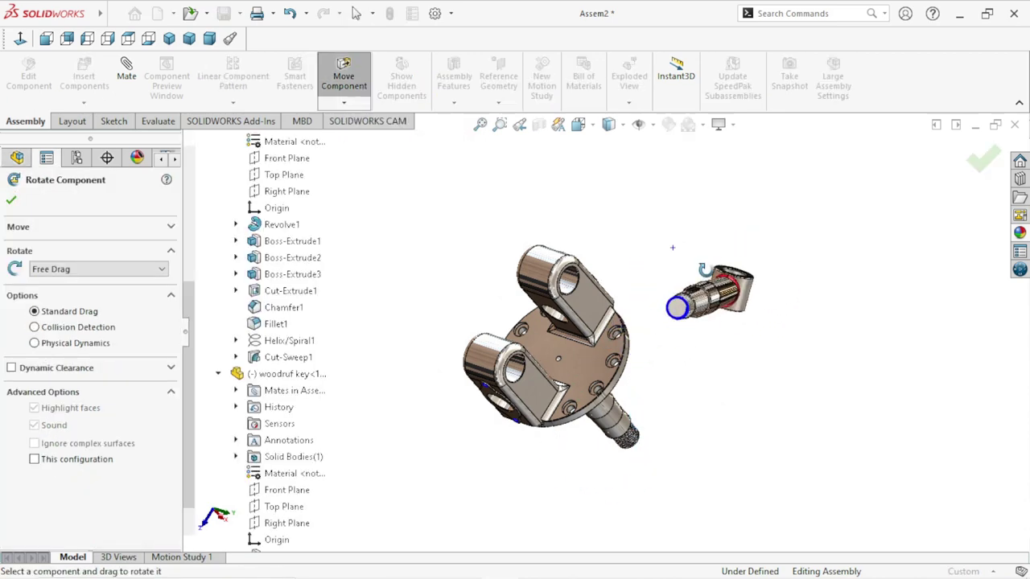
scroll(671, 247, "down", 3)
scroll(674, 393, "down", 3)
scroll(657, 375, "up", 3)
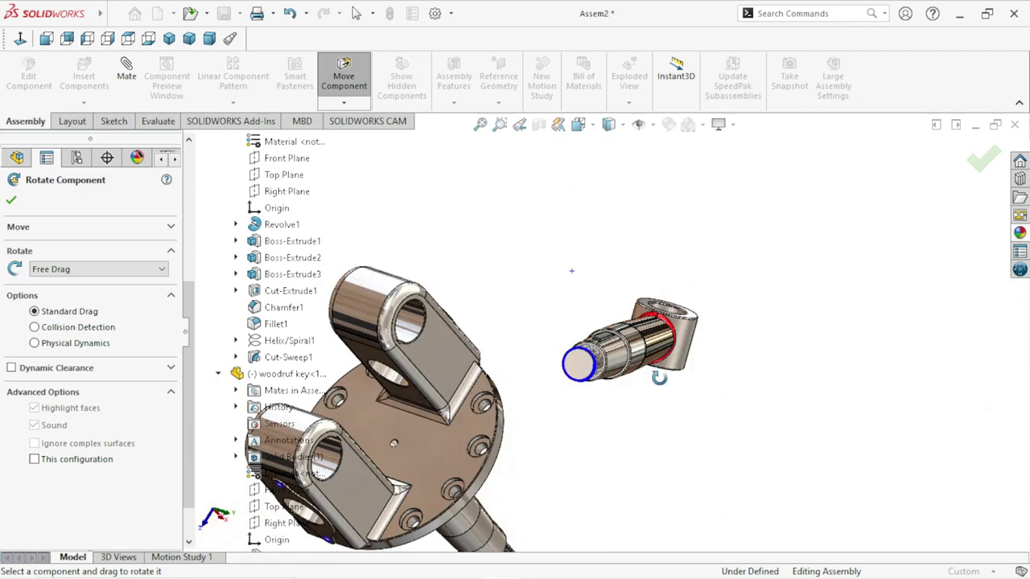
scroll(655, 378, "up", 2)
left_click_drag(609, 355, 613, 351)
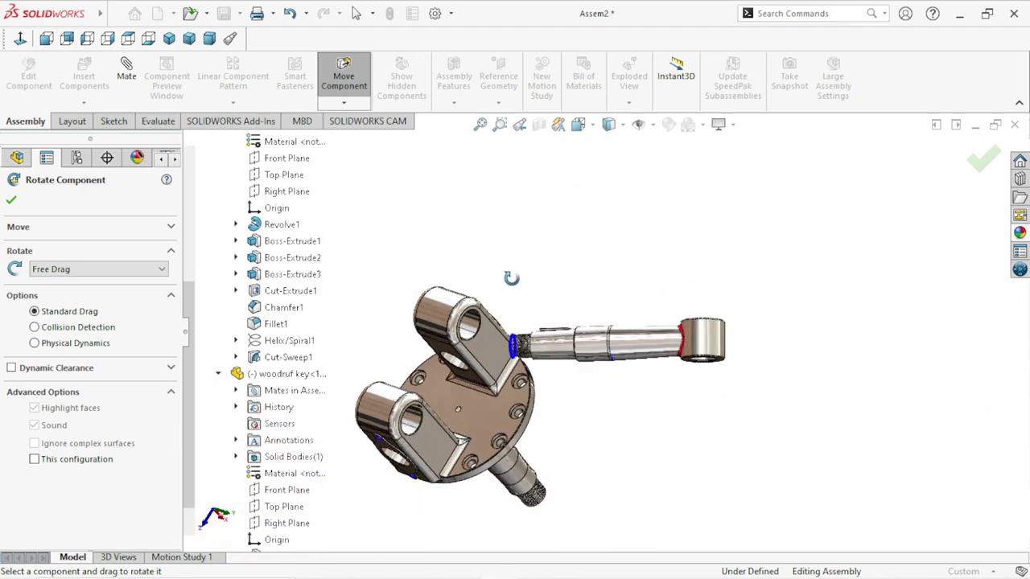
scroll(551, 369, "down", 2)
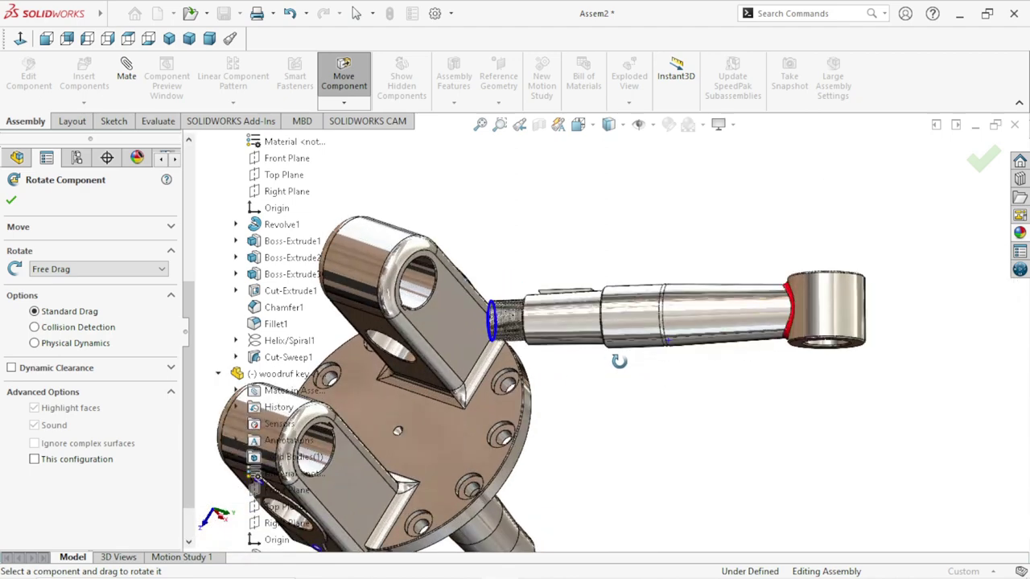
scroll(606, 375, "down", 1)
scroll(628, 398, "up", 3)
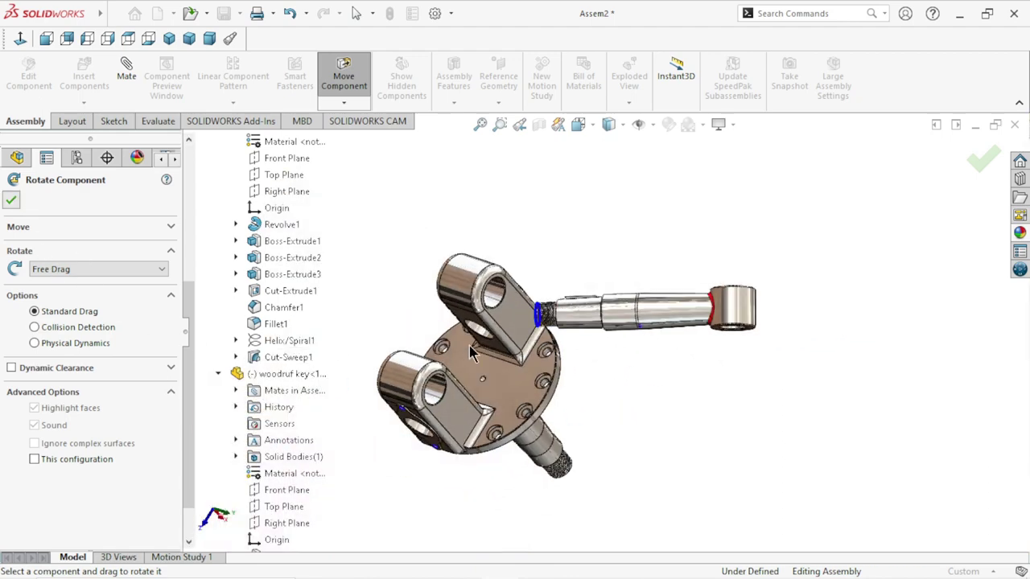
key("Escape")
scroll(475, 449, "down", 2)
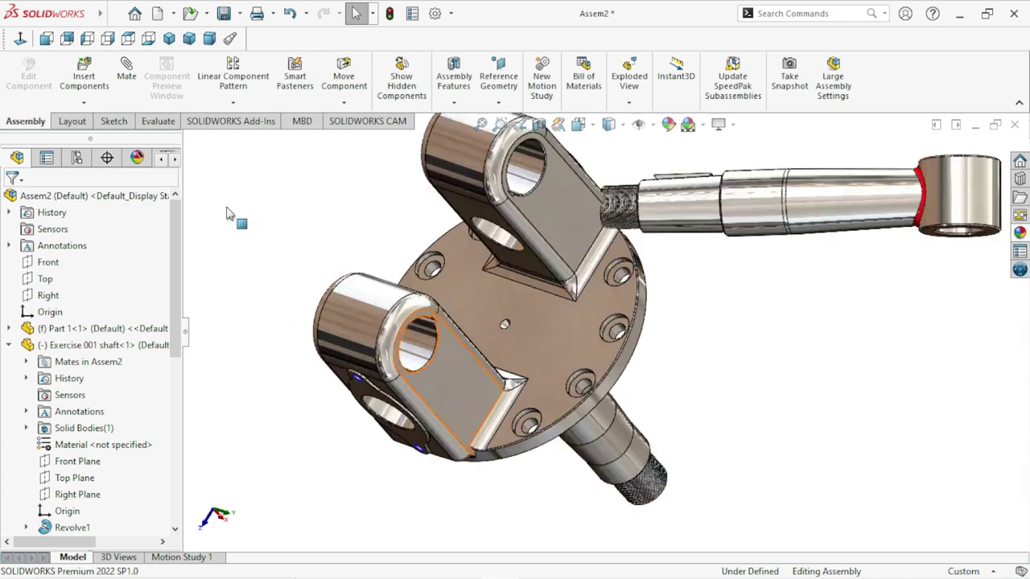
Step: Mate the shaft's axis parallel to the hub's bore face, then undo a stray shaft drag
left_click(683, 218)
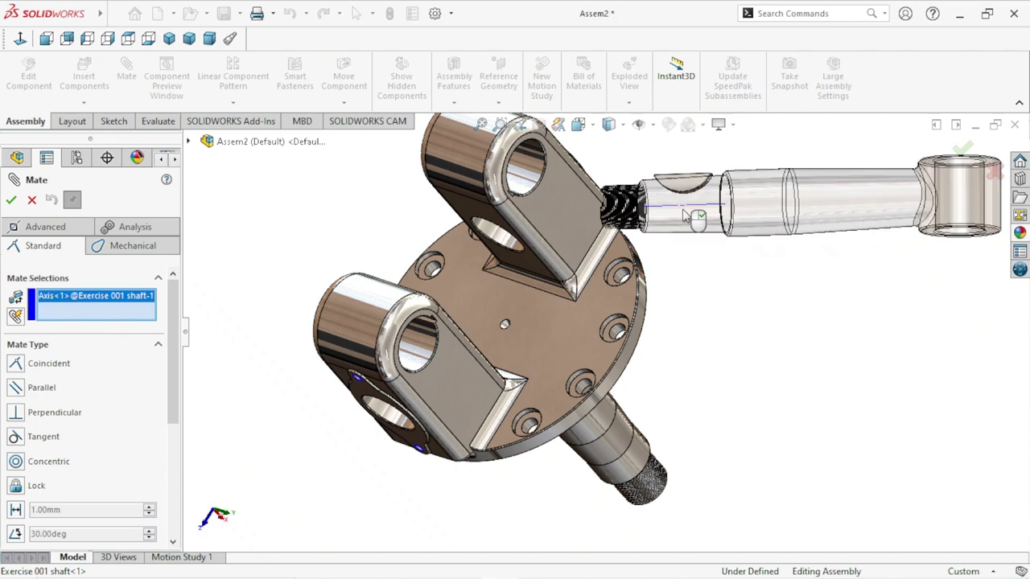
left_click(430, 345)
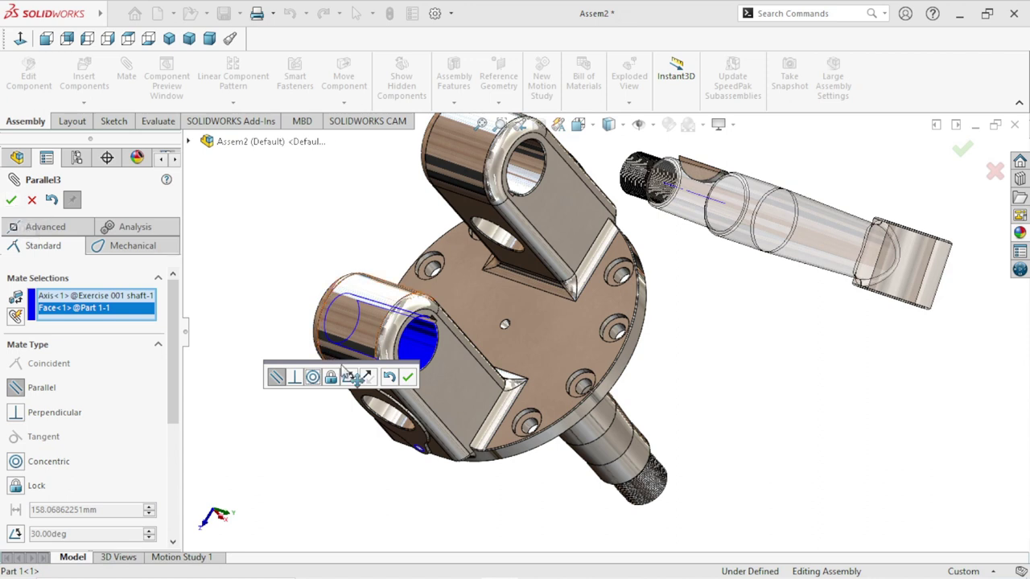
left_click(14, 203)
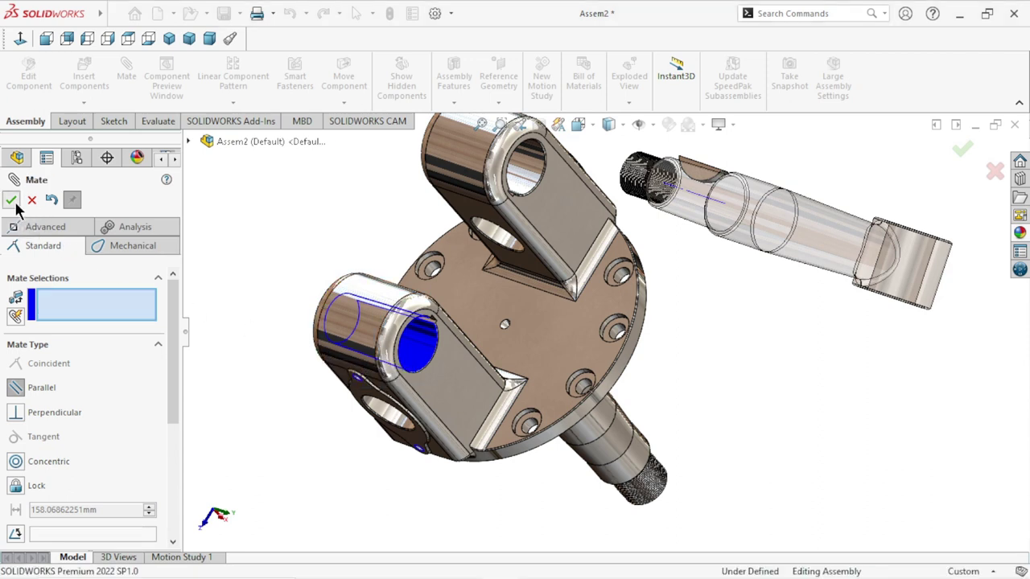
left_click_drag(744, 223, 486, 434)
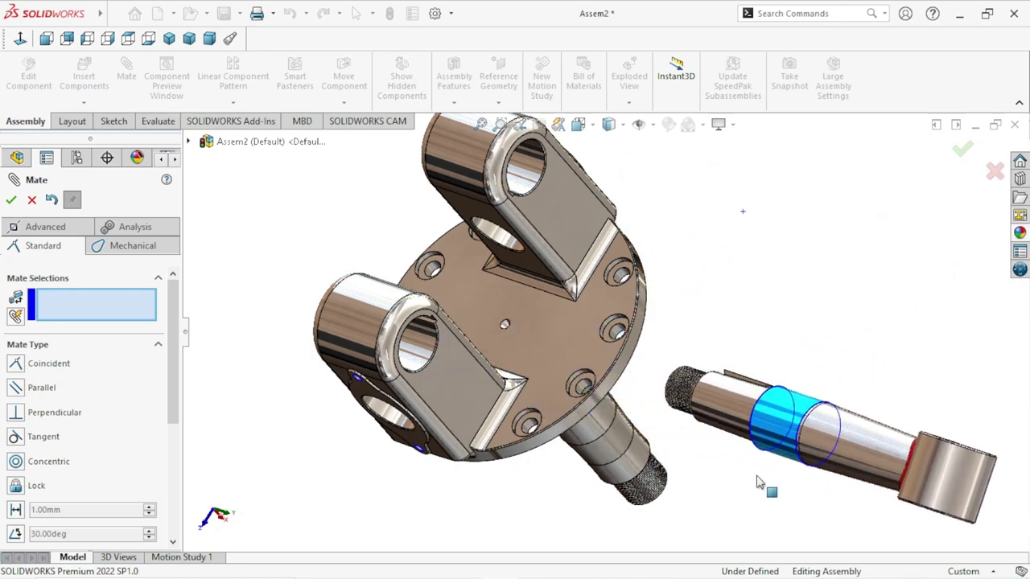
left_click_drag(485, 434, 777, 487)
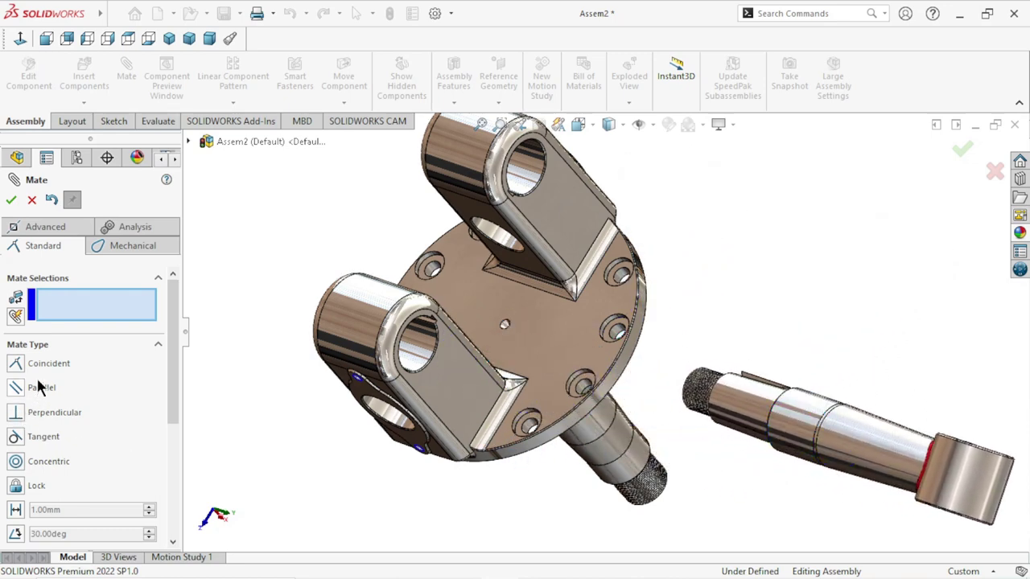
left_click(50, 202)
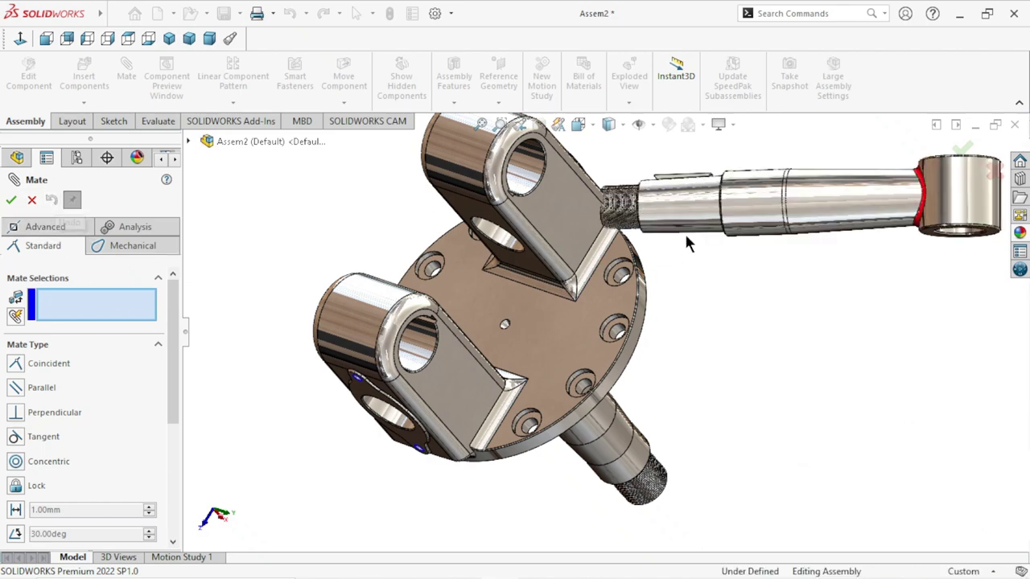
Step: Make the shaft axis concentric with the clevis bore face and slide it near the hub
left_click(684, 206)
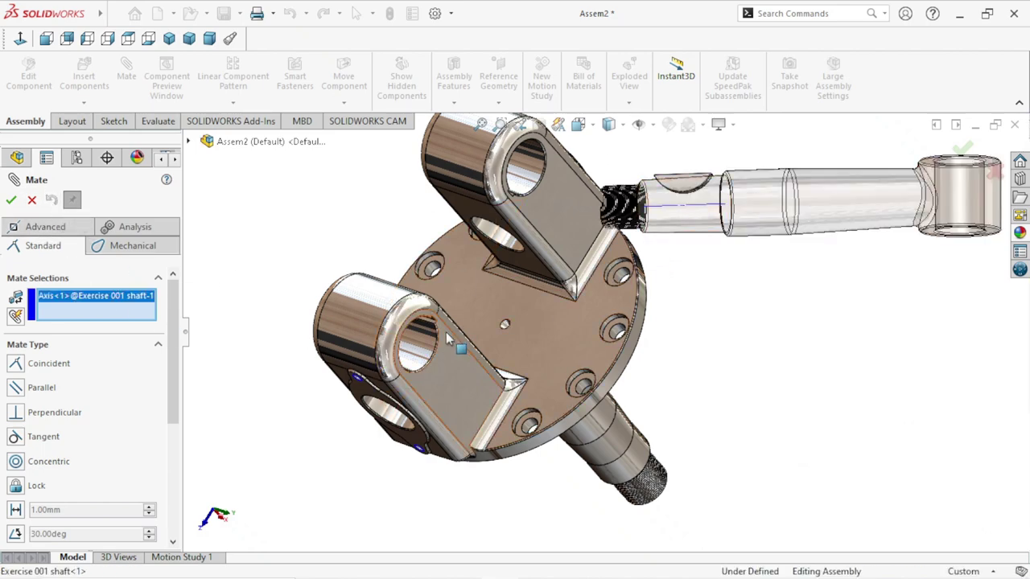
left_click(427, 348)
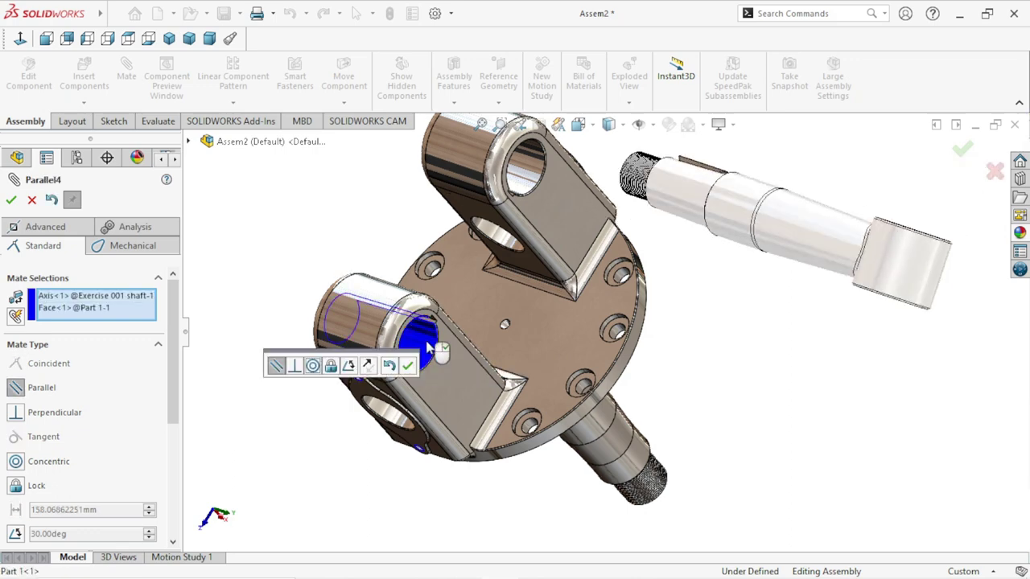
left_click(19, 465)
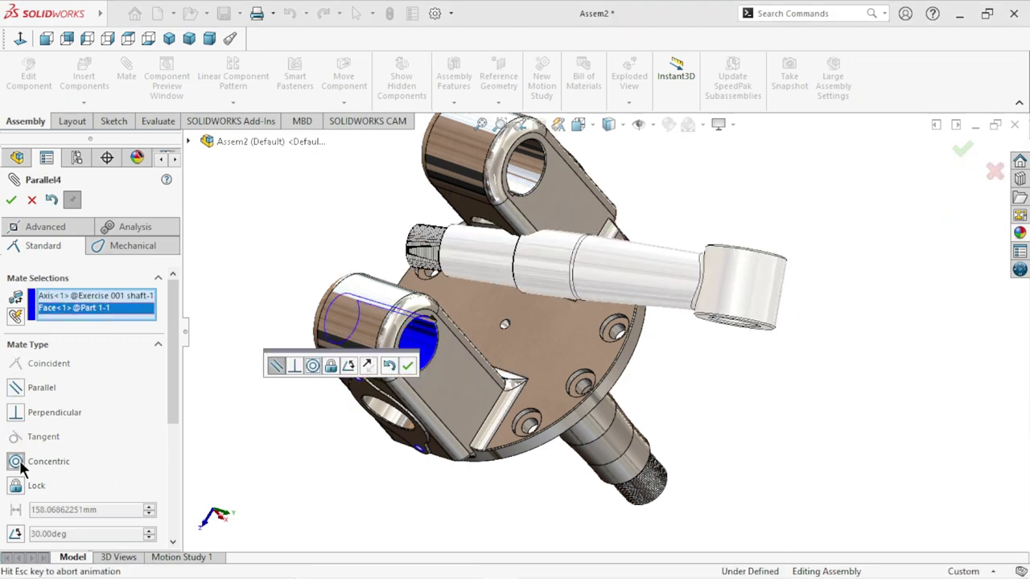
left_click(12, 201)
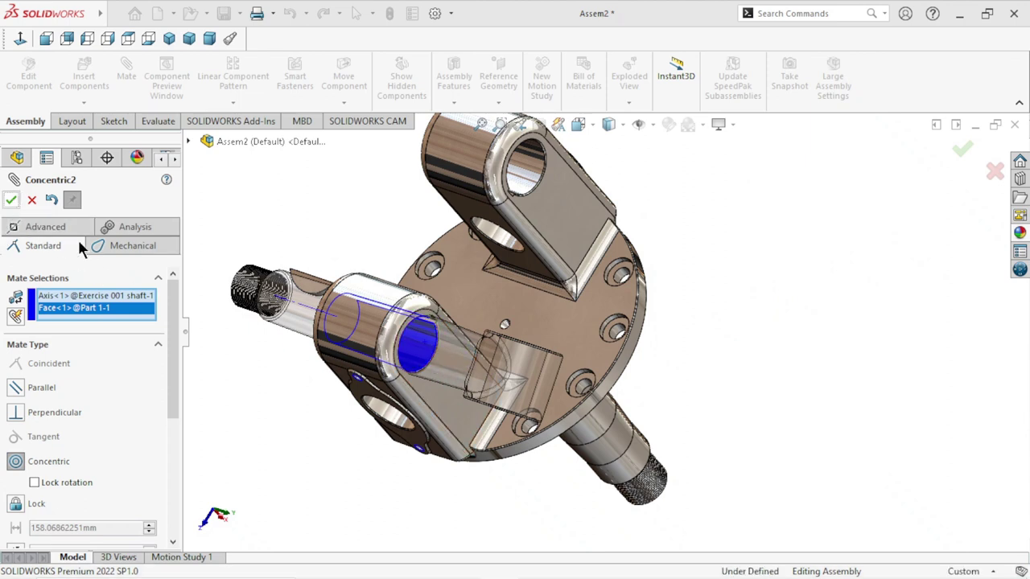
left_click_drag(463, 348, 777, 467)
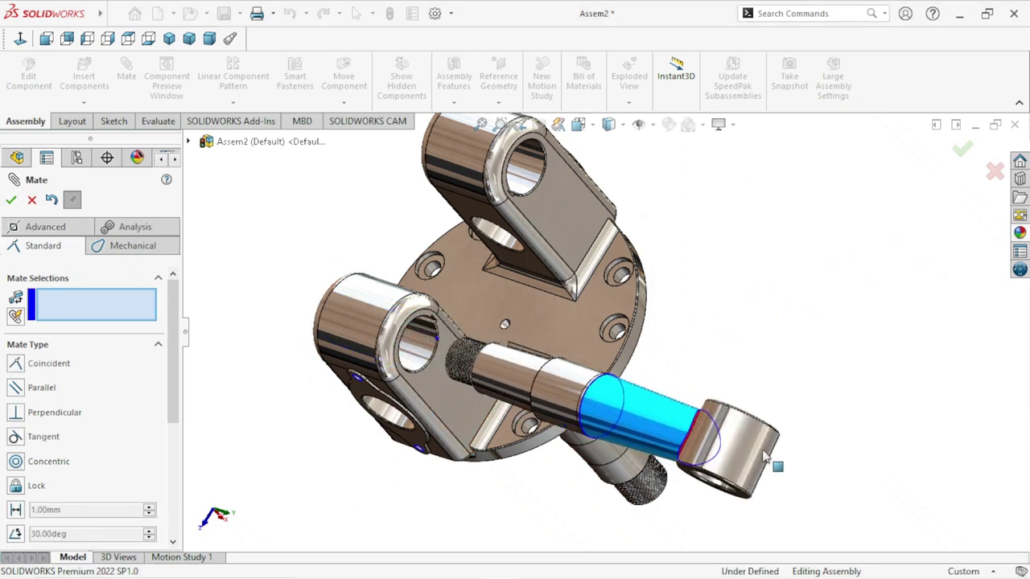
Step: Select a woodruf key face and the keyway face inside the hub bore for a Coincident mate
scroll(491, 355, "down", 2)
scroll(424, 326, "down", 2)
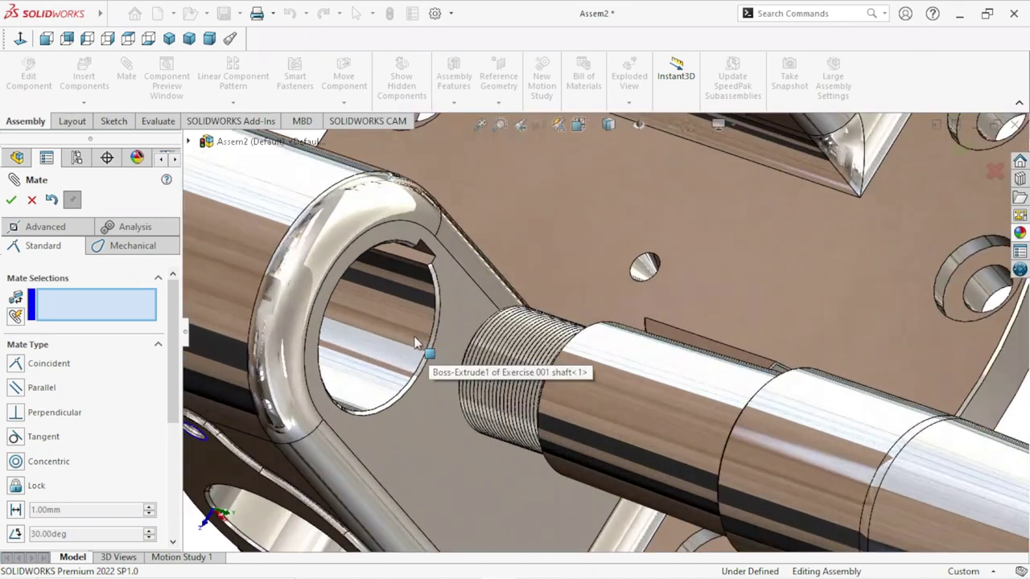
scroll(423, 326, "down", 2)
scroll(424, 325, "down", 2)
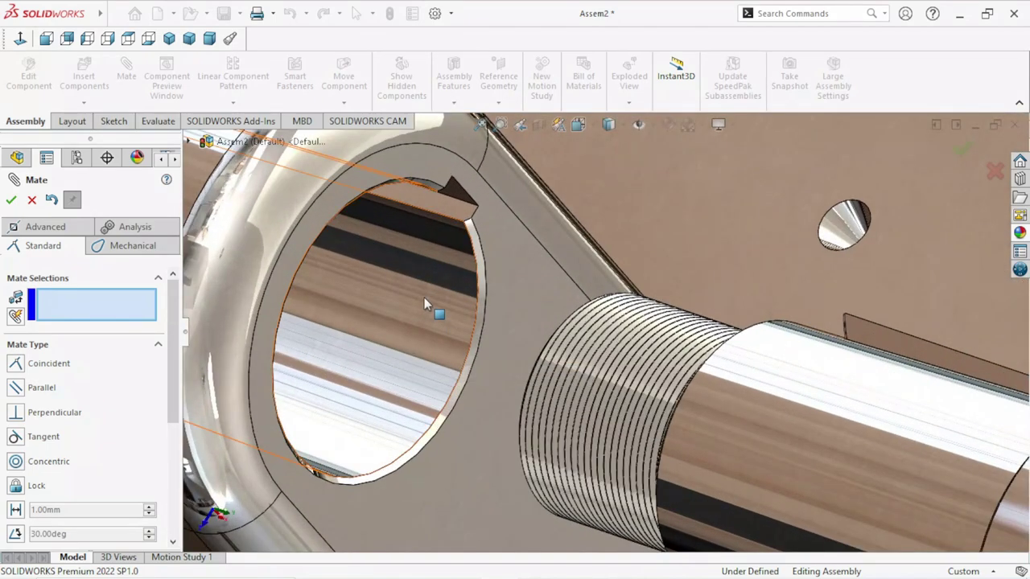
left_click(867, 328)
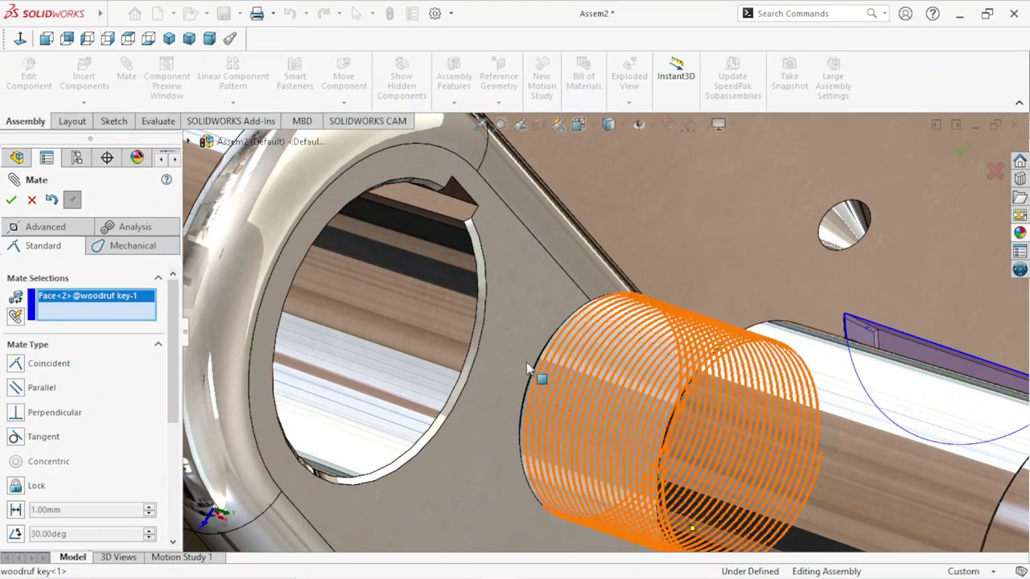
mouse_move(526, 362)
middle_mouse_down()
mouse_move(476, 272)
mouse_move(478, 234)
middle_mouse_up()
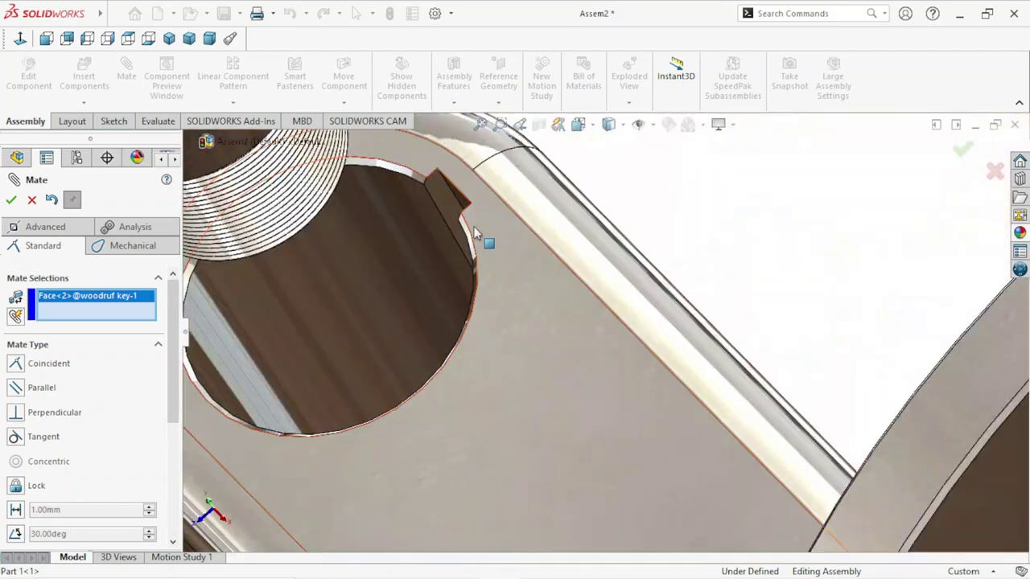
scroll(454, 227, "down", 3)
left_click(450, 217)
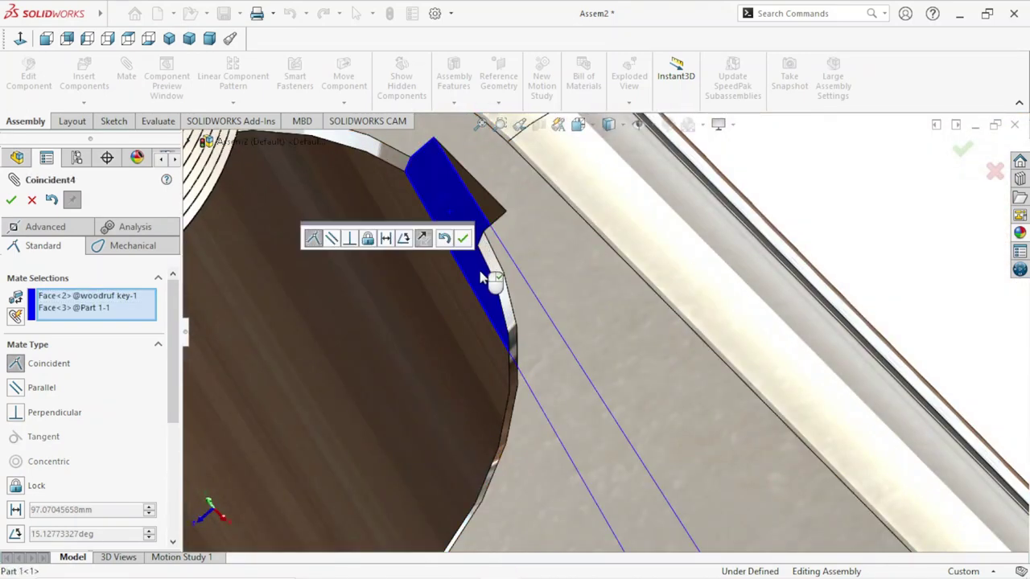
scroll(489, 281, "up", 5)
scroll(590, 285, "up", 2)
middle_click_drag(632, 289, 641, 368)
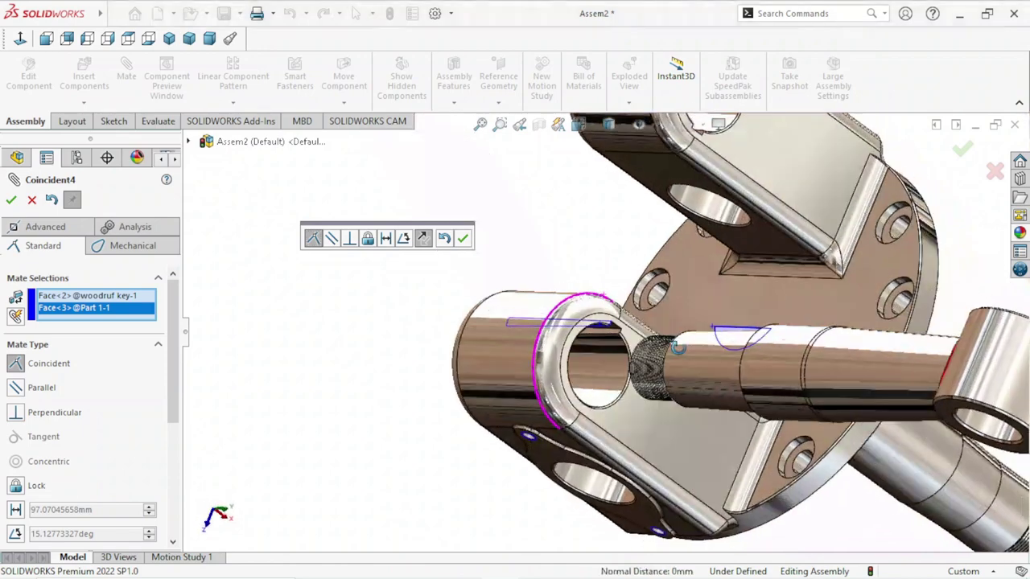
Step: Apply the key's Coincident mate and swing the shaft into the clevis bore
left_click(462, 238)
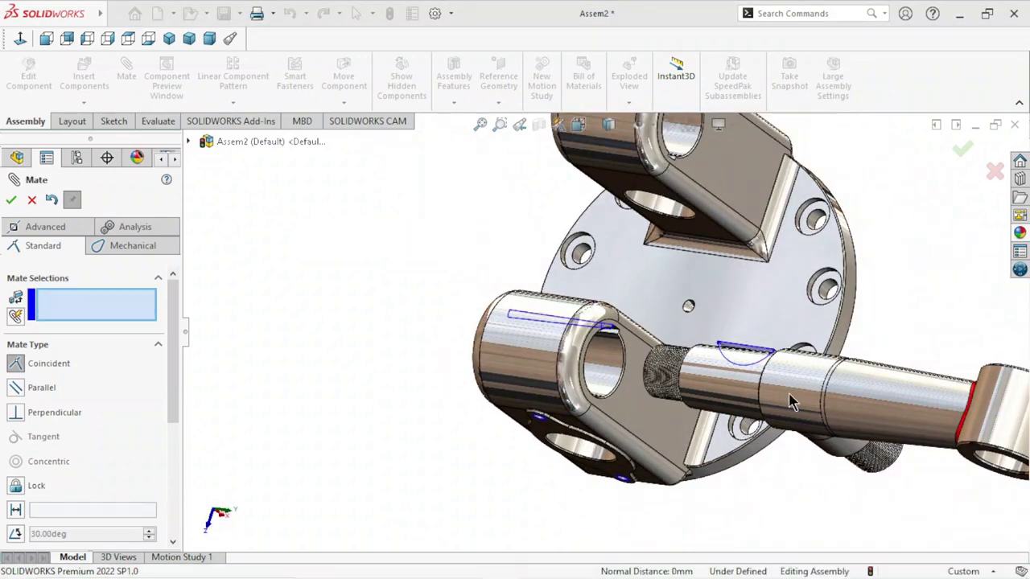
left_click_drag(878, 390, 698, 338)
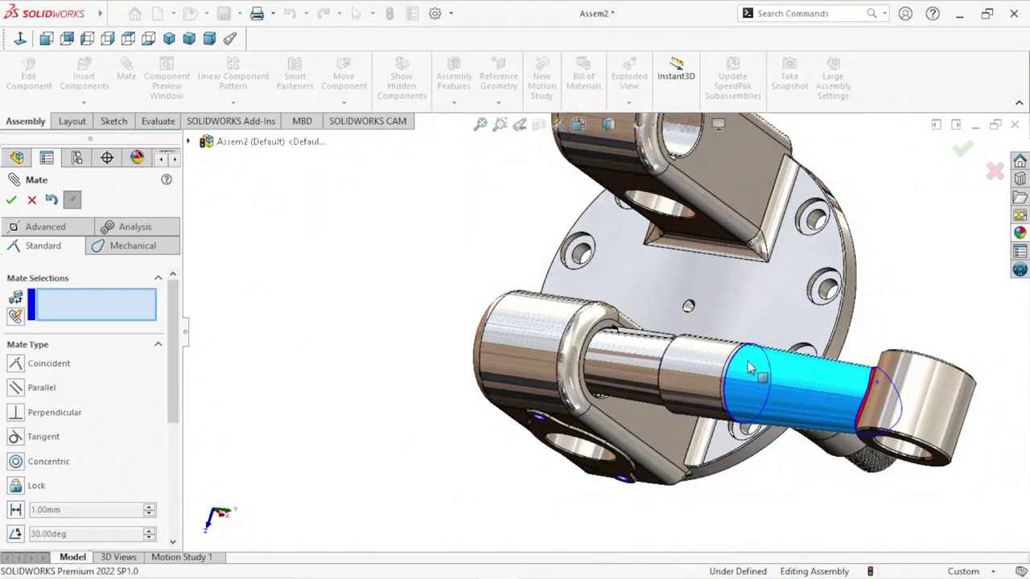
scroll(699, 338, "down", 5)
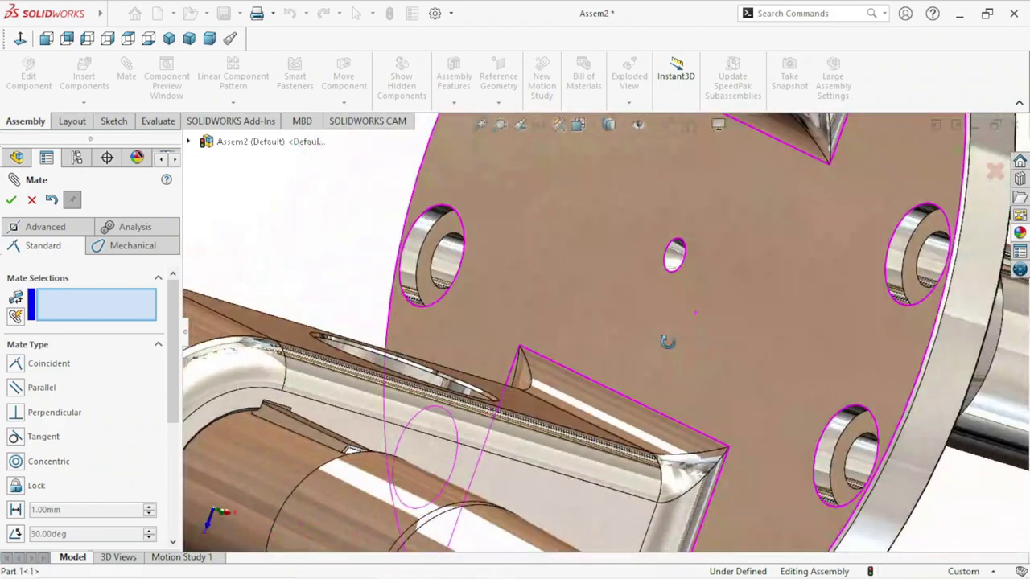
middle_click_drag(681, 330, 428, 481)
scroll(429, 481, "up", 5)
scroll(398, 437, "down", 3)
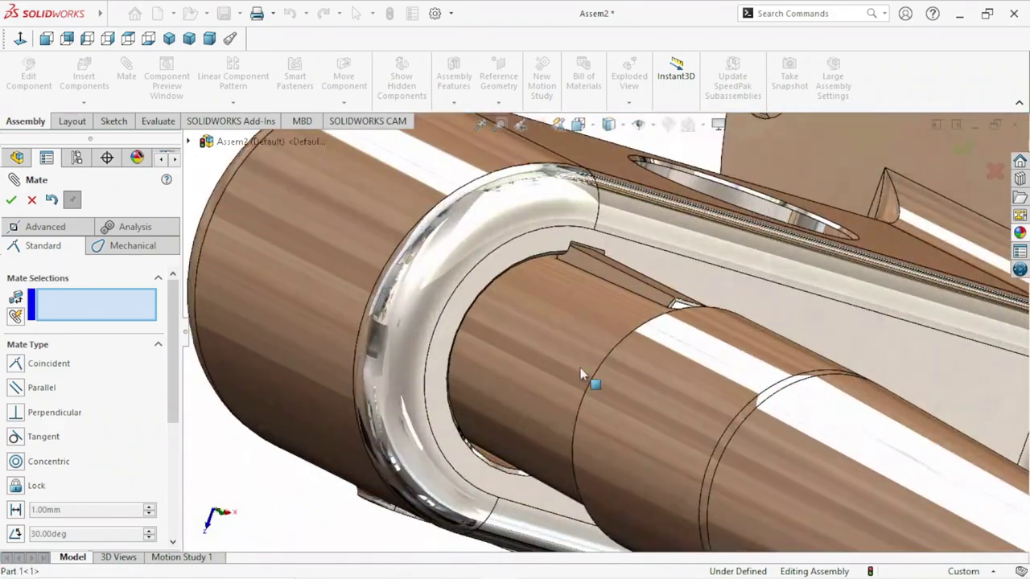
scroll(591, 383, "down", 3)
scroll(765, 302, "up", 3)
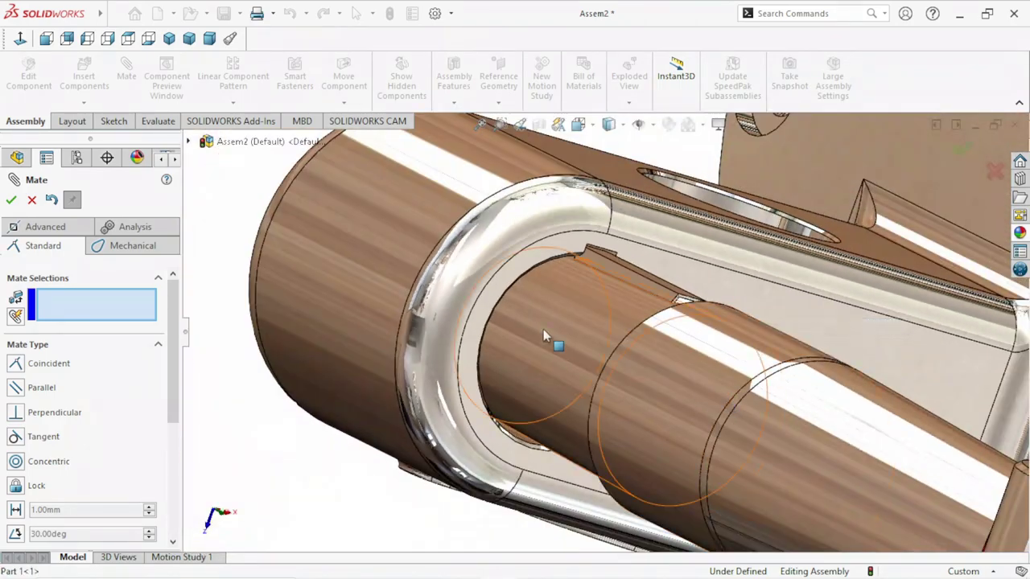
Step: Mate the clevis face coincident with the shaft's shoulder ring face
left_click(520, 268)
scroll(583, 360, "up", 3)
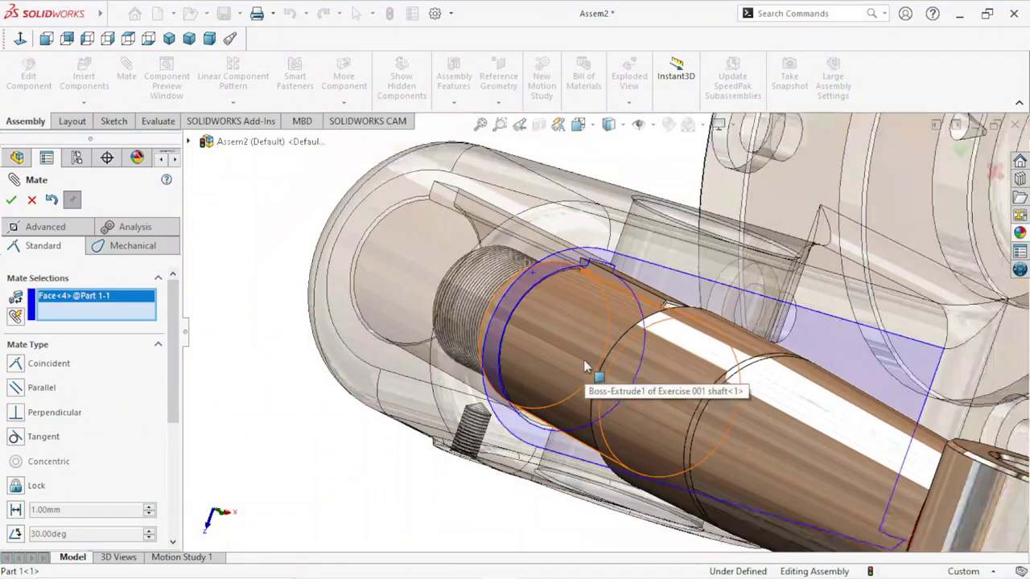
middle_click_drag(583, 359, 669, 397)
scroll(669, 397, "down", 2)
scroll(656, 385, "down", 3)
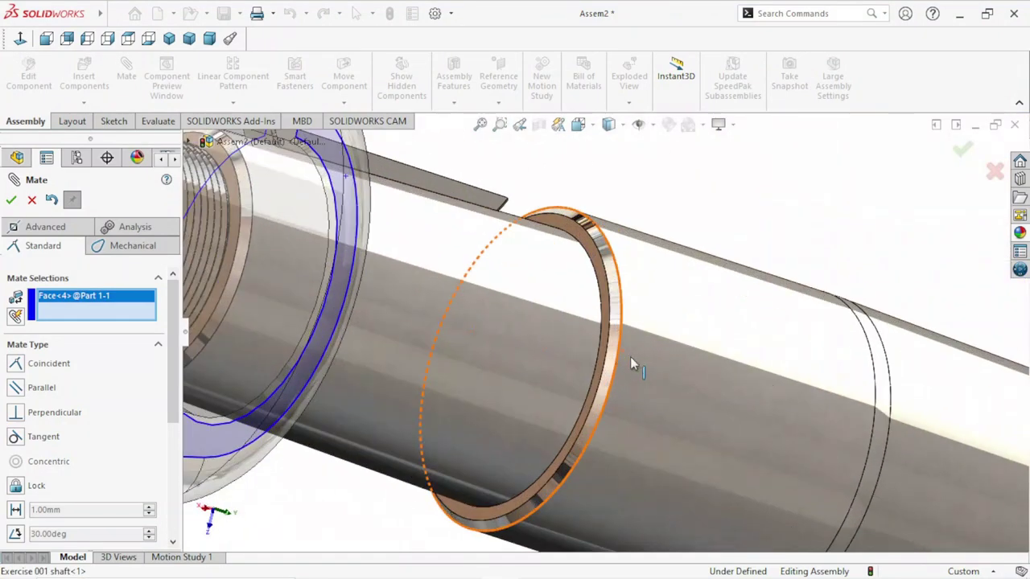
left_click(596, 259)
scroll(684, 324, "up", 2)
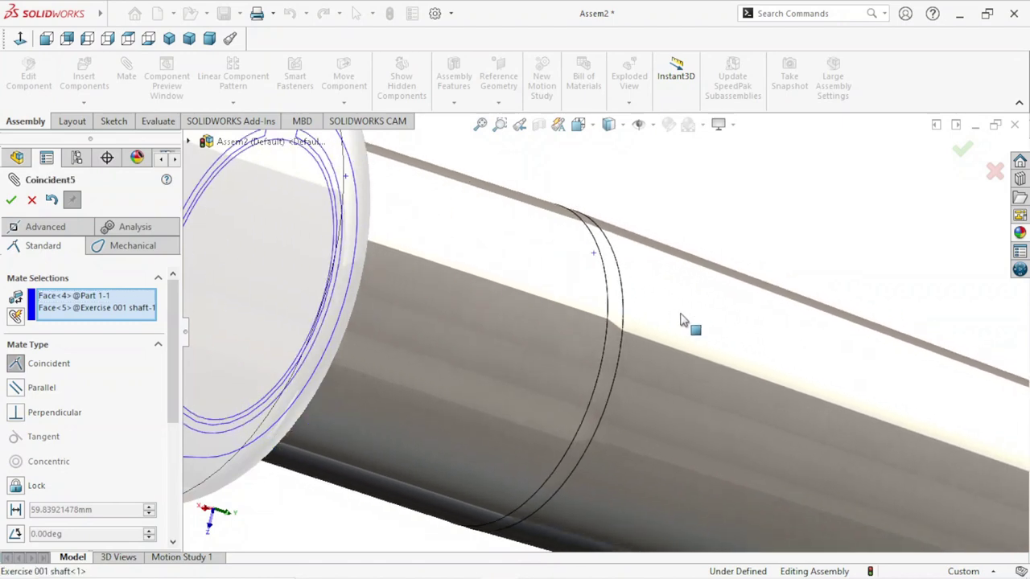
scroll(685, 324, "up", 3)
left_click(846, 298)
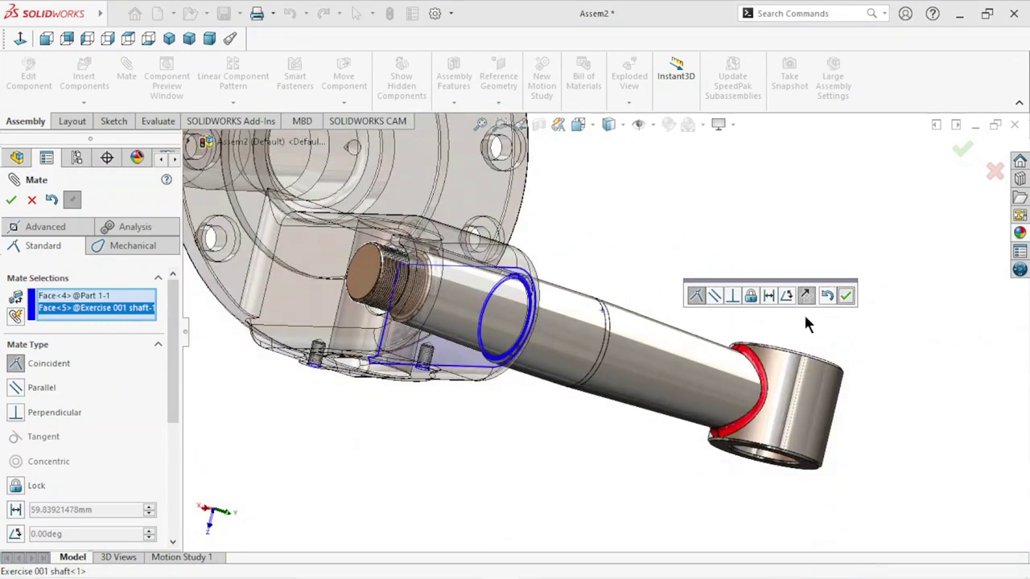
scroll(511, 344, "up", 3)
mouse_move(511, 344)
middle_mouse_down()
mouse_move(610, 264)
mouse_move(563, 269)
middle_mouse_up()
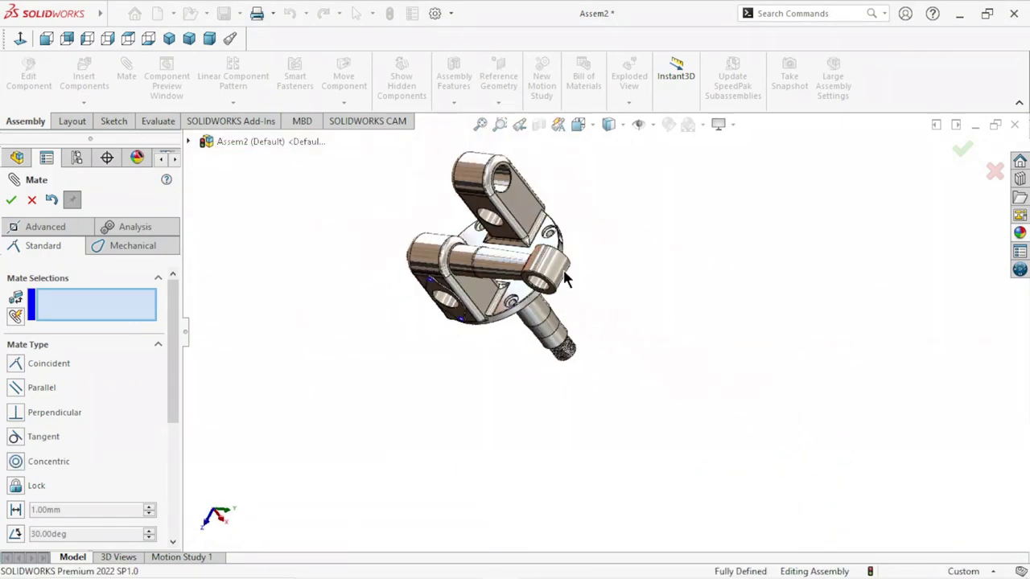
scroll(563, 269, "up", 2)
scroll(505, 367, "down", 3)
scroll(505, 368, "down", 1)
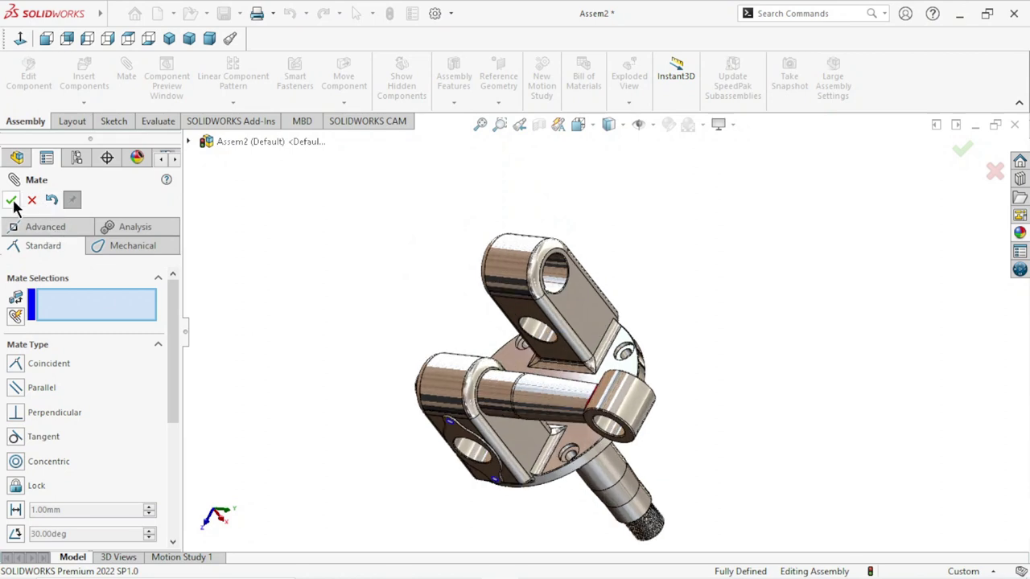
Step: Close the mate panel and insert the Exercise 001 shaft2 part from the Desktop
key("Escape")
scroll(668, 449, "up", 2)
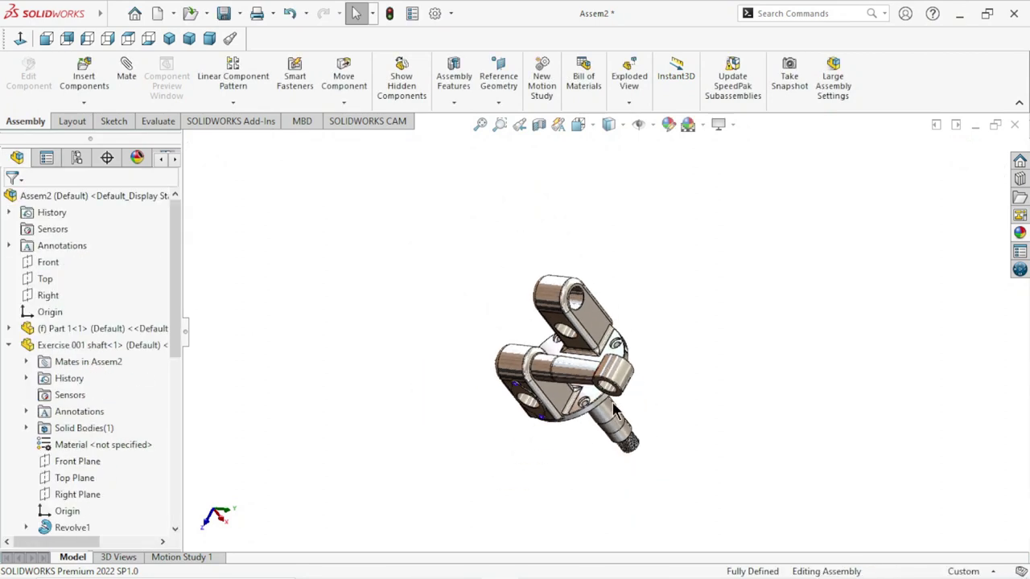
scroll(723, 434, "down", 2)
scroll(651, 310, "up", 1)
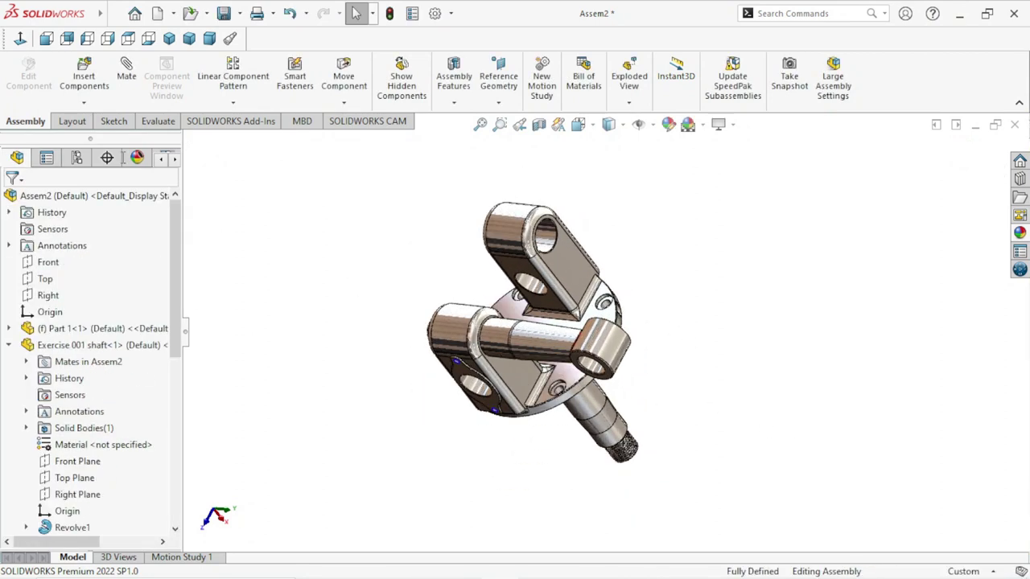
left_click(105, 88)
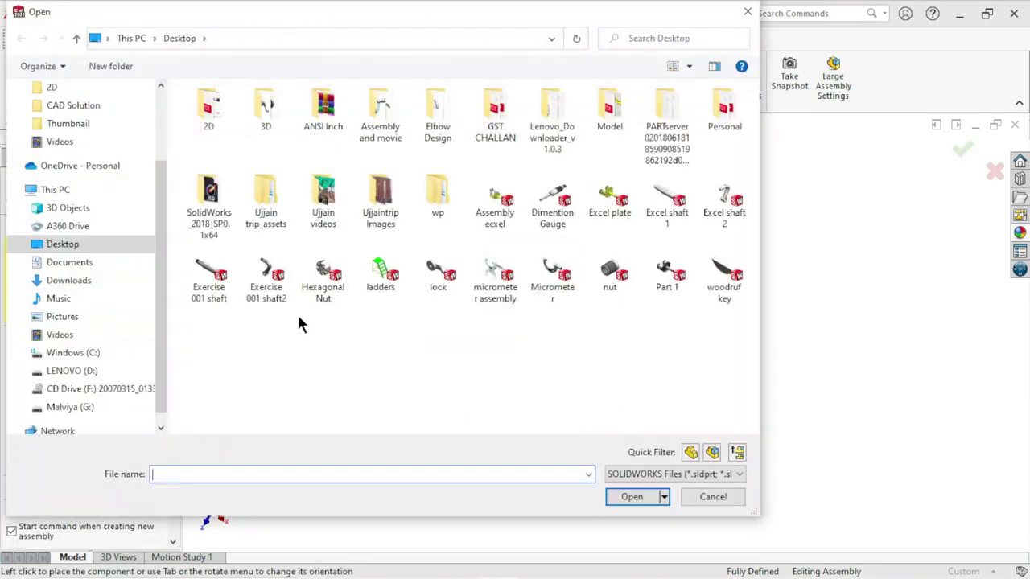
left_click(274, 288)
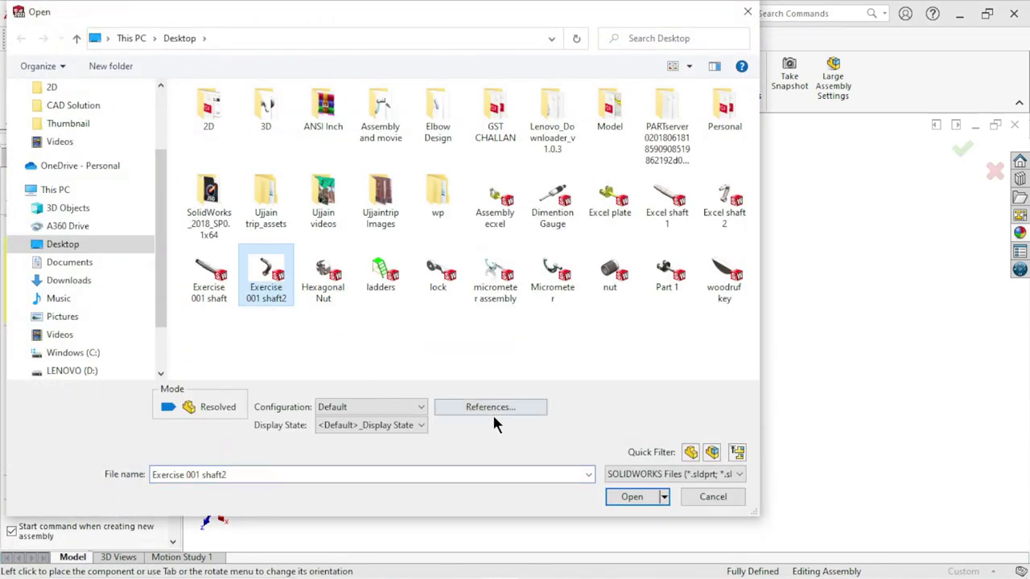
left_click(632, 497)
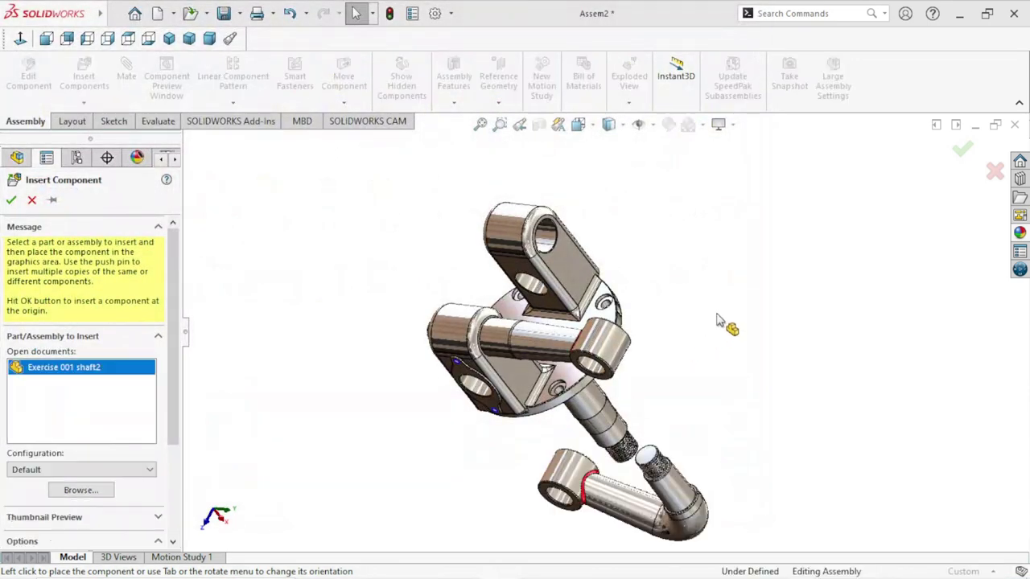
Step: Place Exercise 001 shaft2 in the assembly beside the hub
left_click(780, 329)
scroll(766, 313, "down", 3)
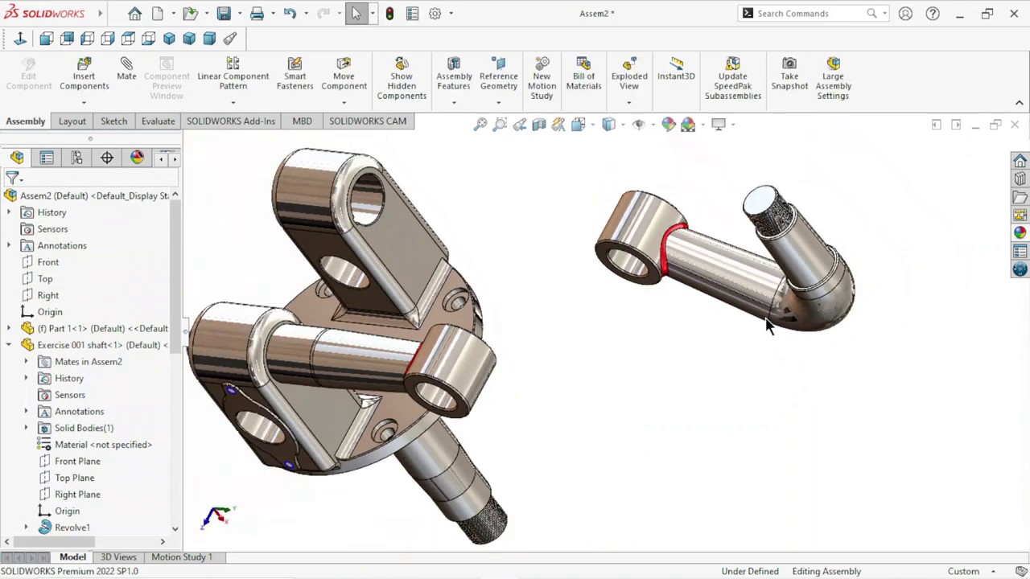
middle_click_drag(767, 326, 770, 361)
scroll(710, 326, "up", 3)
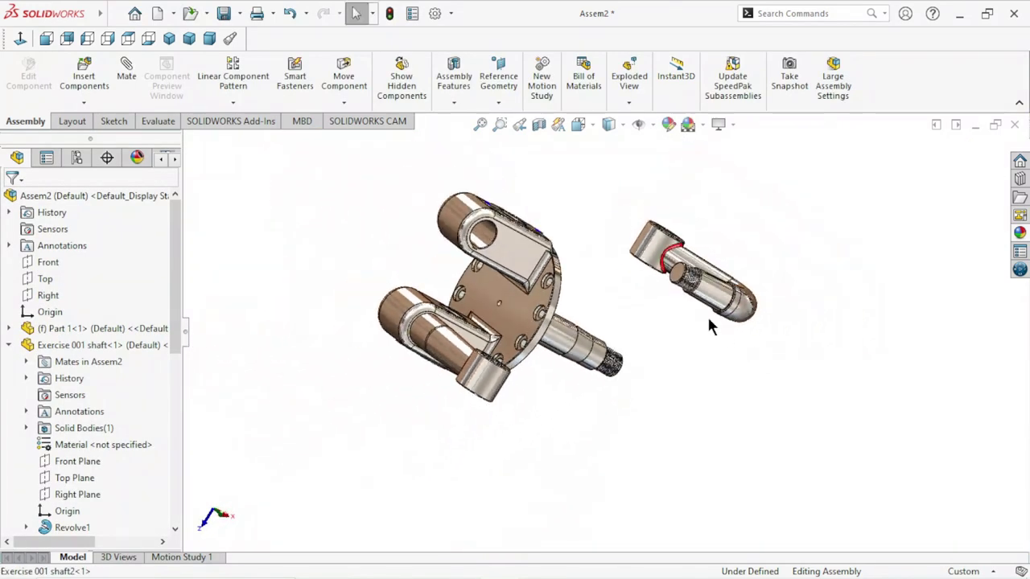
scroll(676, 298, "down", 3)
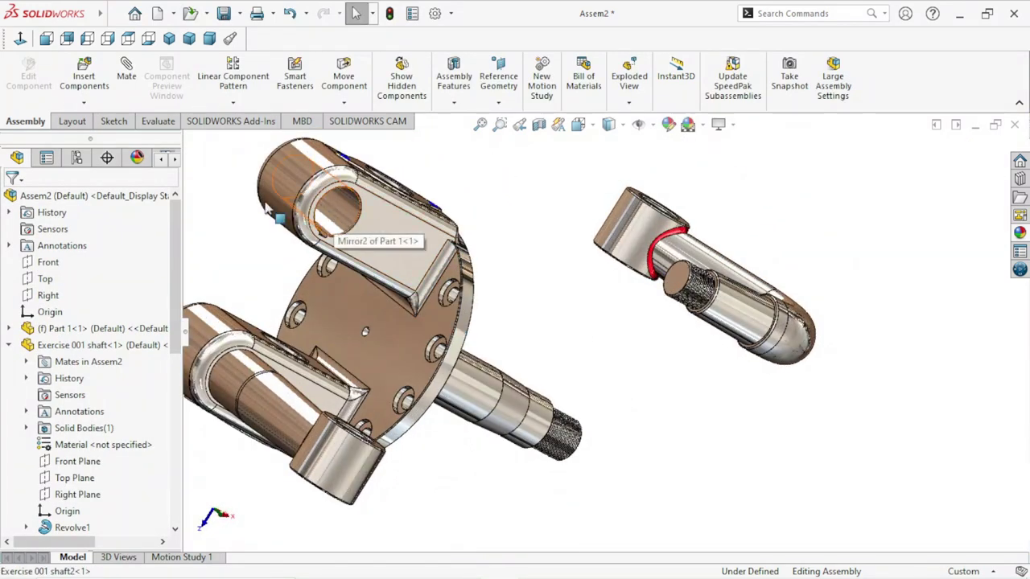
Step: Make shaft2's axis concentric with the upper clevis hole face
left_click(348, 223)
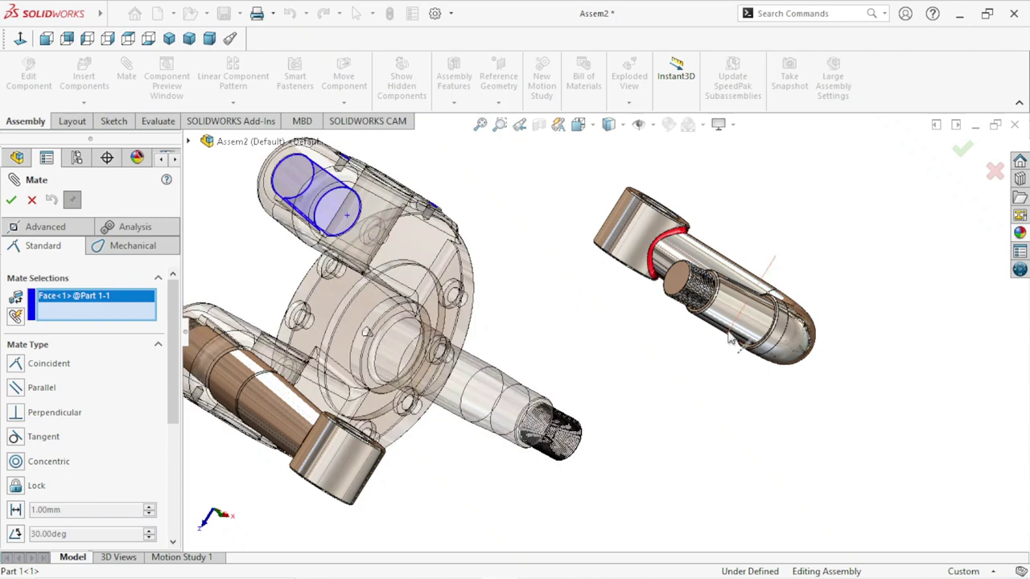
left_click(741, 304)
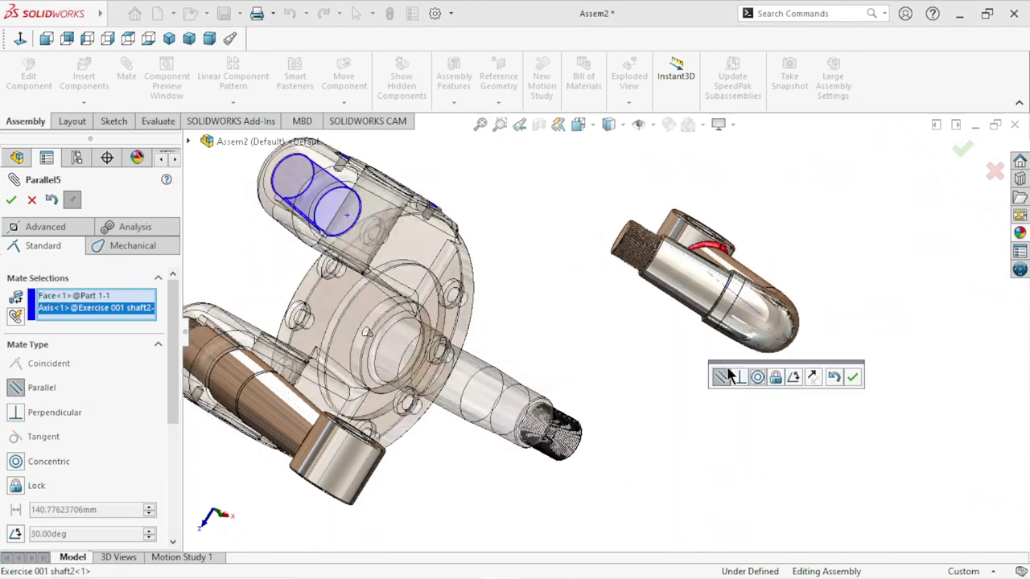
left_click(758, 378)
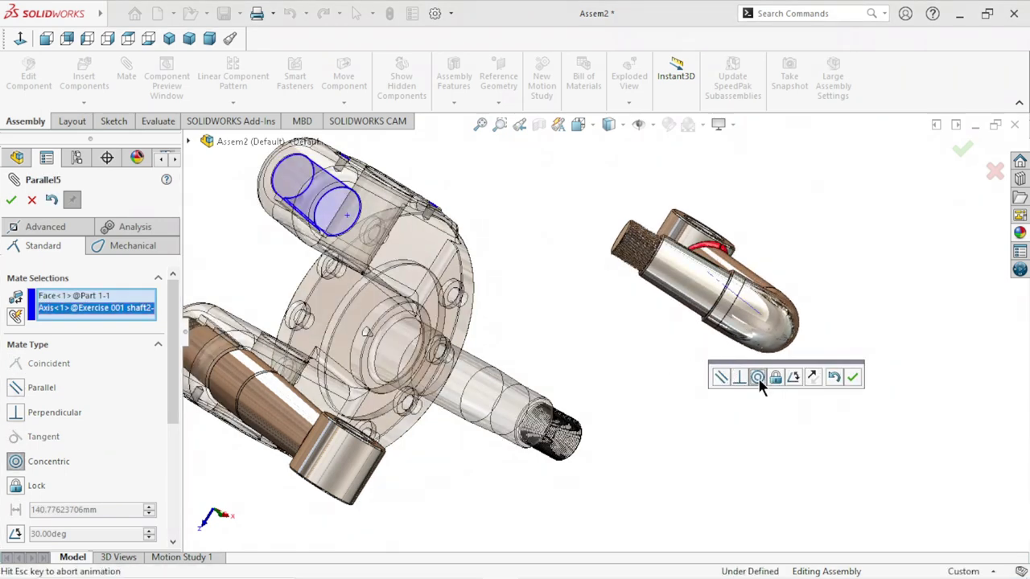
scroll(647, 339, "up", 5)
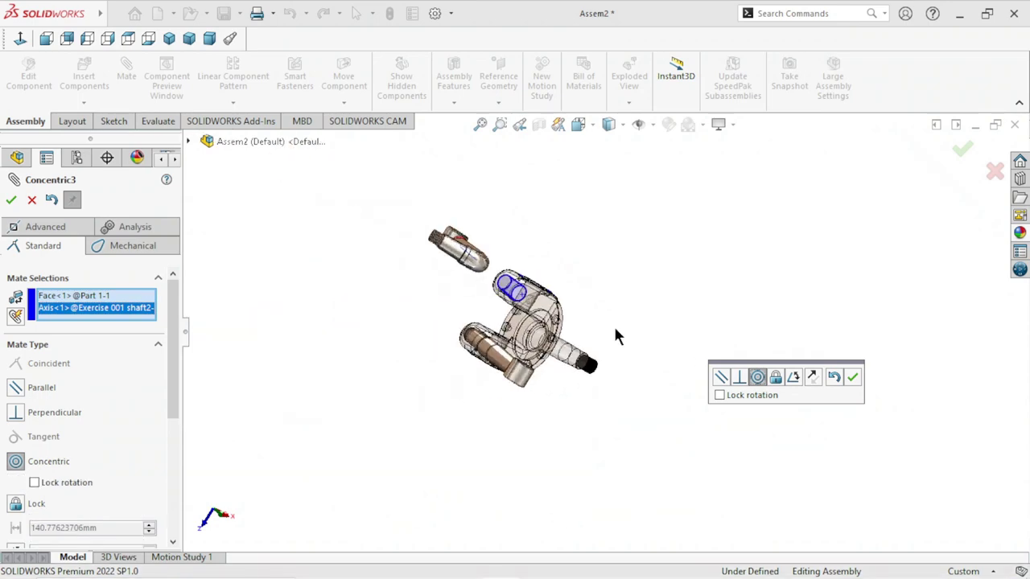
scroll(603, 322, "down", 2)
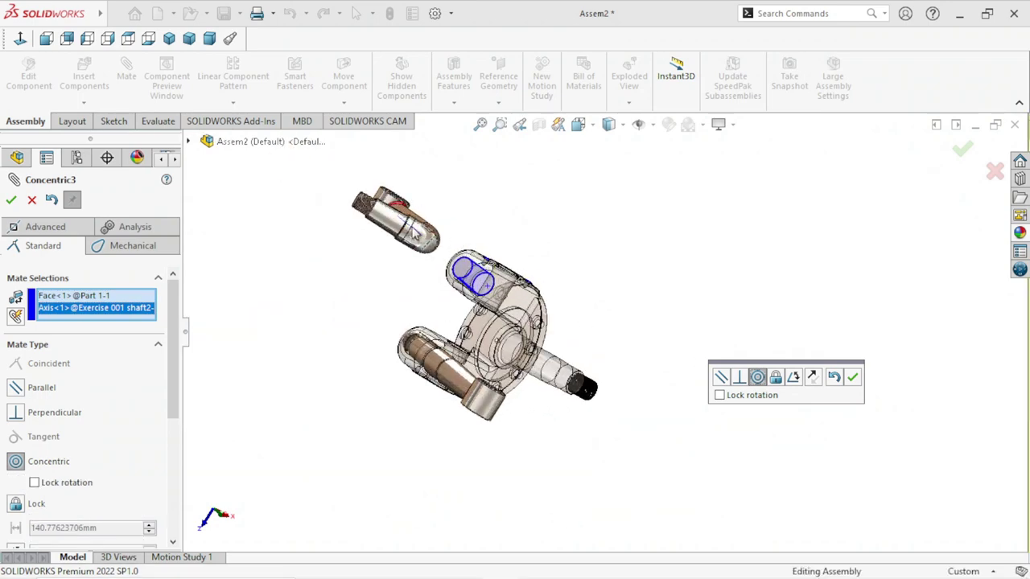
left_click_drag(412, 232, 517, 276)
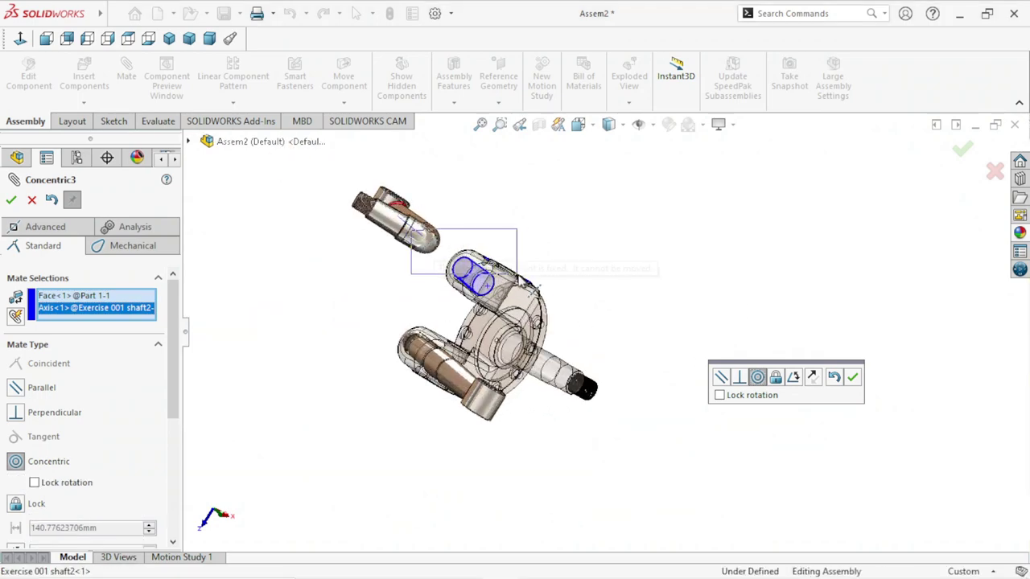
left_click(853, 378)
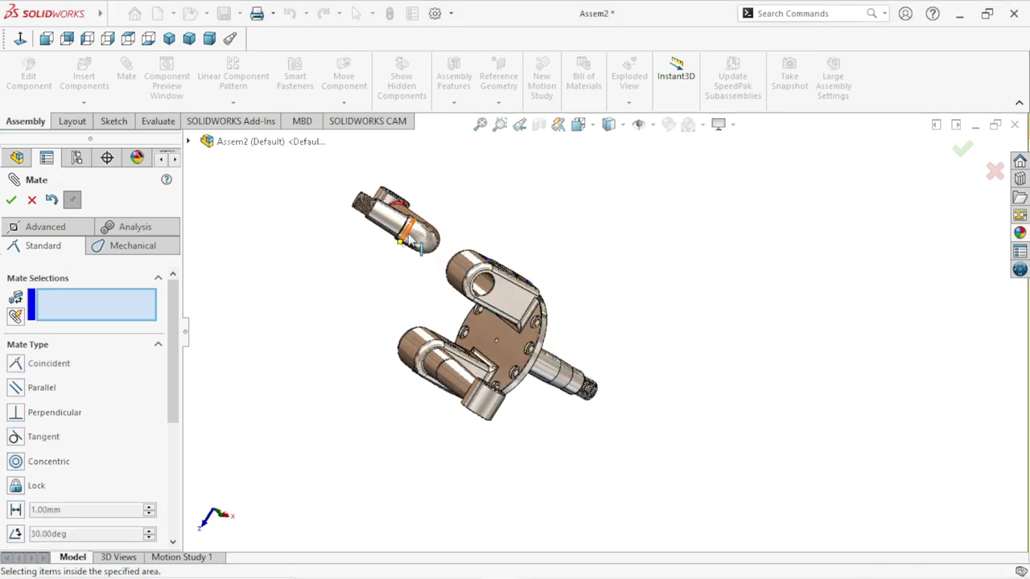
Step: Undo shaft2's stray slide and mate the clevis hole face coincident with the shaft face
left_click_drag(566, 315, 712, 308)
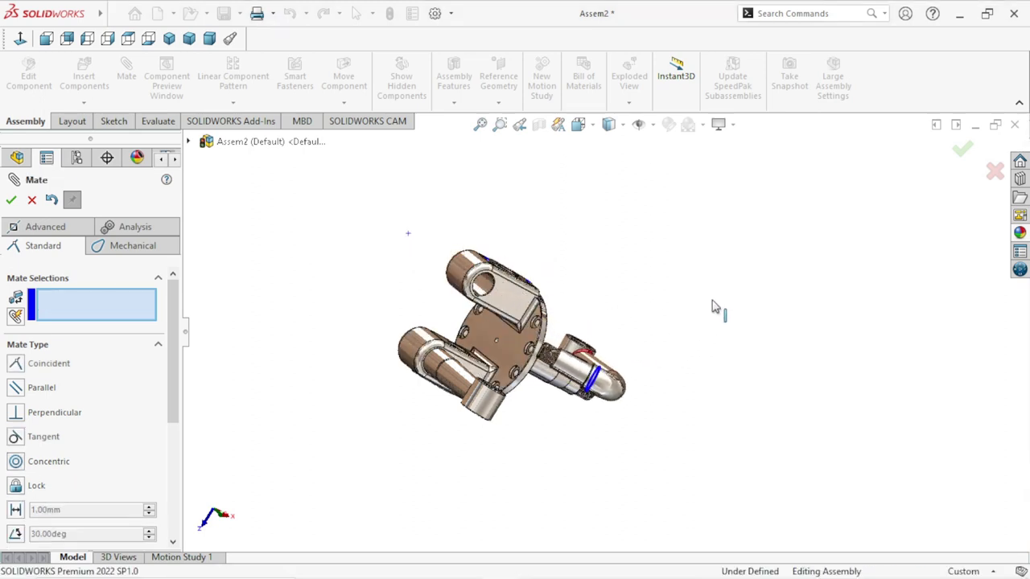
middle_click_drag(534, 321, 609, 324)
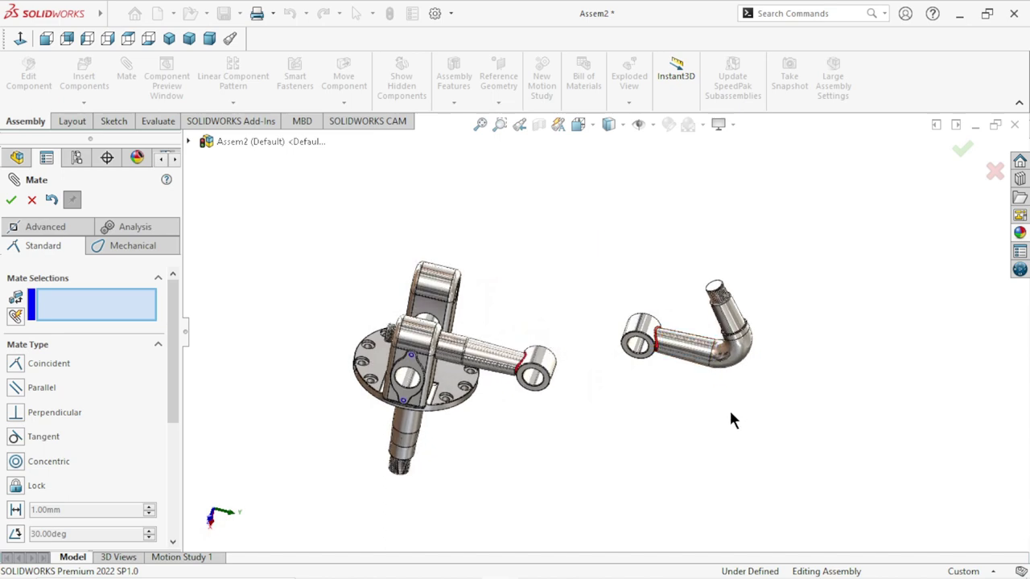
left_click(53, 199)
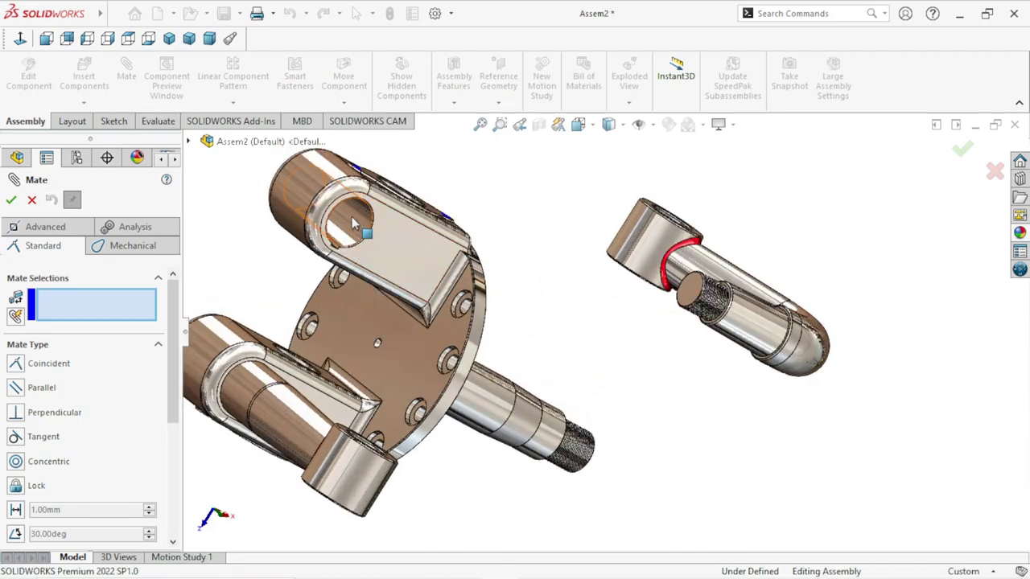
left_click(353, 225)
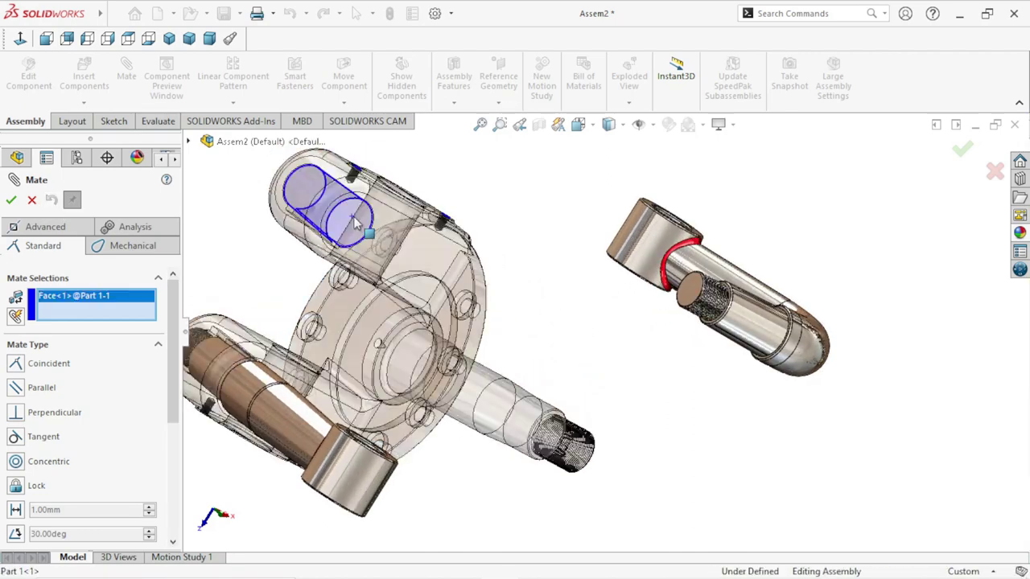
left_click(754, 344)
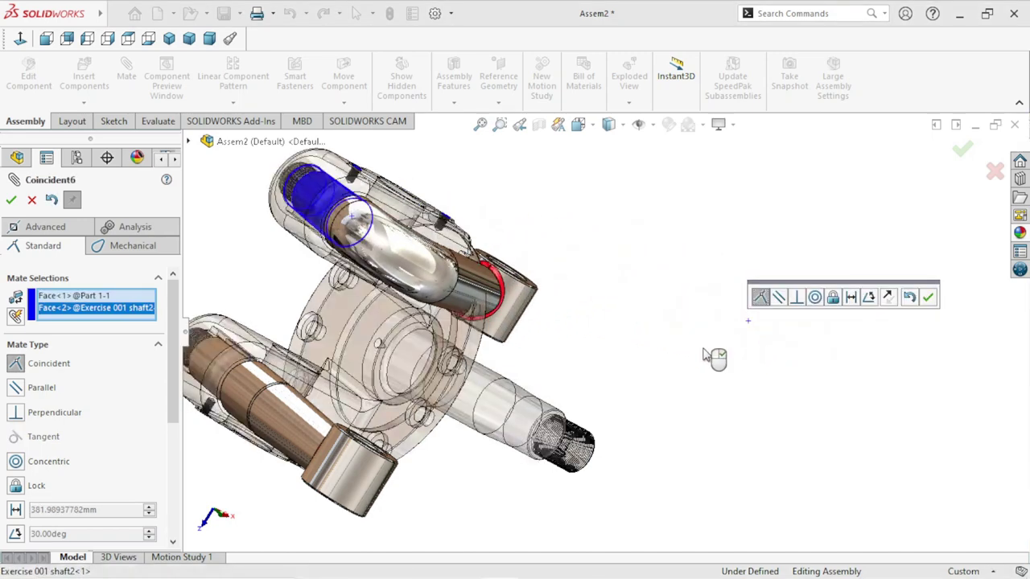
left_click(929, 297)
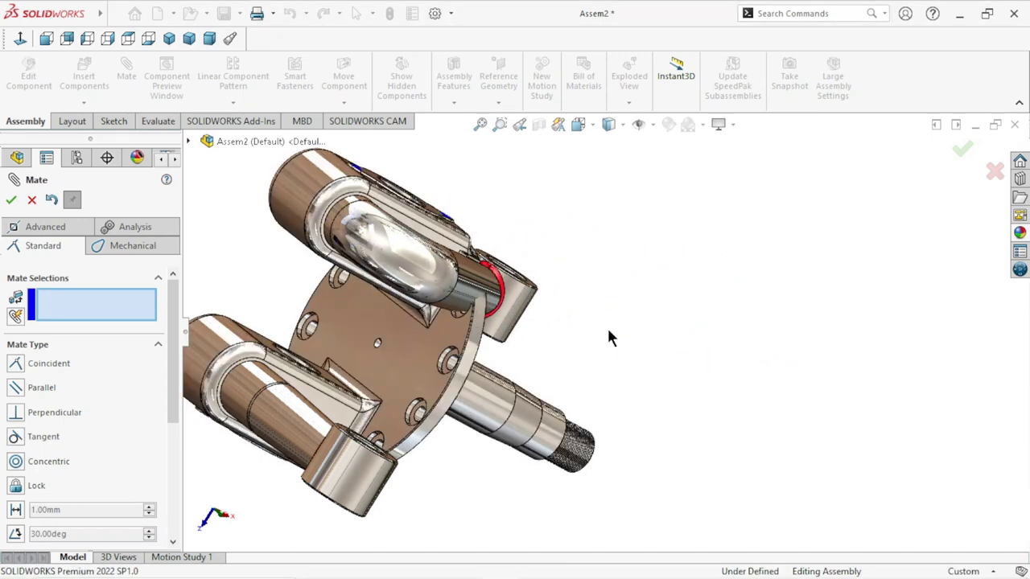
Step: Swing shaft2's bent arm upward into position and inspect the clevis joint
mouse_move(554, 310)
left_mouse_down()
mouse_move(358, 207)
mouse_move(378, 213)
left_mouse_up()
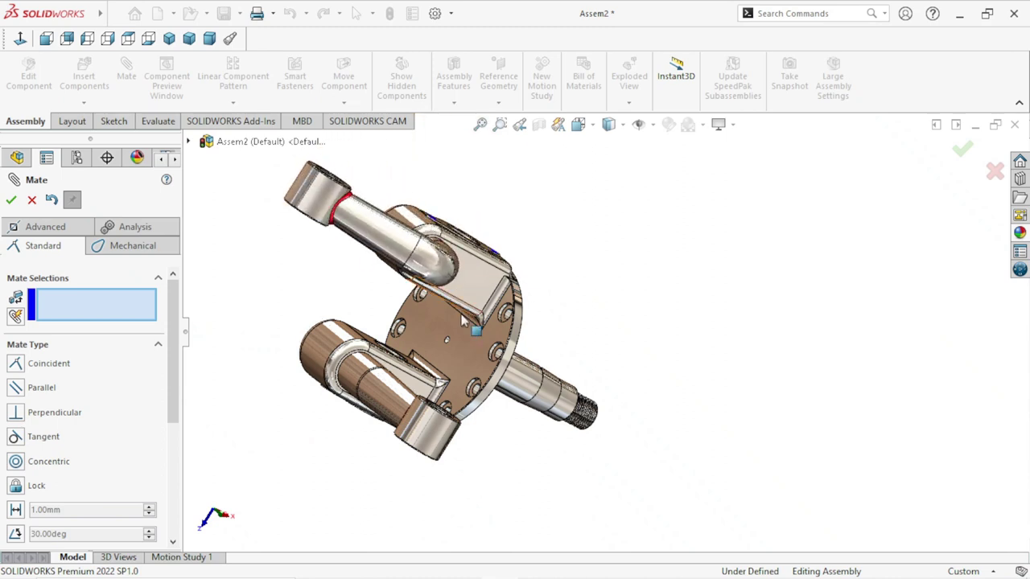
middle_click_drag(418, 266, 495, 273)
mouse_move(495, 273)
left_mouse_down()
mouse_move(579, 308)
mouse_move(438, 234)
mouse_move(449, 231)
mouse_move(446, 249)
mouse_move(496, 295)
left_mouse_up()
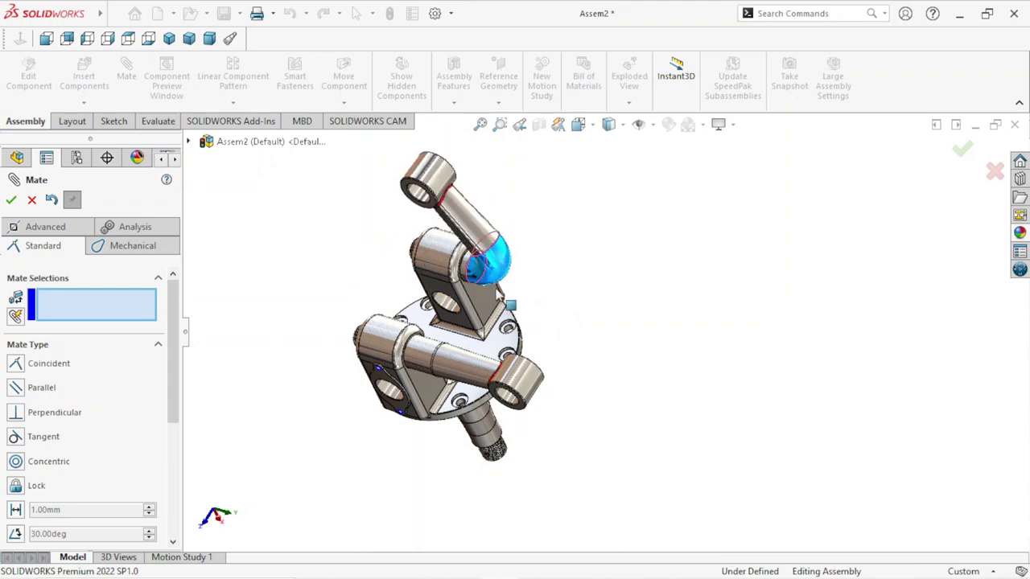
scroll(496, 295, "down", 3)
scroll(554, 306, "up", 2)
scroll(554, 306, "up", 2)
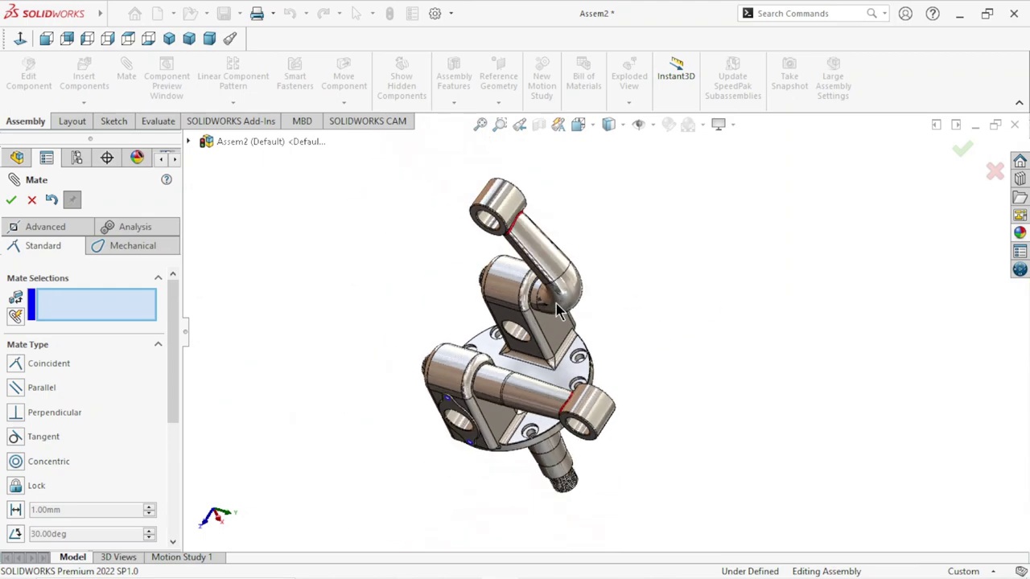
scroll(561, 309, "down", 2)
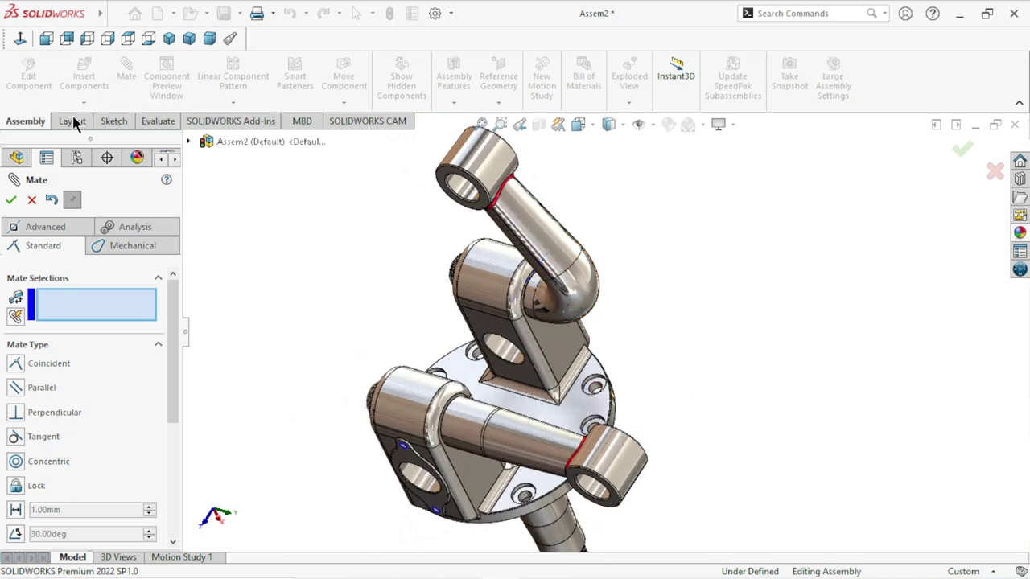
left_click_drag(568, 291, 486, 265)
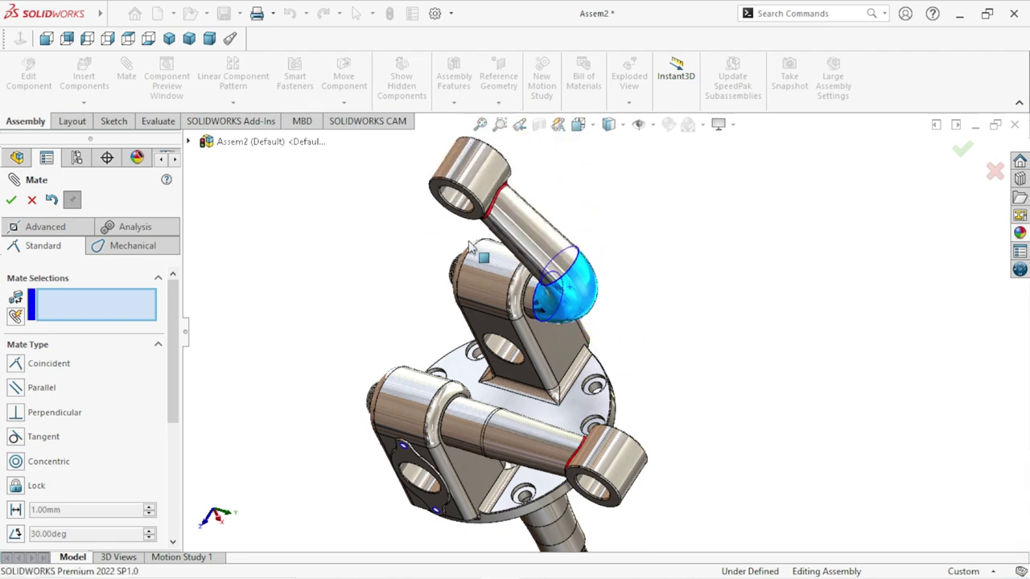
left_click_drag(486, 266, 630, 359)
scroll(620, 354, "down", 2)
middle_click_drag(622, 360, 646, 341)
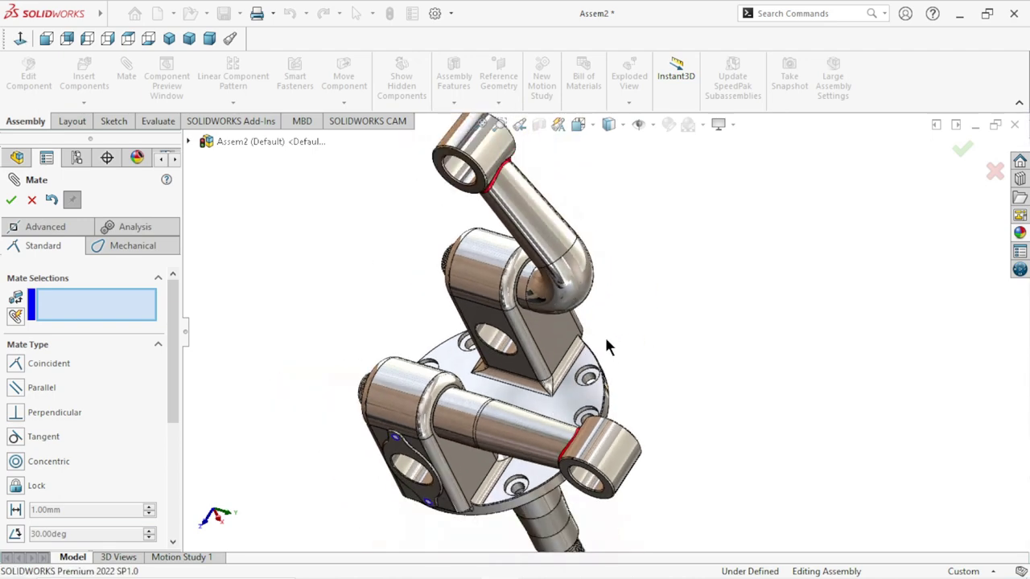
scroll(636, 329, "down", 2)
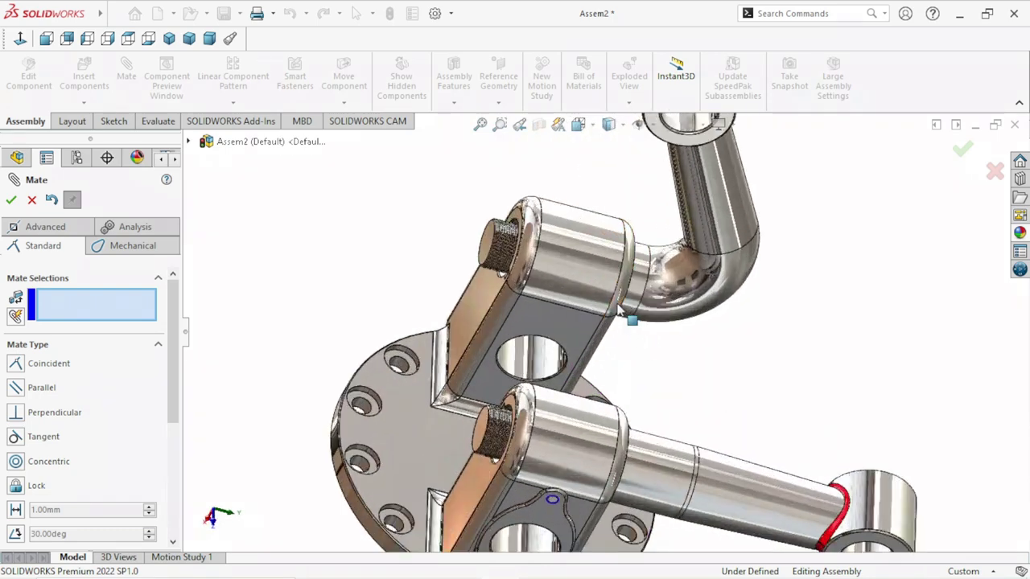
scroll(620, 311, "down", 1)
scroll(618, 309, "up", 1)
scroll(666, 323, "up", 1)
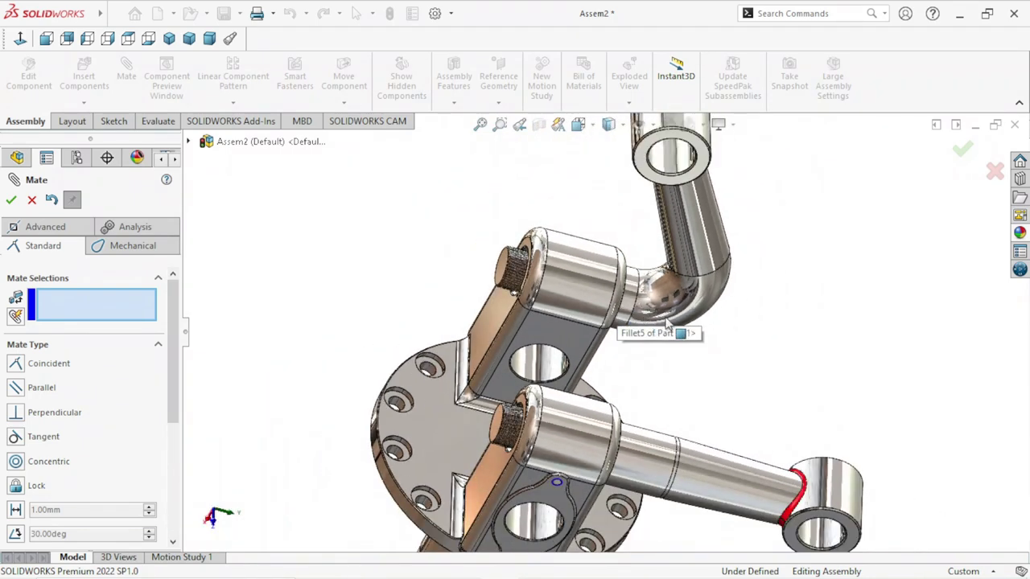
scroll(751, 352, "up", 1)
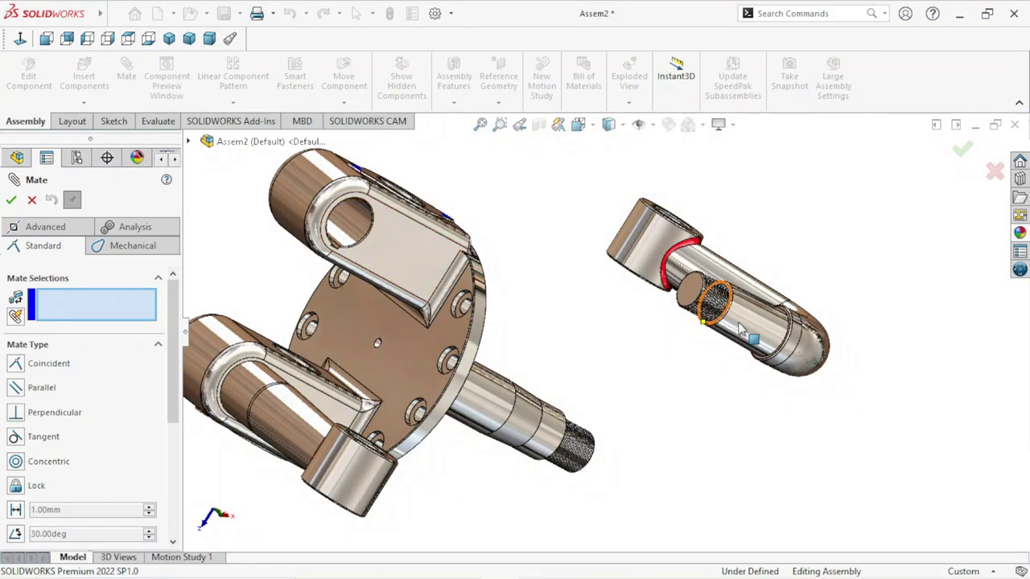
middle_click_drag(741, 325, 740, 362)
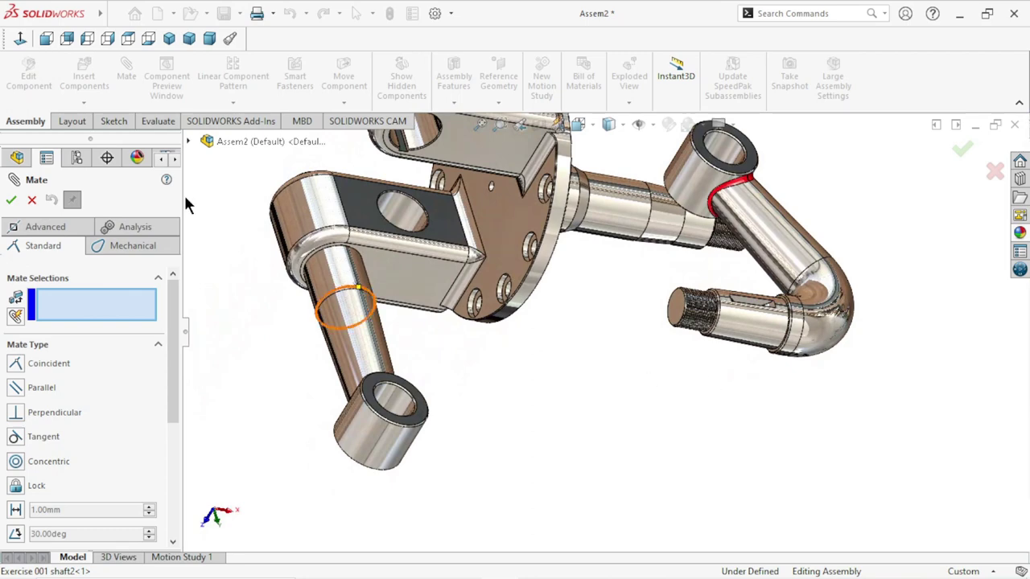
Step: Close the mate panel and insert another woodruf key below the shafts
left_click(11, 200)
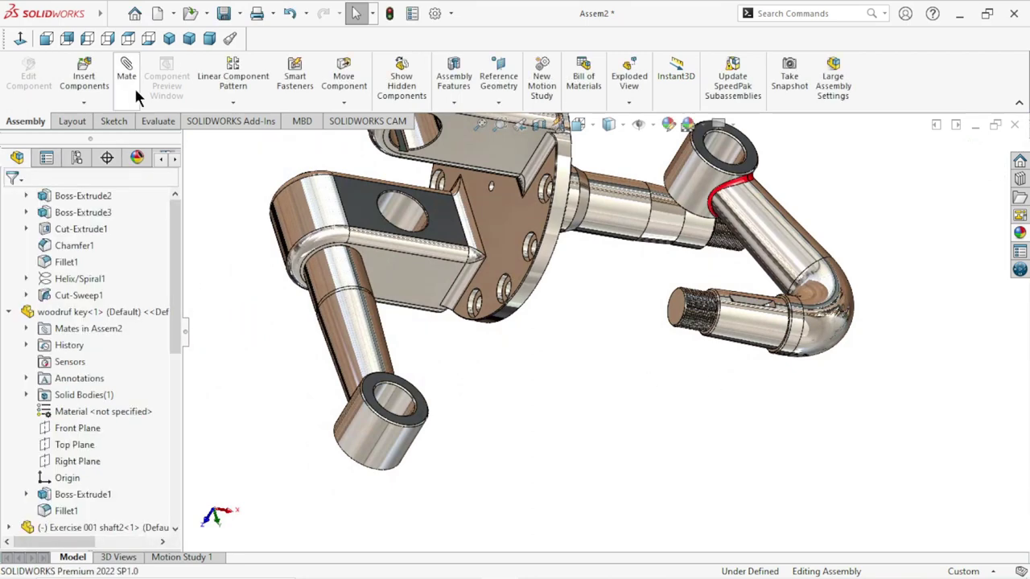
left_click(73, 81)
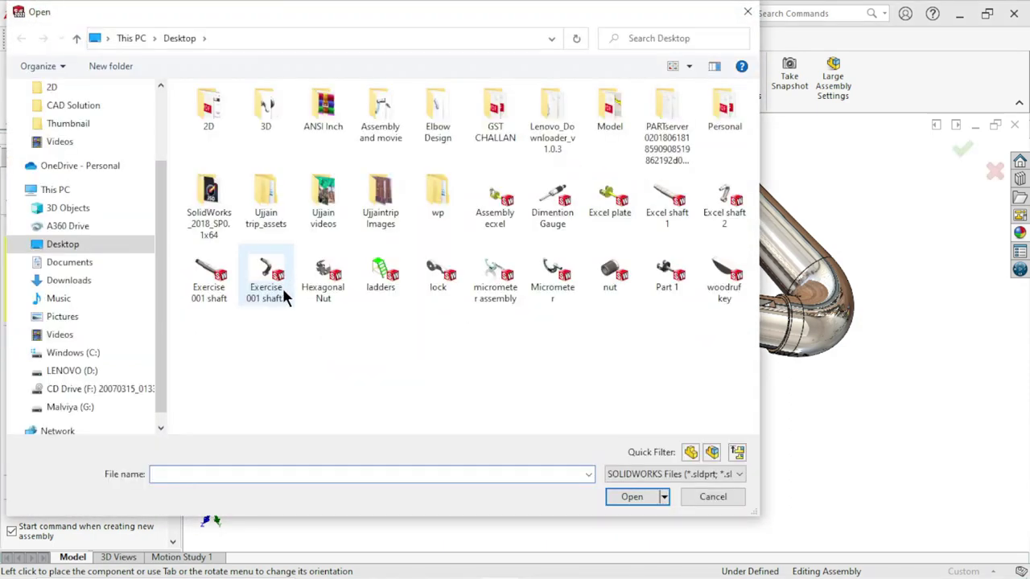
left_click(724, 275)
left_click(631, 496)
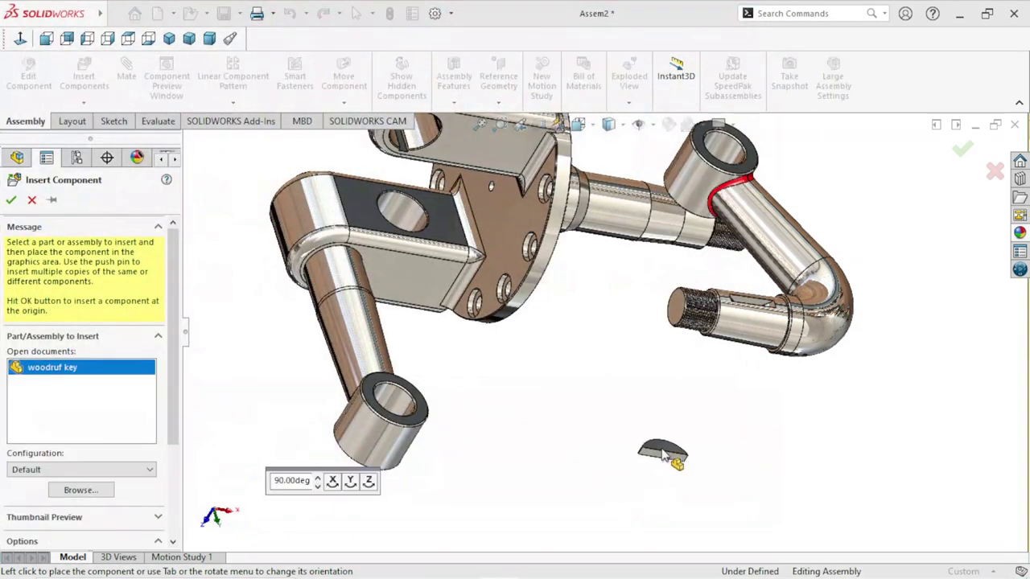
left_click(727, 402)
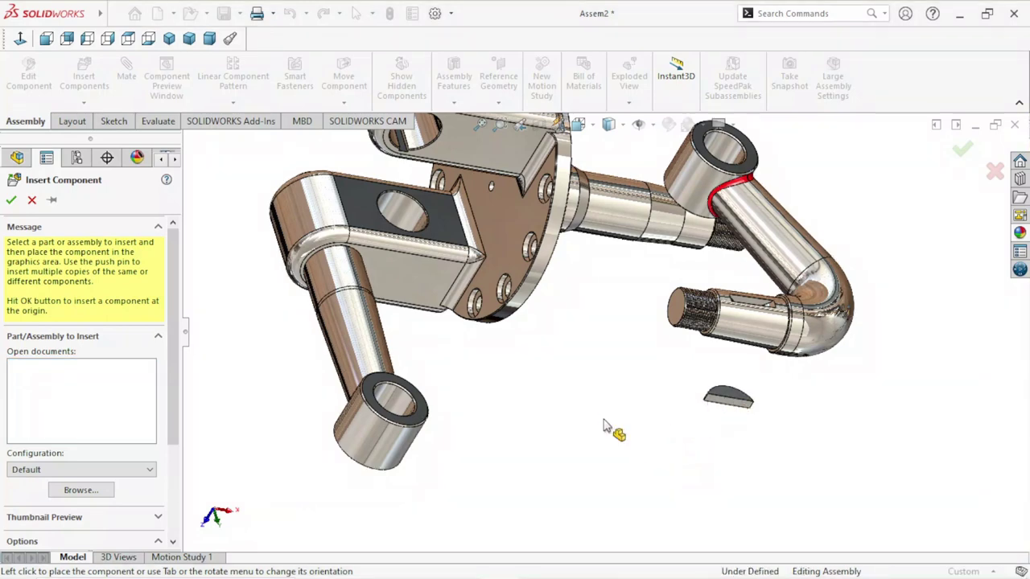
Step: Rotate the loose woodruf key into a tilted orientation with Rotate Component
left_click(330, 102)
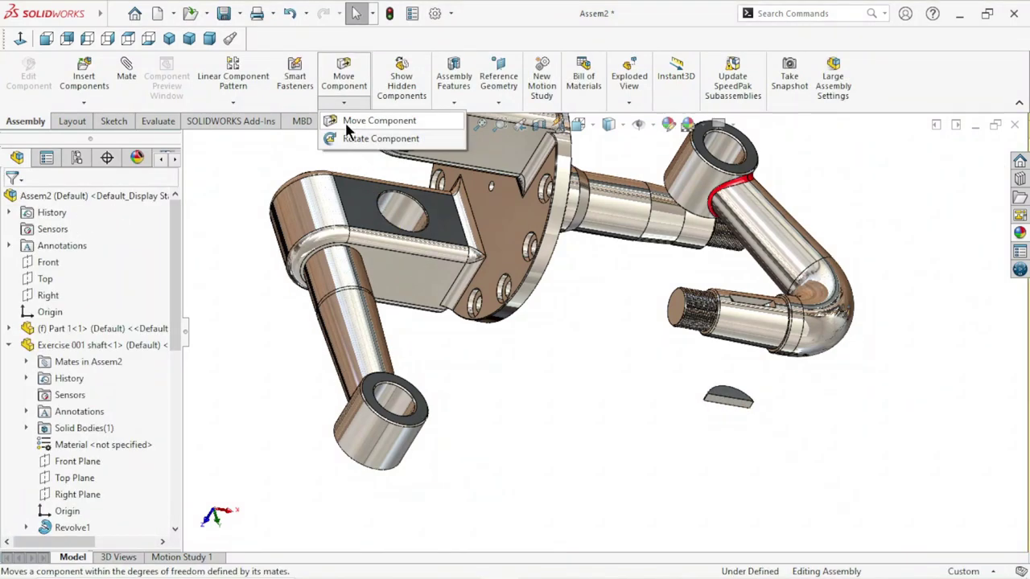
left_click(370, 138)
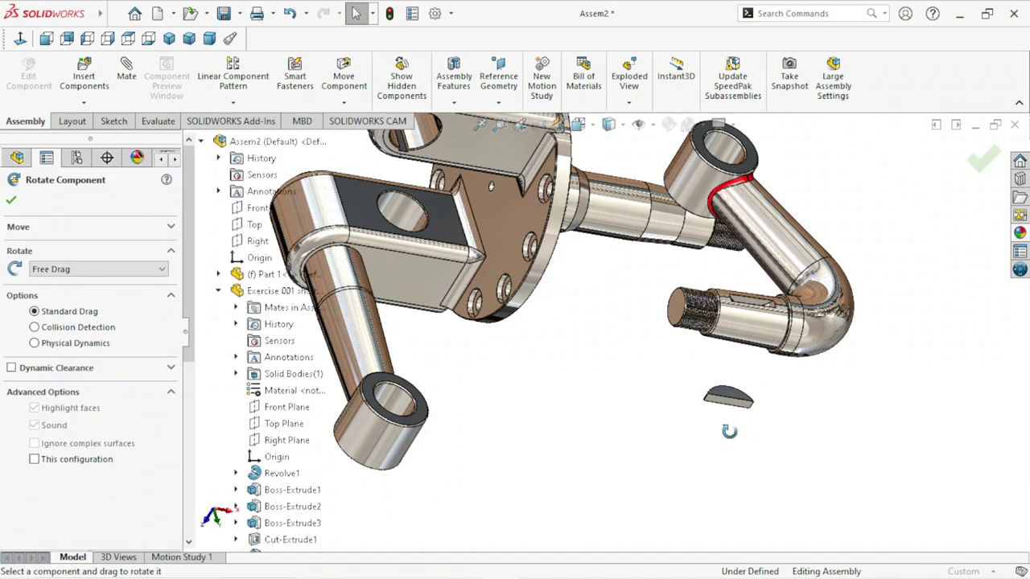
mouse_move(728, 398)
left_mouse_down()
mouse_move(690, 306)
mouse_move(728, 264)
mouse_move(766, 250)
left_mouse_up()
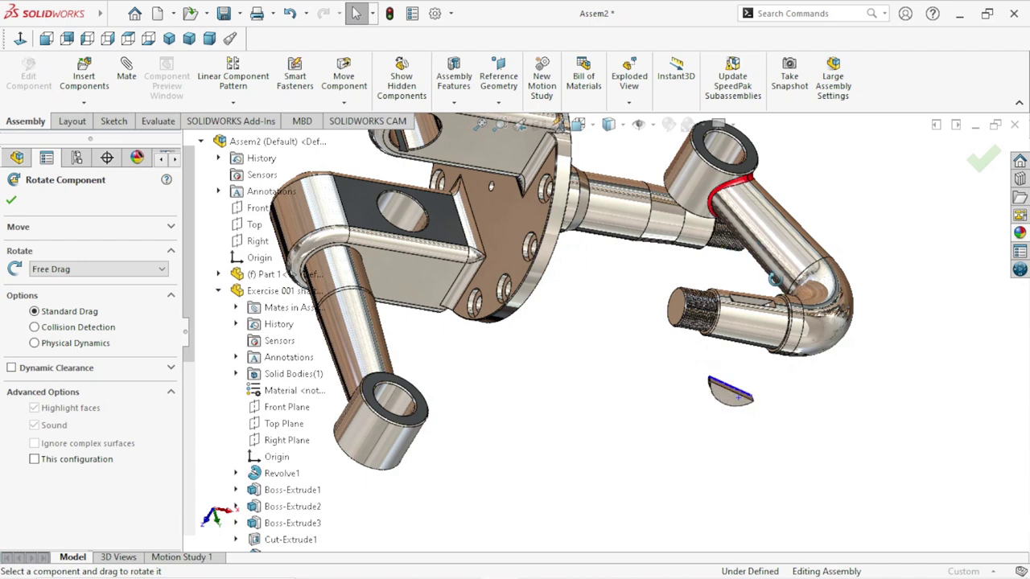
left_click(12, 204)
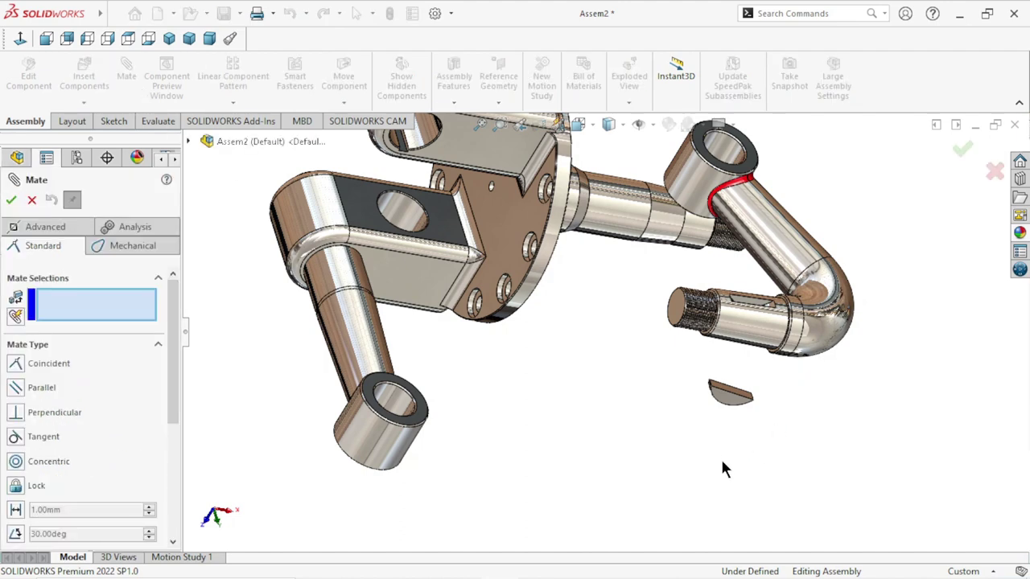
Step: Mate the key's curved face concentric with shaft2's key slot face
mouse_move(721, 468)
middle_mouse_down()
mouse_move(756, 397)
mouse_move(873, 326)
mouse_move(899, 298)
middle_mouse_up()
scroll(899, 298, "down", 3)
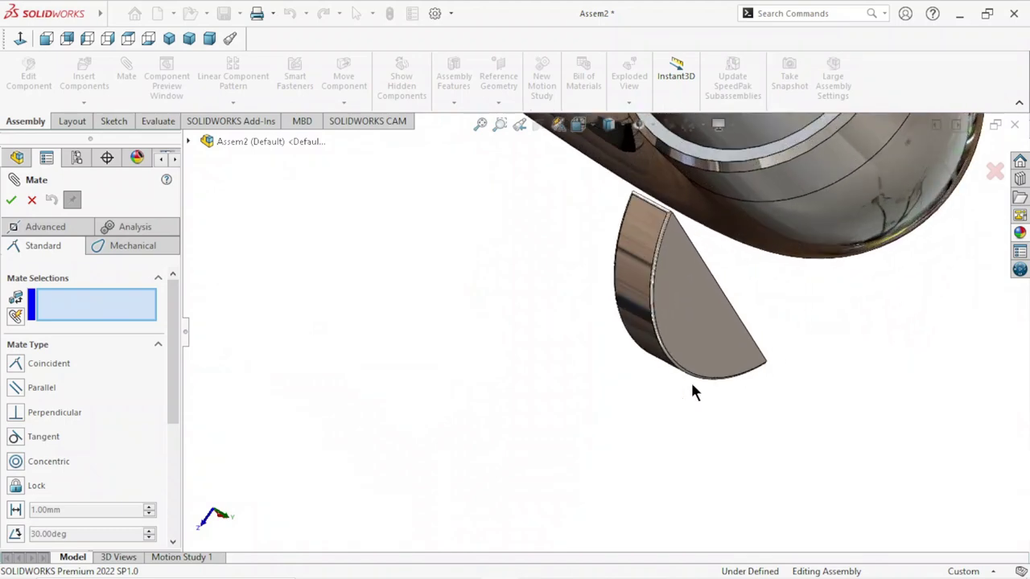
left_click(639, 341)
mouse_move(760, 385)
middle_mouse_down()
mouse_move(804, 294)
mouse_move(747, 356)
mouse_move(635, 192)
middle_mouse_up()
scroll(634, 192, "down", 5)
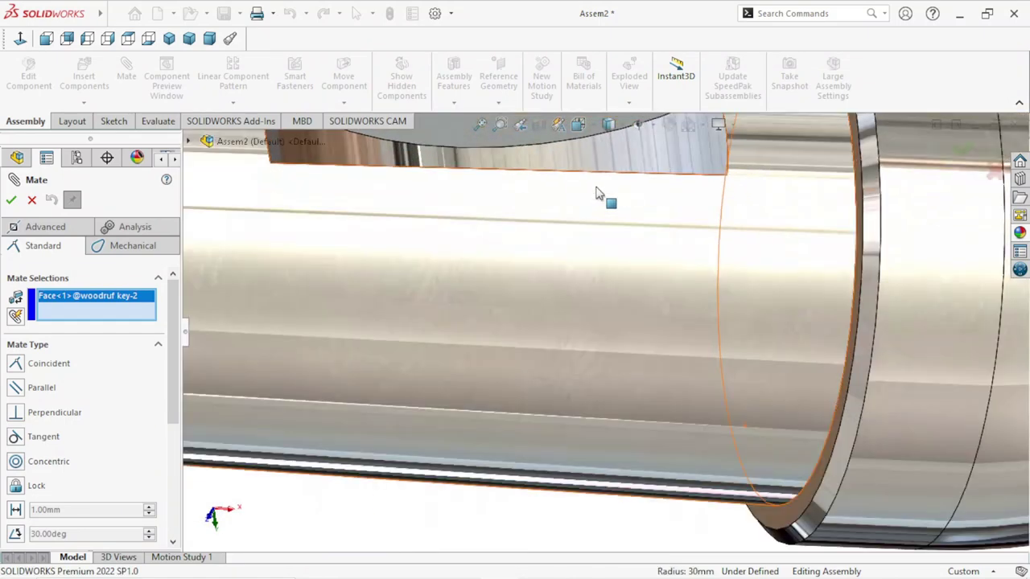
left_click(623, 201)
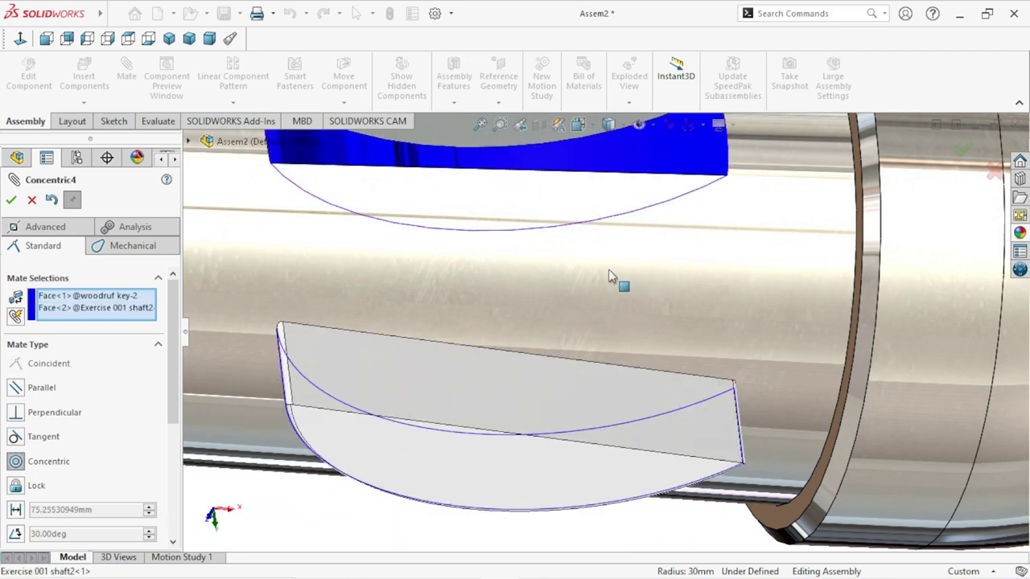
scroll(643, 299, "up", 3)
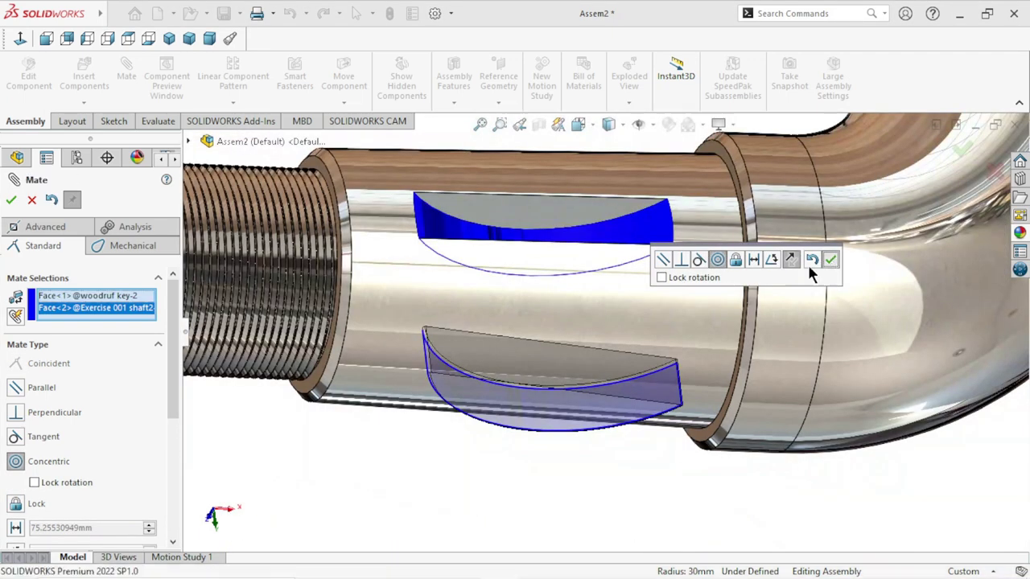
left_click(830, 259)
Step: Mate the slot's side face coincident with the key's flat face
left_click(599, 273)
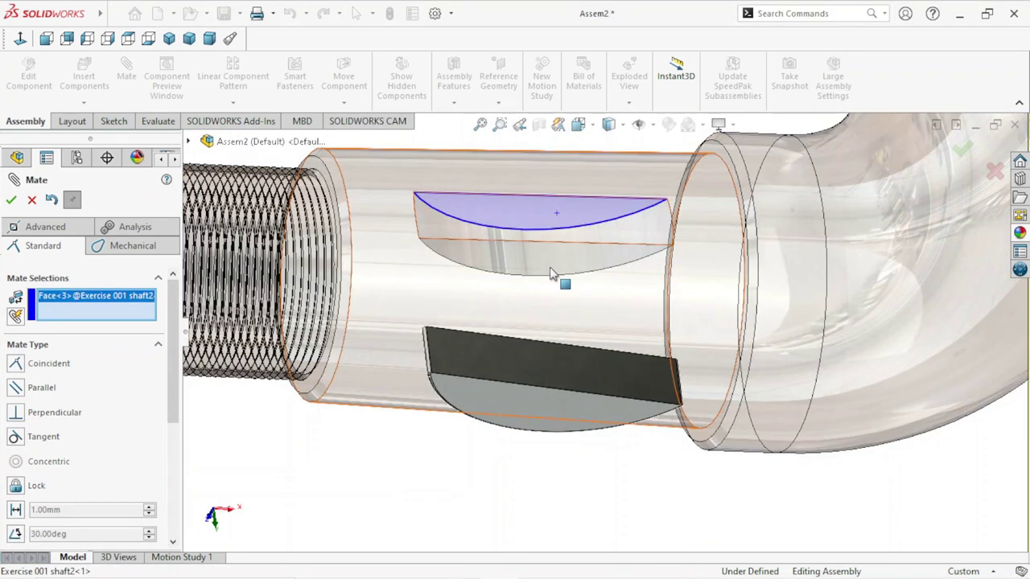
middle_click_drag(599, 273, 529, 359)
left_click(530, 358)
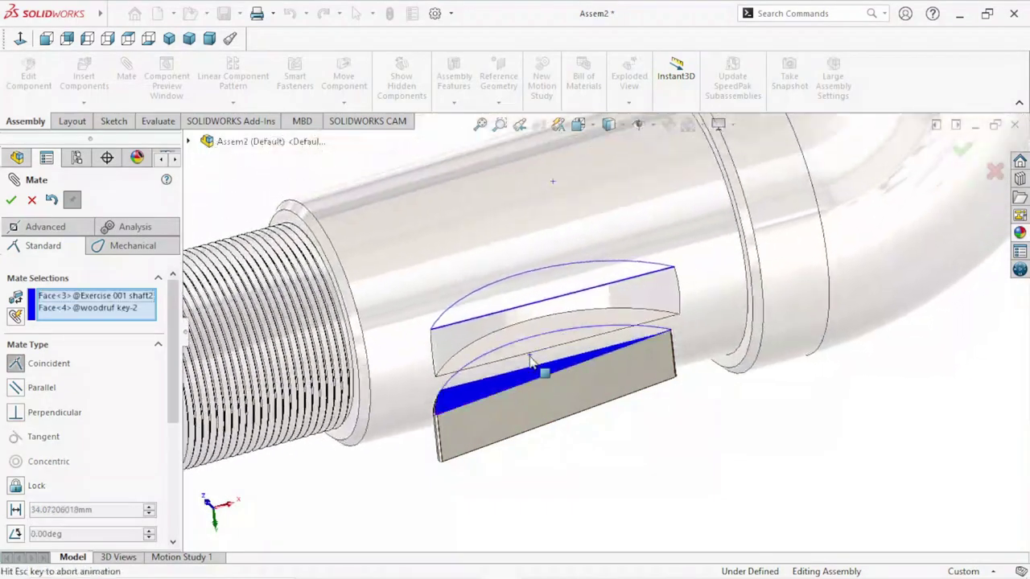
left_click(699, 384)
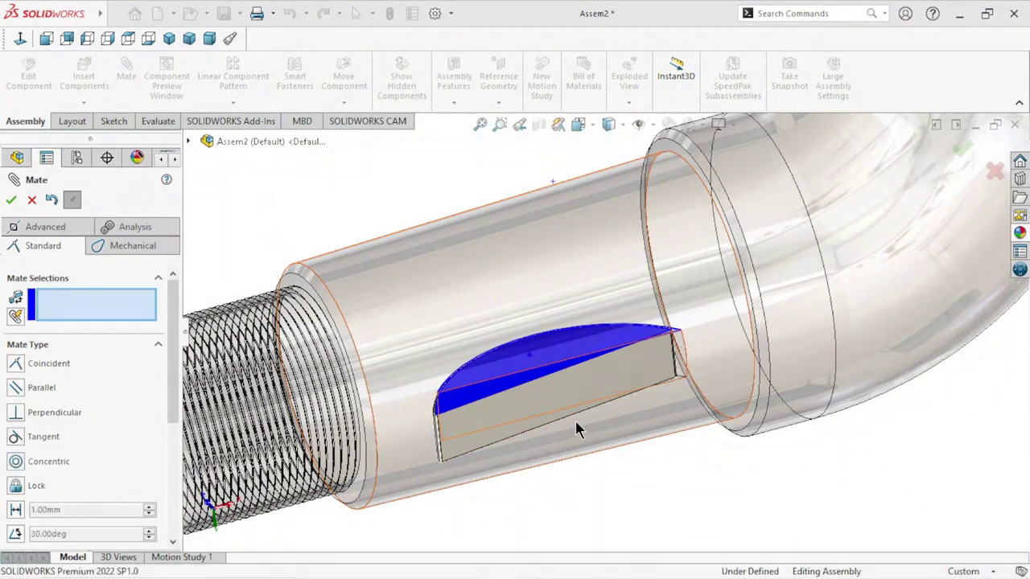
middle_click_drag(574, 423, 539, 393)
scroll(539, 397, "up", 3)
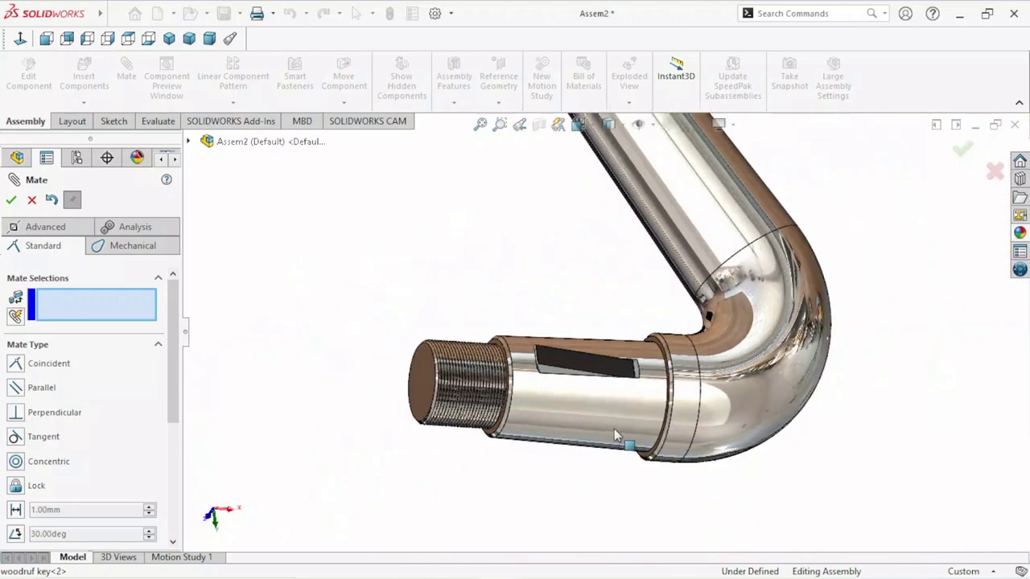
middle_click_drag(613, 429, 259, 304)
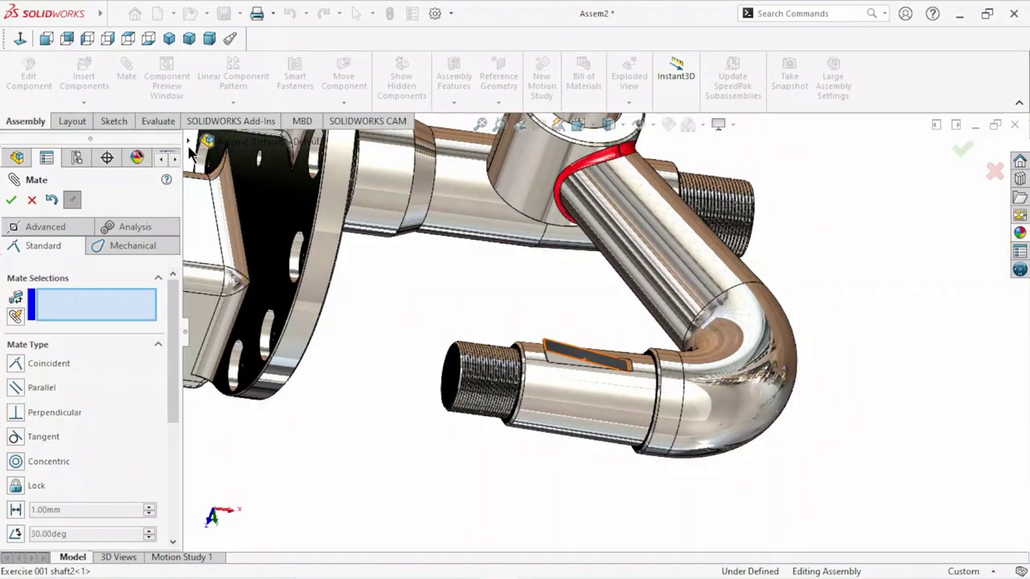
Step: From the flyout tree, select woodruf key<1>'s Right Plane as the first mate reference
left_click(190, 148)
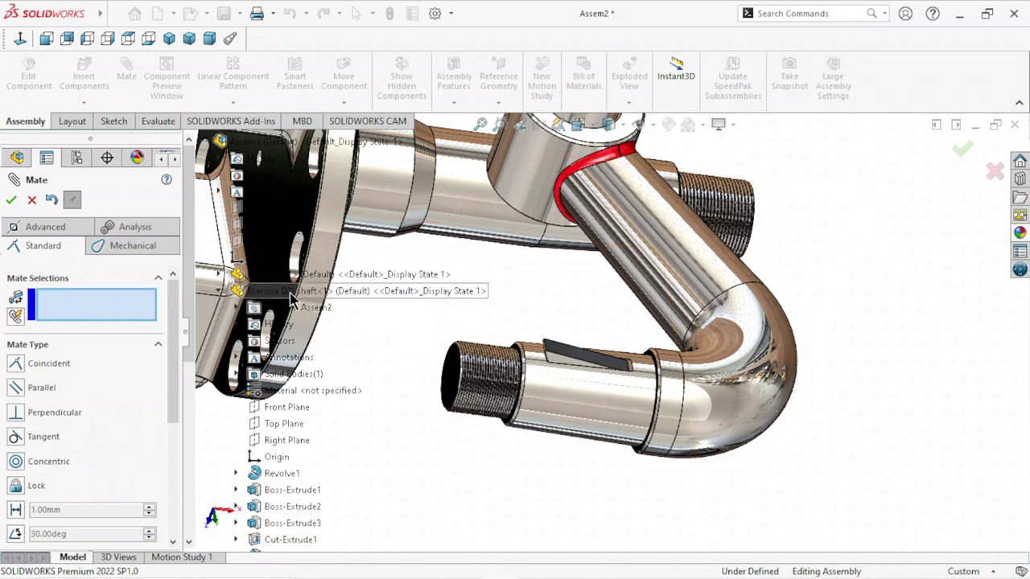
scroll(294, 402, "down", 3)
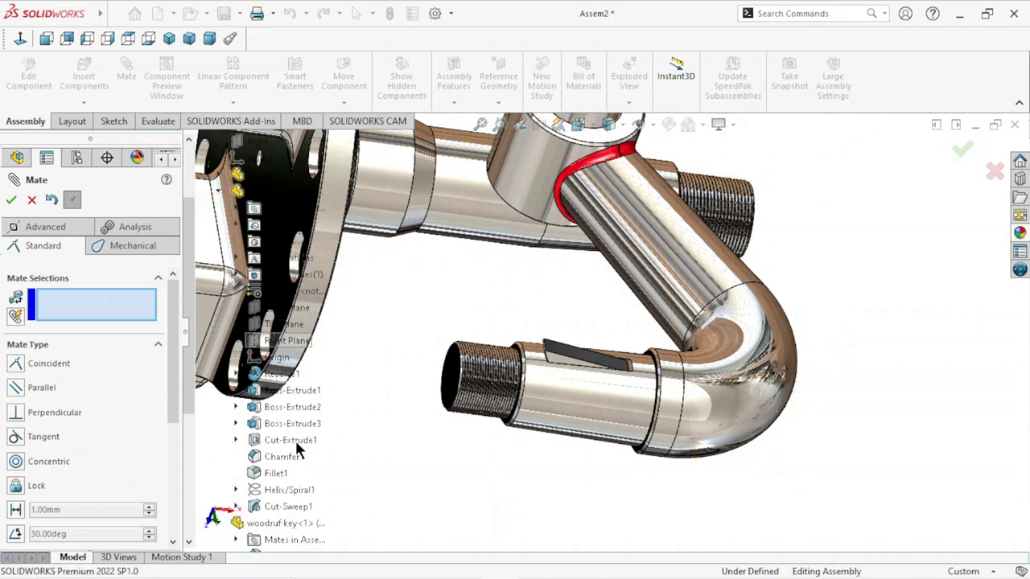
scroll(295, 443, "up", 3)
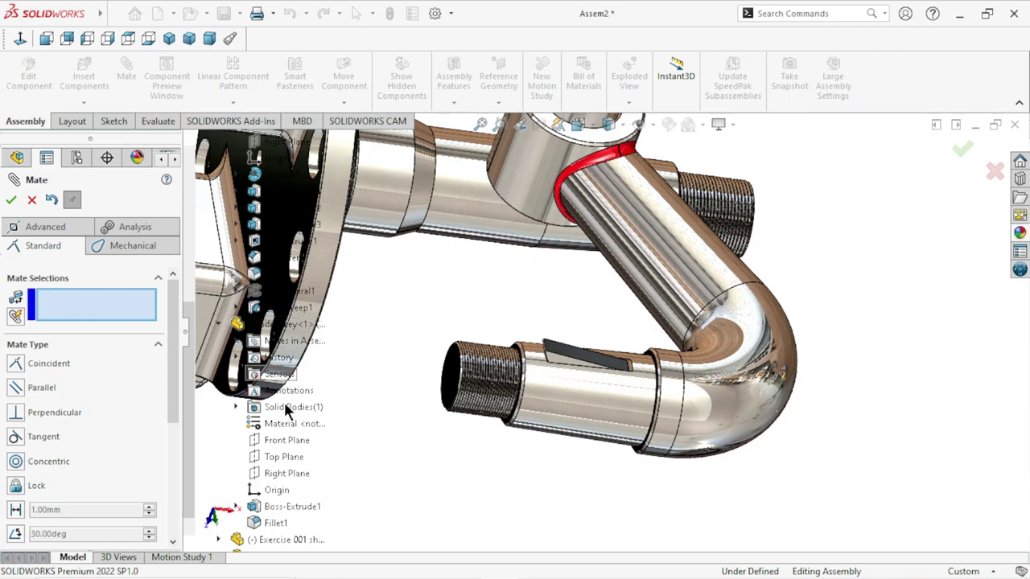
left_click(279, 472)
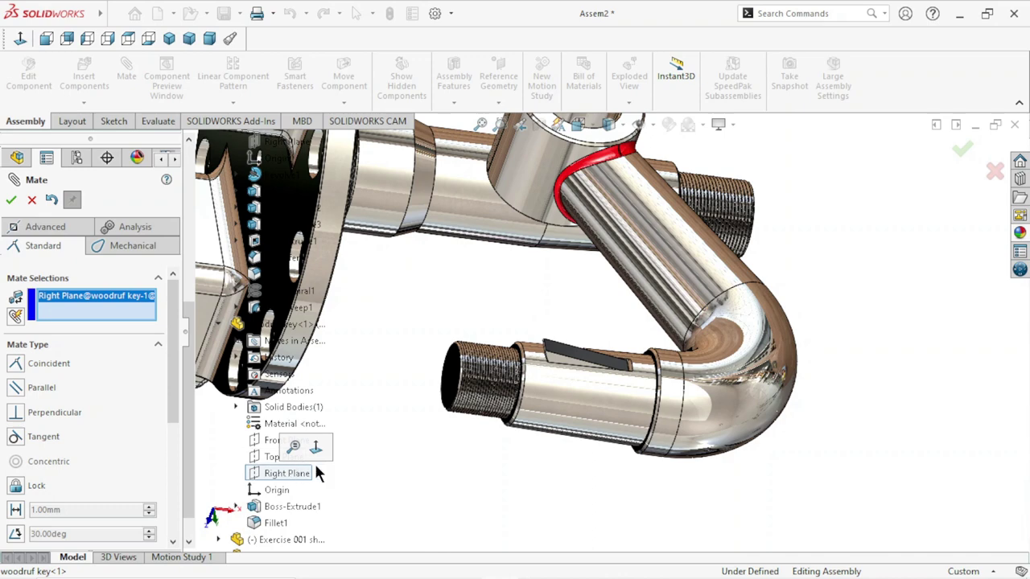
Step: Collapse the woodruf key<1> and Exercise 001 shaft nodes and expand Exercise 001 shaft2
scroll(345, 415, "up", 3)
scroll(329, 402, "up", 3)
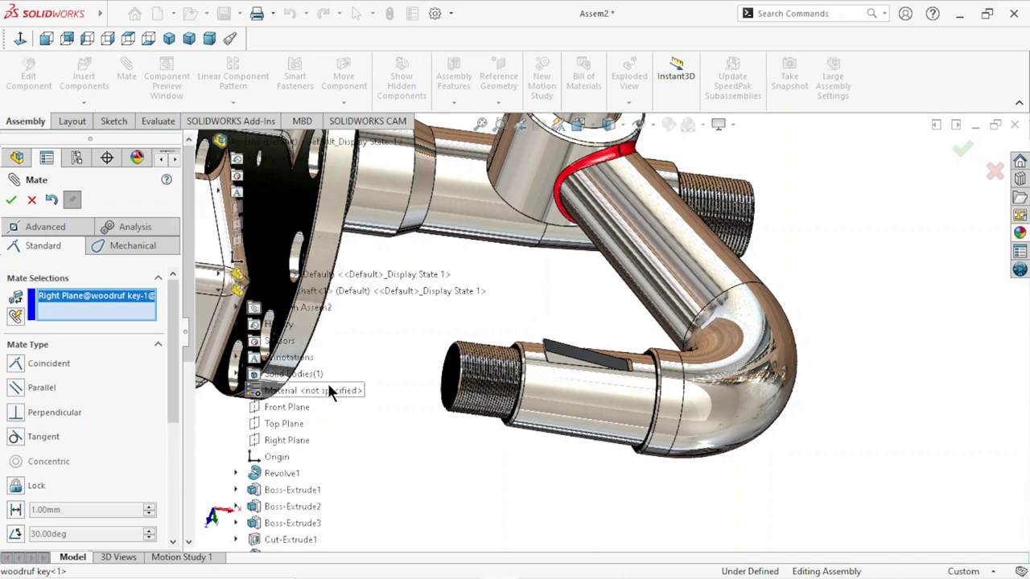
scroll(416, 379, "up", 5)
scroll(693, 346, "up", 5)
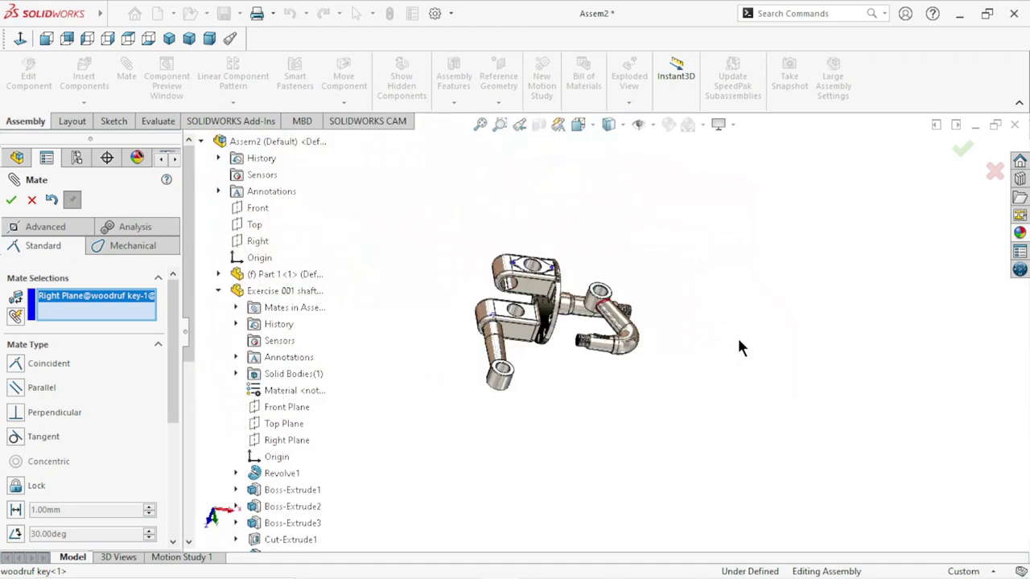
scroll(595, 354, "down", 5)
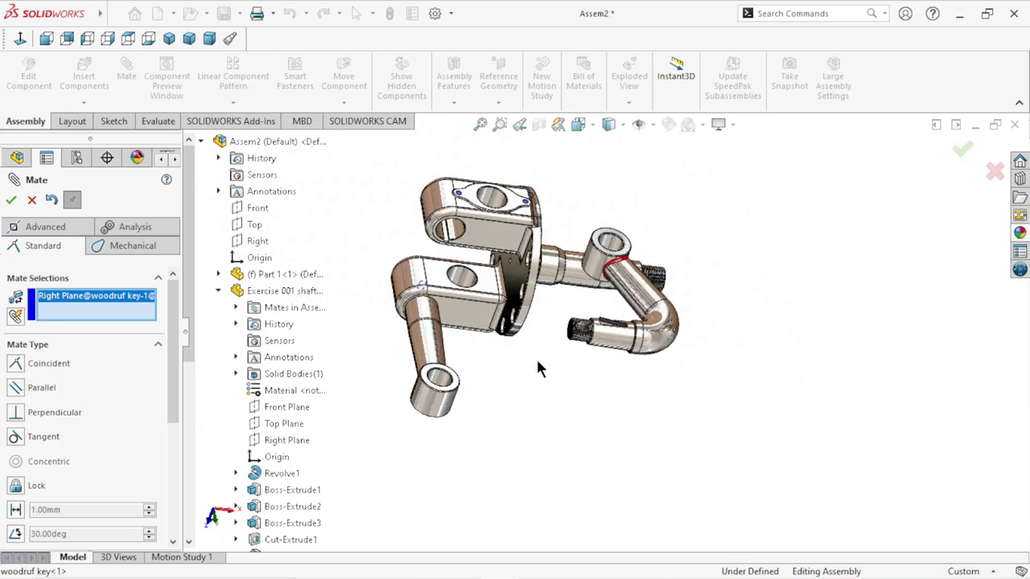
scroll(479, 276, "down", 5)
scroll(479, 276, "down", 2)
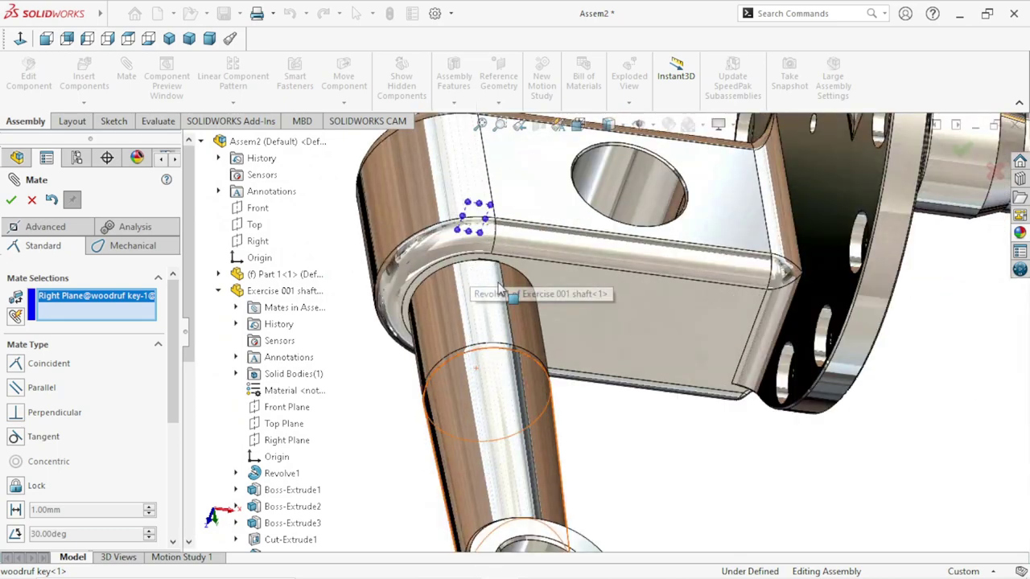
scroll(499, 288, "up", 5)
scroll(809, 366, "down", 2)
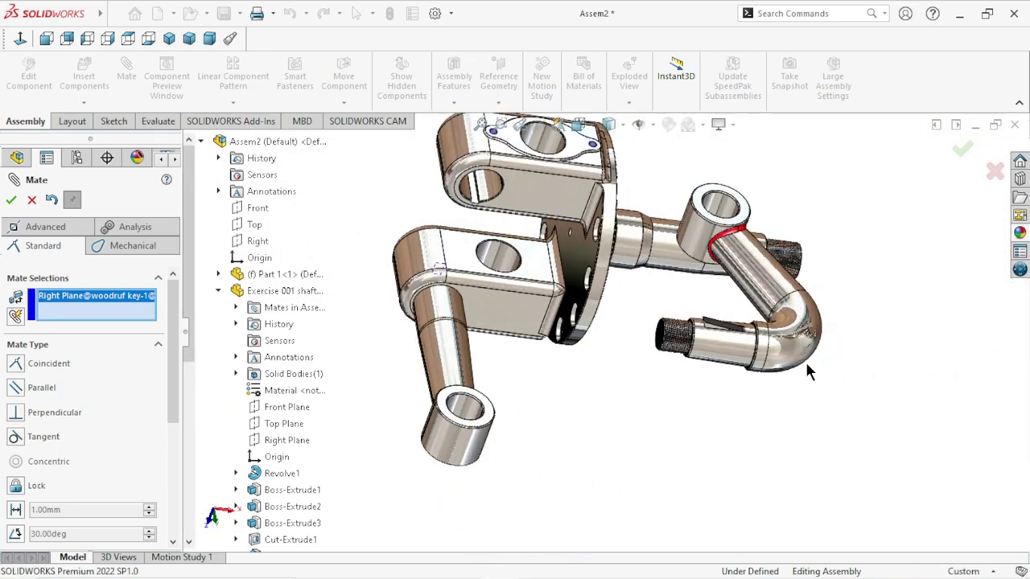
scroll(320, 442, "down", 4)
scroll(300, 465, "down", 3)
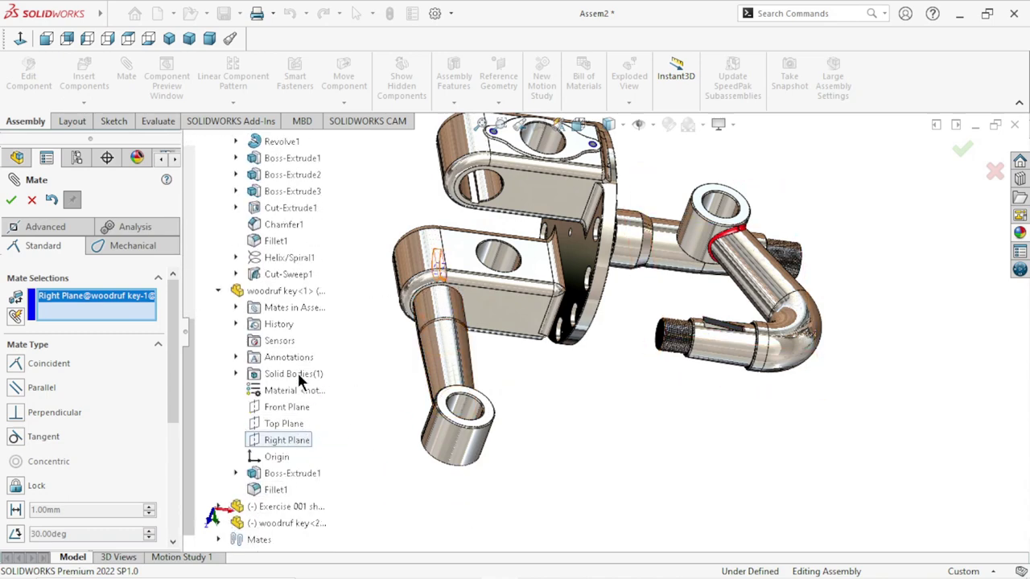
left_click(222, 290)
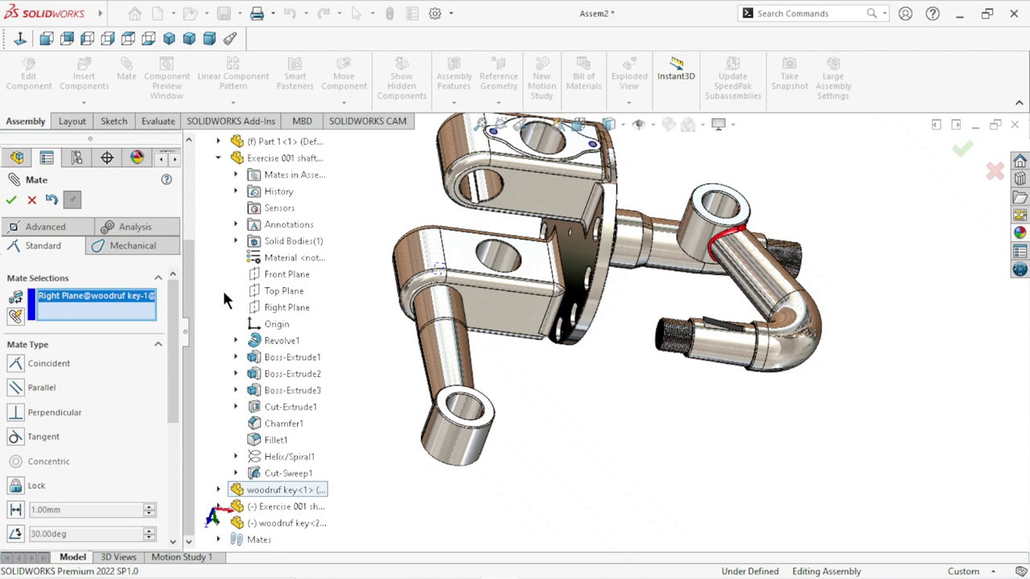
left_click(219, 157)
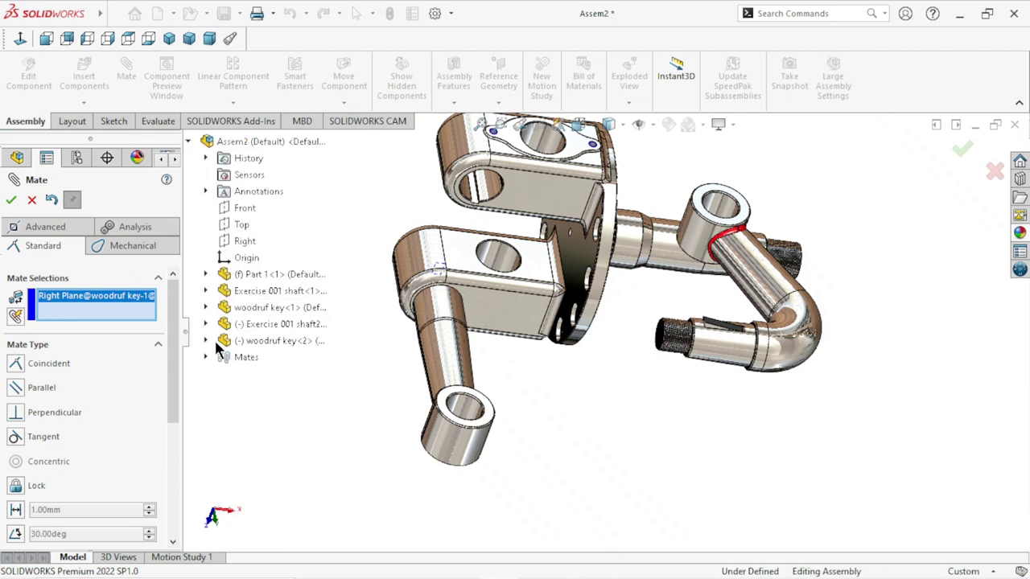
left_click(206, 325)
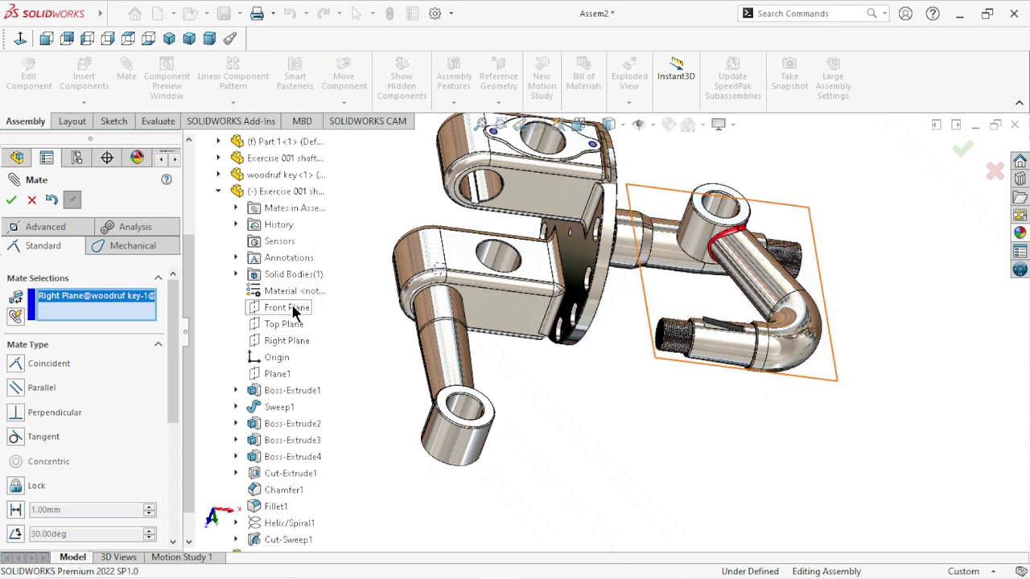
Step: Clear the mate selections and reselect shaft2's Front Plane as a reference
left_click(292, 307)
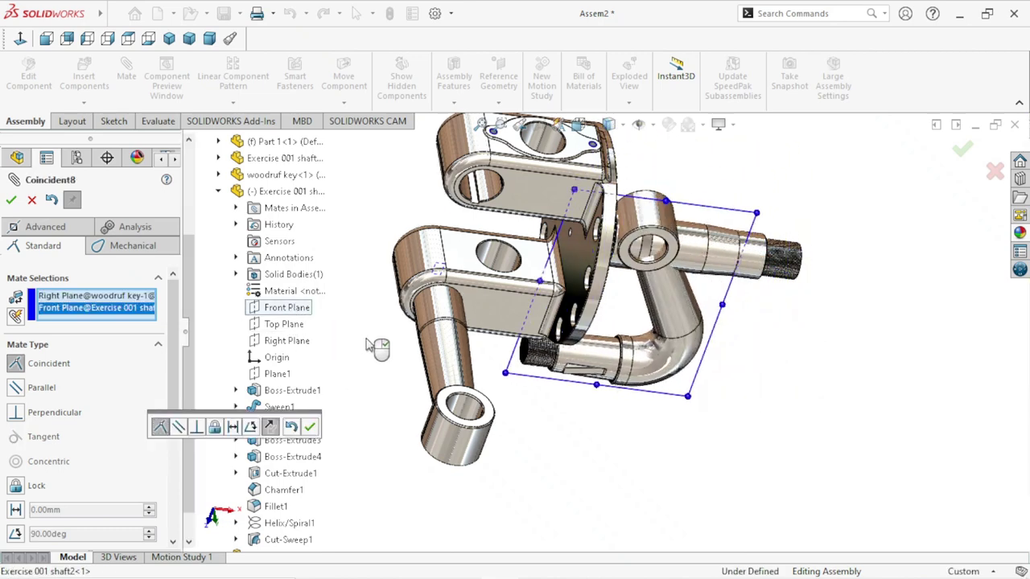
right_click(129, 312)
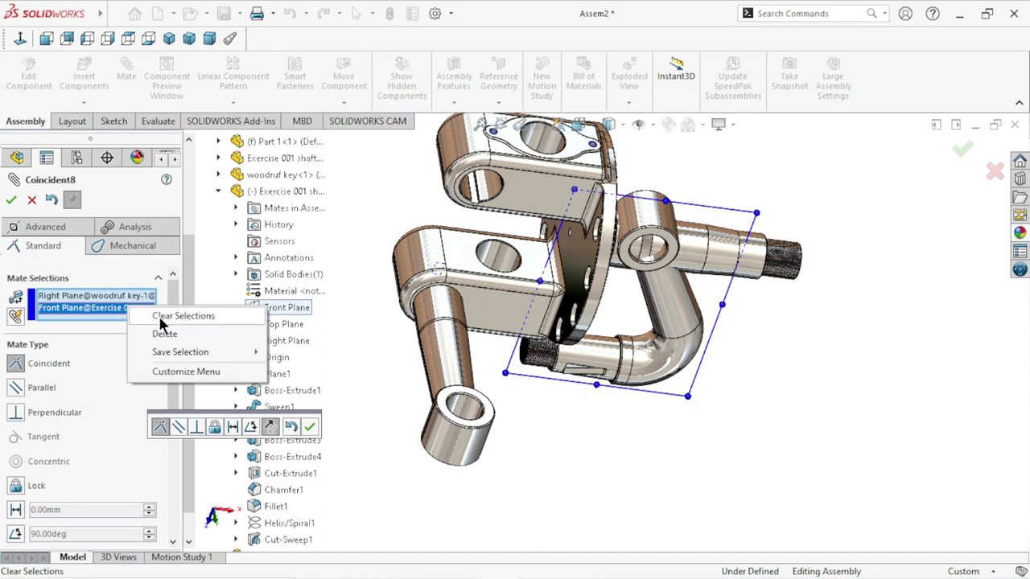
left_click(161, 316)
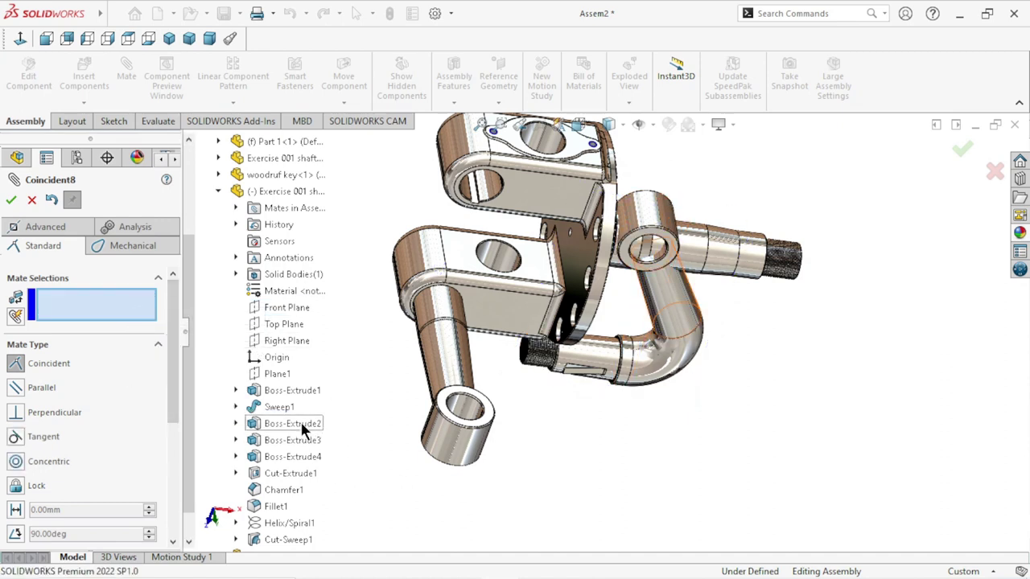
left_click(296, 311)
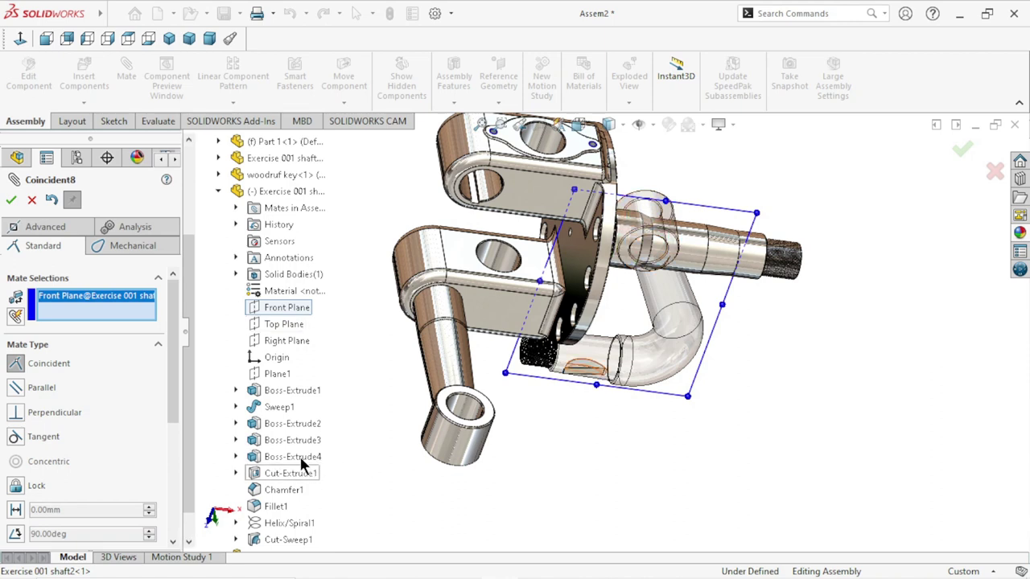
Step: Pair woodruf key<2>'s Right Plane with it, check the preview, and cancel the over-defining mate
scroll(312, 453, "down", 1)
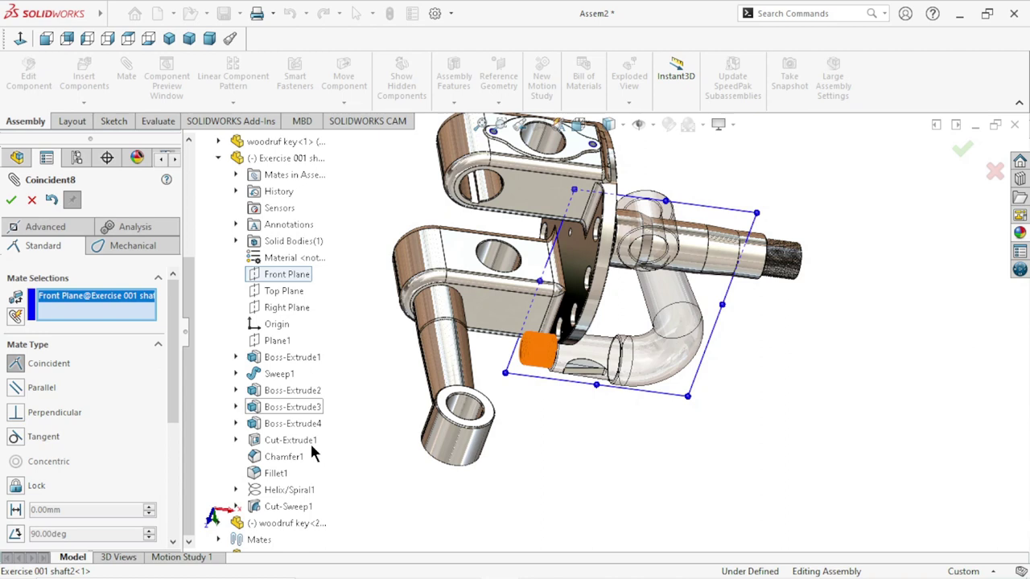
left_click(218, 523)
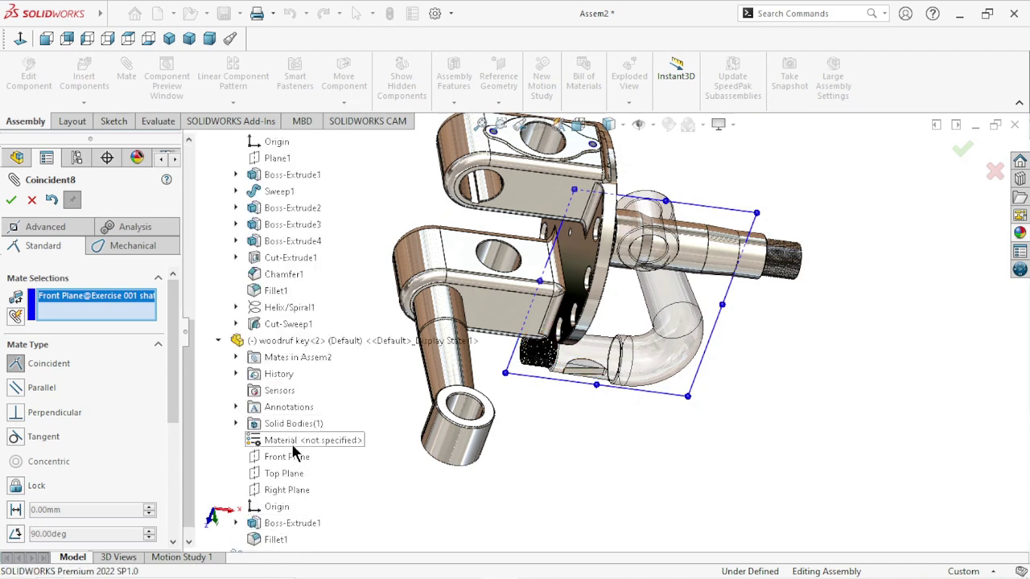
left_click(286, 490)
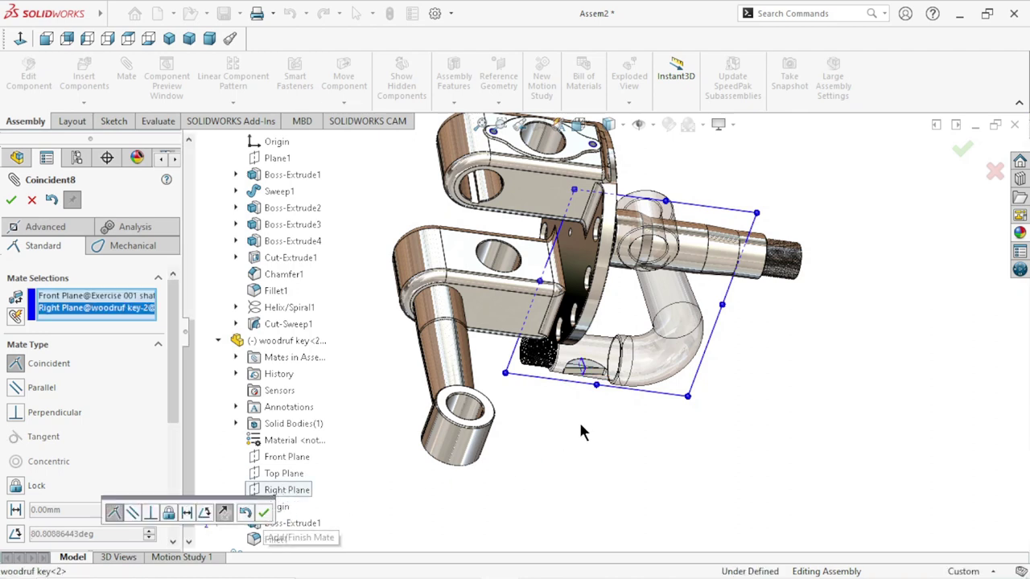
middle_click_drag(583, 432, 611, 378)
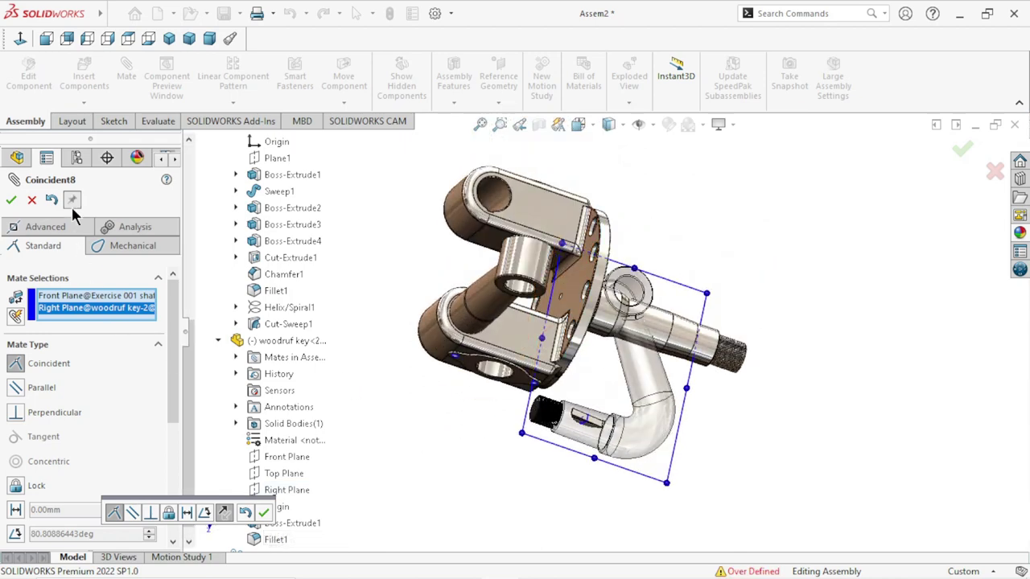
left_click(57, 200)
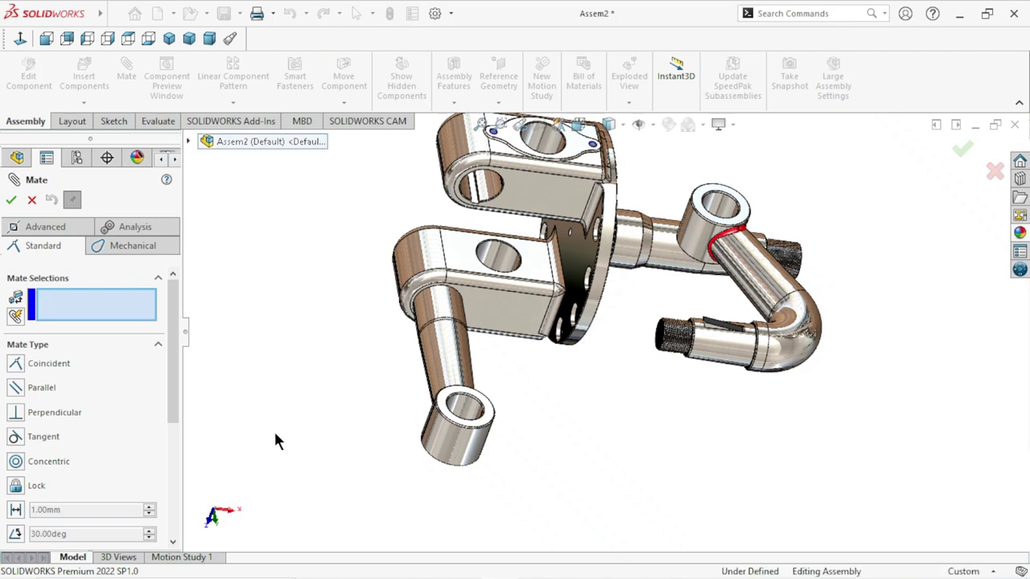
Step: Try a Parallel mate between woodruf key-2's Right Plane and the shaft's Front Plane, toggling alignment
left_click(187, 141)
scroll(289, 491, "down", 4)
scroll(290, 492, "down", 3)
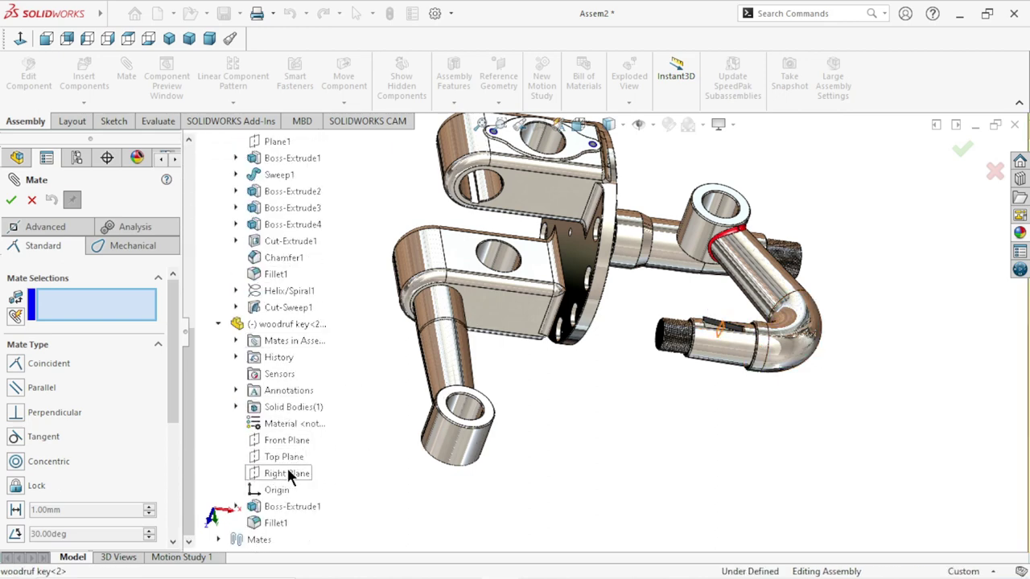
left_click(288, 471)
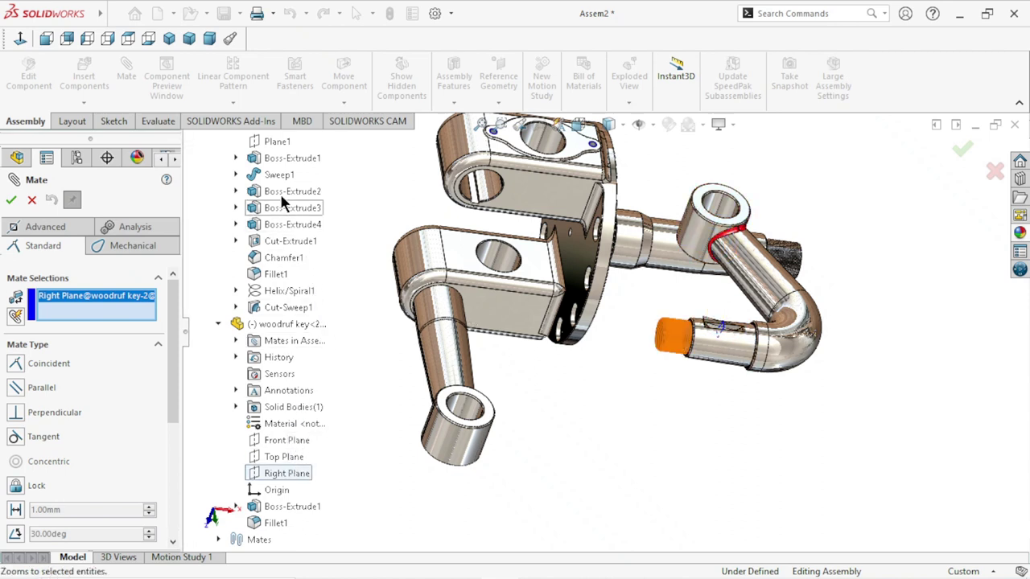
scroll(301, 257, "up", 1)
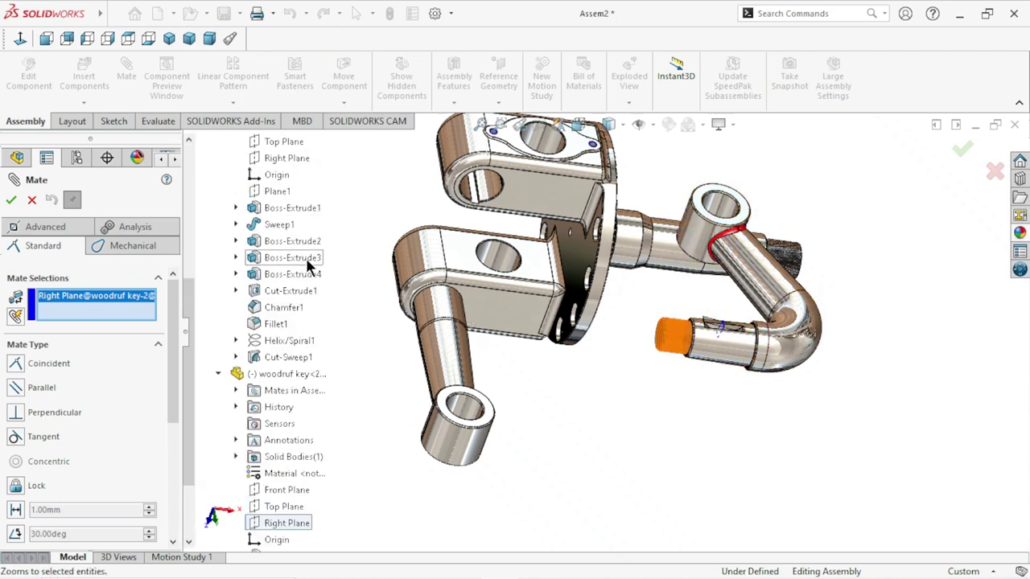
scroll(305, 258, "up", 1)
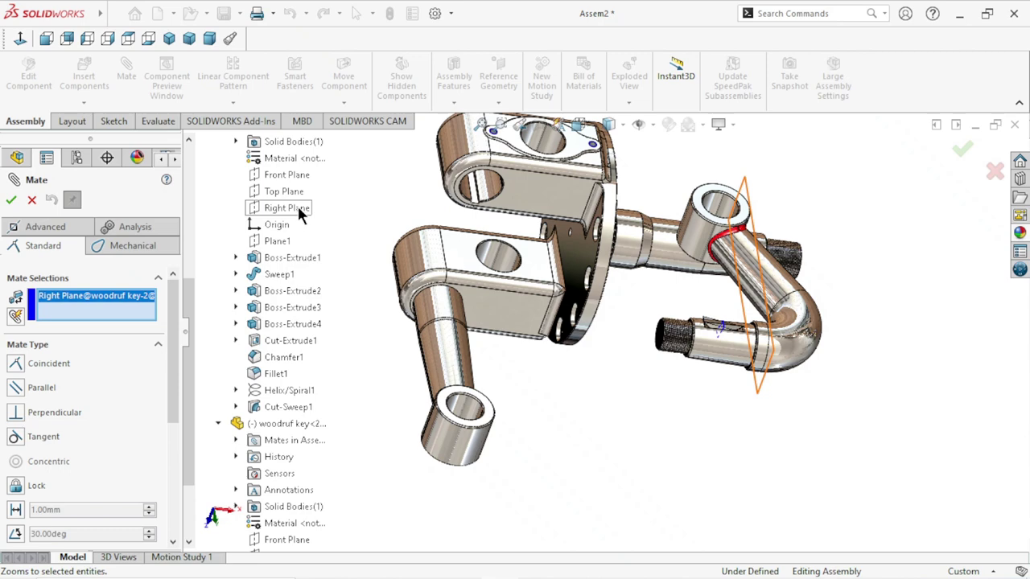
left_click(295, 173)
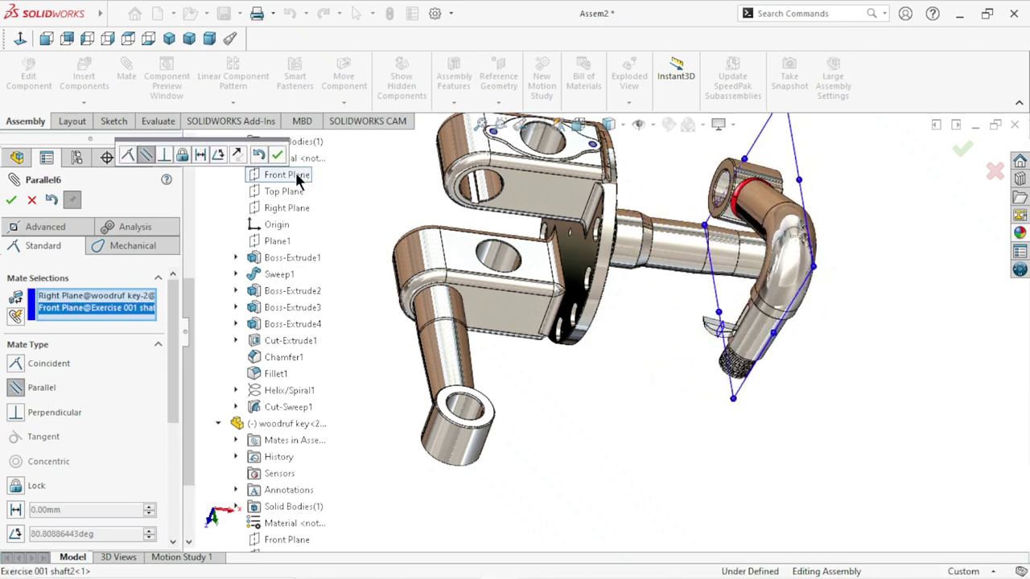
left_click(237, 152)
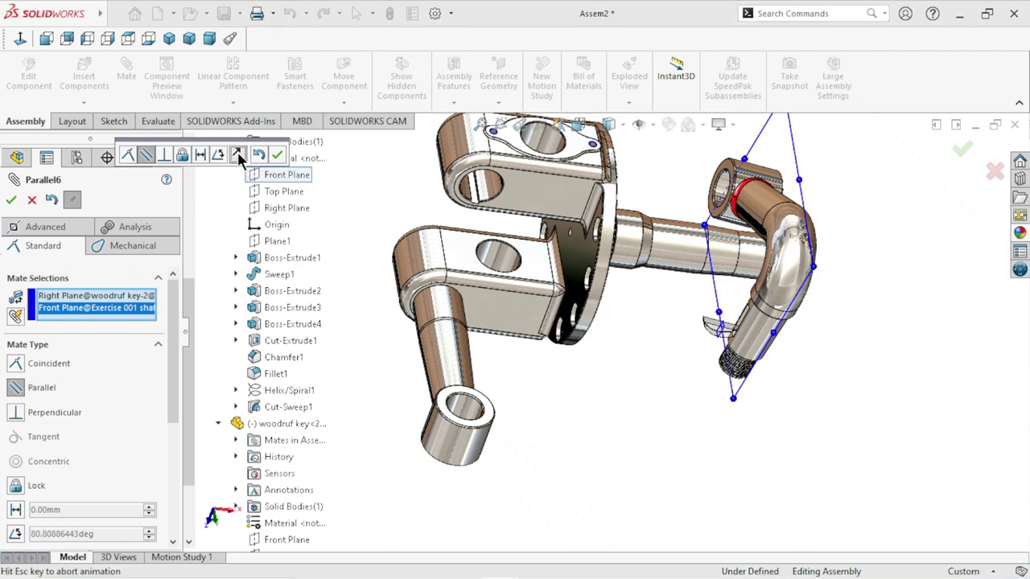
left_click(237, 151)
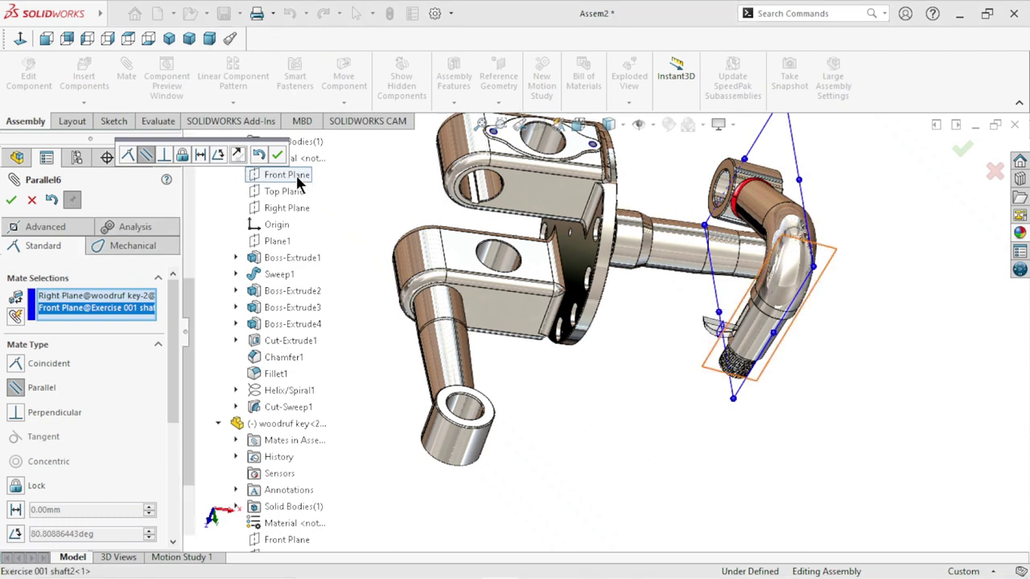
left_click(264, 155)
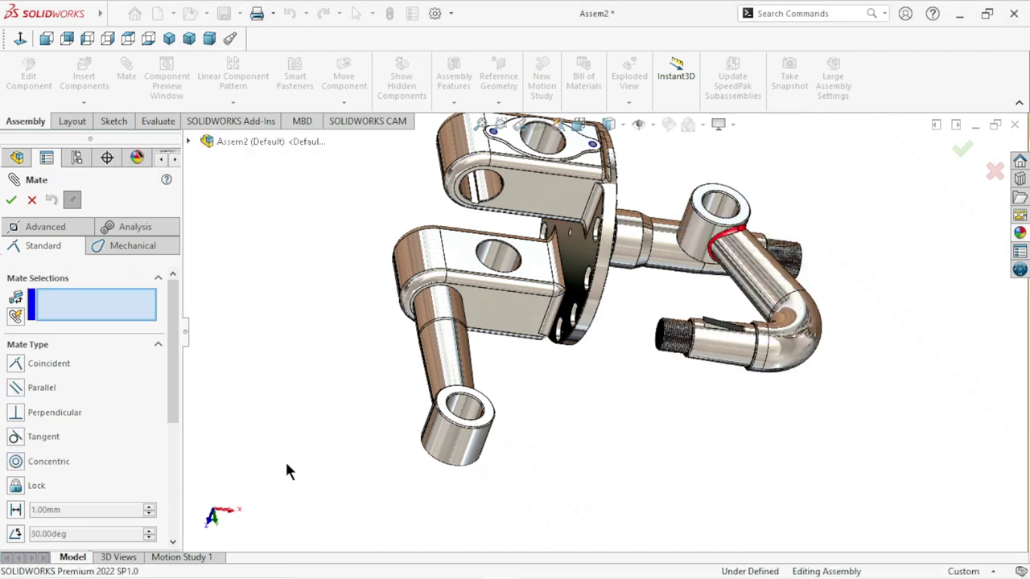
Step: Mate woodruf key-2's Top Plane parallel to Exercise 001 shaft2's Front Plane (Parallel7), then close Mate
left_click(188, 141)
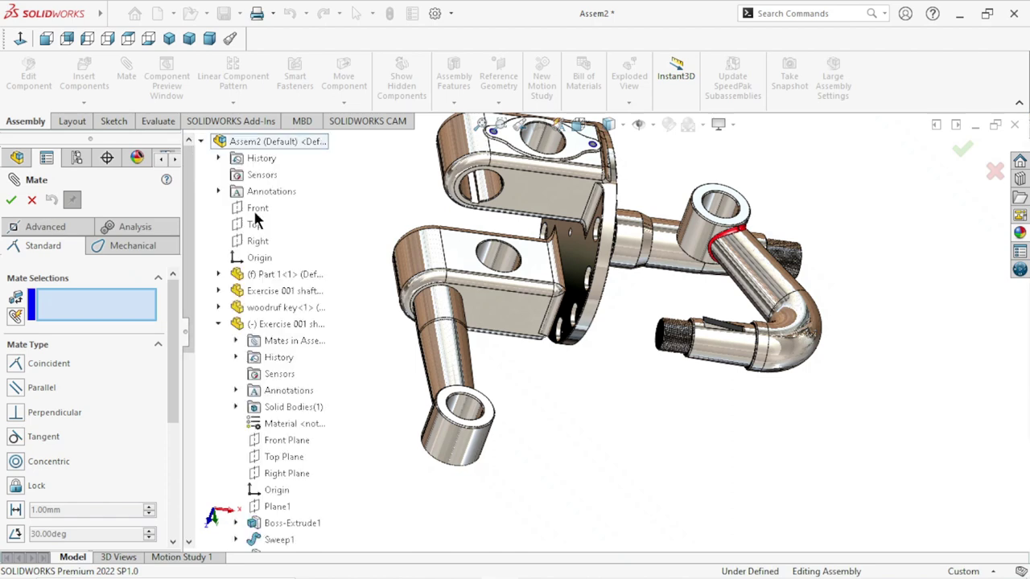
scroll(293, 354, "down", 1)
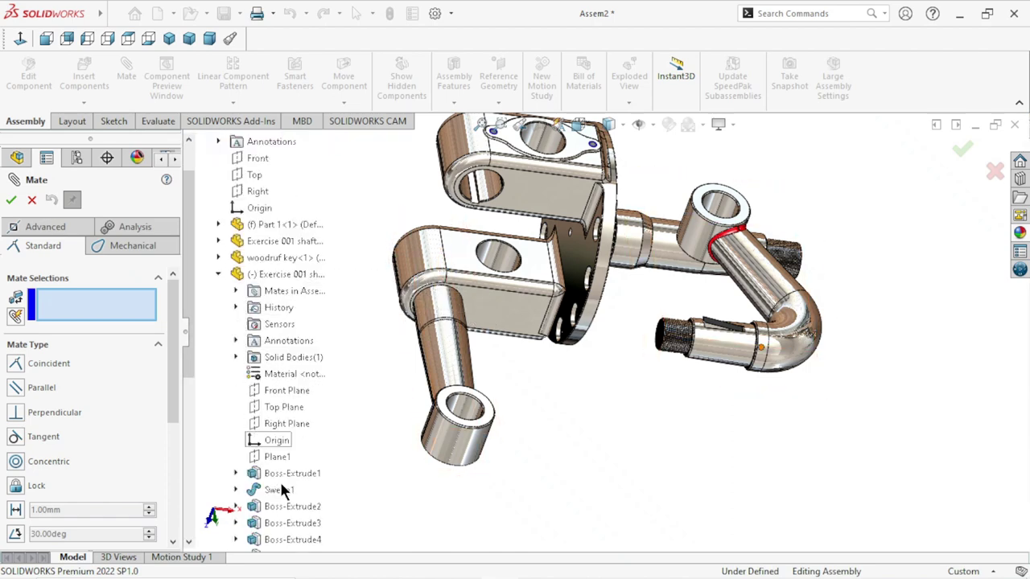
scroll(289, 410, "down", 2)
scroll(283, 466, "down", 4)
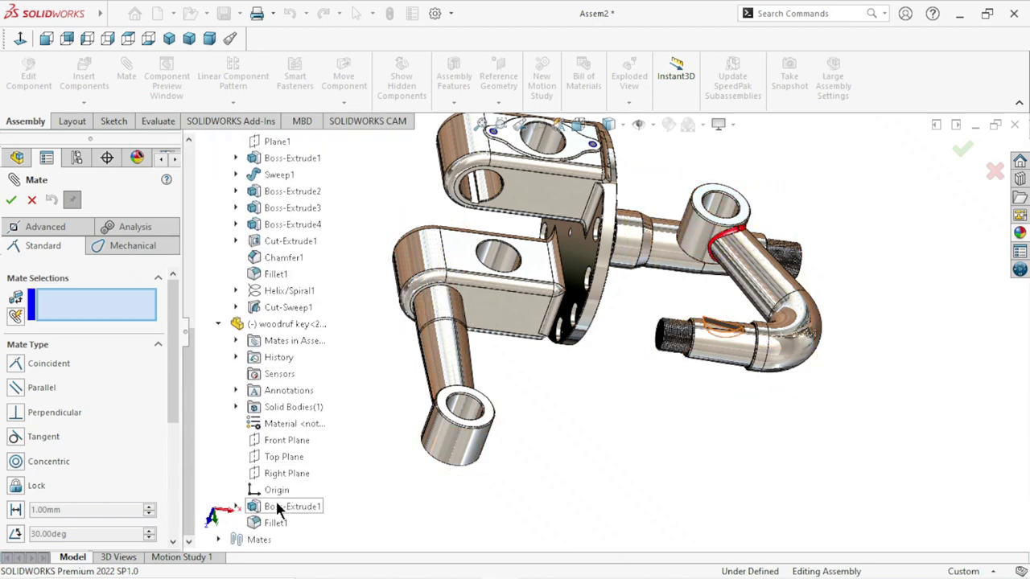
left_click(282, 456)
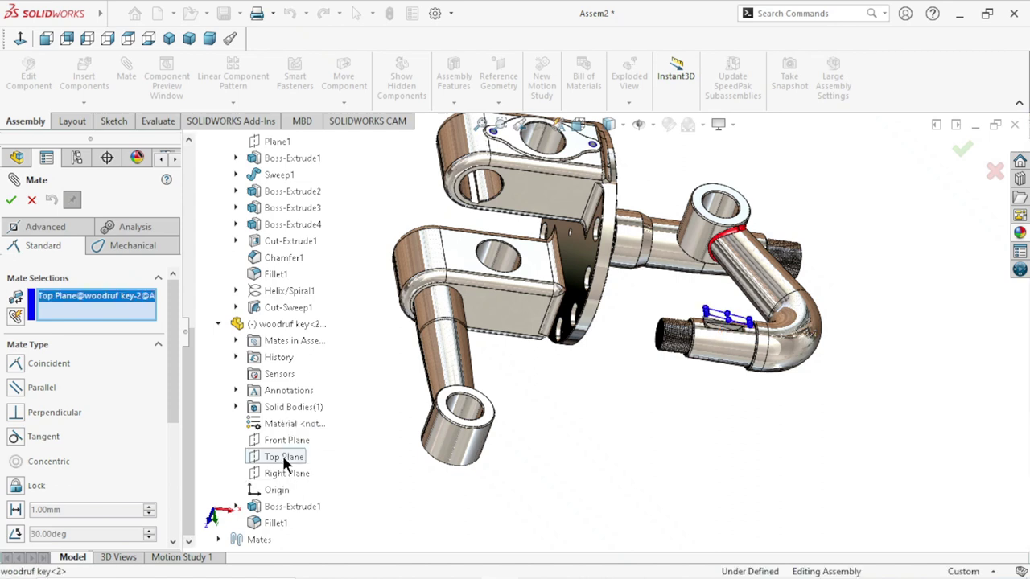
scroll(294, 284, "up", 1)
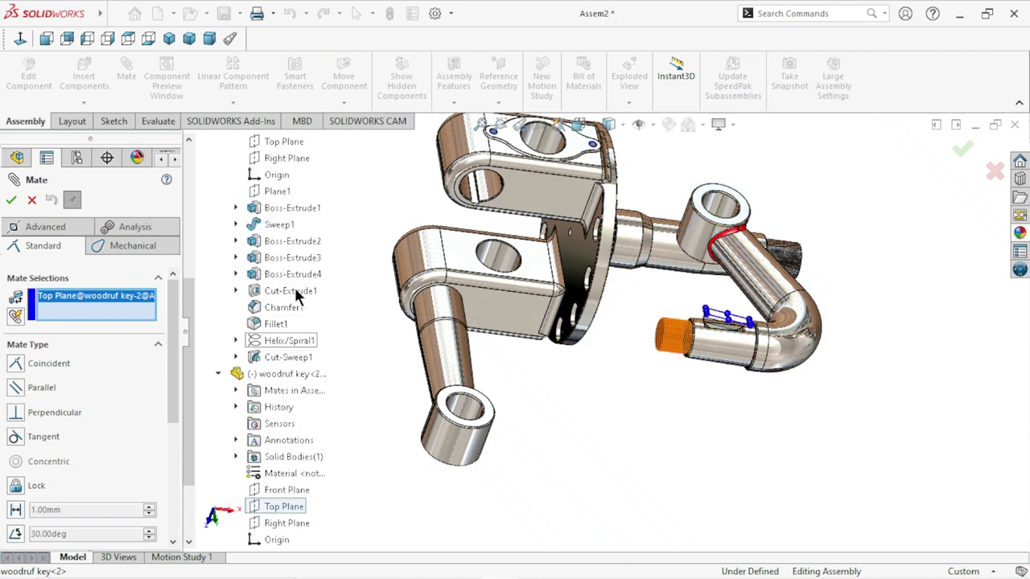
scroll(293, 285, "up", 2)
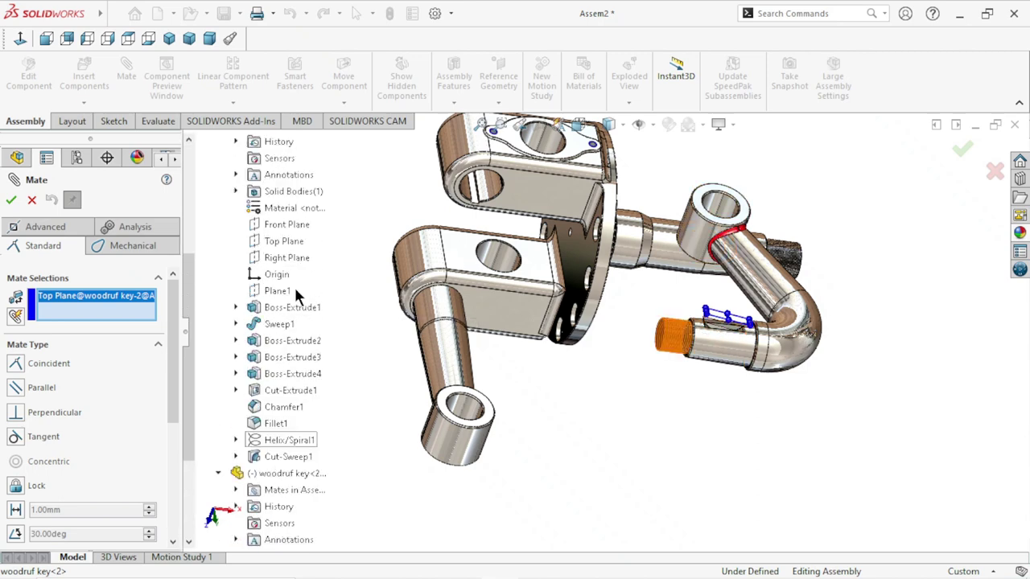
left_click(304, 224)
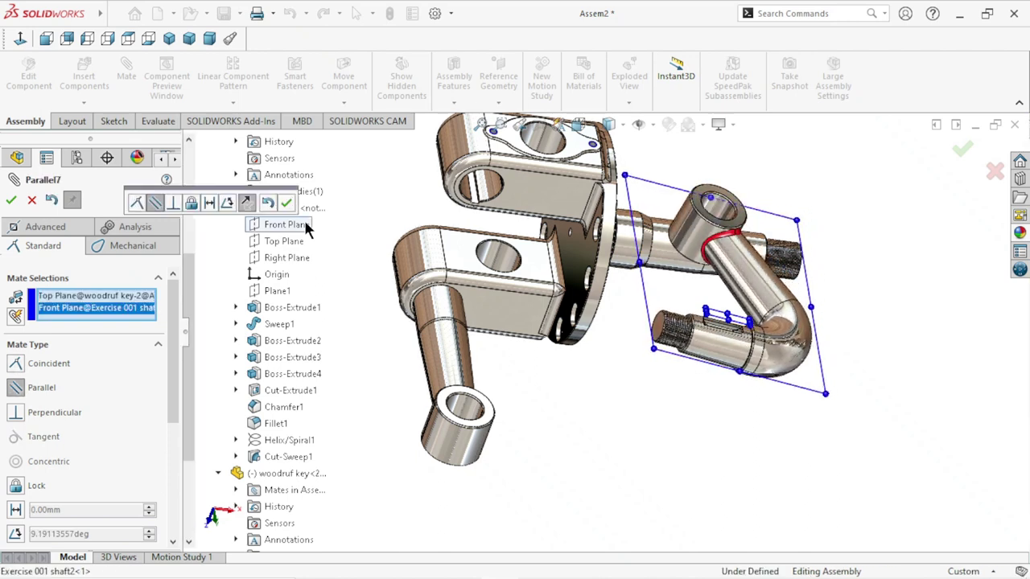
left_click(12, 200)
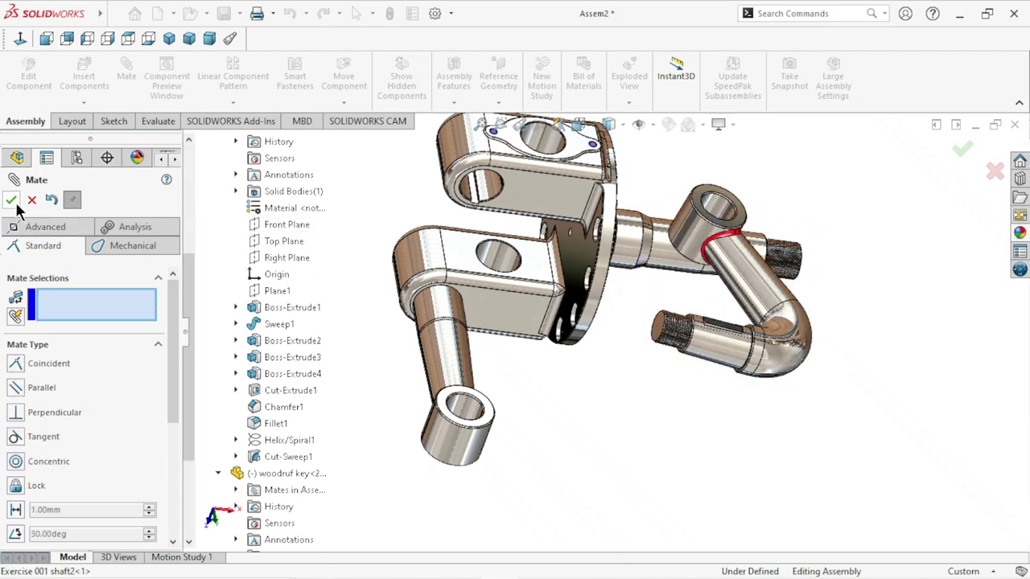
left_click(15, 203)
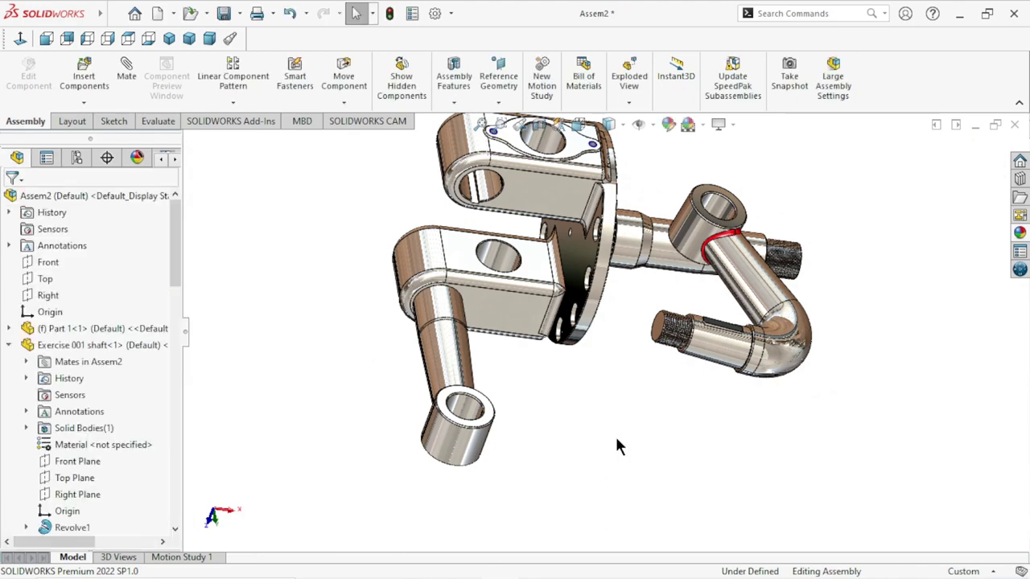
Step: Rotate the bent Exercise 001 shaft2 and its key to a new orientation with Rotate Component
scroll(696, 381, "up", 3)
scroll(678, 350, "up", 3)
scroll(678, 350, "down", 3)
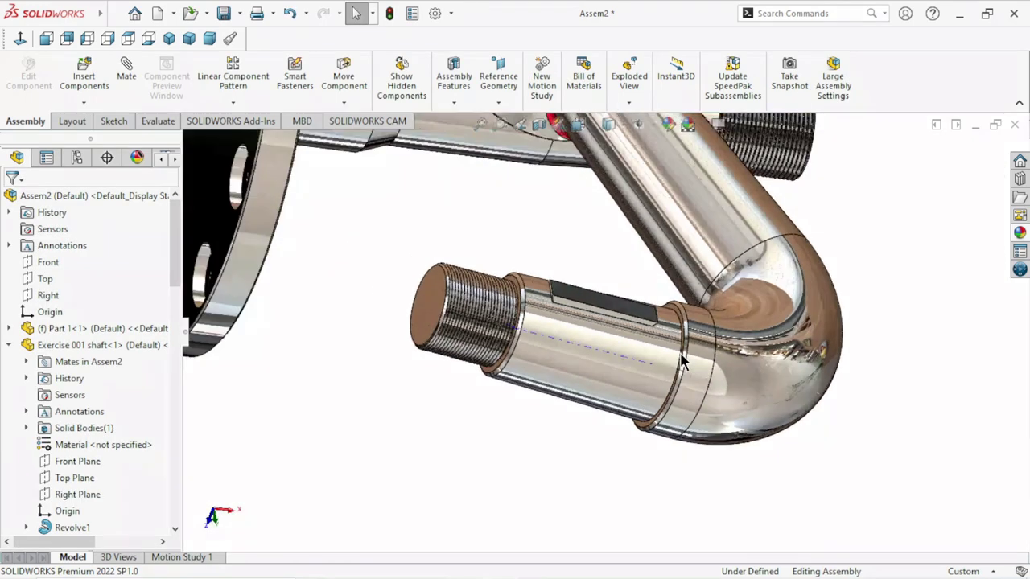
scroll(469, 371, "down", 3)
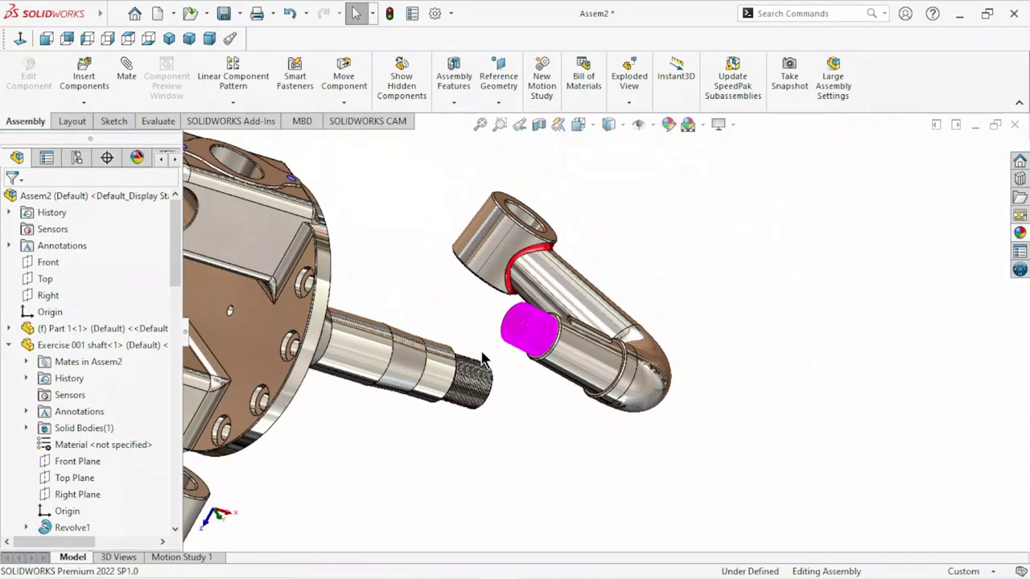
scroll(480, 362, "down", 3)
middle_click_drag(480, 362, 599, 336)
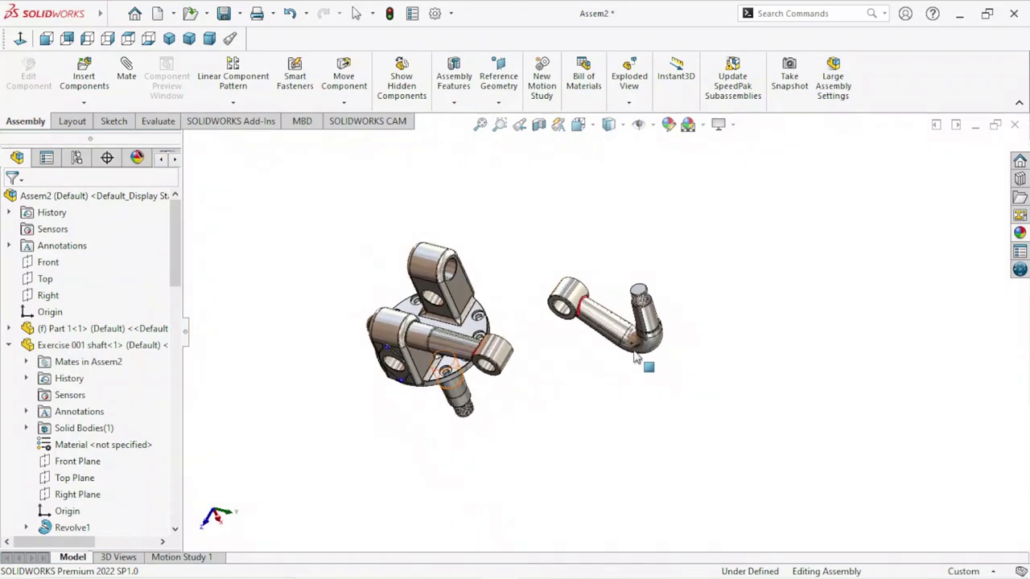
left_click(344, 103)
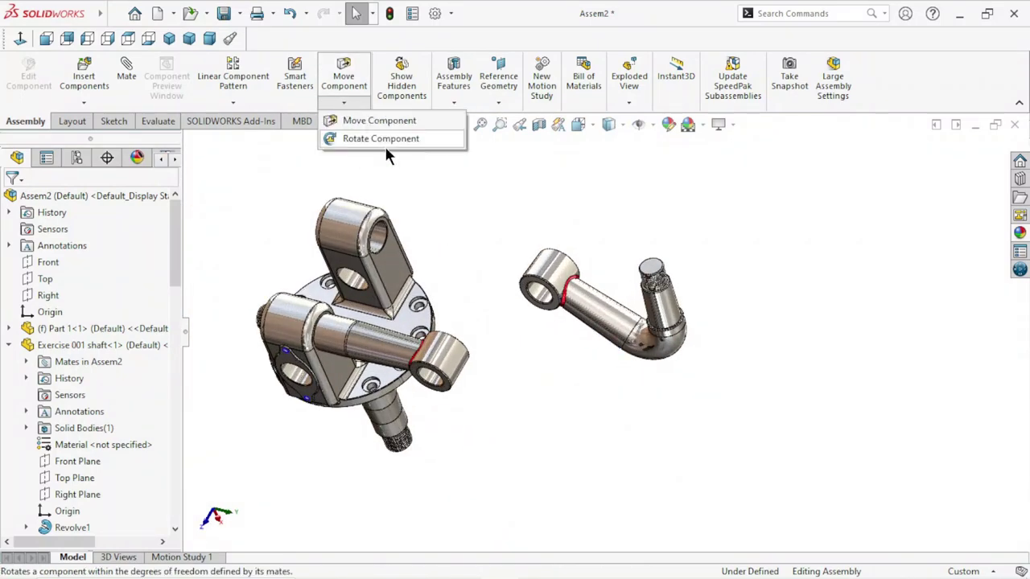
left_click(389, 137)
mouse_move(550, 260)
left_mouse_down()
mouse_move(827, 507)
mouse_move(683, 251)
mouse_move(710, 241)
mouse_move(554, 273)
mouse_move(638, 218)
mouse_move(694, 299)
mouse_move(662, 365)
mouse_move(625, 362)
left_mouse_up()
scroll(625, 362, "down", 5)
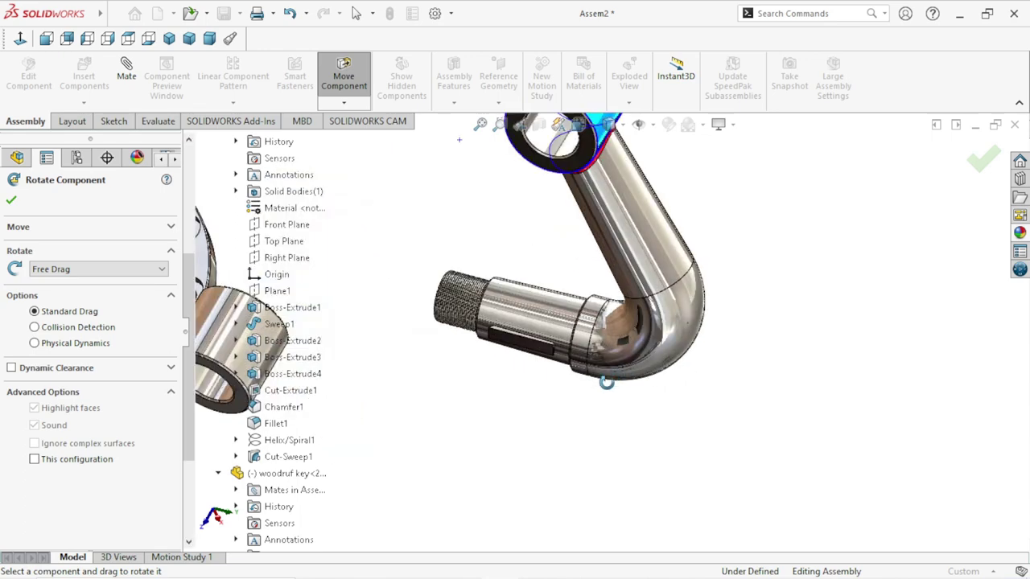
scroll(567, 393, "up", 5)
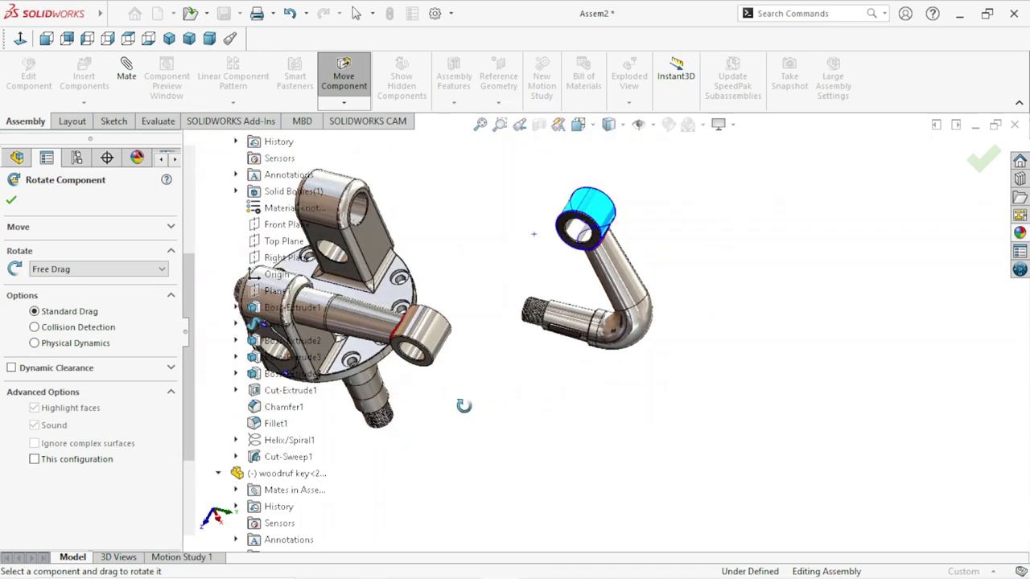
left_click(123, 72)
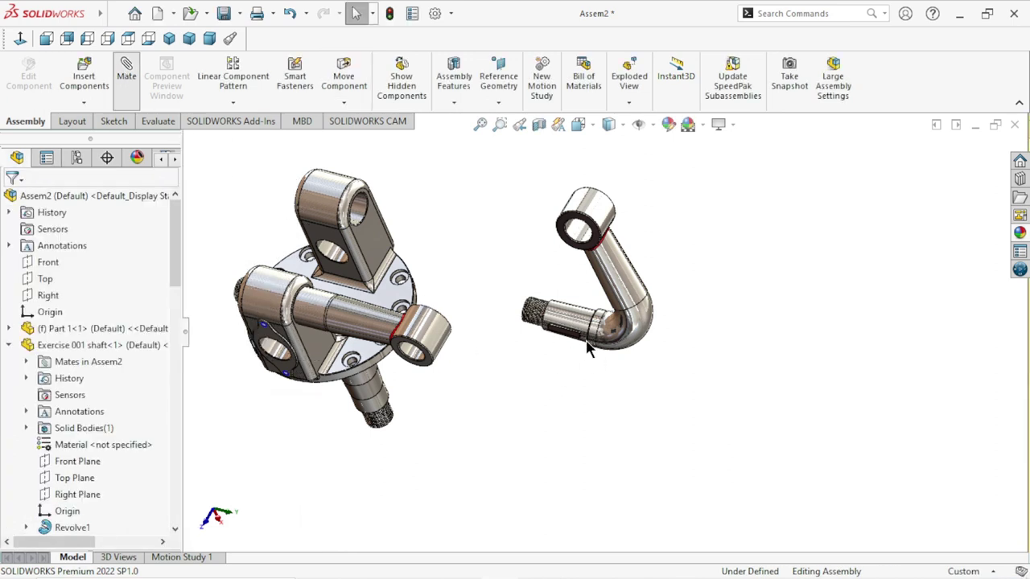
Step: Select a face of woodruf key-2 as the first coincident mate reference
scroll(585, 346, "down", 3)
scroll(577, 302, "down", 3)
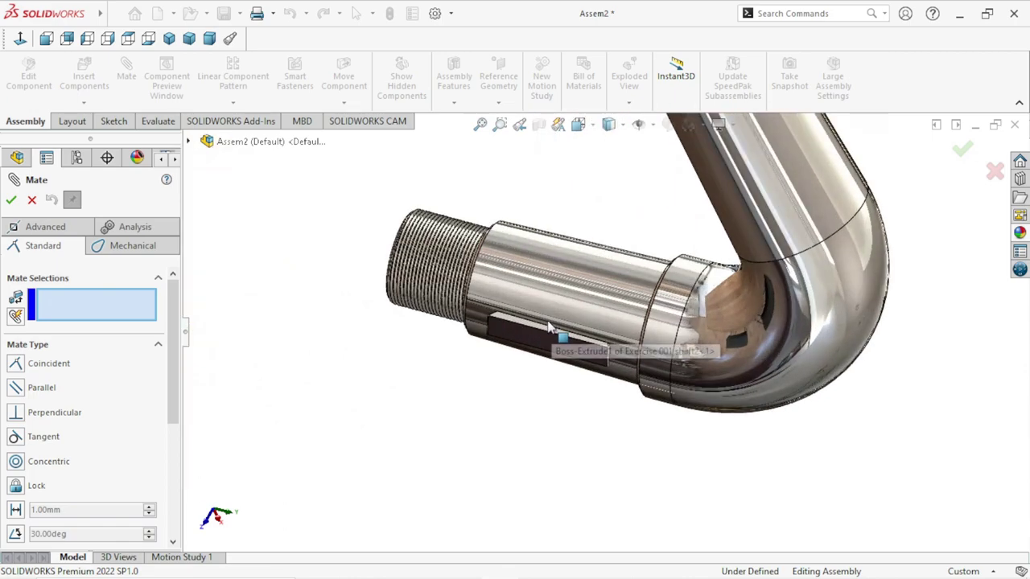
scroll(555, 321, "down", 3)
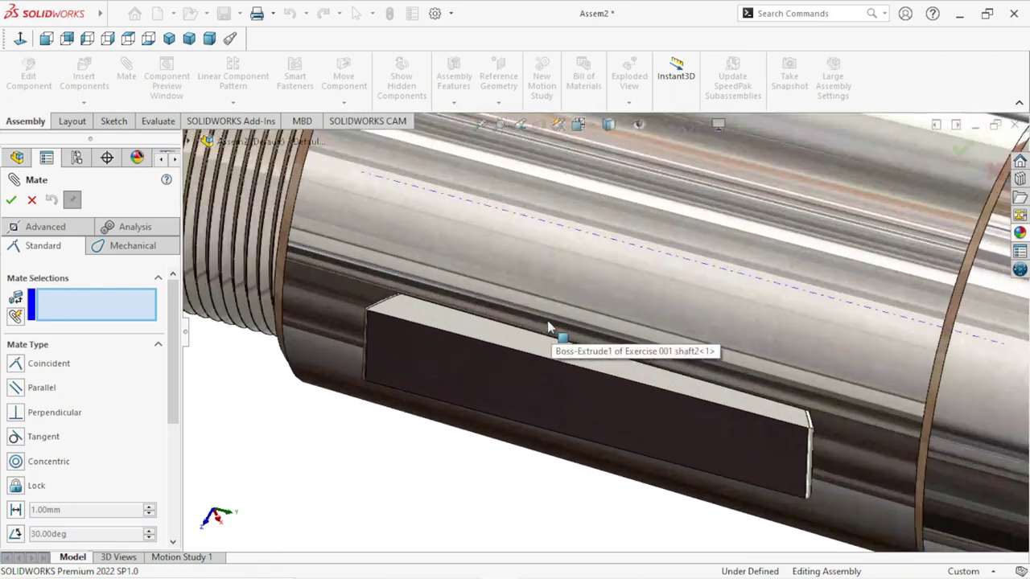
left_click(478, 328)
scroll(545, 375, "up", 5)
scroll(547, 378, "up", 3)
scroll(546, 368, "up", 3)
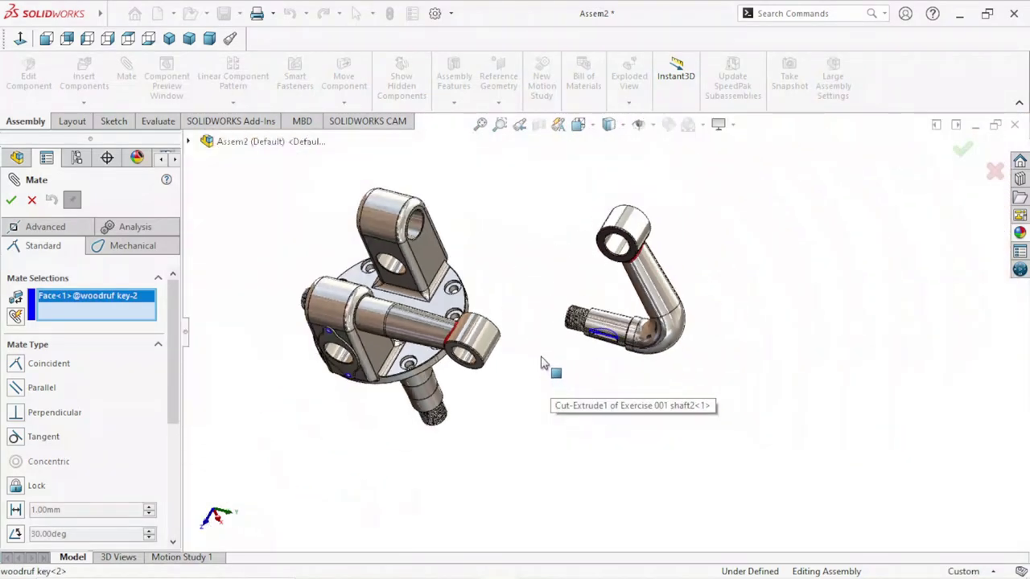
Step: Pick Part 1's bore keyway face and accept the Coincident11 mate seating the key
middle_click_drag(455, 245, 397, 207)
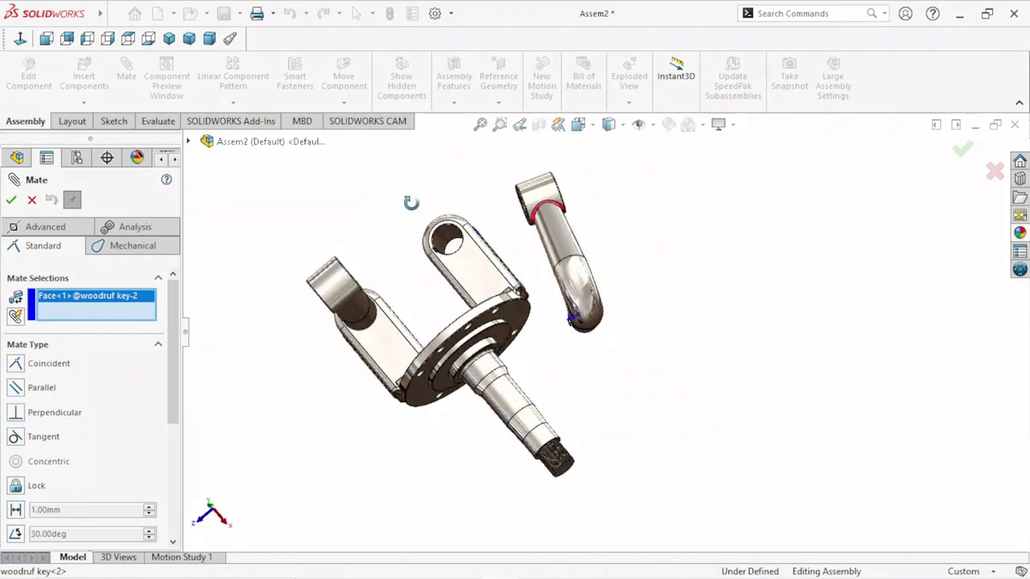
scroll(534, 264, "down", 3)
scroll(459, 276, "down", 3)
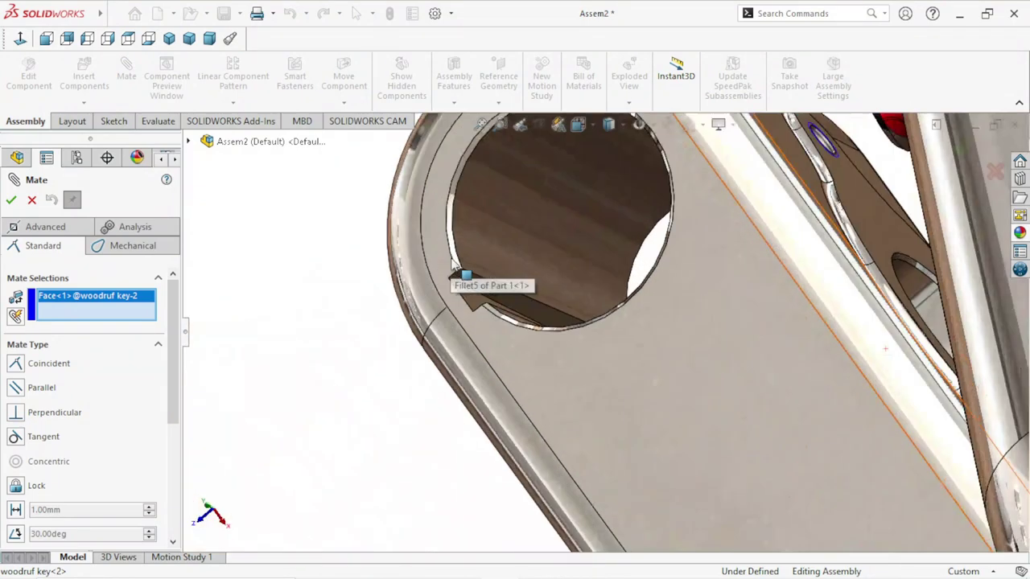
scroll(525, 305, "down", 2)
scroll(526, 305, "down", 3)
left_click(529, 309)
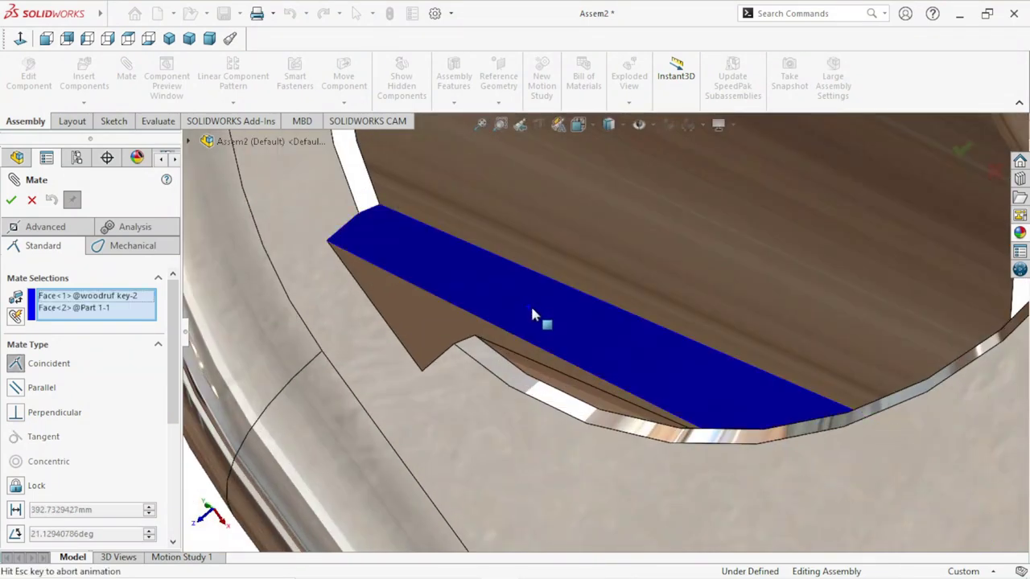
scroll(542, 345, "up", 3)
scroll(545, 349, "up", 2)
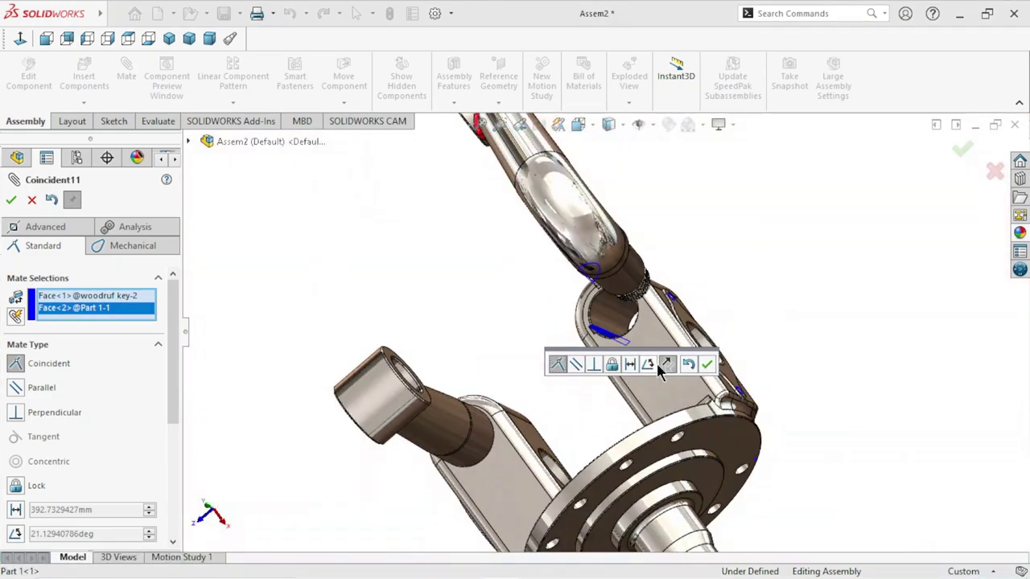
left_click(708, 365)
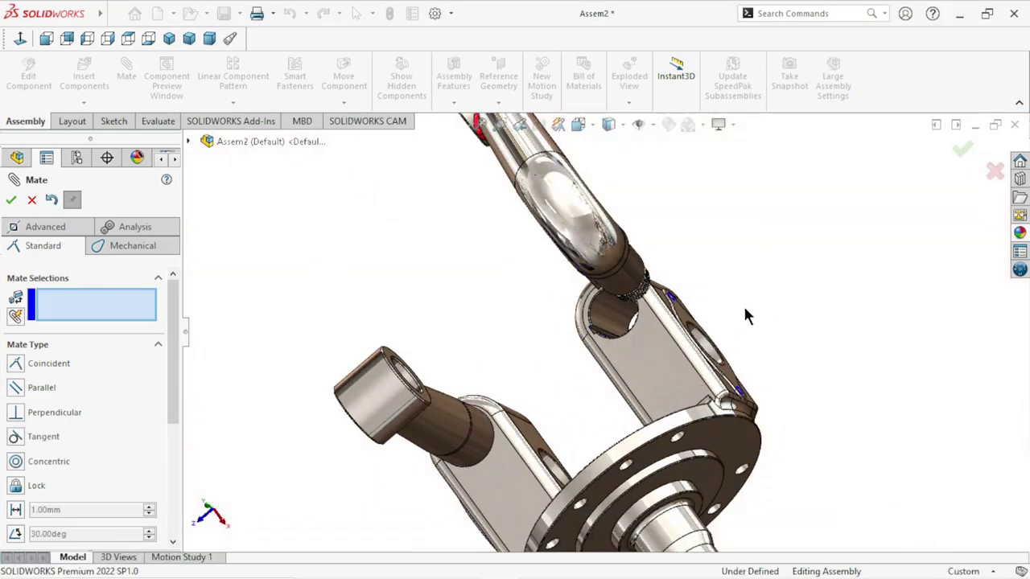
middle_click_drag(742, 304, 816, 346)
Step: Make Exercise 001 shaft2's cylindrical face concentric with Part 1's clevis bore (Concentric5), then exit Mate
scroll(776, 306, "down", 3)
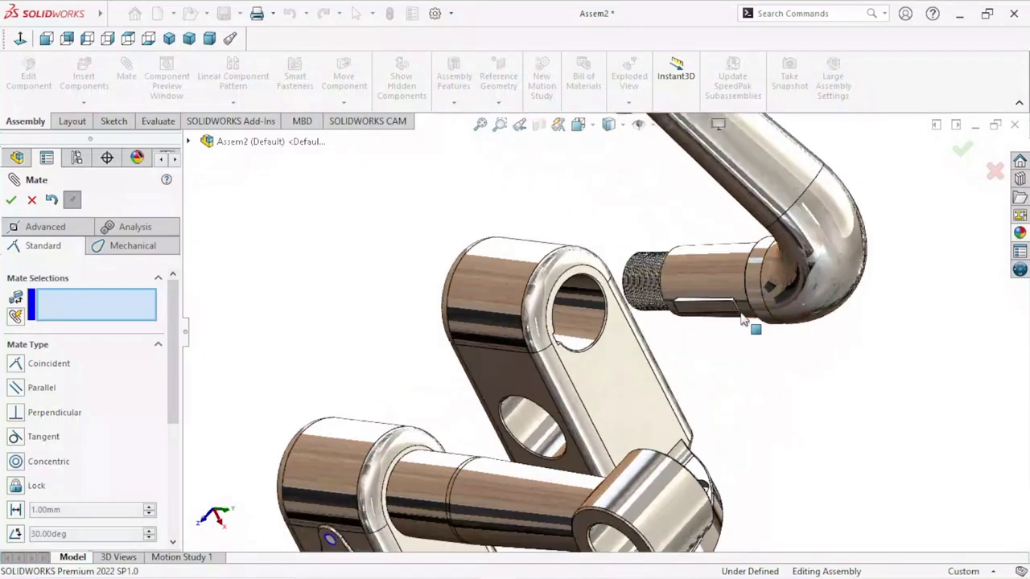
scroll(776, 306, "down", 2)
left_click(686, 269)
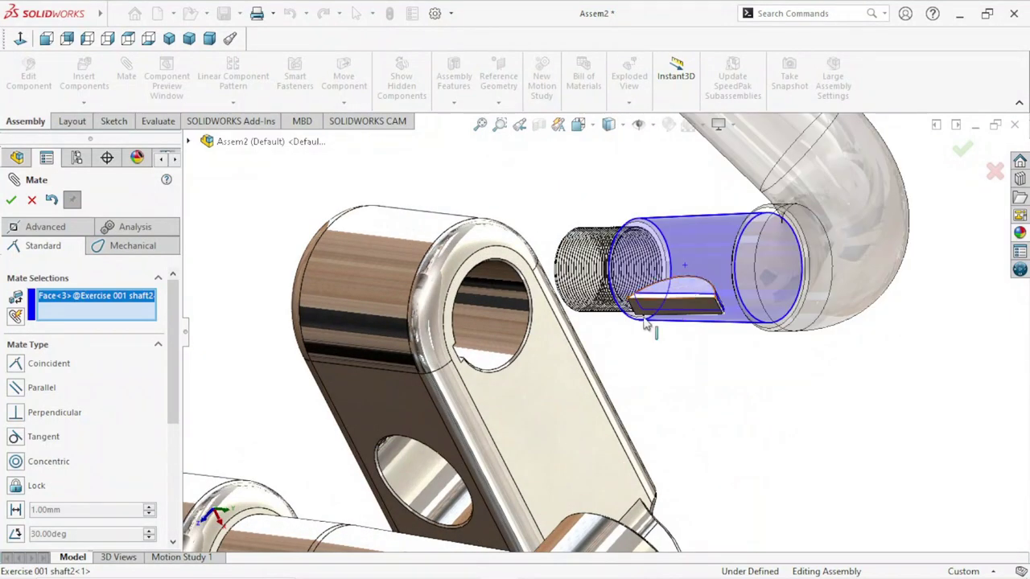
left_click(528, 320)
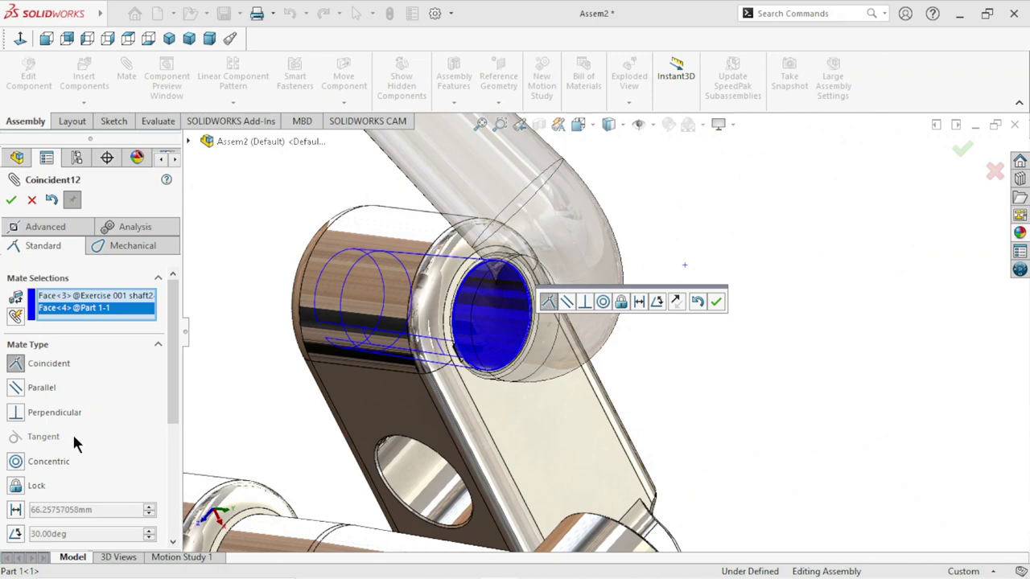
left_click(18, 460)
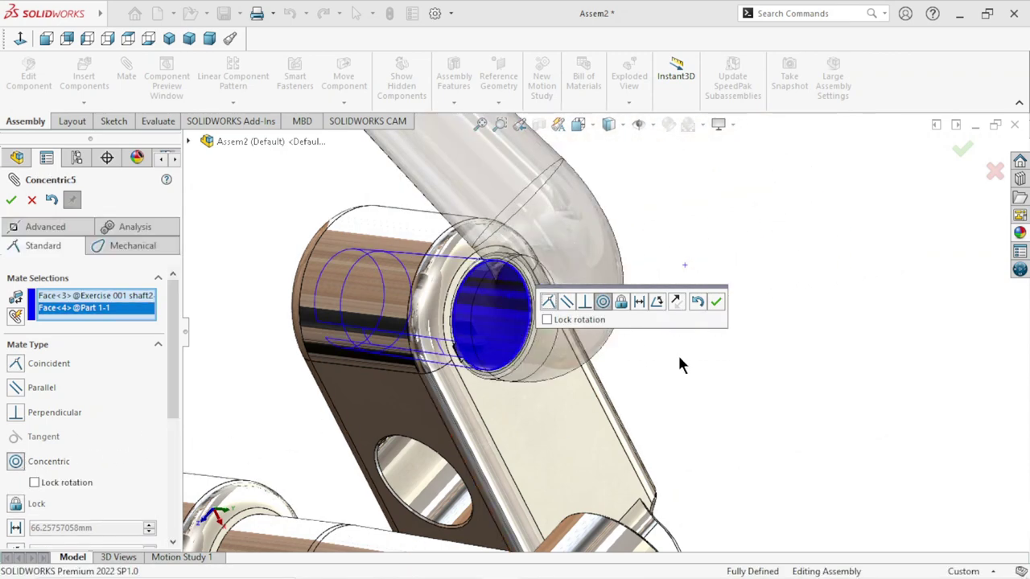
left_click(716, 301)
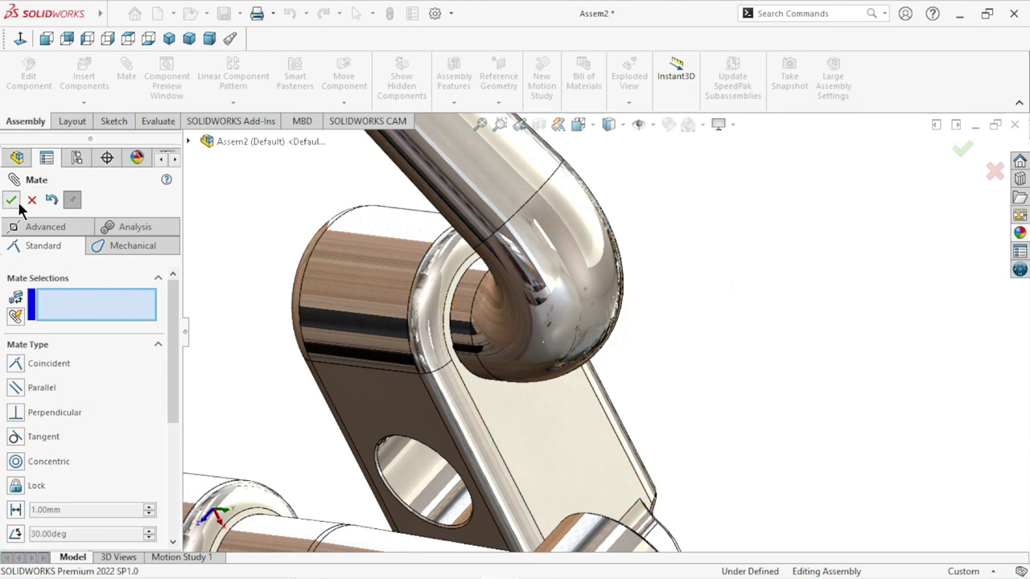
key("Escape")
scroll(551, 321, "up", 10)
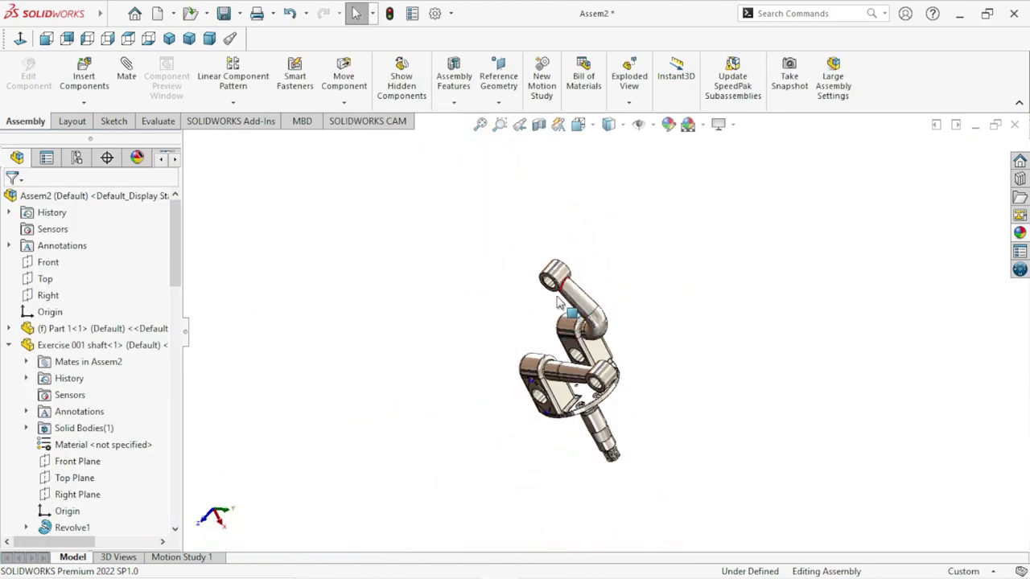
Step: Swing the upper shaft around its mated bore axis to a new angle
left_click_drag(573, 276, 605, 294)
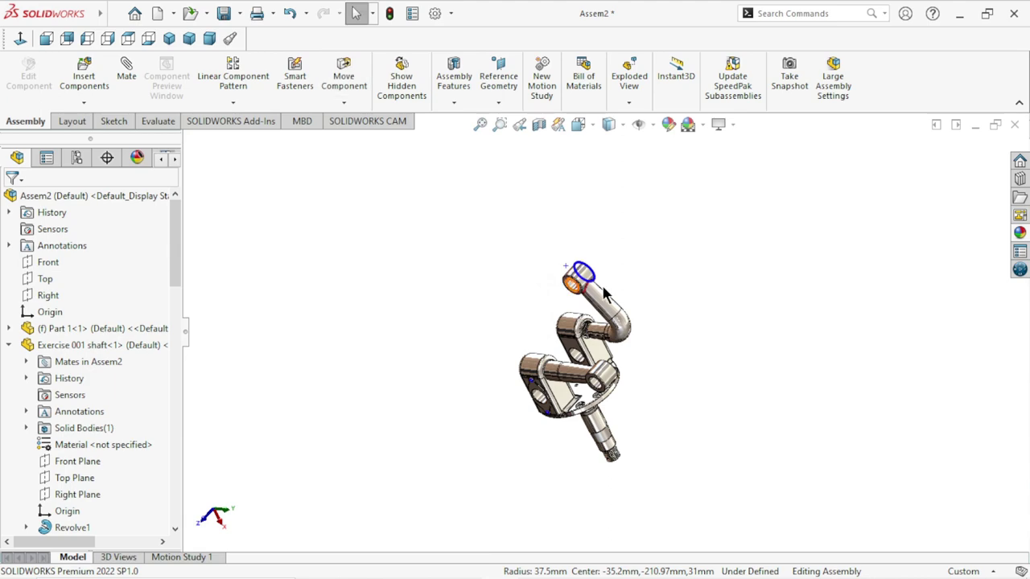
scroll(633, 346, "down", 2)
scroll(624, 350, "down", 5)
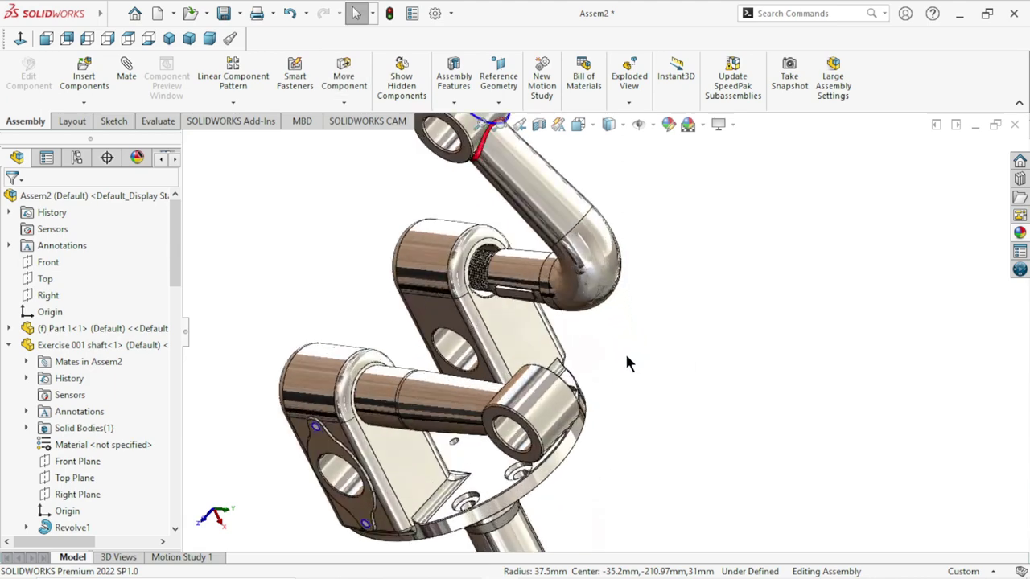
mouse_move(625, 363)
middle_mouse_down()
mouse_move(652, 349)
mouse_move(690, 354)
mouse_move(672, 357)
middle_mouse_up()
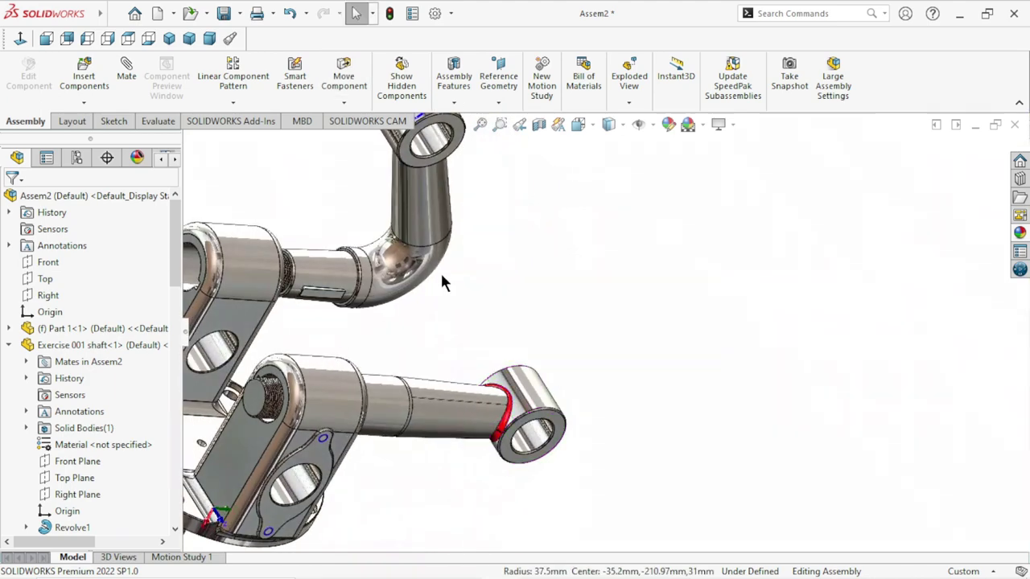
scroll(311, 249, "down", 5)
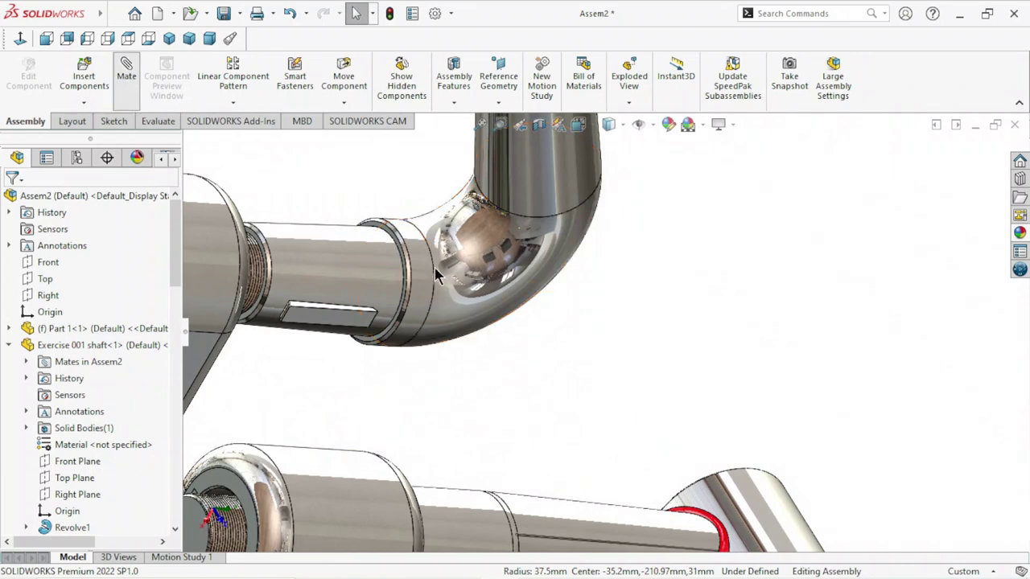
Step: Start a new mate from a shaft edge, then clear the mate selections
left_click(392, 264)
scroll(397, 265, "down", 3)
scroll(414, 254, "down", 3)
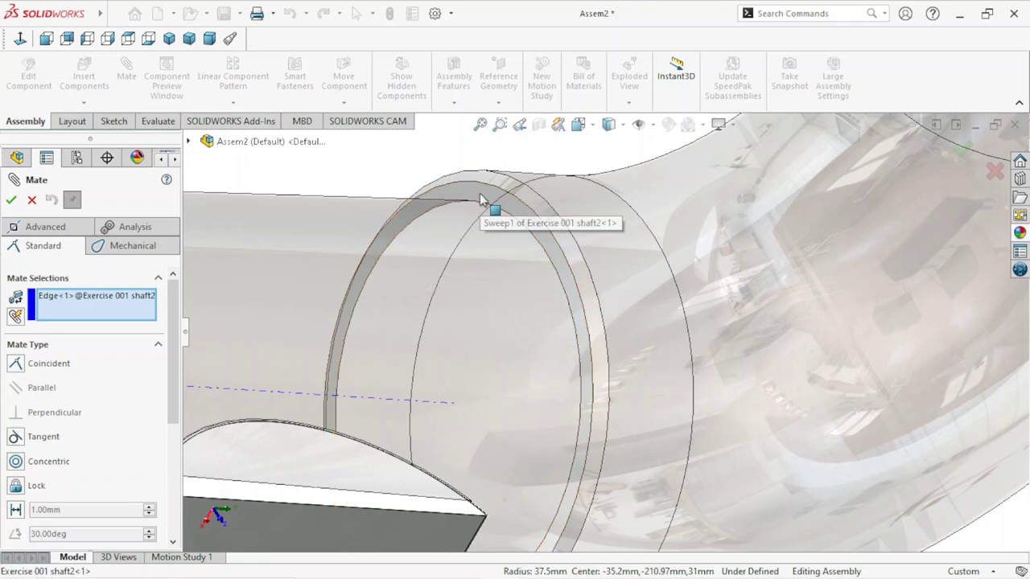
scroll(519, 336, "up", 5)
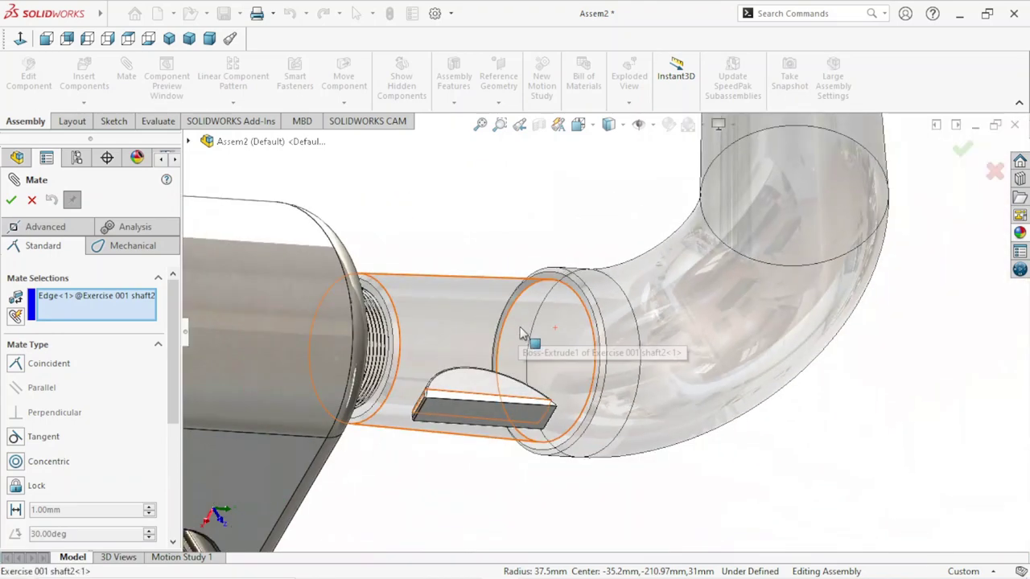
scroll(244, 362, "up", 2)
right_click(103, 310)
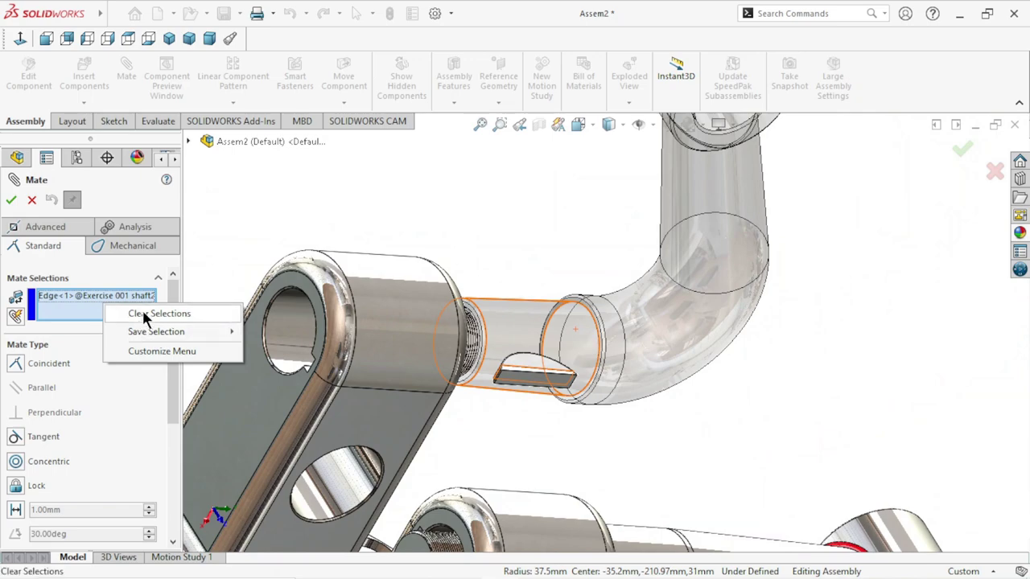
left_click(142, 314)
scroll(574, 322, "down", 2)
scroll(596, 324, "down", 3)
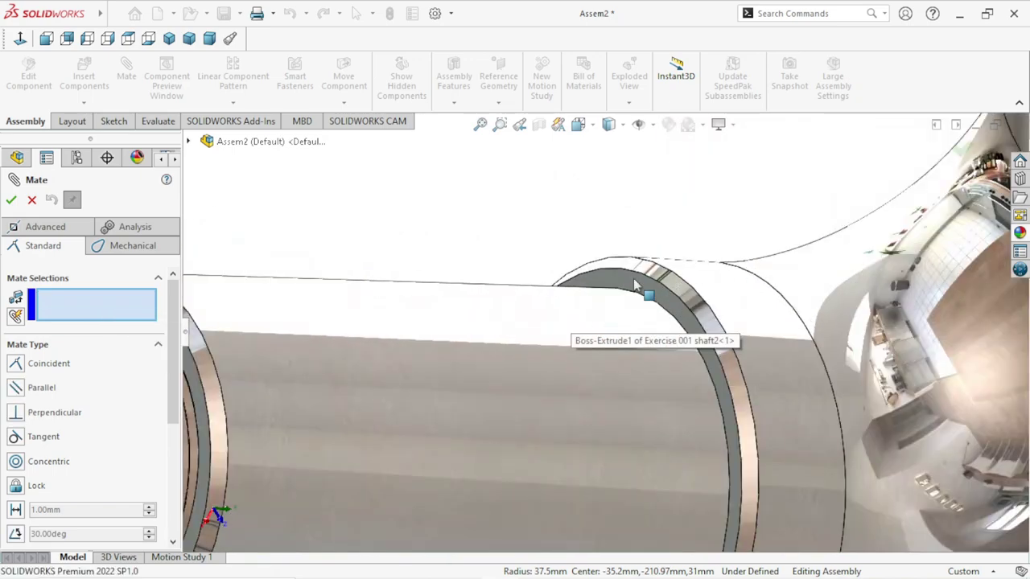
Step: Mate the upper shaft's shoulder face coincident with the Part 1 clevis face, fully defining the assembly
left_click(636, 285)
scroll(636, 289, "up", 2)
scroll(593, 324, "up", 2)
scroll(575, 321, "up", 2)
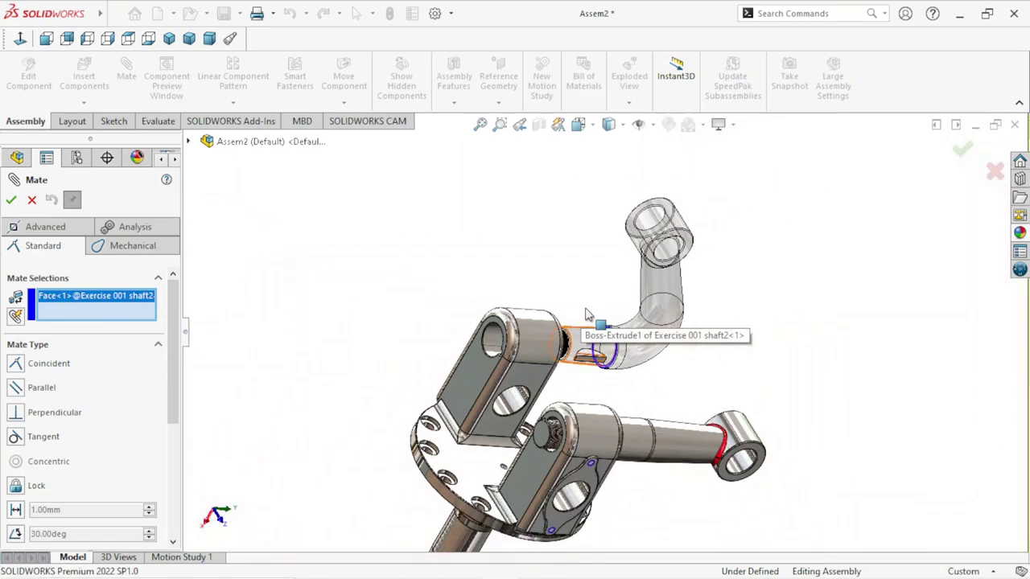
mouse_move(586, 314)
middle_mouse_down()
mouse_move(523, 276)
mouse_move(510, 285)
mouse_move(553, 342)
middle_mouse_up()
scroll(553, 342, "down", 3)
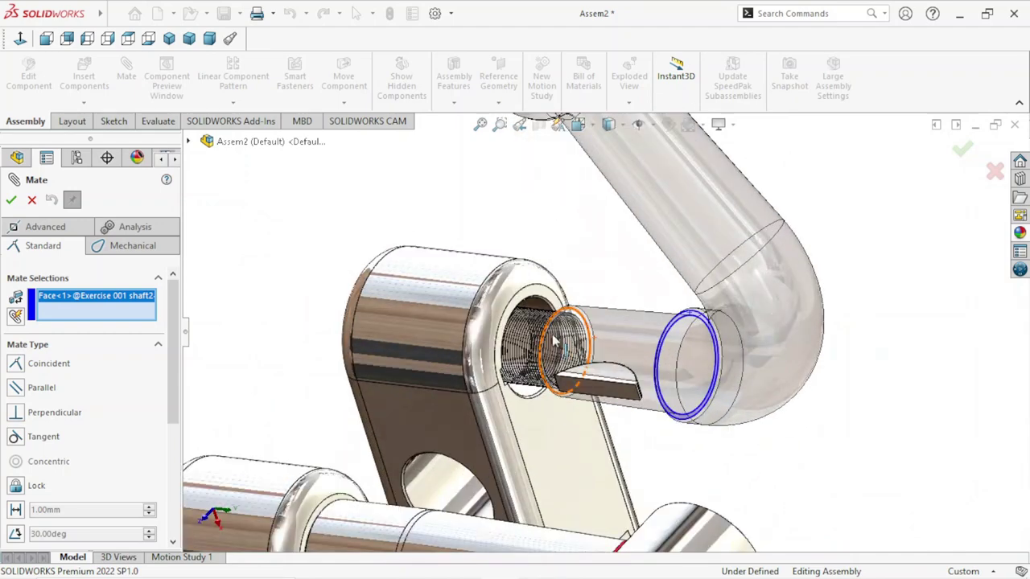
scroll(553, 342, "down", 3)
left_click(464, 298)
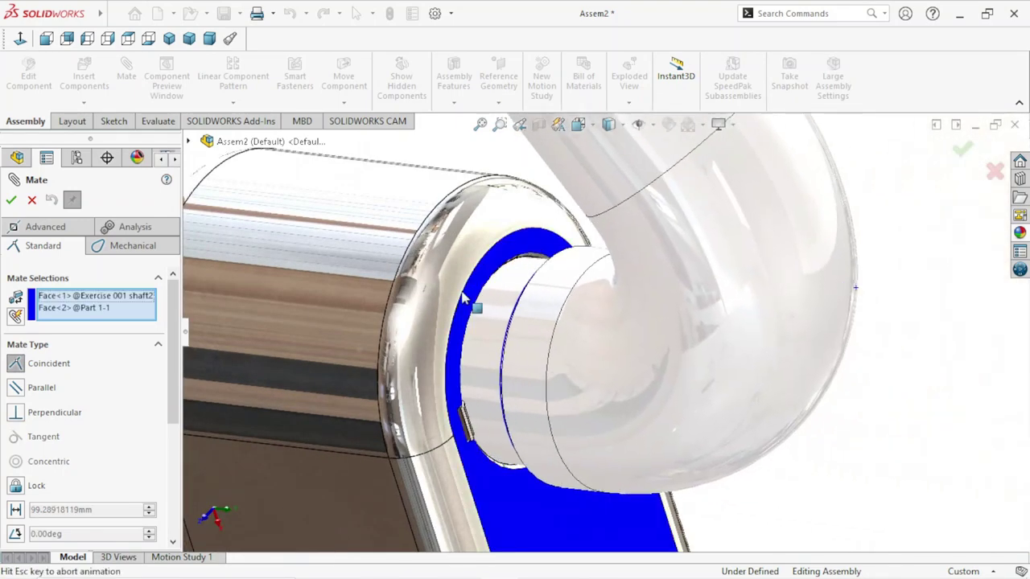
left_click(11, 200)
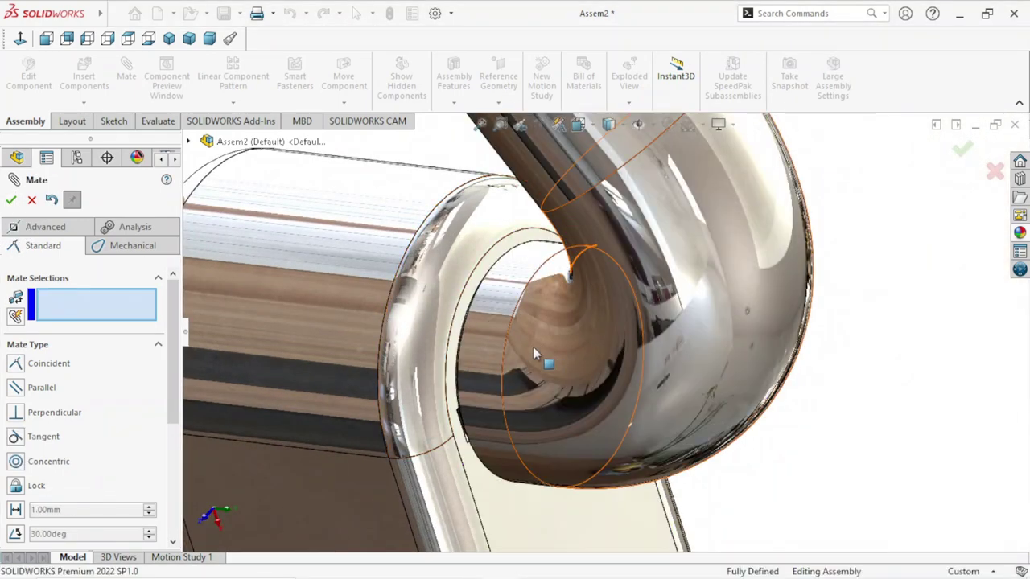
scroll(537, 354, "up", 10)
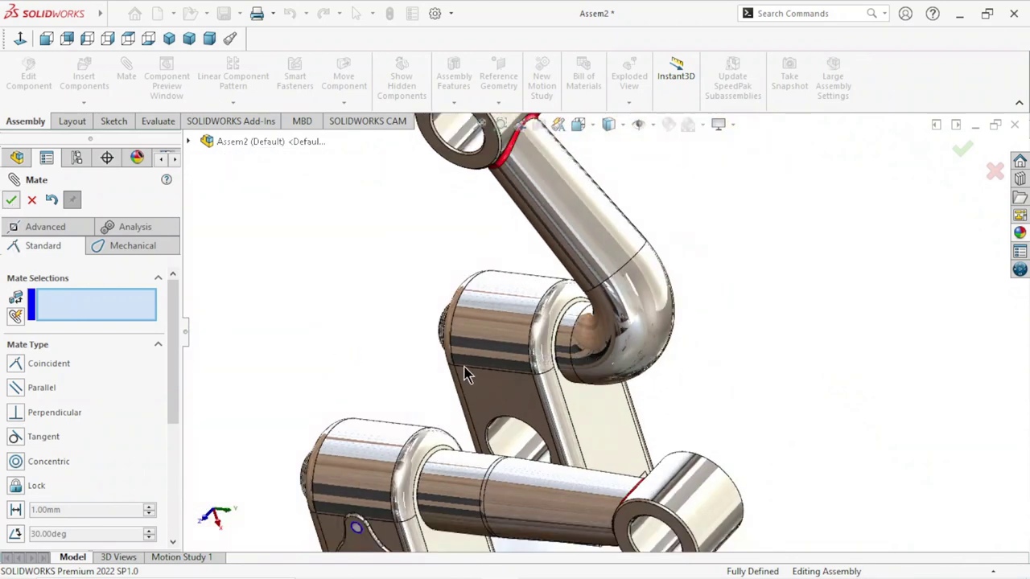
key("Escape")
scroll(563, 321, "up", 5)
Step: Drag the upper shaft to confirm it no longer moves
left_click_drag(577, 269, 557, 298)
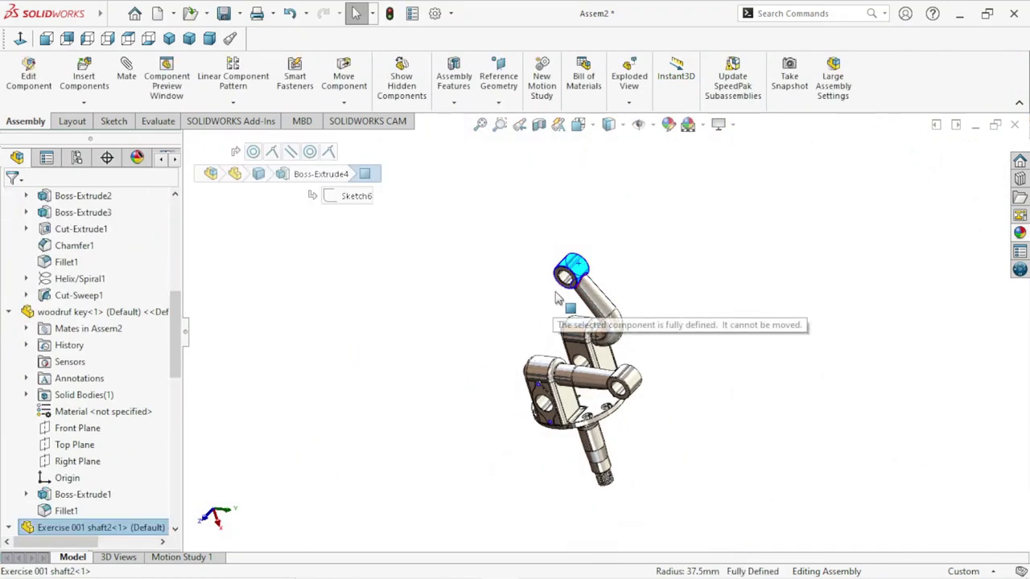
scroll(636, 395, "down", 2)
scroll(660, 403, "down", 1)
scroll(720, 396, "up", 1)
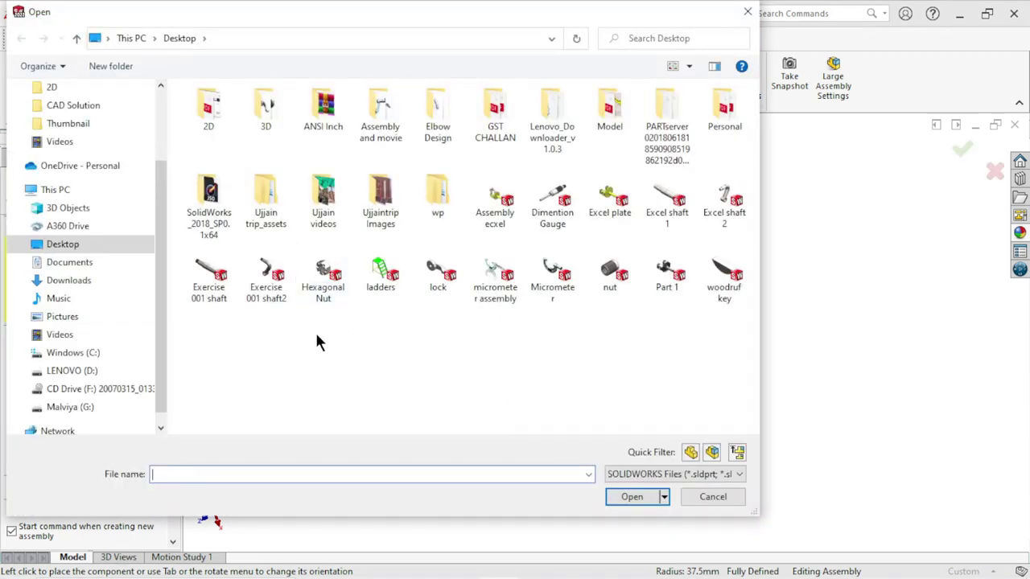
Step: Insert the Hexagonal Nut from the Desktop and place it beside the clevis
left_click(632, 497)
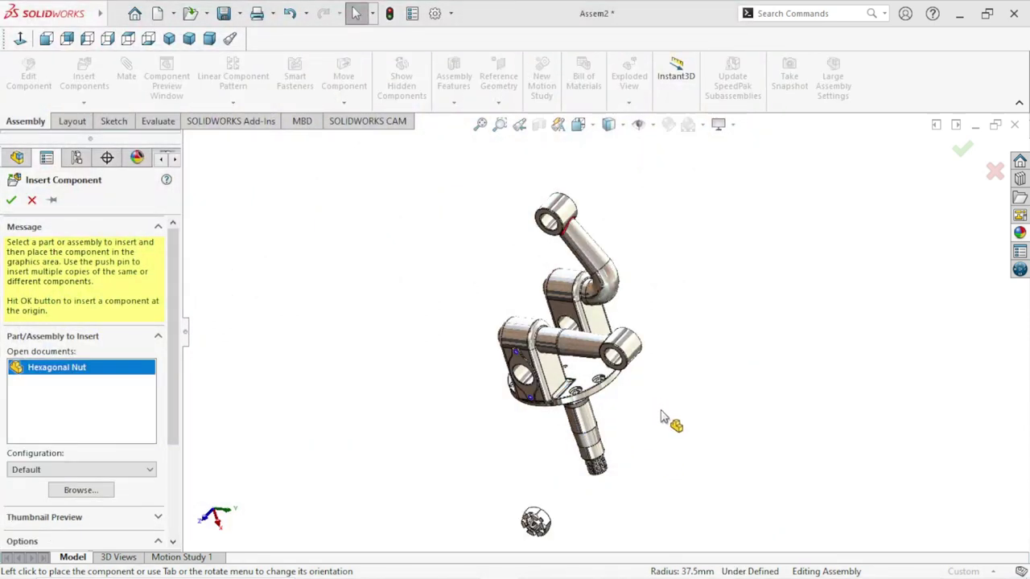
left_click(473, 287)
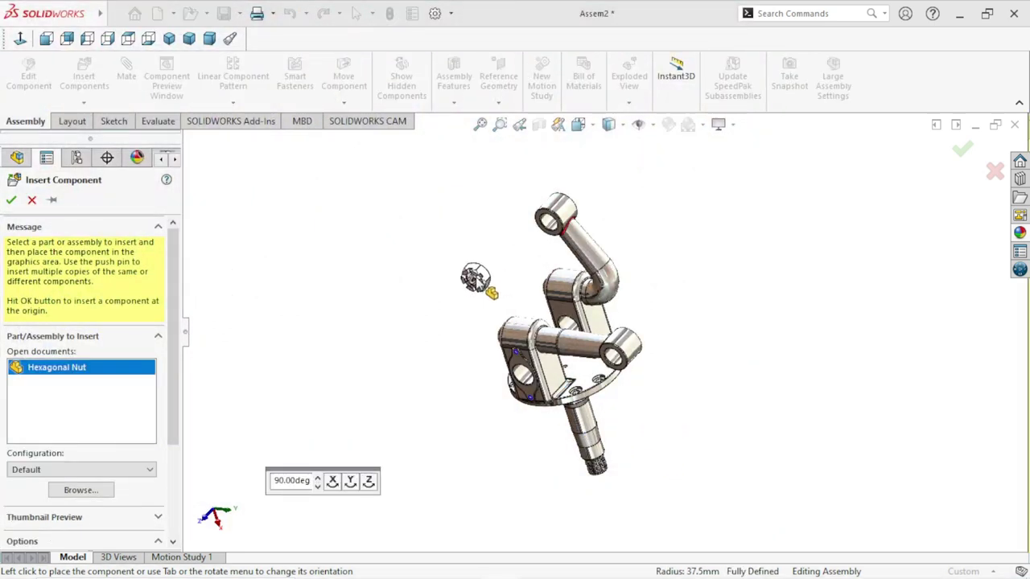
middle_click_drag(728, 418, 717, 403)
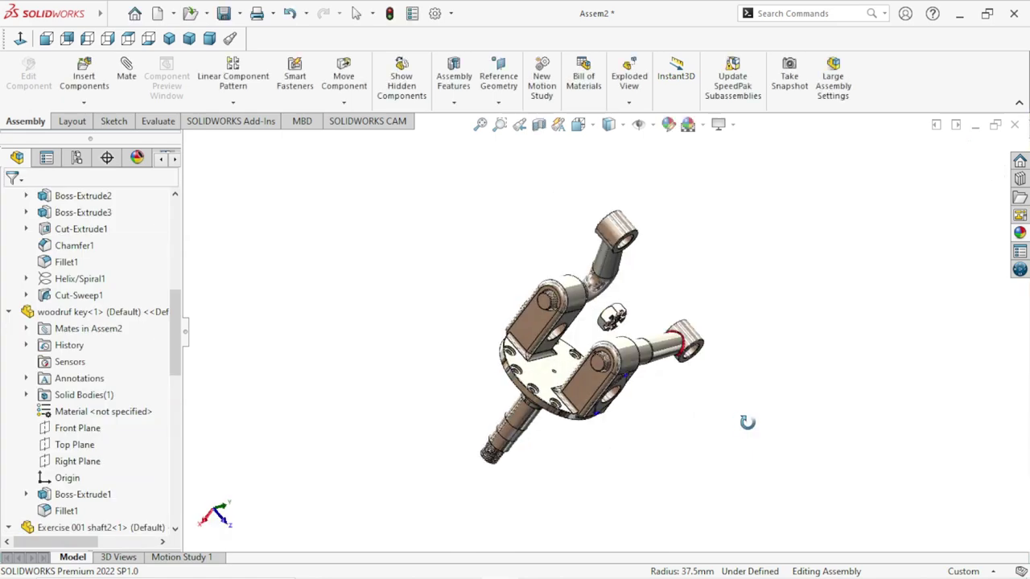
scroll(587, 326, "down", 3)
scroll(585, 323, "down", 3)
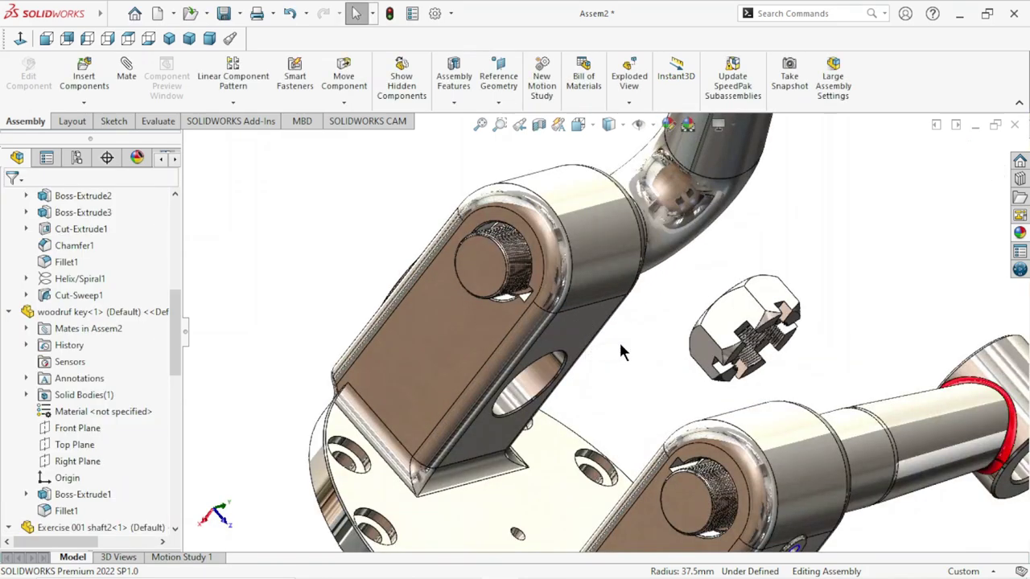
scroll(635, 349, "up", 1)
scroll(647, 347, "down", 2)
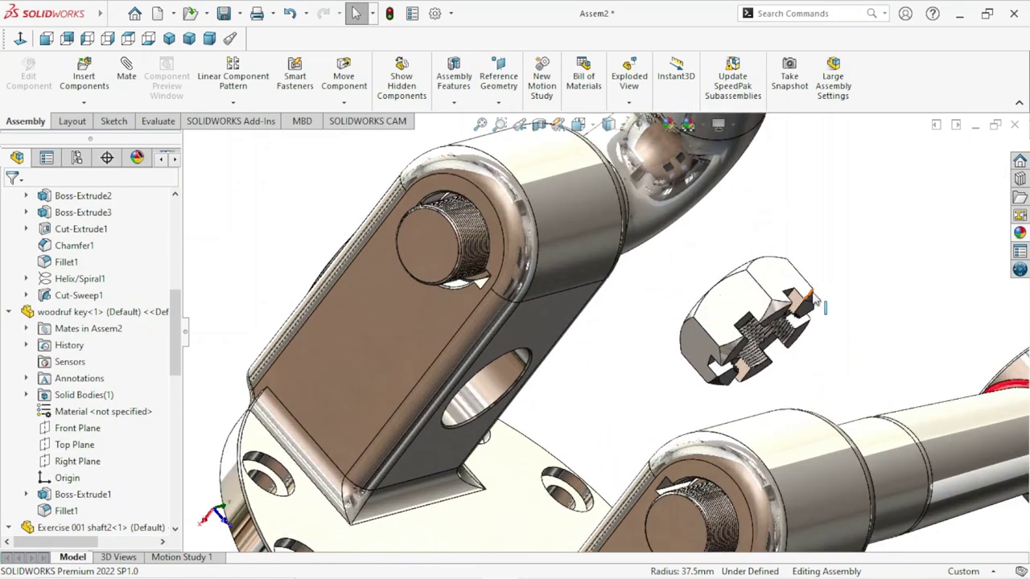
middle_click_drag(794, 266, 772, 277)
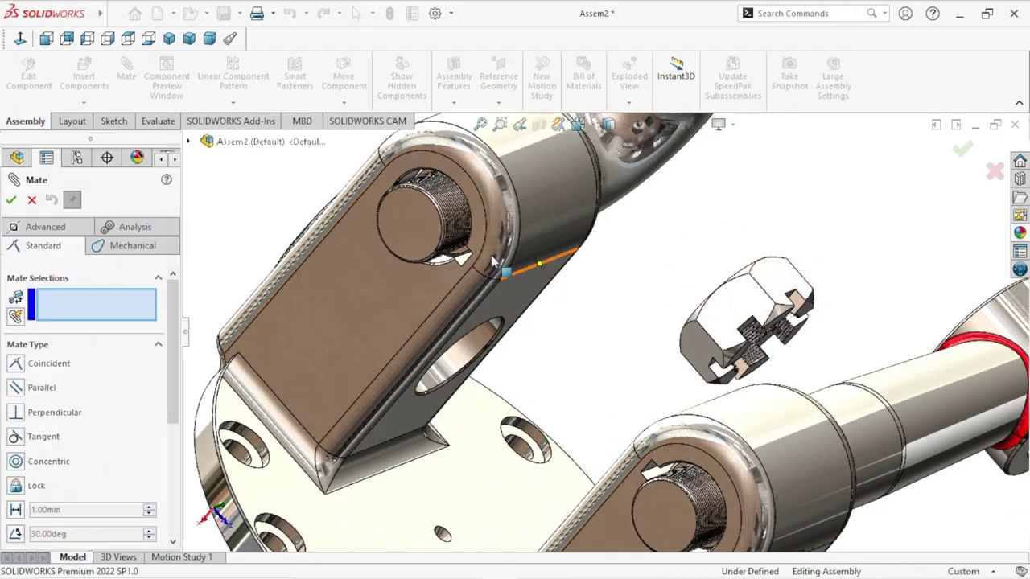
Step: Select the threaded pin's end edge on the shaft as the first mate reference
scroll(487, 265, "down", 3)
scroll(481, 237, "down", 3)
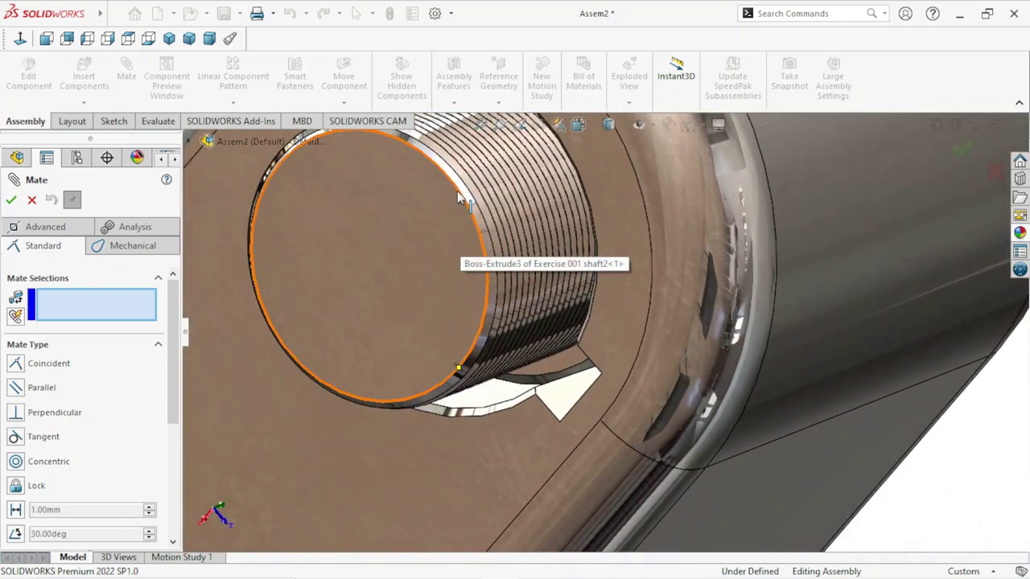
left_click(458, 197)
scroll(483, 266, "up", 3)
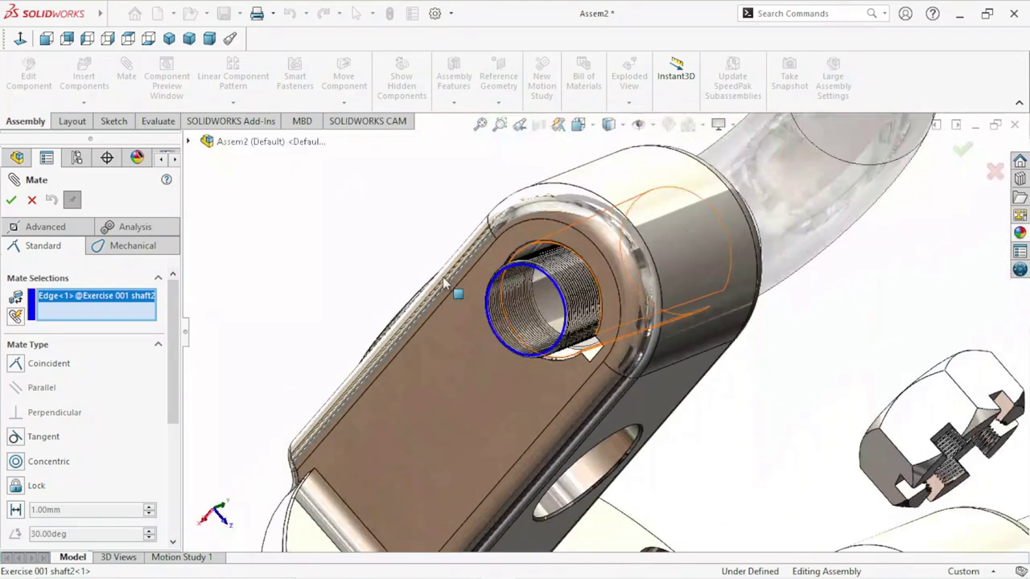
scroll(512, 320, "up", 2)
Step: Select the Hexagonal Nut's inner edge and accept Concentric6, centring it on the shaft
middle_click_drag(746, 382, 765, 427)
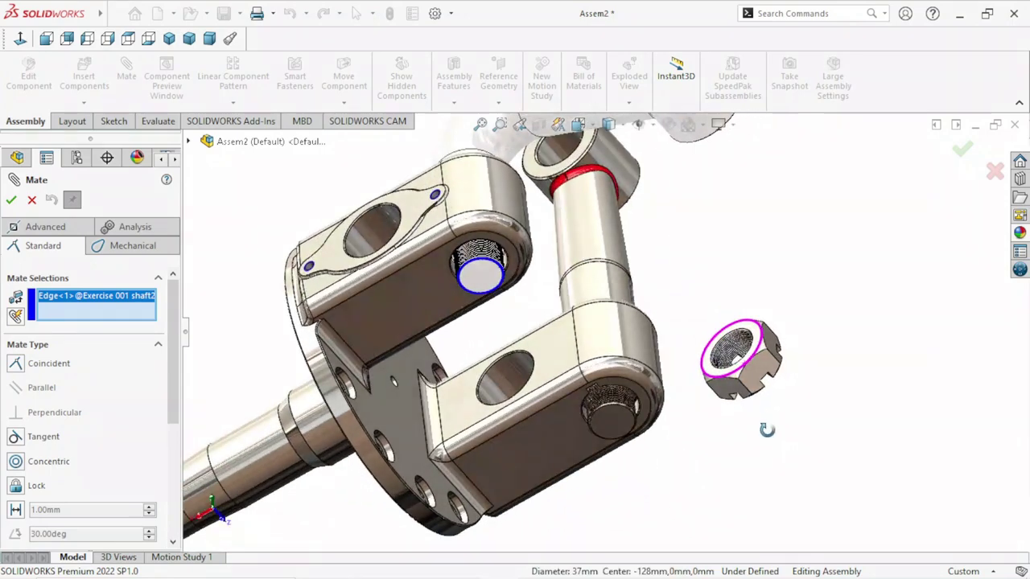
scroll(748, 378, "down", 3)
scroll(707, 354, "down", 2)
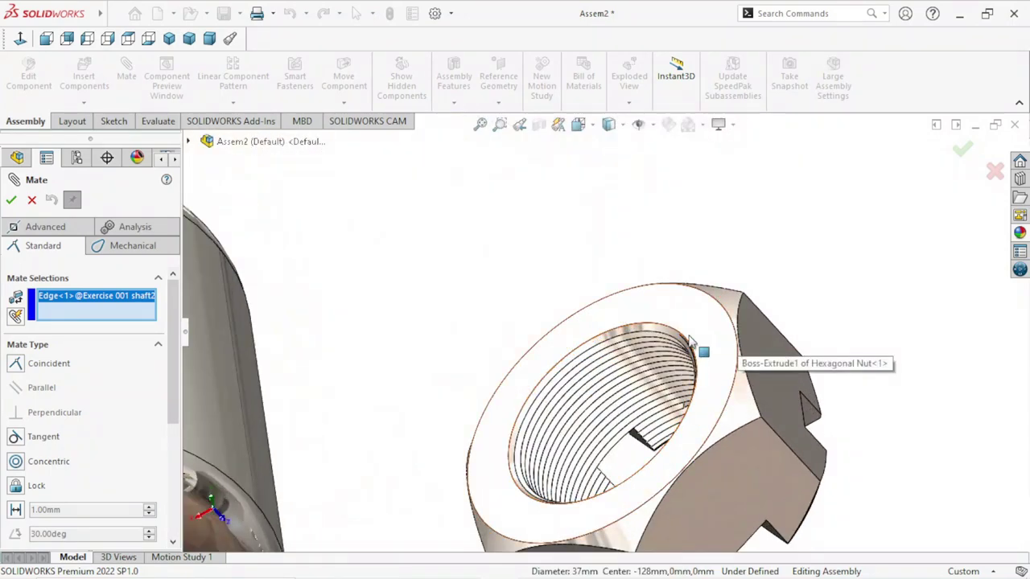
left_click(690, 343)
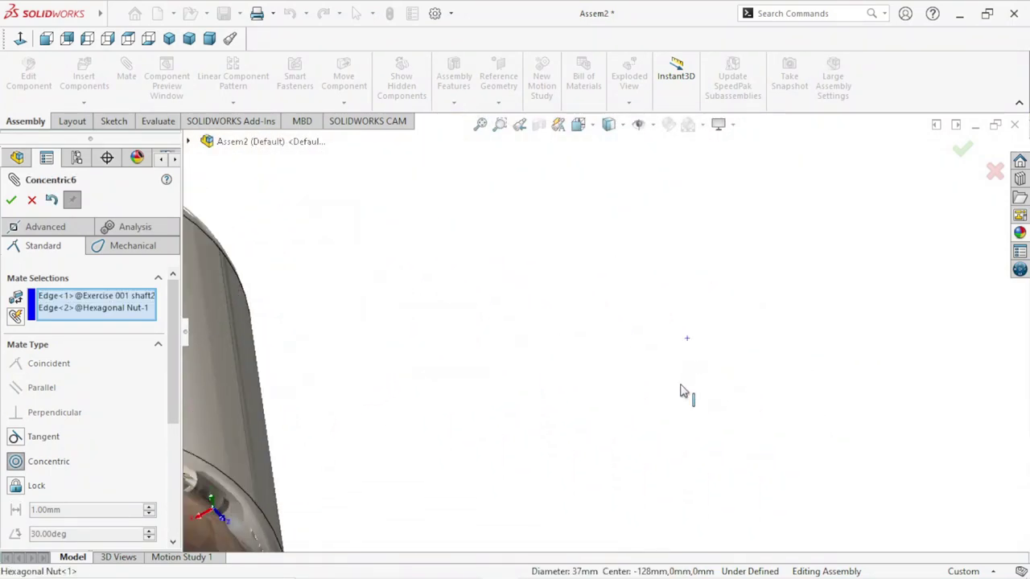
scroll(643, 354, "up", 4)
scroll(616, 330, "up", 2)
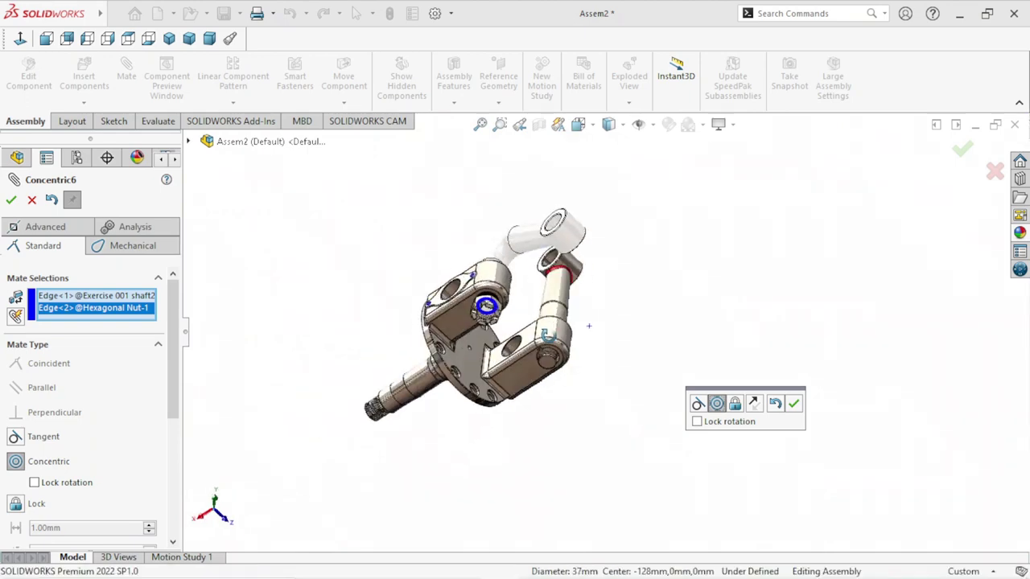
middle_click_drag(724, 378, 791, 402)
scroll(791, 402, "down", 3)
scroll(790, 402, "down", 3)
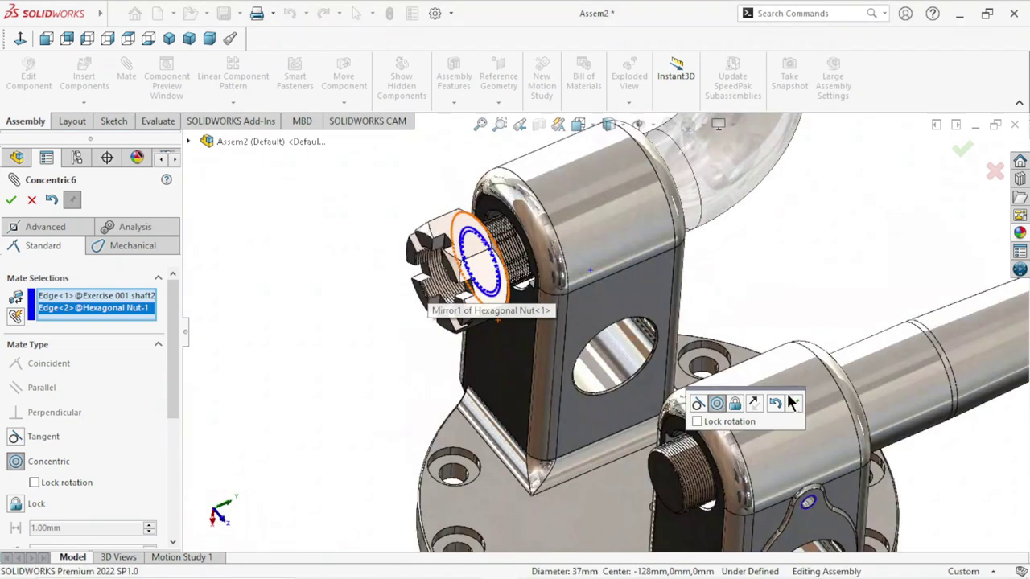
left_click(794, 404)
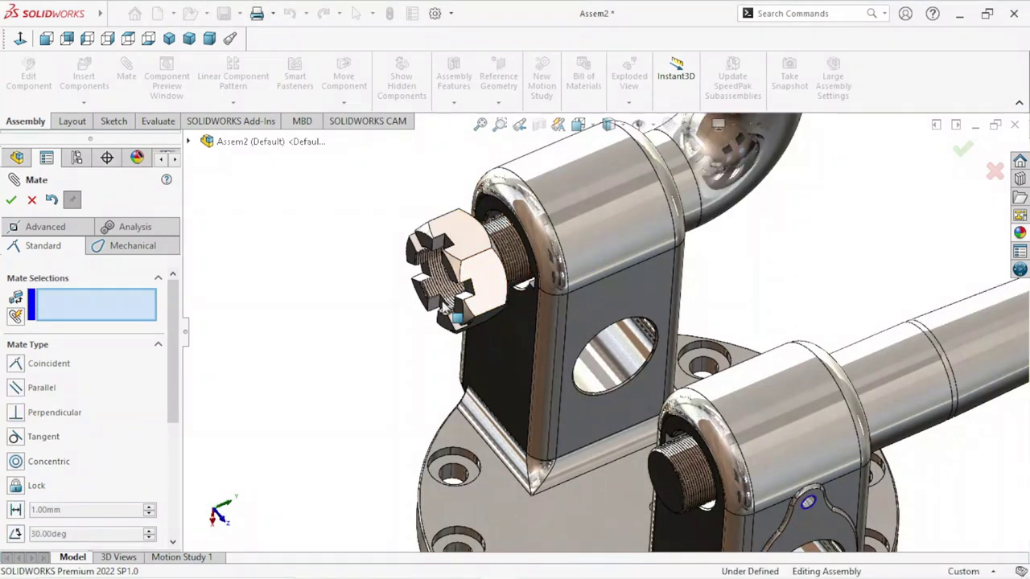
scroll(506, 266, "down", 2)
scroll(507, 265, "down", 2)
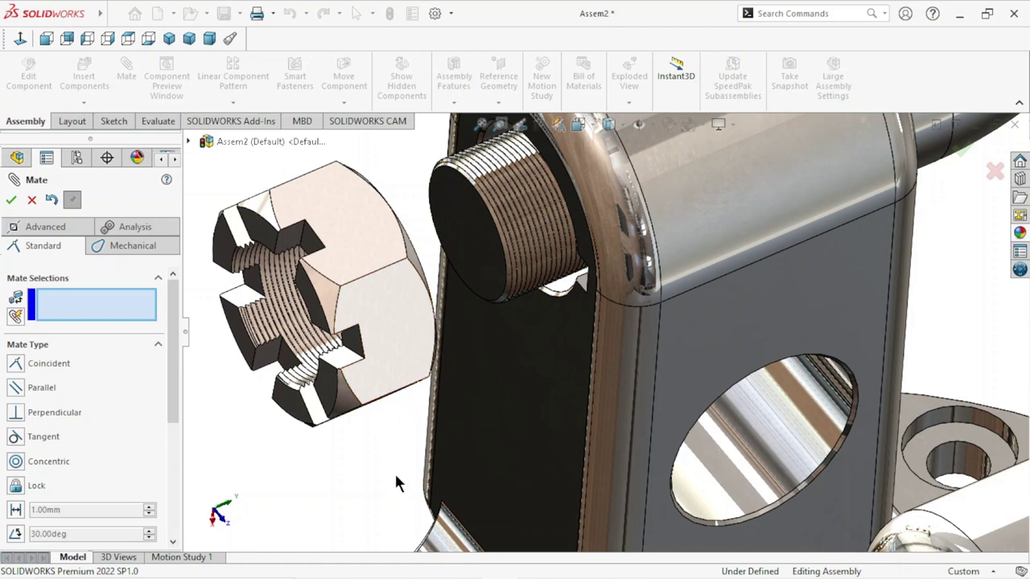
Step: Start a Screw mate and select the shaft's thread face as the first reference
left_click(148, 243)
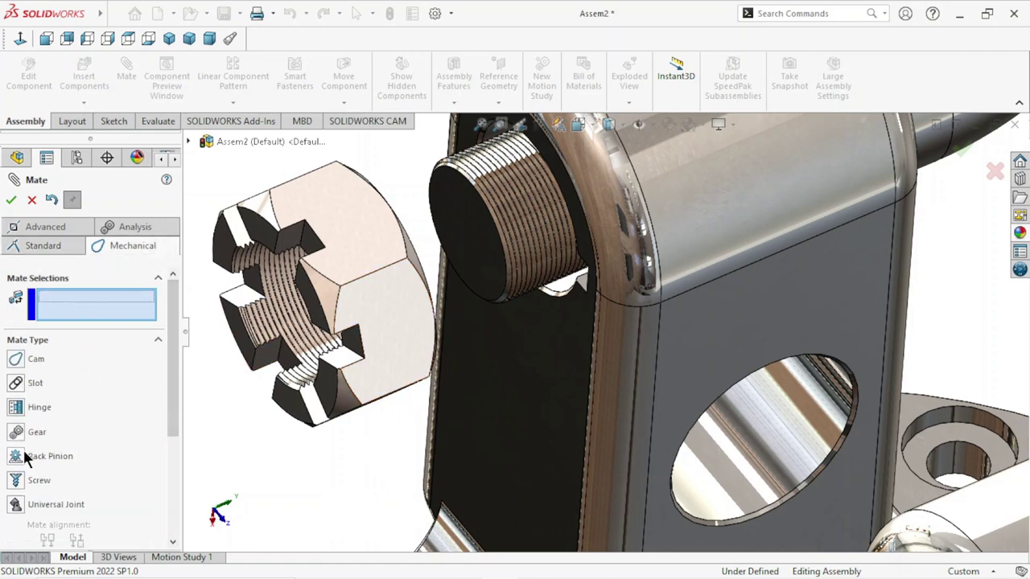
left_click(15, 480)
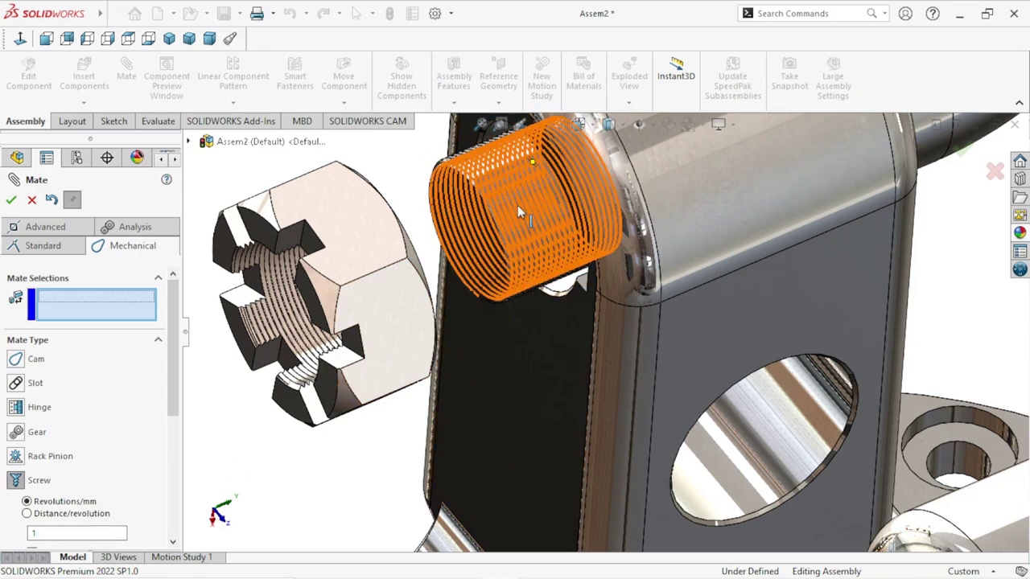
mouse_move(447, 314)
middle_mouse_down()
mouse_move(413, 294)
mouse_move(402, 386)
mouse_move(341, 326)
middle_mouse_up()
scroll(341, 326, "down", 2)
scroll(402, 273, "down", 2)
scroll(459, 225, "down", 2)
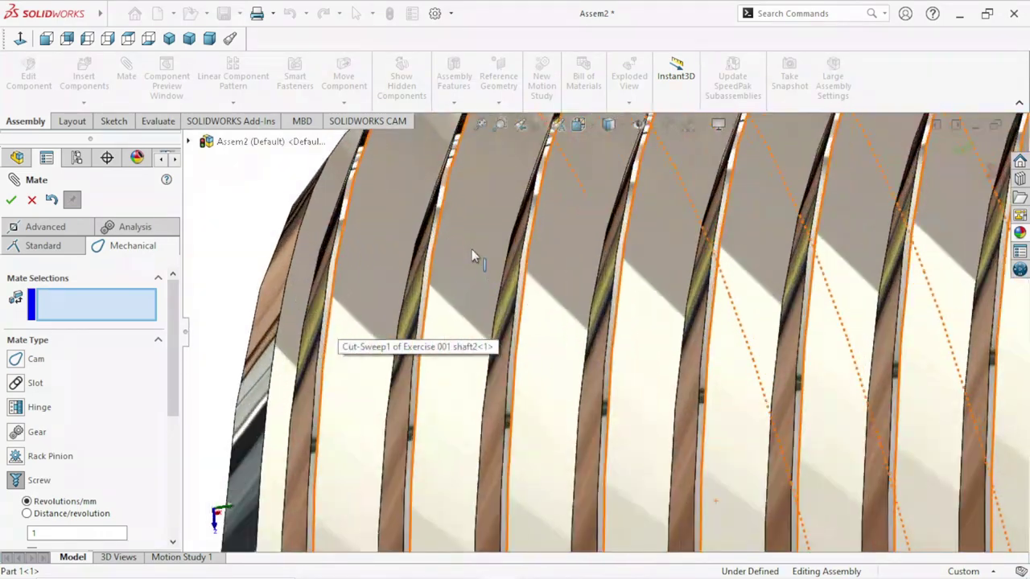
scroll(471, 249, "down", 2)
scroll(464, 235, "down", 2)
left_click(466, 223)
scroll(458, 322, "up", 3)
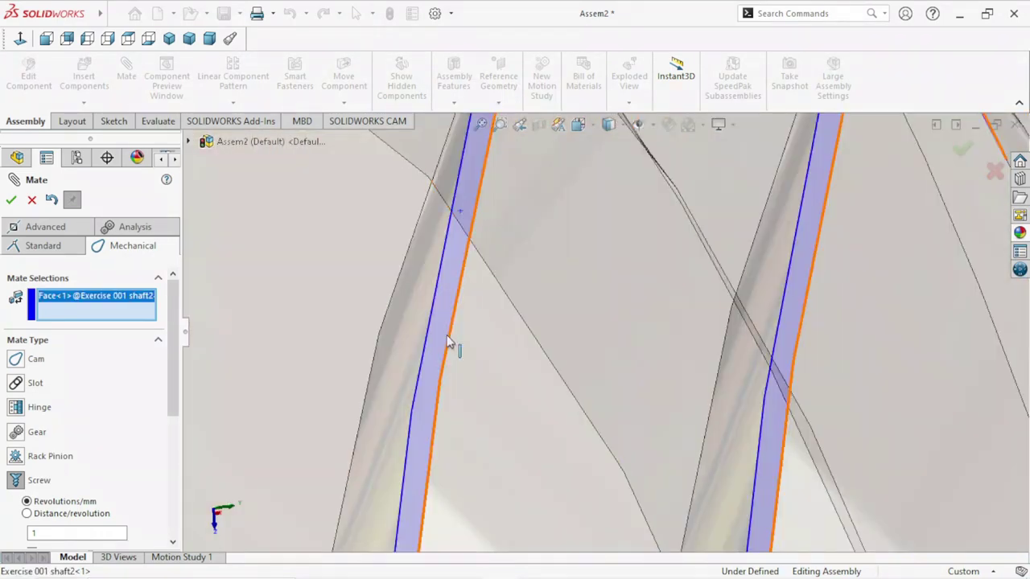
scroll(452, 313, "up", 3)
scroll(456, 338, "up", 5)
scroll(447, 435, "down", 4)
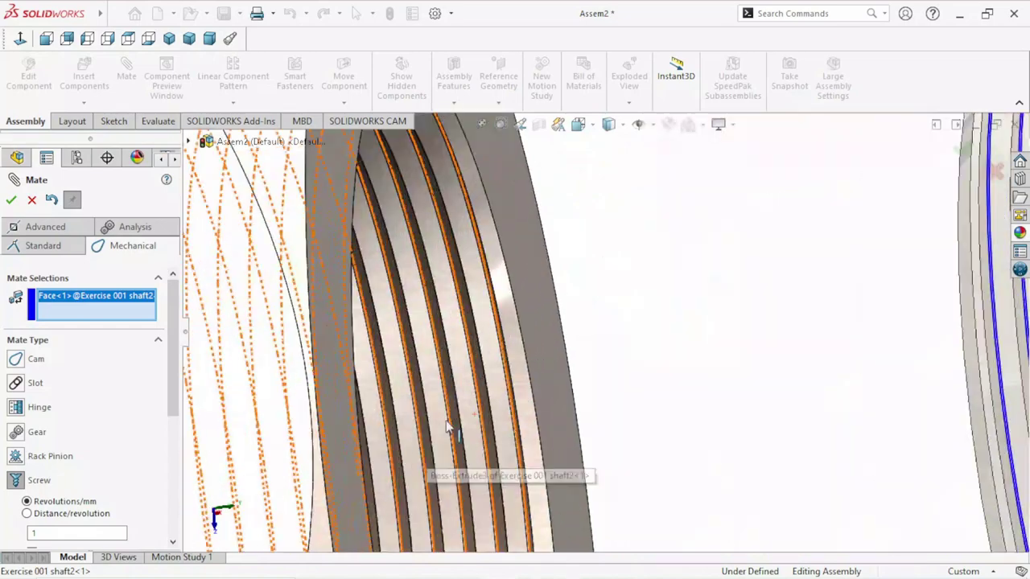
scroll(487, 361, "down", 2)
scroll(488, 361, "down", 2)
scroll(526, 338, "down", 2)
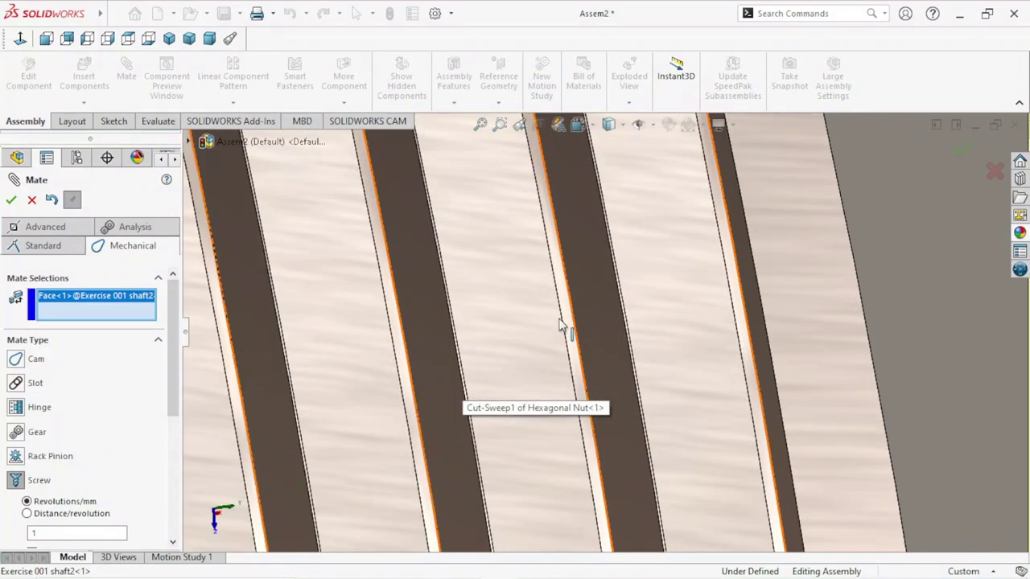
Step: Select the nut's internal thread face and accept the reversed screw mate at 1.5 revolutions/mm
middle_click_drag(526, 337, 566, 326)
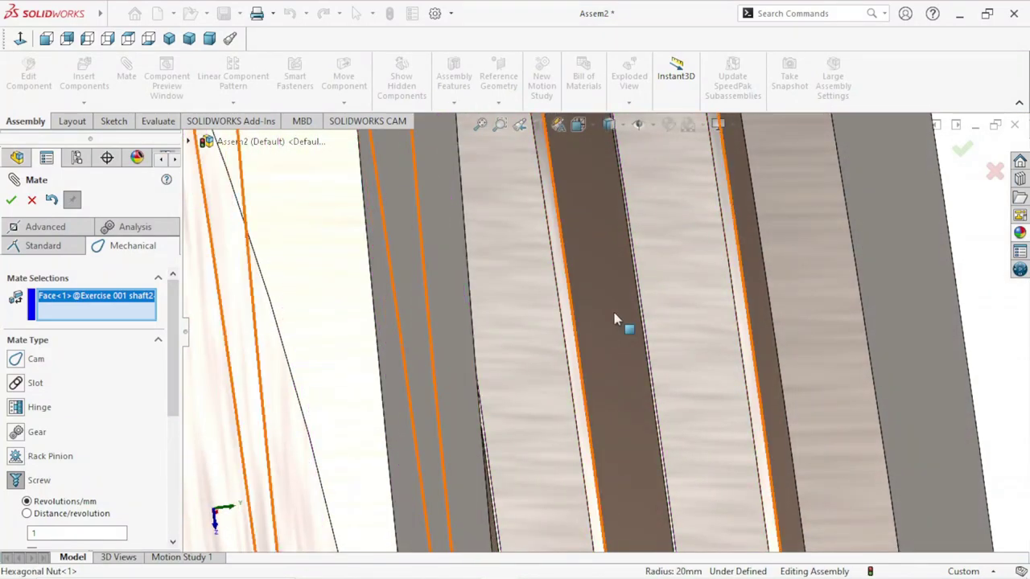
scroll(569, 344, "up", 2)
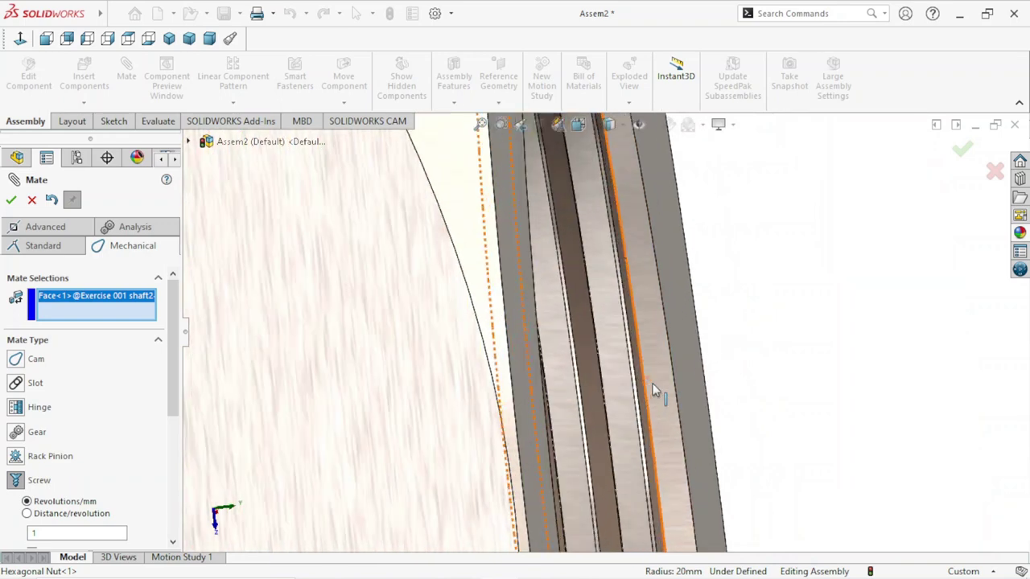
scroll(641, 366, "down", 2)
scroll(641, 366, "down", 2)
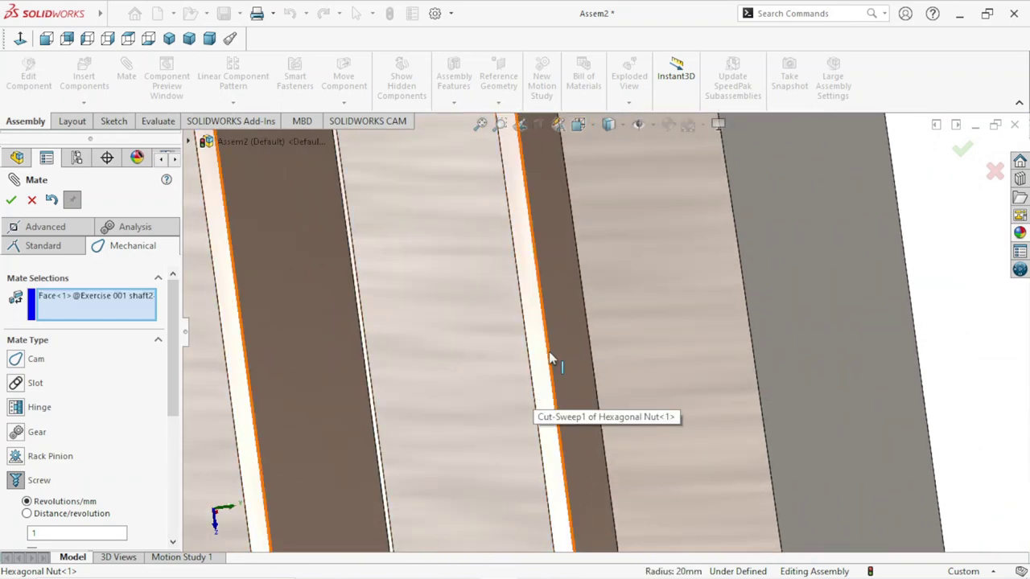
scroll(545, 366, "up", 2)
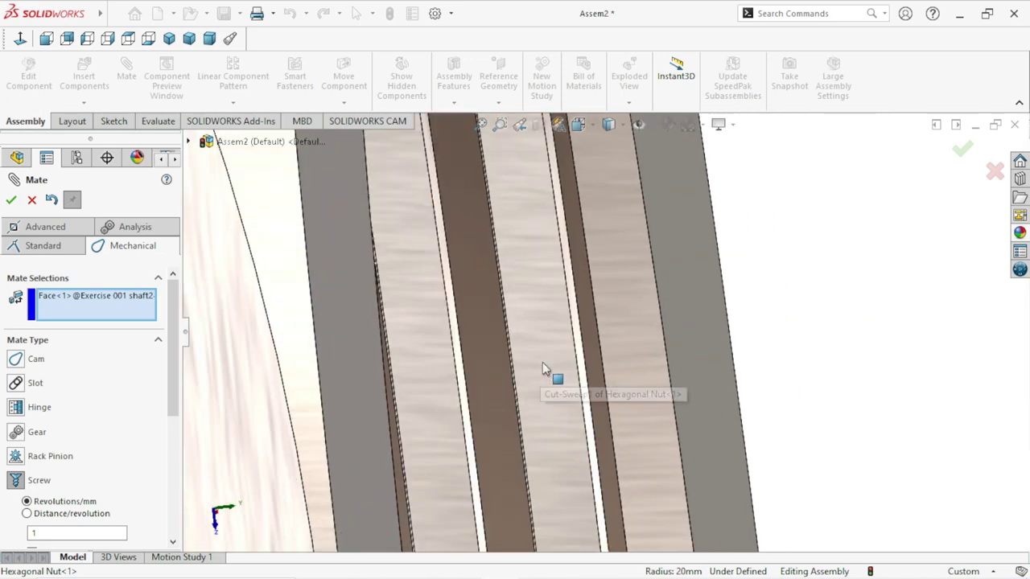
scroll(540, 384, "down", 1)
scroll(510, 375, "down", 2)
scroll(565, 345, "down", 1)
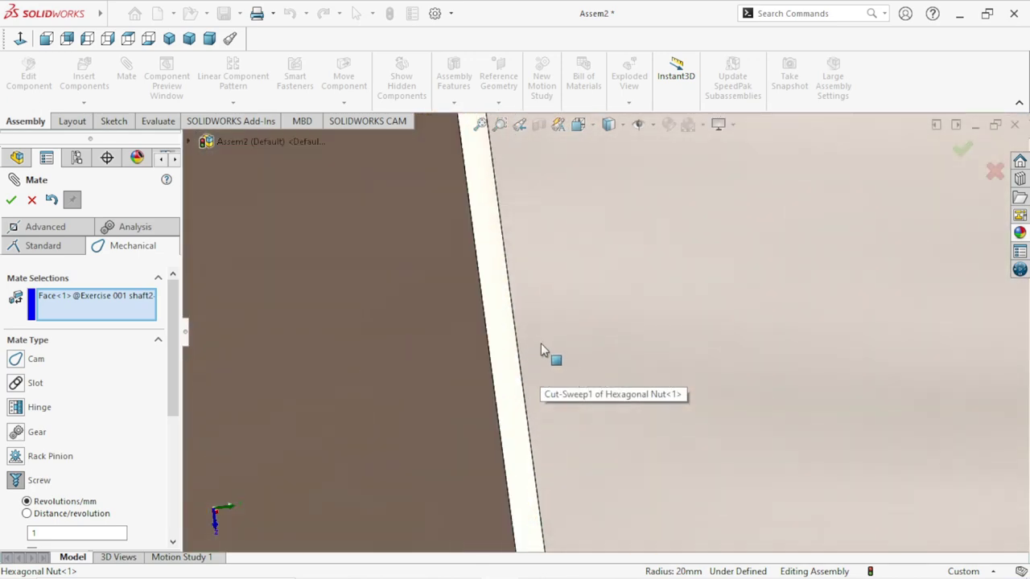
left_click(504, 361)
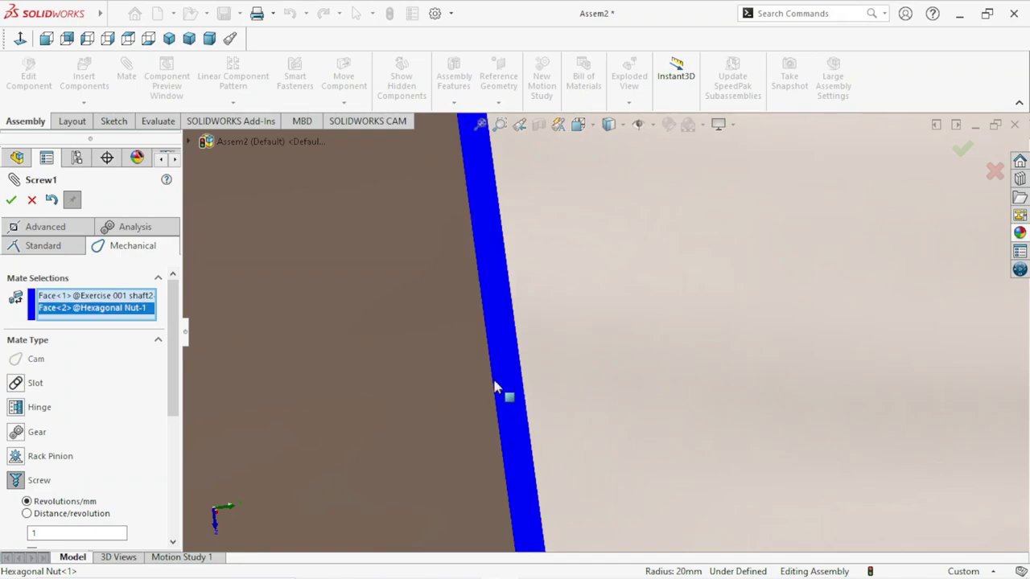
scroll(489, 366, "up", 2)
scroll(492, 360, "up", 2)
scroll(493, 360, "up", 2)
scroll(503, 362, "up", 2)
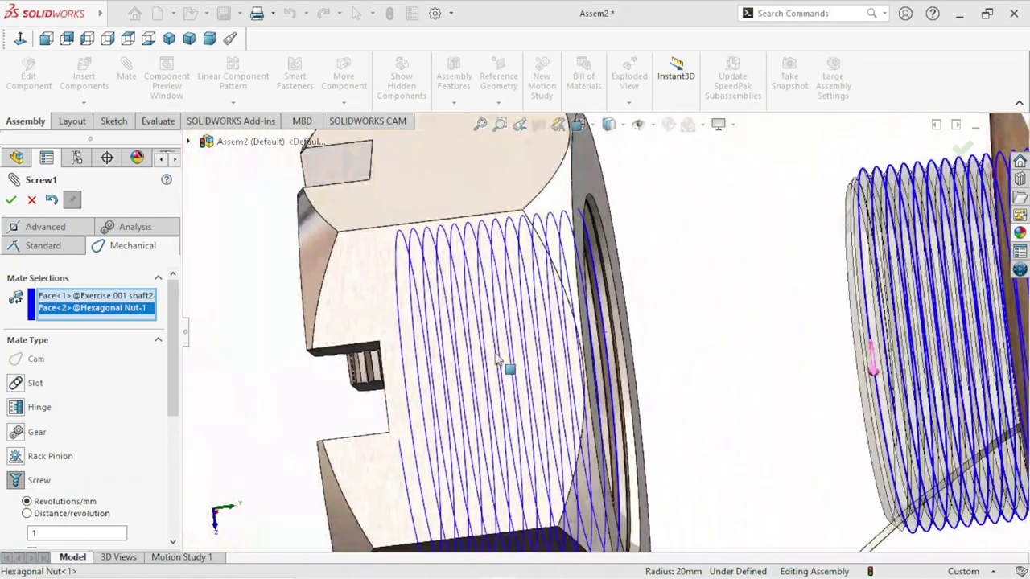
scroll(518, 364, "up", 2)
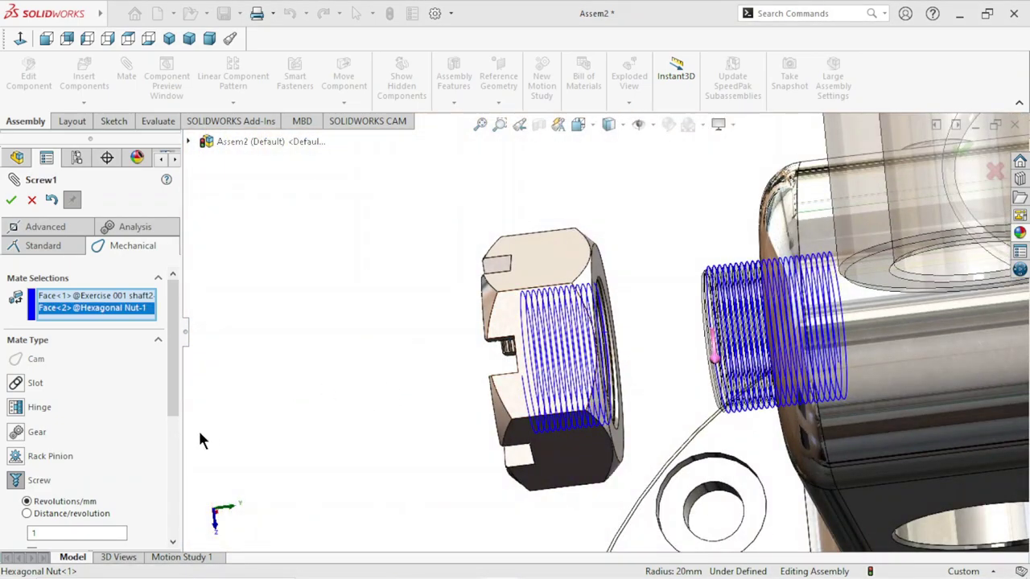
scroll(176, 397, "down", 2)
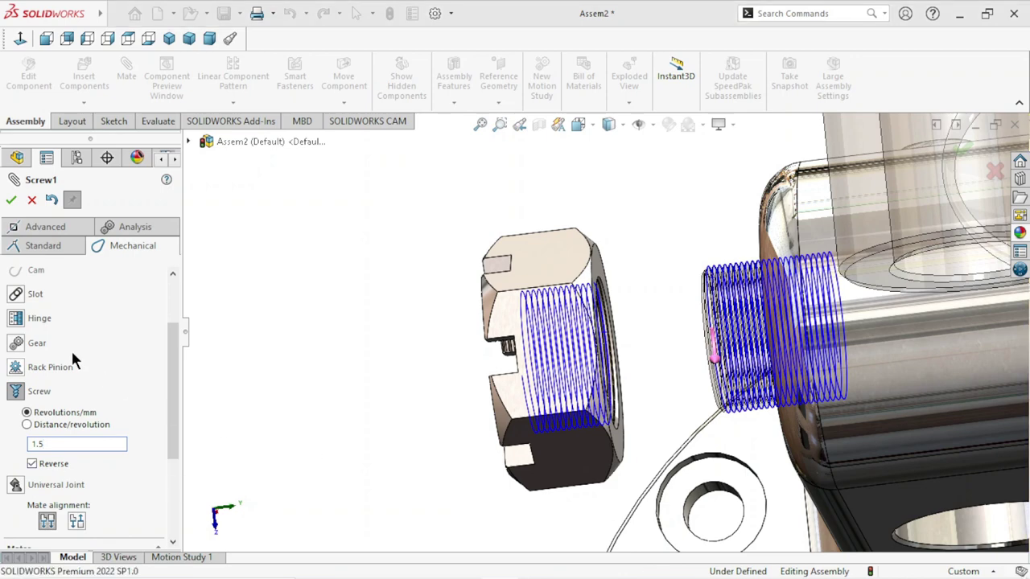
left_click(11, 201)
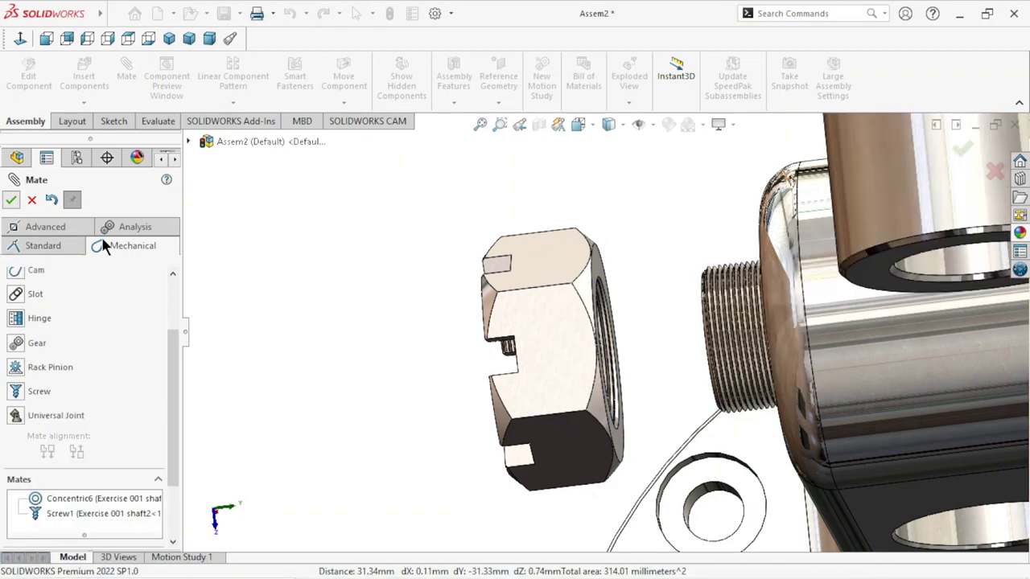
key("Escape")
Step: Rotate the Hexagonal Nut so the screw mate drives it outward along shaft2's thread, then view the nut and clevis
left_click(523, 358)
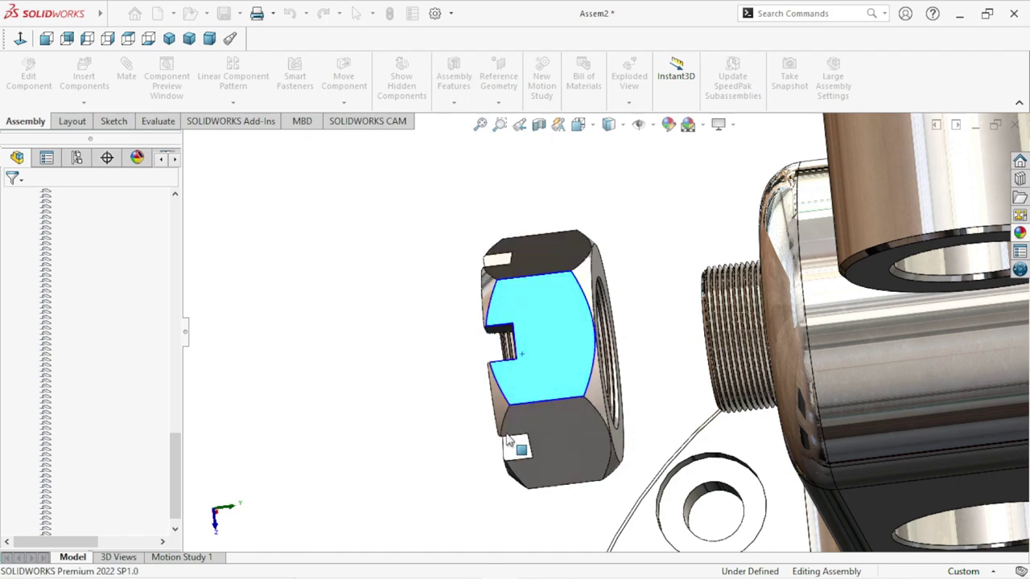
middle_click_drag(475, 445, 769, 378)
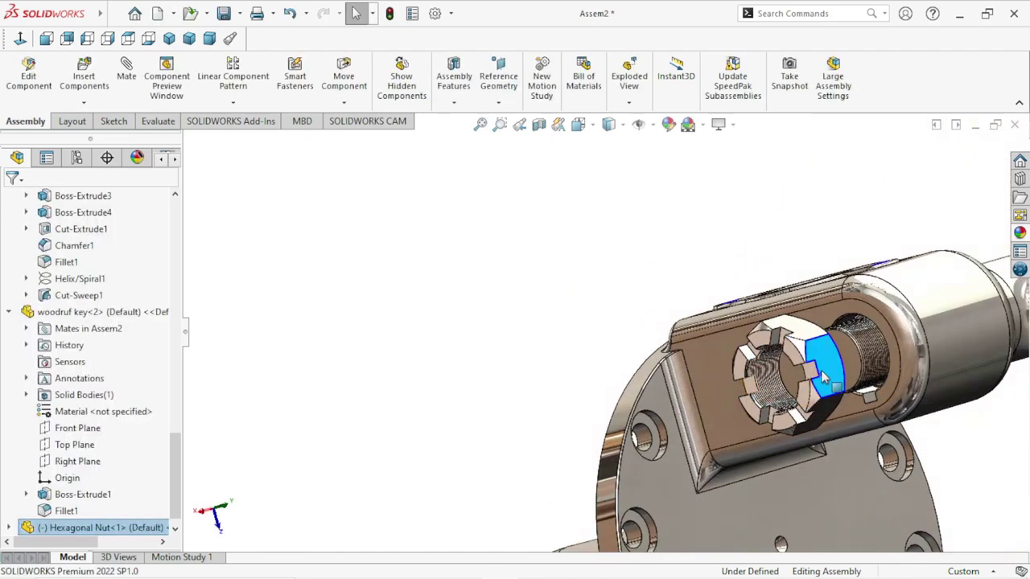
mouse_move(822, 376)
left_mouse_down()
mouse_move(771, 433)
mouse_move(836, 218)
mouse_move(770, 200)
mouse_move(682, 391)
mouse_move(825, 256)
mouse_move(779, 502)
mouse_move(804, 515)
mouse_move(803, 478)
mouse_move(926, 231)
left_mouse_up()
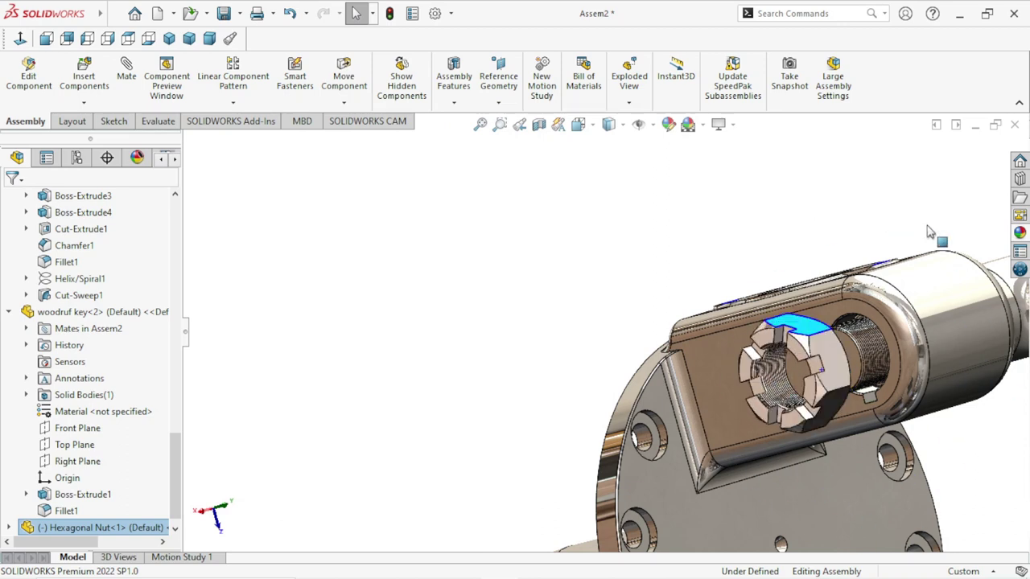
scroll(851, 403, "up", 3)
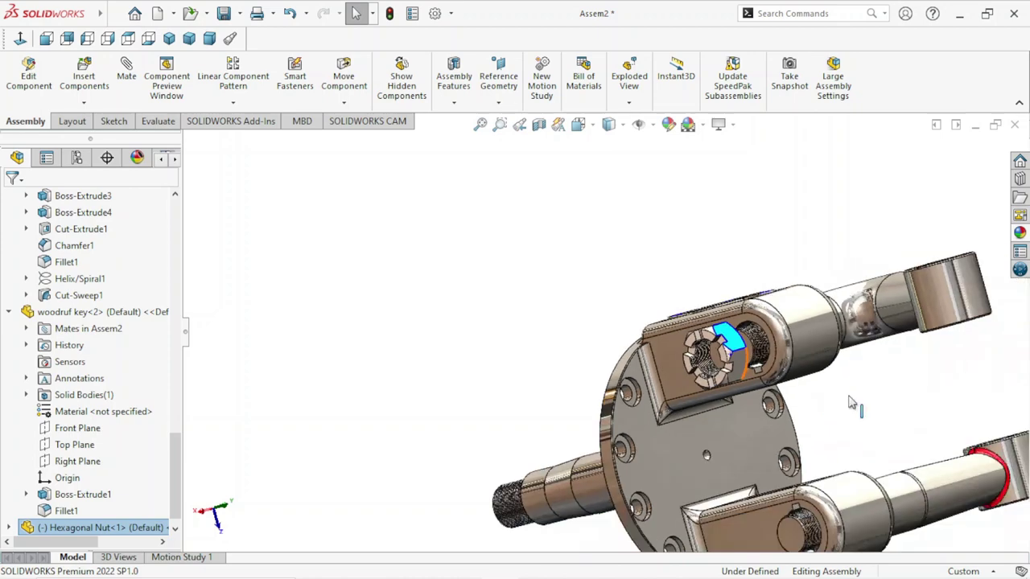
middle_click_drag(851, 402, 713, 338)
scroll(714, 338, "down", 5)
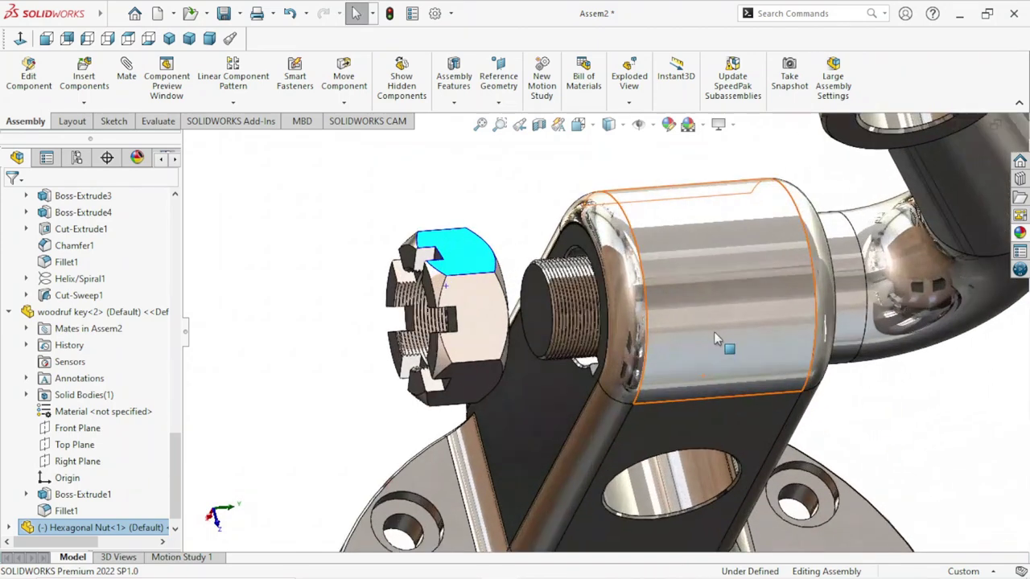
scroll(714, 338, "down", 2)
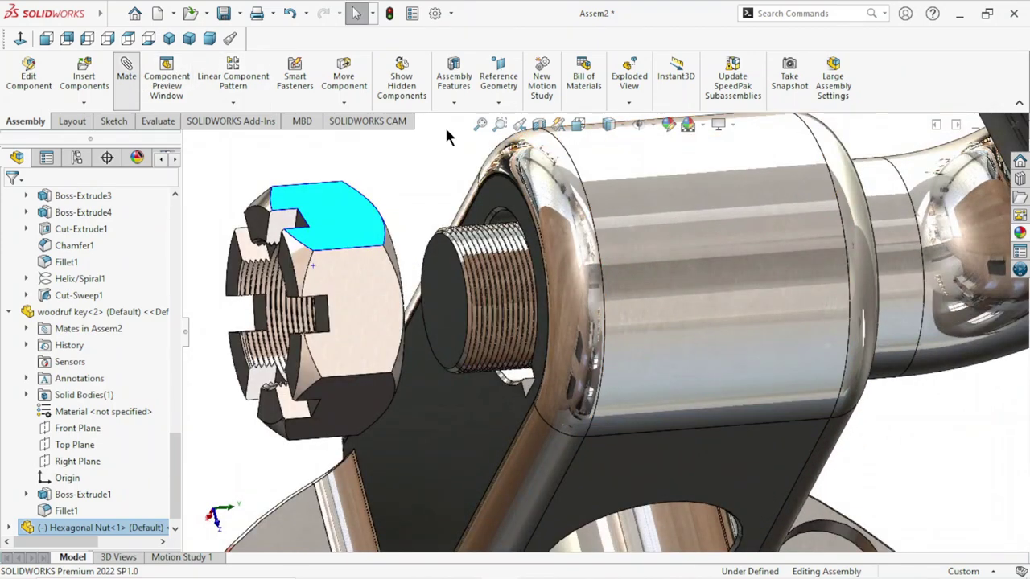
Step: Start a new mate and clear the previously picked faces from Mate Selections
left_click(506, 197)
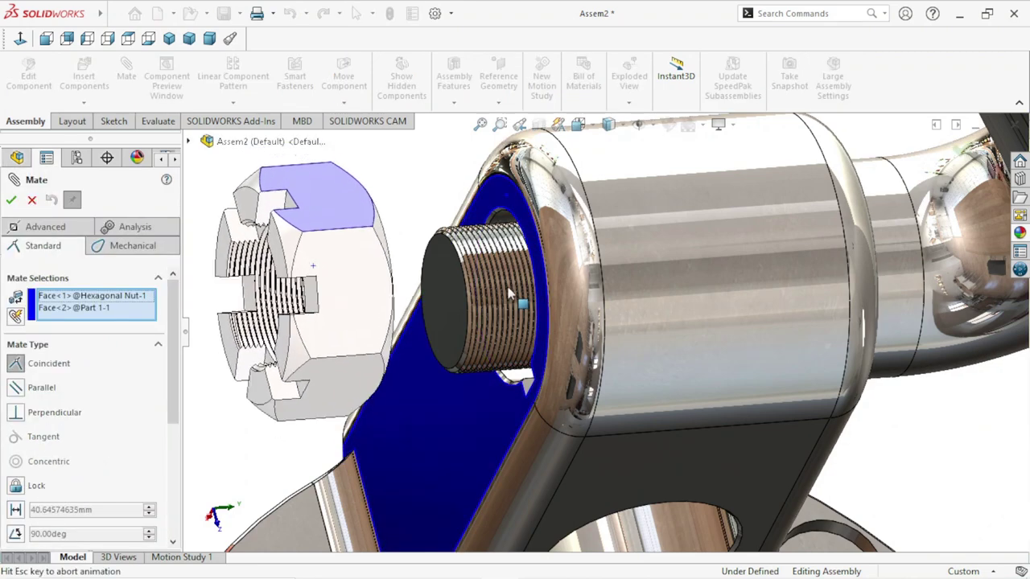
scroll(500, 283, "up", 5)
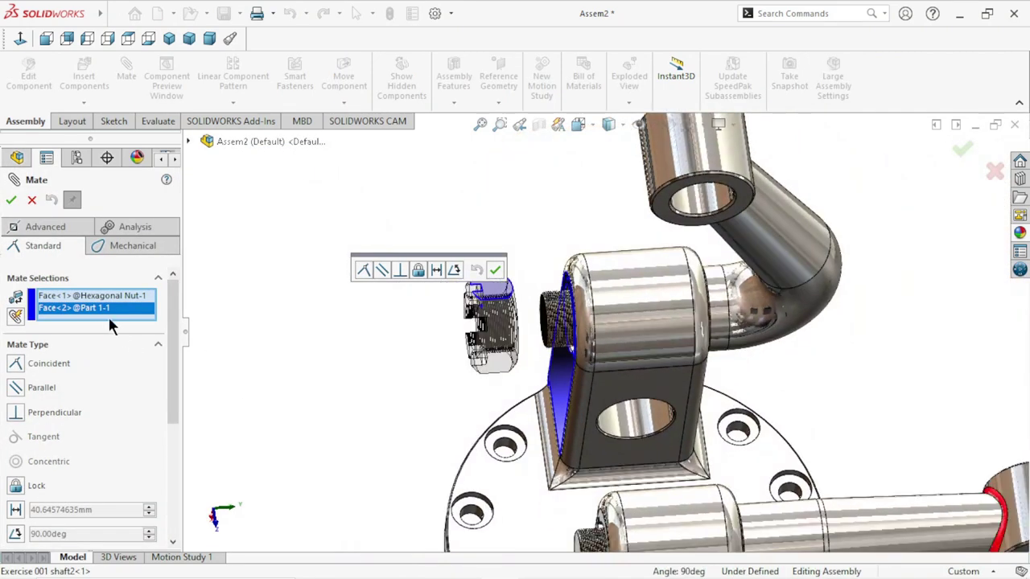
right_click(111, 310)
left_click(147, 330)
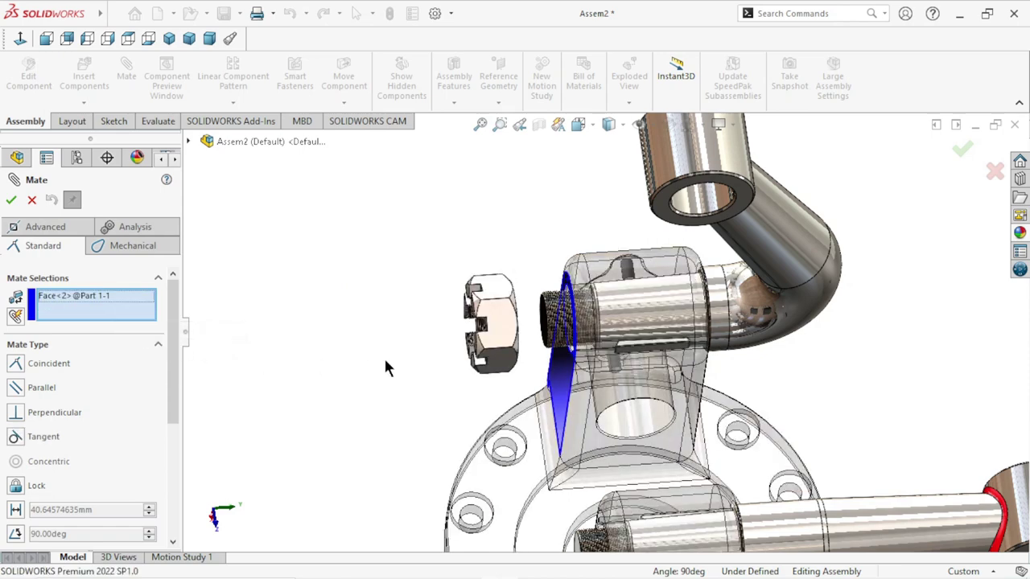
right_click(93, 298)
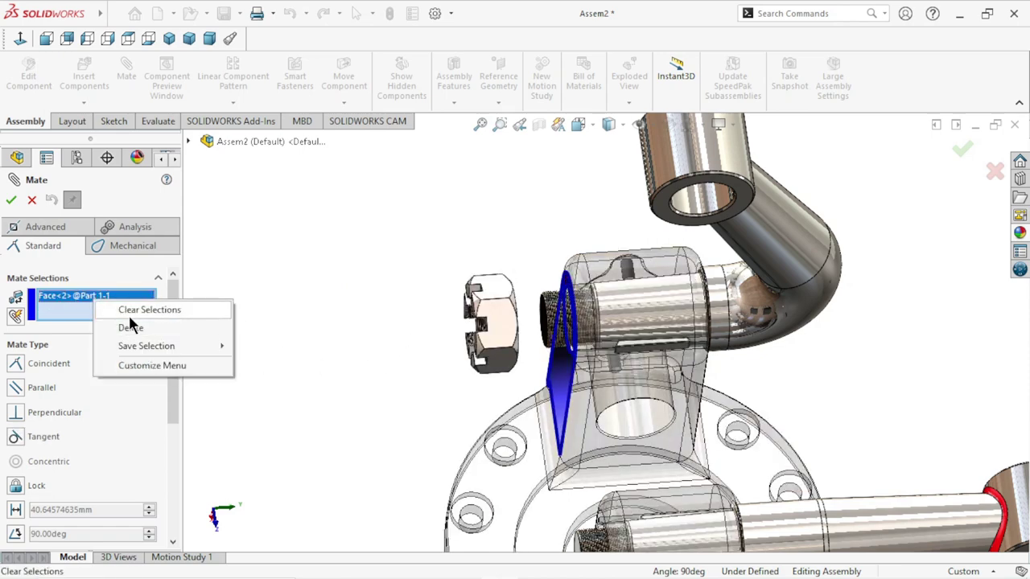
left_click(133, 310)
Step: Mate the castle nut's face coincident with the upper clevis's outer face
middle_click_drag(508, 347, 515, 322)
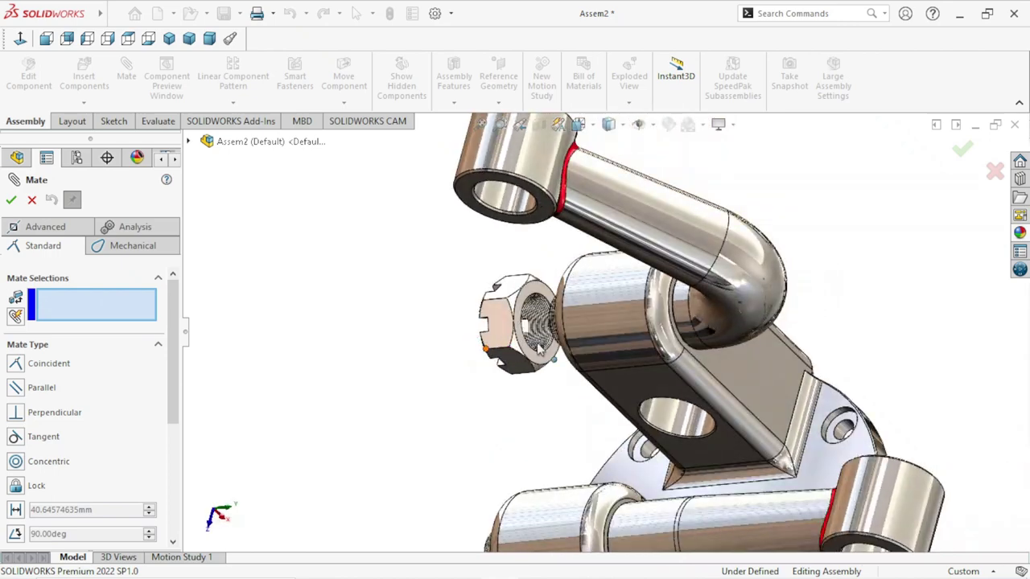
scroll(523, 322, "down", 3)
left_click(551, 247)
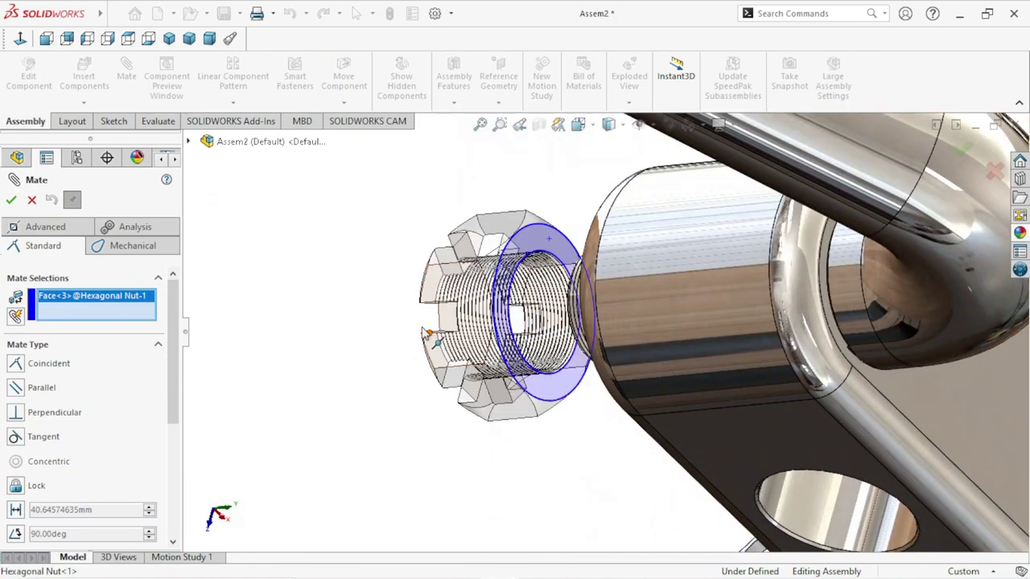
scroll(381, 306, "up", 5)
middle_click_drag(382, 305, 306, 305)
scroll(456, 310, "down", 3)
scroll(457, 310, "down", 3)
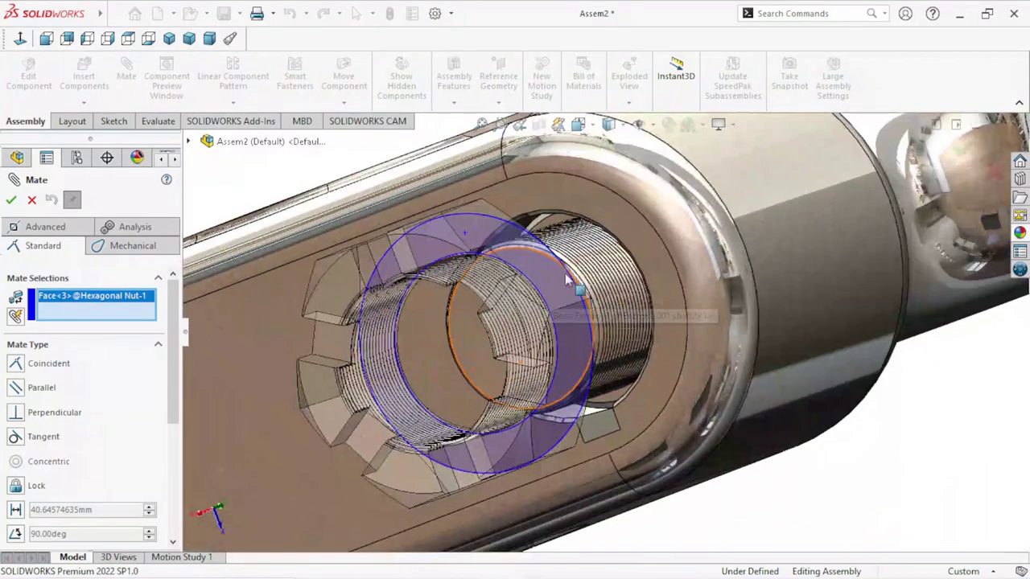
left_click(622, 214)
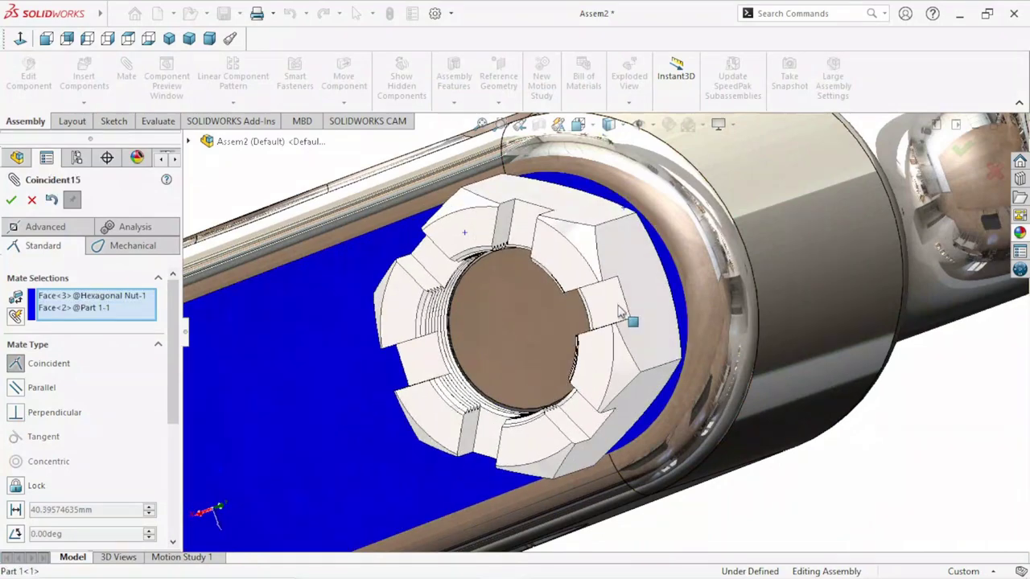
scroll(669, 369, "up", 3)
scroll(669, 369, "up", 3)
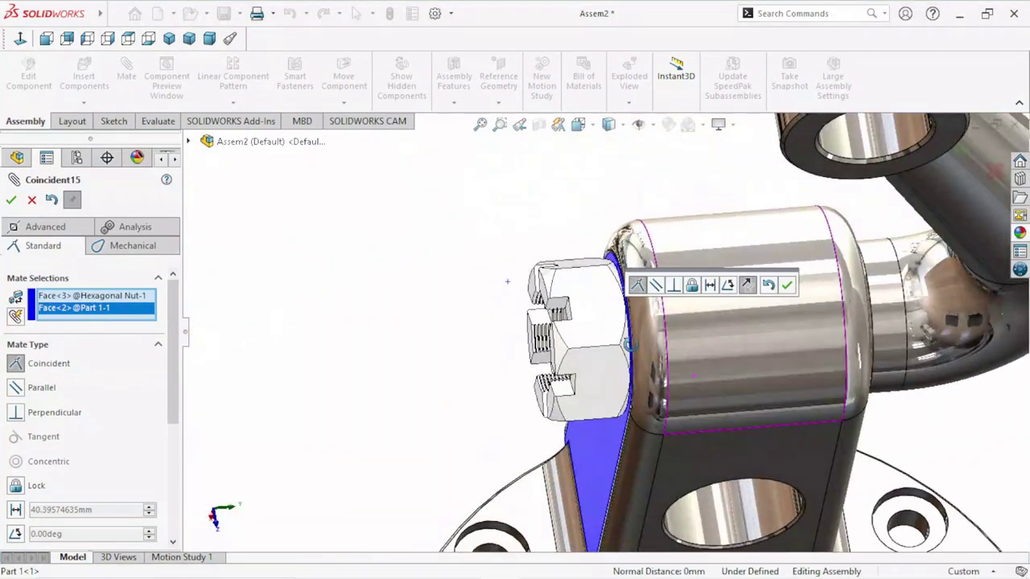
middle_click_drag(669, 369, 794, 292)
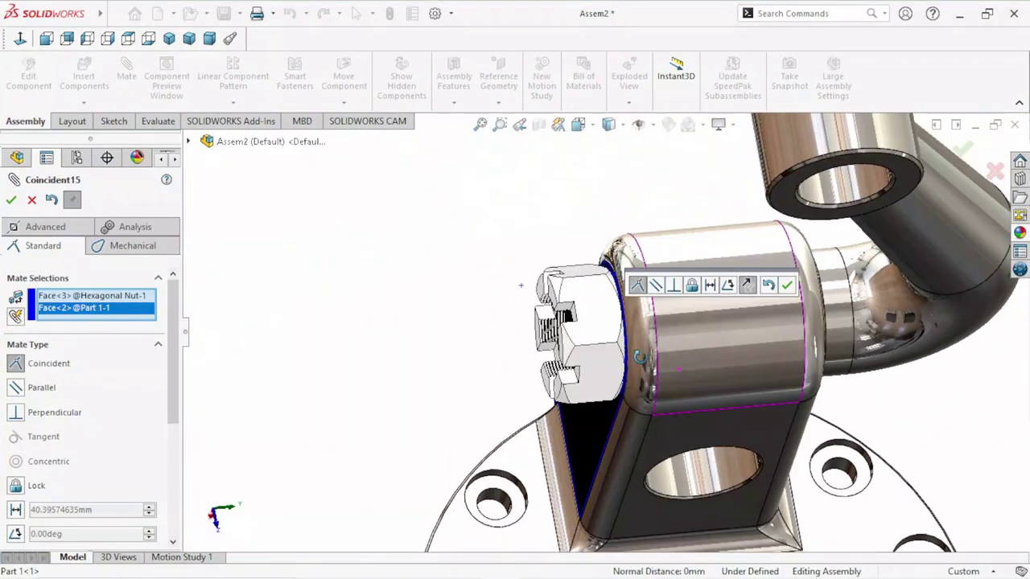
left_click(787, 286)
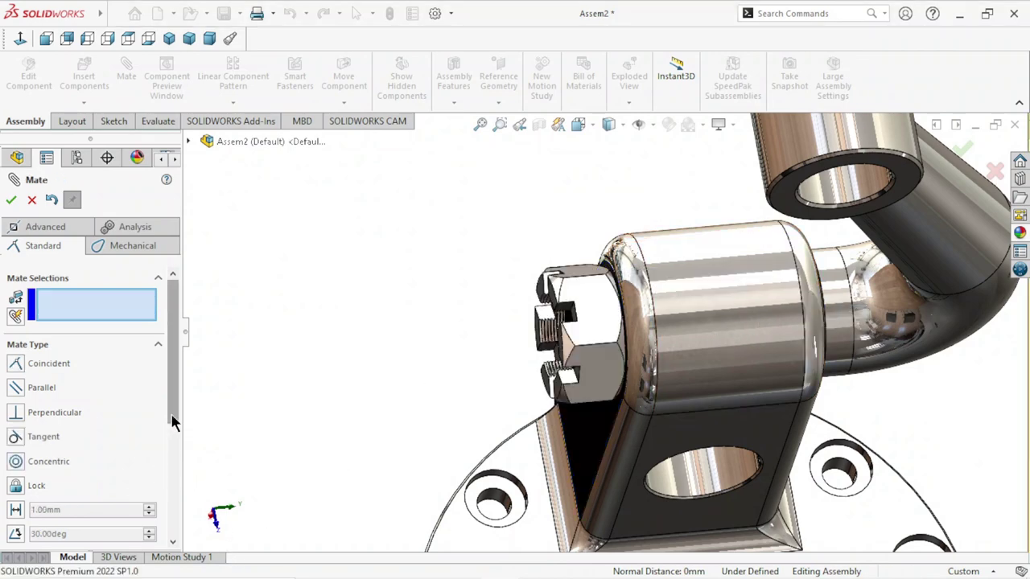
Step: Exit the Mate command, expand the Mates folder and select the Screw1 mate
left_click_drag(171, 412, 173, 527)
scroll(126, 370, "up", 5)
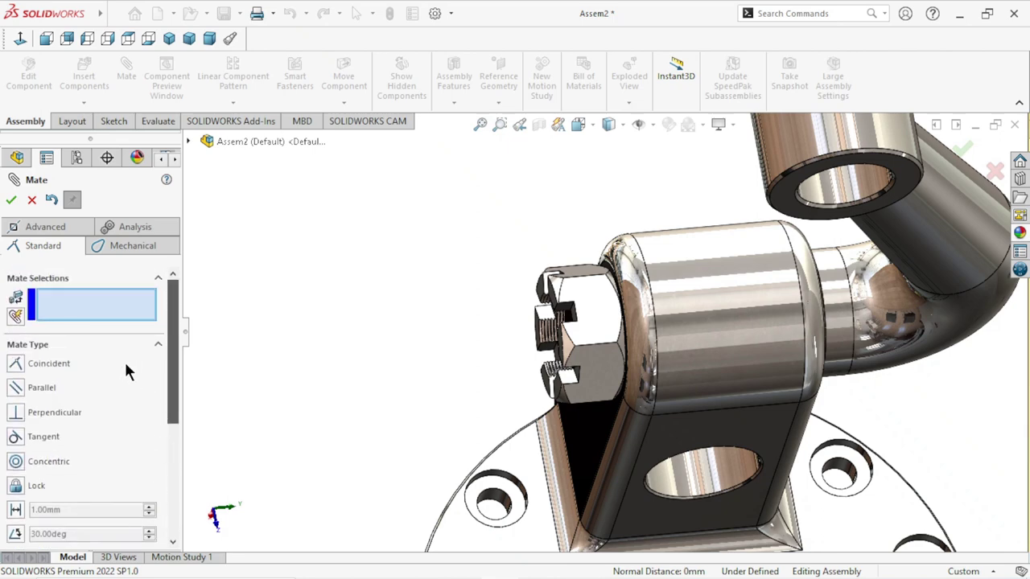
key("Escape")
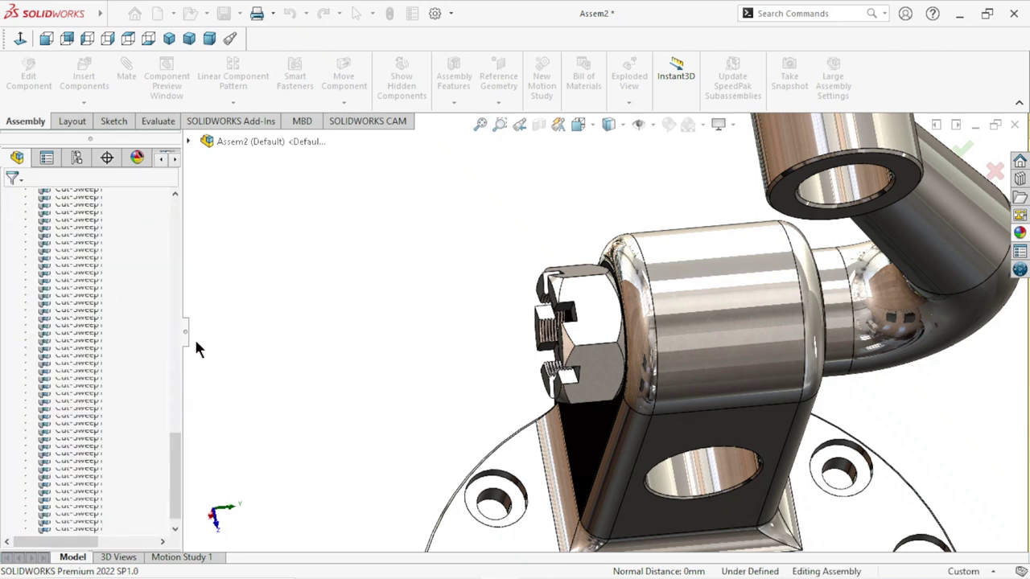
mouse_move(470, 405)
middle_mouse_down()
mouse_move(615, 375)
mouse_move(361, 367)
mouse_move(379, 368)
mouse_move(402, 396)
middle_mouse_up()
scroll(482, 406, "up", 3)
scroll(723, 371, "down", 2)
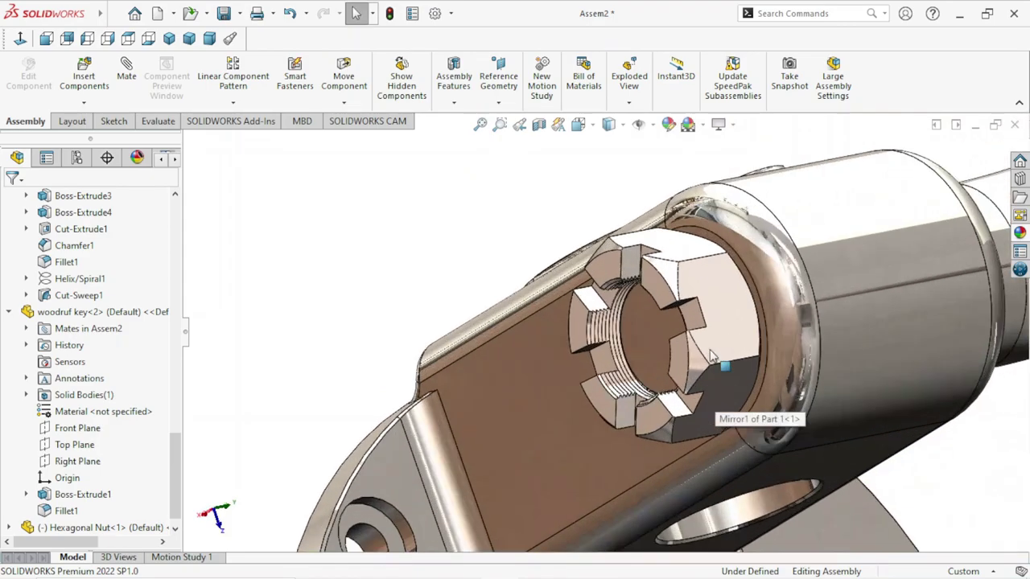
scroll(722, 371, "down", 3)
scroll(722, 371, "up", 2)
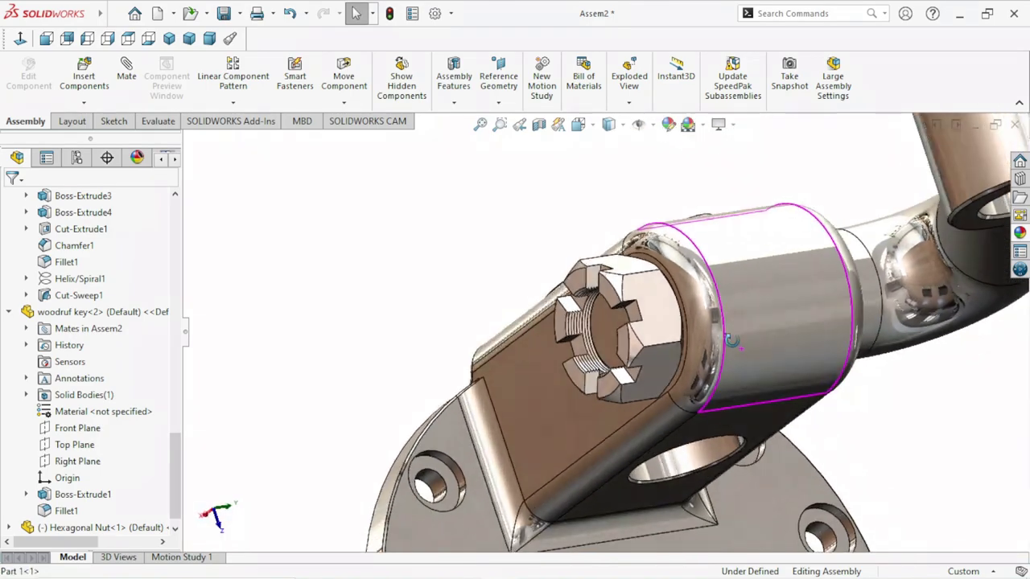
mouse_move(749, 375)
middle_mouse_down()
mouse_move(684, 304)
mouse_move(397, 458)
middle_mouse_up()
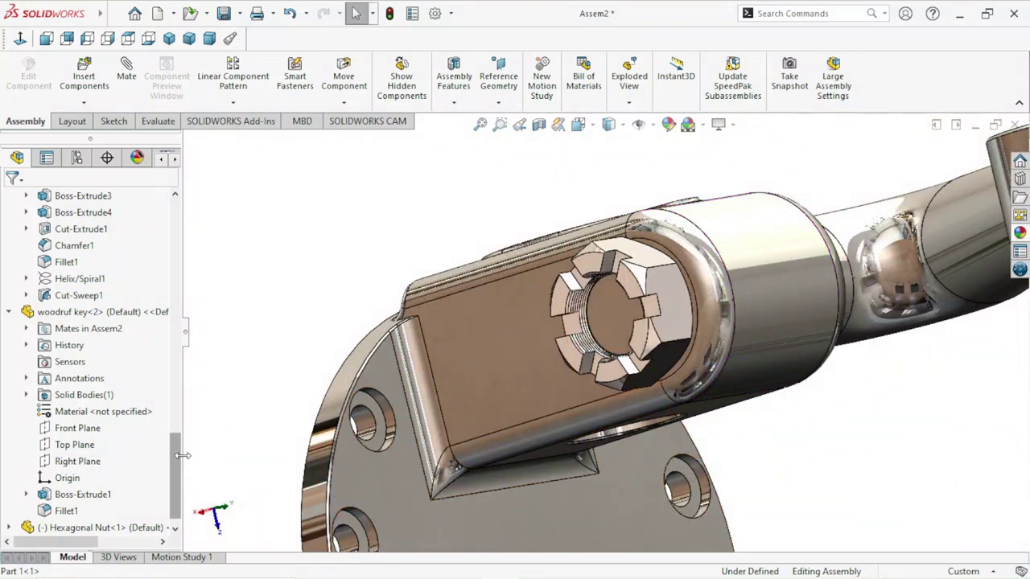
scroll(178, 475, "down", 1)
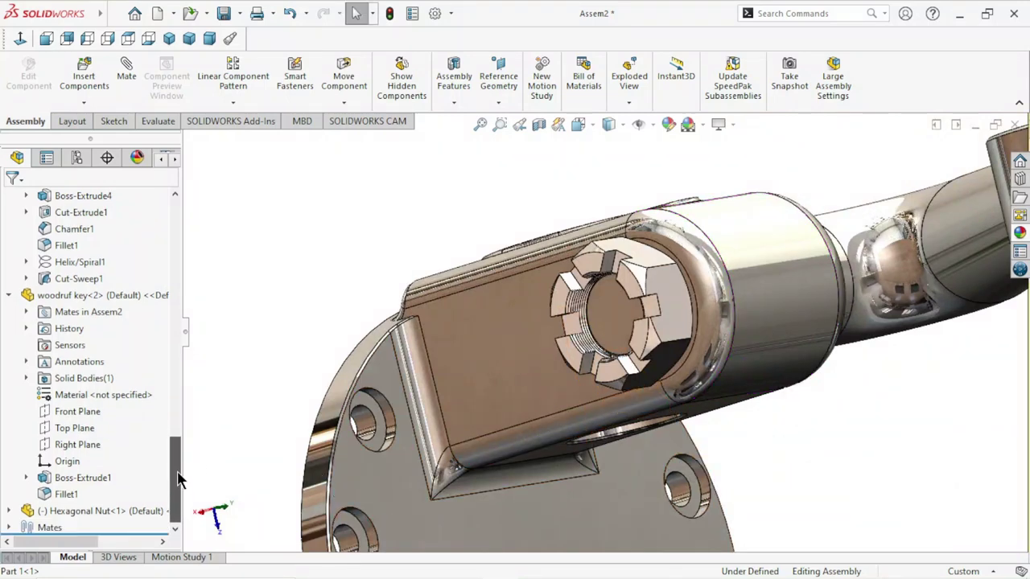
left_click(15, 529)
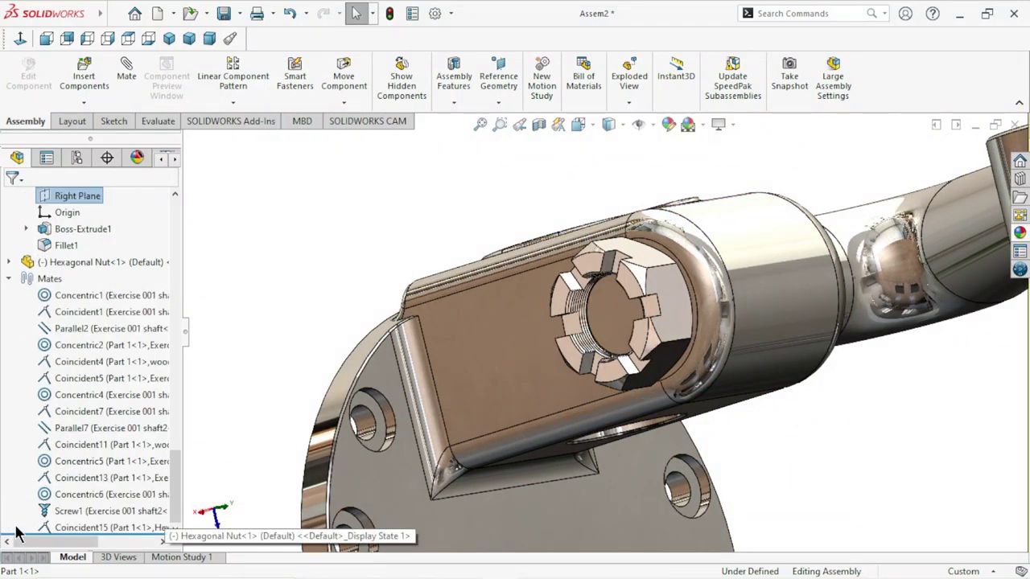
left_click(103, 512)
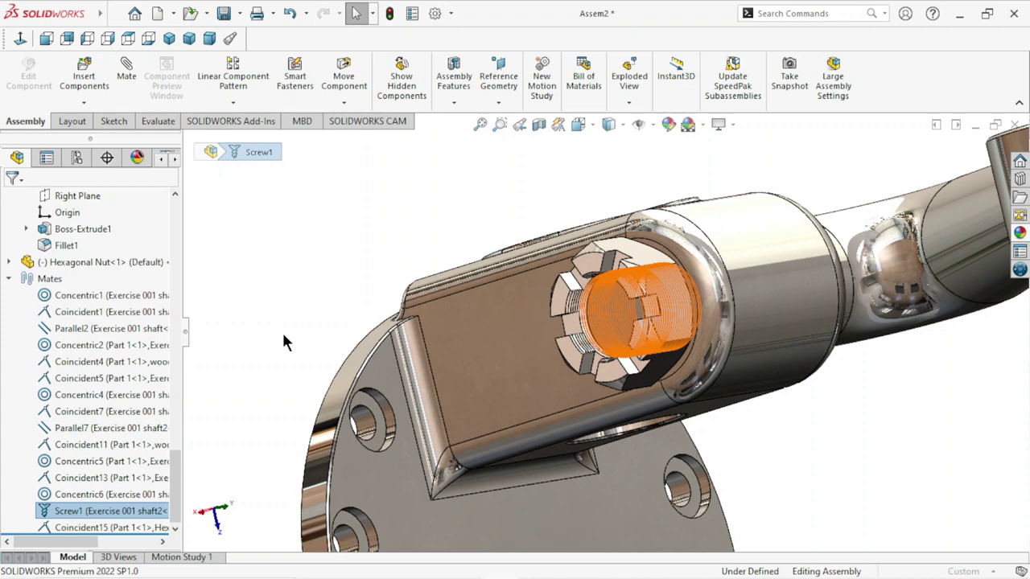
Step: Edit Screw1 to turn off Reverse, keeping 1.5 revolutions/mm, and confirm the change
left_click(283, 341)
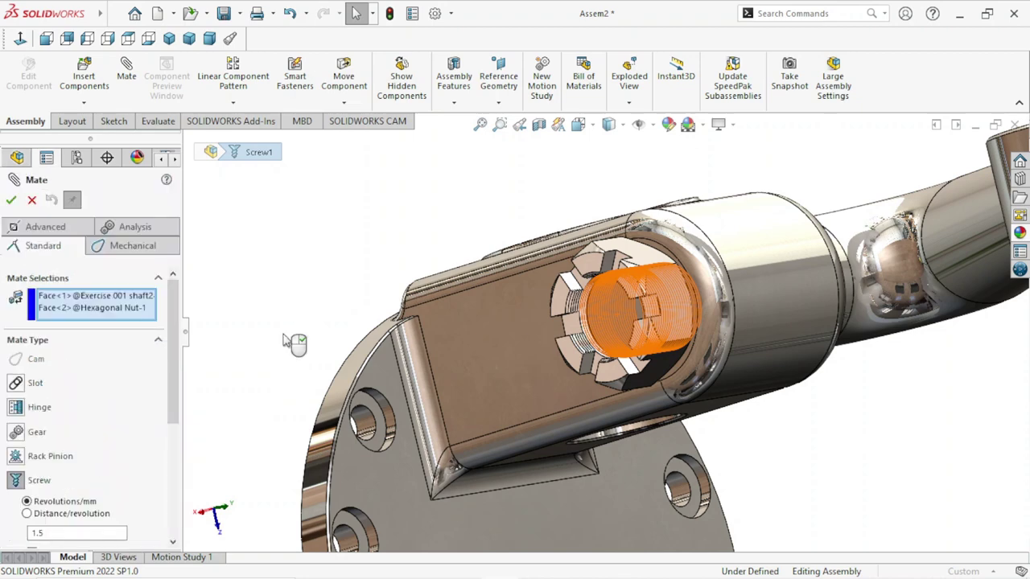
scroll(173, 402, "down", 3)
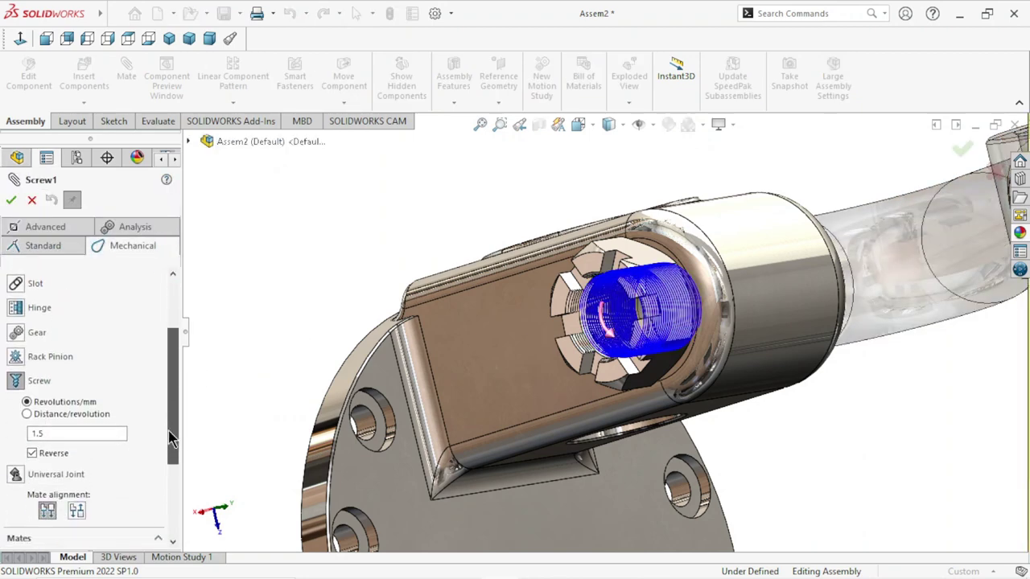
left_click(32, 451)
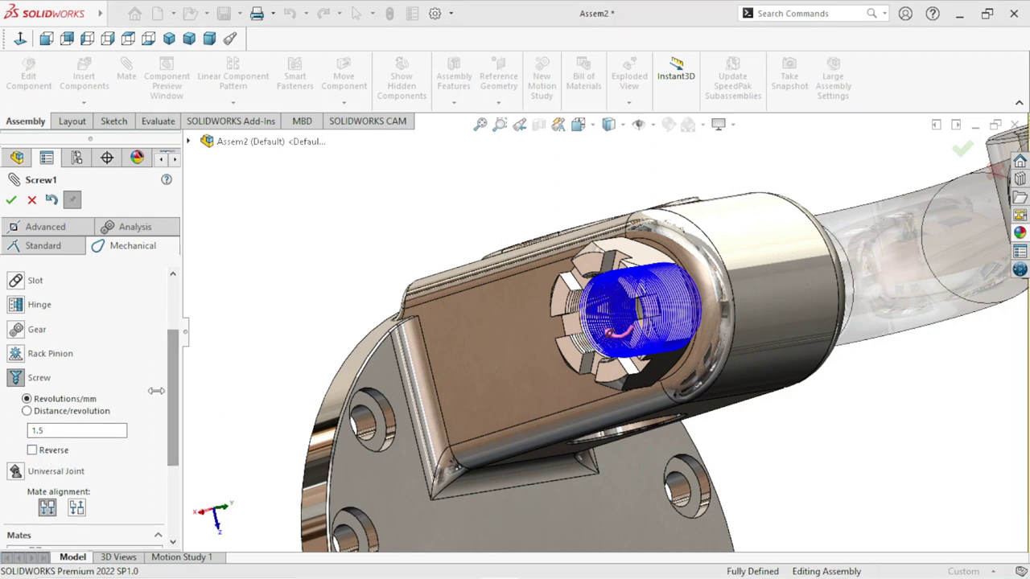
left_click(11, 201)
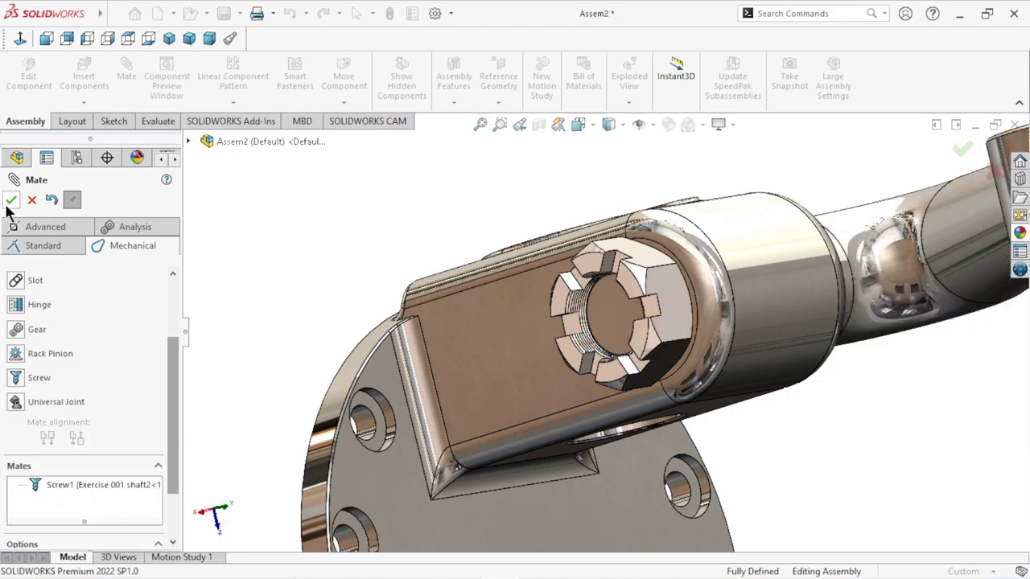
key("Escape")
Step: Fit the assembly in view and open the context menu of Hexagonal Nut<1> in the tree
key("f")
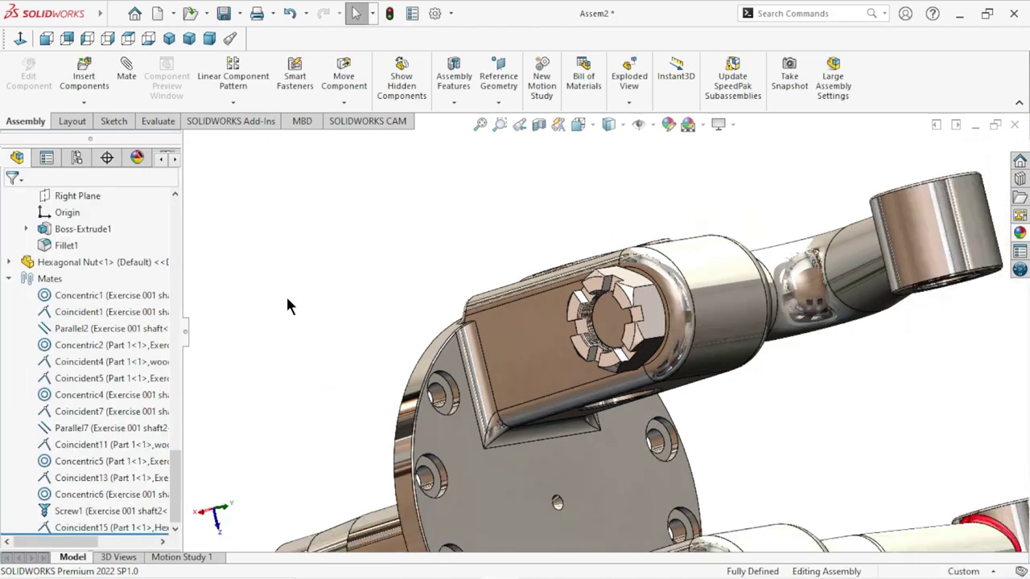
scroll(640, 375, "down", 3)
scroll(643, 358, "down", 3)
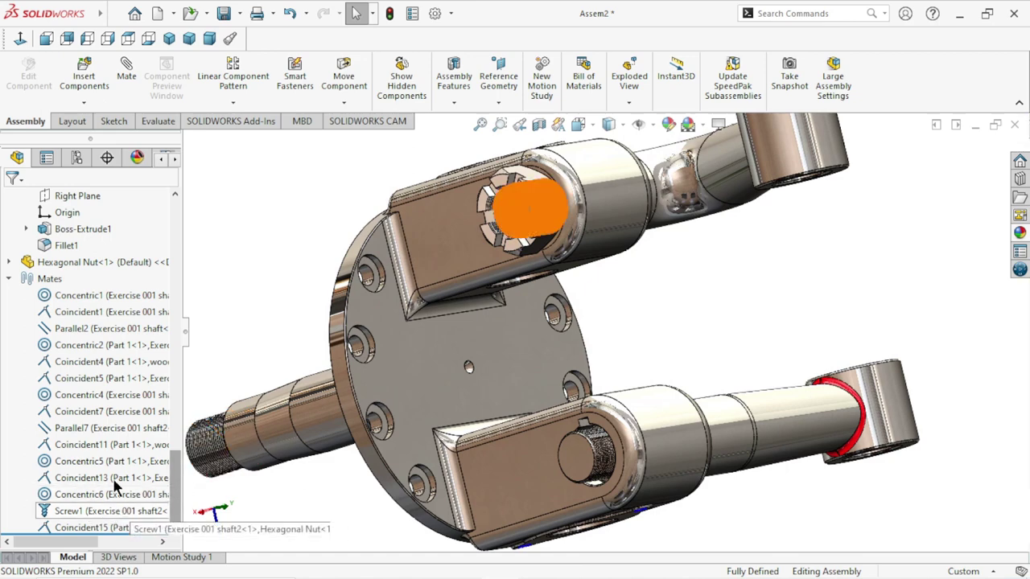
left_click(68, 267)
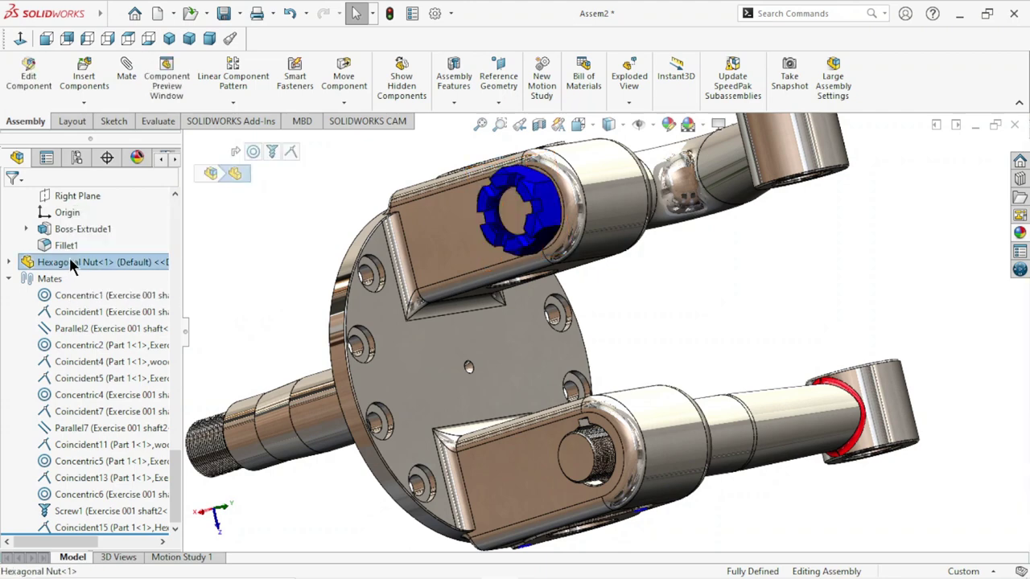
right_click(71, 266)
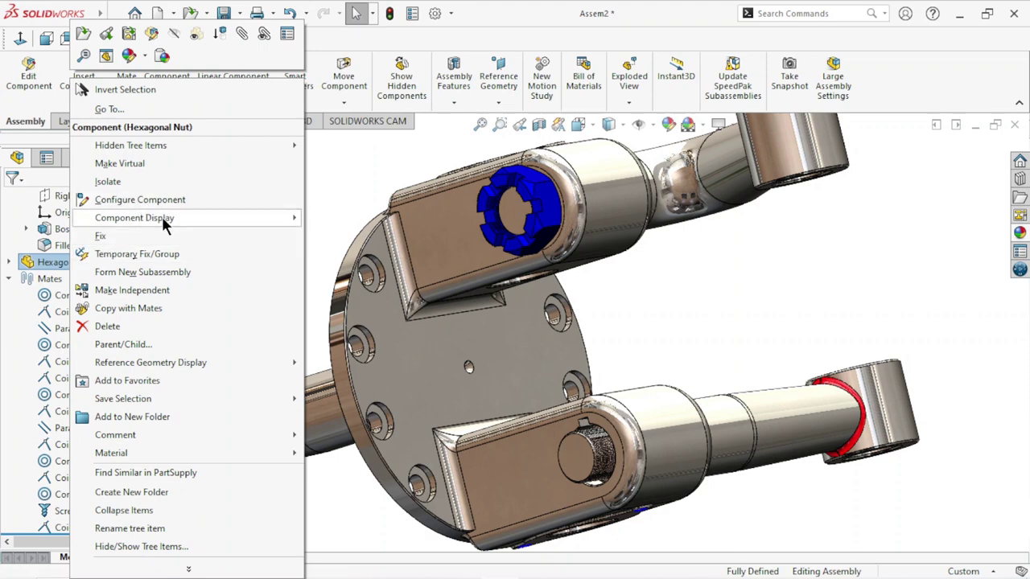
mouse_move(133, 218)
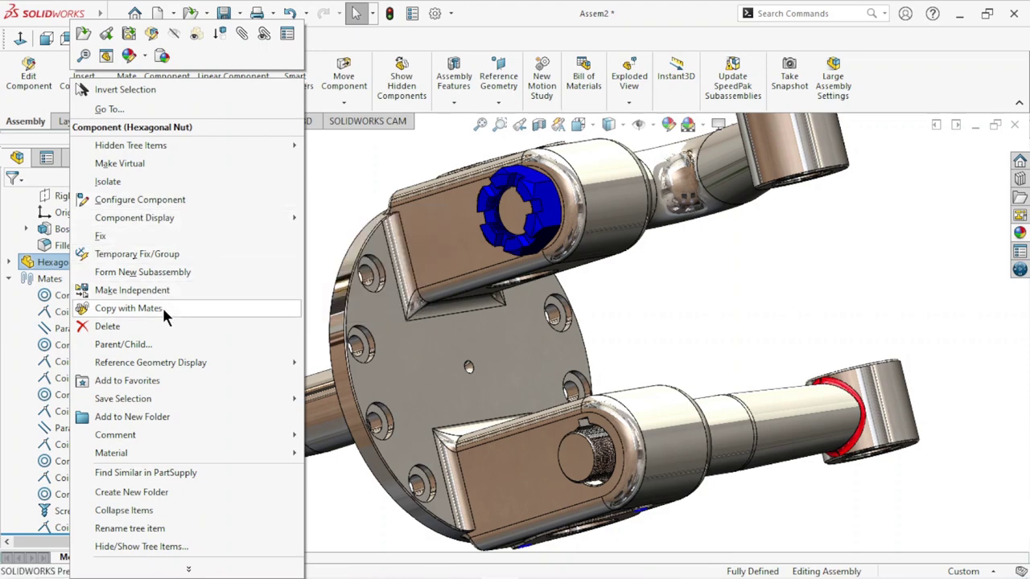
Step: Start Copy with Mates, choose Exercise 001 shaft-1 as the component, and advance to Step 2
left_click(161, 307)
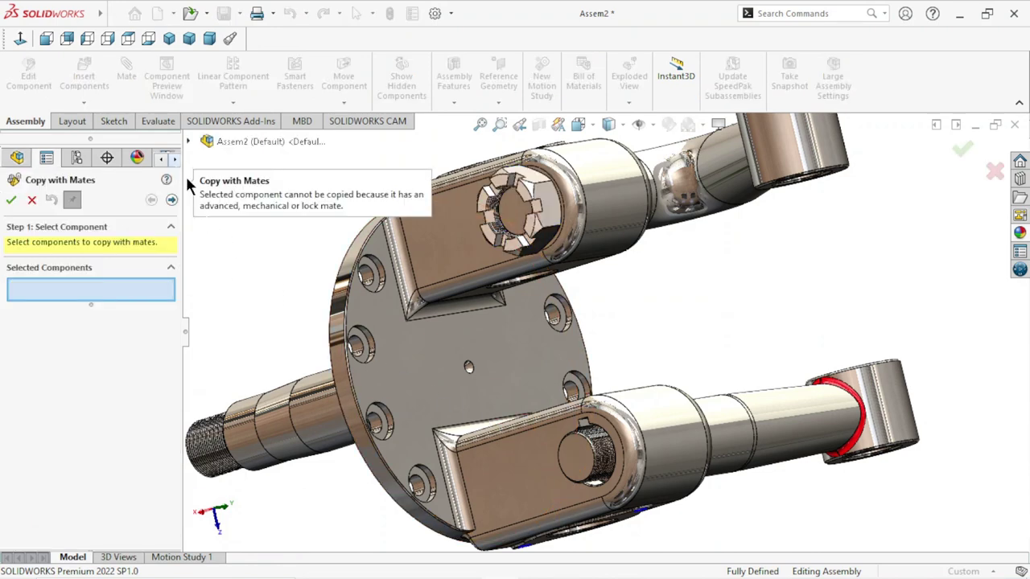
scroll(575, 481, "down", 2)
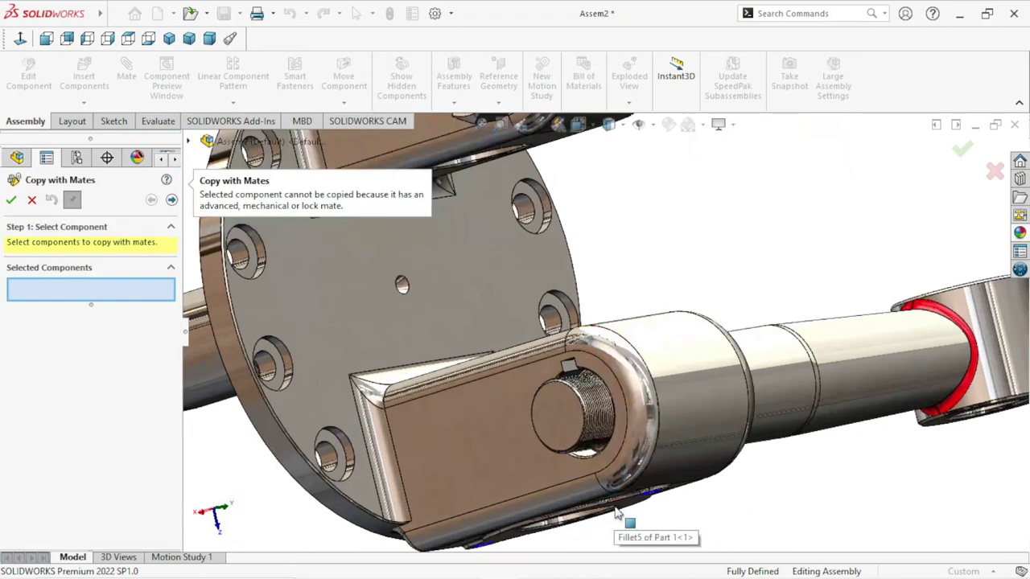
scroll(578, 429, "down", 2)
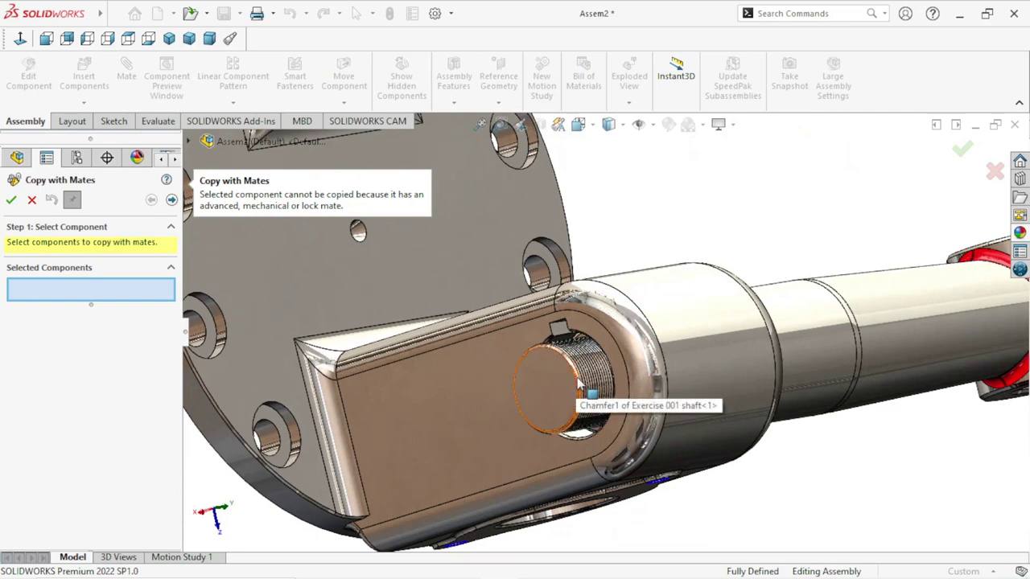
left_click(839, 356)
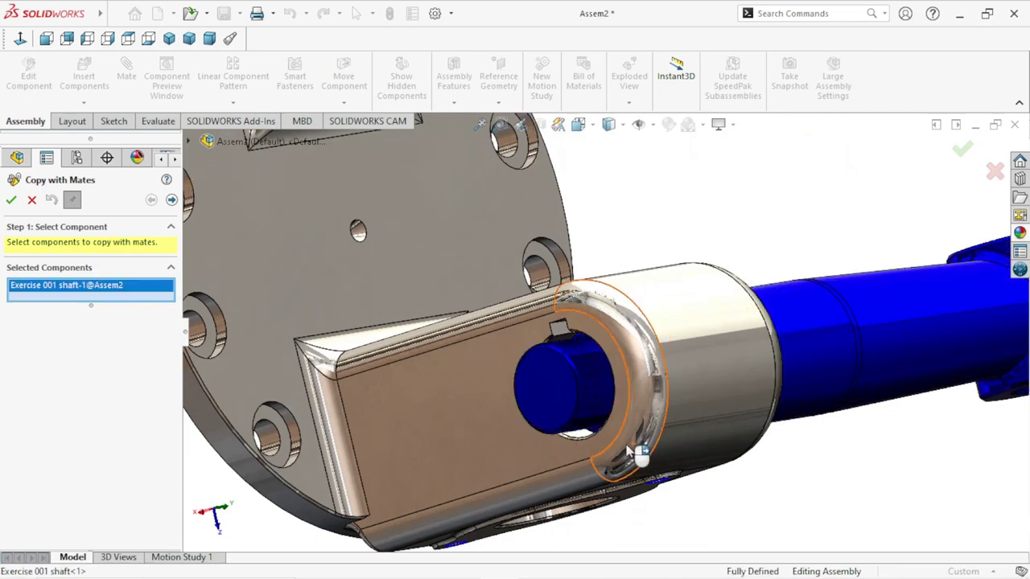
left_click(174, 160)
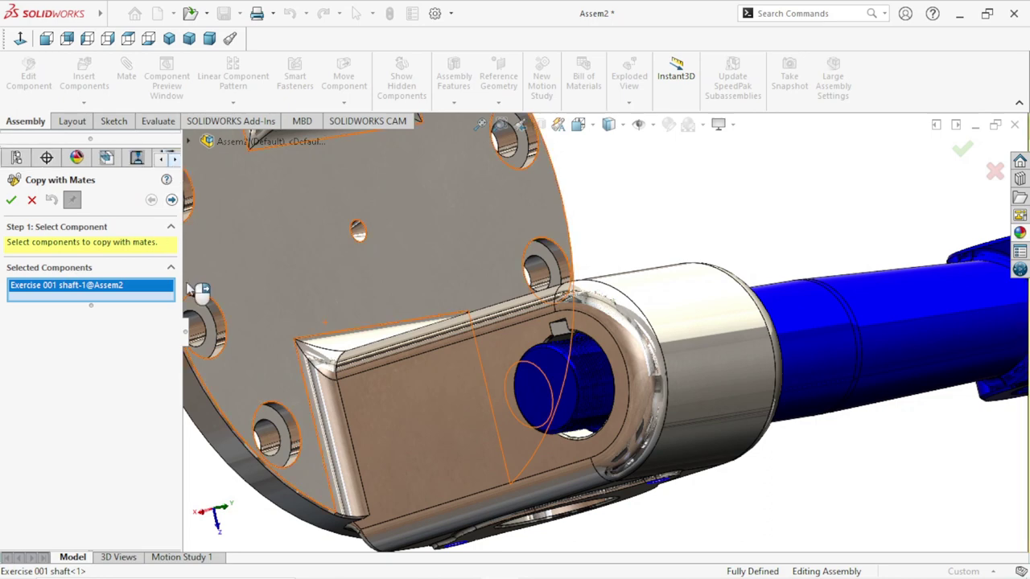
left_click(173, 160)
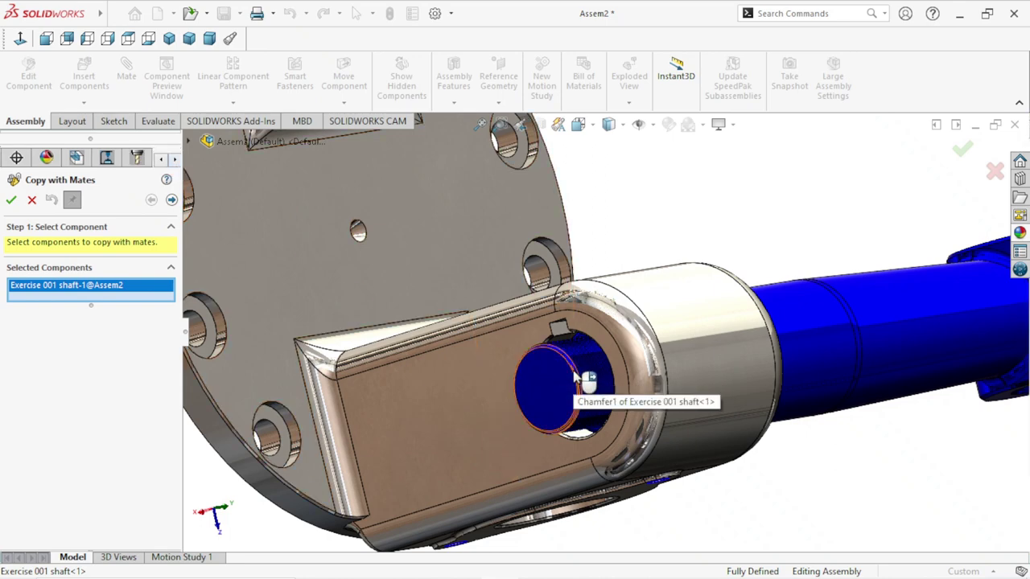
scroll(578, 393, "down", 2)
right_click(94, 291)
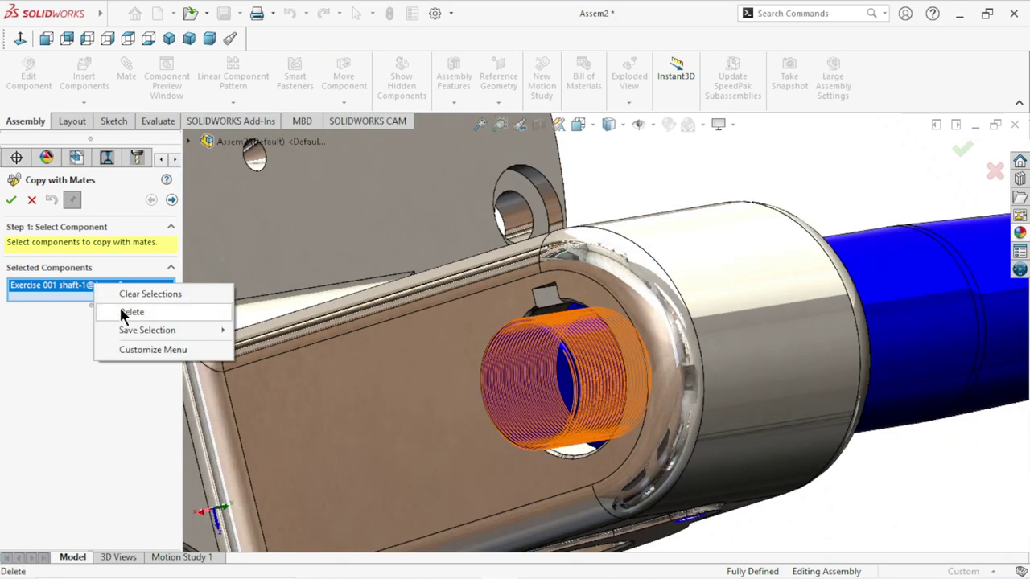
left_click(129, 308)
scroll(573, 352, "down", 2)
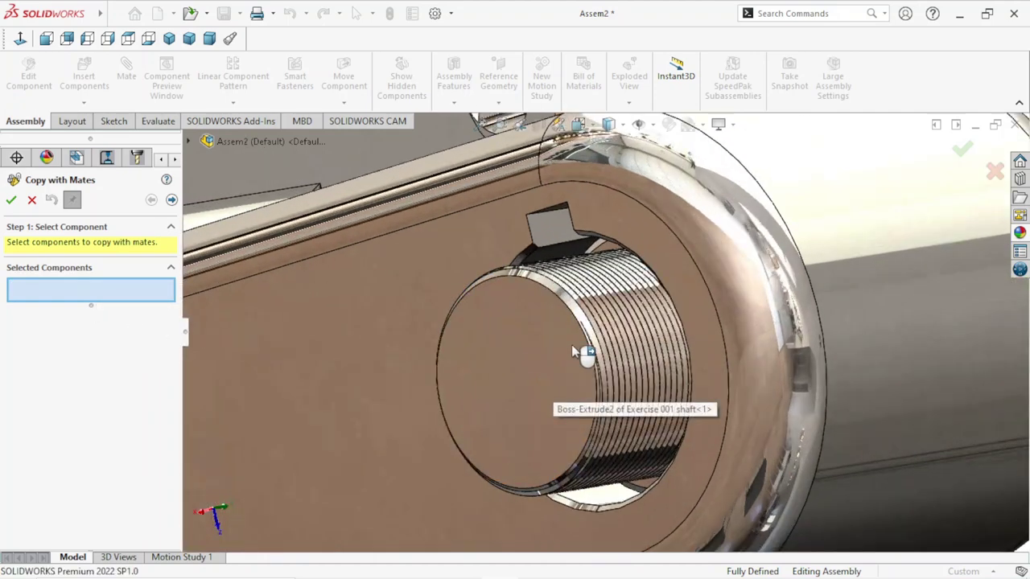
left_click(557, 302)
scroll(536, 366, "up", 3)
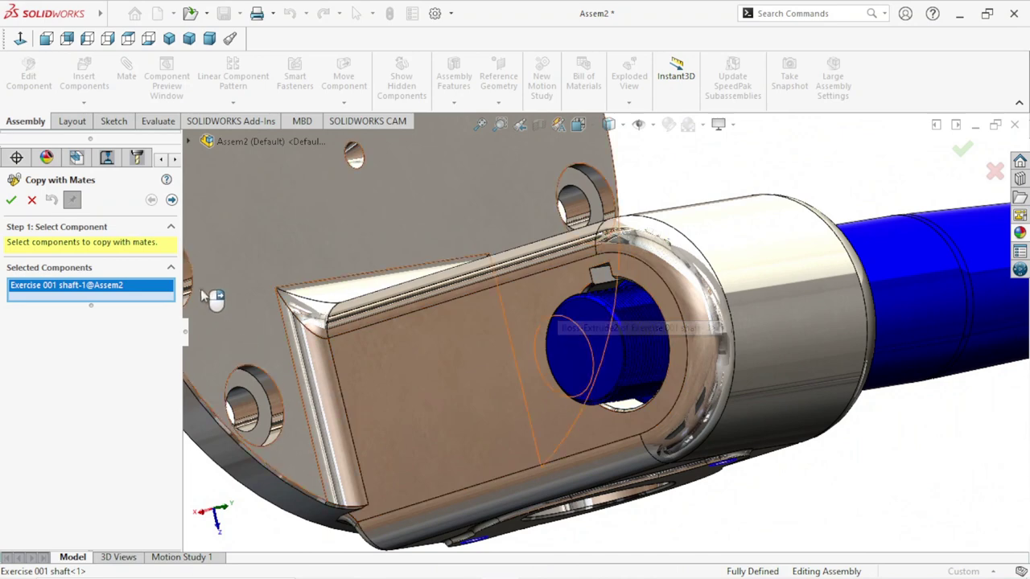
left_click(172, 200)
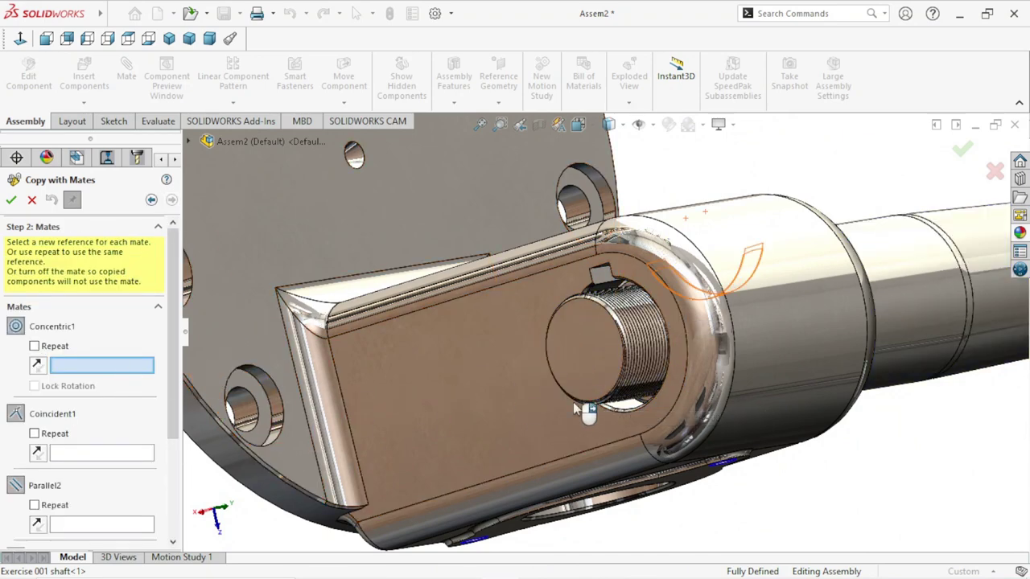
Step: Place the shaft copy in the second clevis using new Concentric1 edge and Coincident1 face references
scroll(615, 390, "down", 2)
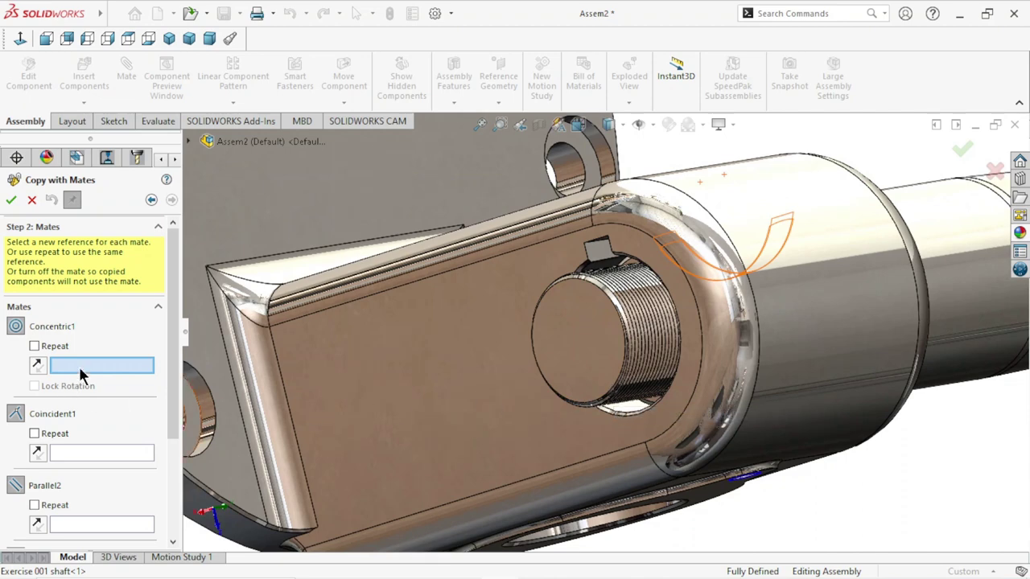
scroll(595, 354, "down", 2)
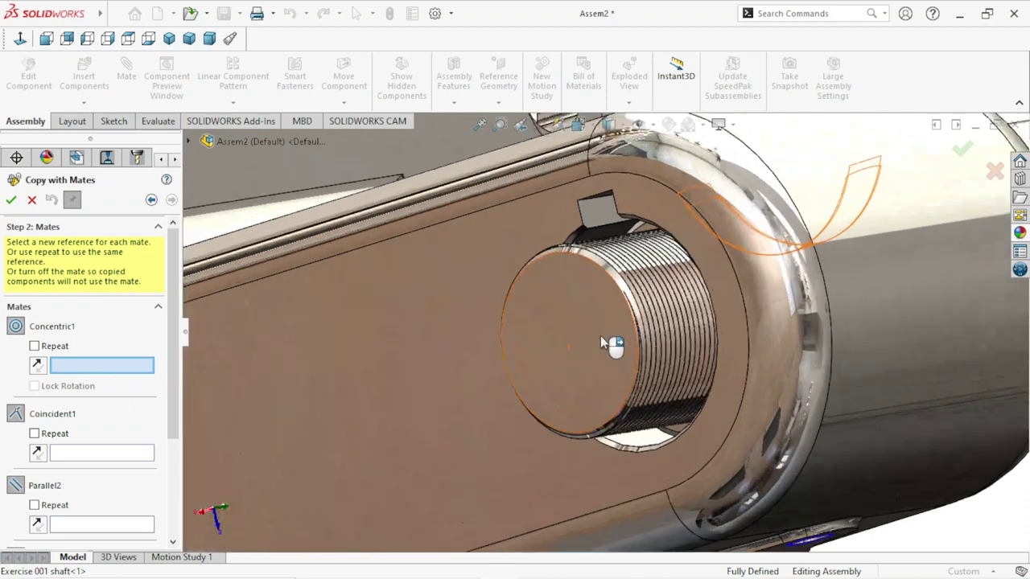
scroll(608, 322, "down", 2)
left_click(611, 265)
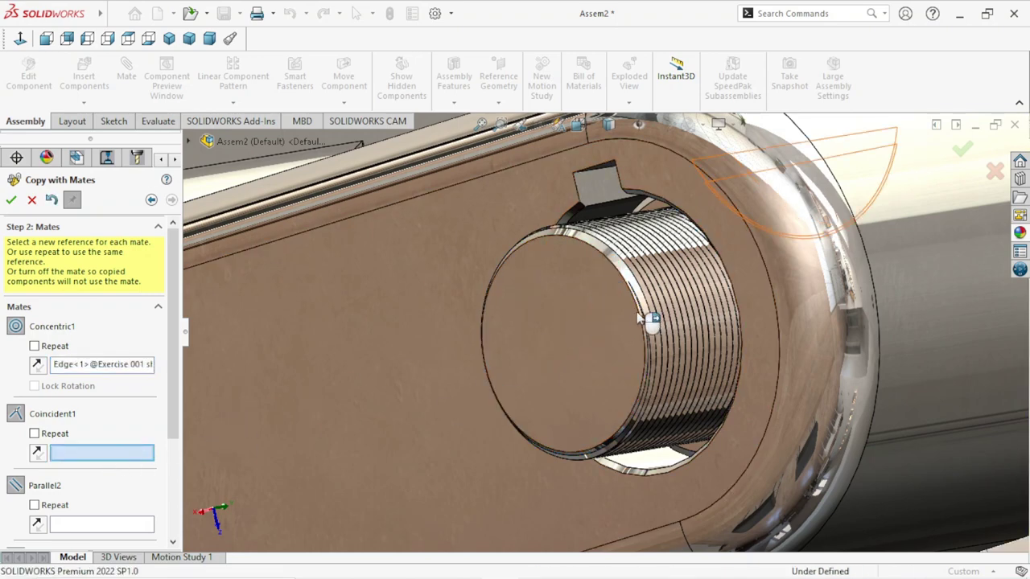
scroll(653, 341, "down", 2)
scroll(647, 340, "up", 3)
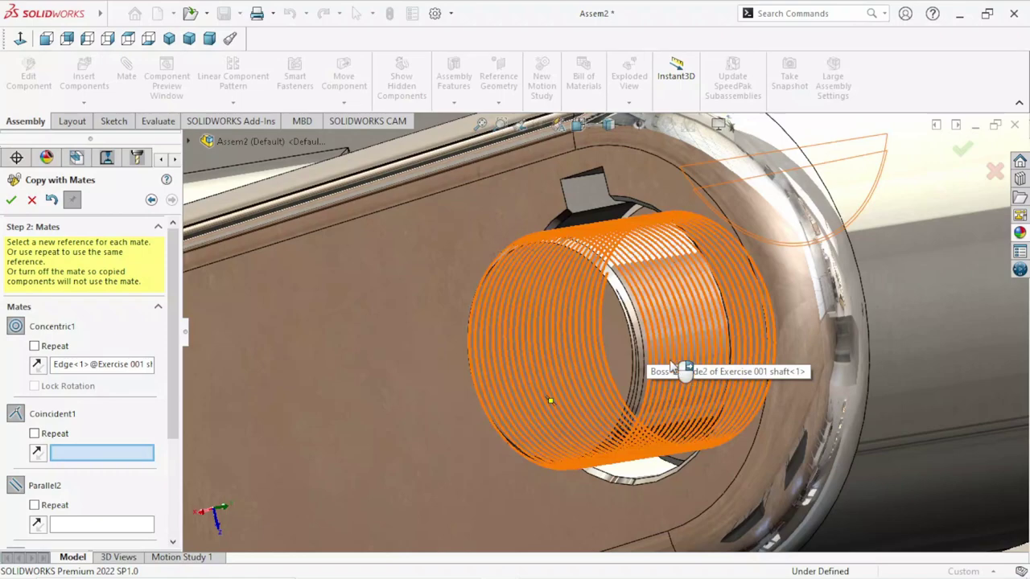
scroll(666, 404, "down", 2)
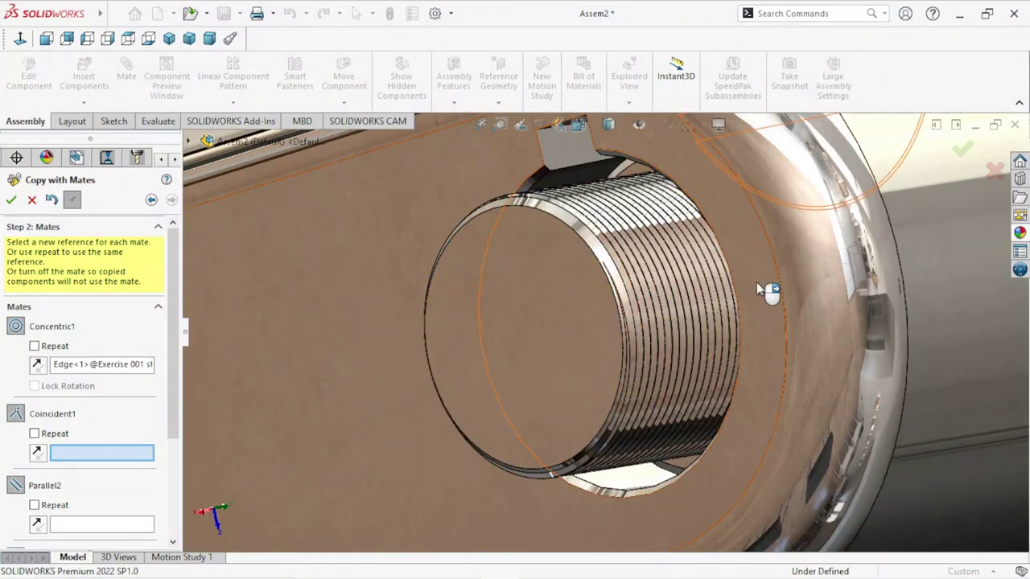
left_click(756, 282)
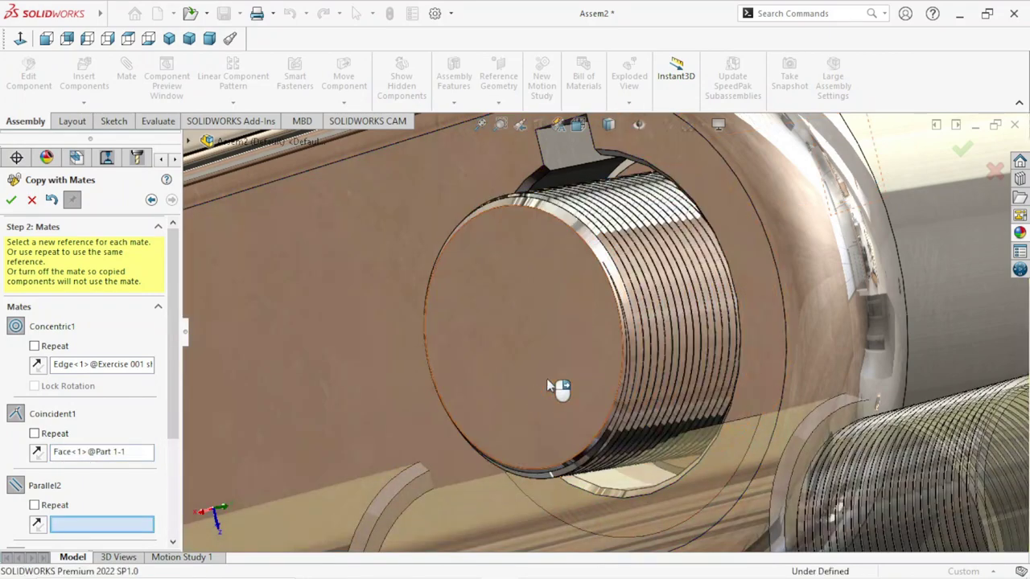
scroll(499, 402, "up", 3)
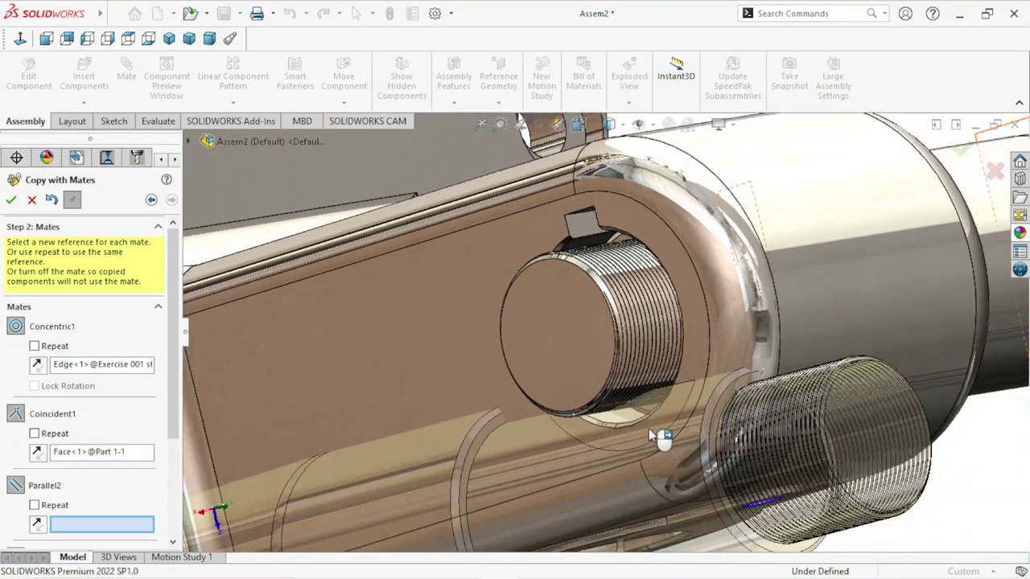
scroll(650, 434, "down", 1)
scroll(650, 434, "up", 2)
scroll(656, 436, "up", 3)
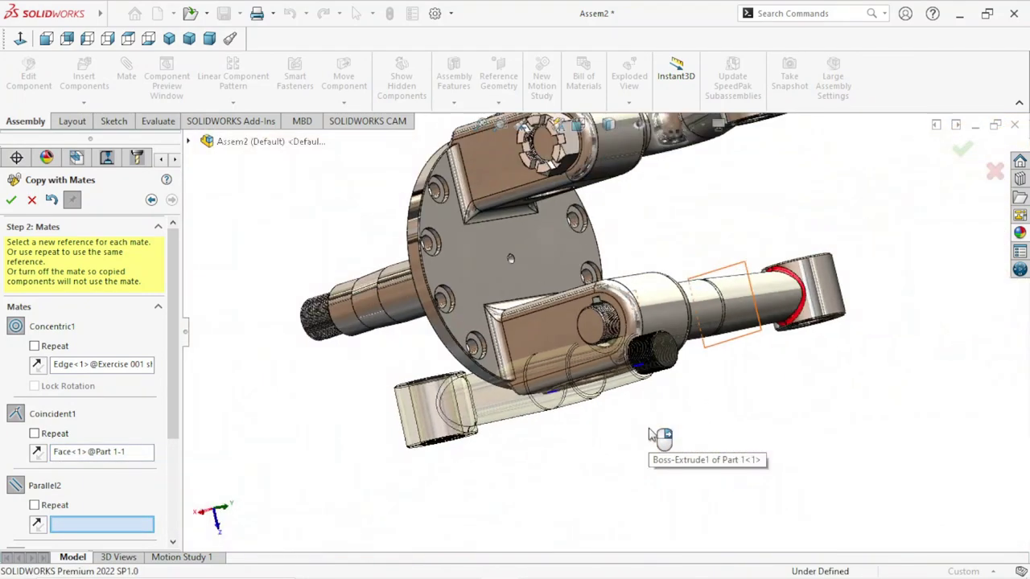
scroll(655, 414, "down", 2)
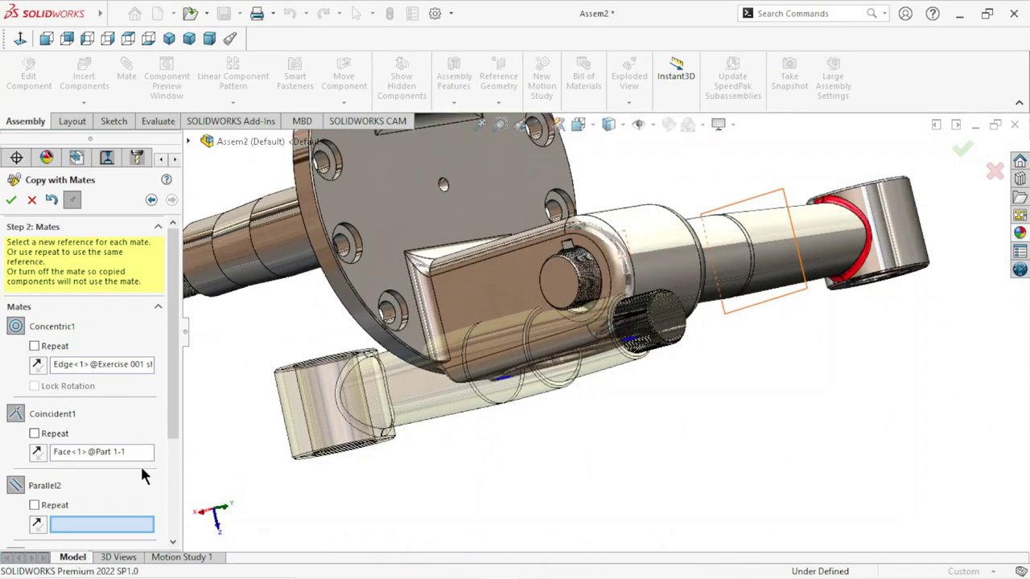
left_click_drag(174, 422, 201, 543)
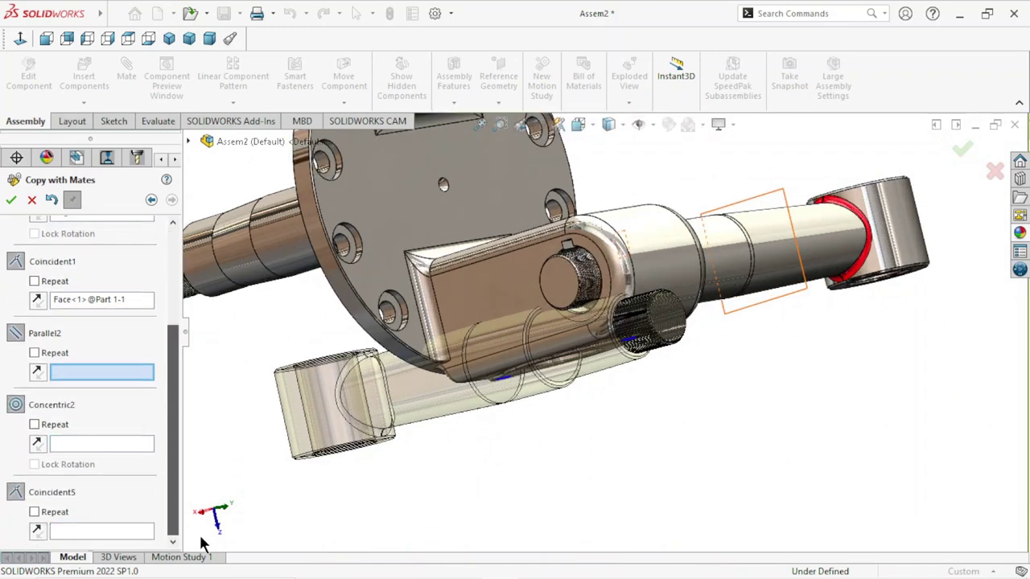
scroll(147, 340, "up", 5)
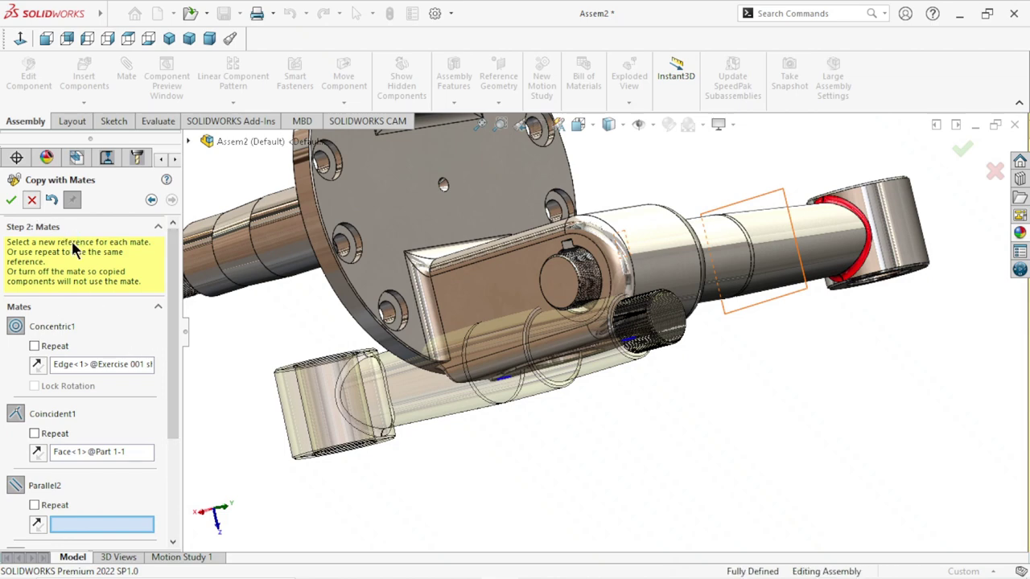
left_click(11, 200)
Step: Drag out a copy of the Hexagonal Nut below the hub
scroll(652, 439, "up", 3)
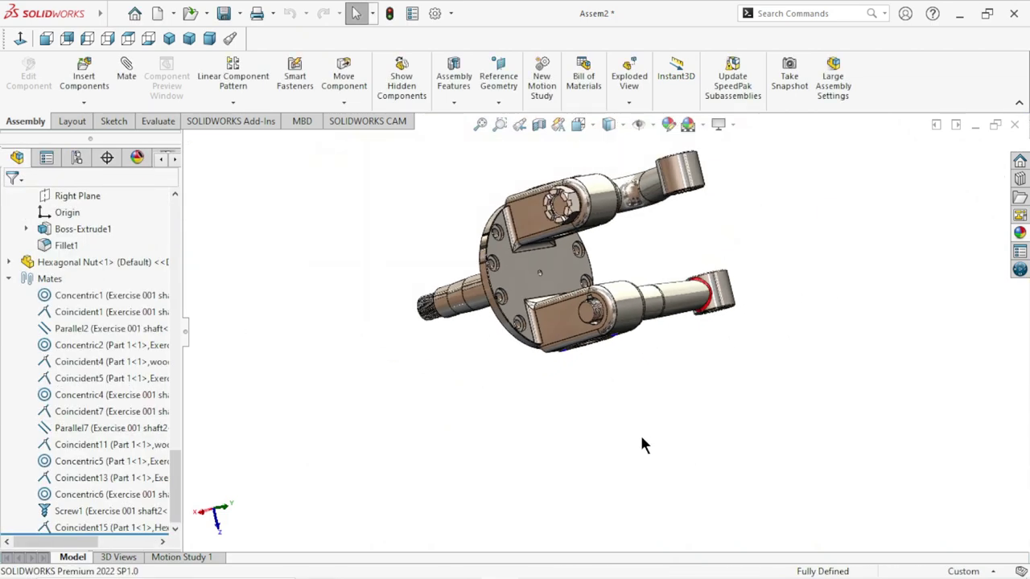
scroll(569, 338, "down", 4)
scroll(571, 337, "up", 3)
scroll(565, 272, "down", 4)
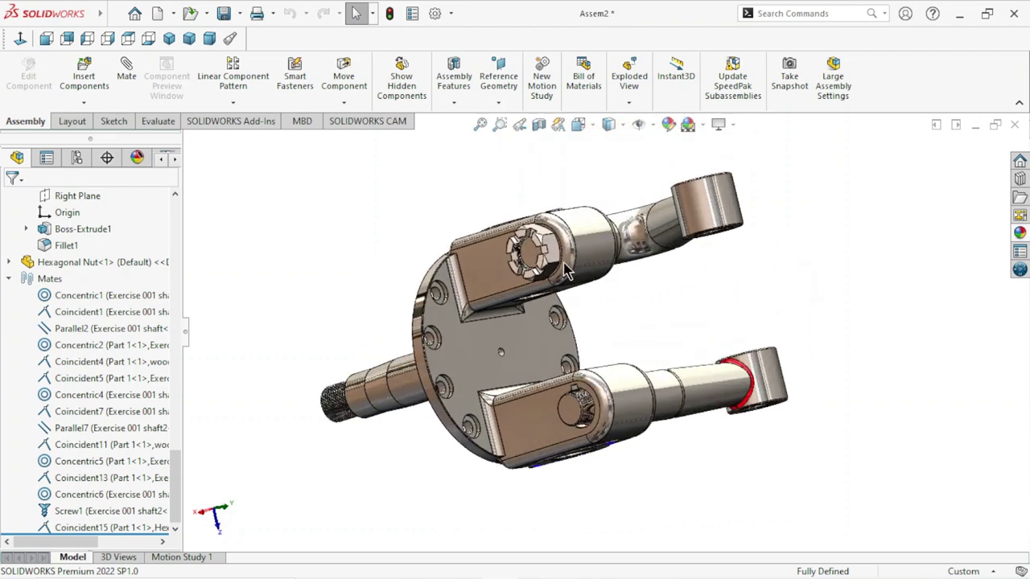
left_click_drag(553, 254, 605, 492, "ctrl")
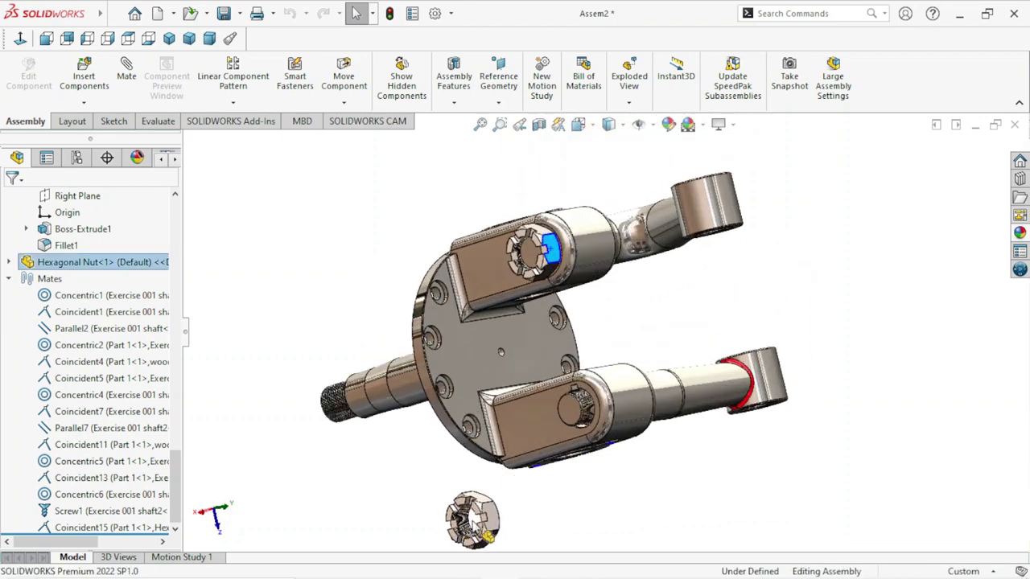
Step: Drop the nut copy below the assembly and clear the leftover nut face from the mate selections
left_click_drag(605, 492, 598, 478, "ctrl")
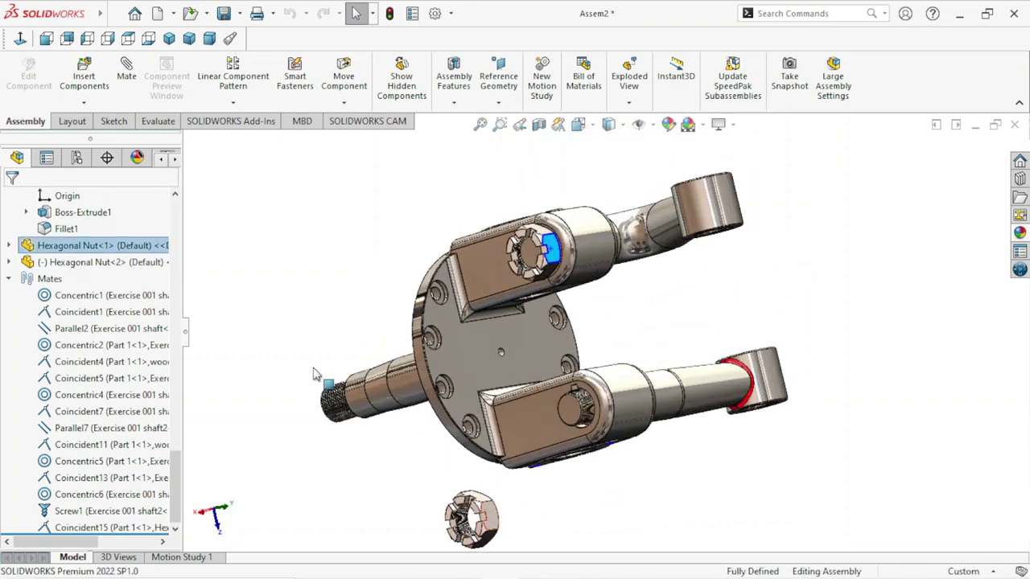
scroll(614, 331, "up", 2)
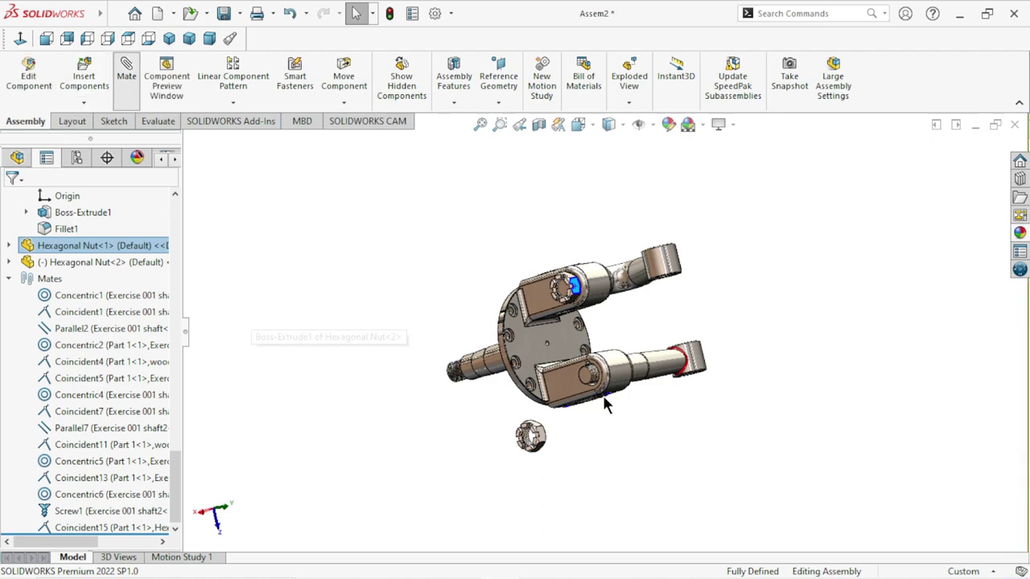
scroll(601, 393, "down", 2)
scroll(574, 375, "down", 3)
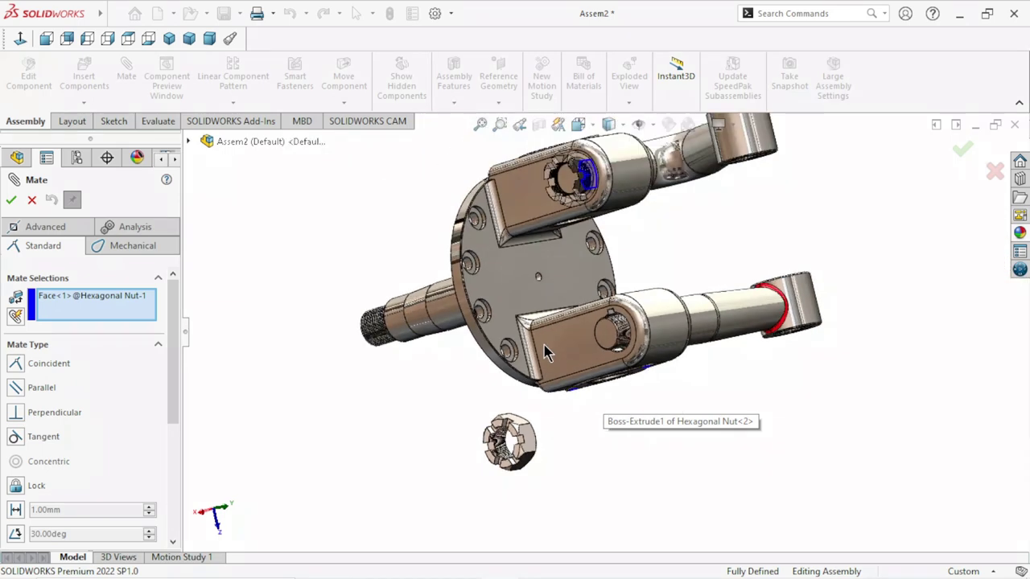
right_click(104, 311)
left_click(138, 326)
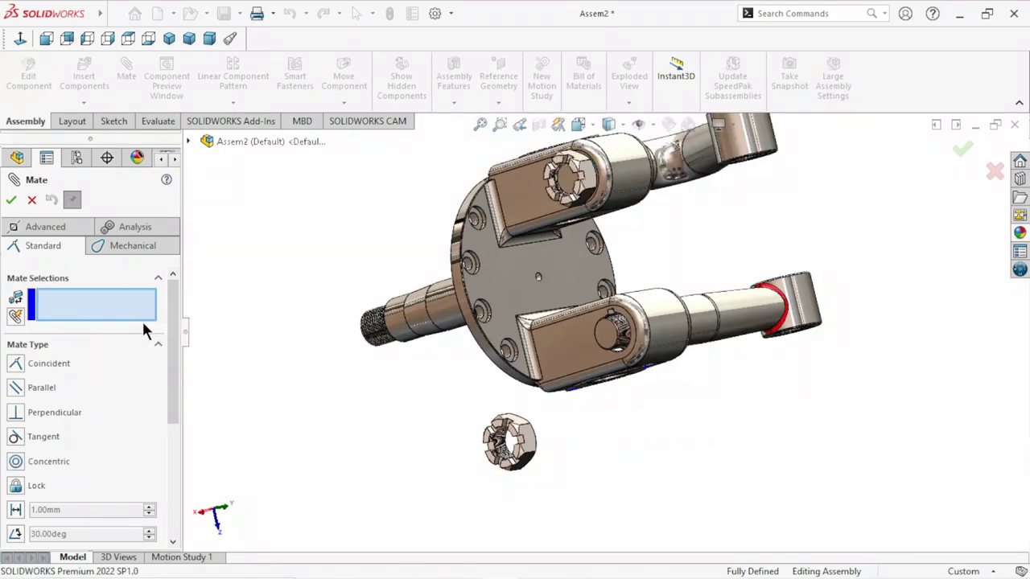
scroll(636, 328, "down", 3)
scroll(595, 254, "down", 3)
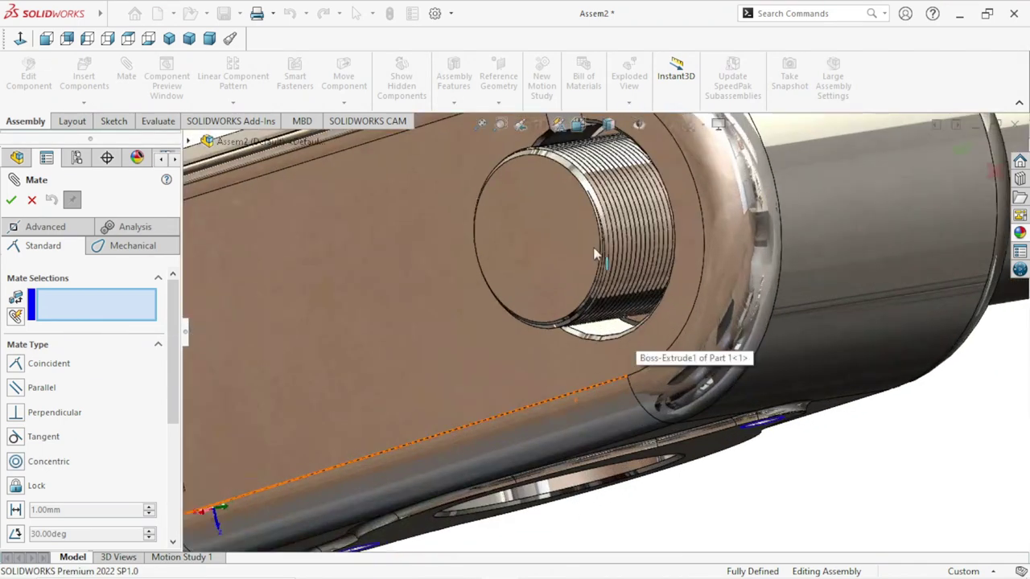
Step: Make Hexagonal Nut-2 concentric with the shaft's chamfer edge, then slide it just off the stud
left_click(585, 186)
scroll(635, 371, "up", 3)
scroll(635, 372, "up", 3)
mouse_move(635, 371)
middle_mouse_down()
mouse_move(508, 397)
mouse_move(590, 403)
middle_mouse_up()
scroll(555, 378, "down", 5)
scroll(559, 322, "down", 3)
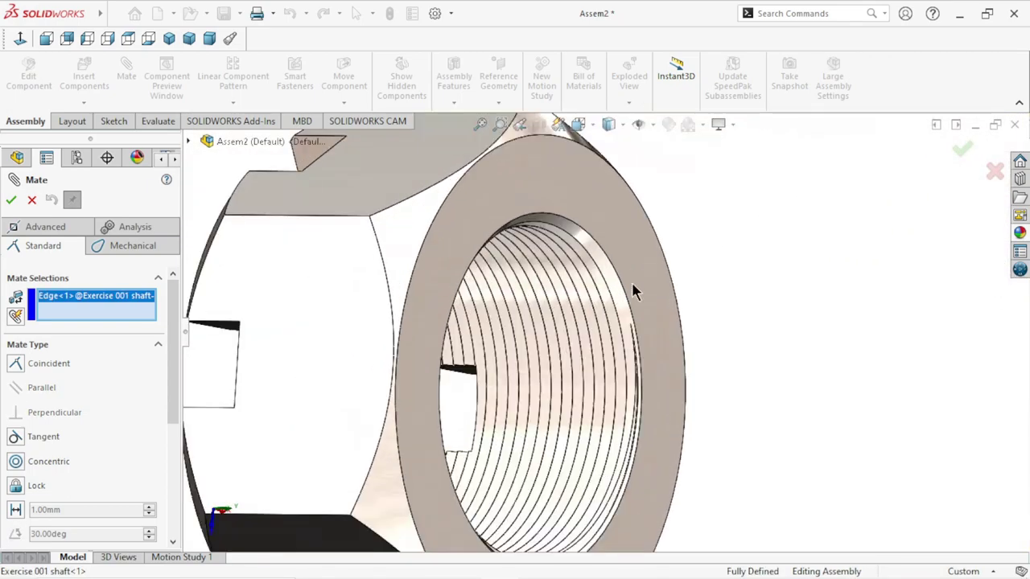
left_click(586, 231)
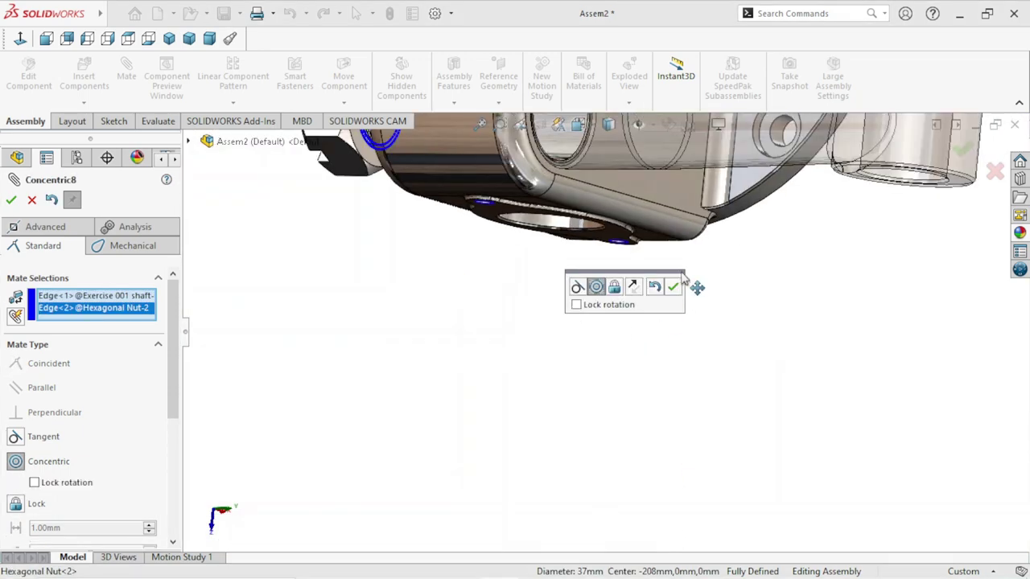
left_click(674, 287)
scroll(501, 339, "up", 5)
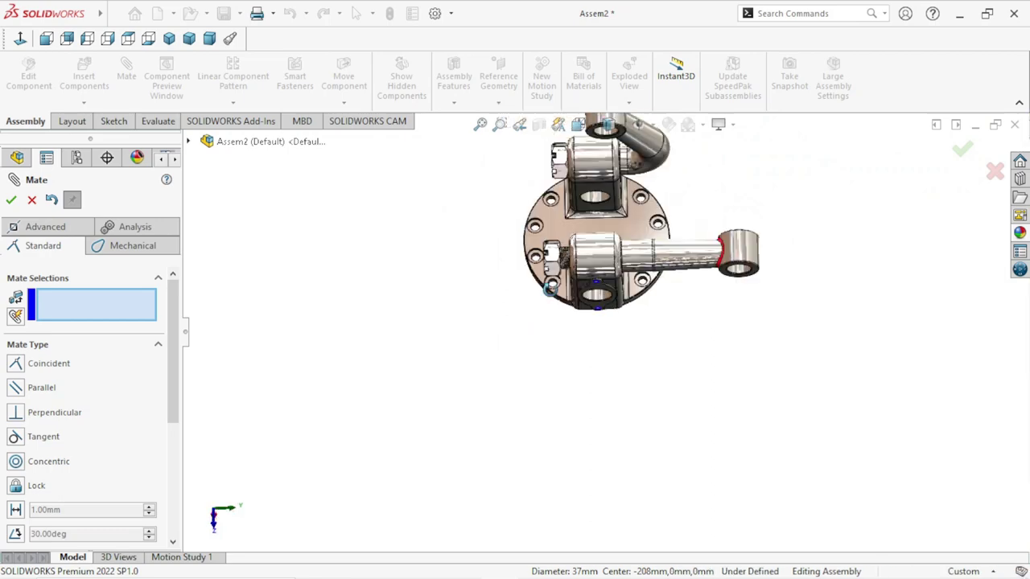
scroll(599, 286, "down", 4)
scroll(563, 297, "down", 5)
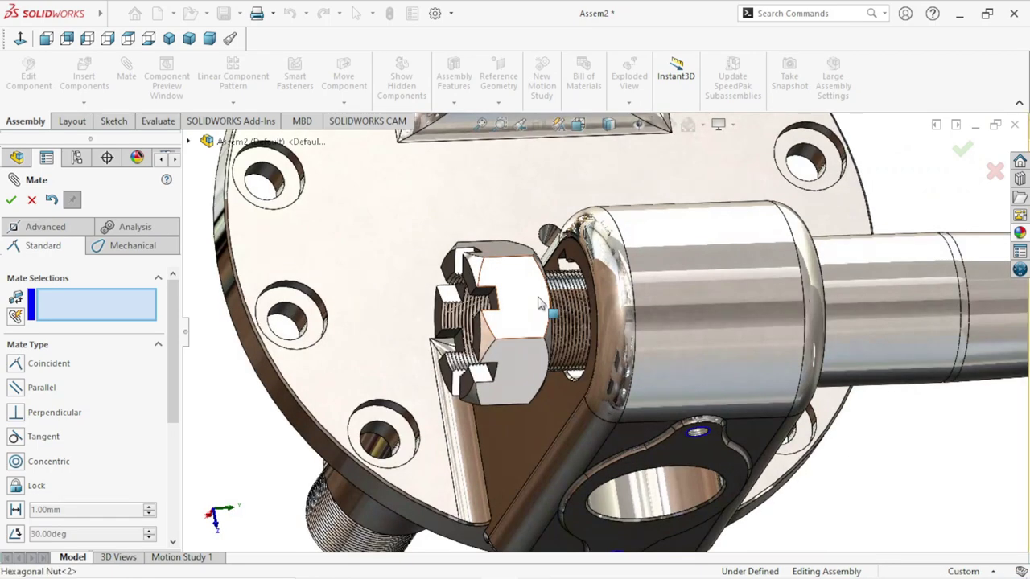
left_click_drag(396, 326, 354, 331)
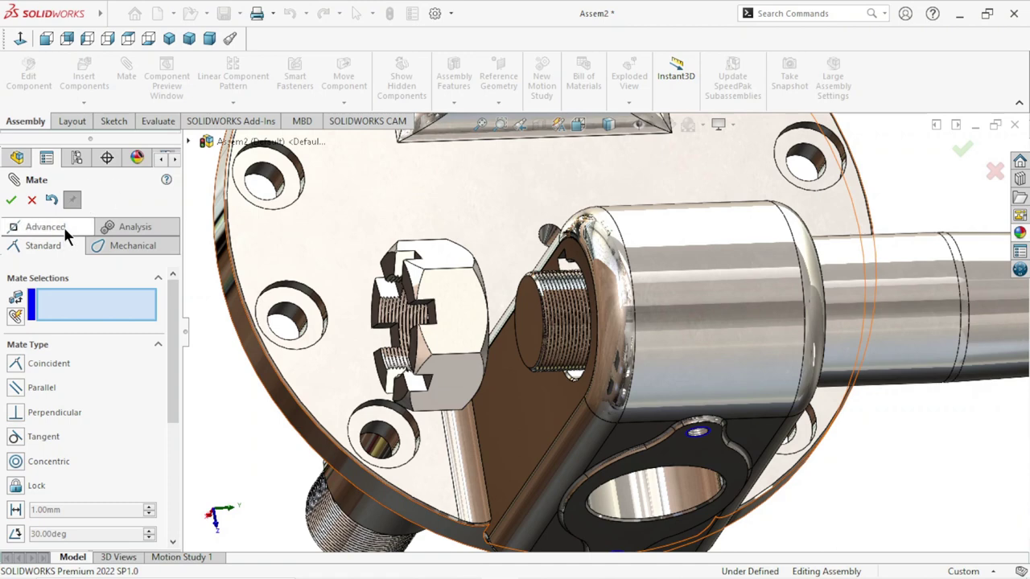
Step: Choose a Screw mate and select the threaded face of Exercise 001 shaft-1
left_click(121, 246)
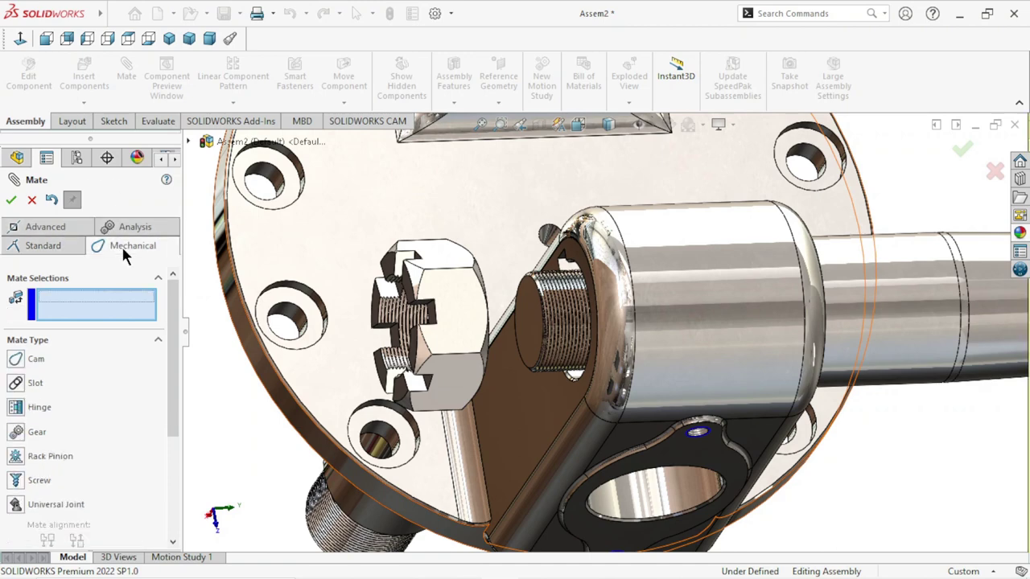
left_click(19, 481)
scroll(177, 406, "down", 4)
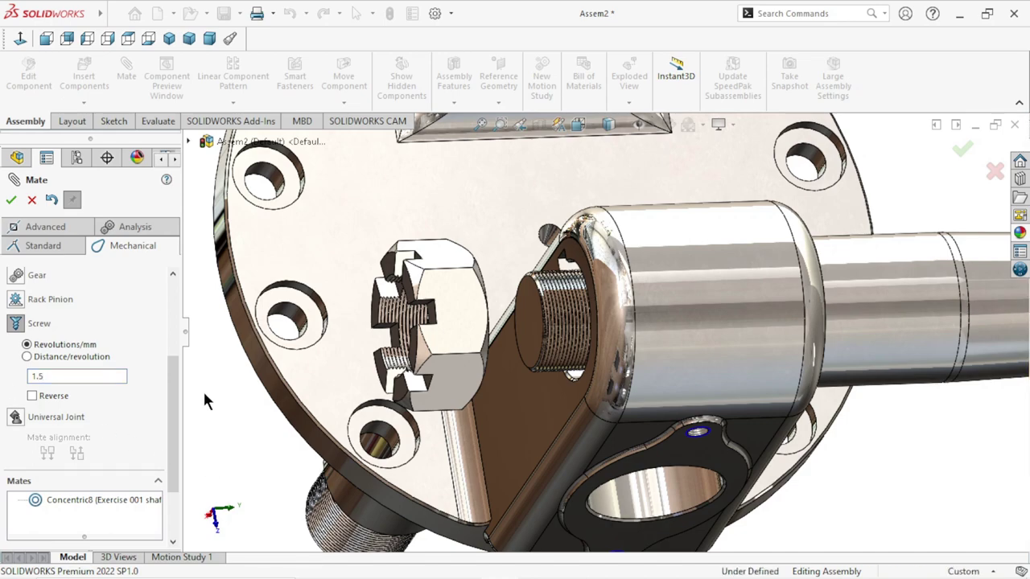
scroll(124, 280, "up", 4)
scroll(589, 282, "down", 3)
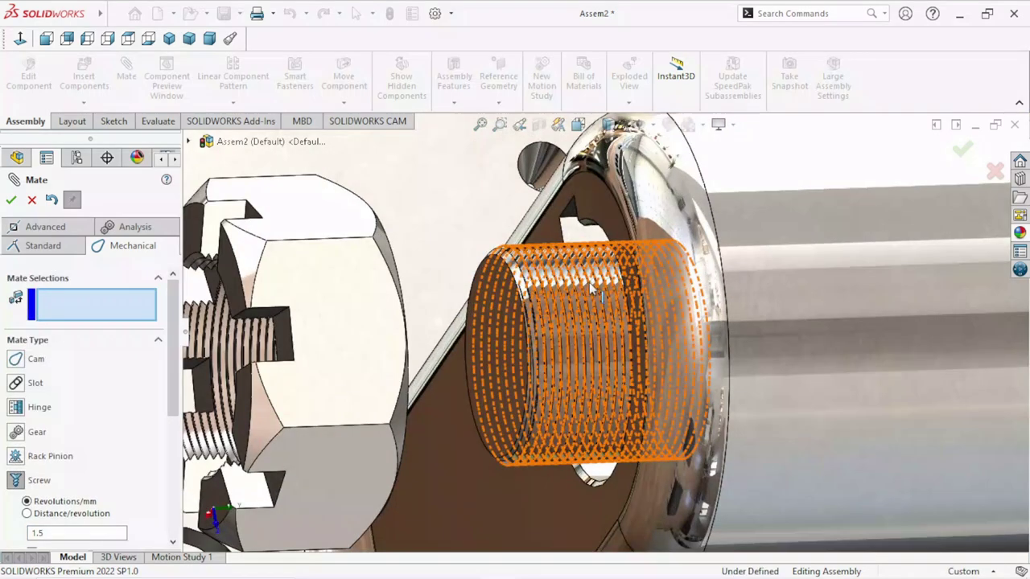
scroll(592, 269, "down", 3)
scroll(420, 292, "down", 3)
scroll(375, 269, "down", 2)
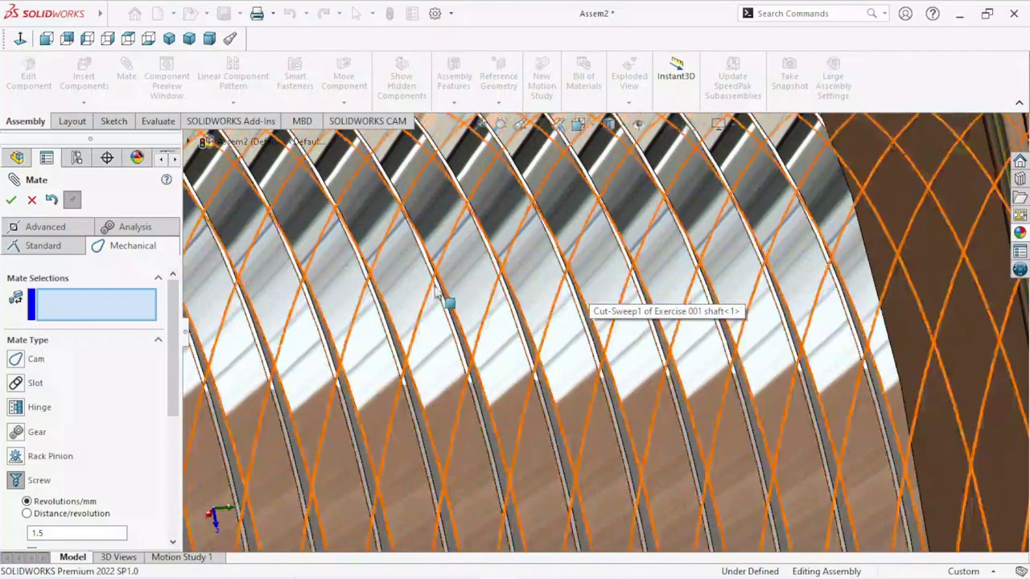
scroll(415, 272, "down", 3)
scroll(394, 272, "down", 3)
scroll(346, 266, "down", 3)
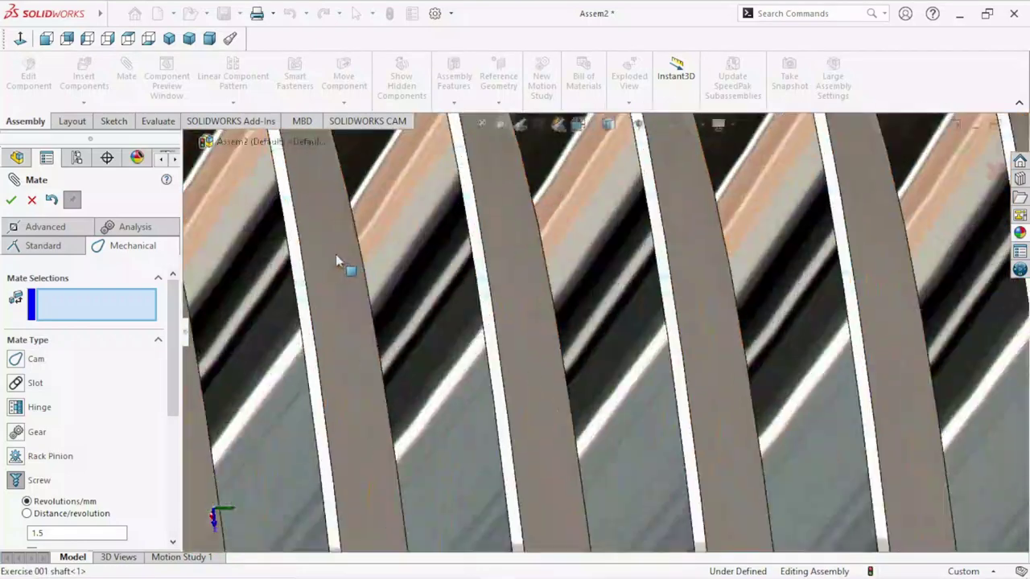
left_click(293, 253)
Step: Select Hexagonal Nut-2's thread face as the second selection and confirm the Screw2 mate
scroll(420, 332, "up", 3)
scroll(424, 338, "up", 3)
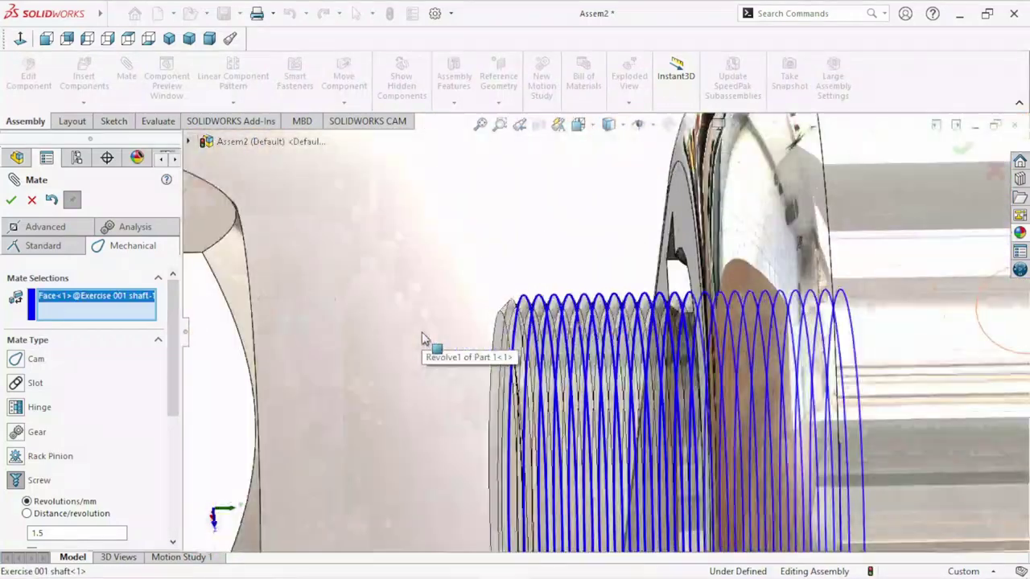
scroll(424, 338, "up", 4)
scroll(479, 361, "up", 1)
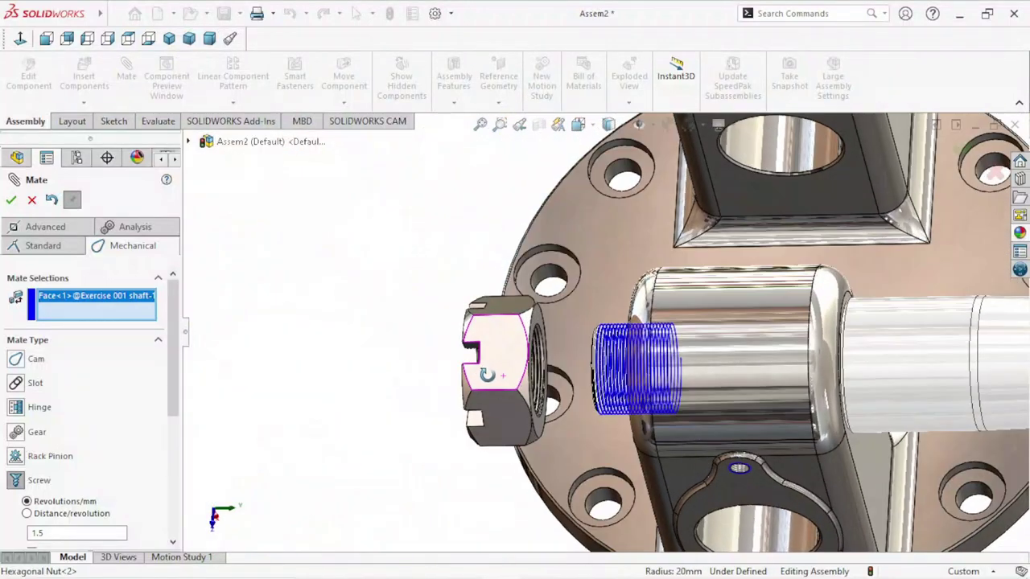
scroll(487, 374, "down", 2)
scroll(486, 374, "down", 3)
scroll(574, 356, "down", 2)
scroll(581, 300, "down", 2)
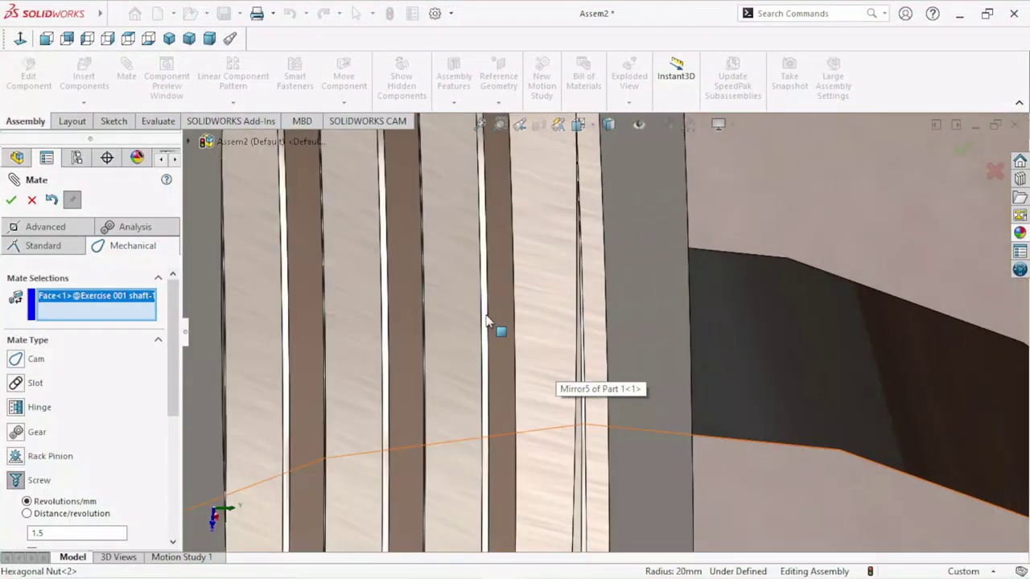
scroll(486, 322, "down", 2)
scroll(569, 300, "down", 2)
scroll(569, 299, "down", 2)
scroll(563, 317, "down", 2)
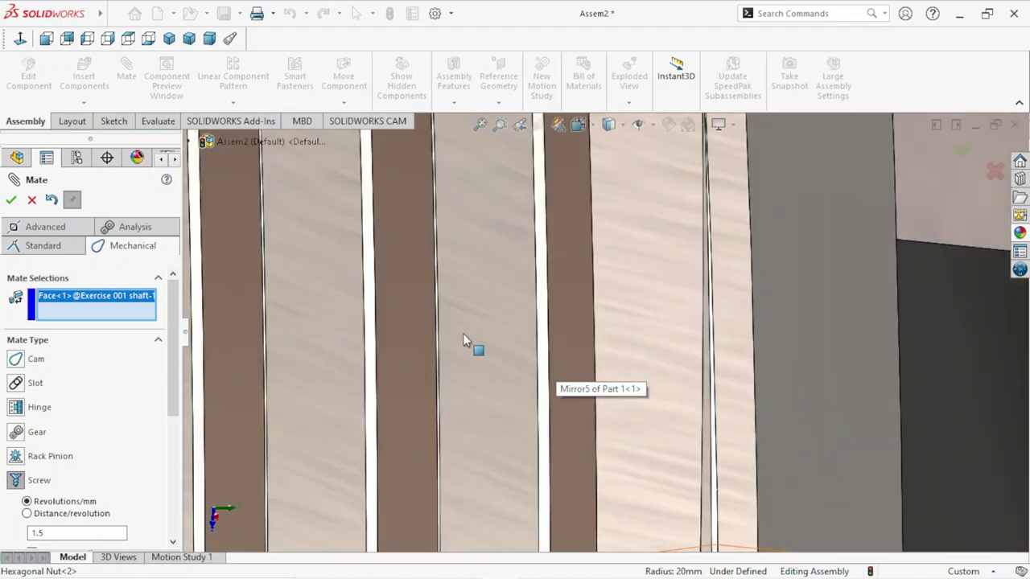
scroll(450, 322, "down", 1)
scroll(444, 315, "down", 2)
scroll(488, 295, "down", 2)
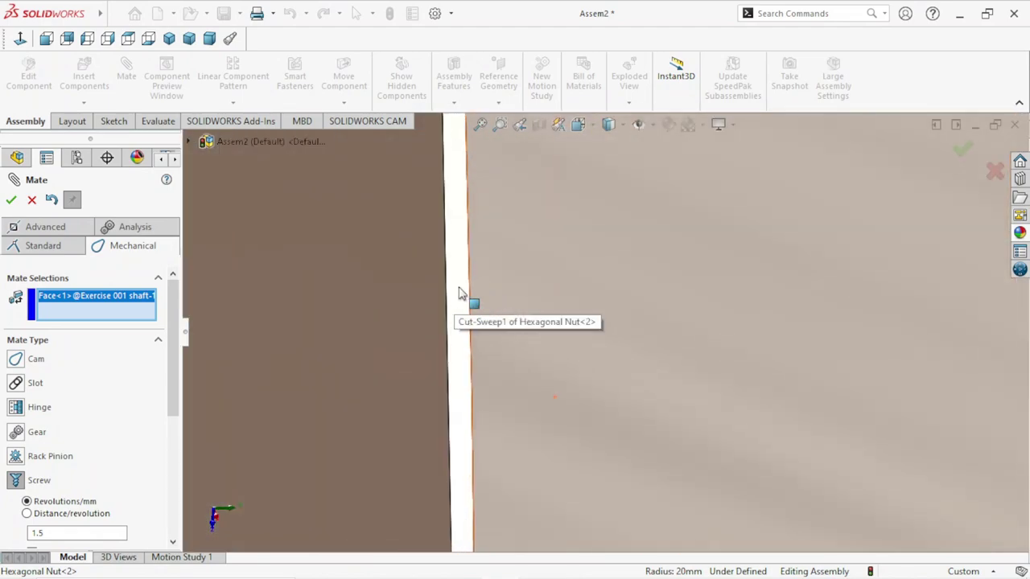
left_click(466, 299)
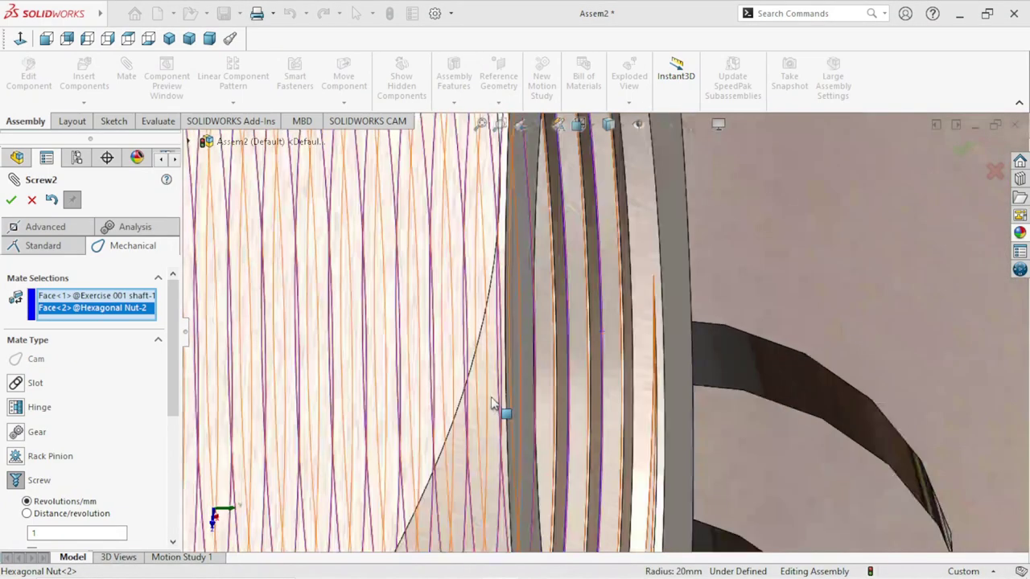
scroll(493, 402, "up", 5)
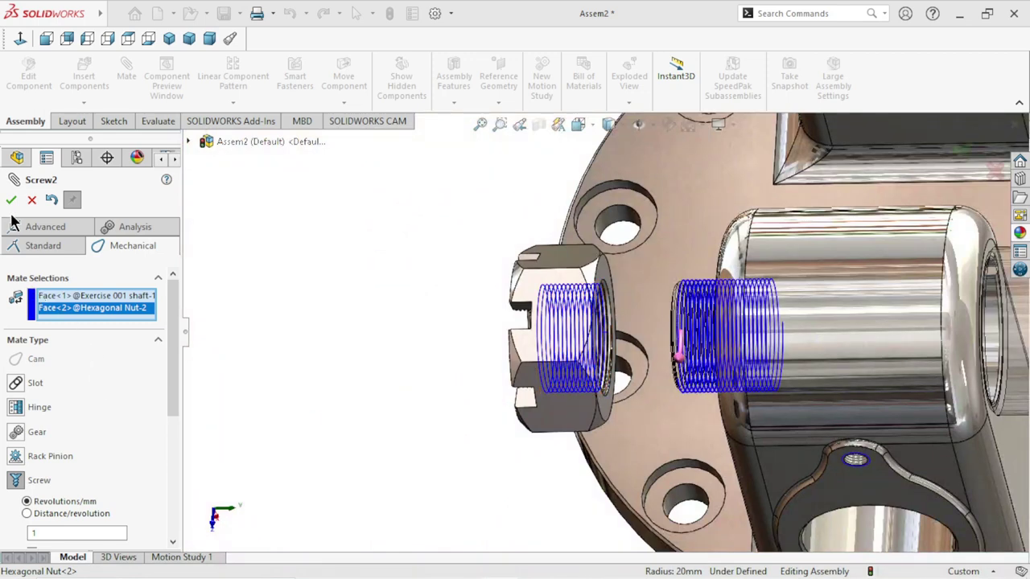
left_click(10, 199)
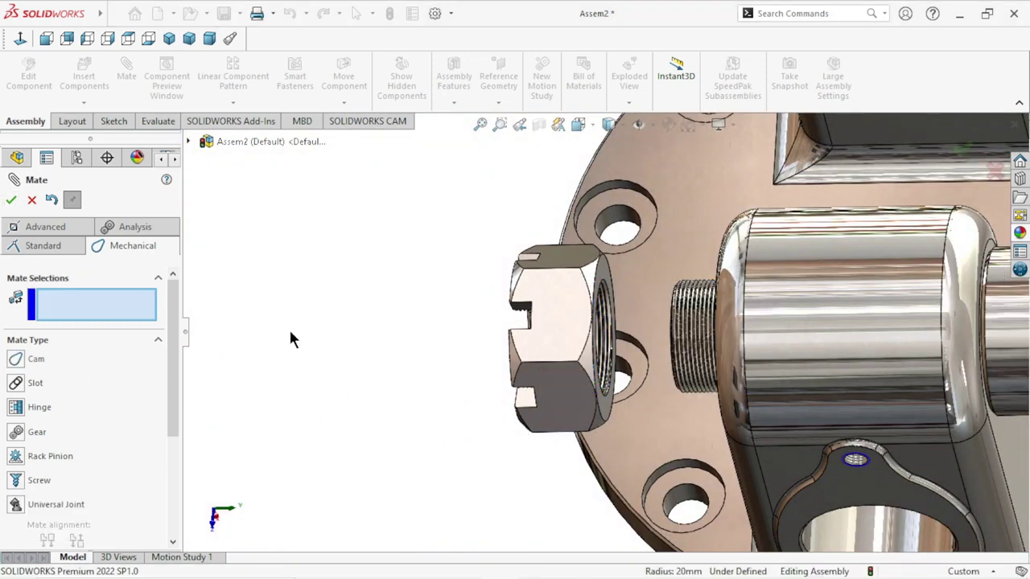
Step: Make Hexagonal Nut-2's face coincident with Part 1's clevis face, creating Coincident17
mouse_move(456, 421)
middle_mouse_down()
mouse_move(665, 256)
mouse_move(544, 265)
middle_mouse_up()
left_click(666, 256)
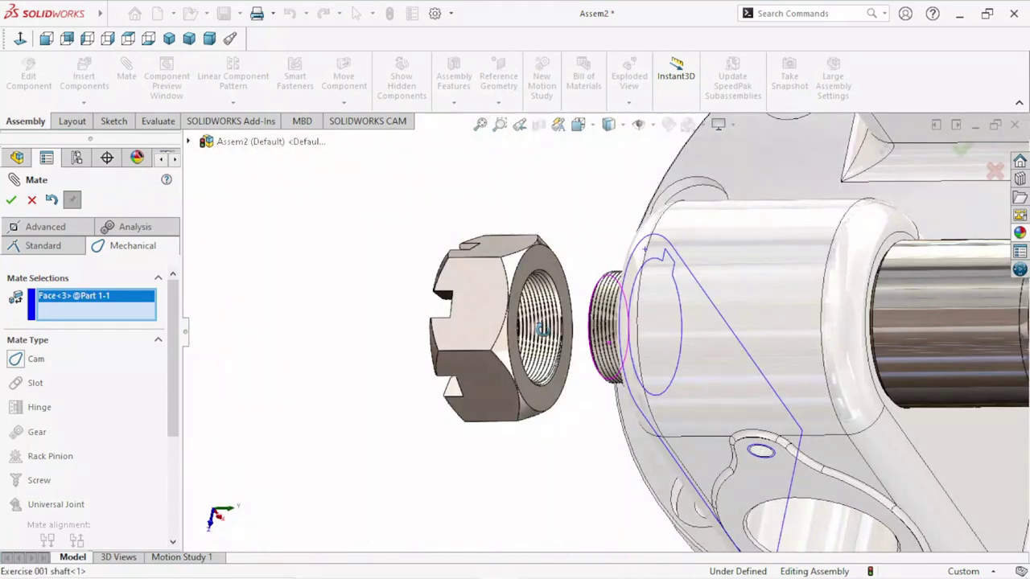
left_click(545, 267)
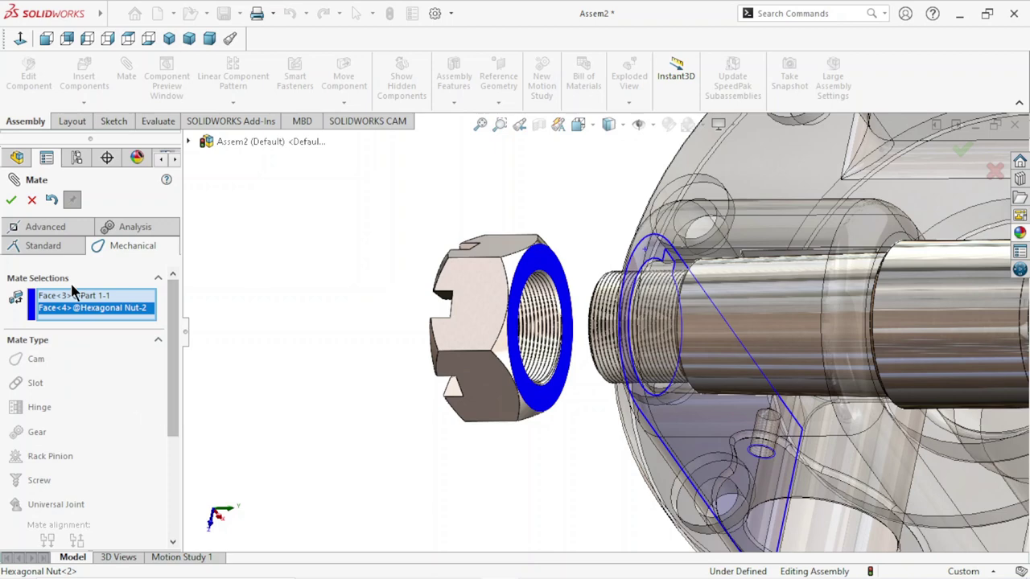
left_click(45, 226)
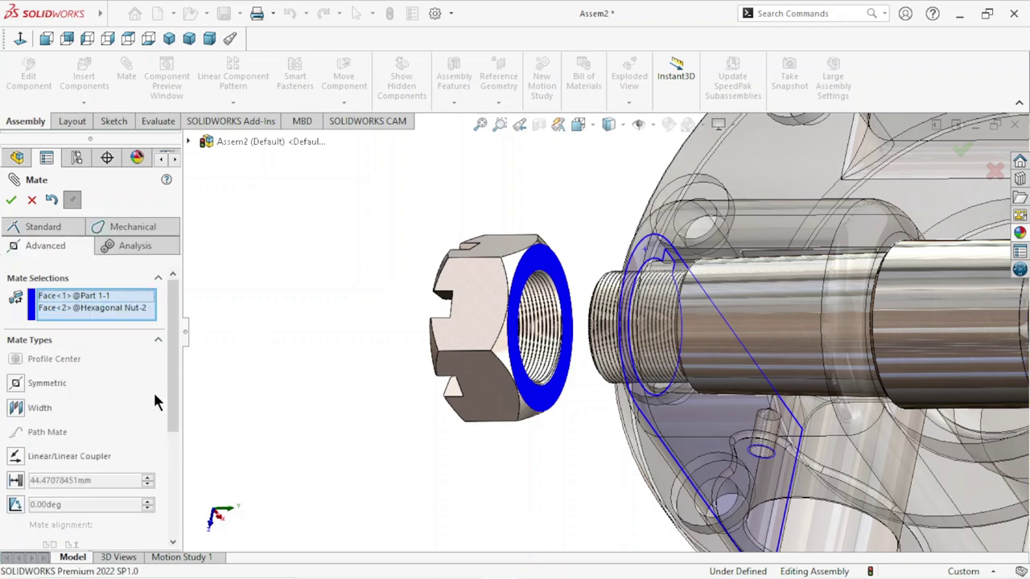
left_click_drag(171, 382, 181, 389)
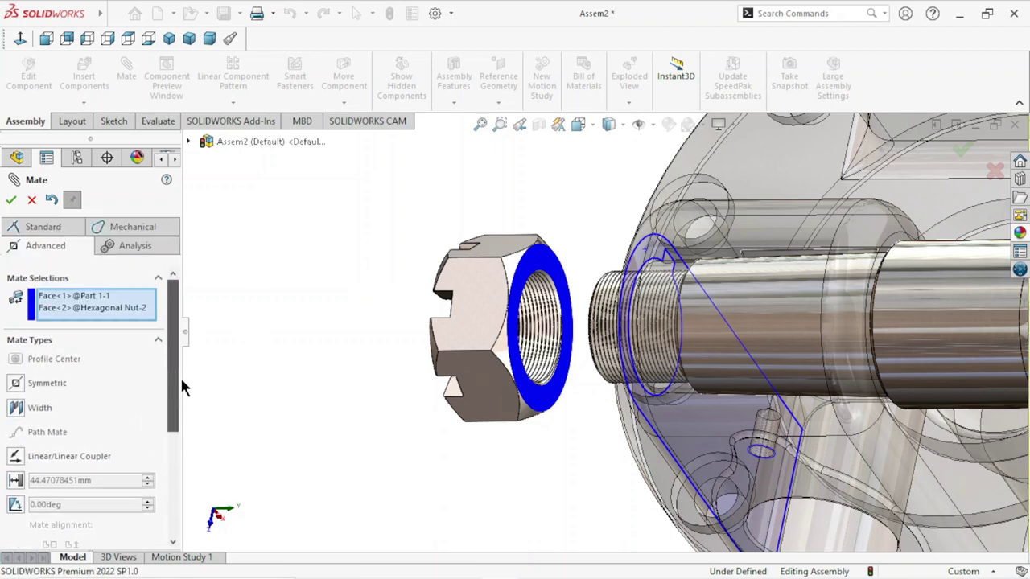
left_click(36, 226)
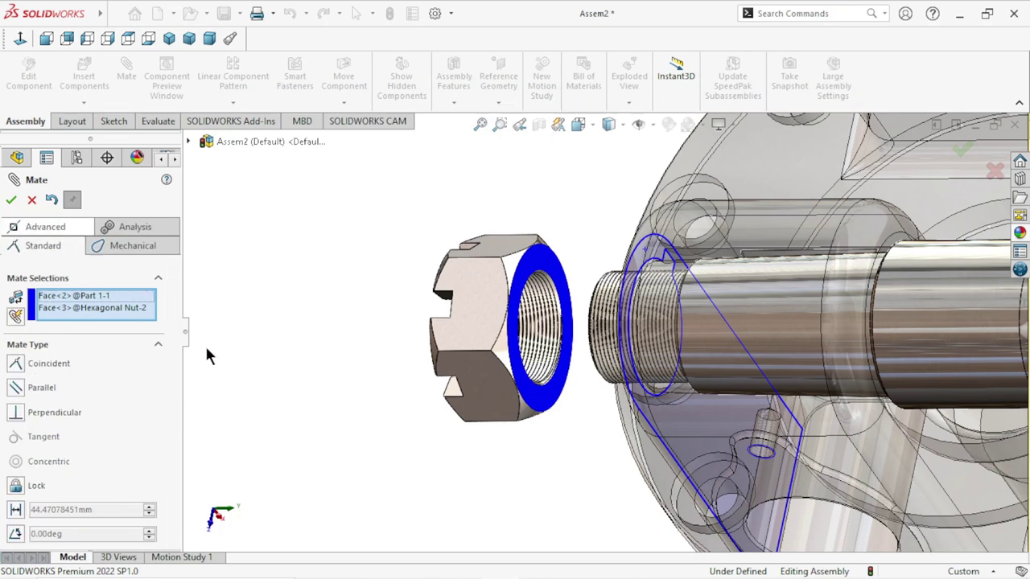
left_click(17, 366)
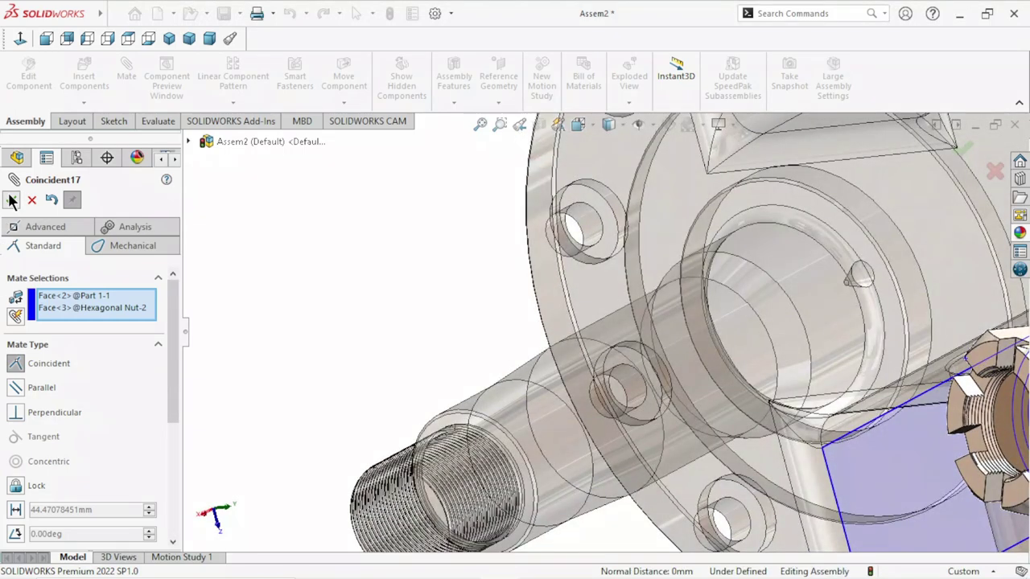
left_click(11, 200)
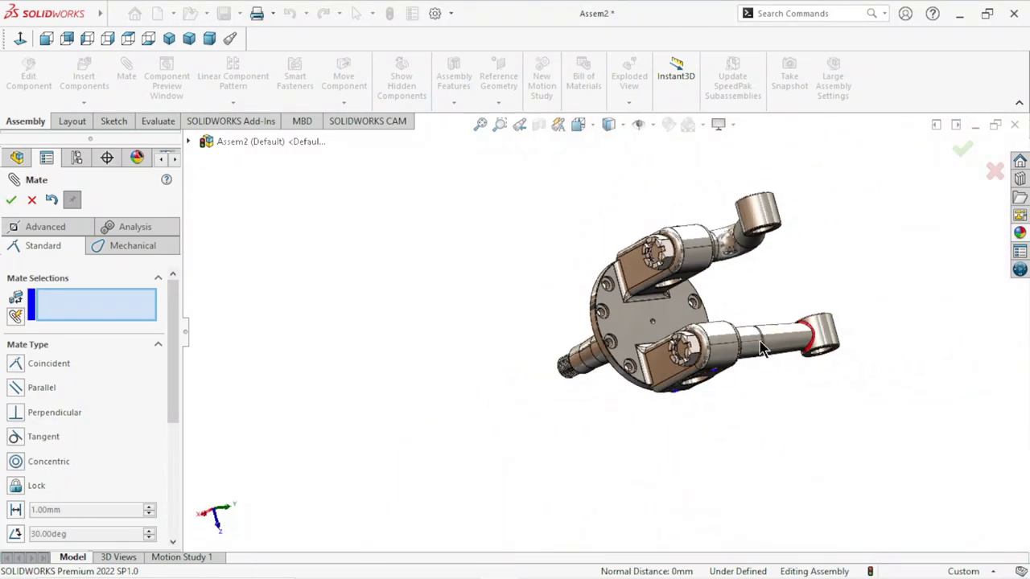
Step: Close the Mate tool, inspect both nuts, and show the assembly in Isometric view
middle_click_drag(832, 398, 692, 358)
key("Escape")
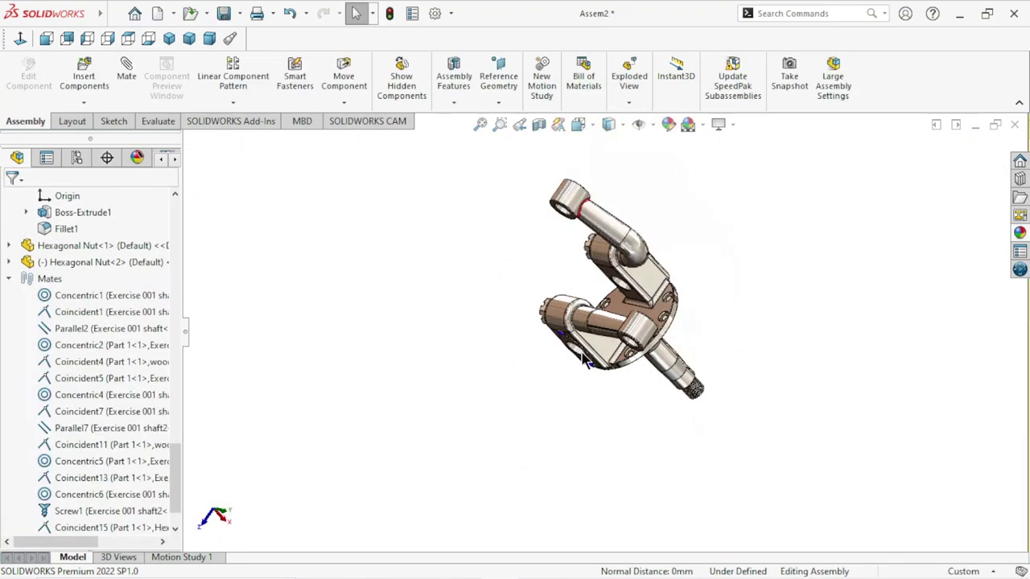
mouse_move(705, 327)
middle_mouse_down()
mouse_move(719, 394)
mouse_move(780, 346)
mouse_move(802, 361)
middle_mouse_up()
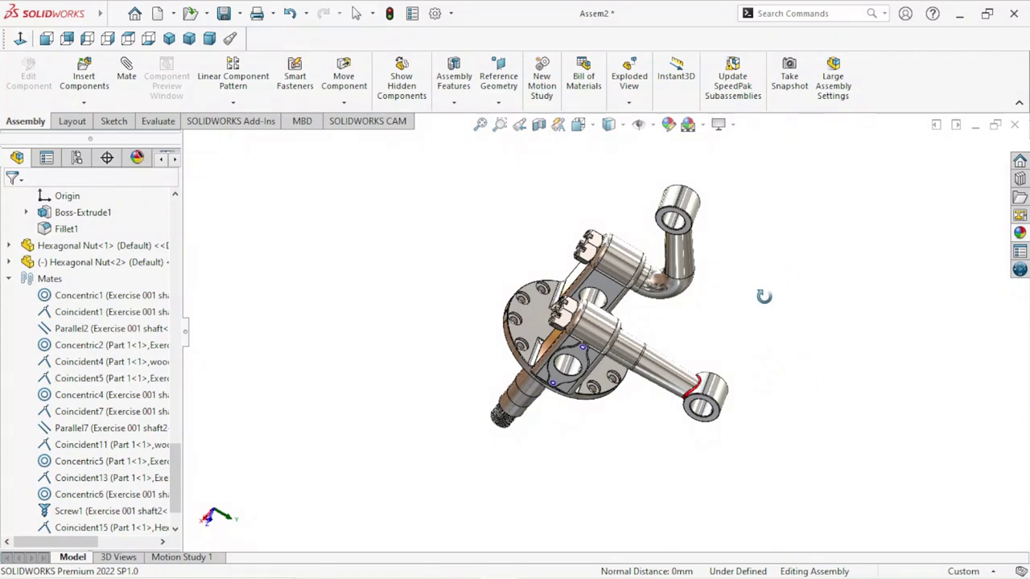
mouse_move(763, 296)
middle_mouse_down()
mouse_move(724, 363)
mouse_move(777, 317)
mouse_move(849, 221)
middle_mouse_up()
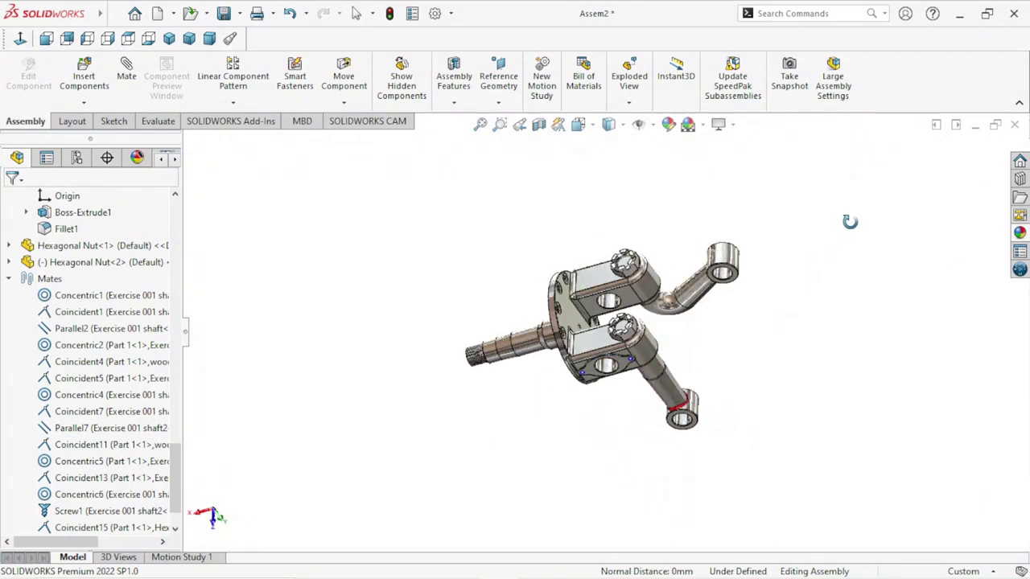
scroll(687, 336, "down", 3)
scroll(687, 336, "up", 1)
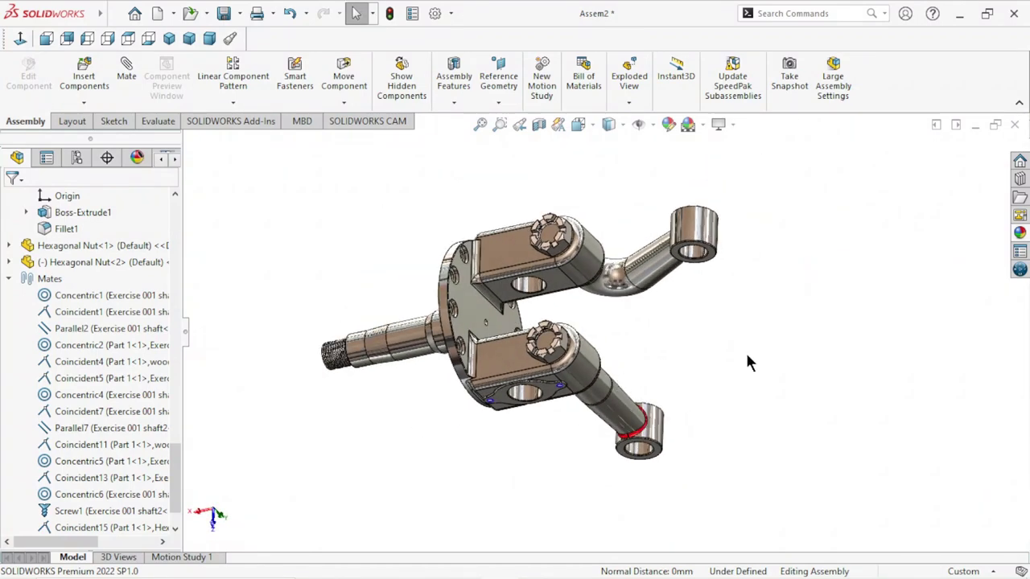
mouse_move(748, 362)
middle_mouse_down()
mouse_move(726, 266)
mouse_move(742, 266)
middle_mouse_up()
scroll(760, 338, "down", 2)
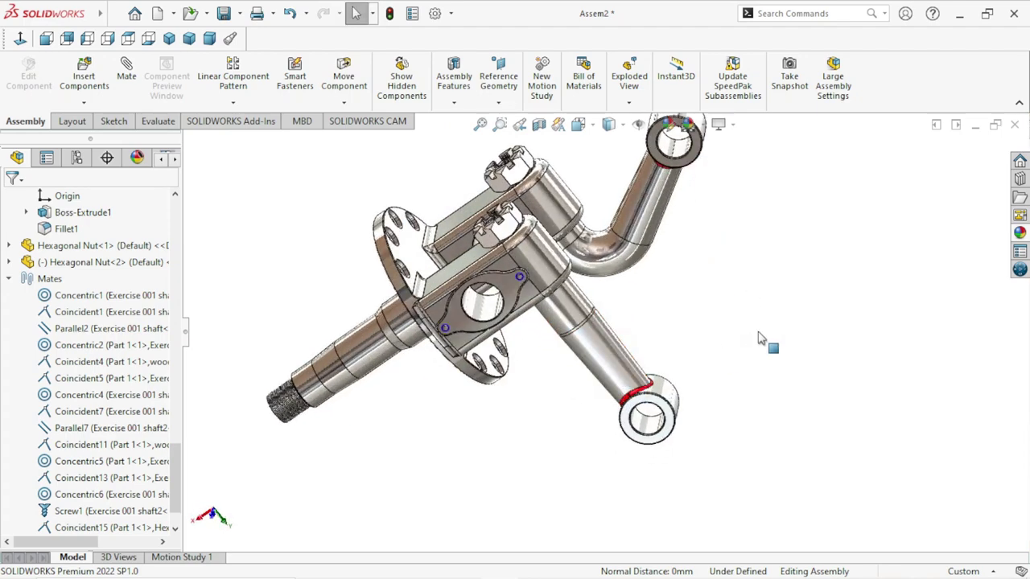
scroll(627, 354, "up", 3)
scroll(580, 342, "down", 2)
scroll(545, 305, "up", 1)
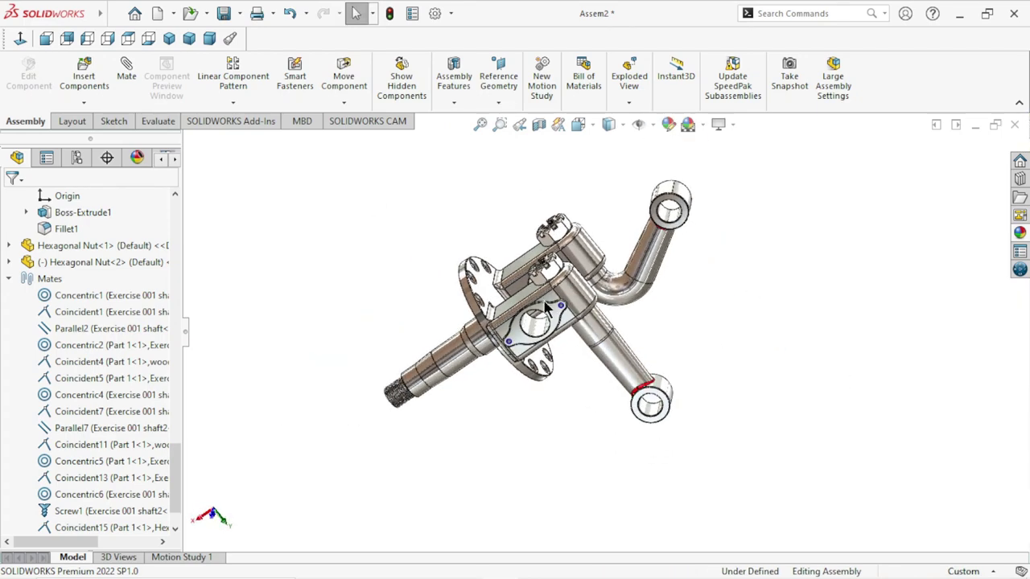
scroll(510, 277, "down", 1)
left_click(169, 38)
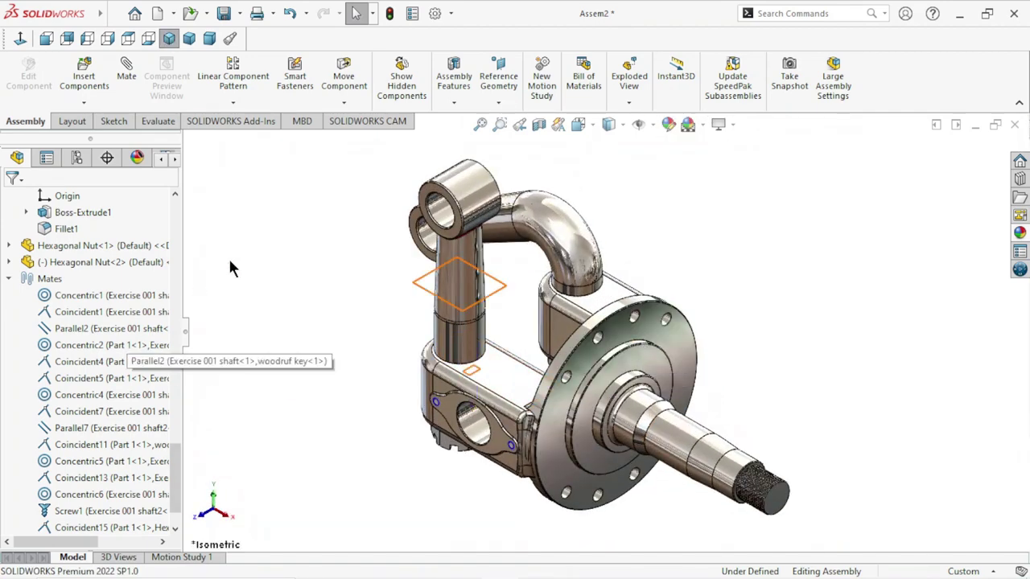
left_click(128, 40)
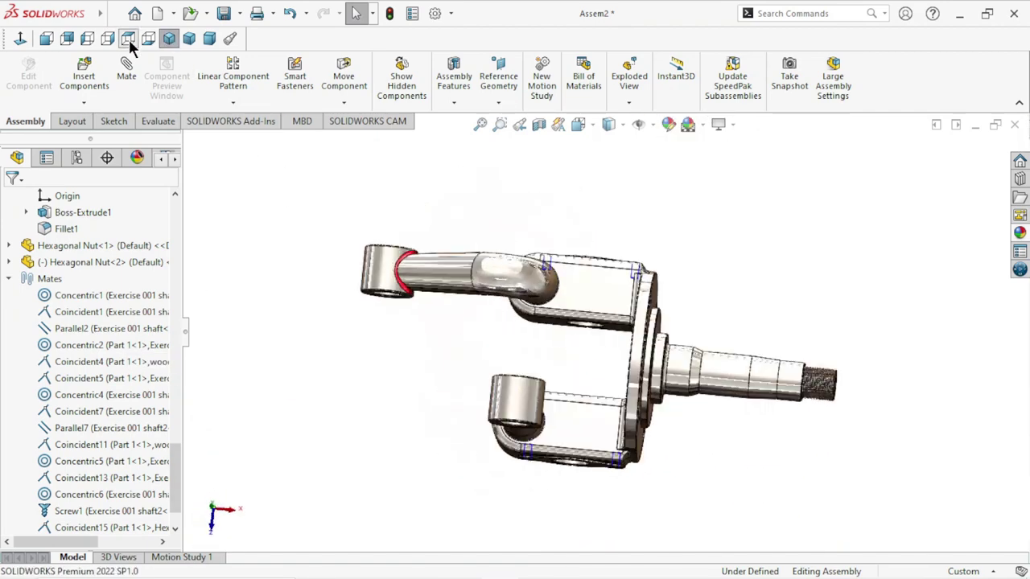
left_click(81, 41)
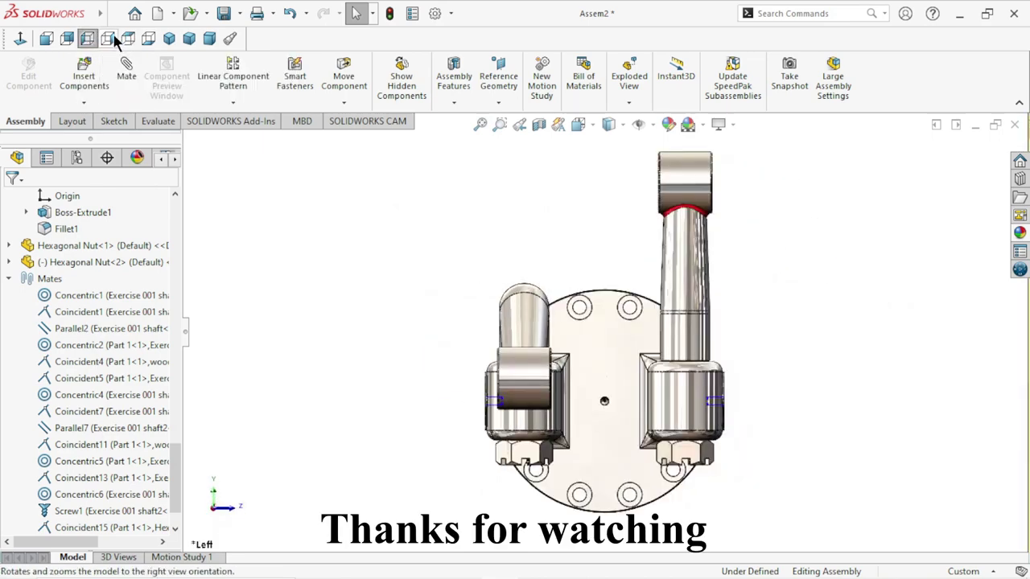
left_click(114, 38)
left_click(132, 37)
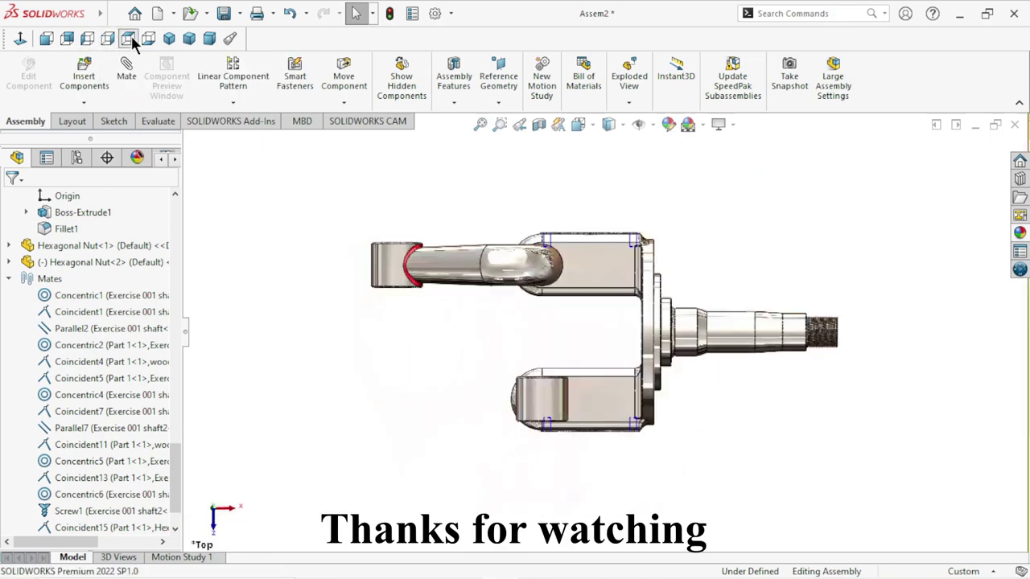
left_click(149, 38)
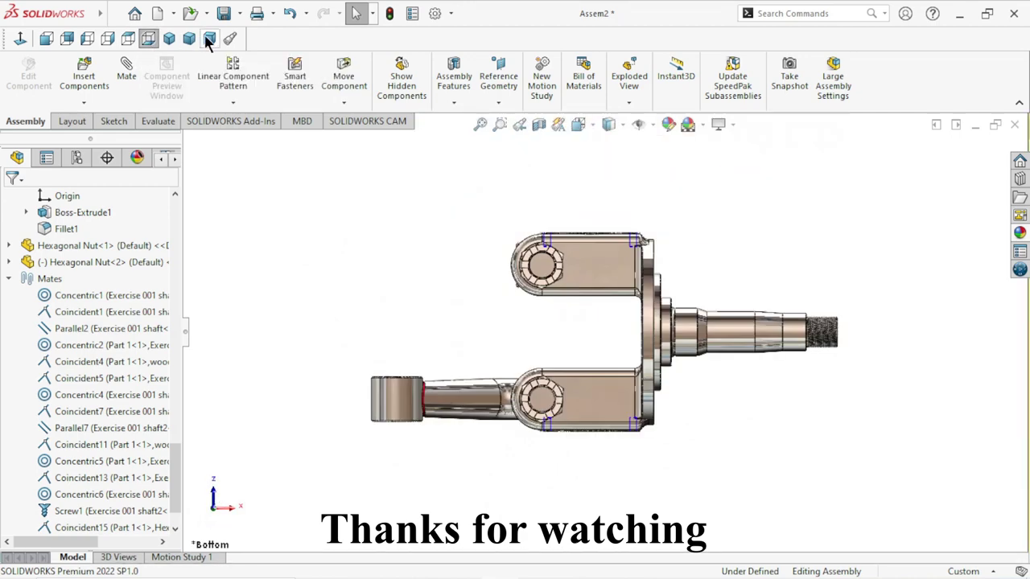
left_click(208, 40)
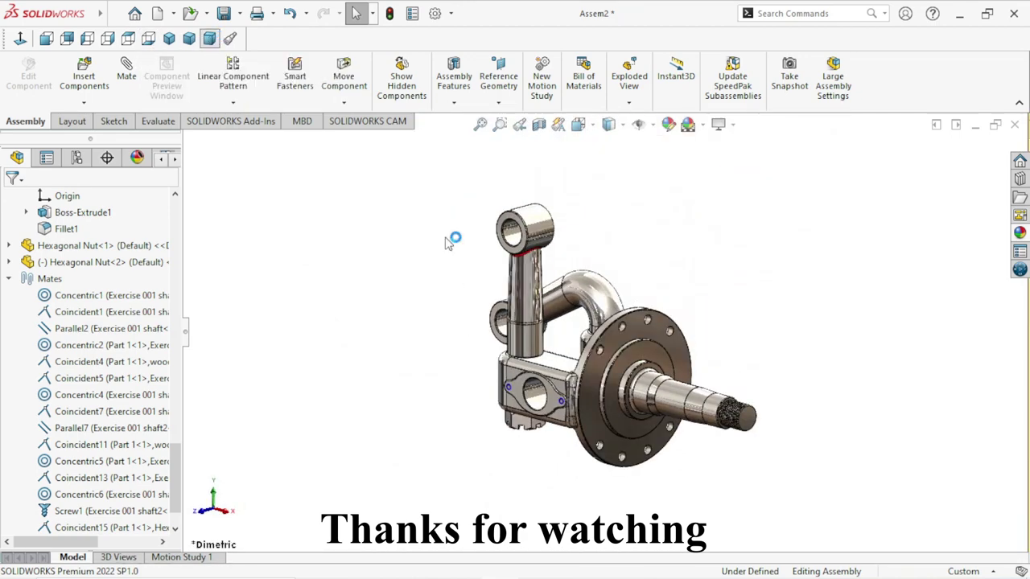
mouse_move(447, 244)
middle_mouse_down()
mouse_move(620, 432)
mouse_move(605, 407)
middle_mouse_up()
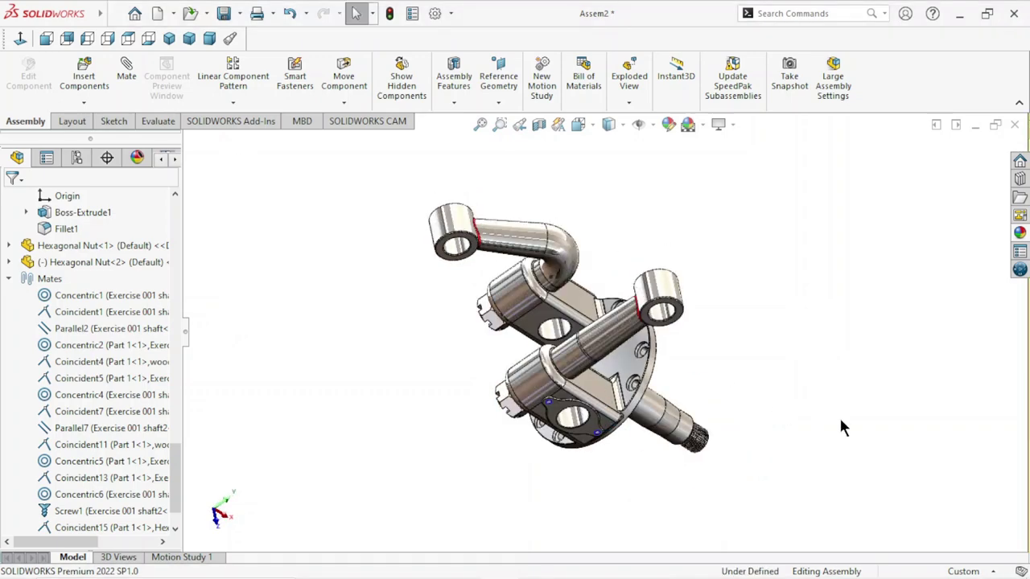
scroll(632, 370, "down", 3)
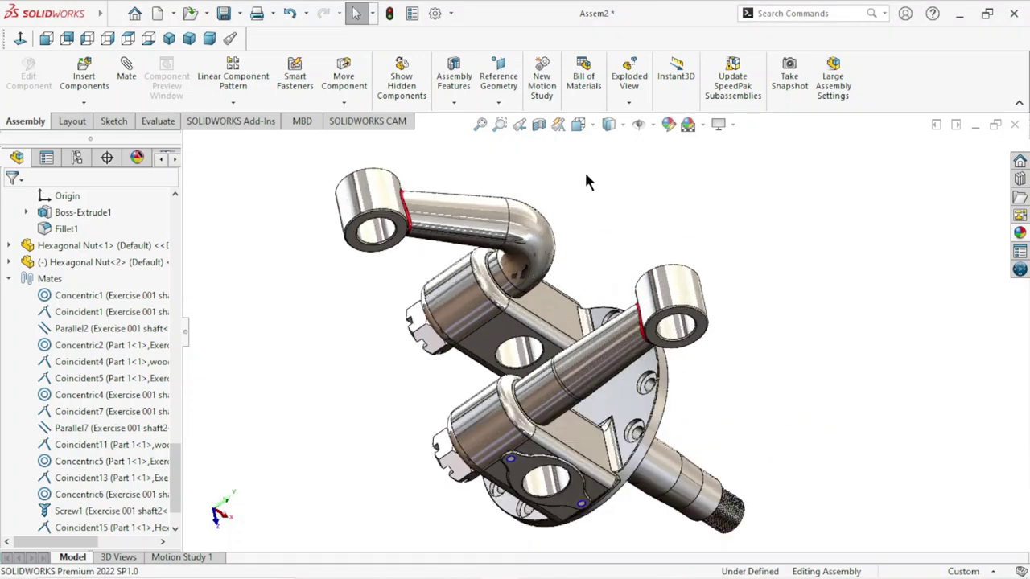